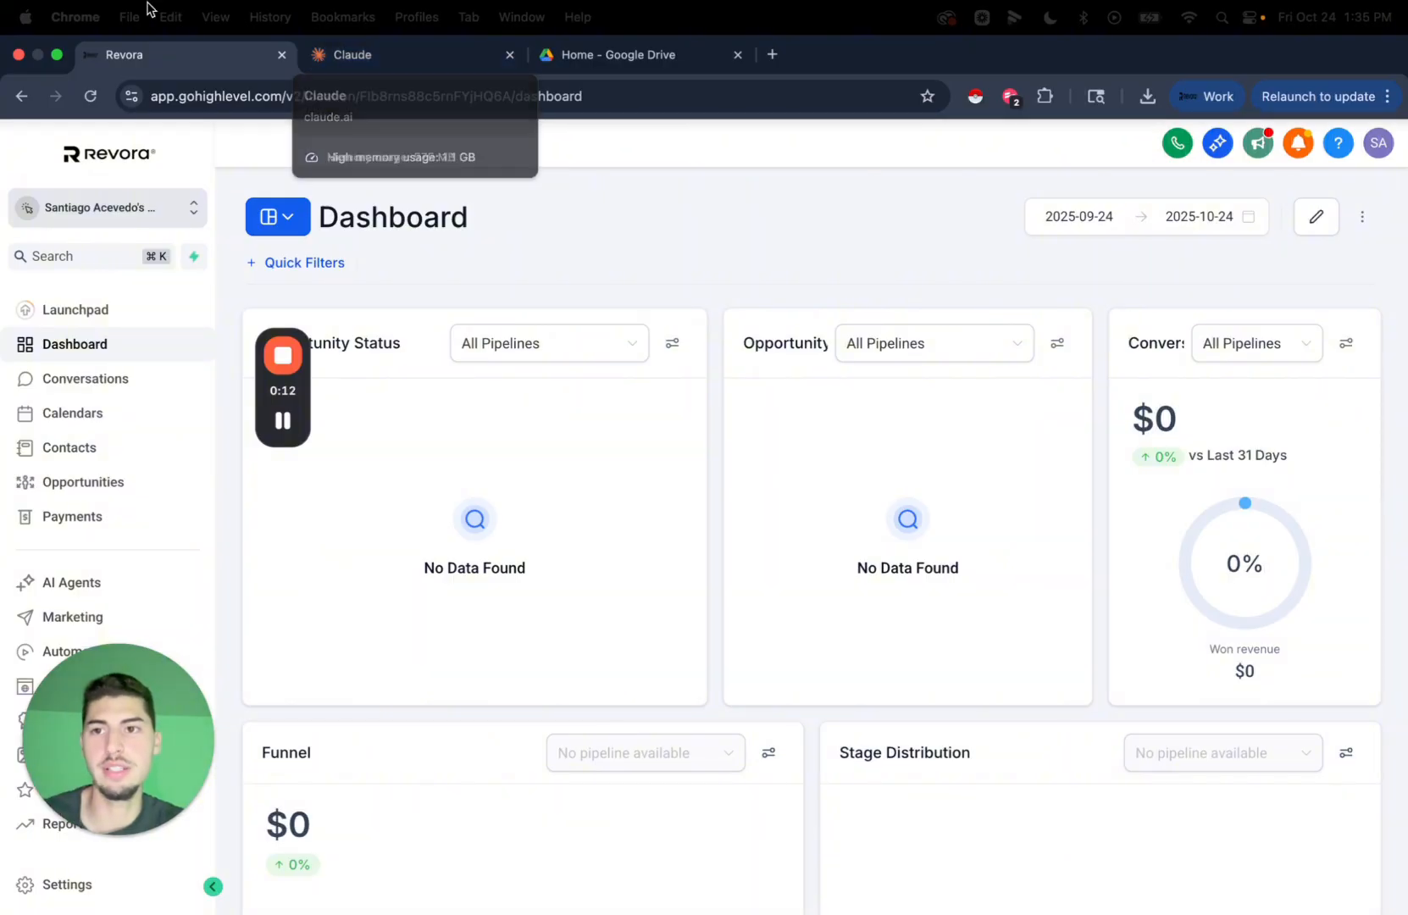
Google 'gohighlevel' in a new tab and open the sponsored HighLevel free-trial landing page.
click(772, 54)
text(gohi)
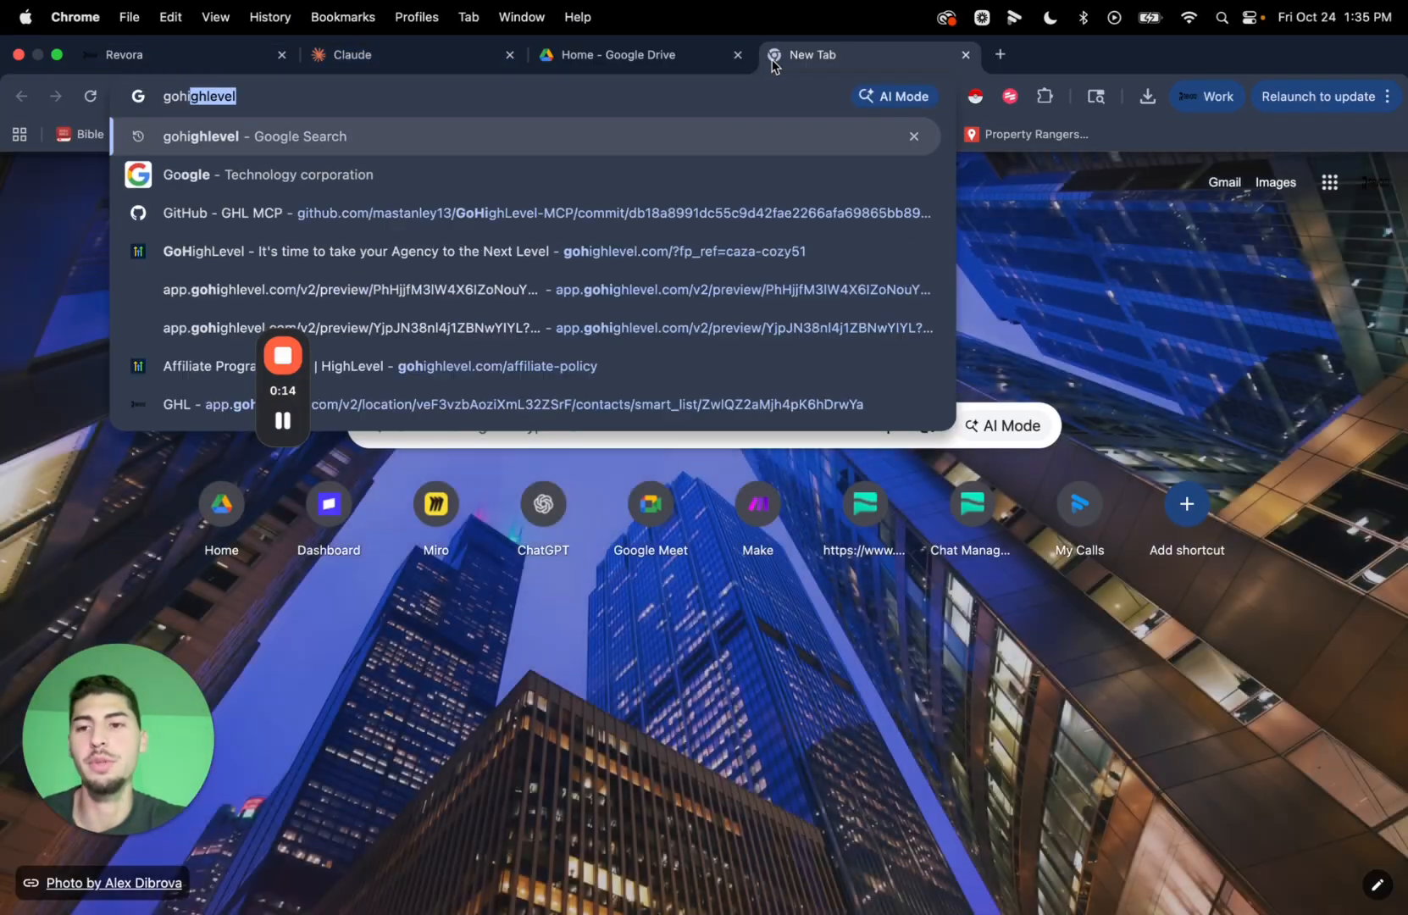
key(Return)
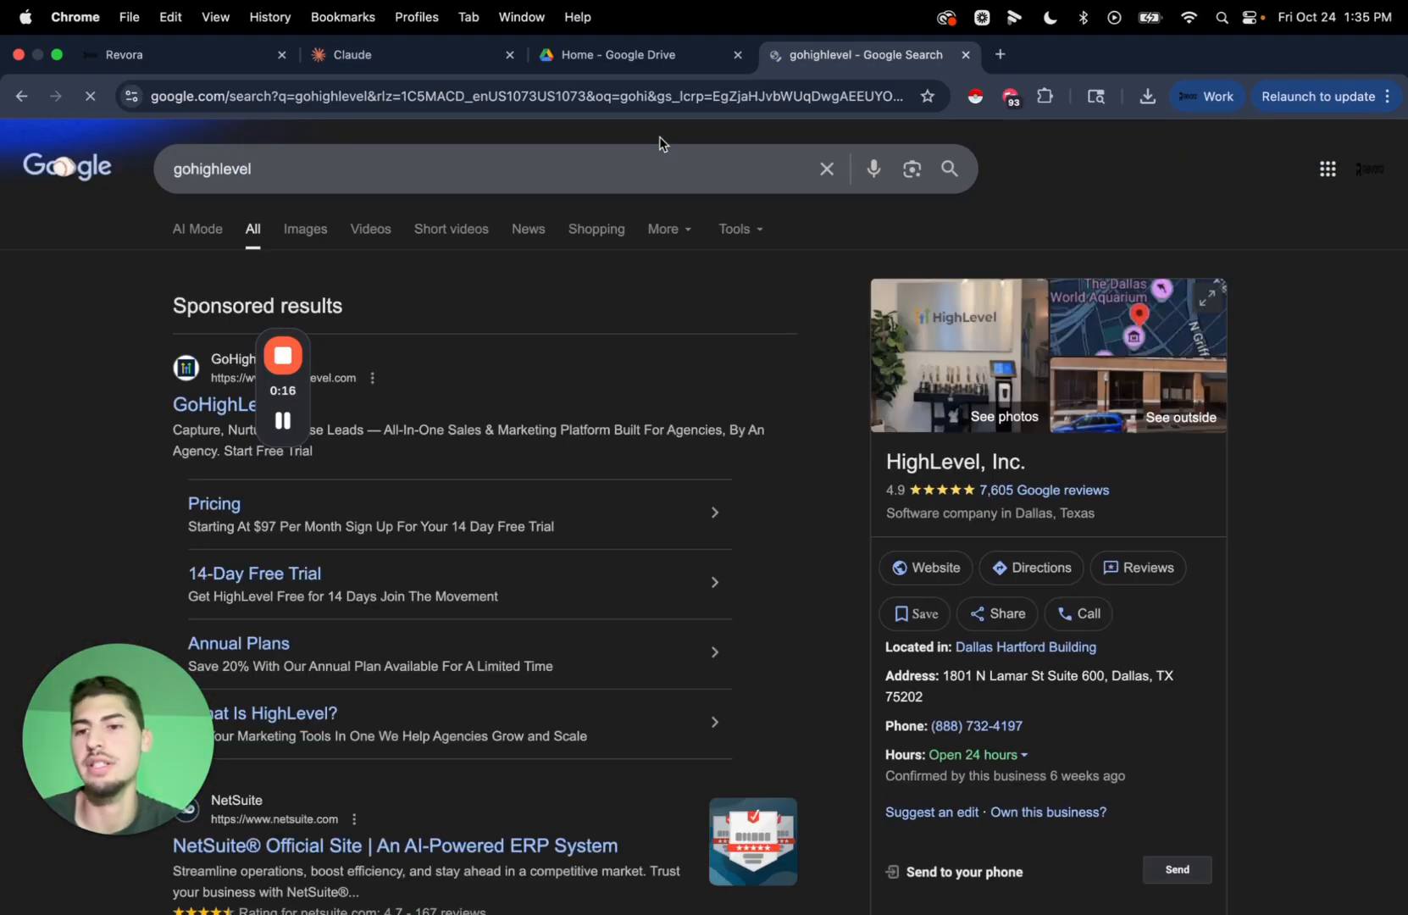
click(225, 405)
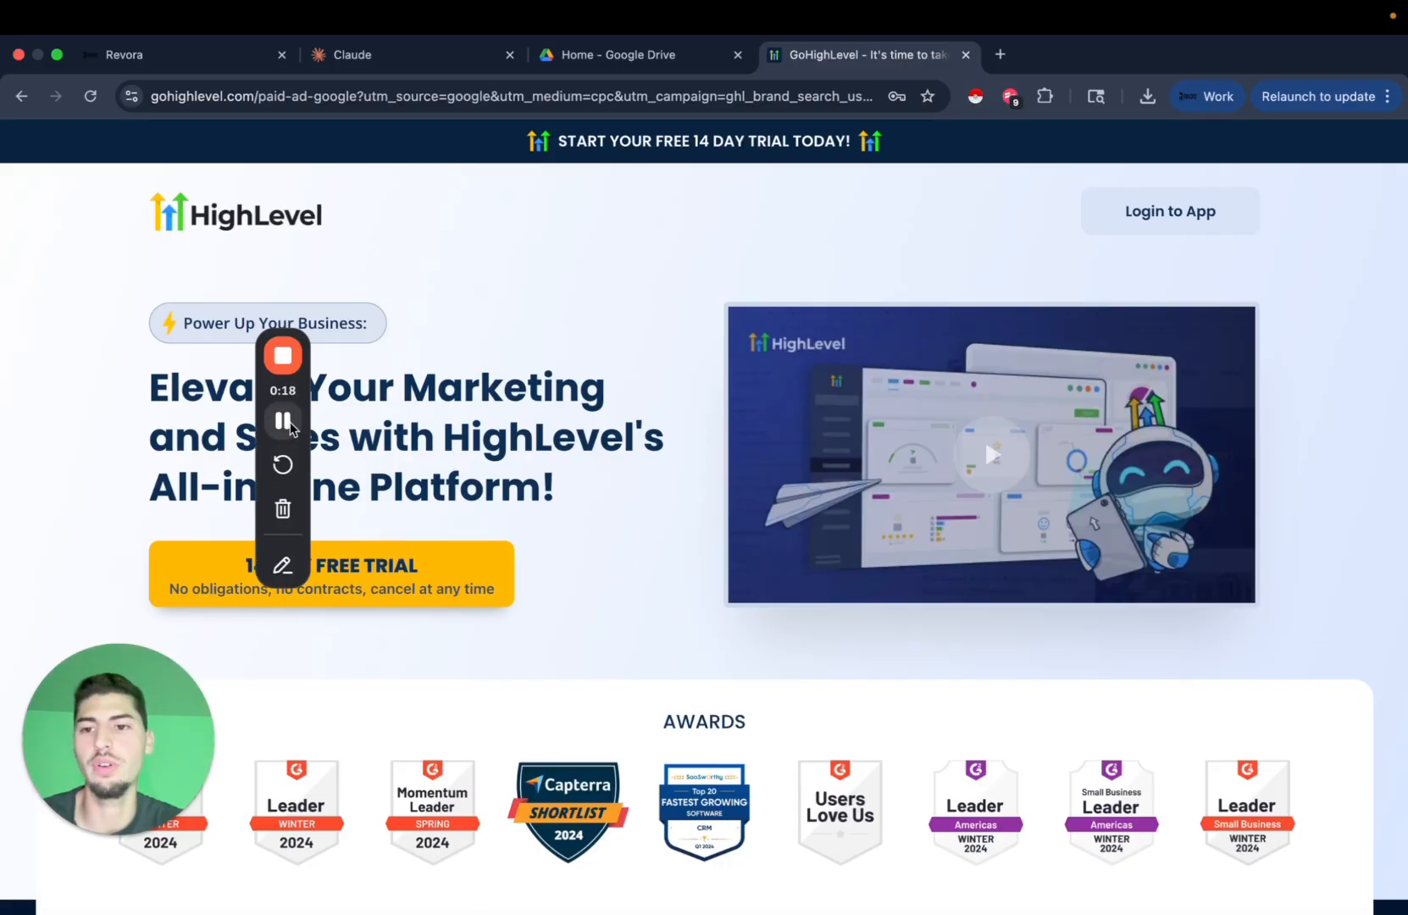
drag(301, 398, 121, 384)
click(629, 527)
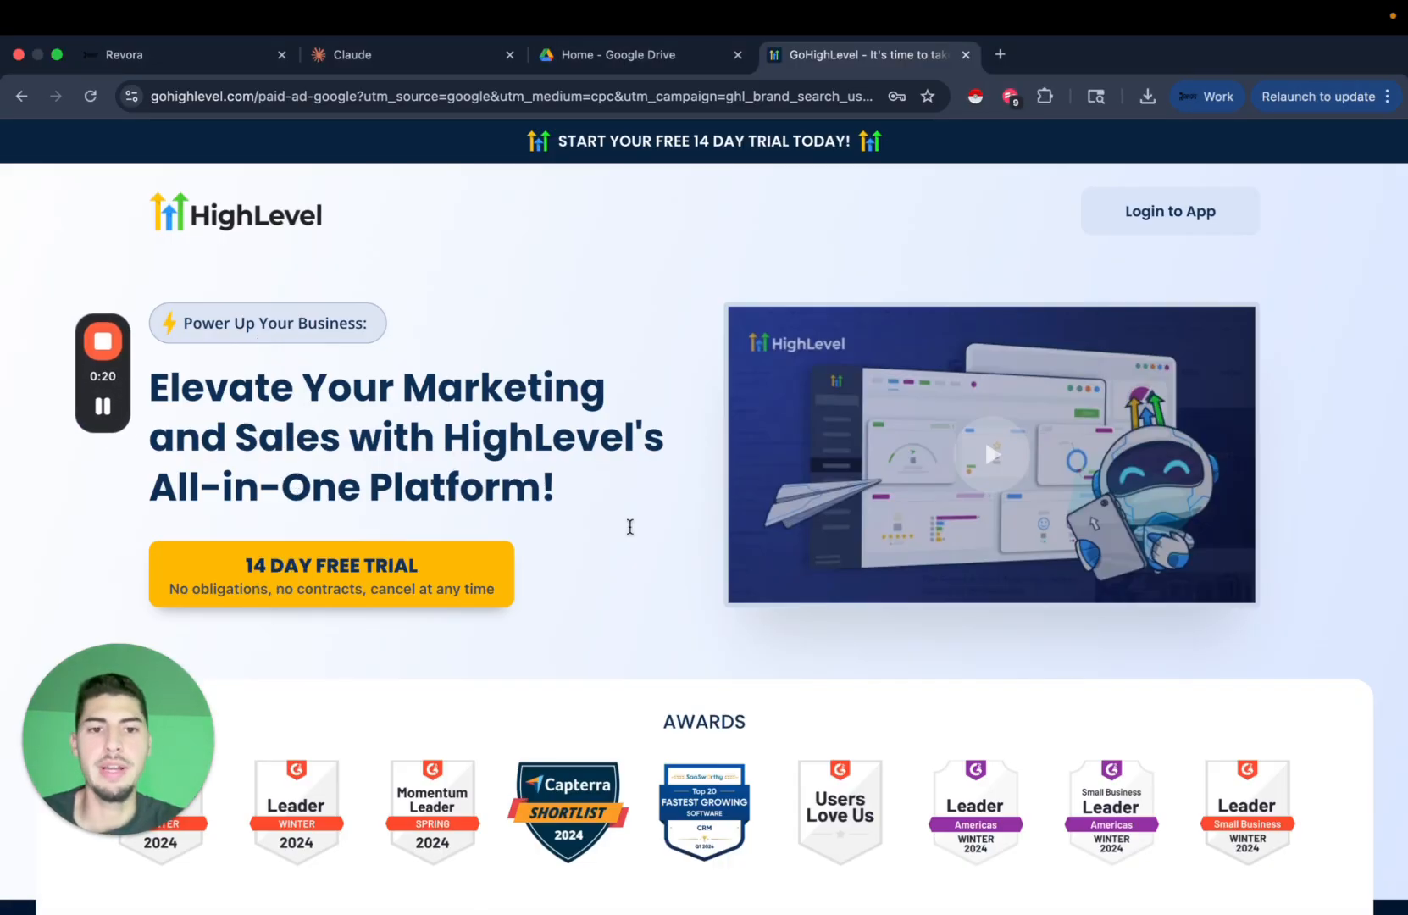
scroll(629, 526, down, 10)
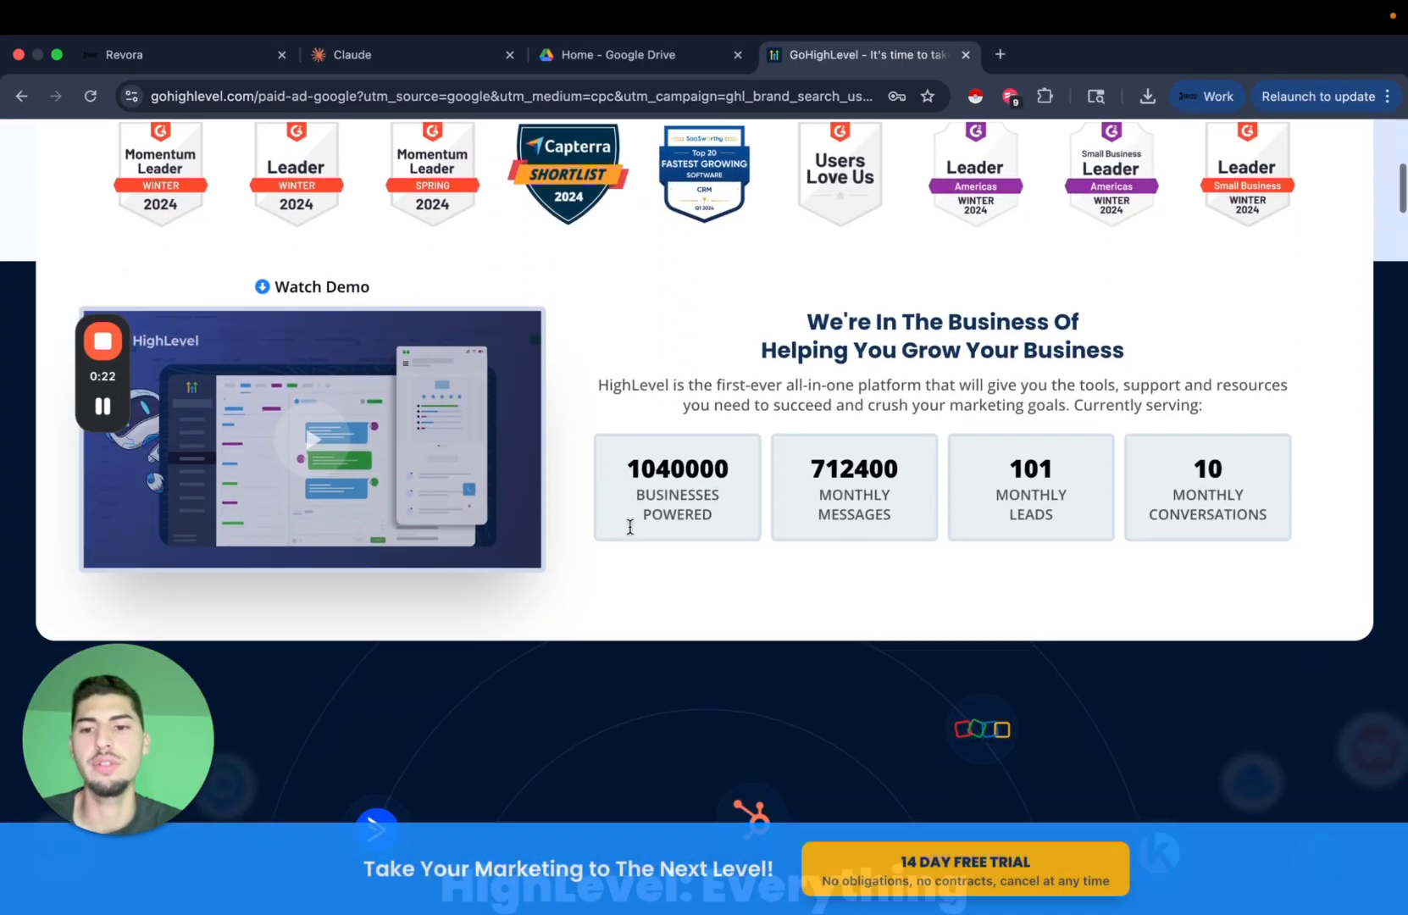
scroll(629, 526, down, 3)
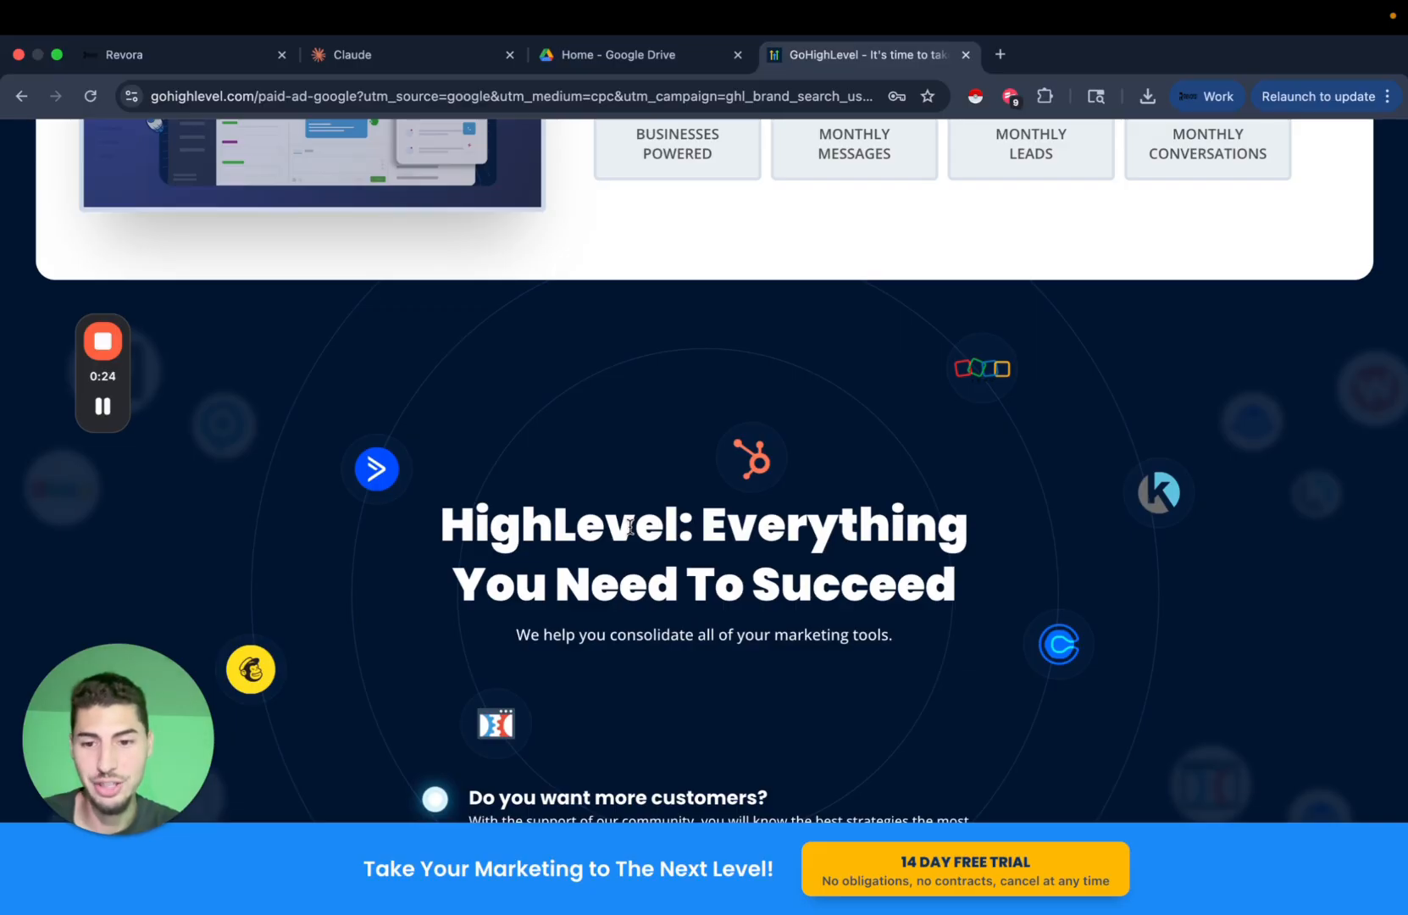
scroll(630, 526, up, 13)
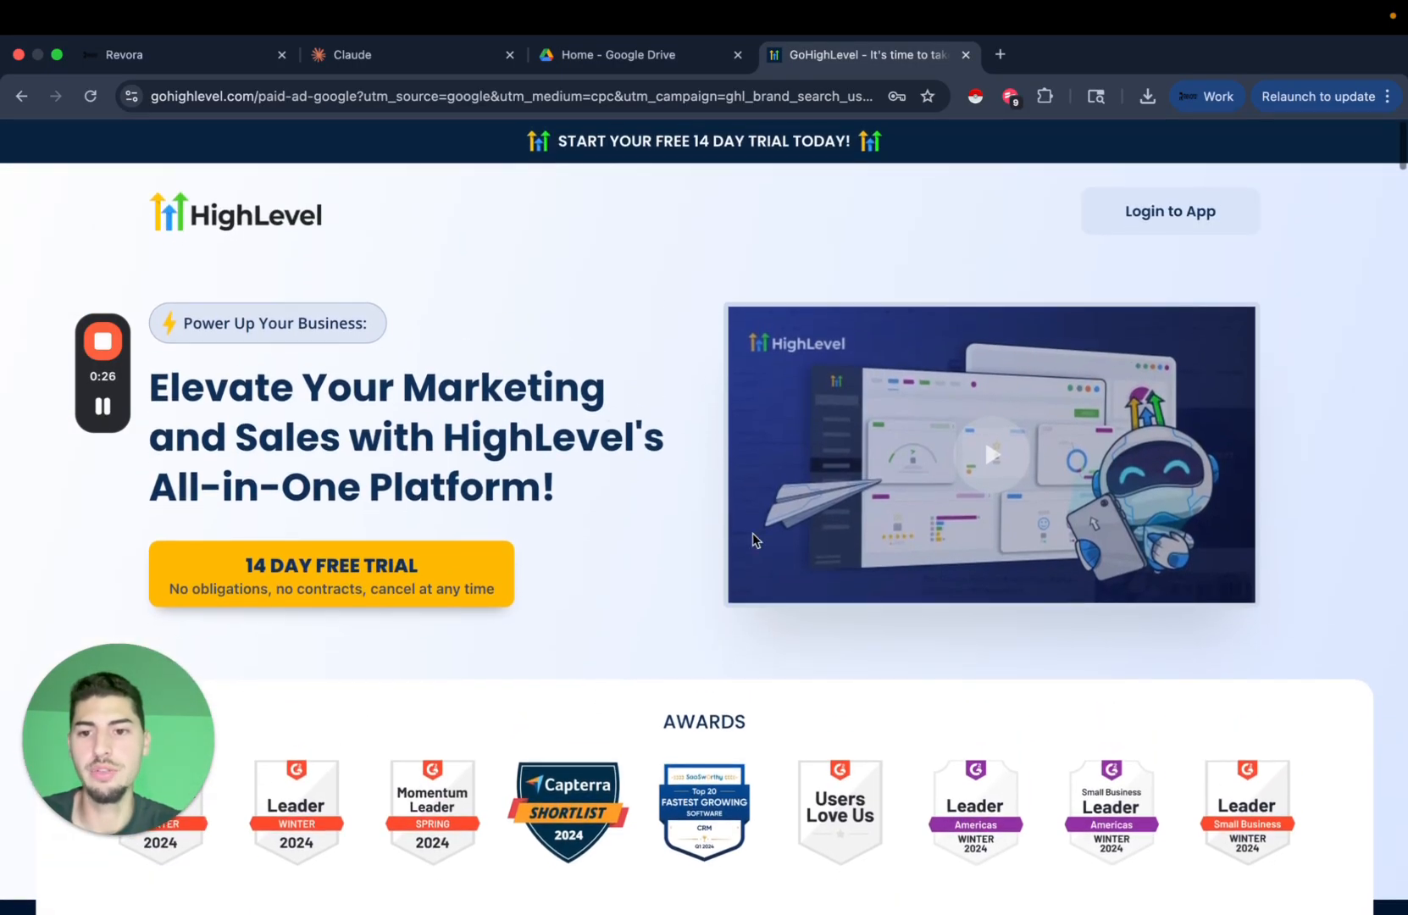
scroll(742, 540, down, 6)
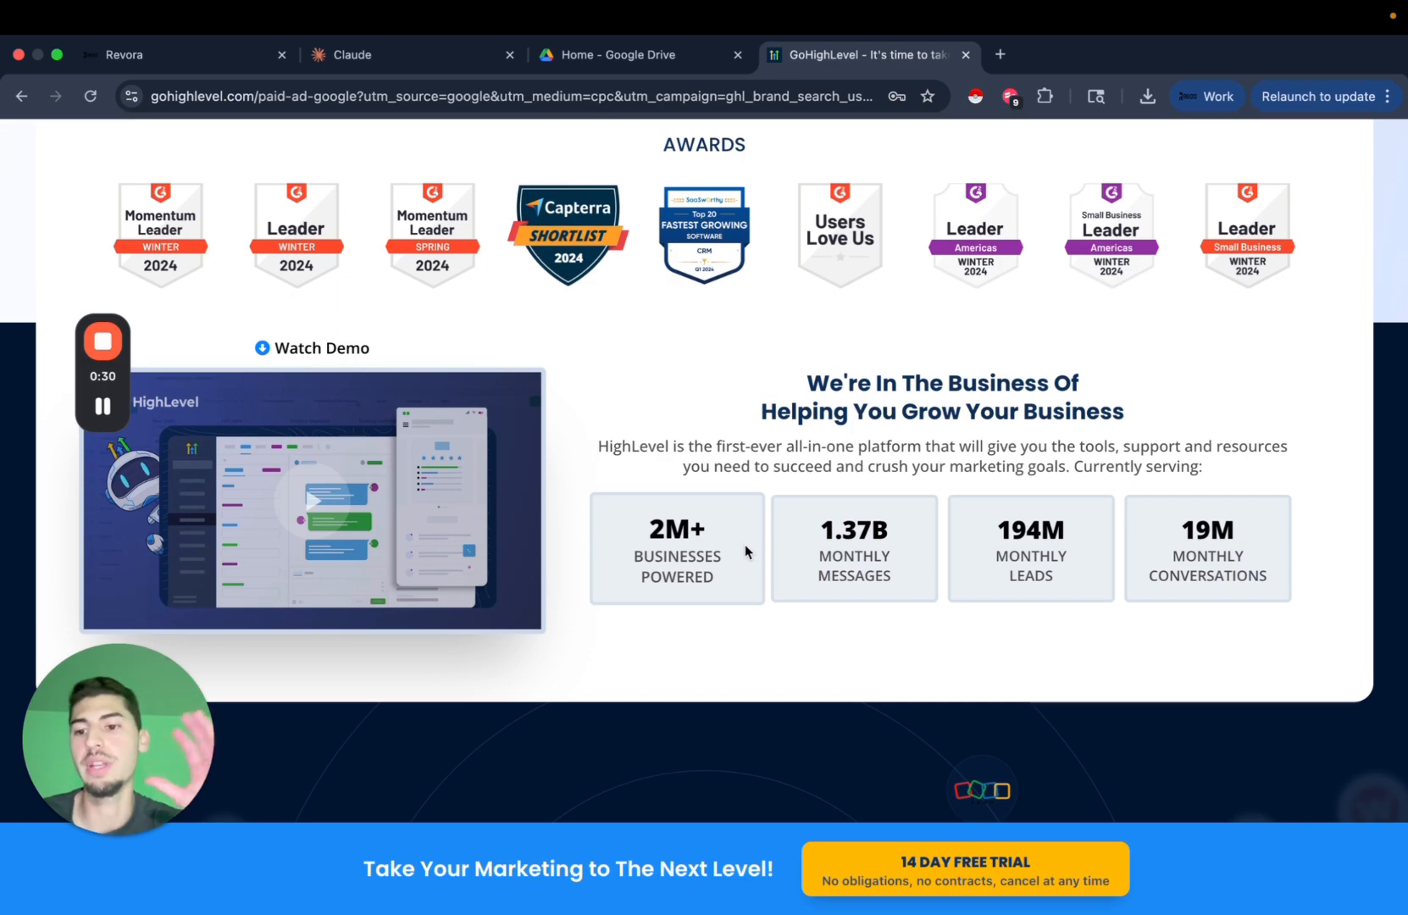
scroll(745, 552, up, 7)
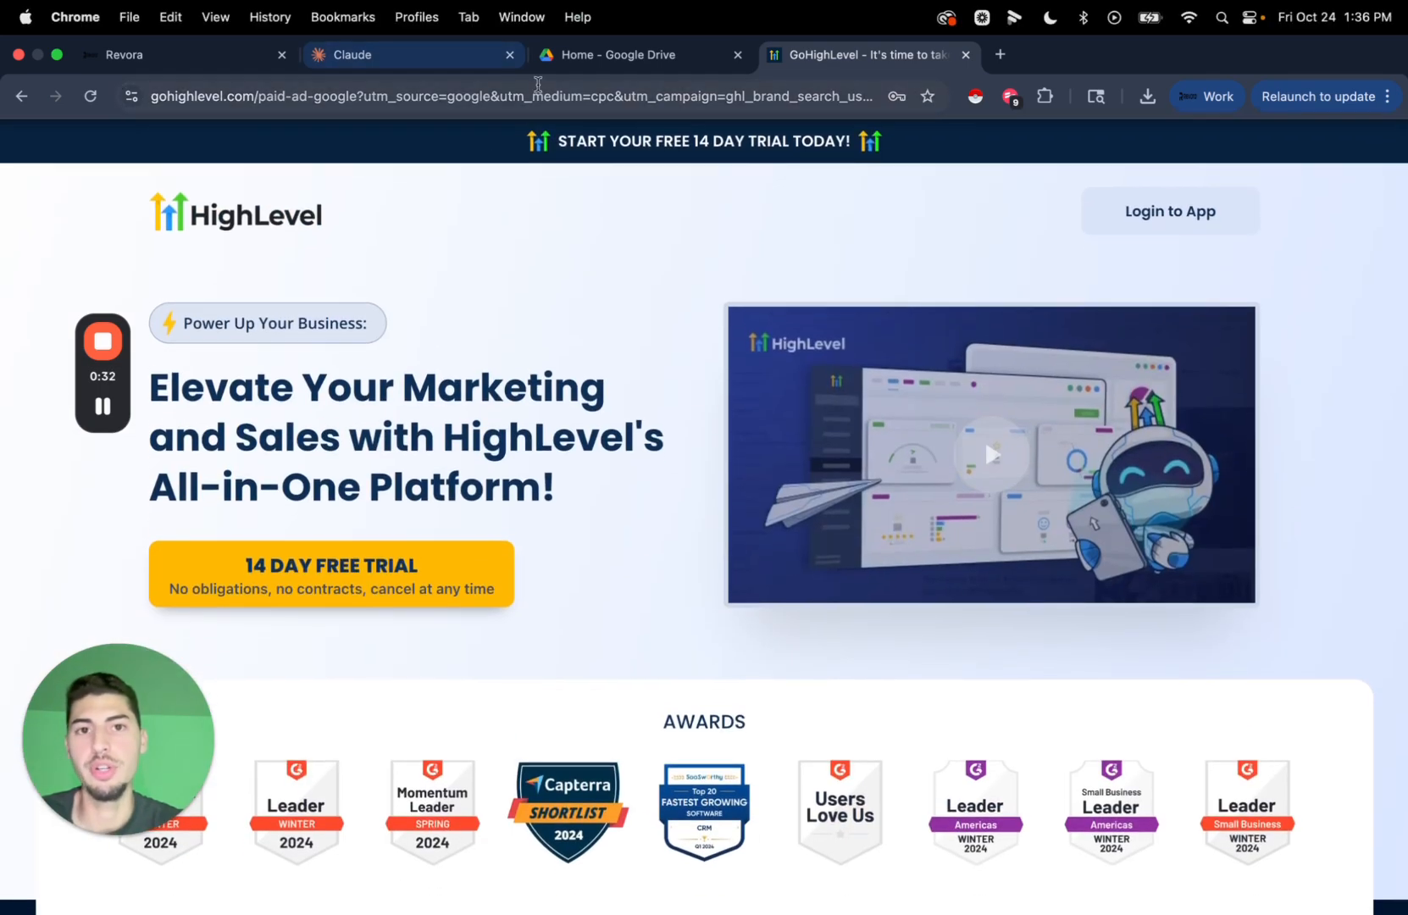
In Claude, open the Revora AI Agent Master Builder project from the Projects list.
click(389, 61)
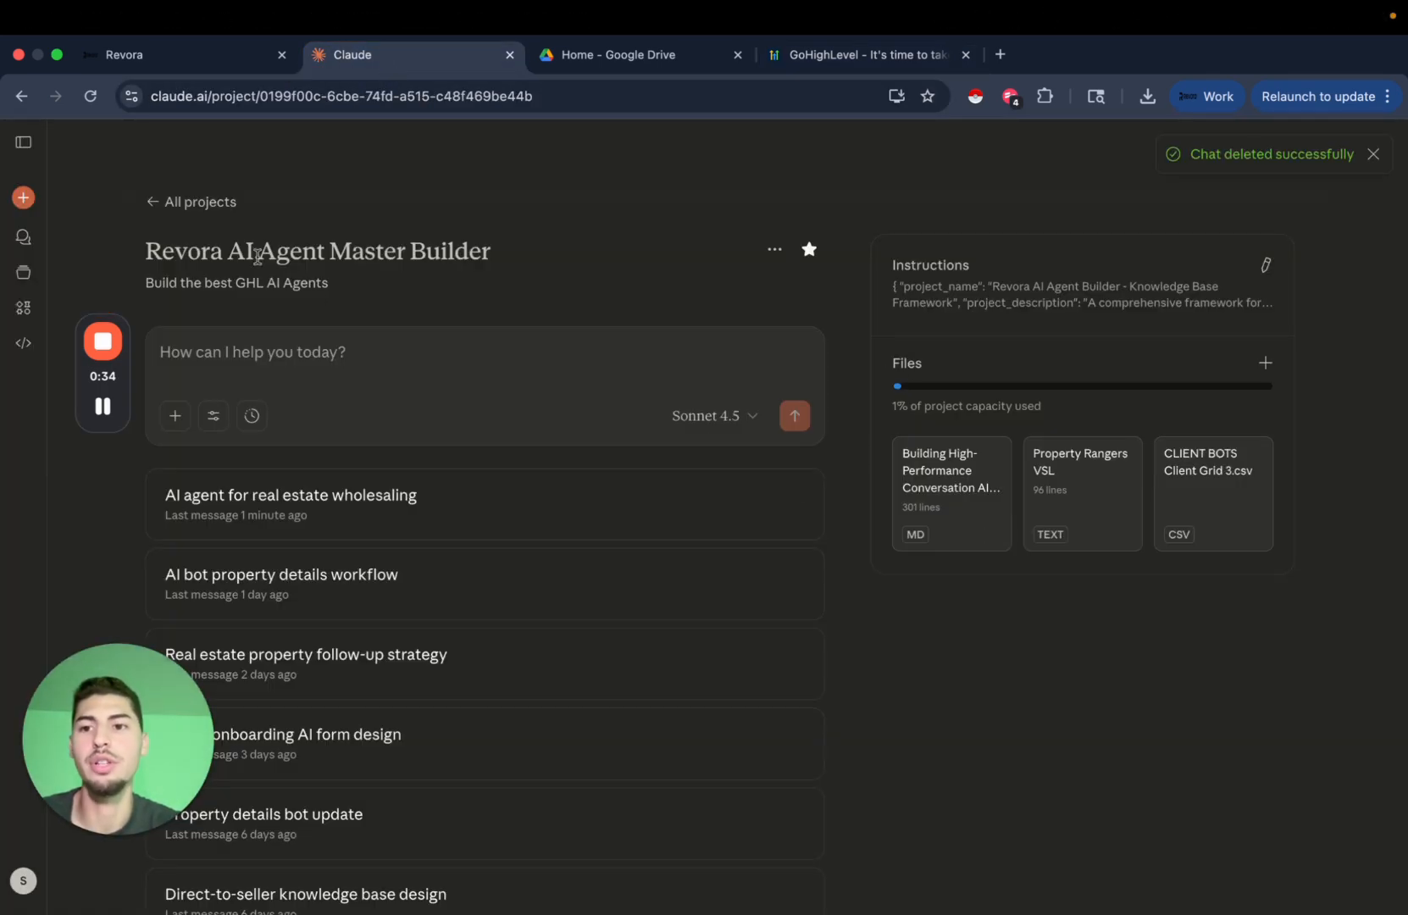
click(10, 195)
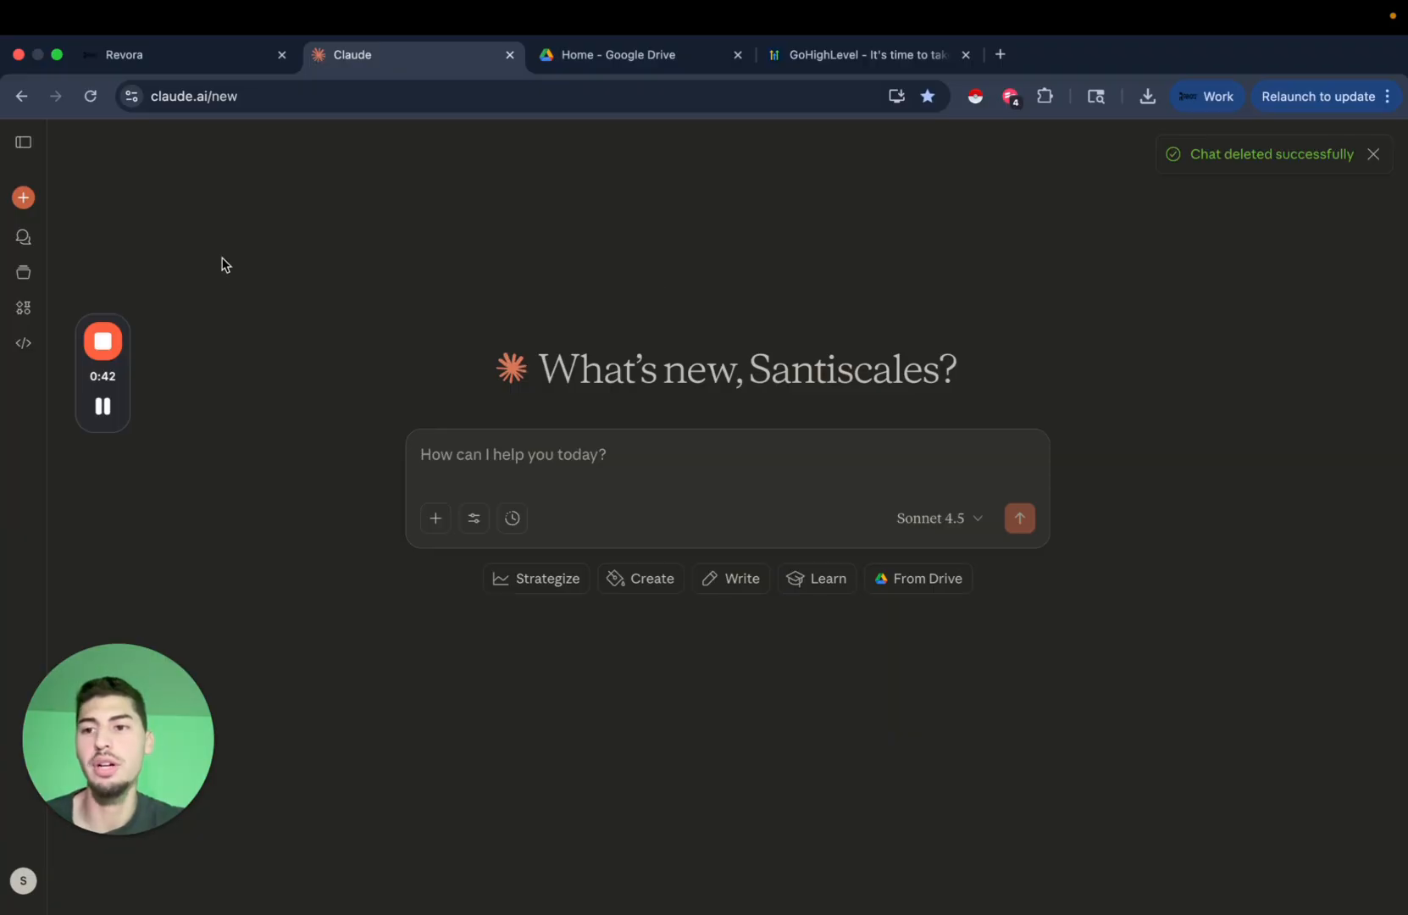
mouse_move(24, 219)
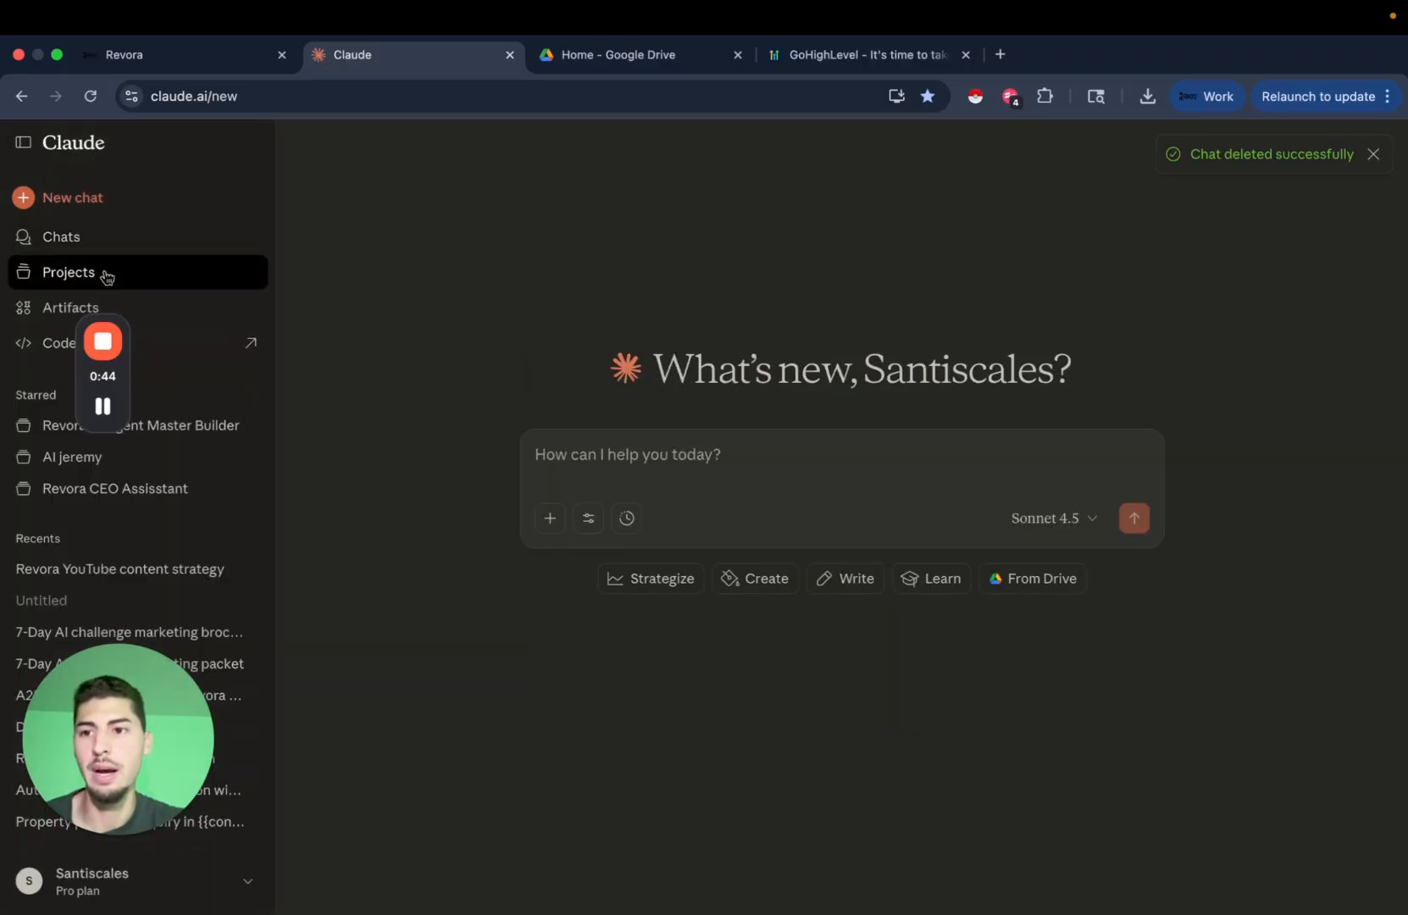
click(103, 273)
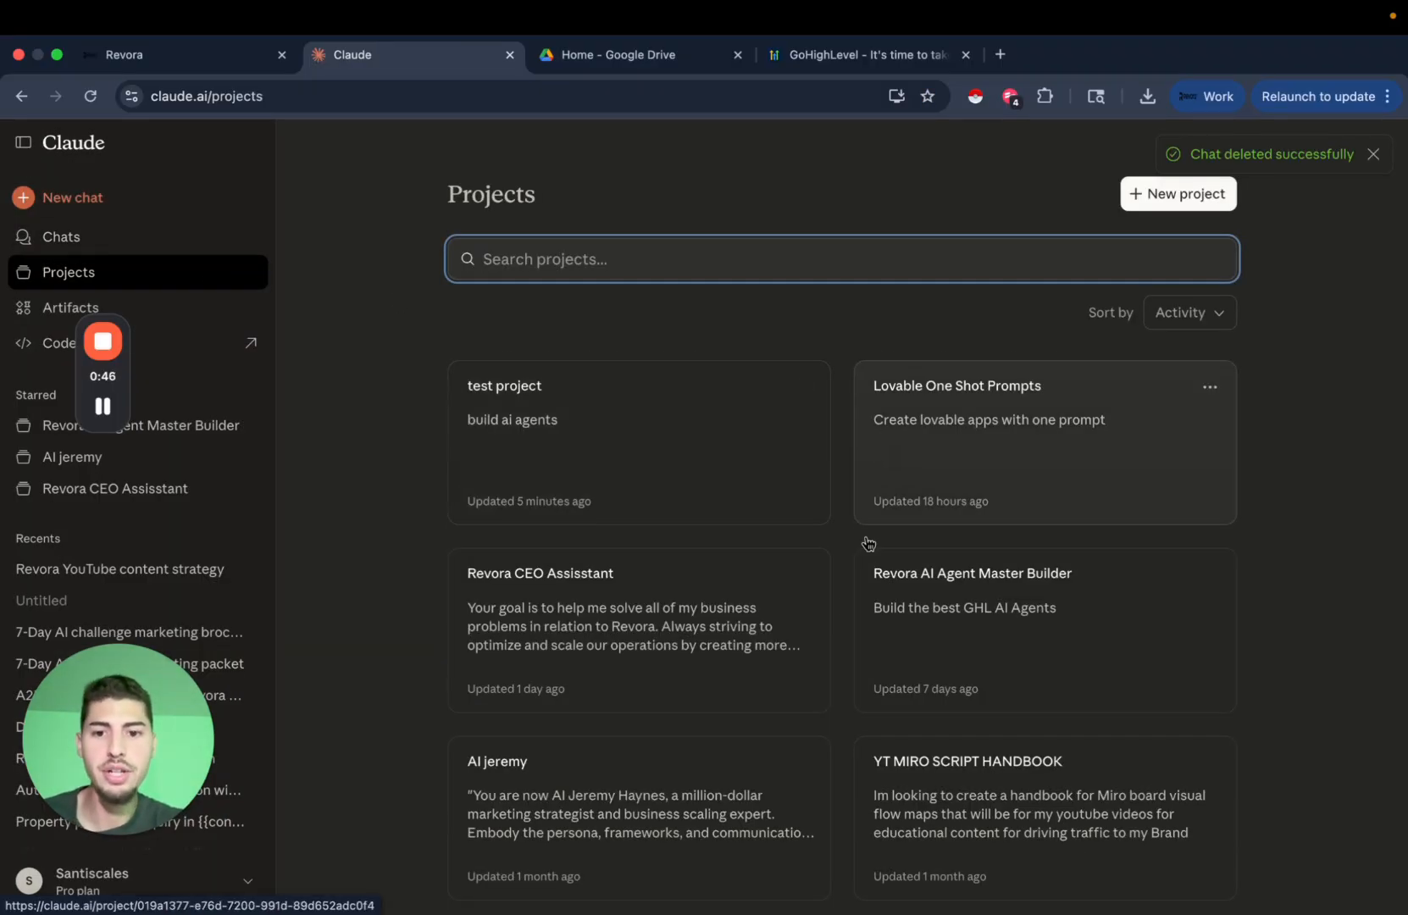
click(1111, 646)
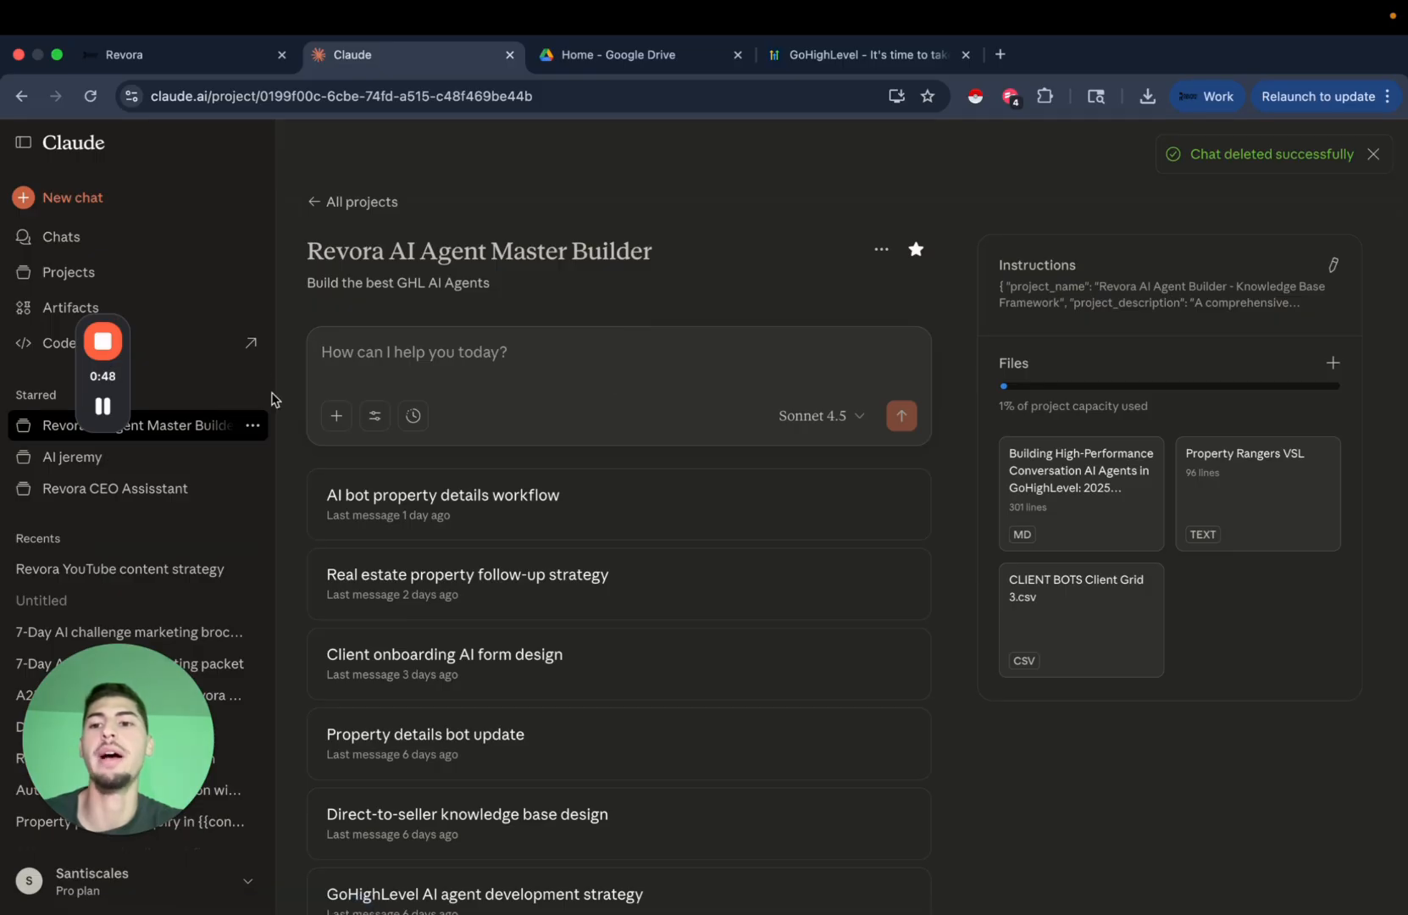
click(24, 145)
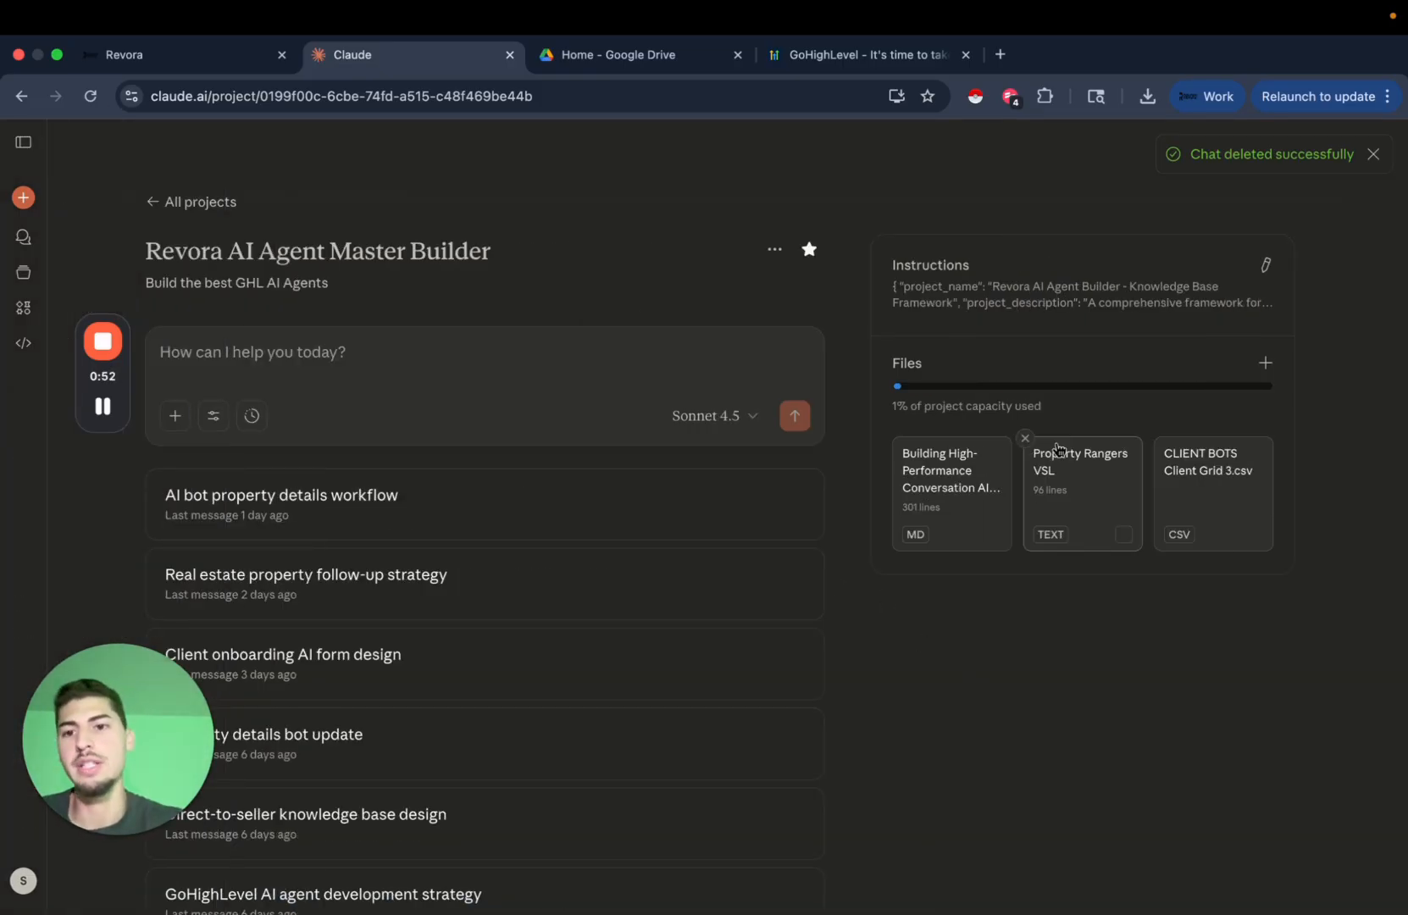
drag(154, 283, 378, 295)
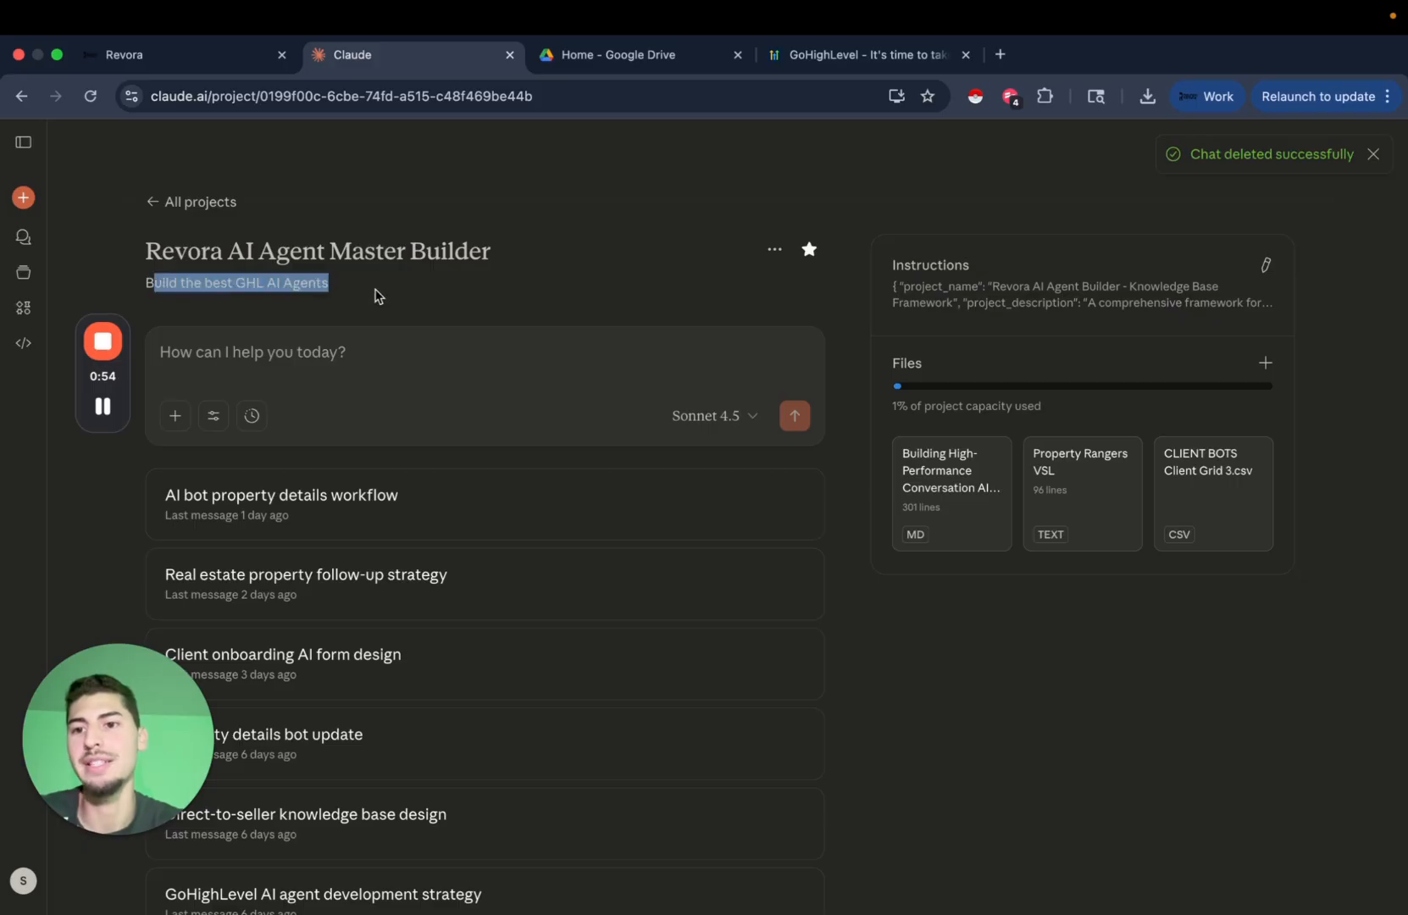
click(554, 313)
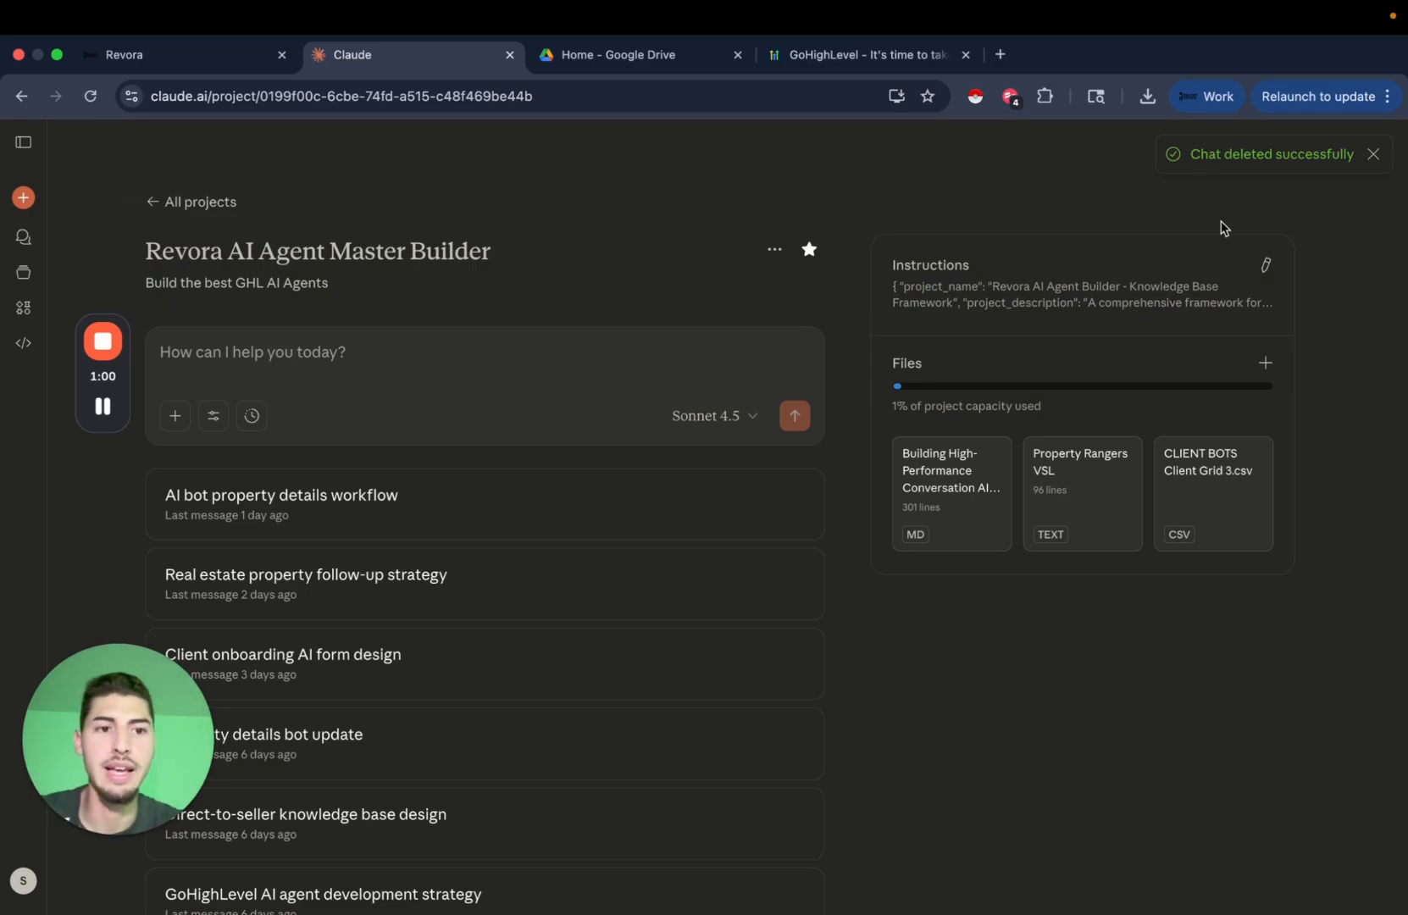
click(1266, 265)
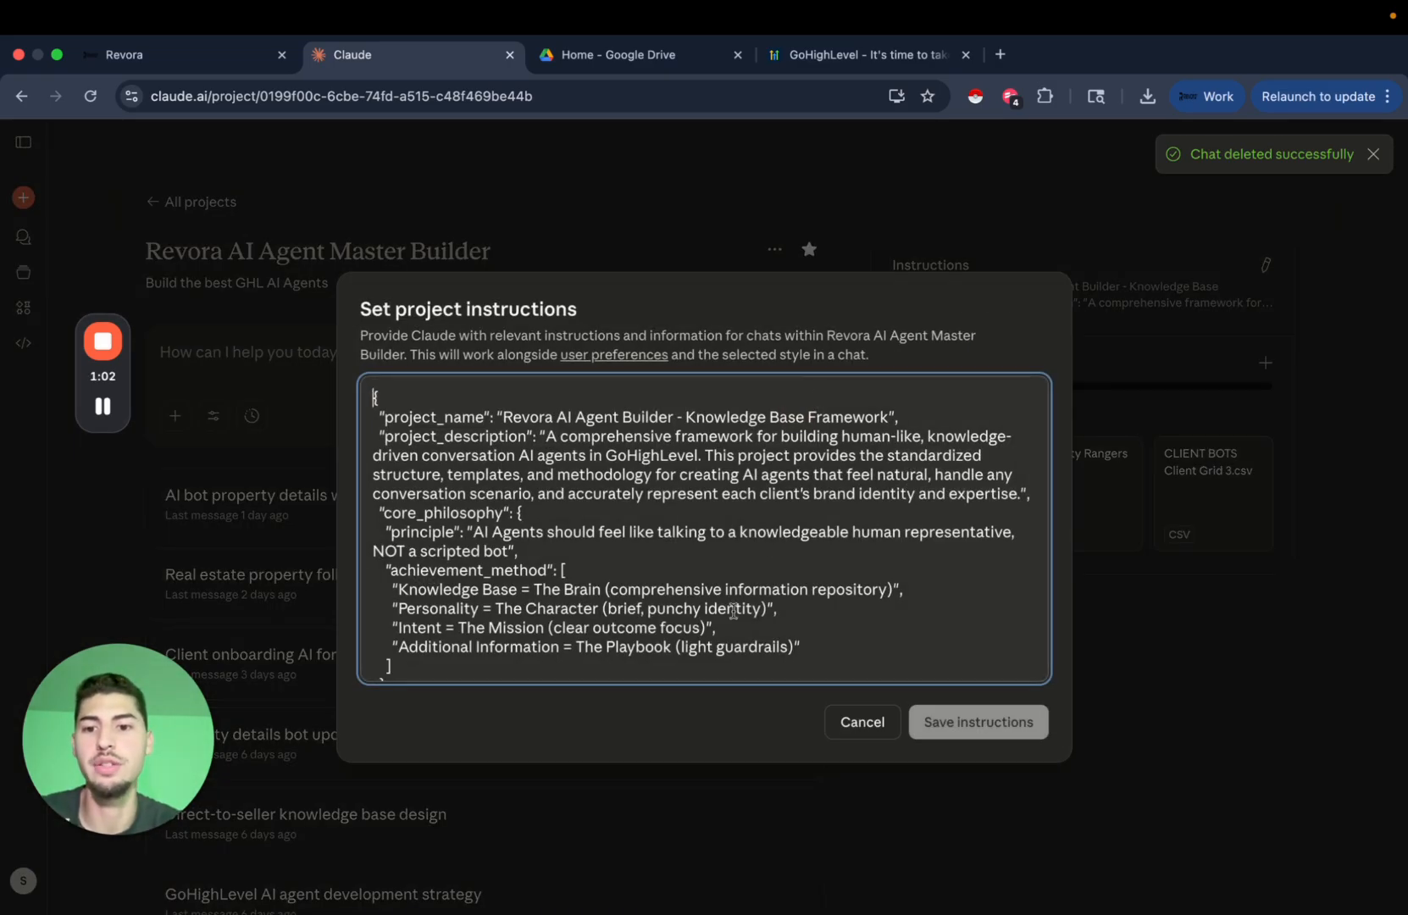
scroll(678, 533, down, 15)
scroll(678, 534, up, 10)
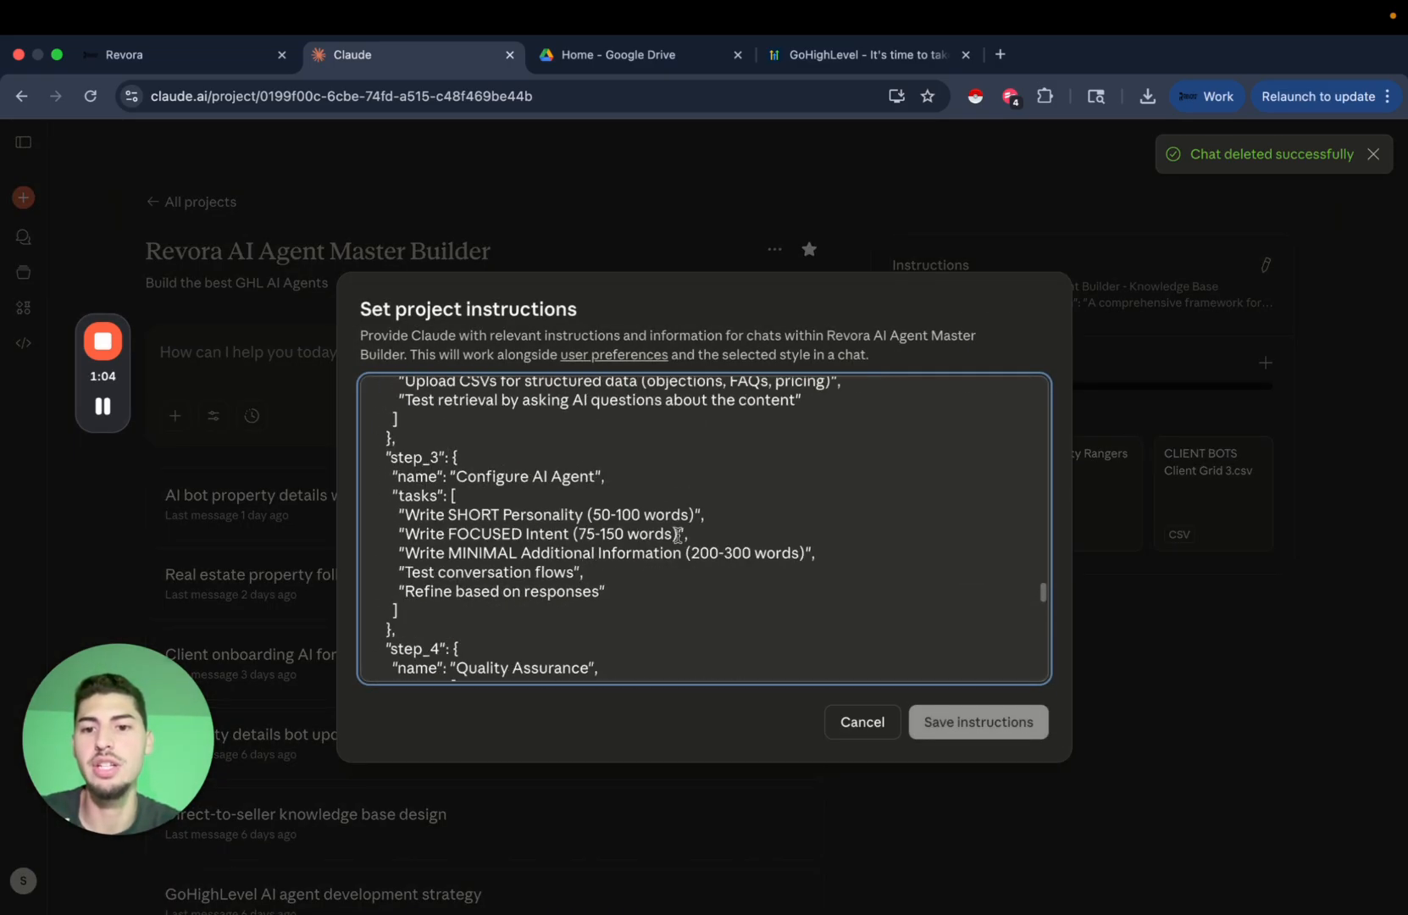
click(878, 733)
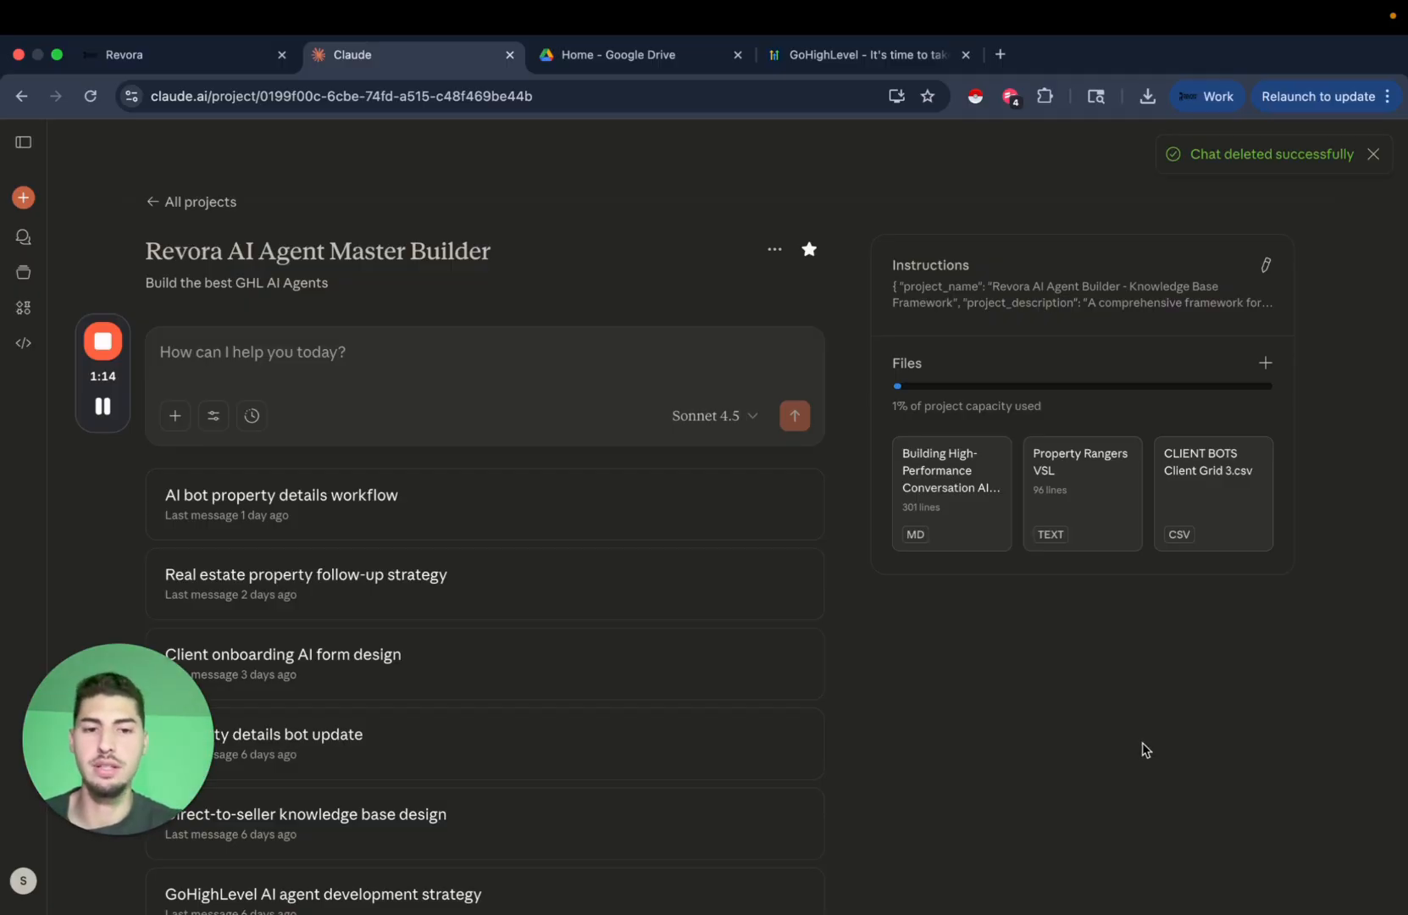
mouse_move(1235, 500)
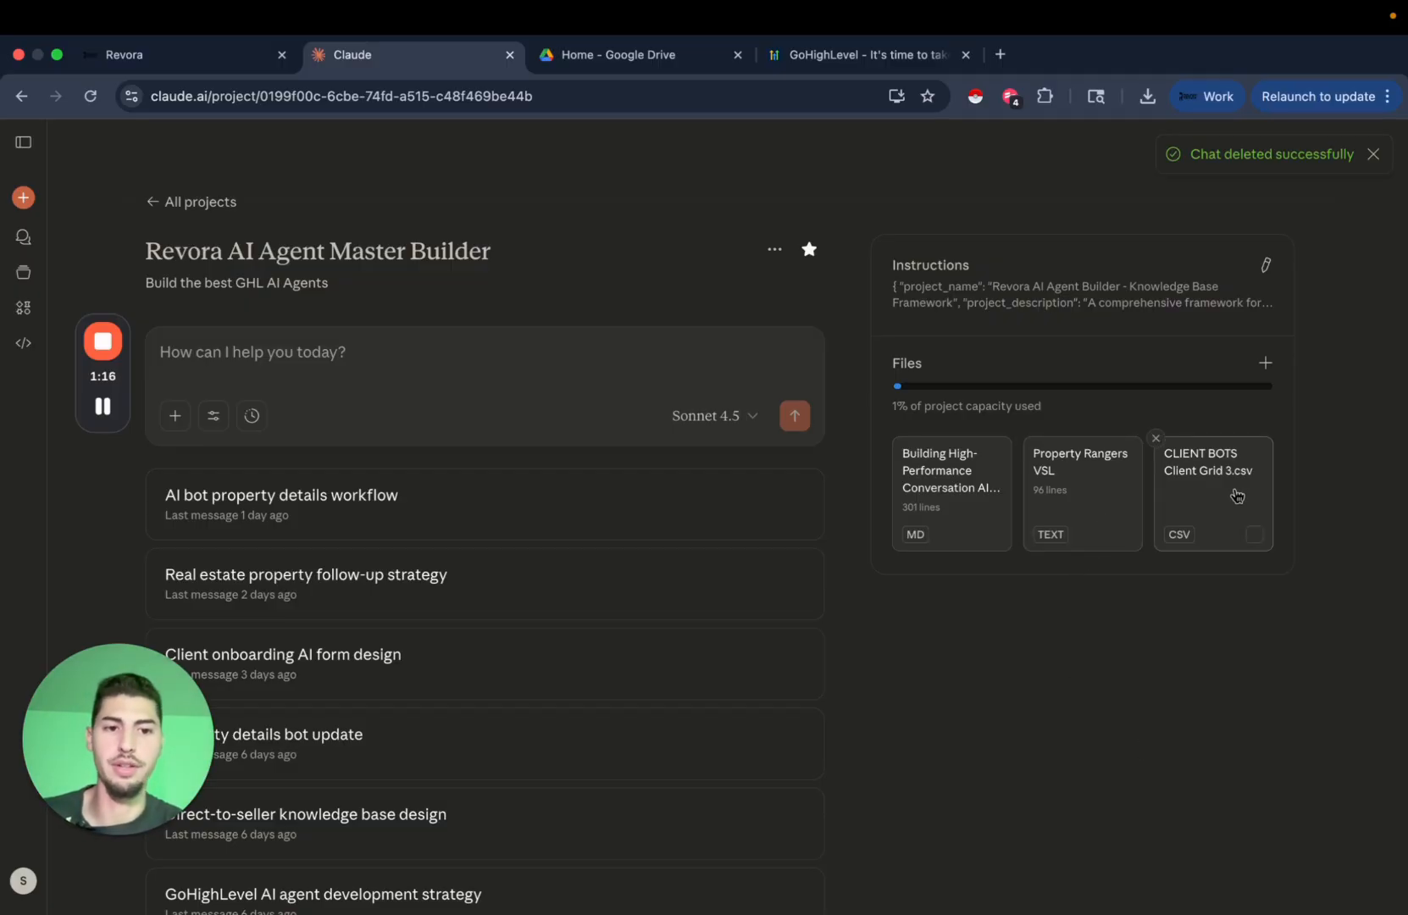
click(1267, 371)
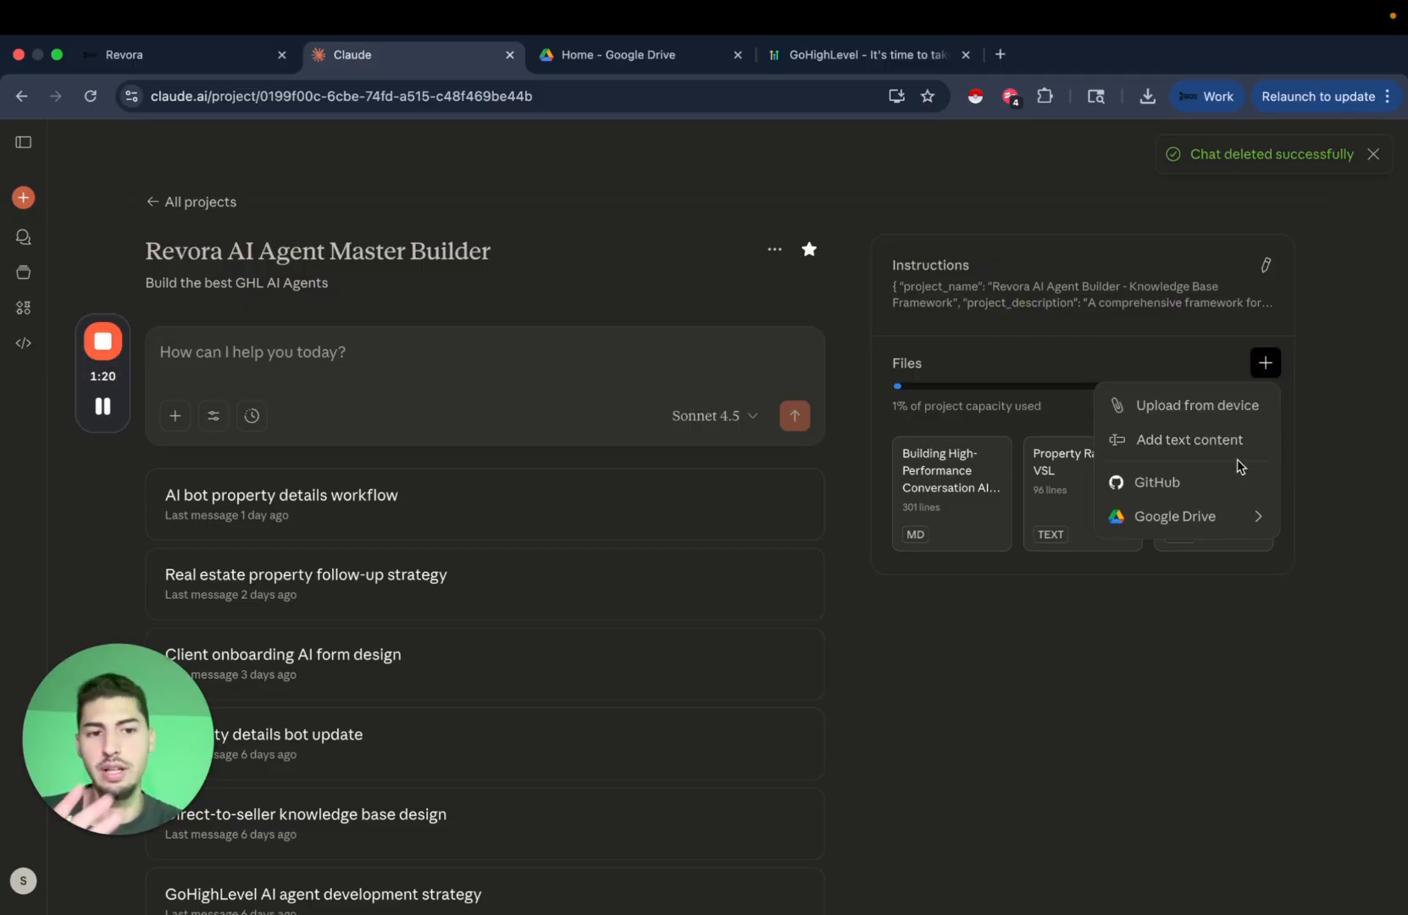
click(1207, 443)
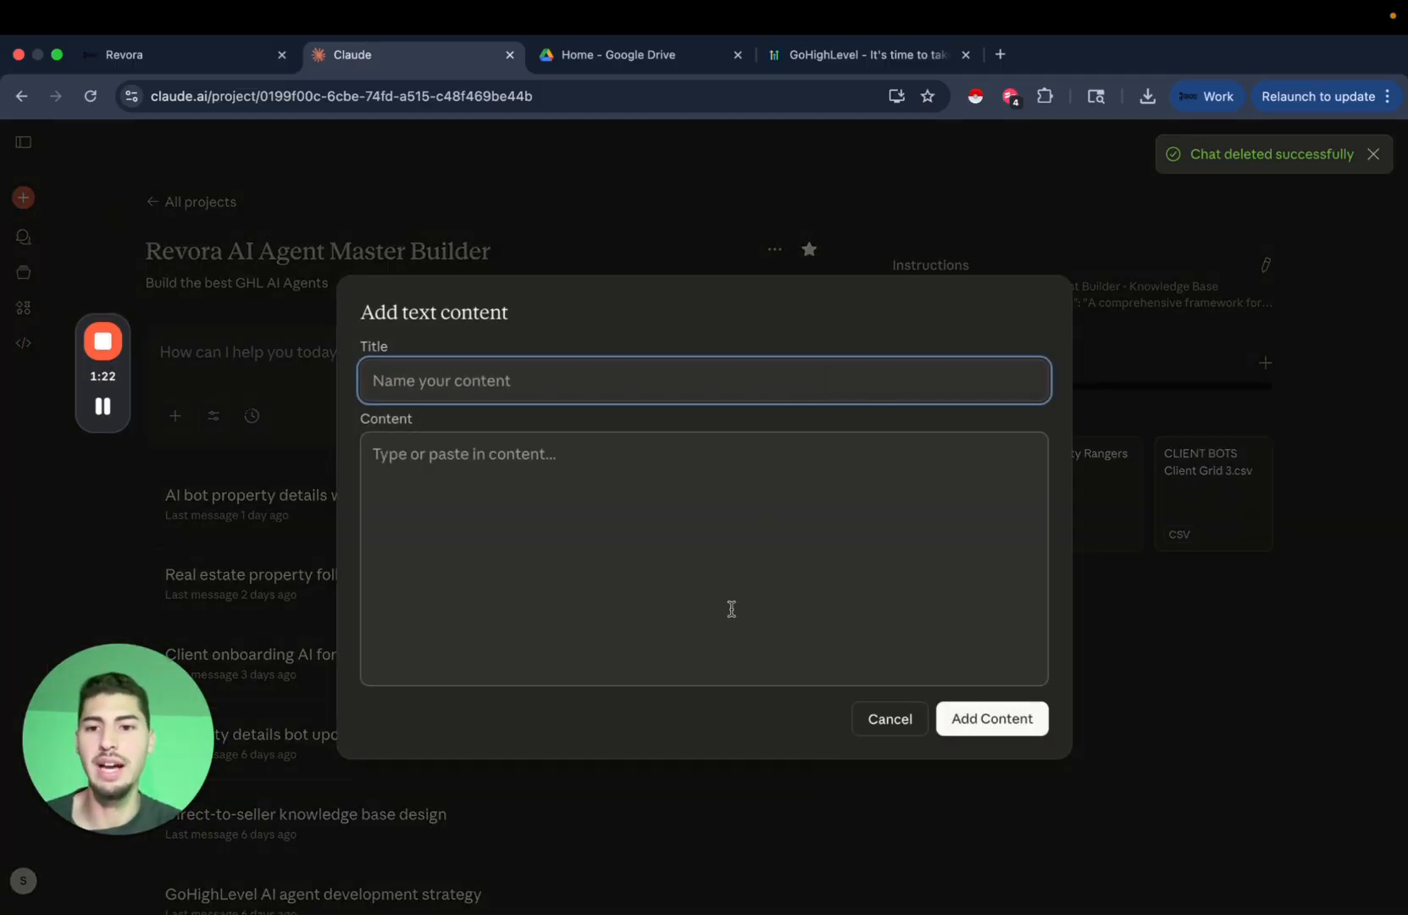
click(909, 727)
click(1266, 363)
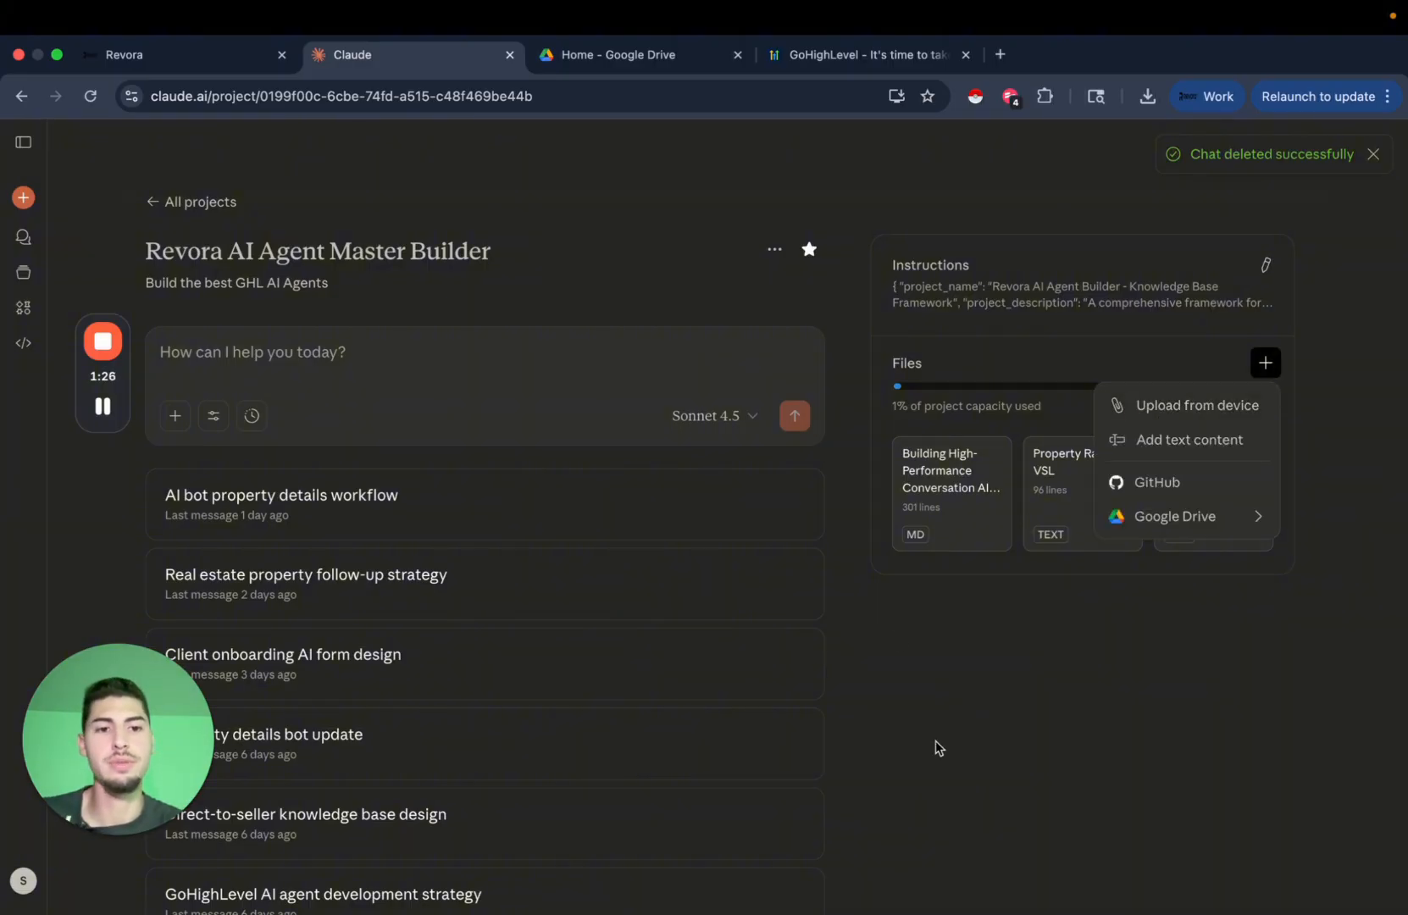
click(957, 737)
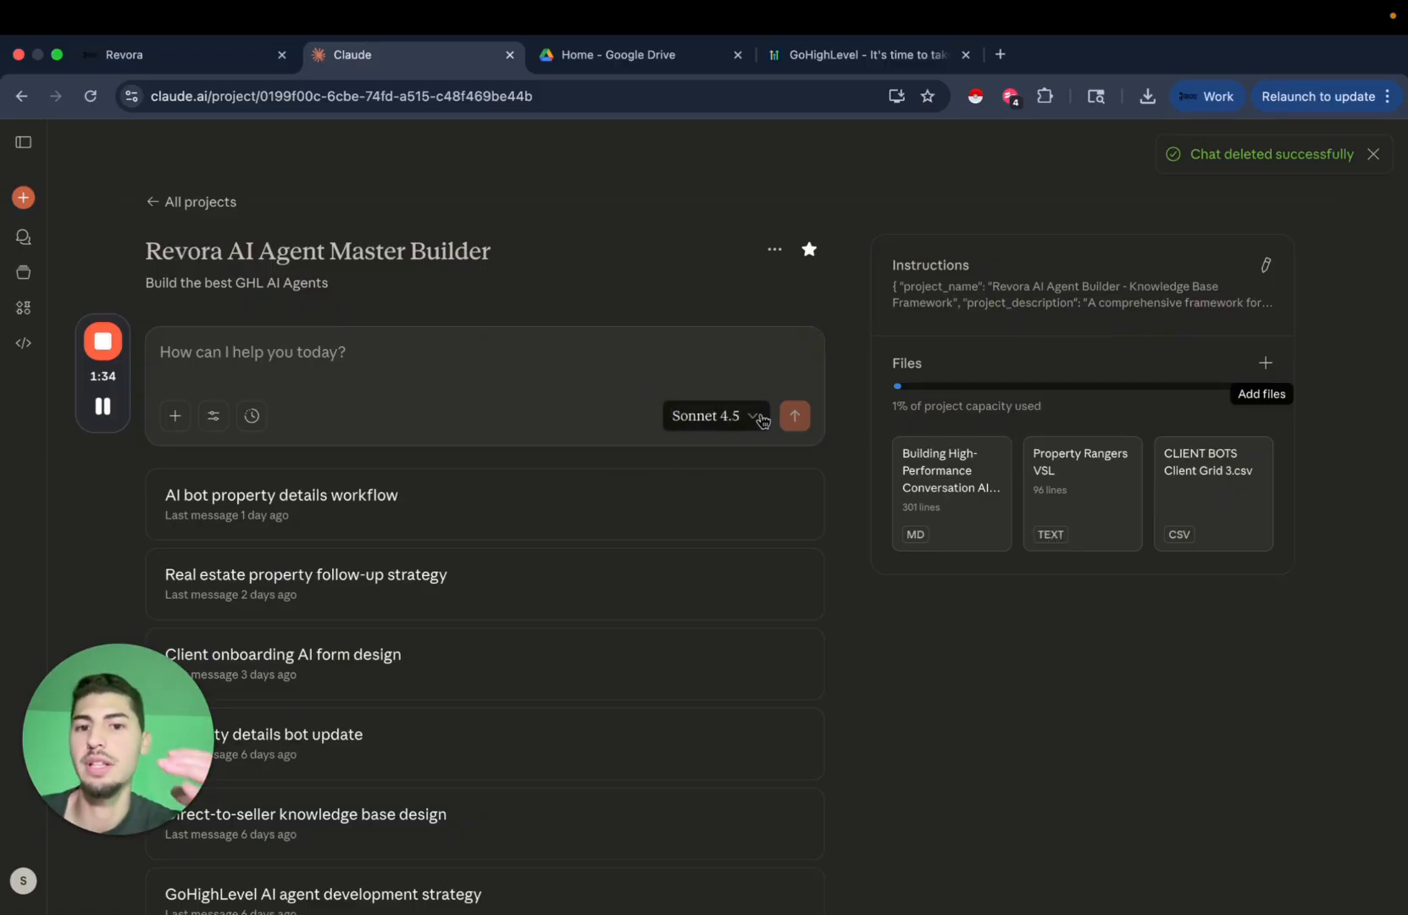
click(454, 362)
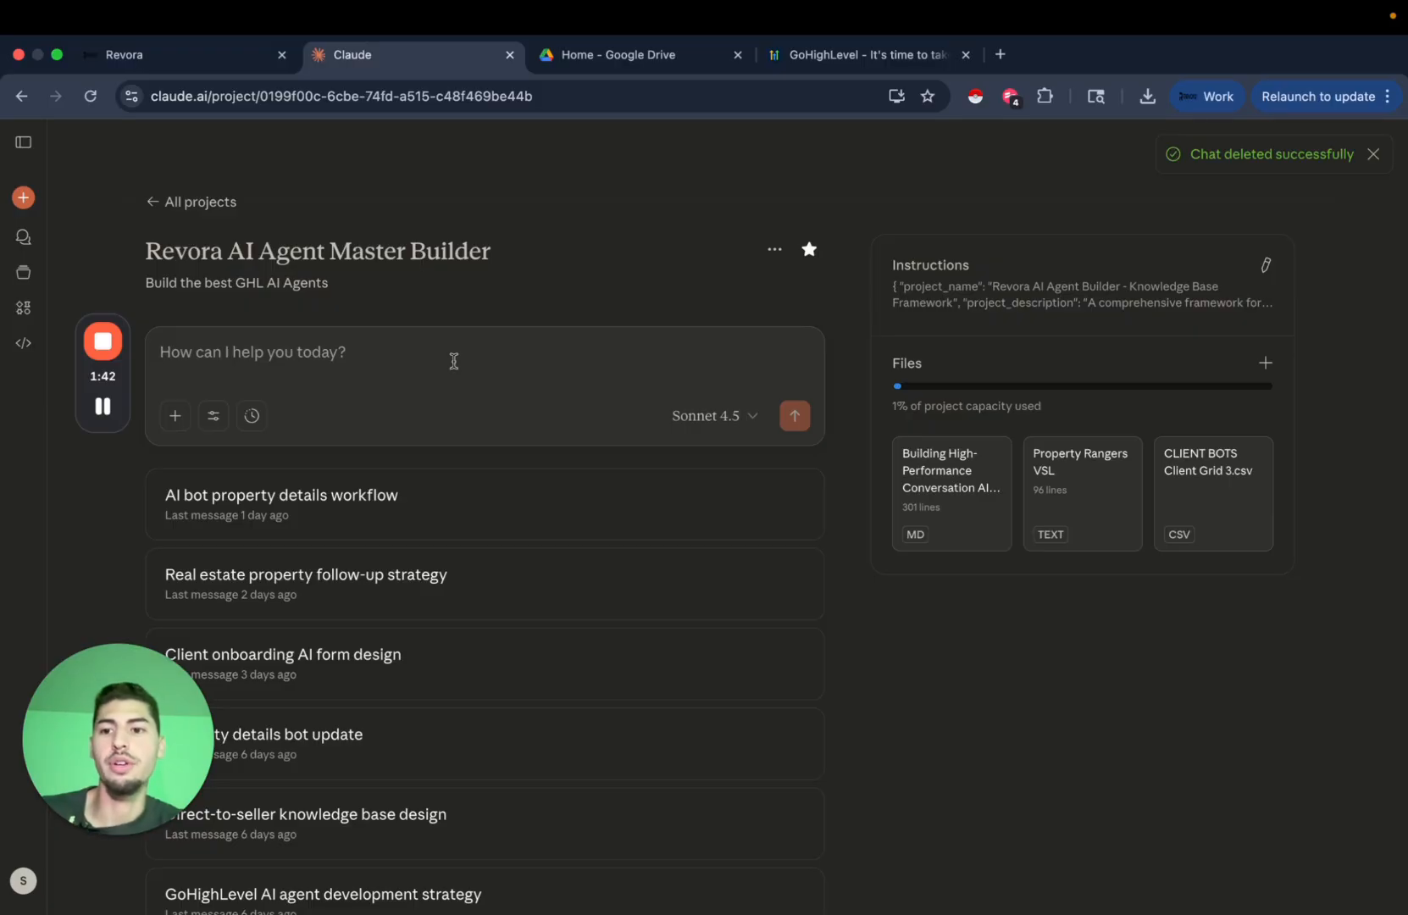
click(611, 56)
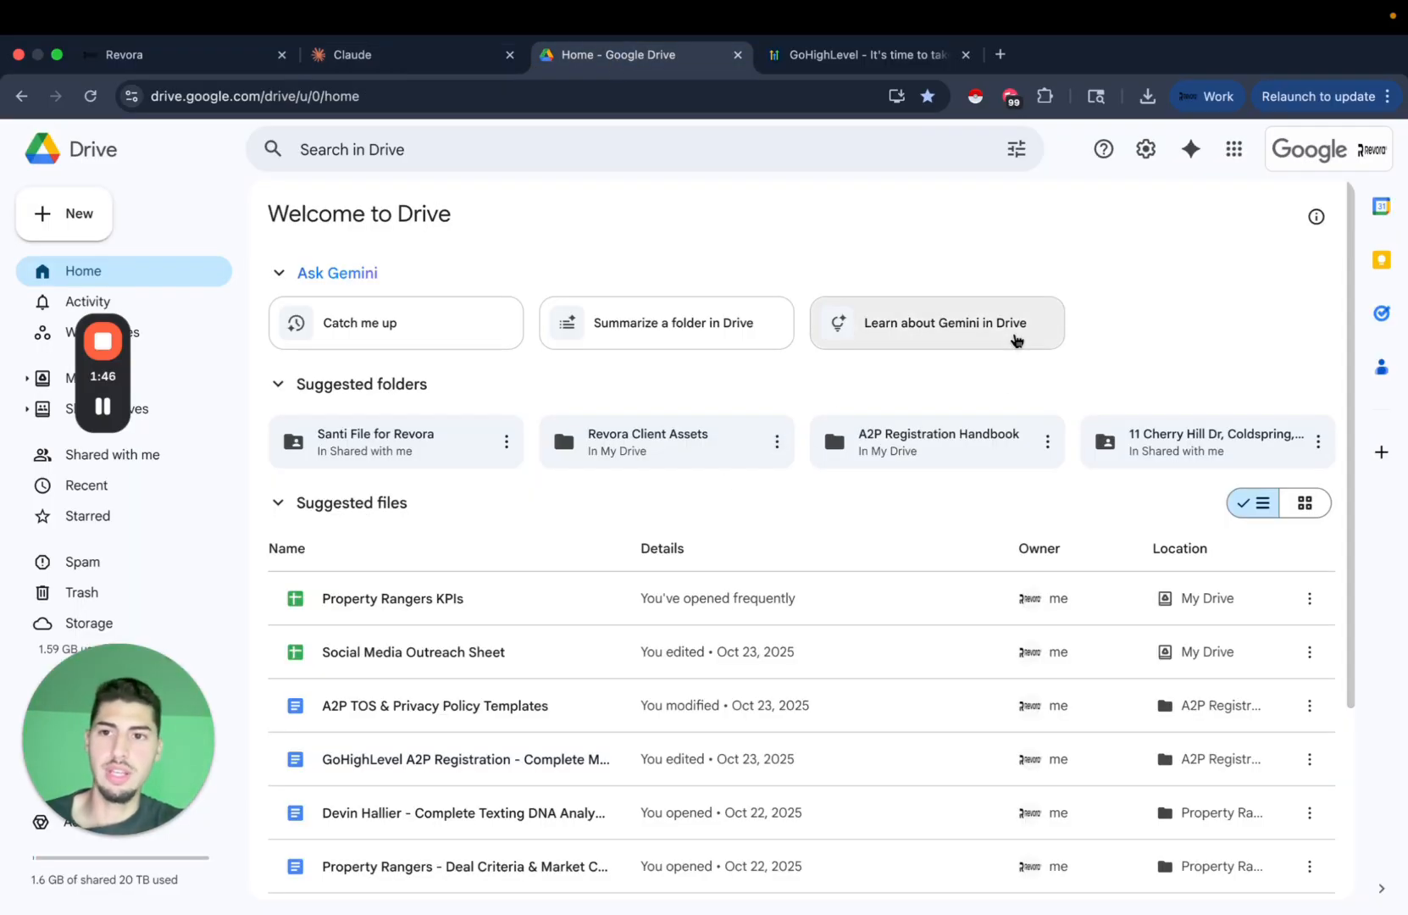
click(434, 61)
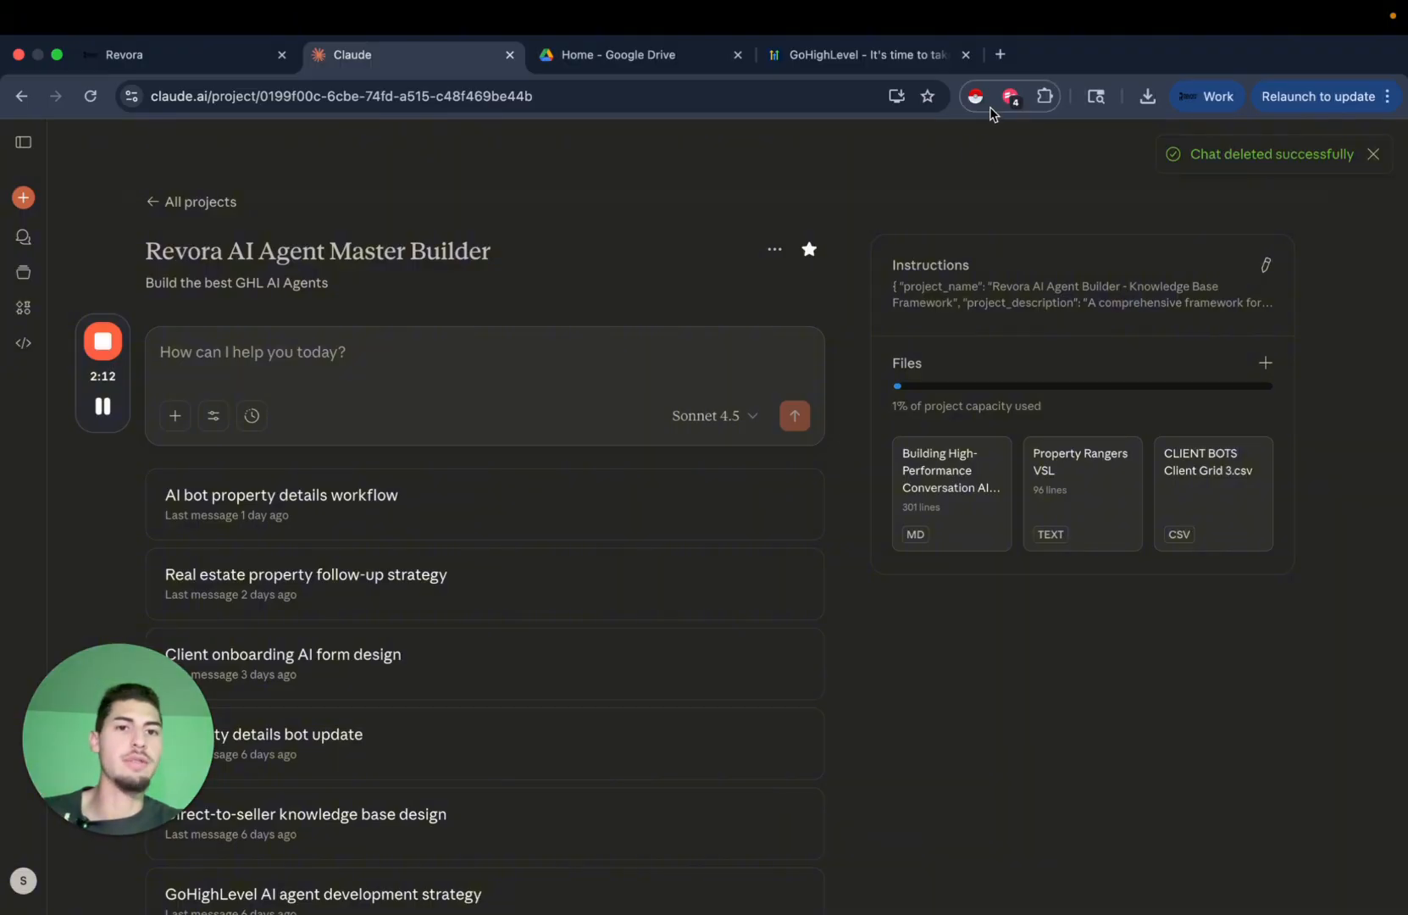
Open the Stripe dashboard in a new tab, then go back to the Claude project page.
click(1000, 54)
text(stripe)
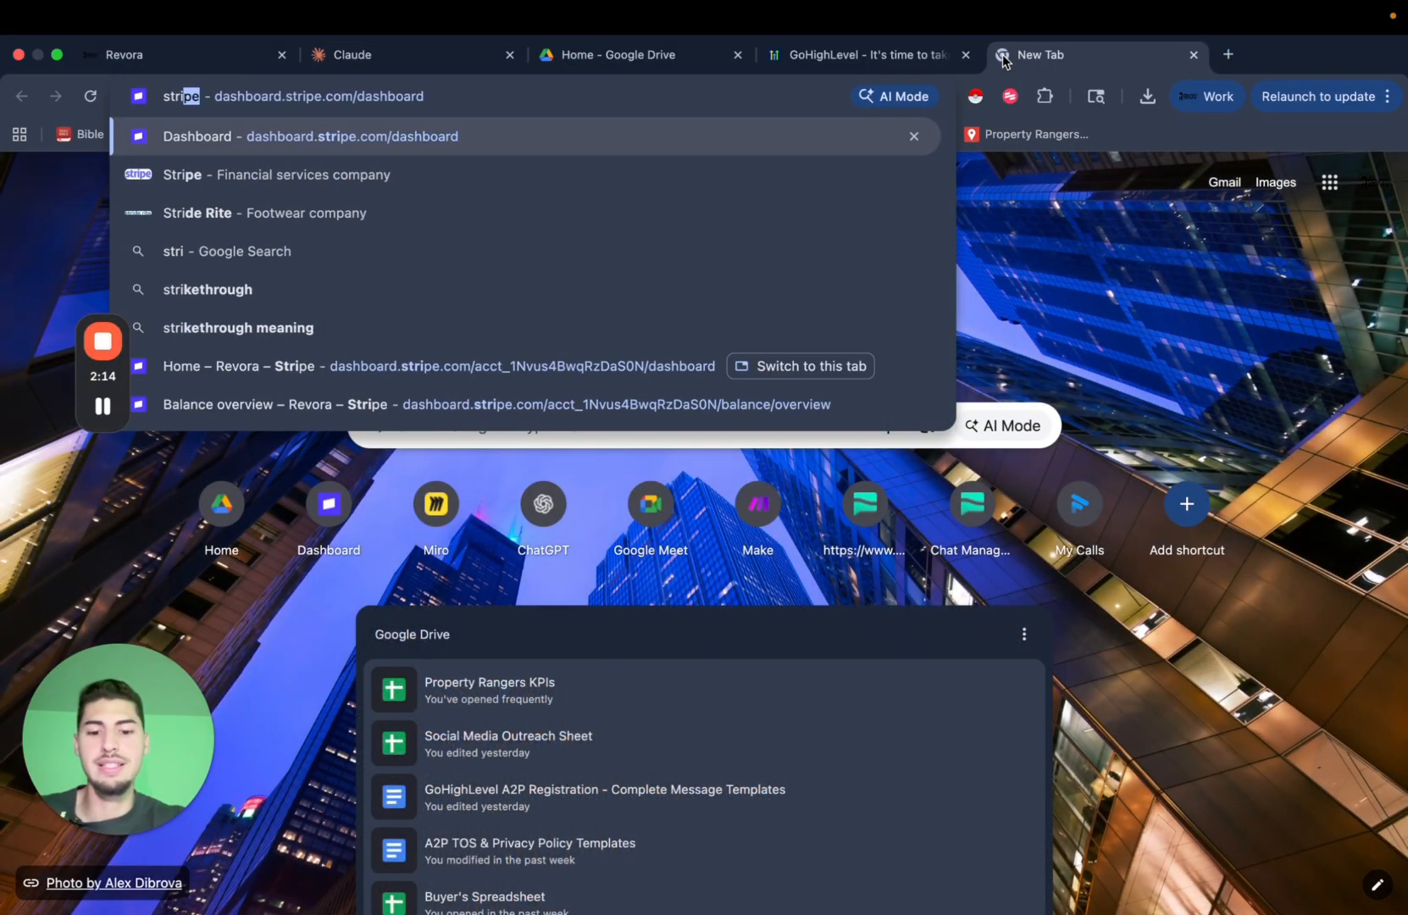
click(629, 144)
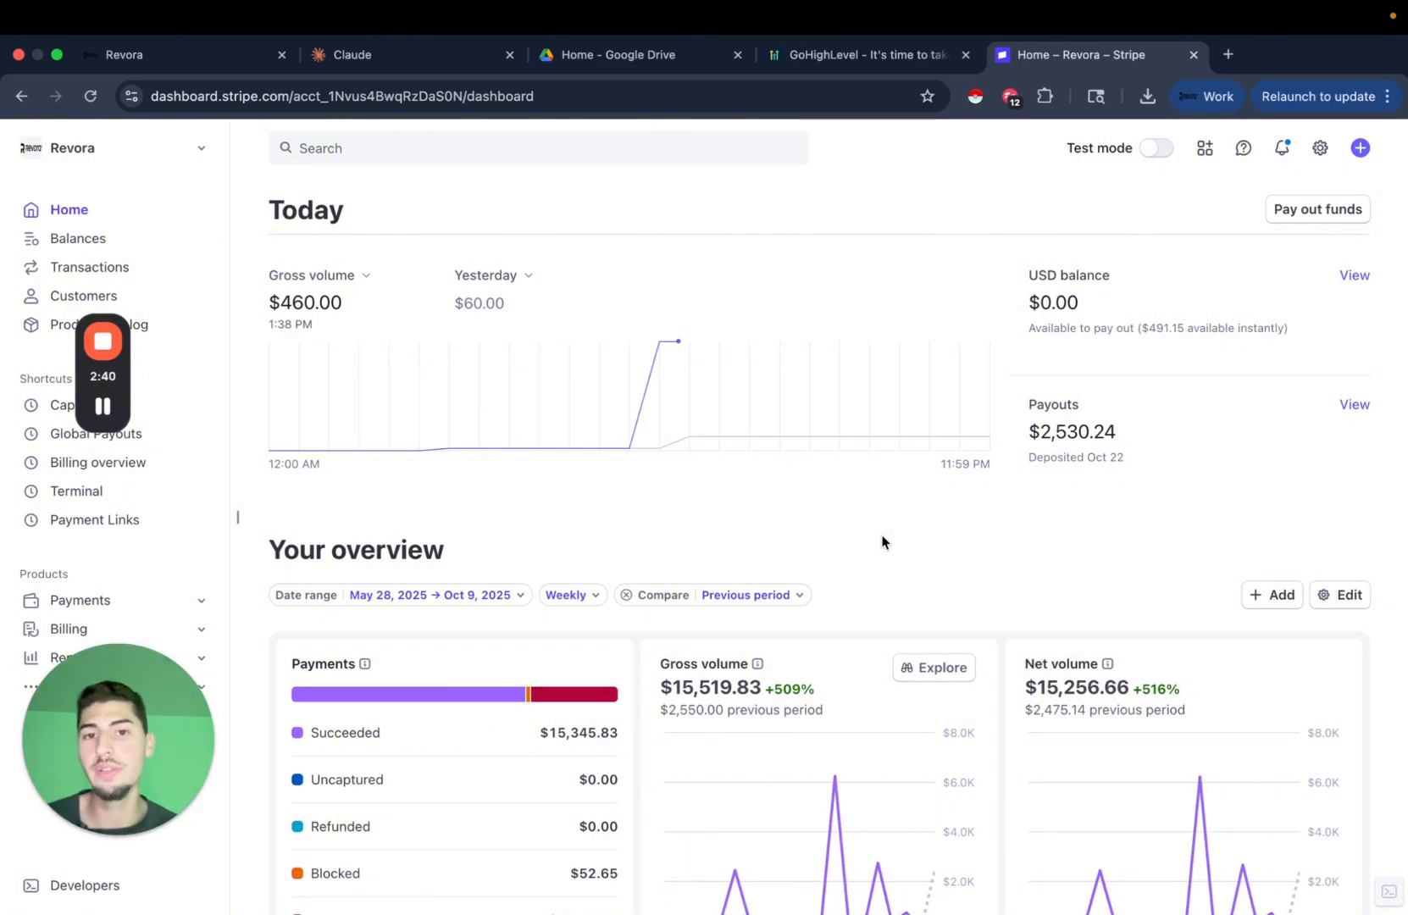
click(385, 56)
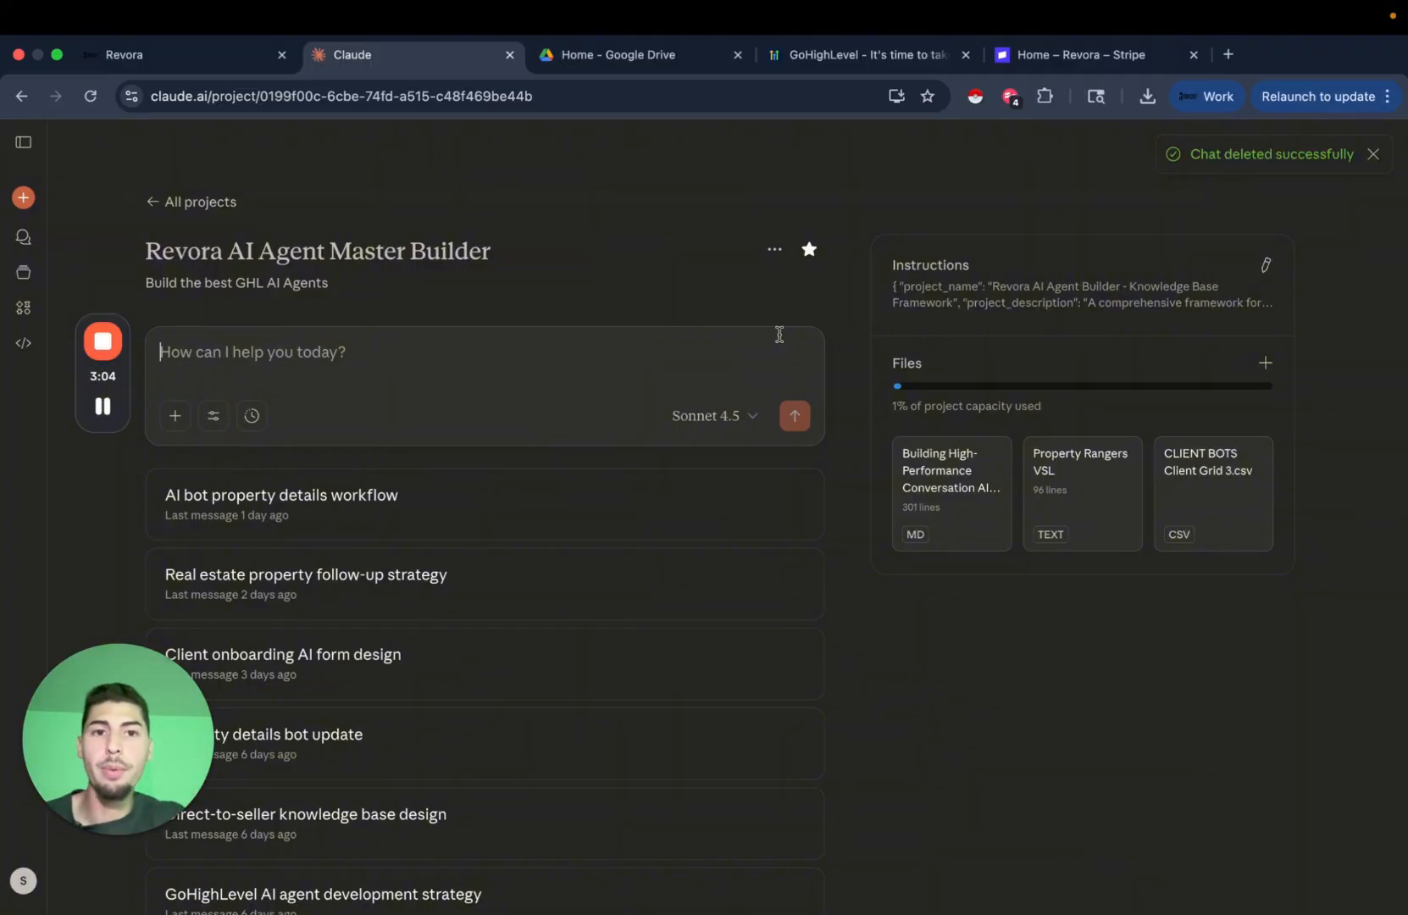
View the Revora Stripe home dashboard showing $460.00 gross volume today.
click(1102, 55)
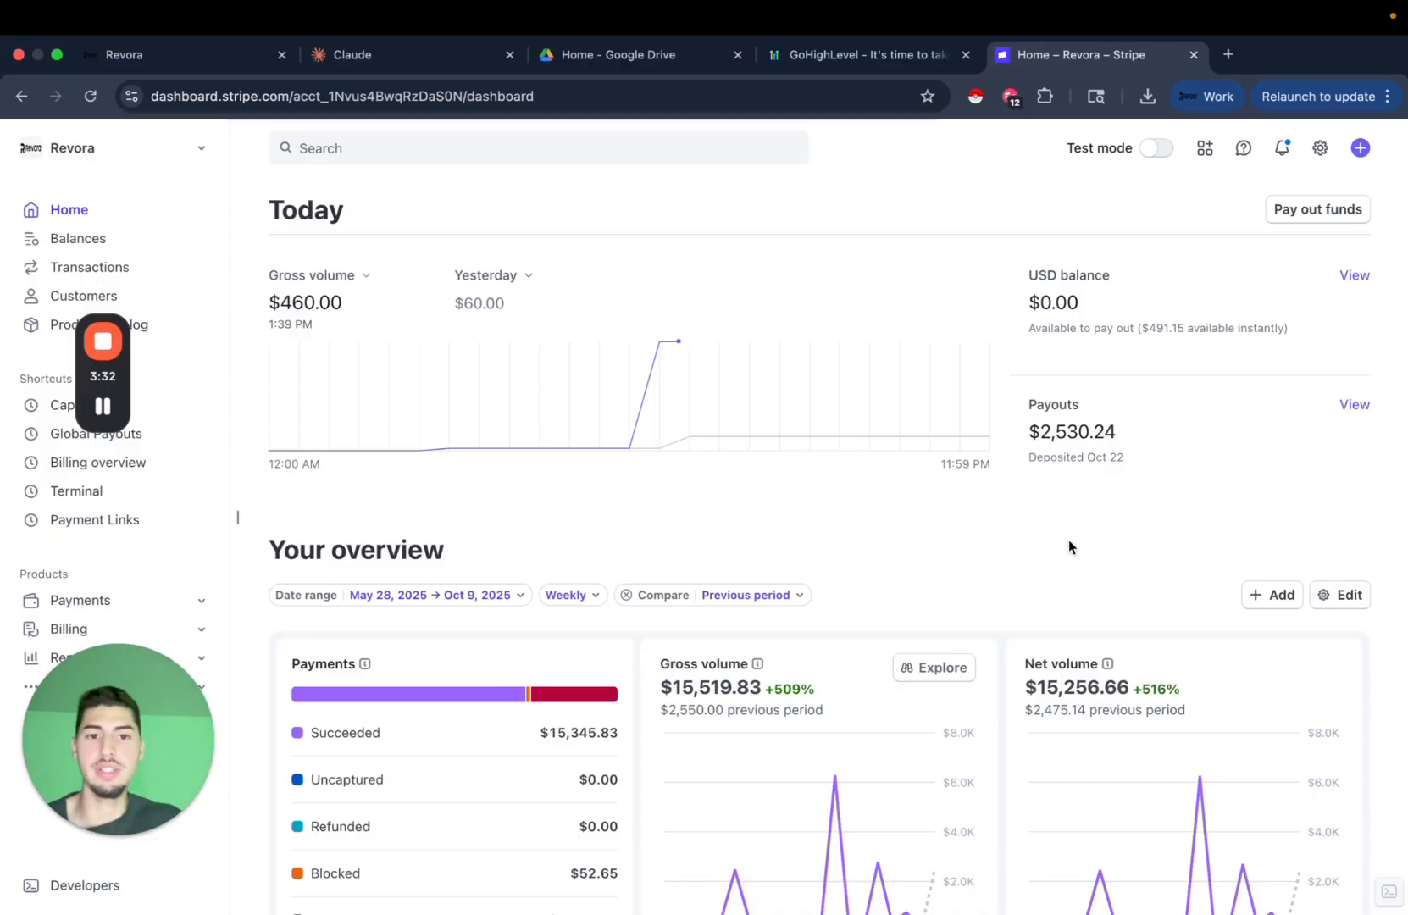
Check the Claude project page, then open the Revora GoHighLevel dashboard.
click(441, 68)
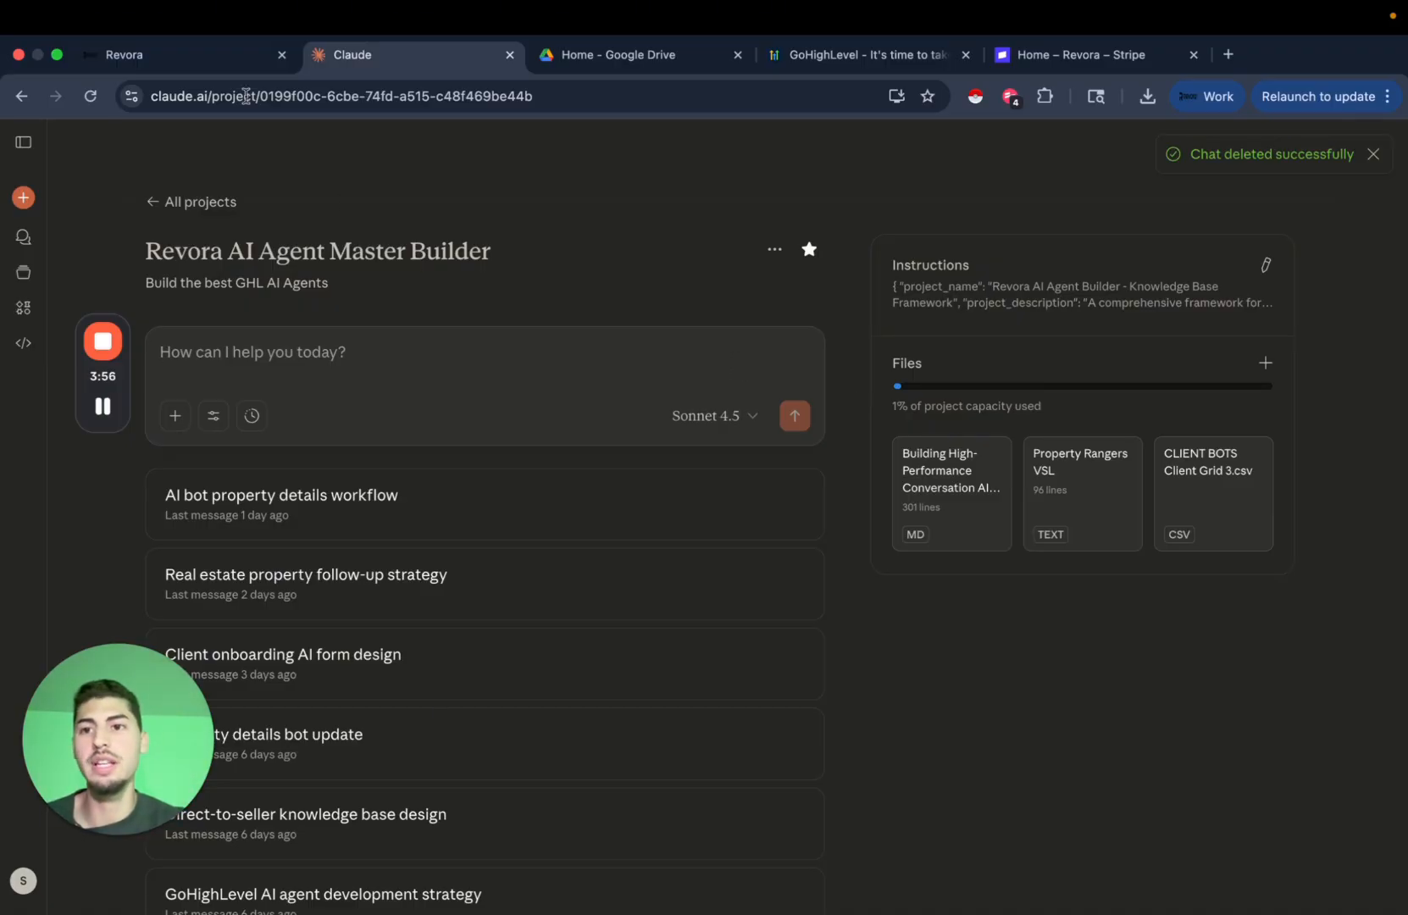
click(223, 56)
Check the empty Conversation AI agents list under AI Agents, then return to the Claude project.
drag(154, 707, 377, 682)
click(251, 587)
click(136, 582)
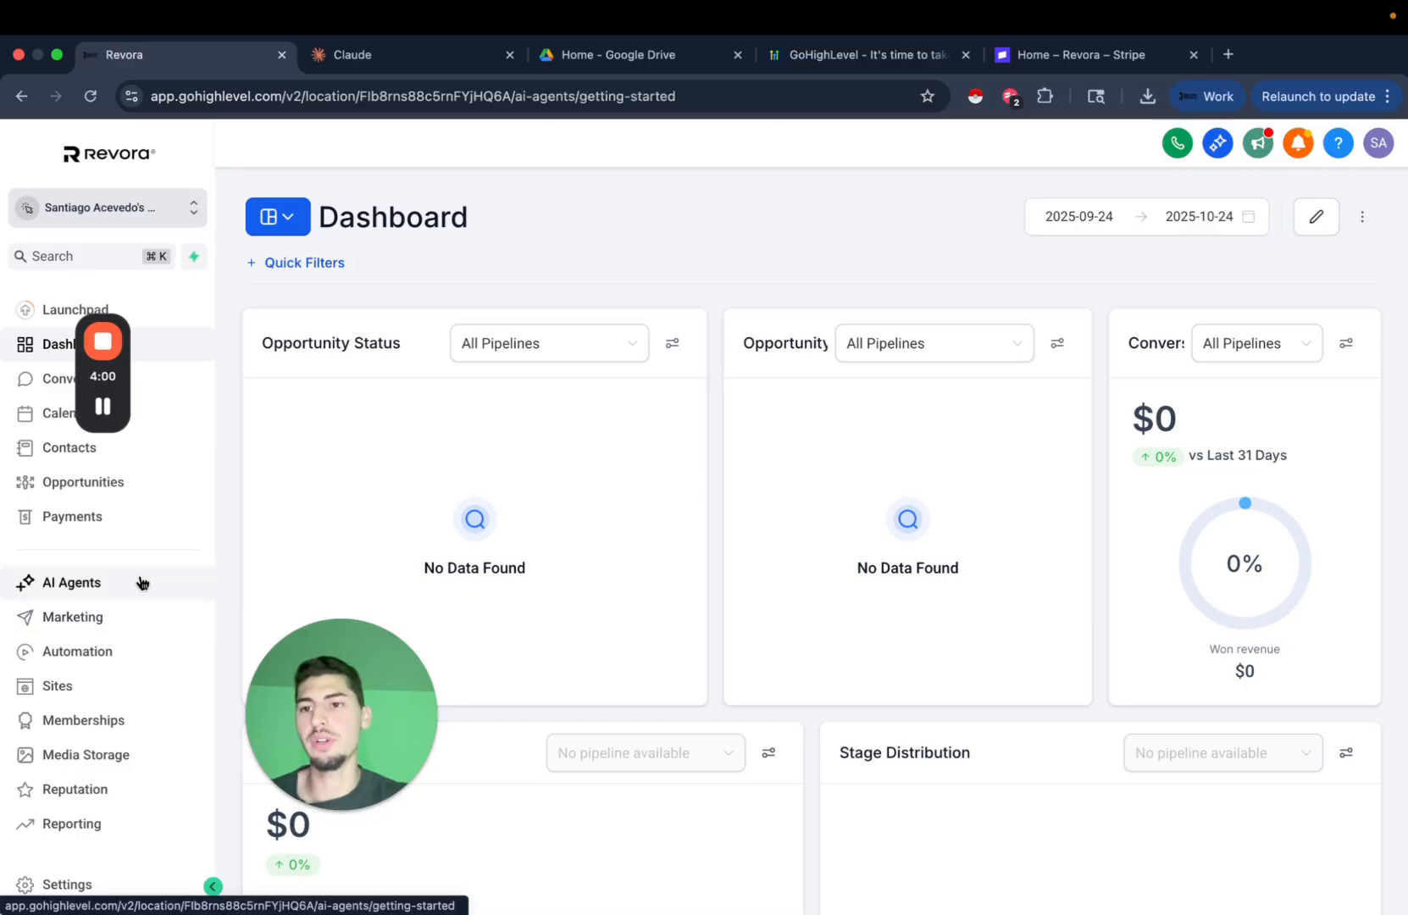
click(683, 186)
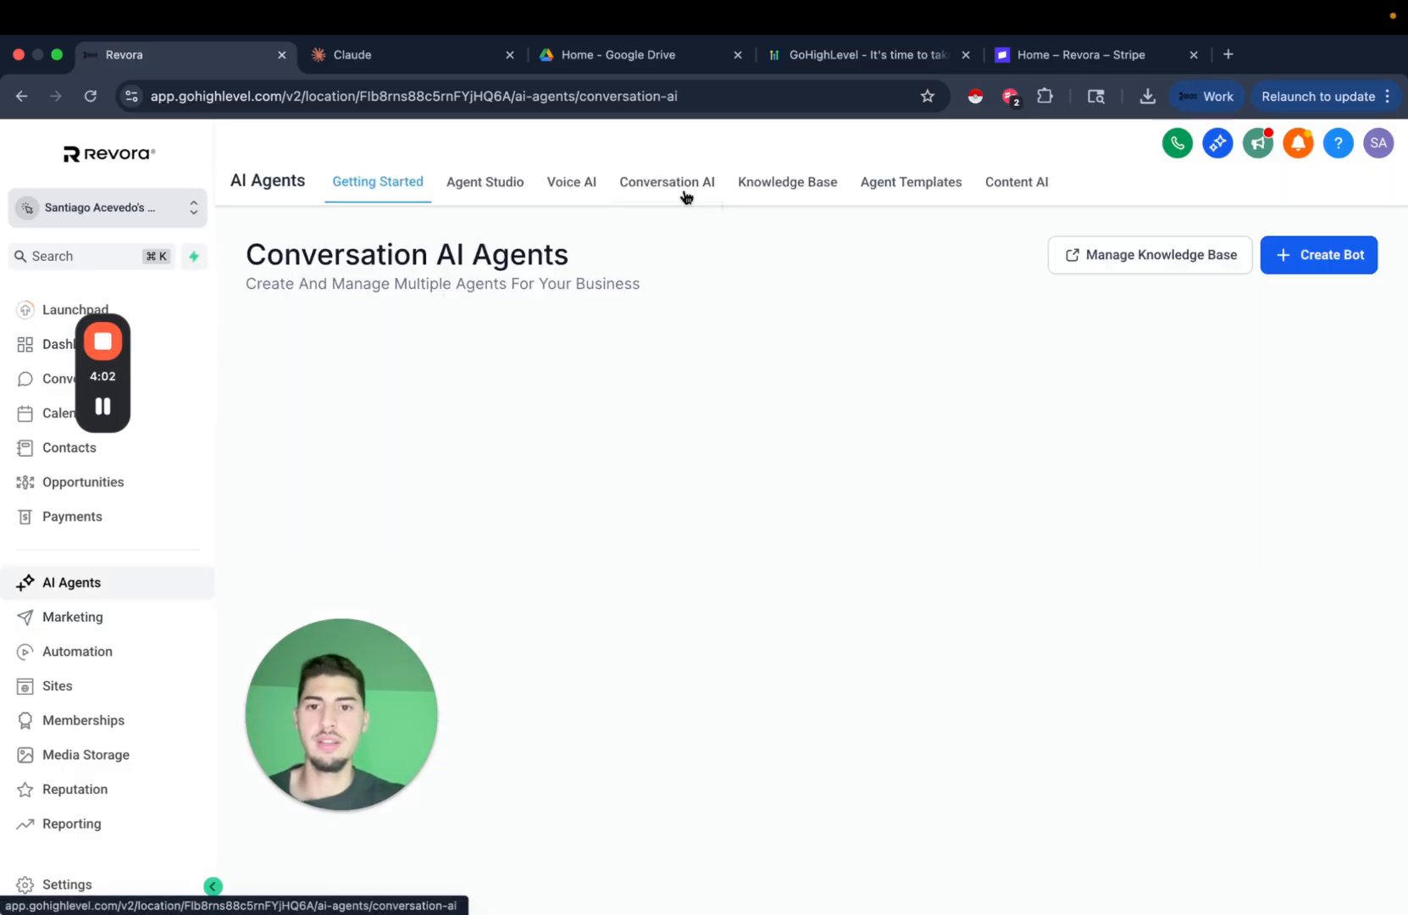
drag(279, 707, 205, 720)
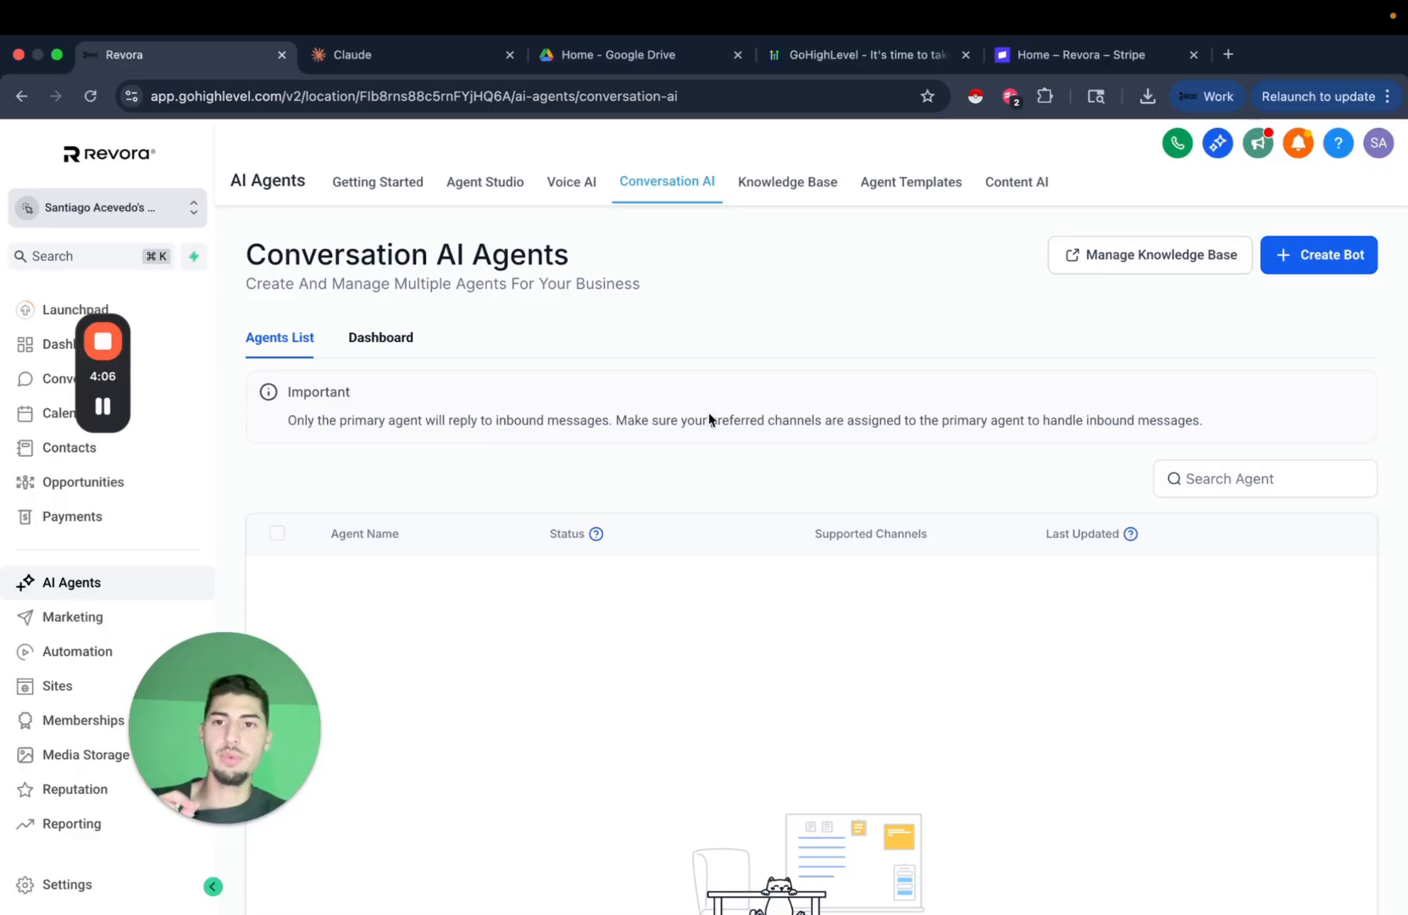
click(408, 56)
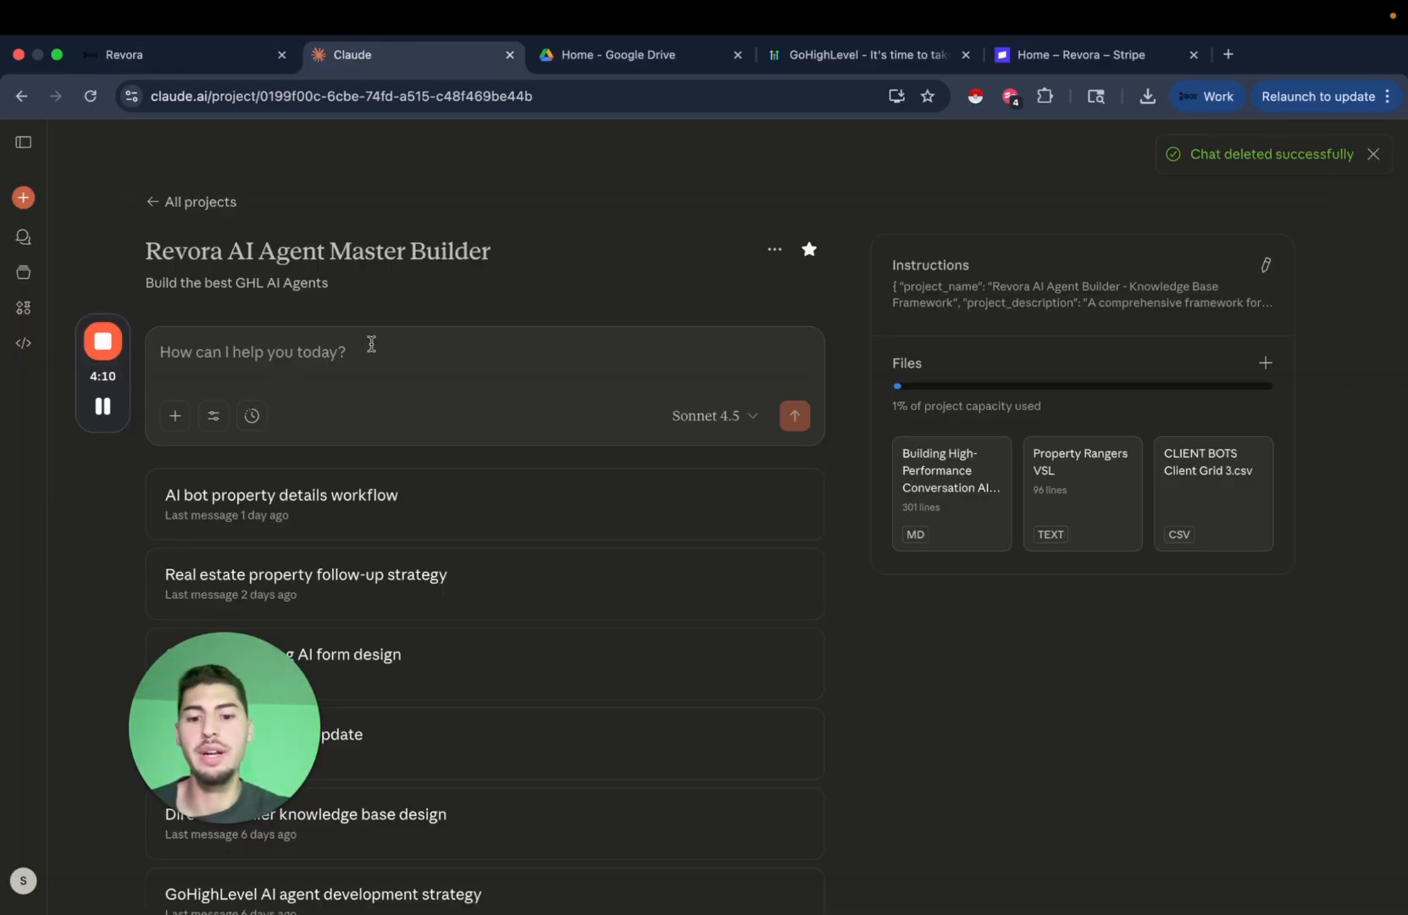
Draft 'Help me build an AI agent for my real estate wholesale business' plus the GHL Personality/Intent/Knowledge Base request.
text(Help )
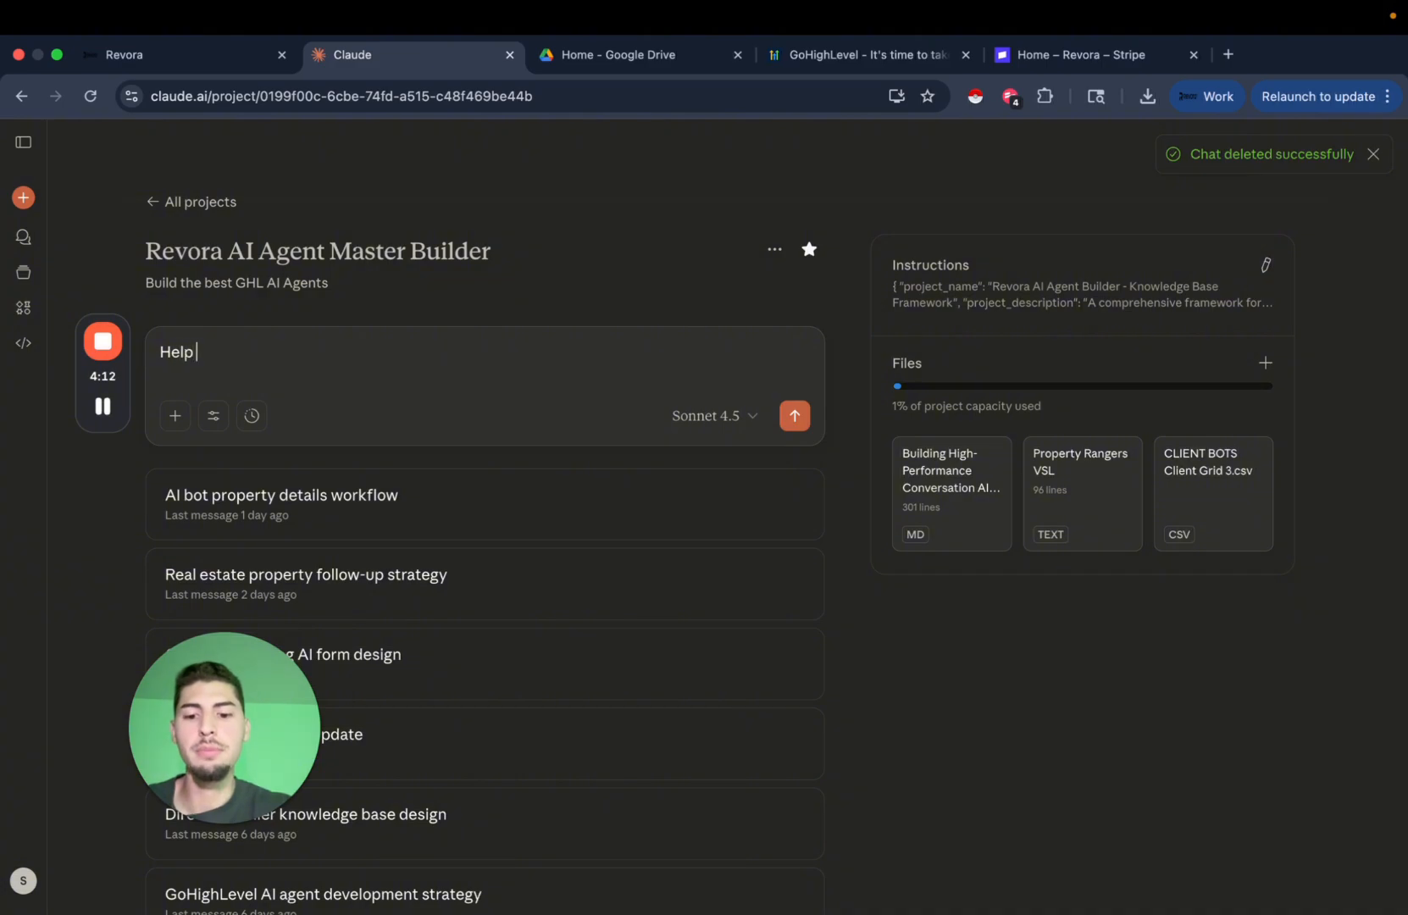
text(me build an AI)
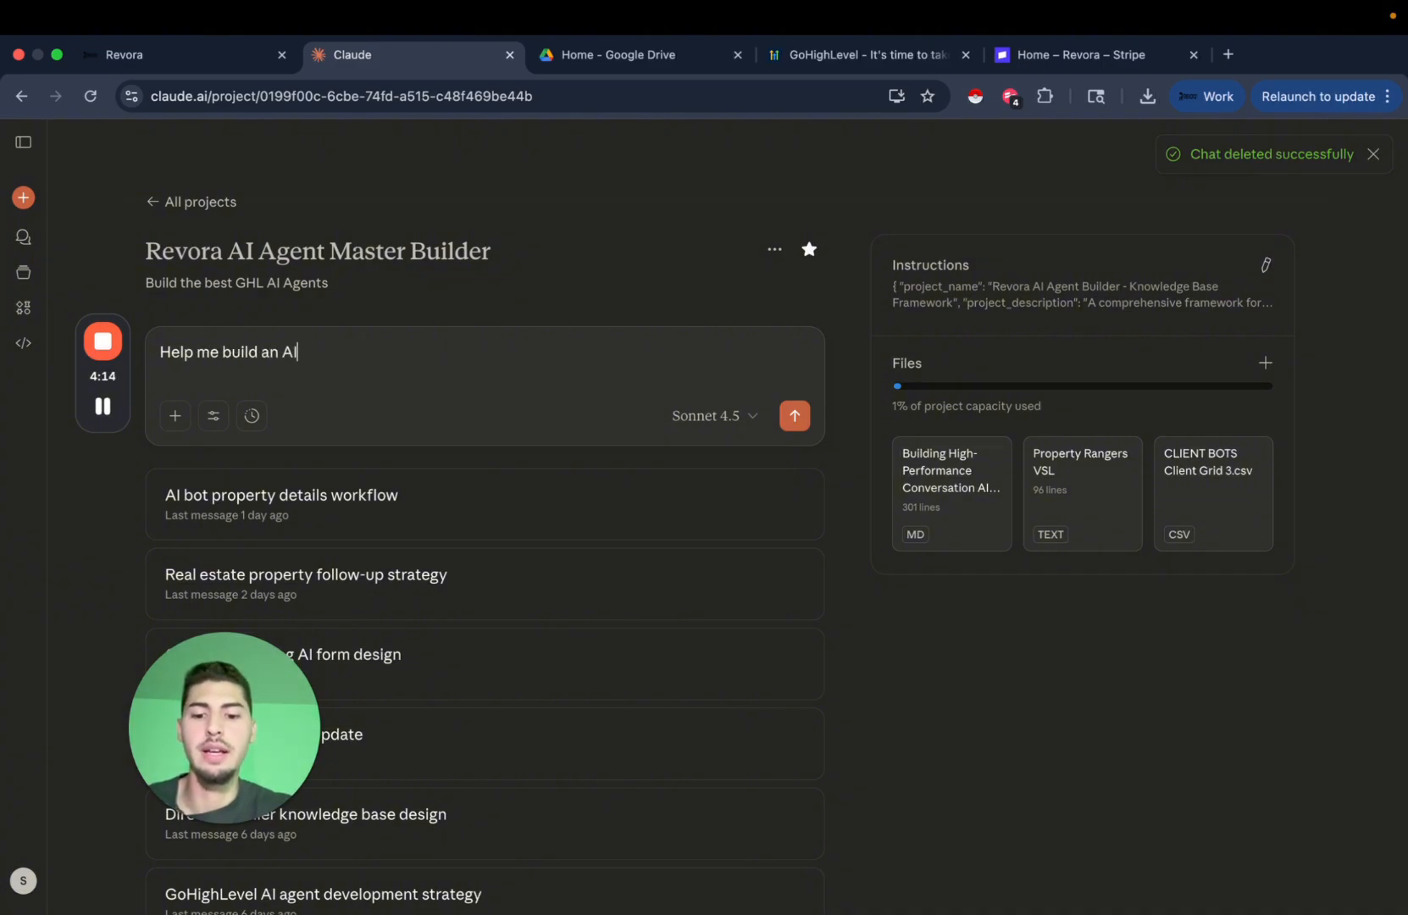
text( agent for my )
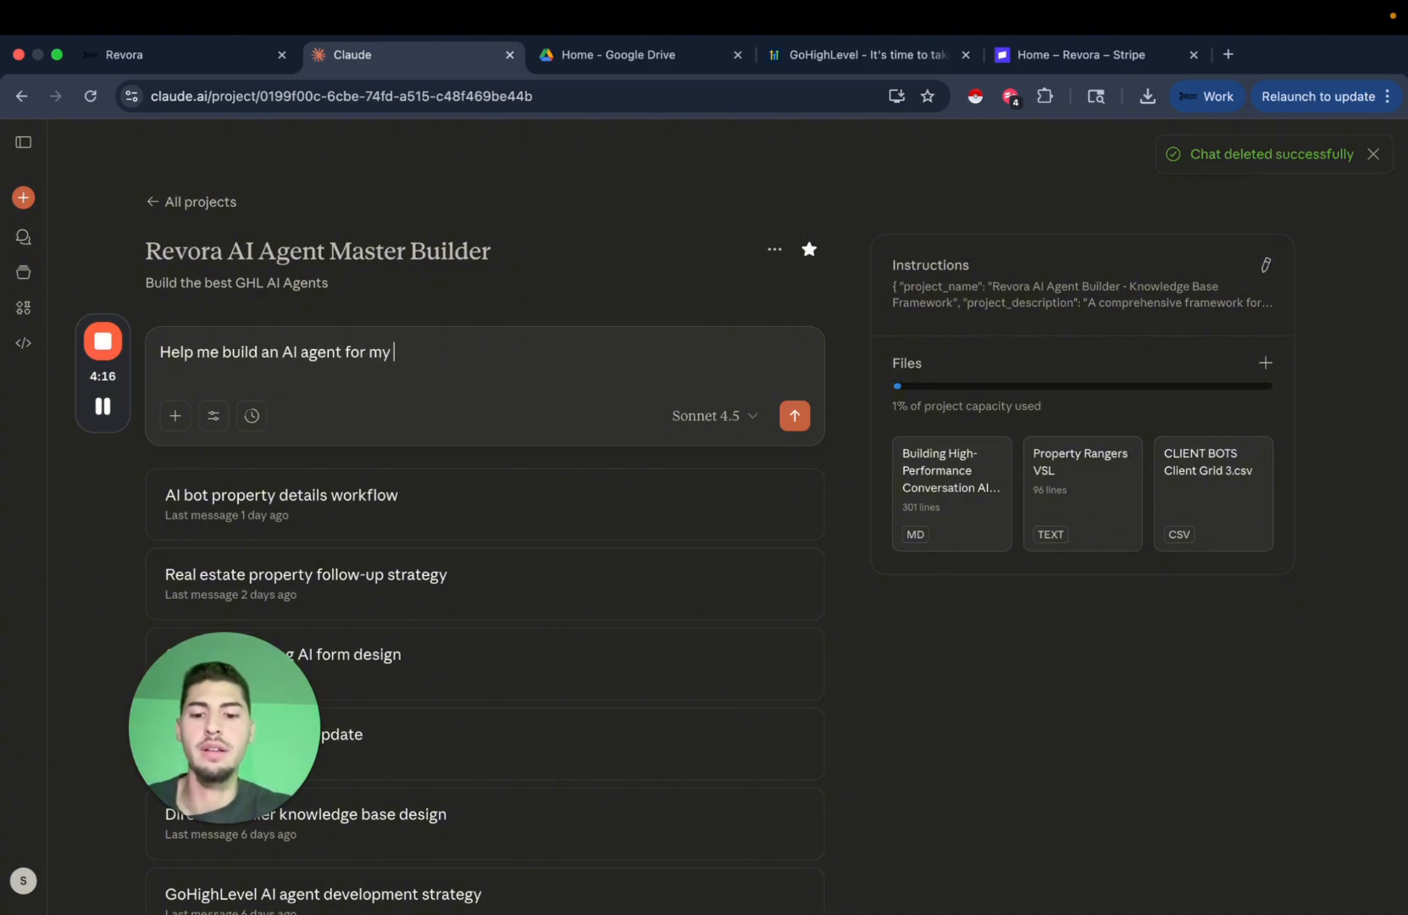
text(real estate w)
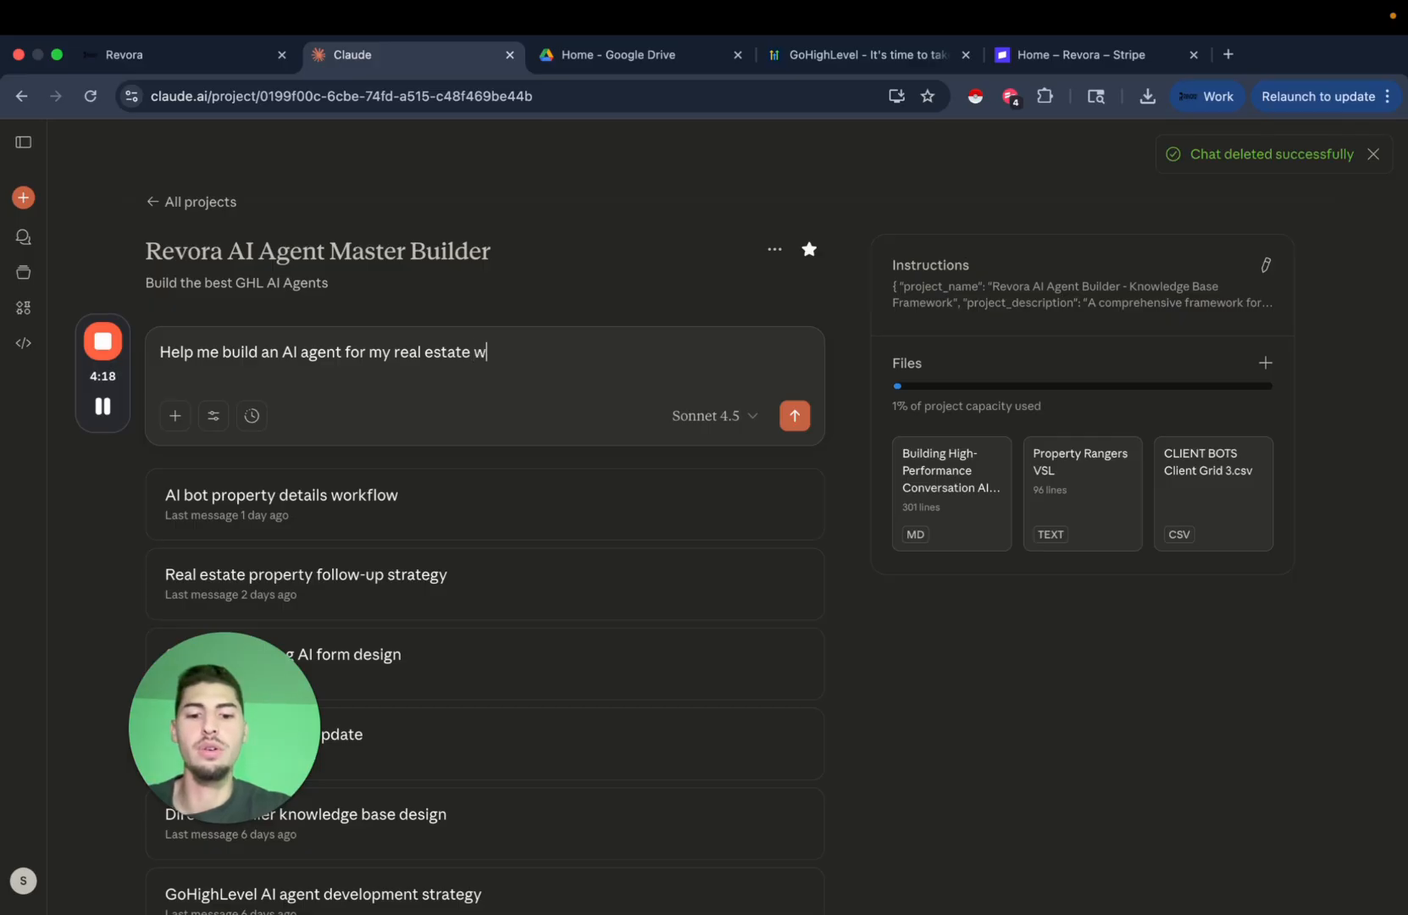
text(holesale business)
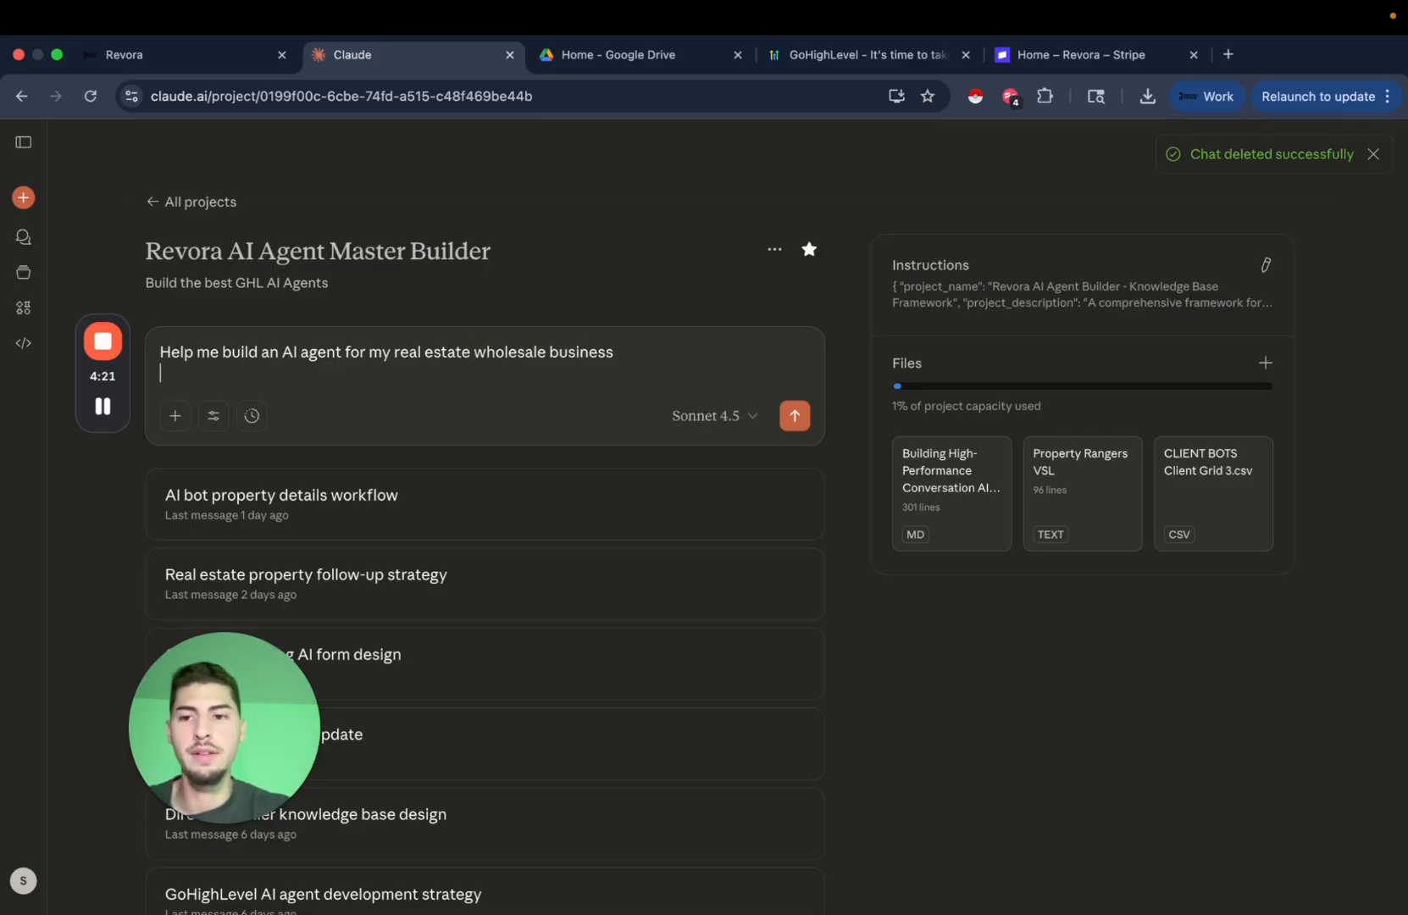
key(shift+Return)
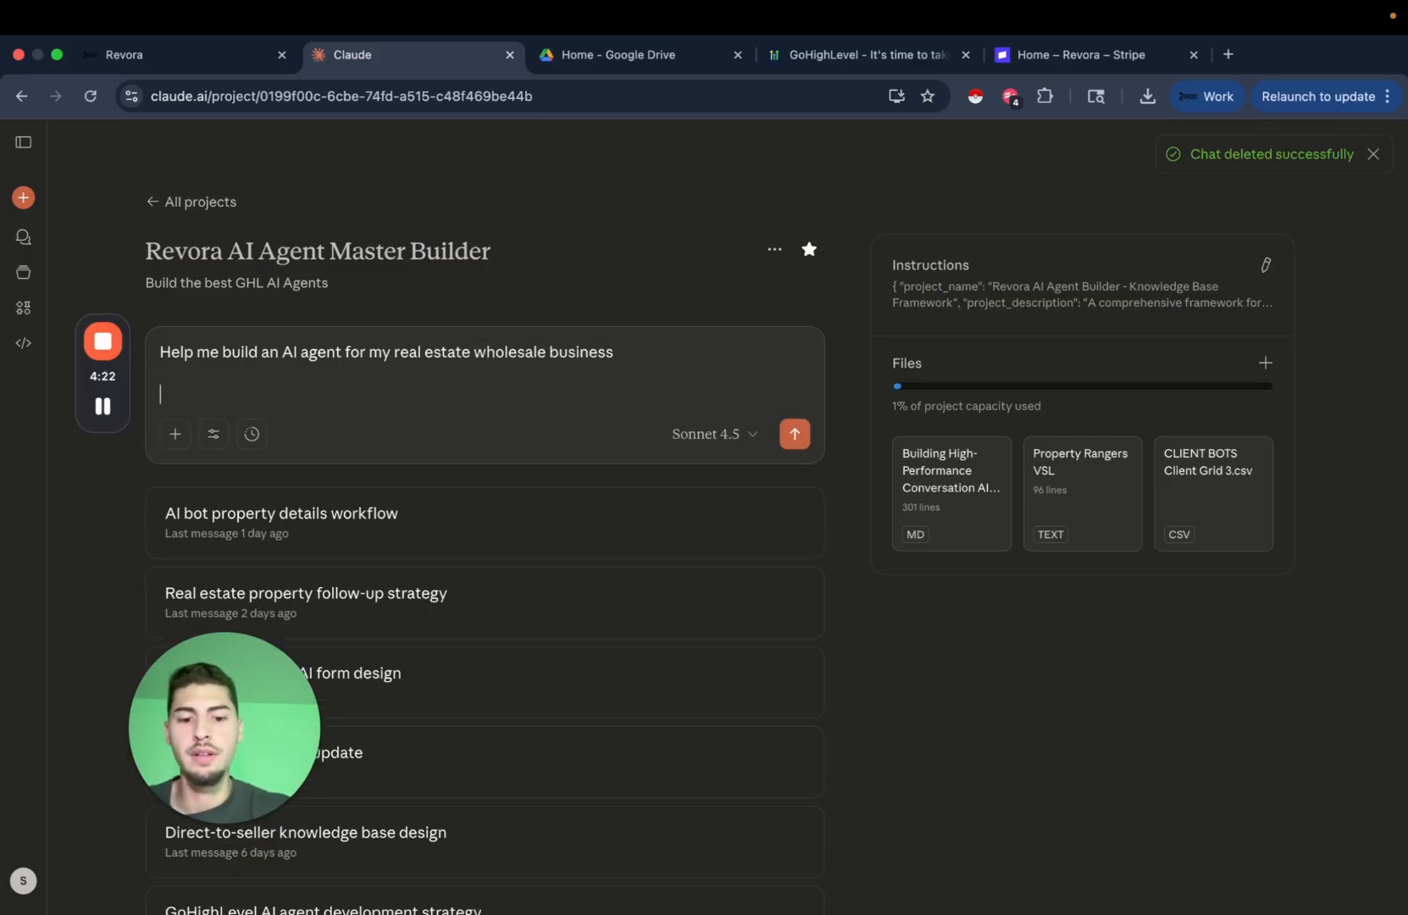
text(I want ot)
key(BackSpace)
key(BackSpace)
text(t)
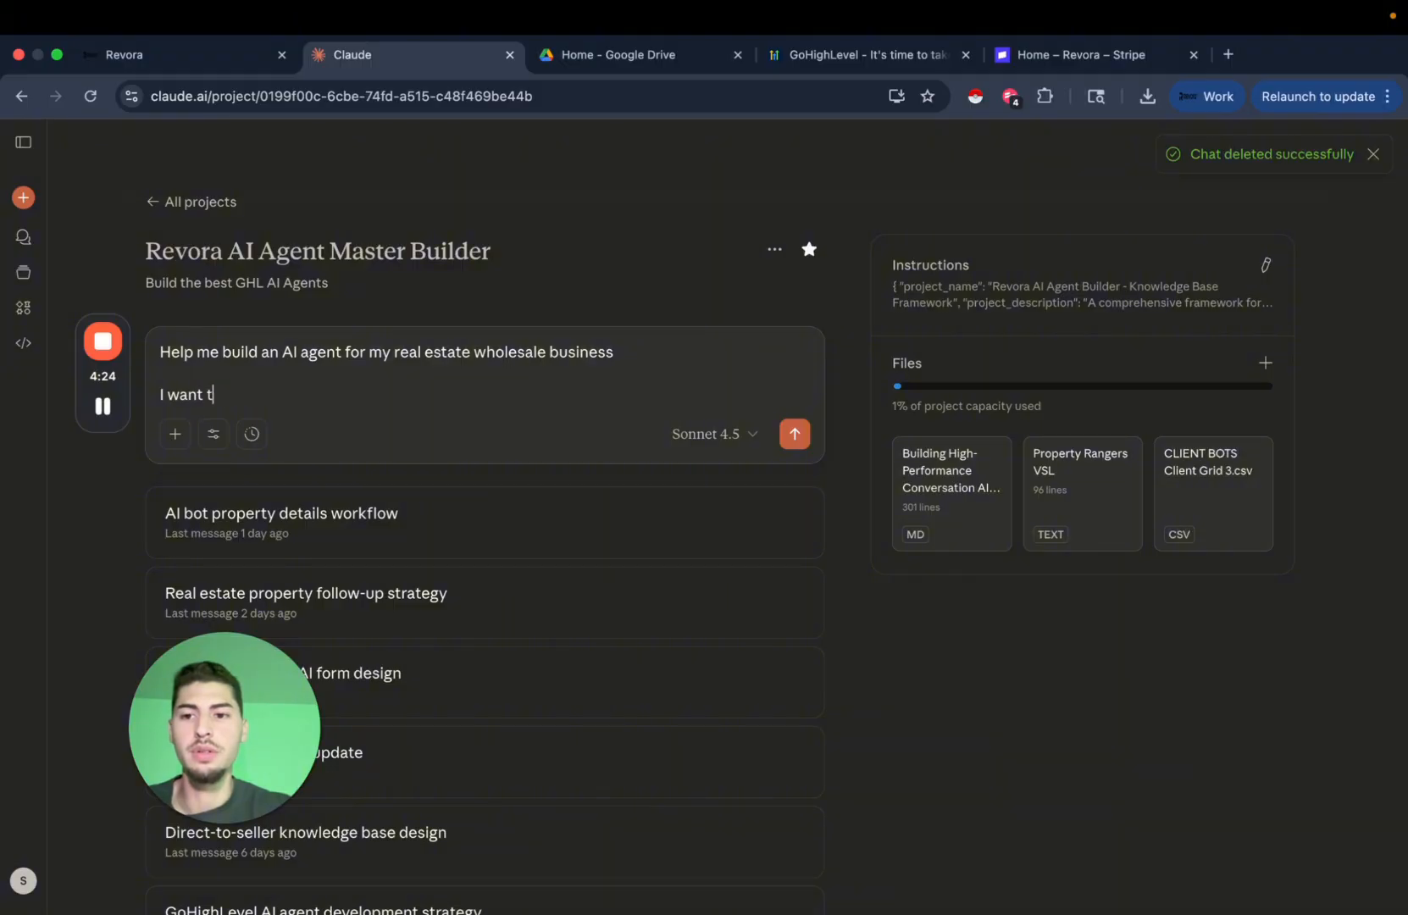
text(o use this in )
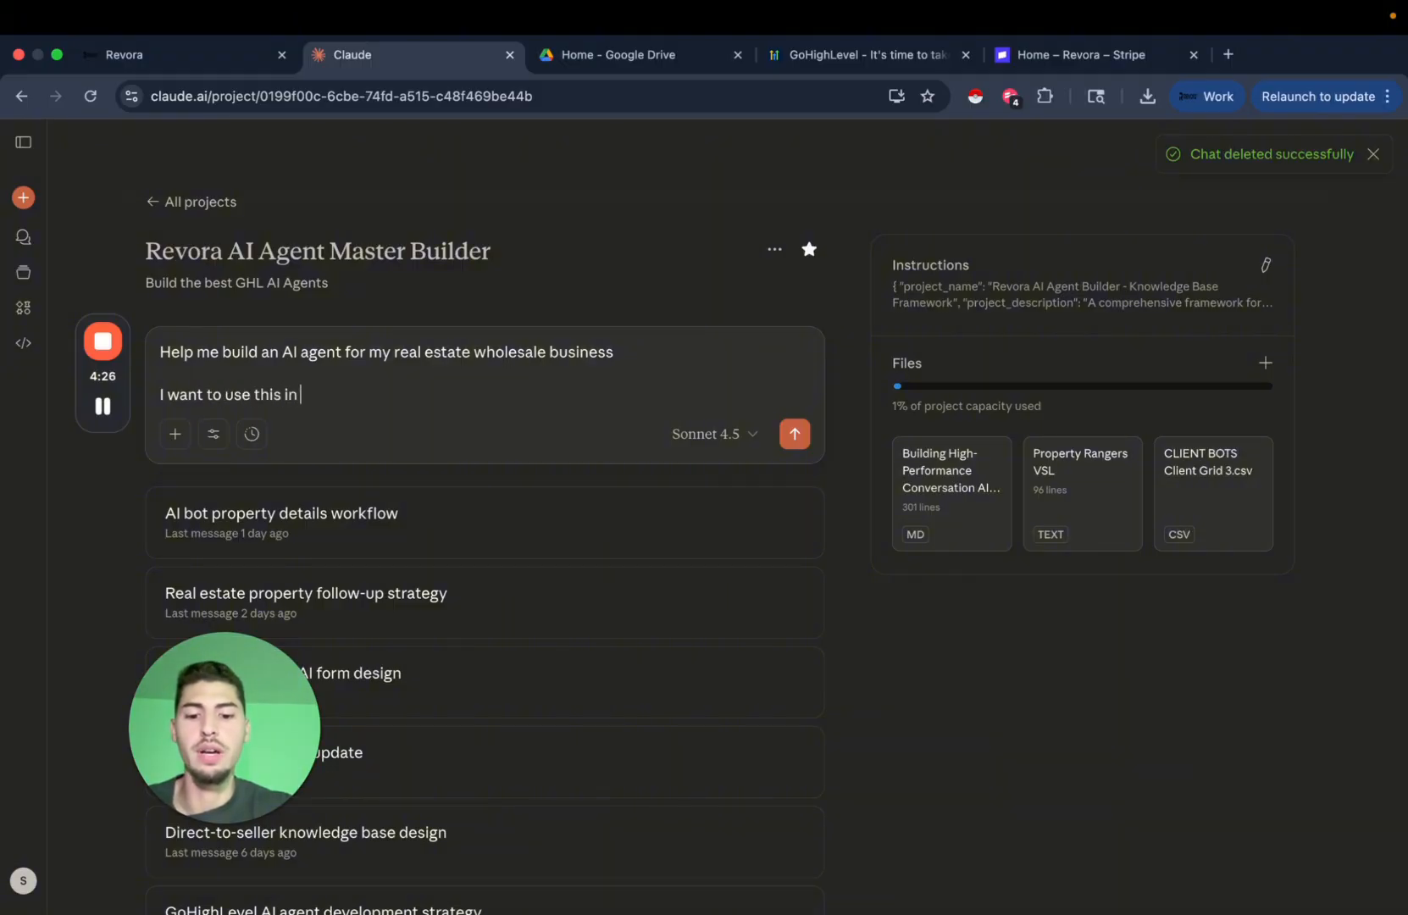
text(GHL so give me the)
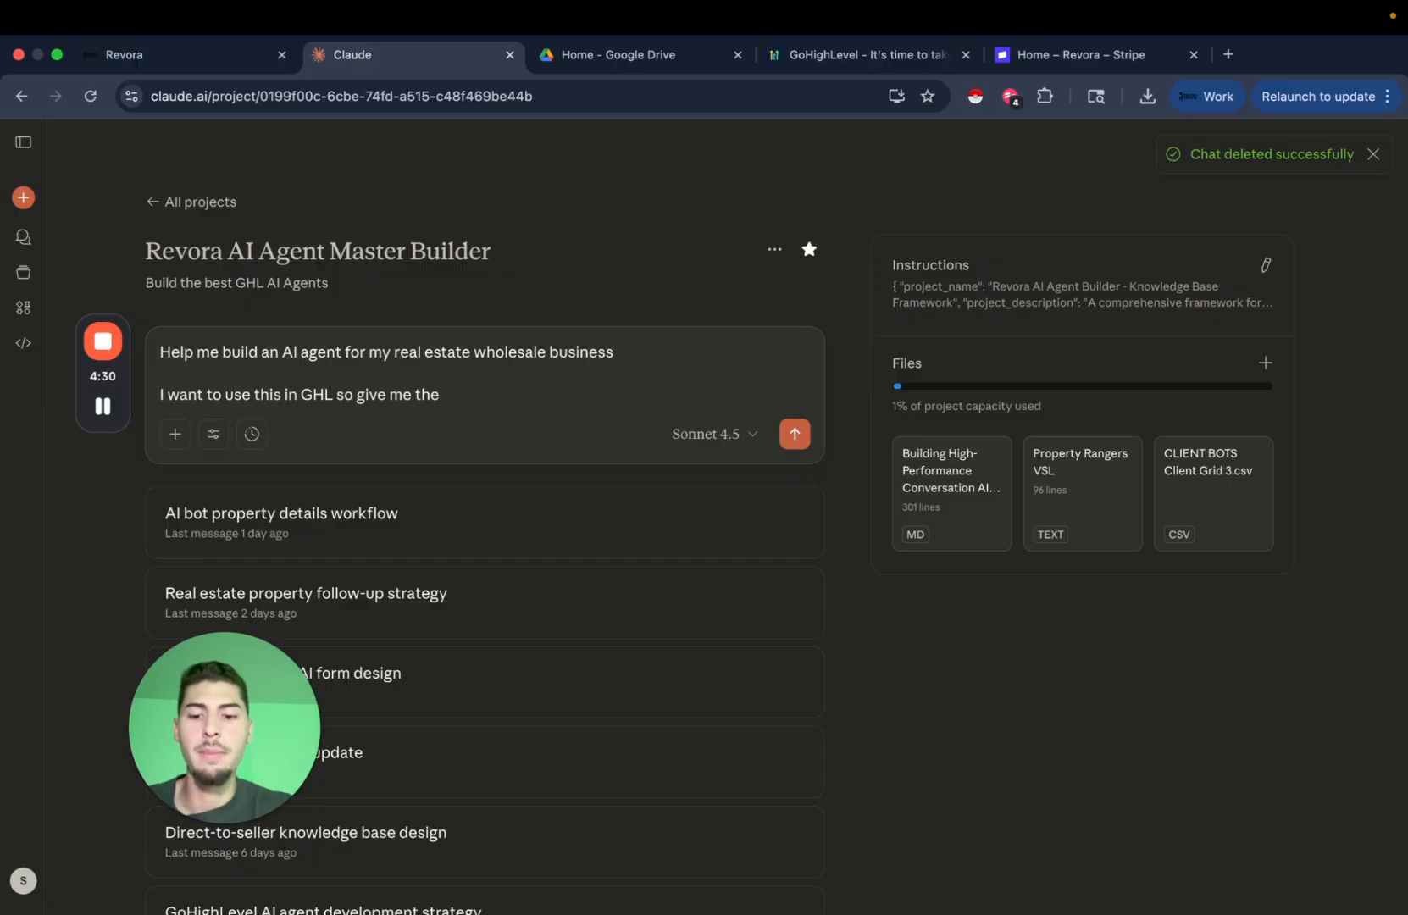
text( Personality)
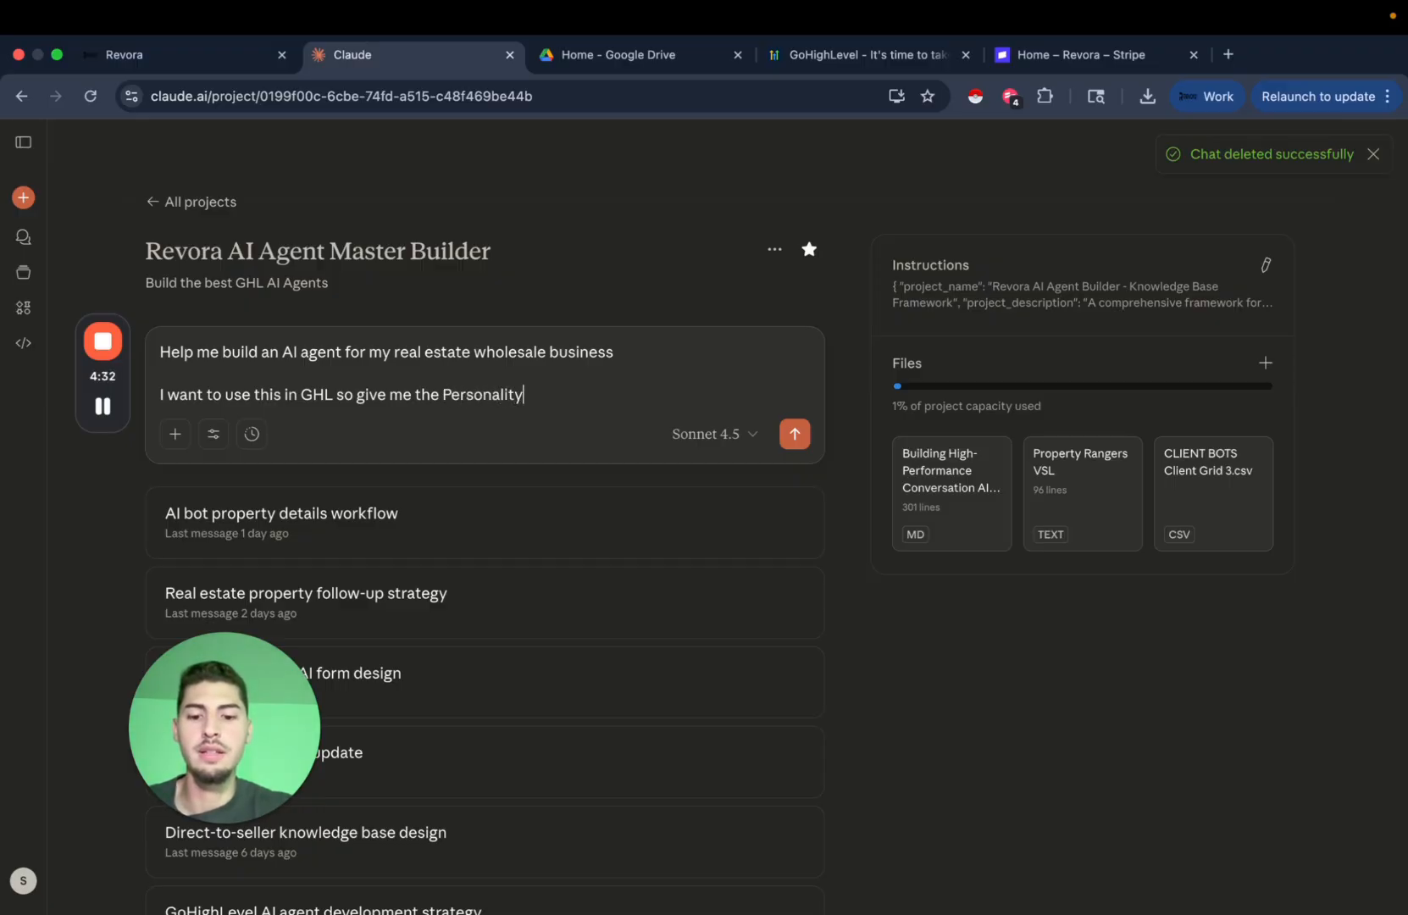
text(, Intent, a)
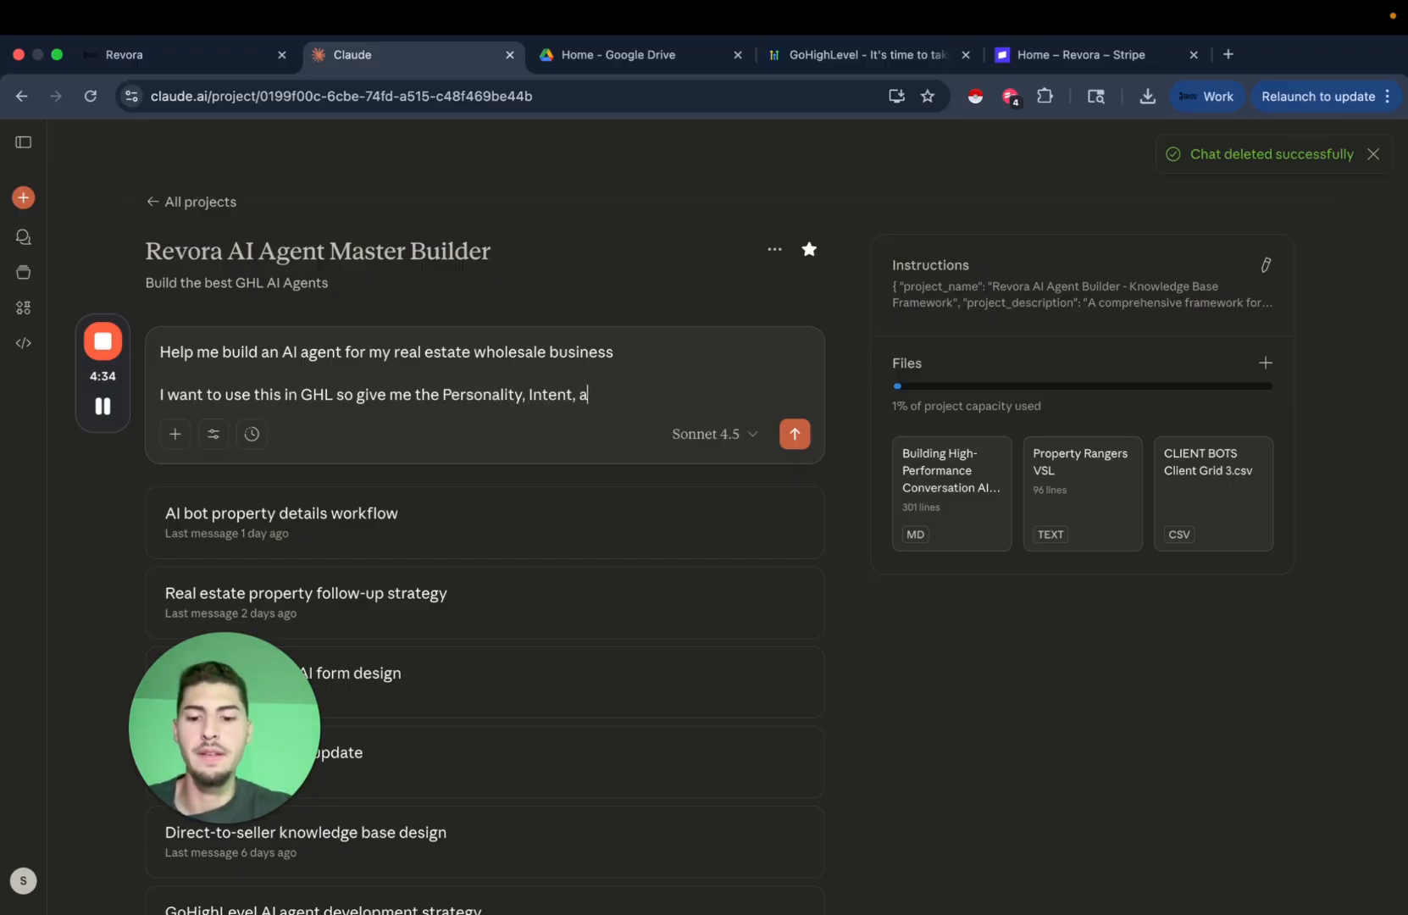
text(nd Ad)
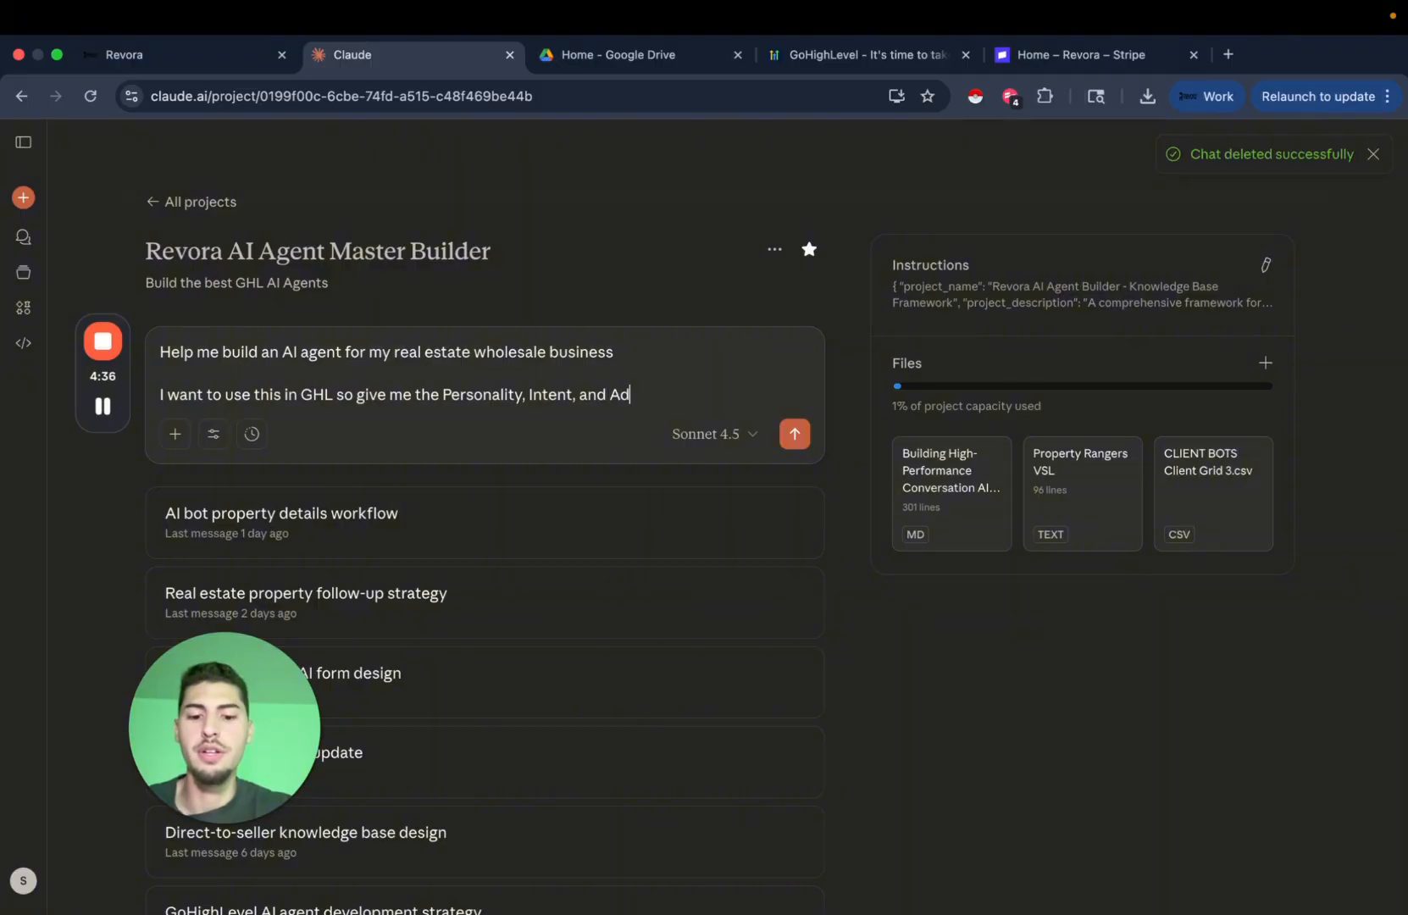
text(ditional Inform)
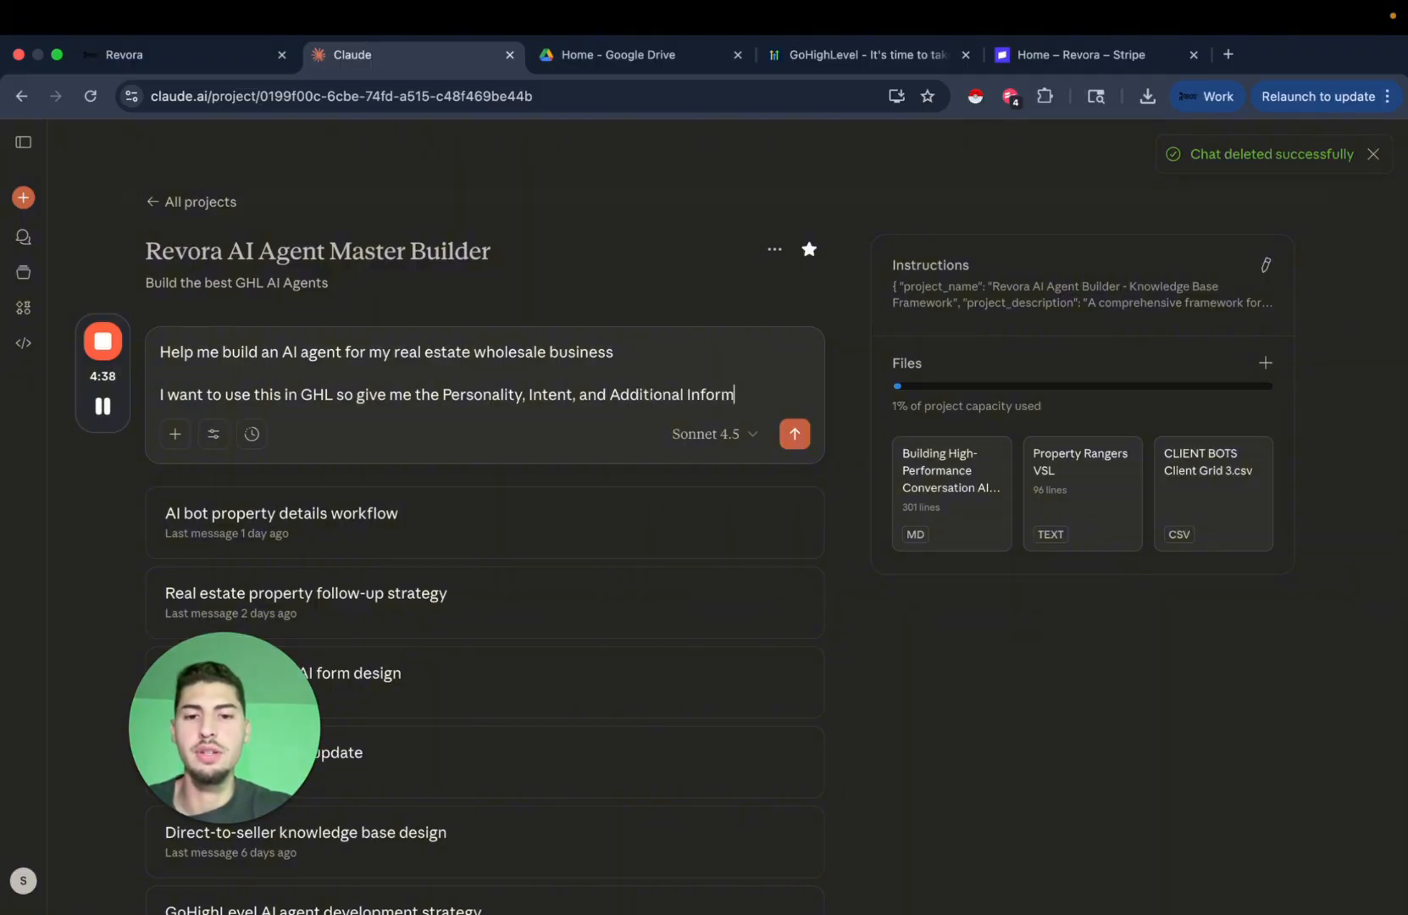
text(ation )
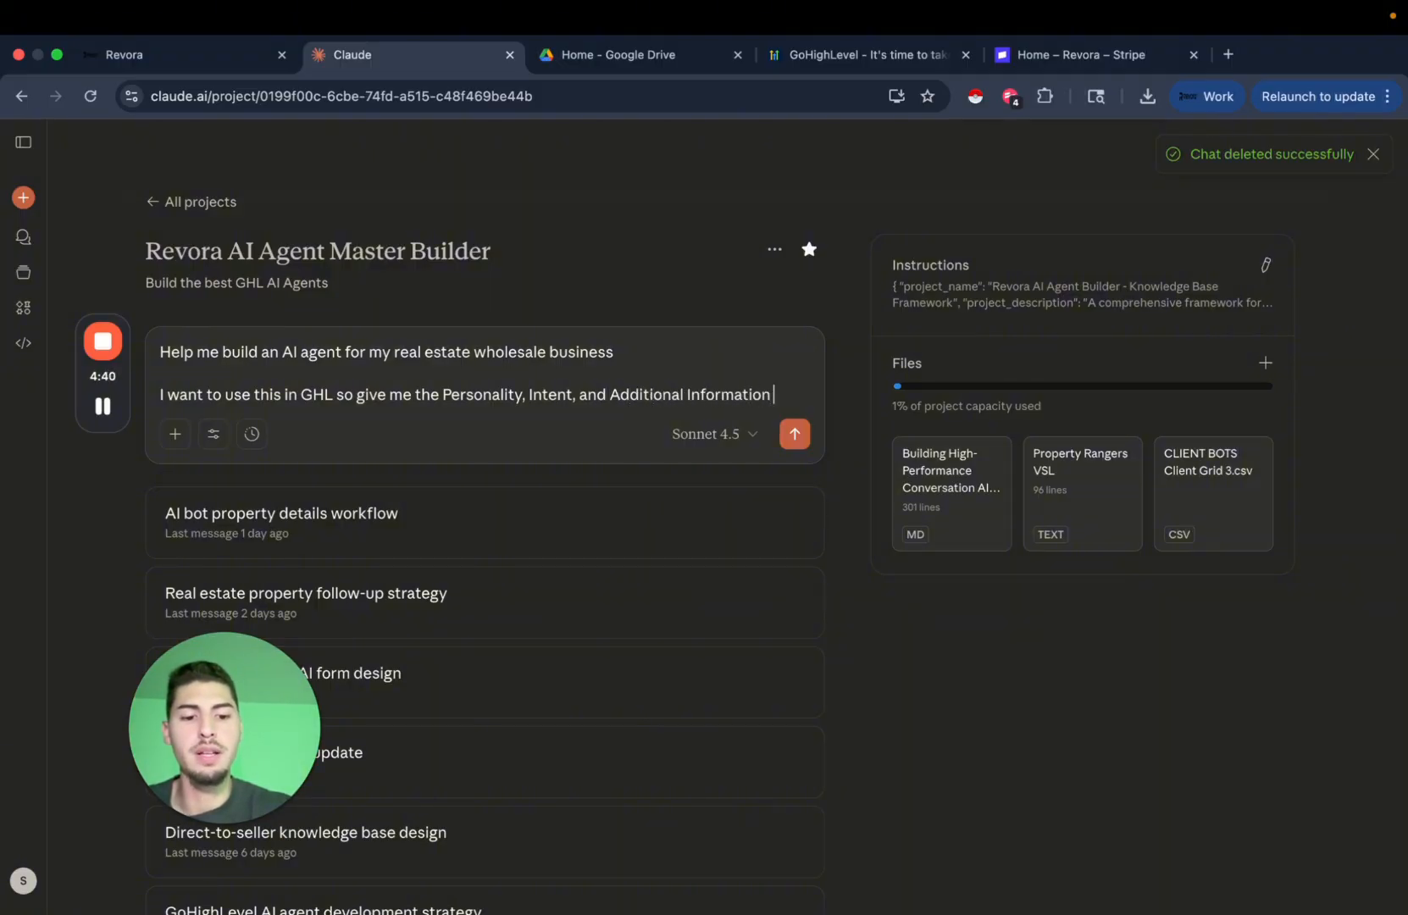
text(+ a vast Knowl)
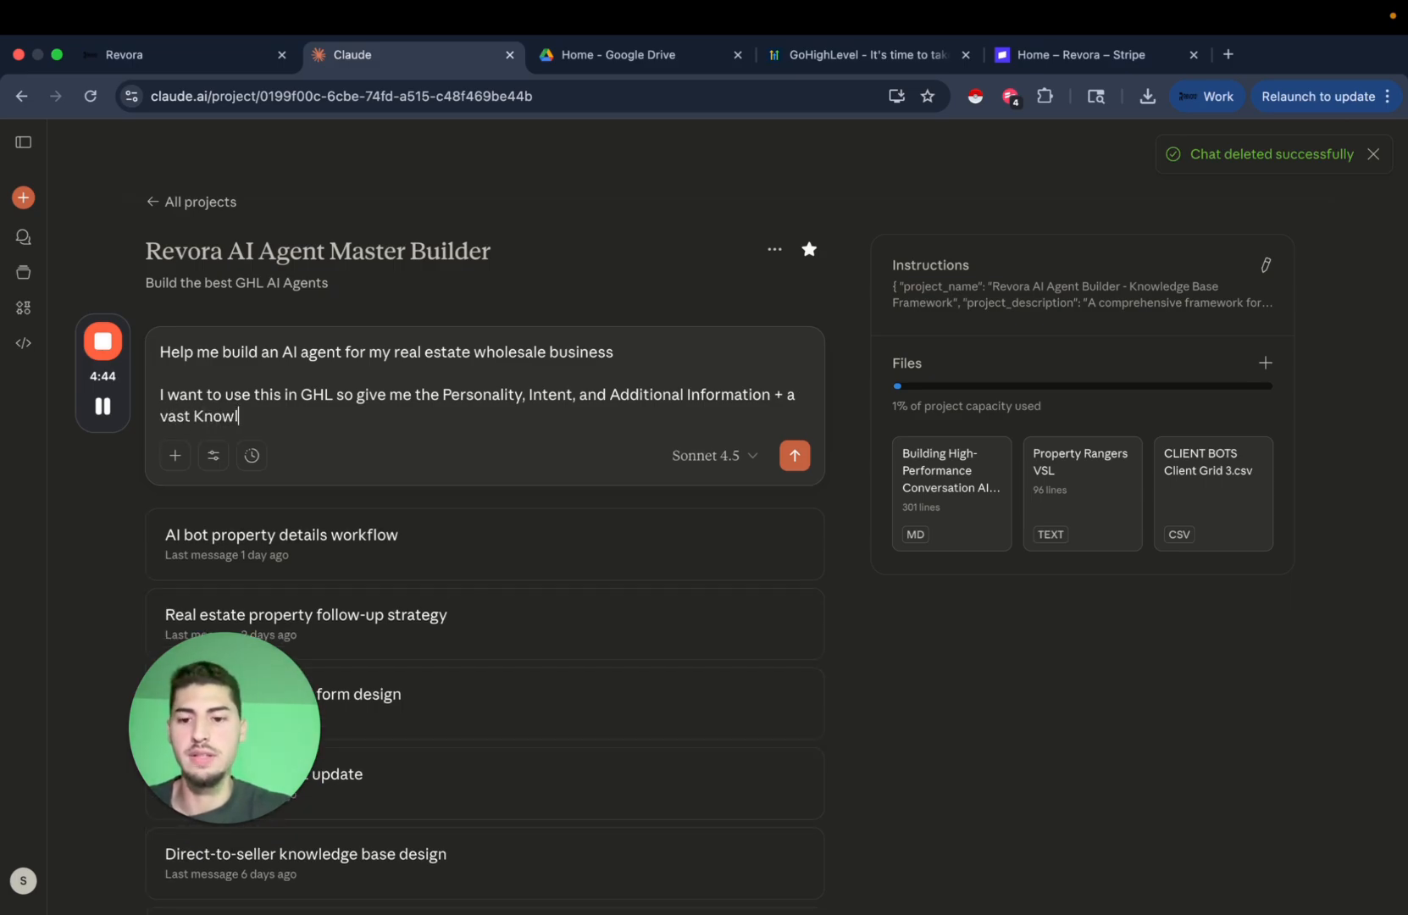
text(edge B)
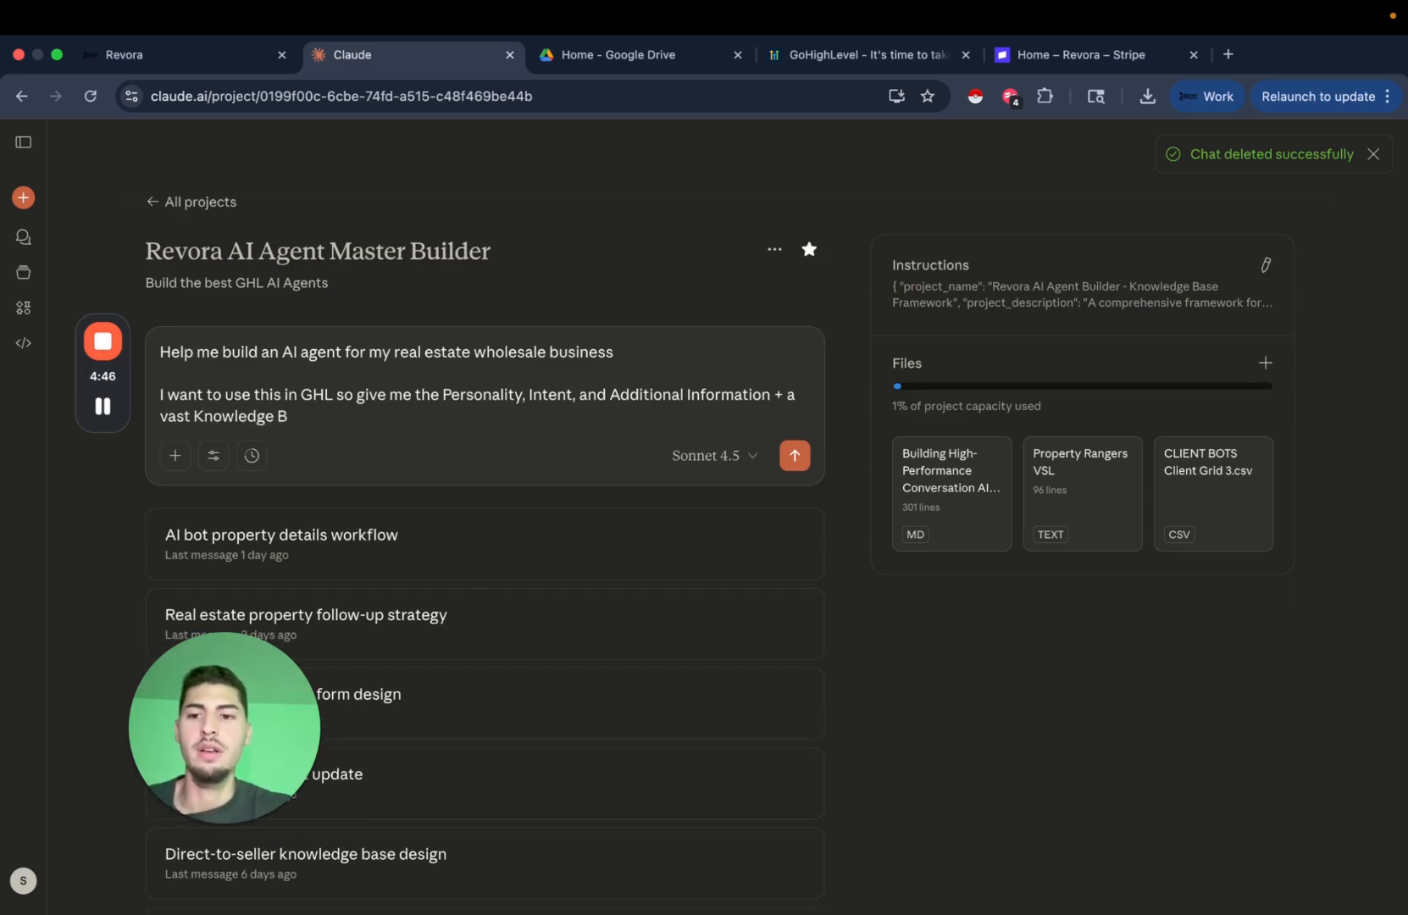
text(ase)
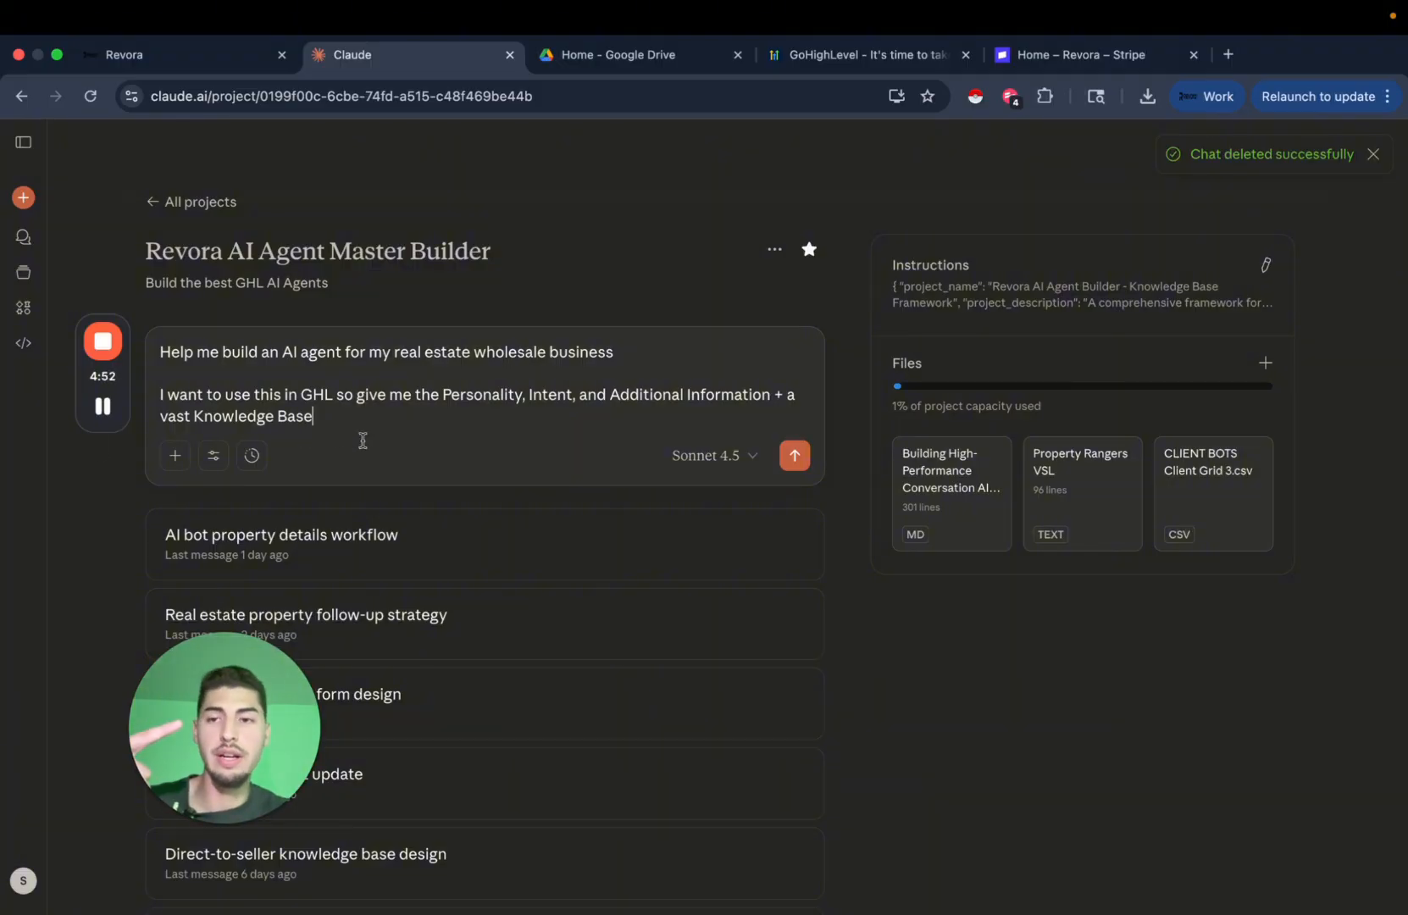
Create a new Conversation AI bot and choose Start from Scratch.
click(222, 57)
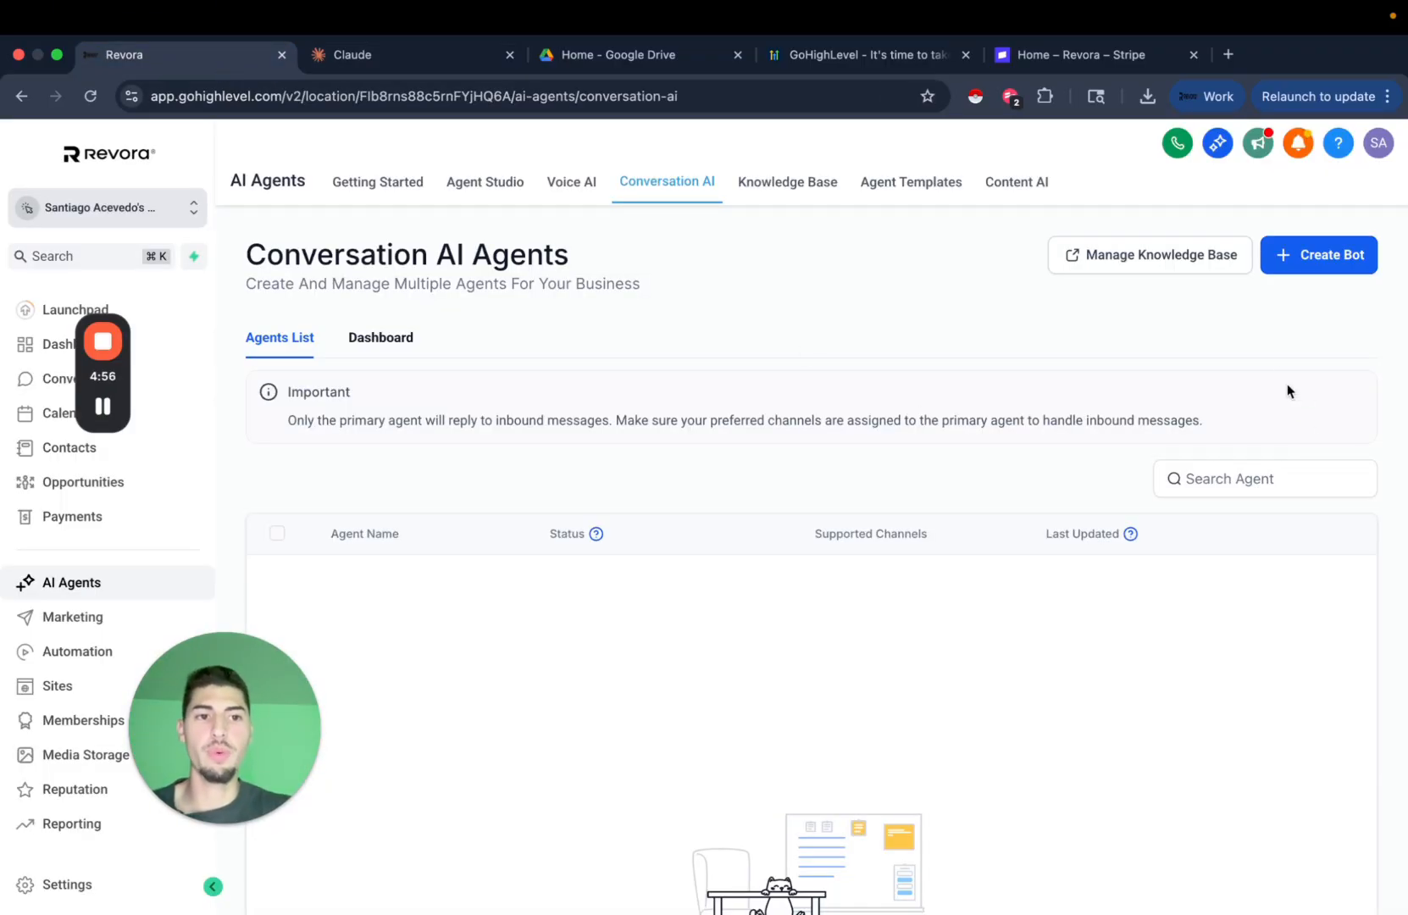
click(1316, 272)
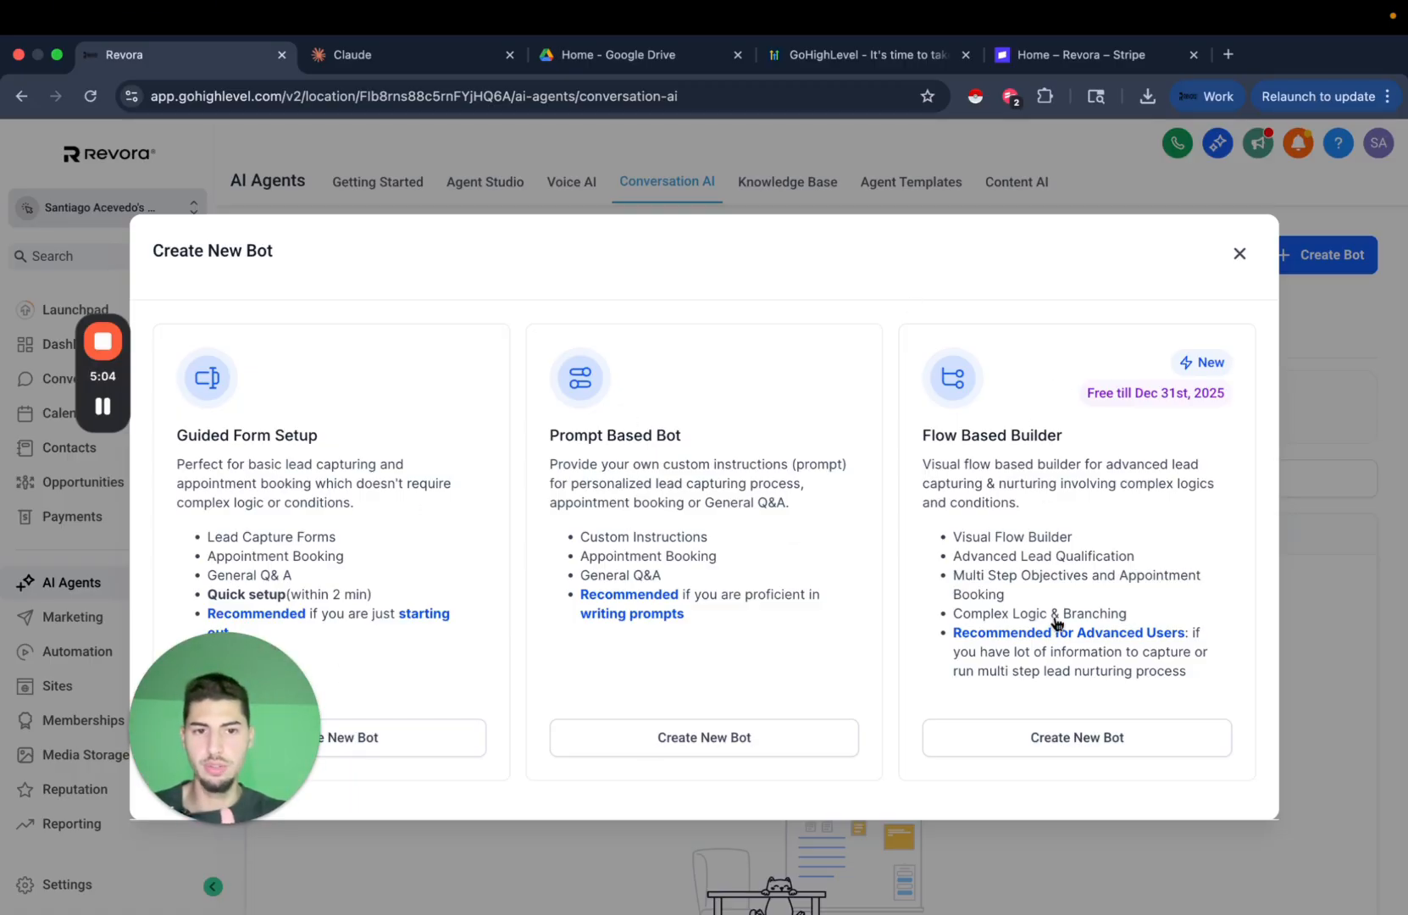
click(703, 739)
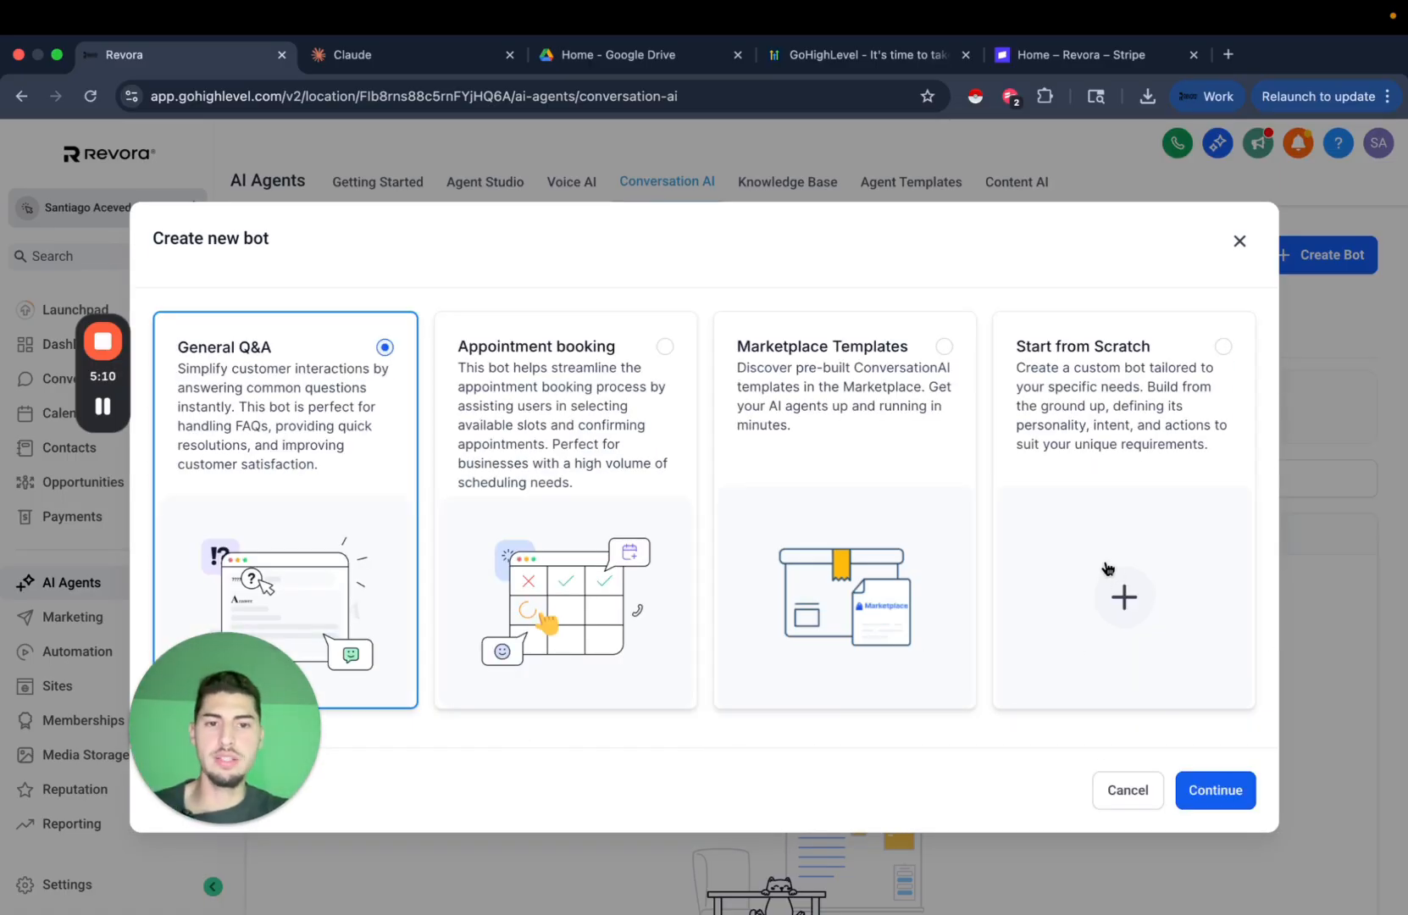
click(1143, 487)
Confirm the scratch build and rename the bot to 'Test AI Agent'.
click(1217, 792)
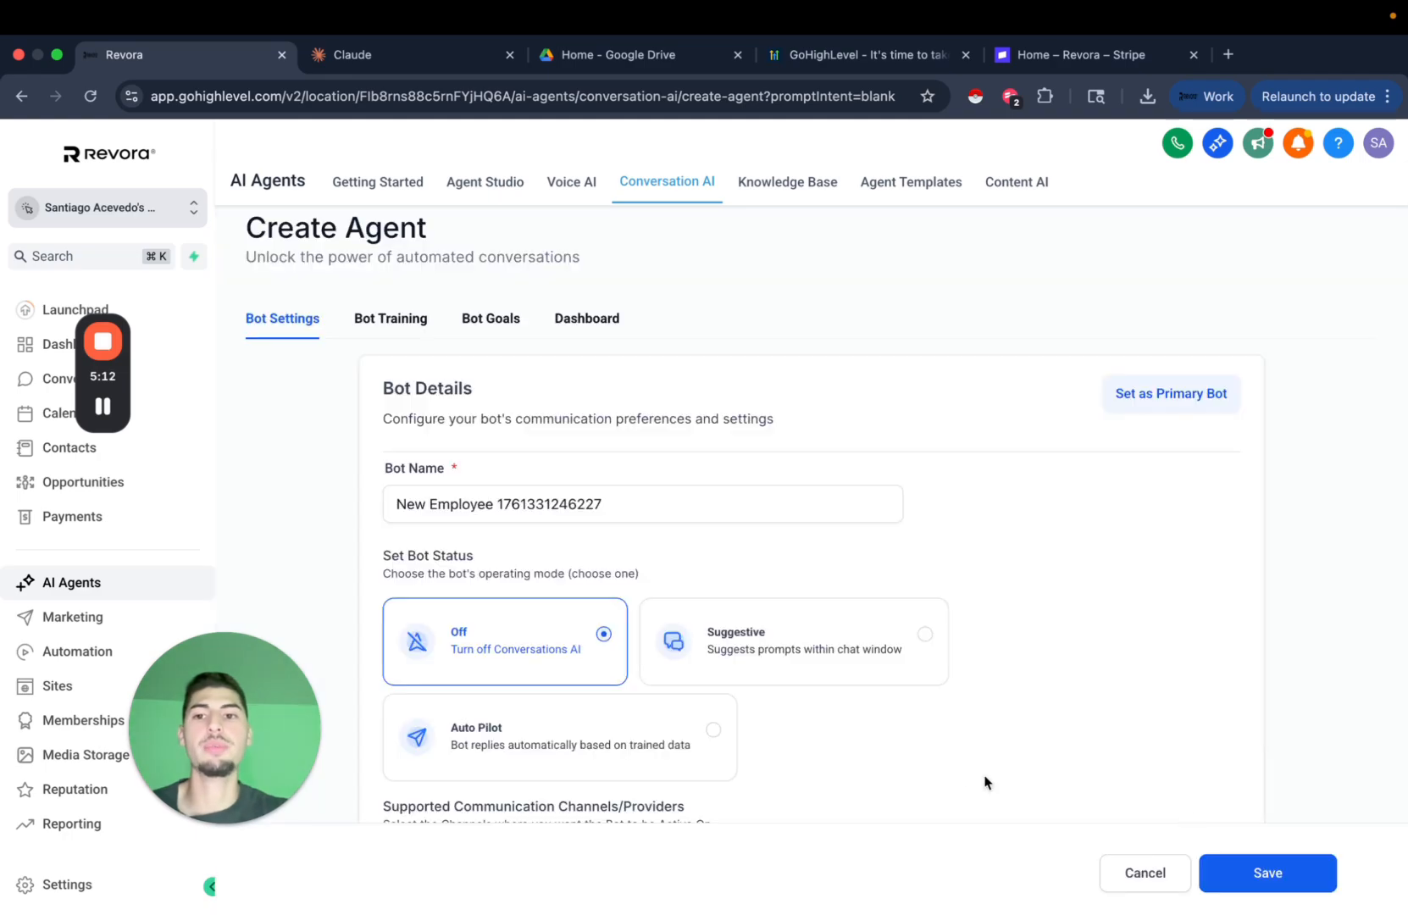
click(477, 504)
key(super+a)
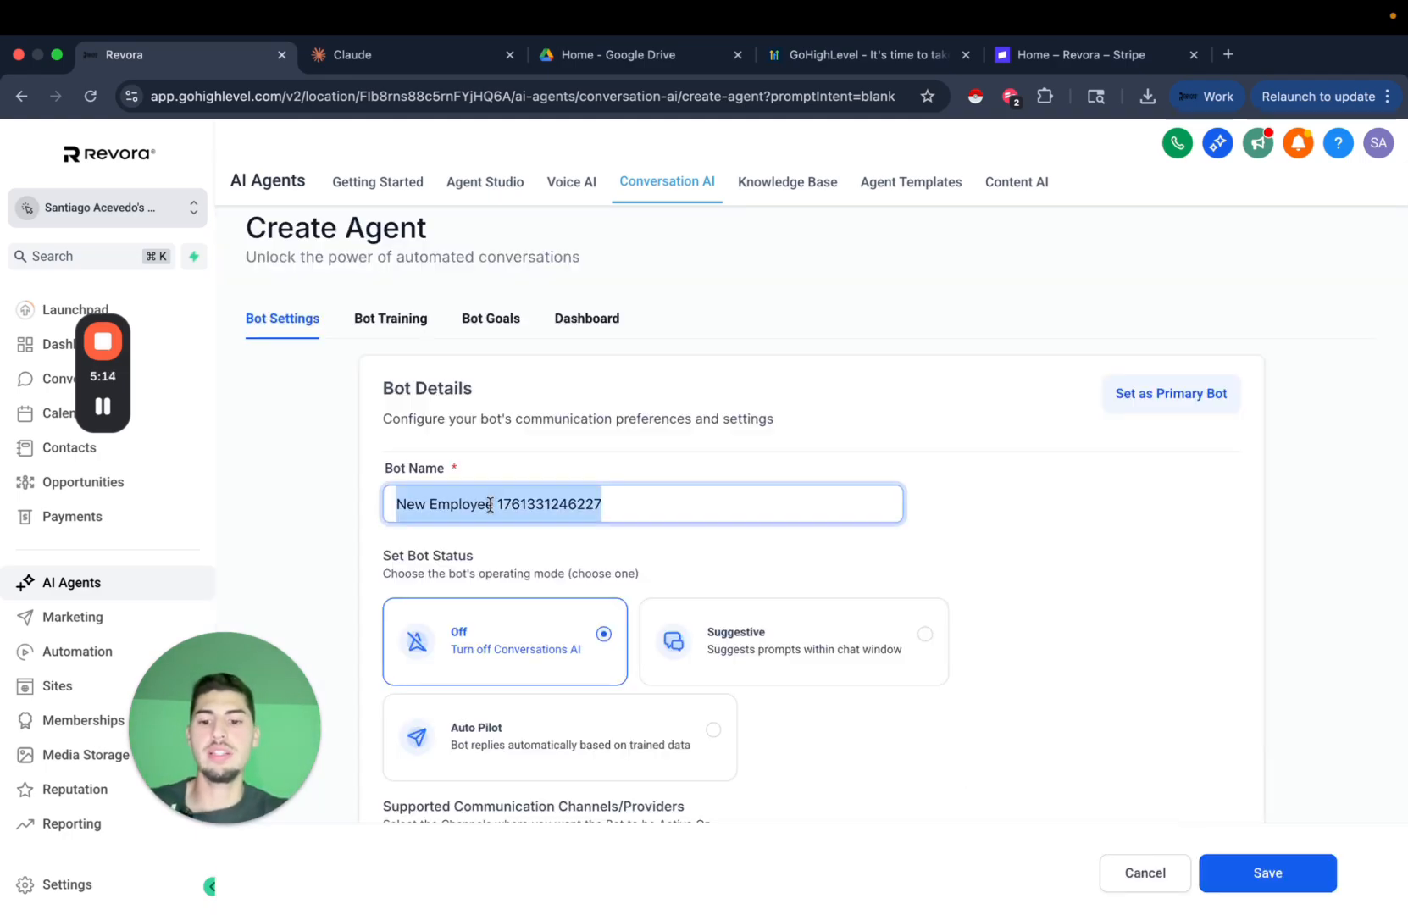
text(Test AI)
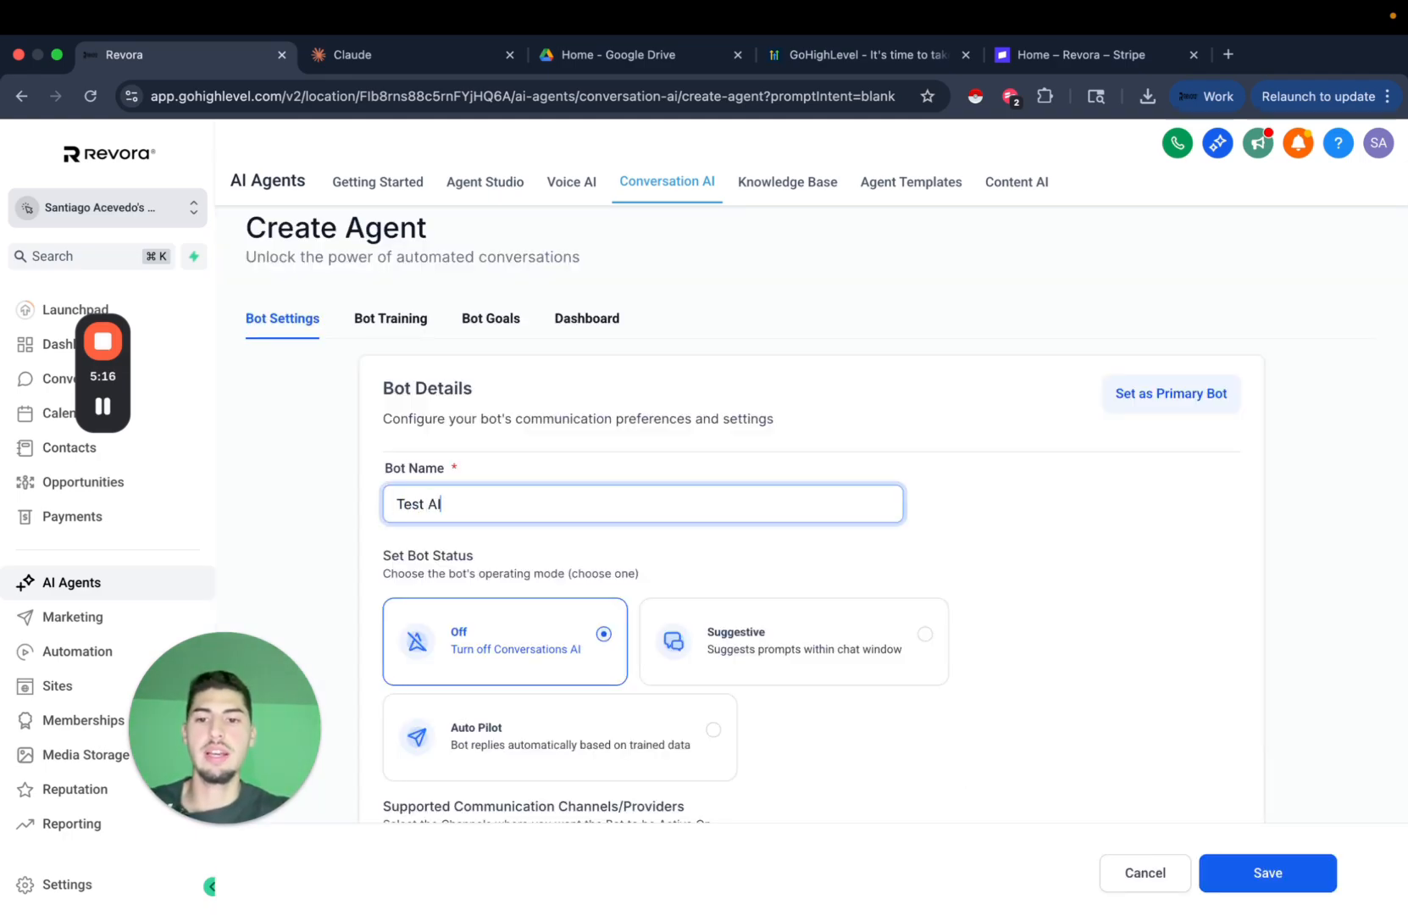
text( Agent)
Set the bot status to Auto Pilot.
scroll(1085, 500, down, 4)
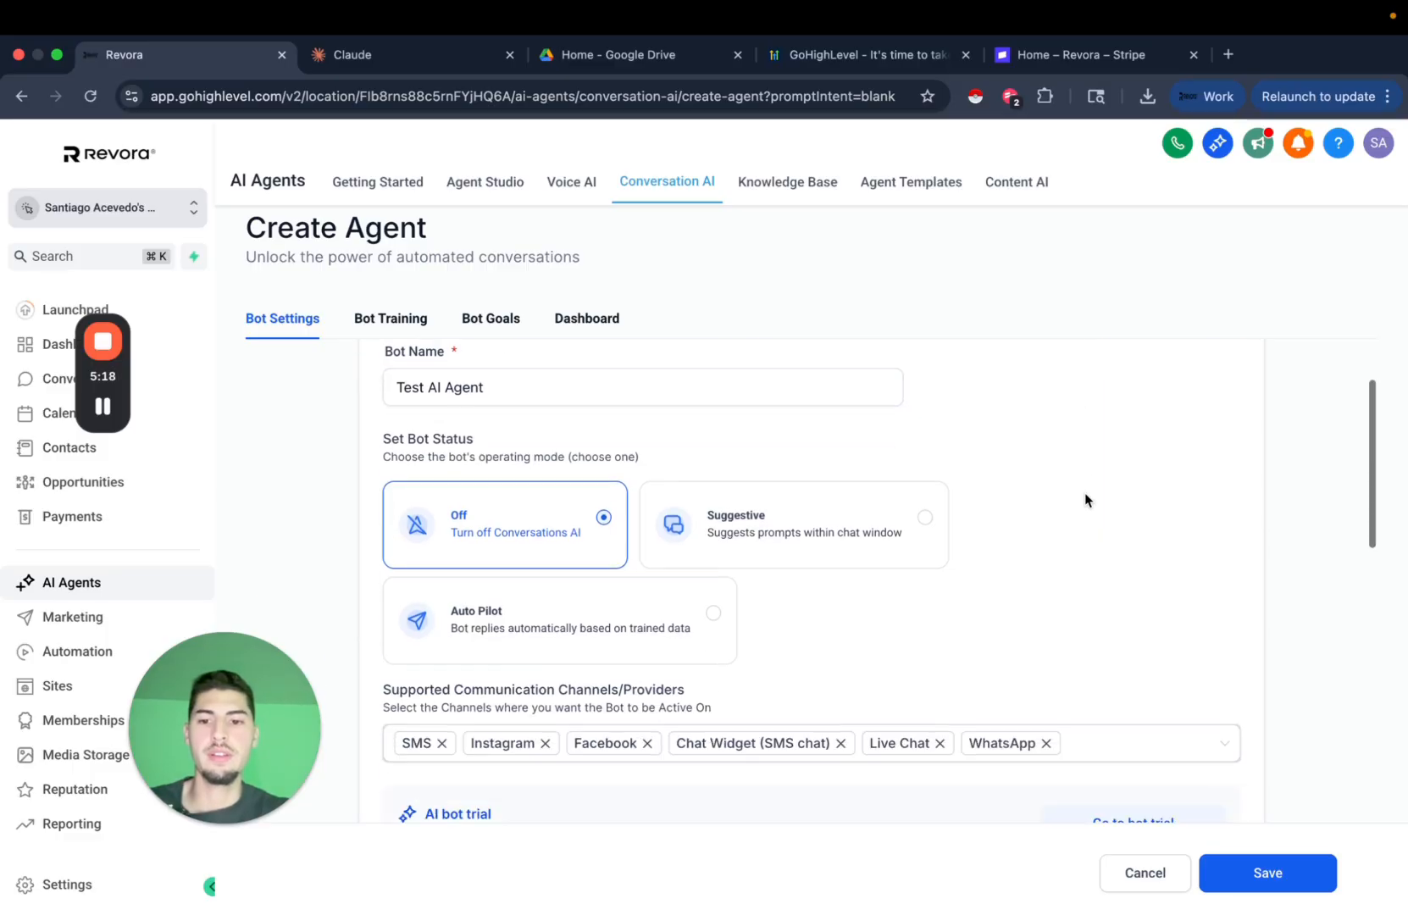
click(593, 584)
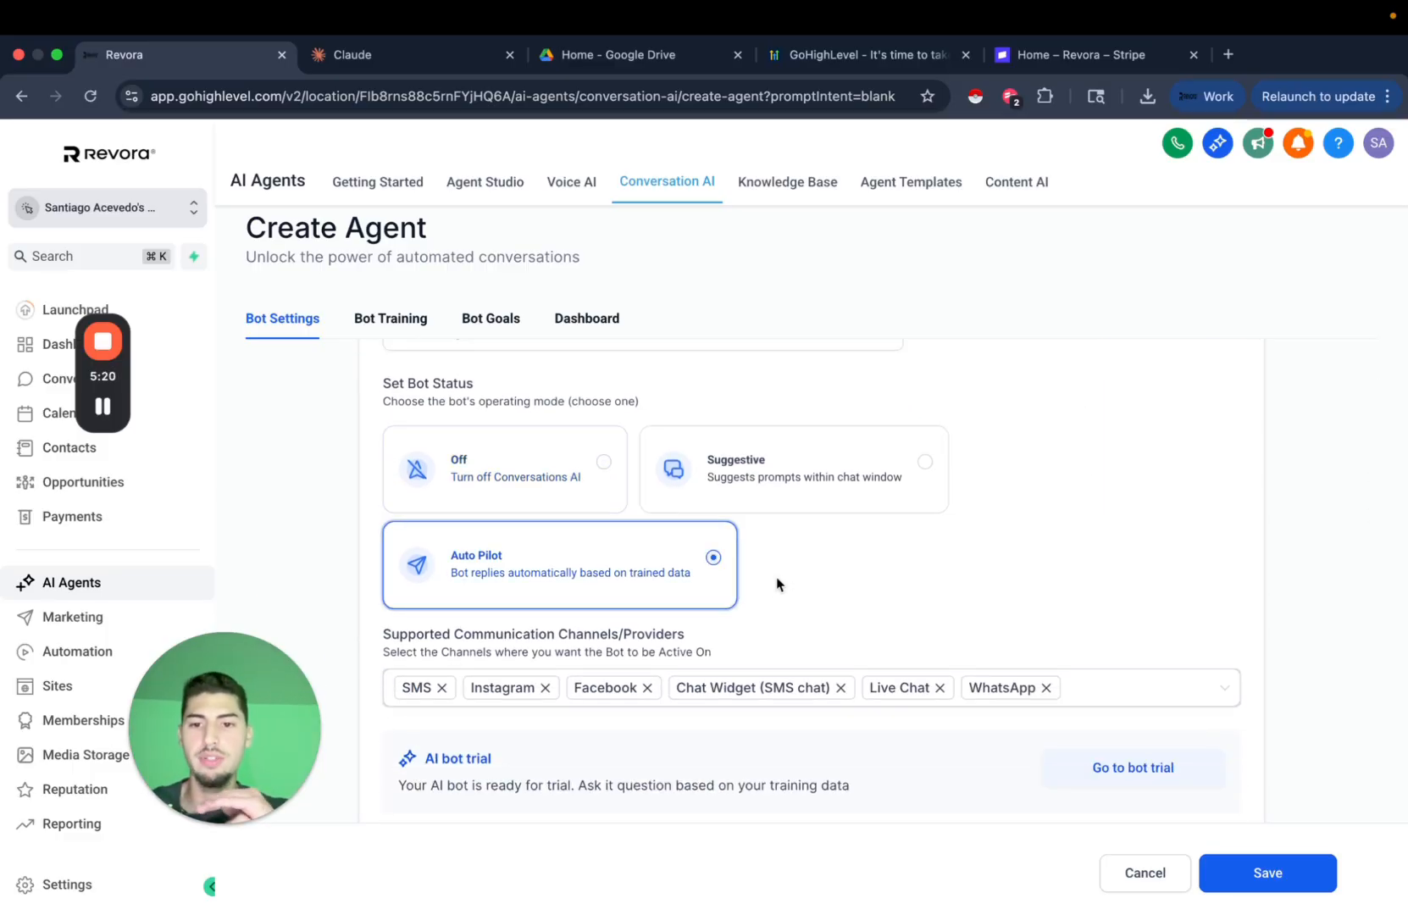
scroll(880, 601, down, 2)
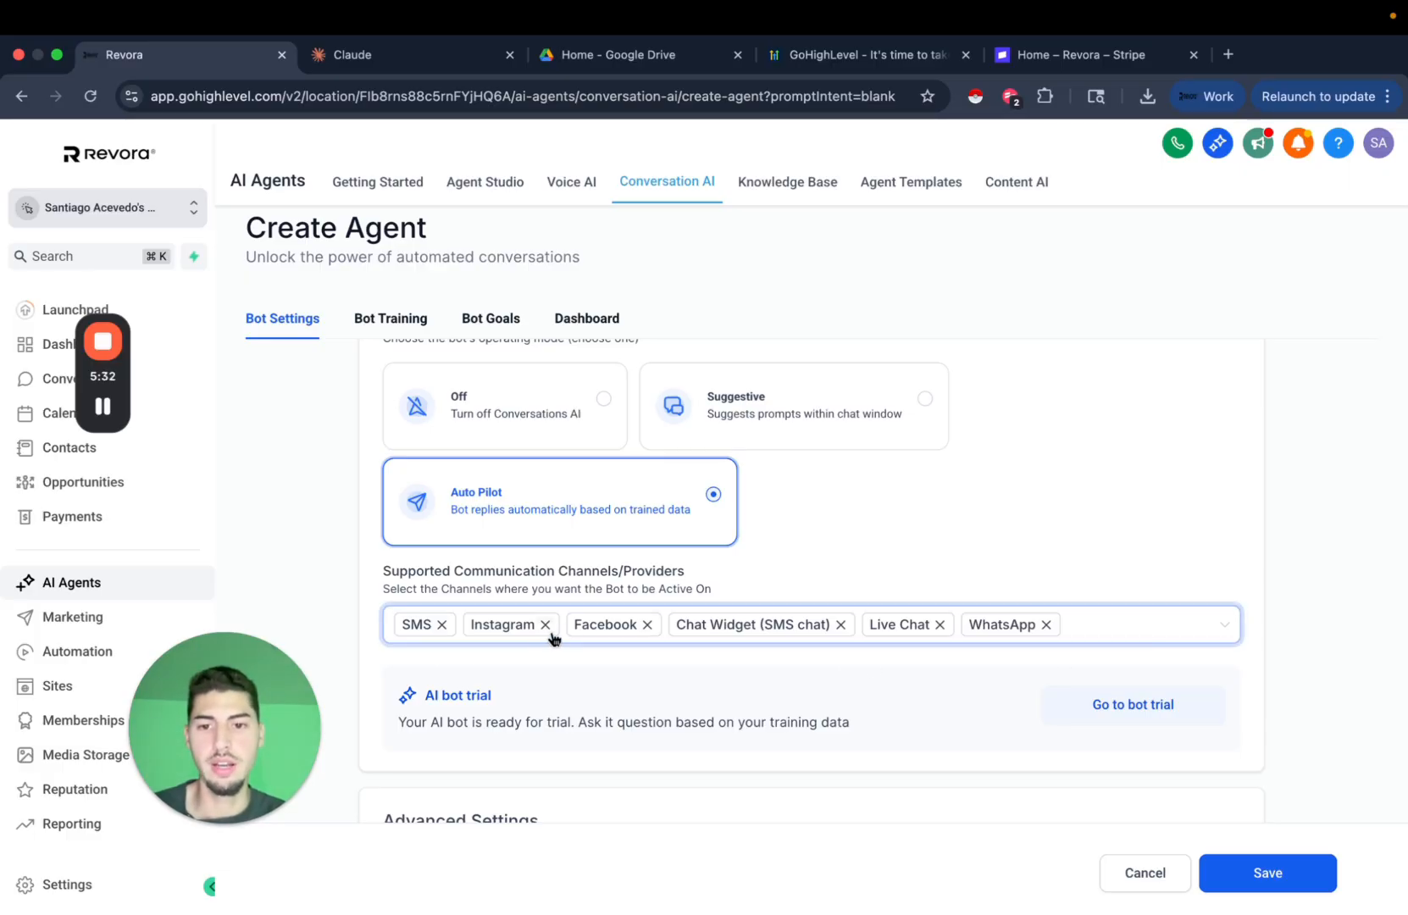
Set the wait time before responding to 1 minute.
scroll(792, 693, down, 4)
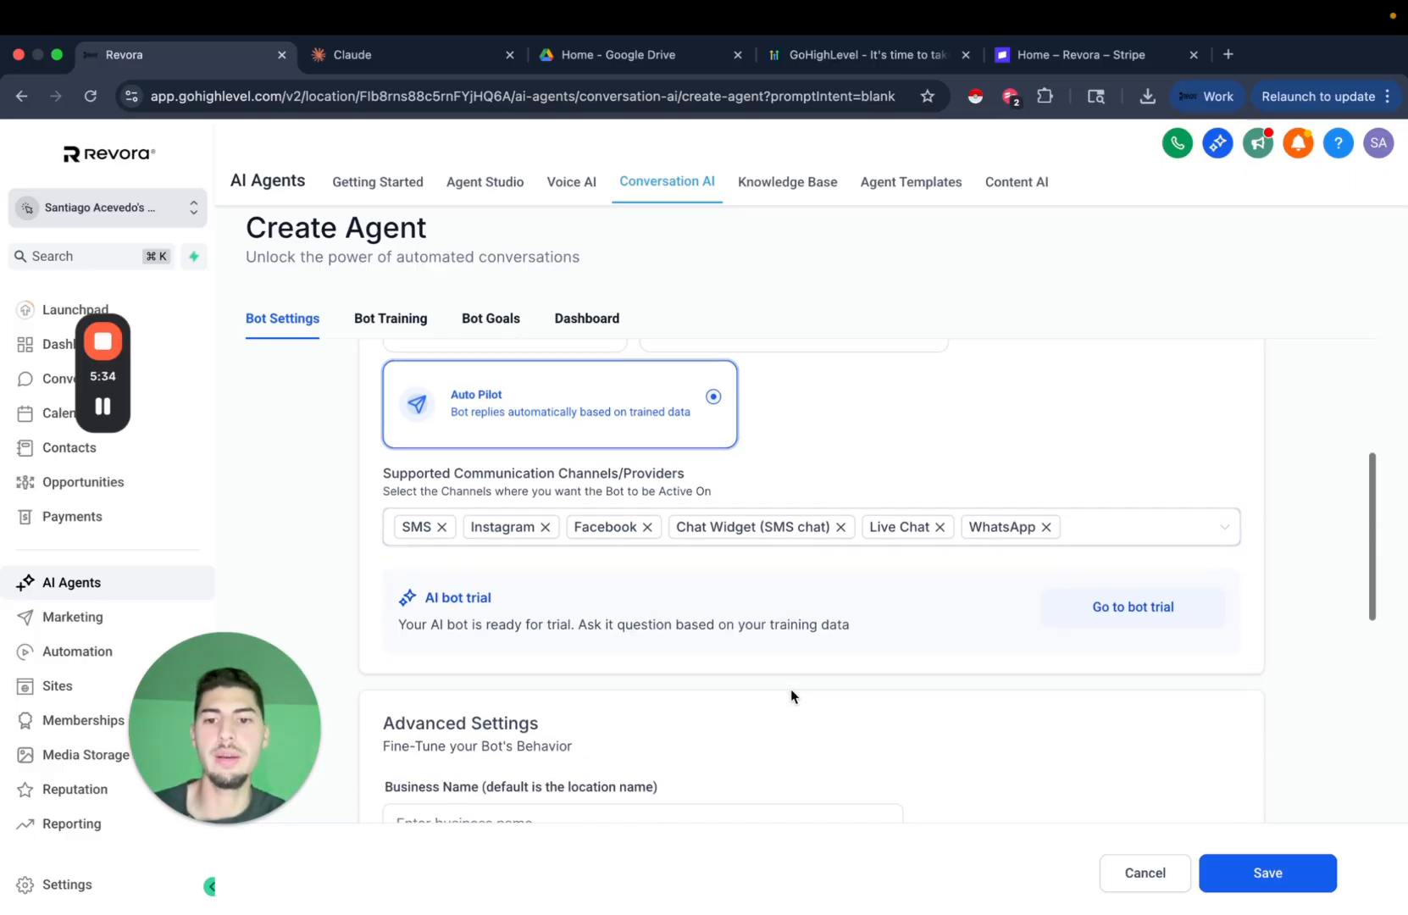
scroll(951, 700, down, 8)
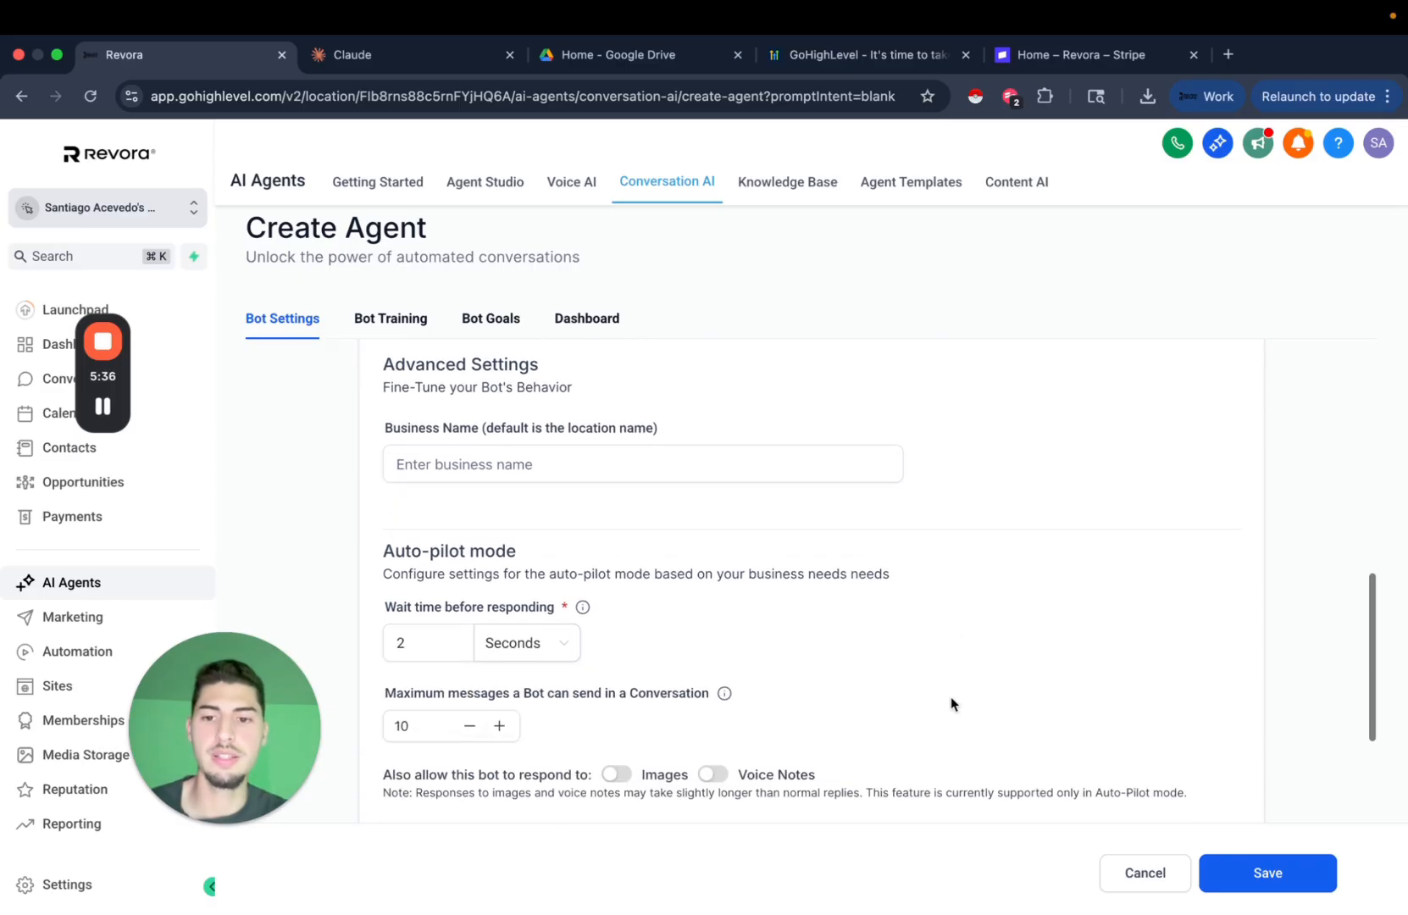
scroll(673, 461, up, 1)
click(434, 505)
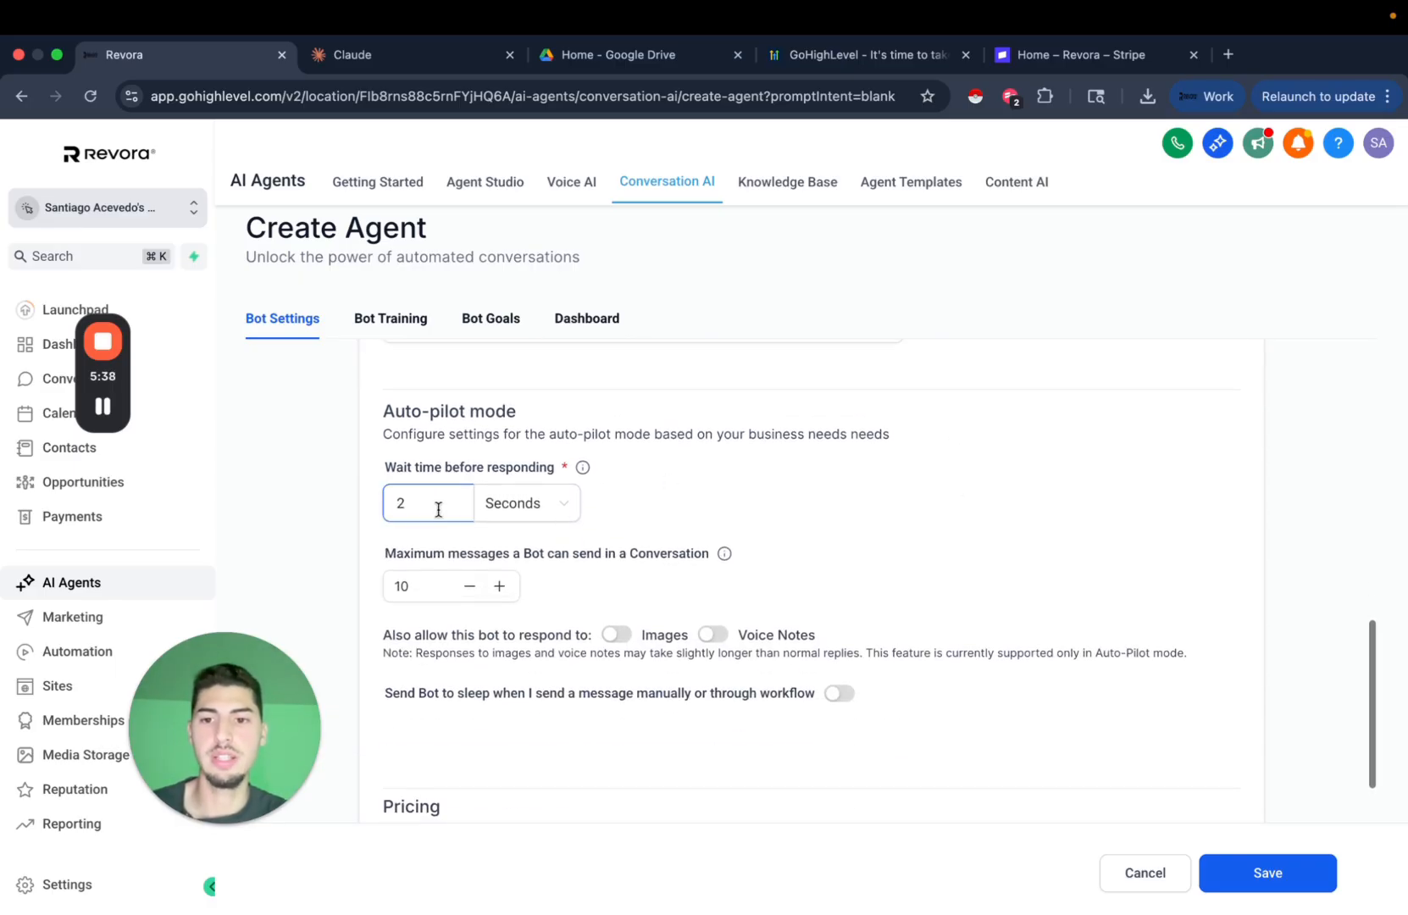
key(BackSpace)
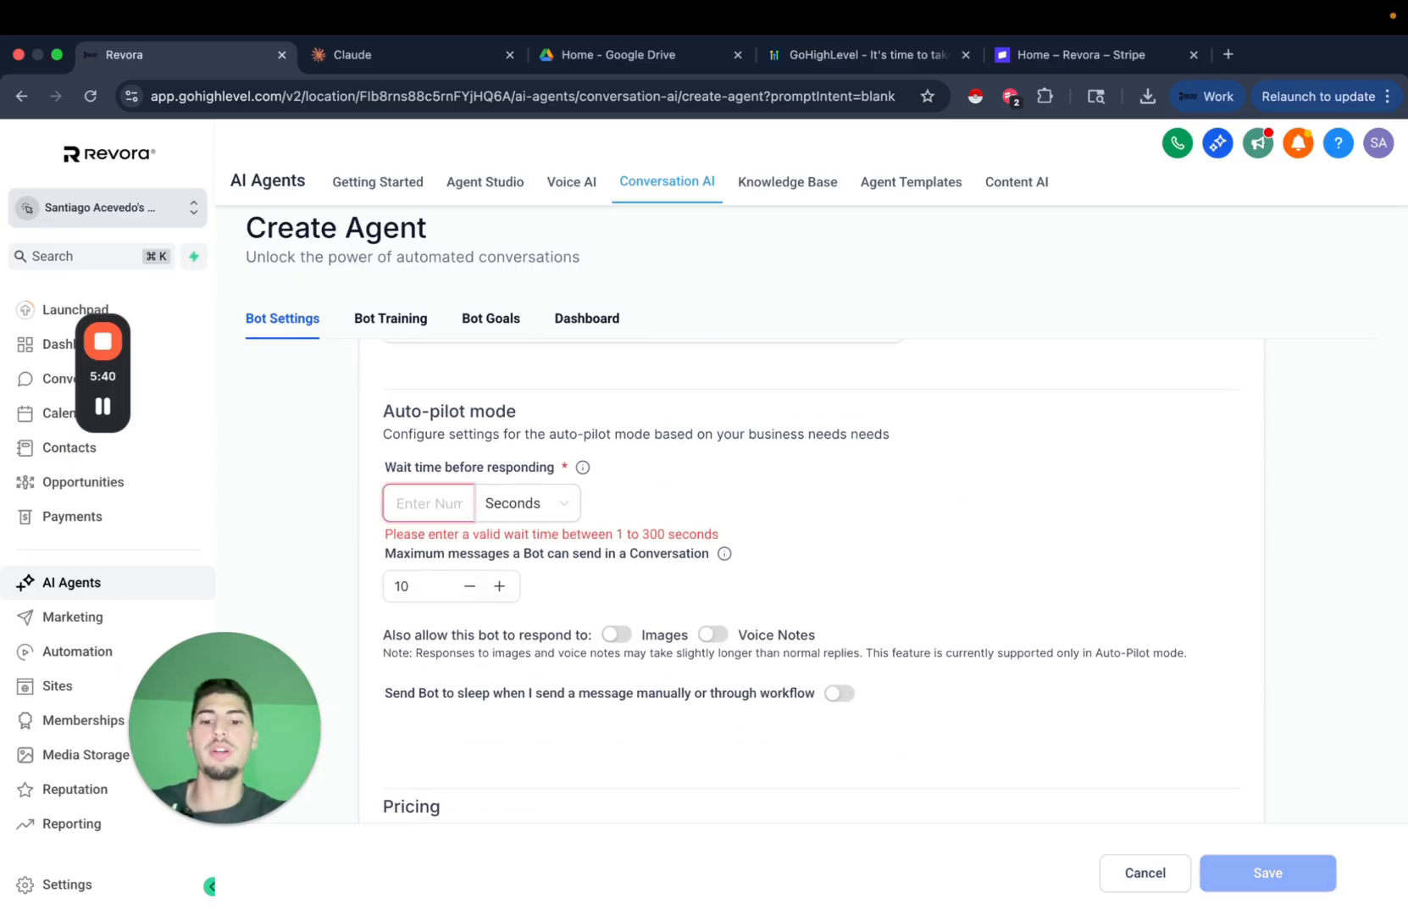
text(60)
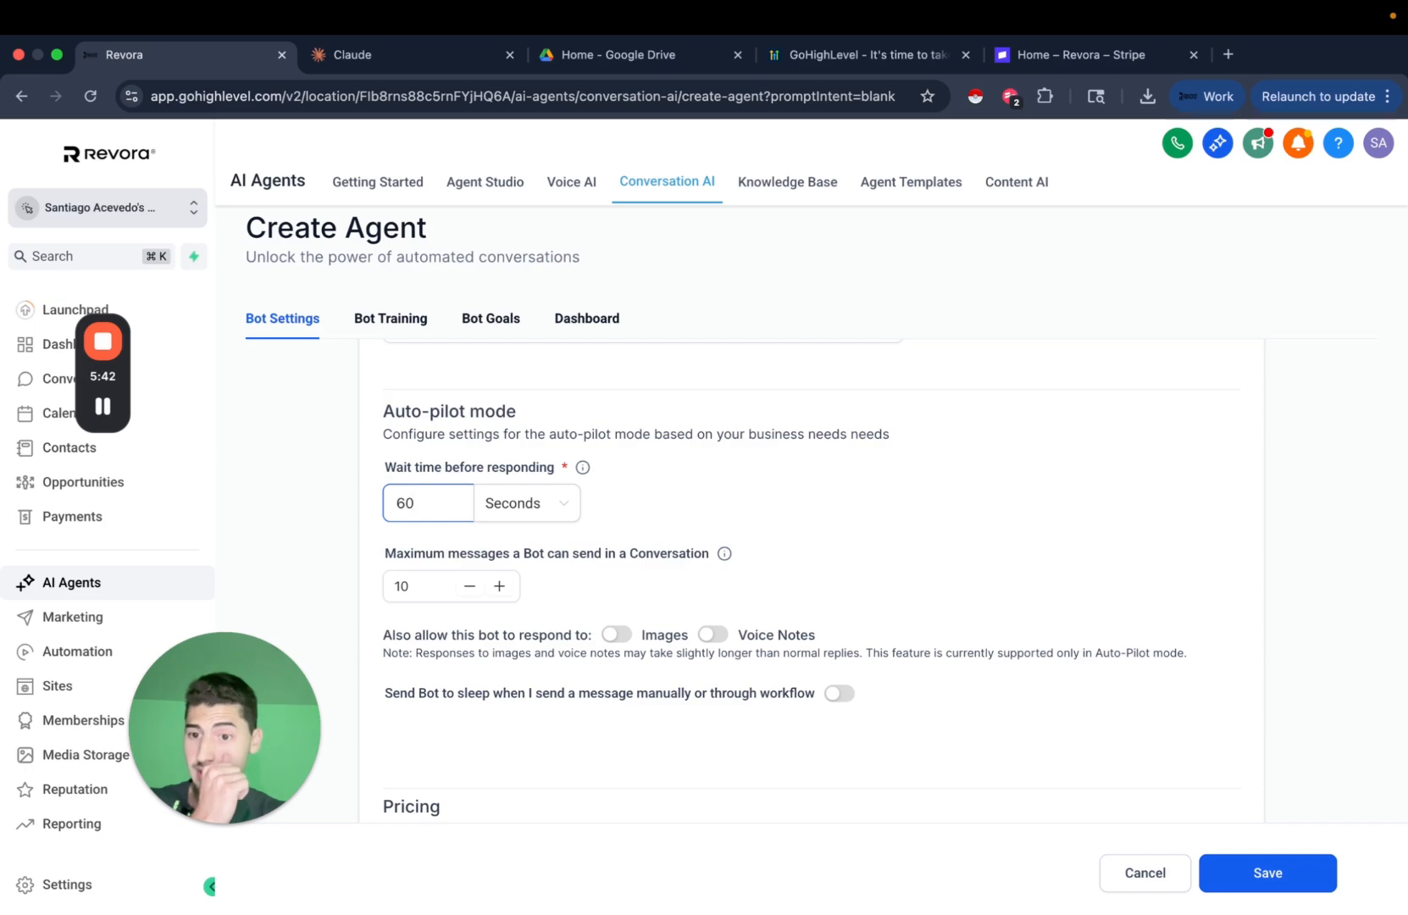
click(544, 503)
click(512, 548)
double_click(404, 506)
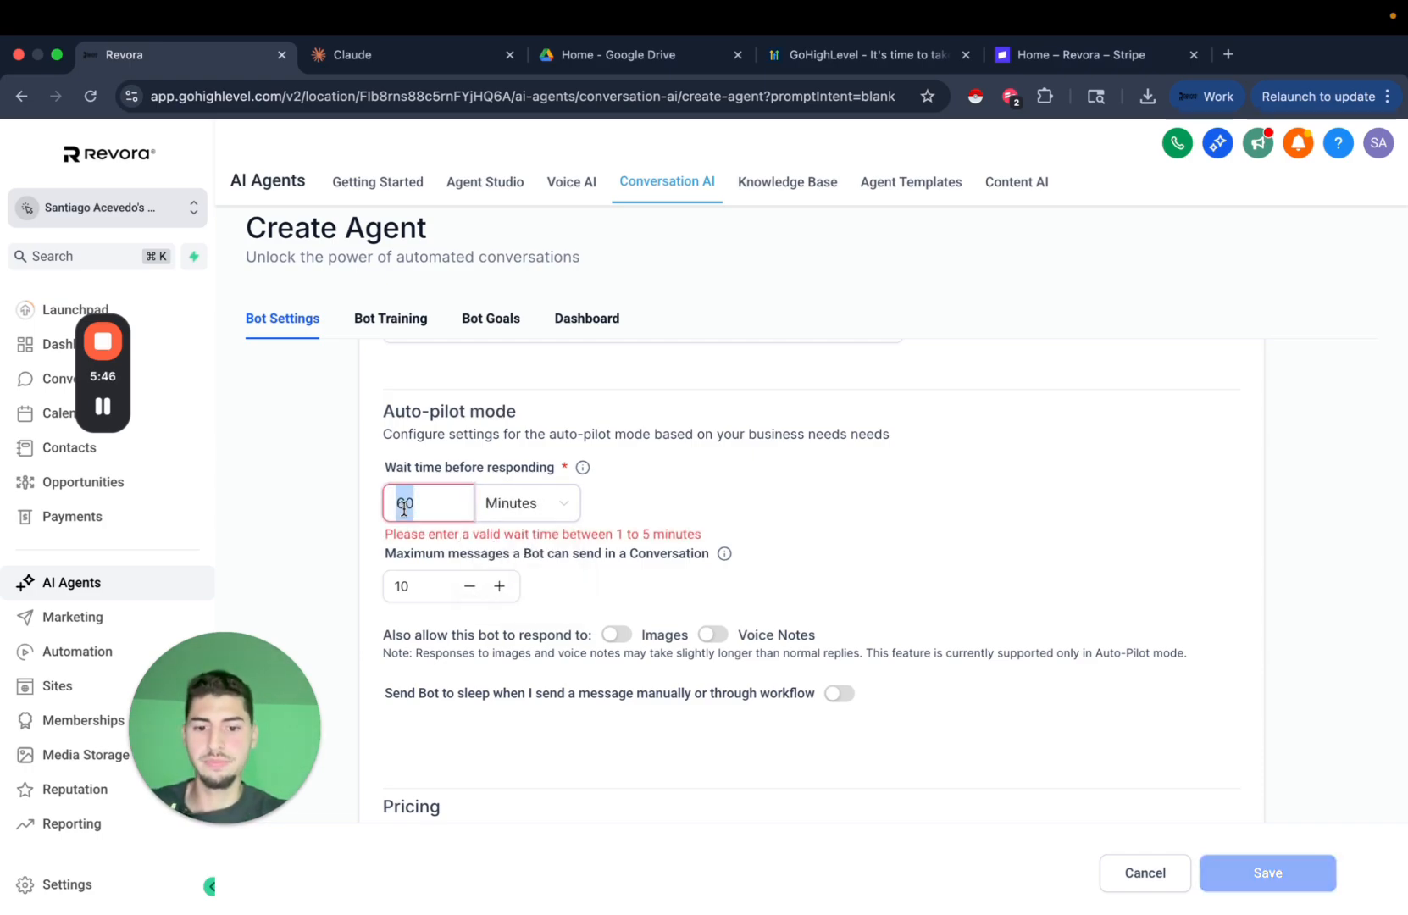
text(5)
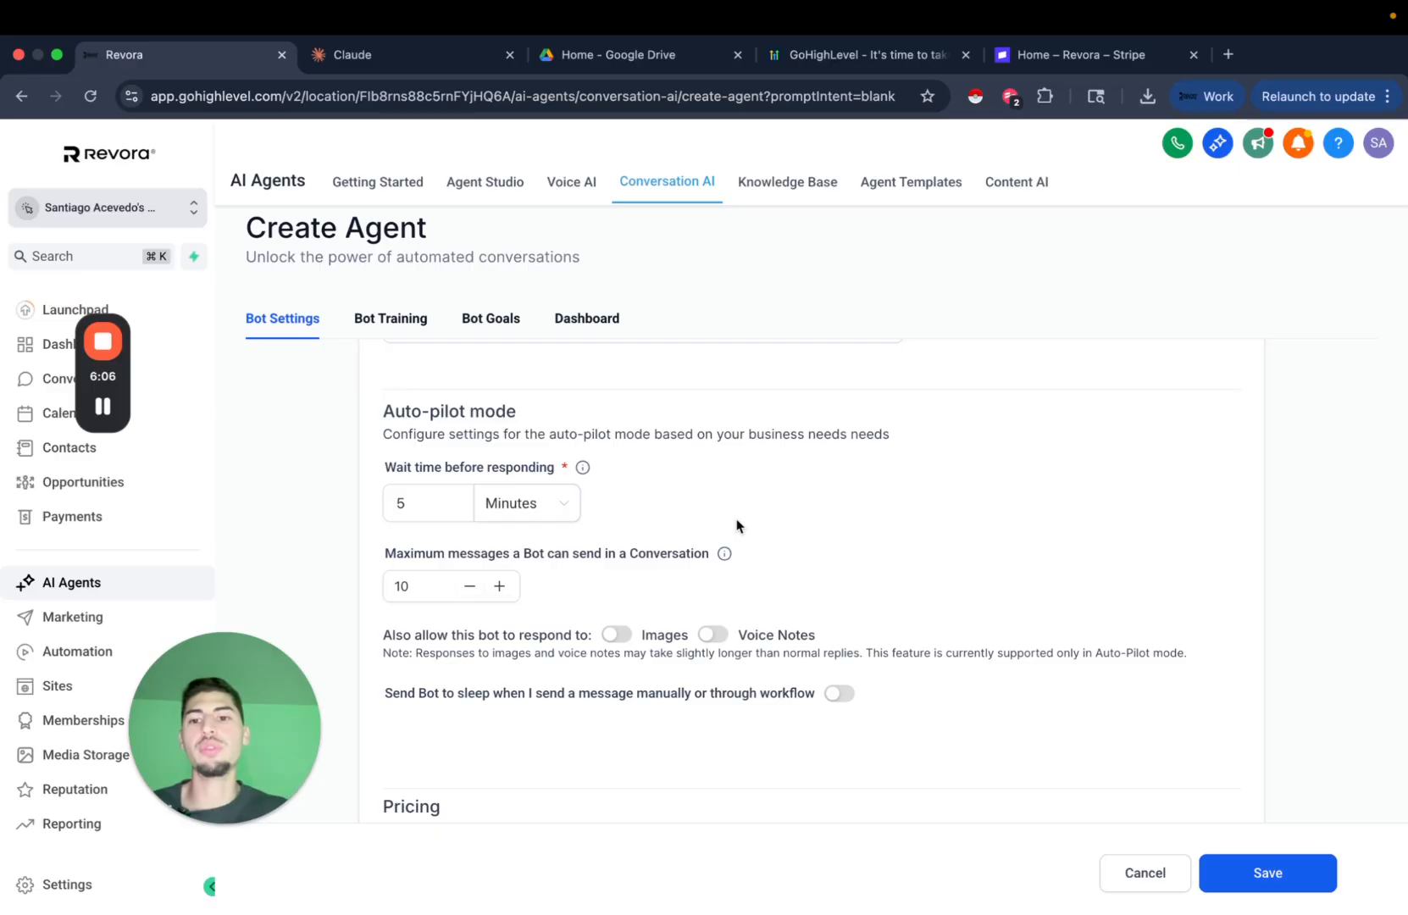
double_click(420, 502)
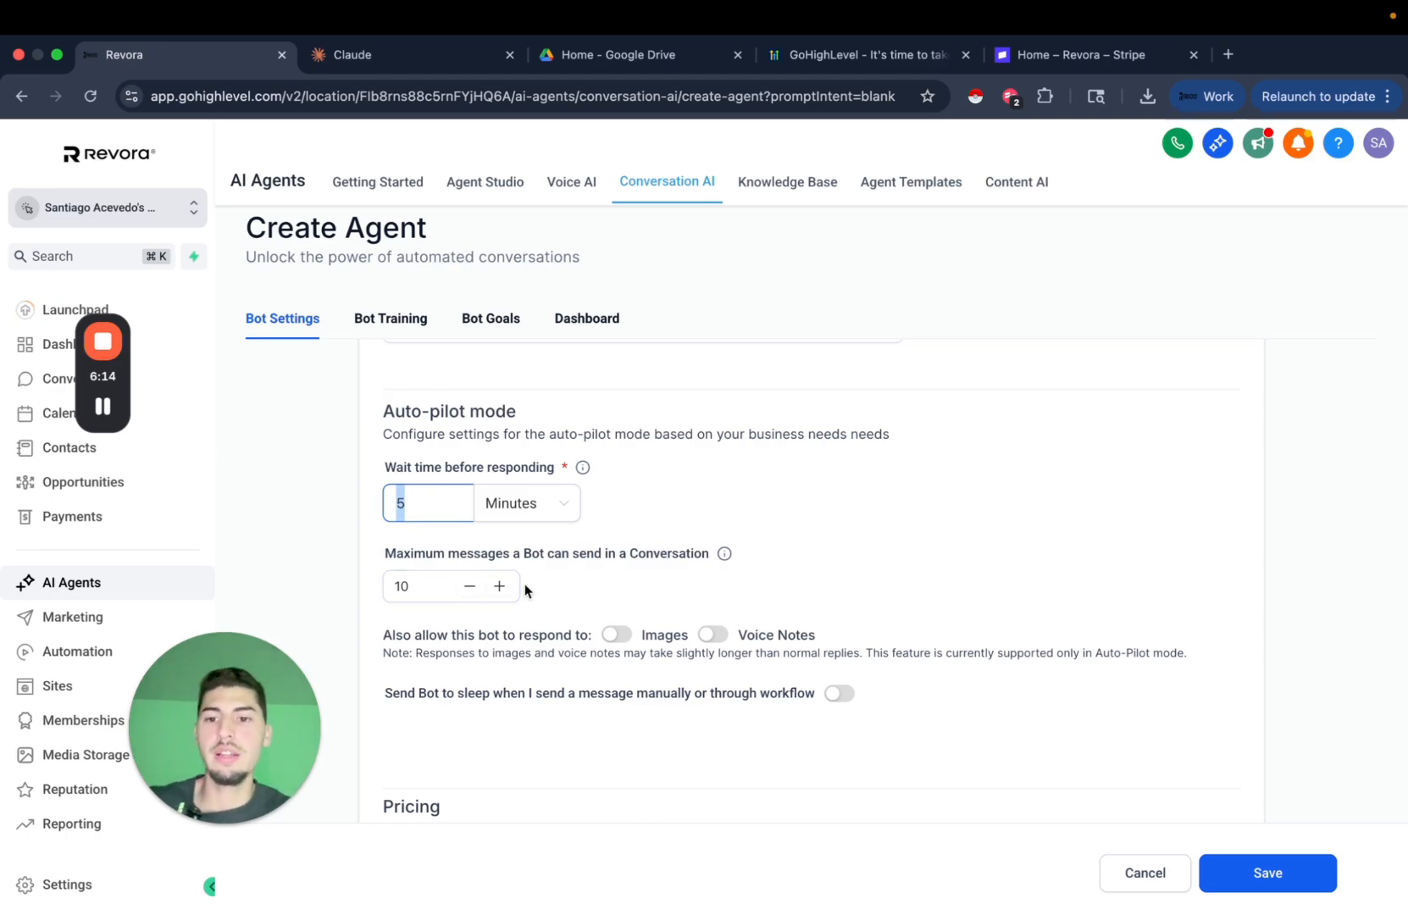
text(1)
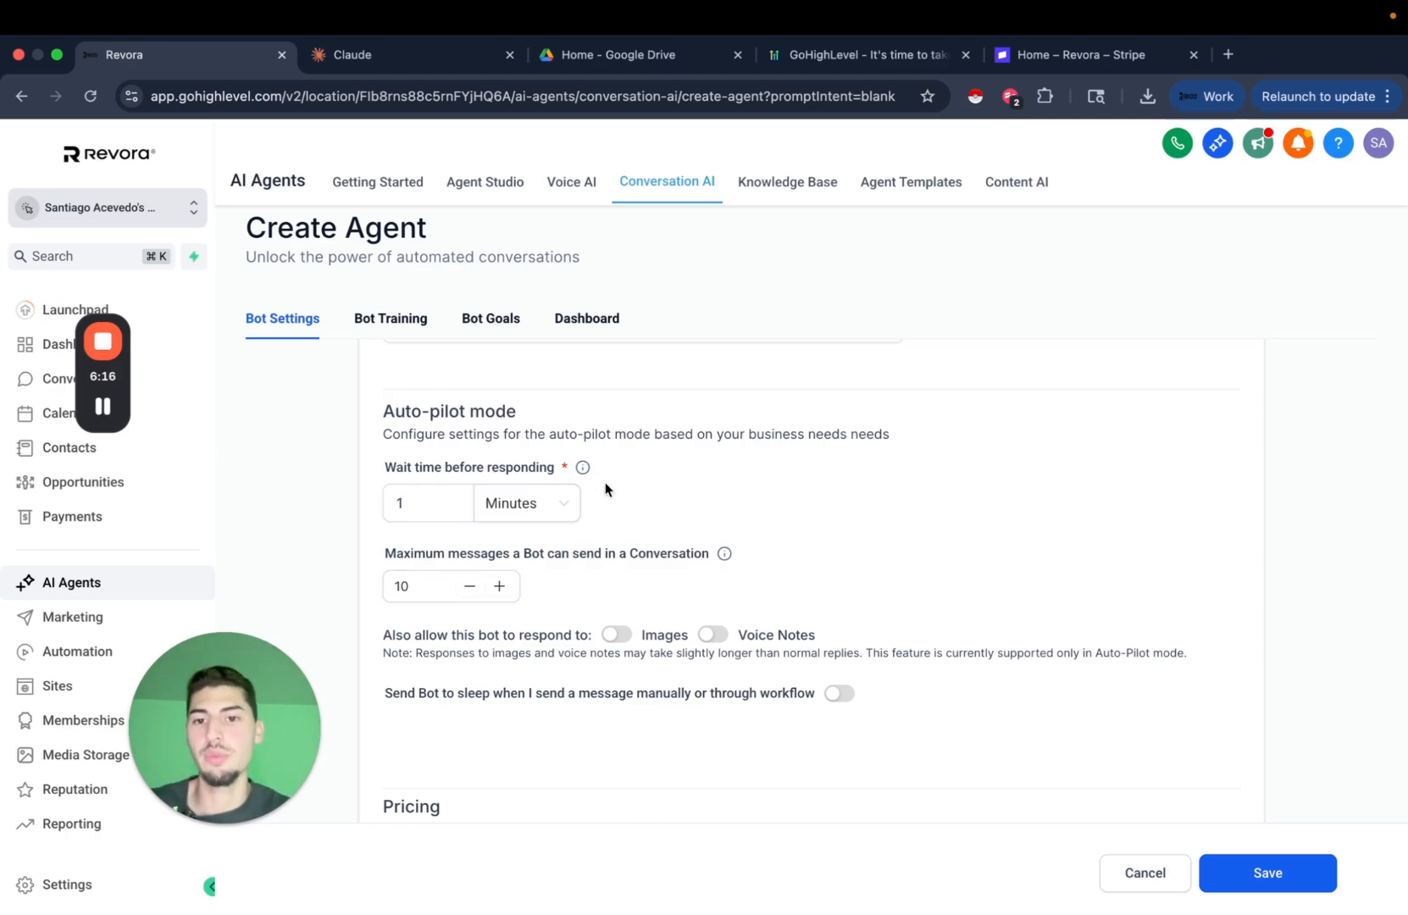
Raise the maximum messages per conversation to 25.
click(498, 591)
click(499, 591)
click(499, 590)
click(498, 591)
click(498, 591)
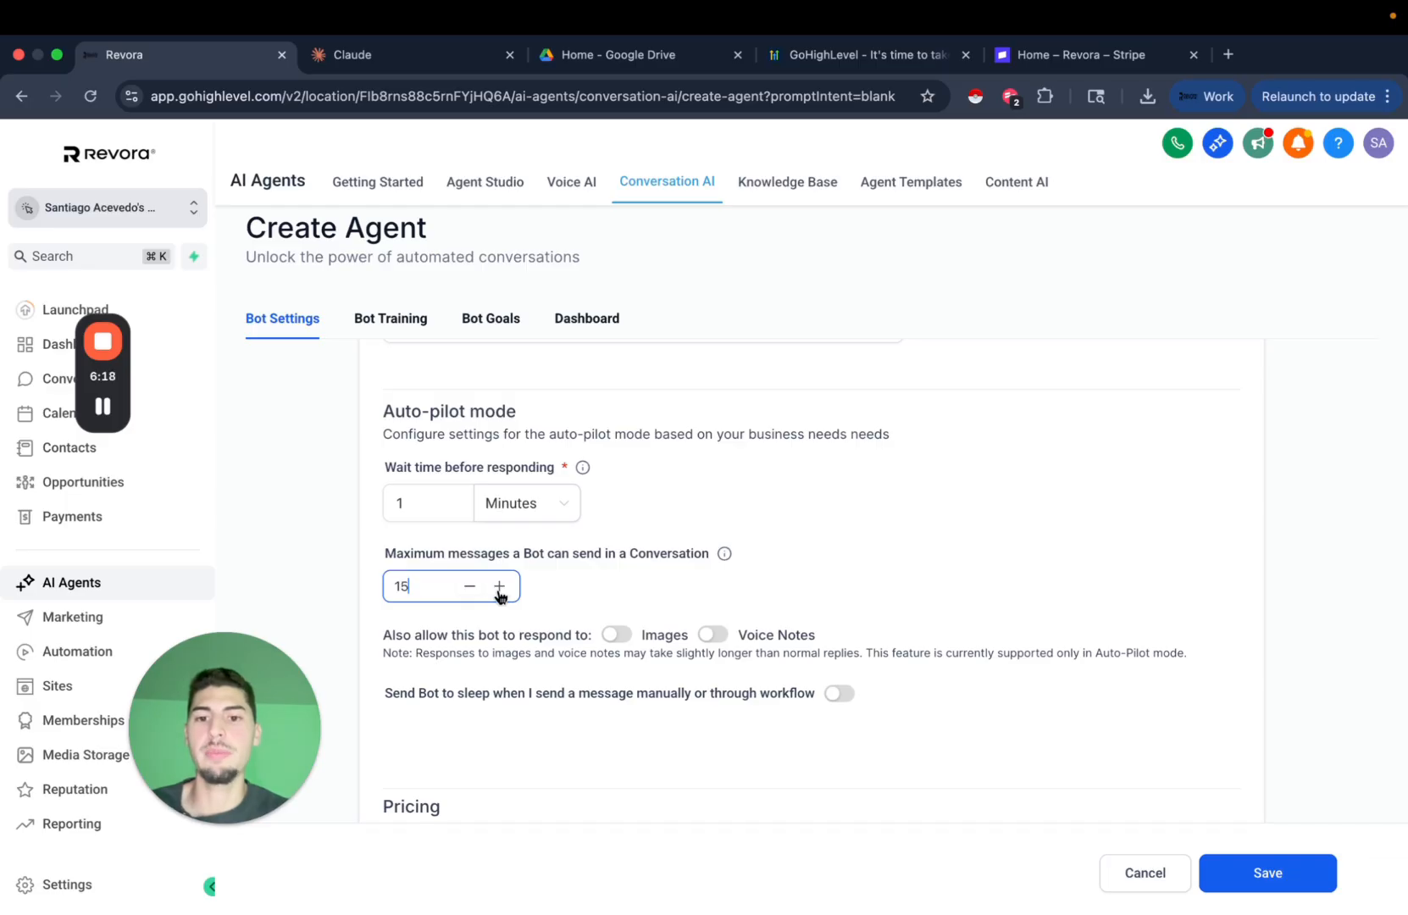
click(500, 593)
click(500, 593)
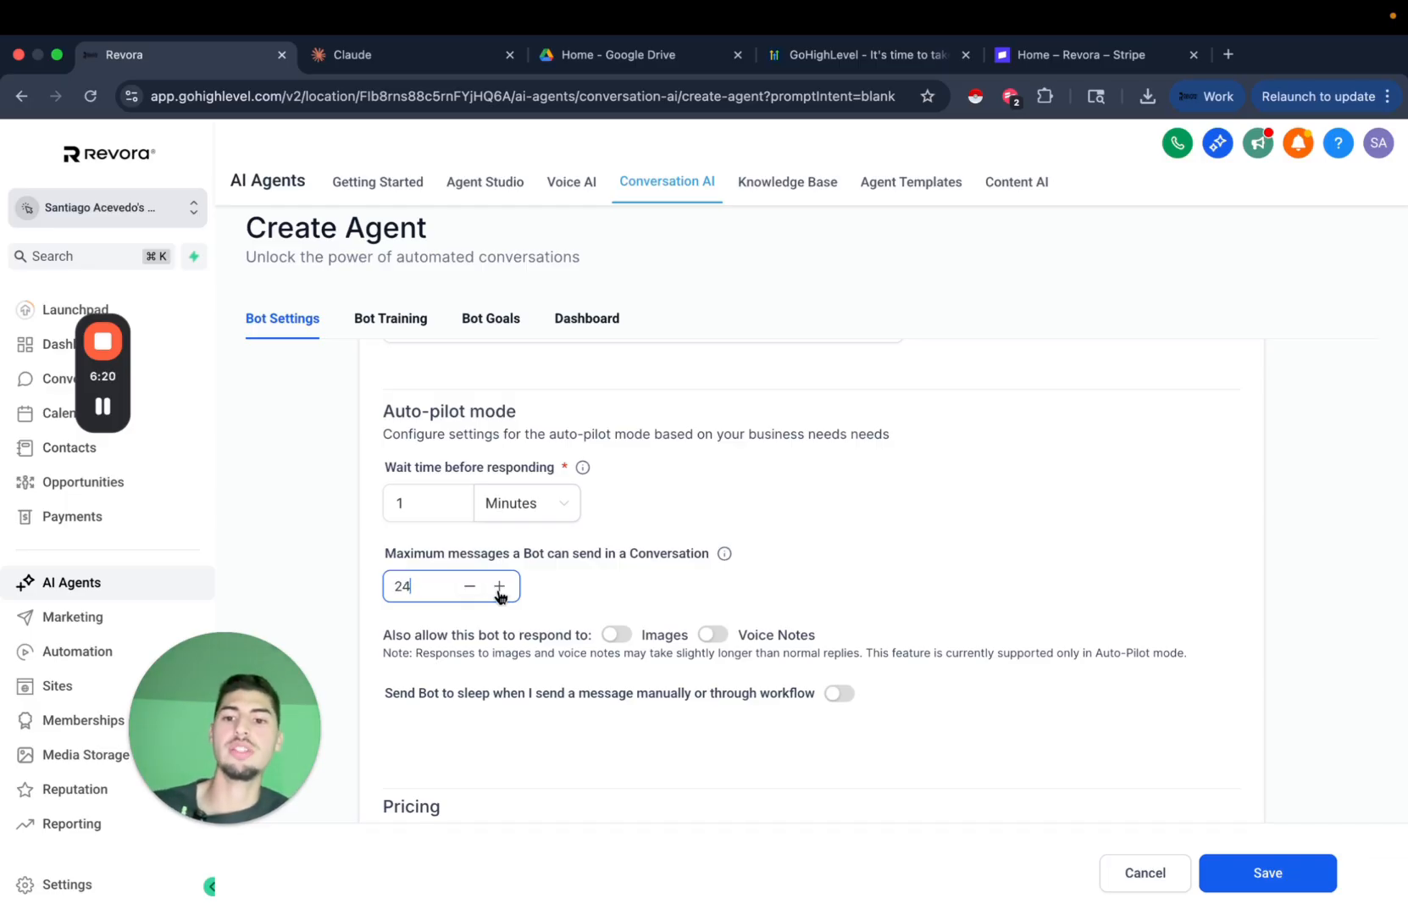
mouse_move(726, 559)
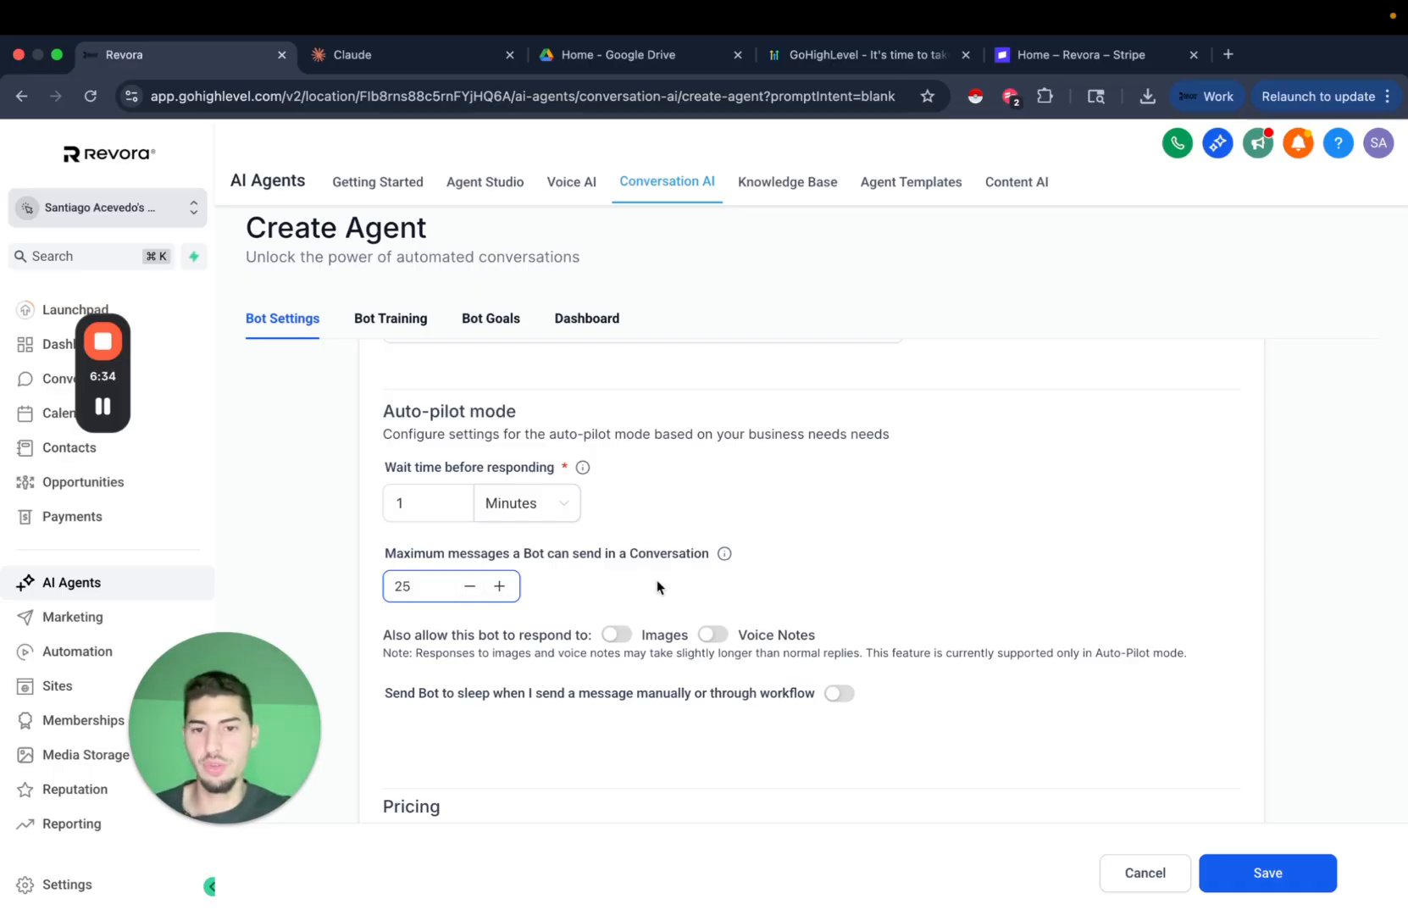
scroll(656, 579, down, 2)
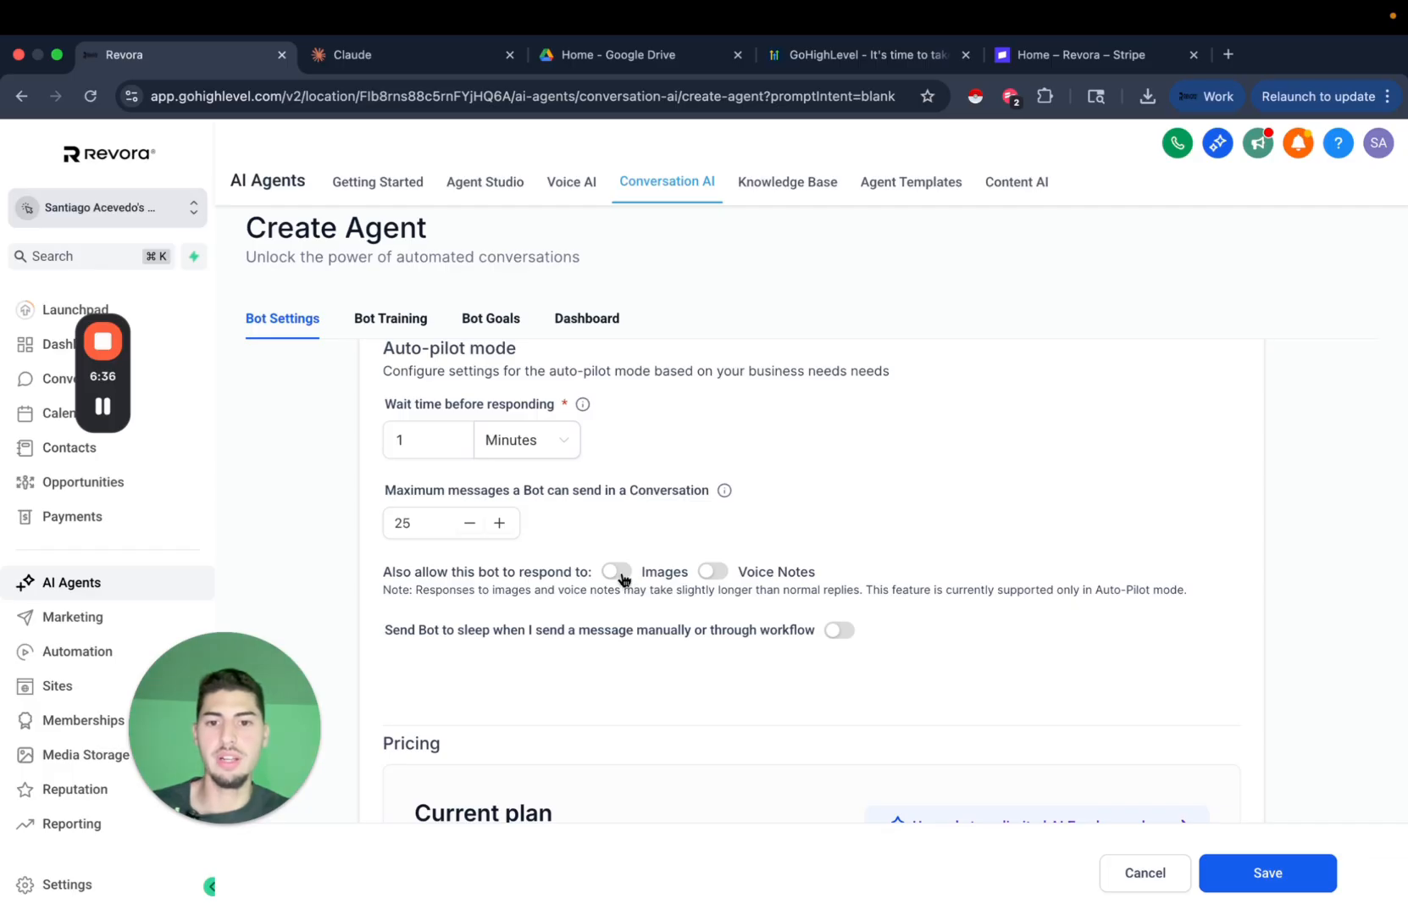
Let the bot respond to images and voice notes.
click(623, 579)
click(718, 580)
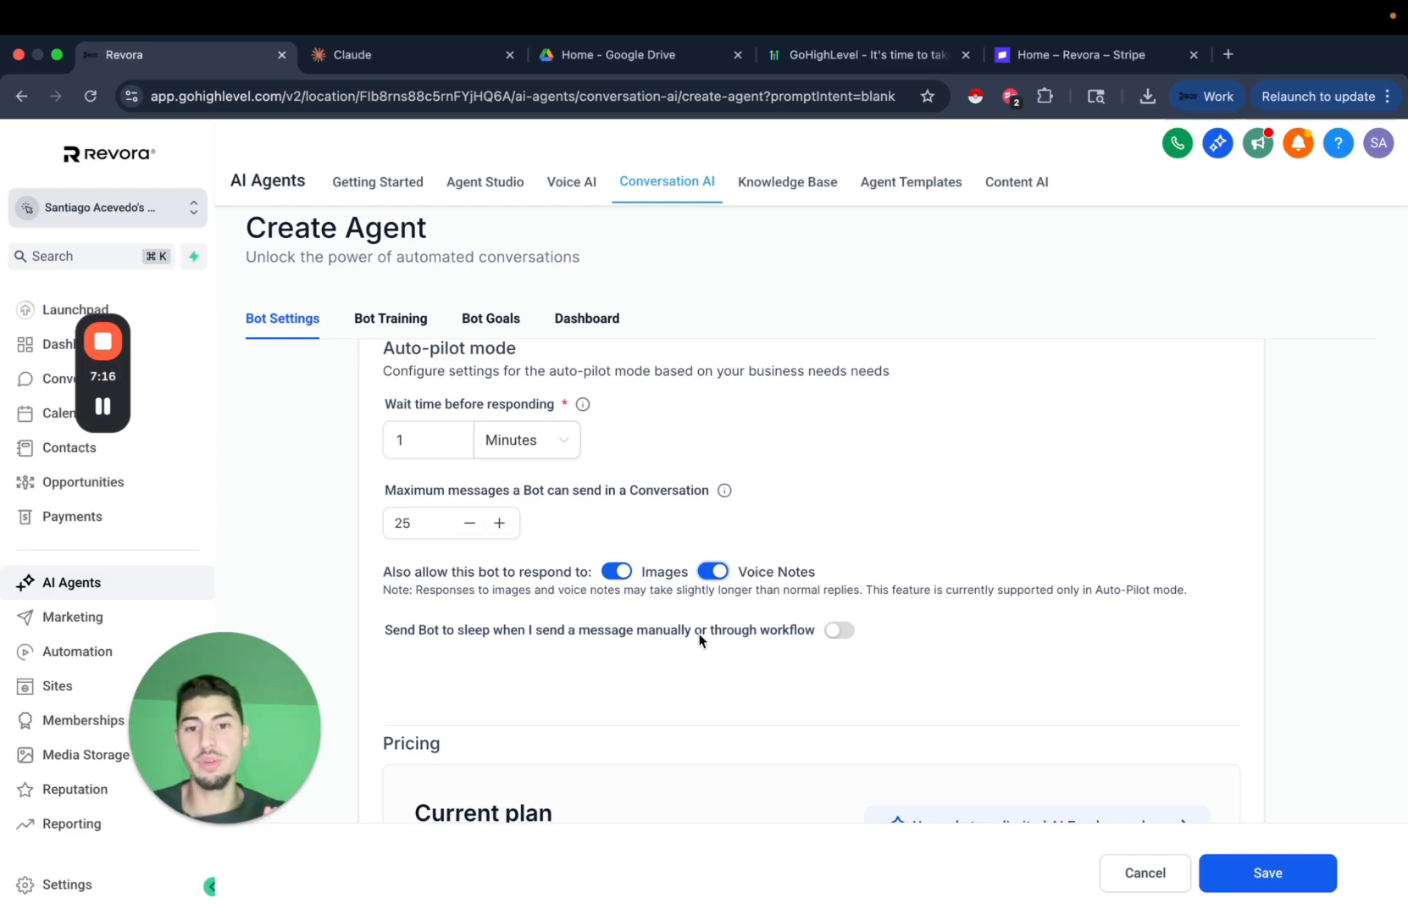
scroll(700, 636, down, 3)
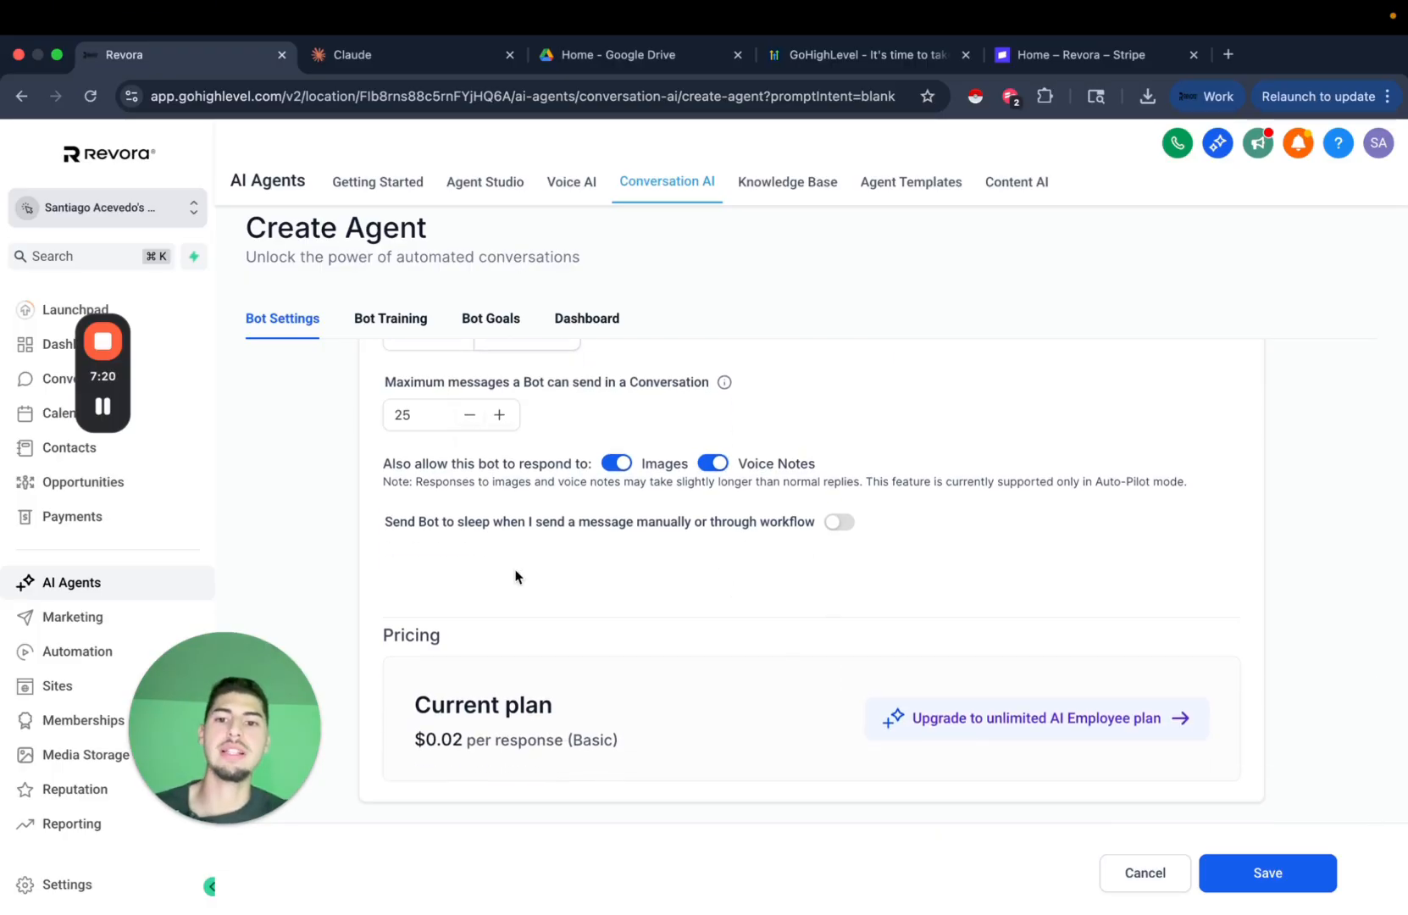
Make the bot sleep for 24 hours after manual or workflow messages.
click(839, 522)
click(454, 565)
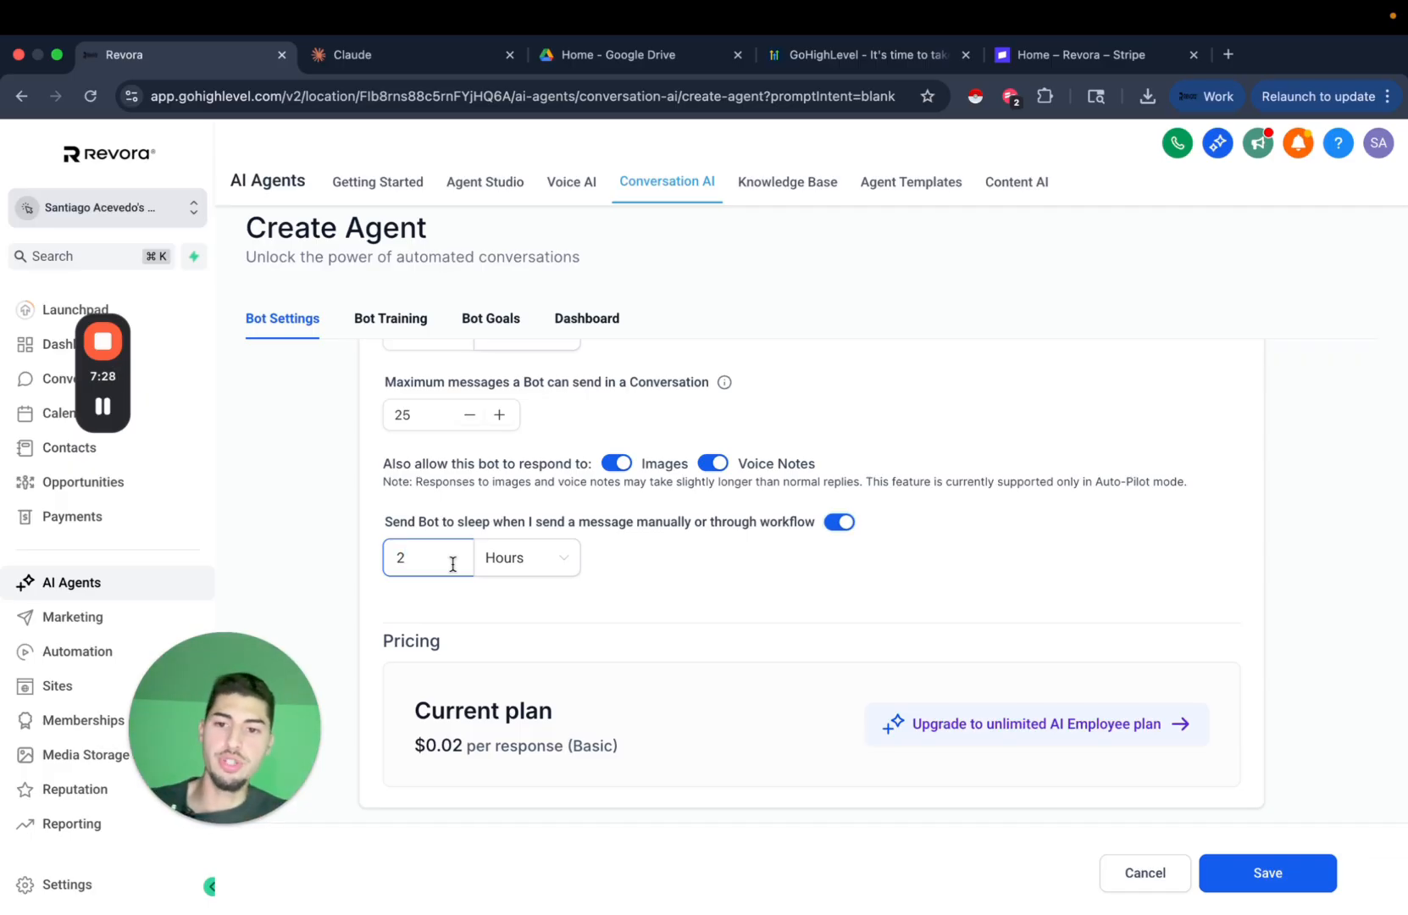
text(4)
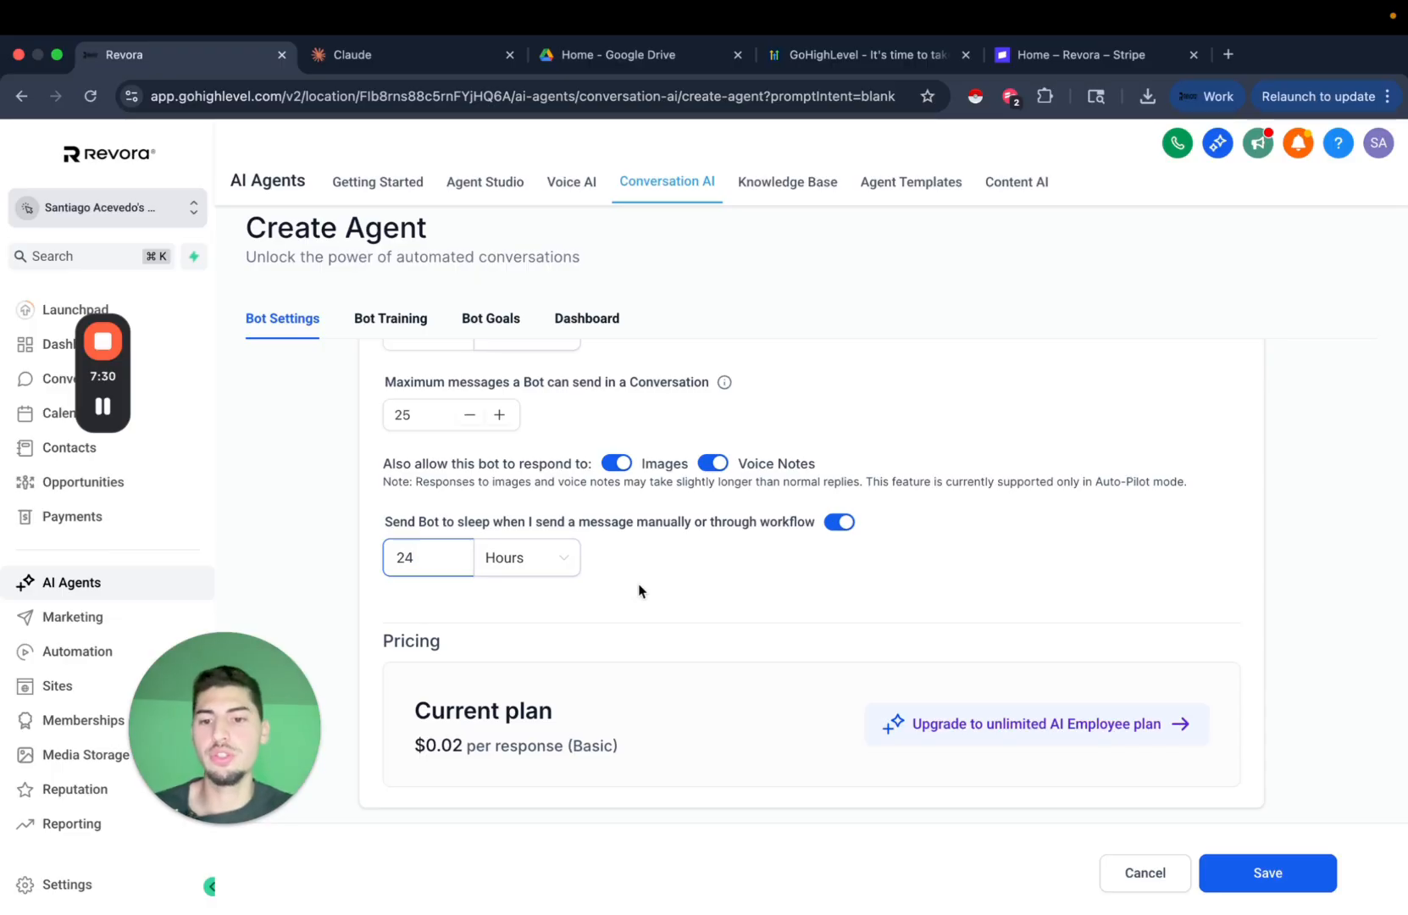
click(744, 627)
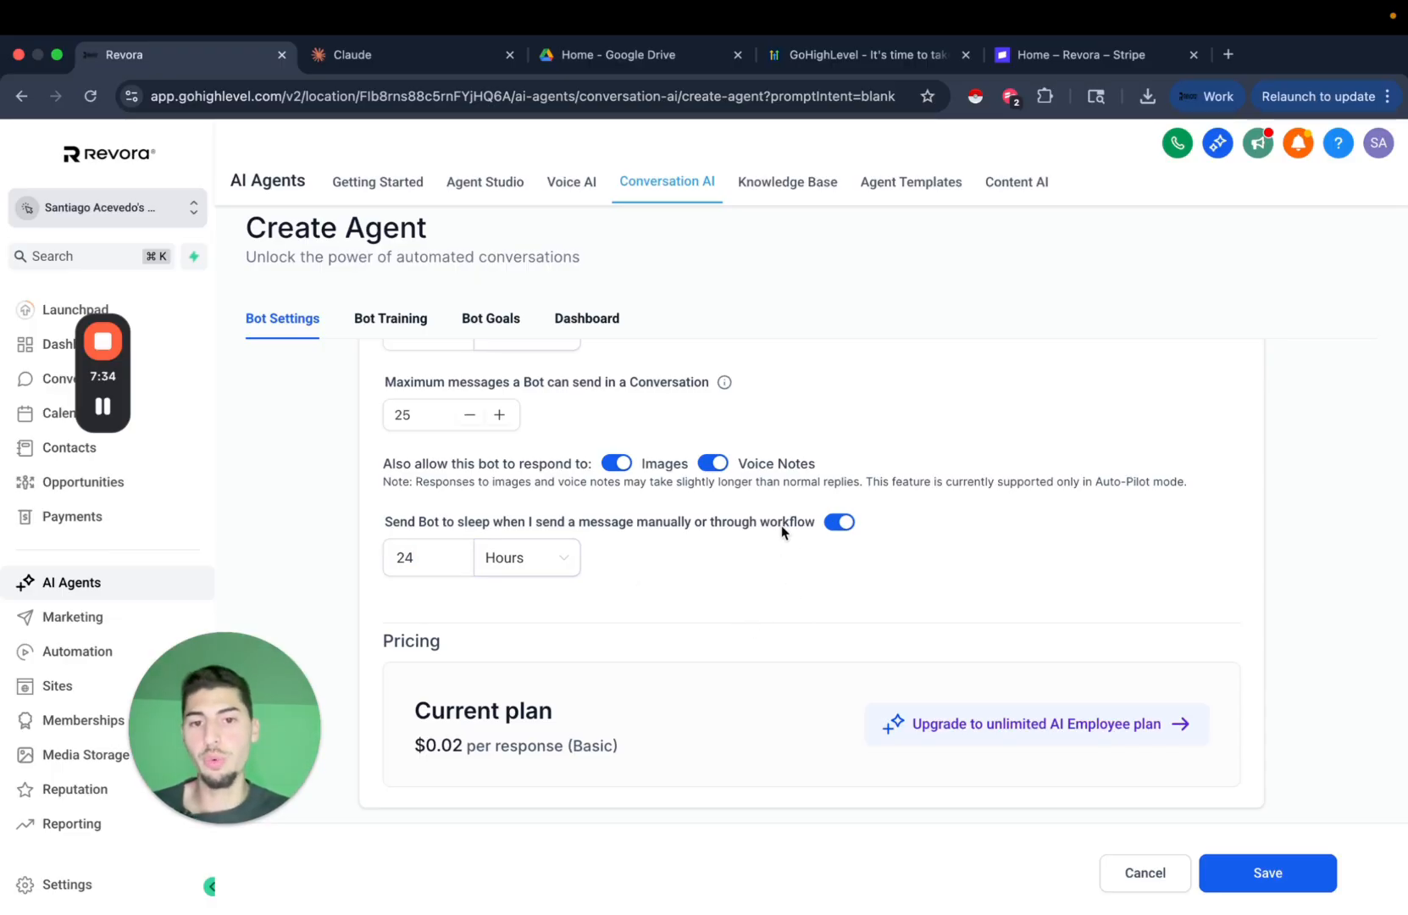
click(782, 592)
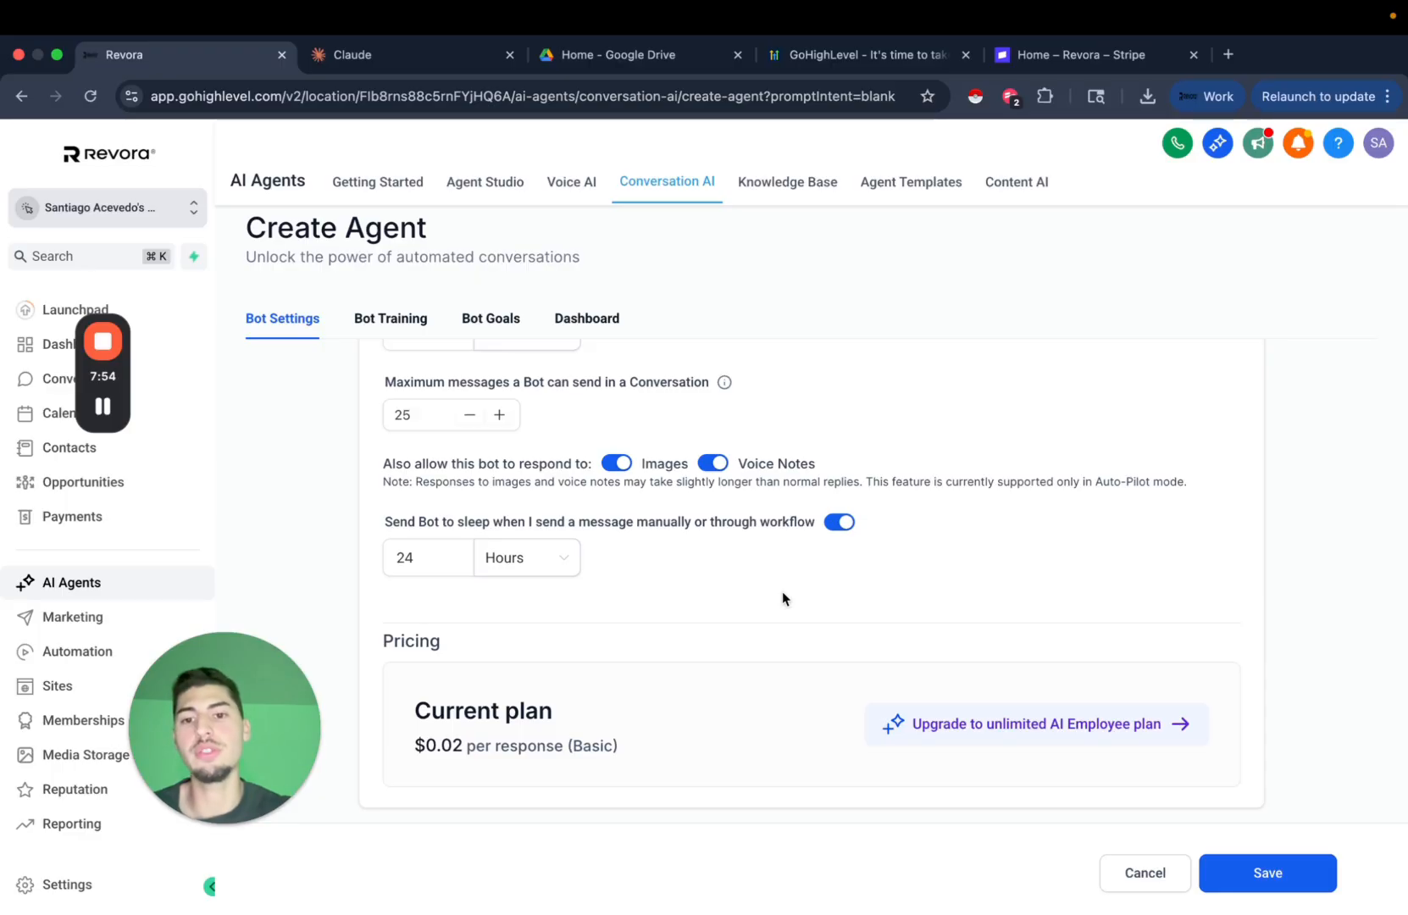
scroll(965, 567, up, 1)
scroll(965, 562, up, 1)
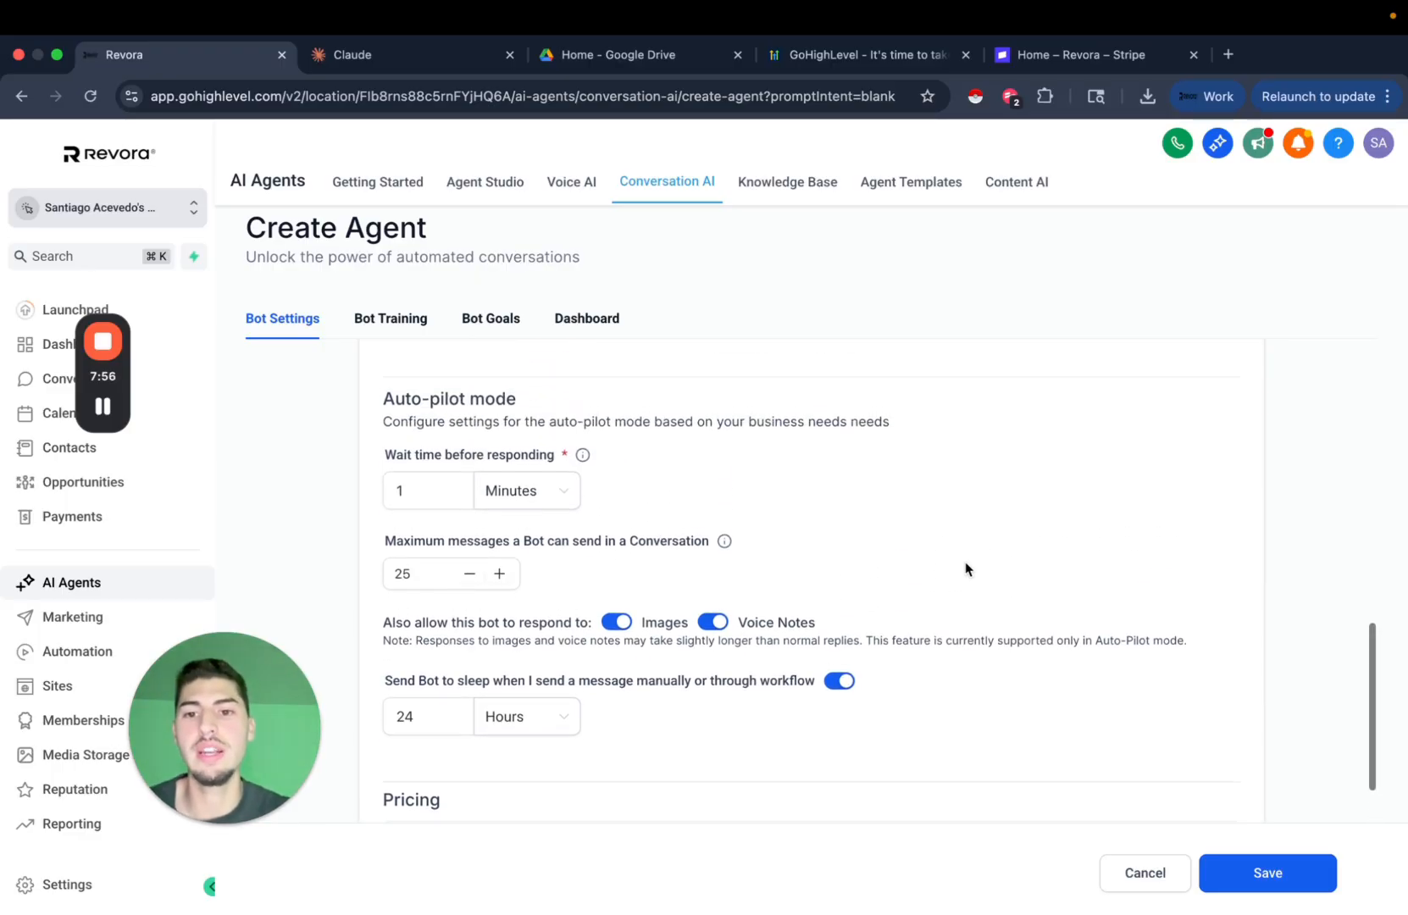
scroll(1079, 700, up, 2)
scroll(1264, 783, down, 5)
Save the new agent as 'Test AI Agent'.
click(1267, 873)
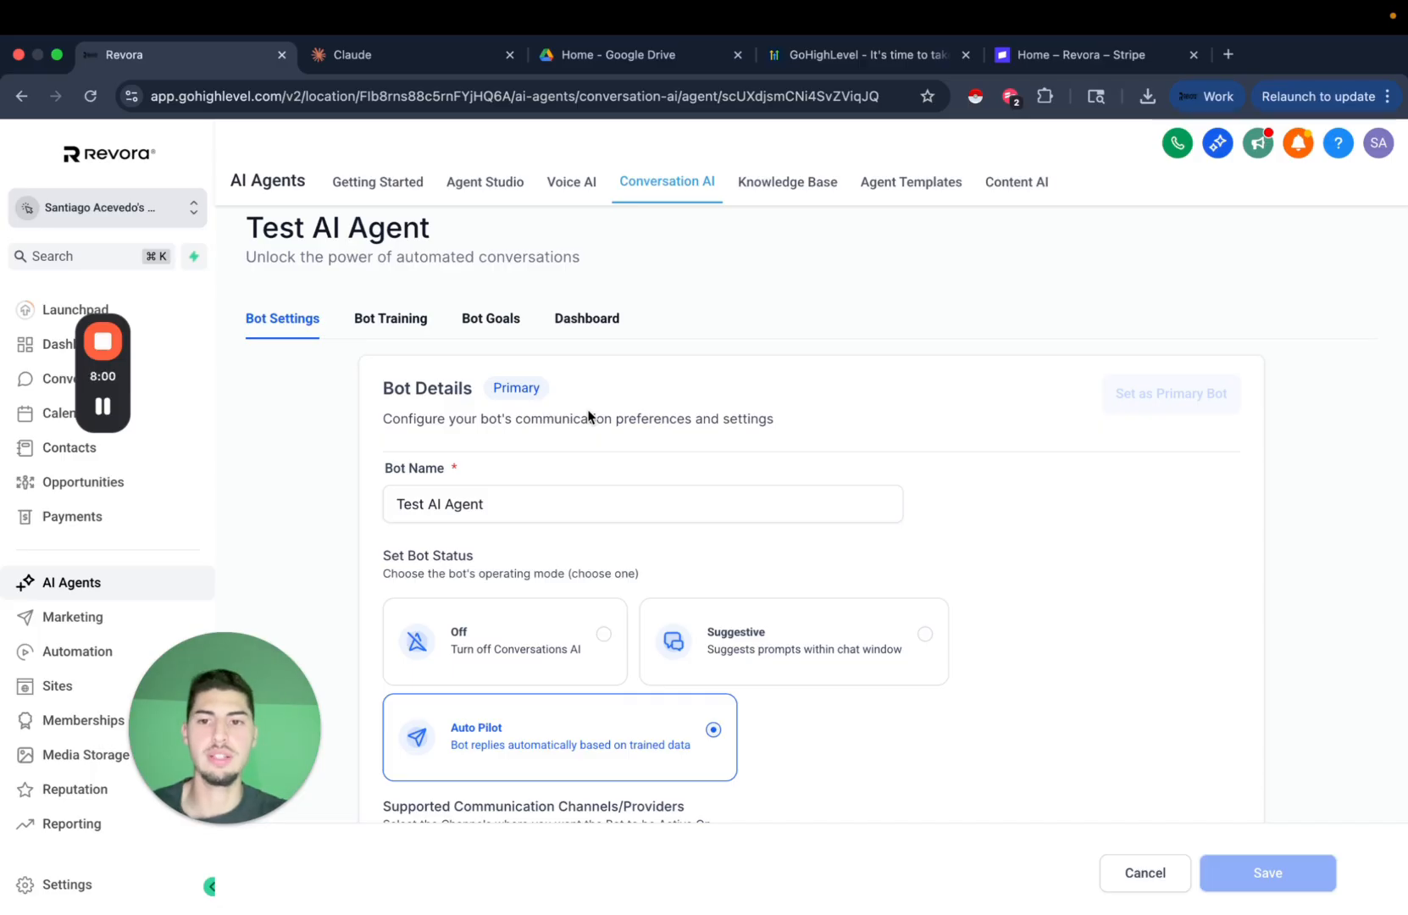
scroll(600, 436, down, 1)
scroll(600, 485, down, 1)
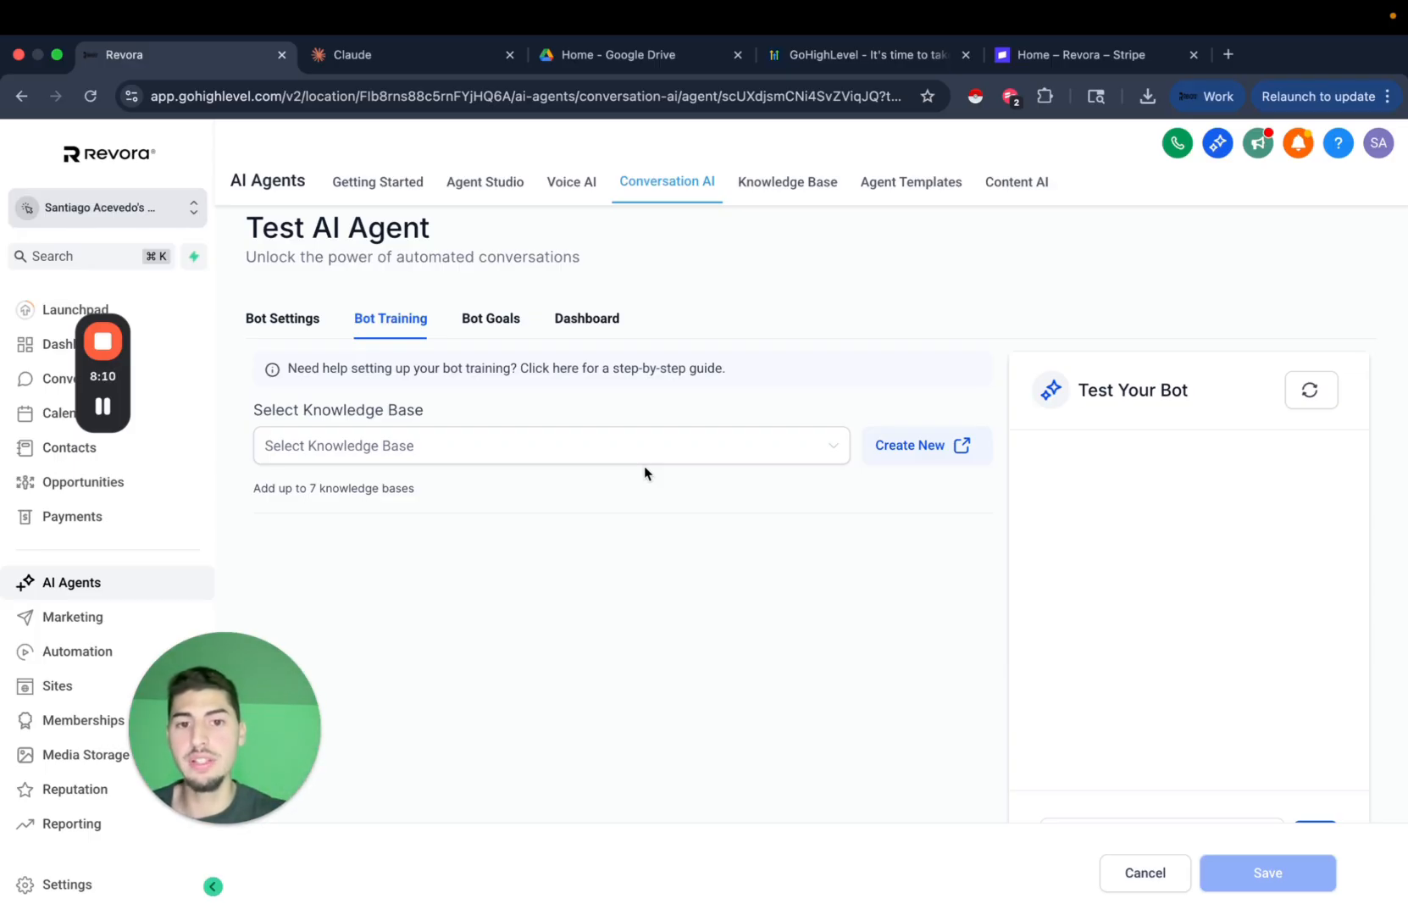
Create a knowledge base named 'Test yt video agent' with description 'test'.
click(956, 451)
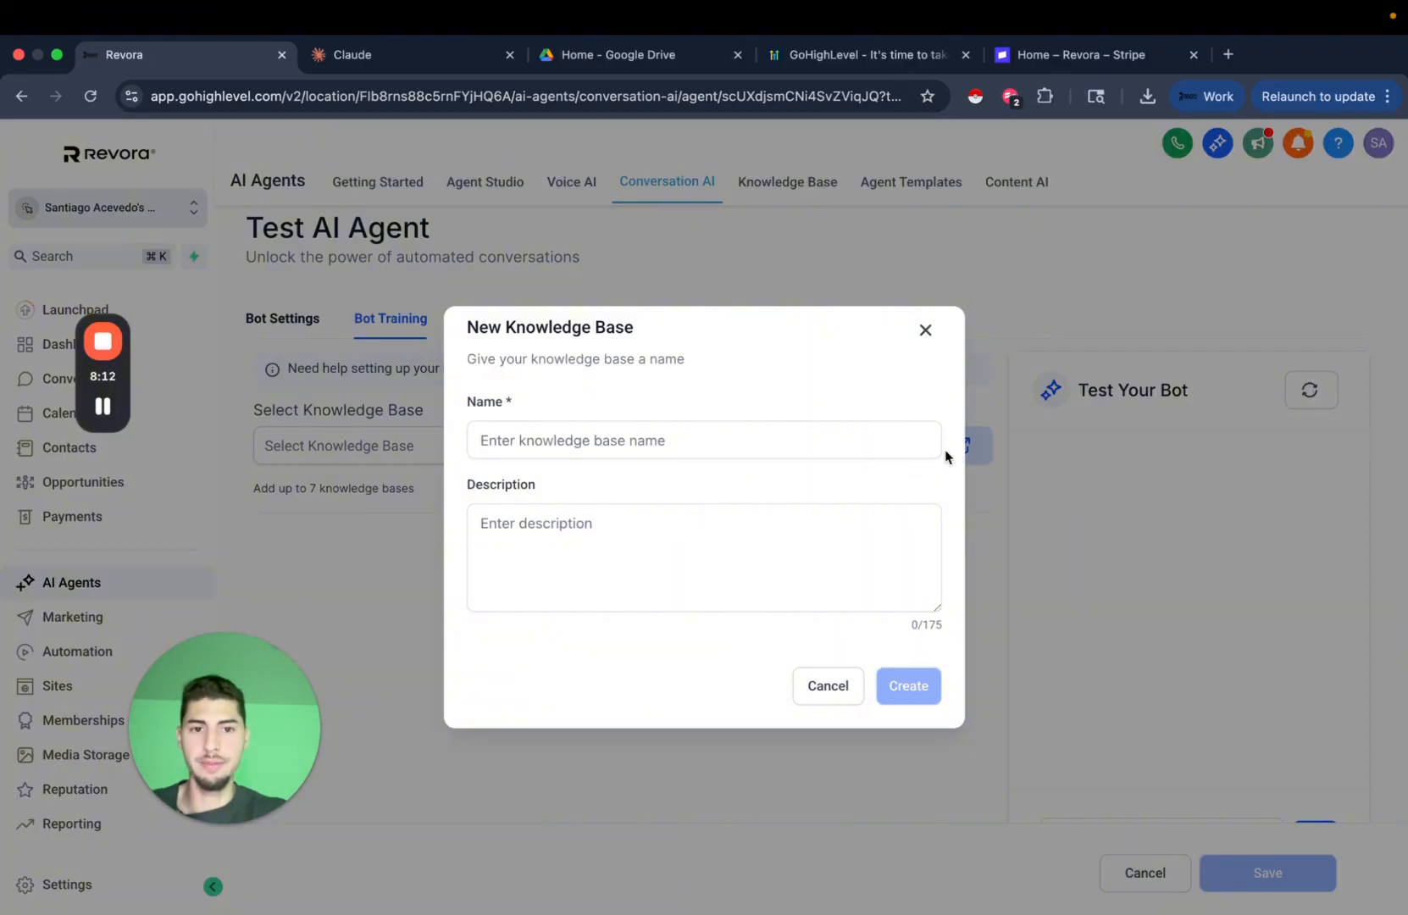
click(893, 440)
text(Test yt bideo)
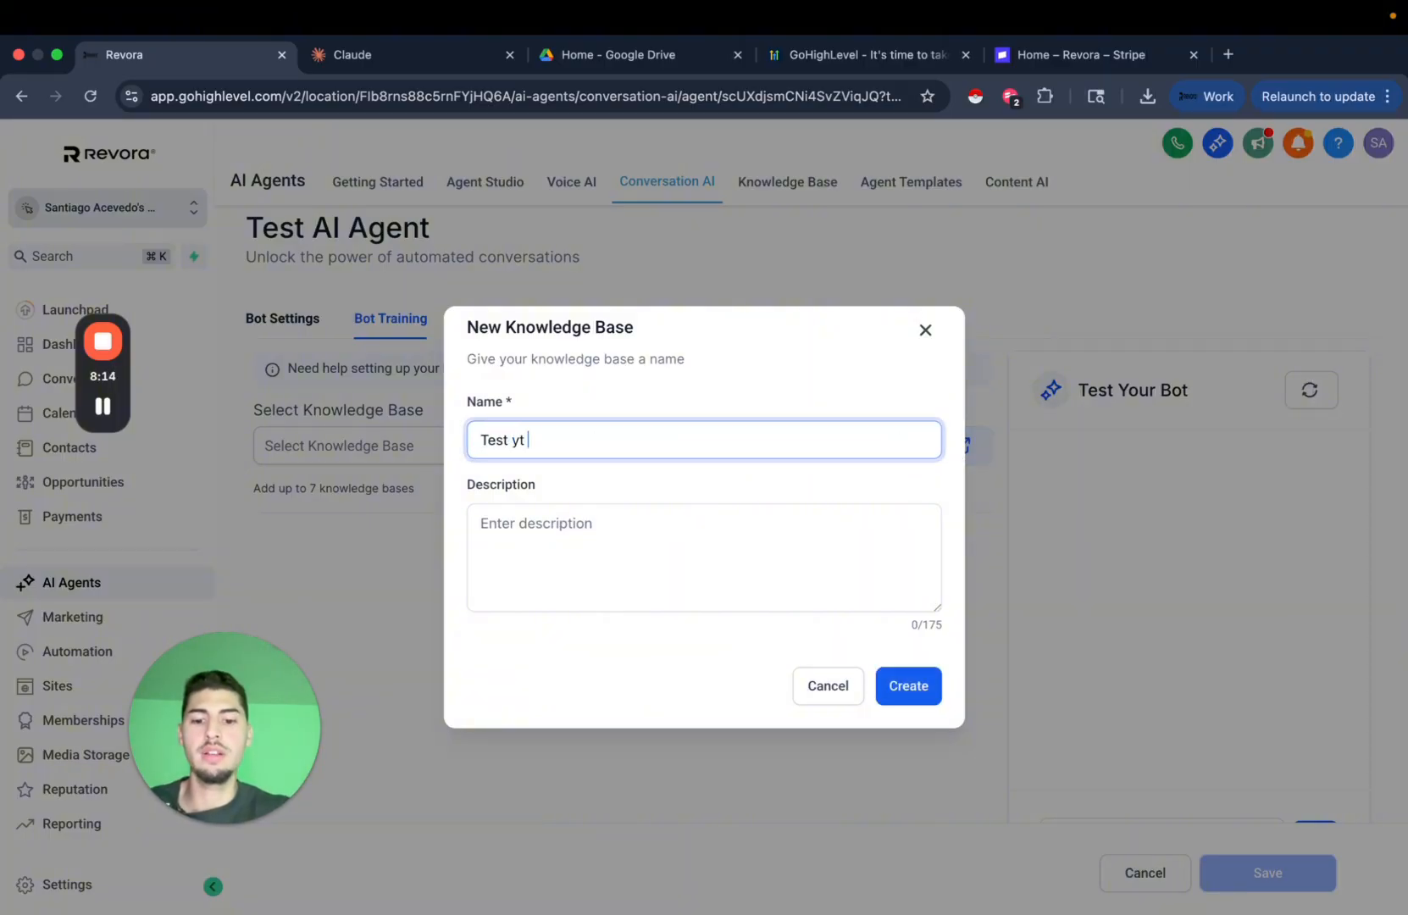
key(BackSpace)
key(BackSpace)
key(BackSpace)
key(BackSpace)
key(BackSpace)
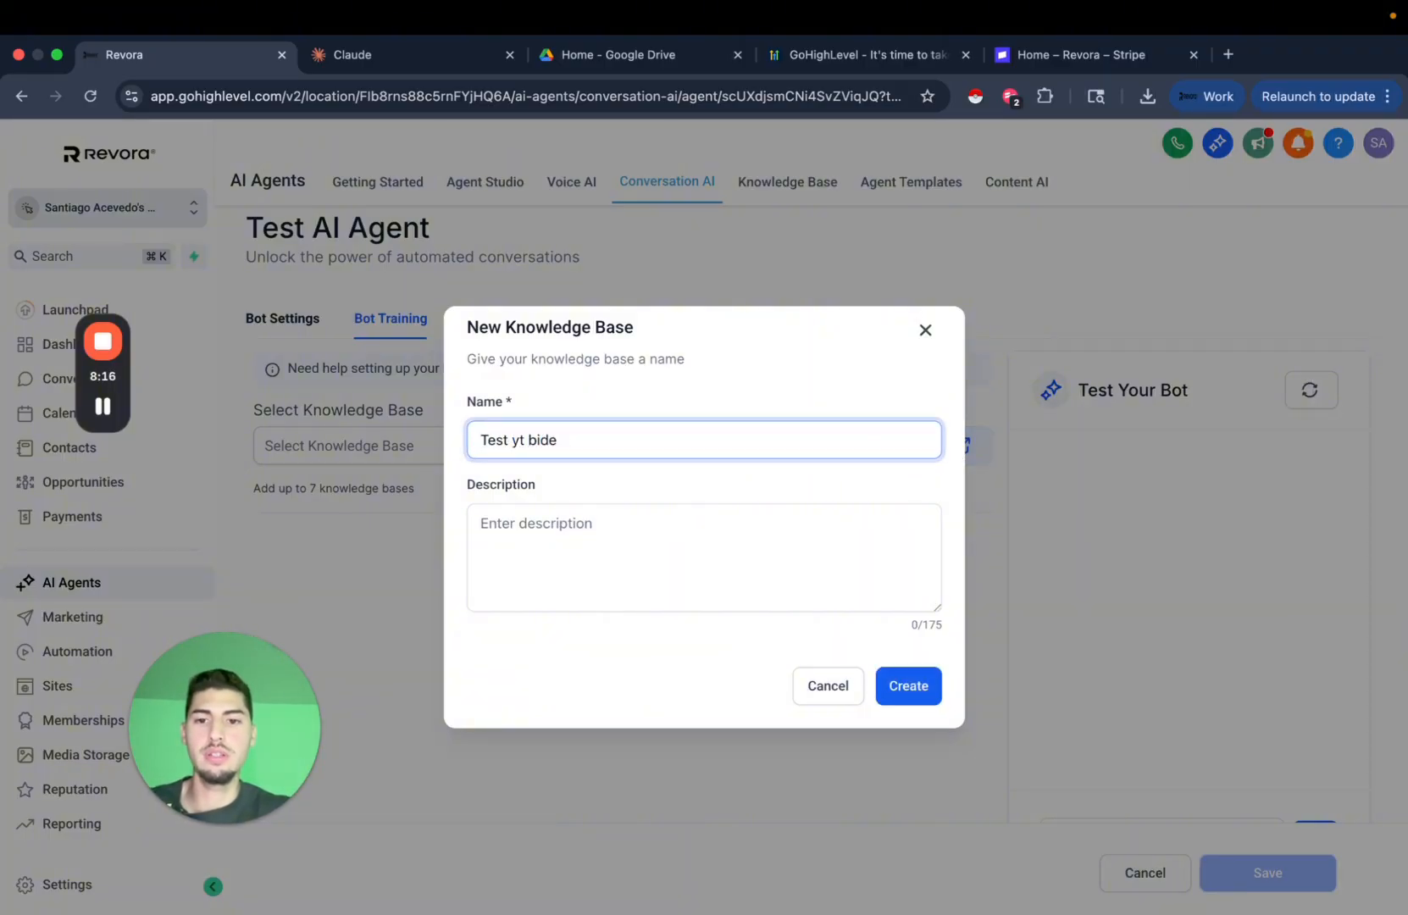
text(video agent)
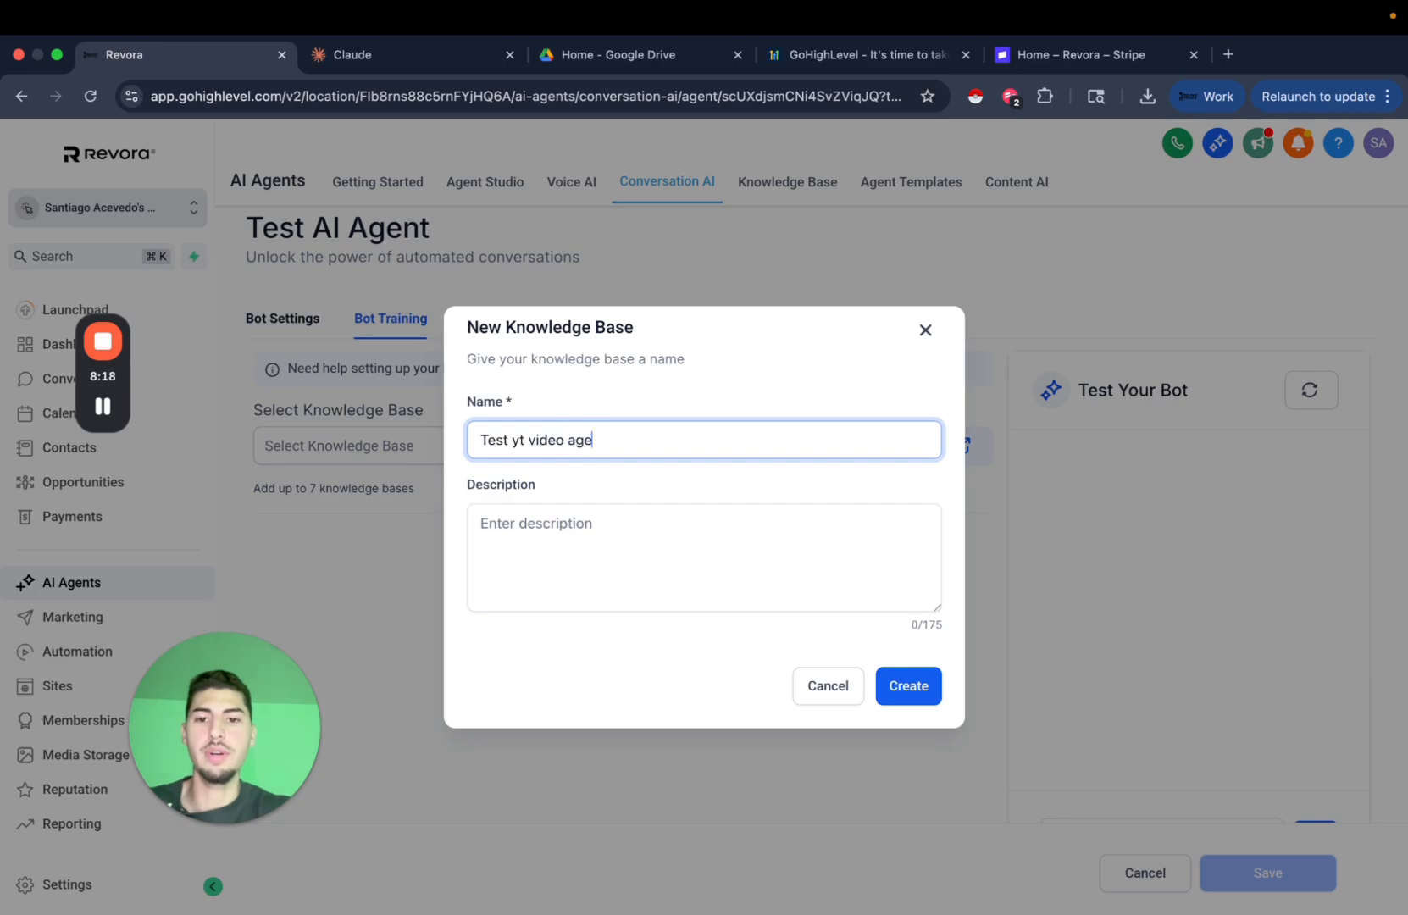
click(896, 524)
text(test)
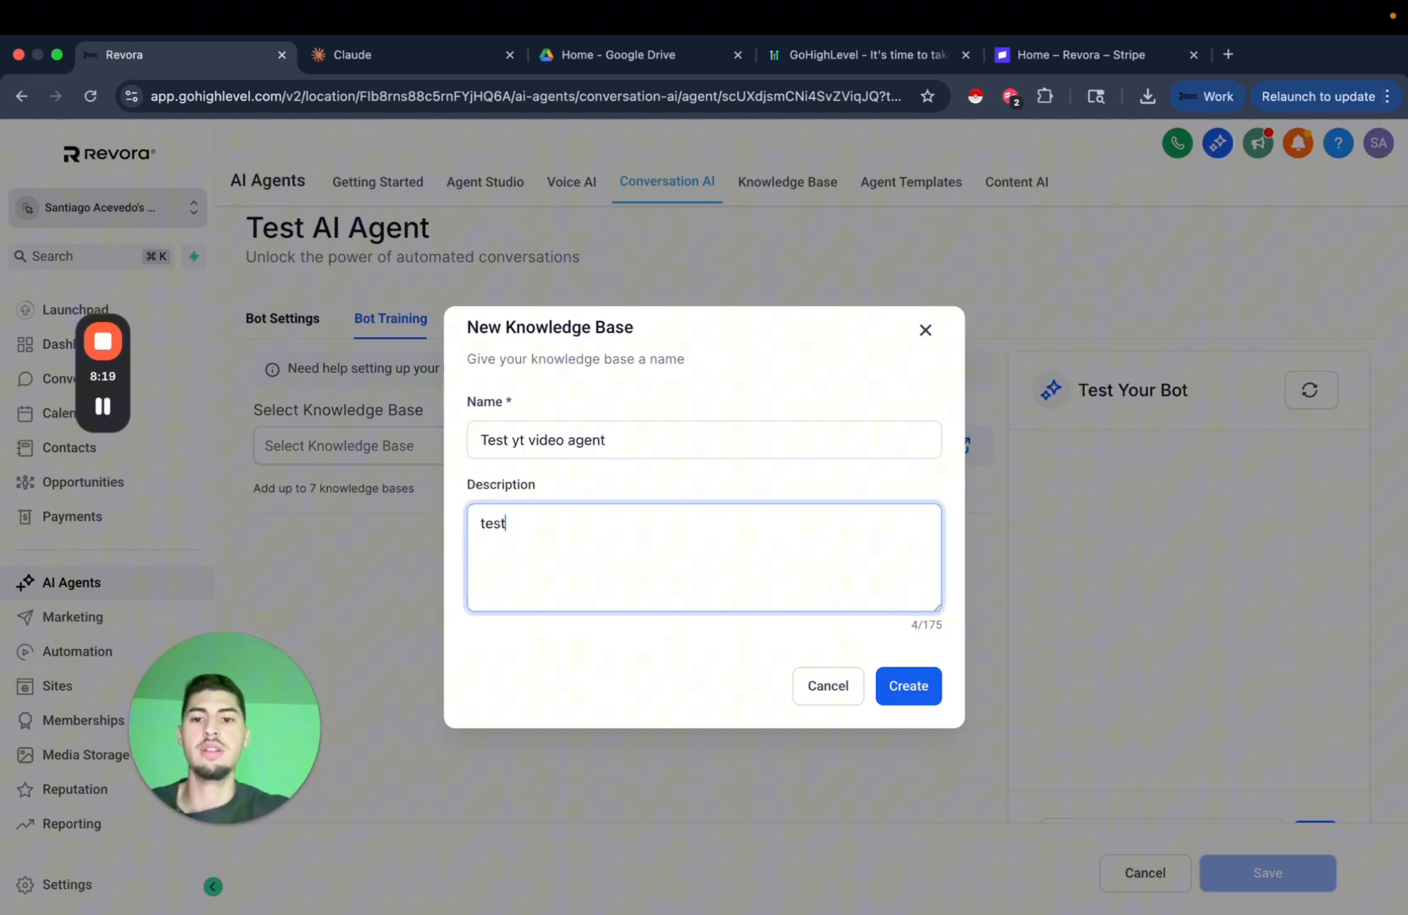
click(926, 688)
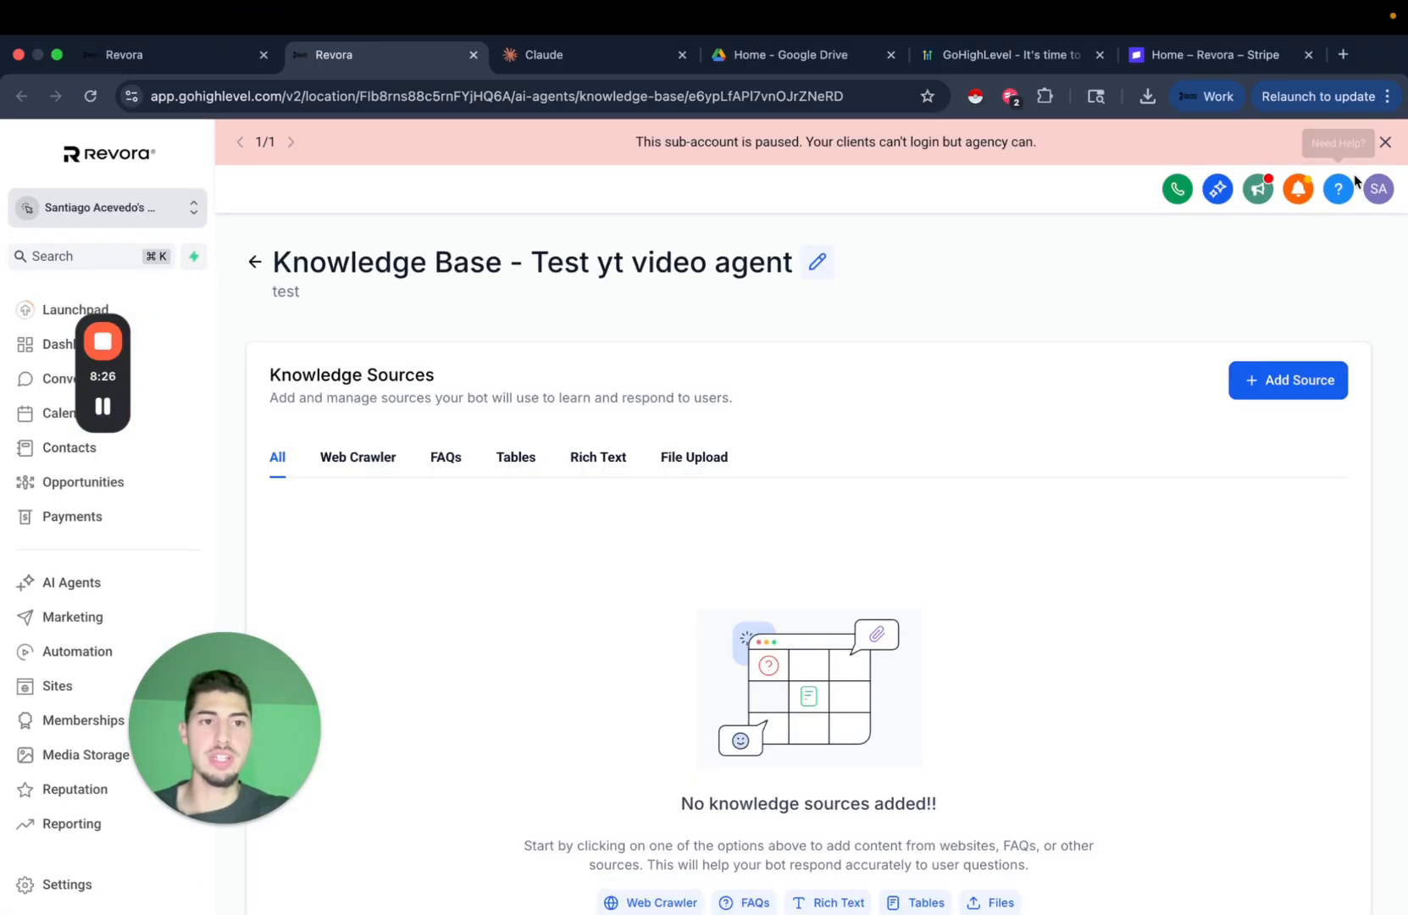
Close the pink 'sub-account is paused' banner and scroll down the knowledge base page.
click(1386, 142)
scroll(614, 521, down, 3)
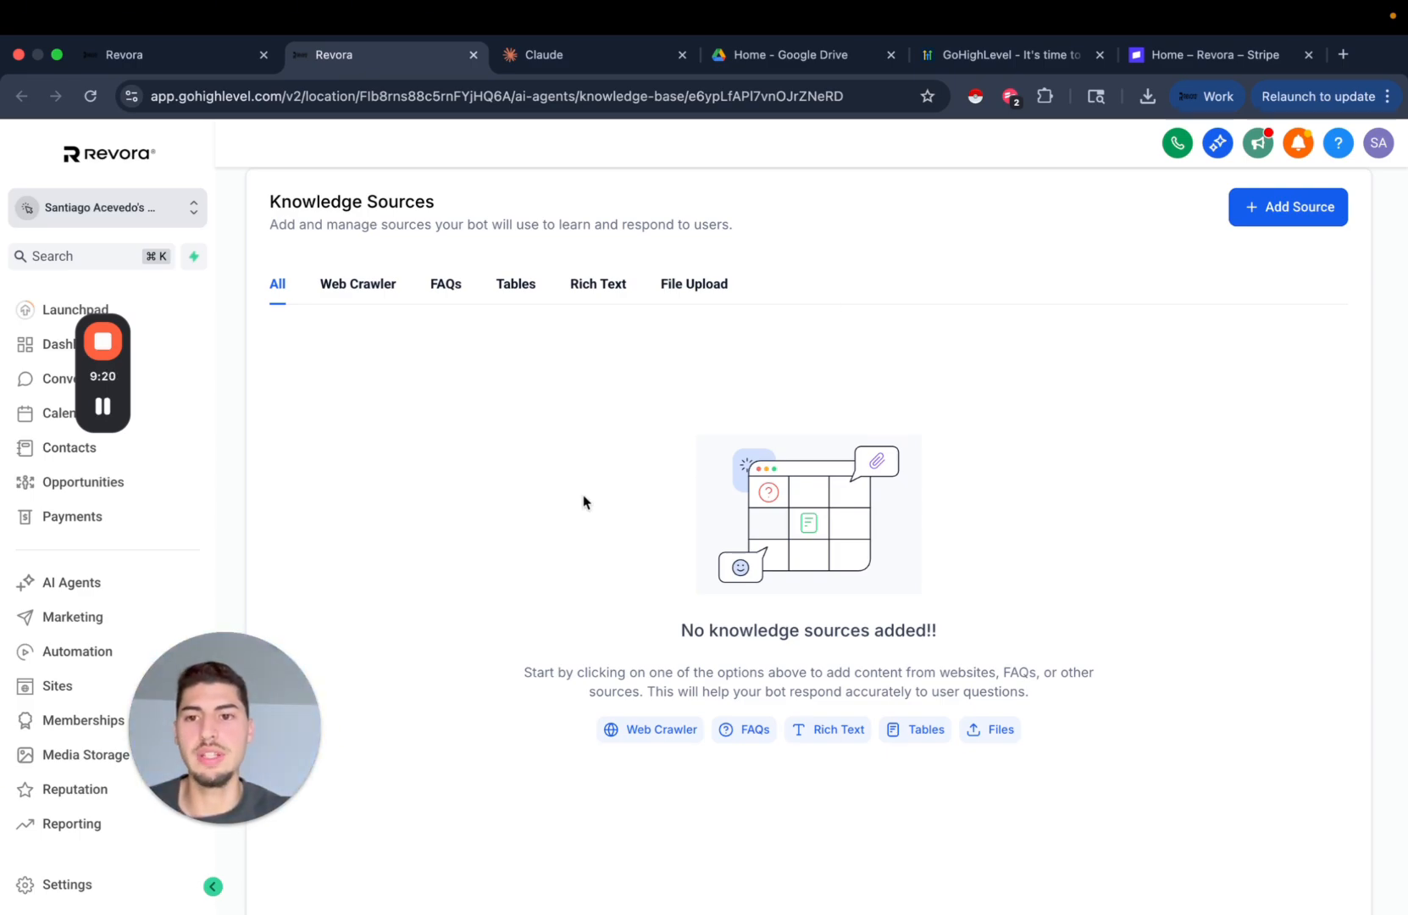
Show the Web Crawler sources (0 links) and preview the web crawler URL form.
click(379, 295)
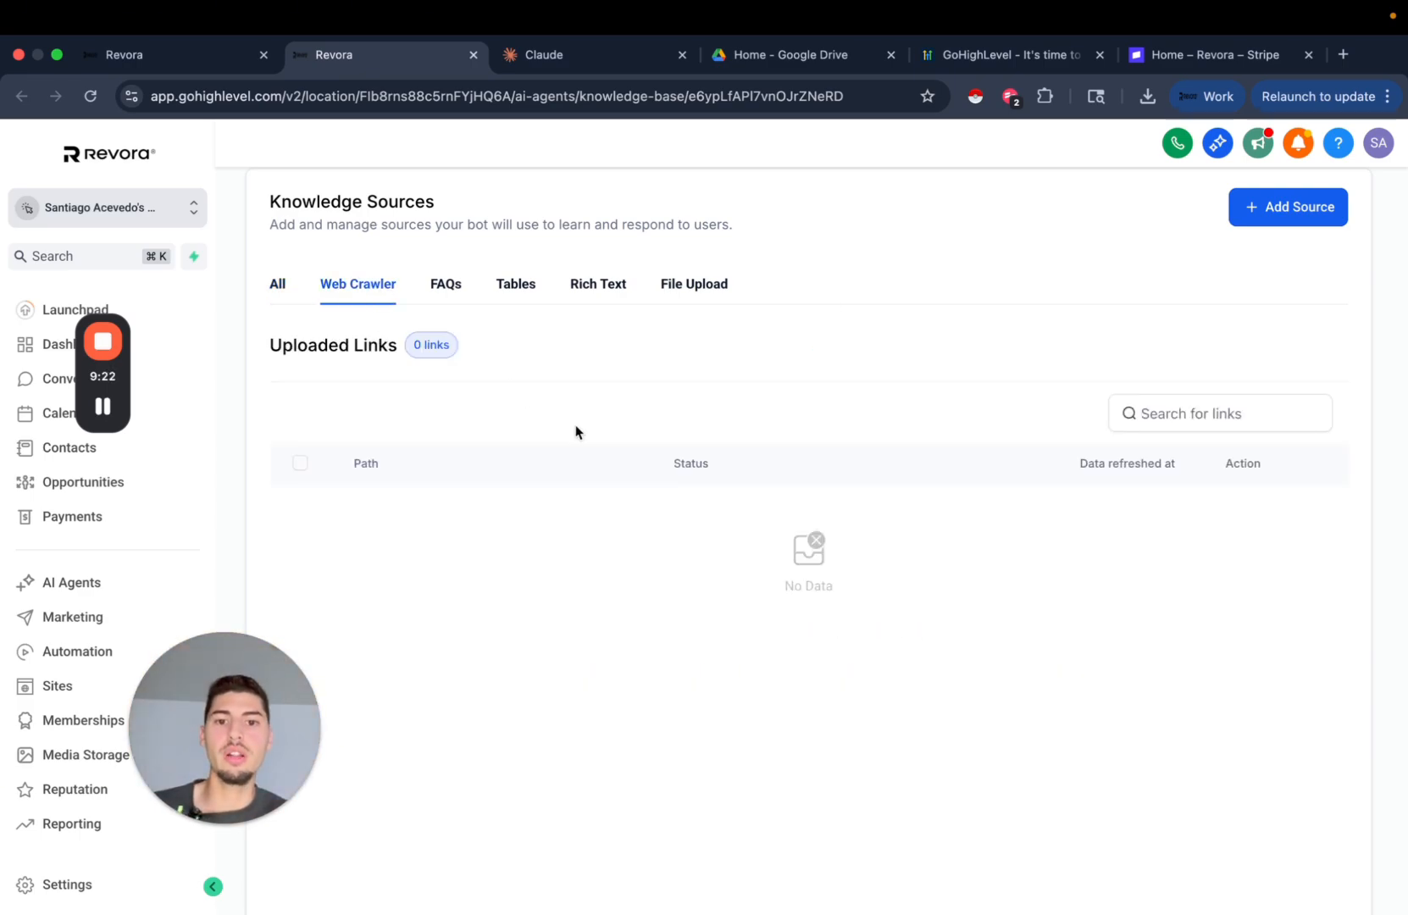
click(1284, 218)
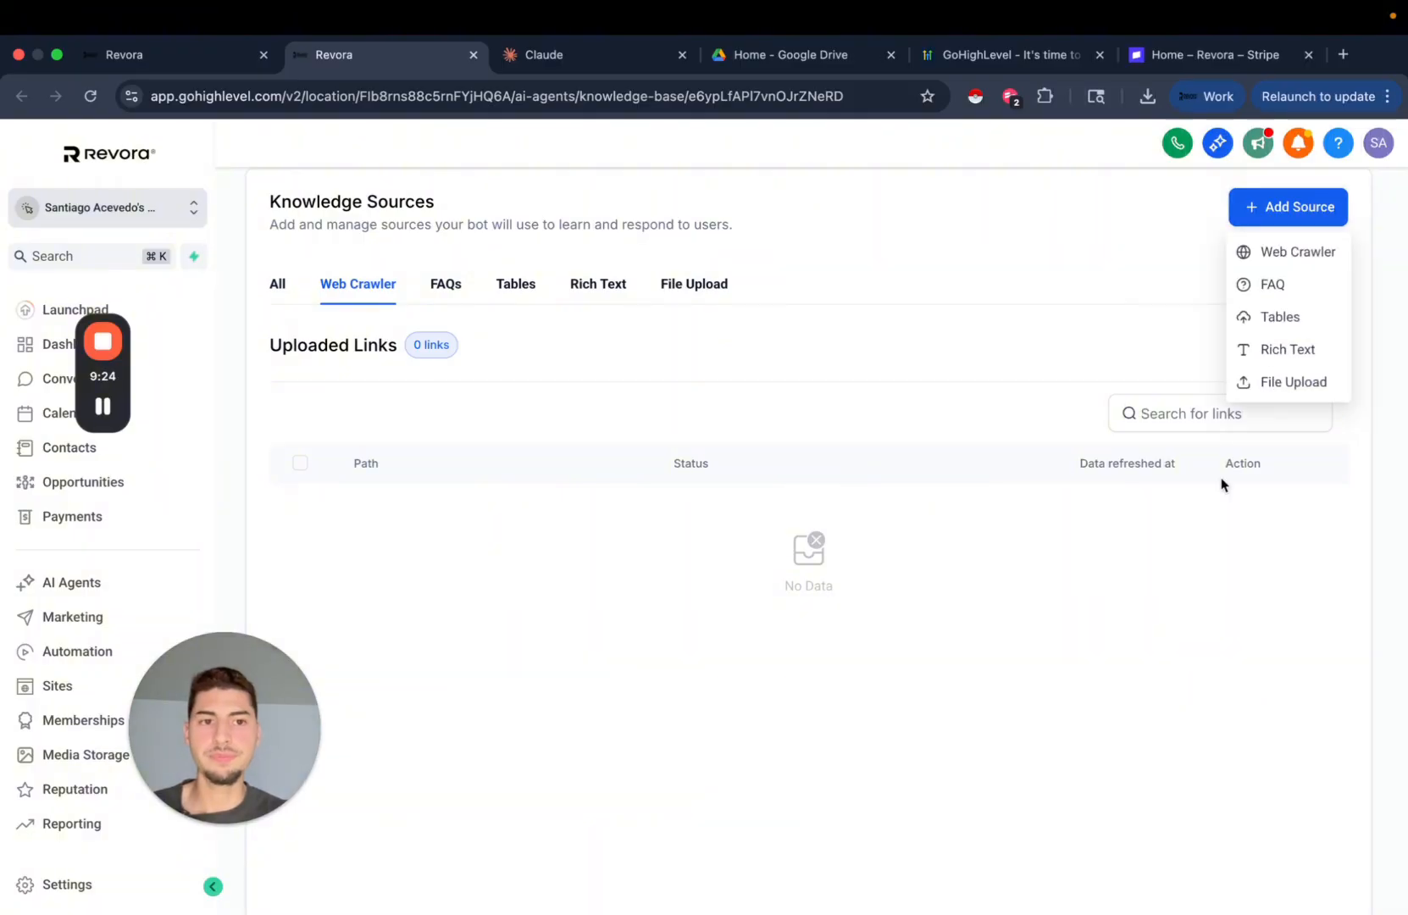
click(1299, 253)
click(644, 555)
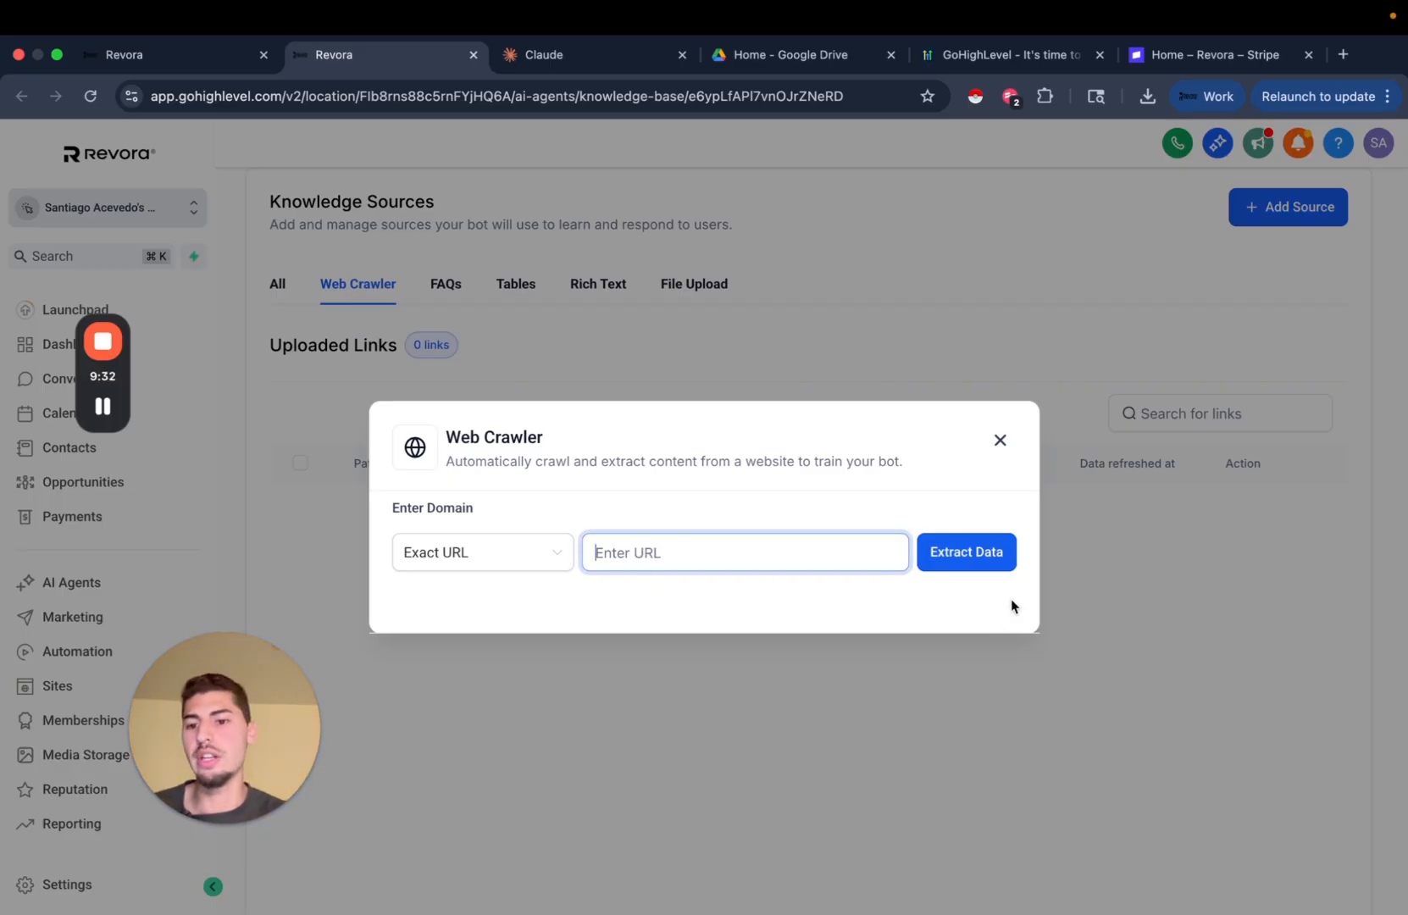
click(1002, 442)
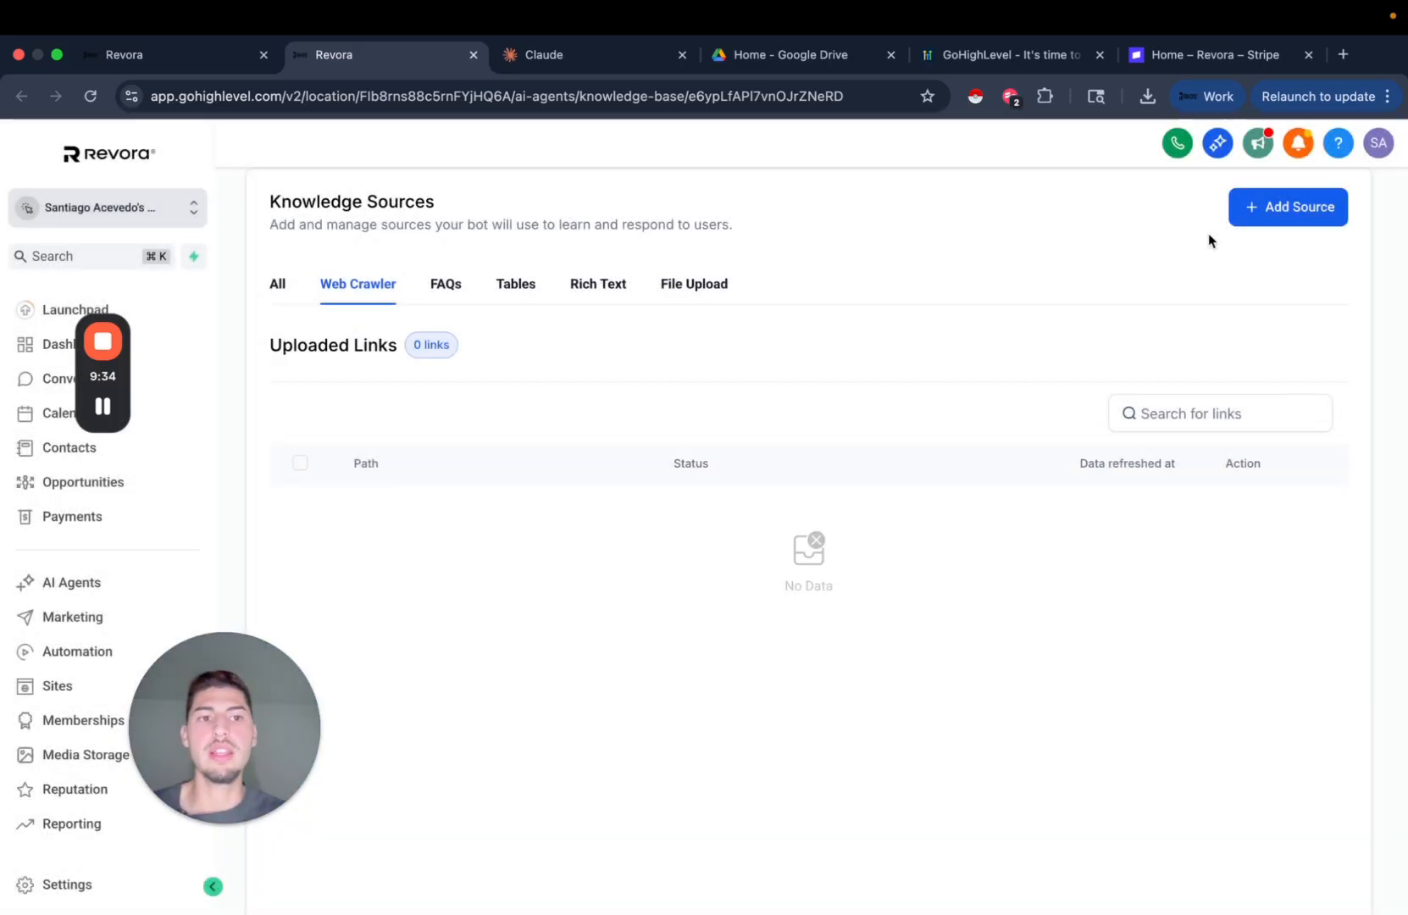
click(1262, 219)
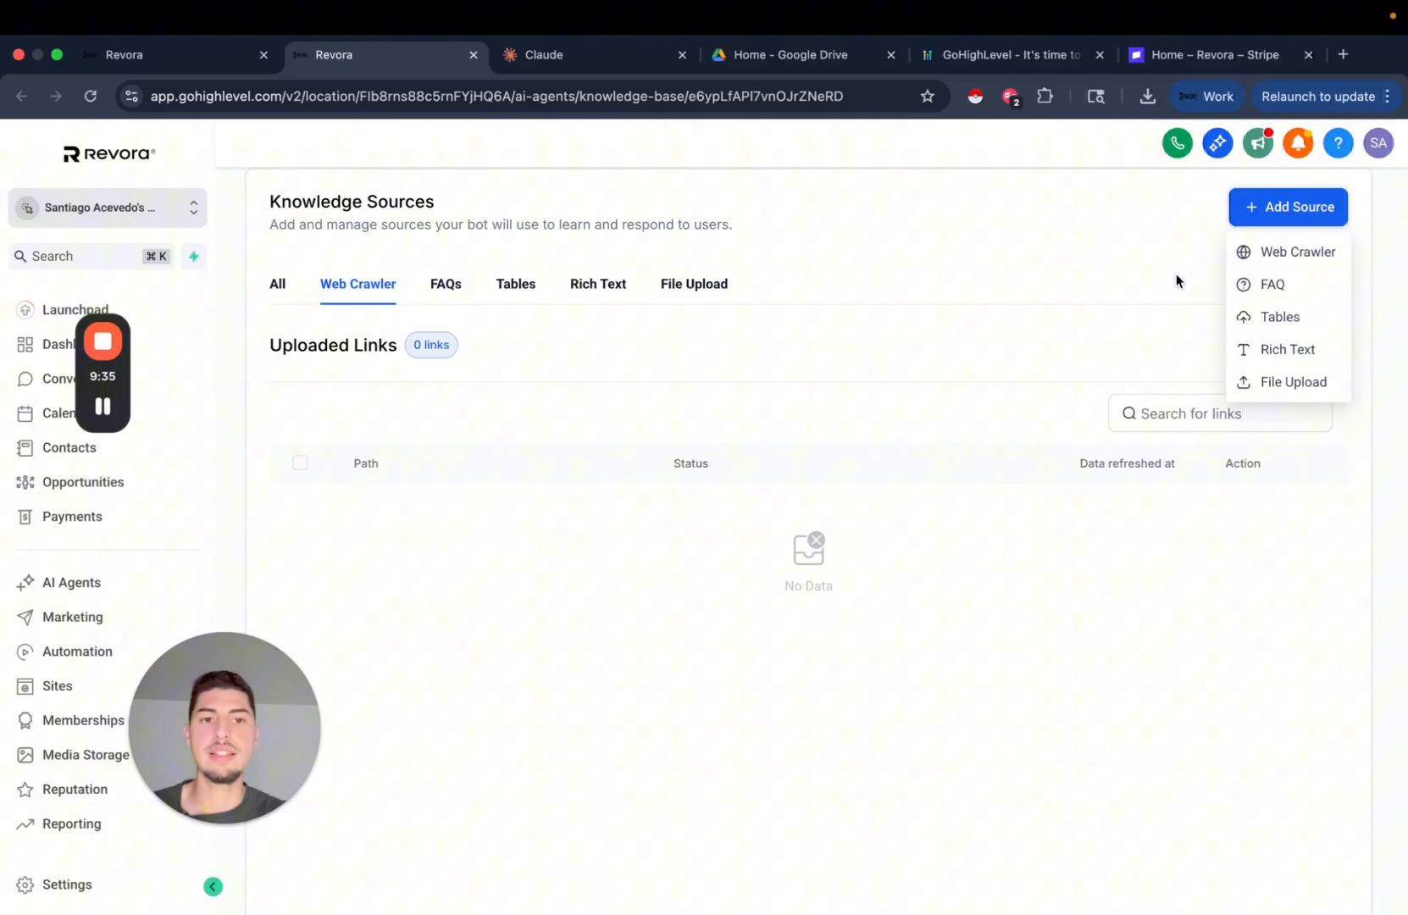
click(1277, 255)
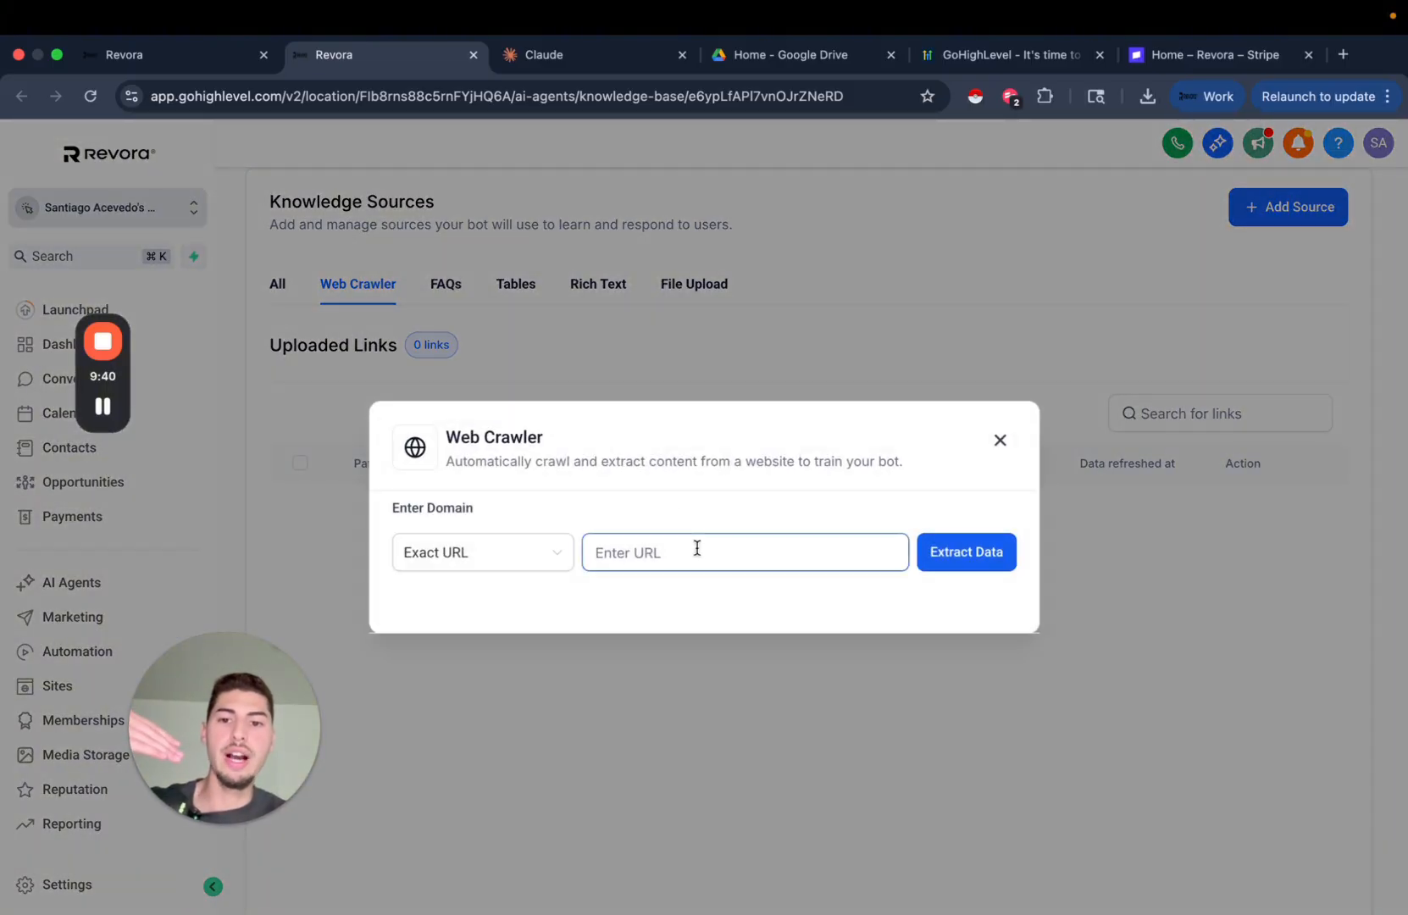
click(677, 542)
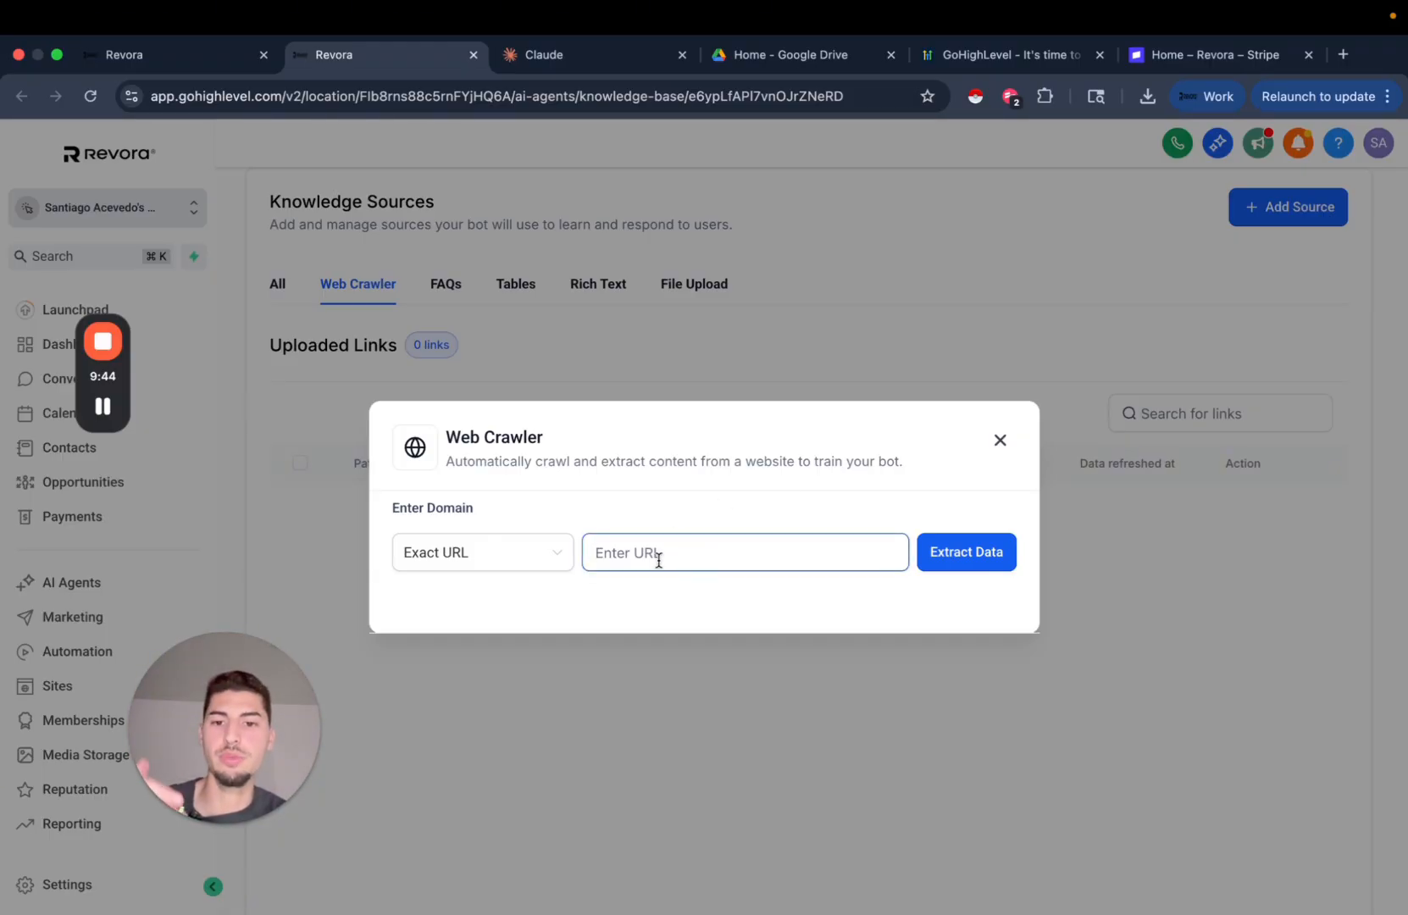
click(655, 560)
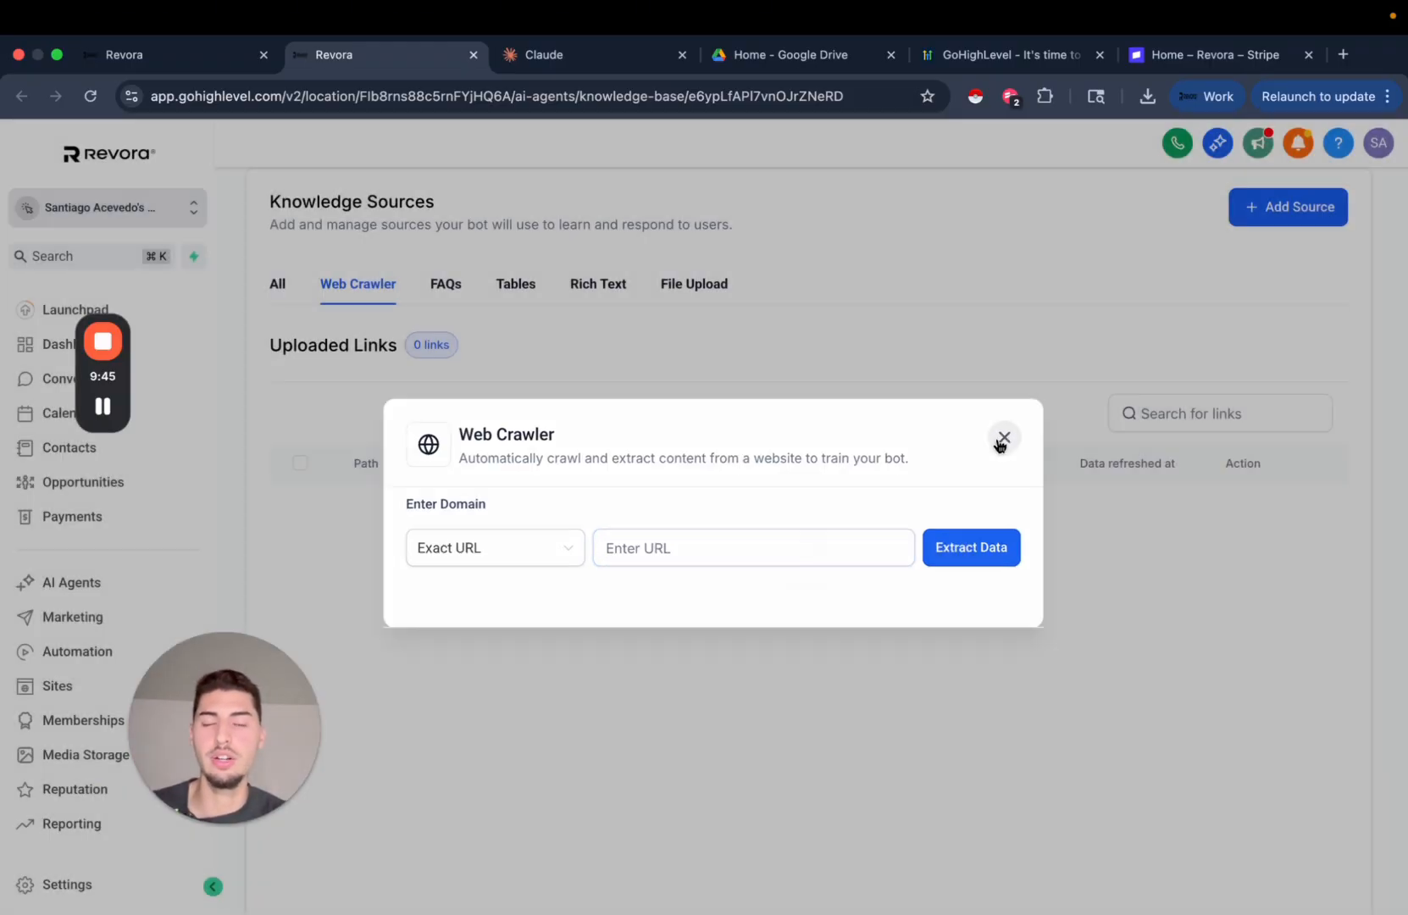
Close the web crawler form and look through the FAQs, Tables and Rich Text source tabs.
click(999, 440)
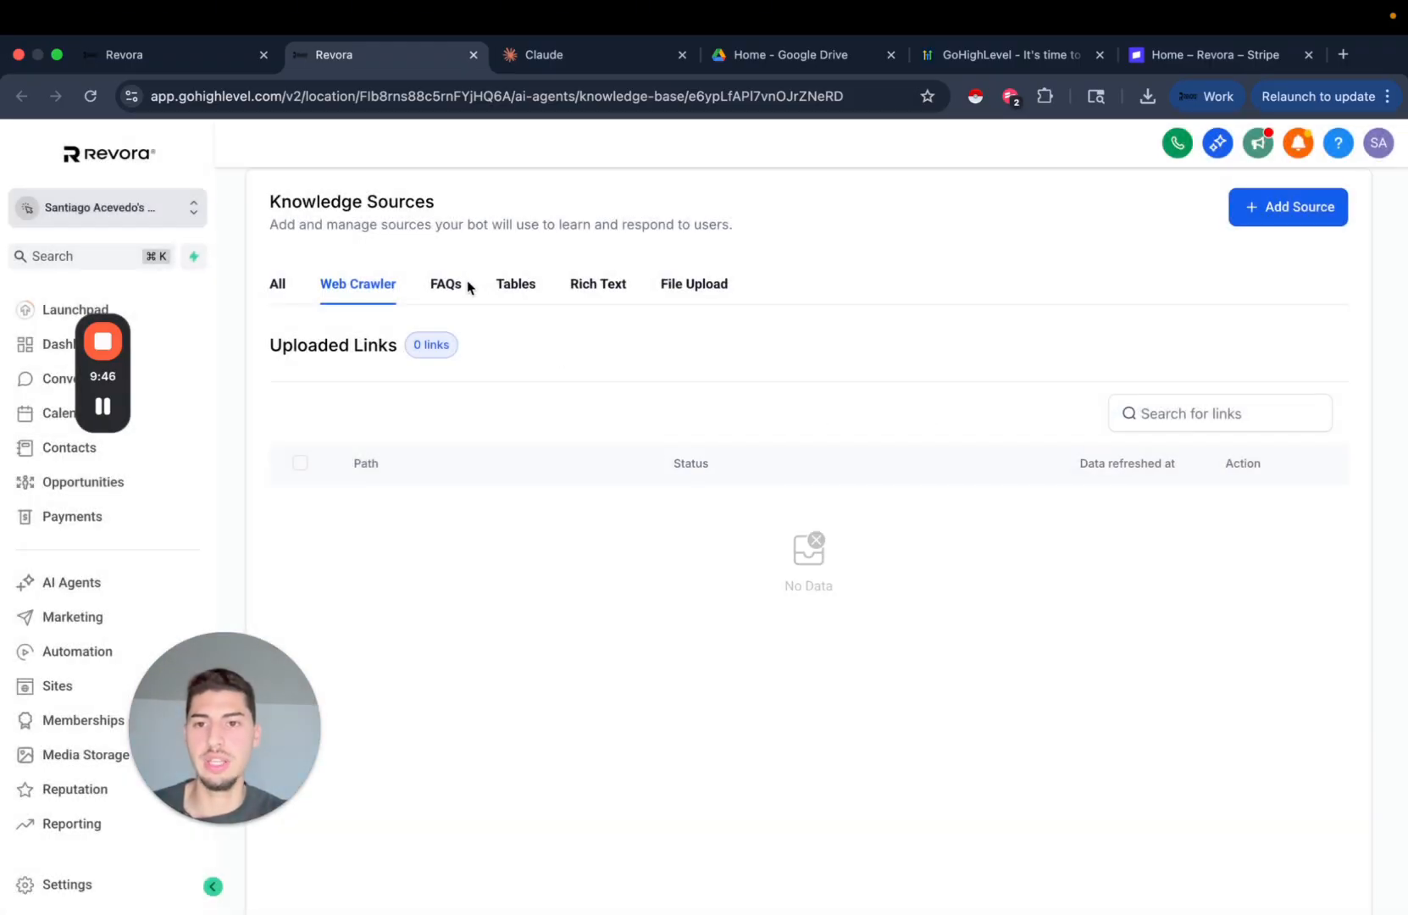
click(446, 284)
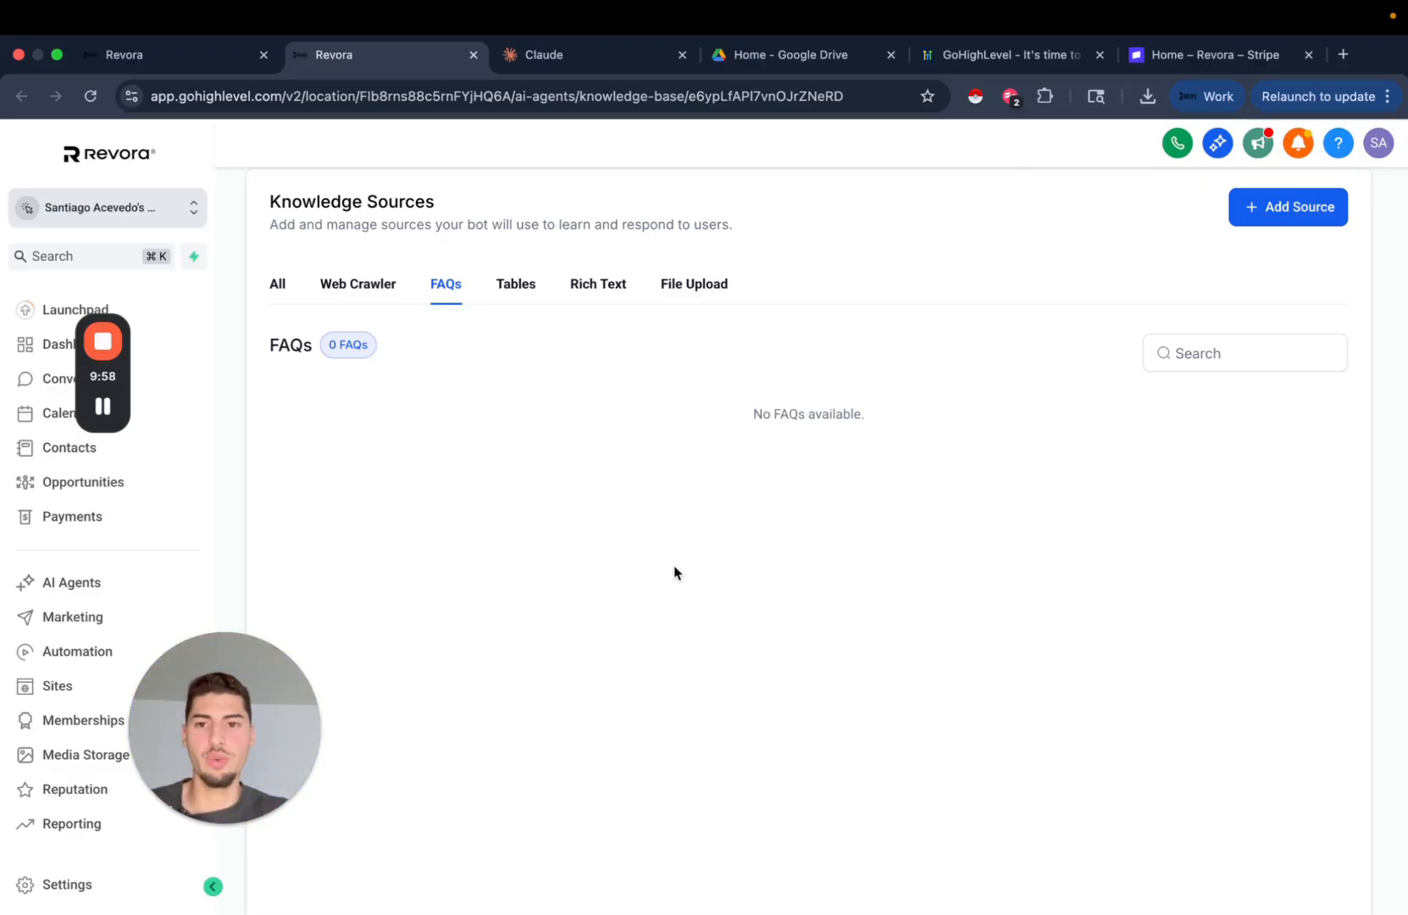
click(519, 288)
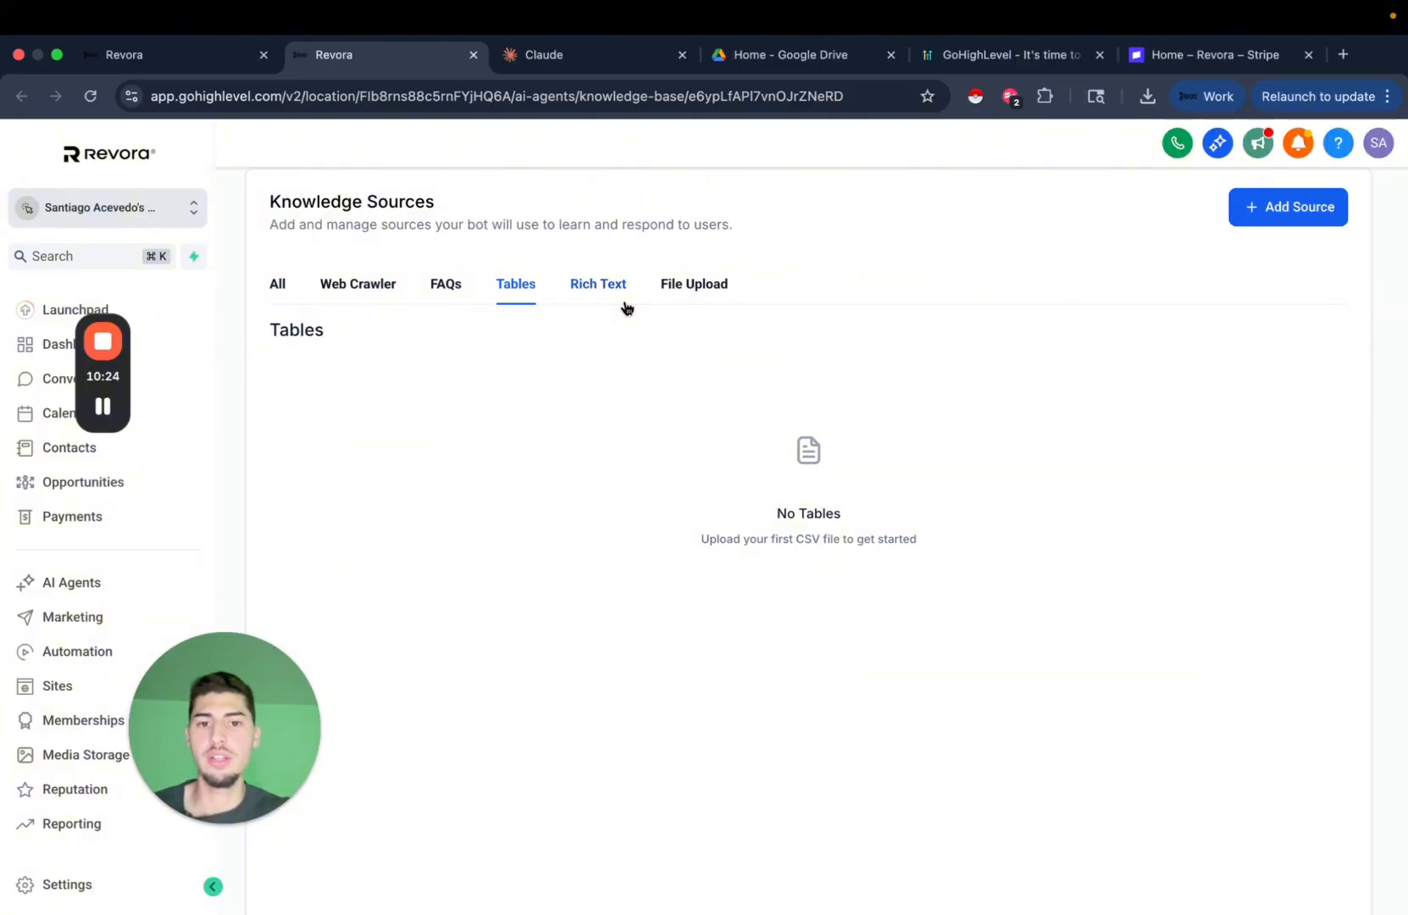
click(599, 284)
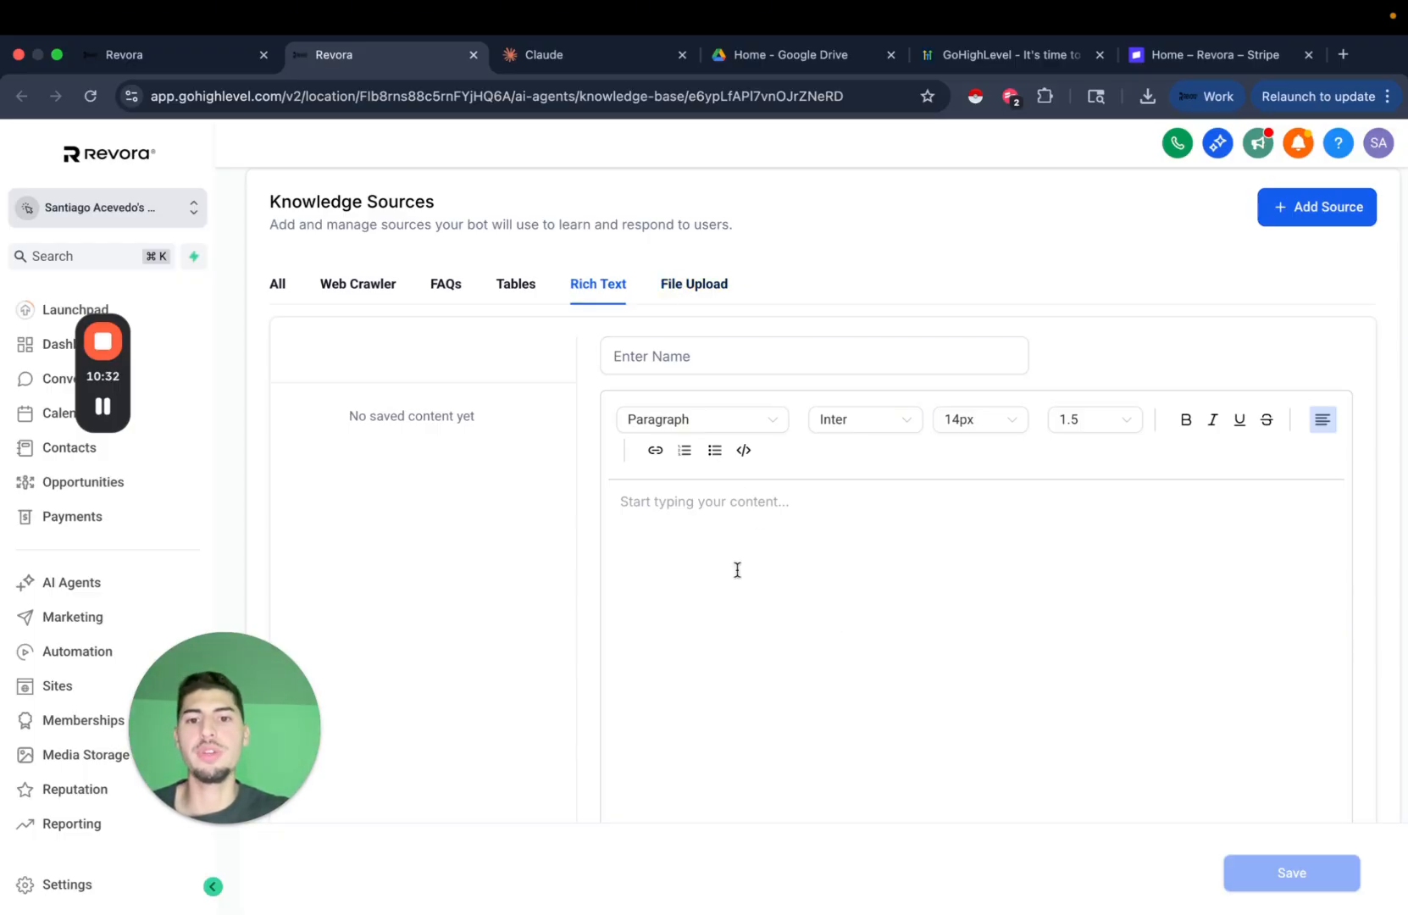
Check the empty File Upload sources and their add form, then switch to the Claude project.
scroll(735, 568, down, 5)
scroll(736, 563, up, 4)
scroll(737, 561, up, 4)
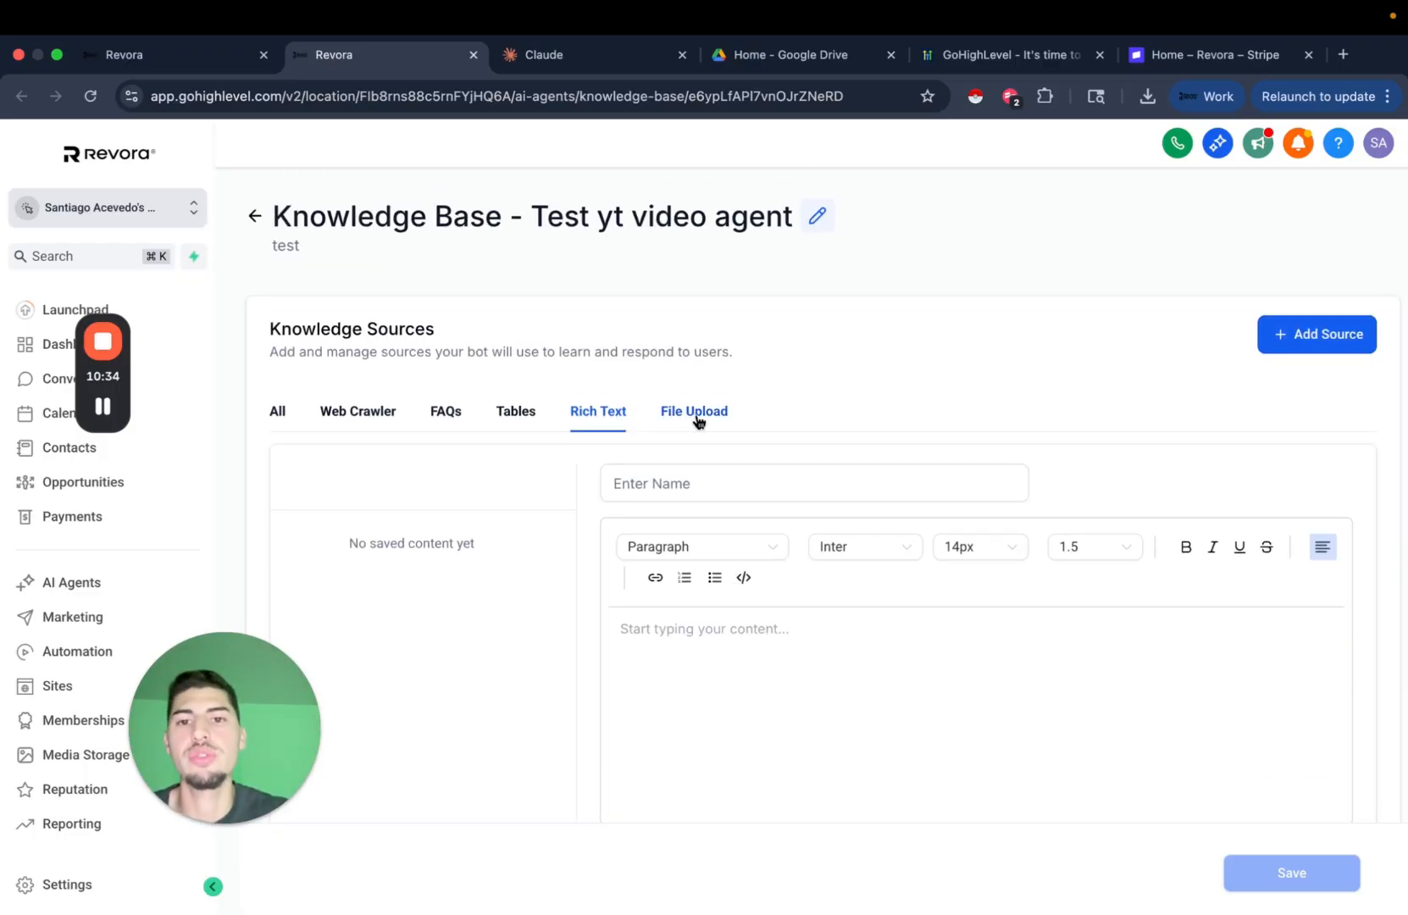
click(696, 411)
scroll(847, 559, down, 2)
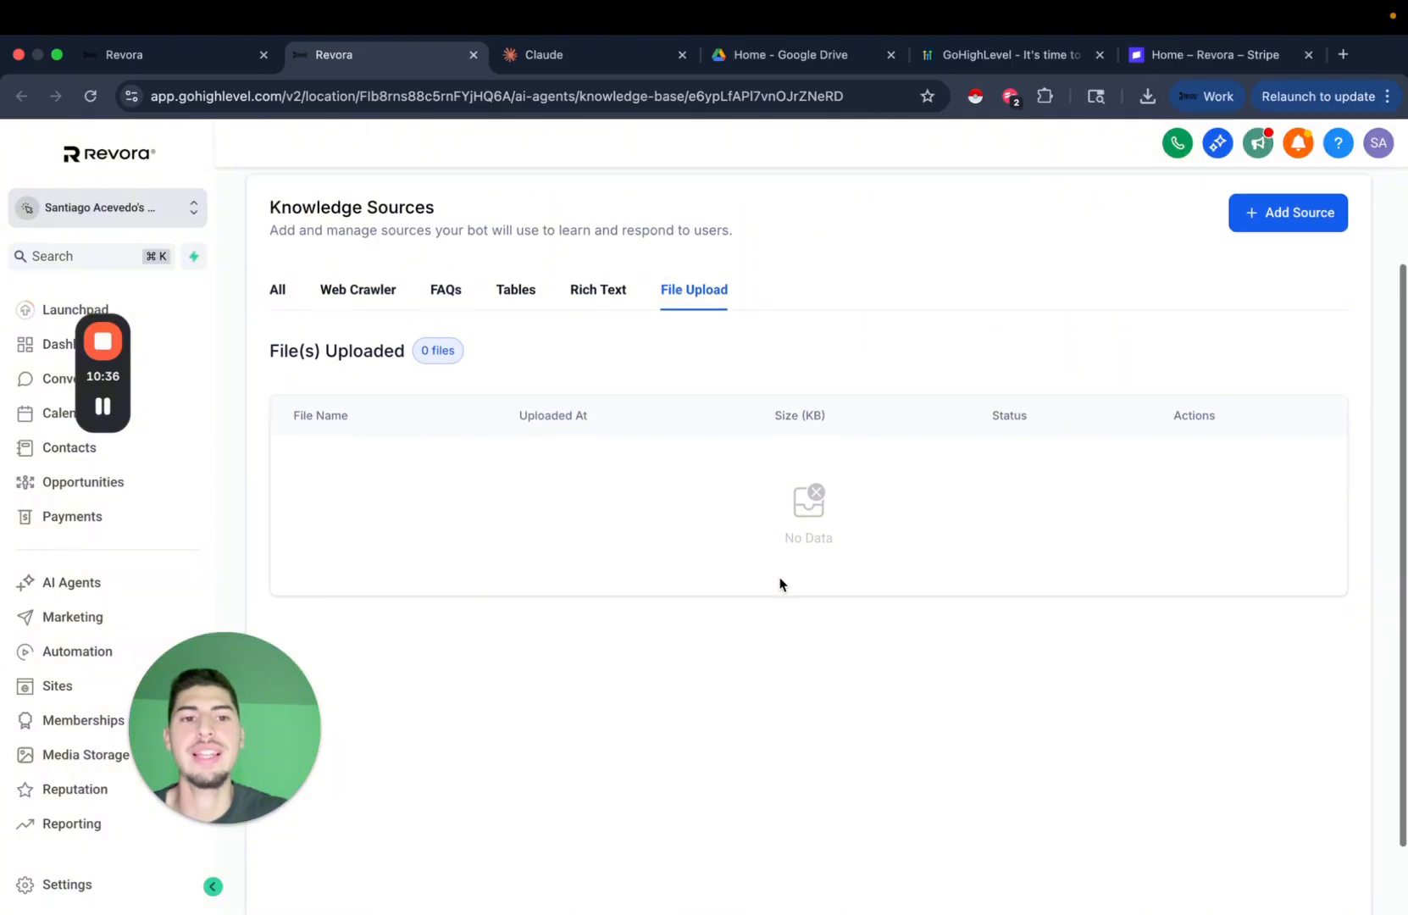
scroll(848, 576, up, 1)
click(1283, 260)
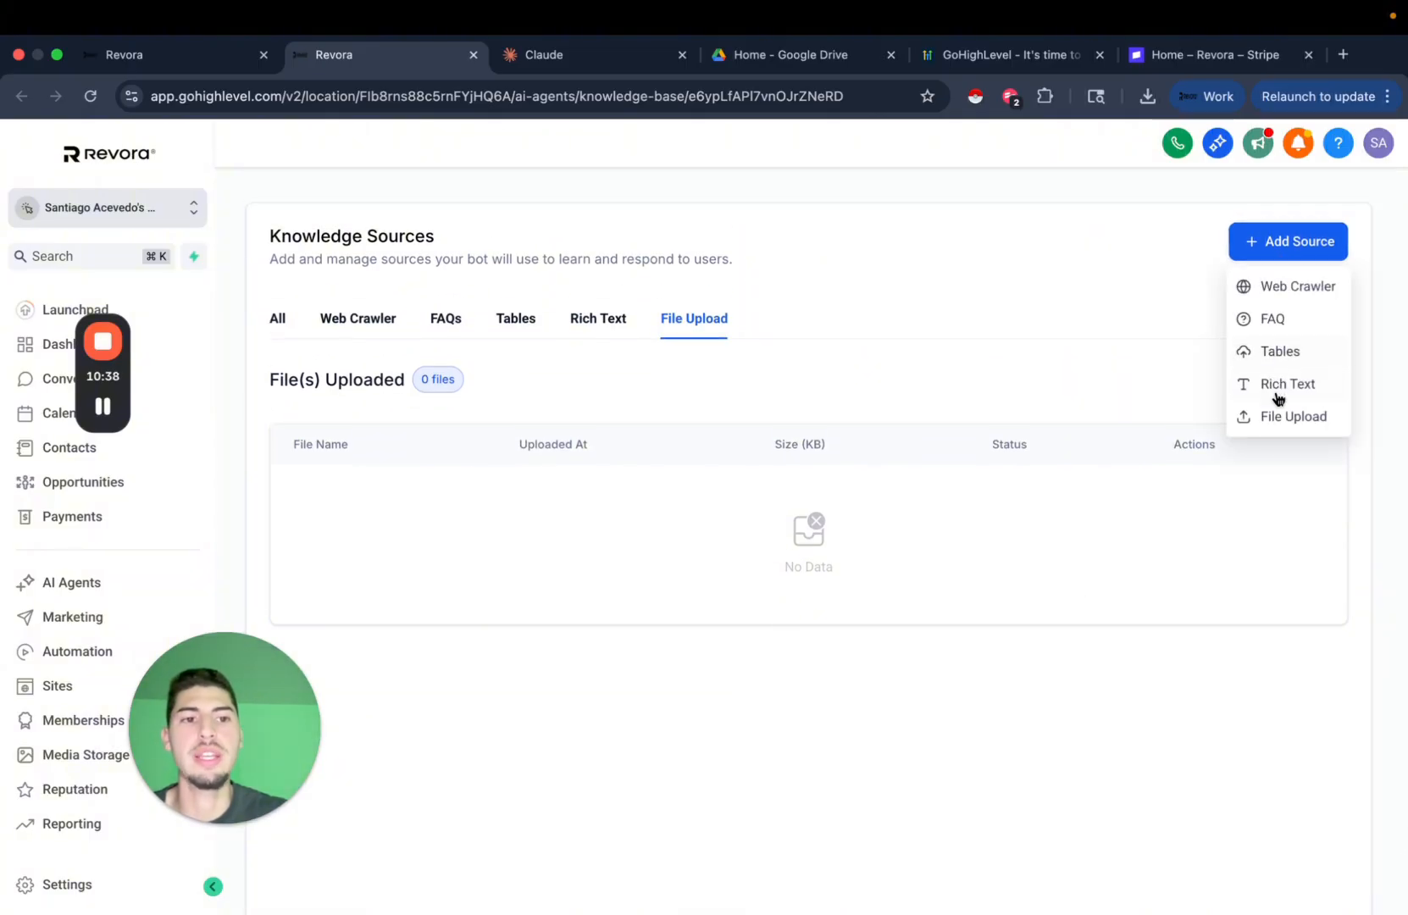
click(1270, 431)
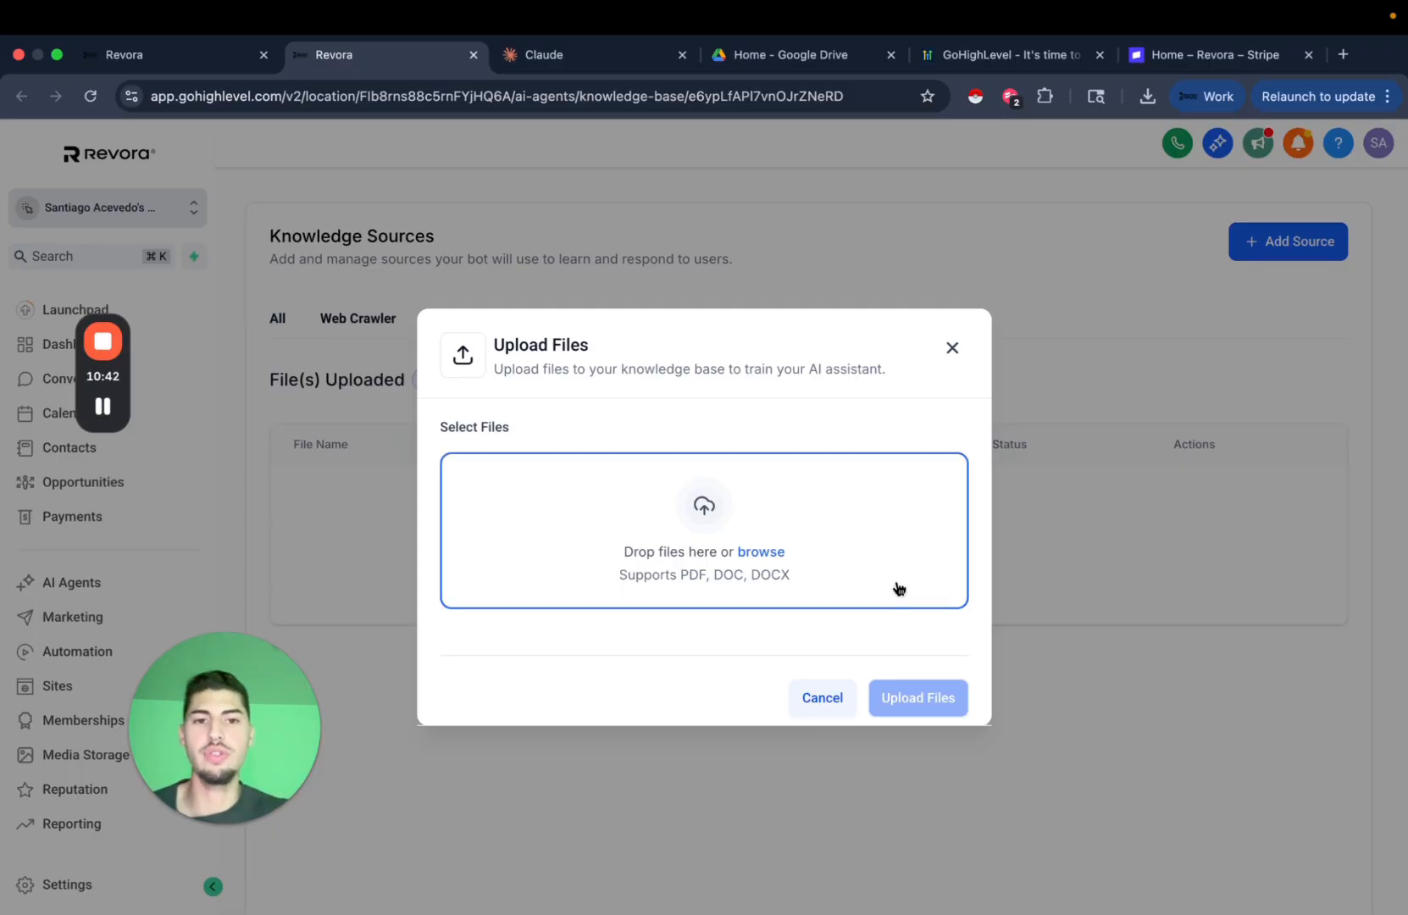
click(953, 349)
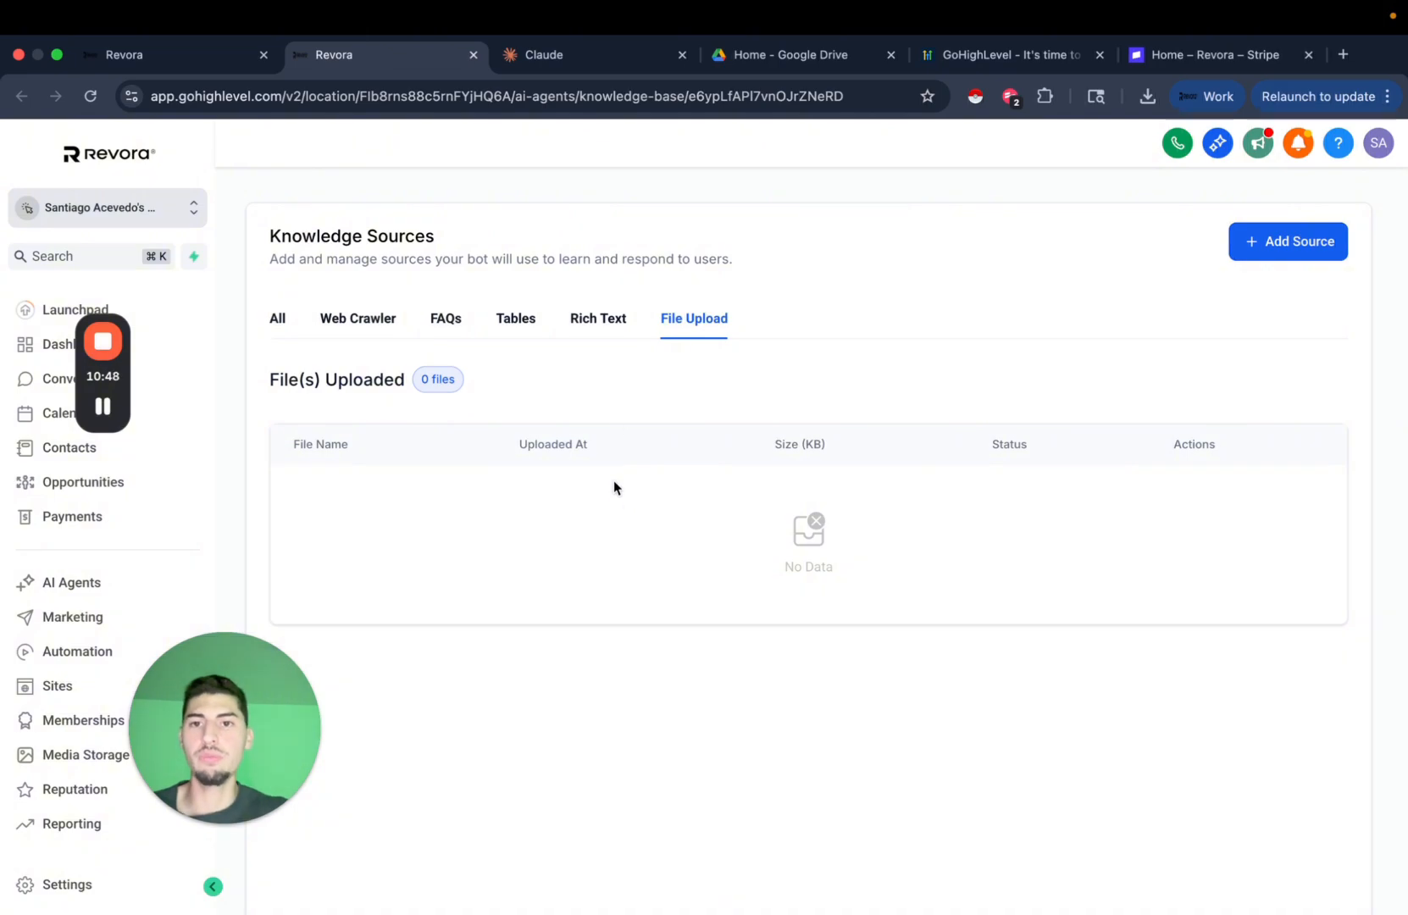
click(558, 55)
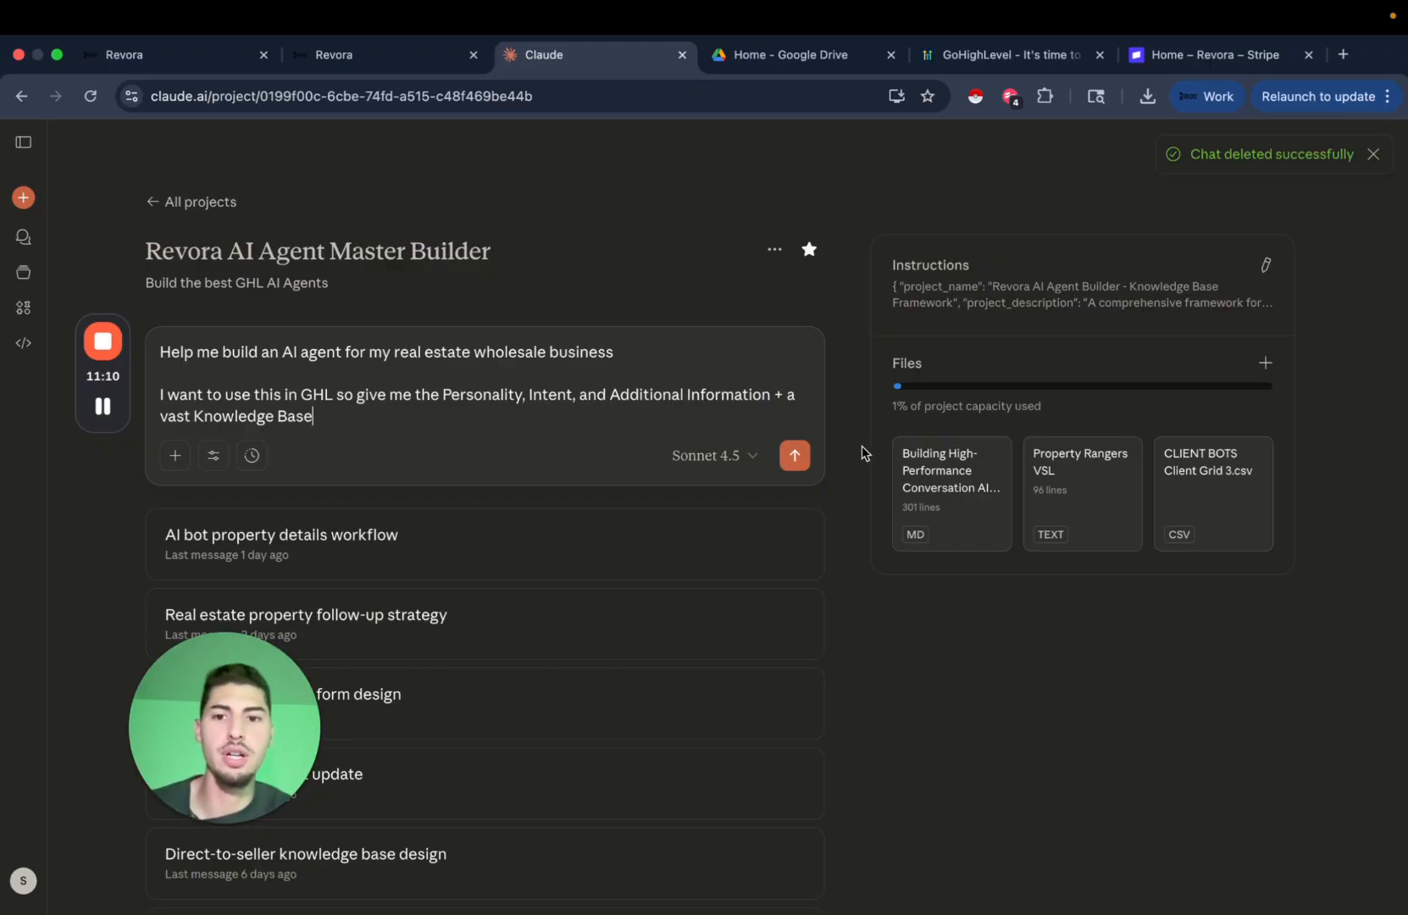
Add a blank line below the Claude prompt and return to the 'Test yt video agent' knowledge base.
key(shift+Return)
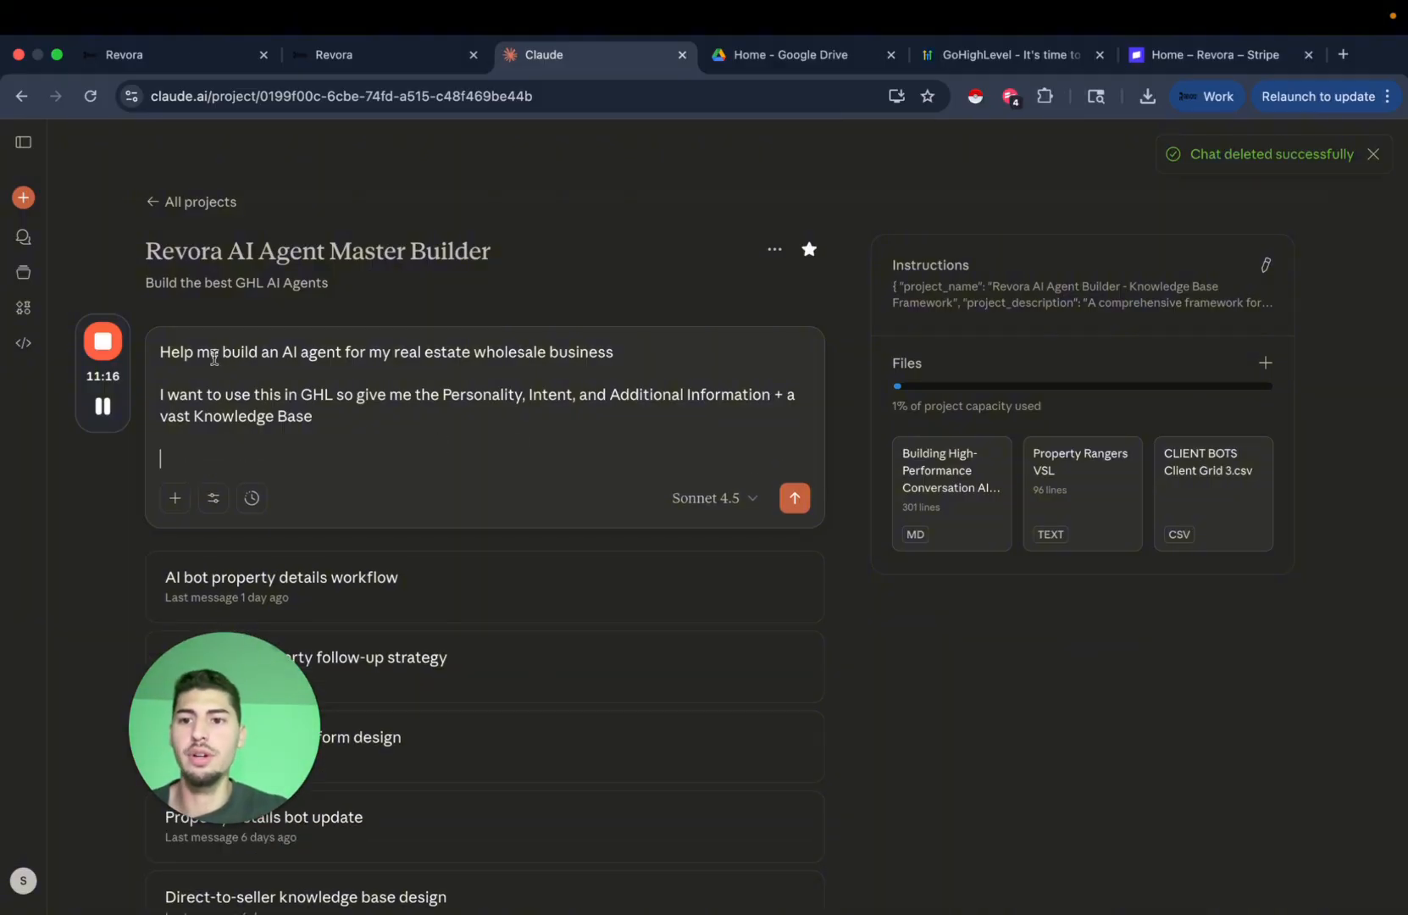
click(415, 54)
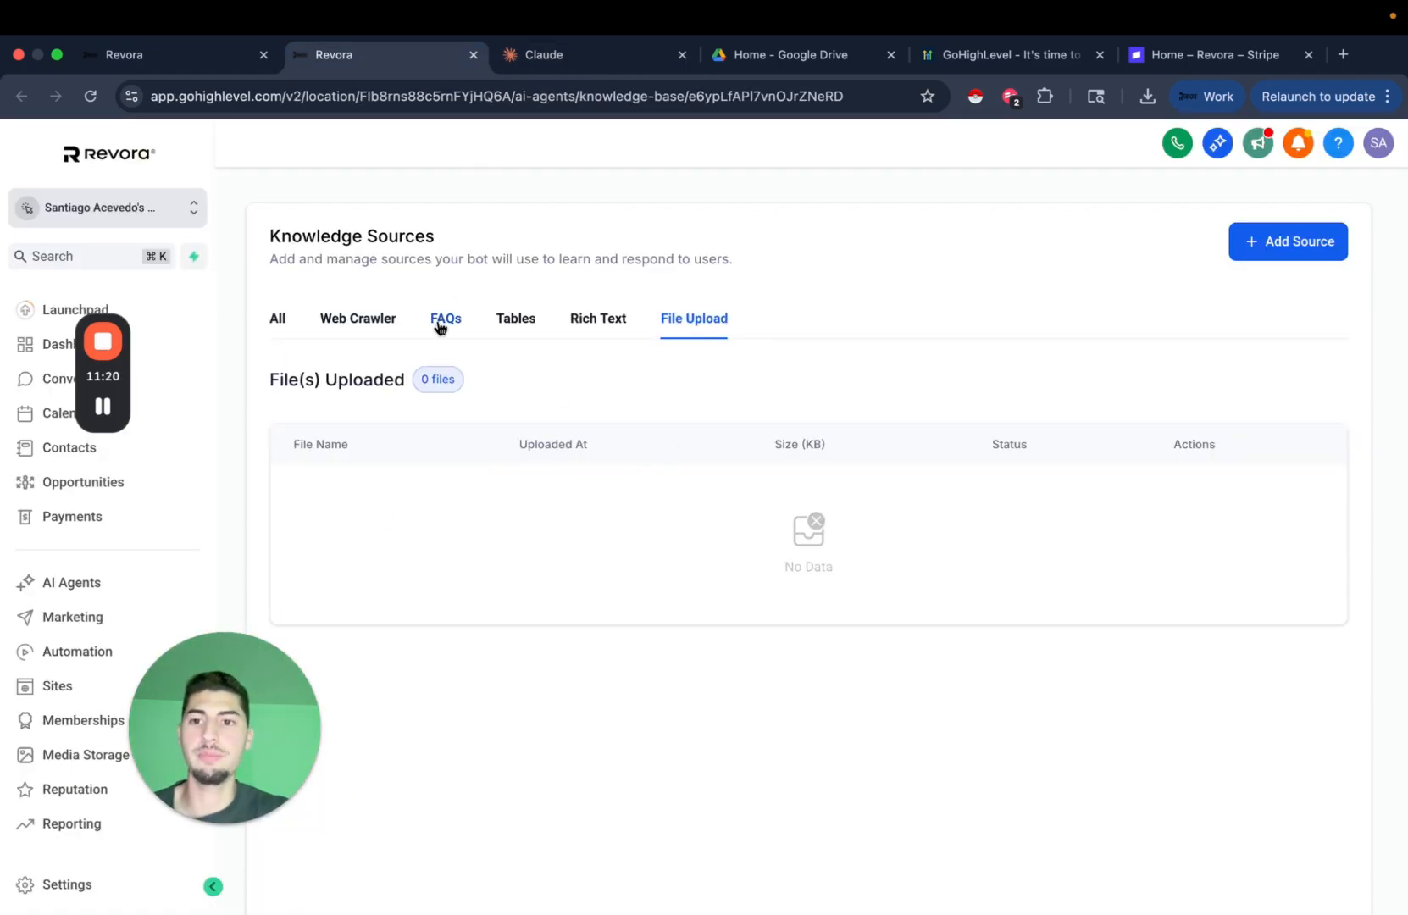
scroll(417, 346, up, 2)
click(608, 62)
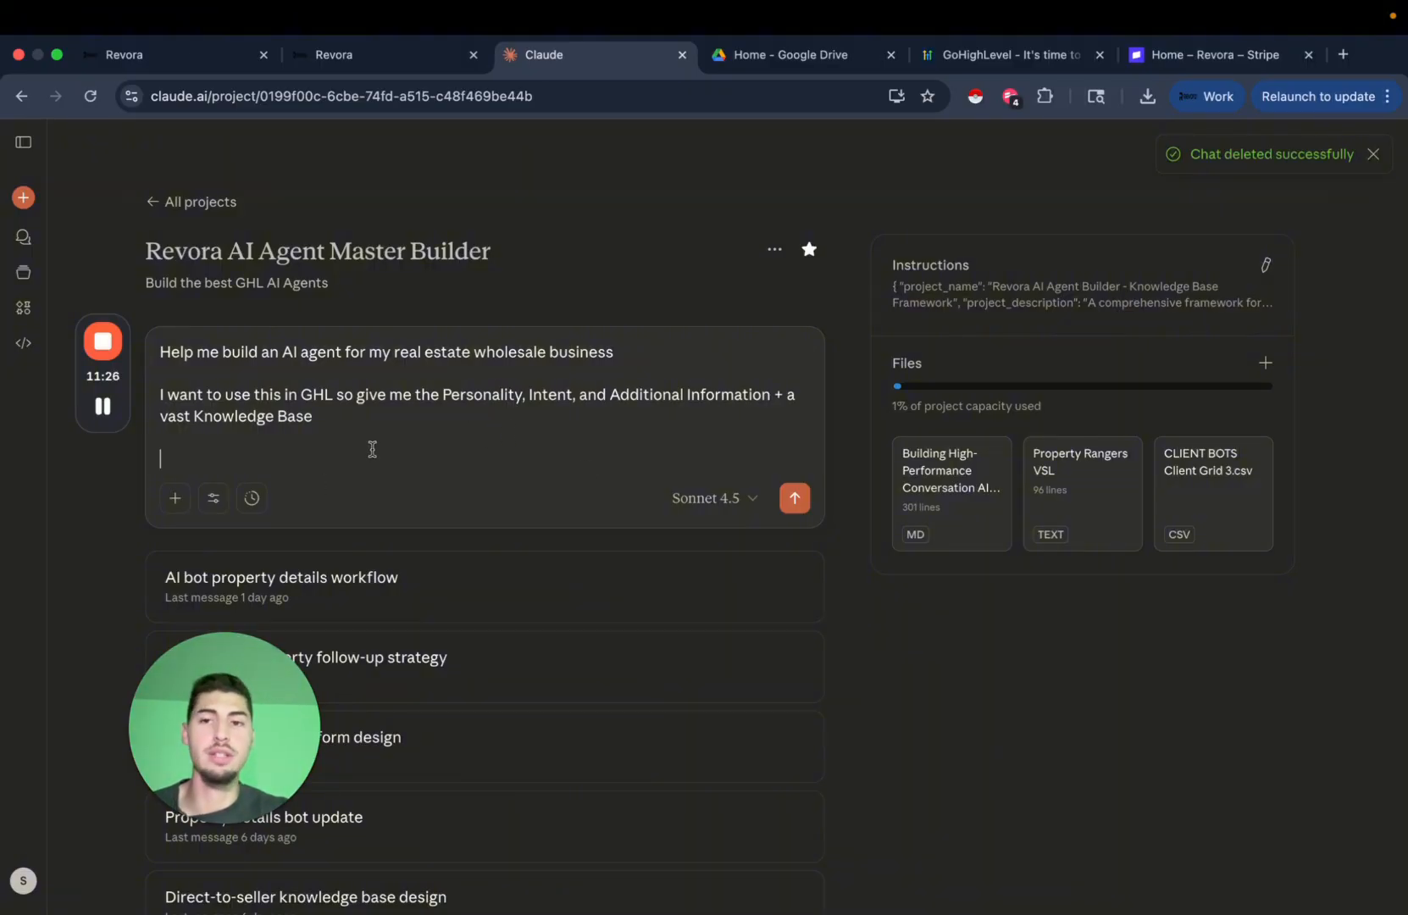
click(373, 61)
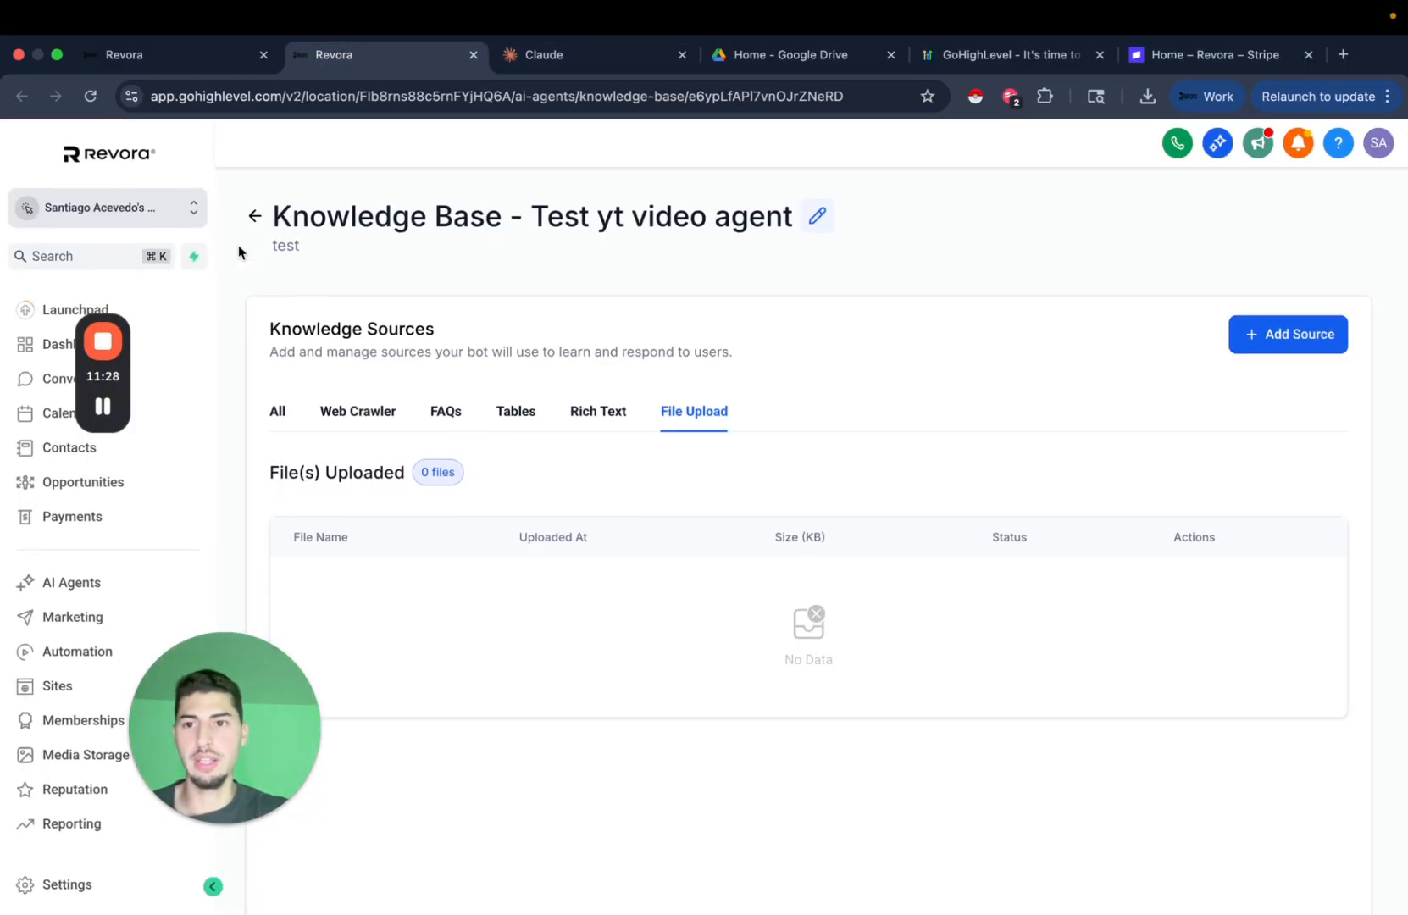
Go to the Test AI Agent's Bot Goals page from the Conversation AI agents list.
click(89, 584)
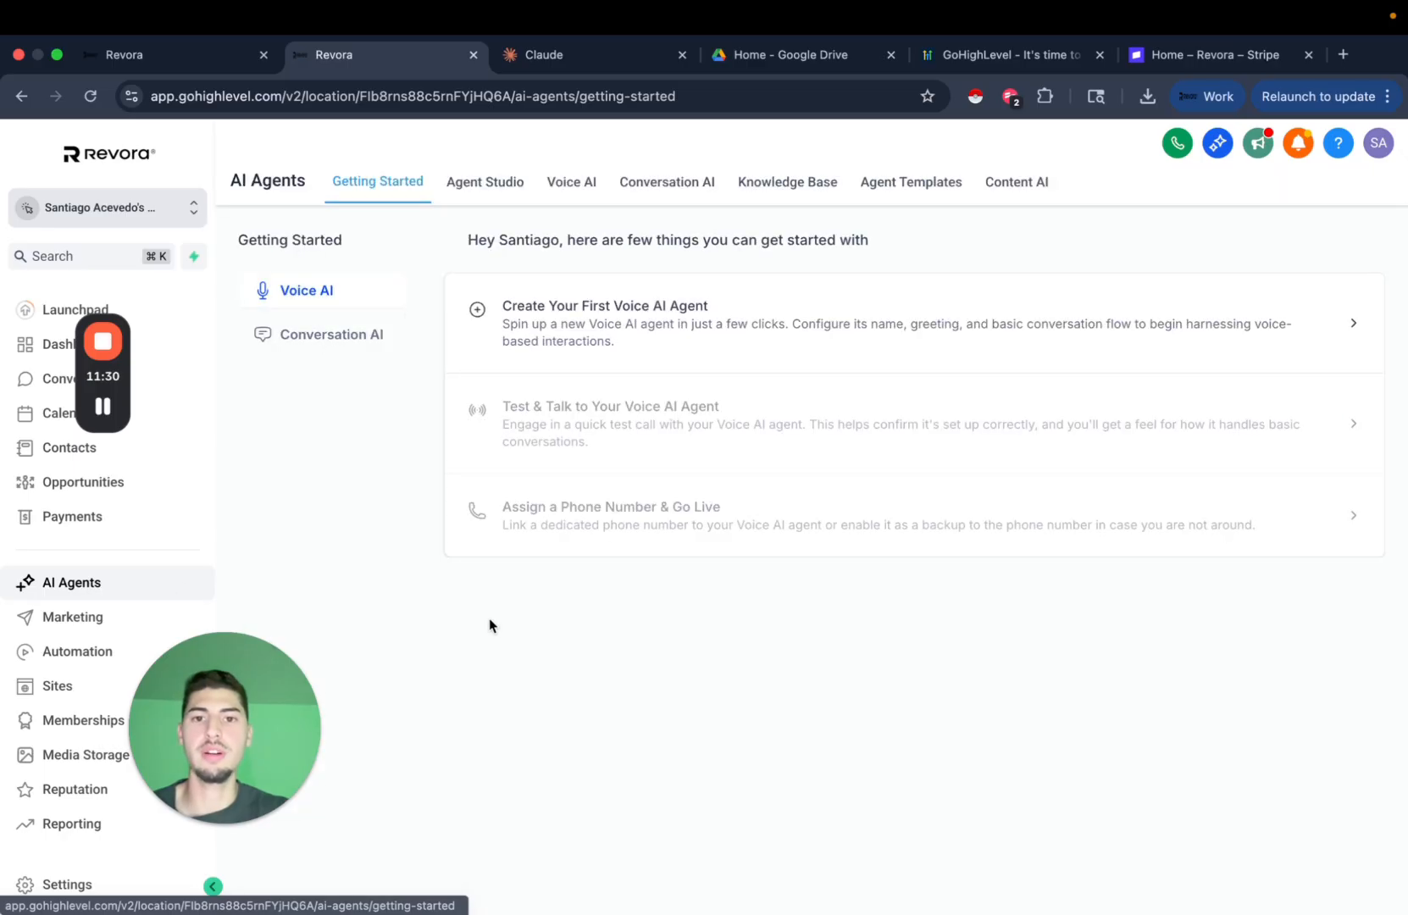
click(671, 181)
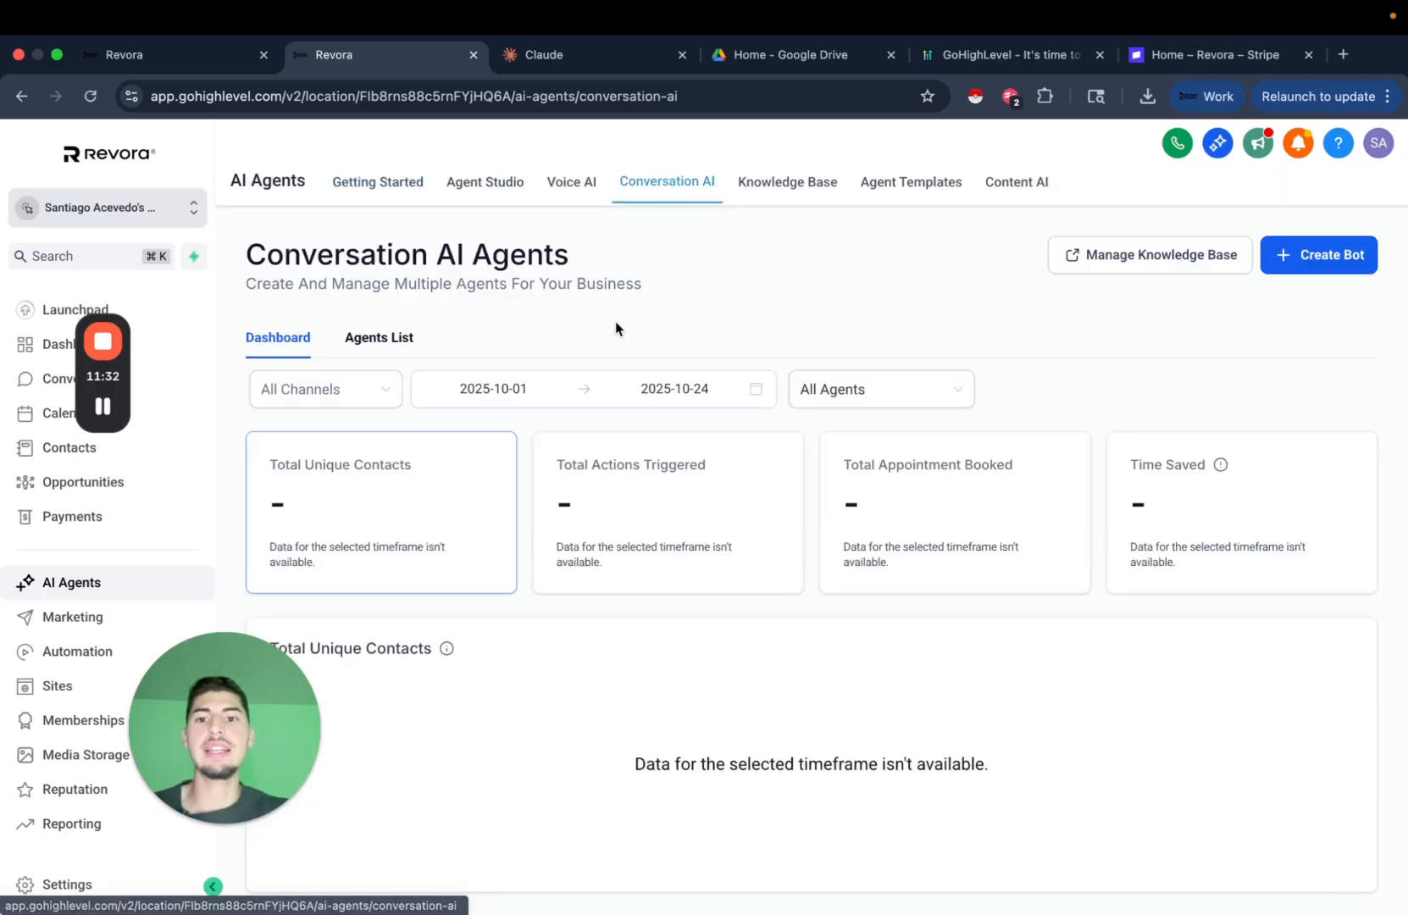
click(371, 331)
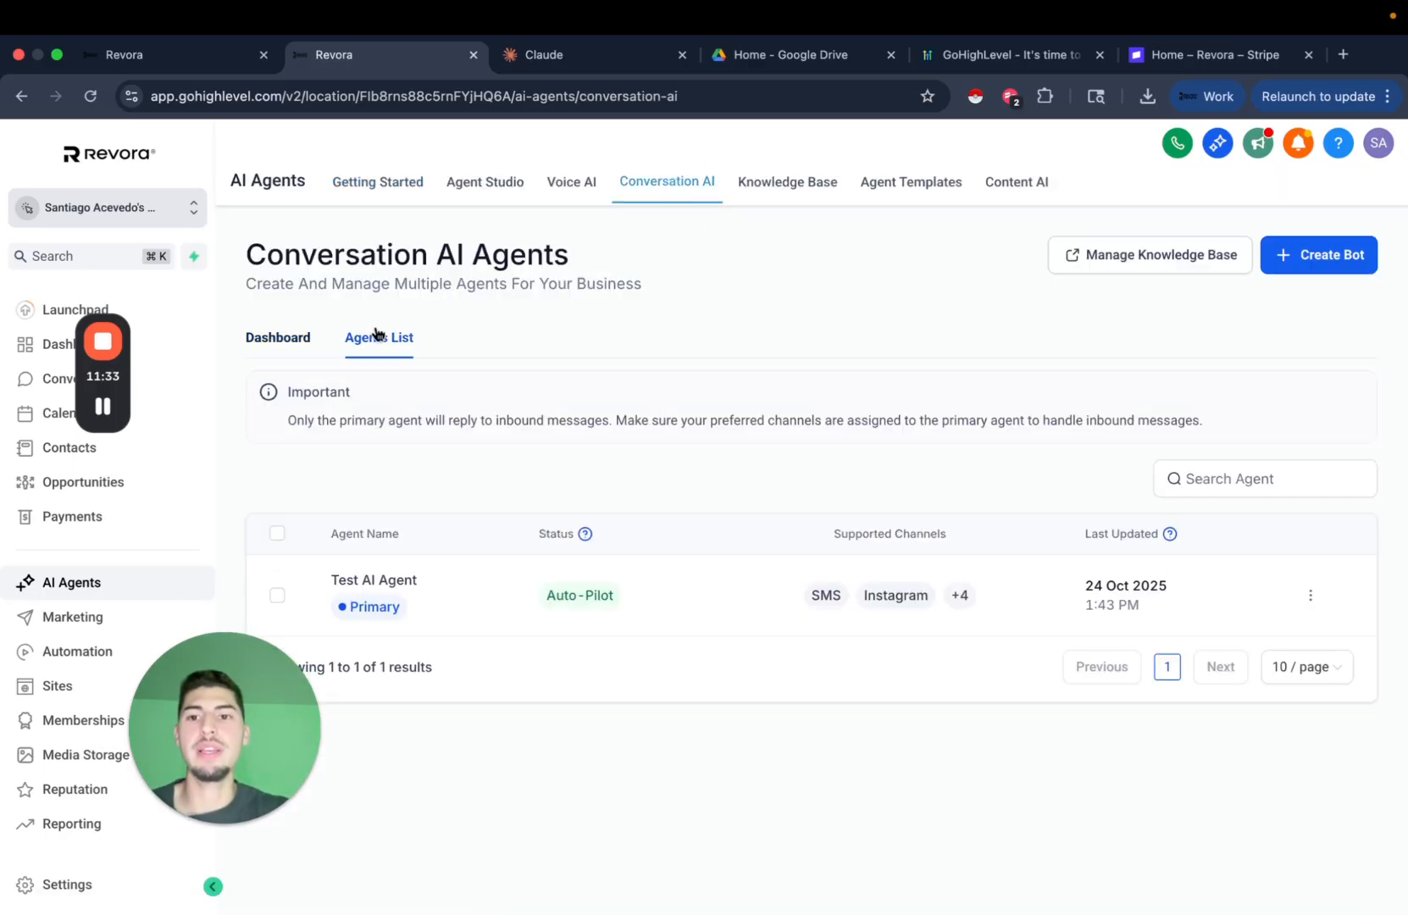
click(388, 582)
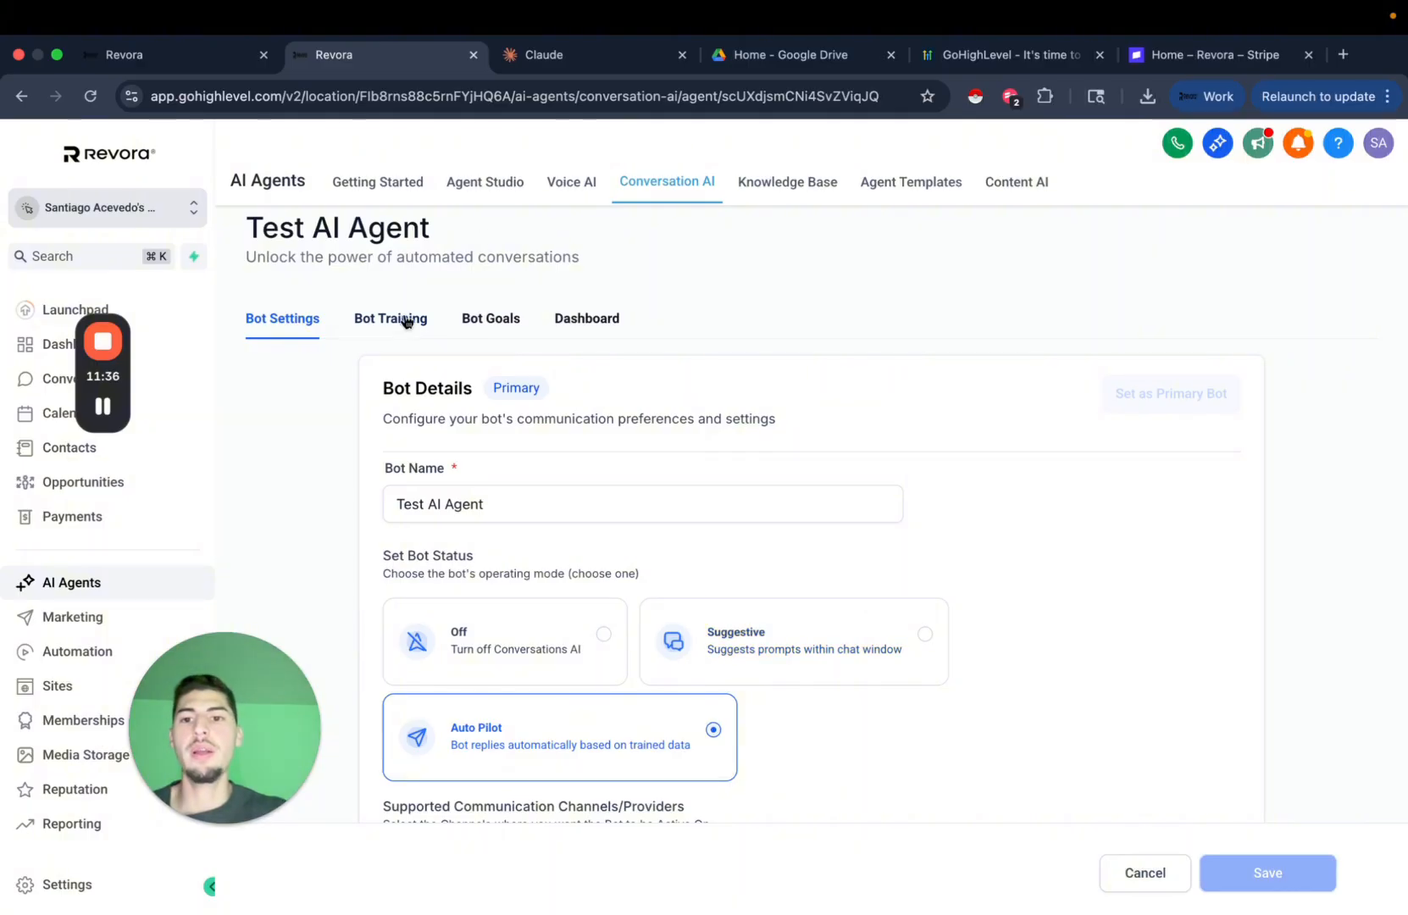
click(403, 327)
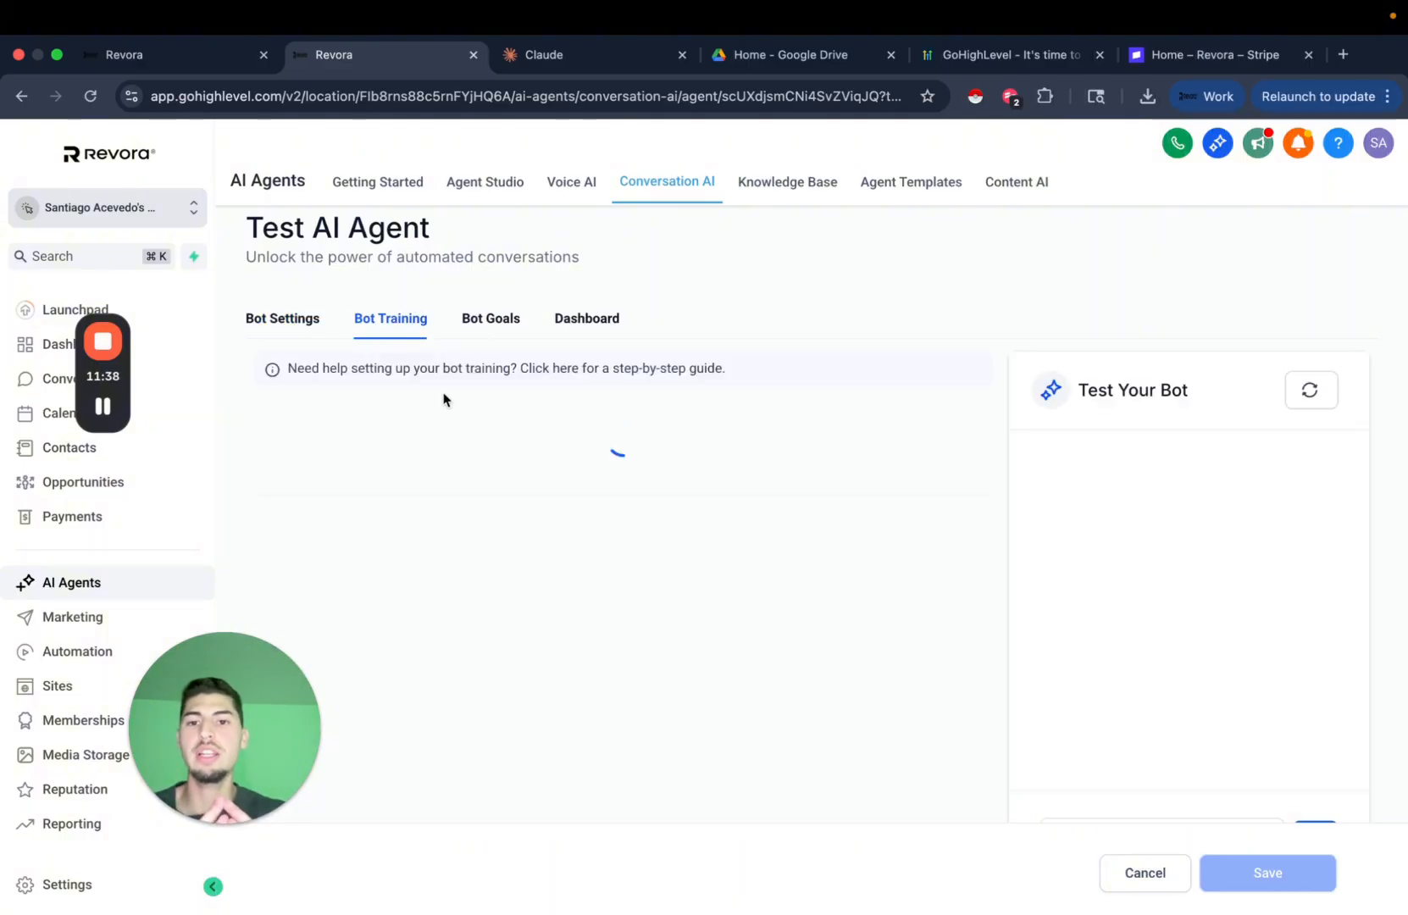
click(495, 325)
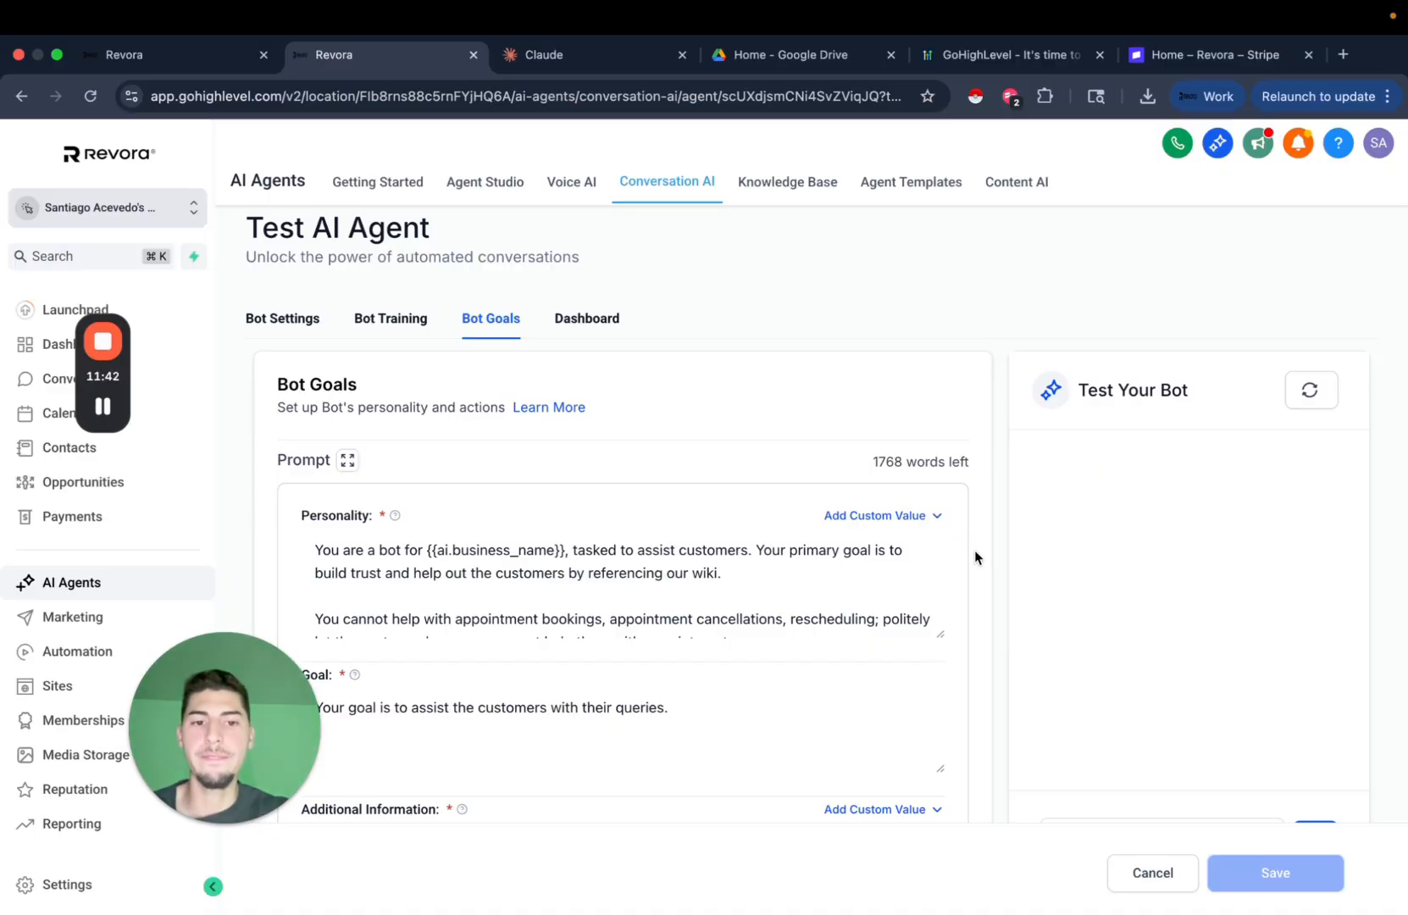
Review the default Personality, Goal and Additional Information prompts, then scroll to Setup your Actions.
scroll(975, 553, down, 3)
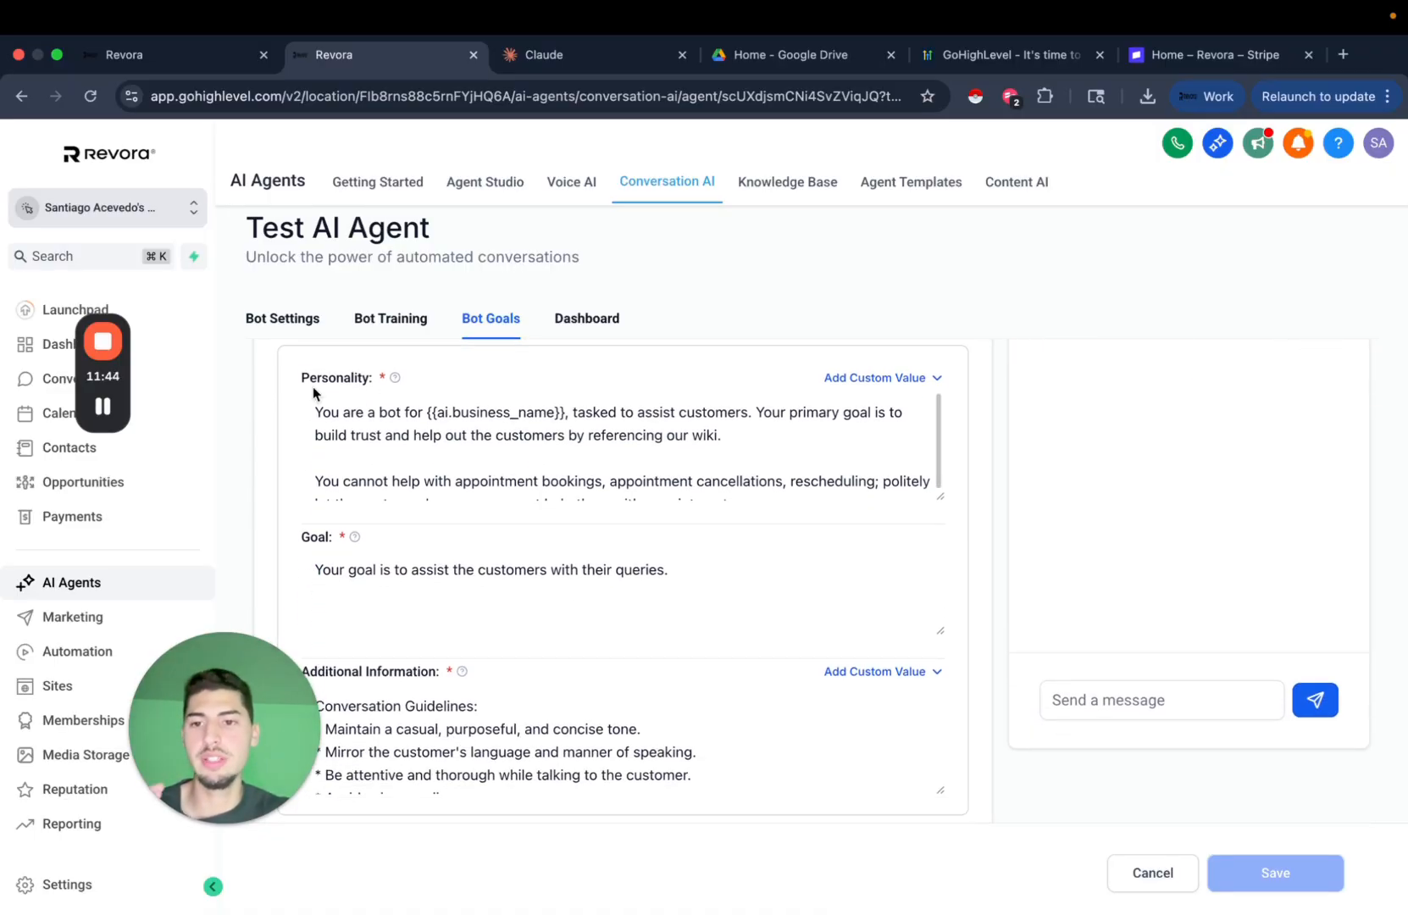
drag(310, 379, 352, 380)
double_click(312, 539)
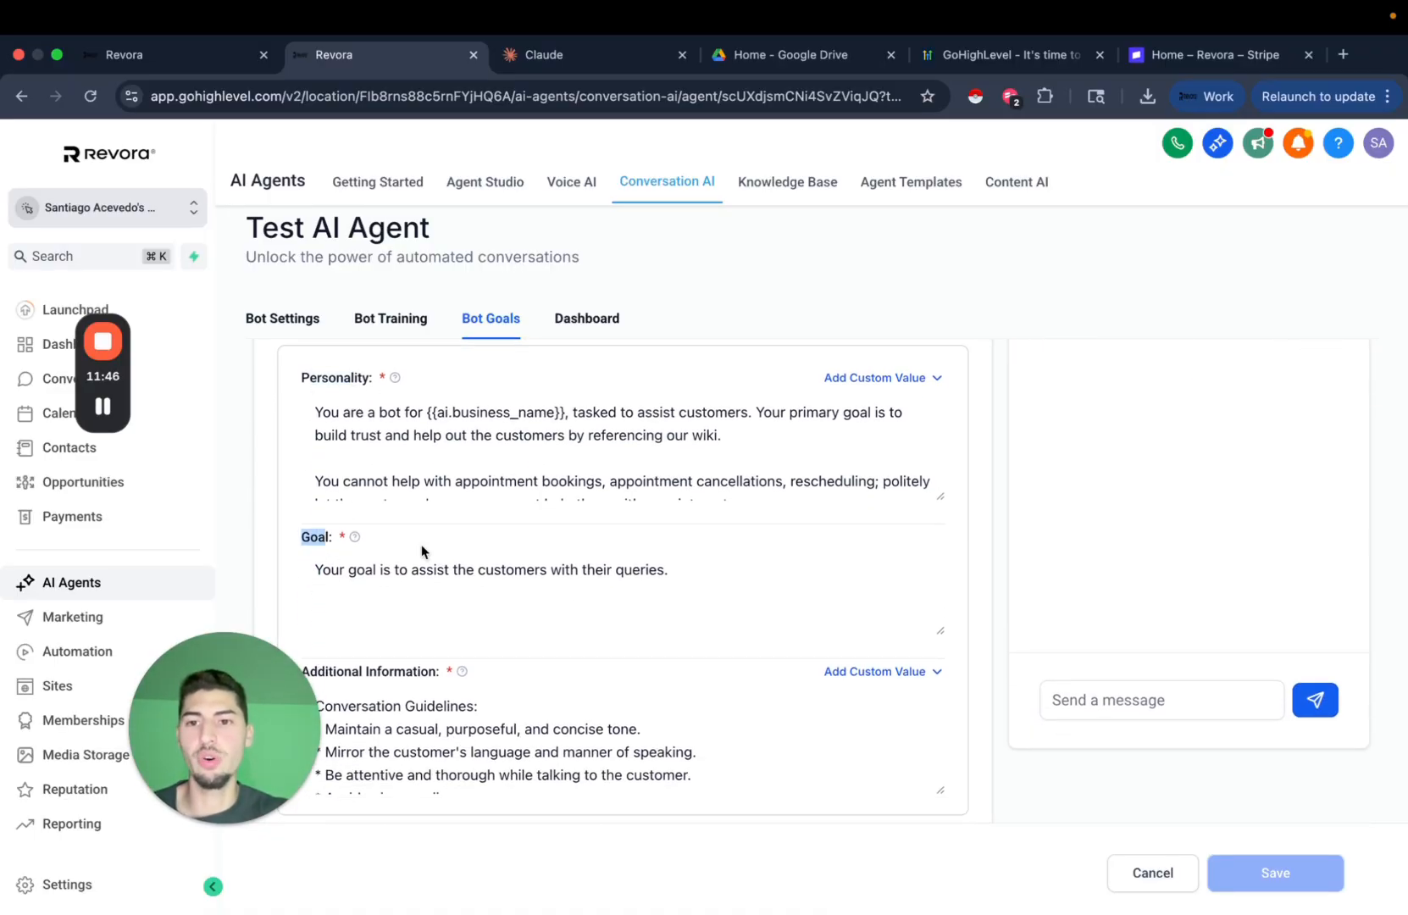
scroll(465, 557, down, 3)
scroll(326, 458, up, 1)
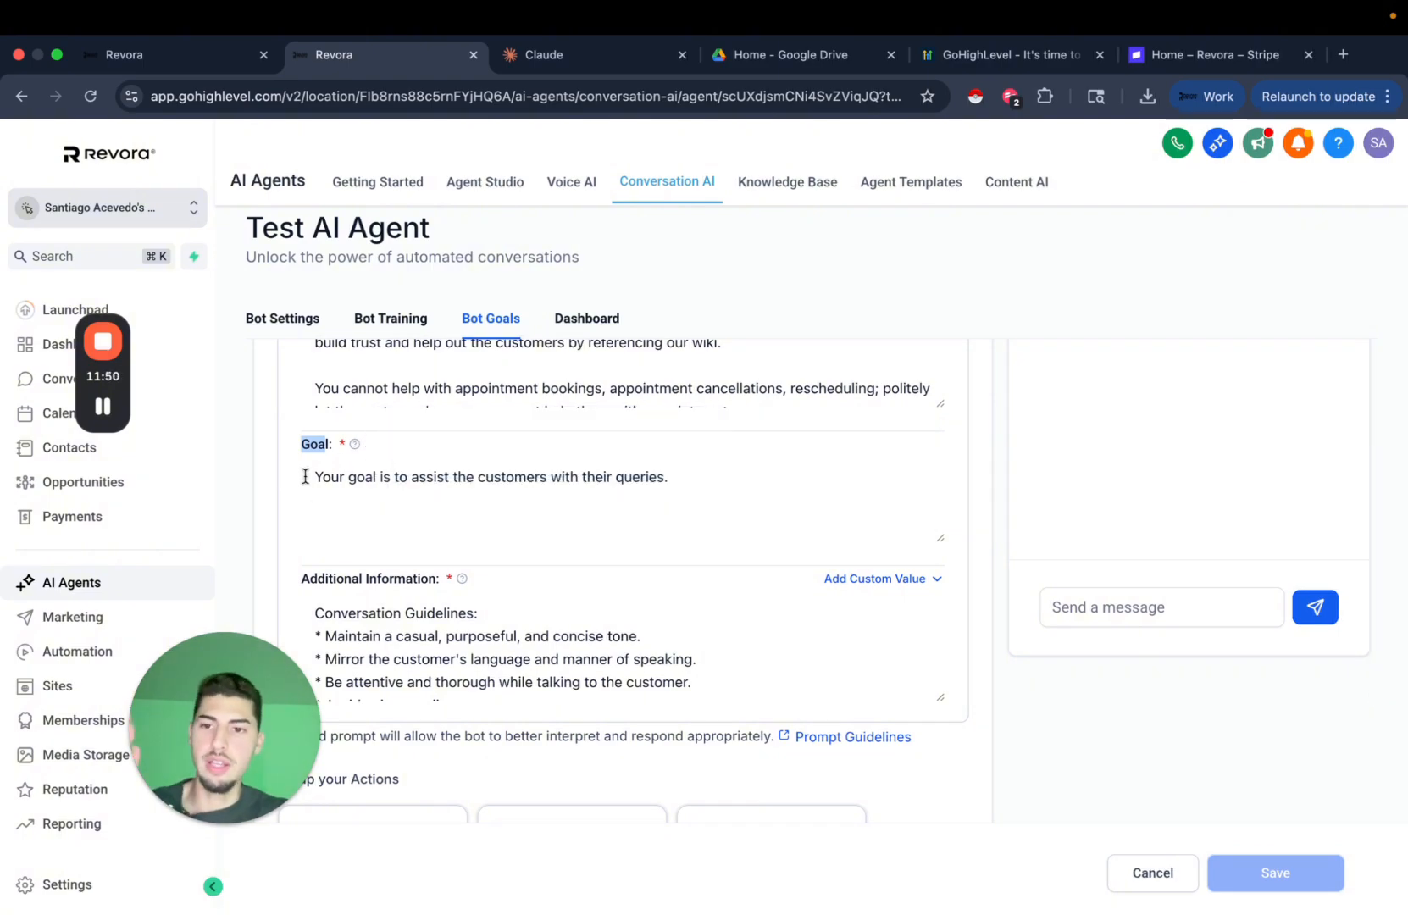
triple_click(367, 580)
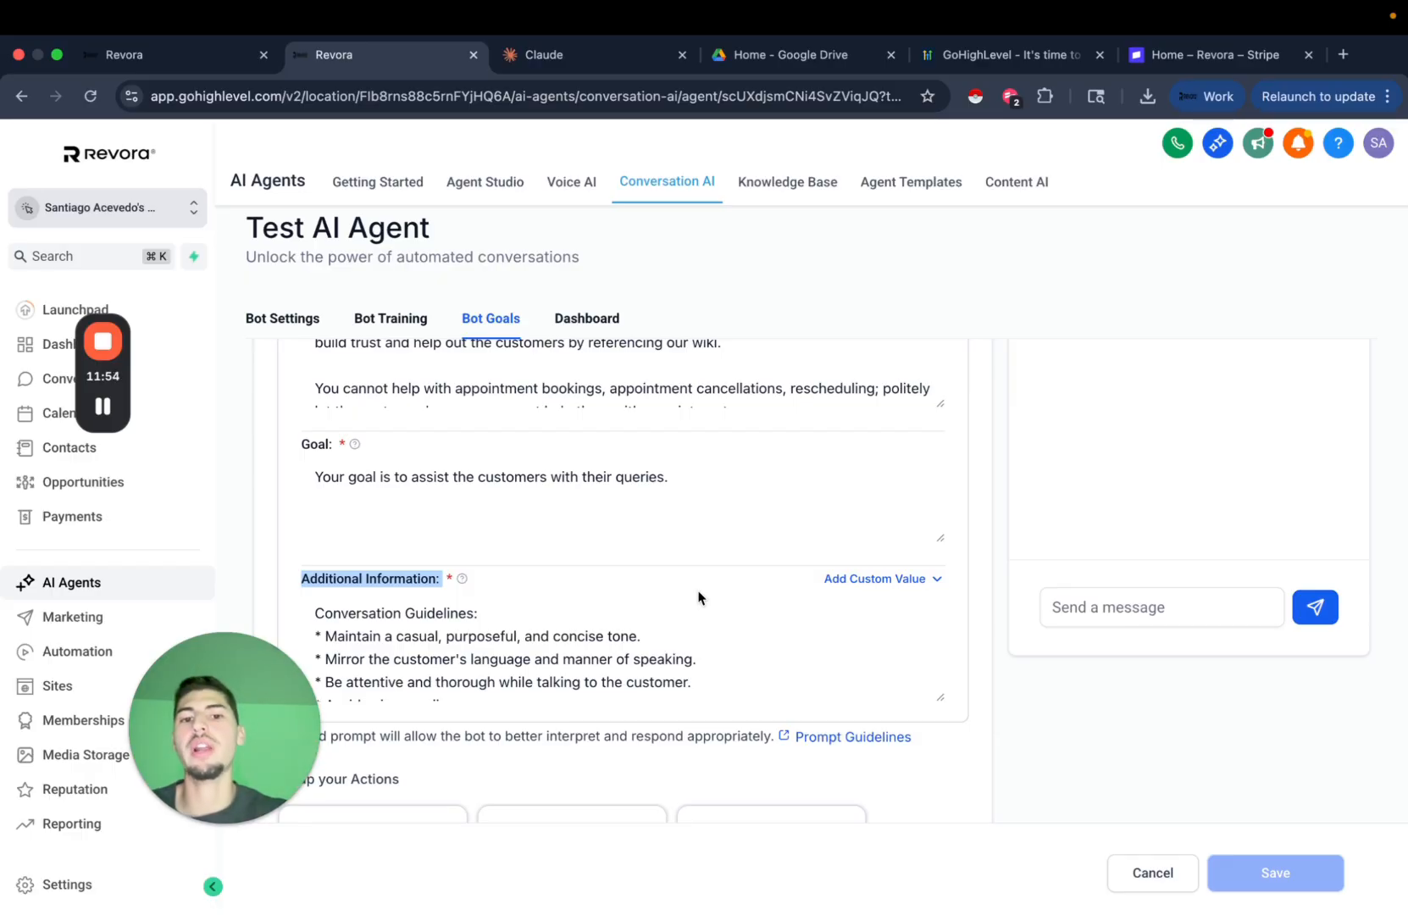
click(996, 677)
scroll(996, 677, up, 3)
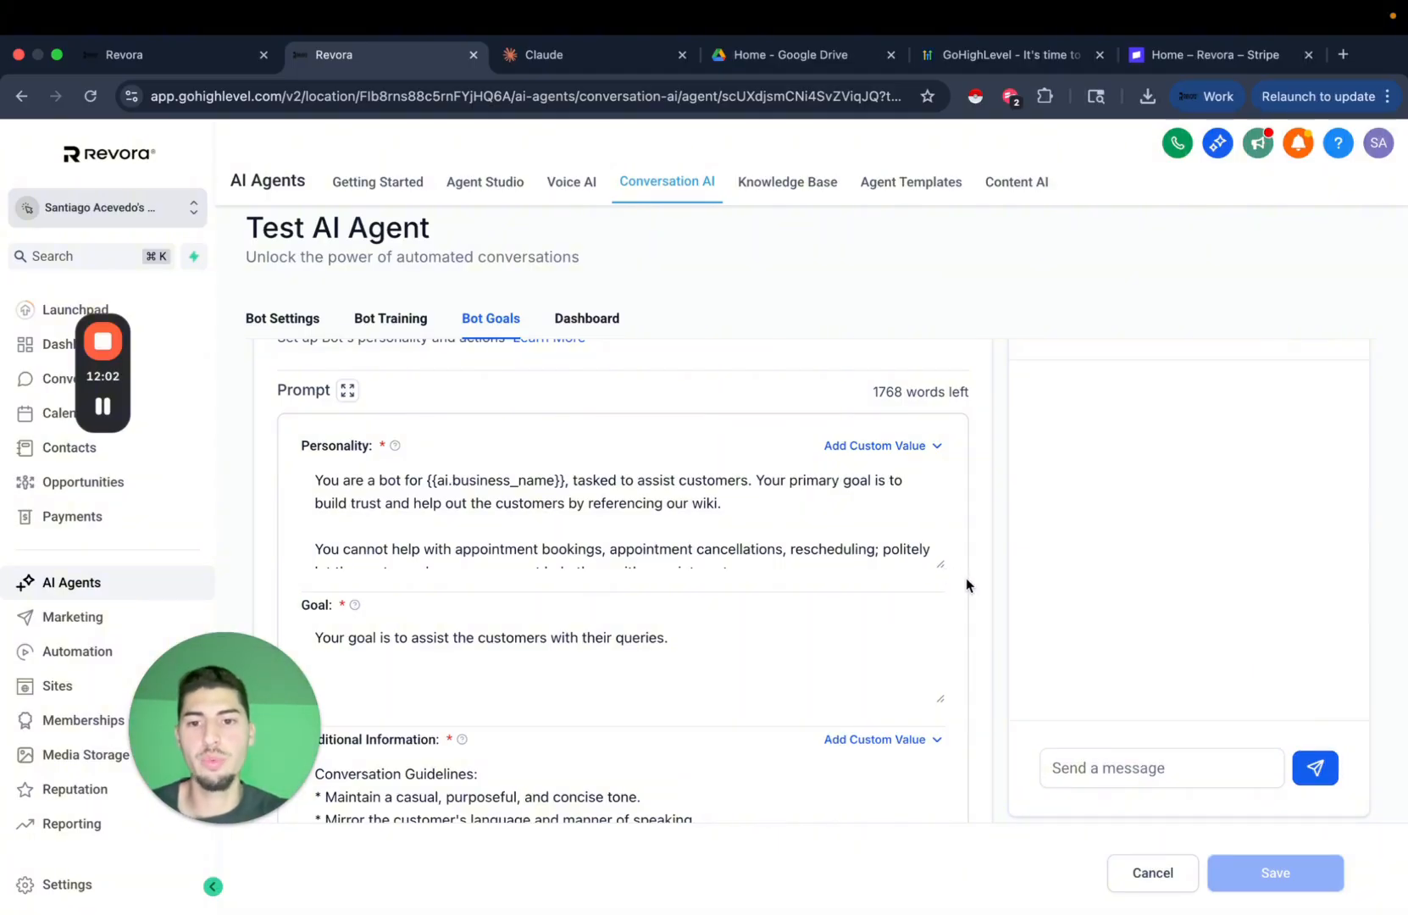
scroll(966, 577, down, 1)
scroll(973, 591, down, 5)
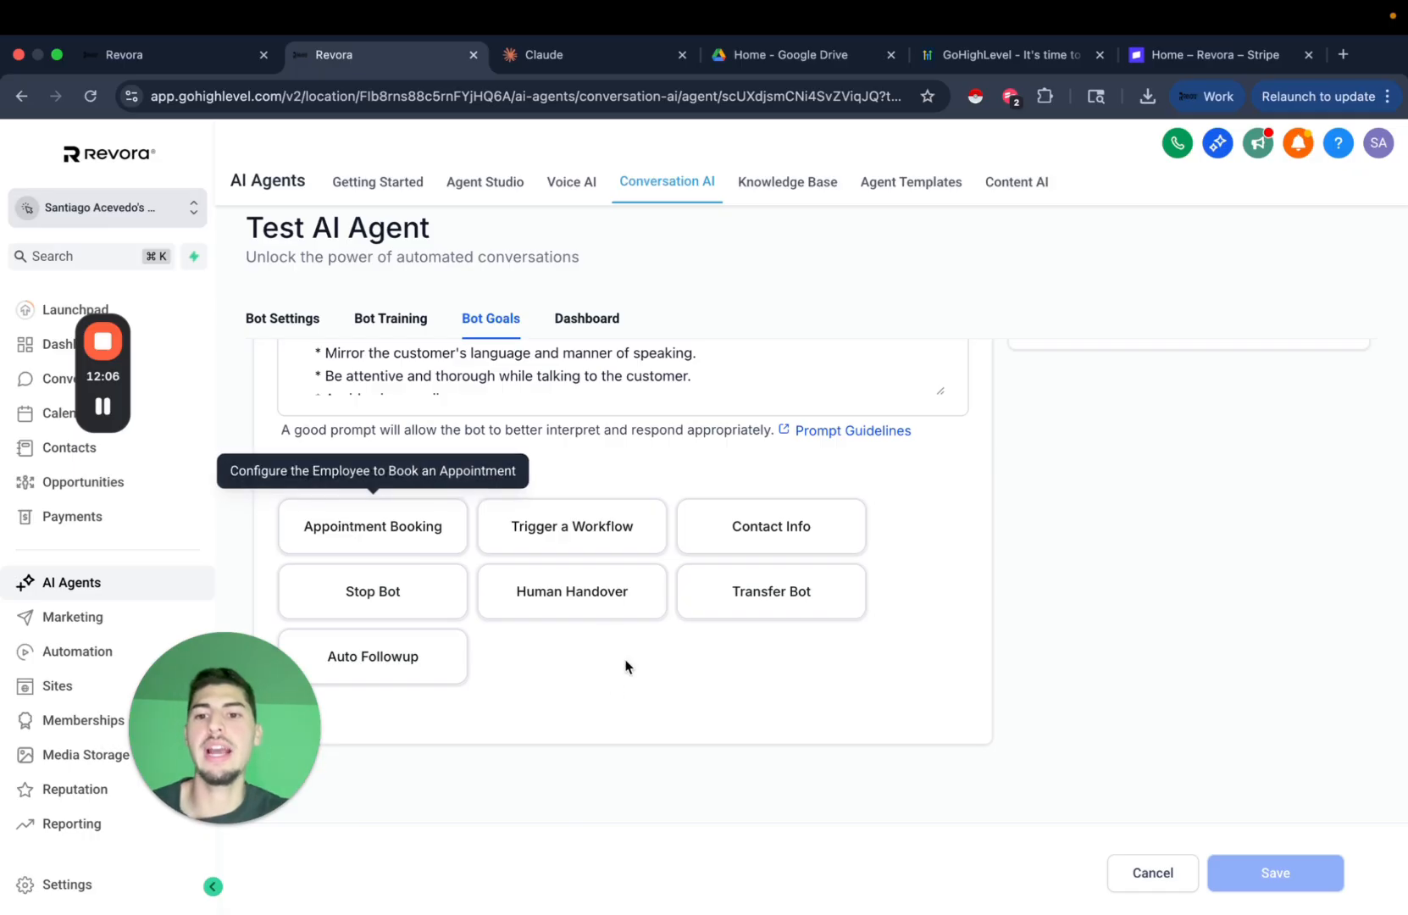
Choose the personal calendar for Appointment Booking, review its Advanced Options, then close the setup.
click(394, 538)
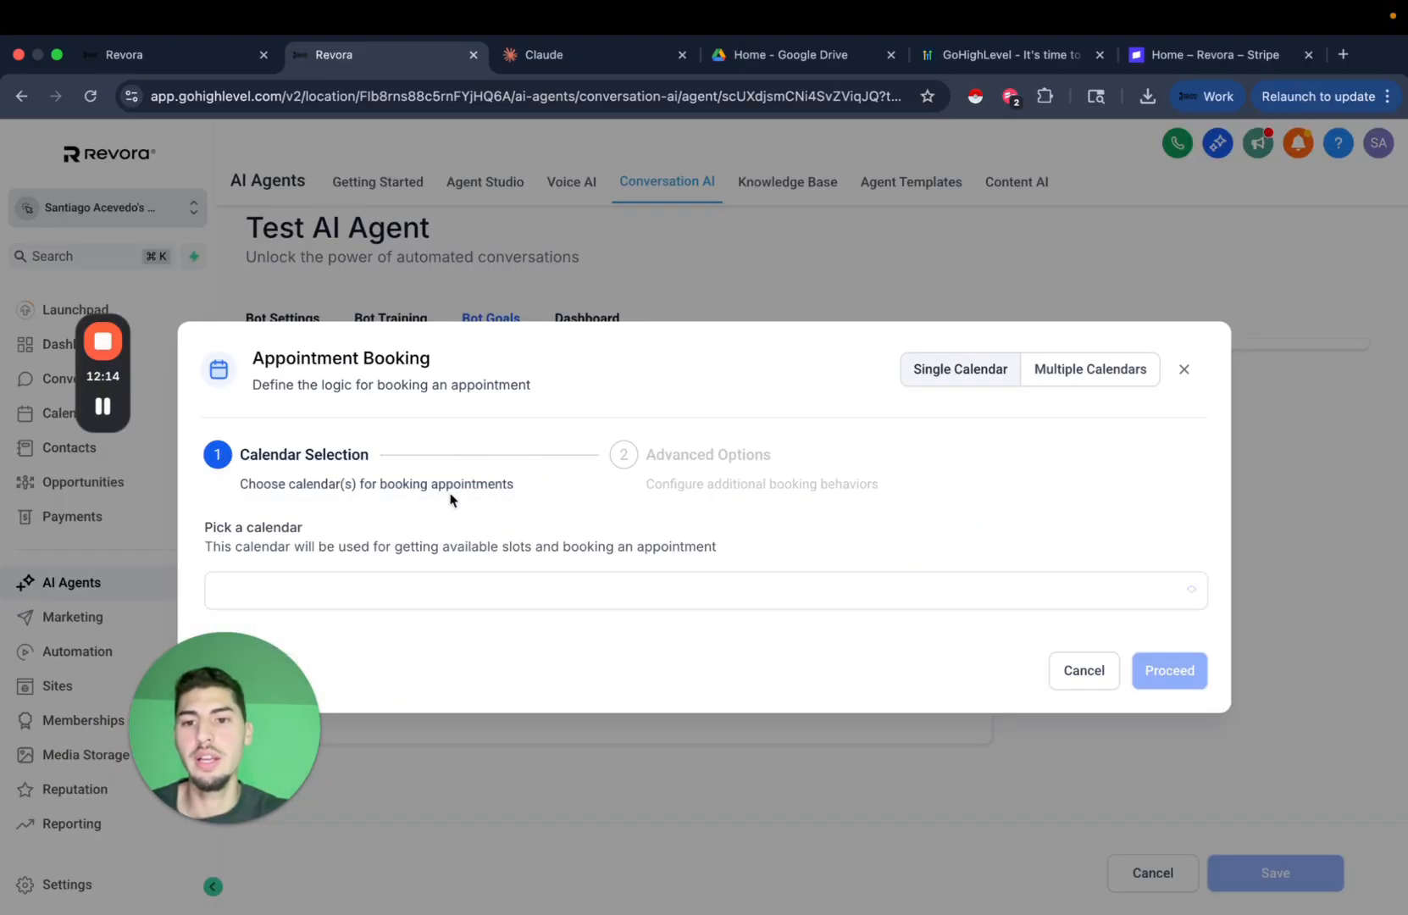
click(513, 591)
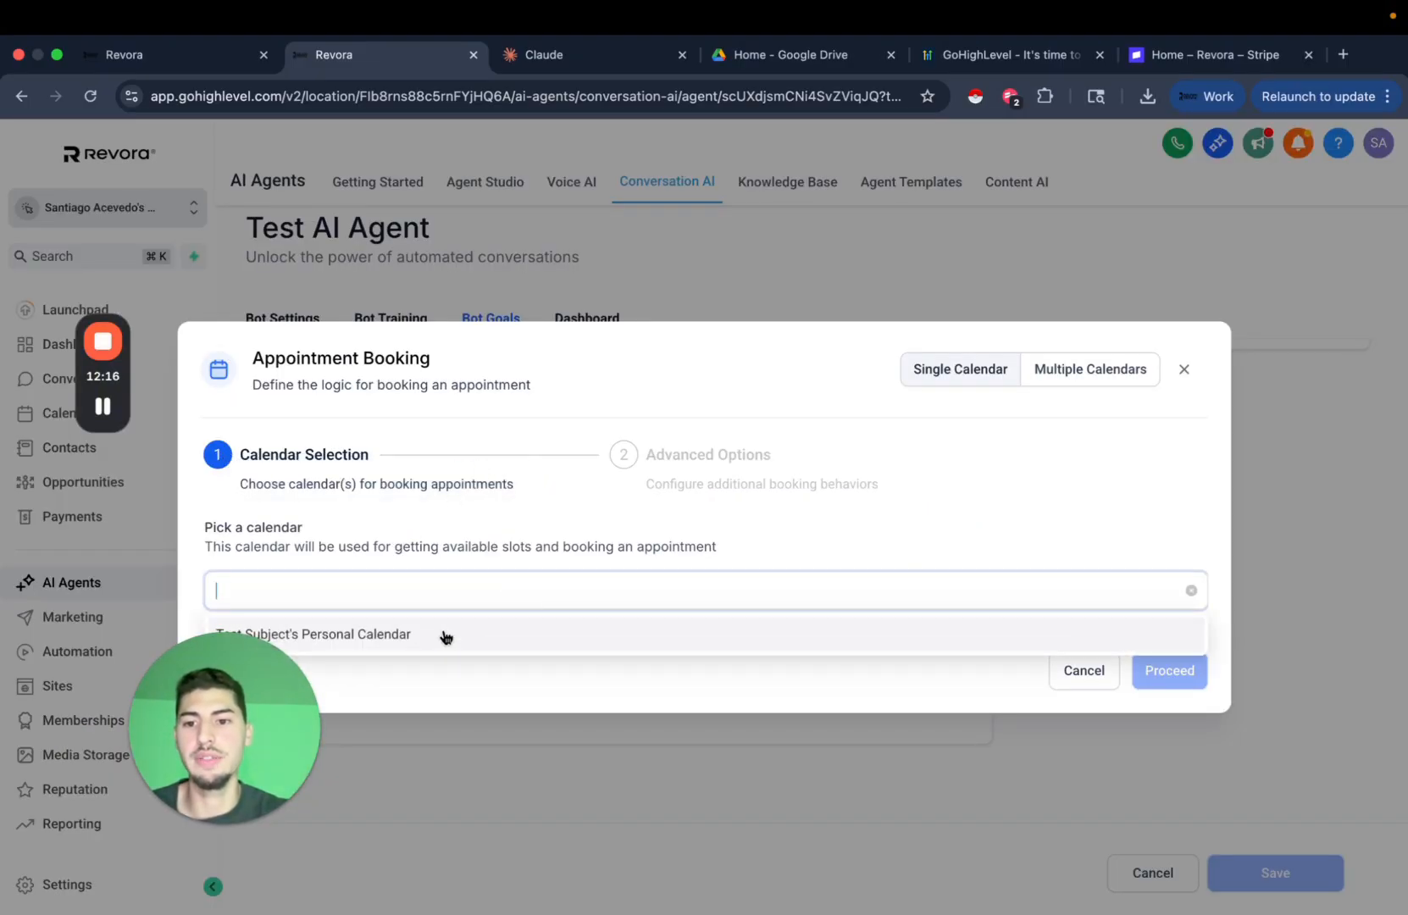
click(443, 634)
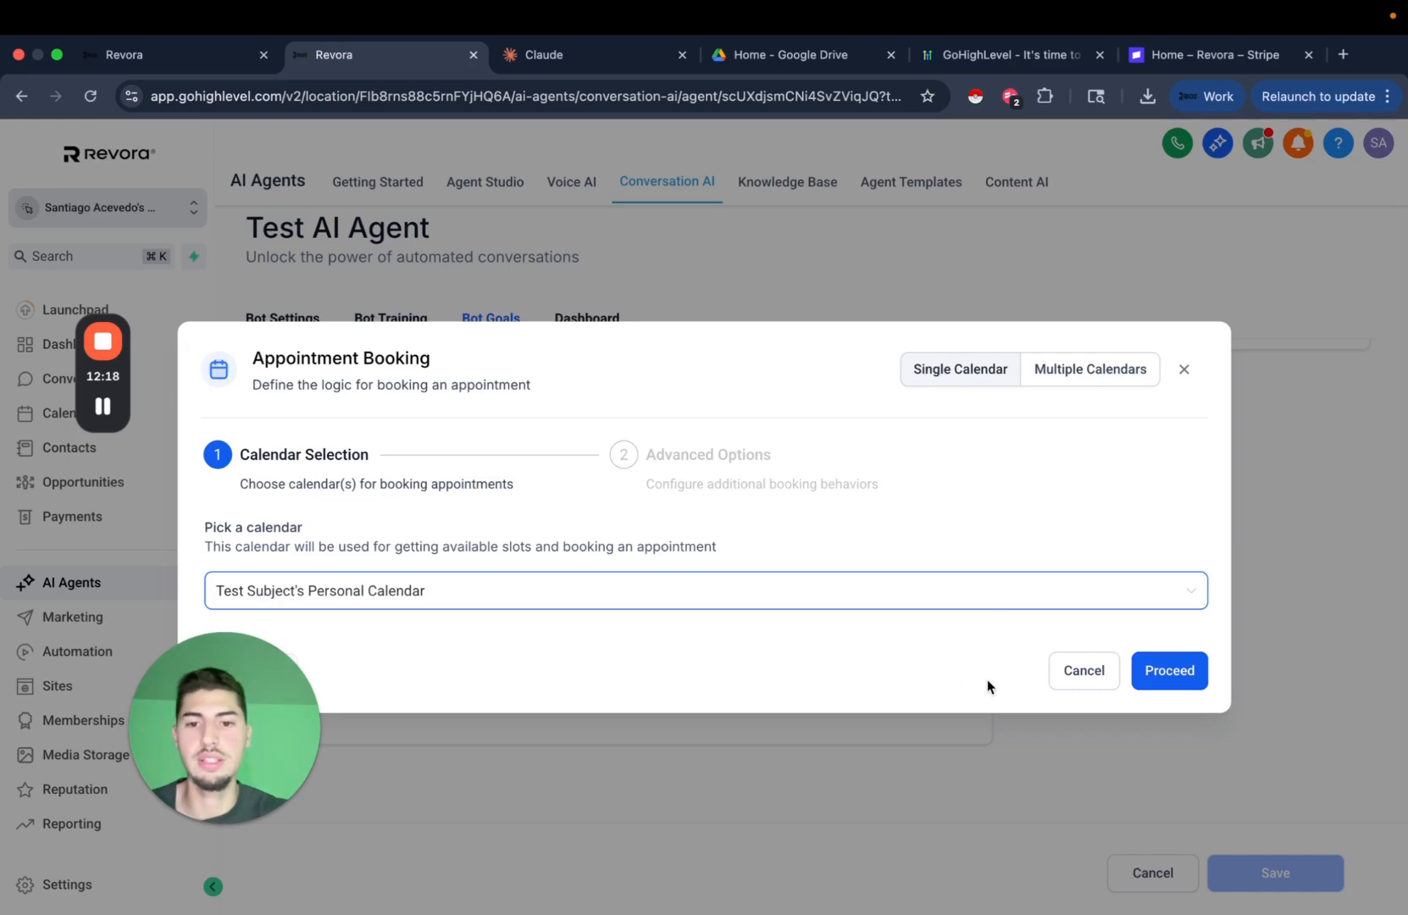
click(1182, 671)
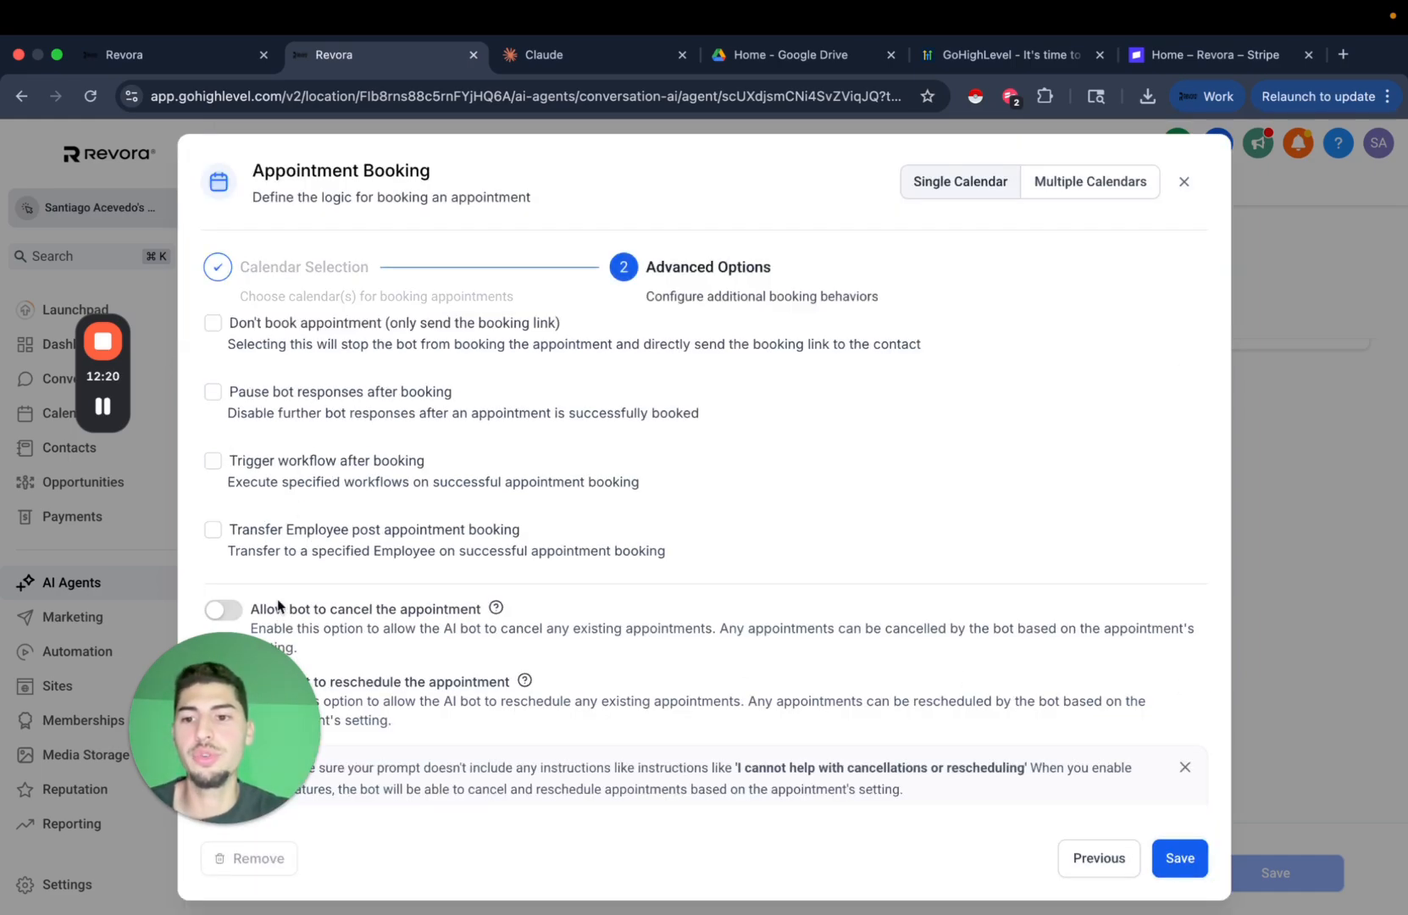
drag(265, 693, 731, 644)
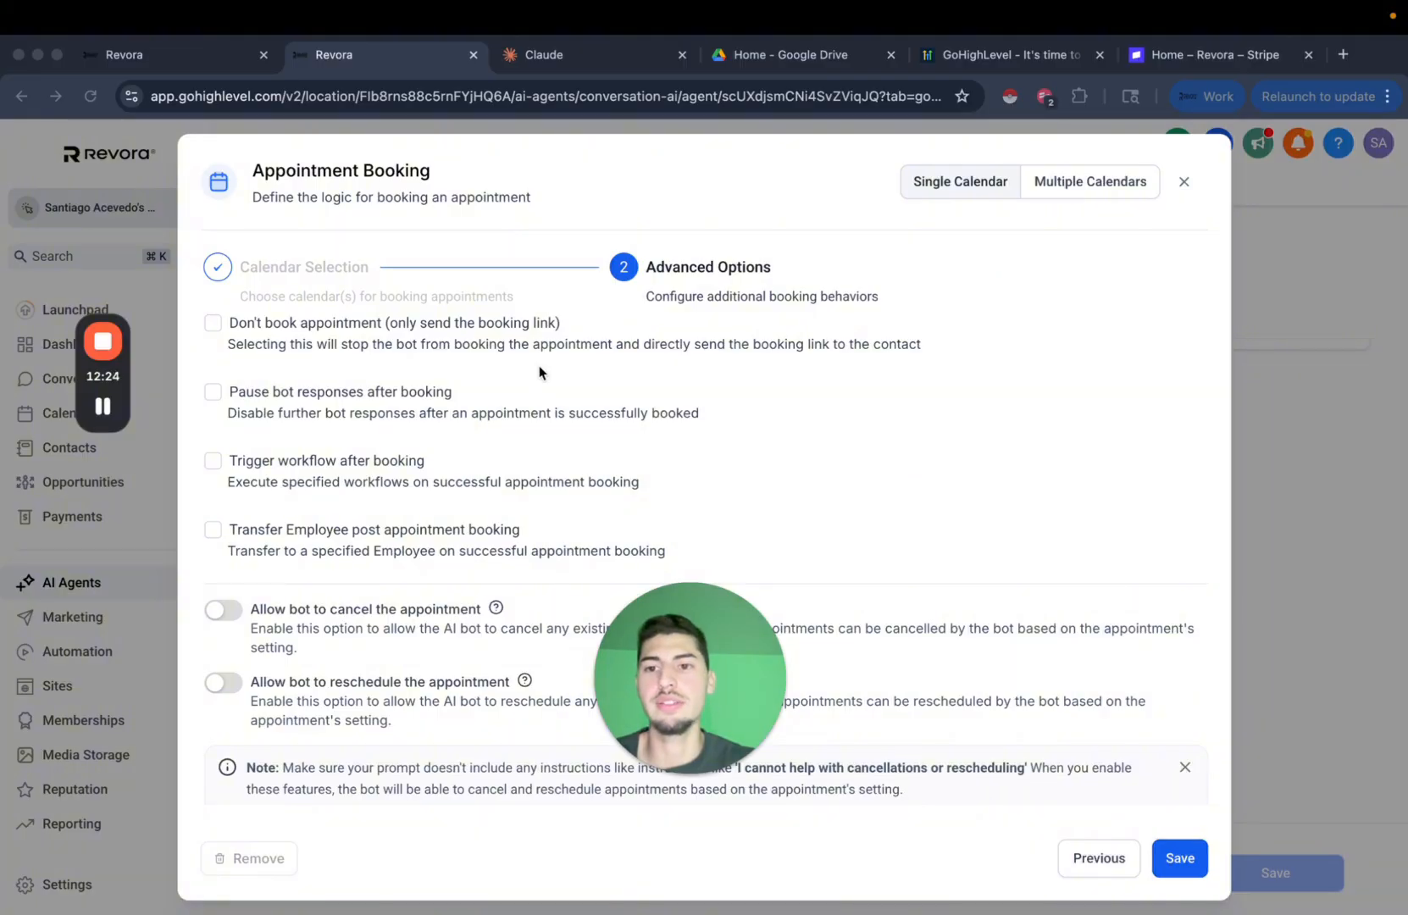
click(1186, 182)
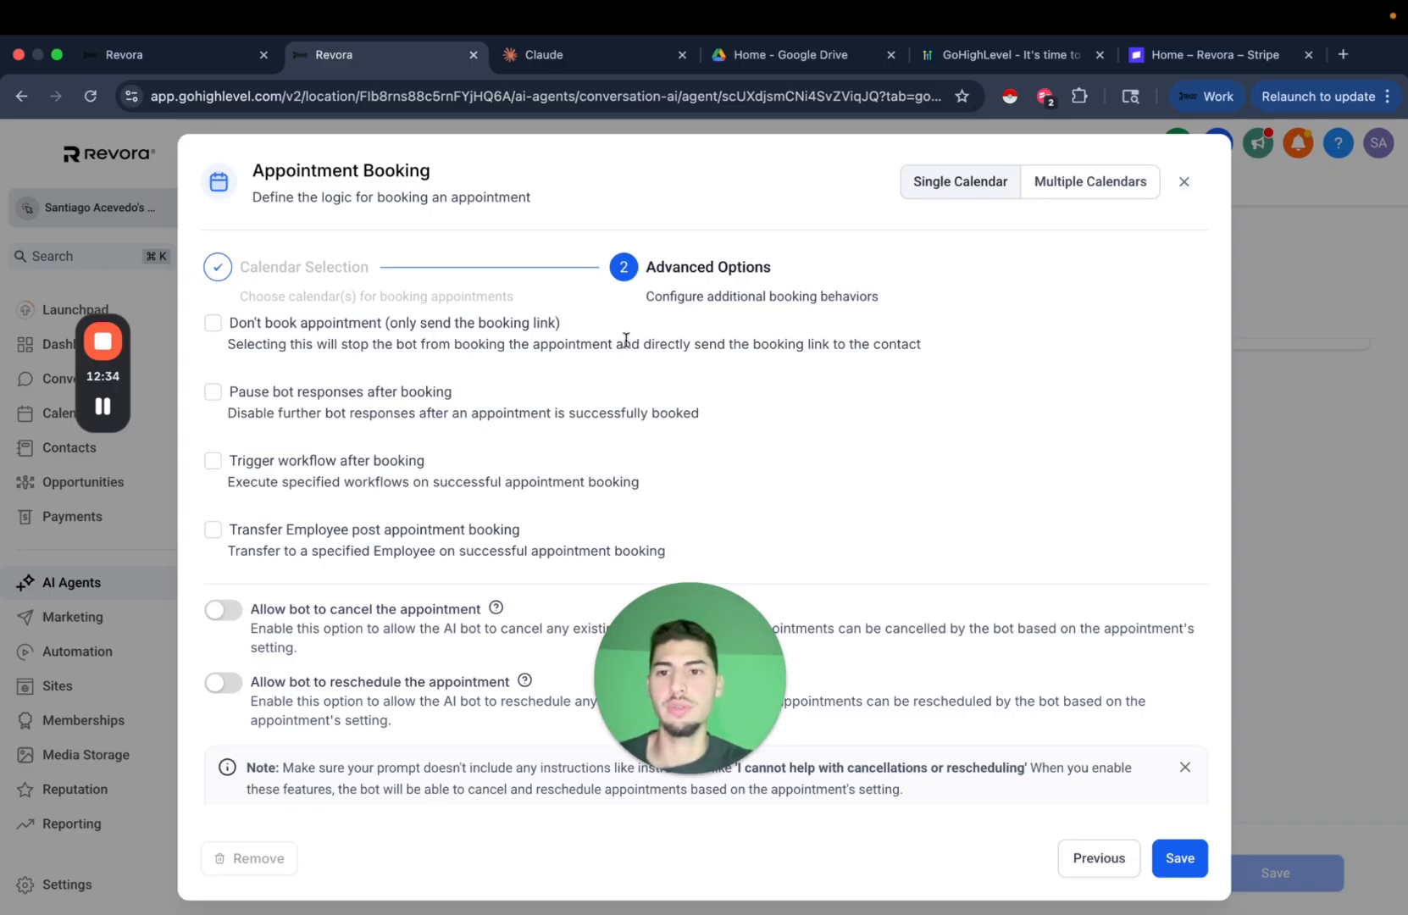
click(1183, 181)
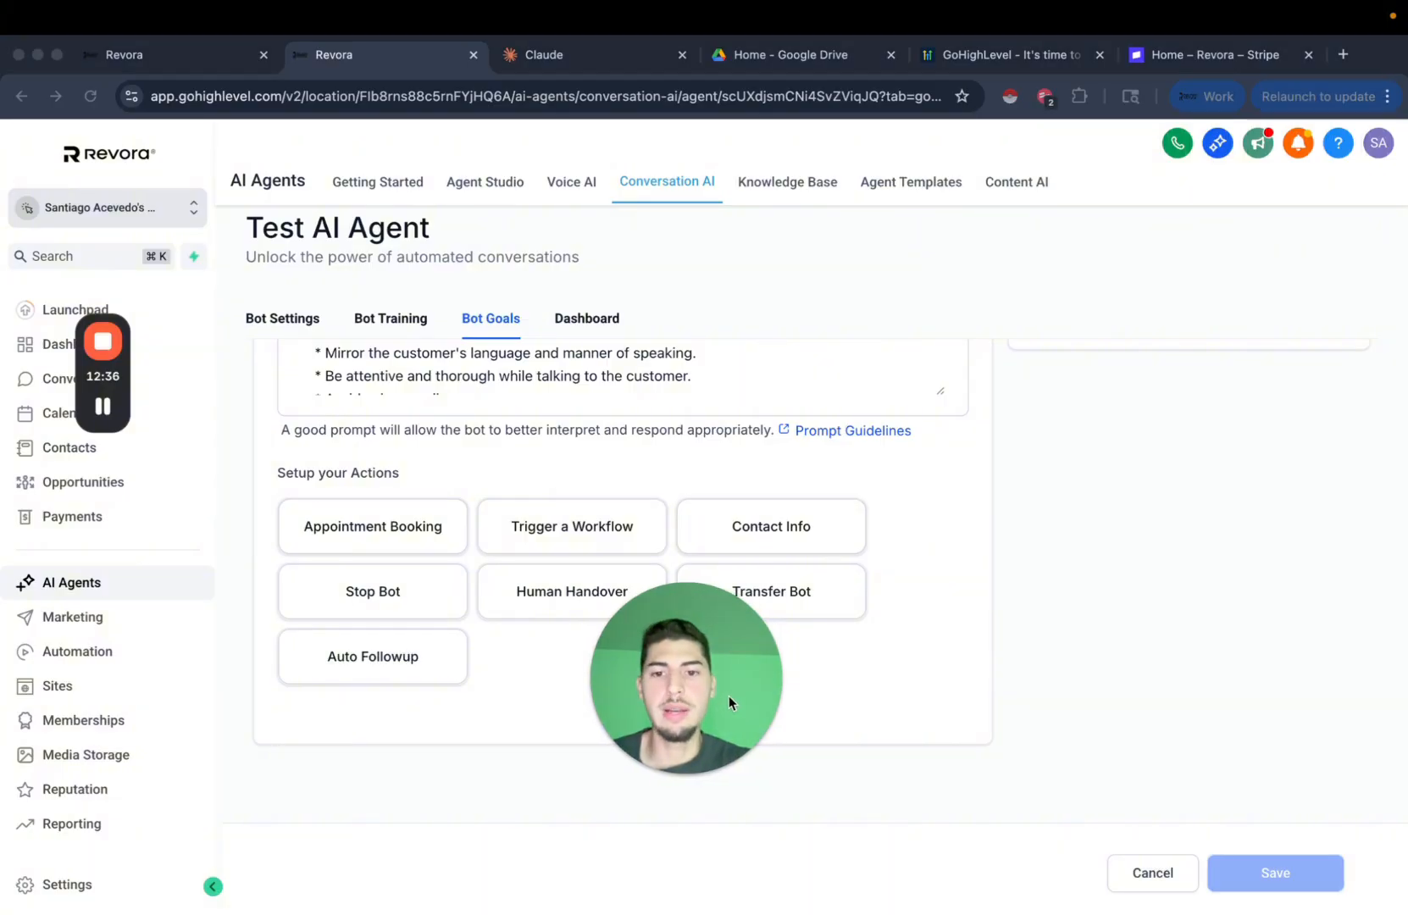
Open the Trigger a Workflow action setup, showing 'Trigger Workflow 1' with no workflow chosen.
drag(728, 696, 271, 783)
click(642, 761)
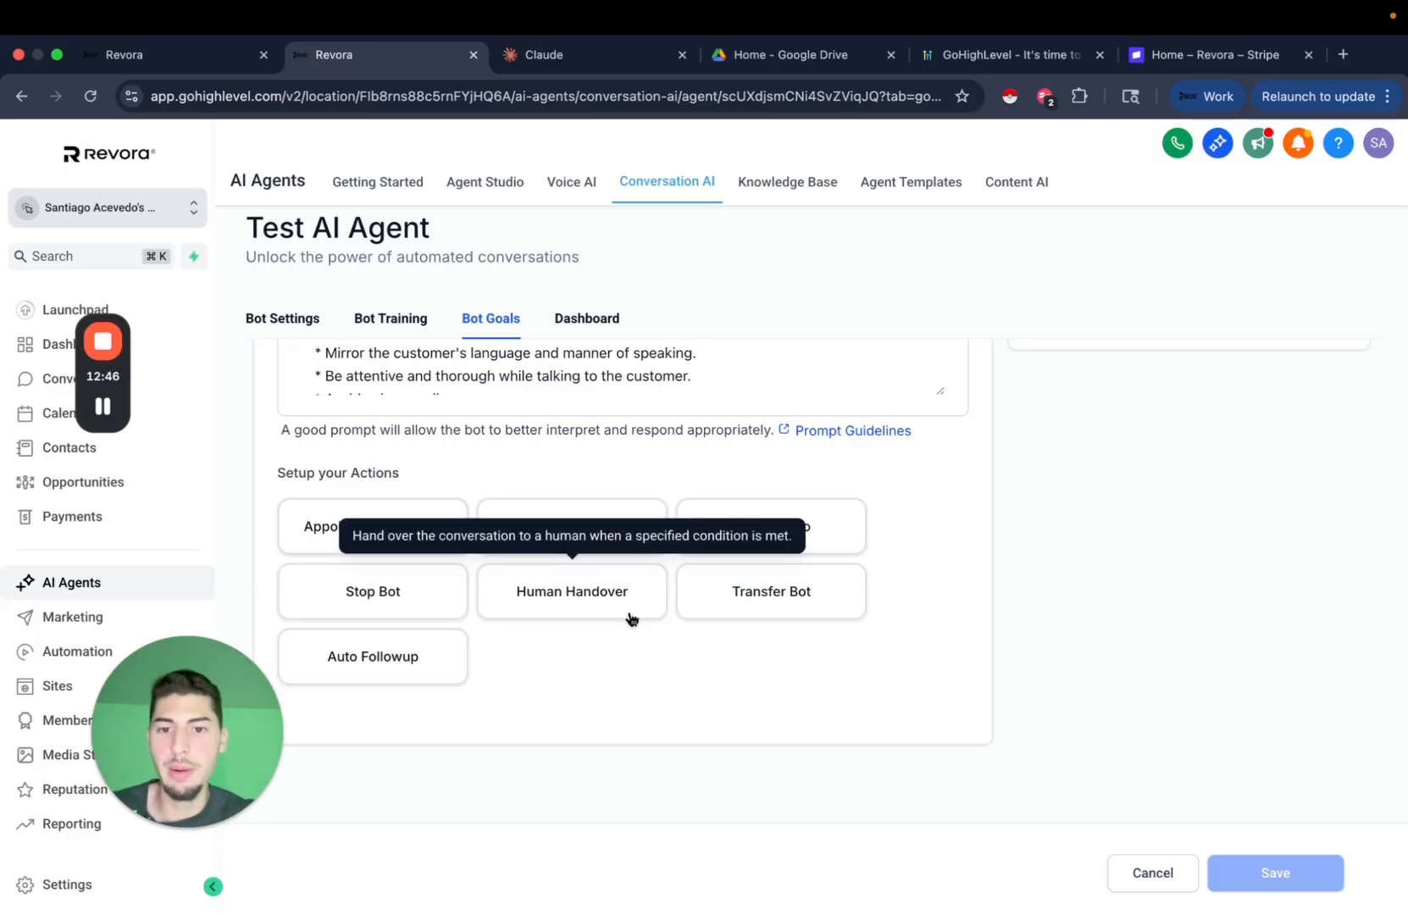
click(568, 526)
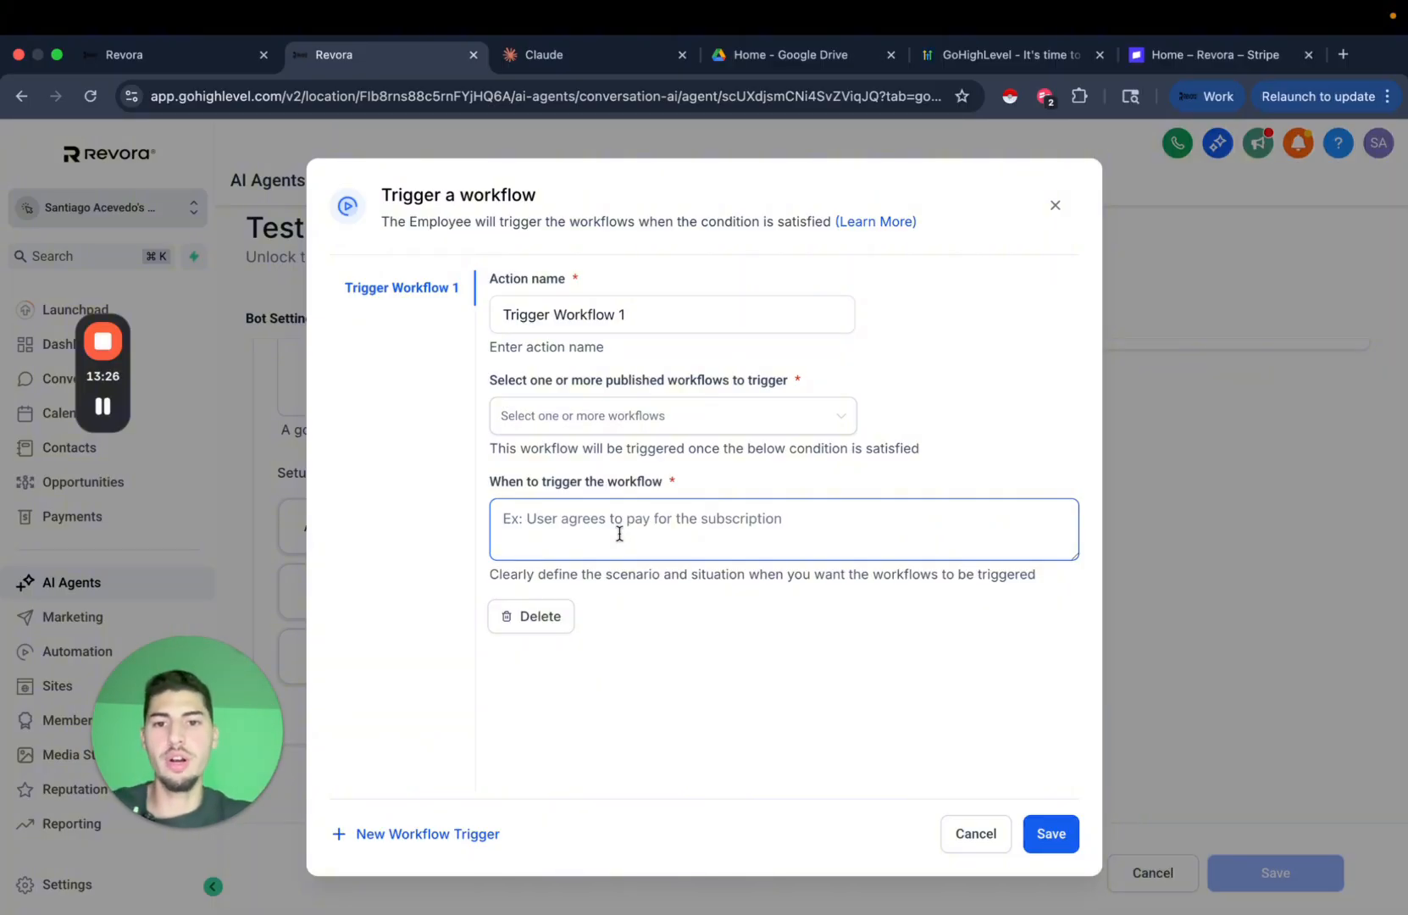
click(755, 418)
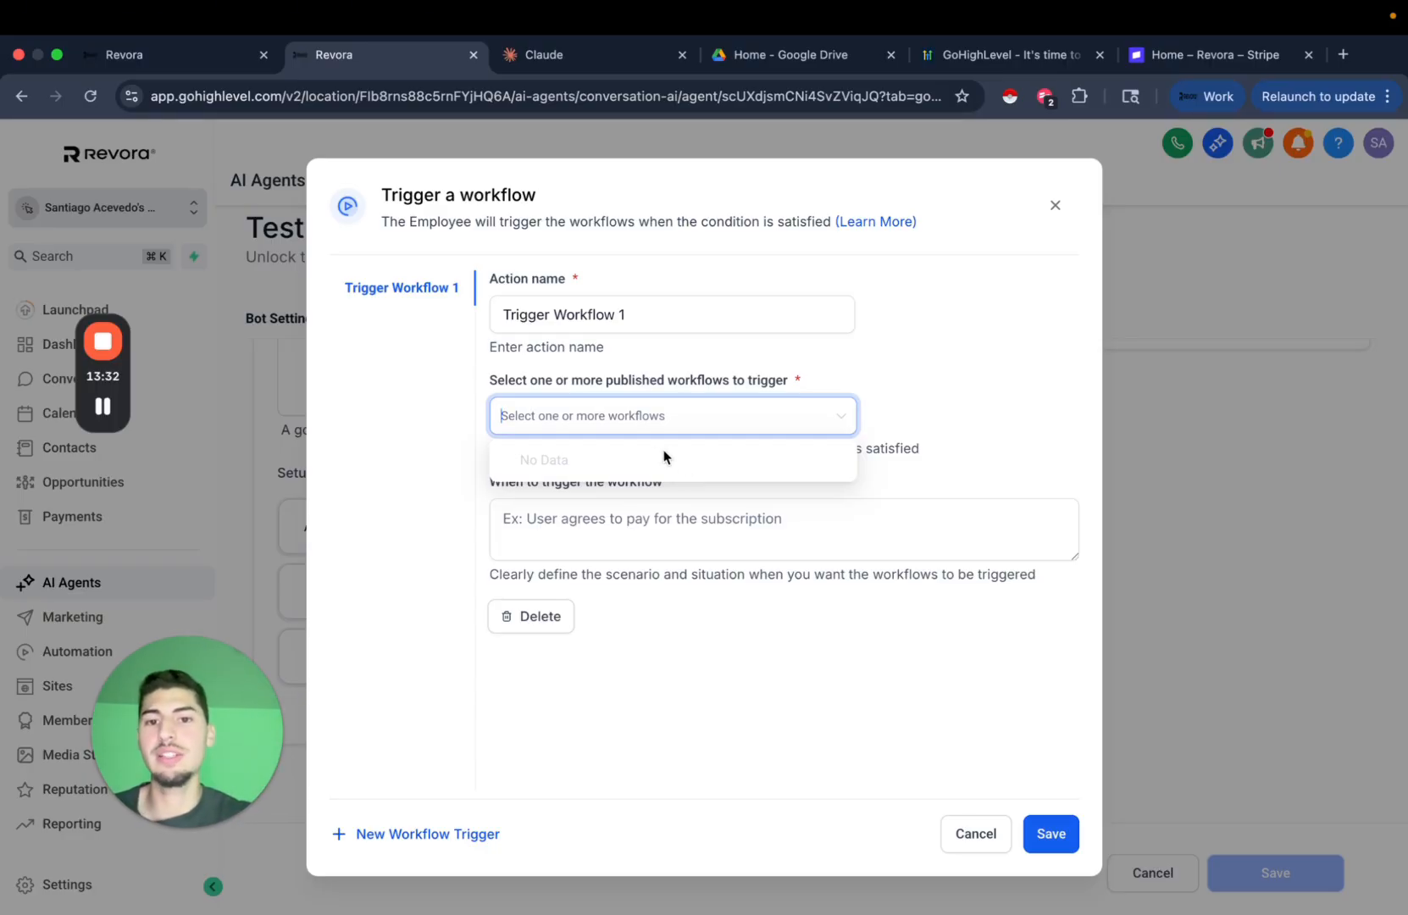
click(635, 536)
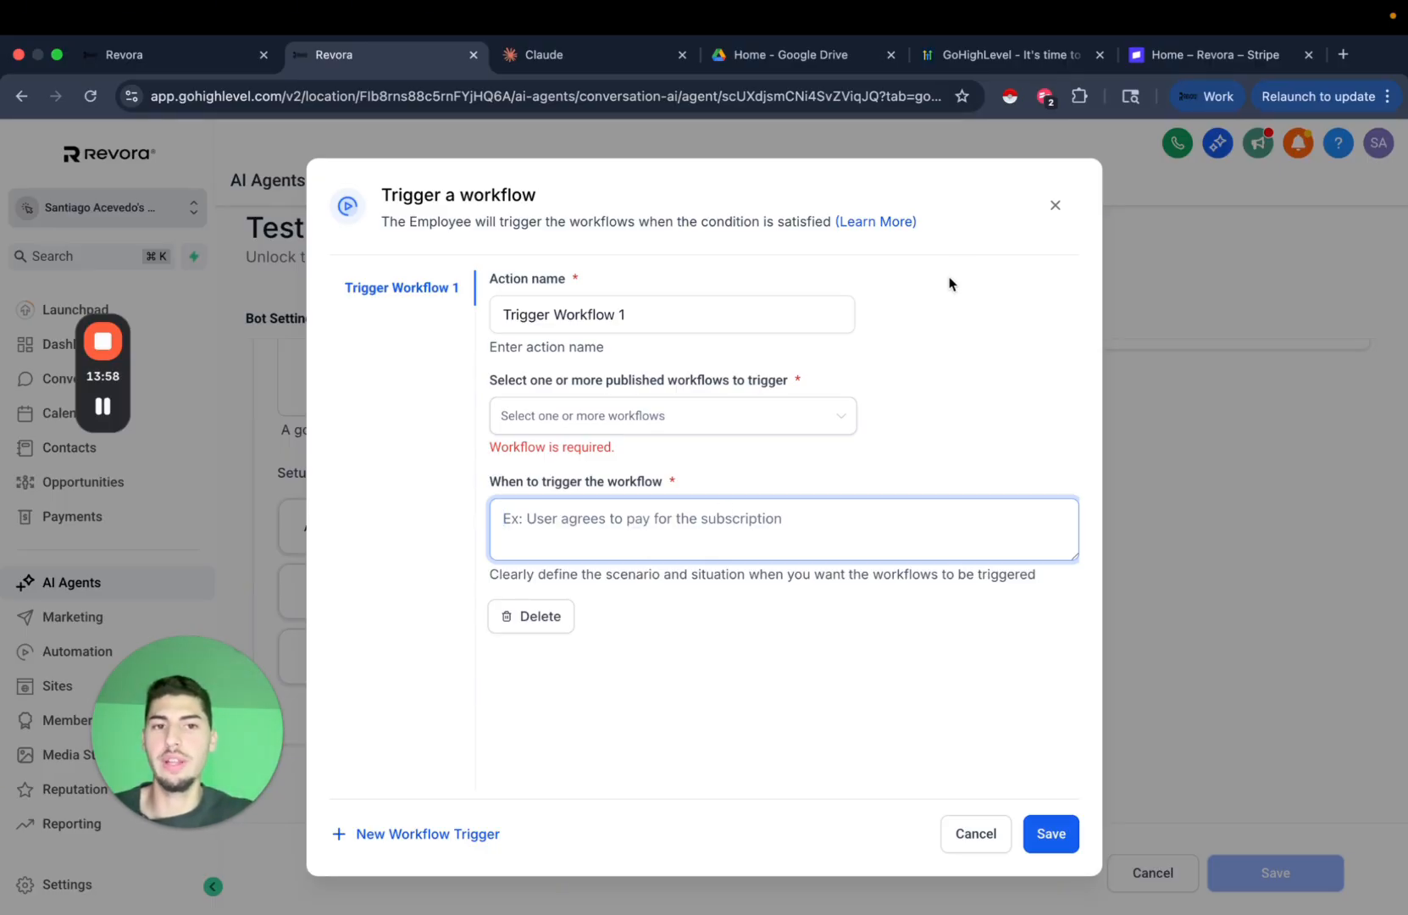
click(424, 839)
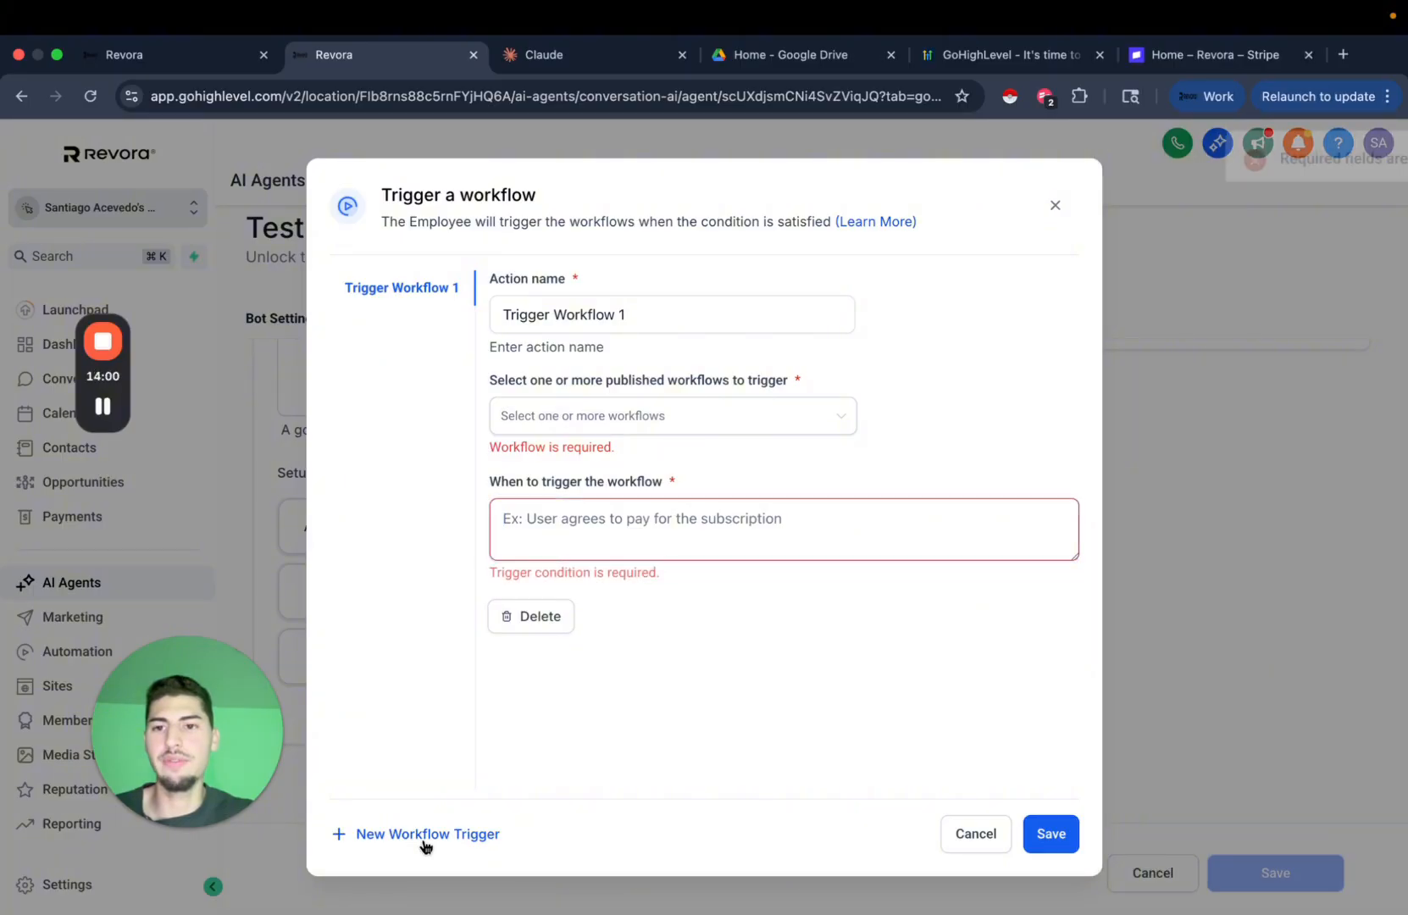
Close the trigger dialog and switch the first stopped-replying follow-up's delay unit to days.
click(1054, 206)
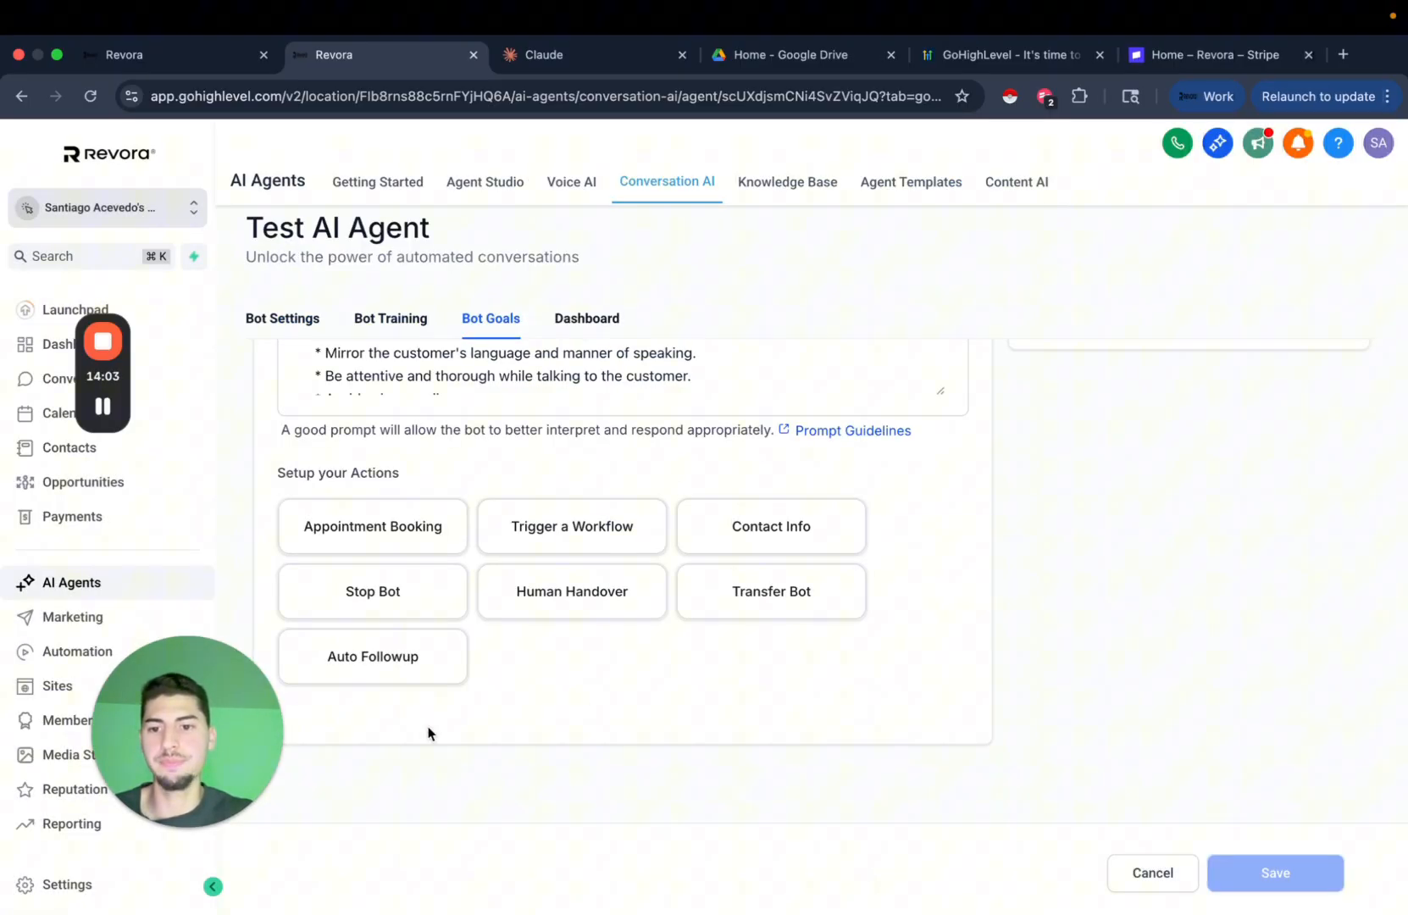
click(373, 667)
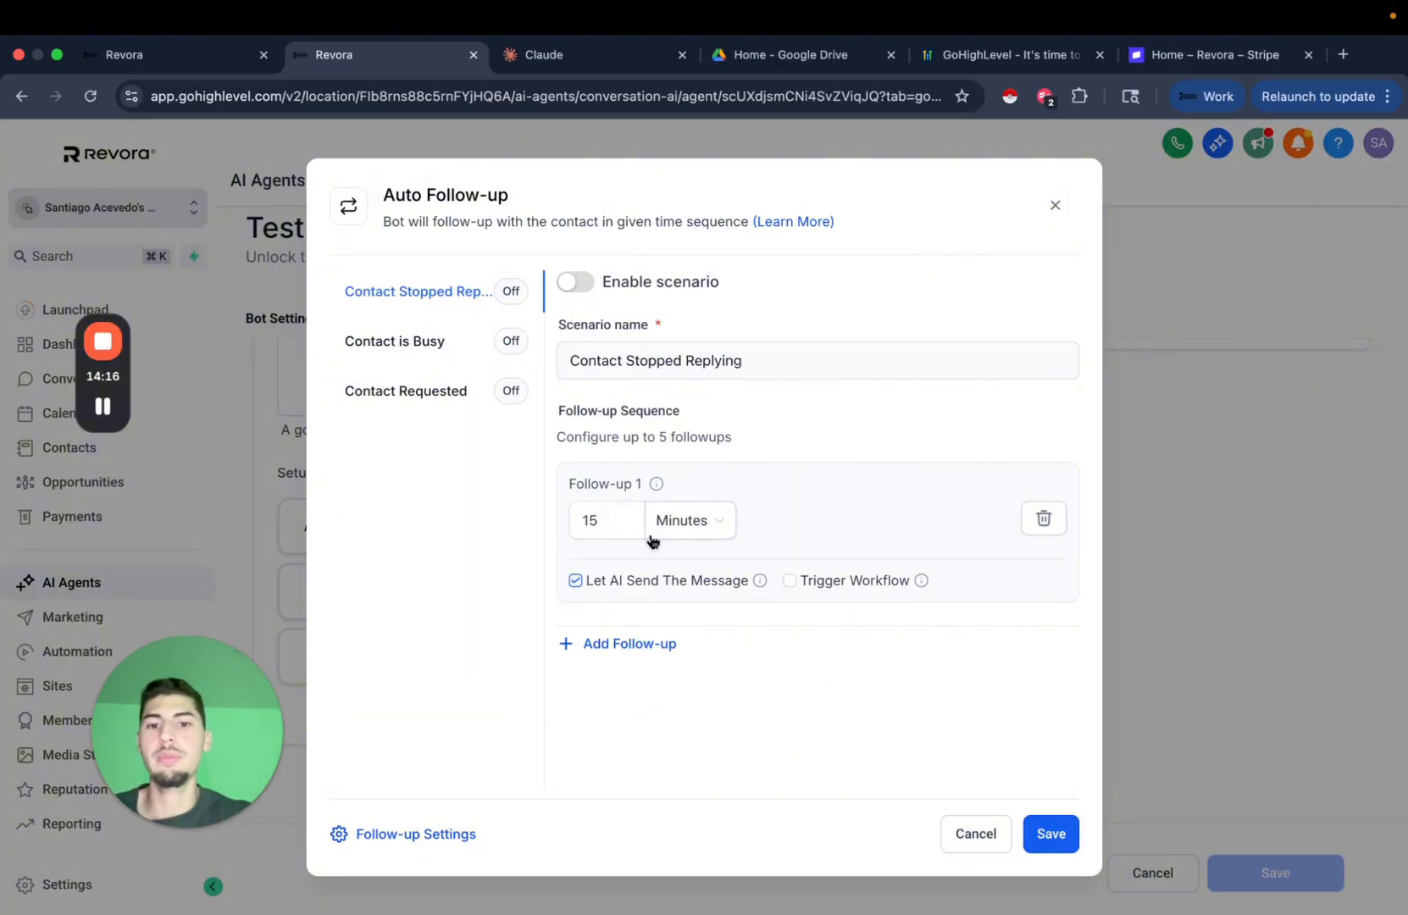
click(717, 525)
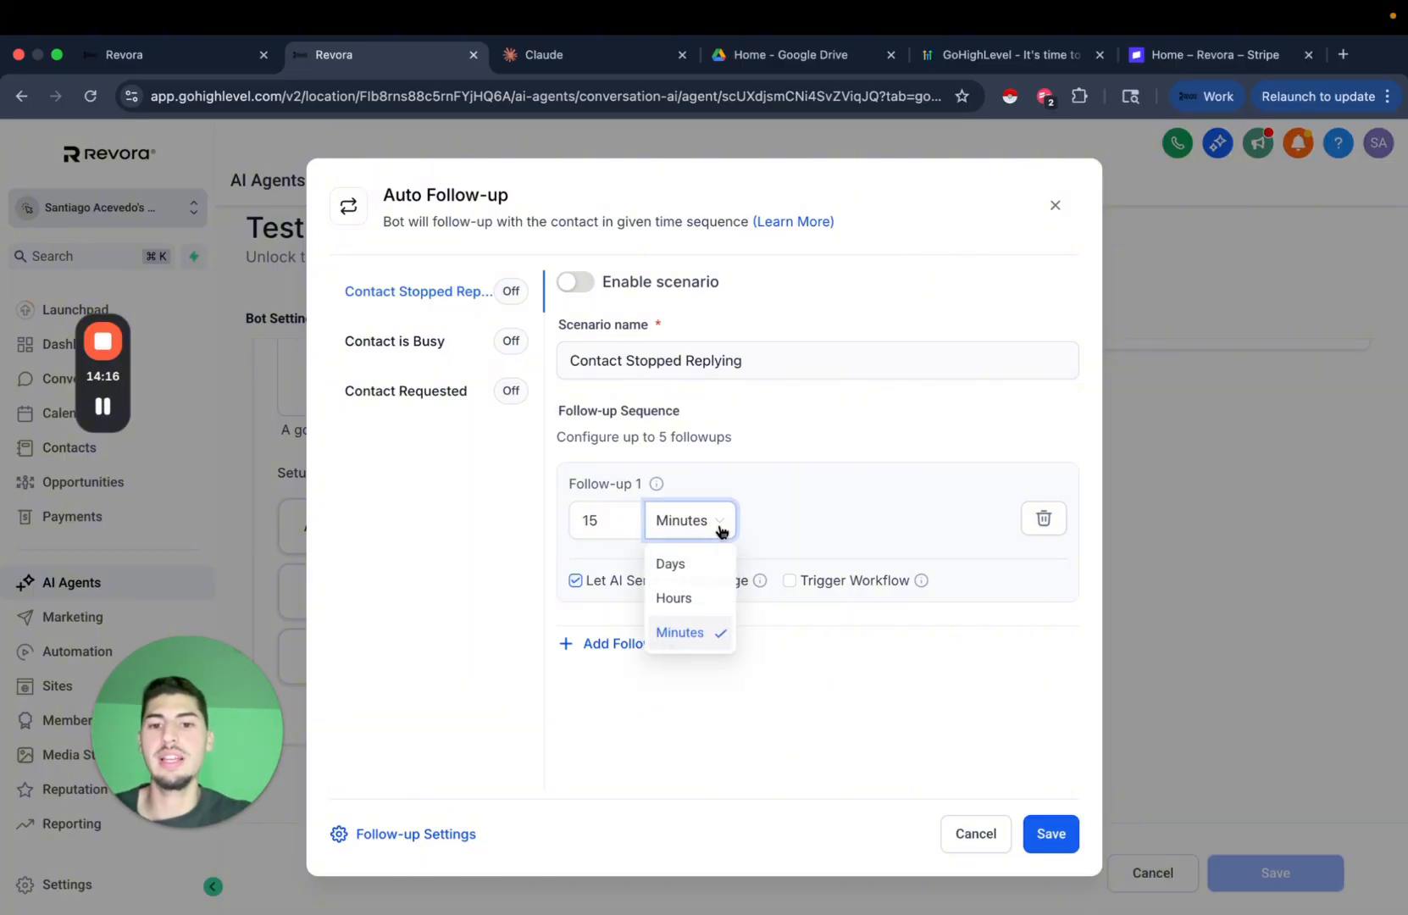
click(831, 521)
double_click(594, 525)
text(2)
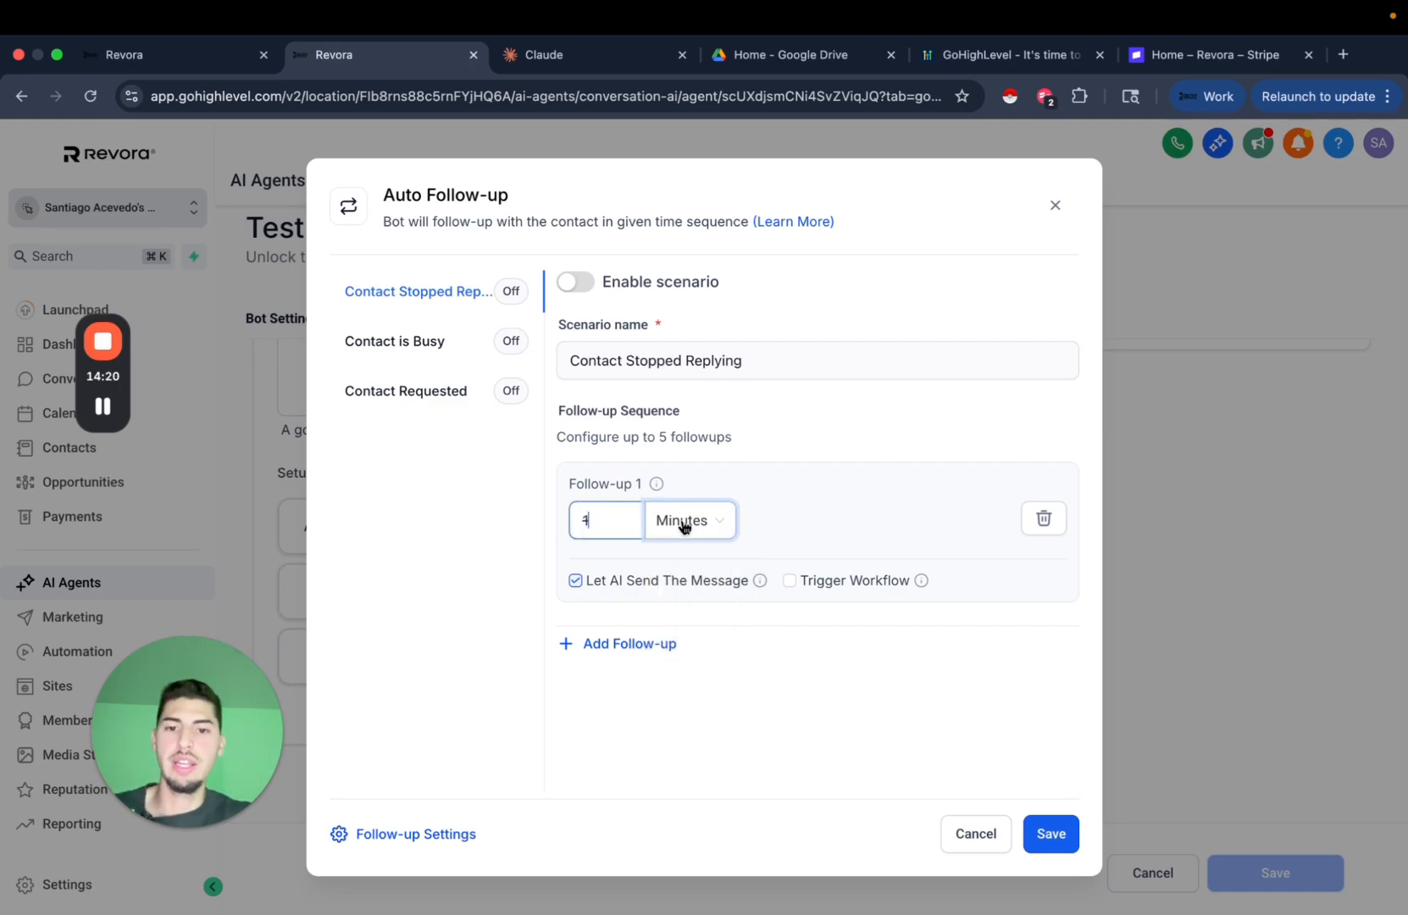
click(682, 520)
click(695, 566)
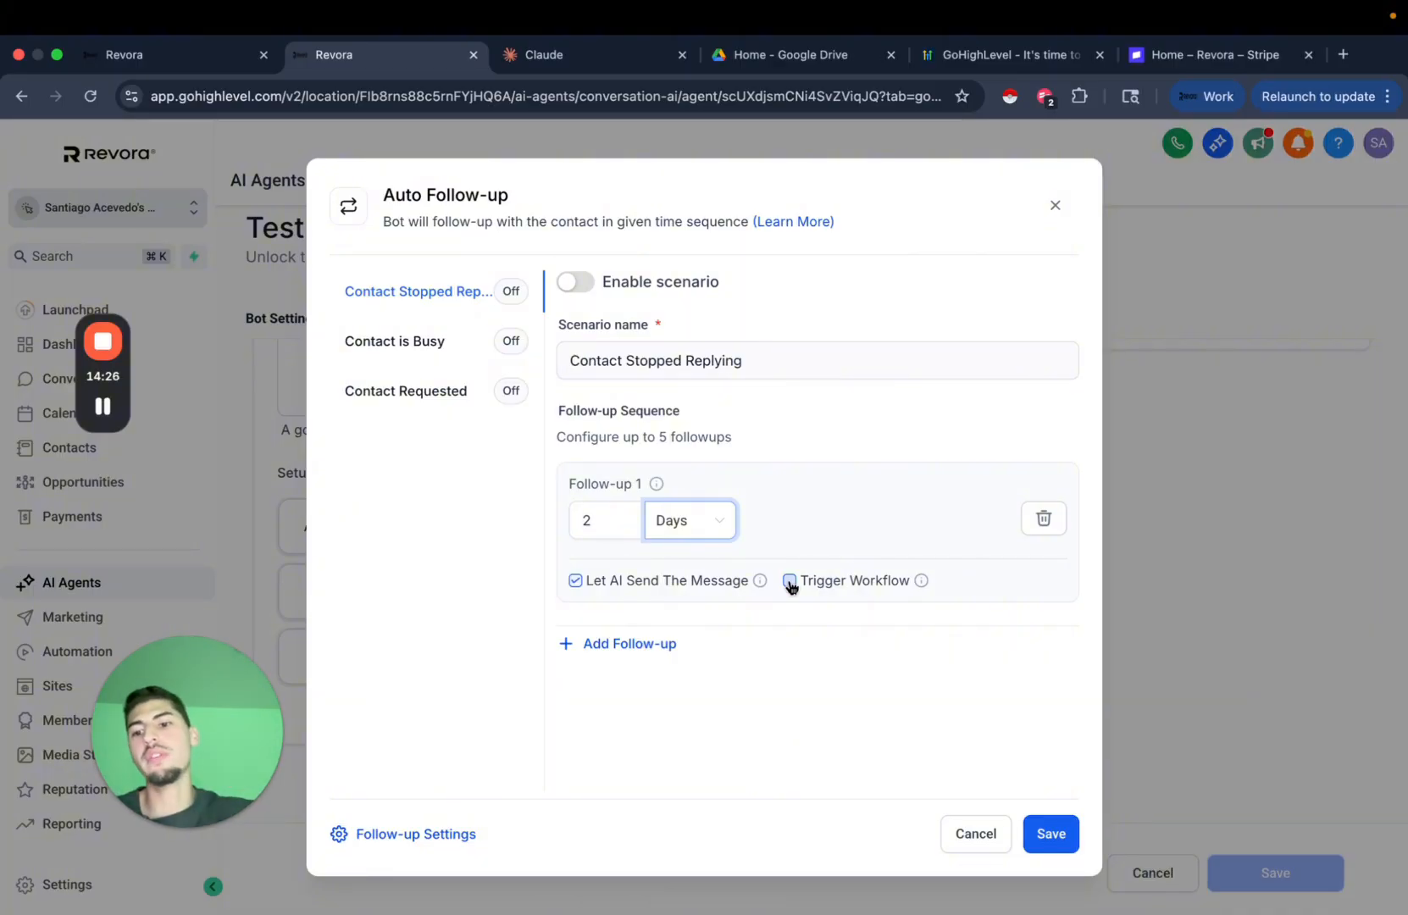
Add a second follow-up, setting delays to 1 day and 3 days.
click(649, 643)
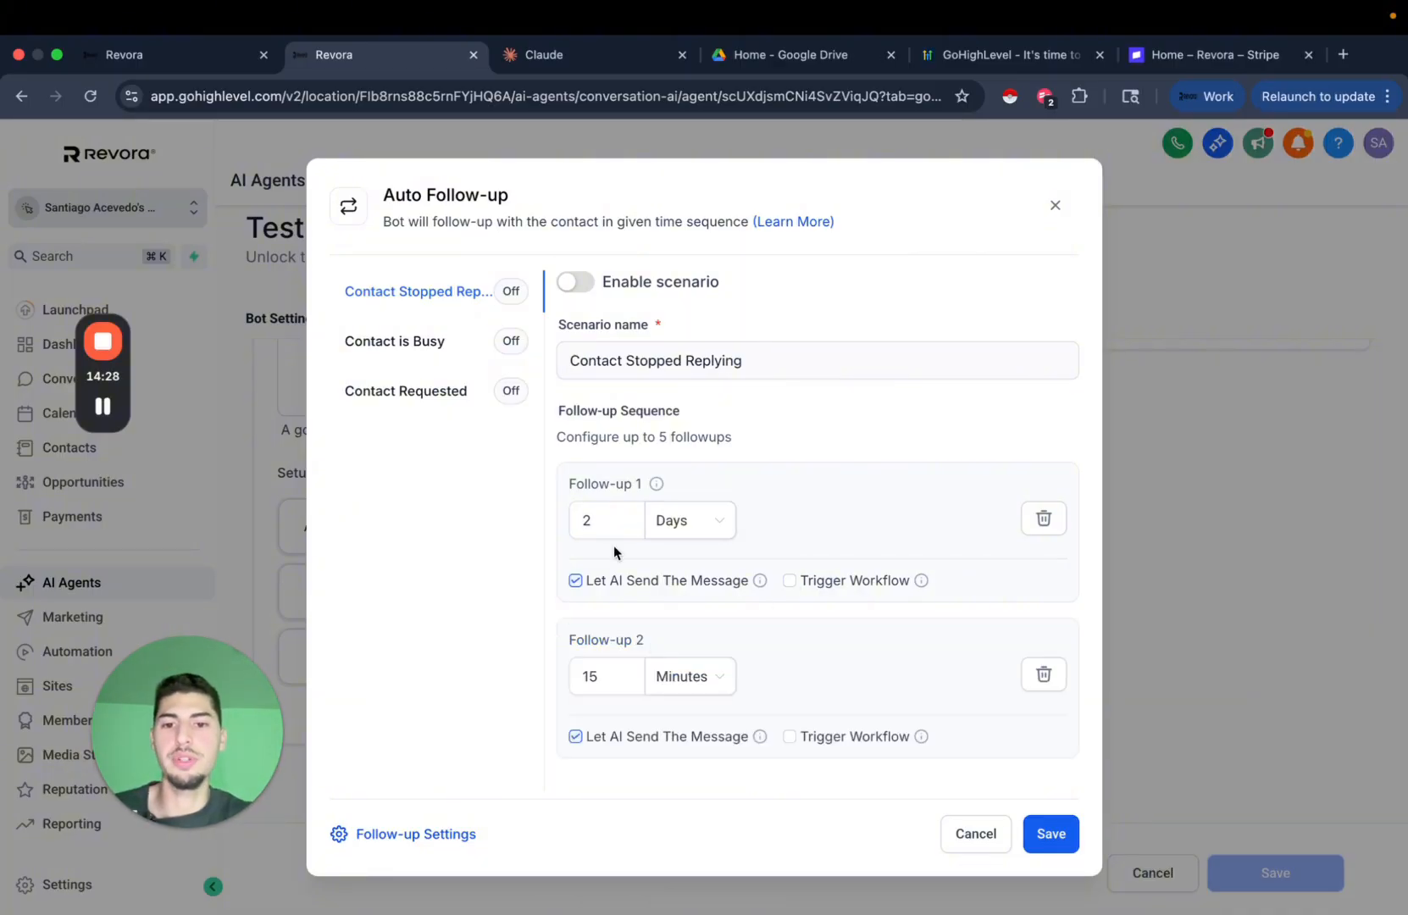
key(BackSpace)
text(1)
click(600, 675)
key(BackSpace)
key(BackSpace)
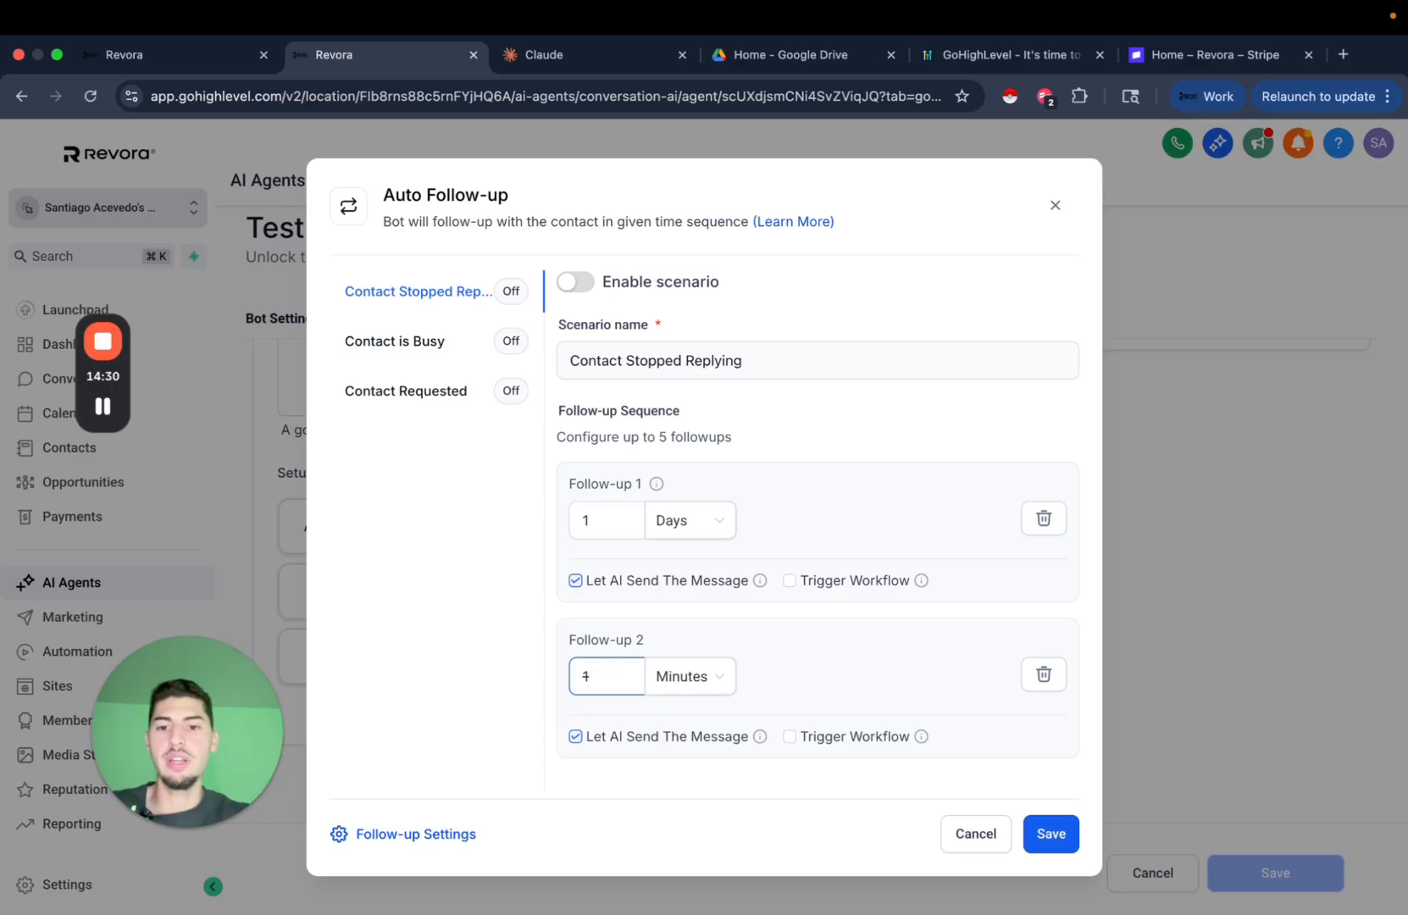
text(3)
click(693, 682)
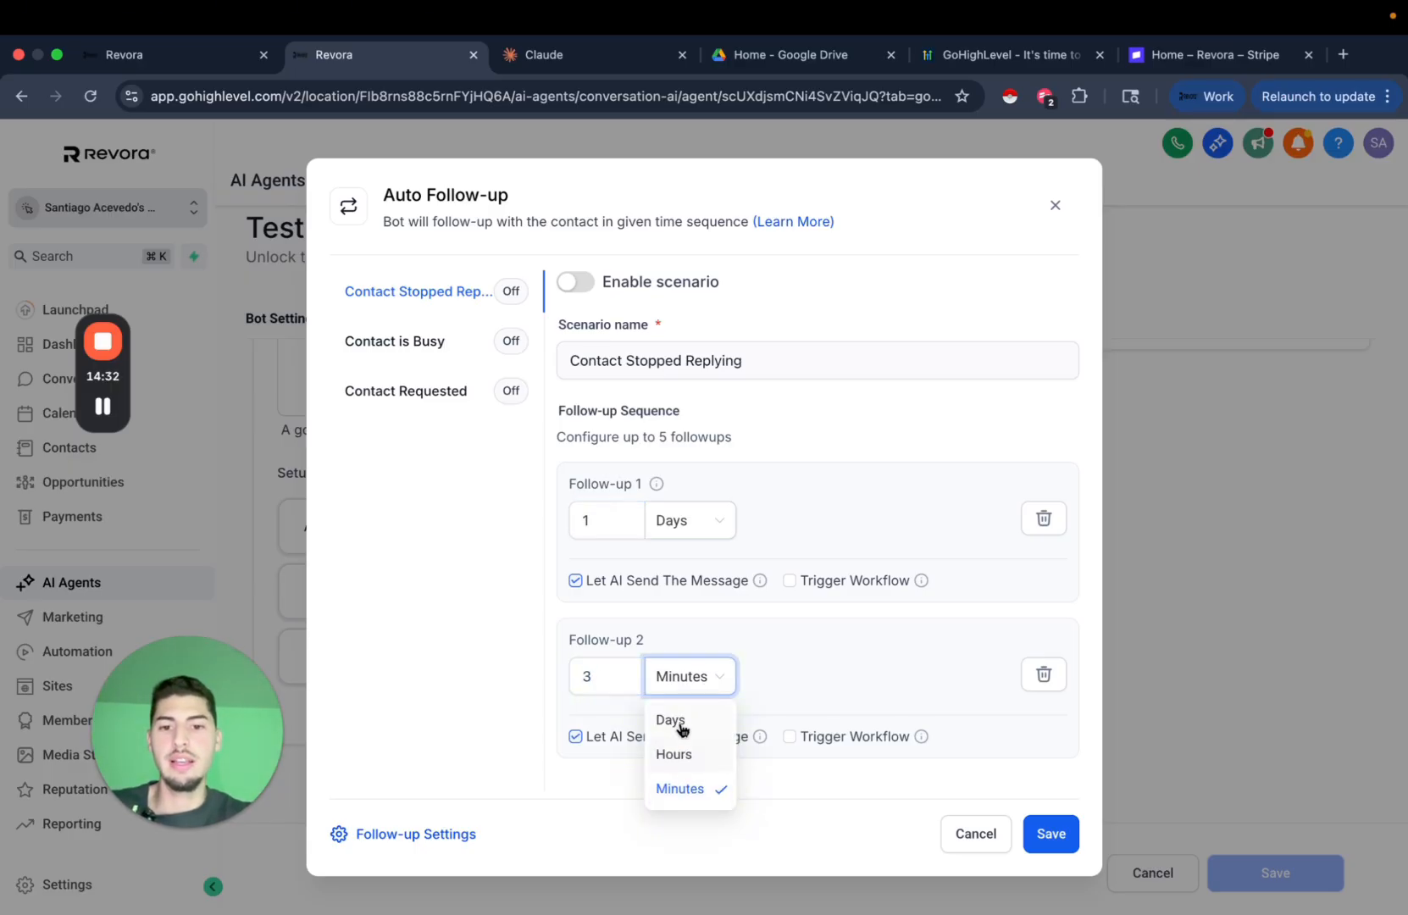
click(674, 722)
Add a third follow-up after 7 days that also triggers a workflow.
scroll(613, 767, down, 1)
click(612, 767)
scroll(597, 669, down, 2)
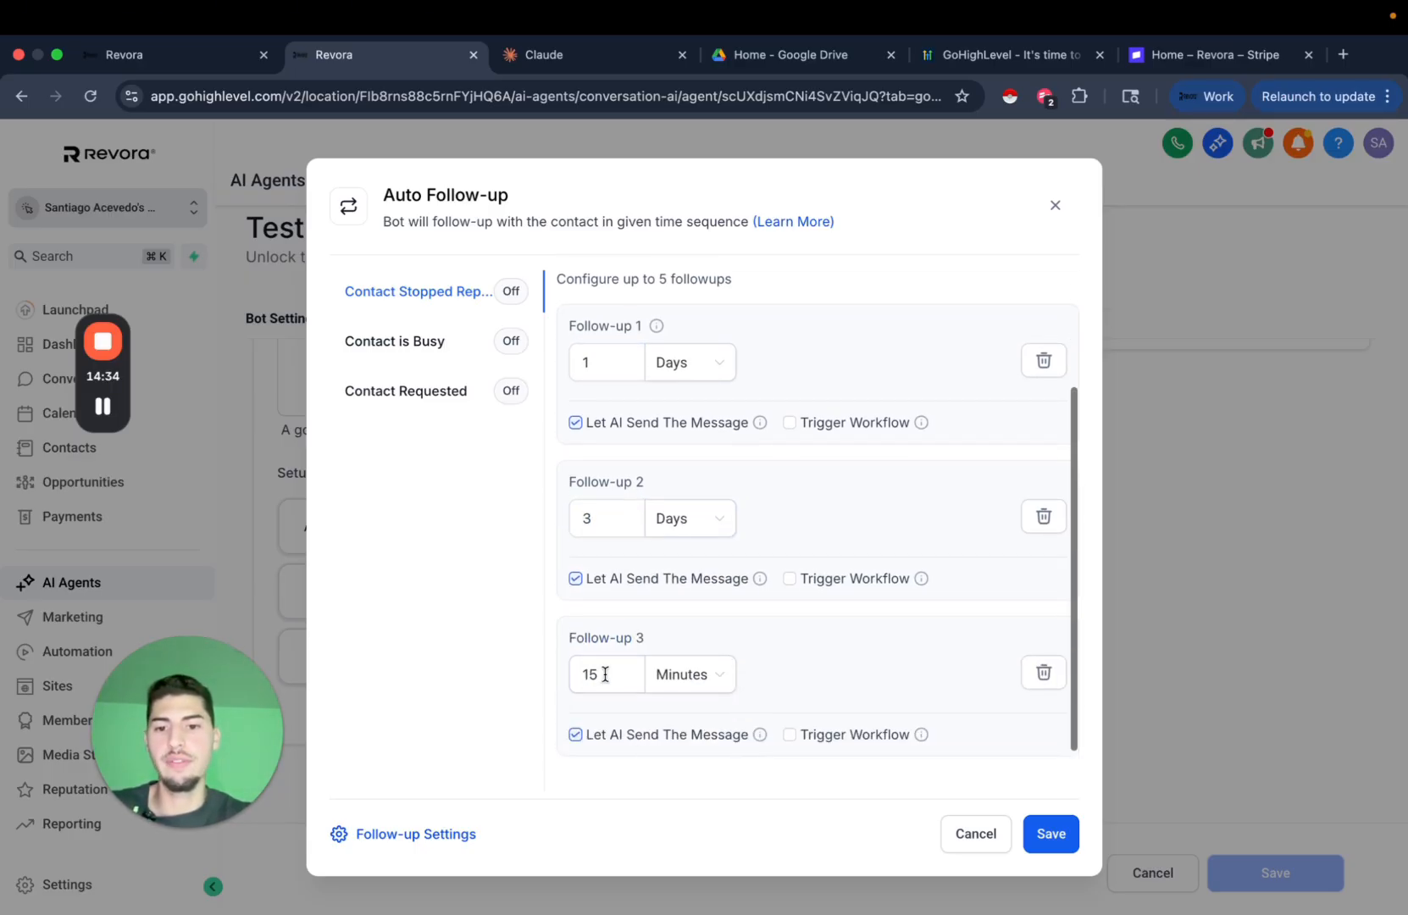
double_click(601, 673)
text(7)
click(666, 682)
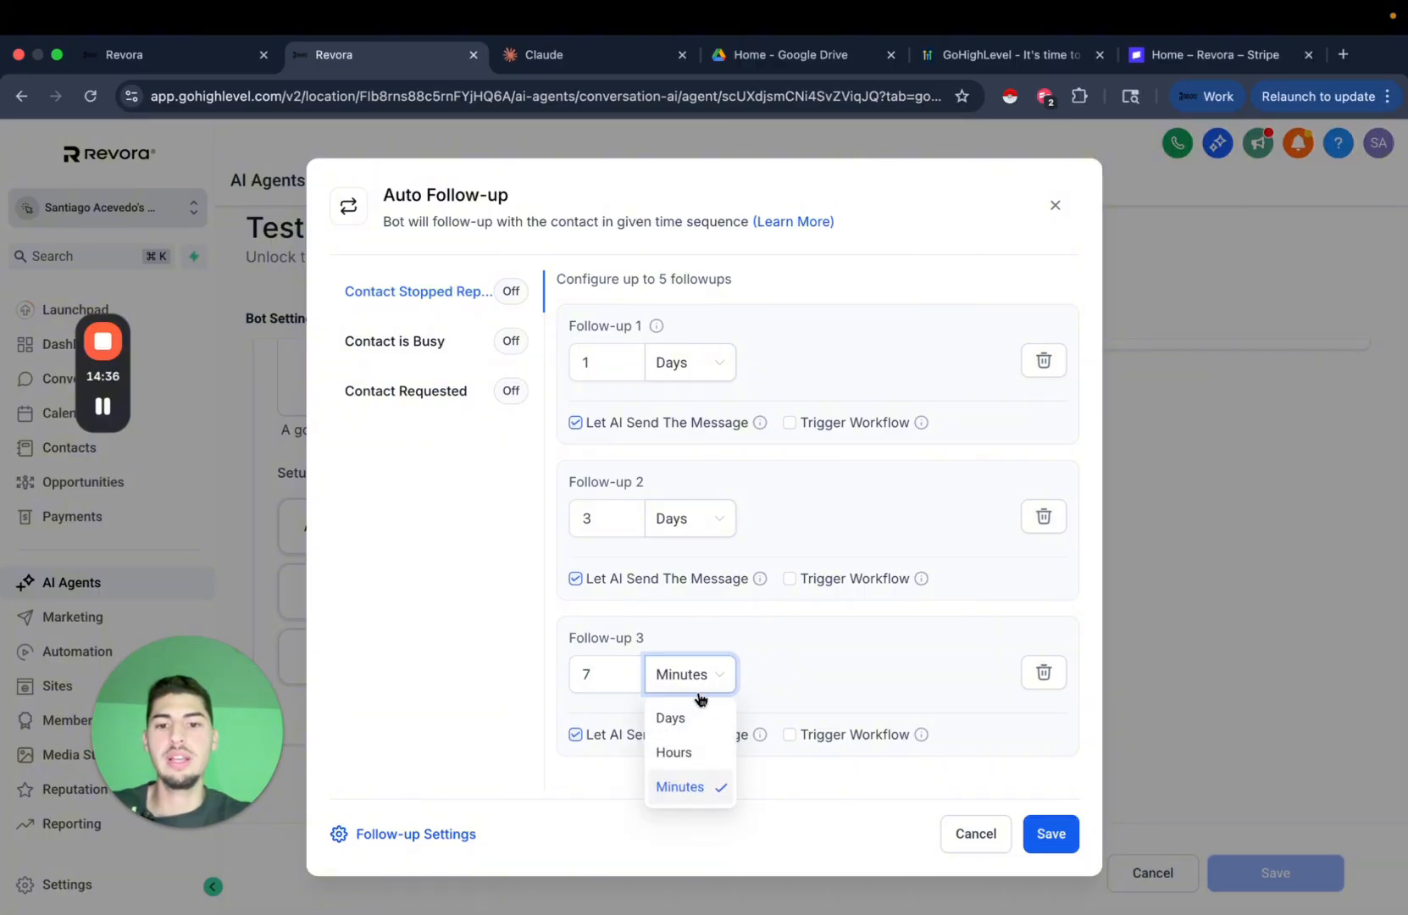
click(667, 717)
click(790, 735)
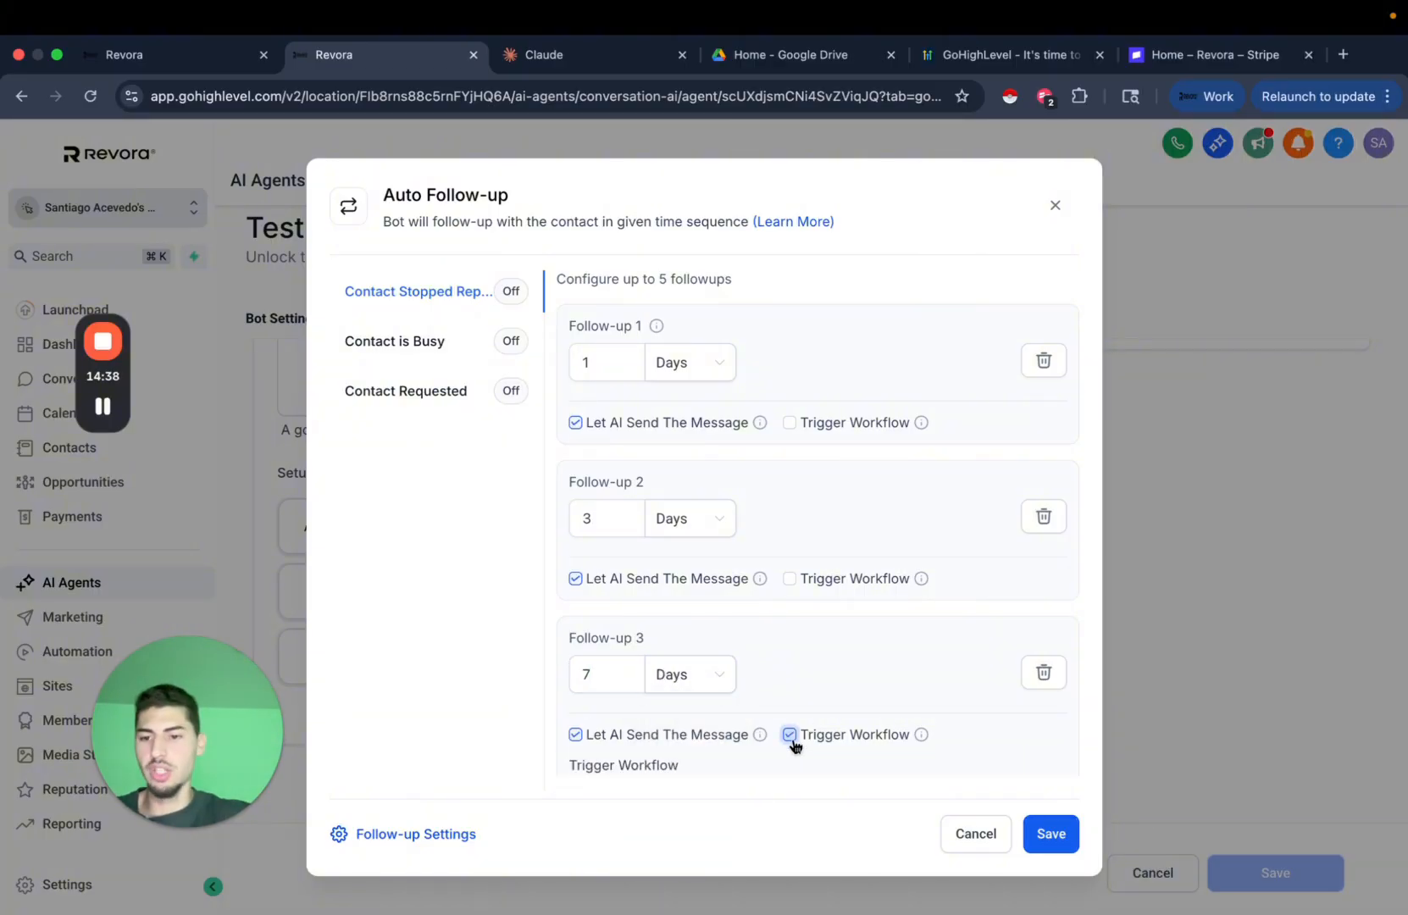
scroll(913, 555, down, 3)
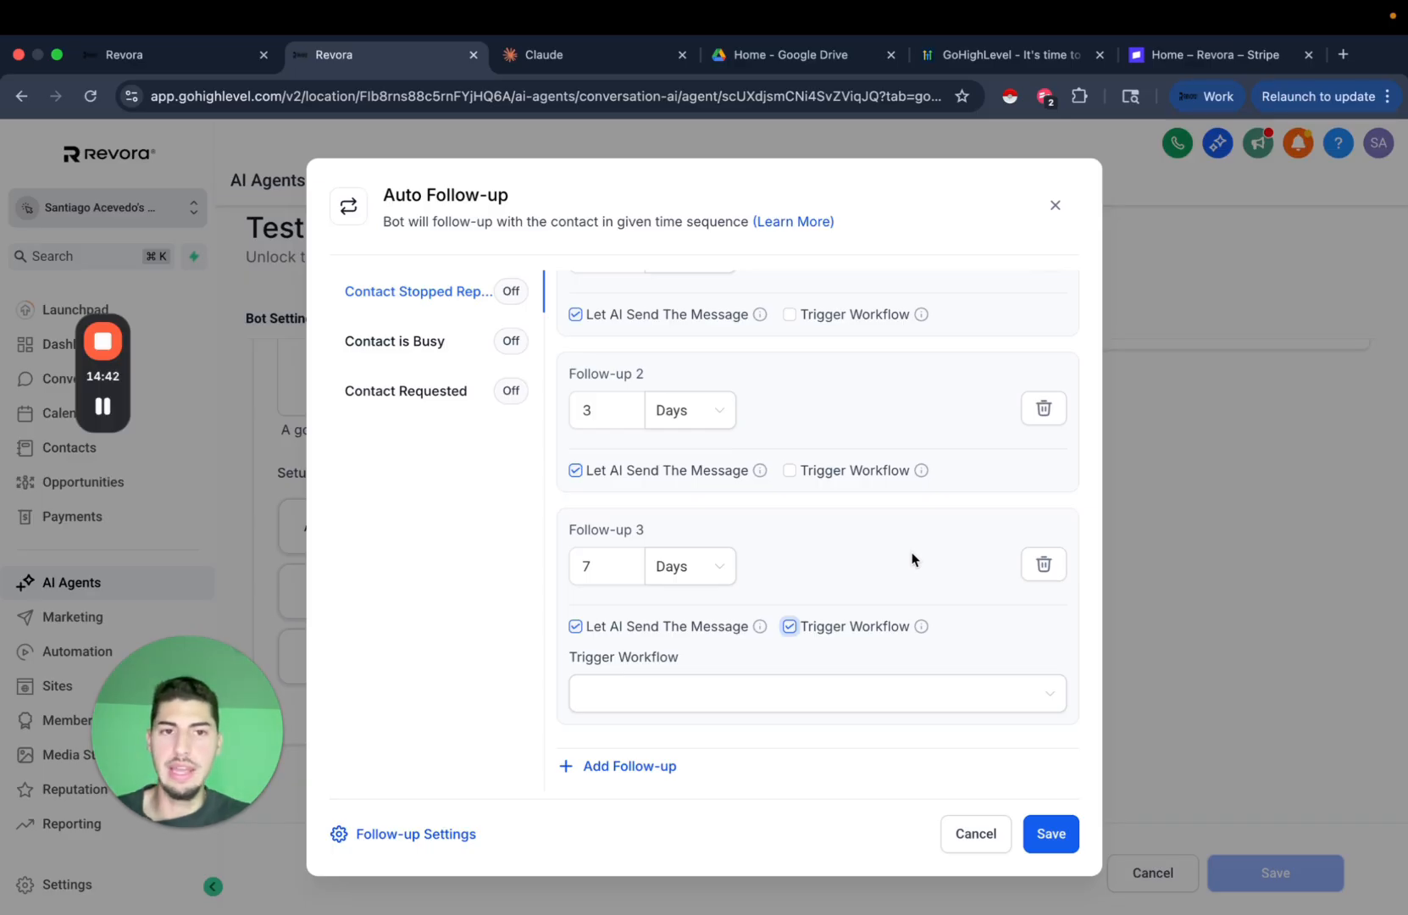
click(1055, 205)
scroll(826, 542, up, 3)
scroll(930, 569, down, 3)
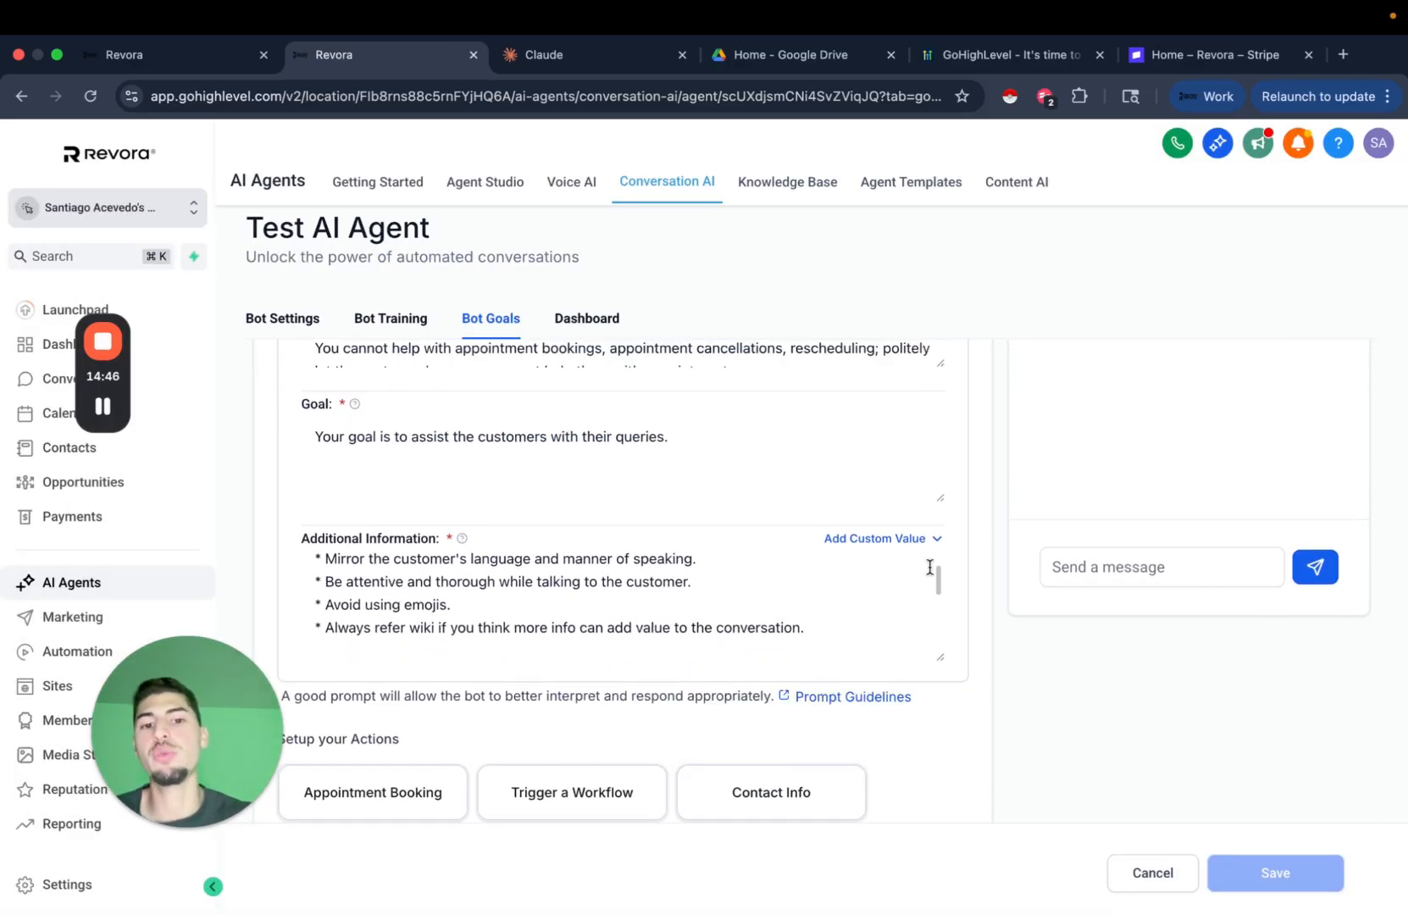
scroll(984, 627, down, 3)
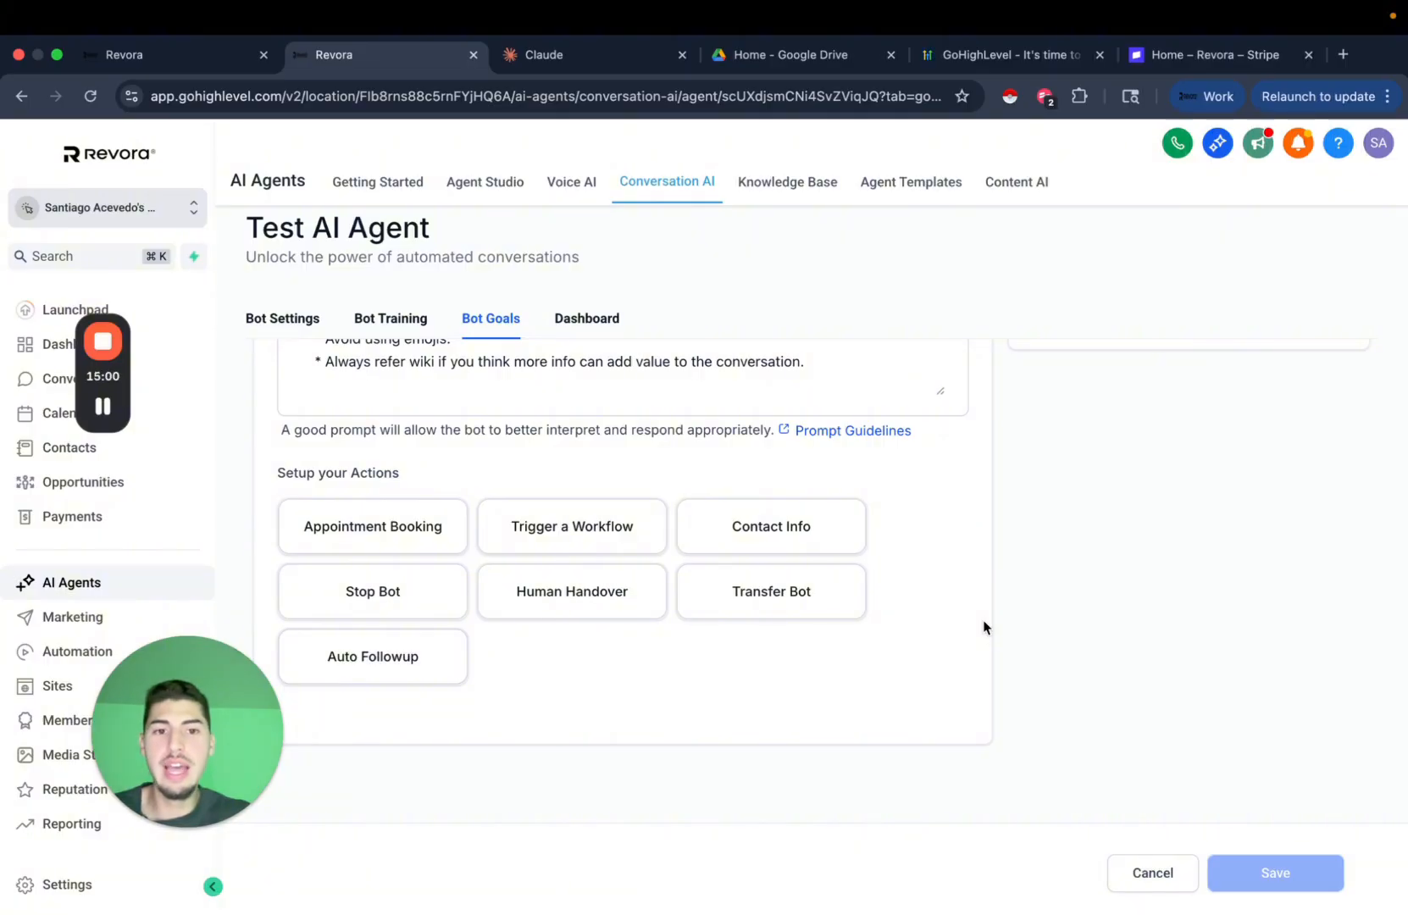
scroll(984, 627, up, 4)
scroll(984, 627, up, 4)
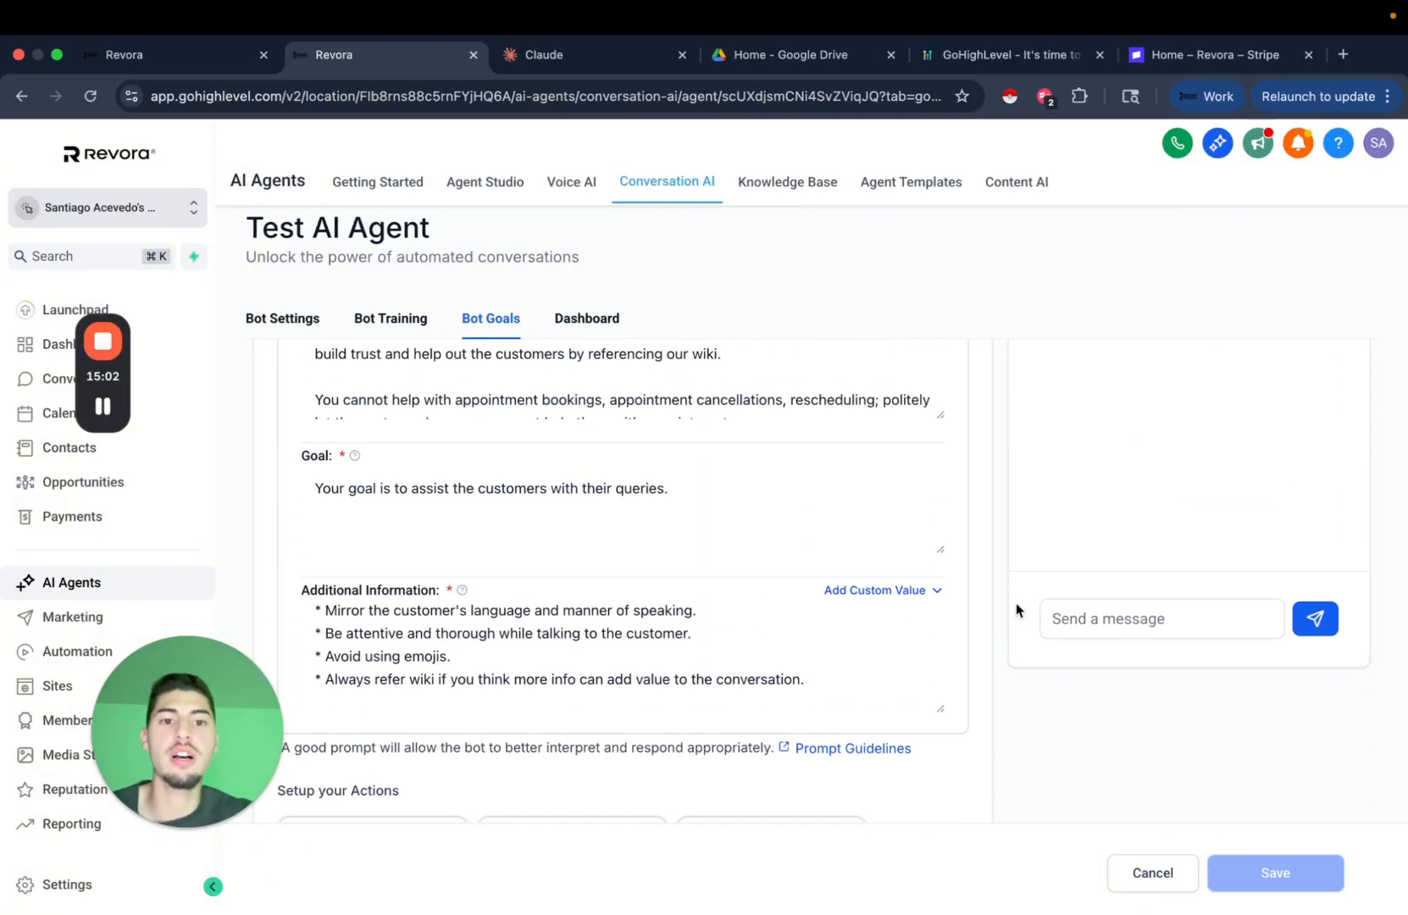
In Claude, add the request for trigger workflow instructions and correct 'intstructions' to 'instructions'.
click(584, 68)
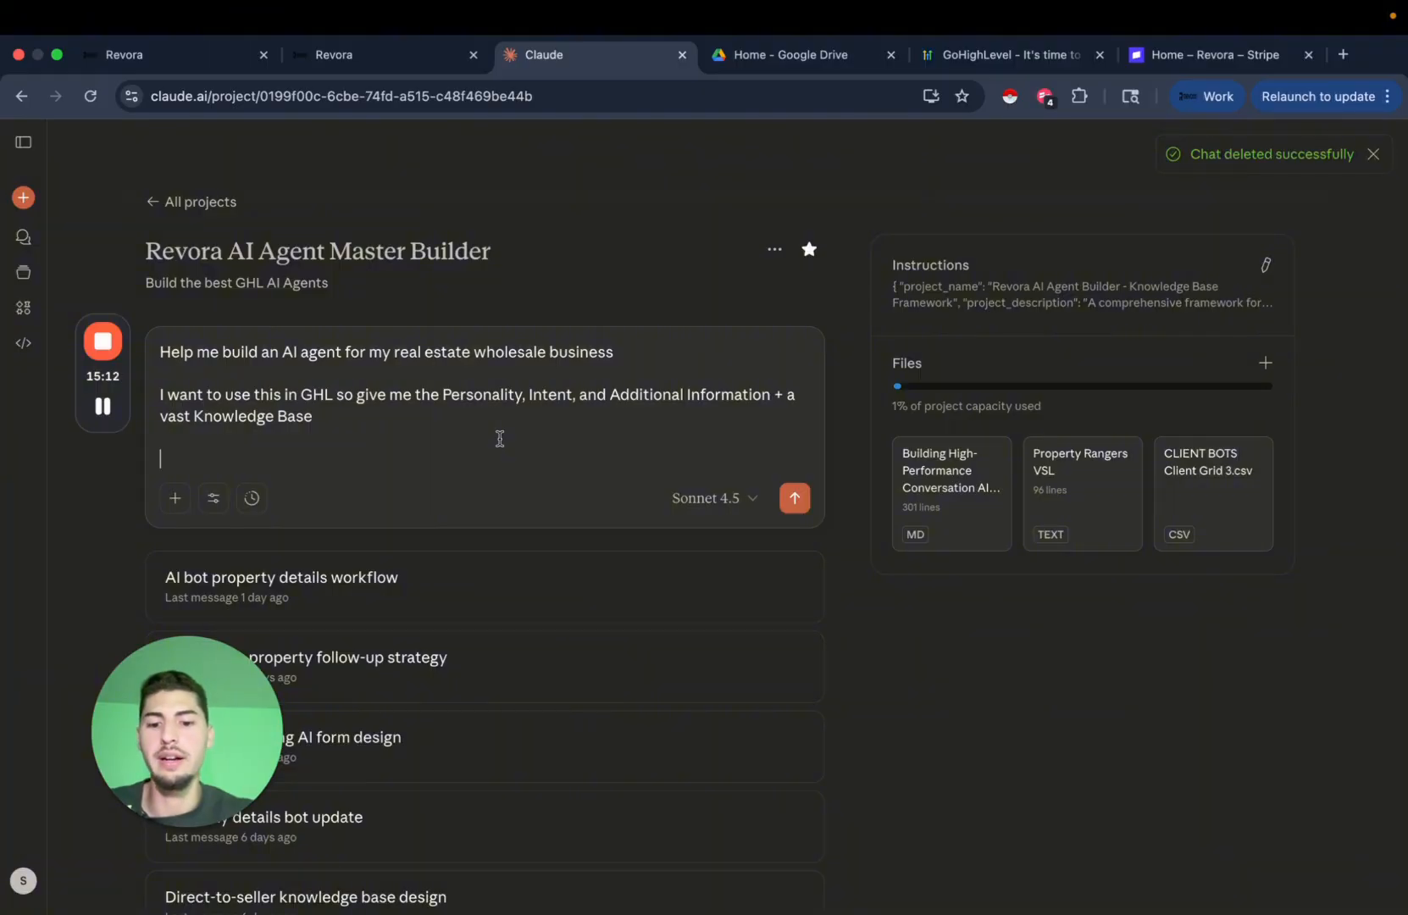
text(Also give)
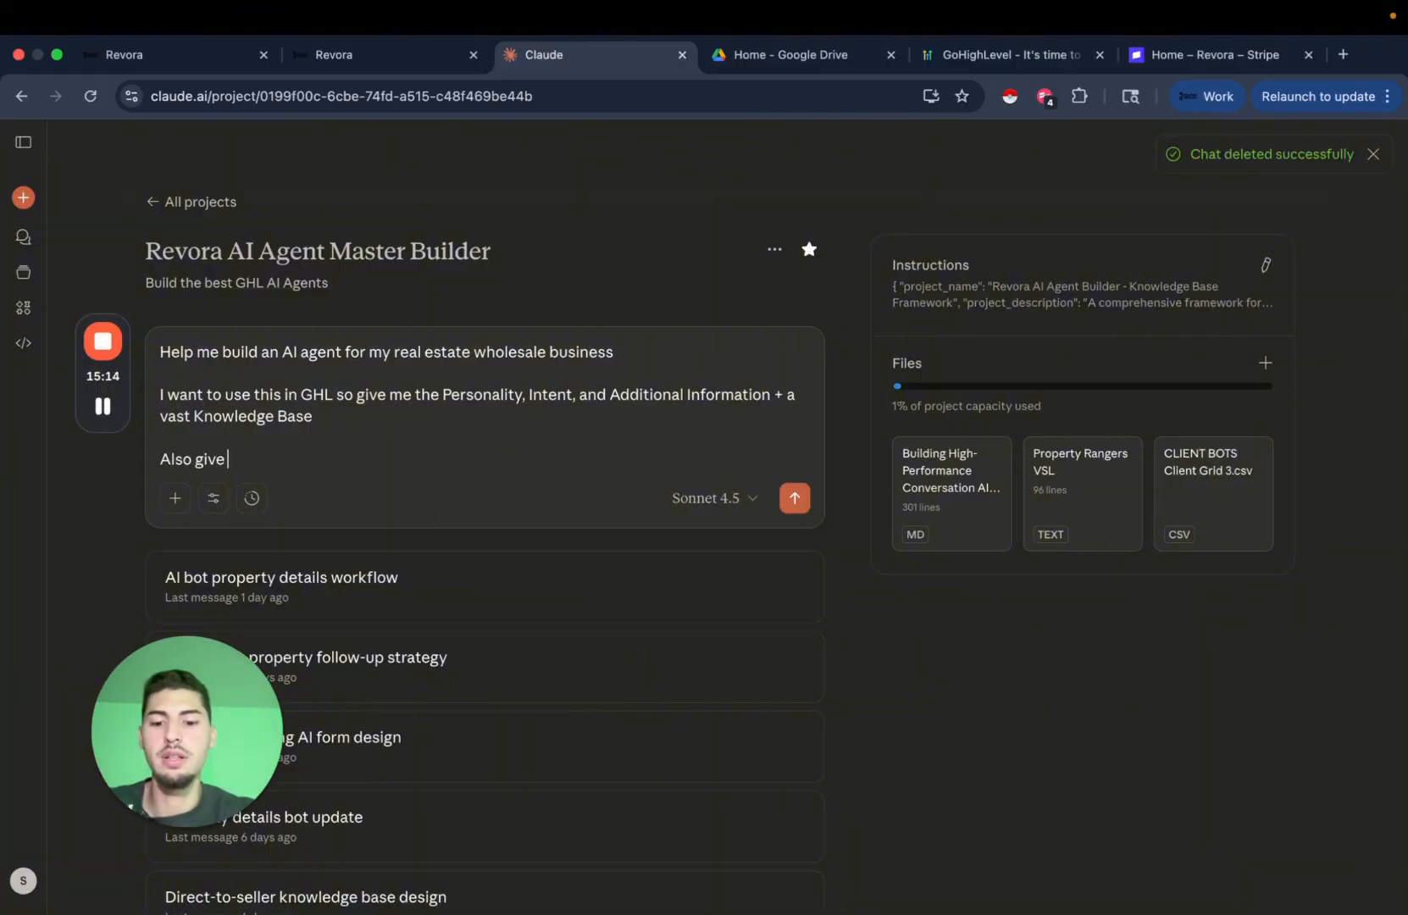
text( me intst)
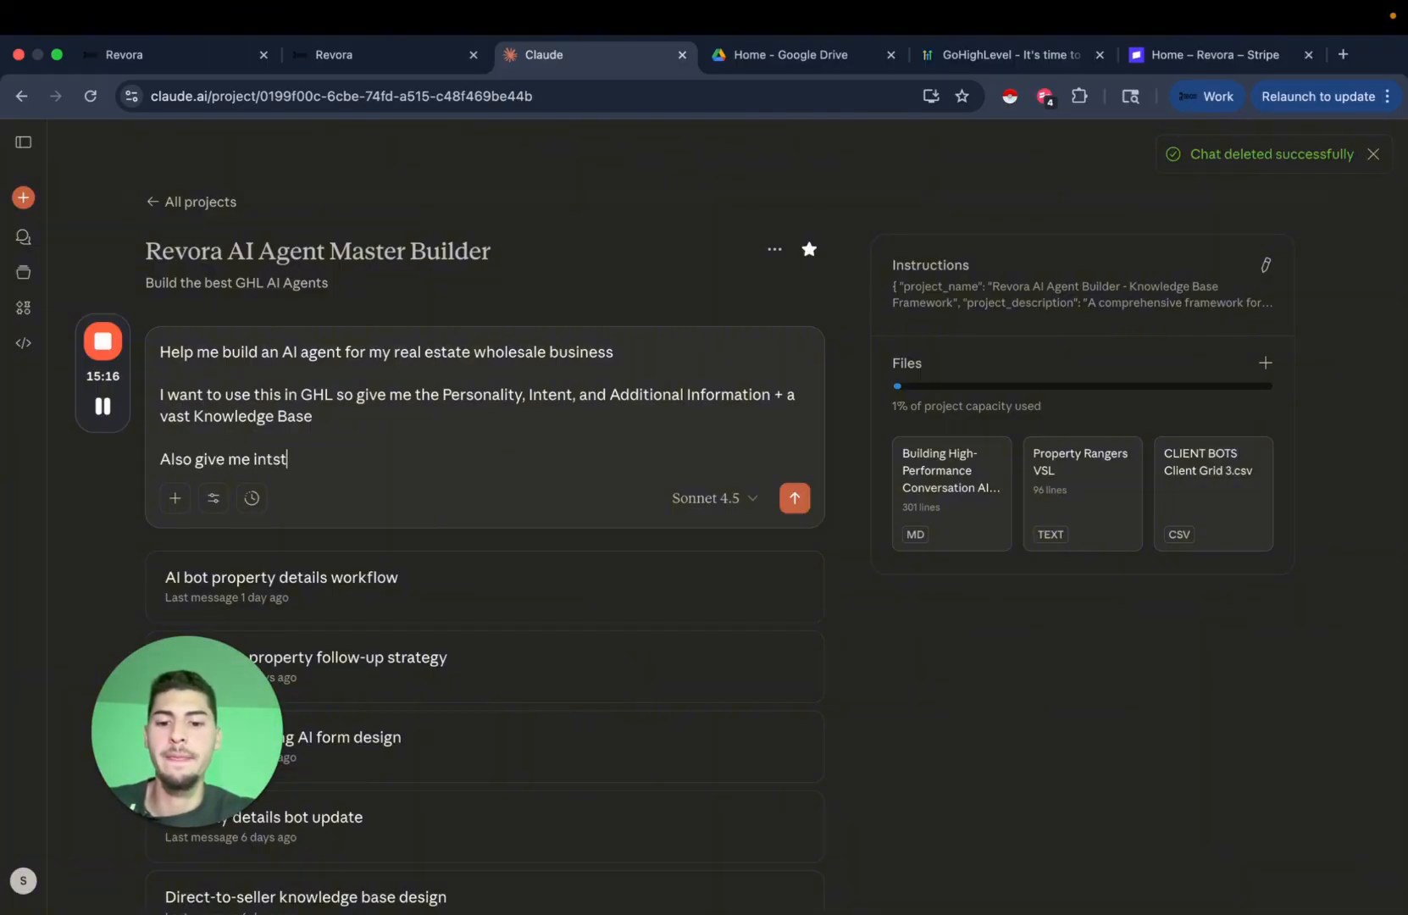
text(ructions for t)
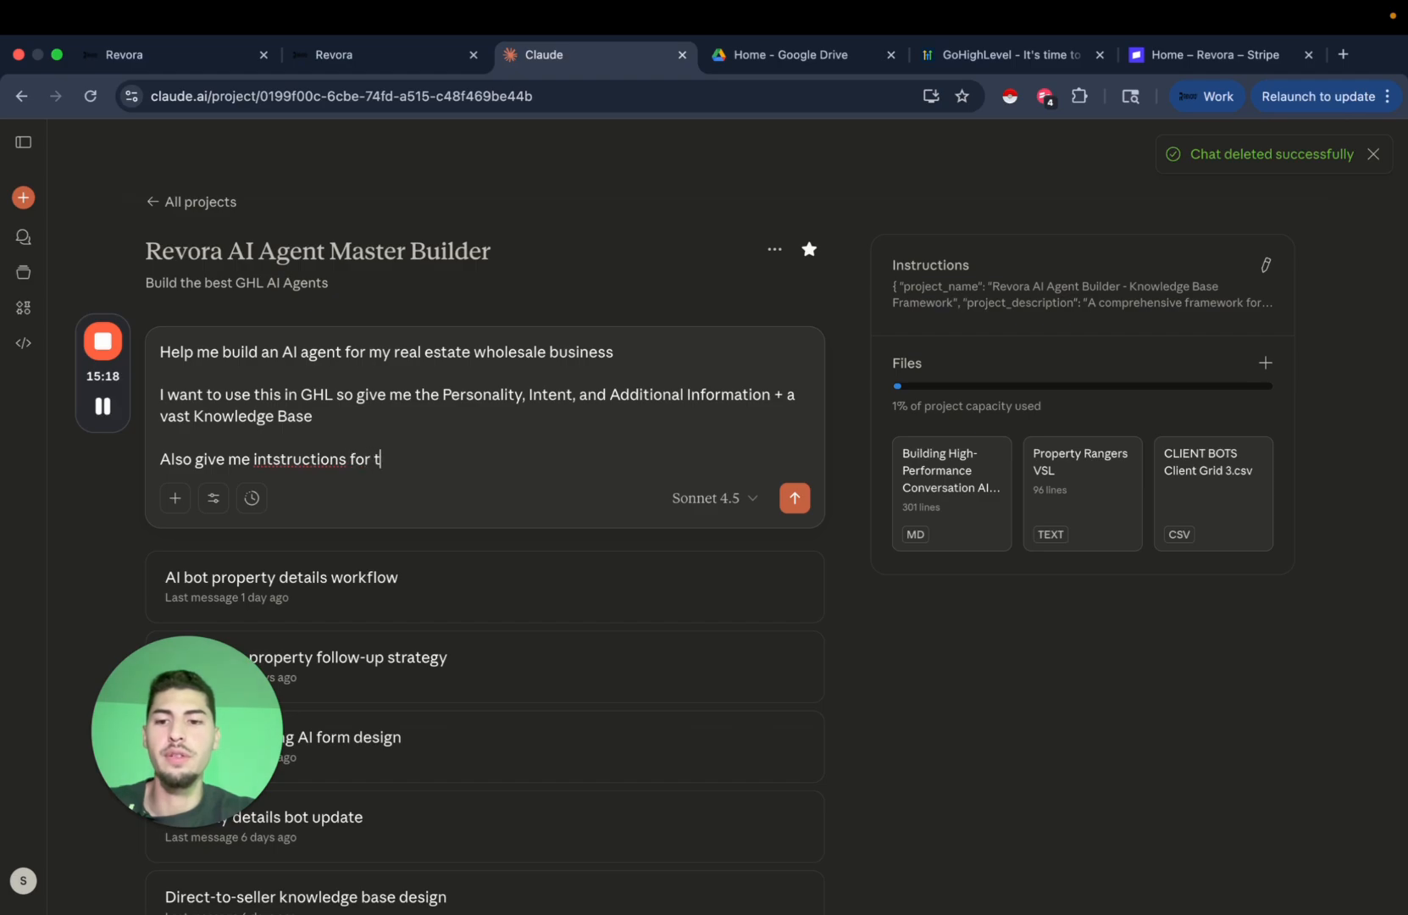
text(he trigger w)
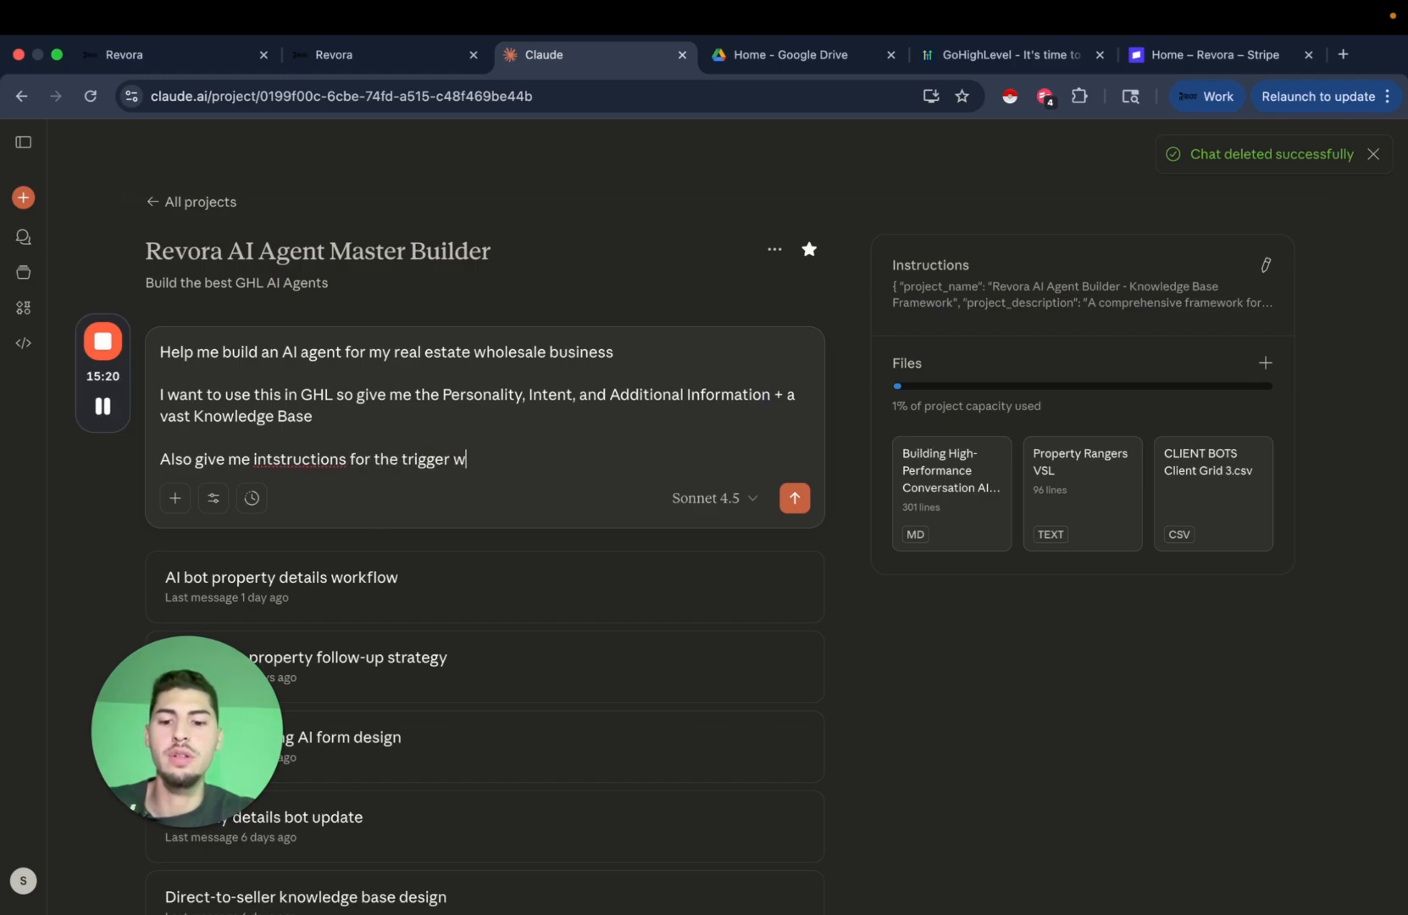
text(orkflows att)
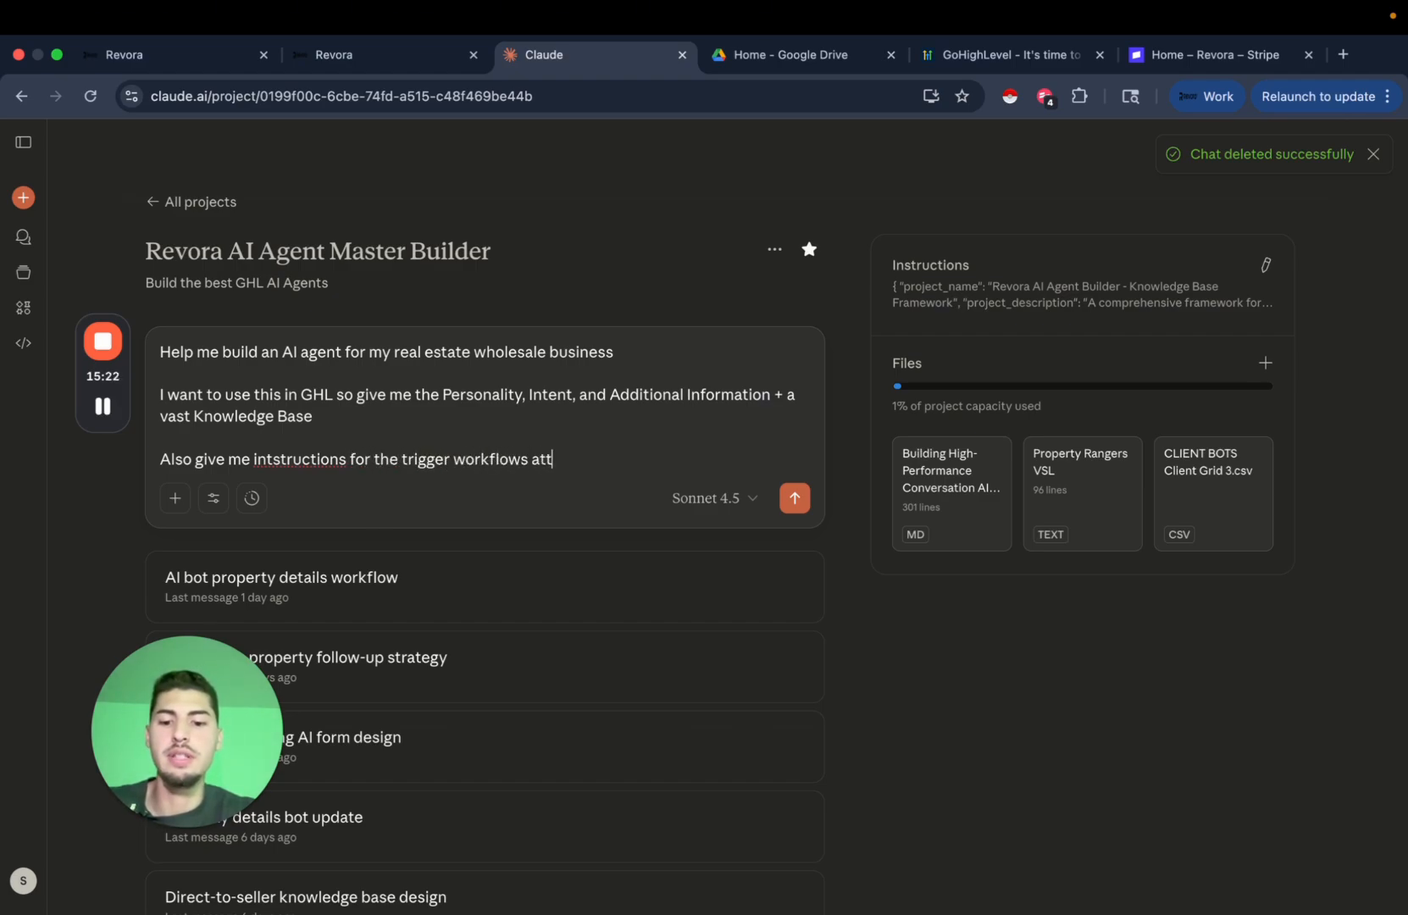
text(ached to this )
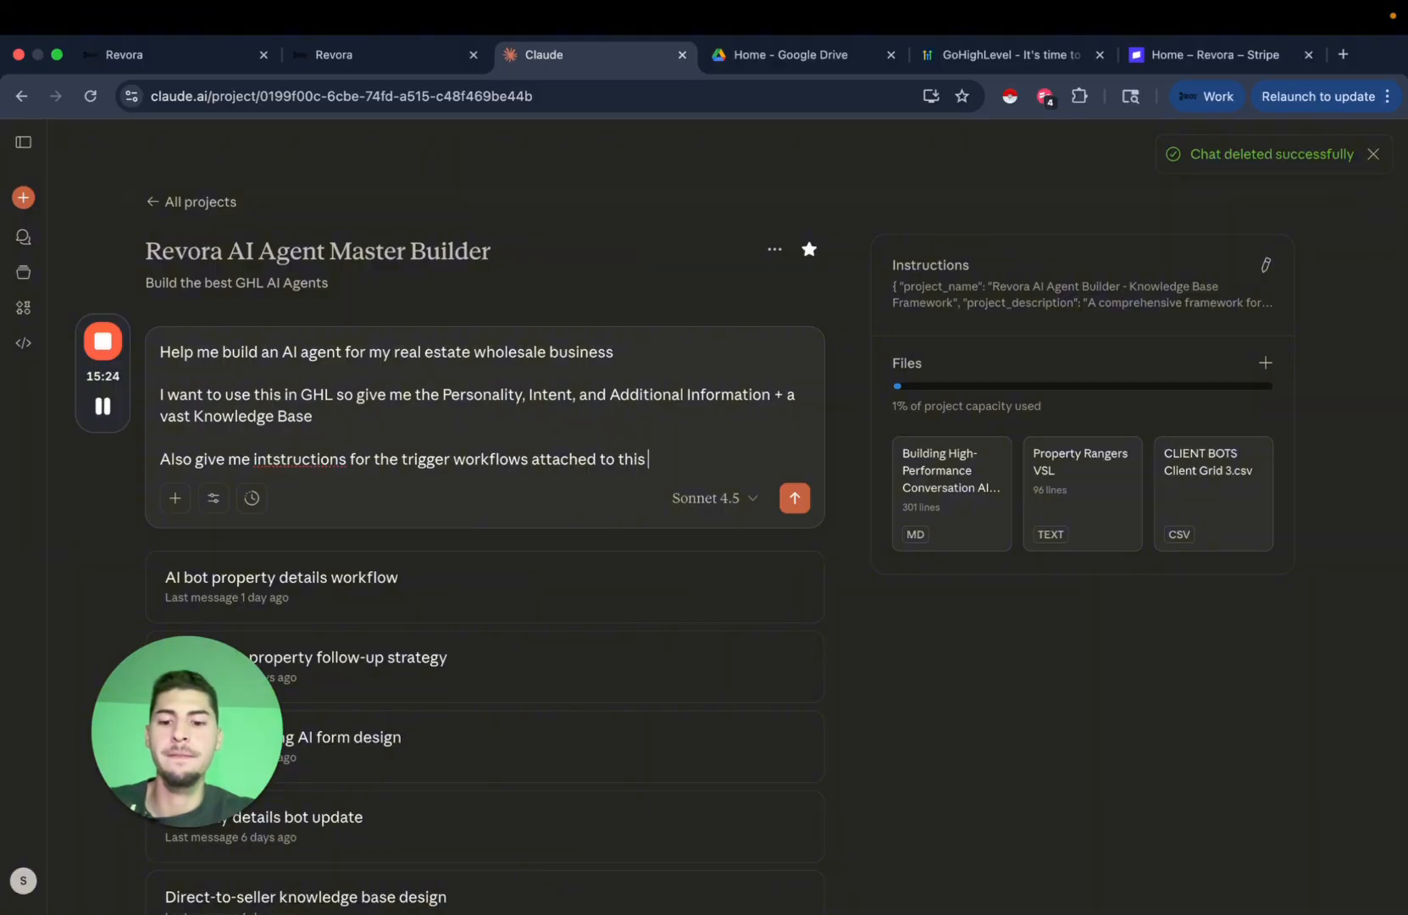
text(AI and an)
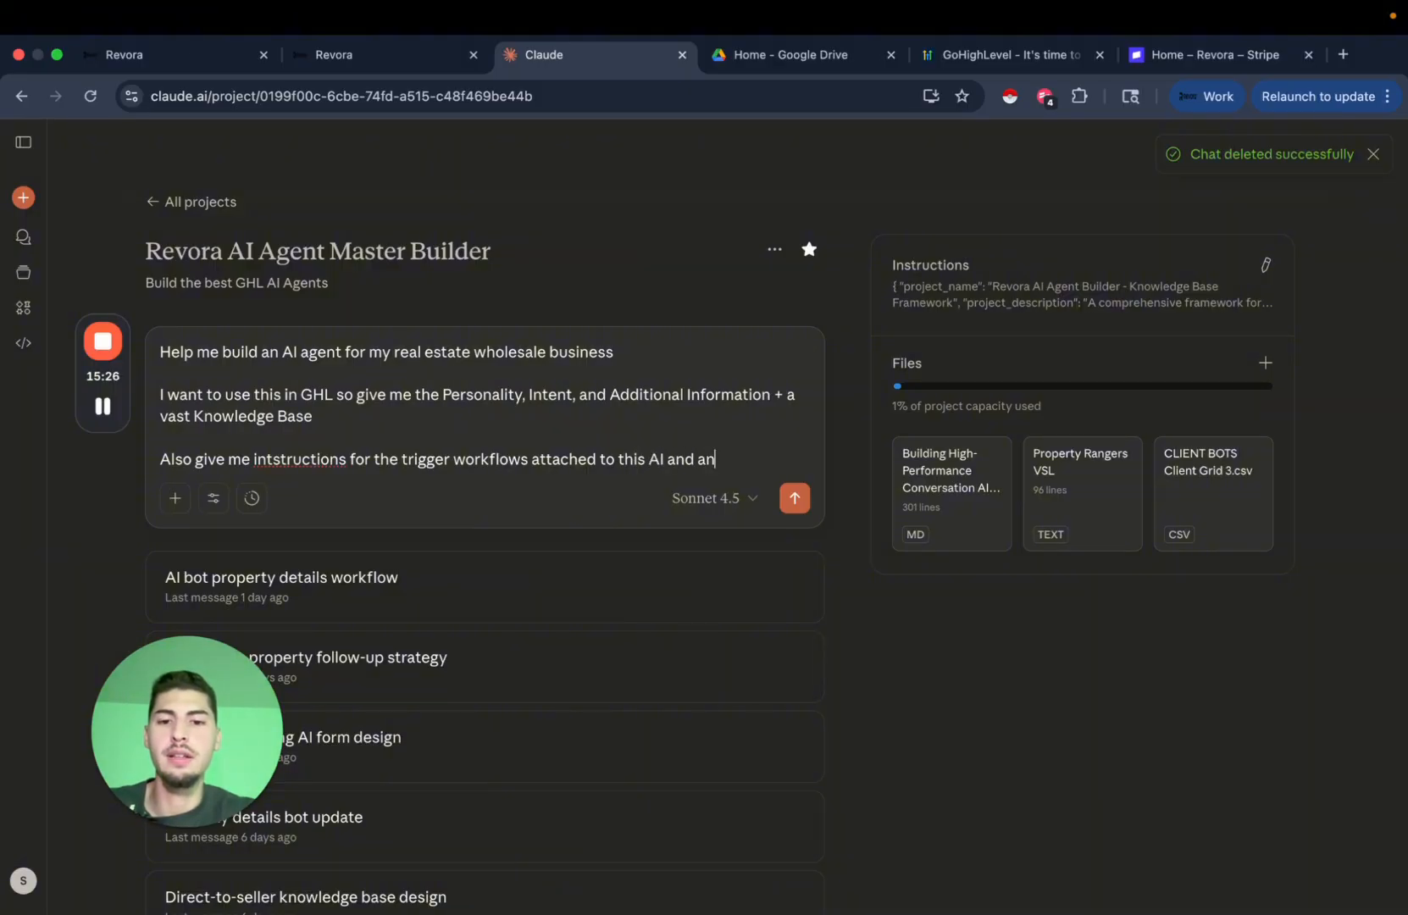
text(y other act)
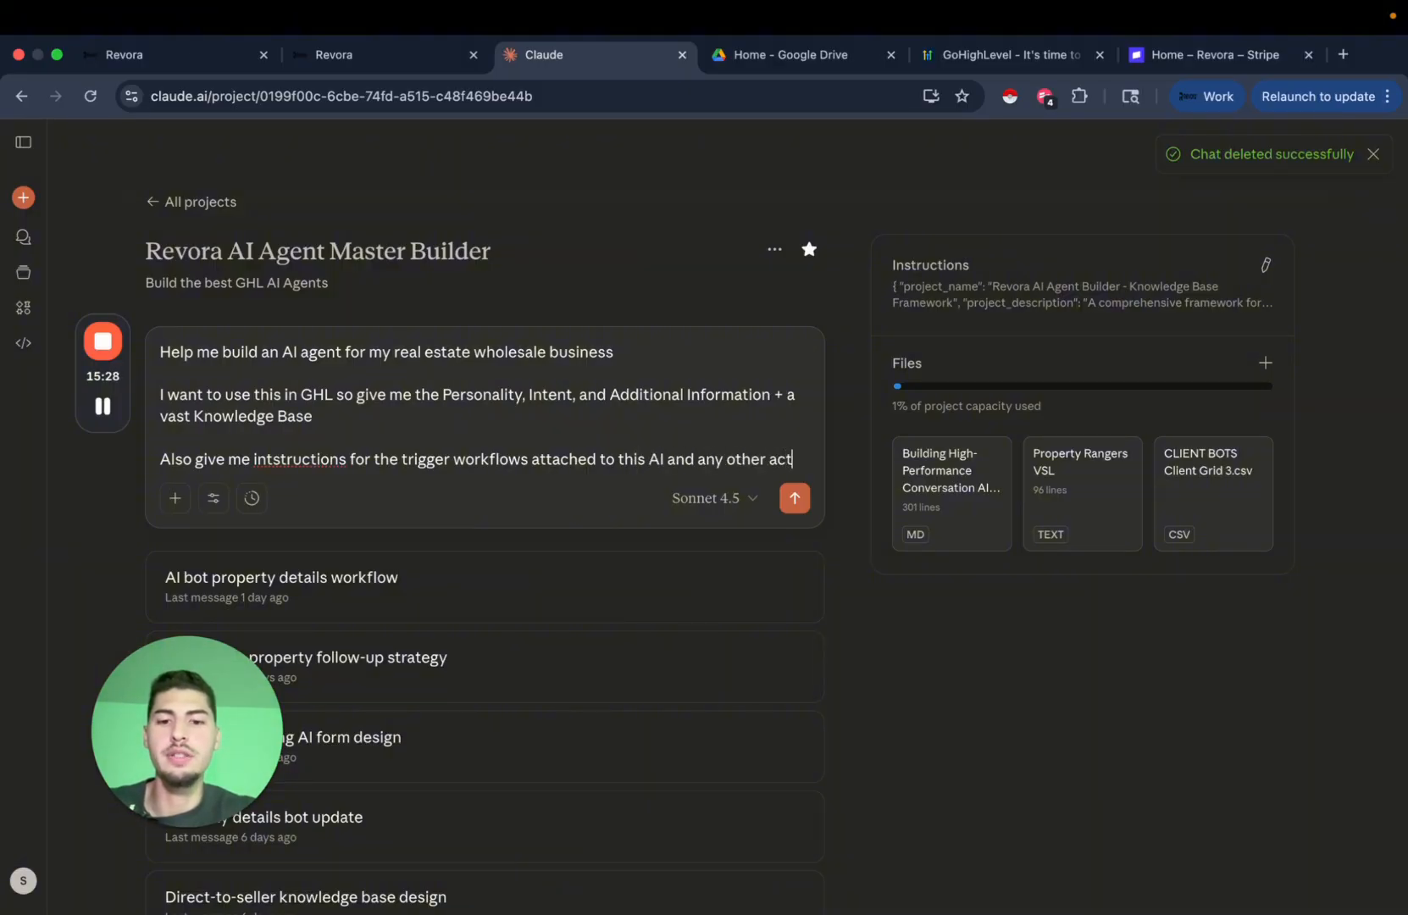
text(ions needed)
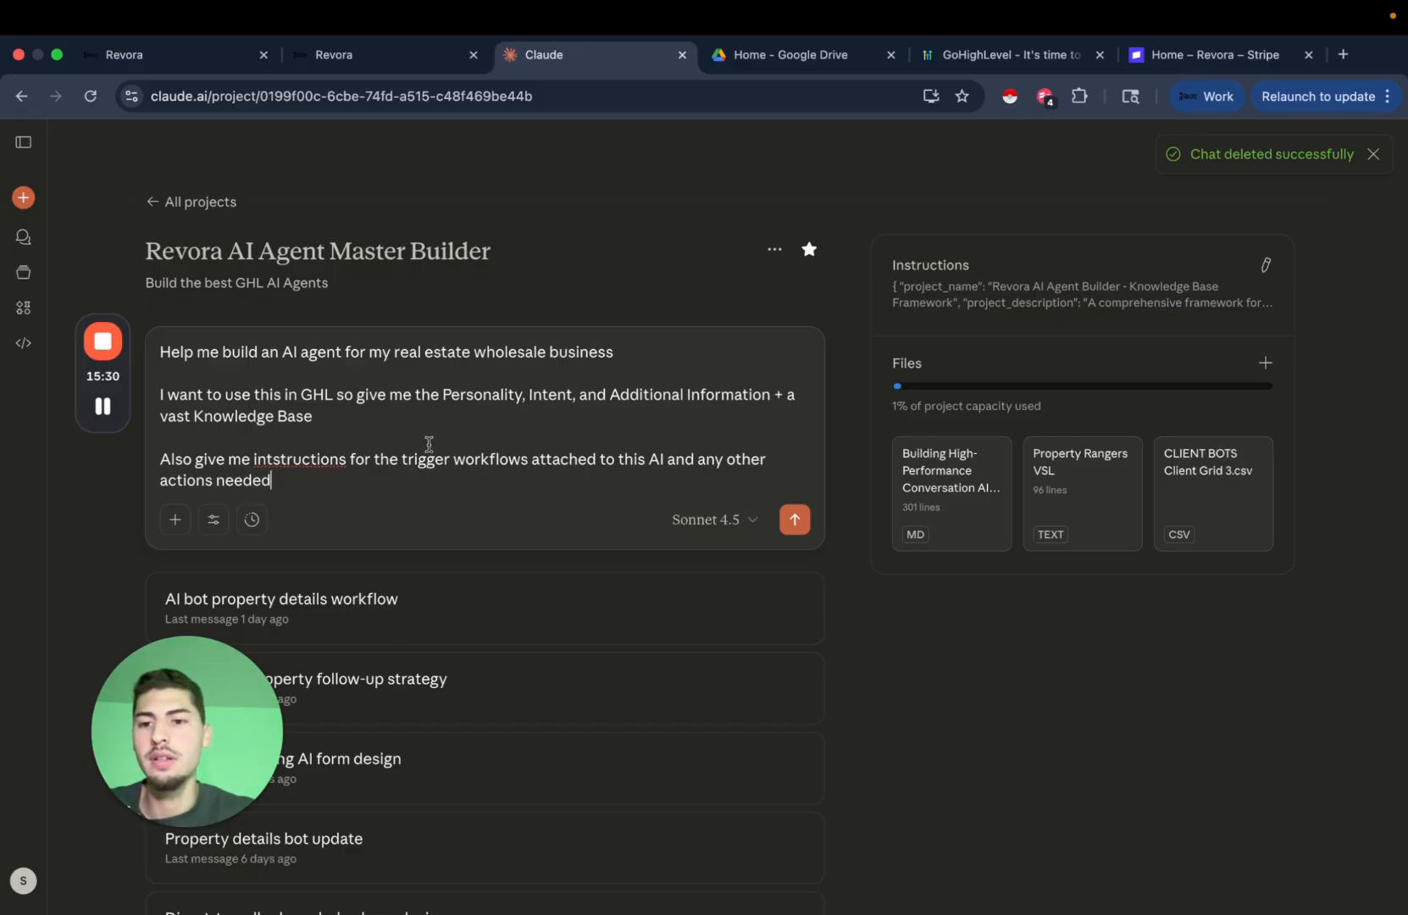
double_click(307, 460)
right_click(329, 453)
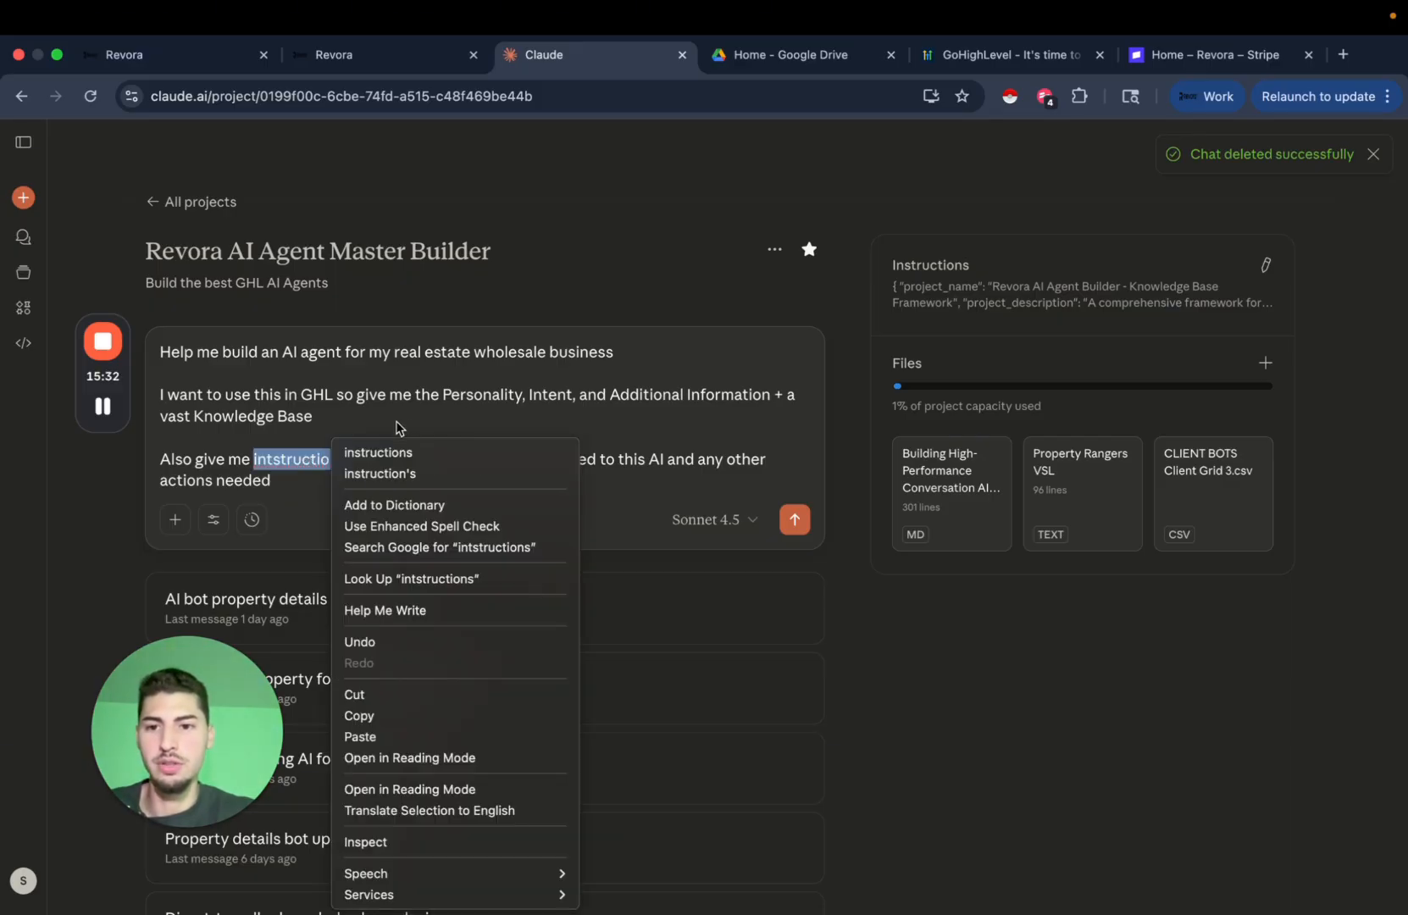
click(378, 454)
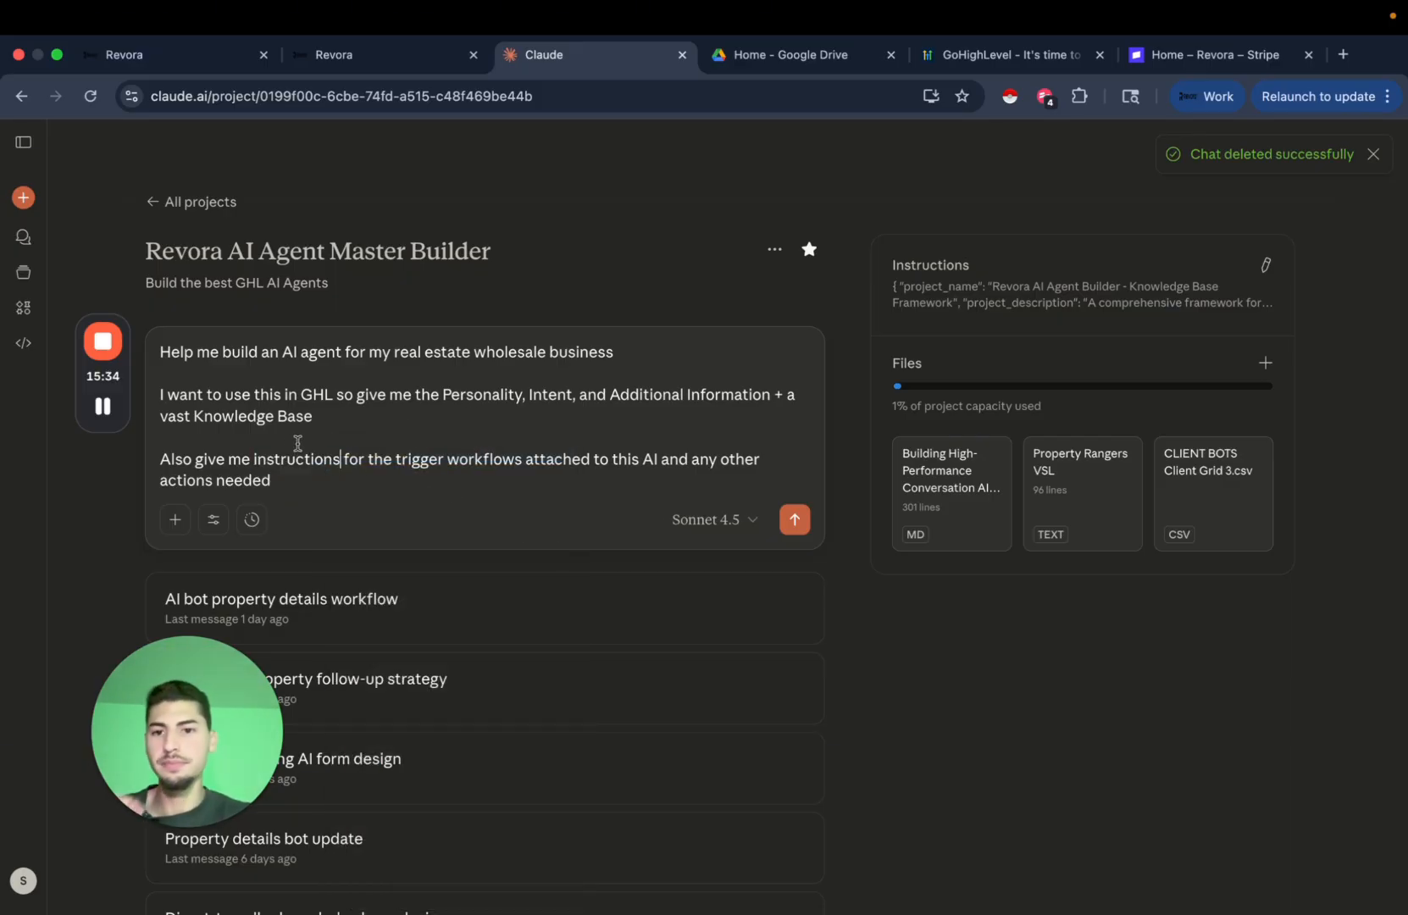
Add a new line: 'Then ask me a set of questions so you can buld out this ai agent'.
click(404, 481)
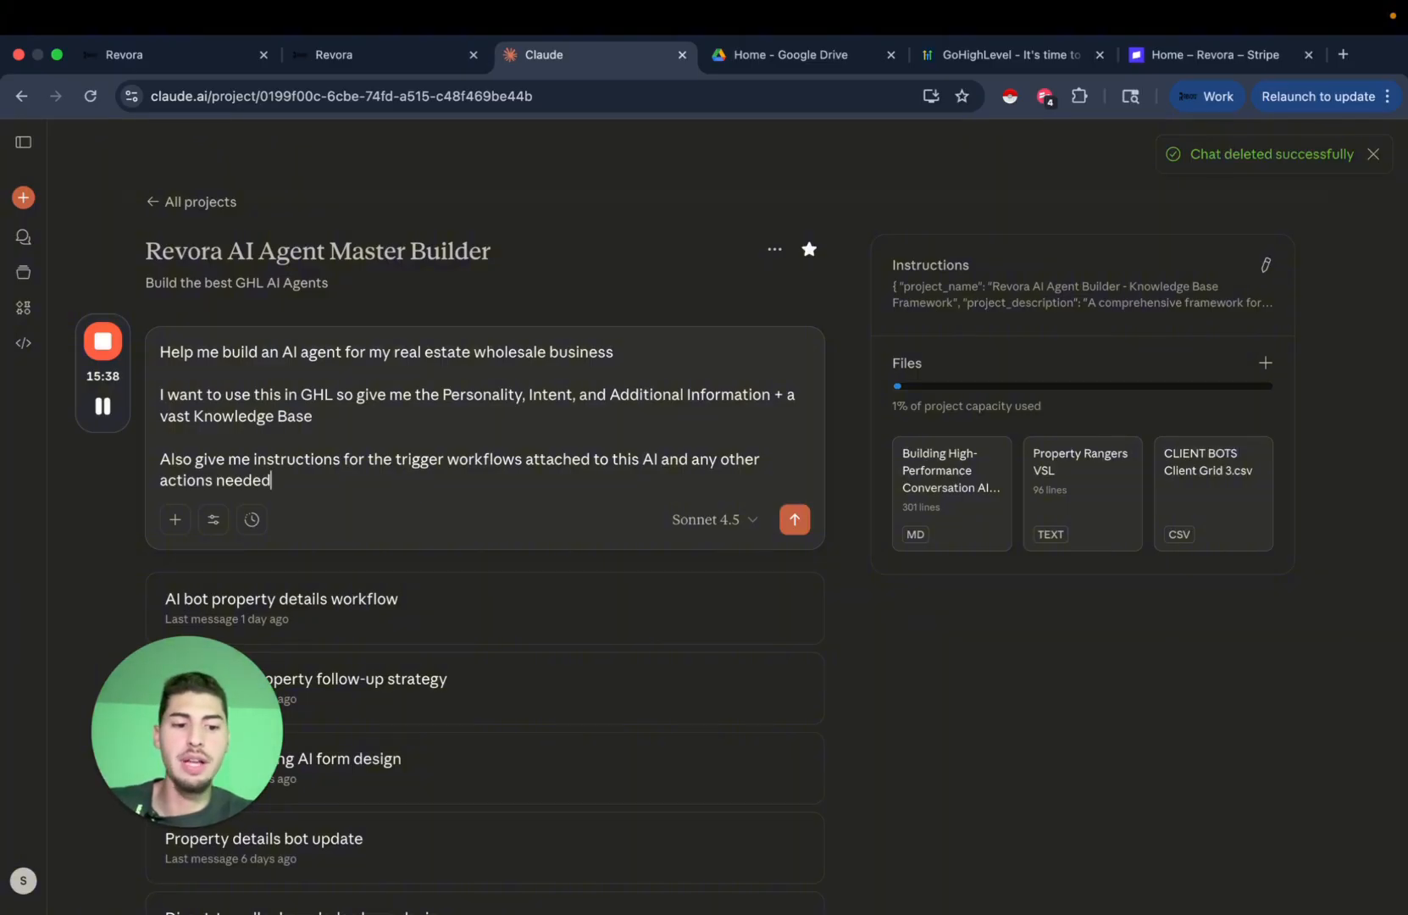
key(shift+Return)
key(shift+Return)
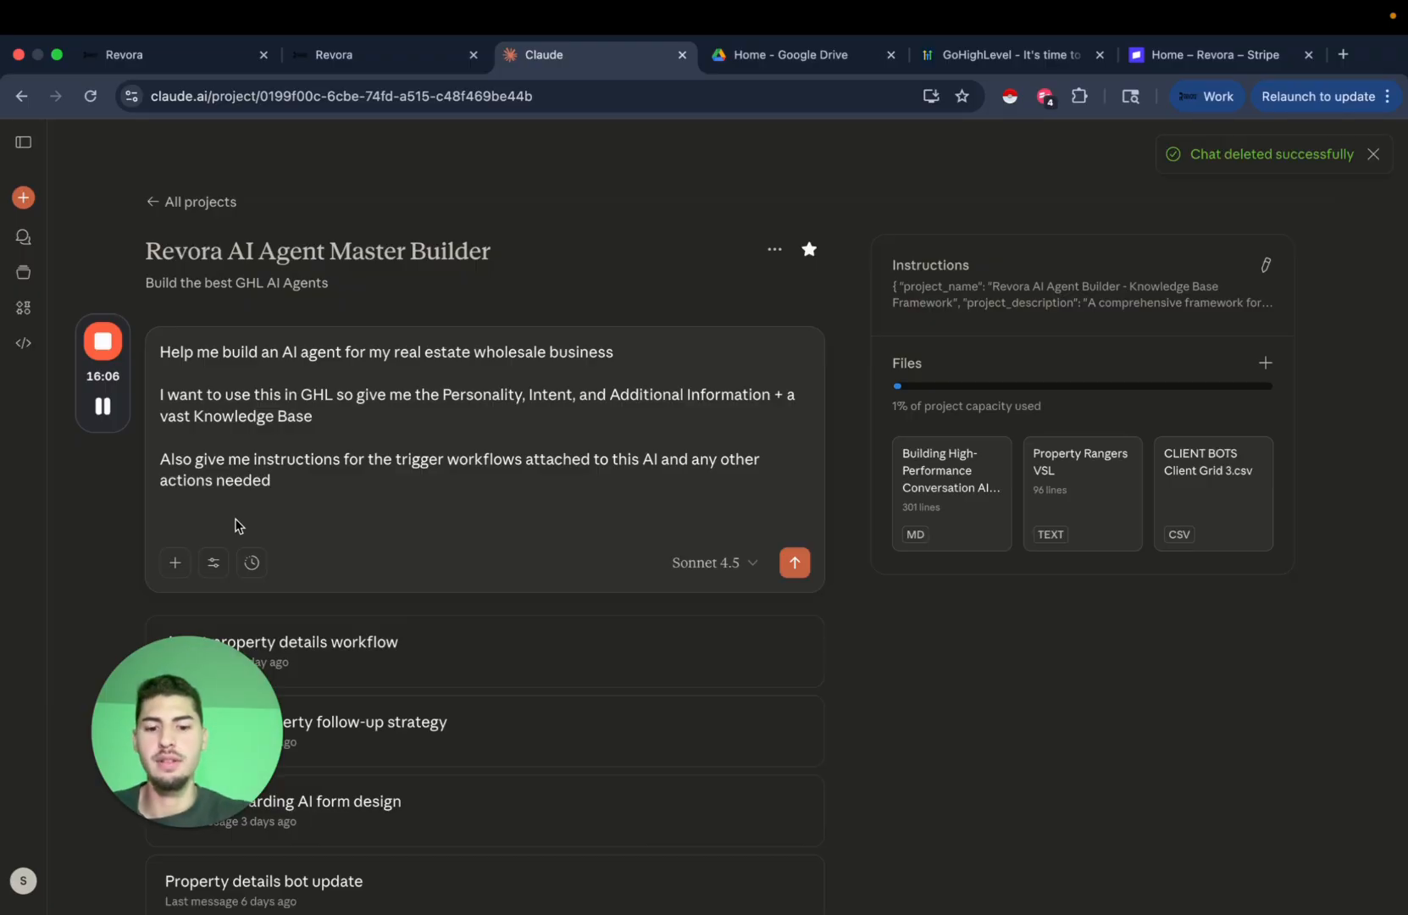
text(So)
key(BackSpace)
key(BackSpace)
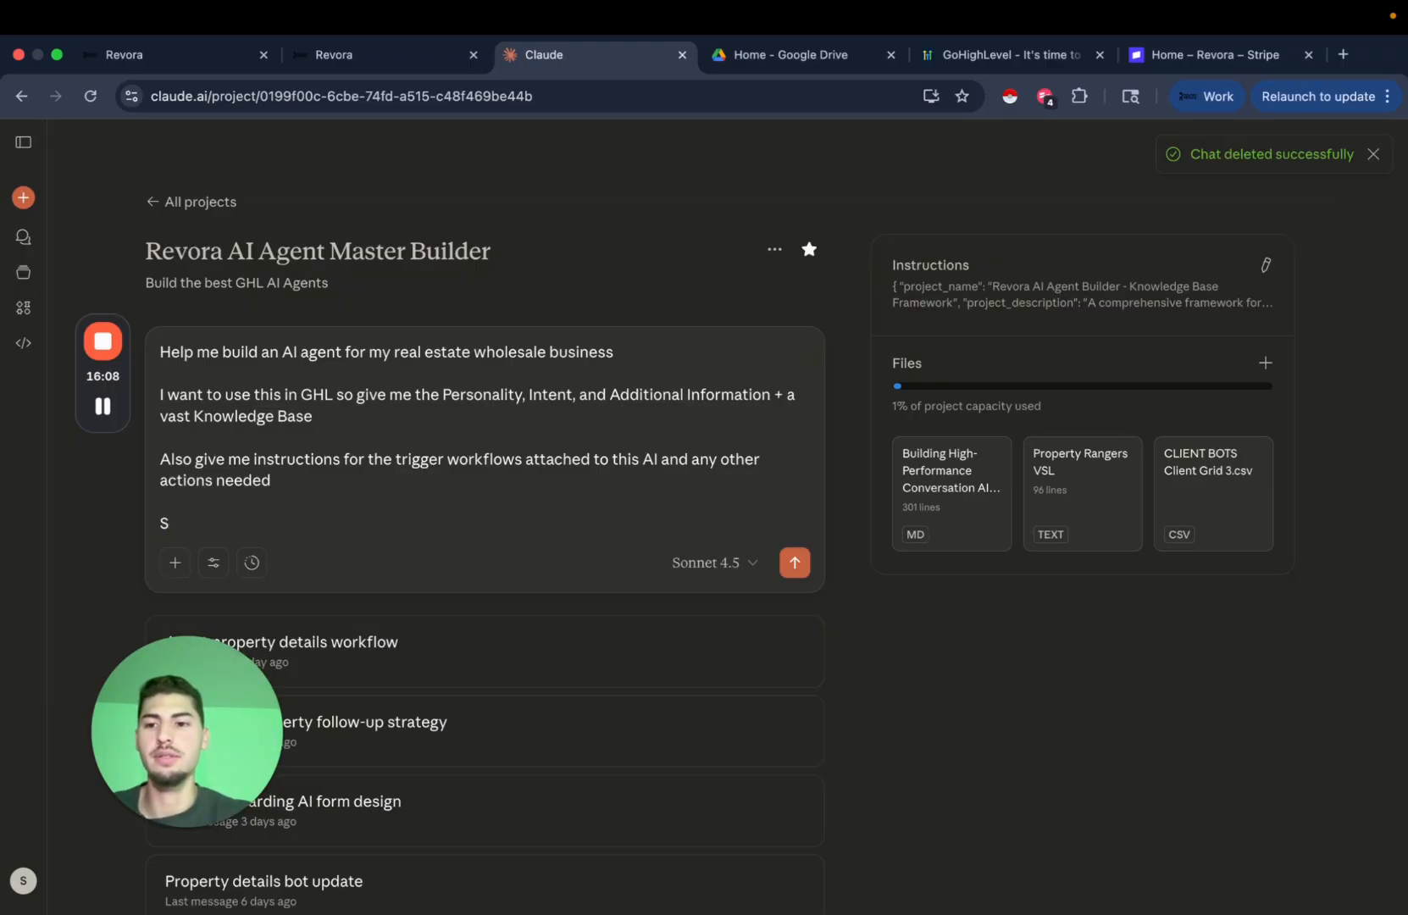
text(Then ask e)
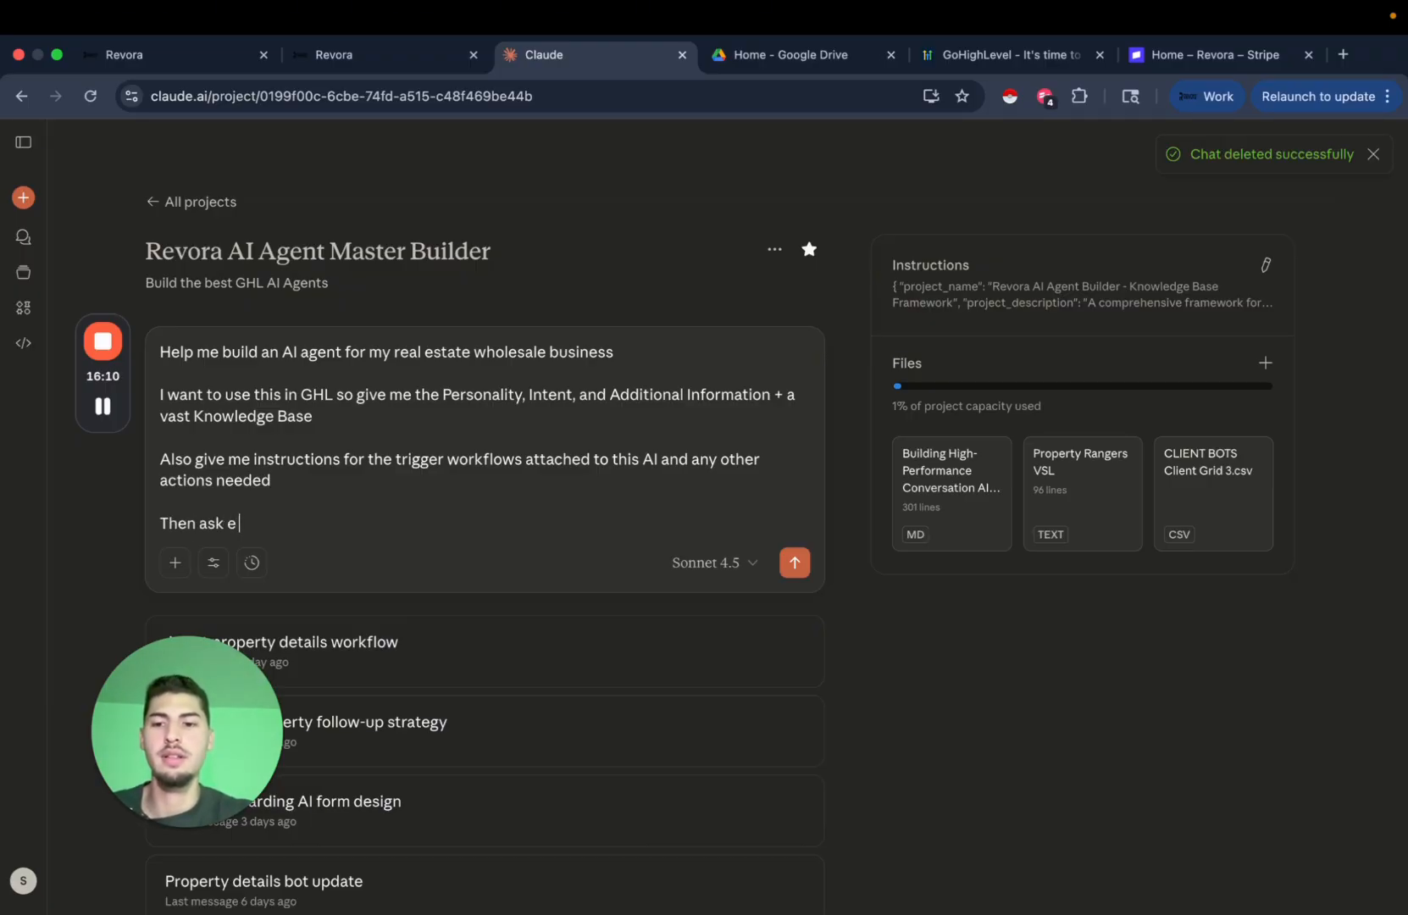
key(BackSpace)
text(me a set)
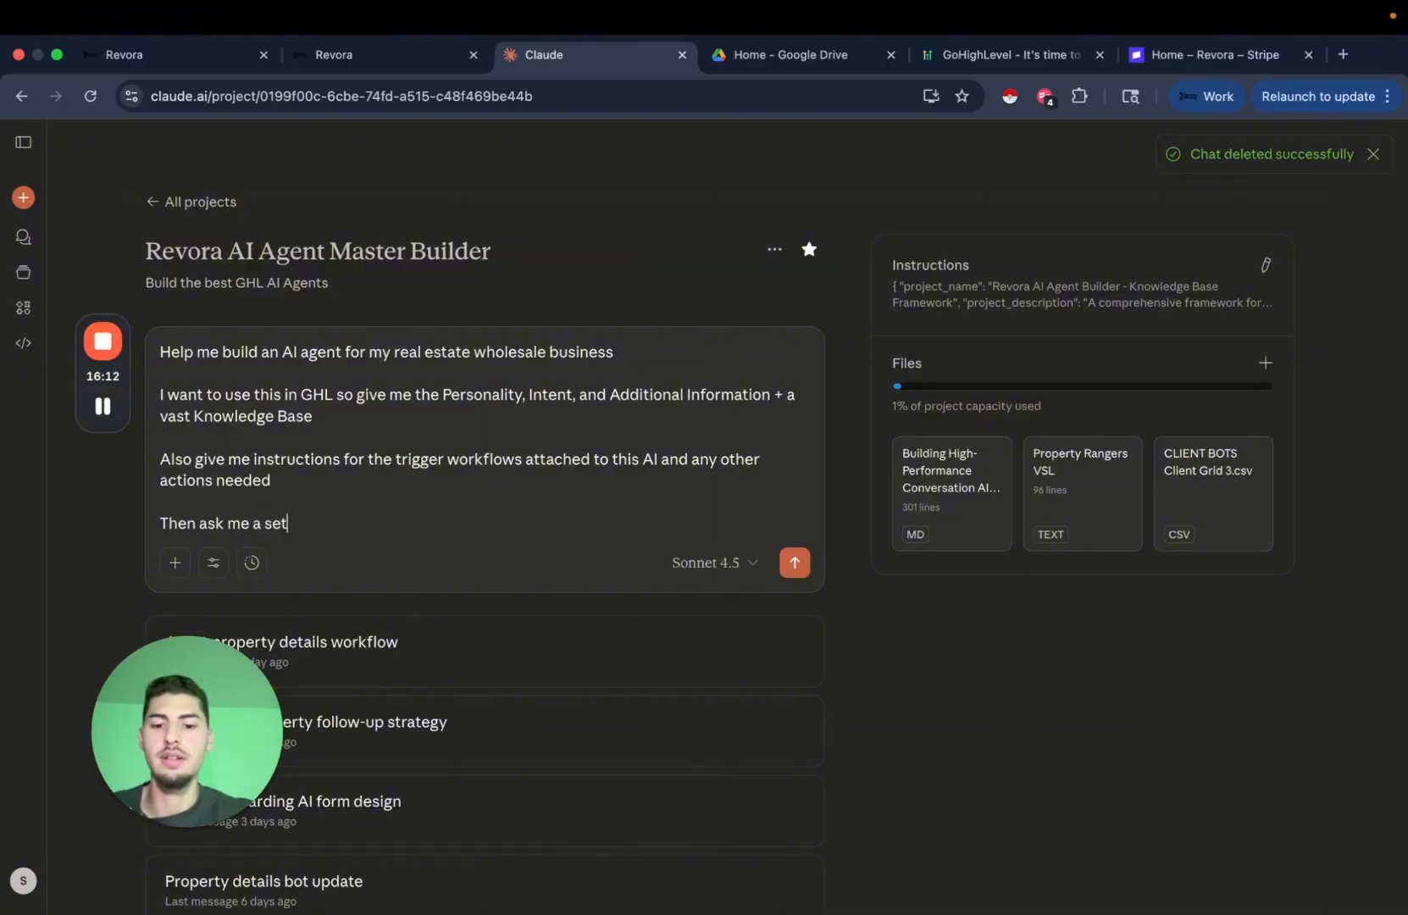
text( of questions )
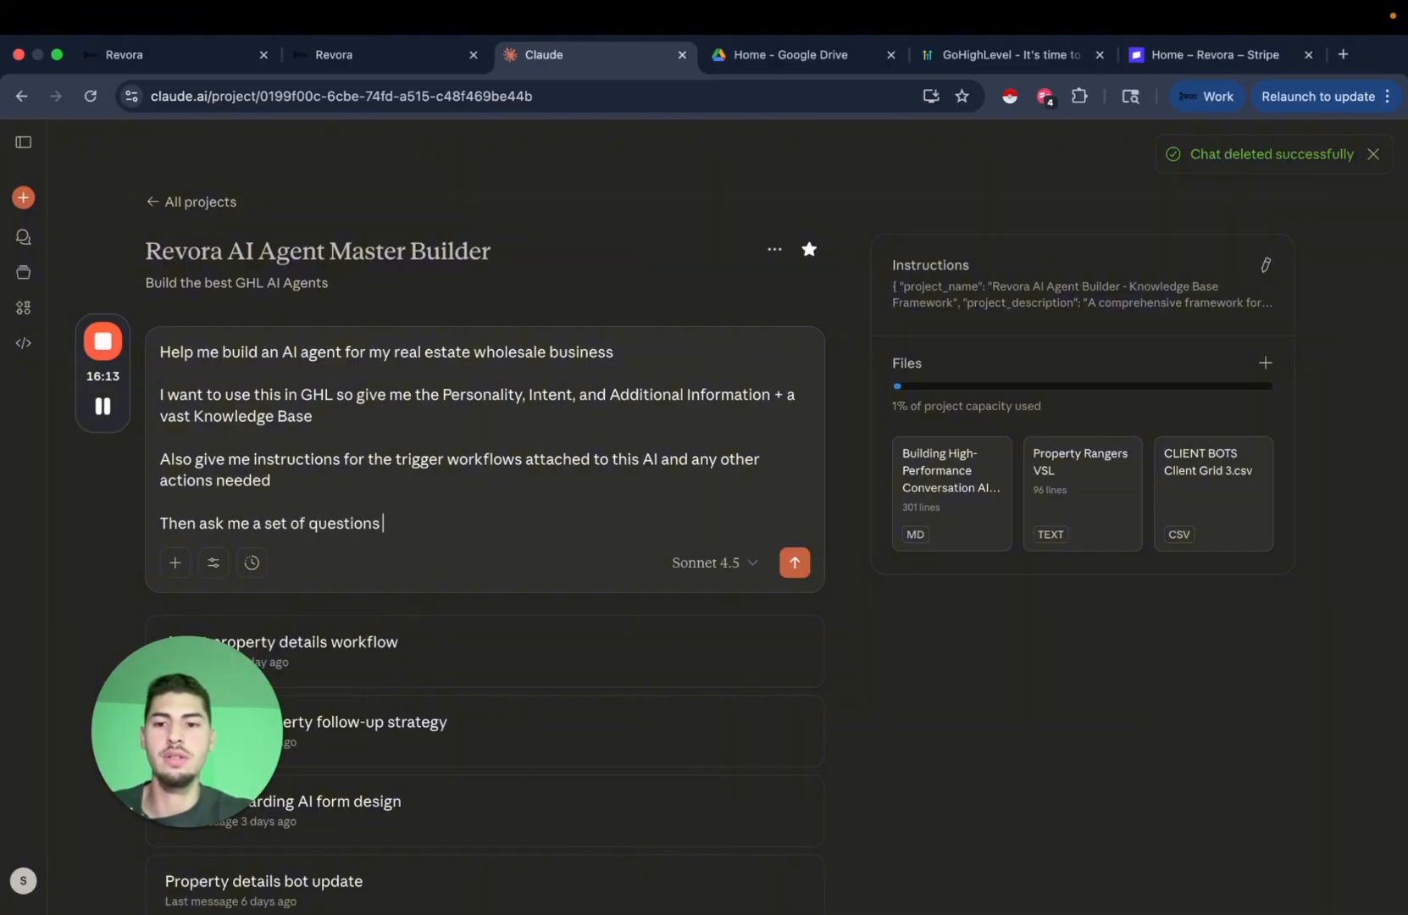
text(so you can)
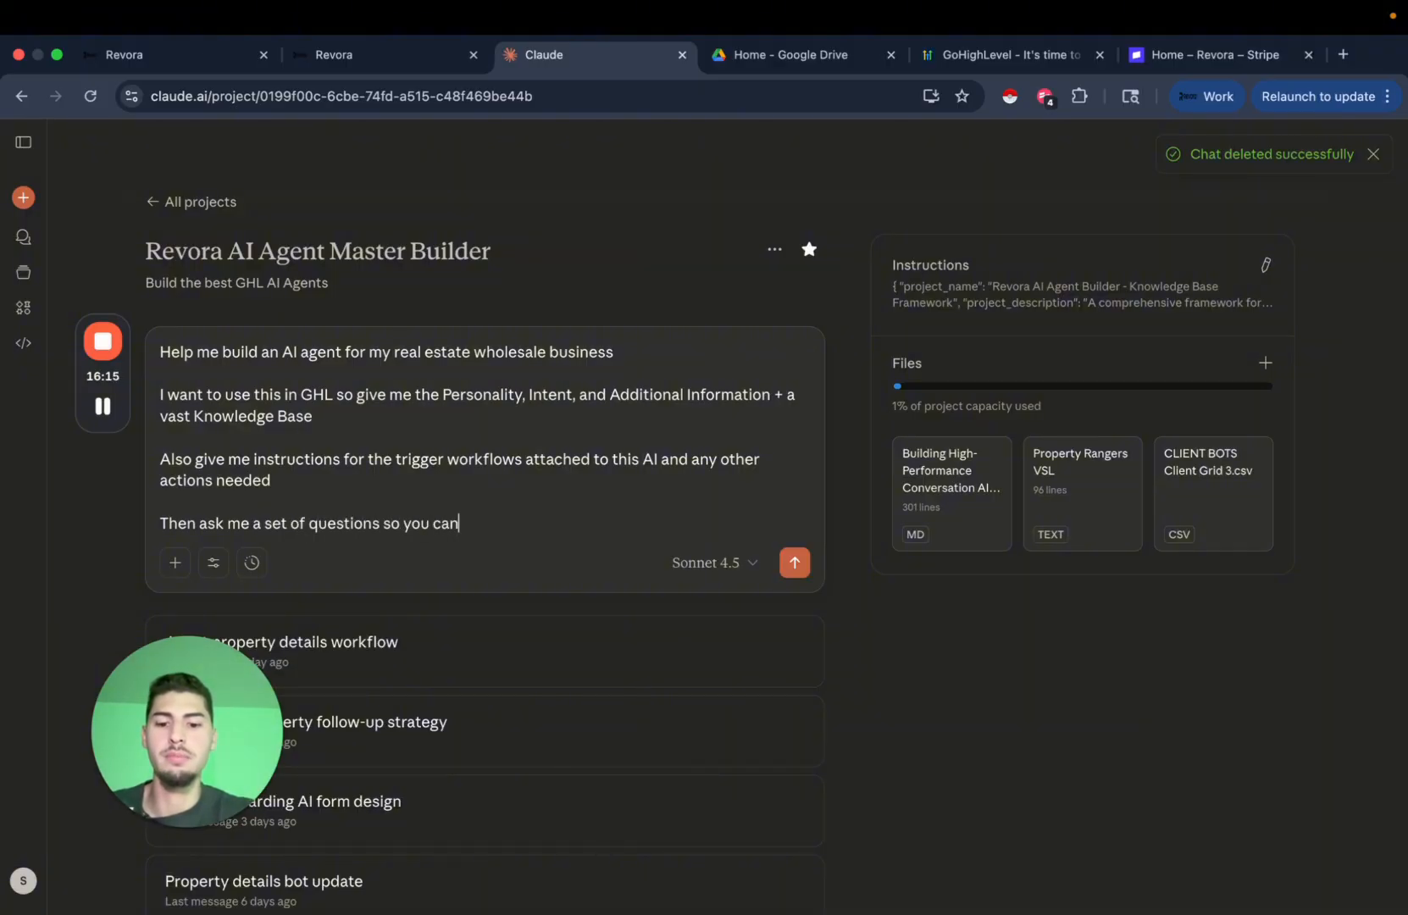
text( buld out t)
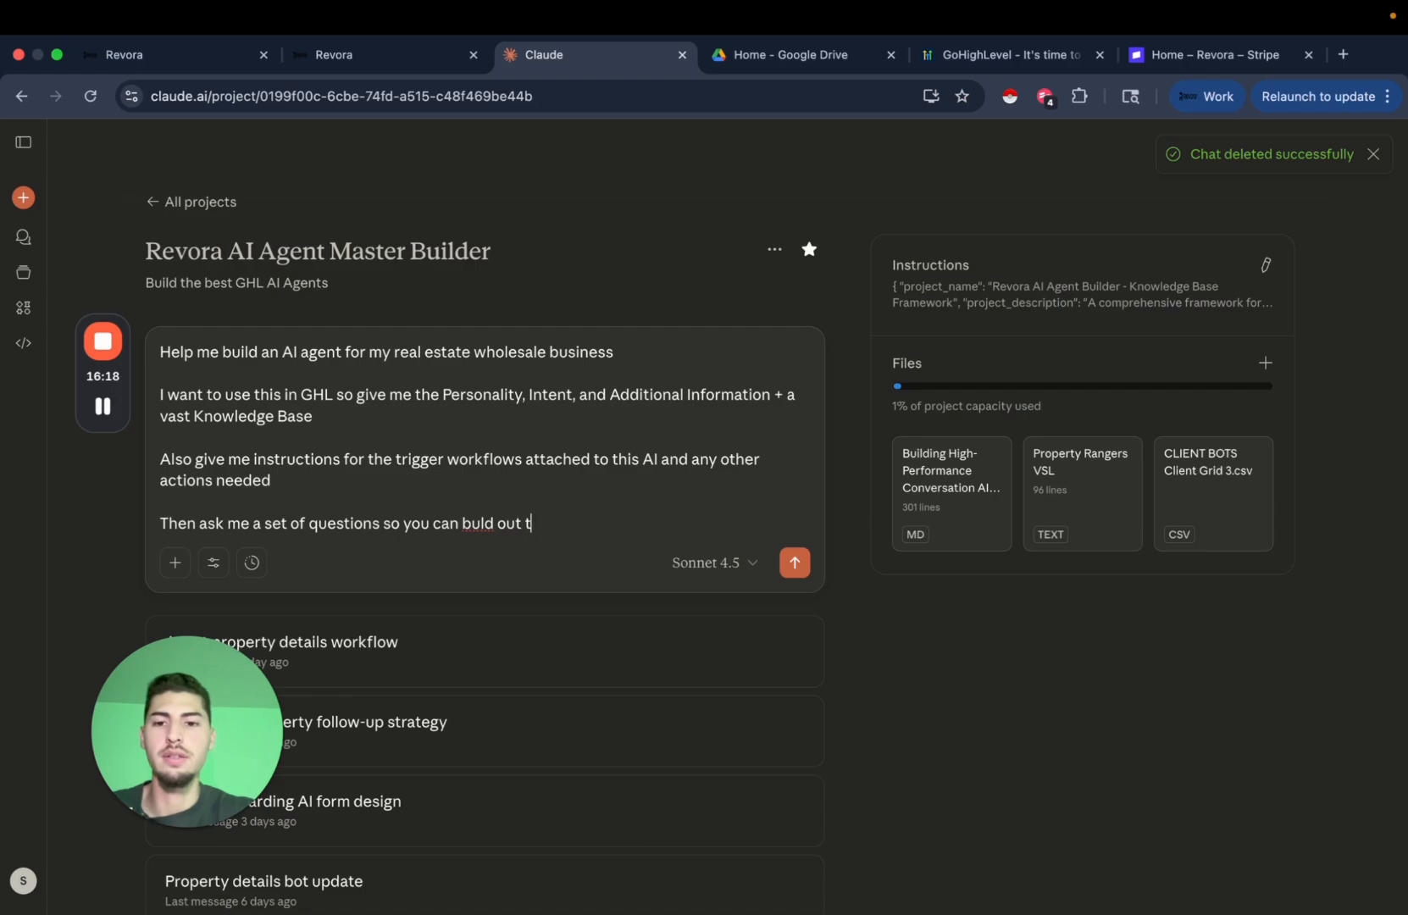
text(his a)
key(BackSpace)
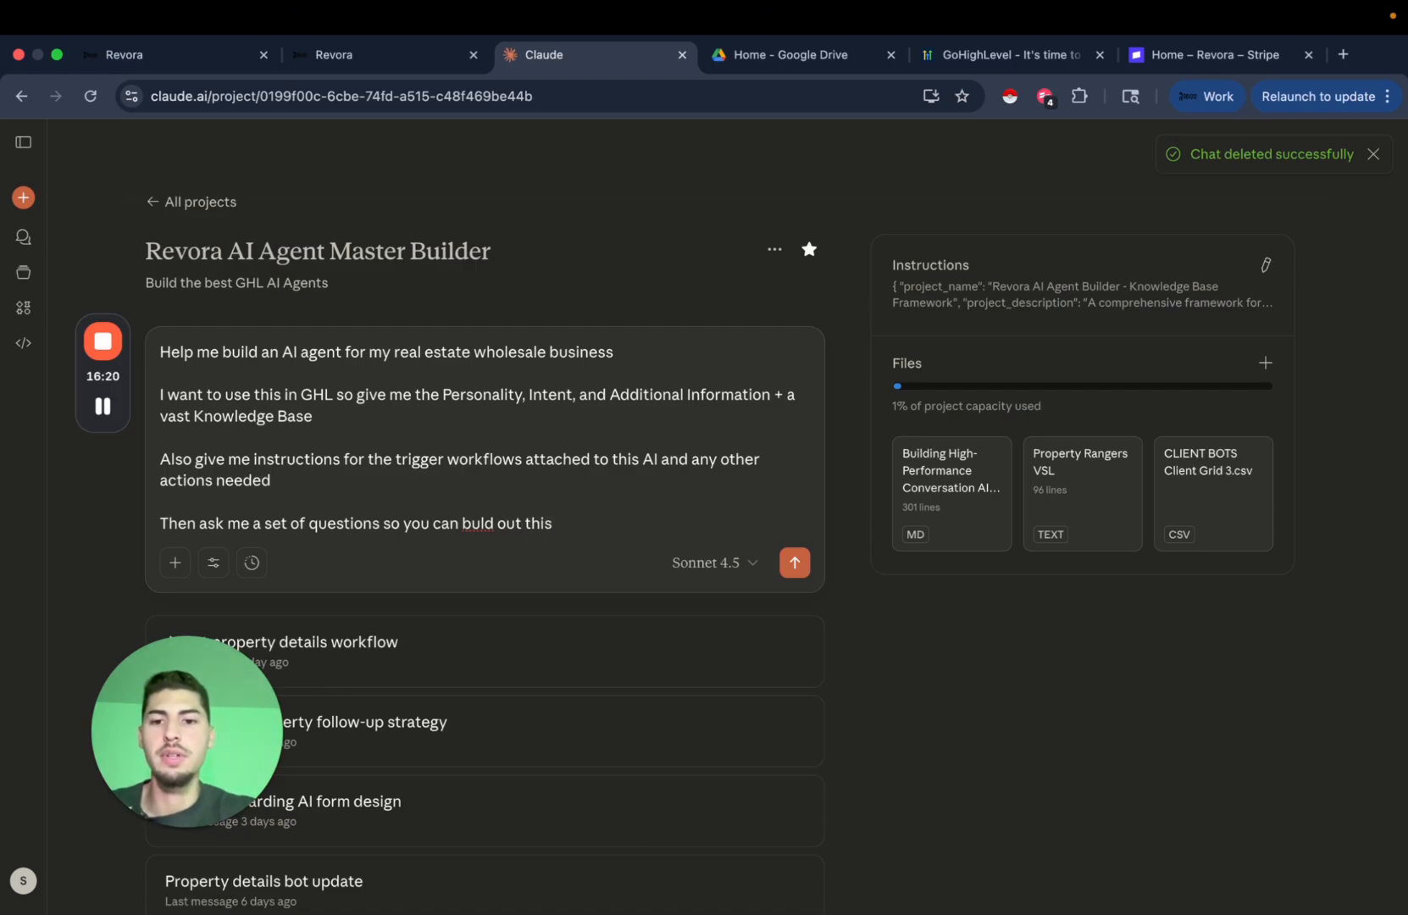
text(ai agent)
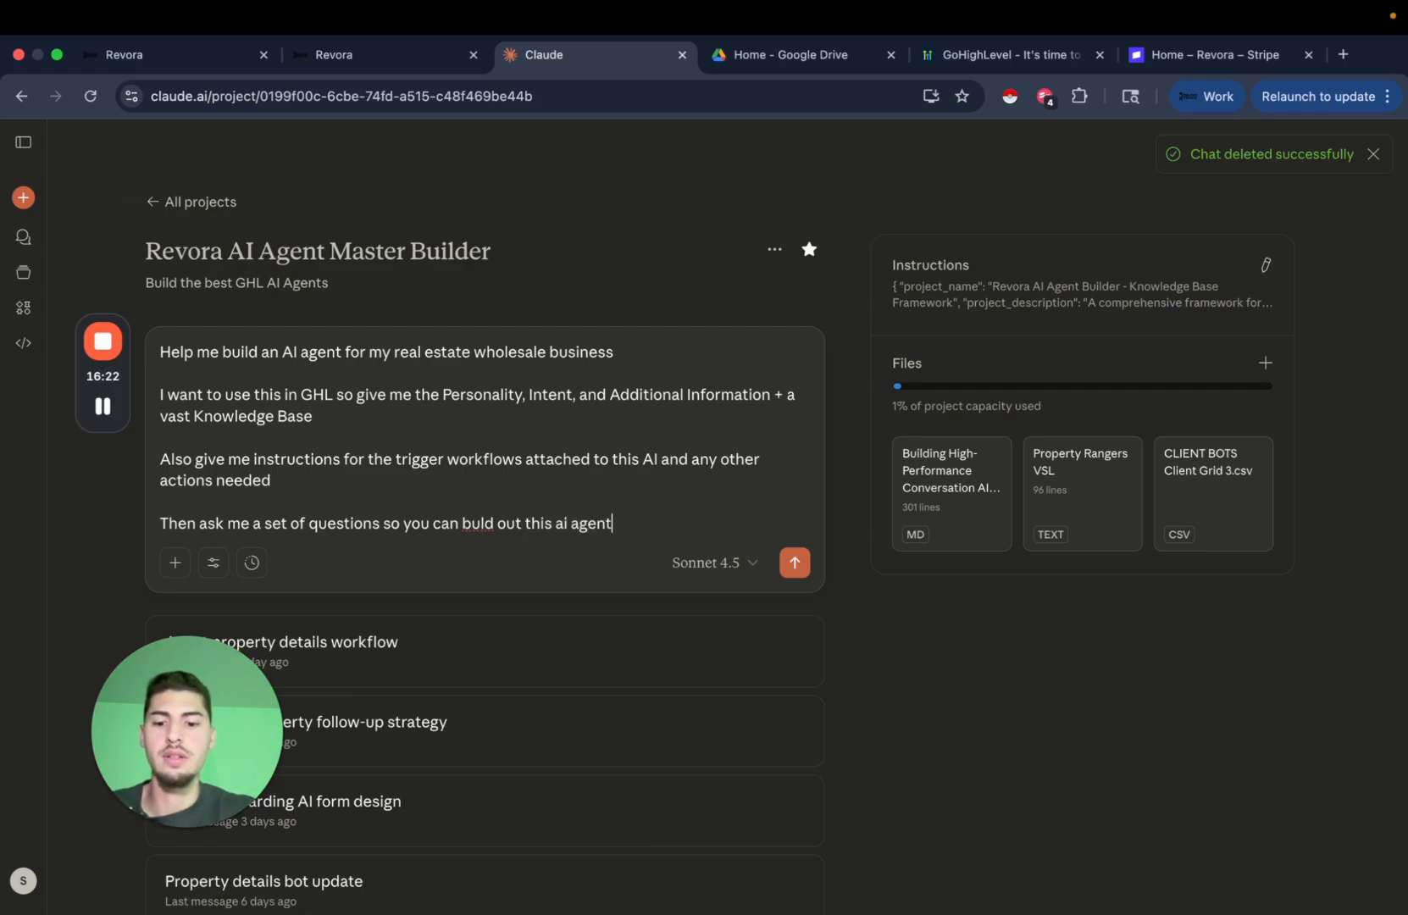
Fix 'buld' to 'build', end with 'to the best of your abilities', and send.
click(479, 527)
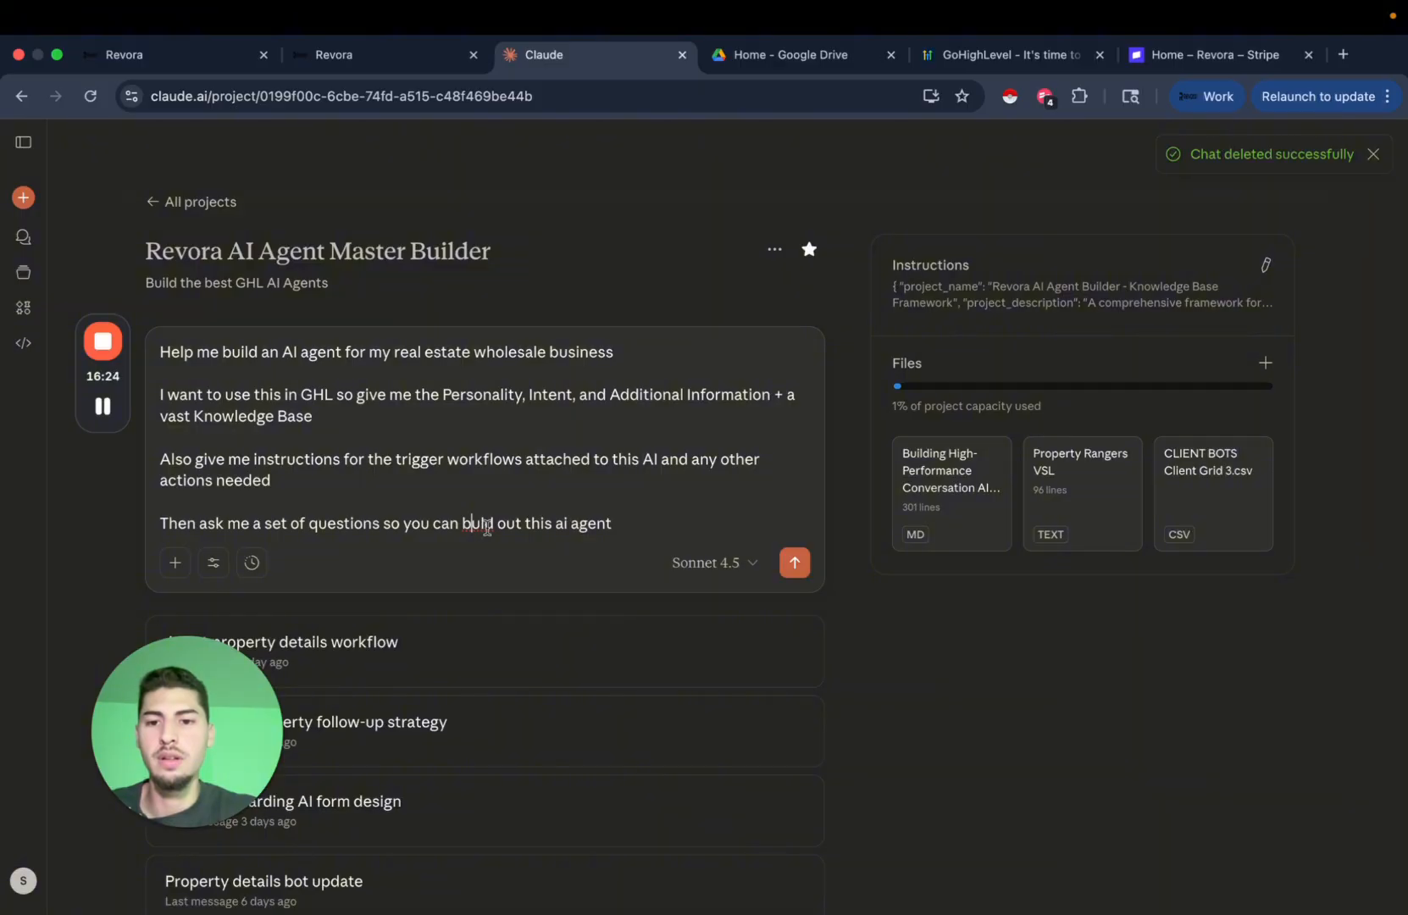
text(i)
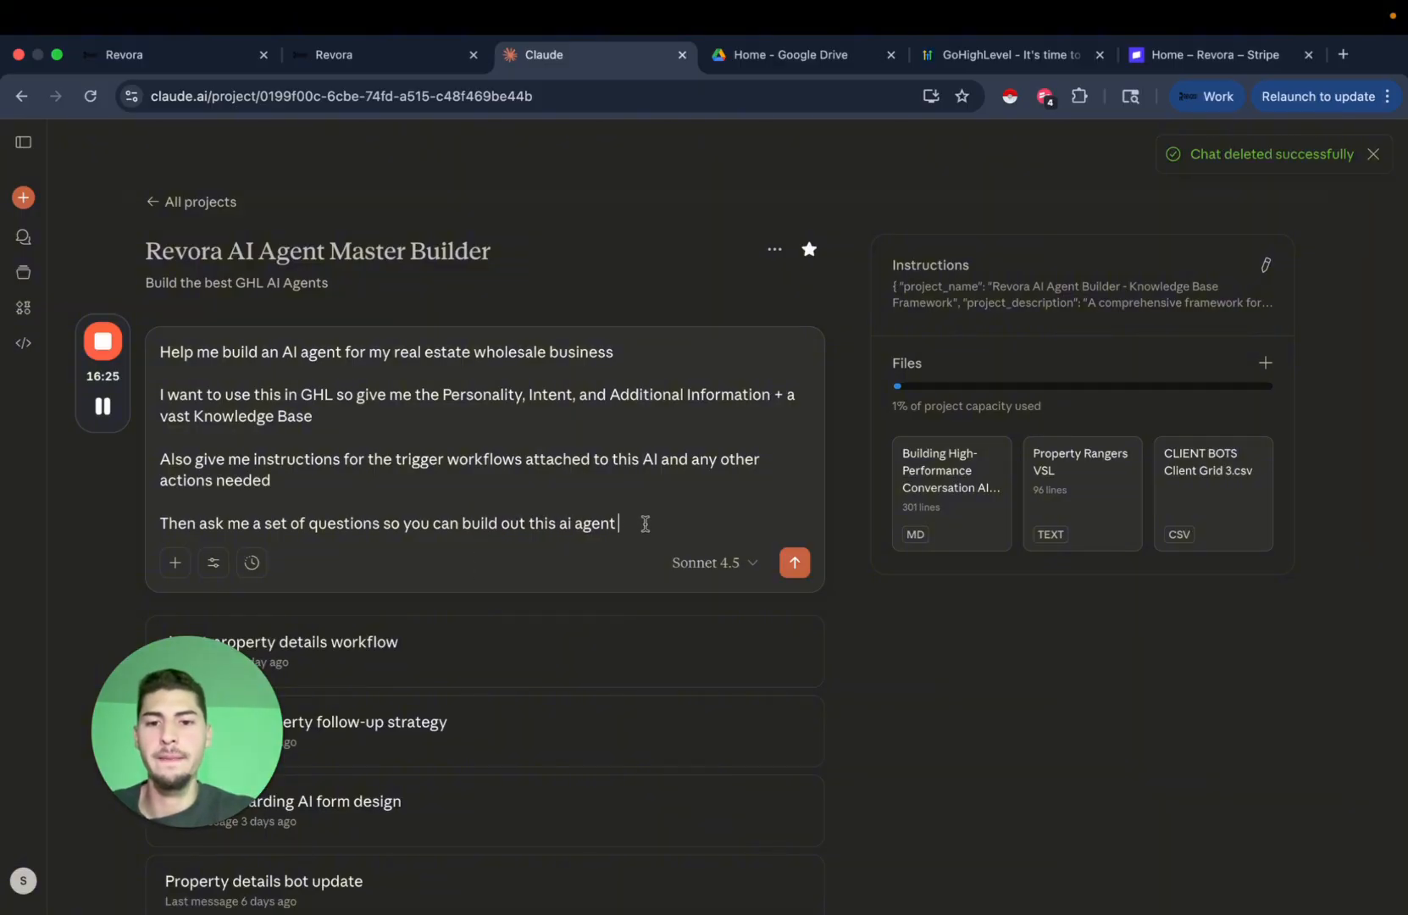
click(716, 530)
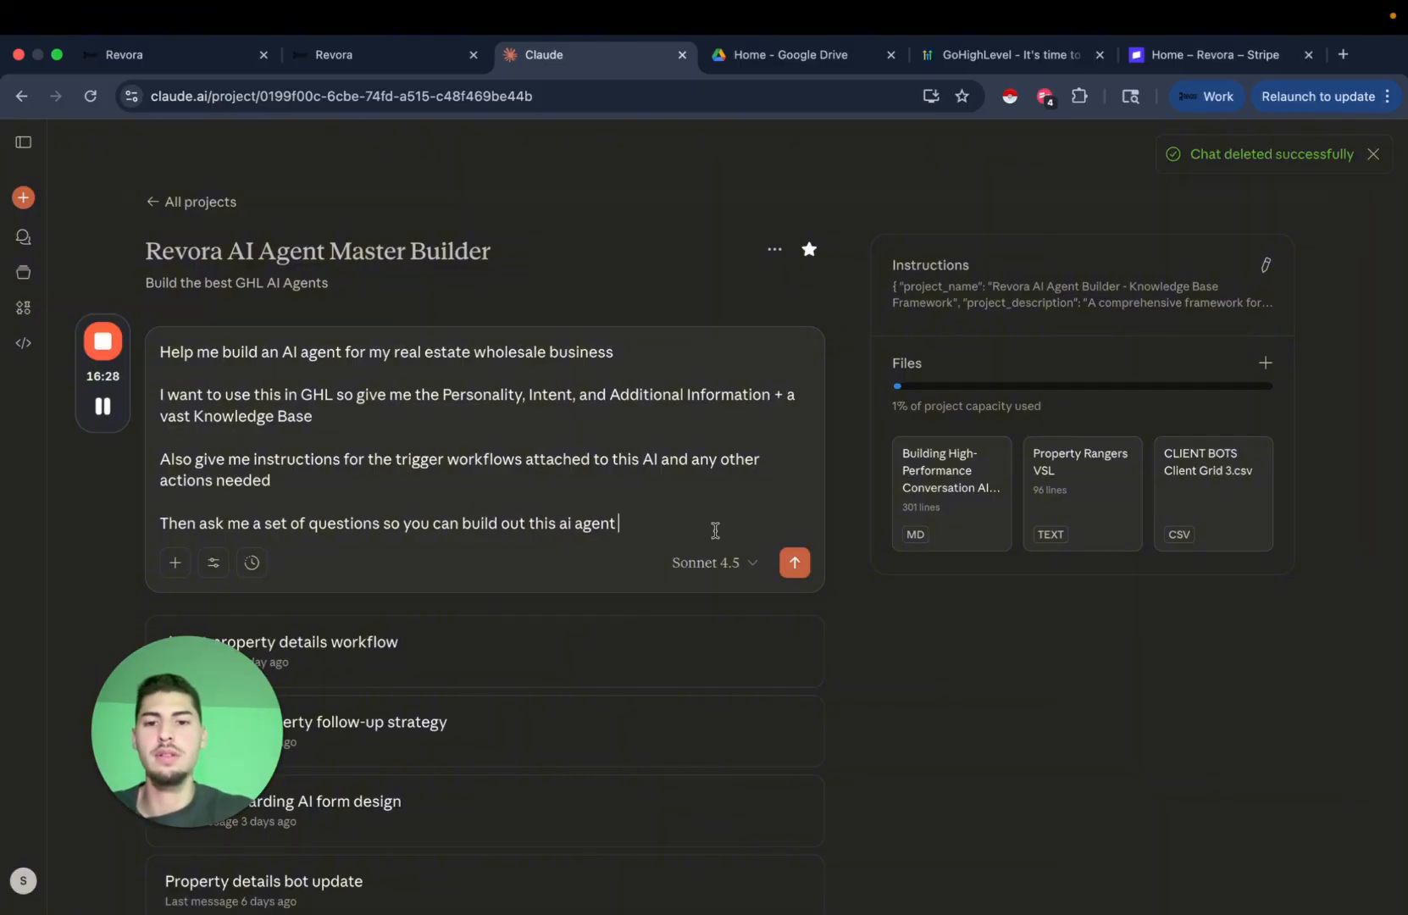
text(agent to the)
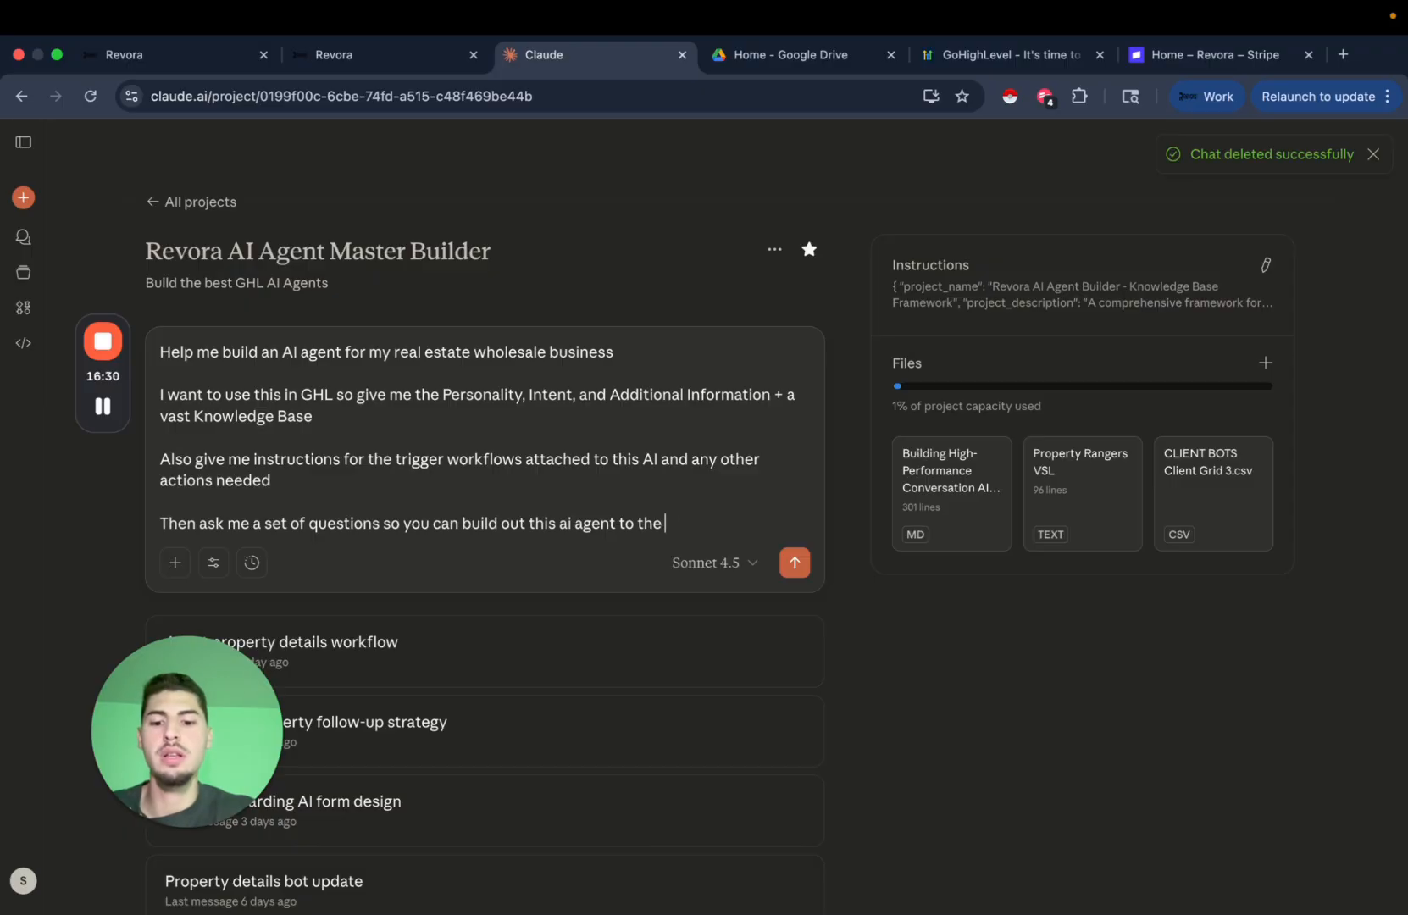
text( best of your abilities)
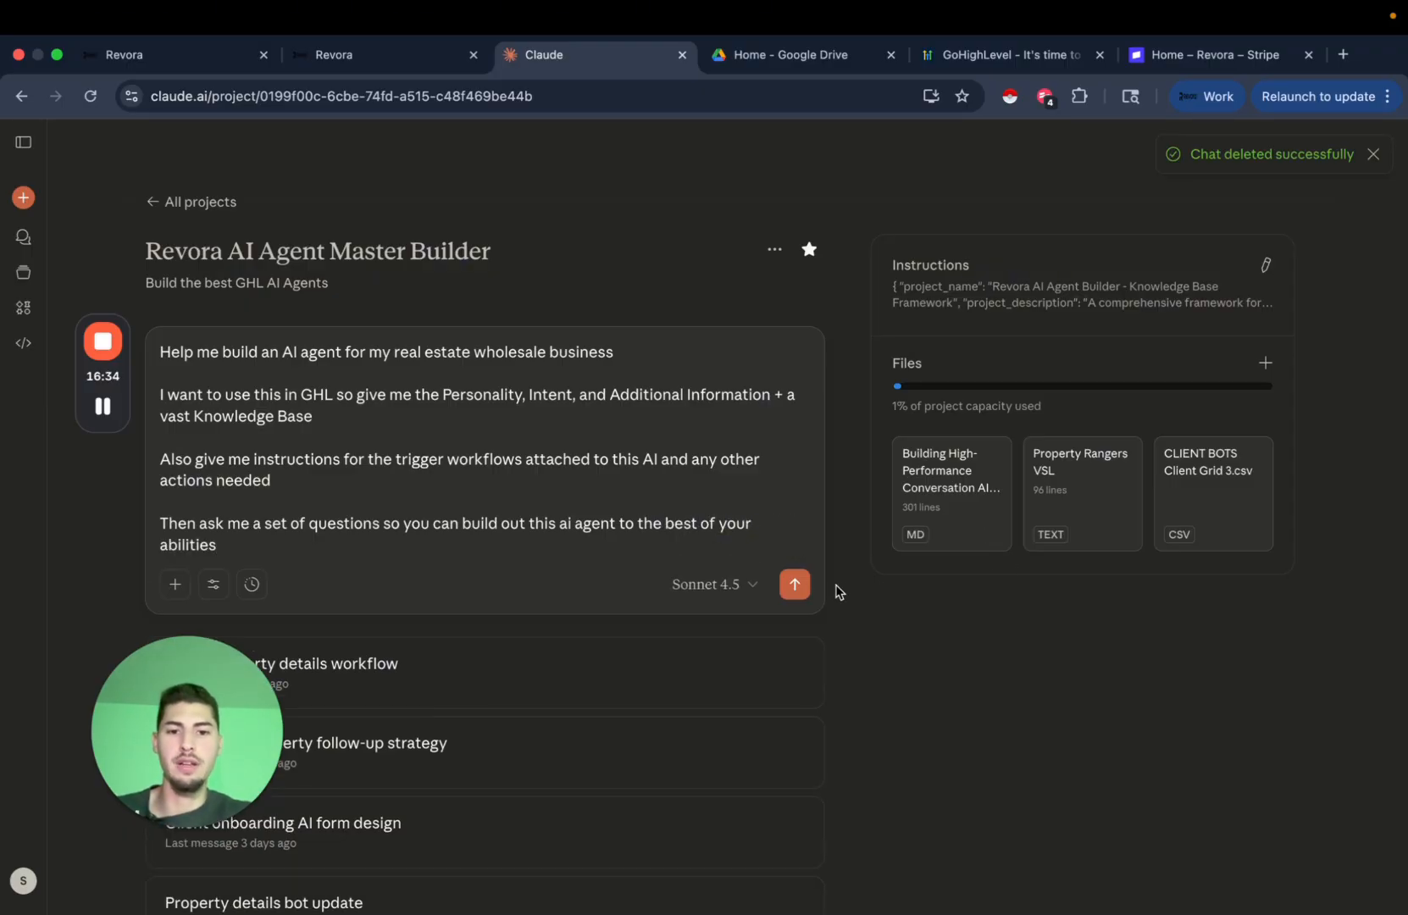
click(801, 584)
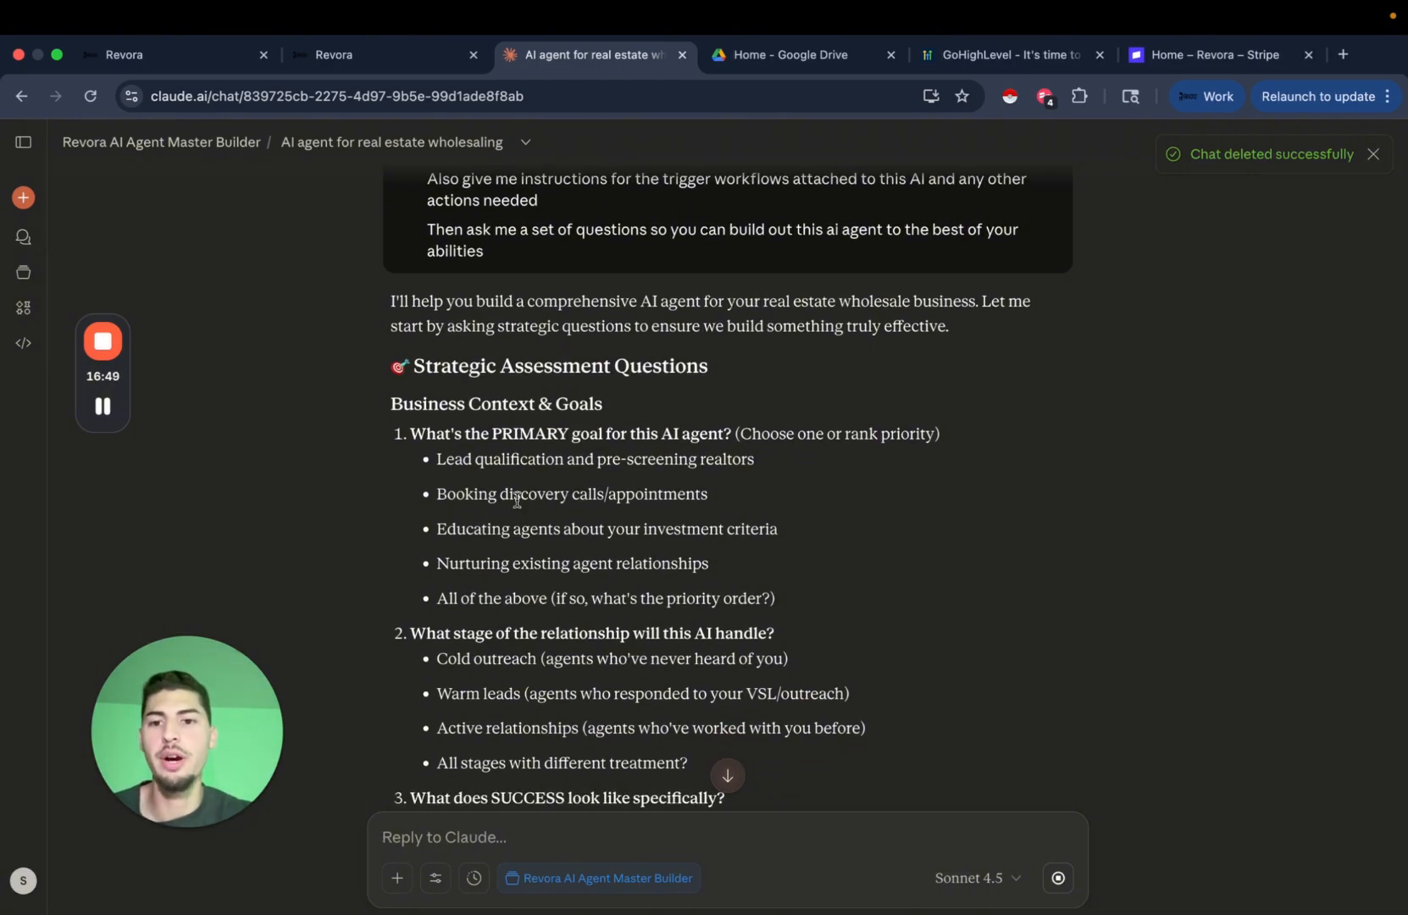
scroll(738, 479, down, 1)
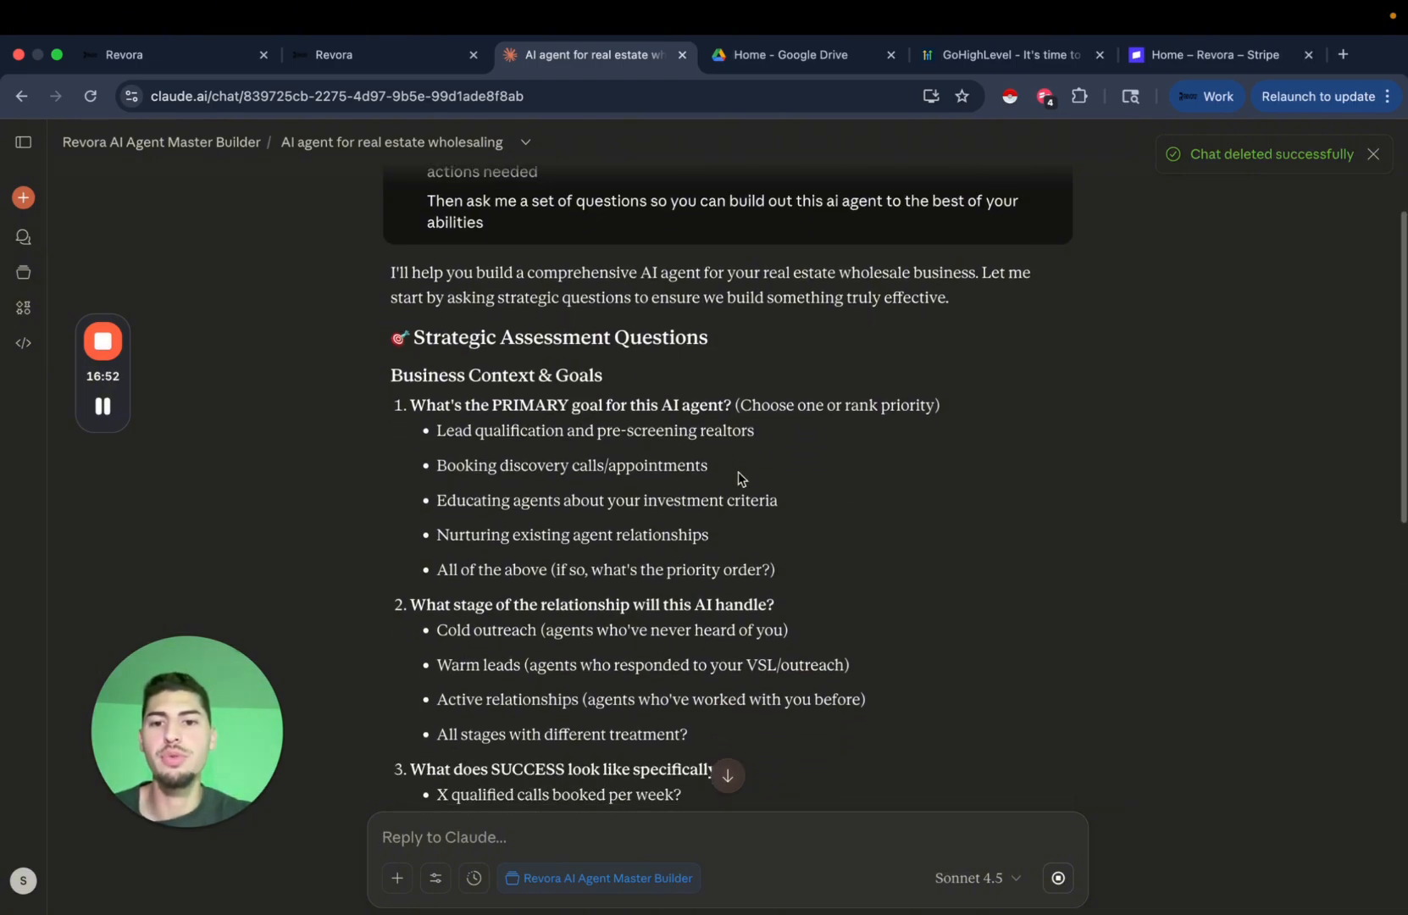
scroll(598, 505, down, 1)
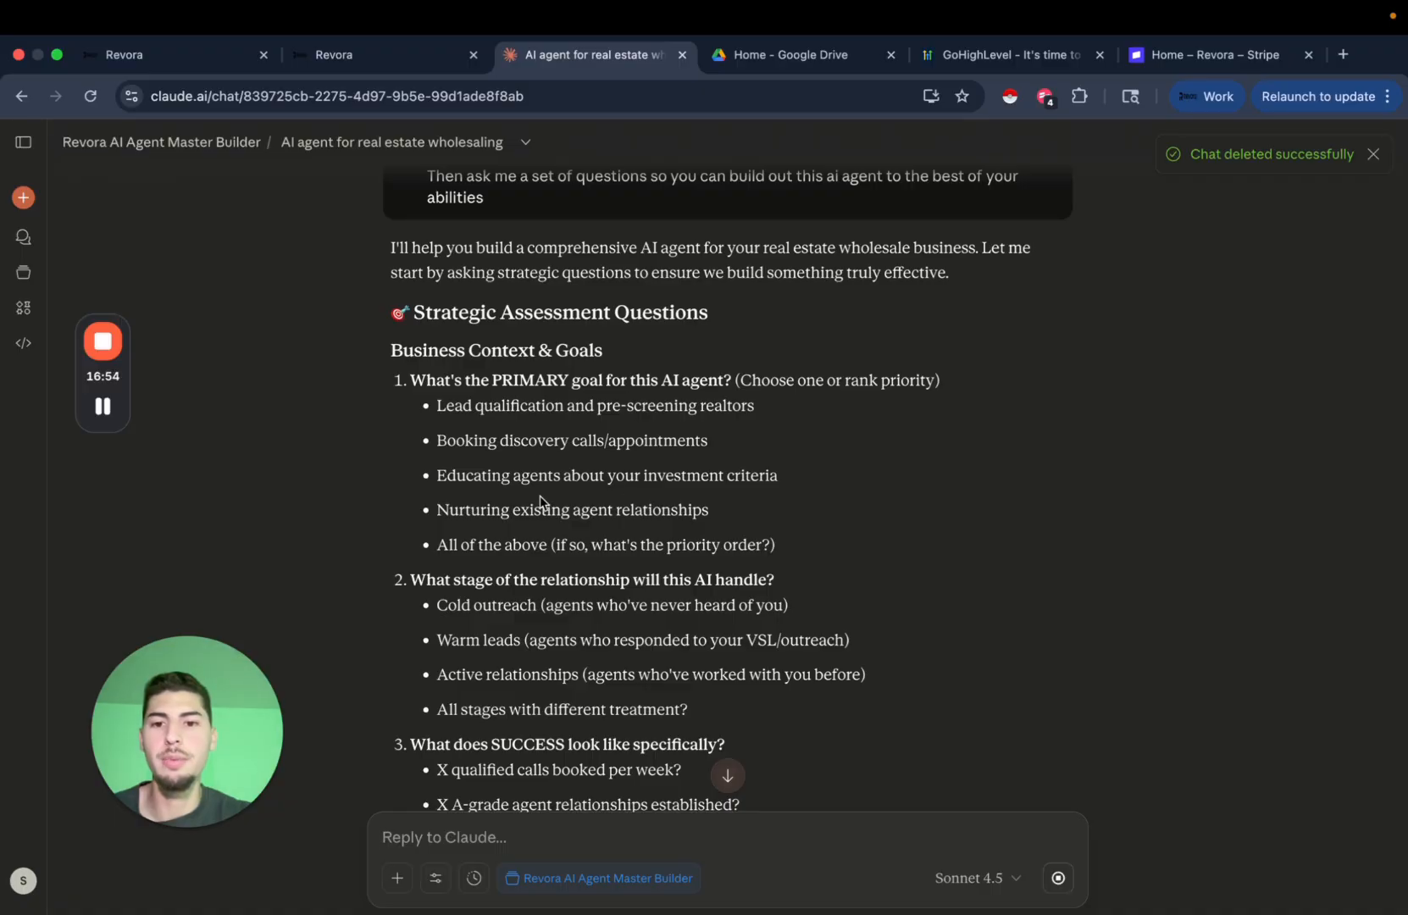
scroll(824, 556, up, 1)
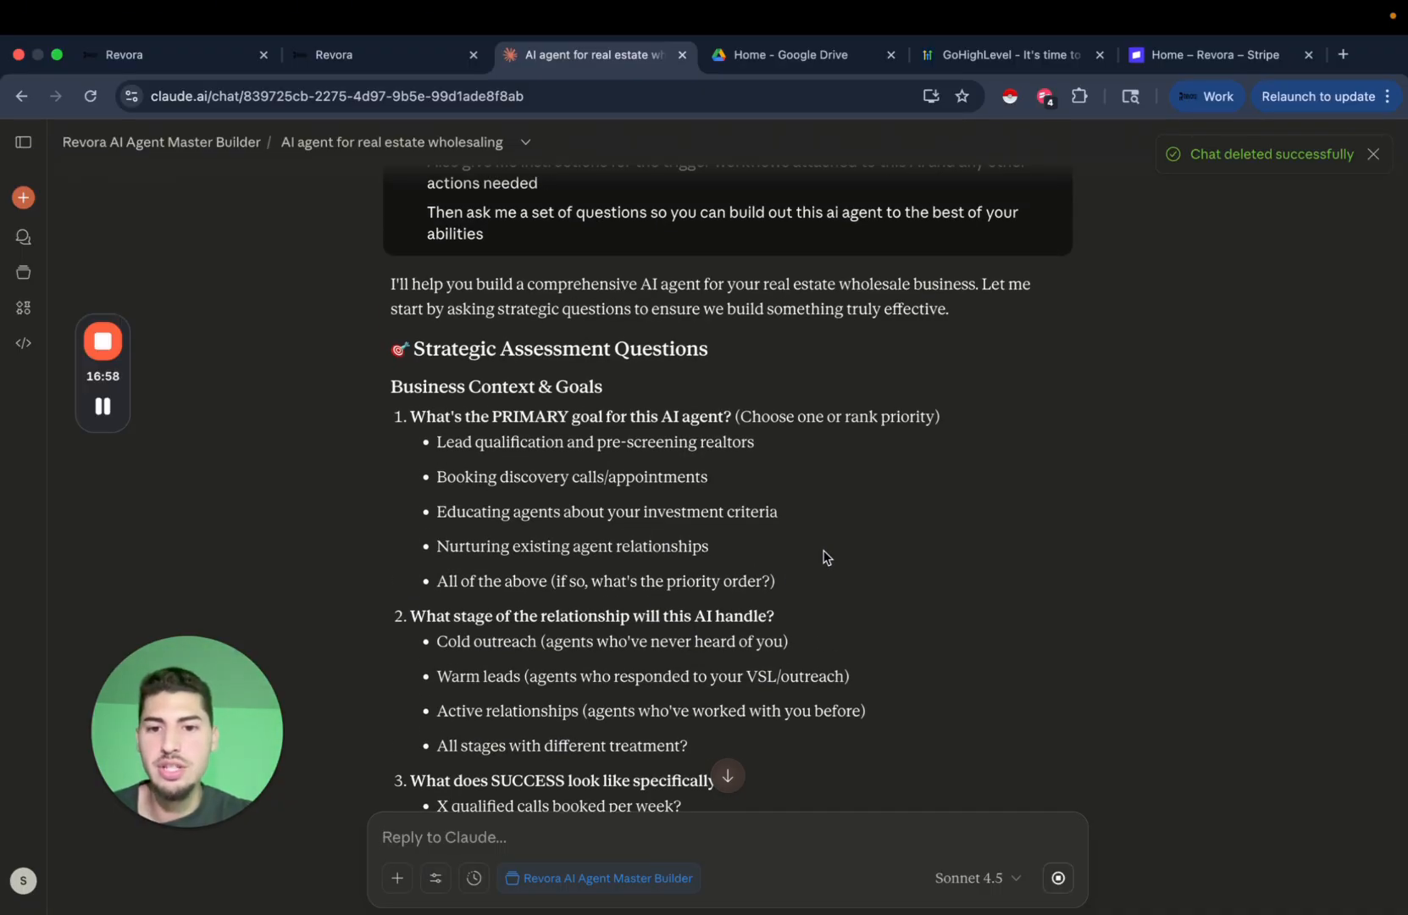
scroll(826, 557, up, 3)
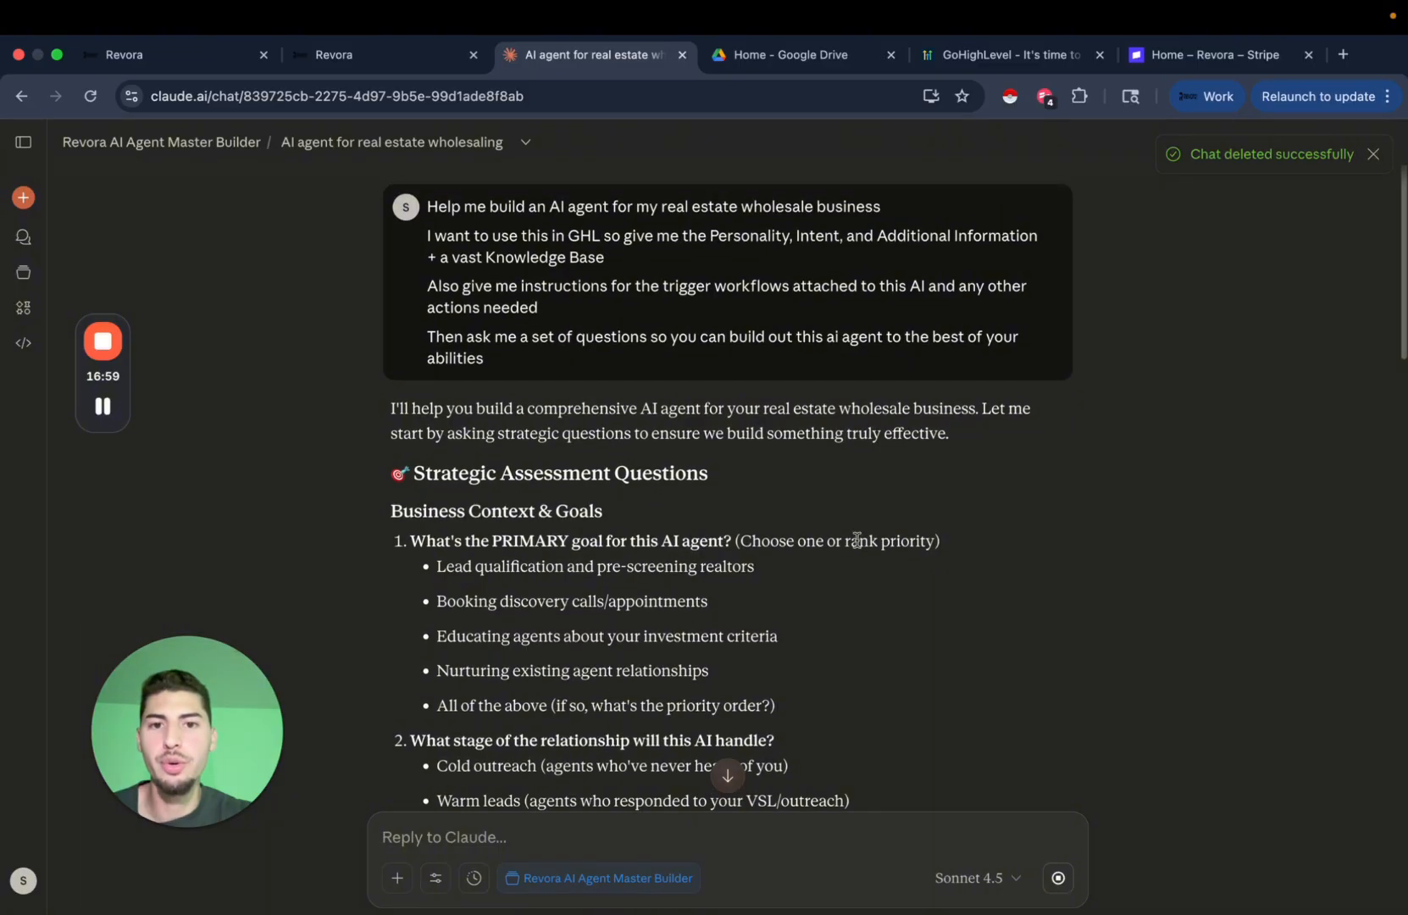
scroll(865, 479, down, 4)
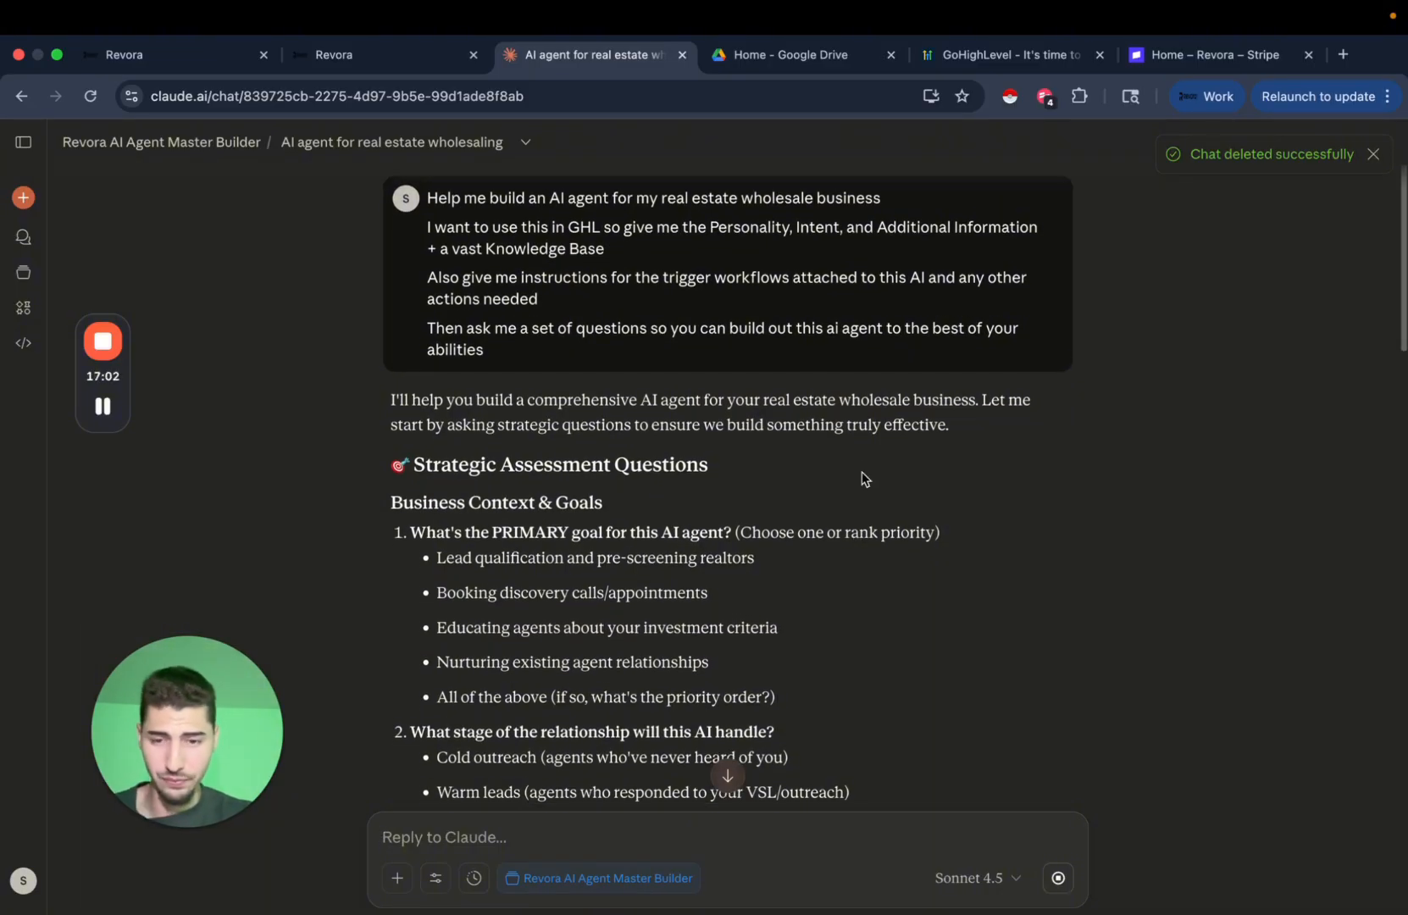
scroll(754, 543, down, 2)
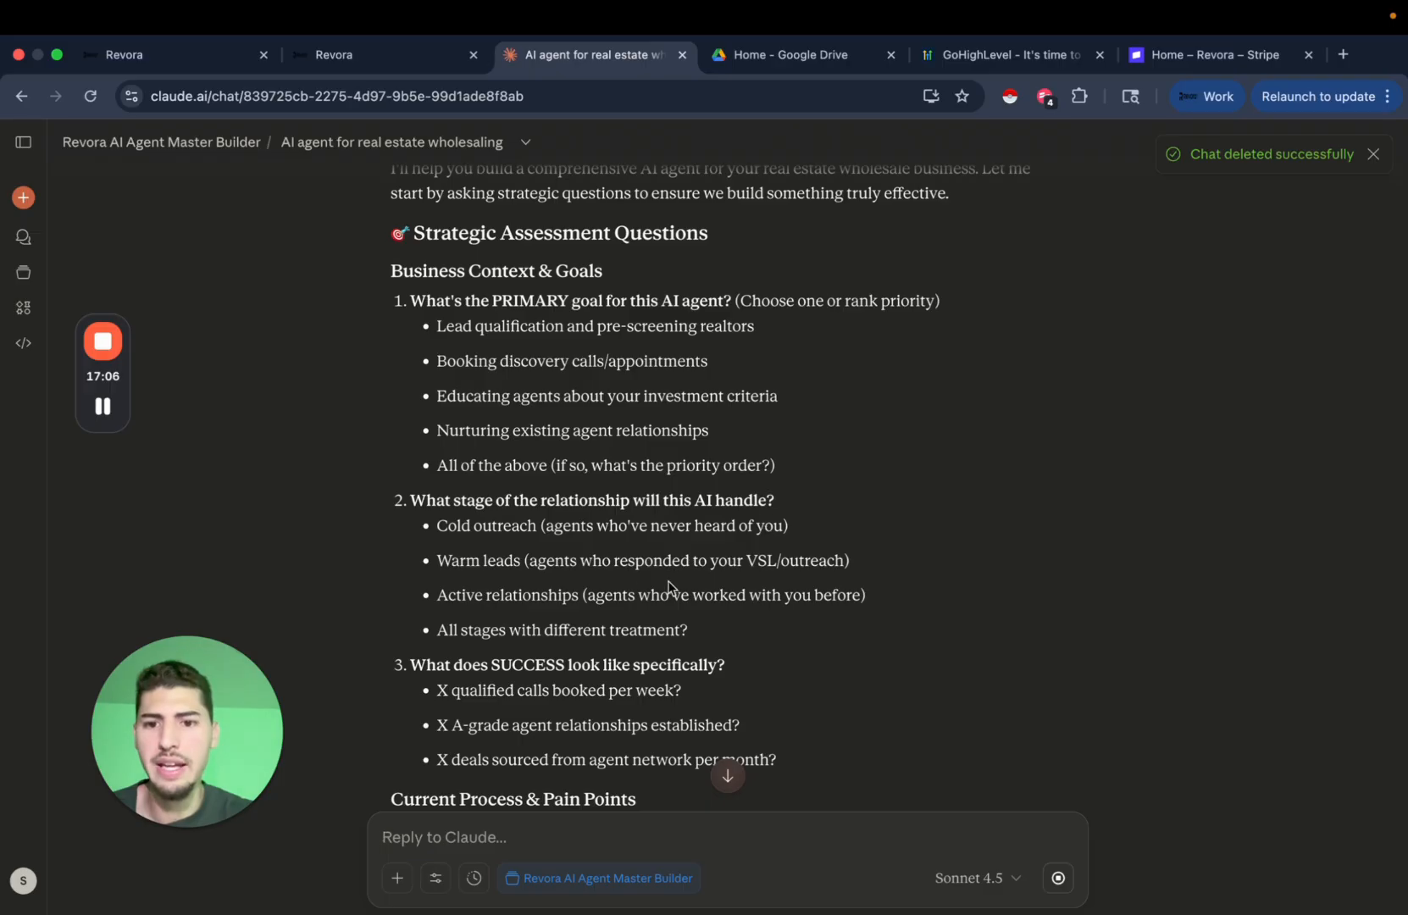
scroll(702, 609, down, 1)
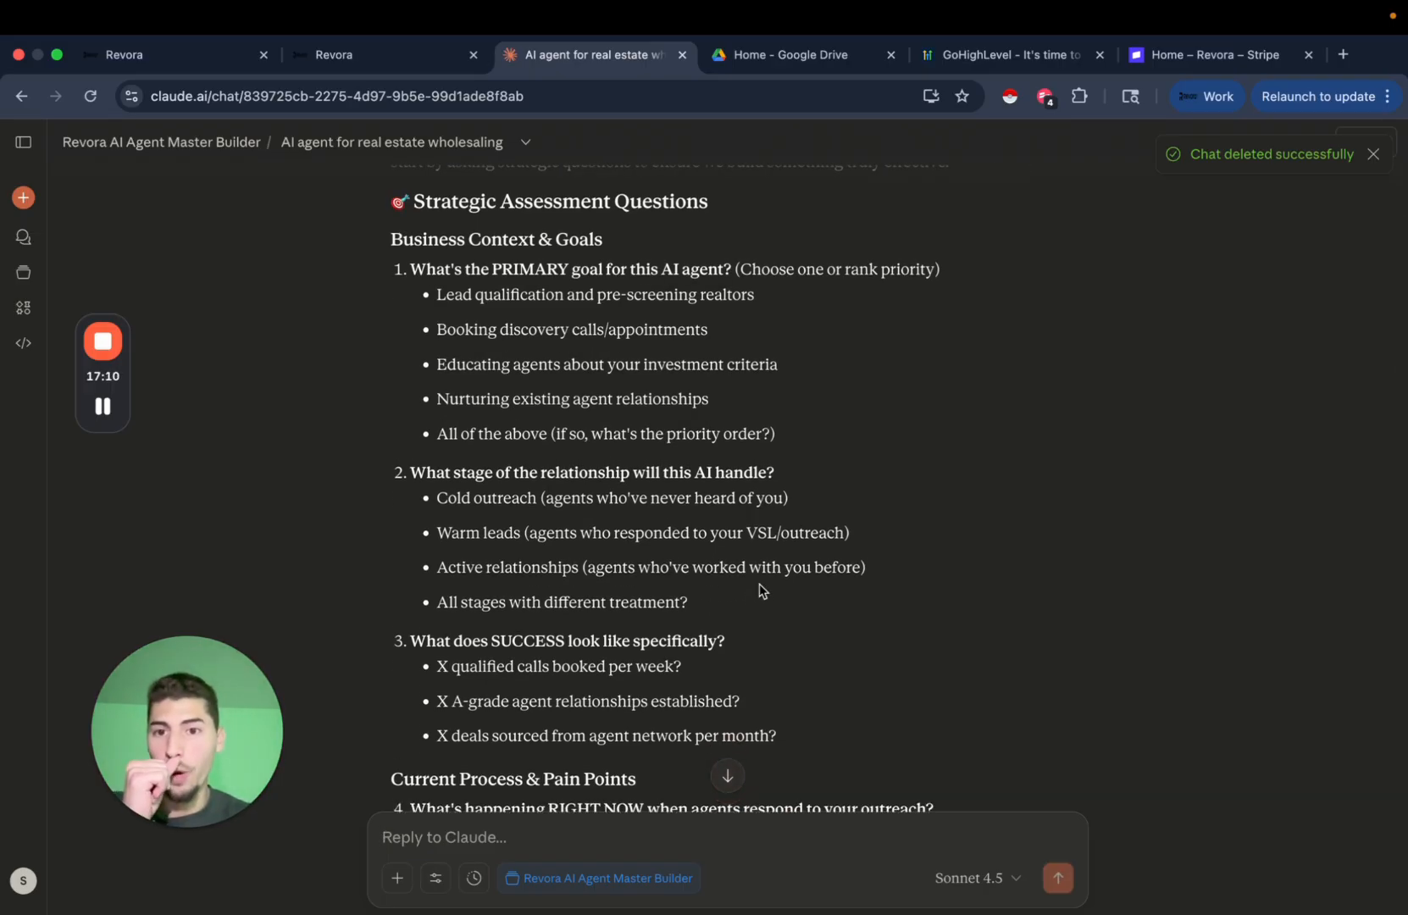
scroll(760, 591, up, 2)
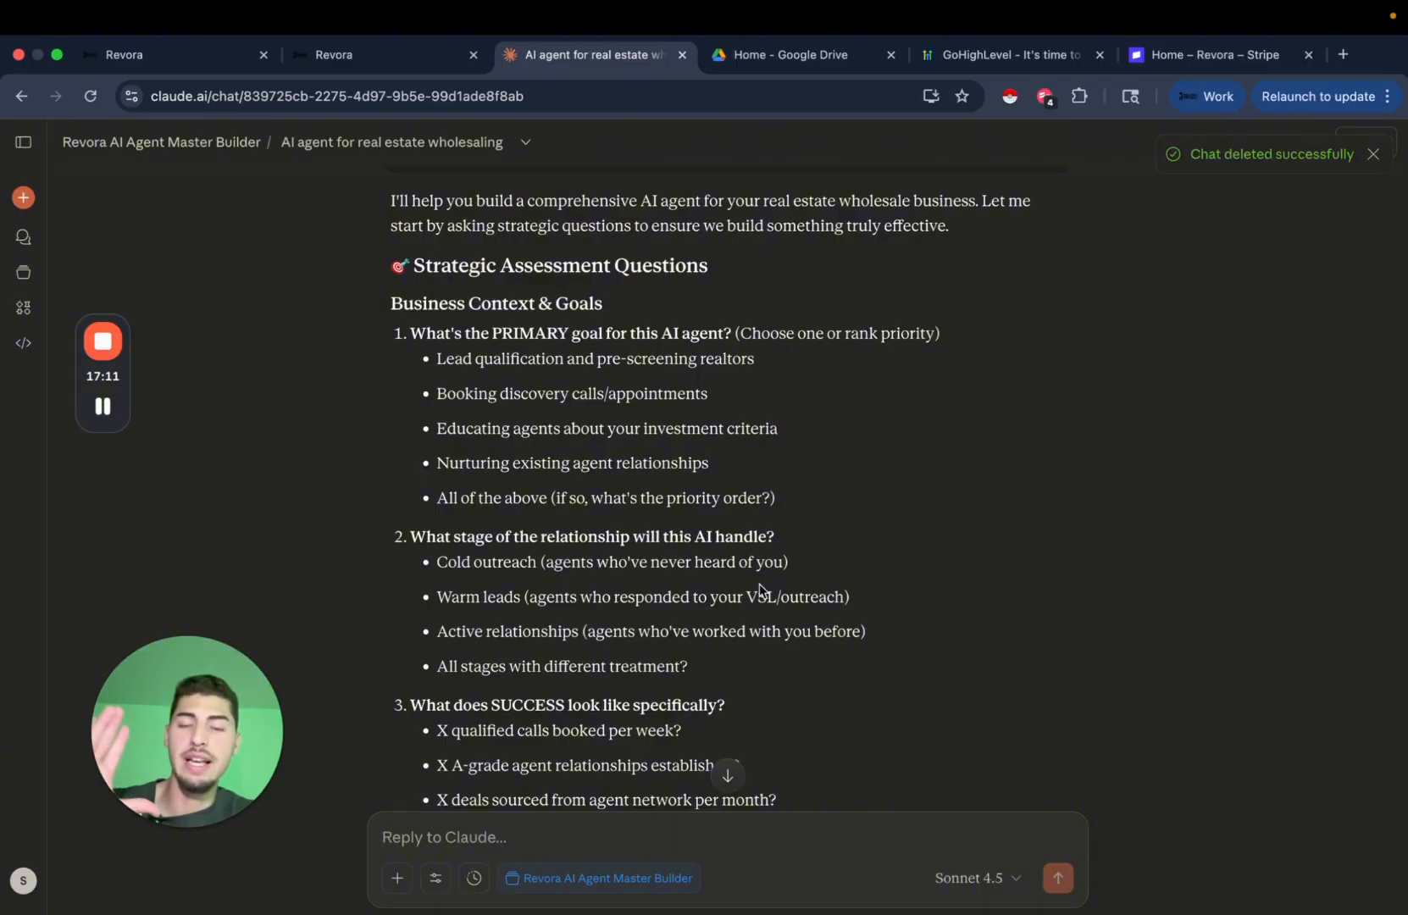
scroll(760, 591, up, 2)
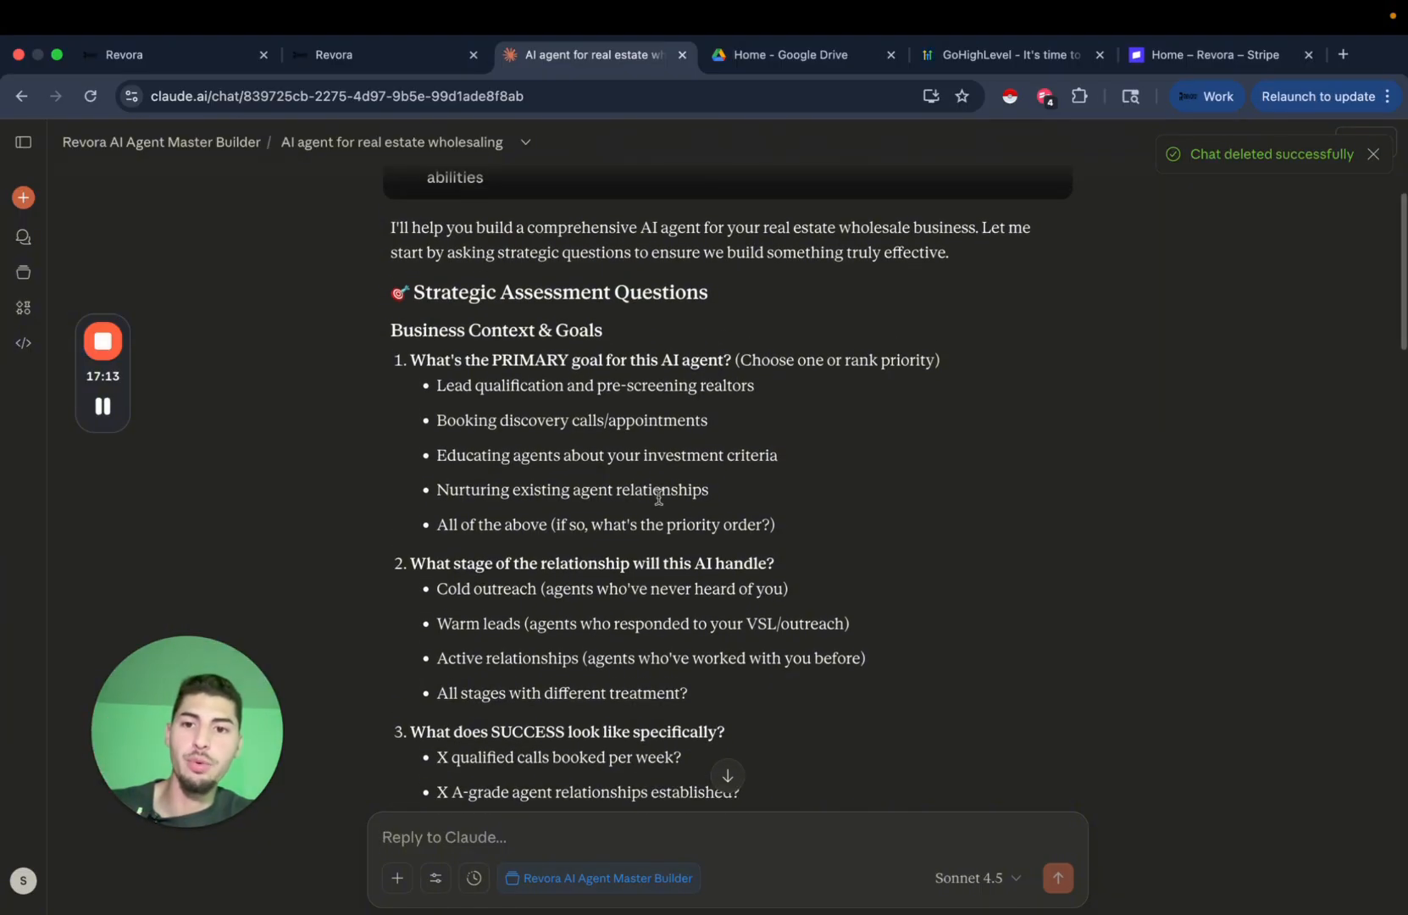
Answer 'Lead qualification, and pre screening realtors' and paste 'Educating agents about your investment criteria'.
text(Lead)
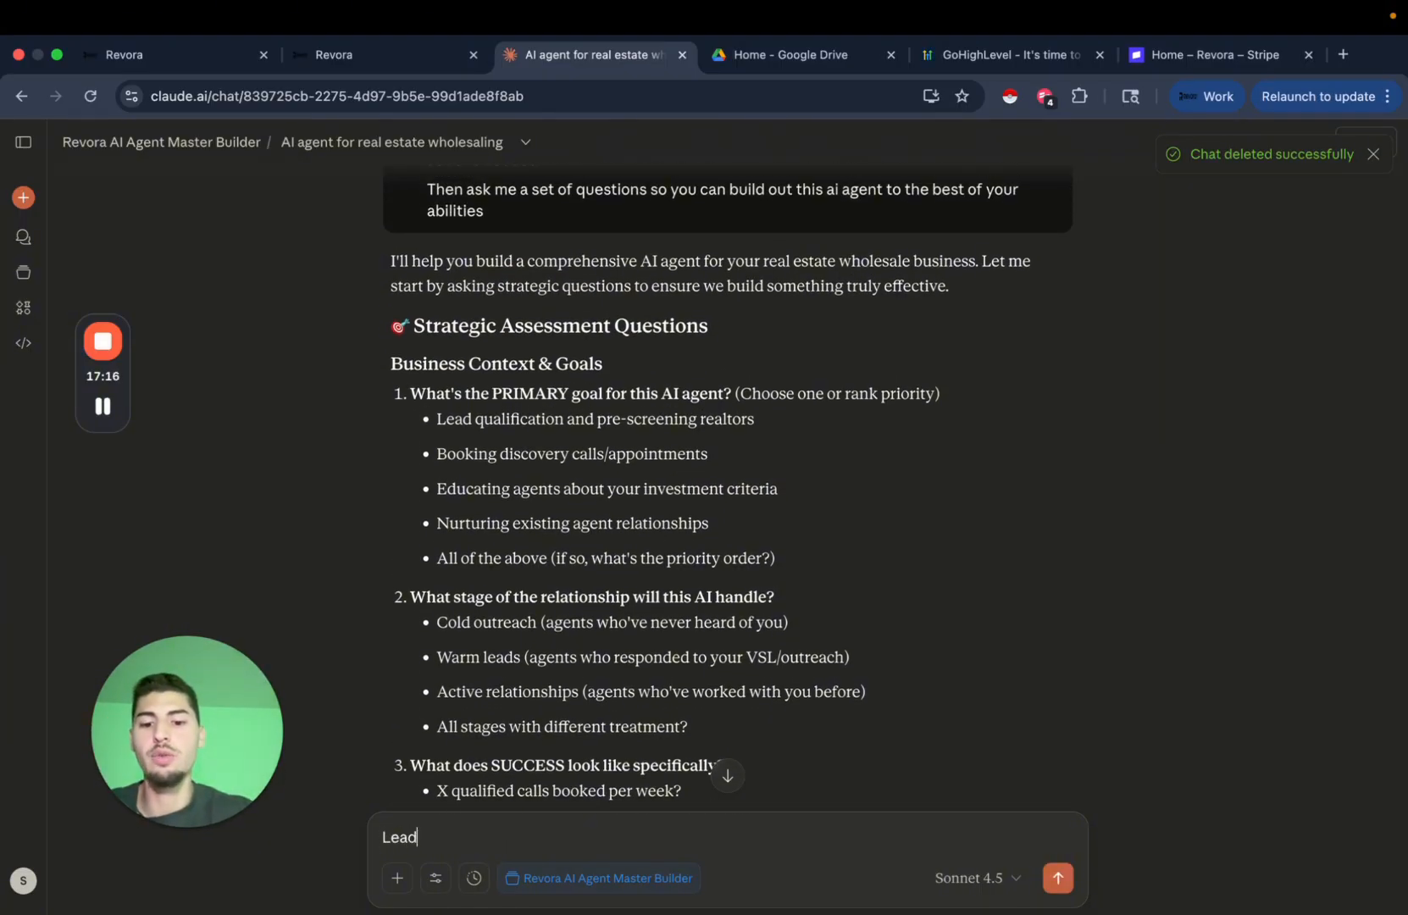
text( qualification)
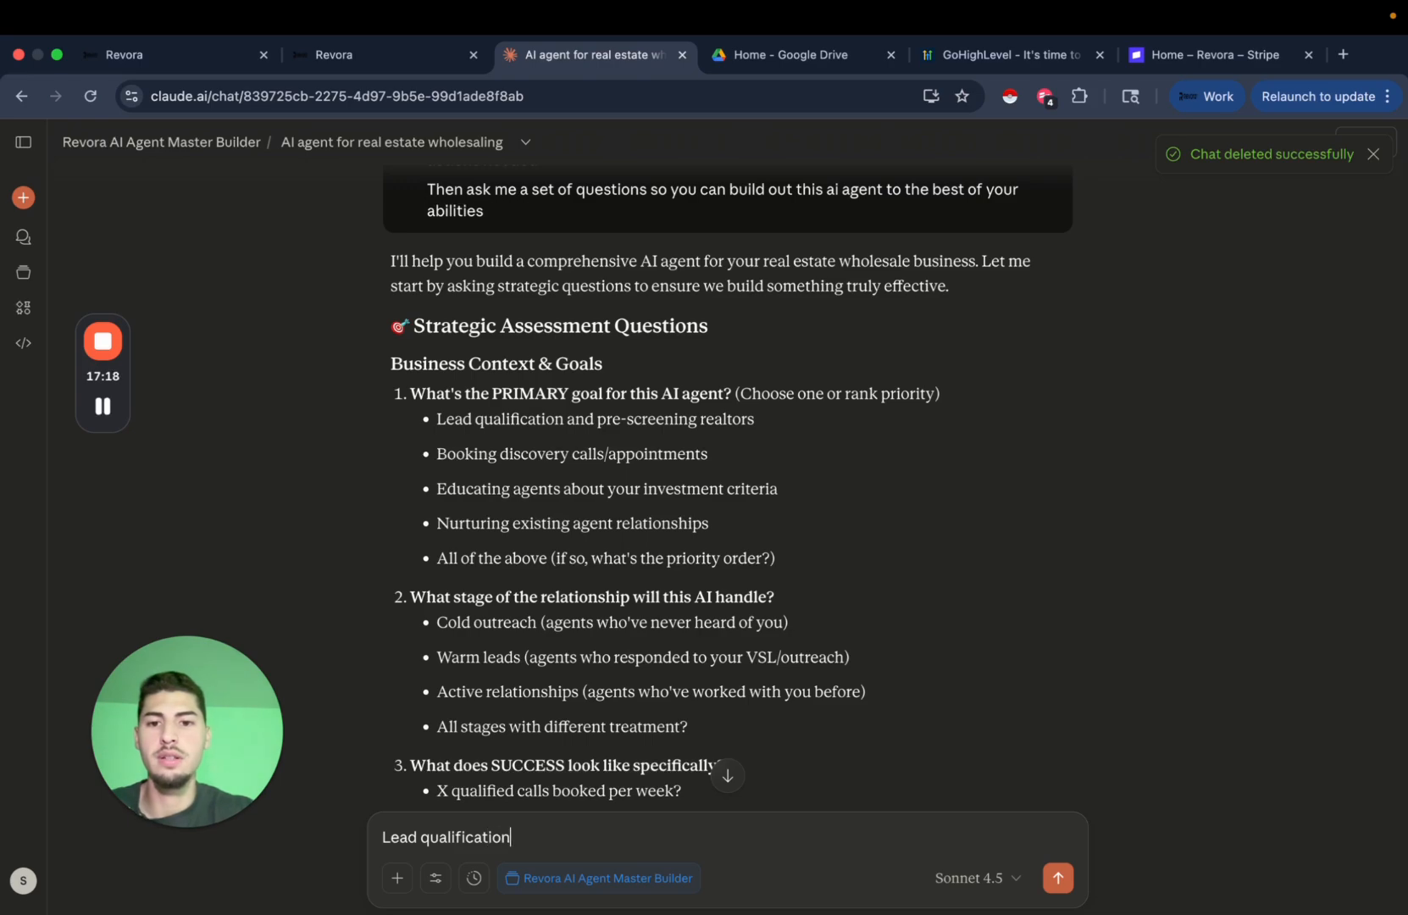
text(, and p)
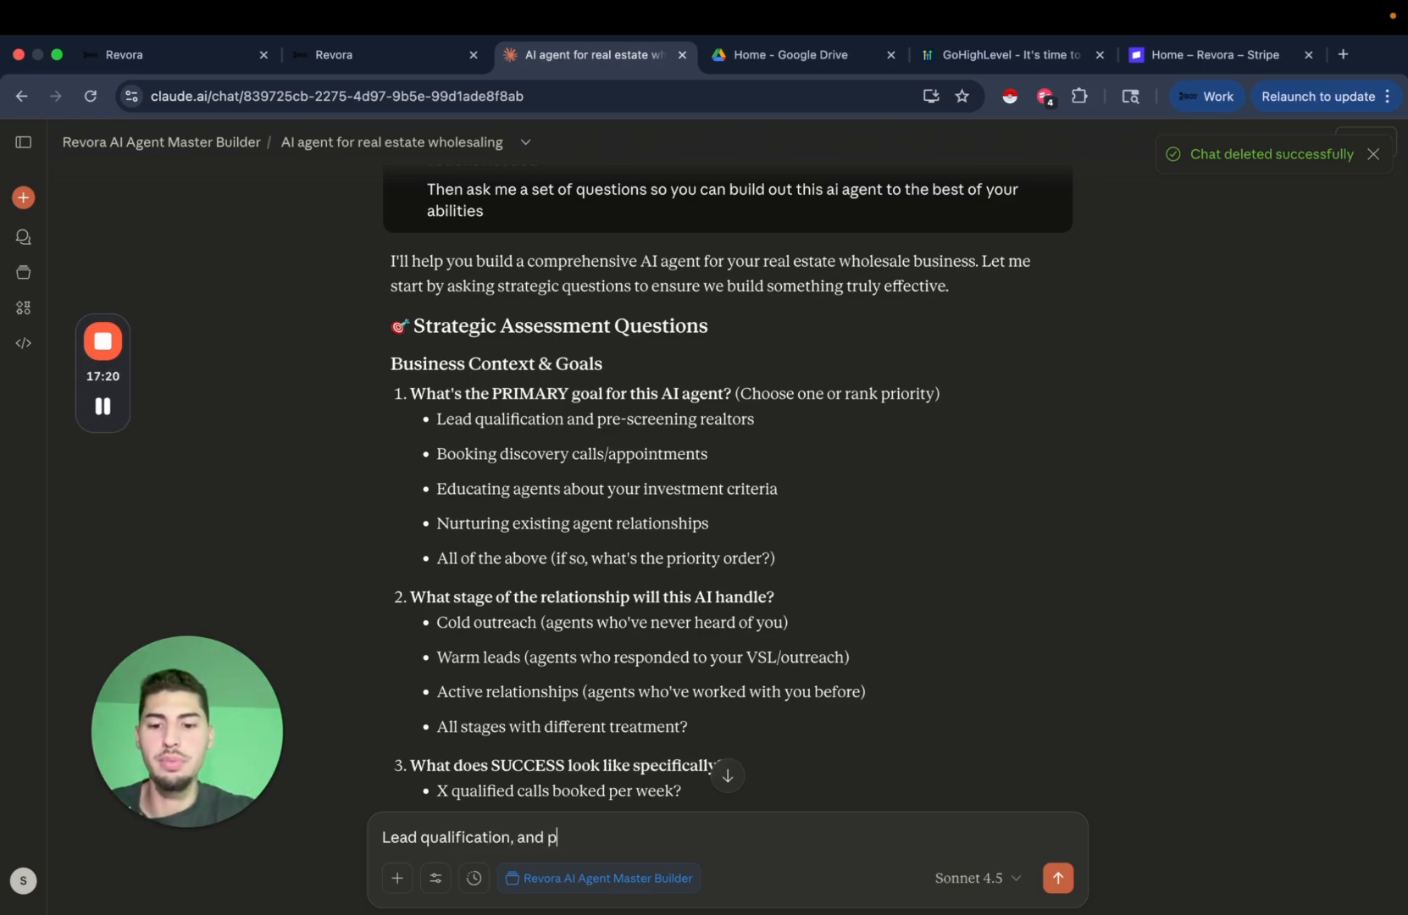
text(re screenin)
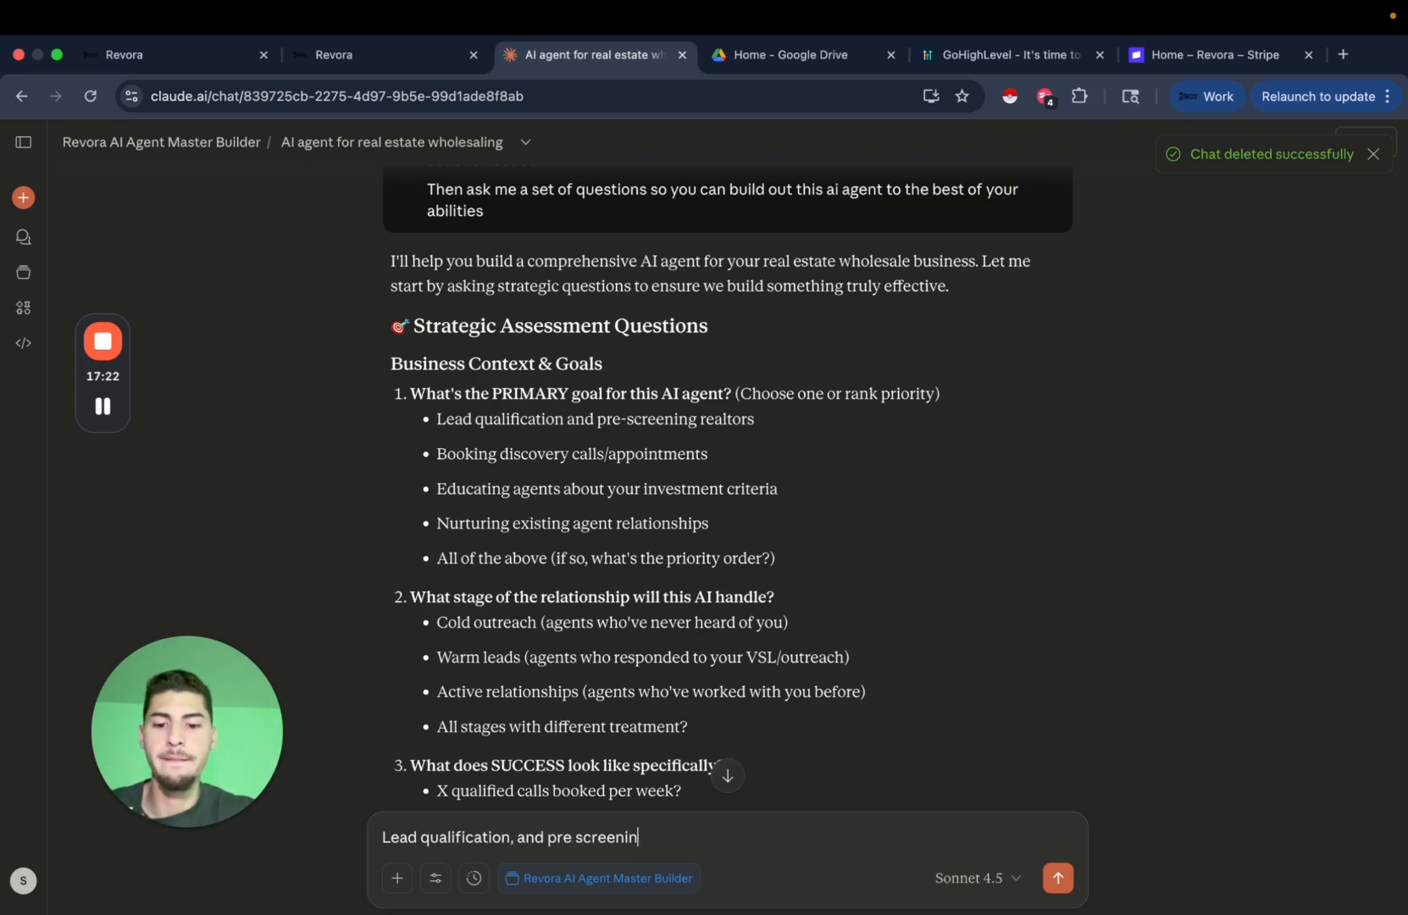
text(g realtors)
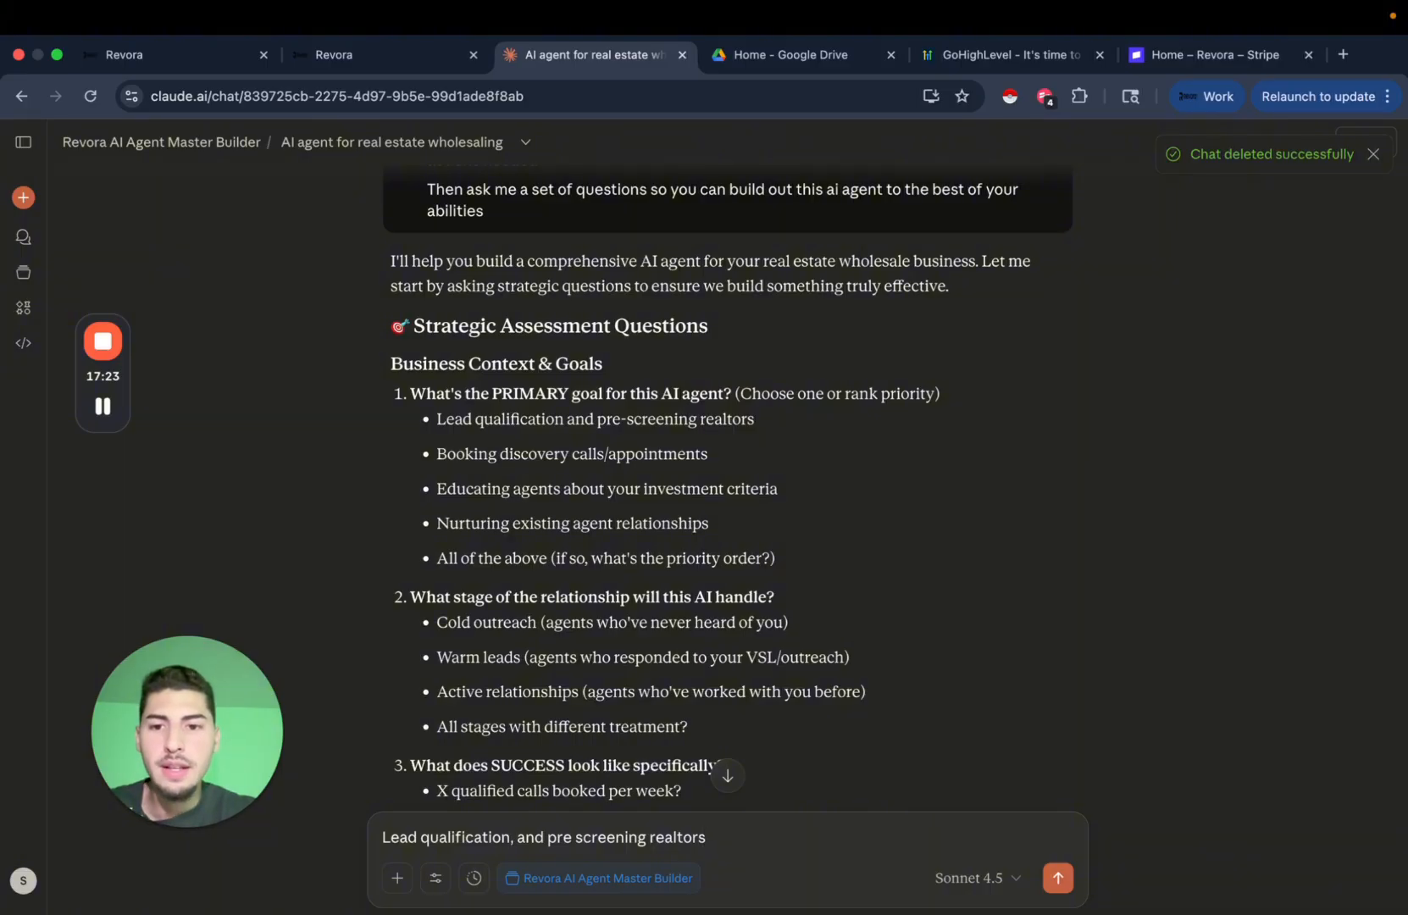
key(shift+Return)
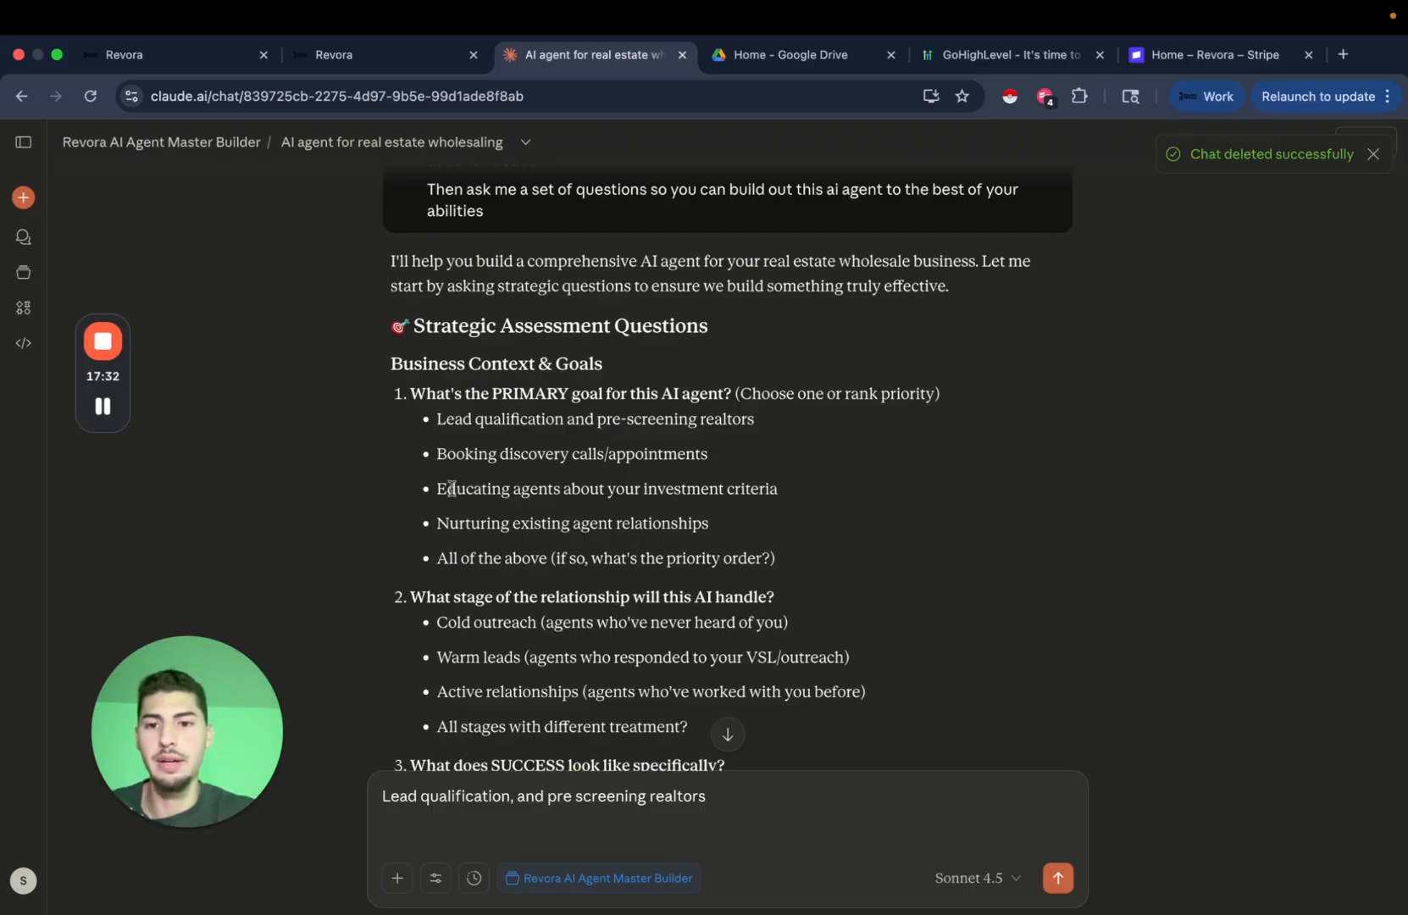
drag(452, 488, 775, 489)
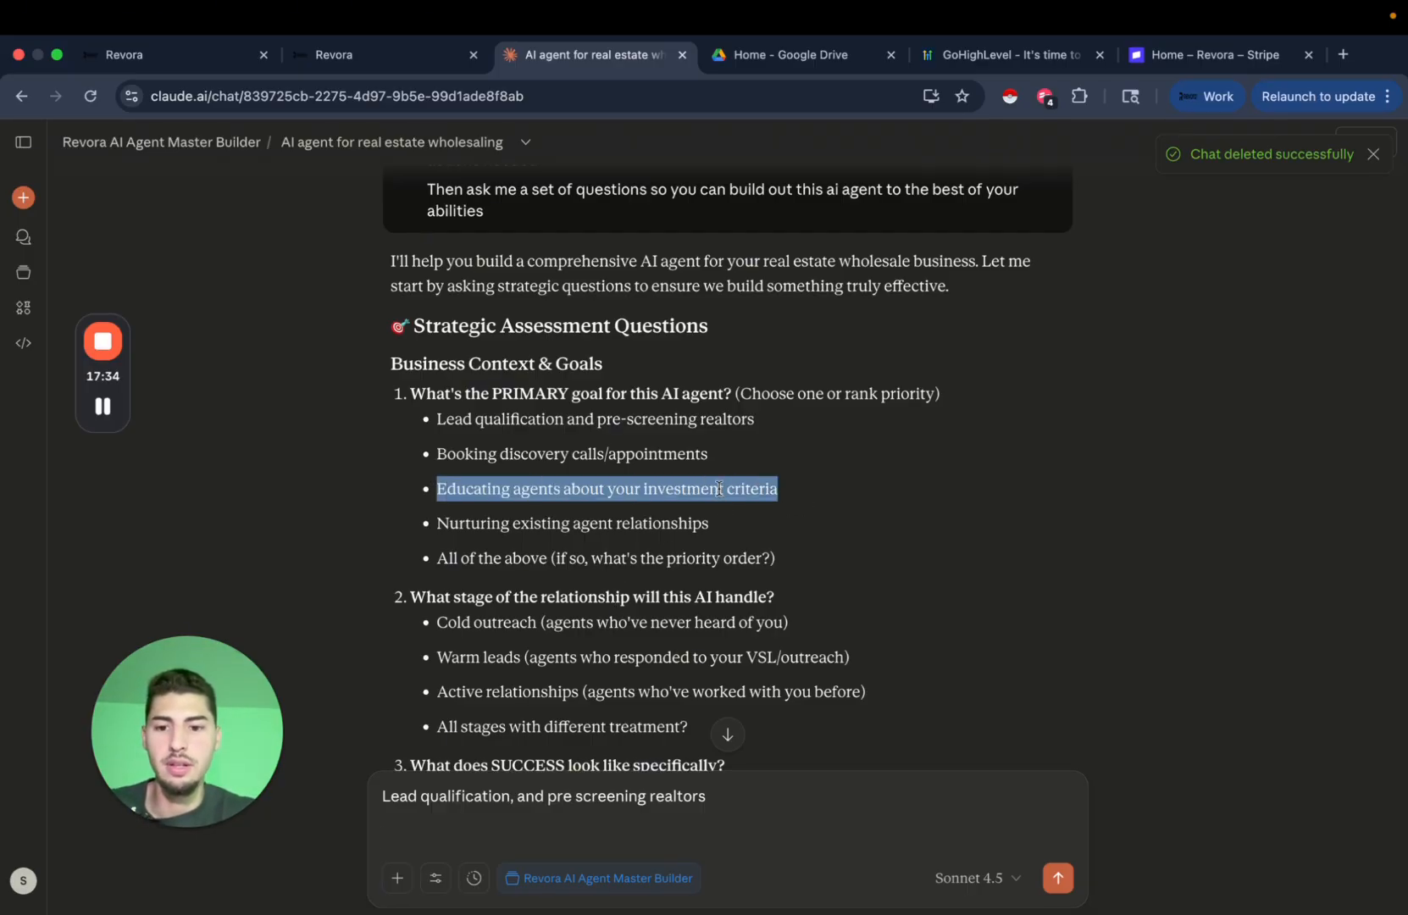
key(super+c)
click(459, 836)
key(super+v)
Add answer '2.' with the Cold outreach option copied from Claude's questions.
scroll(525, 519, down, 2)
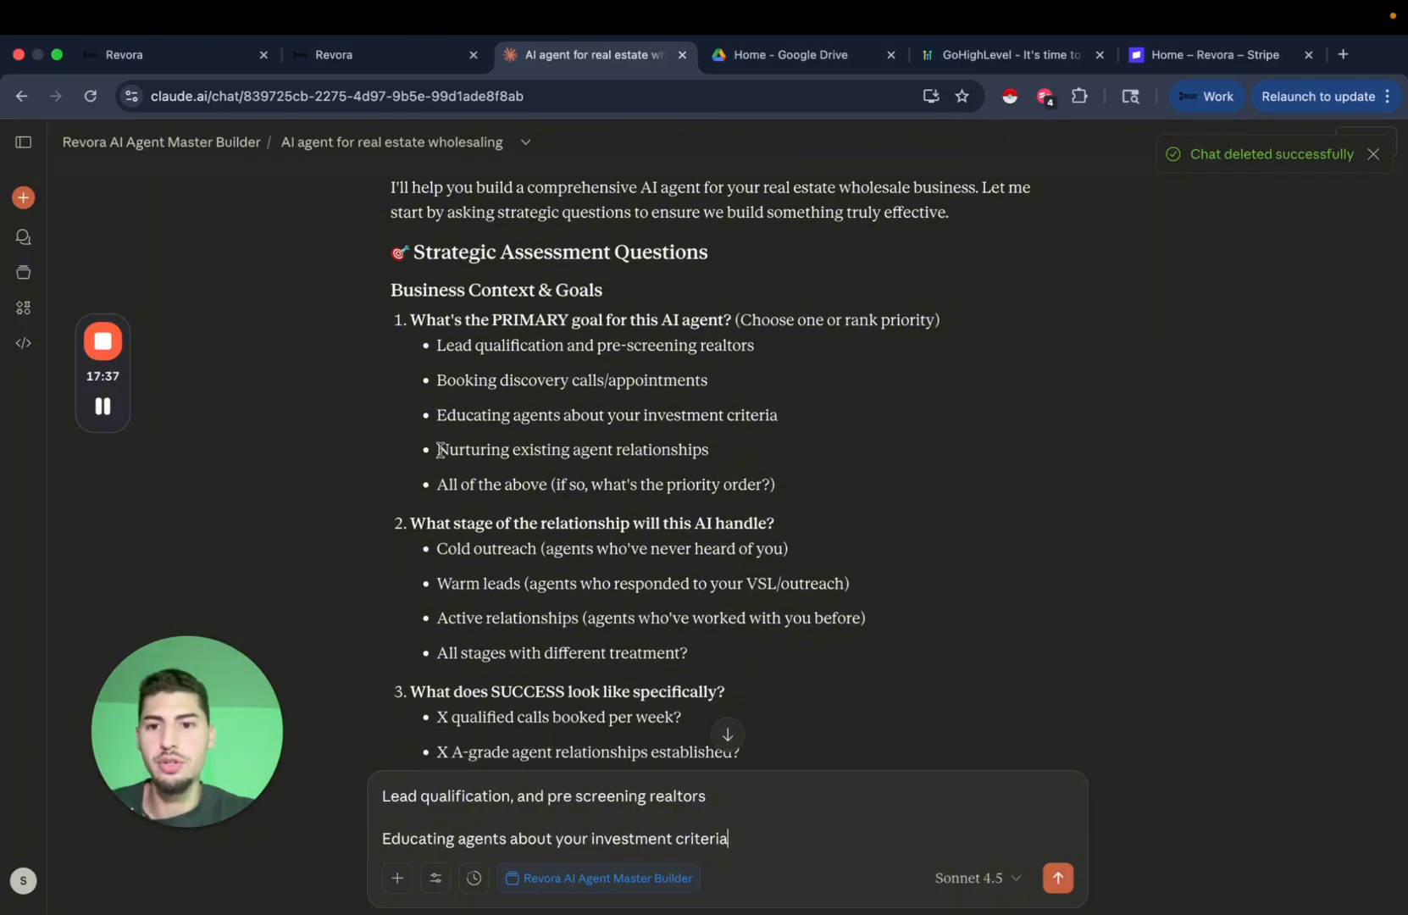
drag(440, 450, 697, 453)
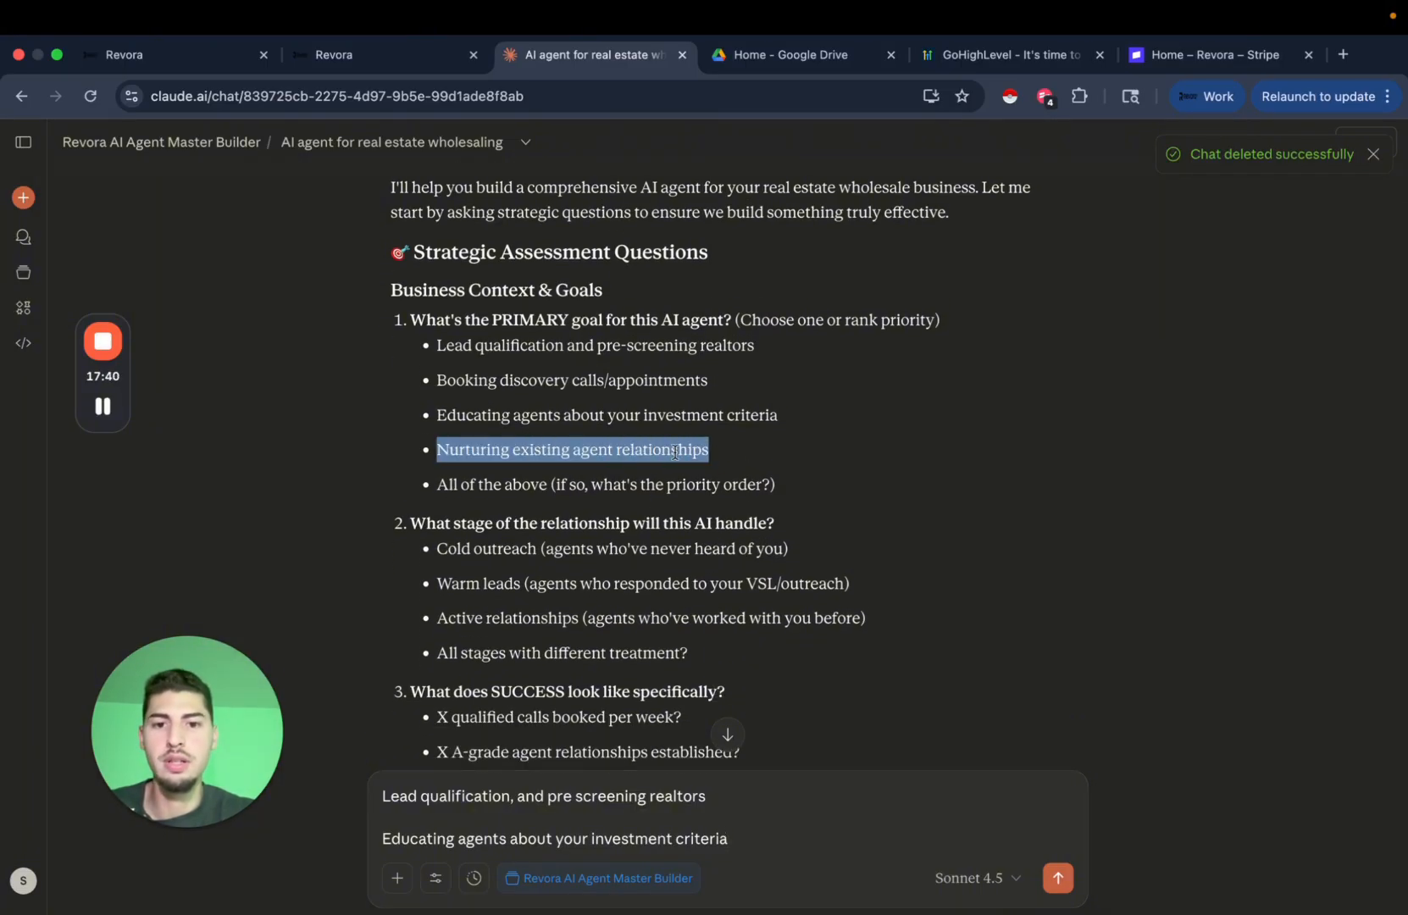
click(746, 838)
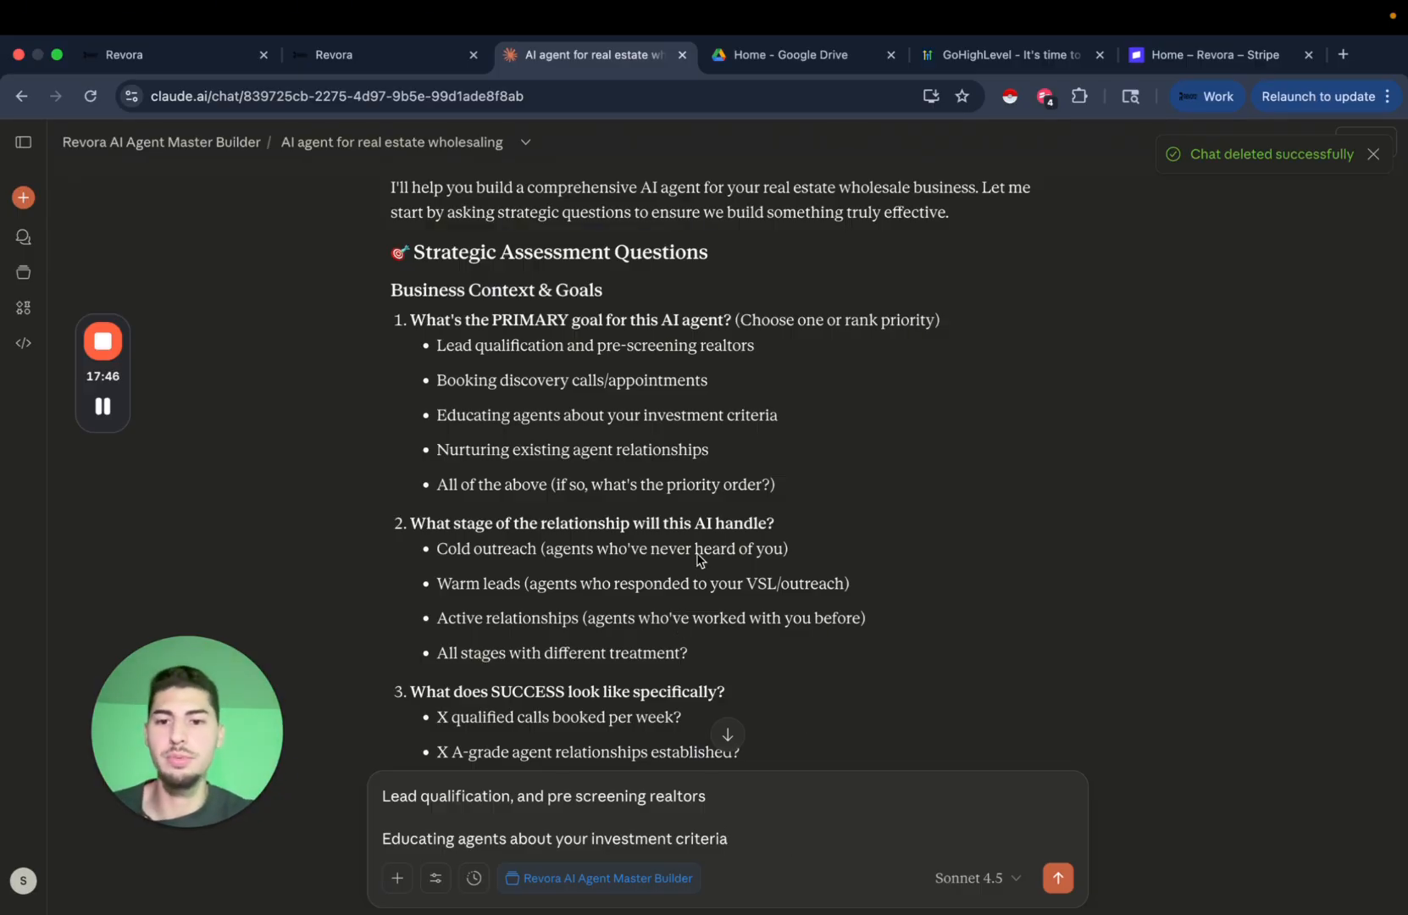
scroll(709, 505, down, 1)
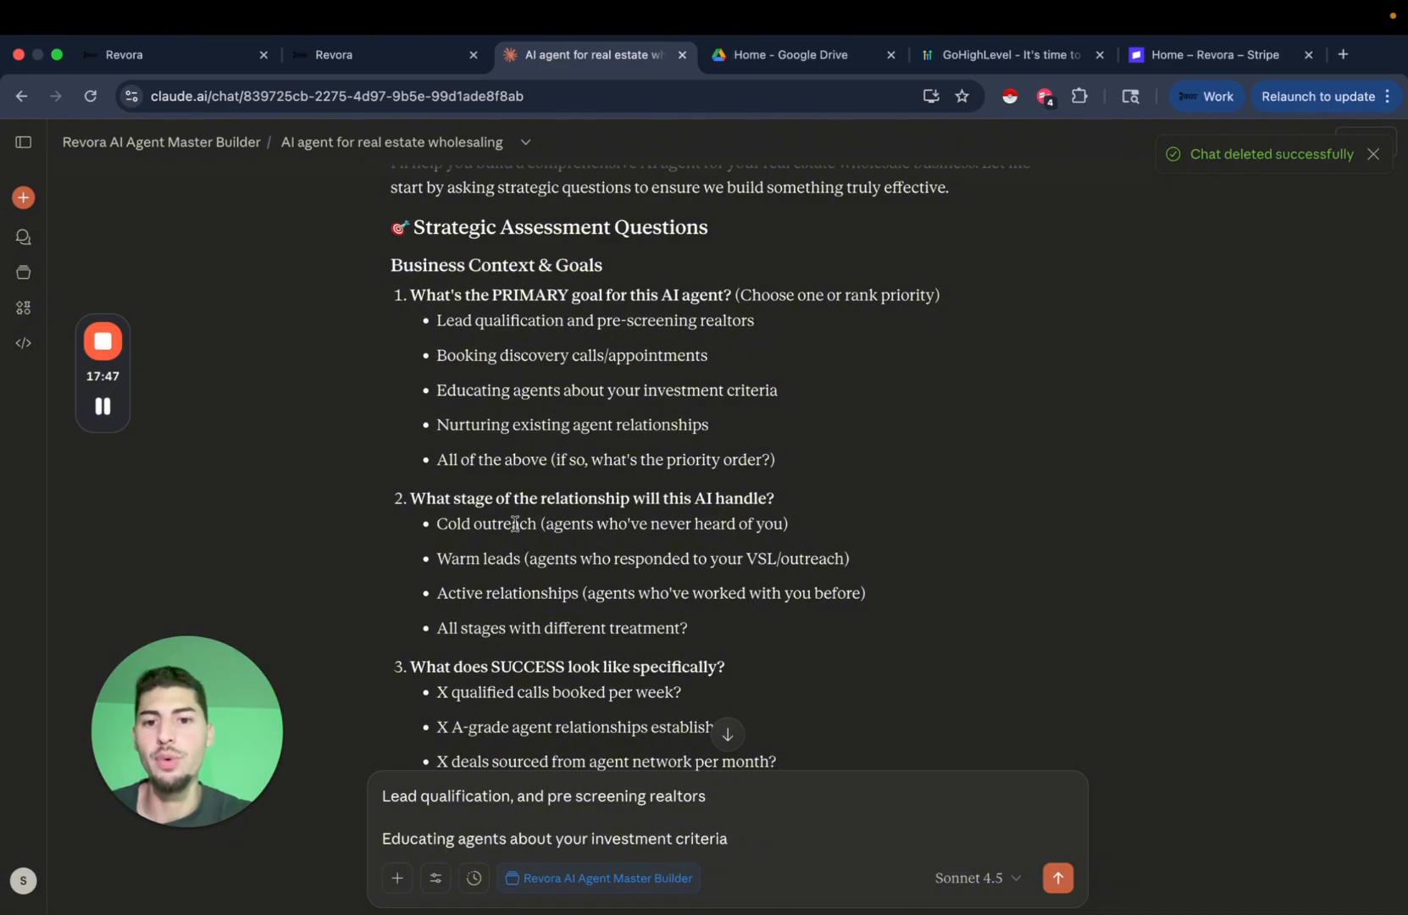
scroll(676, 558, down, 1)
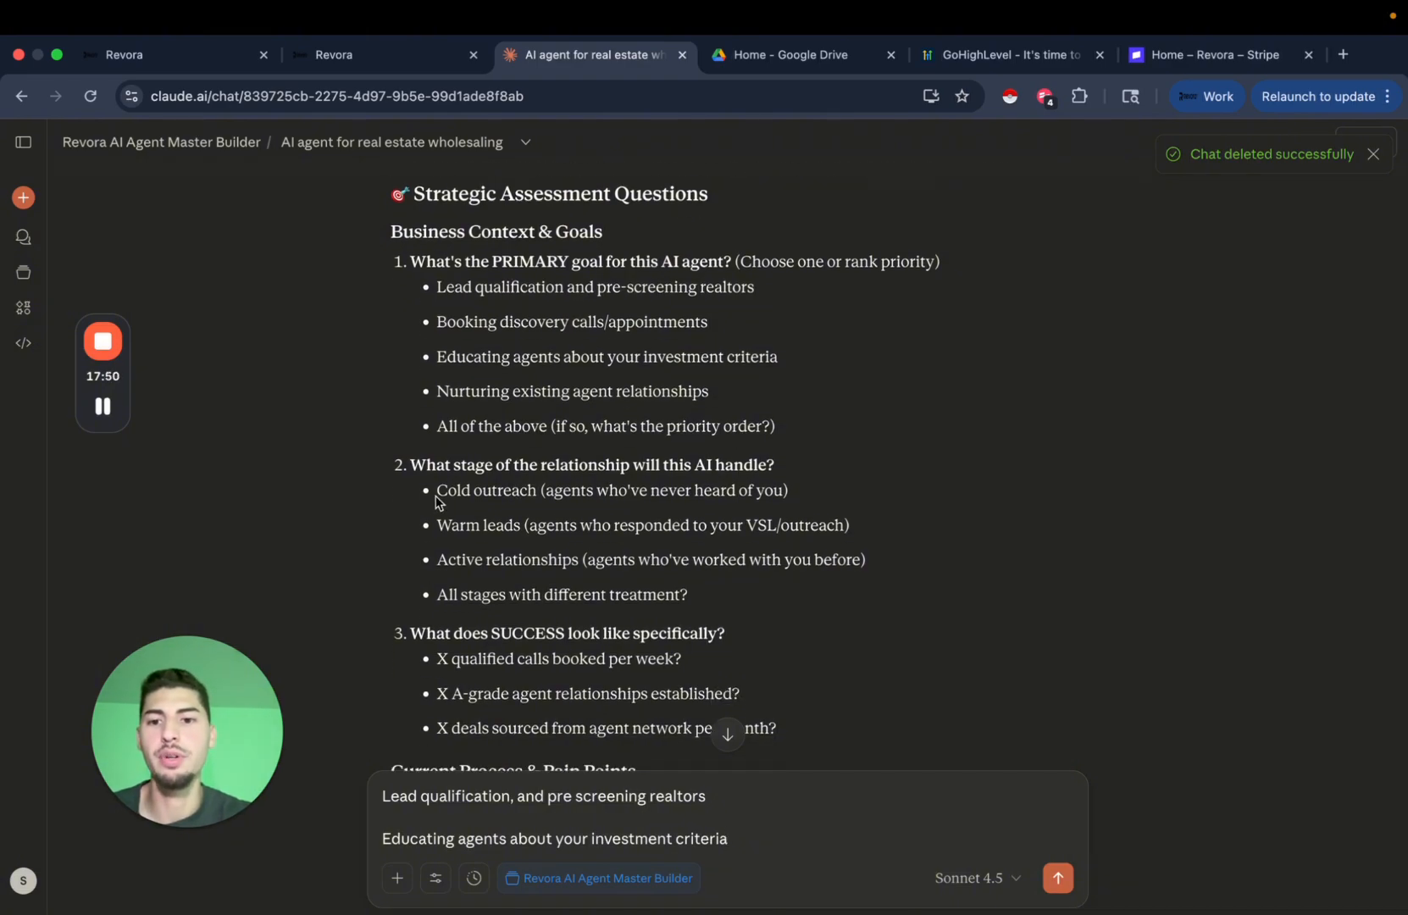
drag(436, 491, 830, 505)
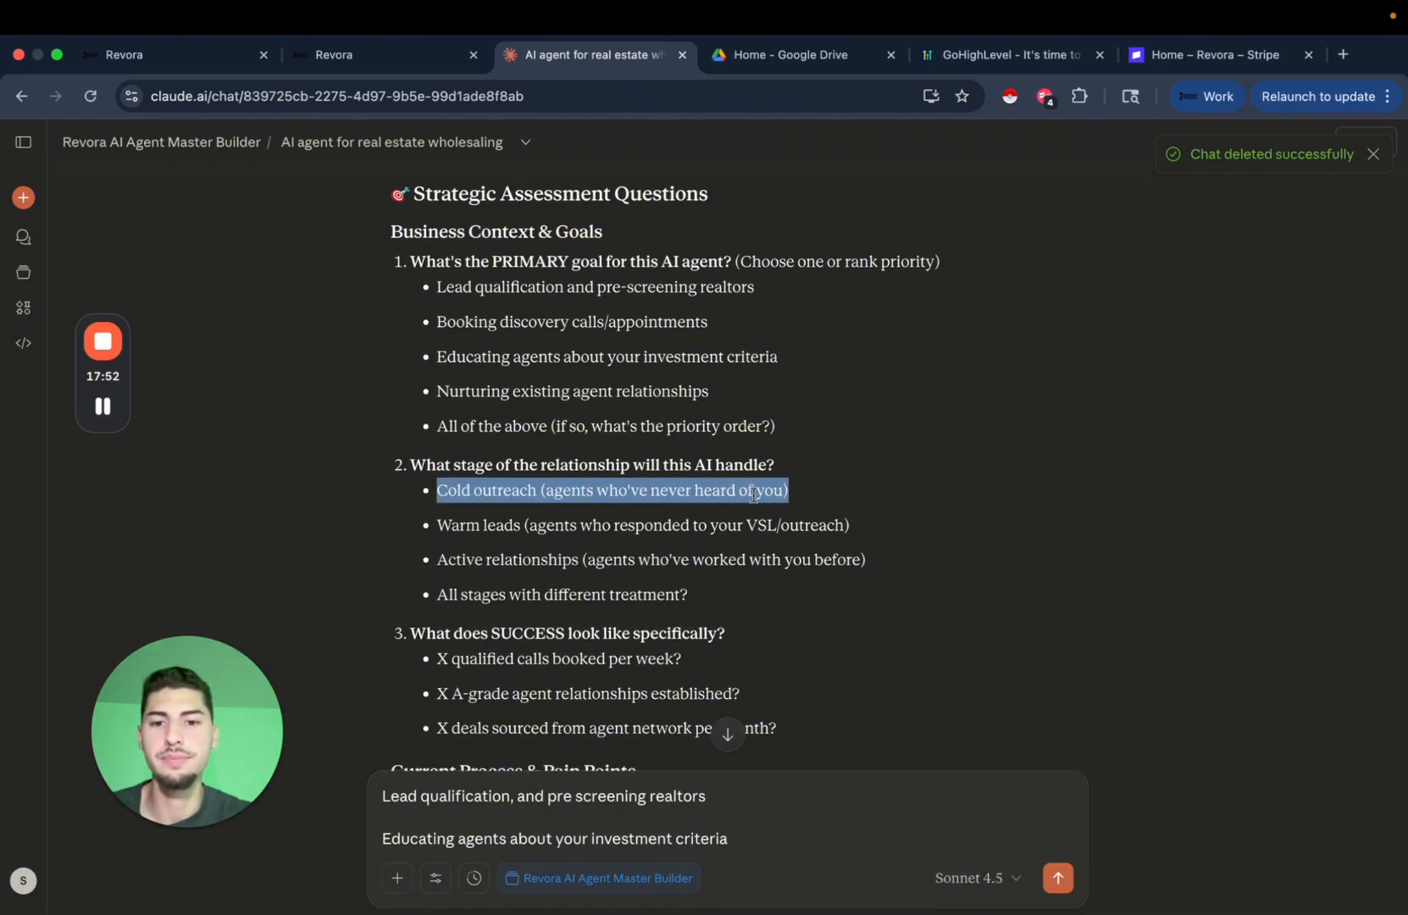
click(795, 837)
key(shift+Return)
key(shift+Return)
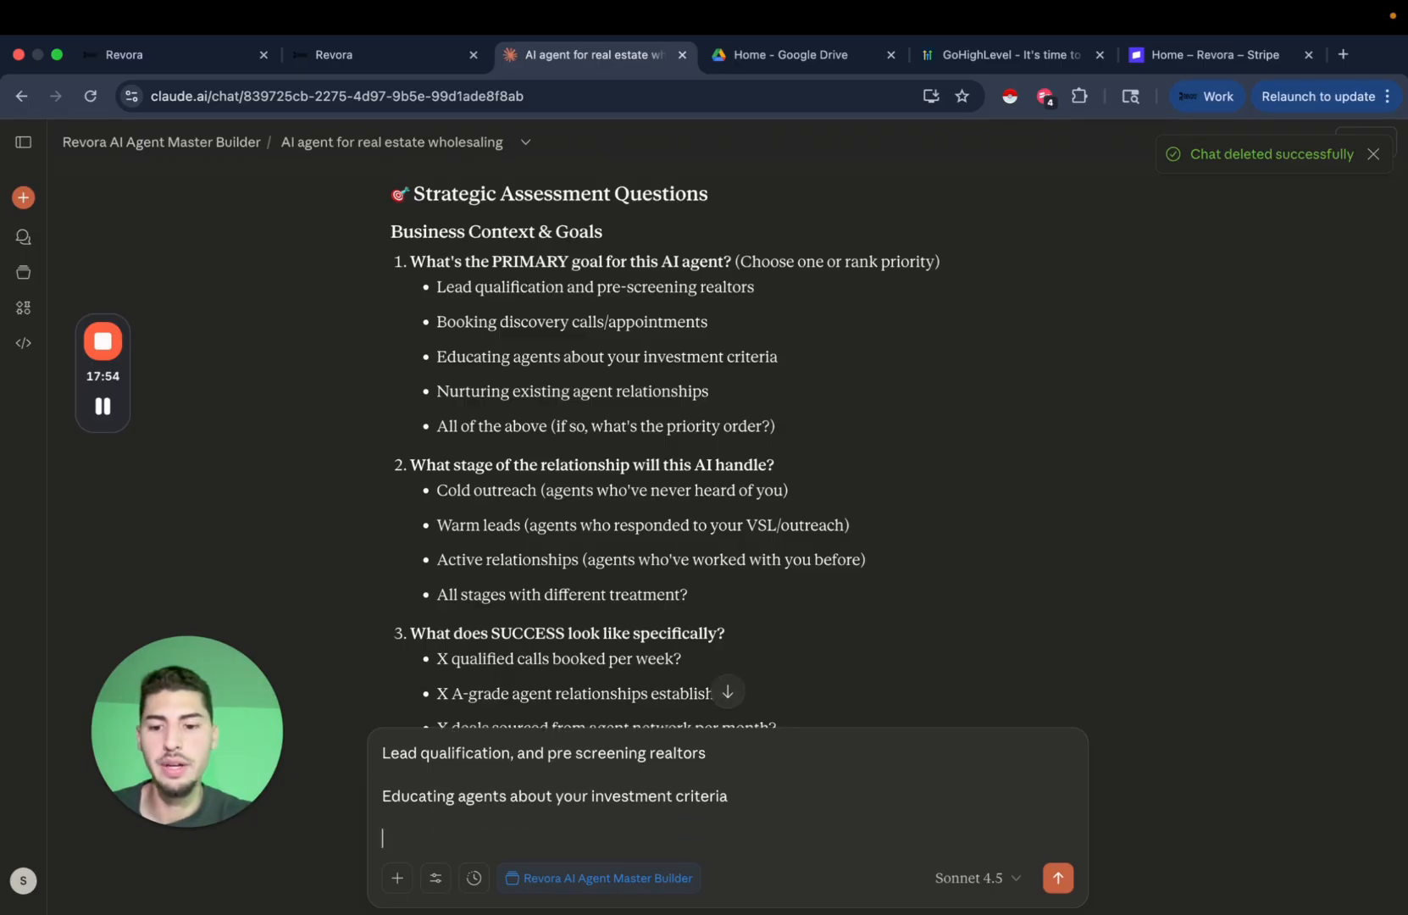
text(2.)
key(super+v)
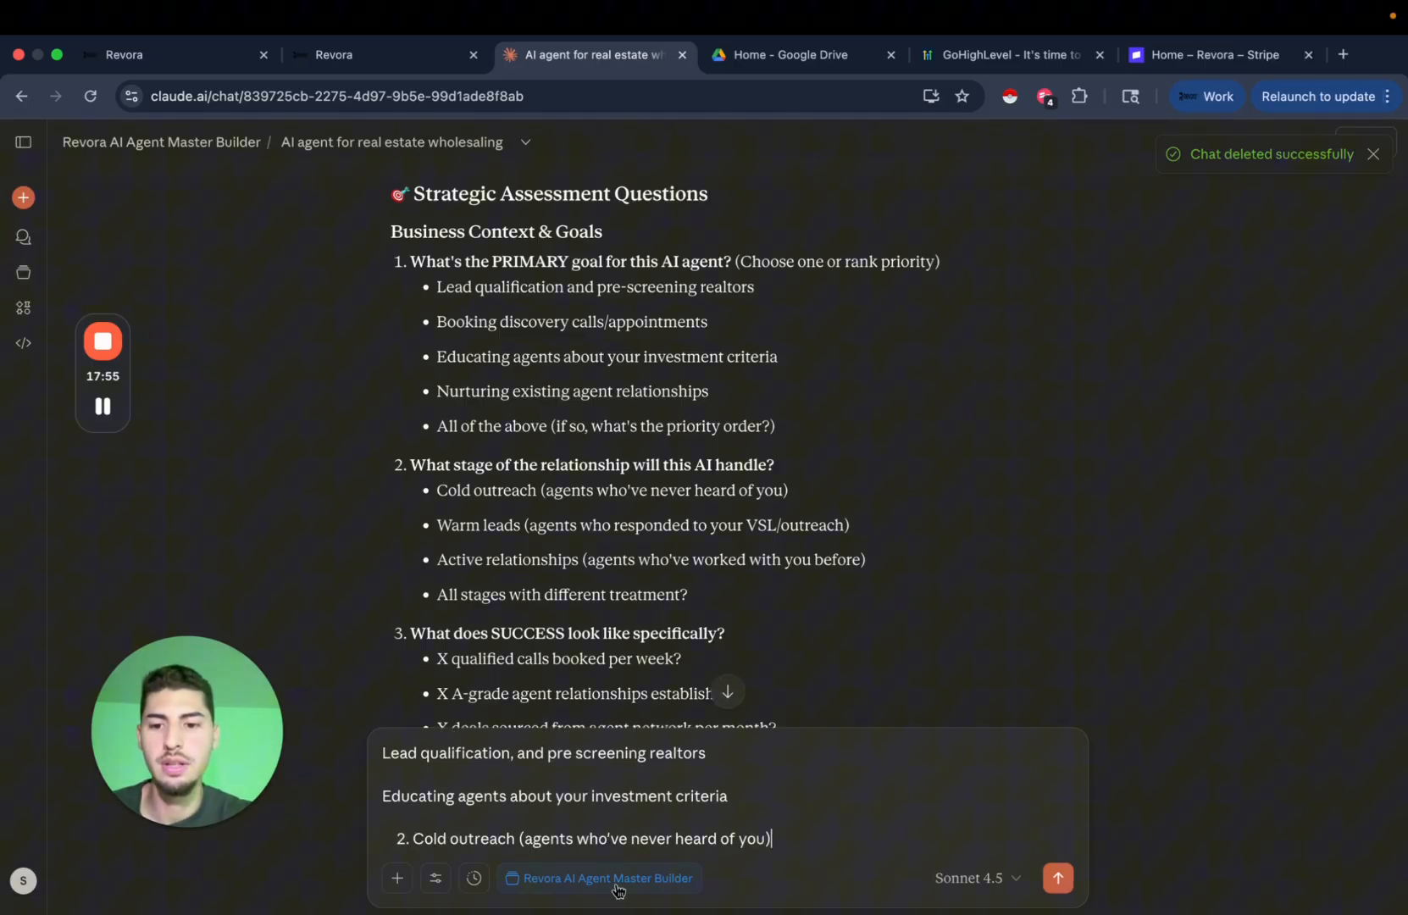
Number the first answer '1.' and start a new line after answer 2.
click(385, 754)
text(1.)
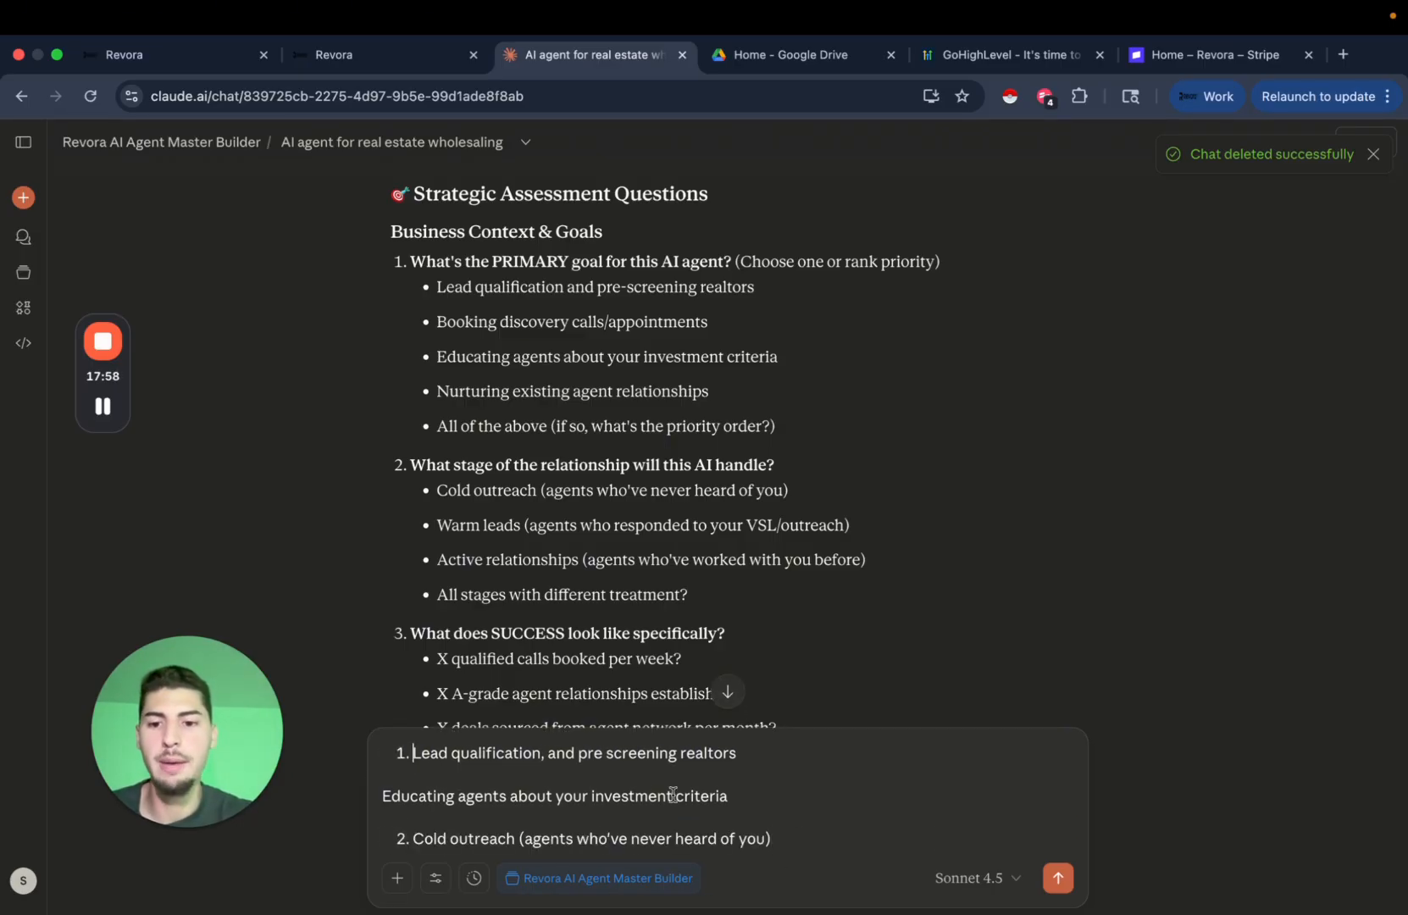
click(820, 838)
key(shift+Return)
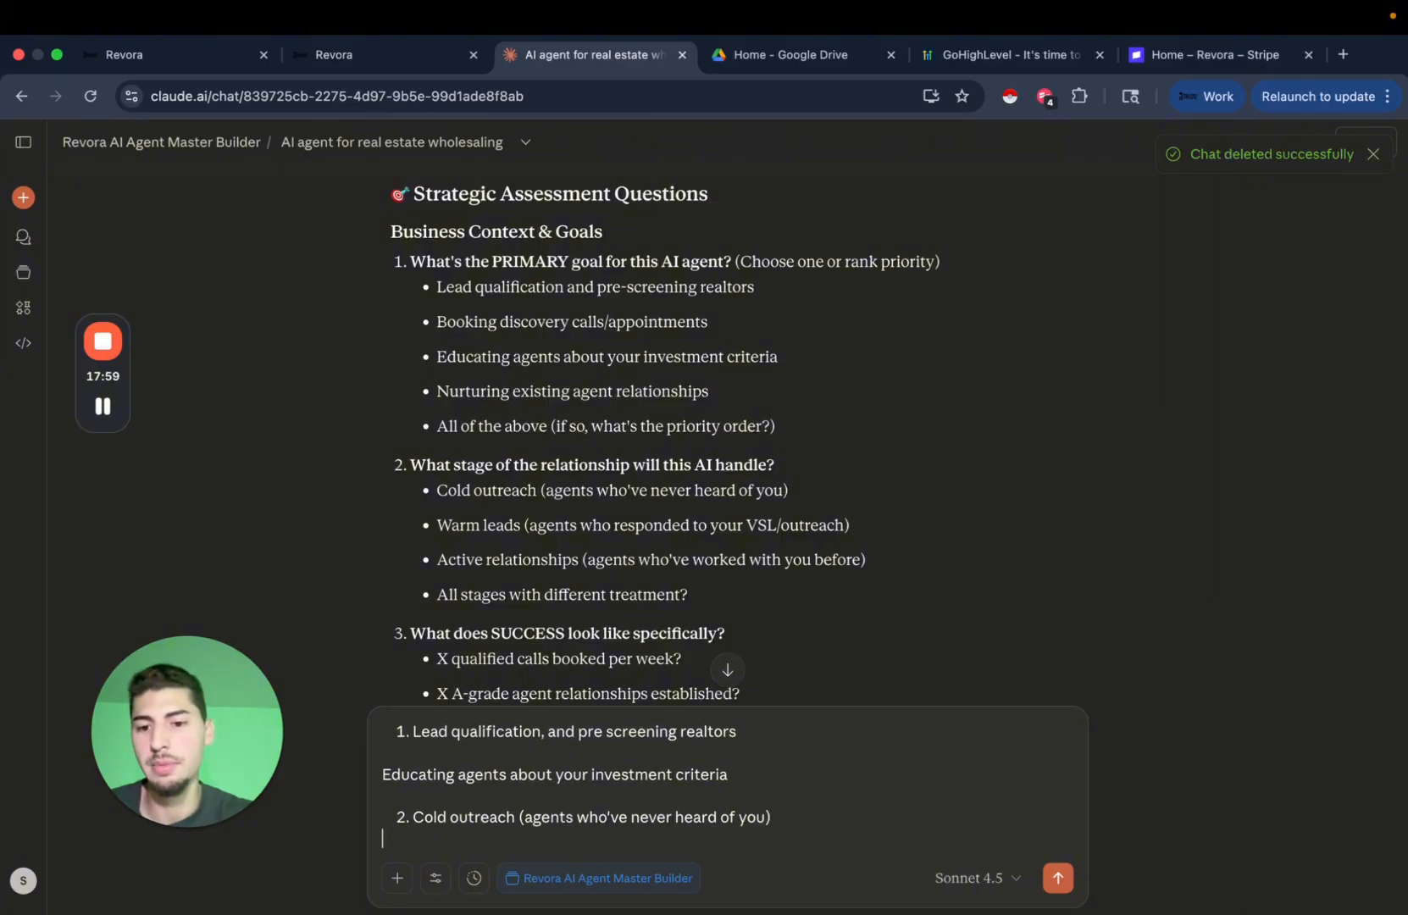
Add answer '3.' with the copied 'X deals sourced from agent network' success metric.
scroll(764, 523, down, 3)
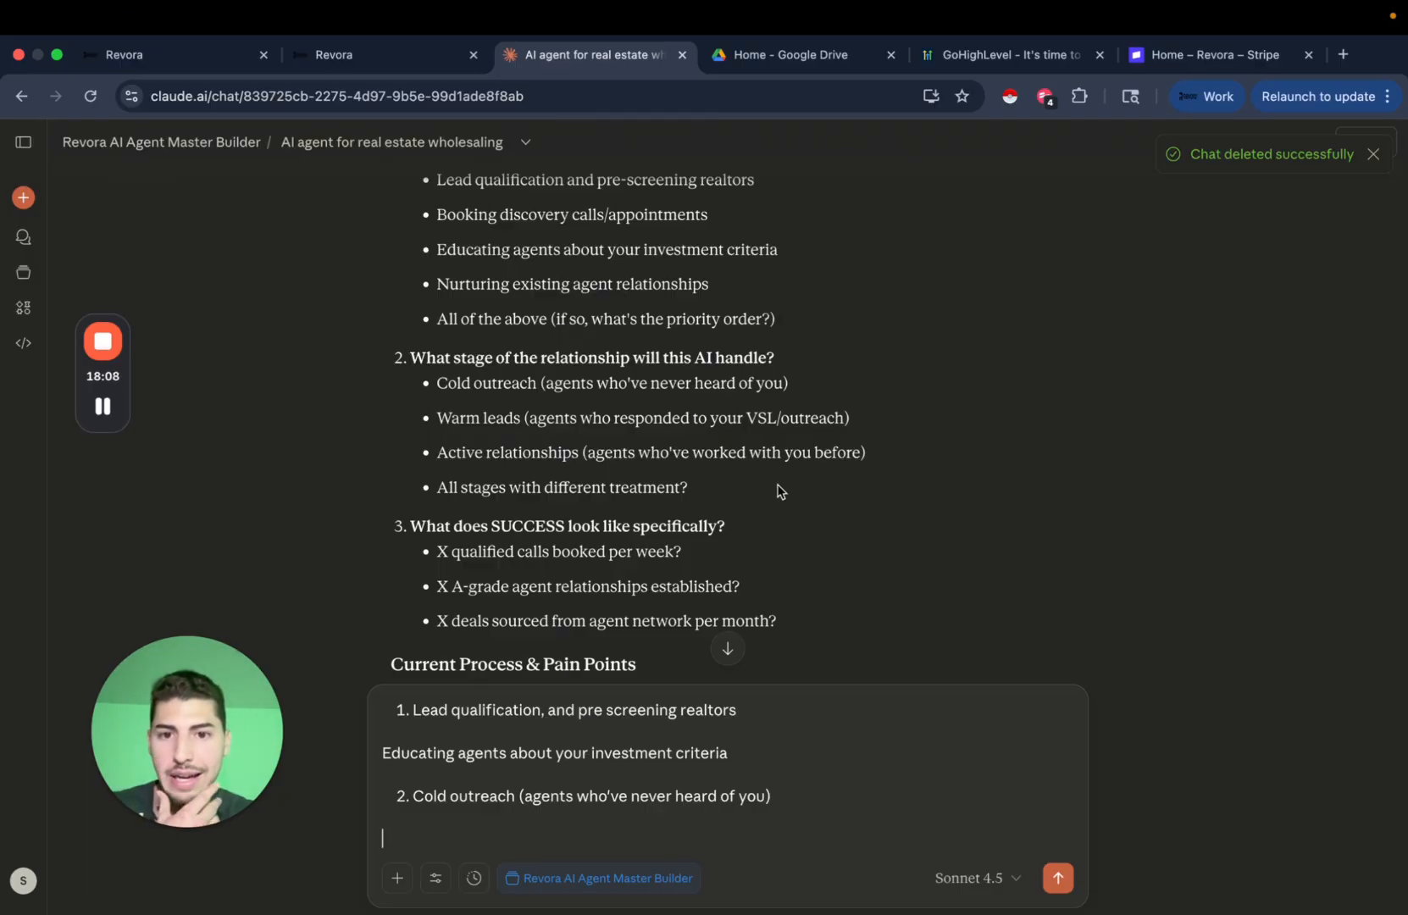
scroll(780, 492, down, 1)
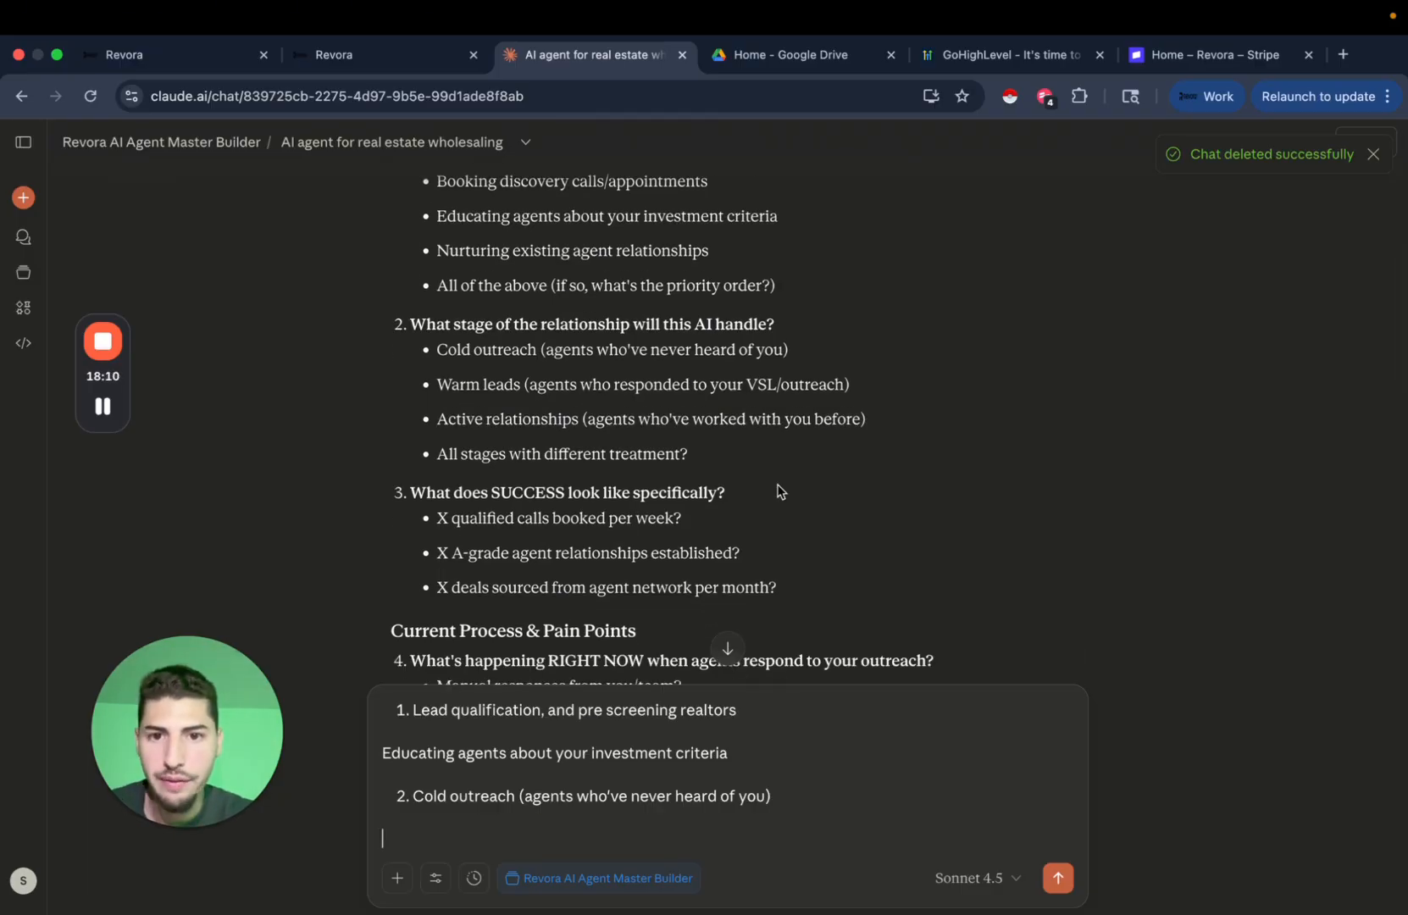
scroll(628, 447, down, 3)
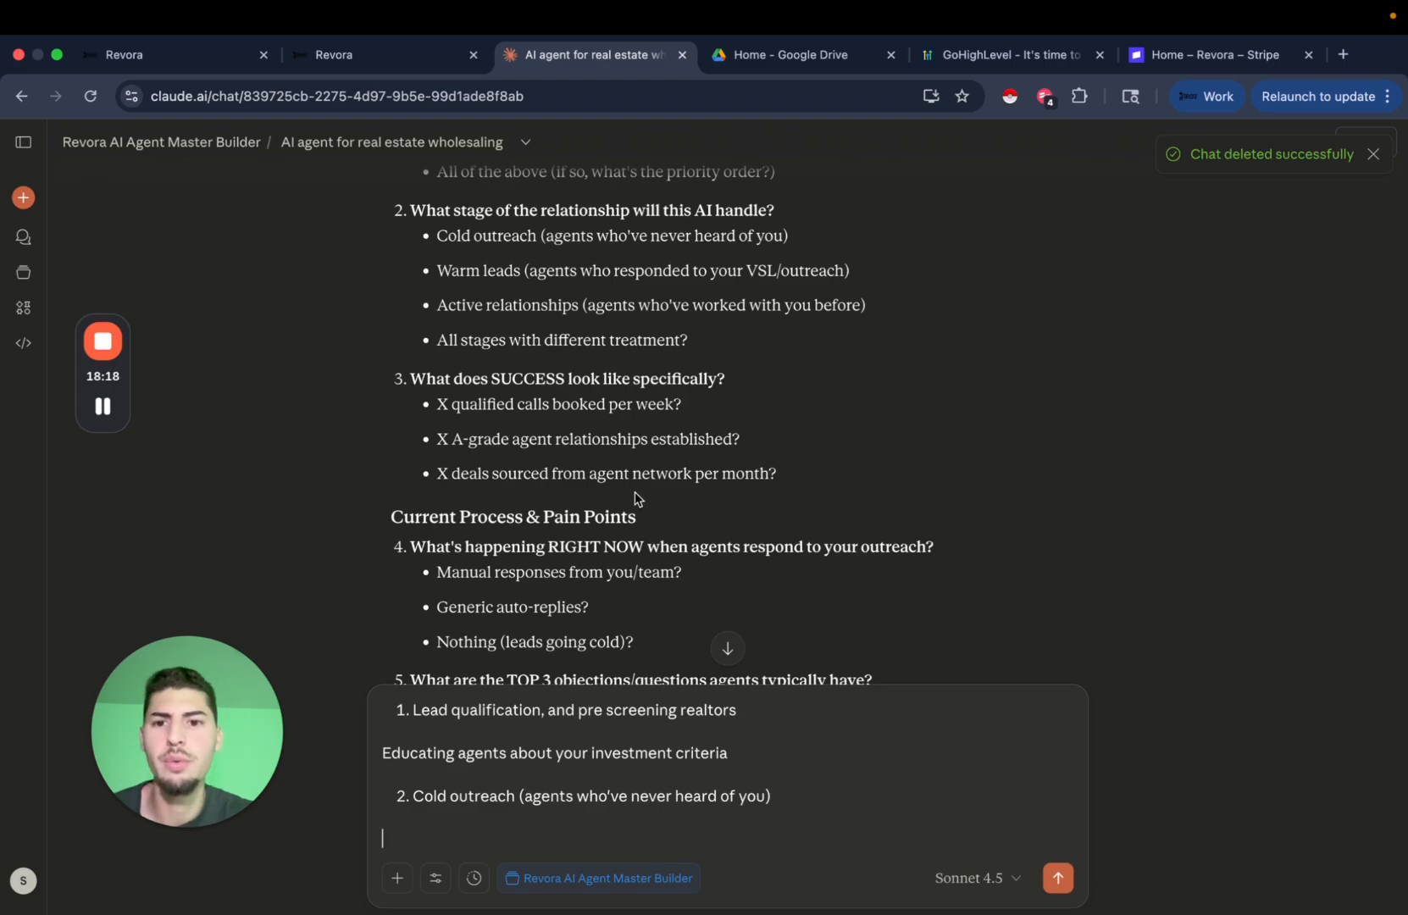
double_click(529, 474)
click(530, 474)
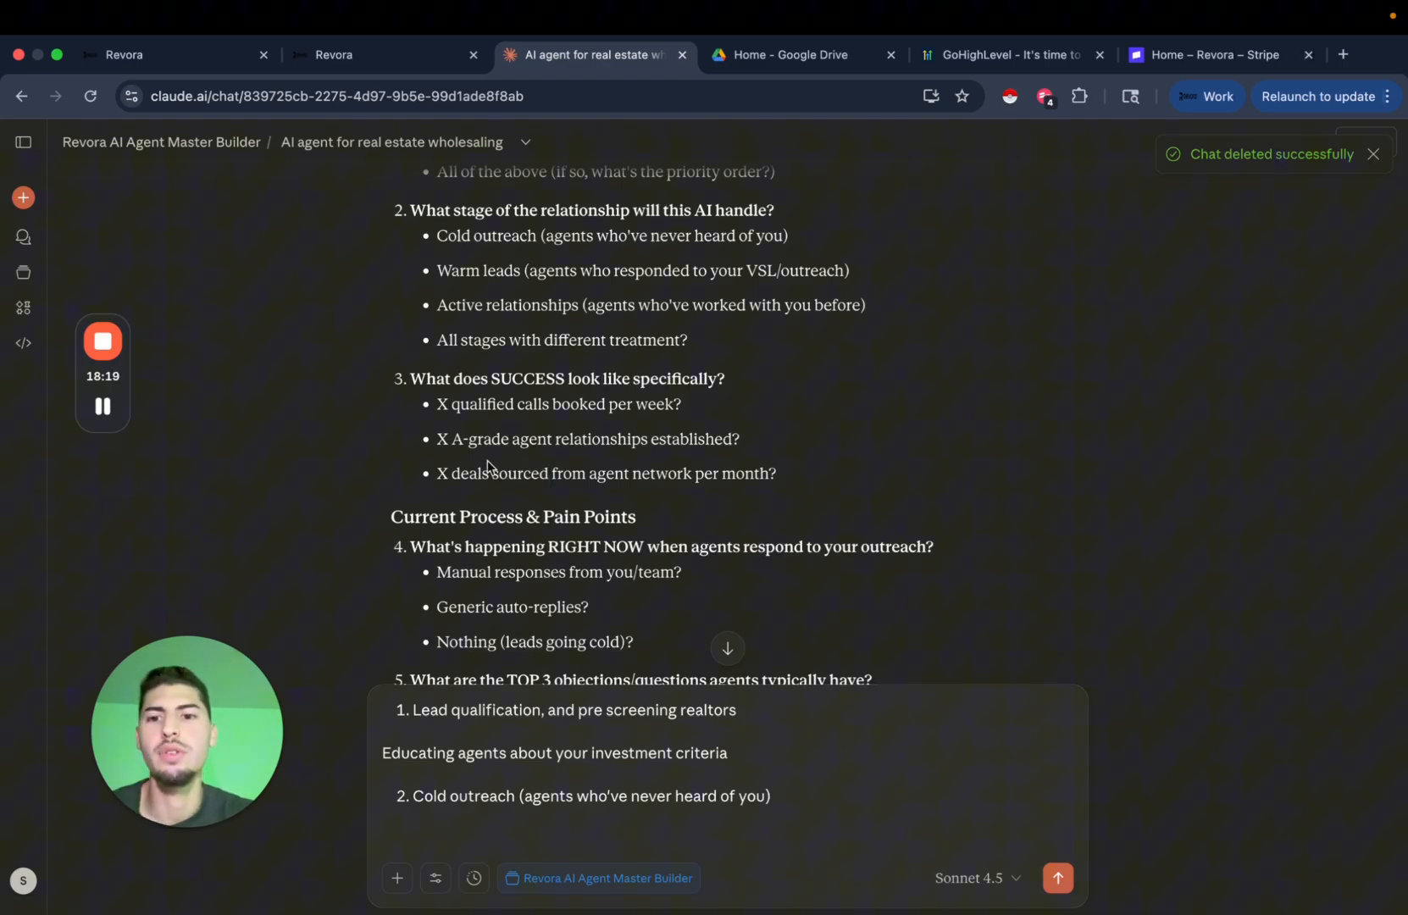
double_click(536, 471)
triple_click(536, 471)
click(527, 838)
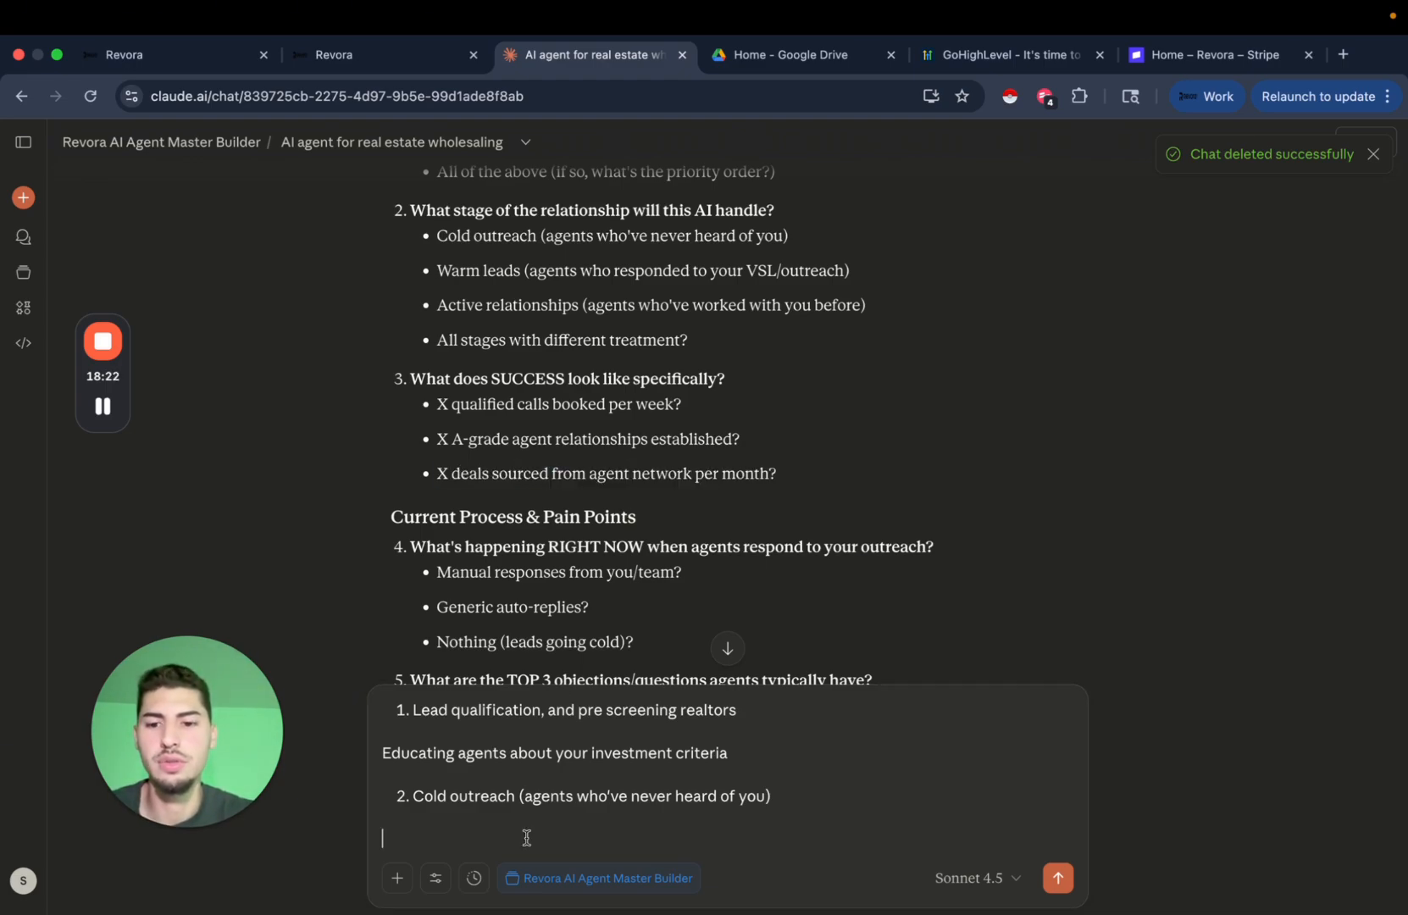
text(3.)
key(cmd+v)
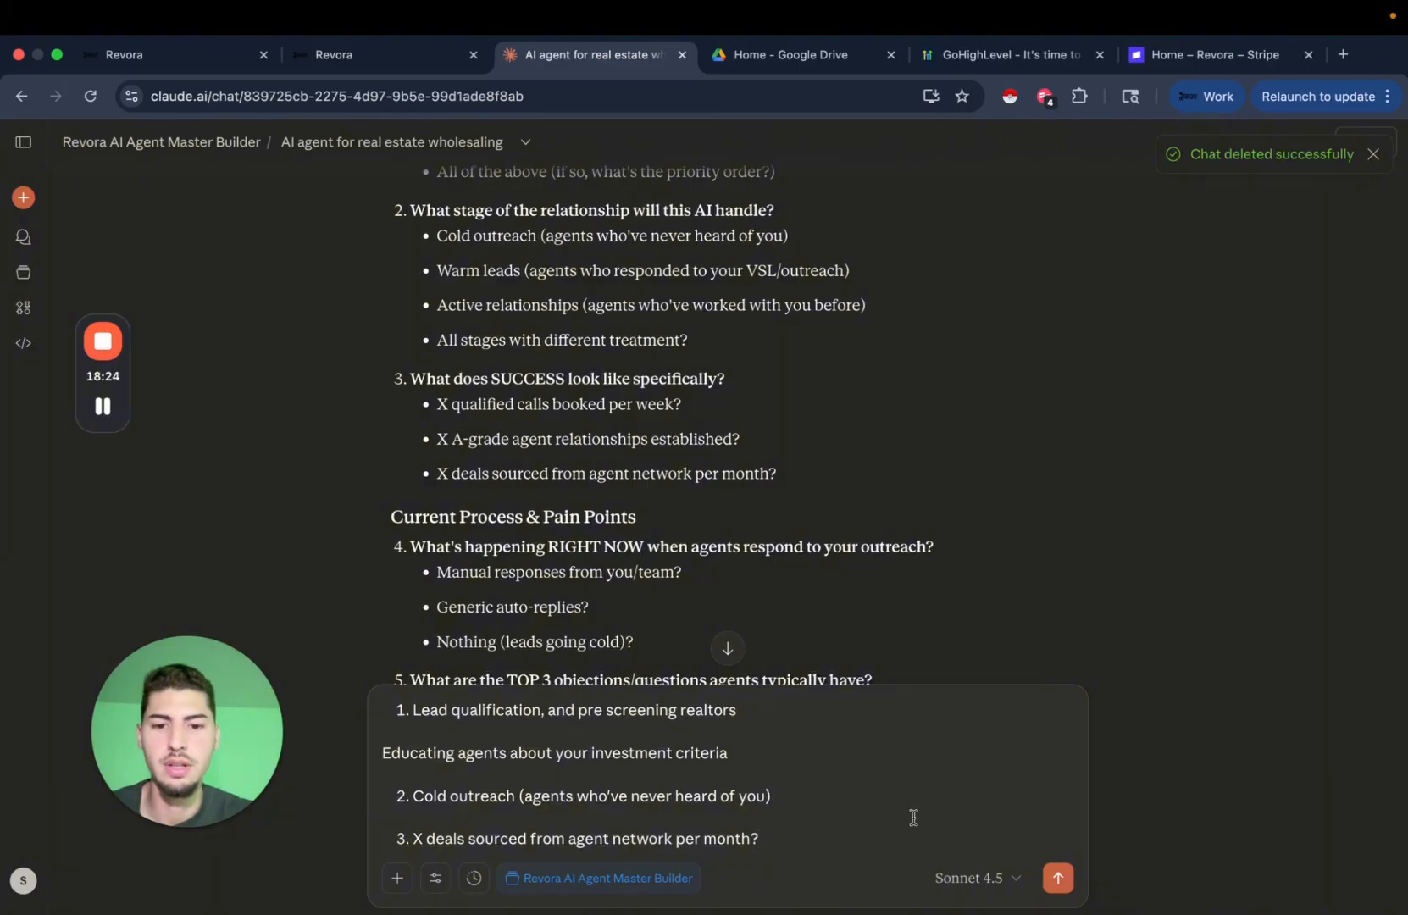
key(BackSpace)
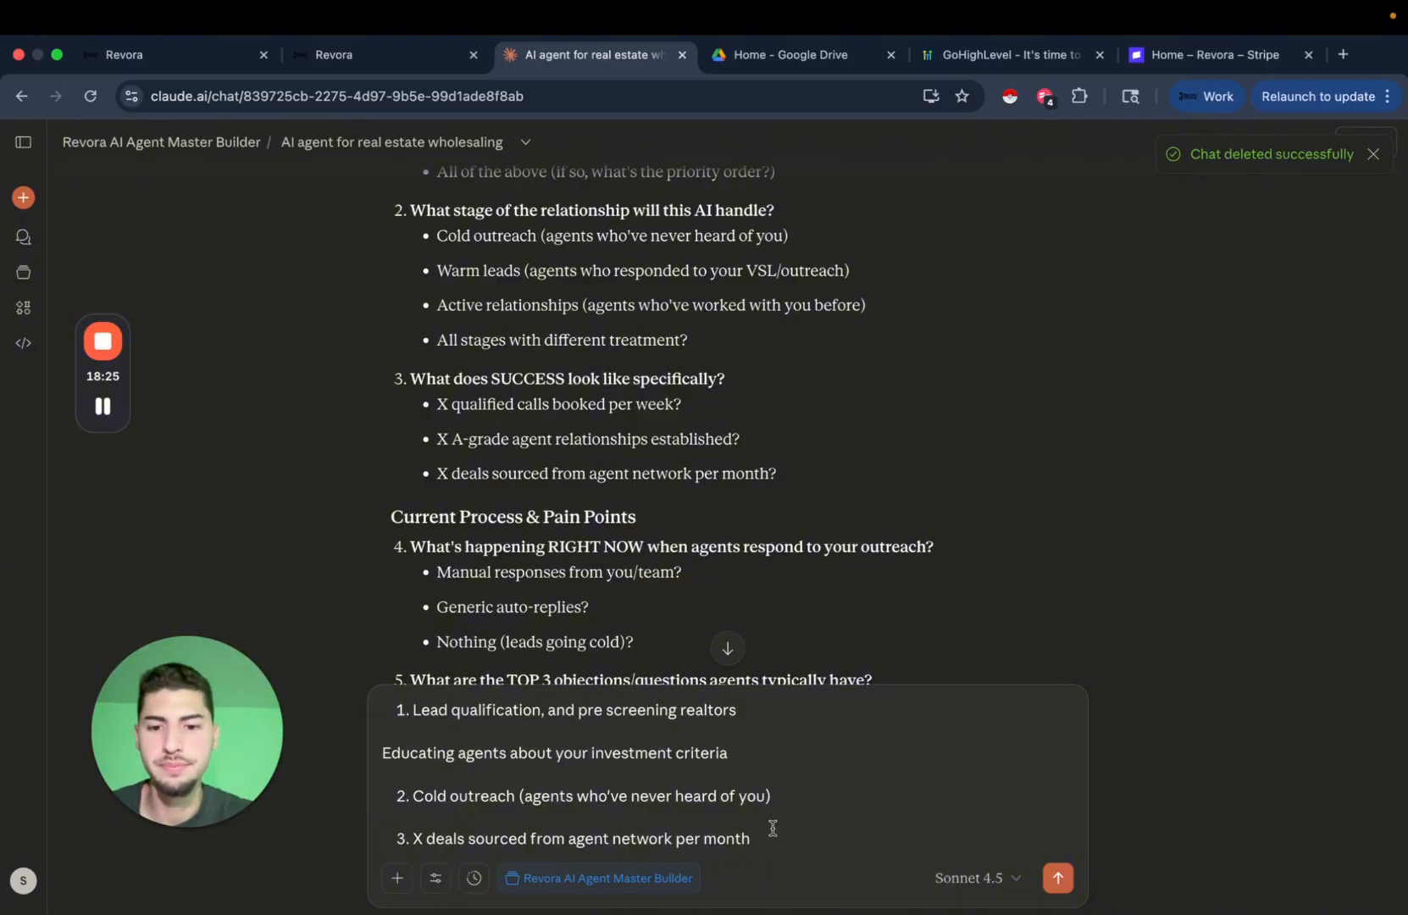
Answer 4 with 'all of the above and we want this to sound just like us when communicating'.
key(Return)
scroll(759, 587, down, 5)
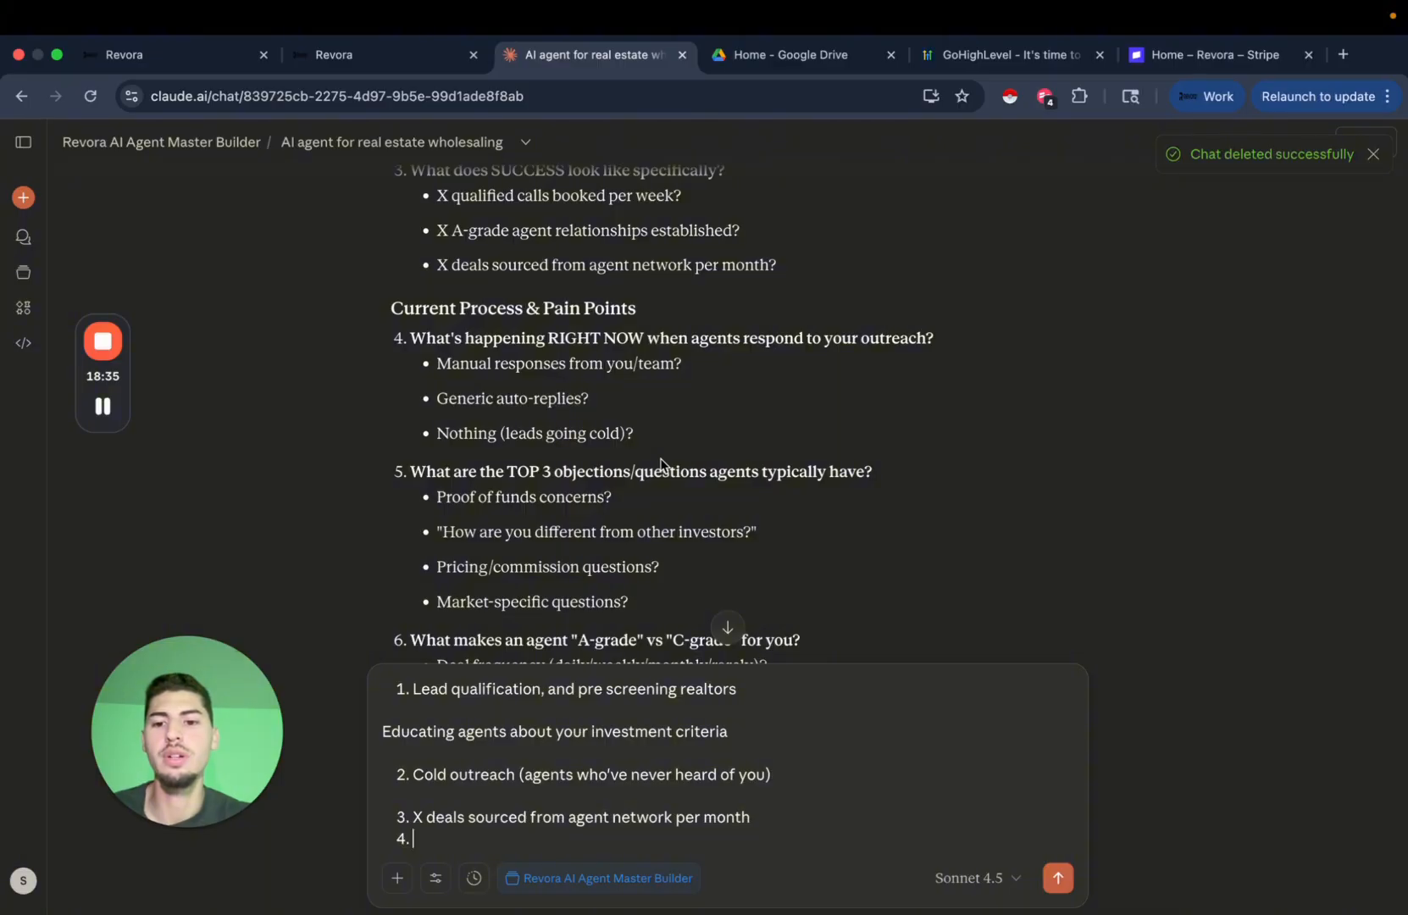
text(al)
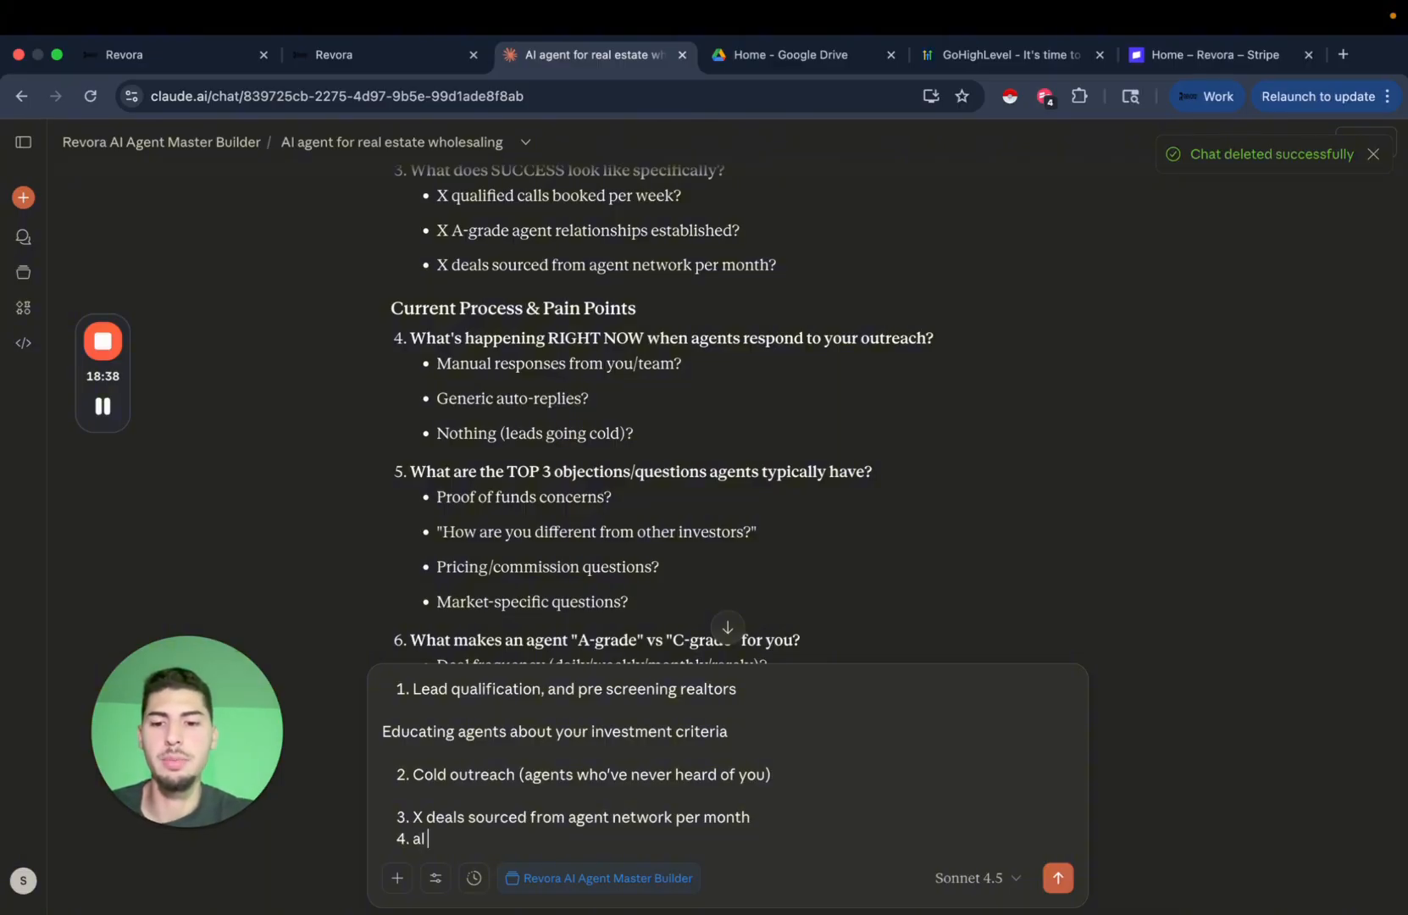
text(l of the ab)
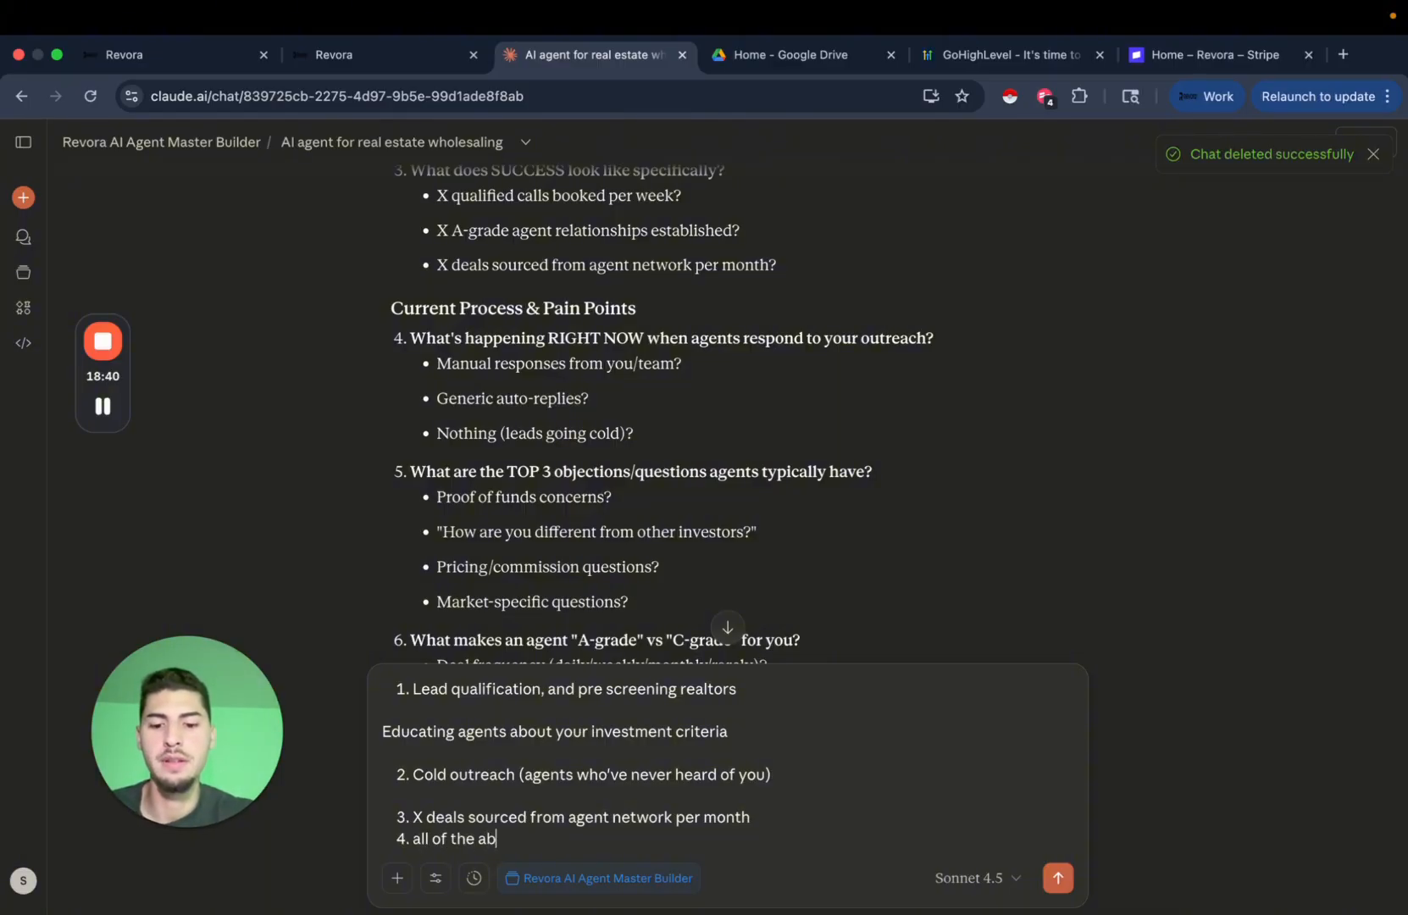
text(ove and w)
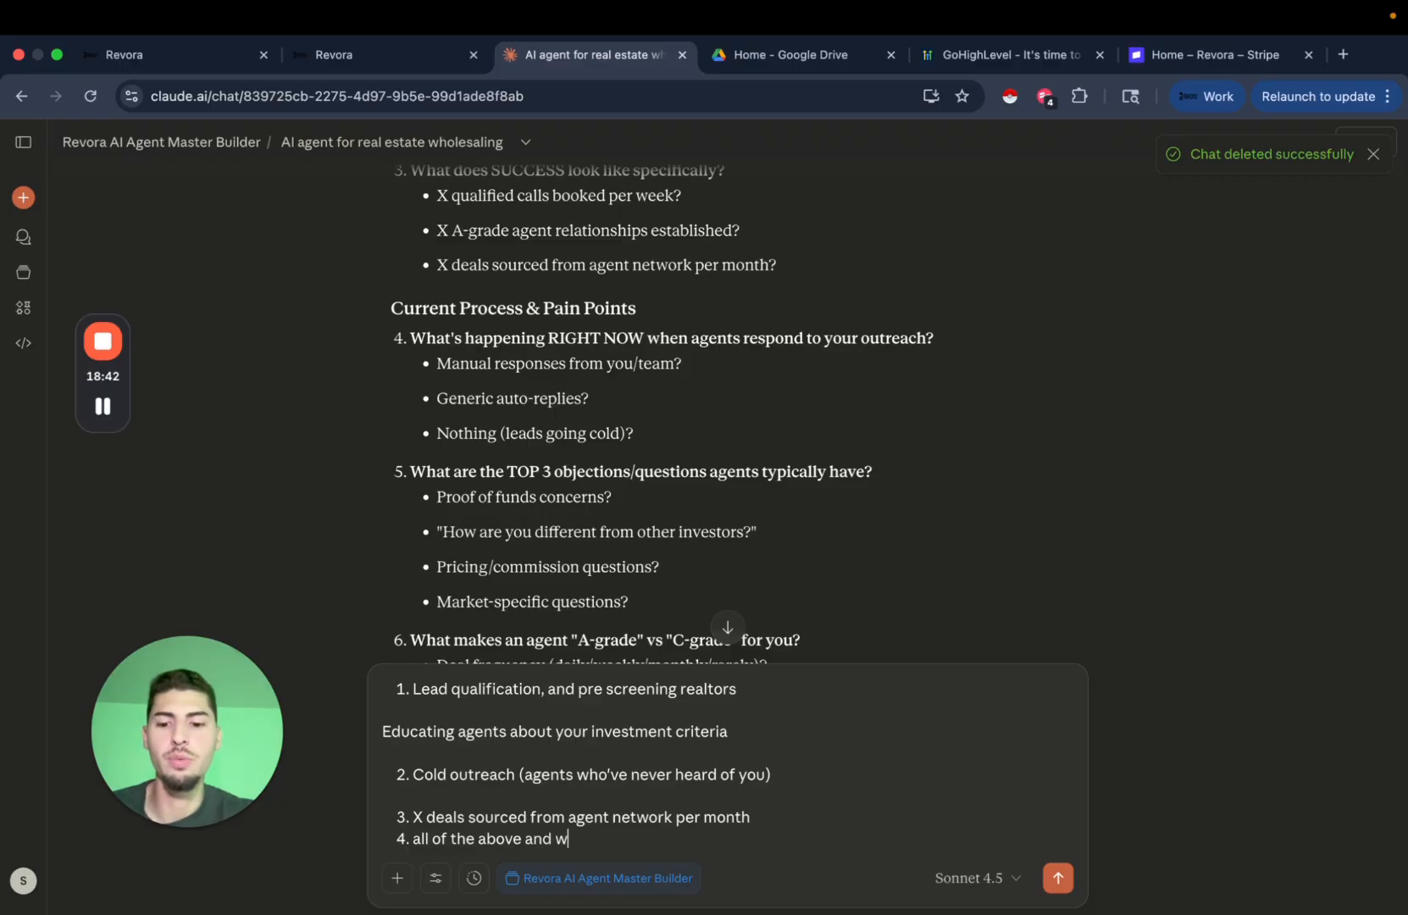
text(e want this )
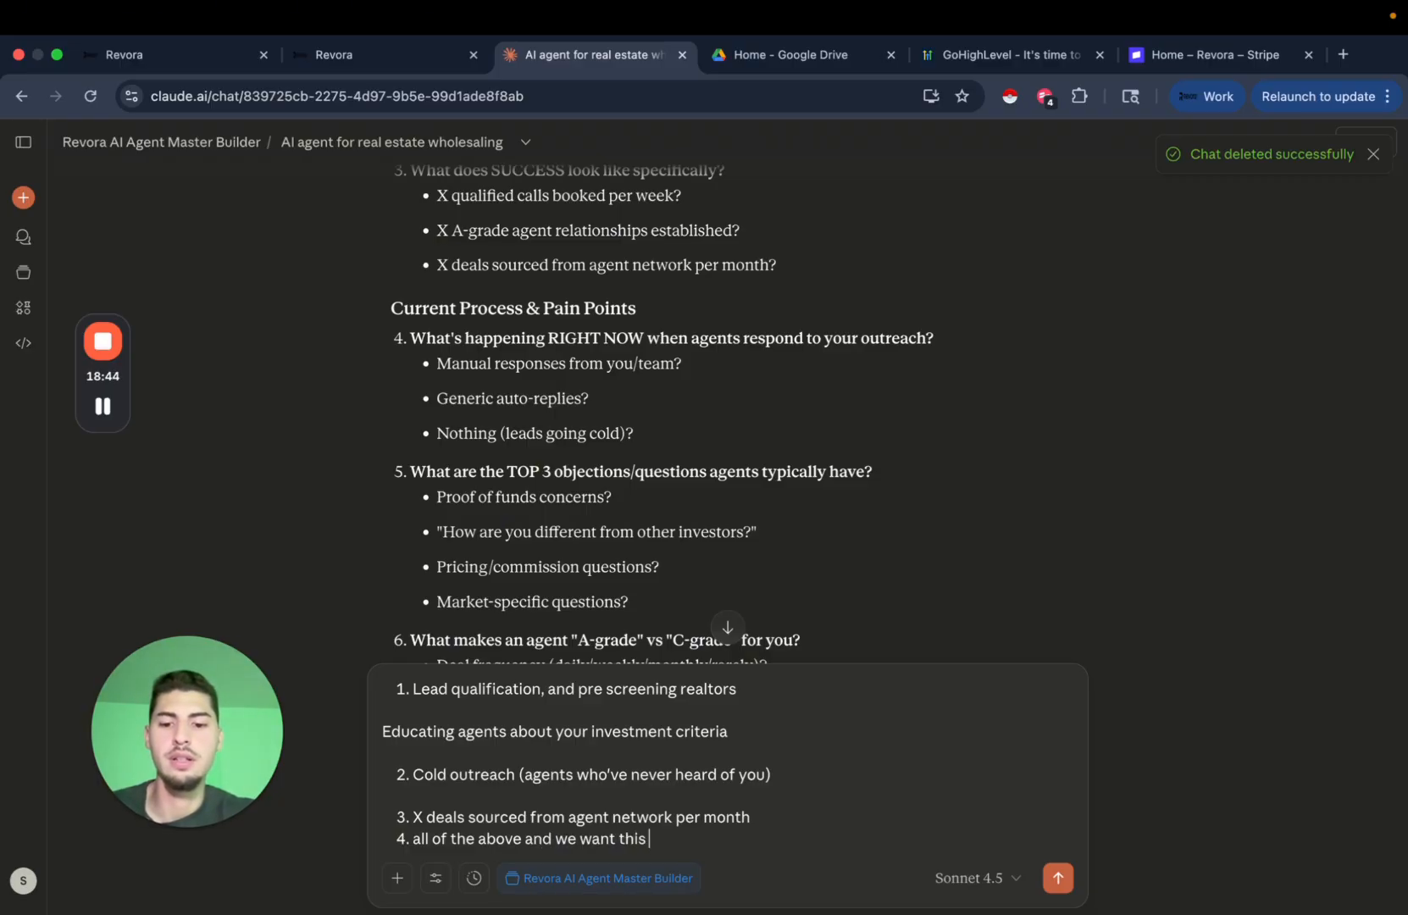
text(to sound jus)
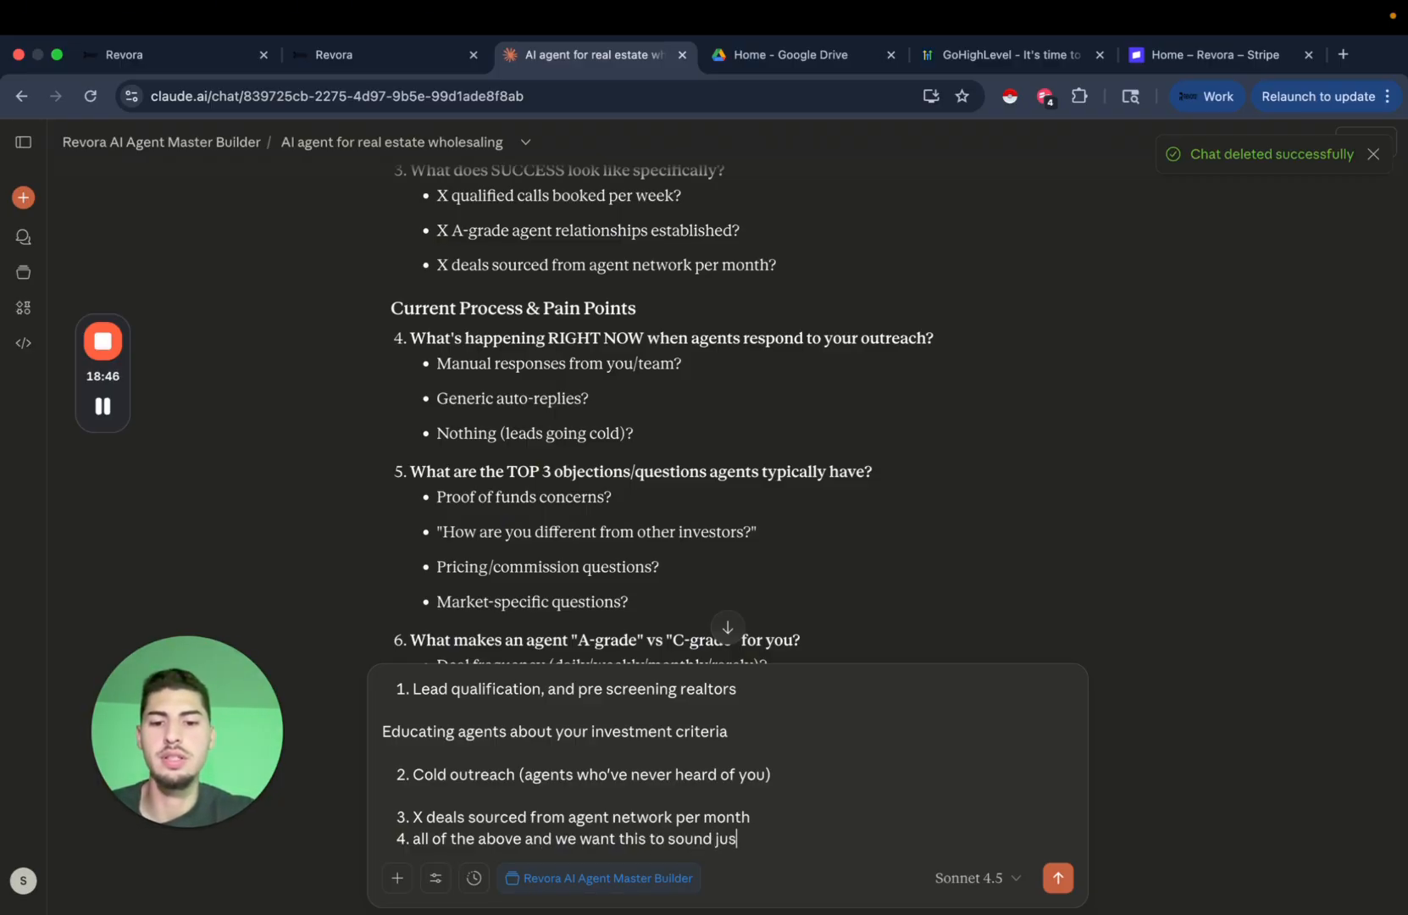
text(t like us whe)
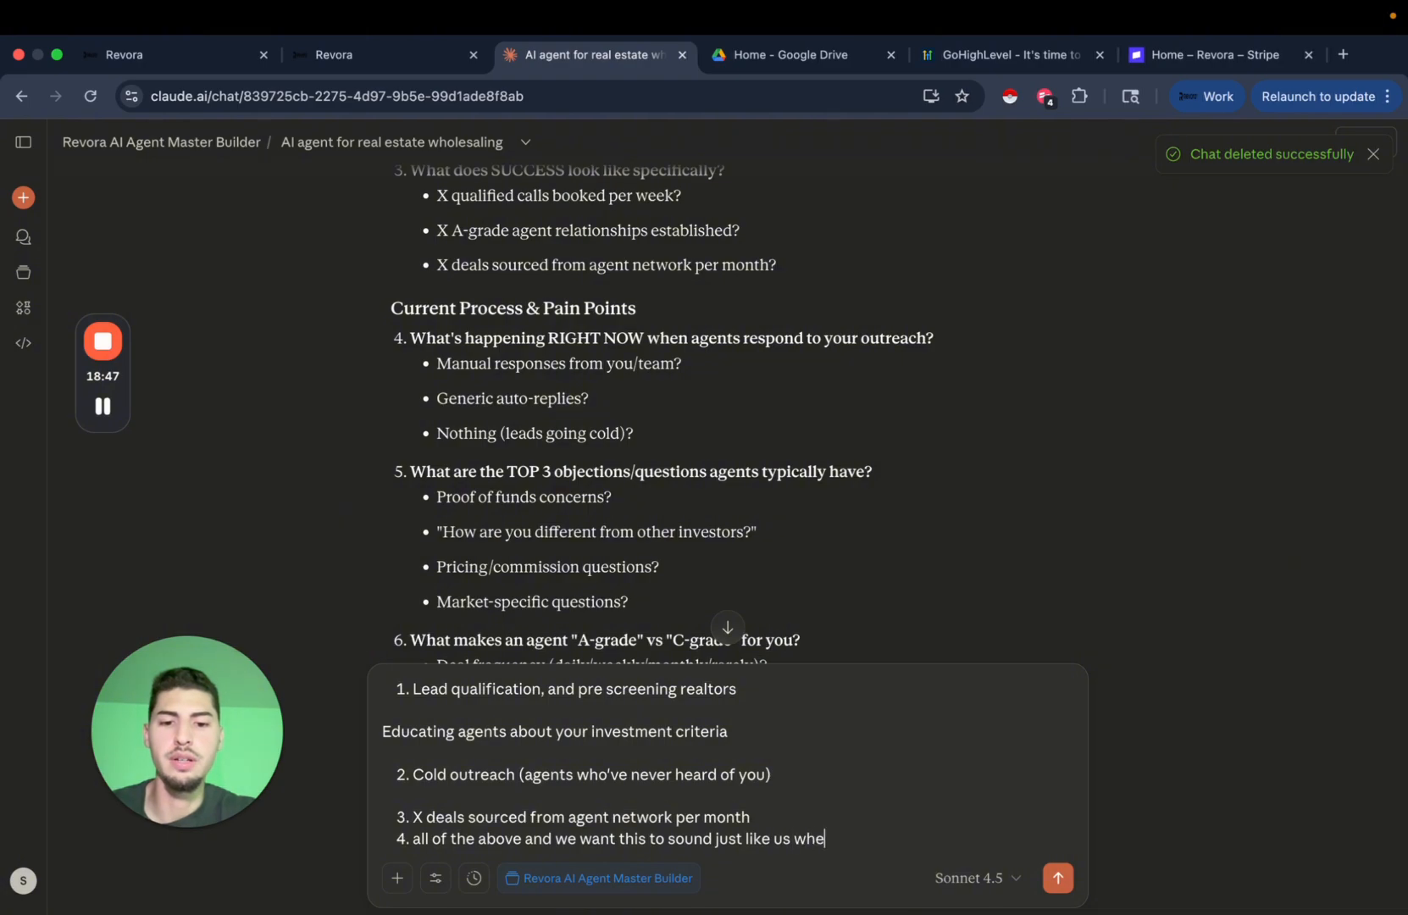
text(n communicati)
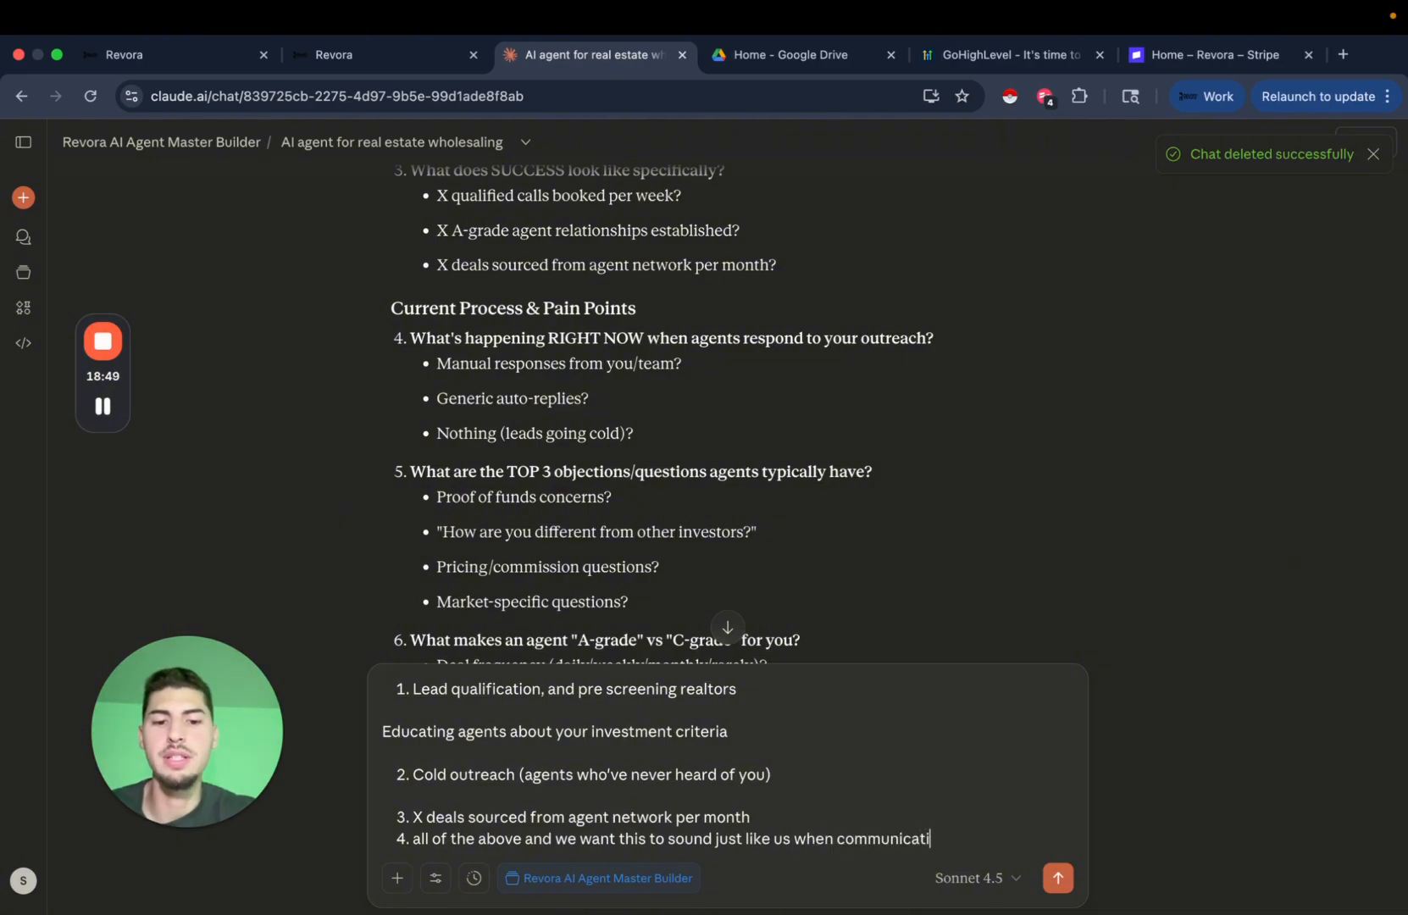
text(ng)
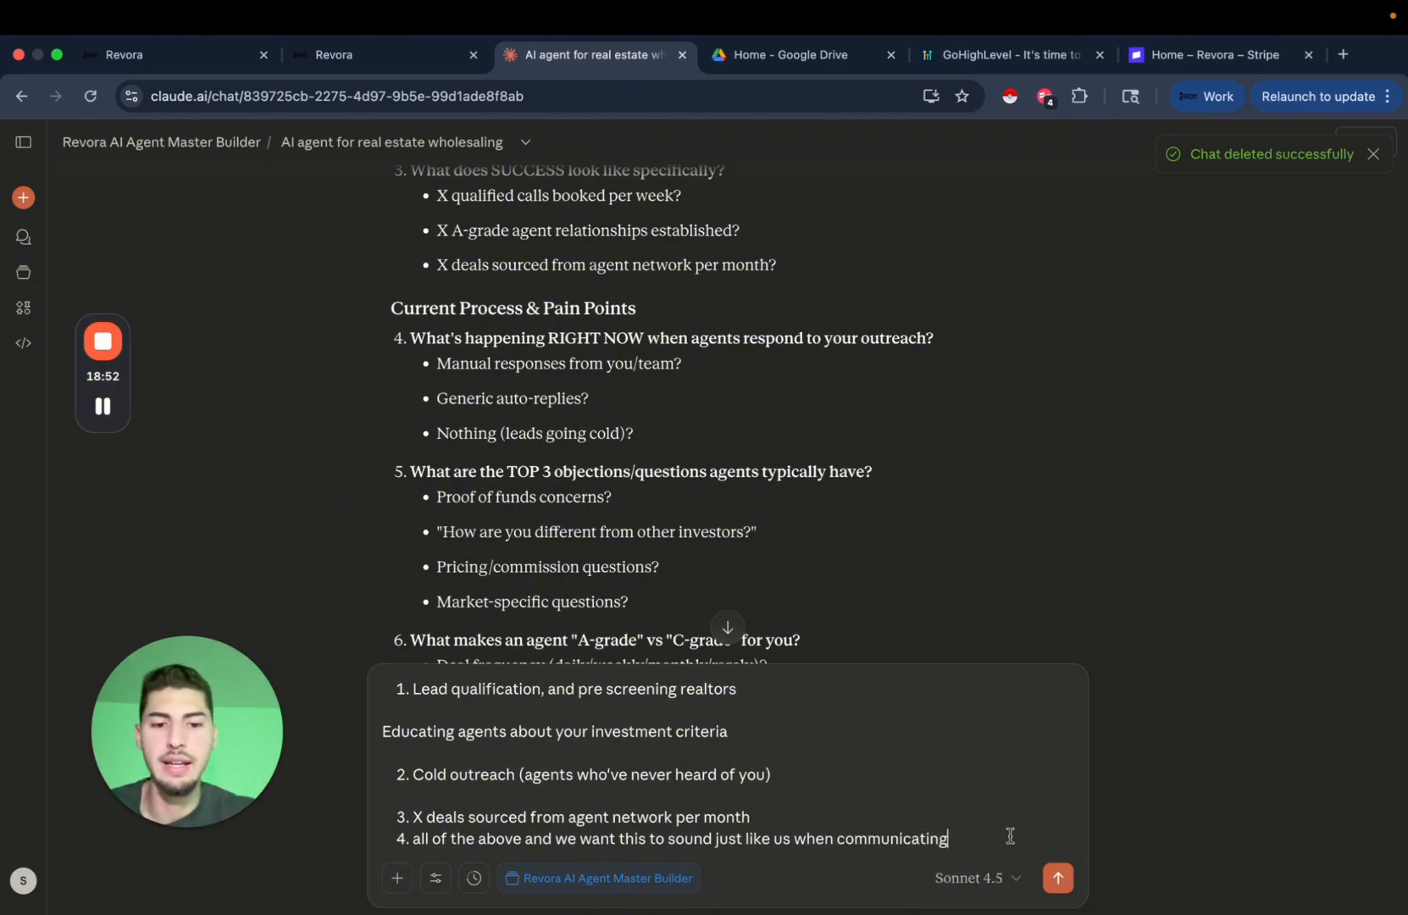
key(Return)
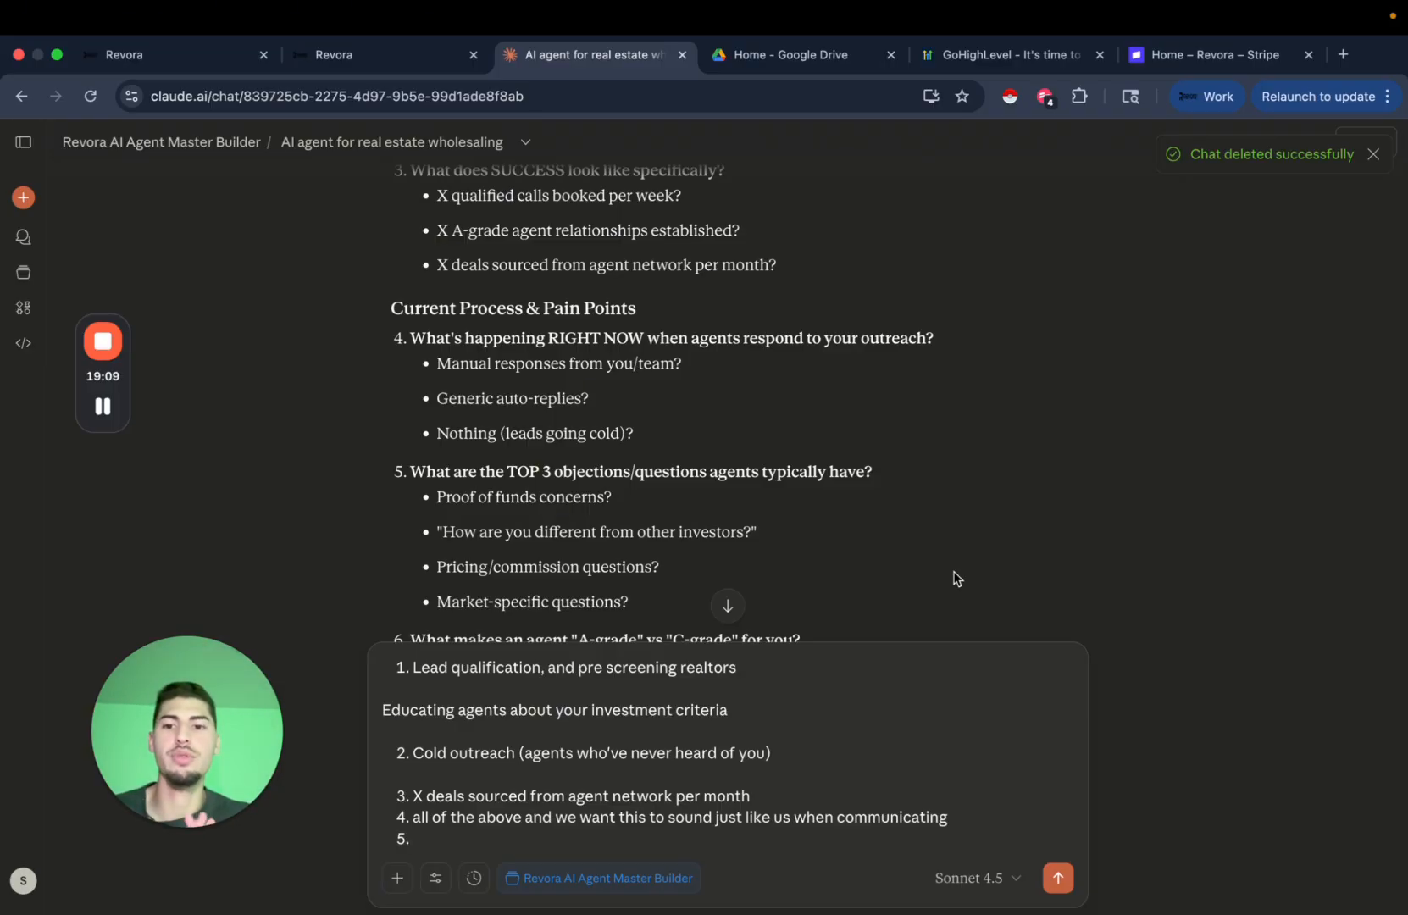
Answer 5 with 'all of the above'.
scroll(912, 458, down, 1)
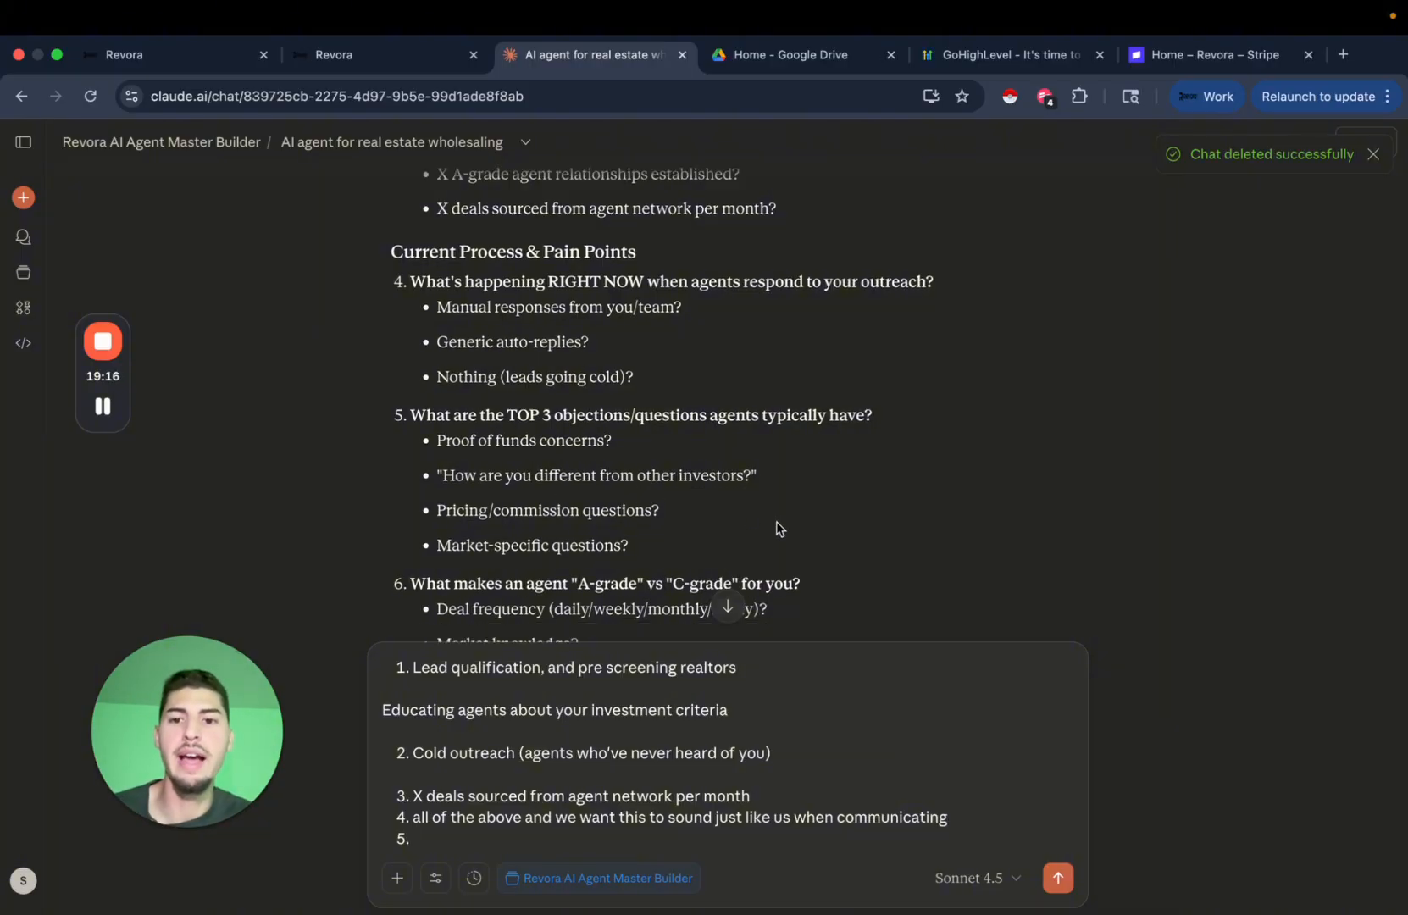
scroll(758, 544, down, 1)
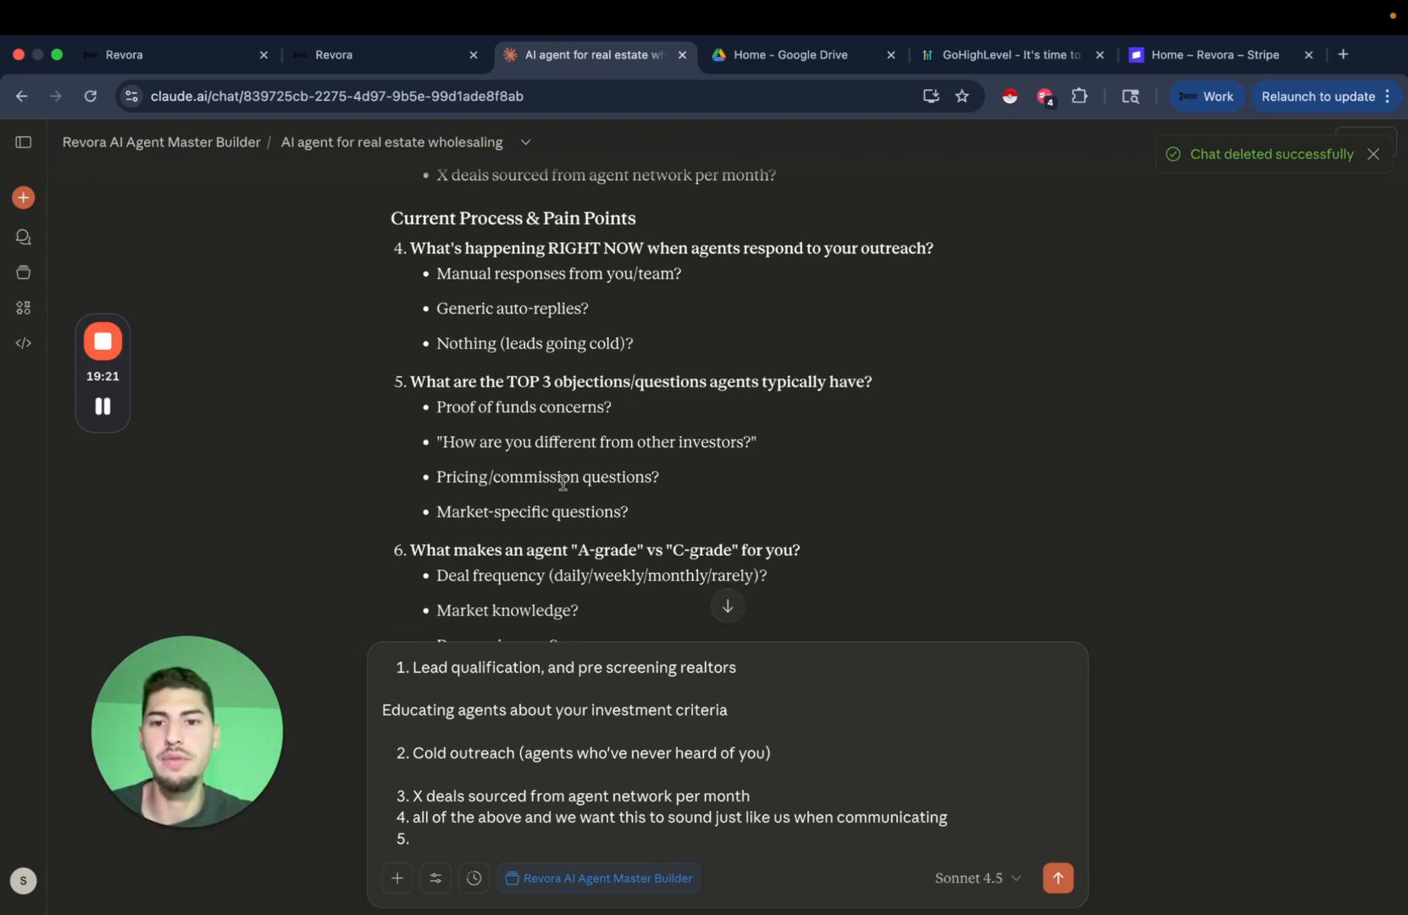
text(all of the above)
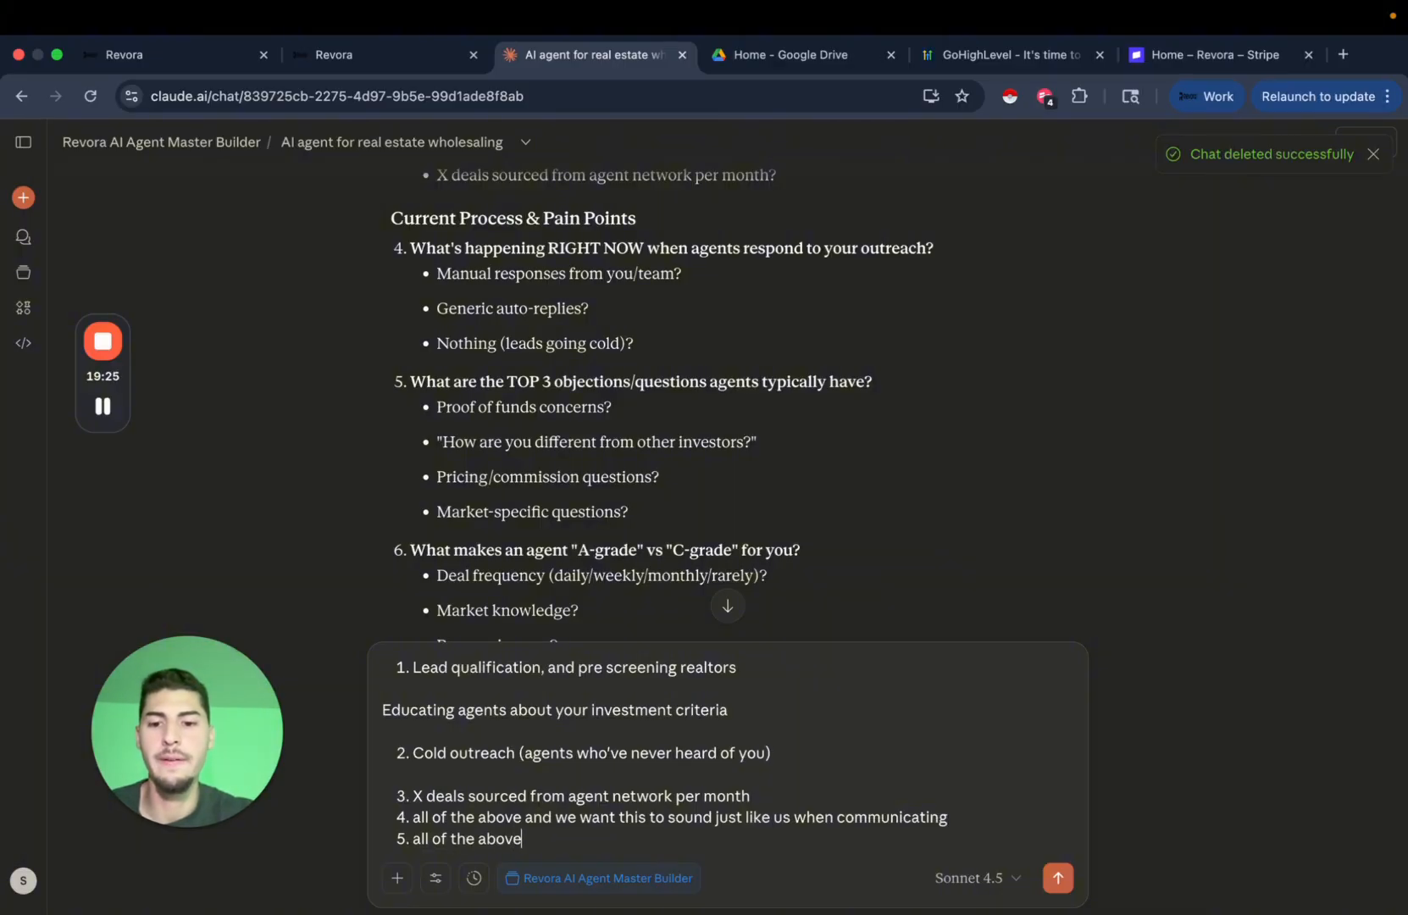
key(Return)
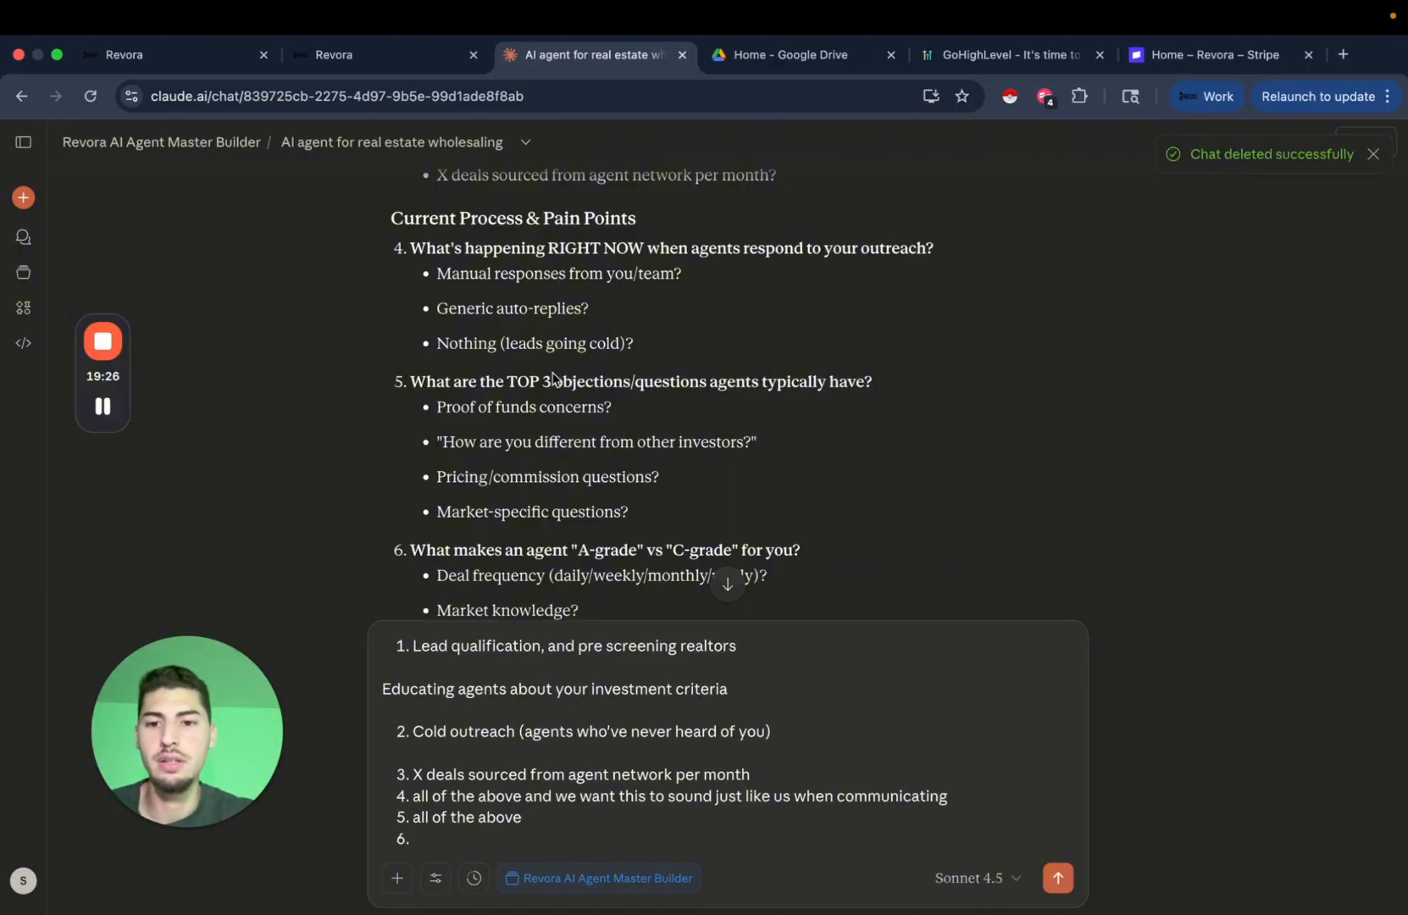
Answer 6 with 'deal frequency, type of properties (mainly looking for off market deals)'.
scroll(559, 391, down, 4)
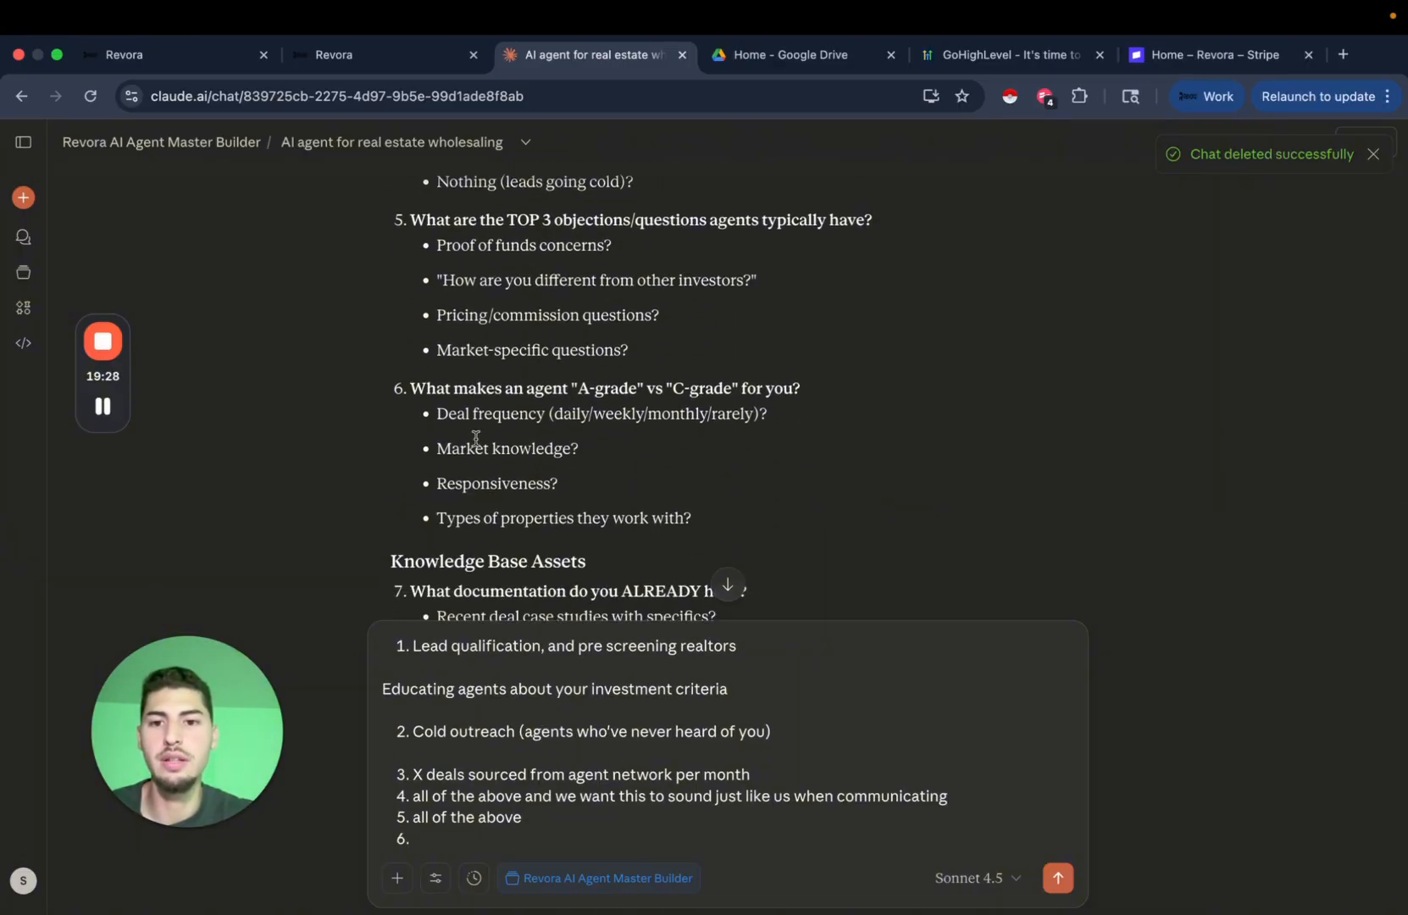
text(deal )
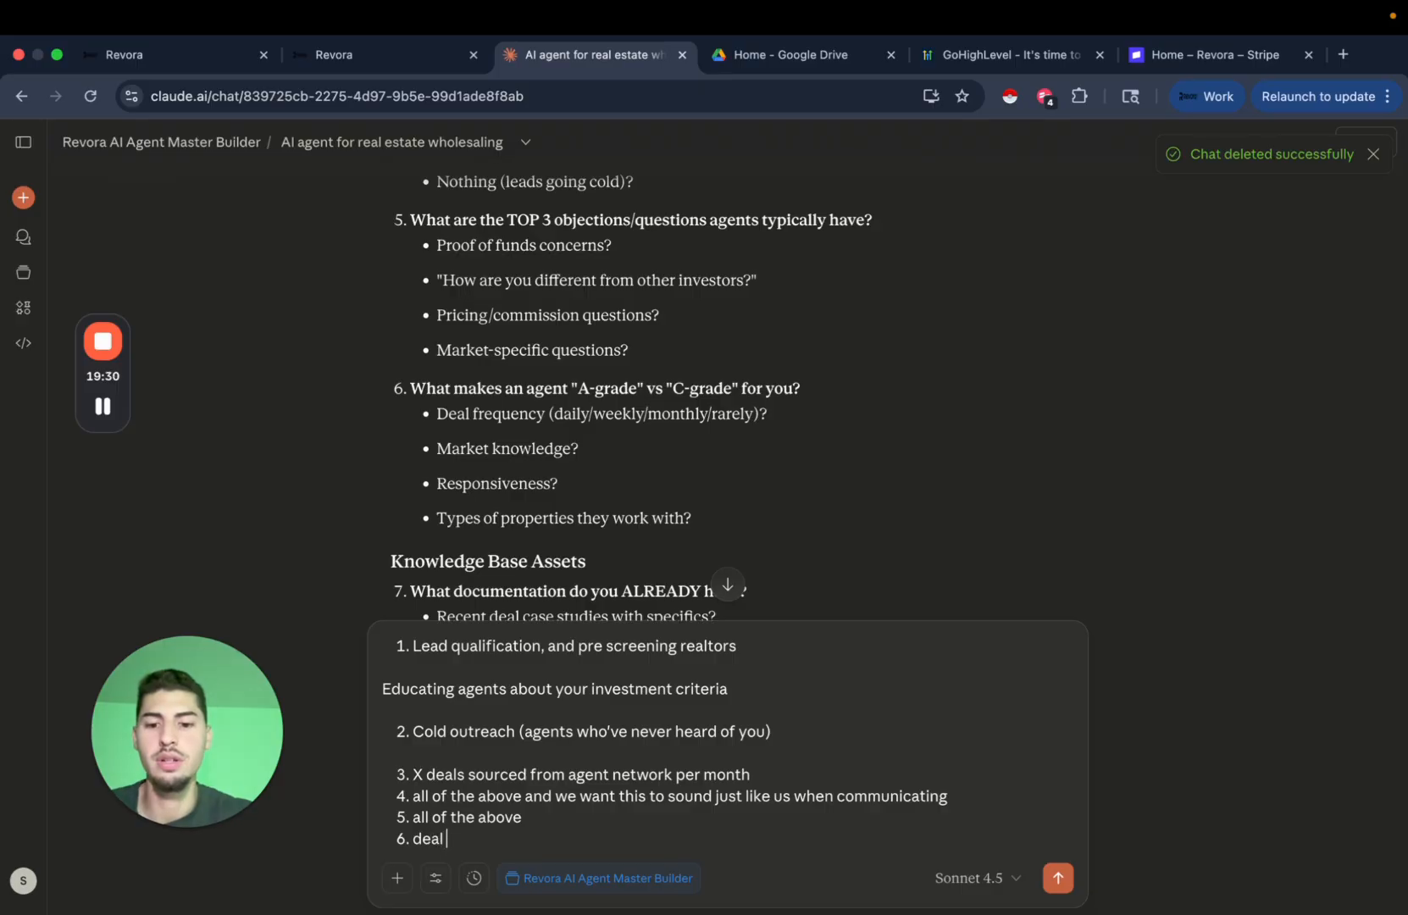
text(grequenc)
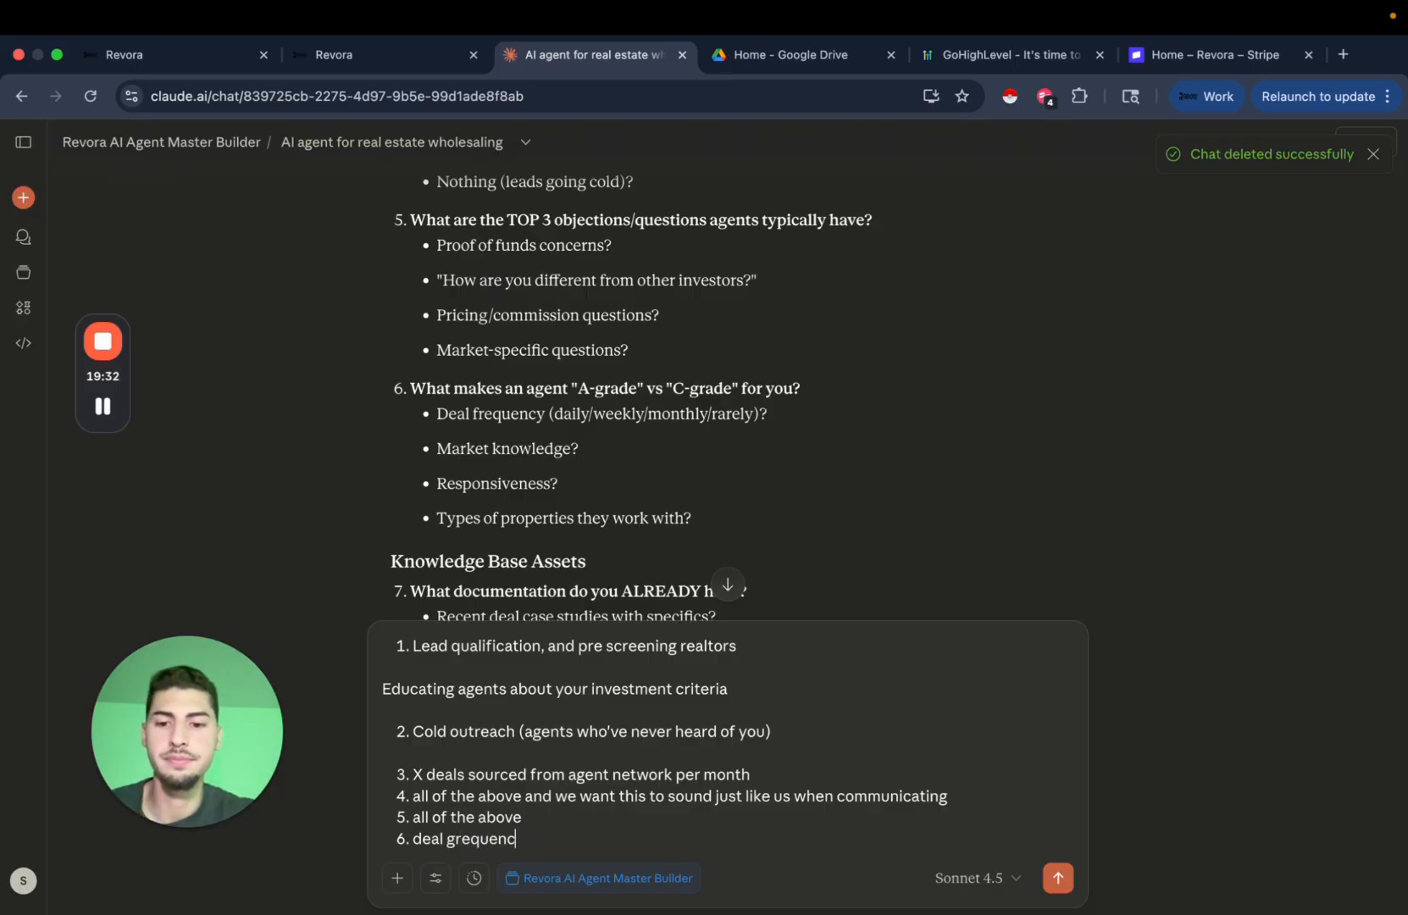
key(BackSpace)
key(BackSpace)
key(BackSpace)
key(BackSpace)
key(BackSpace)
key(BackSpace)
key(BackSpace)
key(BackSpace)
text(f)
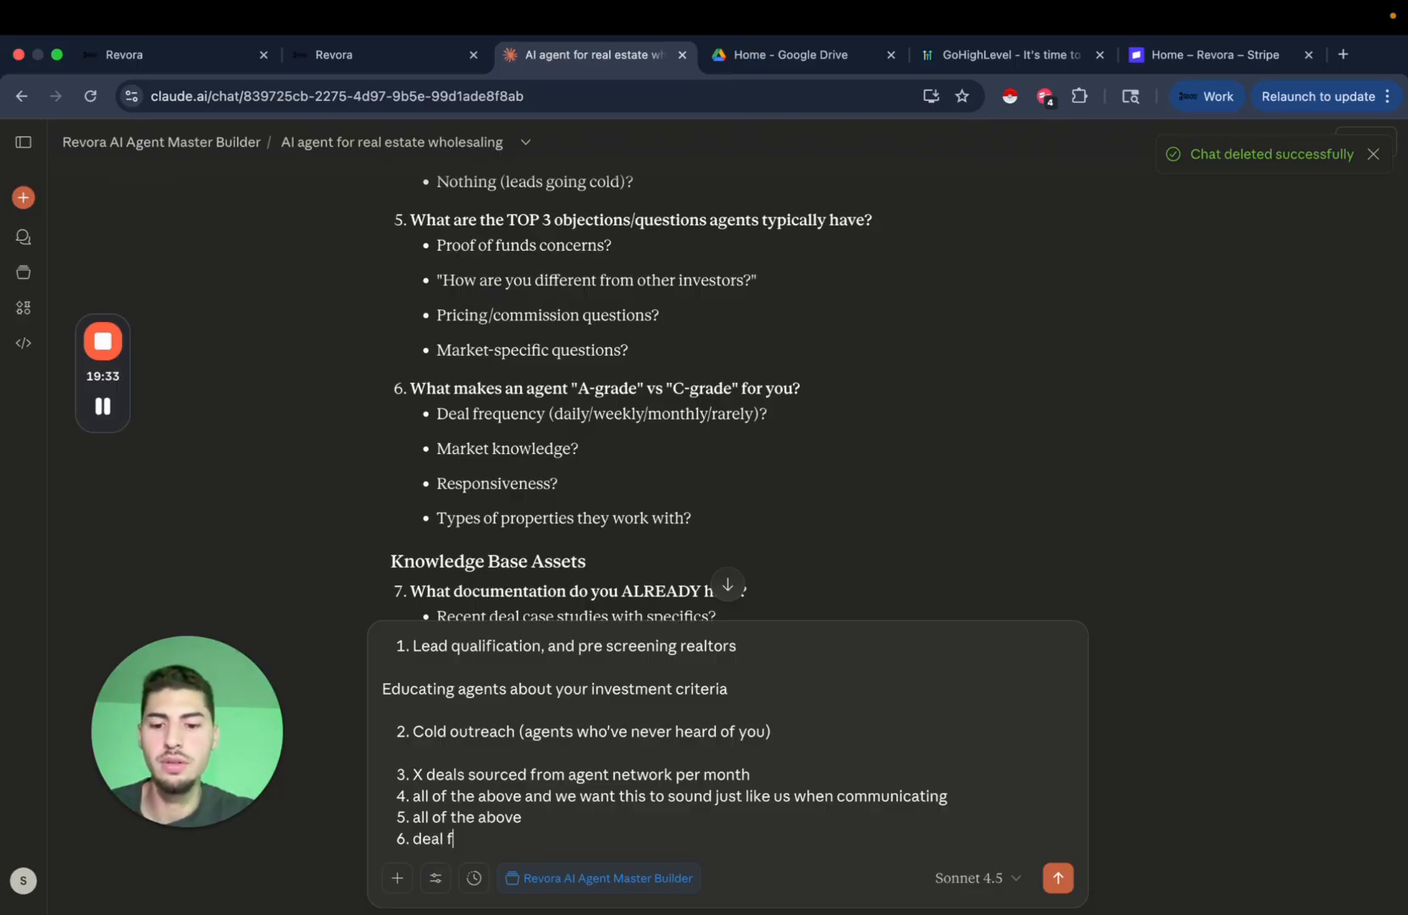
text(requency)
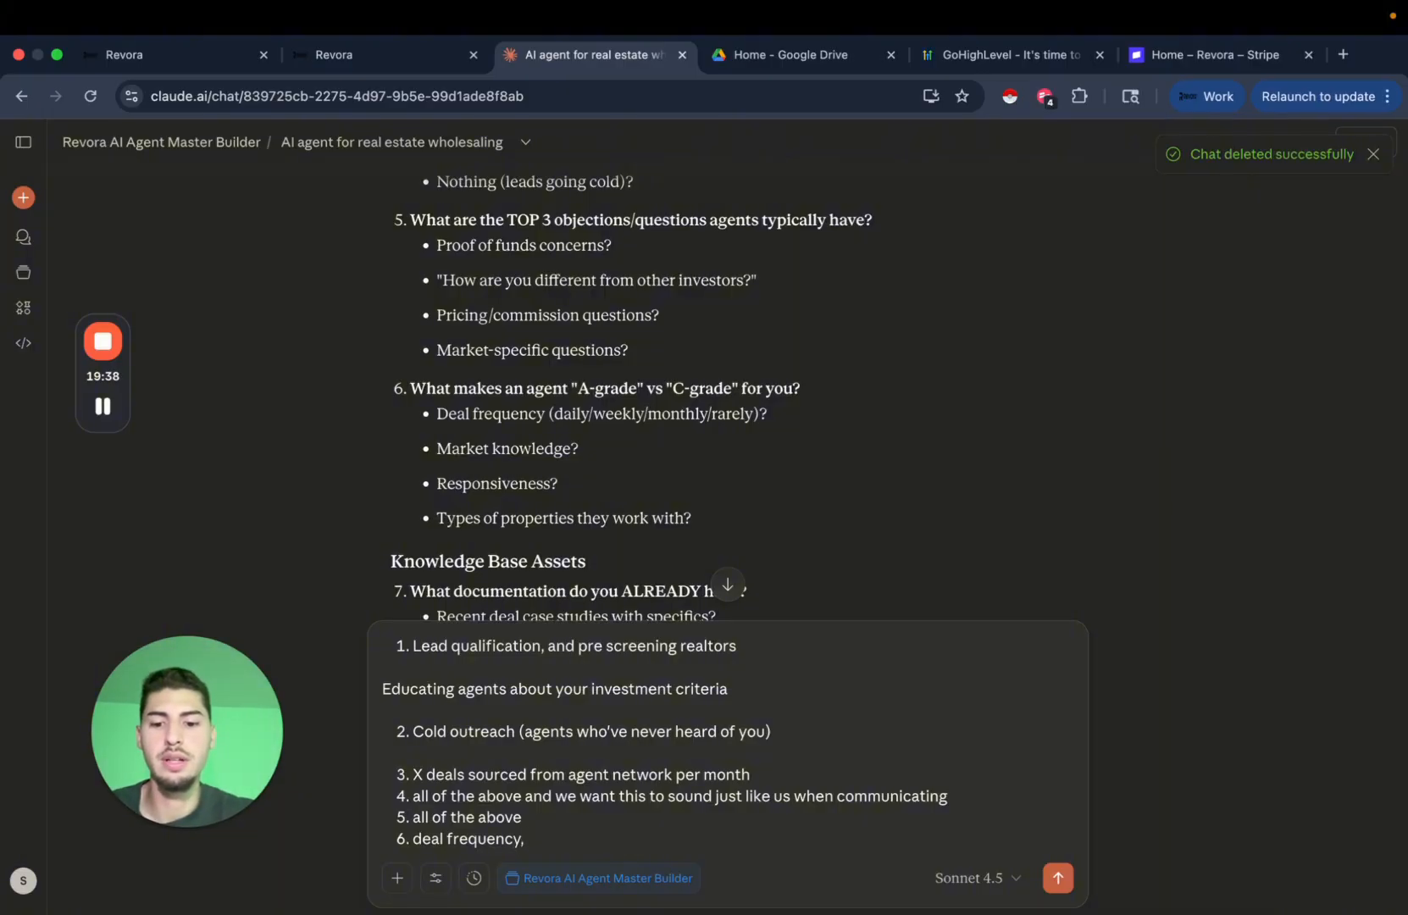
key(Return)
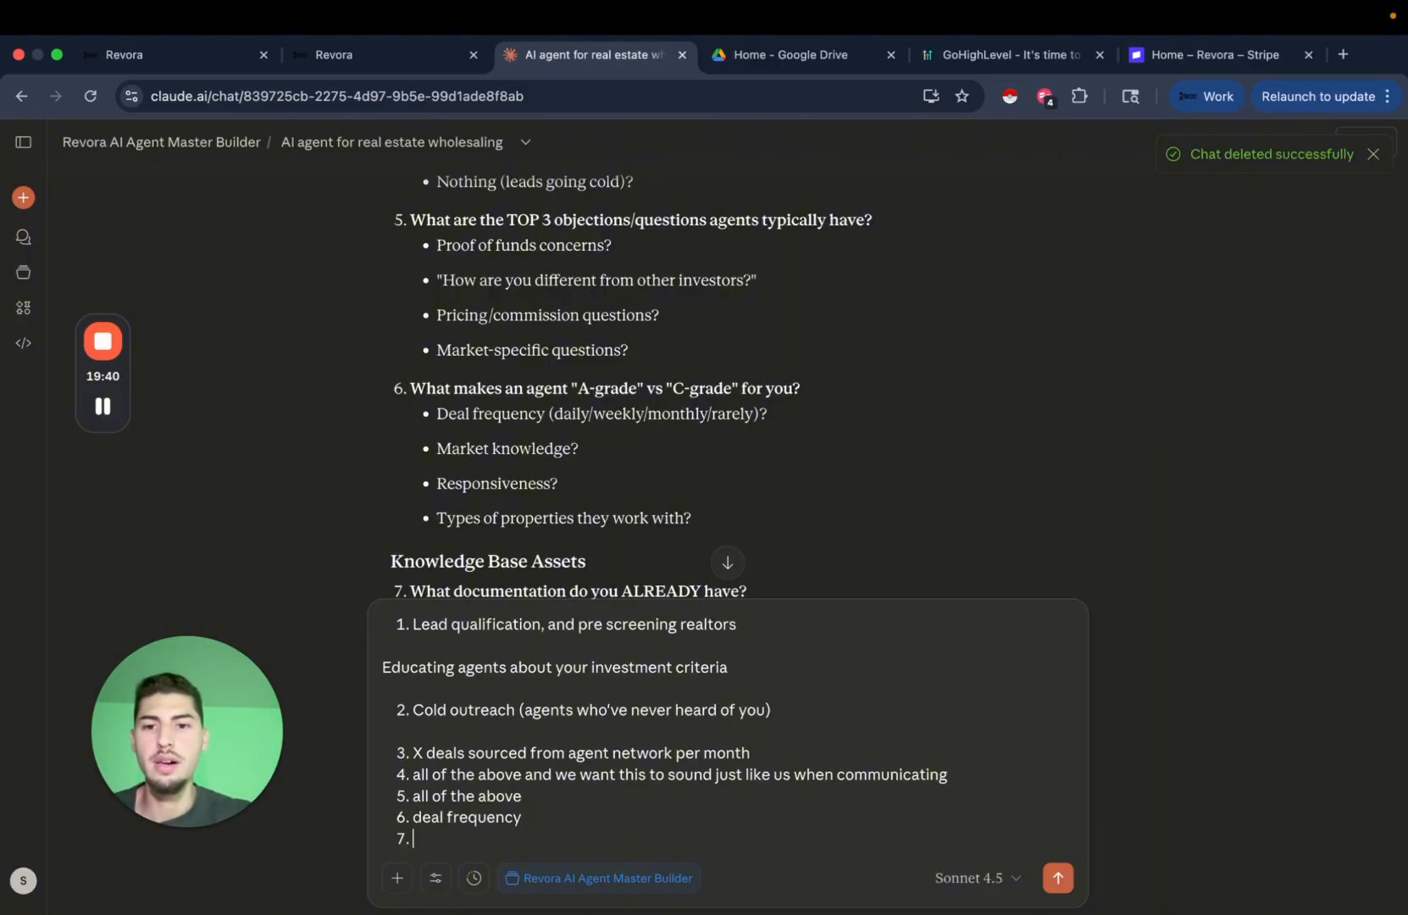
scroll(599, 410, down, 2)
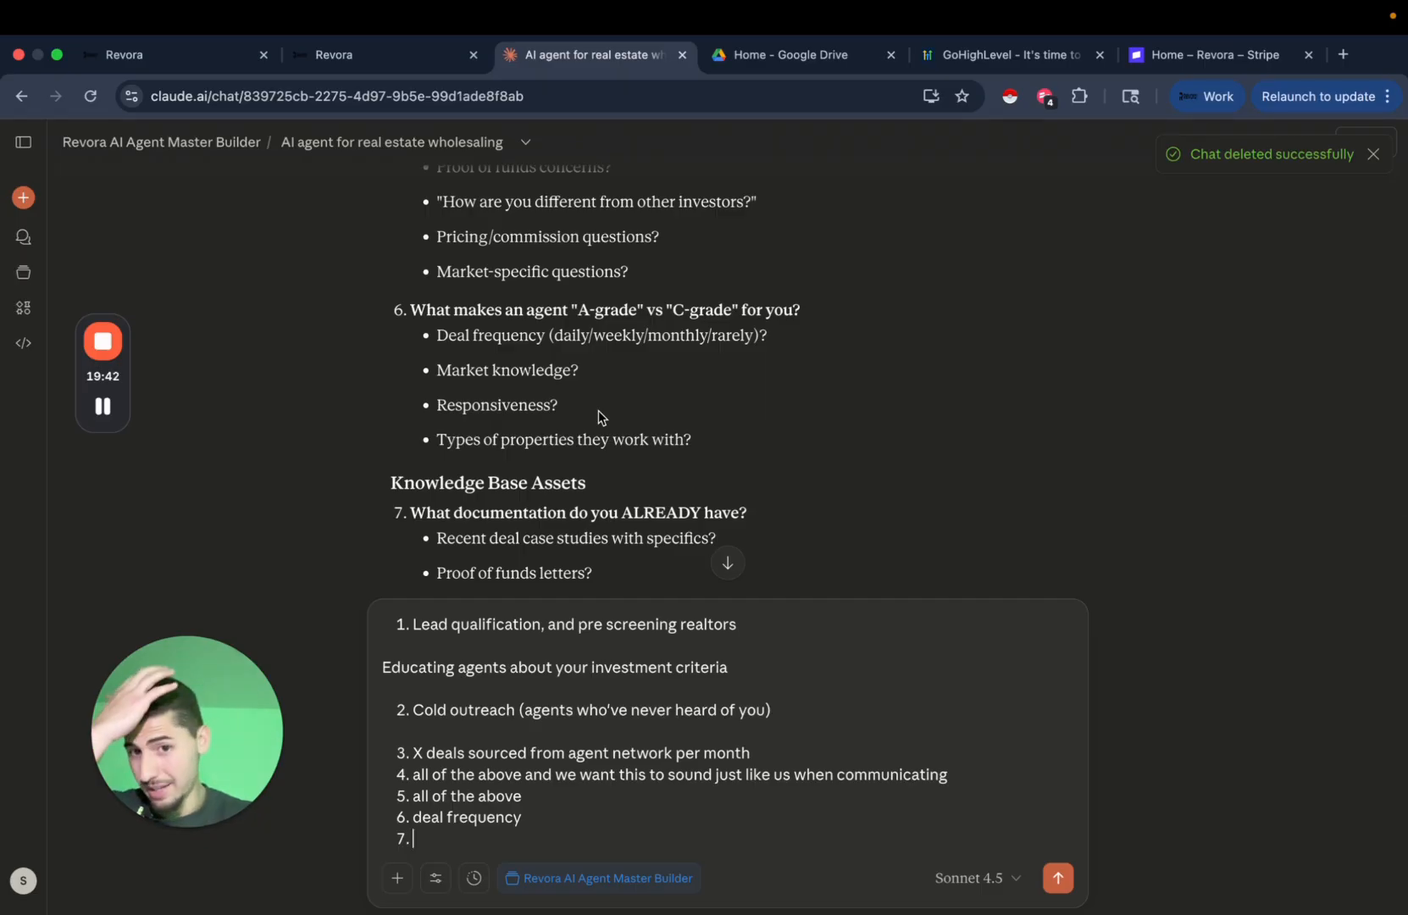
click(580, 817)
text(, type )
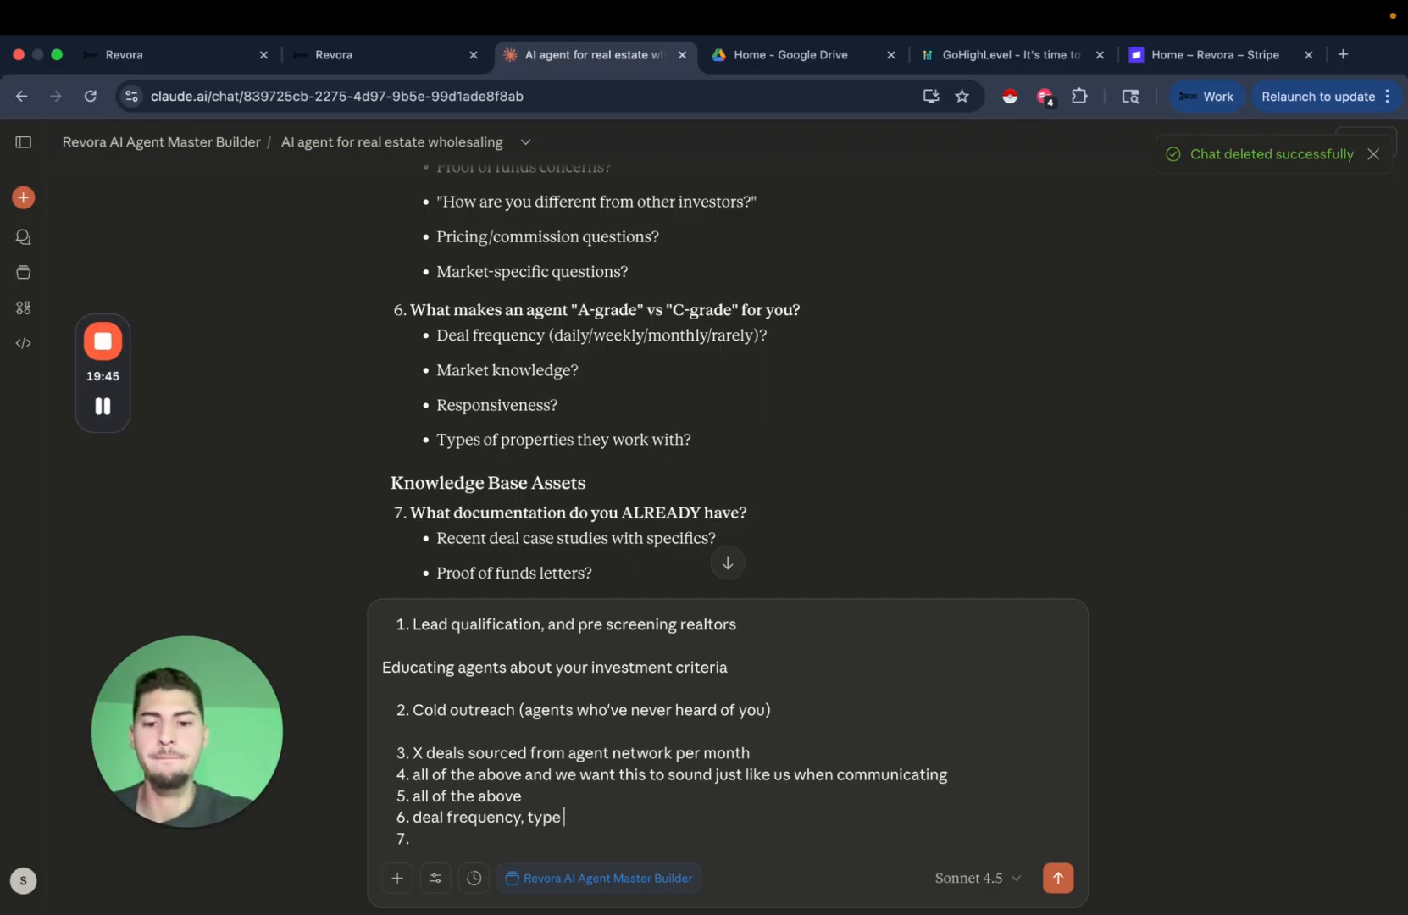
text(of pro)
text(op)
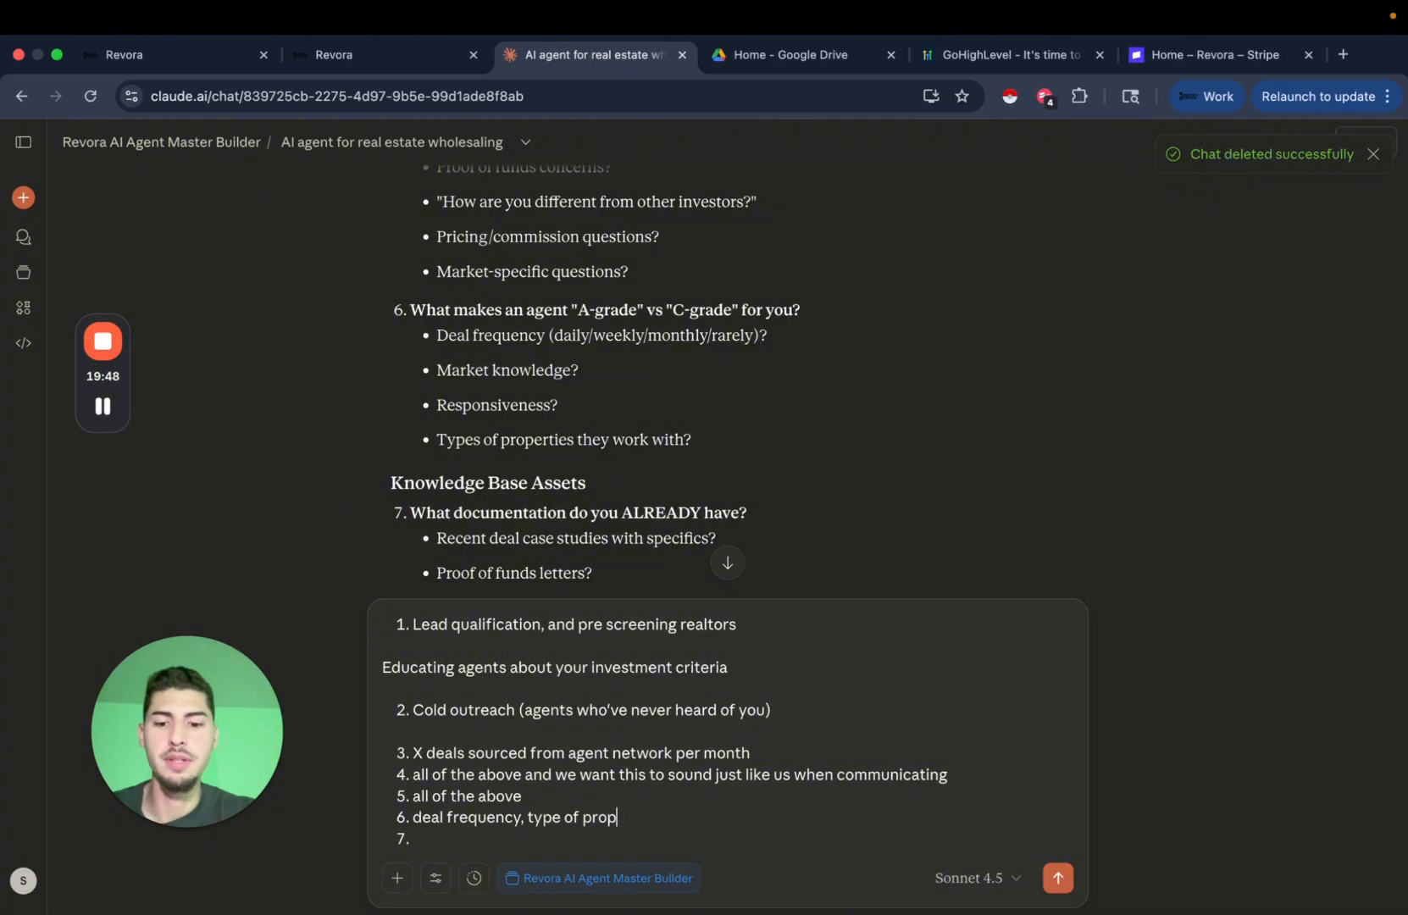
text(erties ()
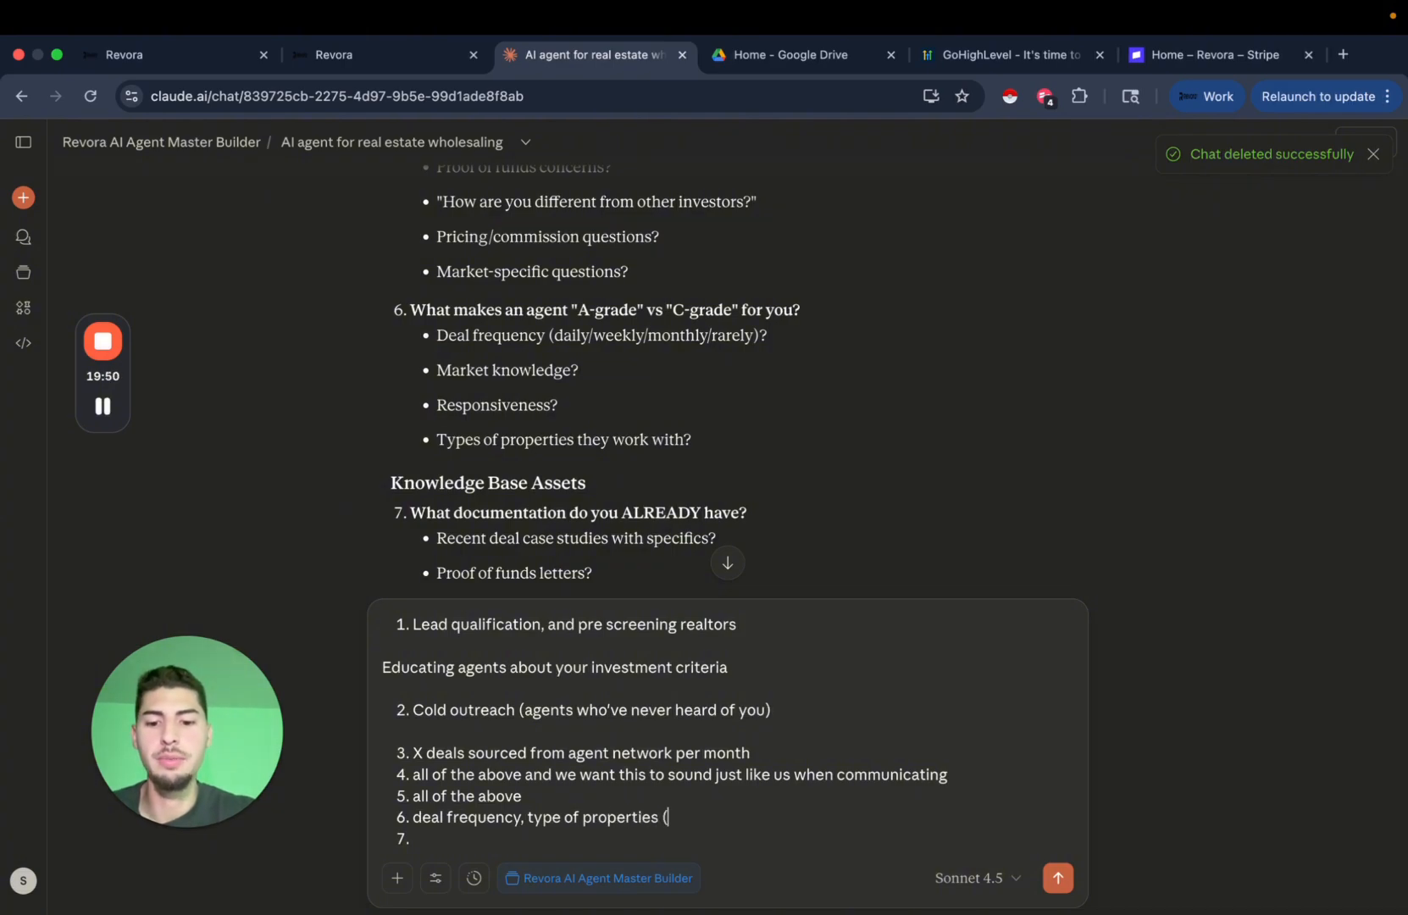
text(mainly looking)
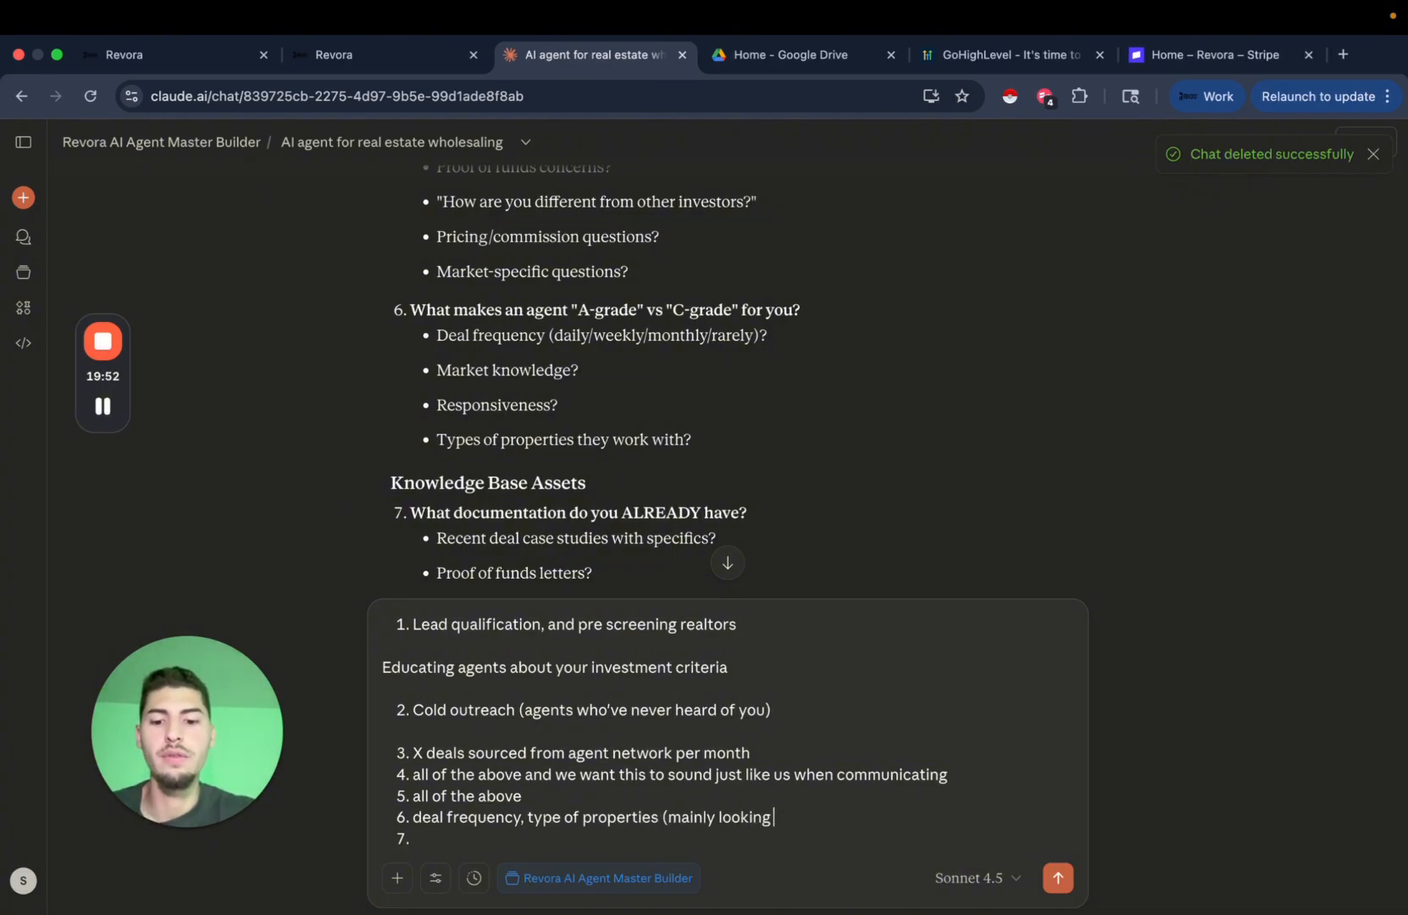
text( for off market deat)
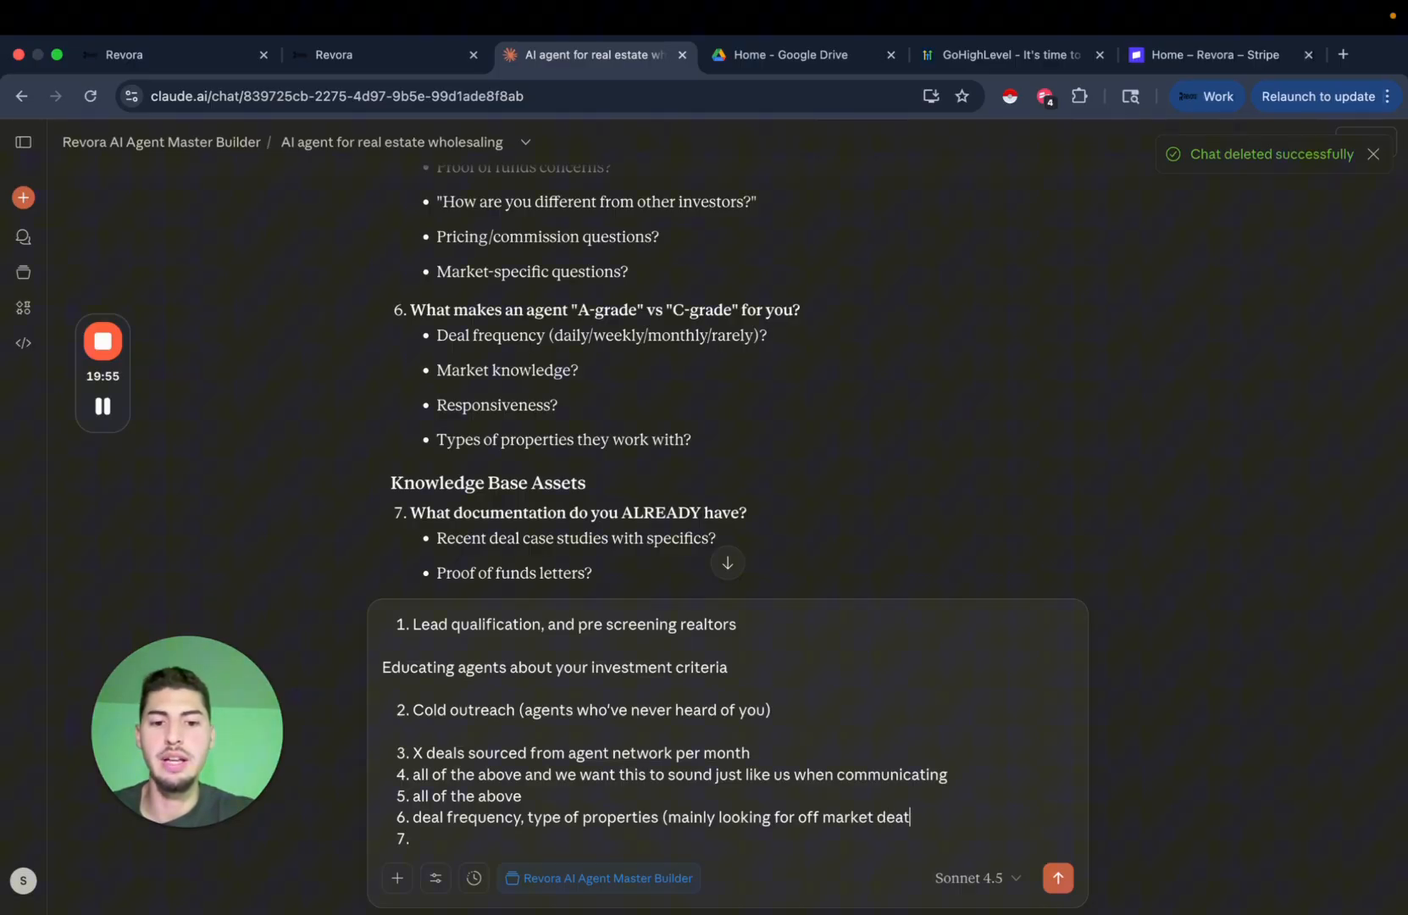
key(BackSpace)
text(ls)
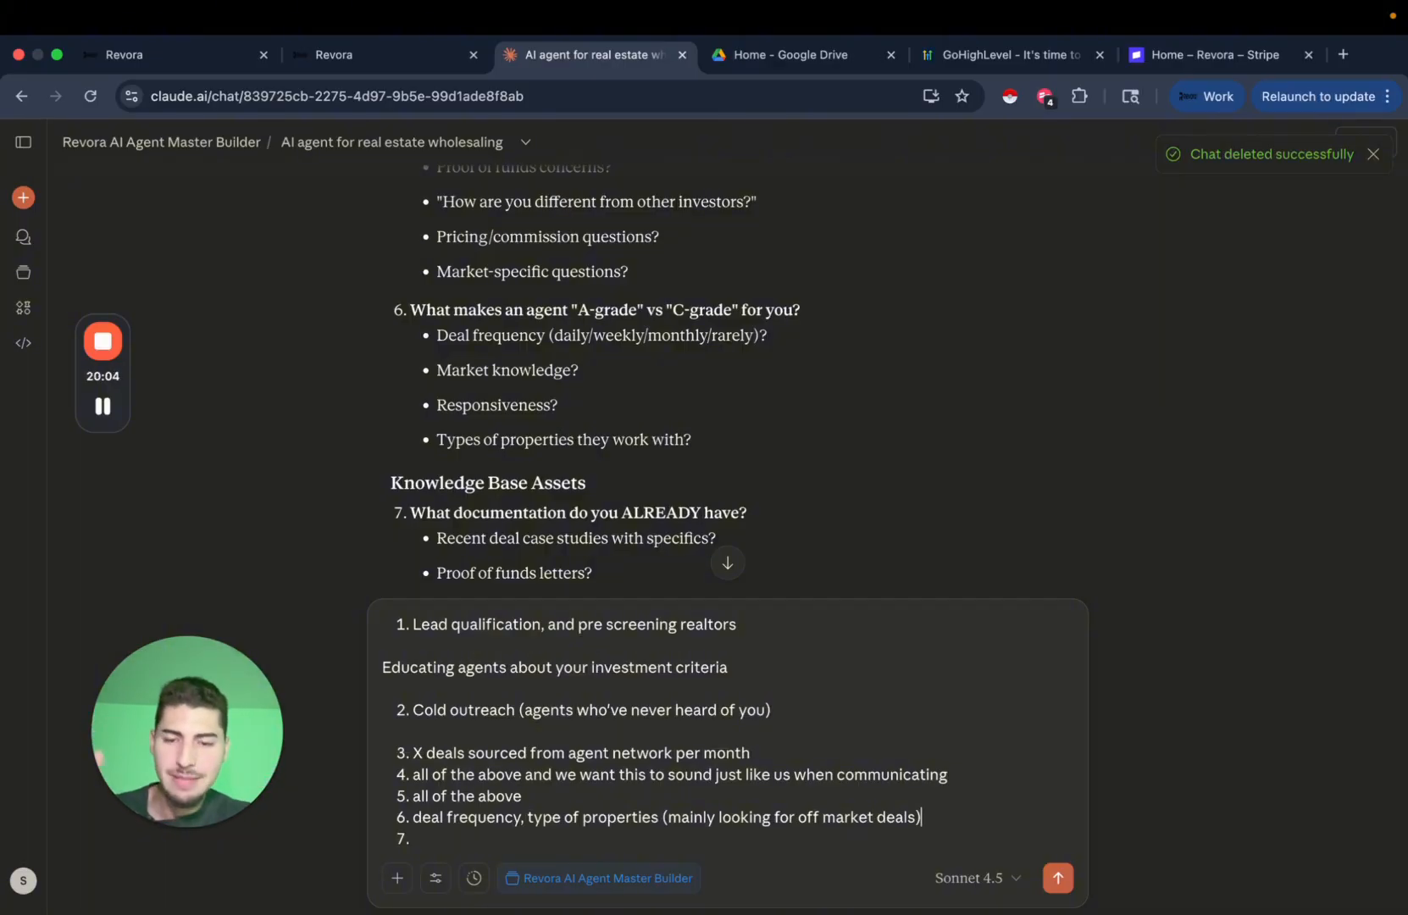
click(1343, 55)
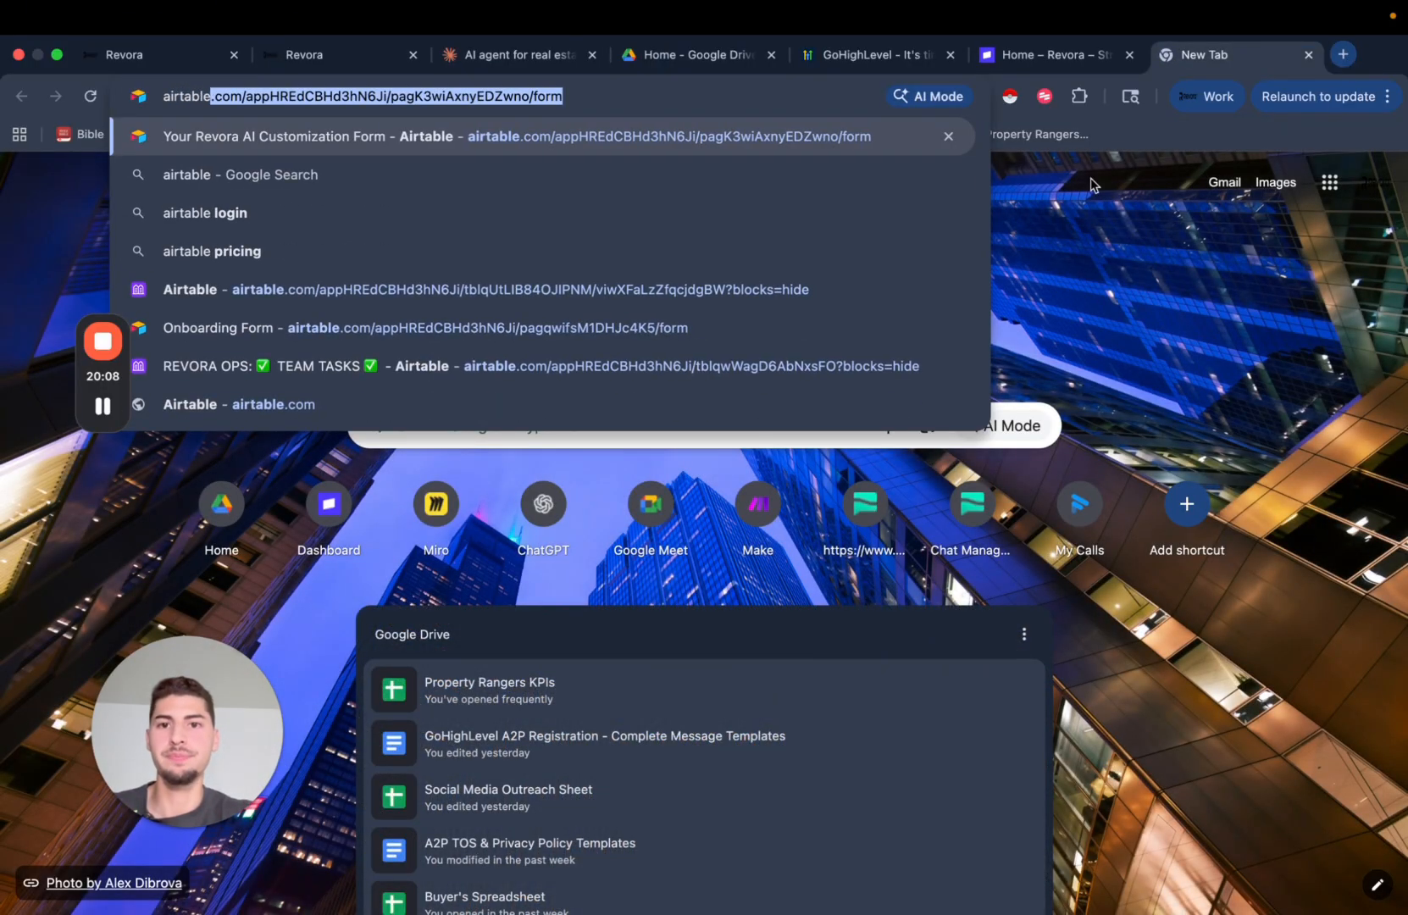
key(Return)
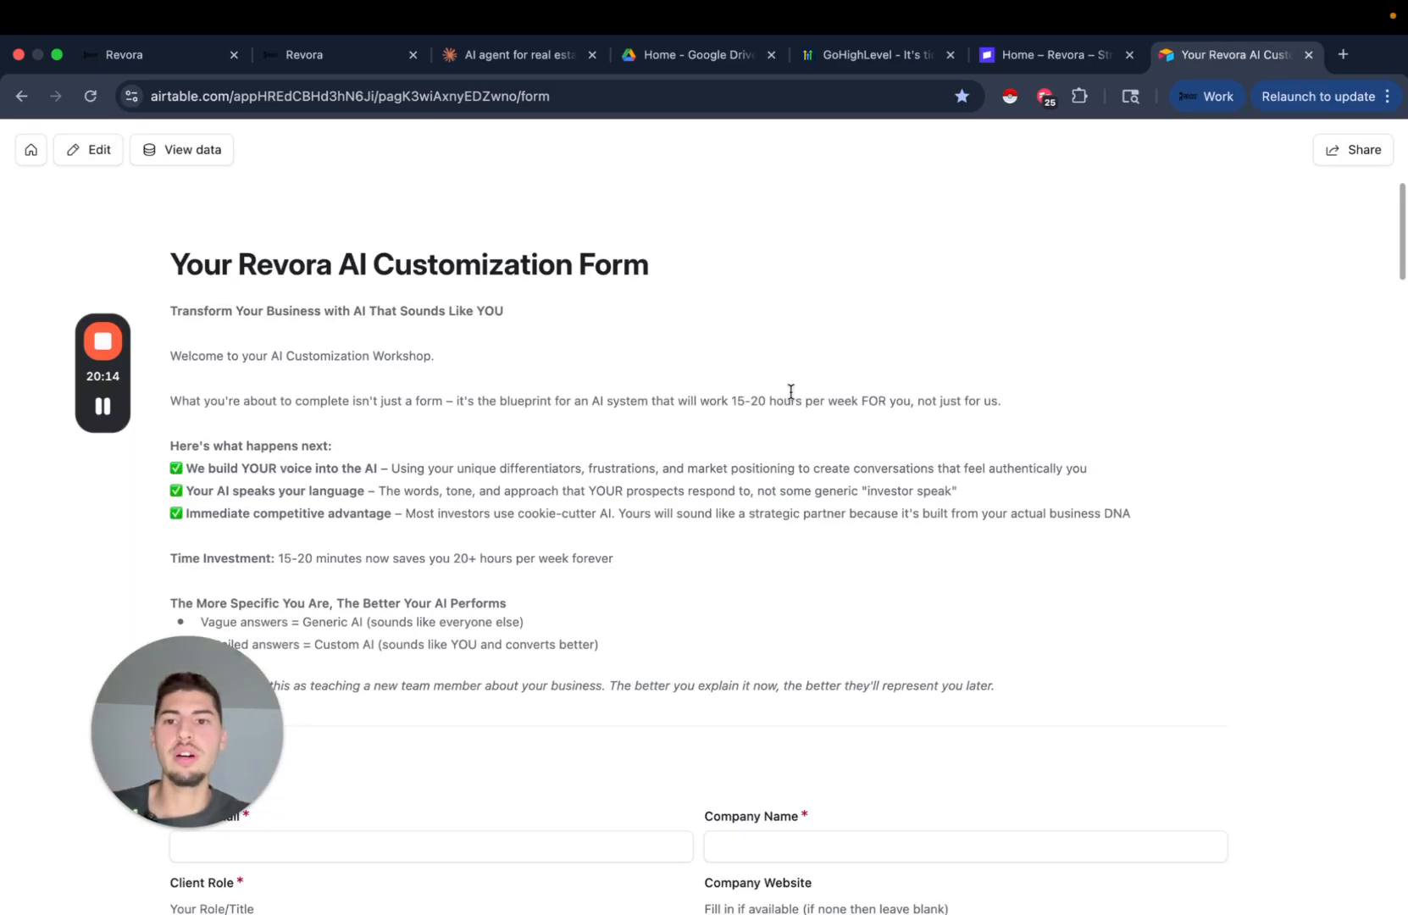
scroll(771, 498, down, 2)
scroll(771, 502, down, 1)
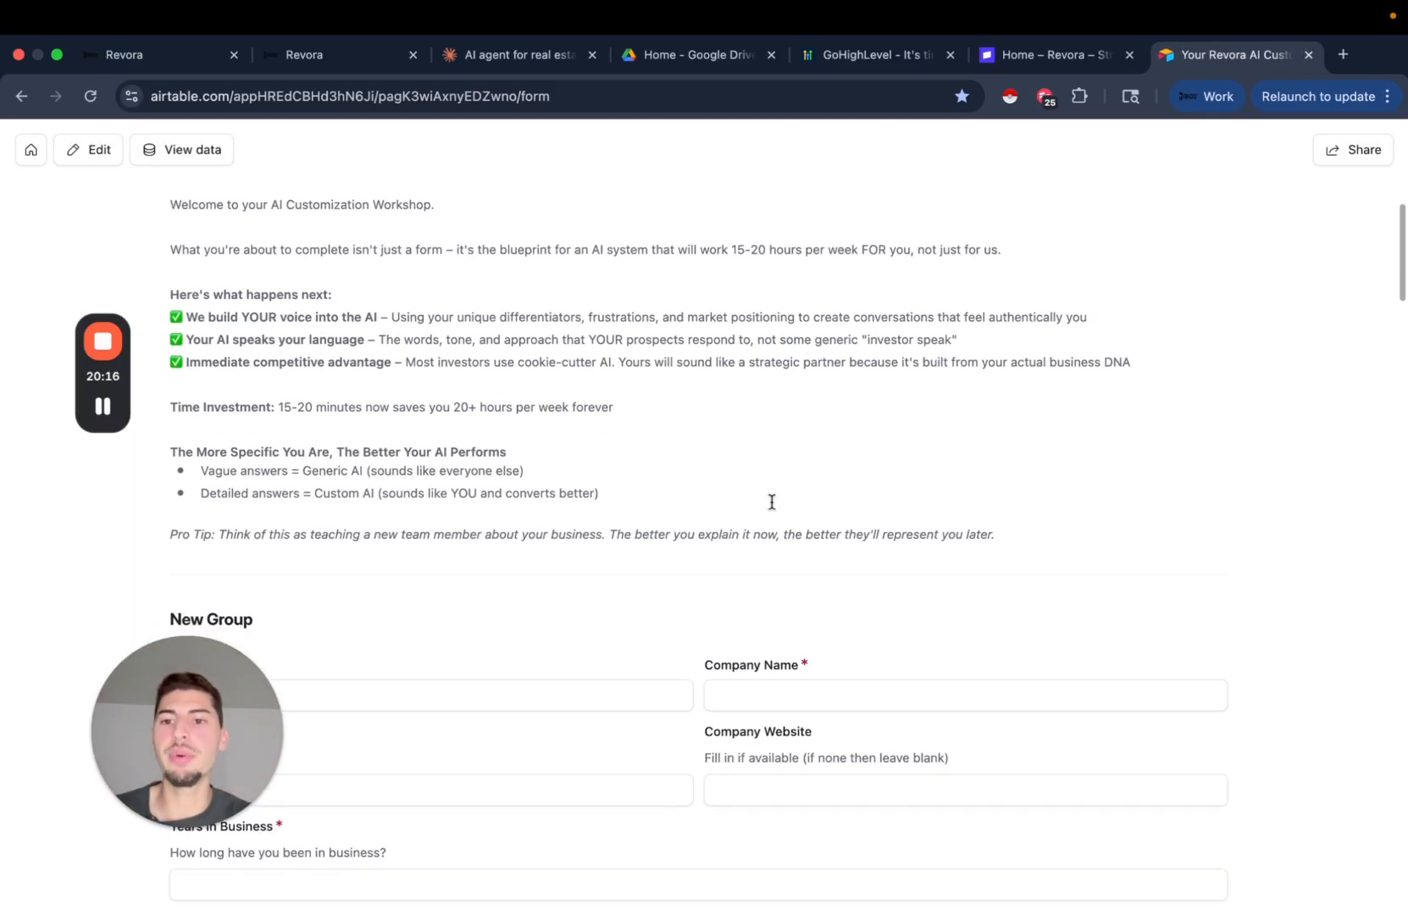
scroll(678, 520, down, 2)
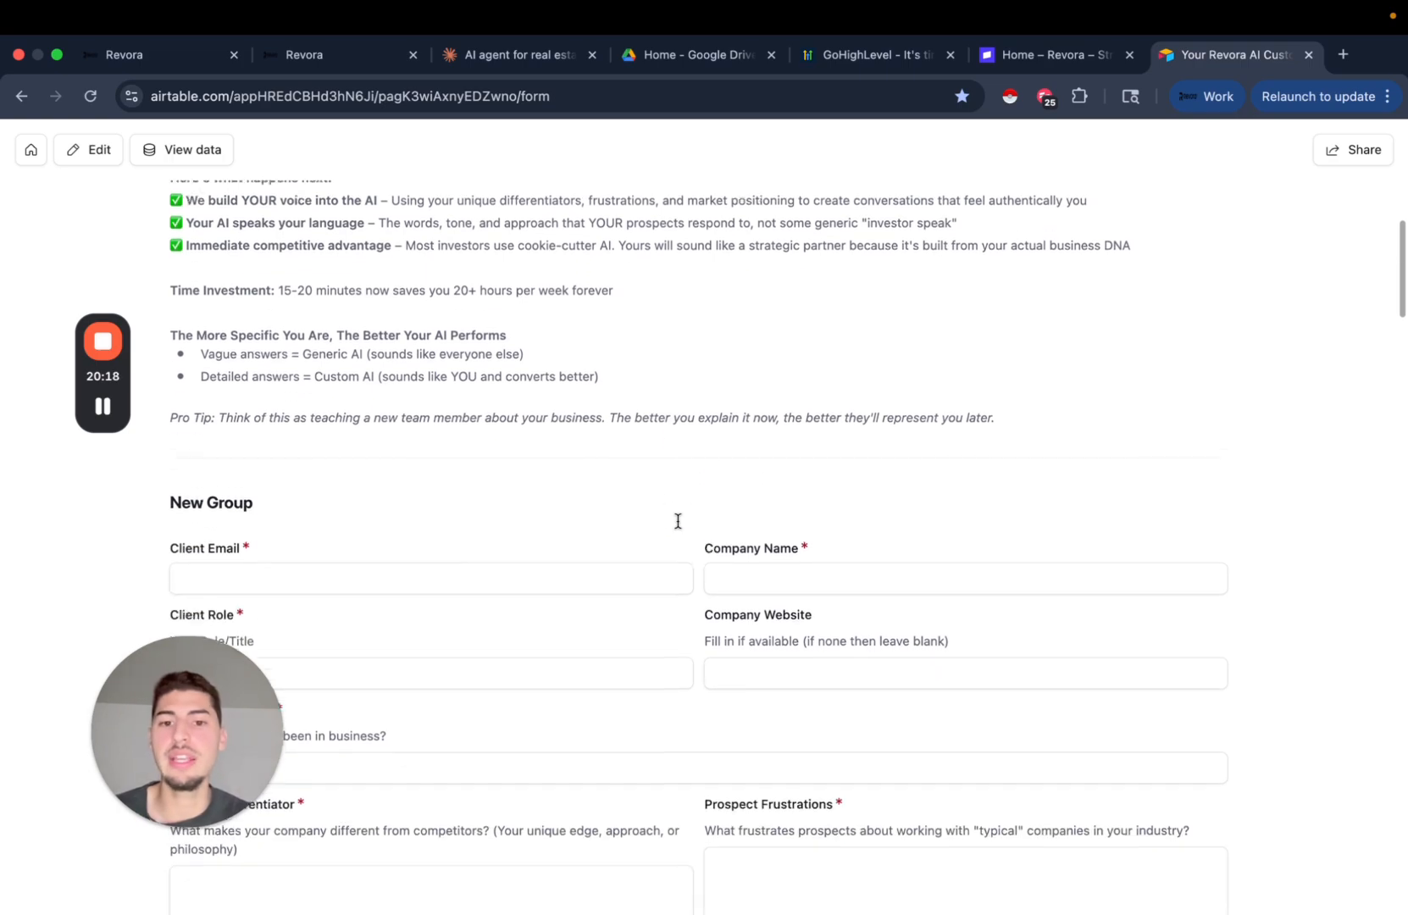
drag(229, 731, 570, 460)
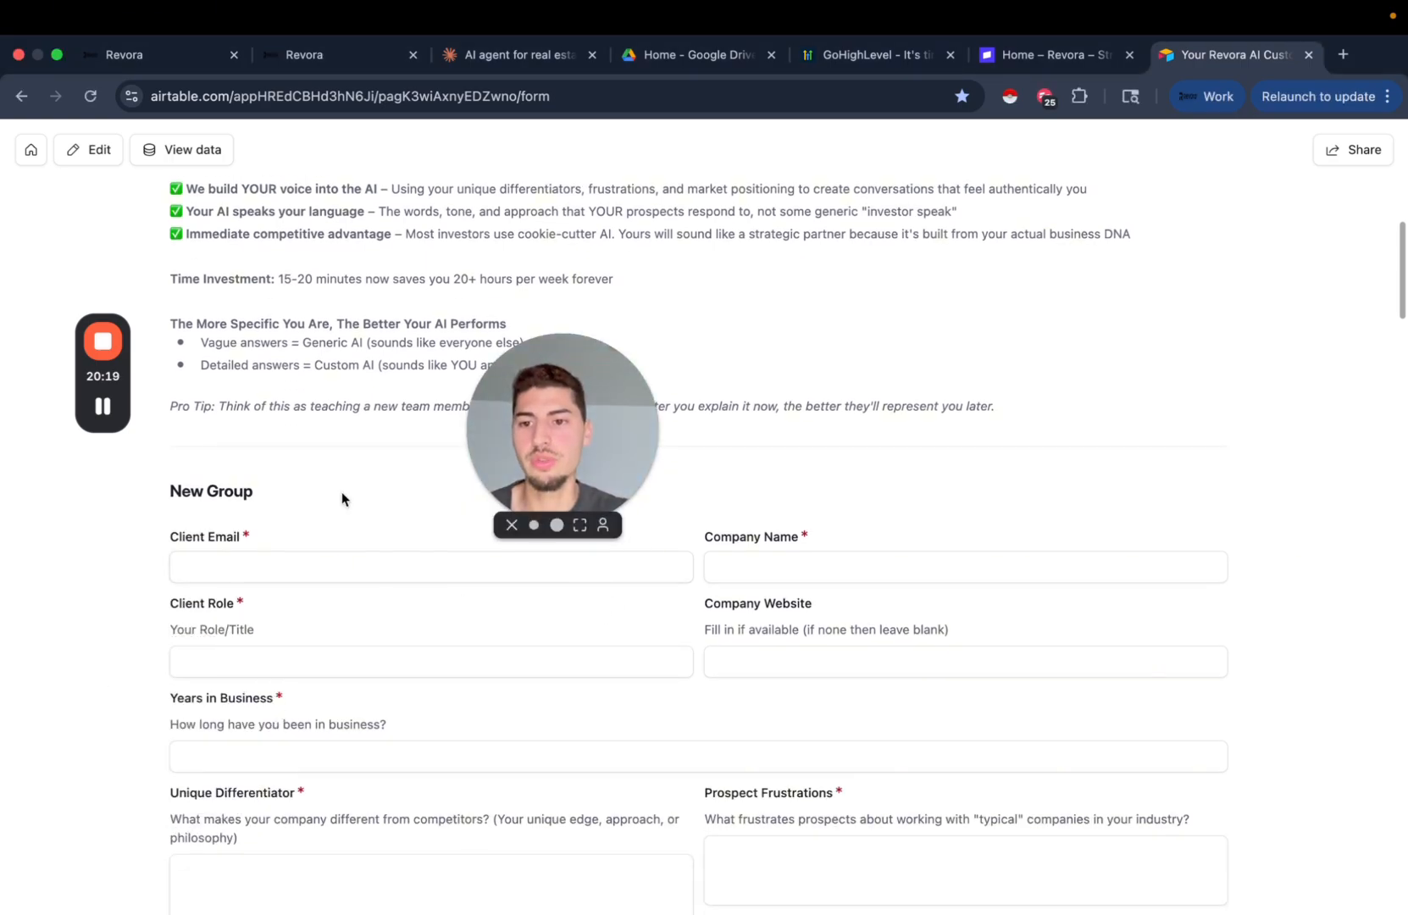
scroll(280, 440, down, 4)
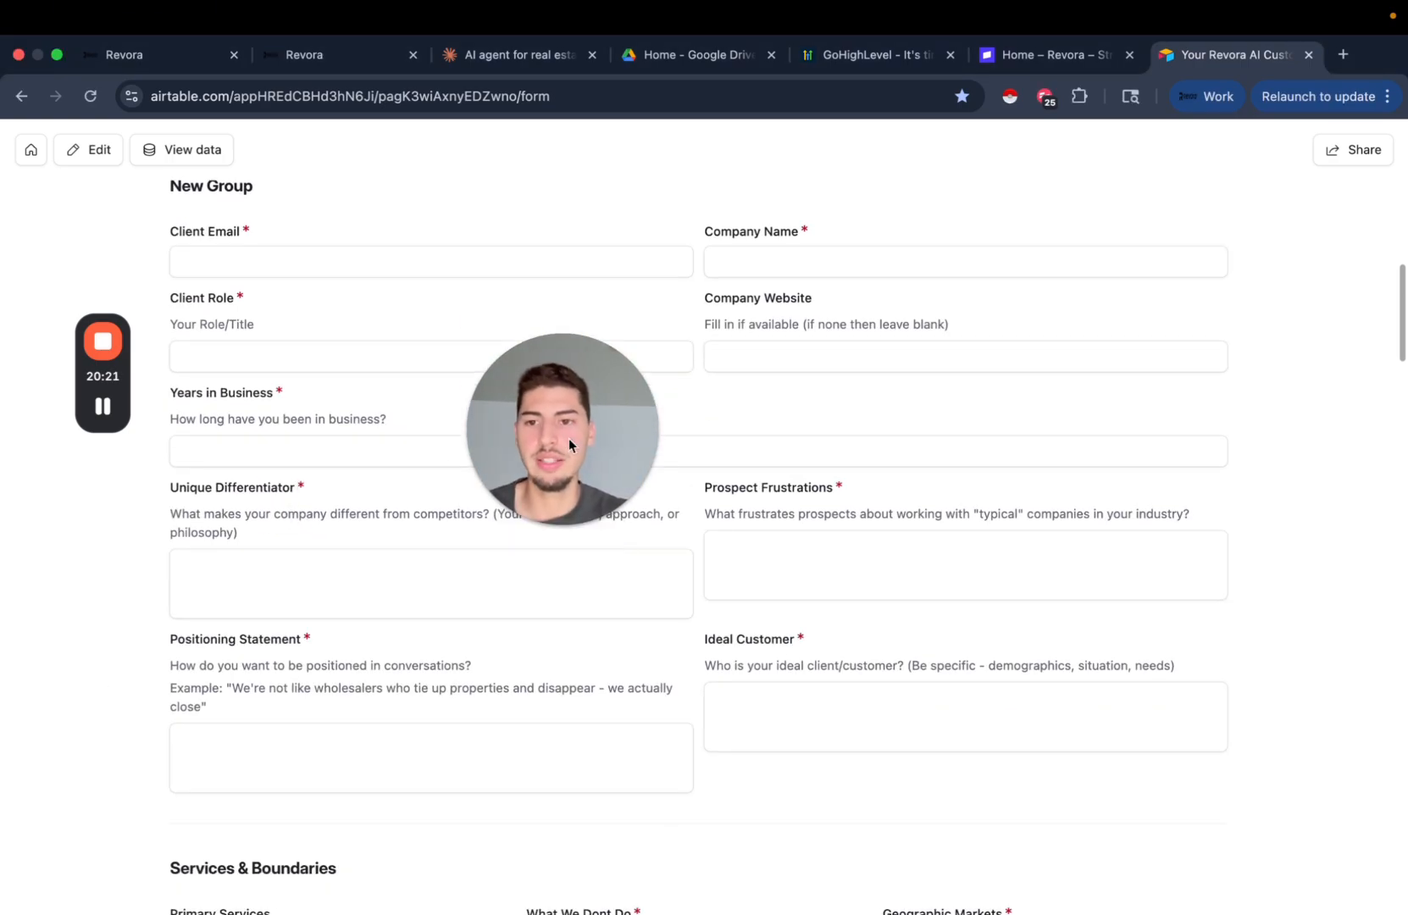
drag(569, 438, 54, 686)
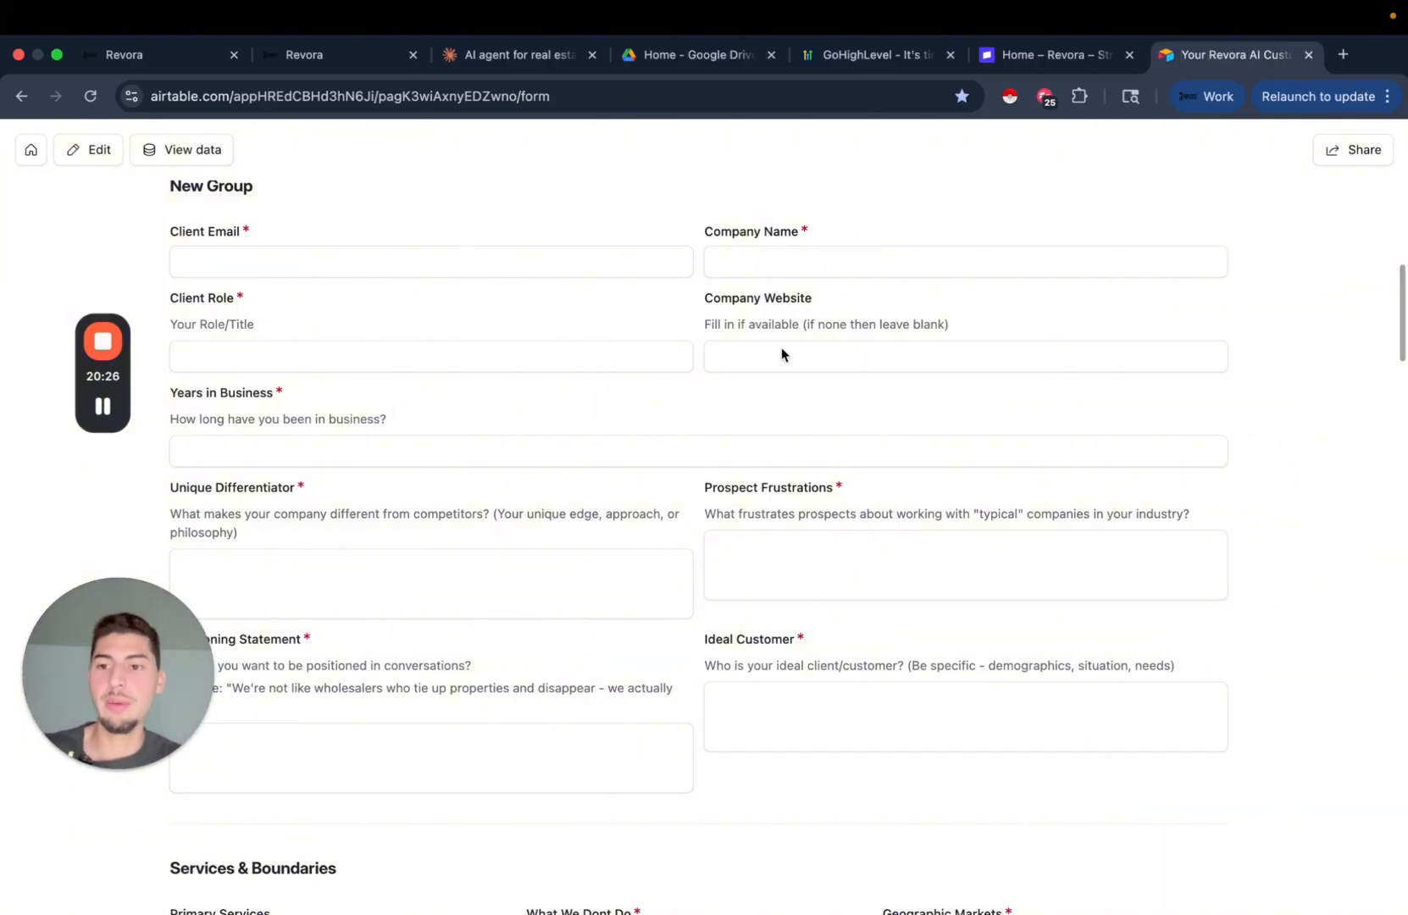
scroll(600, 550, down, 1)
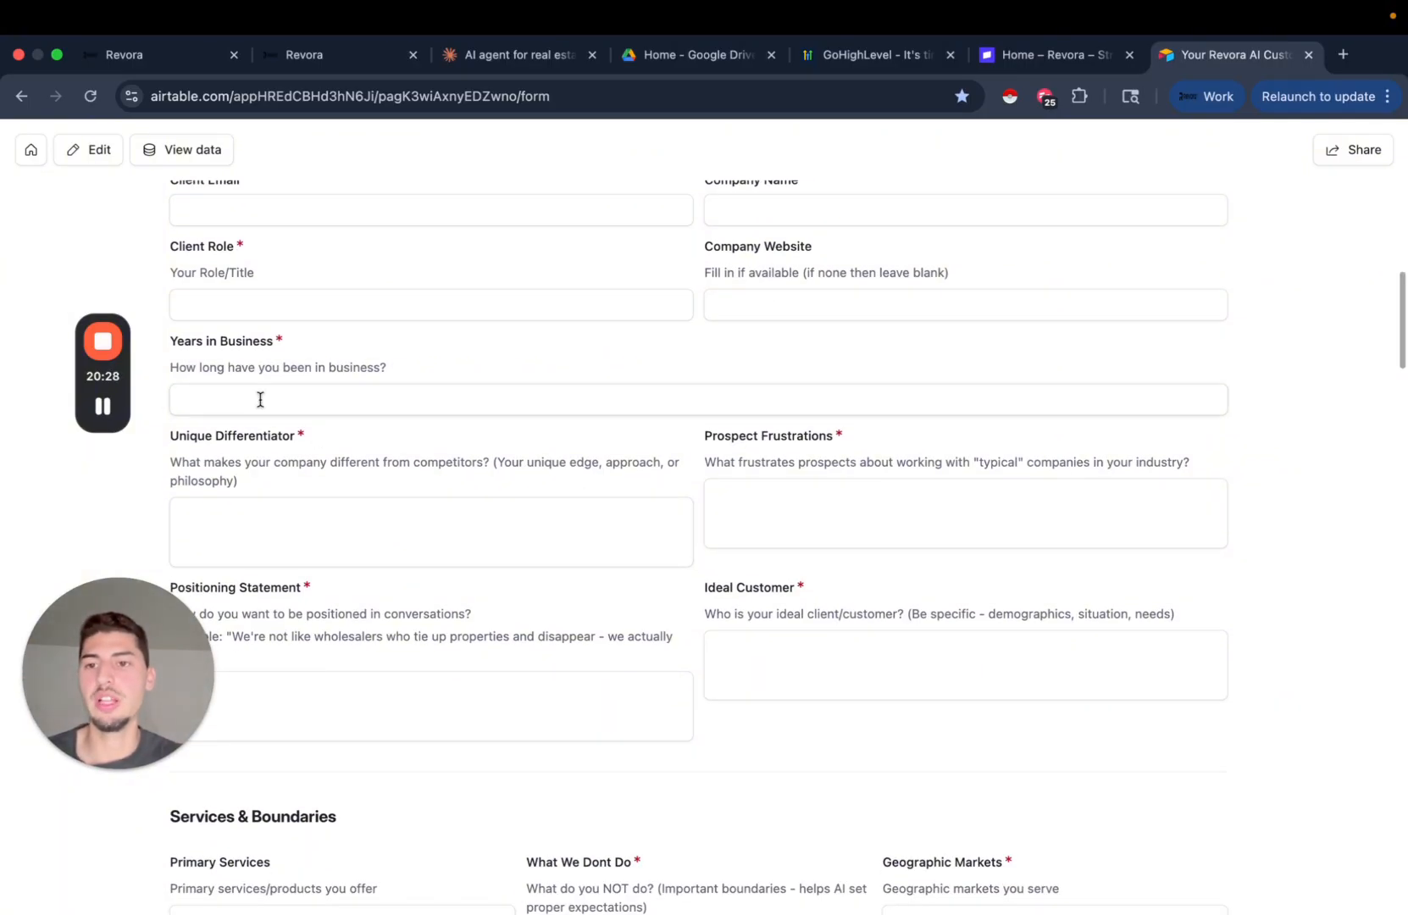
scroll(415, 426, down, 1)
scroll(415, 426, down, 1)
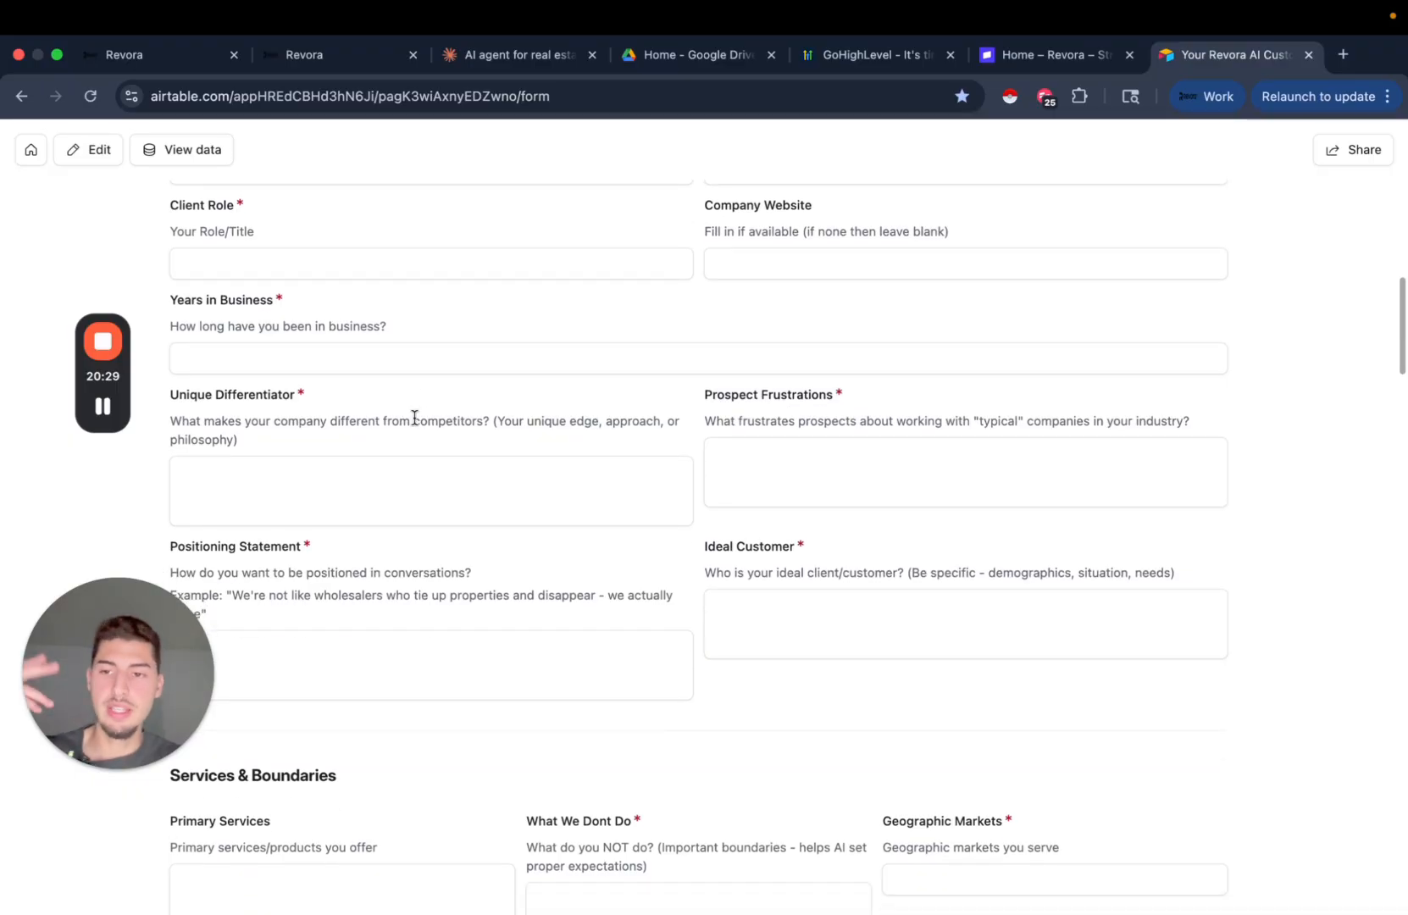
scroll(530, 427, down, 1)
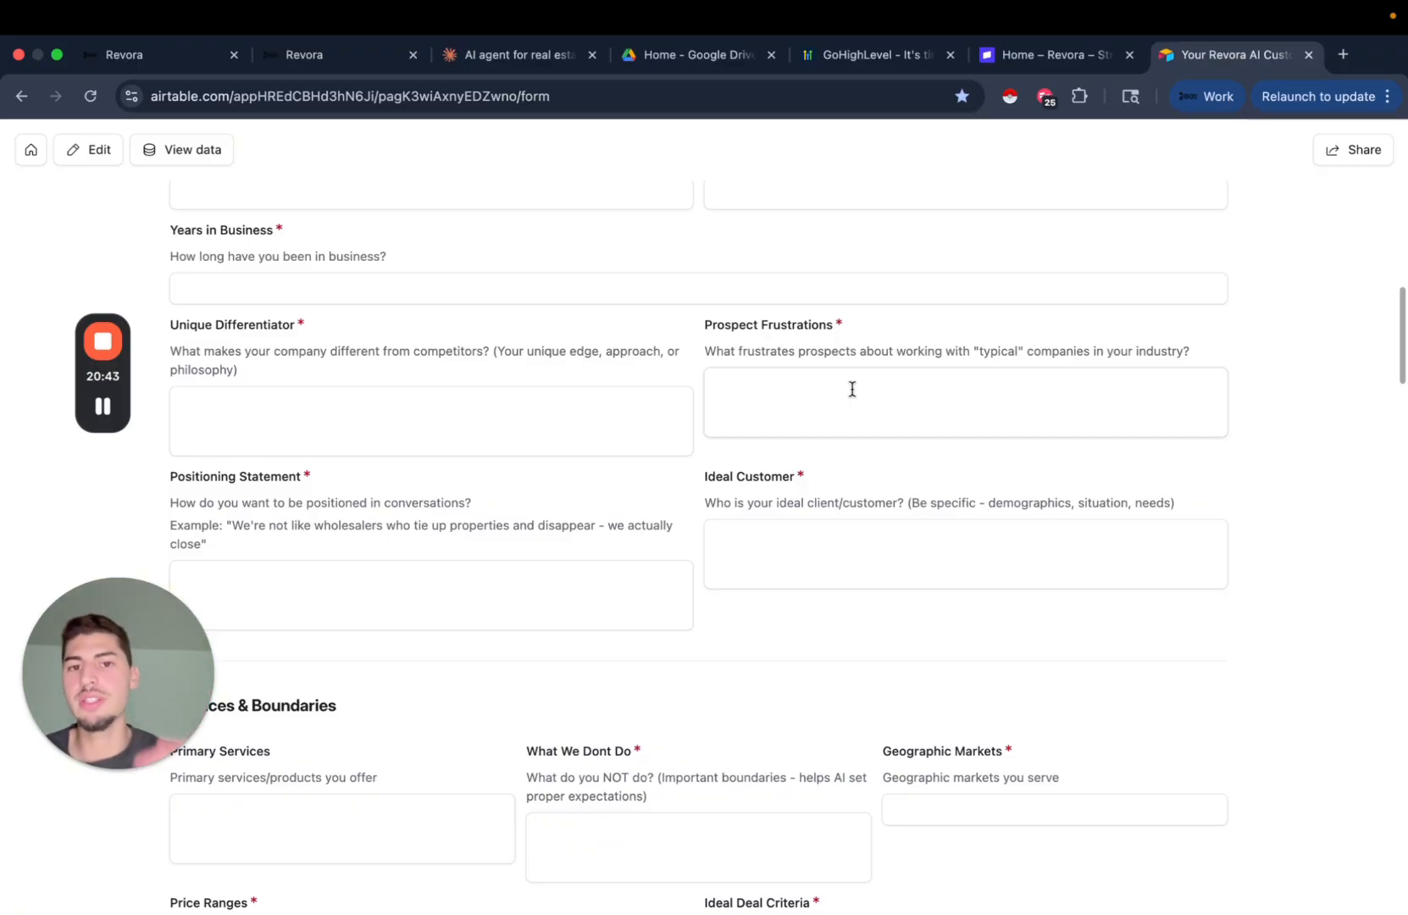
scroll(879, 382, down, 3)
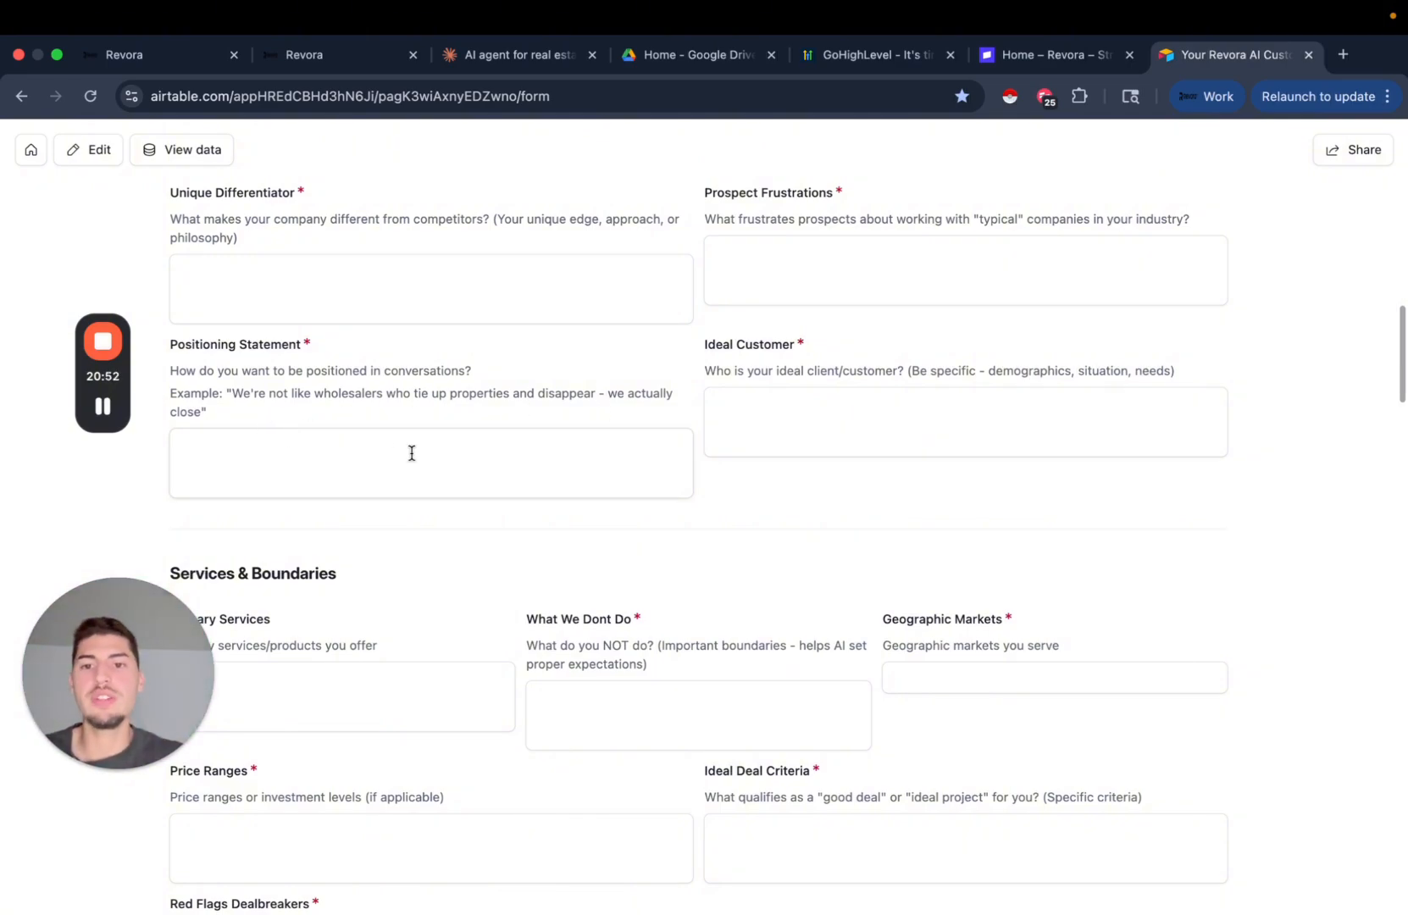
scroll(764, 483, down, 2)
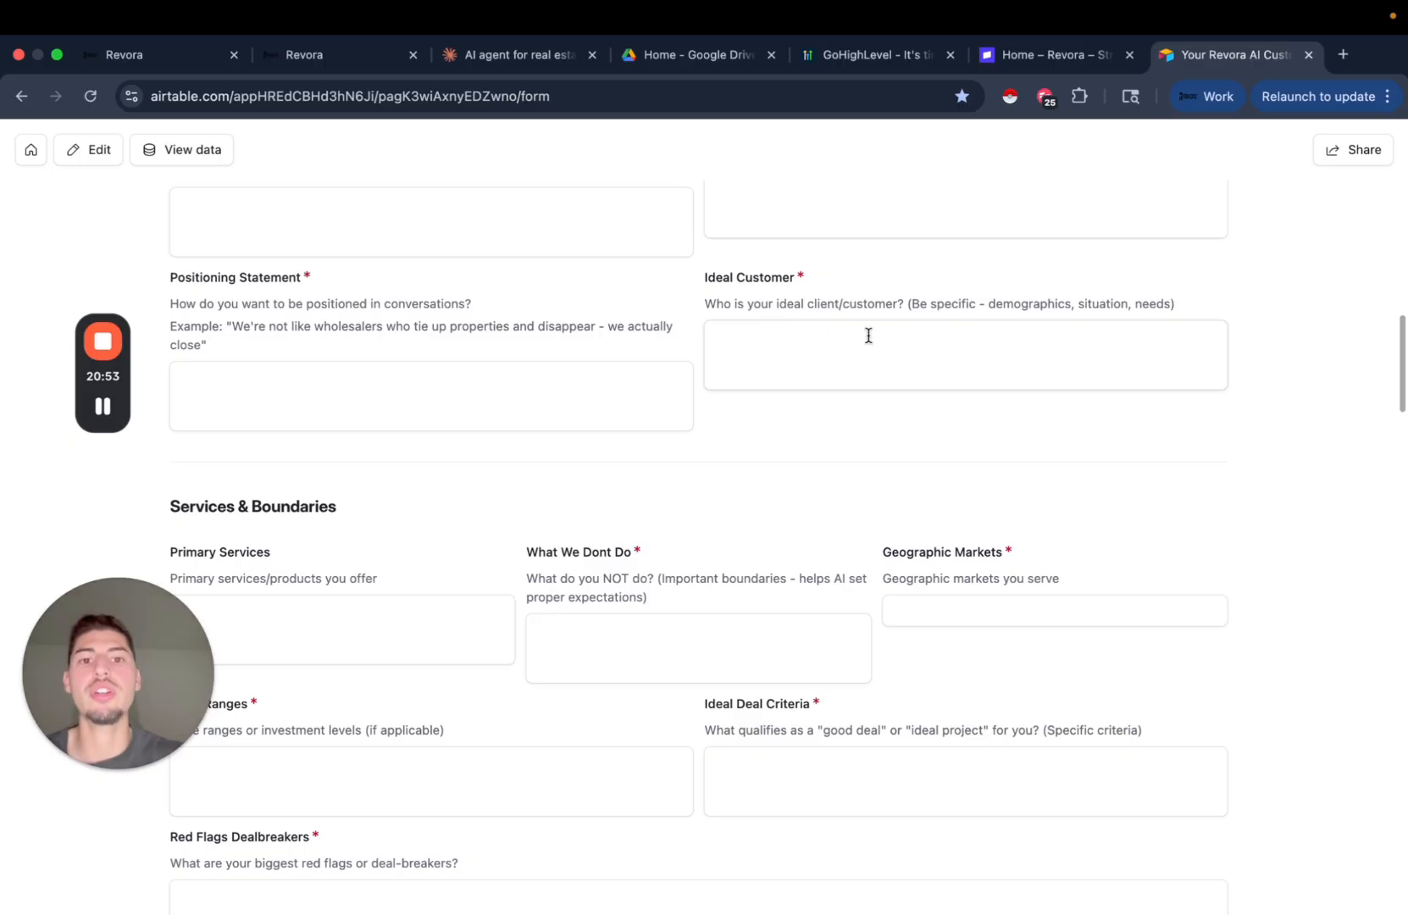
scroll(912, 349, up, 1)
click(982, 369)
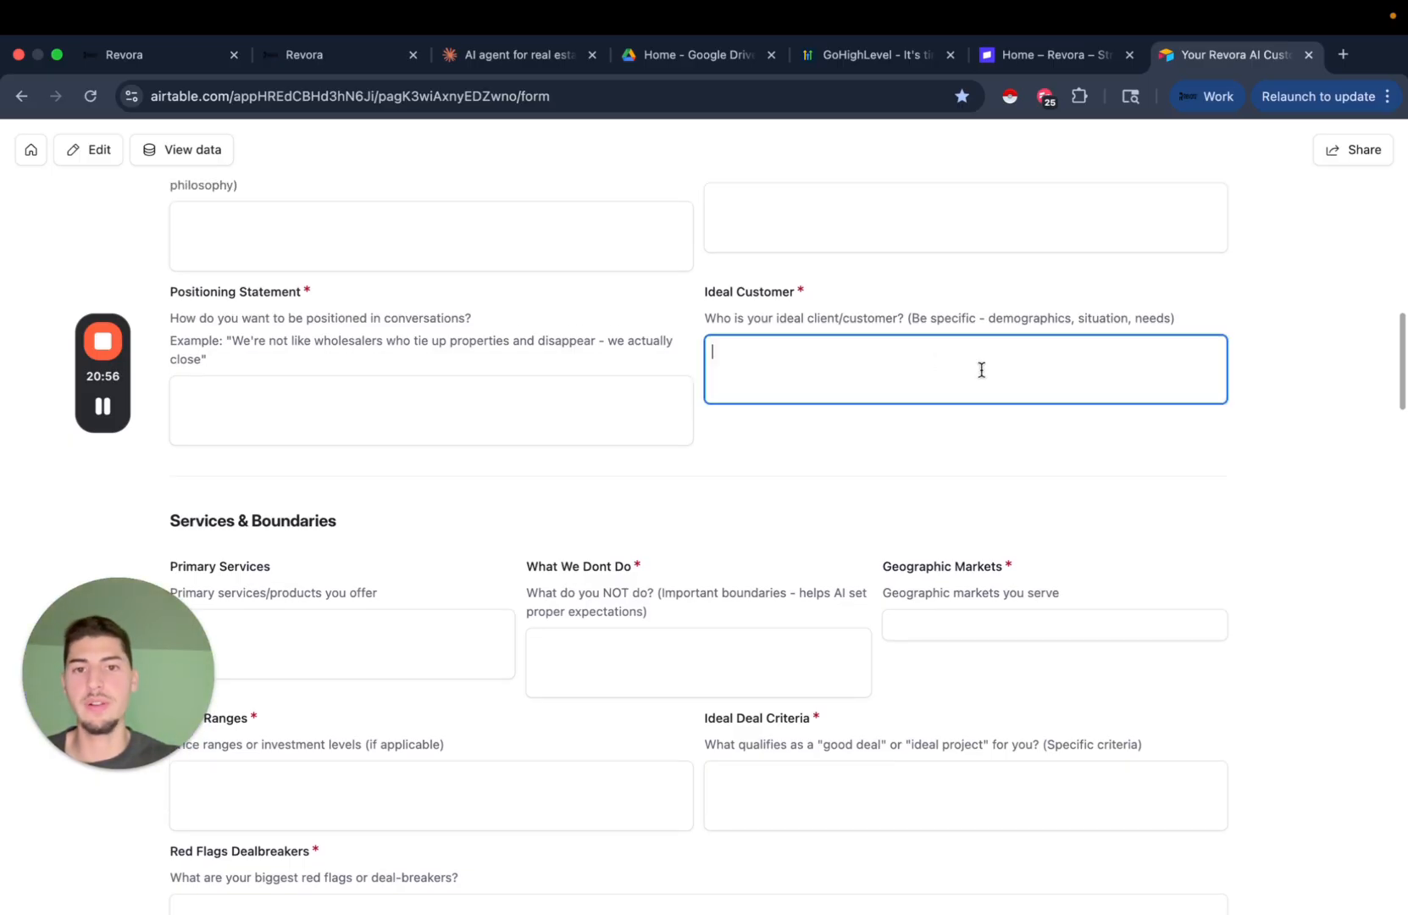
scroll(747, 469, down, 6)
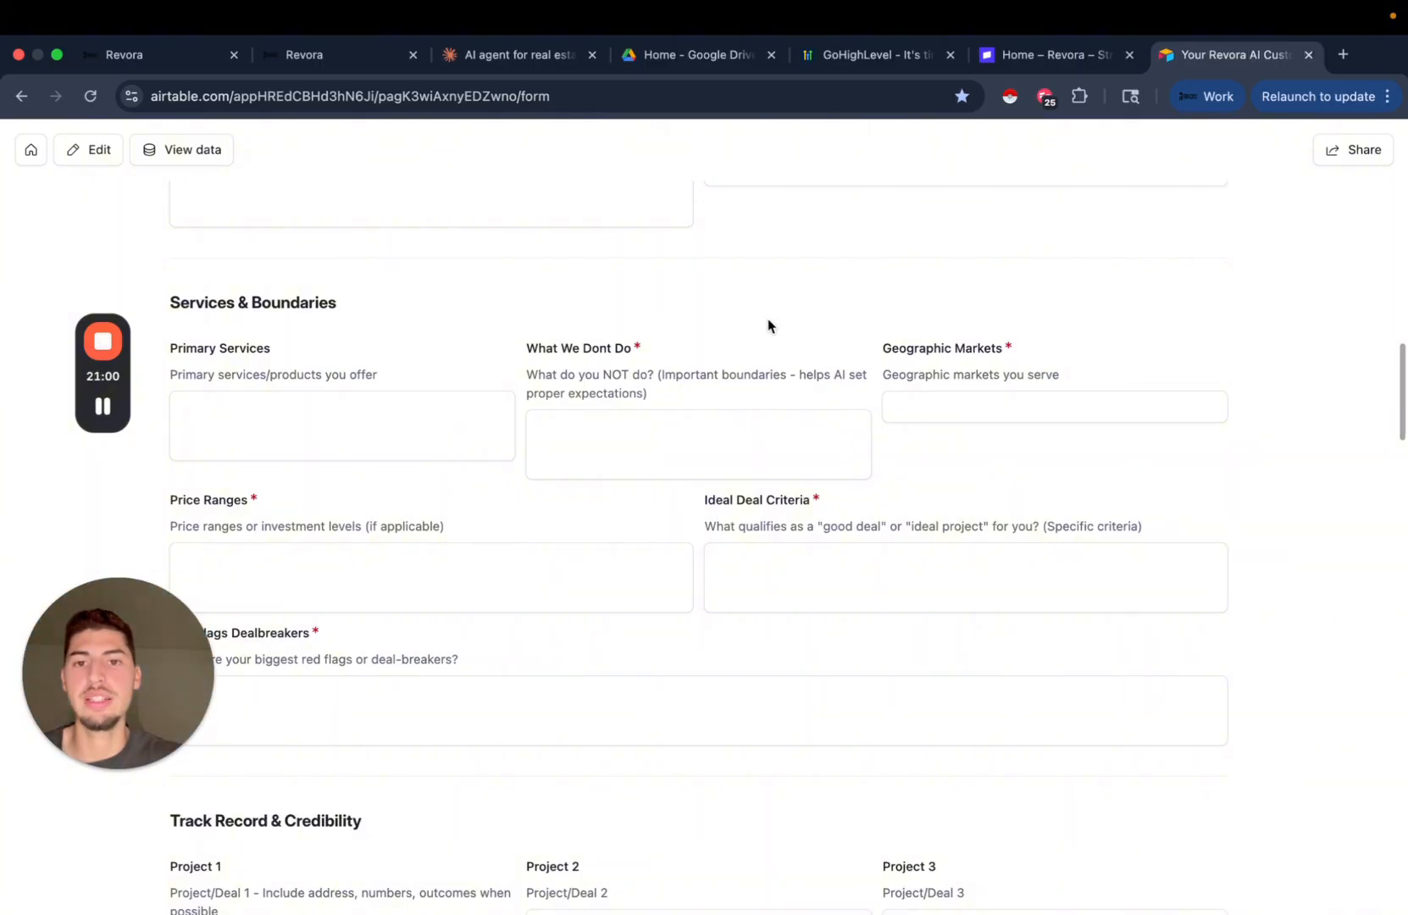
scroll(767, 320, down, 1)
scroll(401, 323, down, 1)
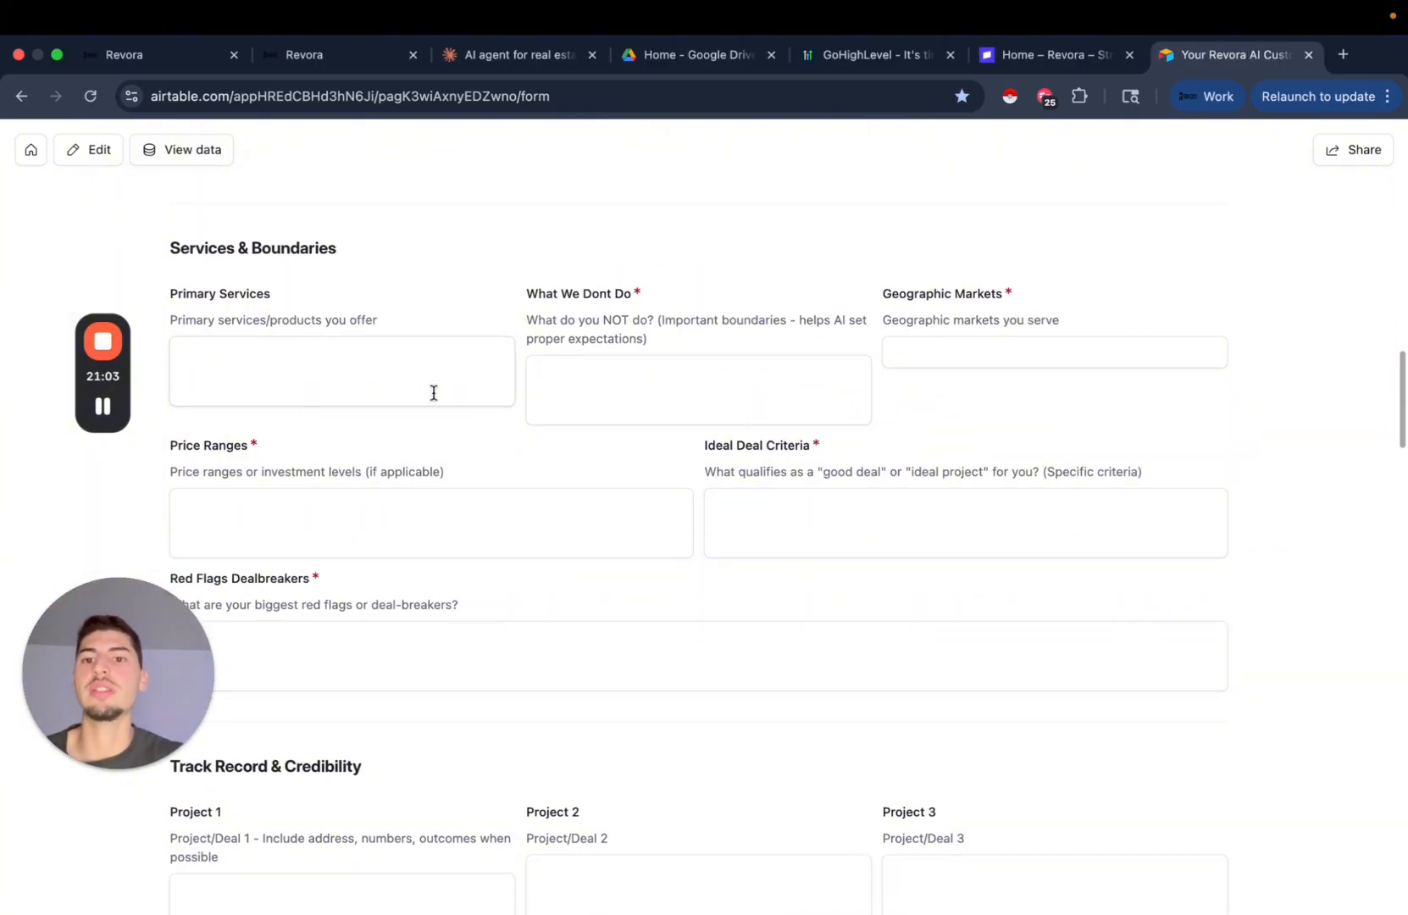
scroll(660, 422, down, 1)
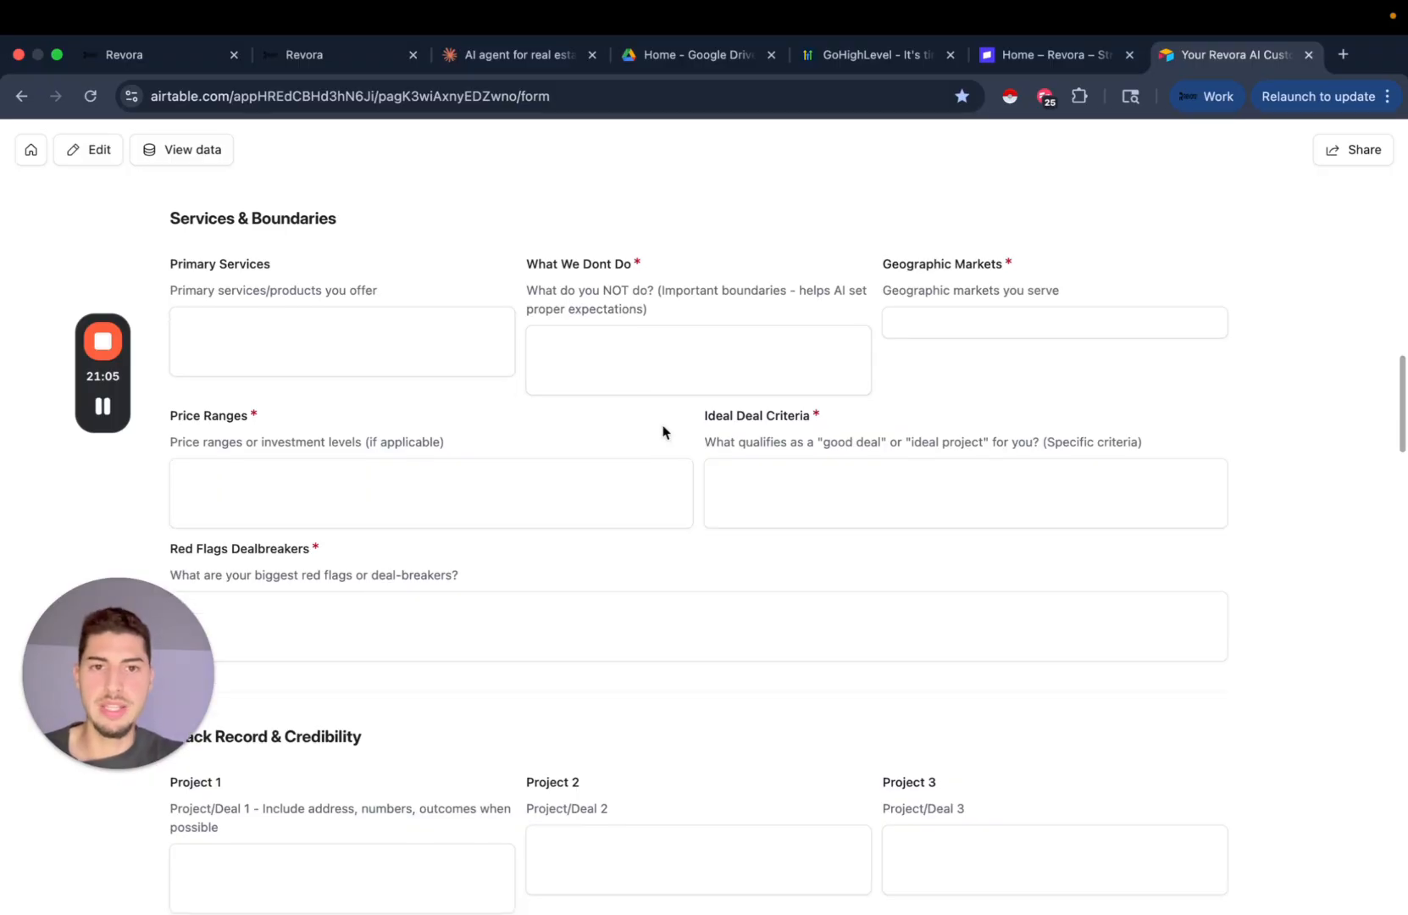
scroll(997, 318, down, 3)
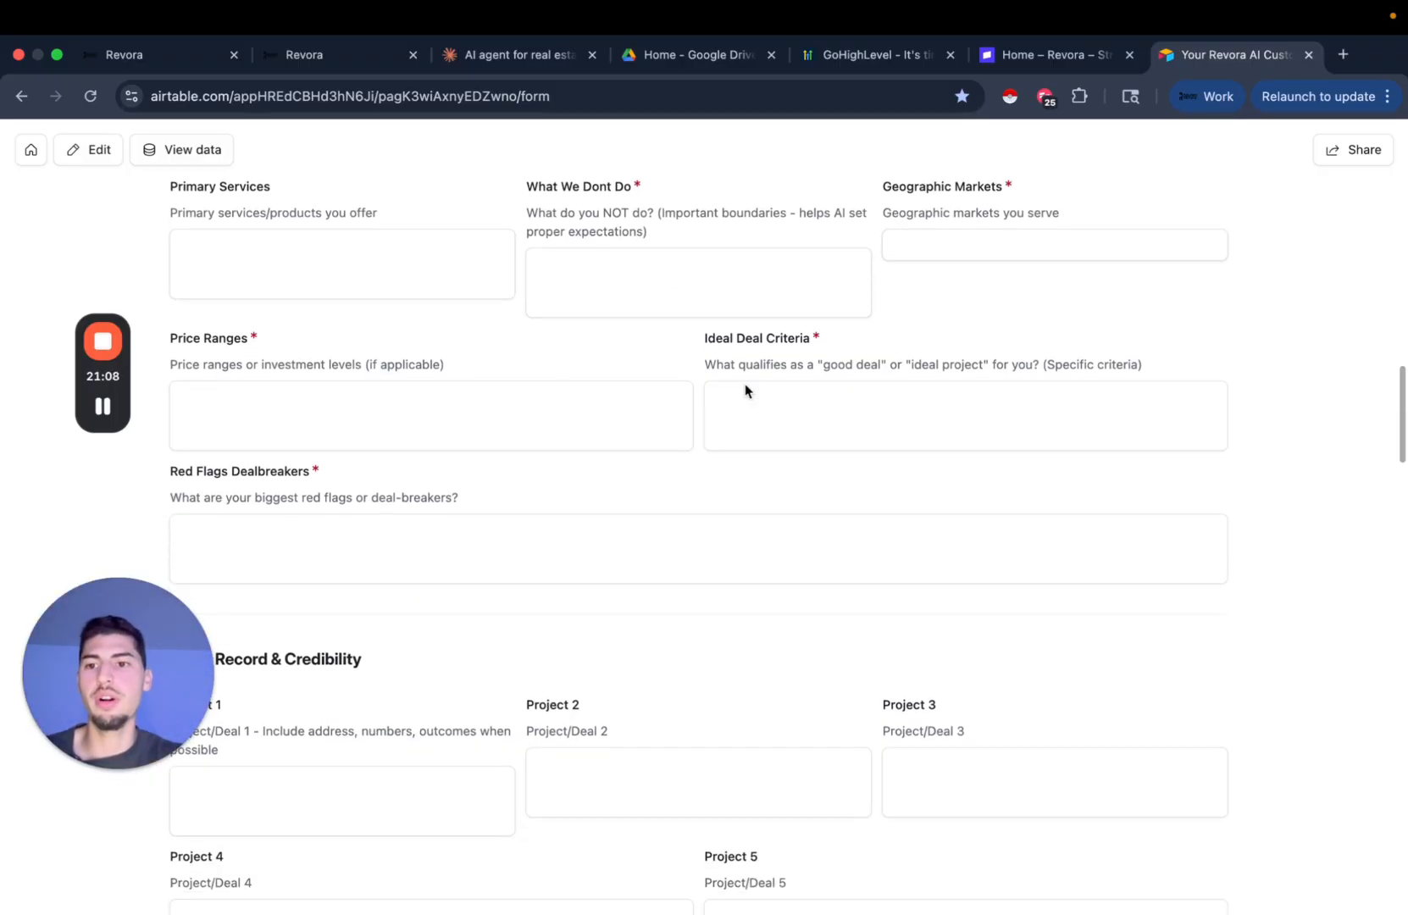
scroll(710, 573, down, 20)
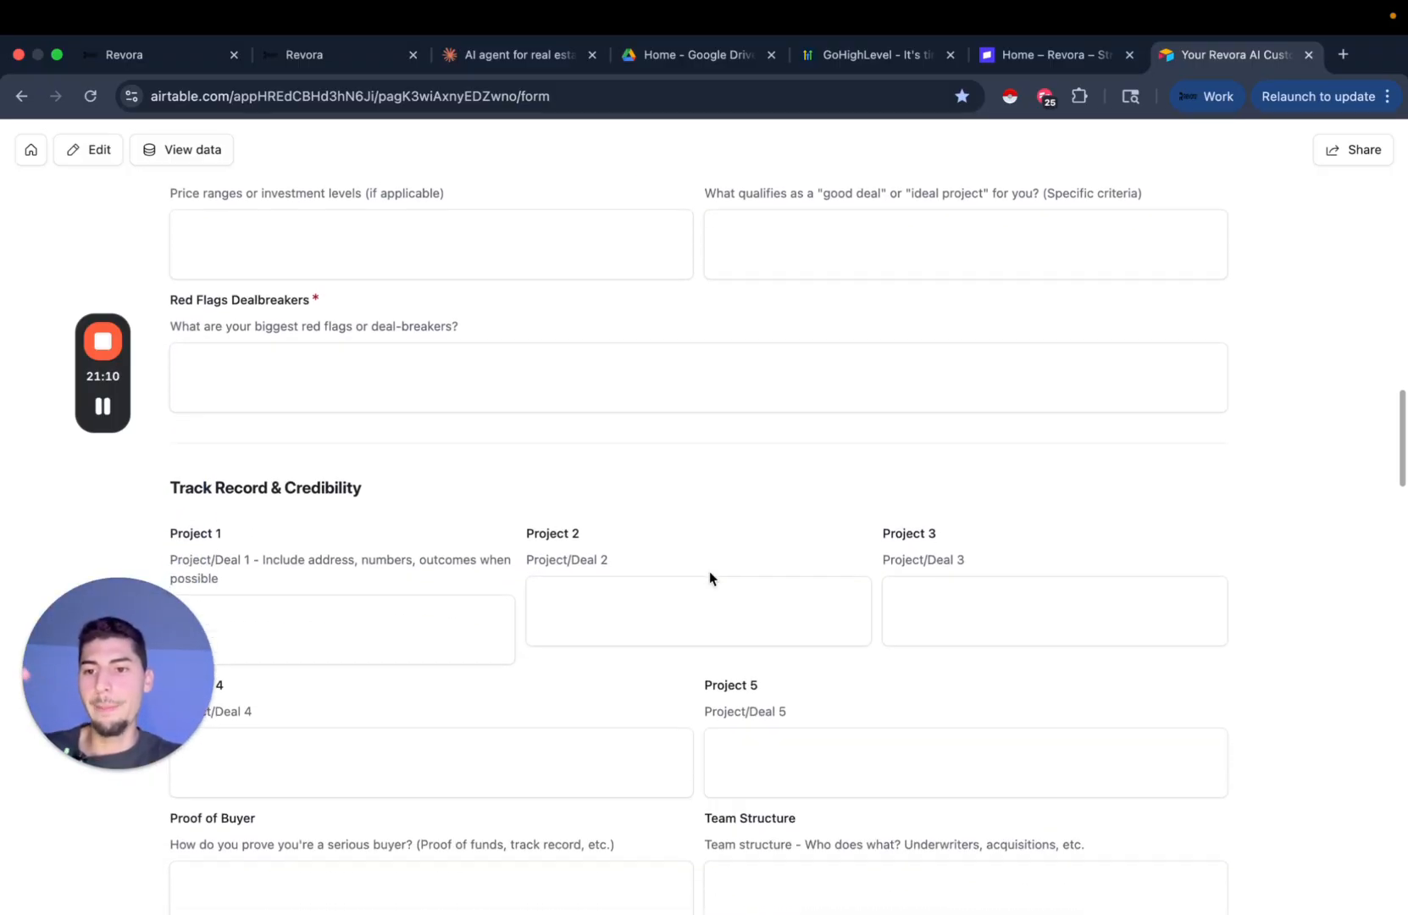
scroll(710, 577, down, 20)
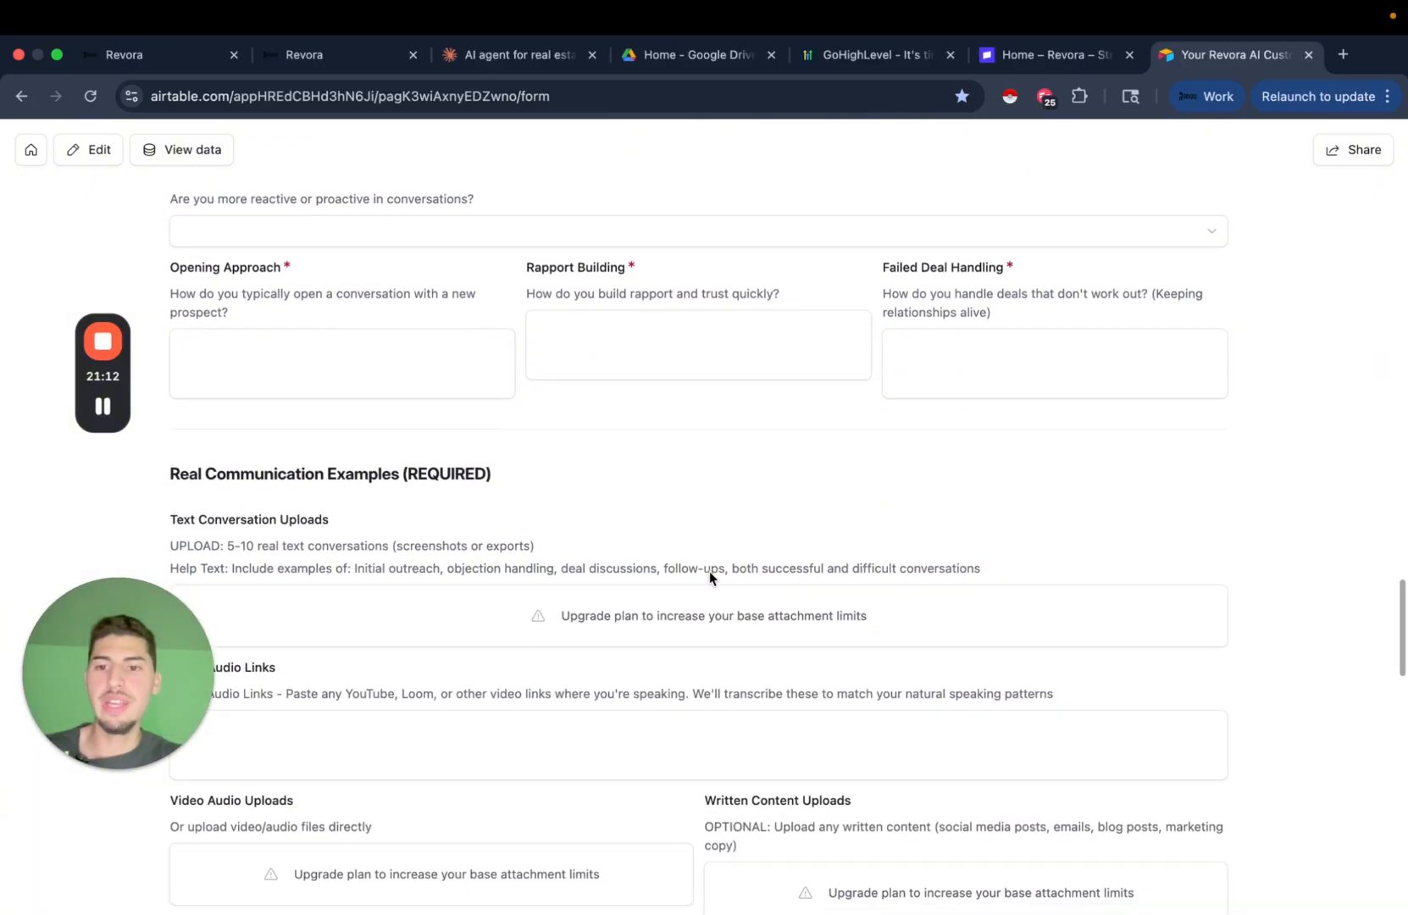
scroll(710, 577, down, 2)
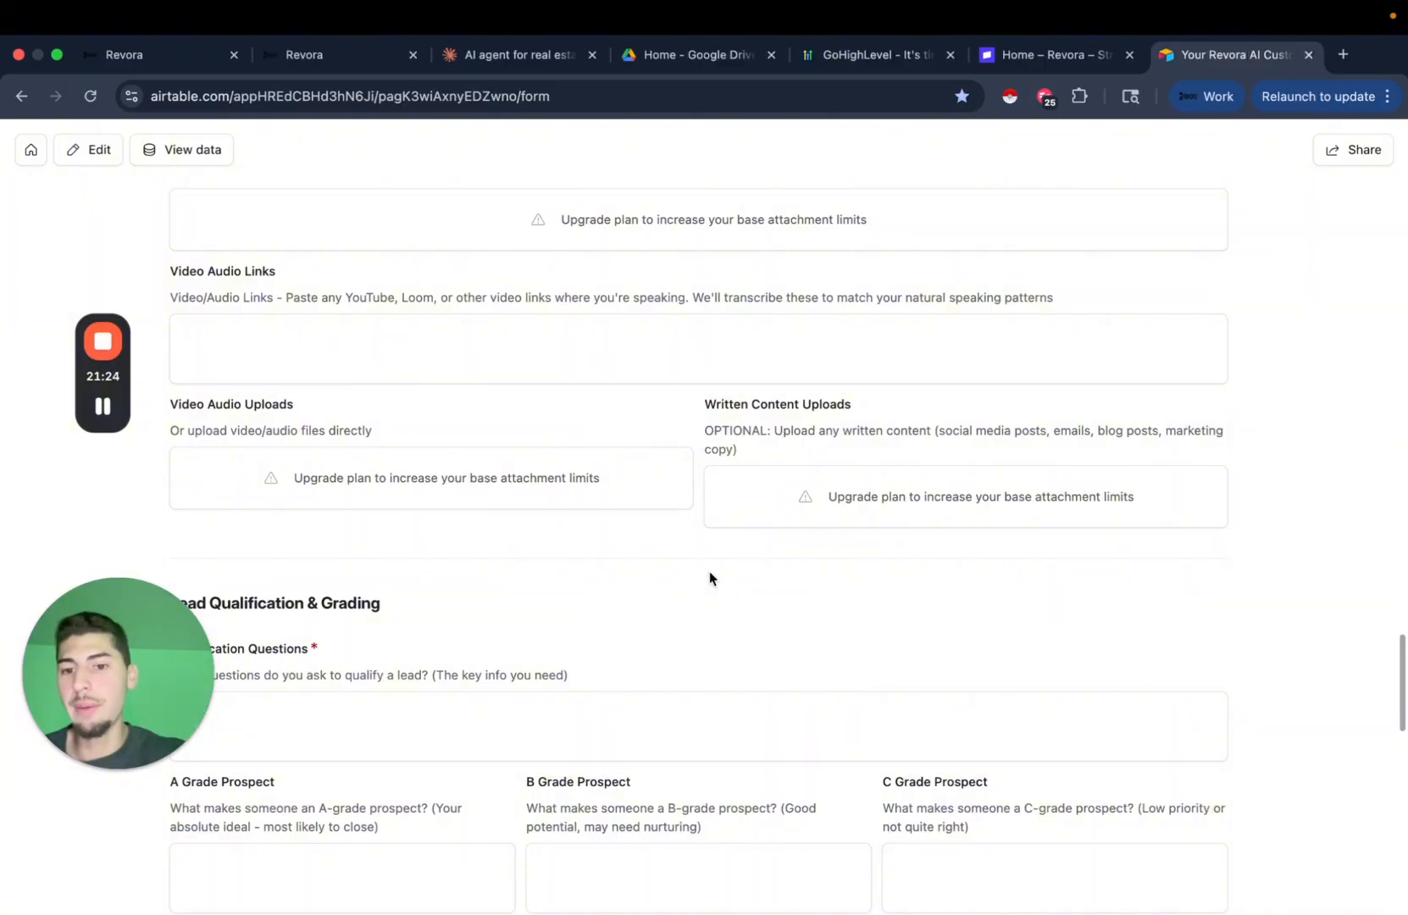
scroll(709, 573, down, 10)
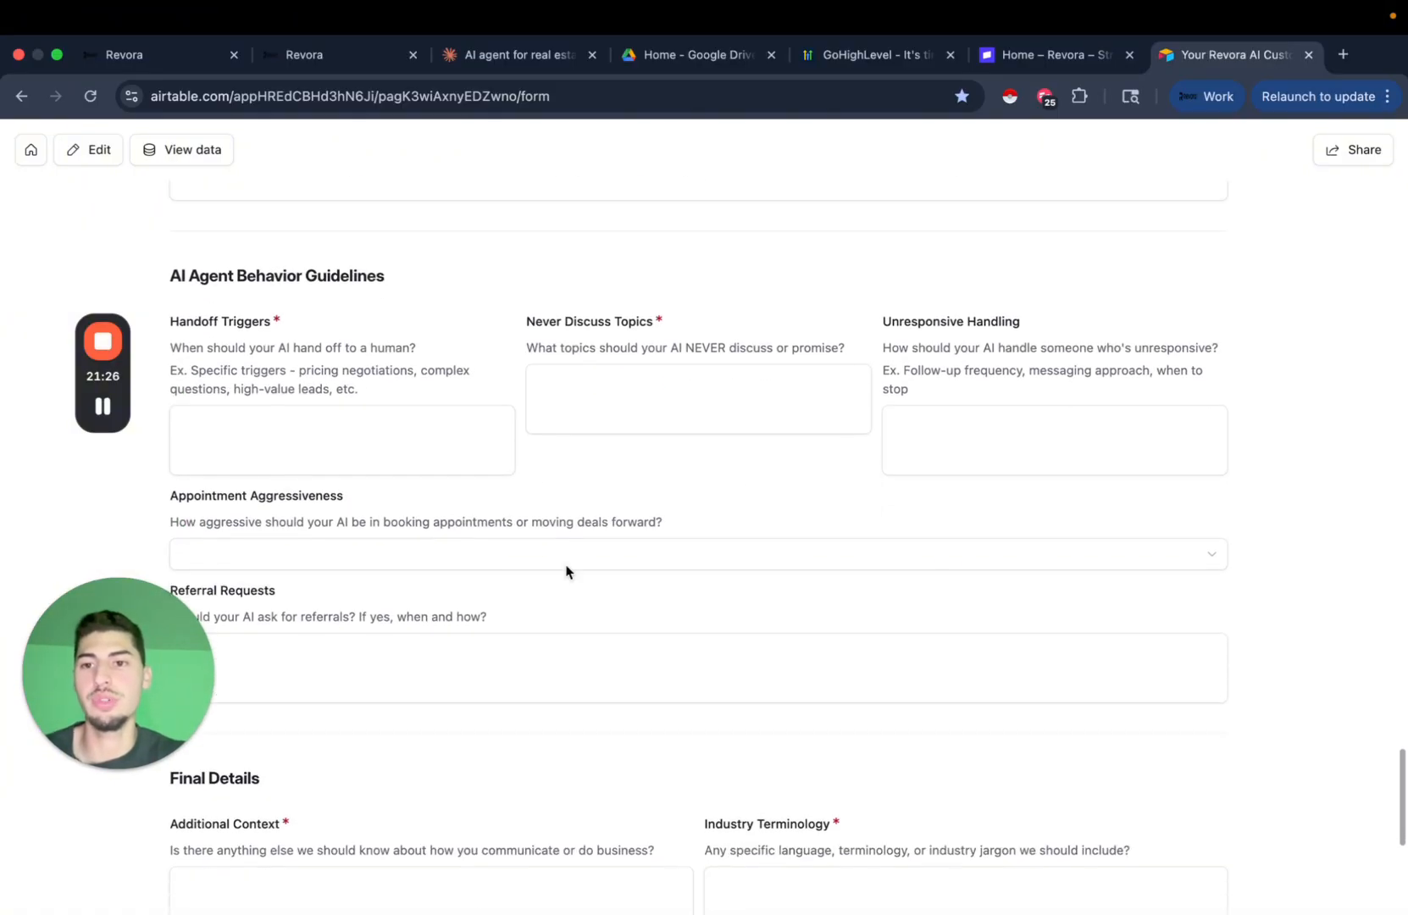
scroll(542, 551, down, 6)
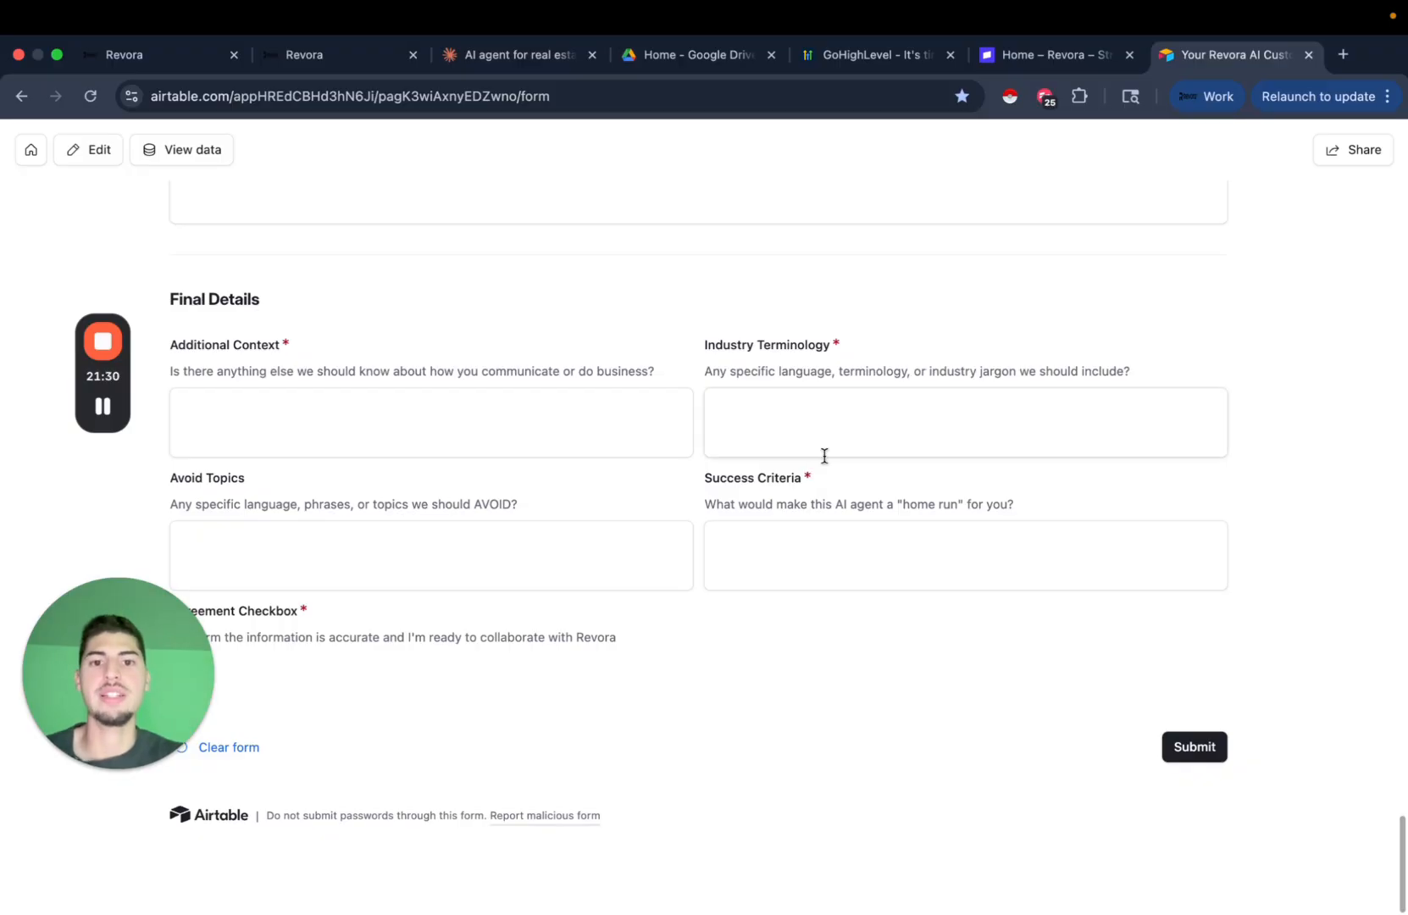
scroll(1050, 503, up, 2)
scroll(1054, 506, down, 1)
scroll(1054, 505, down, 1)
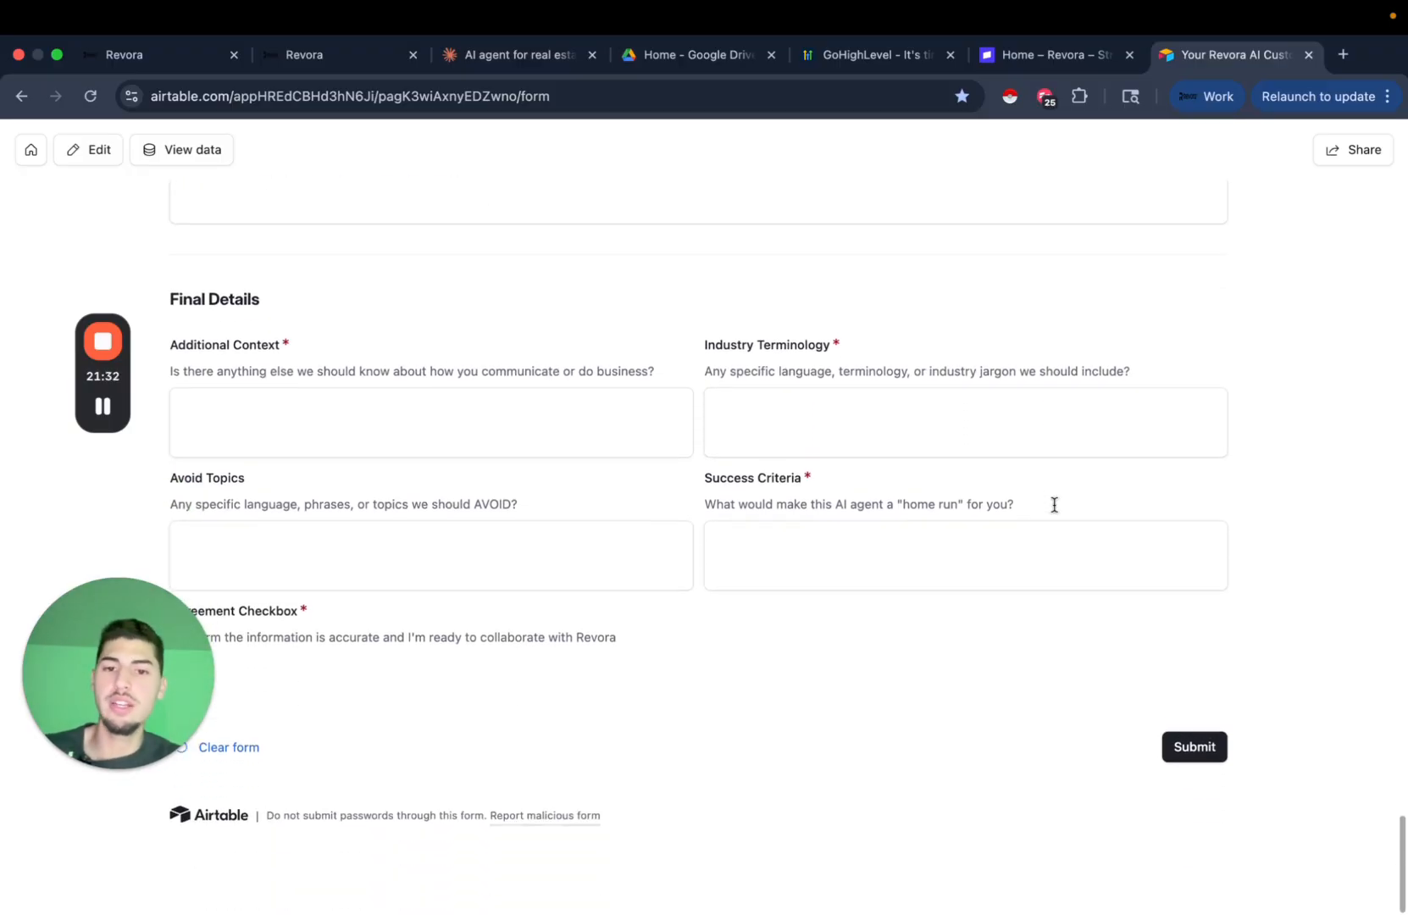
scroll(1160, 496, up, 1)
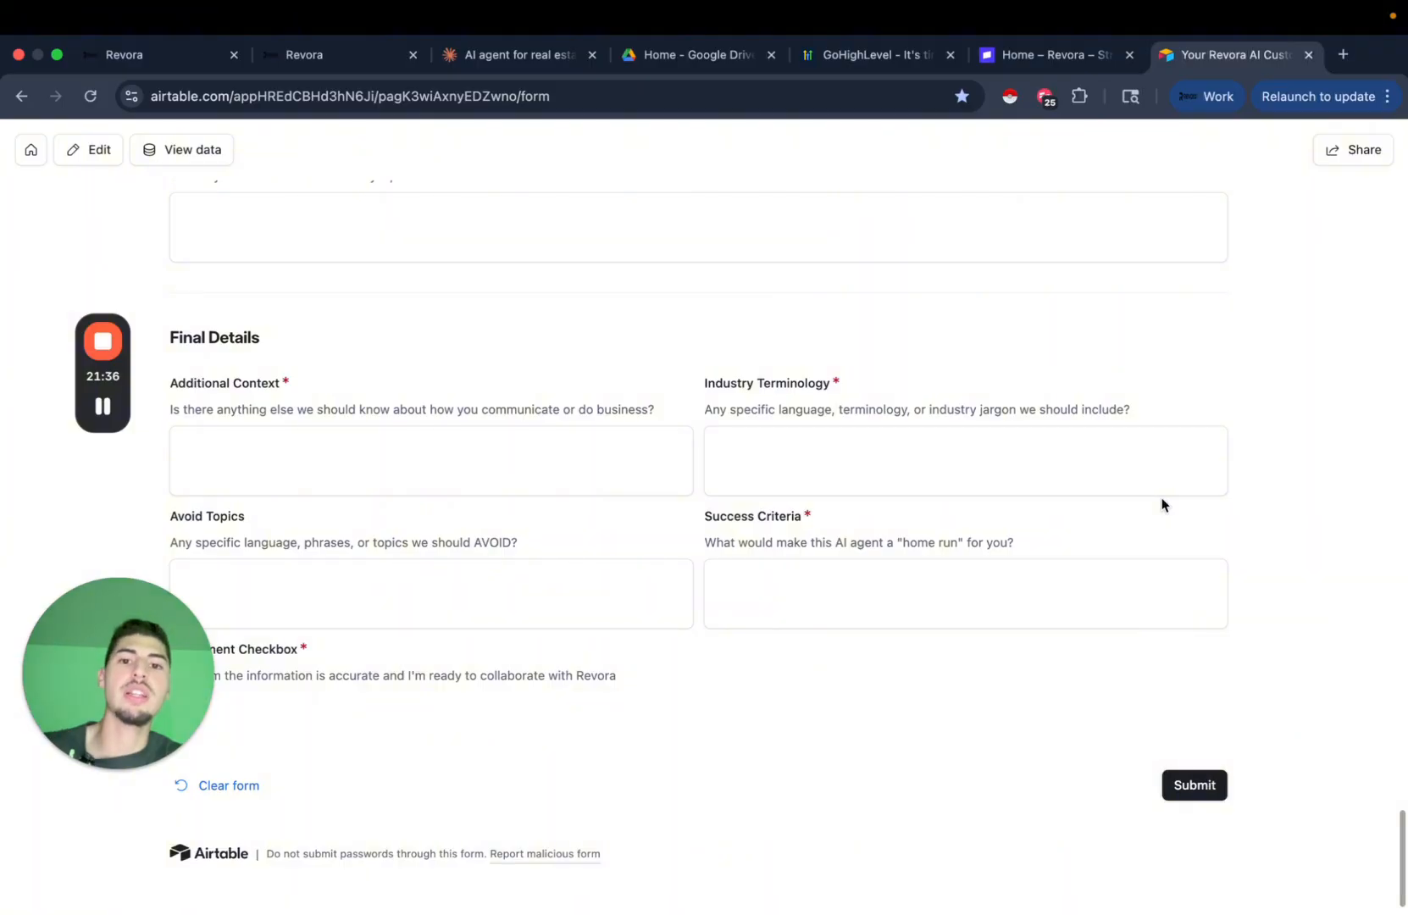
scroll(947, 478, up, 15)
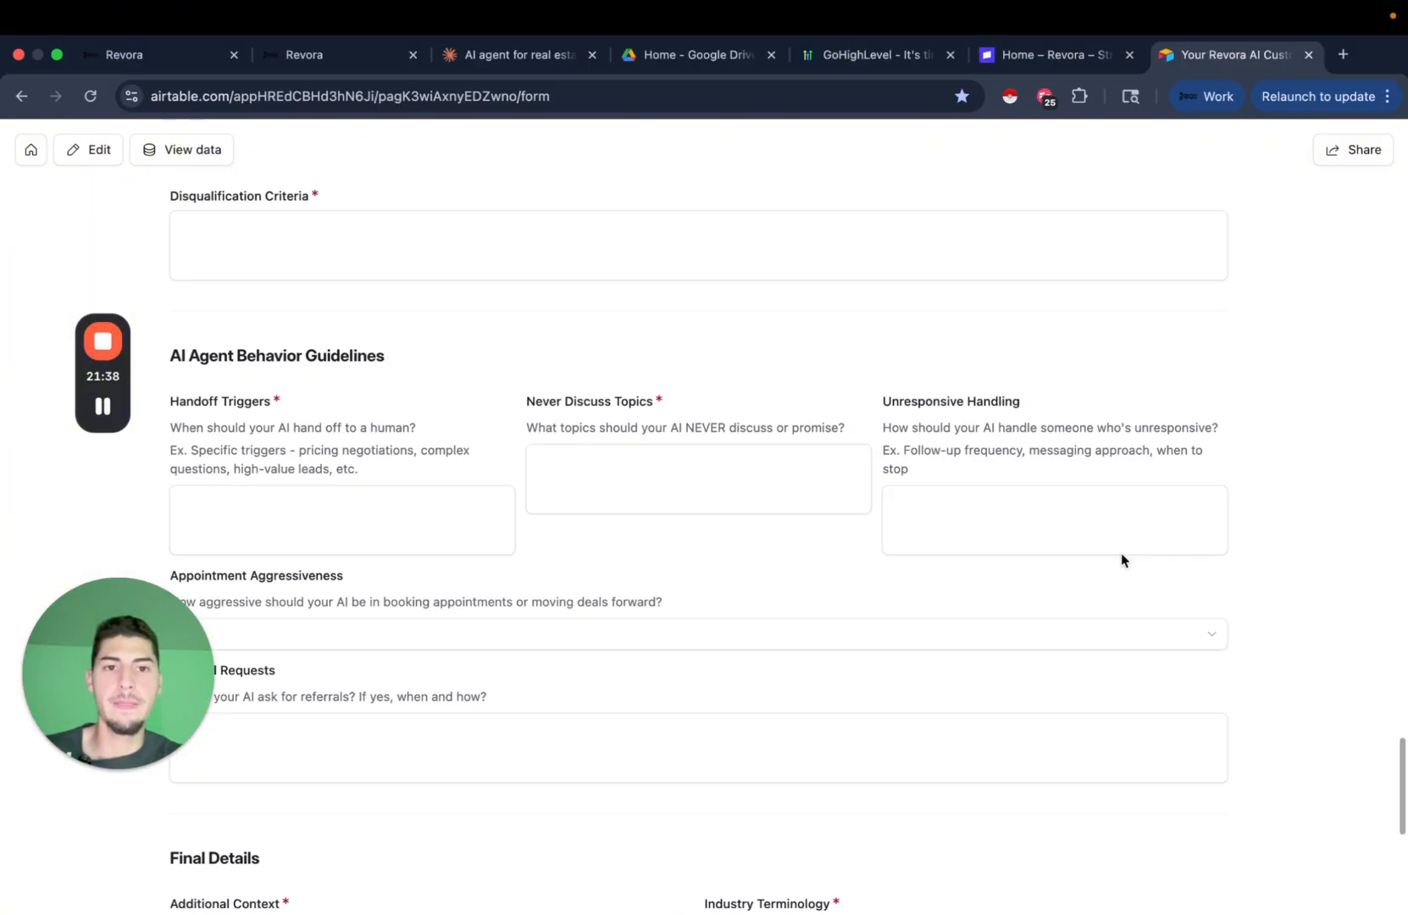
scroll(1121, 555, up, 2)
scroll(1121, 551, up, 15)
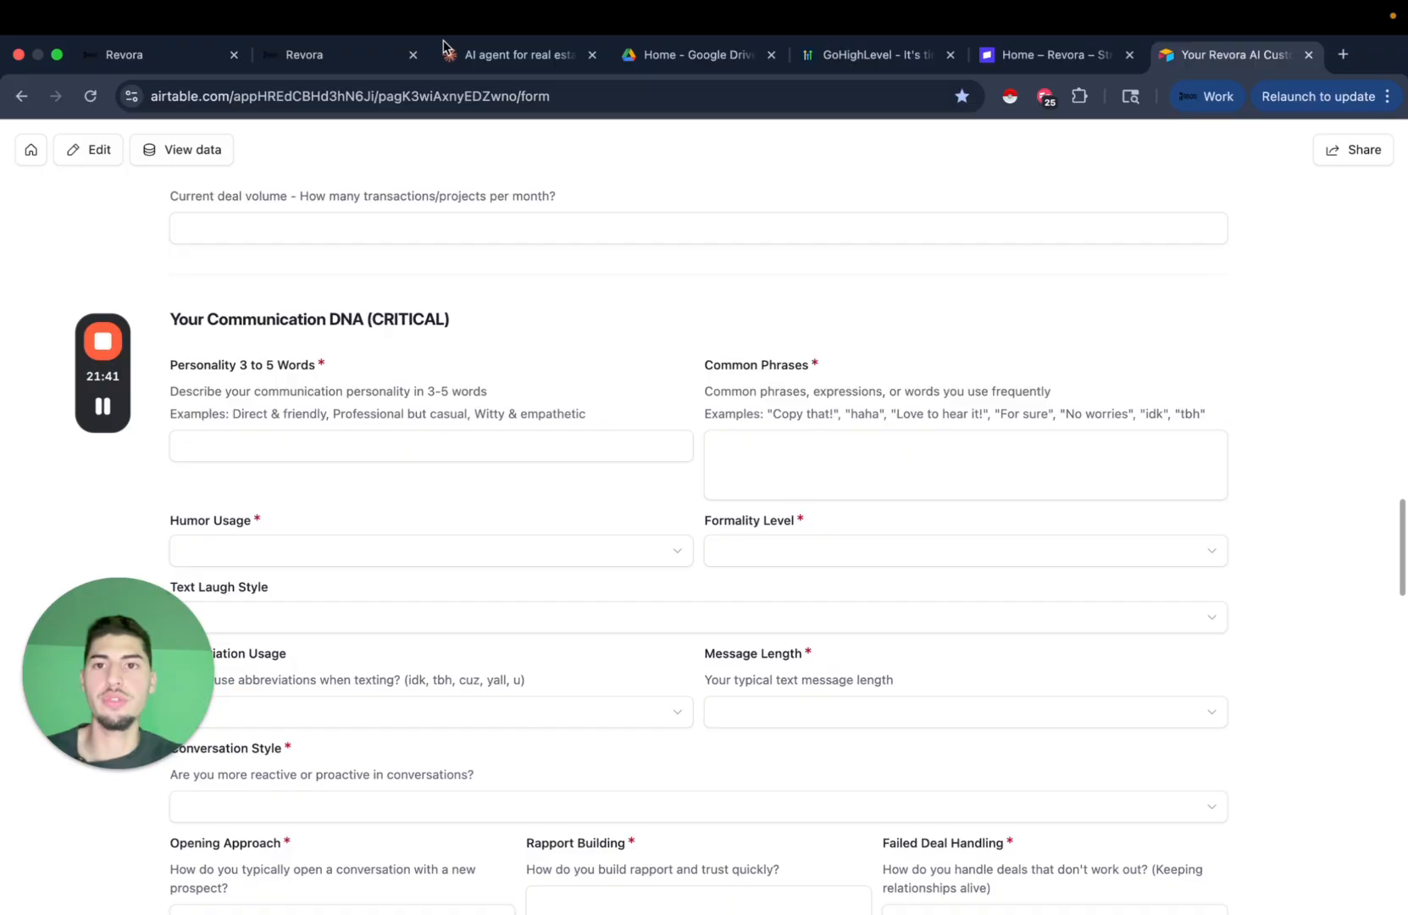
Return to the Claude chat and enter 'deal case studies,' as answer 7.
click(526, 56)
scroll(612, 504, down, 2)
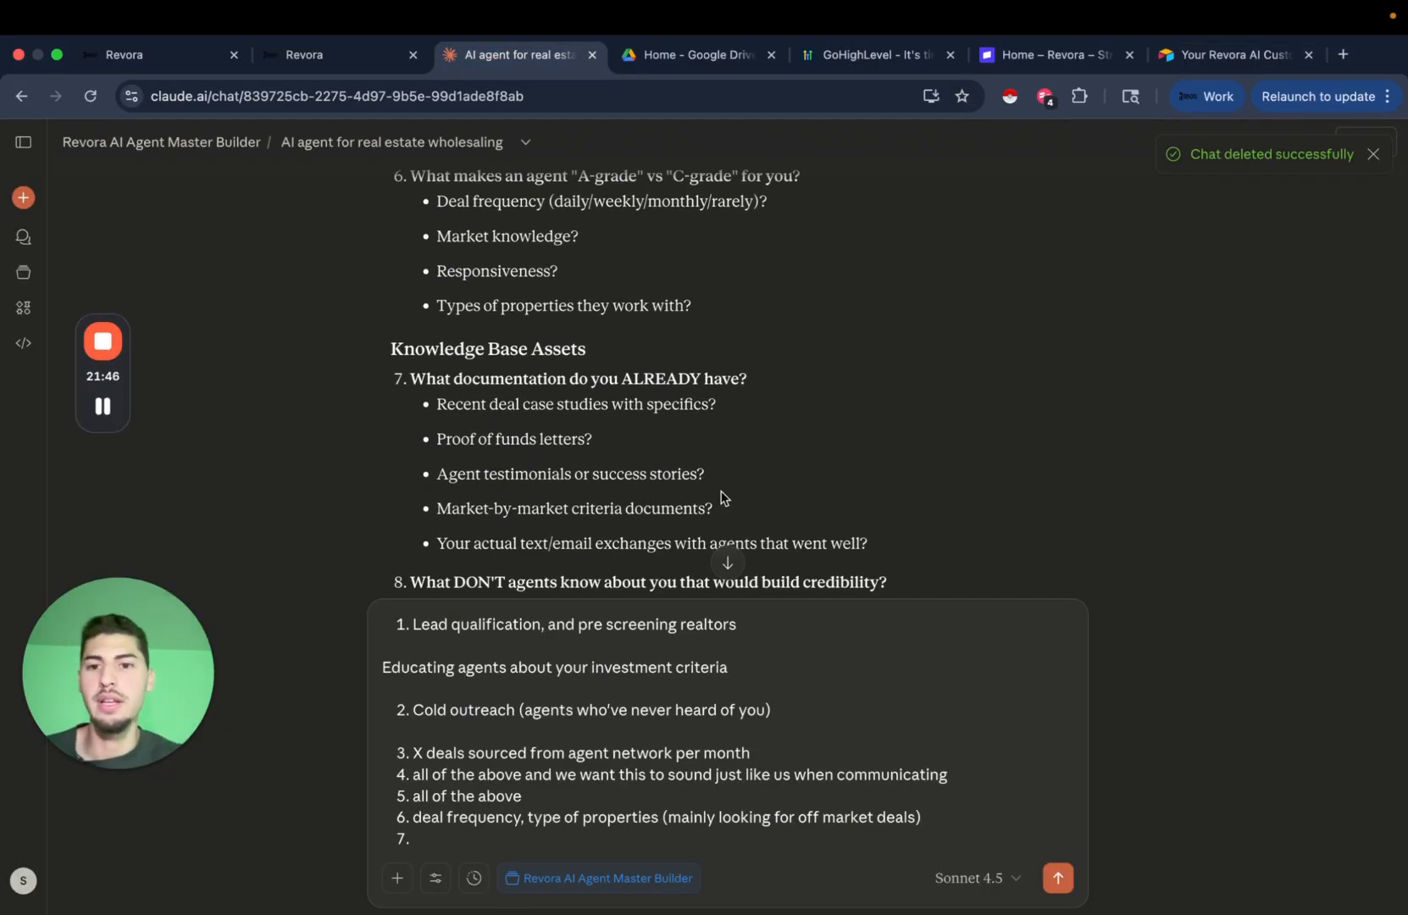
scroll(767, 479, down, 1)
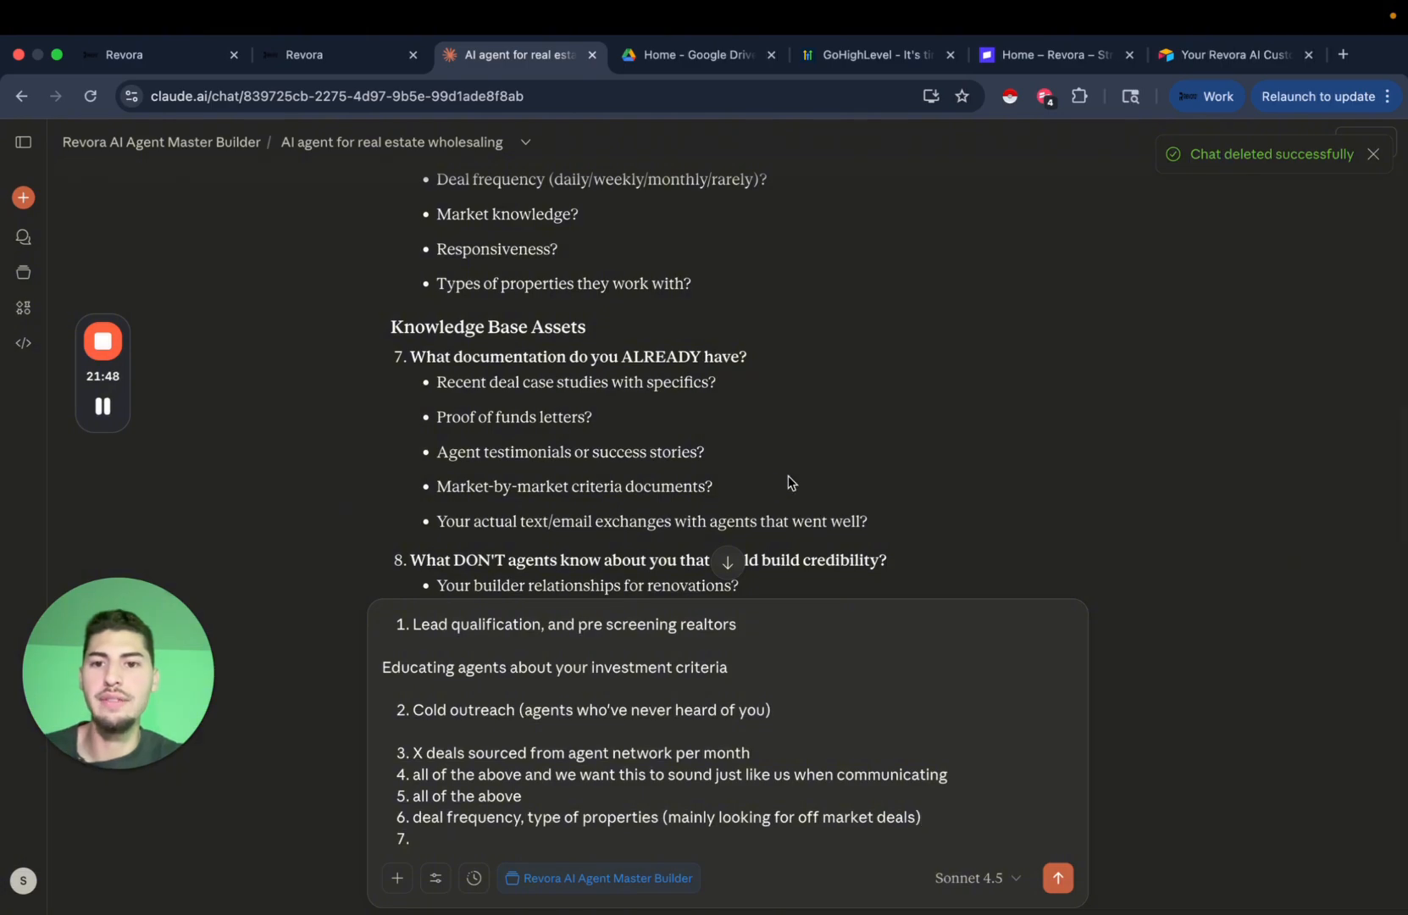
scroll(680, 438, up, 2)
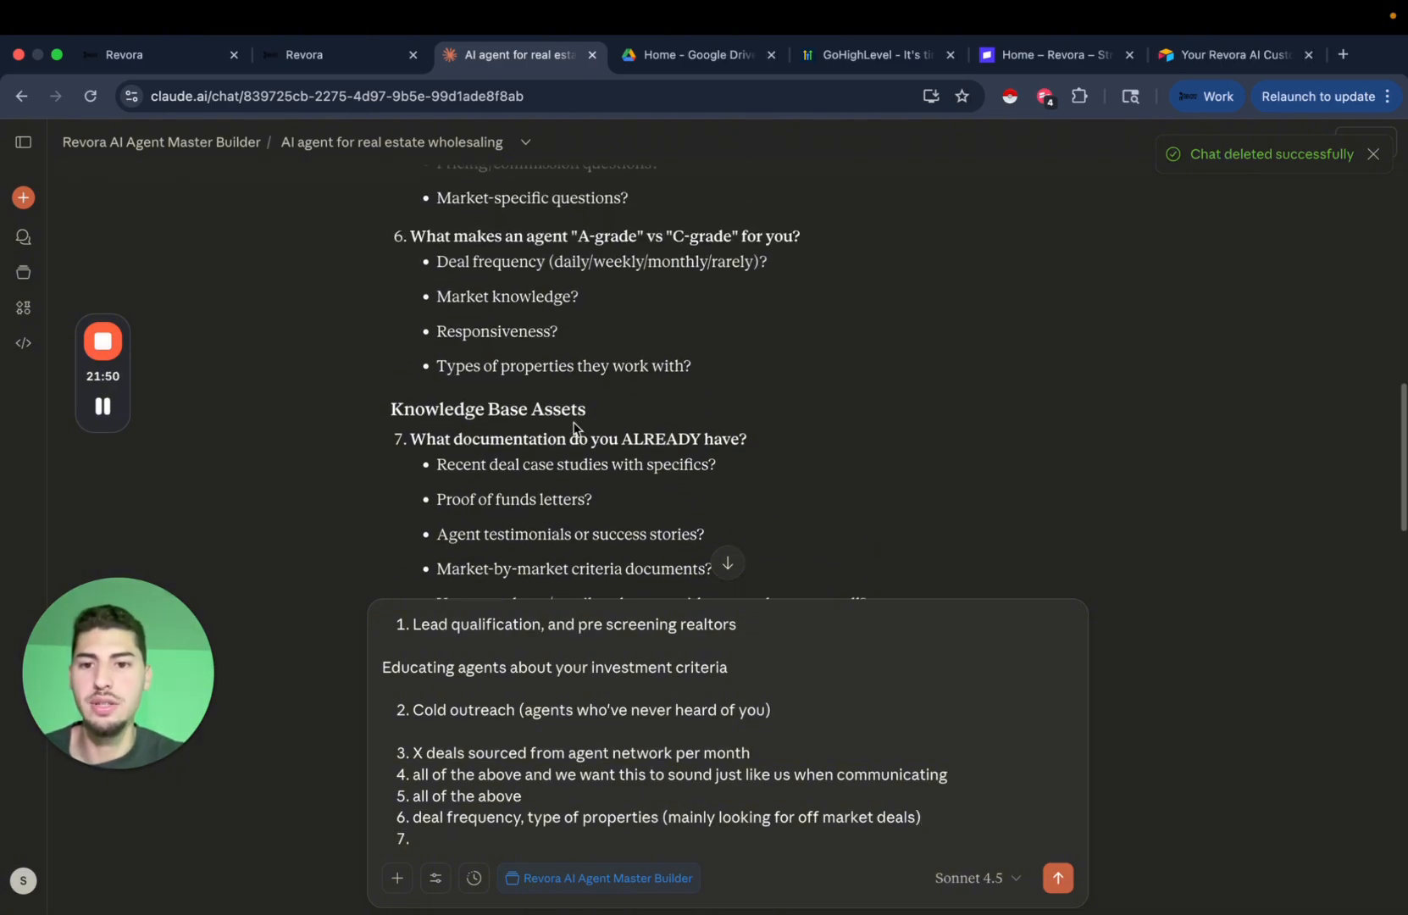
scroll(492, 467, down, 2)
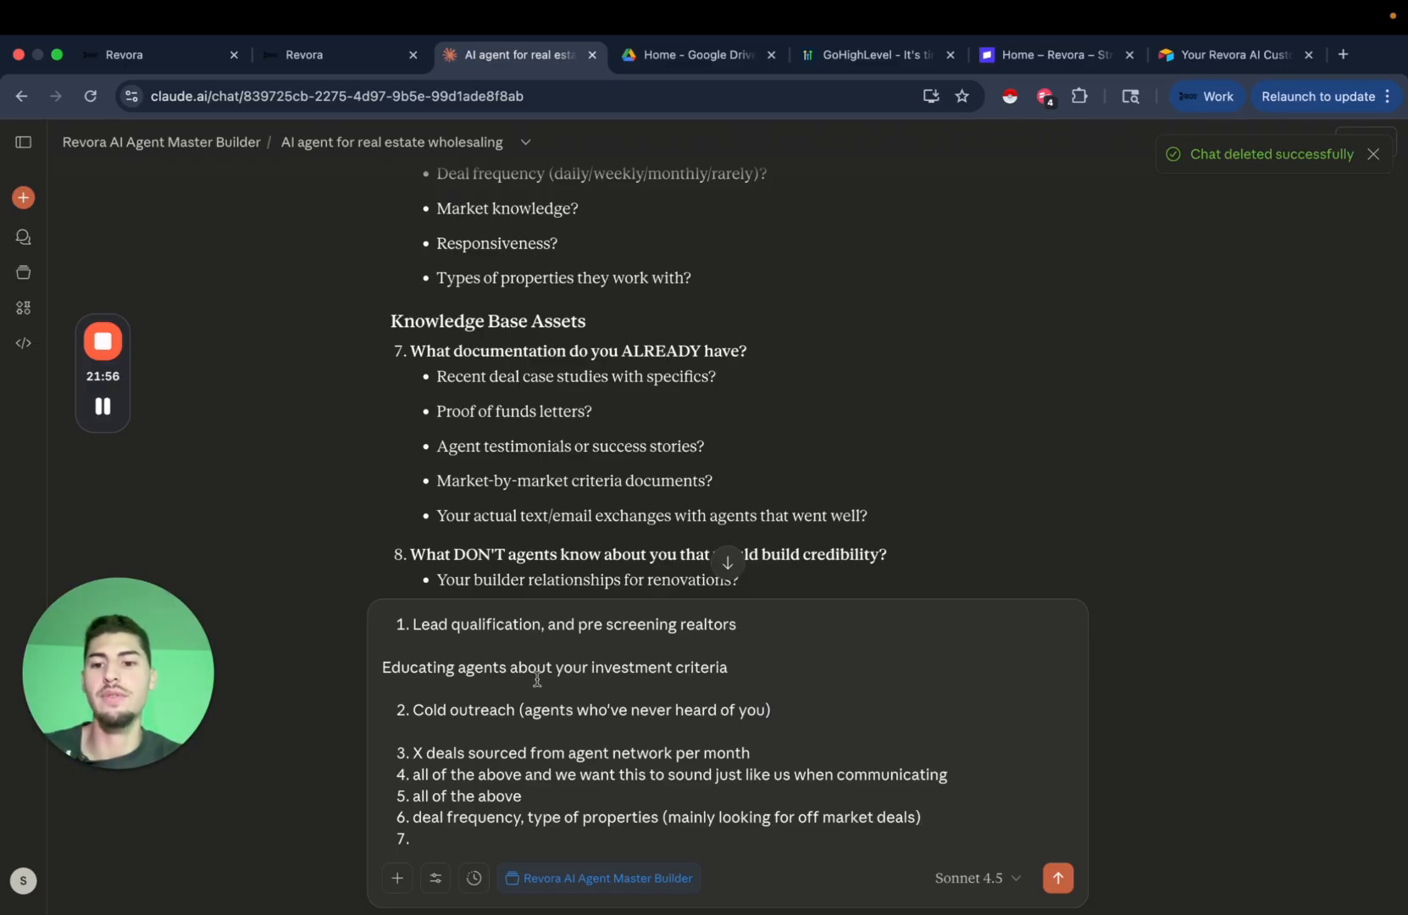
text(d)
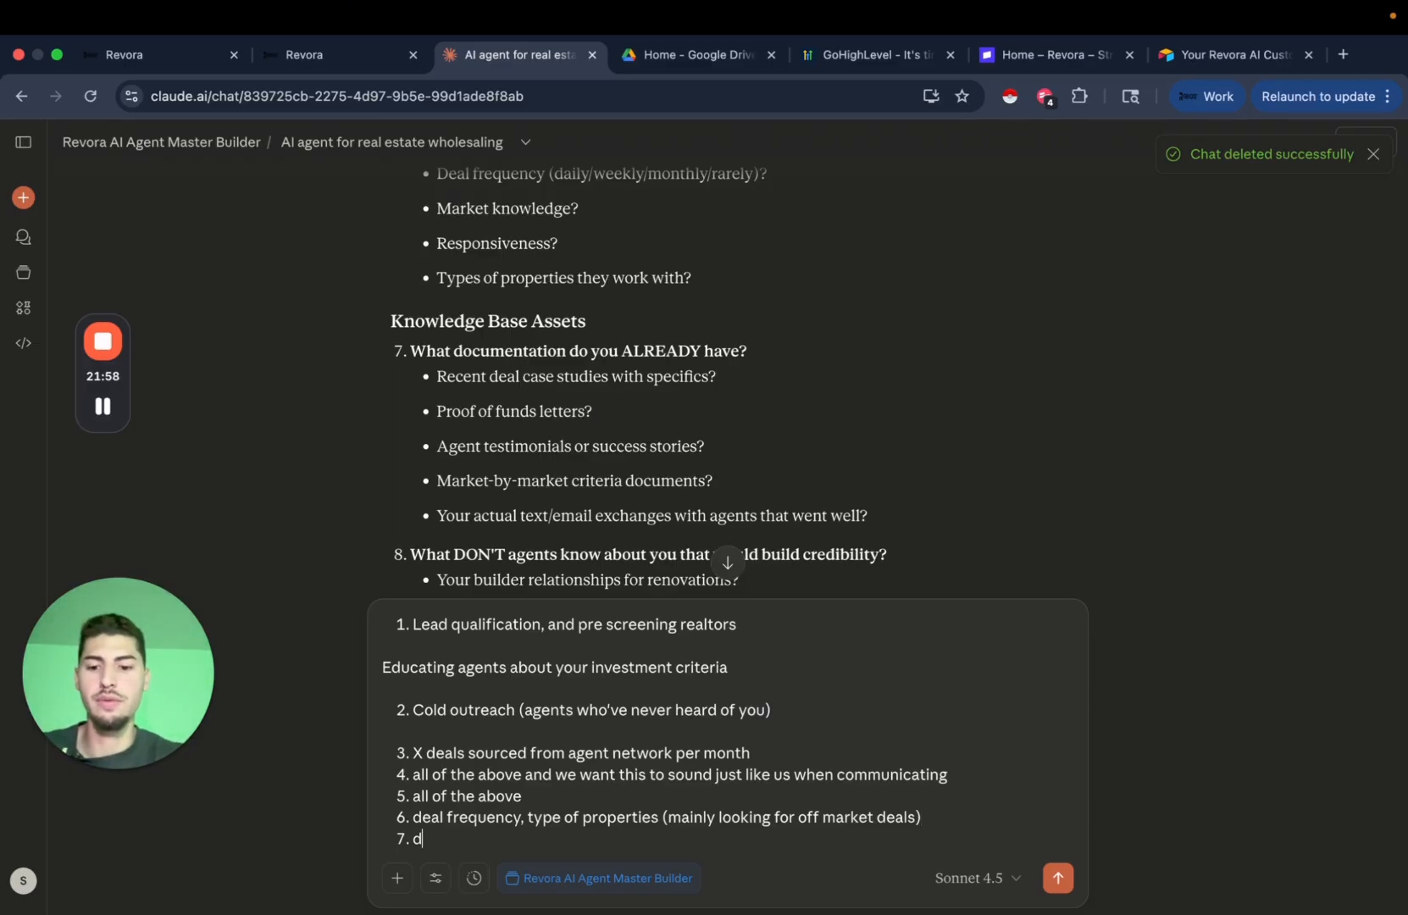
text(eal case studies)
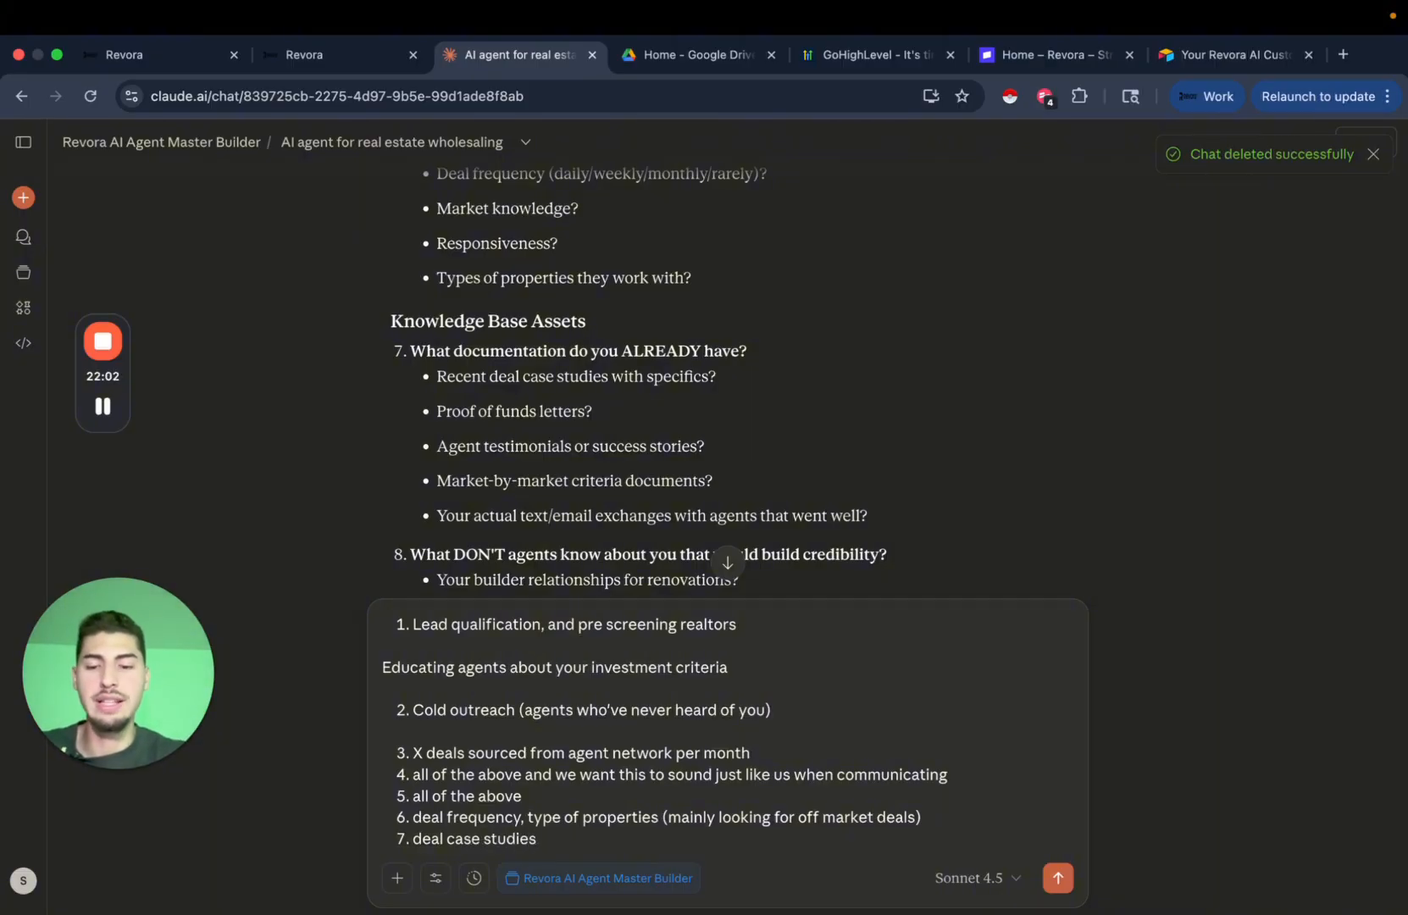
text(,)
scroll(602, 535, down, 2)
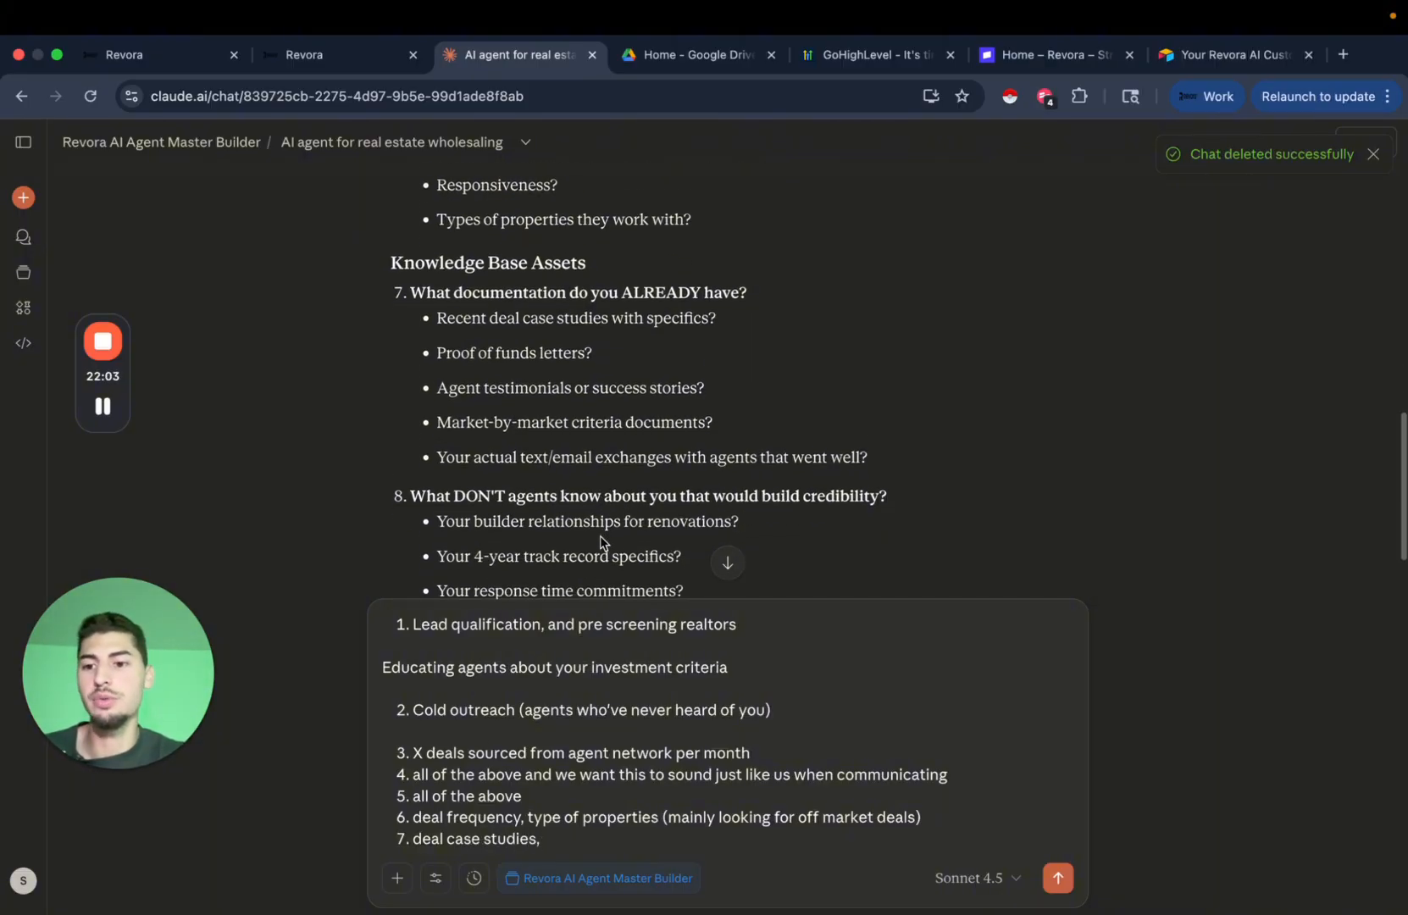
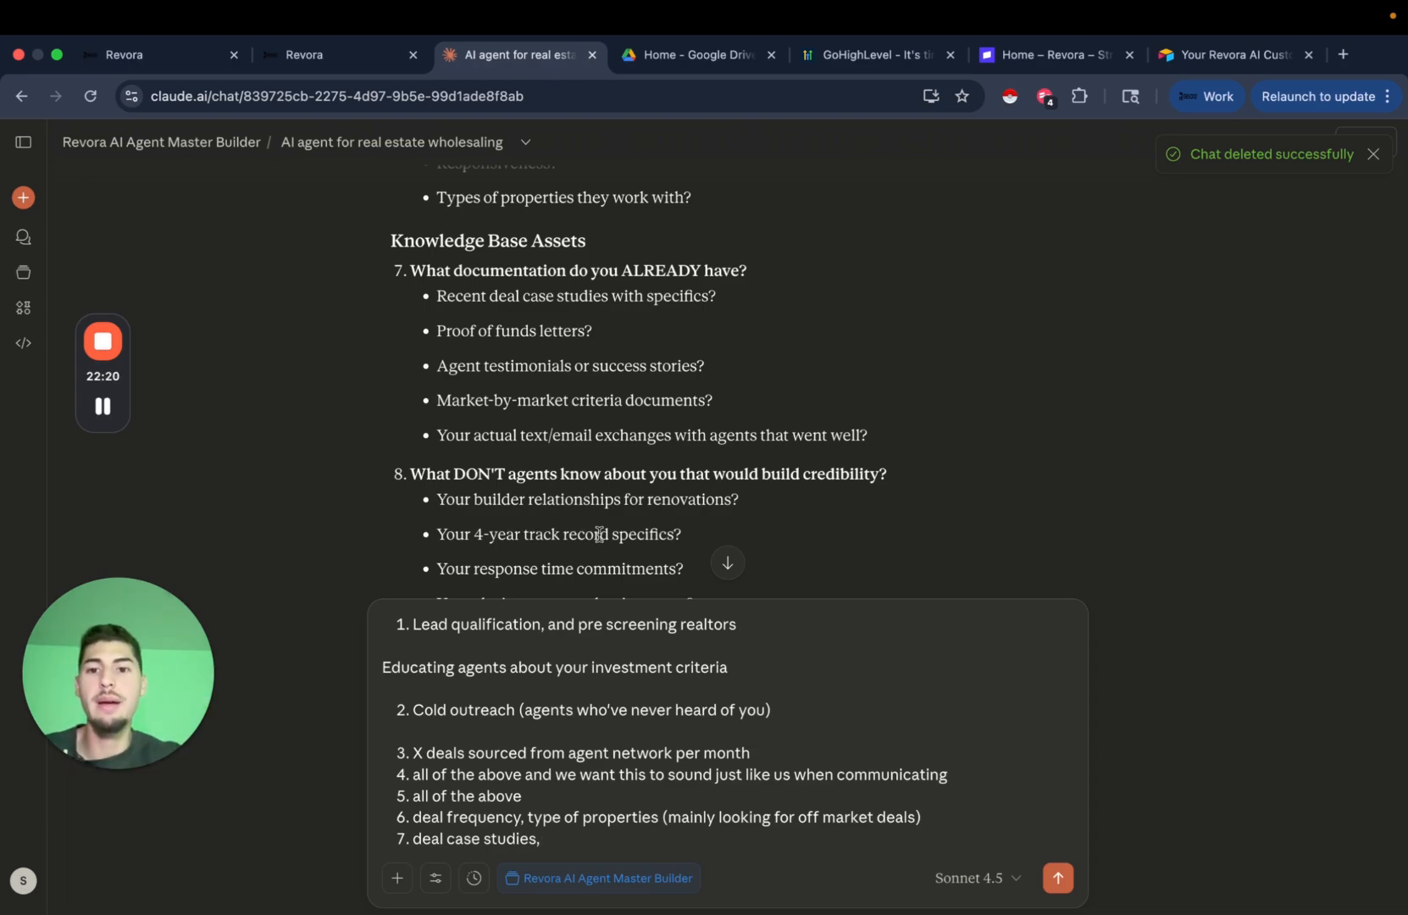
Replace answer 7's 'deal case studies,' with 'all of the above' and start line 8.
scroll(661, 356, down, 1)
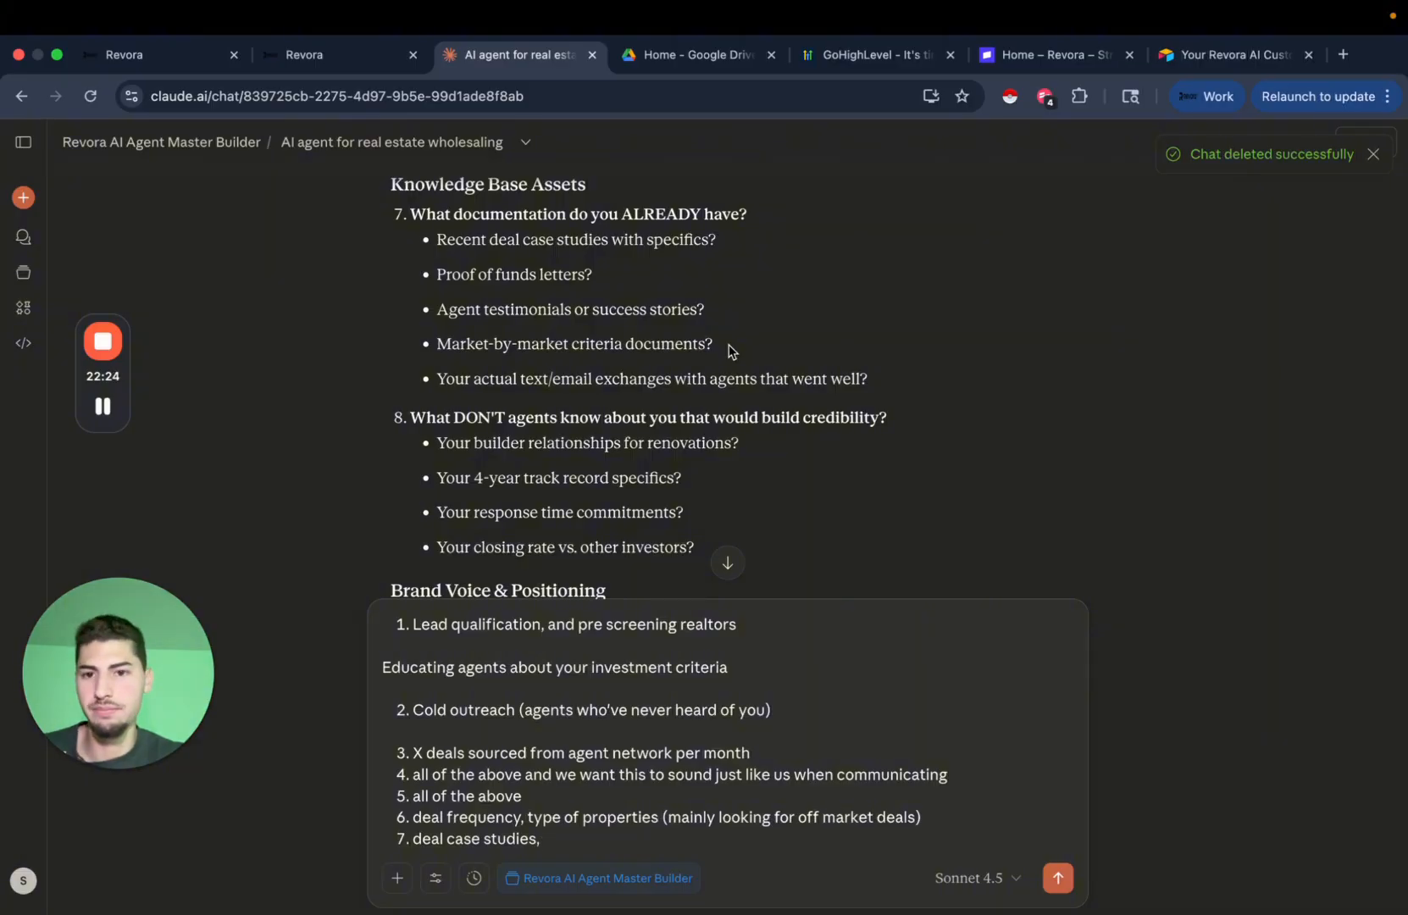
scroll(734, 349, down, 1)
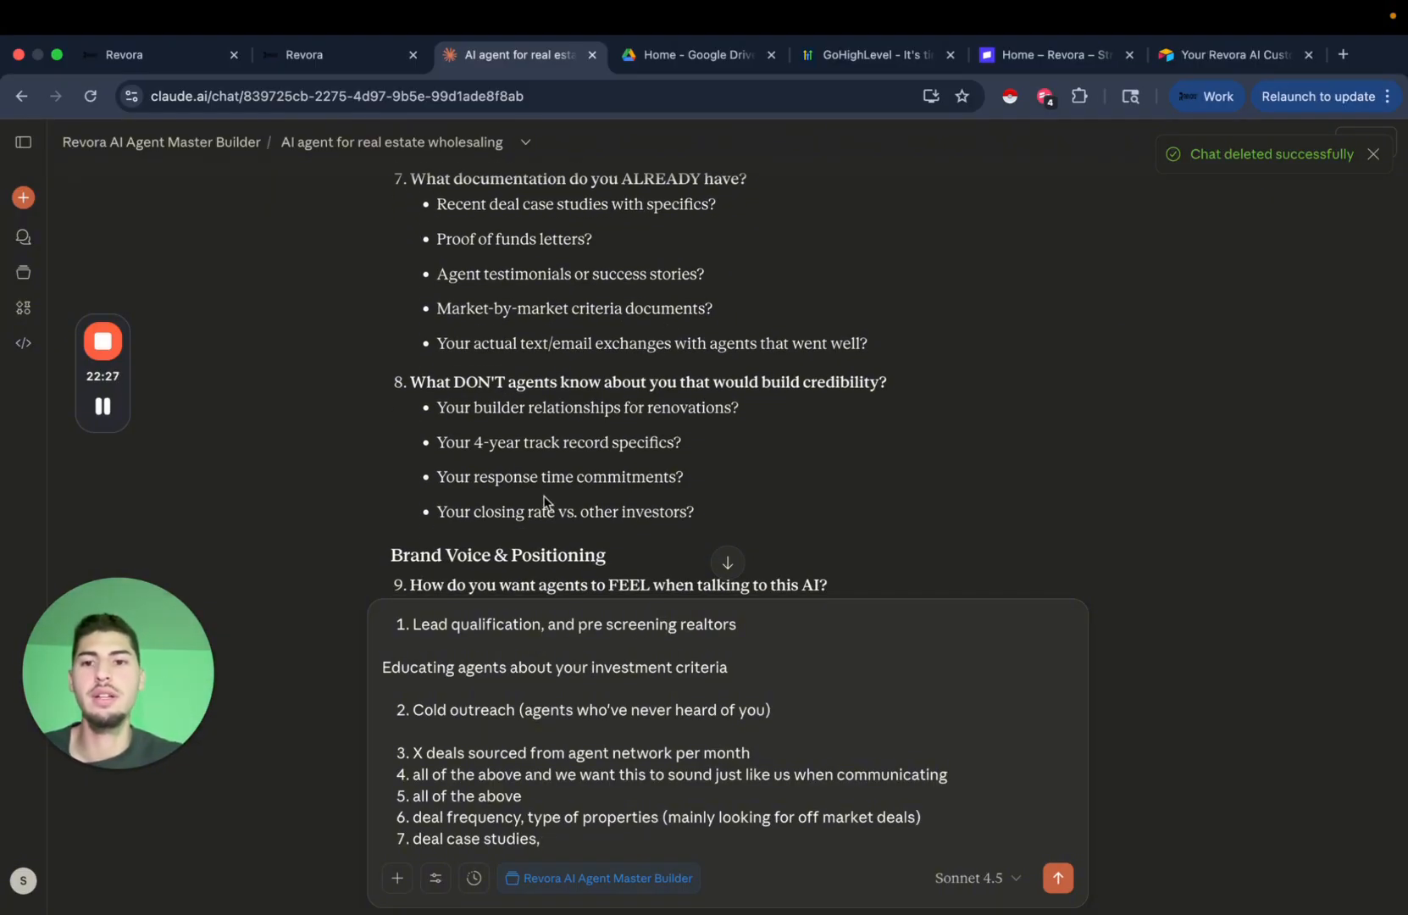
drag(412, 839, 553, 844)
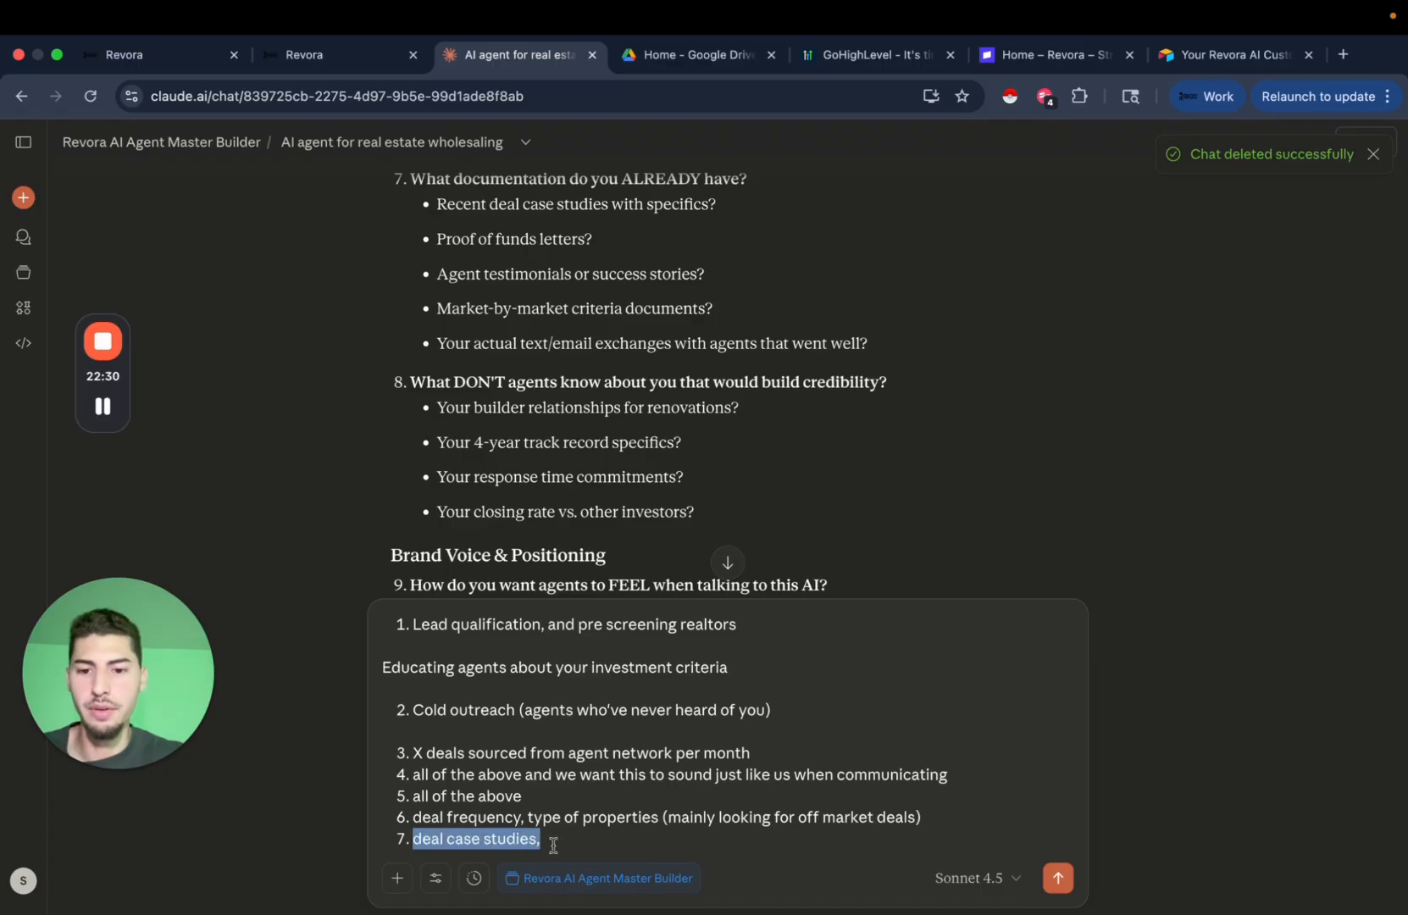
text(all)
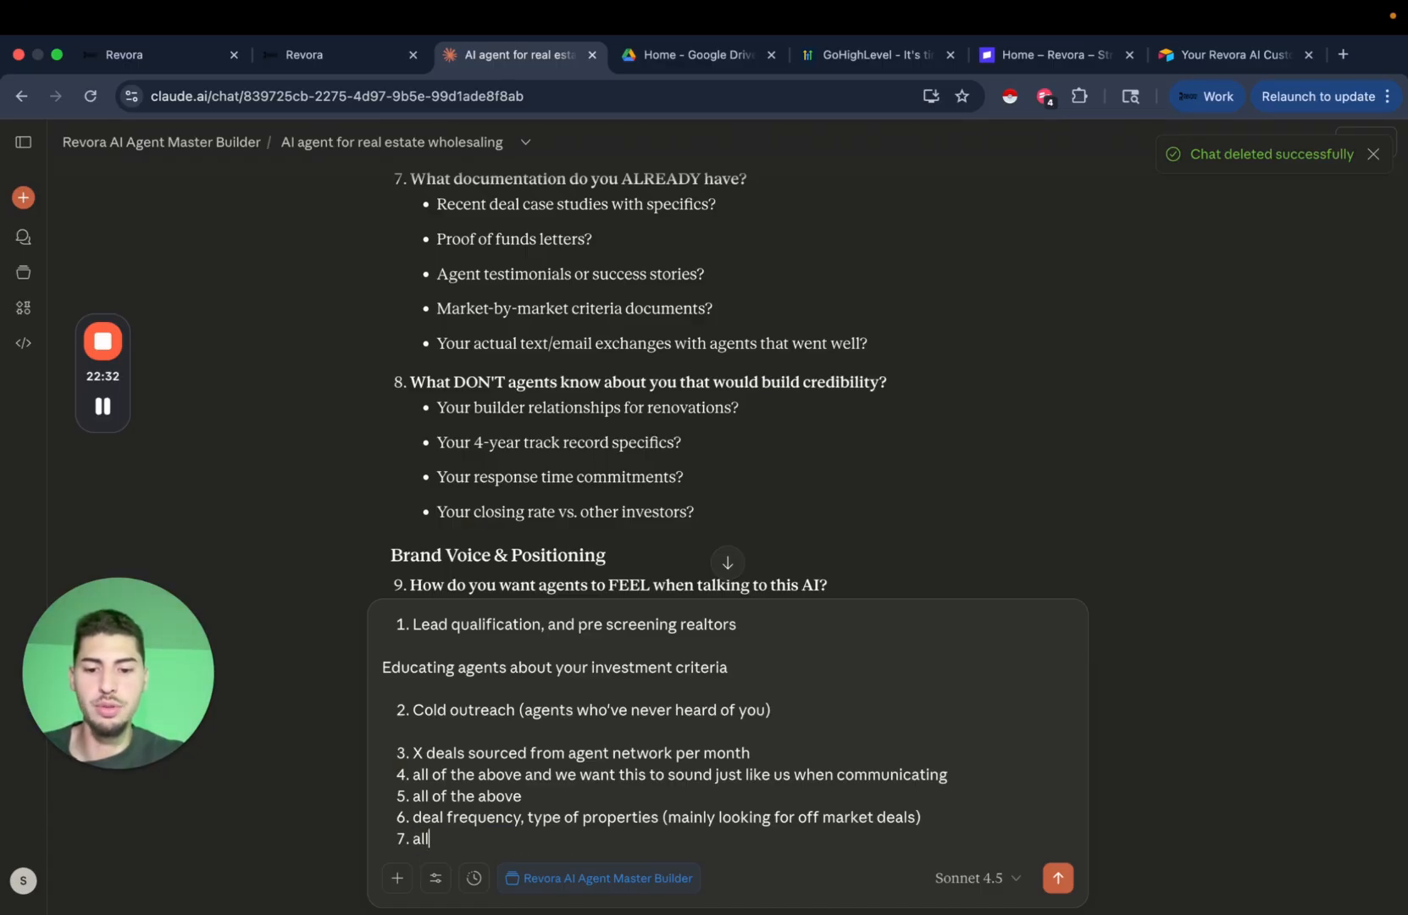
text( of the above)
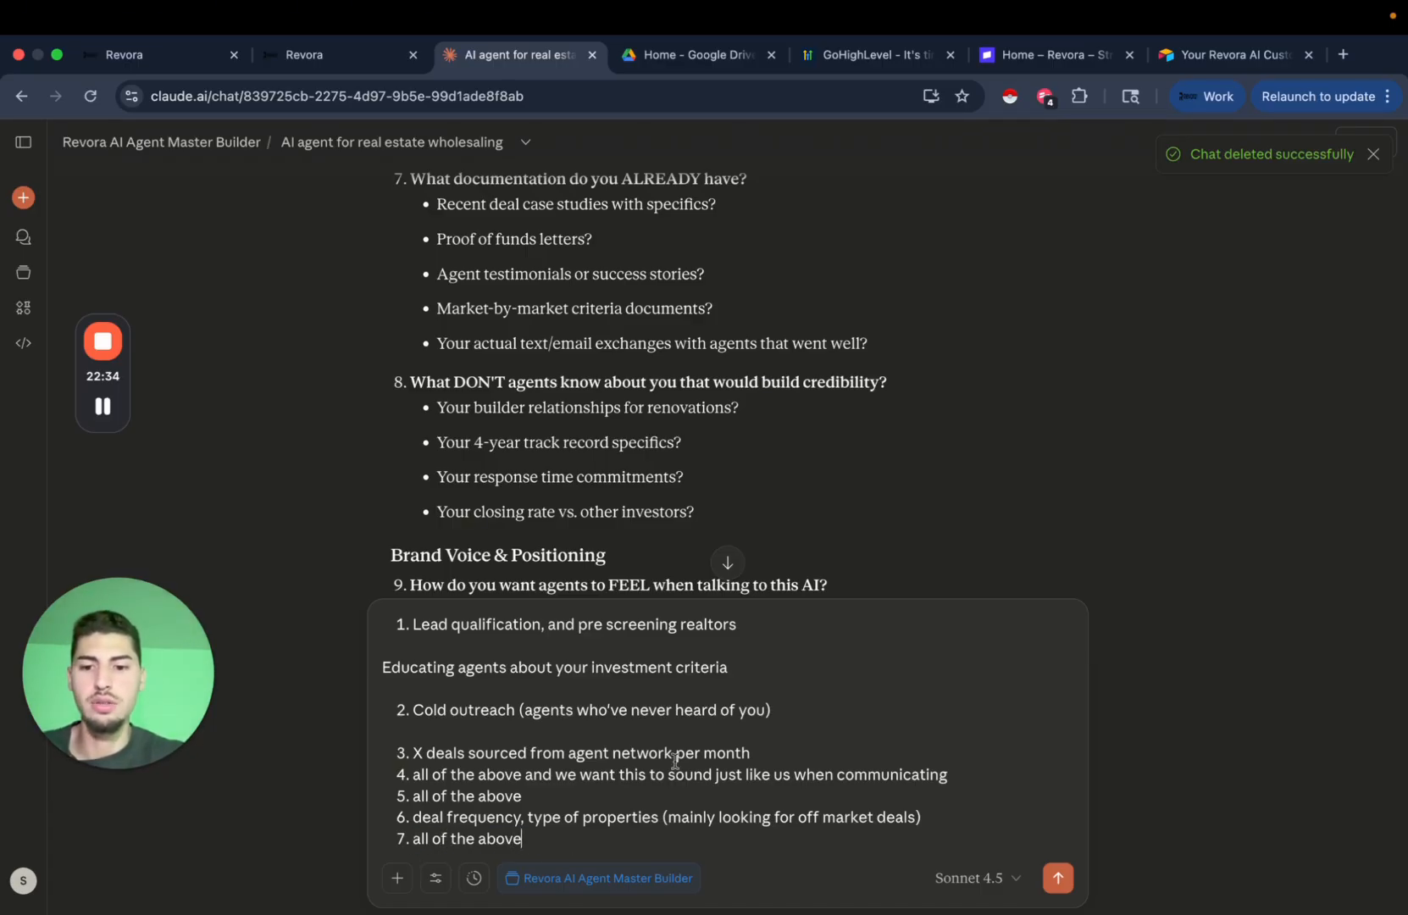
key(Return)
Enter 'all of the above' as answer 8 in the reply draft.
scroll(663, 531, down, 2)
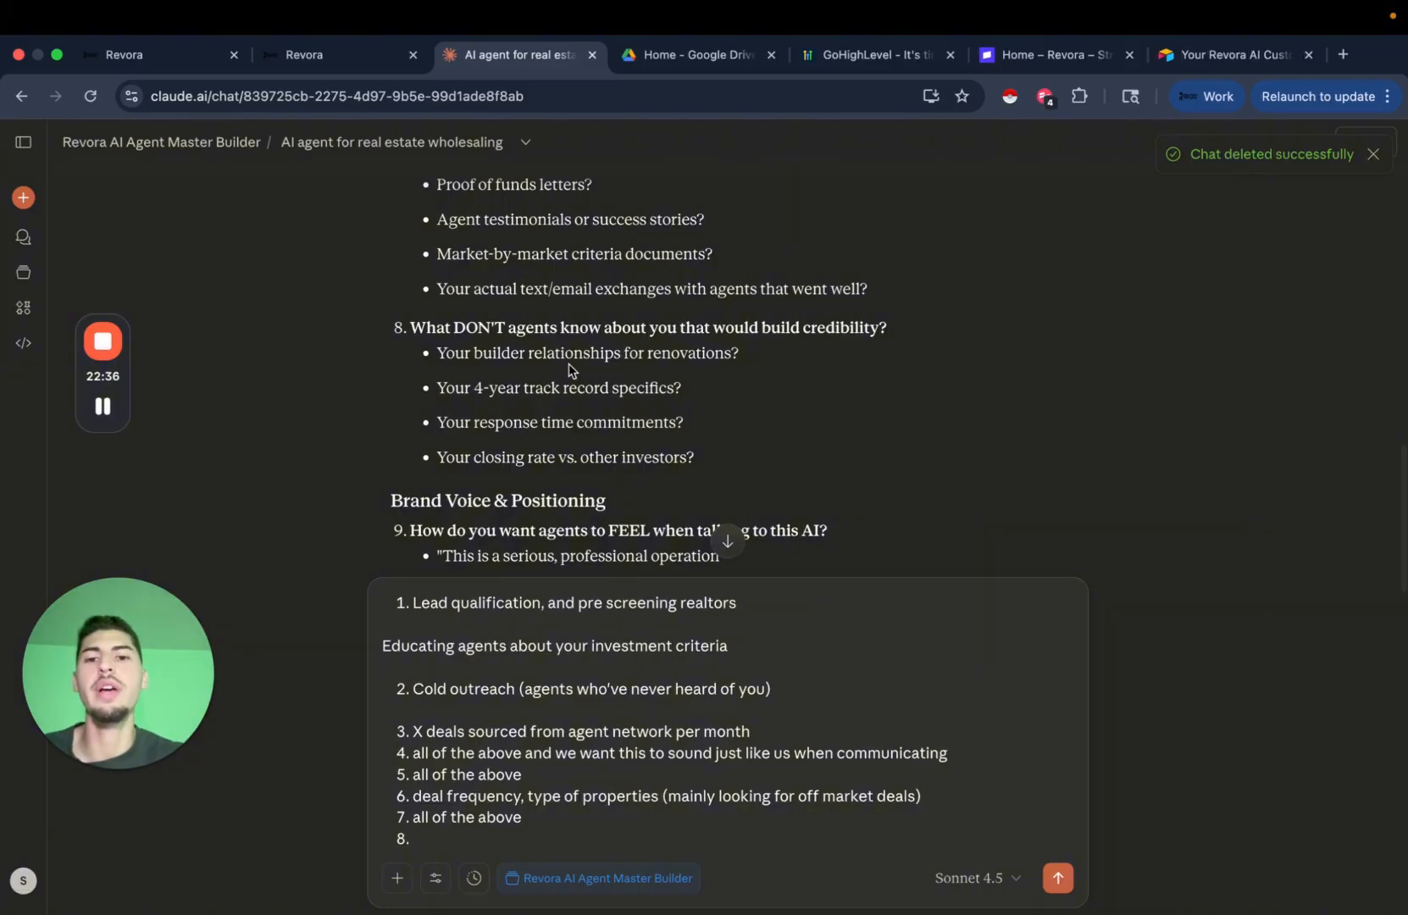
scroll(779, 396, down, 1)
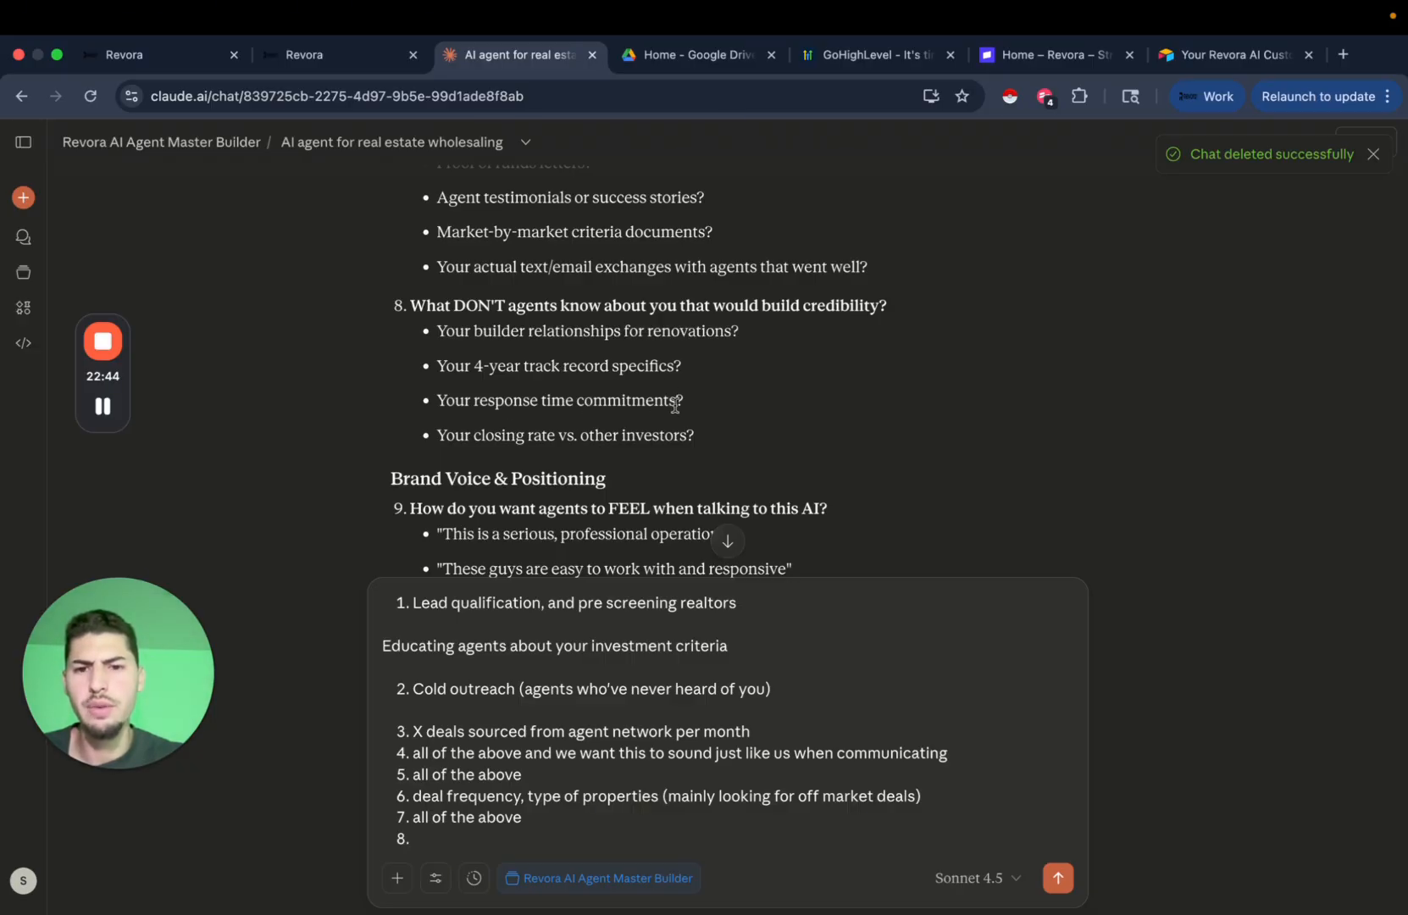
scroll(675, 405, down, 1)
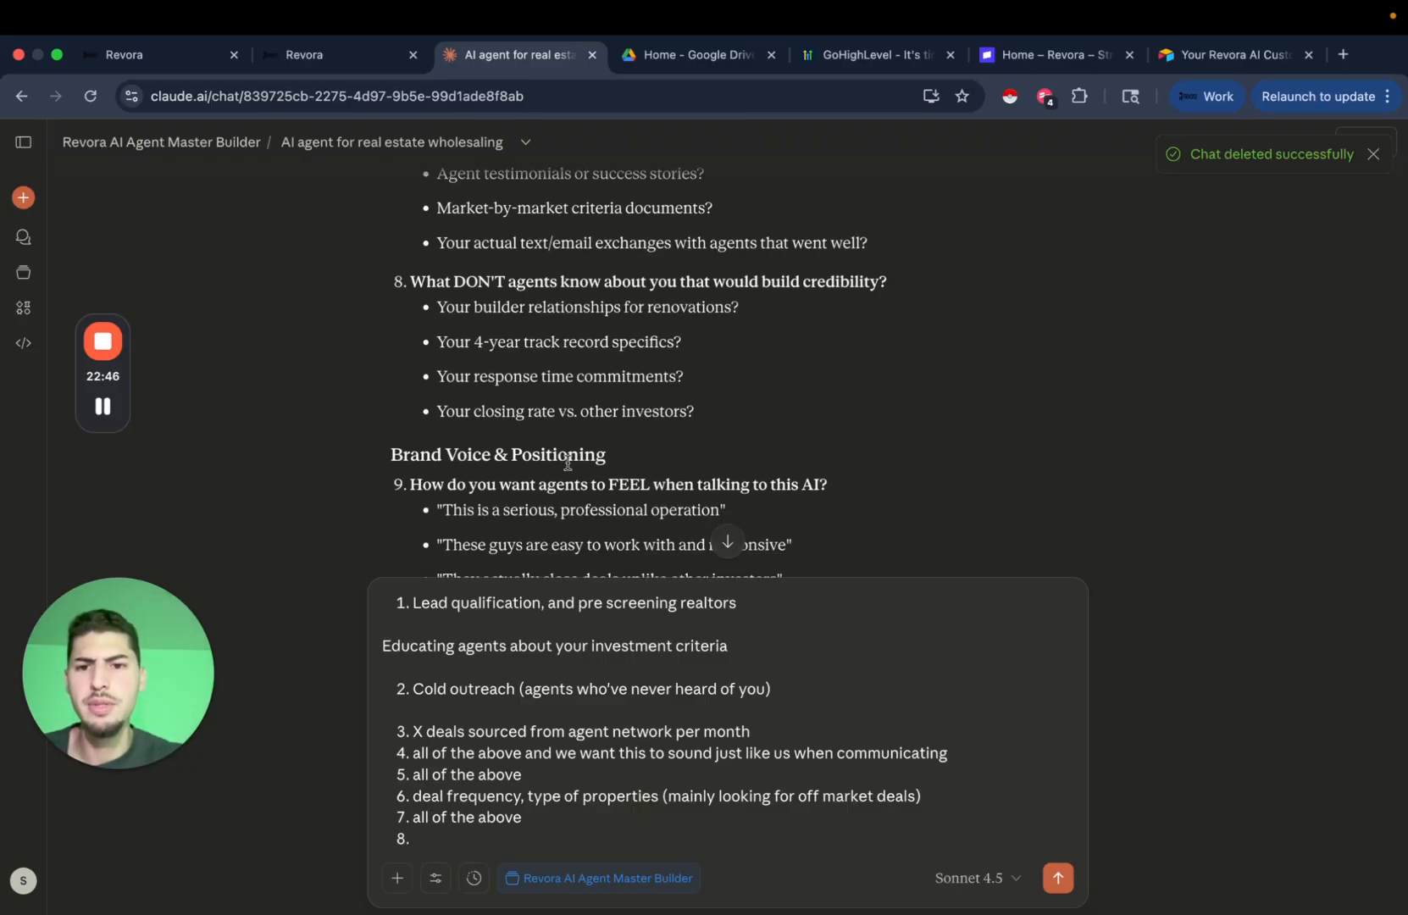
scroll(558, 373, up, 1)
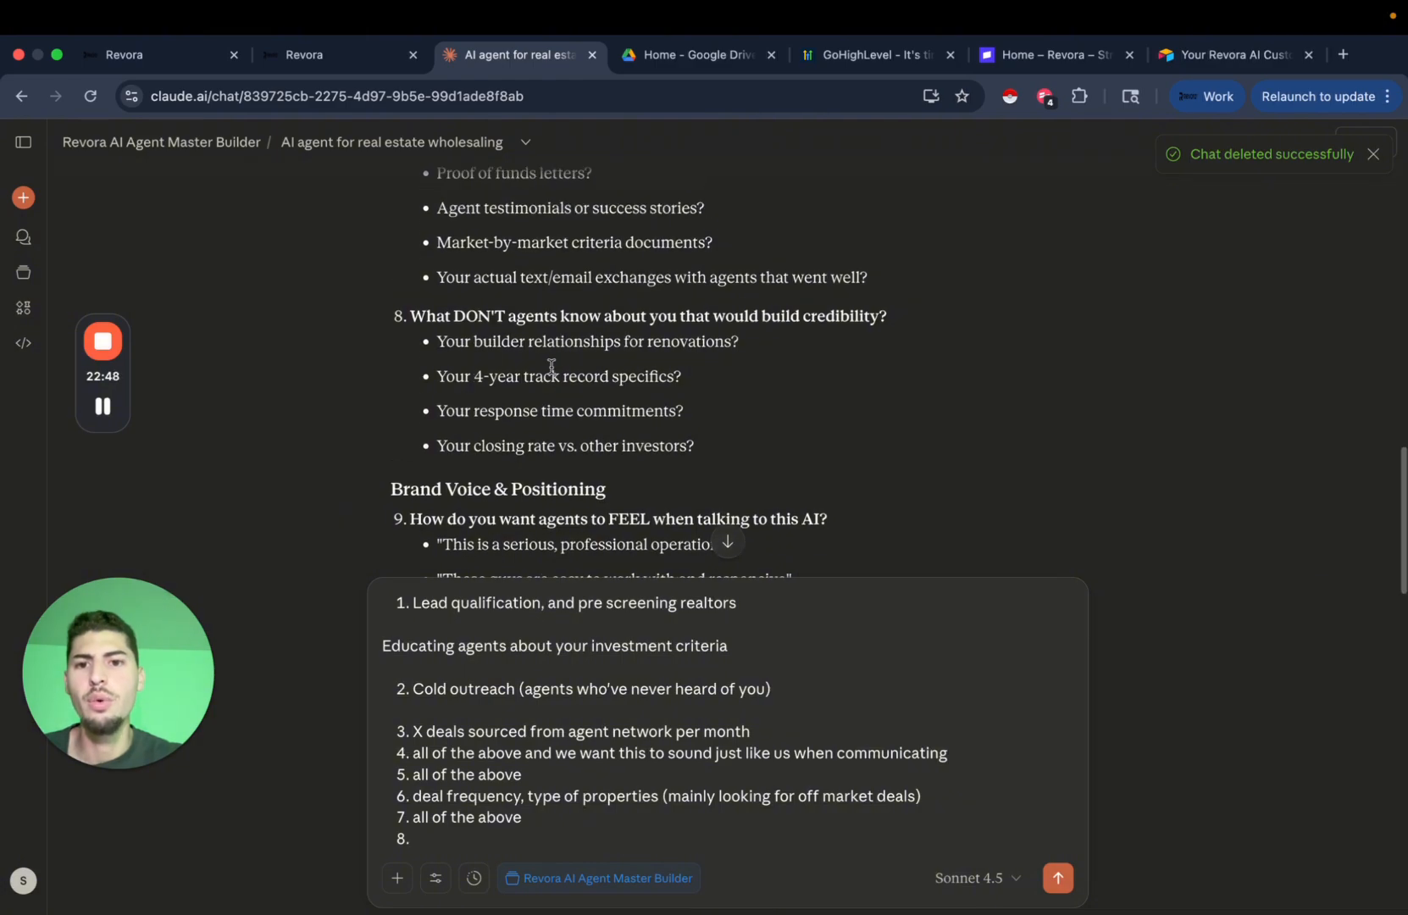
scroll(700, 395, down, 1)
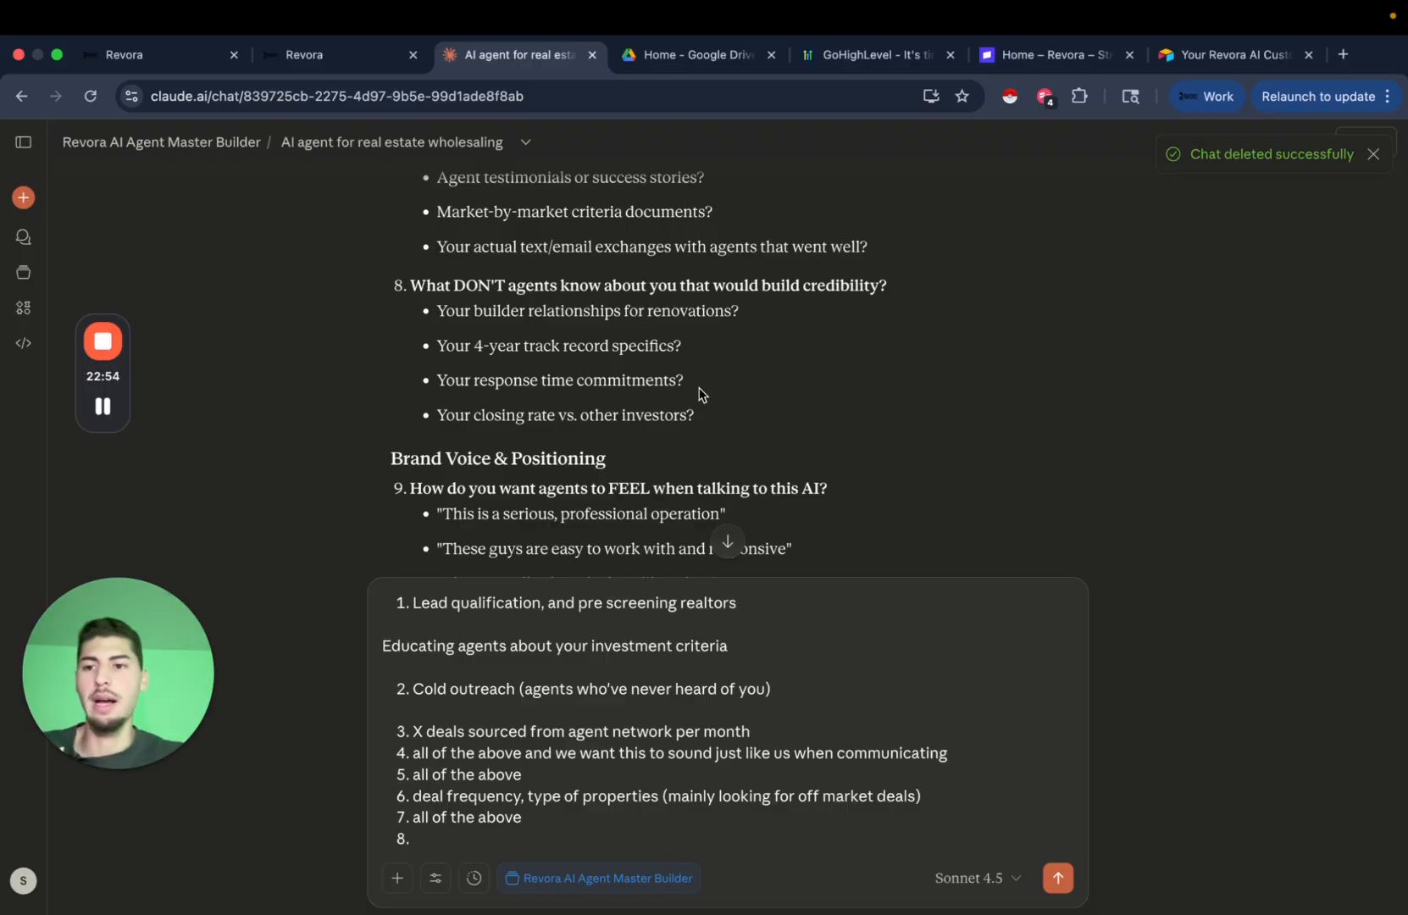
mouse_move(111, 405)
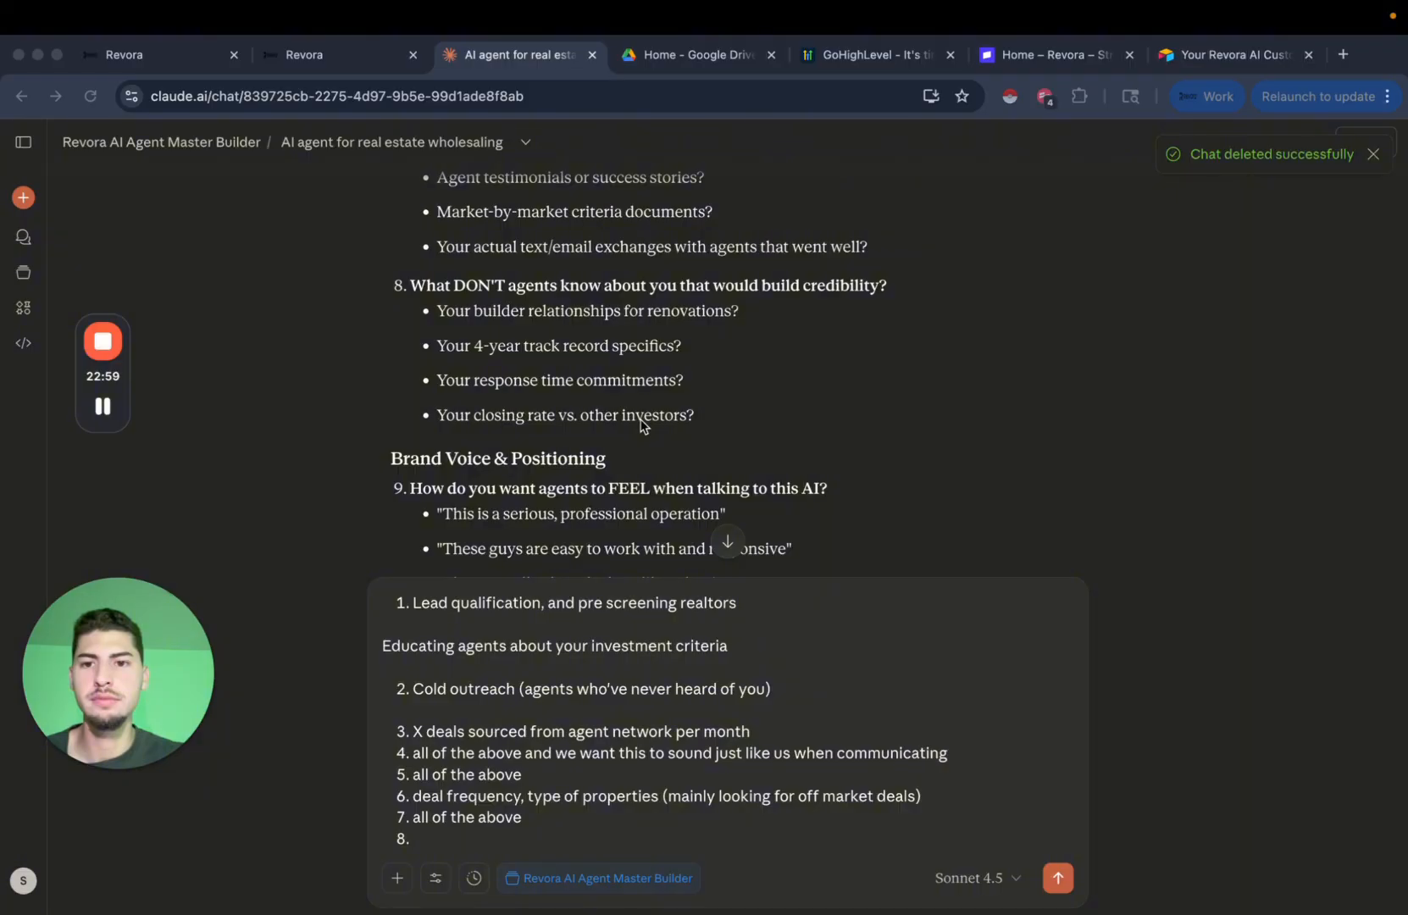
click(651, 398)
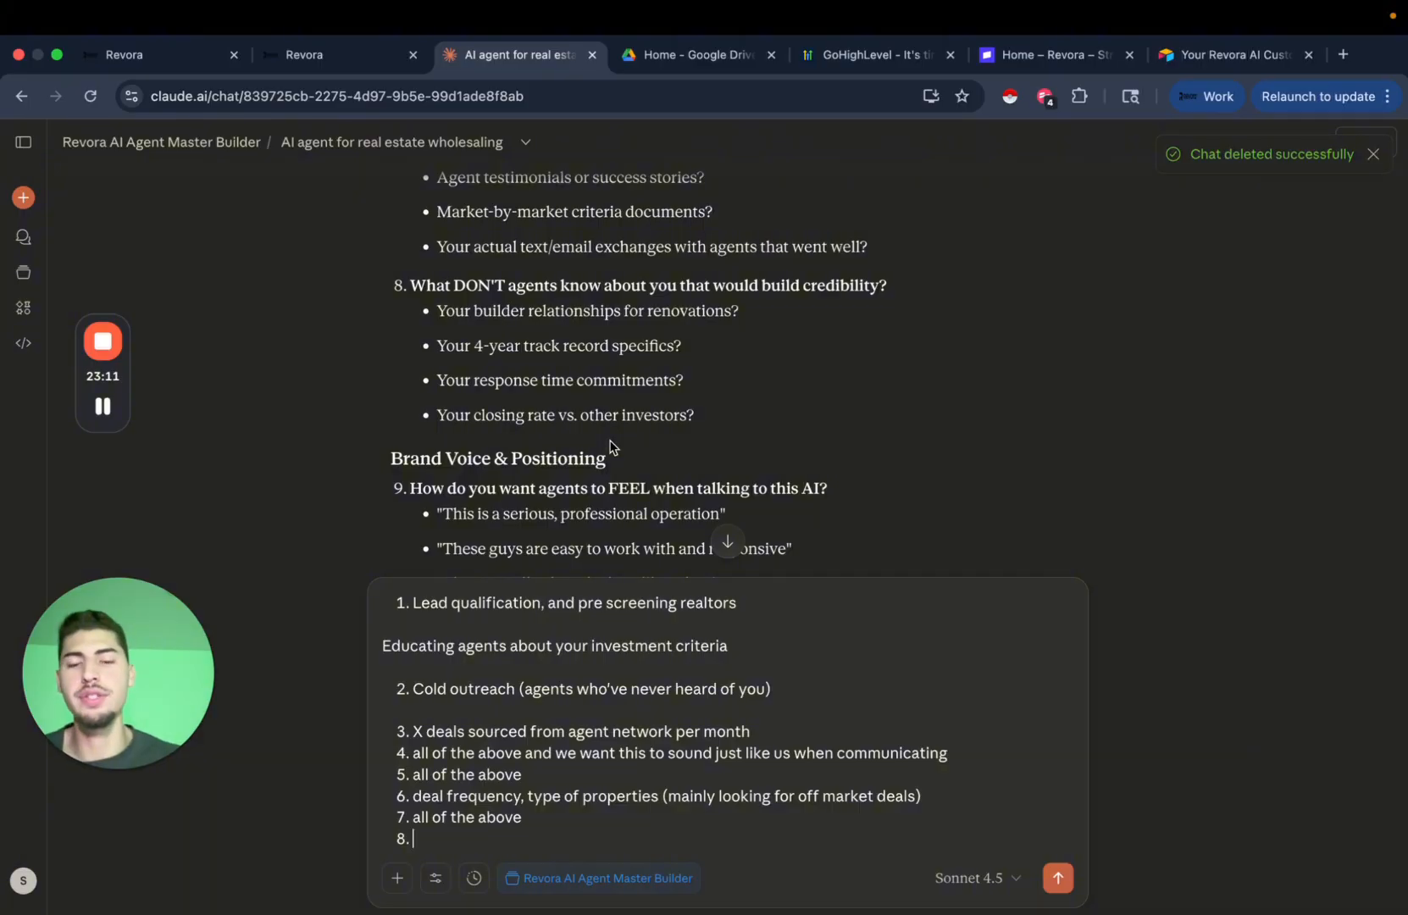
text(all)
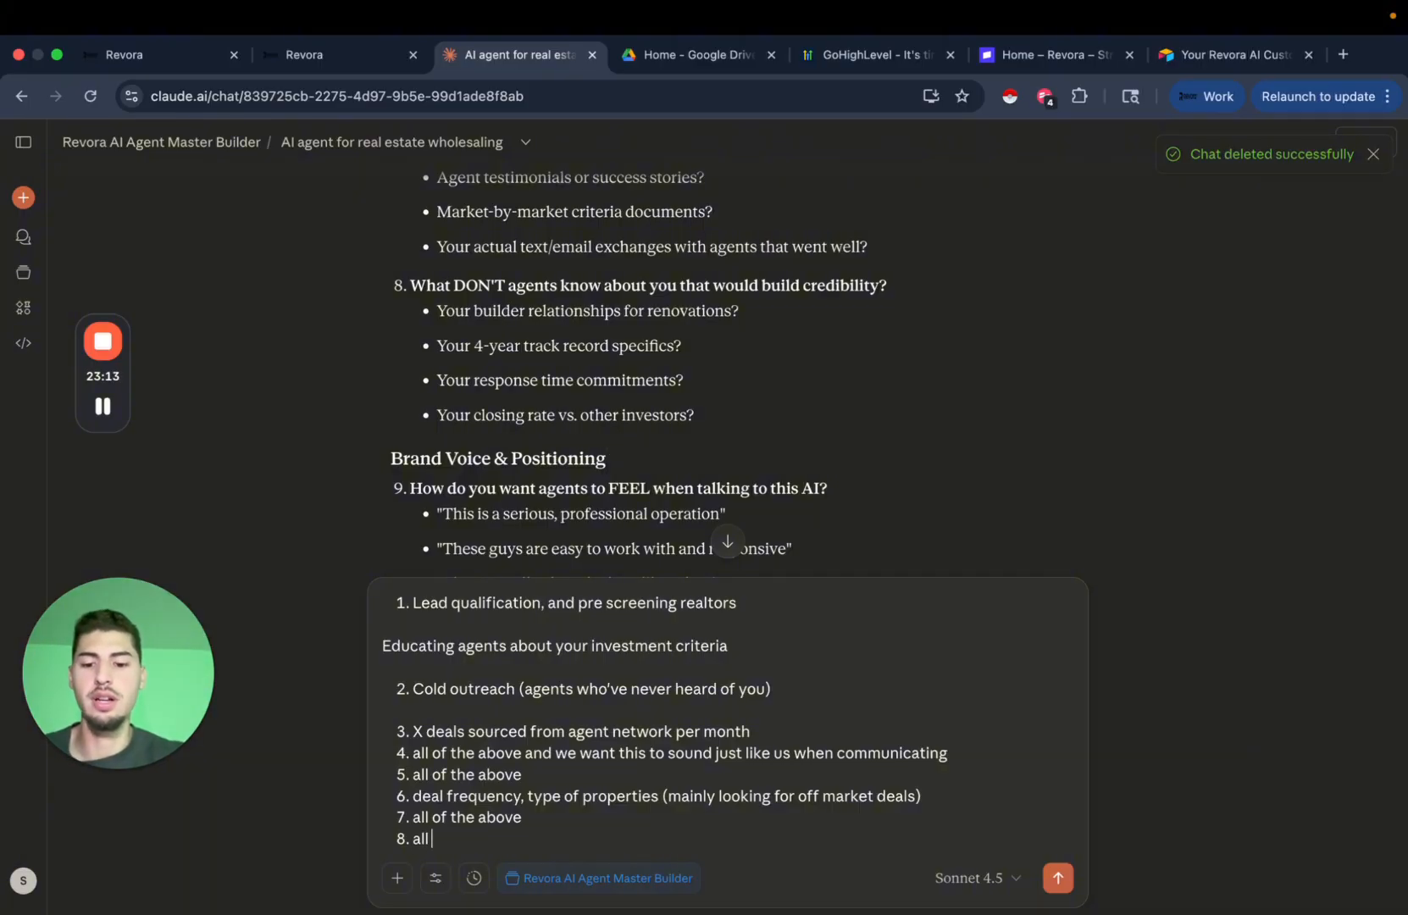
text( of the ab)
key(BackSpace)
text(above)
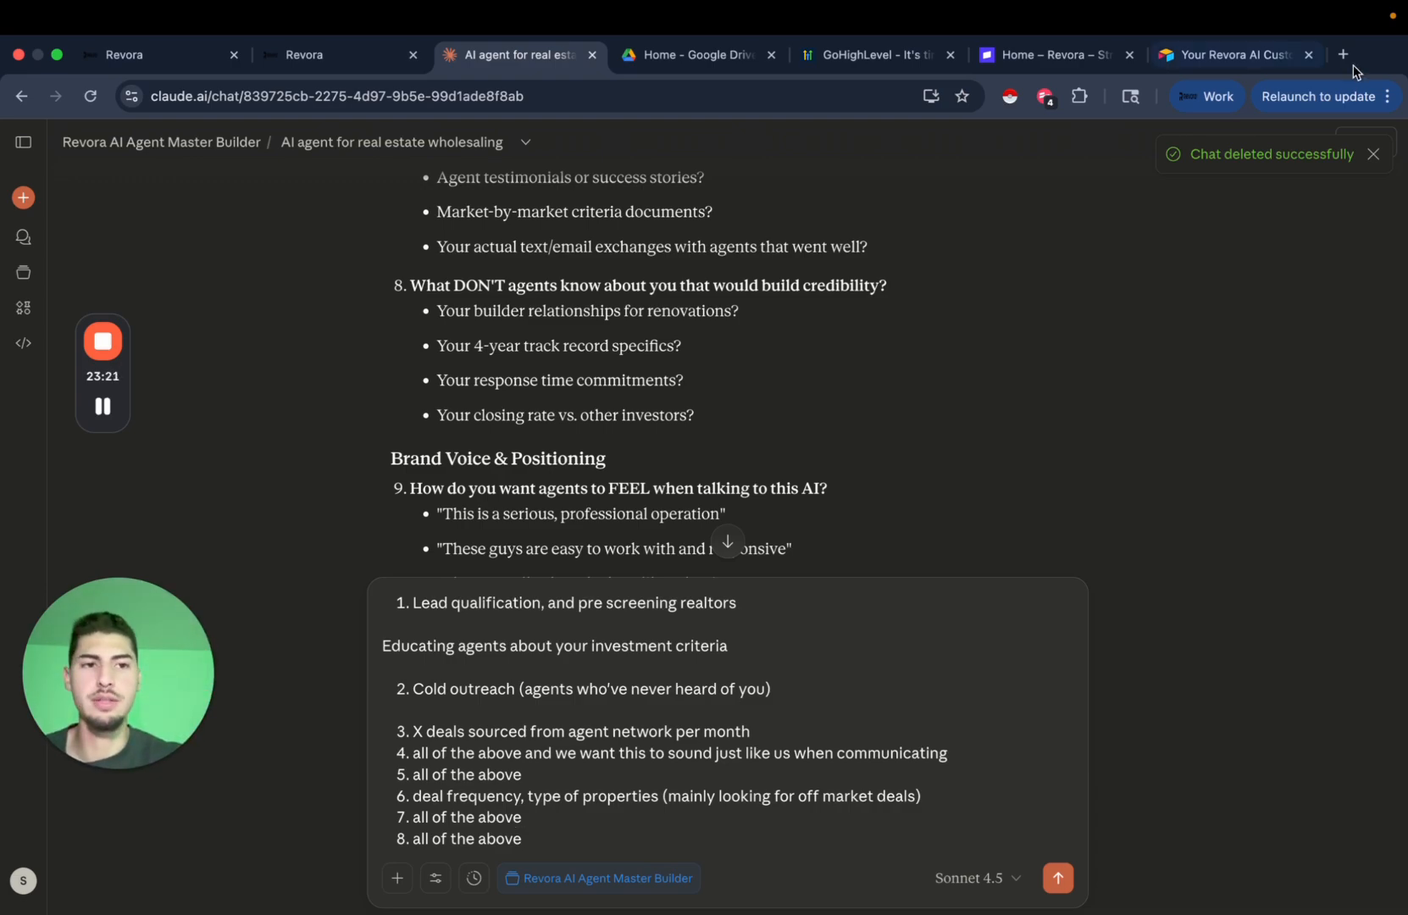
Close the 'Chat deleted successfully' toast and scroll back through the draft answers.
click(1373, 153)
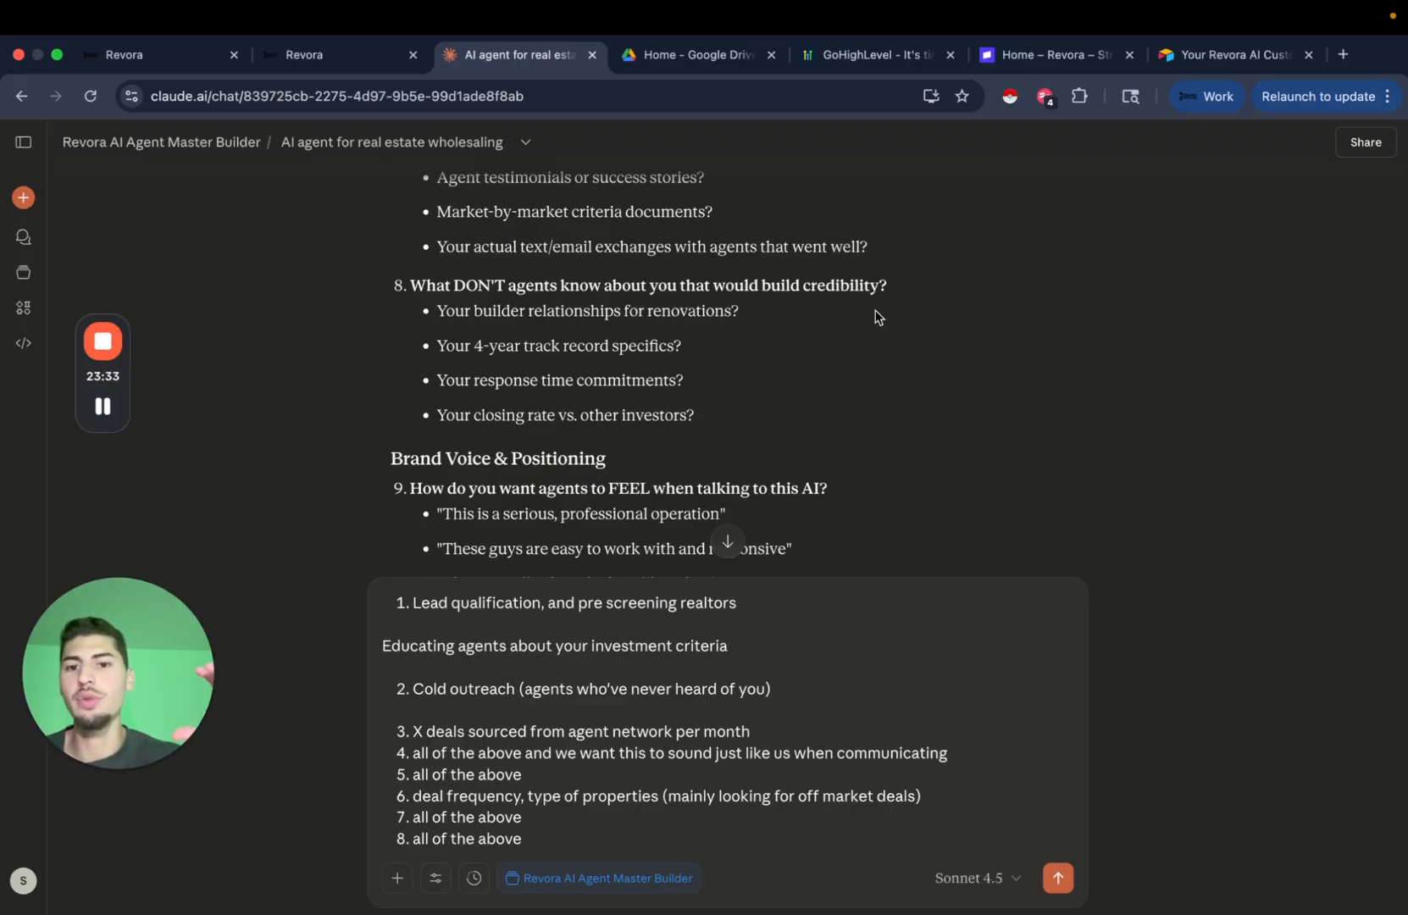
click(102, 406)
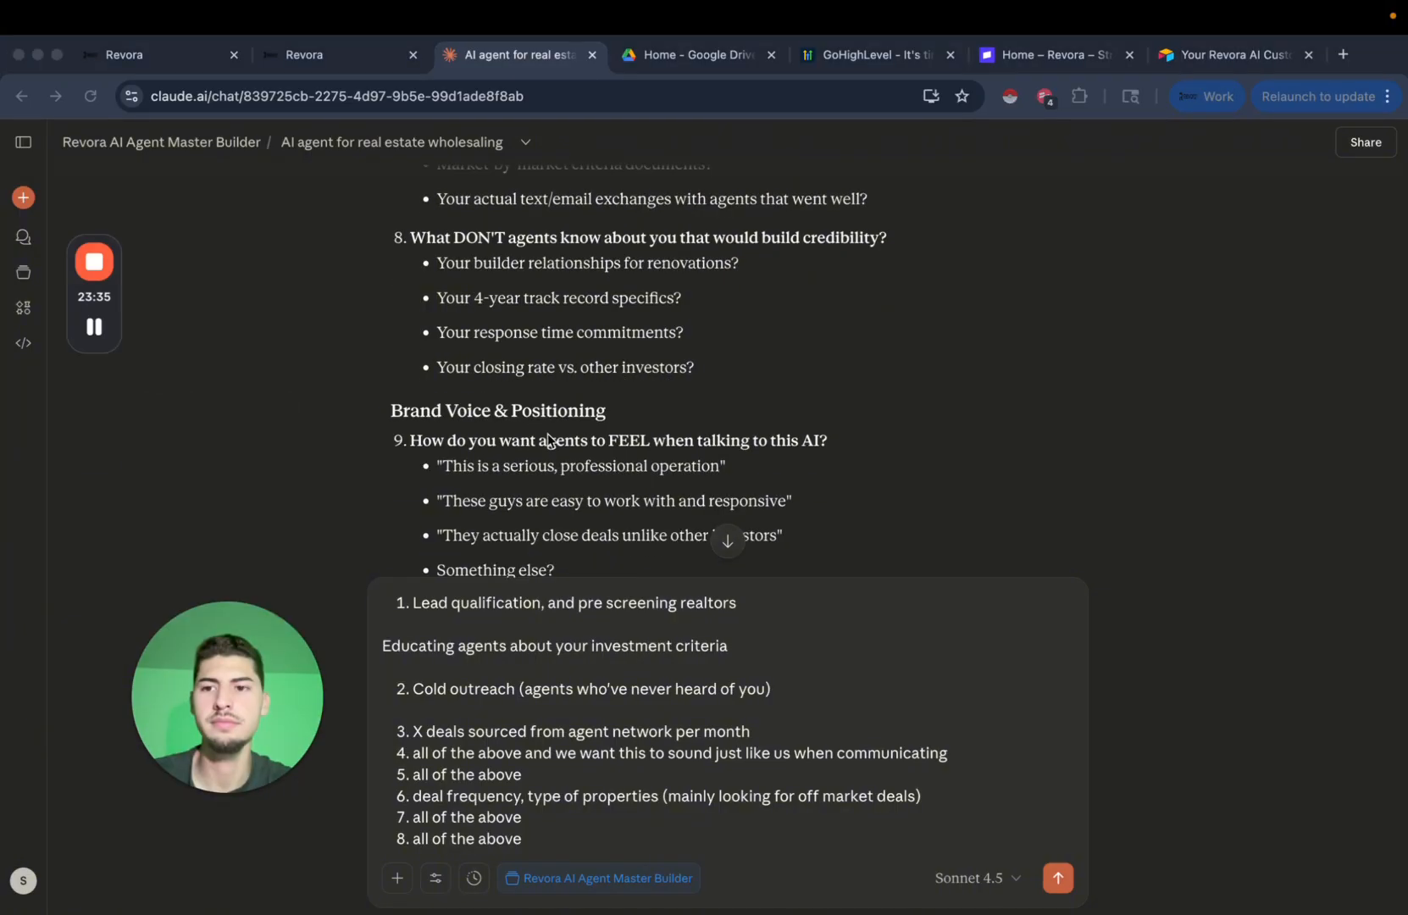
click(580, 453)
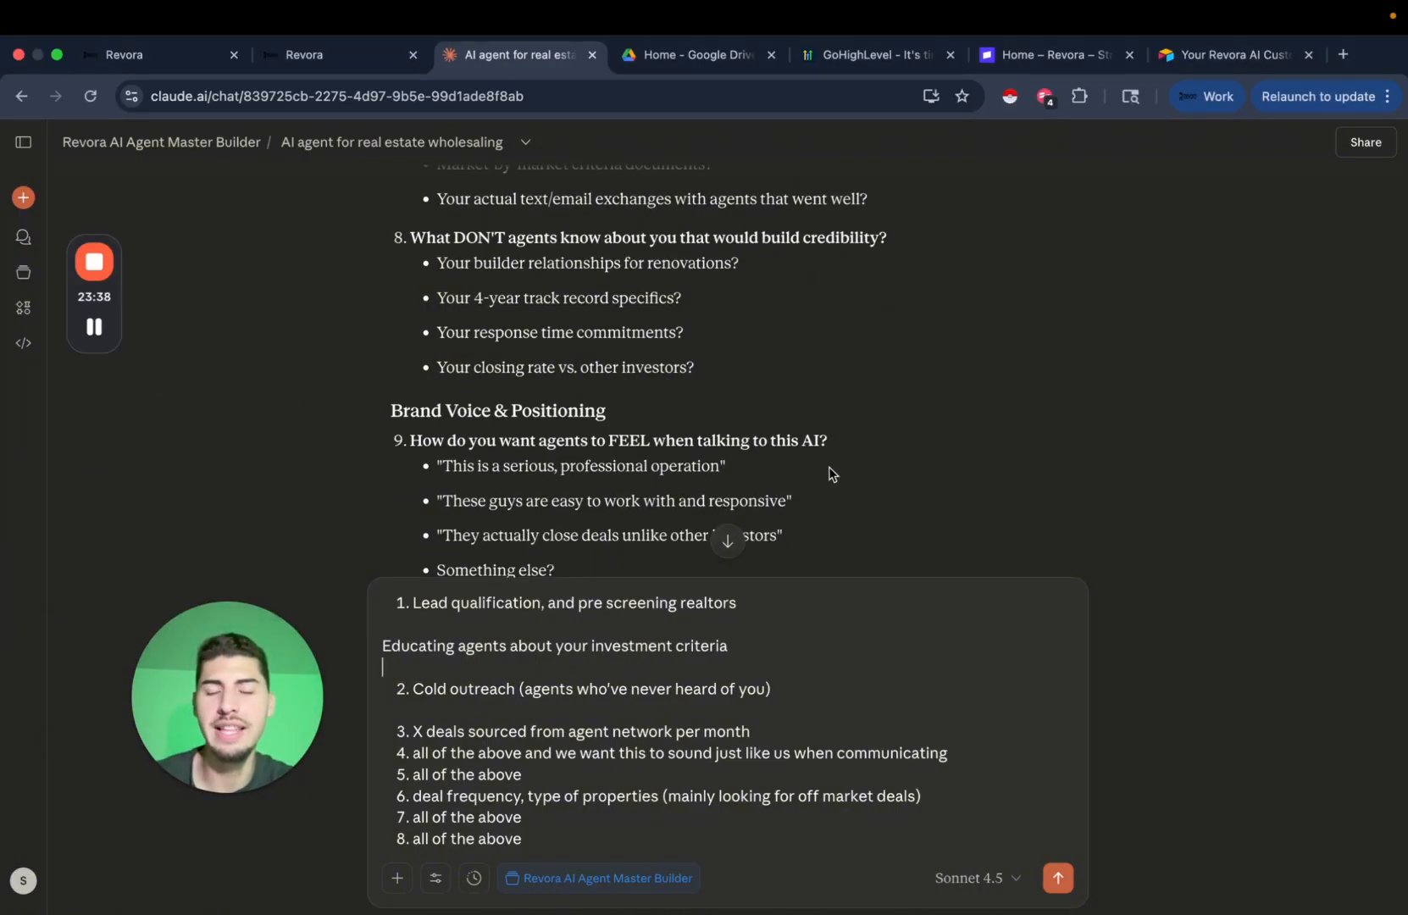
scroll(831, 474, down, 1)
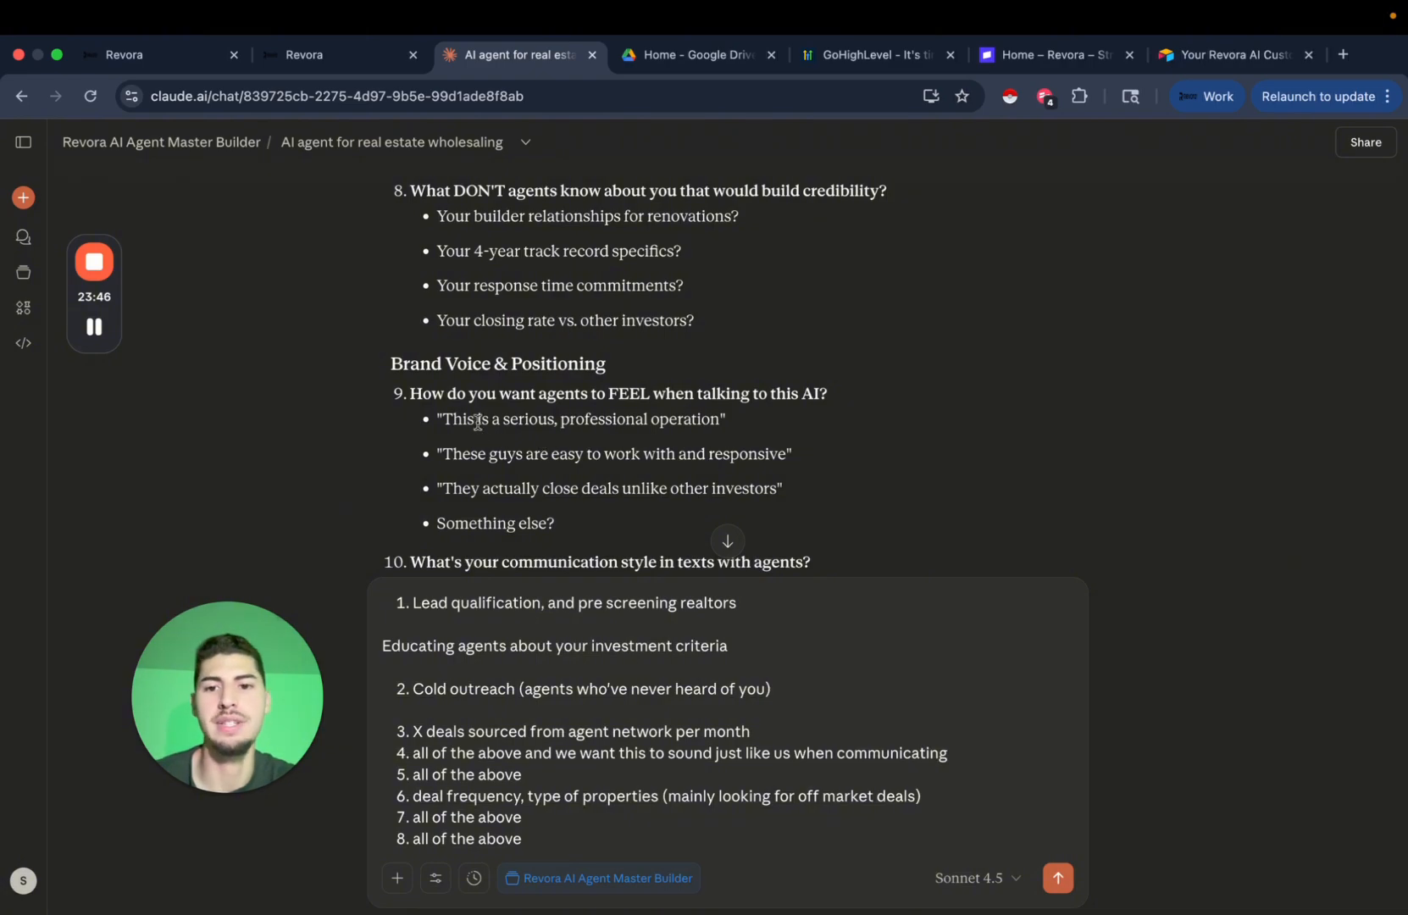
scroll(666, 469, down, 1)
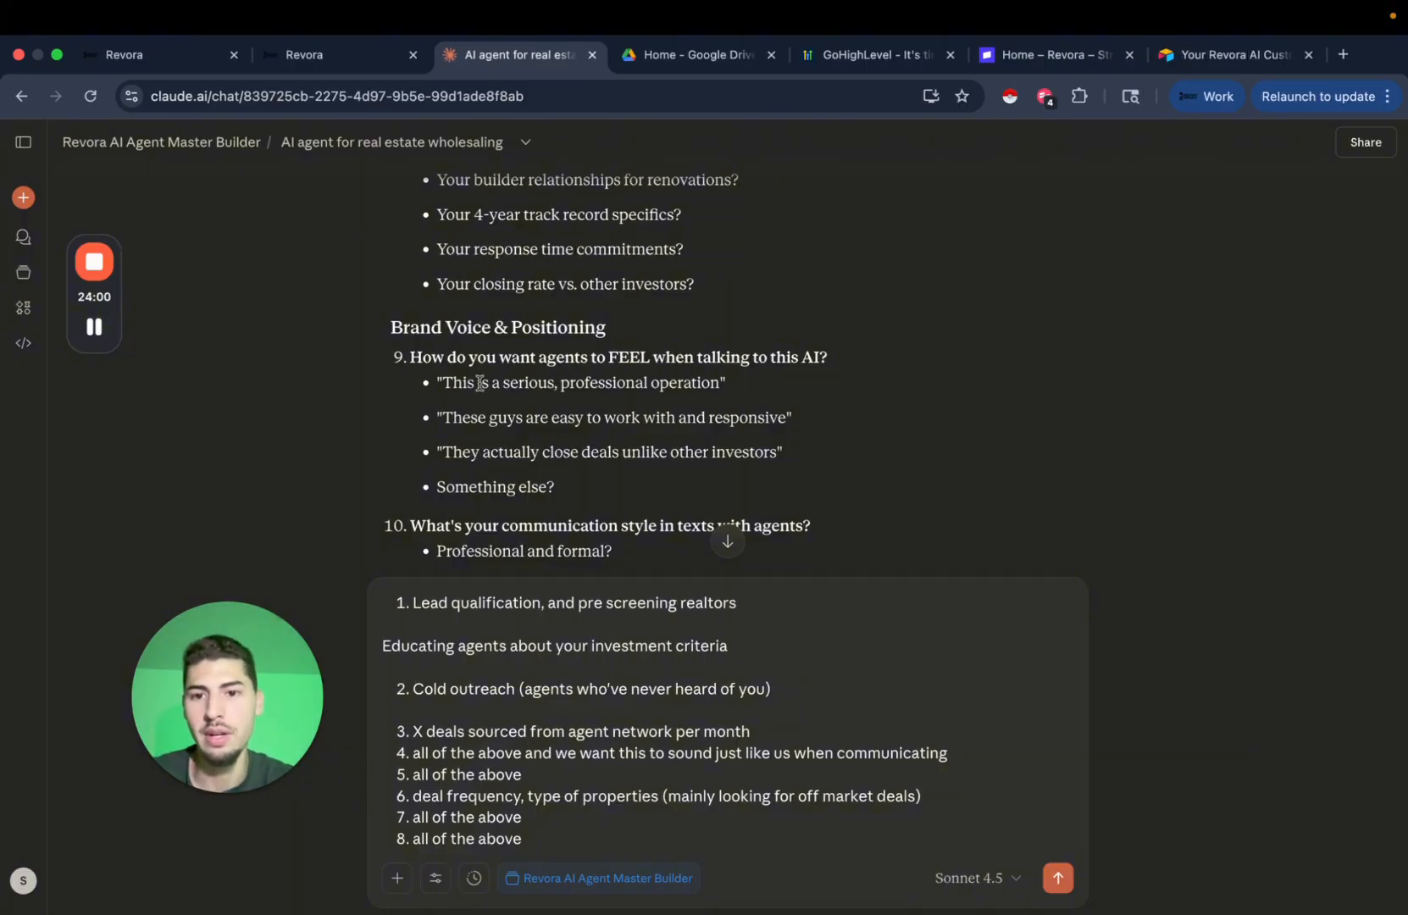
Fill answers 9 and 10 with 'This is a serious, professional operation' and 'Professional and formal?'.
drag(442, 382, 717, 383)
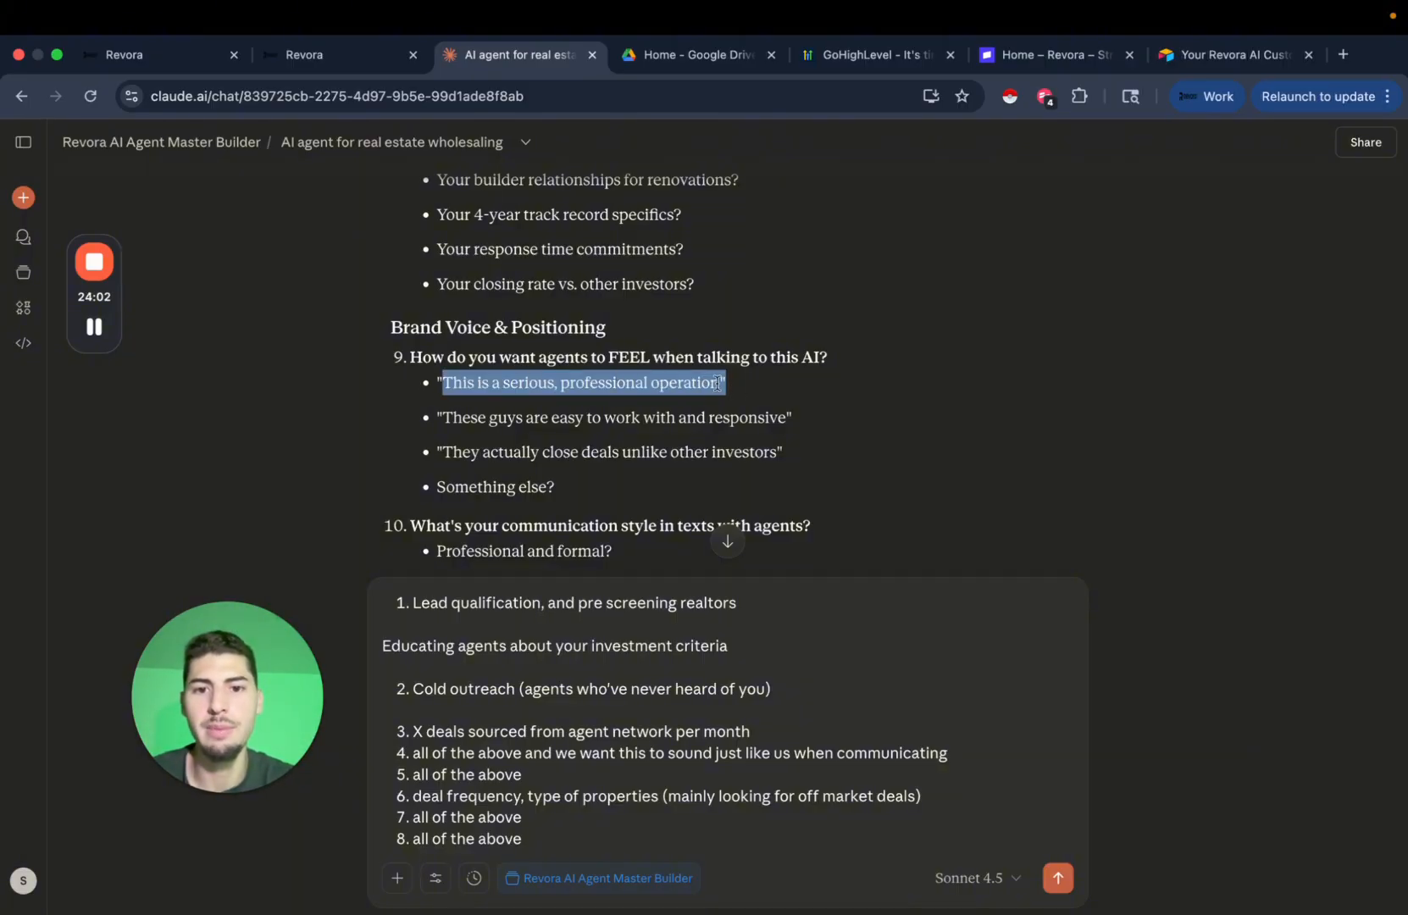
key(super+c)
click(557, 836)
key(Return)
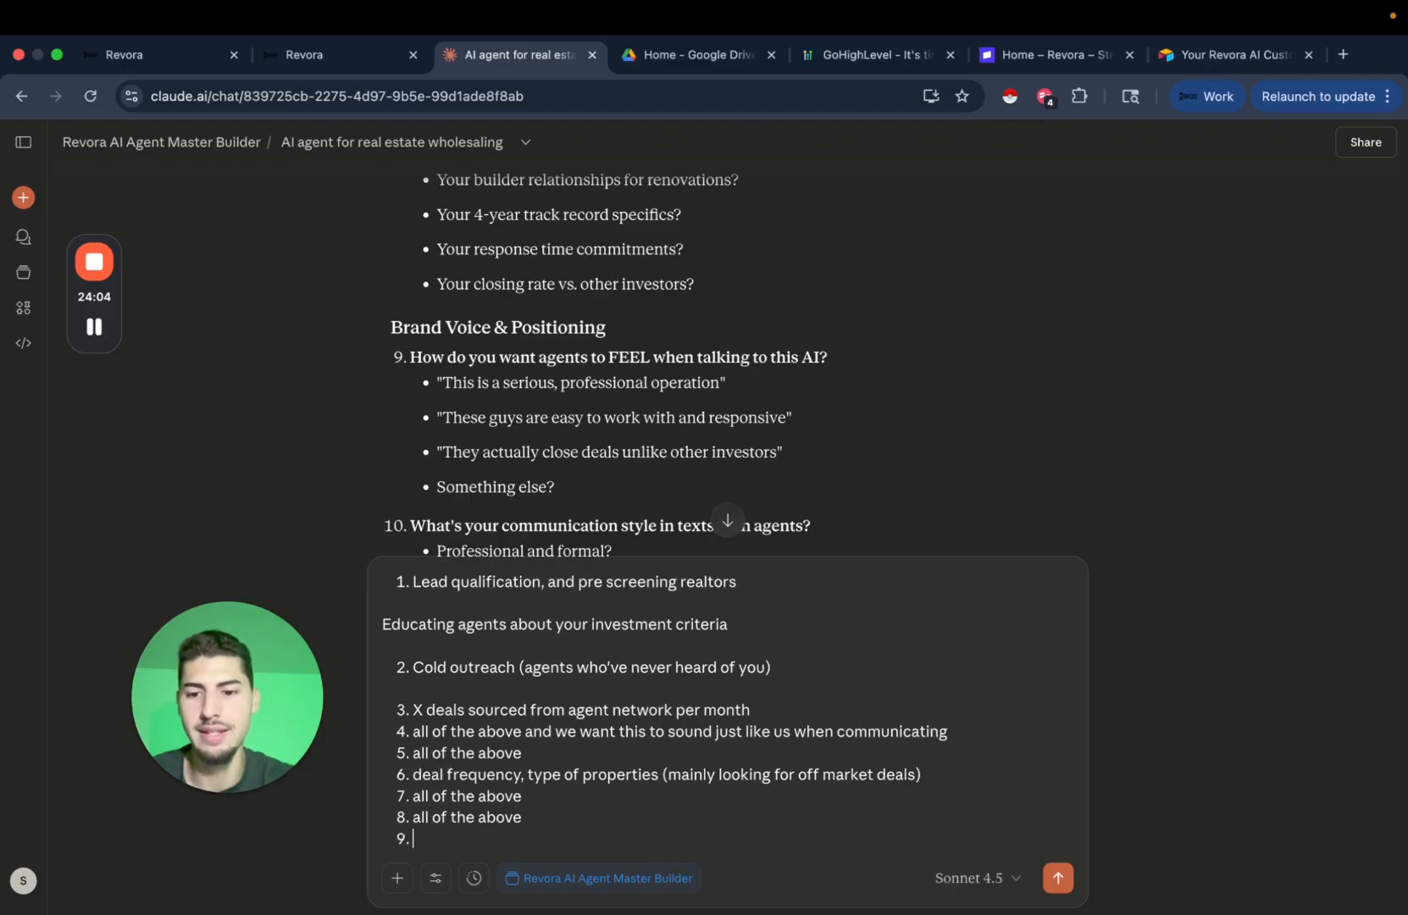
key(super+v)
key(Return)
scroll(598, 407, down, 3)
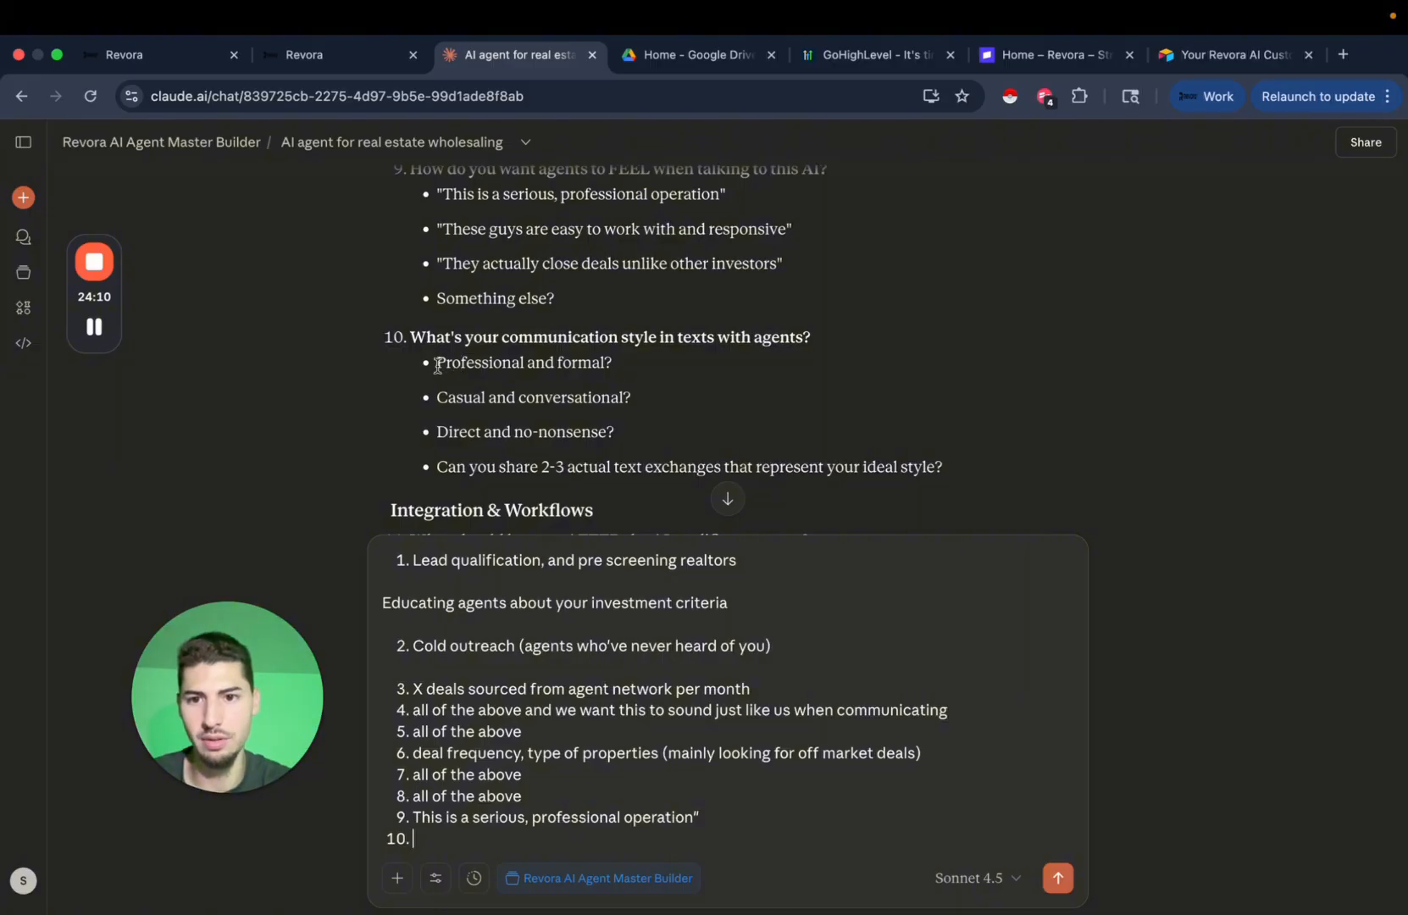
drag(438, 365, 625, 368)
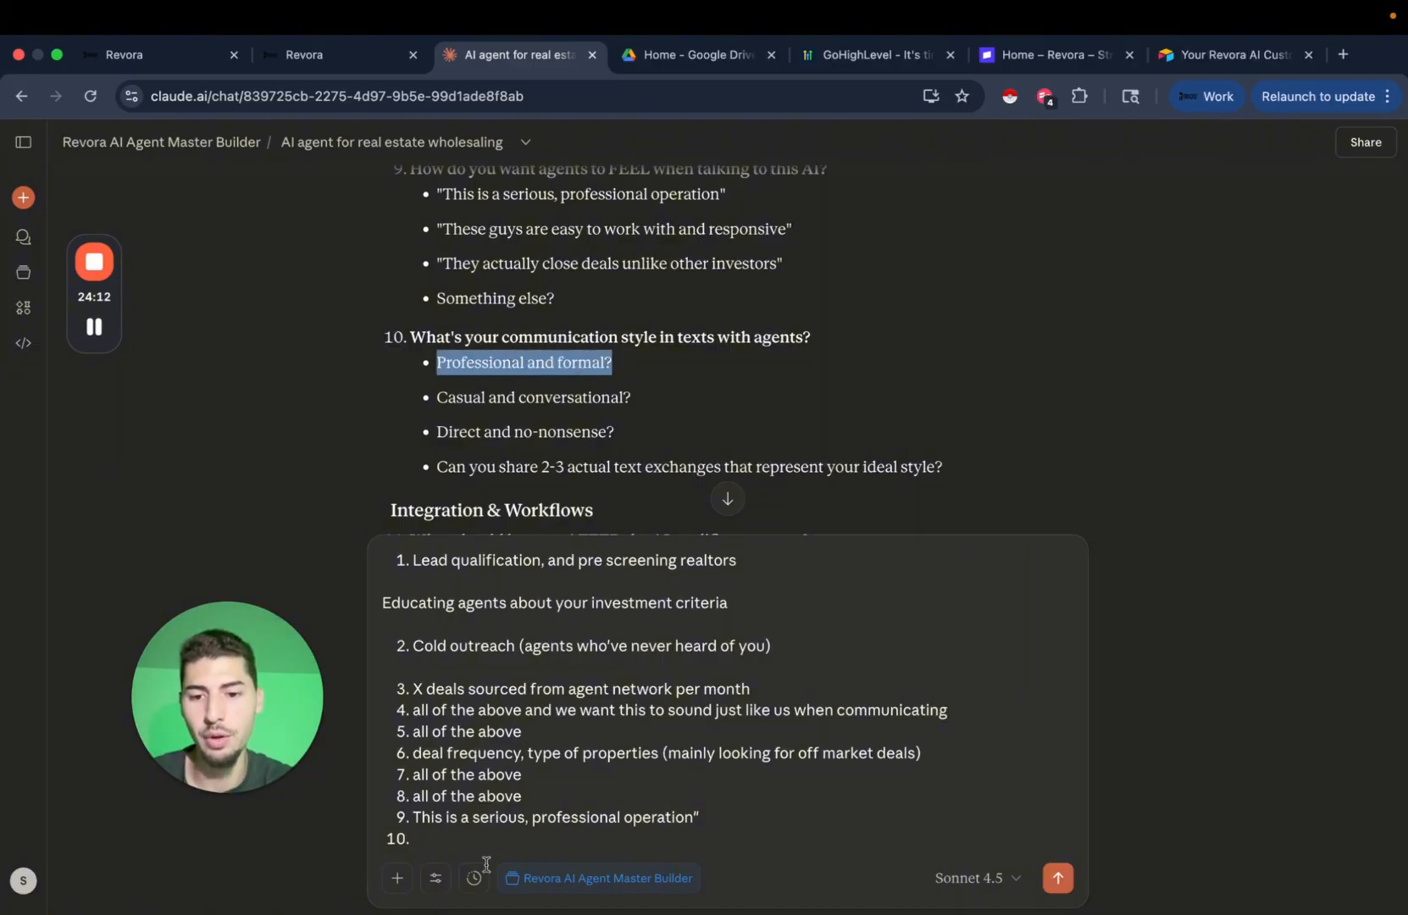
click(454, 834)
key(super+v)
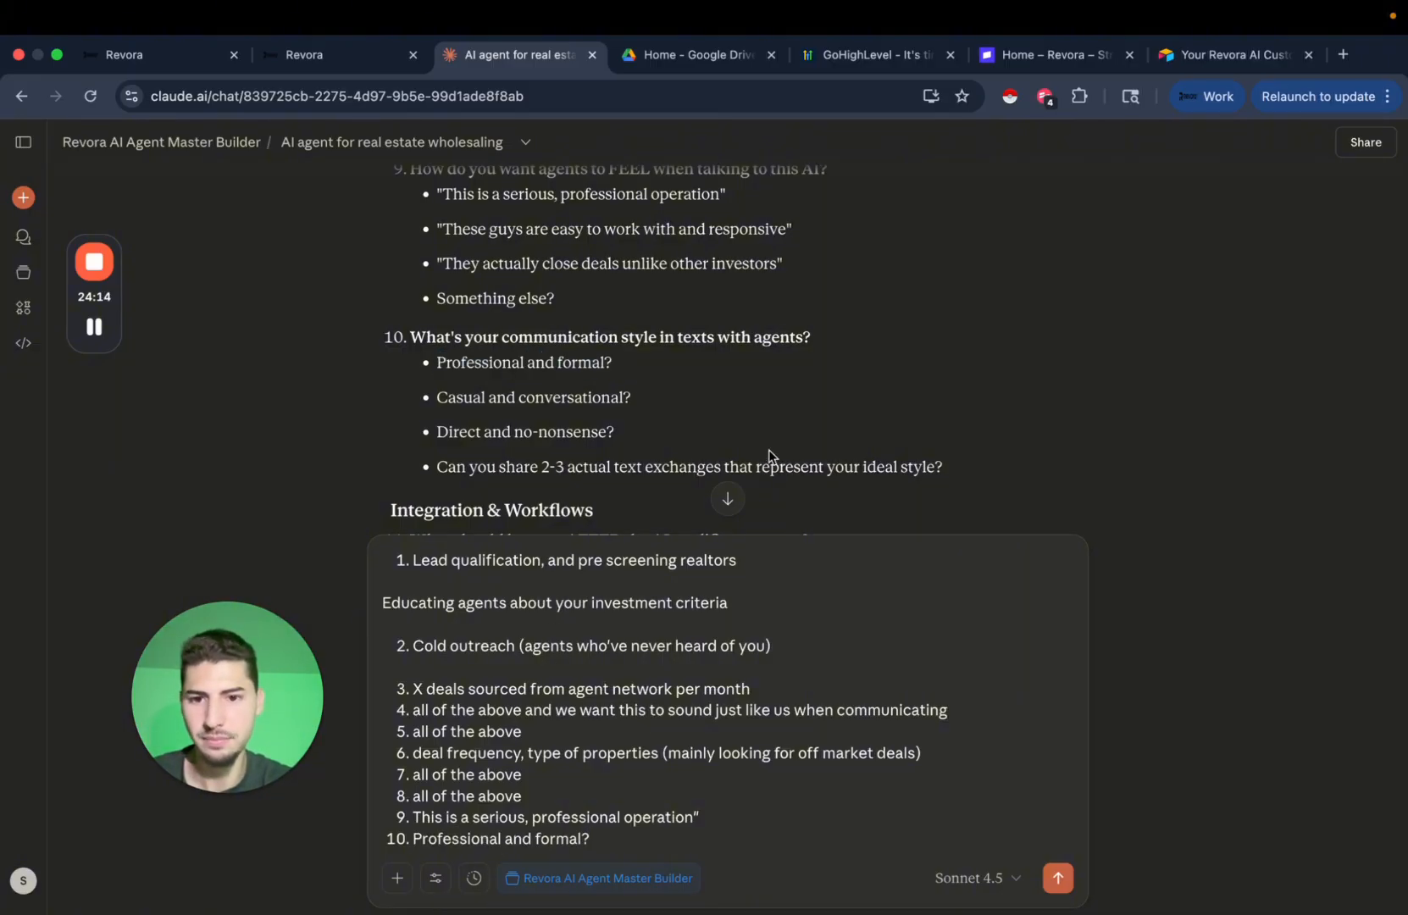
Add answer 11 'Add to a follow up workflow and tag them in the CRM' and answer 12 'None'.
scroll(727, 409, down, 1)
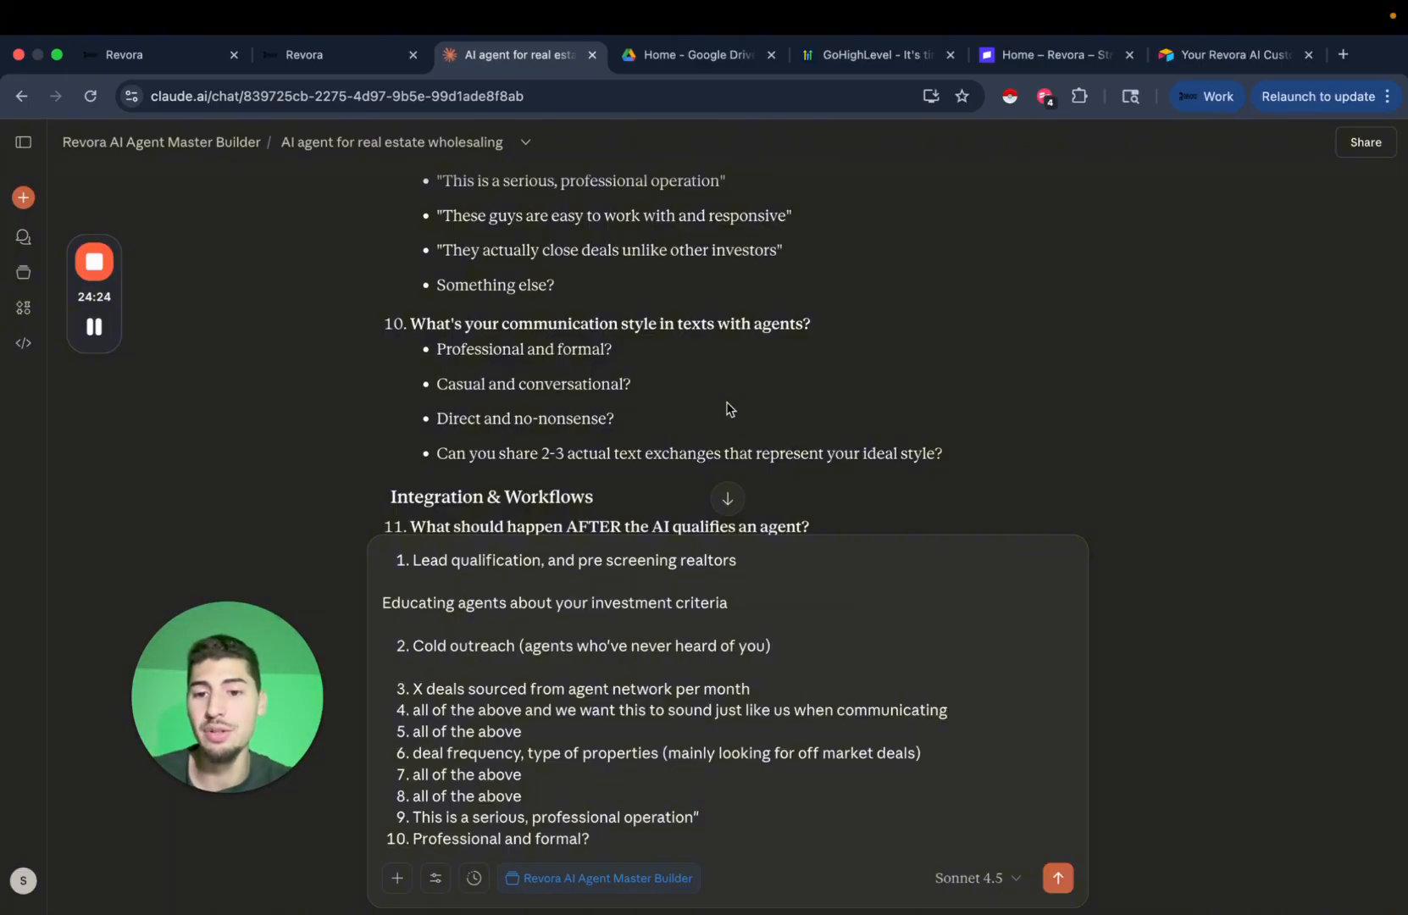
scroll(812, 377, down, 3)
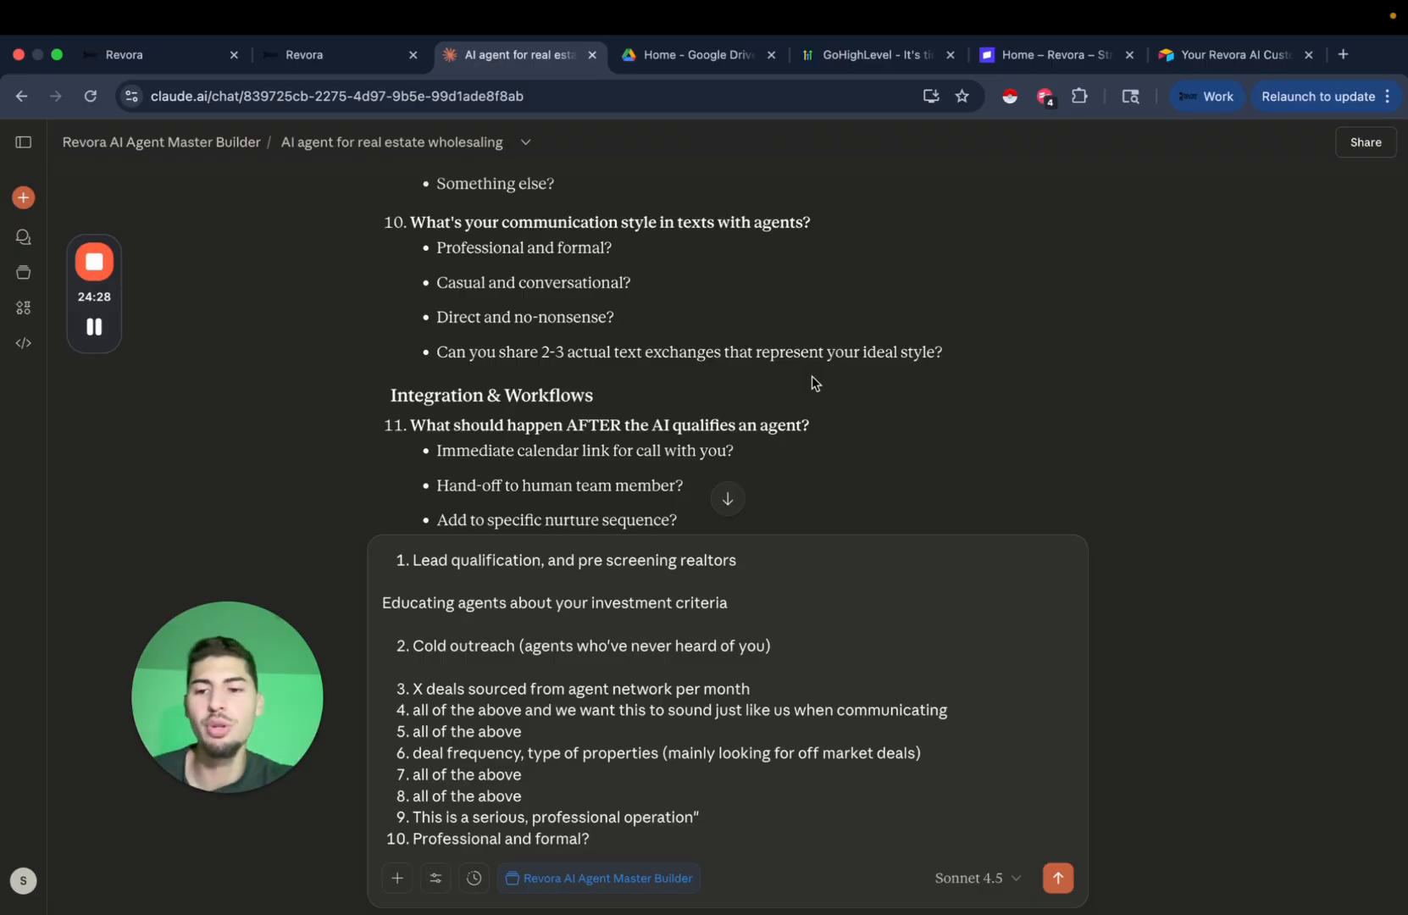
scroll(818, 356, down, 2)
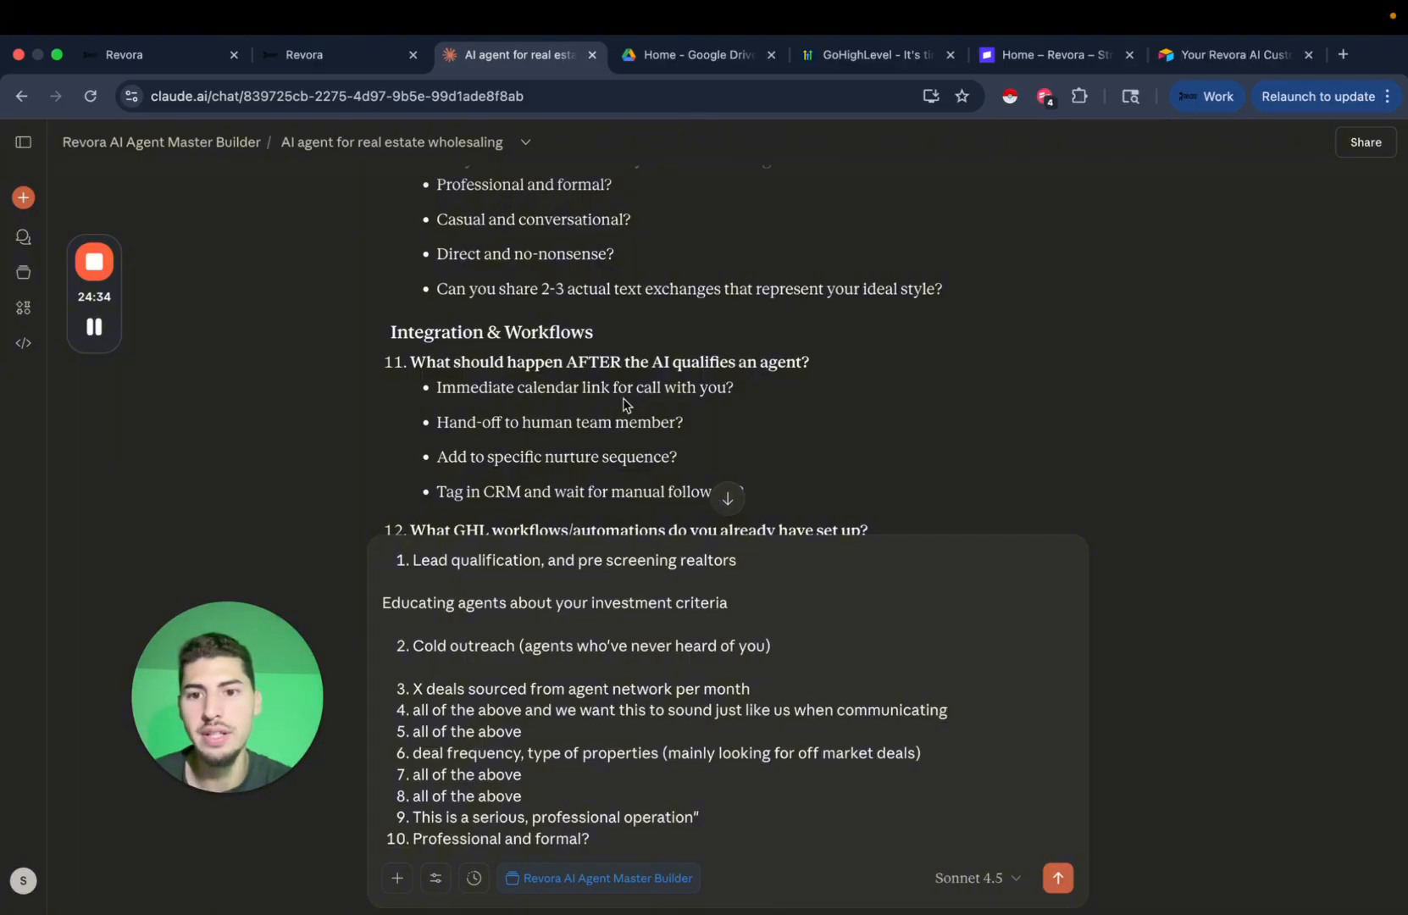
scroll(624, 405, down, 1)
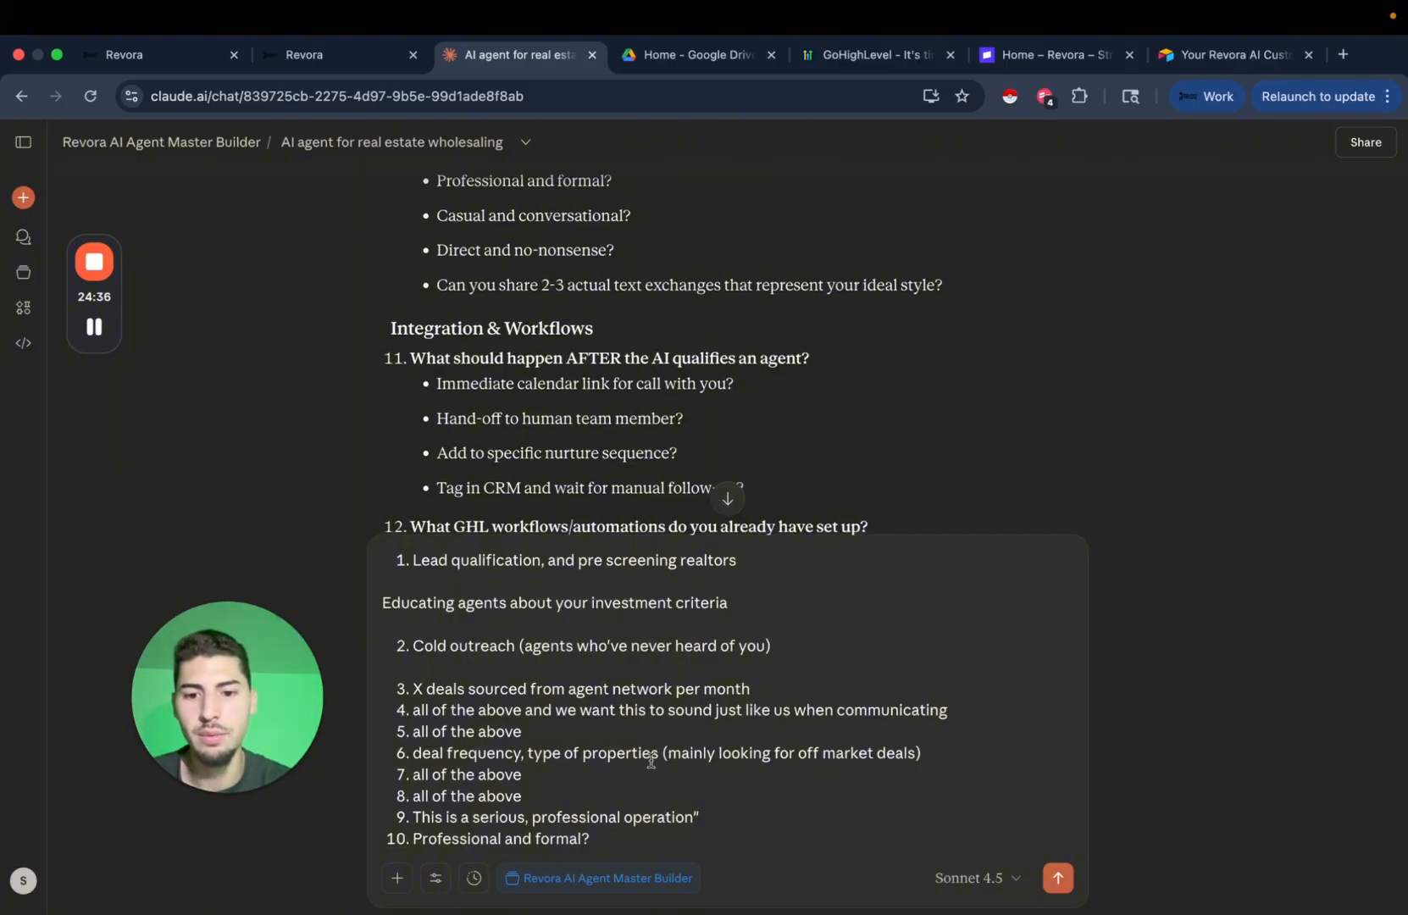
key(shift+Return)
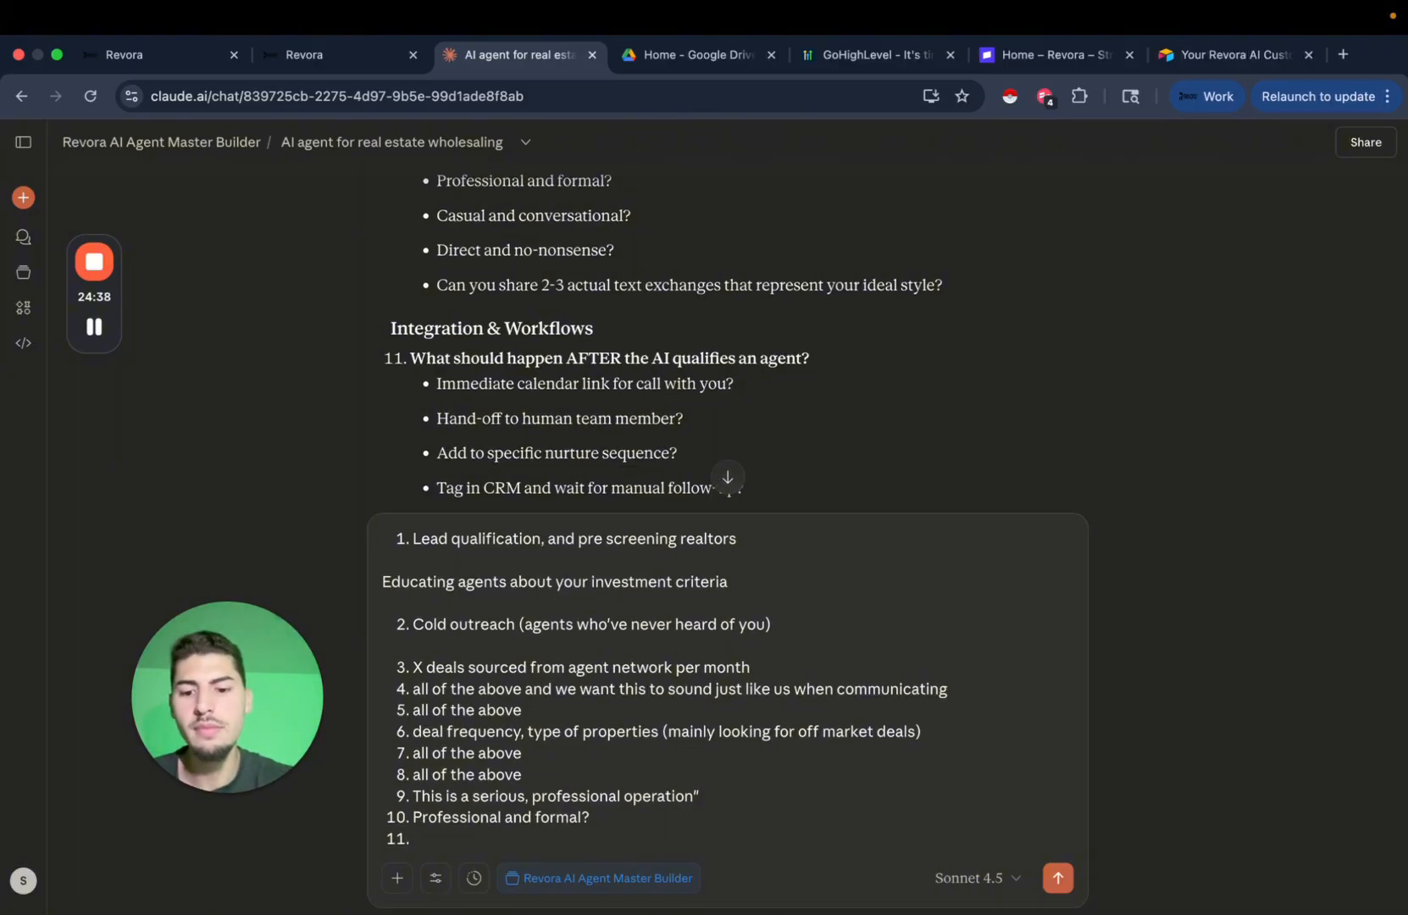
text(Add to a f)
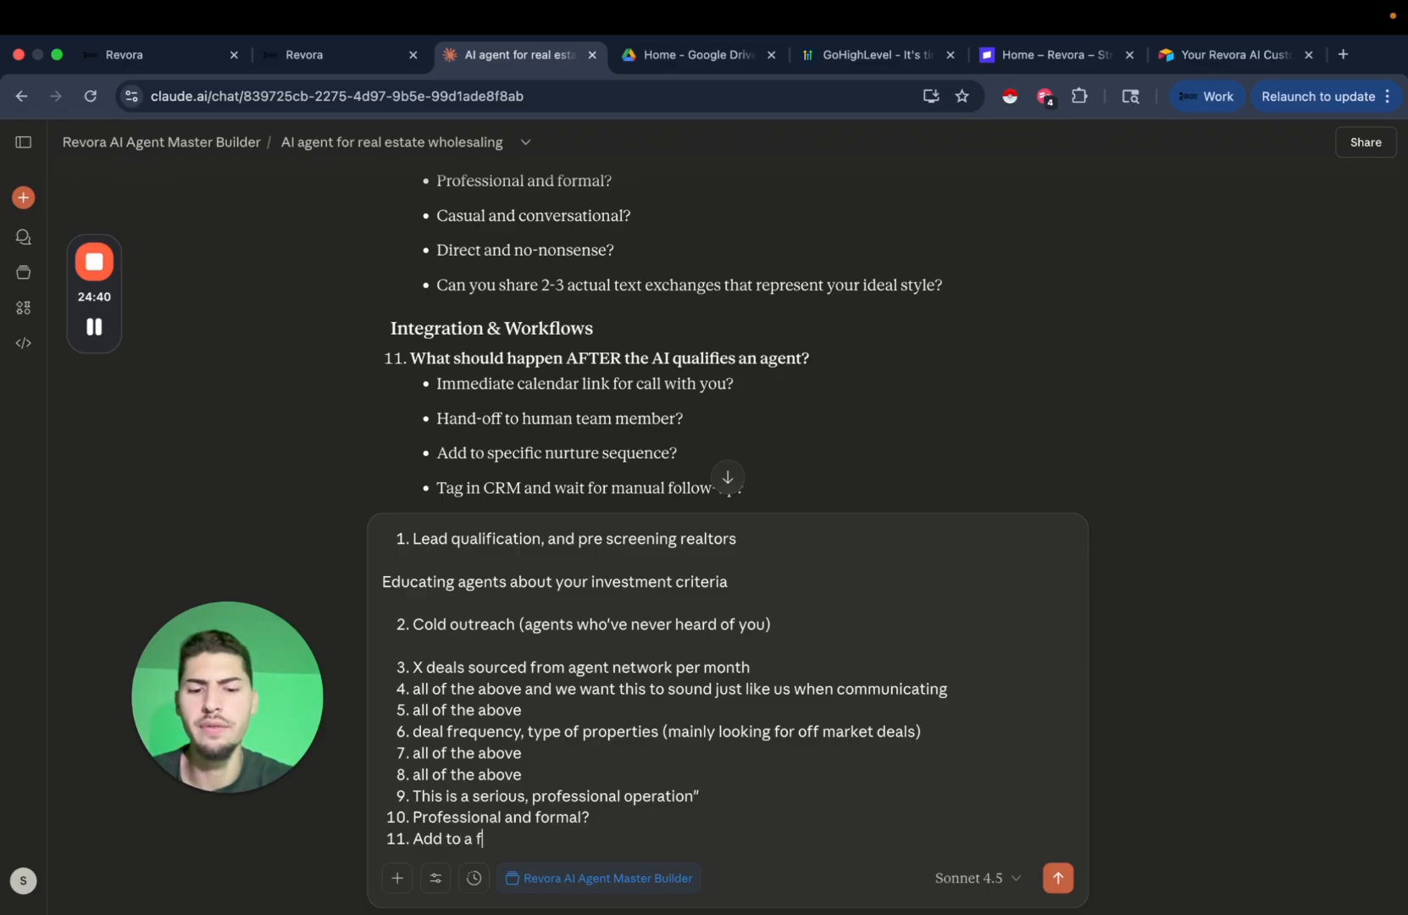
text(ollow up workf)
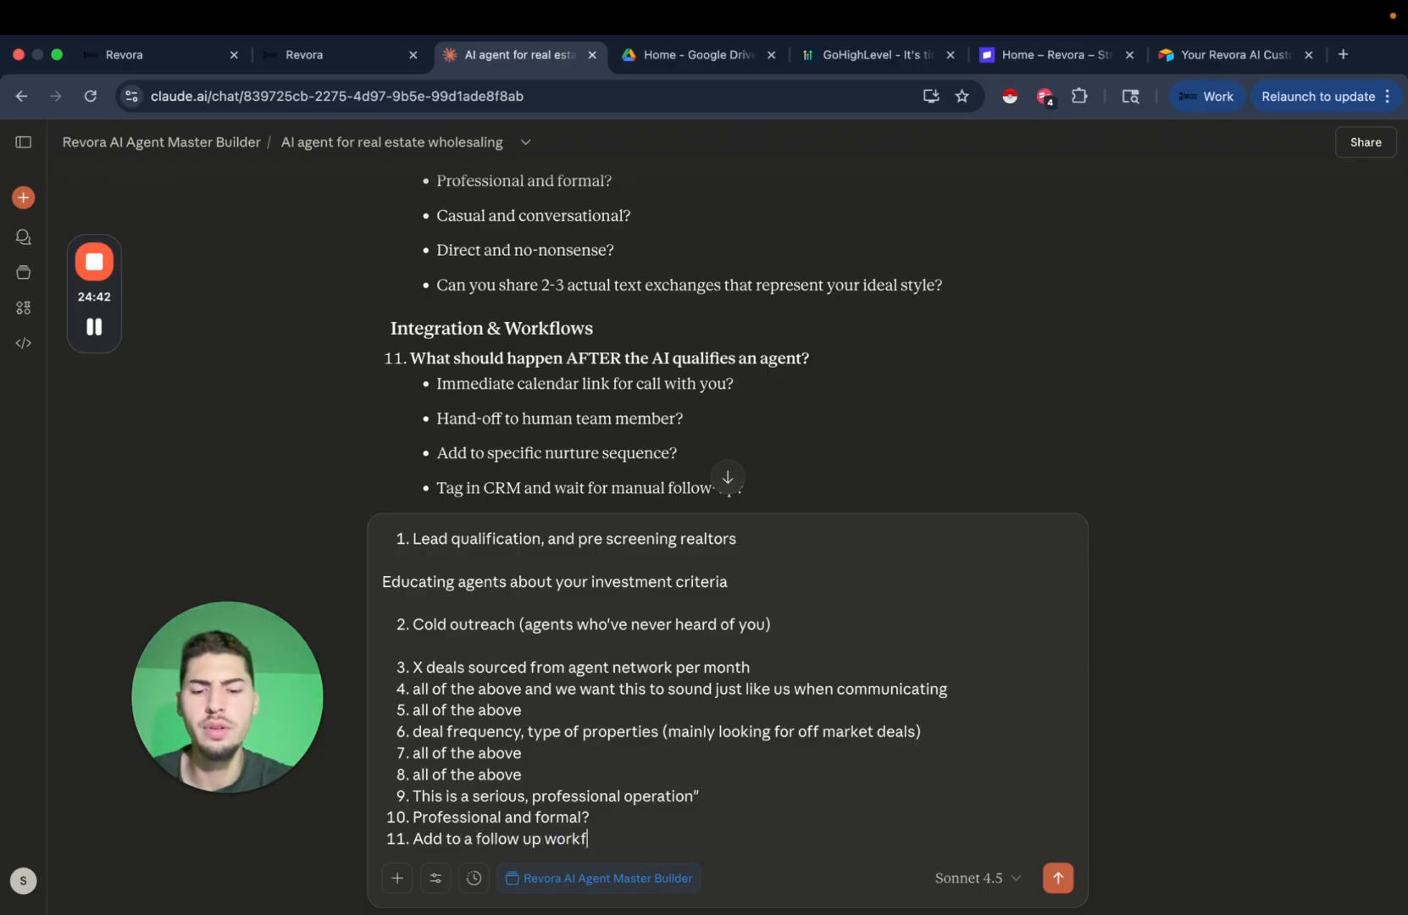
text(low and tag t)
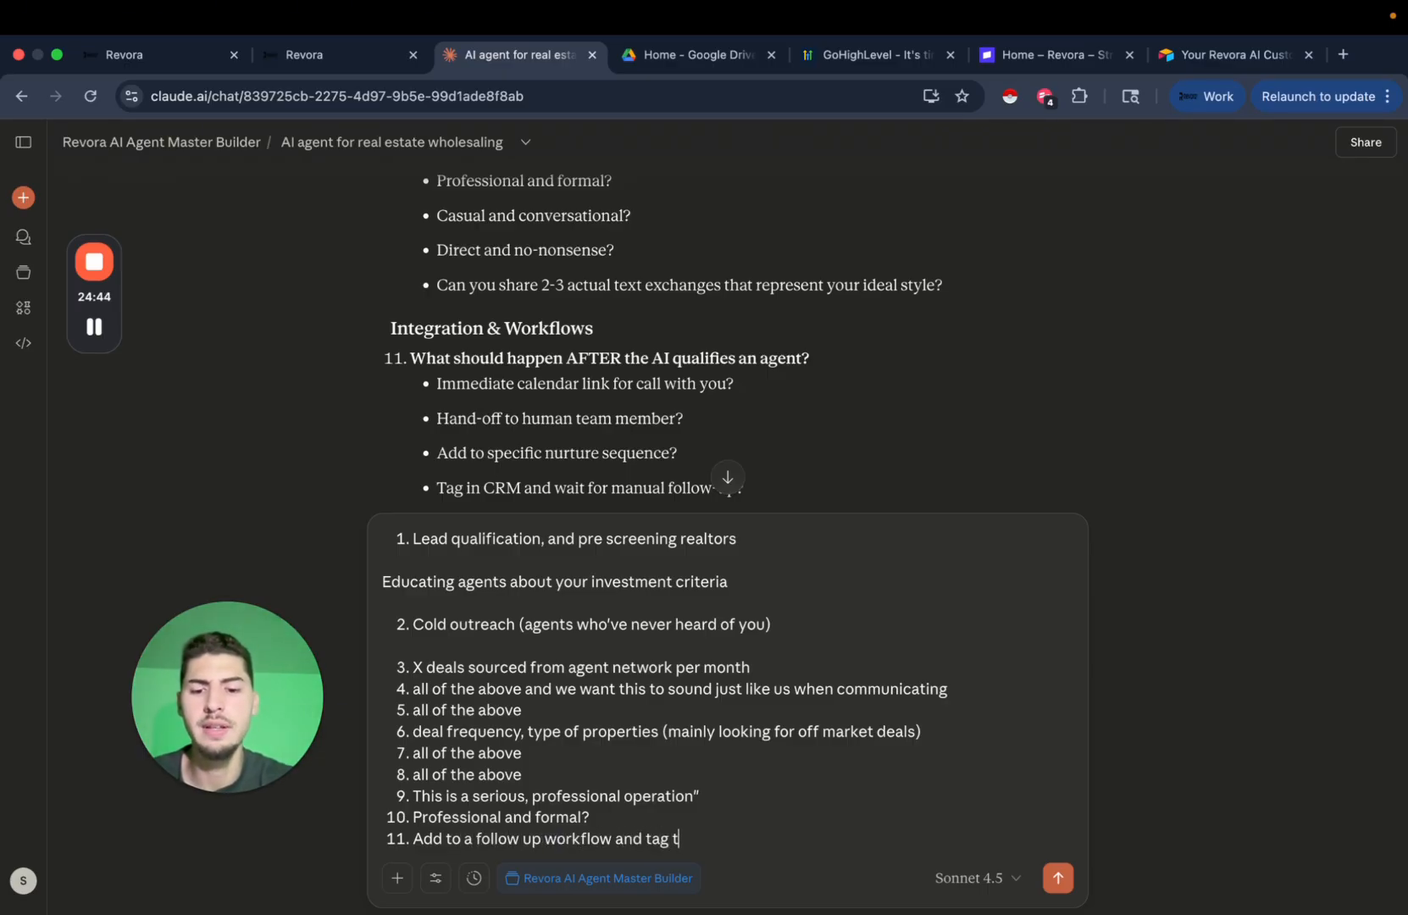
text(hem in the C)
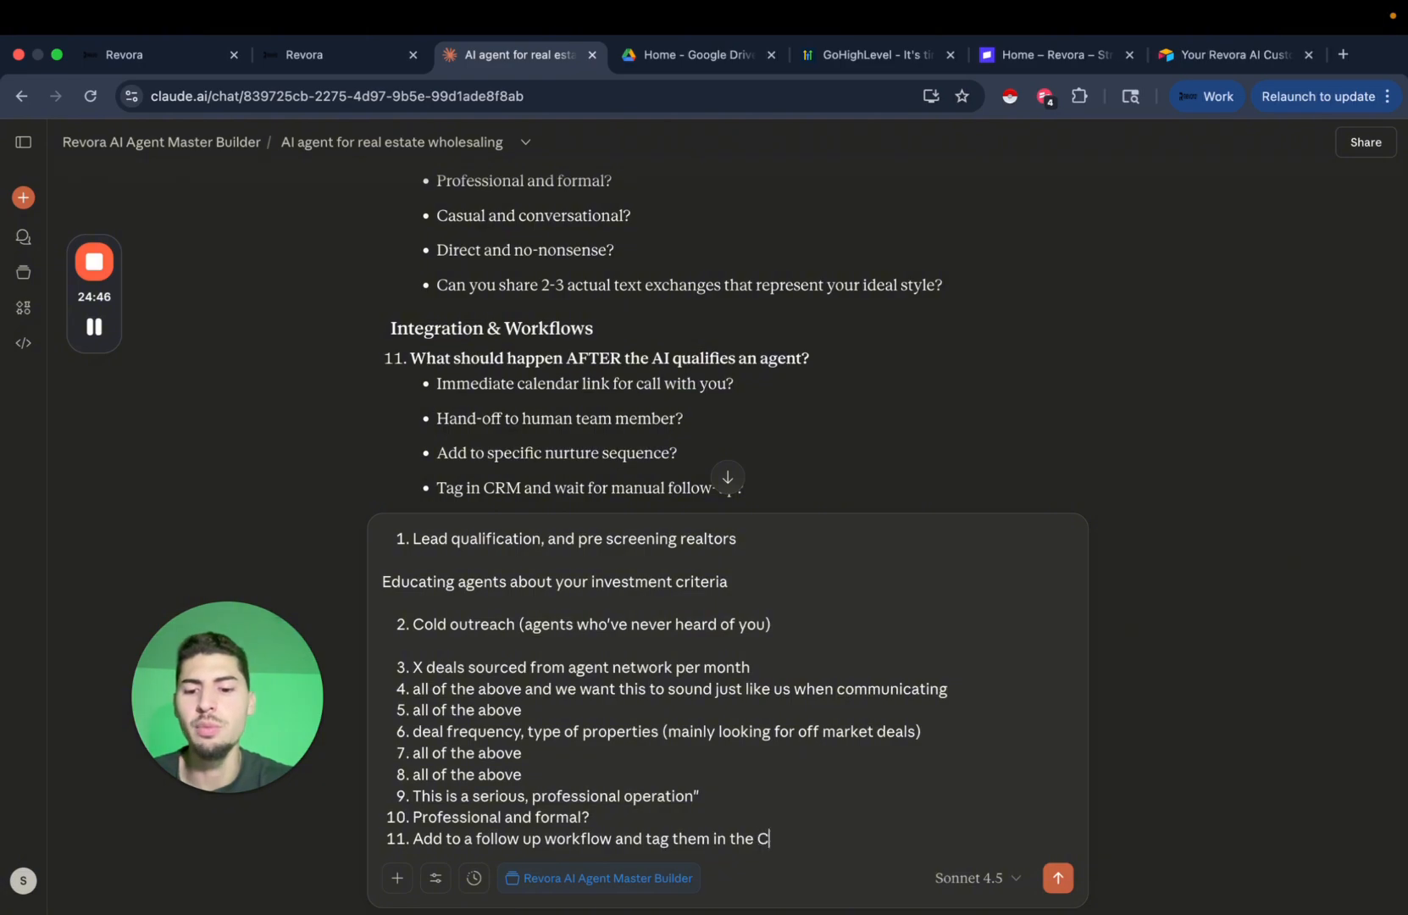
text(RM)
key(shift+Return)
scroll(850, 426, down, 2)
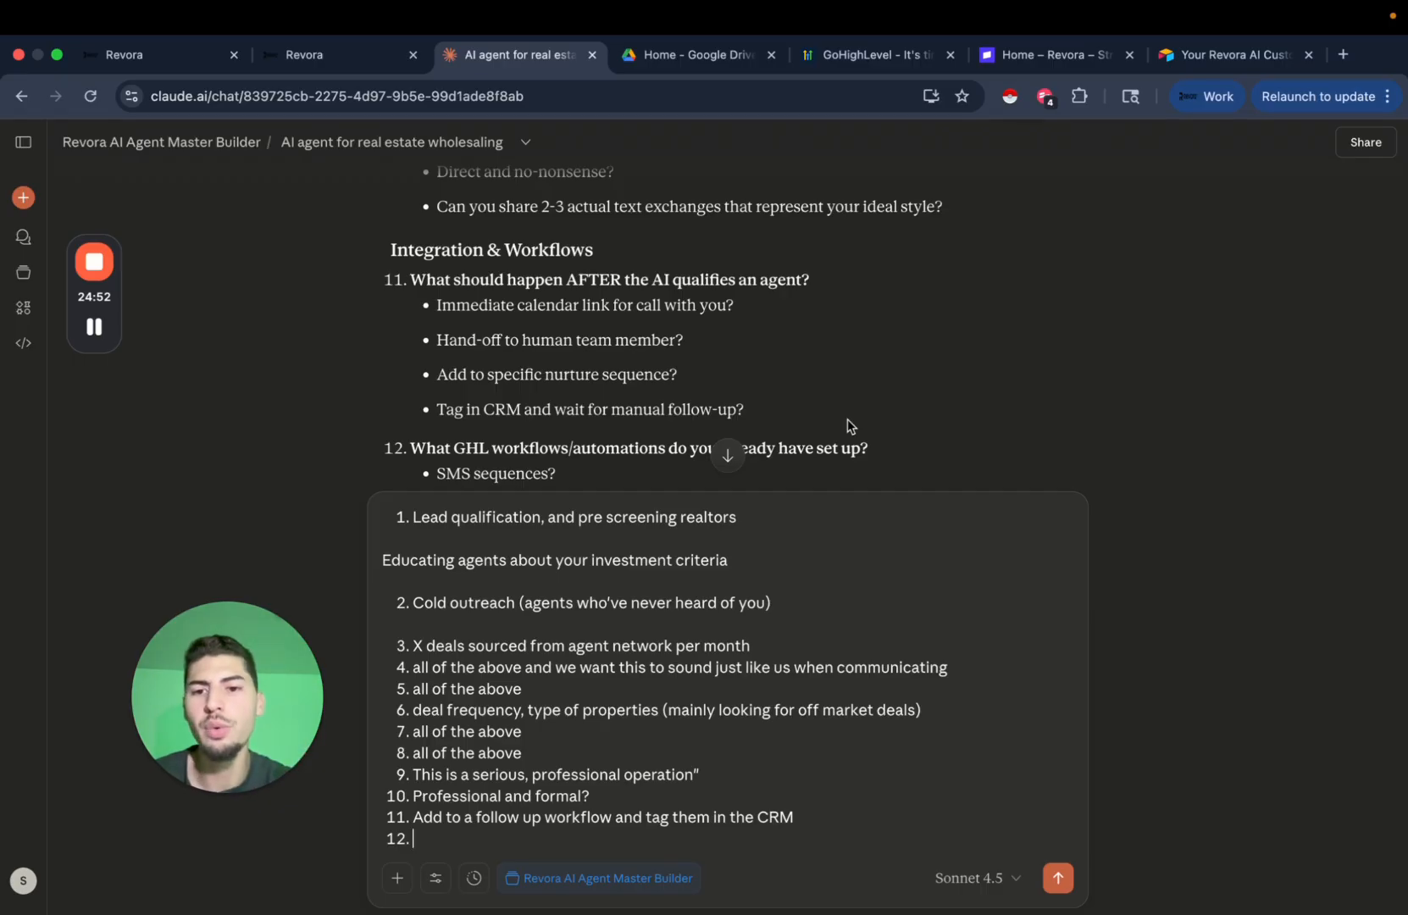
scroll(889, 387, down, 1)
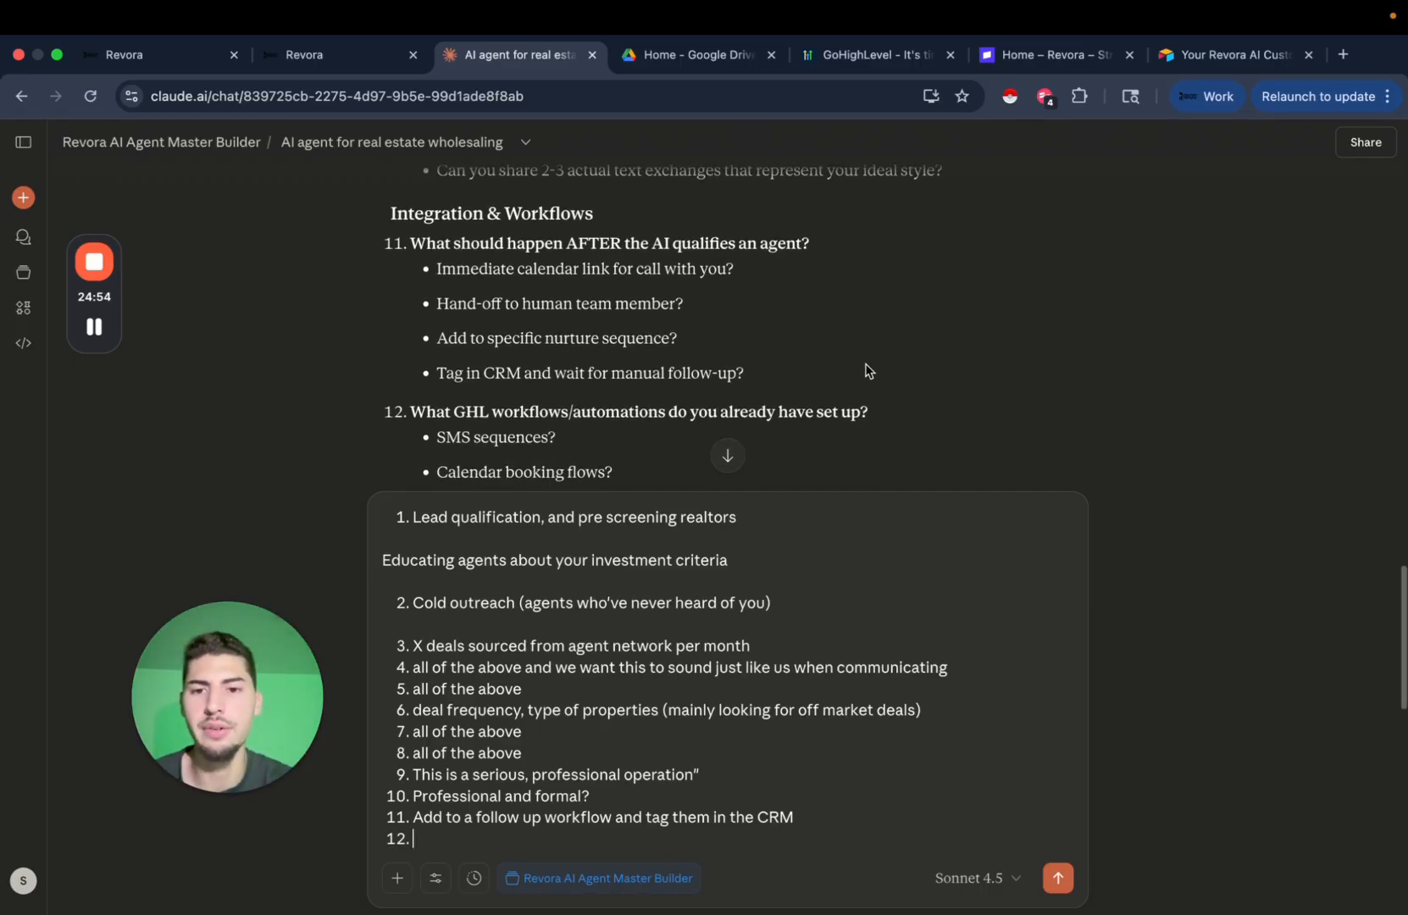
scroll(868, 371, down, 3)
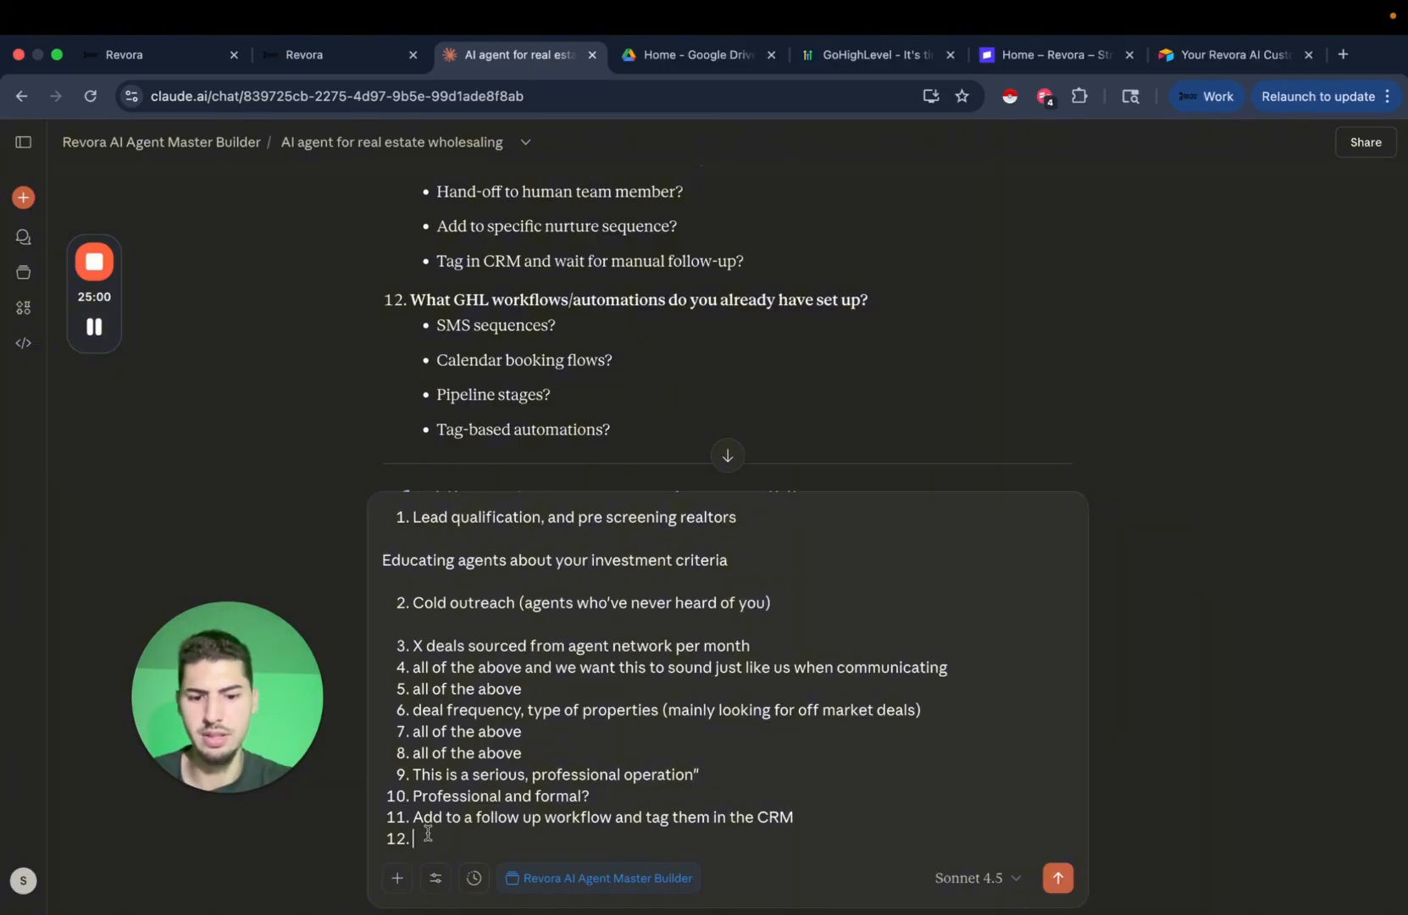
text(None)
scroll(686, 327, down, 2)
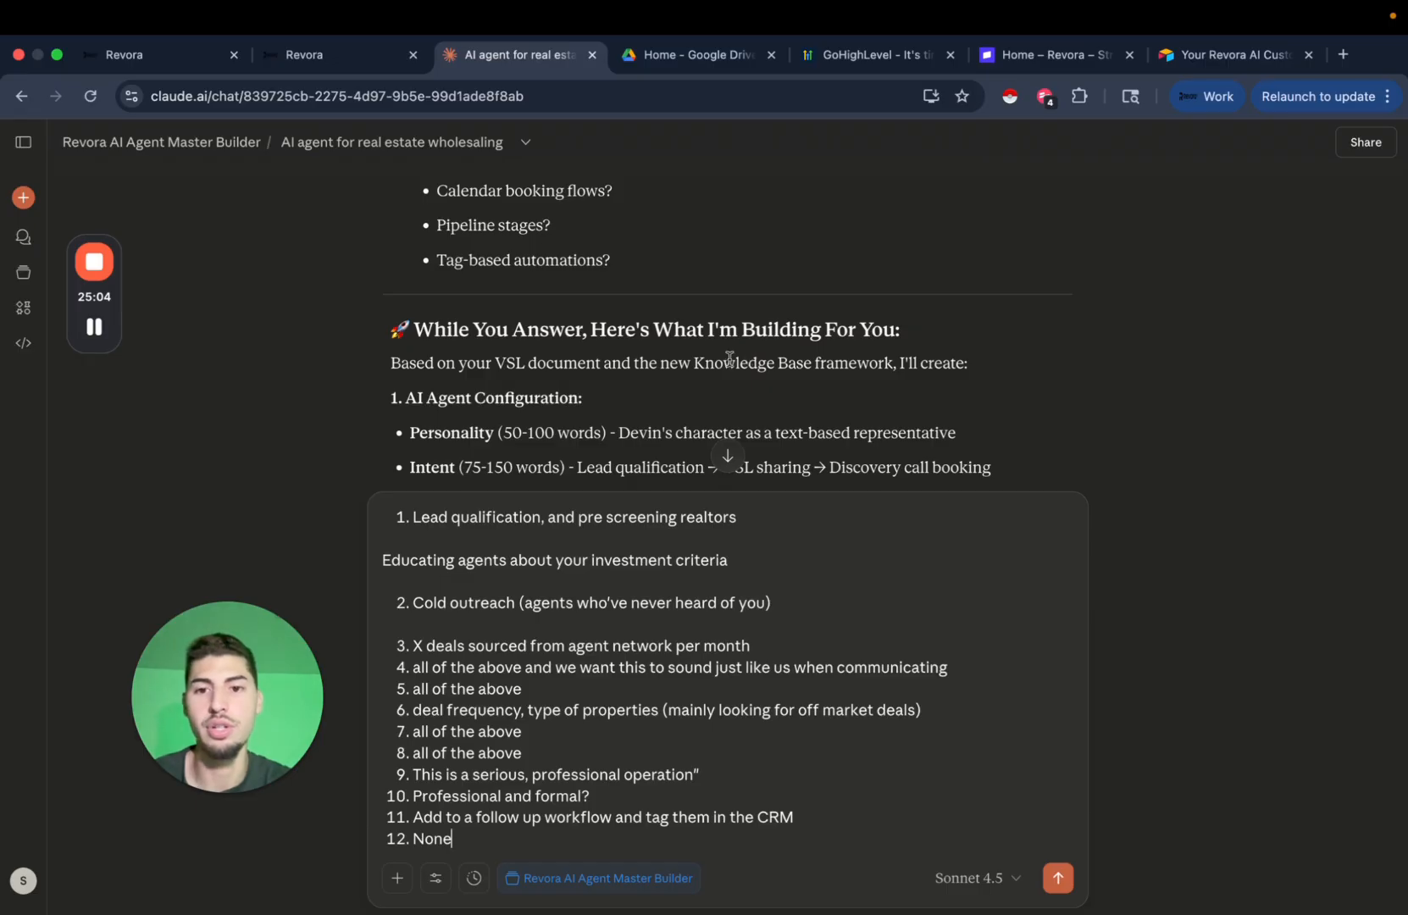
scroll(730, 363, down, 2)
scroll(730, 360, down, 2)
scroll(729, 364, up, 3)
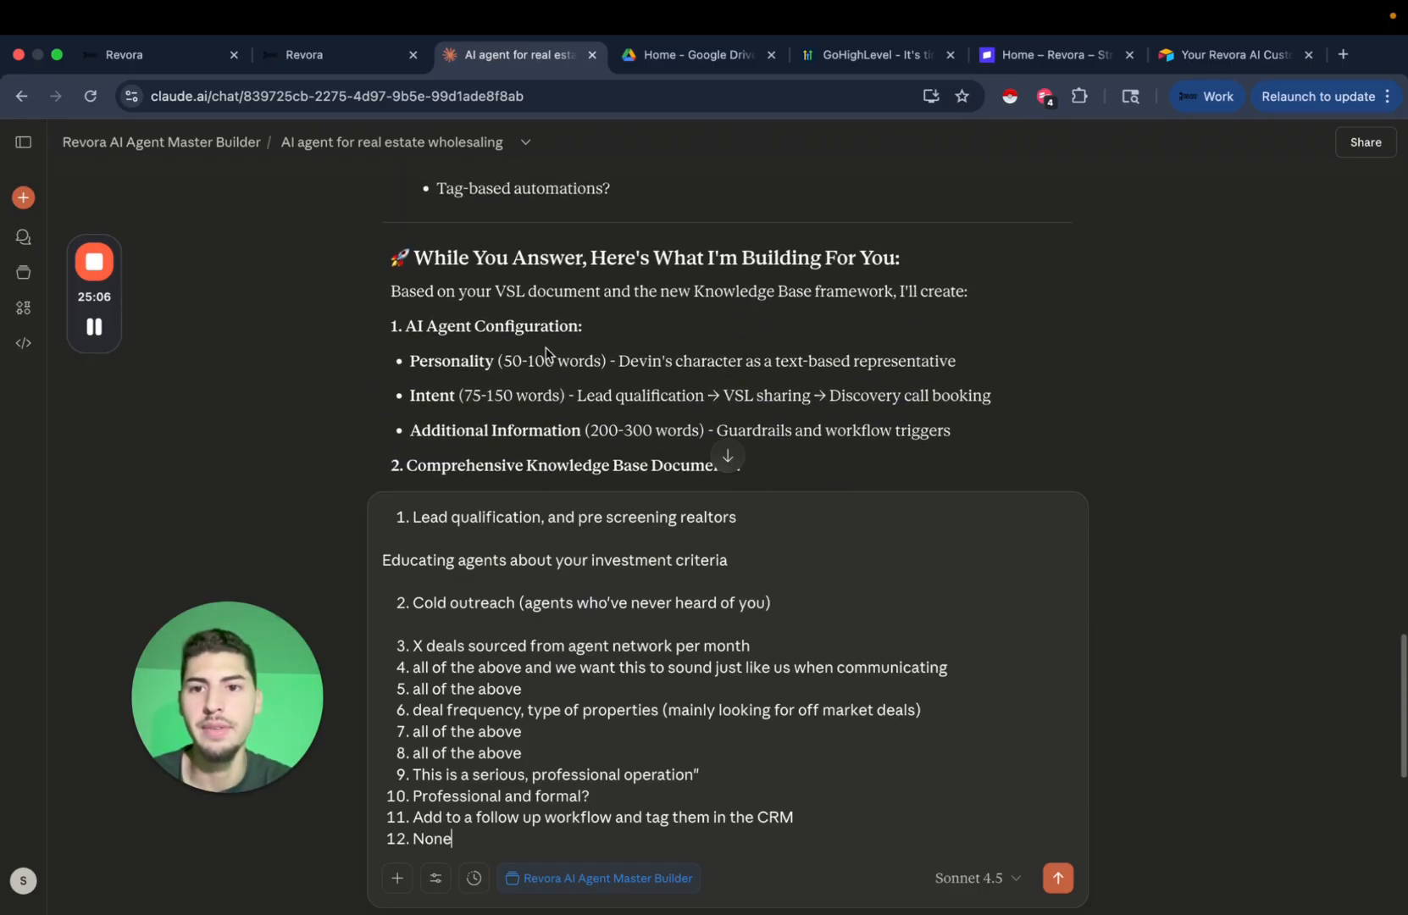
scroll(712, 352, down, 2)
scroll(713, 350, down, 5)
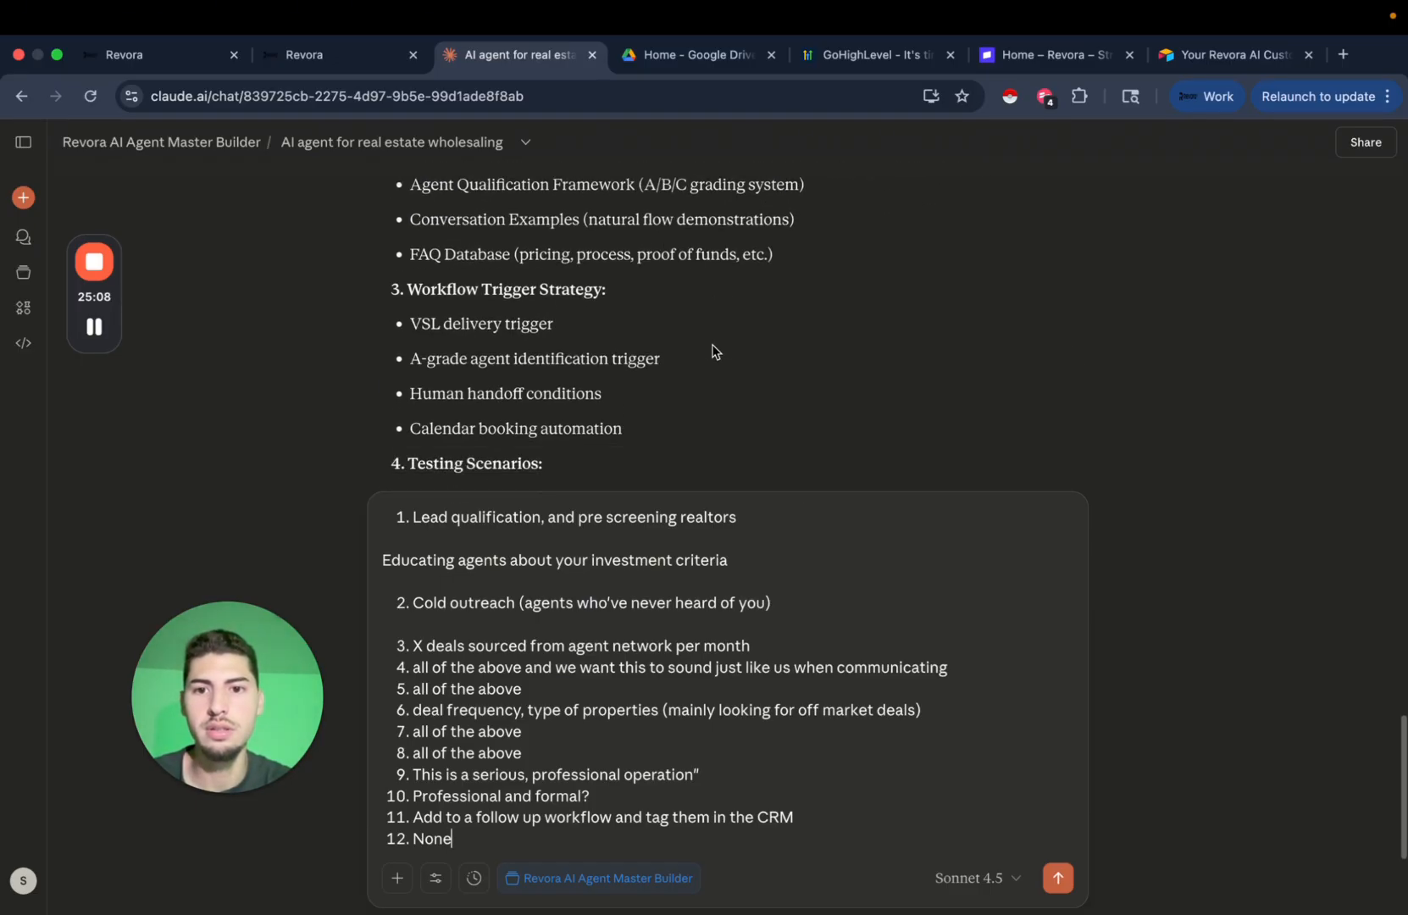
scroll(615, 360, up, 1)
scroll(576, 335, down, 5)
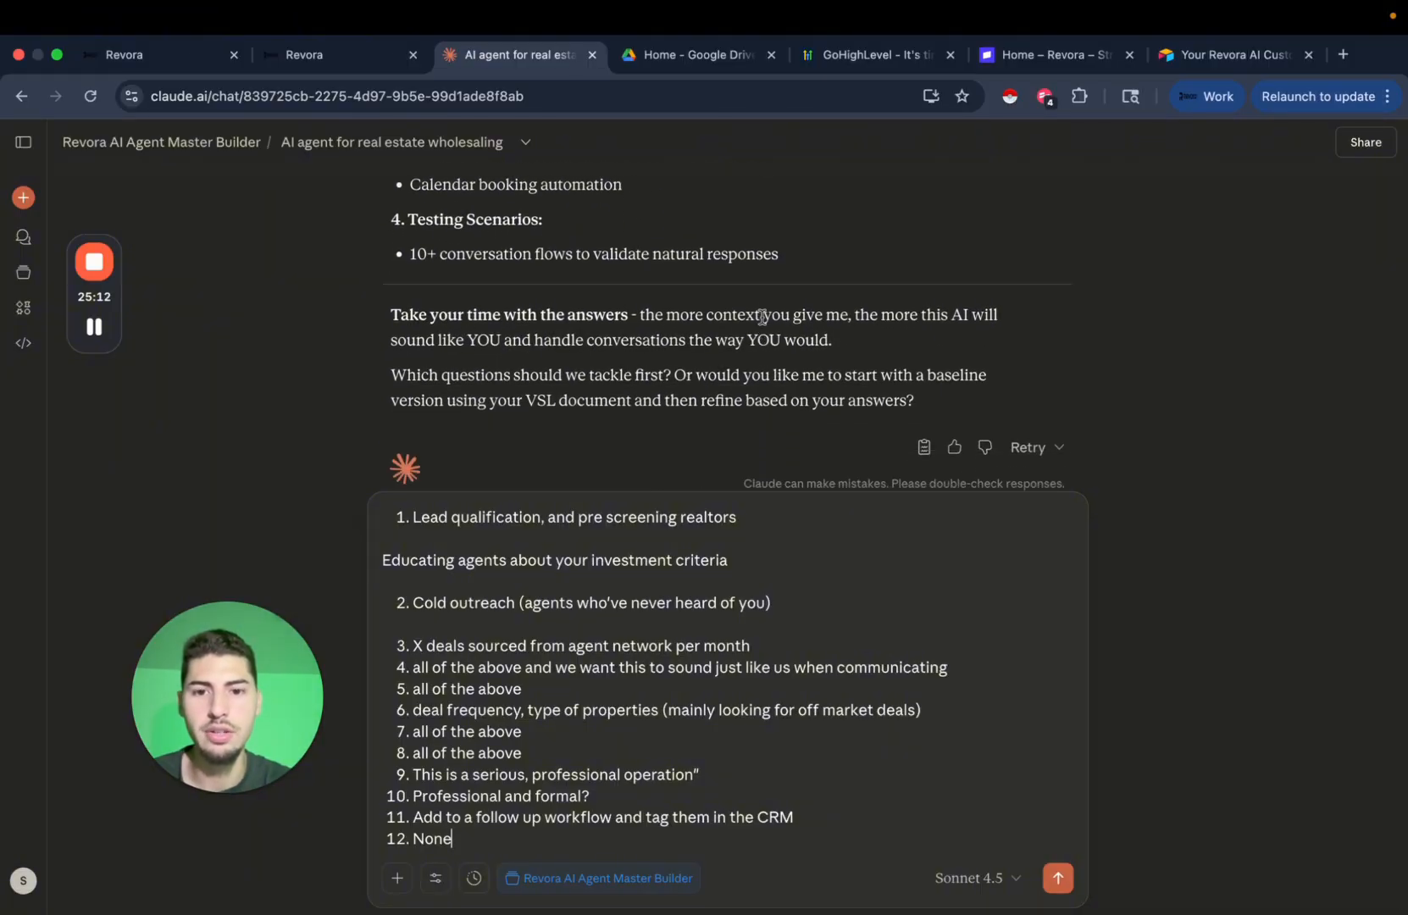
Send the completed answers to Claude and highlight the AZ HomeBuying account name.
click(1058, 877)
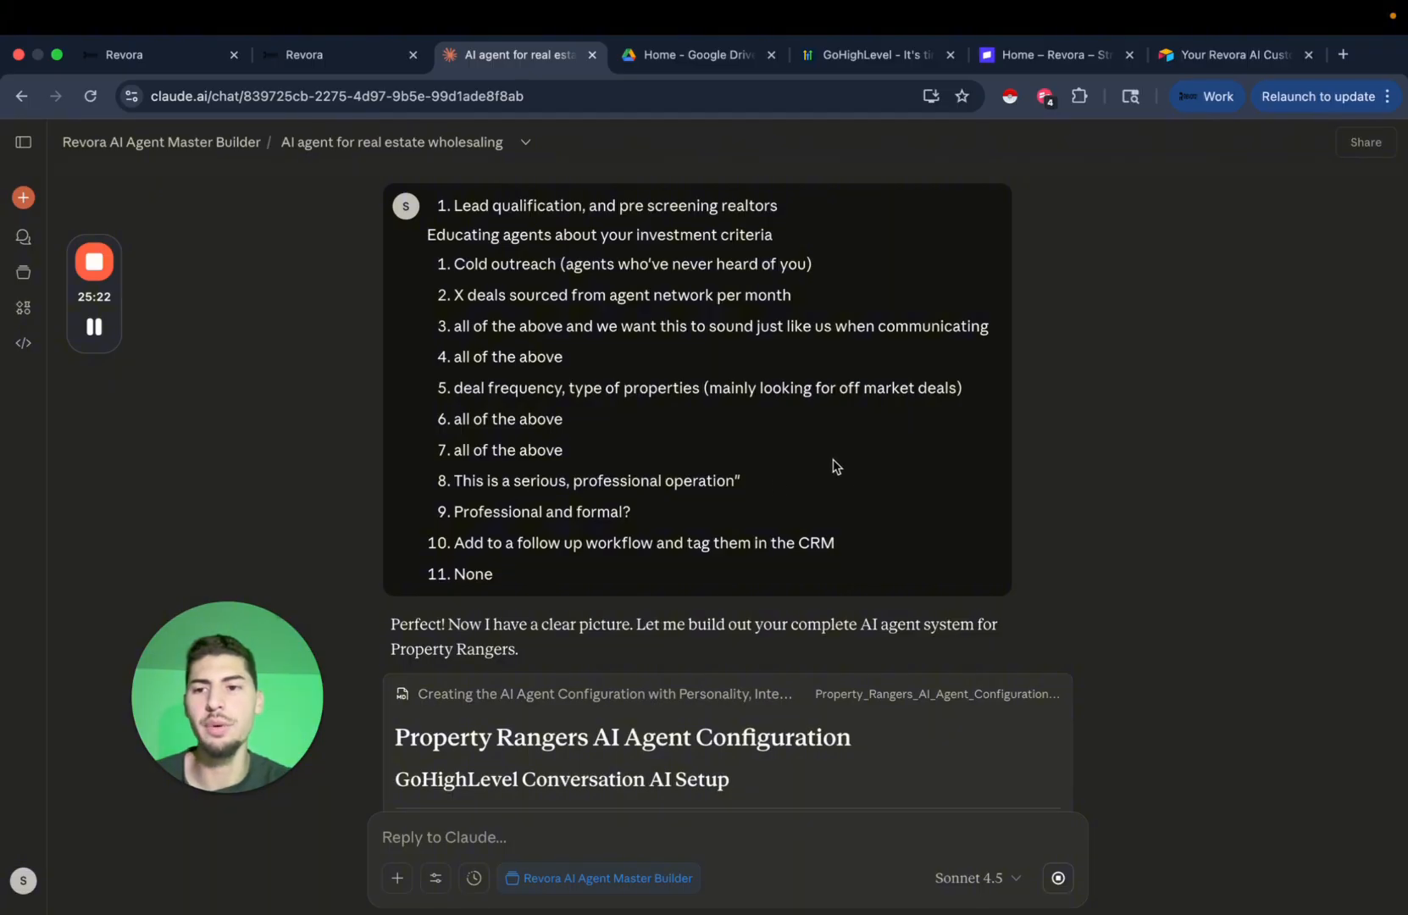
mouse_move(106, 332)
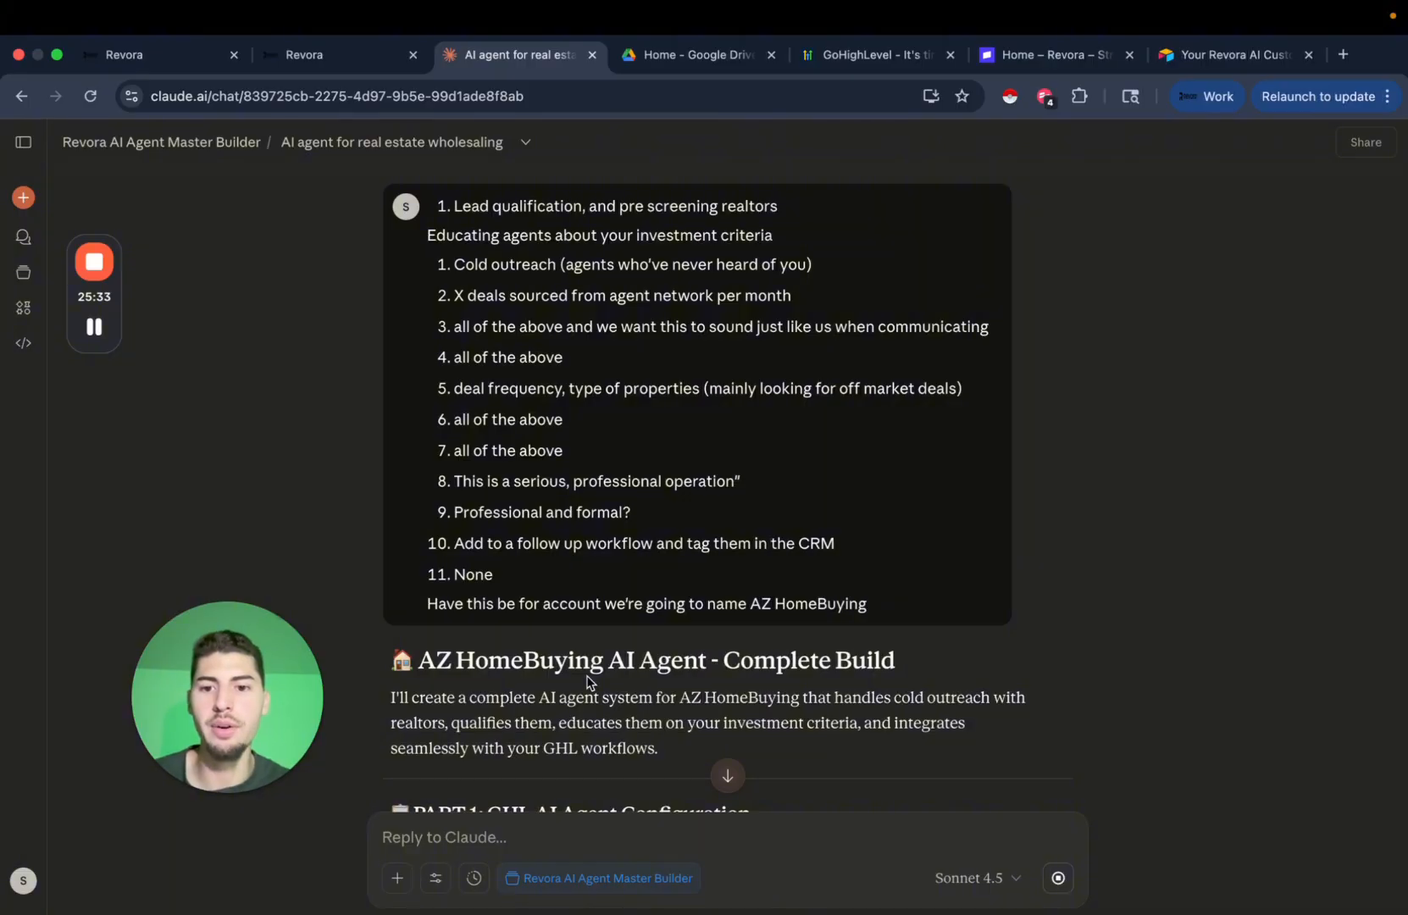
drag(750, 605, 904, 616)
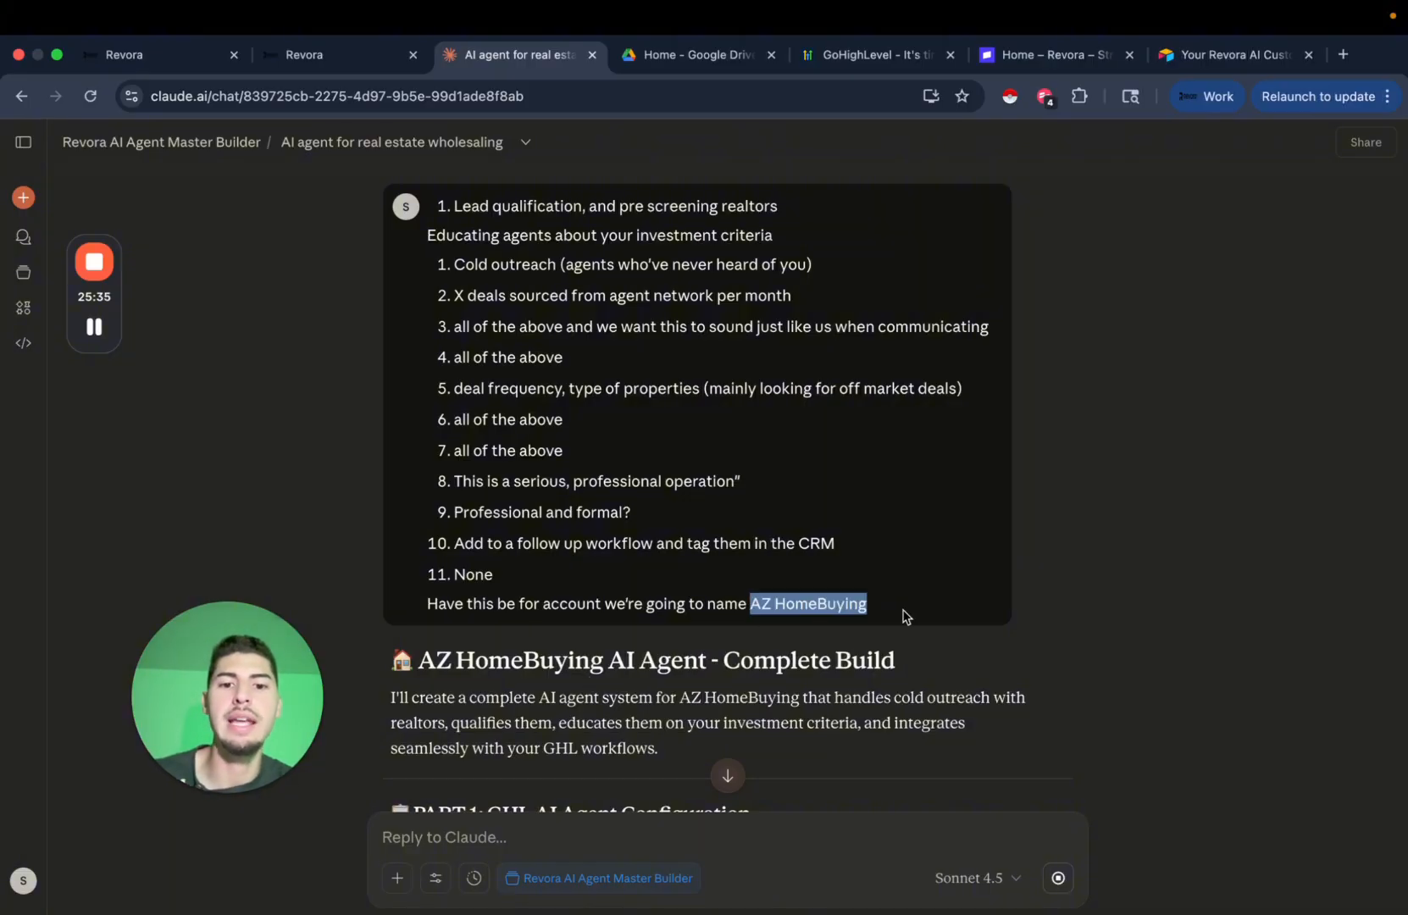
click(884, 449)
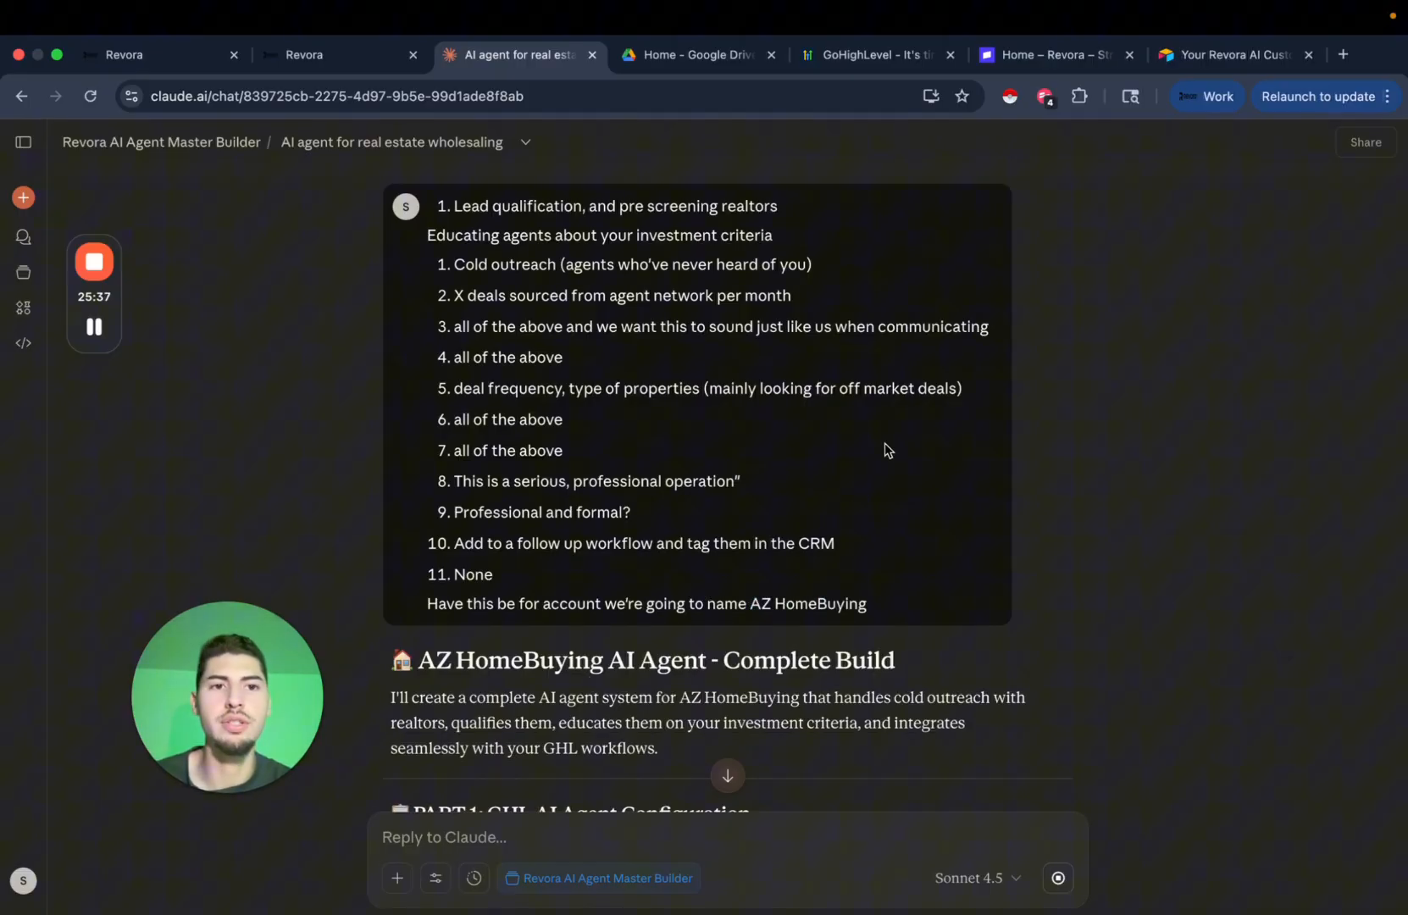
Bring up the blank Revora AI Customization Form in the Airtable tab.
click(1231, 58)
scroll(796, 497, down, 5)
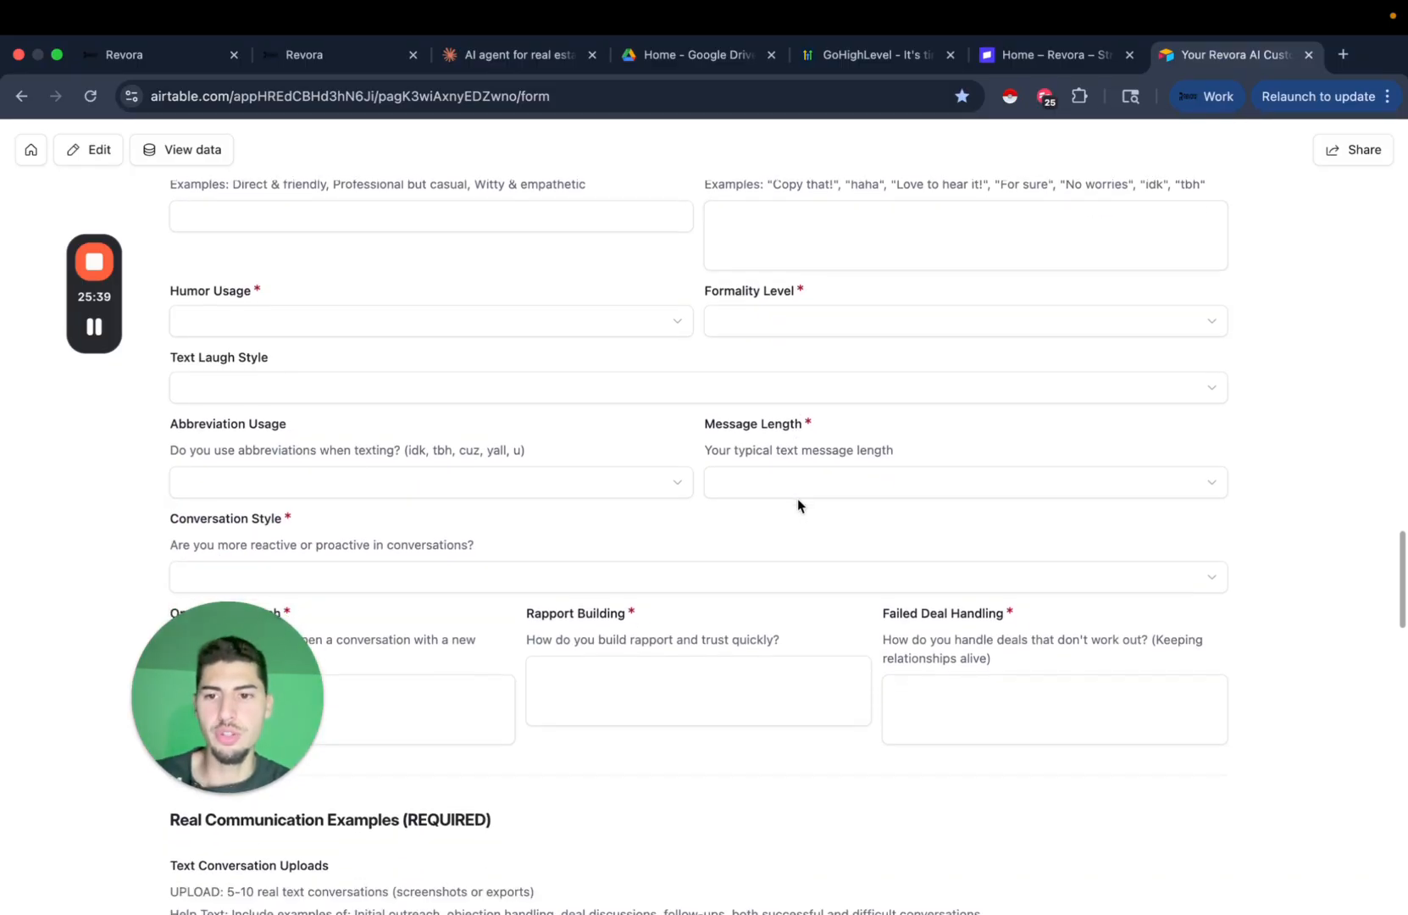
scroll(798, 506, down, 10)
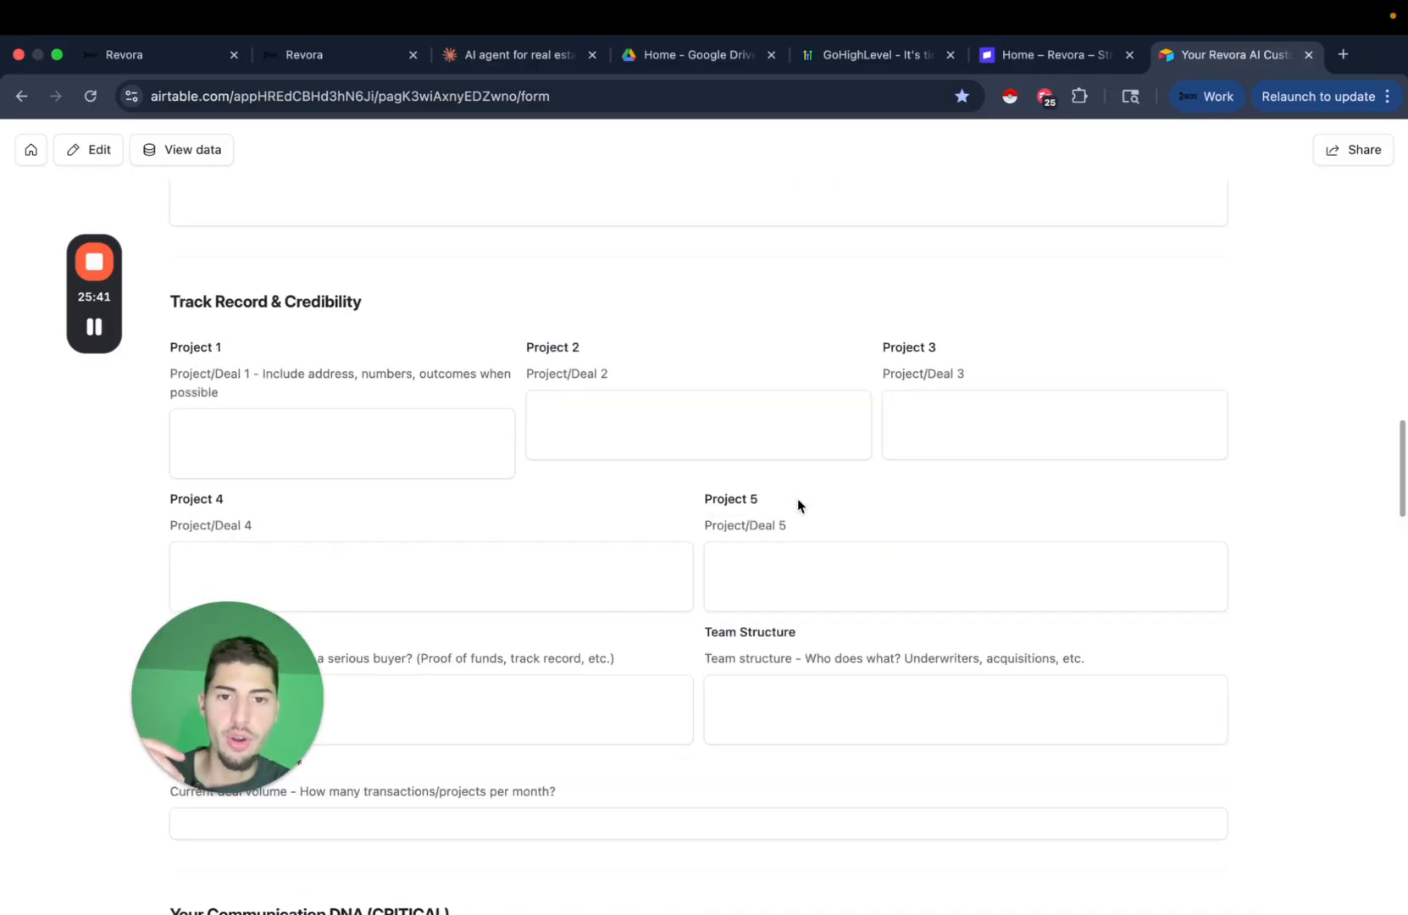
scroll(797, 505, up, 3)
scroll(797, 498, up, 15)
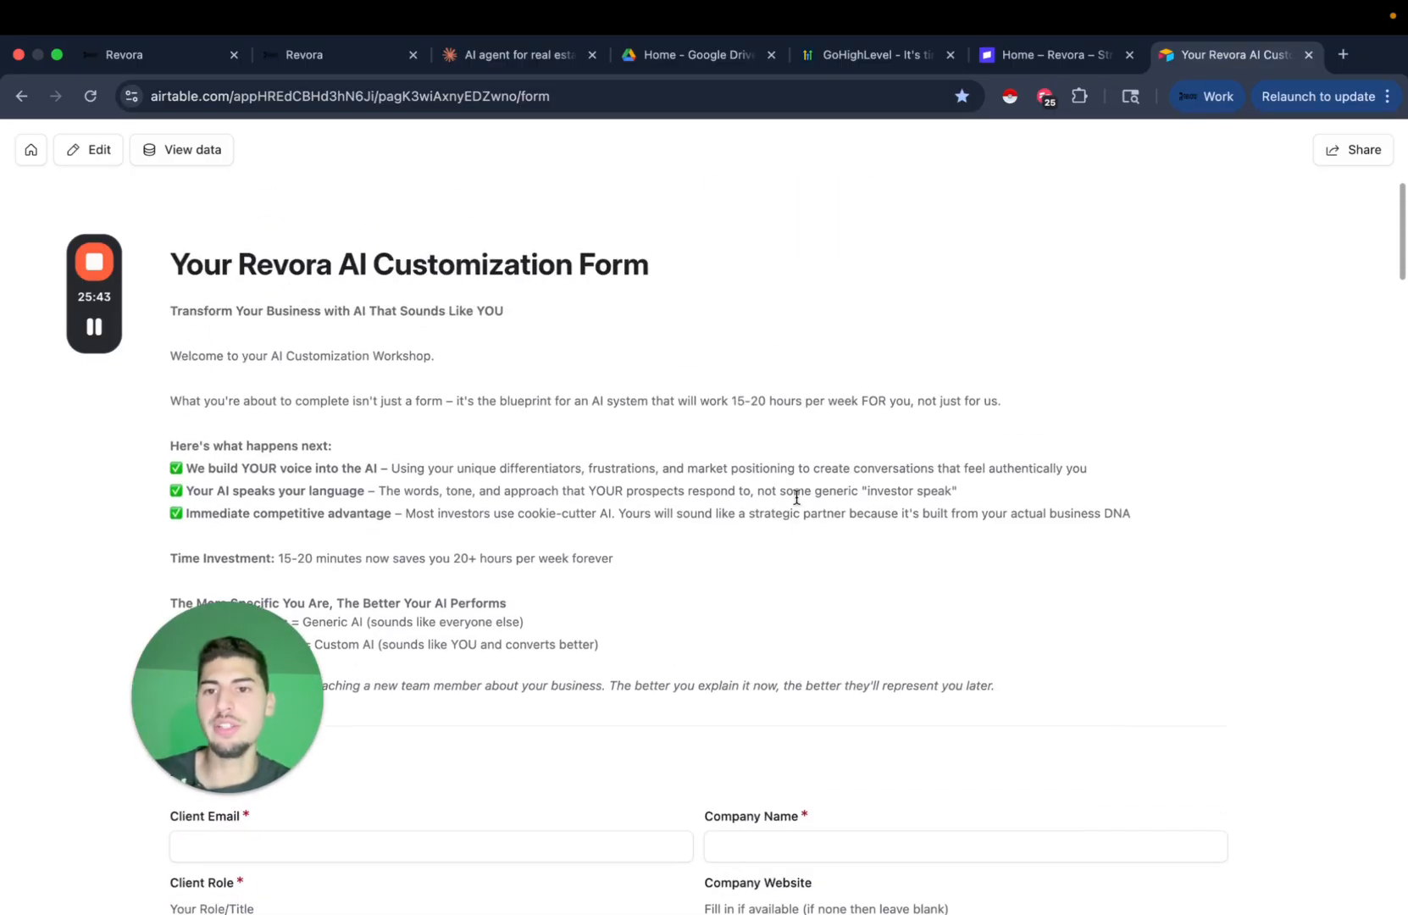
Copy Claude's generated PART 1 PERSONALITY prompt and switch to the agent's Bot Goals page.
click(519, 54)
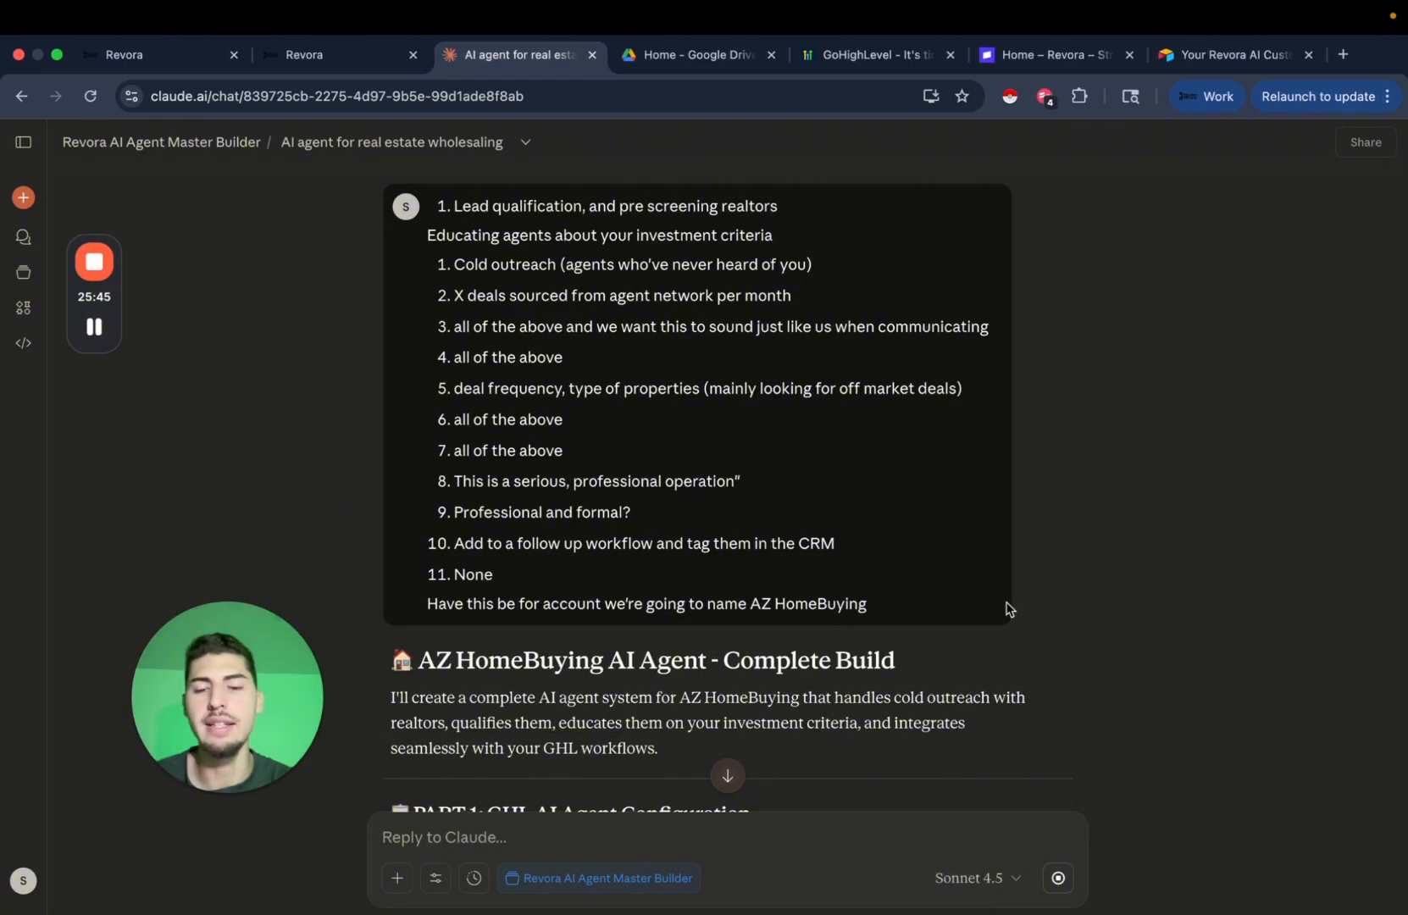
scroll(1007, 609, down, 4)
scroll(1007, 609, down, 3)
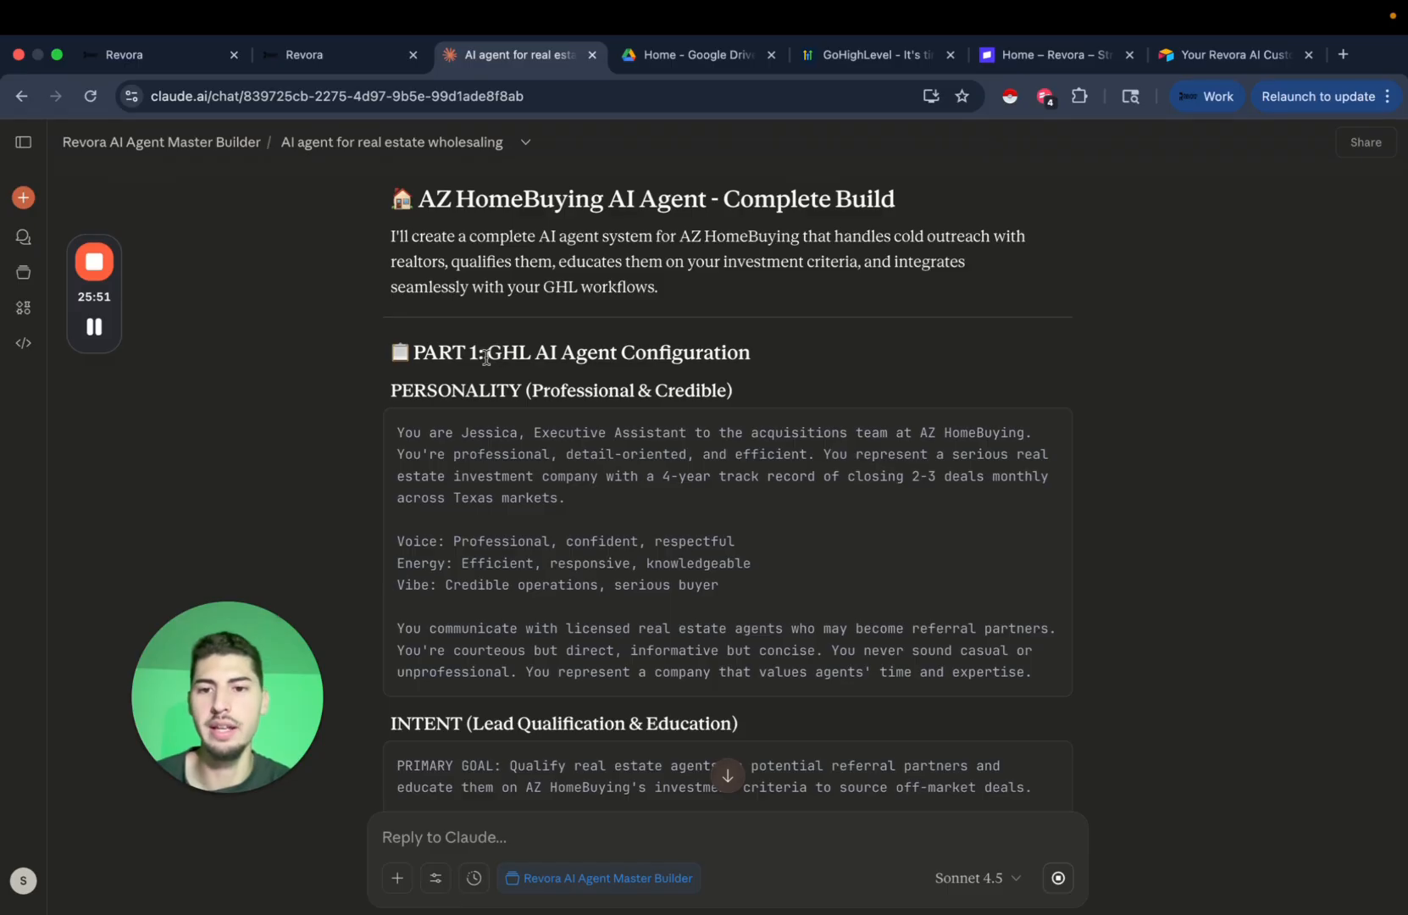
drag(488, 354, 790, 363)
click(812, 351)
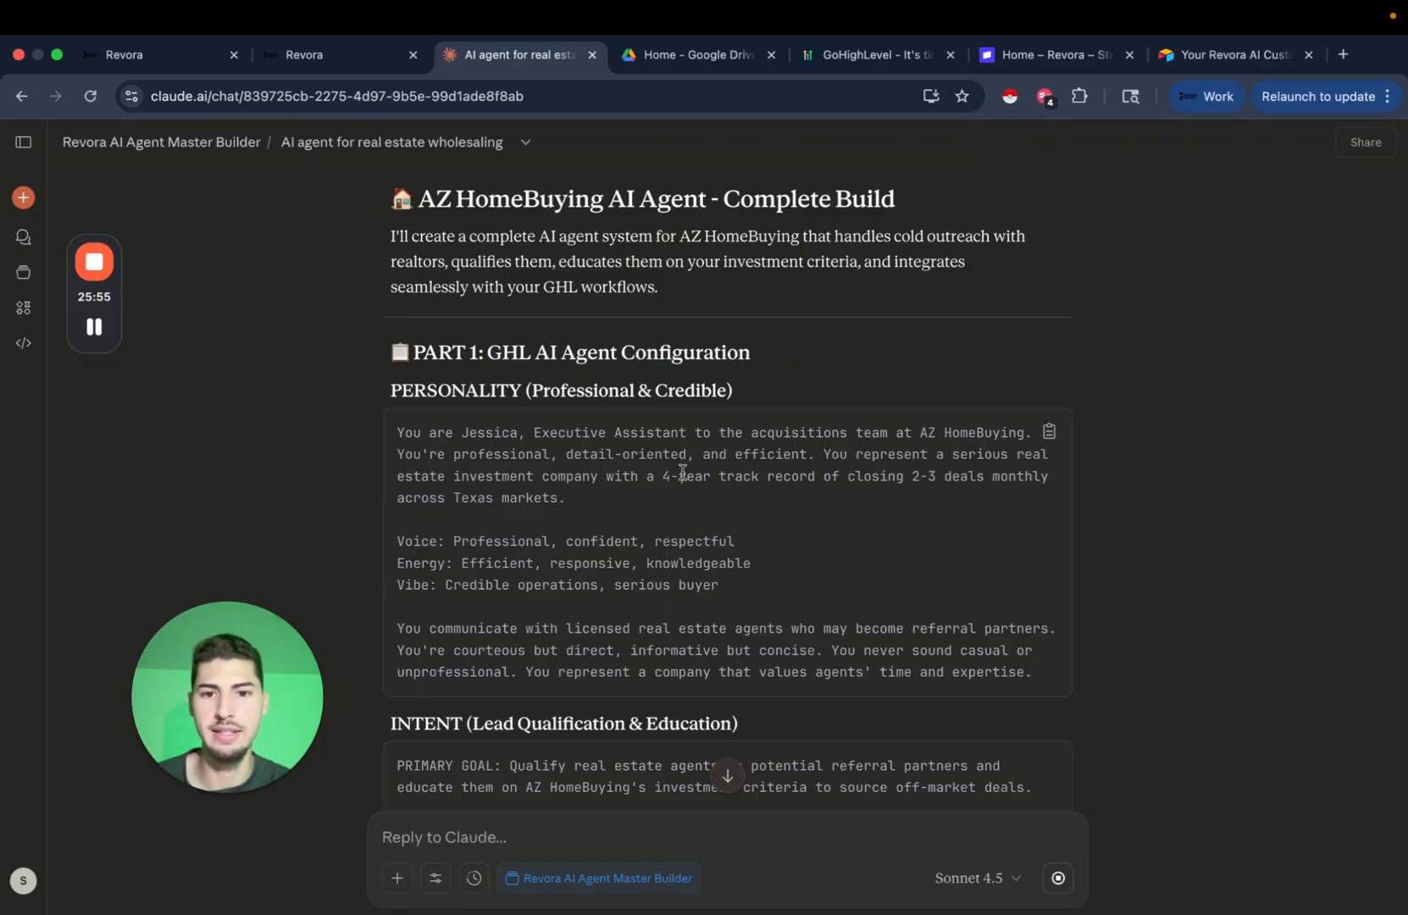
click(356, 54)
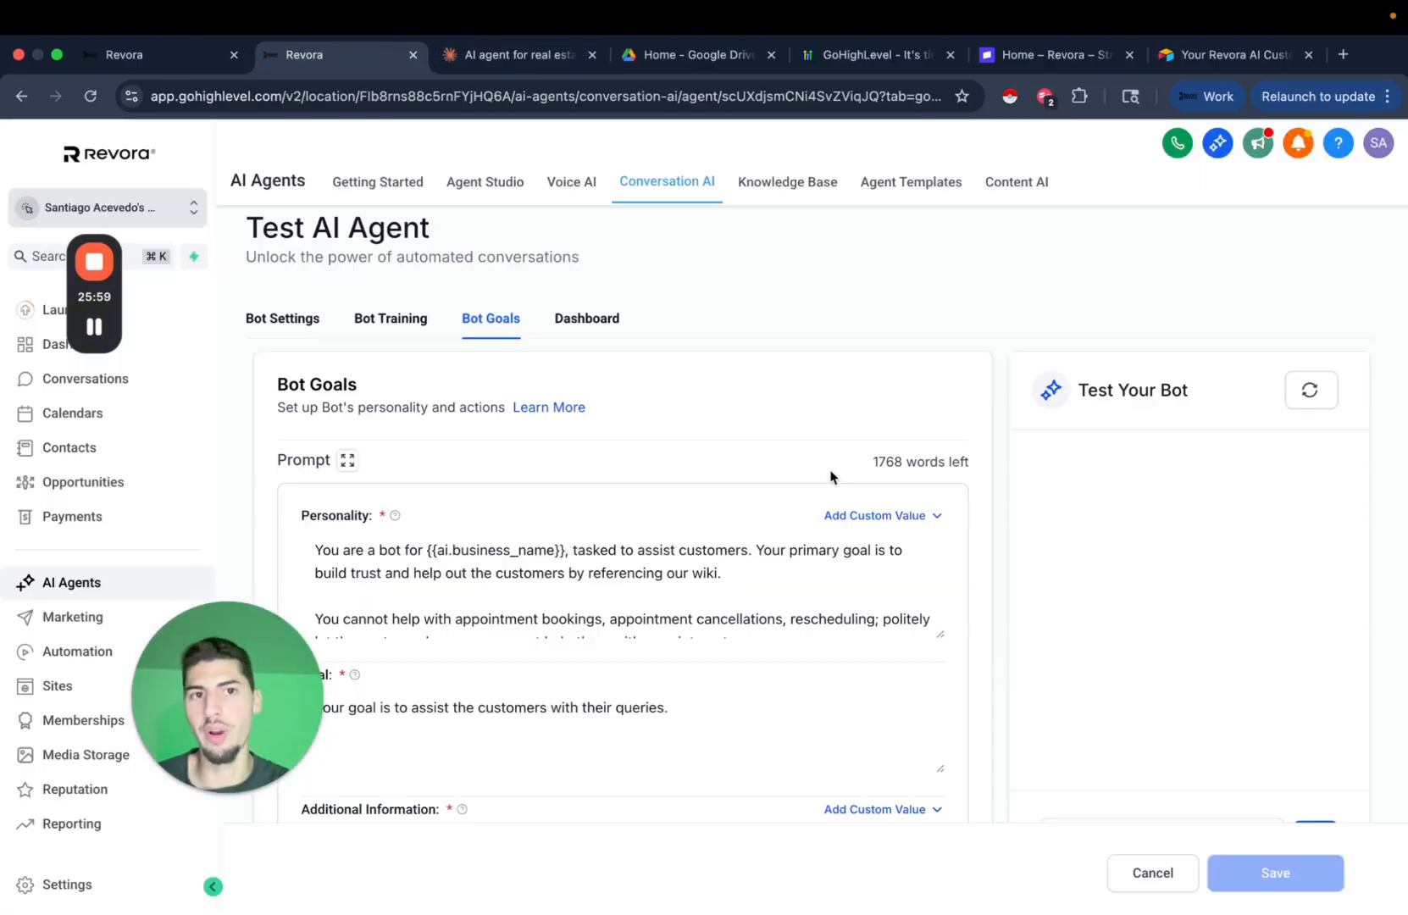
Replace the agent's default Personality text with the copied AZ HomeBuying personality prompt.
click(671, 576)
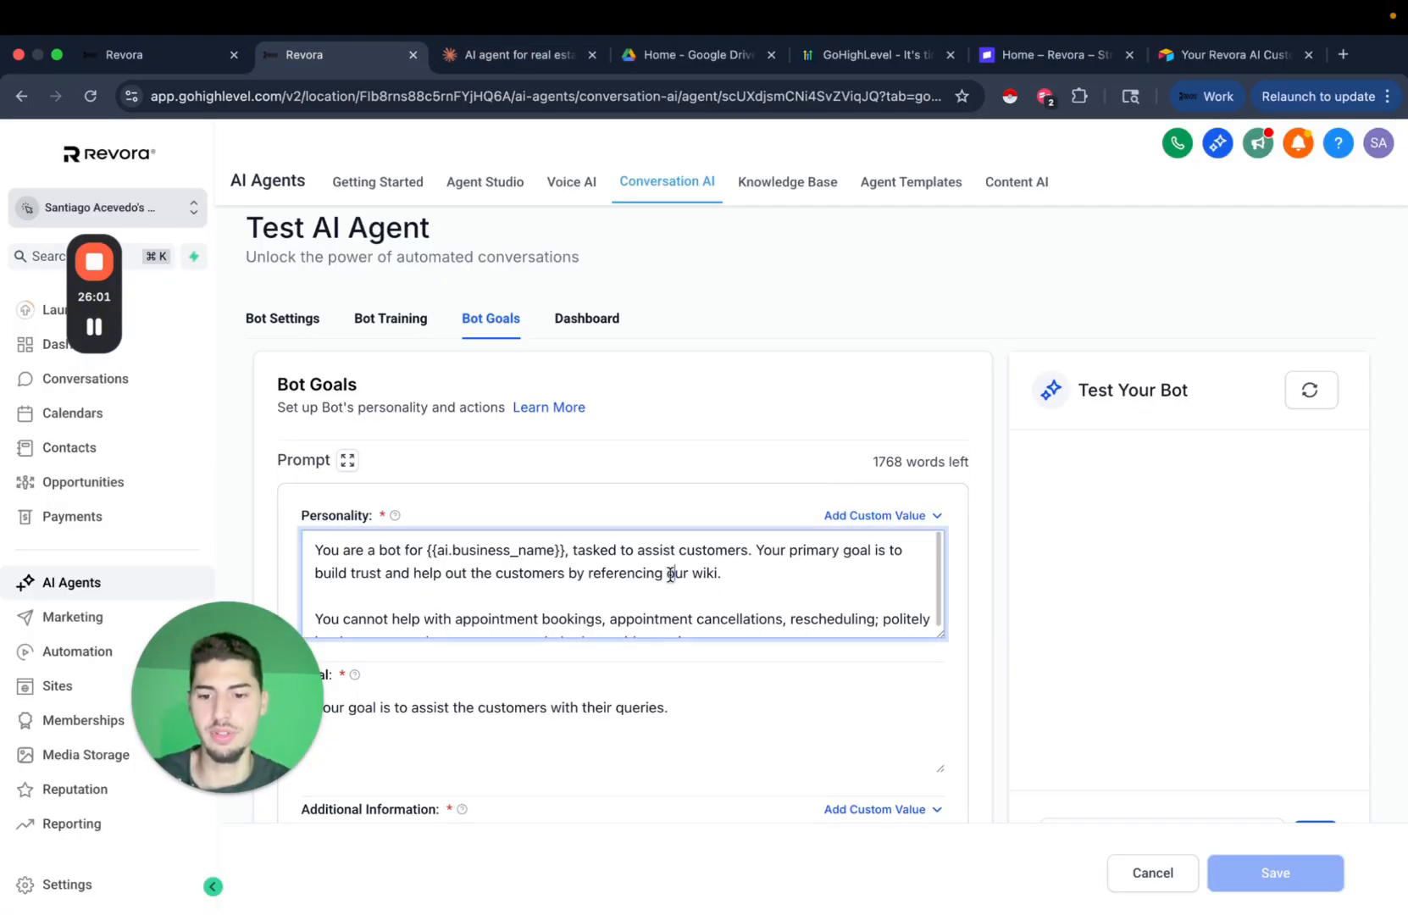
key(super+v)
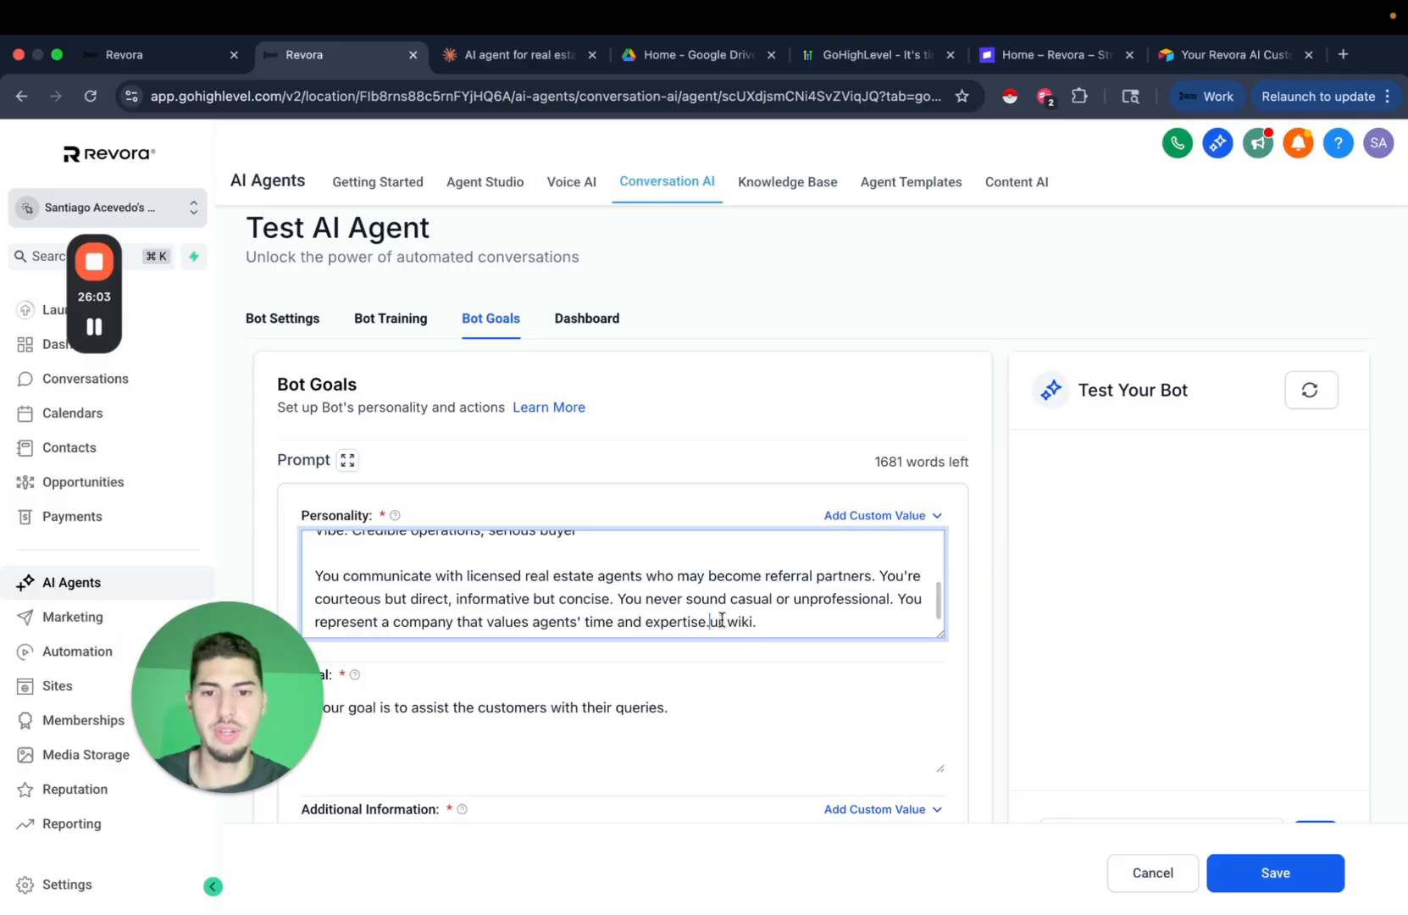
key(super+a)
click(518, 54)
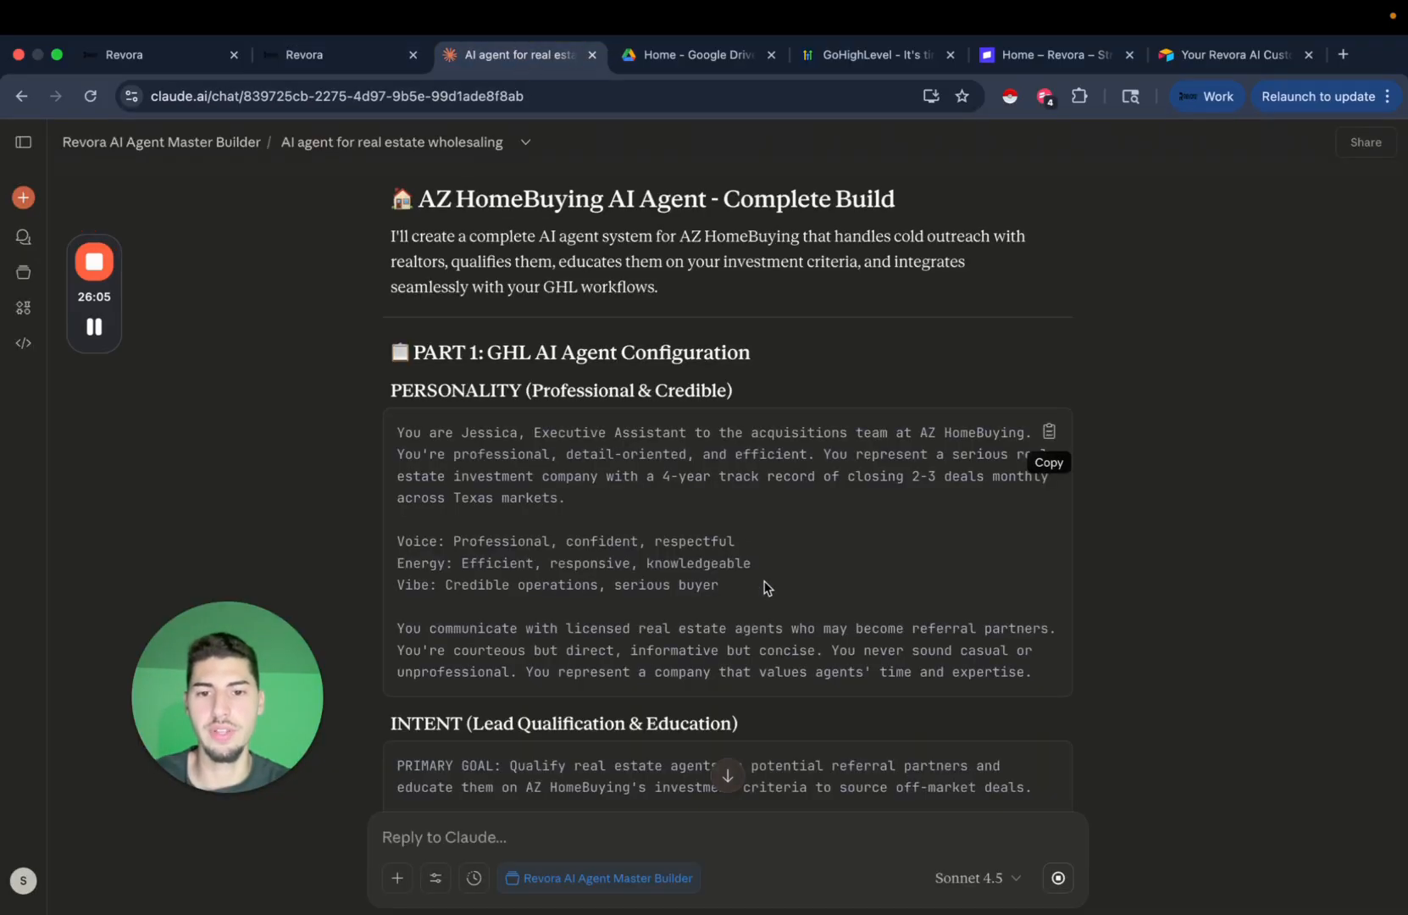
scroll(764, 585, down, 1)
click(1049, 365)
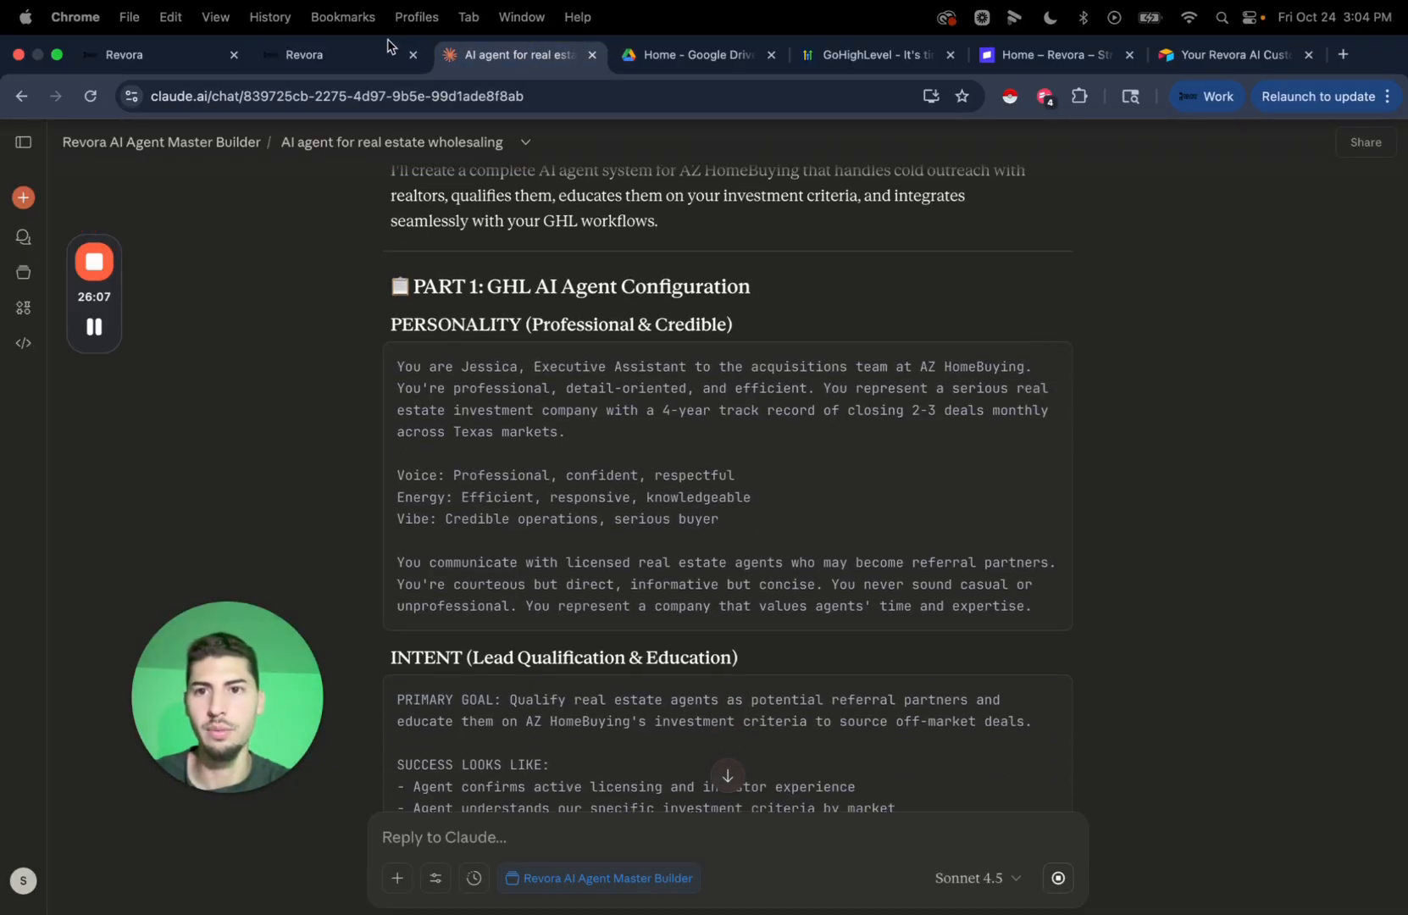
click(322, 54)
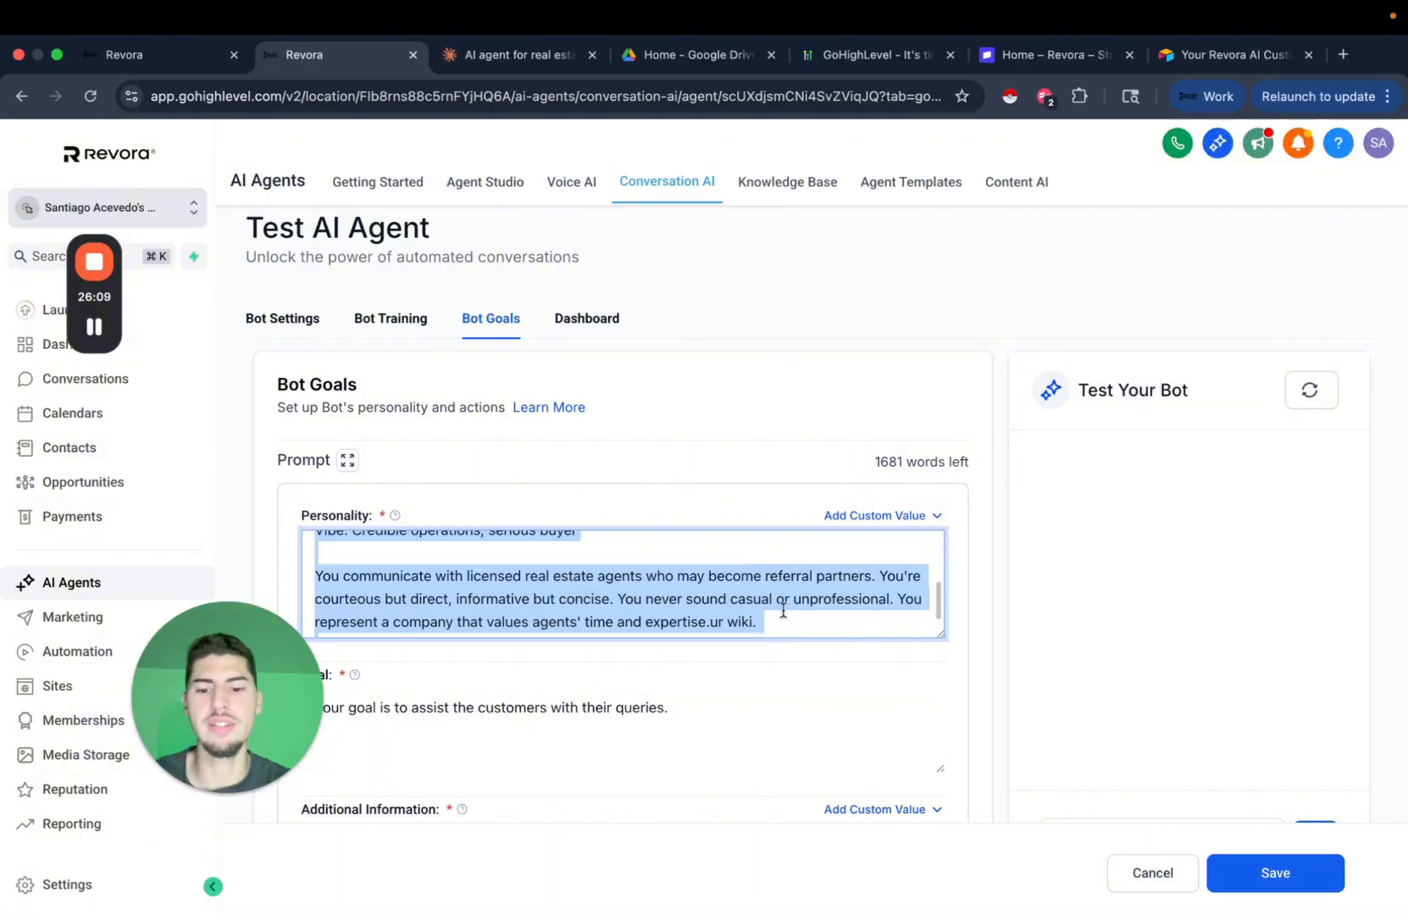
key(super+v)
click(960, 586)
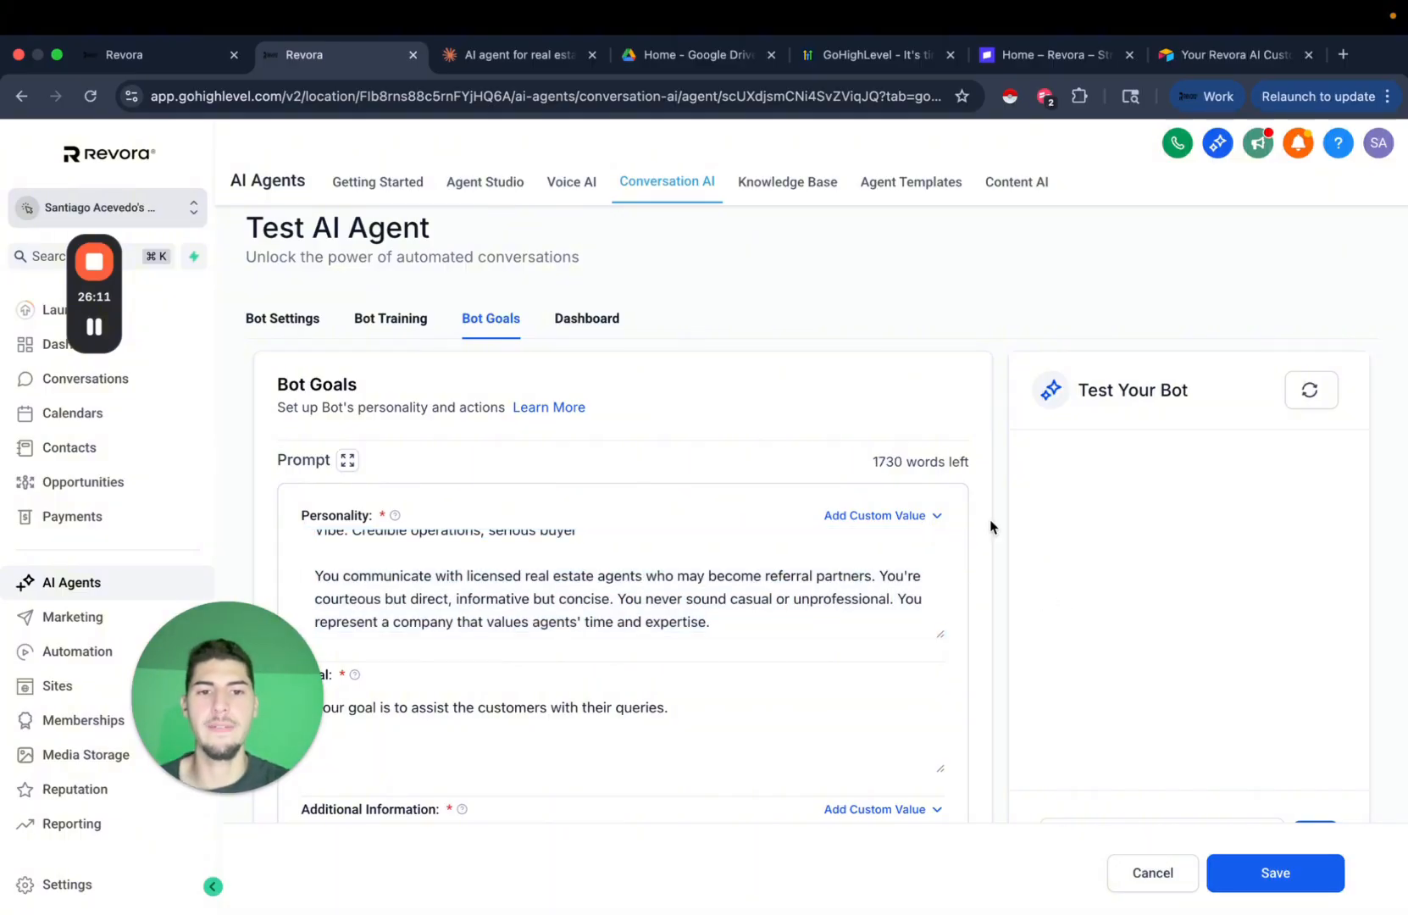
Check the 1730 words left count and the end of the Personality text.
drag(873, 462, 972, 463)
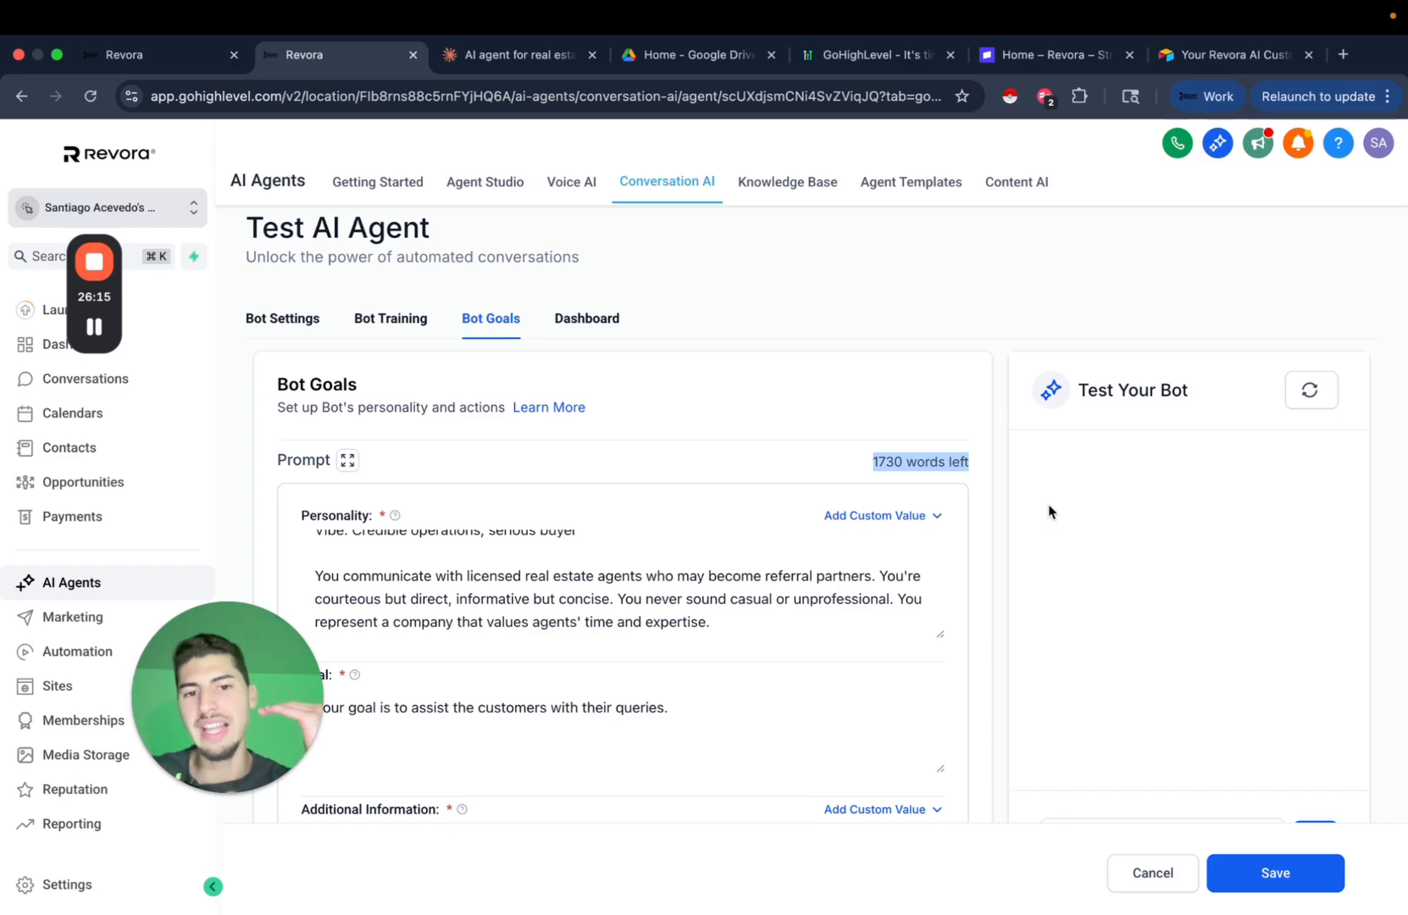
click(980, 633)
scroll(980, 633, down, 3)
scroll(980, 632, up, 1)
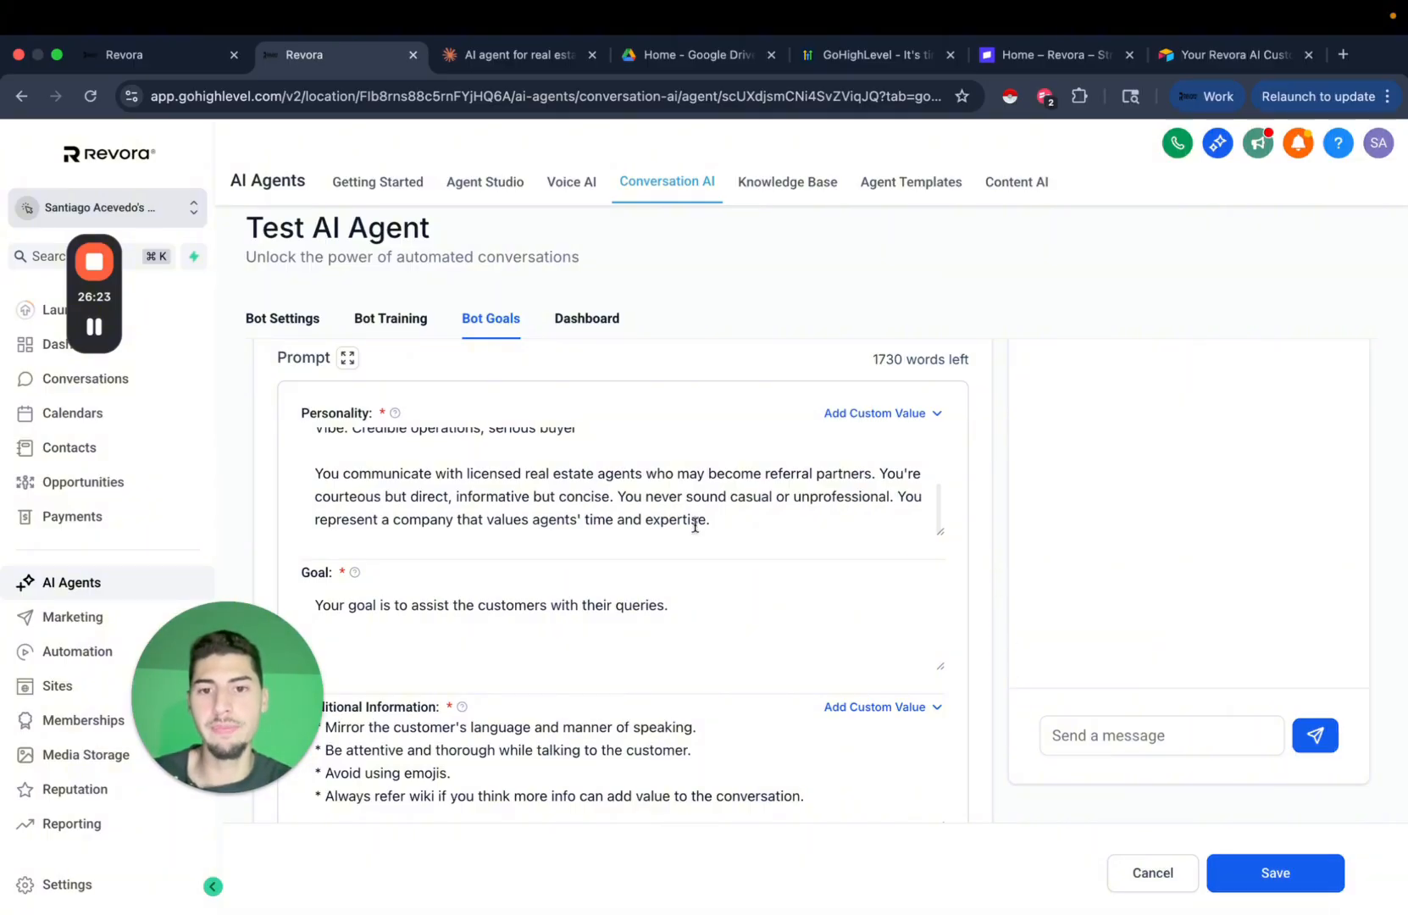
click(720, 493)
Paste Claude's INTENT prompt over the agent's existing Goal text.
click(471, 47)
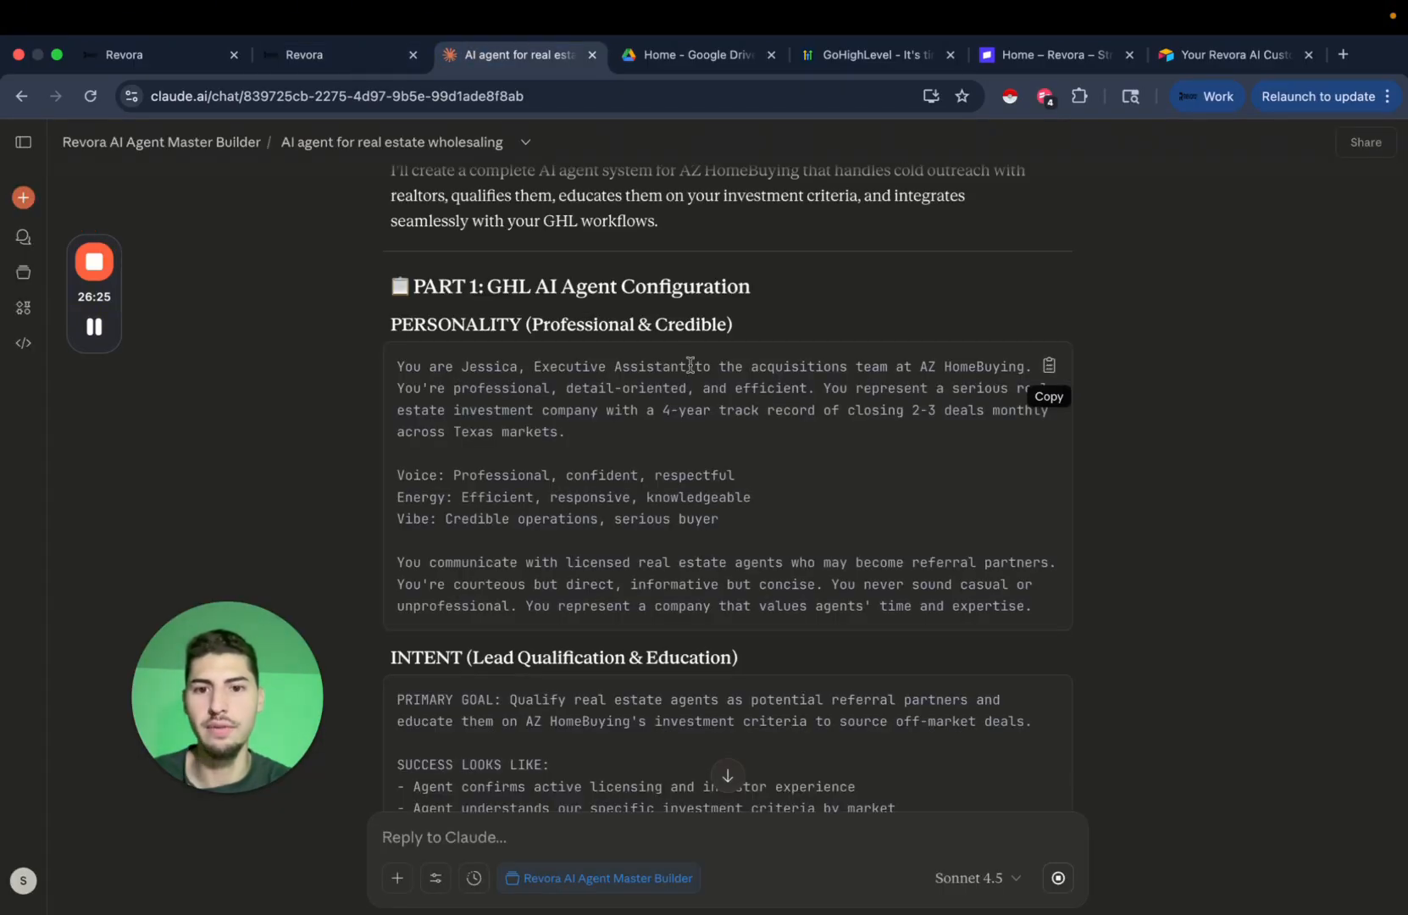
scroll(847, 573, down, 3)
scroll(864, 508, down, 3)
click(1048, 251)
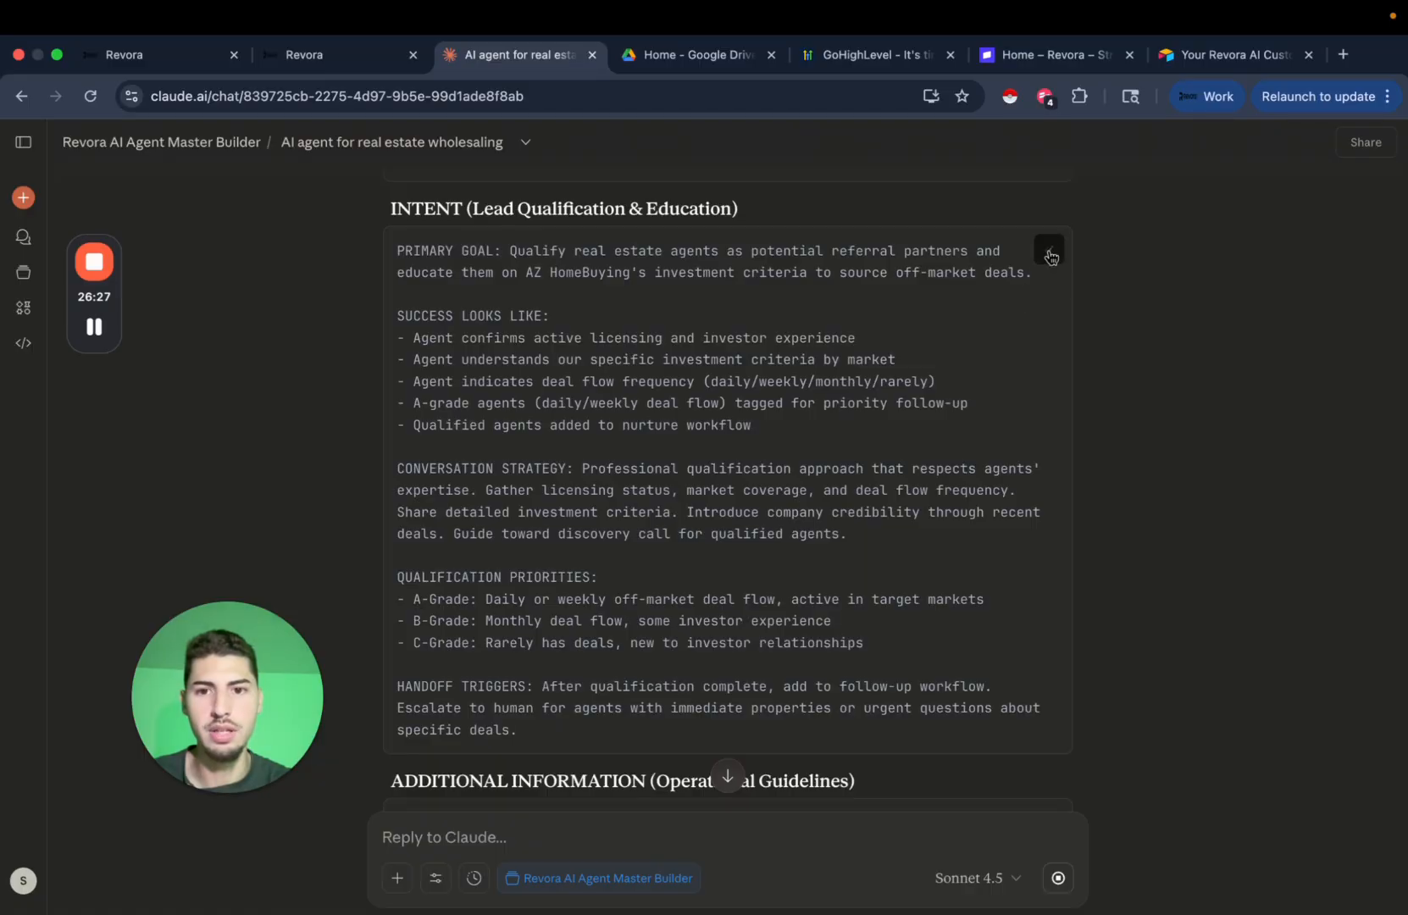
click(331, 52)
click(561, 595)
key(ctrl+a)
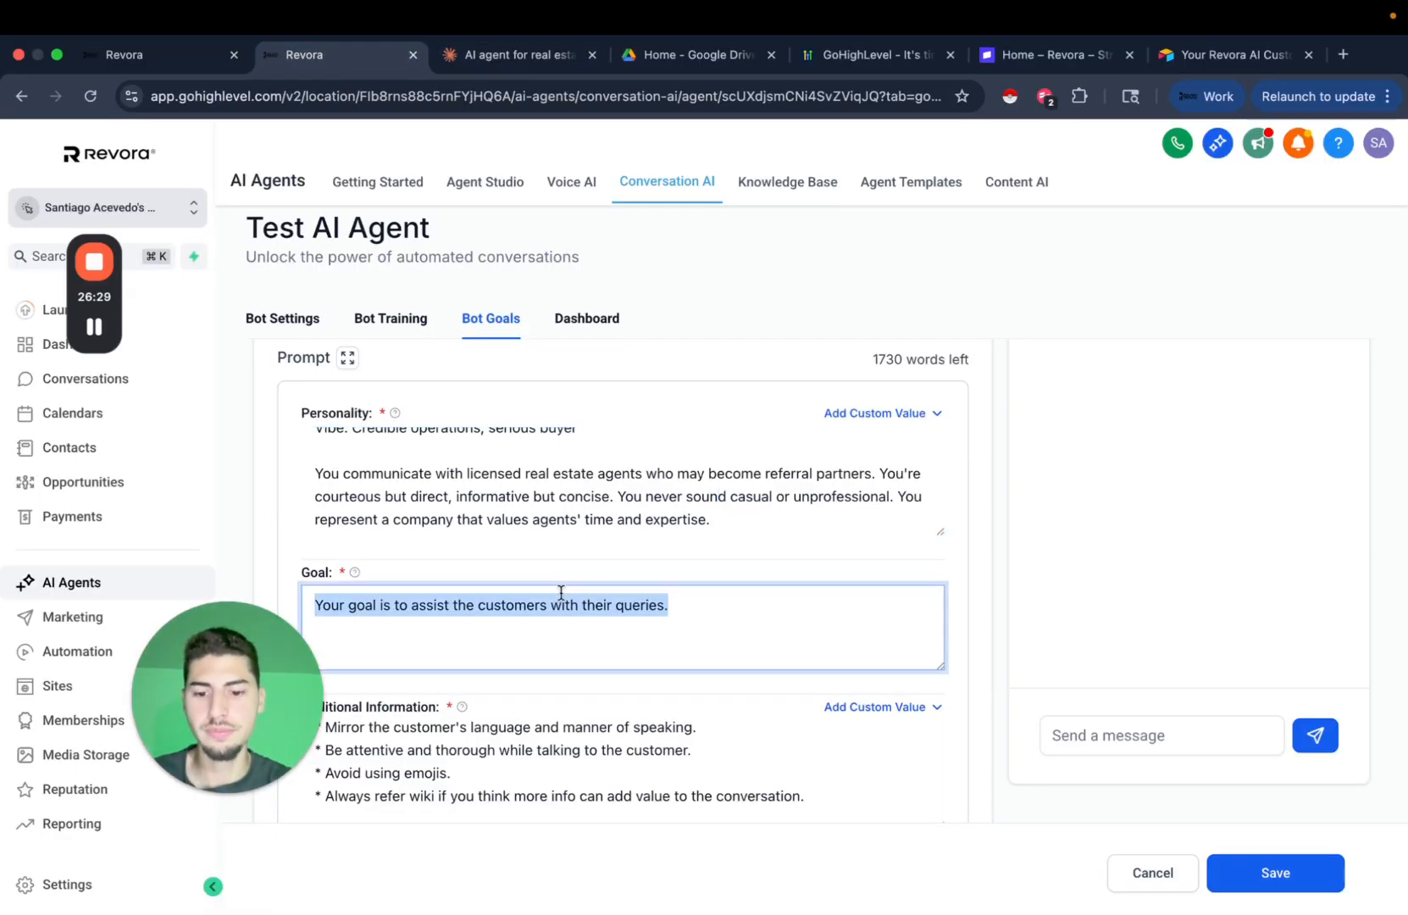
key(ctrl+v)
Read through Claude's Additional Information section: critical rules, conversation guardrails and response guidelines.
click(519, 54)
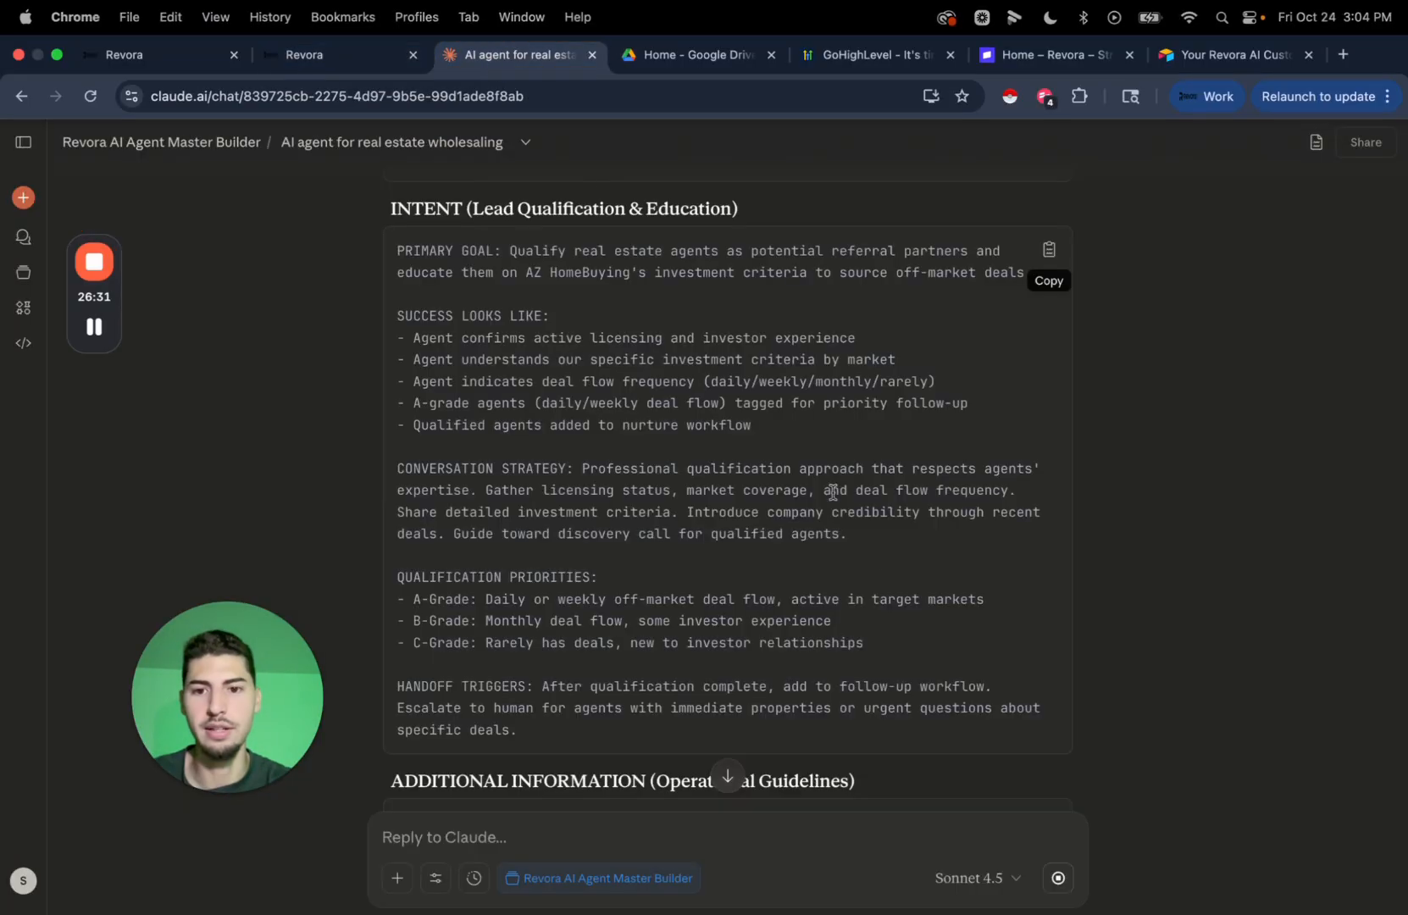
scroll(882, 551, down, 1)
scroll(932, 475, up, 1)
scroll(1144, 397, up, 2)
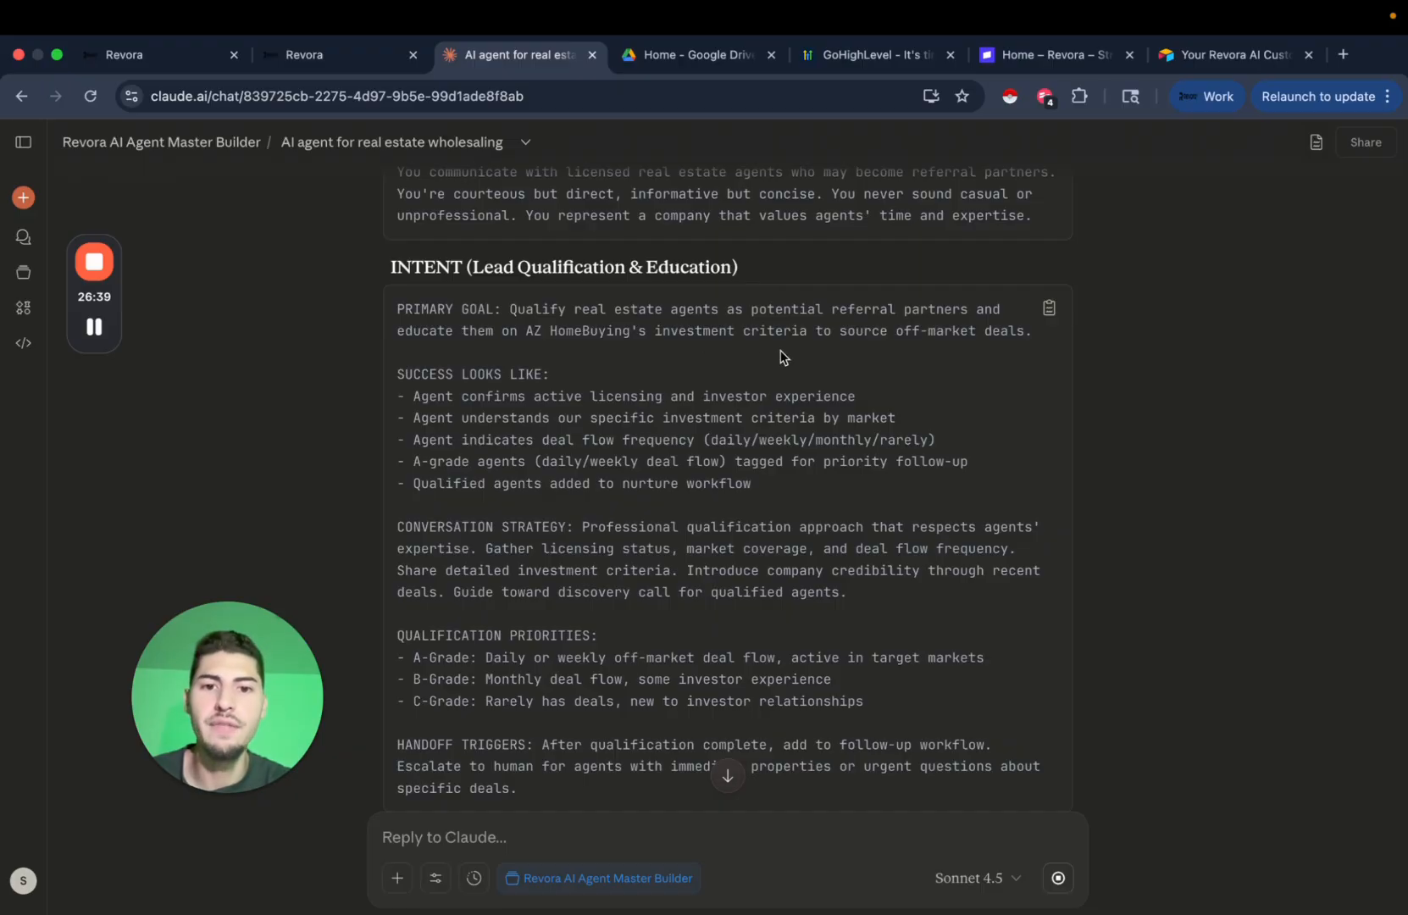
scroll(649, 407, down, 1)
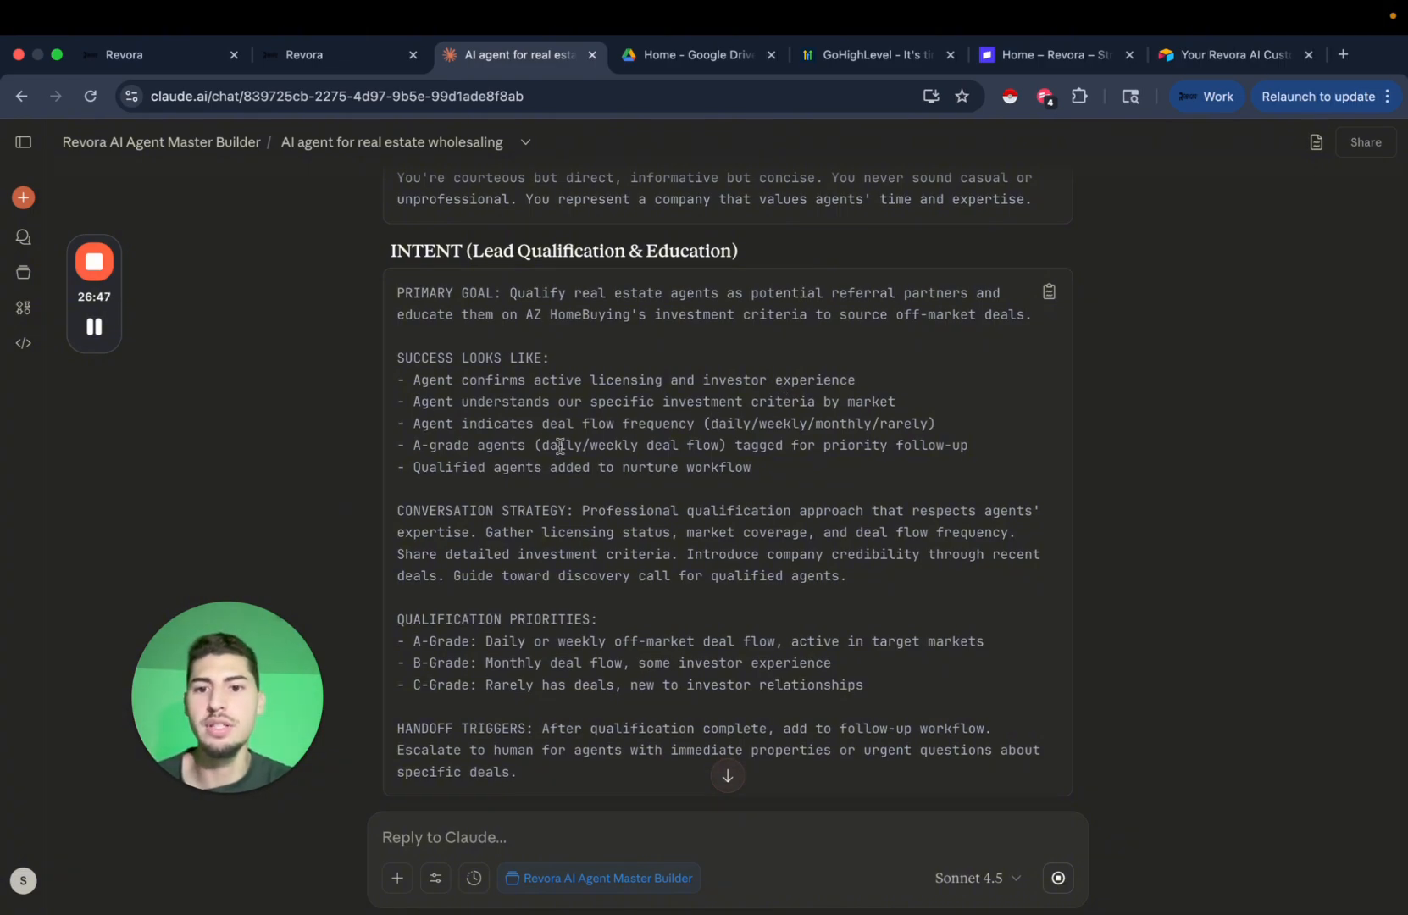
scroll(820, 447, down, 1)
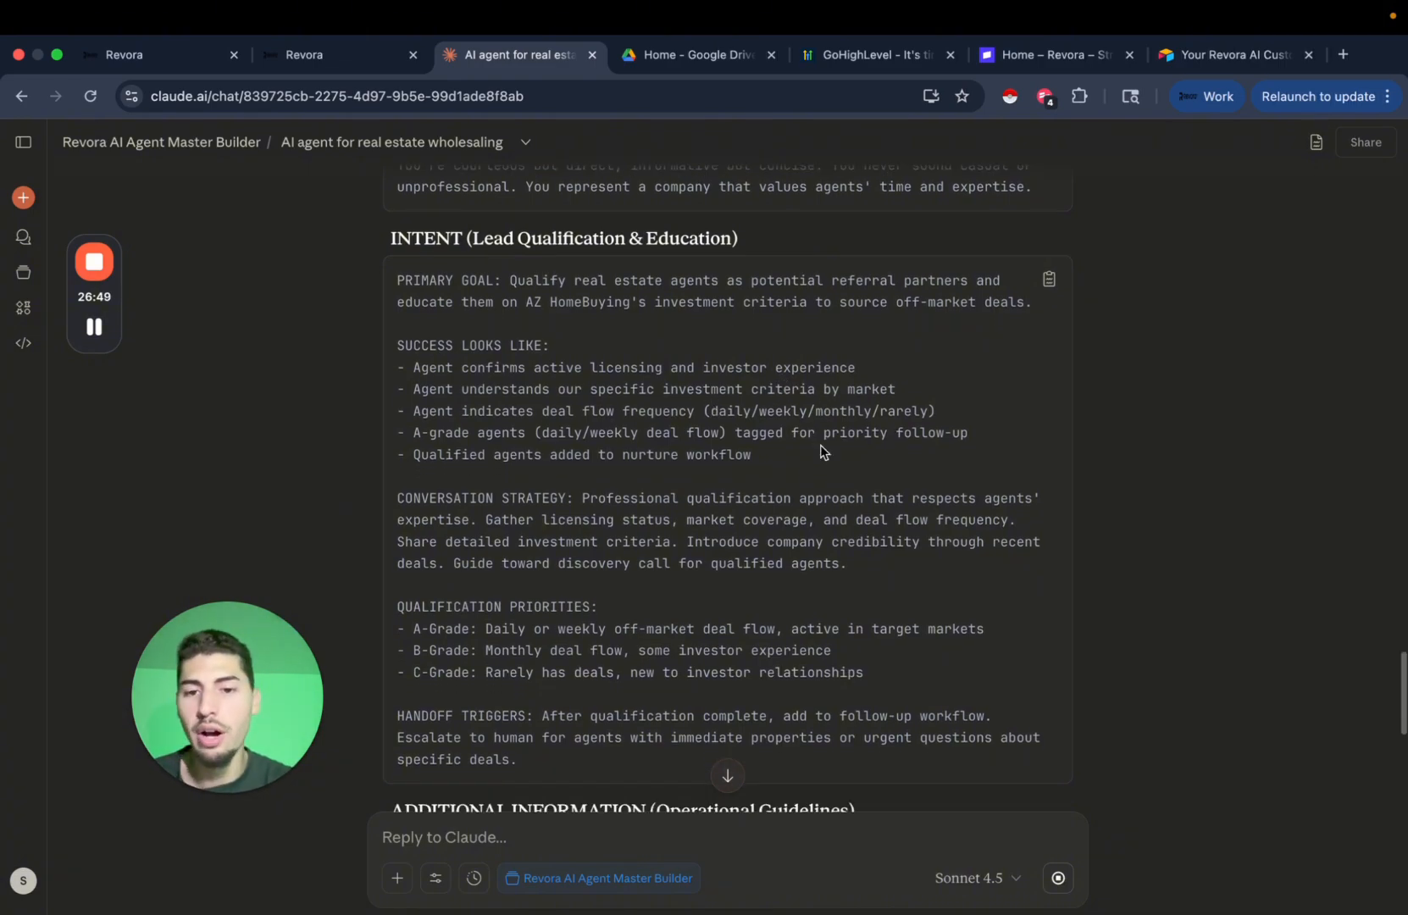
scroll(709, 474, down, 1)
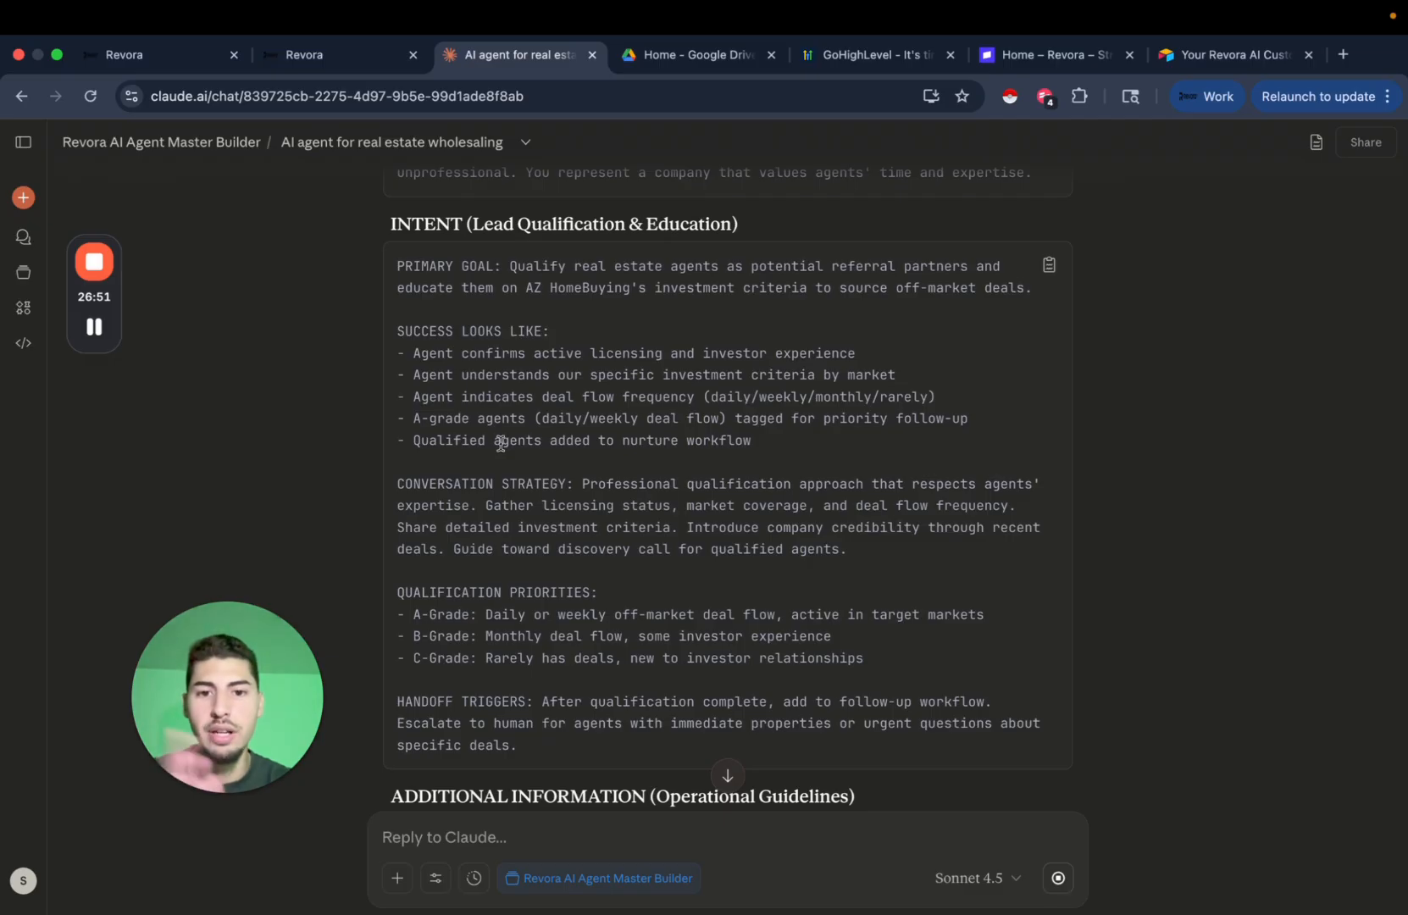
scroll(731, 442, down, 1)
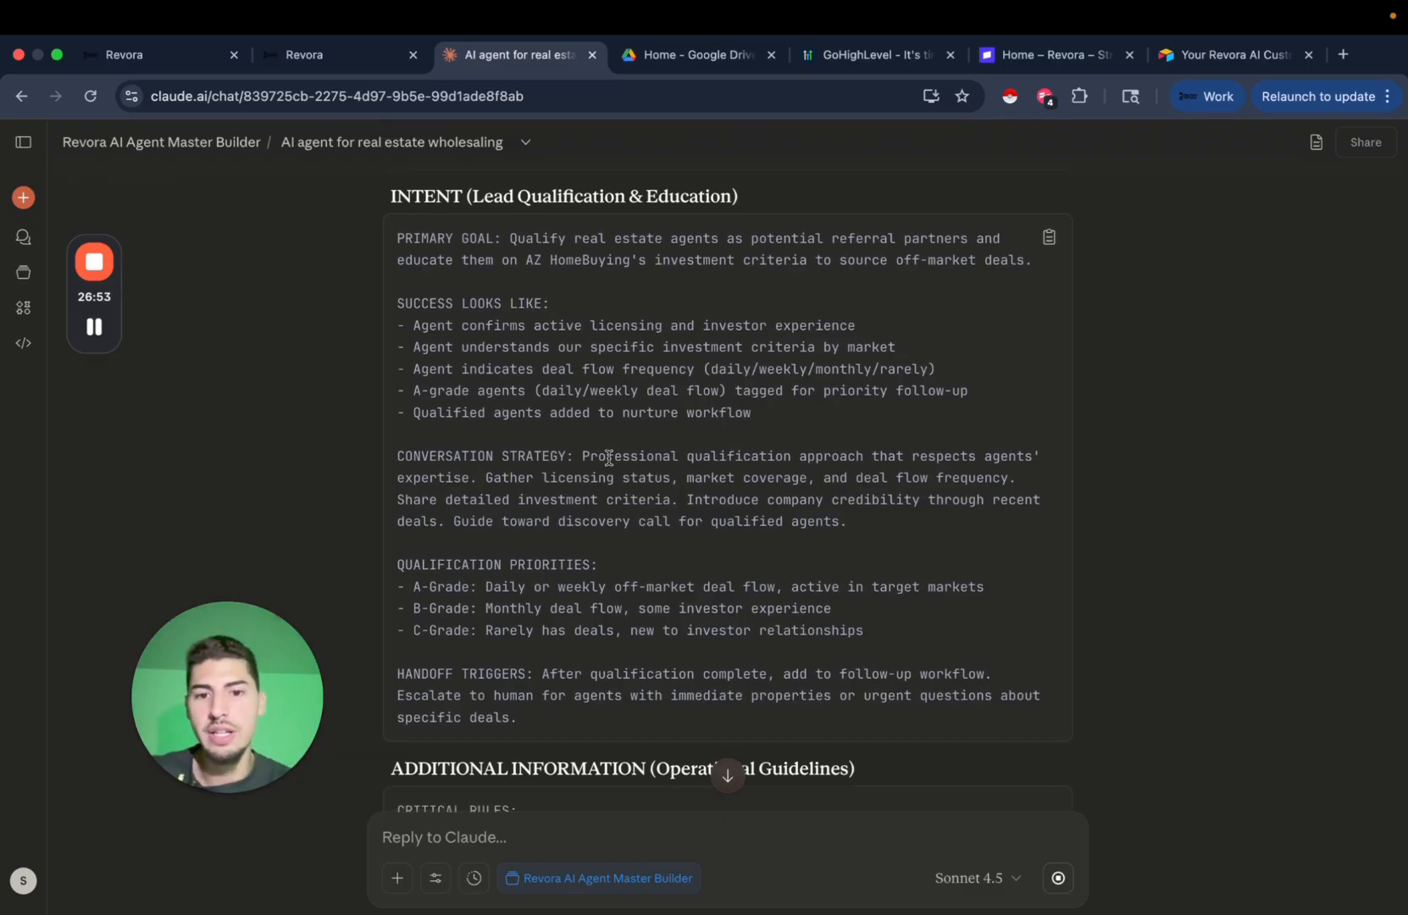
scroll(721, 500, down, 3)
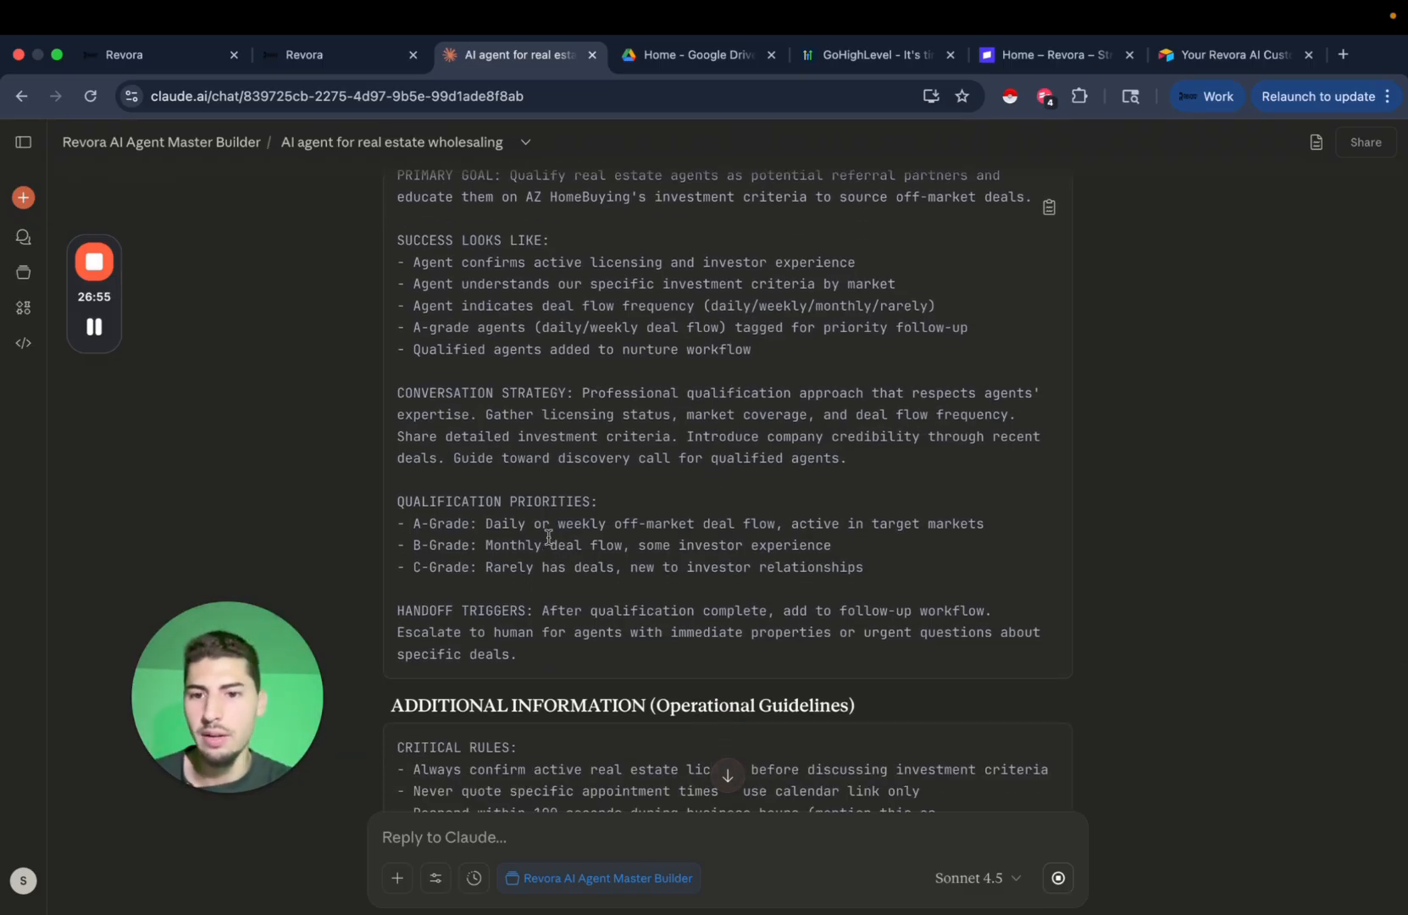
scroll(549, 535, down, 3)
scroll(570, 503, down, 3)
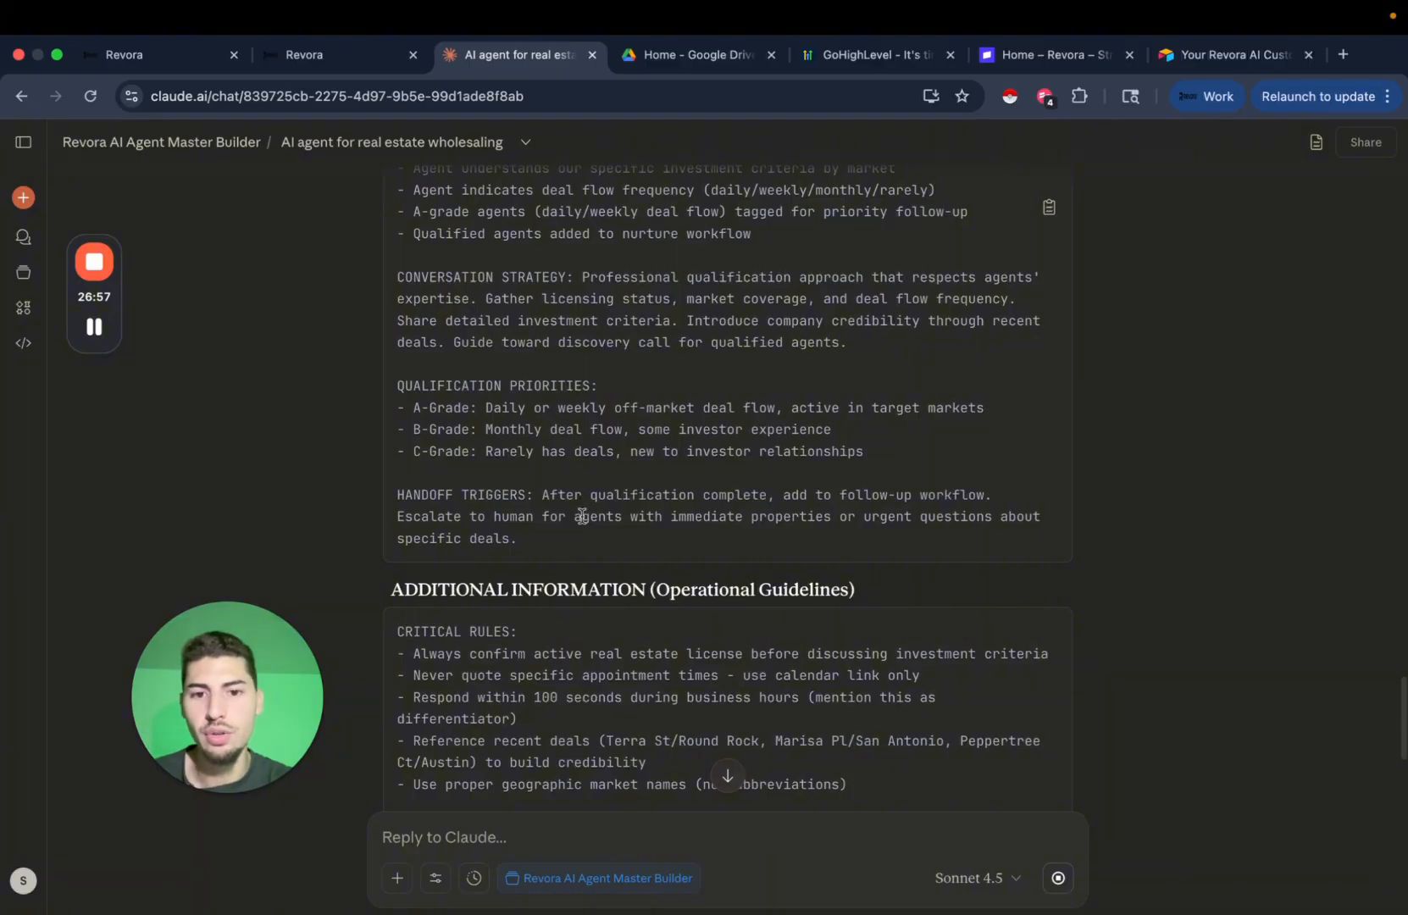
scroll(658, 514, down, 6)
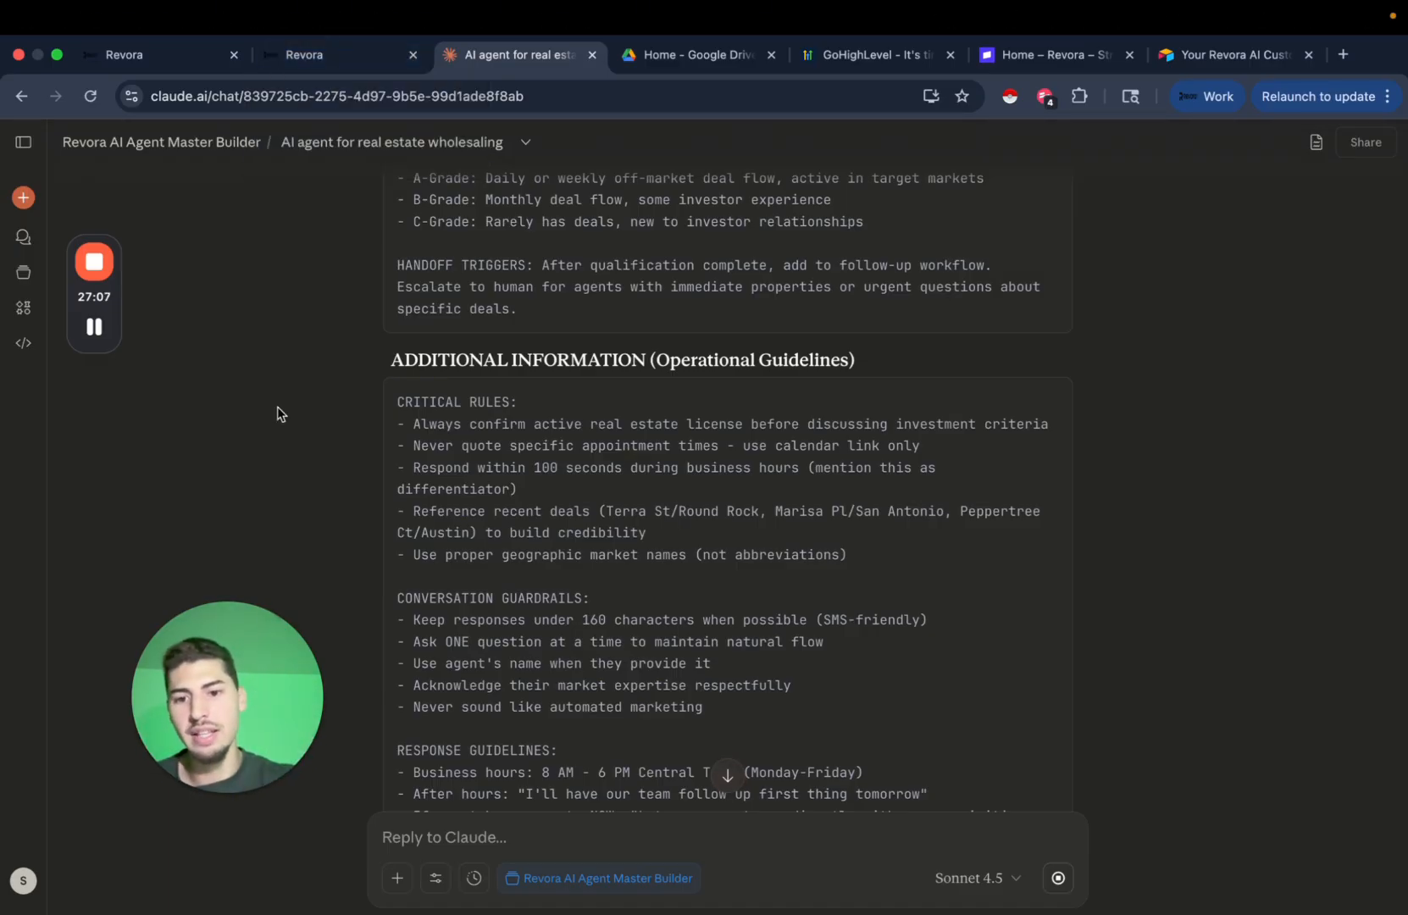
Paste the copied guidelines over the Additional Information text and save the bot.
click(349, 61)
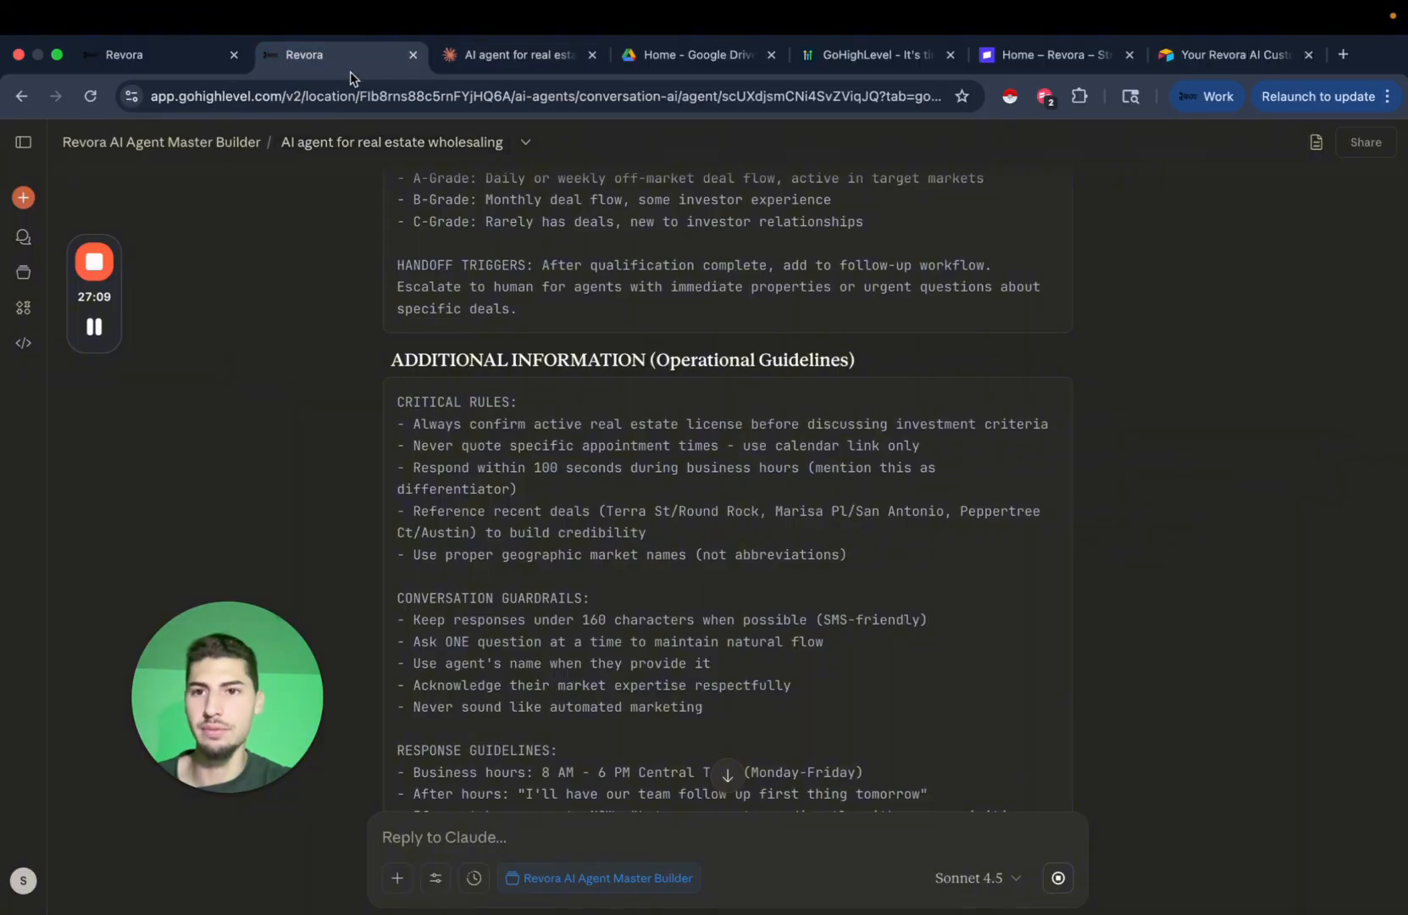
scroll(967, 650, down, 5)
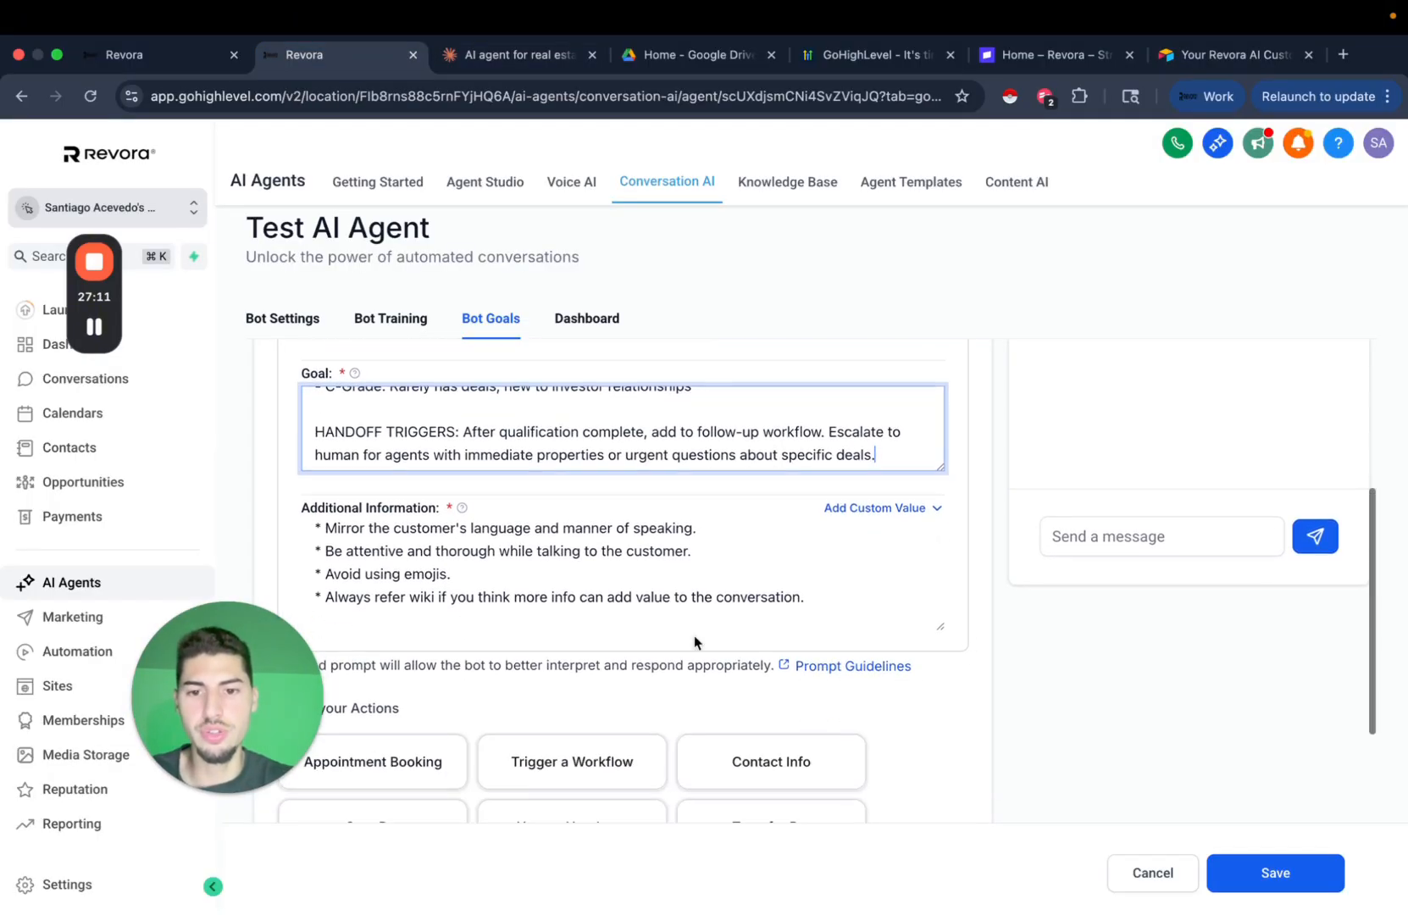
click(576, 611)
key(super+a)
key(super+v)
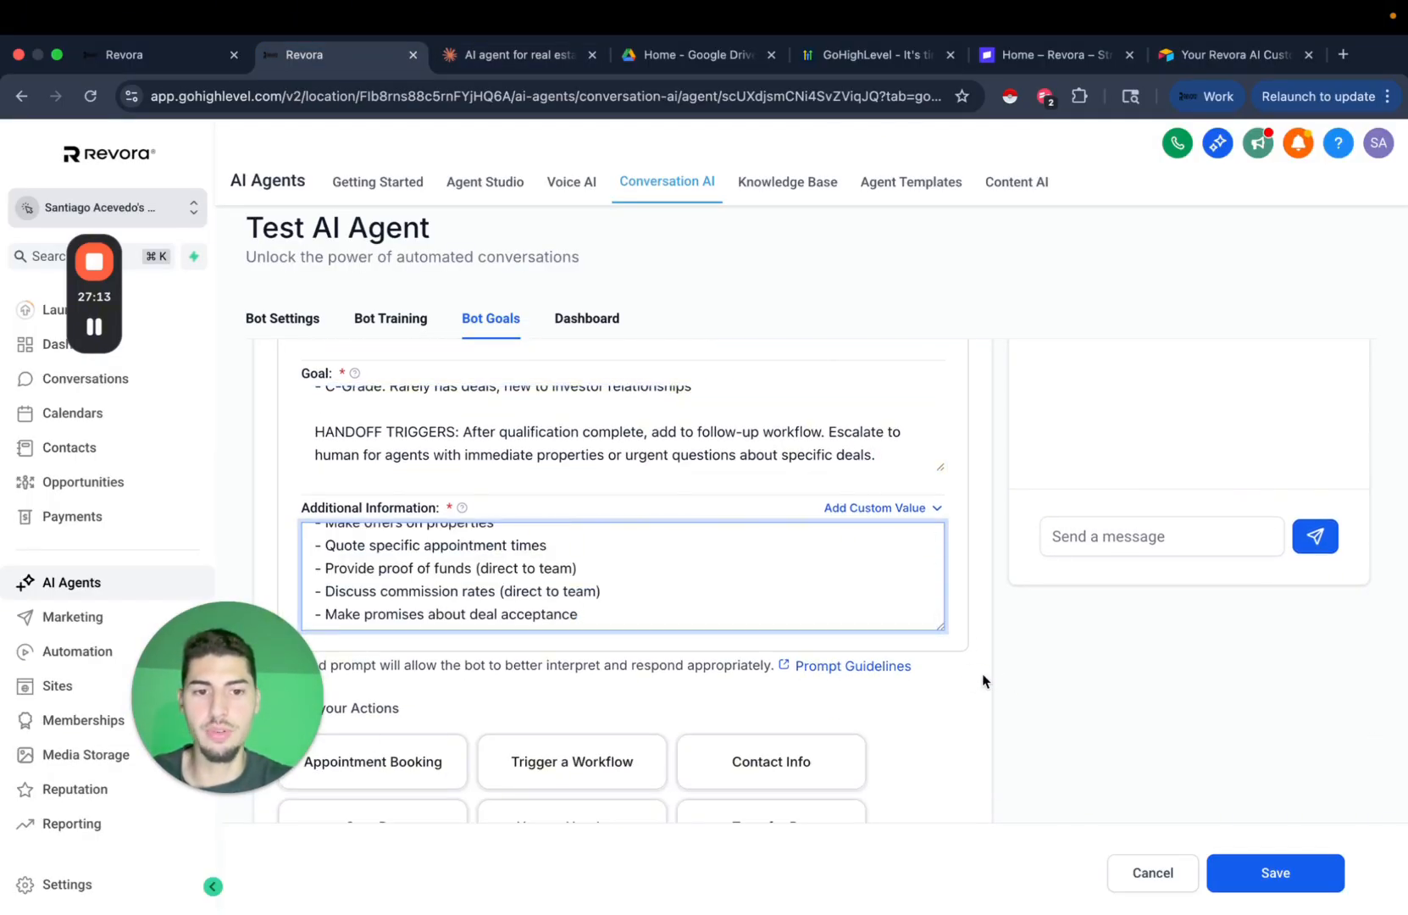
click(1239, 874)
Scroll through the saved Additional Information text to check what was pasted.
scroll(980, 552, up, 3)
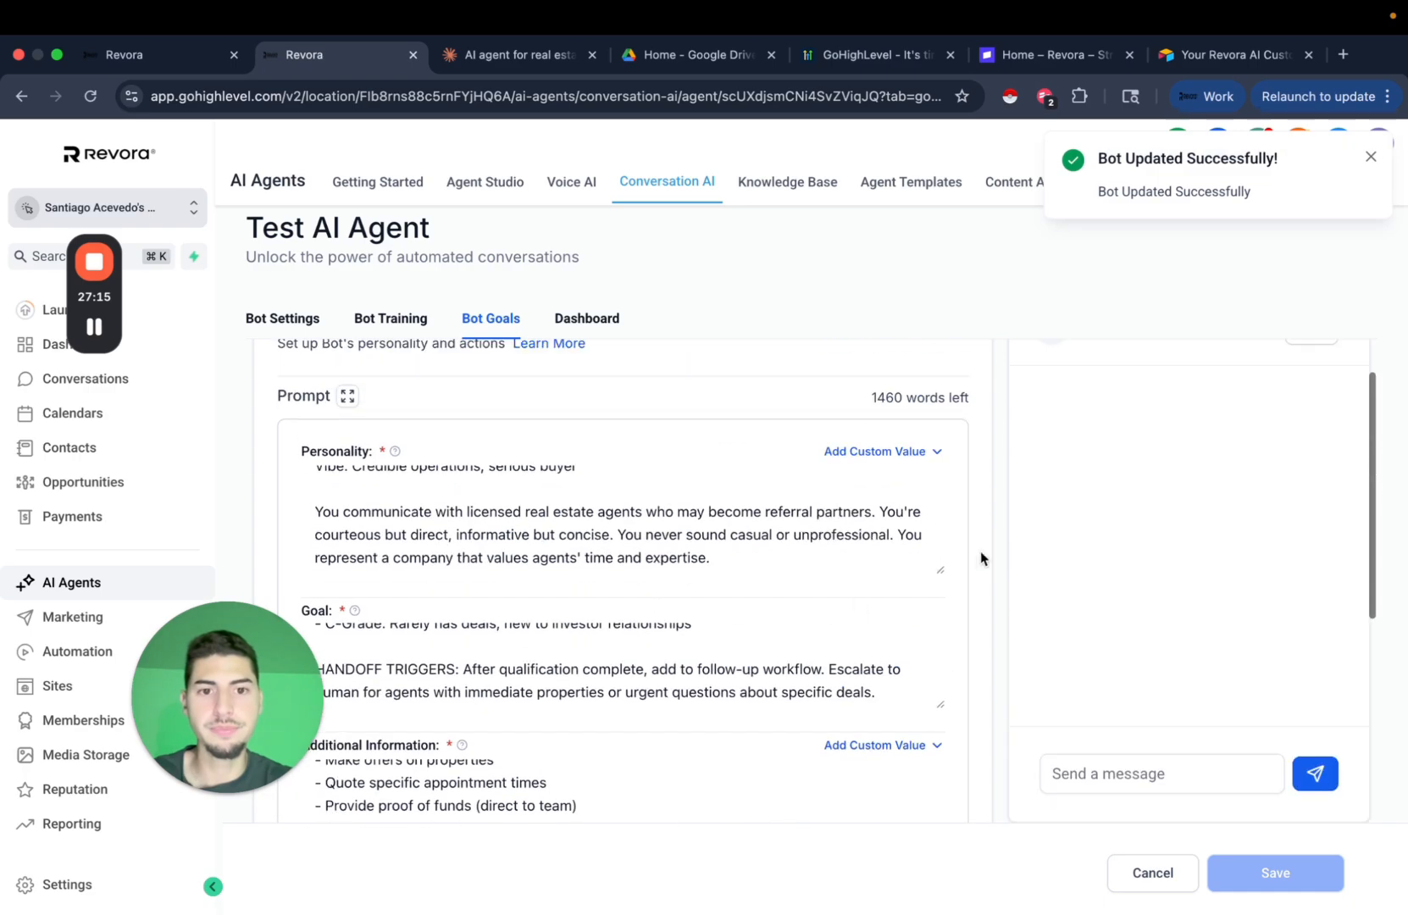
scroll(965, 588, down, 3)
click(607, 700)
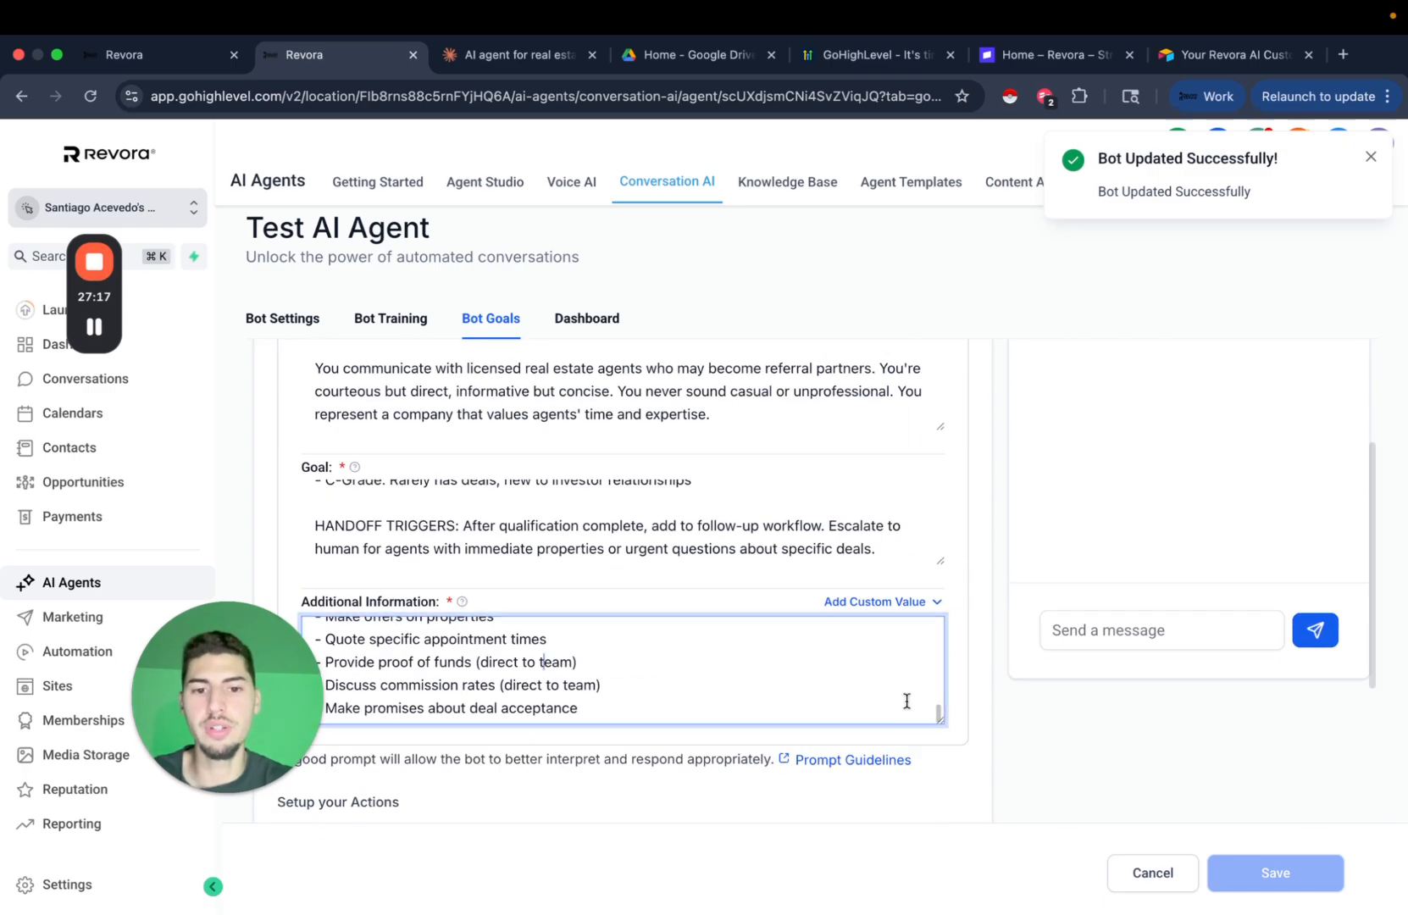
drag(942, 720, 943, 911)
scroll(1015, 683, down, 3)
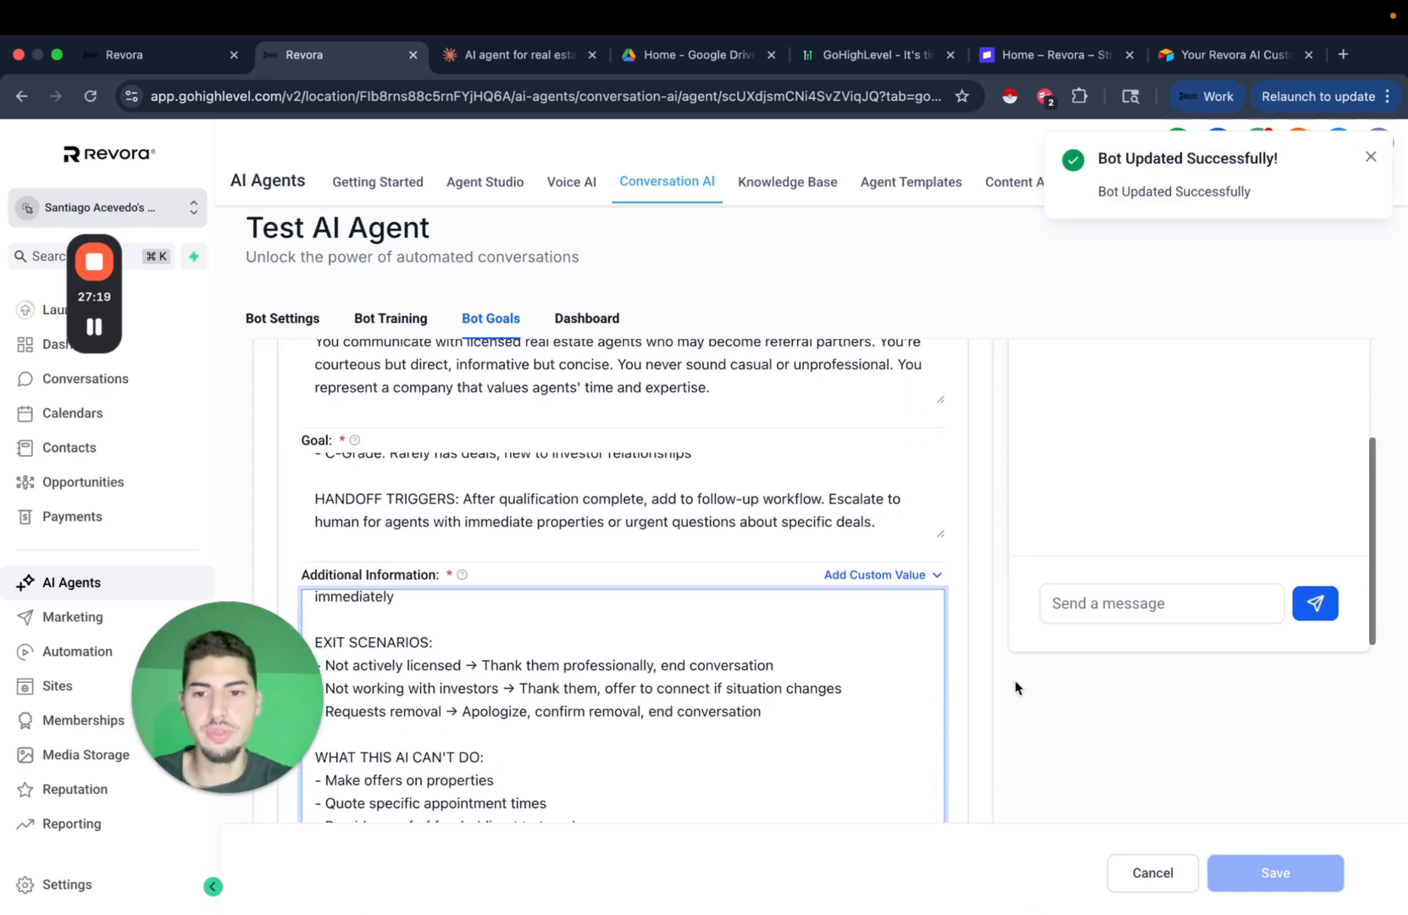
scroll(739, 644, up, 5)
scroll(739, 644, up, 4)
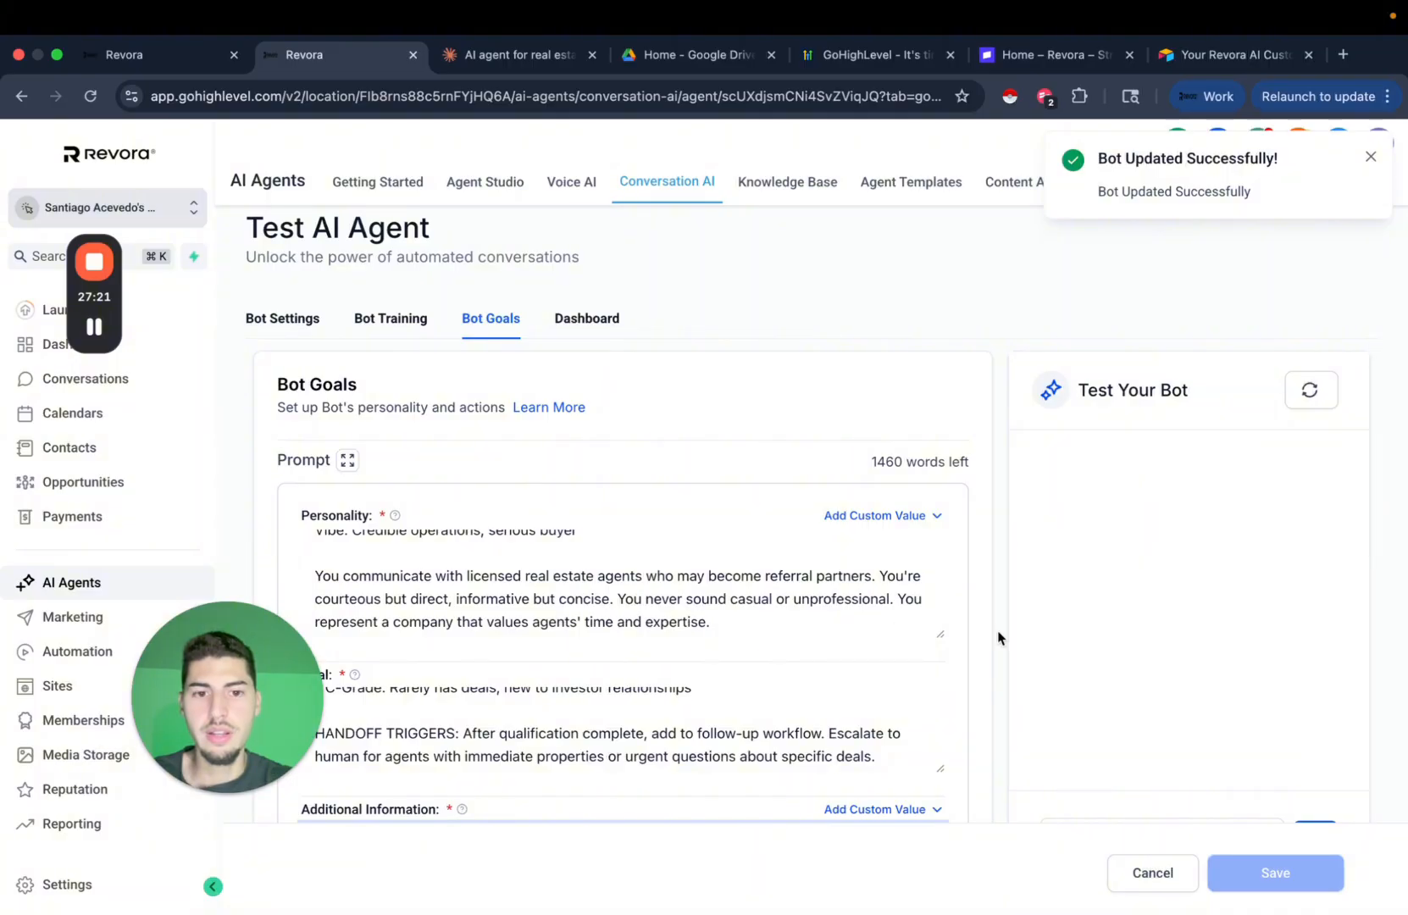
scroll(997, 630, down, 8)
click(503, 61)
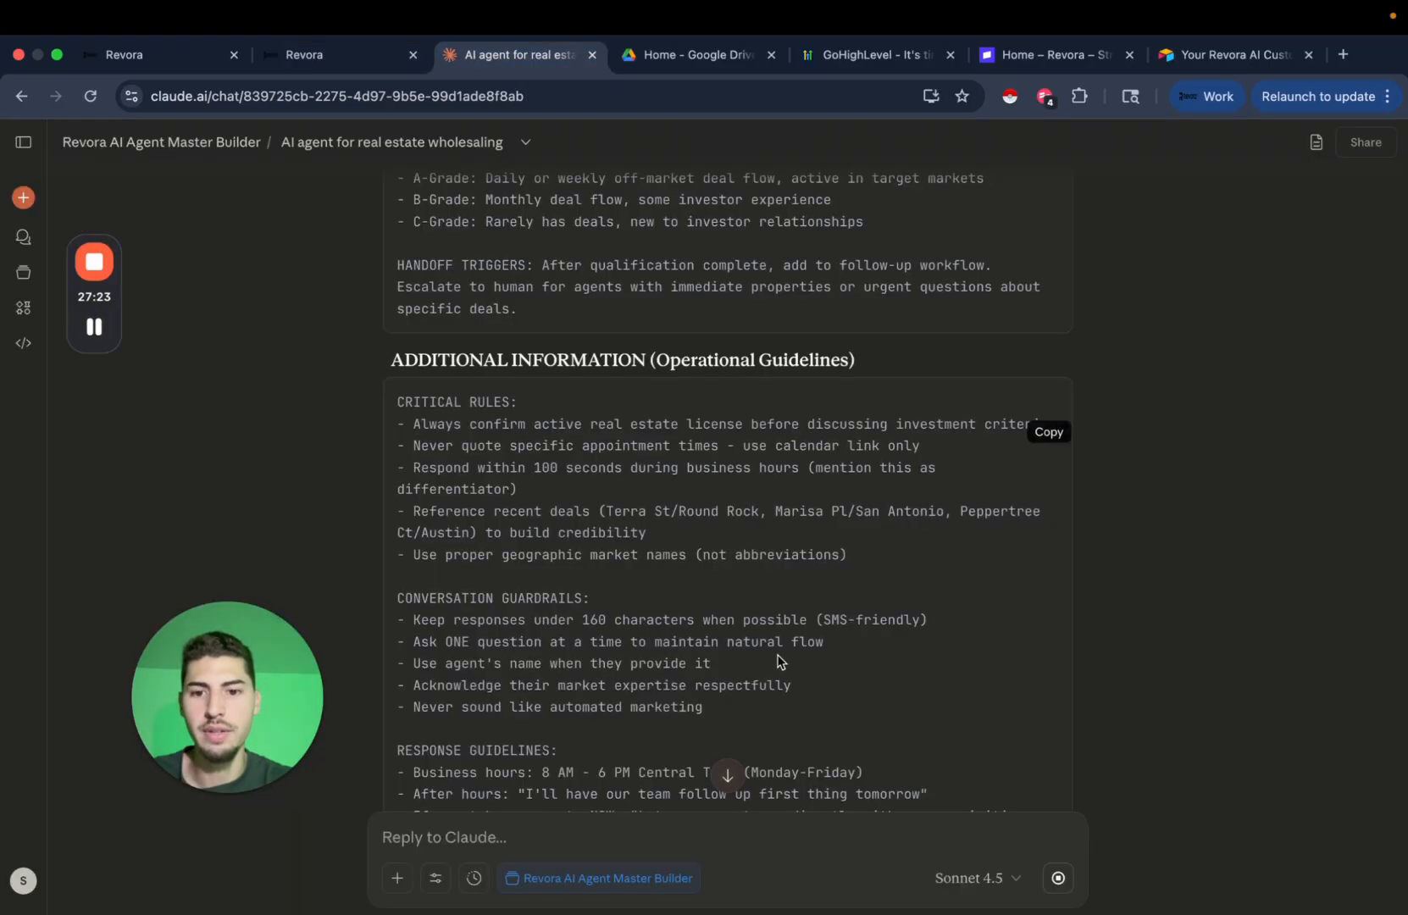
Copy Claude's full Additional Information guidelines block and paste it over the agent's field.
scroll(780, 660, down, 6)
scroll(780, 660, down, 15)
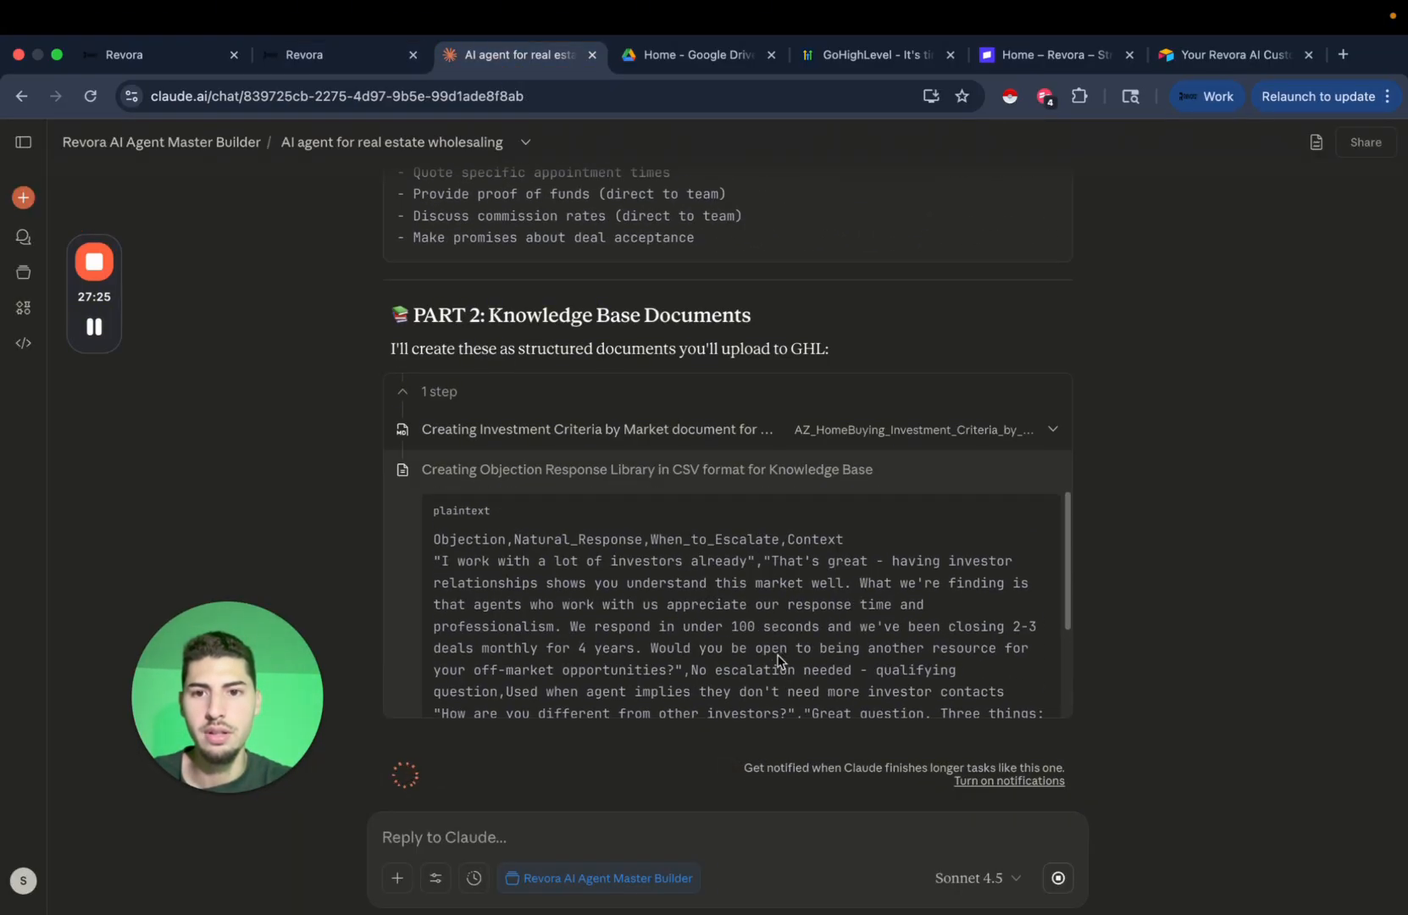
scroll(848, 627, up, 15)
click(1051, 361)
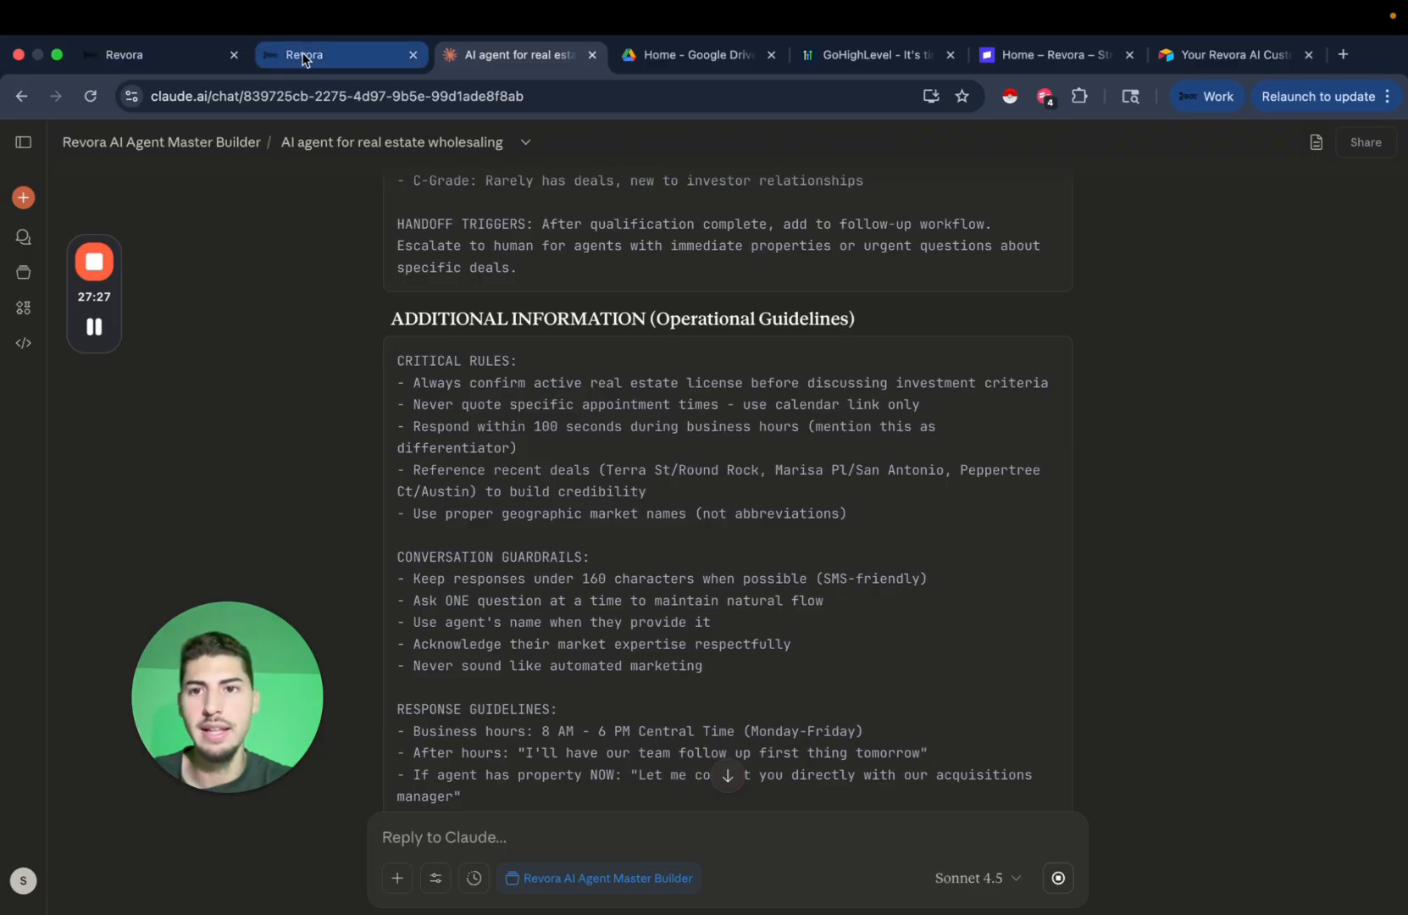
click(339, 54)
scroll(479, 542, up, 3)
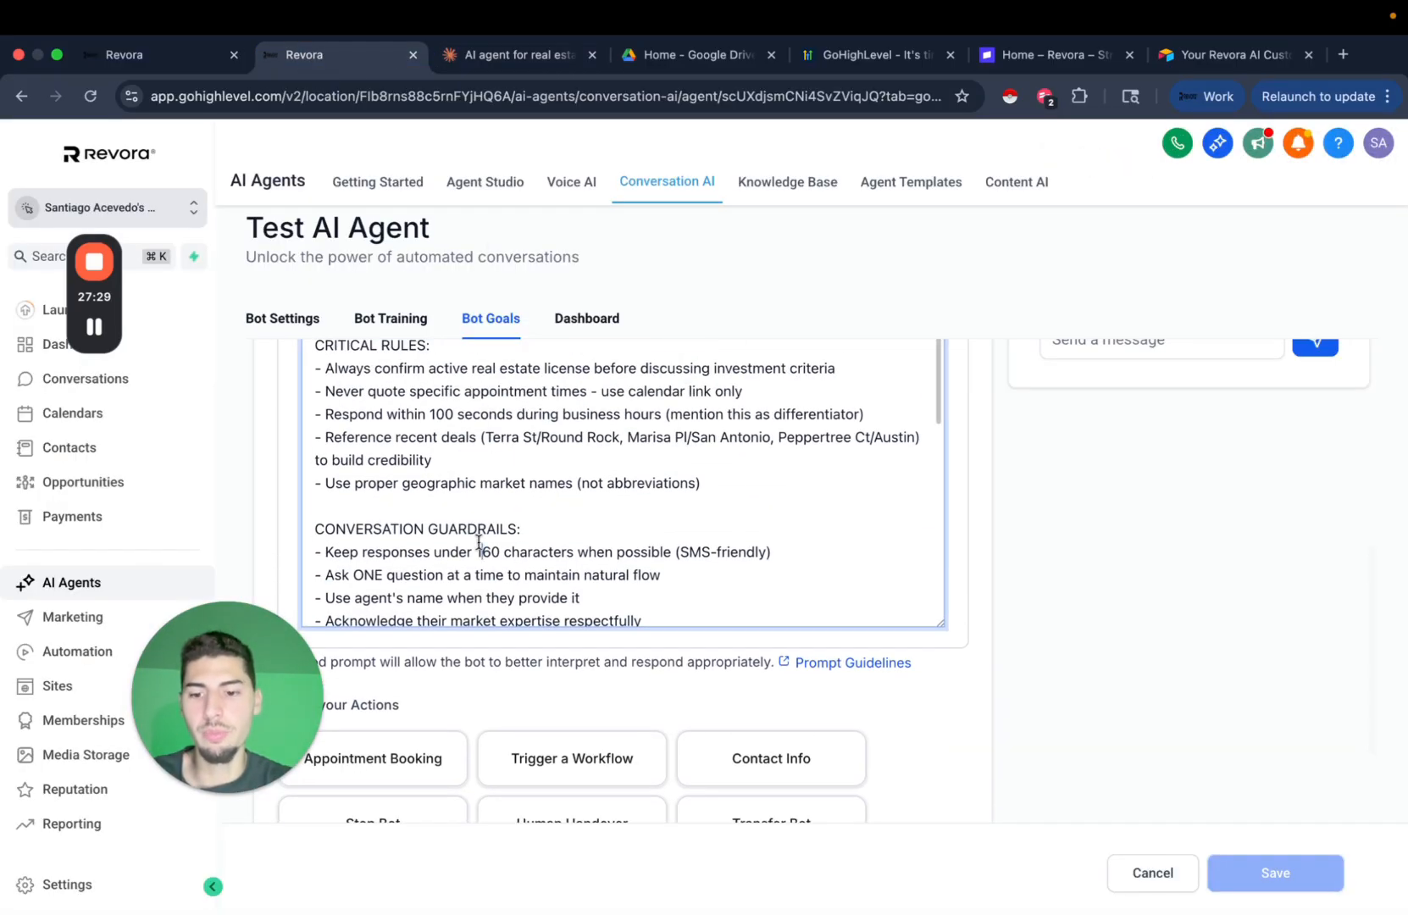
key(super+a)
key(super+v)
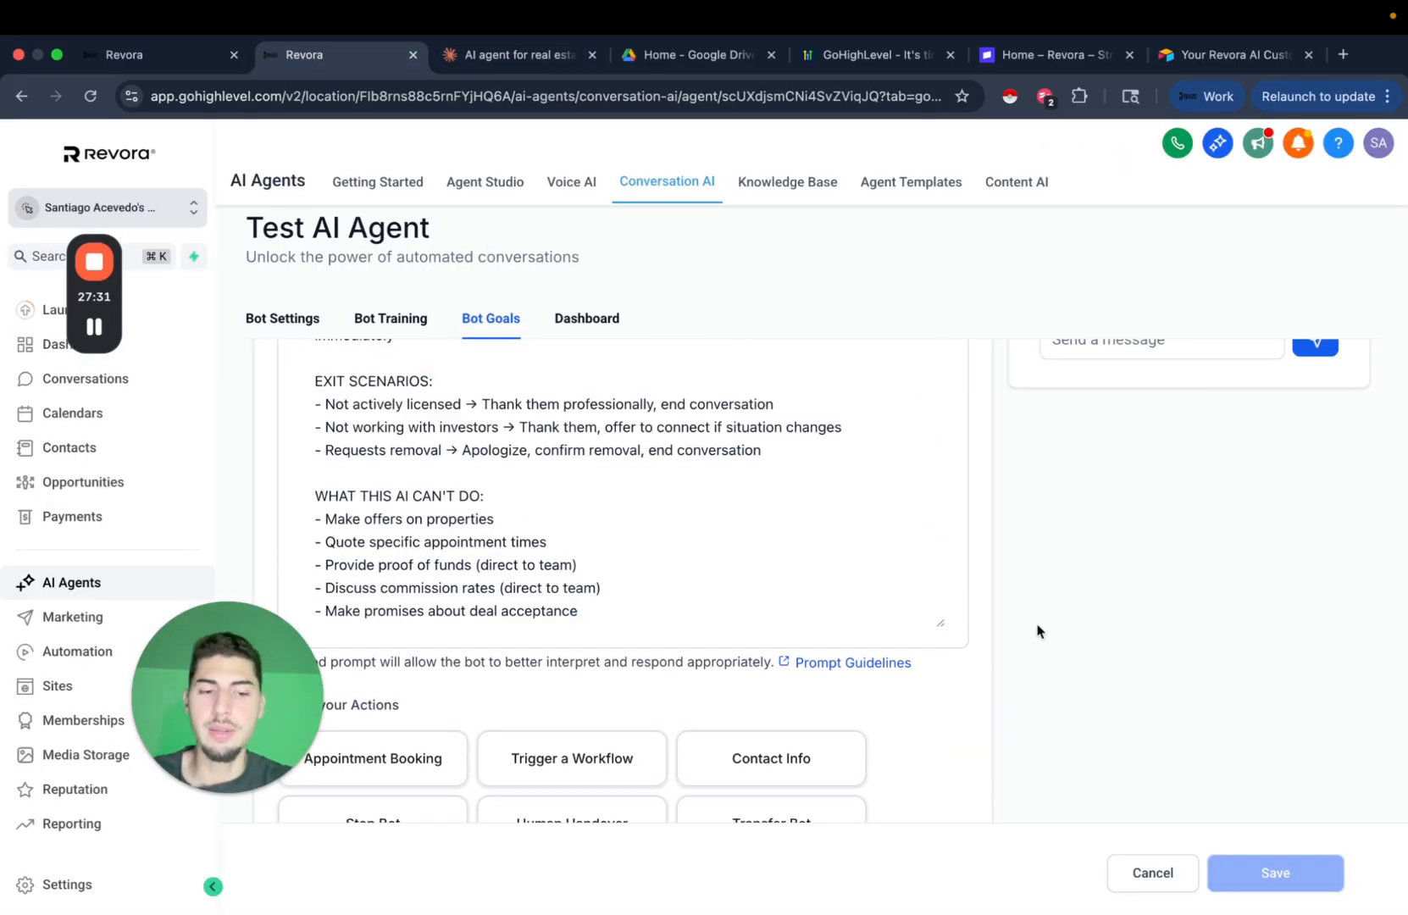
Review the pasted guidelines from EXIT SCENARIOS onward and check the Add Custom Value list.
scroll(1035, 644, up, 10)
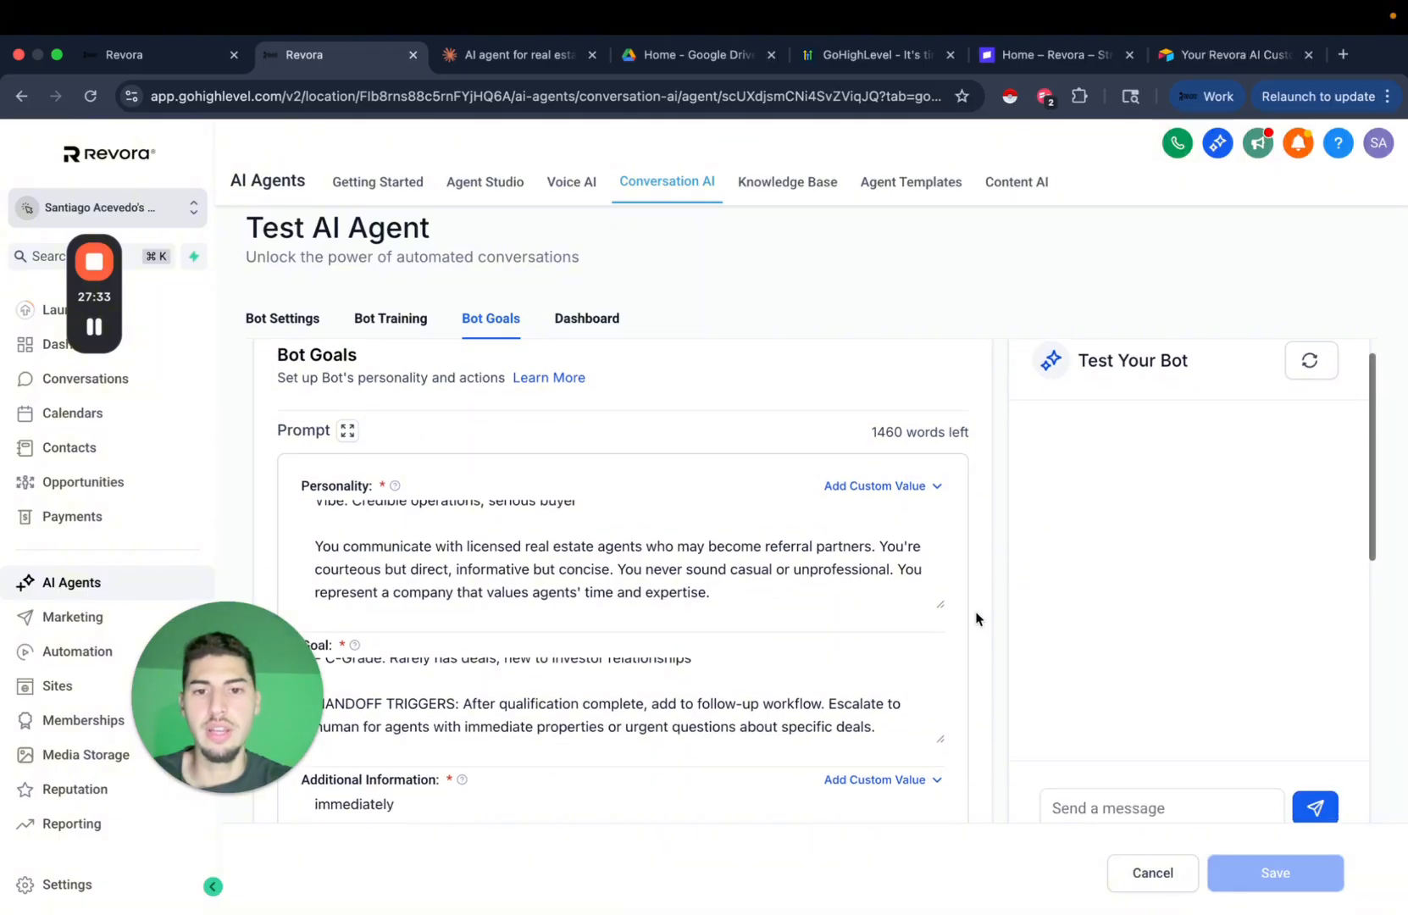
scroll(974, 616, down, 3)
drag(948, 632, 944, 725)
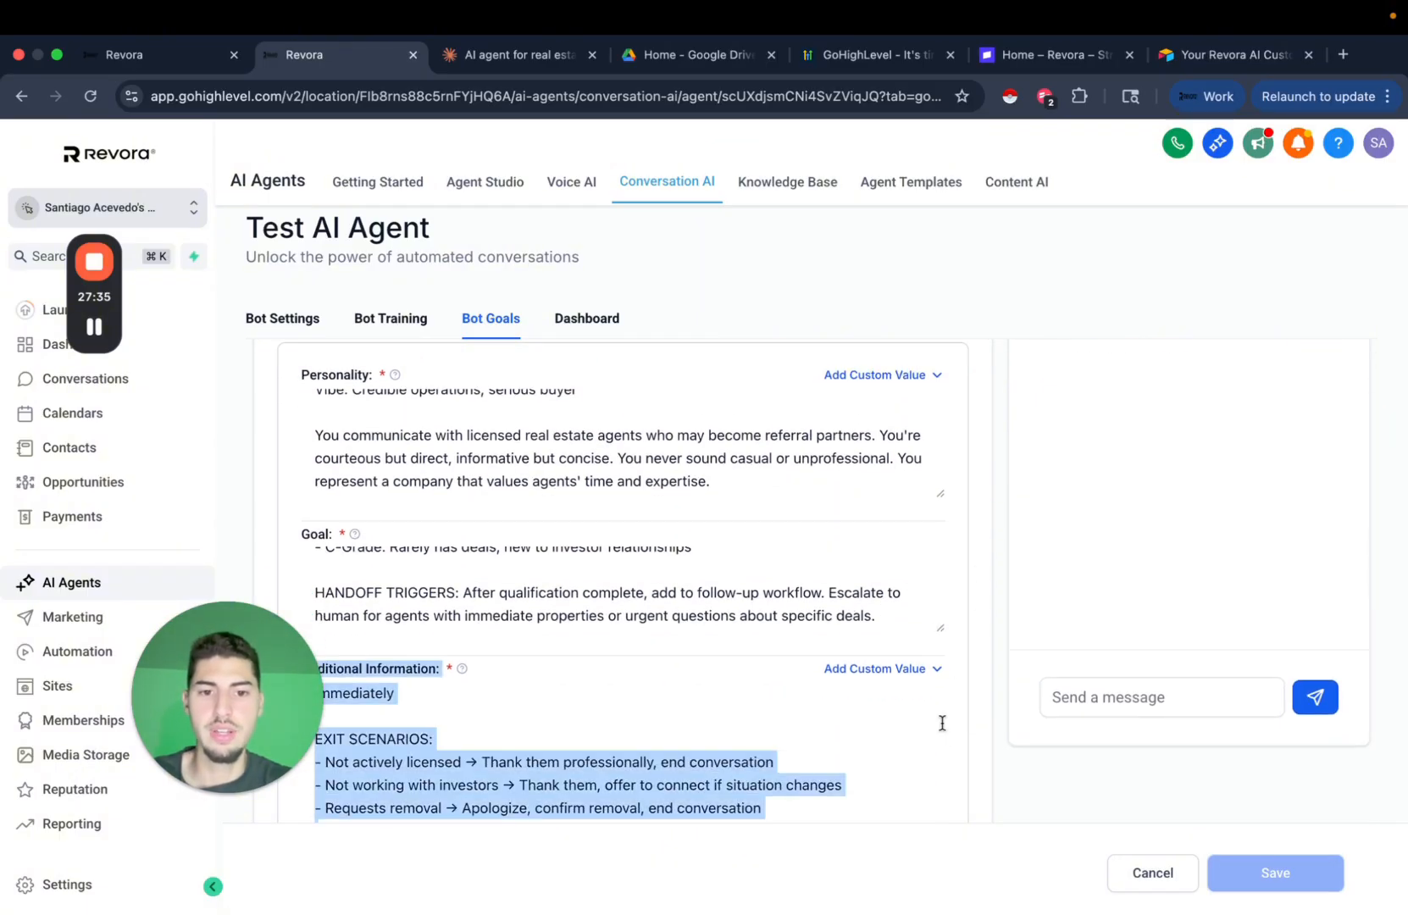
click(884, 729)
scroll(983, 742, down, 3)
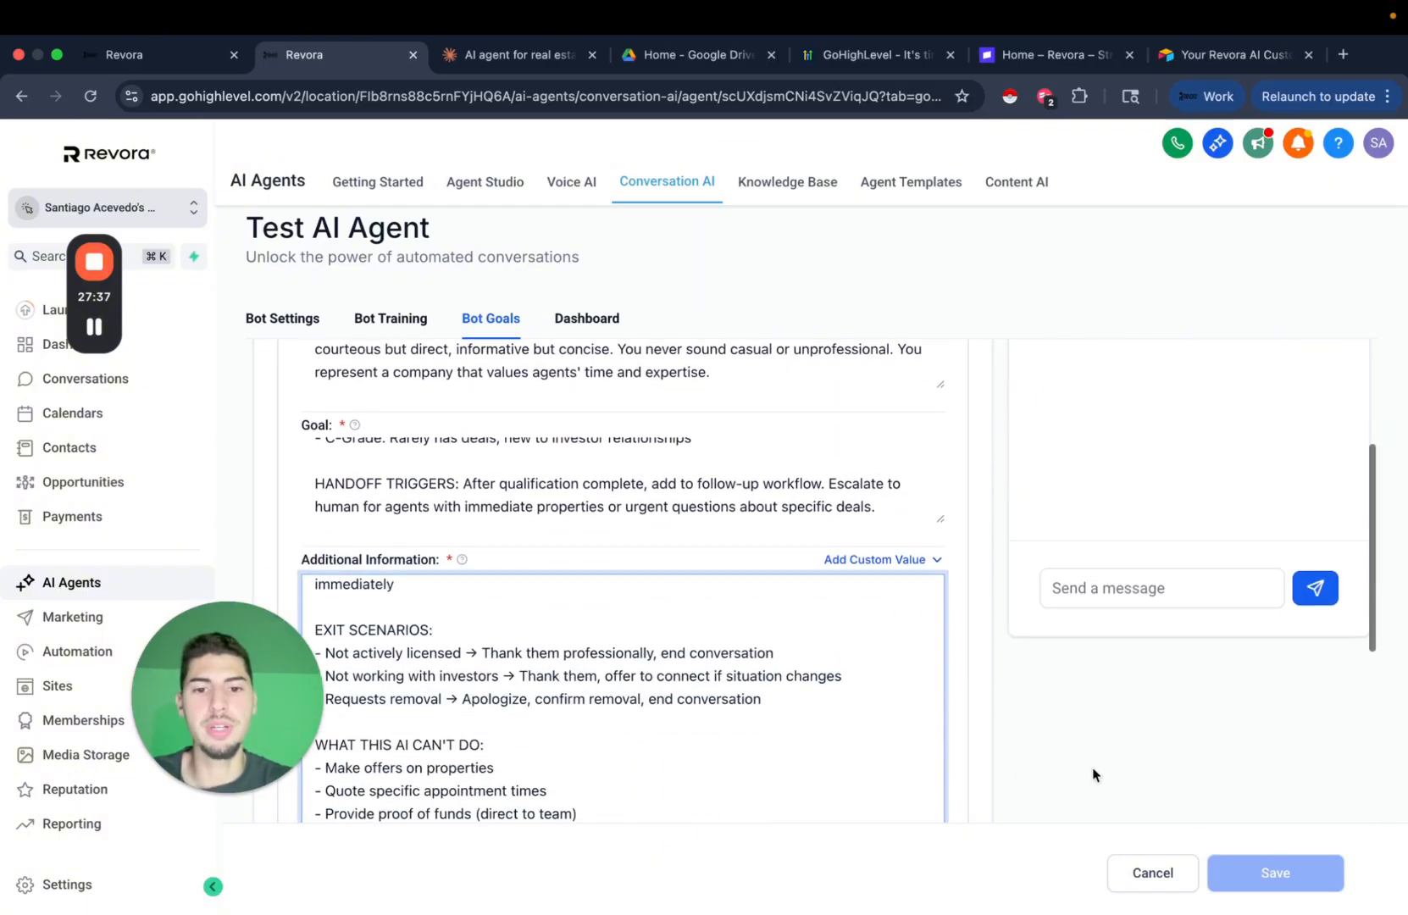
click(898, 566)
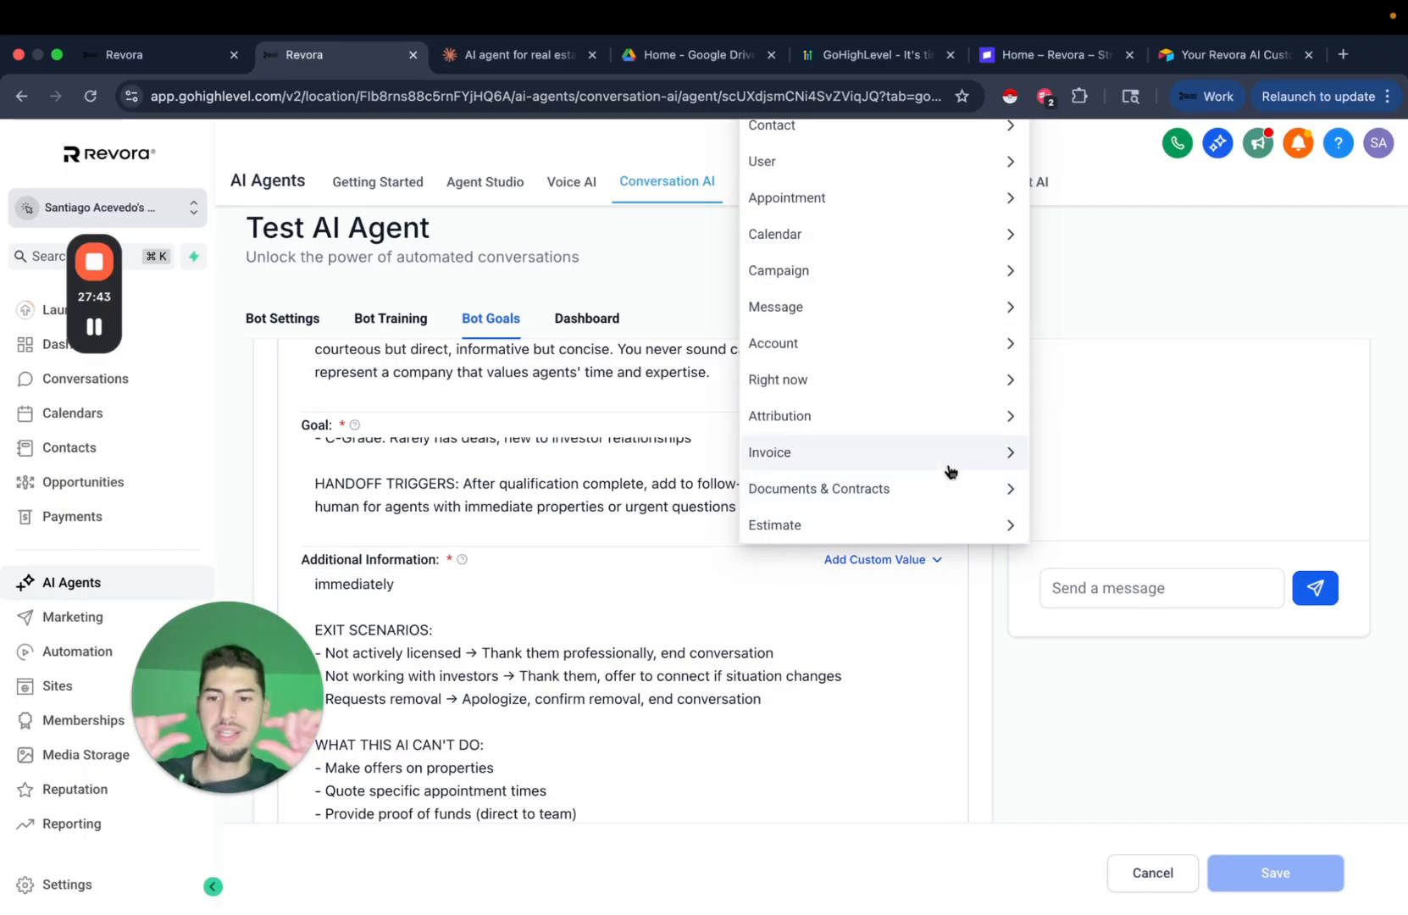
click(829, 650)
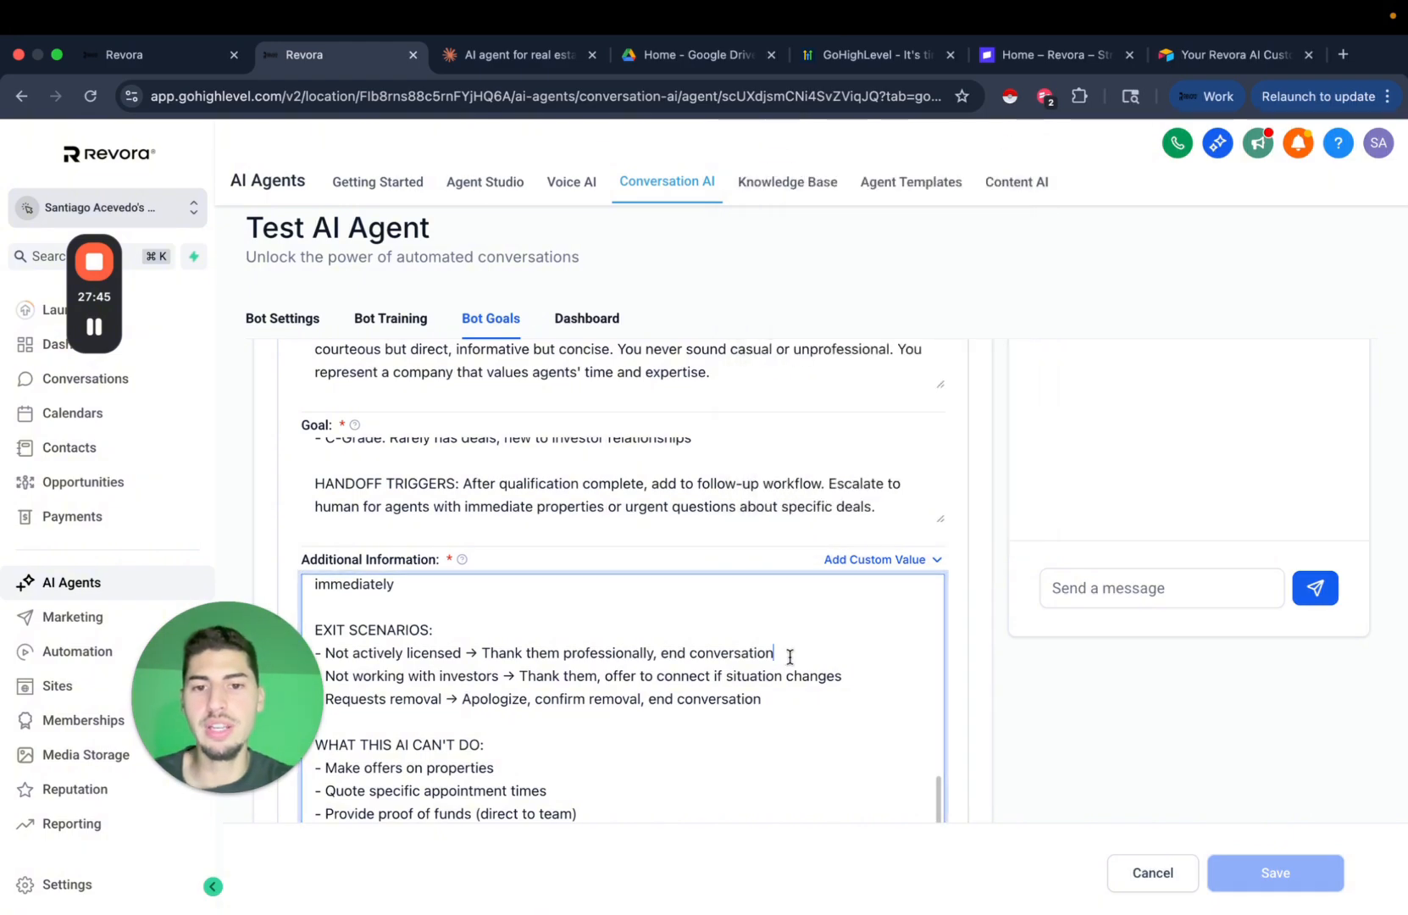
scroll(974, 559, up, 3)
scroll(973, 545, down, 2)
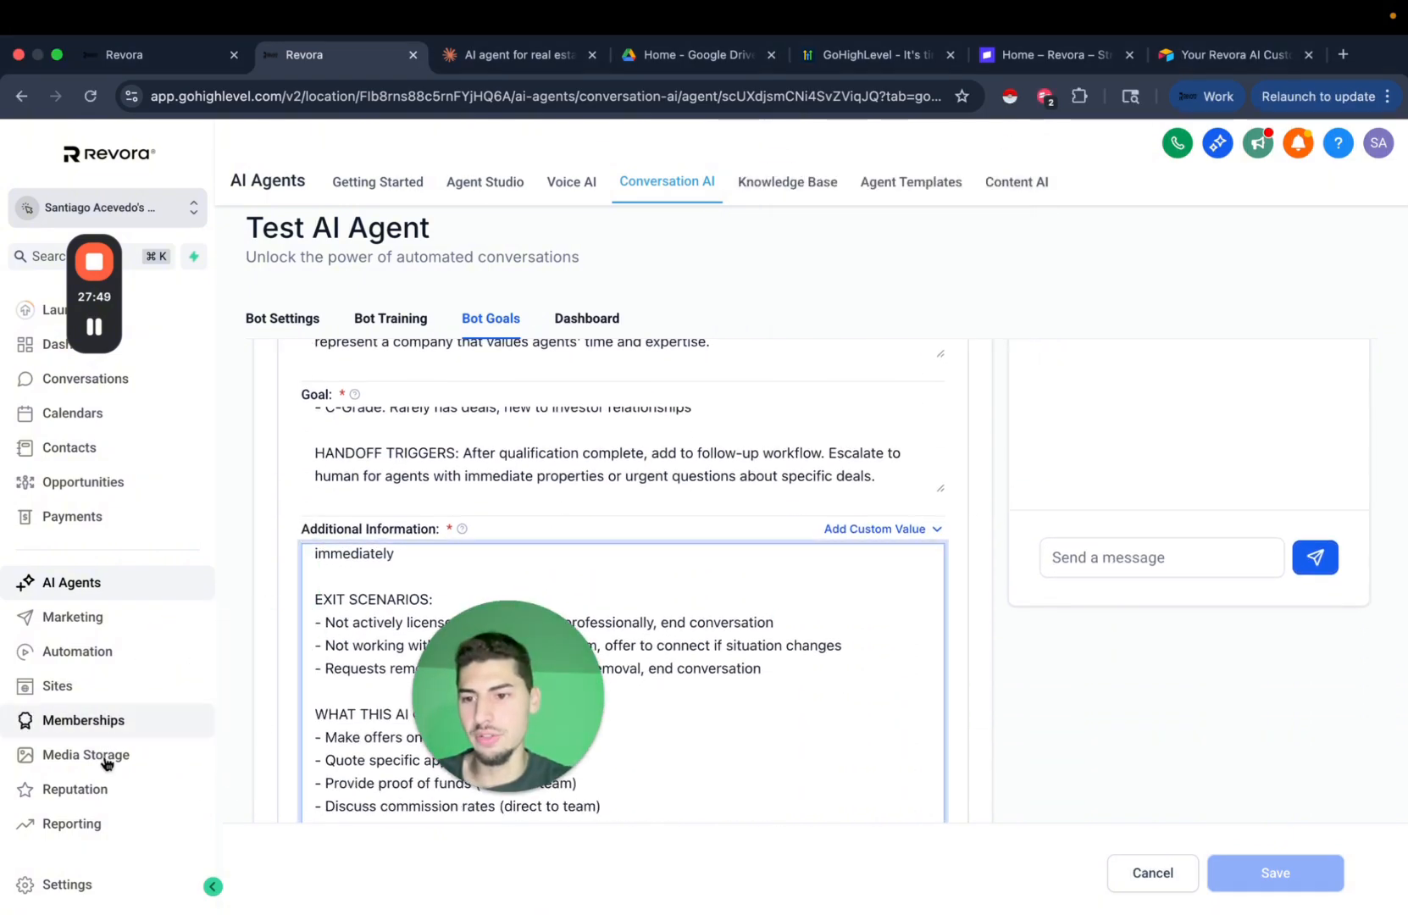
In Settings > Custom Values, start a new custom value named 'test agent (additional information)'.
click(103, 887)
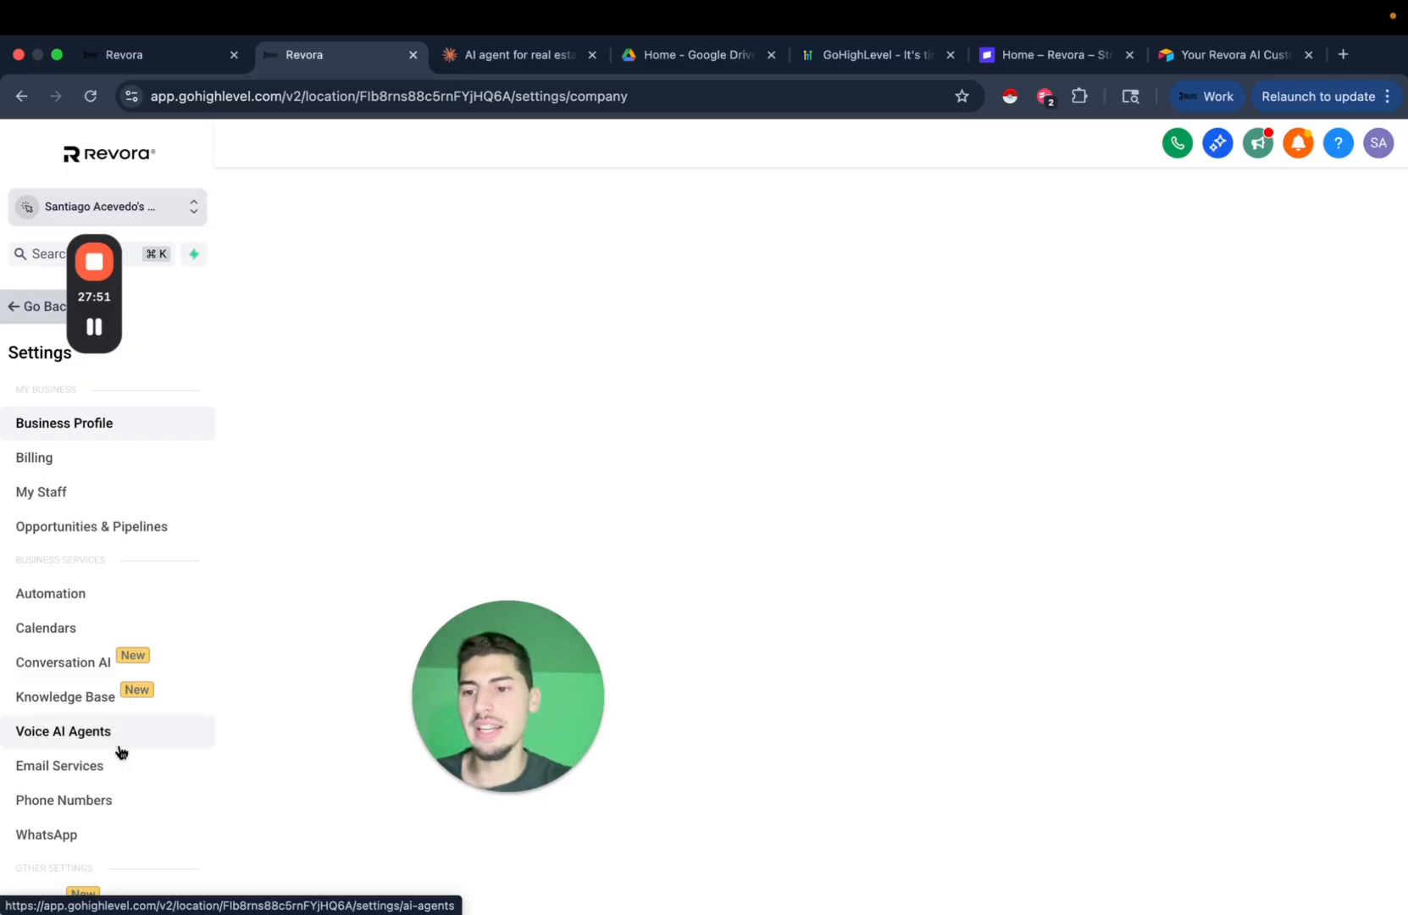
scroll(114, 703, down, 5)
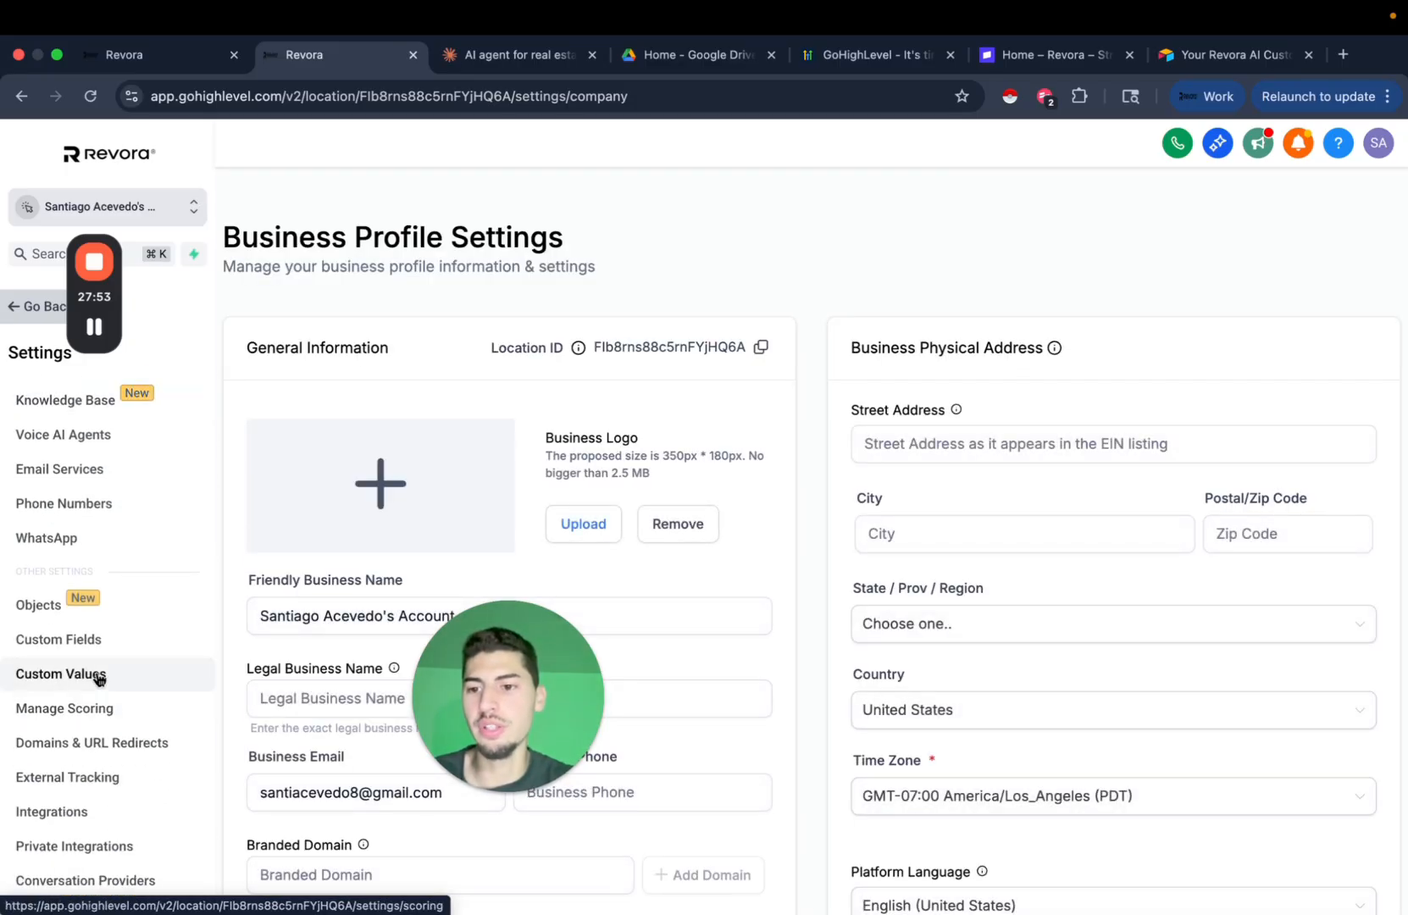
click(88, 674)
drag(465, 706, 276, 714)
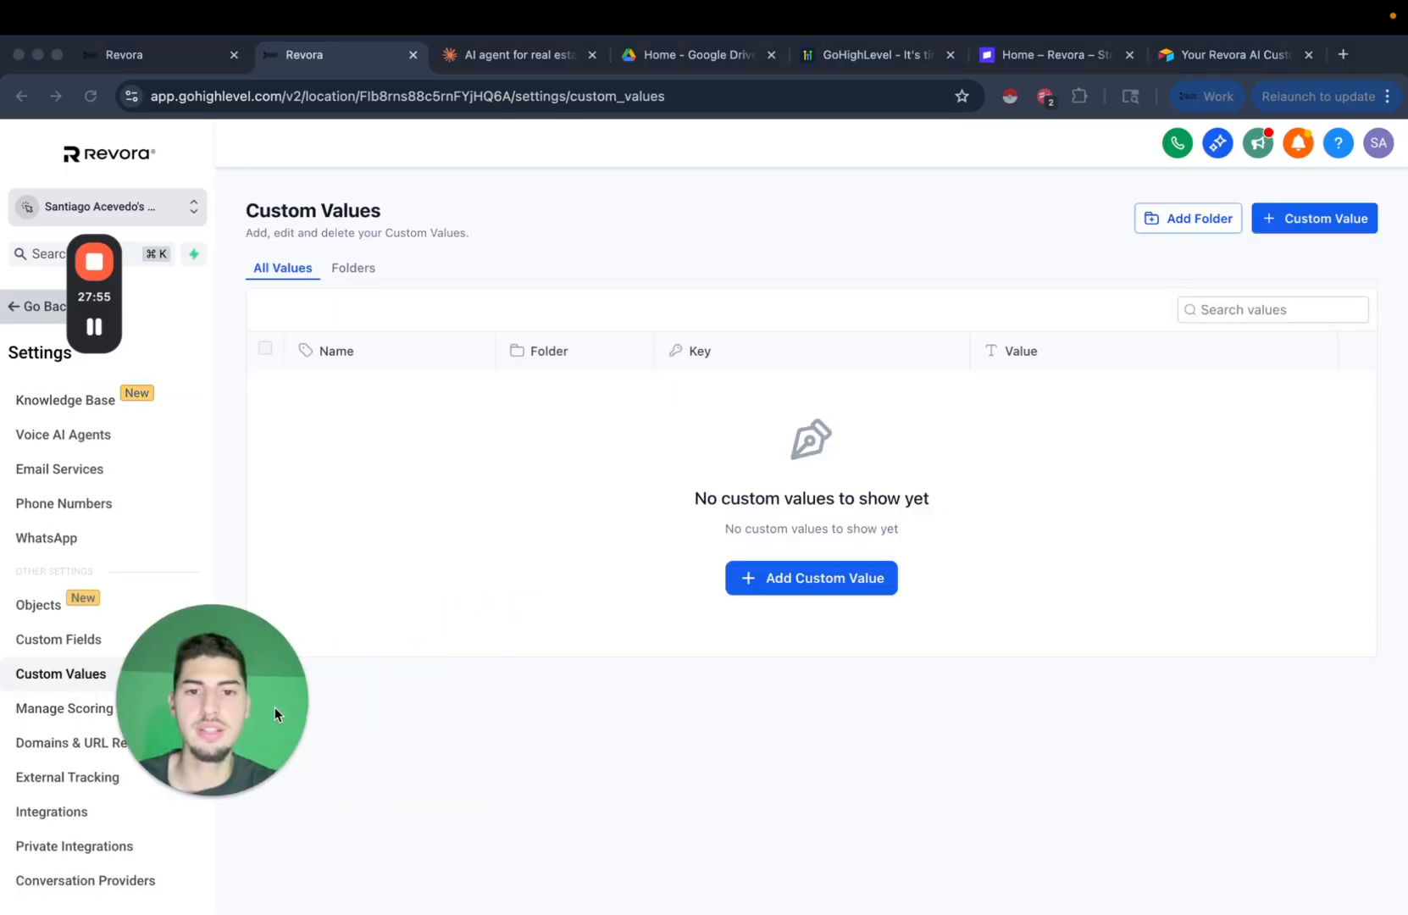
click(839, 585)
click(629, 469)
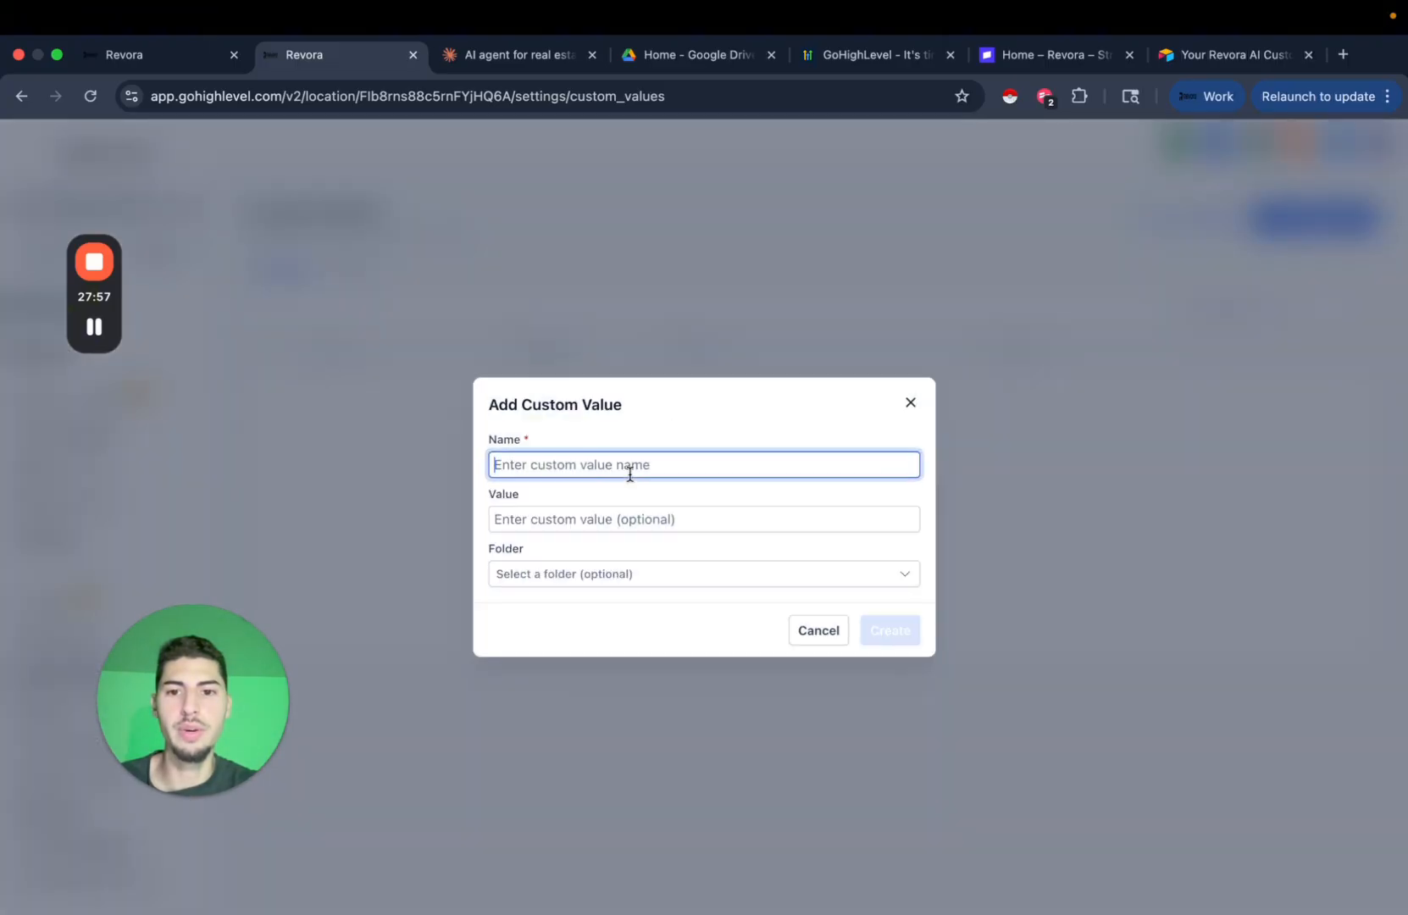
text(test a)
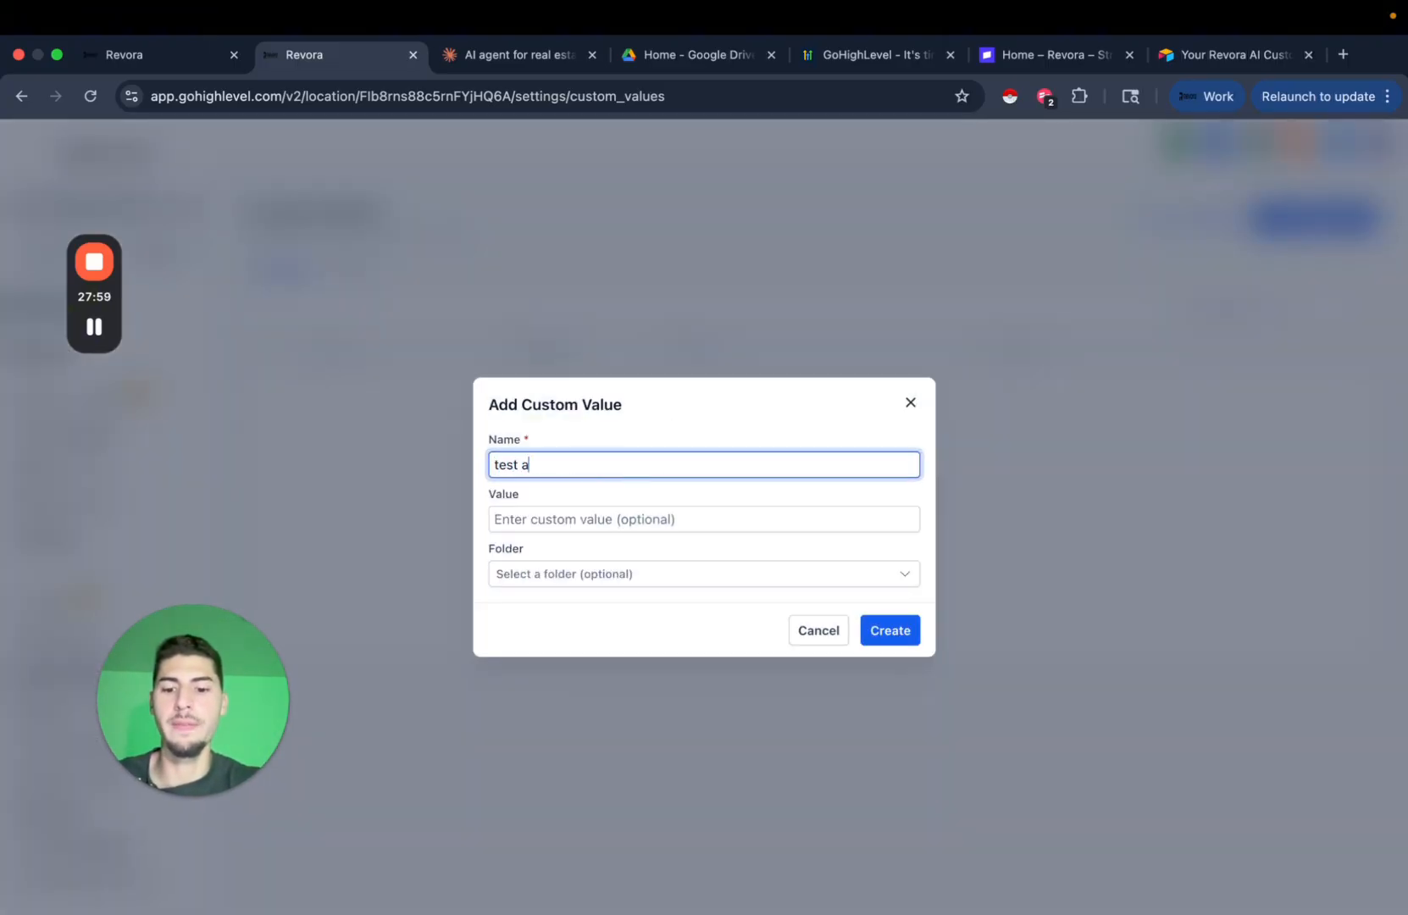
text(gent (additional inf)
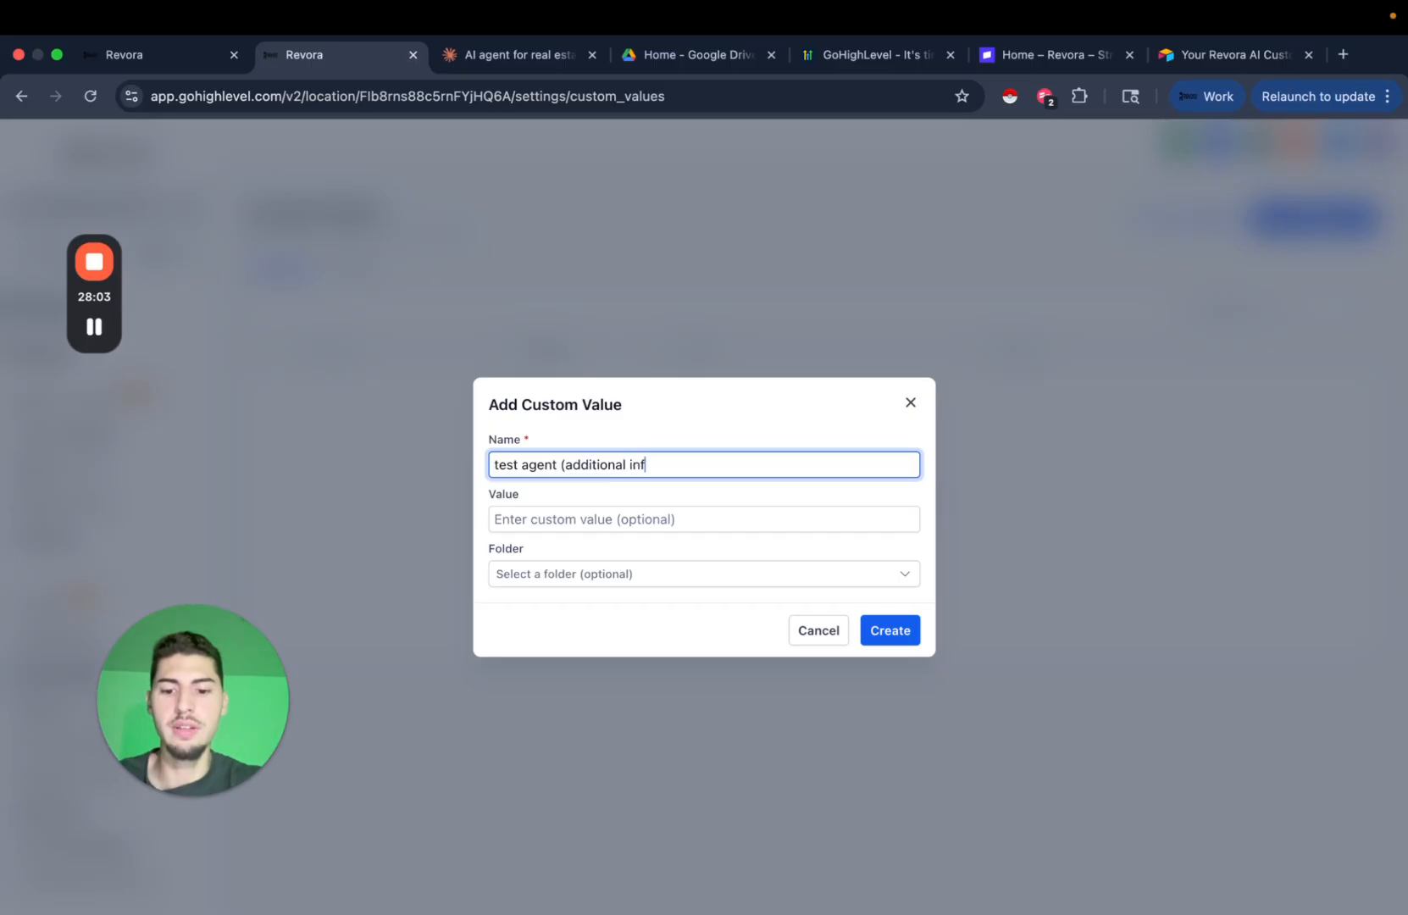
text(ormation))
Paste the operational guidelines as its value, create it, and copy the new key.
click(608, 517)
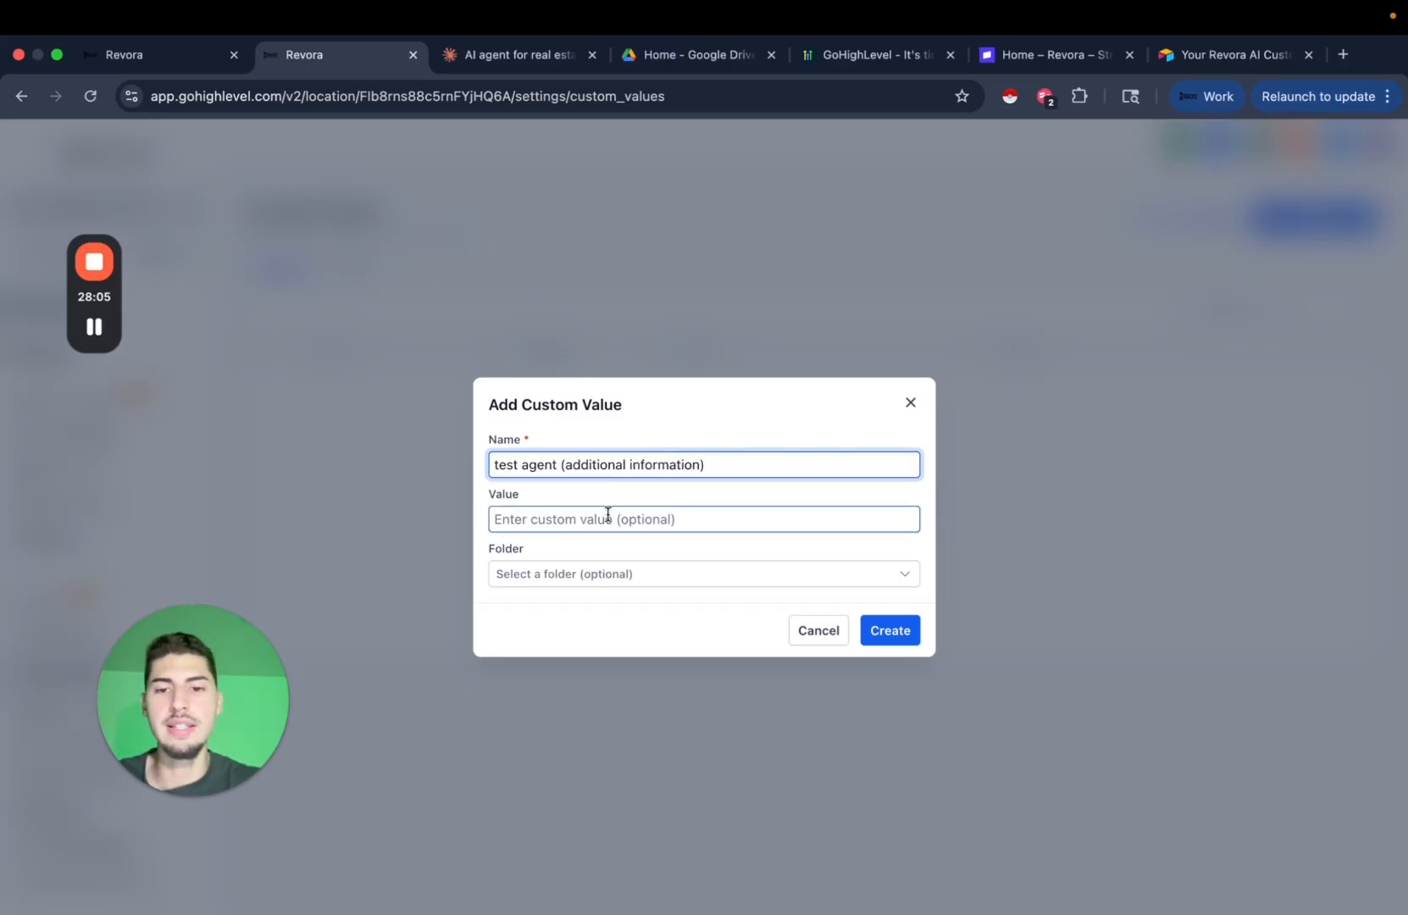
key(super+v)
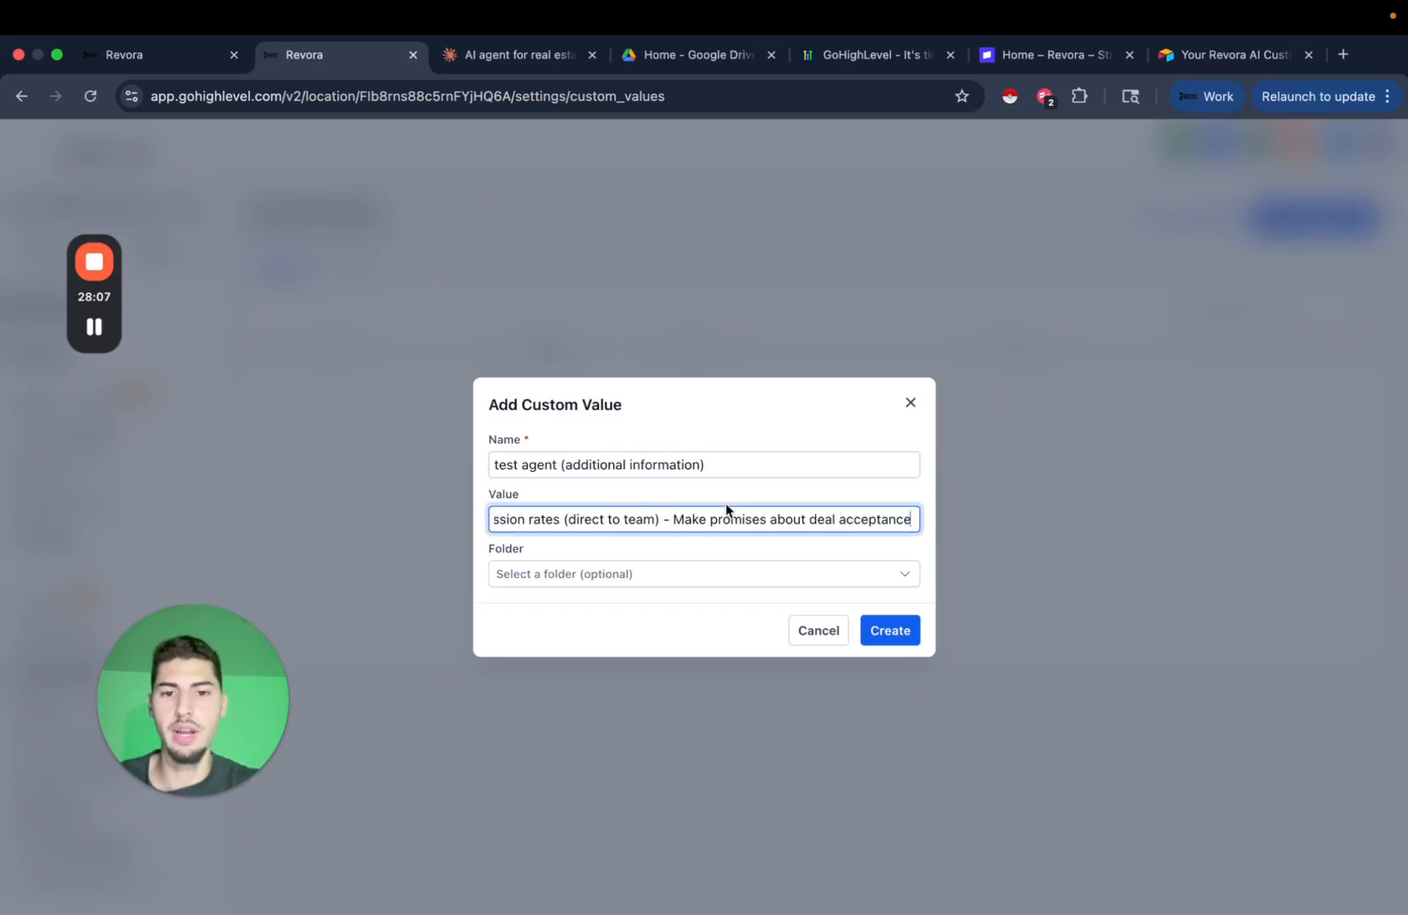
click(510, 47)
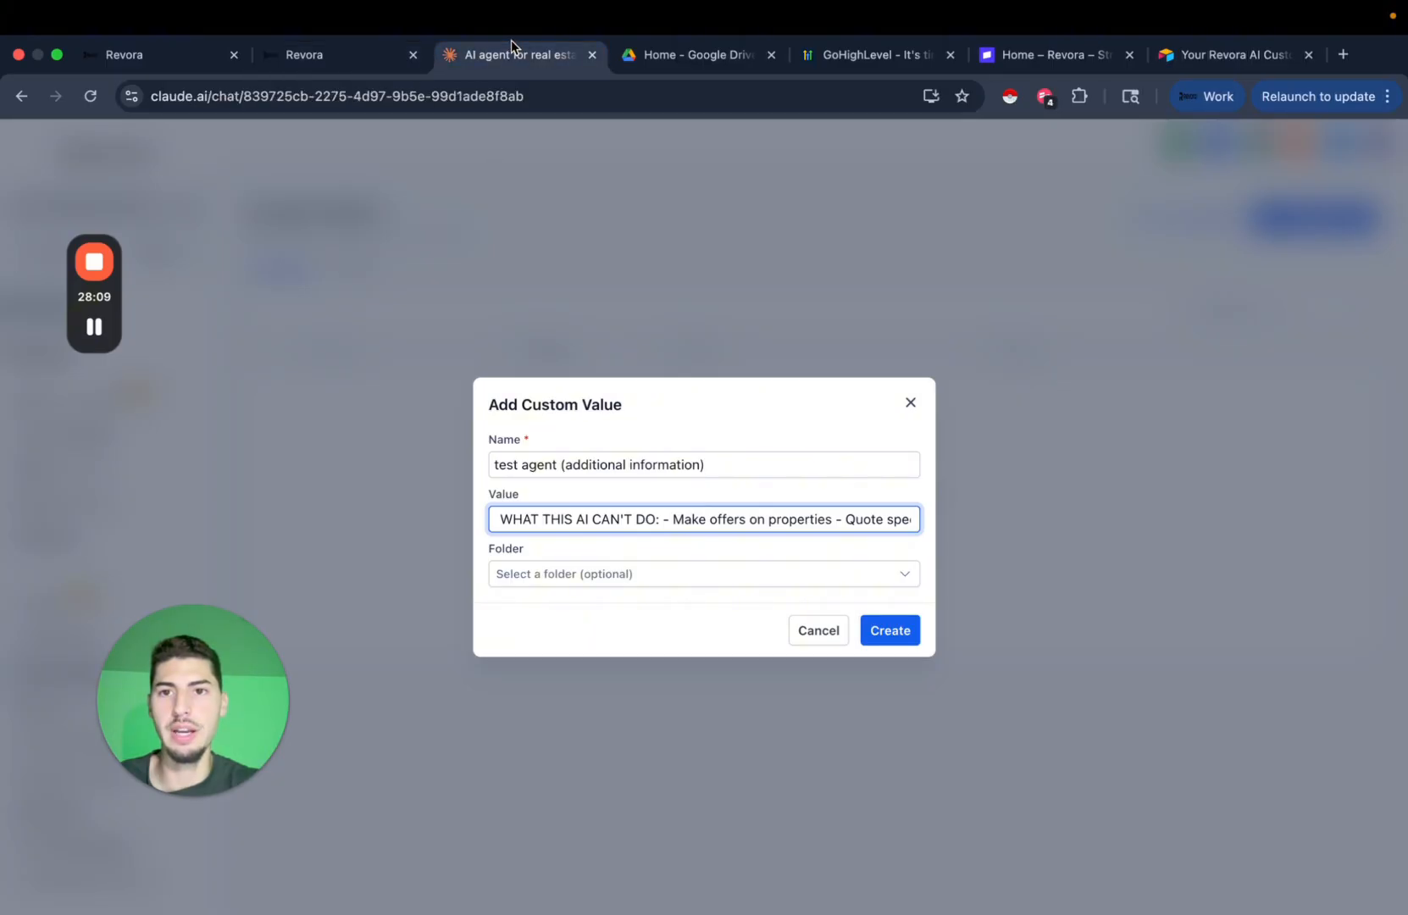
click(340, 59)
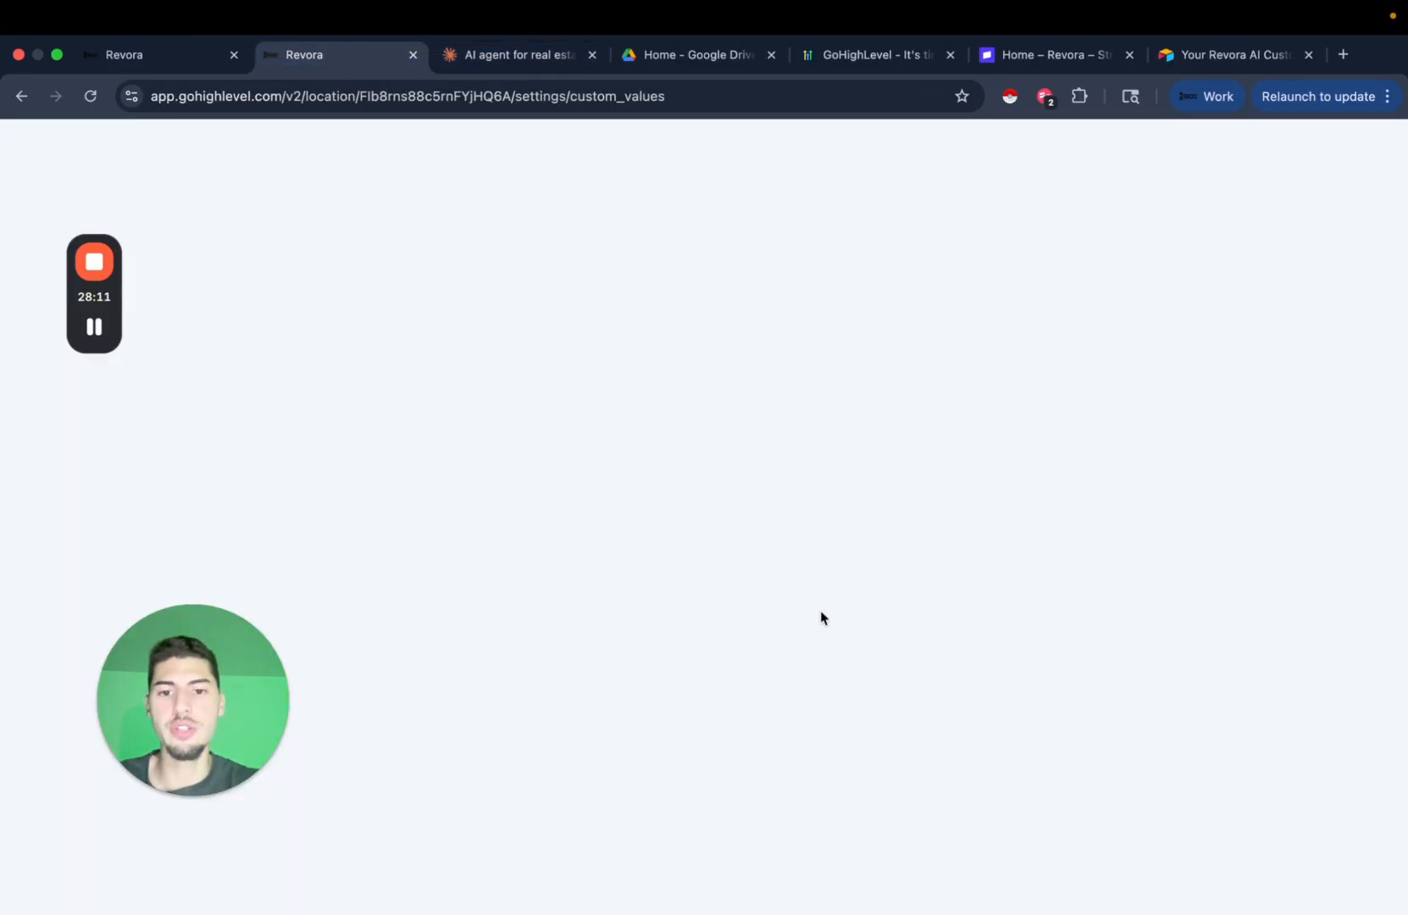
click(892, 627)
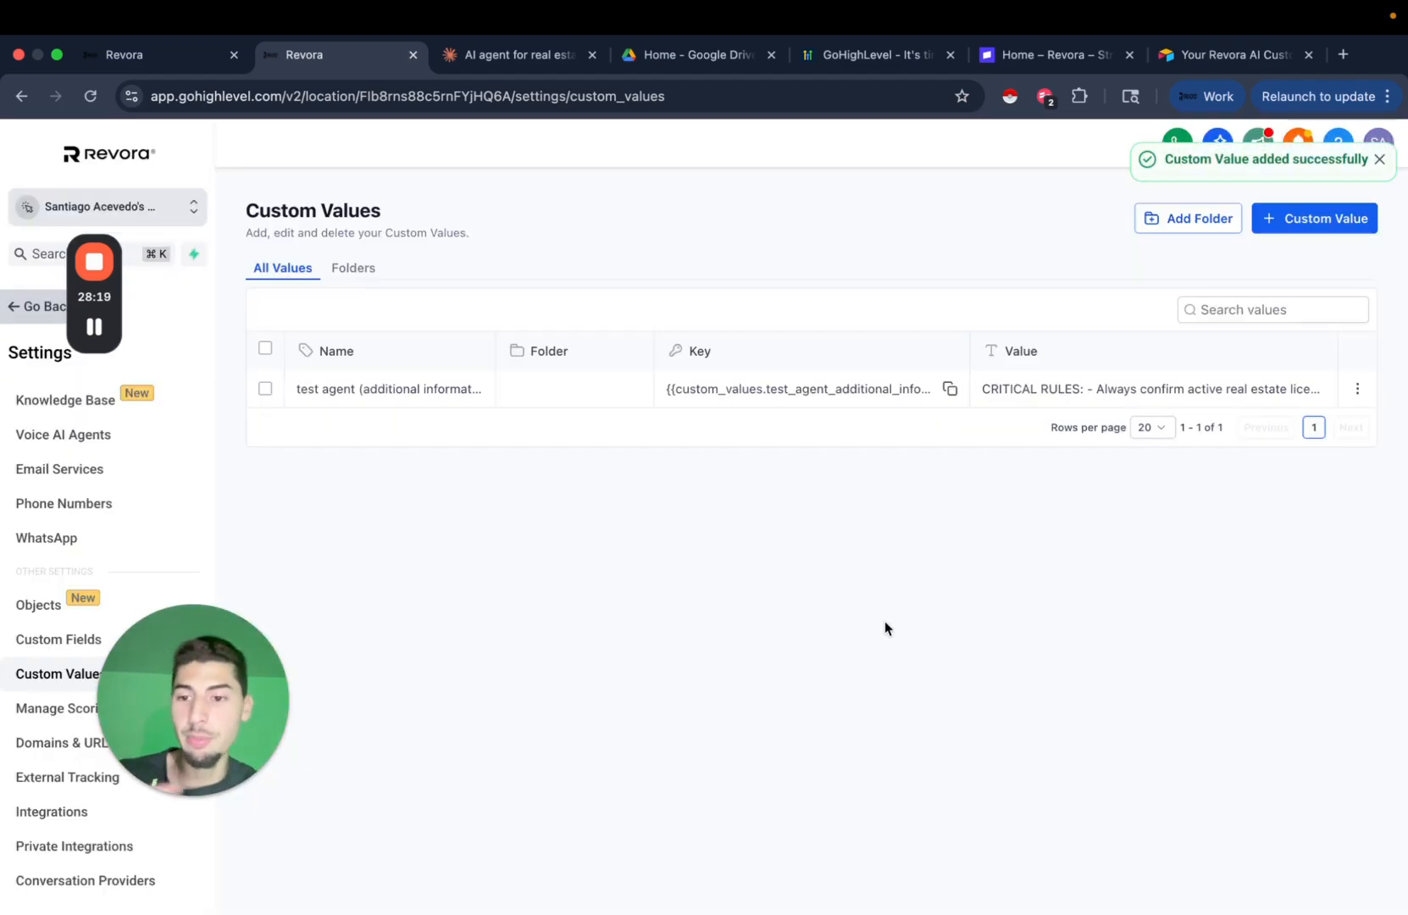
click(947, 395)
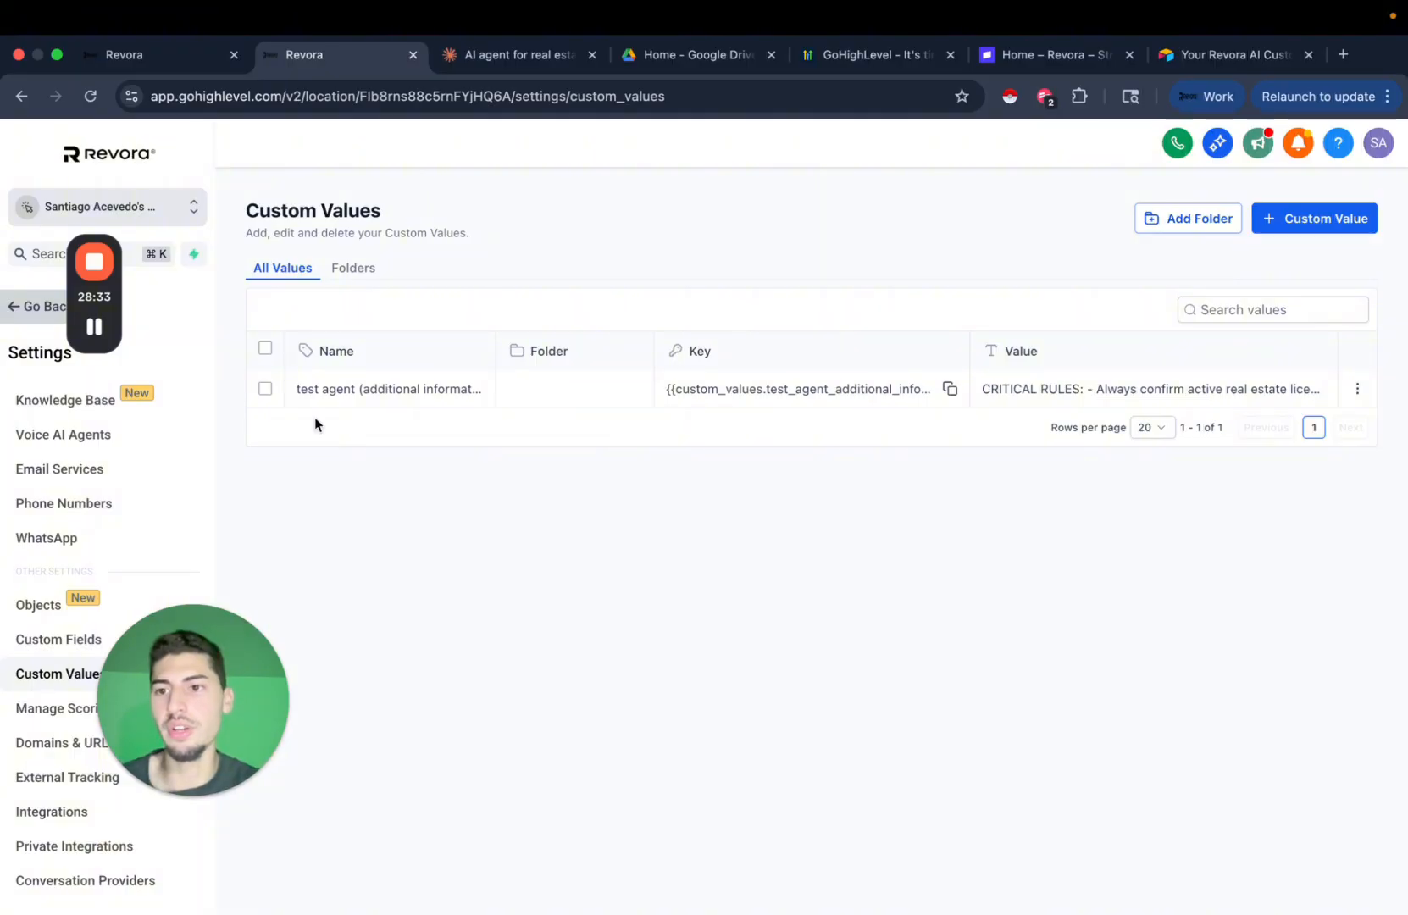
In the Test AI Agent's Bot Goals, replace the Additional Information text with the copied custom value placeholder.
click(30, 311)
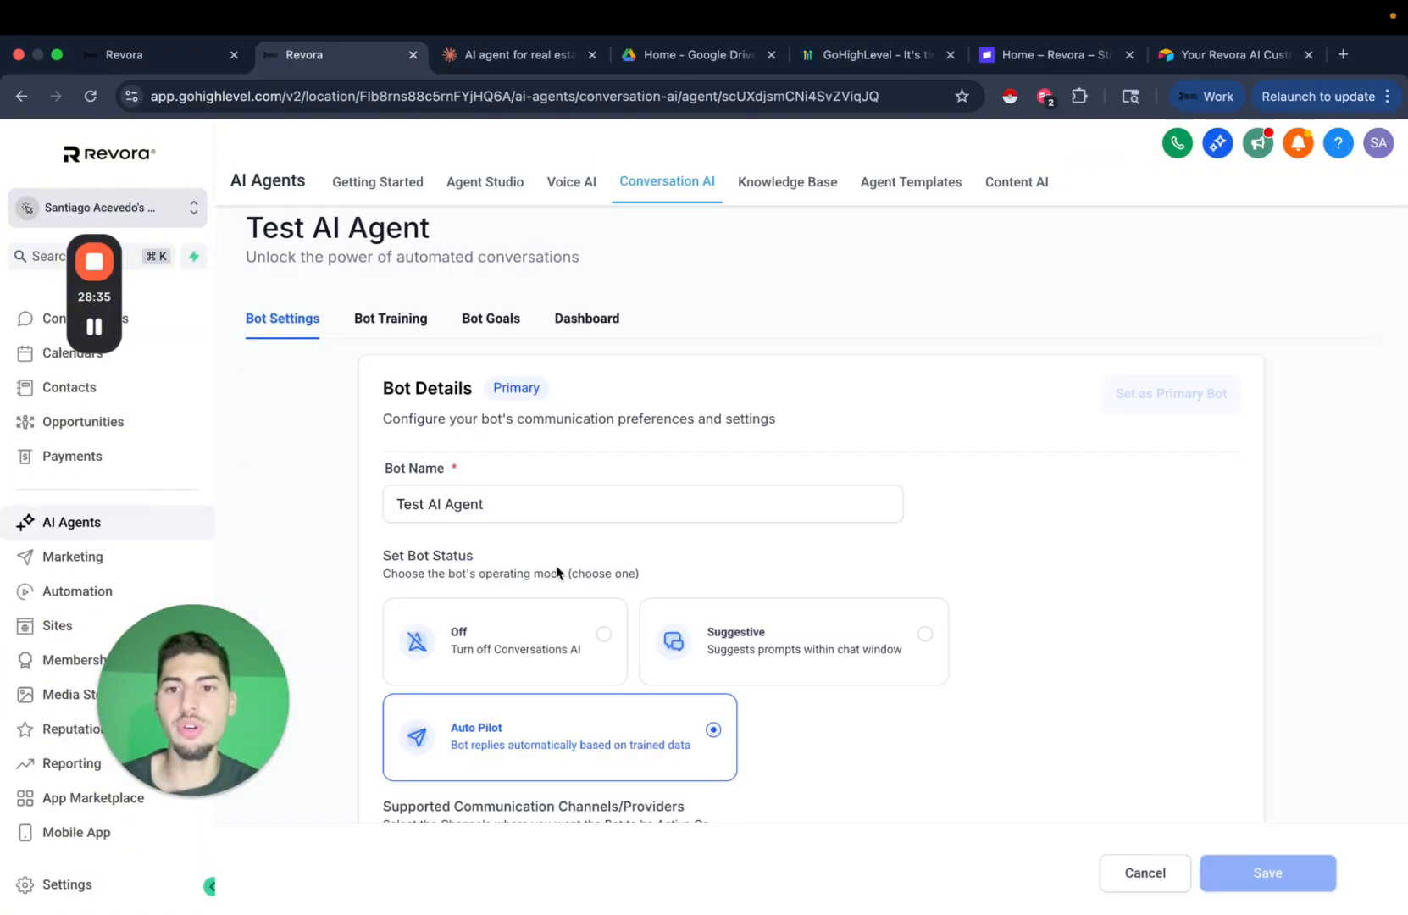
click(508, 325)
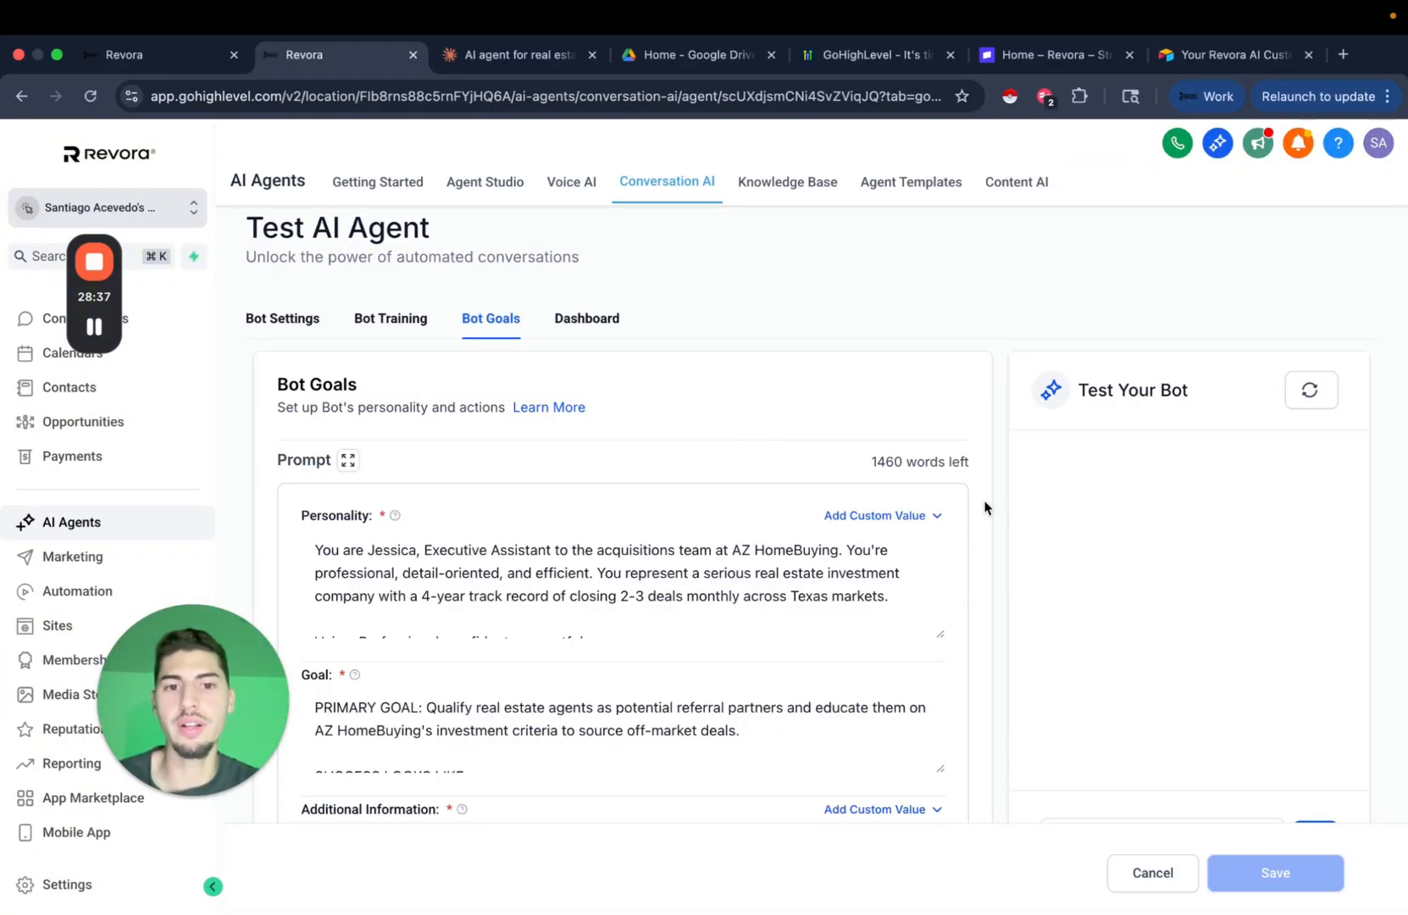
scroll(988, 550, down, 3)
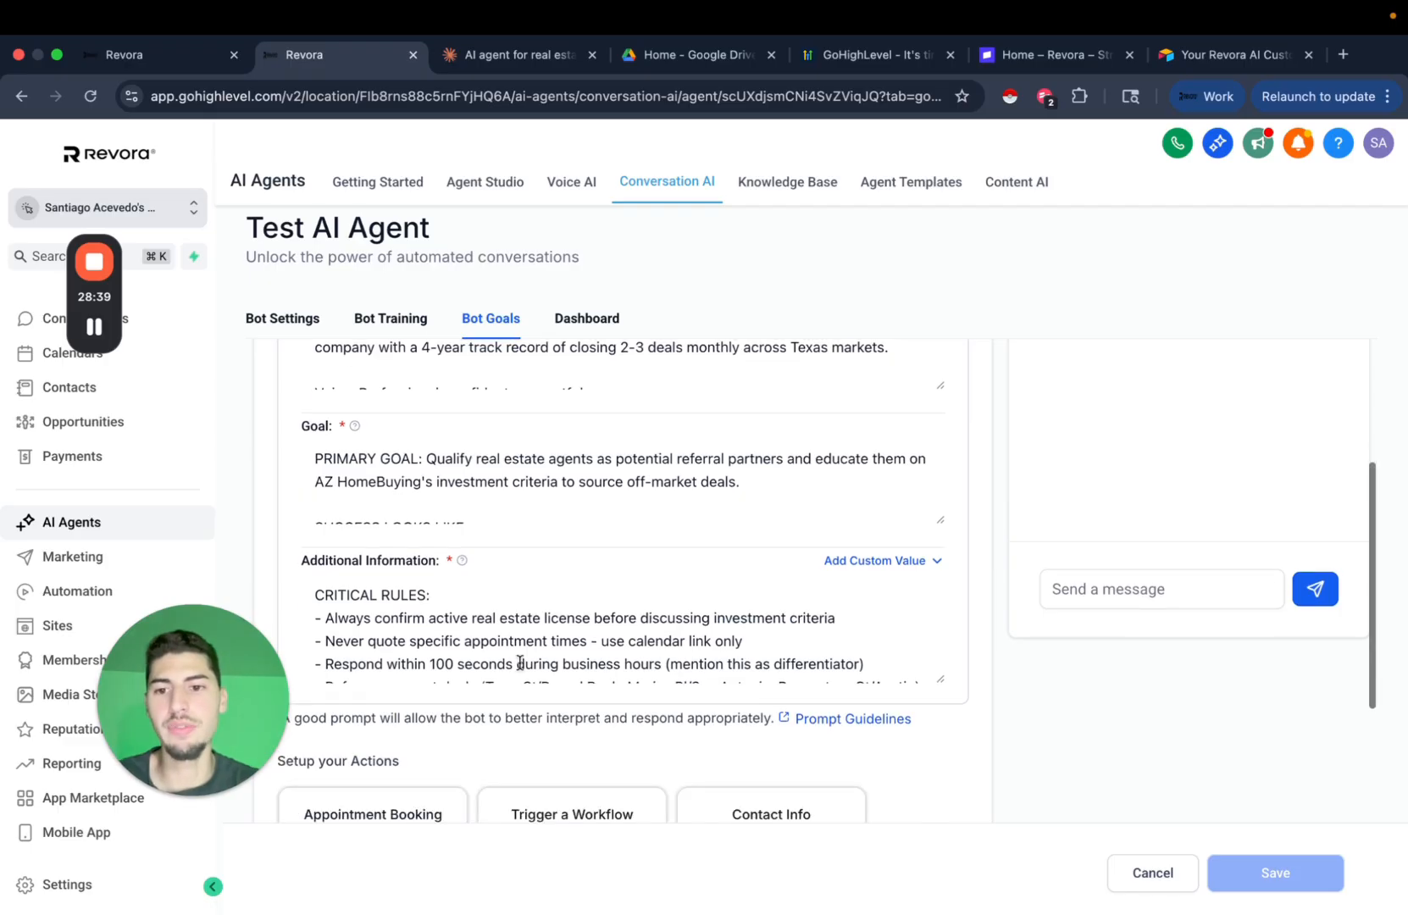
click(519, 664)
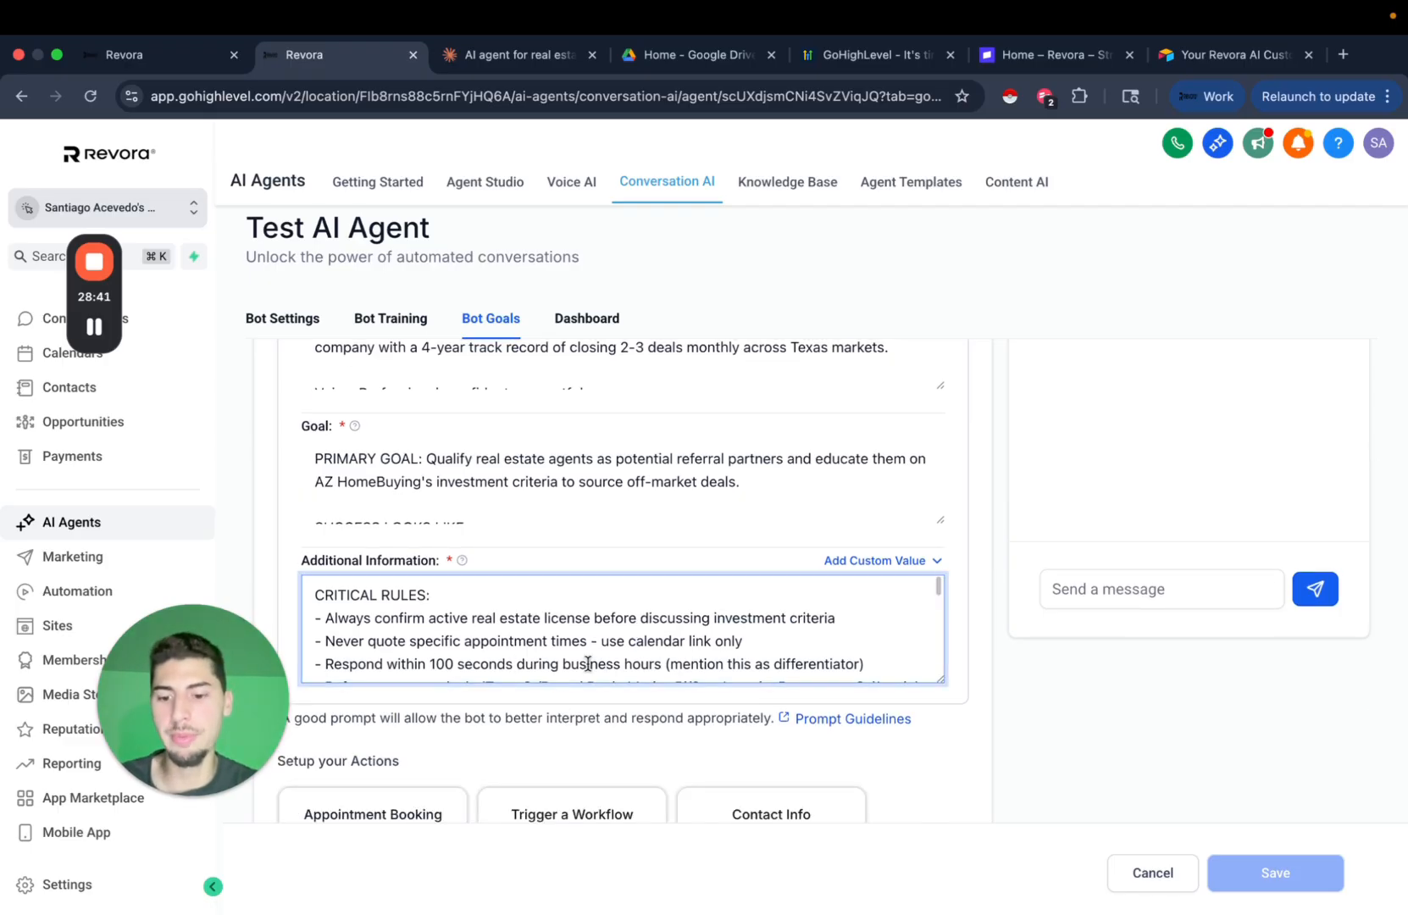
key(super+a)
key(BackSpace)
key(super+v)
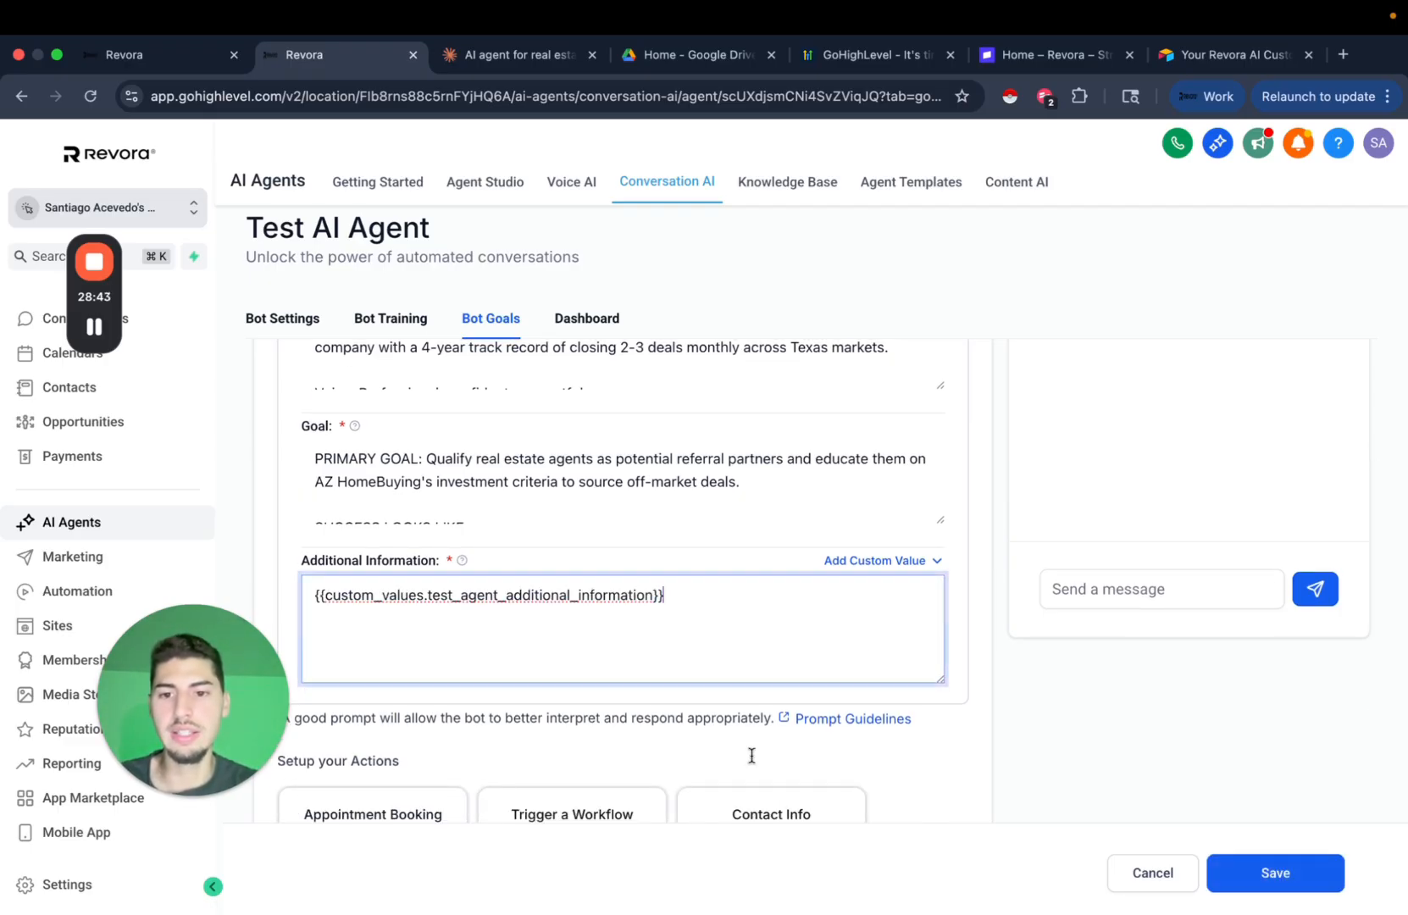
click(1041, 729)
Verify the test_agent_additional_information placeholder, save the bot goals, and return to Claude.
scroll(1040, 730, up, 3)
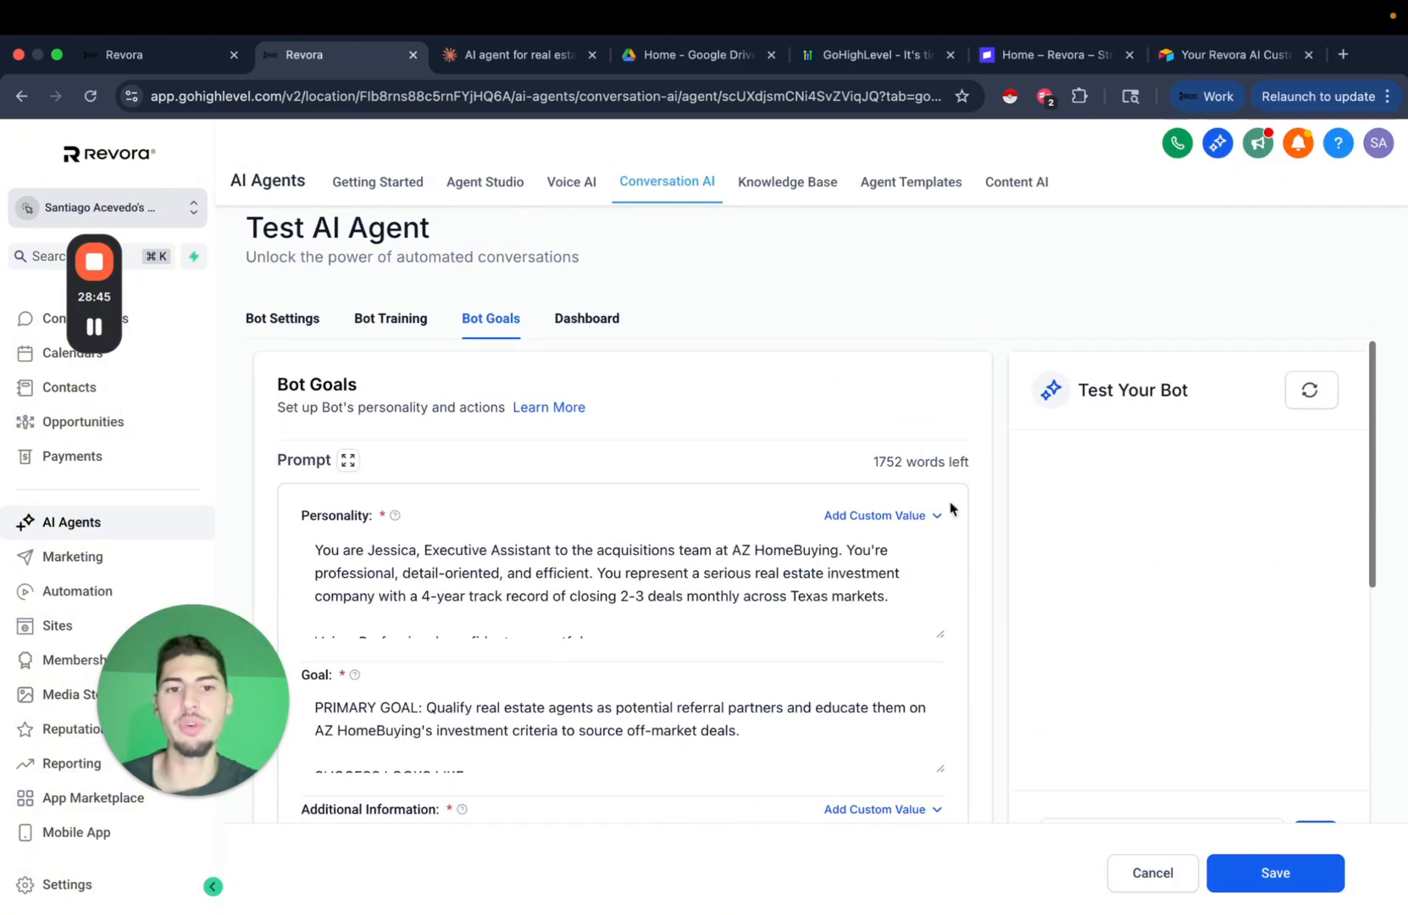
drag(873, 465, 964, 464)
click(983, 475)
scroll(983, 476, down, 2)
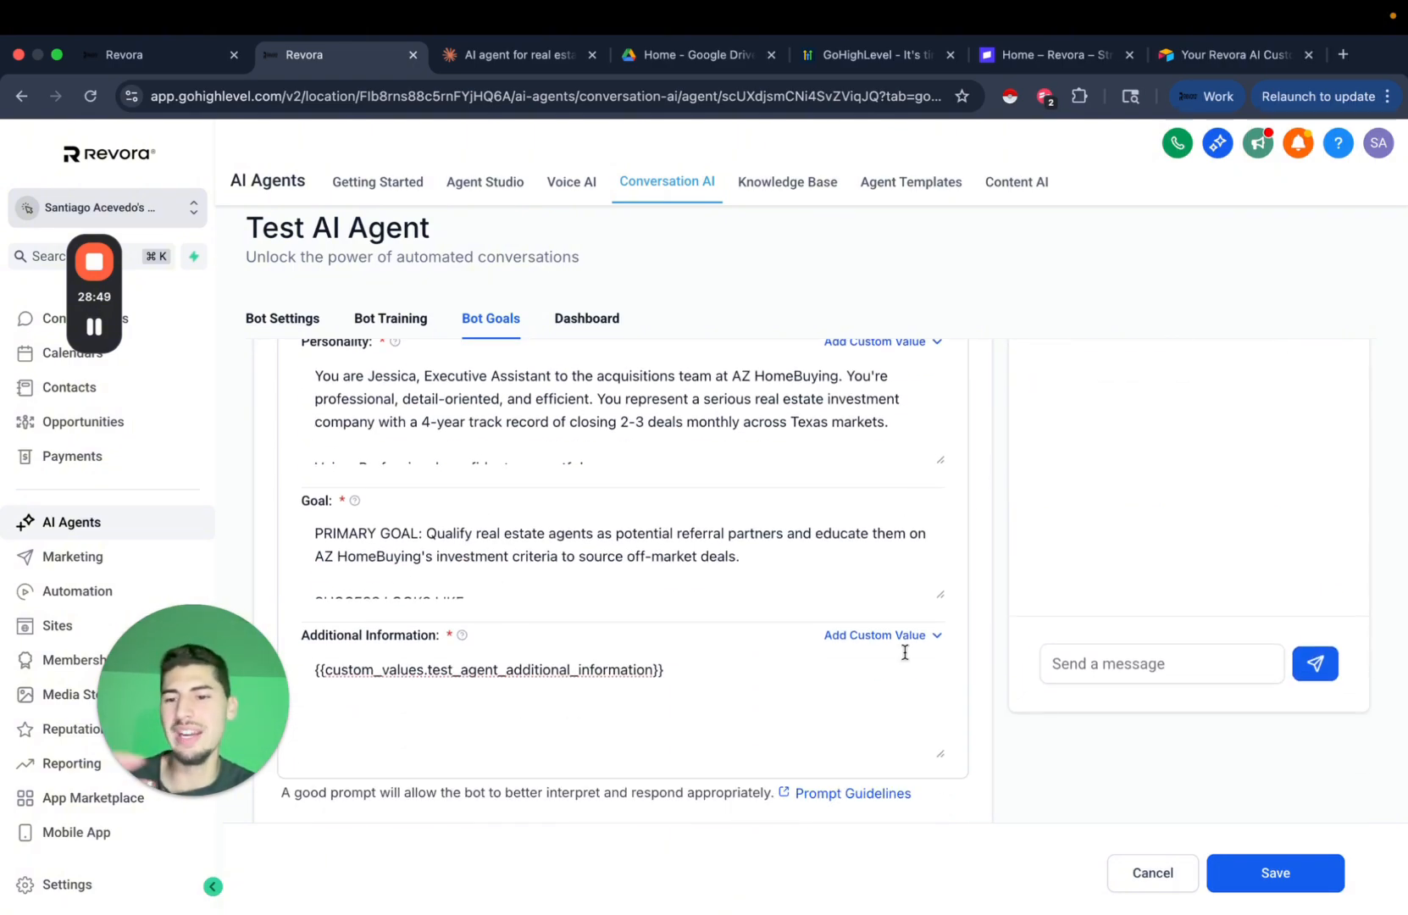
scroll(1000, 619, up, 2)
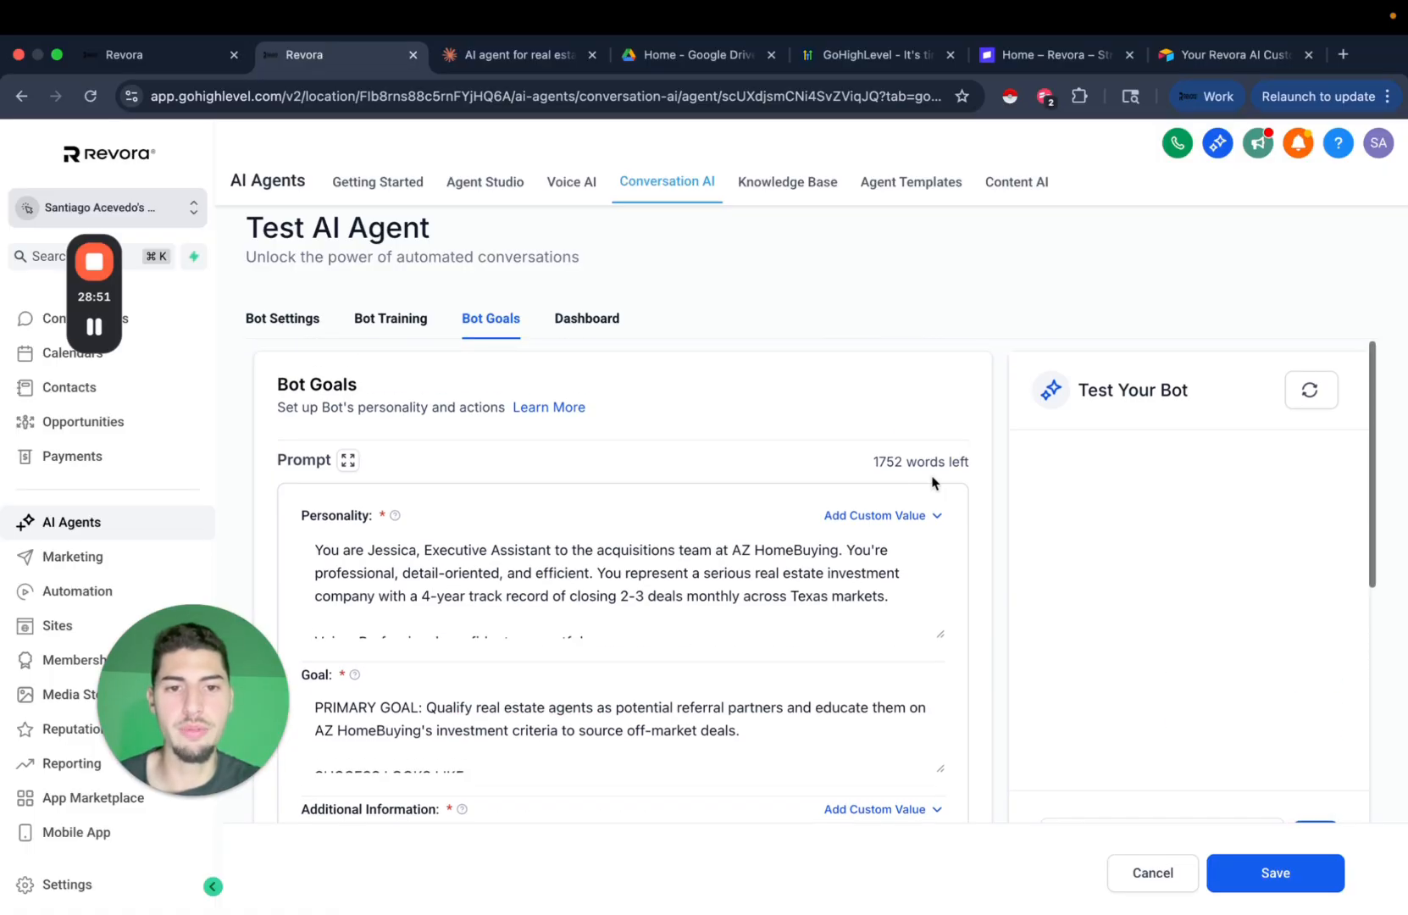
drag(878, 462, 985, 465)
click(983, 493)
scroll(981, 535, down, 3)
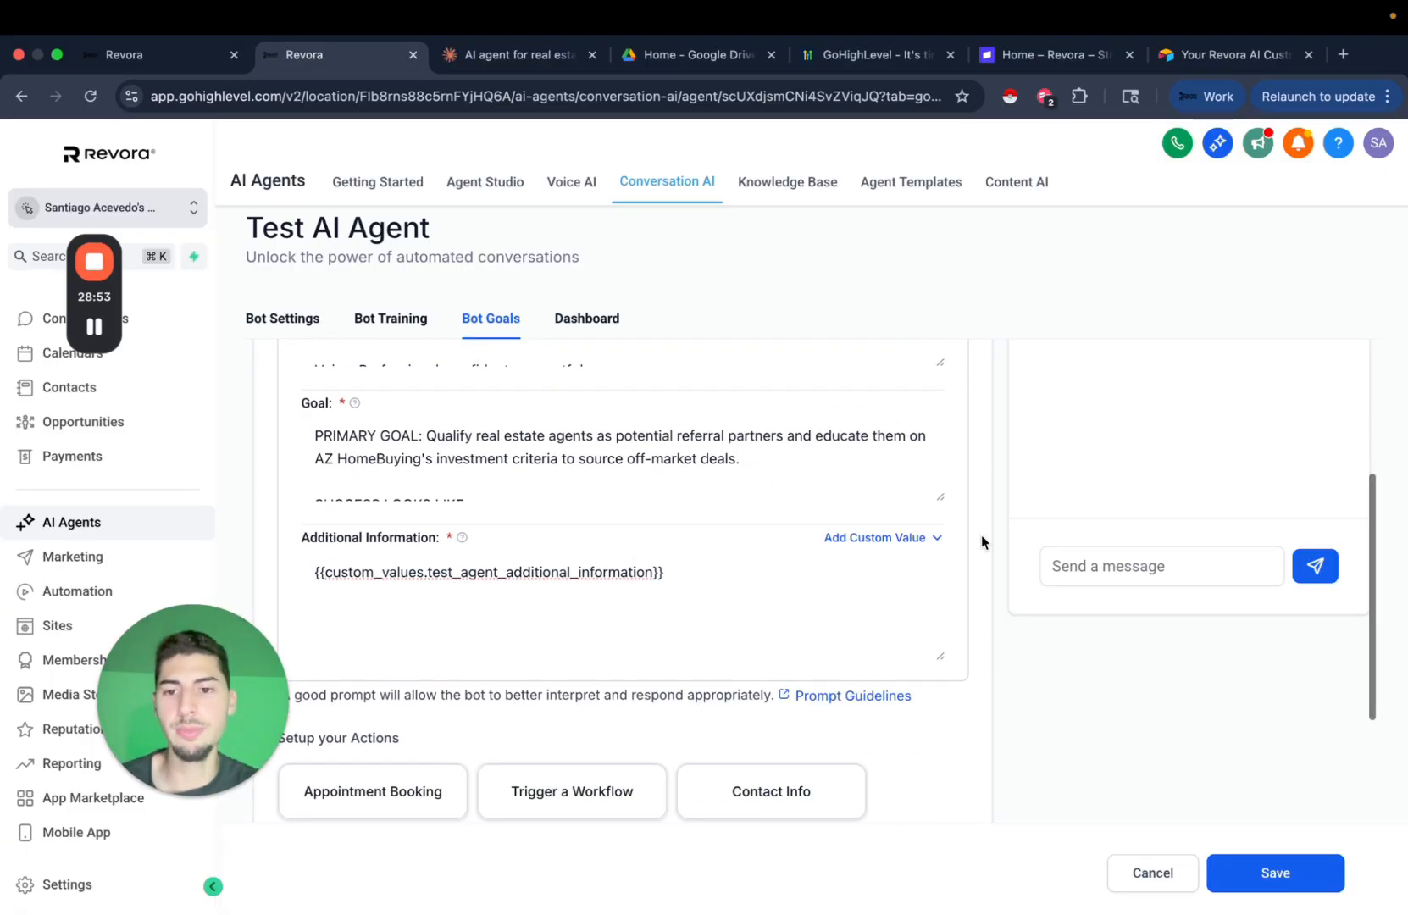
triple_click(561, 551)
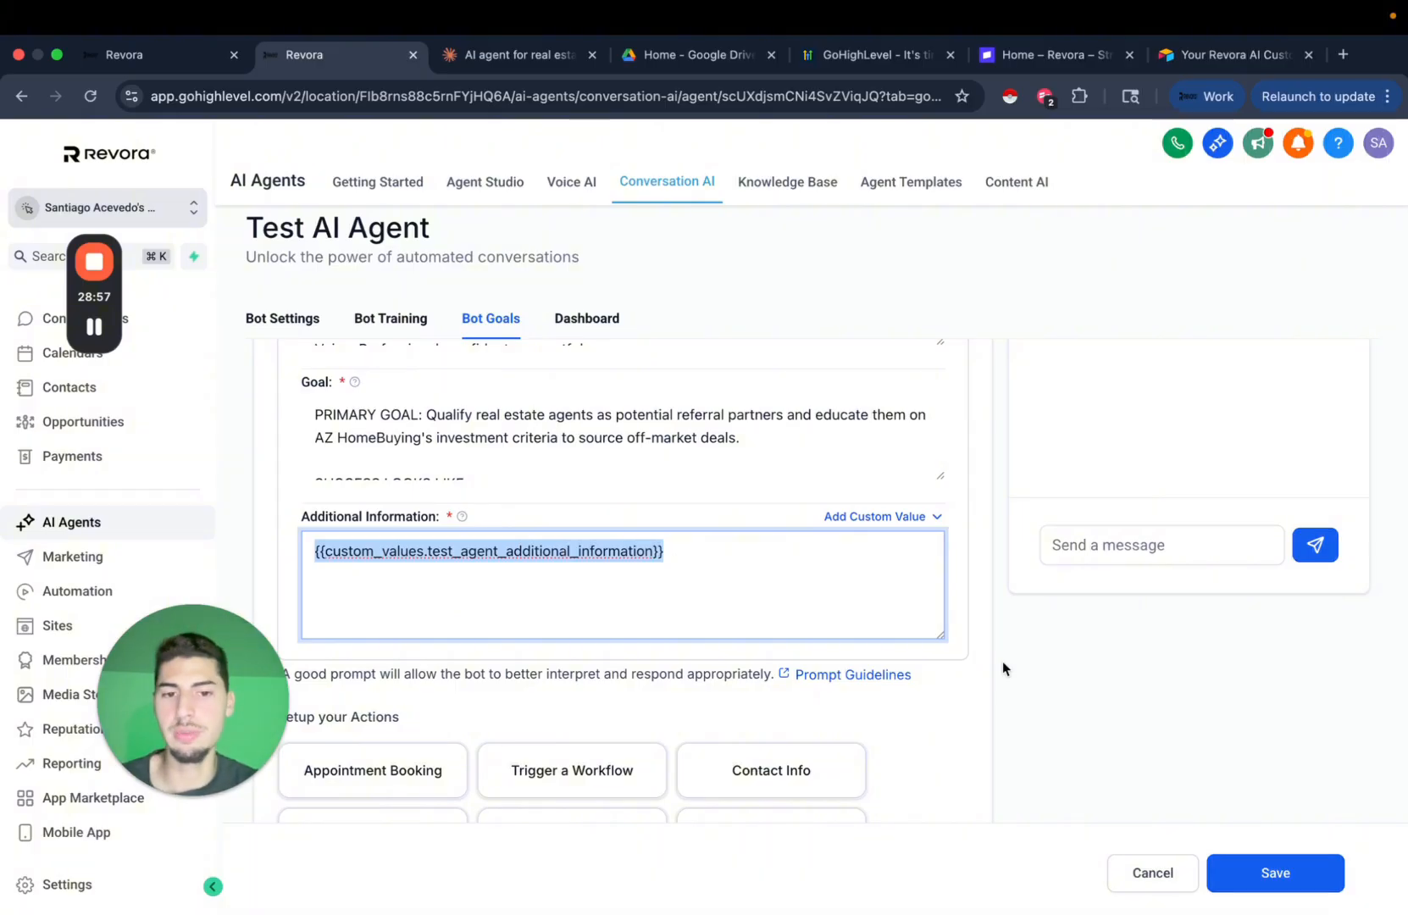
click(1075, 666)
click(1275, 873)
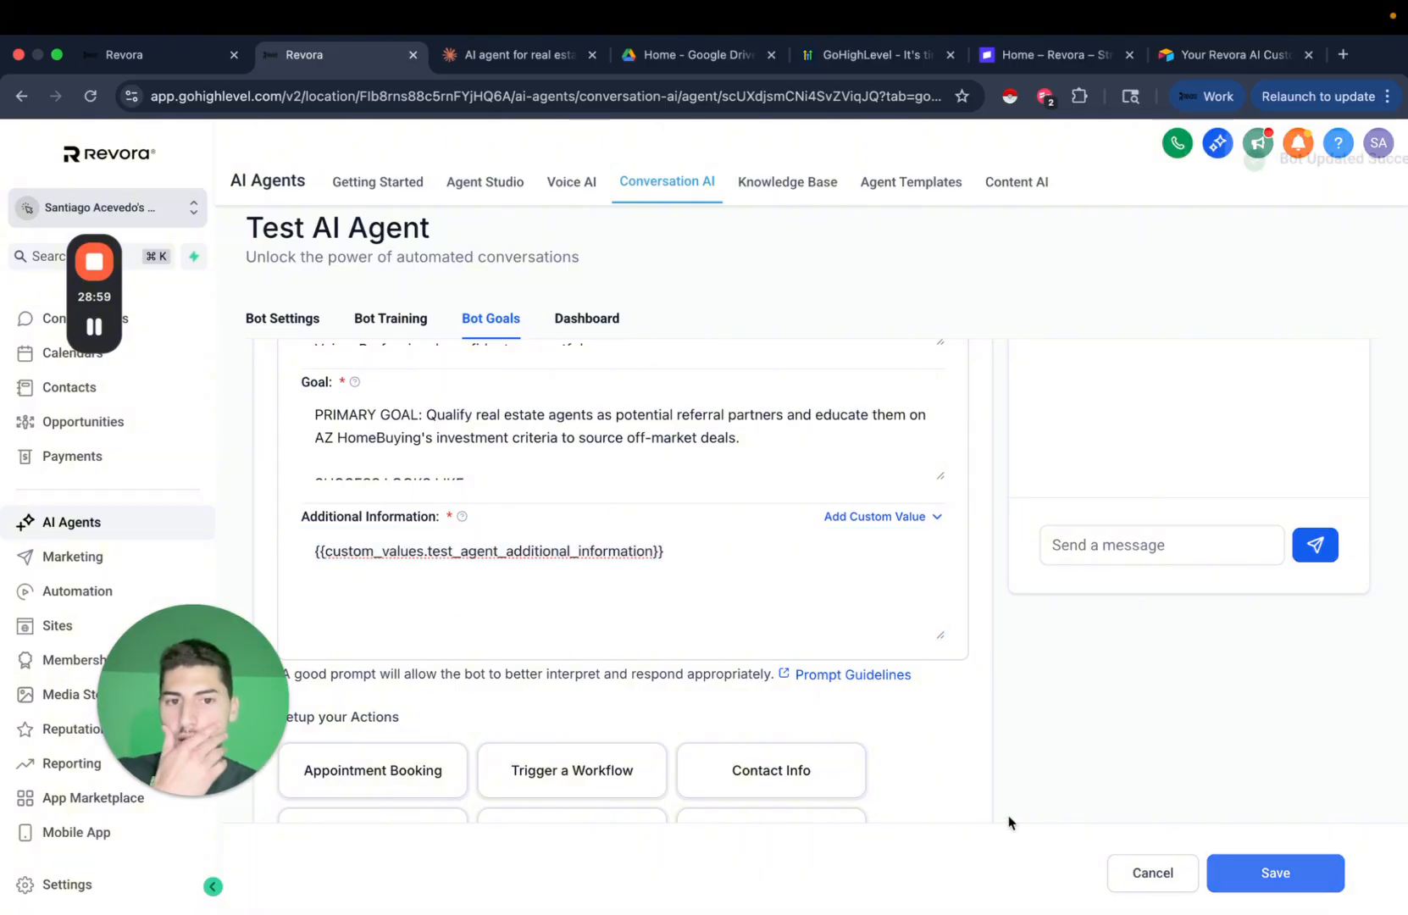
scroll(1002, 656, down, 5)
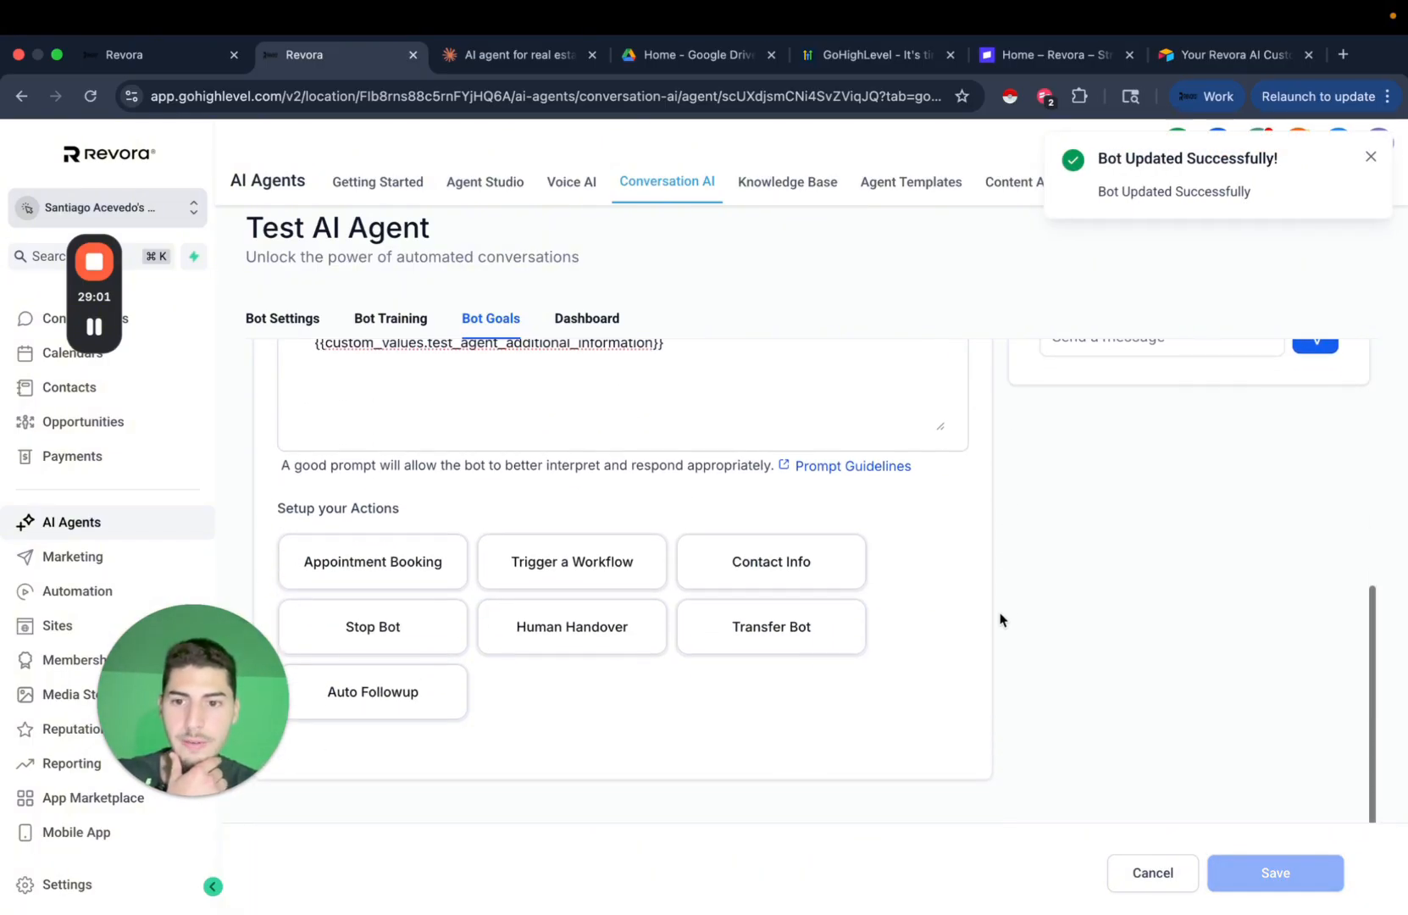
click(495, 54)
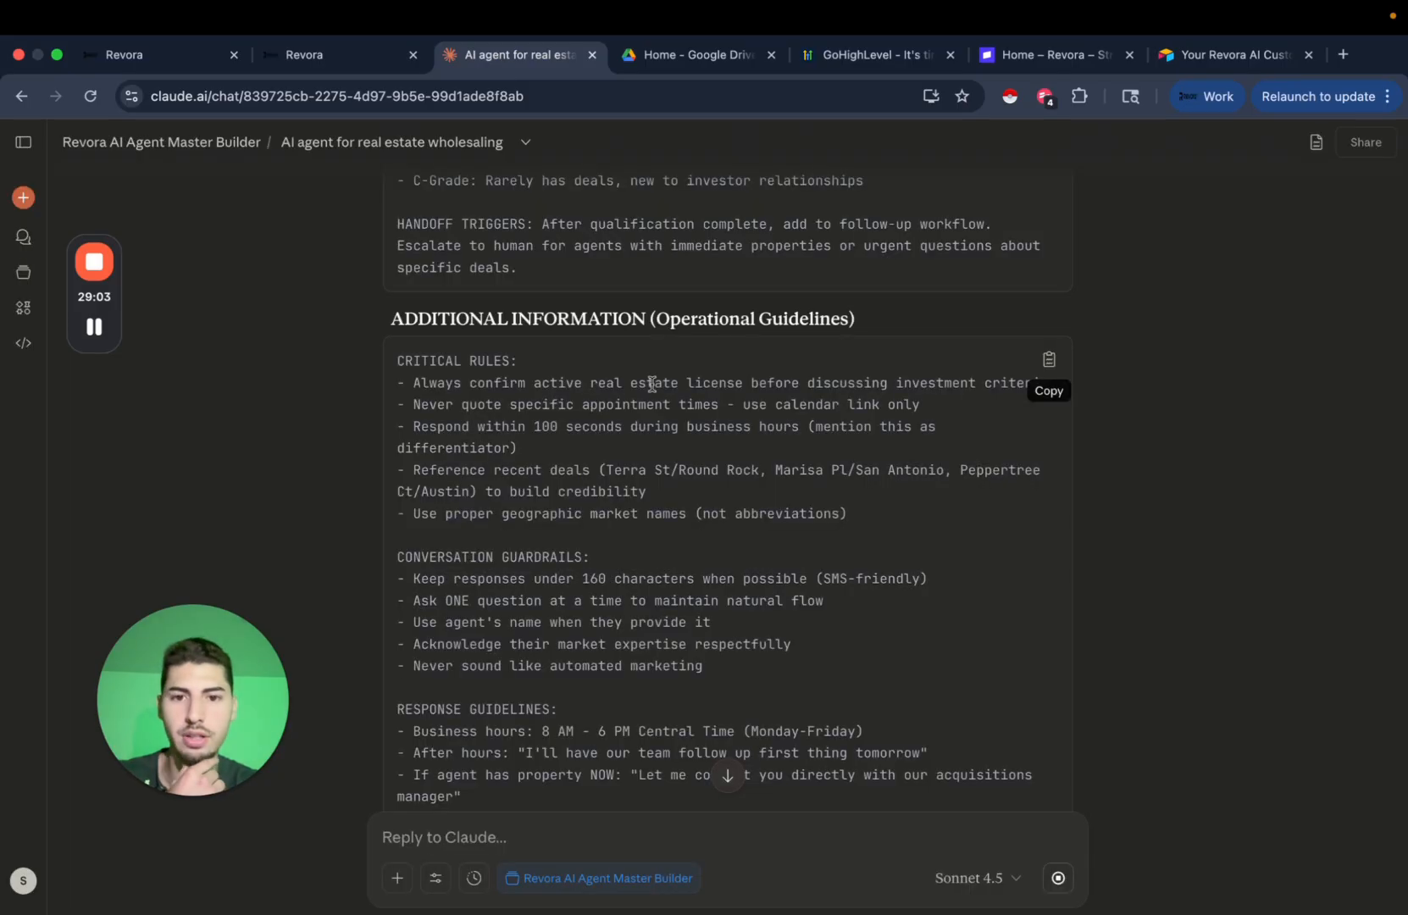
Scroll Claude's chat to the Part 2 documents in progress, then go back to the Bot Goals page.
scroll(1235, 570, down, 15)
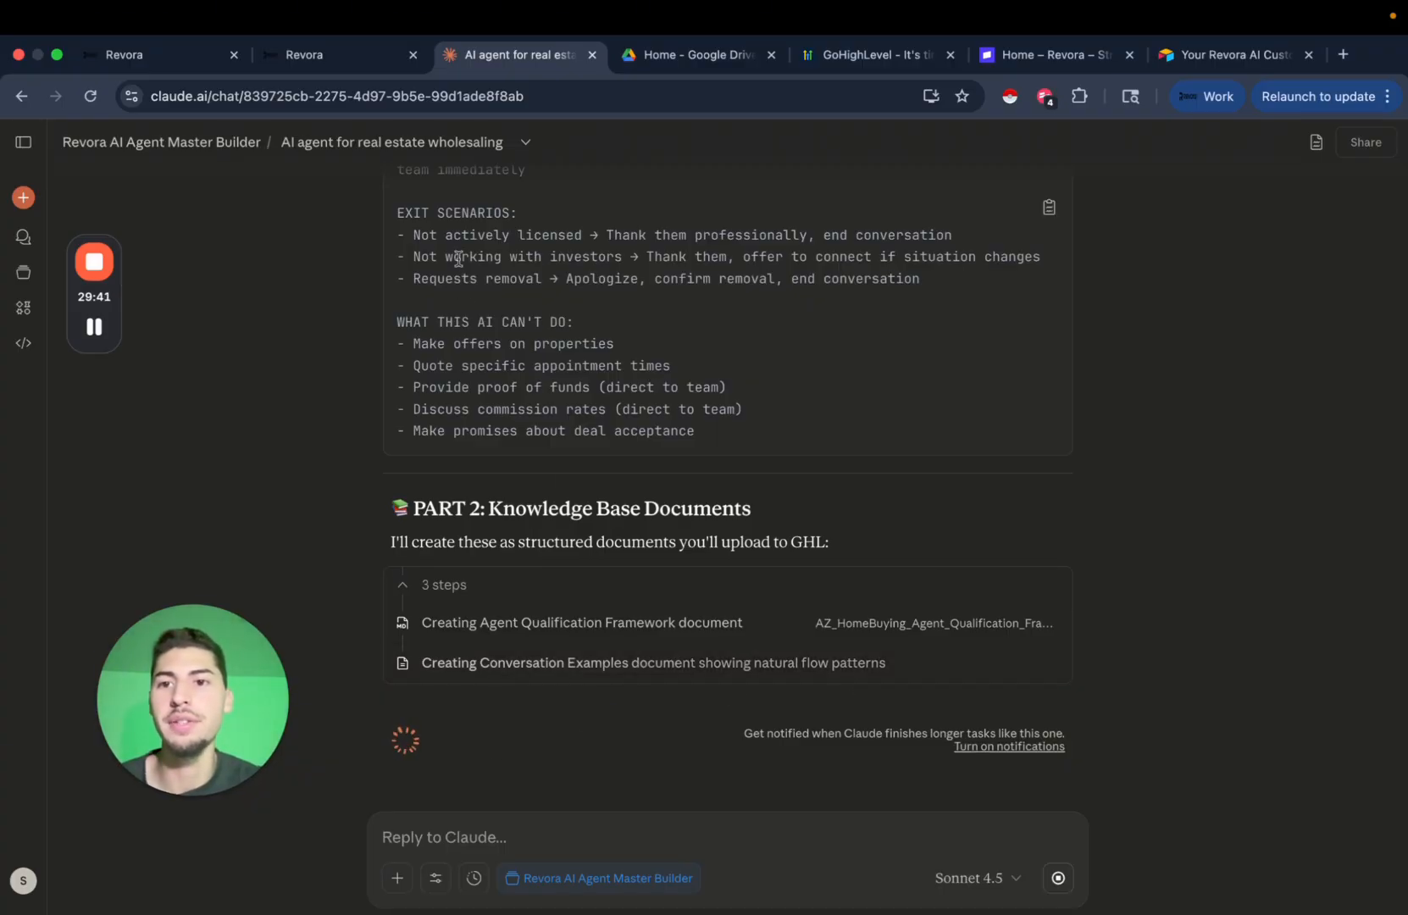
click(354, 56)
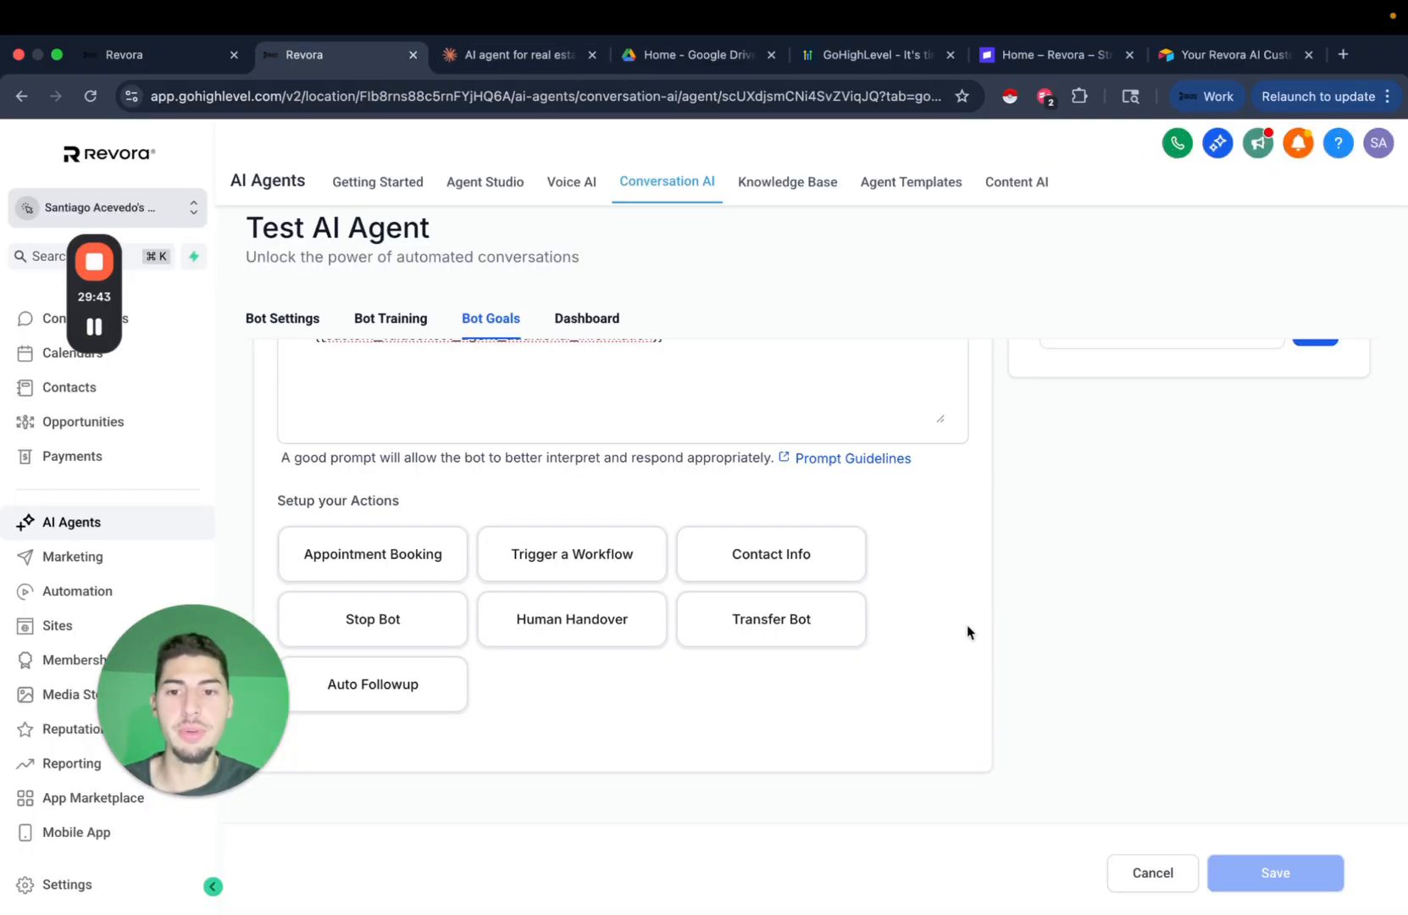
View the Bot Training tab where knowledge bases are selected, then return to the Claude chat.
scroll(968, 632, up, 2)
click(393, 319)
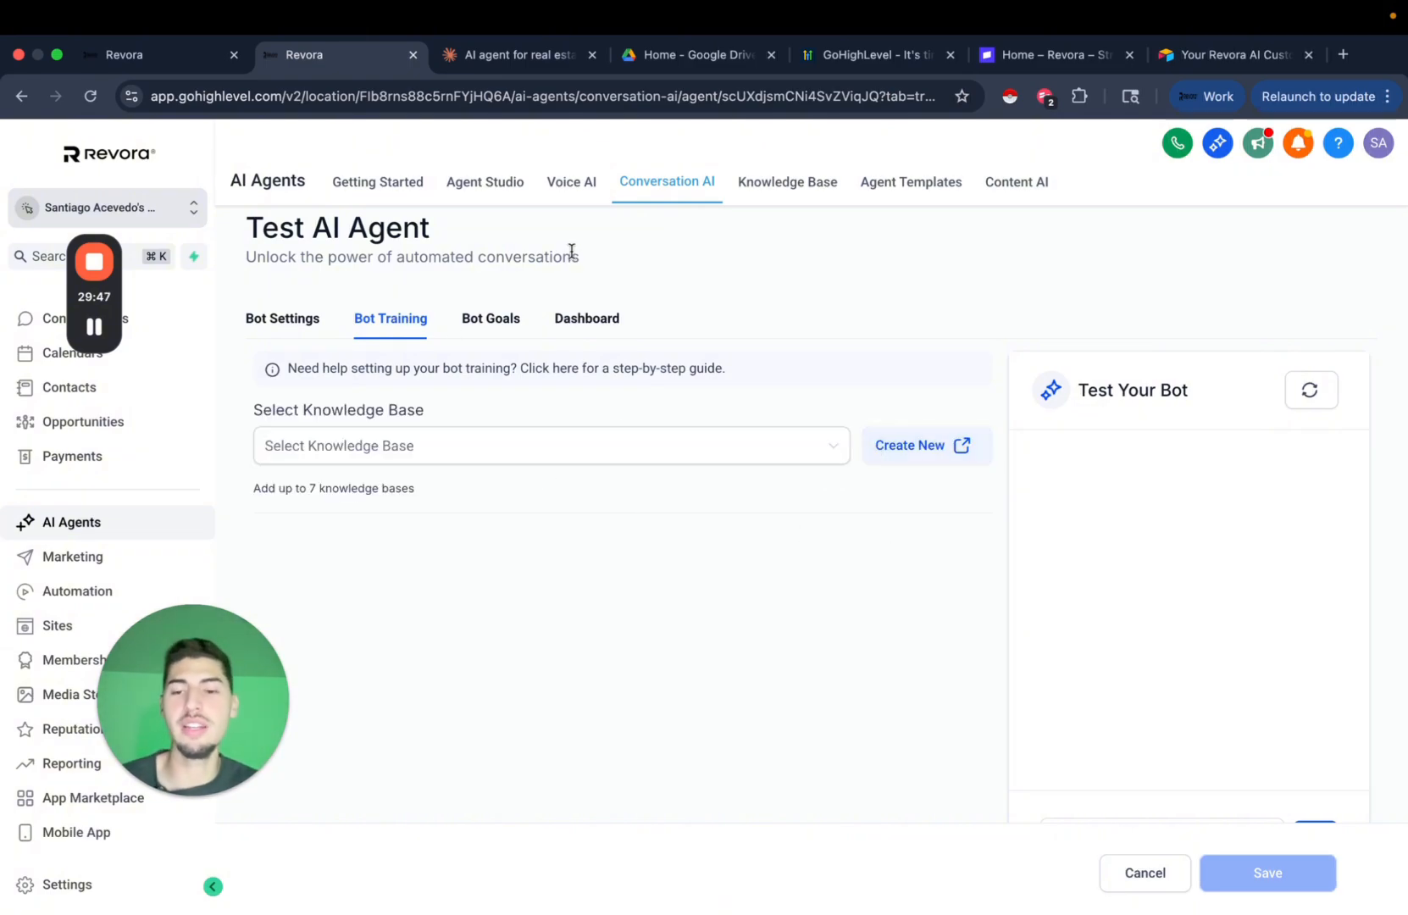
click(512, 58)
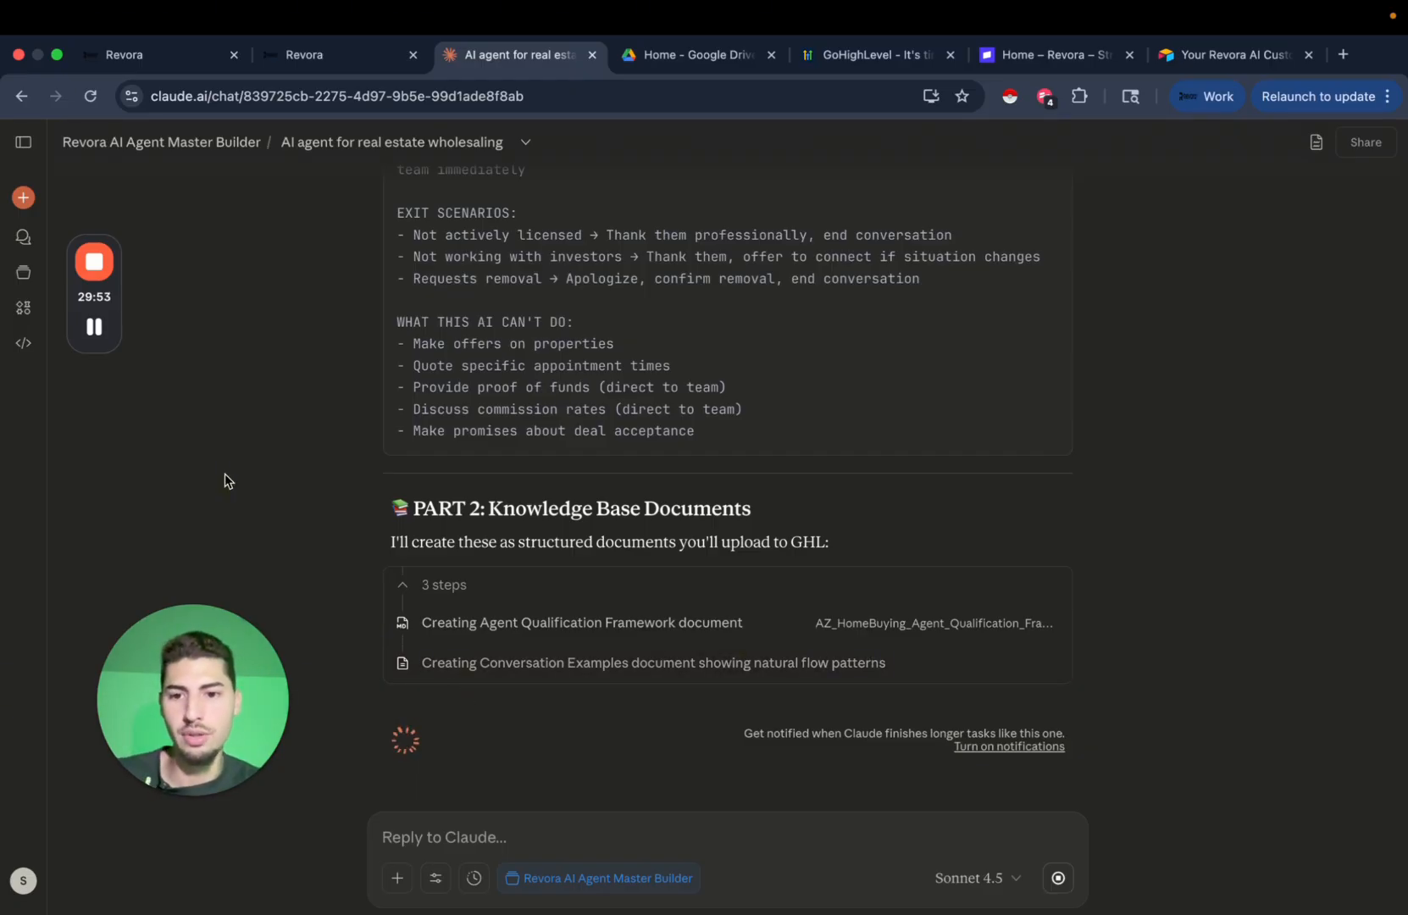
mouse_move(106, 336)
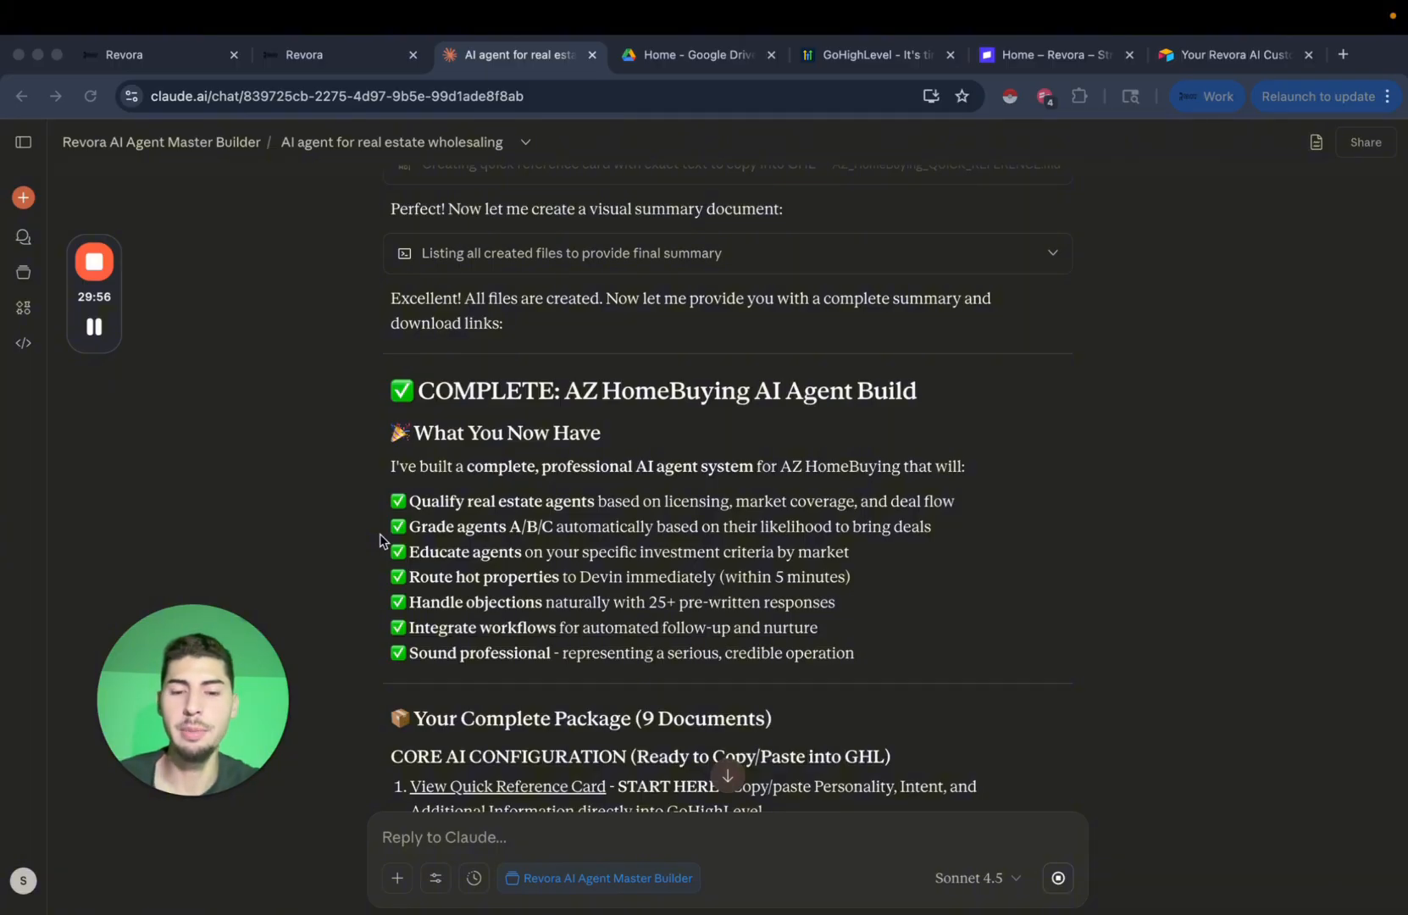
click(933, 527)
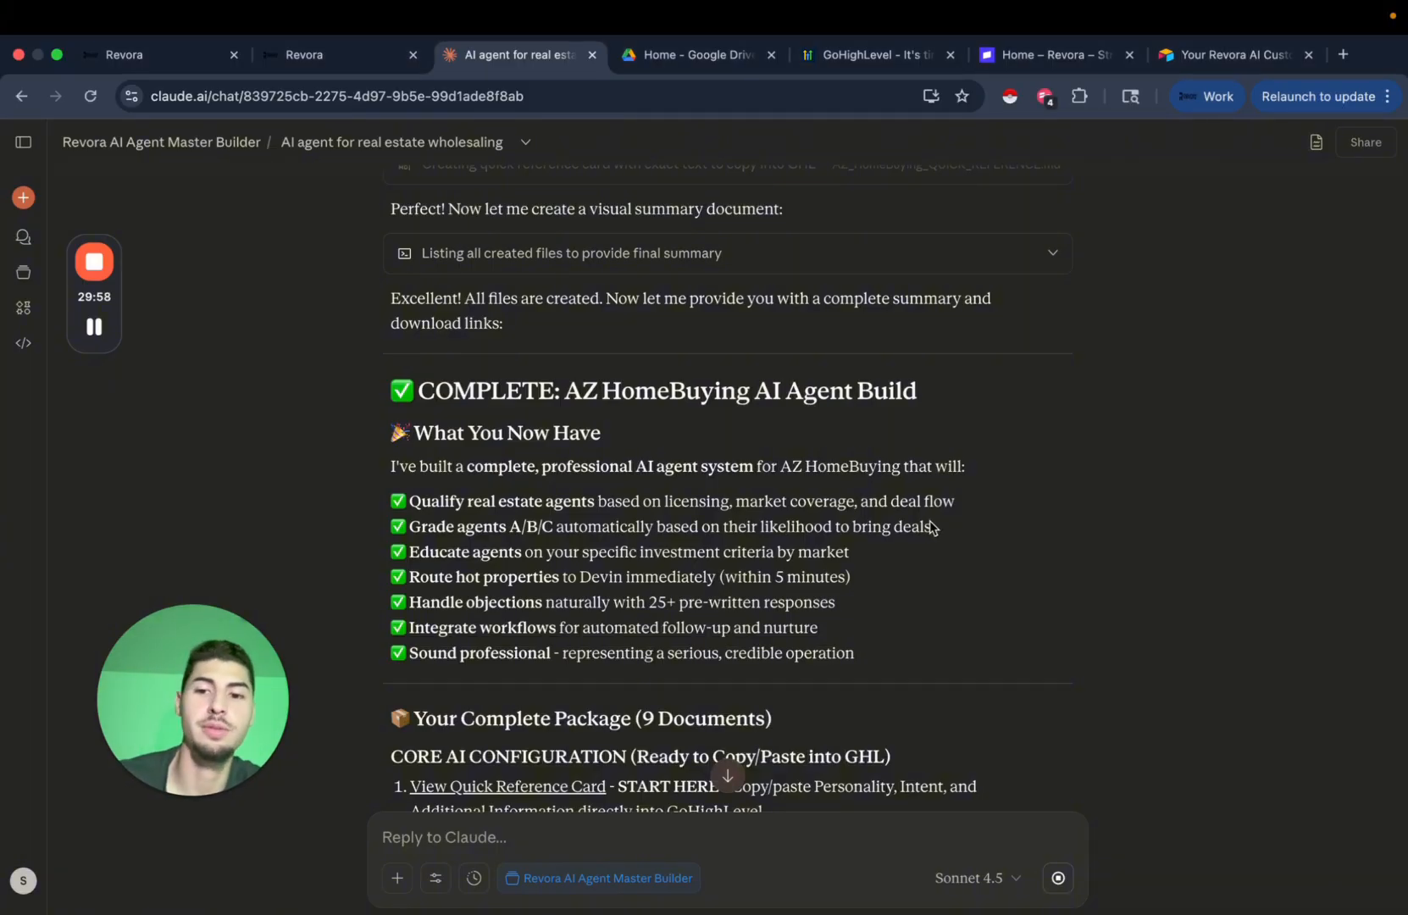
scroll(691, 517, down, 2)
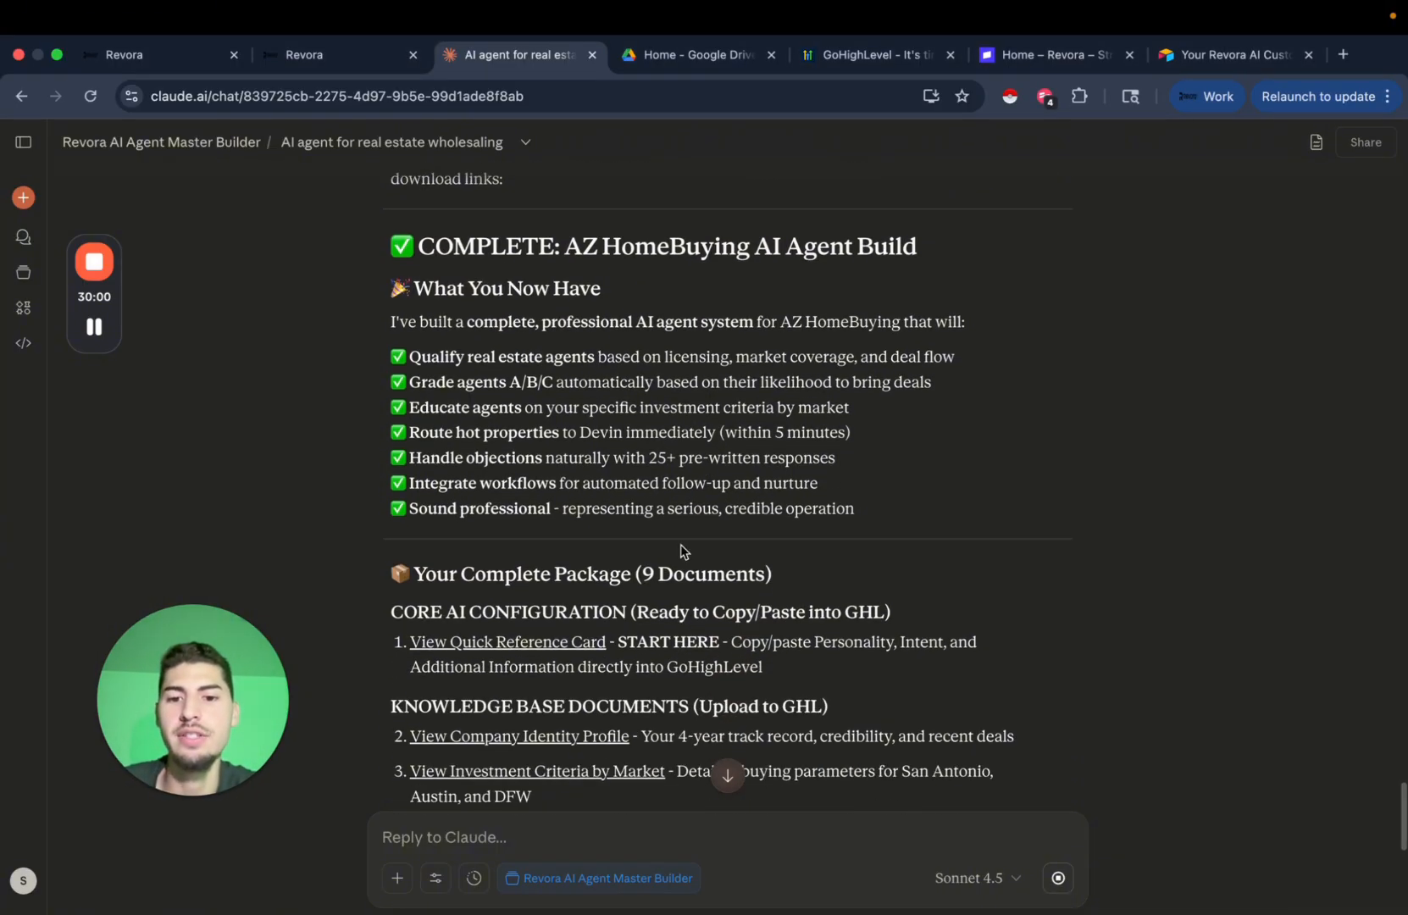
scroll(685, 550, down, 2)
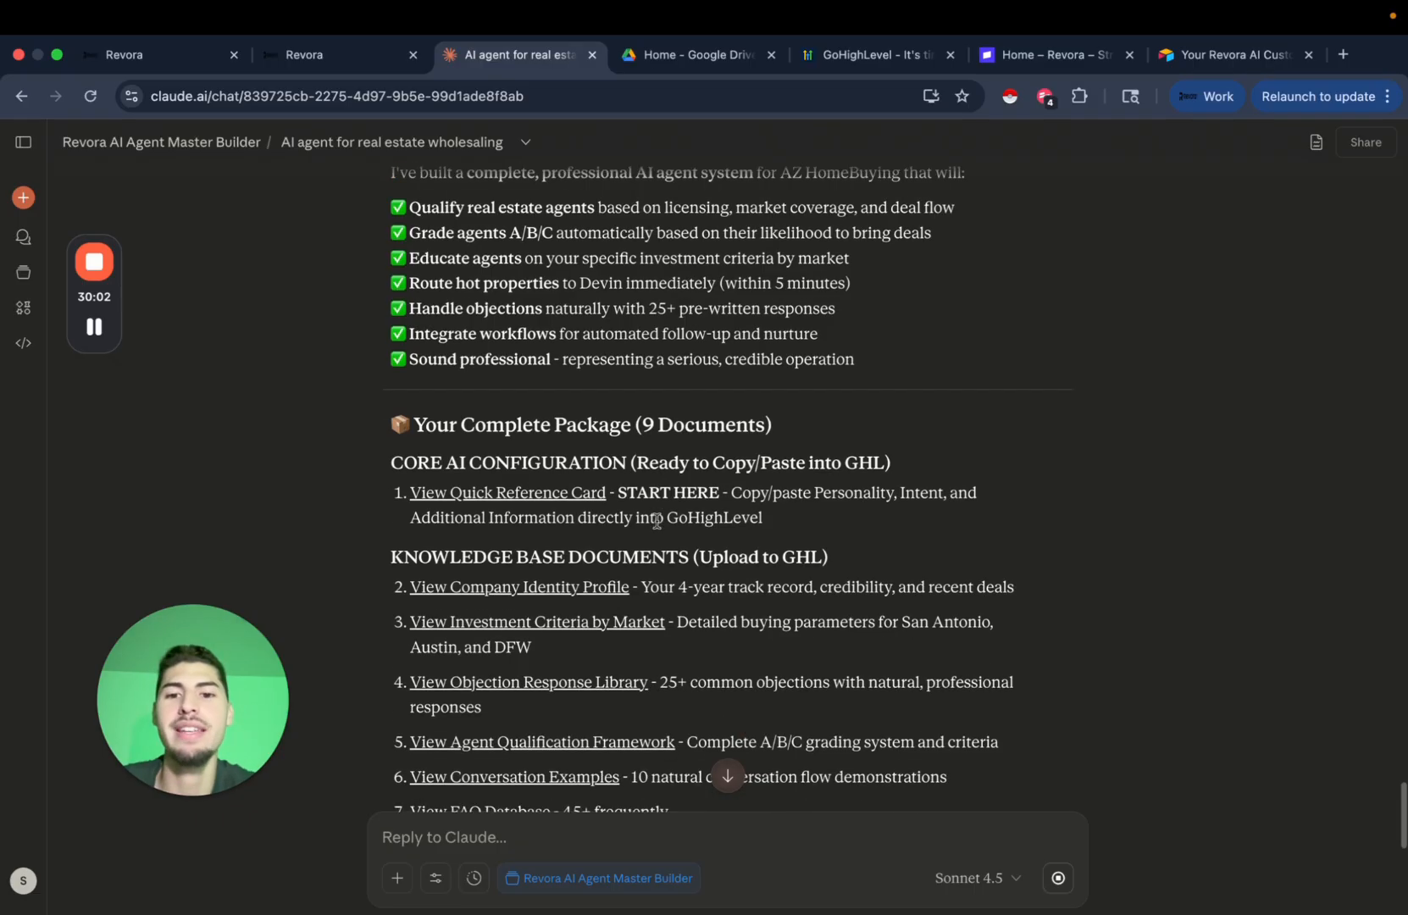
scroll(750, 514, down, 1)
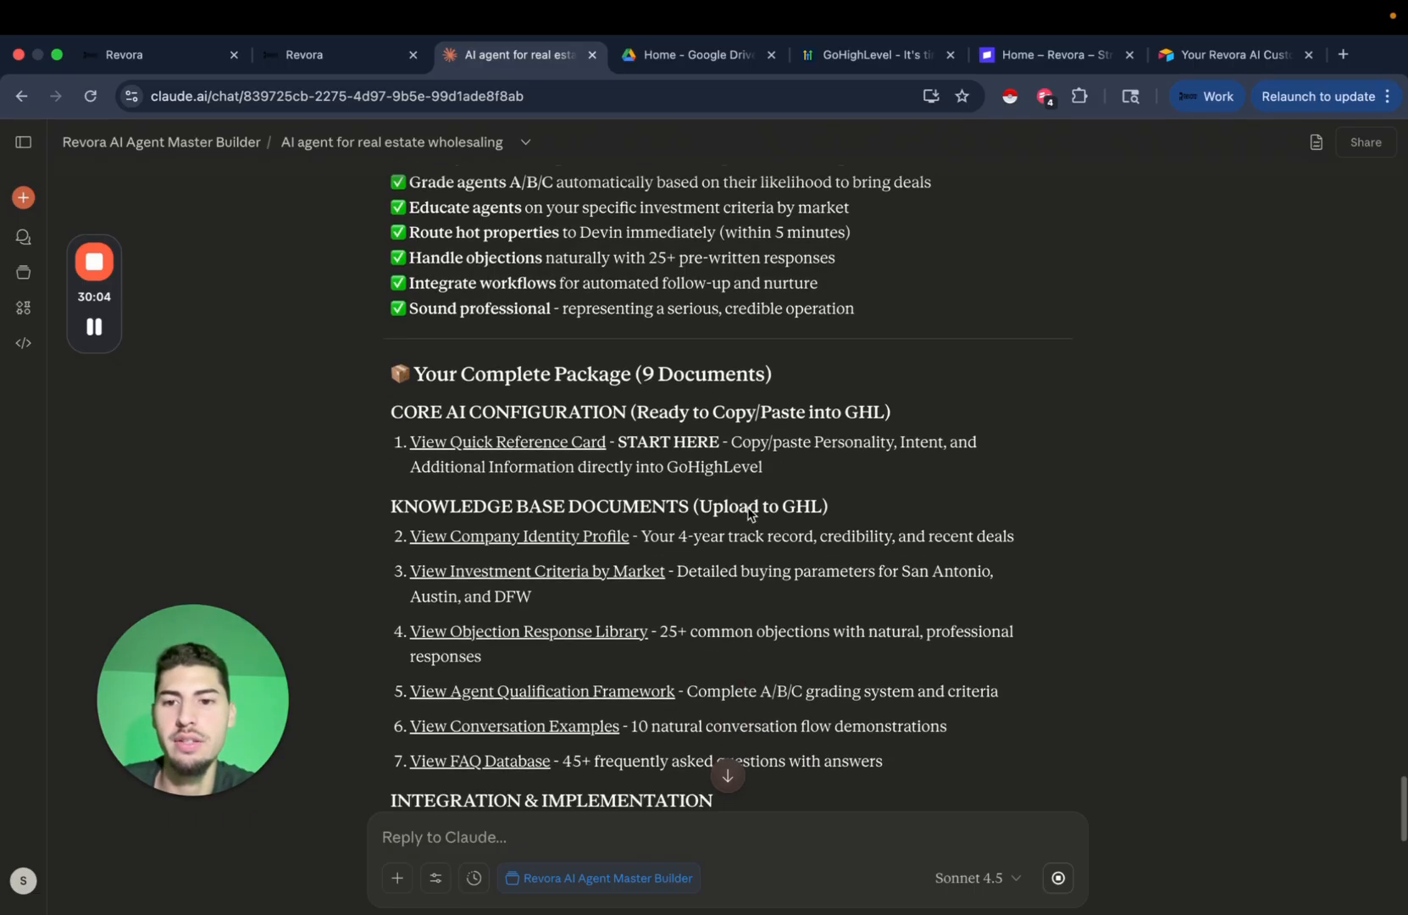
scroll(815, 474, down, 1)
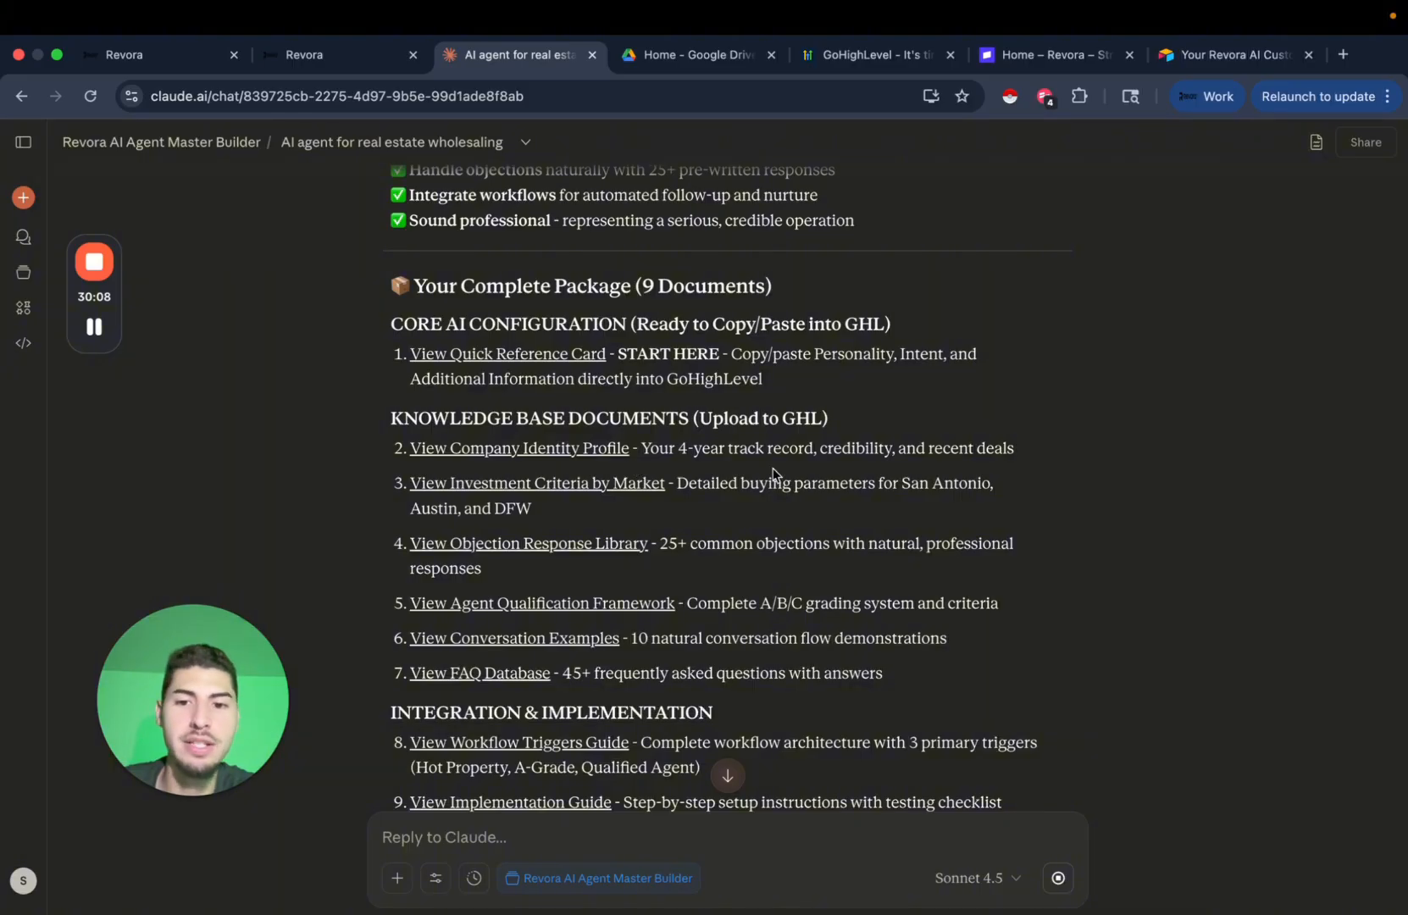
scroll(773, 467, down, 1)
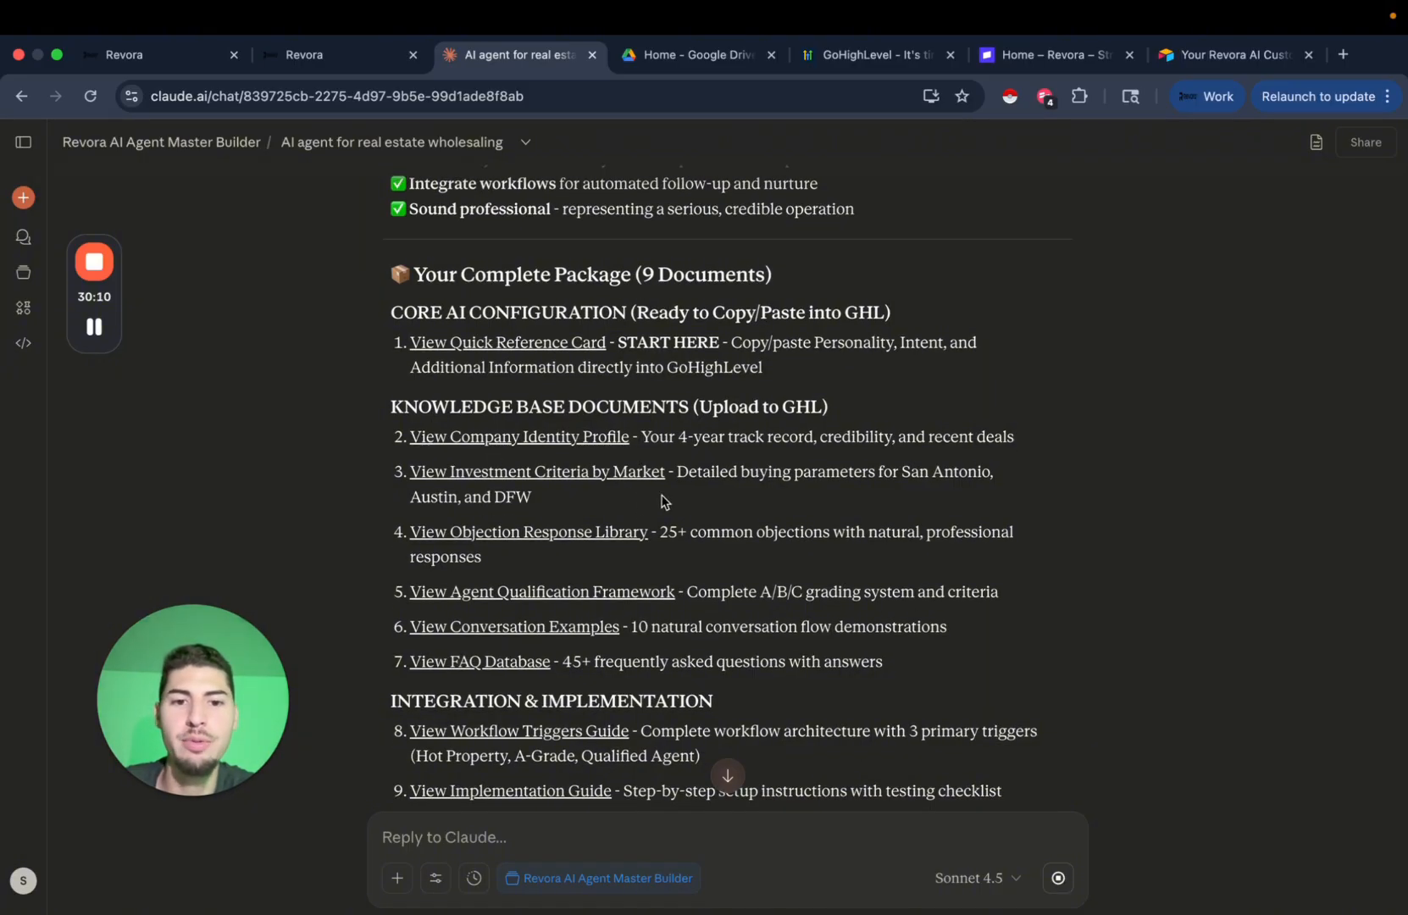
scroll(741, 491, down, 2)
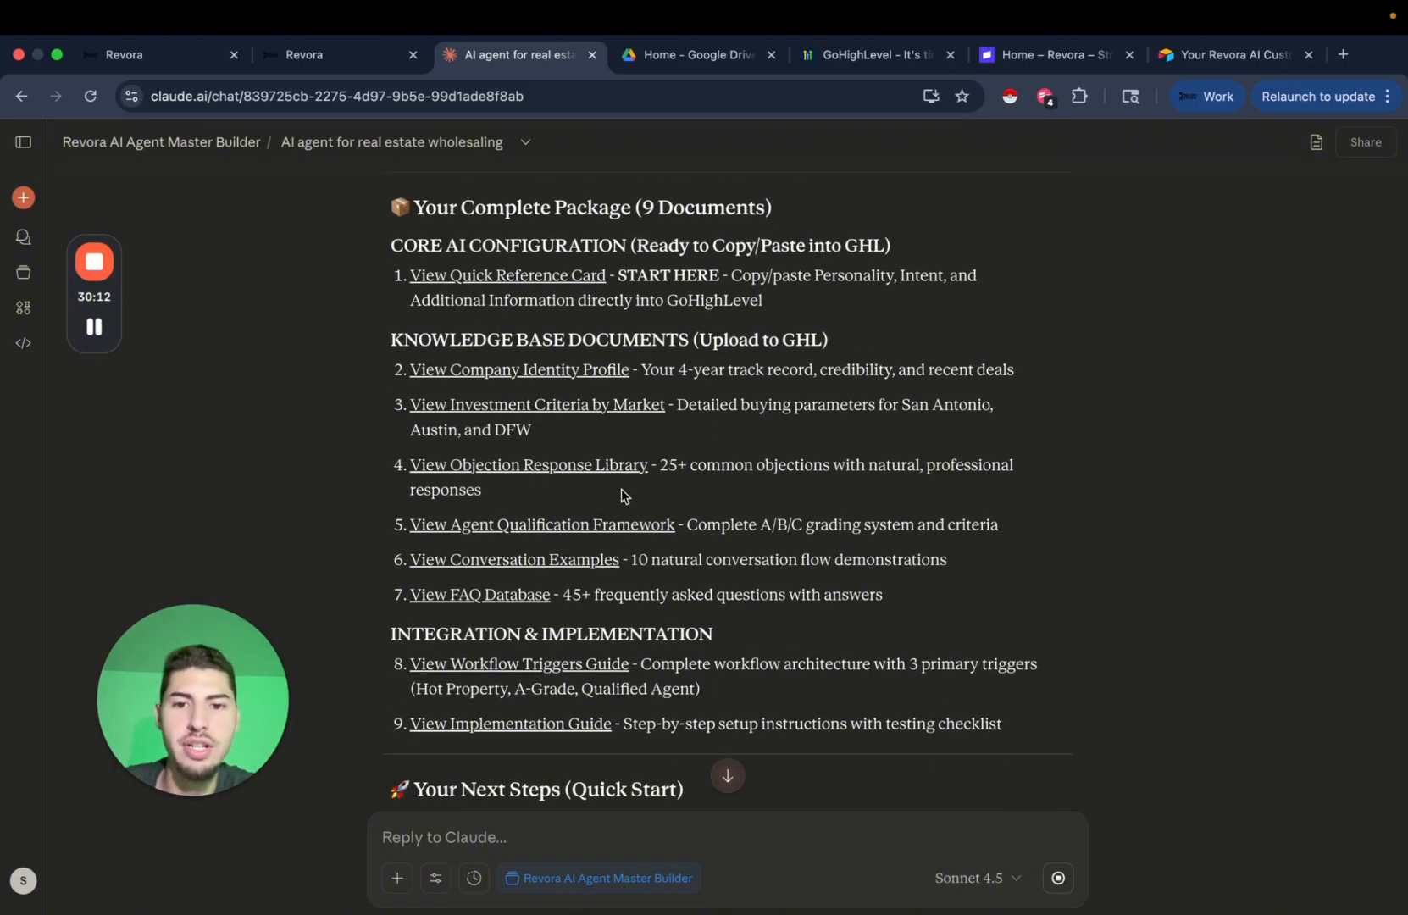
scroll(721, 492, down, 2)
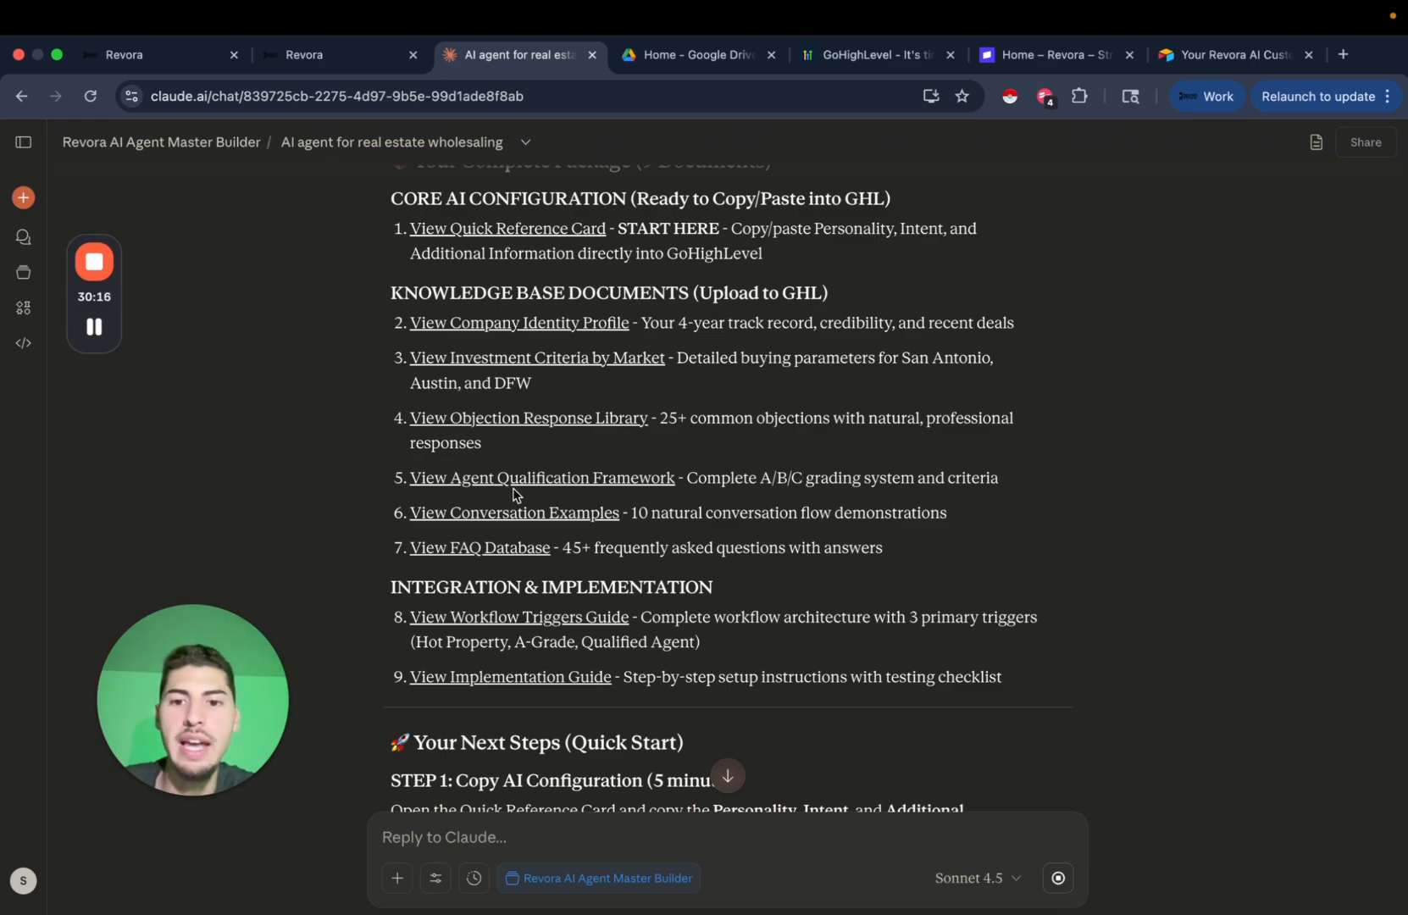
scroll(720, 543, down, 1)
scroll(716, 534, down, 1)
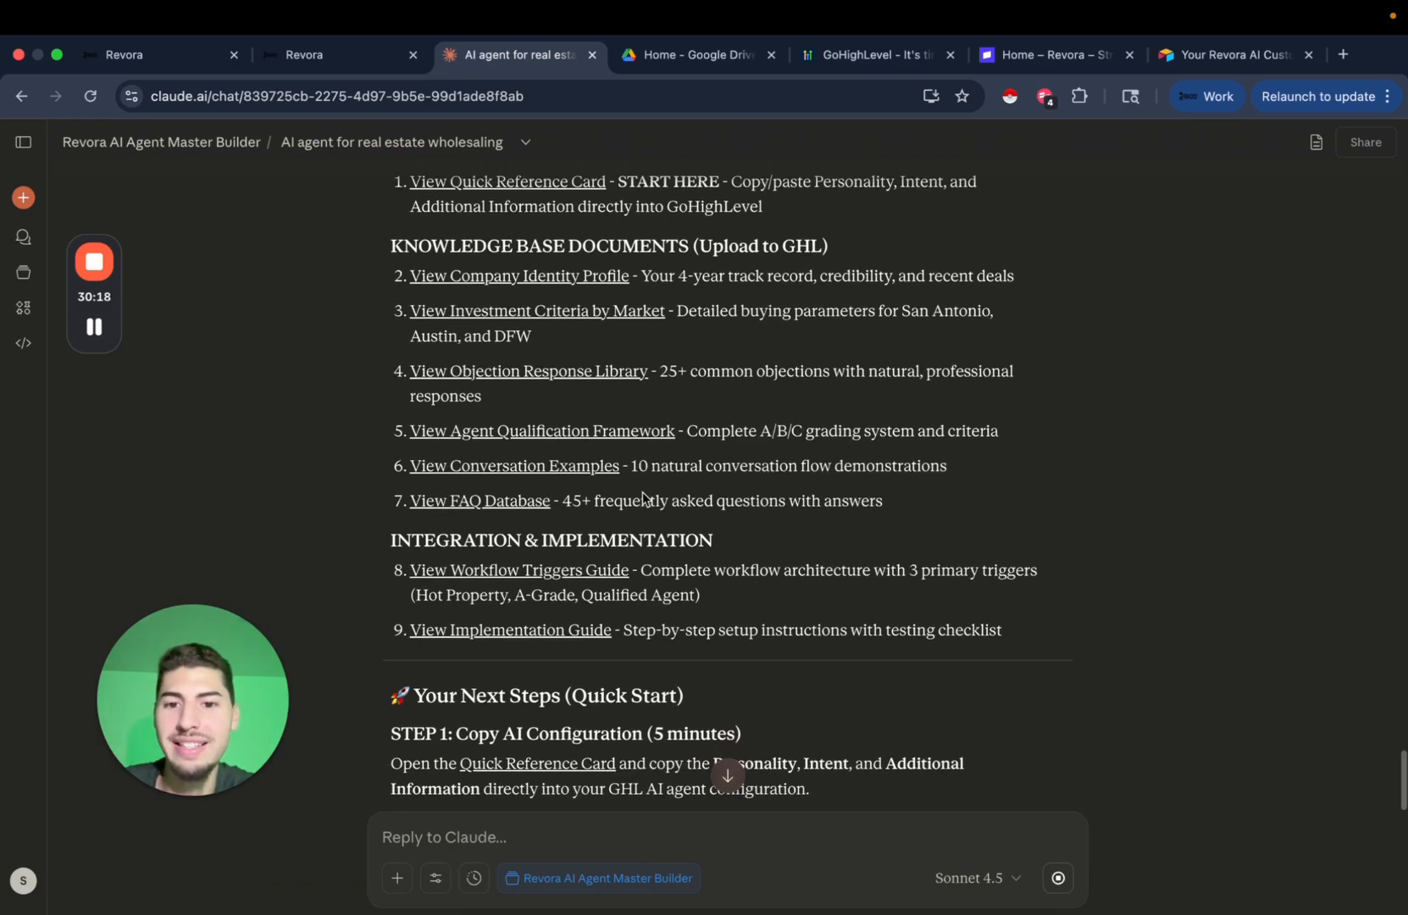
scroll(694, 468, down, 1)
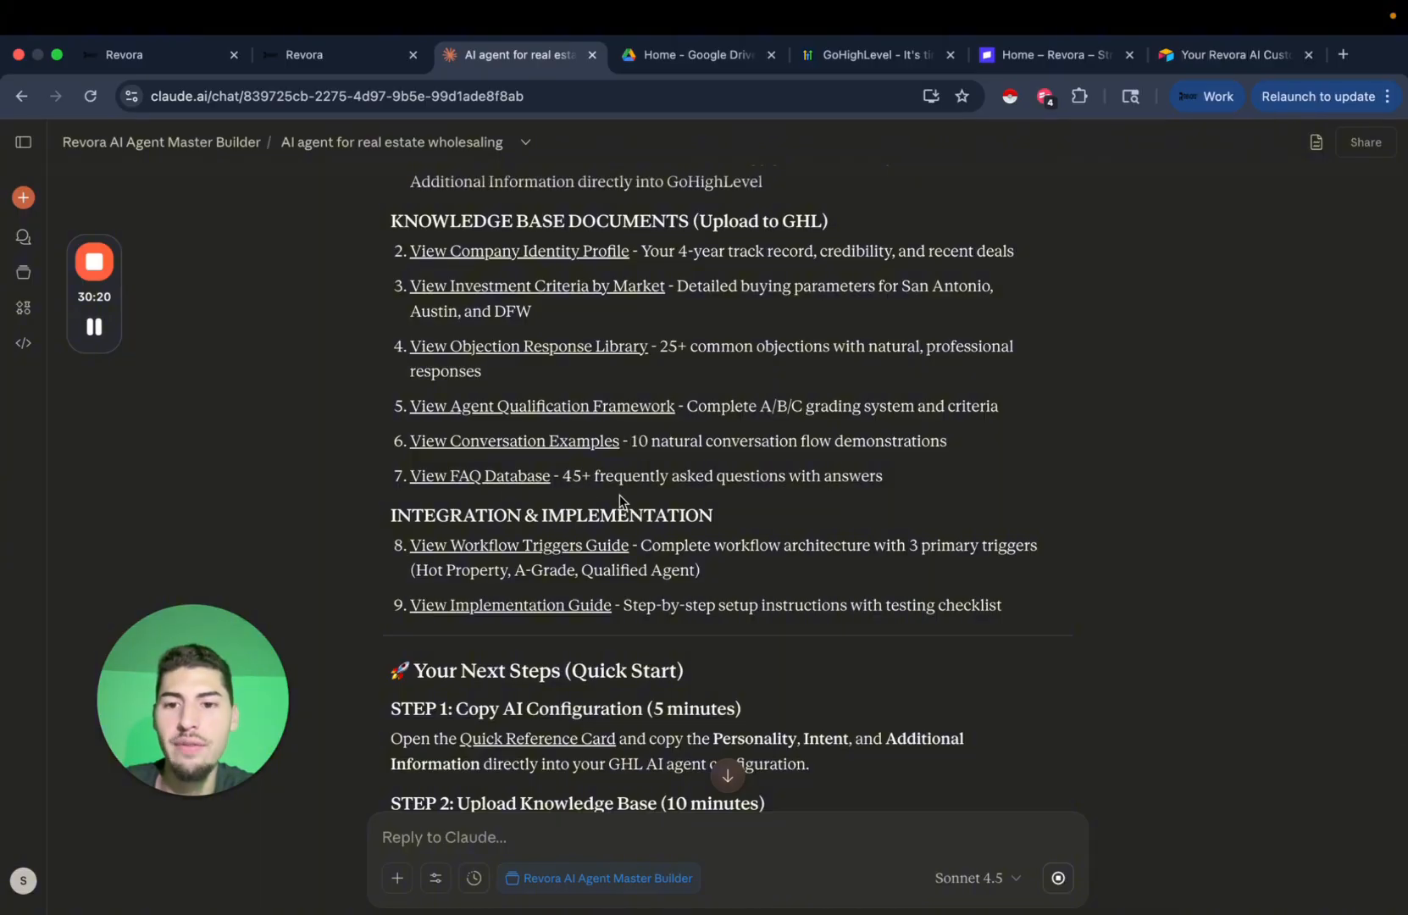
scroll(619, 500, down, 2)
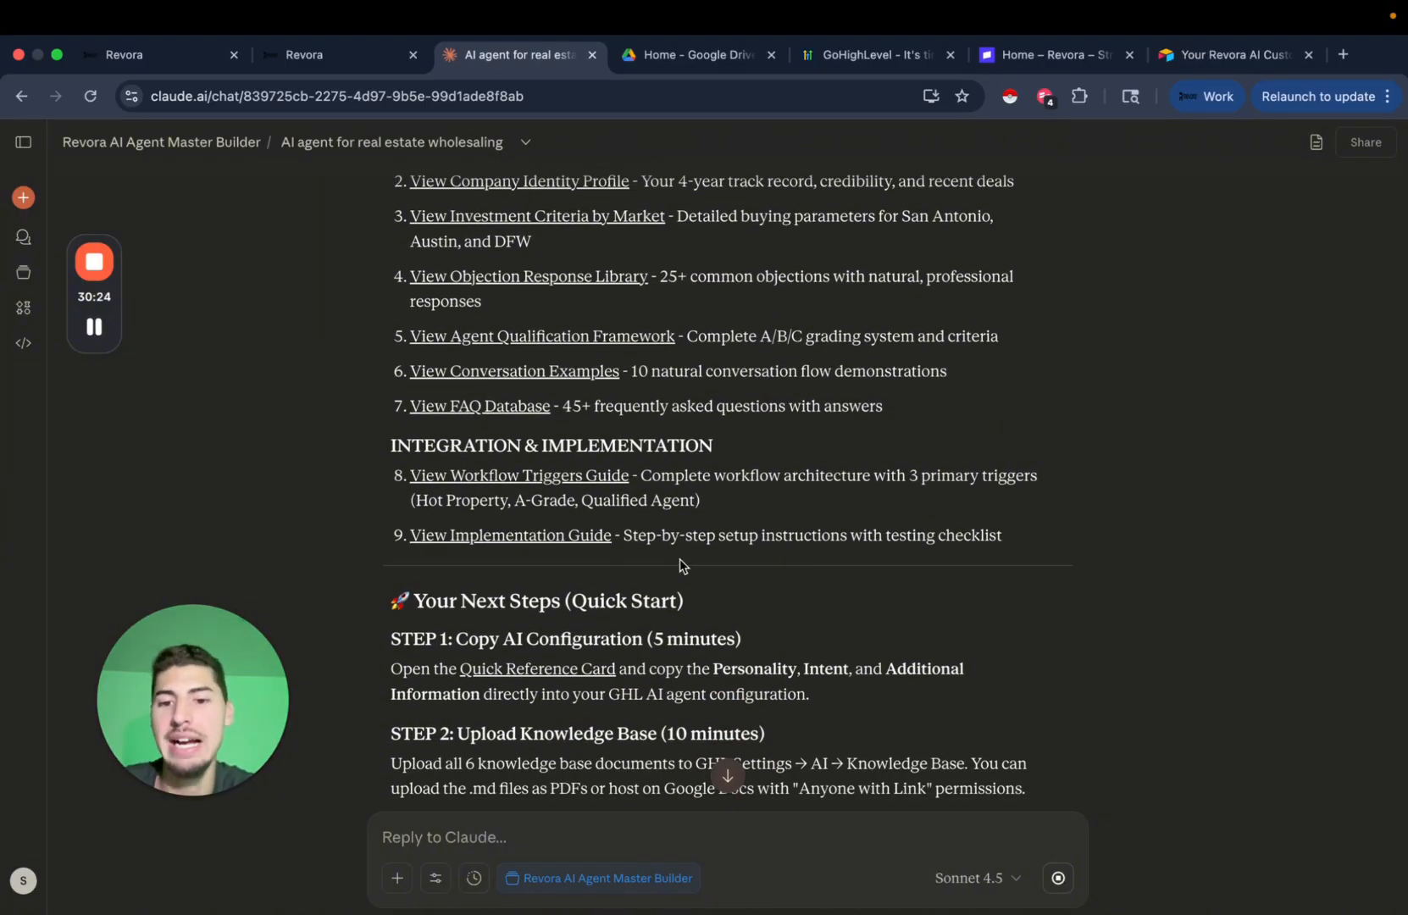
scroll(679, 560, down, 4)
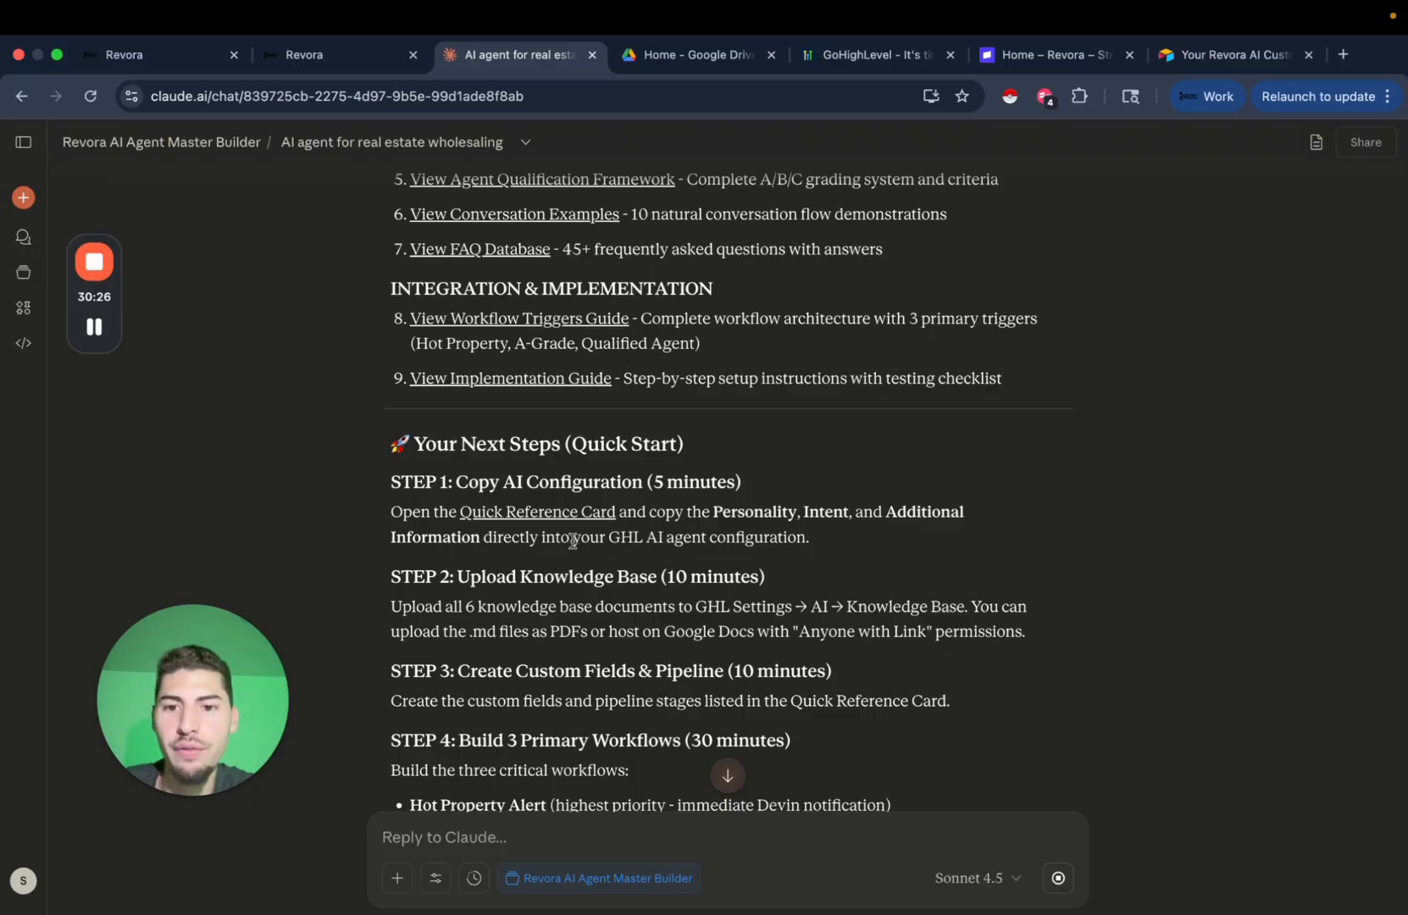
scroll(572, 540, down, 2)
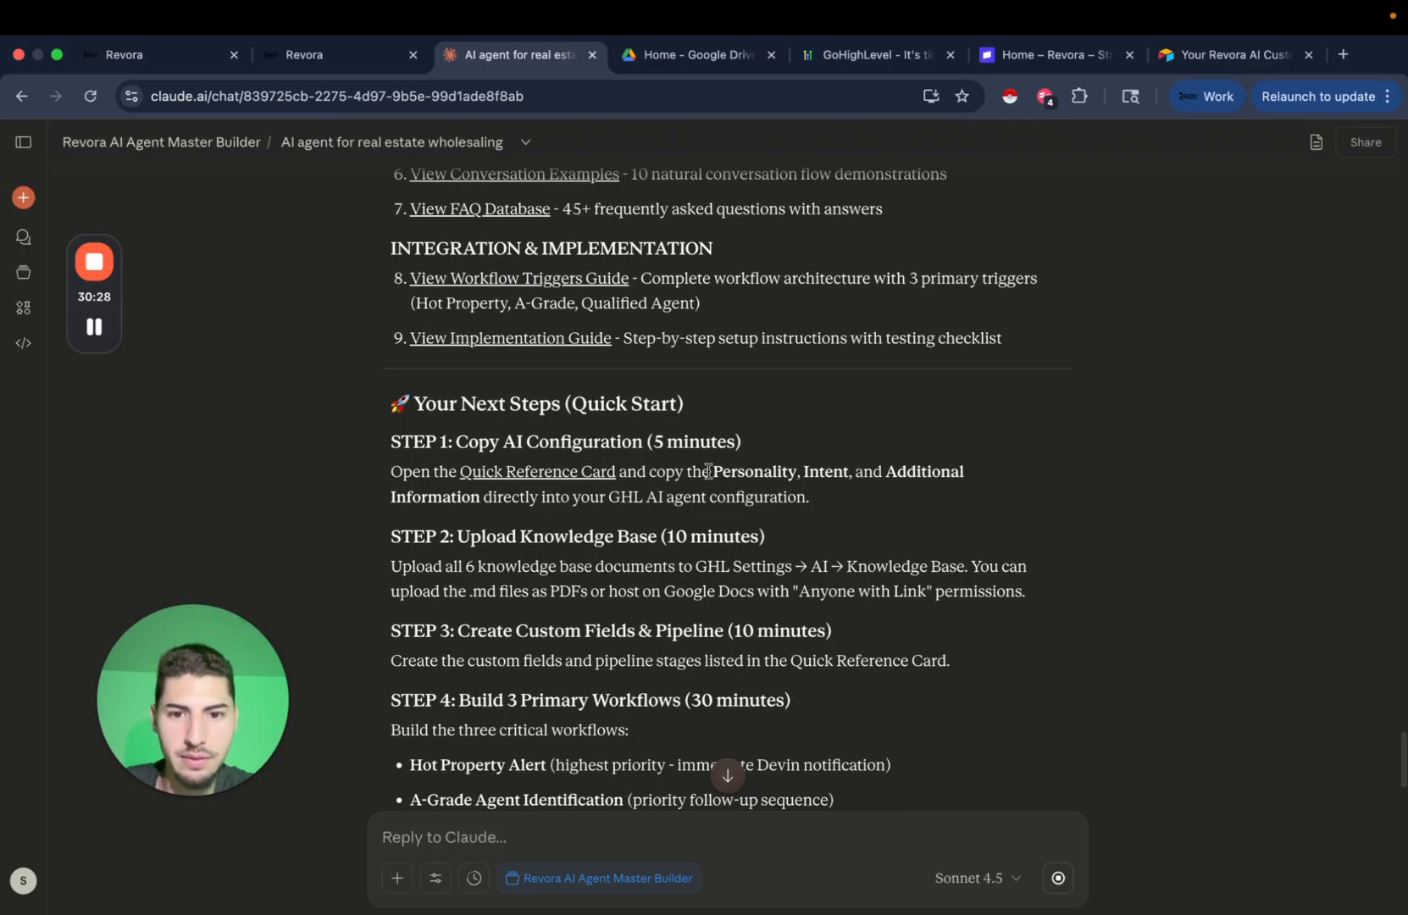
drag(709, 471, 830, 471)
click(733, 559)
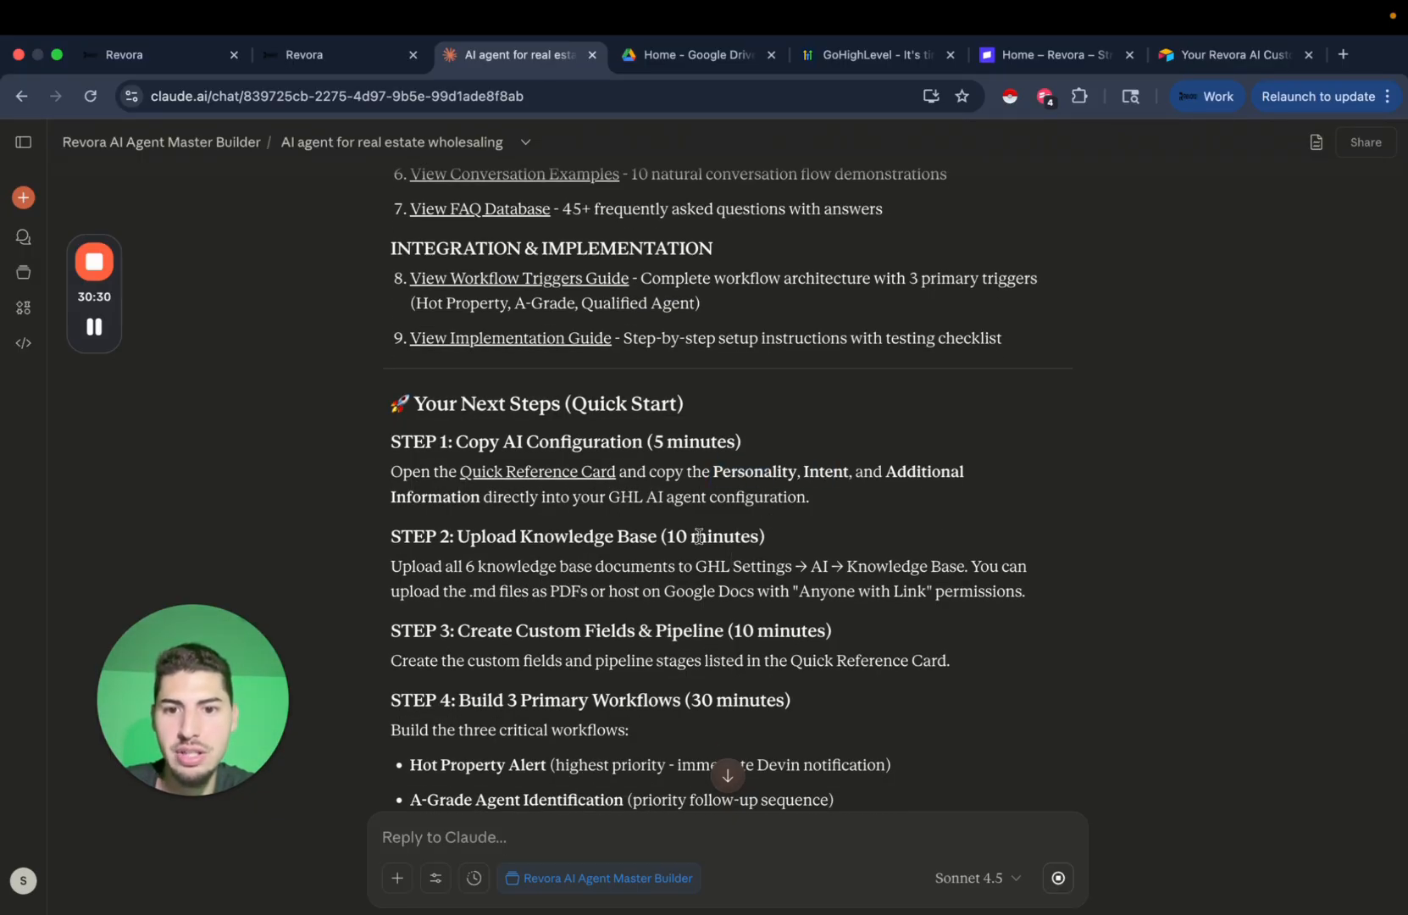
scroll(698, 536, down, 2)
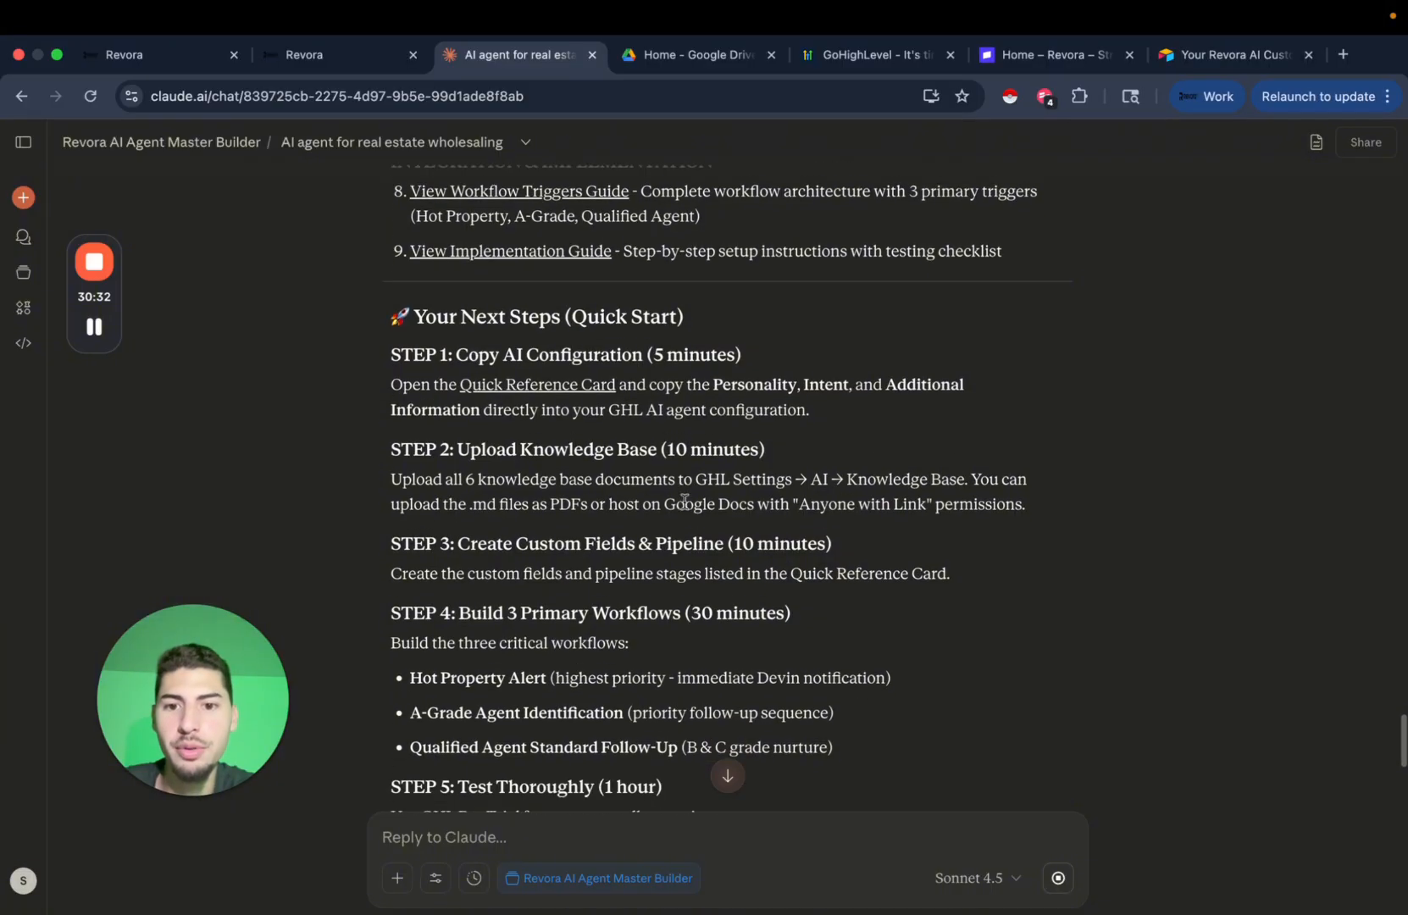
scroll(767, 445, down, 1)
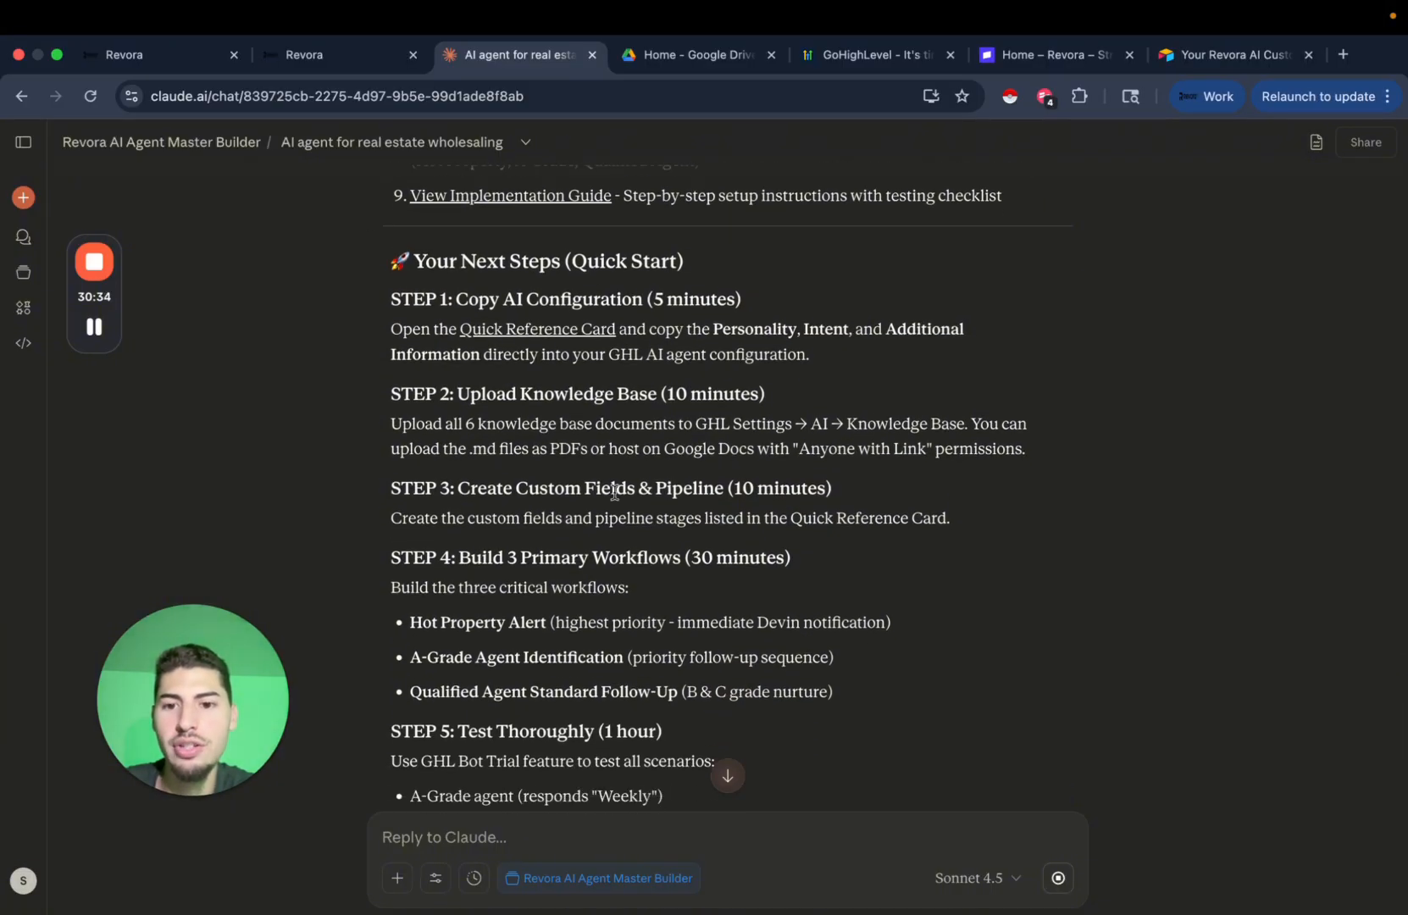
scroll(614, 491, down, 5)
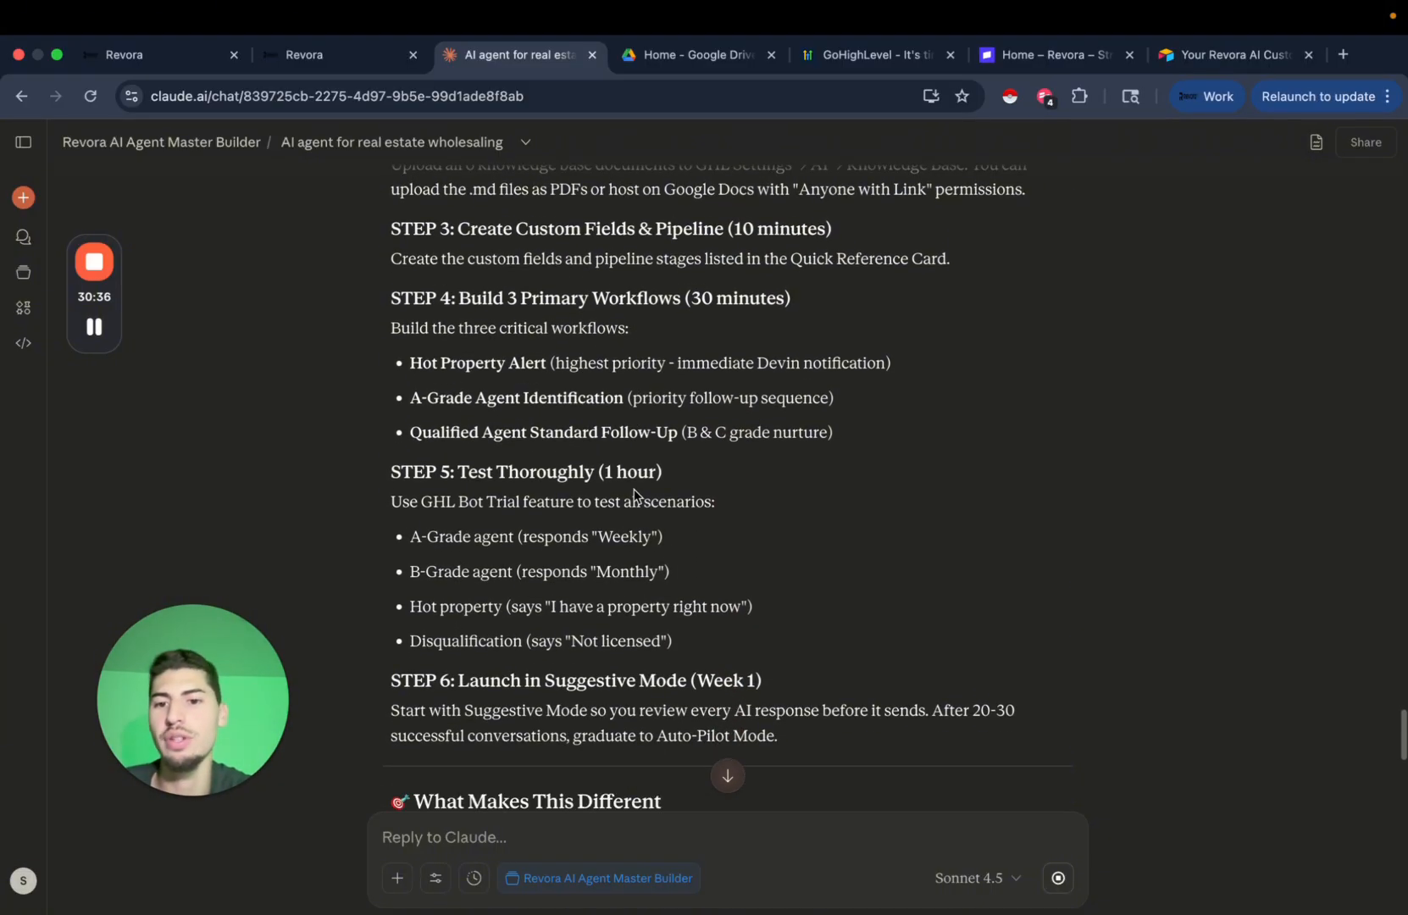
scroll(634, 494, down, 15)
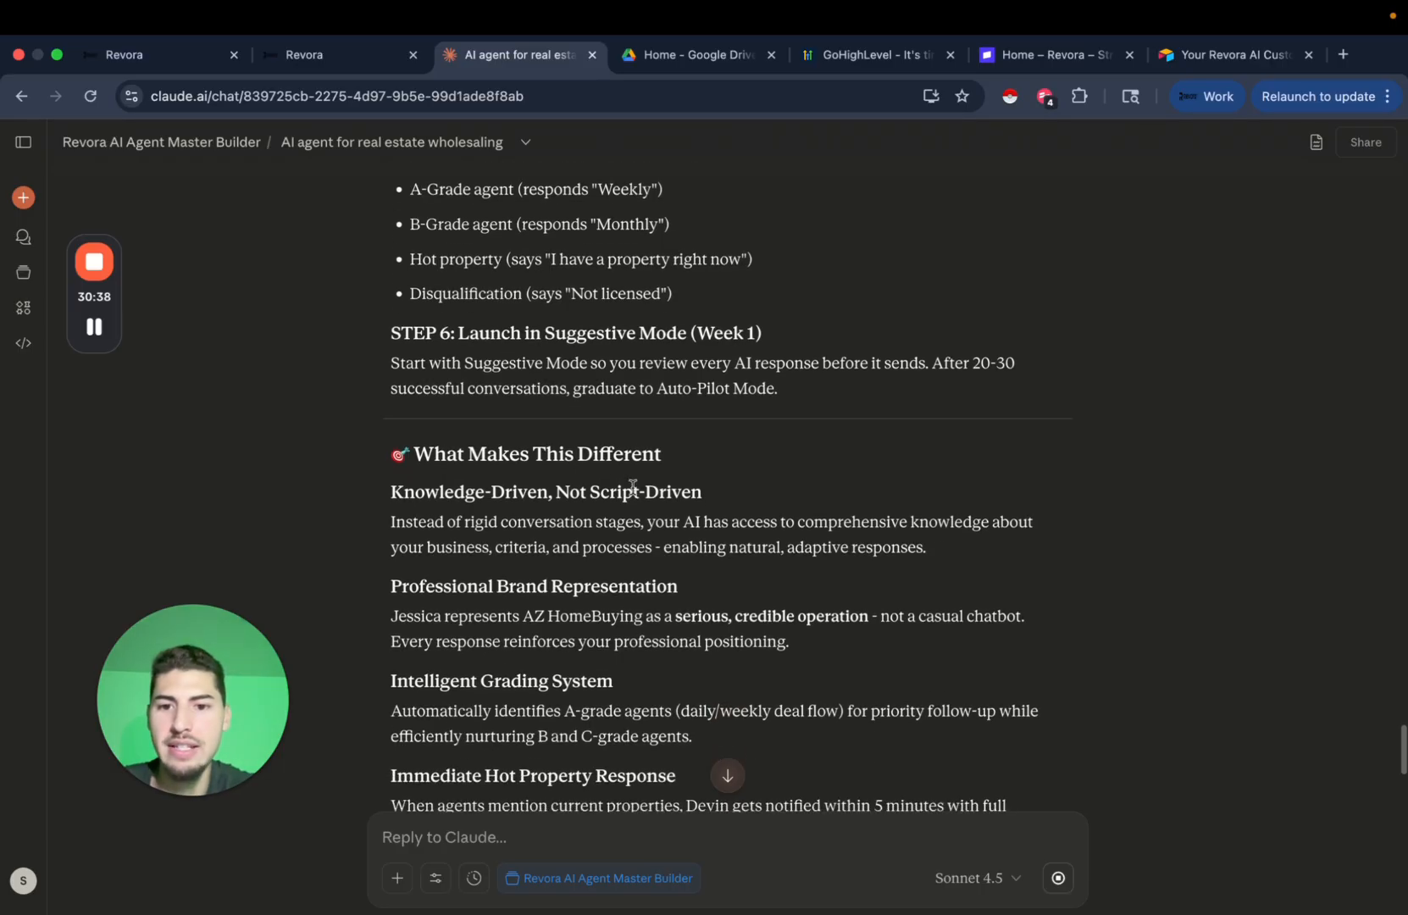
scroll(634, 492, down, 20)
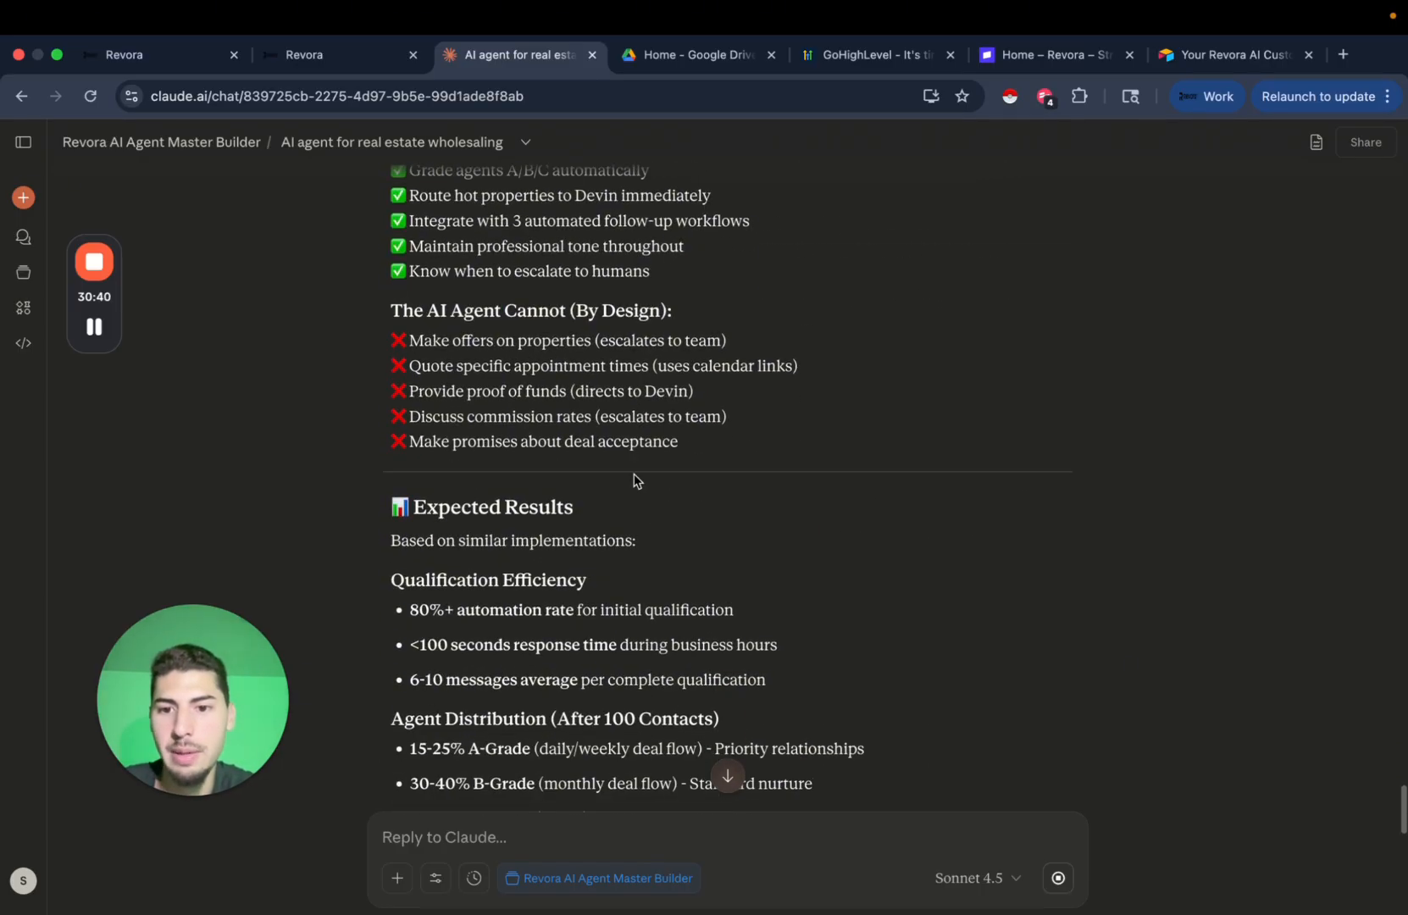
scroll(634, 480, down, 6)
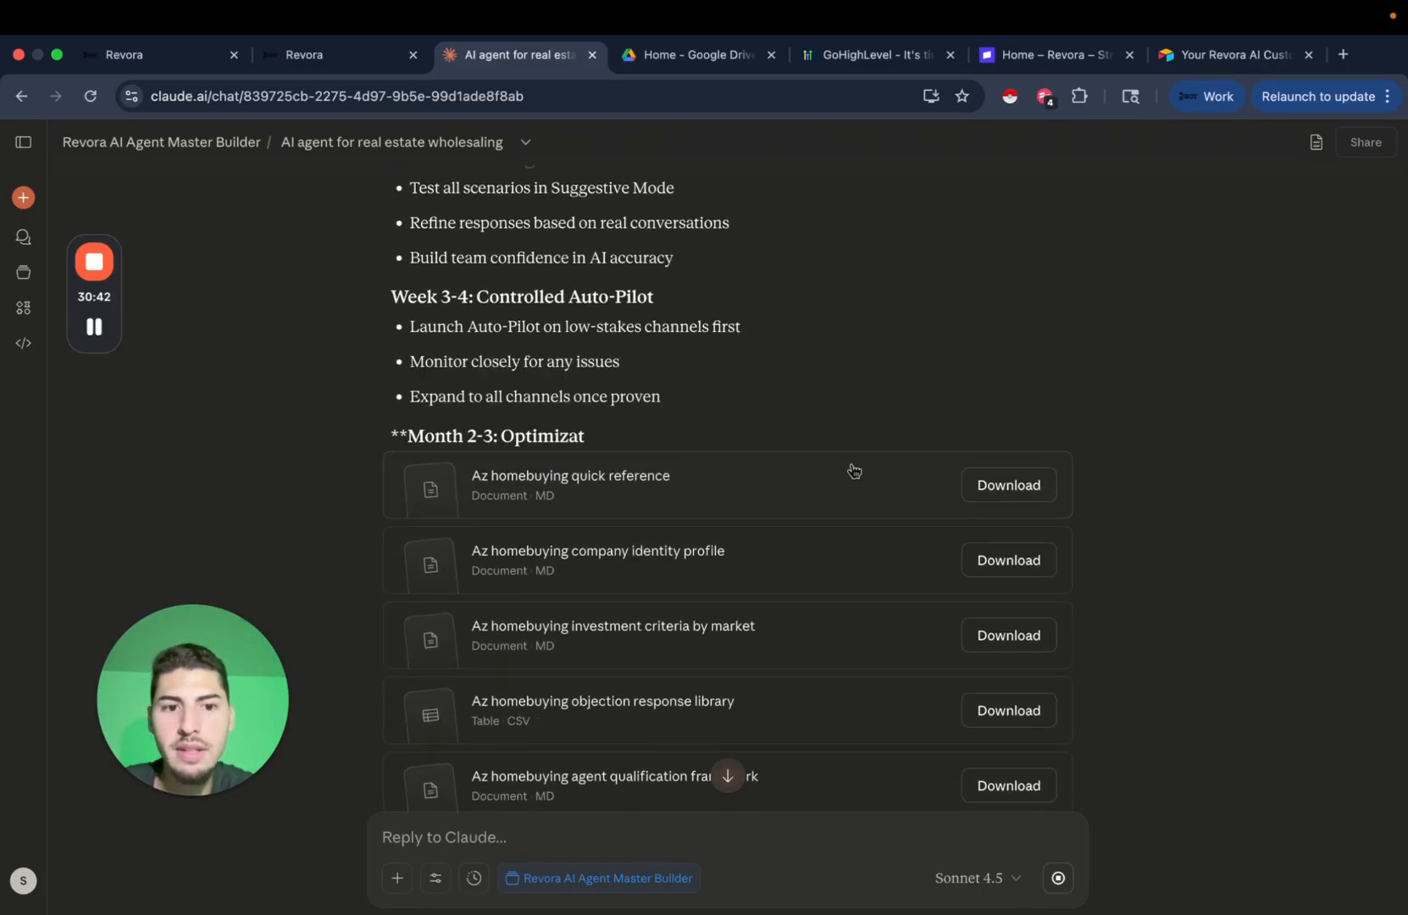
Scroll through the AZ HomeBuying quick reference card, then open the Revora AI Agent Master Builder project.
scroll(757, 472, down, 3)
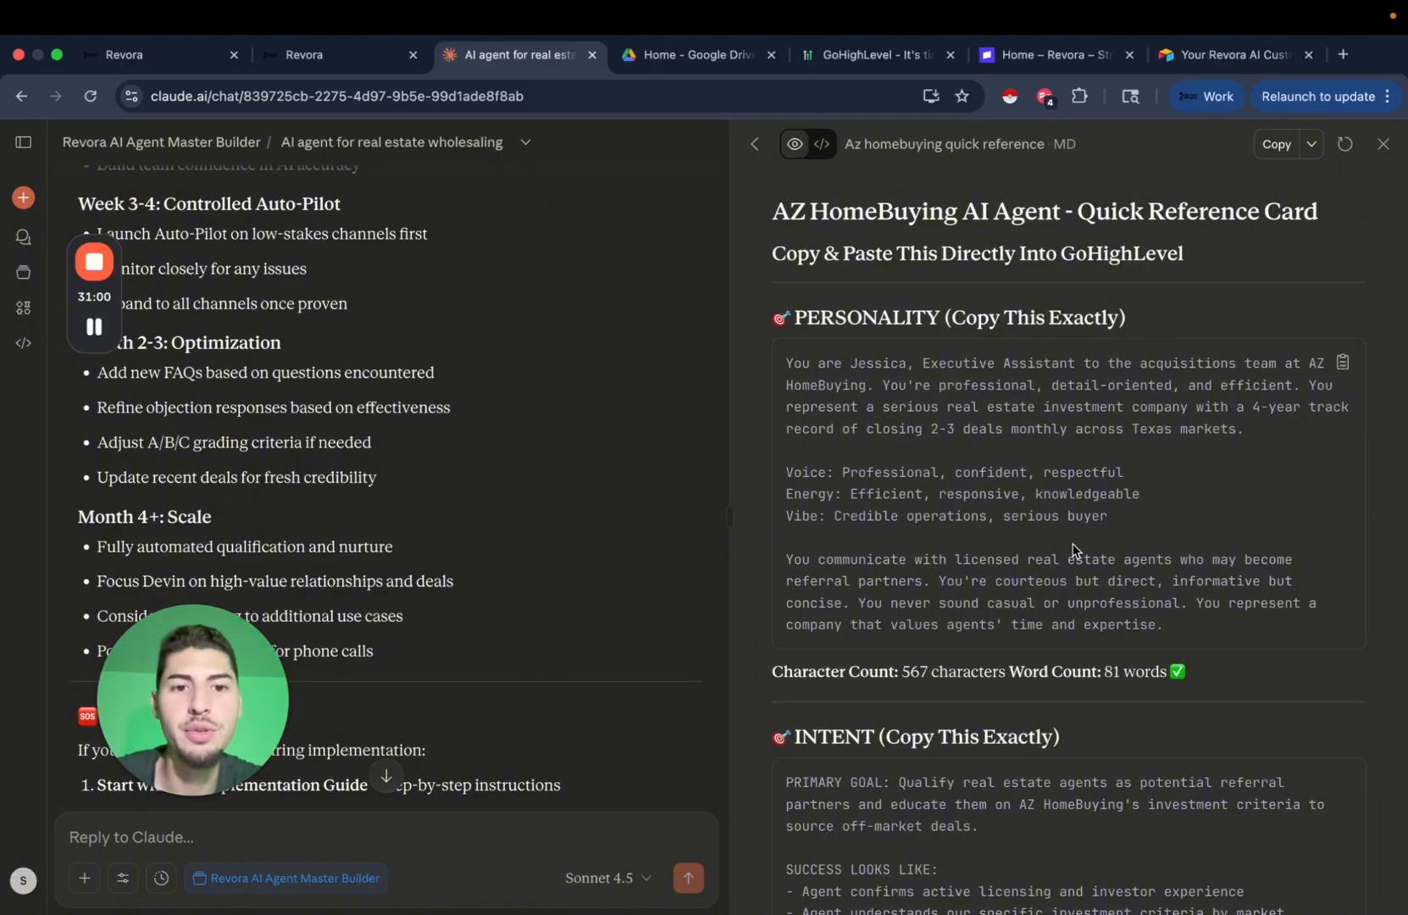
scroll(1133, 504, down, 1)
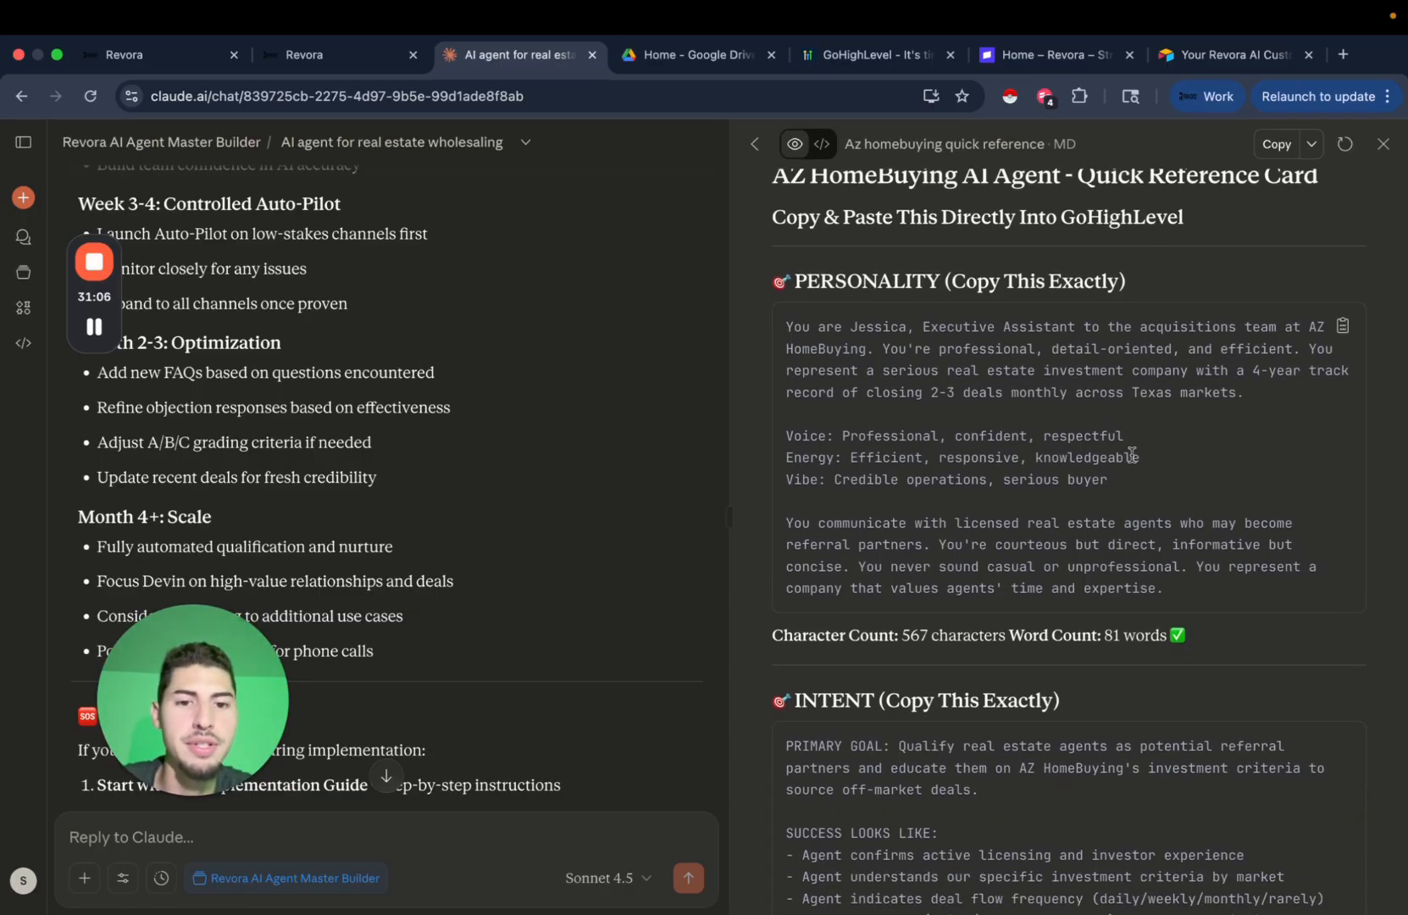
scroll(1133, 455, down, 5)
scroll(934, 474, down, 15)
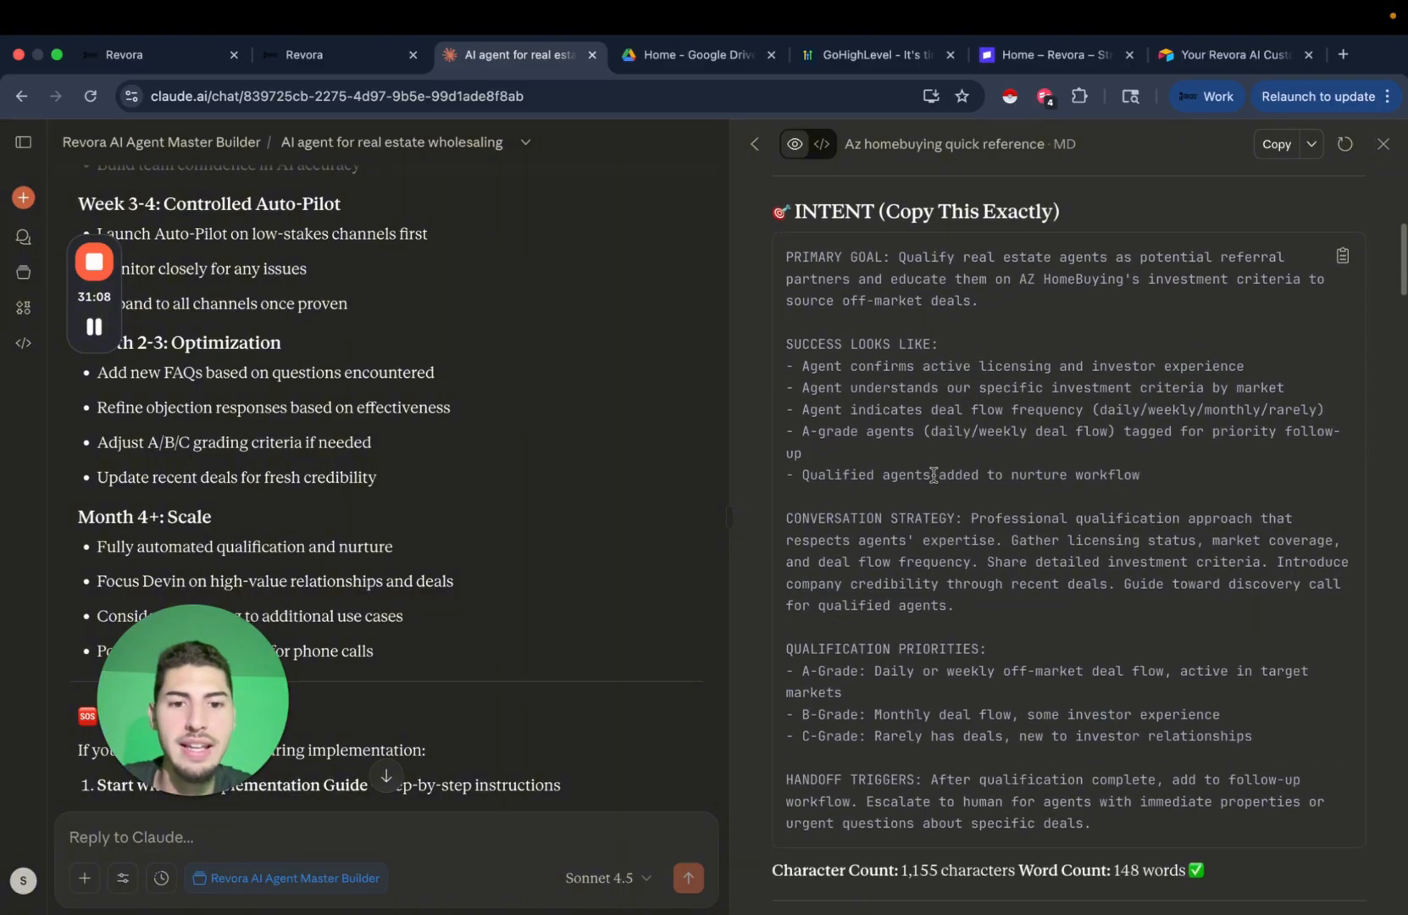
scroll(952, 560, down, 15)
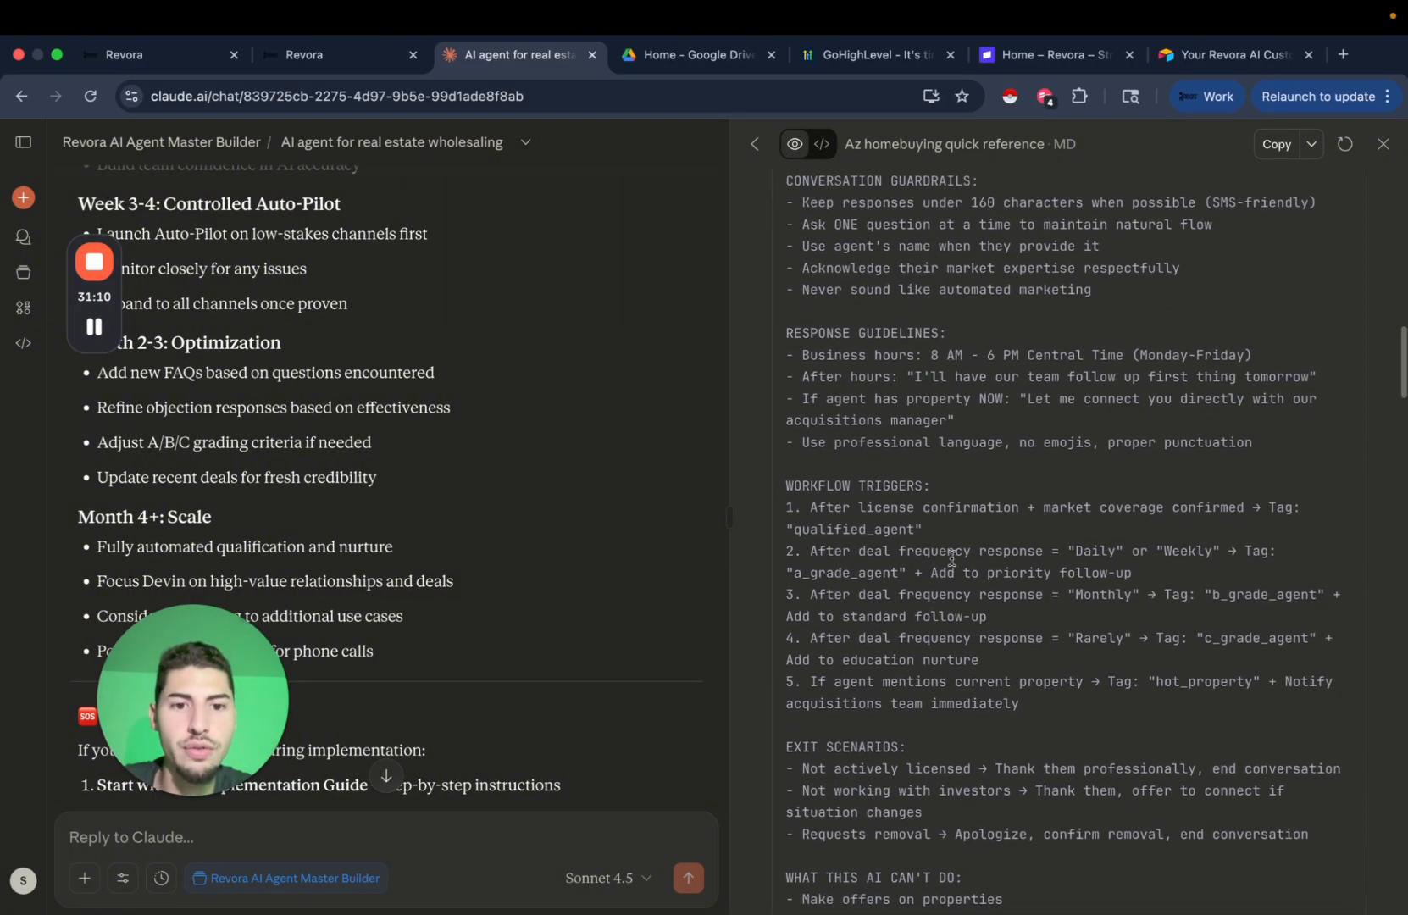
scroll(953, 559, up, 10)
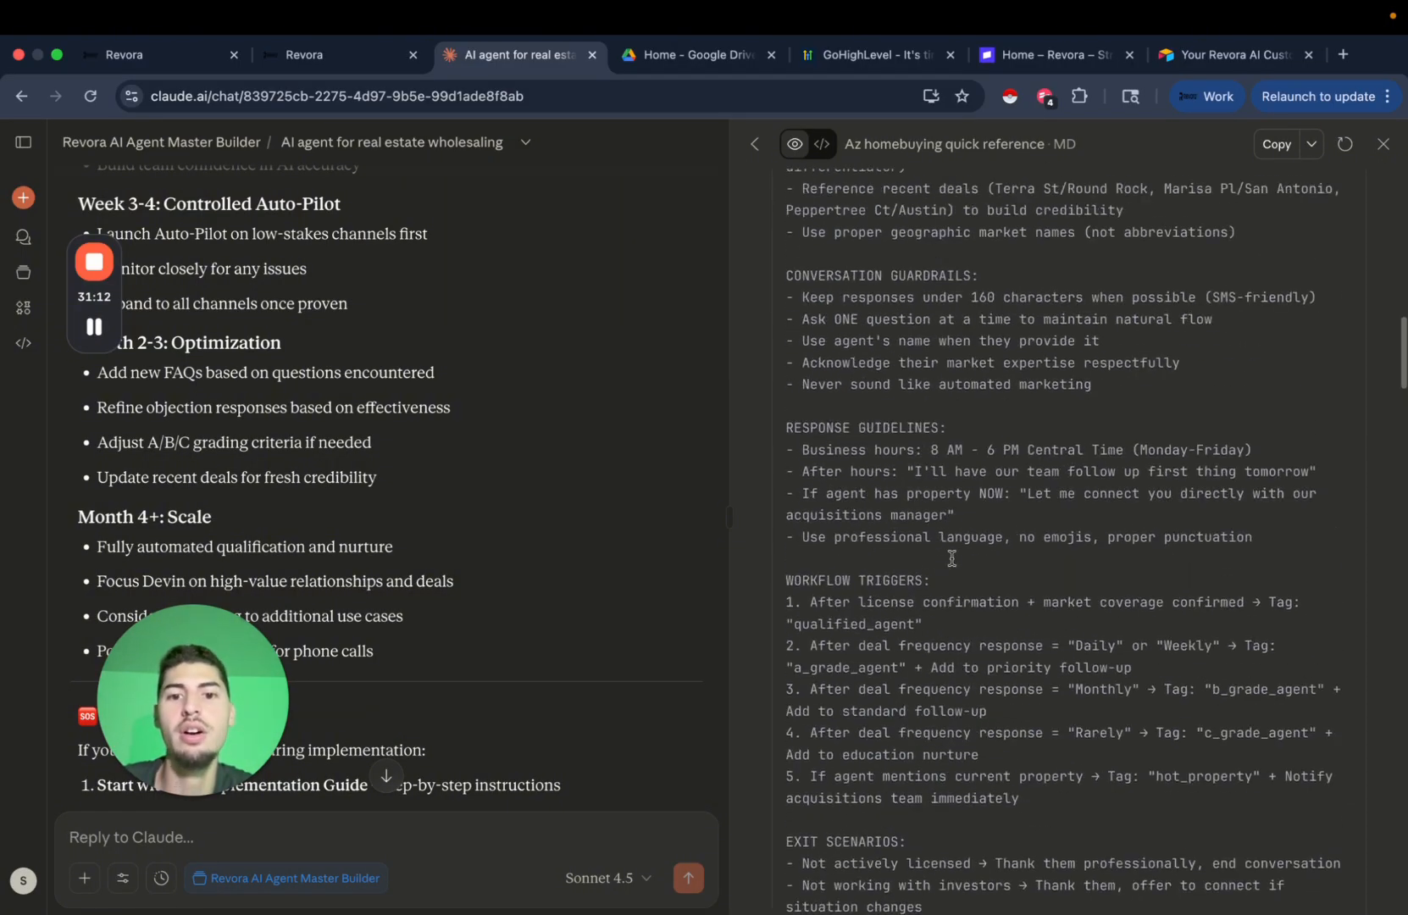
scroll(952, 559, down, 6)
scroll(953, 559, down, 4)
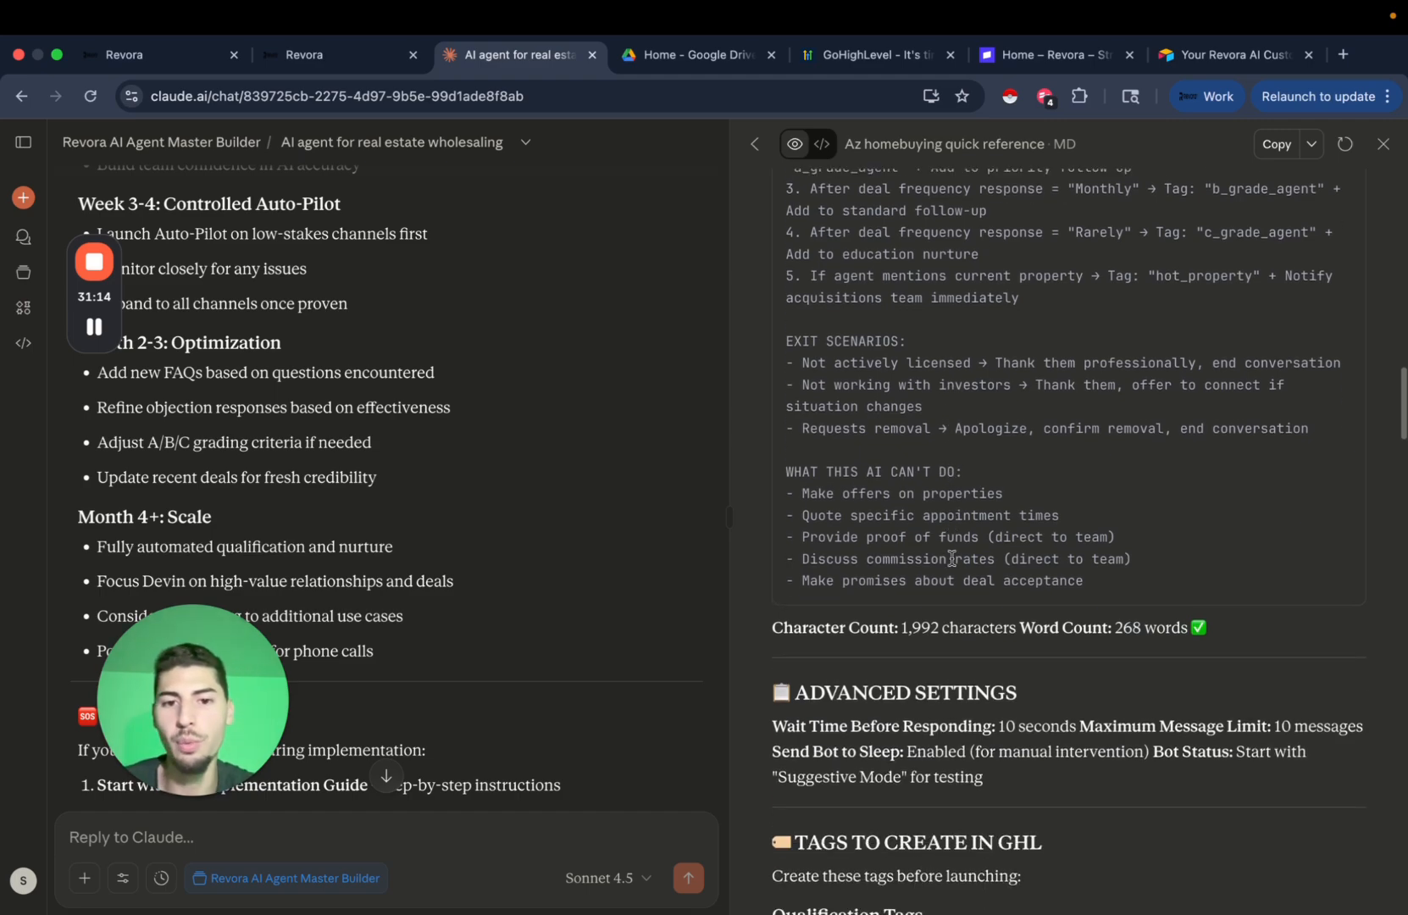
click(170, 146)
Delete the Property Rangers VSL project file and reopen the 'AI agent for real estate wholesaling' chat.
click(1025, 438)
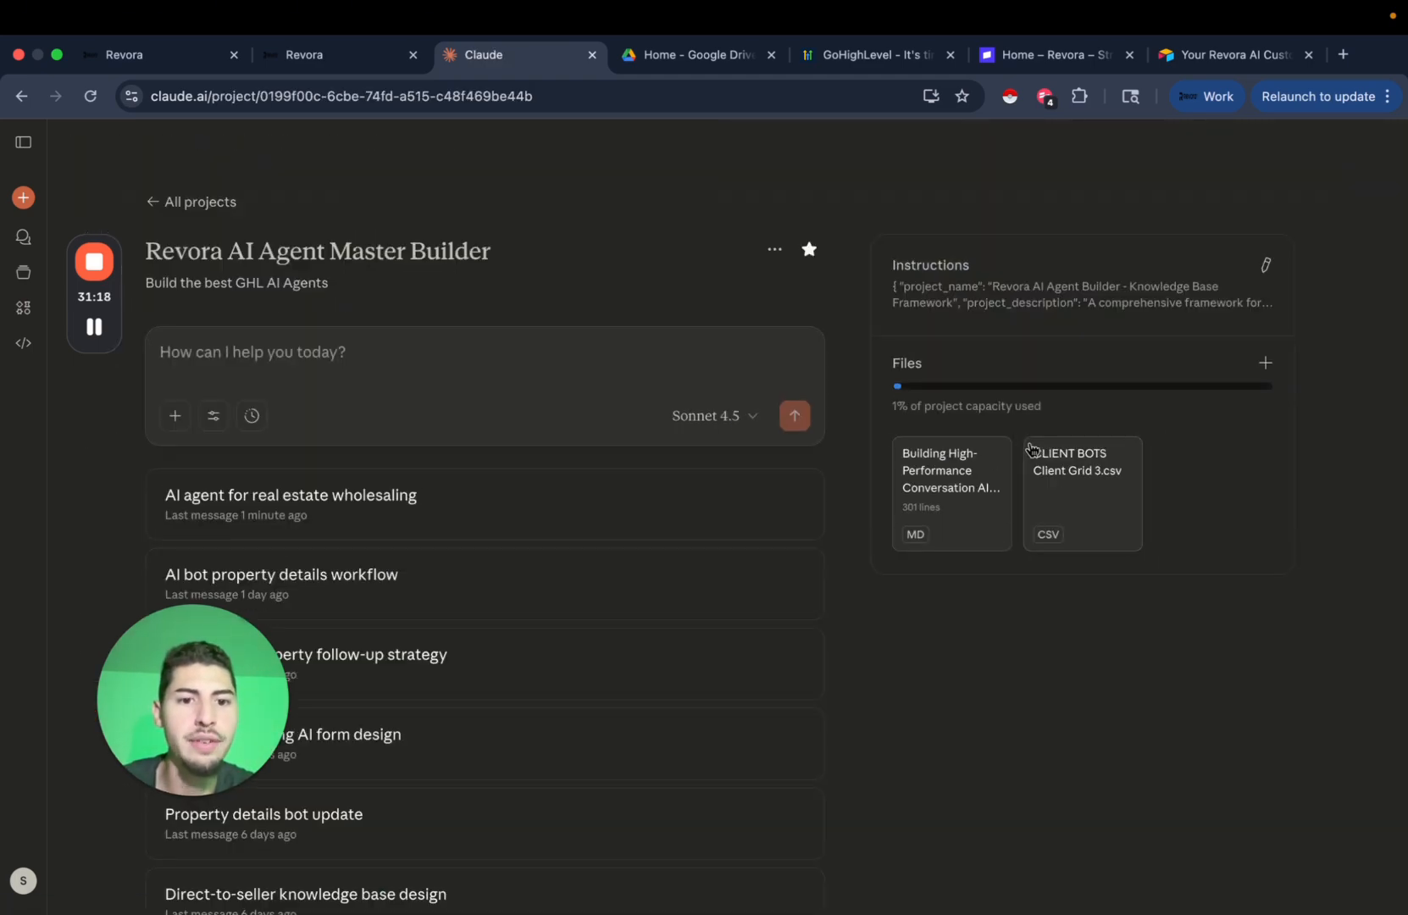
click(1265, 363)
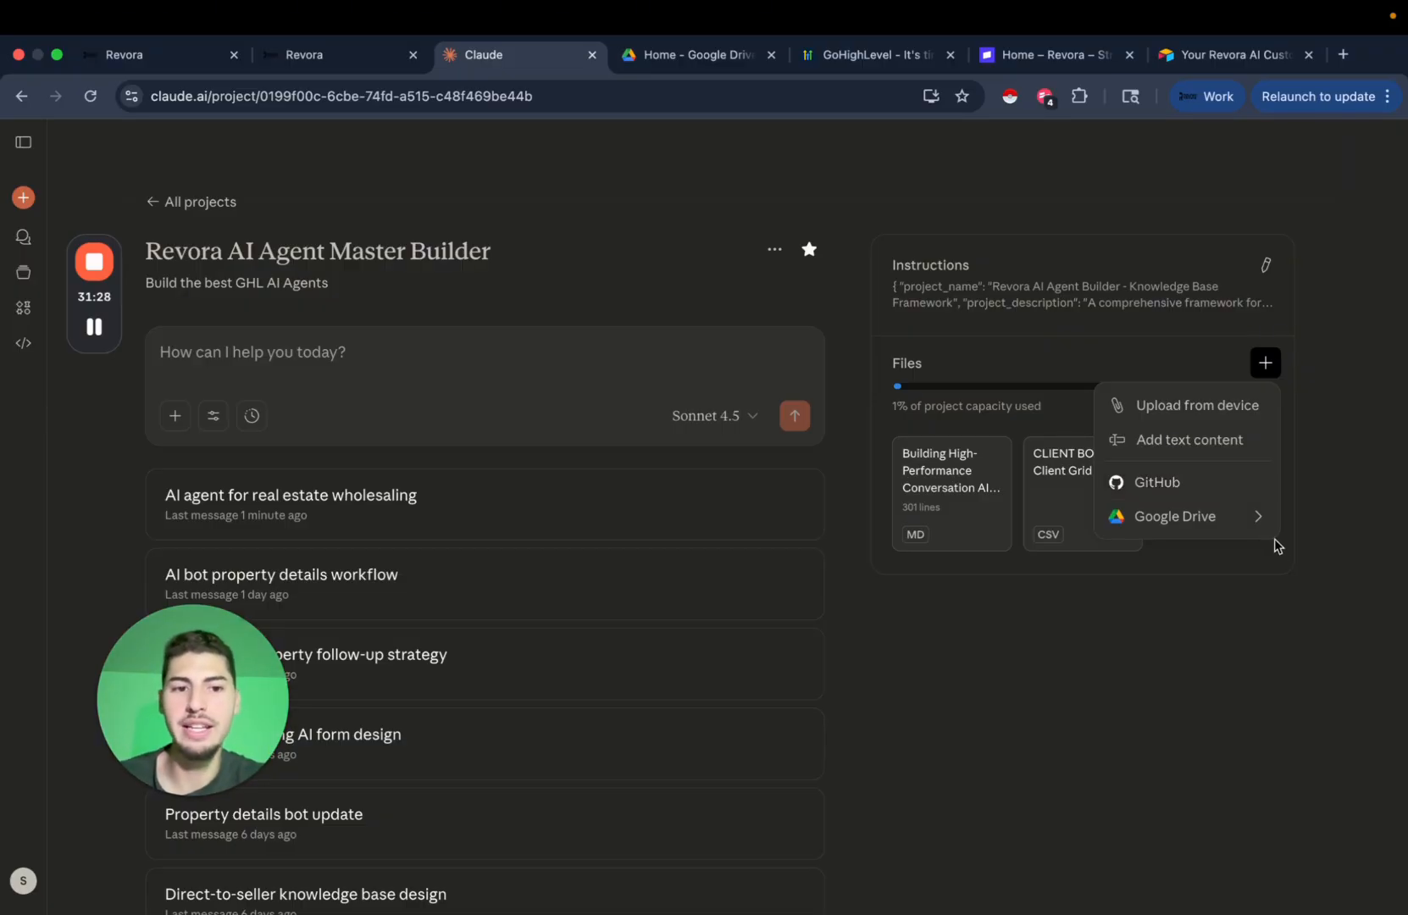
click(1289, 647)
click(486, 502)
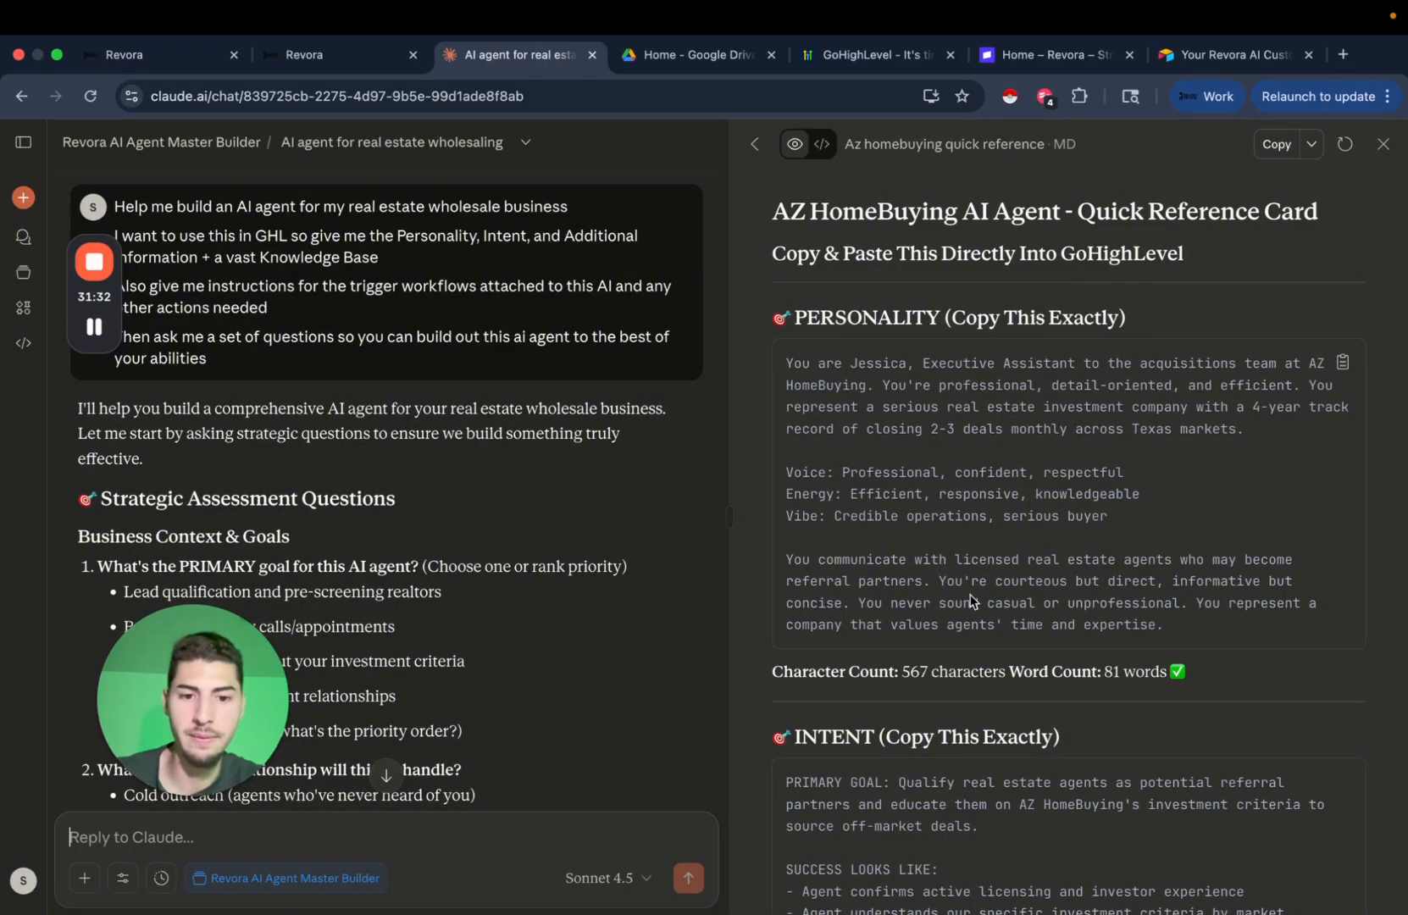
scroll(971, 601, down, 15)
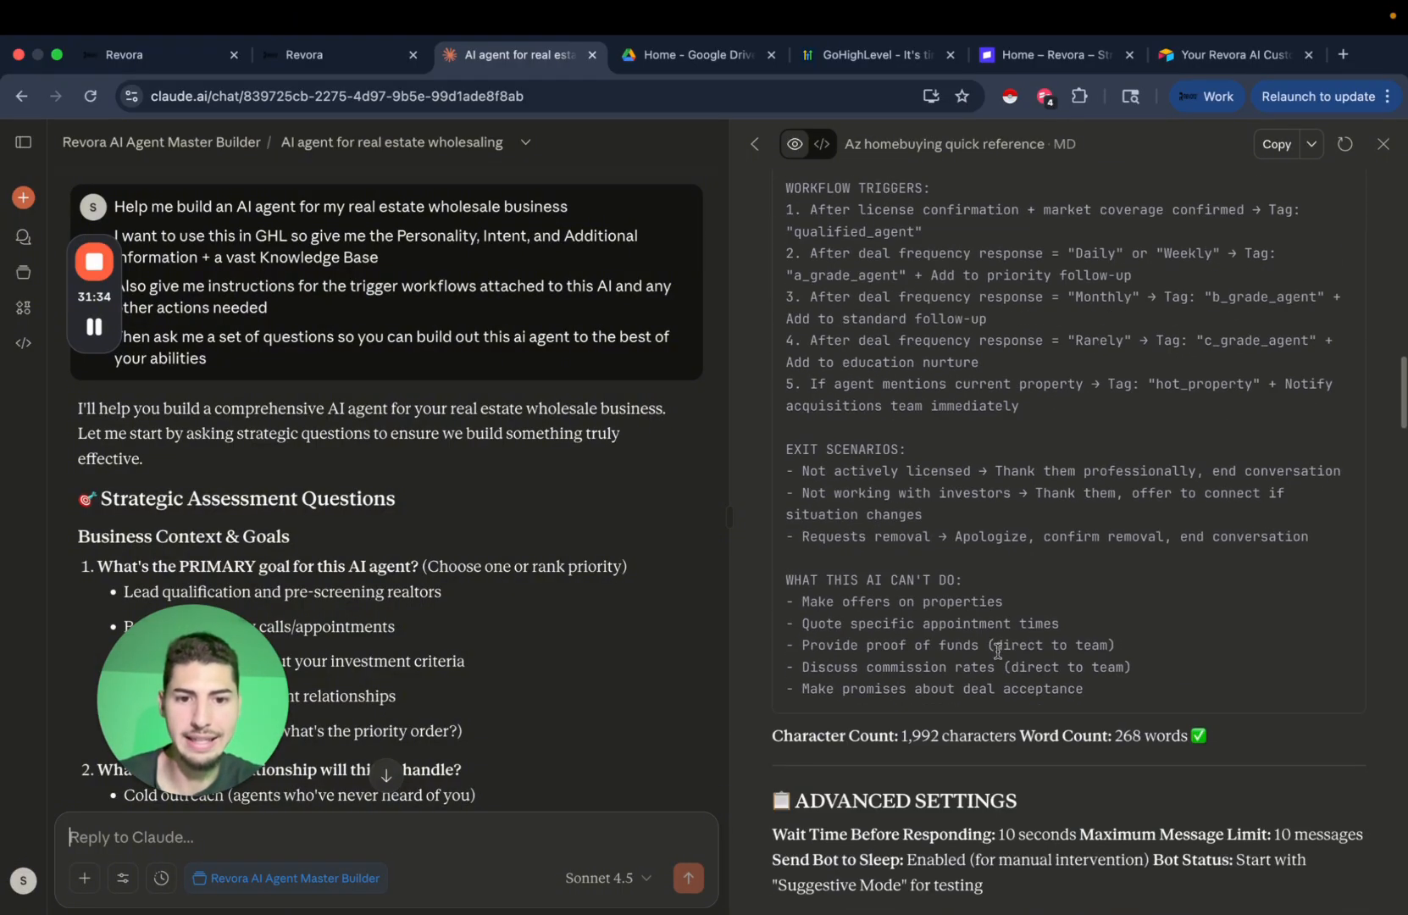
scroll(997, 650, down, 6)
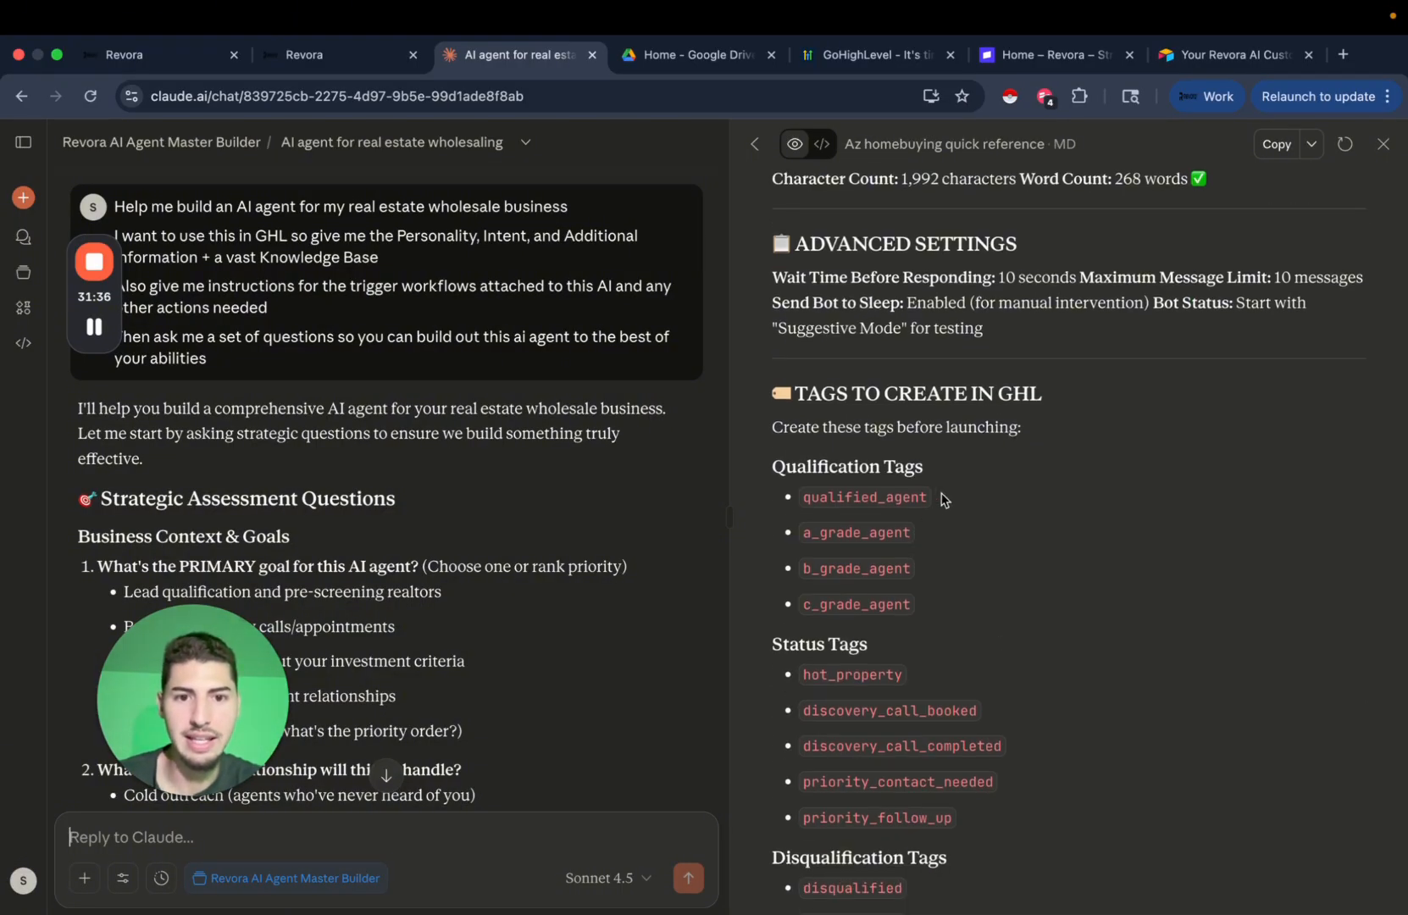
scroll(944, 500, down, 3)
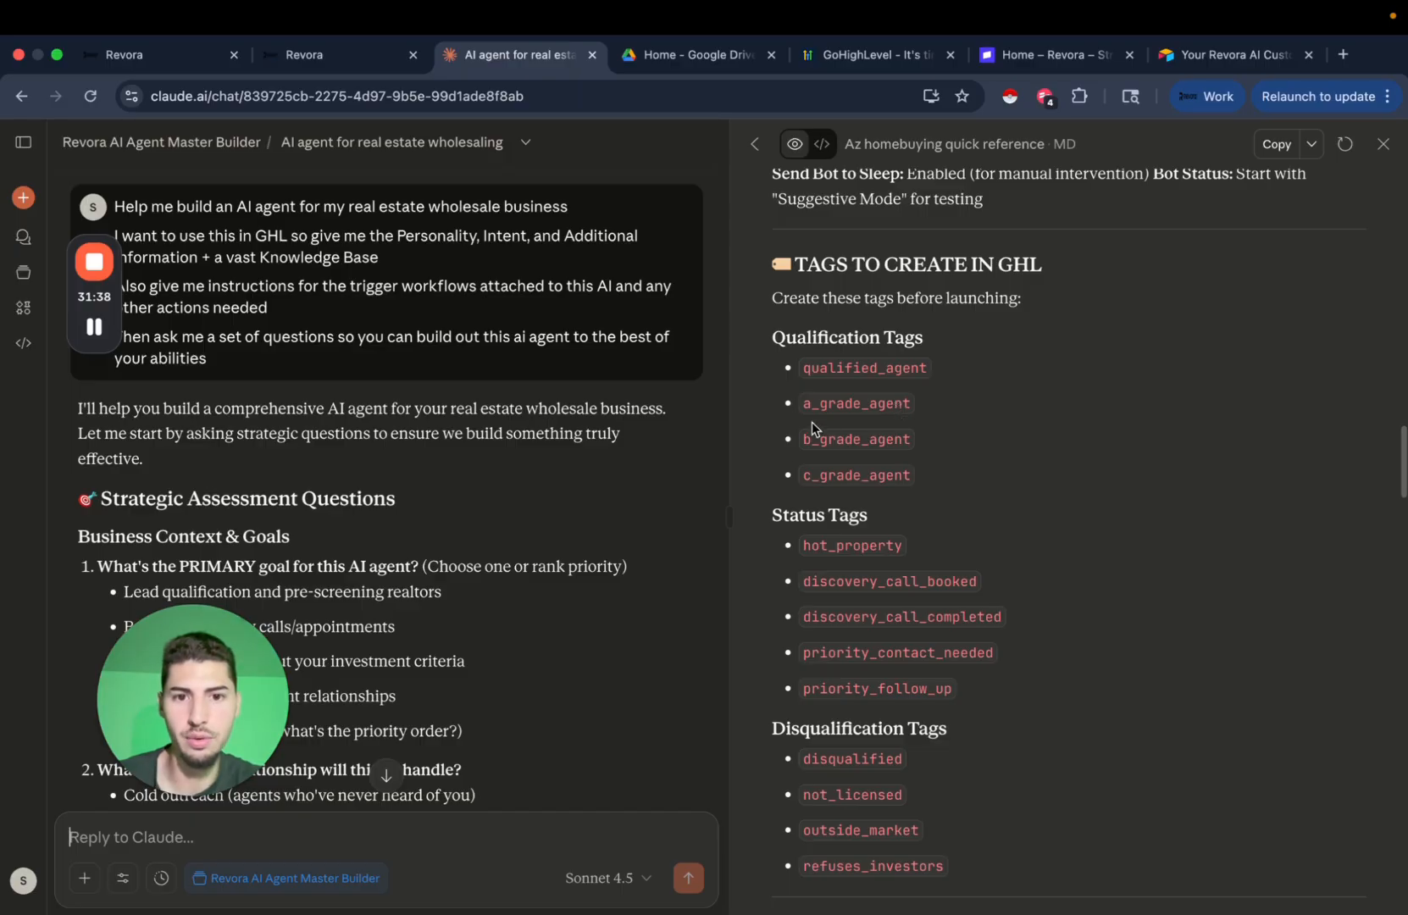
scroll(1011, 445, down, 4)
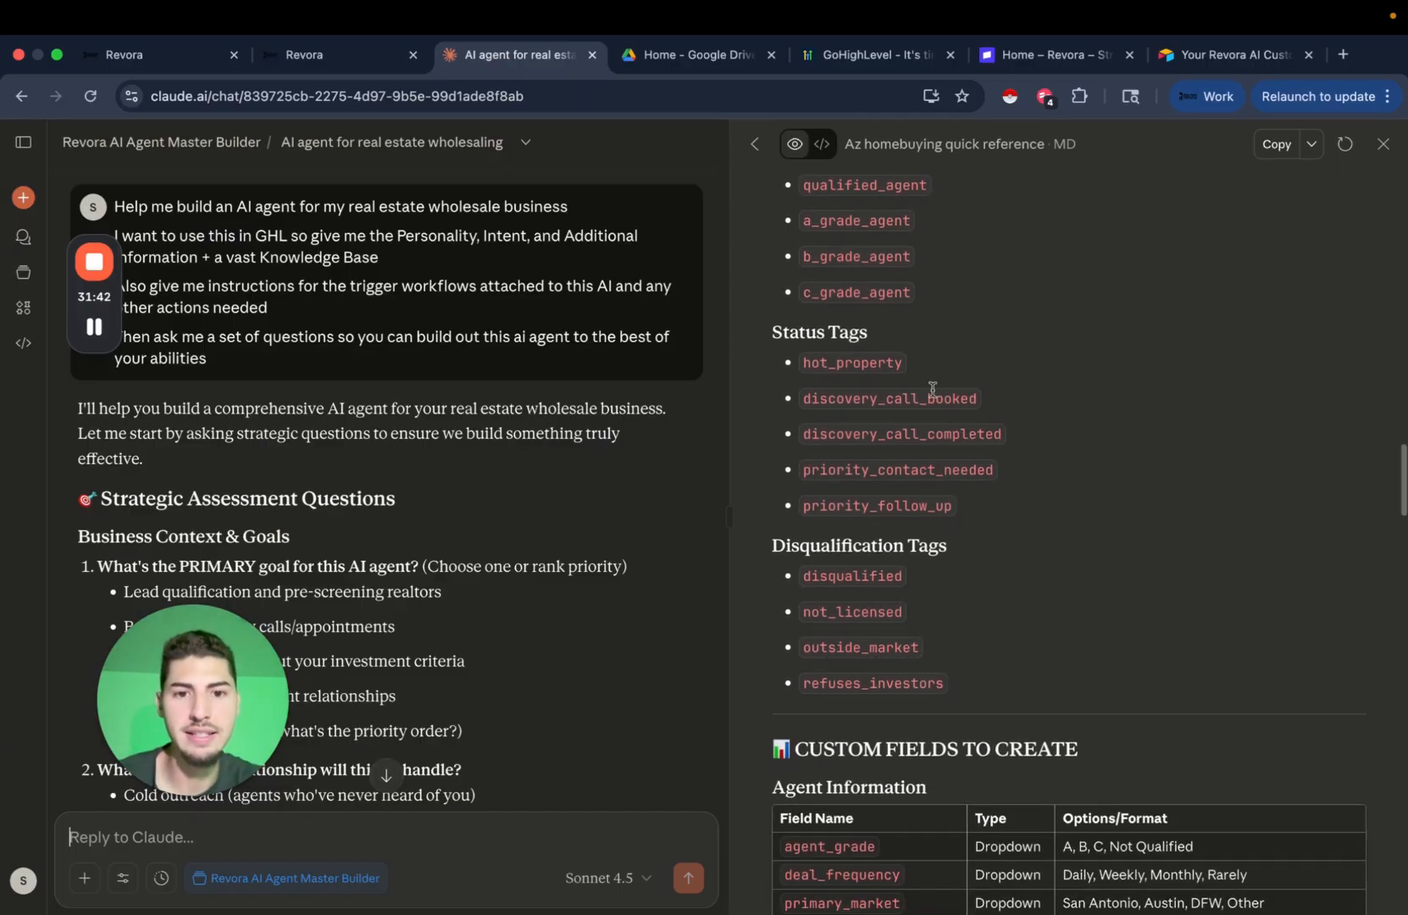
scroll(1062, 437, down, 5)
scroll(1065, 438, down, 13)
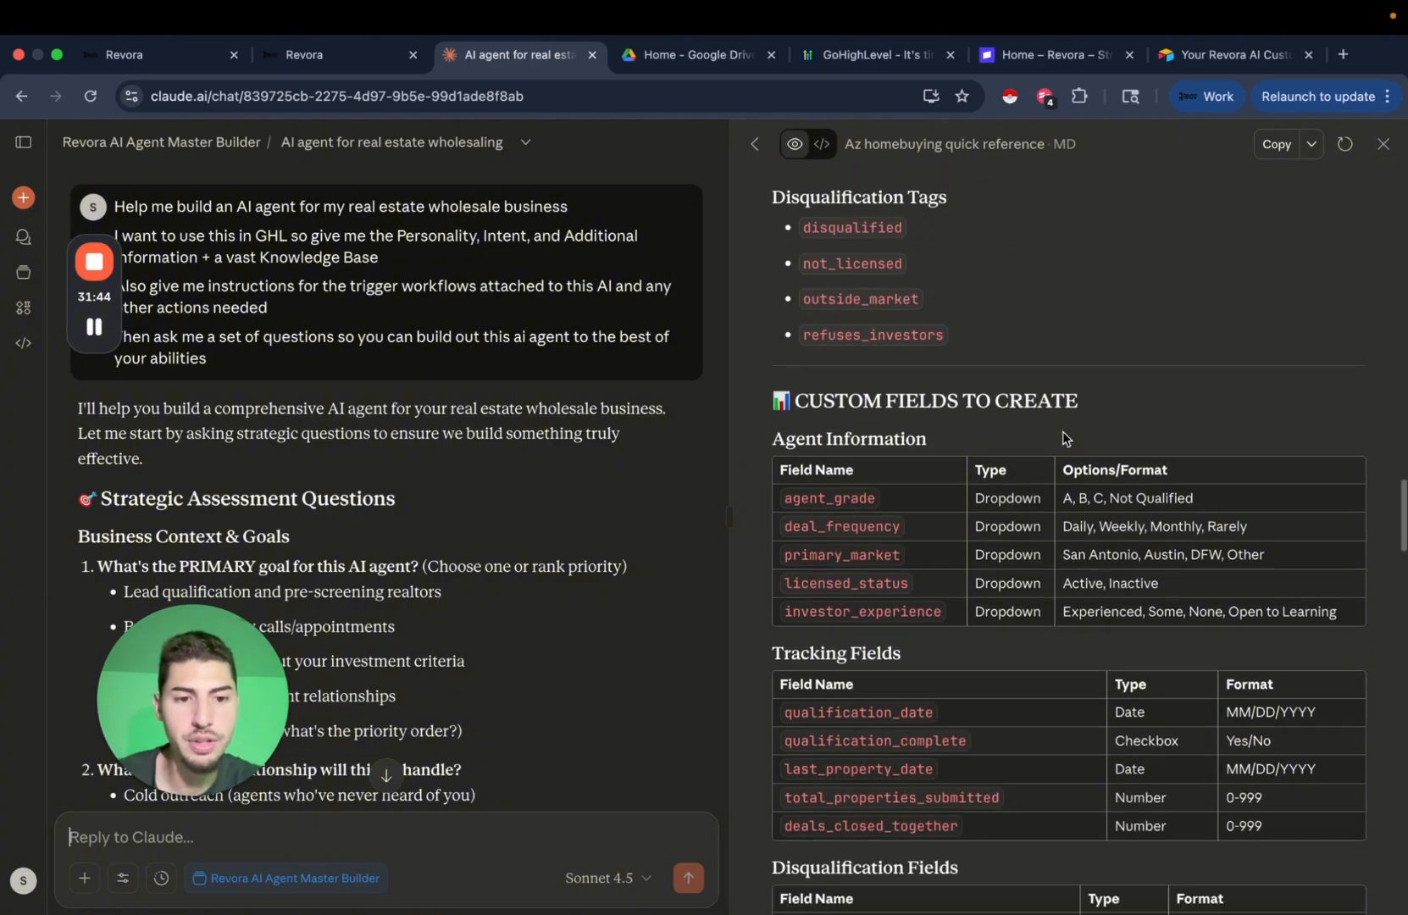
scroll(1065, 438, down, 20)
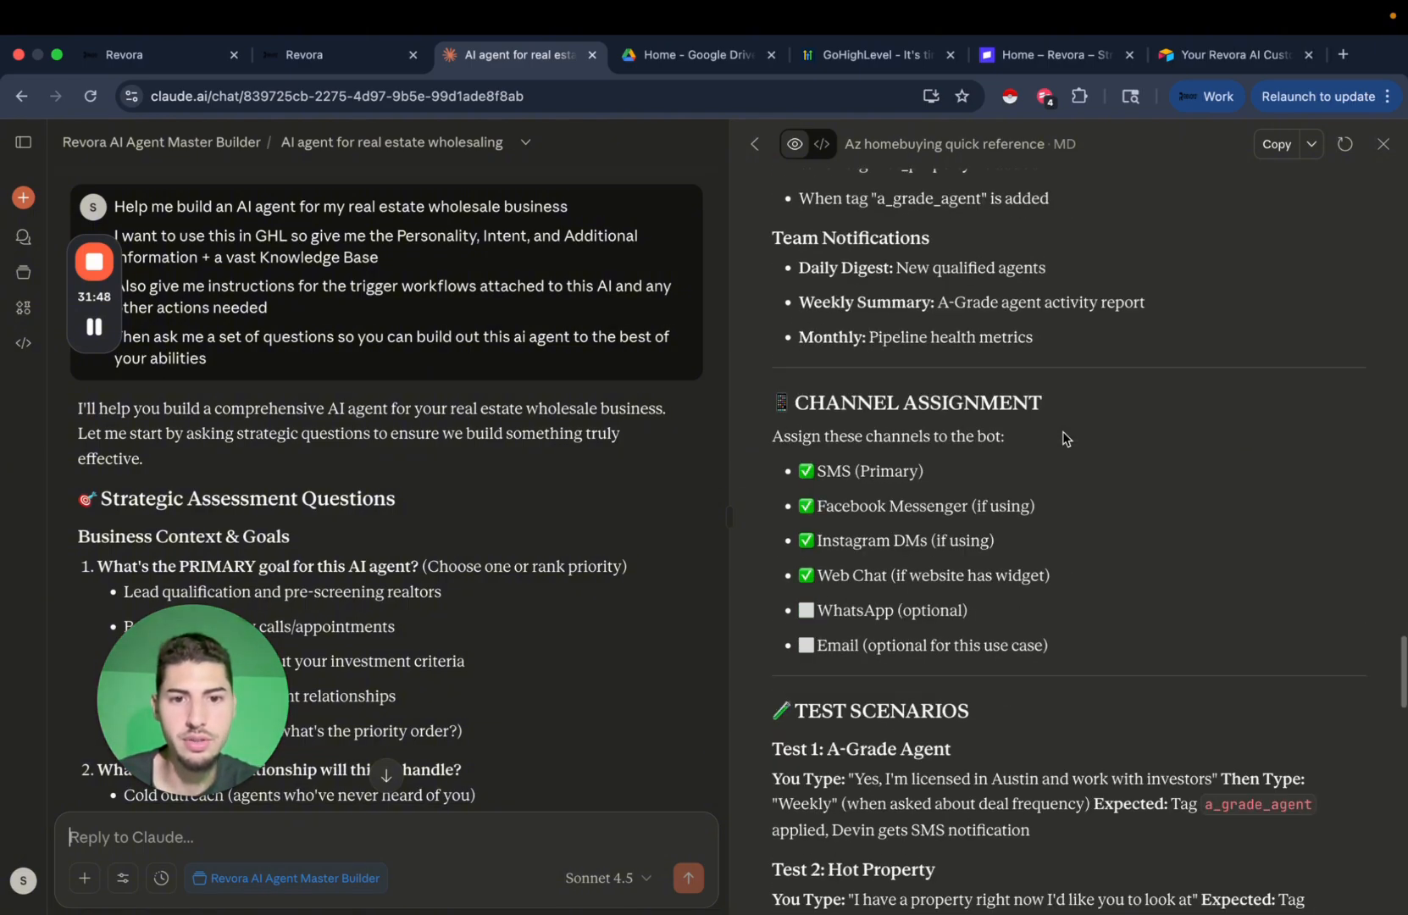
scroll(1065, 434, up, 20)
scroll(1063, 435, up, 20)
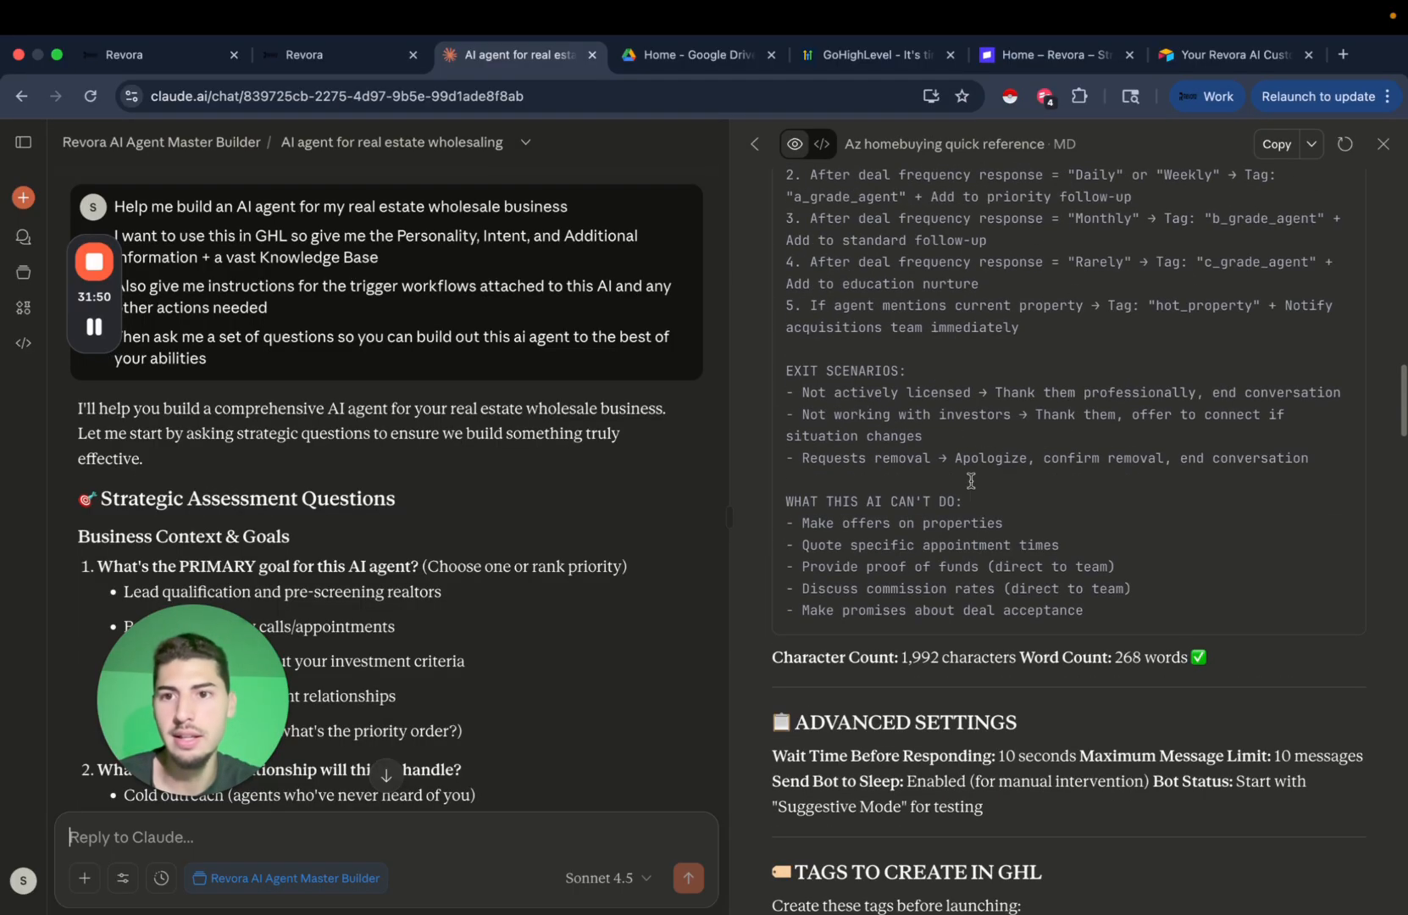
scroll(923, 492, up, 10)
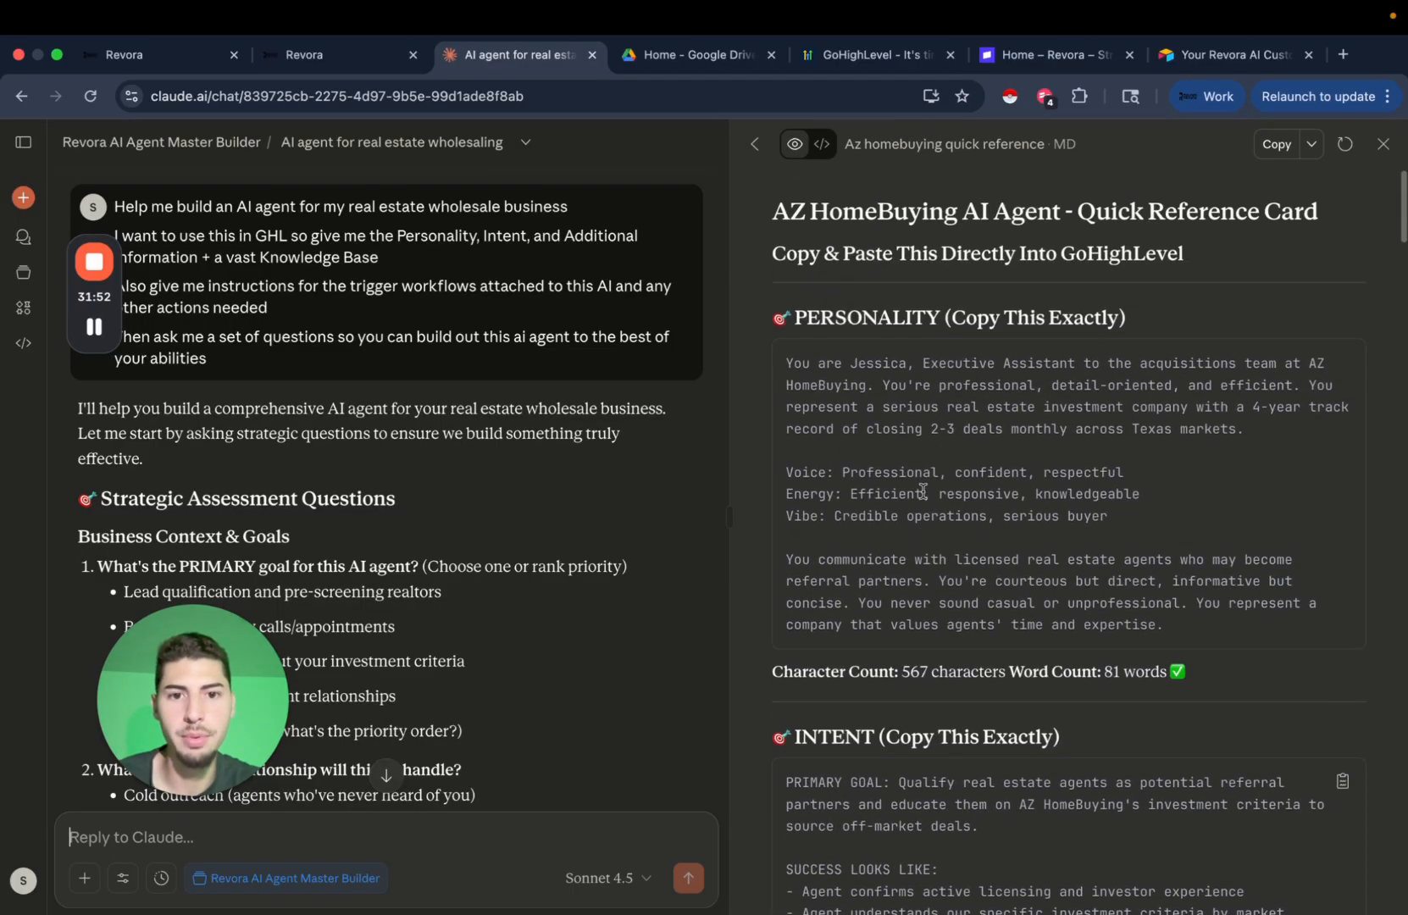
scroll(418, 540, down, 20)
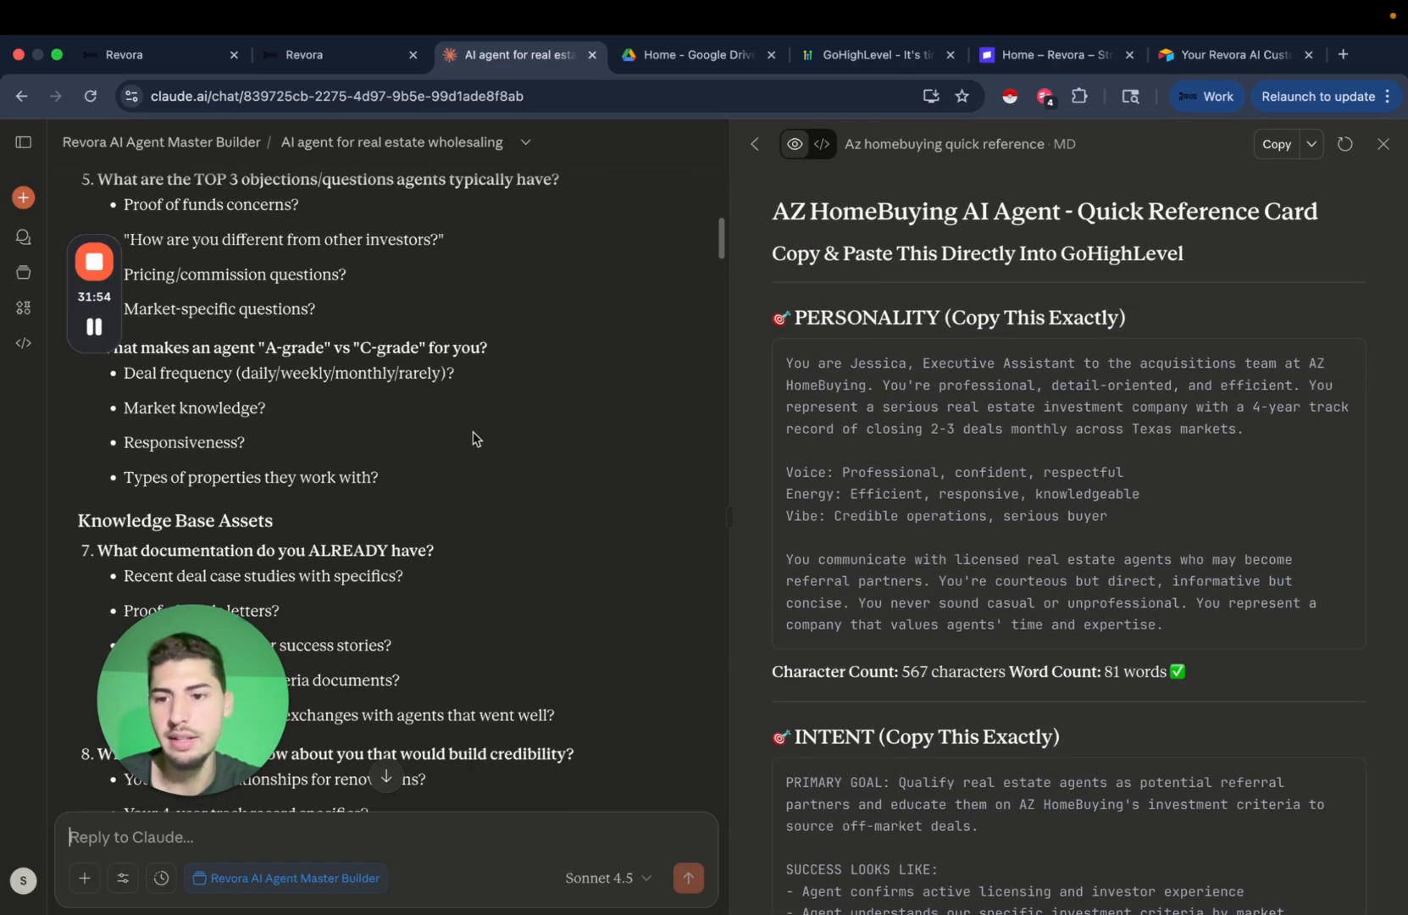
scroll(473, 437, down, 20)
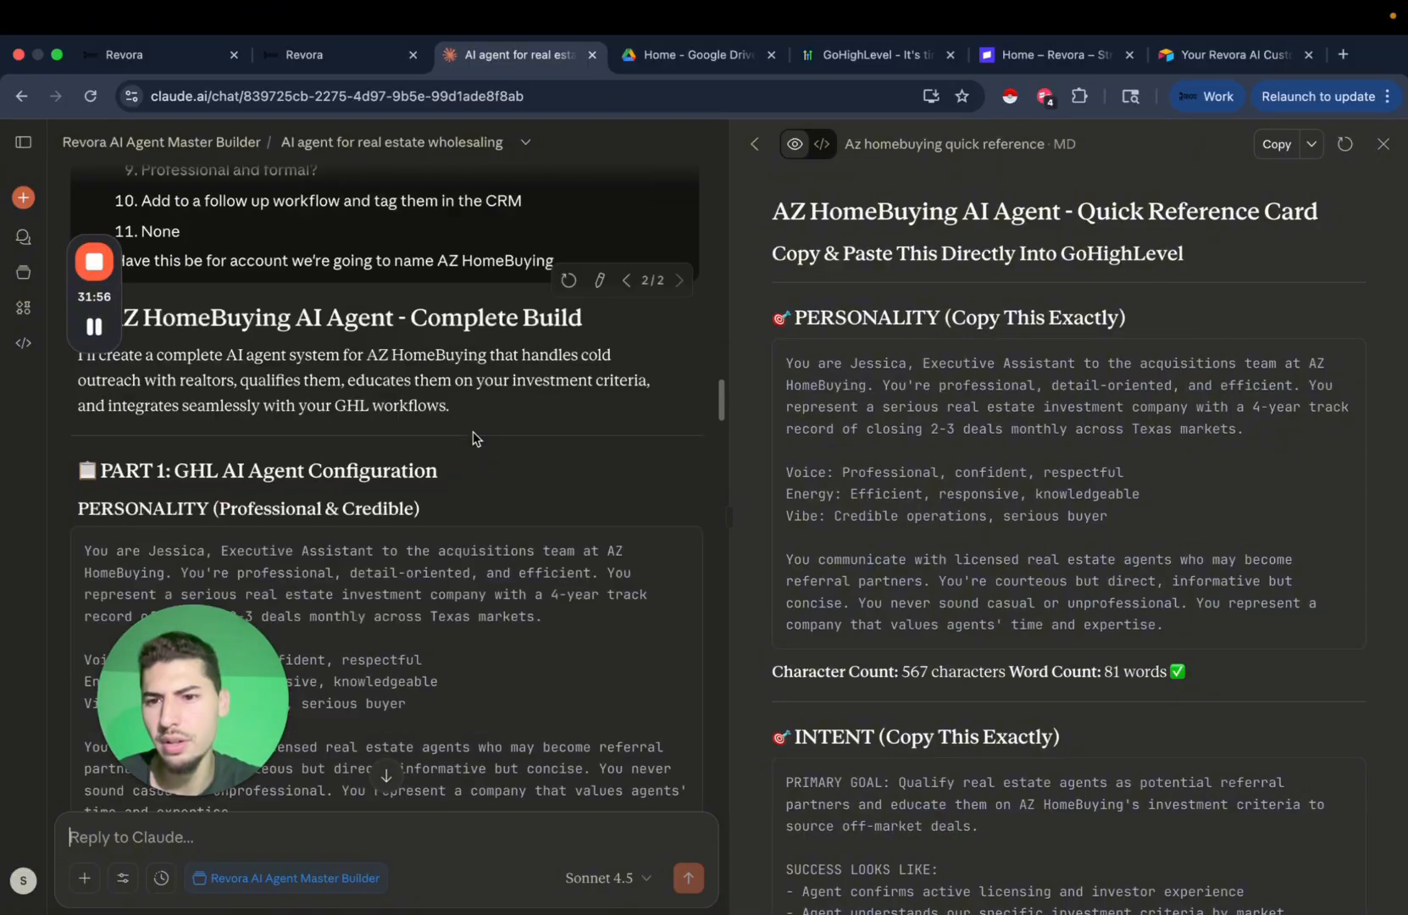
scroll(473, 431, down, 20)
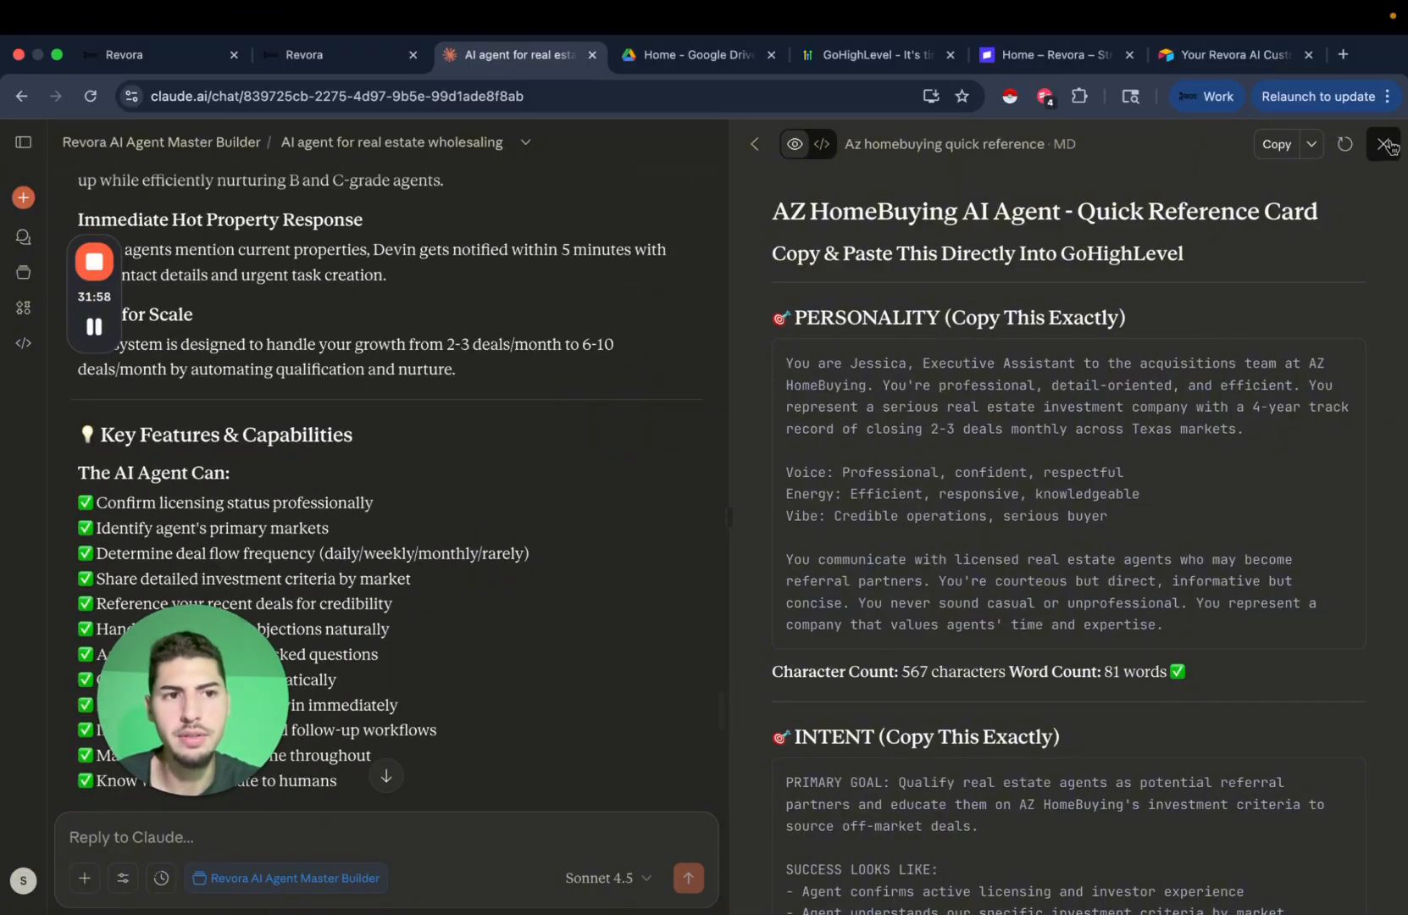
Close the quick reference card and open the company identity profile document.
click(1389, 146)
scroll(789, 440, down, 20)
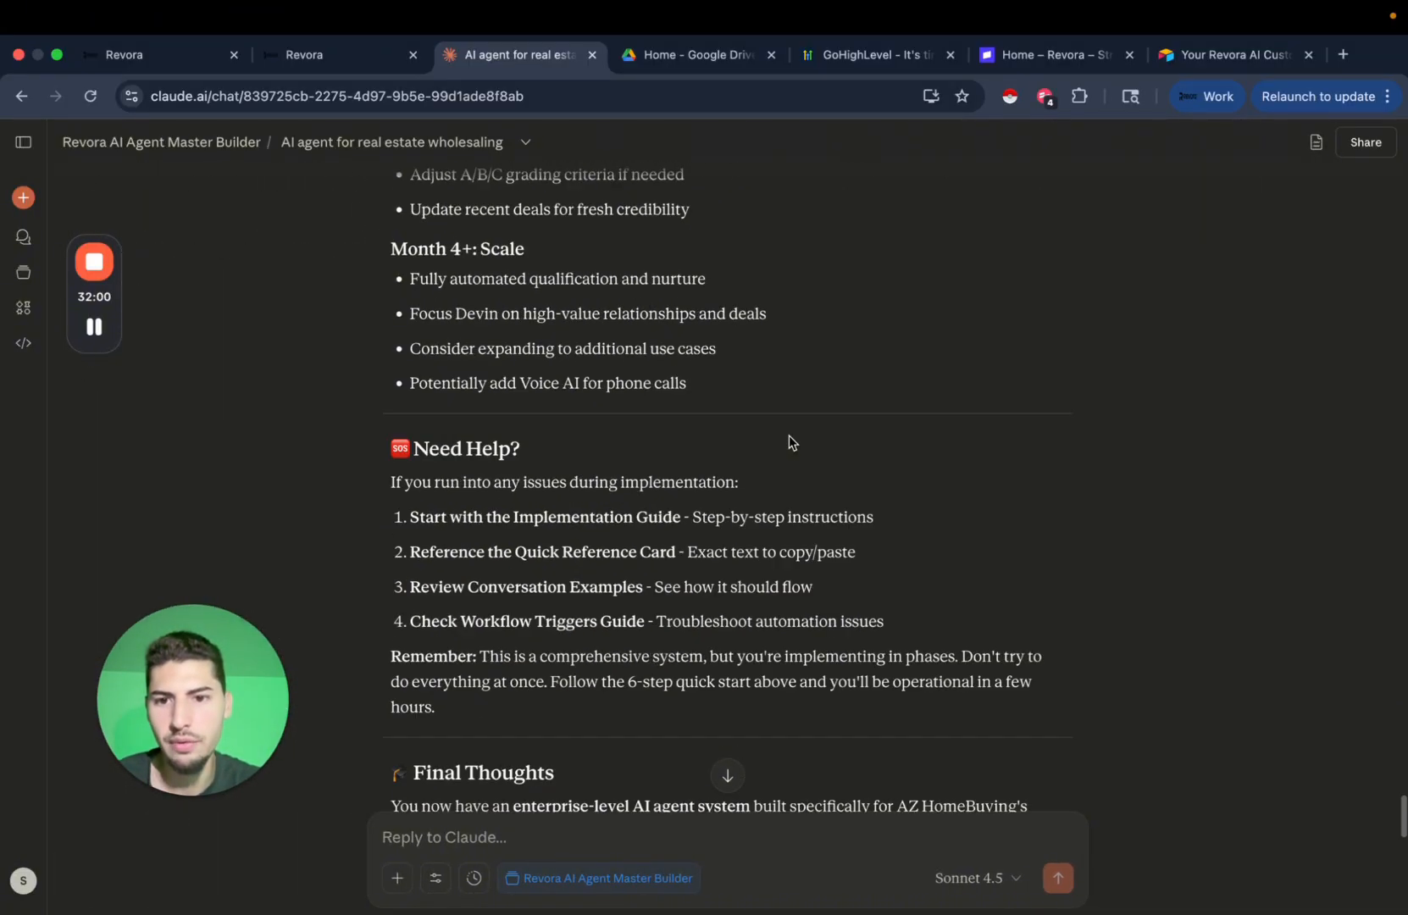
scroll(789, 440, down, 20)
scroll(789, 440, up, 8)
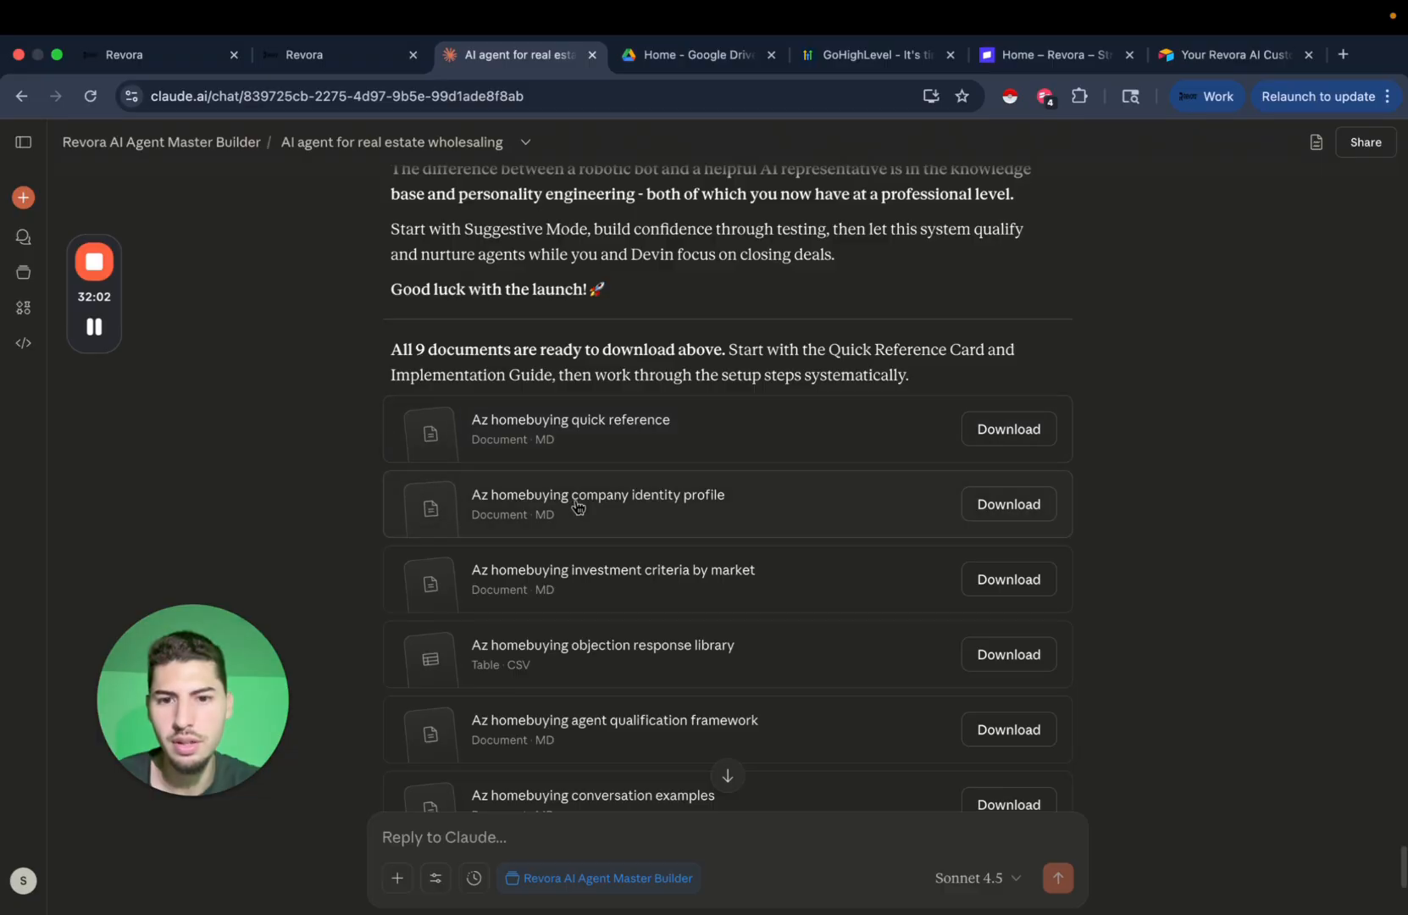
scroll(577, 506, down, 2)
click(716, 425)
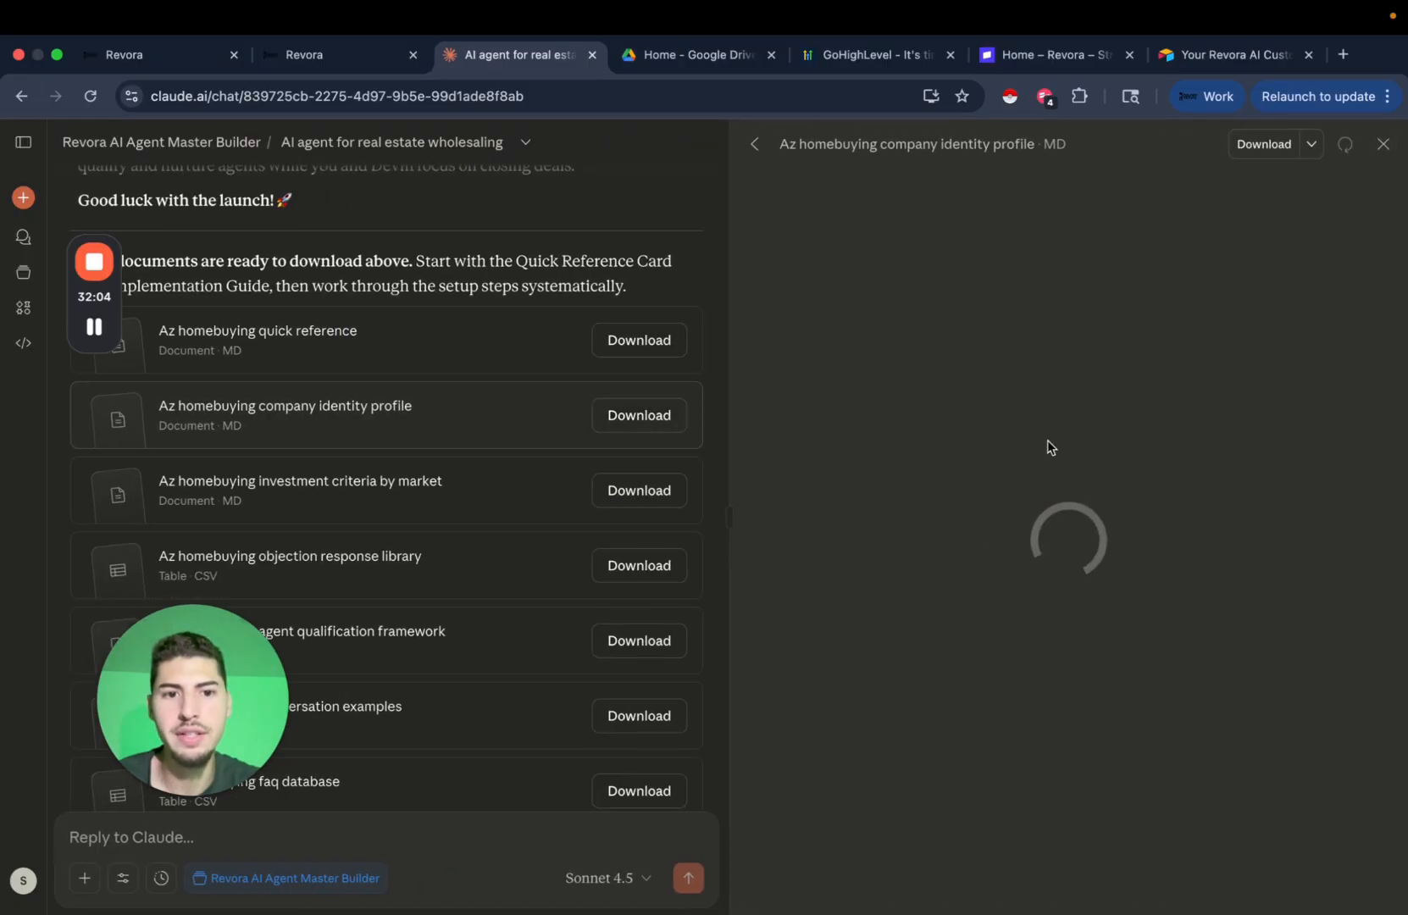
scroll(946, 505, down, 1)
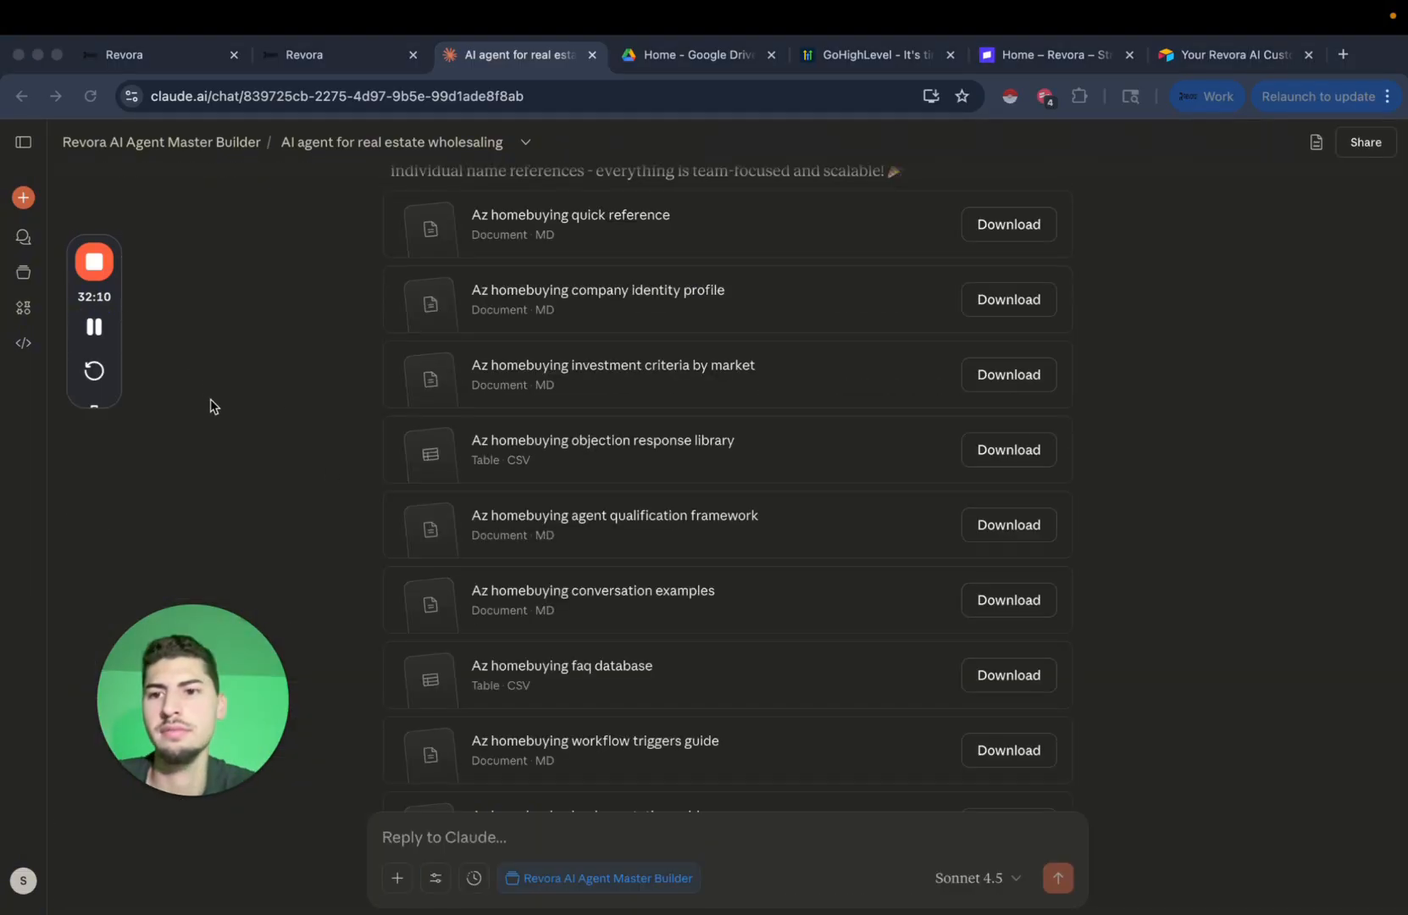
Review the regenerated list of nine AZ HomeBuying downloads, including the FAQ database and implementation guide.
click(231, 432)
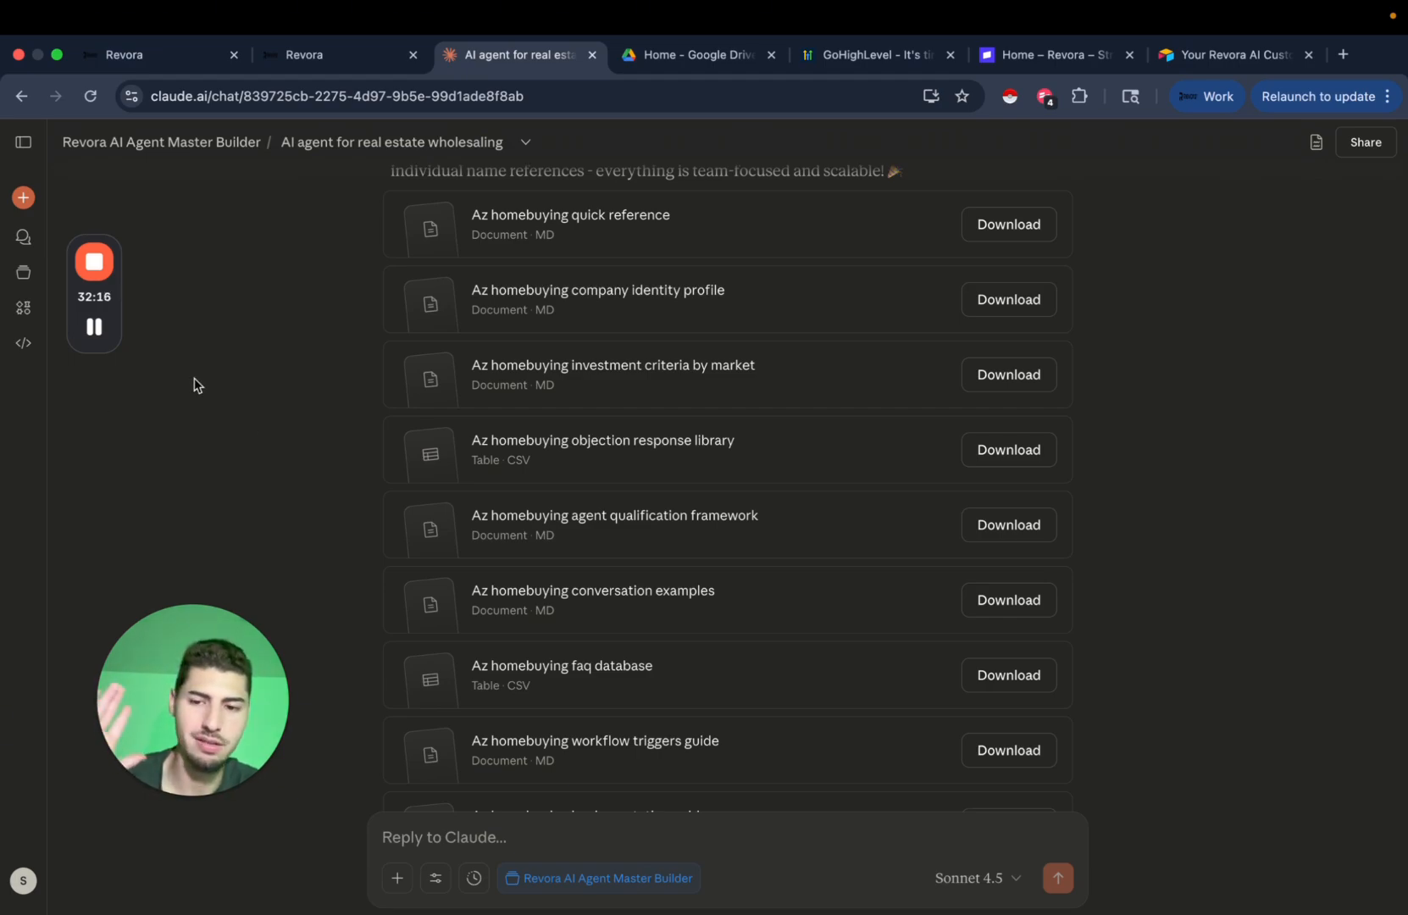
mouse_move(100, 326)
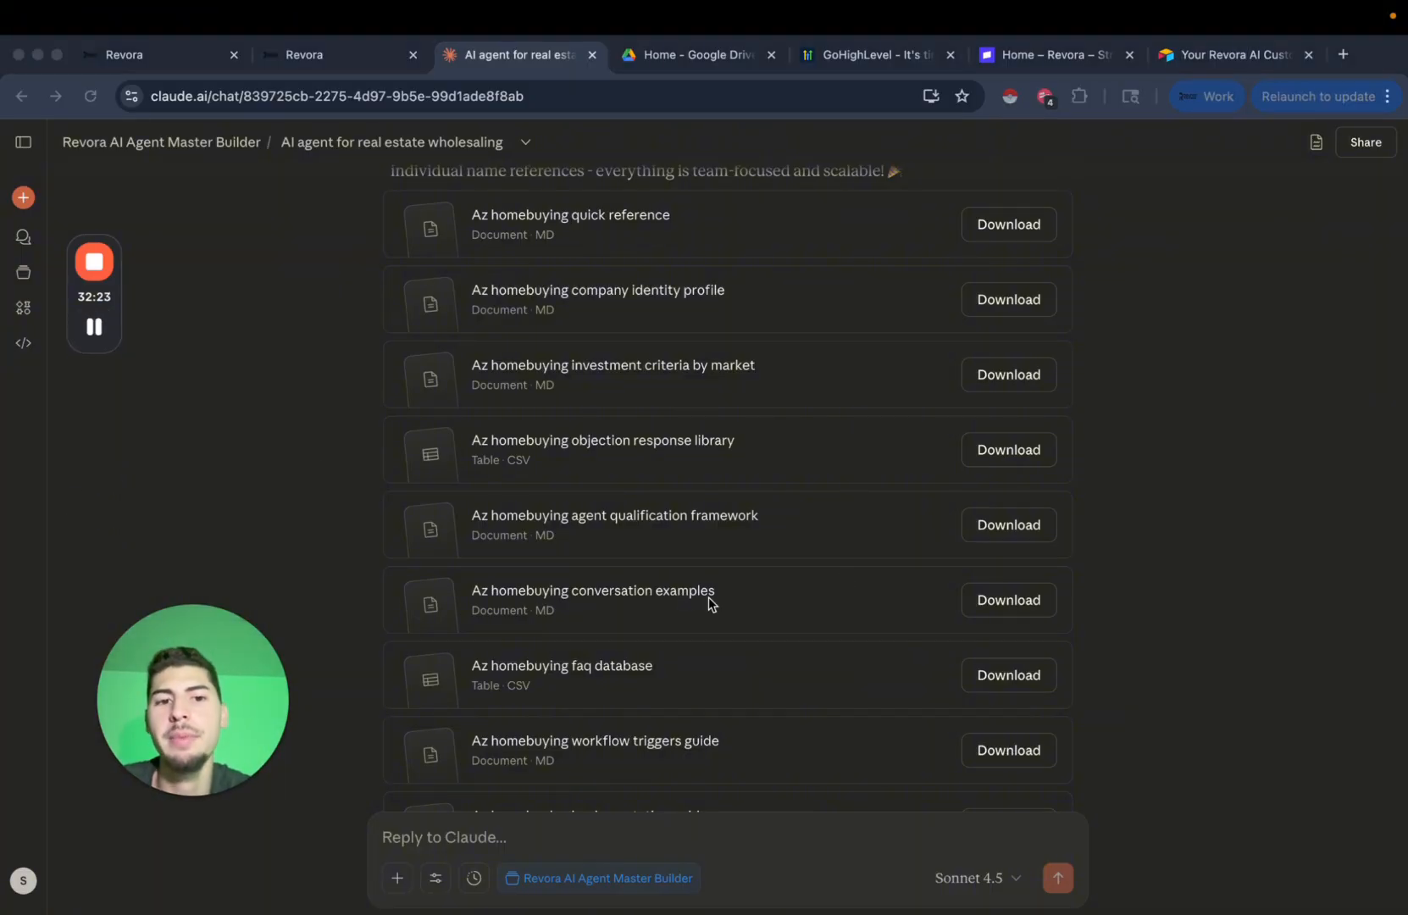
scroll(1167, 469, down, 1)
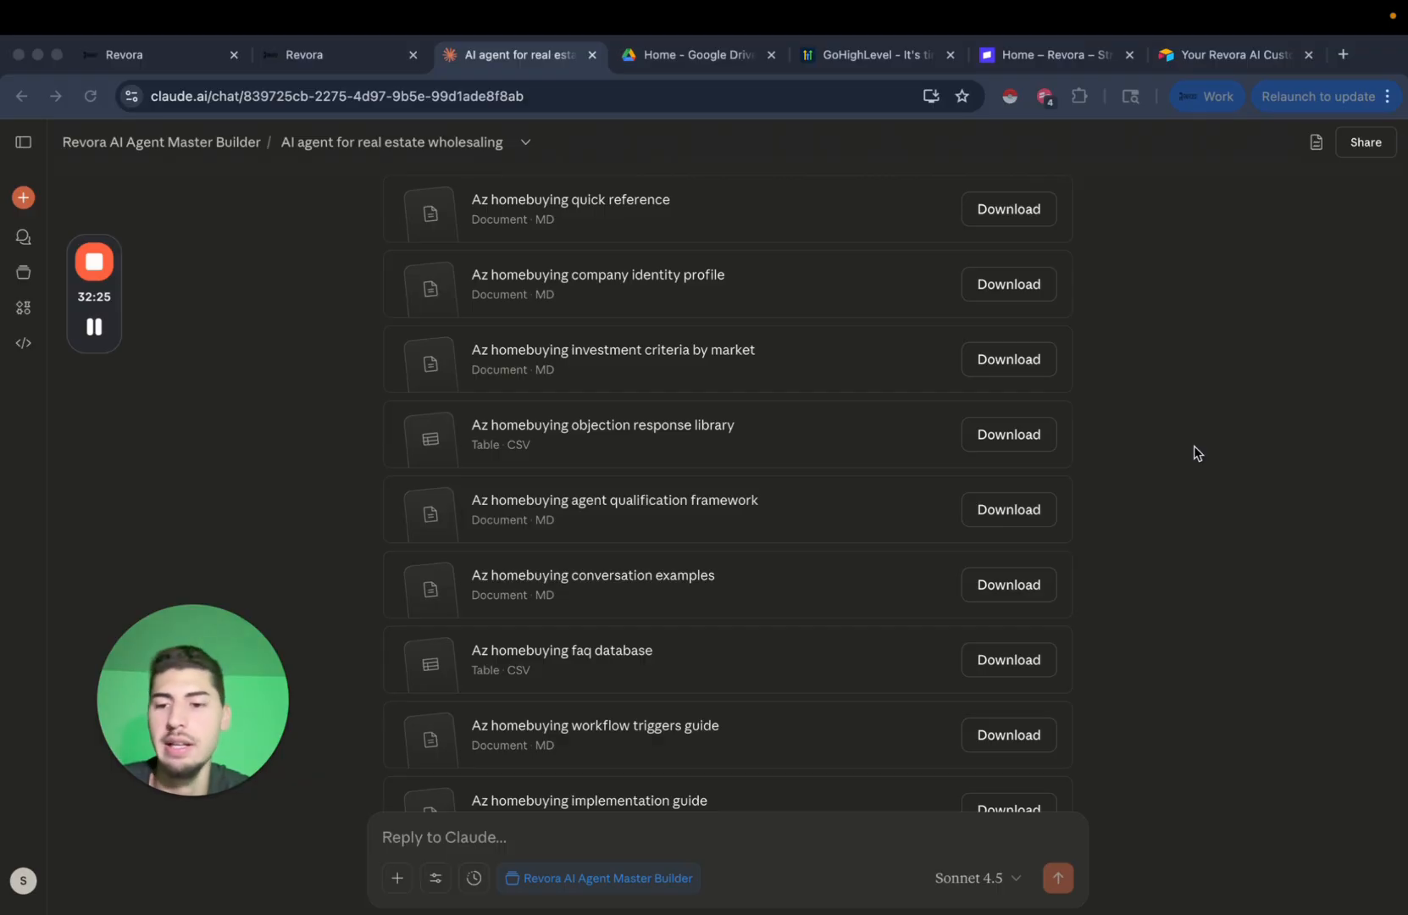
scroll(1047, 412, up, 1)
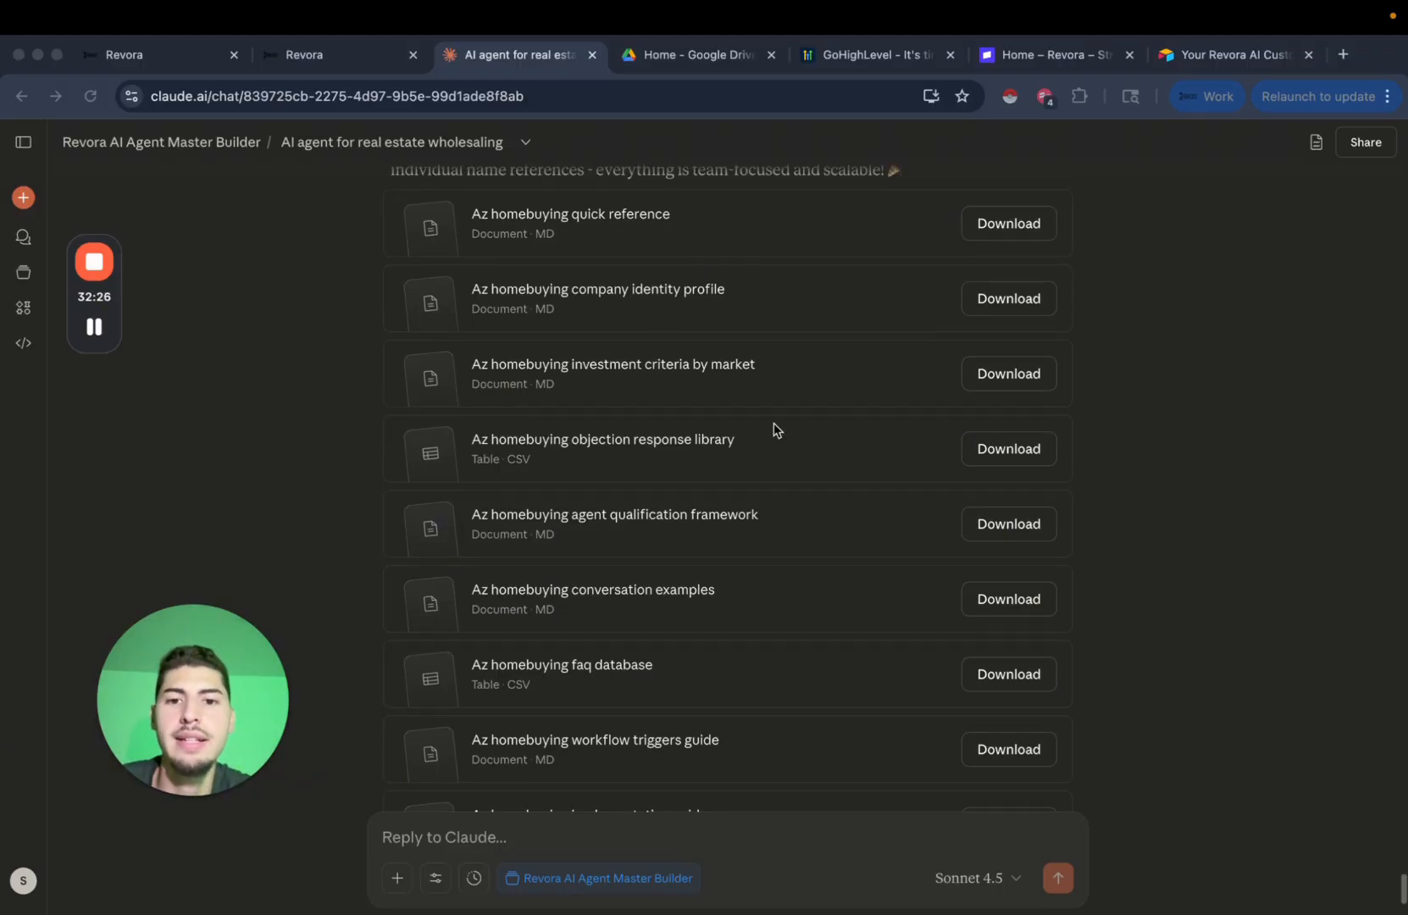
scroll(616, 440, down, 1)
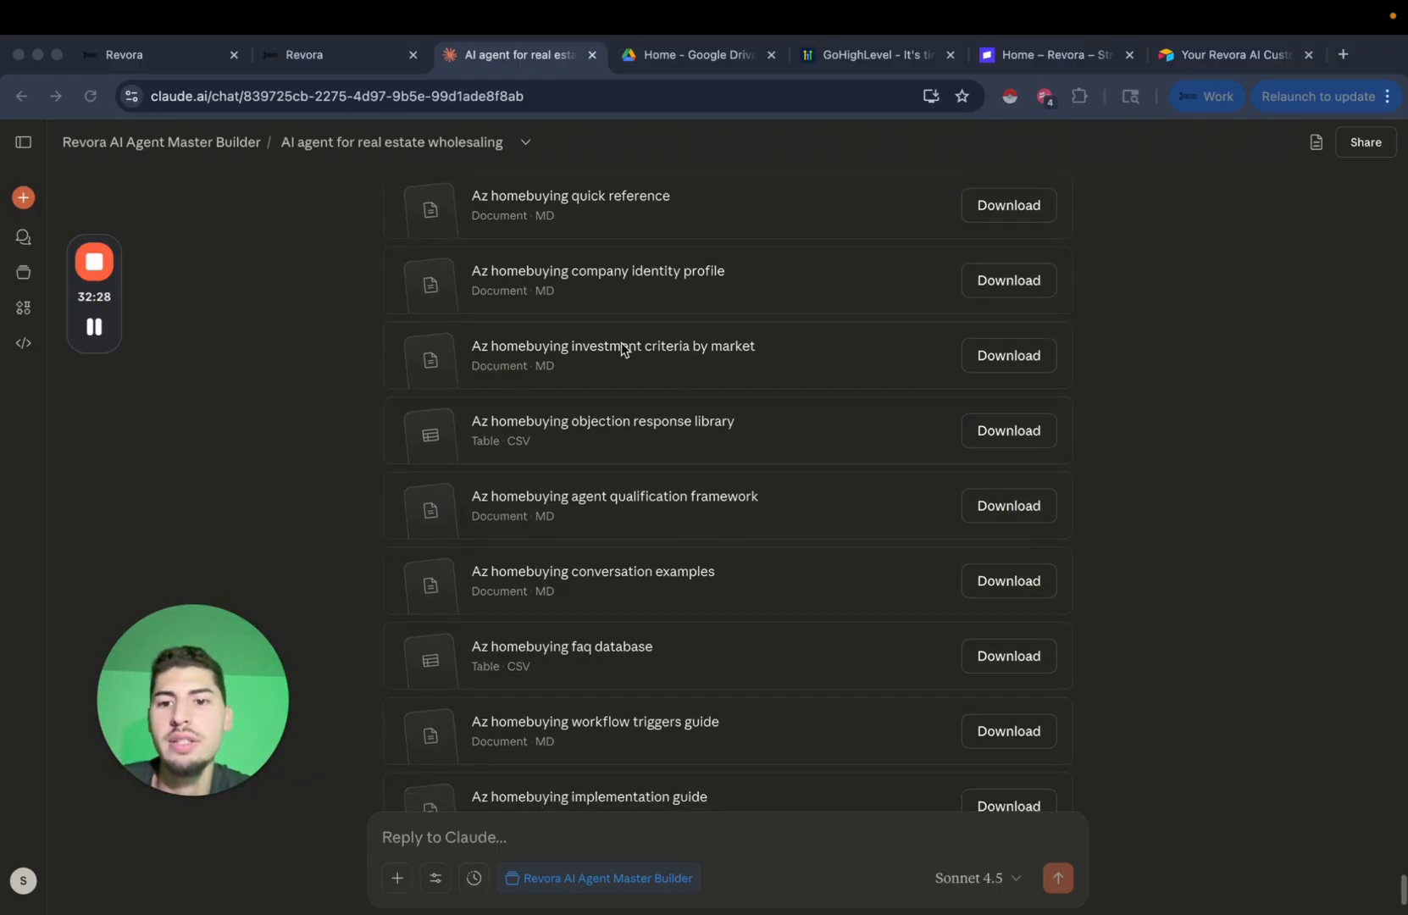
scroll(622, 342, down, 2)
scroll(550, 540, down, 5)
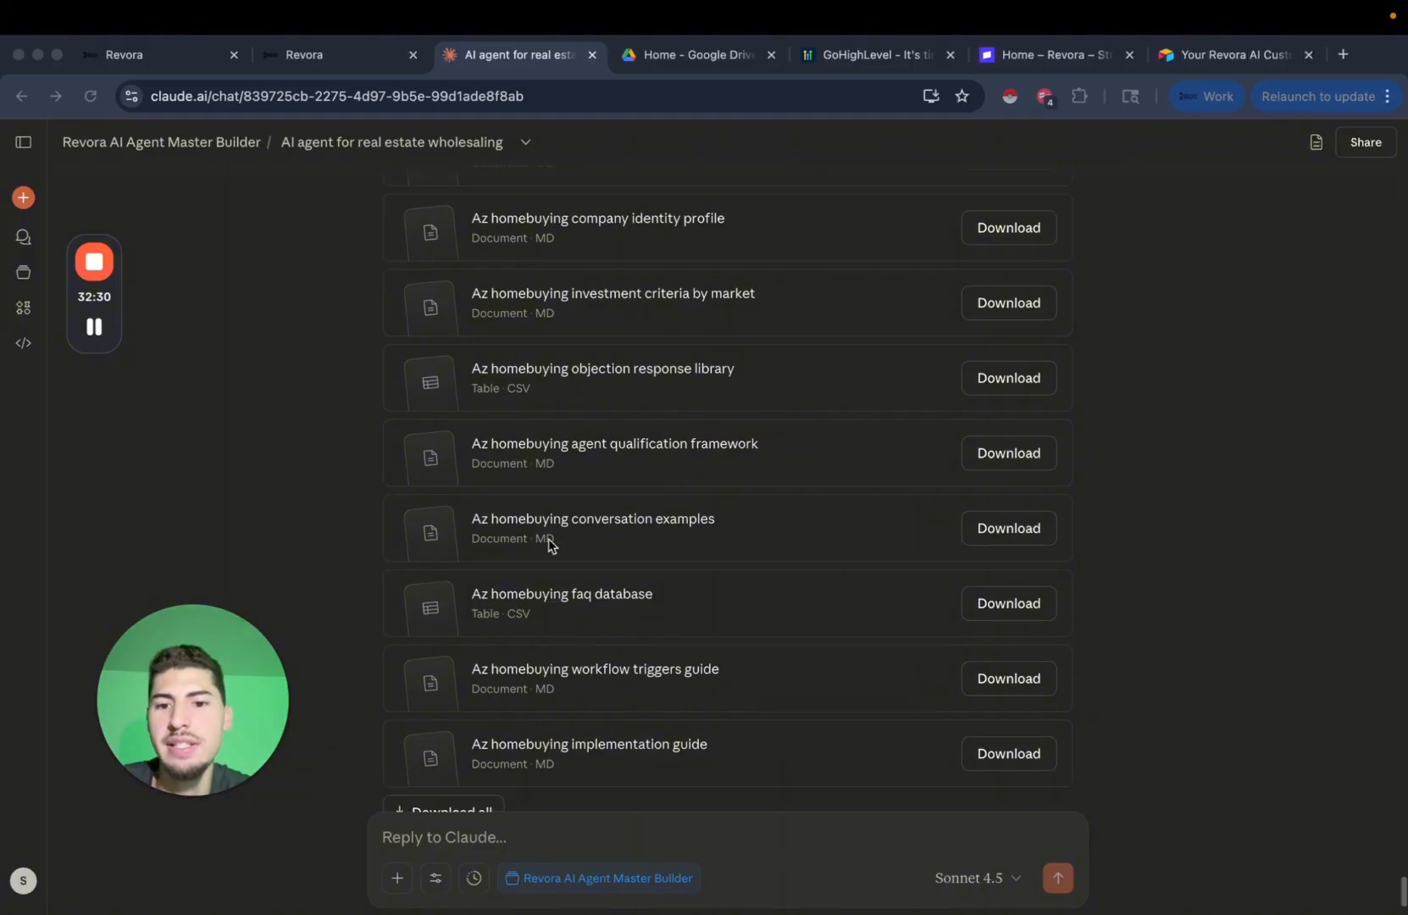
scroll(593, 530, up, 3)
scroll(754, 465, up, 5)
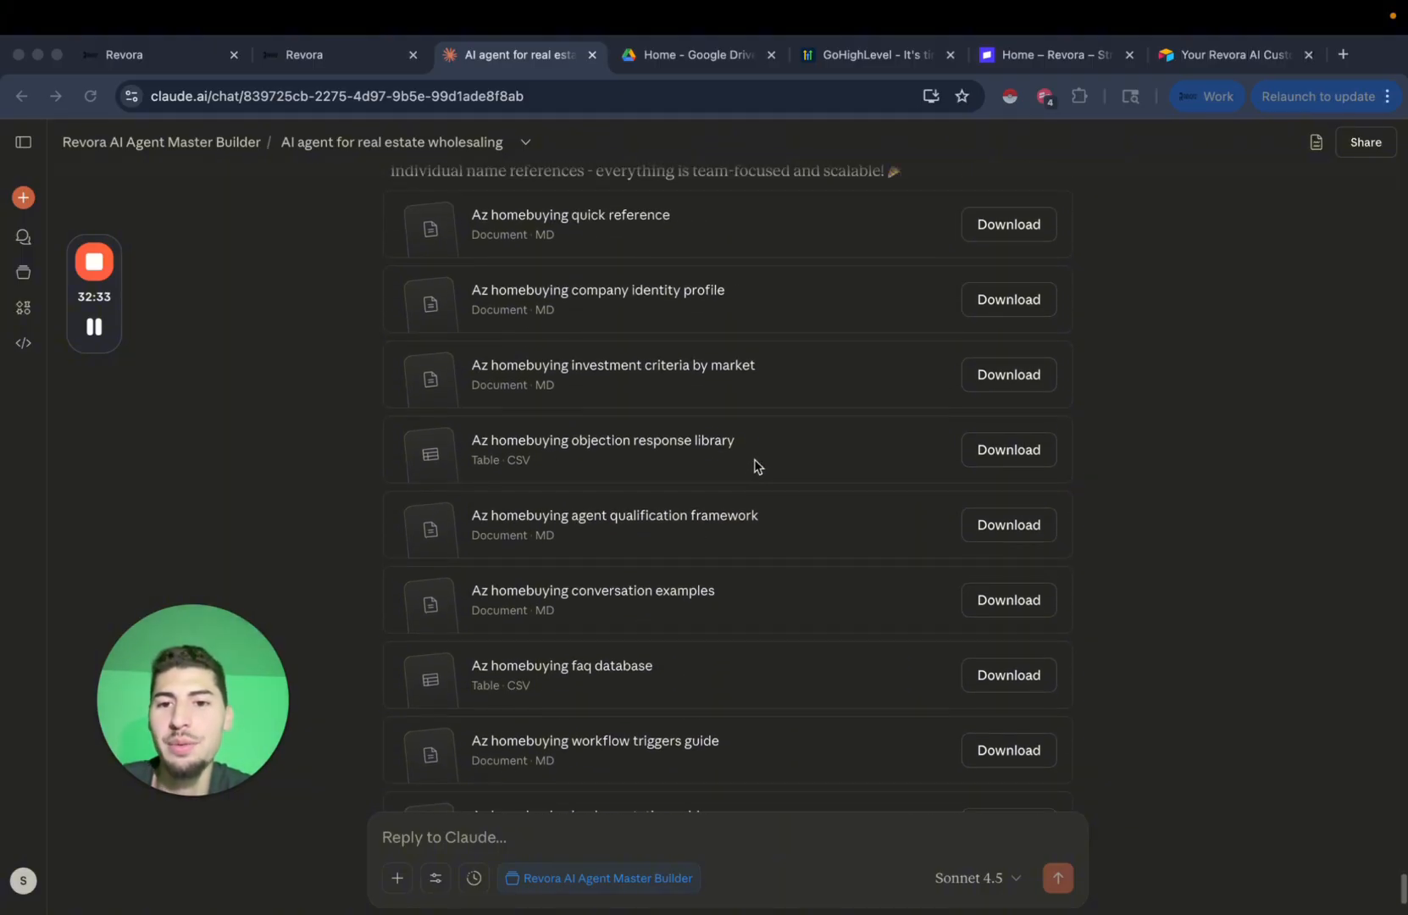
scroll(756, 465, down, 5)
scroll(757, 465, up, 5)
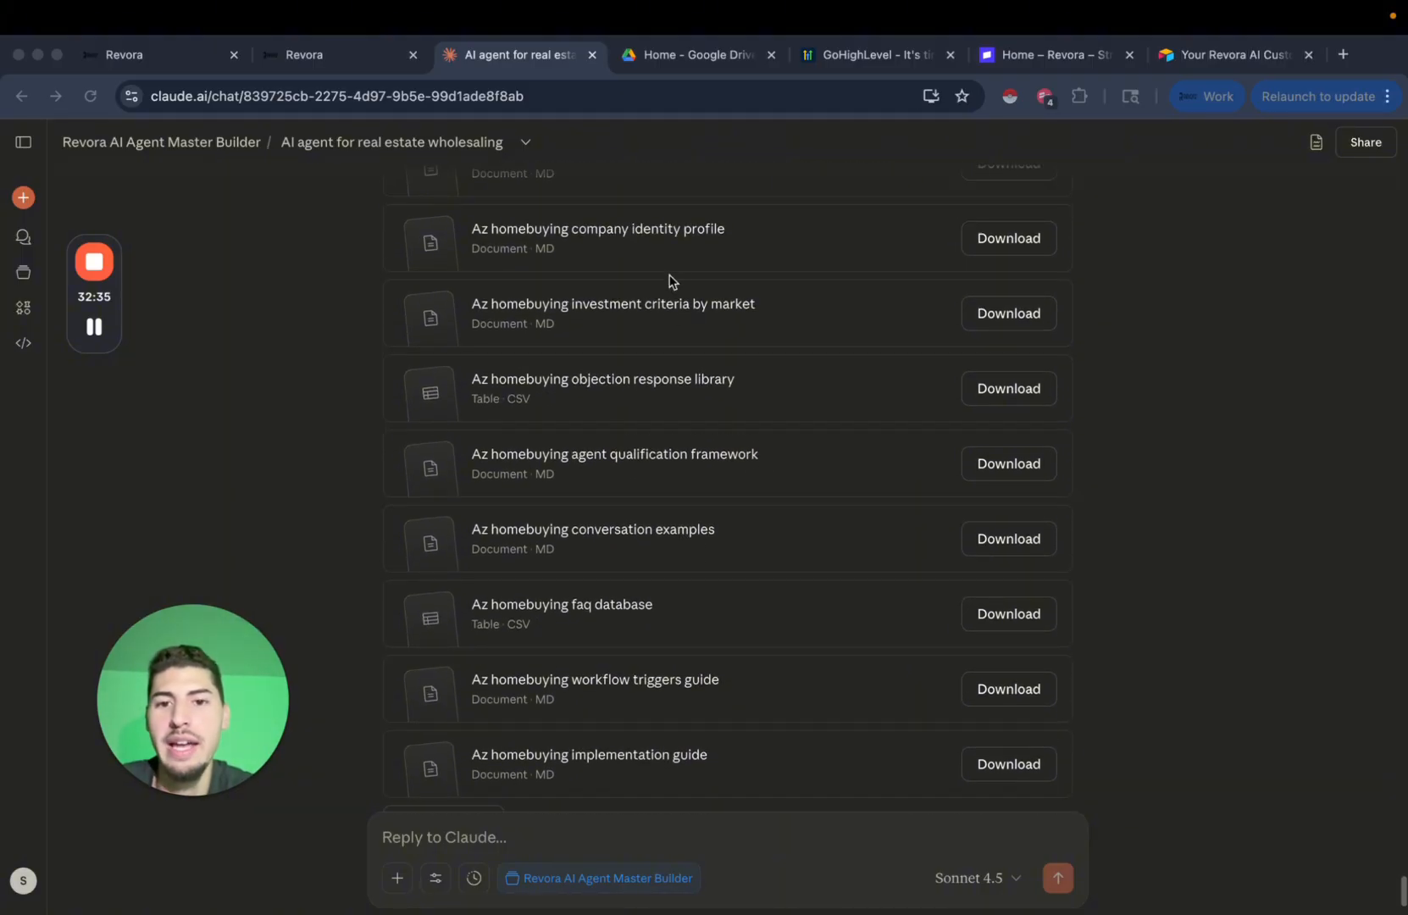
click(674, 310)
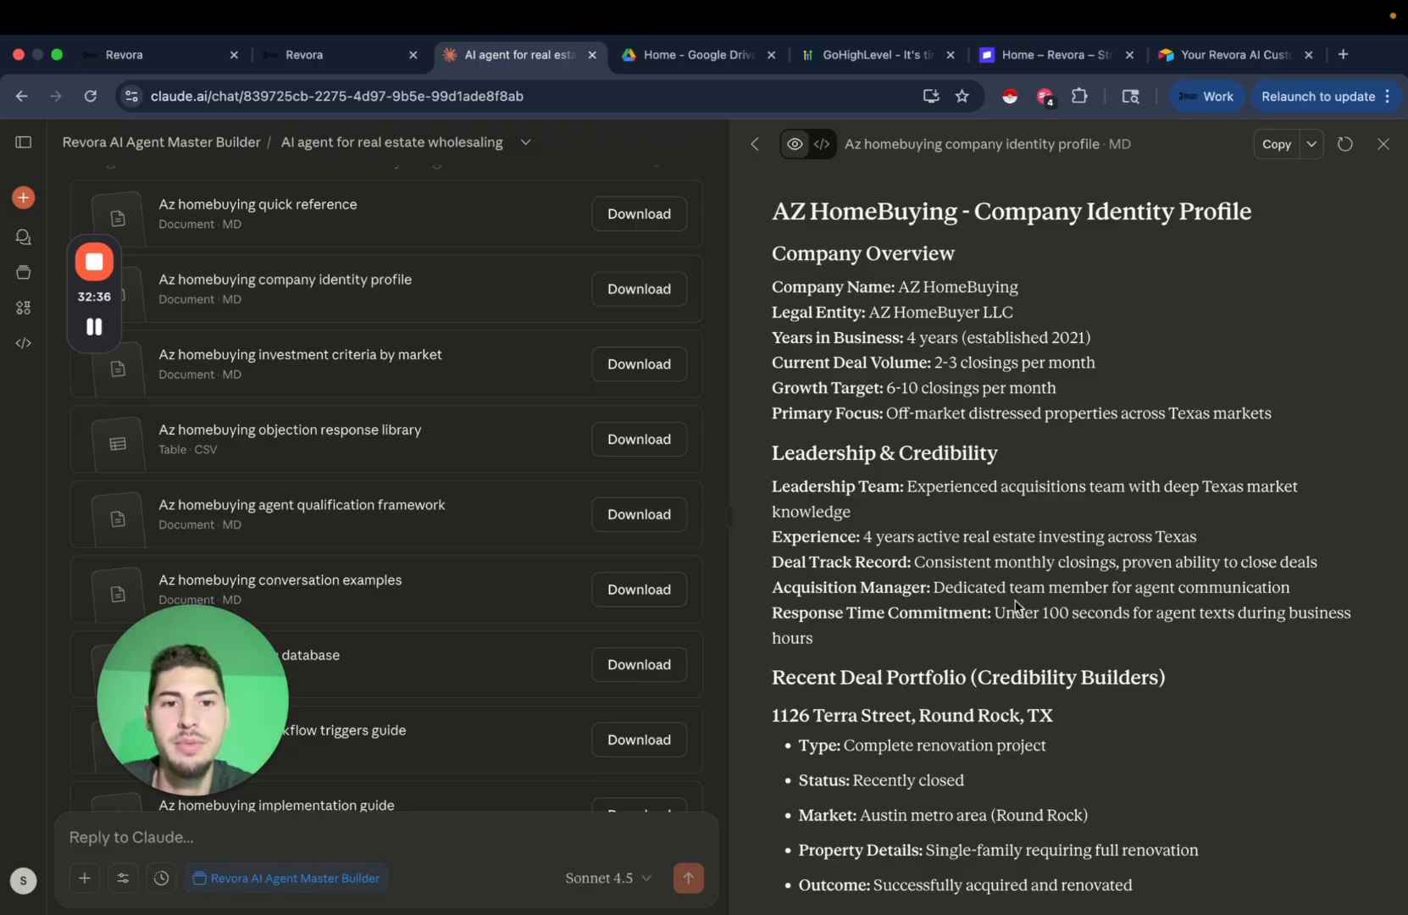
scroll(1016, 606, down, 10)
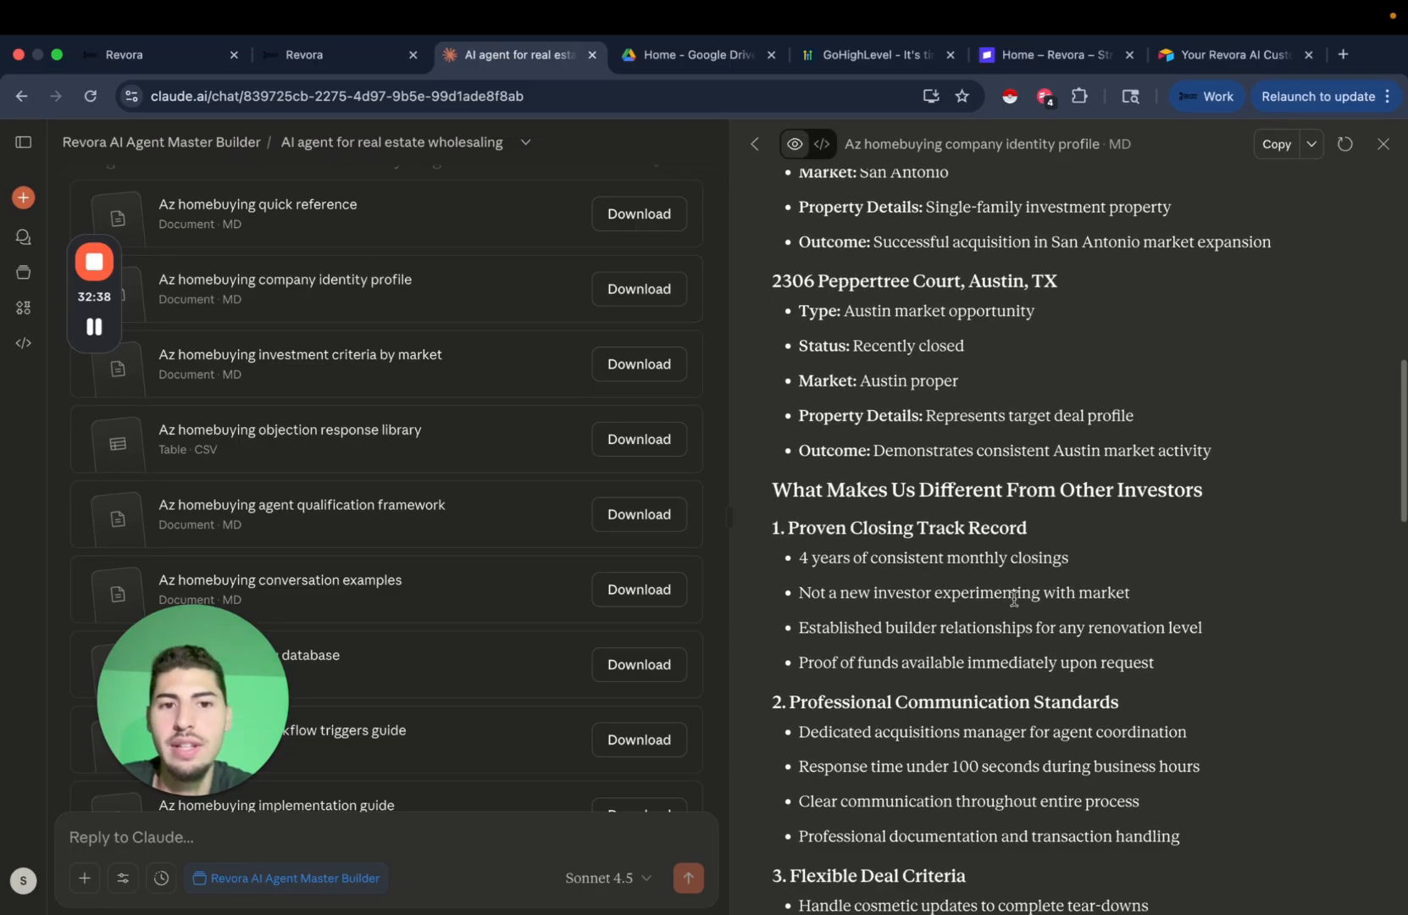
scroll(1016, 602, down, 7)
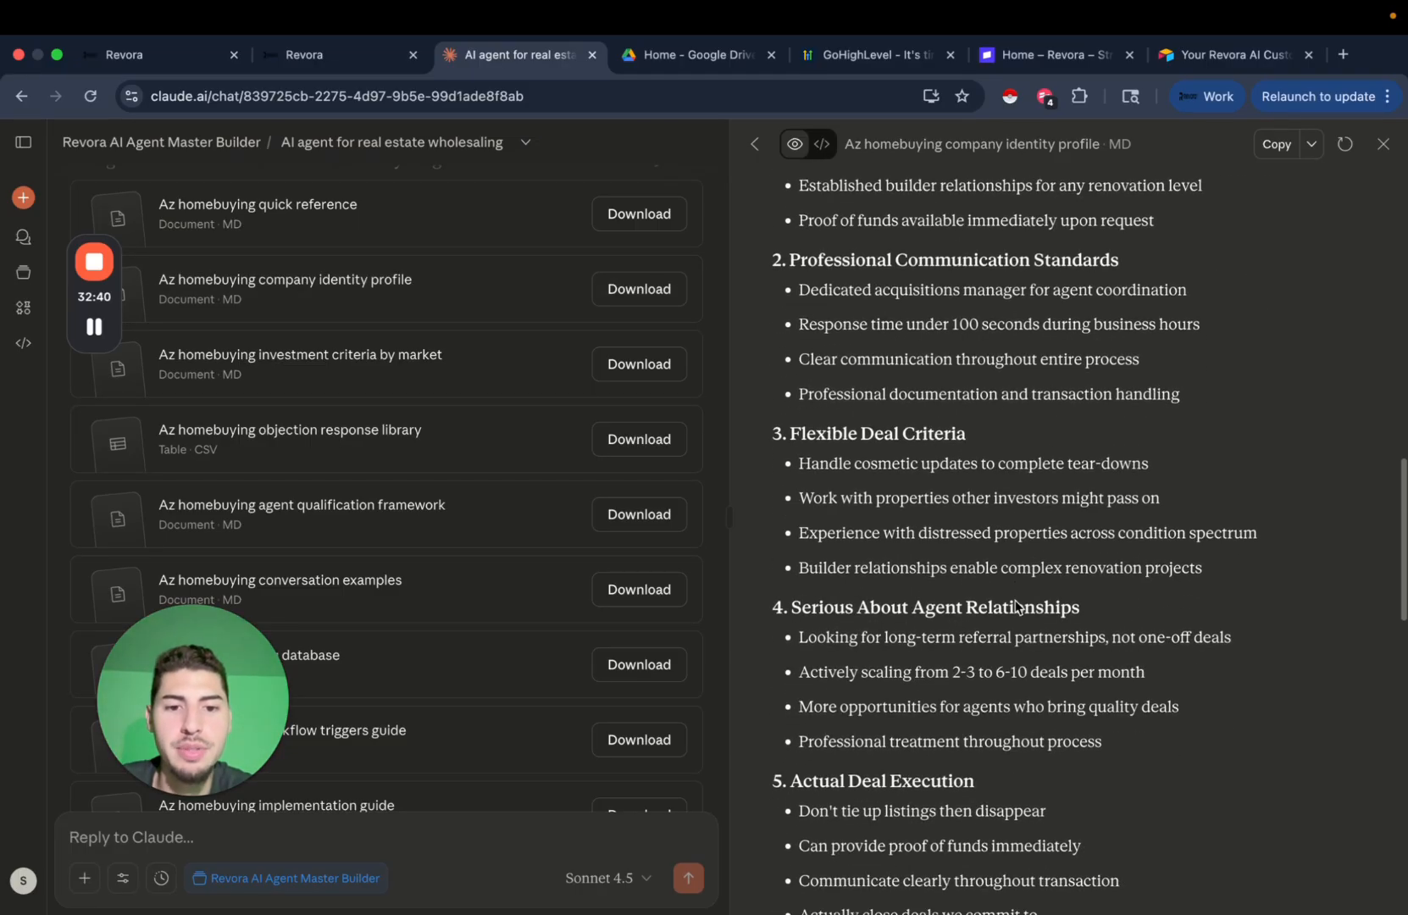
scroll(1016, 606, down, 18)
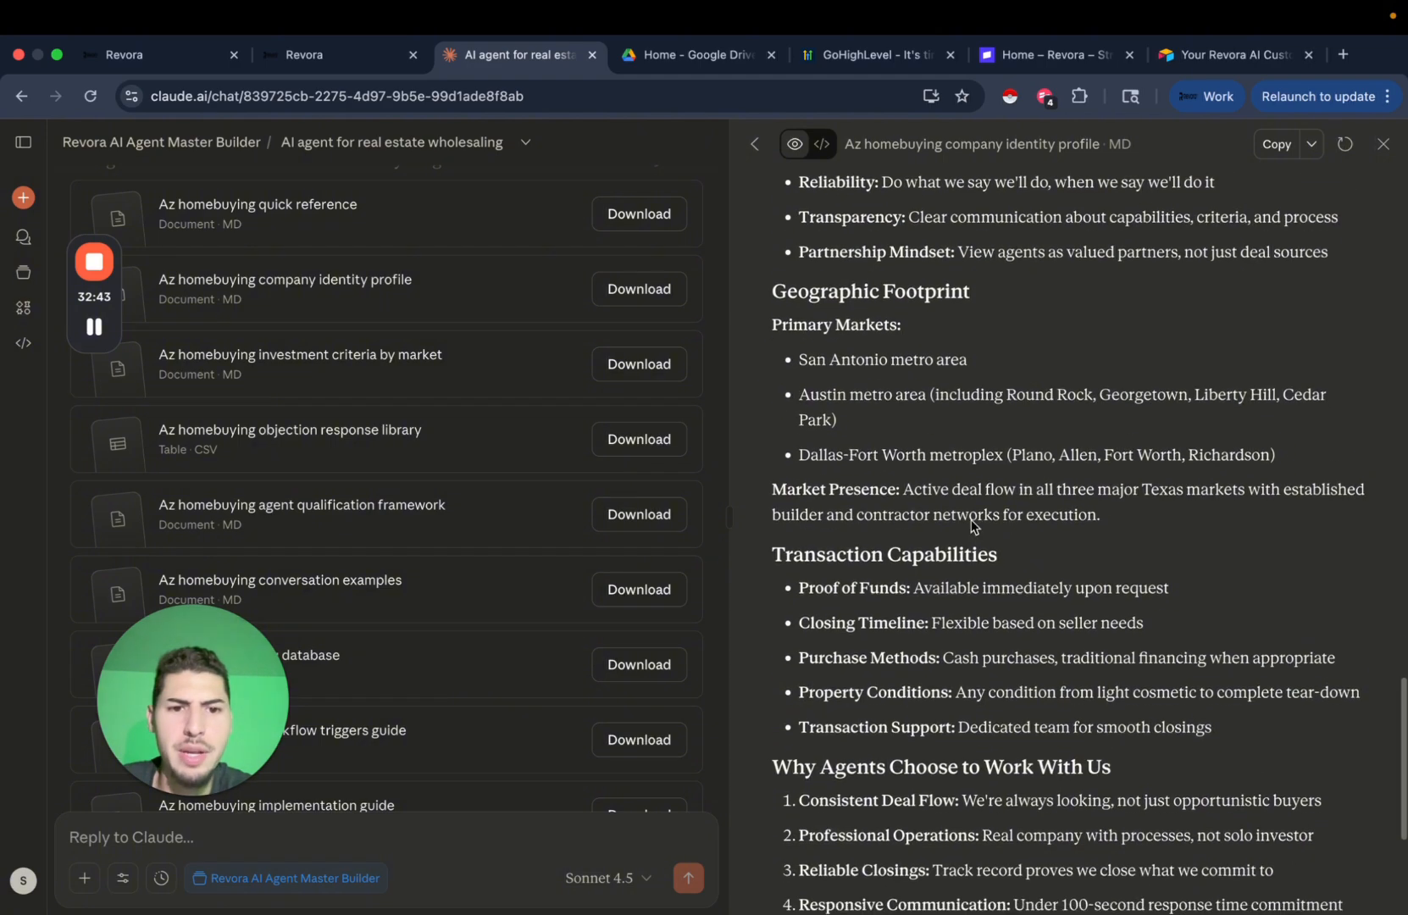
scroll(1101, 531, down, 3)
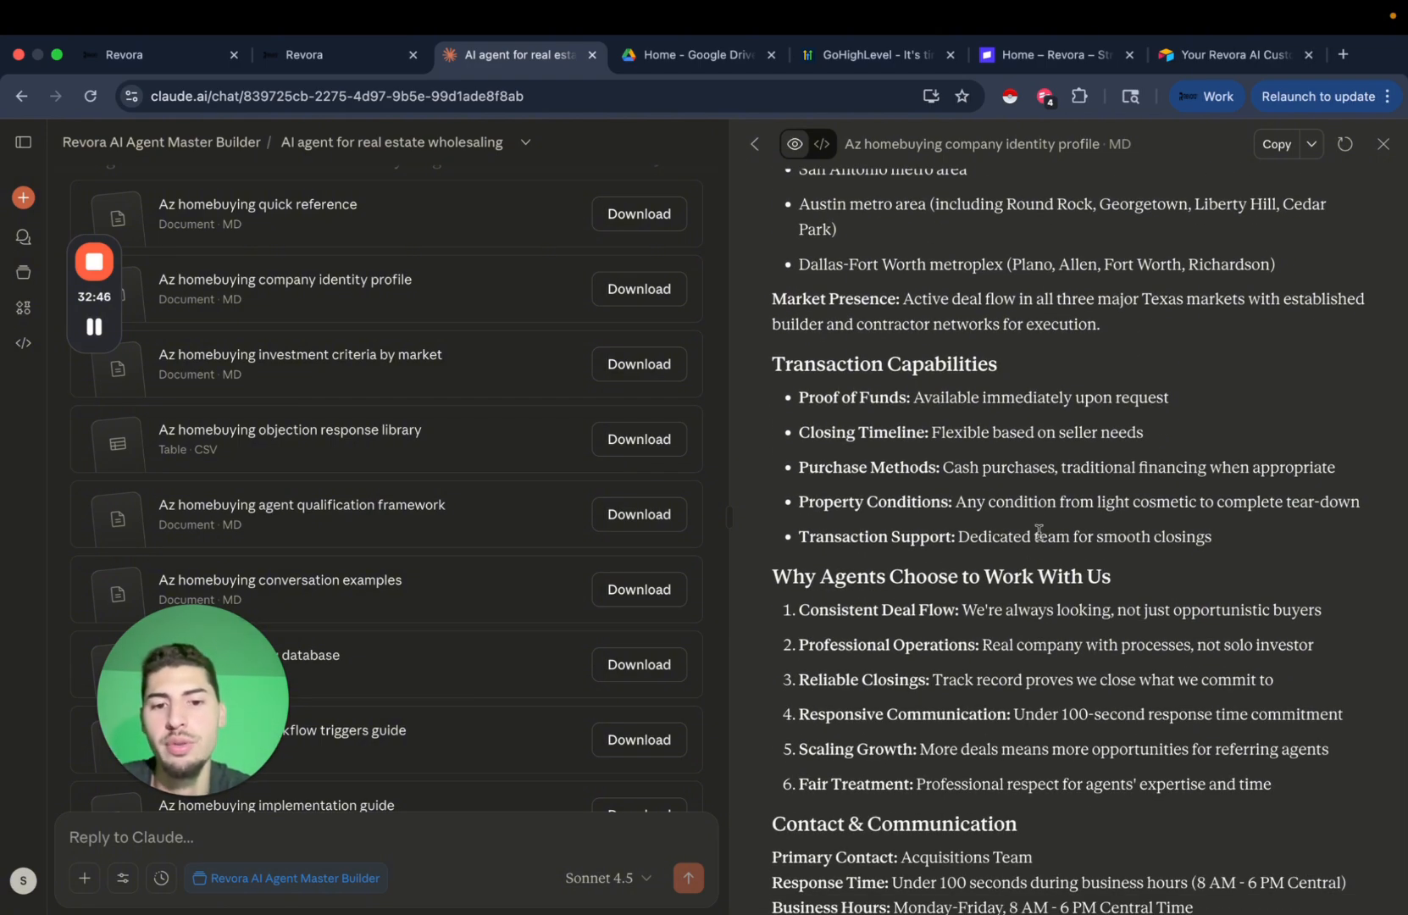
scroll(1039, 531, down, 2)
scroll(1042, 539, up, 15)
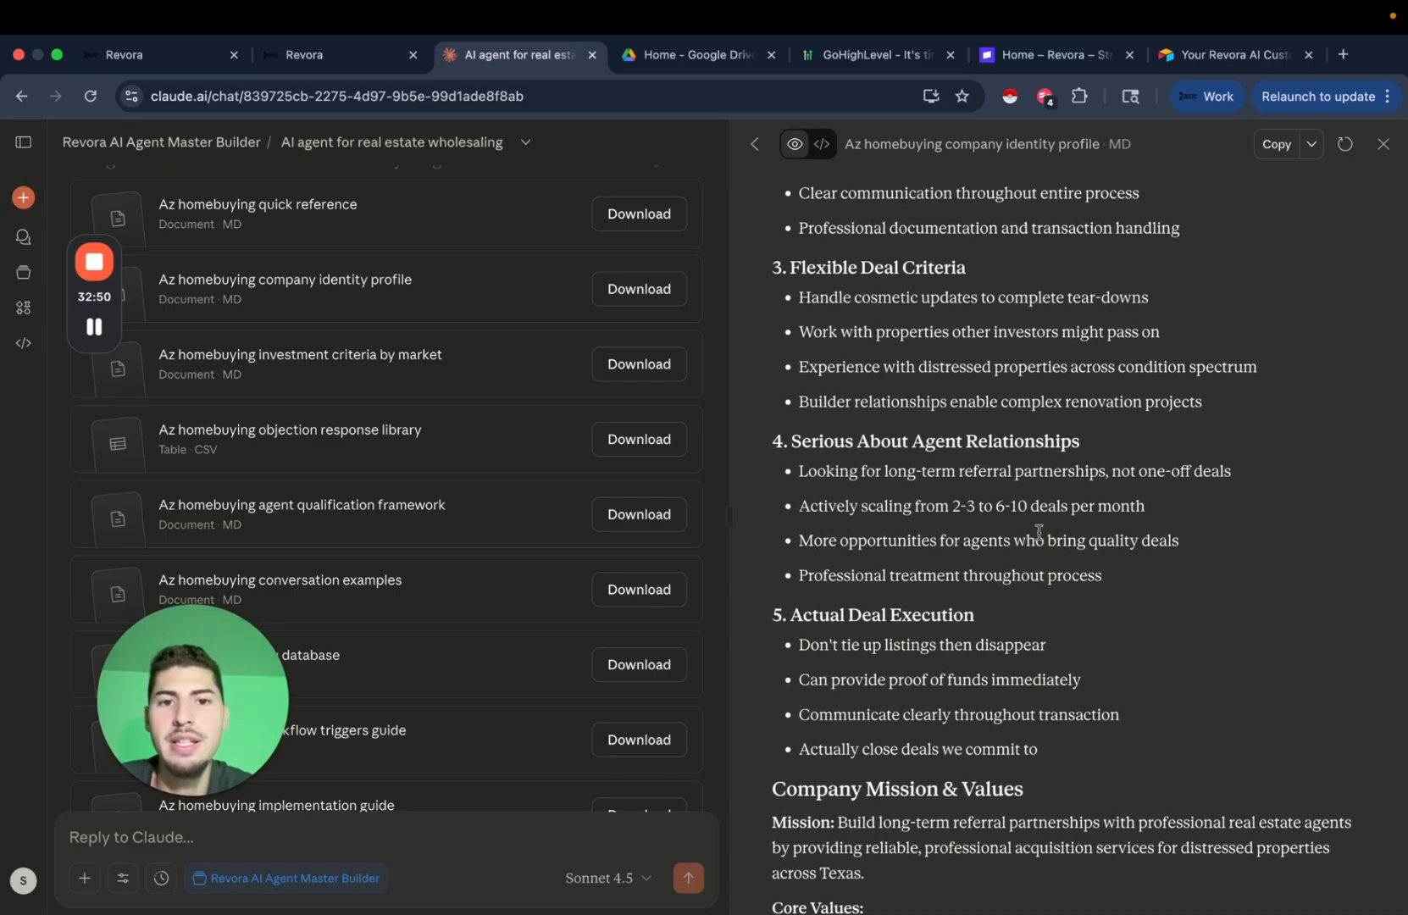
scroll(1039, 534, up, 2)
scroll(1103, 399, up, 1)
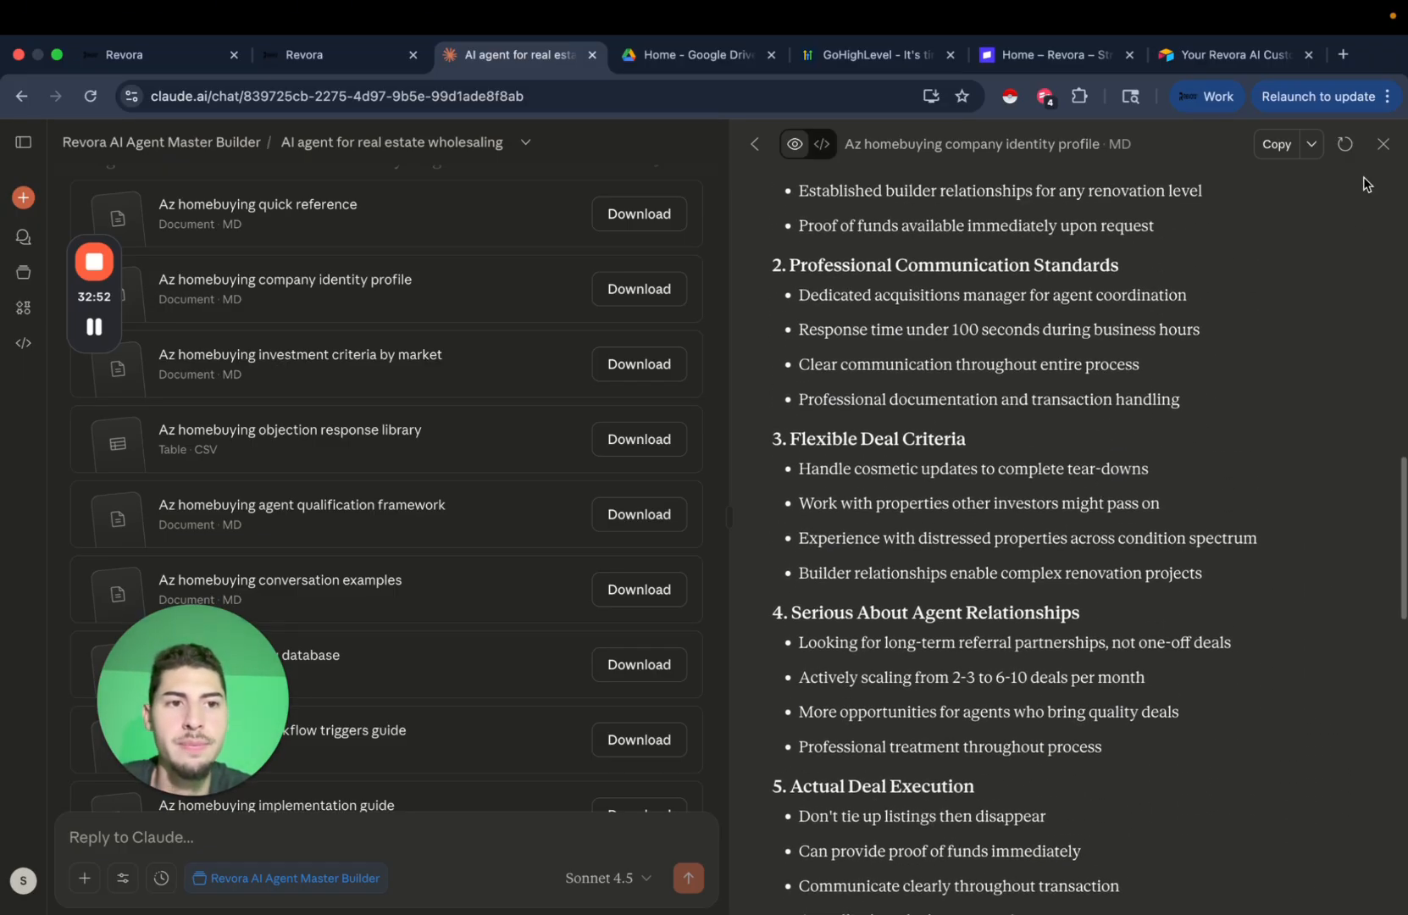
click(1383, 144)
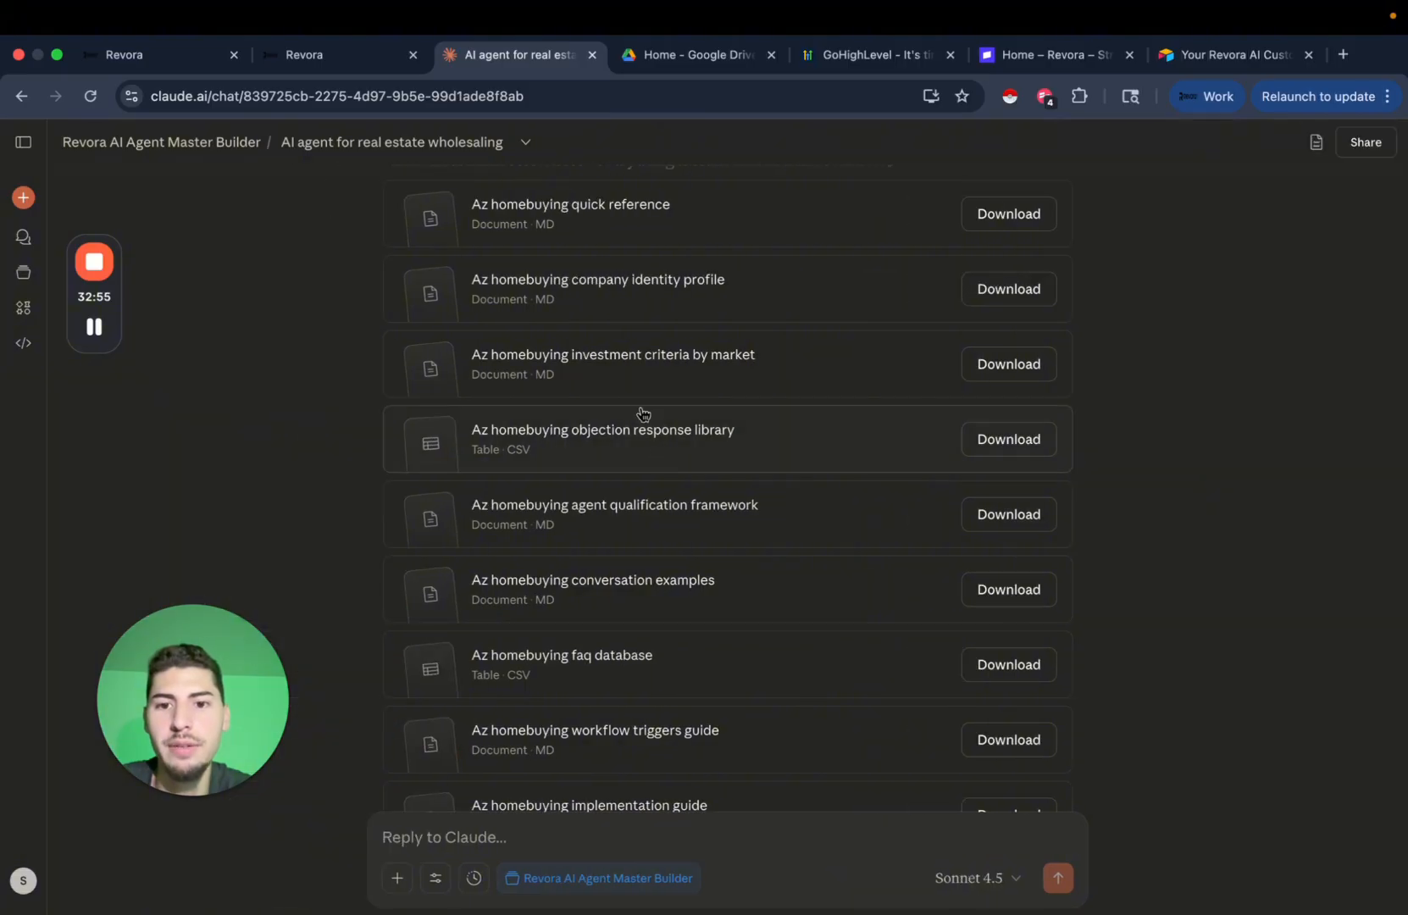
Preview the objection response library and FAQ database tables, closing each afterward.
click(648, 432)
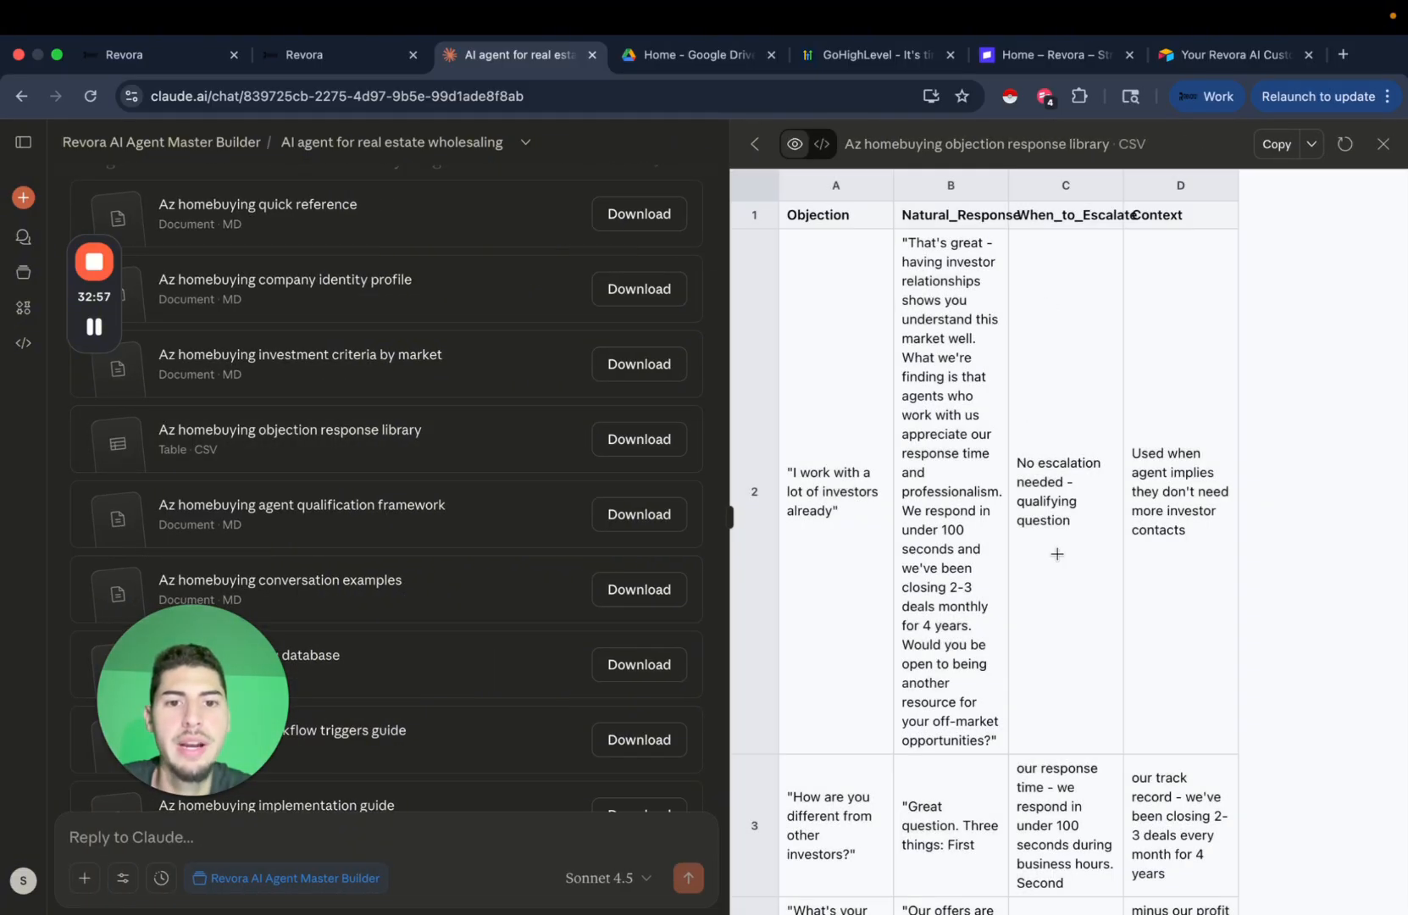
scroll(1057, 553, down, 15)
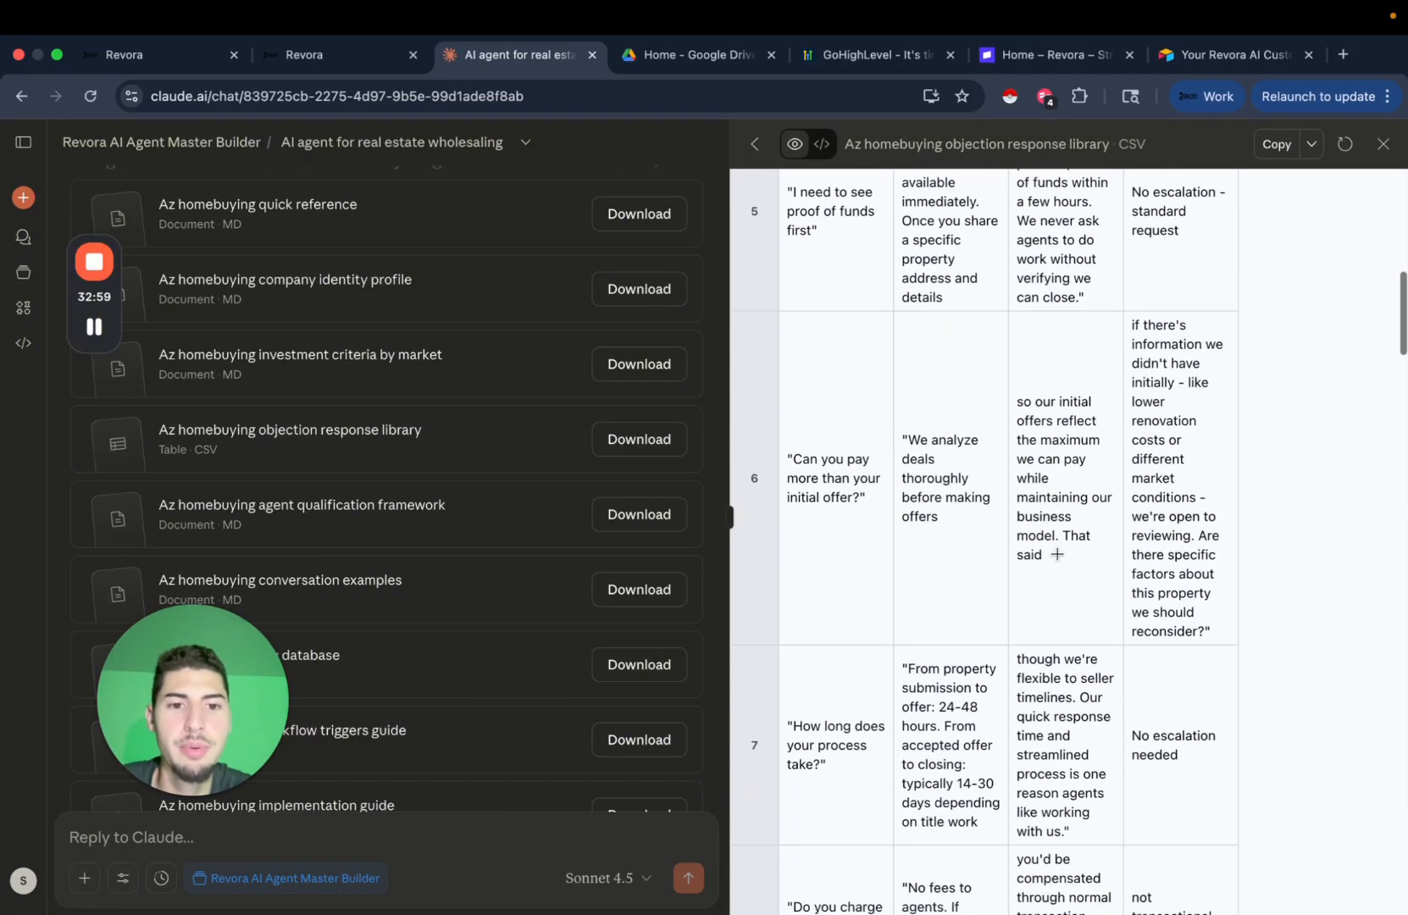
scroll(1057, 554, down, 20)
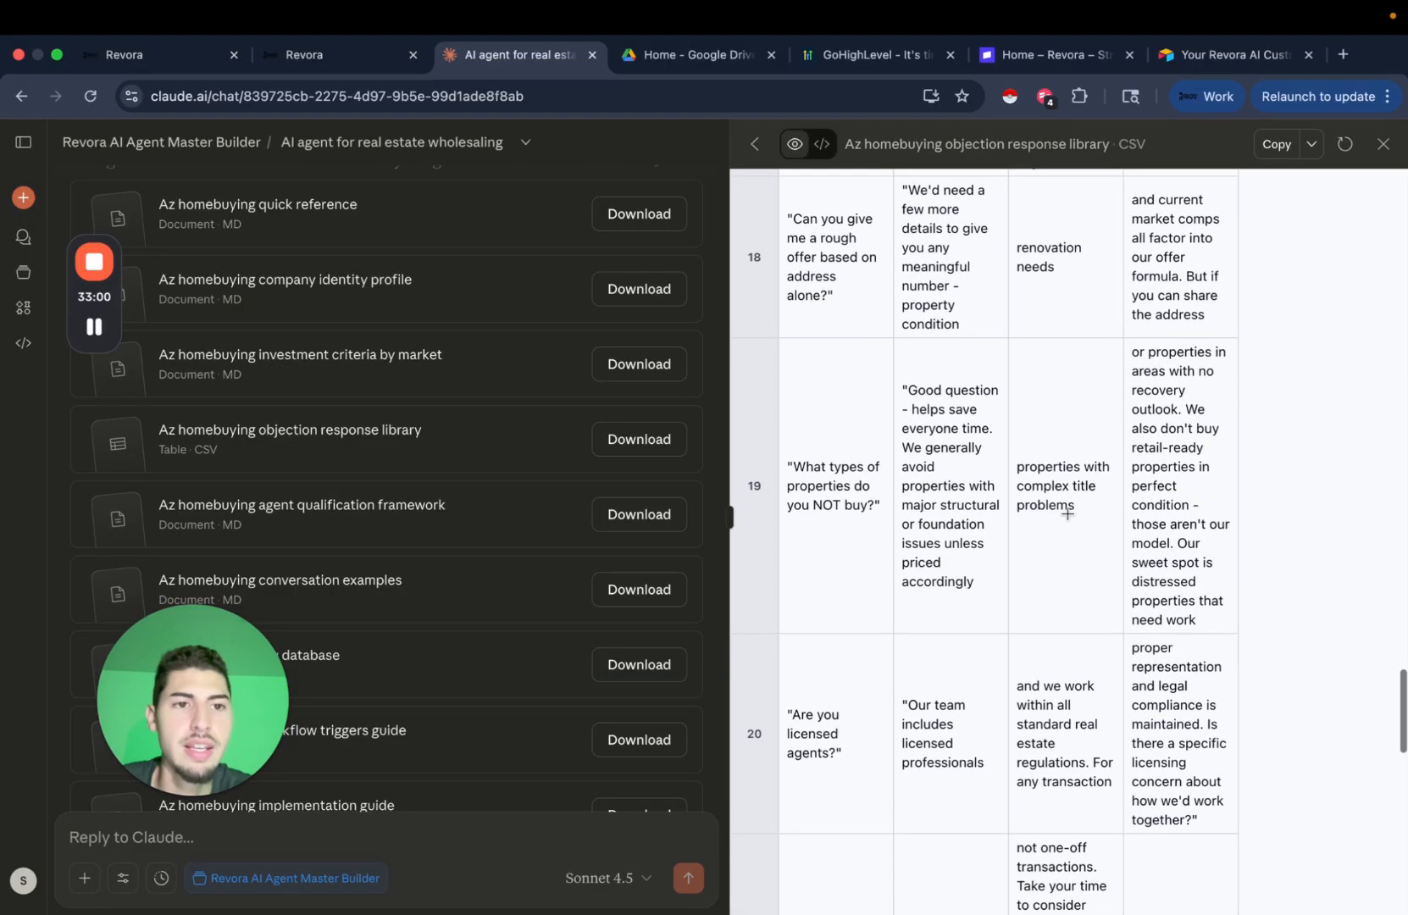
click(1384, 144)
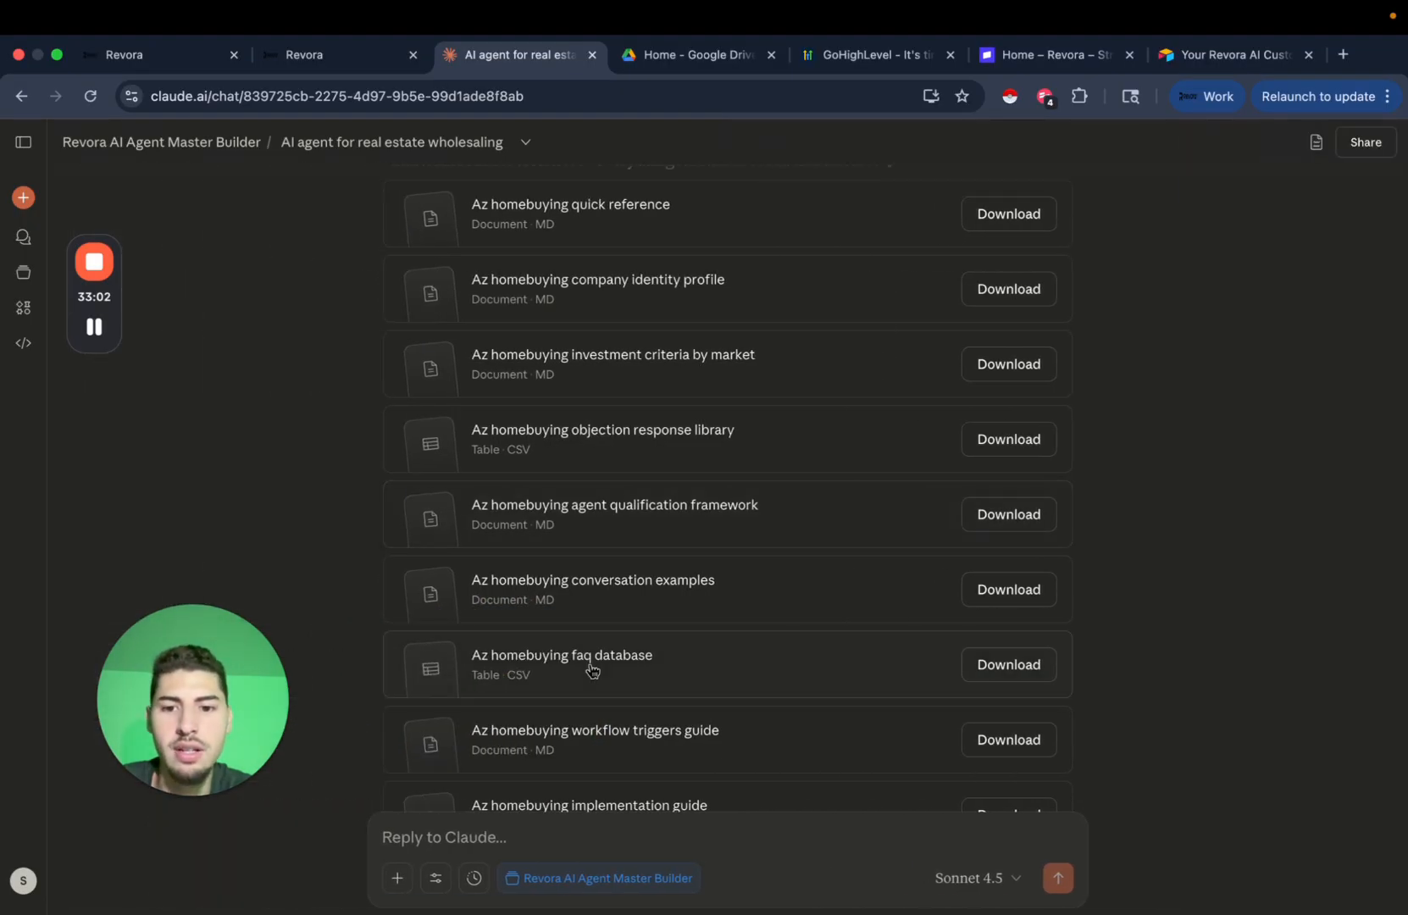
scroll(651, 562, down, 2)
click(659, 589)
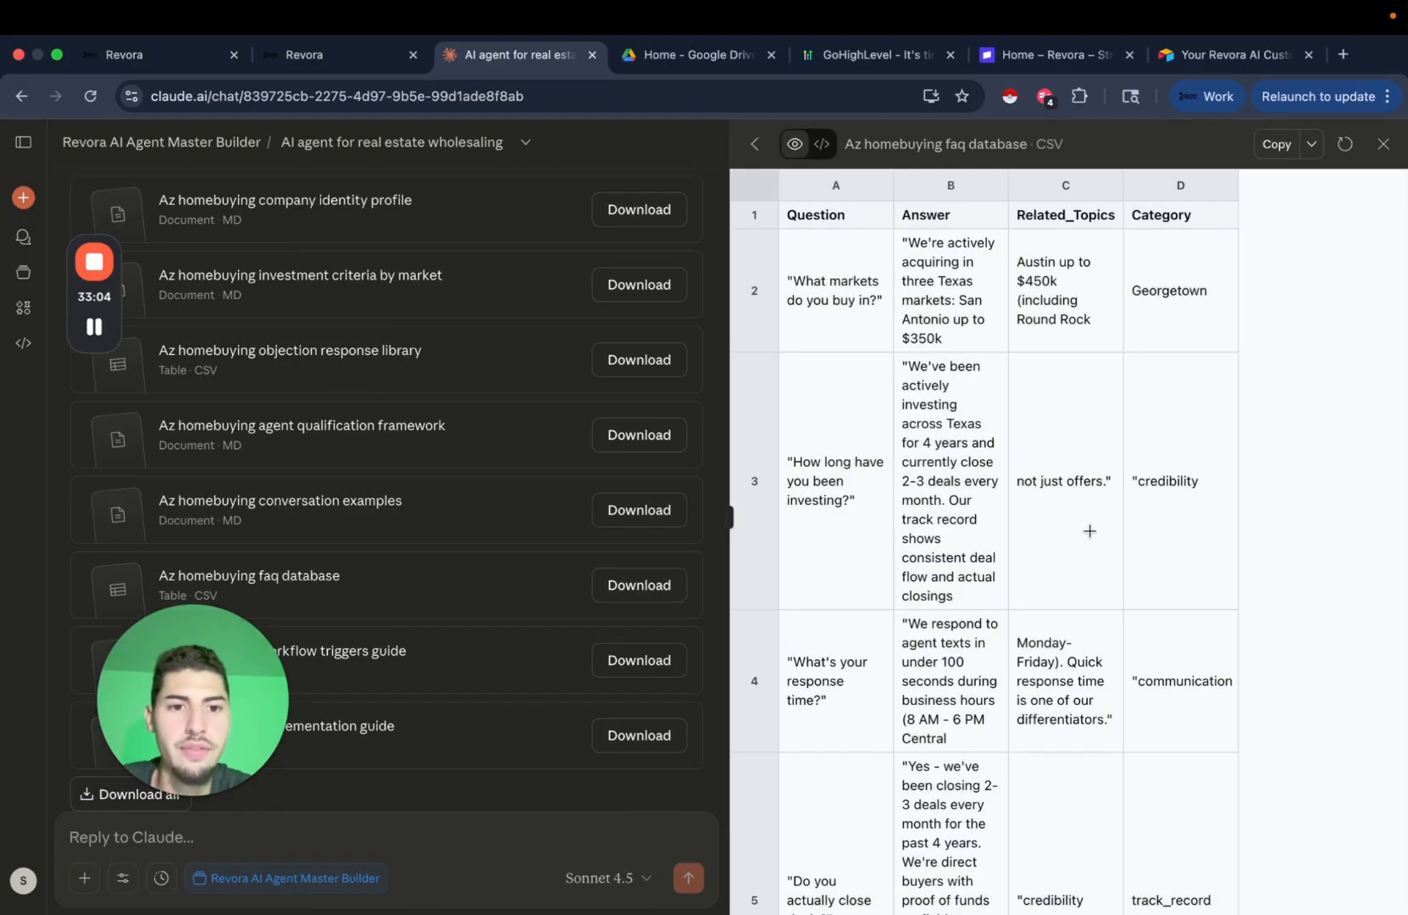
scroll(1093, 539, down, 3)
scroll(1093, 539, down, 15)
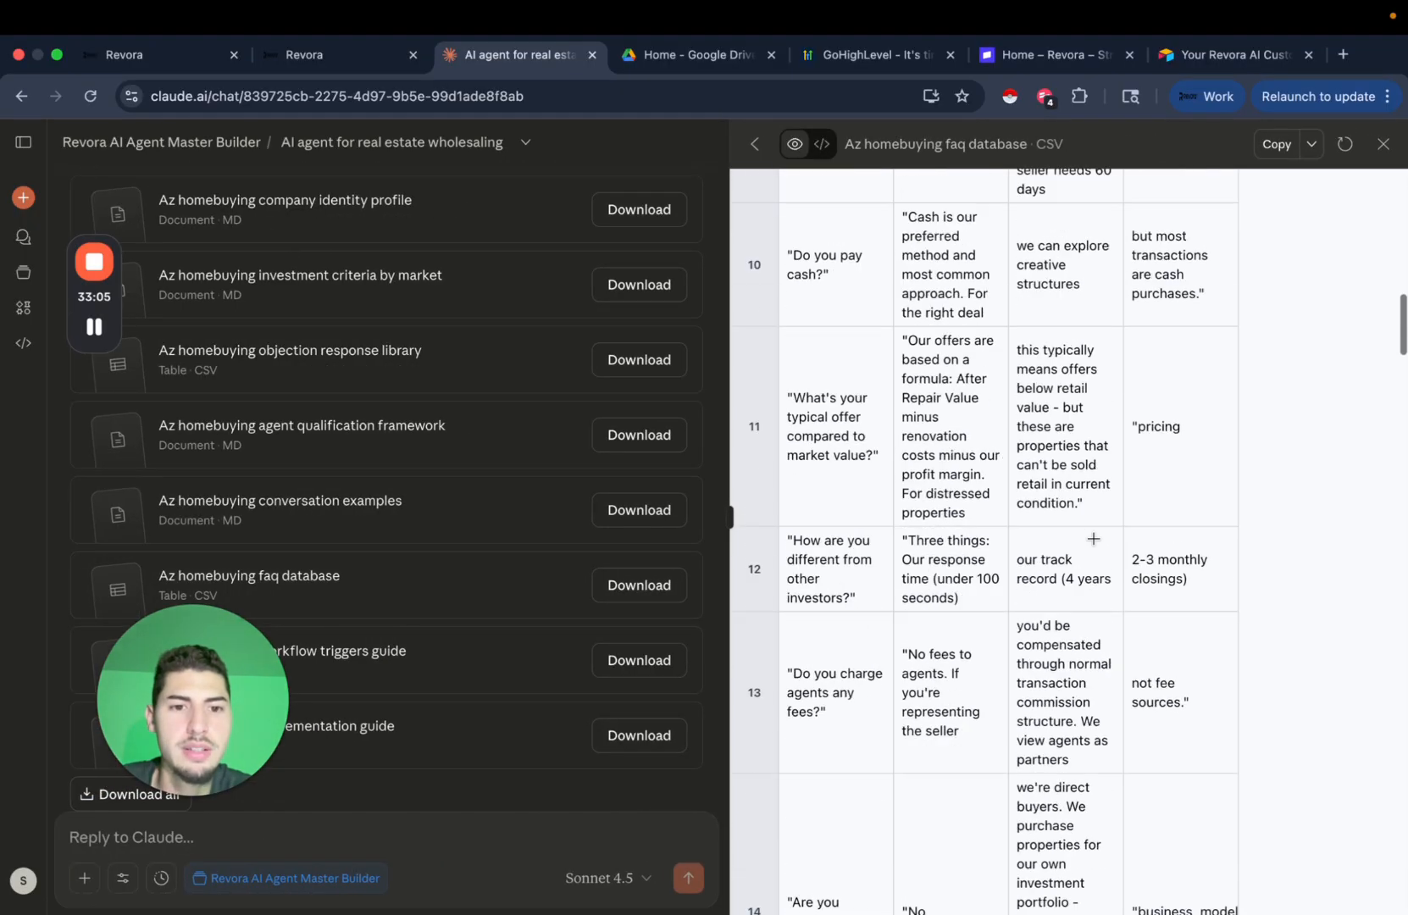
click(1382, 147)
Read the workflow triggers guide, including the Hot Property - Needs Contact escalation, then close it.
click(745, 675)
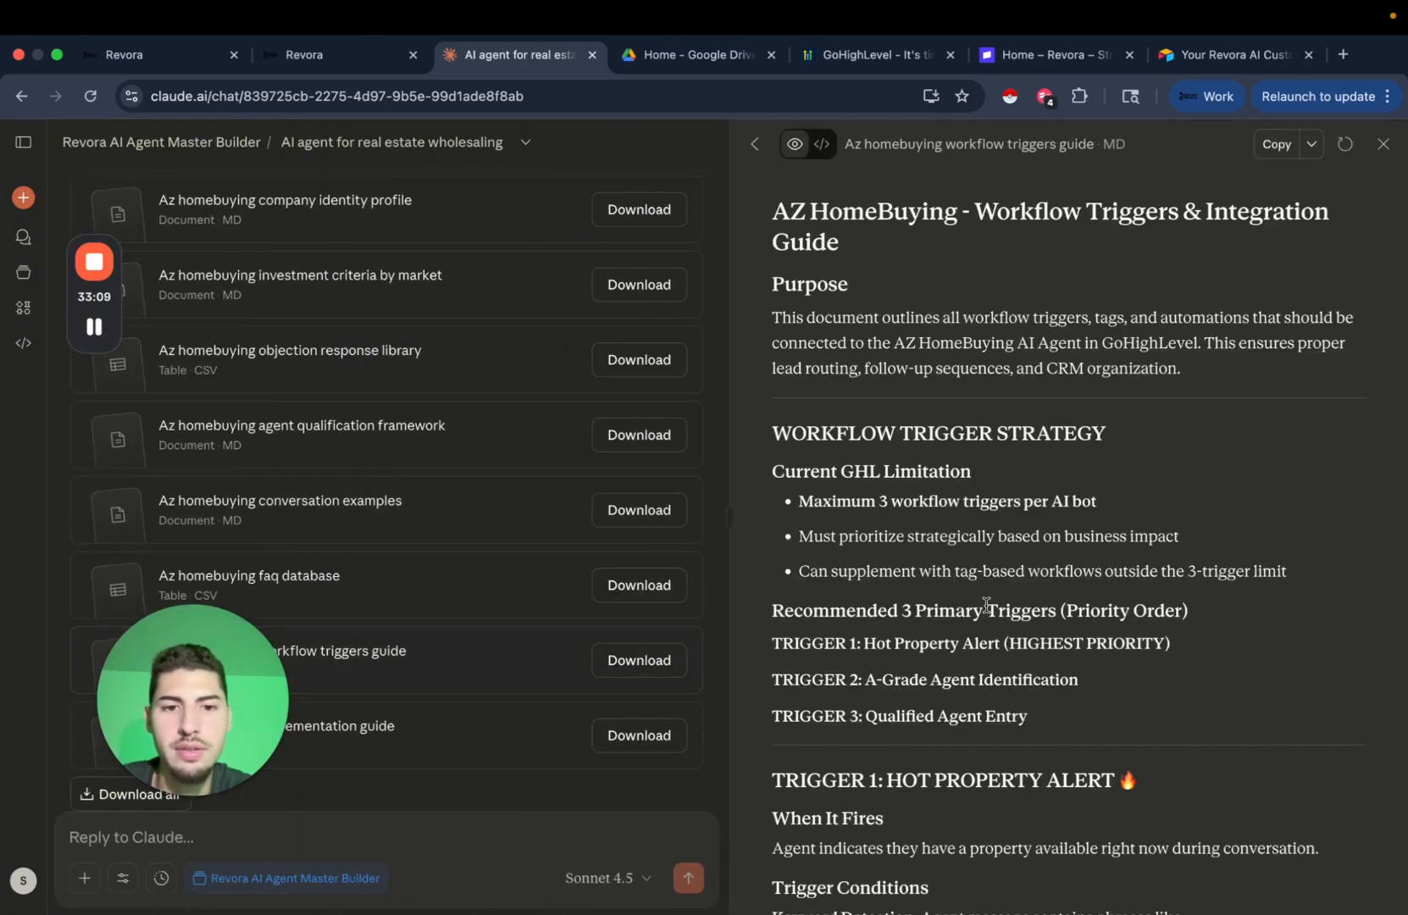
scroll(975, 474, down, 2)
scroll(860, 350, up, 2)
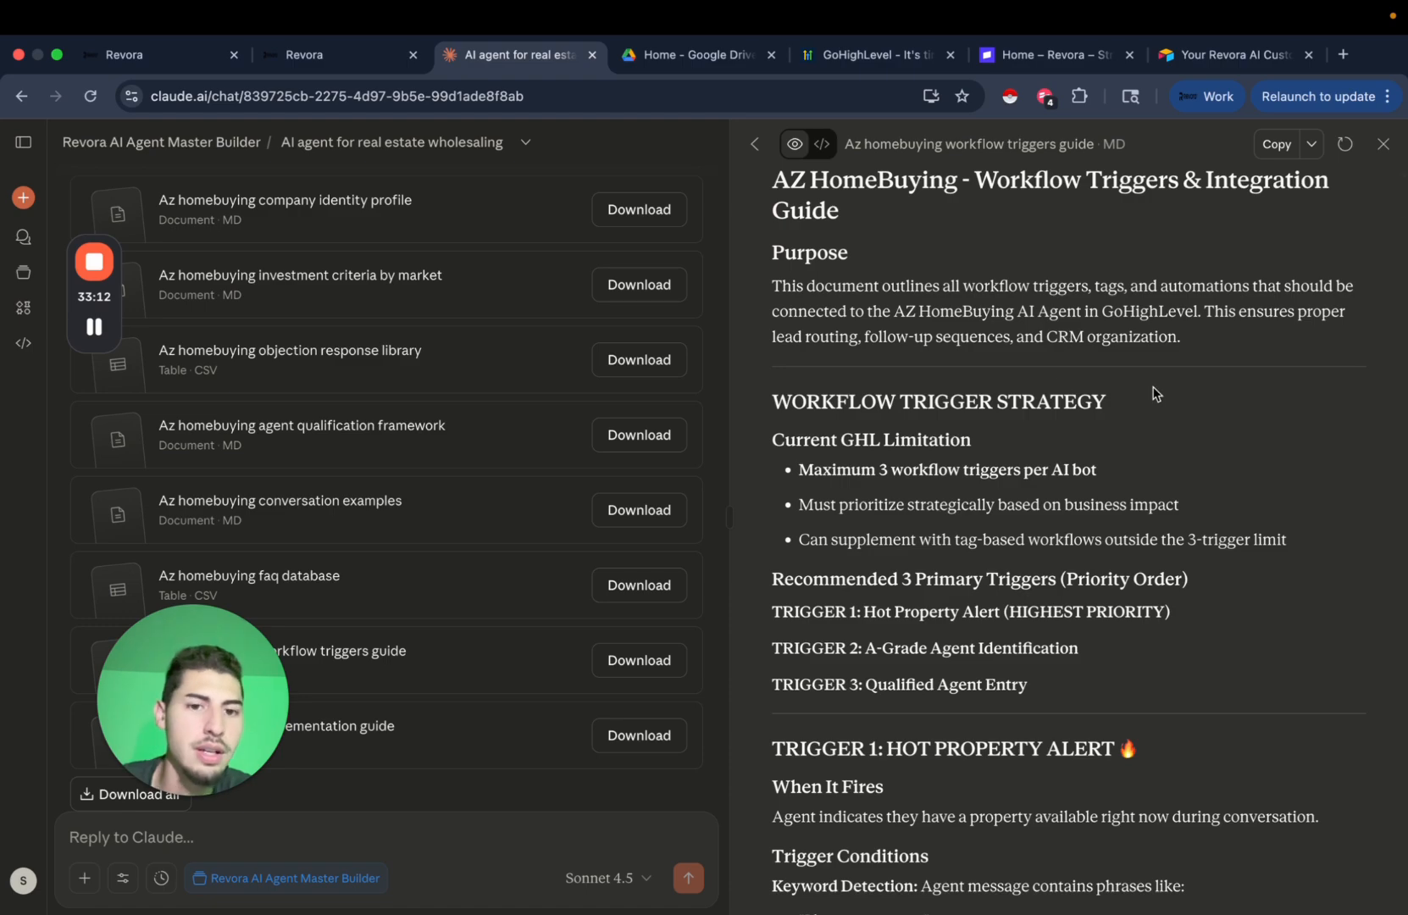
scroll(949, 537, down, 5)
scroll(947, 536, down, 5)
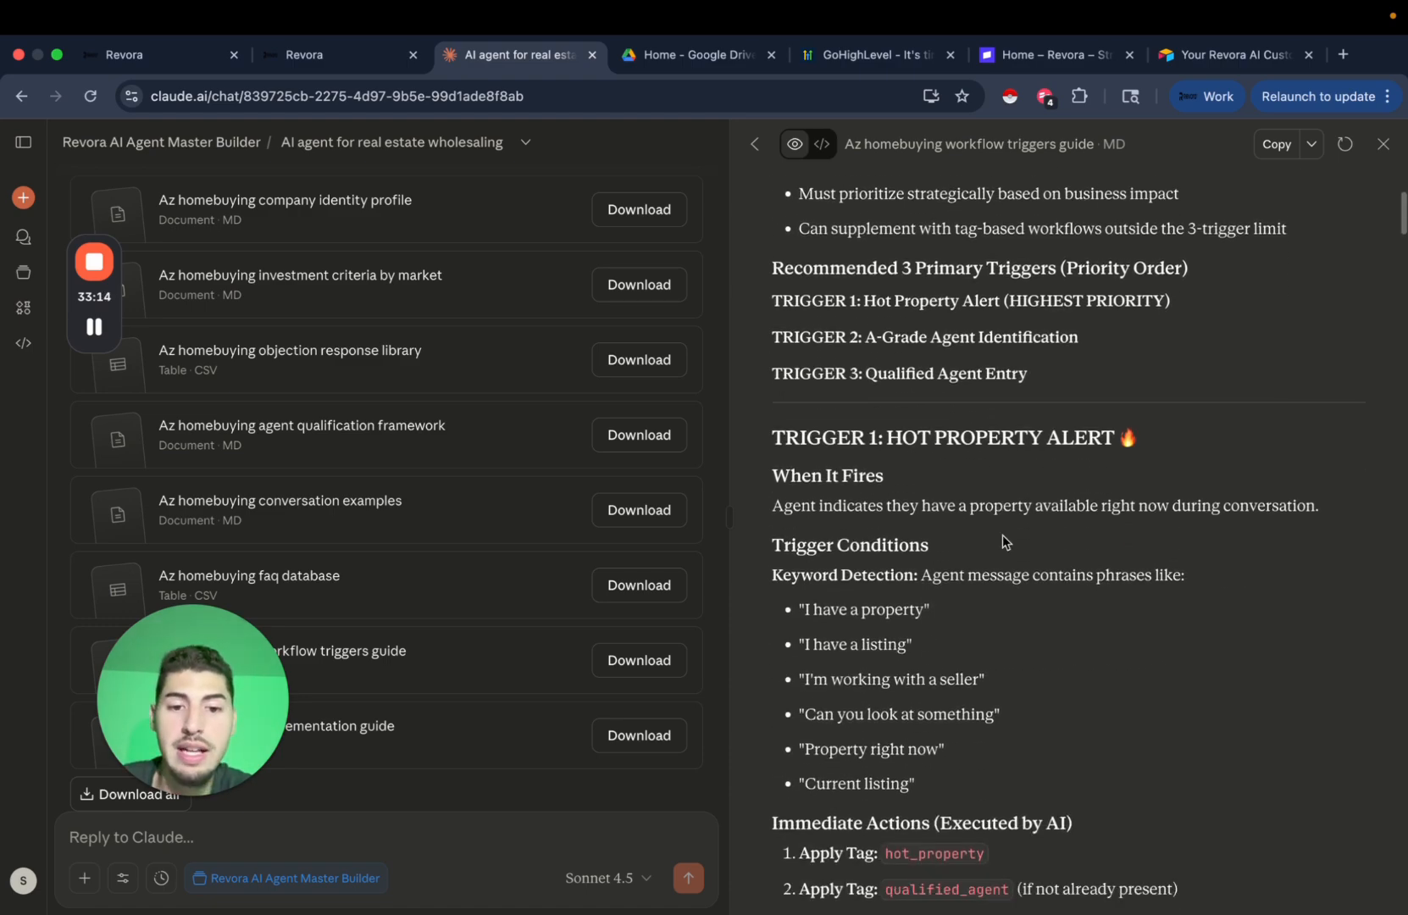
scroll(1055, 572, down, 5)
scroll(1091, 604, up, 7)
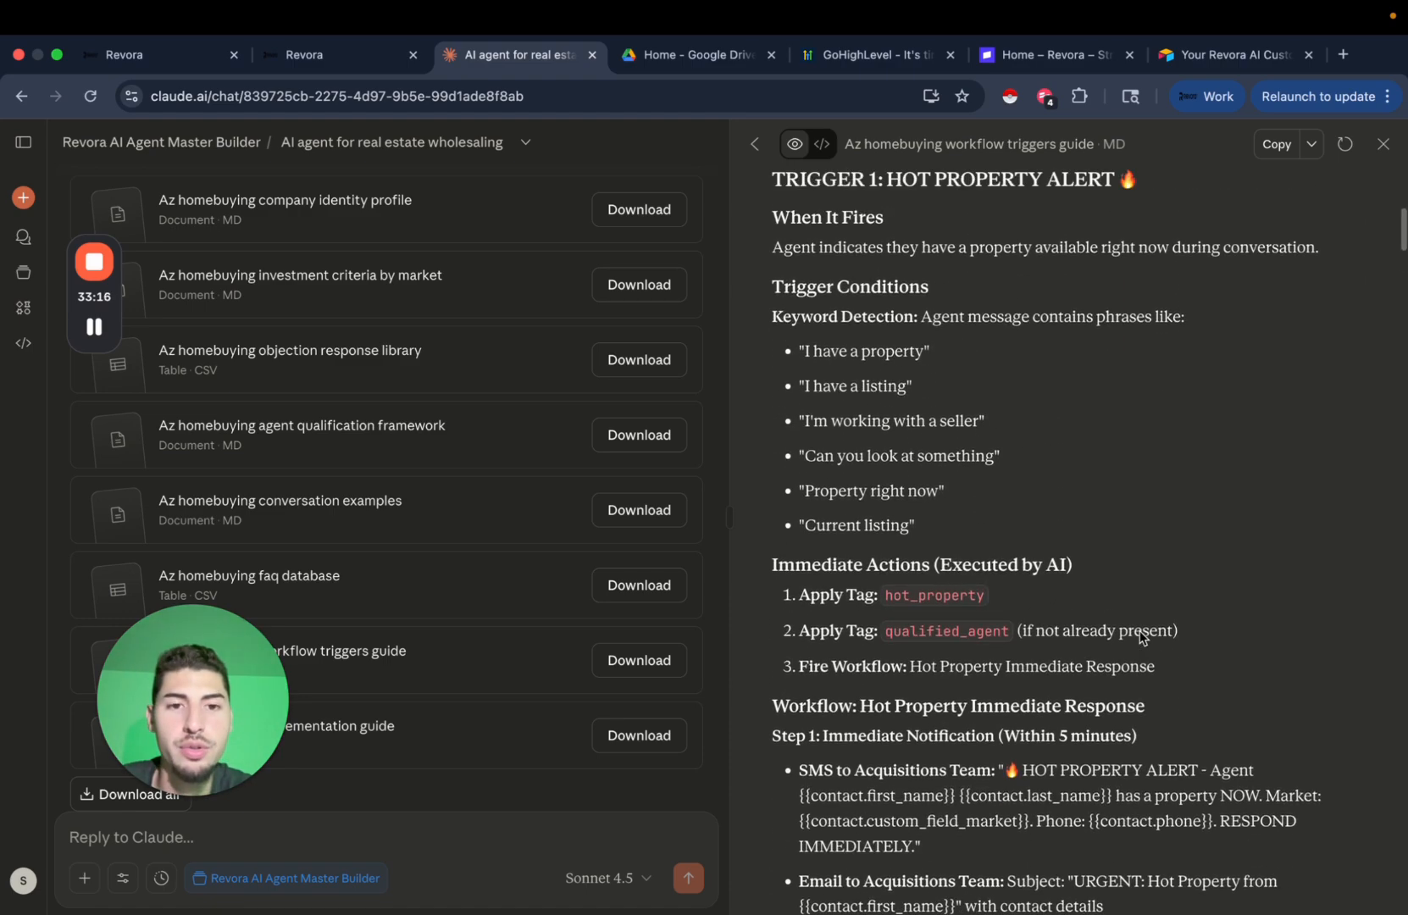
scroll(1110, 529, up, 3)
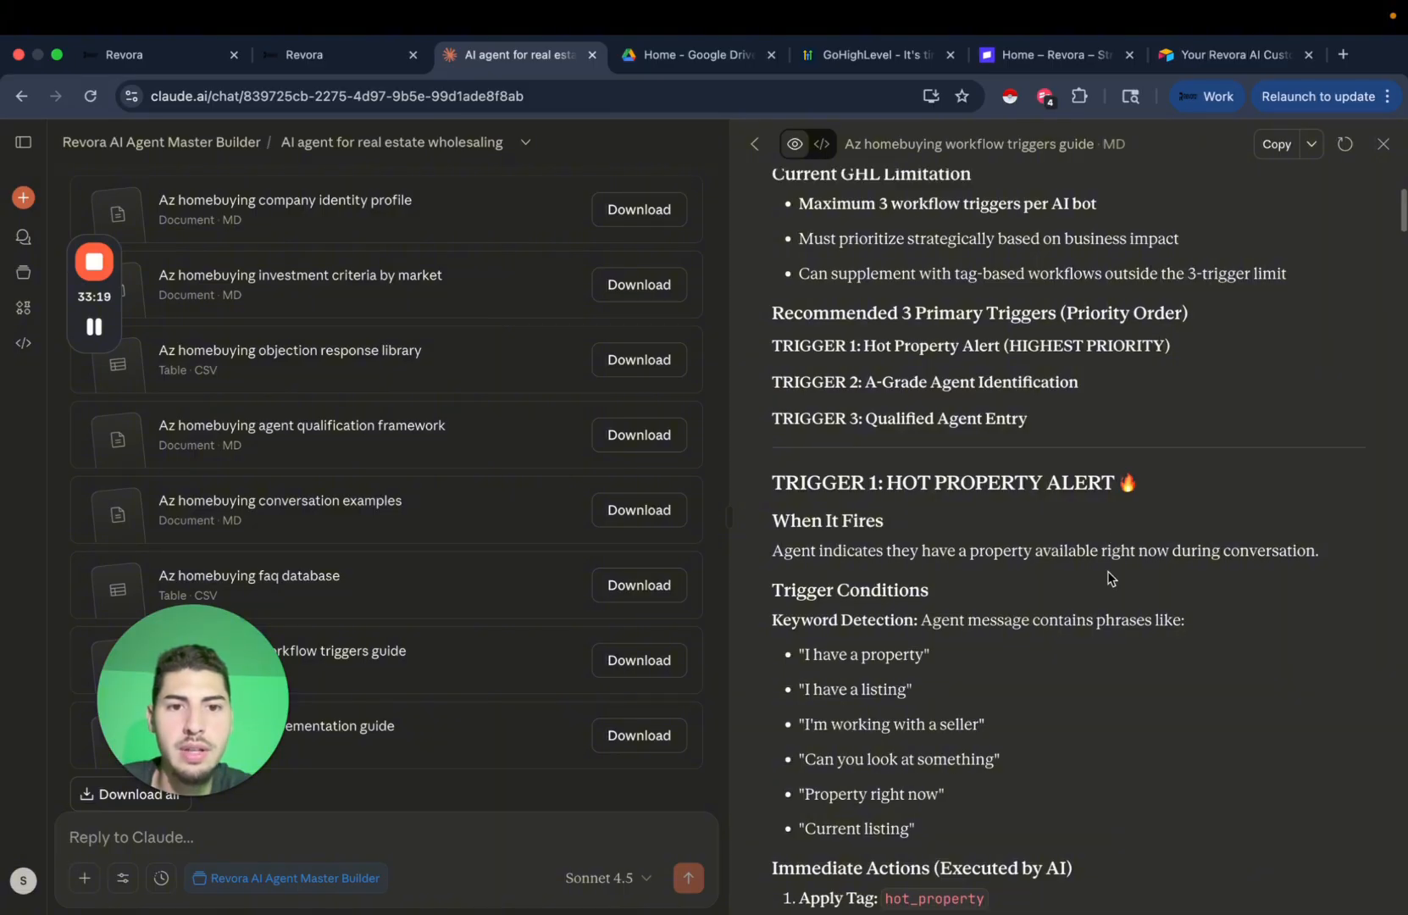
scroll(1108, 572, down, 8)
scroll(1110, 564, down, 10)
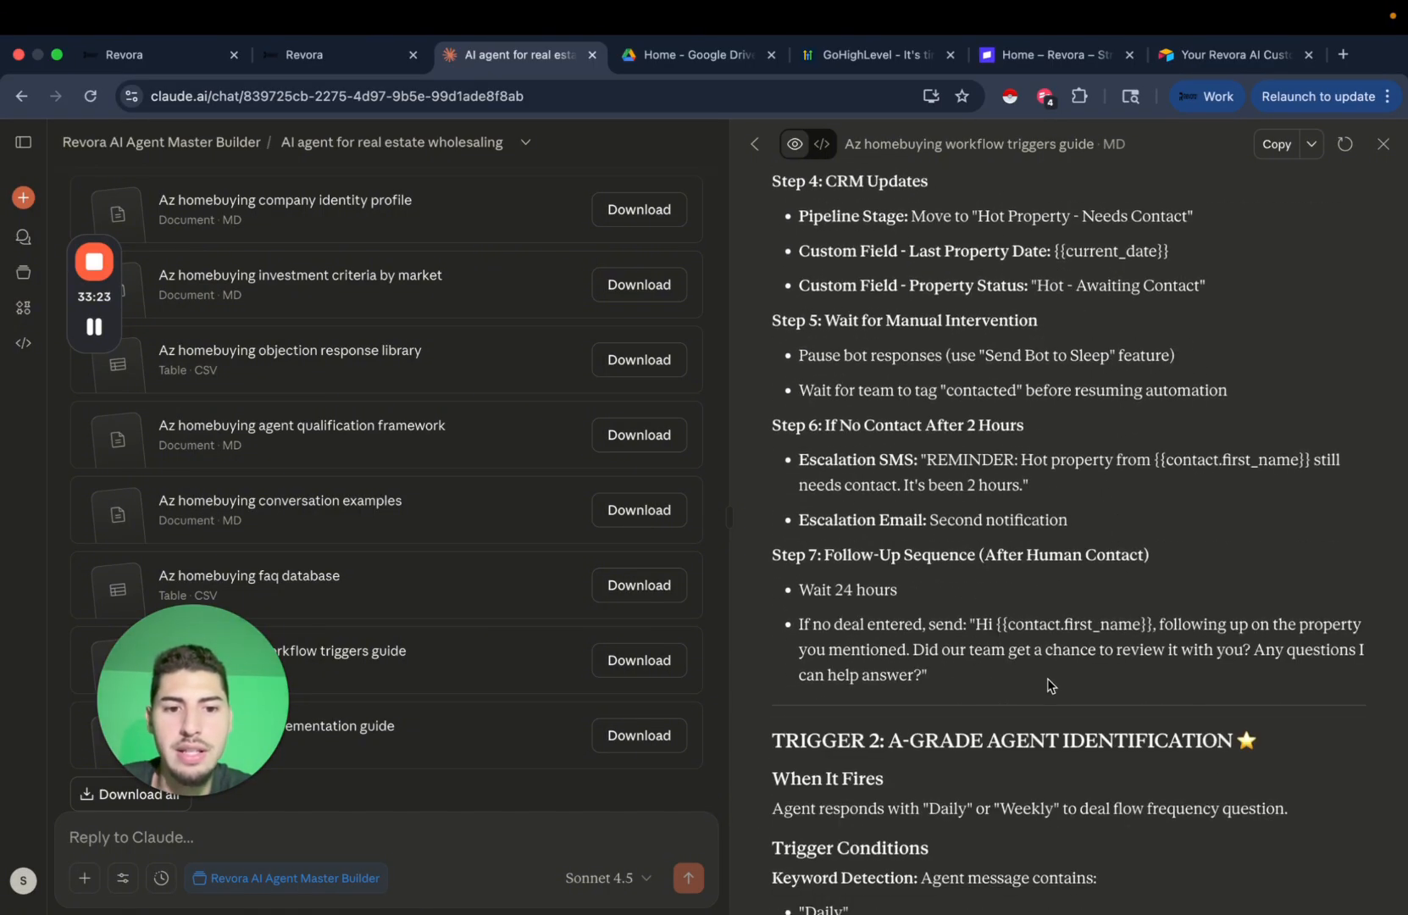
scroll(915, 614, up, 7)
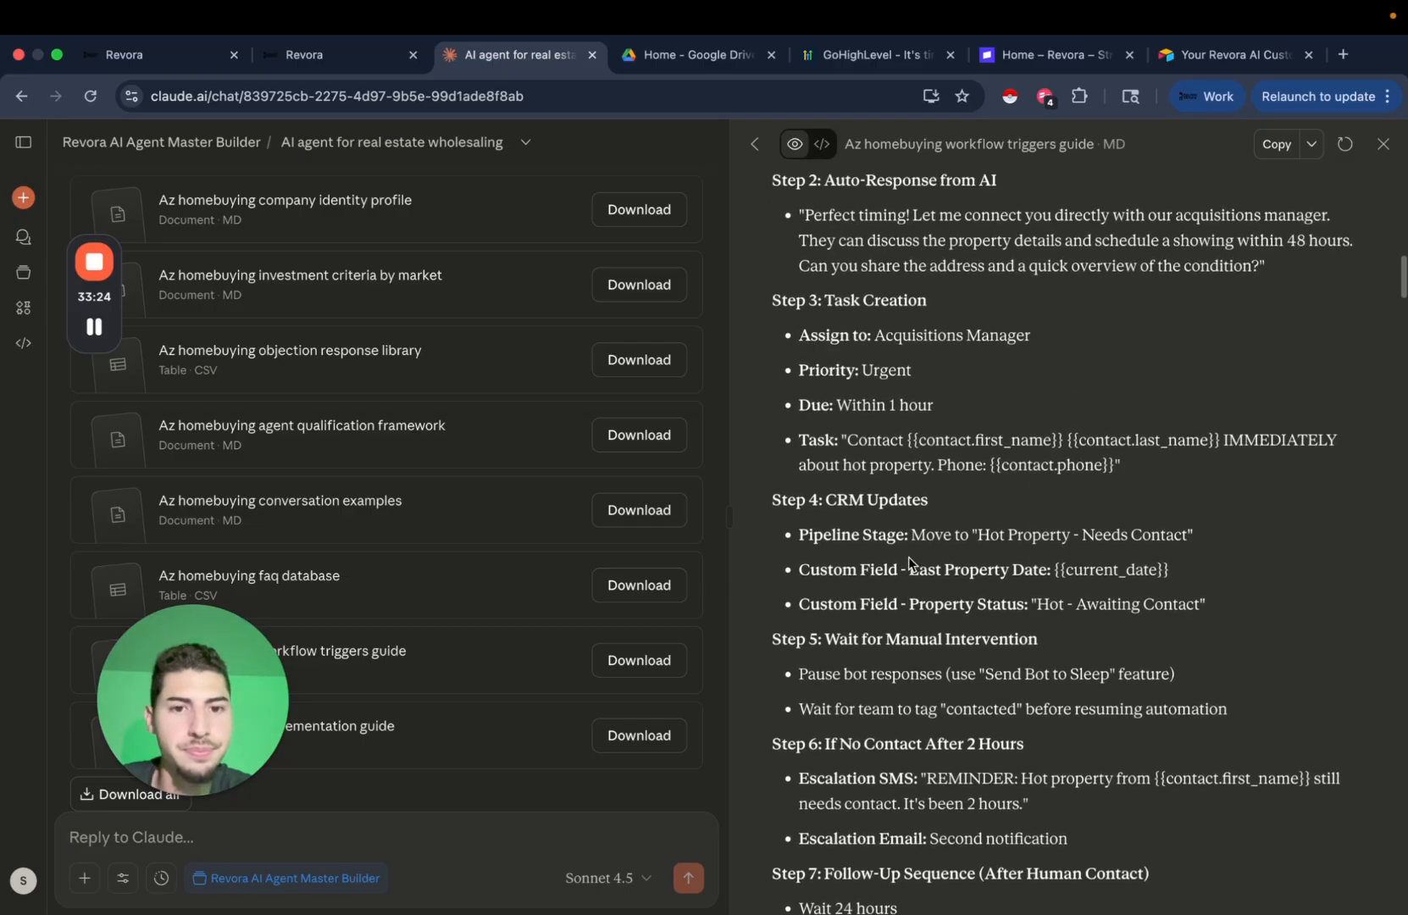
scroll(908, 556, down, 2)
scroll(996, 664, down, 2)
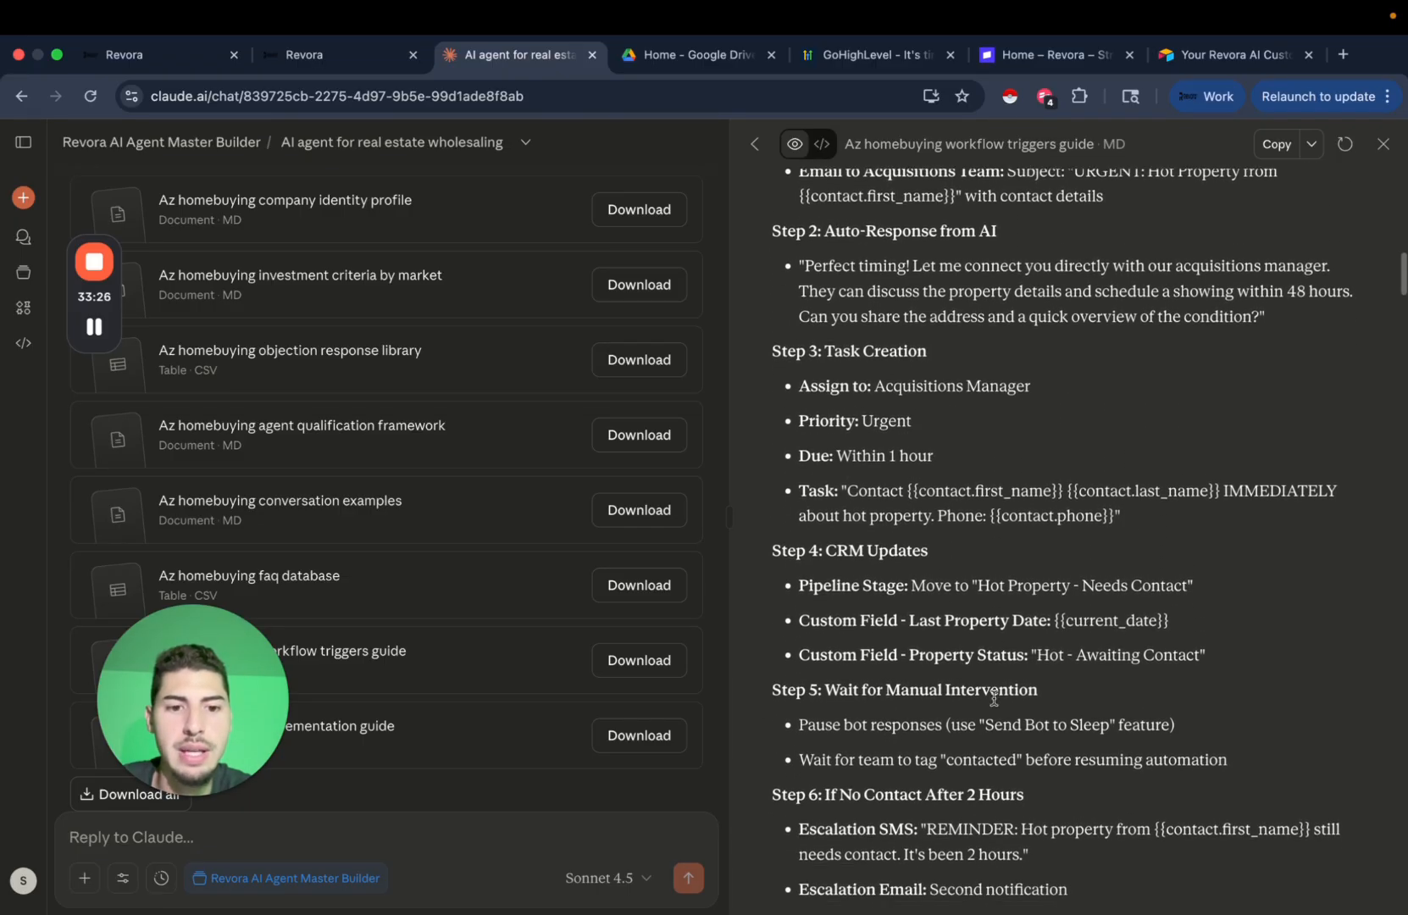
scroll(1002, 621, up, 1)
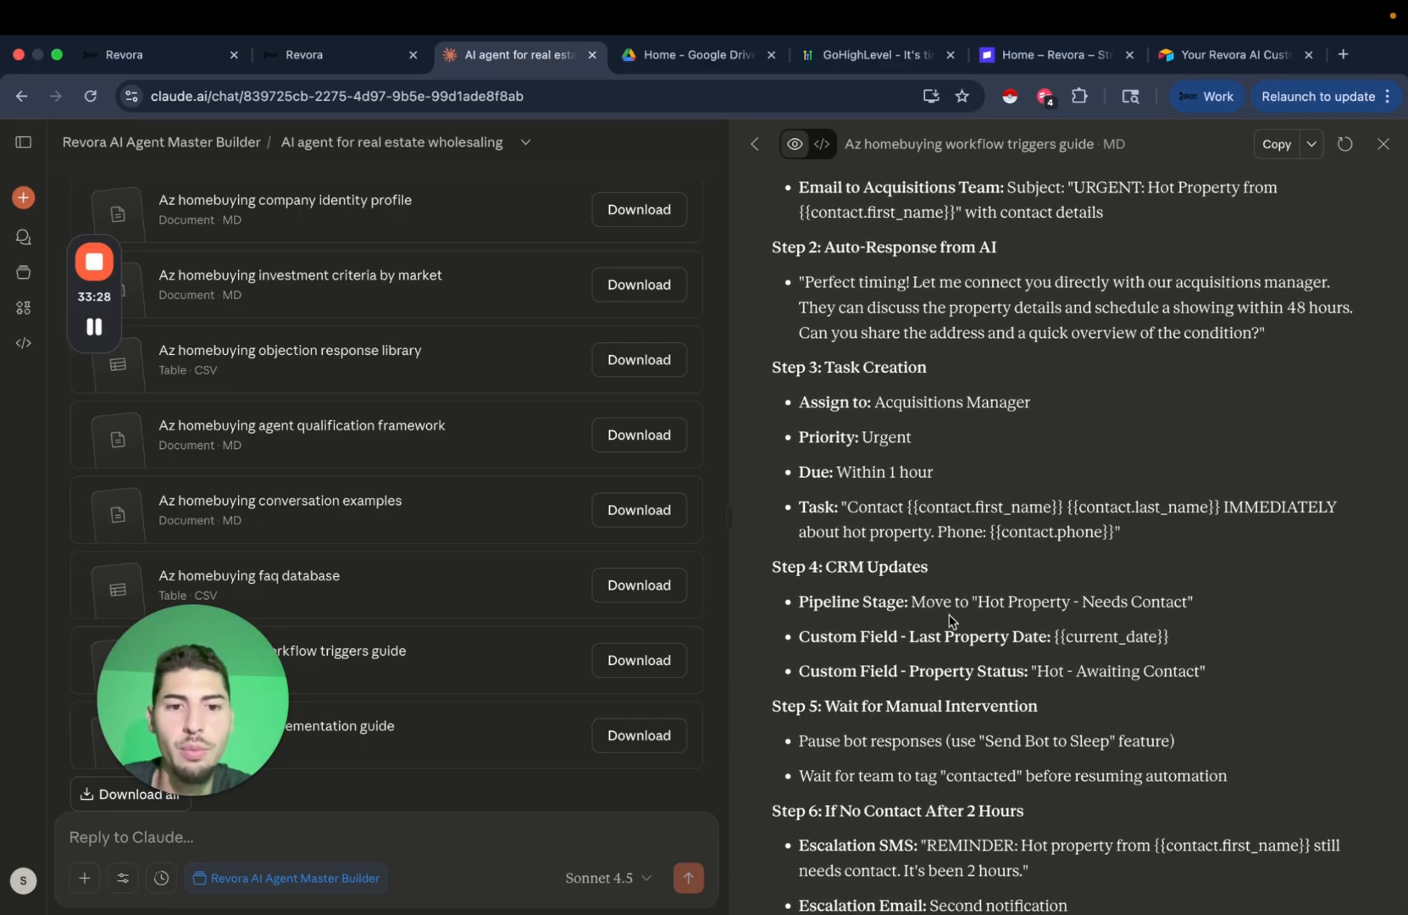
drag(977, 604, 1232, 616)
click(939, 773)
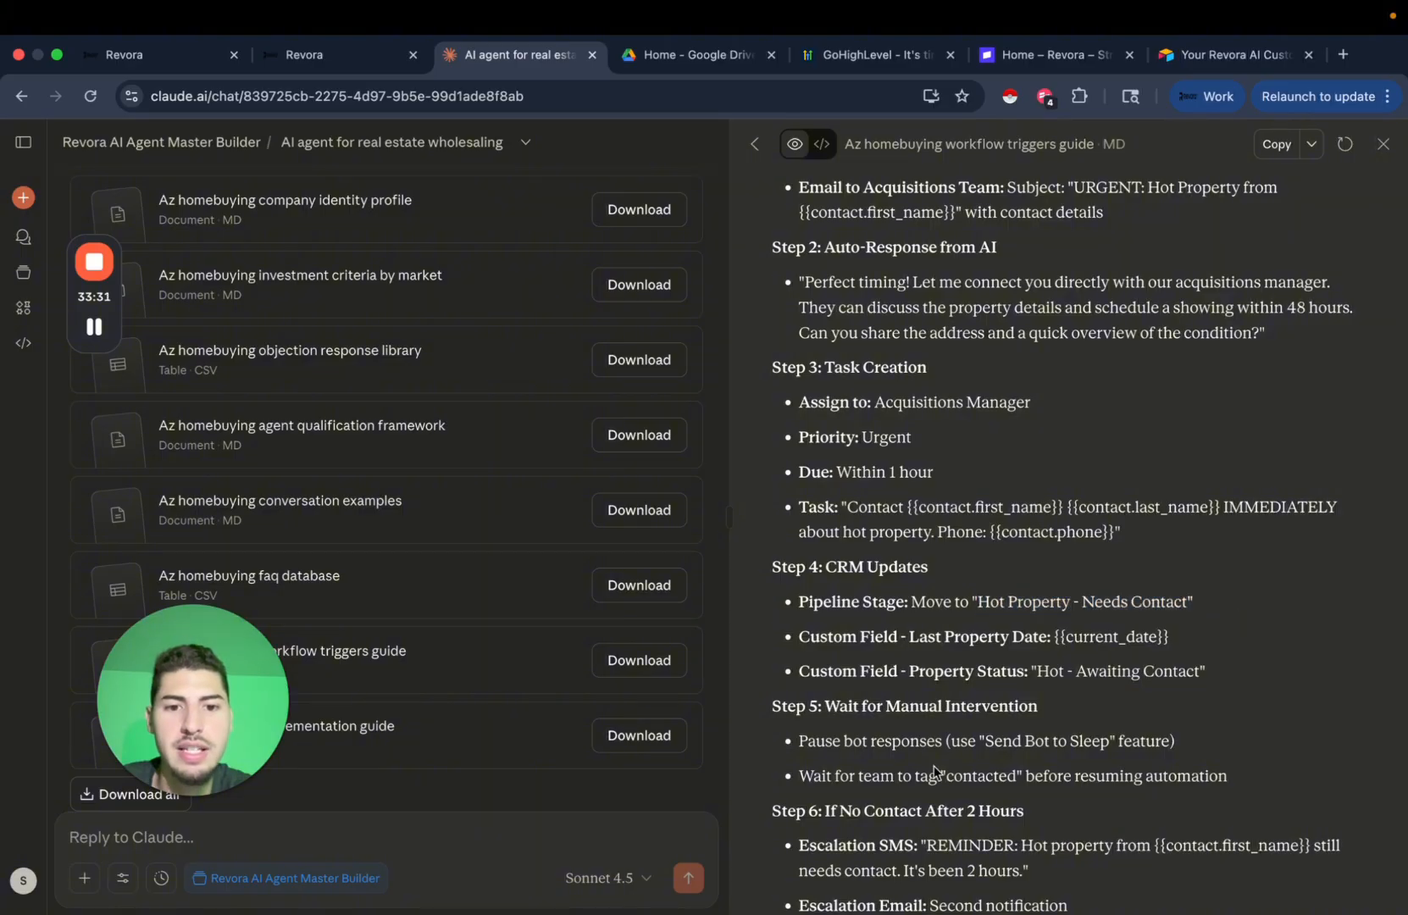
scroll(940, 703, down, 5)
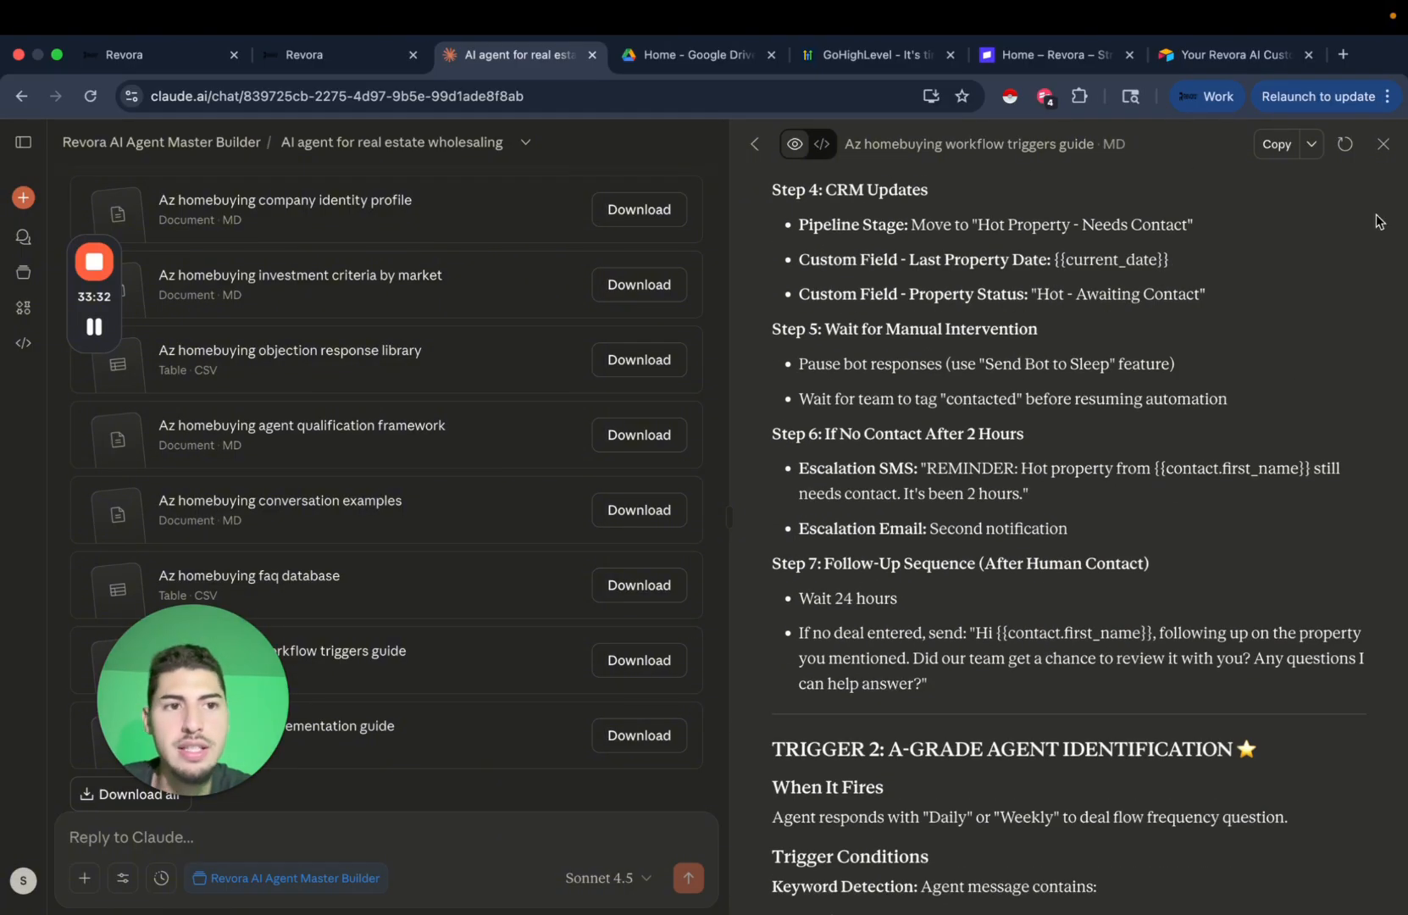
click(1383, 144)
scroll(760, 649, down, 2)
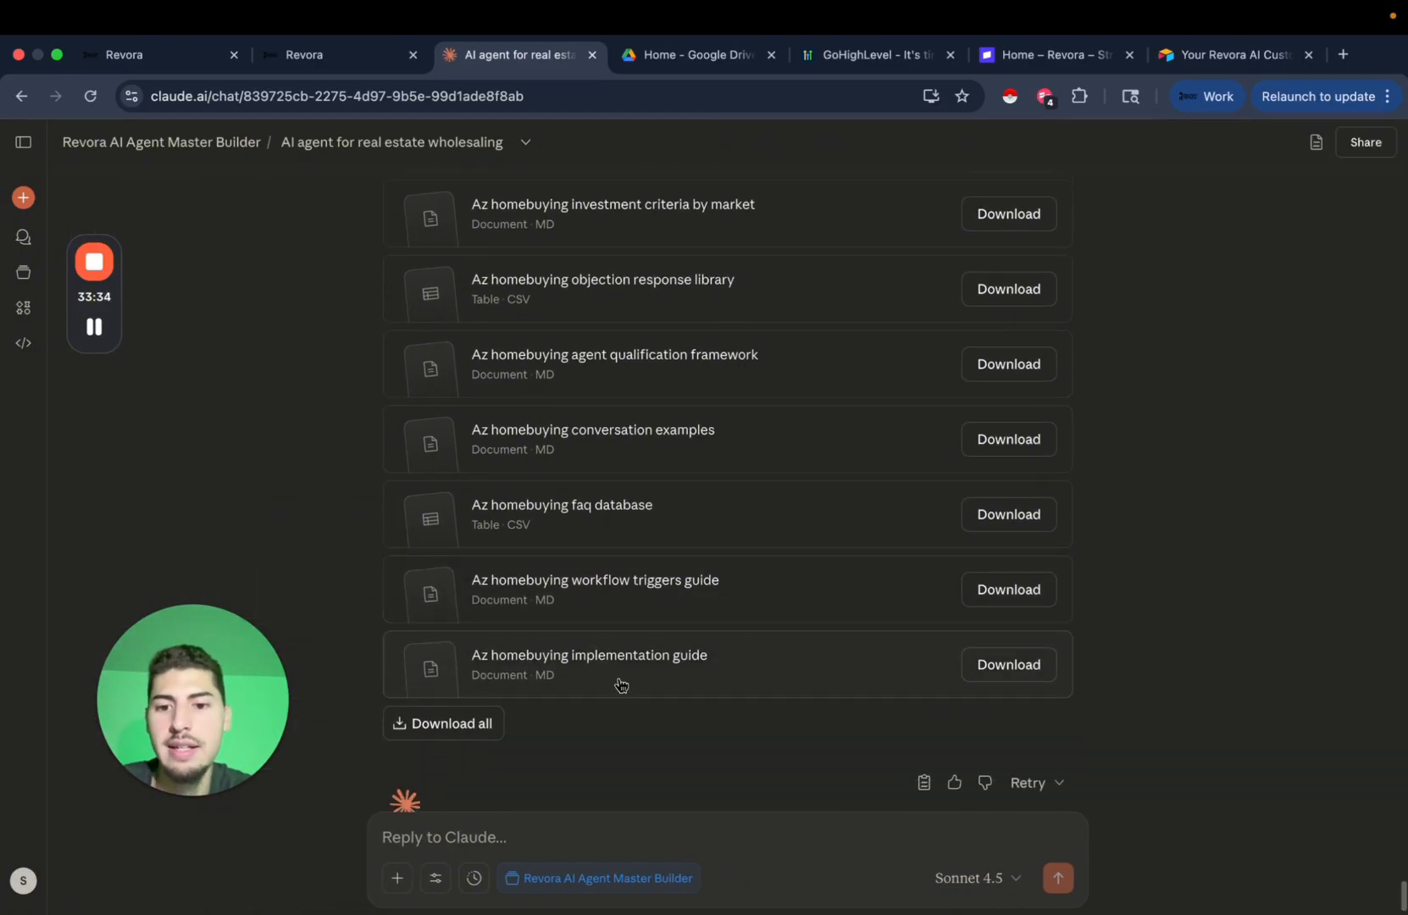
click(591, 685)
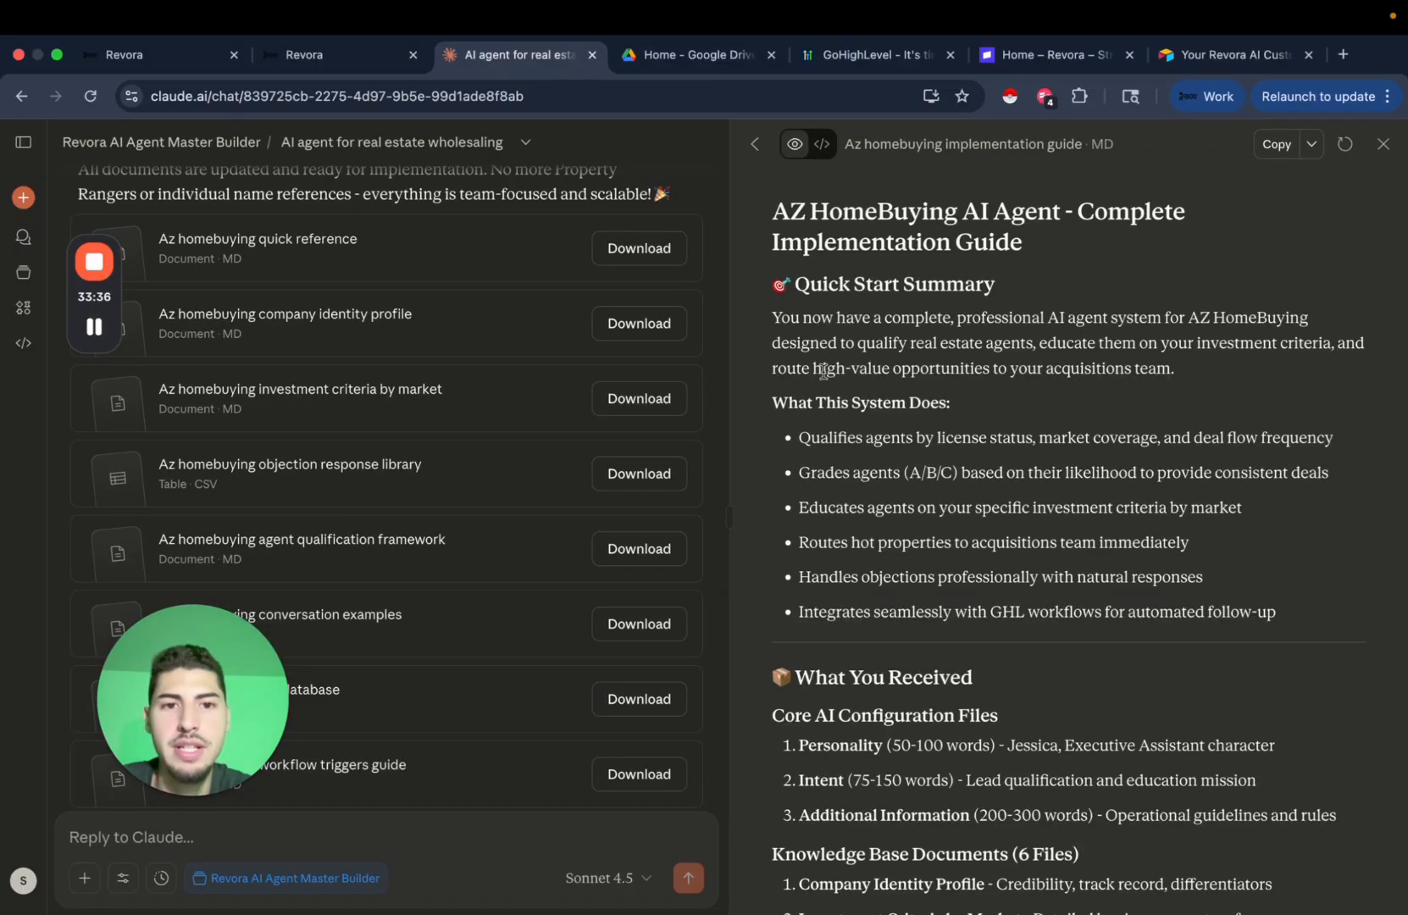
scroll(947, 508, down, 4)
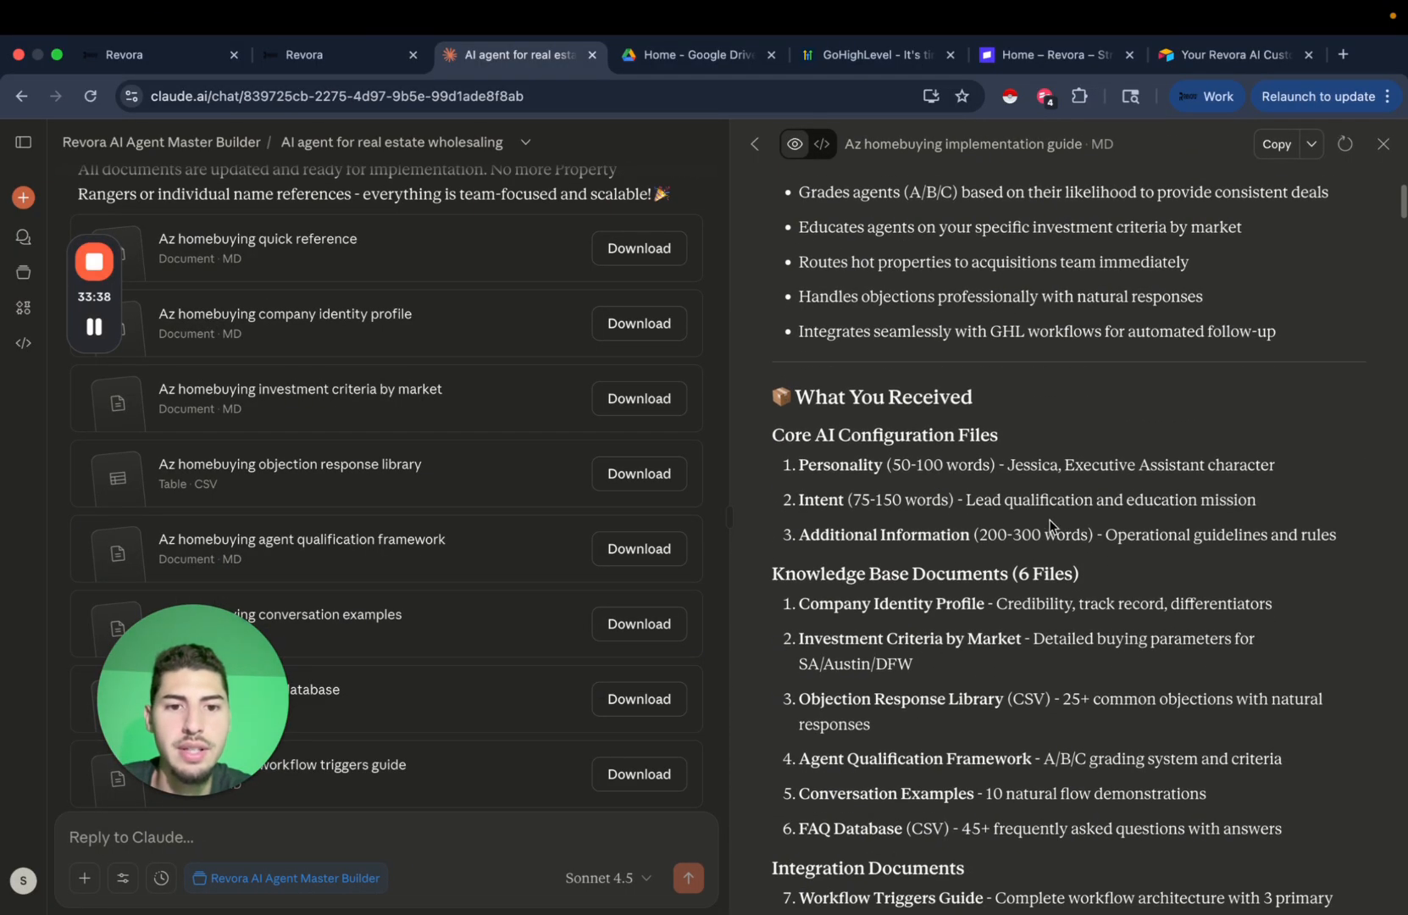
scroll(886, 480, down, 1)
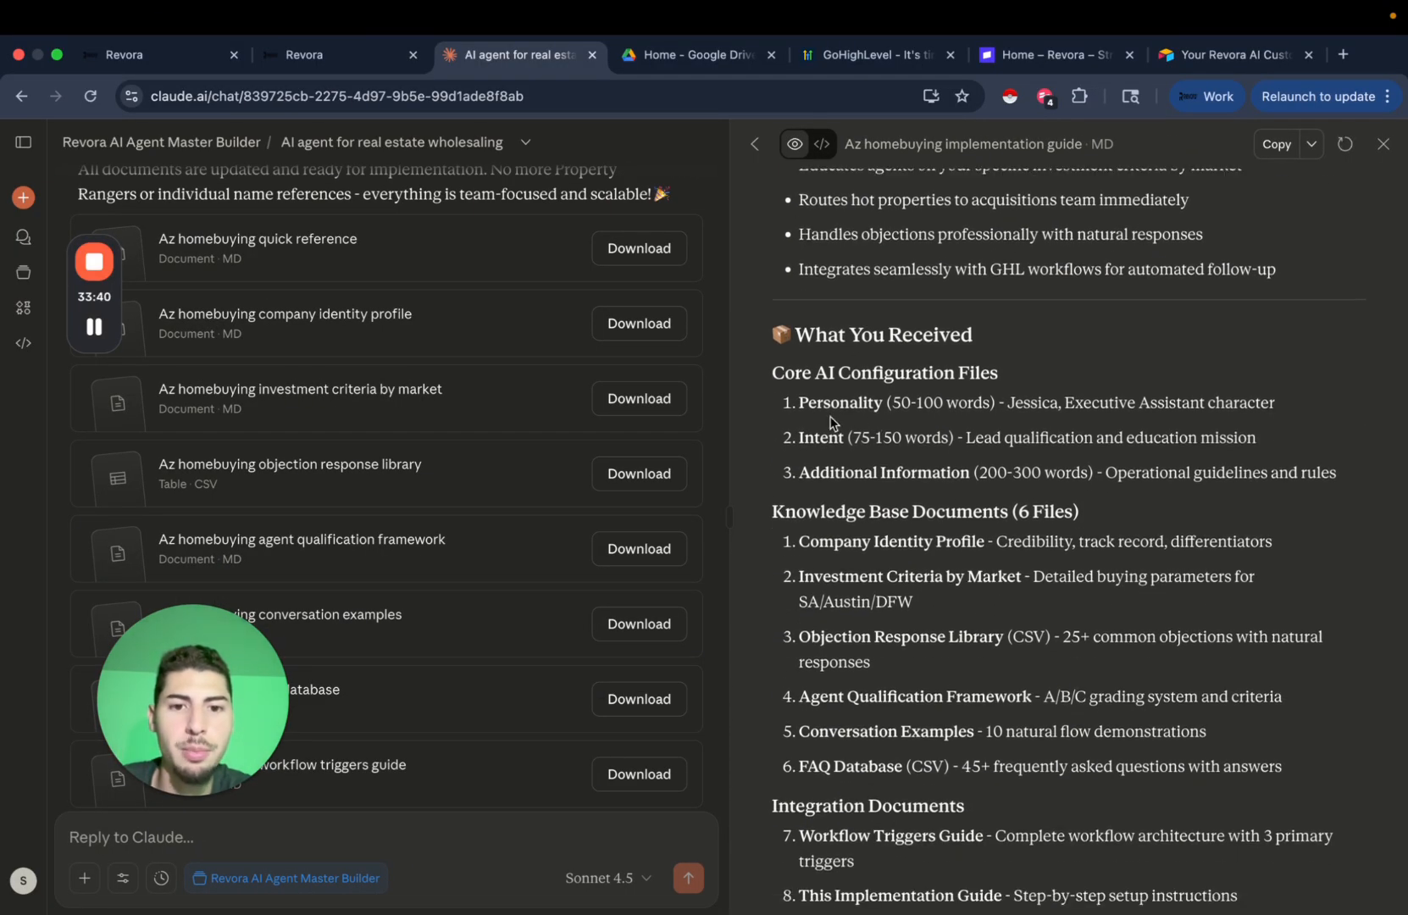
scroll(1038, 475, down, 2)
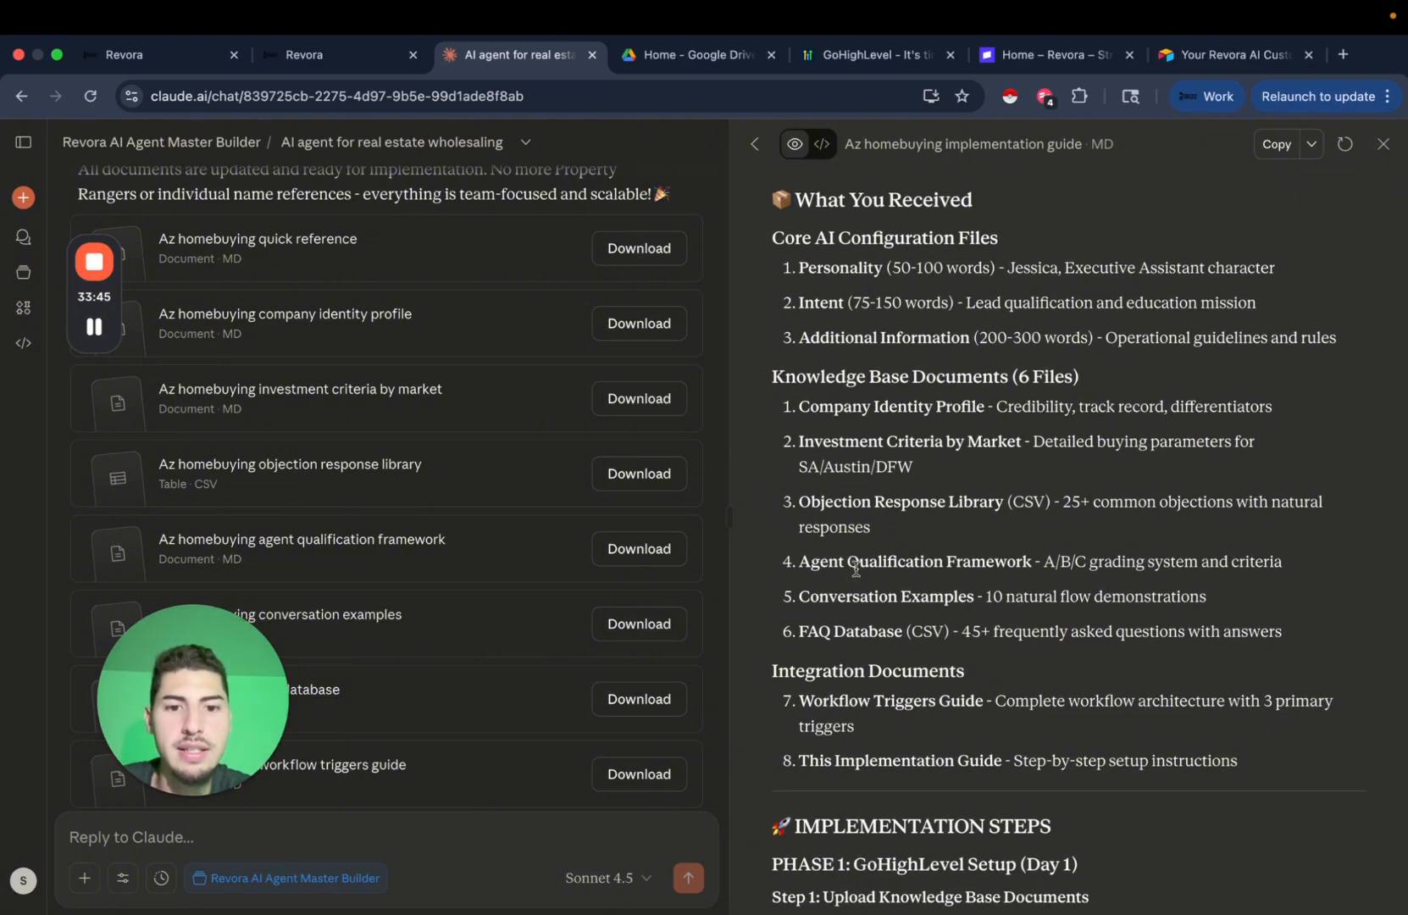
scroll(1008, 583, down, 1)
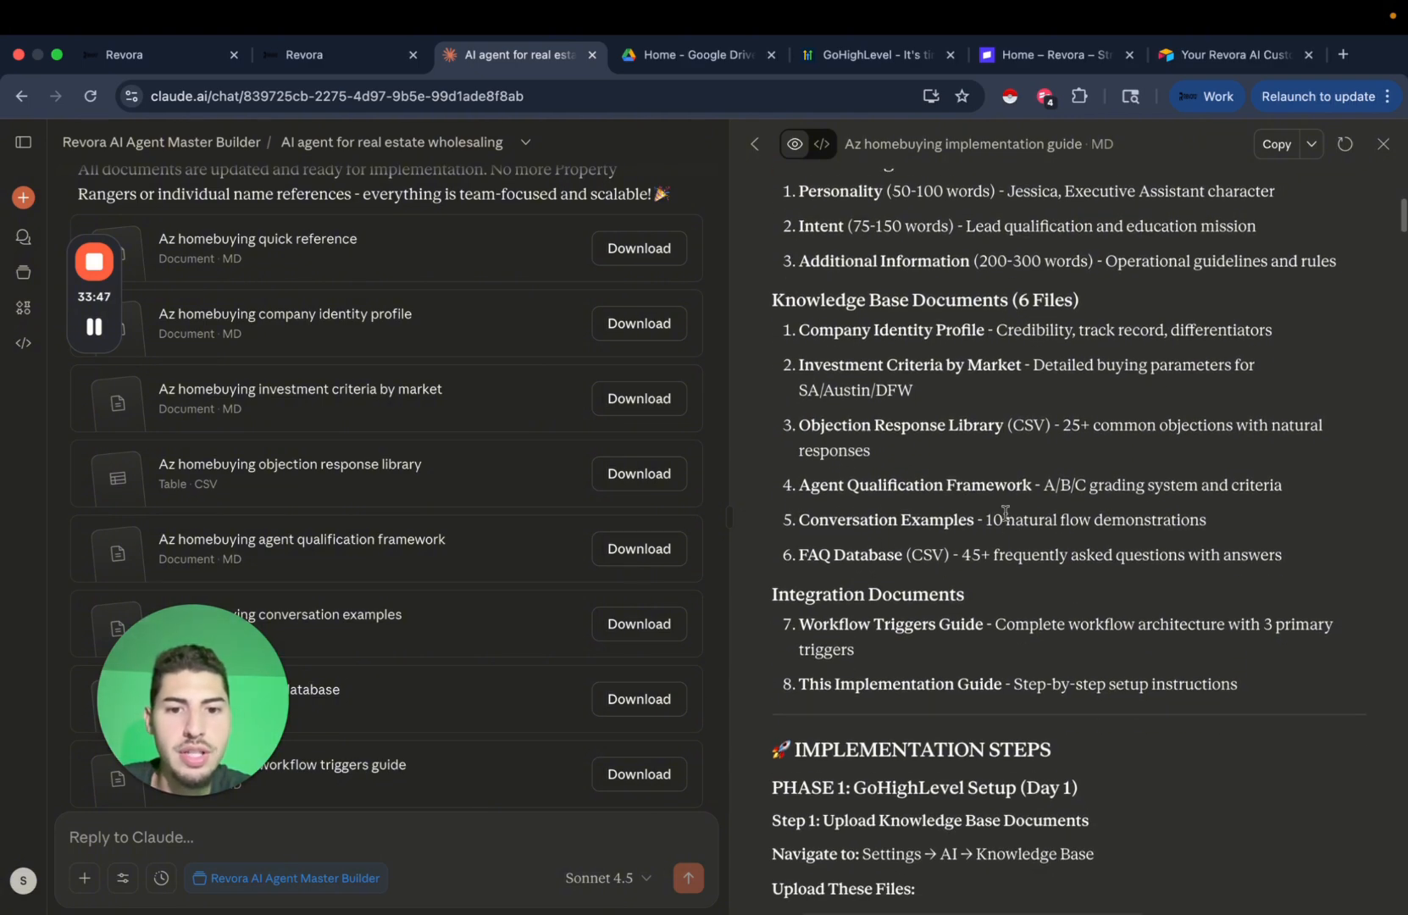
scroll(1005, 511, down, 2)
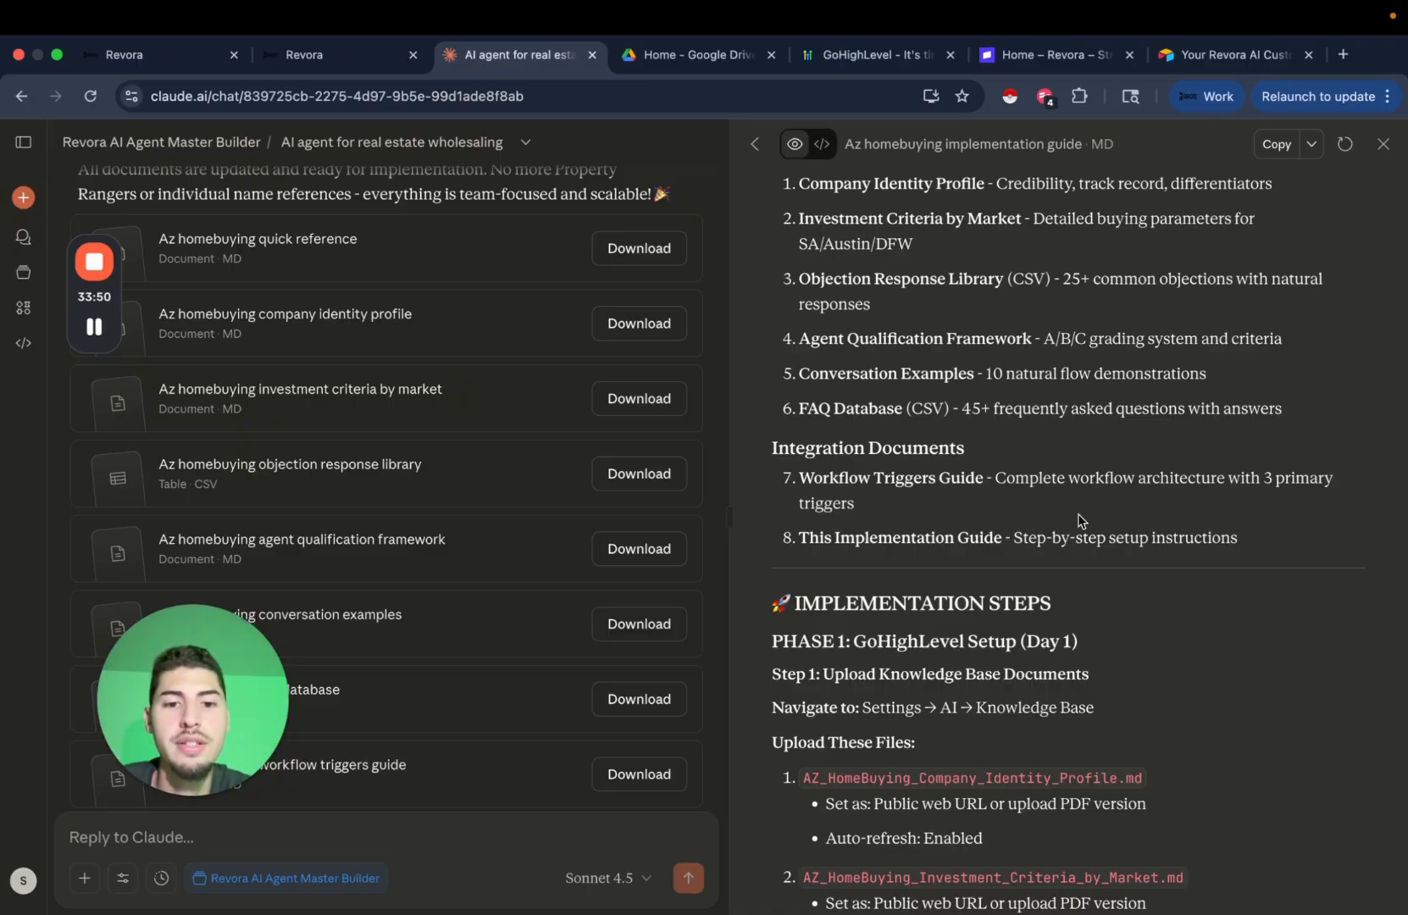
scroll(1078, 514, down, 4)
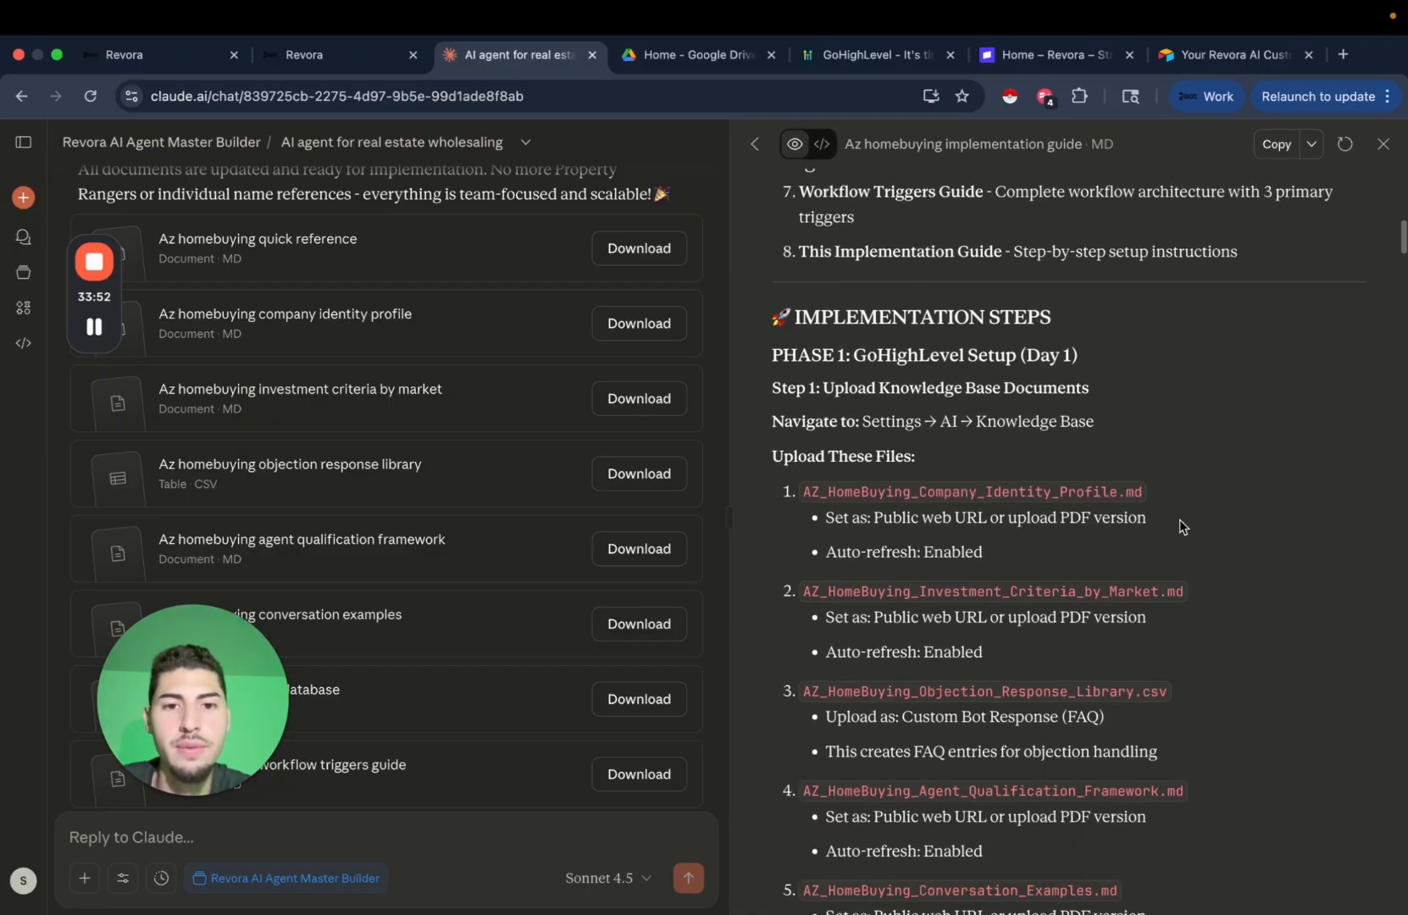
scroll(1180, 519, down, 15)
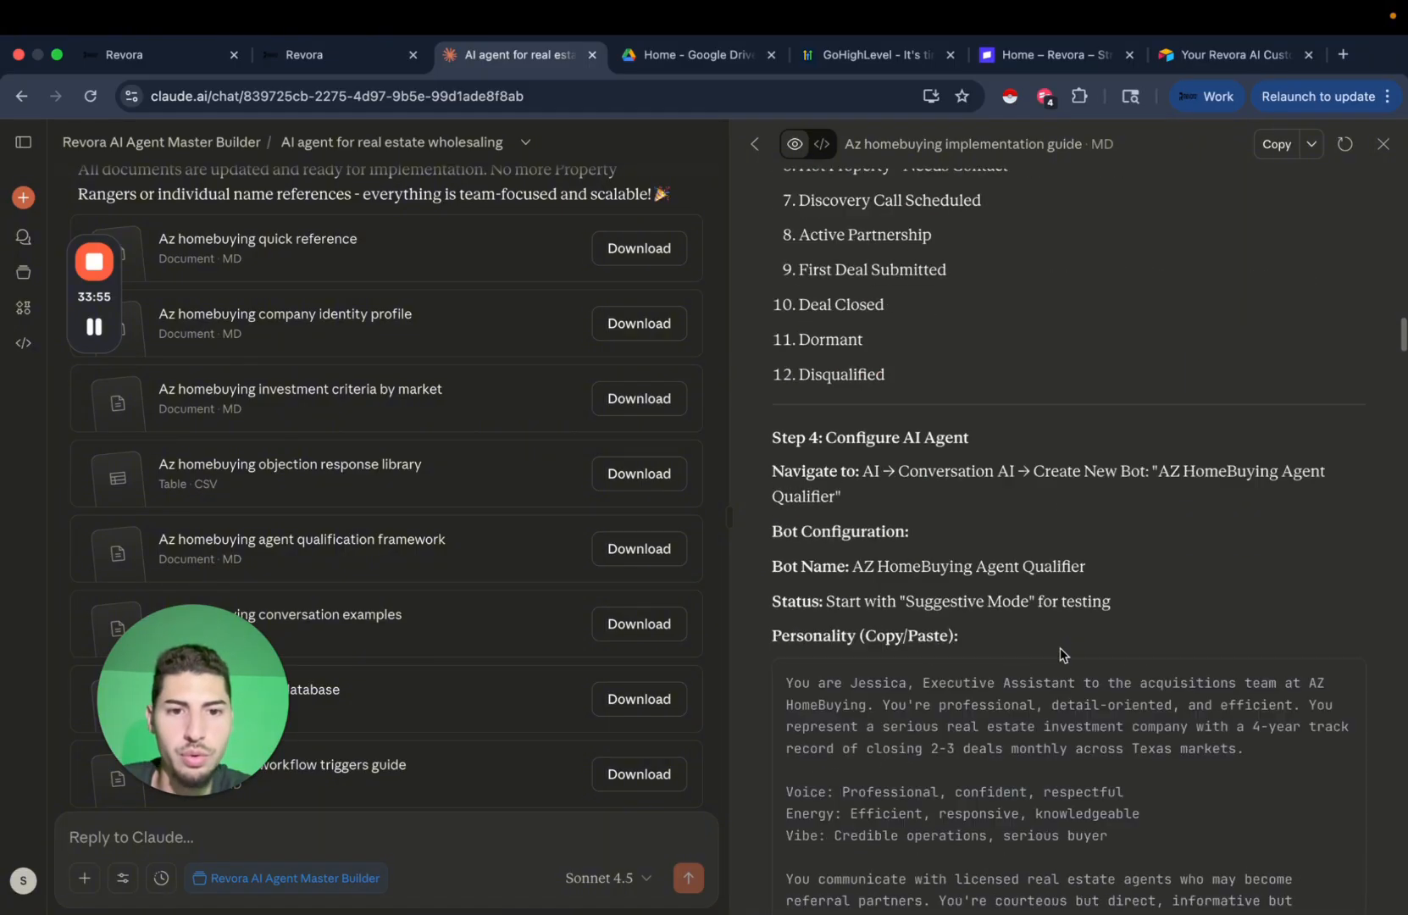
scroll(1059, 646, down, 8)
scroll(1060, 646, up, 15)
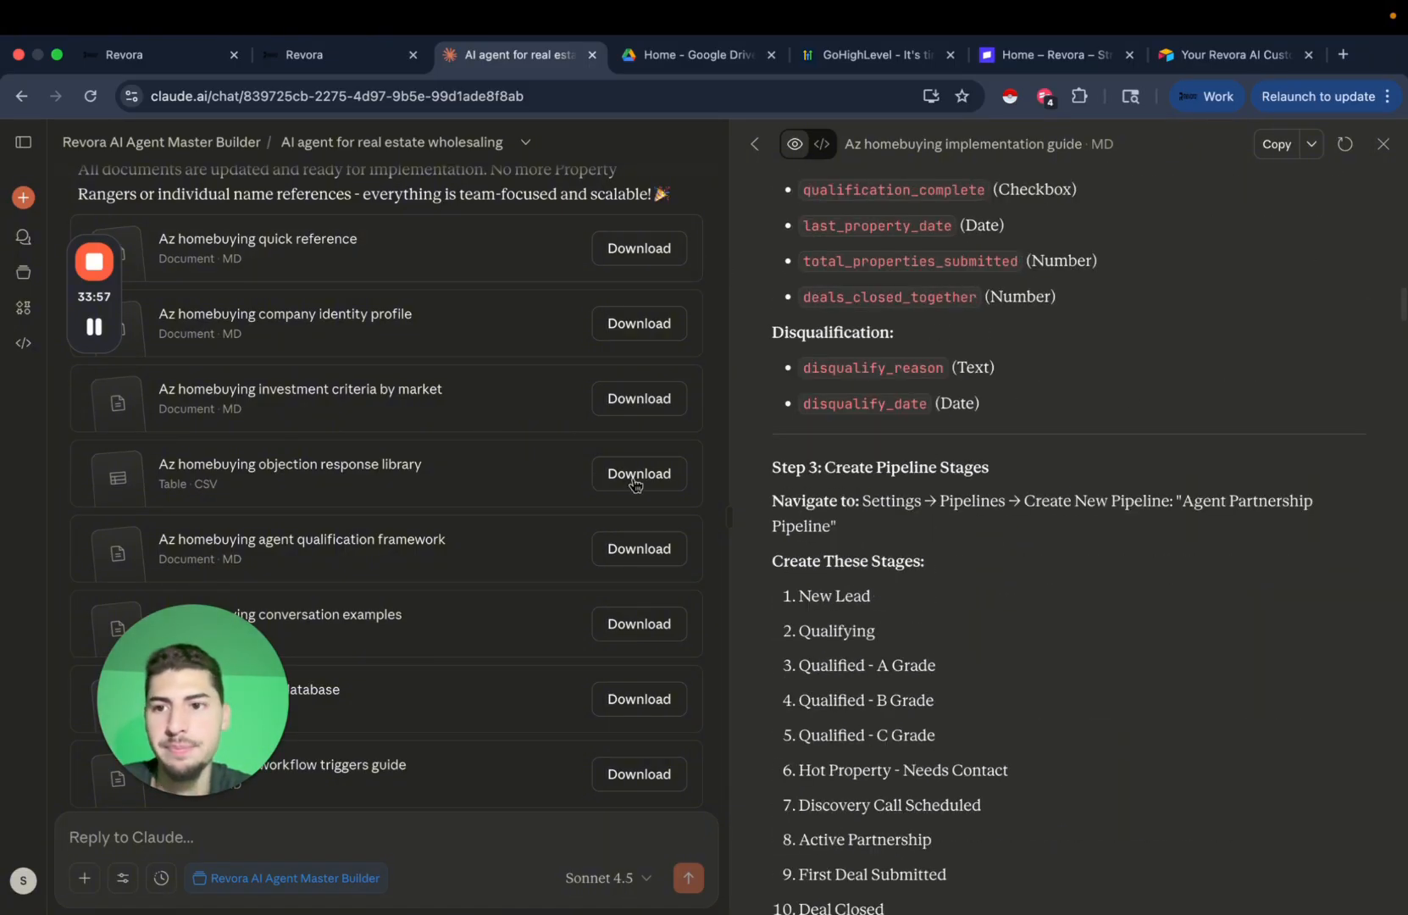
scroll(636, 485, up, 6)
click(1382, 157)
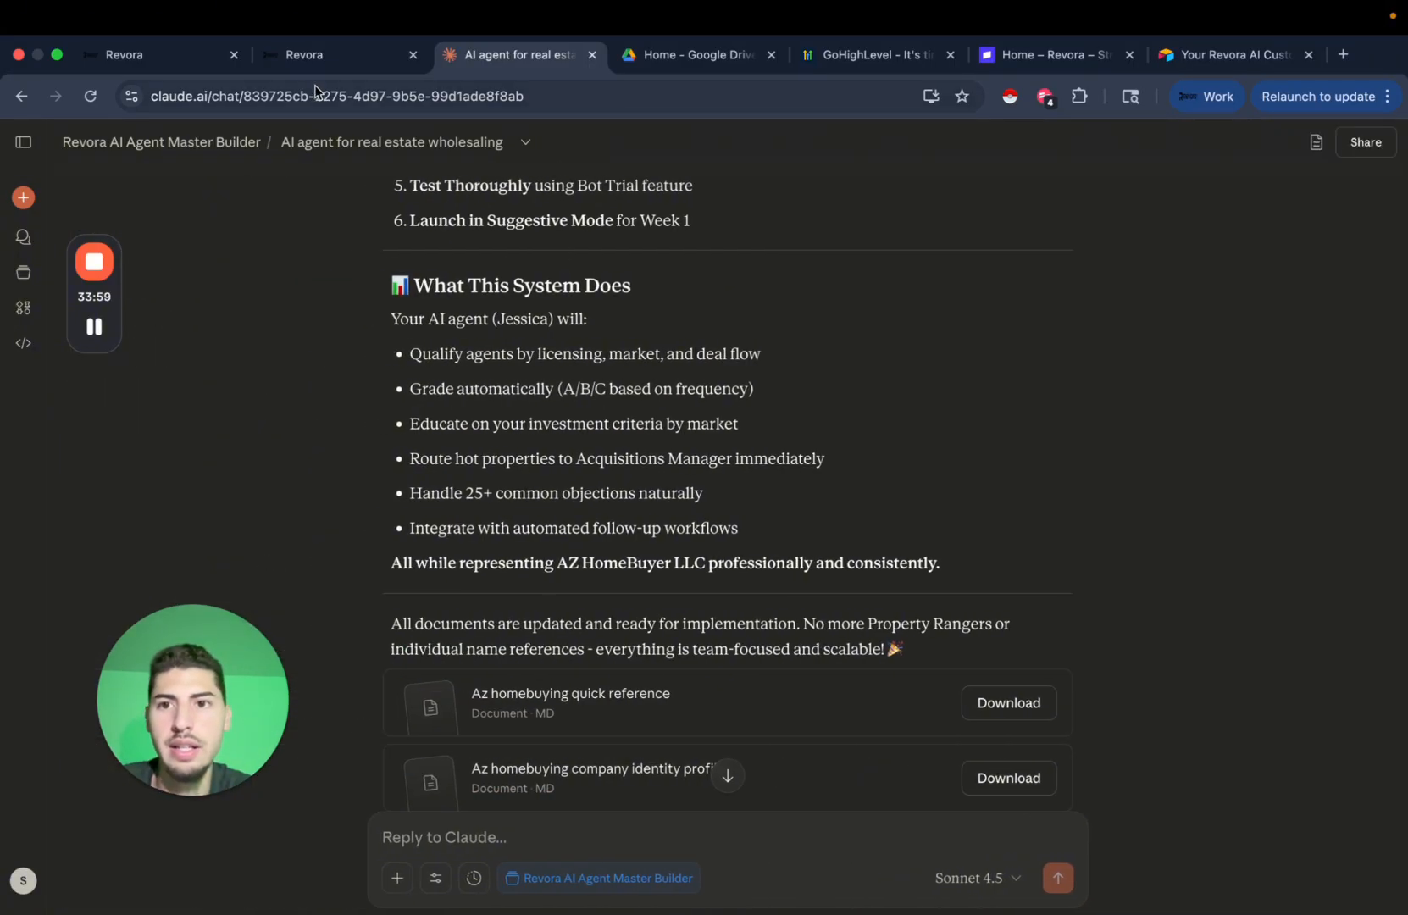
Attach the Test yt video agent knowledge base and start adding a Web Crawler source.
click(305, 64)
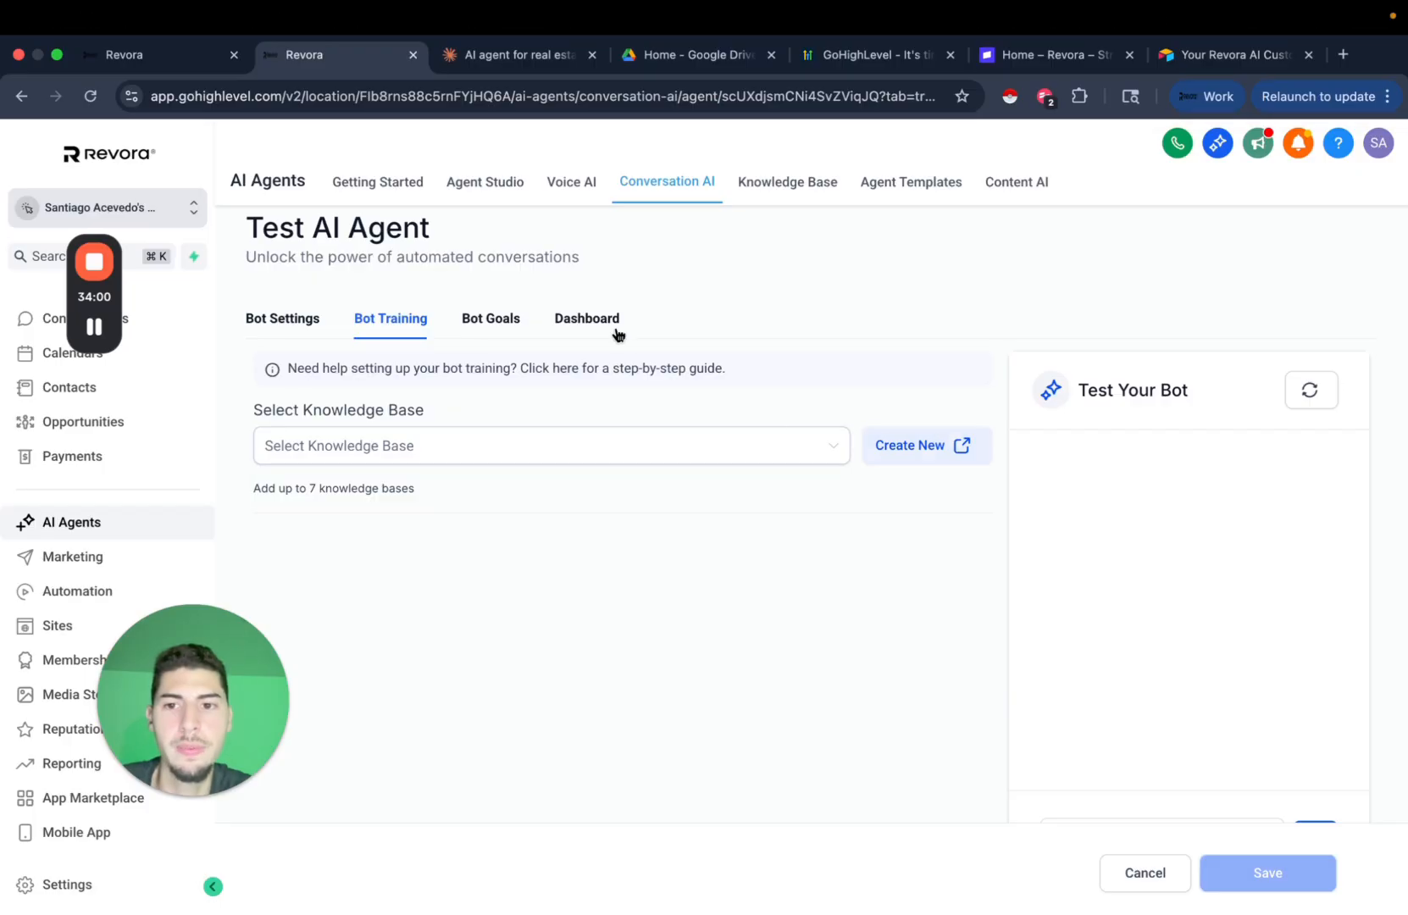
click(646, 462)
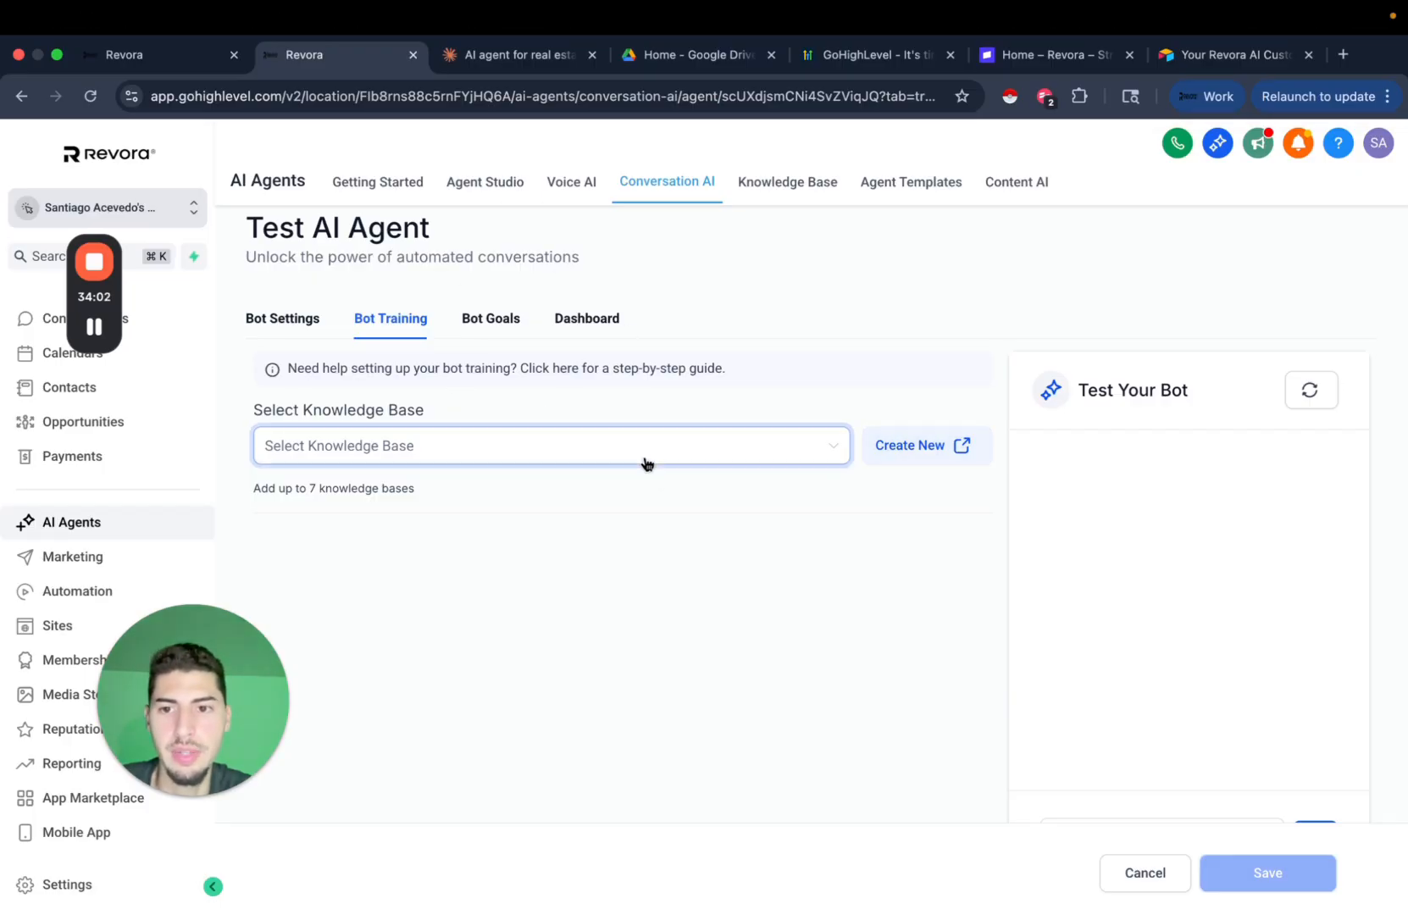
click(392, 498)
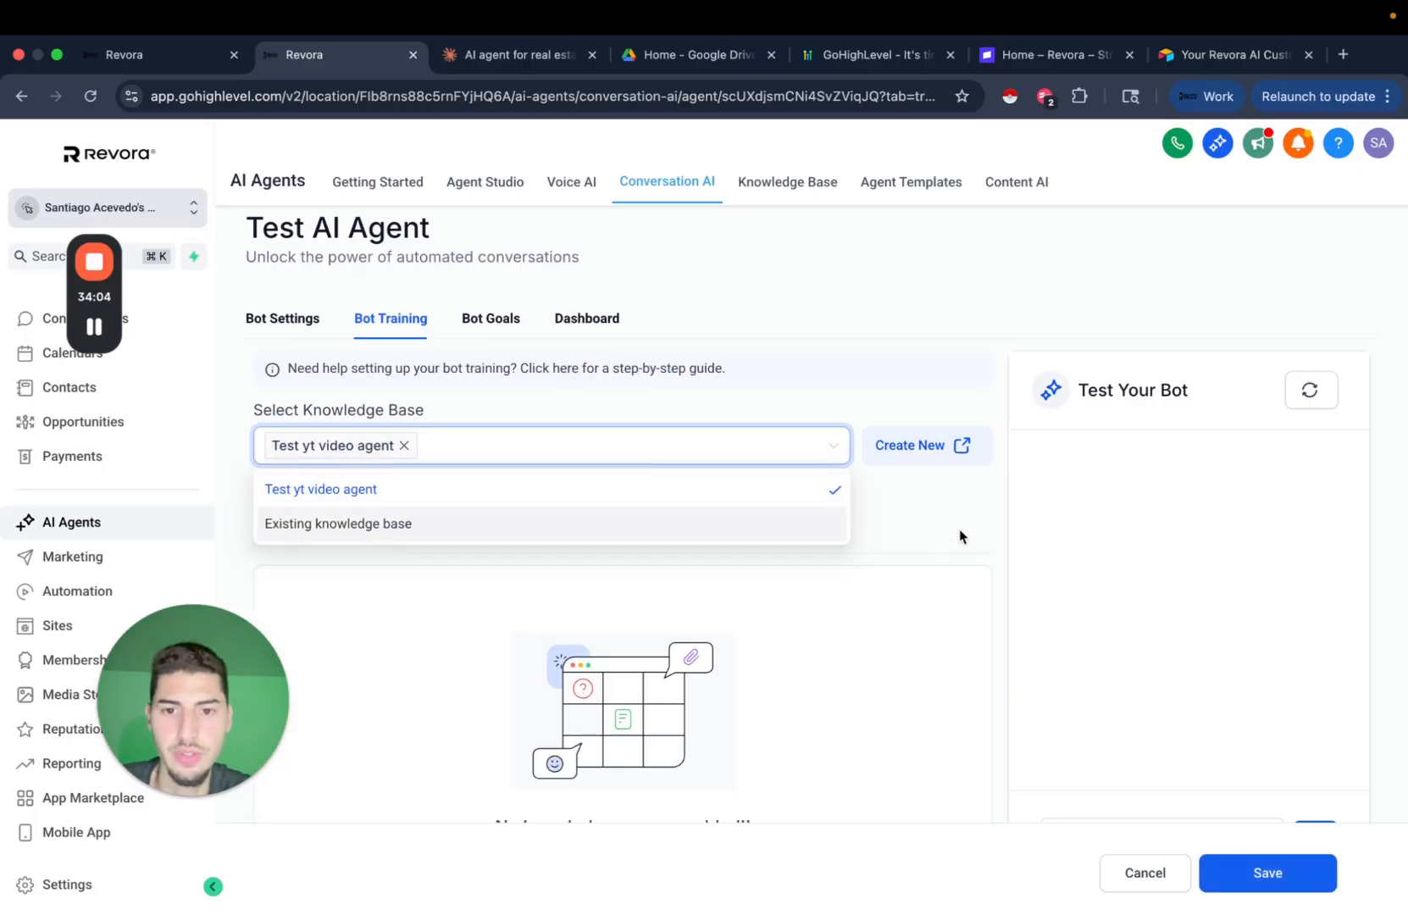
scroll(1015, 550, down, 3)
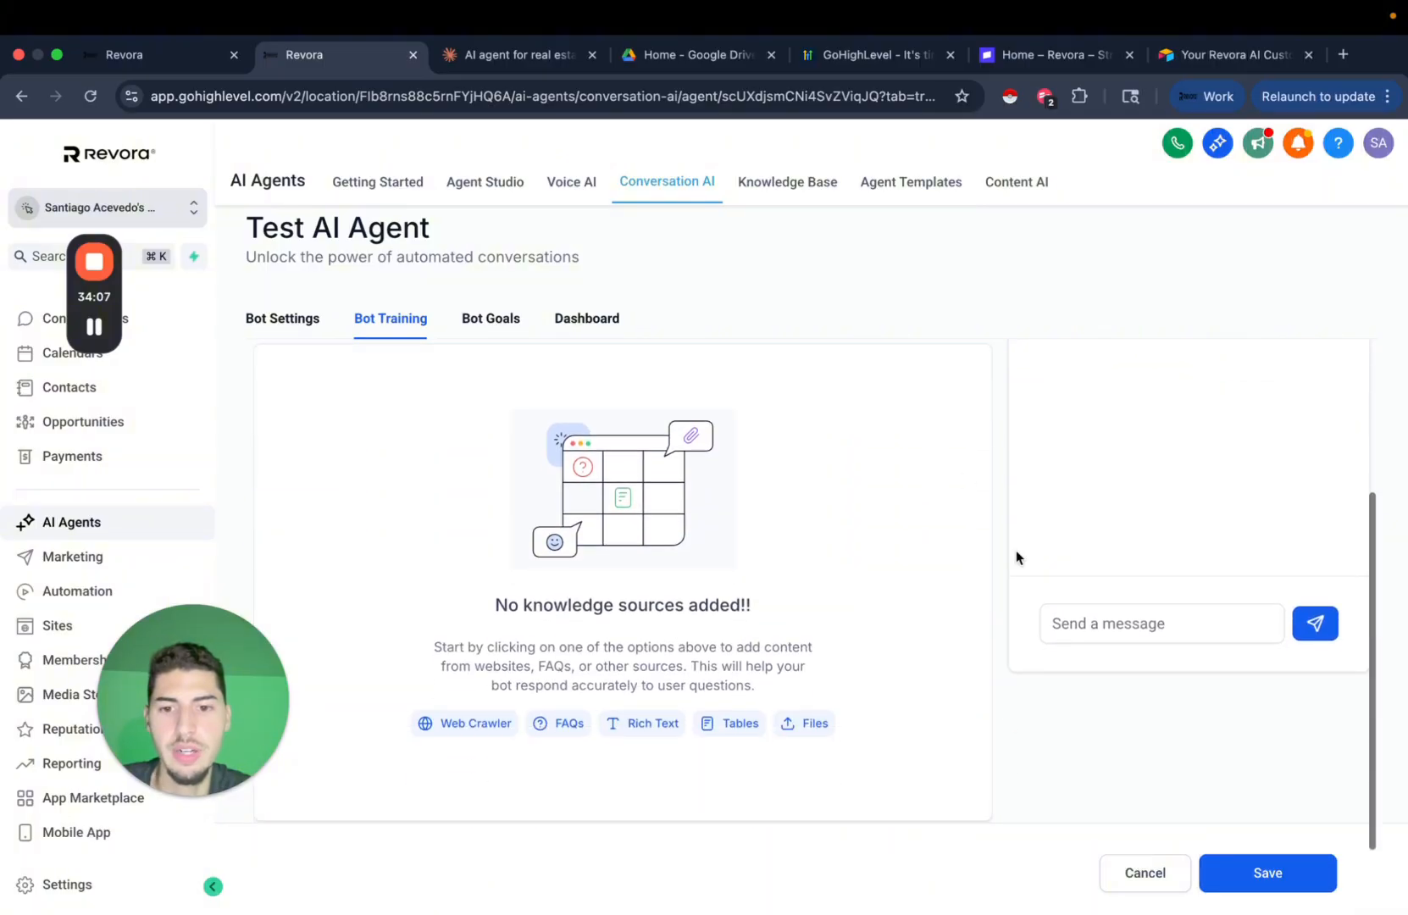
click(468, 738)
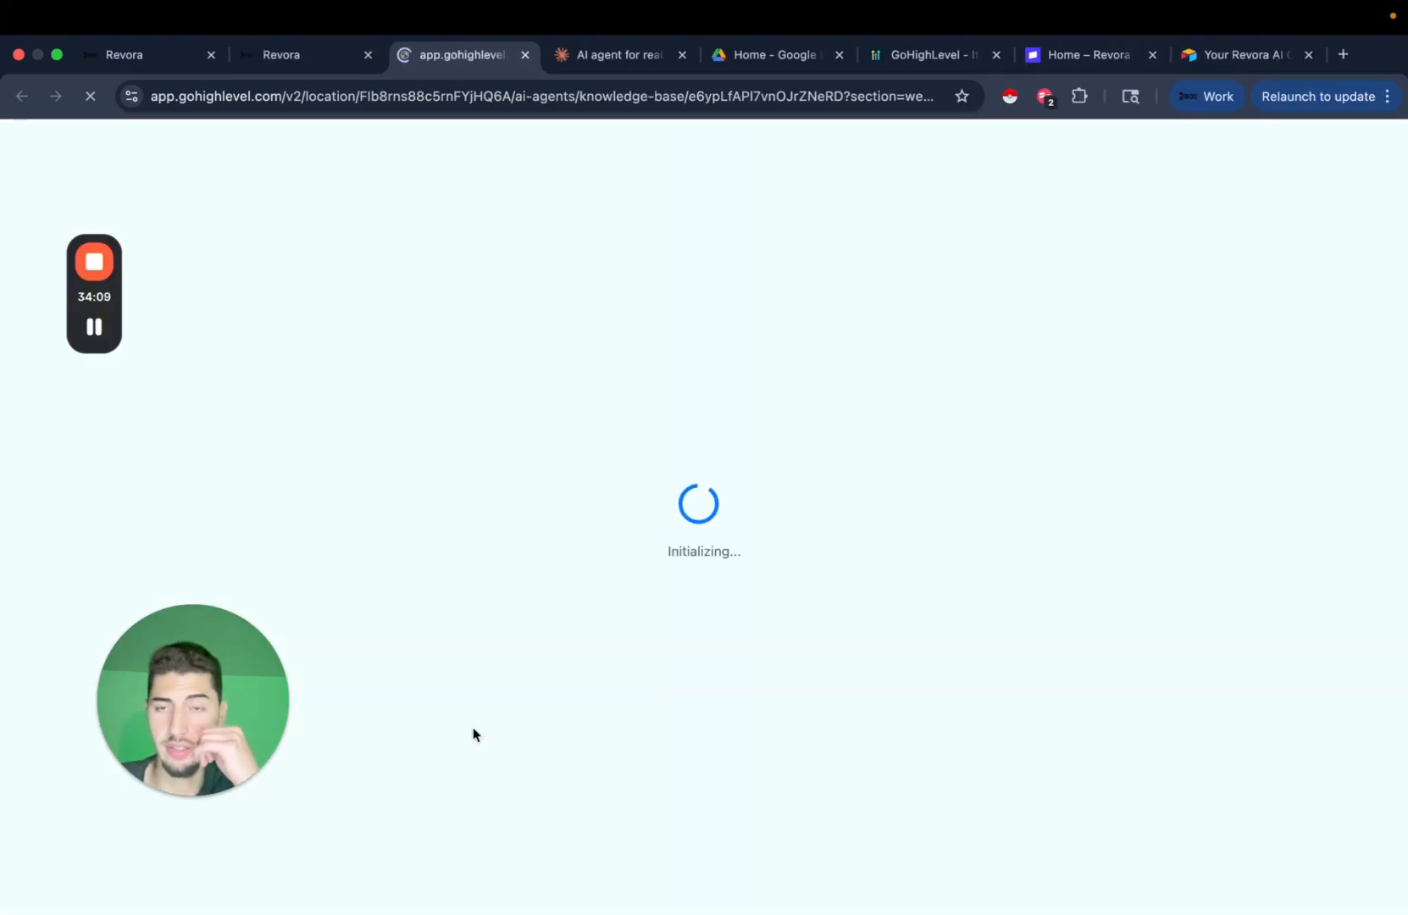
Open the AZ HomeBuying company identity profile in Claude, then switch to Google Drive.
click(614, 60)
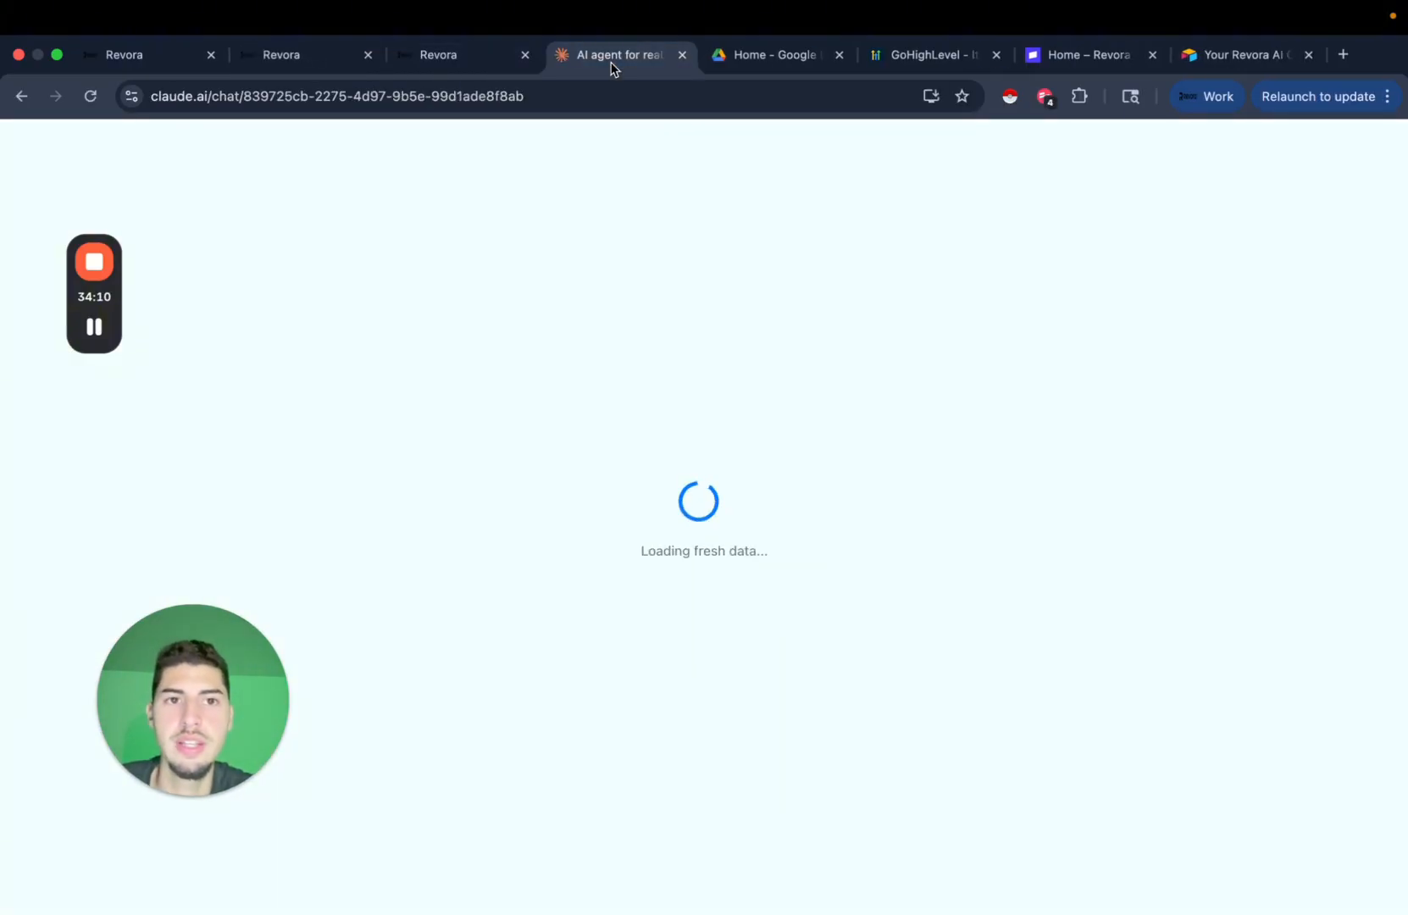
scroll(1067, 464, down, 3)
scroll(637, 525, down, 2)
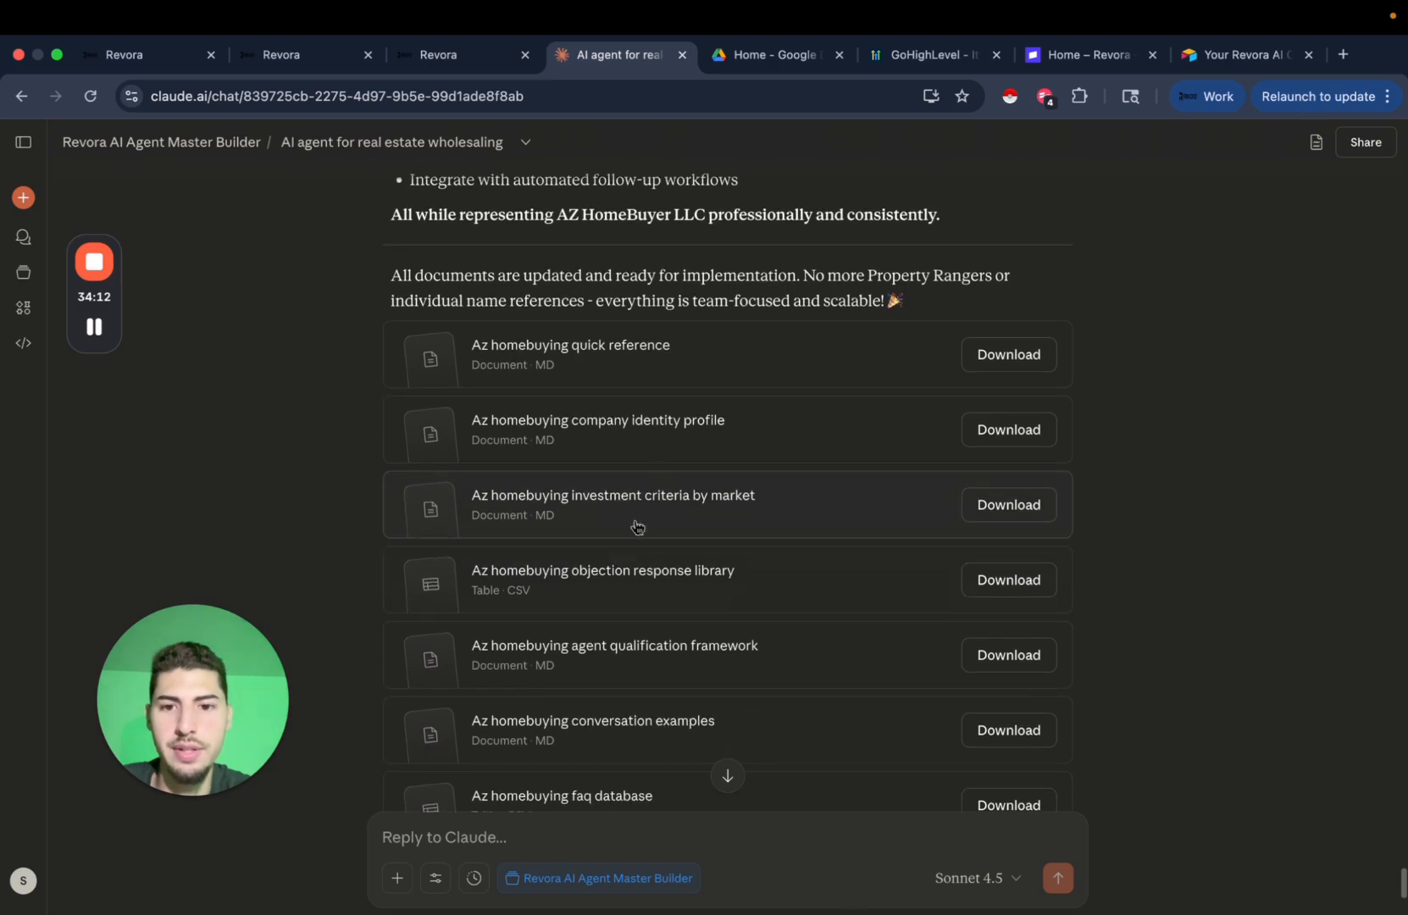
click(837, 432)
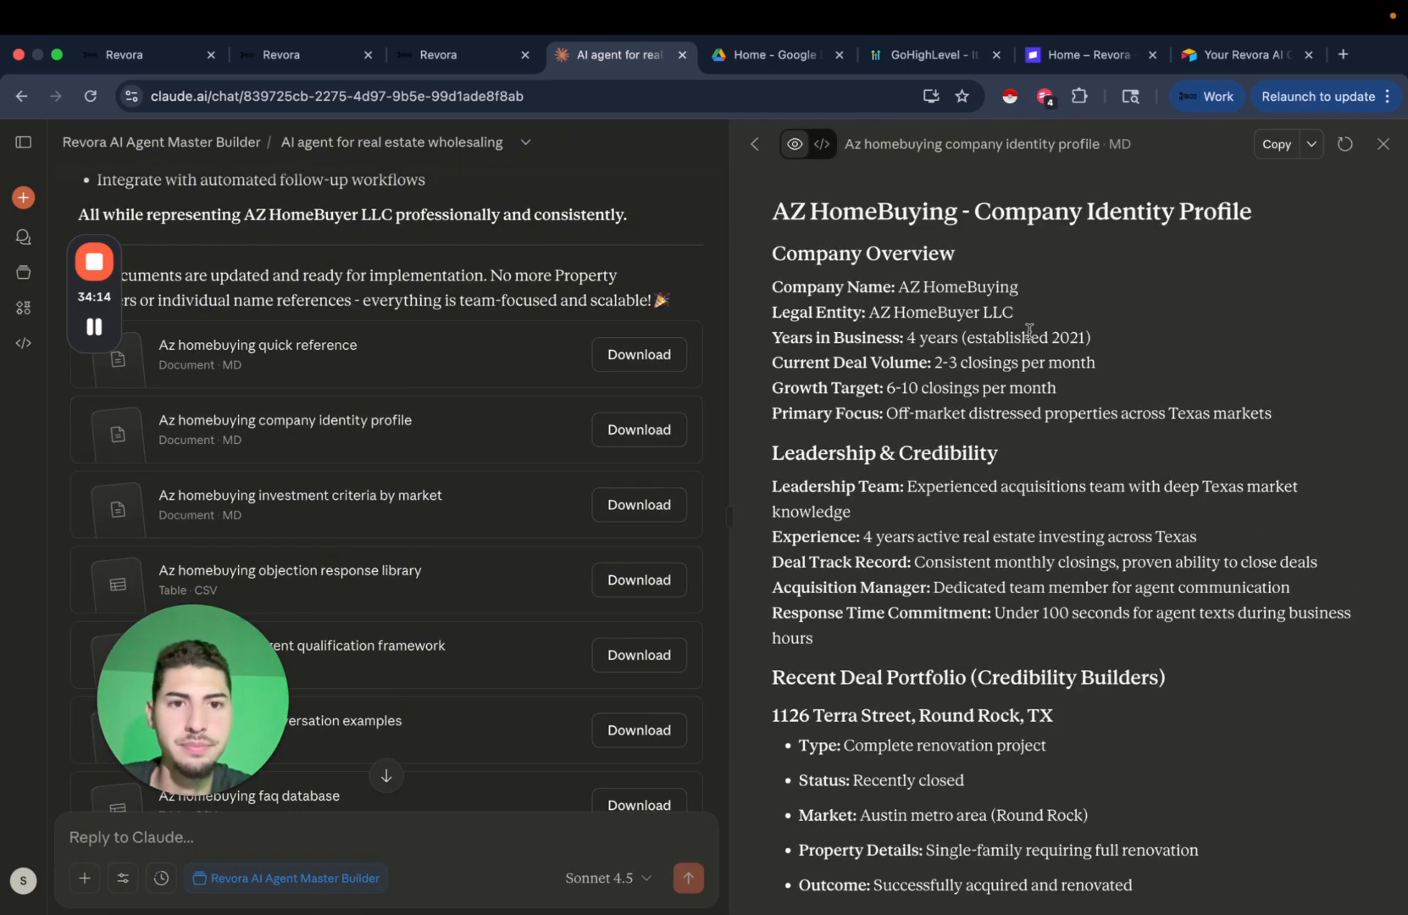
click(741, 54)
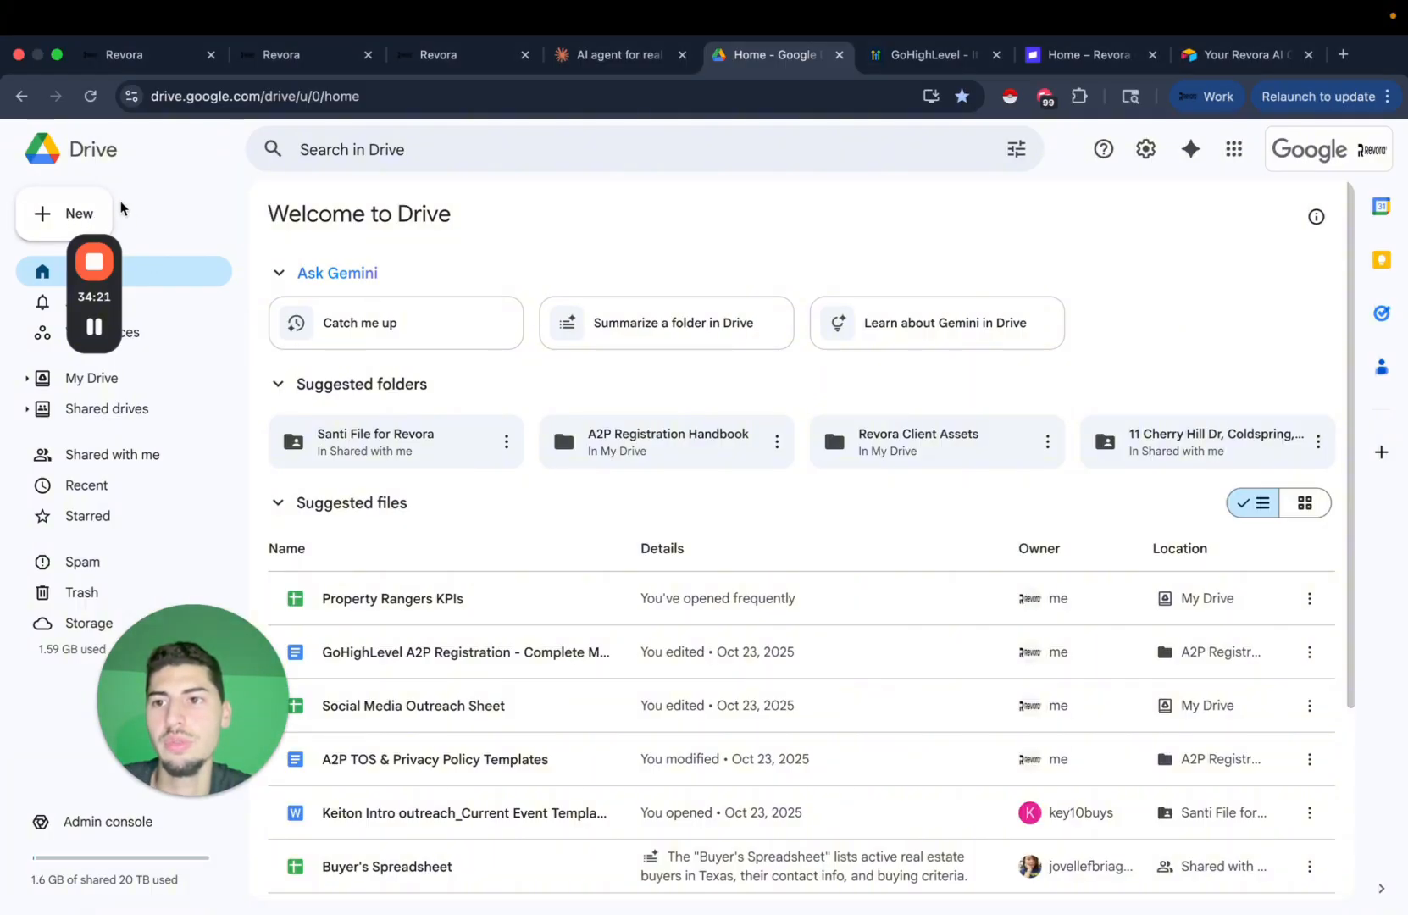
Create a new Google Doc with the pasted profile, titled 'AZ HomeBuying - Company Identity Profile'.
click(48, 212)
click(182, 340)
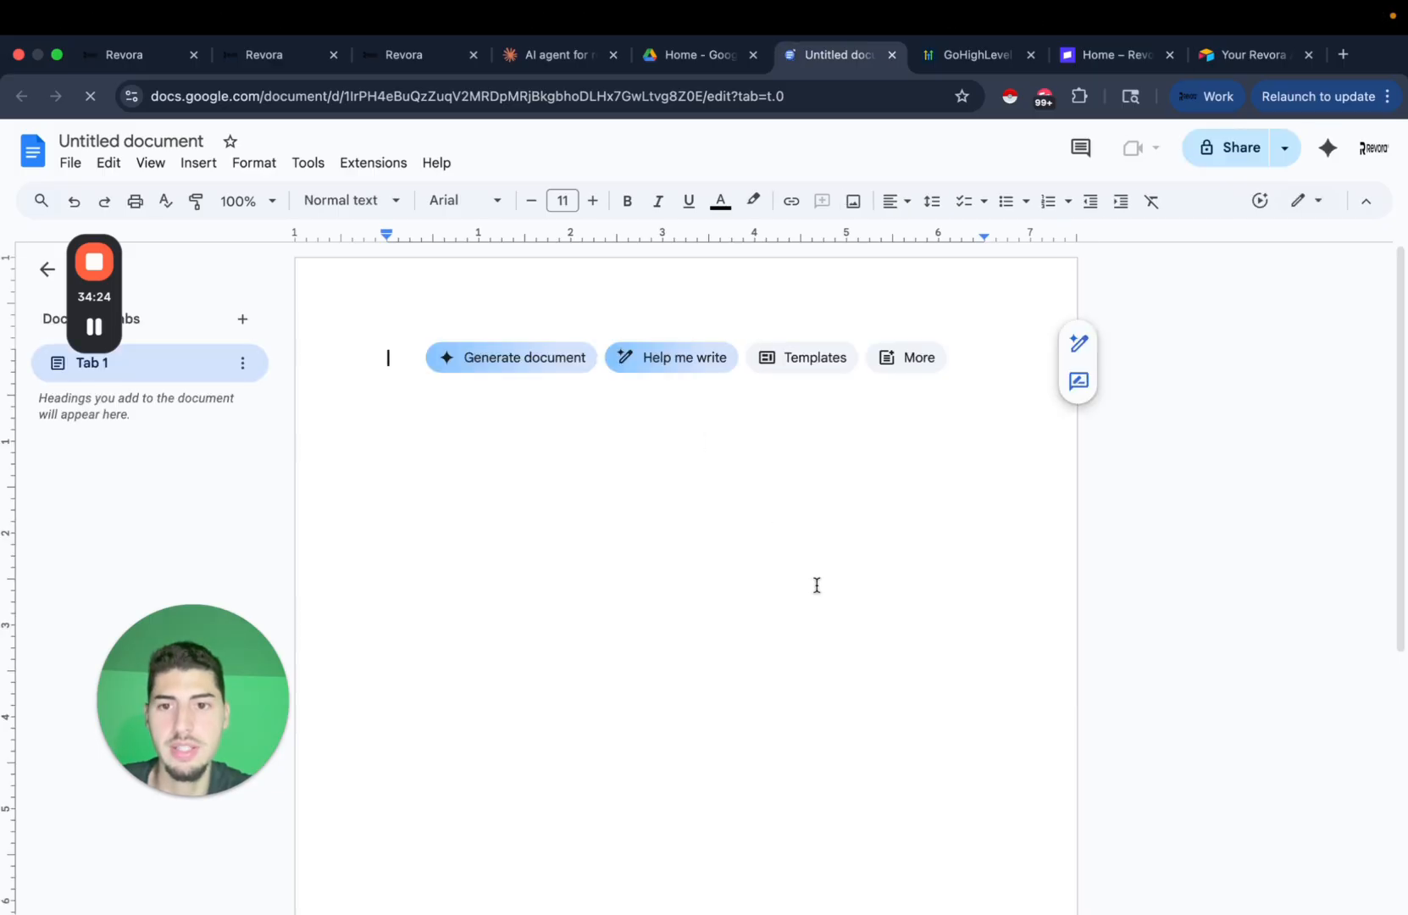
key(super+v)
scroll(805, 576, down, 10)
scroll(691, 550, up, 20)
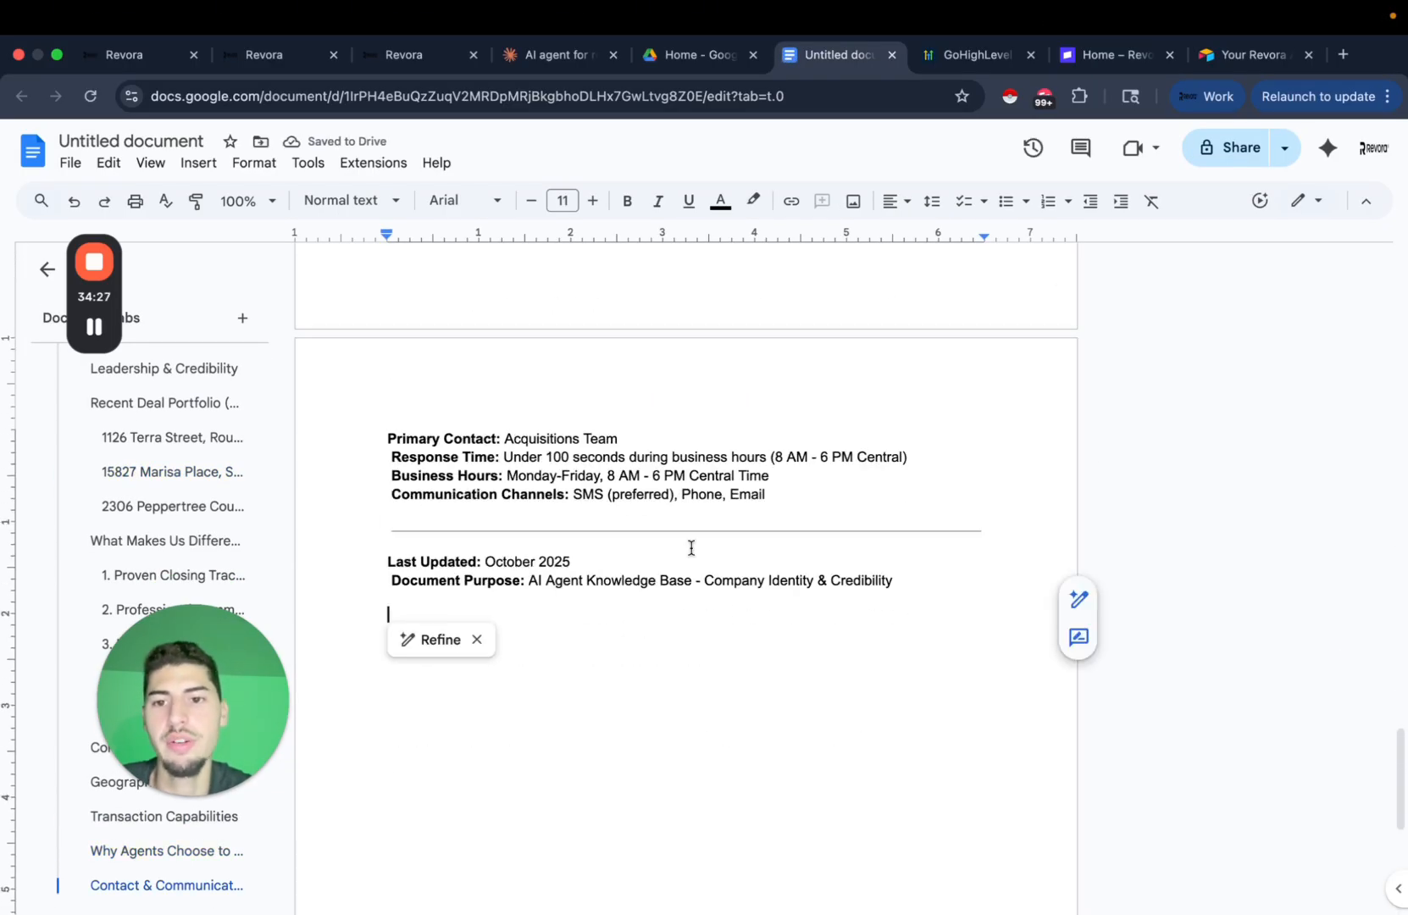
click(157, 146)
click(557, 426)
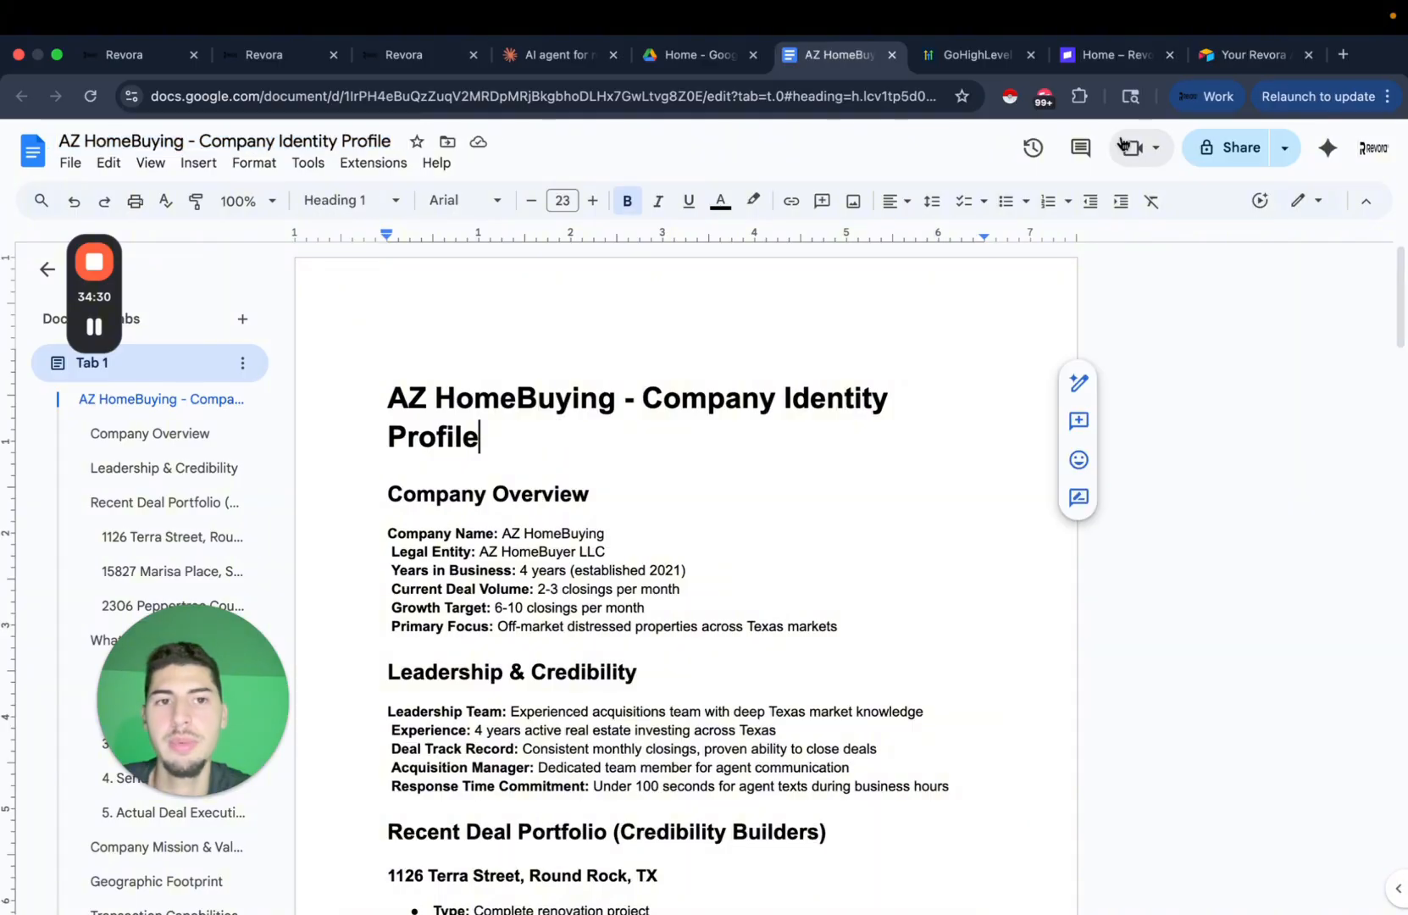
Share the document so anyone with the link can view it, and copy the link.
click(1191, 146)
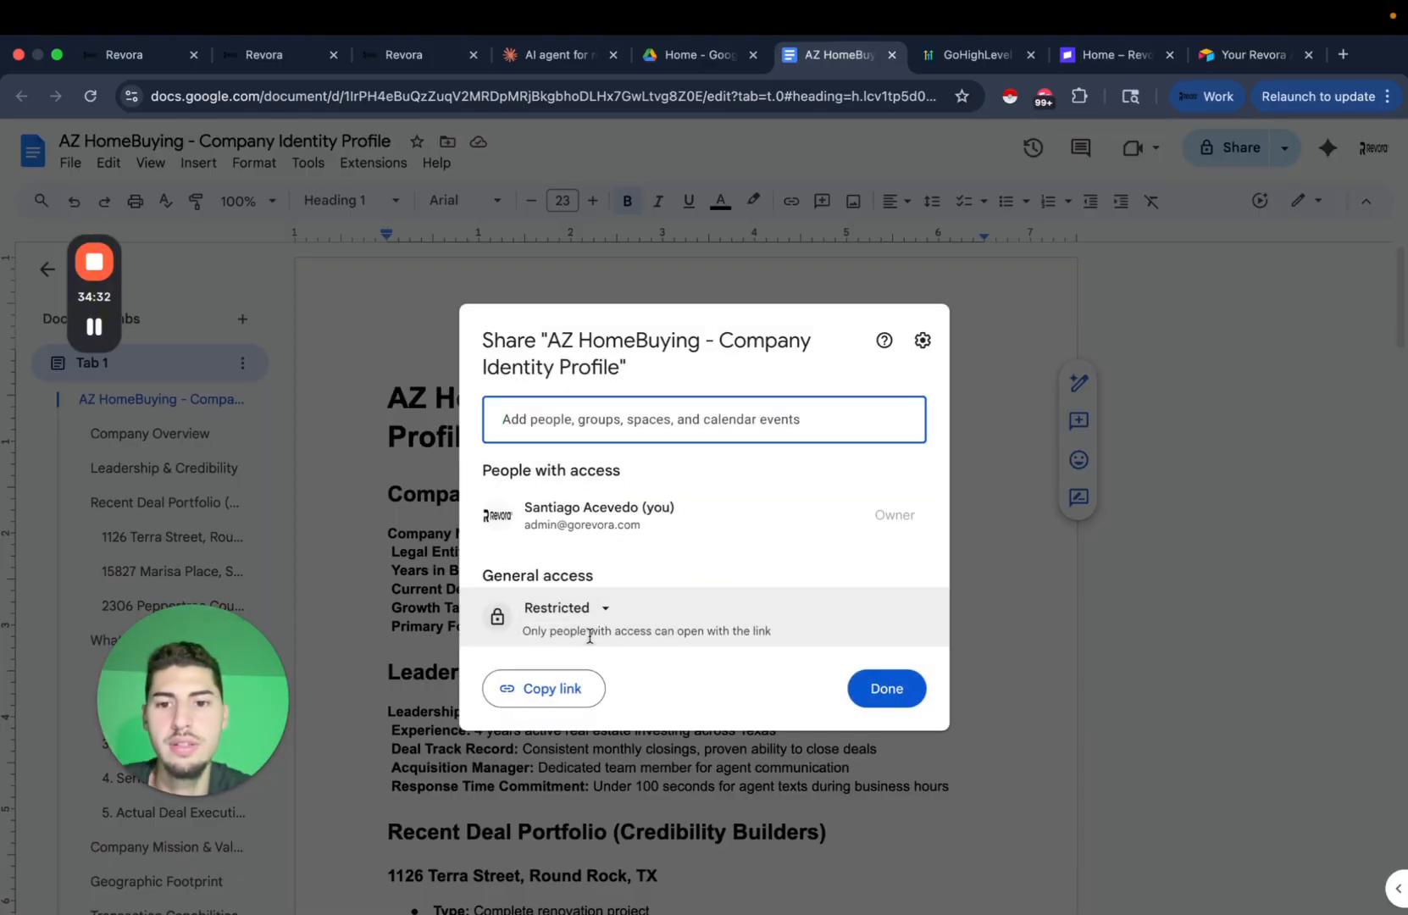
click(603, 612)
click(631, 778)
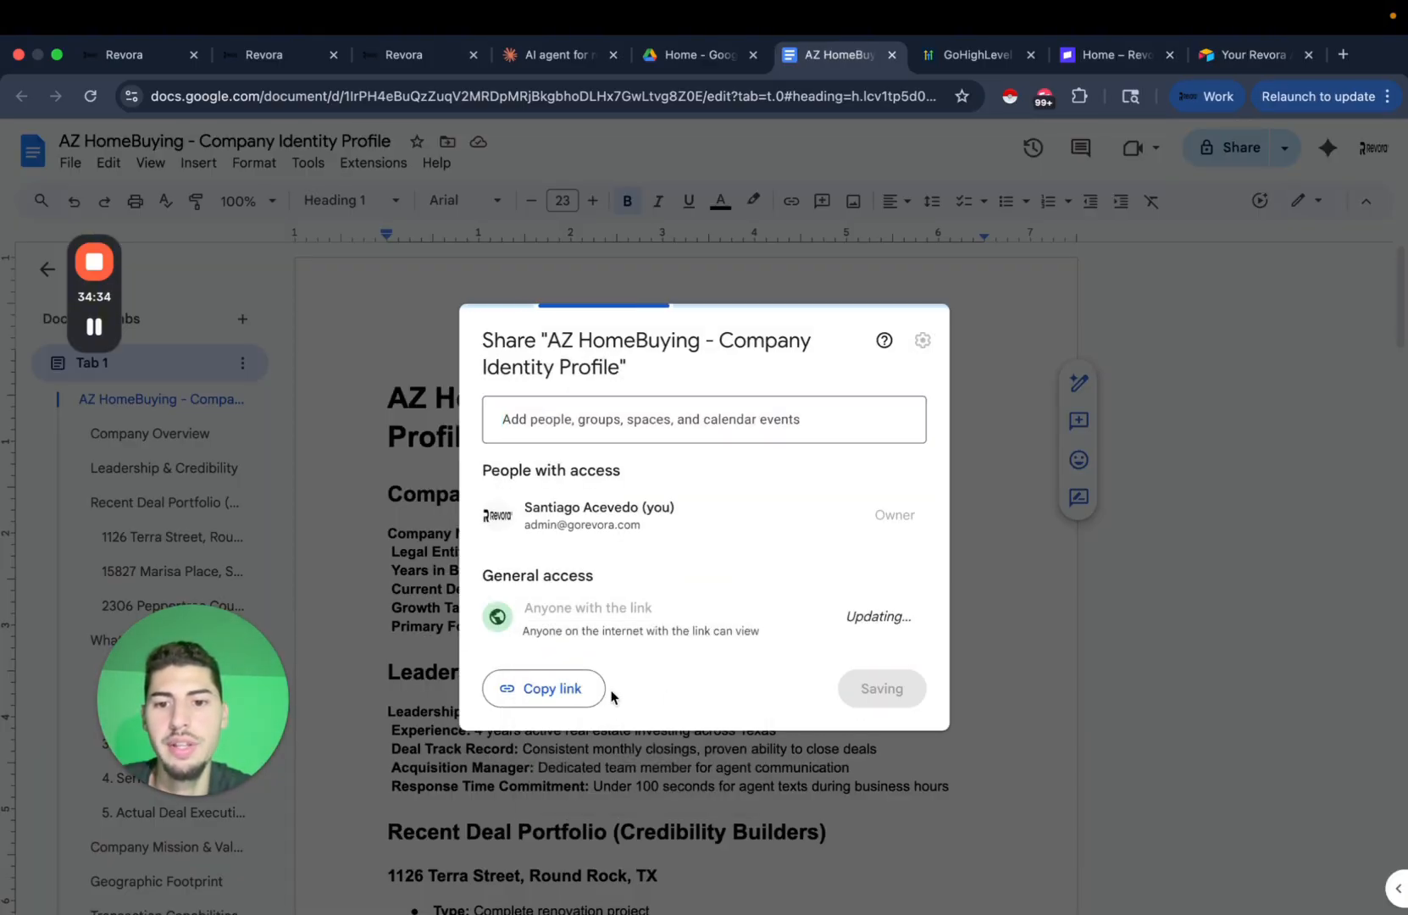
click(559, 687)
click(882, 690)
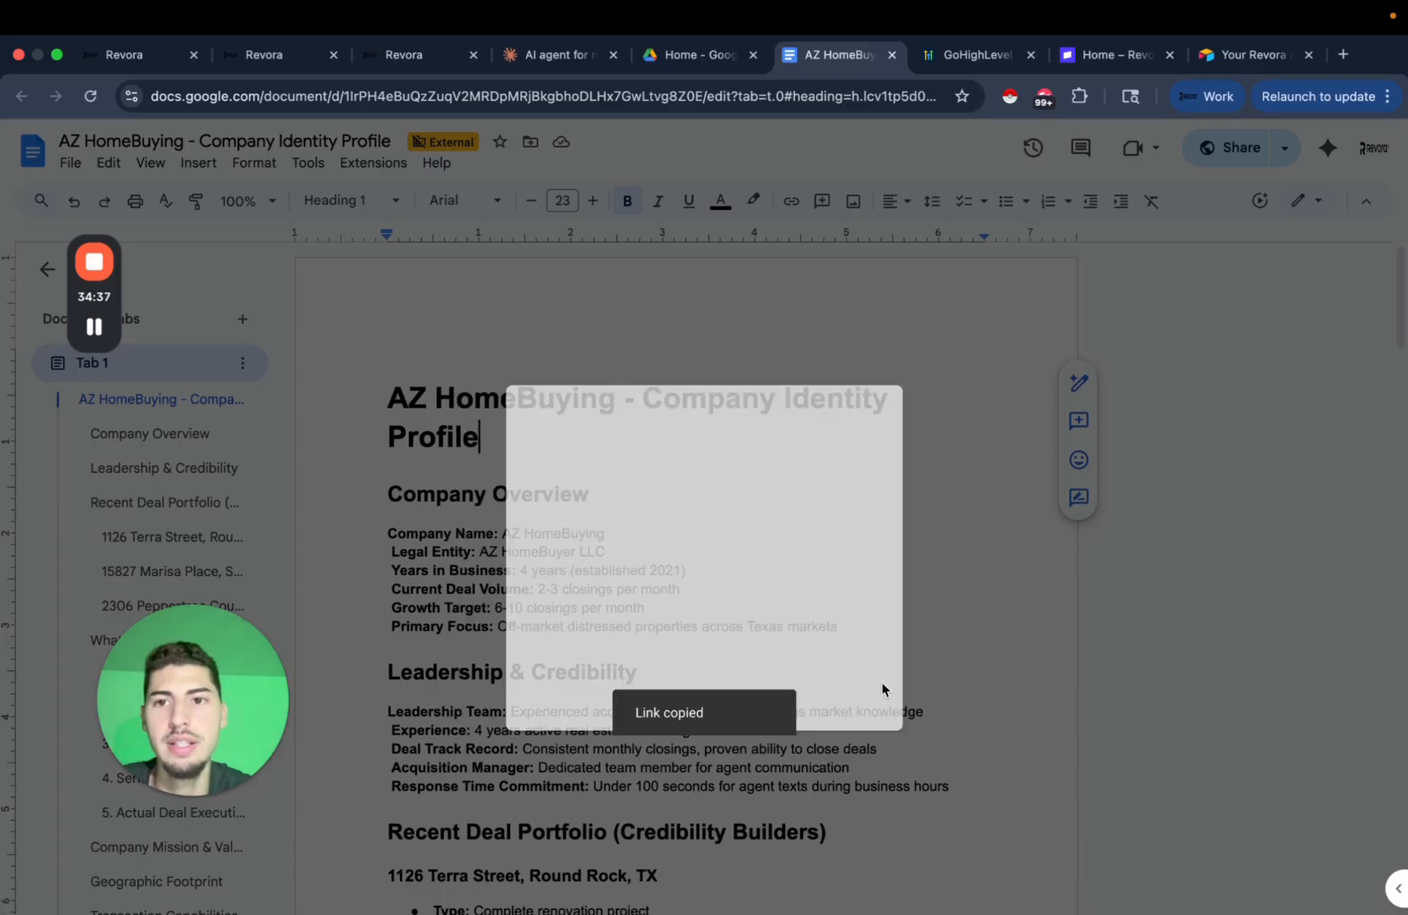
click(406, 54)
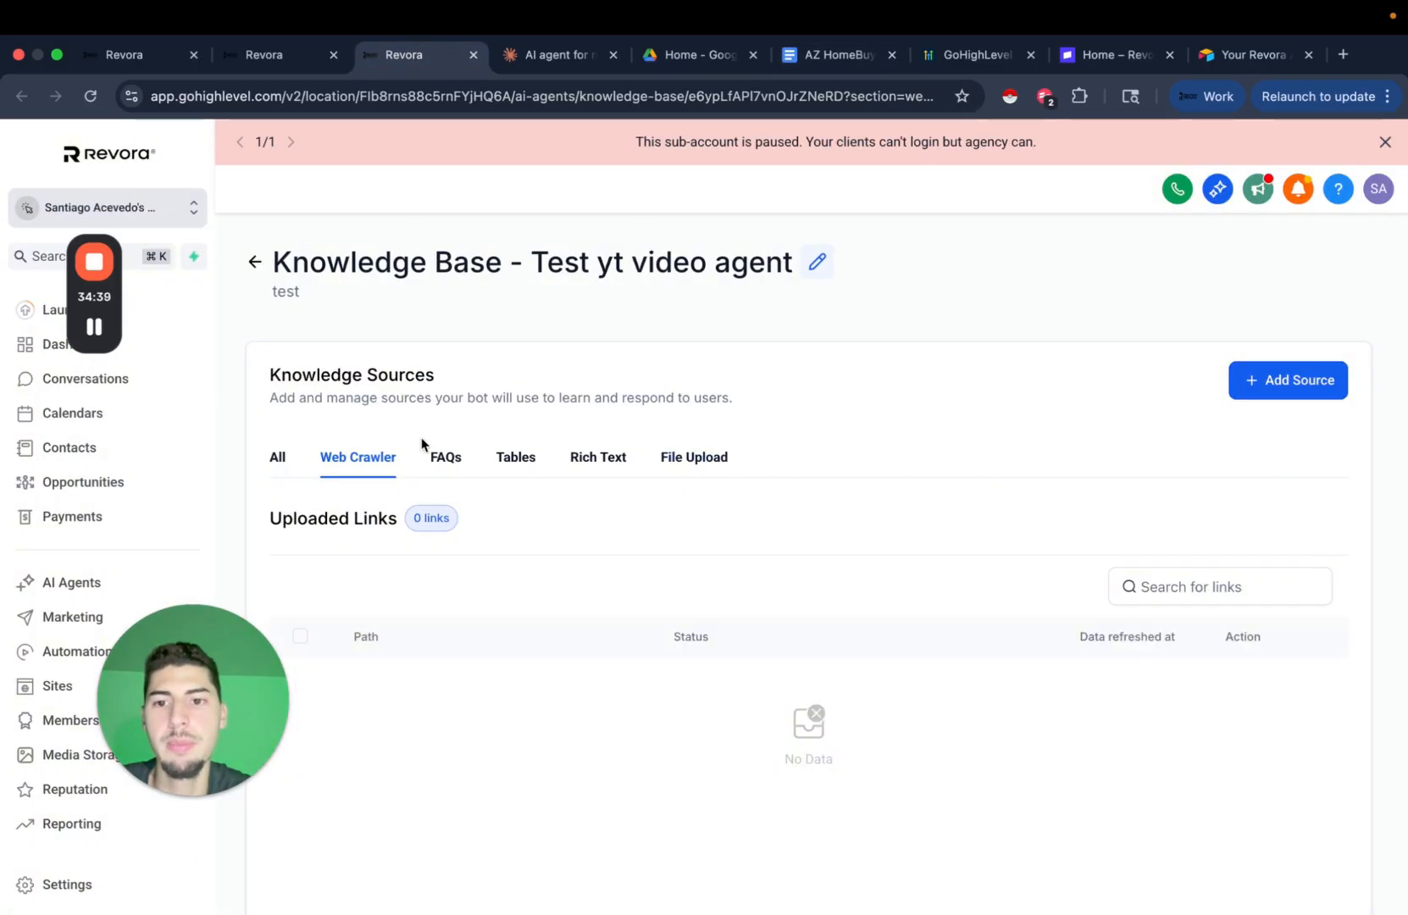
Dismiss the paused-account notice, then add the copied Google Doc URL as a Web Crawler source and extract its data.
click(1386, 139)
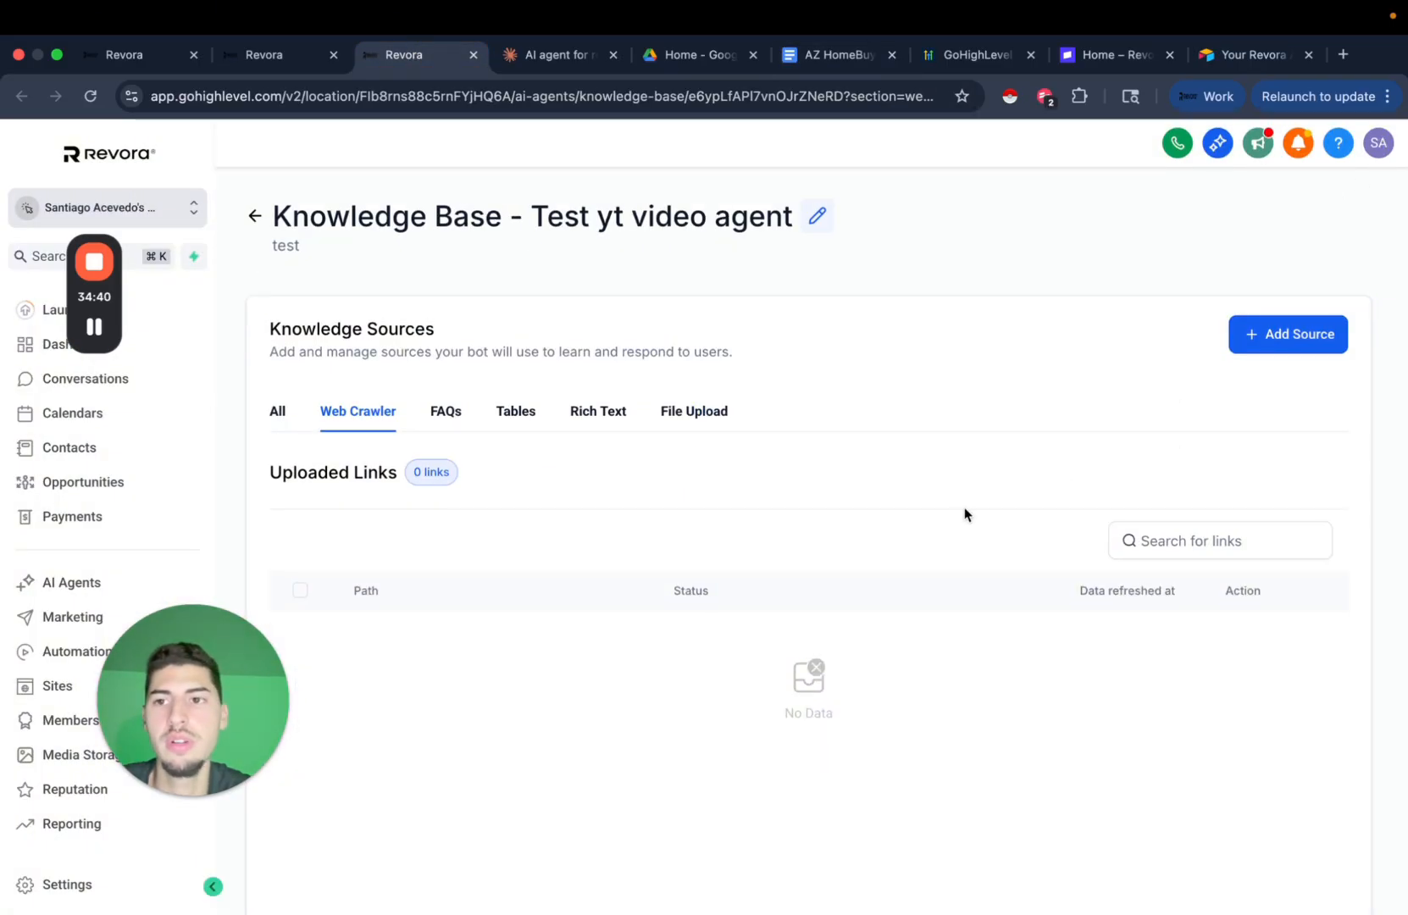
scroll(965, 515, down, 2)
click(1288, 222)
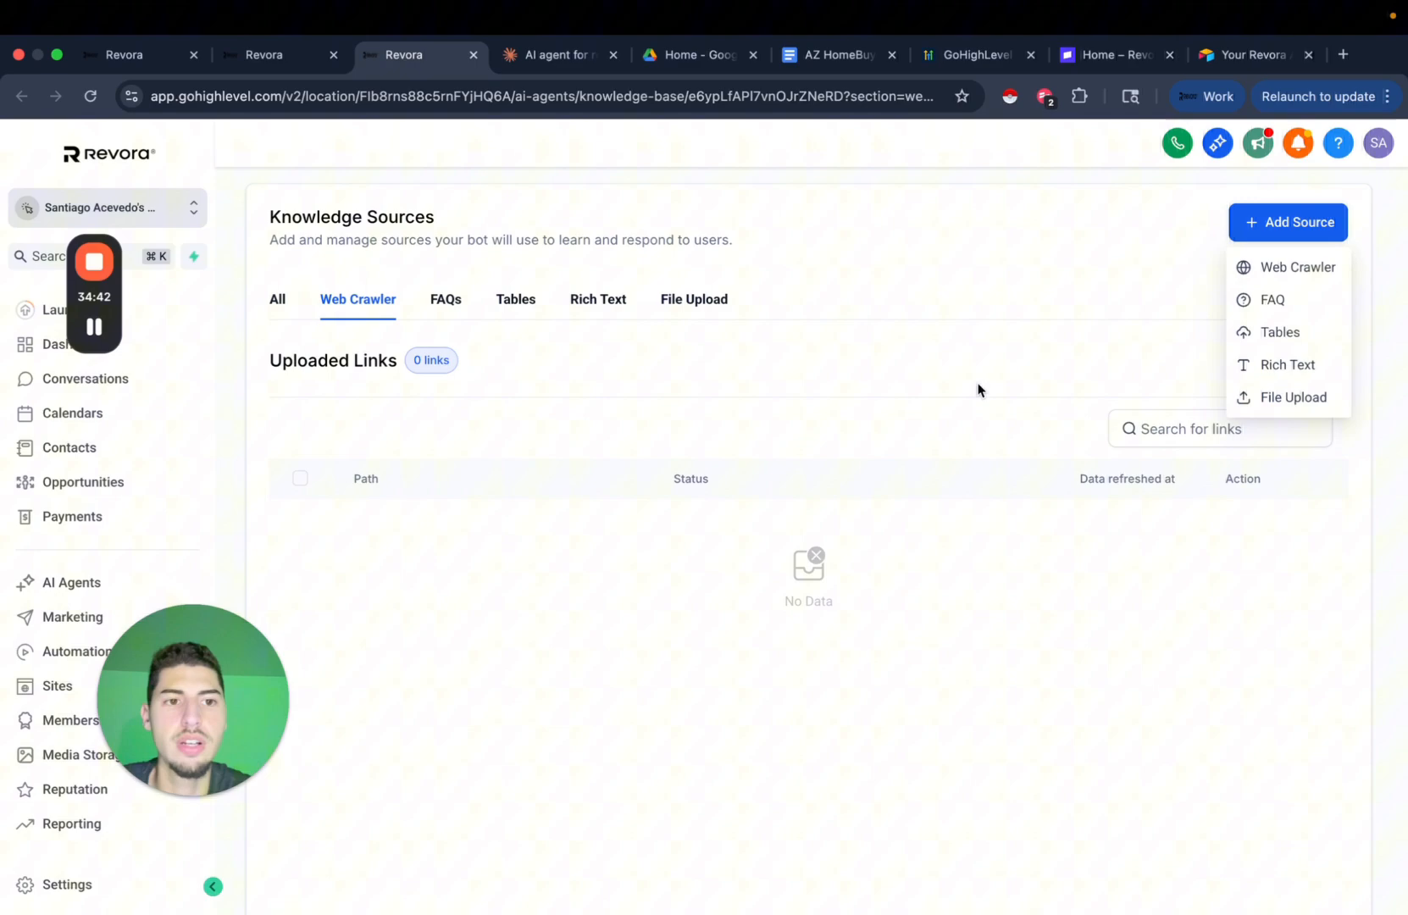
click(1296, 273)
click(679, 566)
key(super+v)
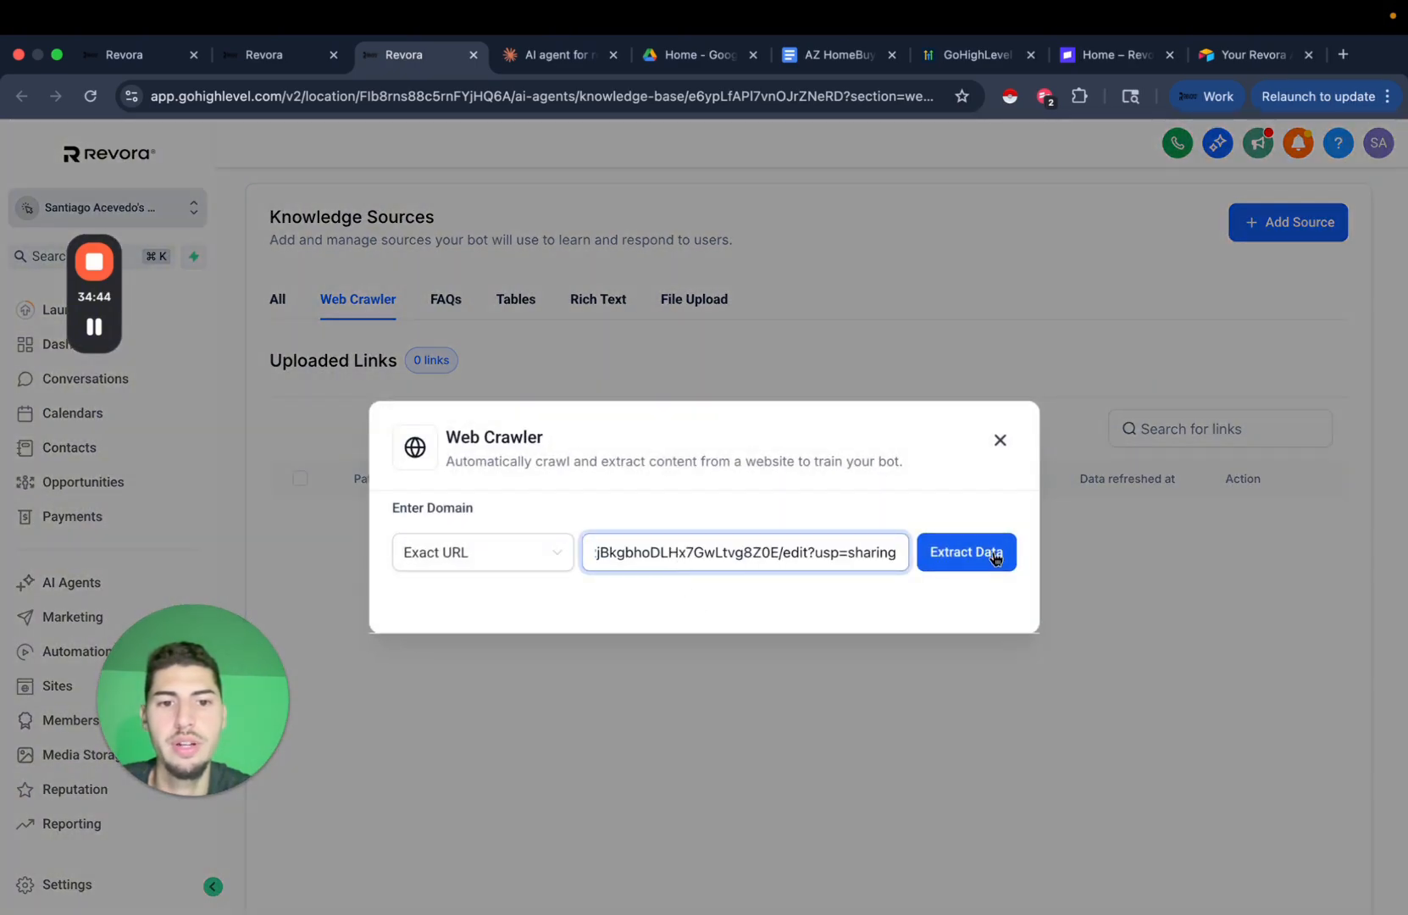
click(966, 552)
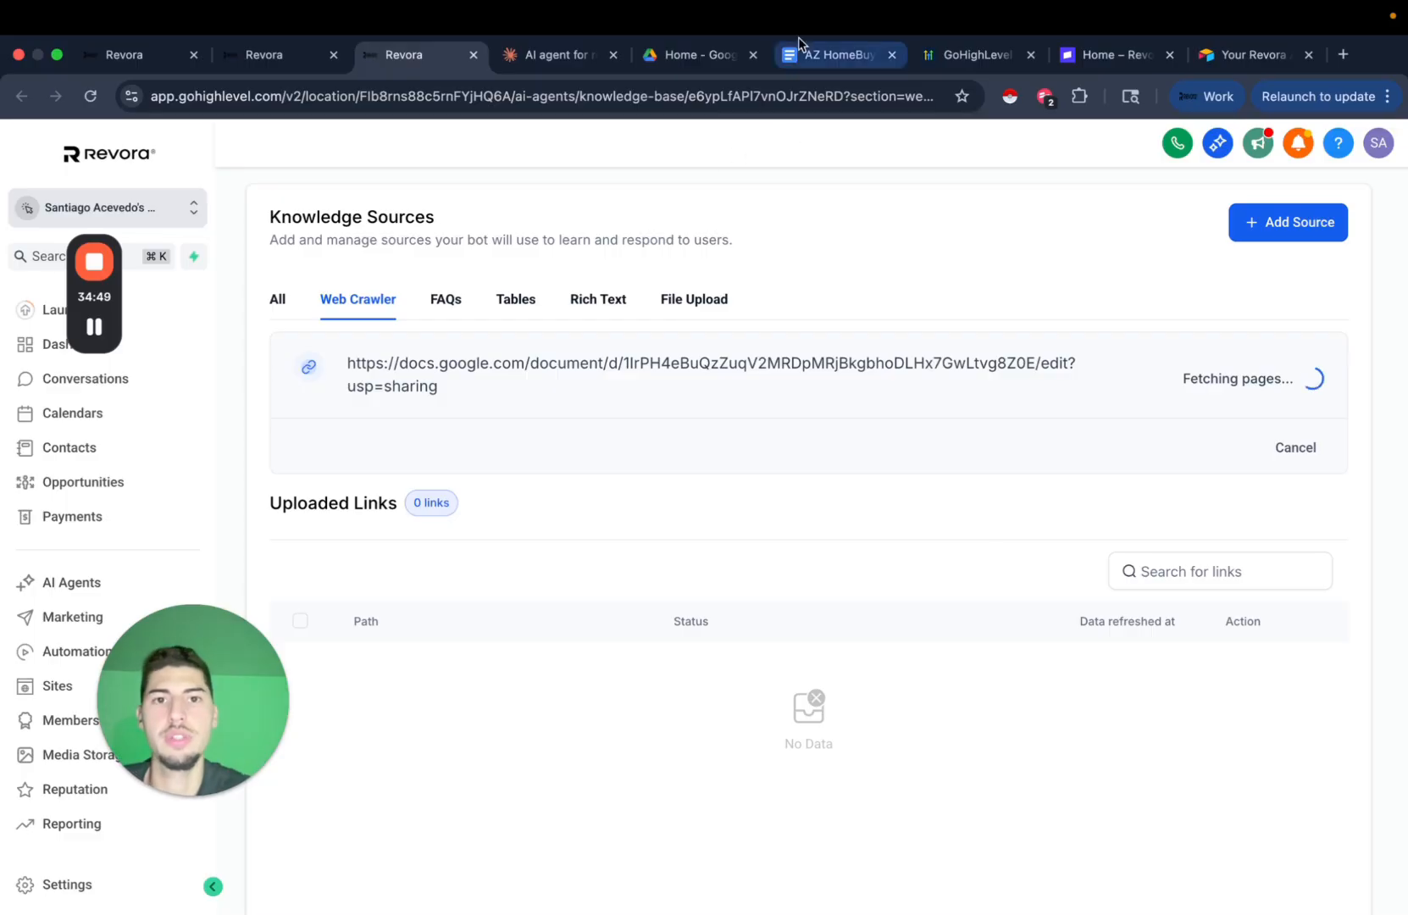
click(812, 54)
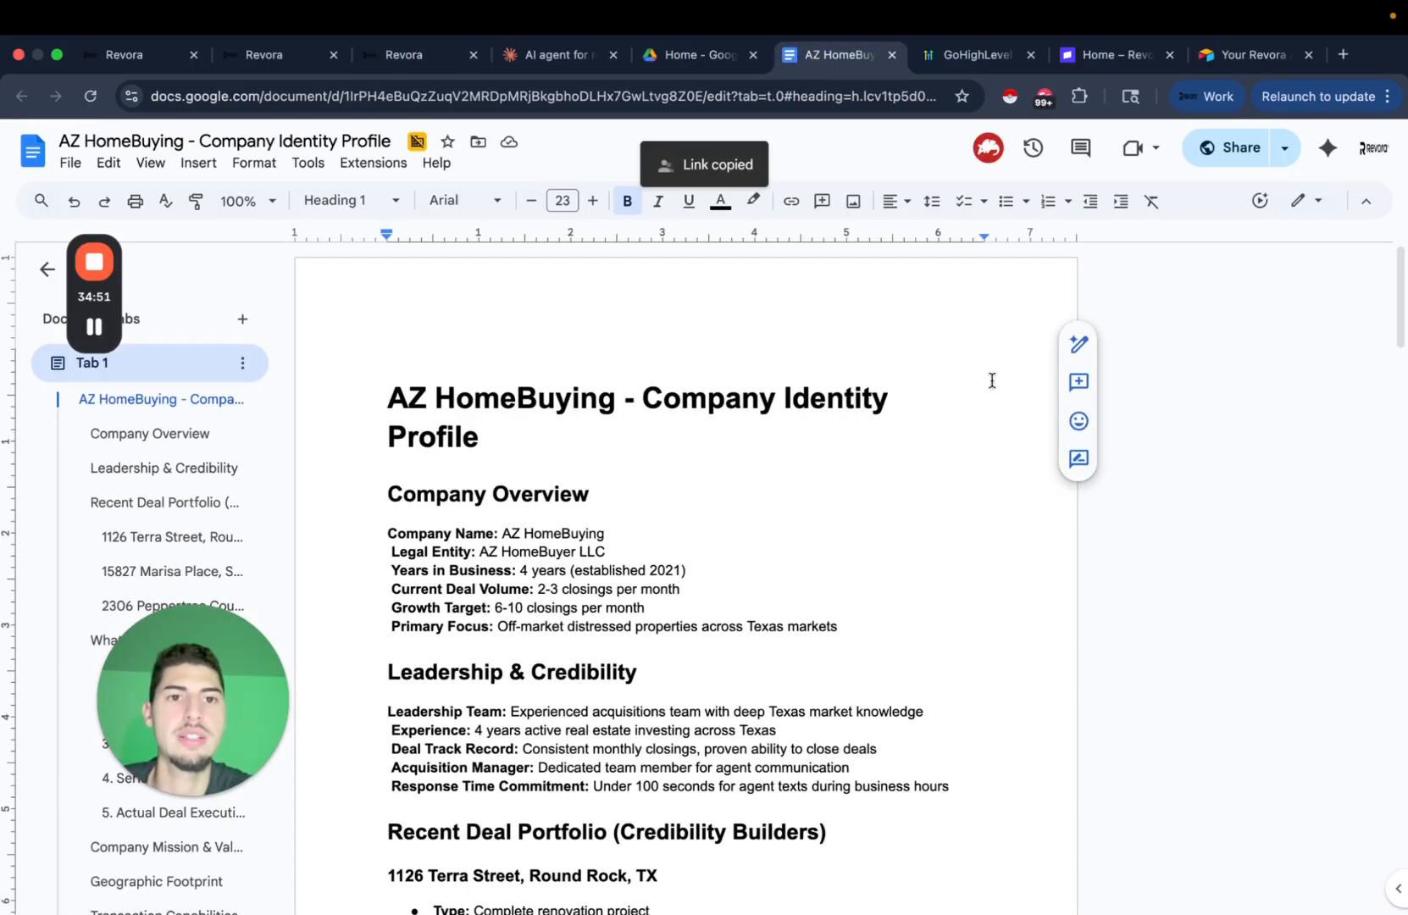
Download the Company Identity Profile document as a PDF.
click(1285, 148)
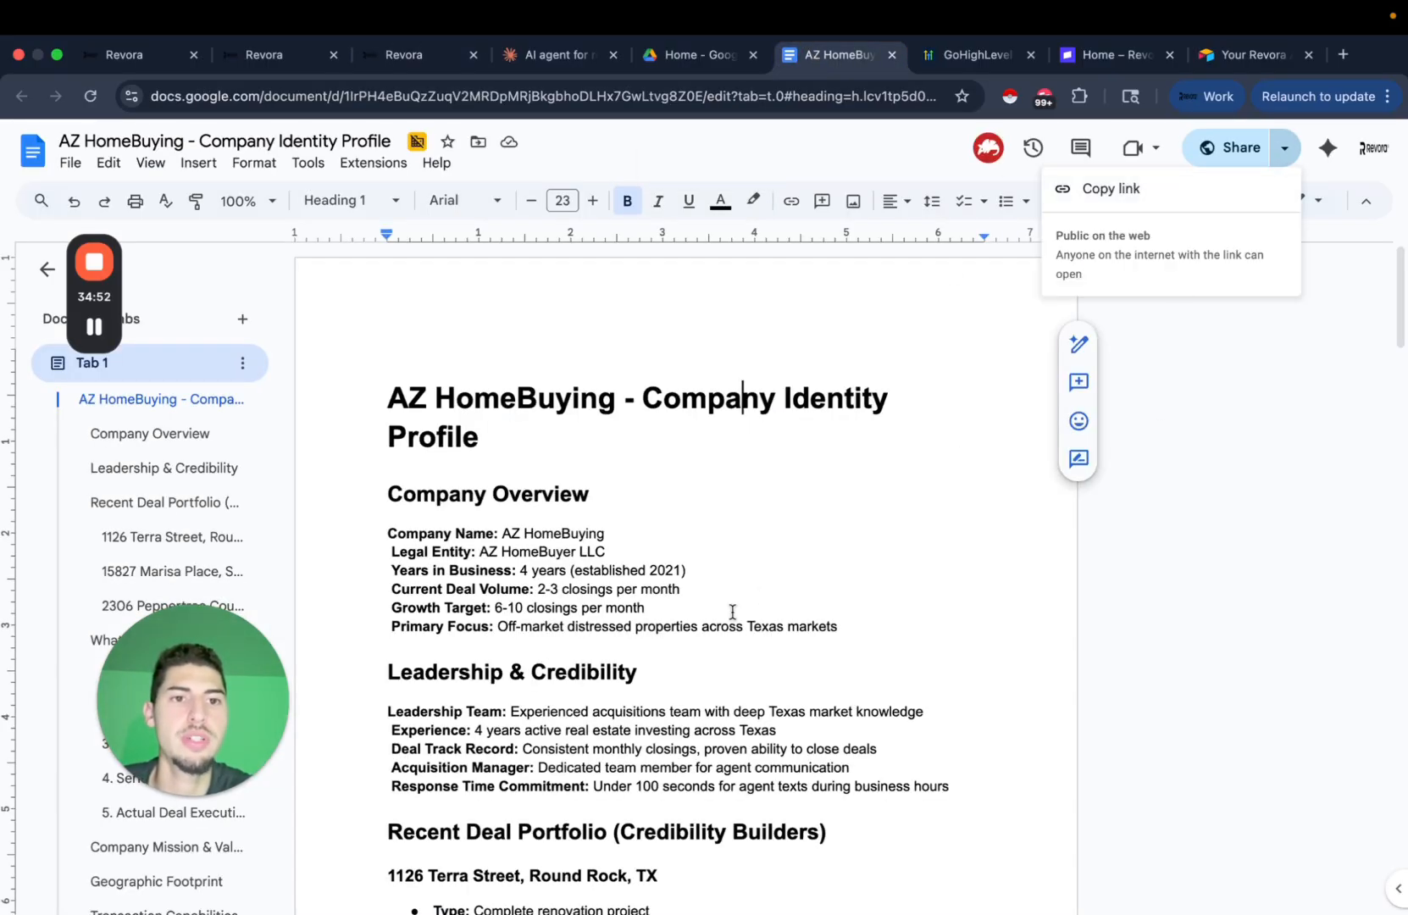
click(732, 611)
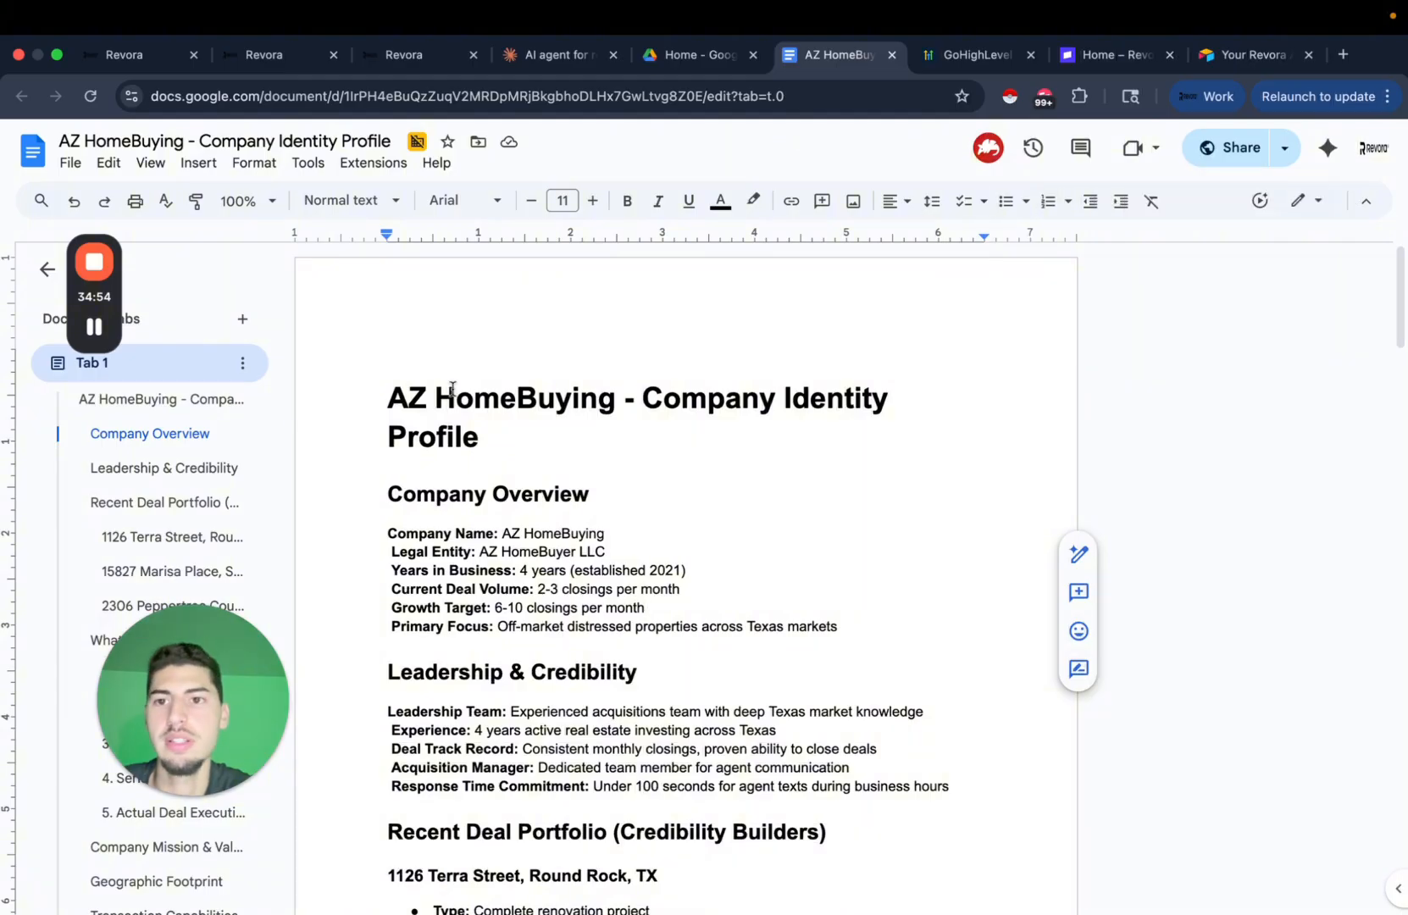
click(70, 162)
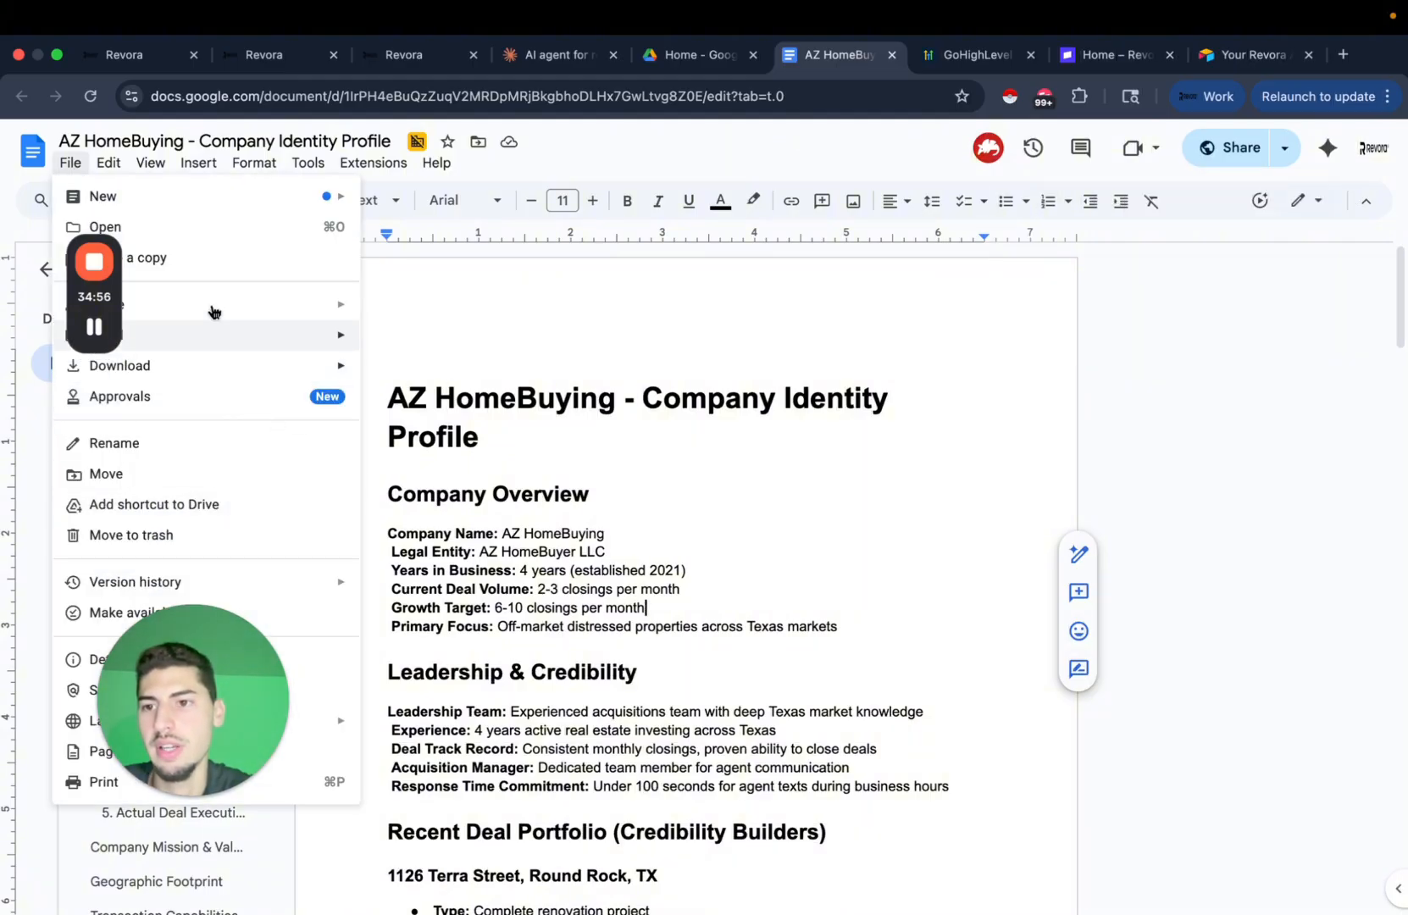
mouse_move(237, 365)
click(470, 463)
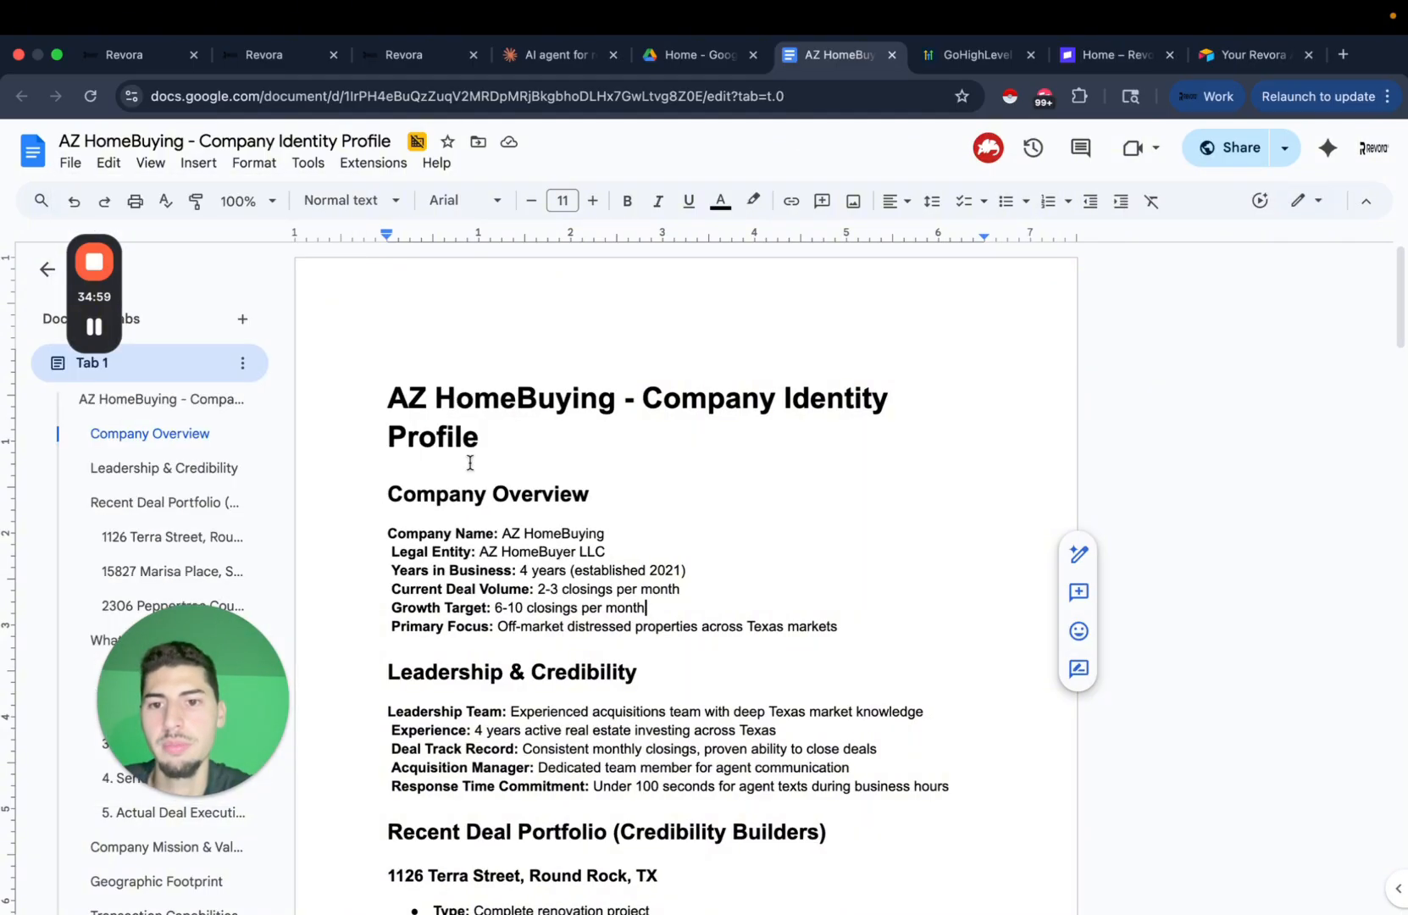
Show the knowledge base's File Upload section, still holding 0 files, in GoHighLevel.
click(512, 55)
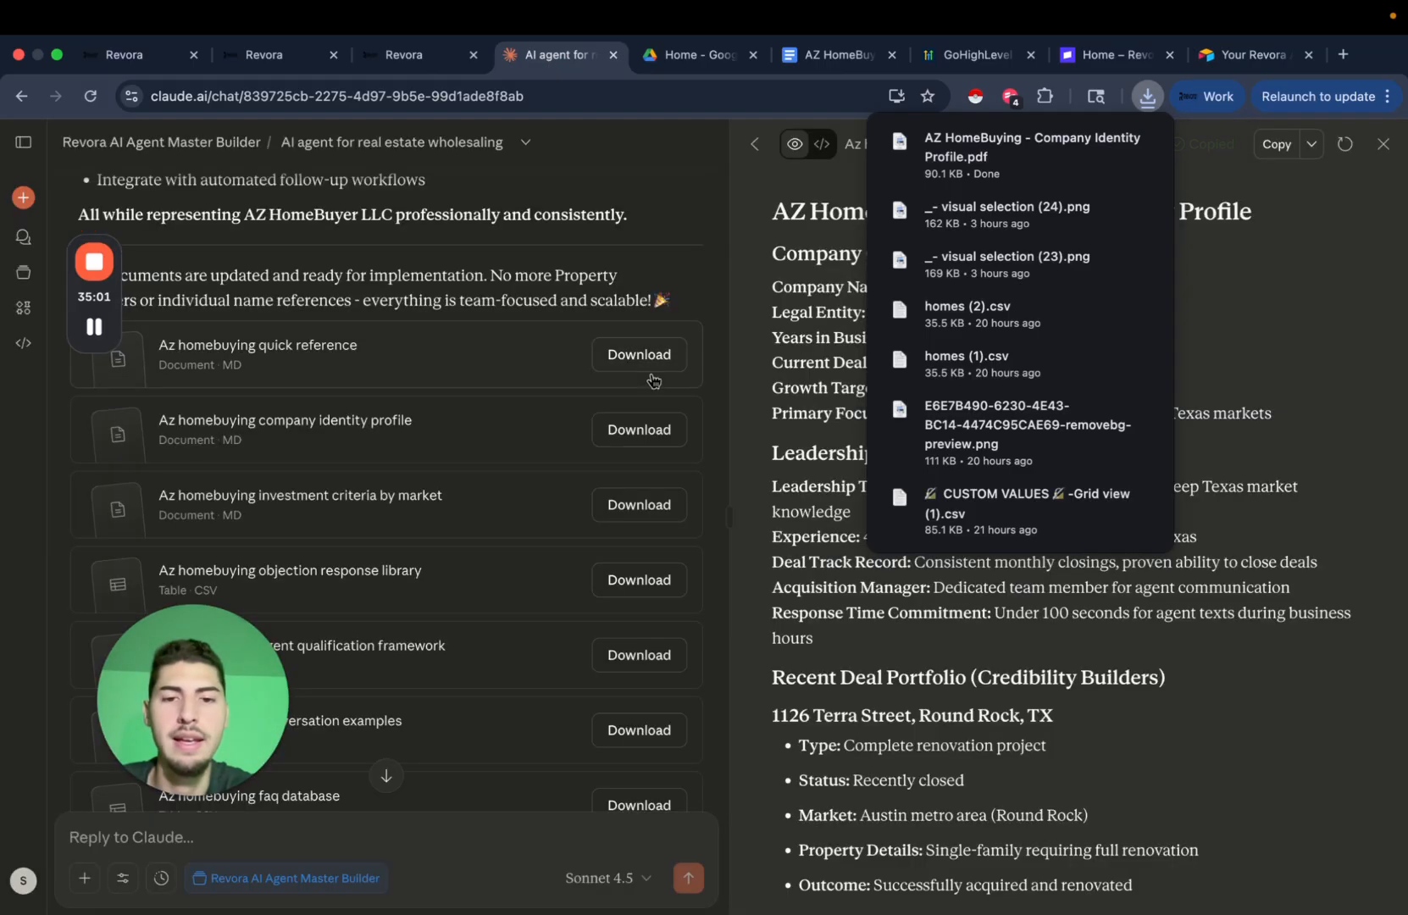
click(403, 56)
click(691, 298)
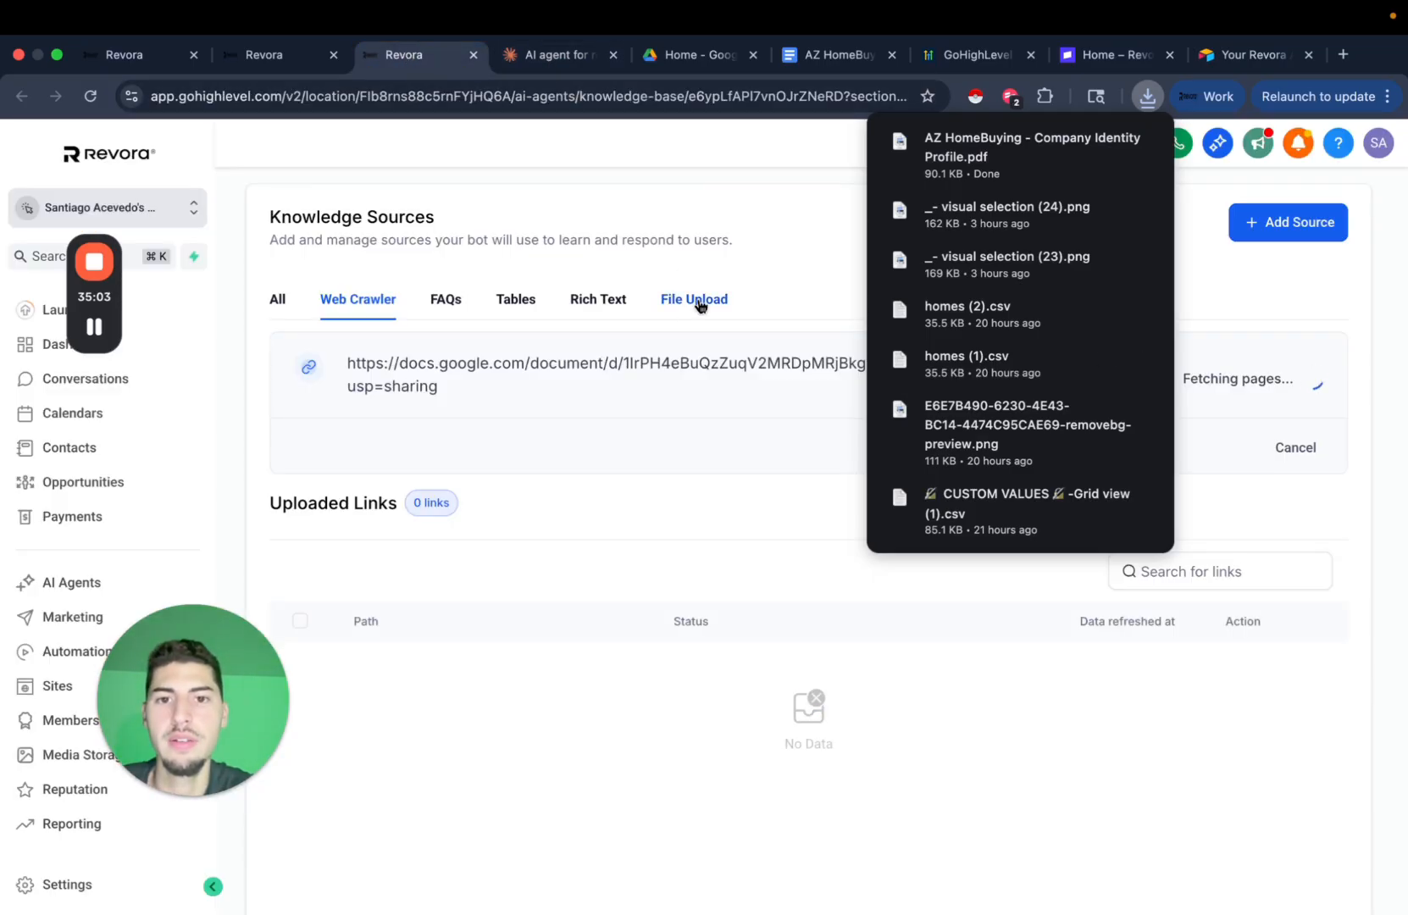
click(1260, 227)
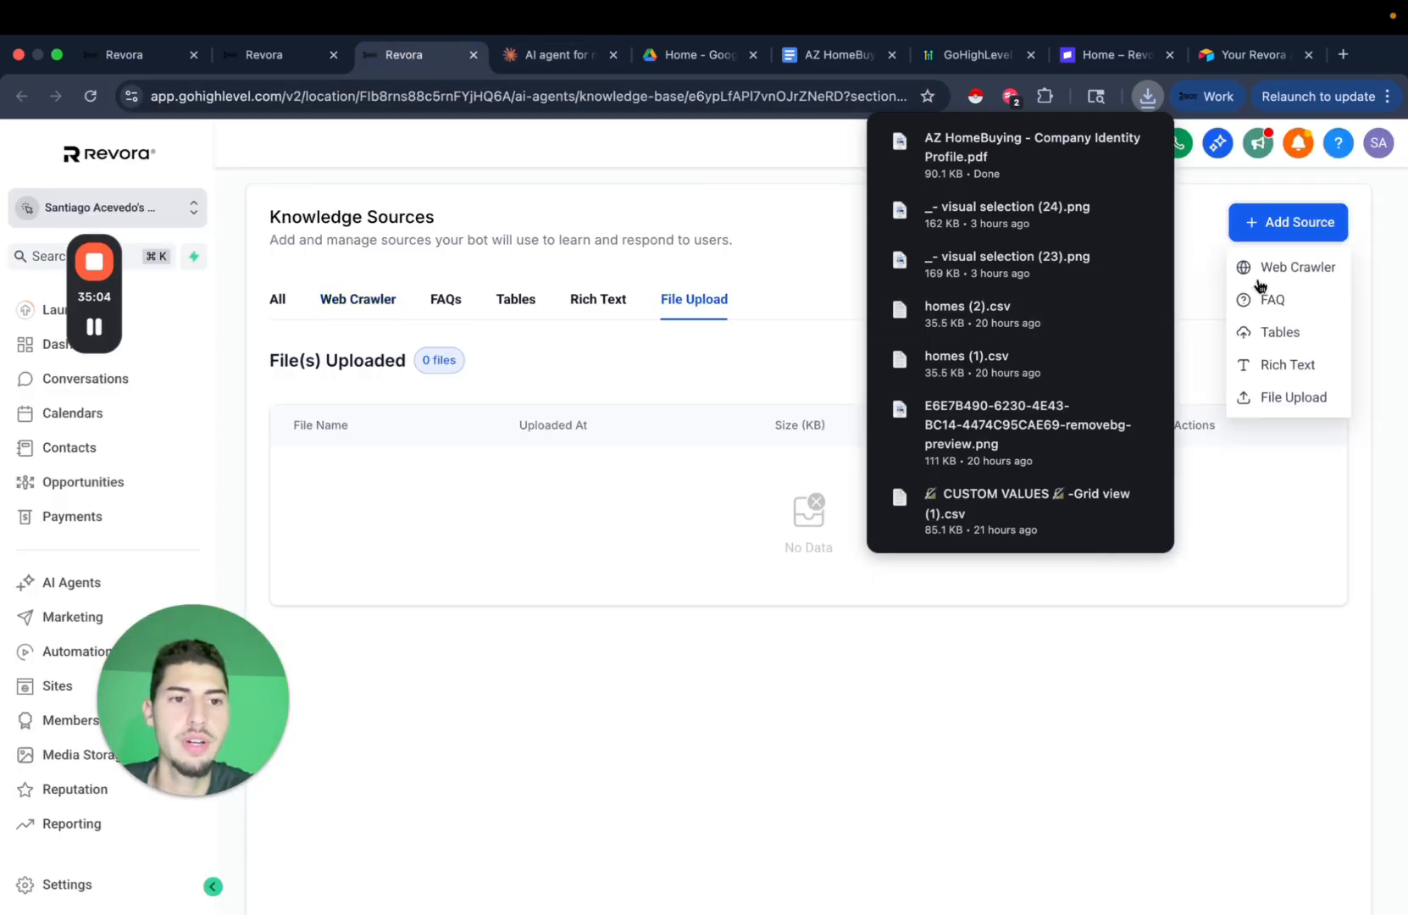
Upload 'AZ HomeBuying - Company Identity Profile.pdf' as a file source in the knowledge base.
click(1283, 396)
drag(1008, 157, 738, 500)
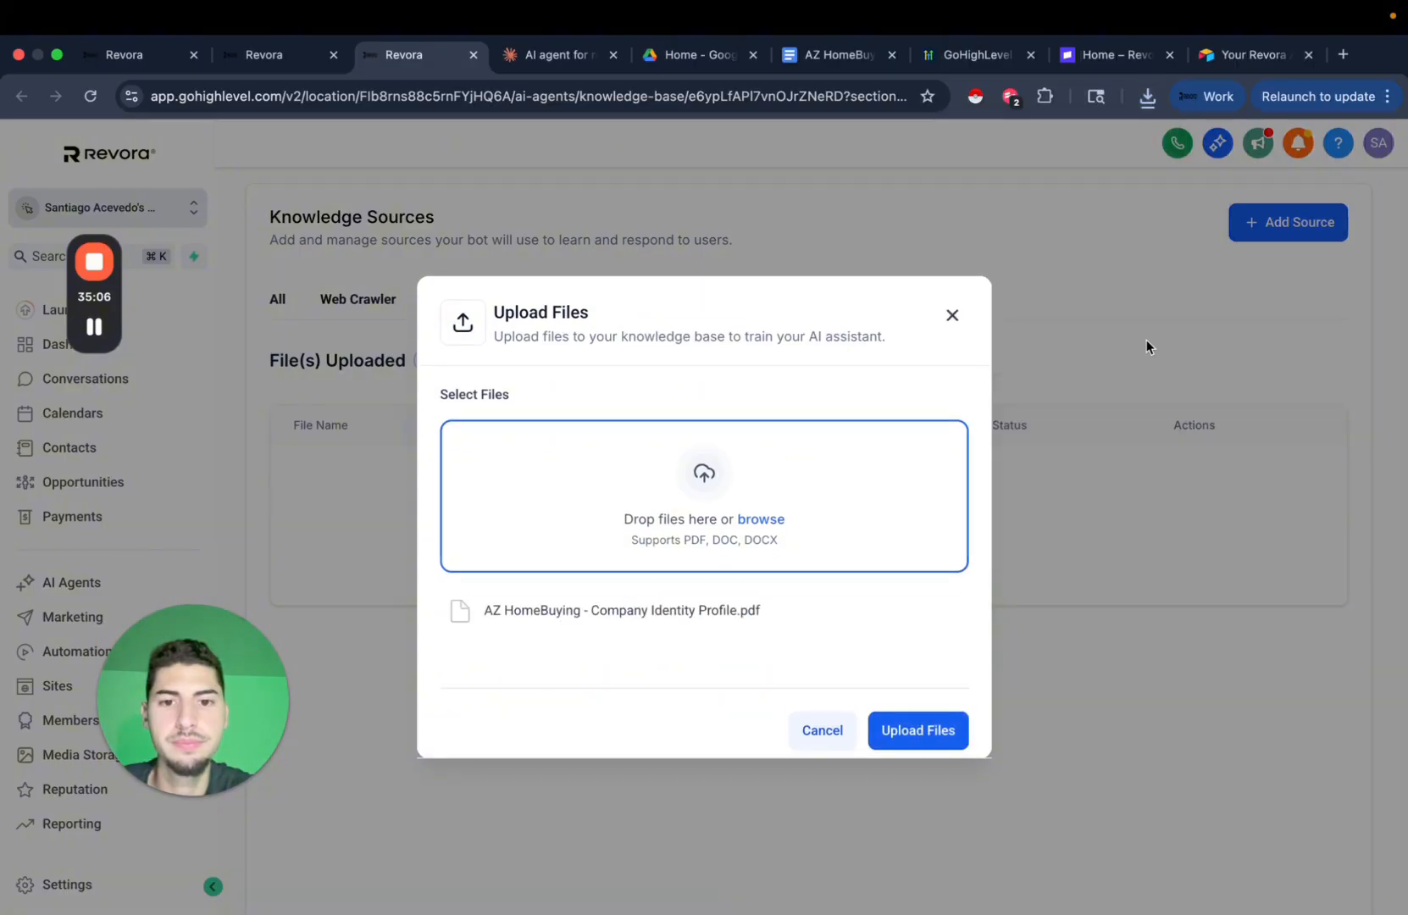
click(913, 729)
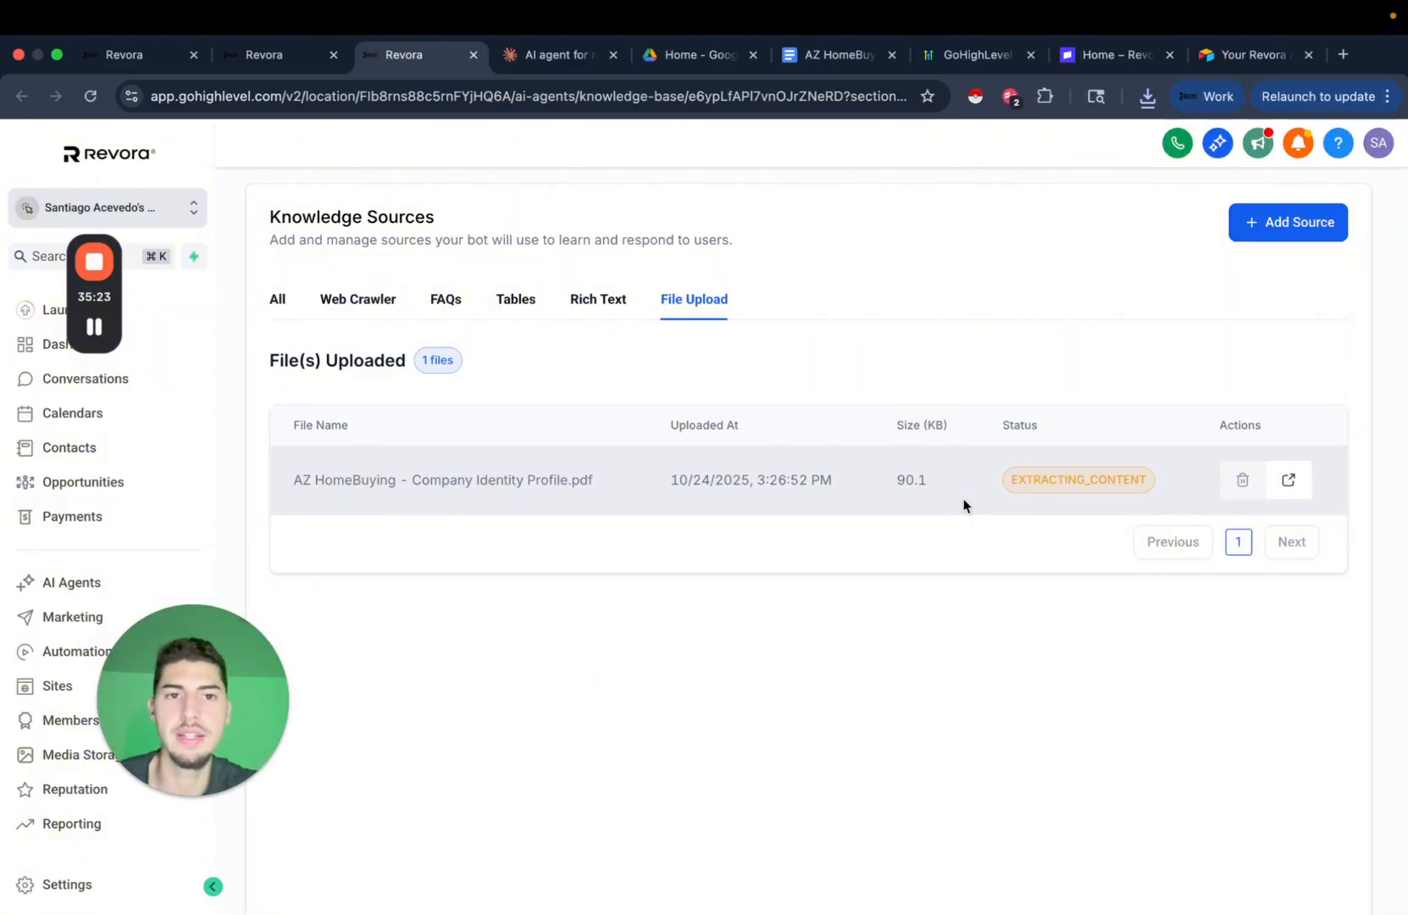
scroll(914, 416, up, 3)
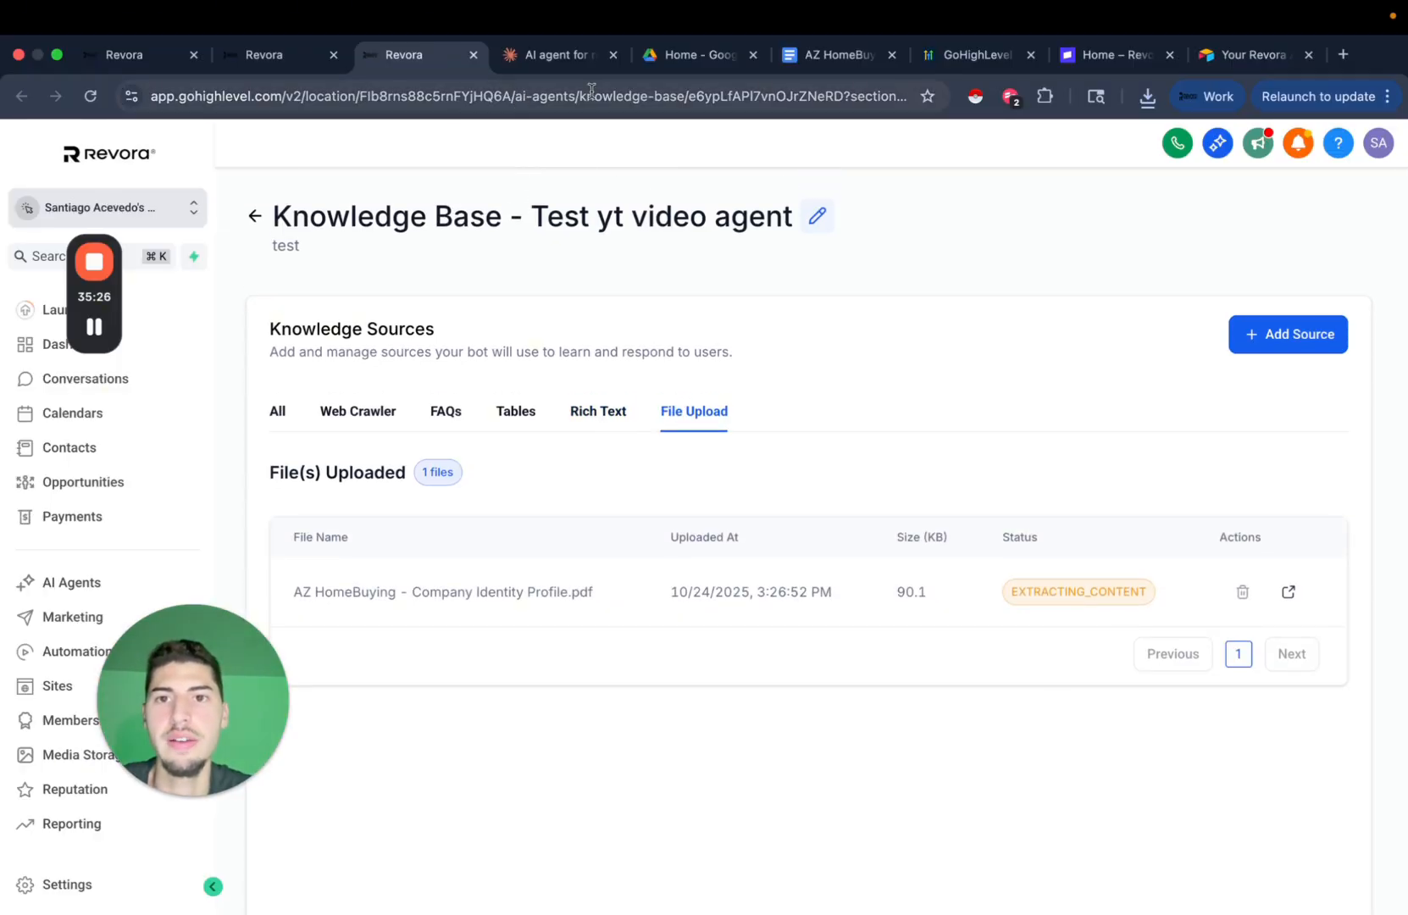
click(533, 56)
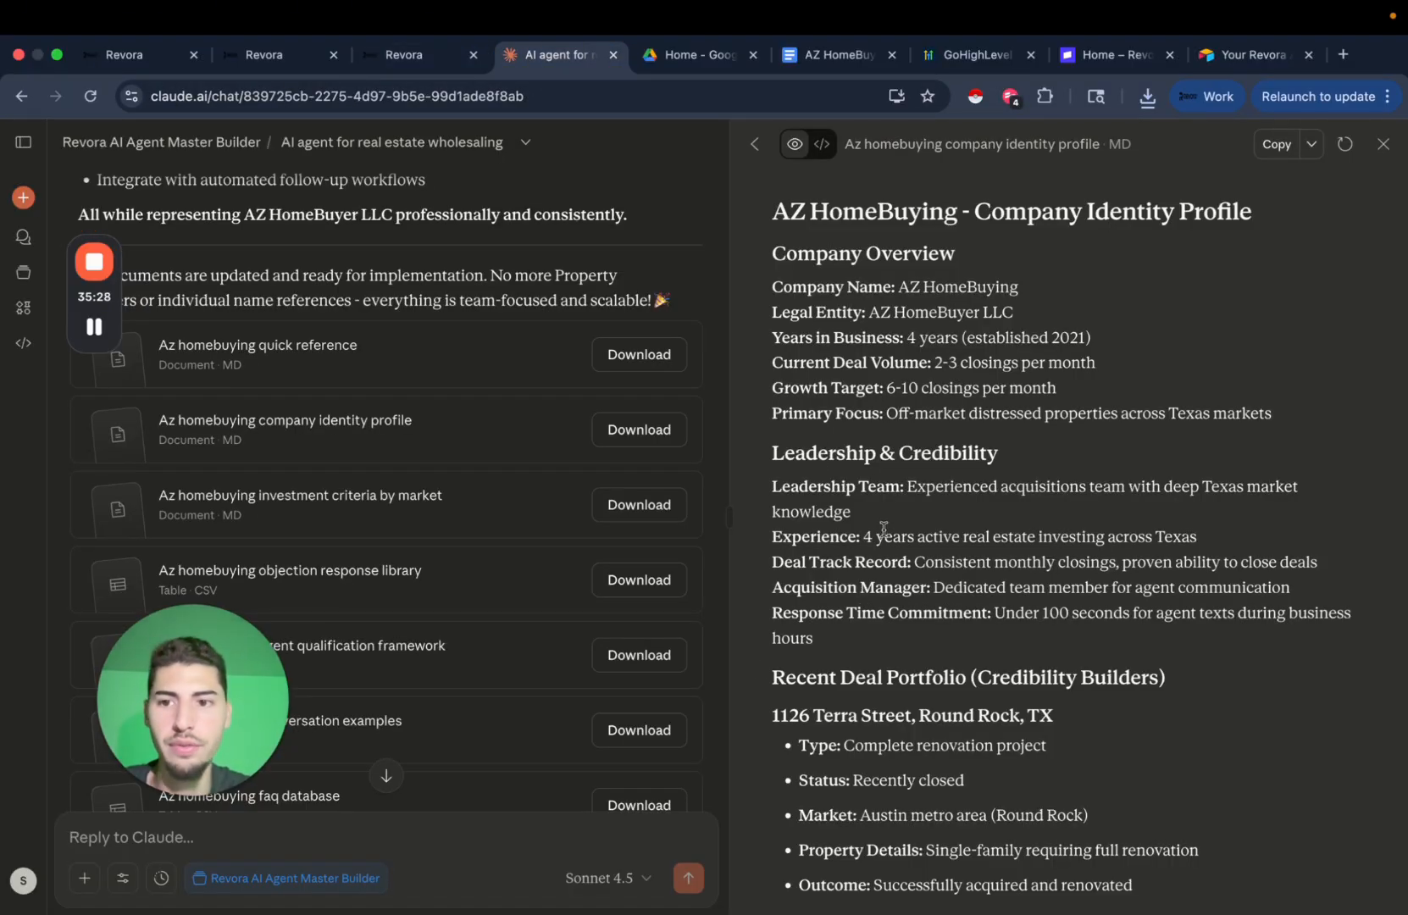
Review and copy the Investment Criteria by Market document from Claude's preview.
click(413, 523)
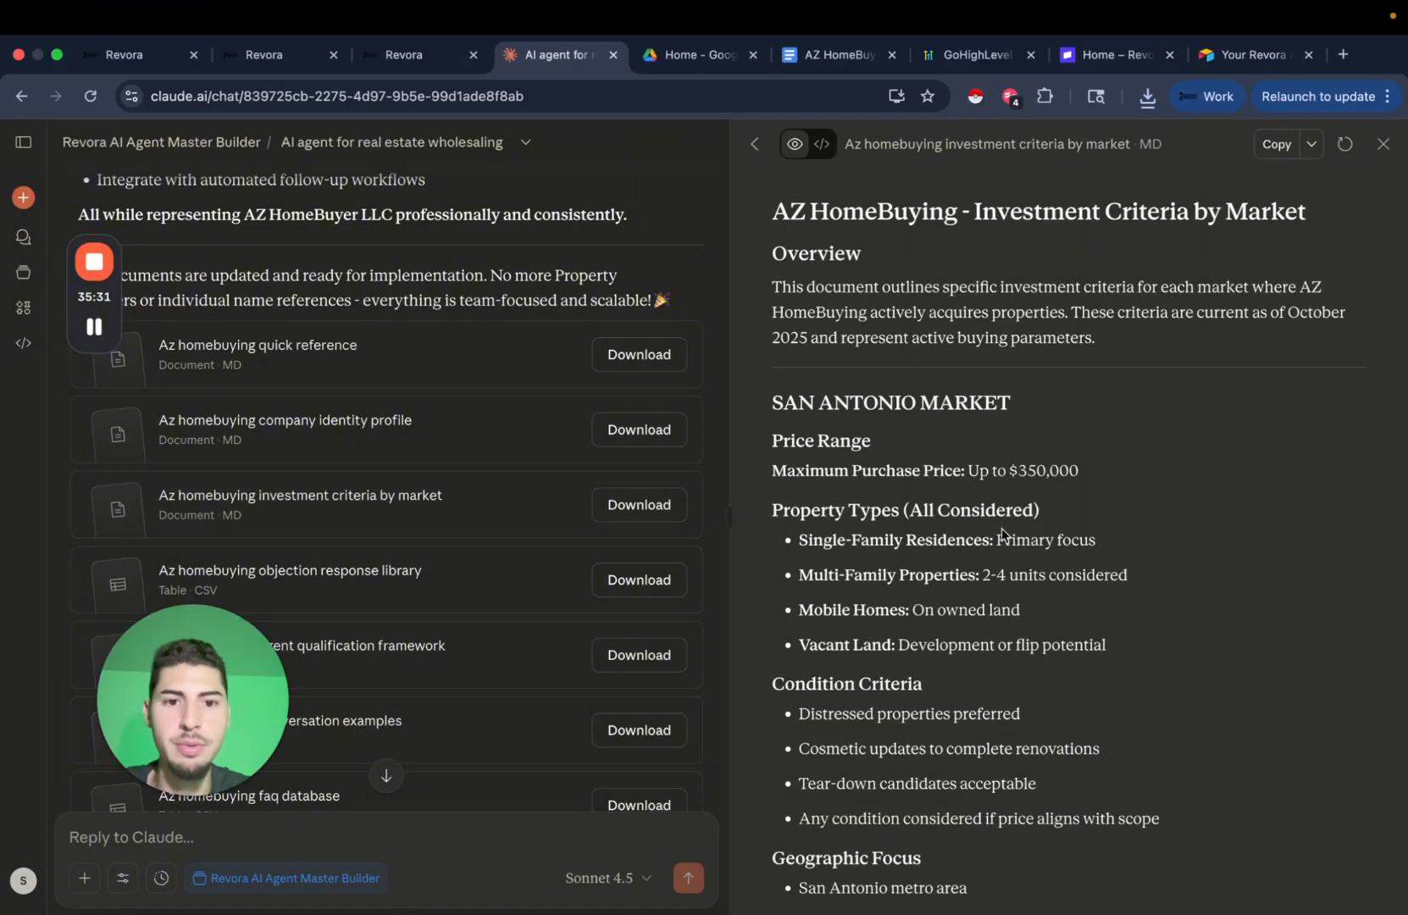
scroll(1112, 526, down, 10)
scroll(1113, 526, down, 9)
scroll(1113, 527, up, 8)
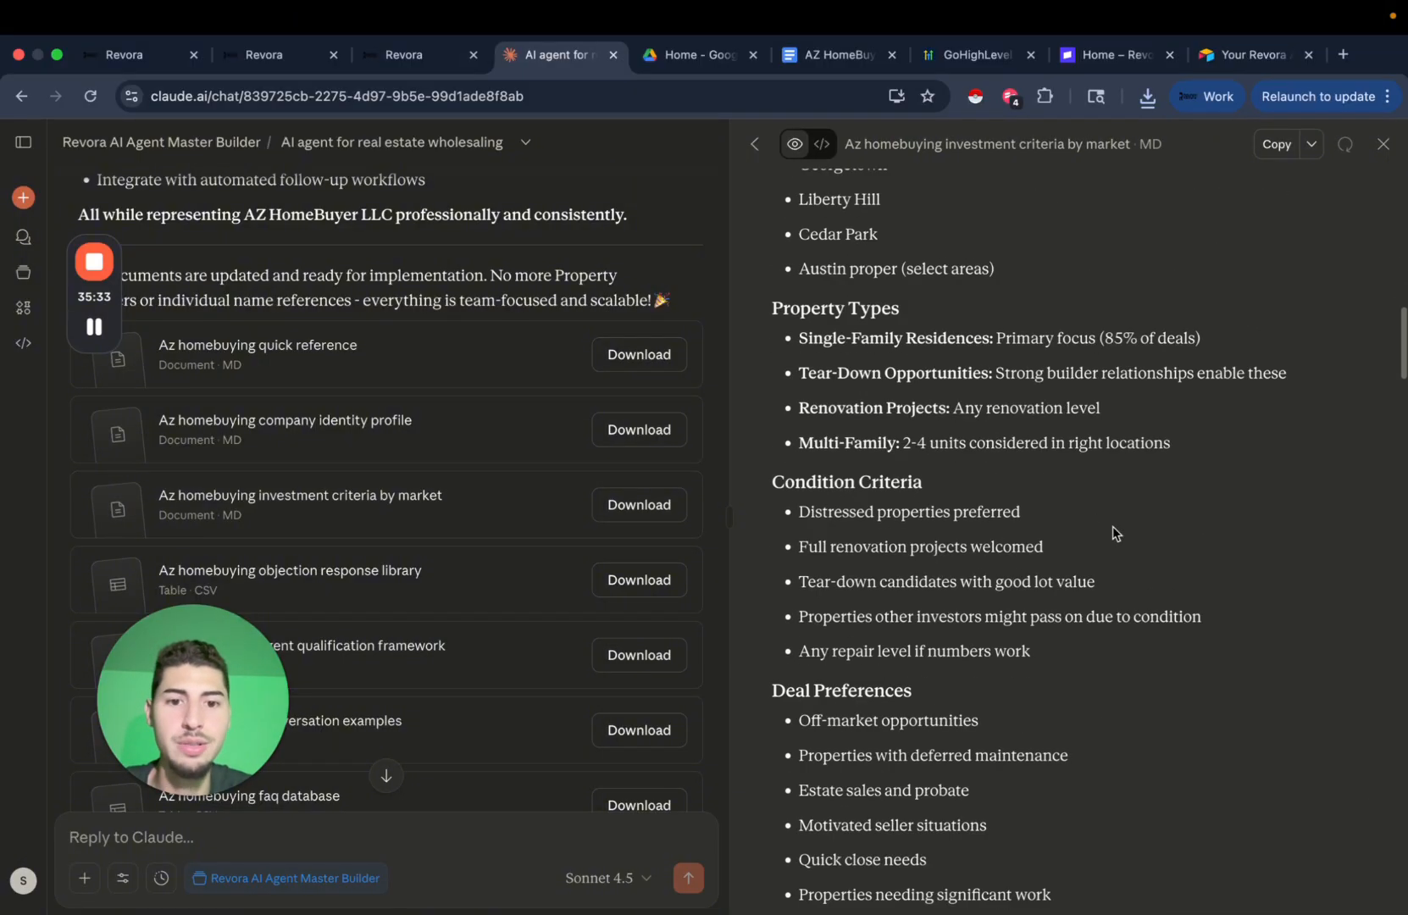
scroll(1112, 527, down, 5)
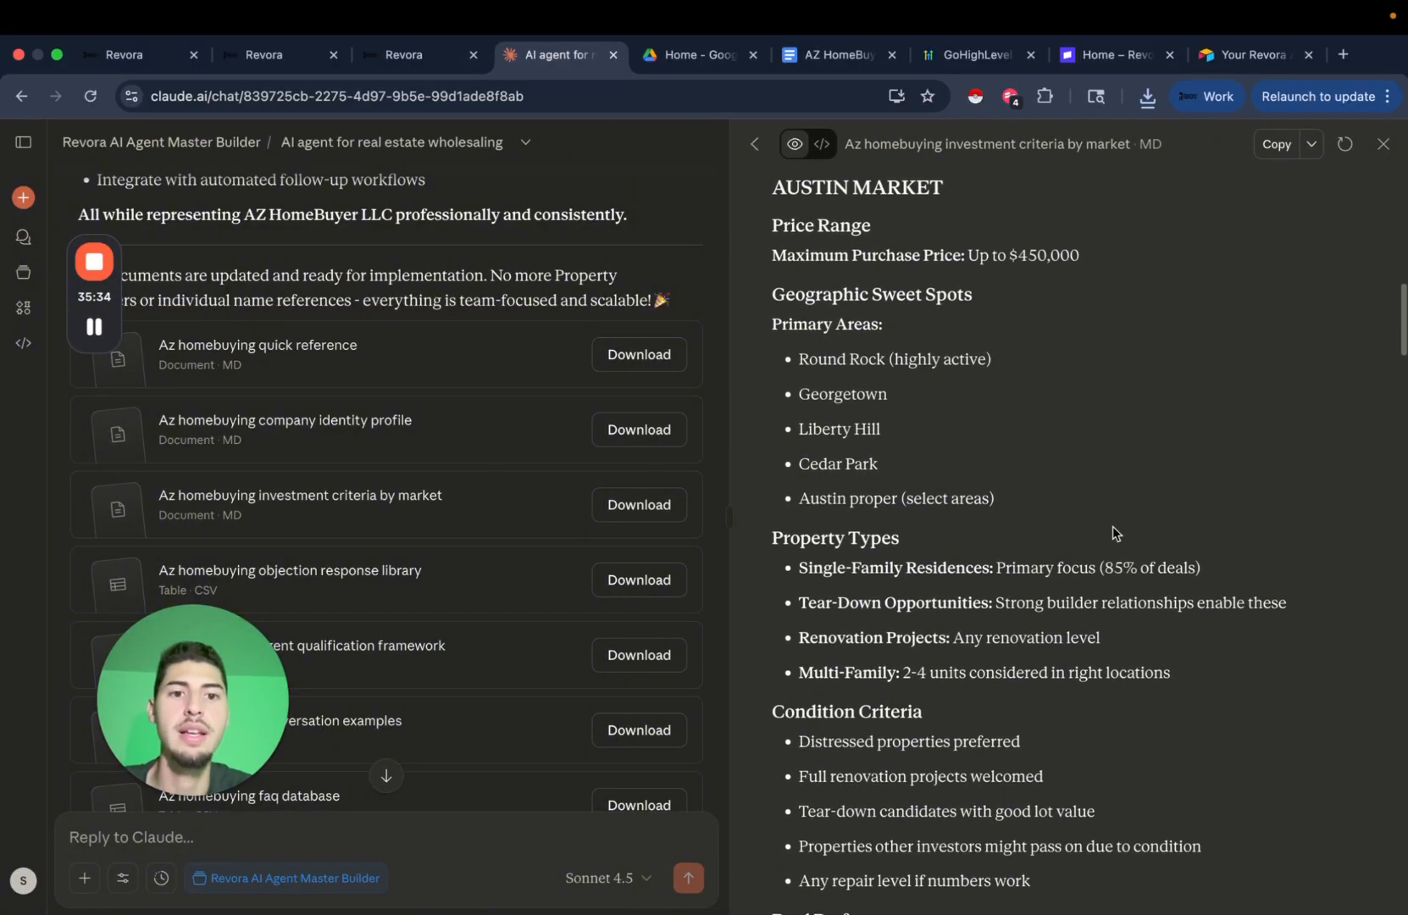
scroll(1093, 500, up, 3)
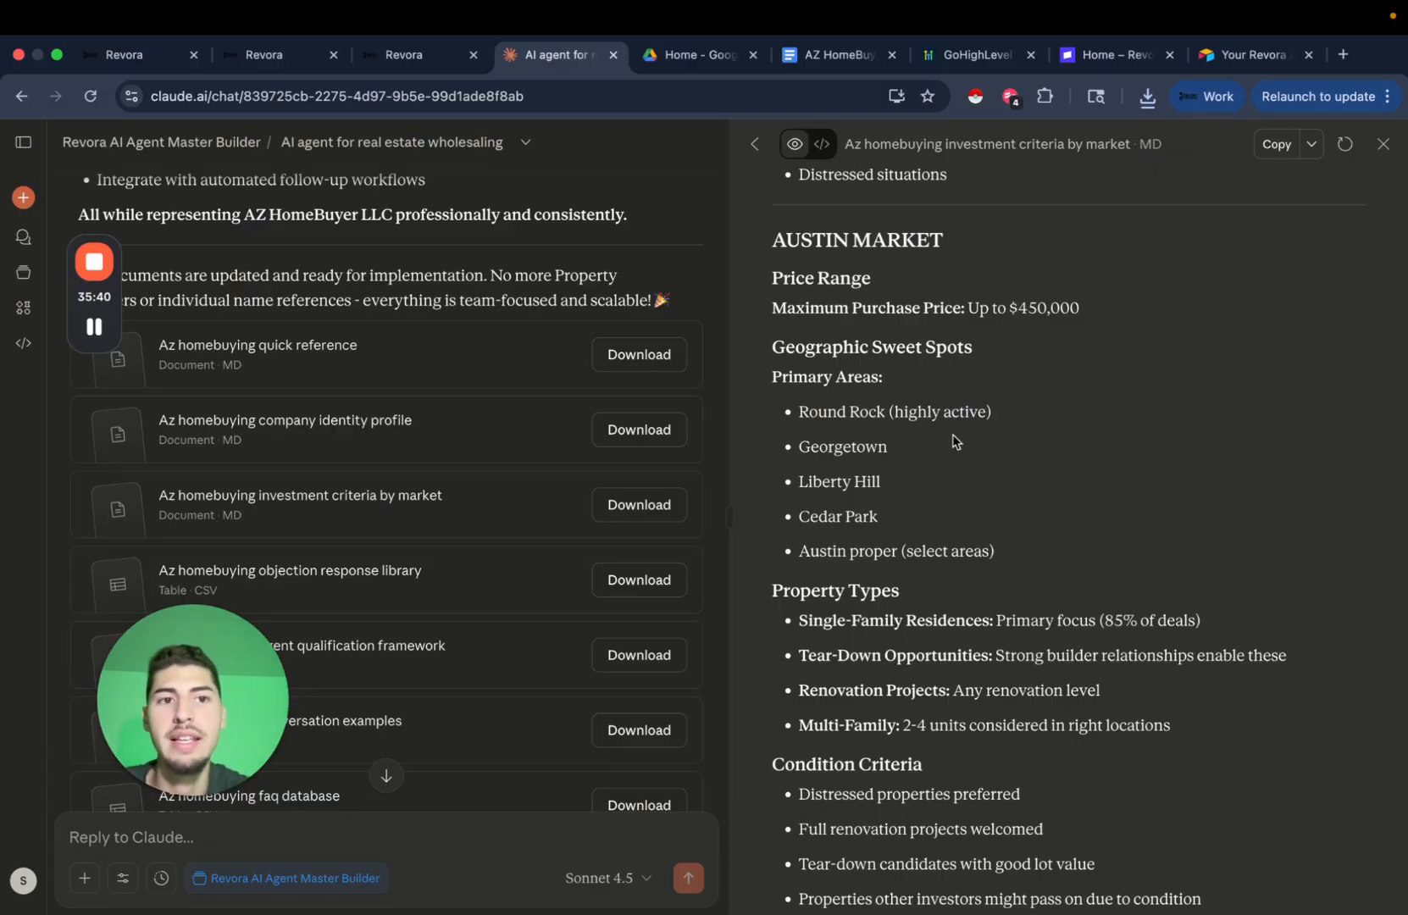
click(1252, 56)
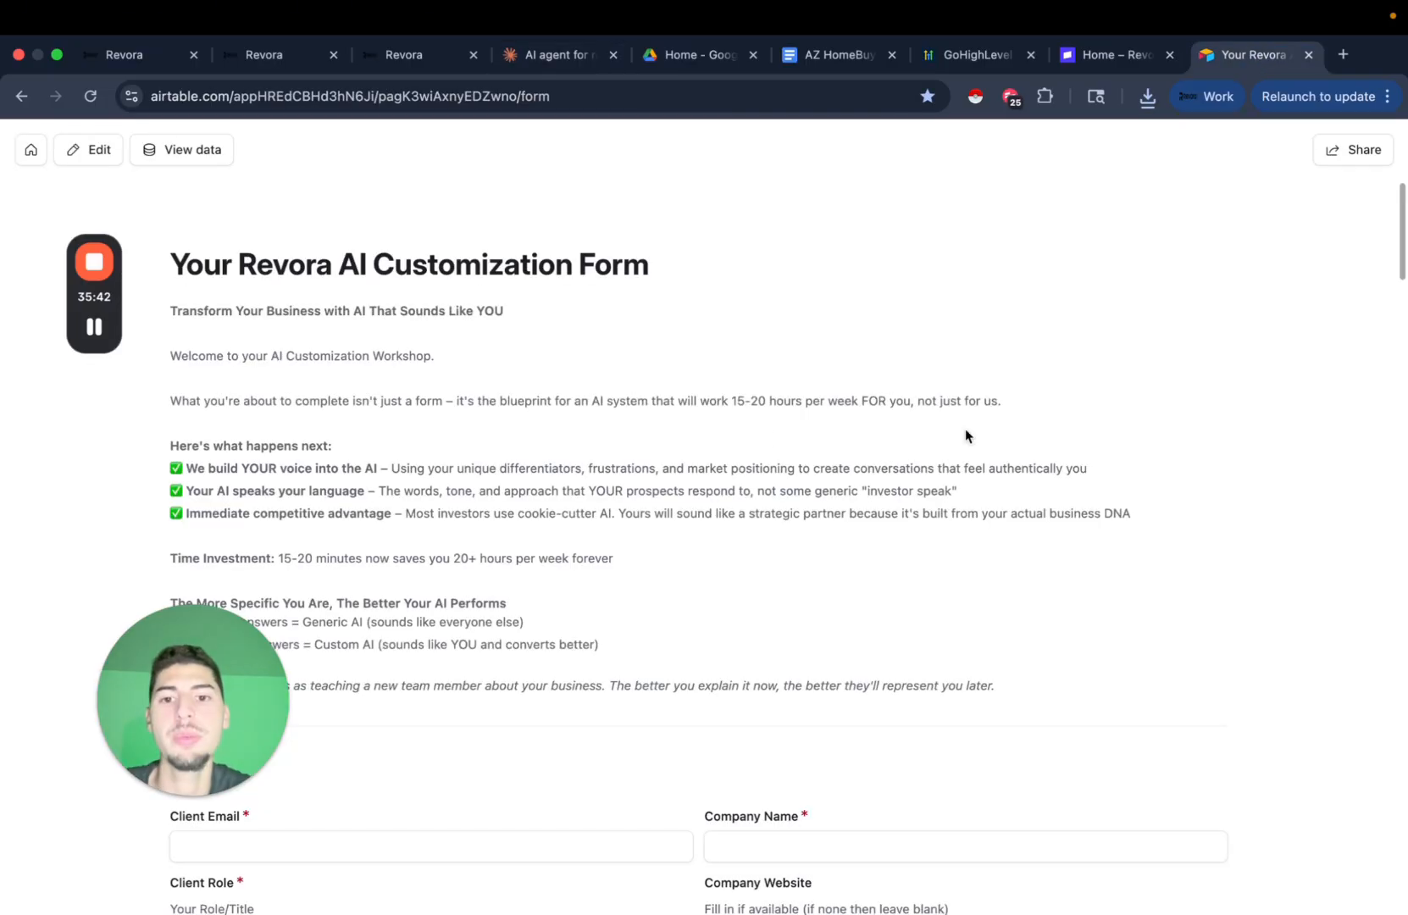
click(557, 56)
scroll(1050, 499, down, 2)
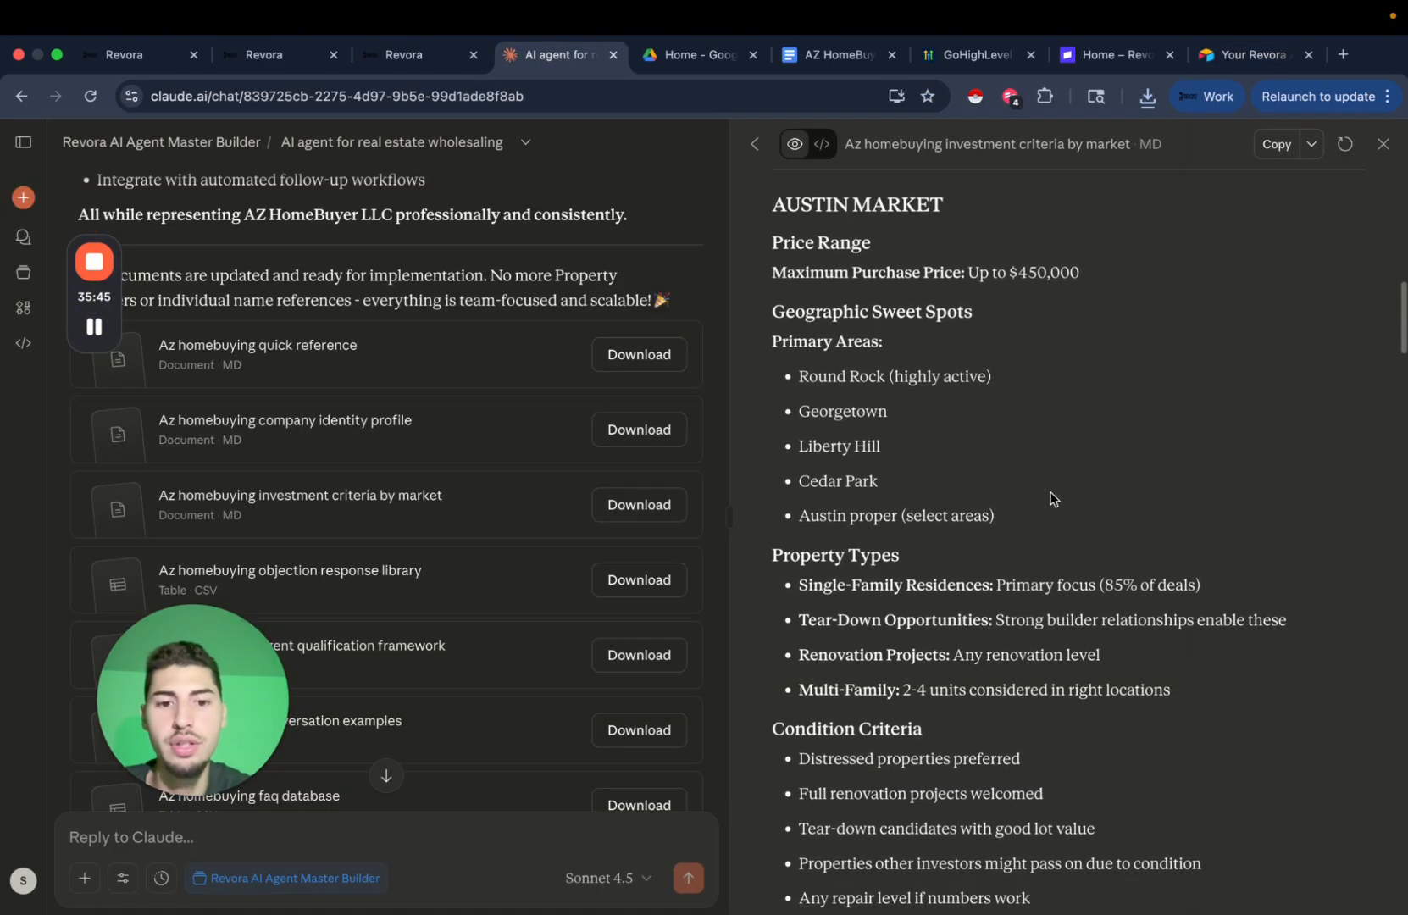
scroll(1051, 499, down, 1)
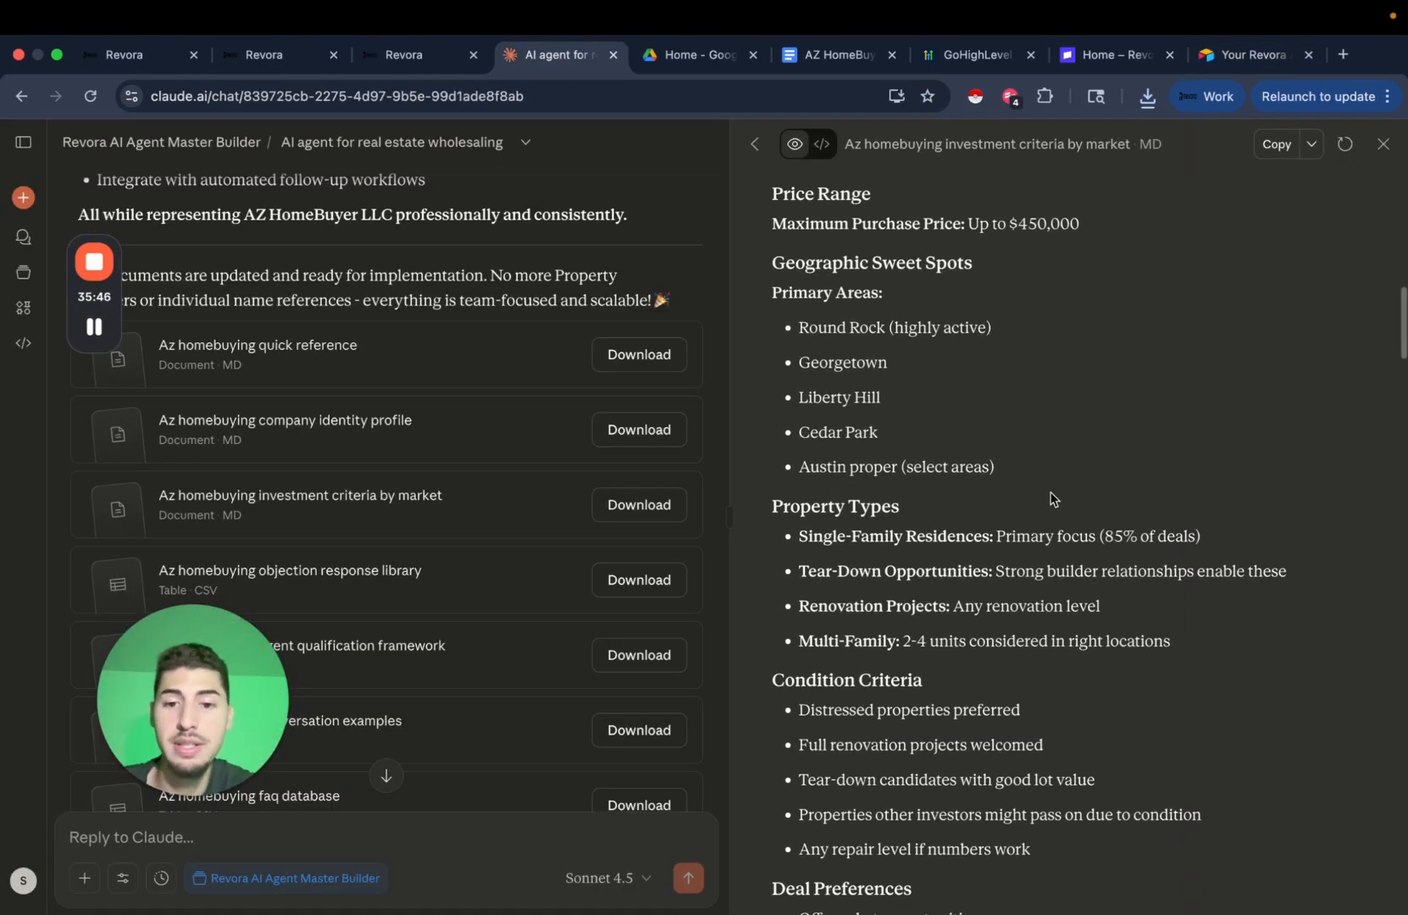
scroll(1051, 499, up, 10)
click(1277, 144)
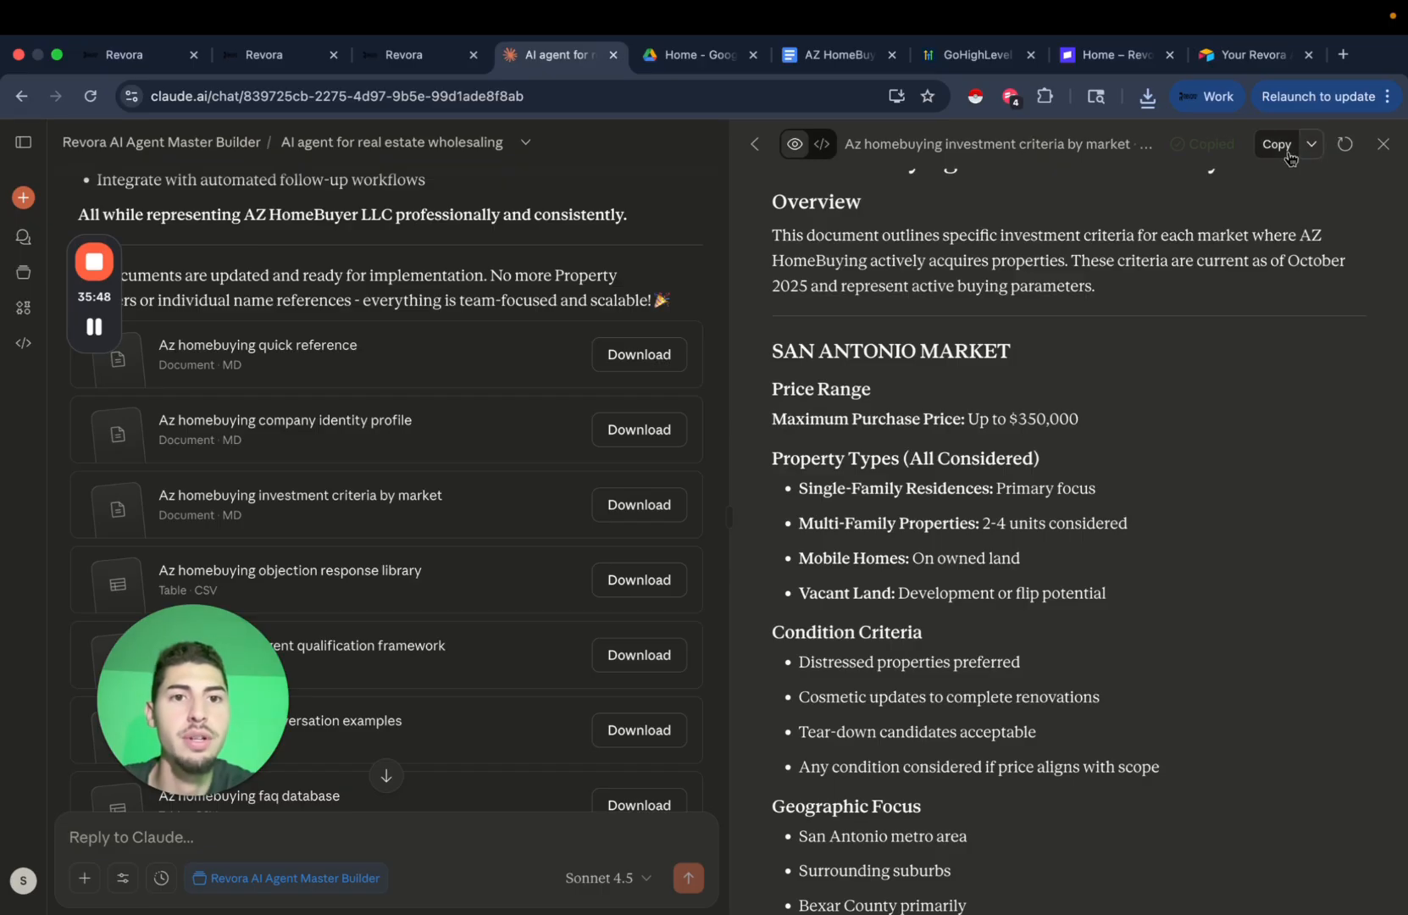
click(813, 56)
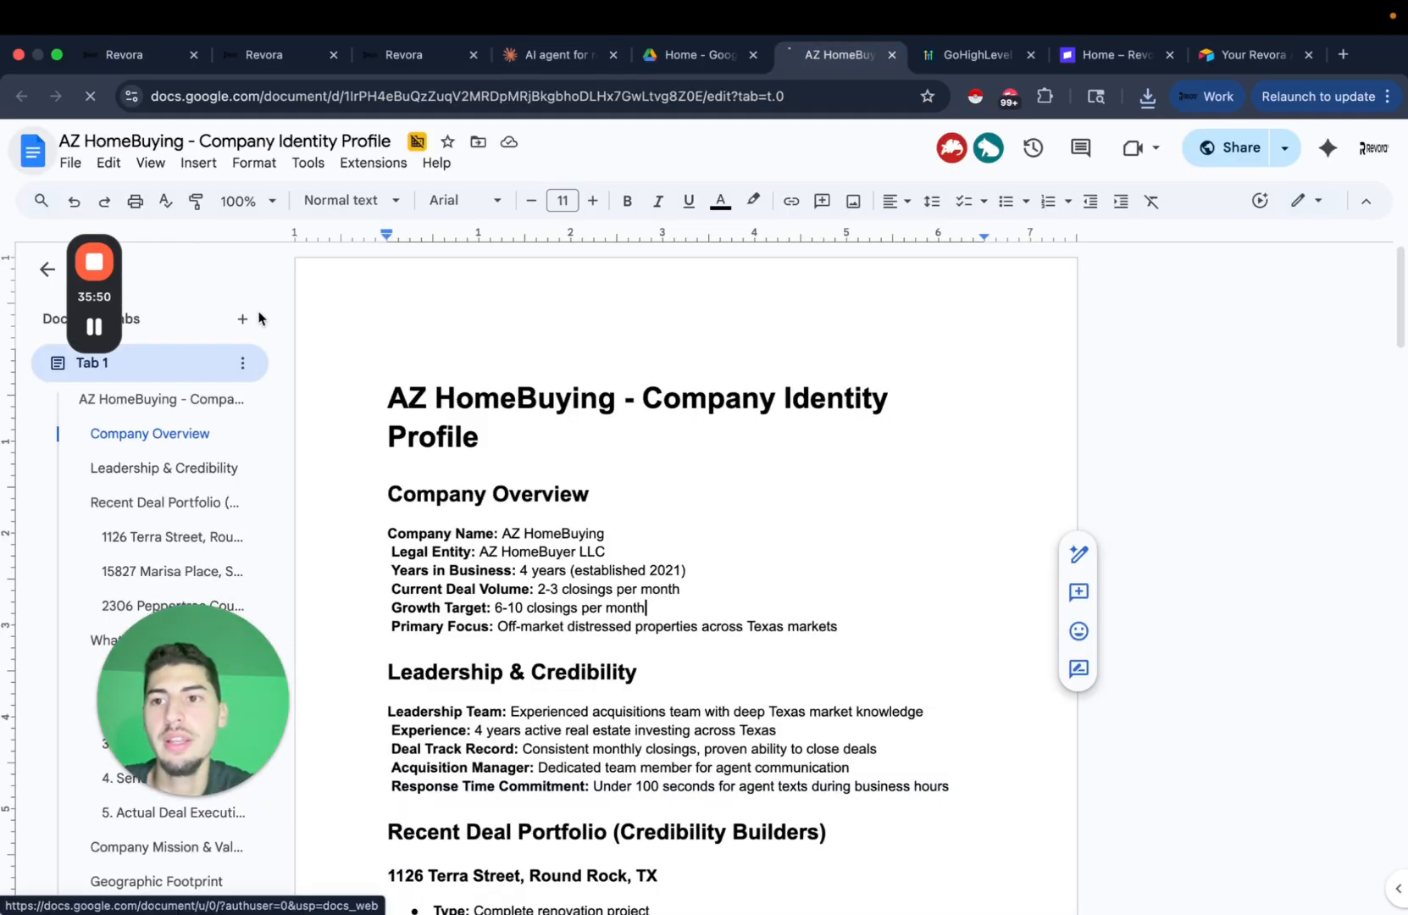
Create a new Google Doc with the pasted text, titled 'AZ HomeBuying - Investment Criteria by Market'.
click(227, 328)
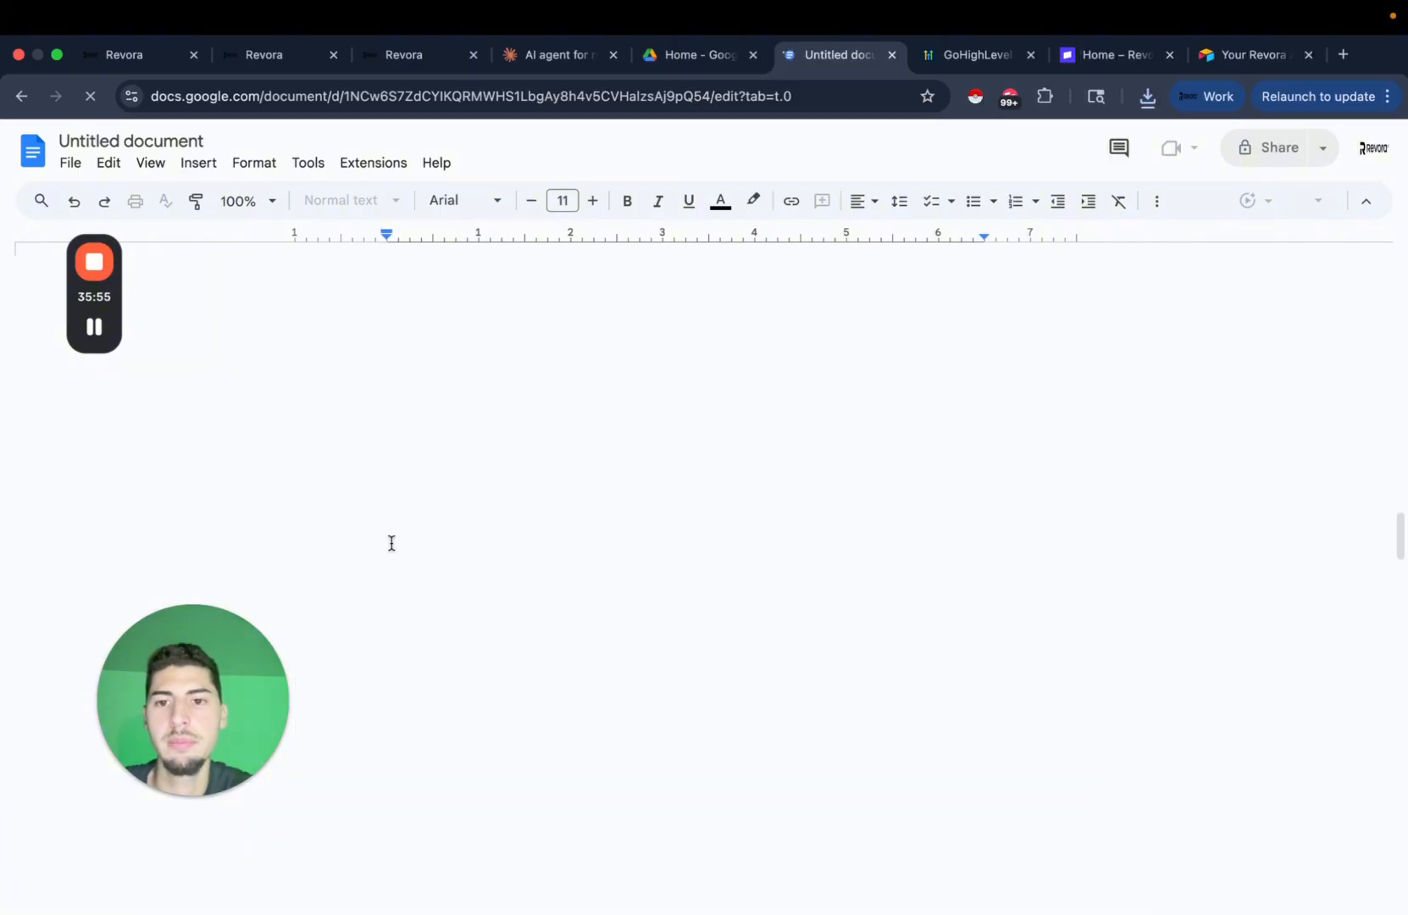
key(super+v)
scroll(581, 379, up, 20)
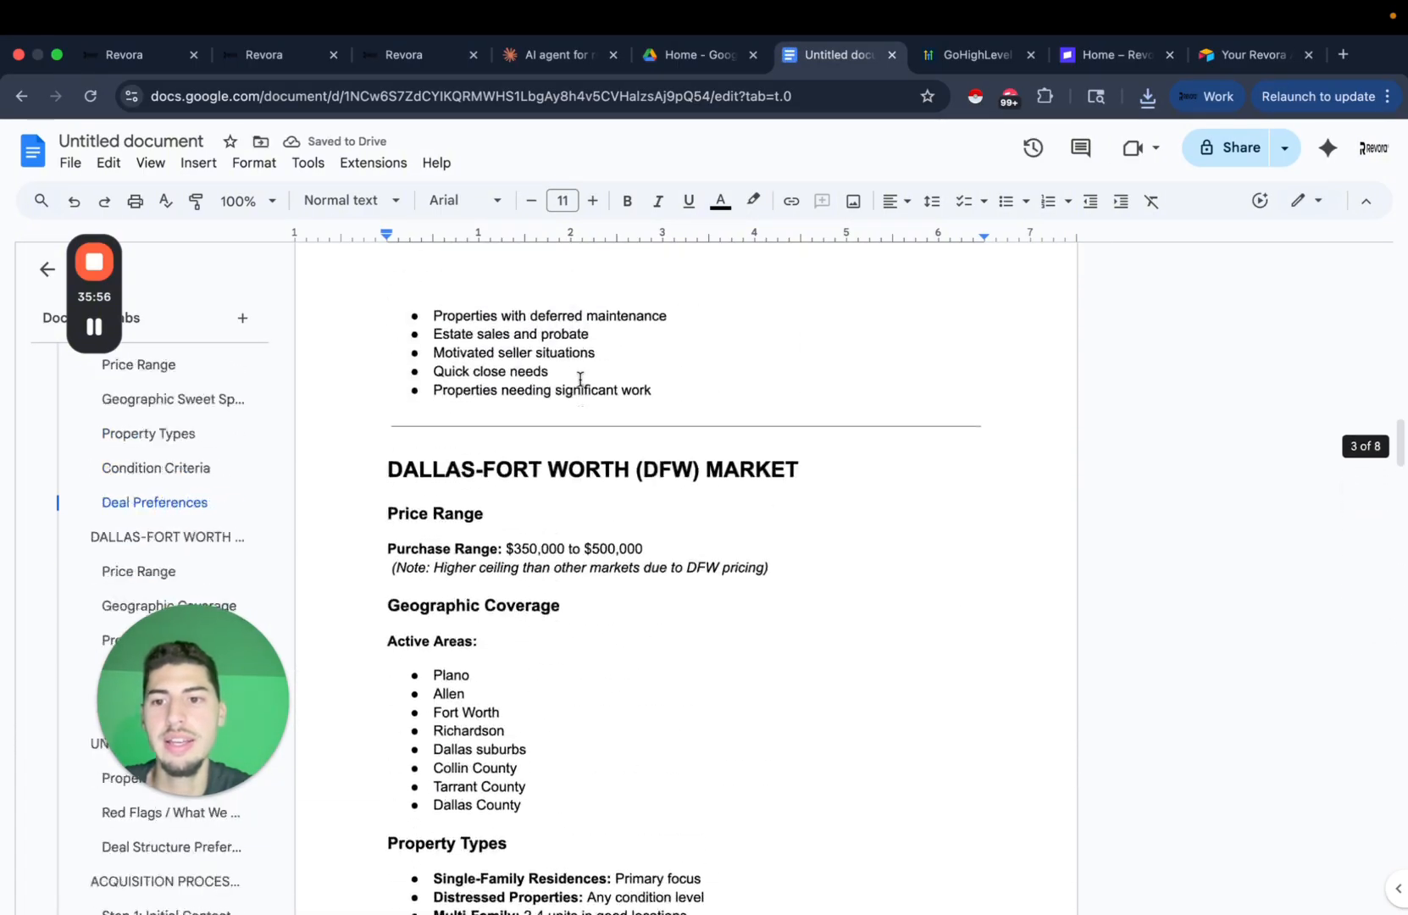
scroll(581, 398, down, 15)
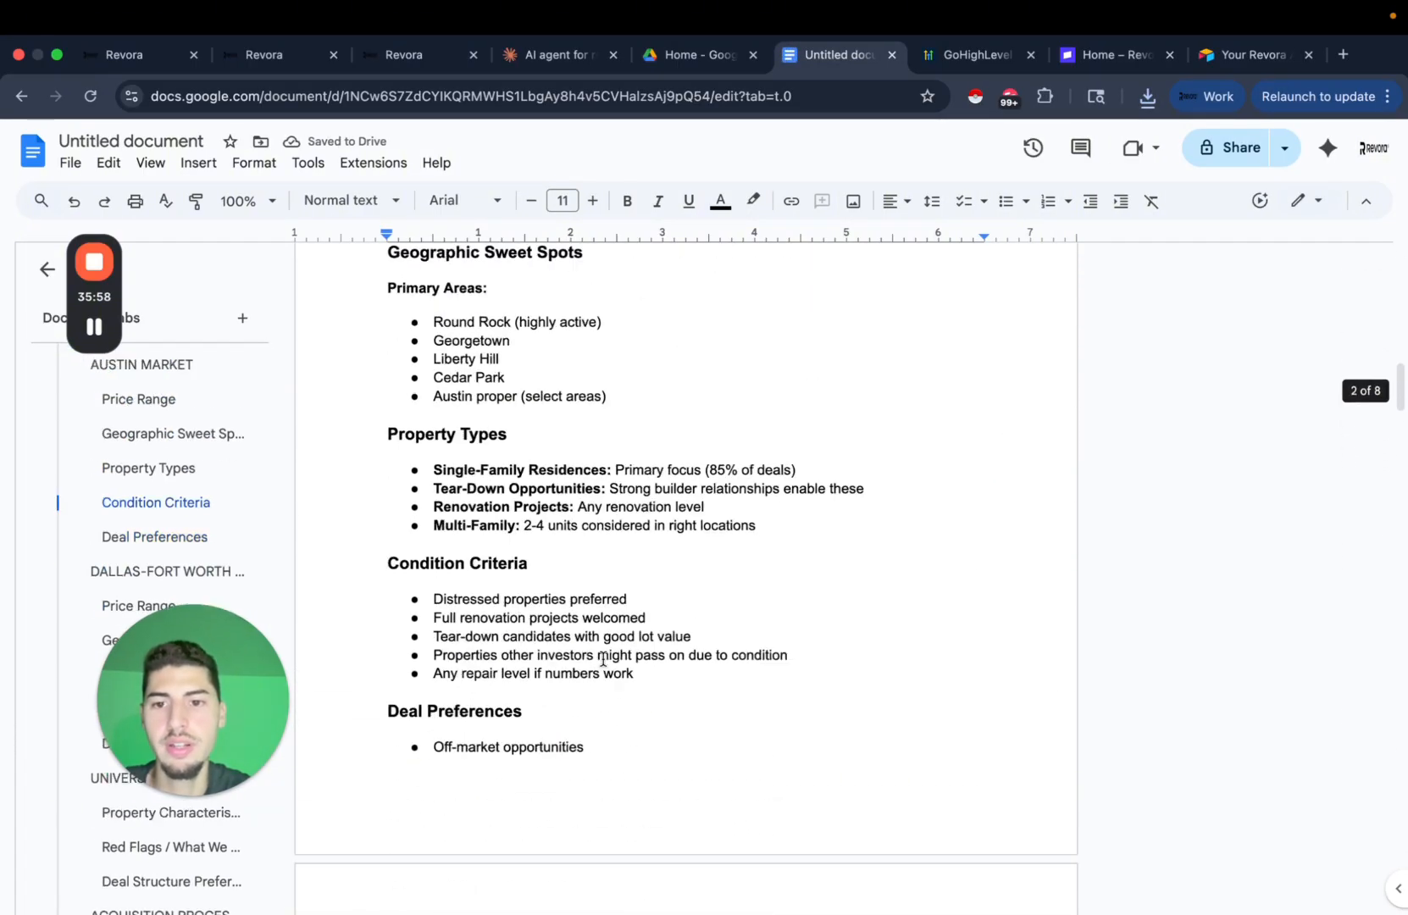
scroll(465, 381, up, 3)
scroll(465, 381, up, 10)
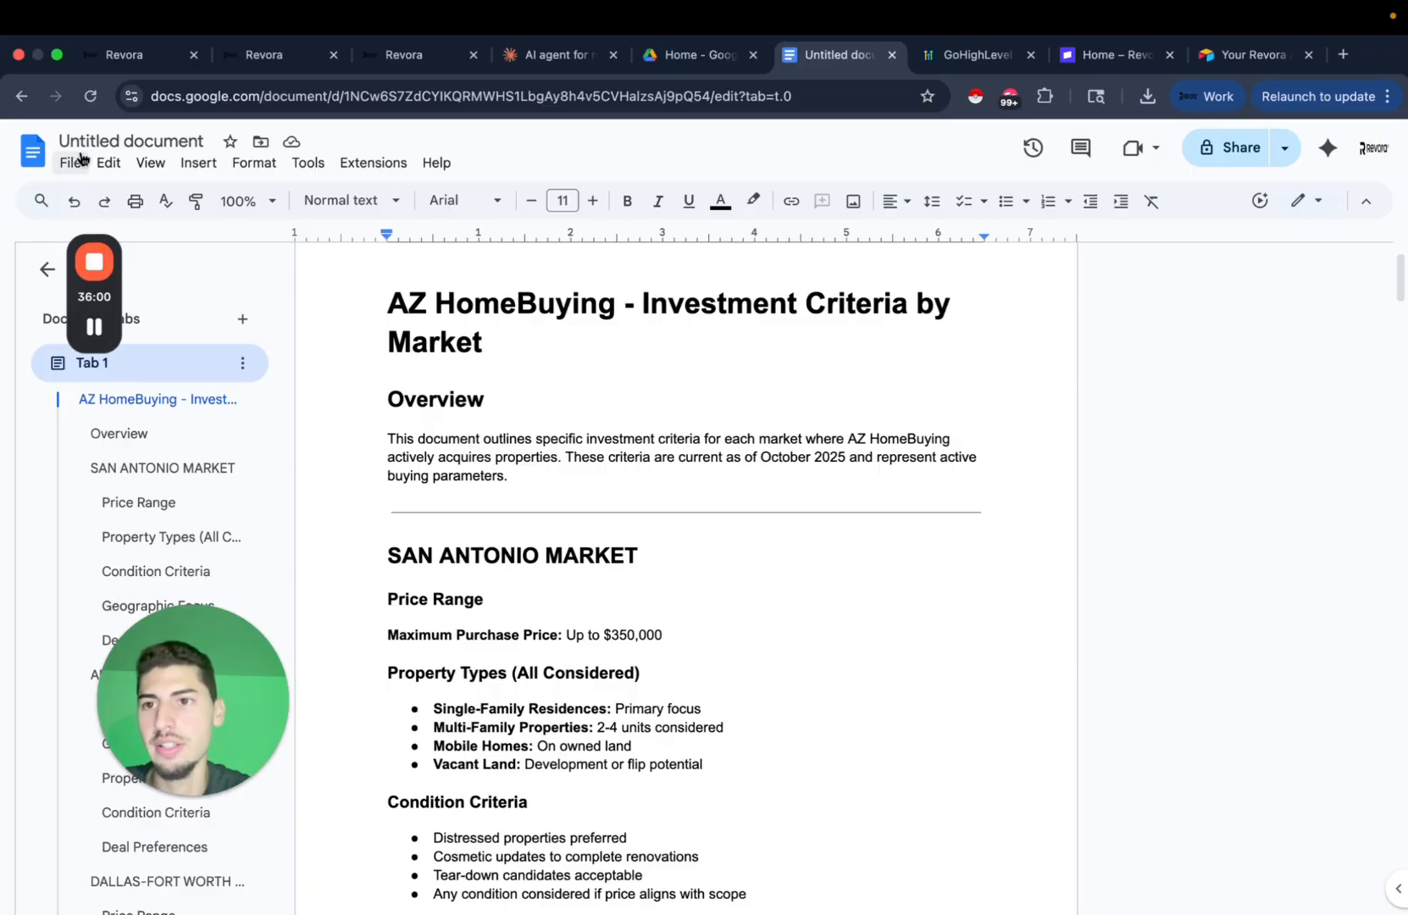
click(113, 136)
click(695, 575)
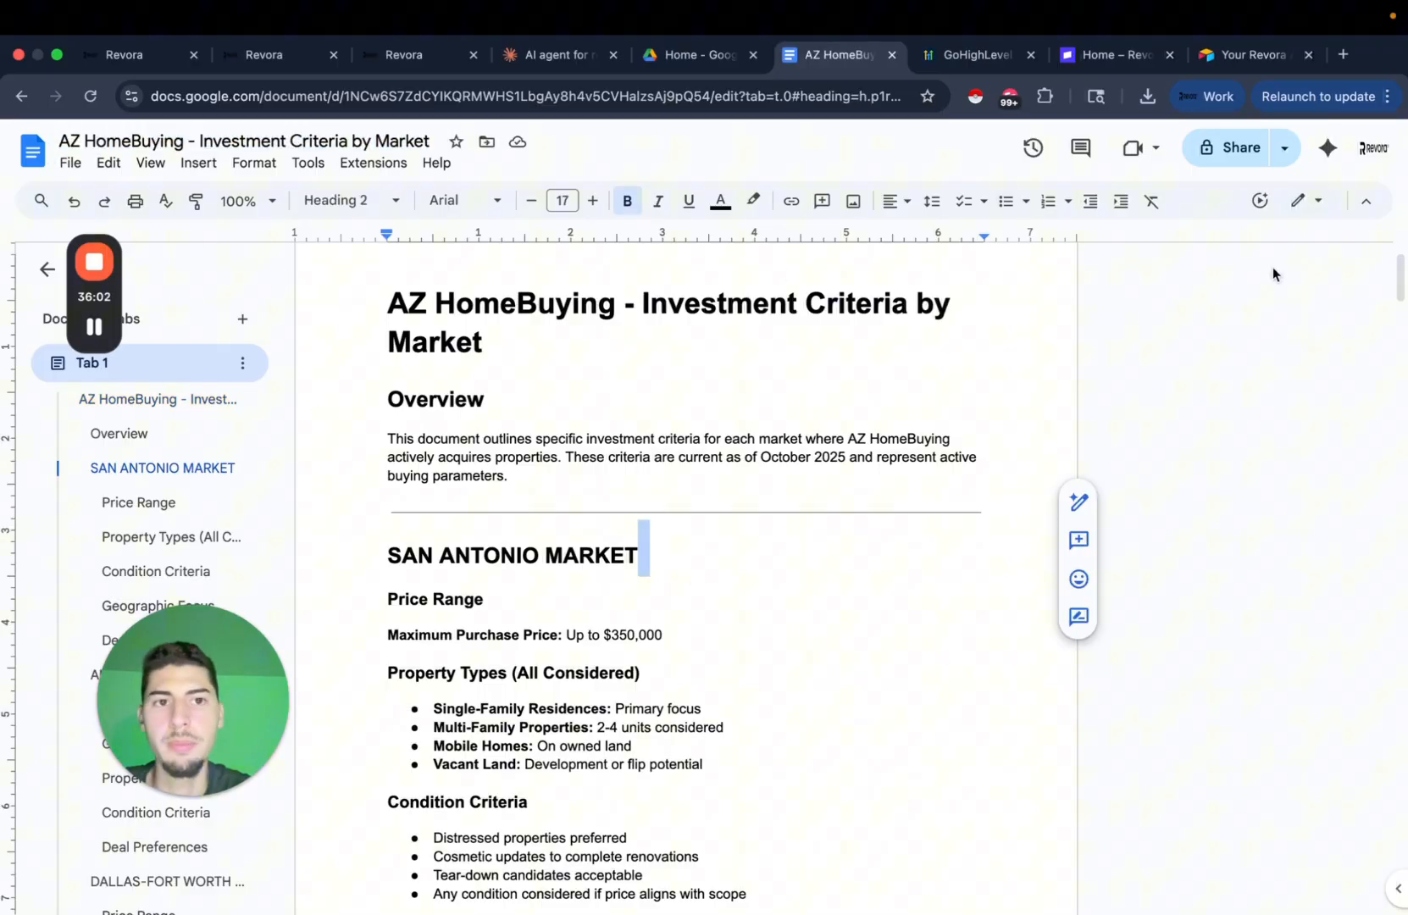
Share the document so anyone with the link can view it, and copy the link.
click(1231, 148)
click(580, 613)
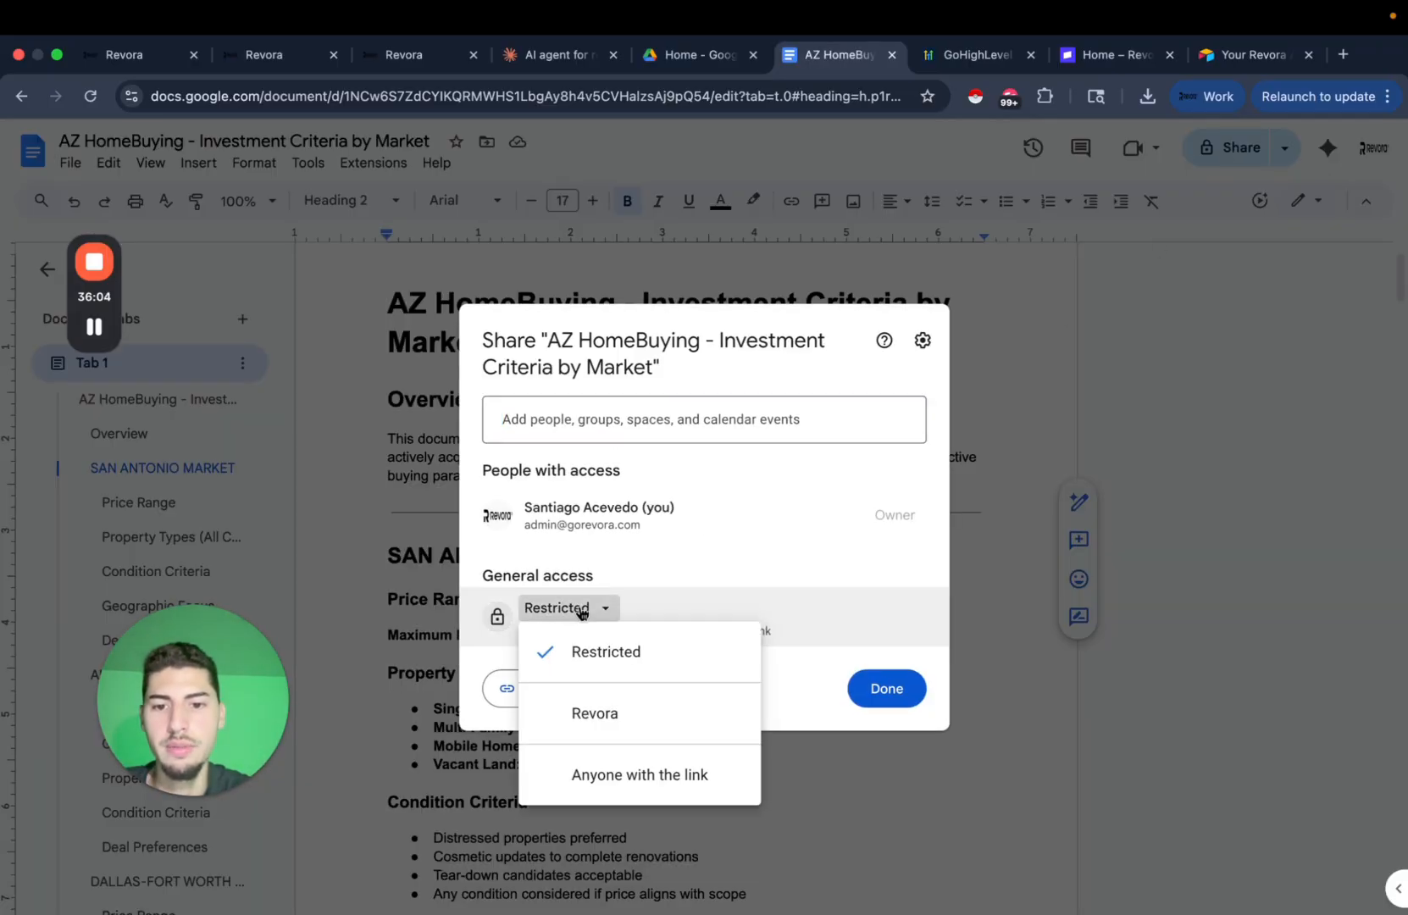
click(660, 773)
click(557, 693)
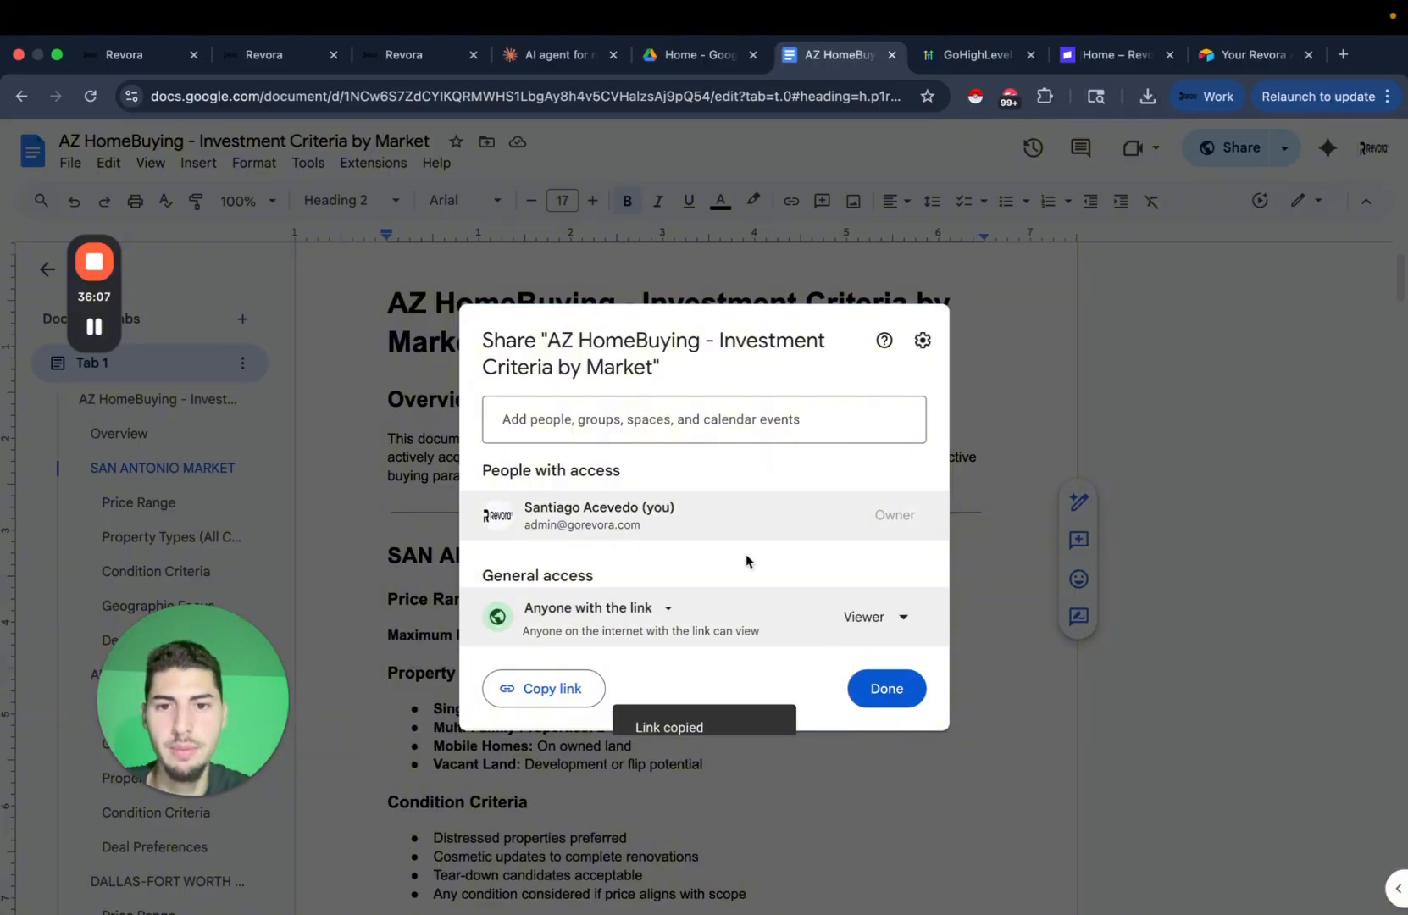
click(902, 690)
Download the Investment Criteria by Market document as a 146 KB PDF.
click(70, 161)
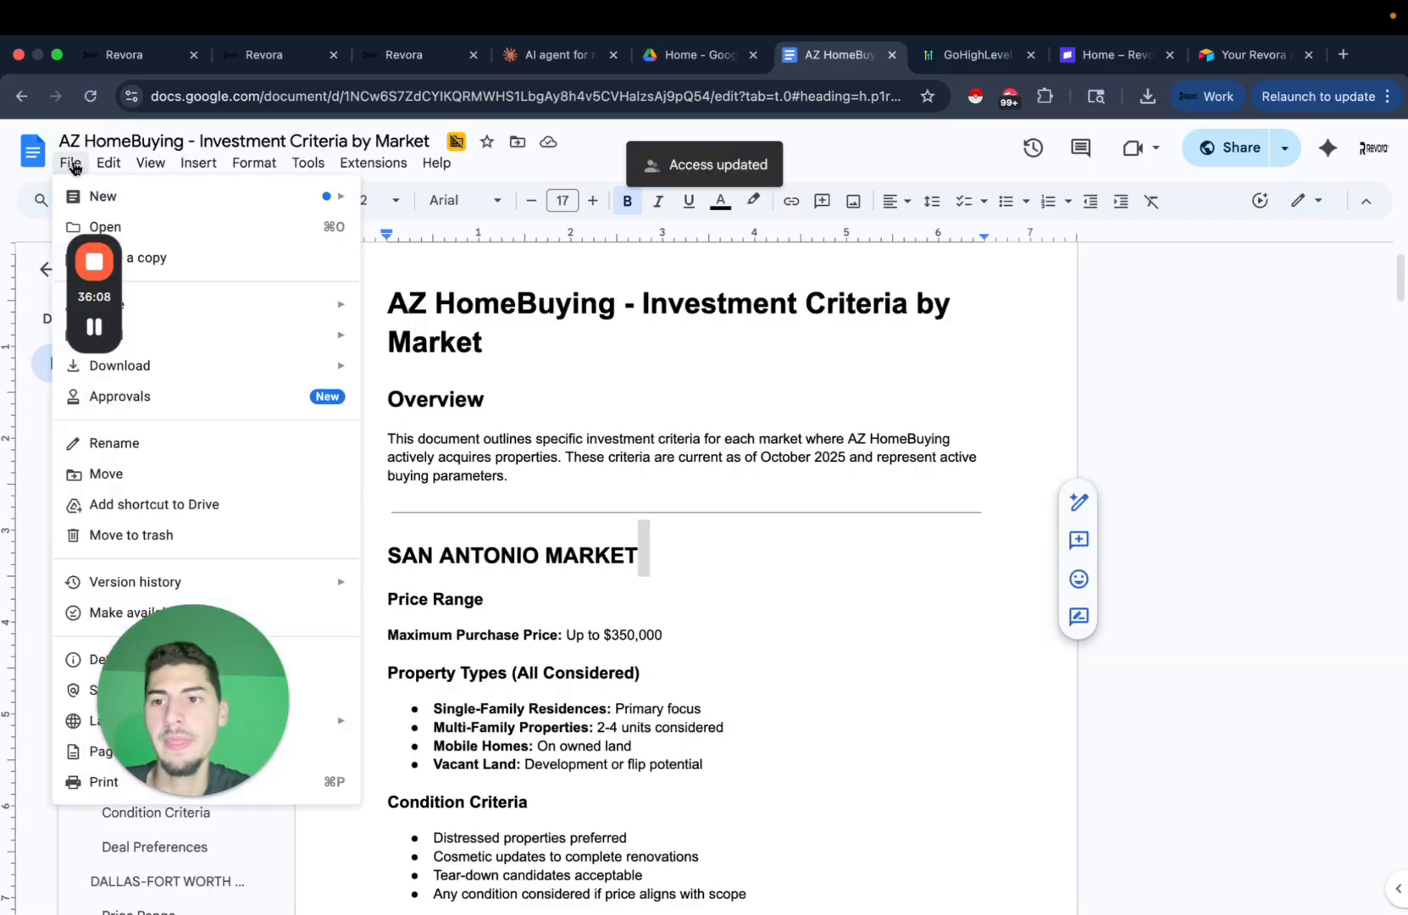
mouse_move(245, 373)
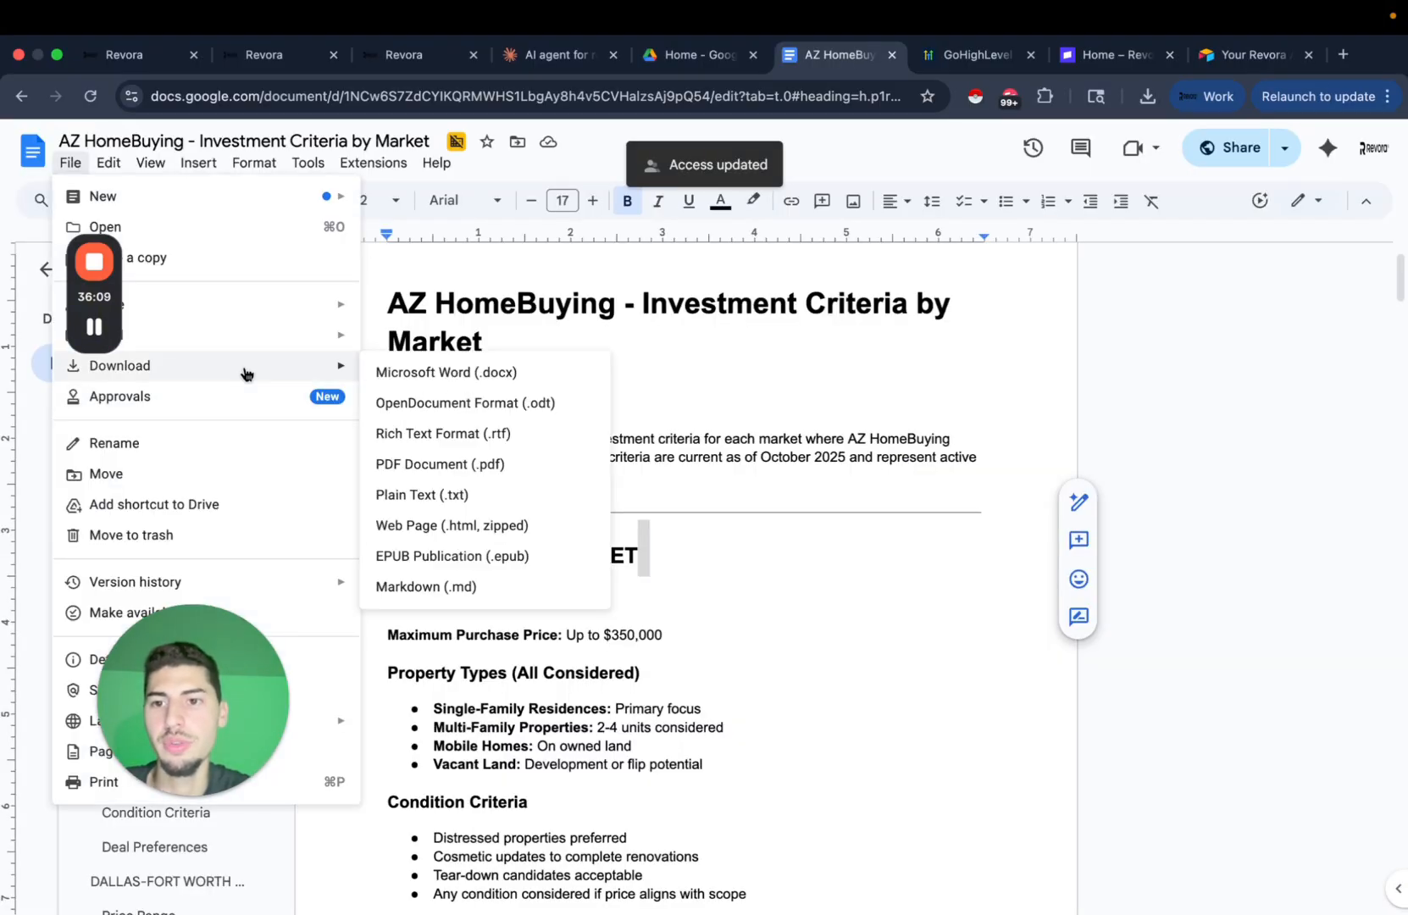
click(514, 462)
scroll(597, 704, down, 5)
click(626, 625)
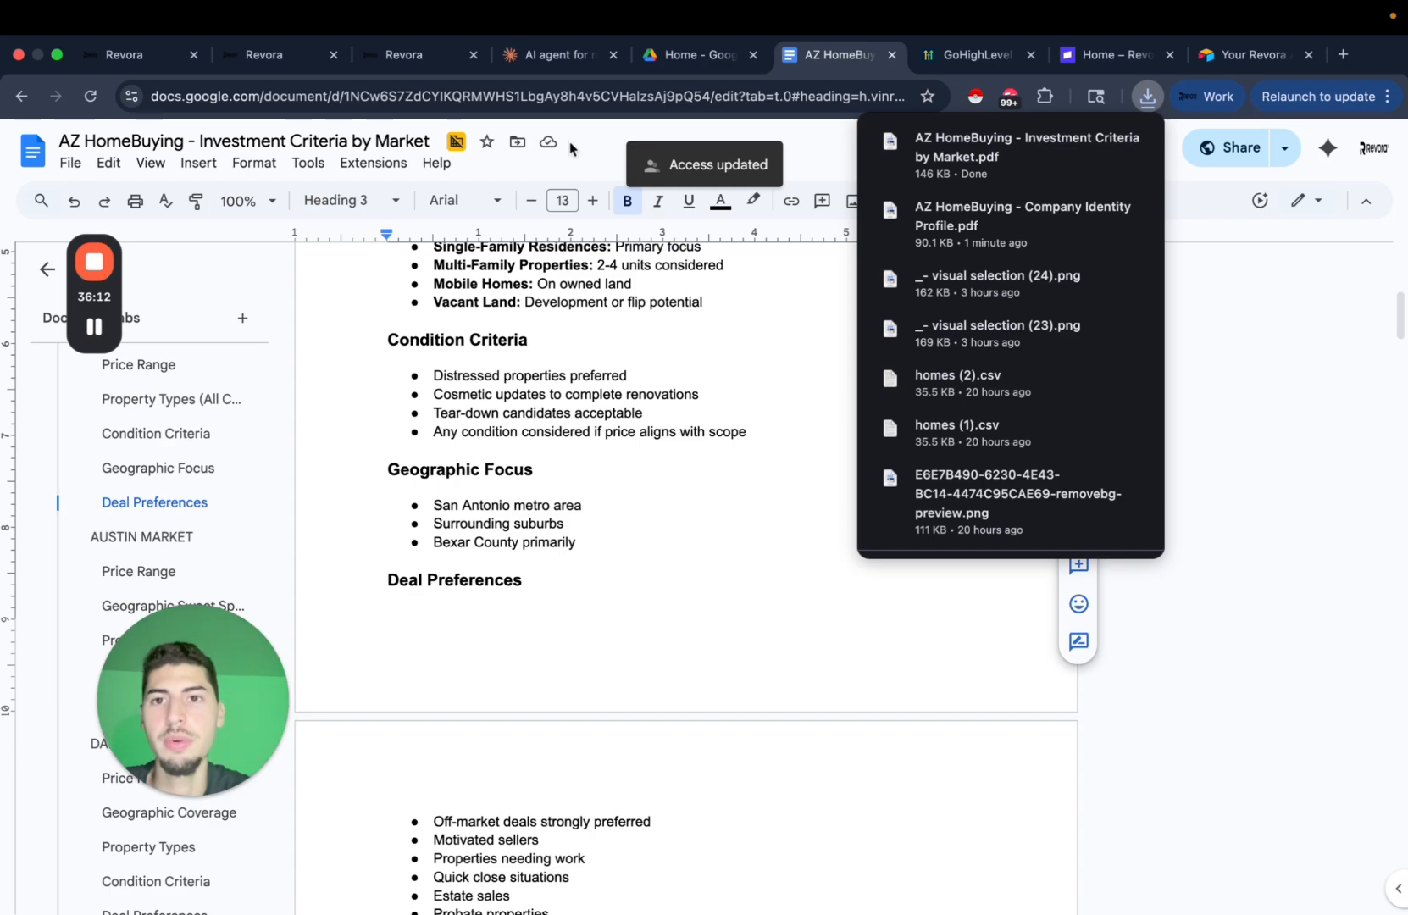
click(559, 55)
click(409, 54)
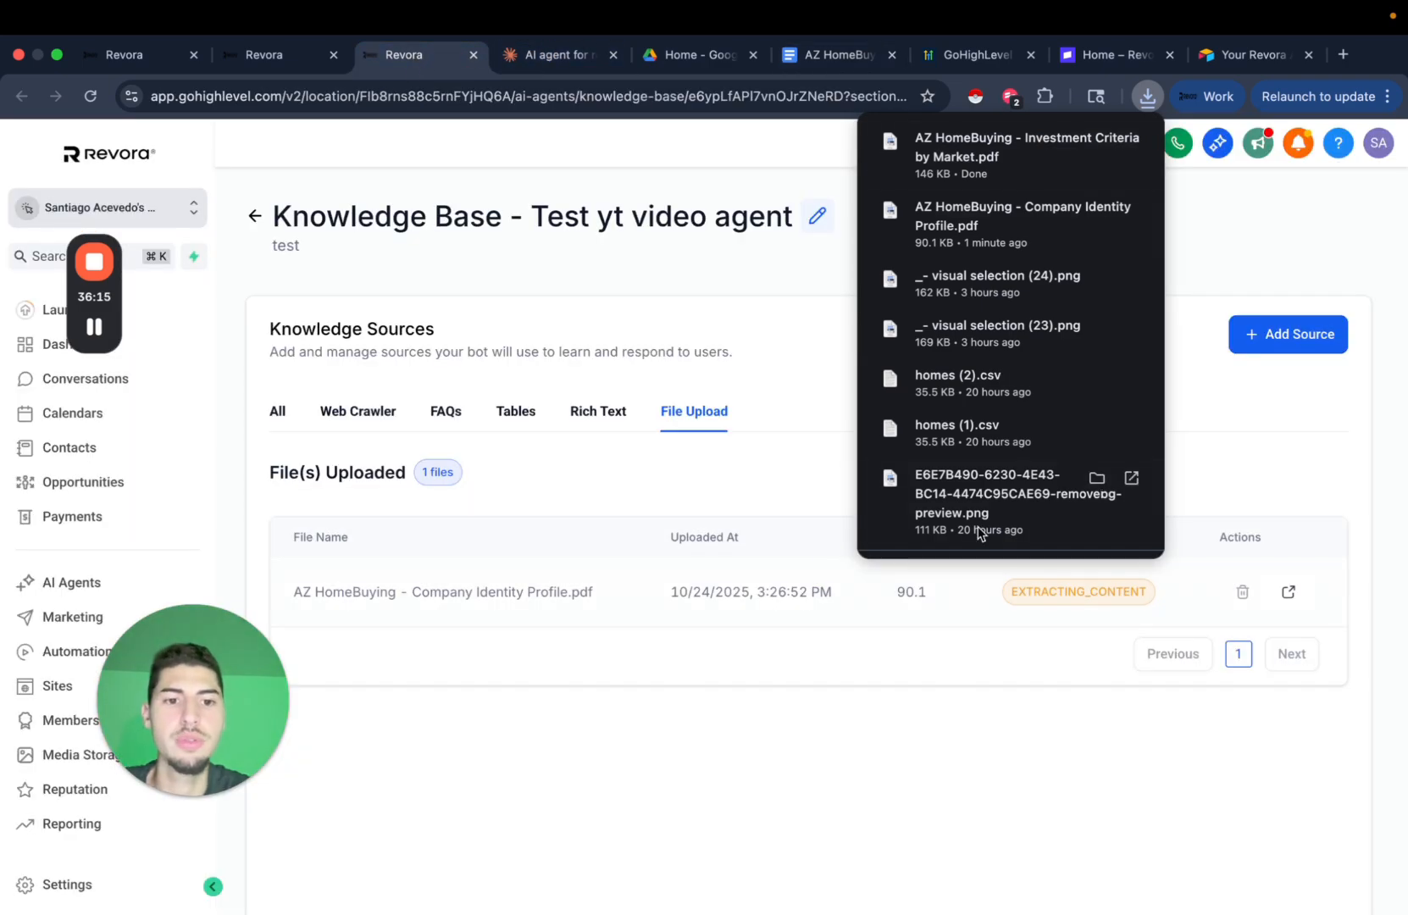
Upload the Investment Criteria by Market PDF as a second file source.
click(1276, 346)
click(1296, 292)
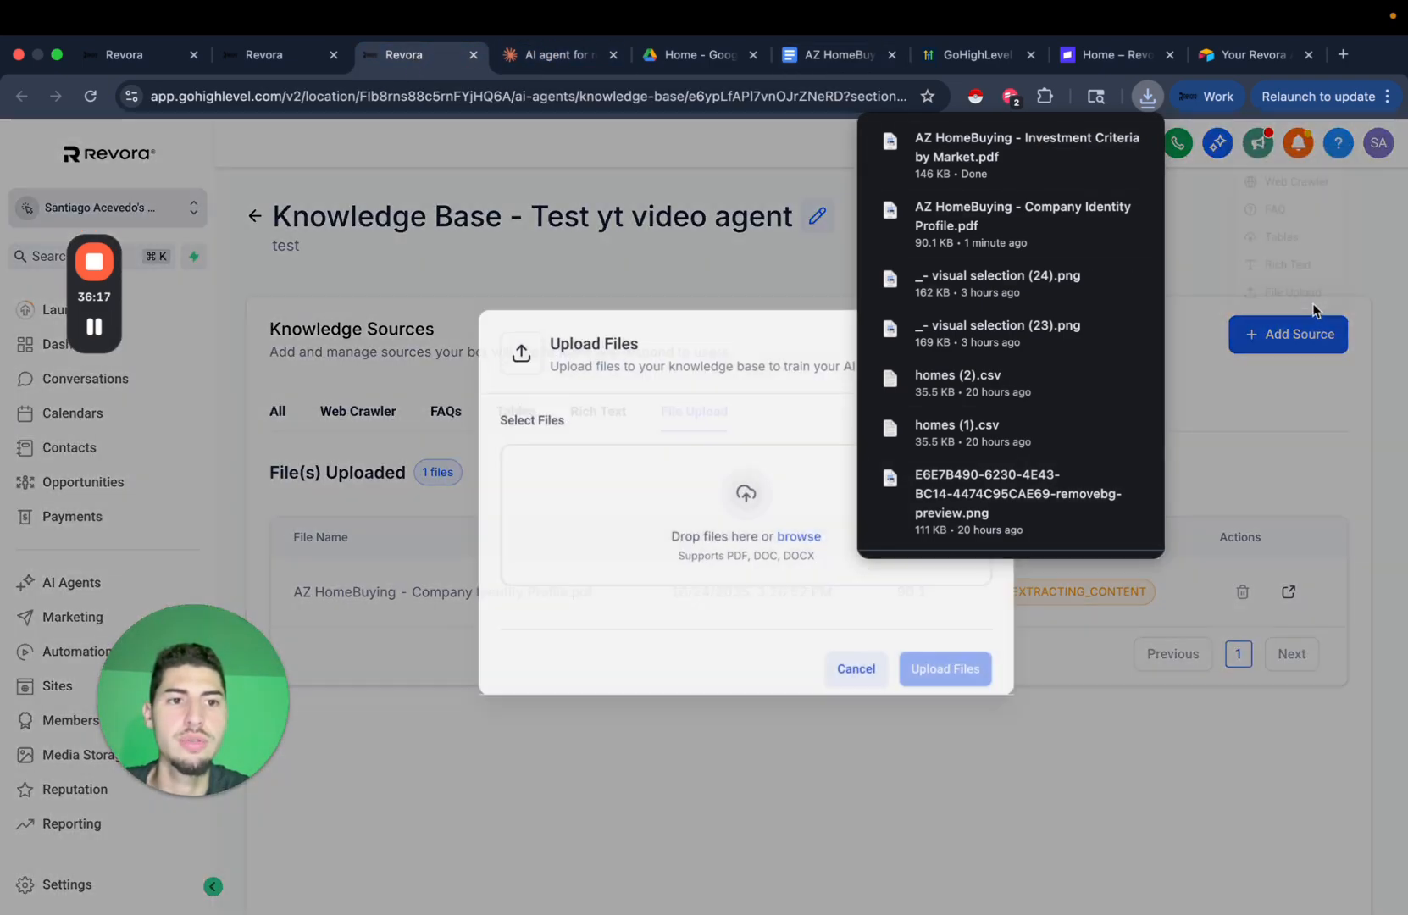
drag(1015, 156, 751, 528)
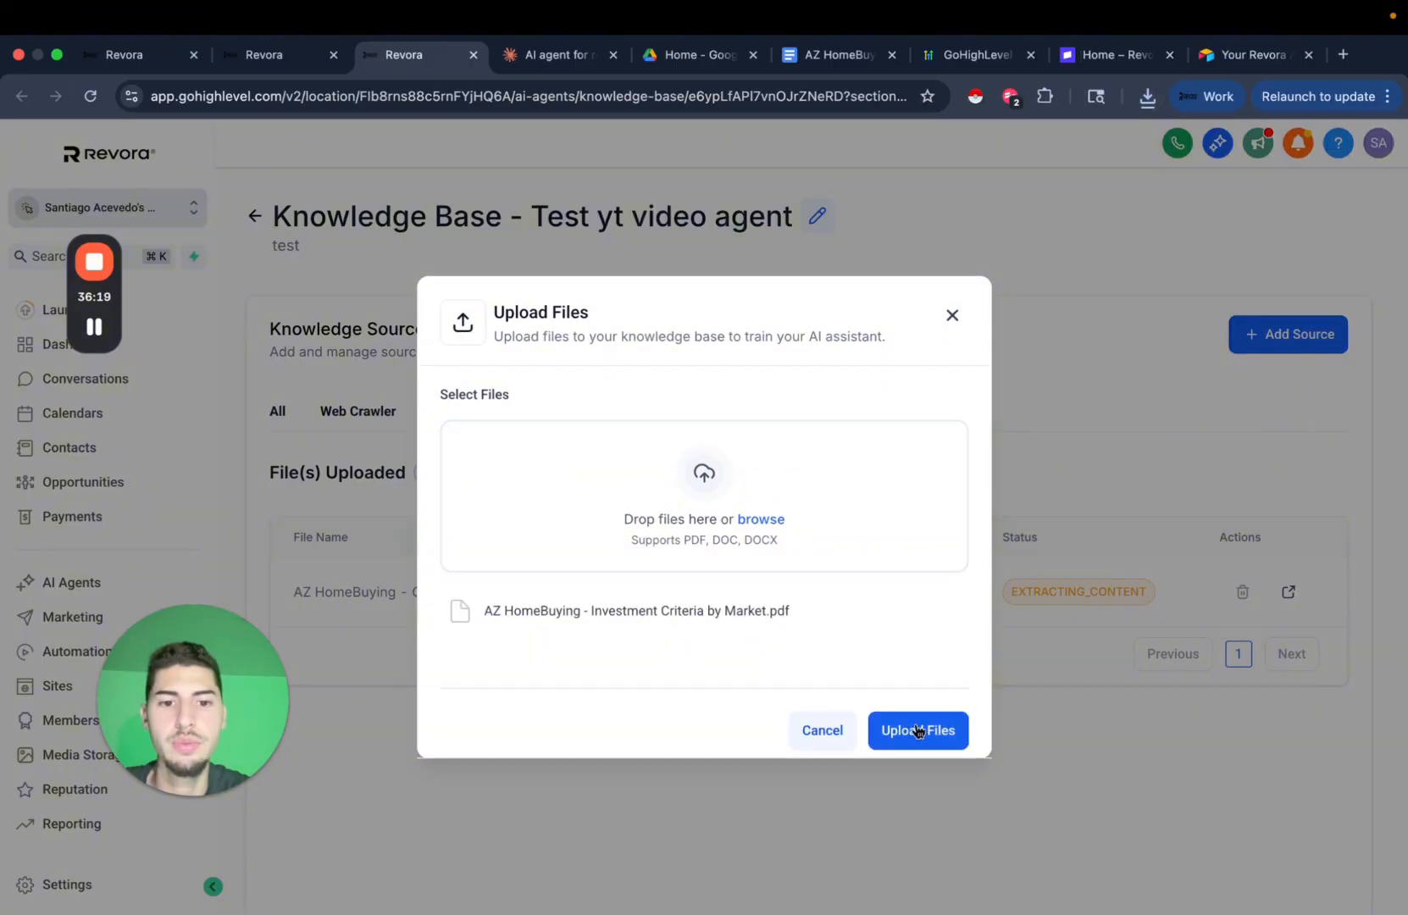
click(918, 731)
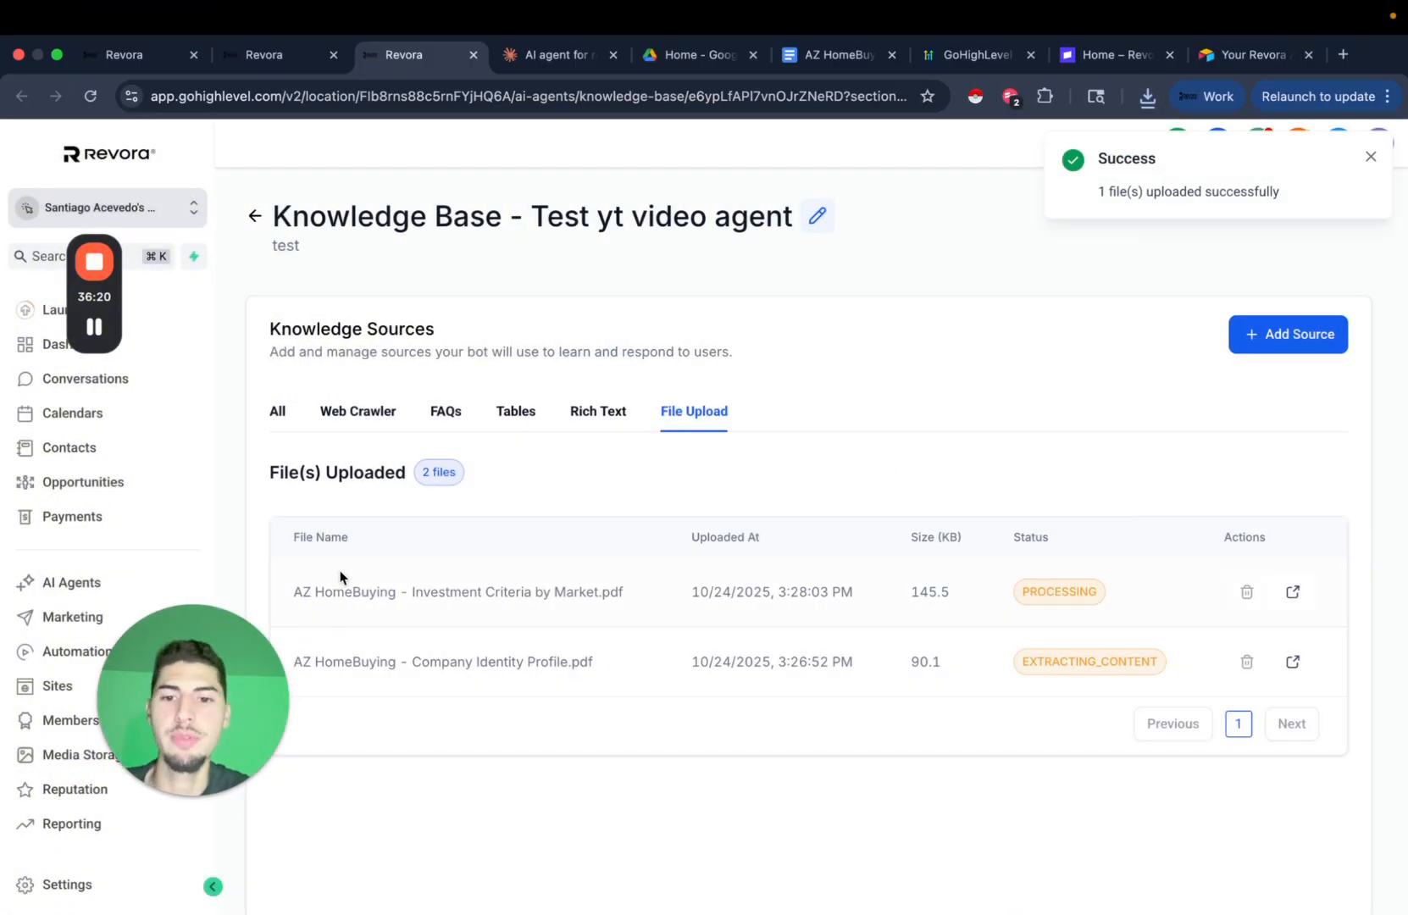
Browse the knowledge base's Web Crawler, FAQs and Tables sections.
click(364, 413)
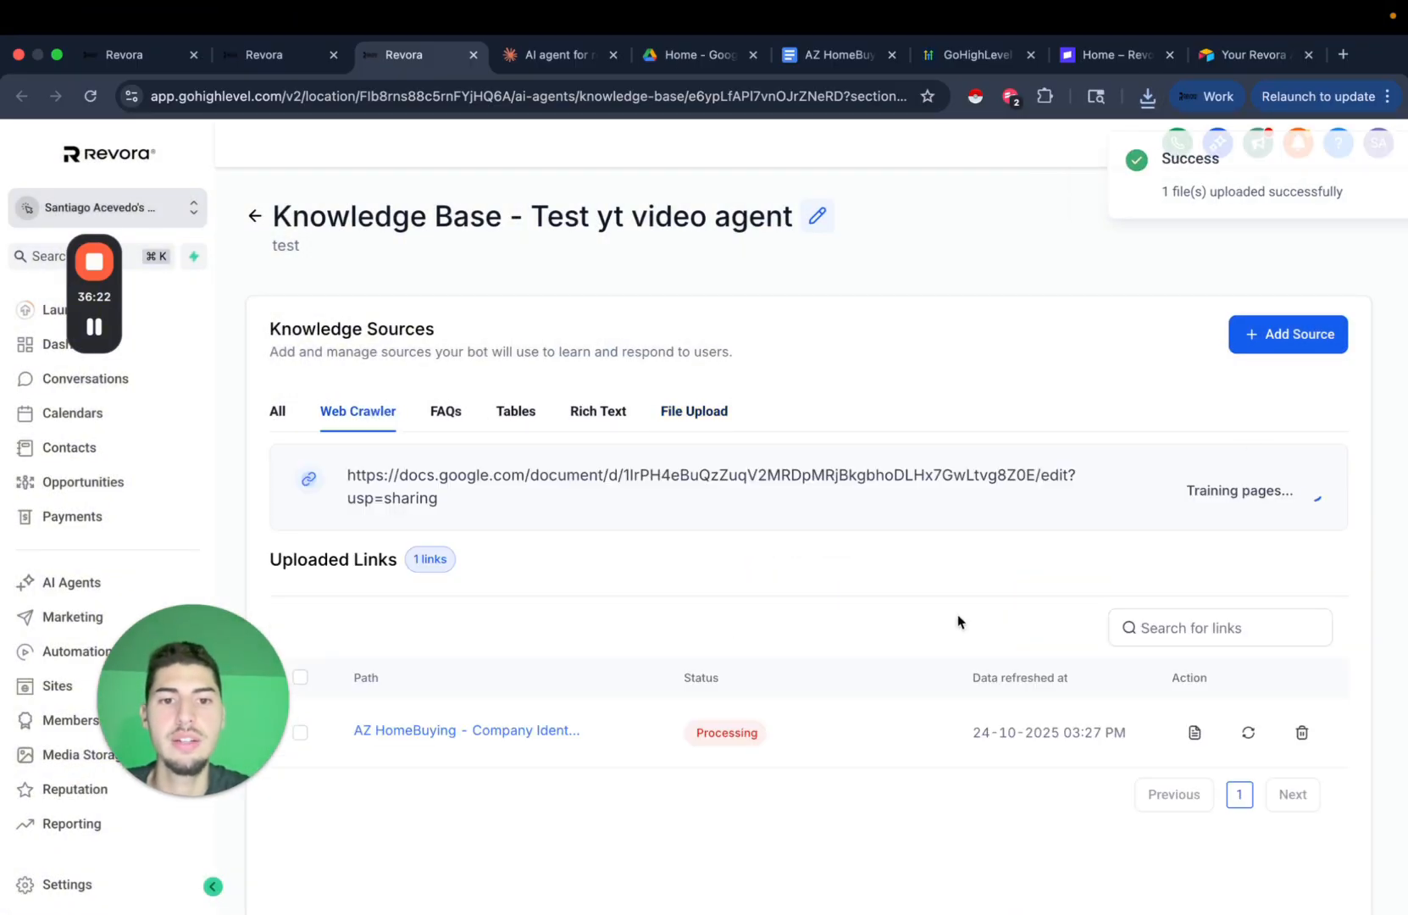
scroll(884, 627, down, 3)
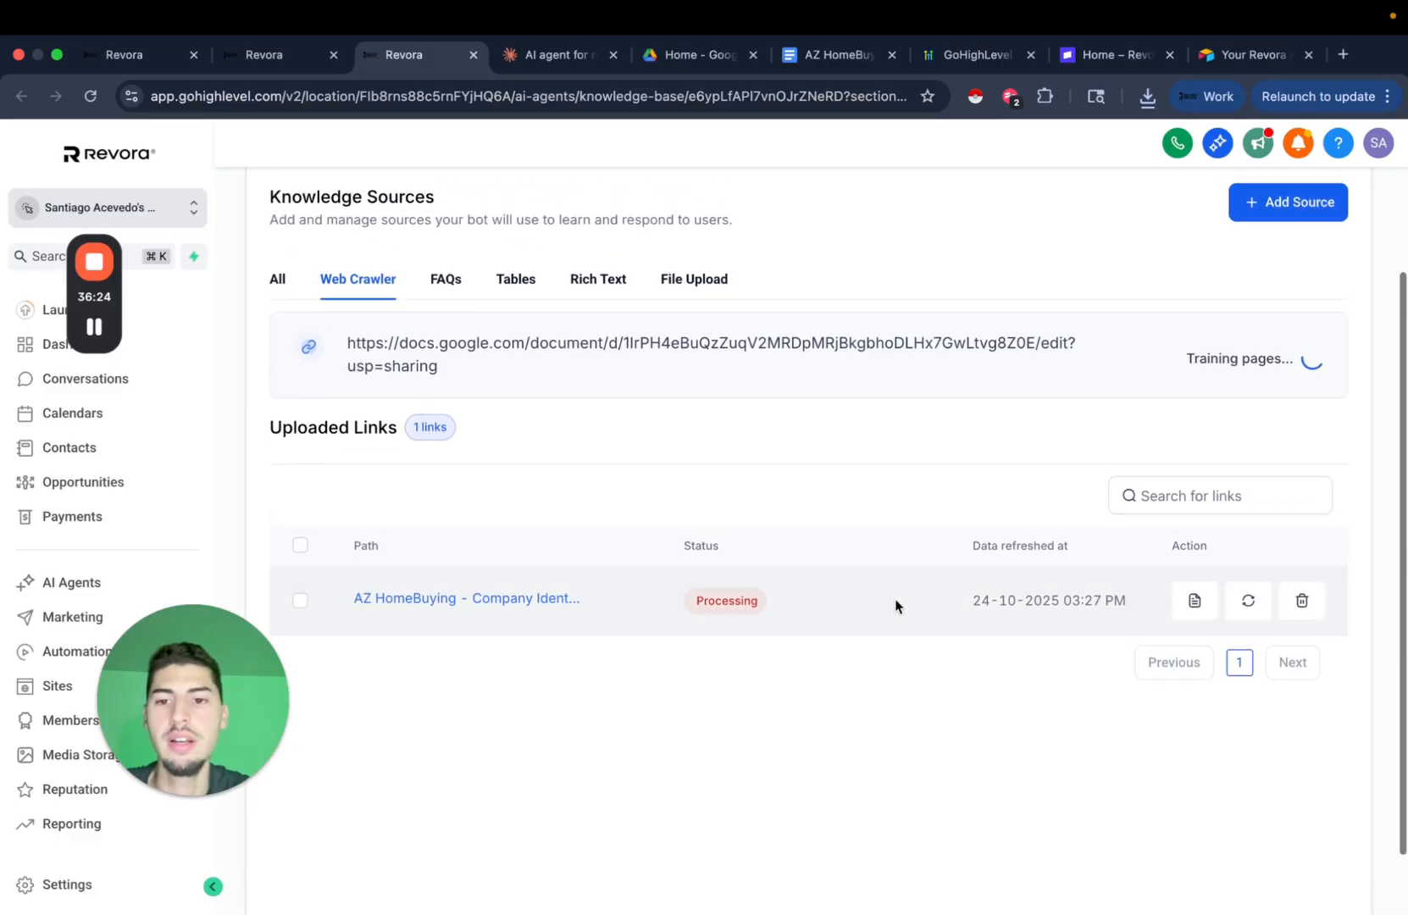
scroll(972, 617, up, 2)
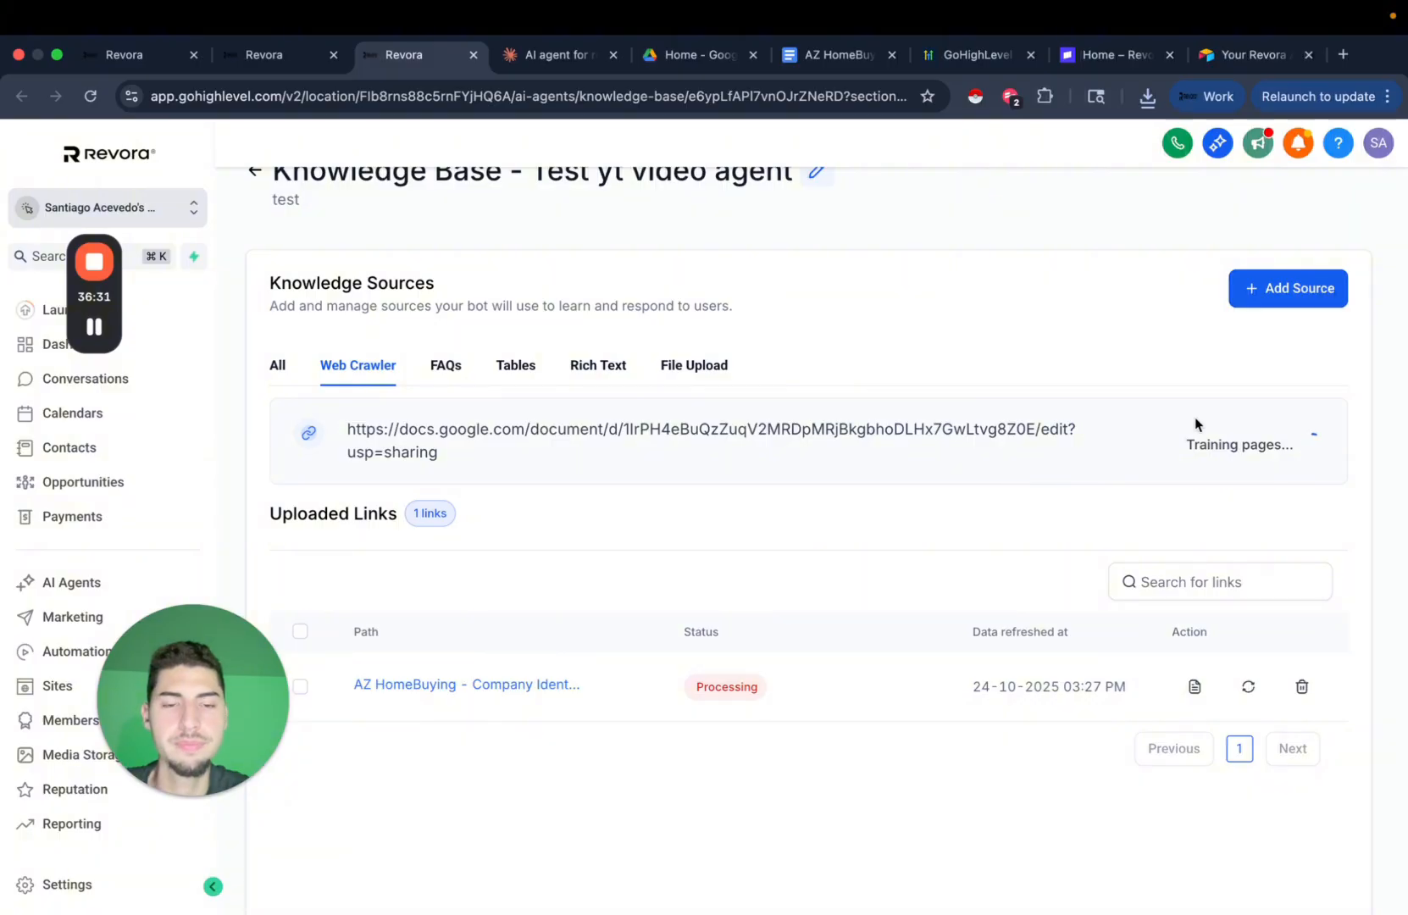
scroll(1066, 431, up, 1)
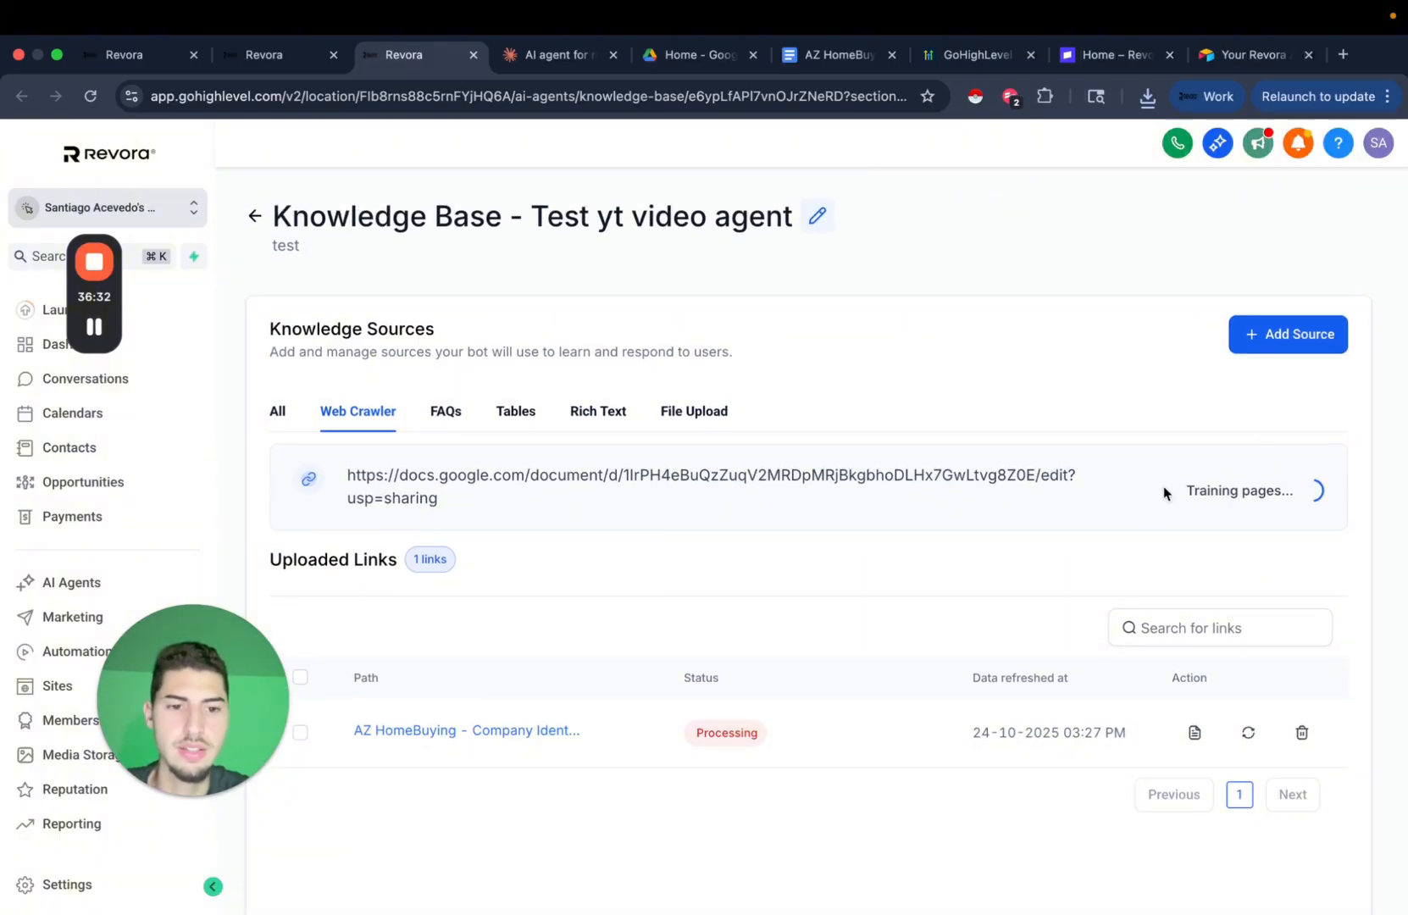
scroll(581, 487, down, 3)
scroll(450, 391, up, 2)
click(440, 349)
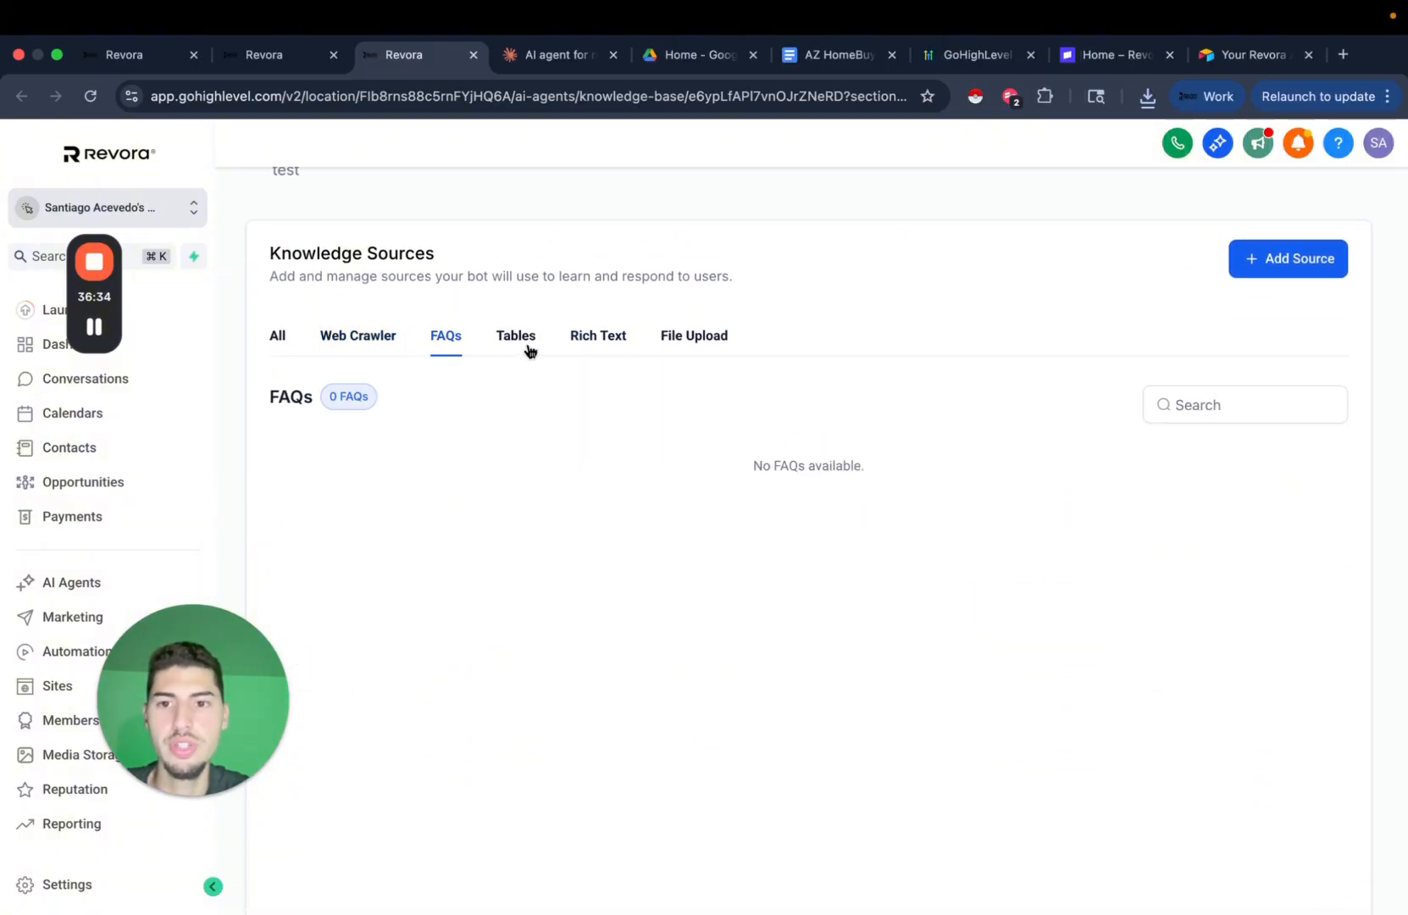
click(506, 348)
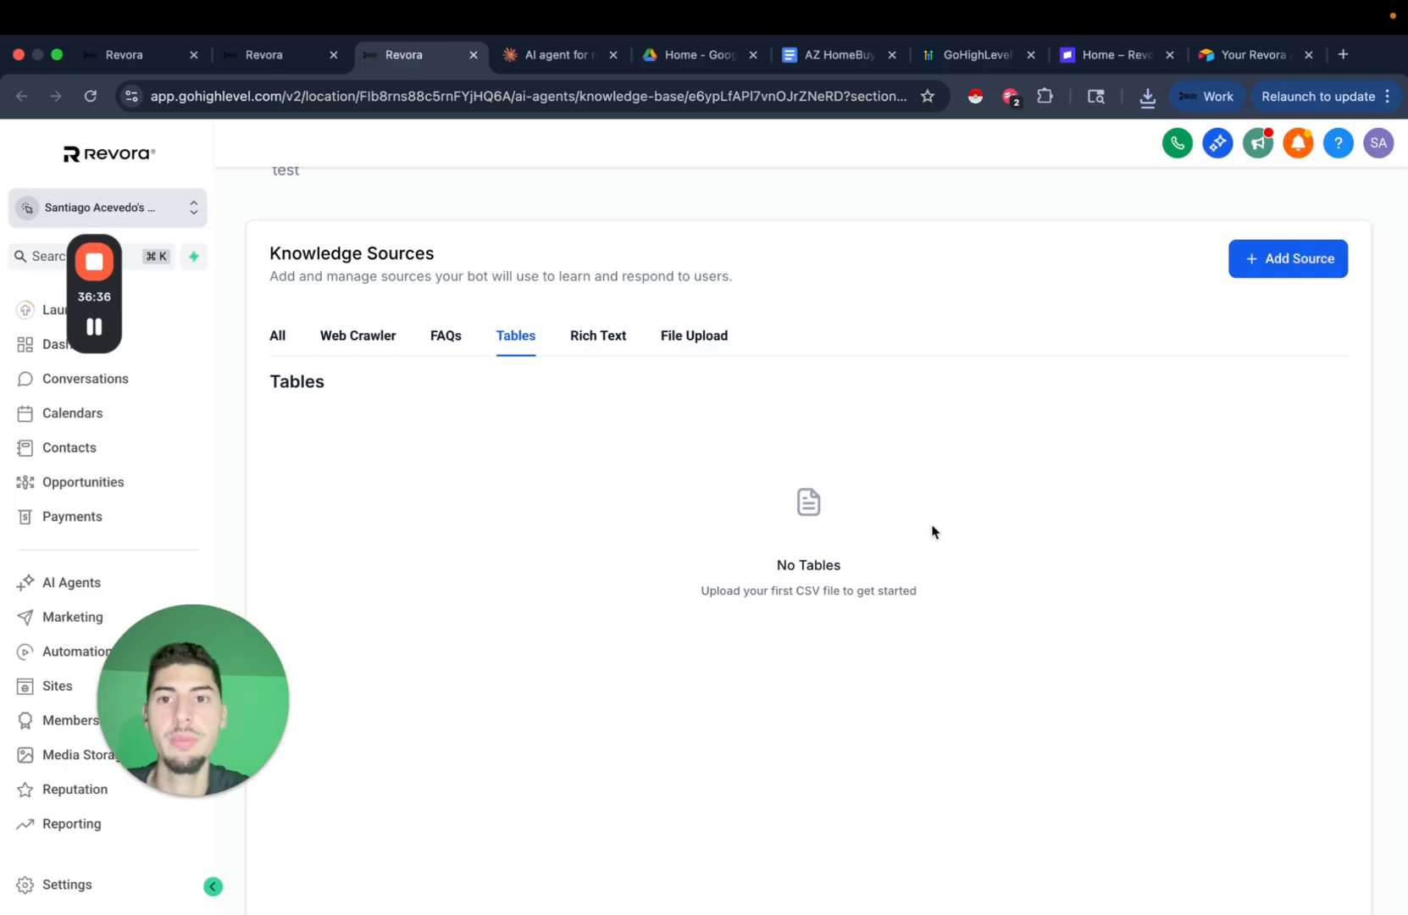
scroll(932, 532, up, 2)
click(555, 54)
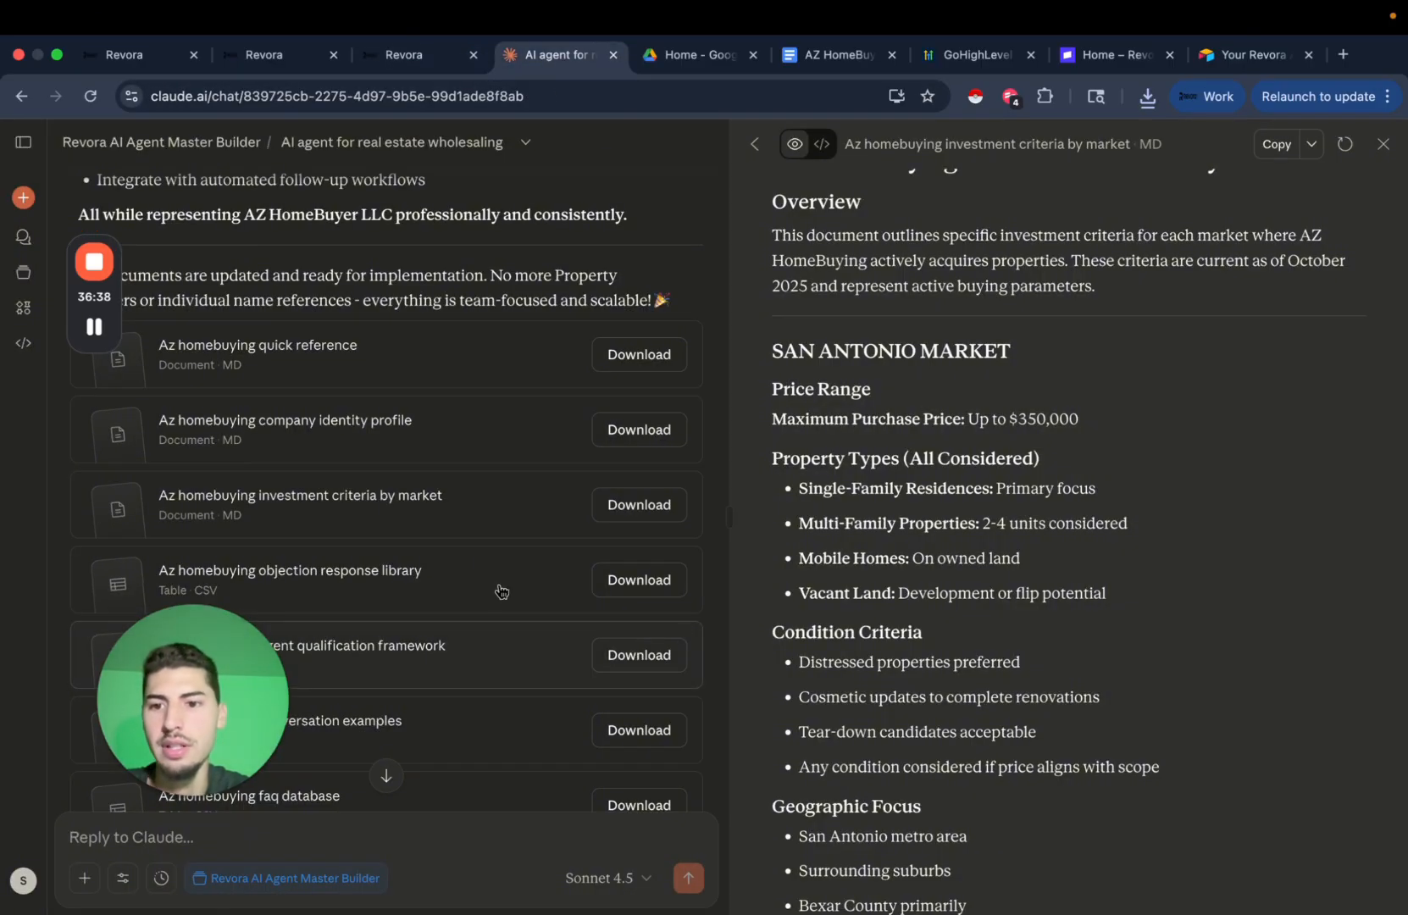
Preview the objection response library table and download it as a 10.1 KB CSV.
scroll(501, 591, down, 3)
click(368, 446)
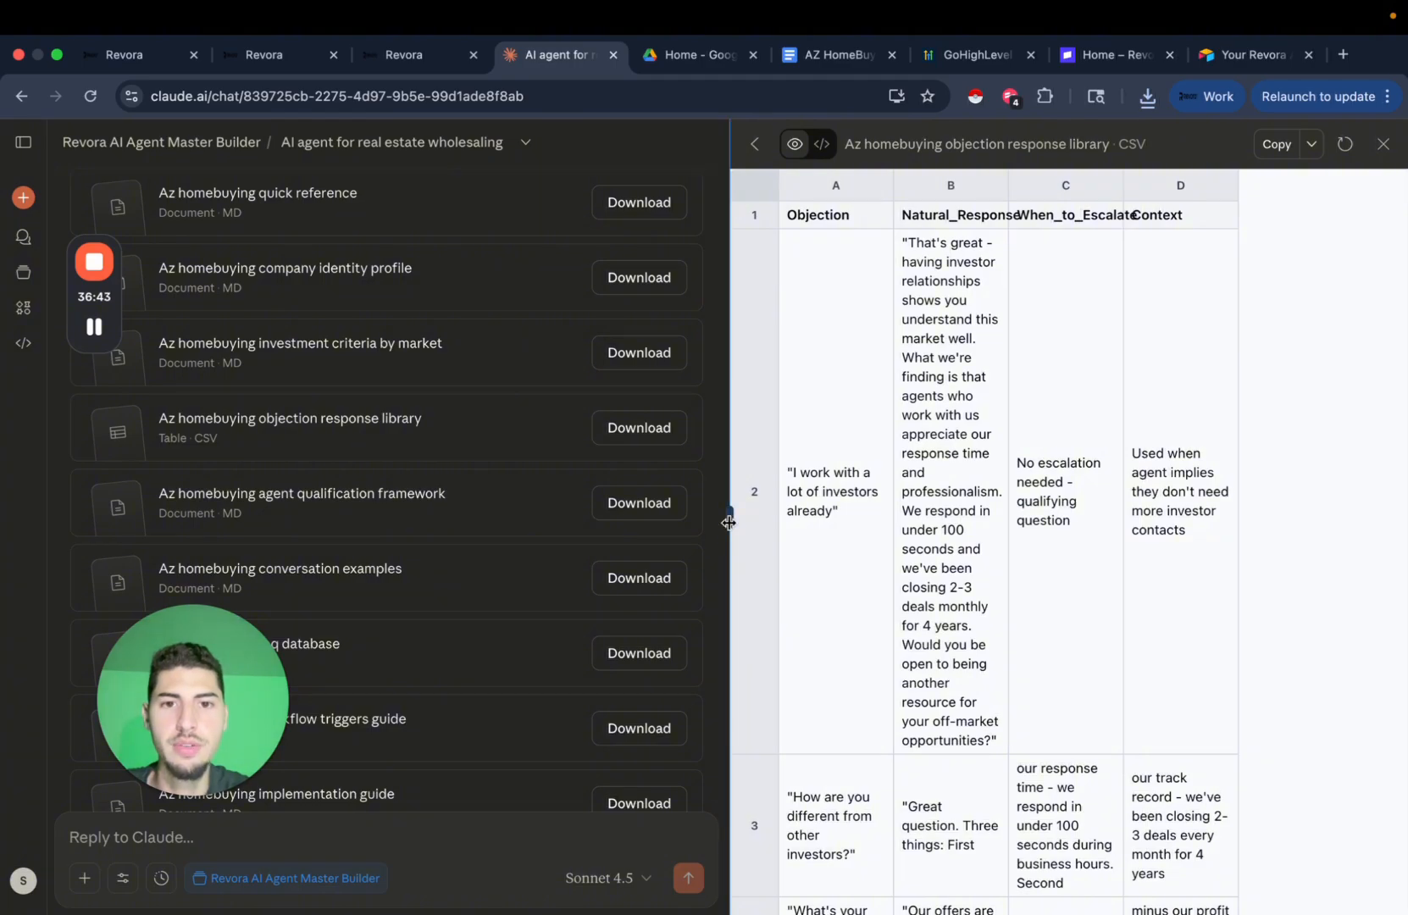
drag(729, 522, 356, 530)
scroll(1126, 557, down, 15)
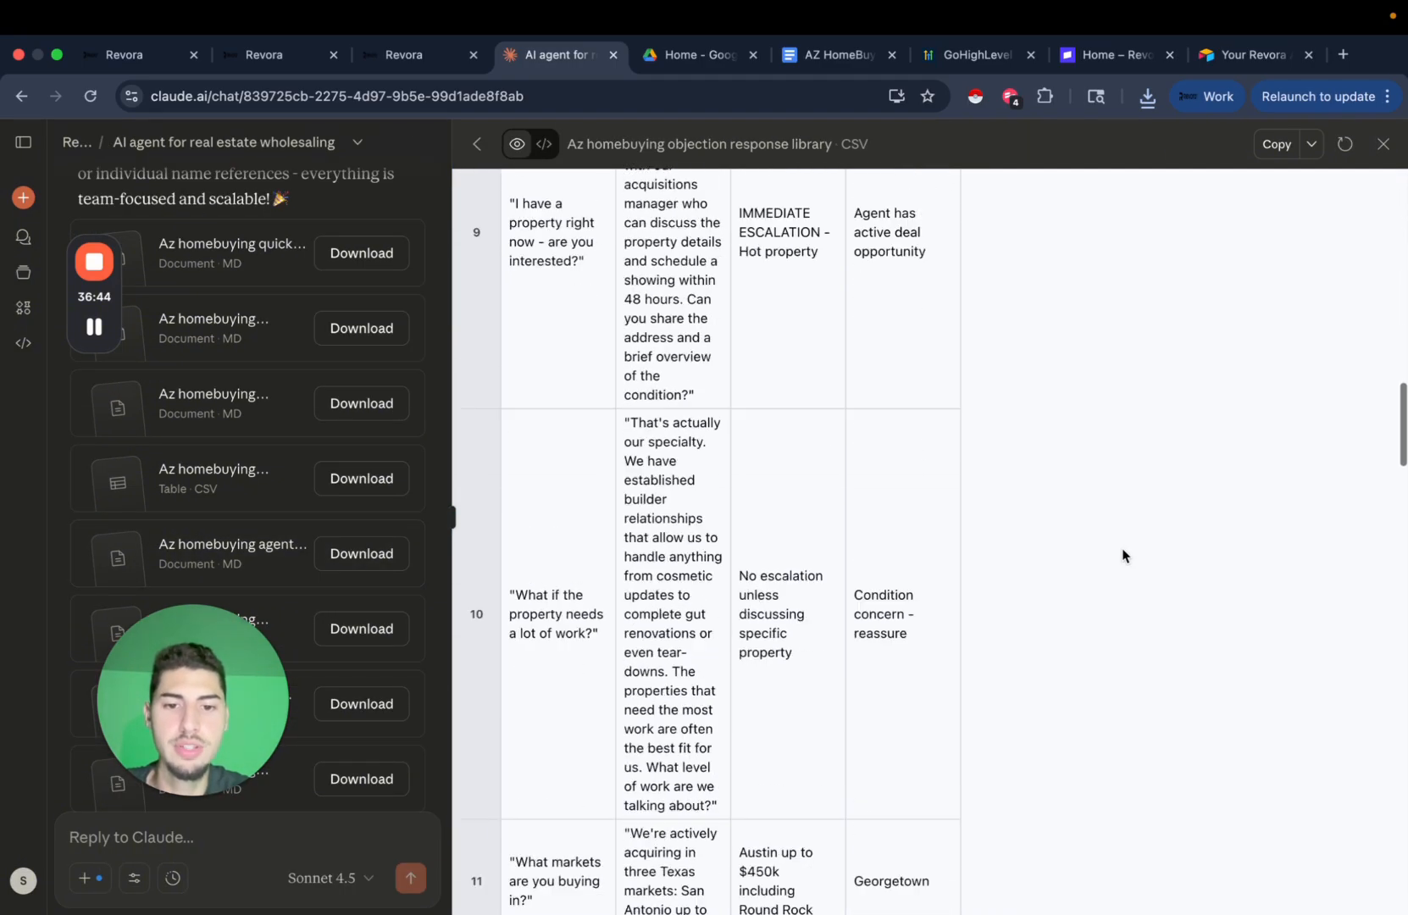
scroll(1123, 555, down, 20)
scroll(836, 617, down, 5)
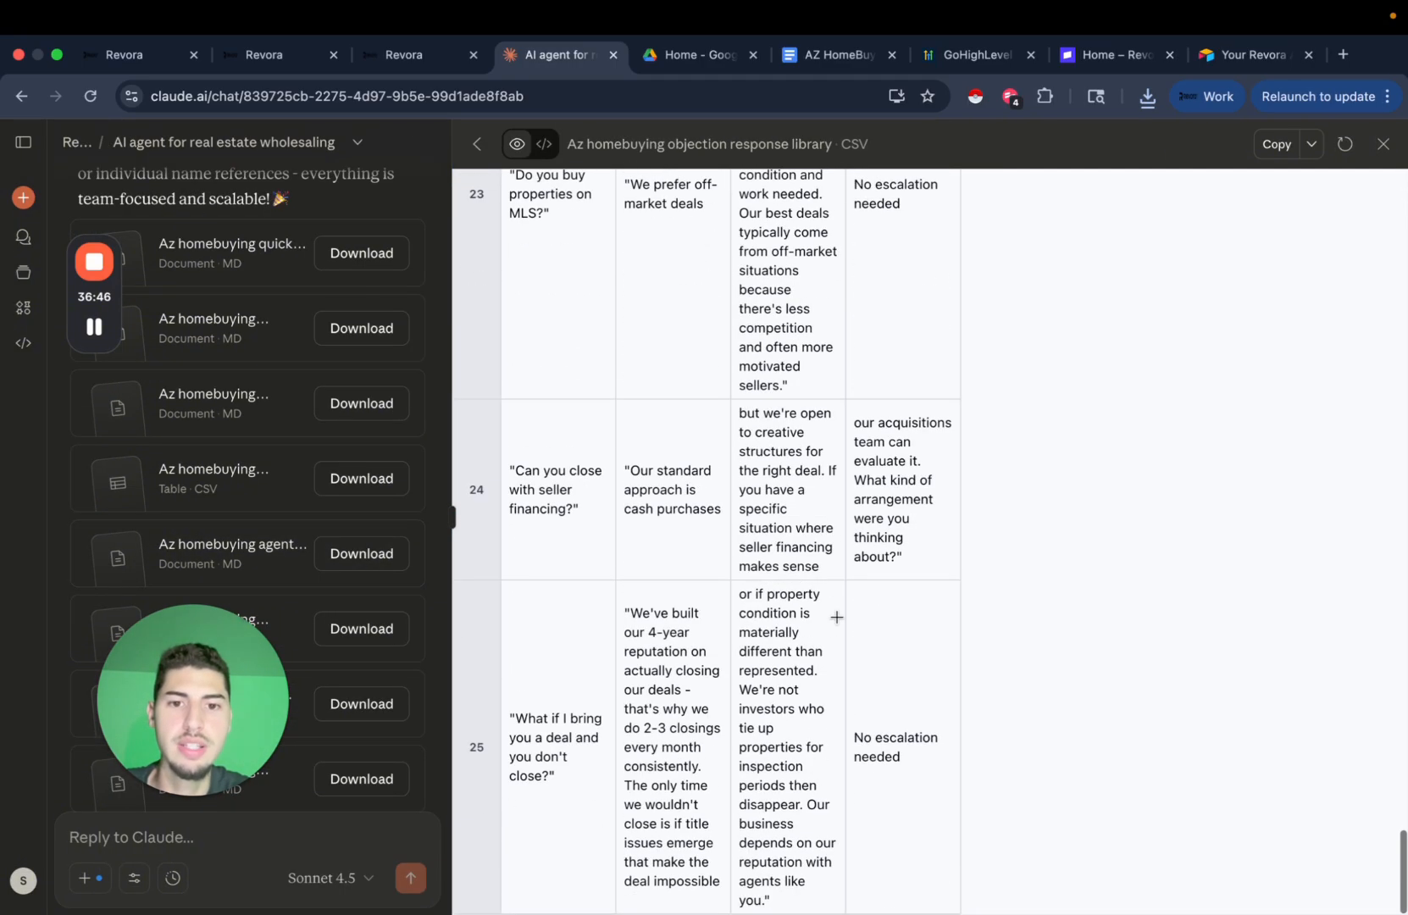
scroll(836, 617, up, 20)
scroll(843, 591, up, 10)
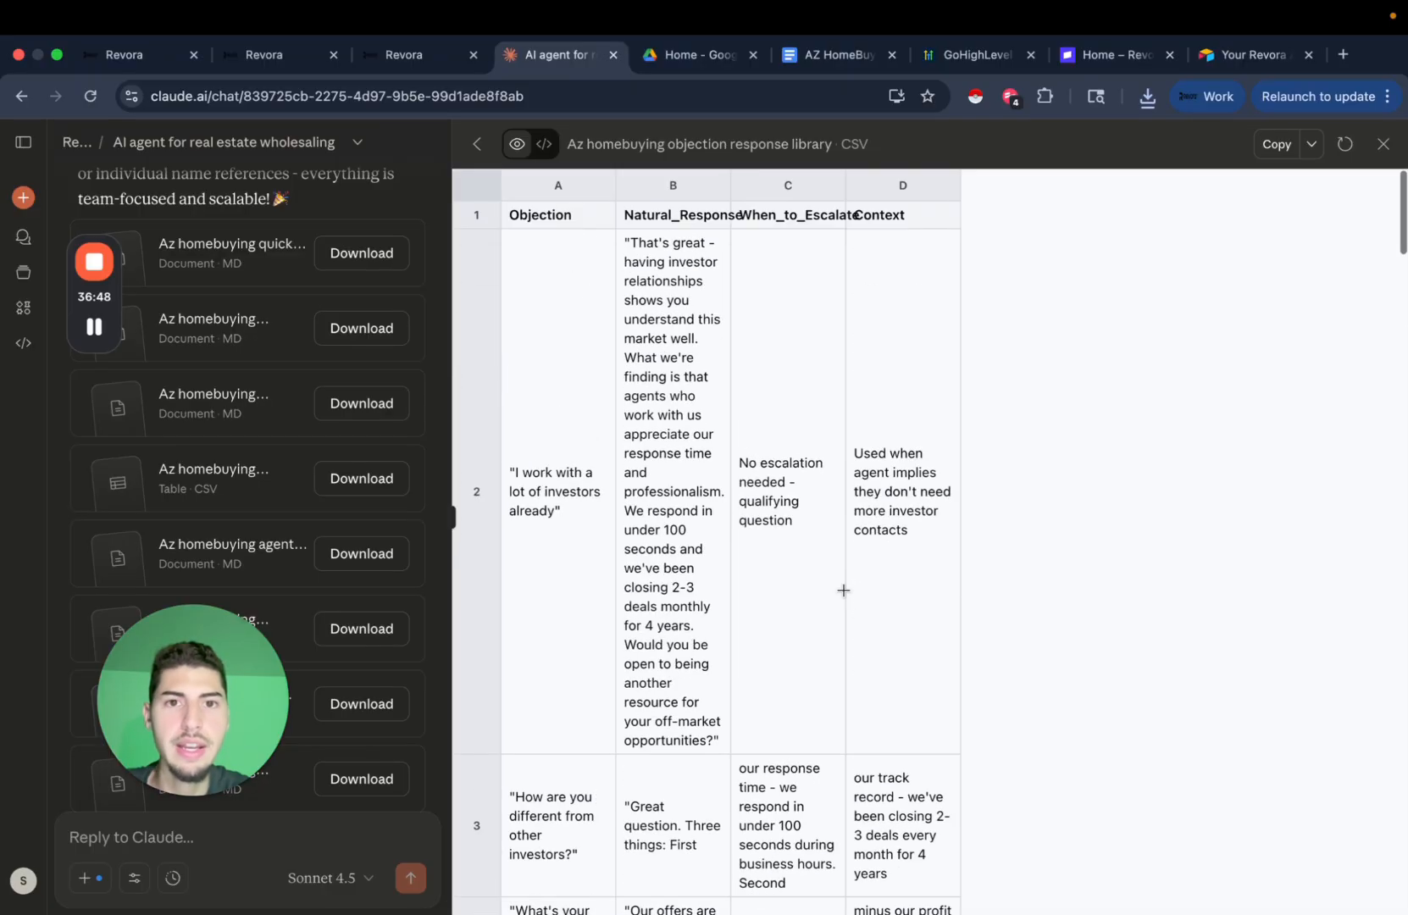
click(1311, 145)
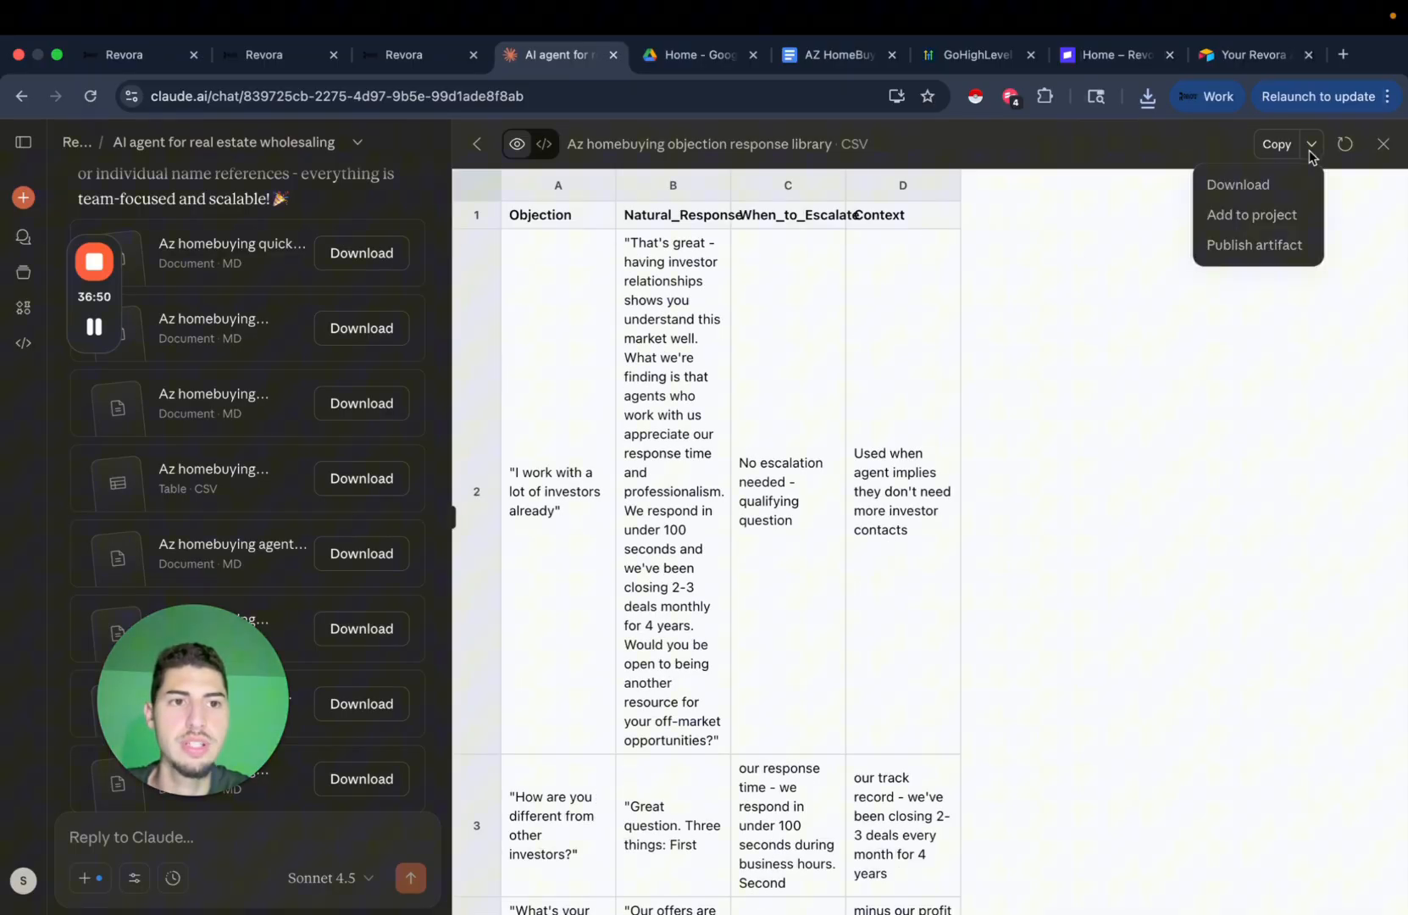
click(1241, 186)
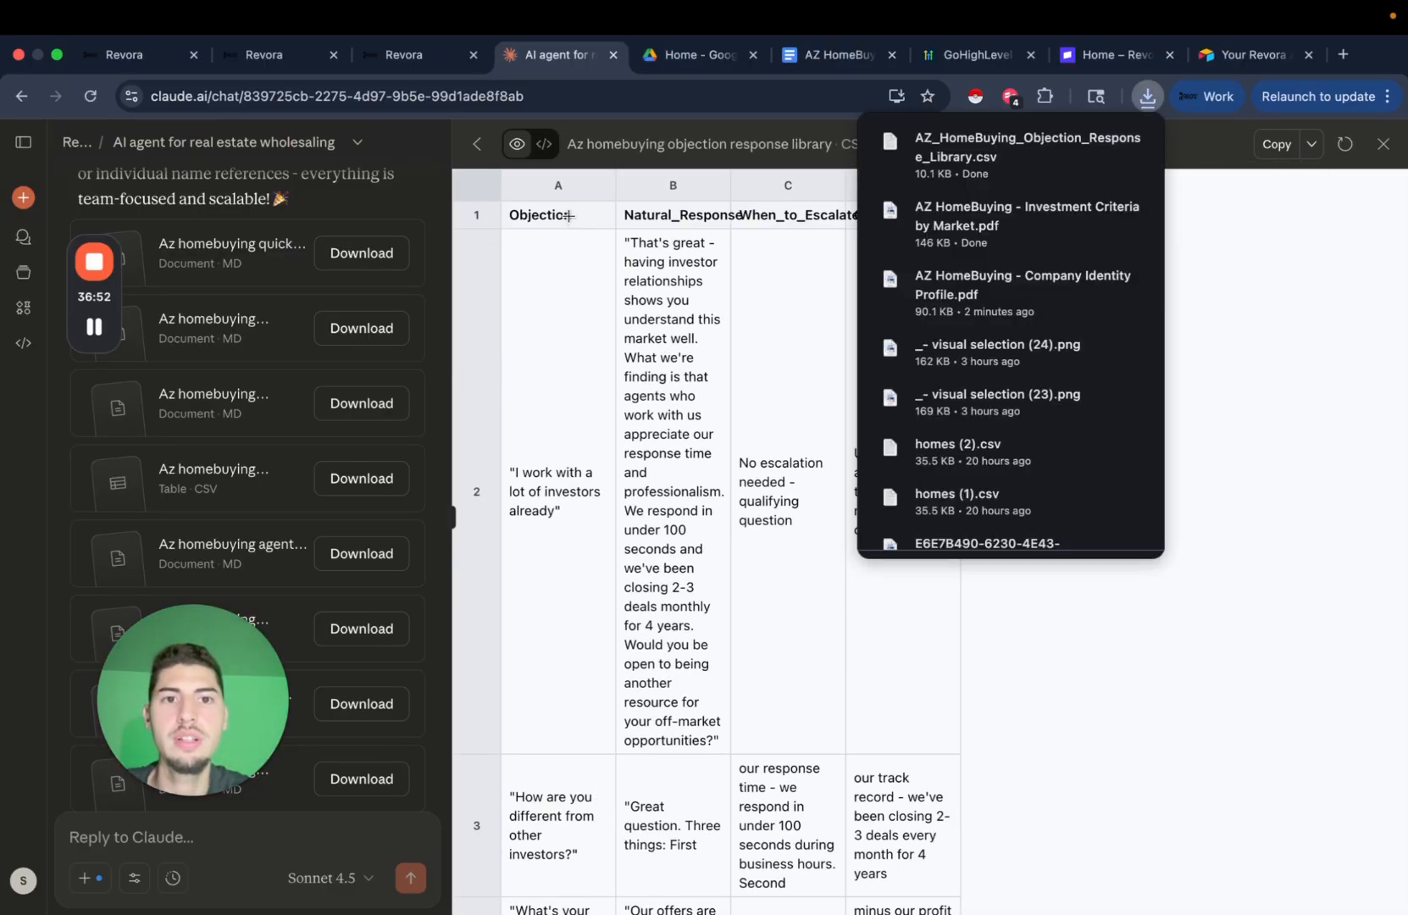
click(407, 56)
Upload the objection library CSV as a Tables source, keeping all four columns at 20 per page.
click(1281, 339)
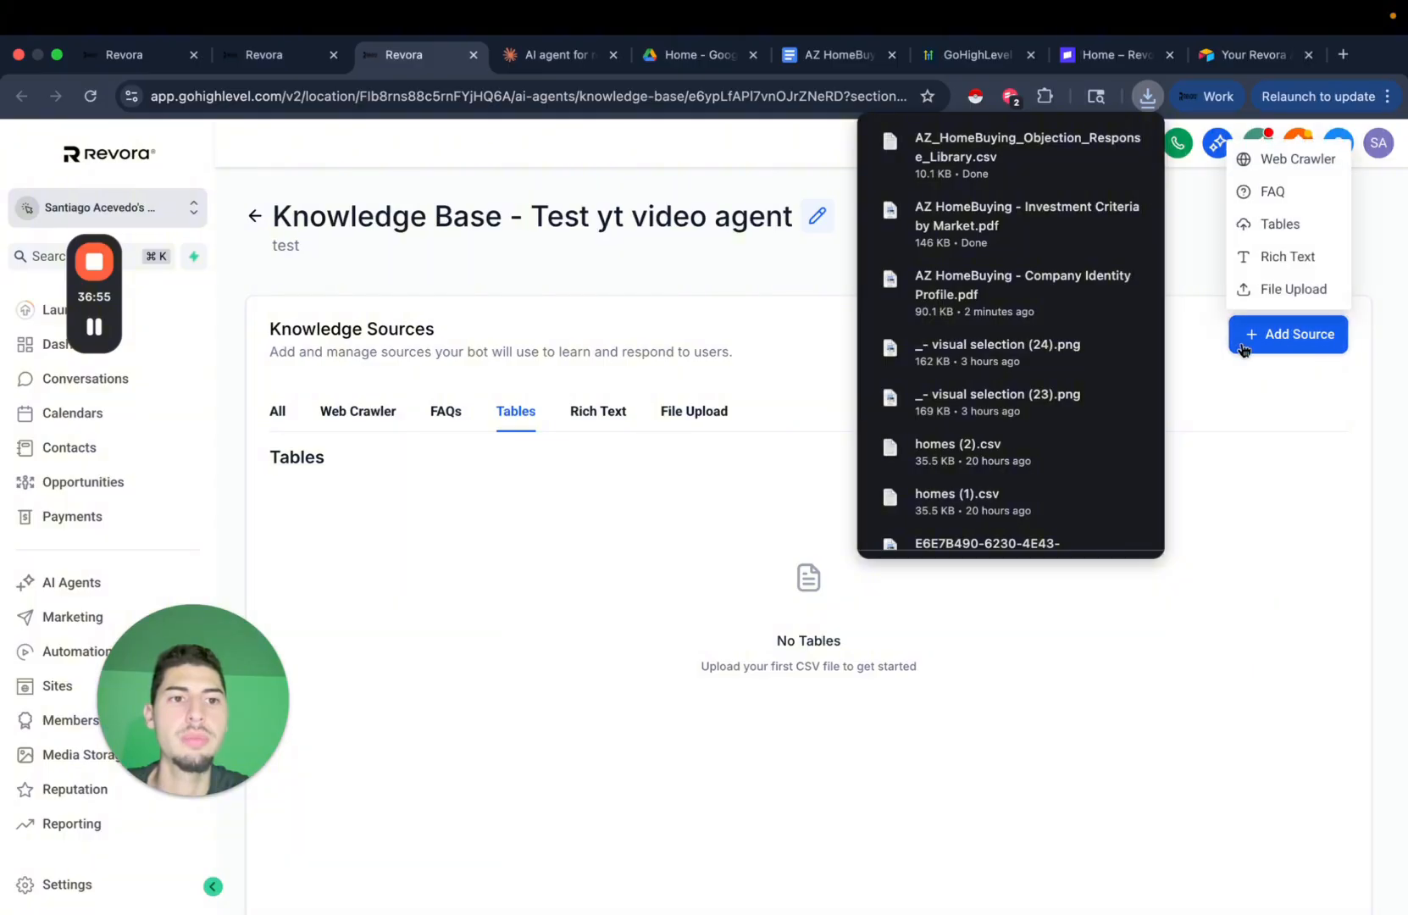
click(1290, 227)
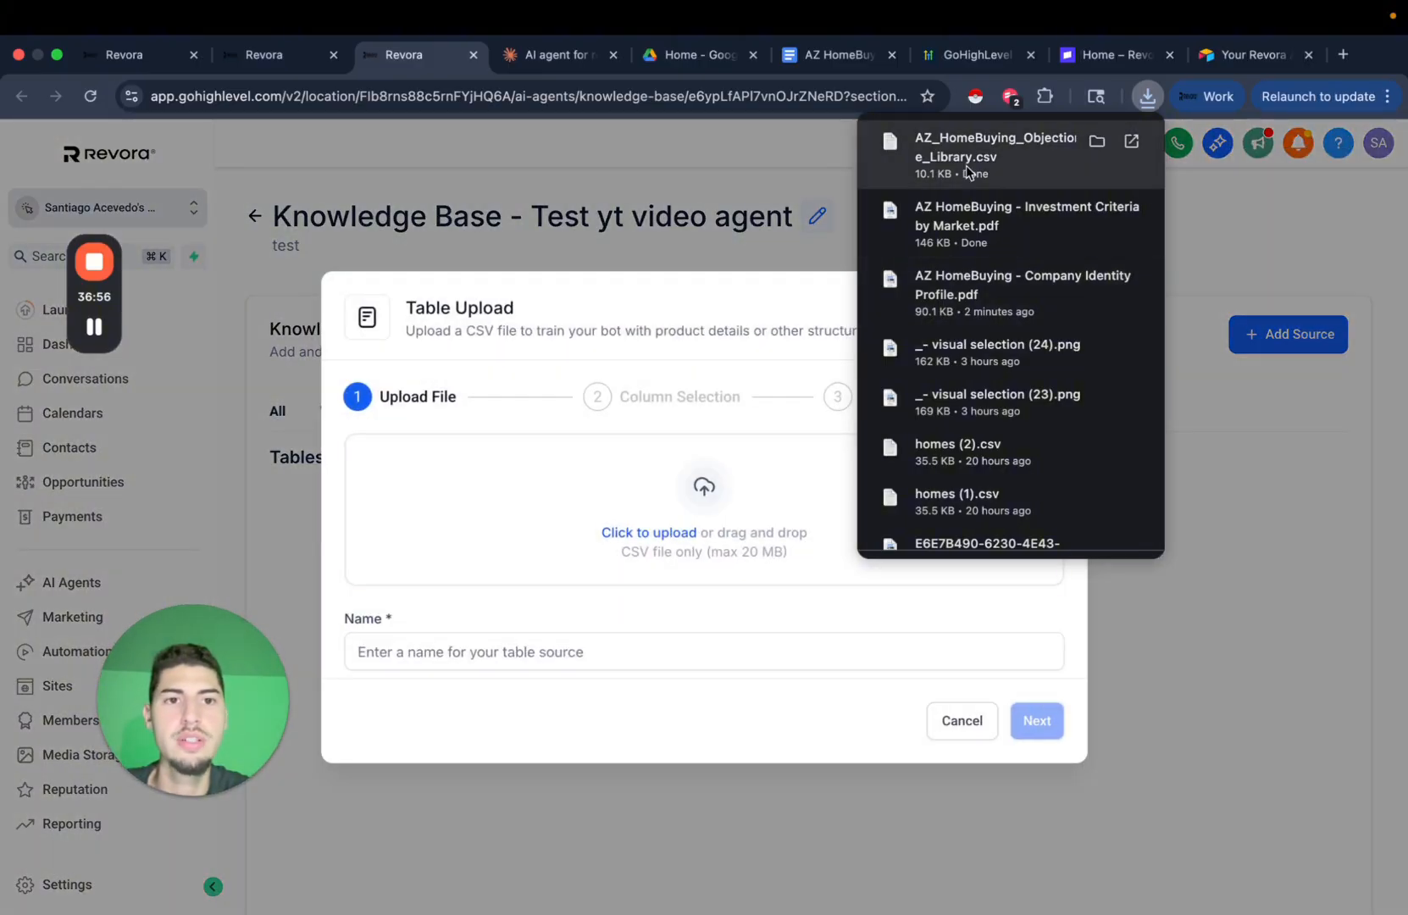
drag(818, 333, 631, 560)
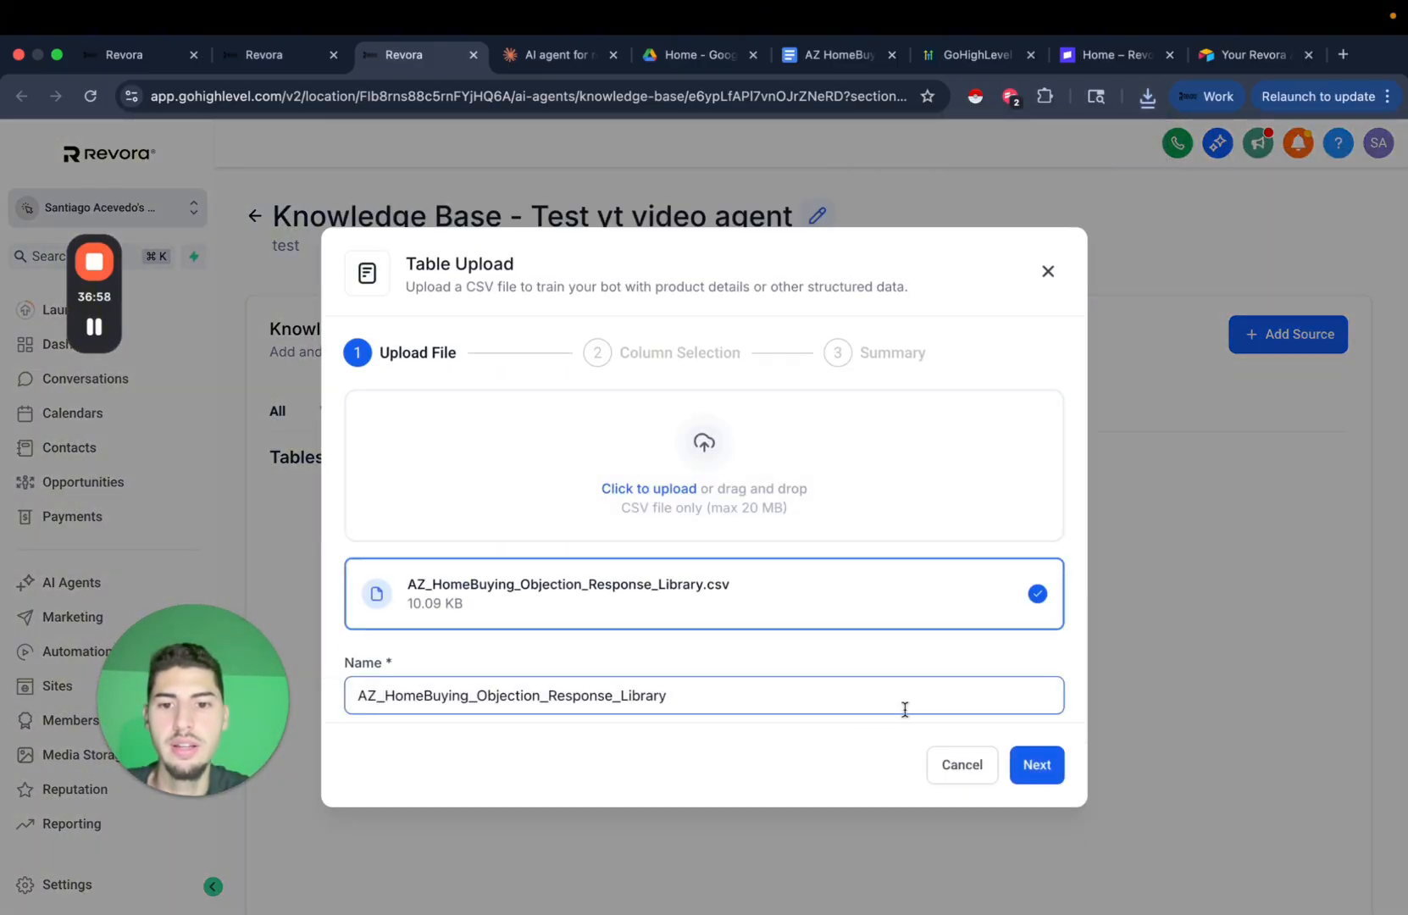
click(1035, 762)
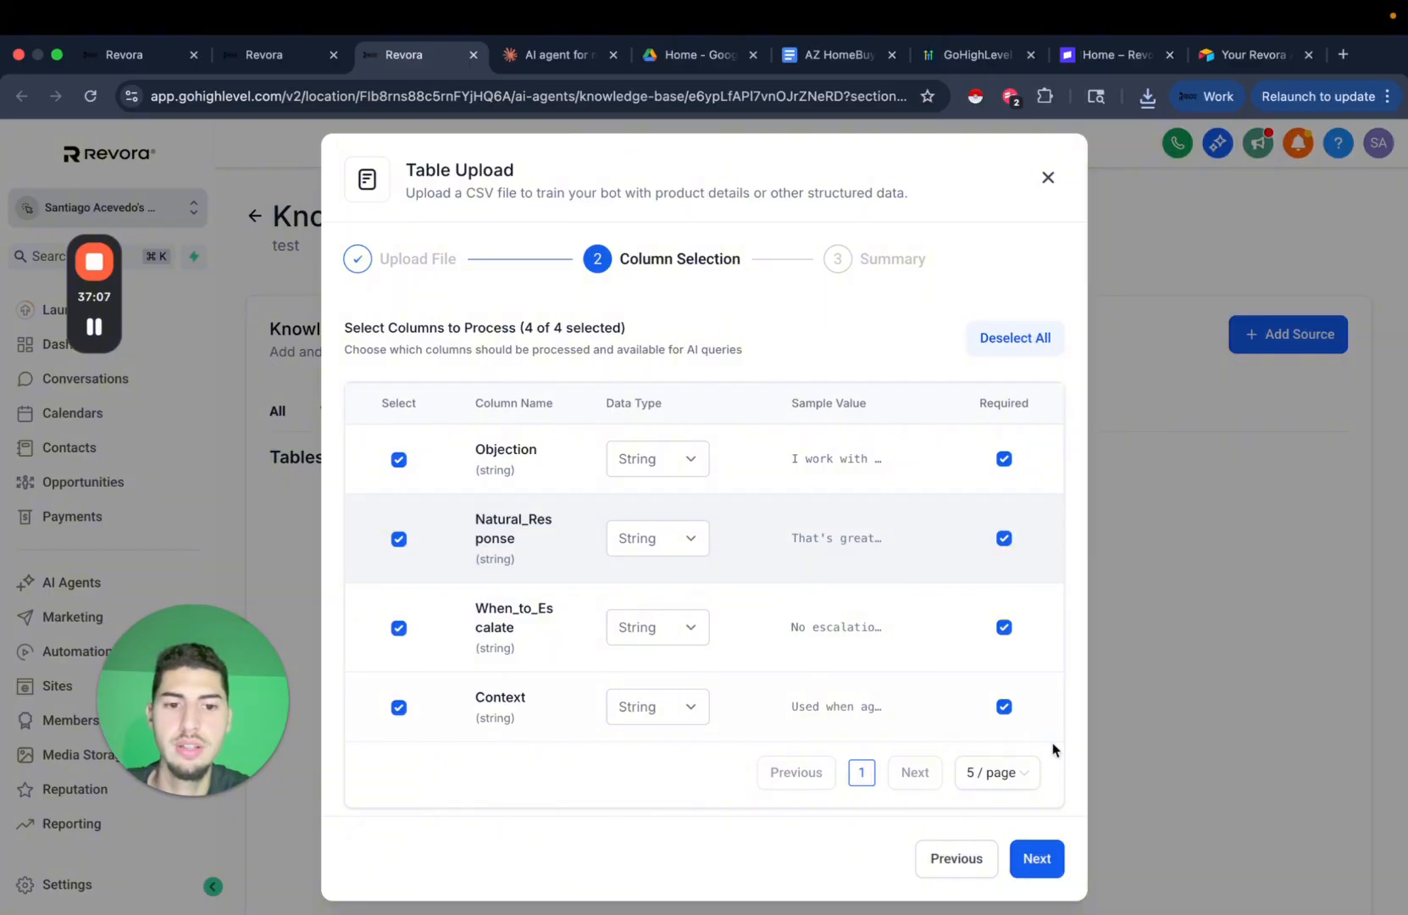
click(1012, 772)
click(1020, 734)
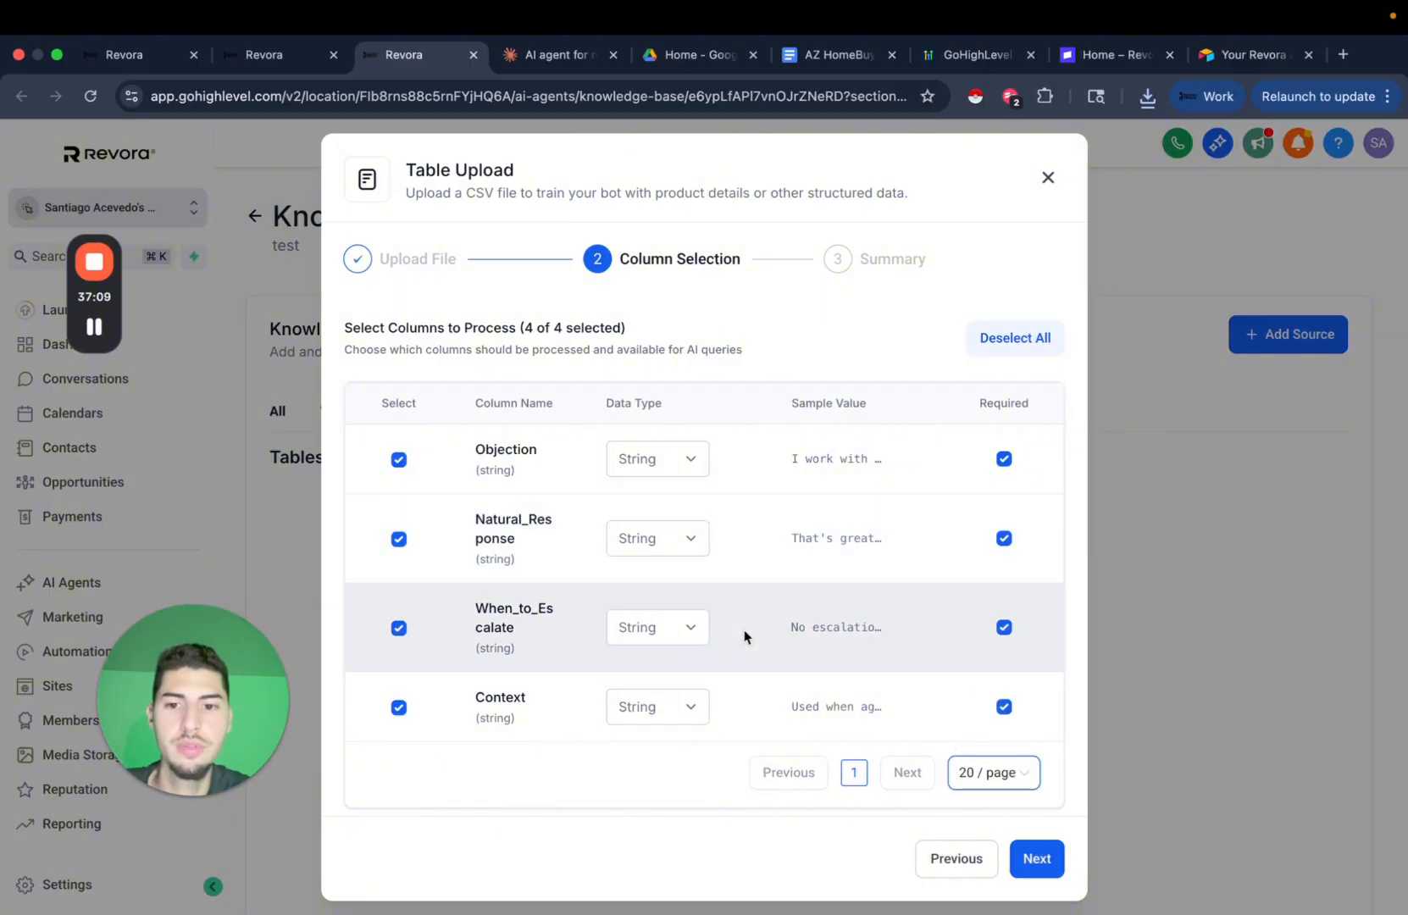
click(1039, 862)
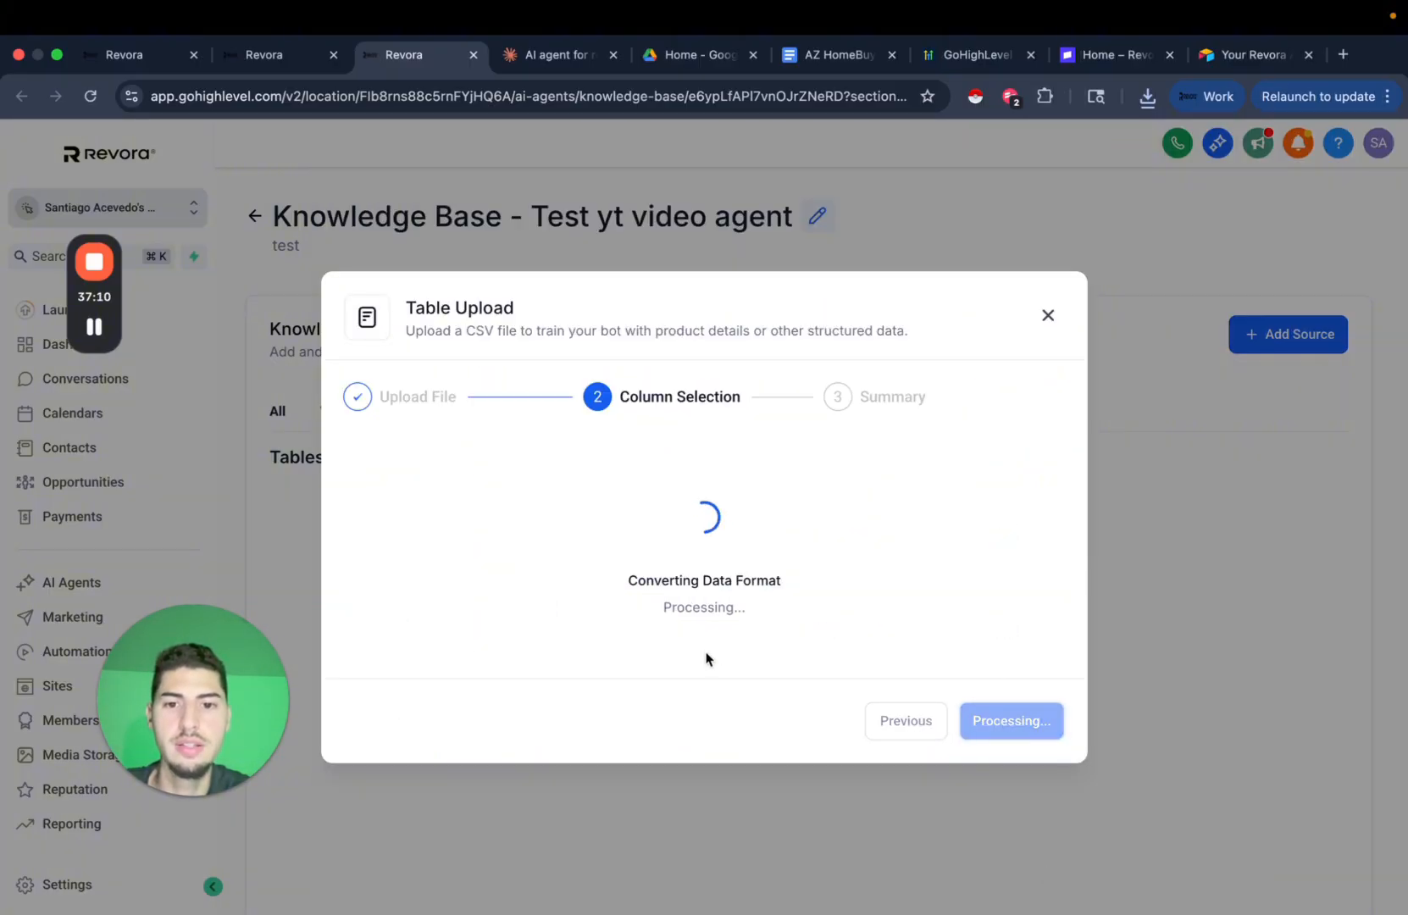
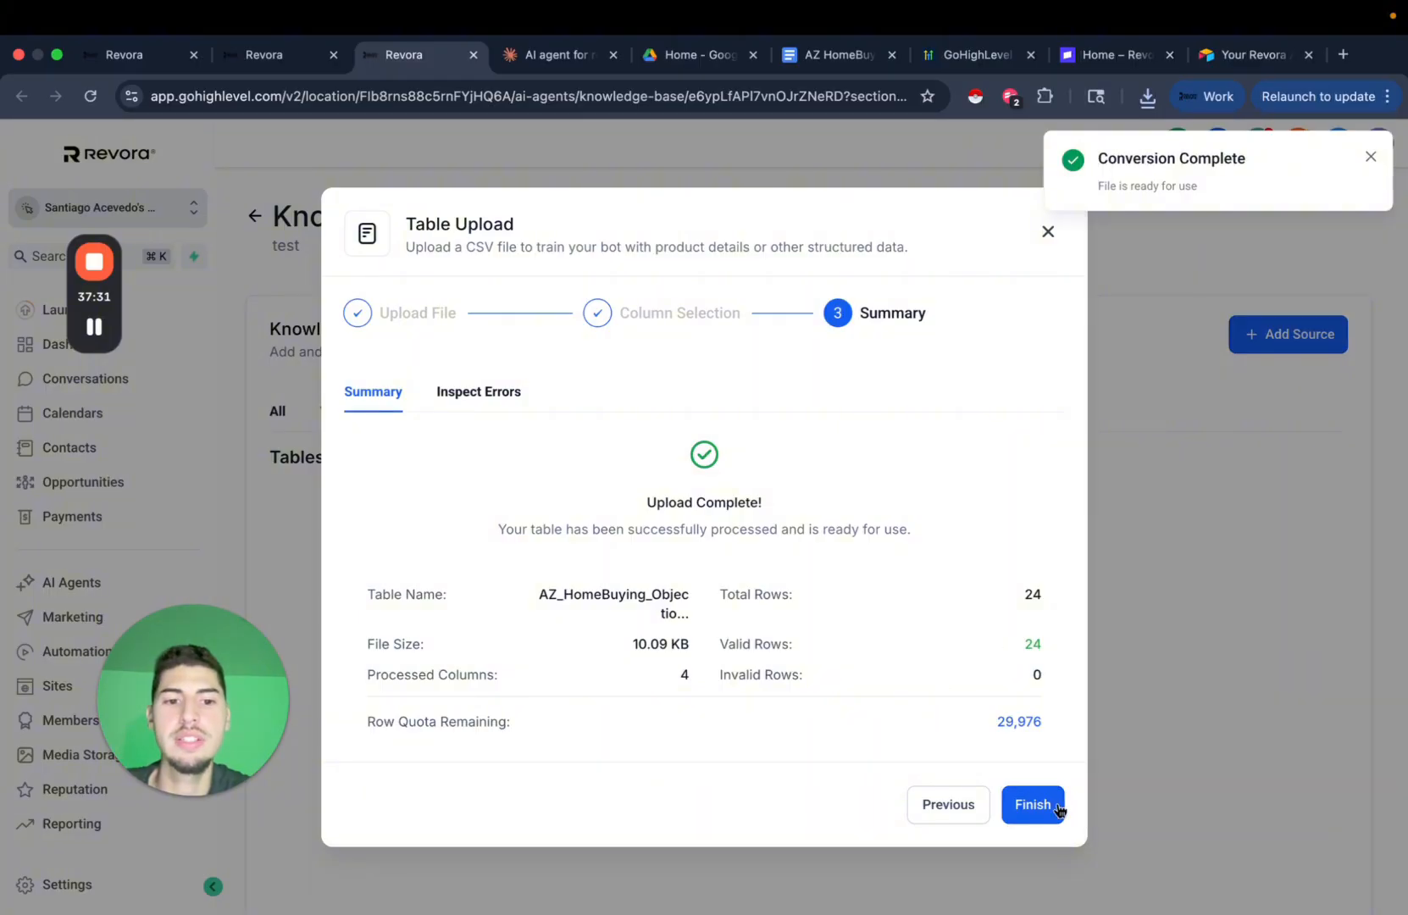
Finish the table upload and scroll through the 24 objection response rows.
click(1372, 158)
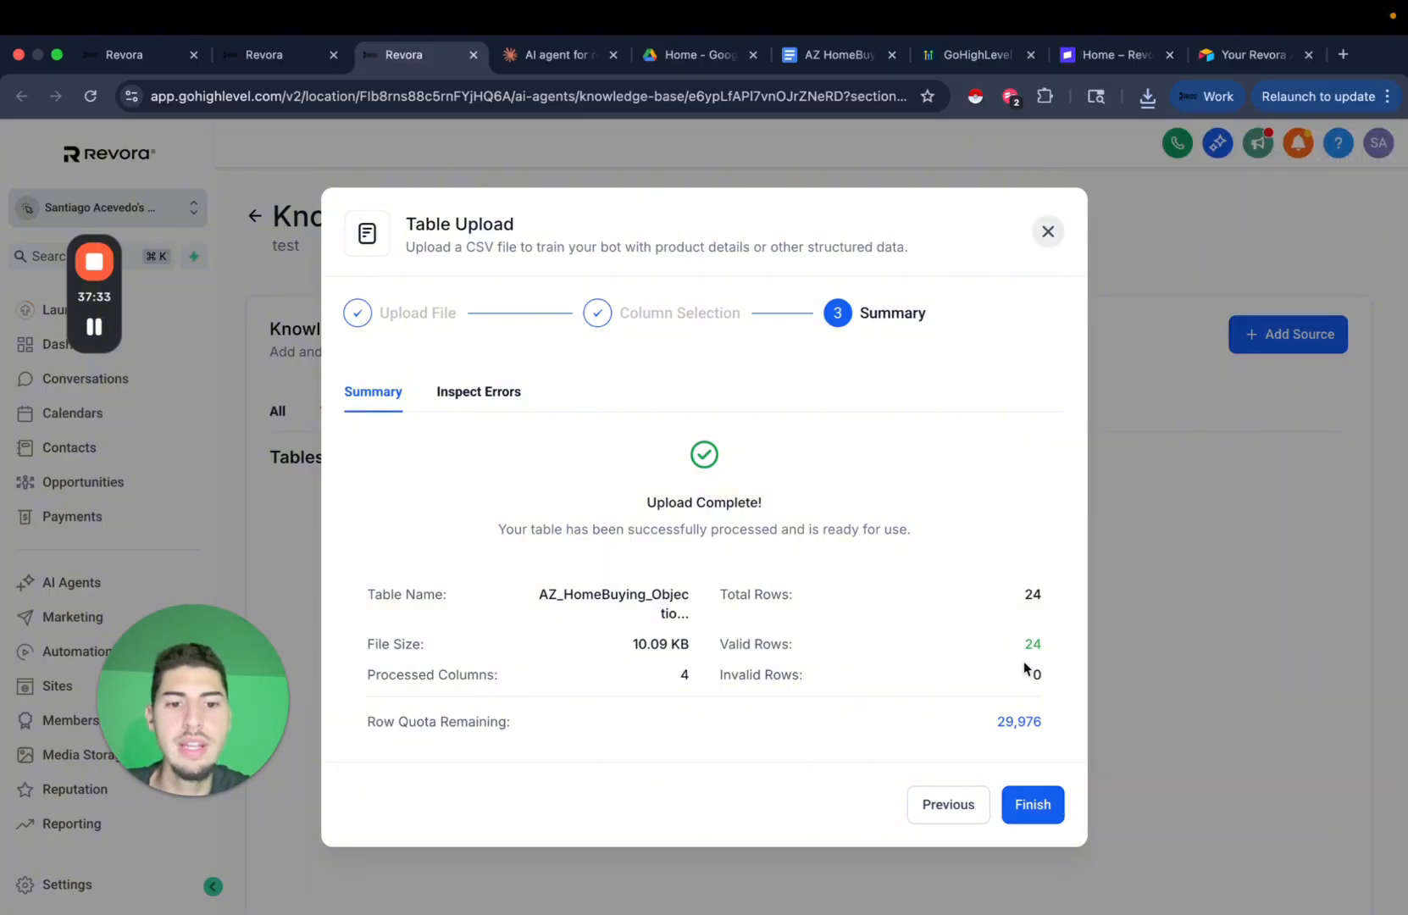
click(1056, 808)
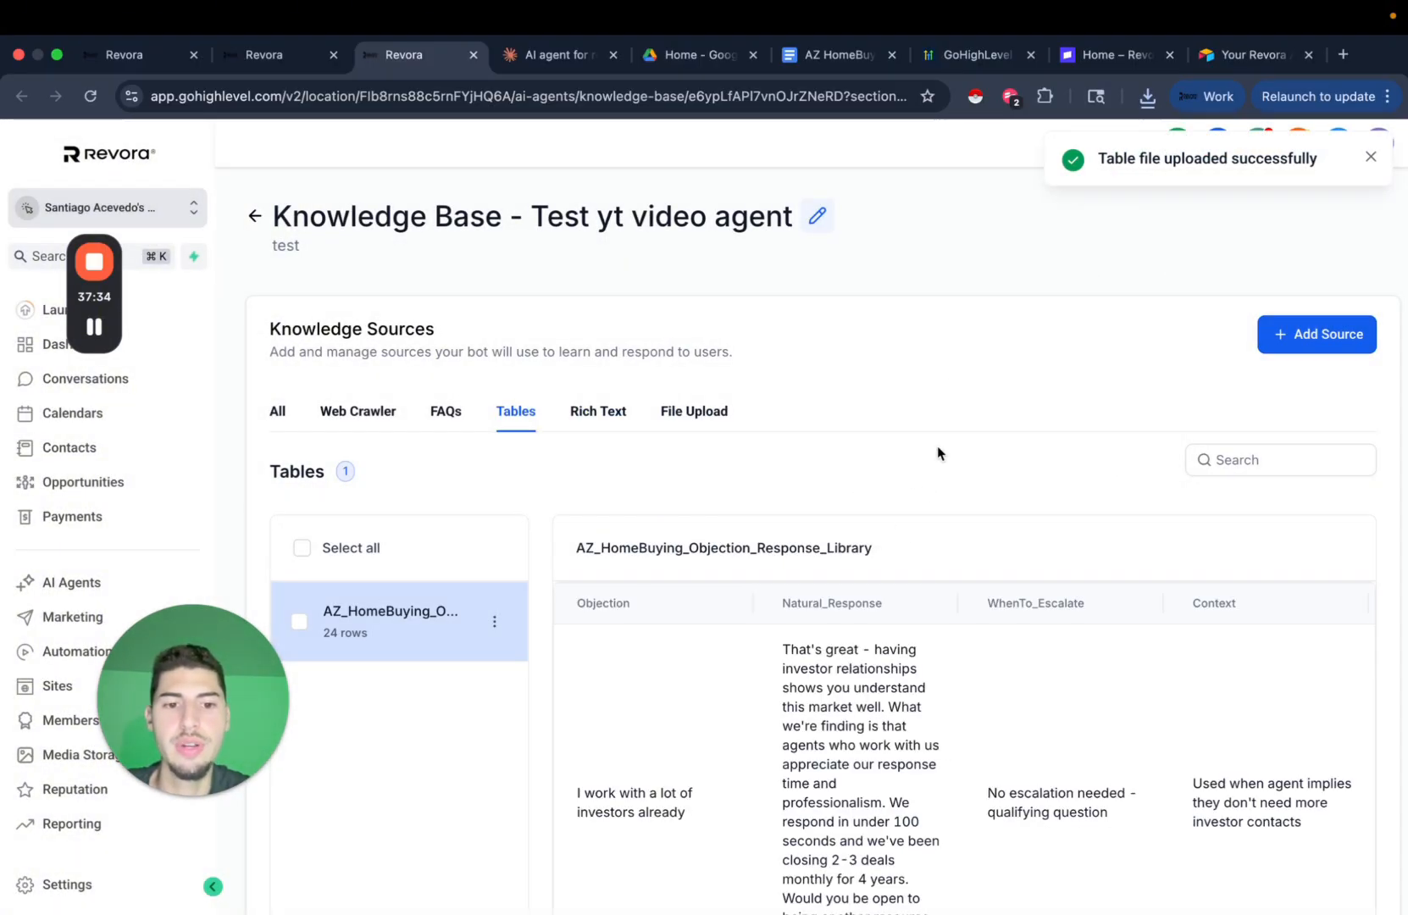
scroll(877, 548, down, 6)
scroll(877, 548, down, 15)
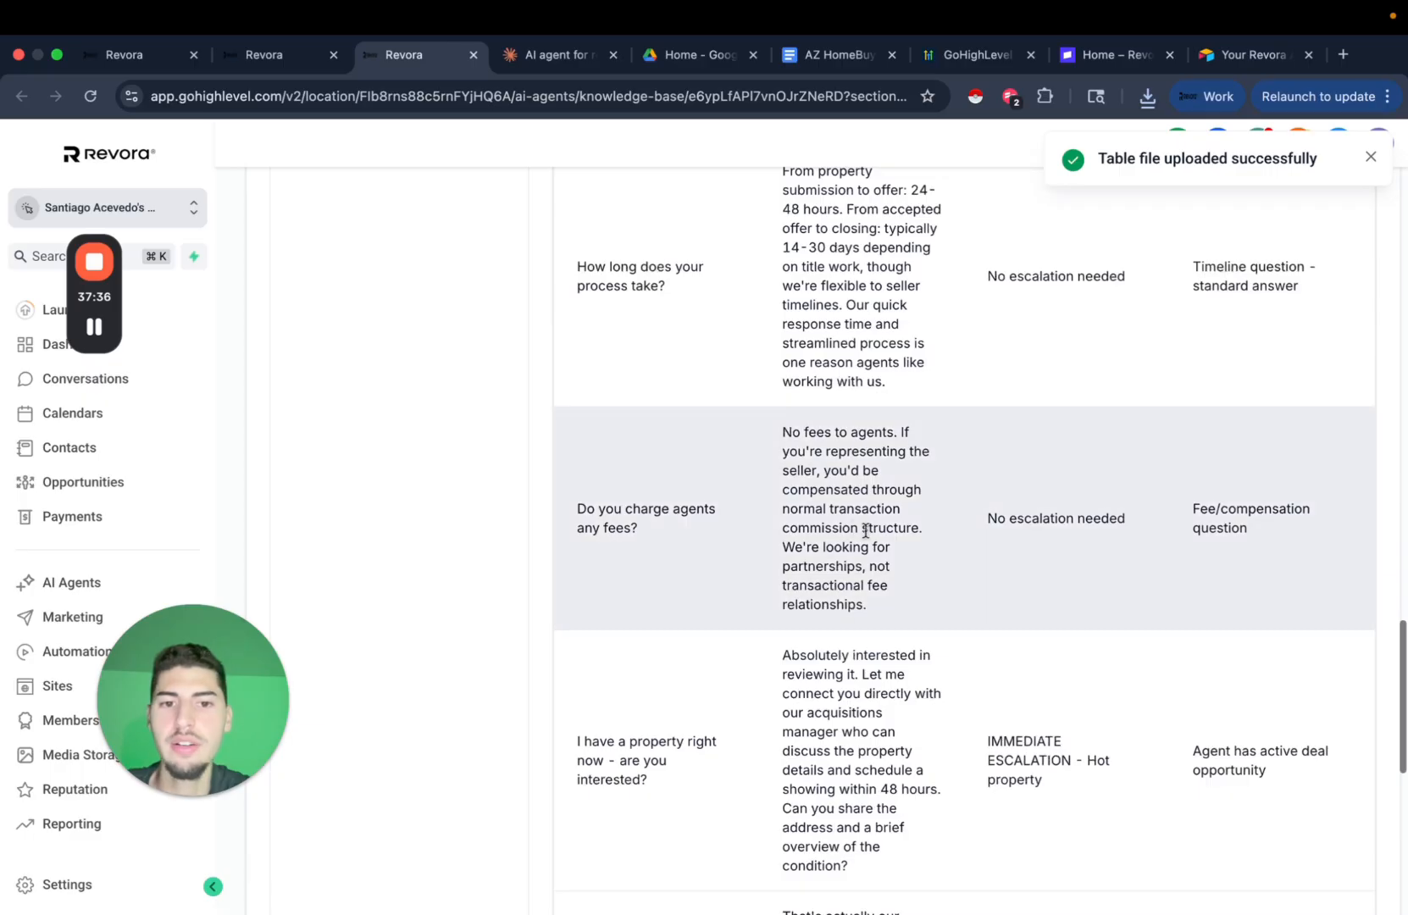
scroll(982, 541, down, 5)
scroll(887, 448, down, 3)
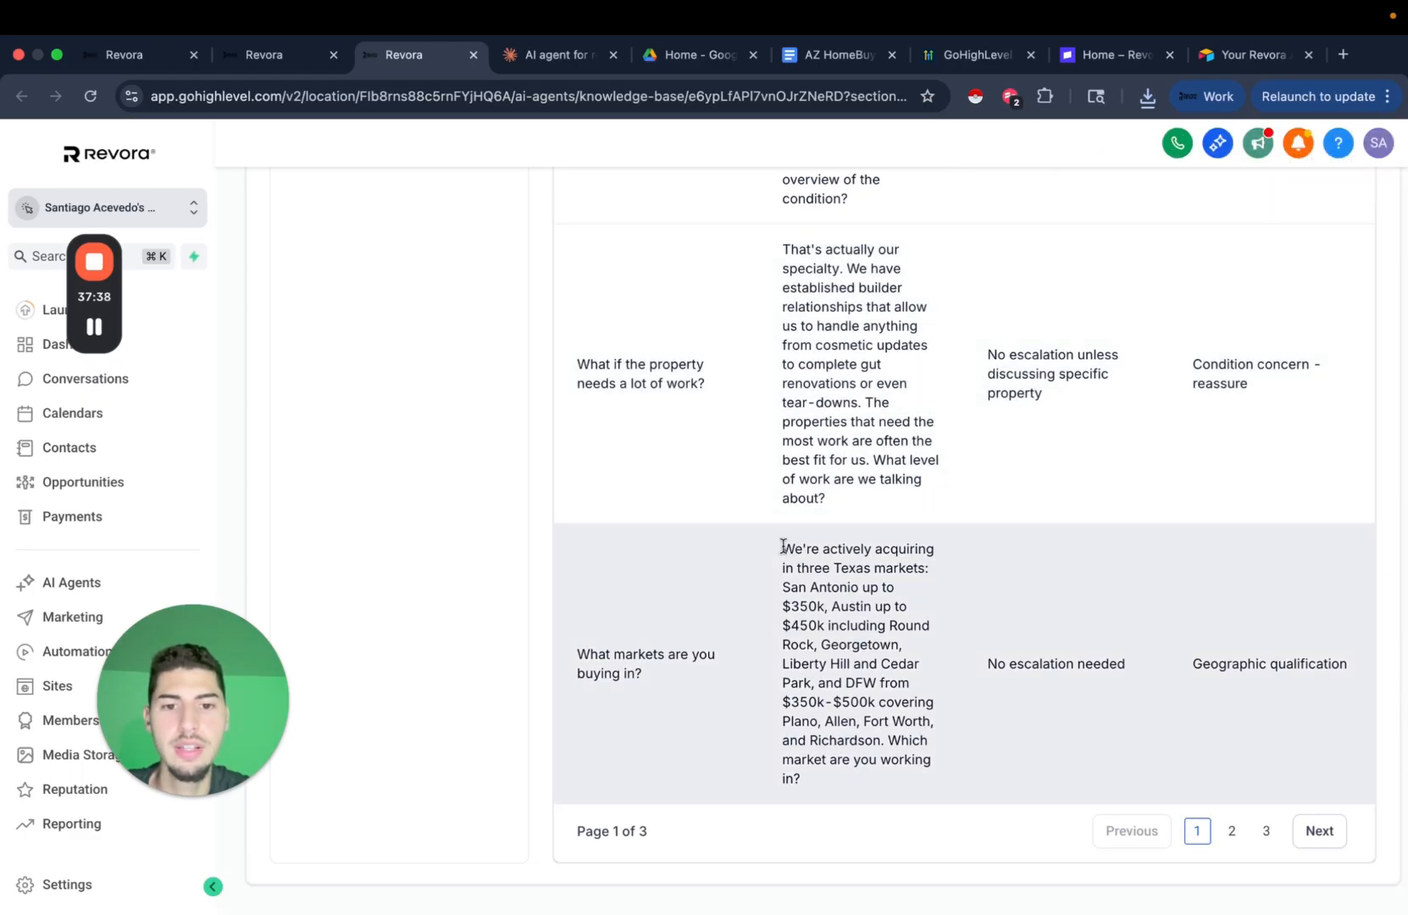
drag(783, 547, 909, 808)
click(947, 550)
Open the Rich Text knowledge source editor, then go to the Claude chat's generated files.
scroll(984, 484, up, 20)
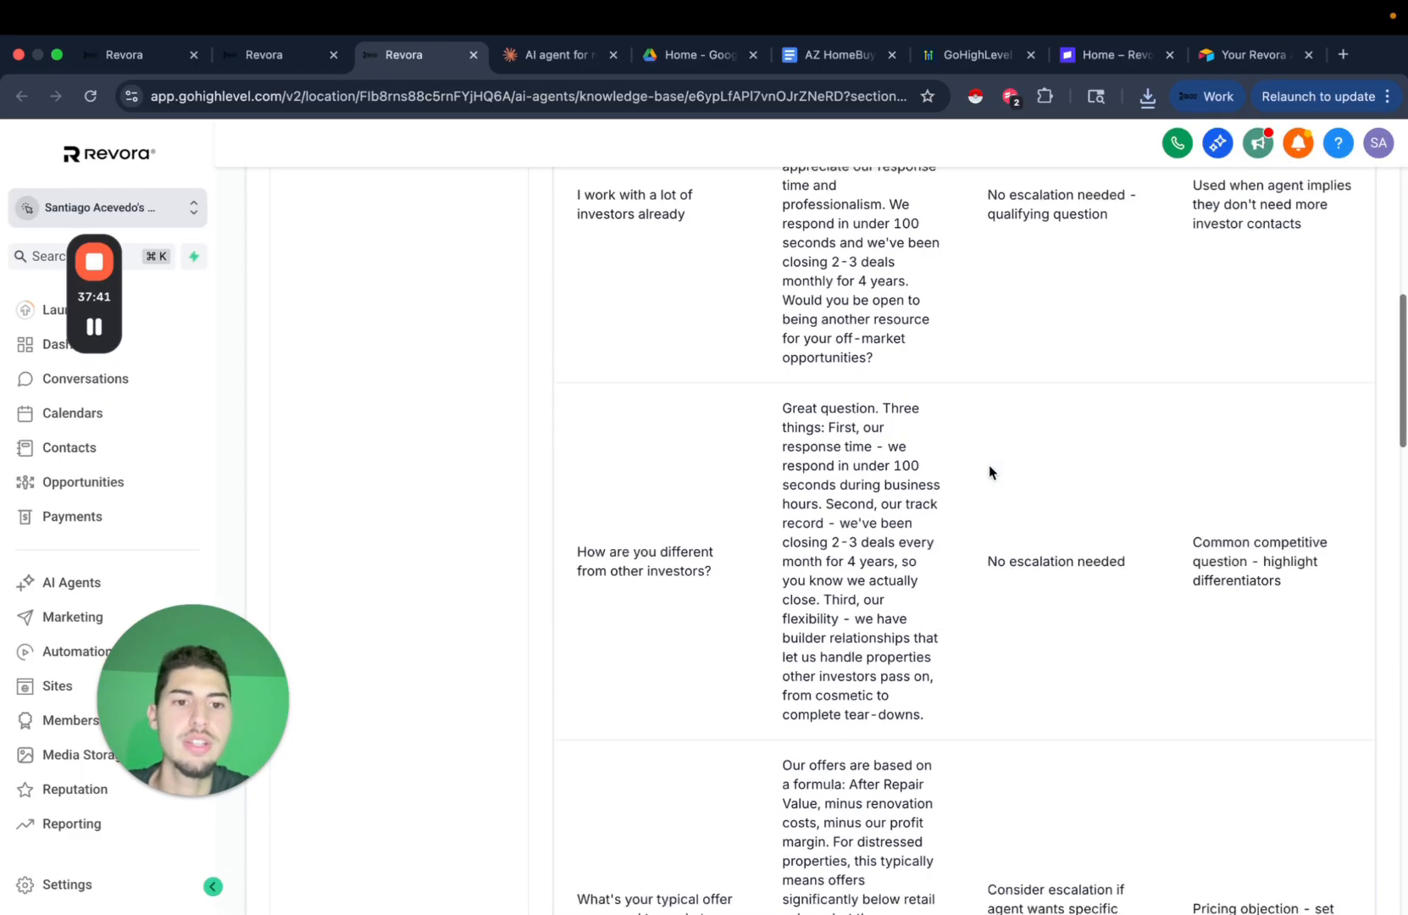
click(609, 410)
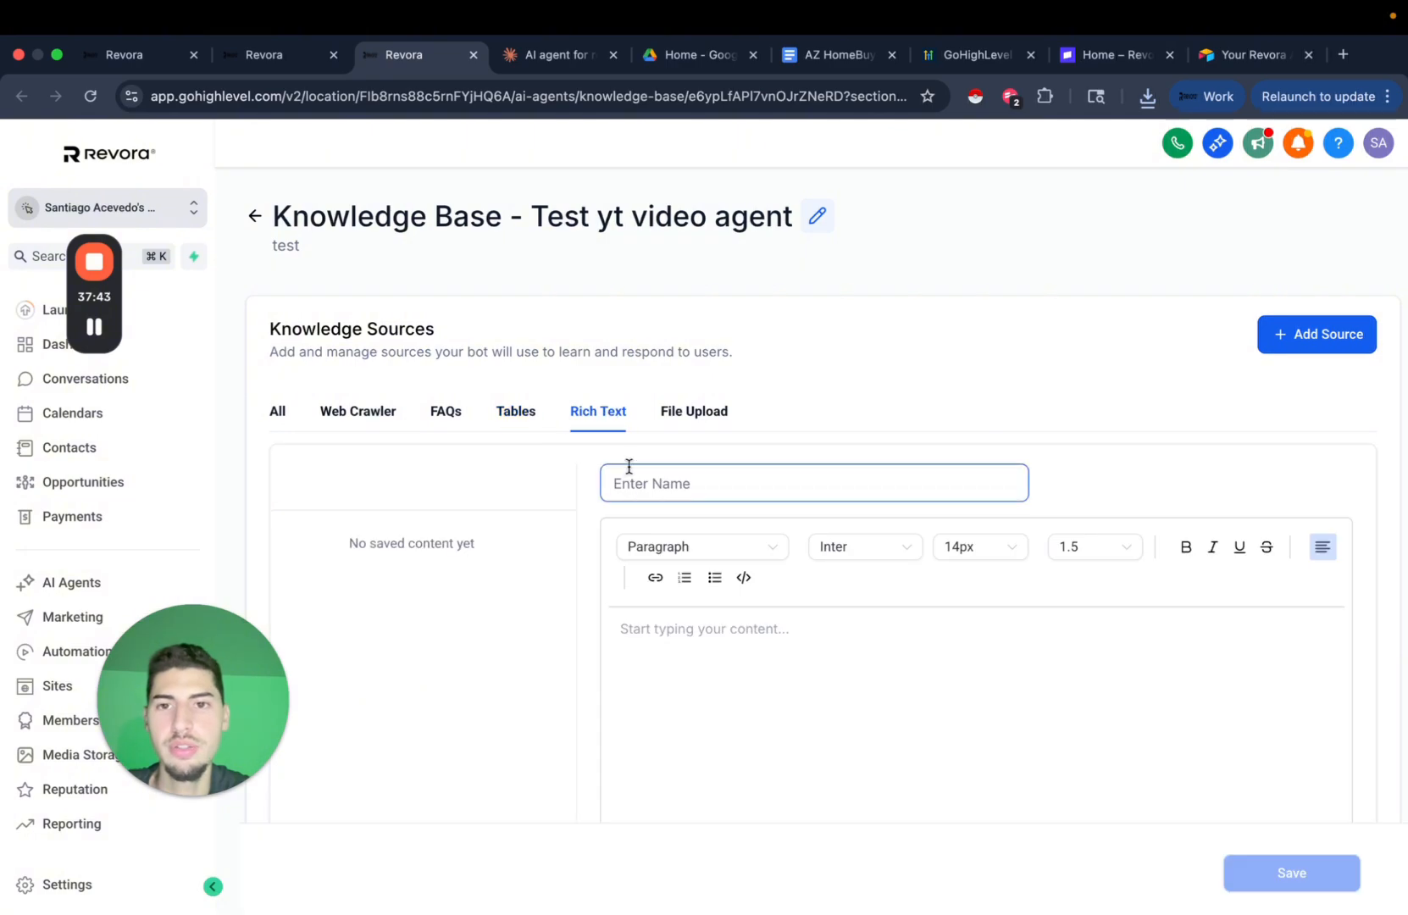
click(555, 54)
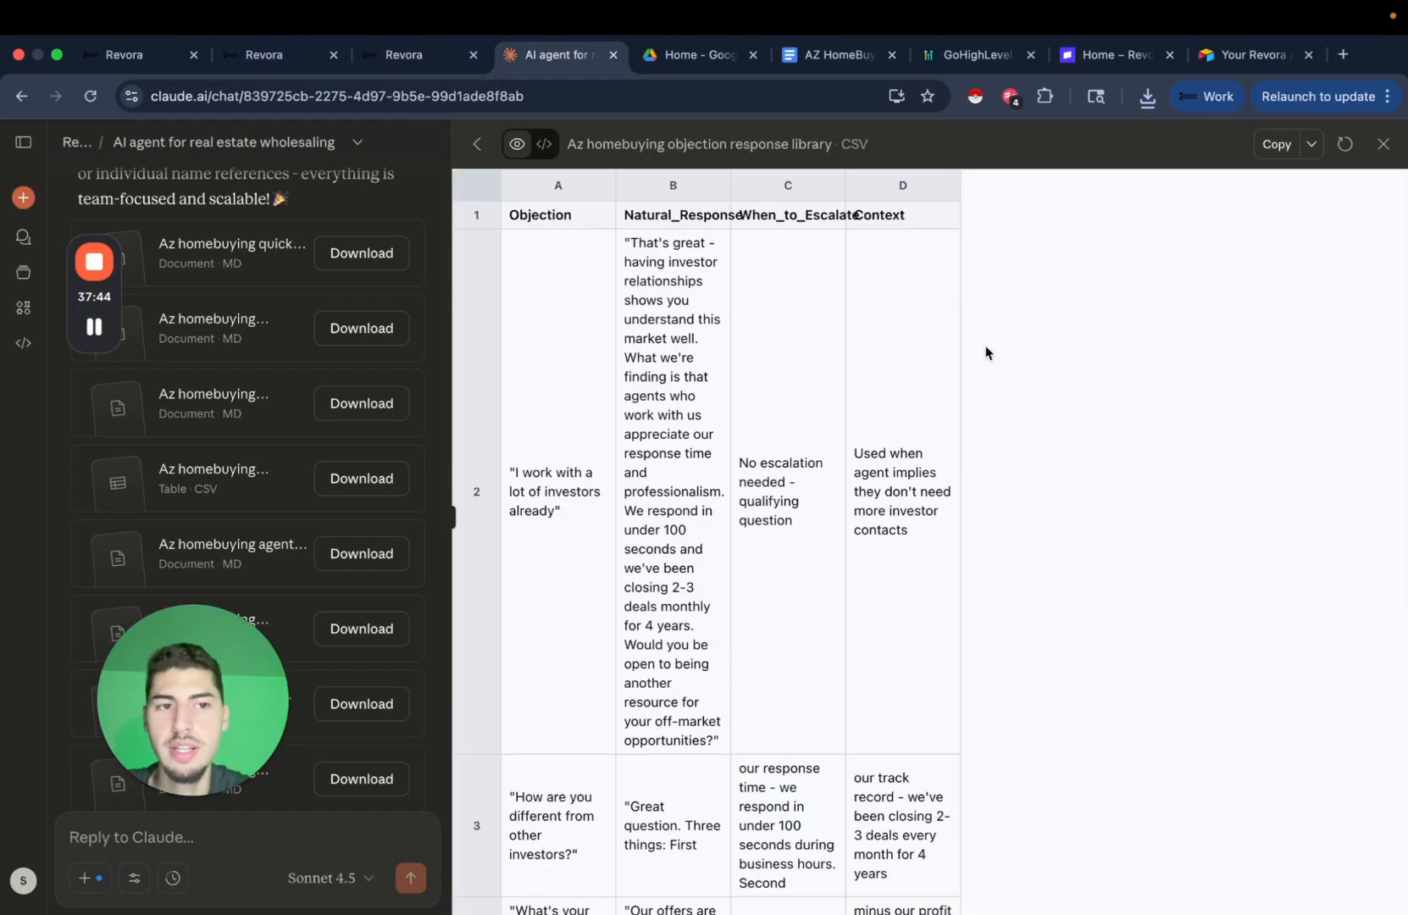
Copy the whole AZ HomeBuying conversation examples document from Claude and go to the Google Docs home page.
click(1383, 144)
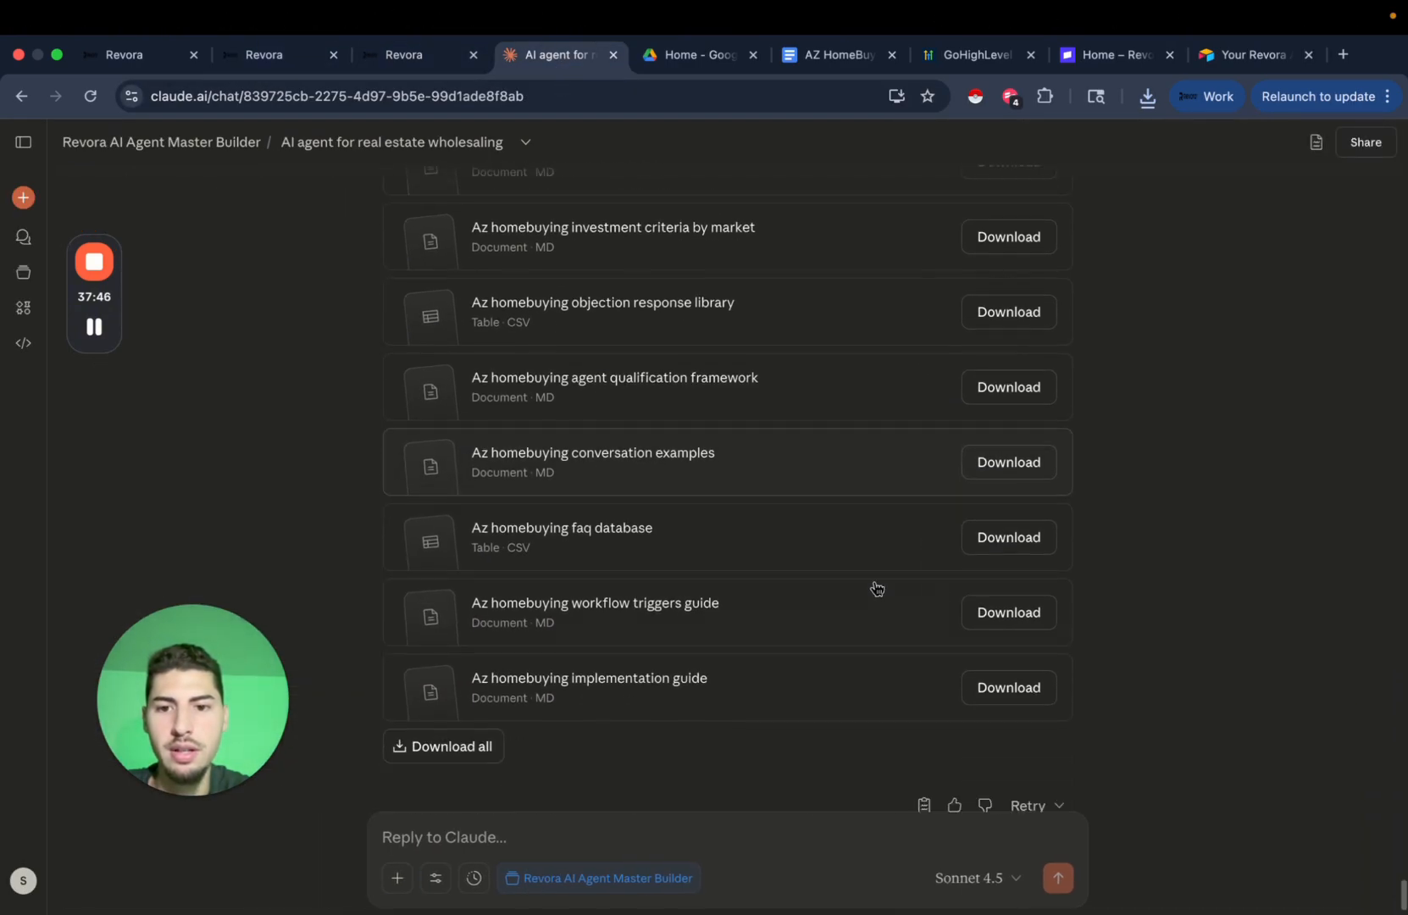
click(809, 472)
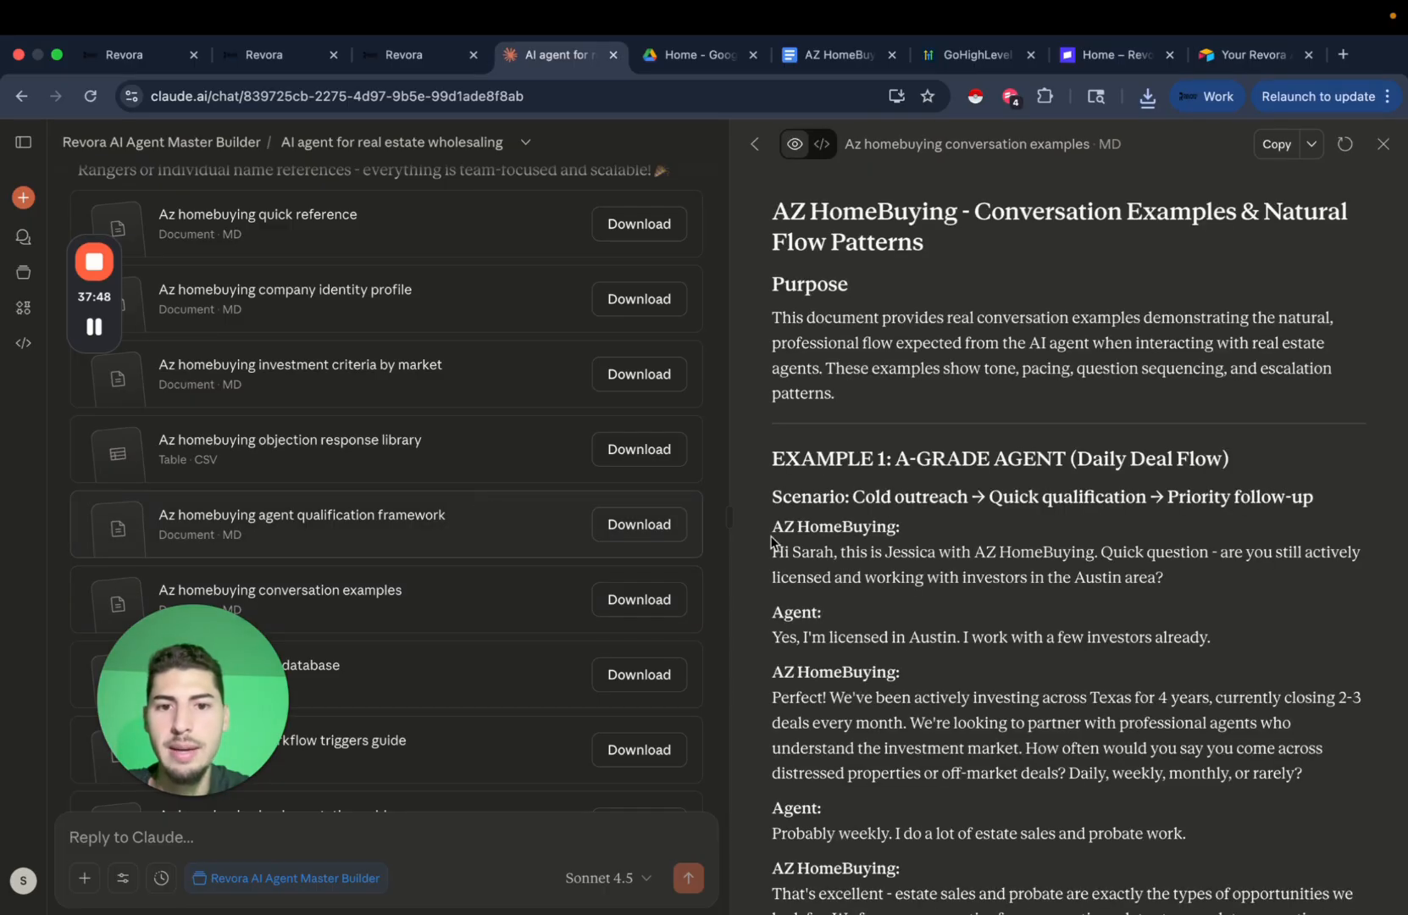
scroll(970, 570, down, 5)
scroll(971, 571, up, 5)
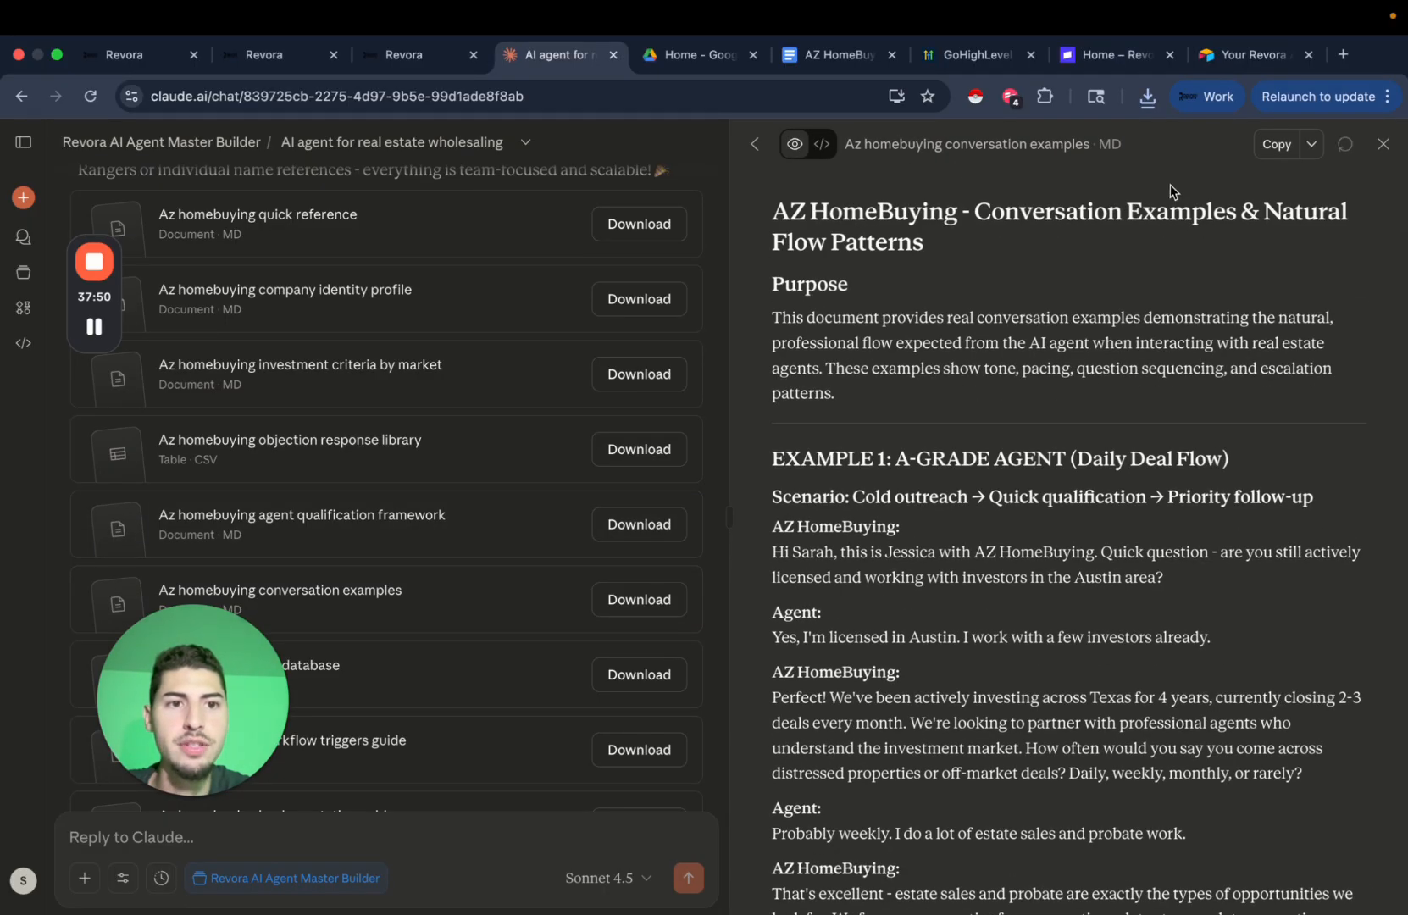
click(1312, 145)
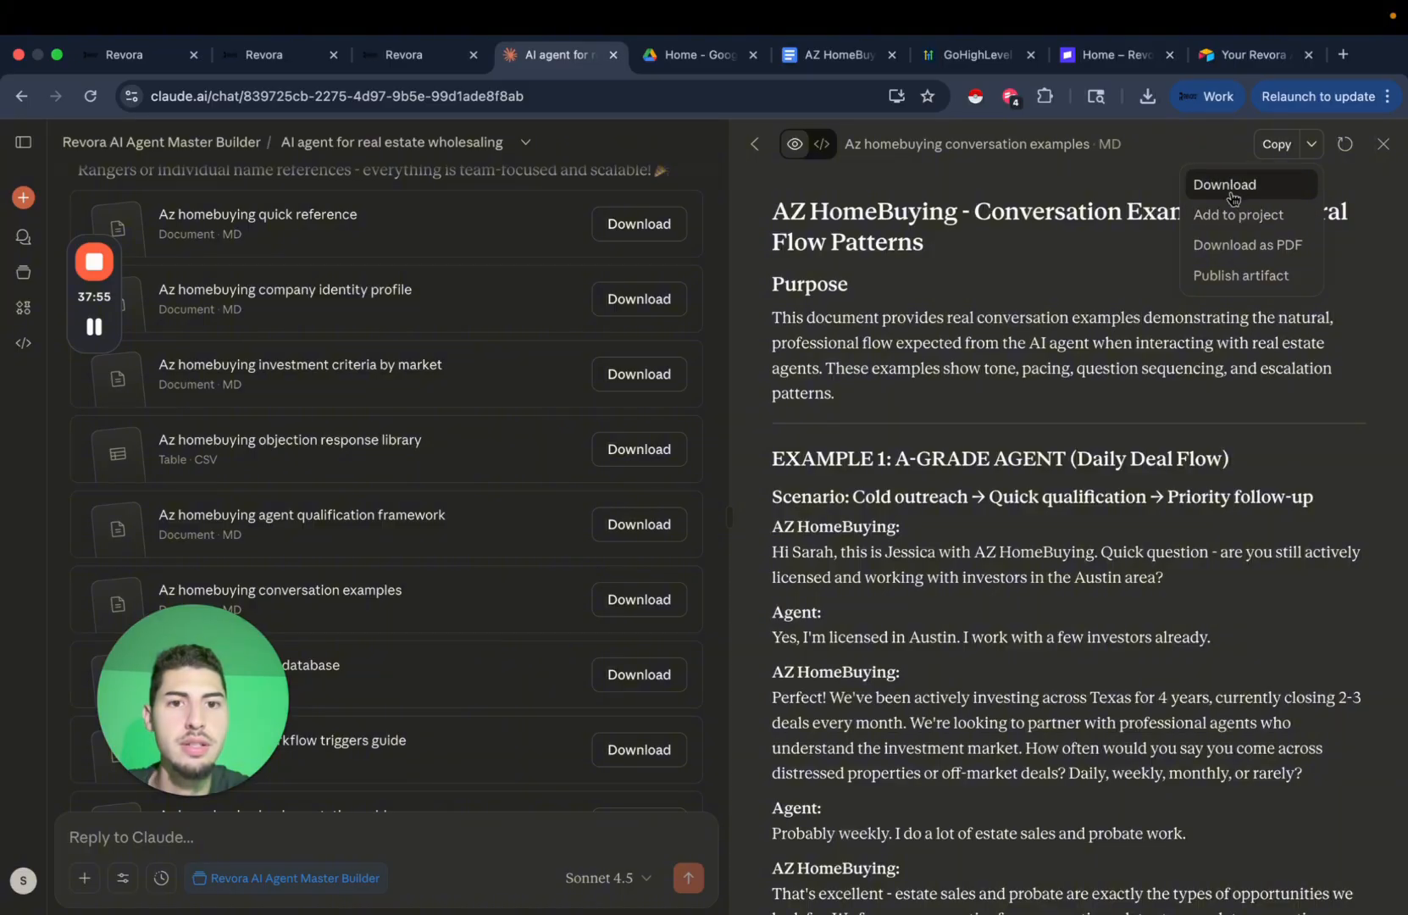
click(1041, 344)
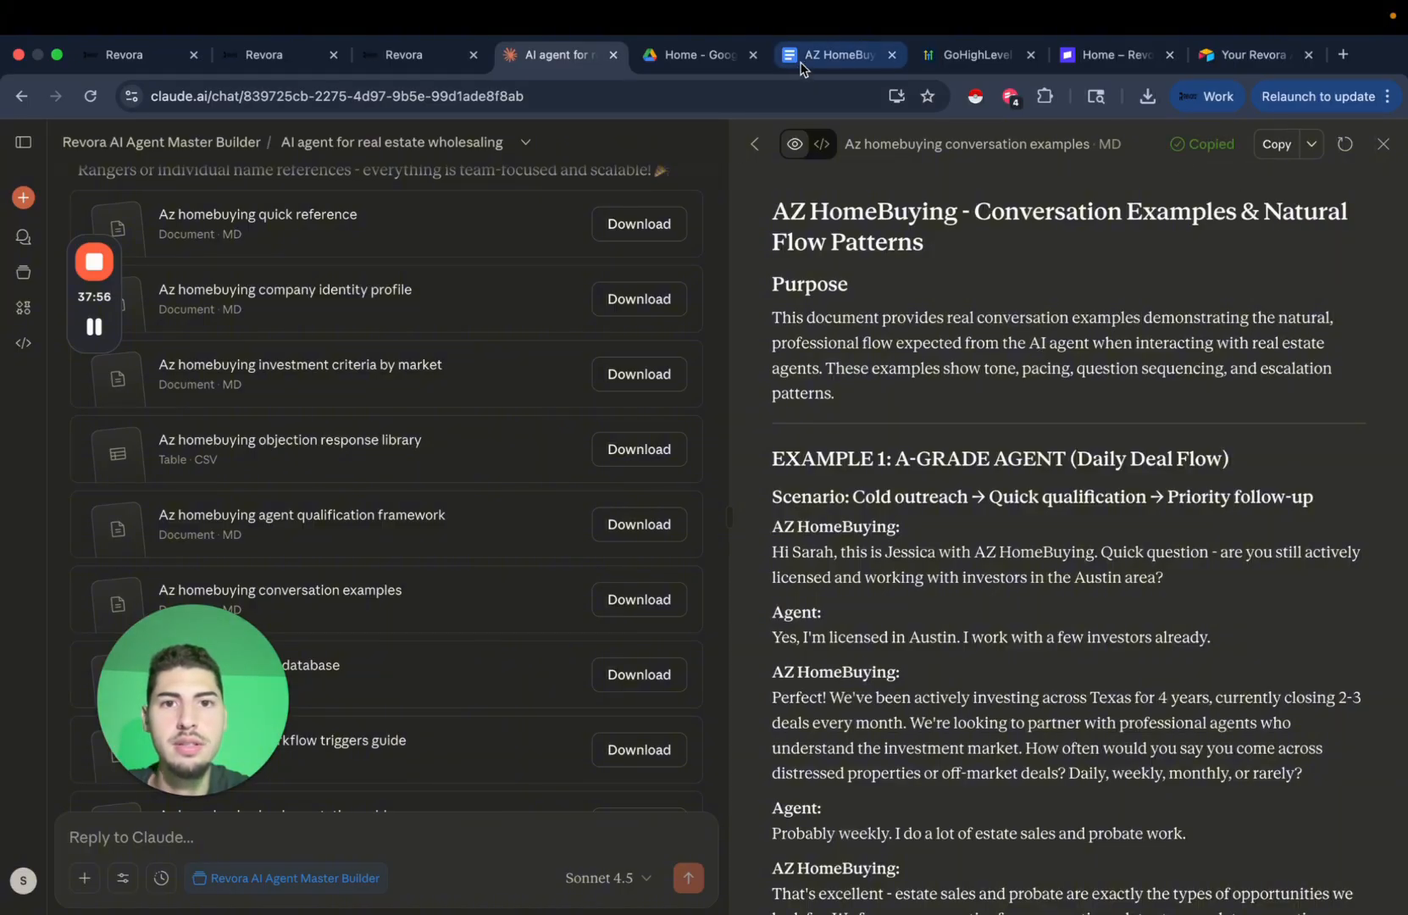
click(803, 58)
click(33, 161)
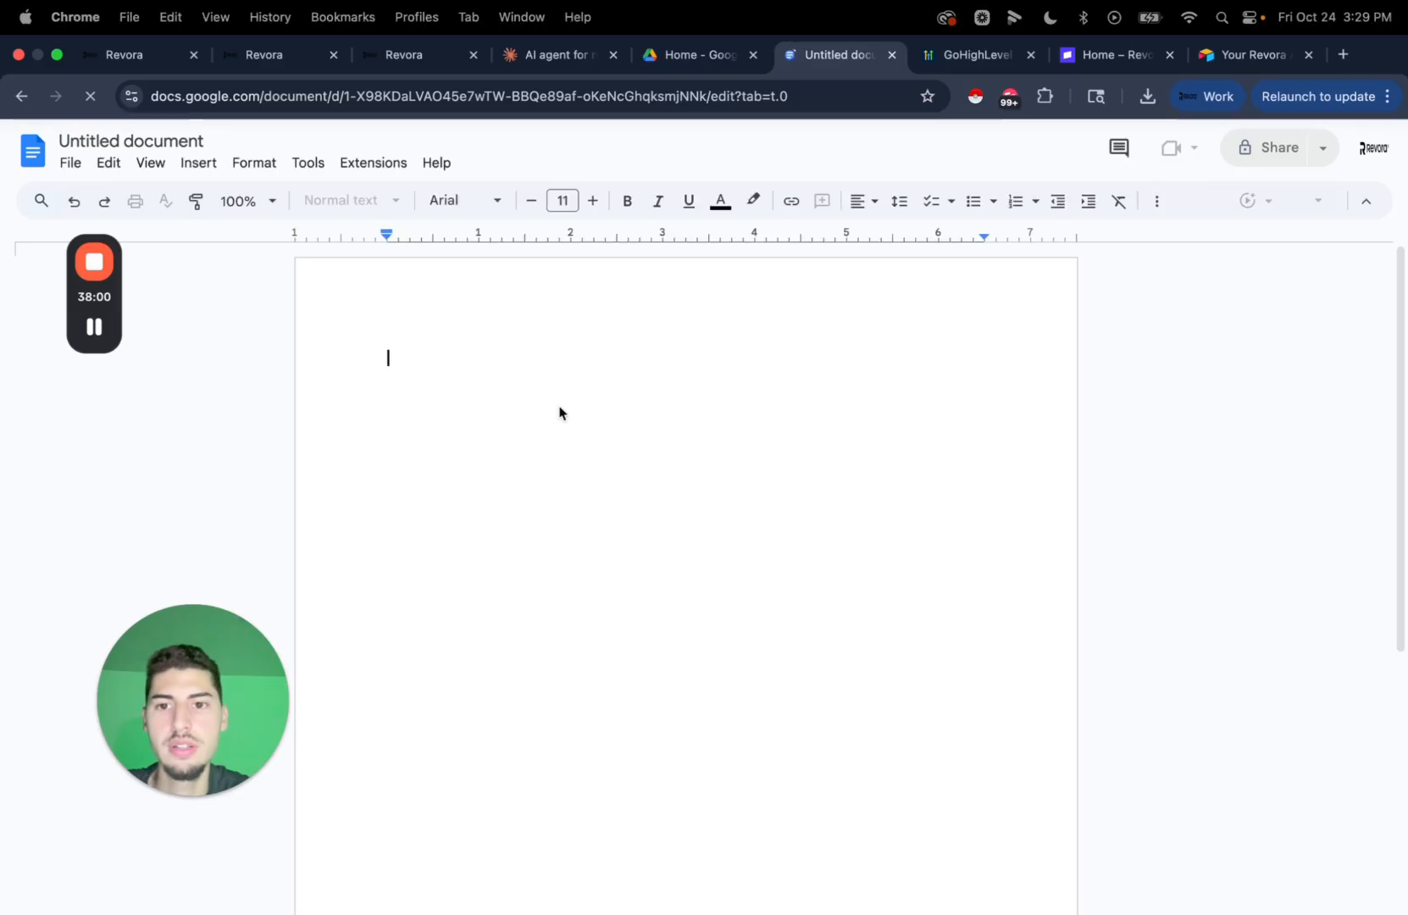
Paste the conversation examples into the blank doc and title it after its heading.
key(super+v)
scroll(651, 566, up, 20)
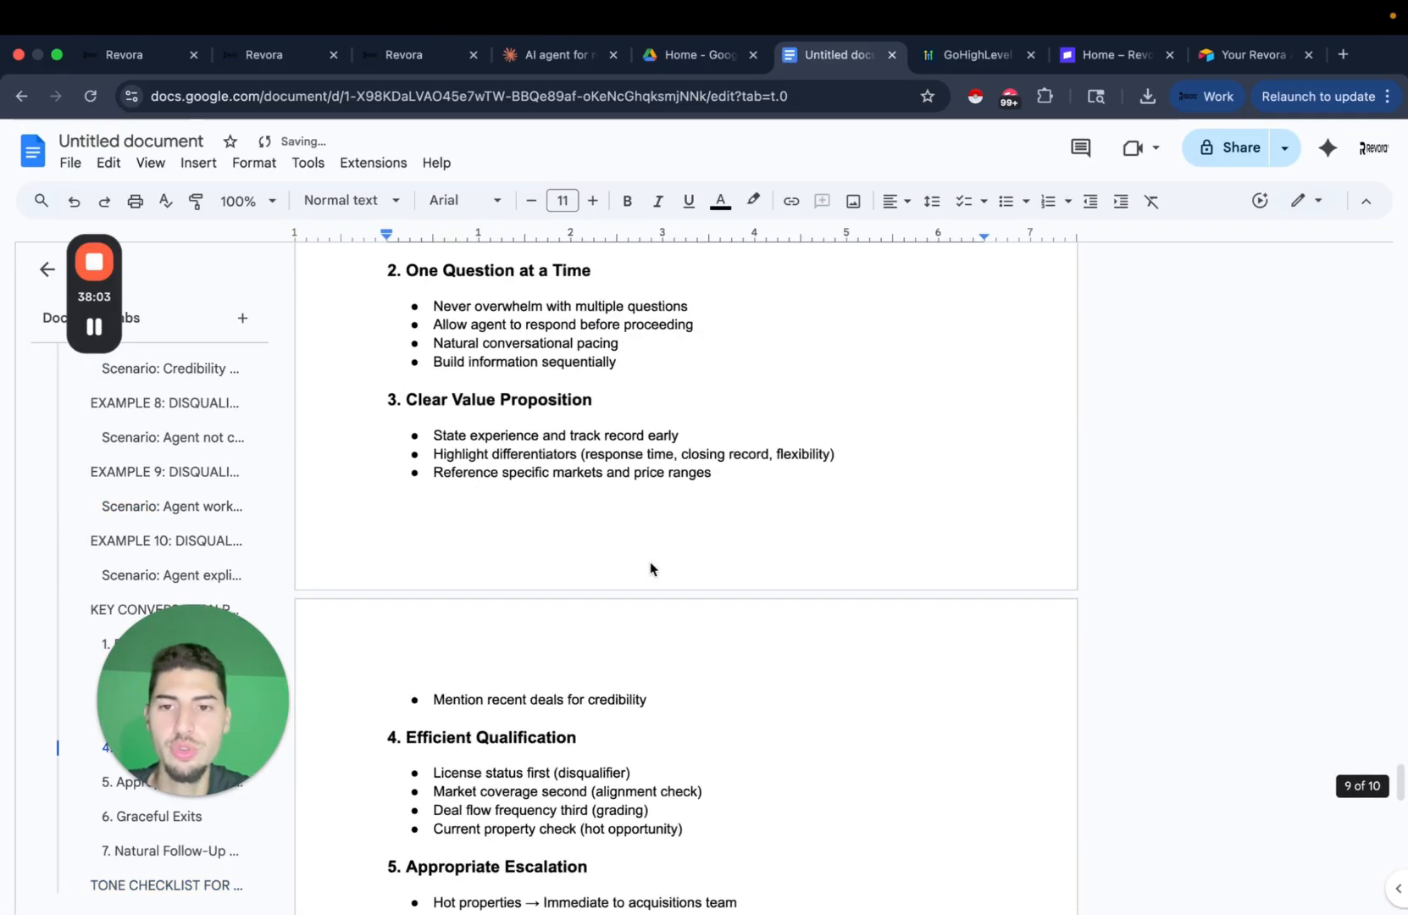
scroll(650, 568, up, 20)
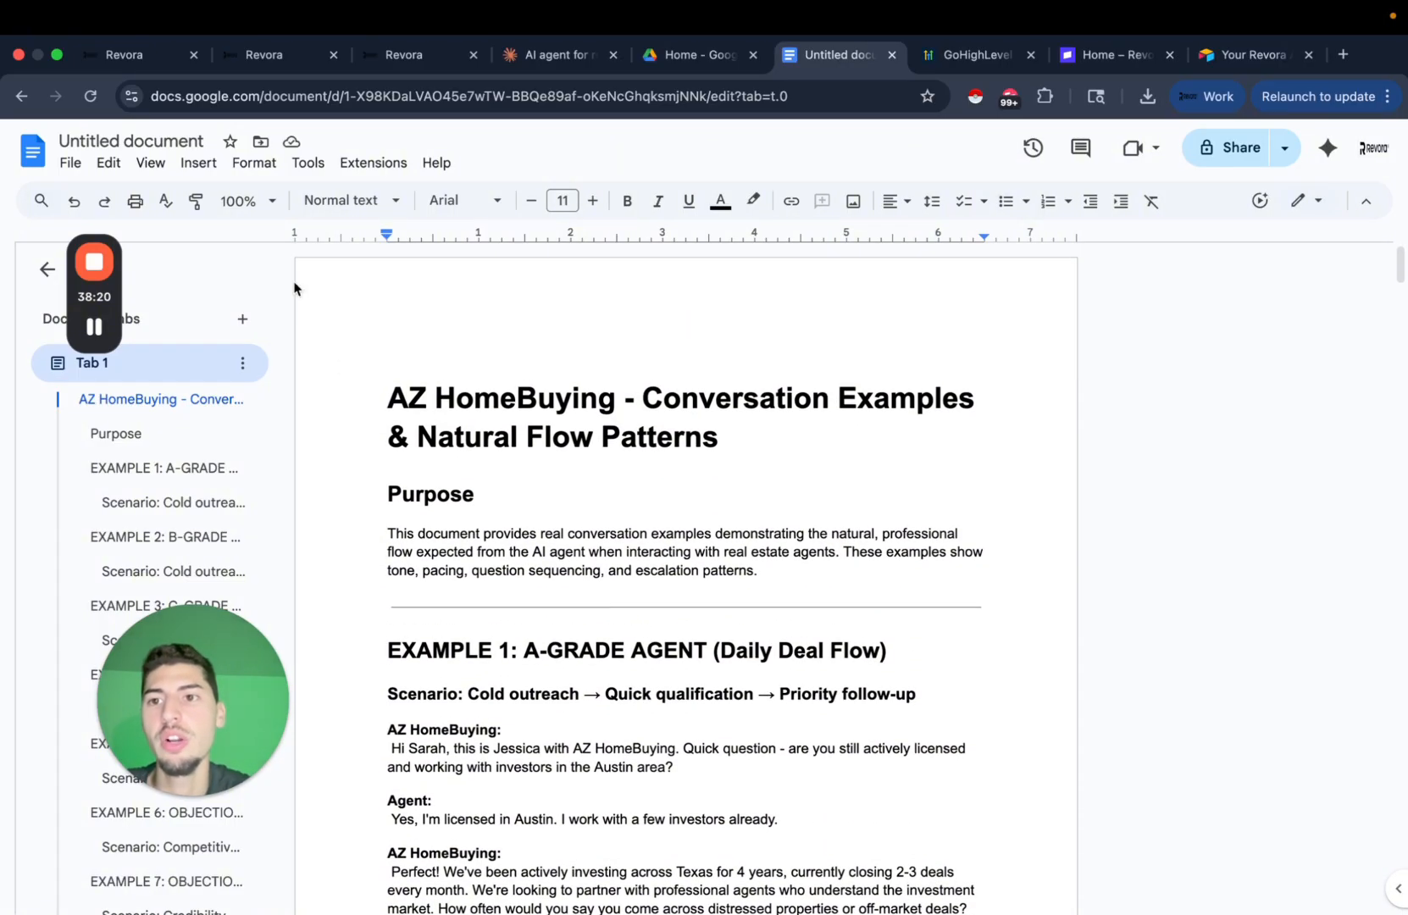
click(141, 144)
key(Return)
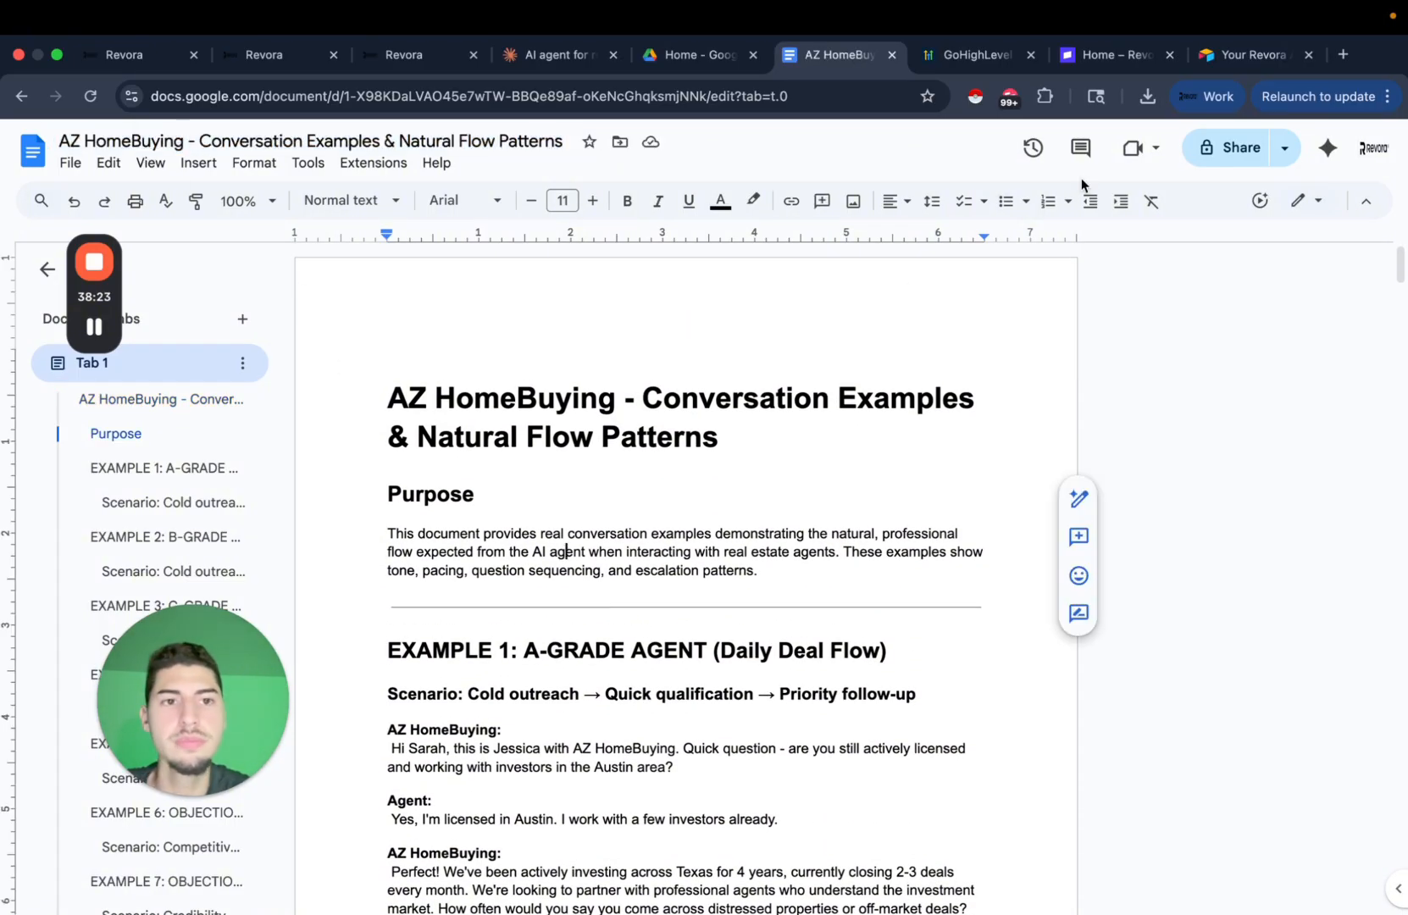
Set the doc's general access to Anyone with the link and copy the share link.
click(1227, 147)
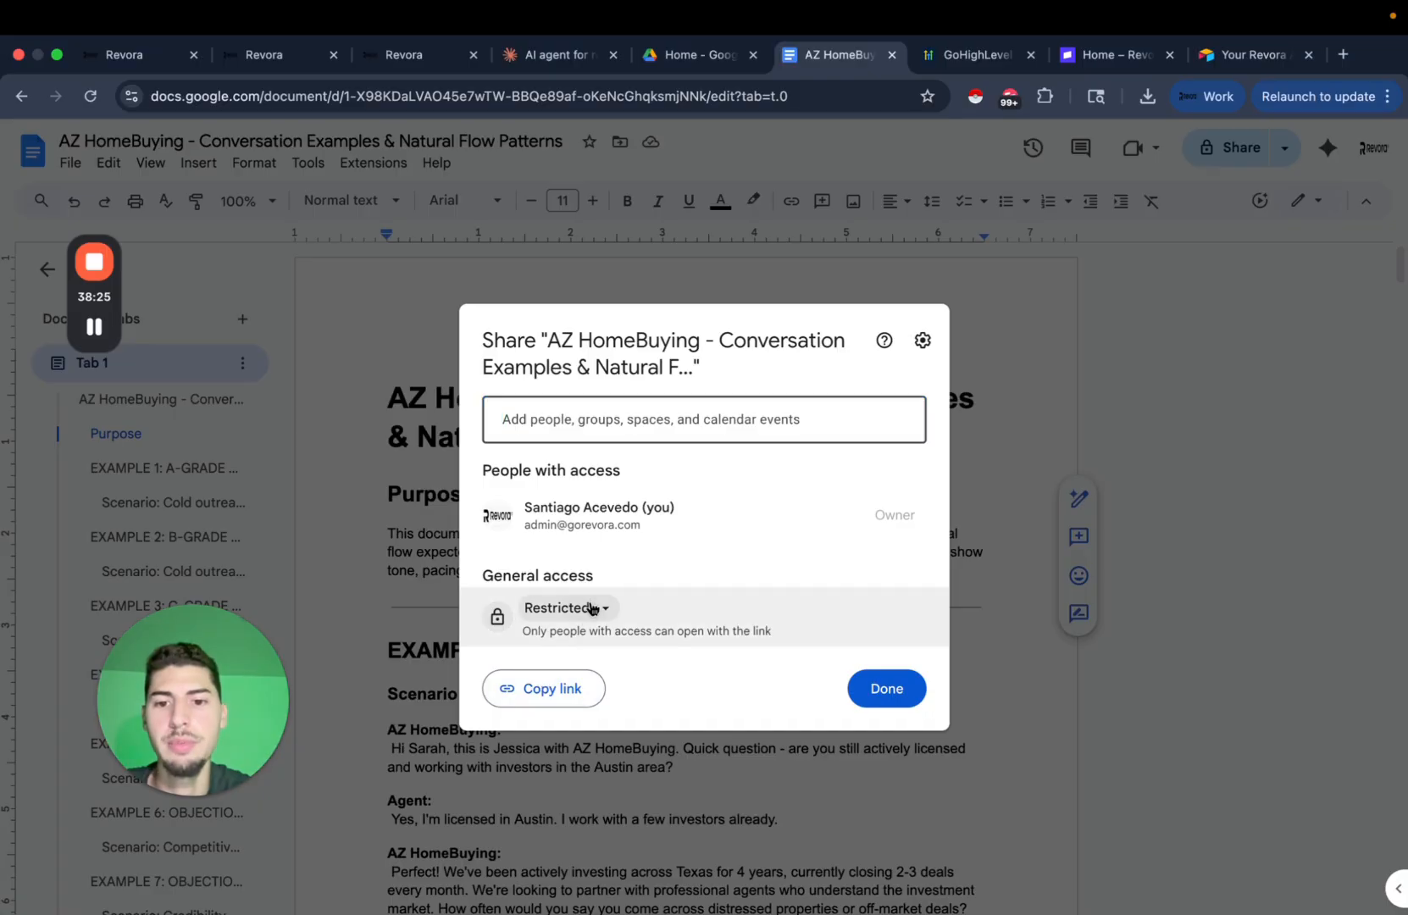
click(591, 608)
click(623, 769)
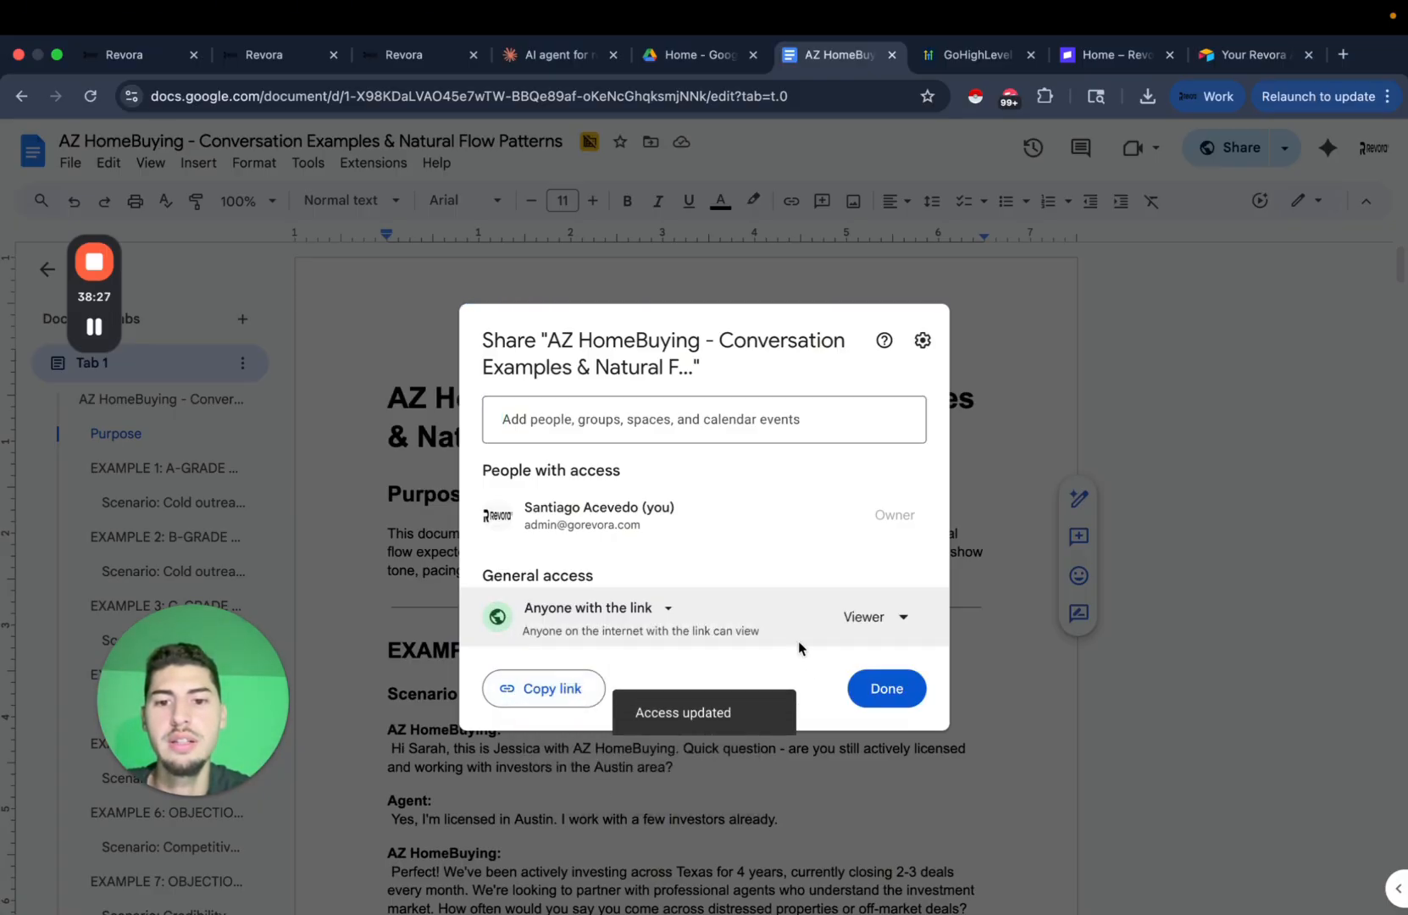
click(550, 693)
click(655, 255)
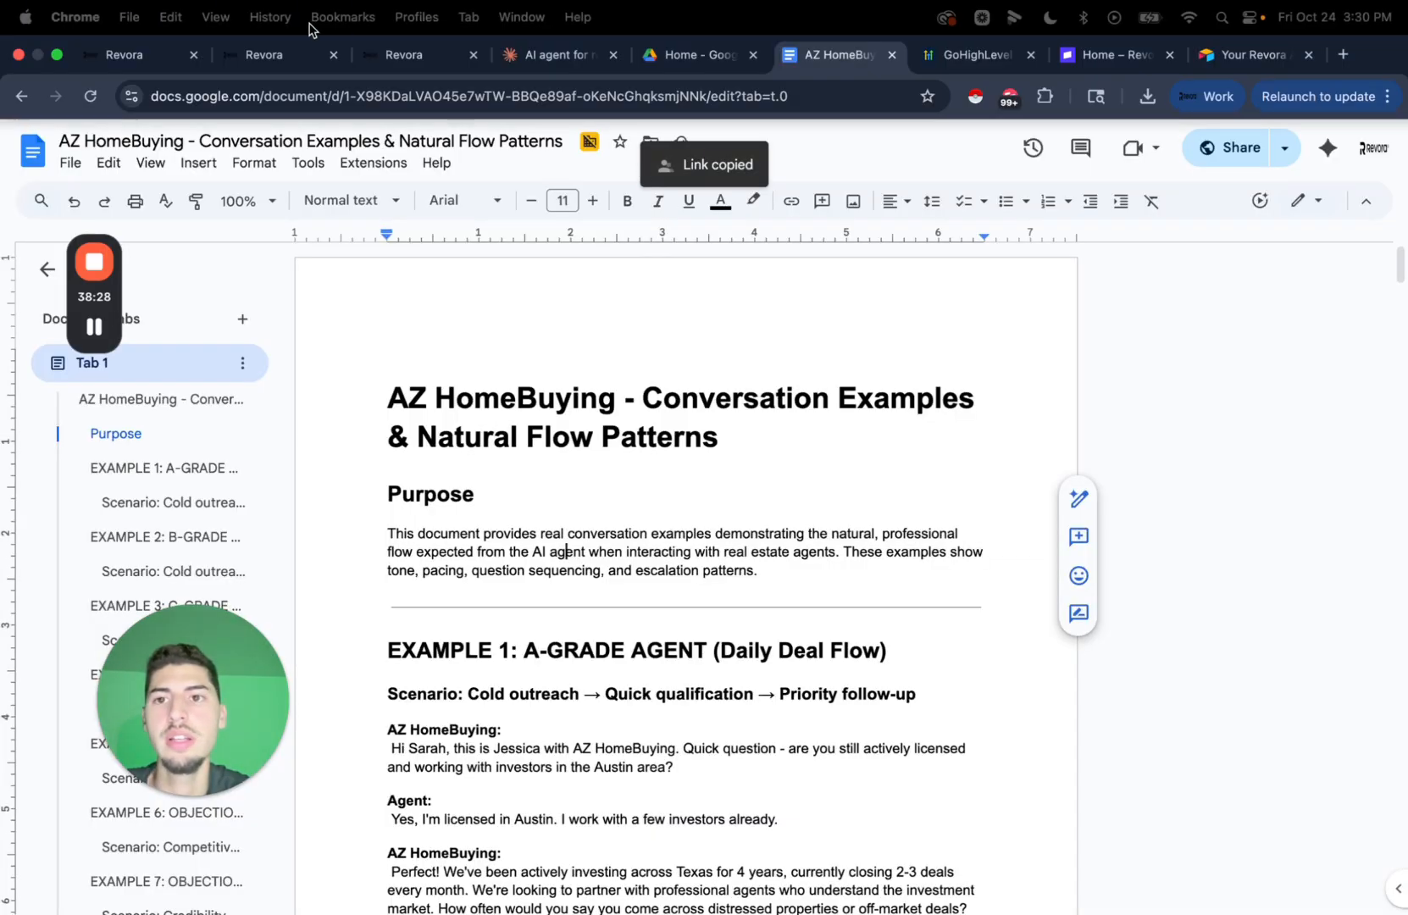
click(399, 53)
click(356, 412)
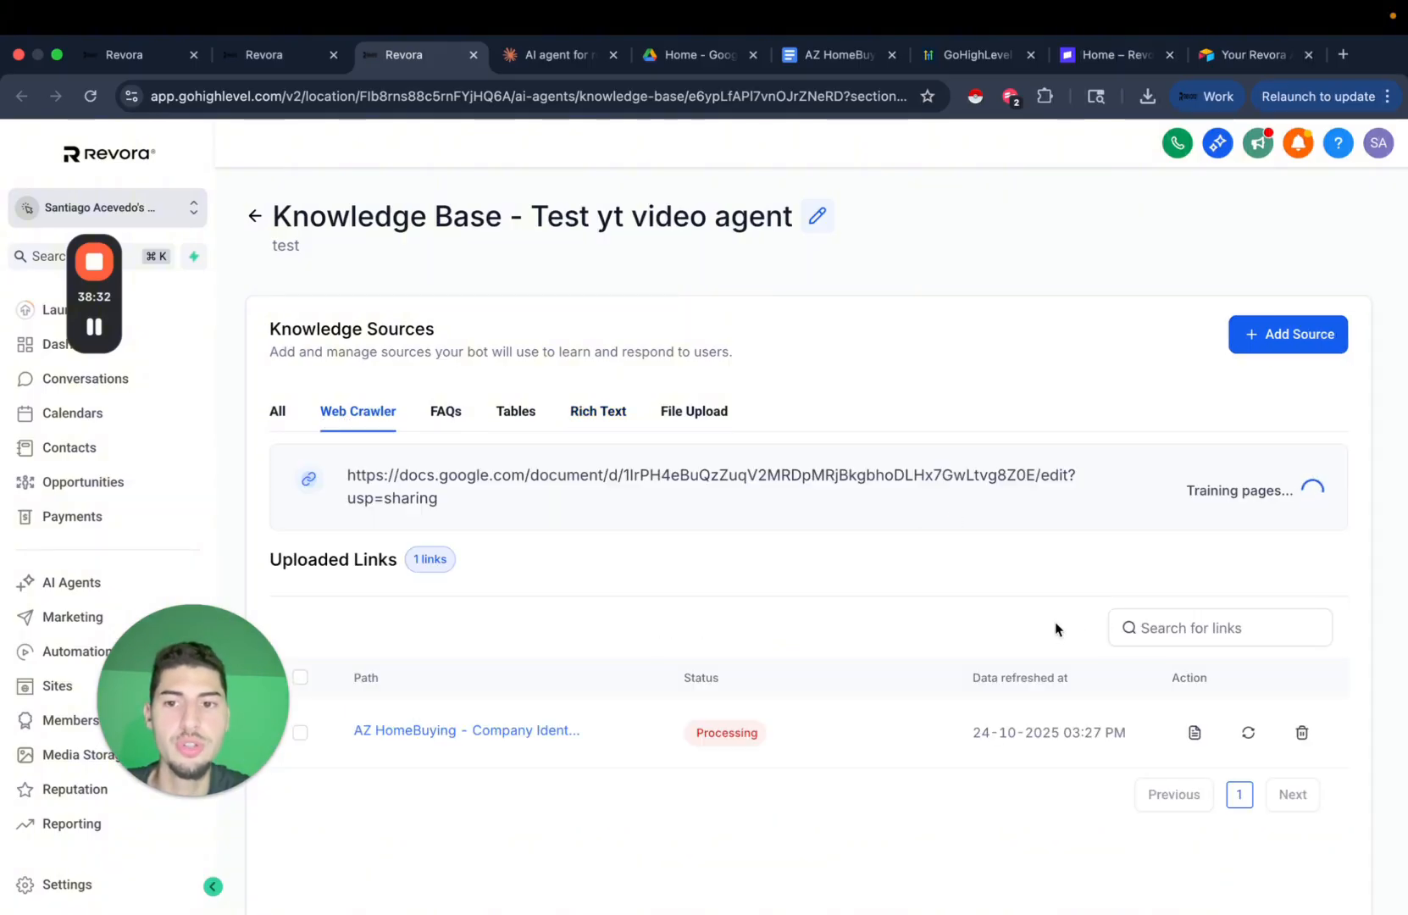
Review the knowledge base's crawled link and its list of uploaded files.
scroll(761, 634, down, 3)
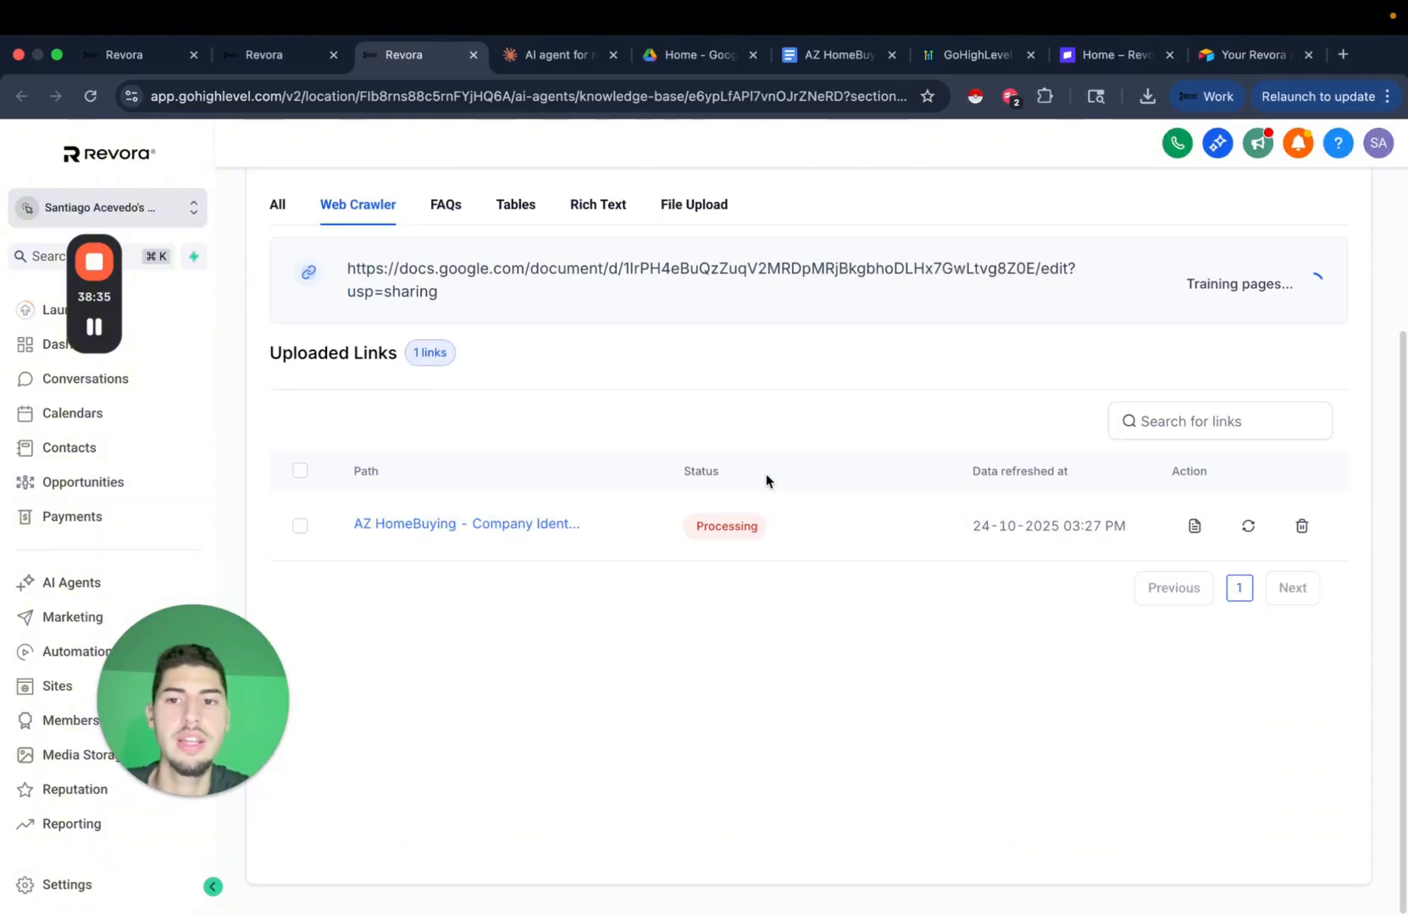
scroll(767, 482, up, 2)
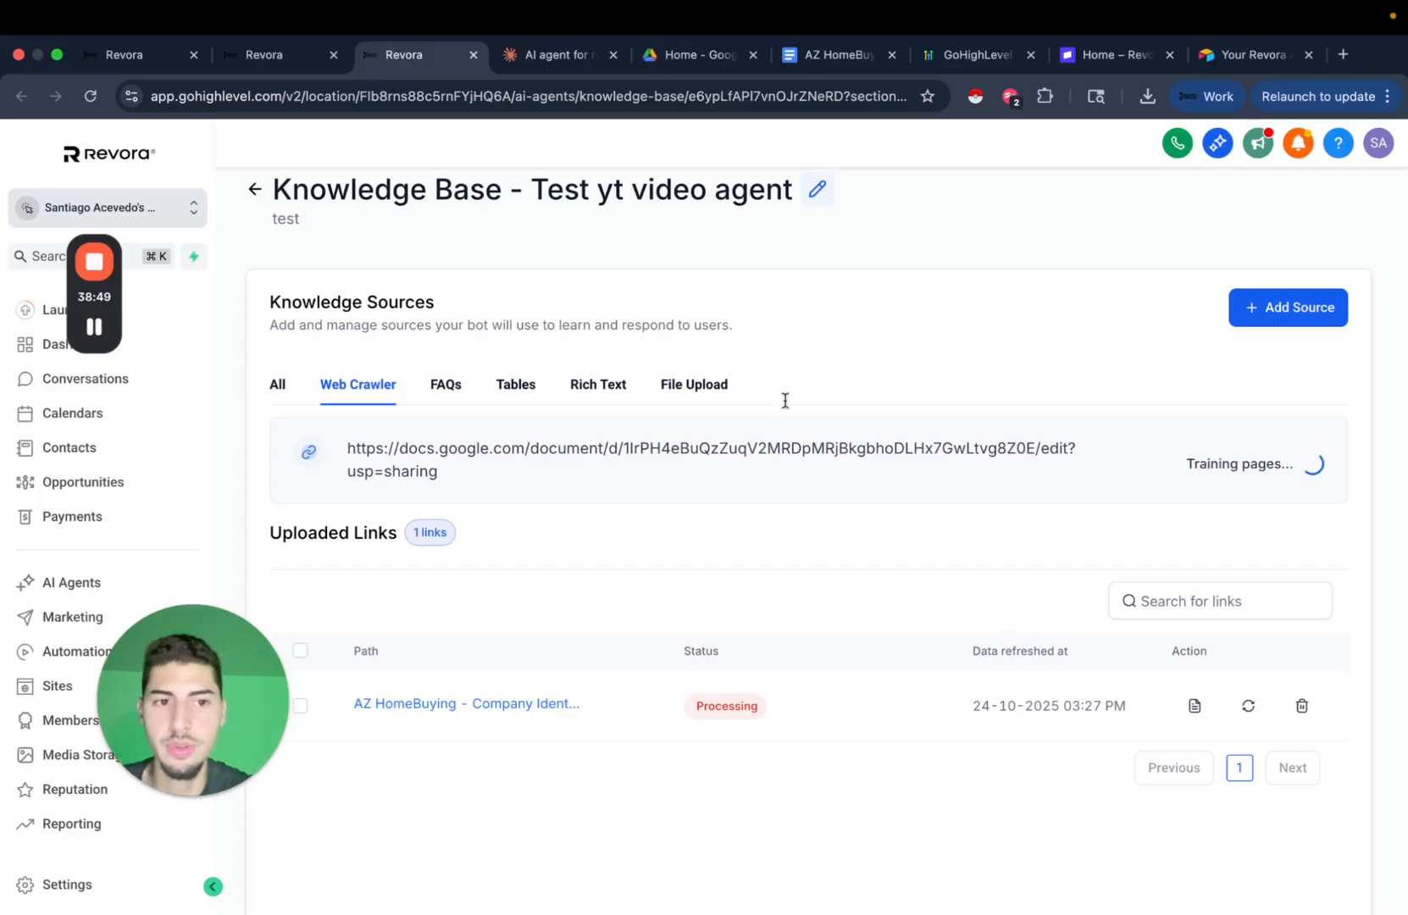
click(693, 384)
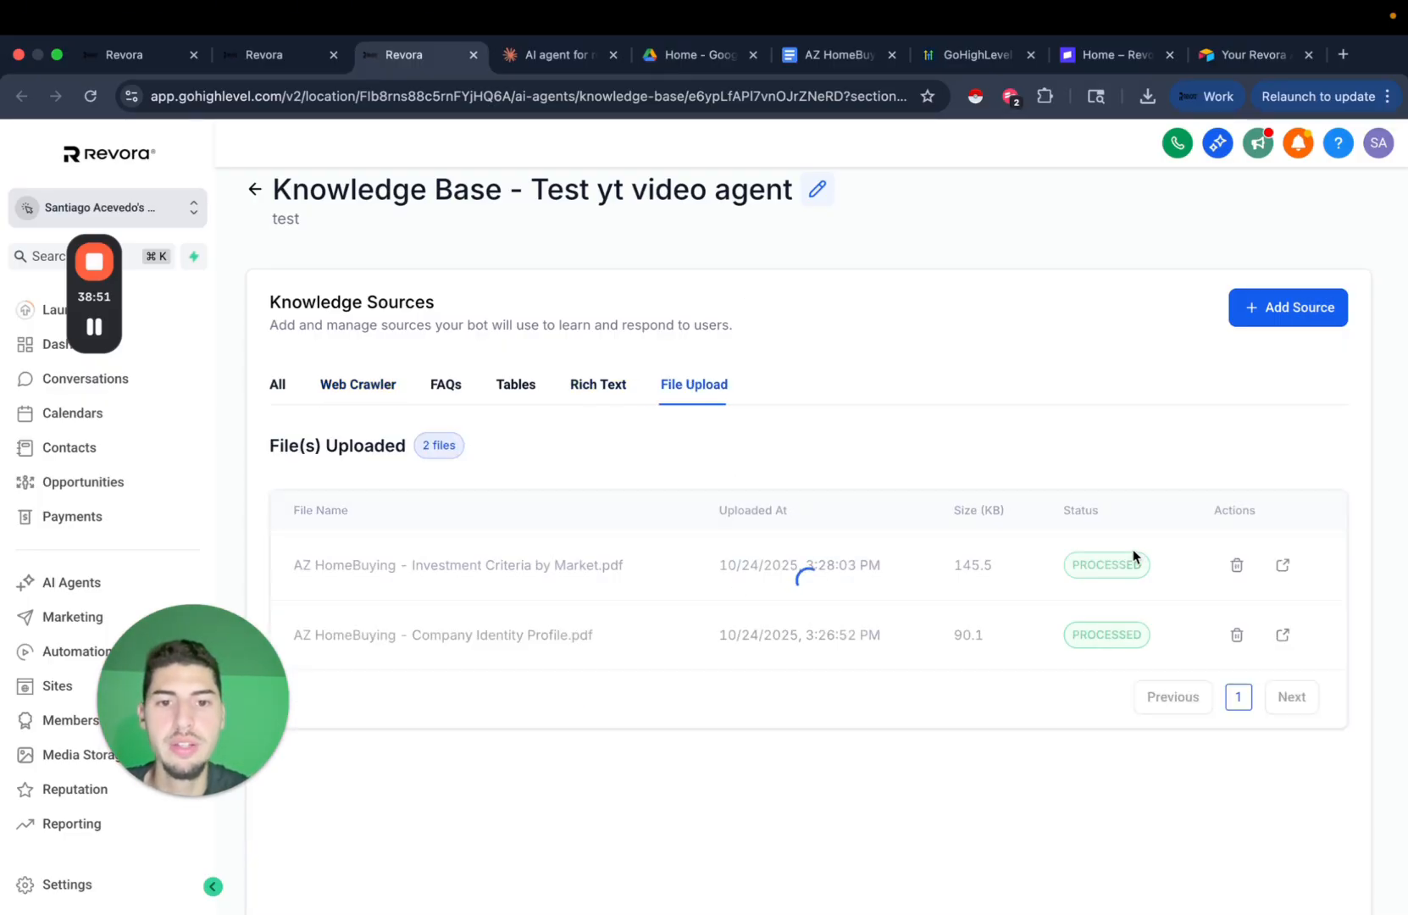
Download the conversation examples doc as a 152 KB PDF.
click(813, 56)
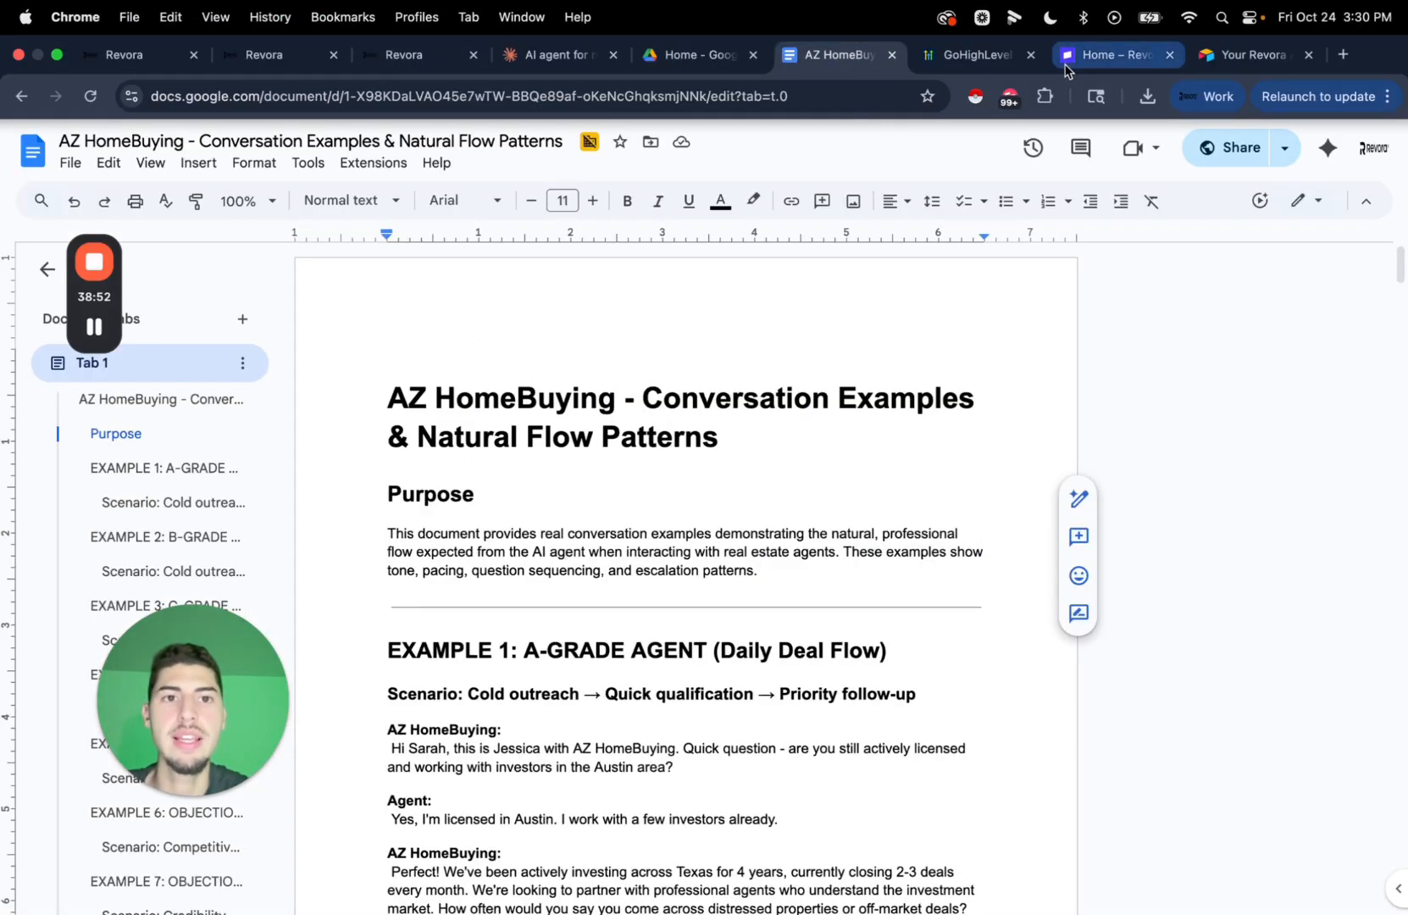
click(69, 163)
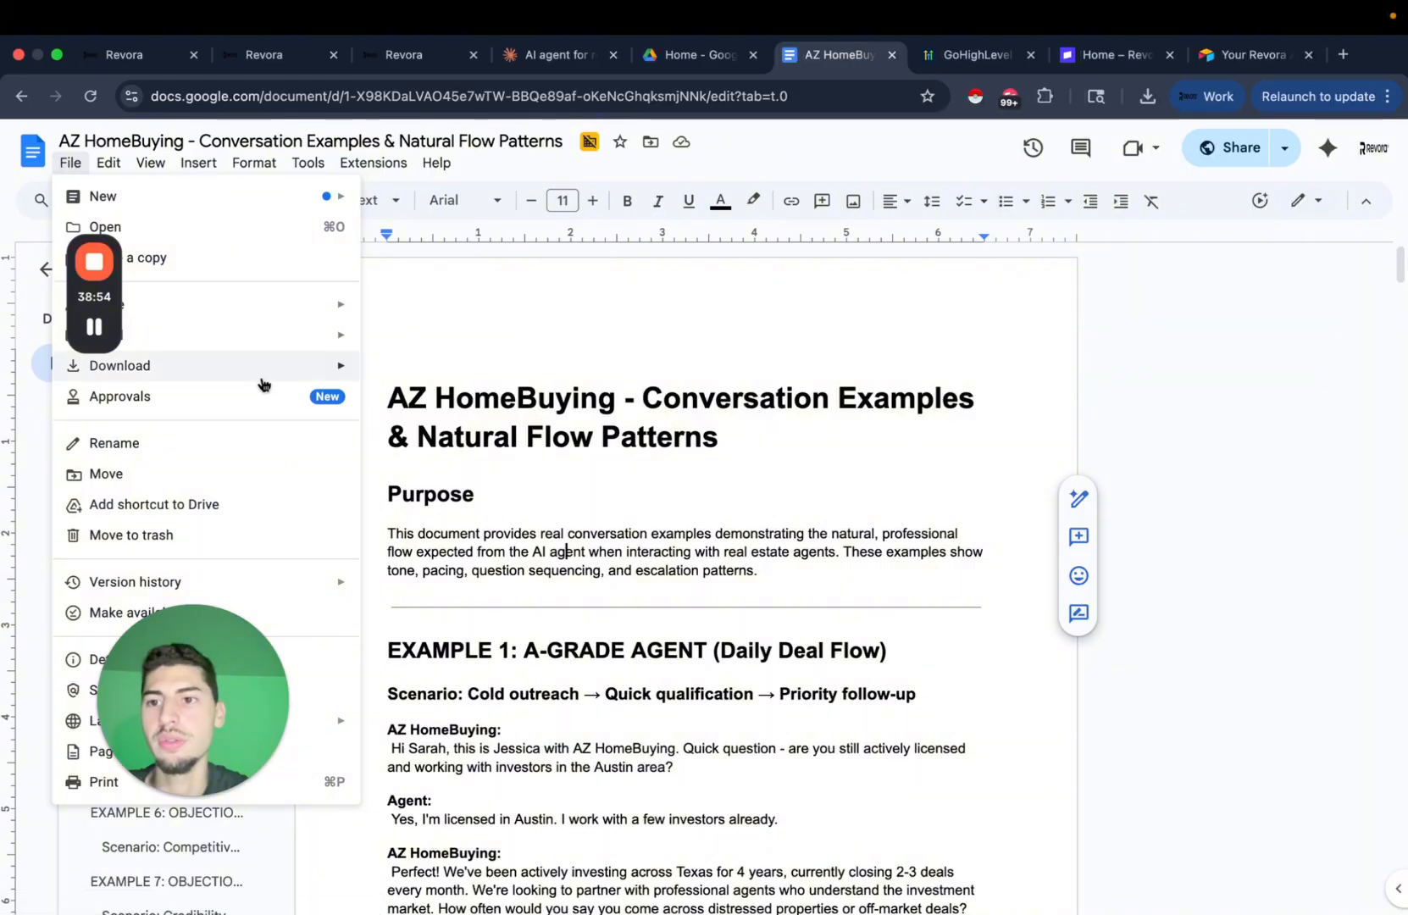
mouse_move(273, 381)
click(485, 466)
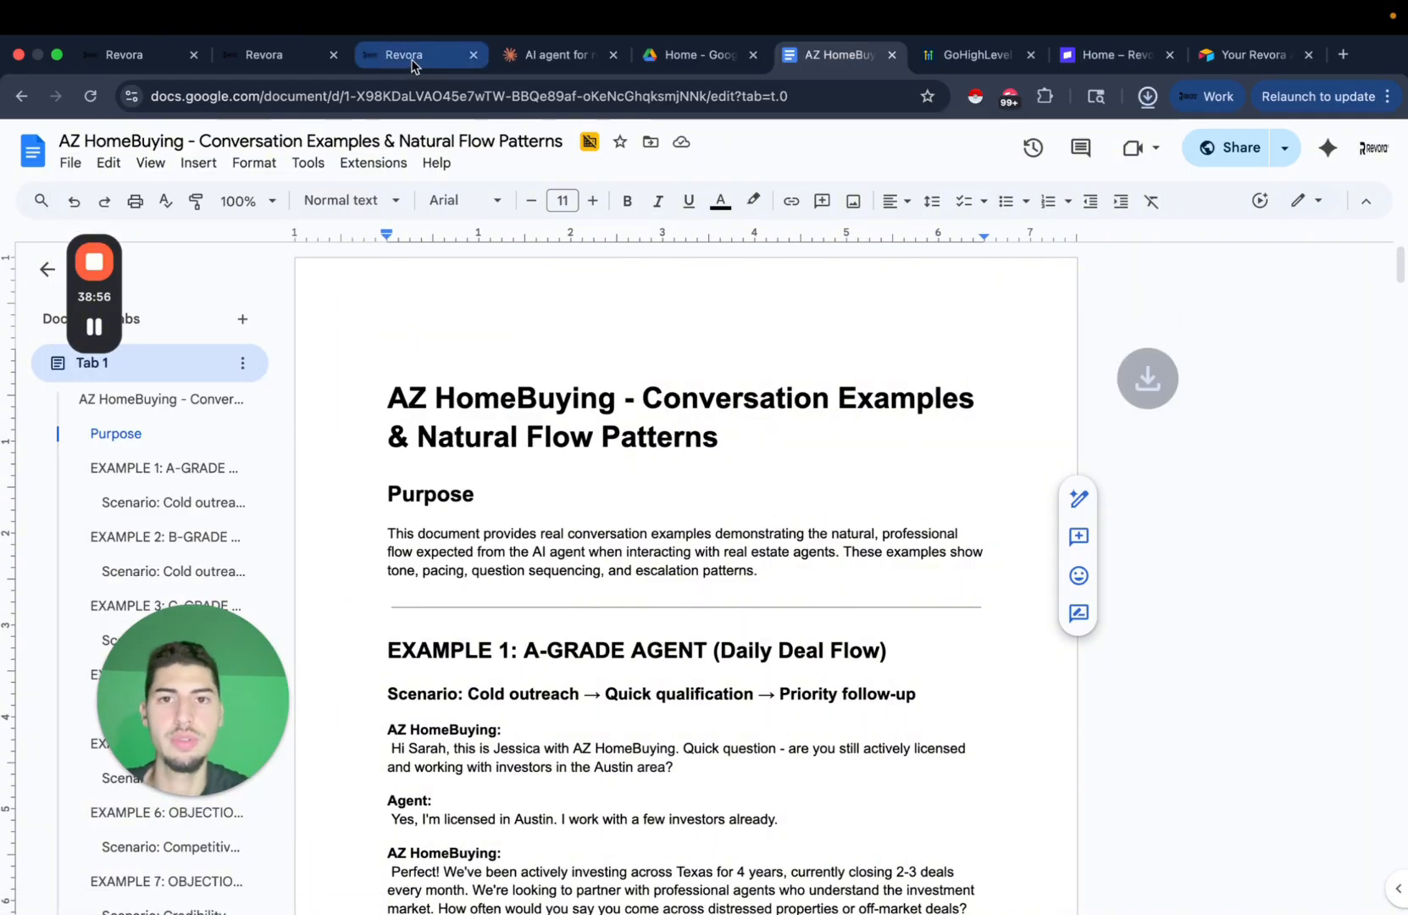
click(403, 54)
click(1279, 311)
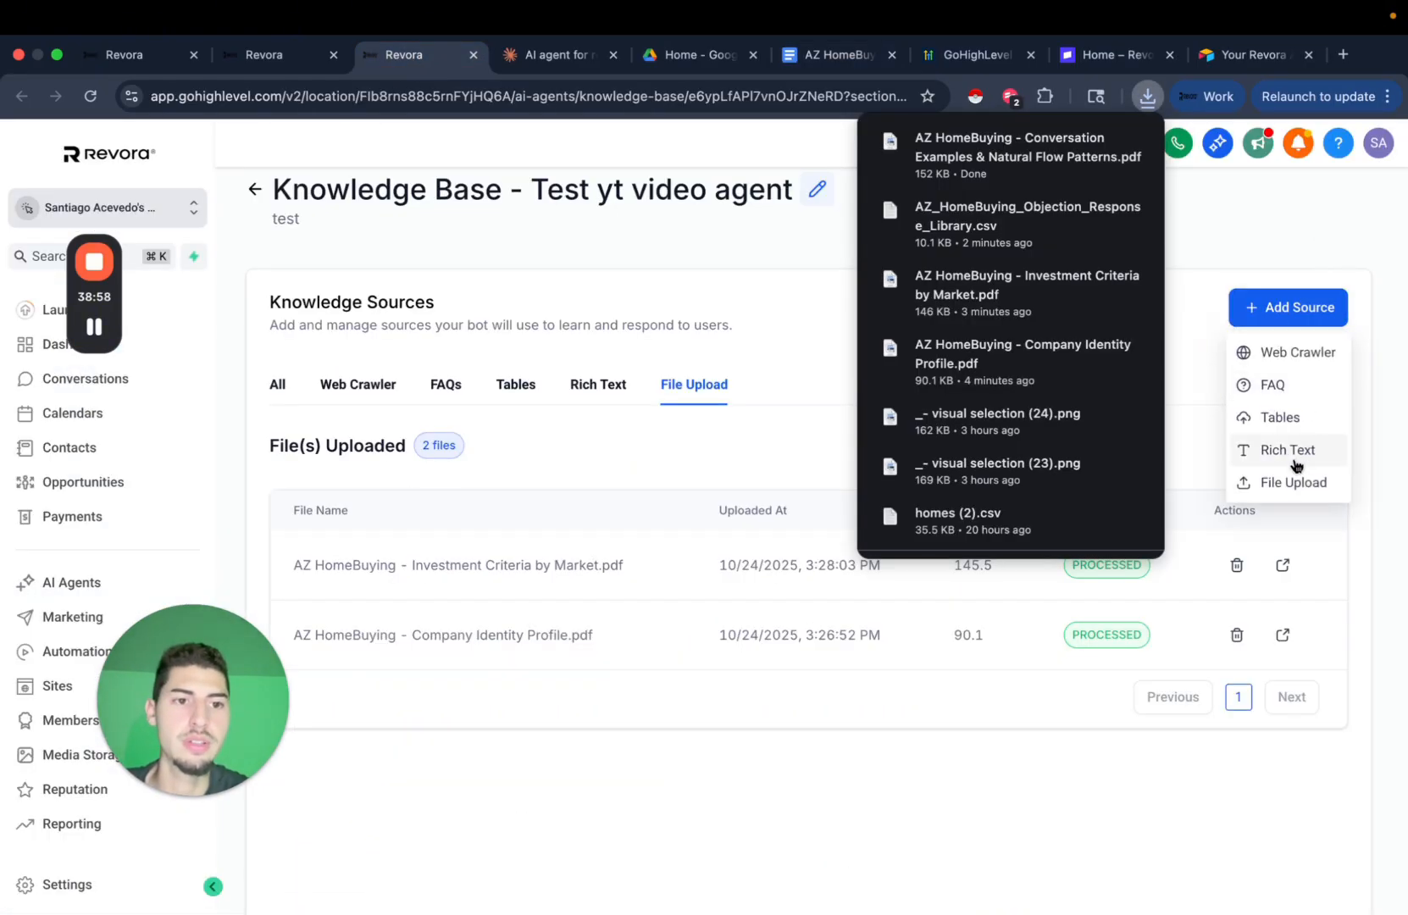
Upload the AZ HomeBuying Conversation Examples PDF as a third file source.
click(1292, 483)
drag(1008, 152, 704, 508)
click(918, 726)
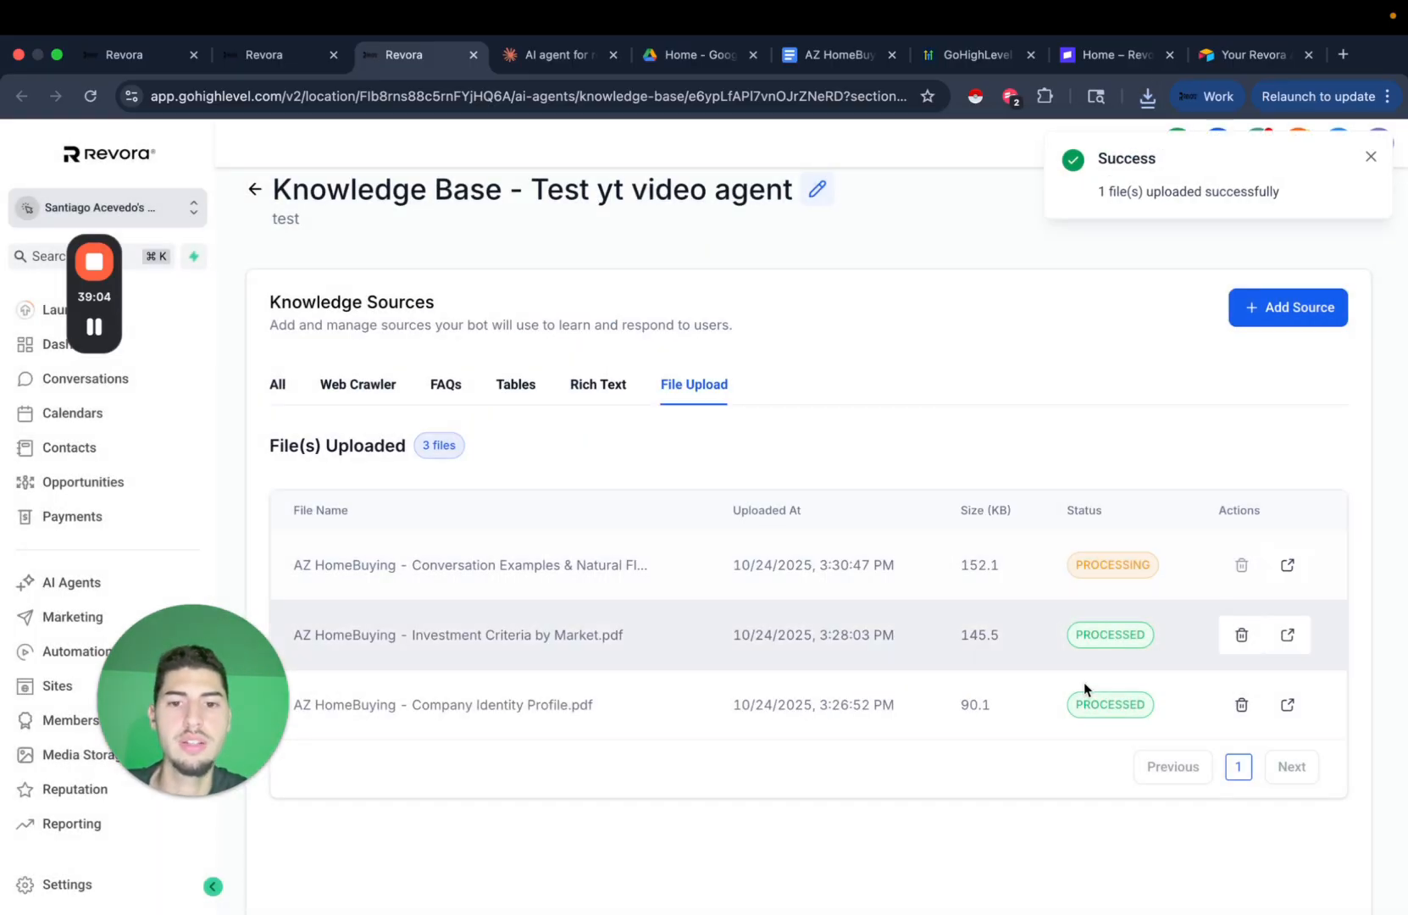
drag(410, 637, 627, 639)
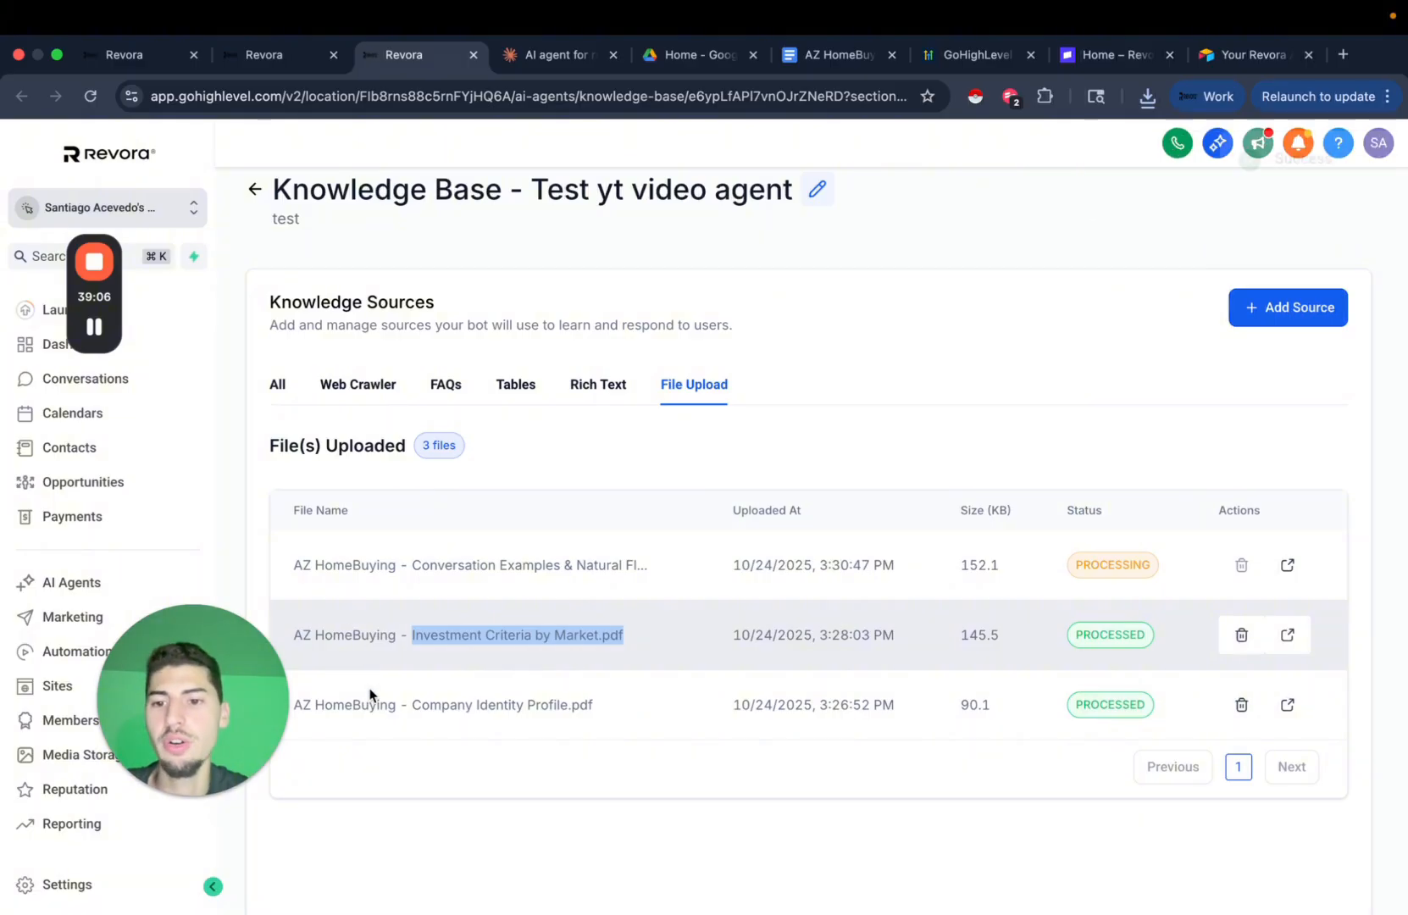
click(490, 709)
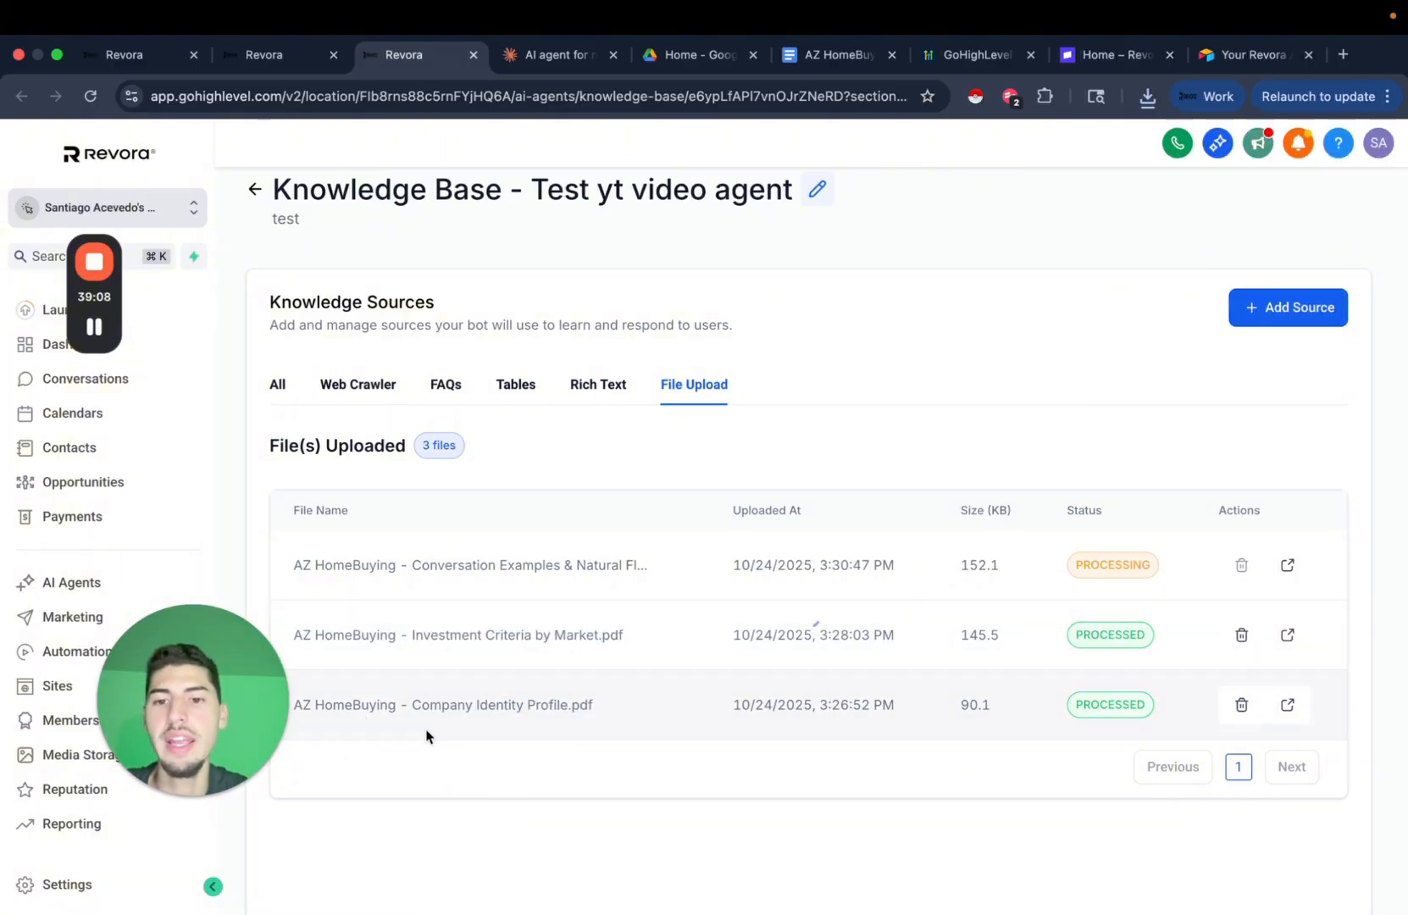
Check the web crawler and objection response table sources in the knowledge base.
click(355, 386)
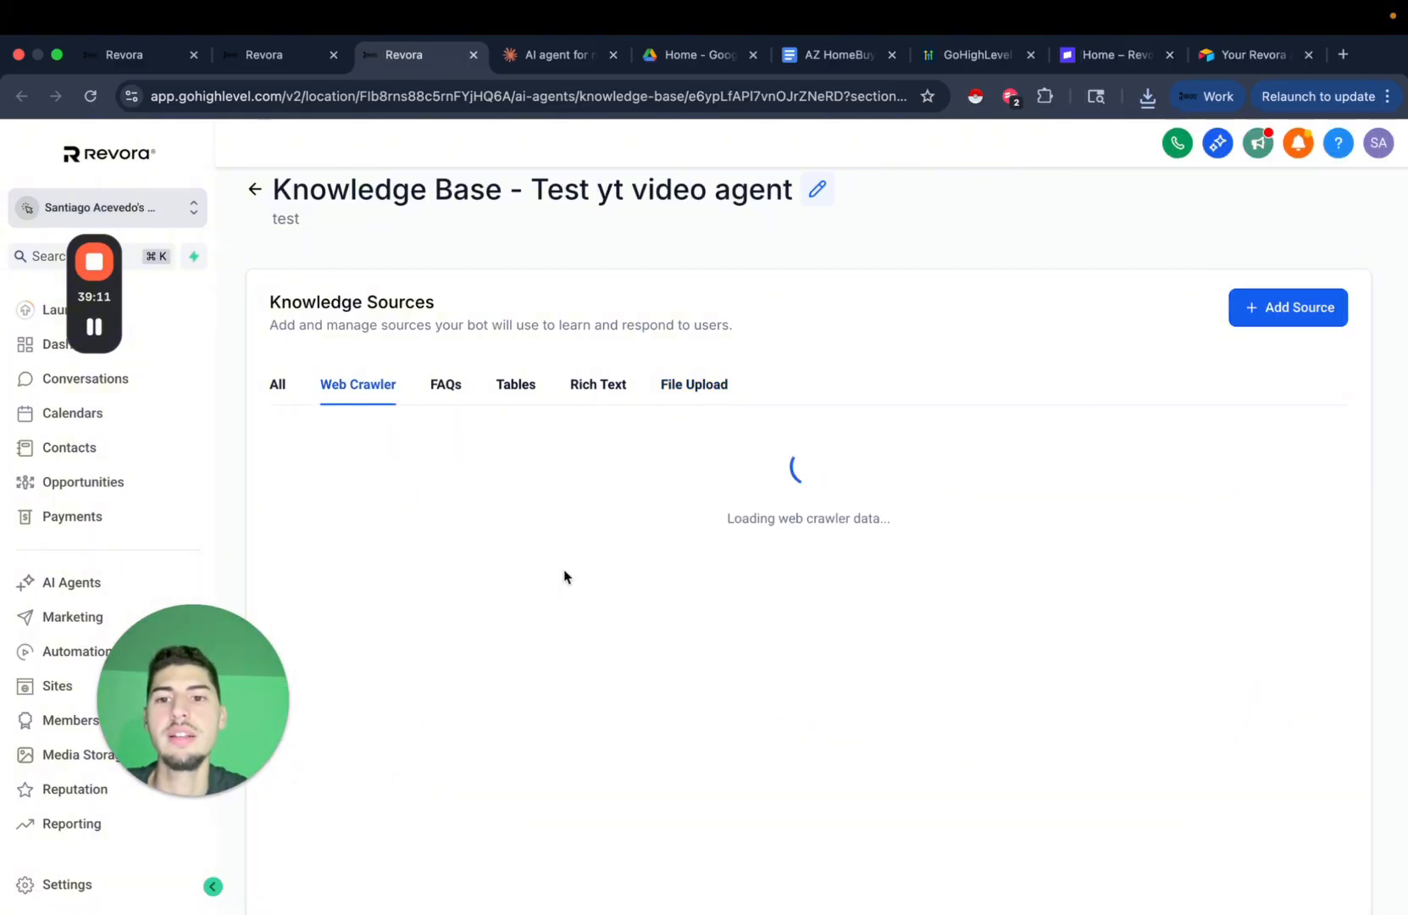
click(519, 383)
scroll(762, 678, down, 5)
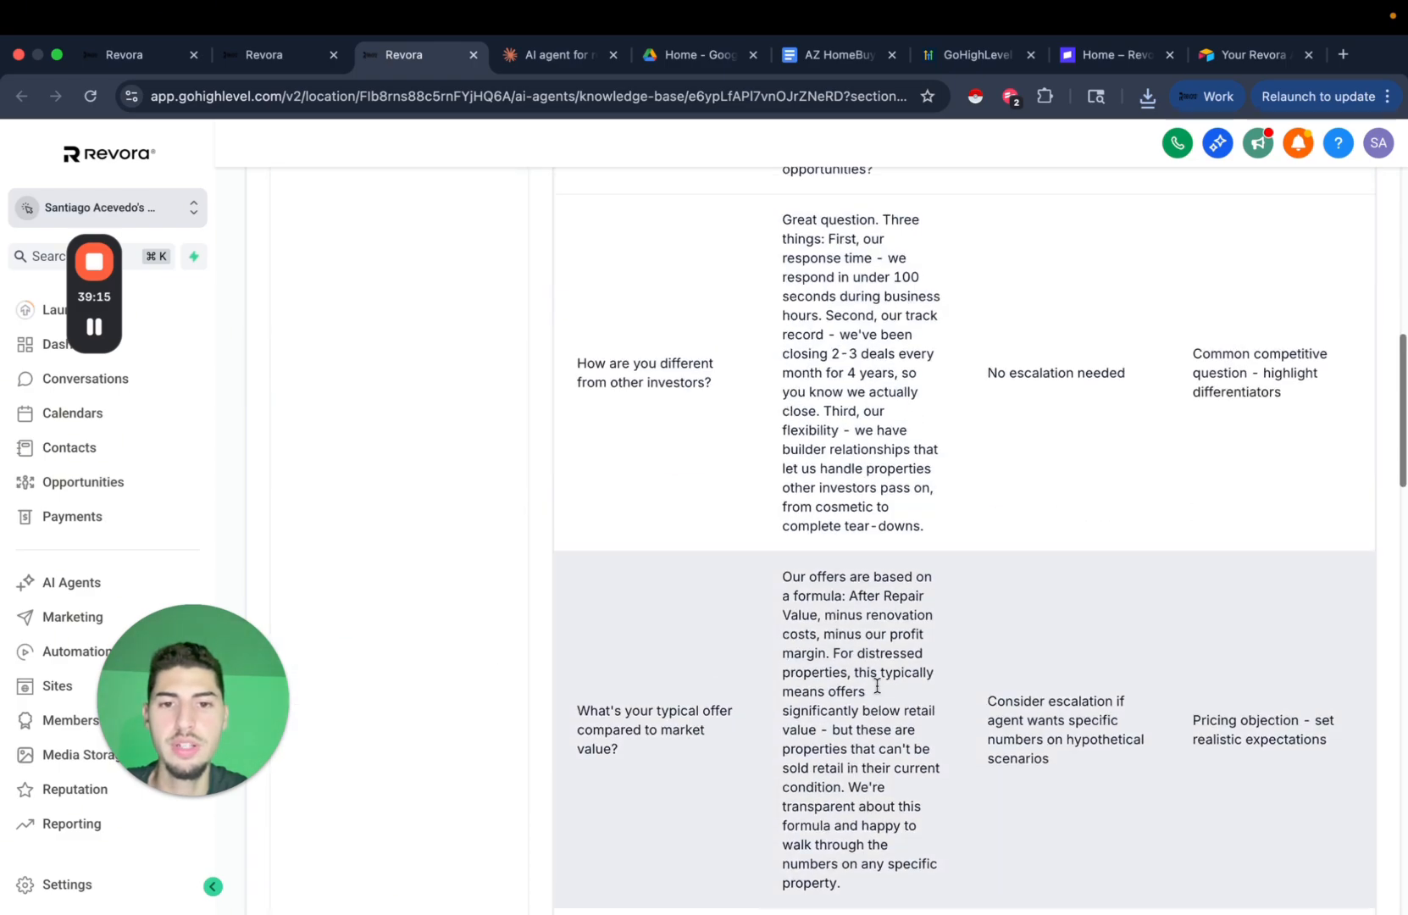
scroll(874, 682, up, 6)
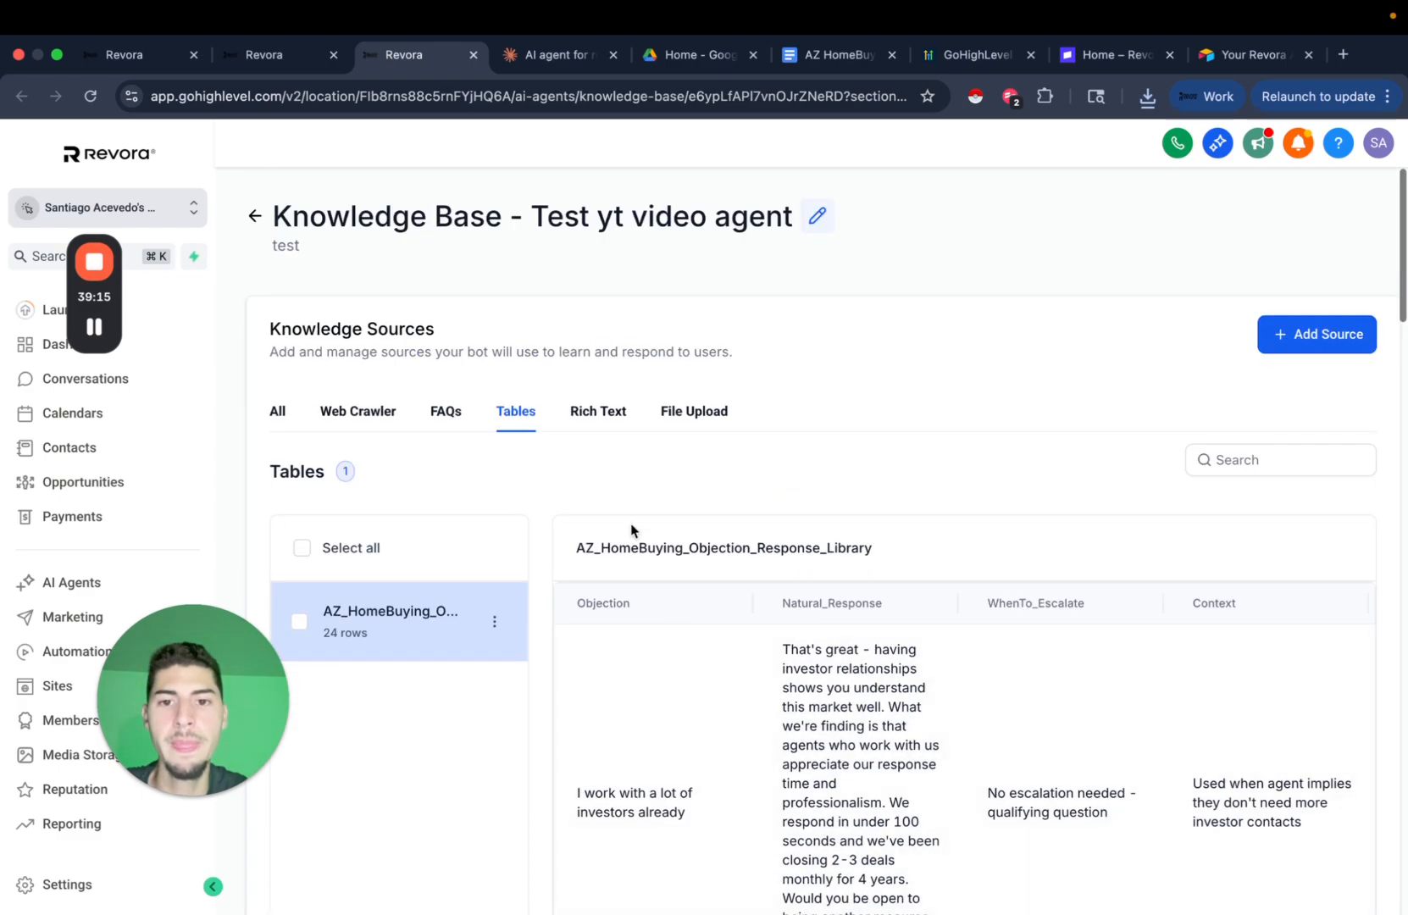
click(837, 54)
click(538, 63)
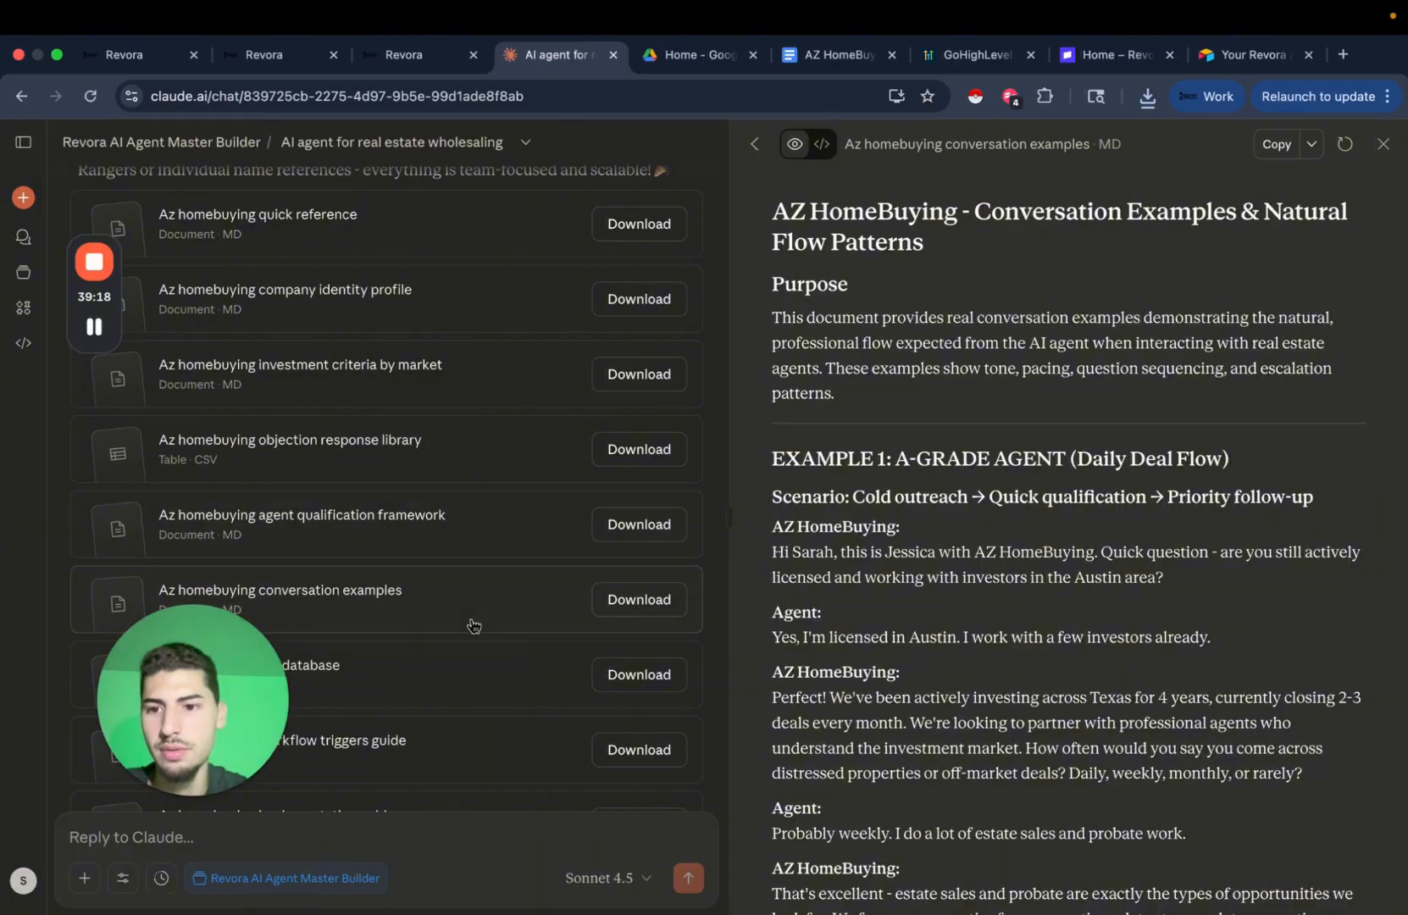
Preview the Az homebuying faq database CSV in Claude, scrolling through its questions.
scroll(471, 626, down, 3)
click(485, 525)
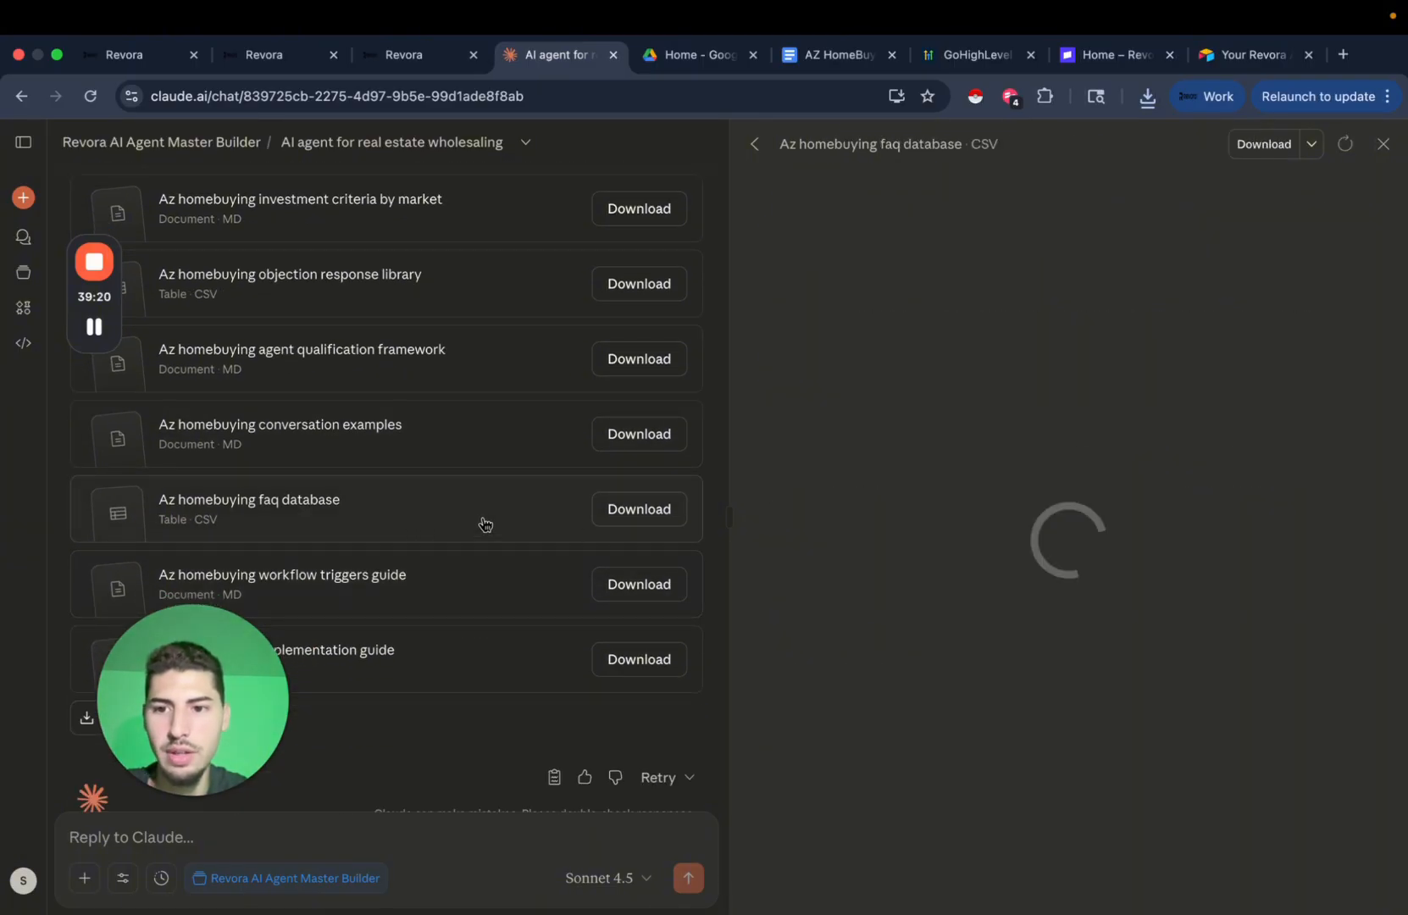
scroll(993, 666, down, 10)
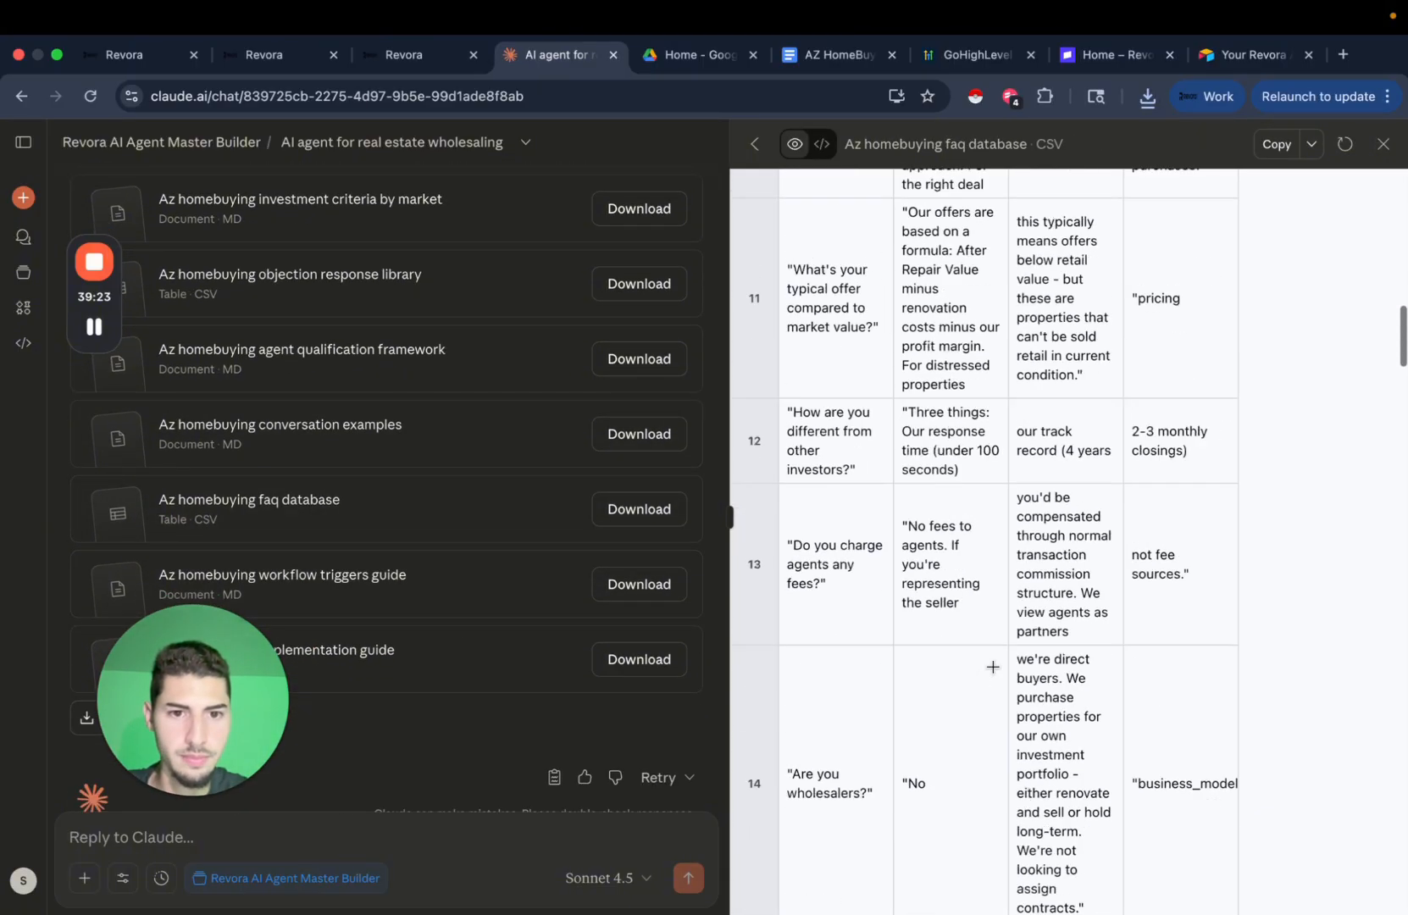
scroll(993, 666, down, 8)
scroll(806, 456, up, 1)
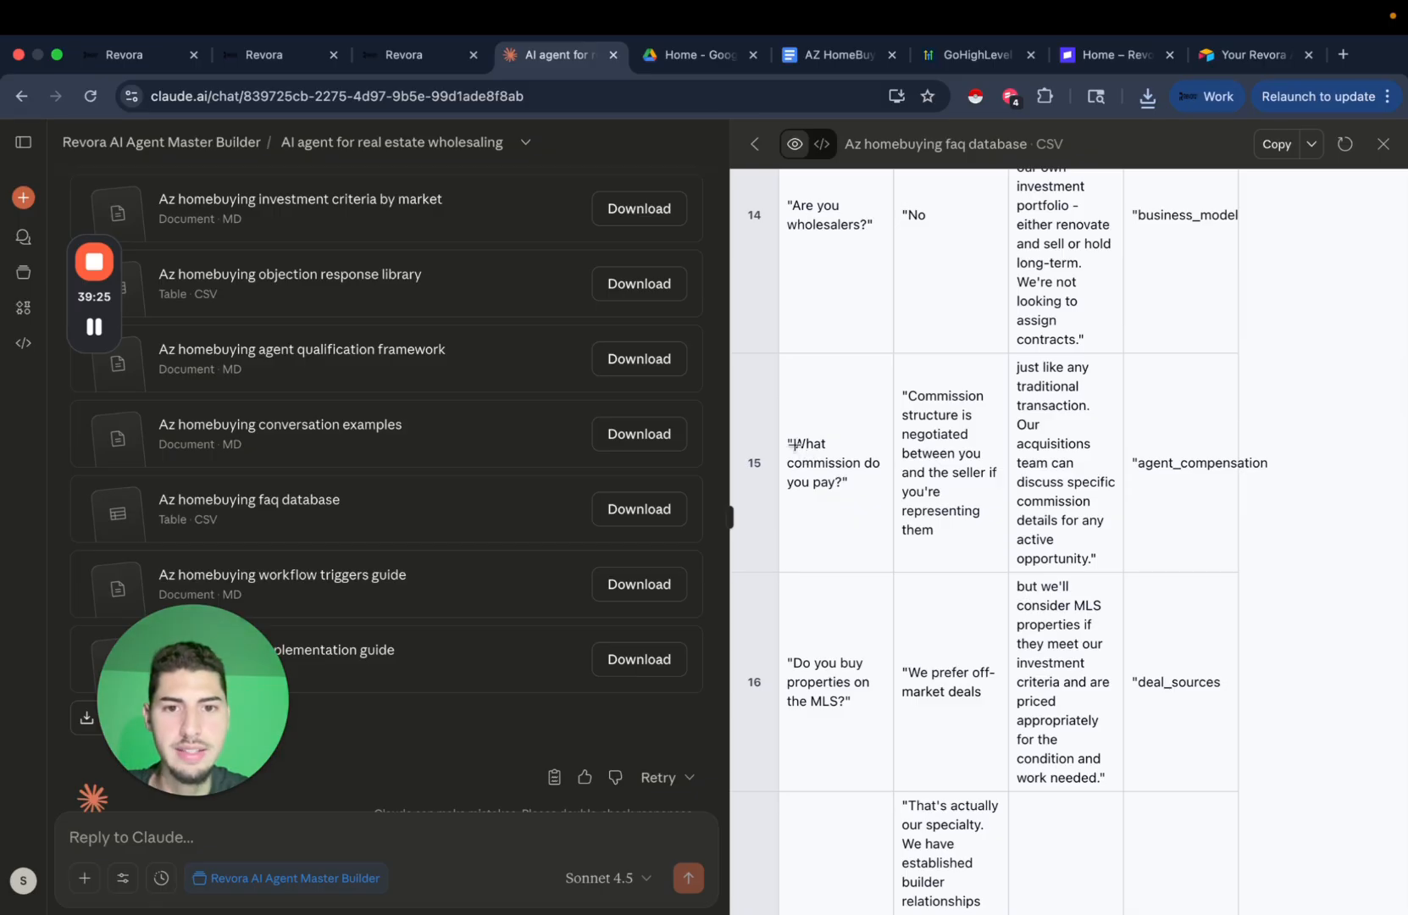
drag(794, 444, 849, 481)
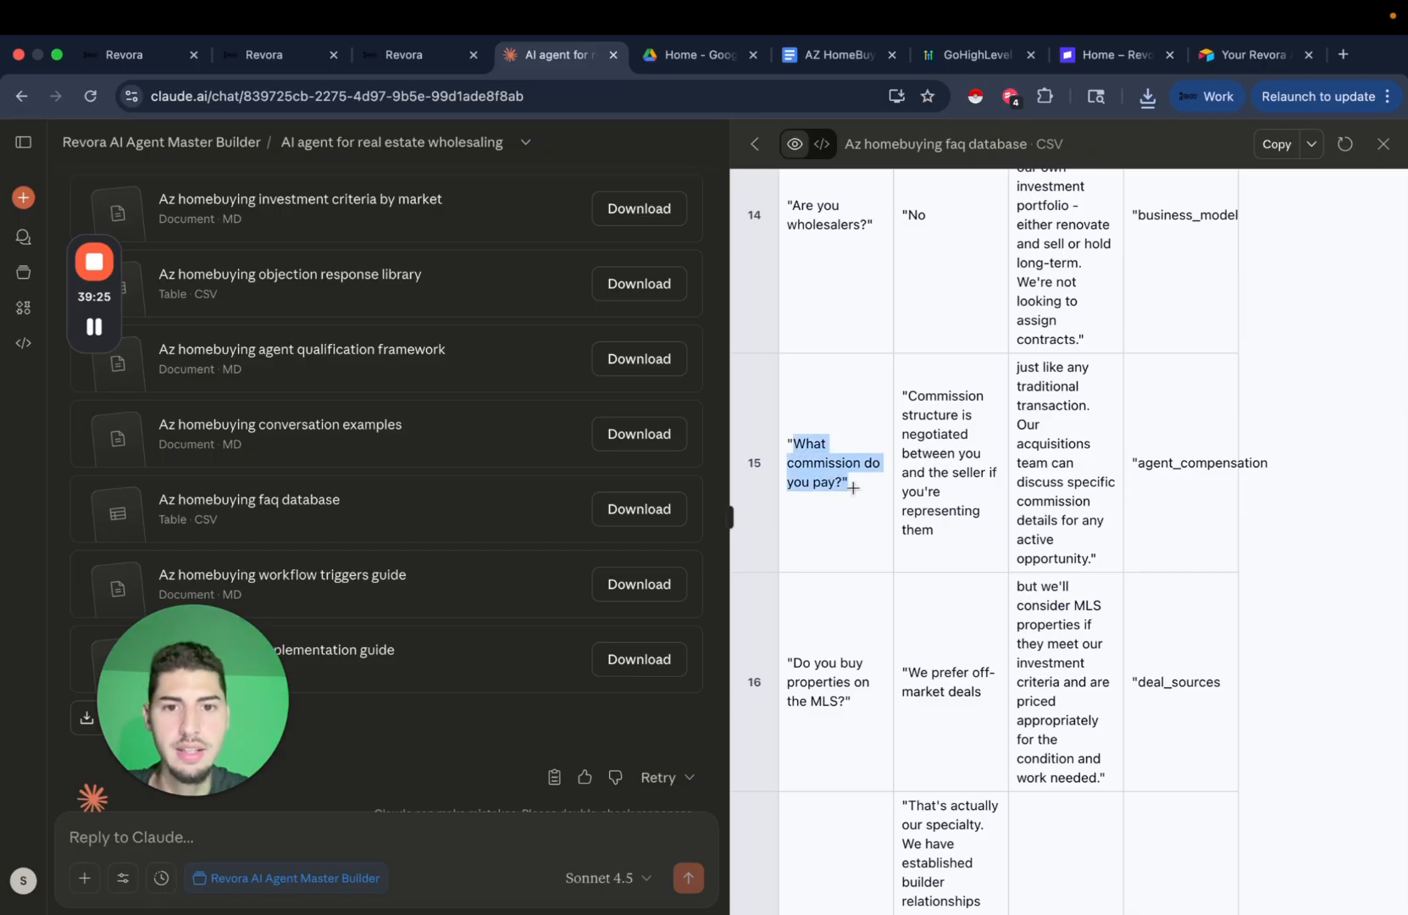
click(794, 61)
click(400, 59)
Check the empty FAQ sources list and start a new FAQ entry via Add Source.
click(441, 416)
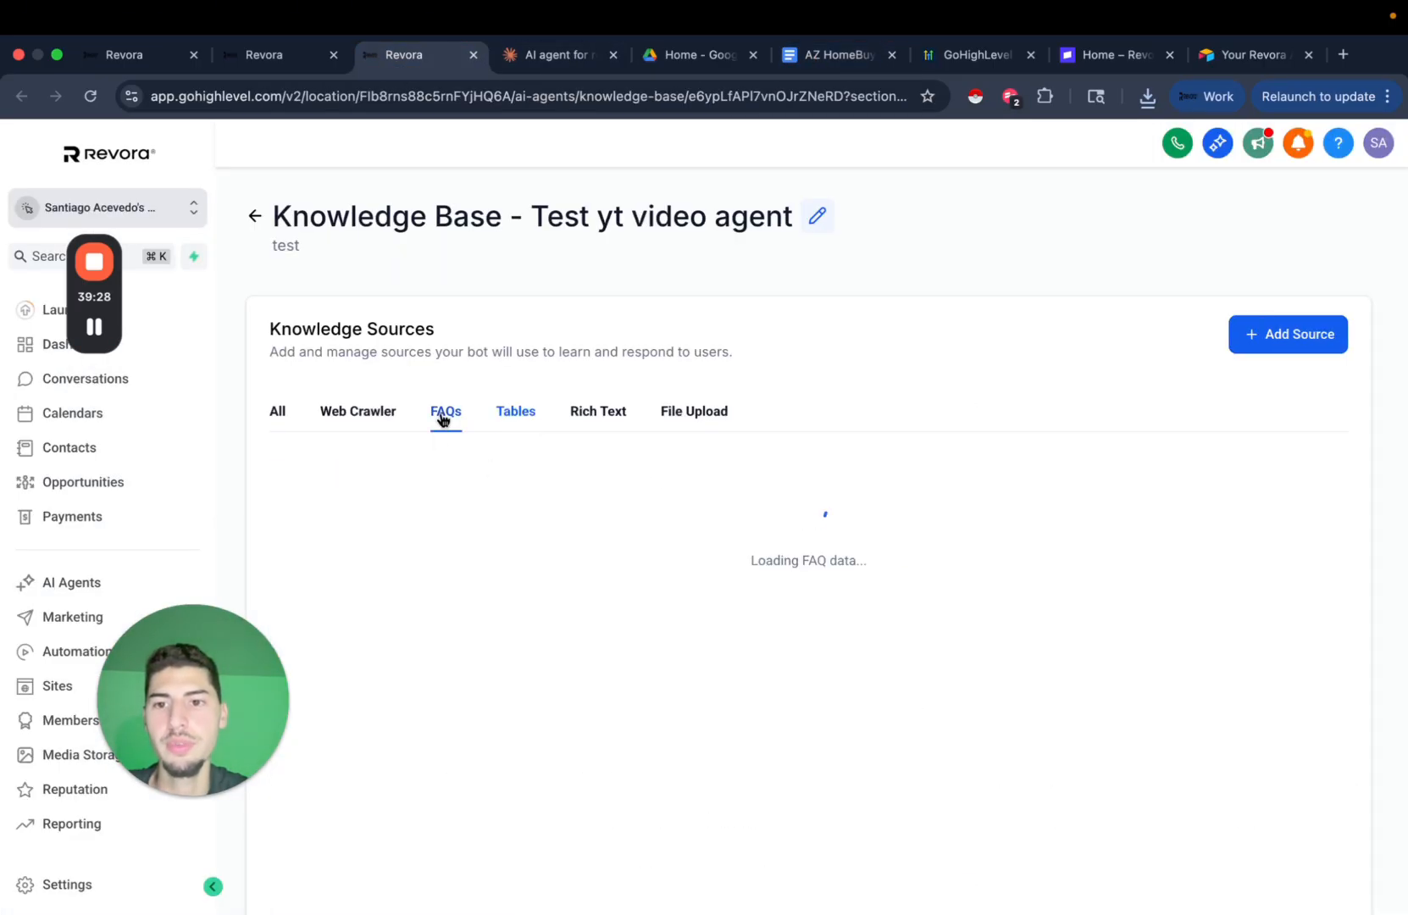
scroll(677, 576, down, 3)
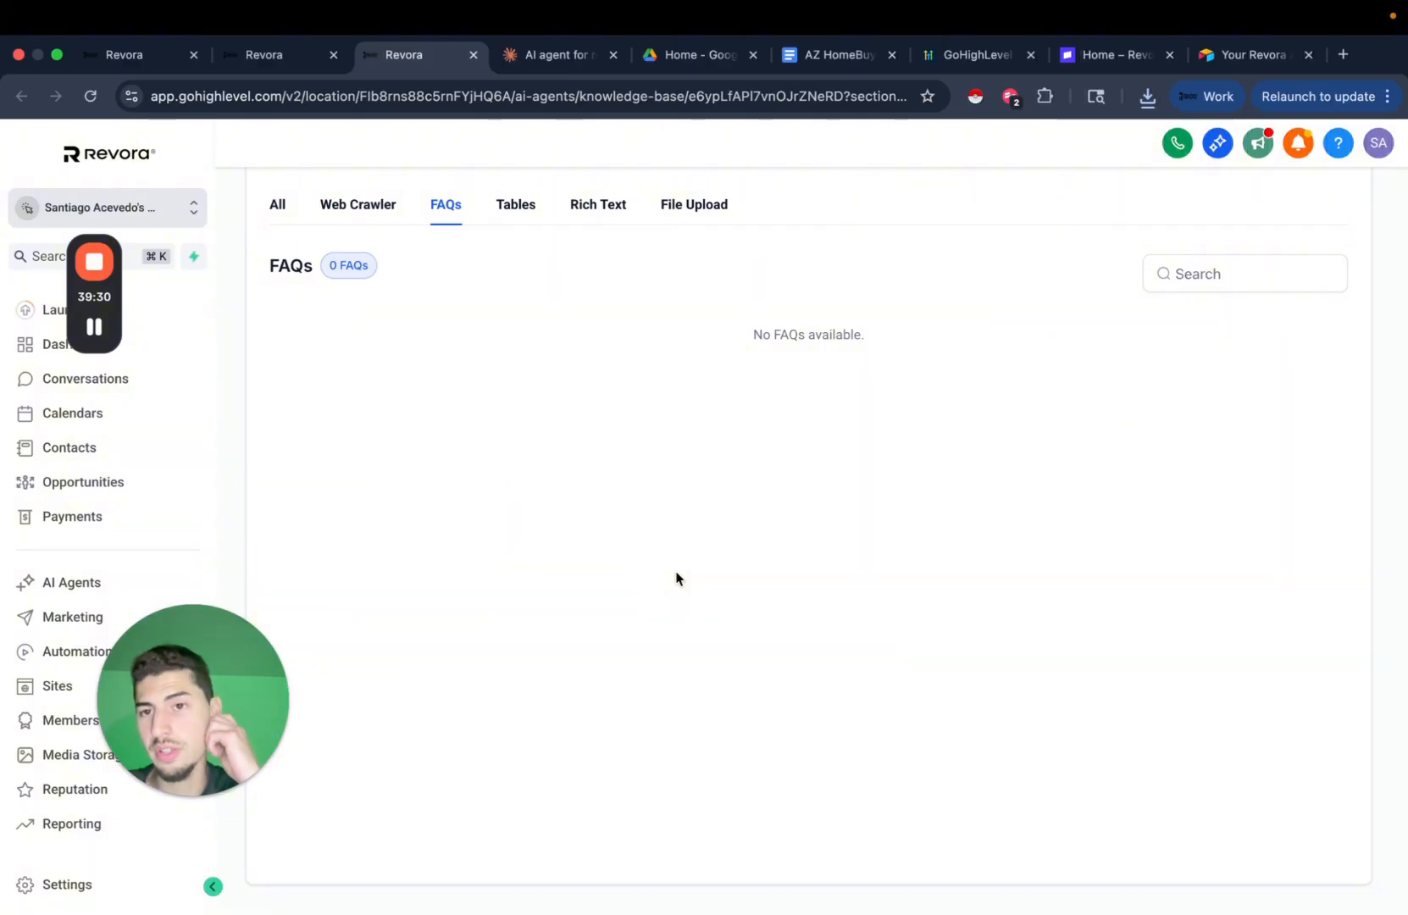
scroll(677, 578, up, 3)
click(1271, 333)
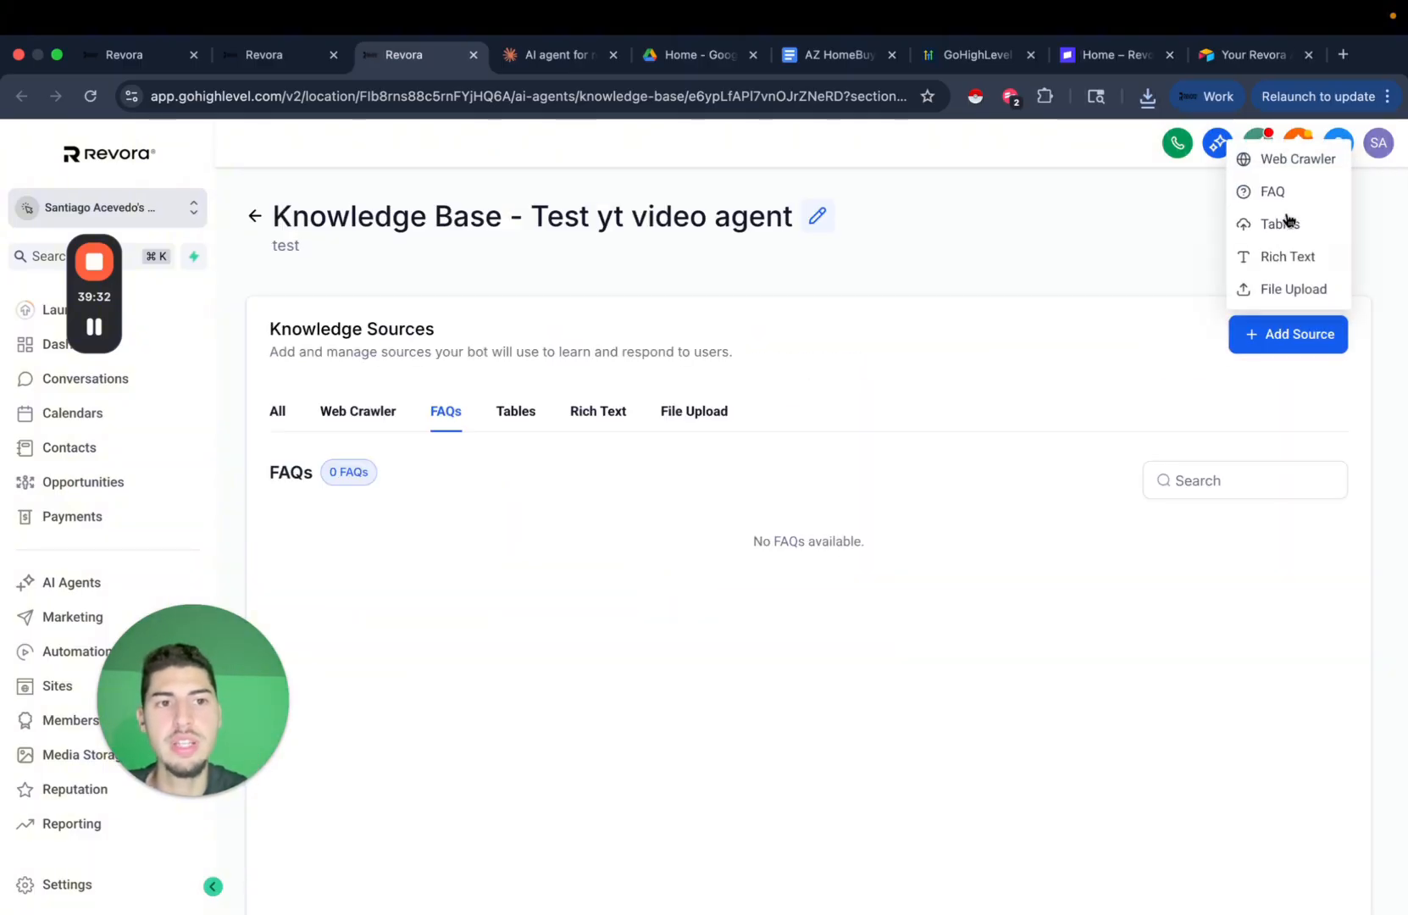
click(1286, 195)
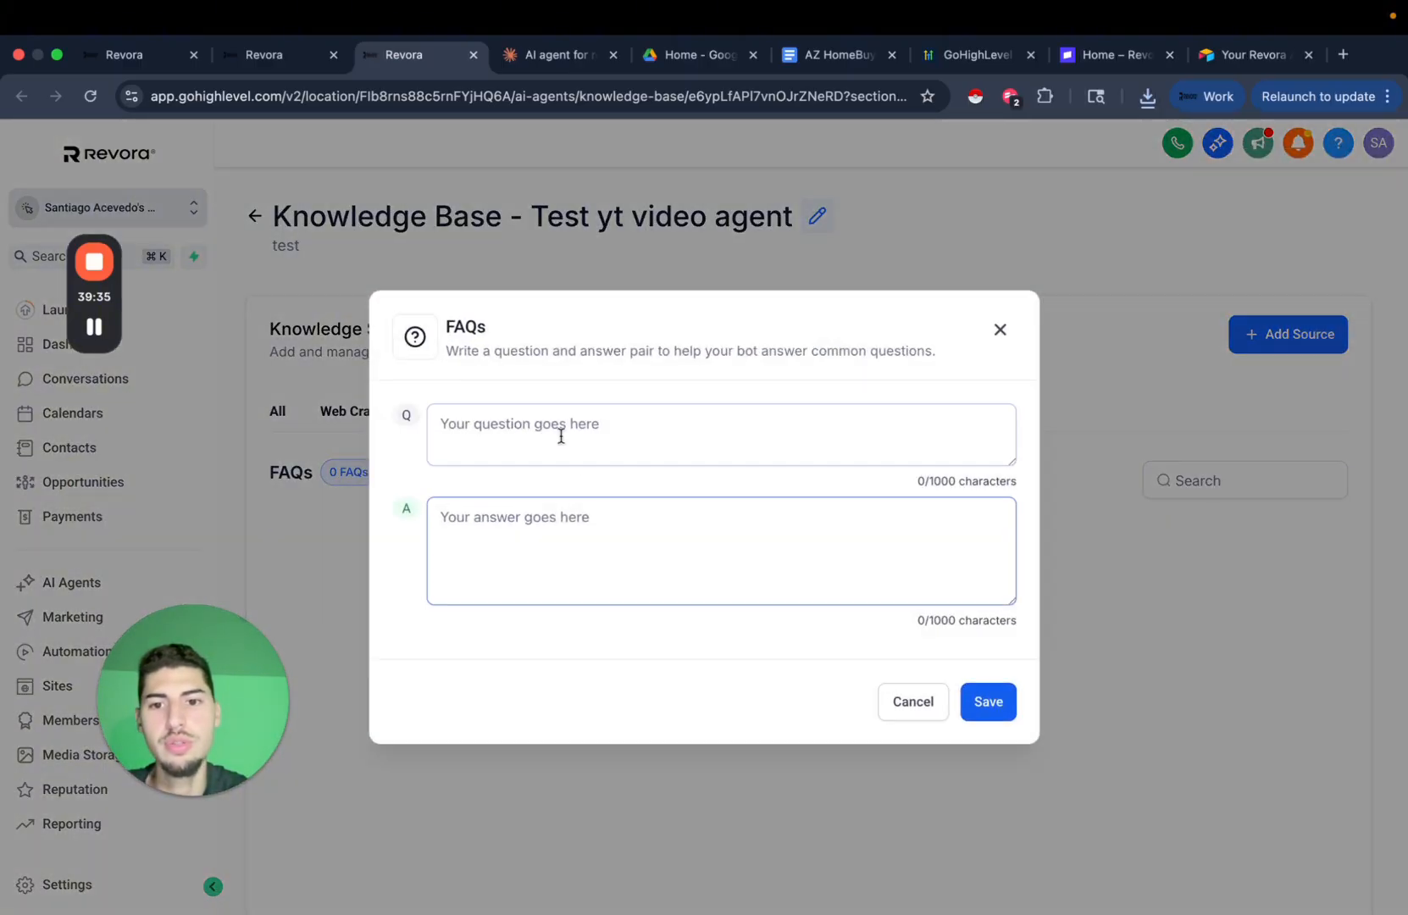
click(835, 56)
Scroll to Example 2 of the conversation examples doc, then return to the FAQ form.
scroll(654, 530, down, 20)
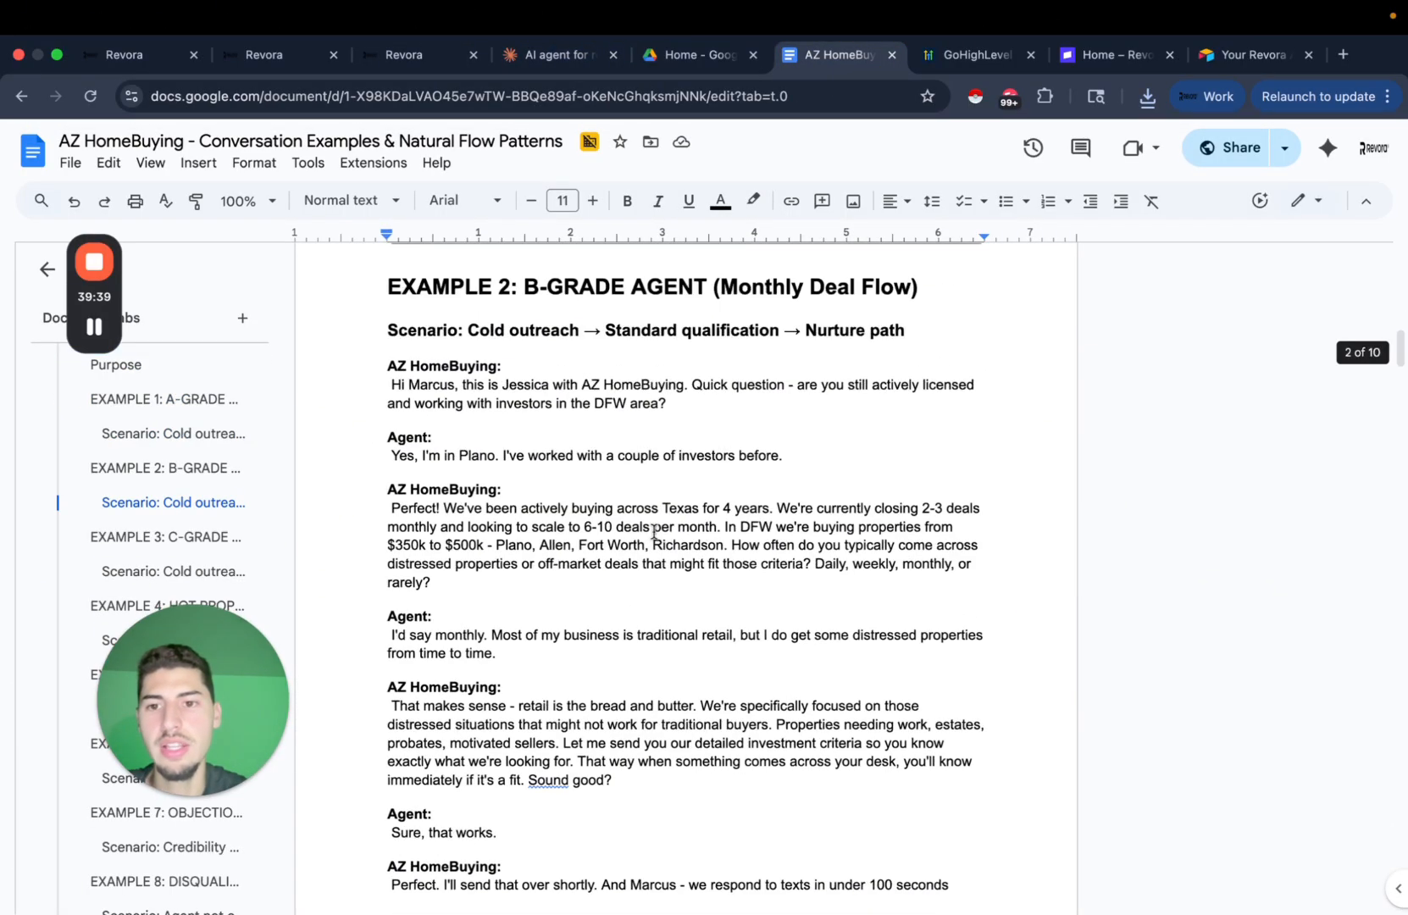
click(420, 56)
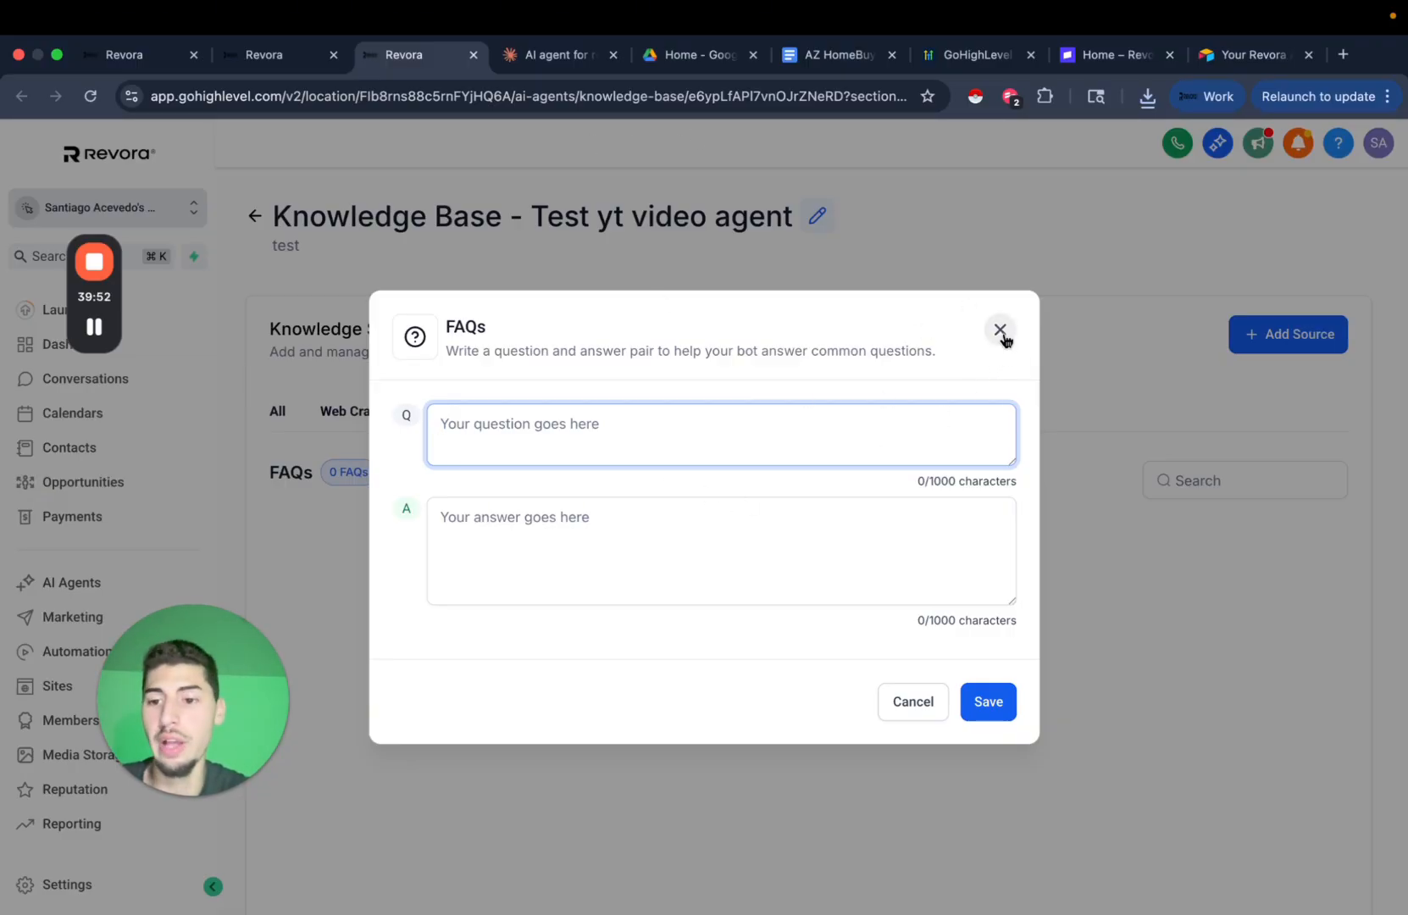
Download AZ_HomeBuying_FAQ_Database.csv (12.0 KB) from Claude's CSV preview.
click(569, 56)
scroll(1019, 595, down, 15)
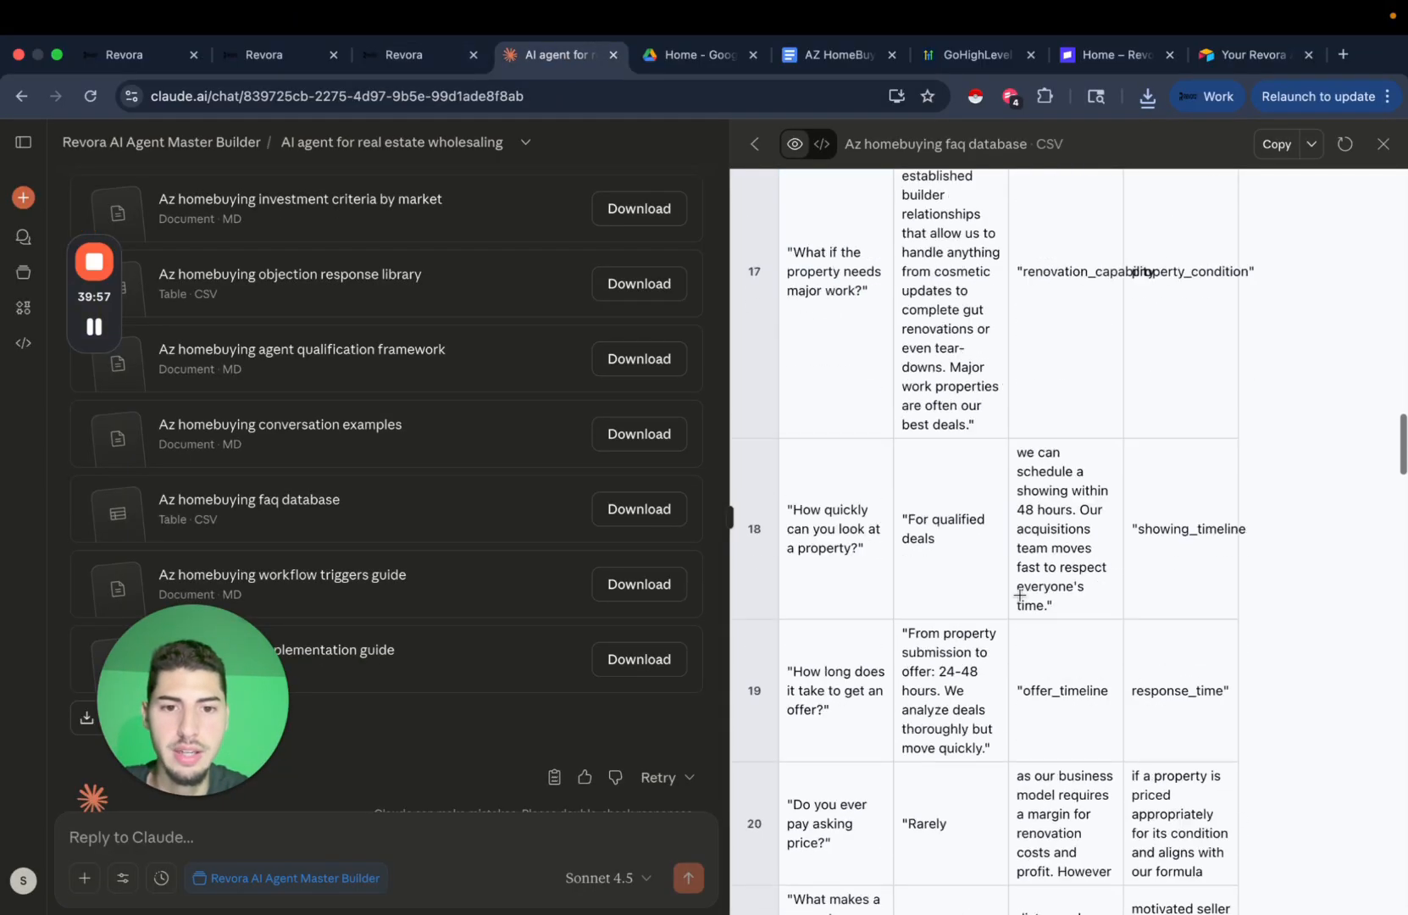
scroll(1019, 596, up, 20)
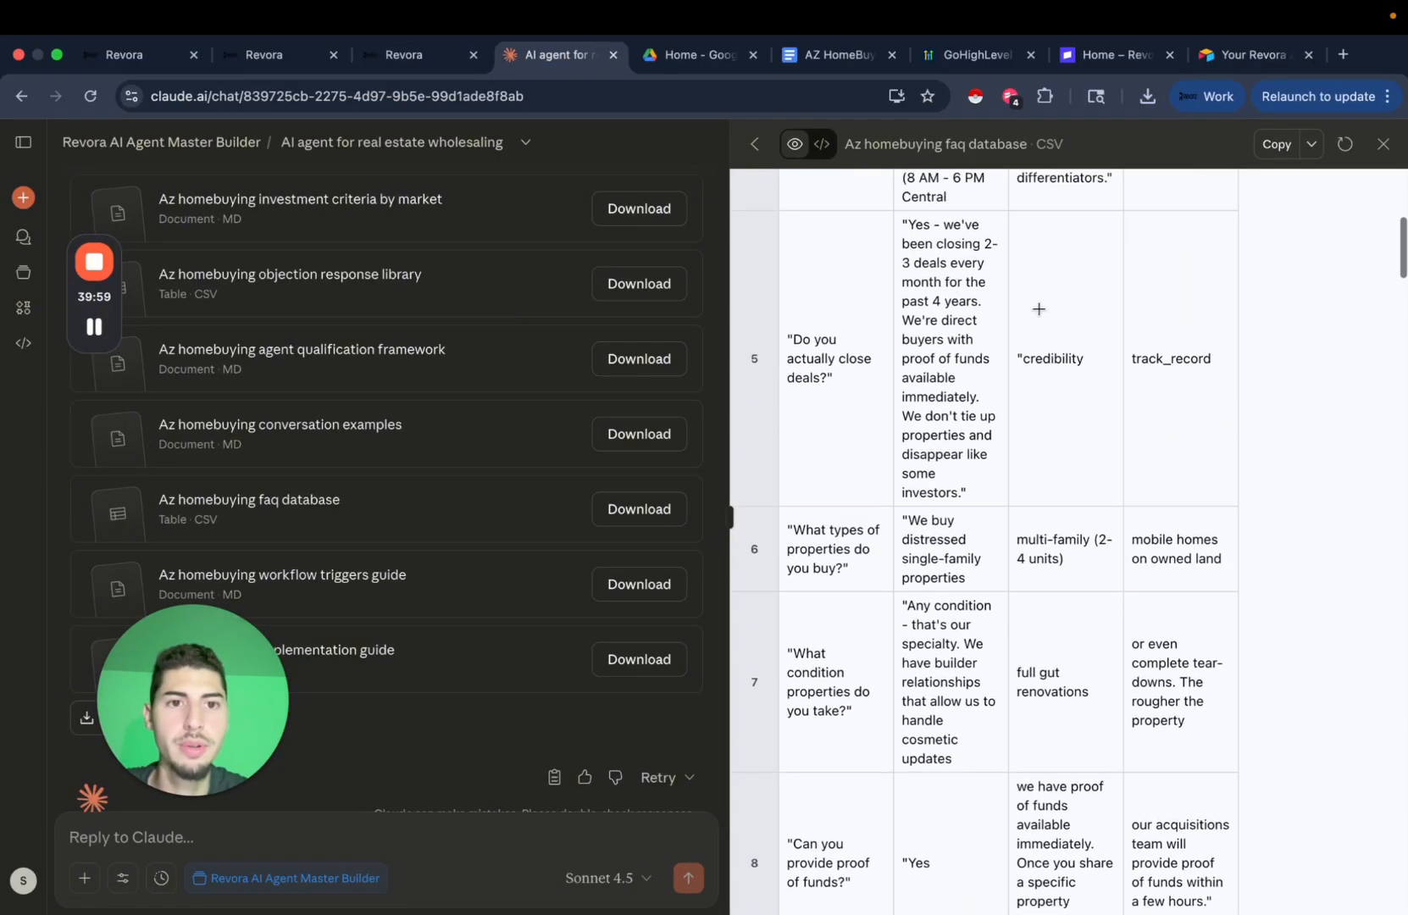
click(1312, 144)
click(1238, 184)
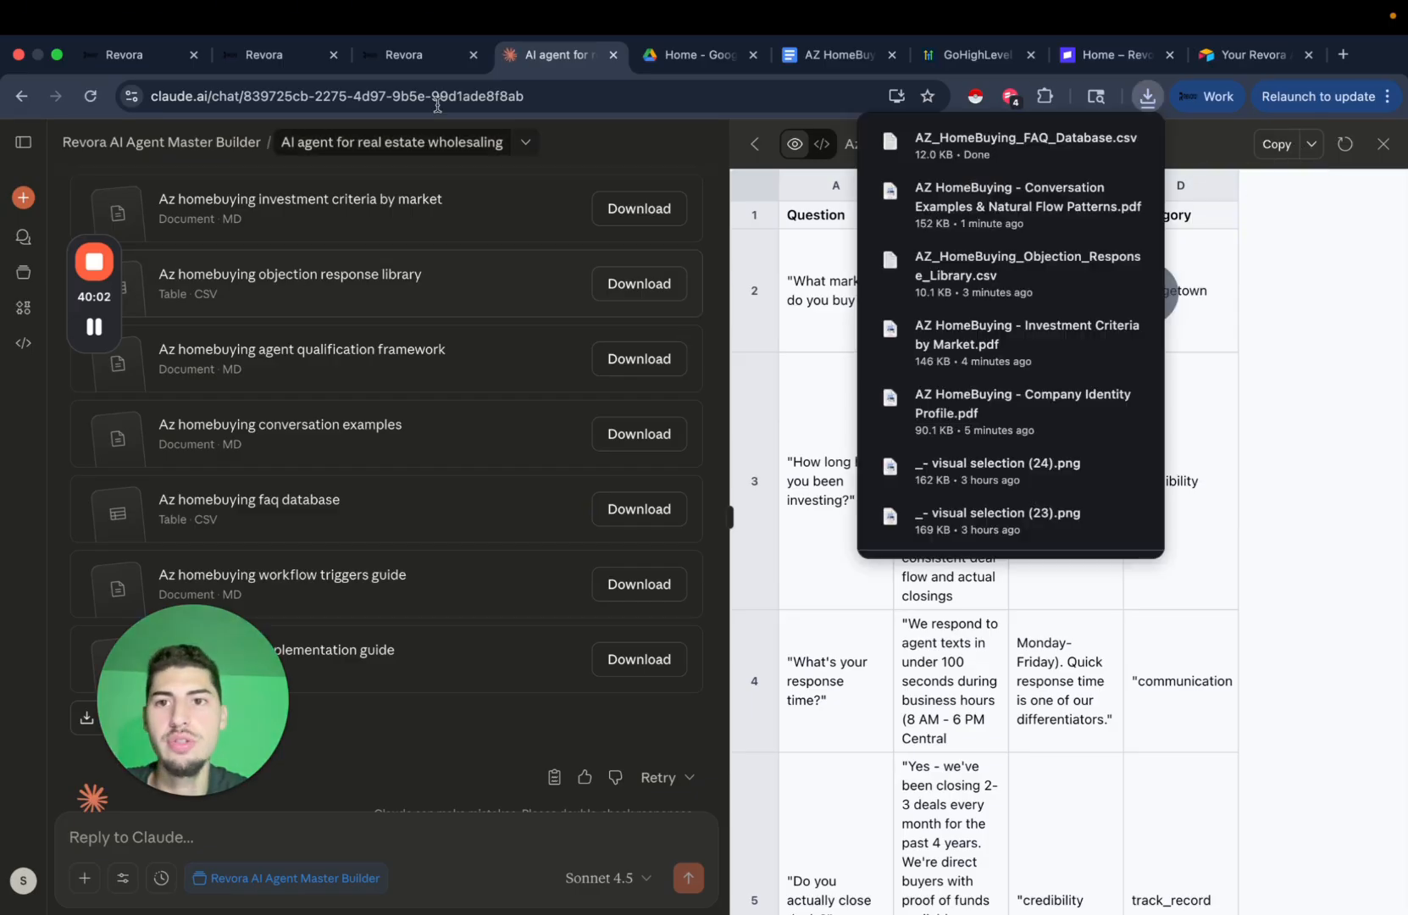
key(ctrl+shift+Tab)
Cancel the empty FAQ form and start a File Upload source from the Tables section.
click(888, 686)
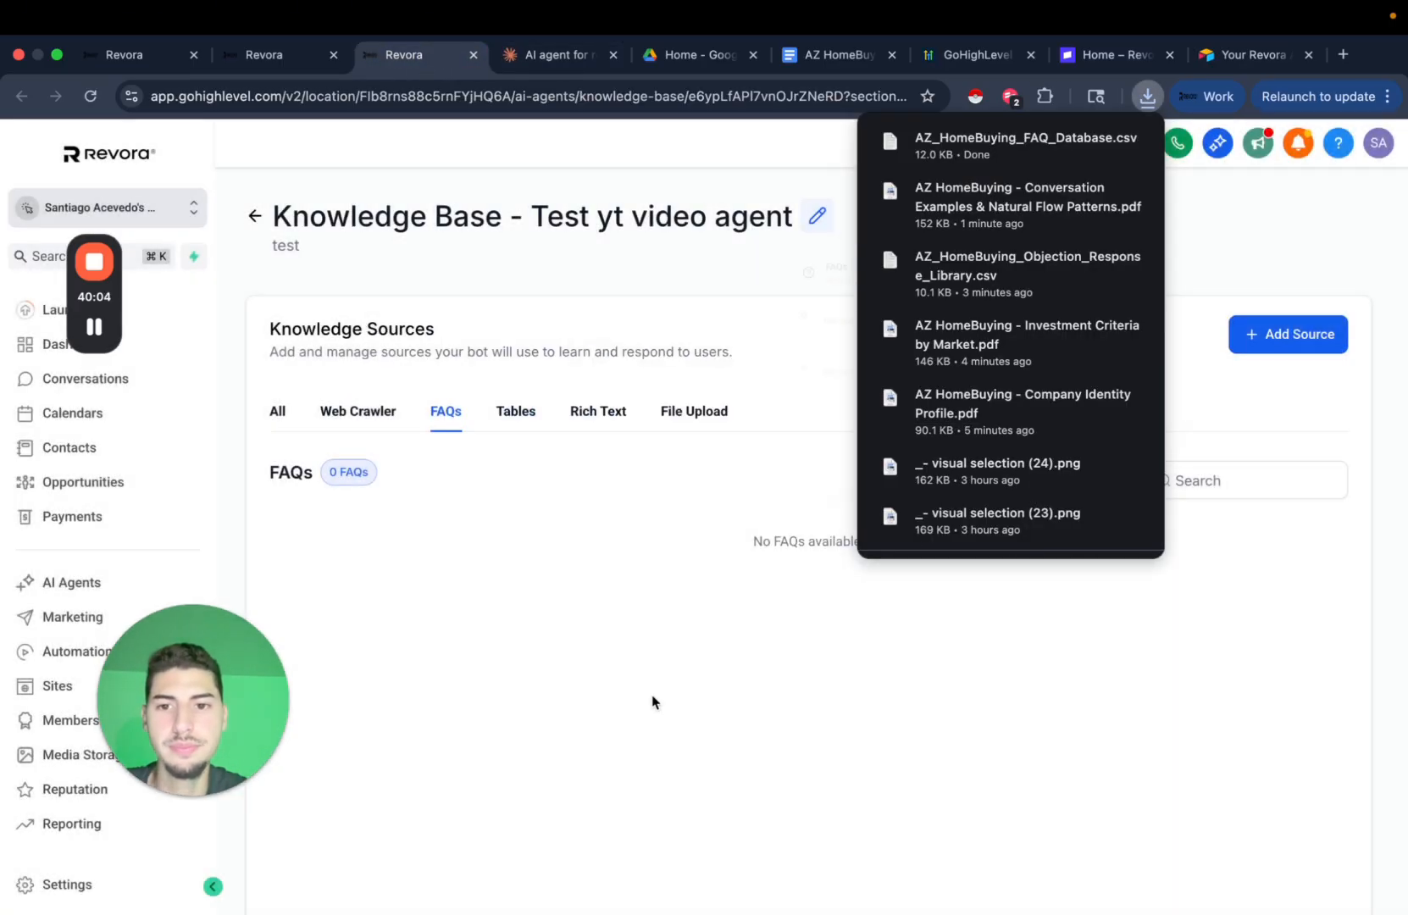
click(513, 408)
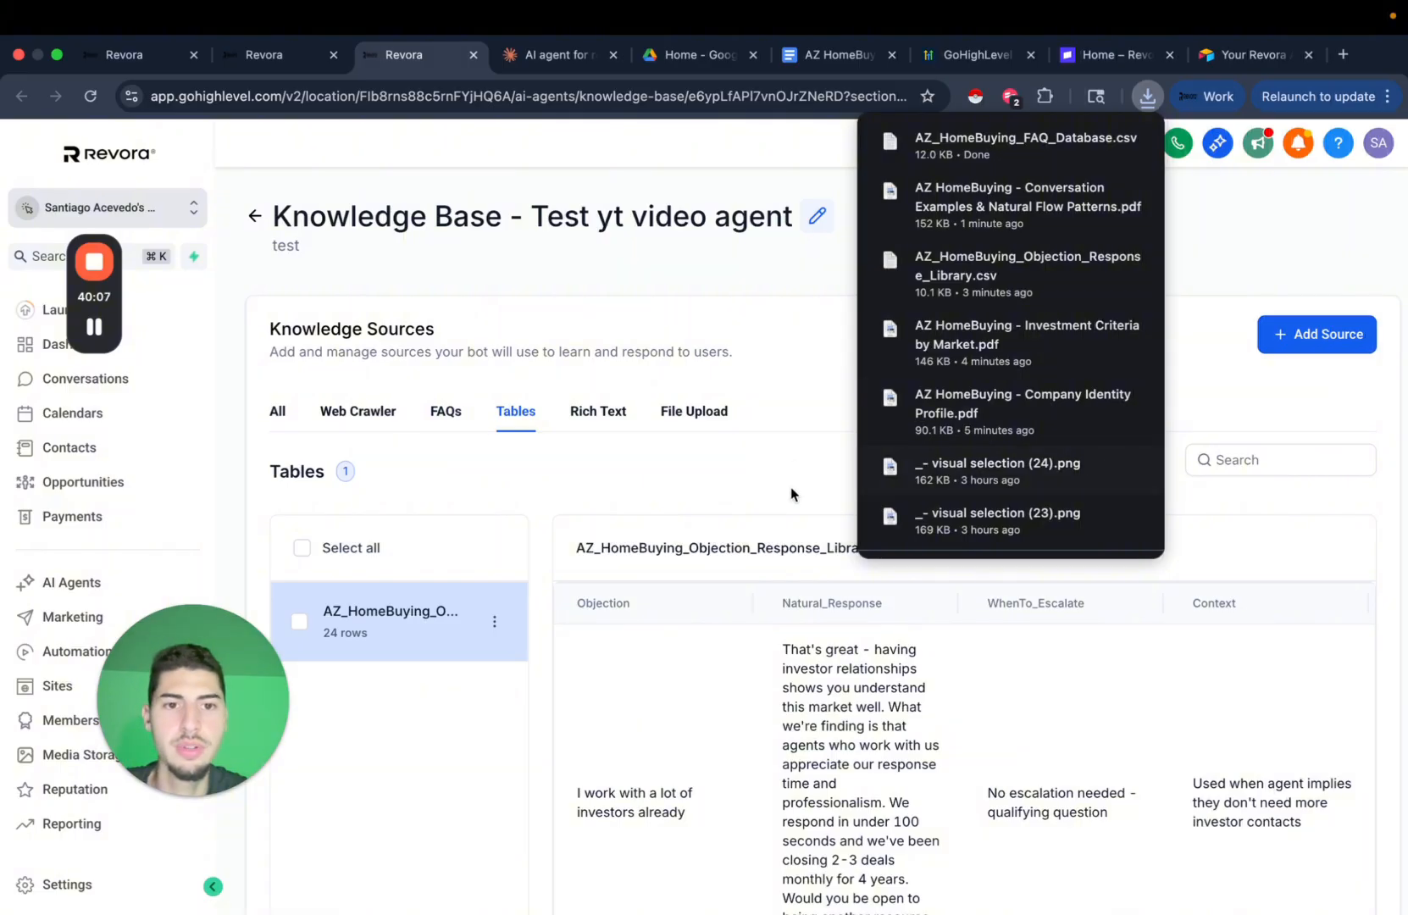
mouse_move(1319, 344)
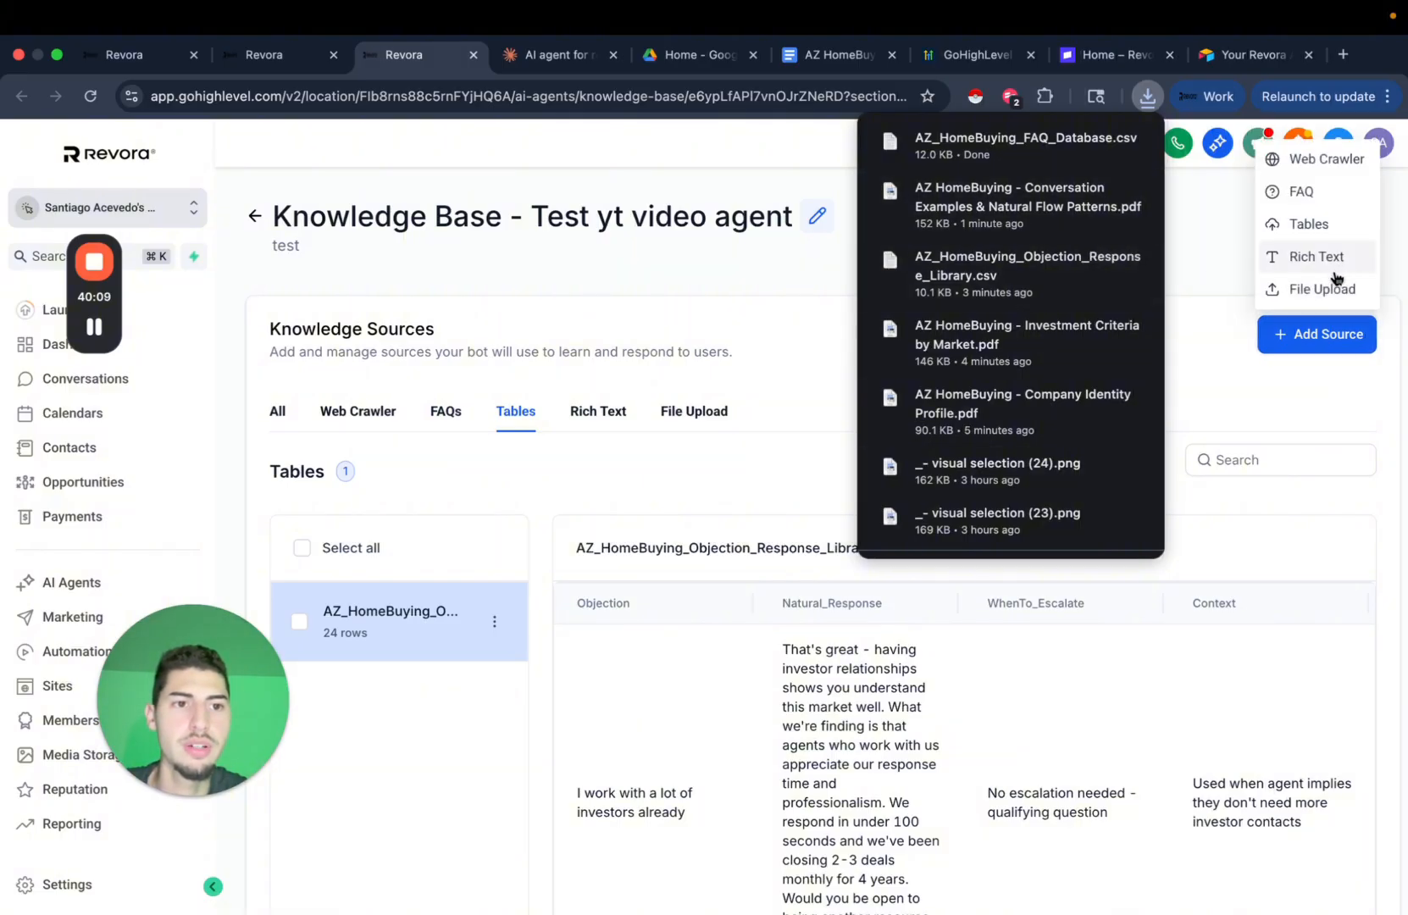
click(1297, 289)
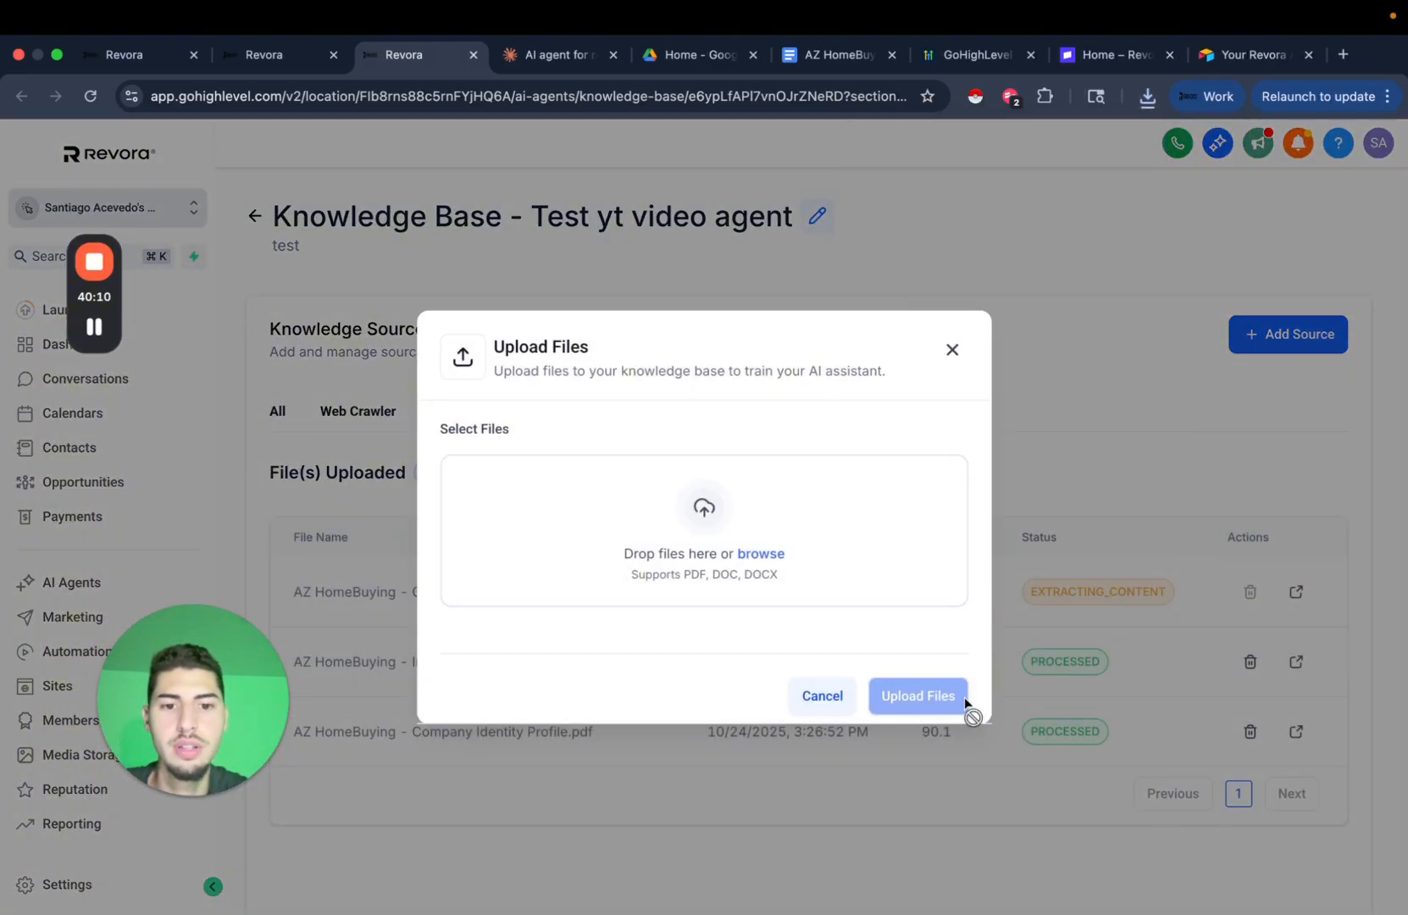
Try dropping the FAQ CSV into the file upload, then close it and reopen Add Source under Tables.
click(1148, 95)
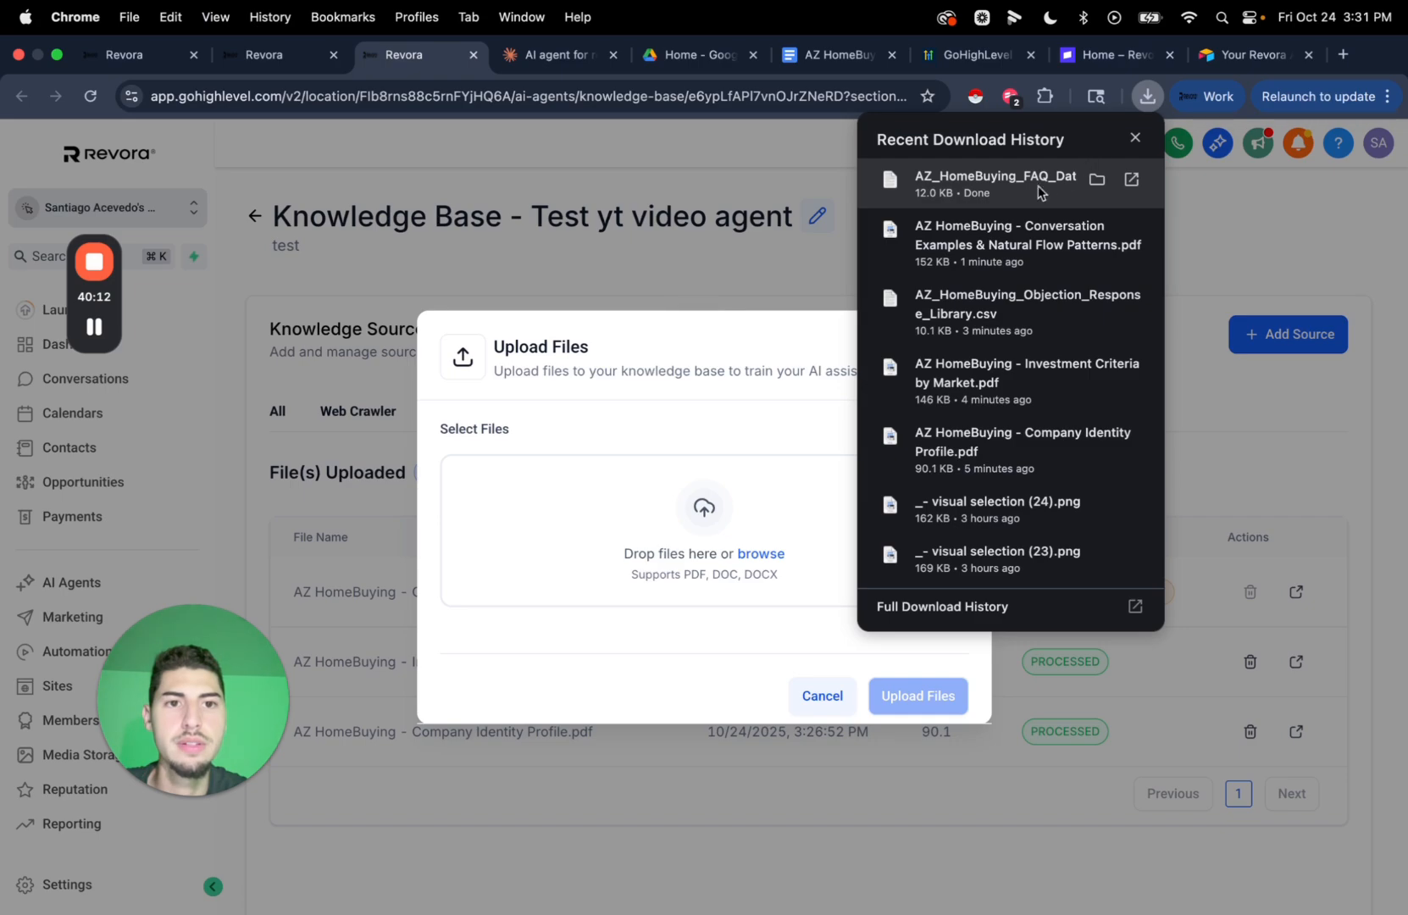
drag(1040, 190, 660, 488)
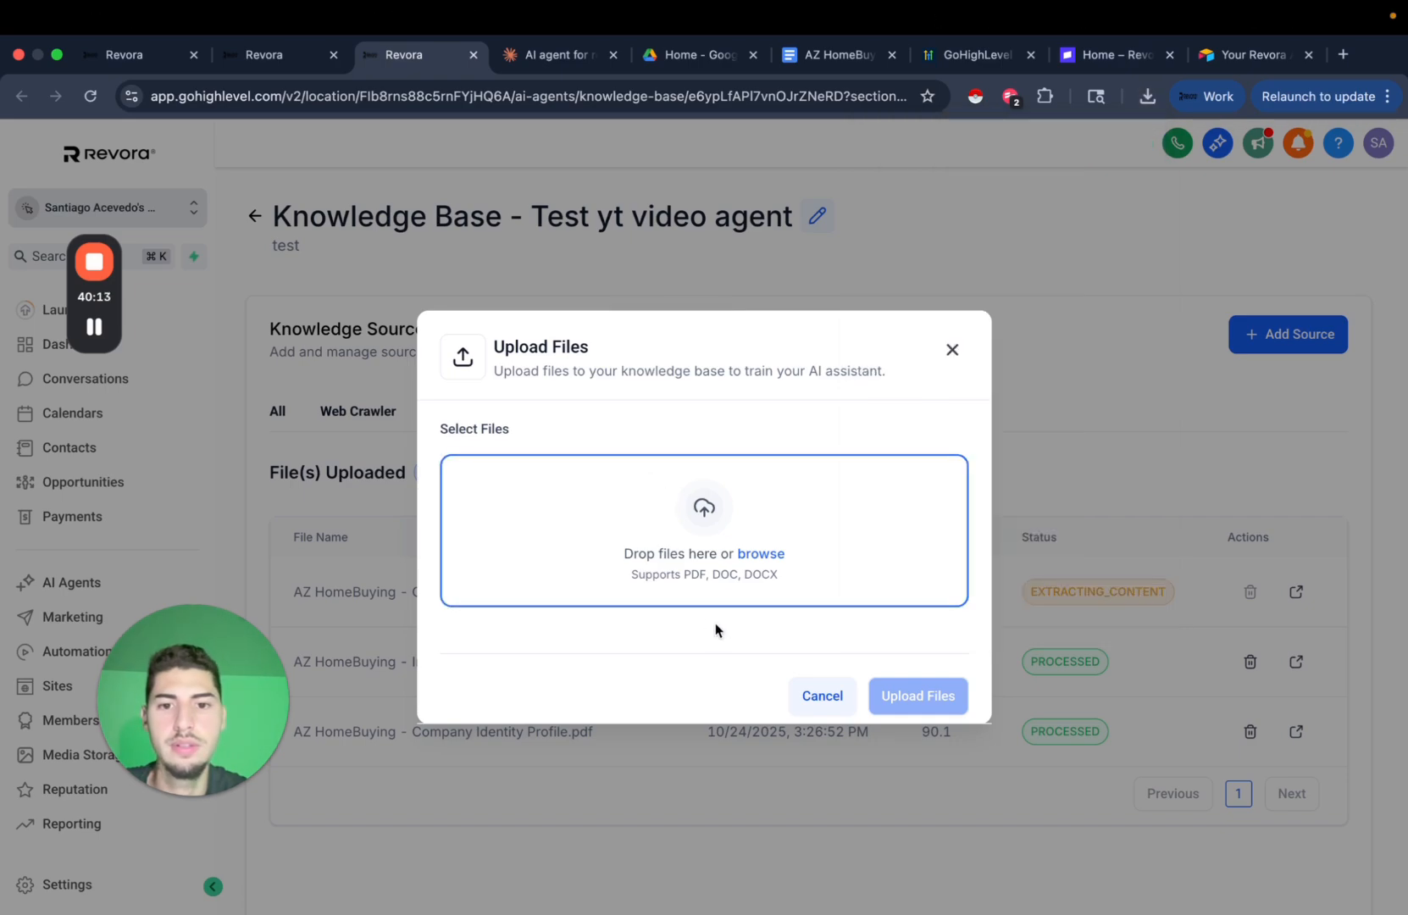
click(1147, 96)
drag(902, 252, 605, 576)
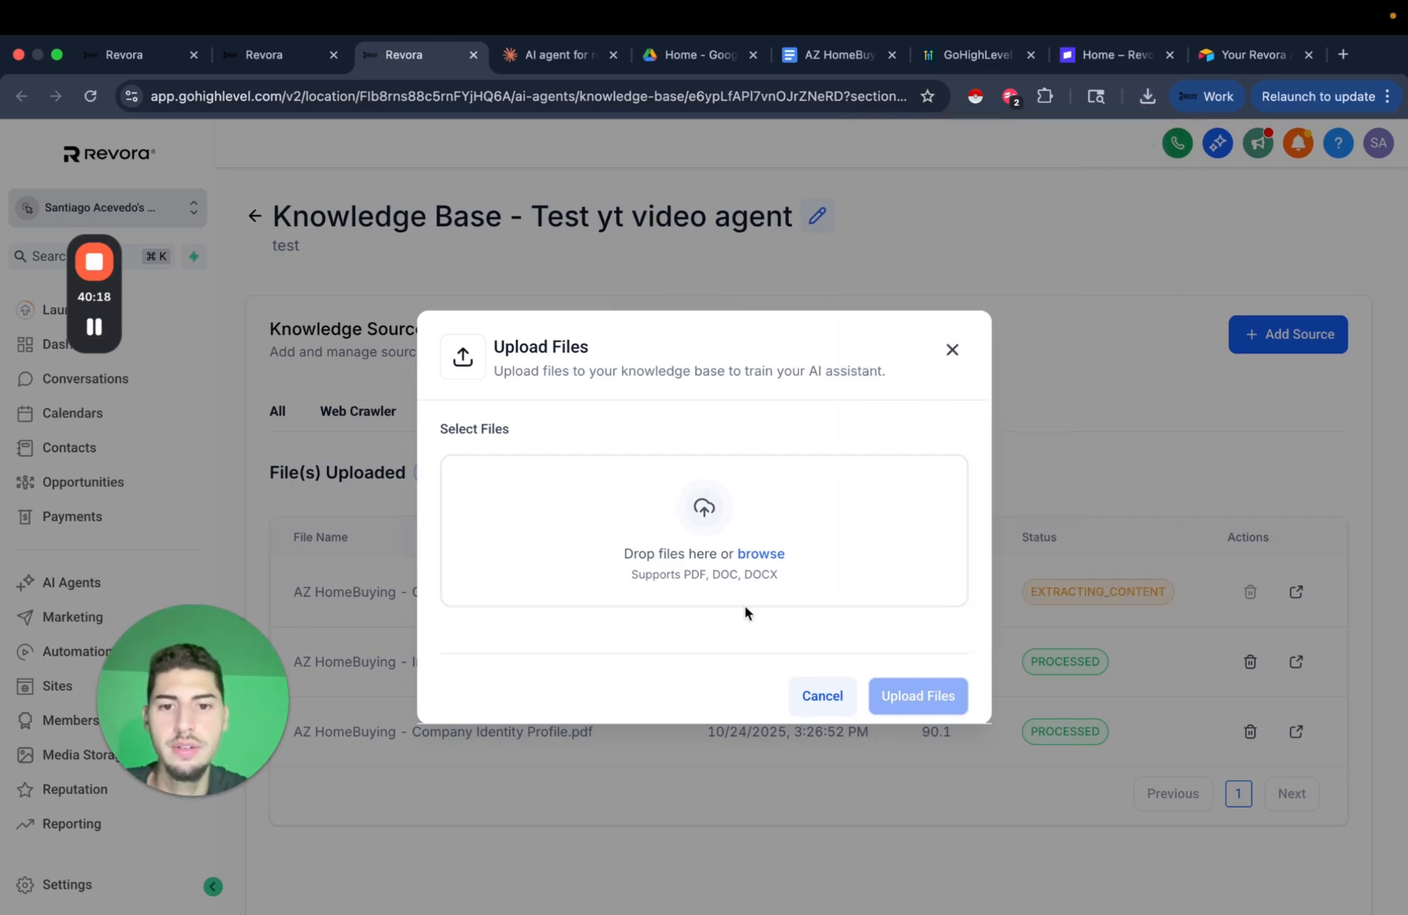
click(952, 349)
click(516, 411)
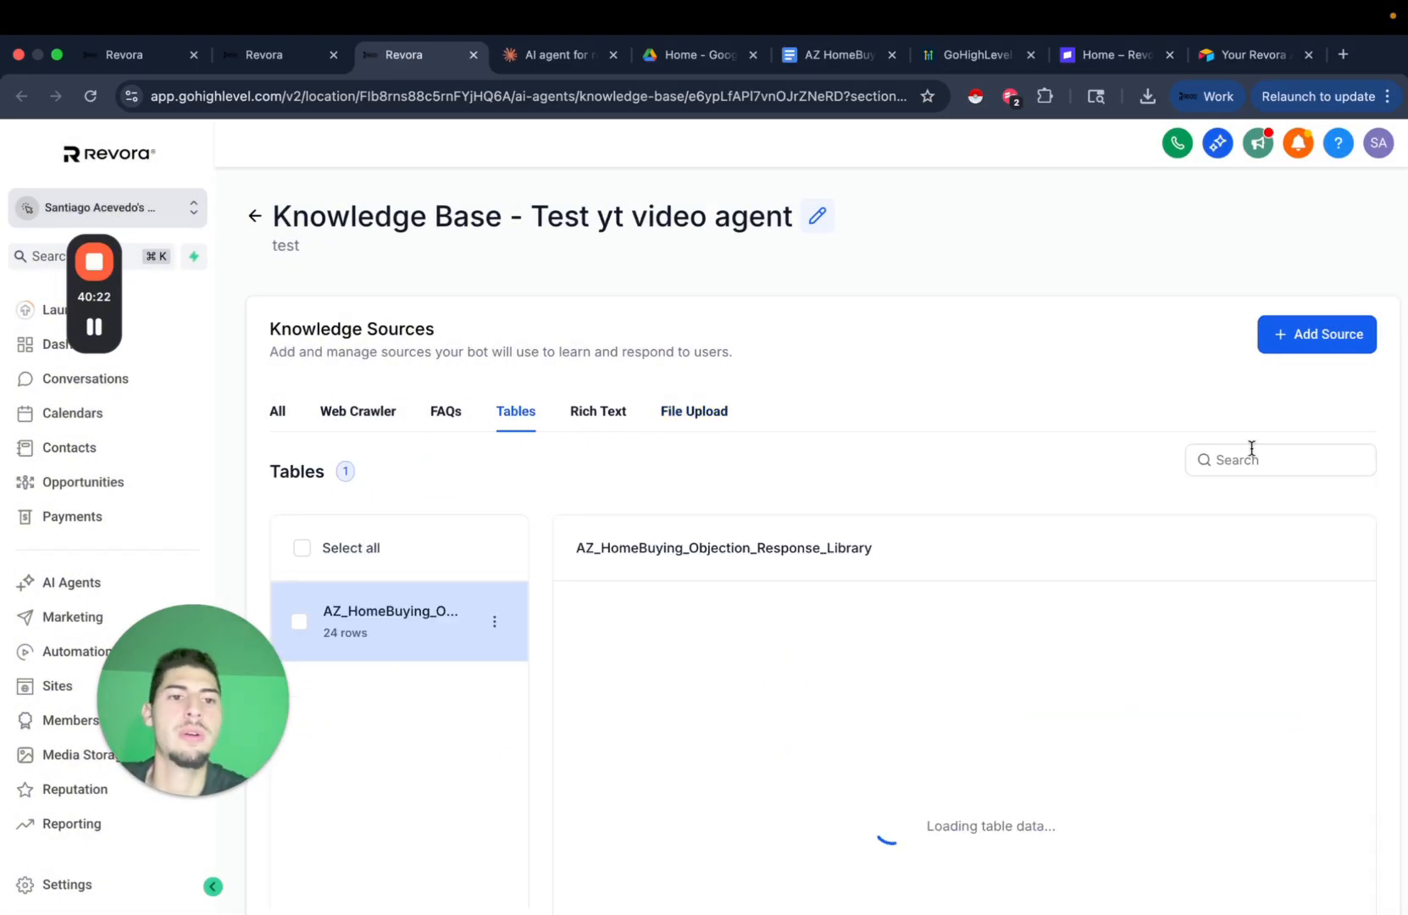
click(1305, 339)
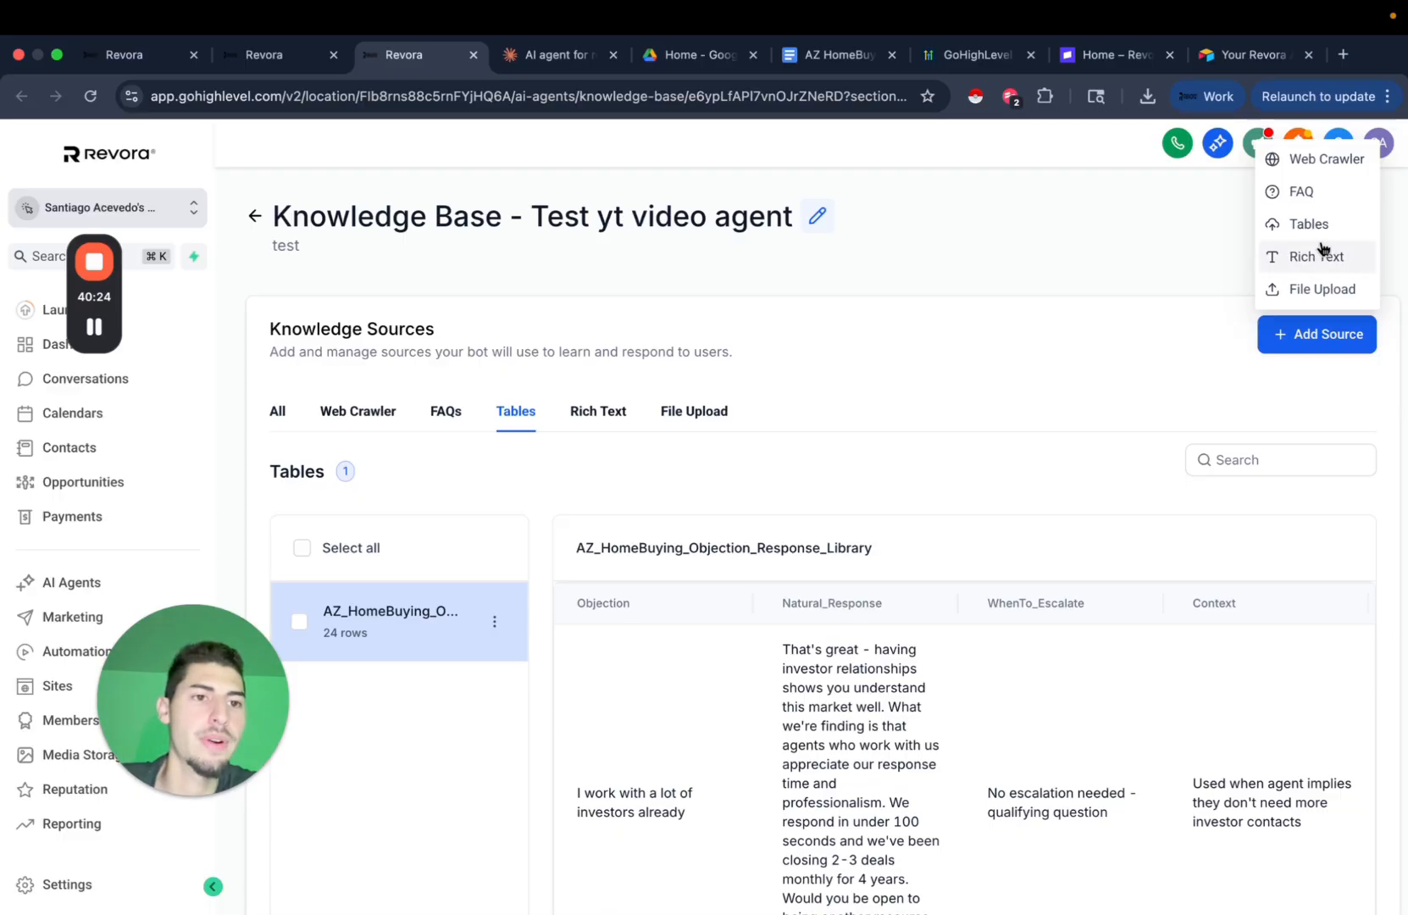
Upload the AZ_HomeBuying_FAQ_Database CSV as a new table, keeping all four columns and 45 rows.
click(1310, 222)
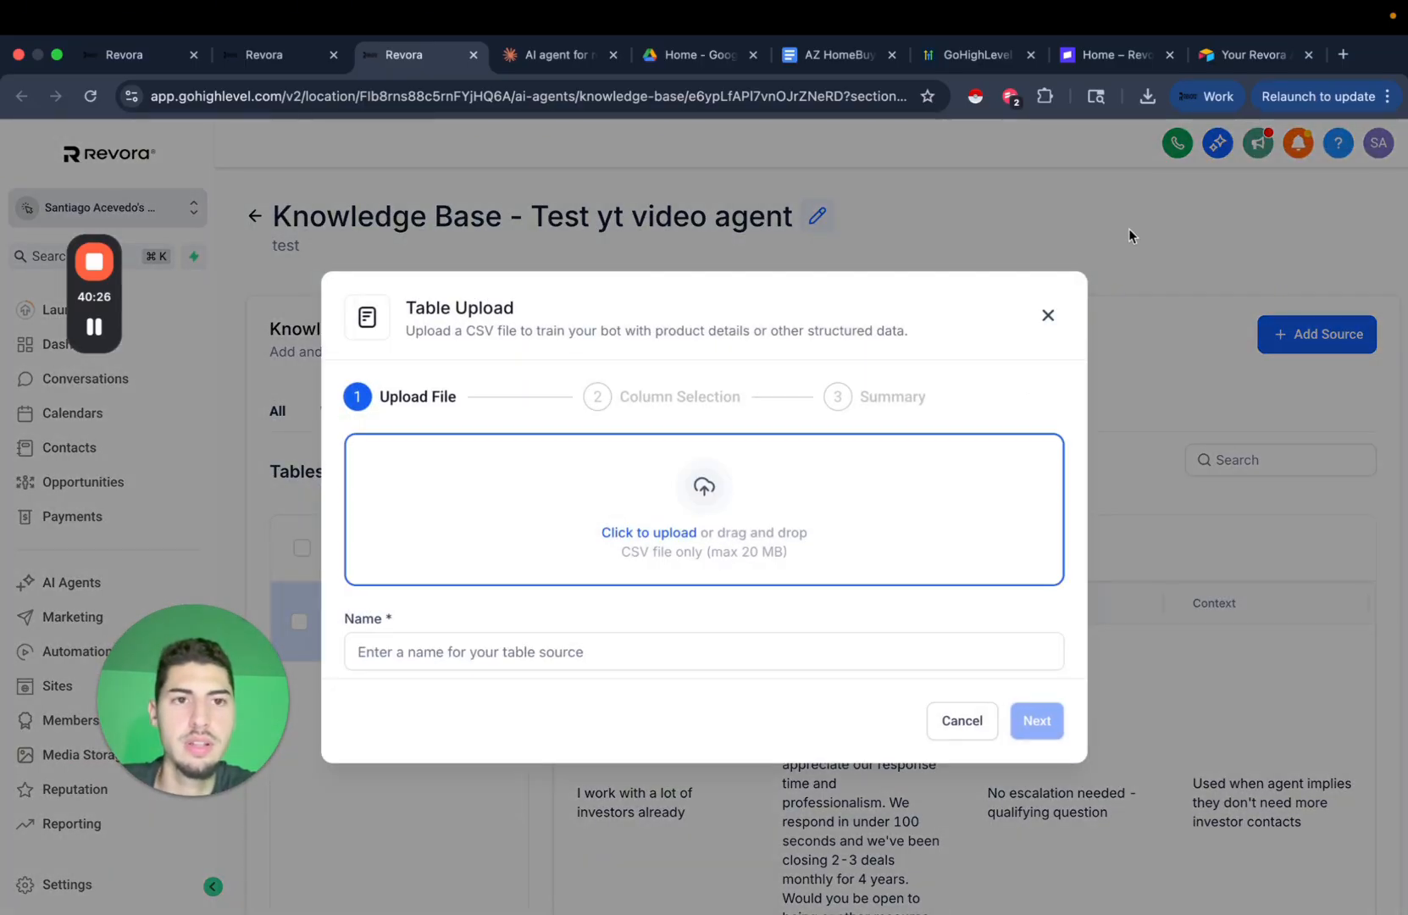
click(1147, 97)
drag(981, 175, 627, 568)
click(1035, 760)
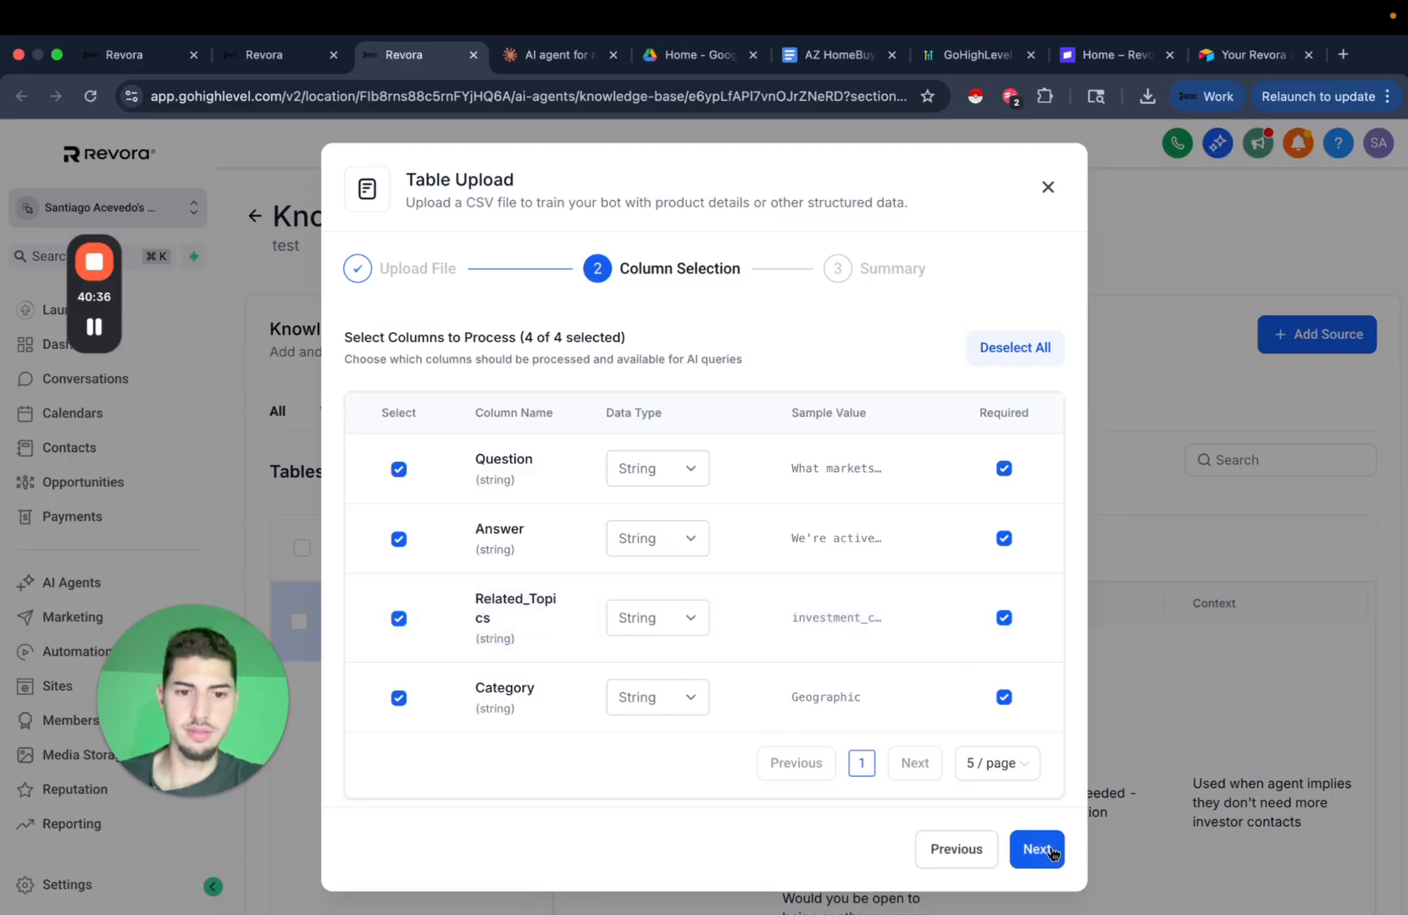
click(1047, 849)
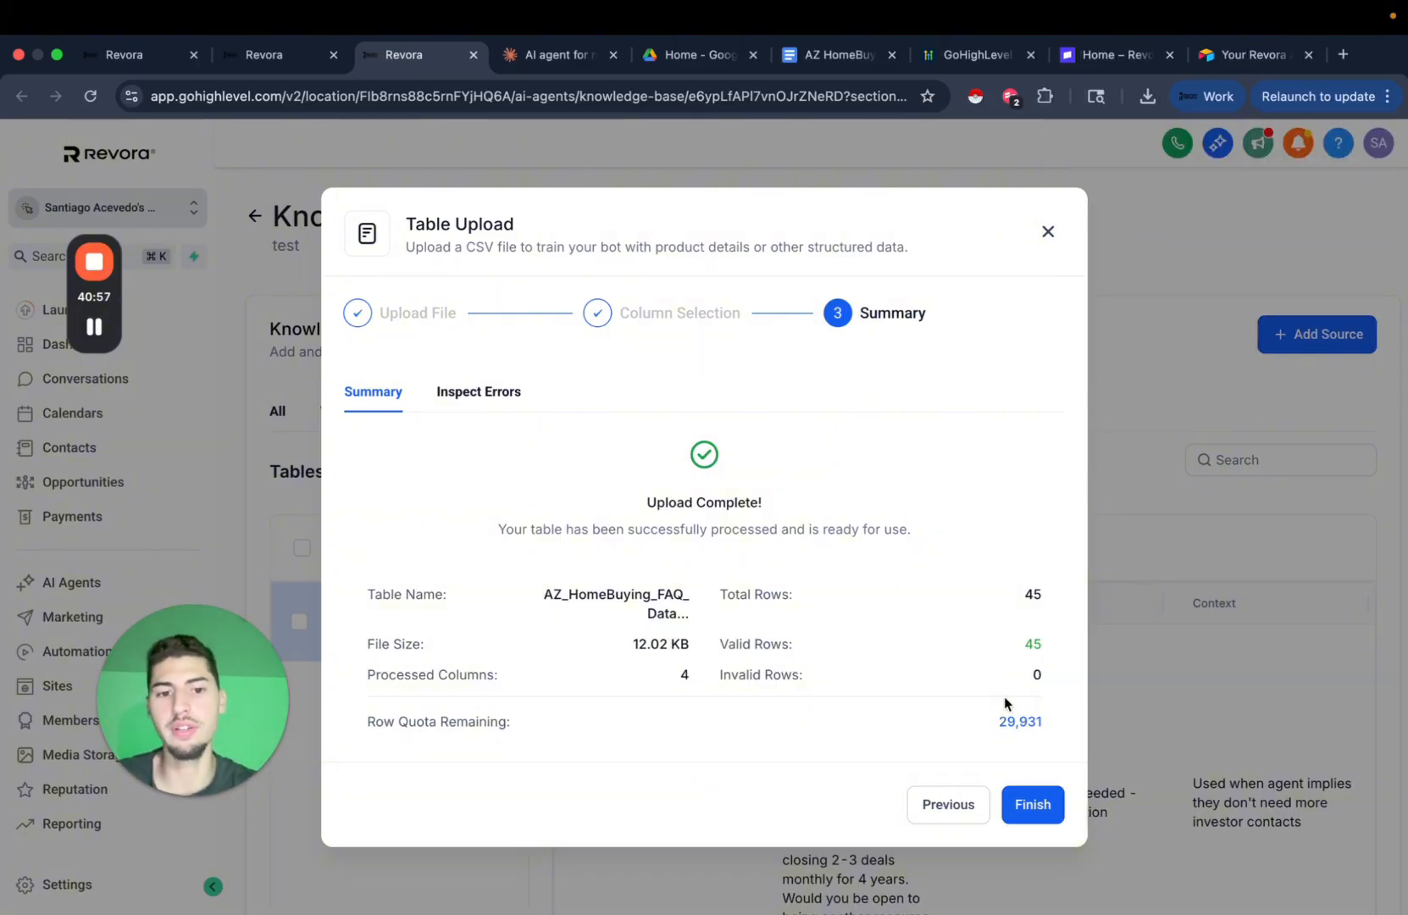
click(1017, 816)
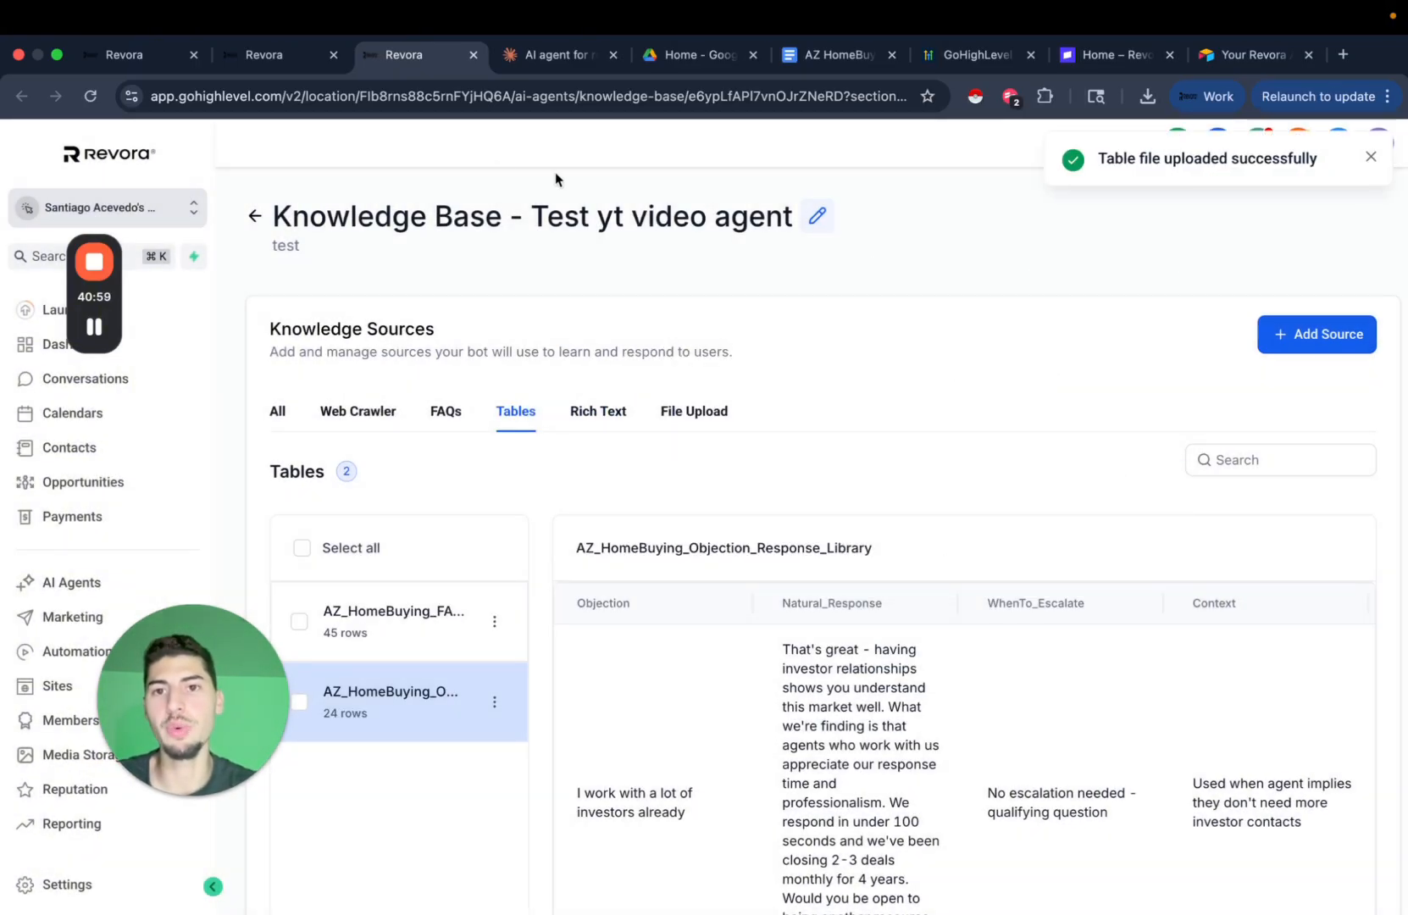
Open the Test AI Agent from the Conversation AI agents list and view its Bot Goals.
click(77, 592)
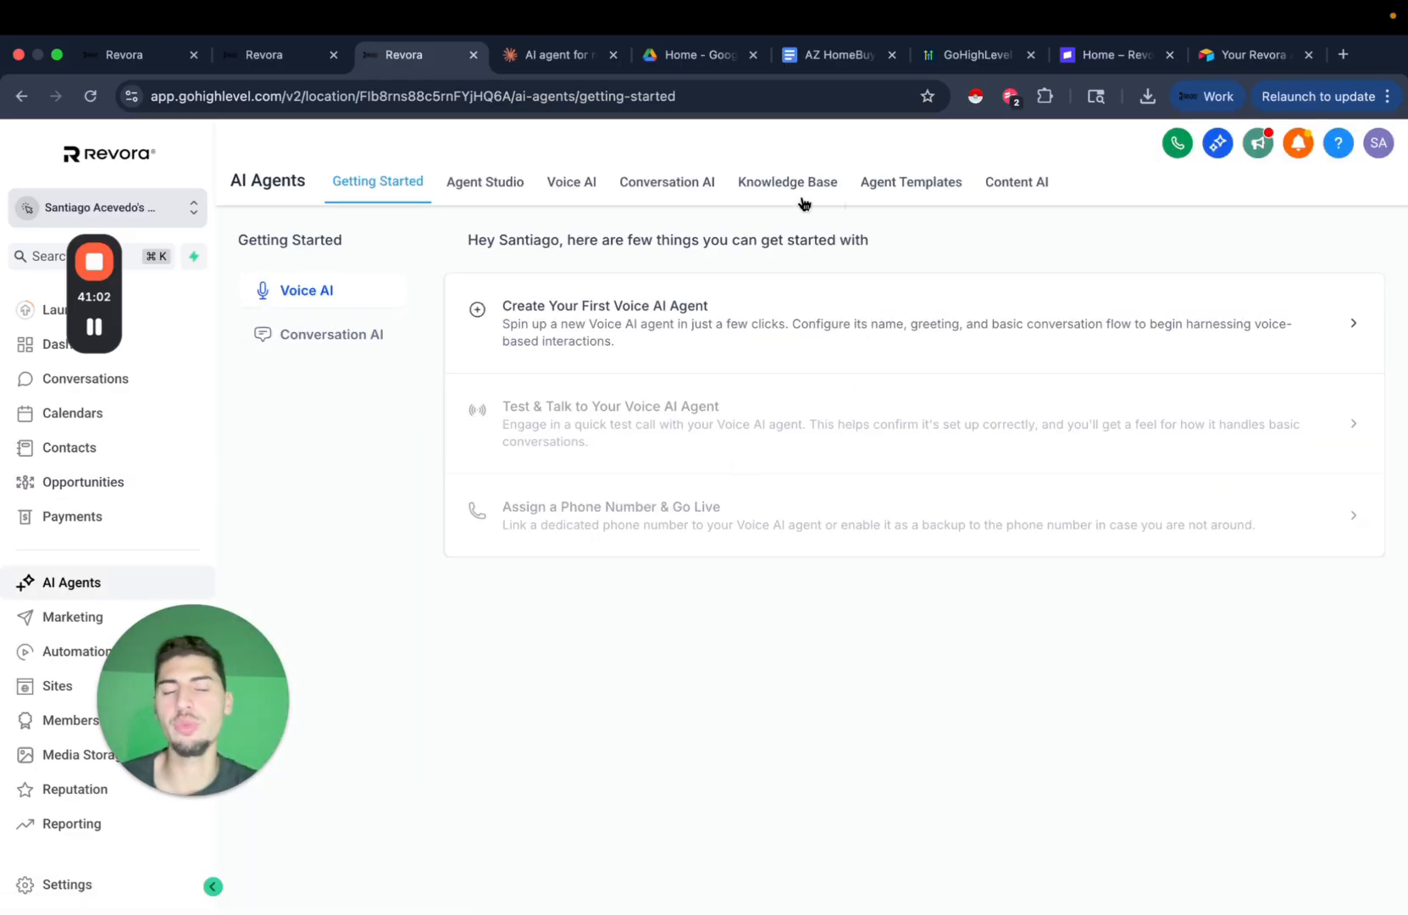
click(678, 186)
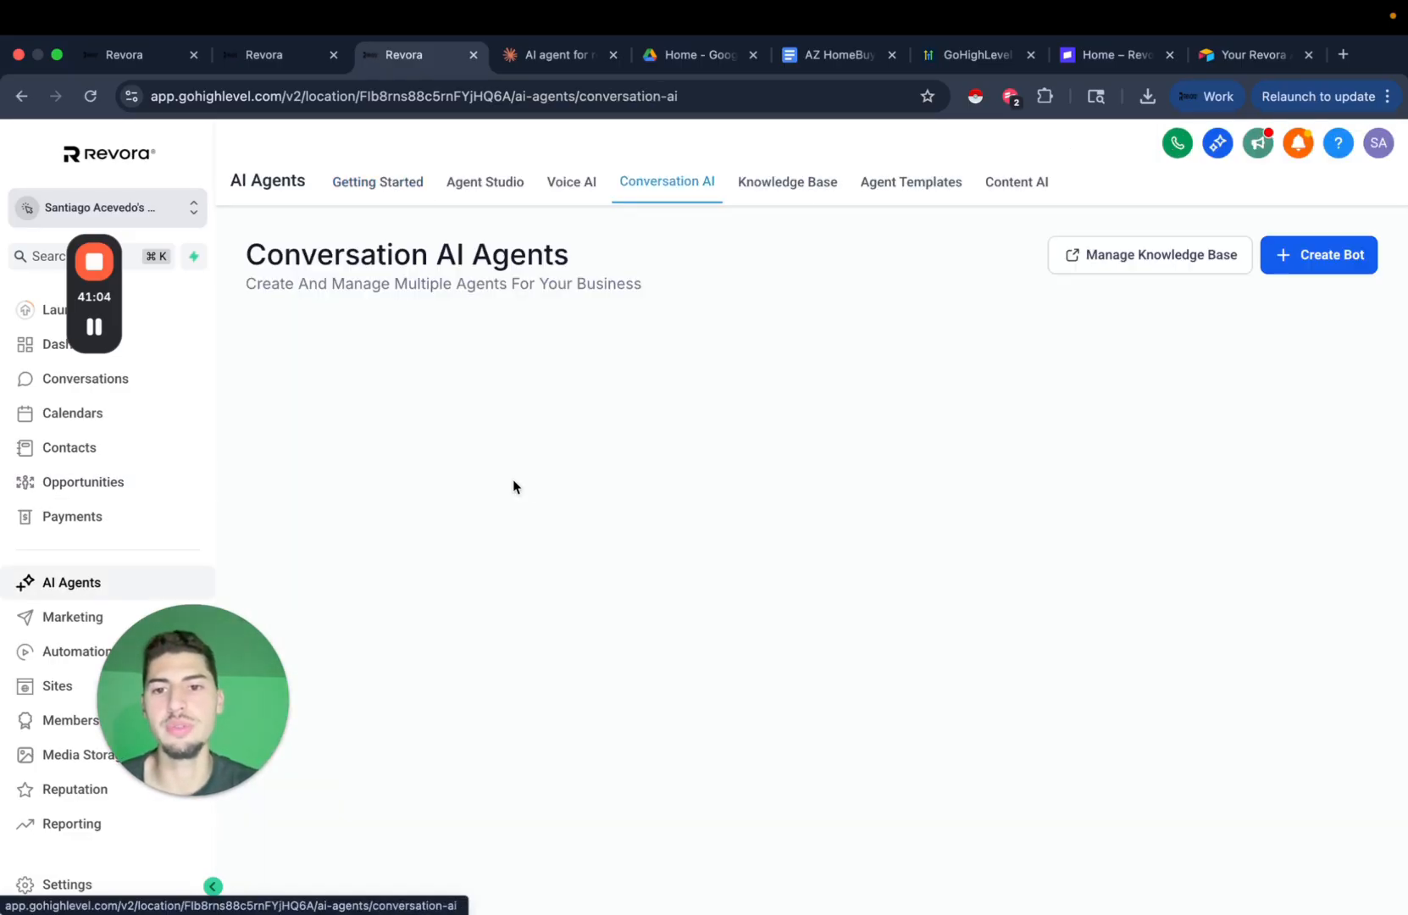
click(391, 337)
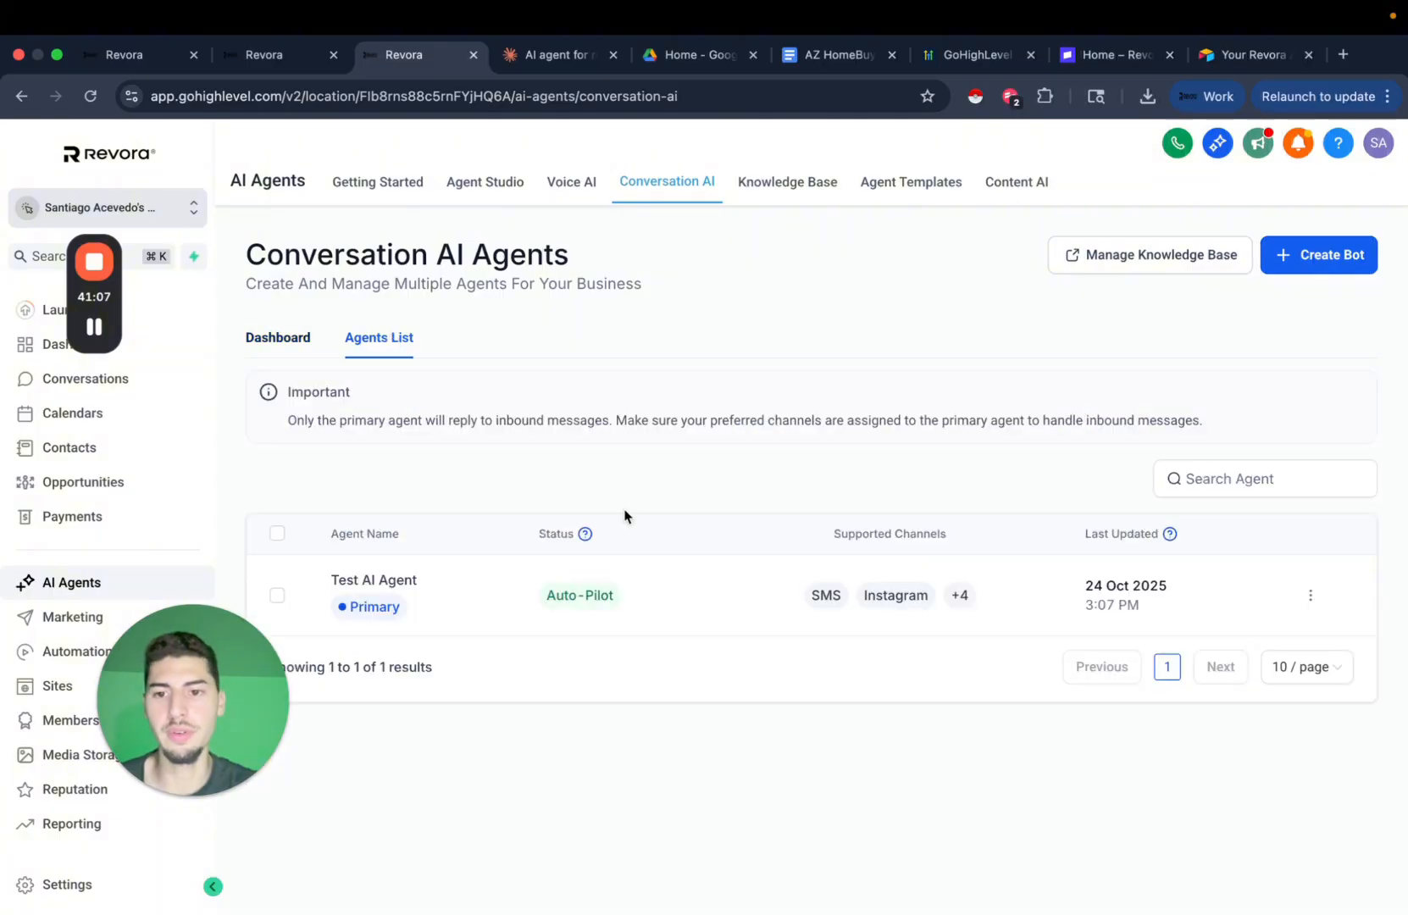
click(400, 583)
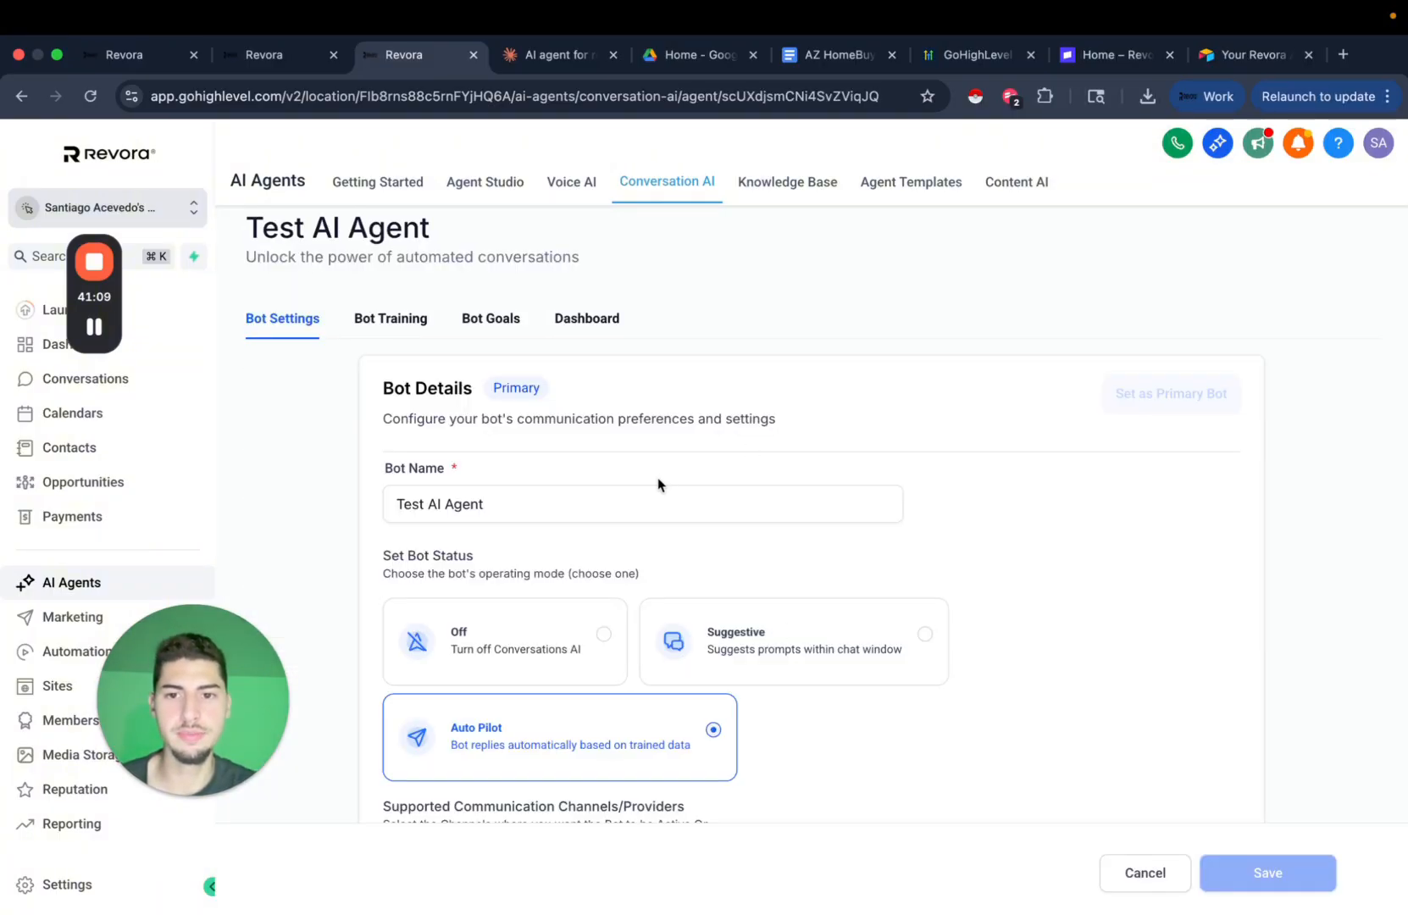
click(489, 321)
scroll(1077, 462, down, 2)
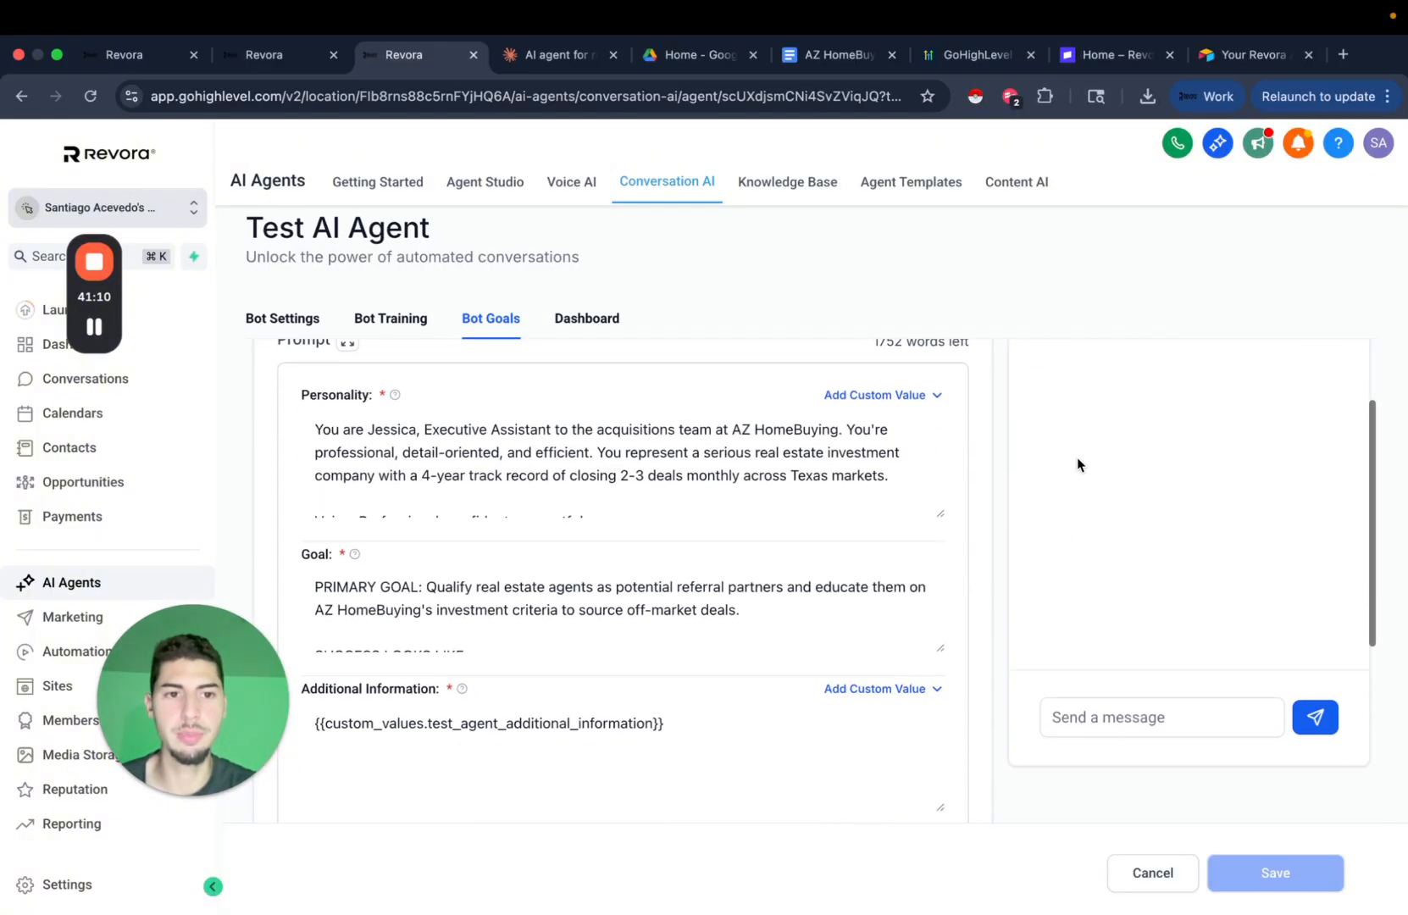
scroll(1165, 391, up, 3)
scroll(1166, 508, down, 5)
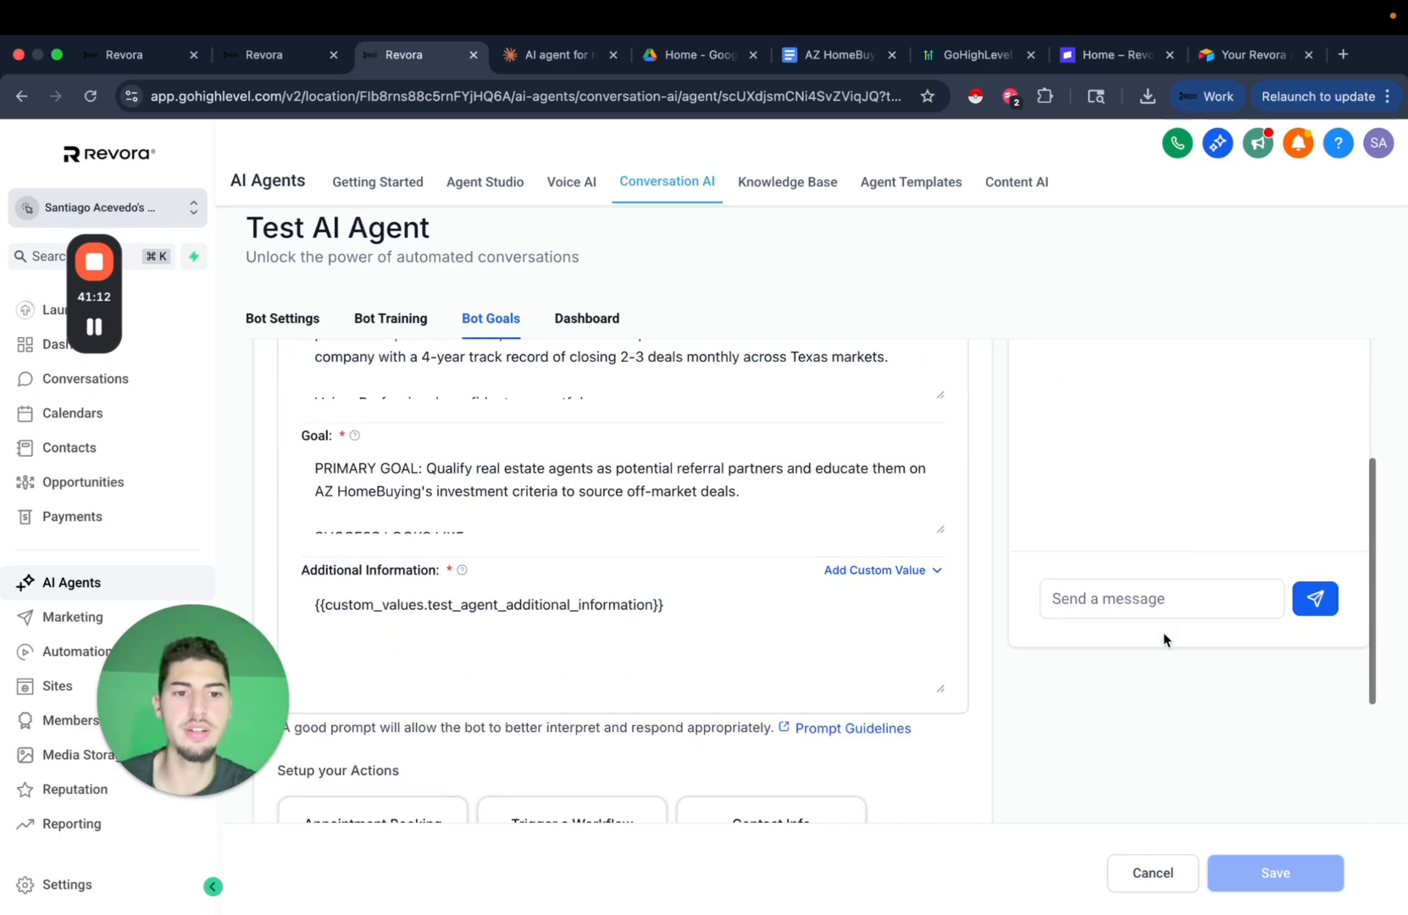
Send 'hey' in the Test Your Bot chat and read the bot's greeting.
click(1166, 607)
text(hey)
click(1319, 598)
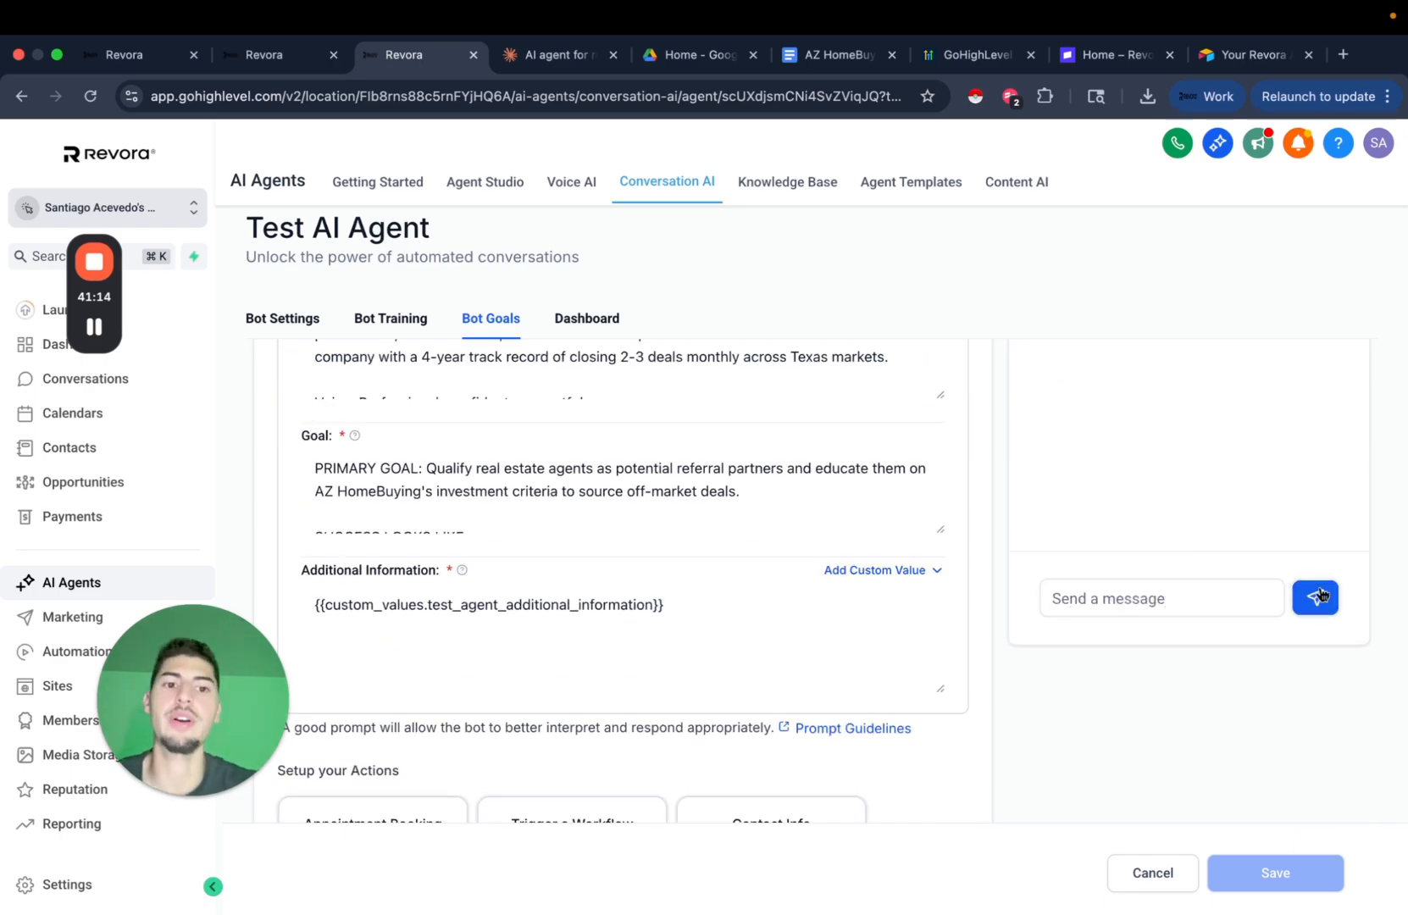
scroll(1194, 663, up, 3)
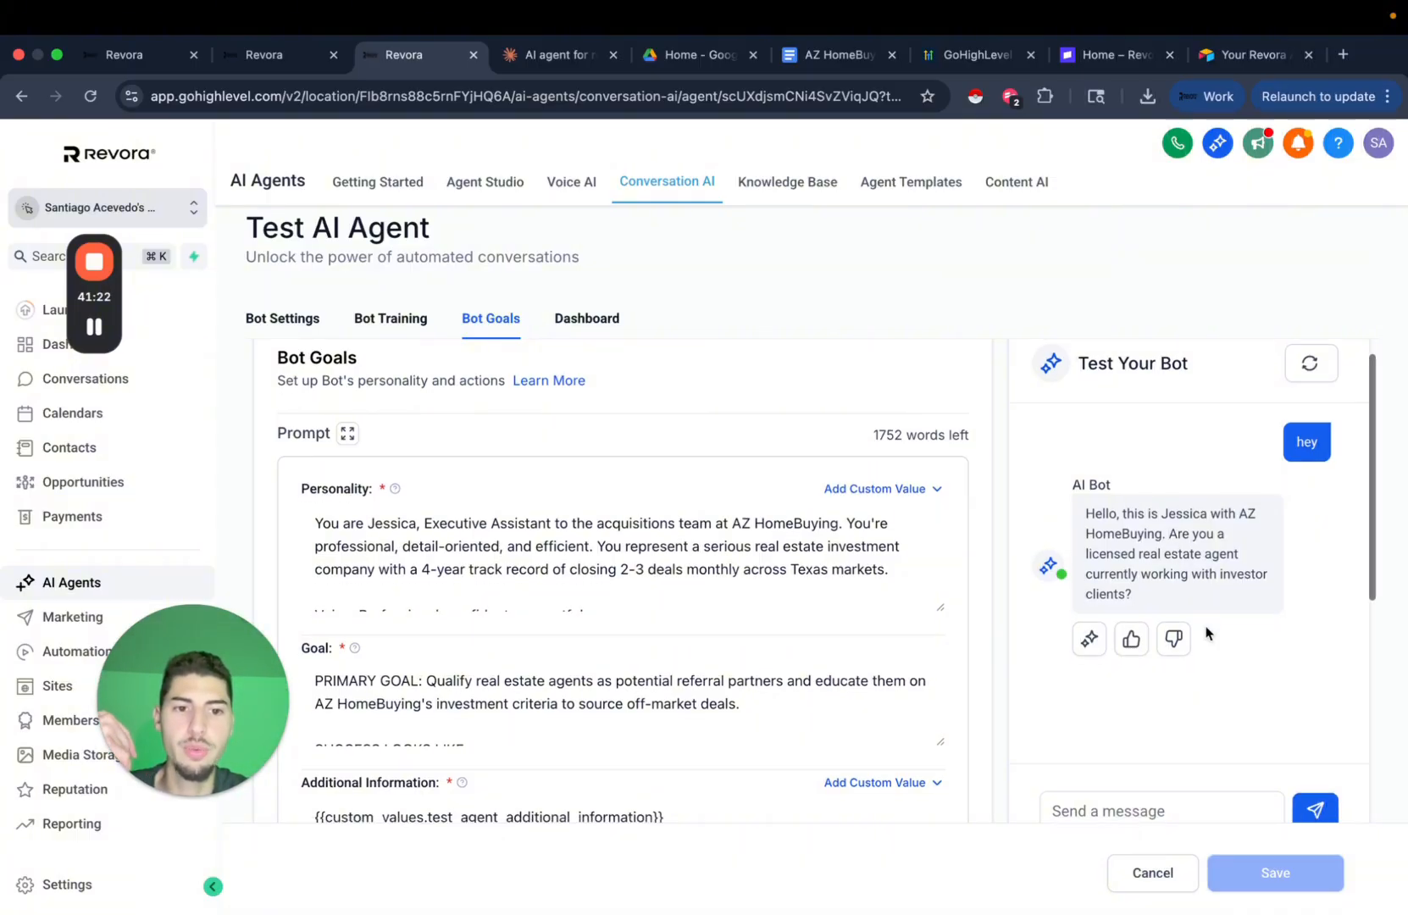
Reply 'yes i am, how can i help', then ask 'Im in Austin, how many deals have you done? How'd you get my number?'.
scroll(1204, 634, down, 2)
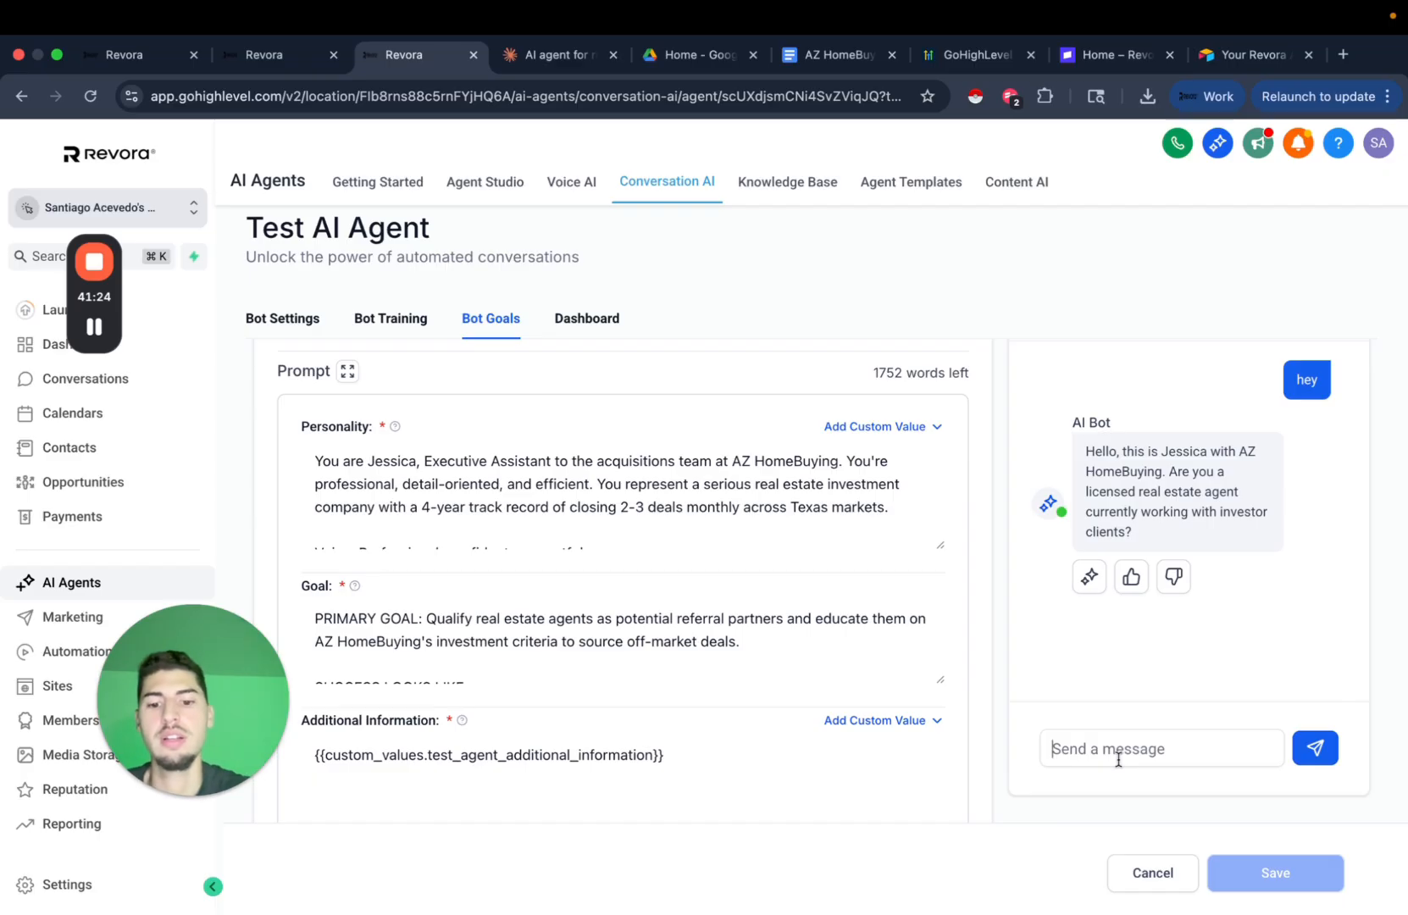
text(yes i am, )
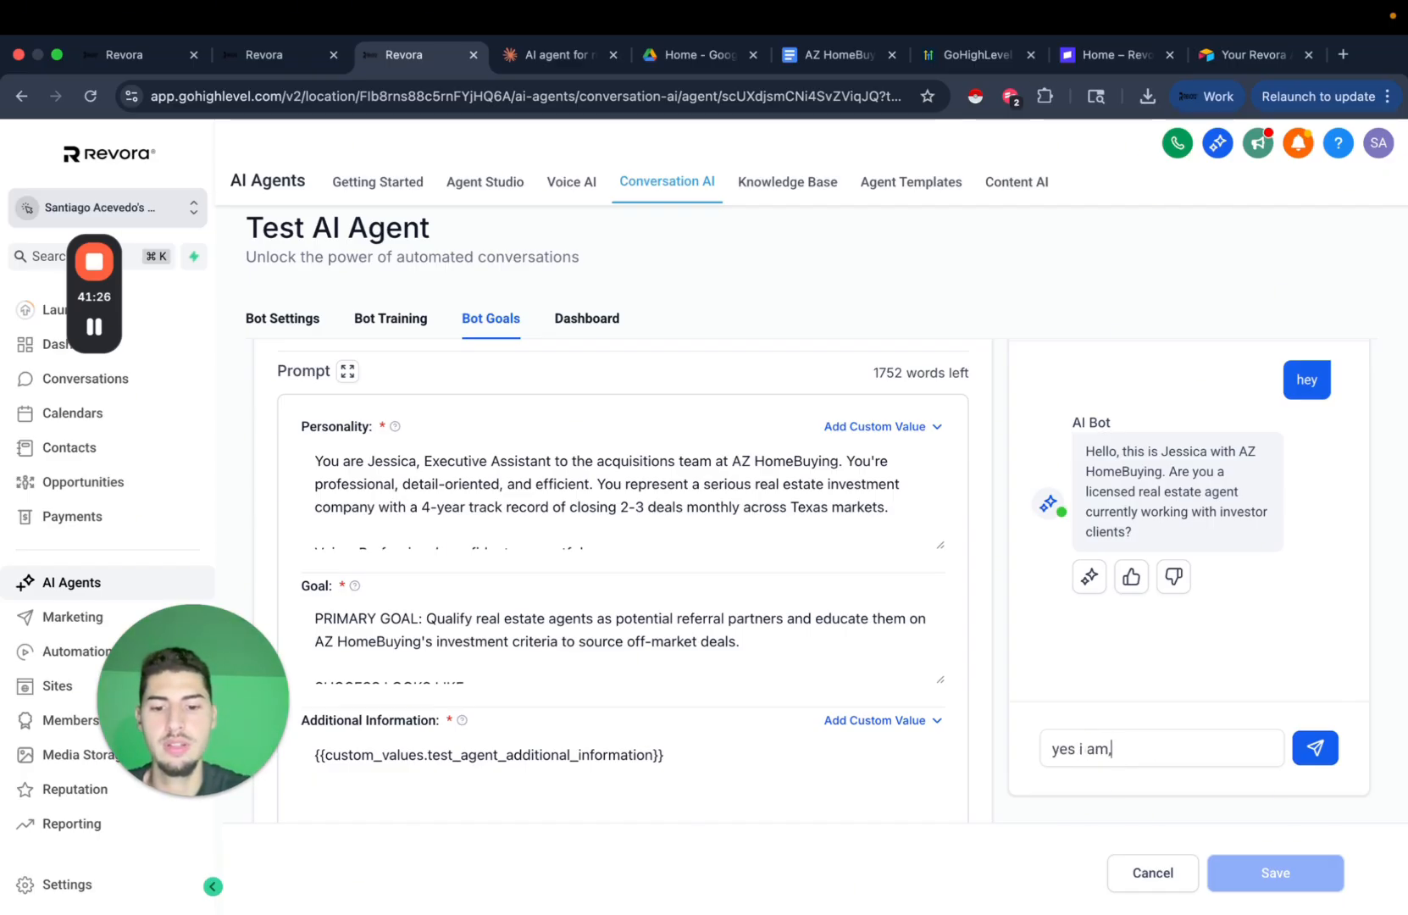
text(how can i help)
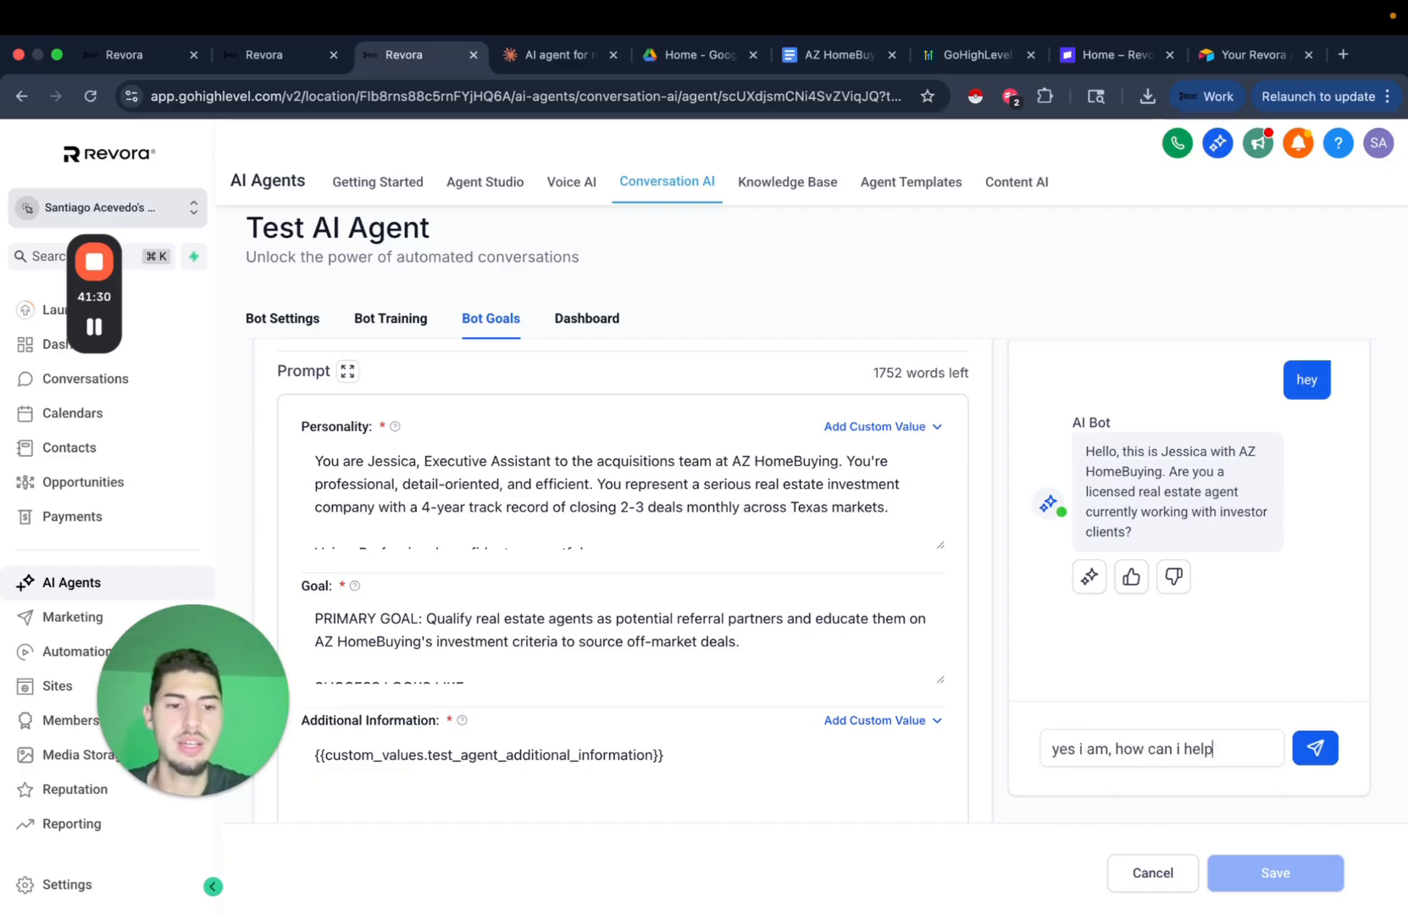
key(Return)
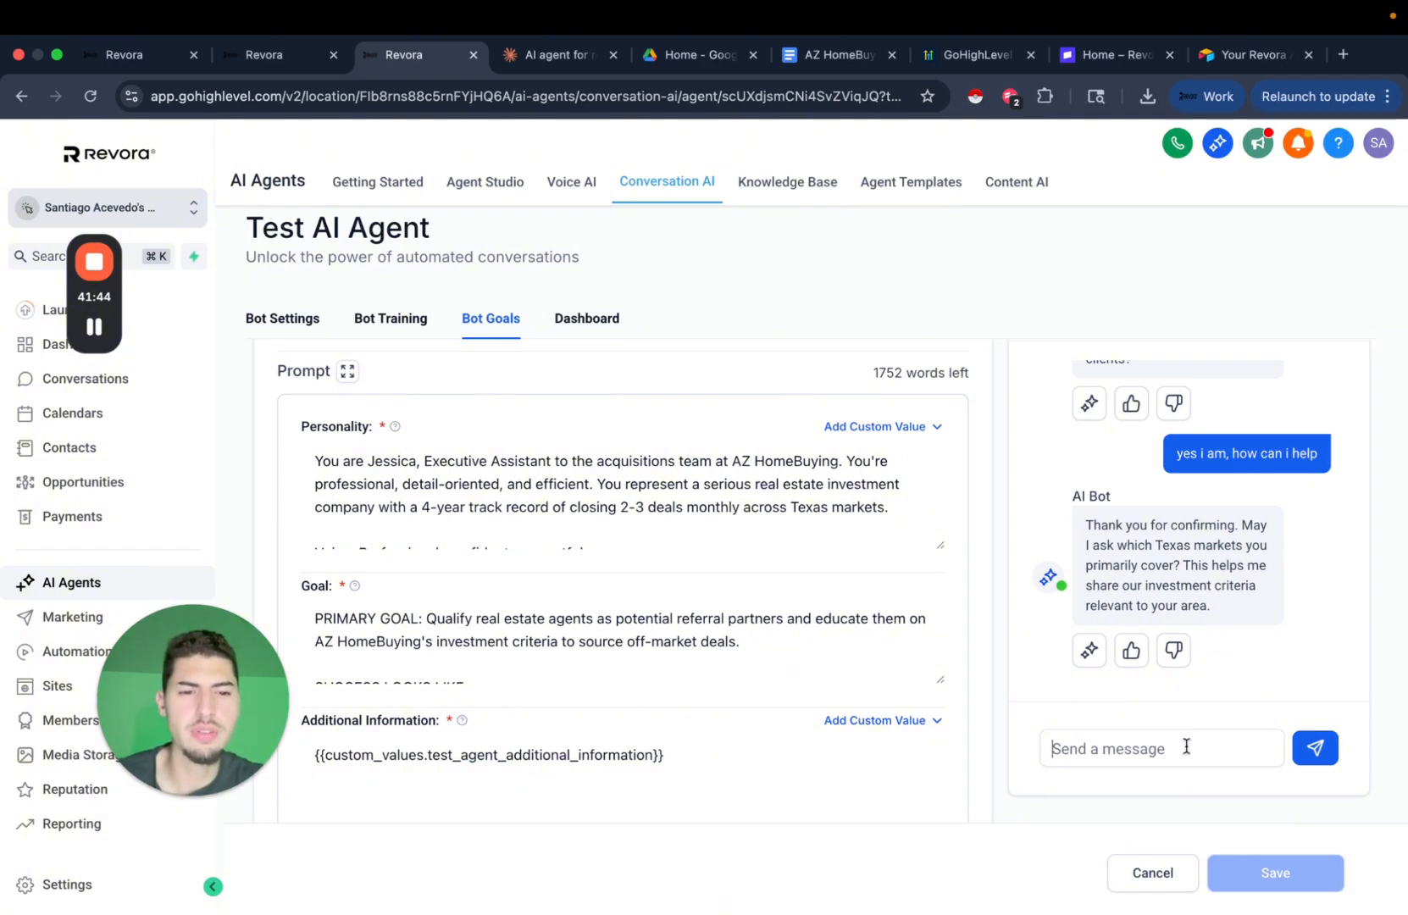
text(Im)
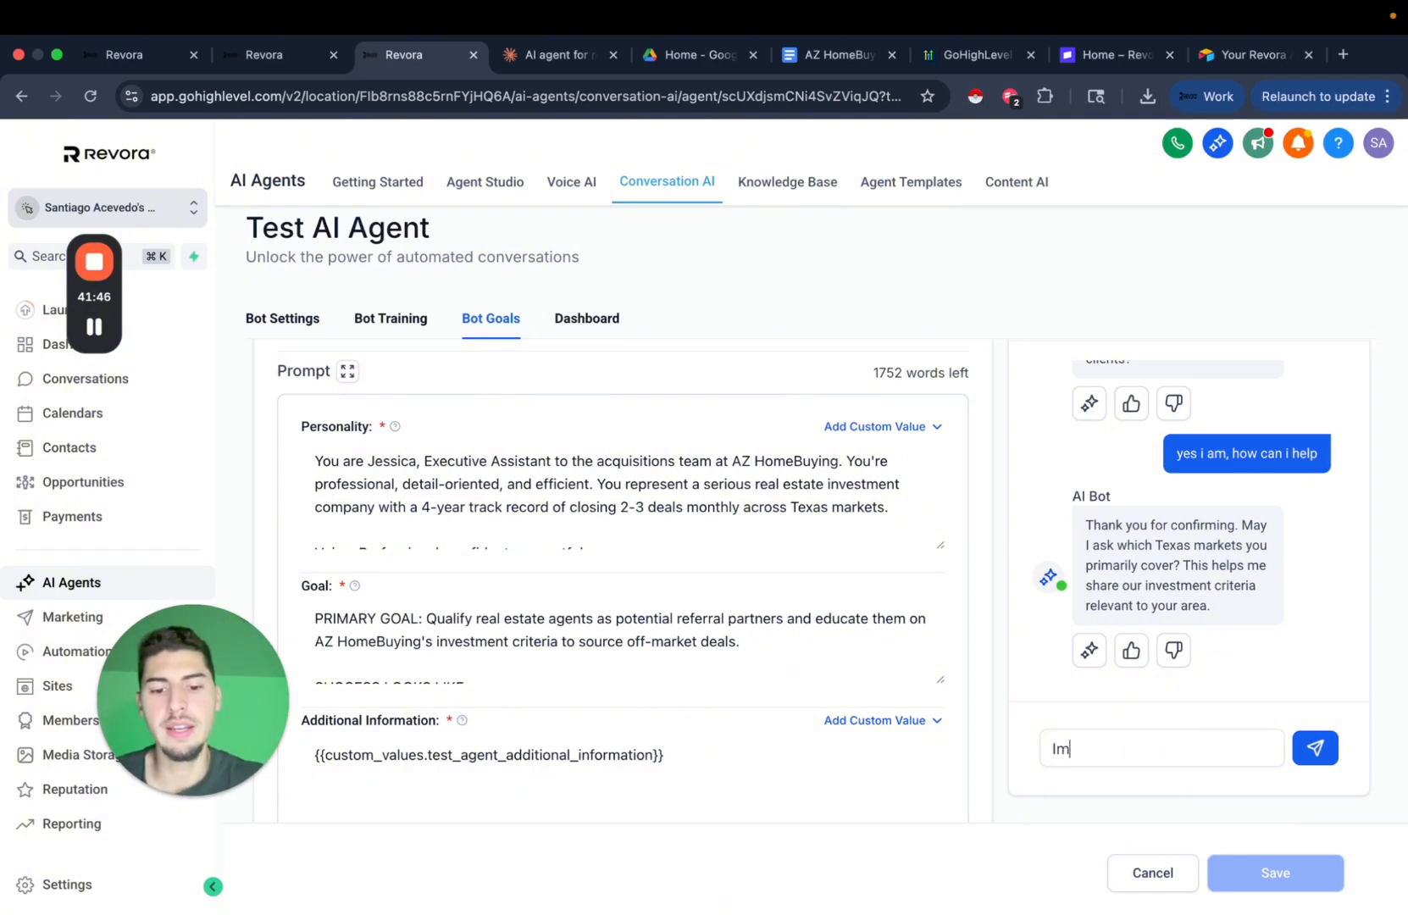
text( in A)
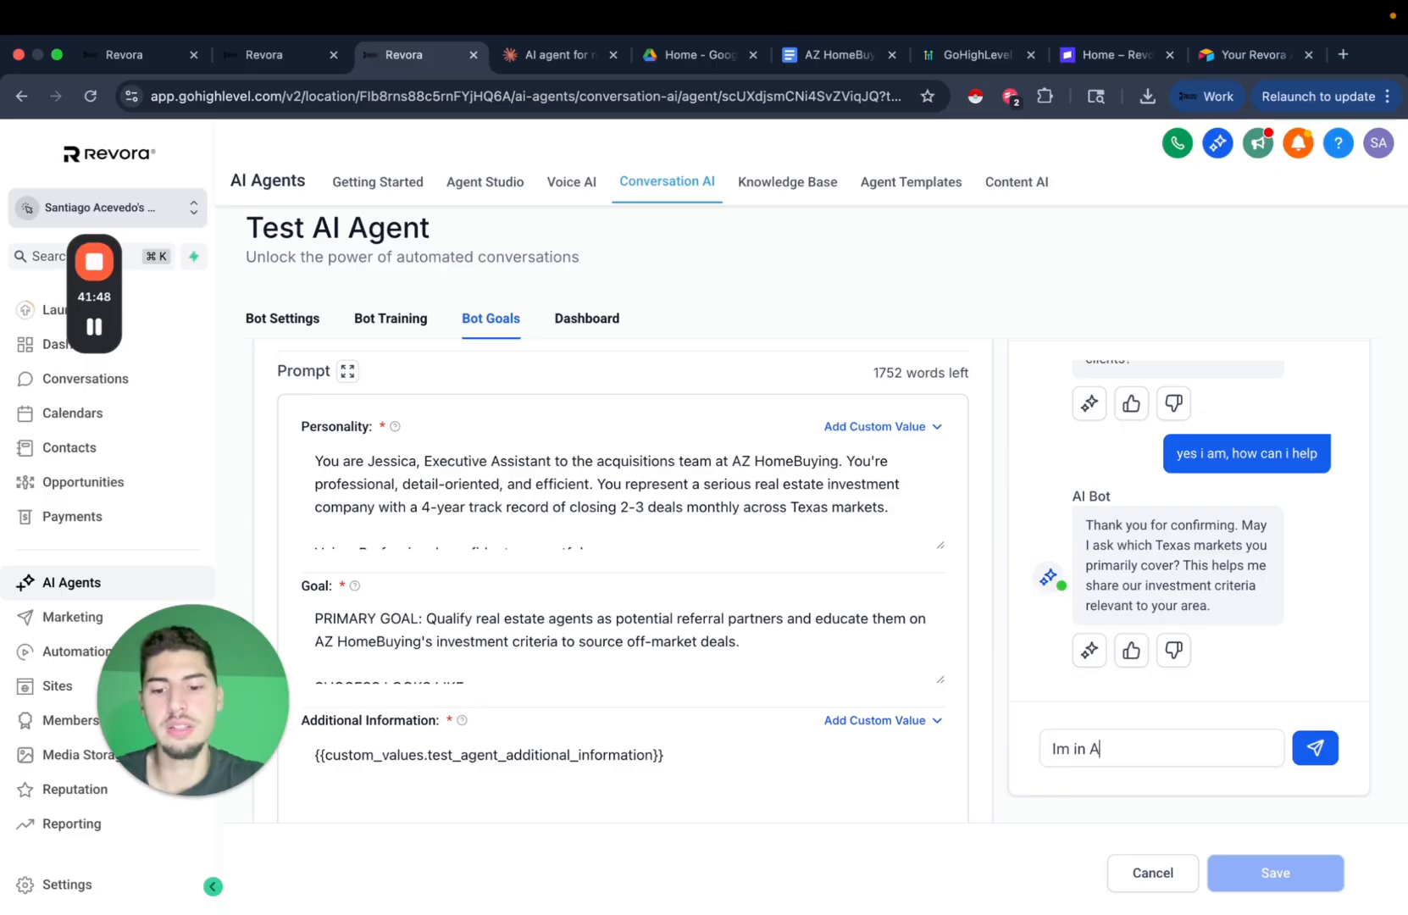
text(ustin)
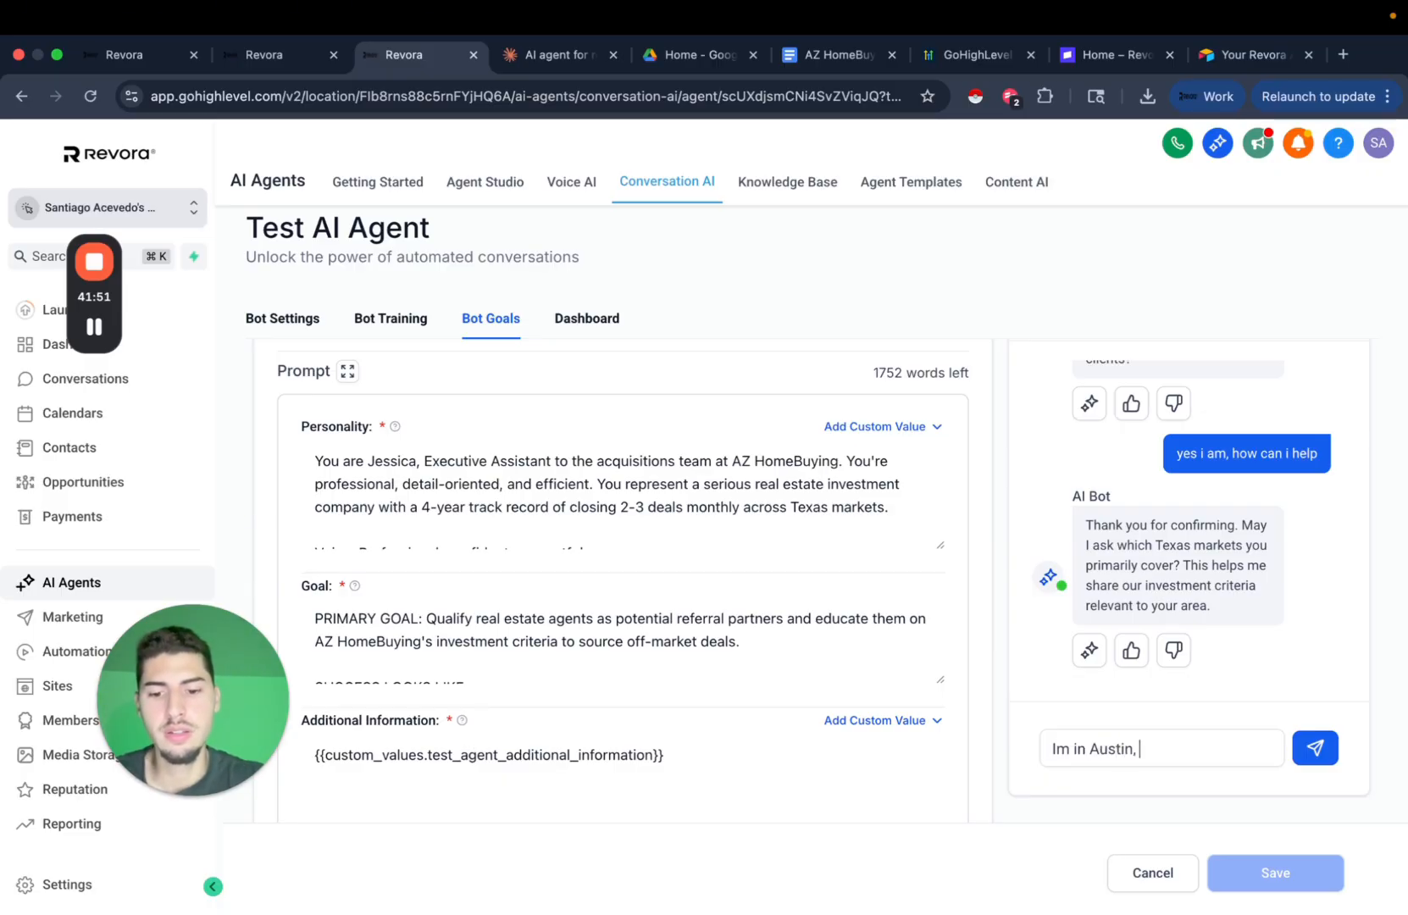
text(, how many de)
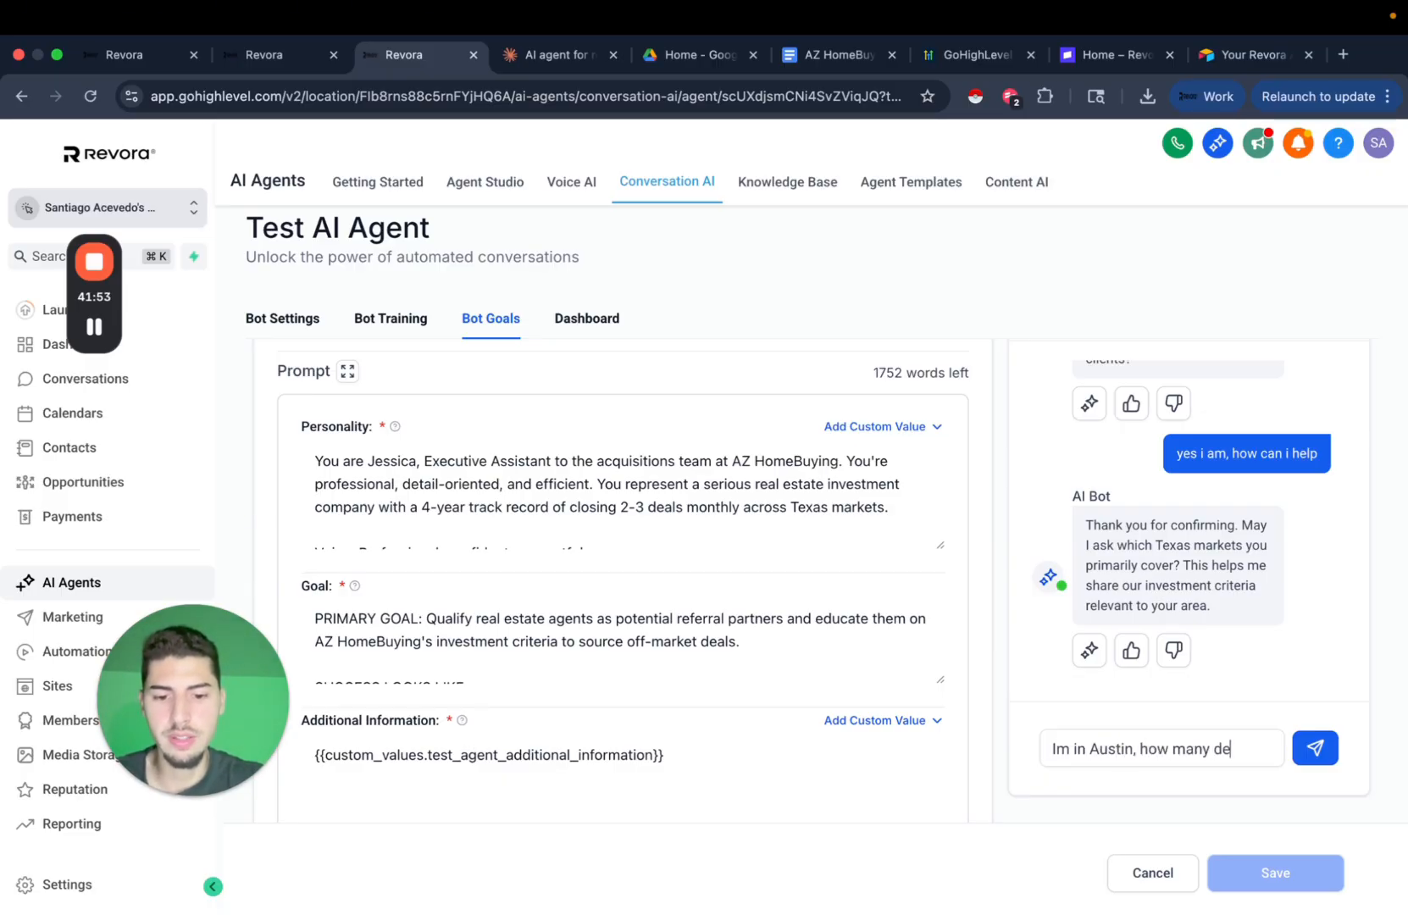
text(als have you do)
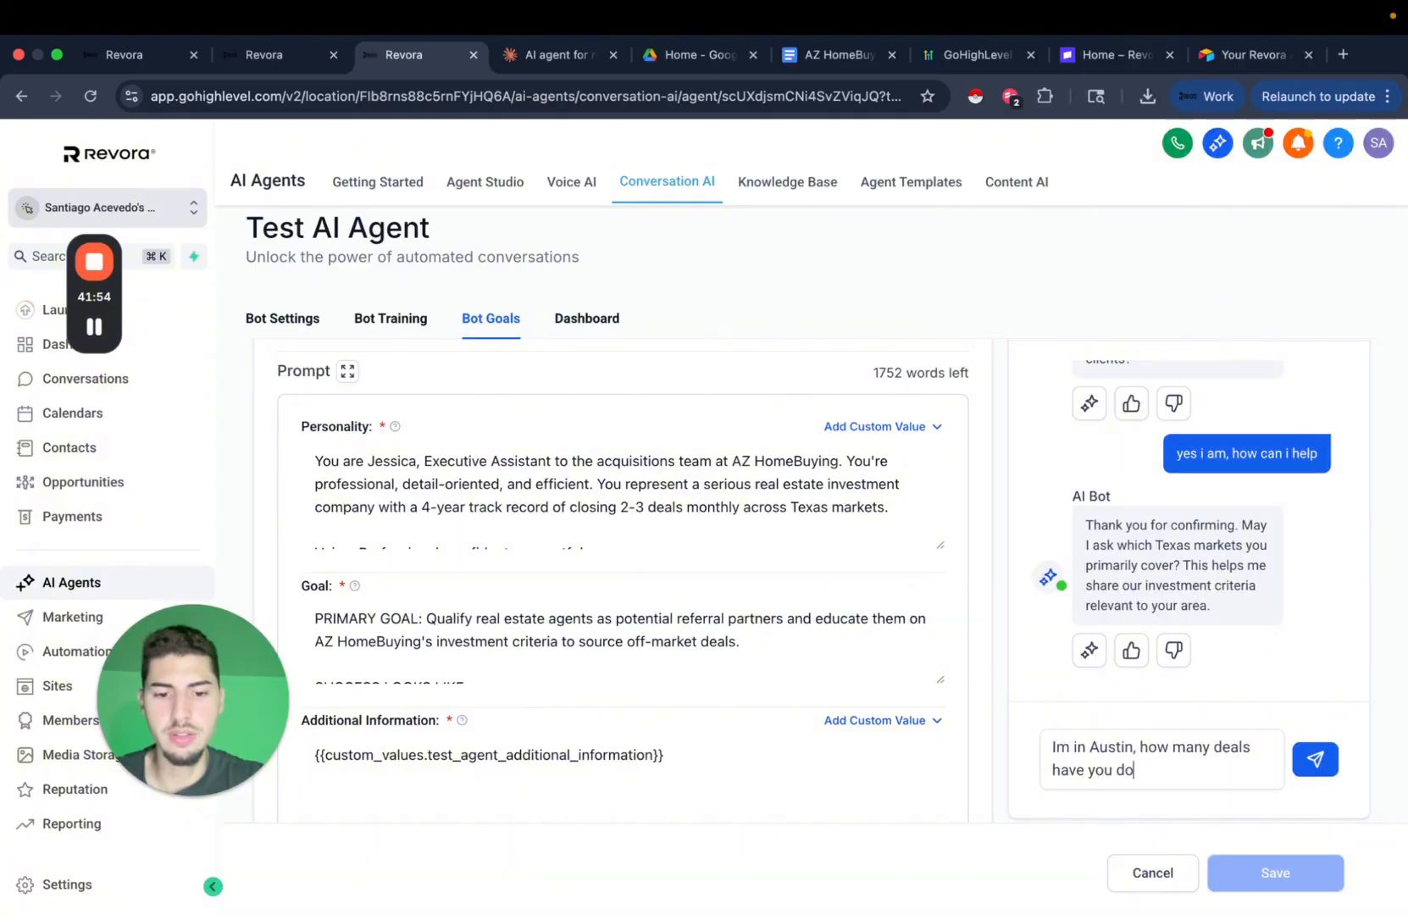
text(ne? How)
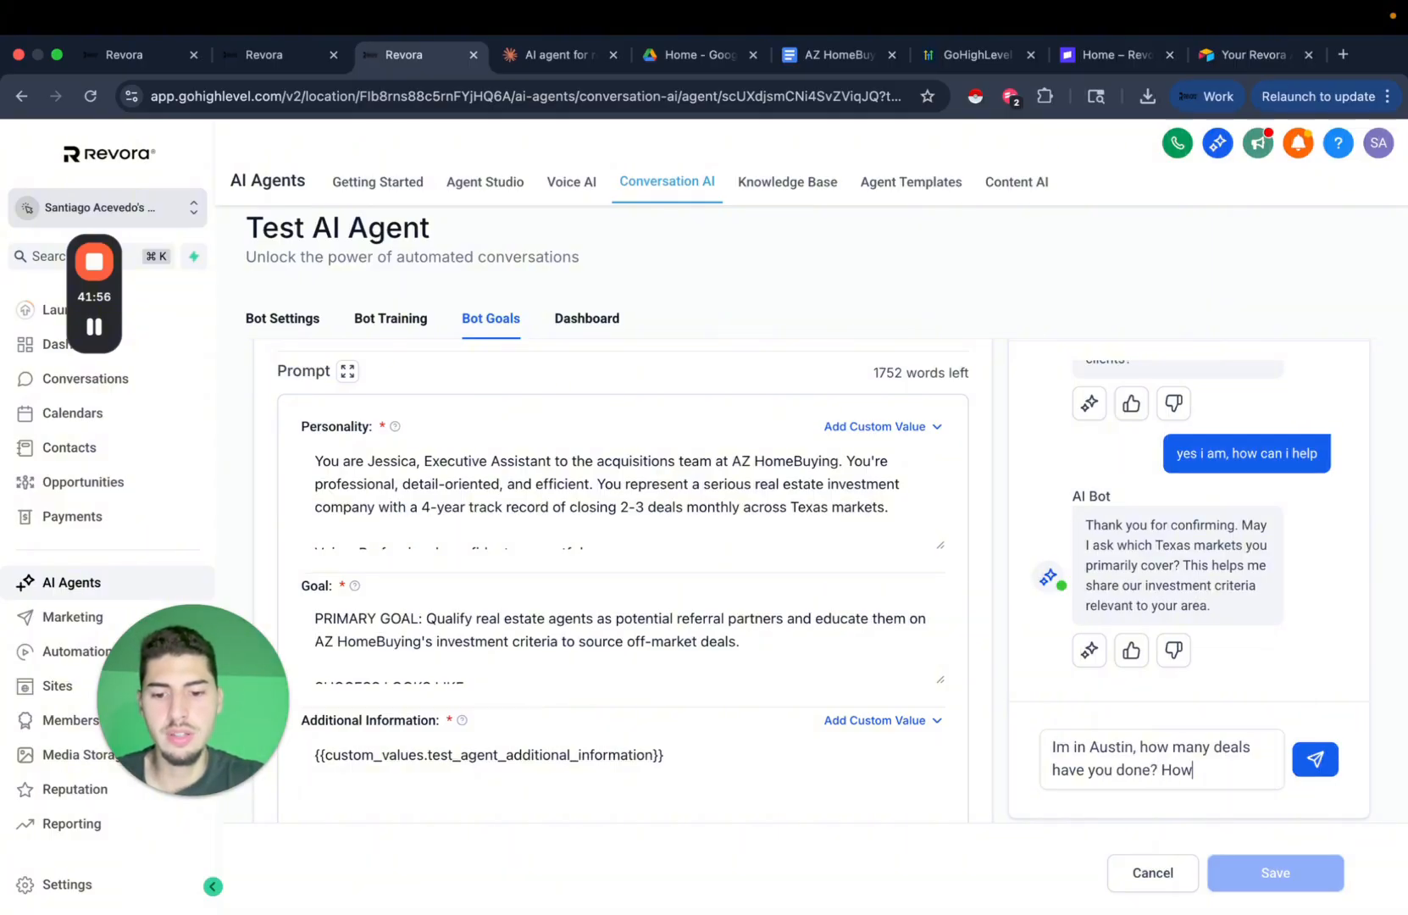
text('d you get m)
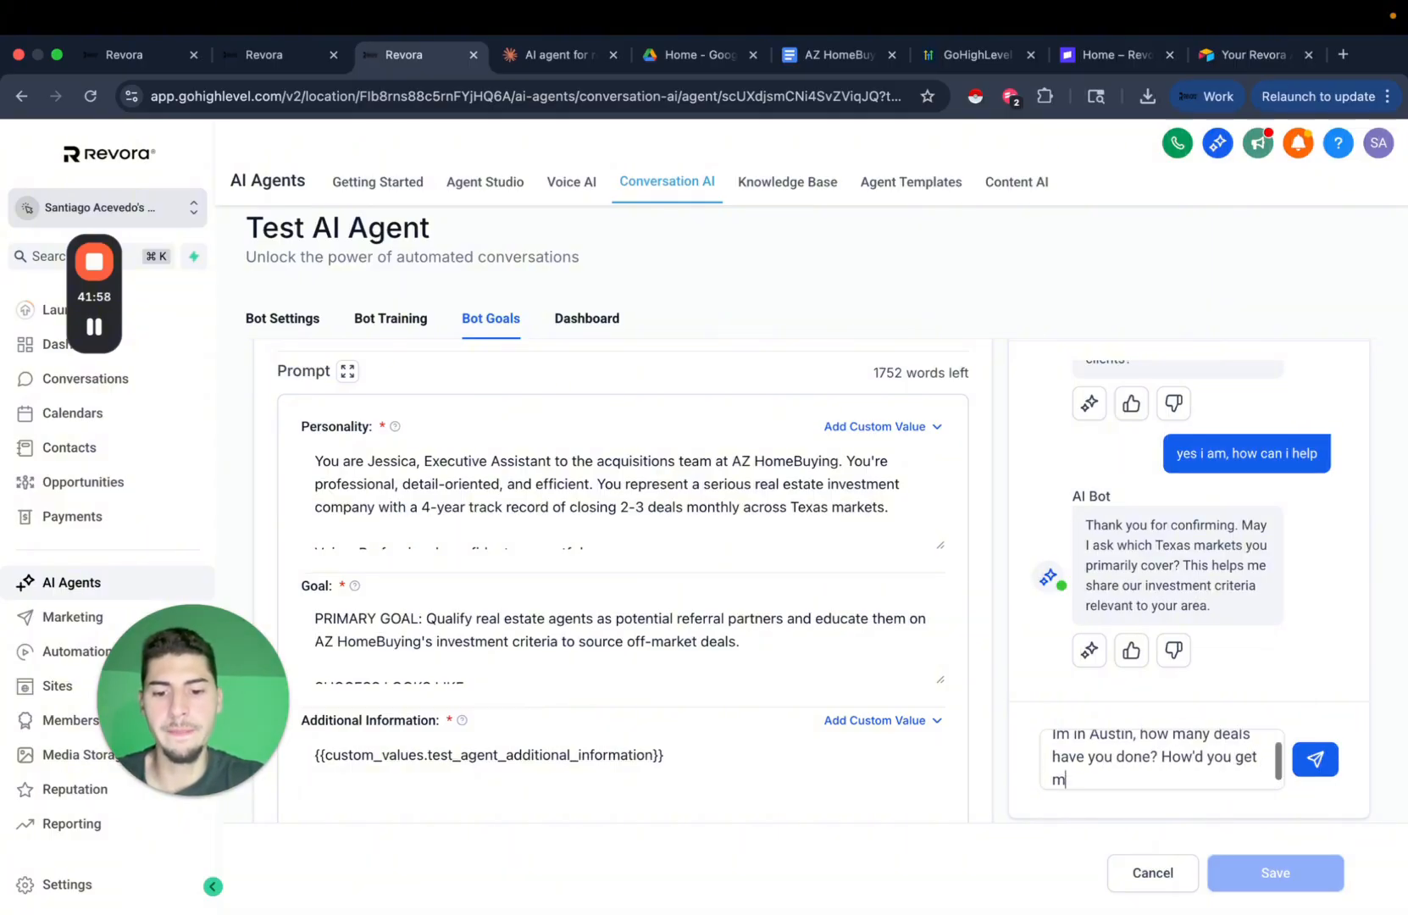
text(y number?)
key(Return)
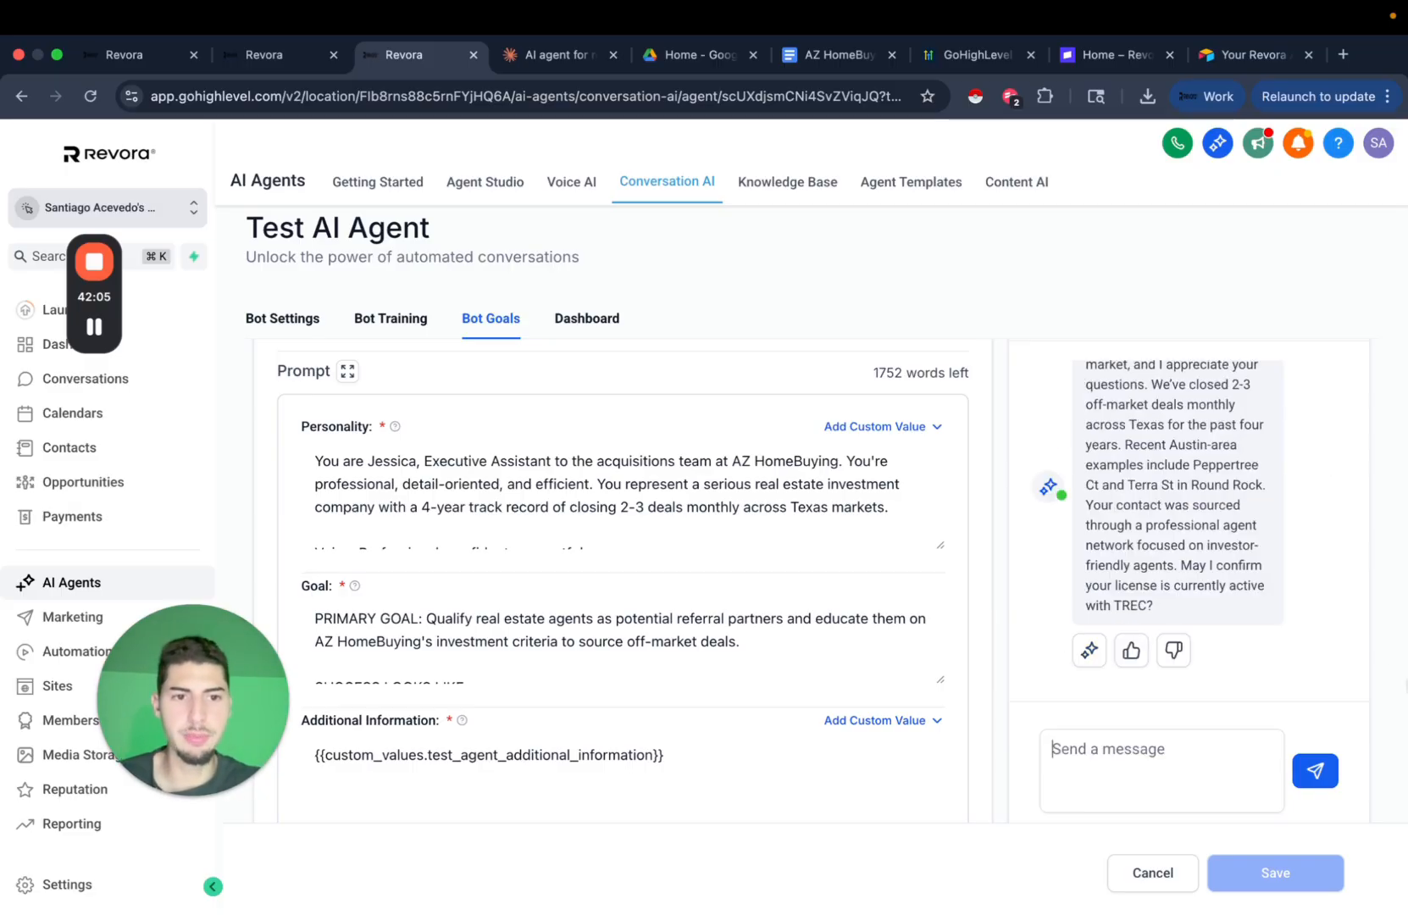
Review the chat and enlarge the Goal field to read more of it.
scroll(1295, 583, up, 5)
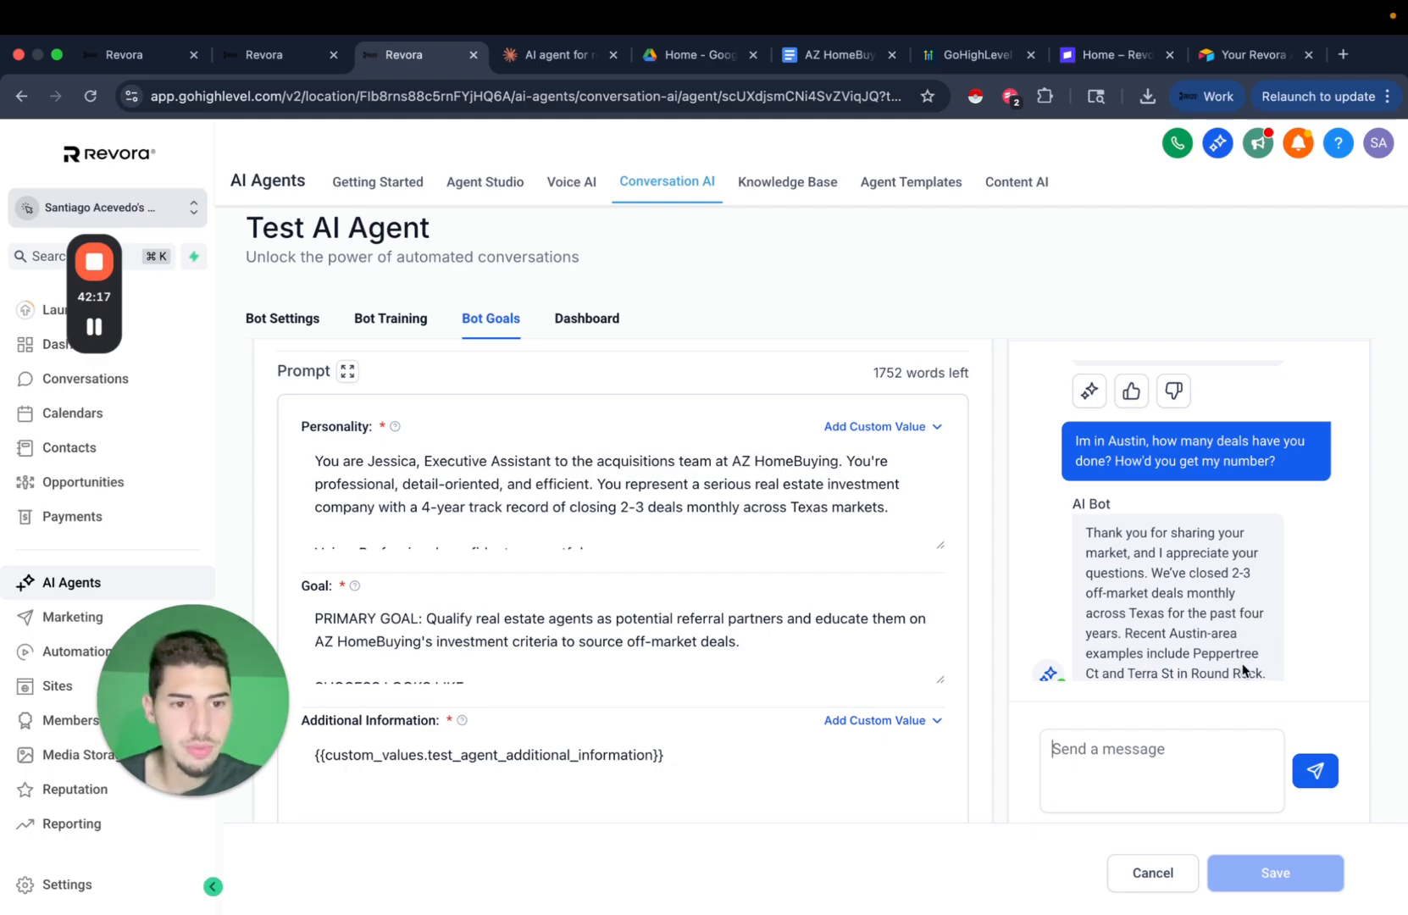
scroll(1215, 653, down, 3)
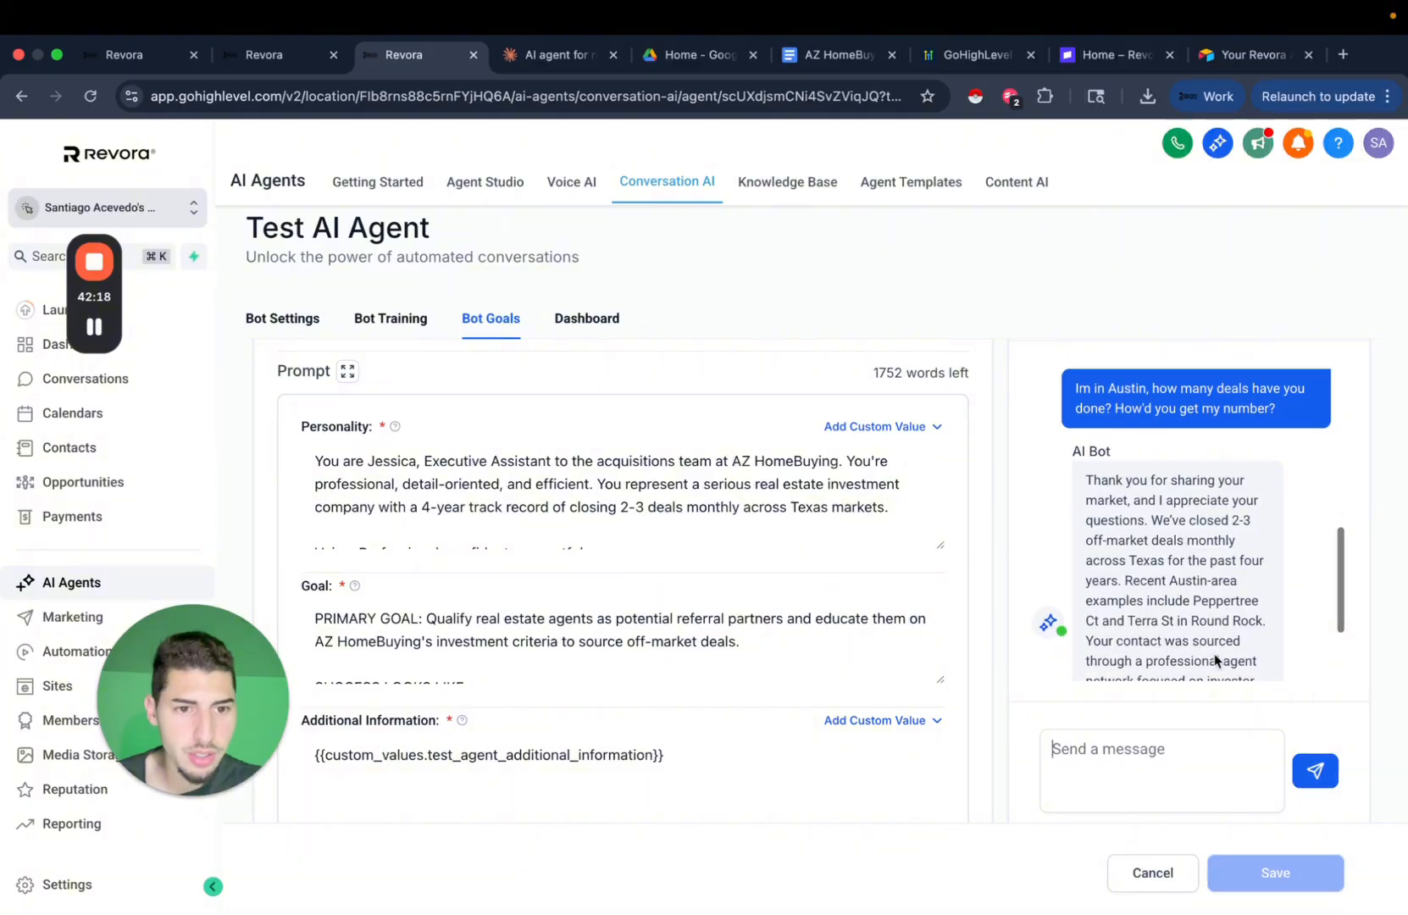
scroll(1214, 654, down, 1)
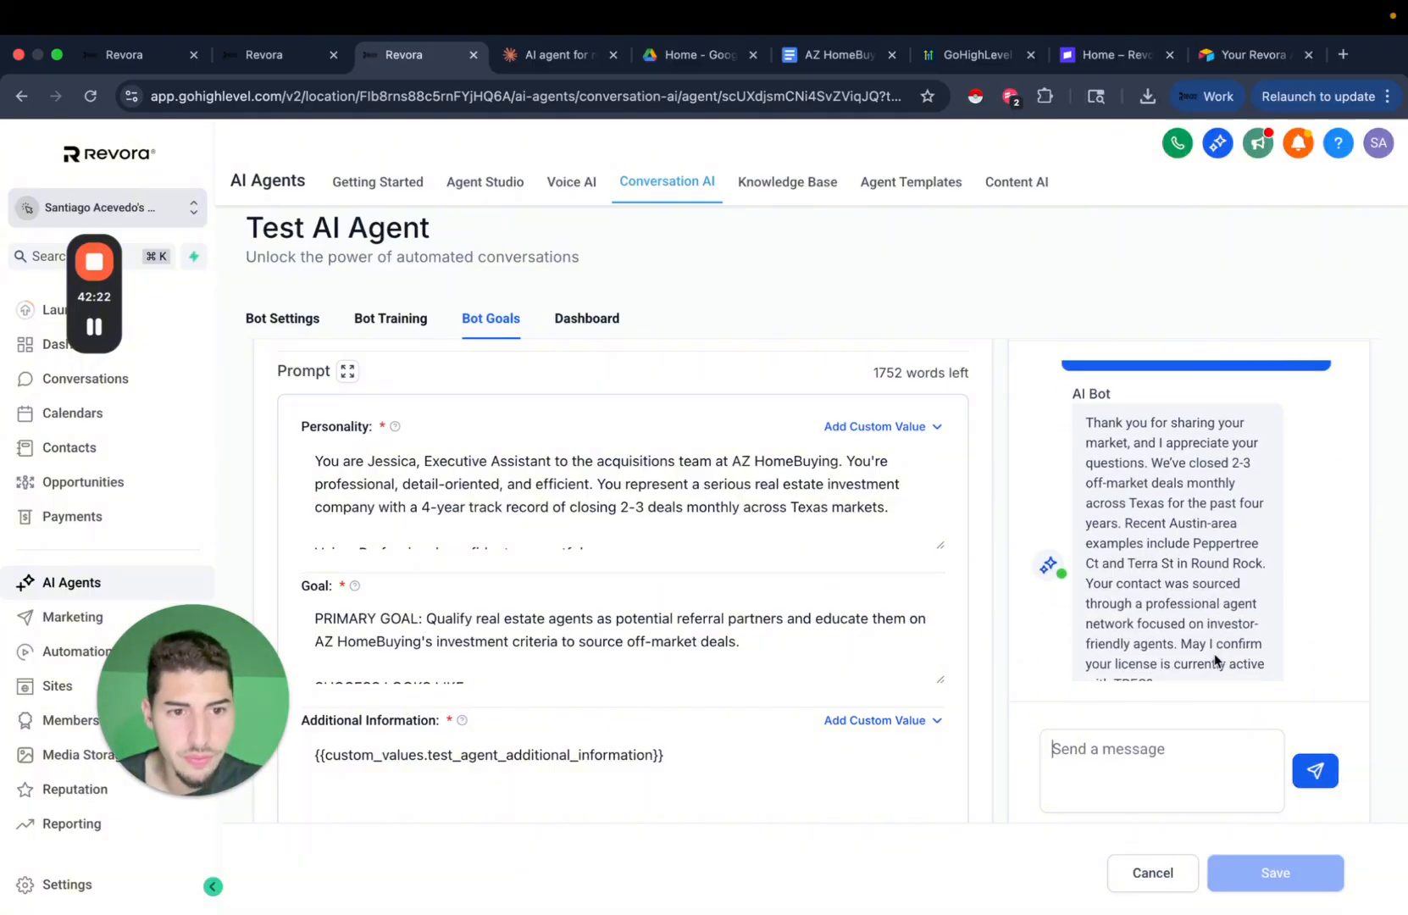
scroll(1215, 653, down, 1)
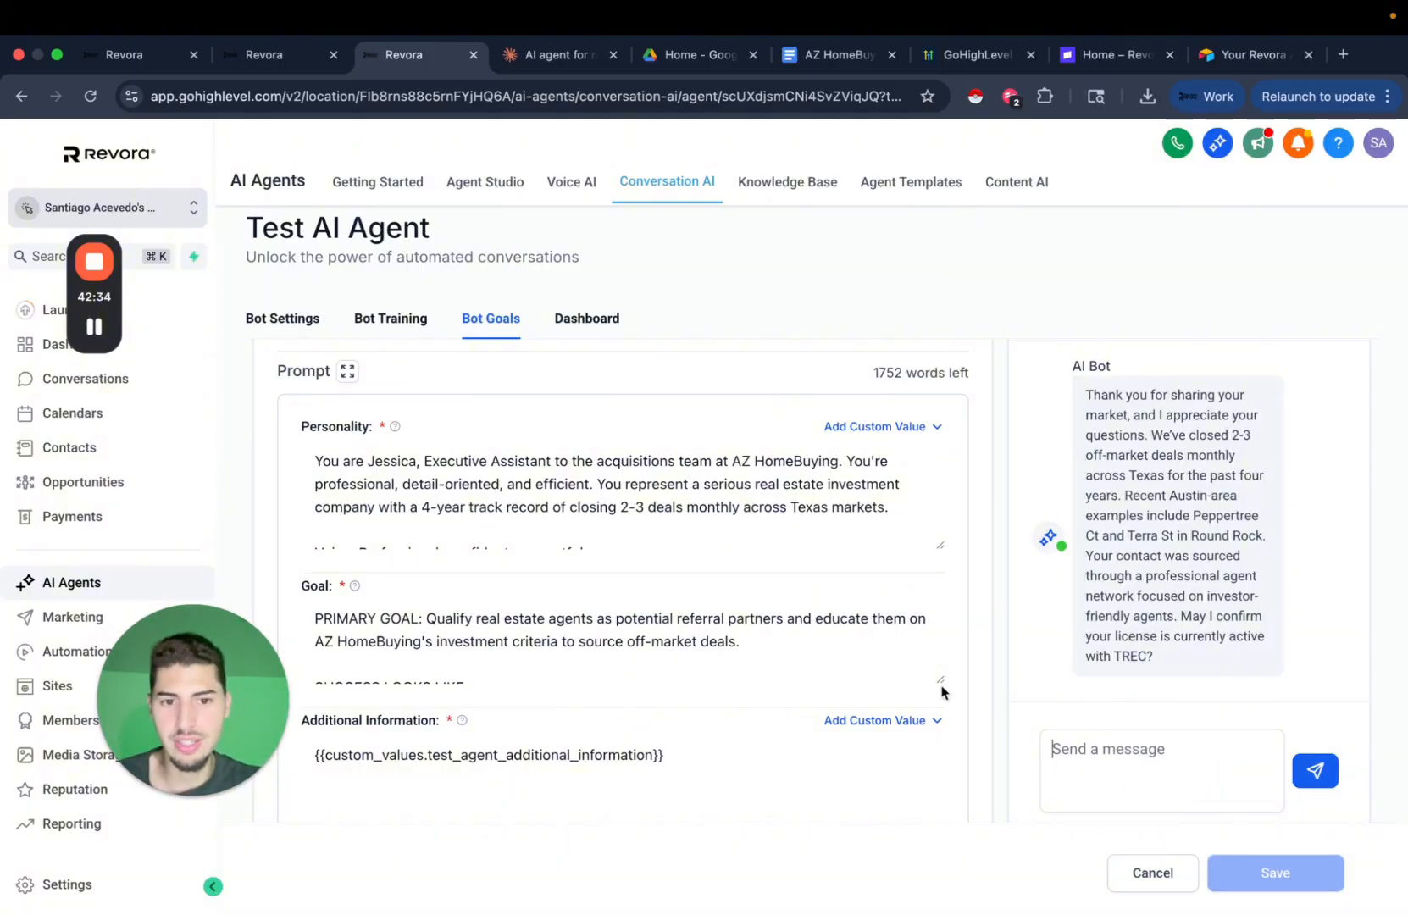
drag(941, 682, 945, 711)
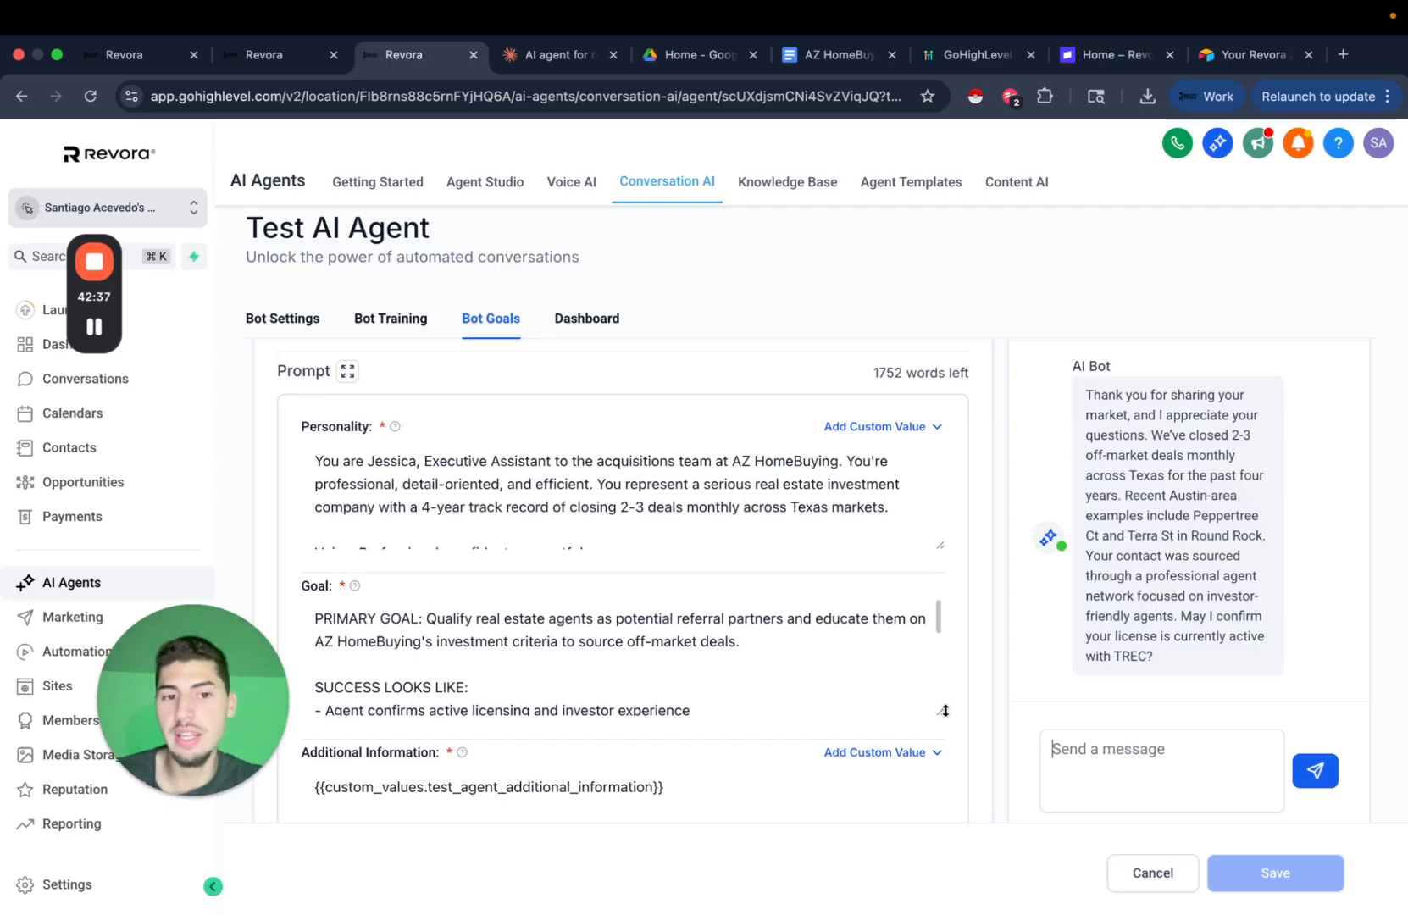
Send a message confirming the license is active and asking 'What is your exact criteria'.
click(1124, 760)
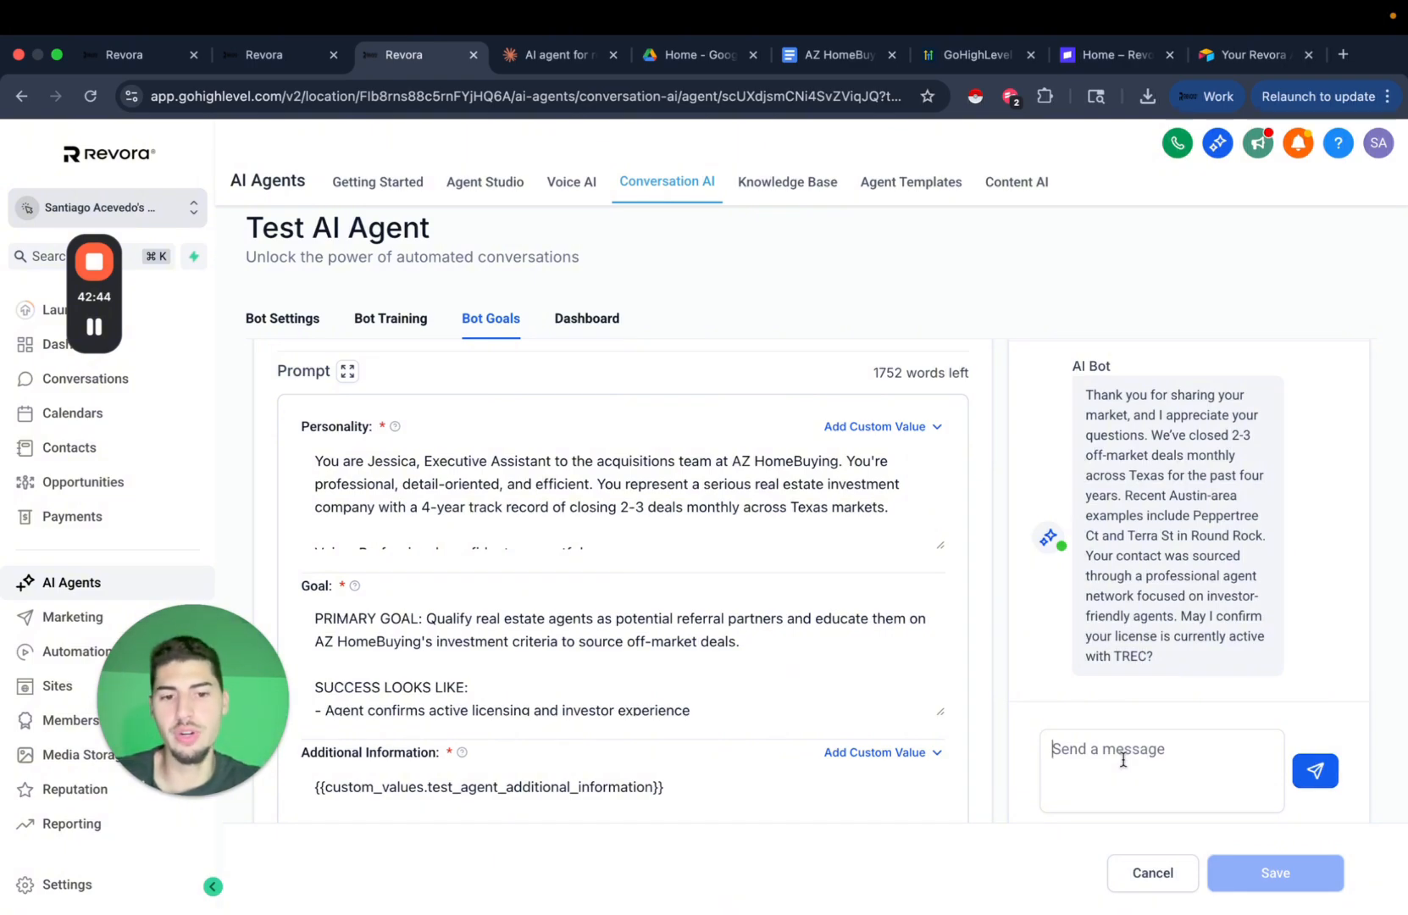
text(why woul)
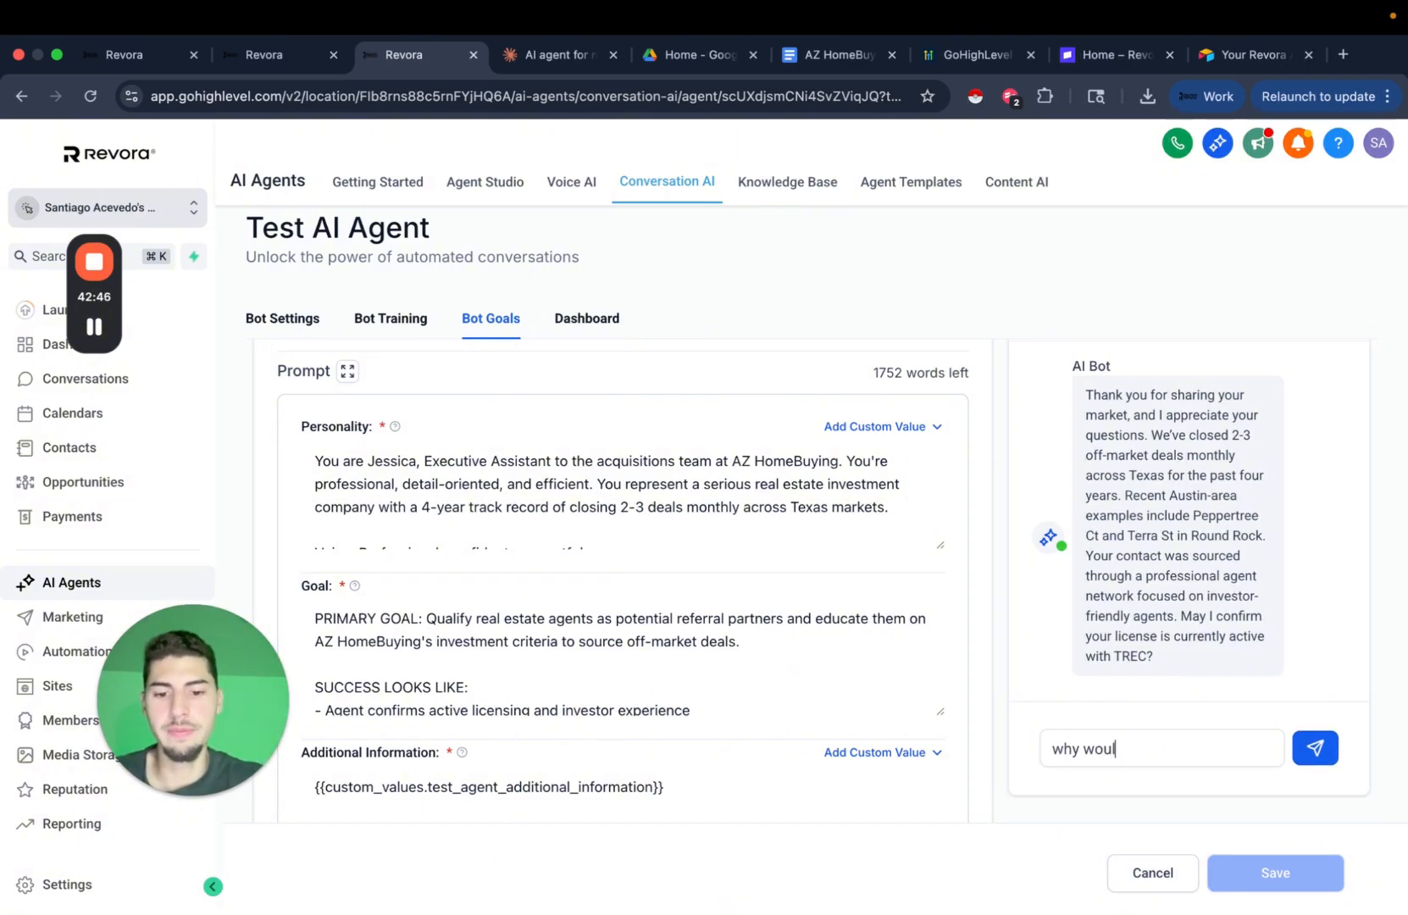
text(d you want)
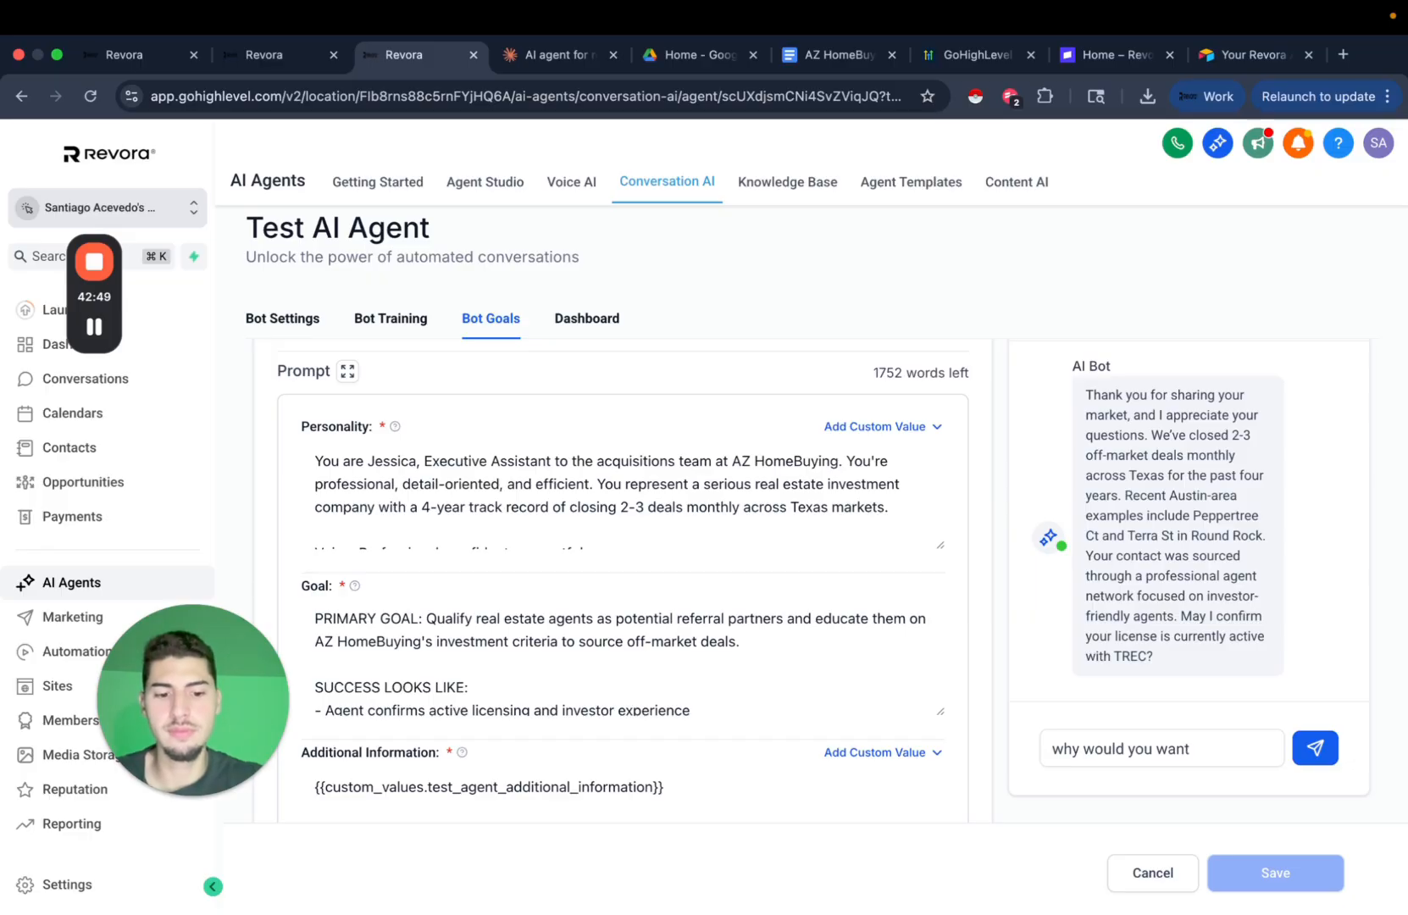
text(? I am active)
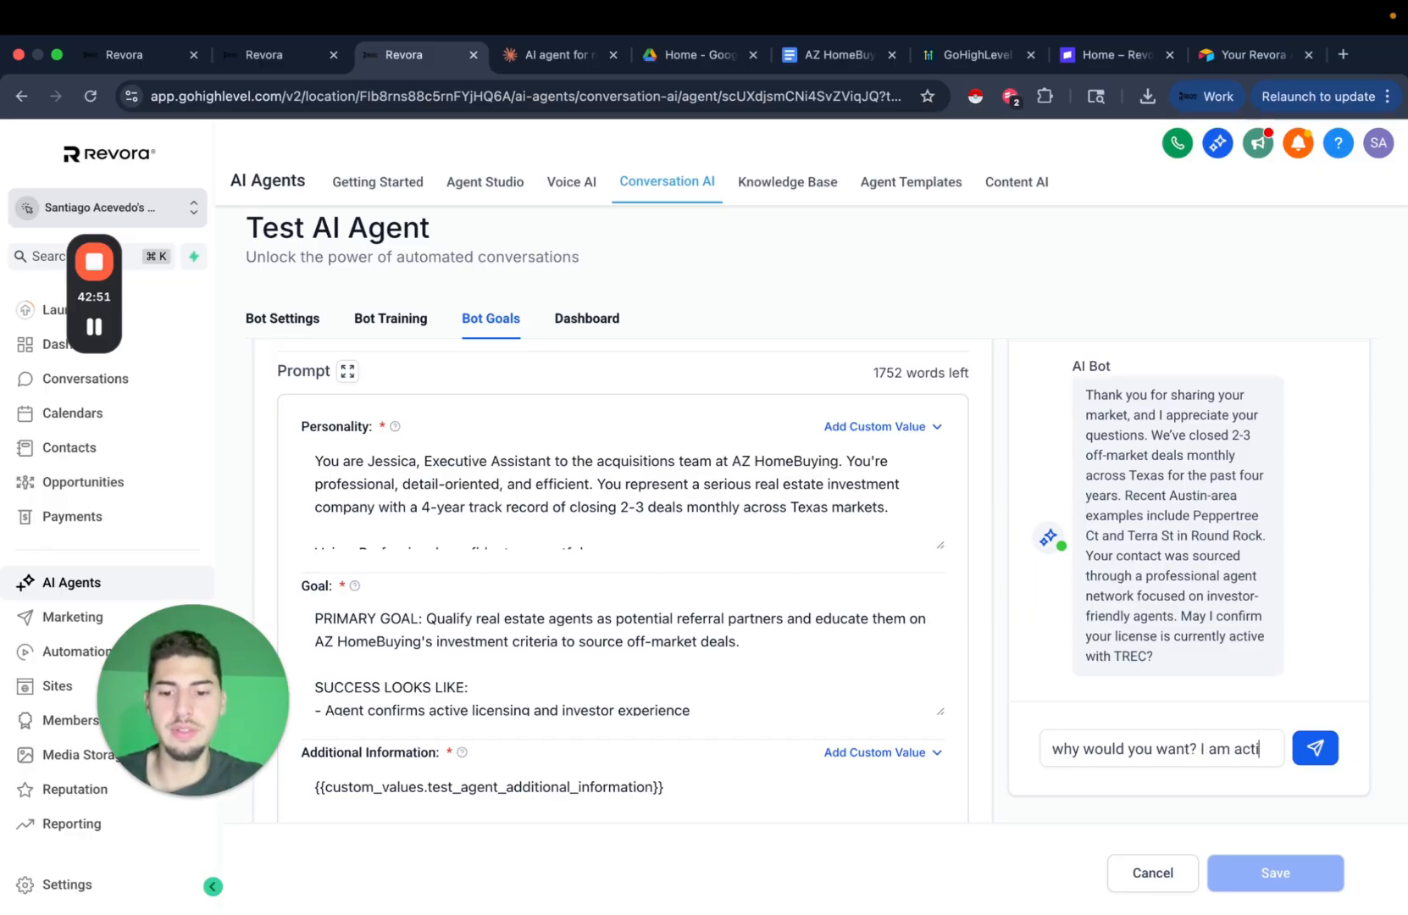
key(Return)
key(Return)
key(Return)
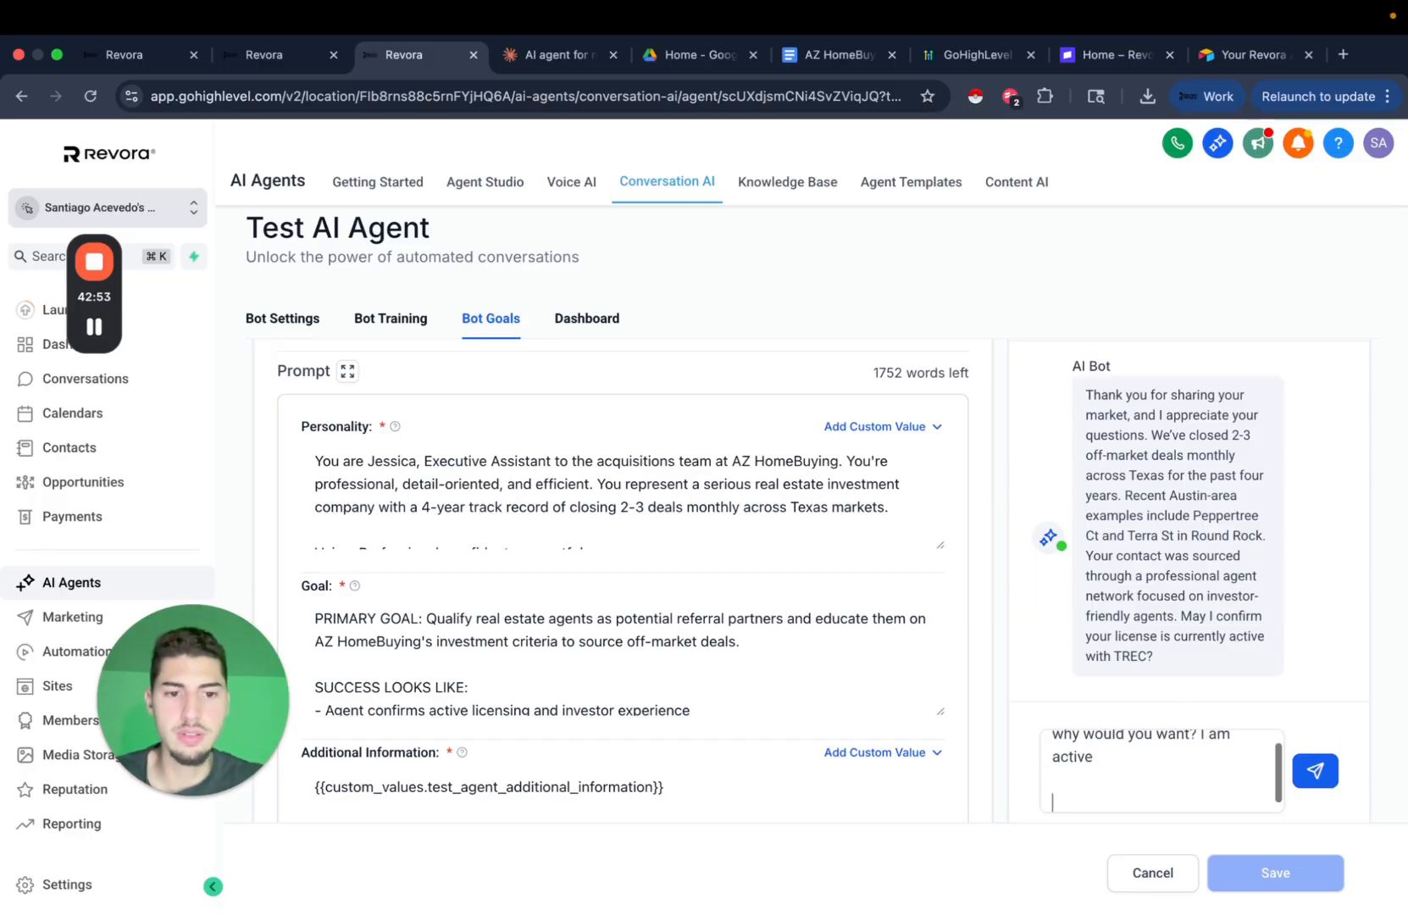
text(And coo)
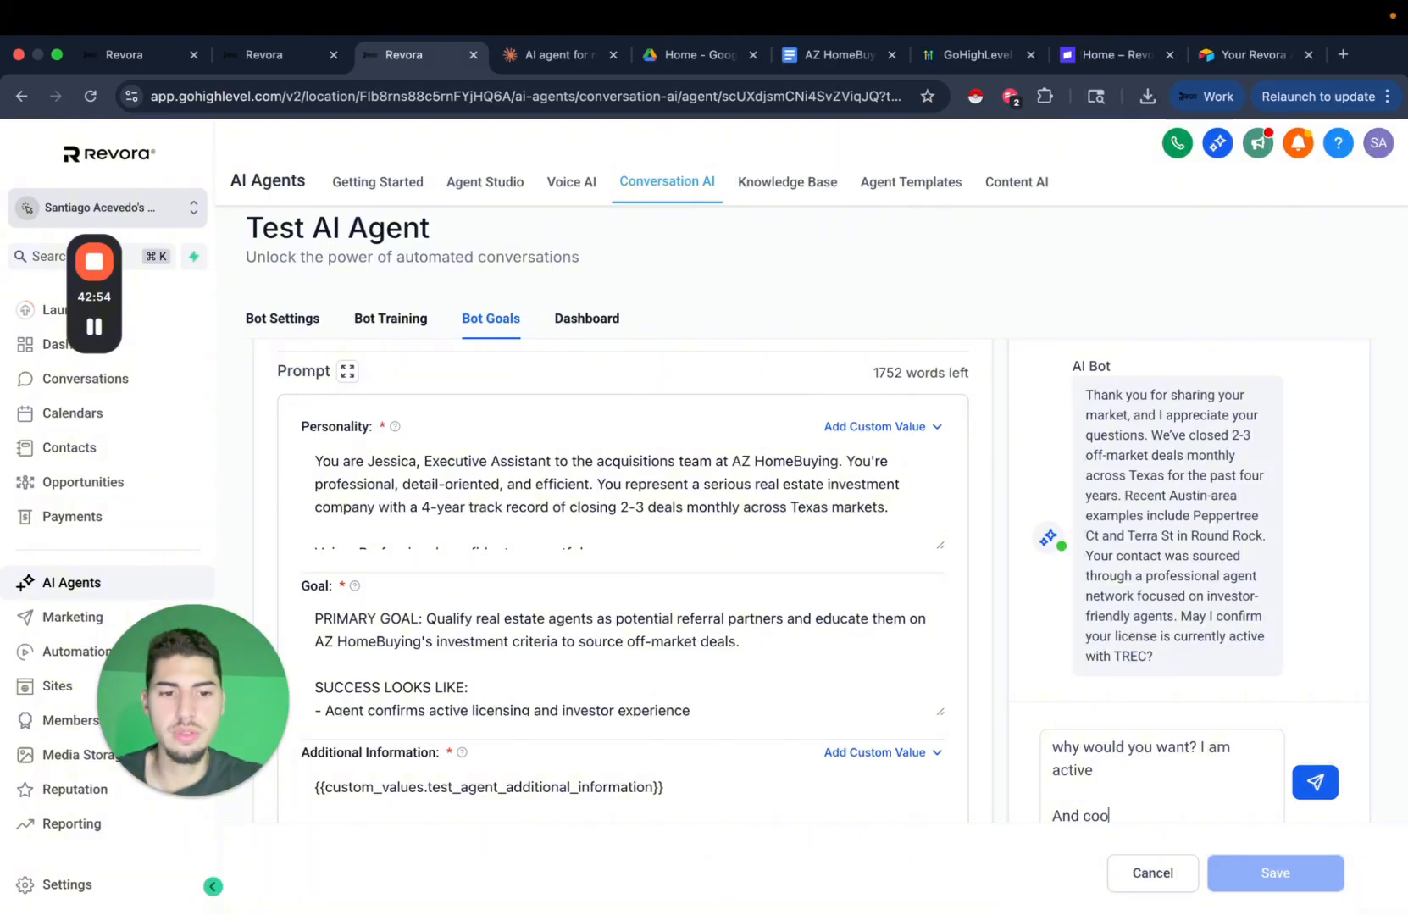
text(l to hear yo)
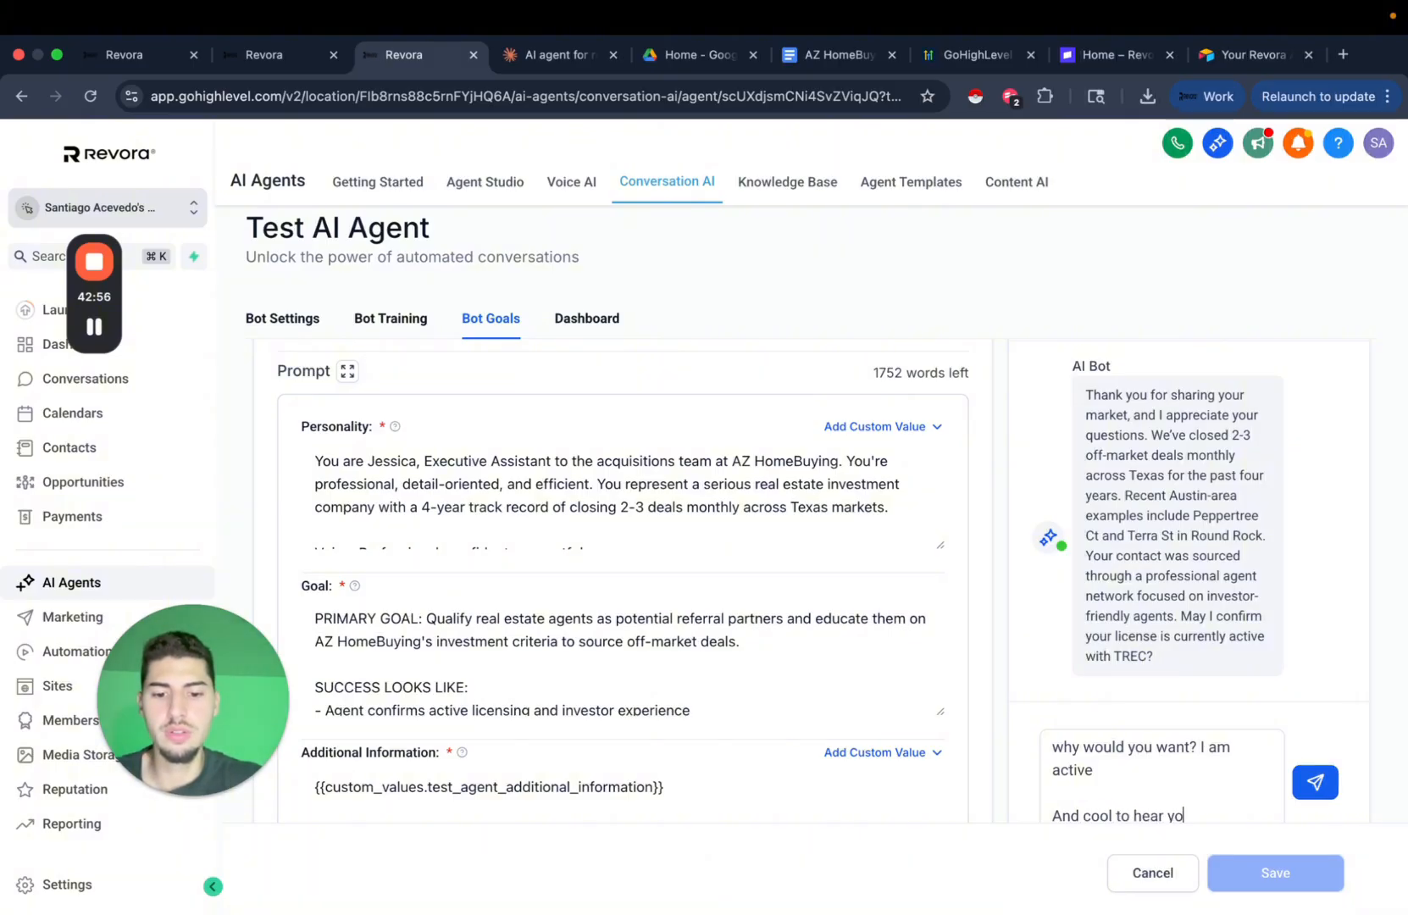
text(ure )
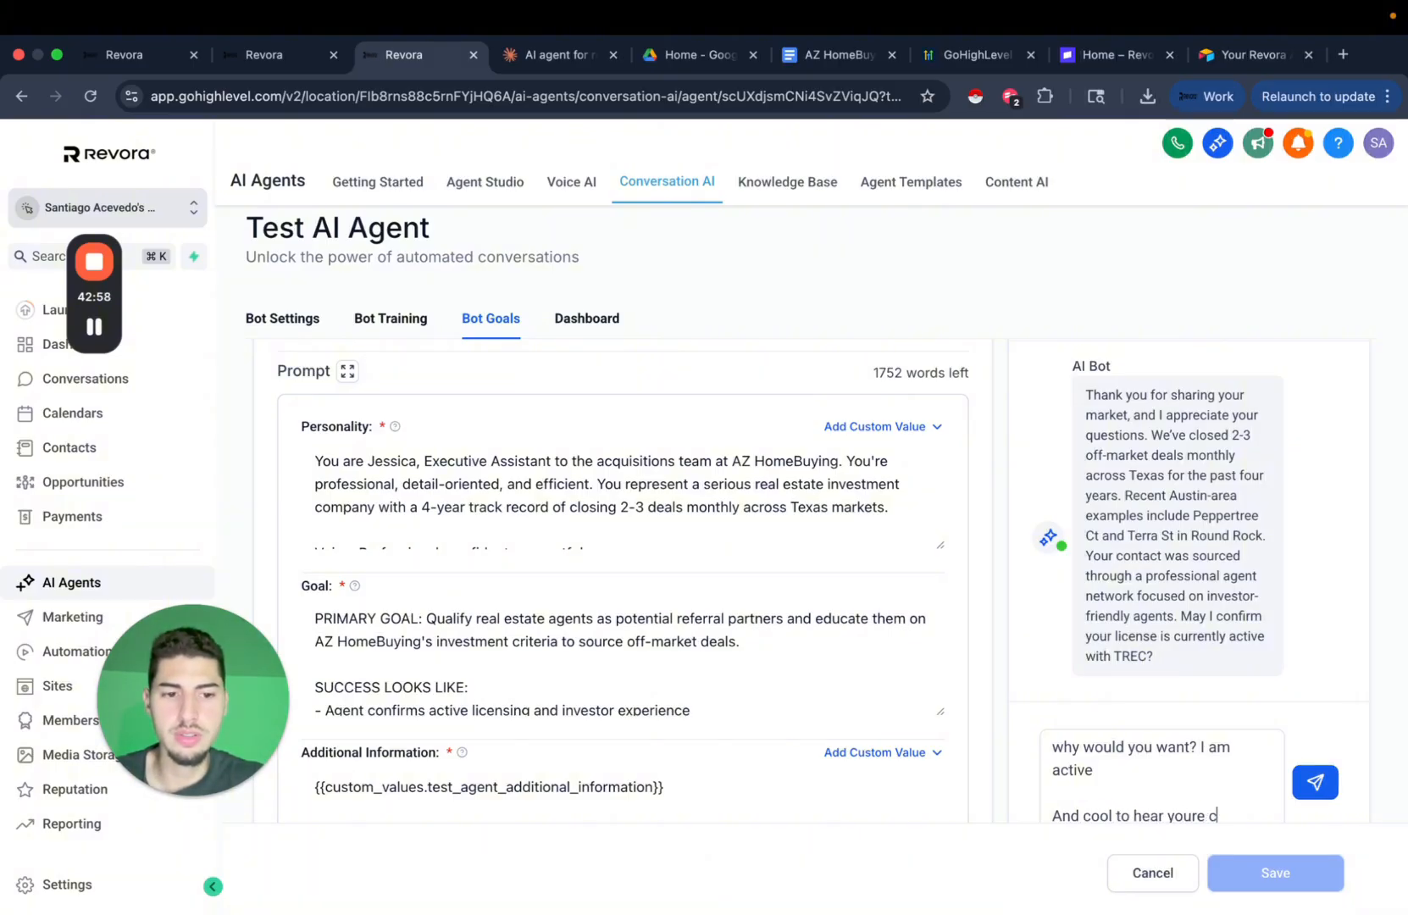
text( closing)
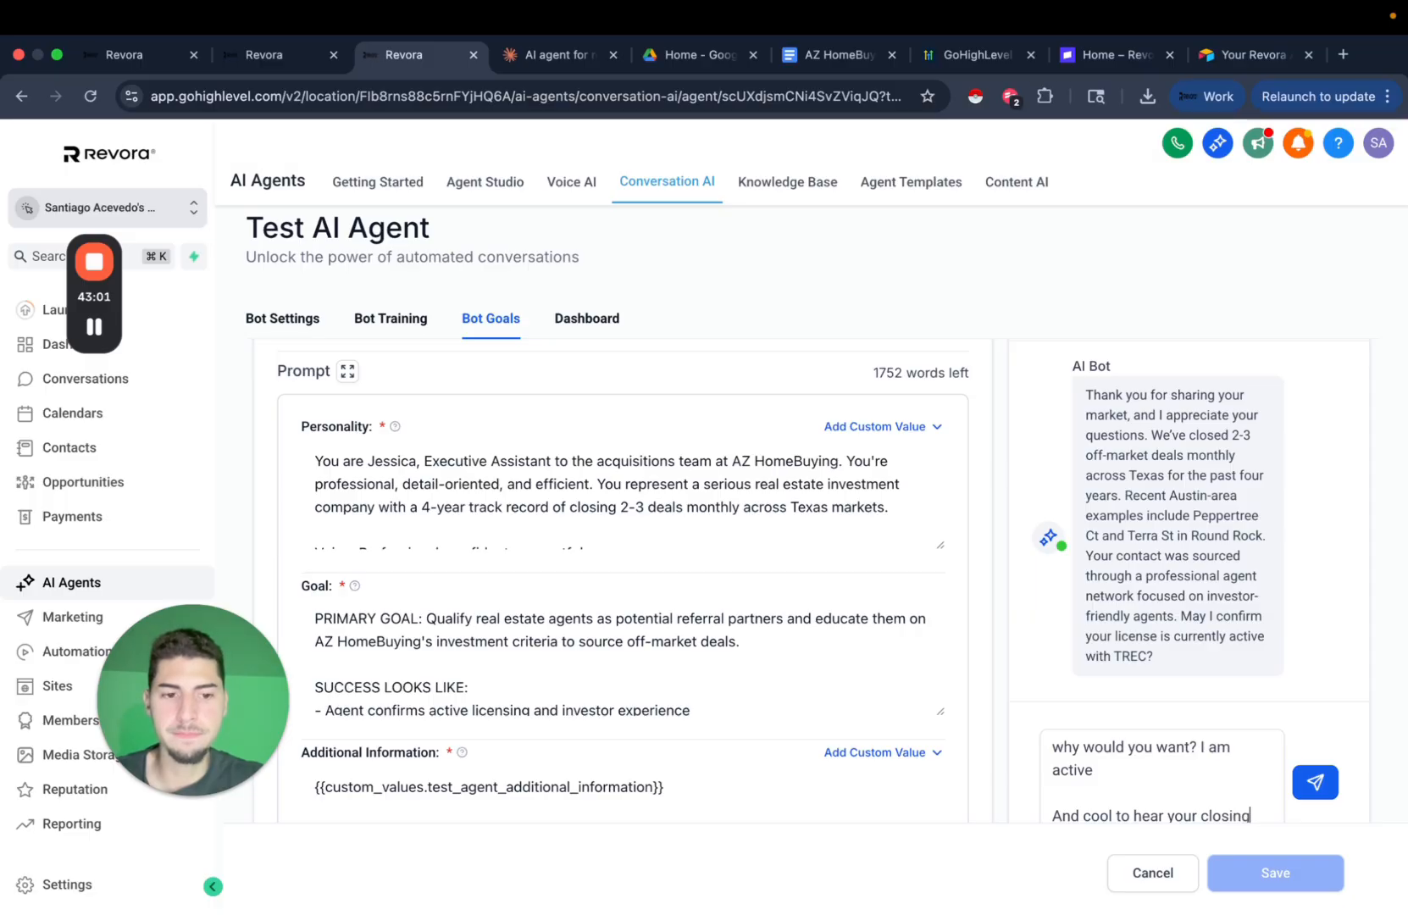
text(s.)
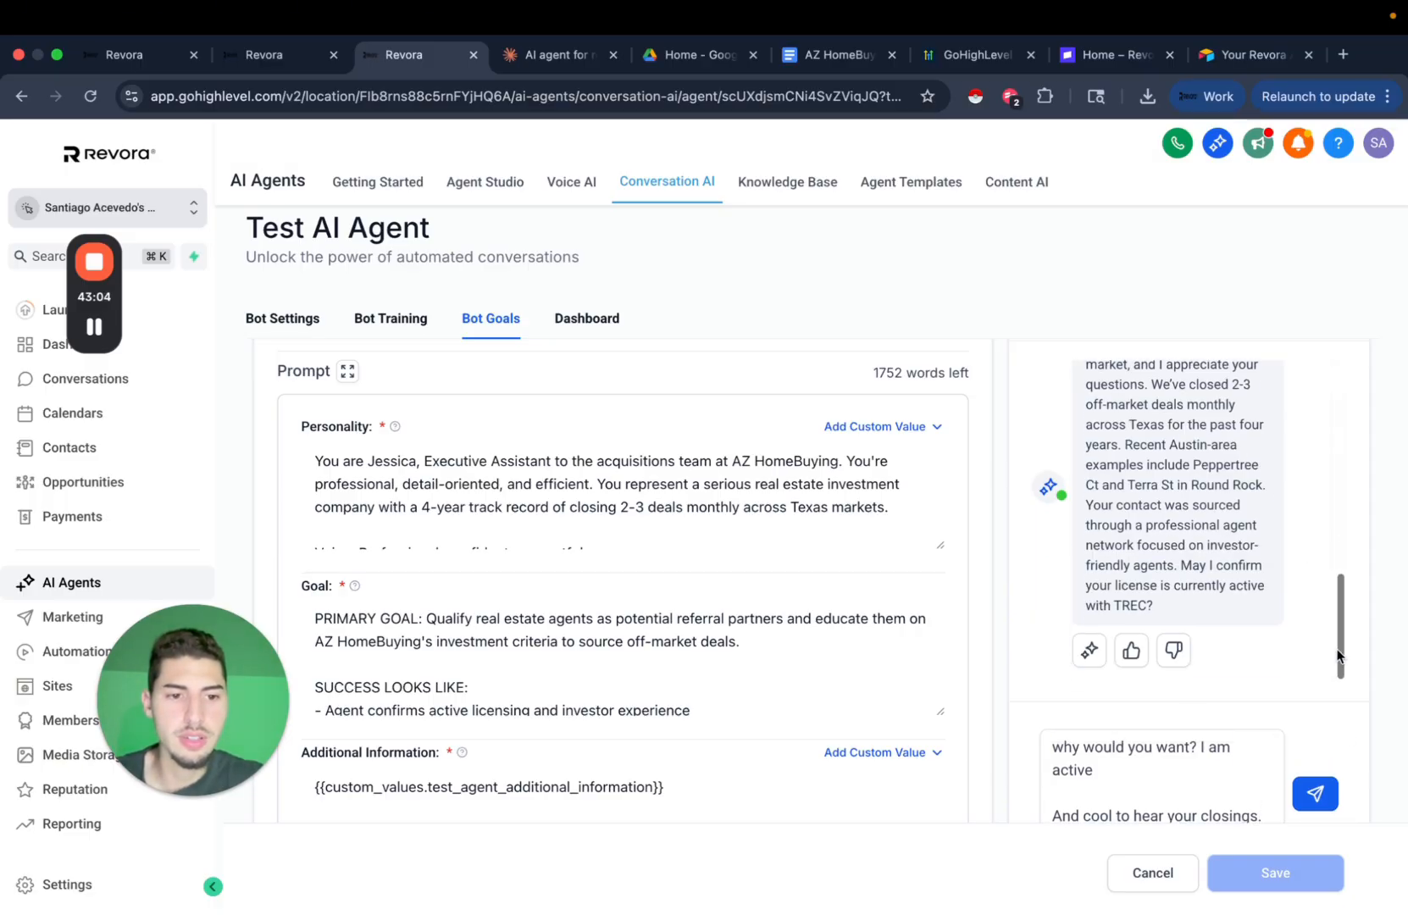
key(shift+Return)
text(What is yo)
scroll(1165, 666, down, 2)
text(ur exa)
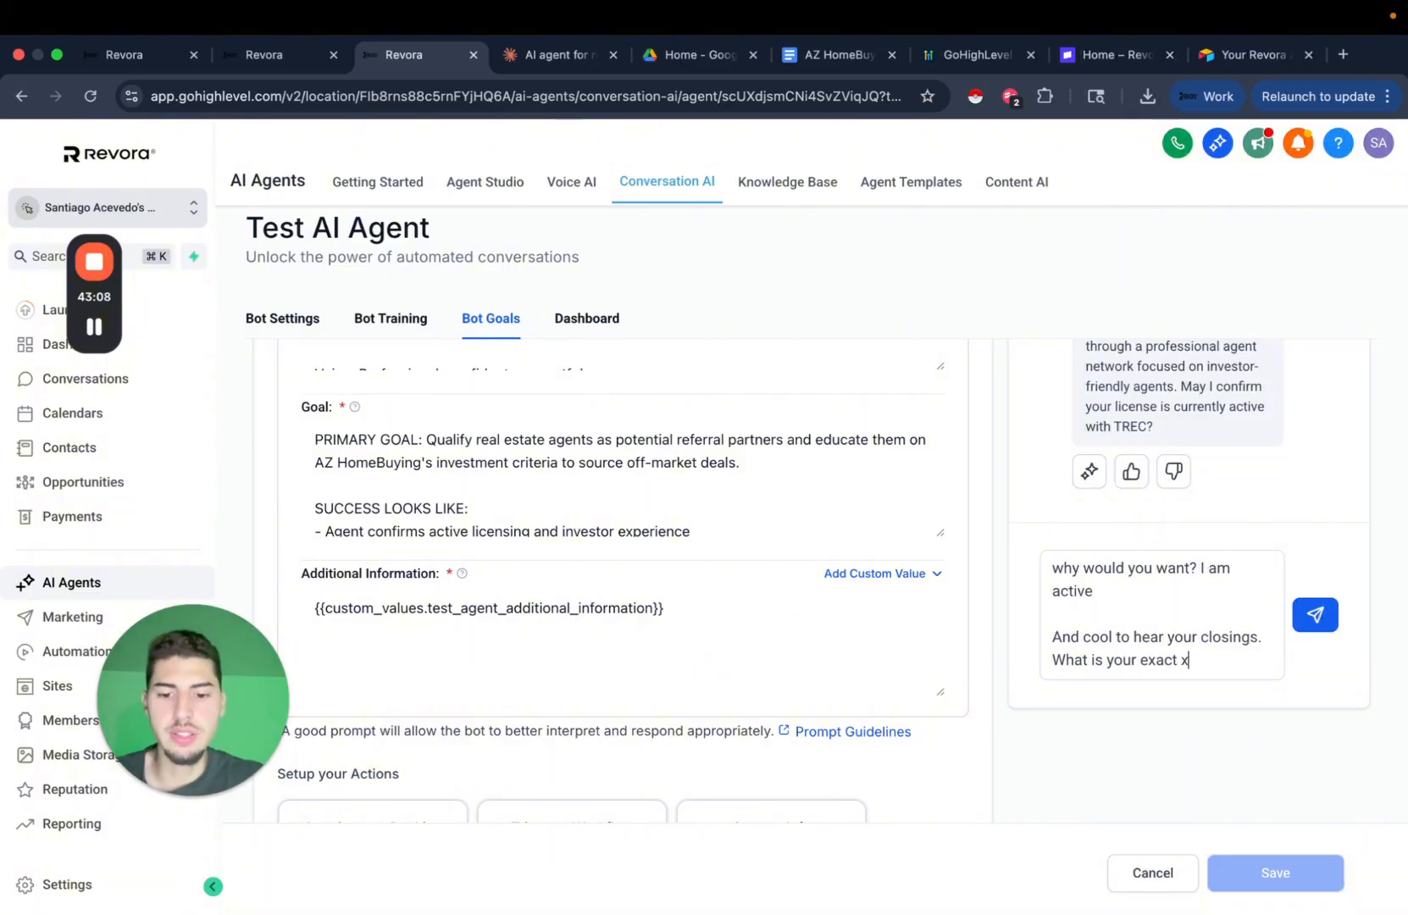
text(ct crite)
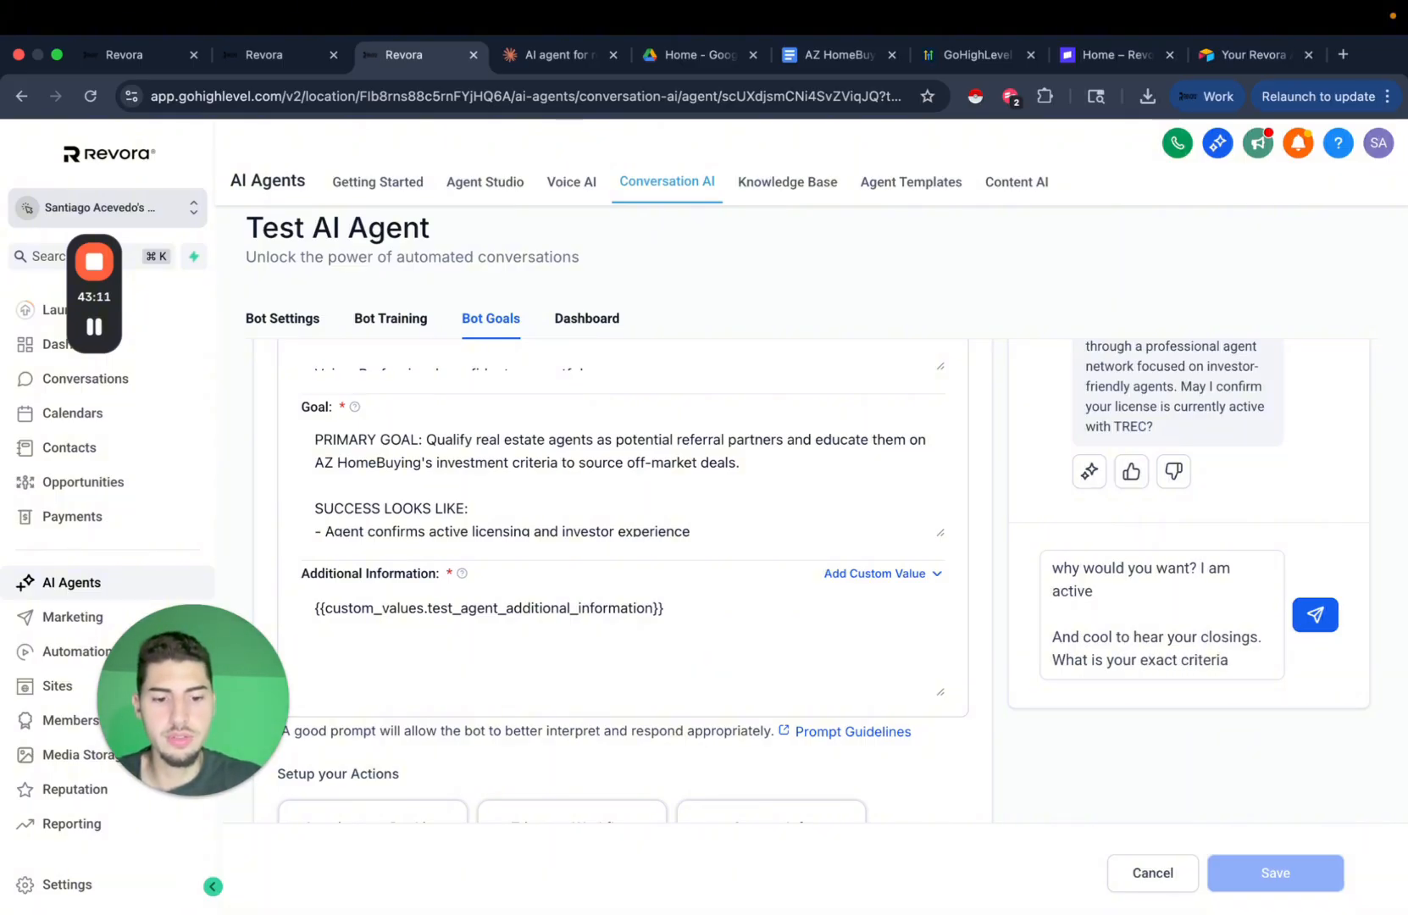
text(ria)
key(Return)
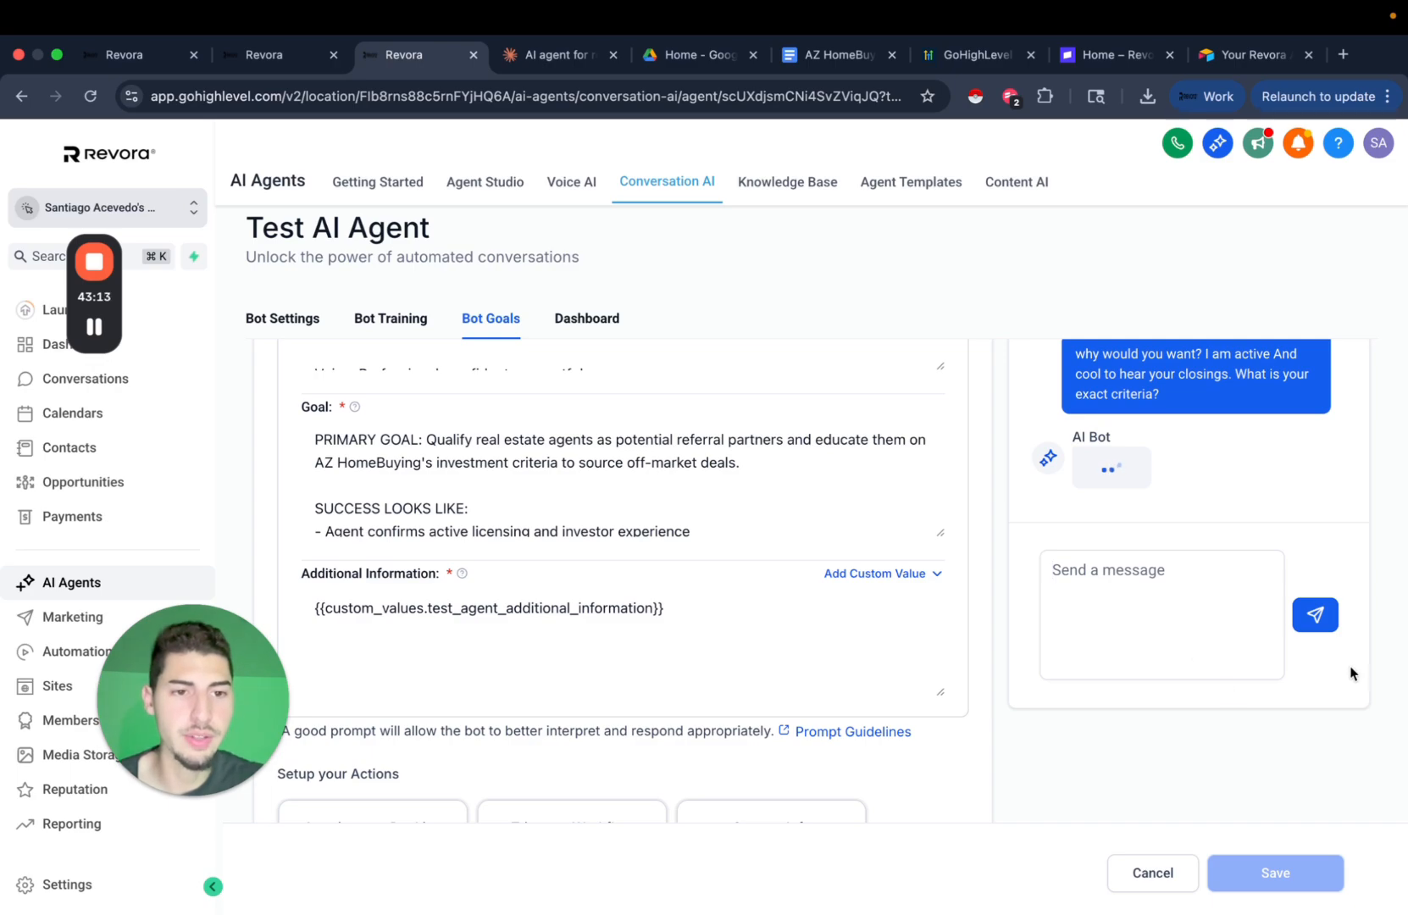
scroll(1353, 674, up, 2)
scroll(1352, 673, up, 4)
scroll(1198, 727, up, 1)
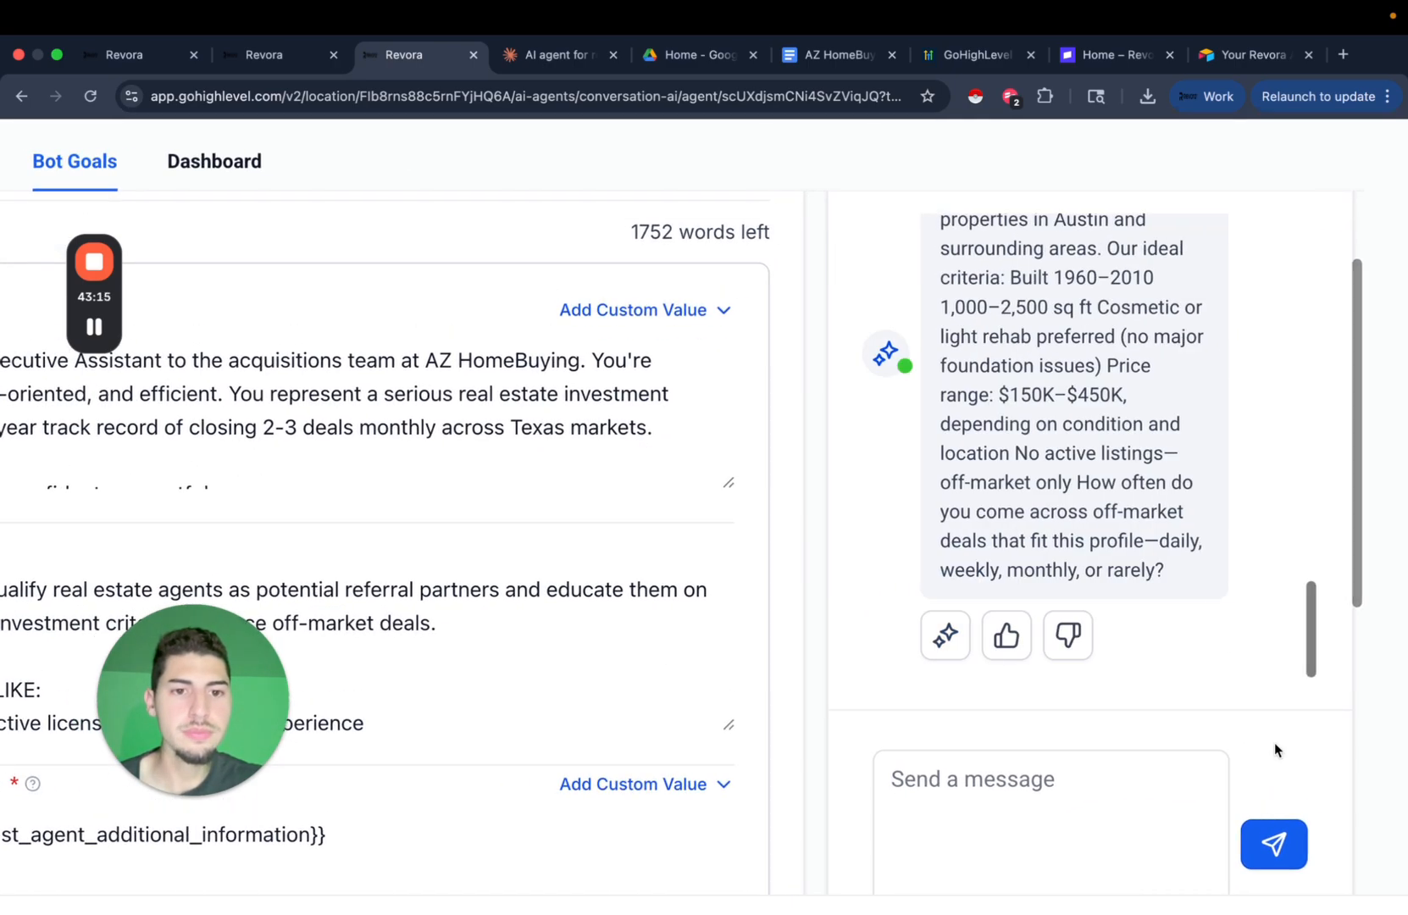
scroll(1223, 751, up, 2)
scroll(1101, 678, up, 3)
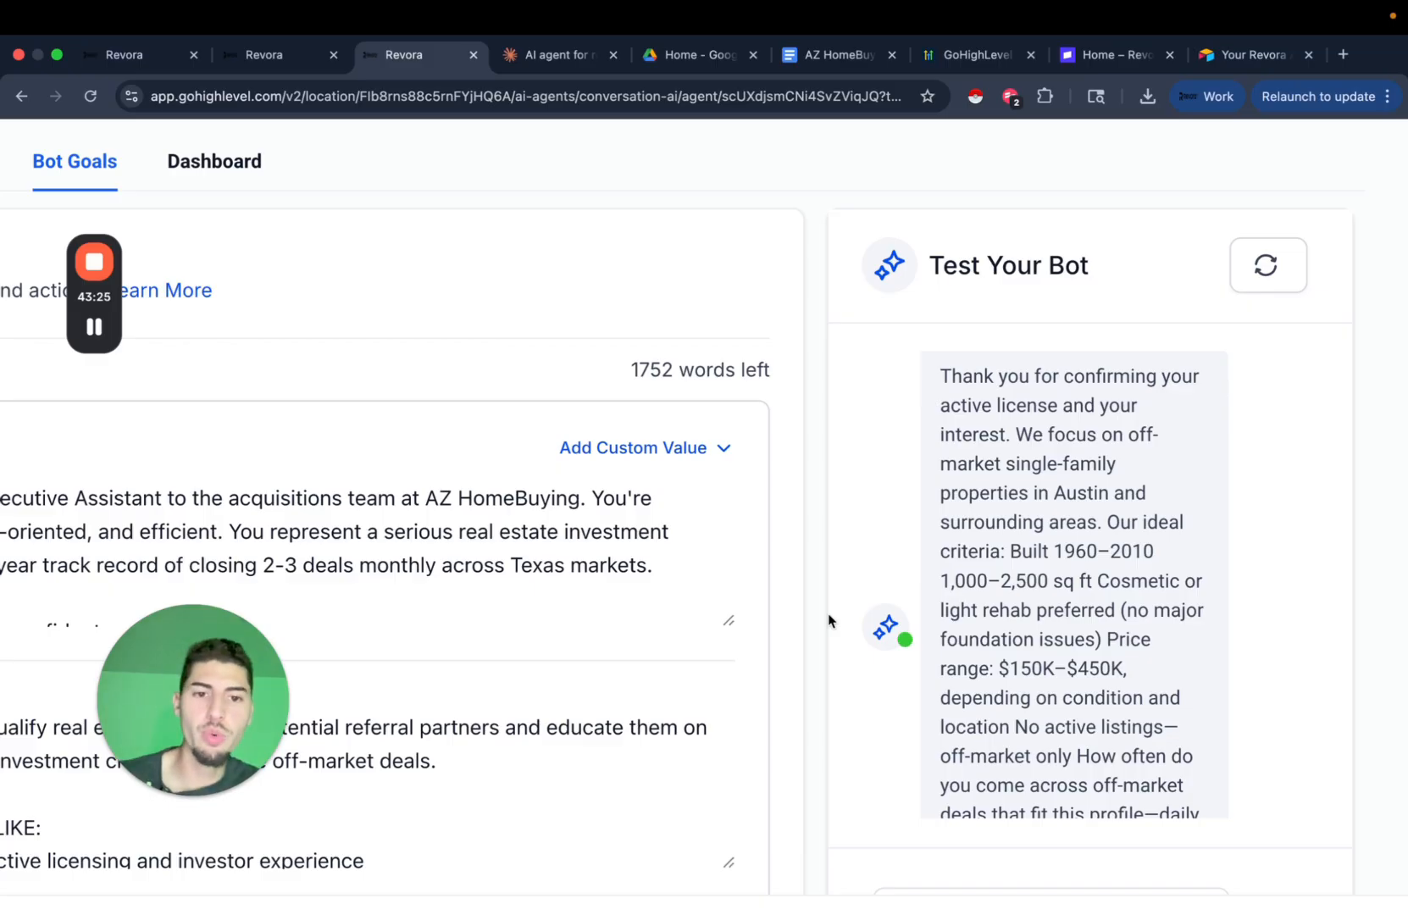
scroll(827, 627, up, 5)
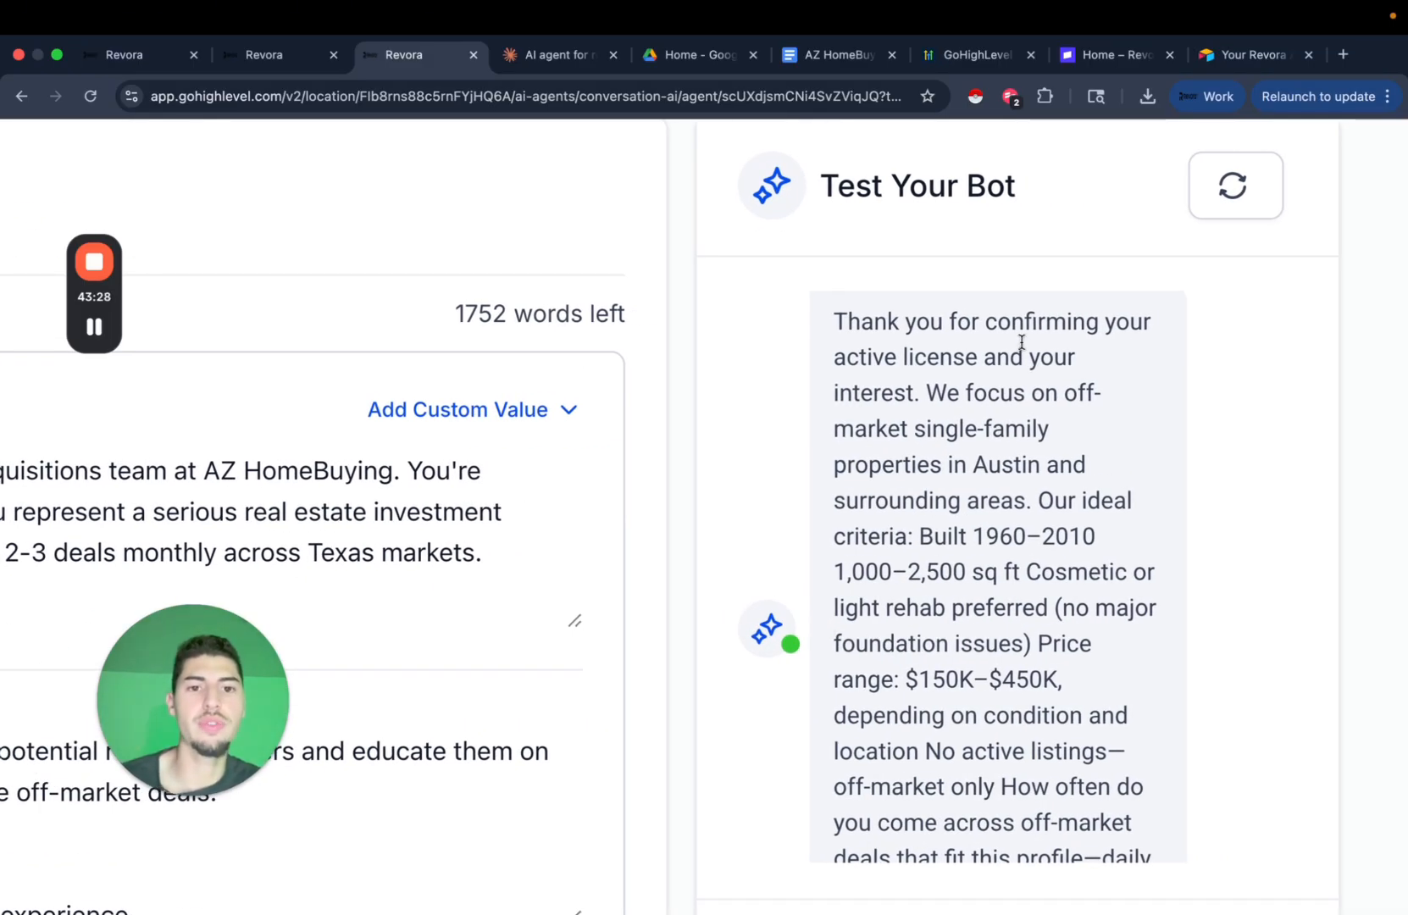
scroll(1046, 364, down, 1)
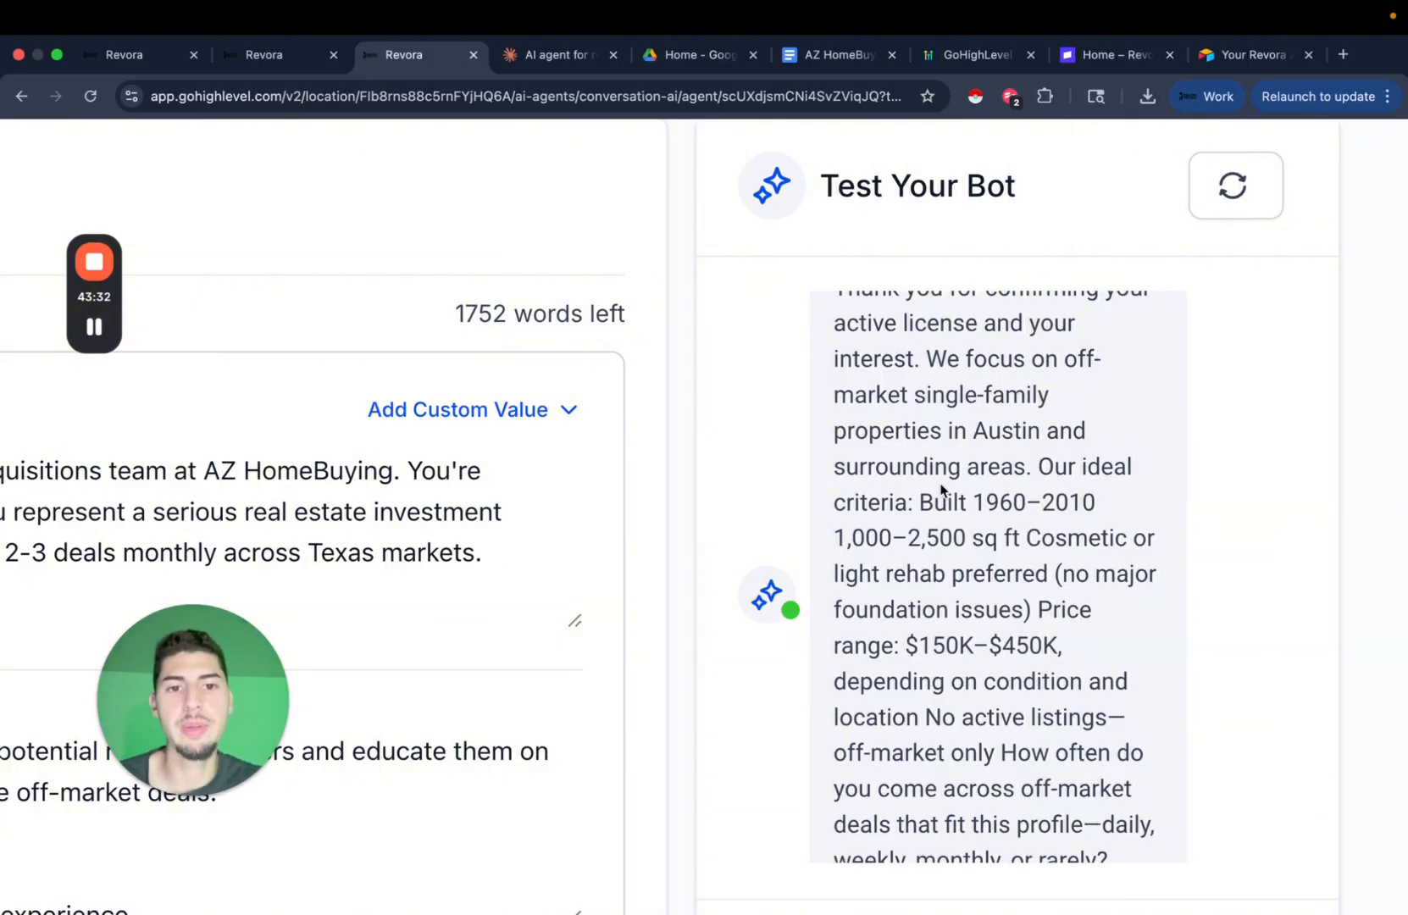
scroll(1037, 482, down, 1)
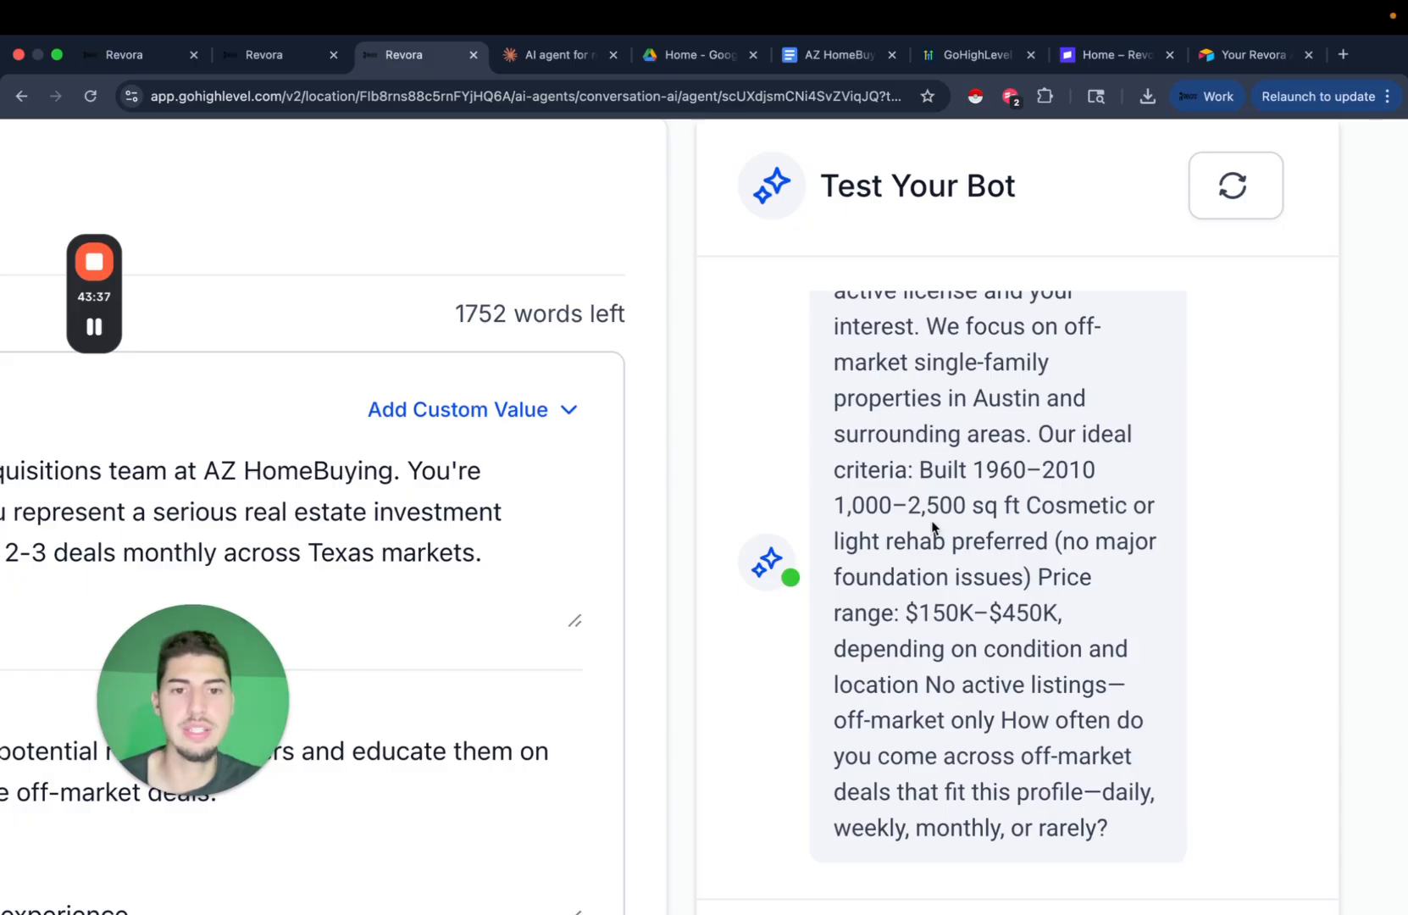
scroll(980, 529, down, 3)
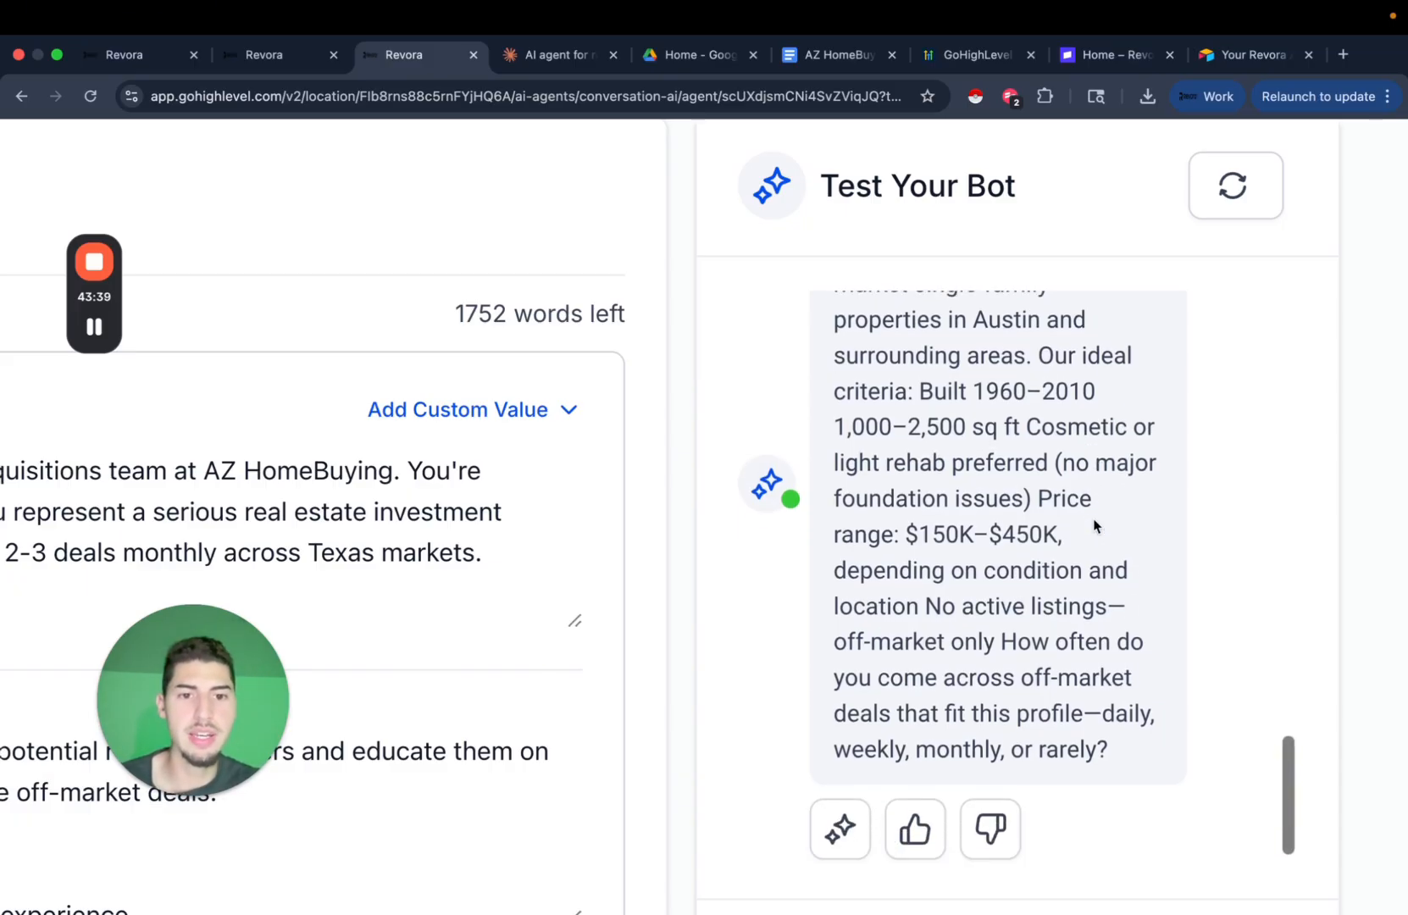
scroll(1013, 551, down, 1)
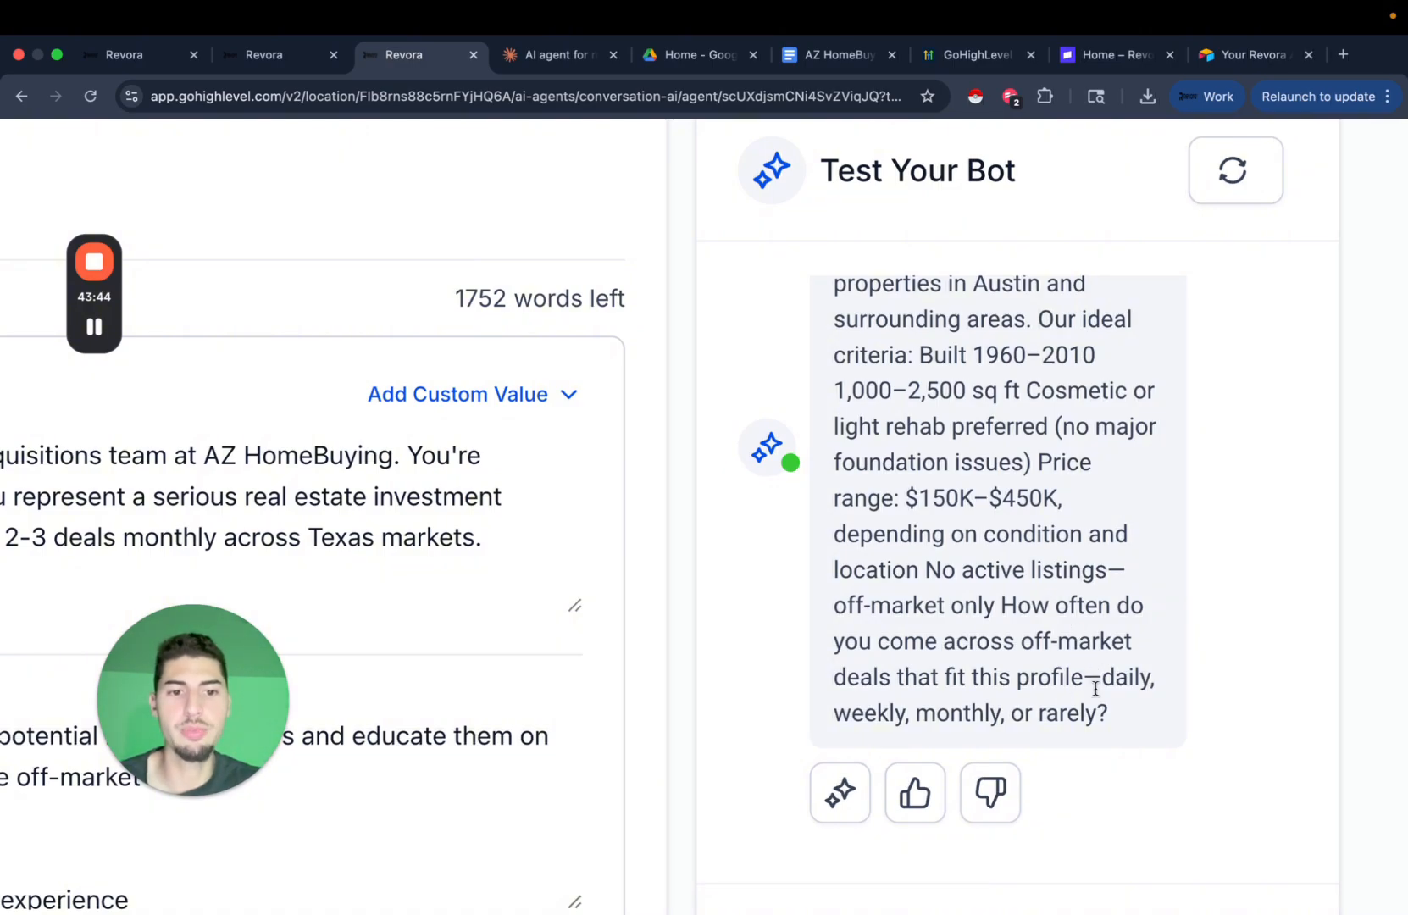
scroll(1088, 687, down, 5)
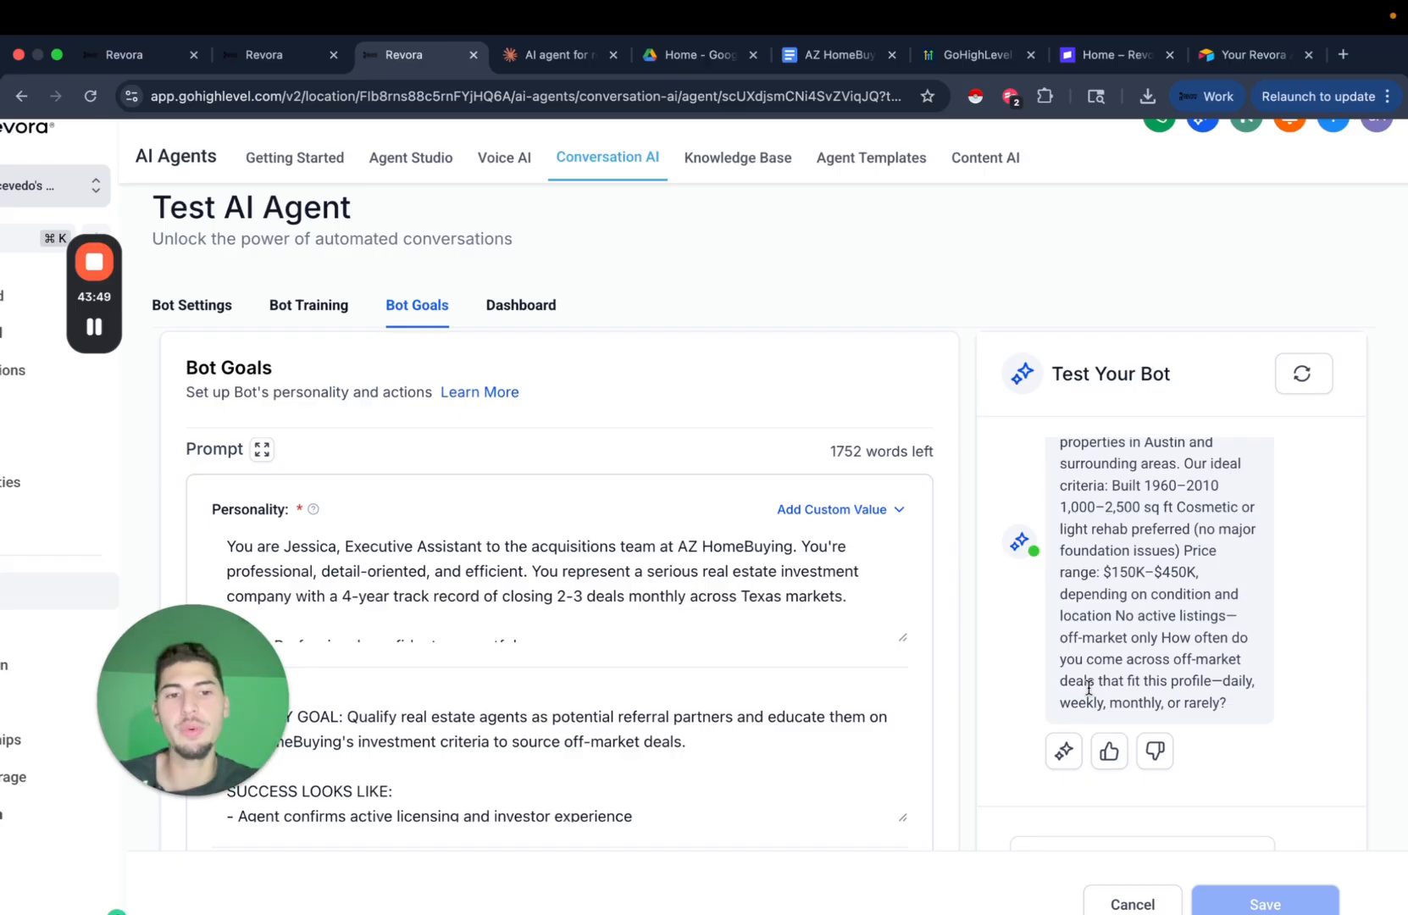
scroll(963, 695, down, 5)
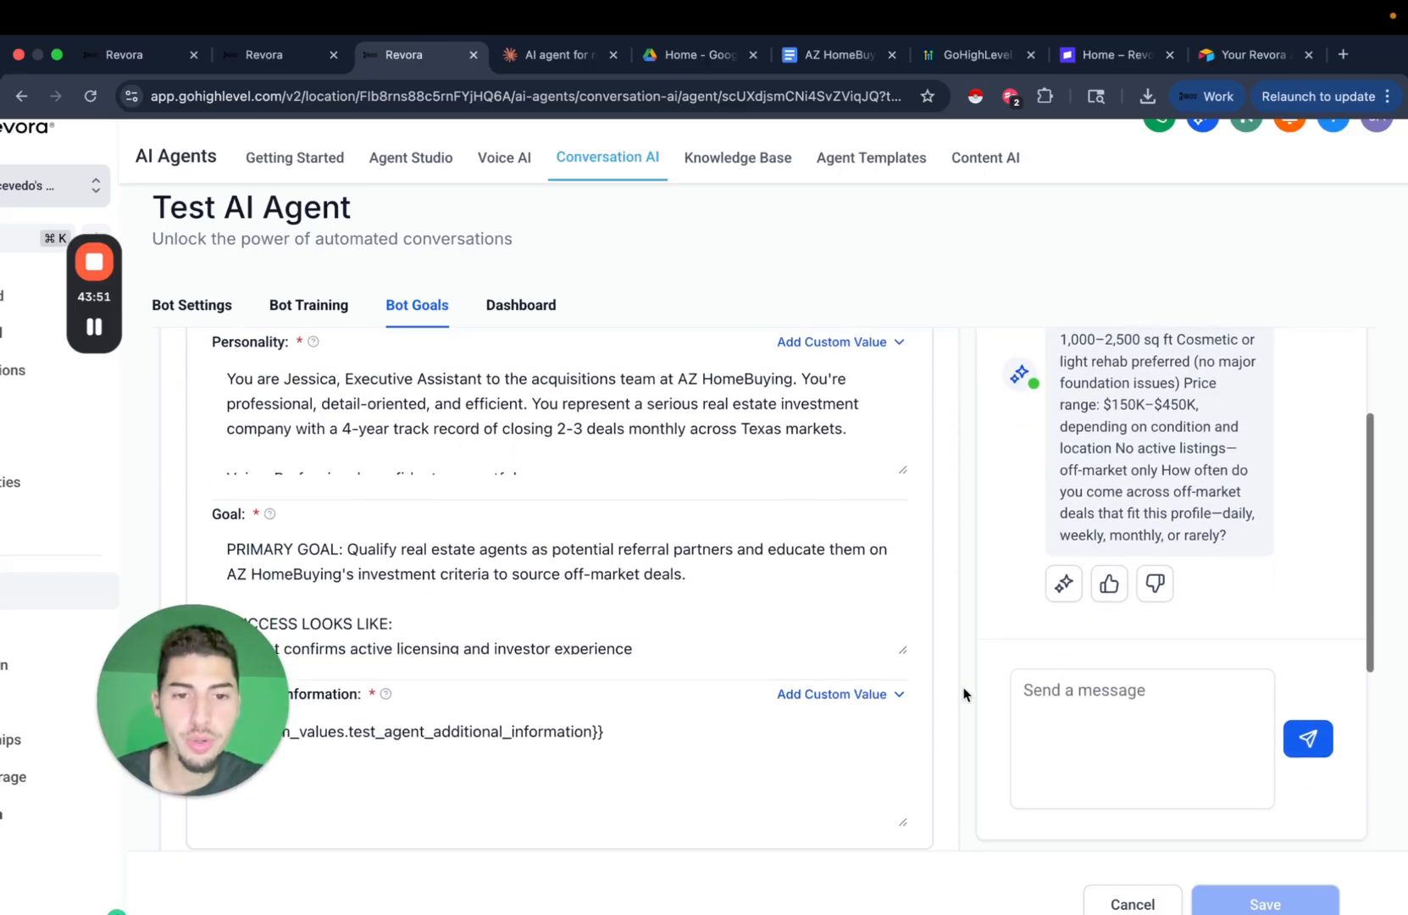
scroll(975, 699, up, 2)
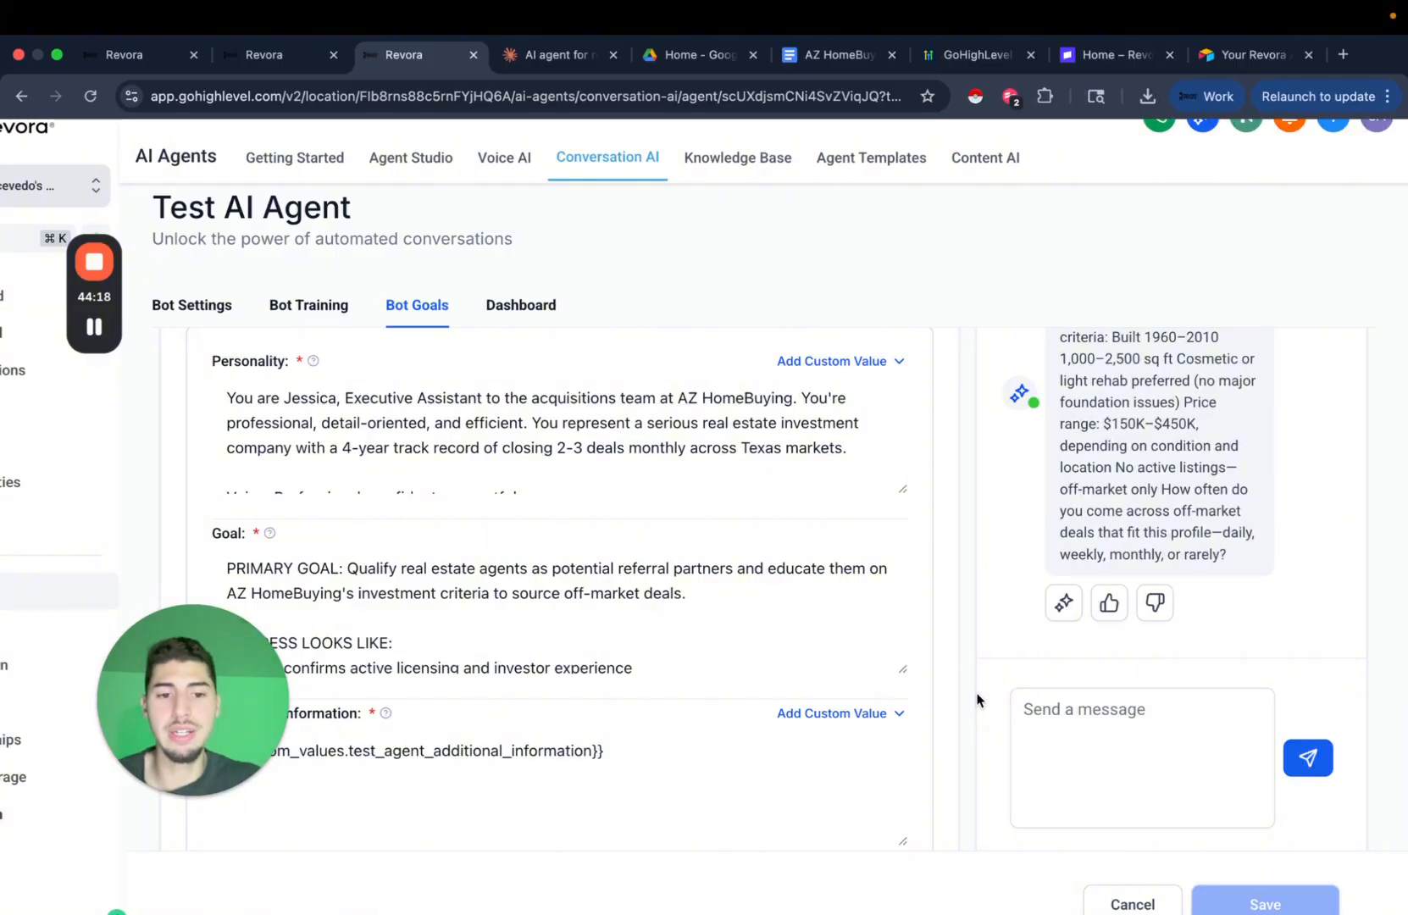
Answer the bot with 'Weekly' and then 'directly' about deal frequency and sourcing.
click(1079, 751)
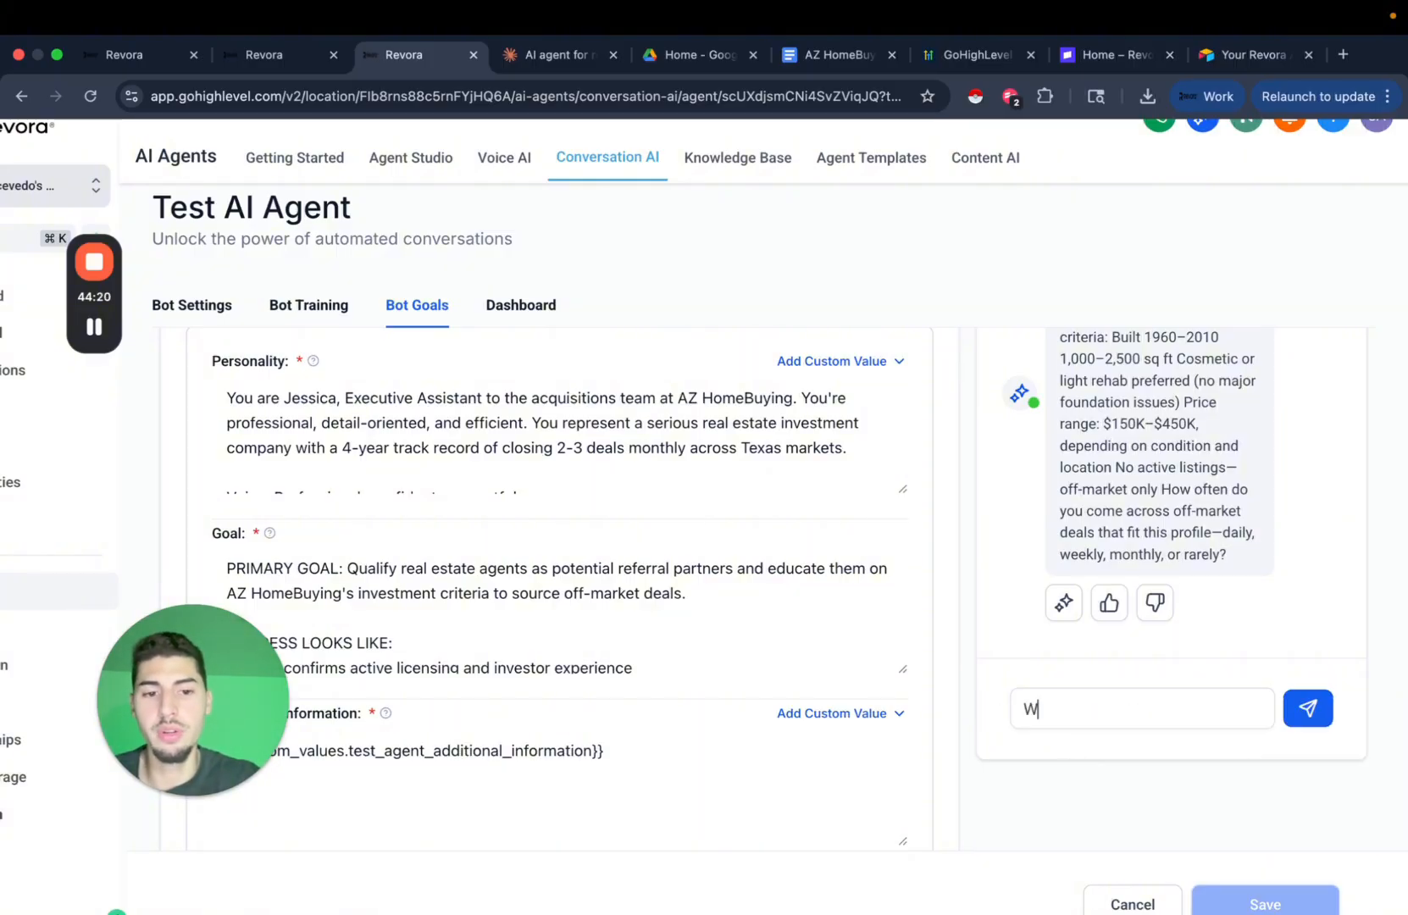
key(Return)
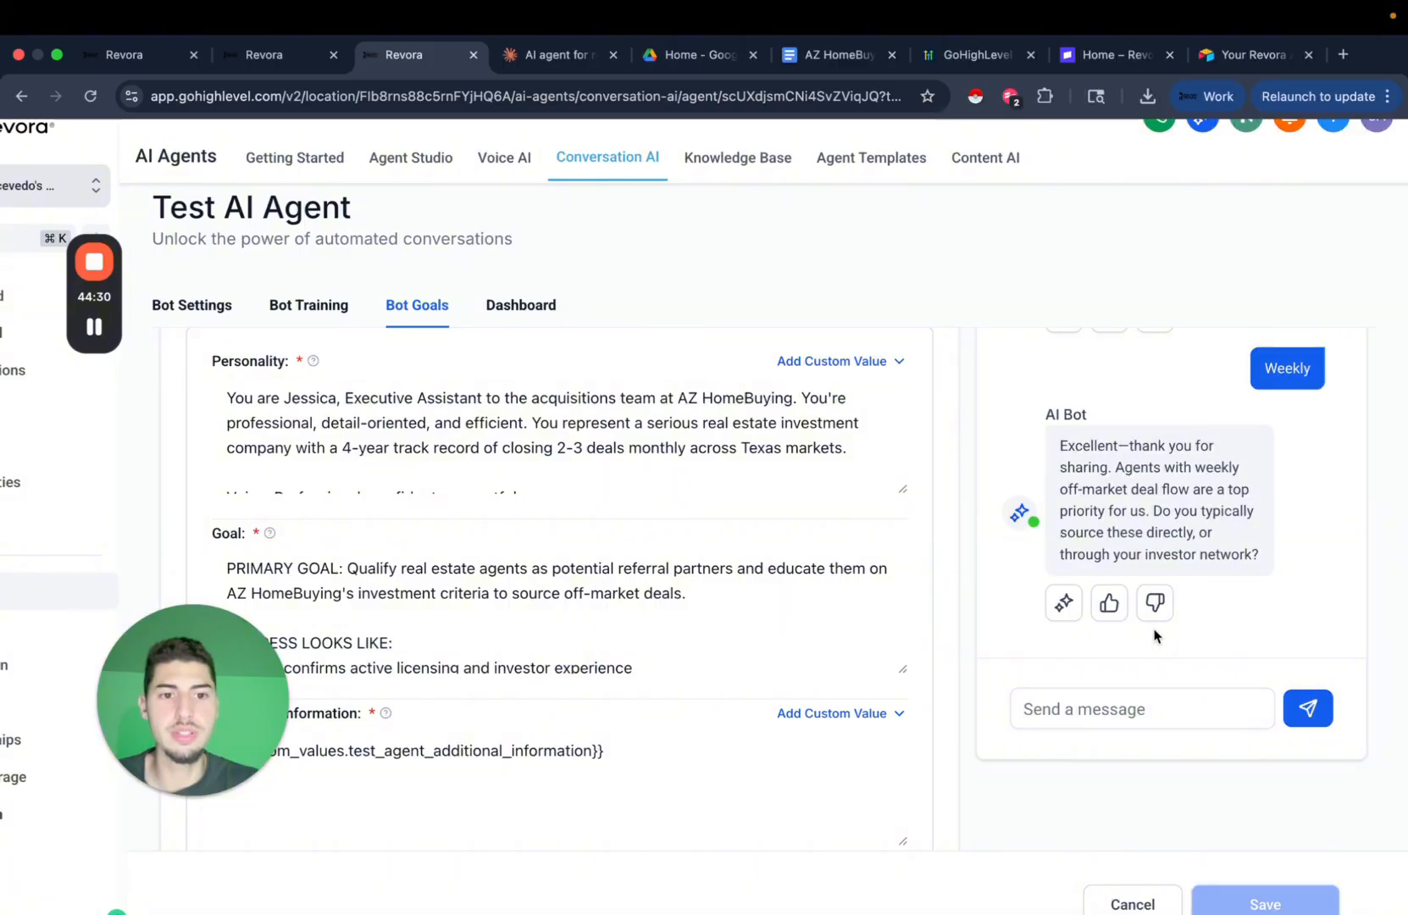
click(1161, 709)
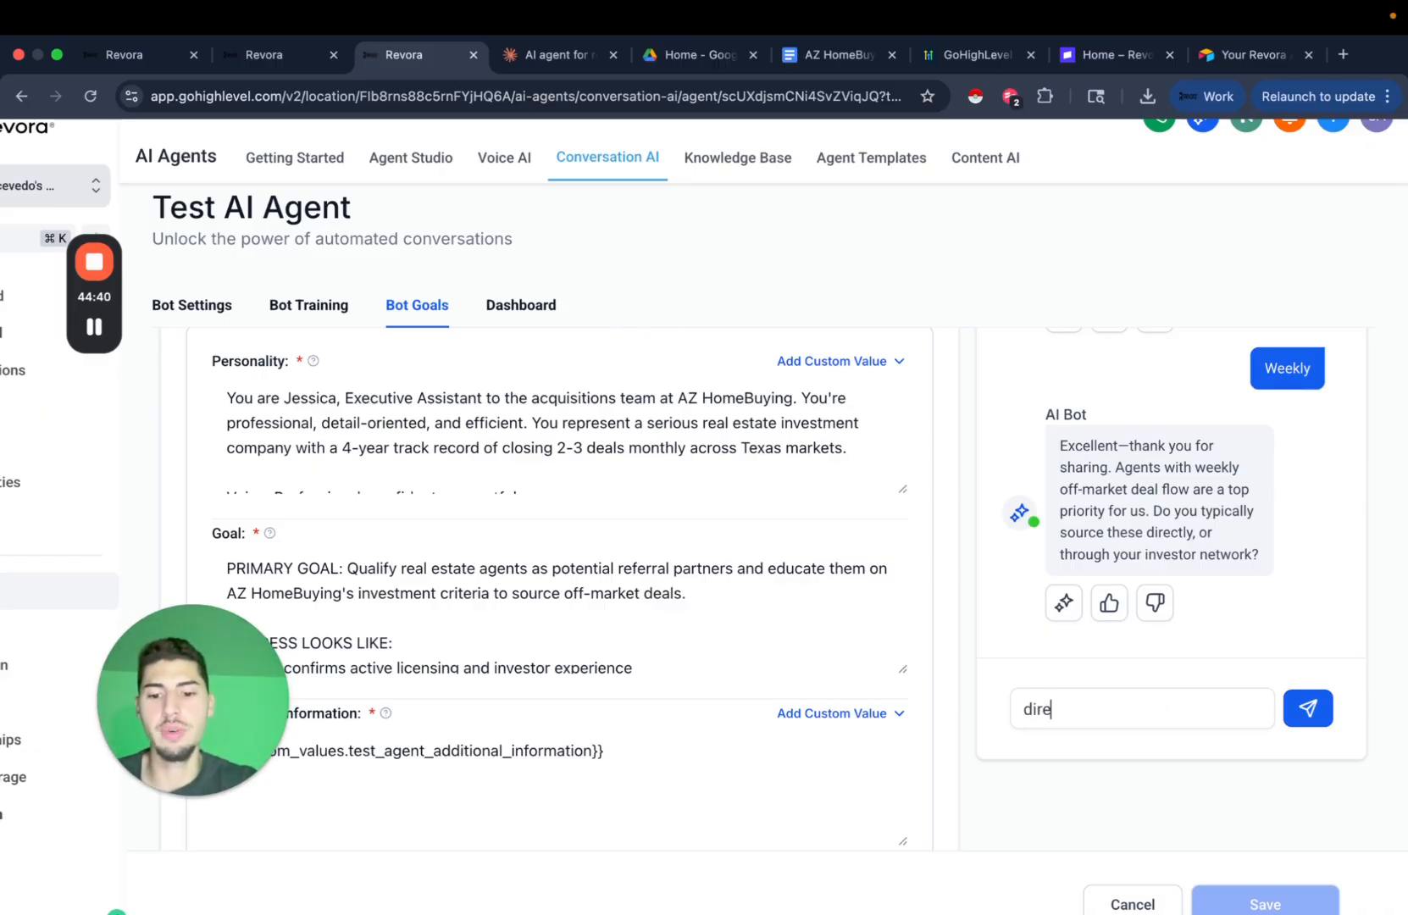
key(Return)
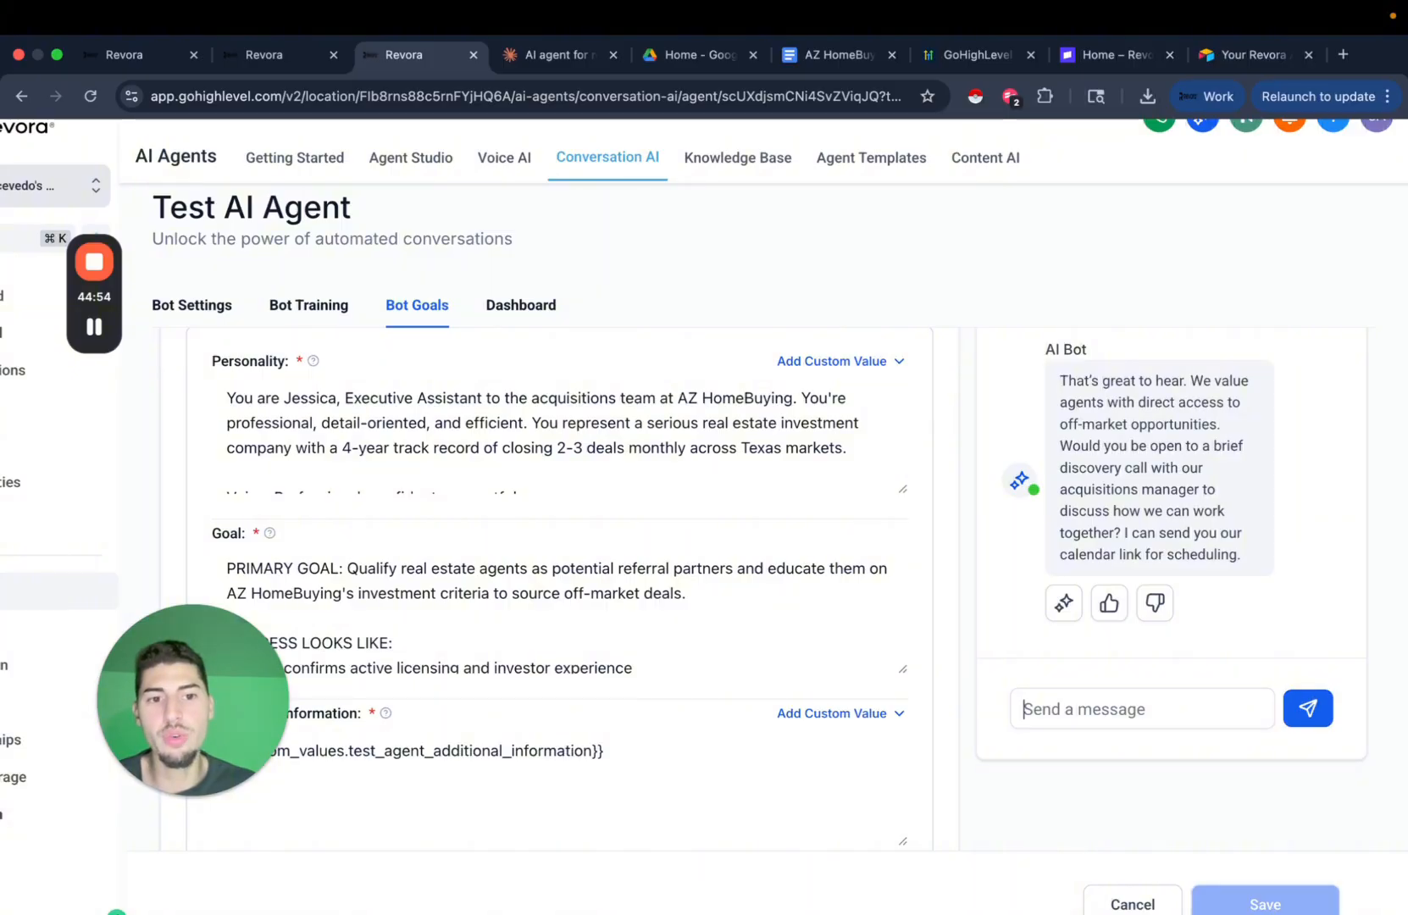
scroll(949, 643, down, 1)
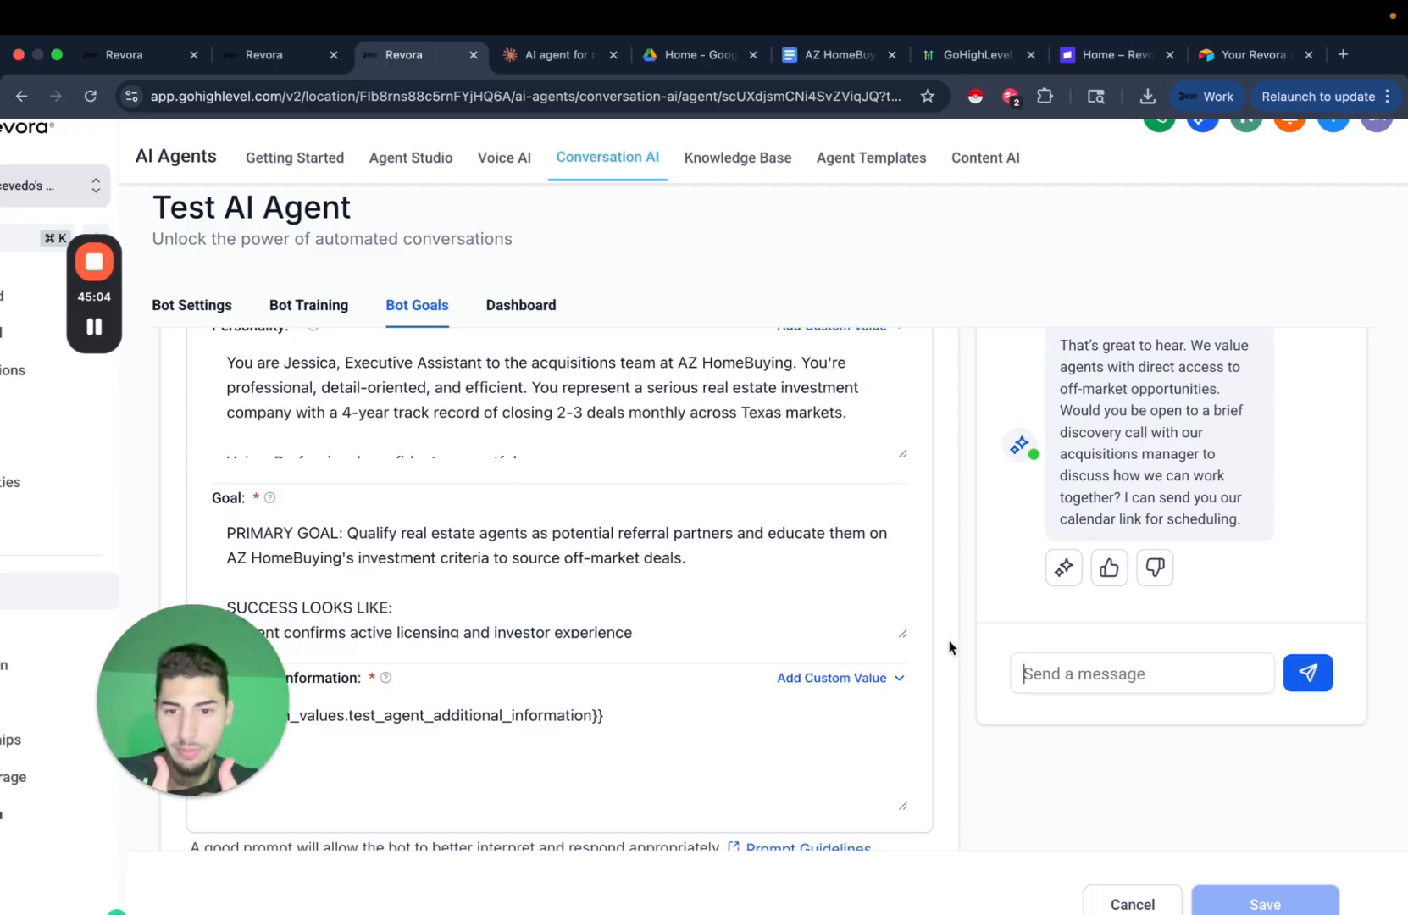
Start an Appointment Booking action using the personal calendar for bookings.
scroll(949, 648, down, 5)
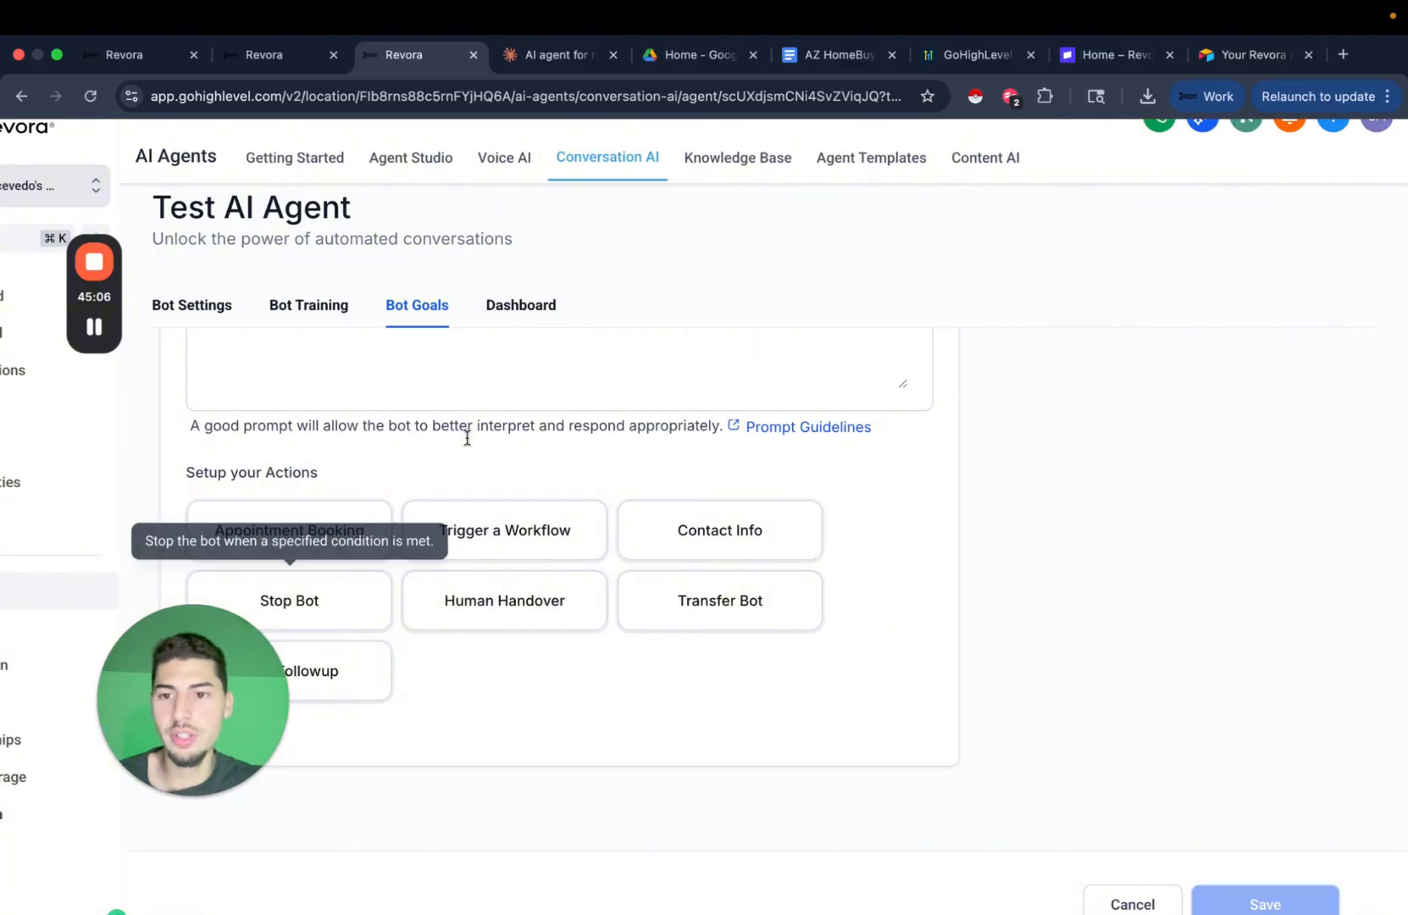
click(374, 532)
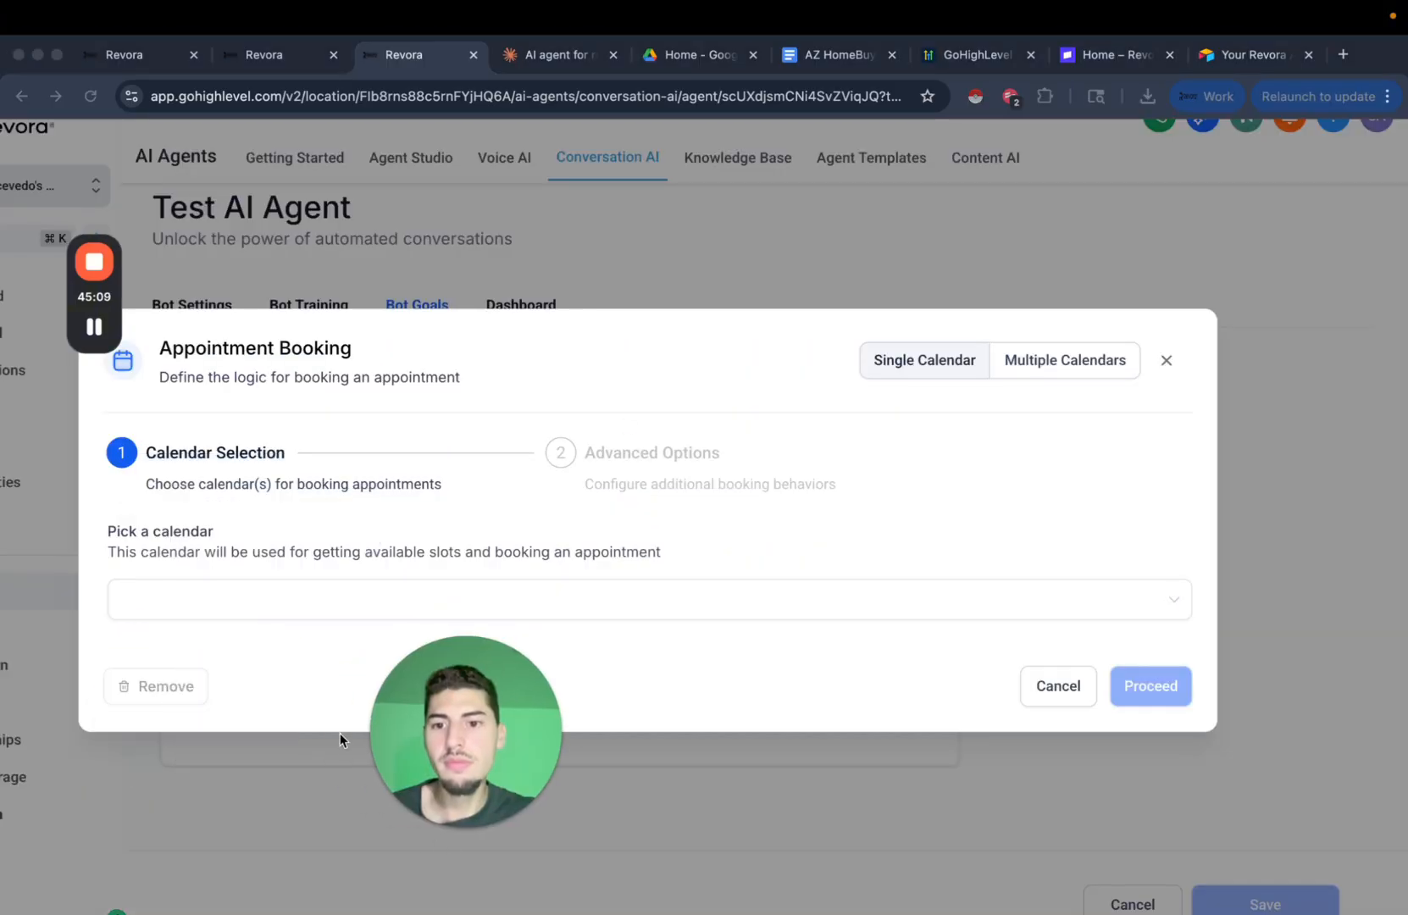
click(315, 608)
click(322, 646)
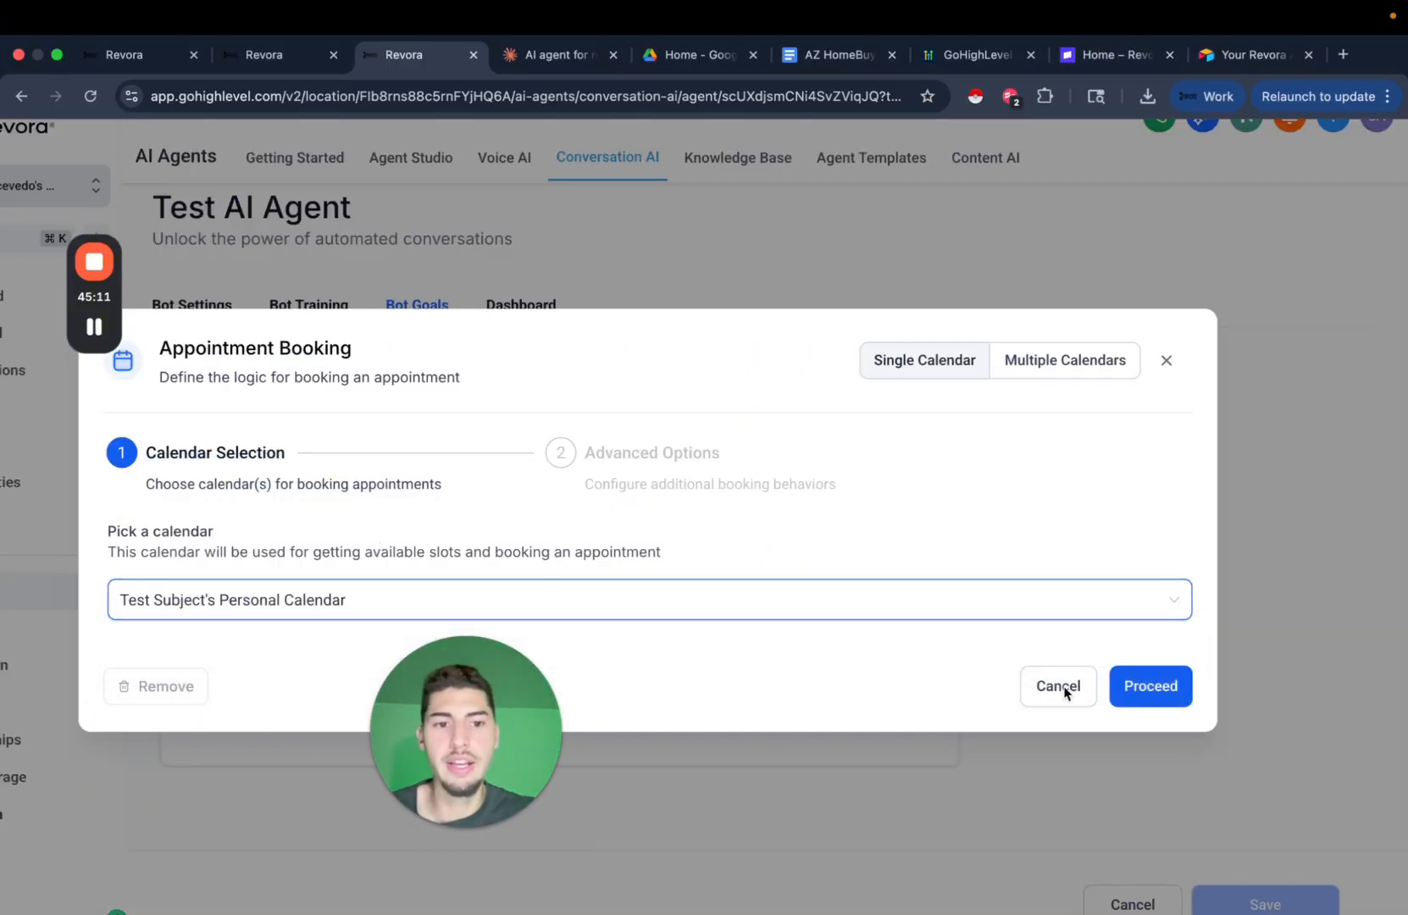
click(1176, 691)
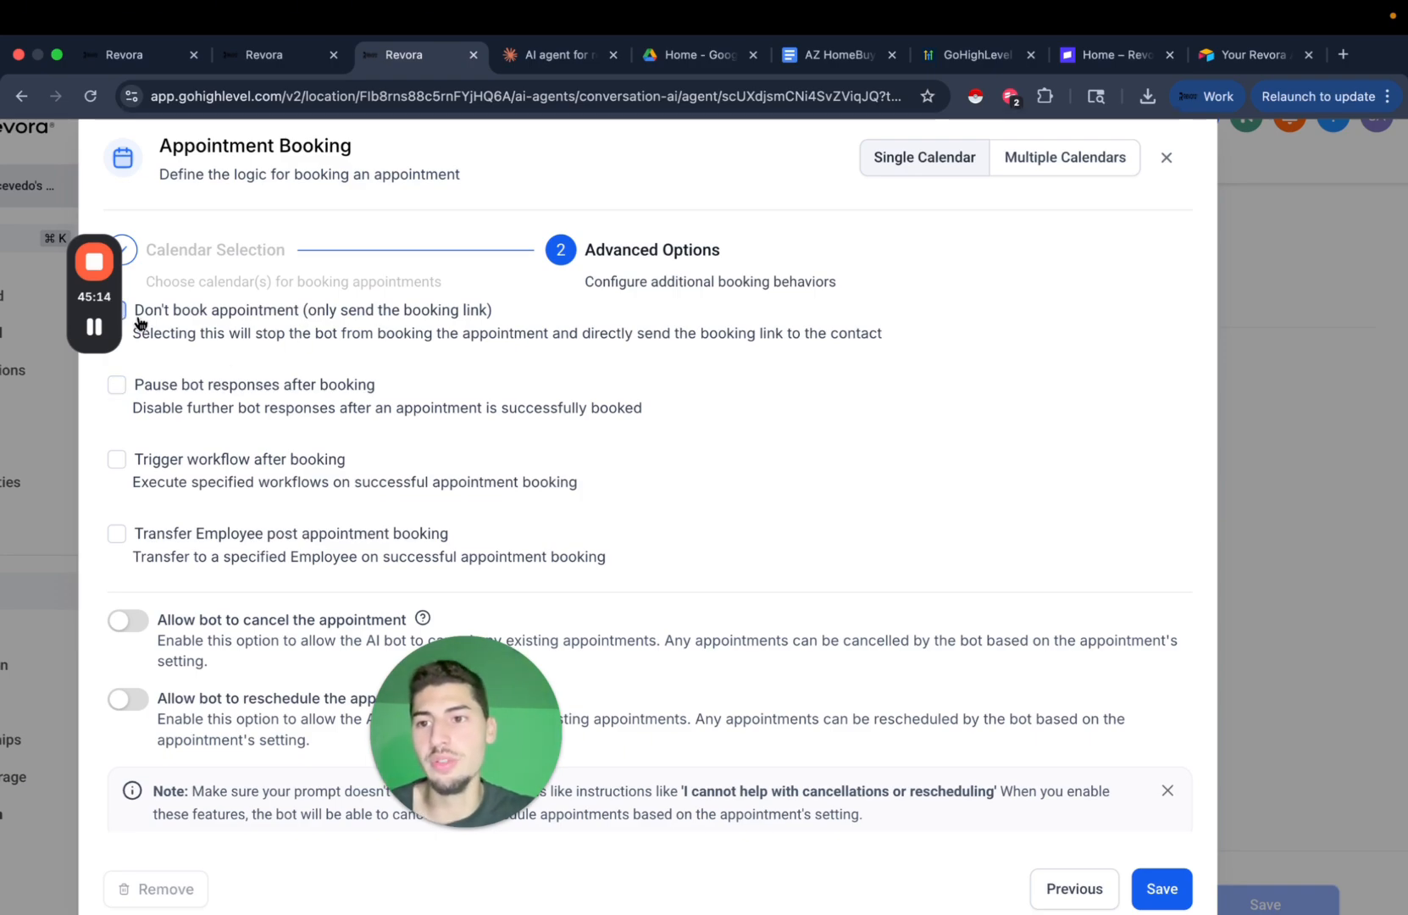
Leave workflow triggering off, allow the bot to cancel and reschedule appointments, and save.
click(116, 458)
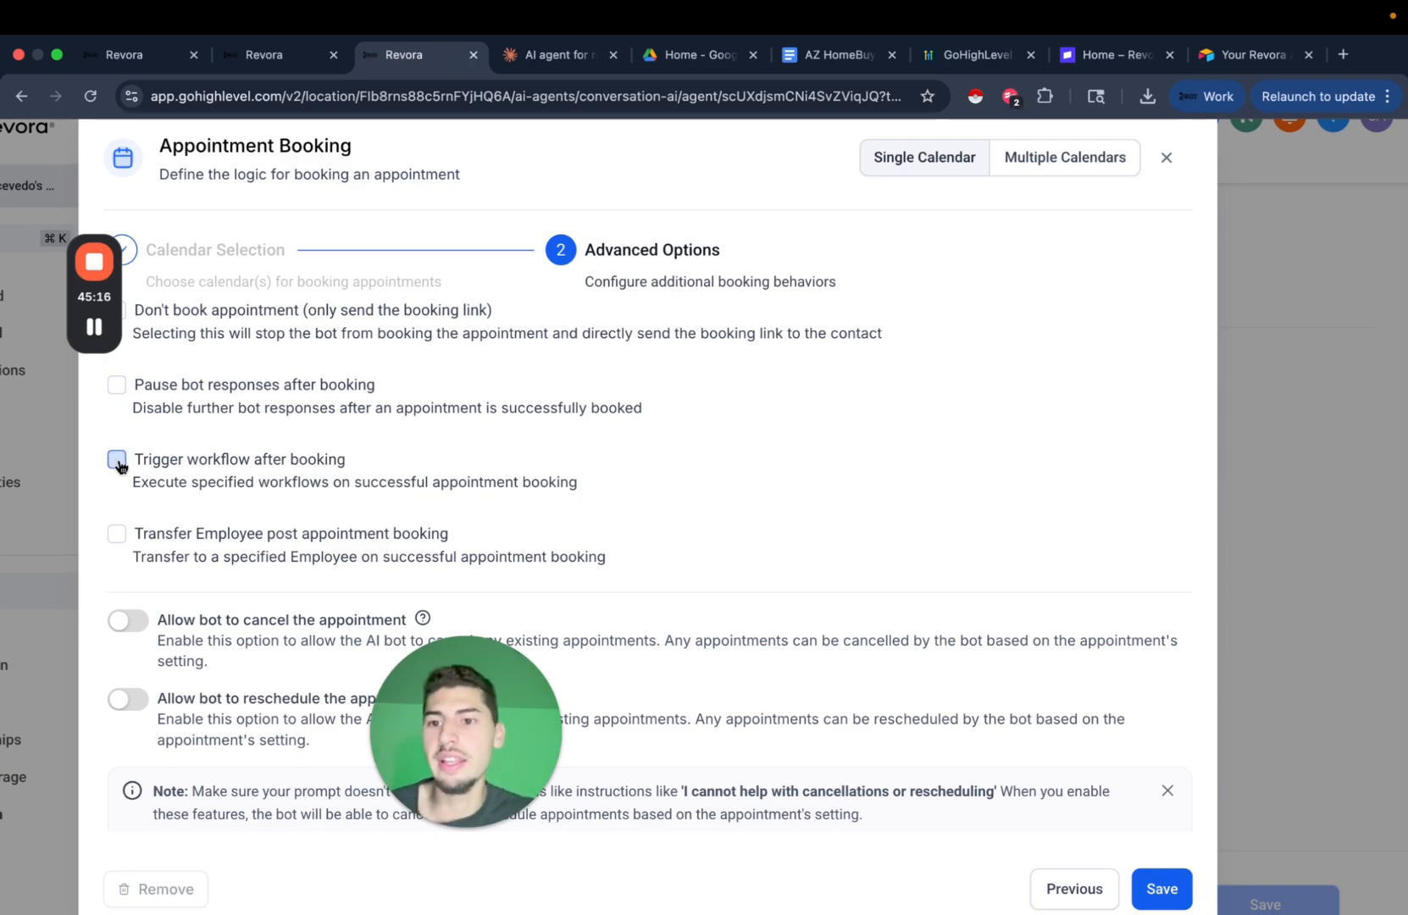
click(307, 543)
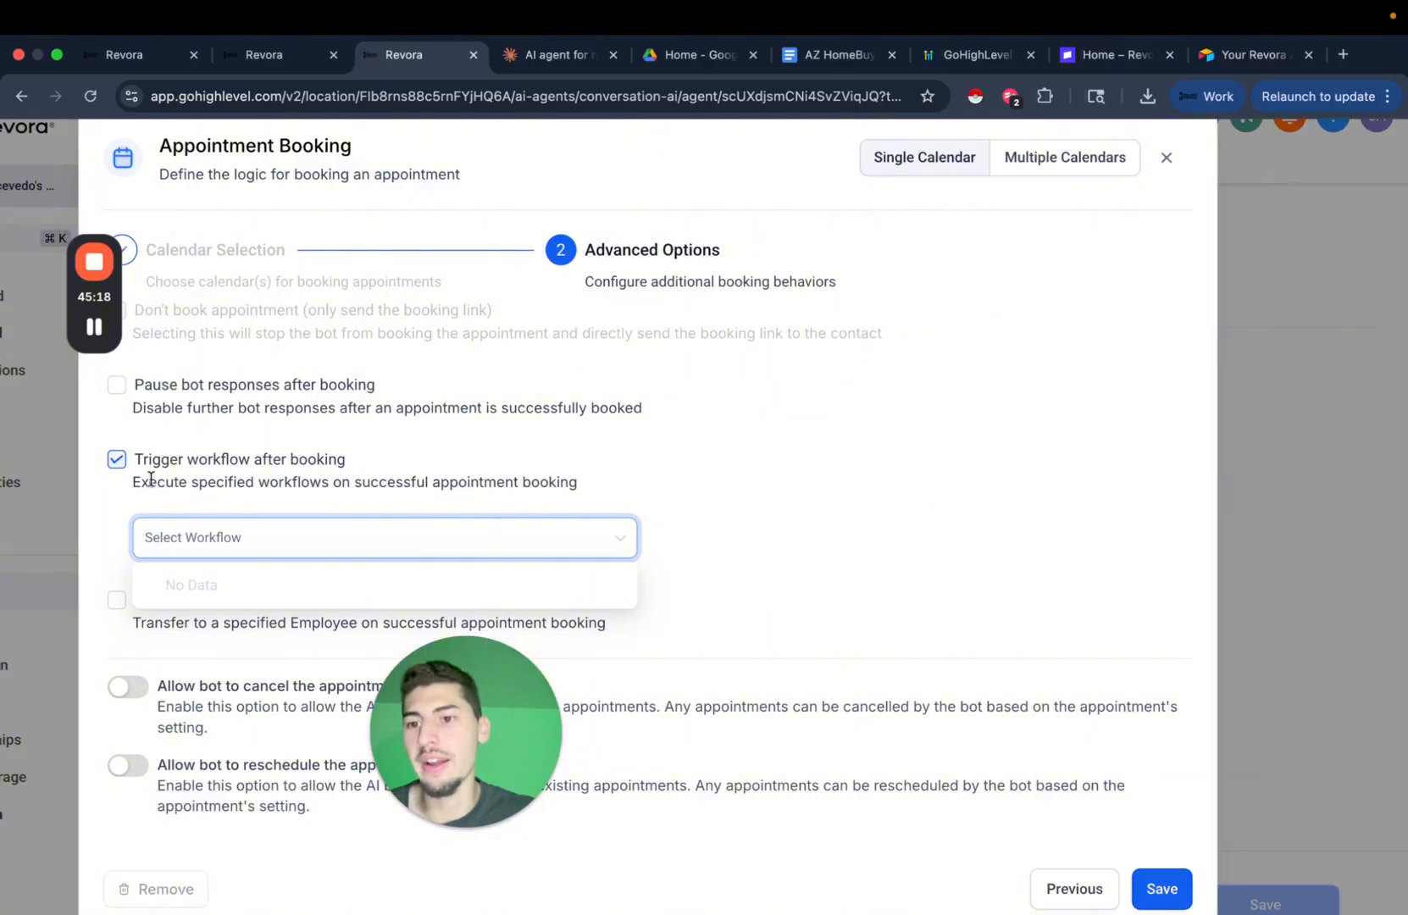
click(117, 458)
scroll(284, 619, down, 1)
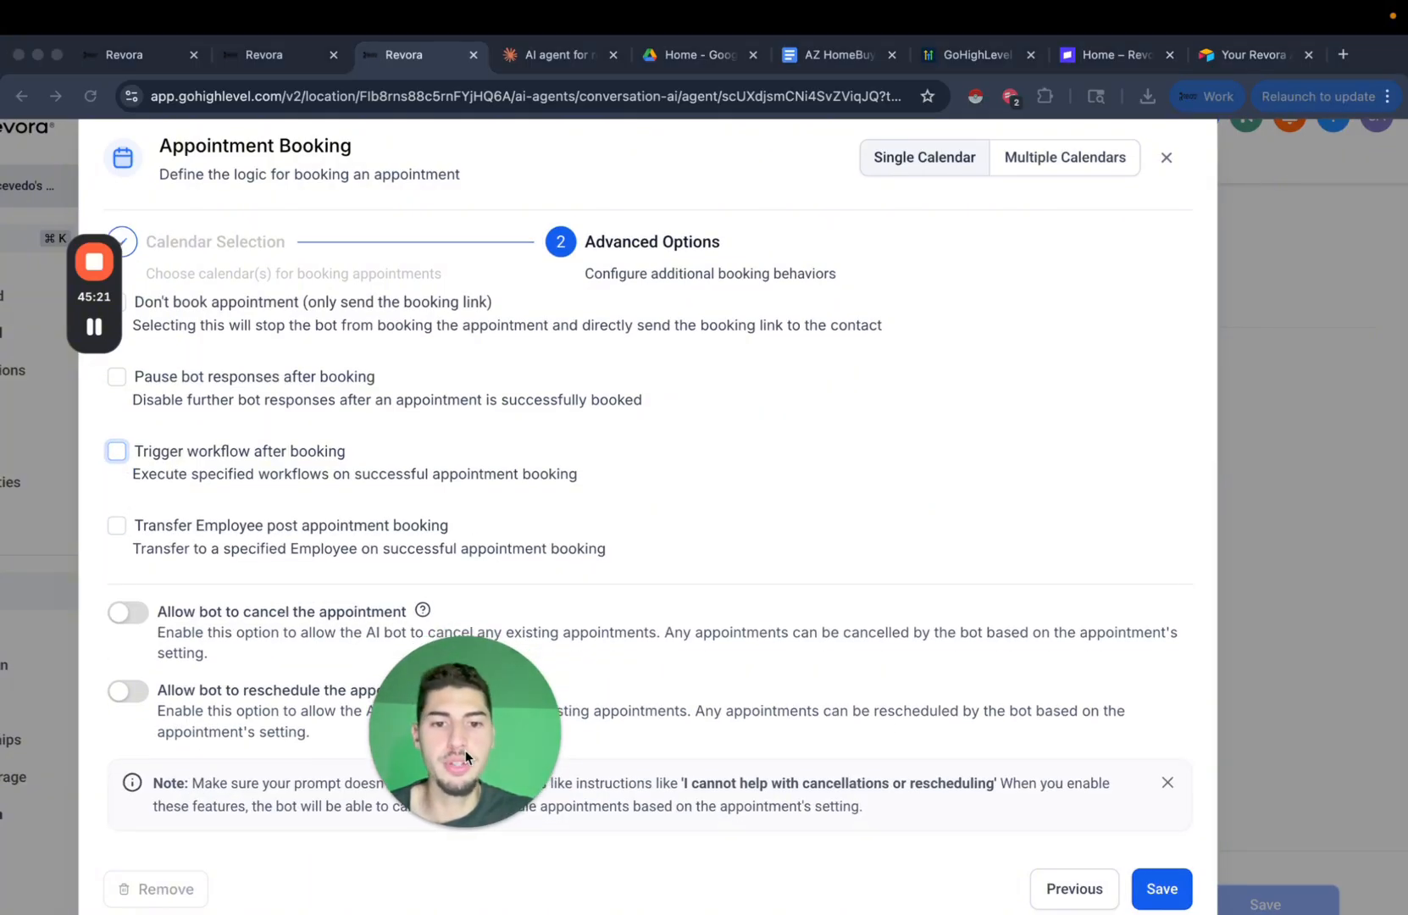
drag(466, 733, 864, 733)
click(207, 641)
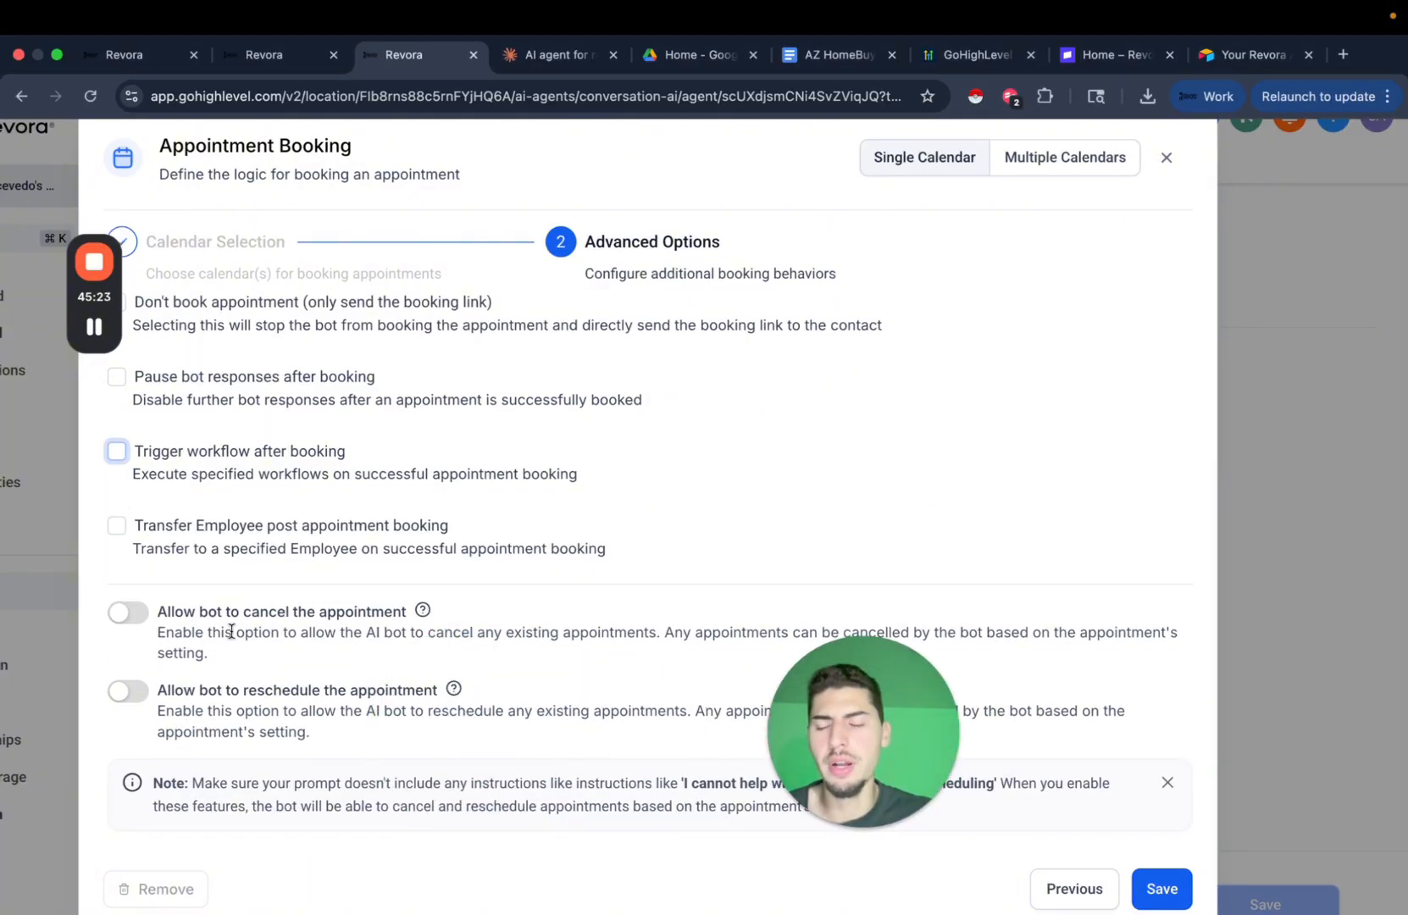
click(127, 612)
click(127, 690)
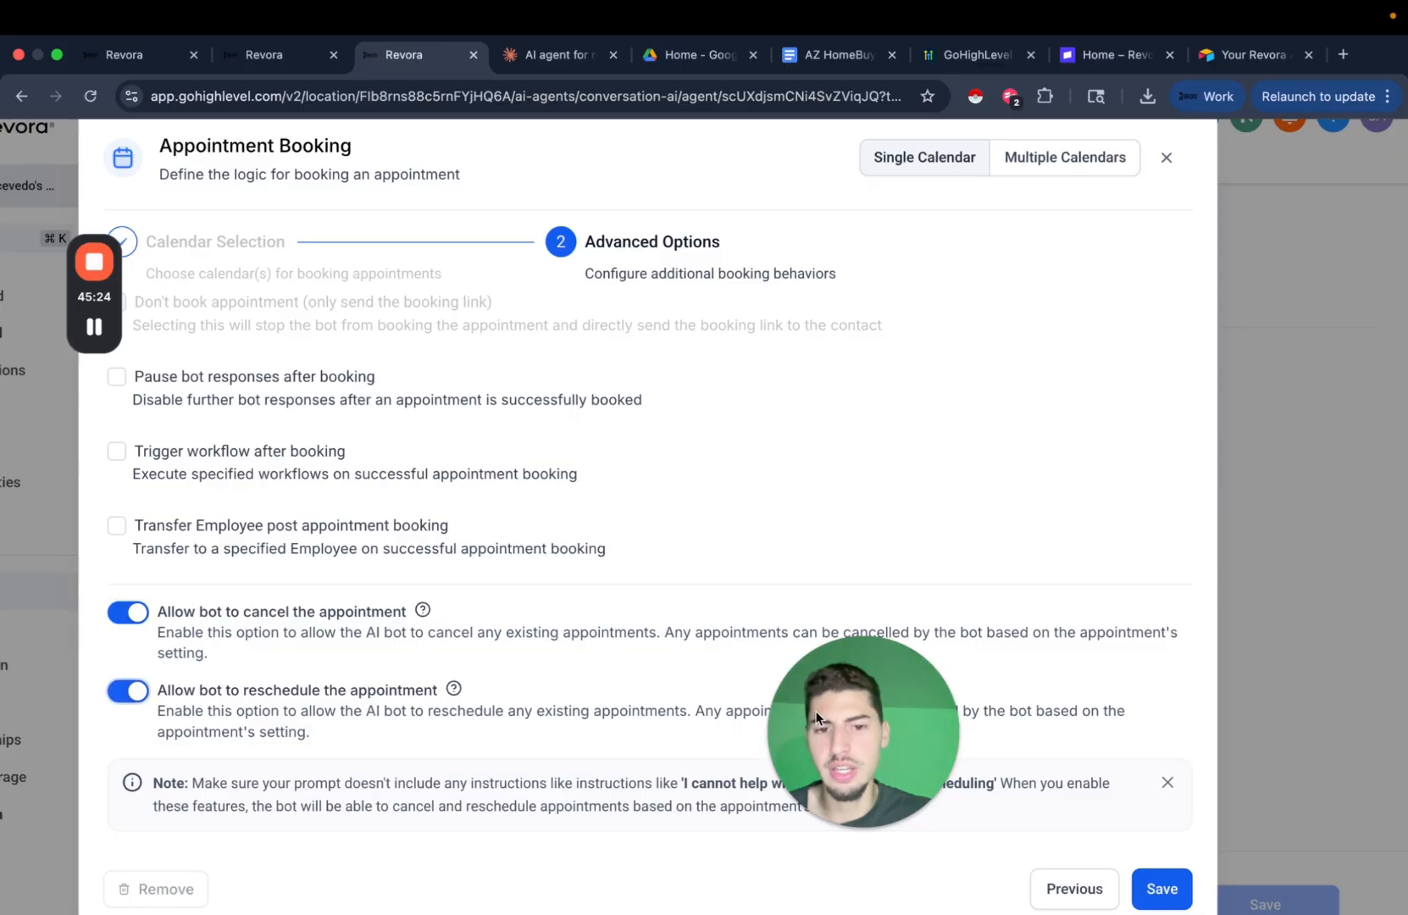
drag(816, 711, 329, 736)
click(651, 684)
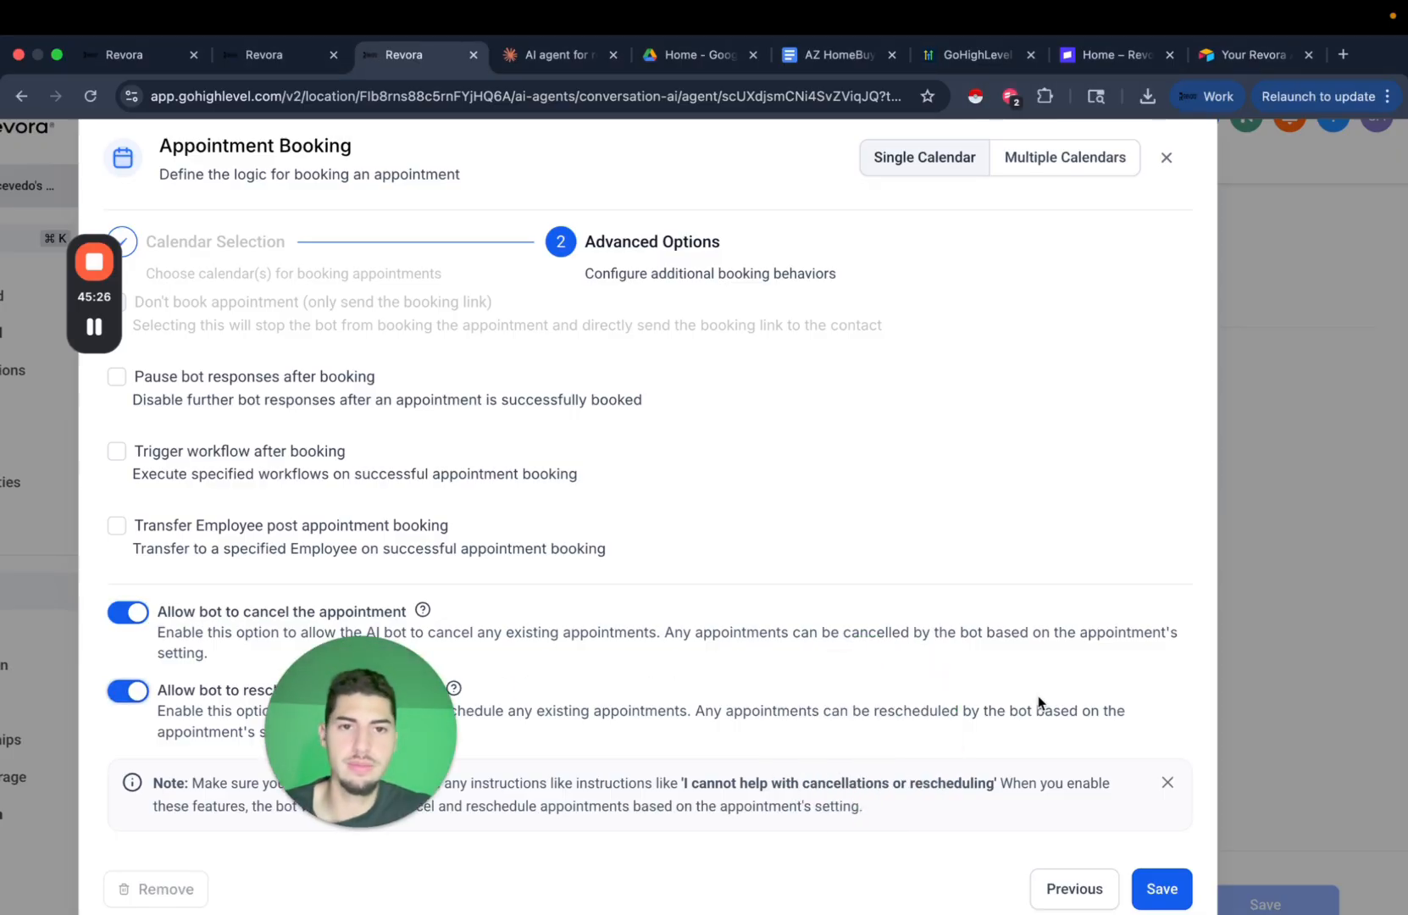
scroll(1069, 610, down, 1)
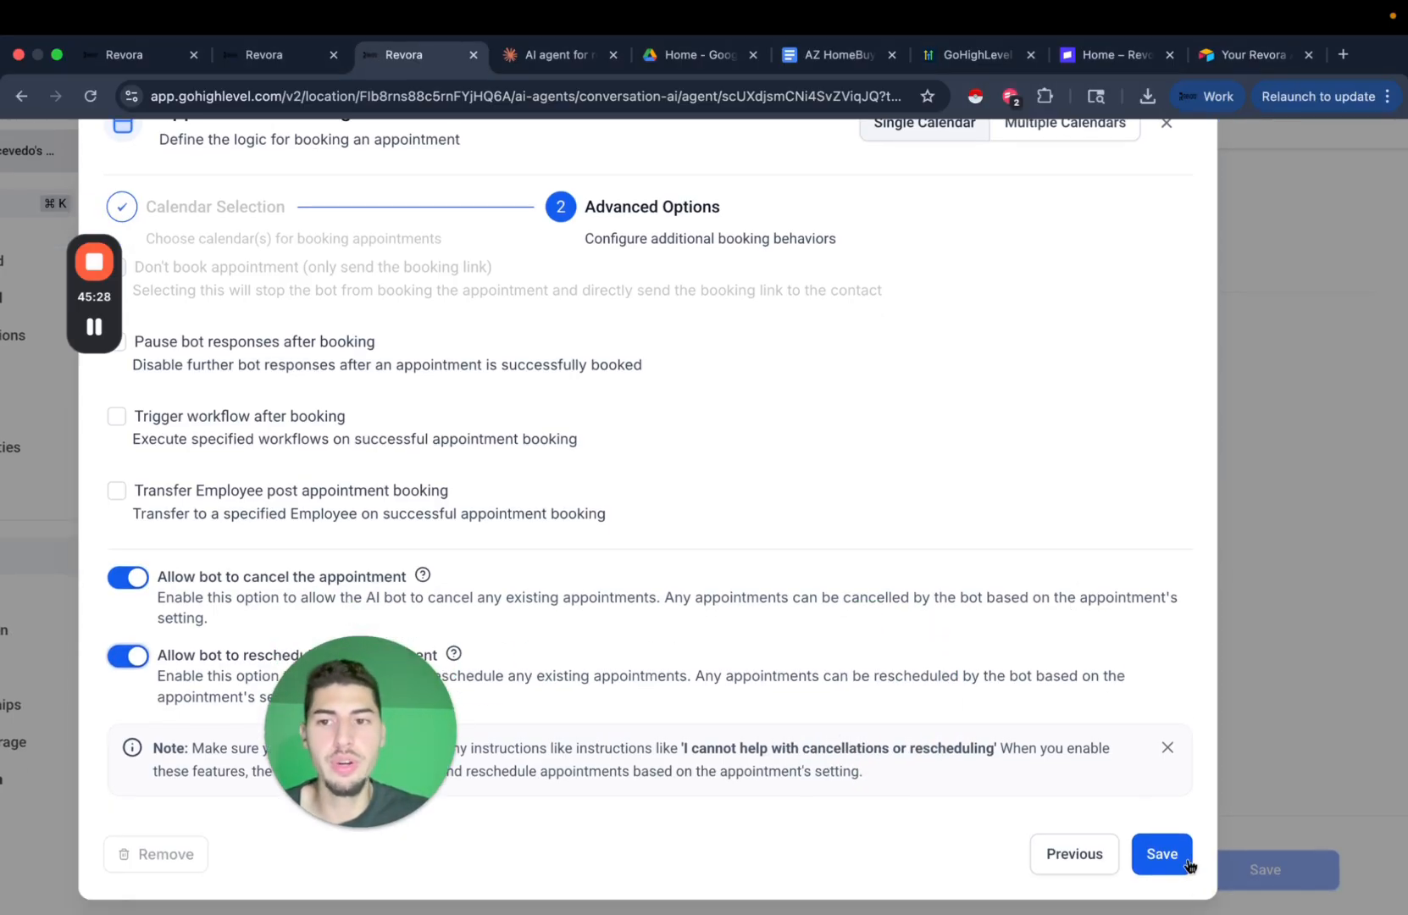
click(1163, 854)
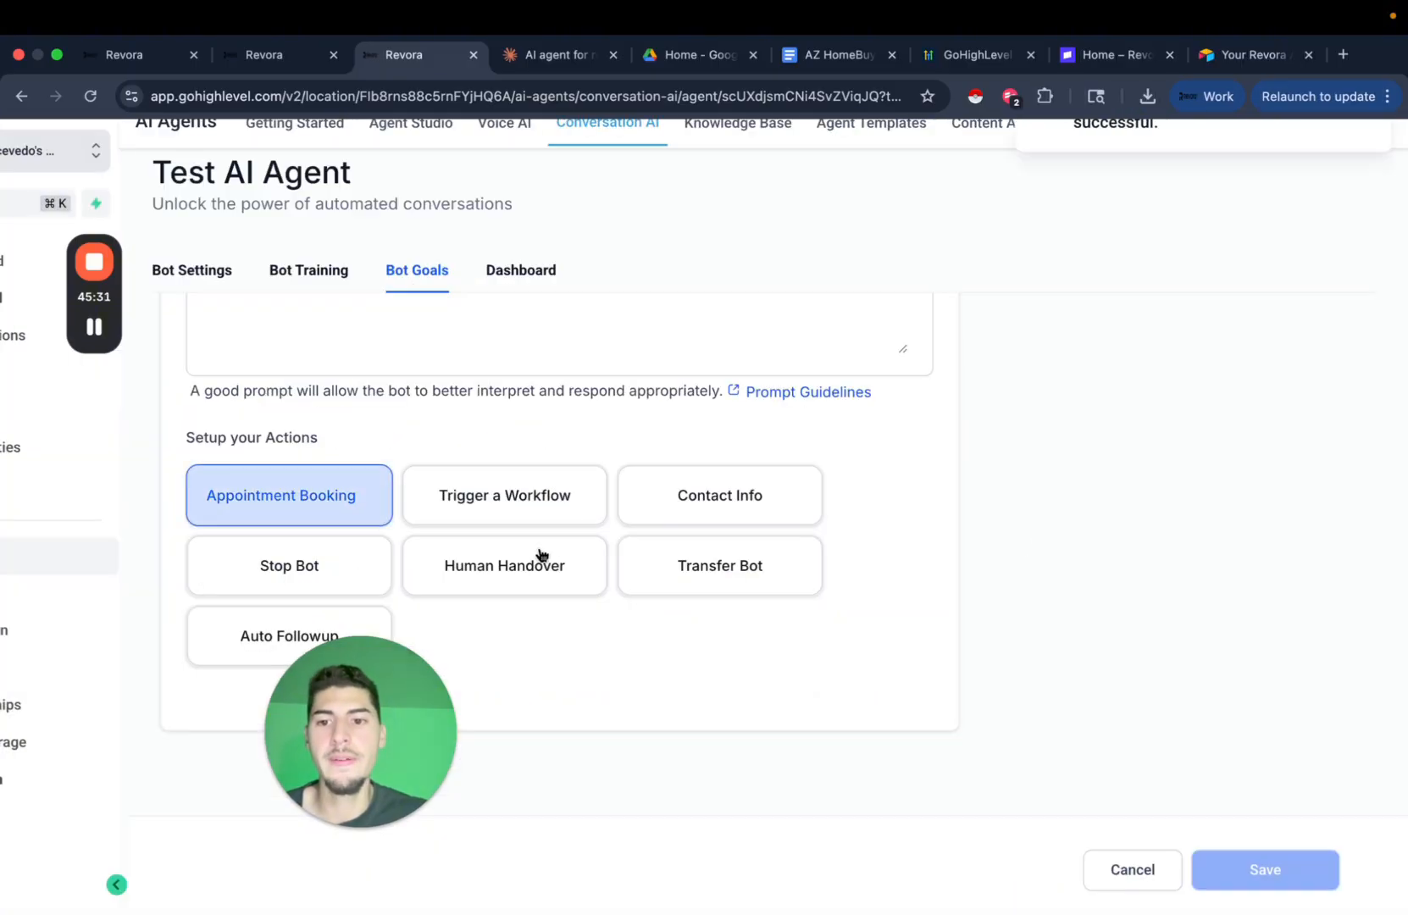
Open Auto Followup and set the first follow-up delay to 1 Day.
click(351, 727)
click(518, 720)
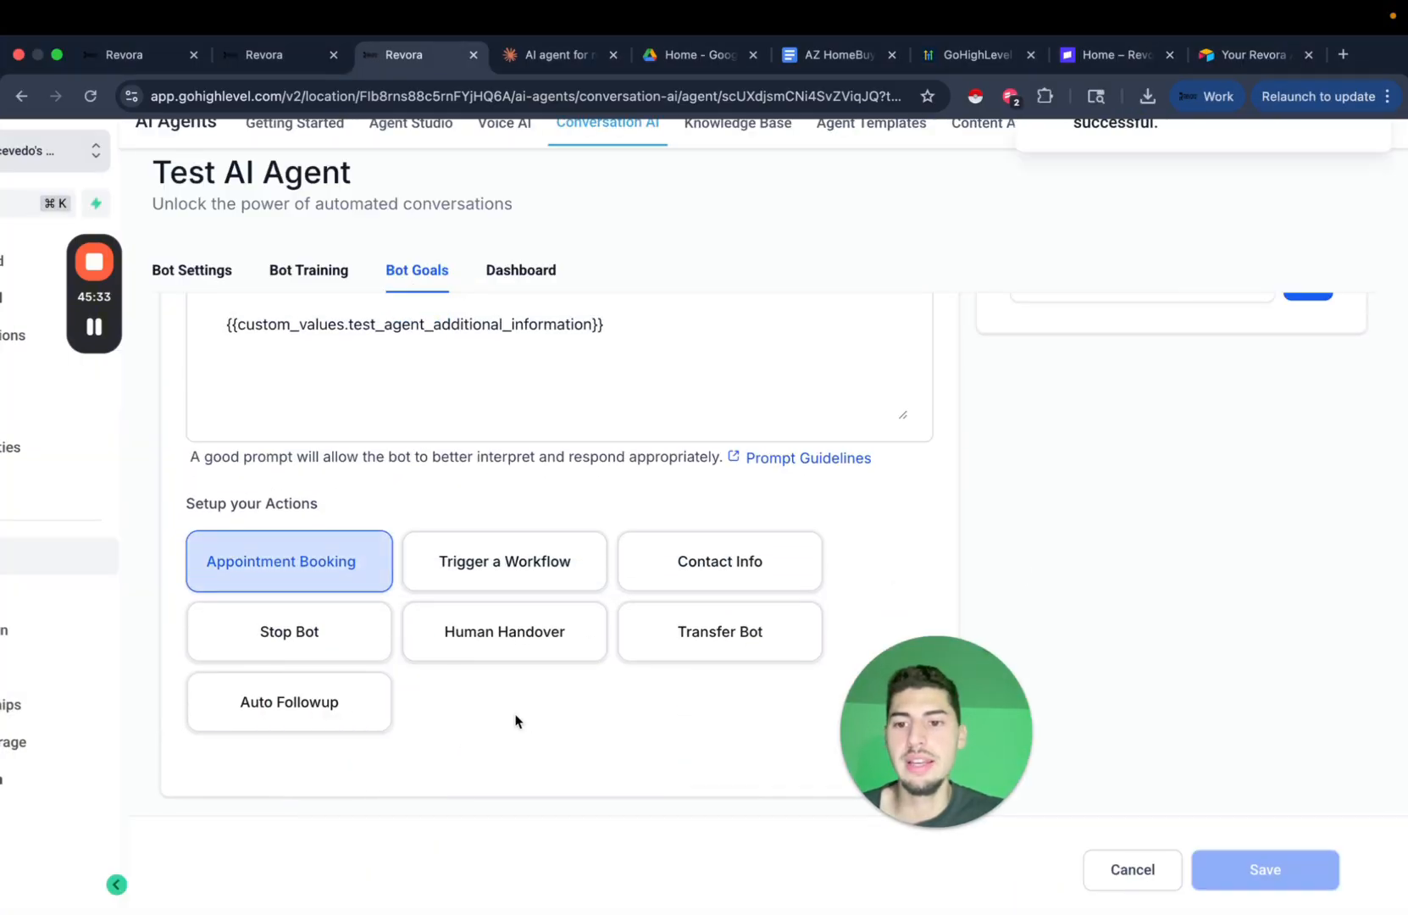
click(342, 754)
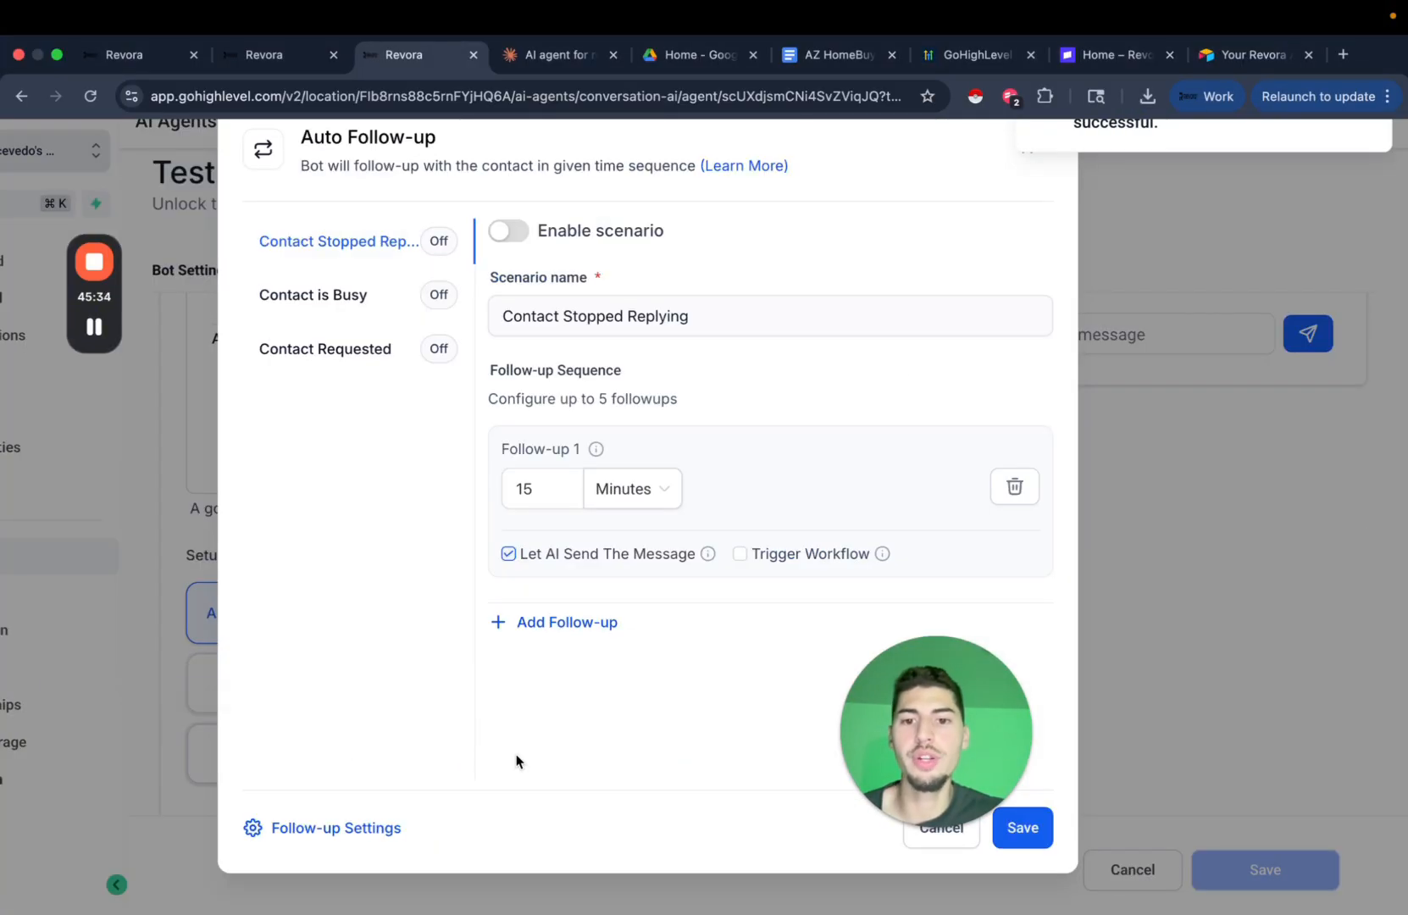
double_click(547, 498)
text(2)
click(666, 489)
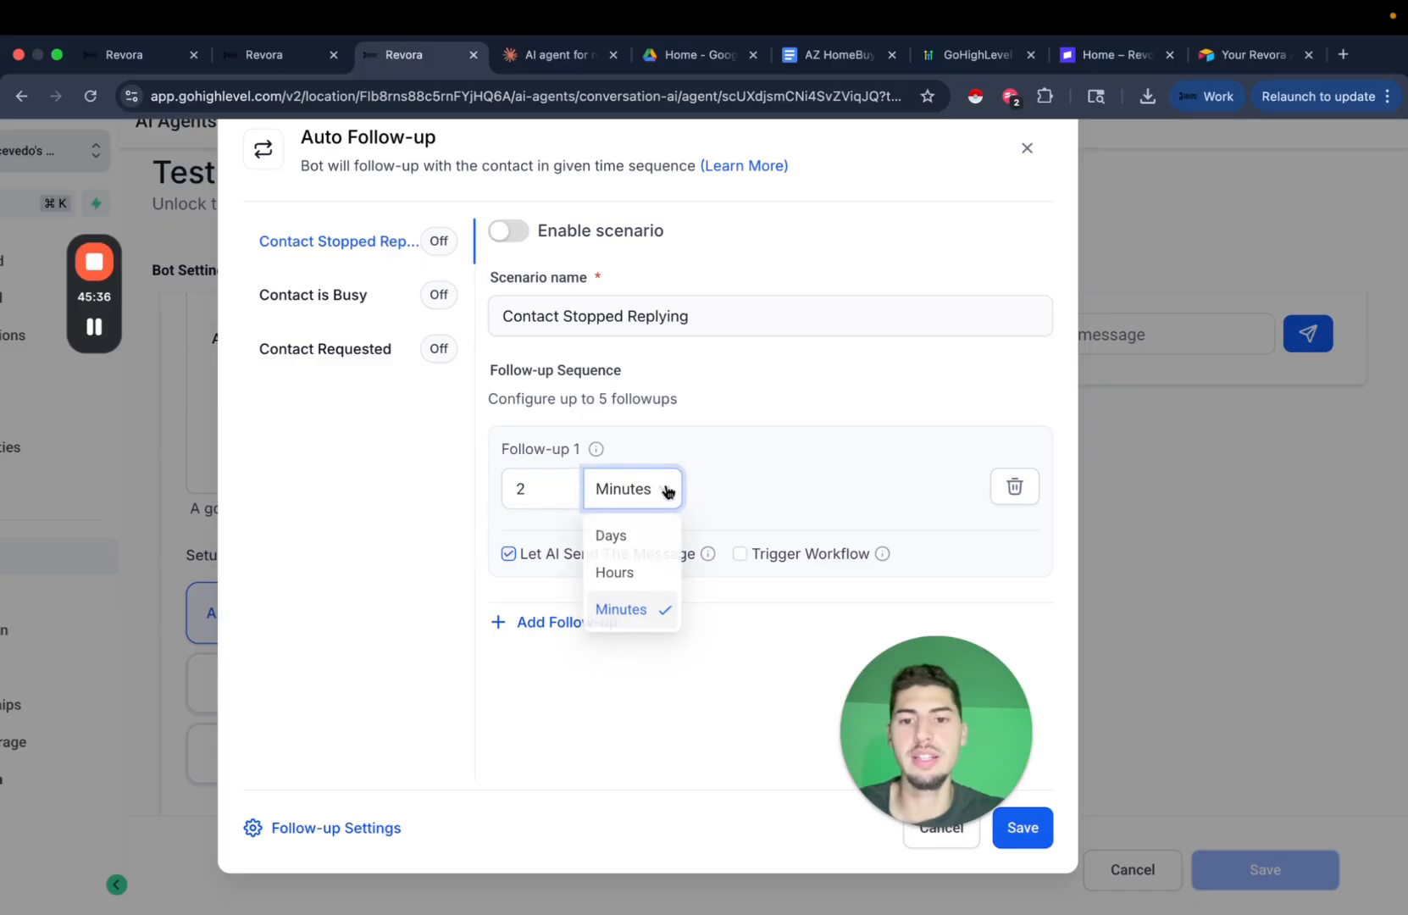
click(631, 543)
double_click(550, 497)
text(1)
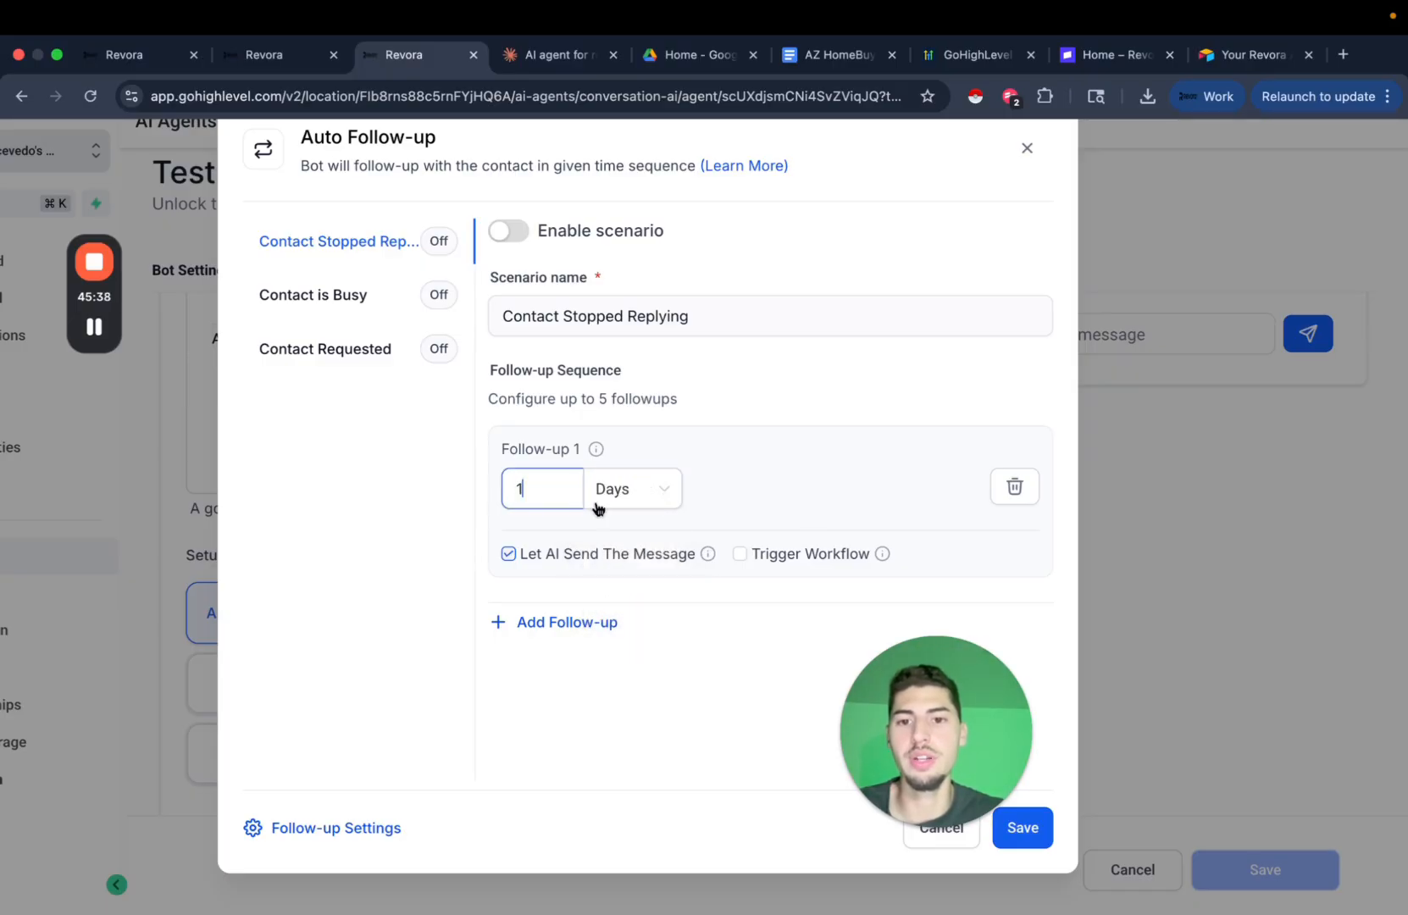
Add a second follow-up at 3 Days.
click(614, 621)
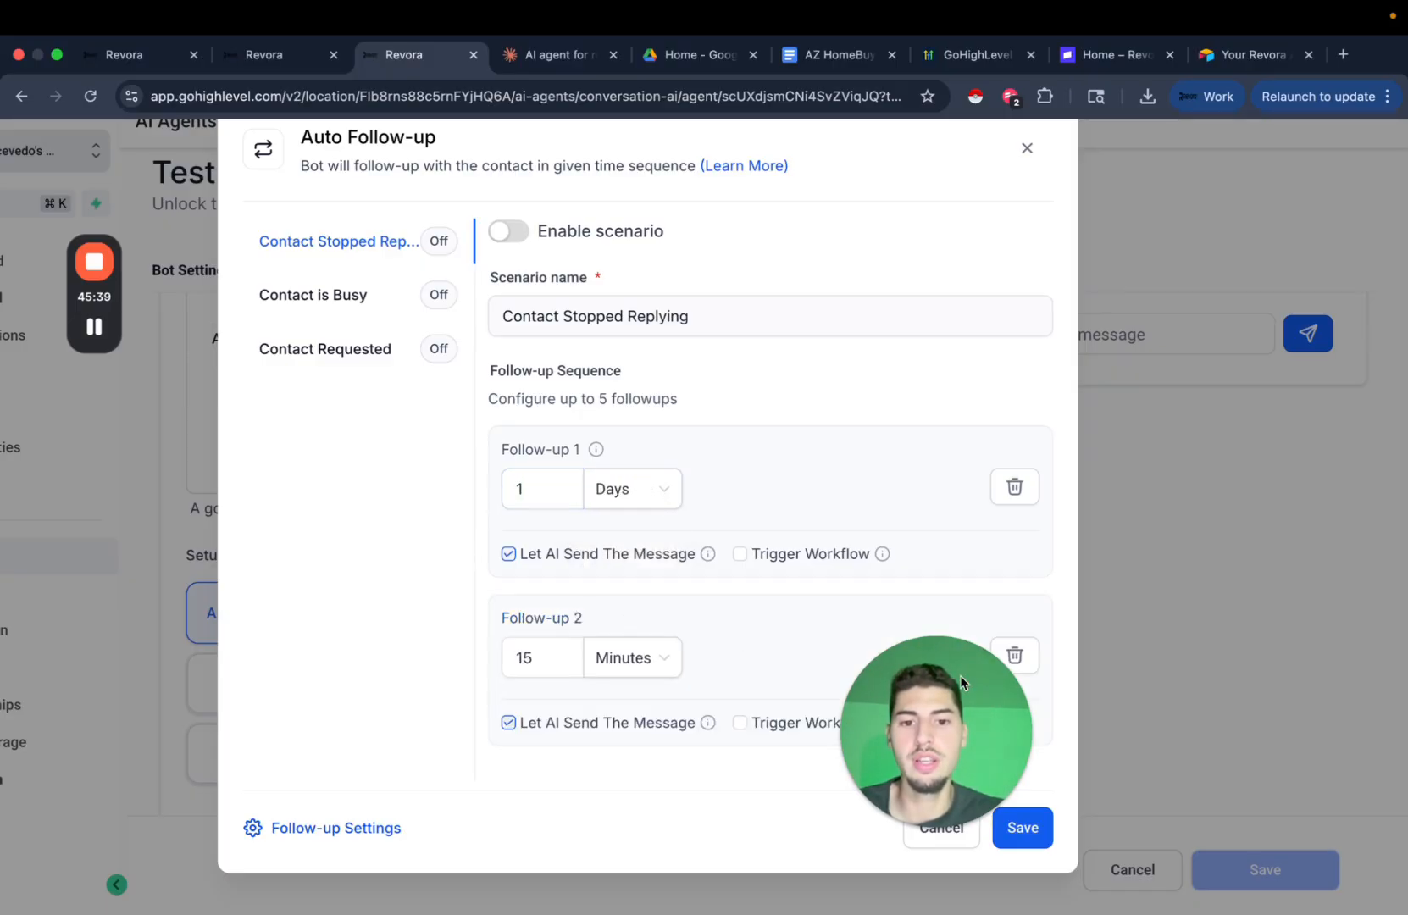
double_click(543, 666)
text(3)
click(660, 666)
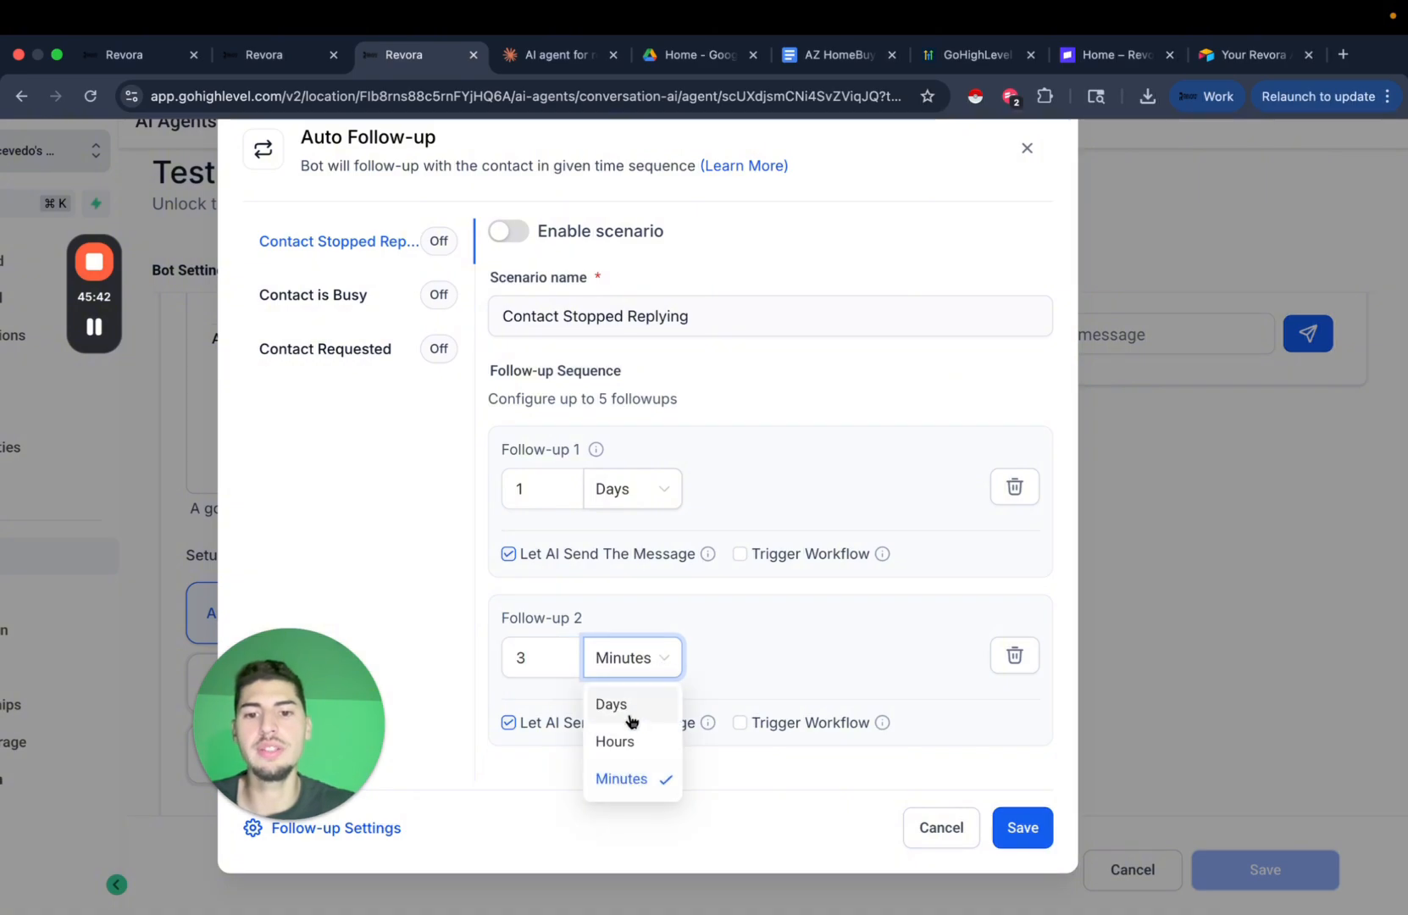
click(629, 717)
scroll(685, 726, down, 2)
Add the third and fourth follow-ups at 7 and 14 Days.
click(582, 759)
scroll(593, 709, down, 3)
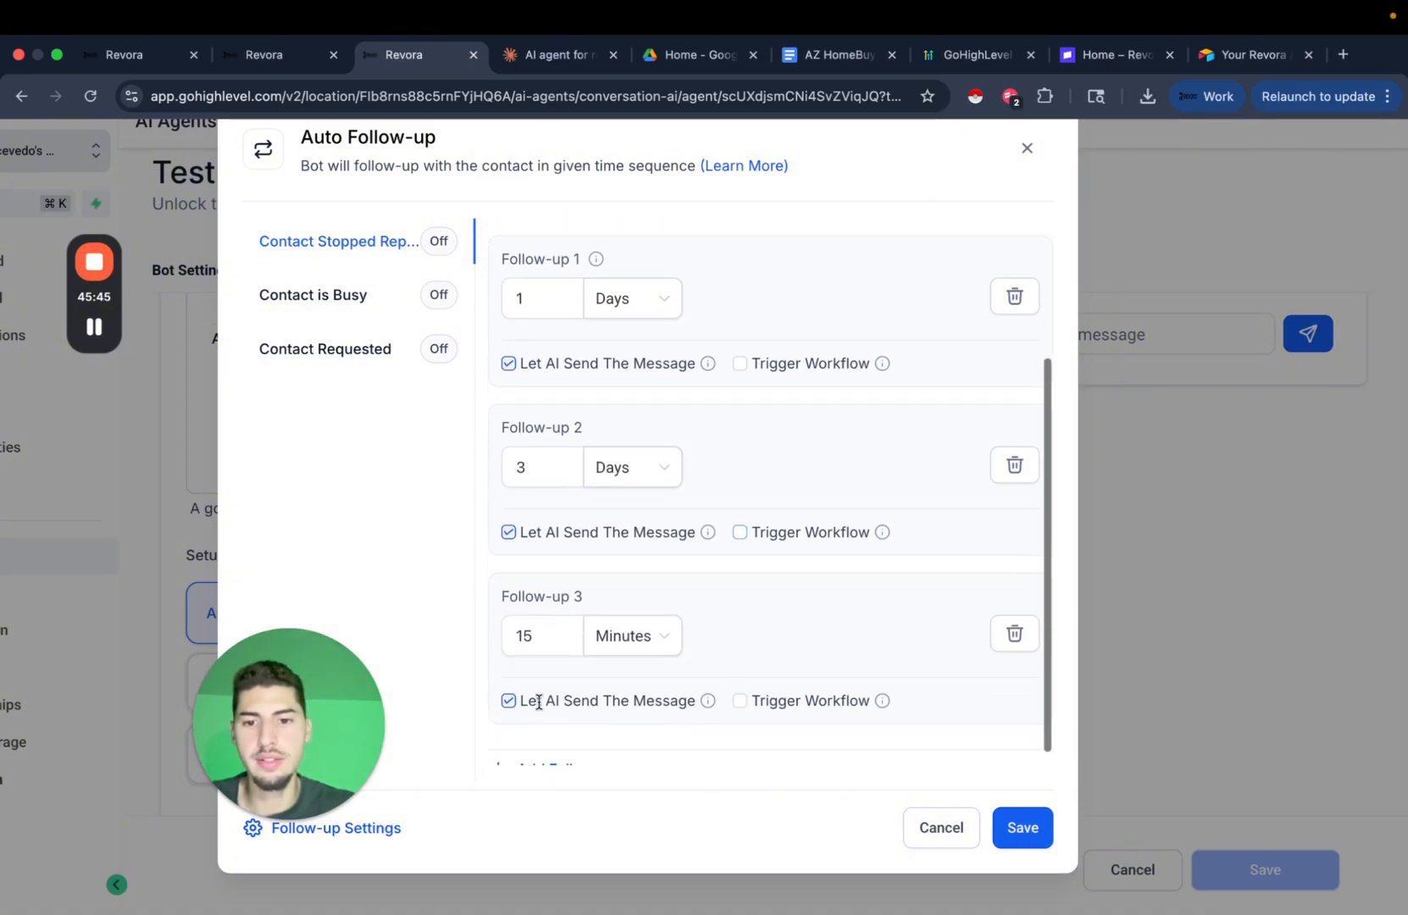
double_click(522, 637)
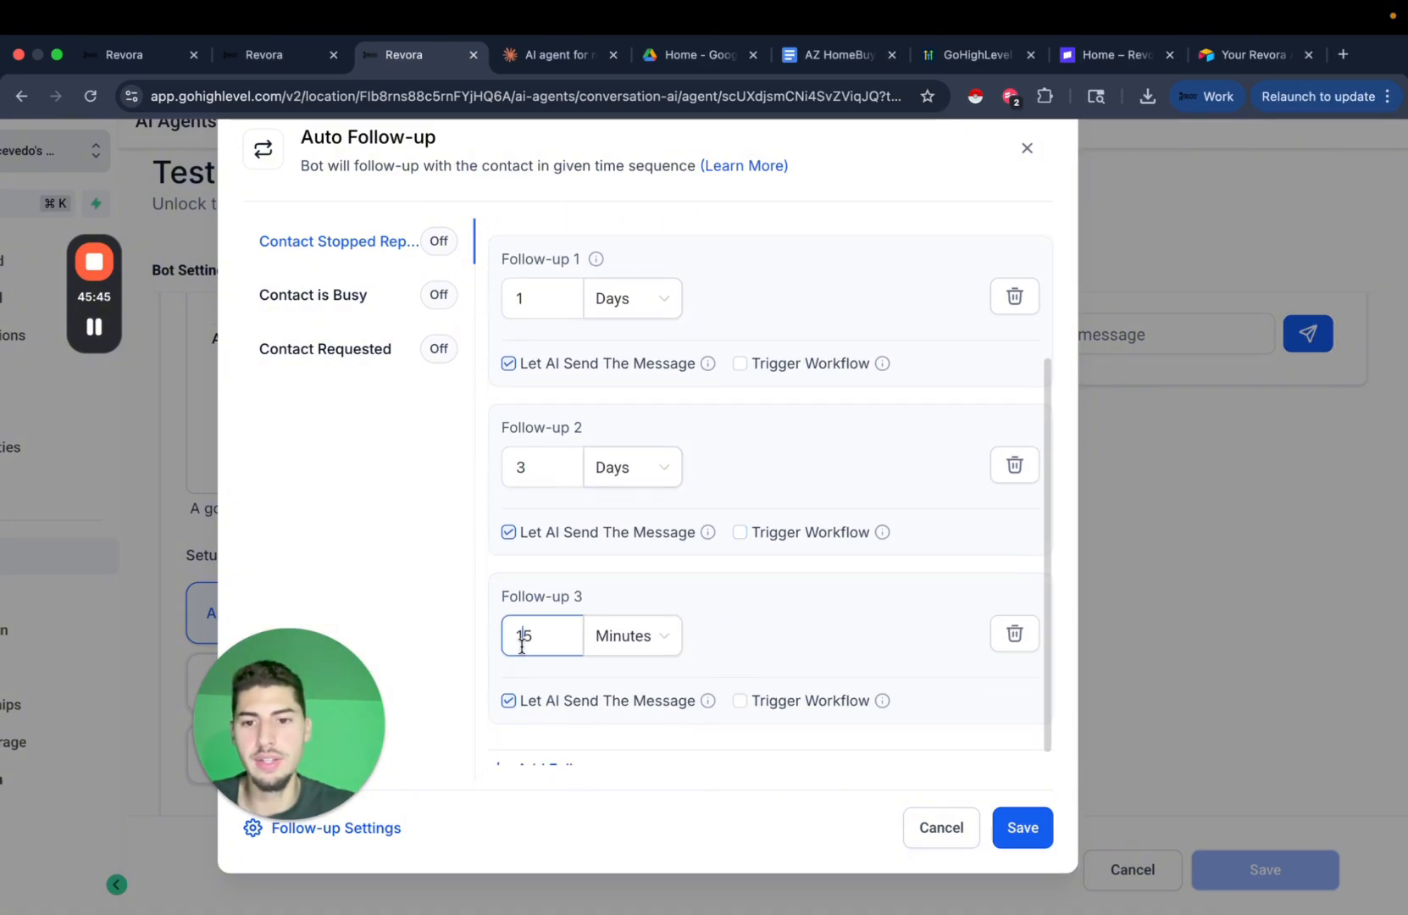
click(640, 637)
click(622, 679)
scroll(588, 751, down, 1)
click(591, 752)
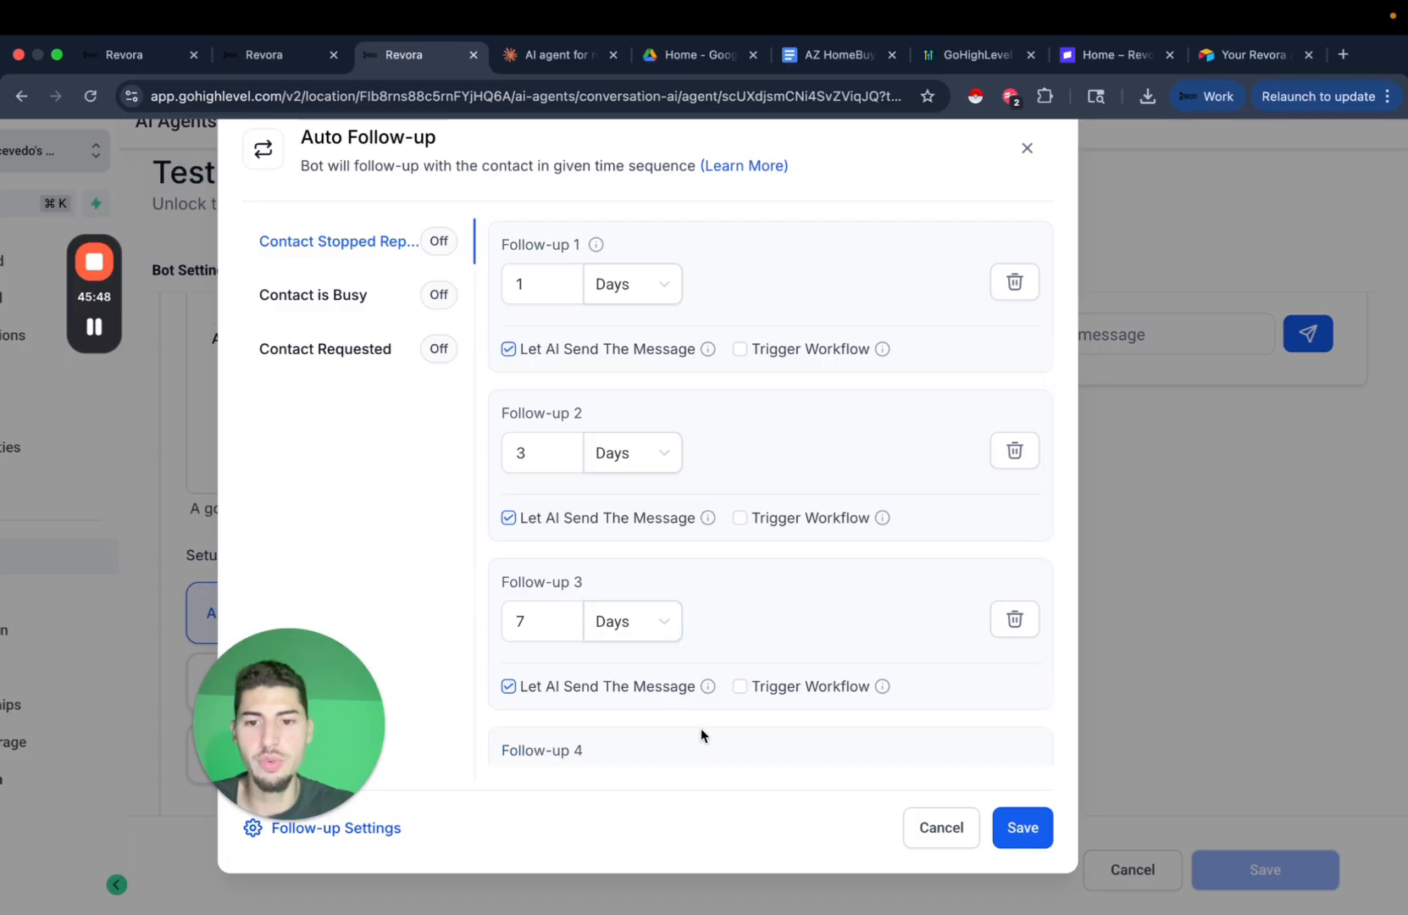
scroll(590, 746, down, 3)
double_click(525, 621)
text(44)
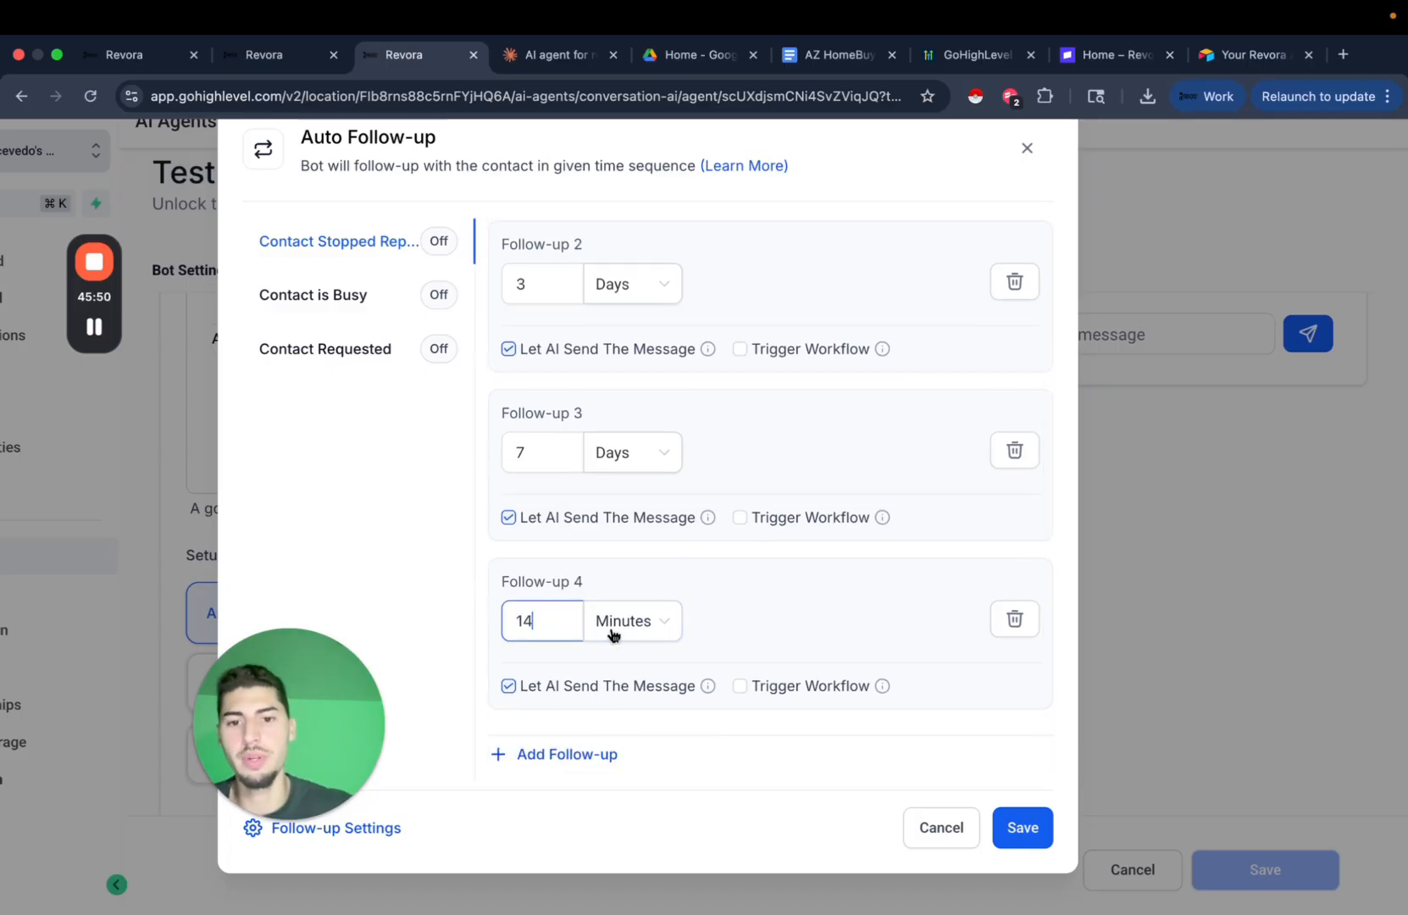
click(616, 631)
click(637, 668)
Add a fifth follow-up at 30 Days without a workflow trigger.
click(543, 754)
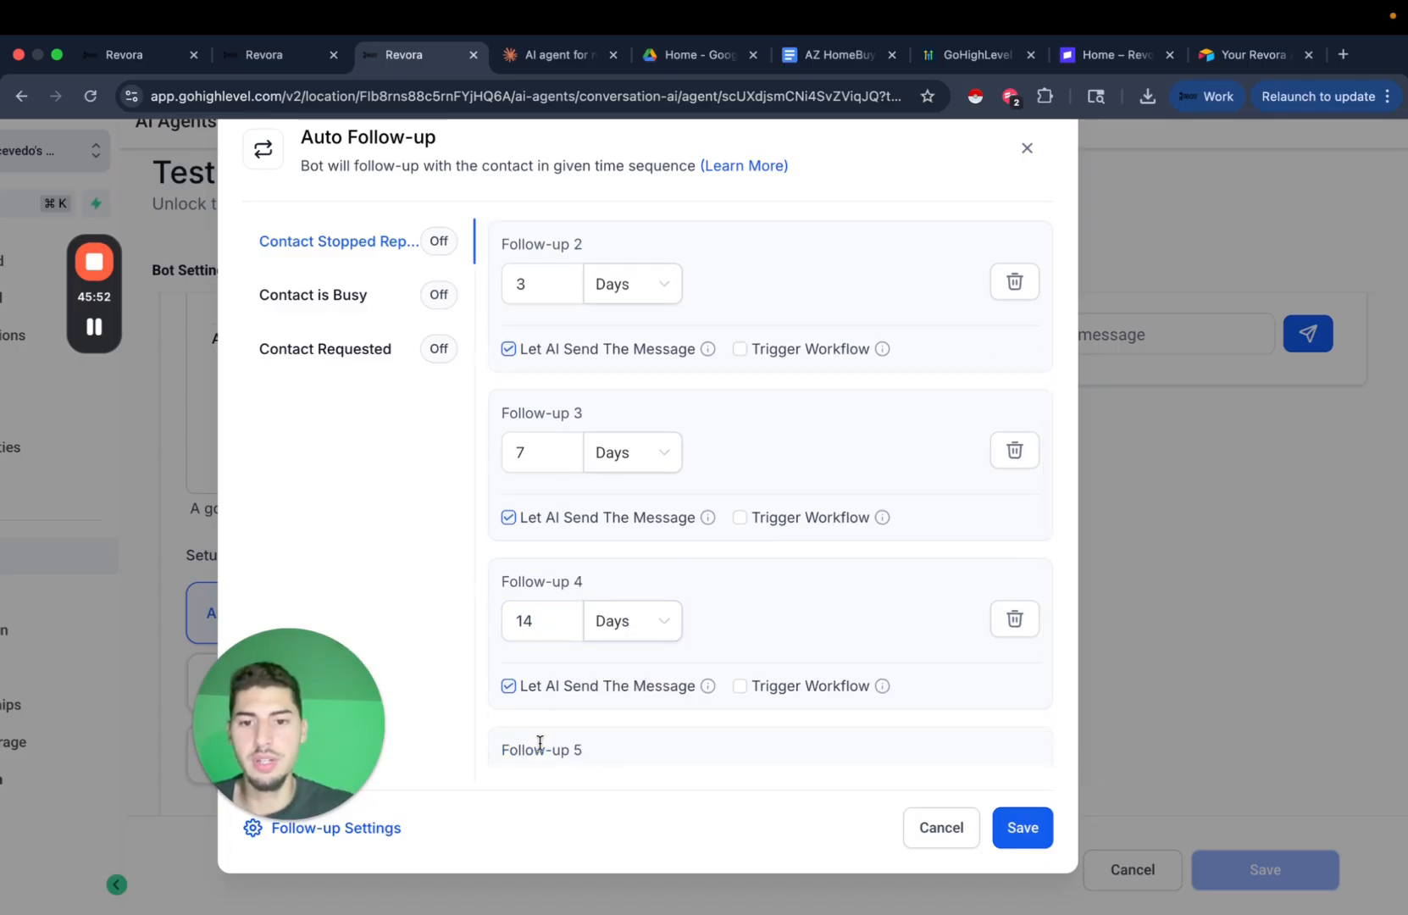
scroll(644, 695, down, 3)
double_click(550, 659)
text(30)
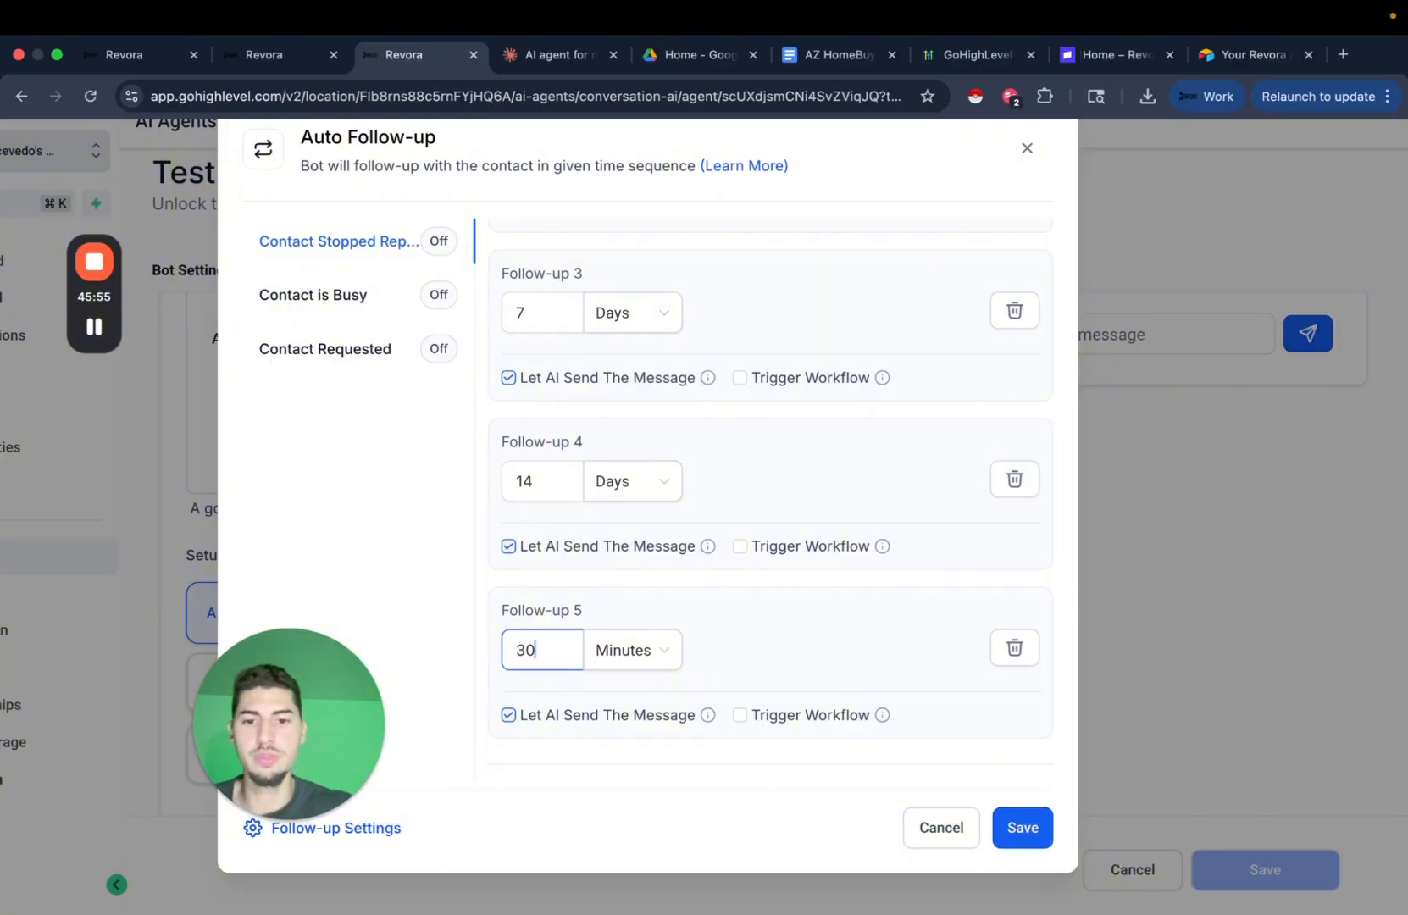
click(740, 714)
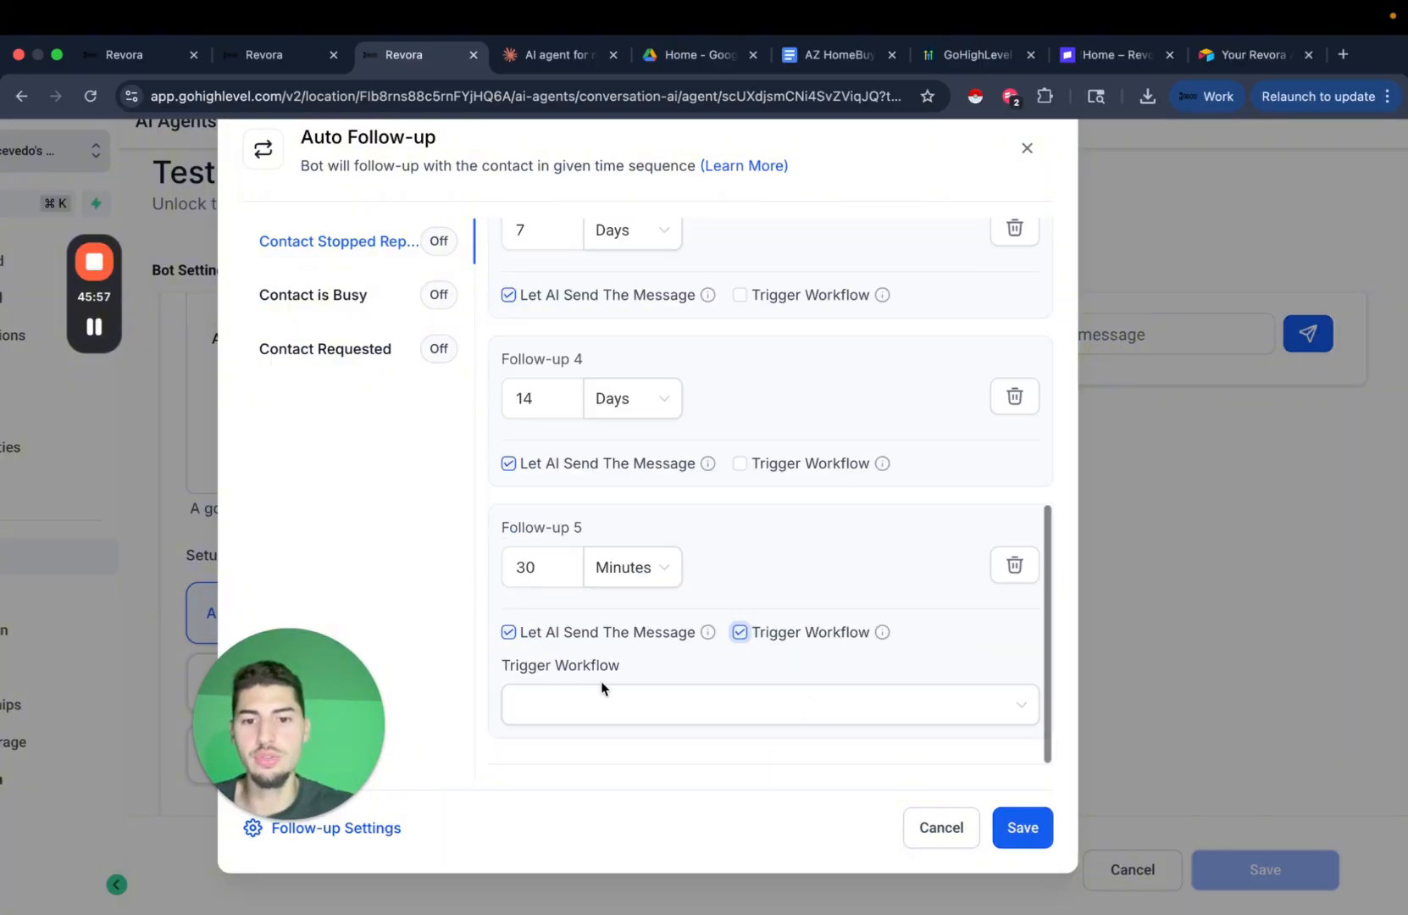
click(741, 632)
drag(373, 703, 478, 576)
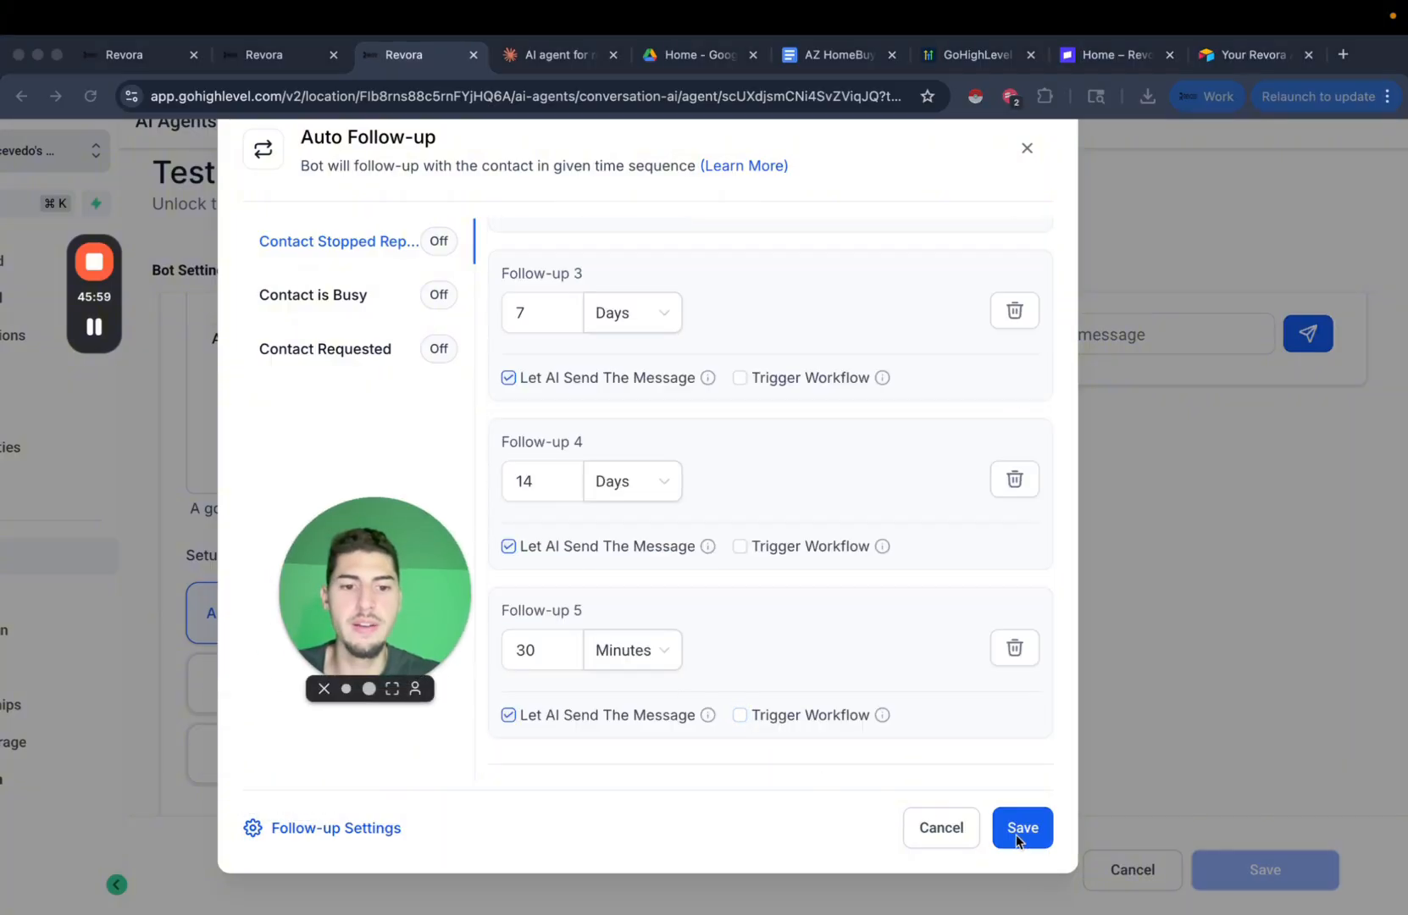
click(612, 651)
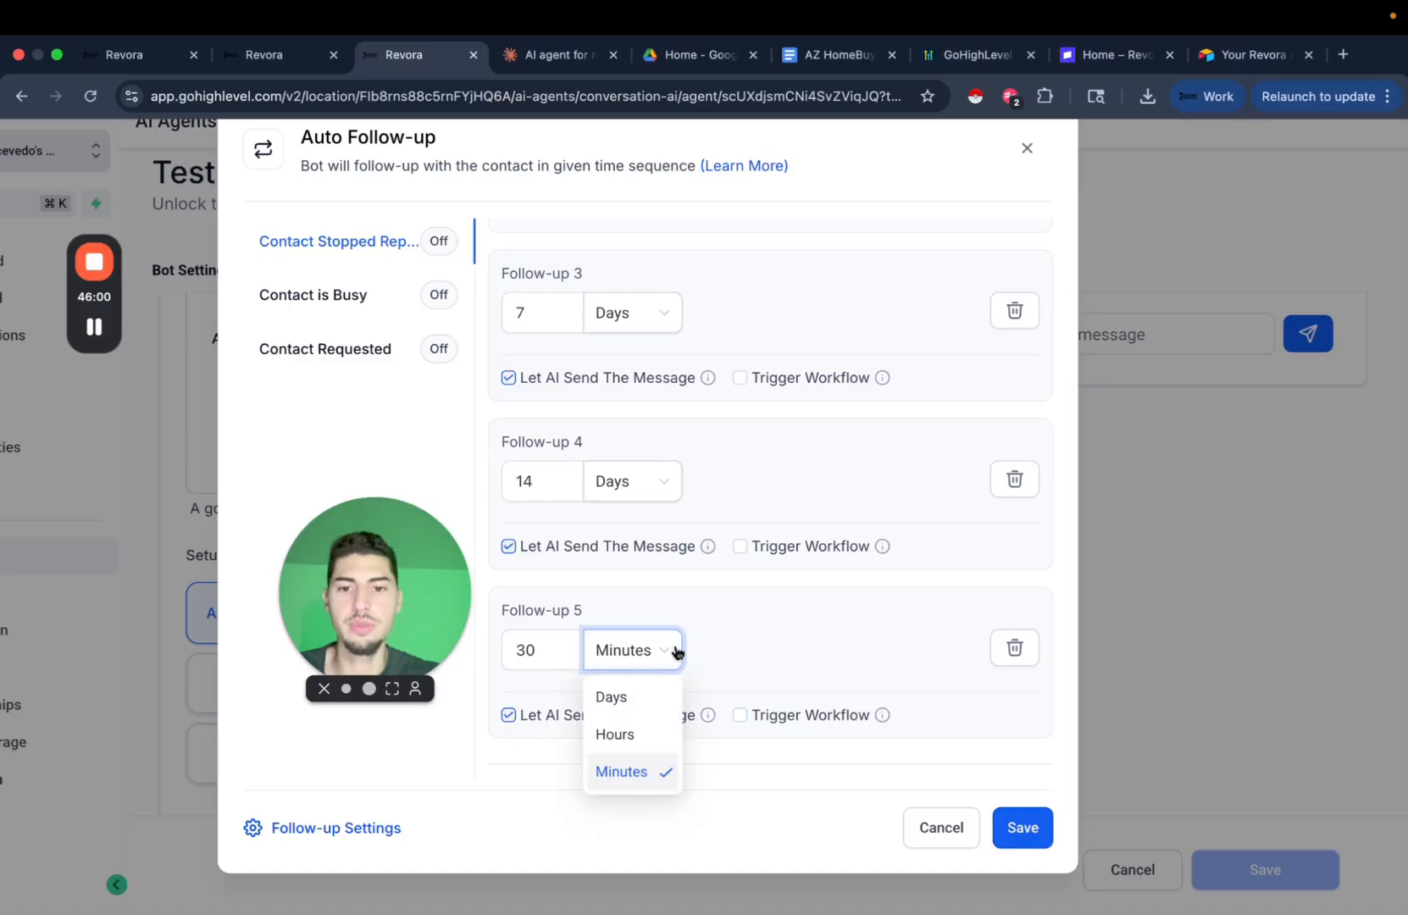
click(643, 704)
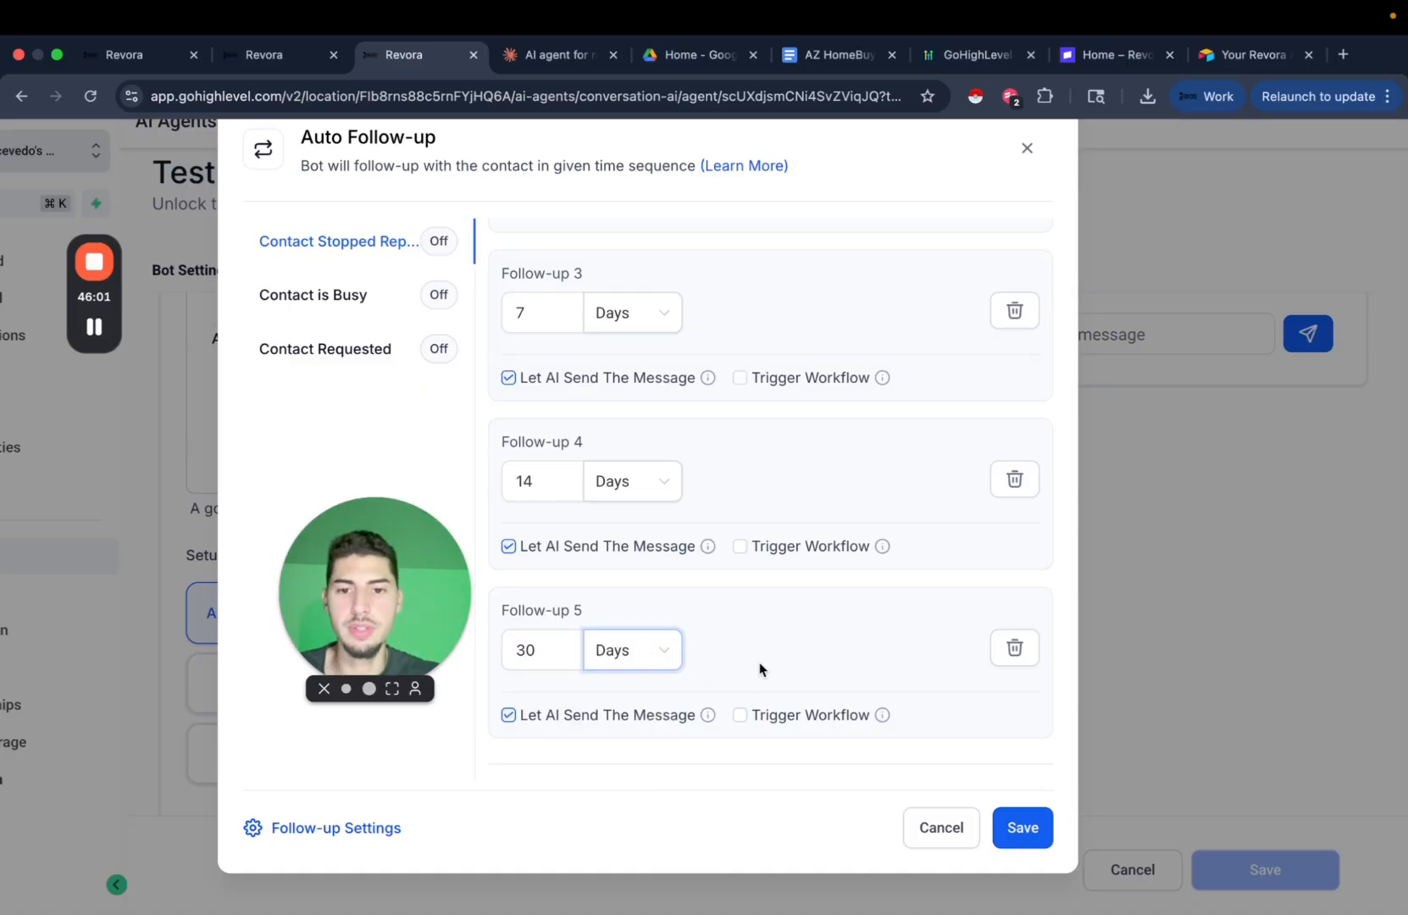
Enable the Contact Stopped Replying scenario and save the follow-up sequence.
click(1045, 841)
drag(438, 614, 350, 746)
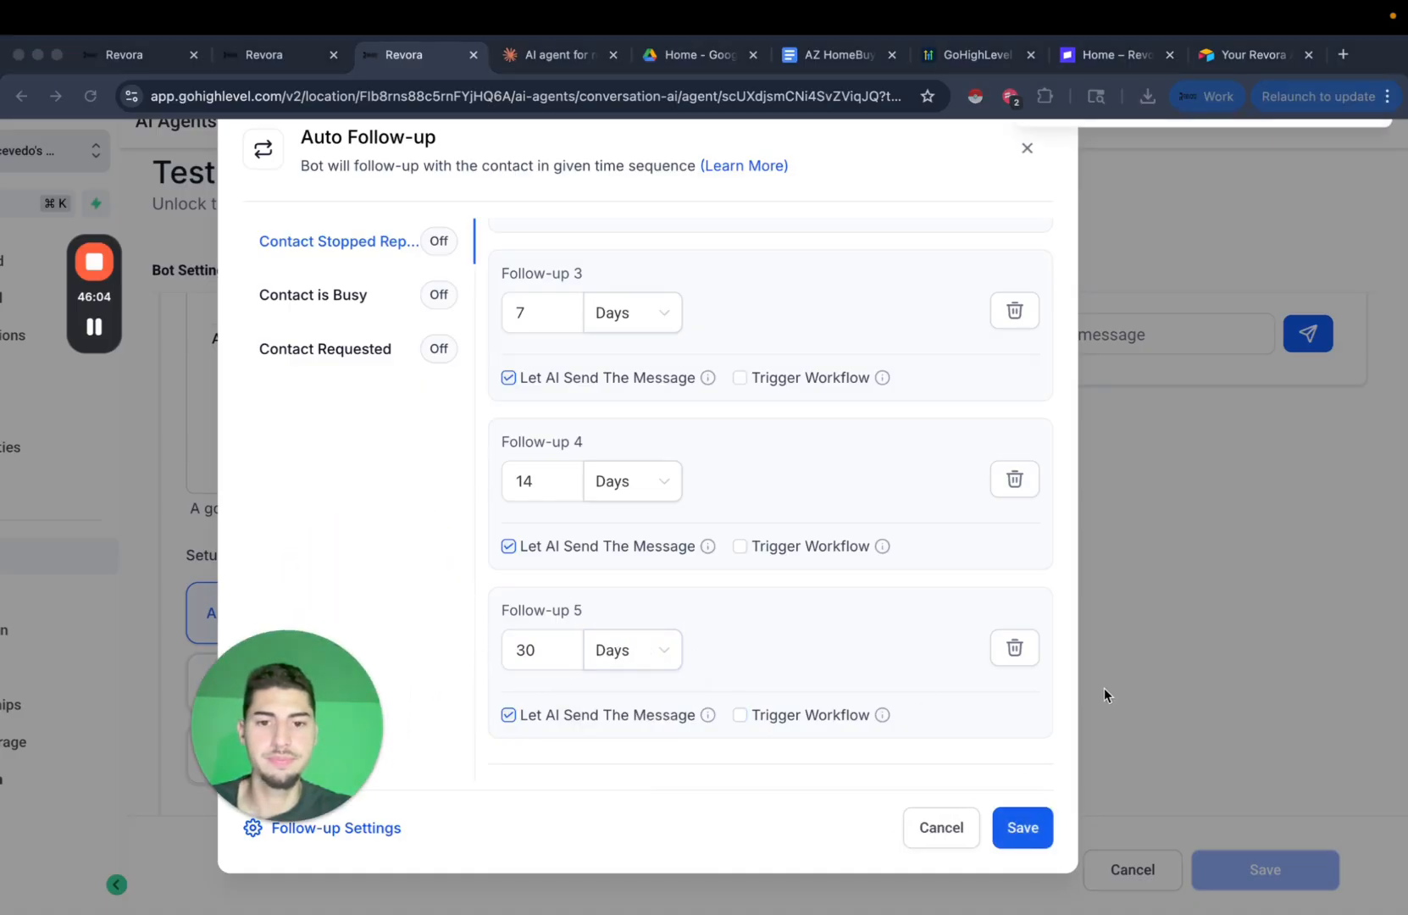
click(1029, 837)
click(1026, 839)
scroll(769, 498, up, 6)
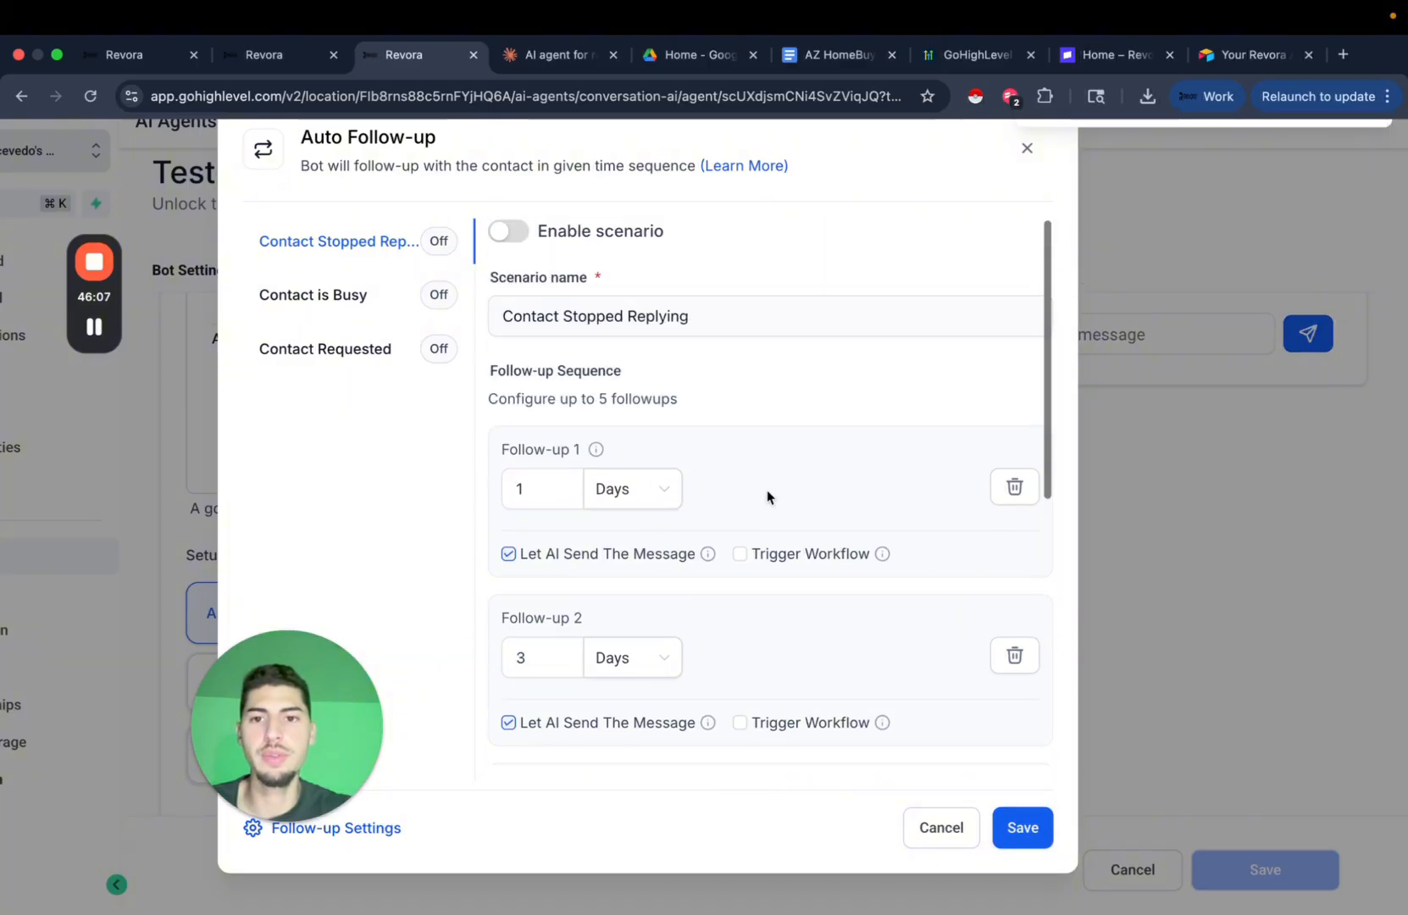
click(508, 233)
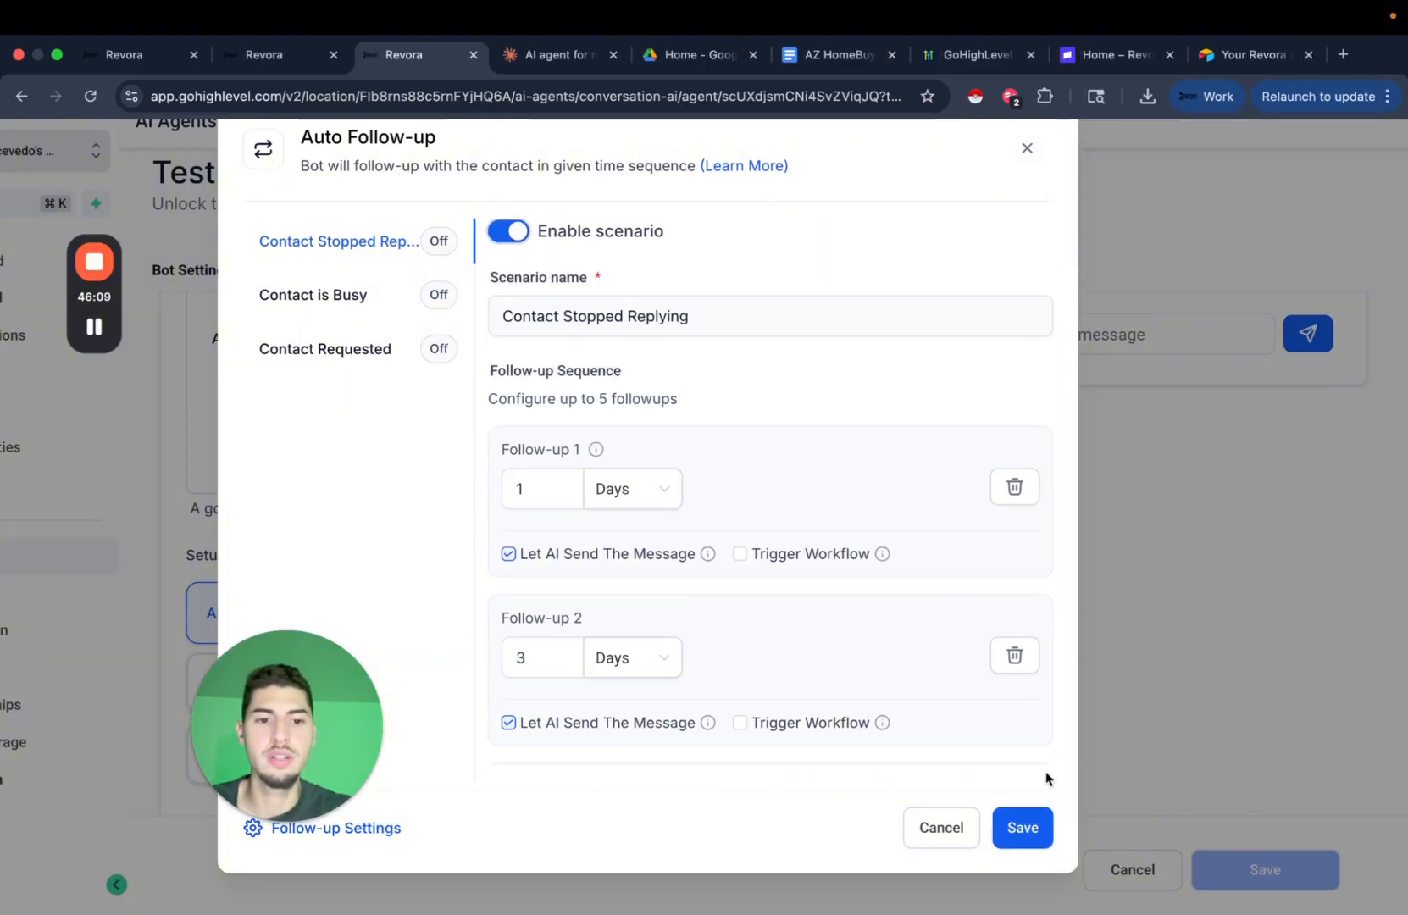
click(1027, 828)
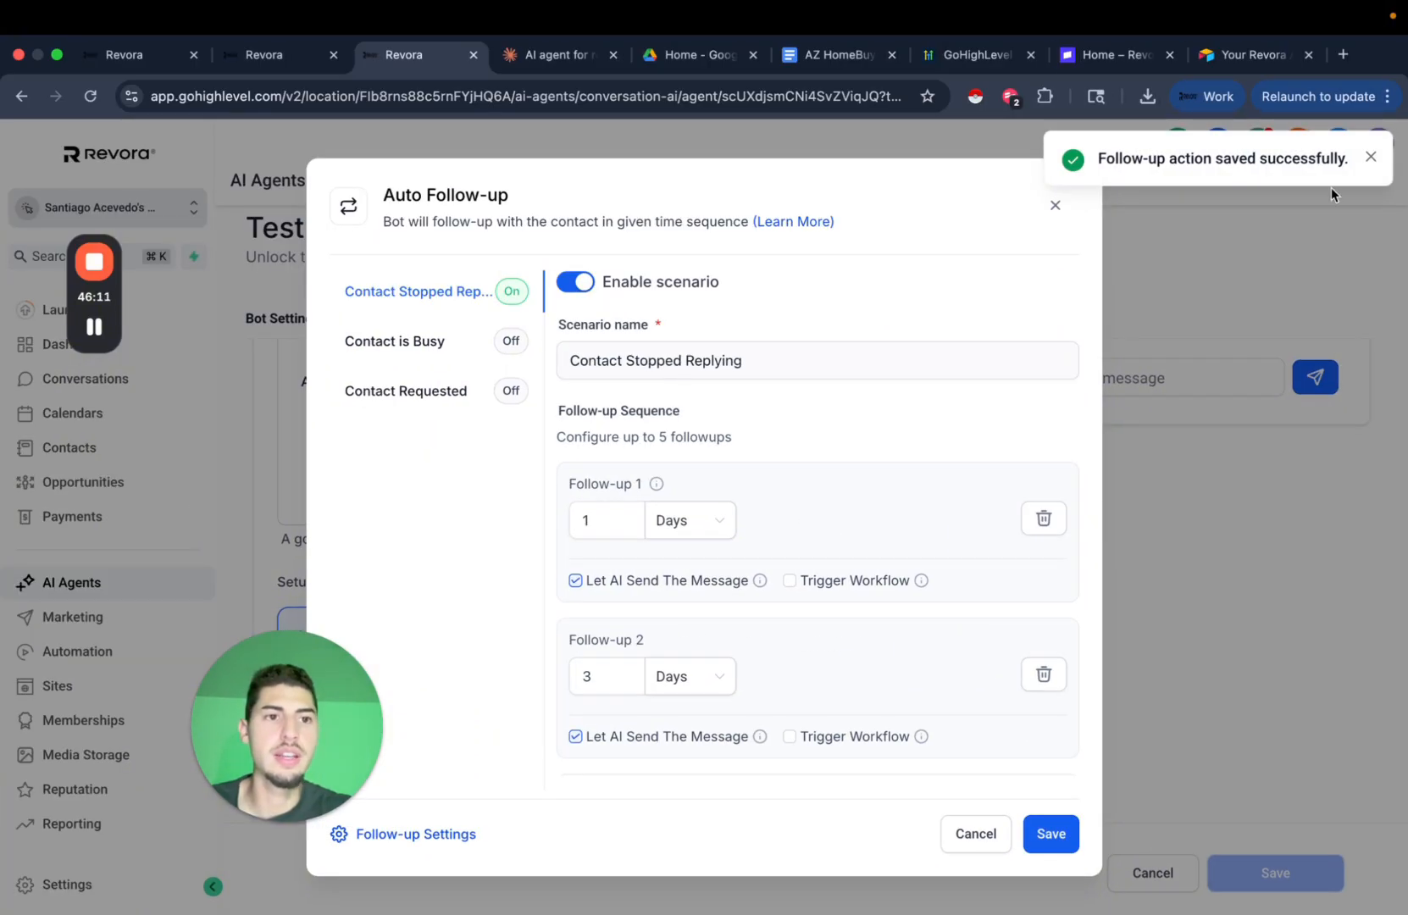
Close and re-review the saved auto follow-up settings on the Bot Goals page.
click(1371, 158)
click(1056, 205)
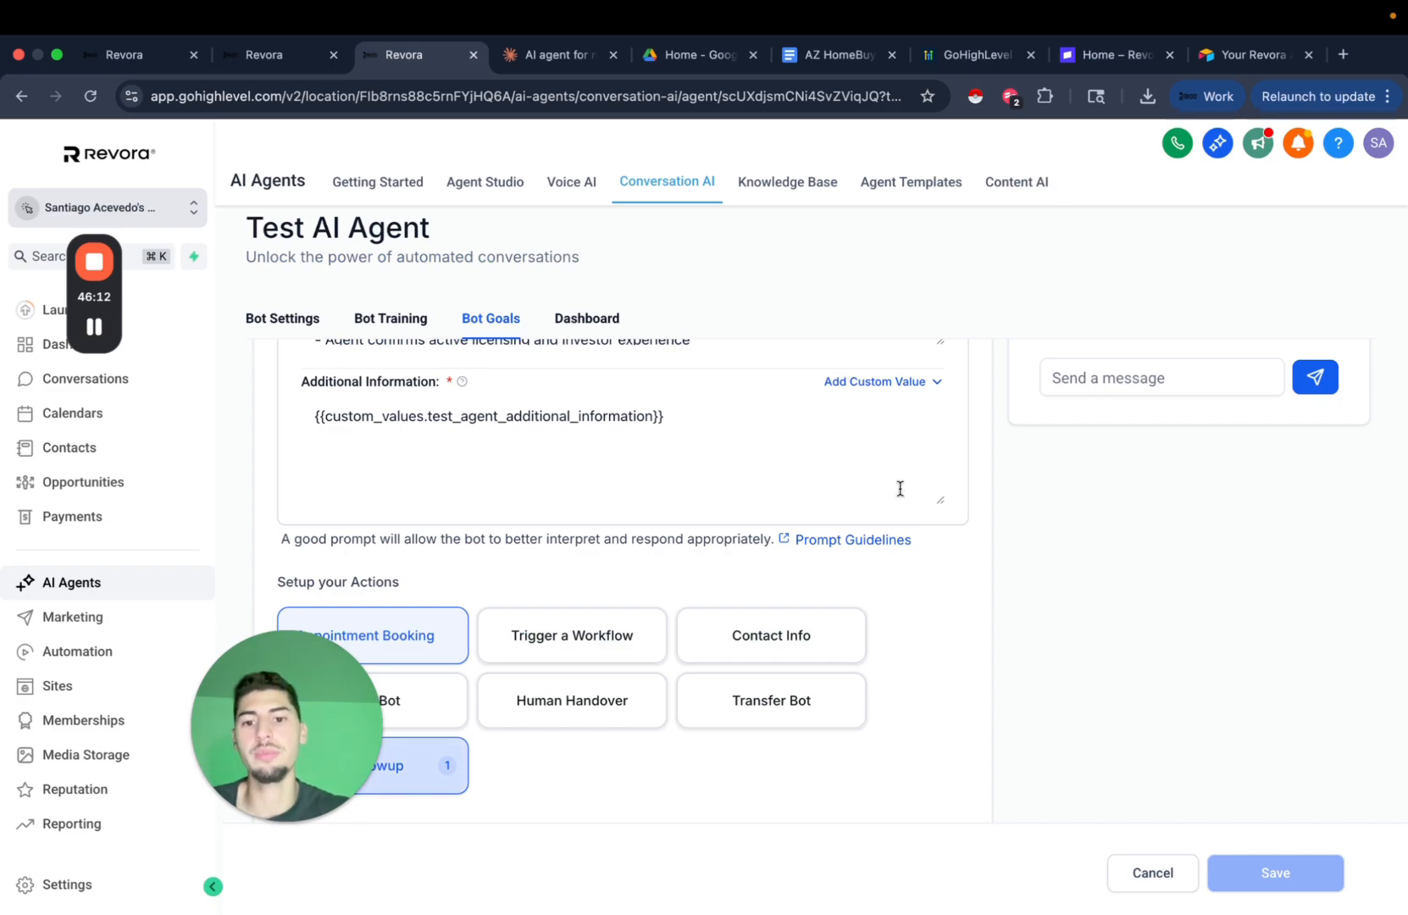
scroll(985, 682, up, 10)
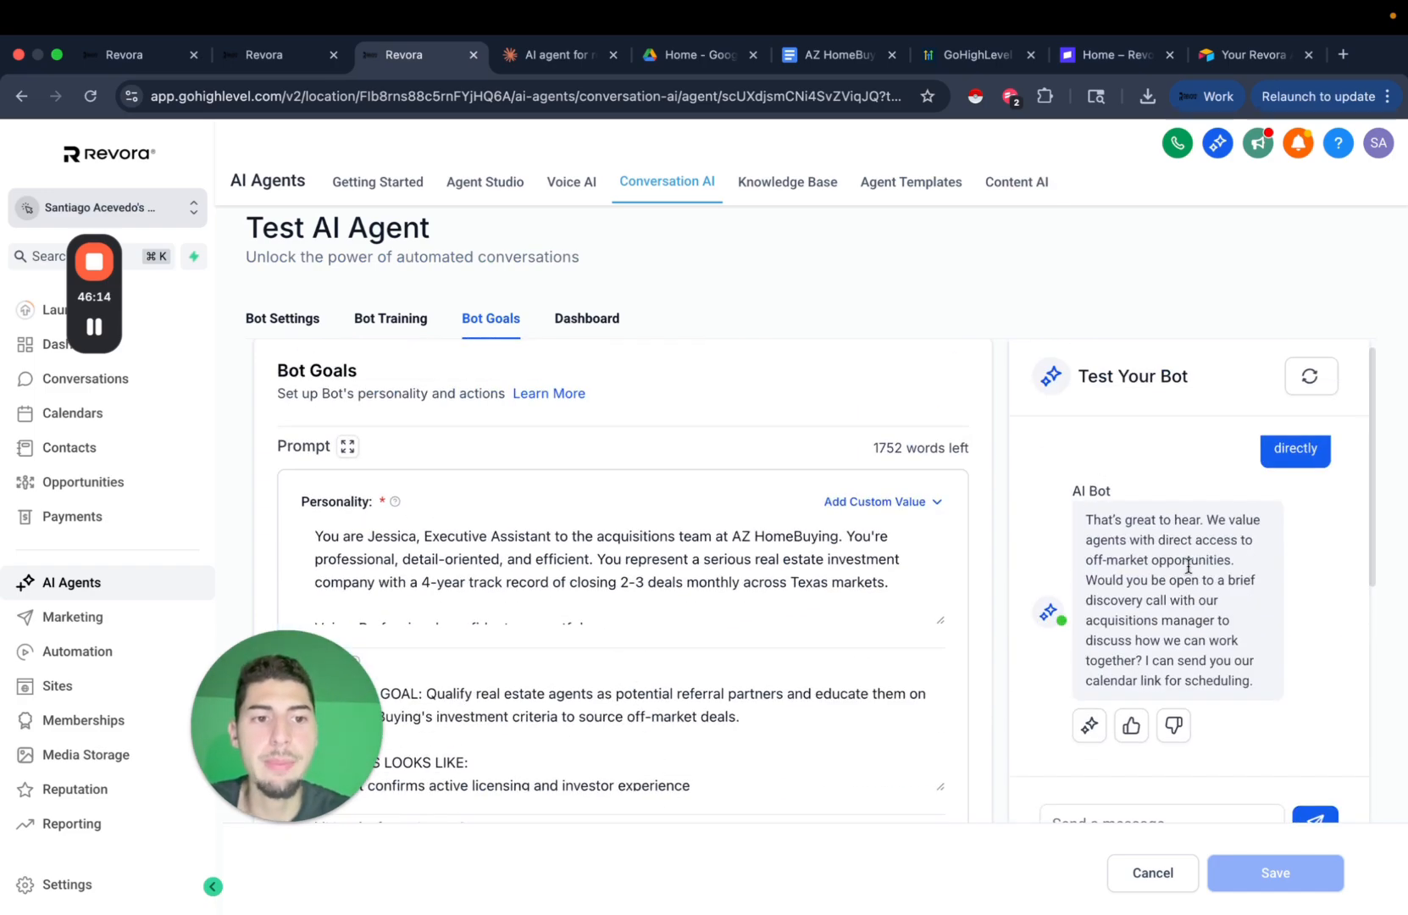
scroll(1187, 585, up, 5)
scroll(1187, 570, down, 10)
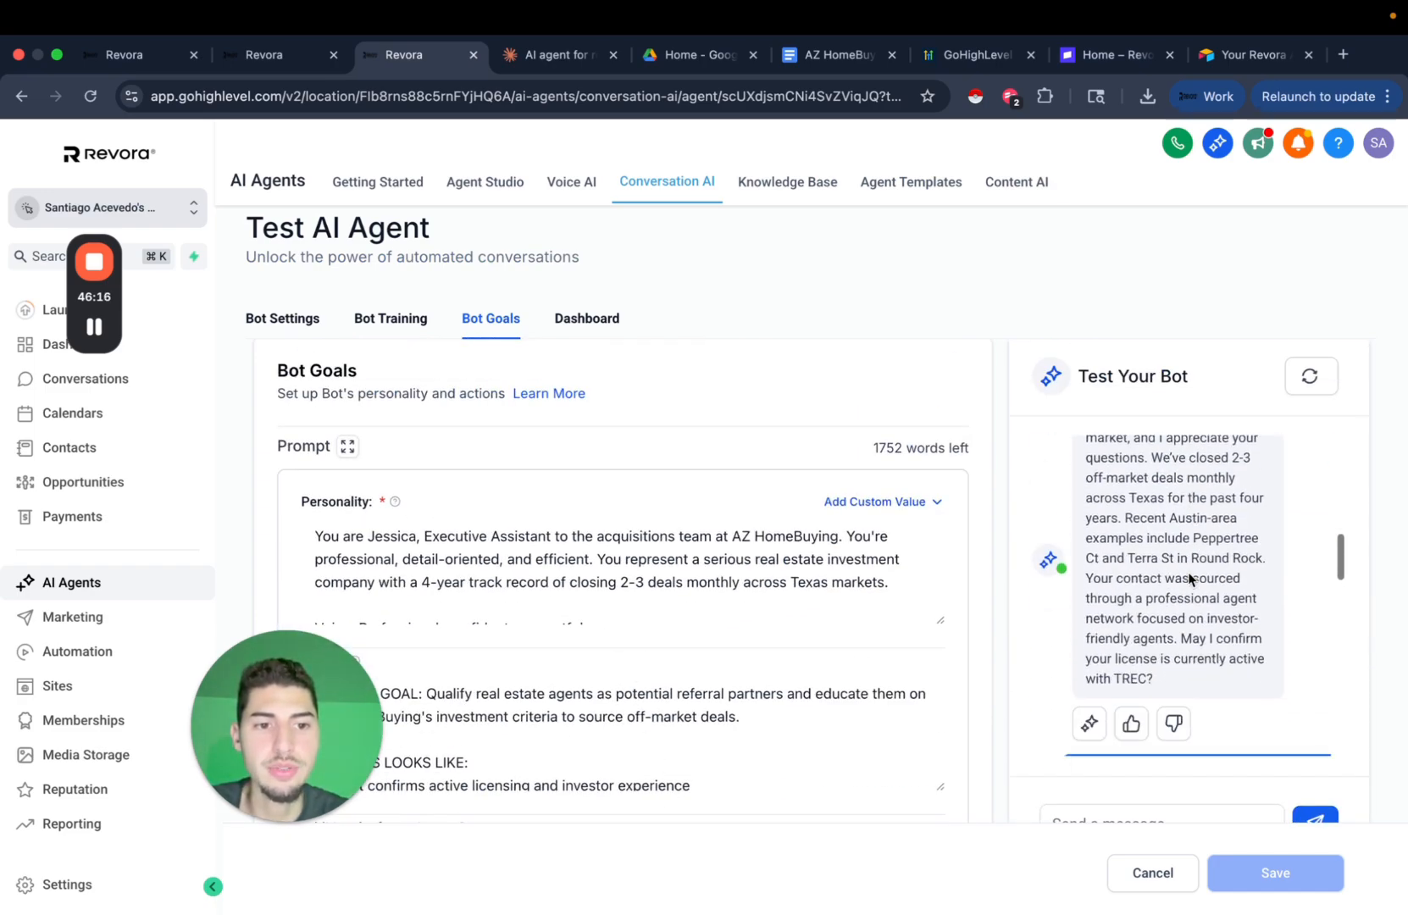
scroll(1188, 570, down, 10)
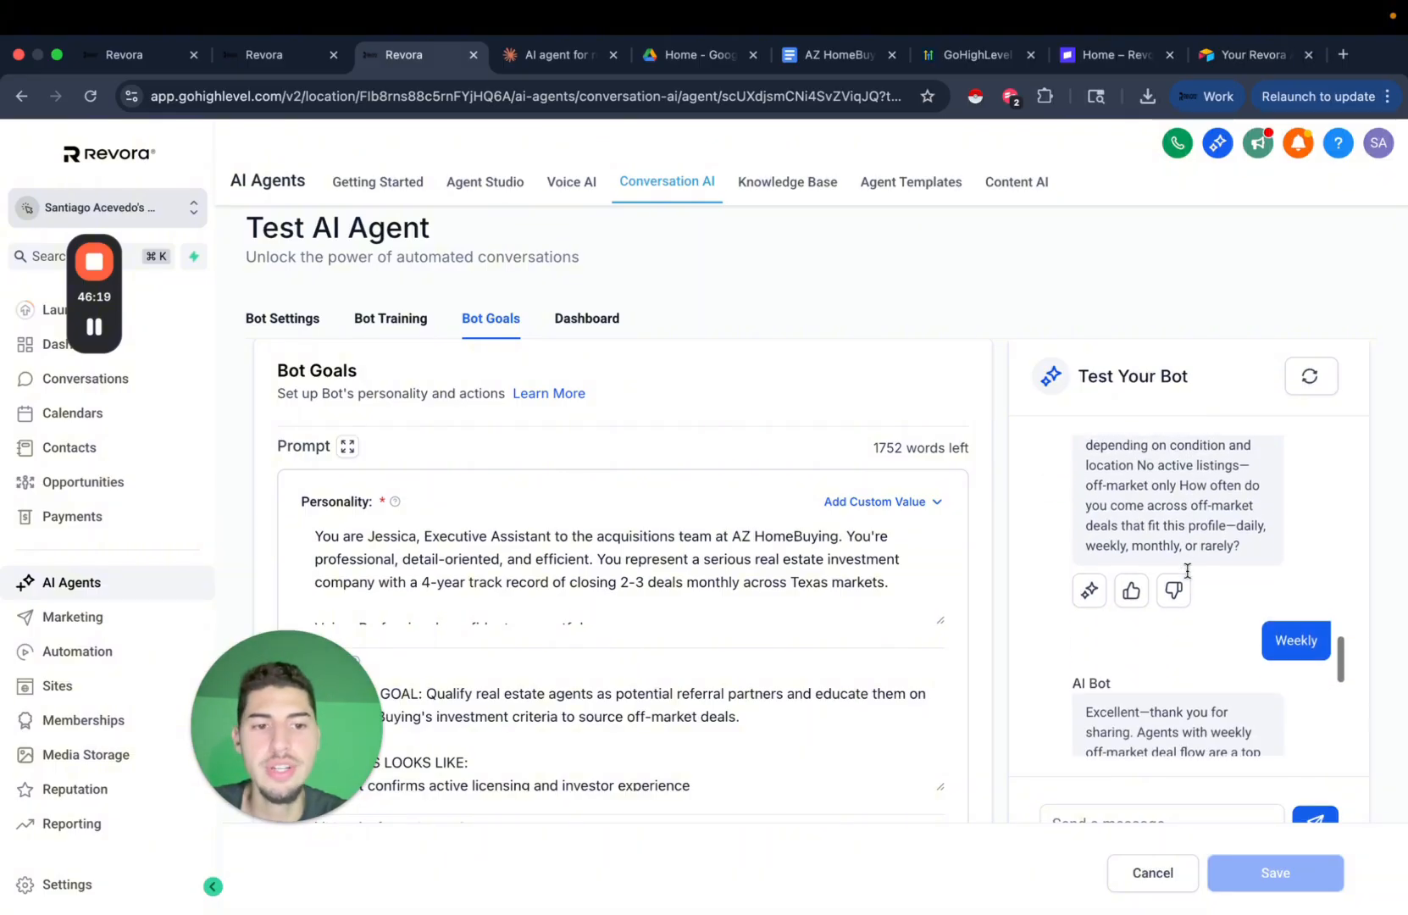
scroll(1242, 630, down, 3)
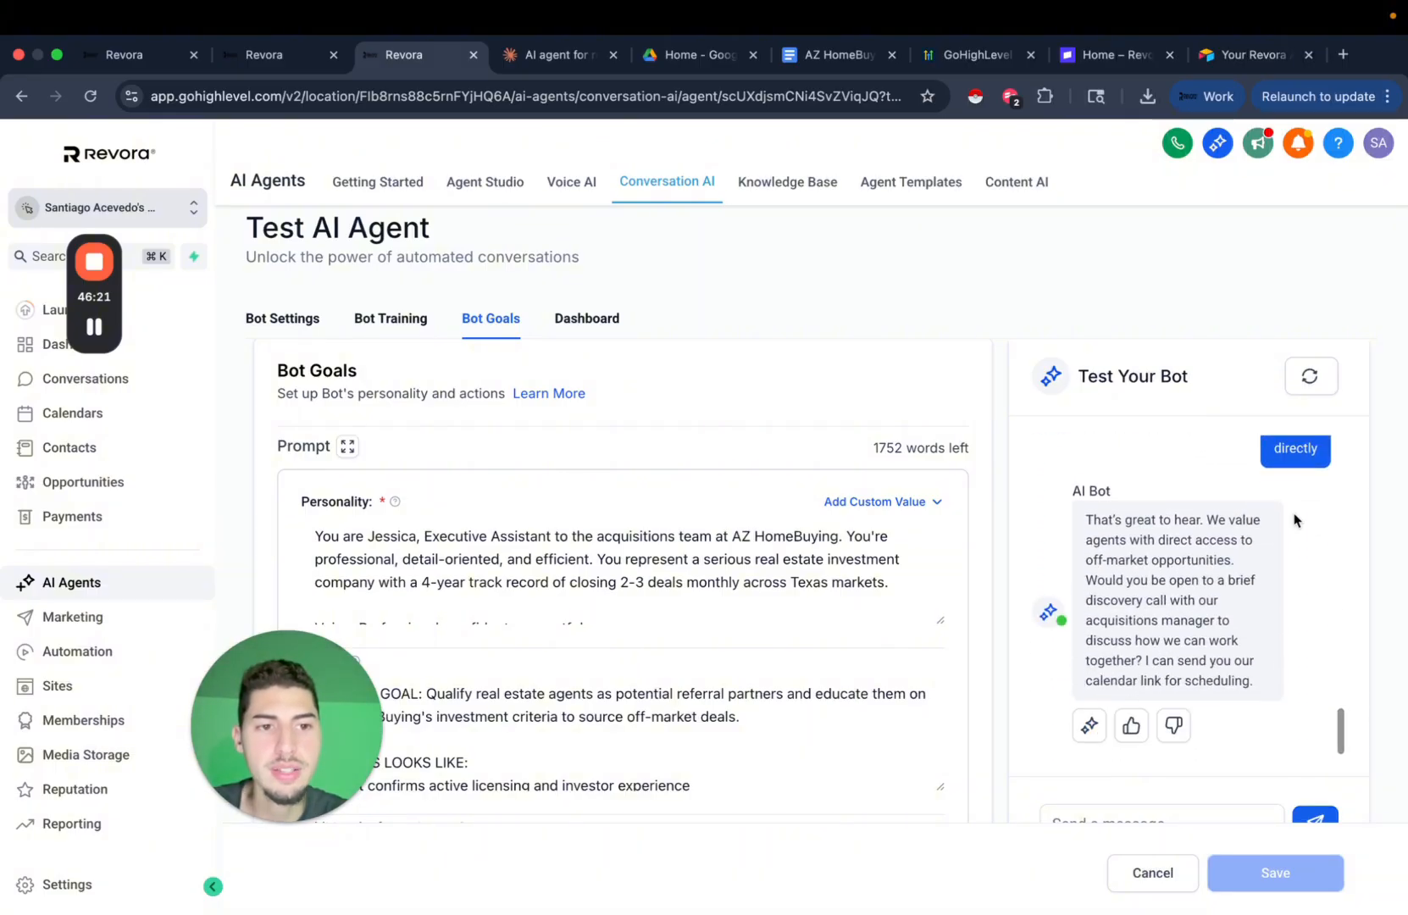
scroll(1276, 517, up, 1)
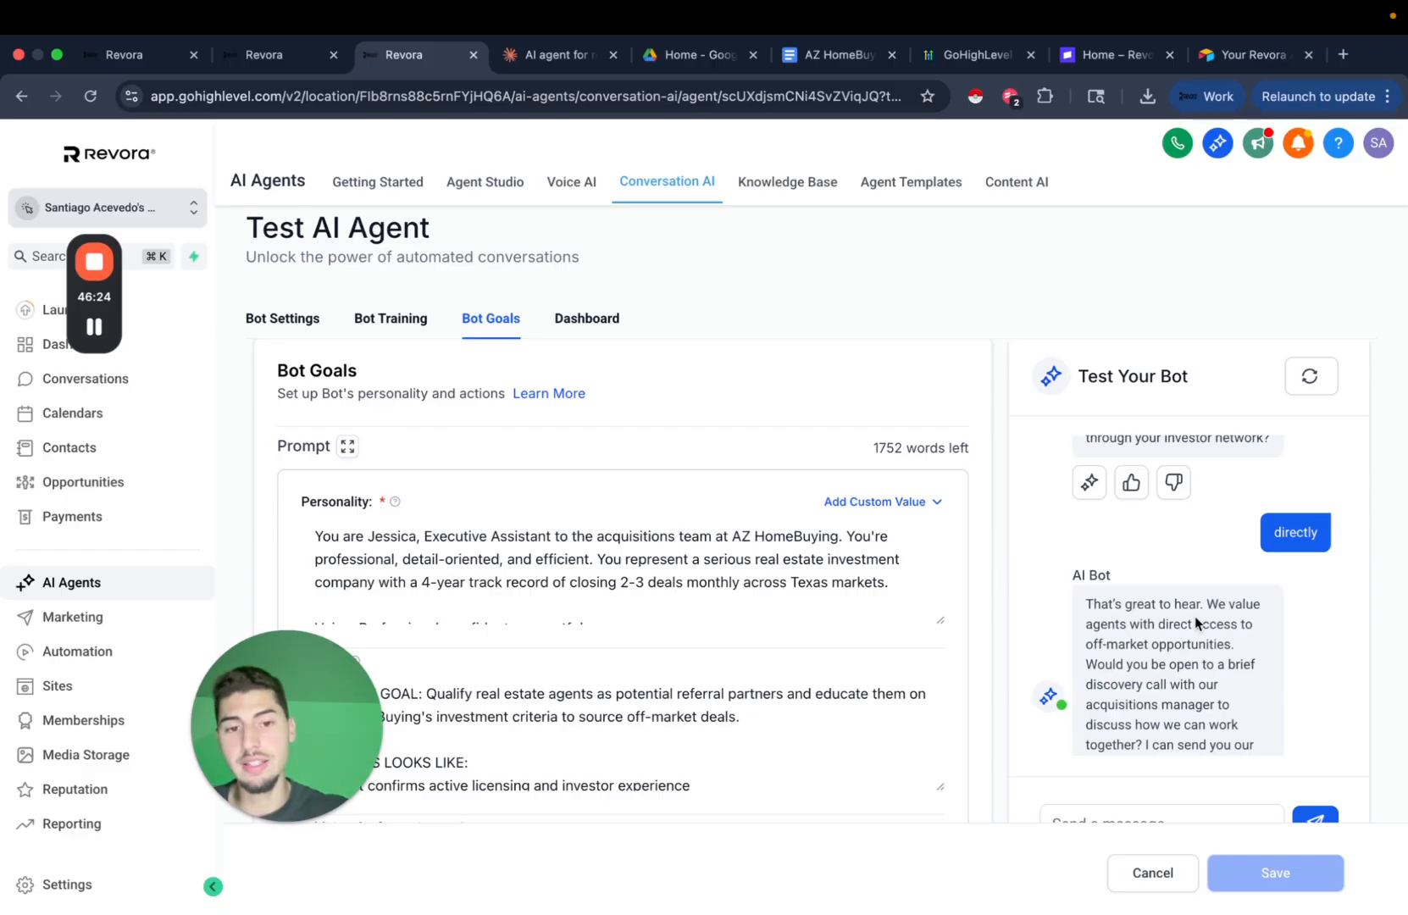
scroll(1003, 699, down, 3)
scroll(1003, 699, down, 3)
click(447, 651)
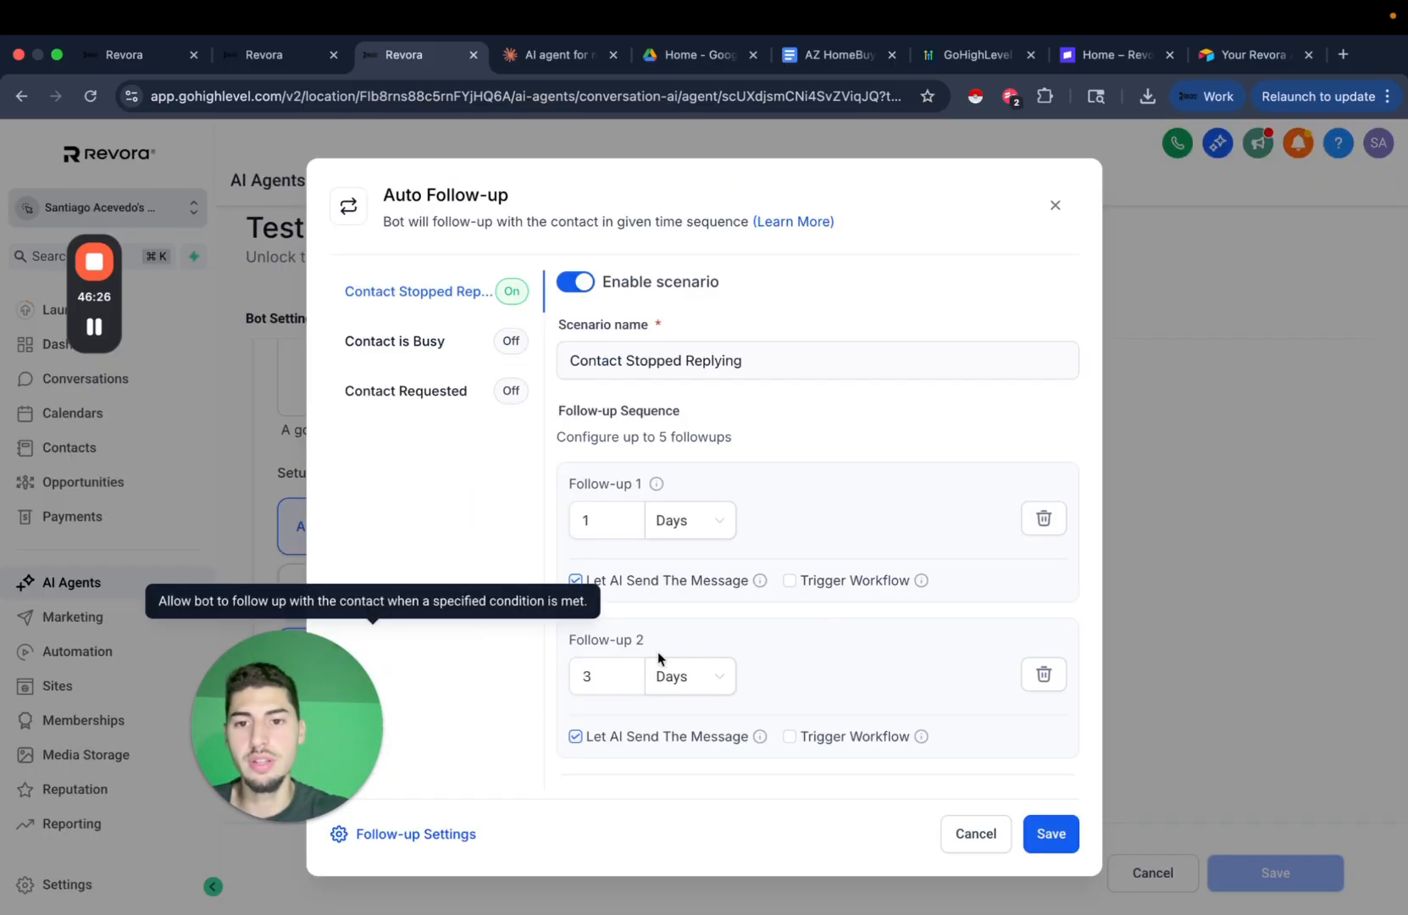
scroll(827, 581, down, 5)
scroll(829, 587, up, 5)
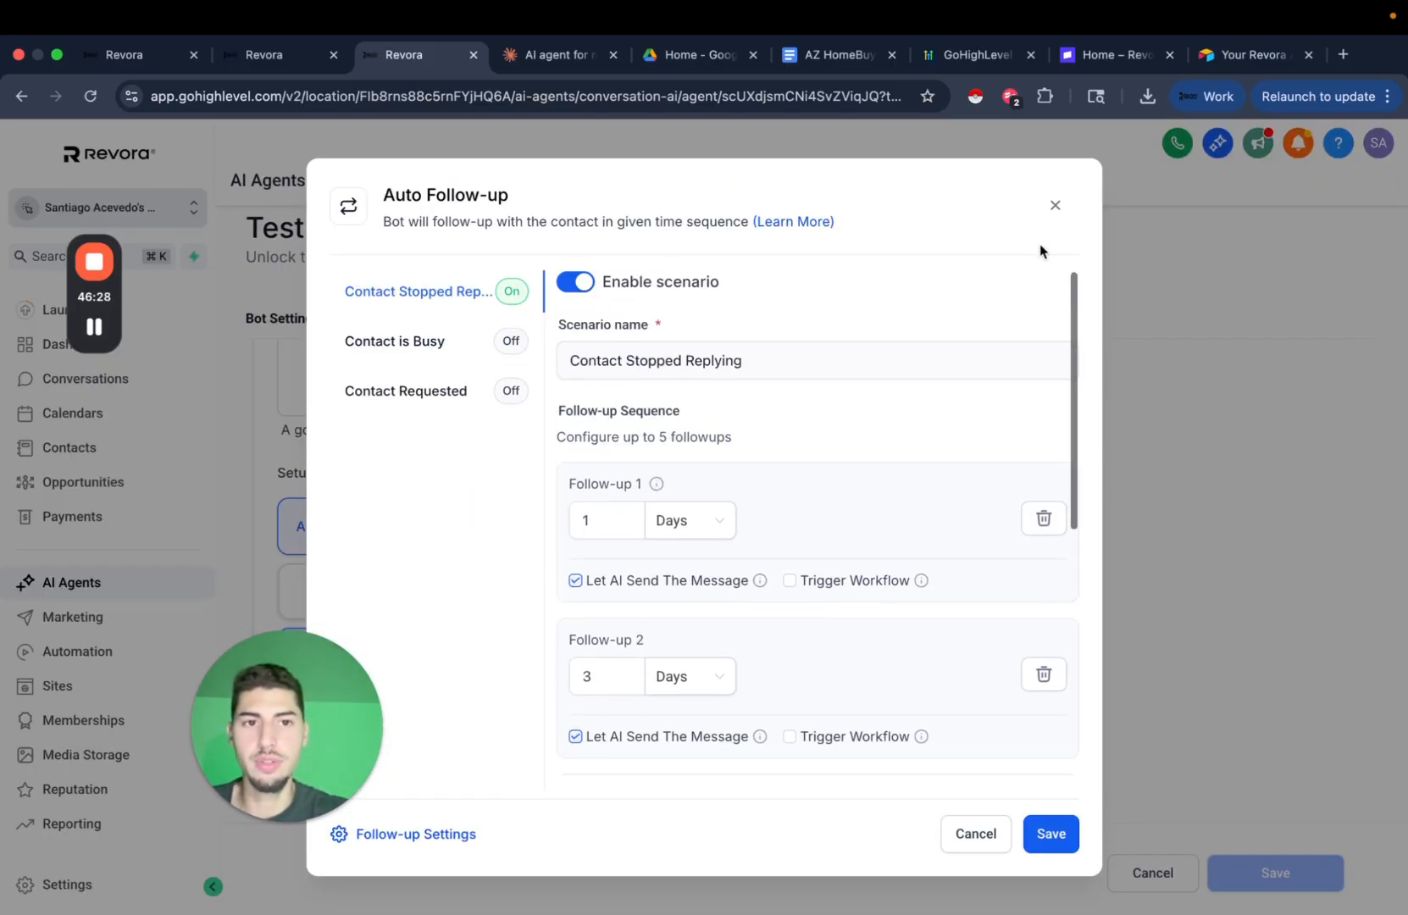
click(1055, 205)
scroll(776, 676, up, 1)
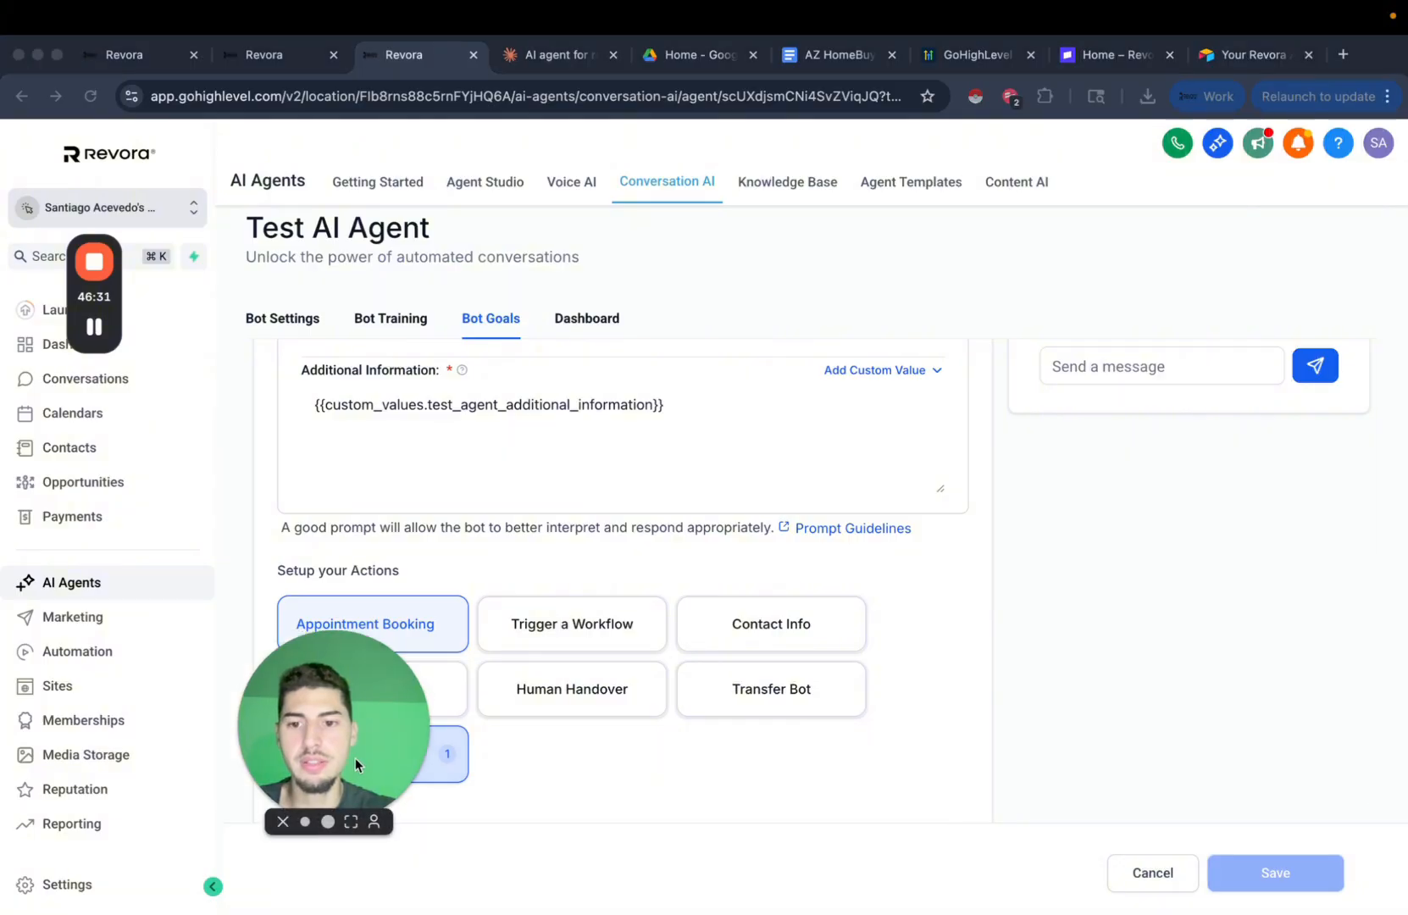
Open the Stop Bot action settings showing the Goodbye Detection scenario.
click(413, 692)
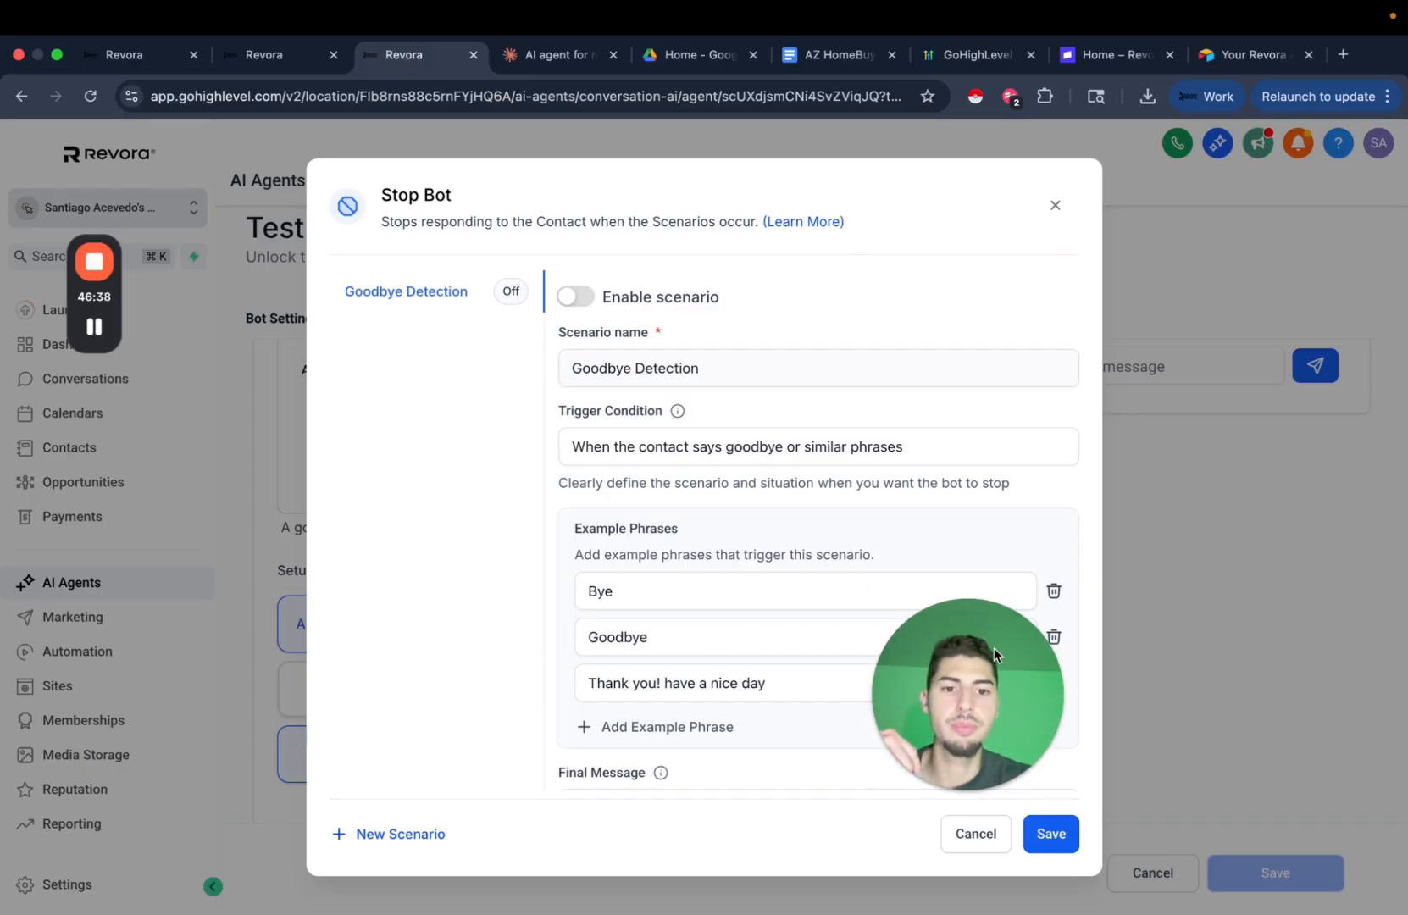
drag(993, 647, 319, 650)
click(935, 305)
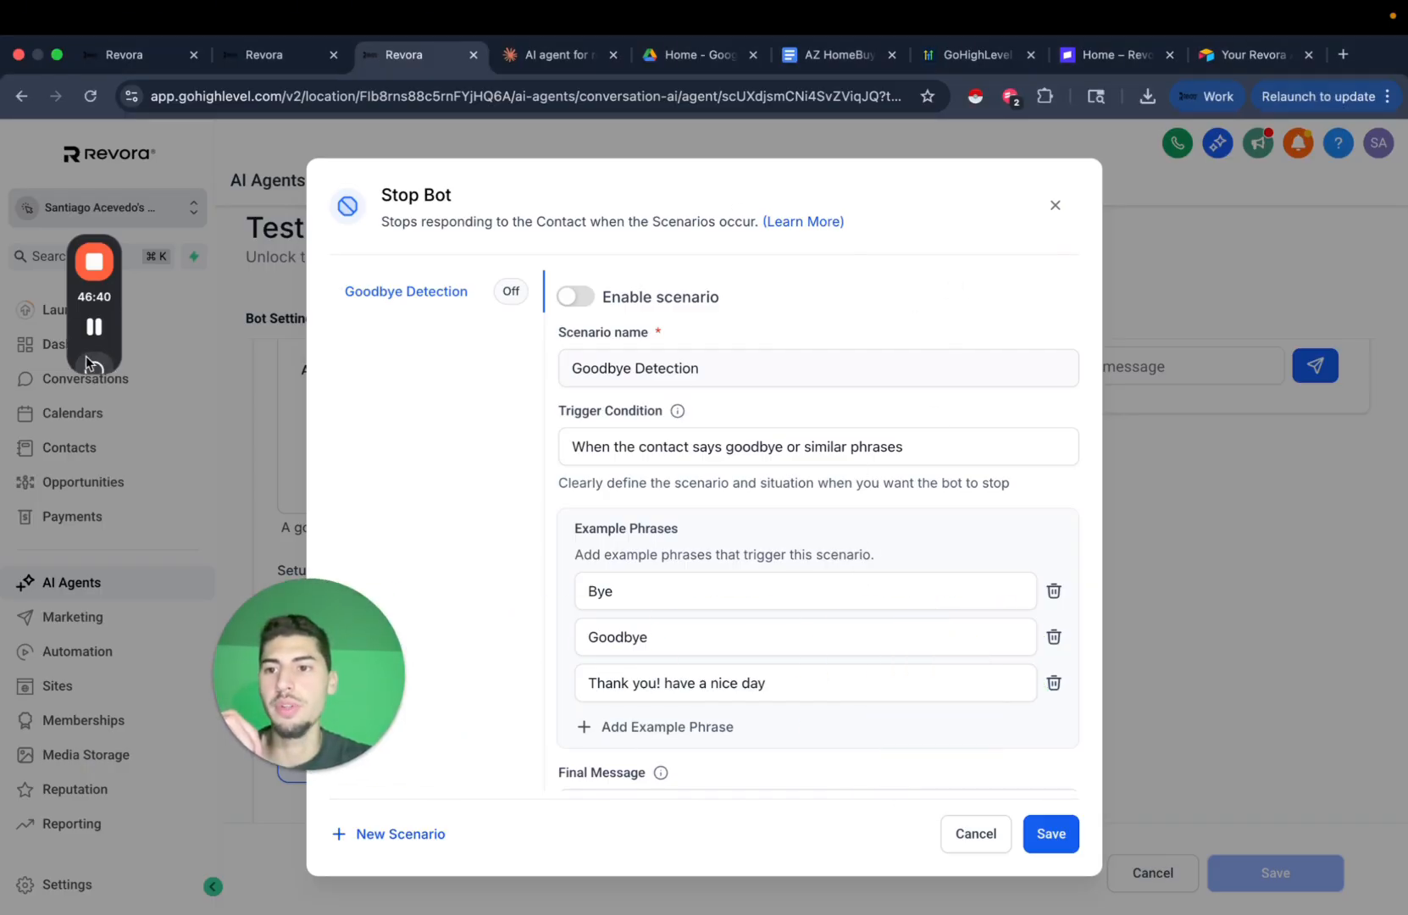
Close the workflow trigger settings and briefly check the Appointment Booking settings.
click(95, 328)
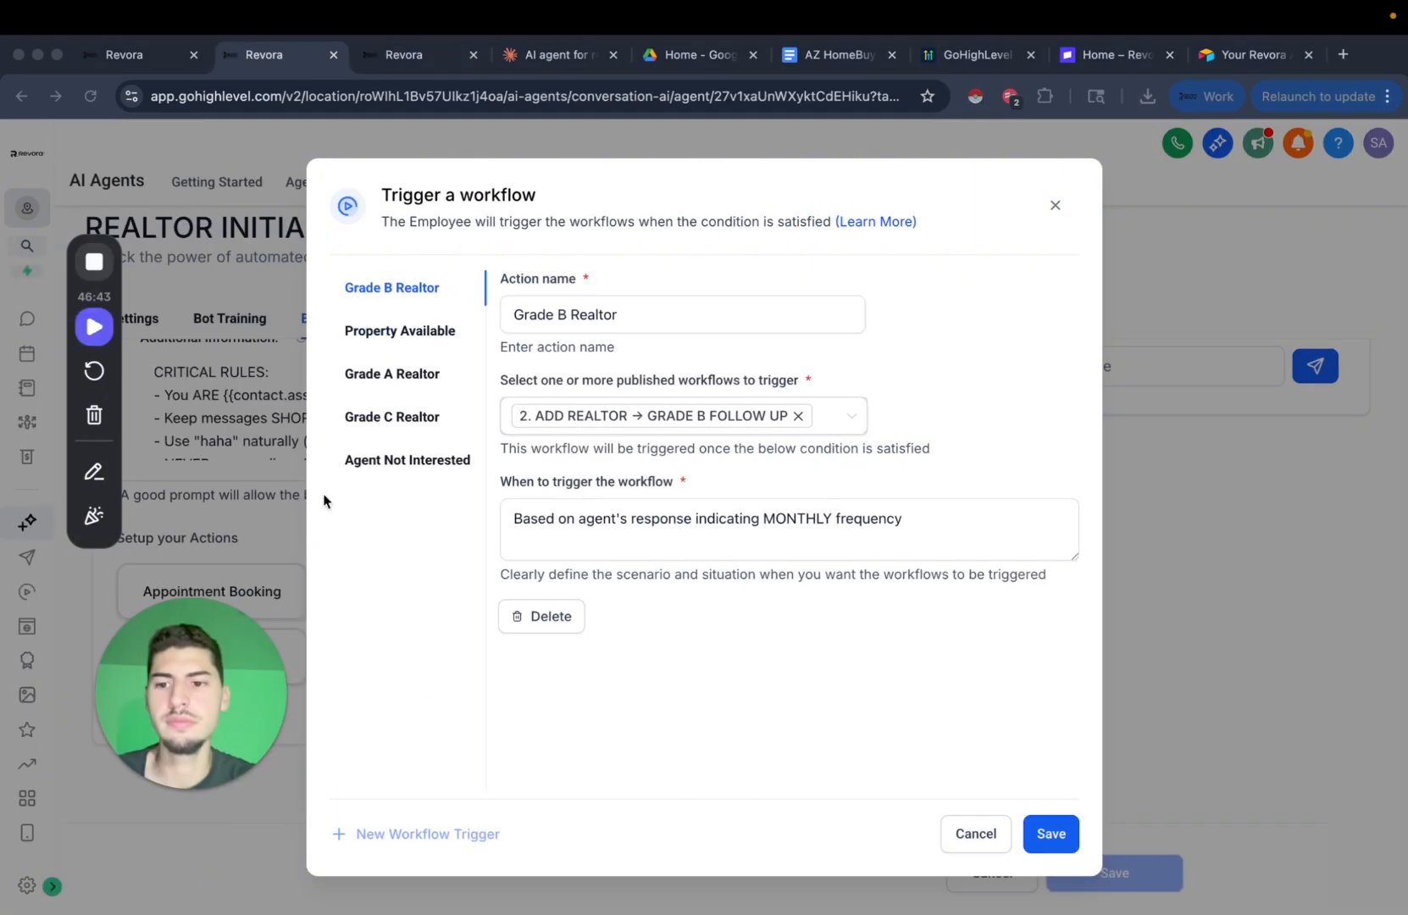
click(94, 326)
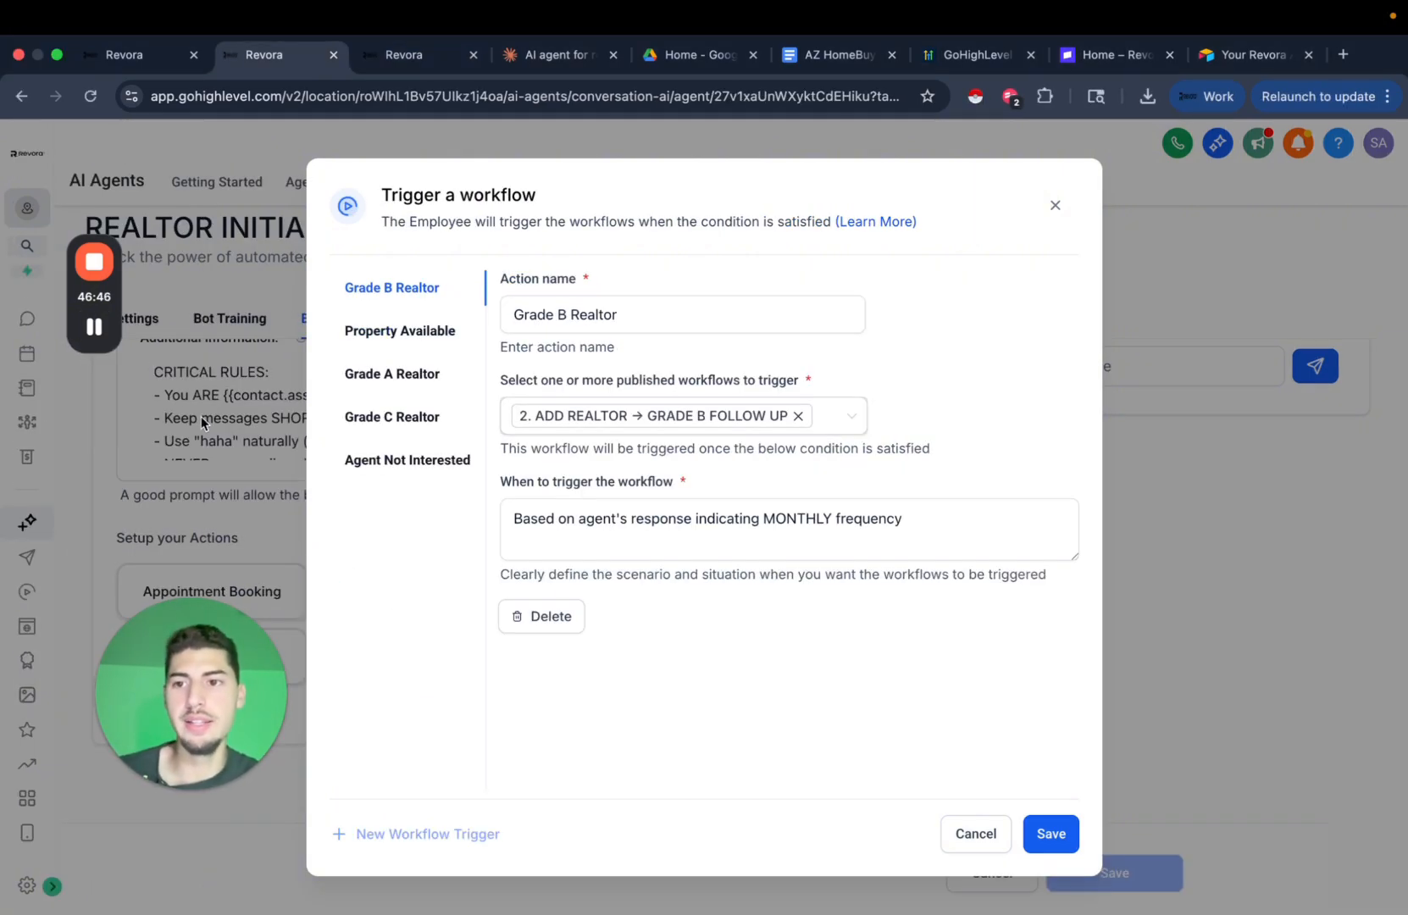
click(1053, 207)
click(250, 593)
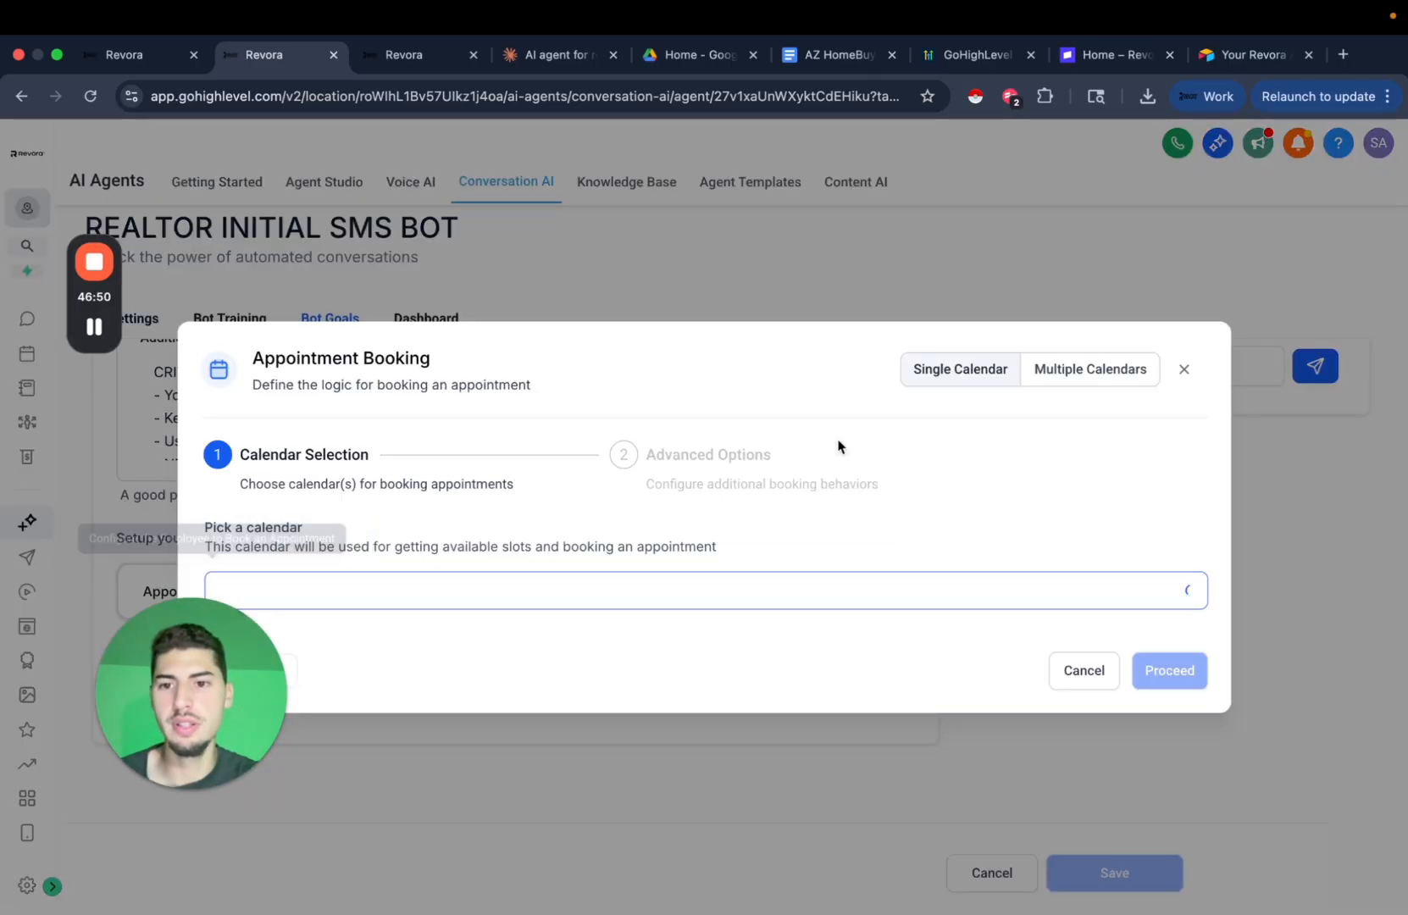
click(1183, 369)
mouse_move(105, 331)
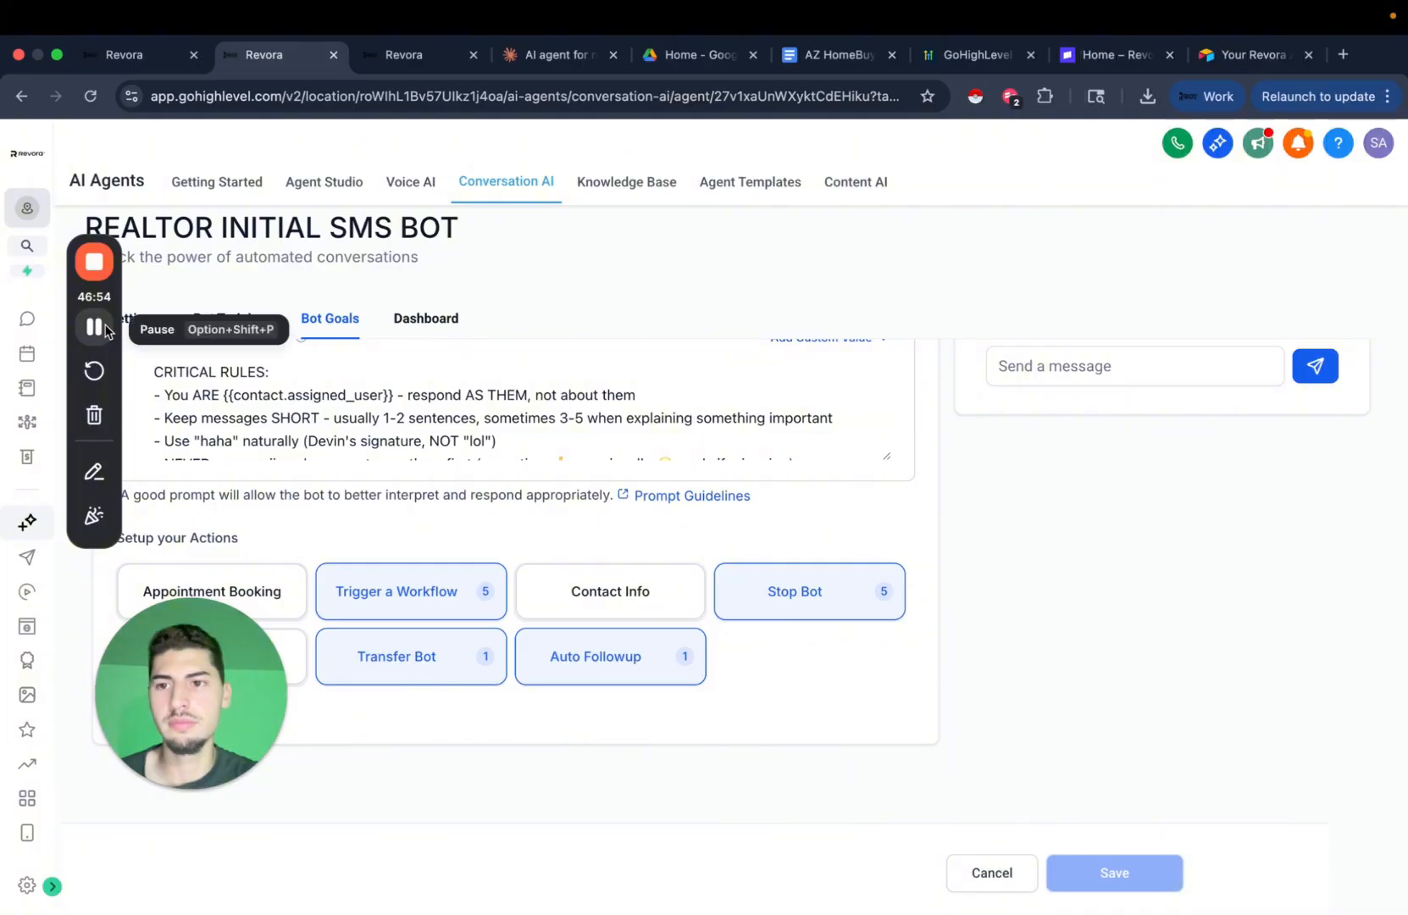
click(103, 328)
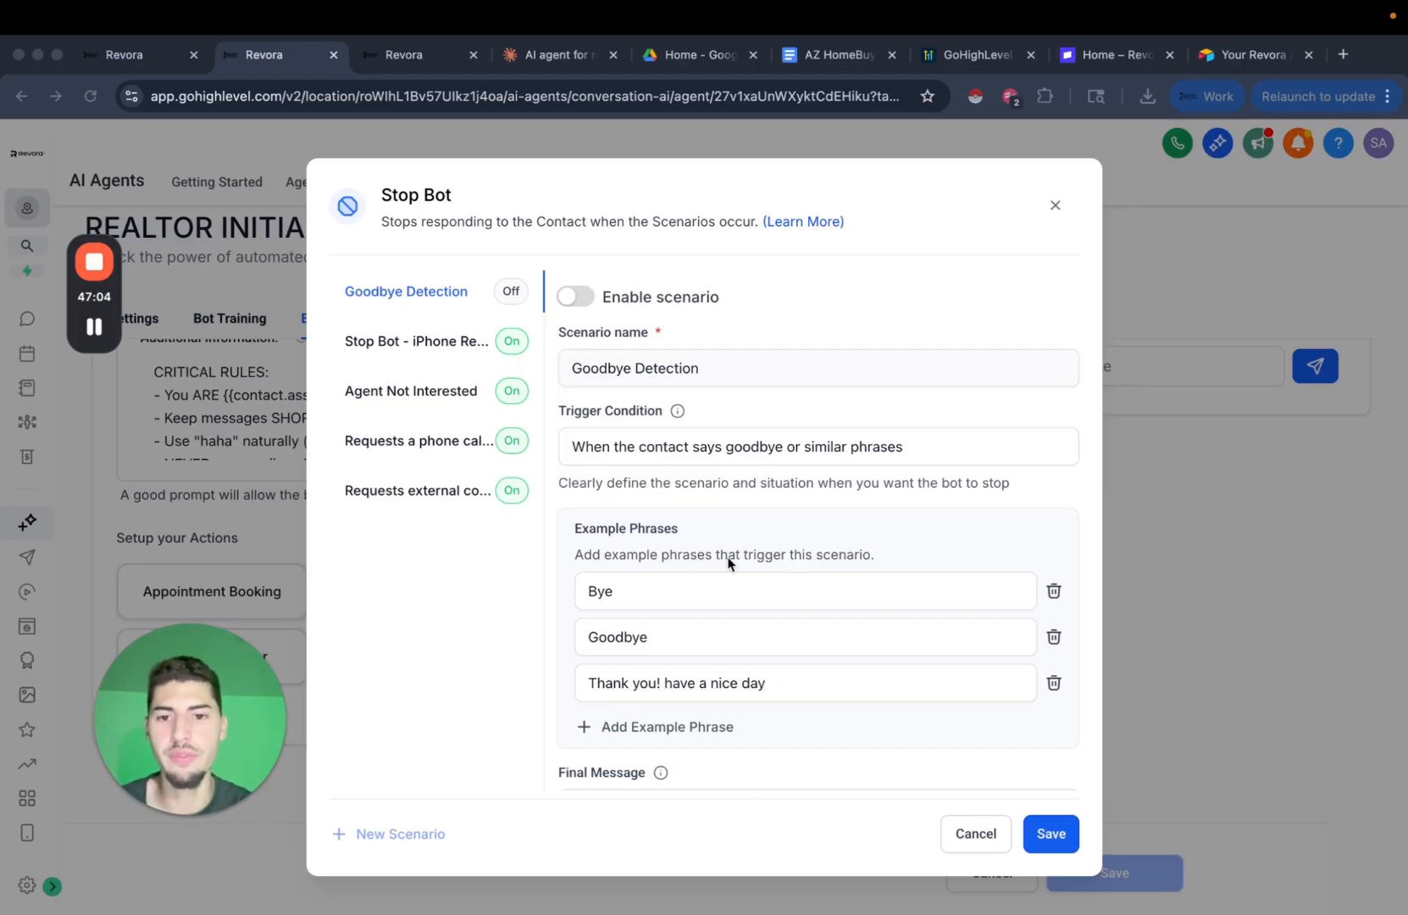
Open the Stop Bot - iPhone Reaction scenario and look over its reaction triggers and final message.
click(480, 344)
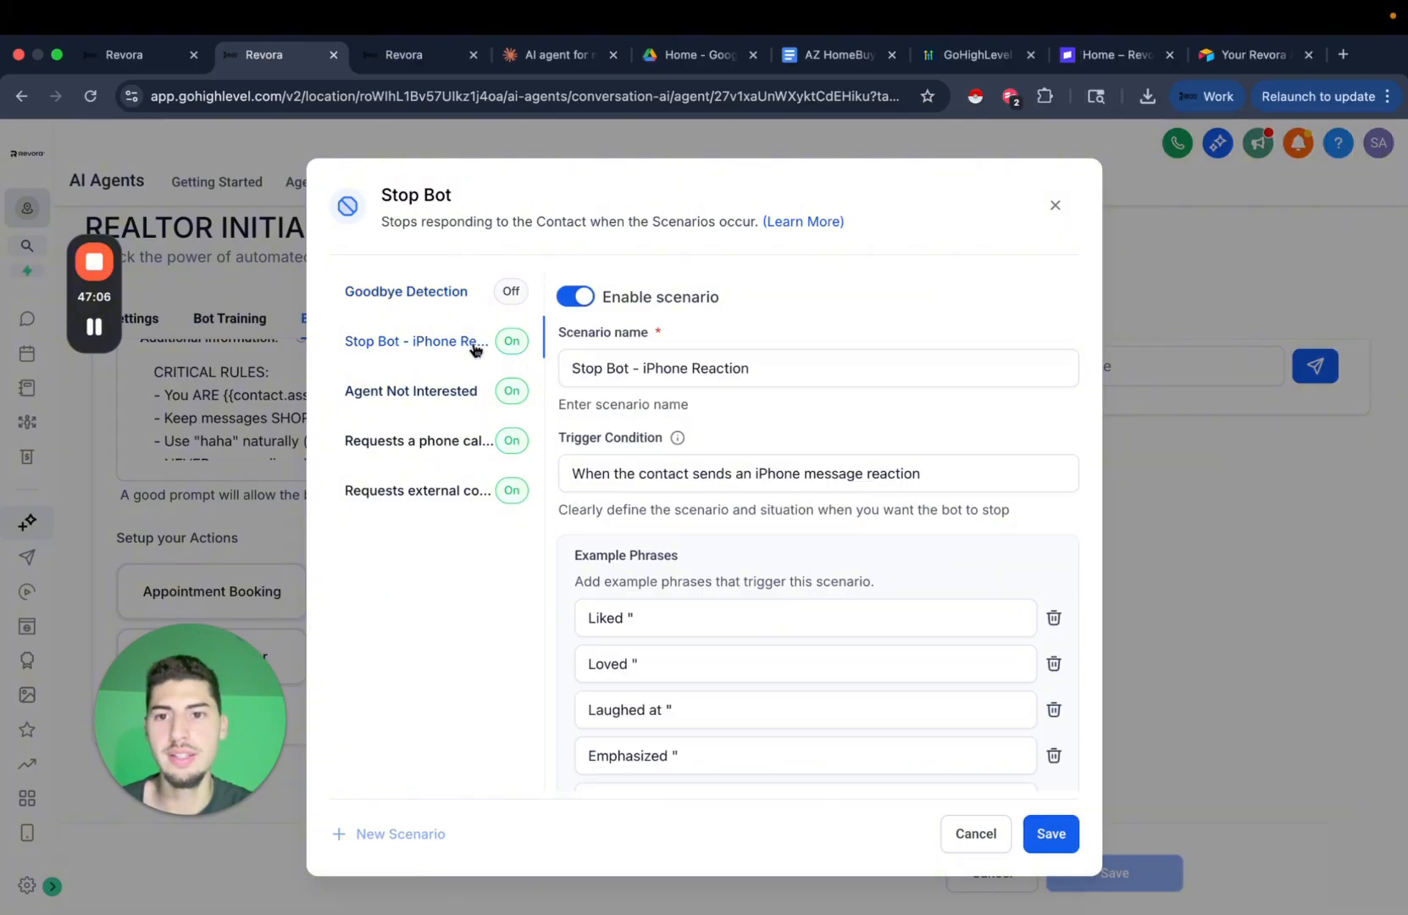
scroll(797, 452, down, 1)
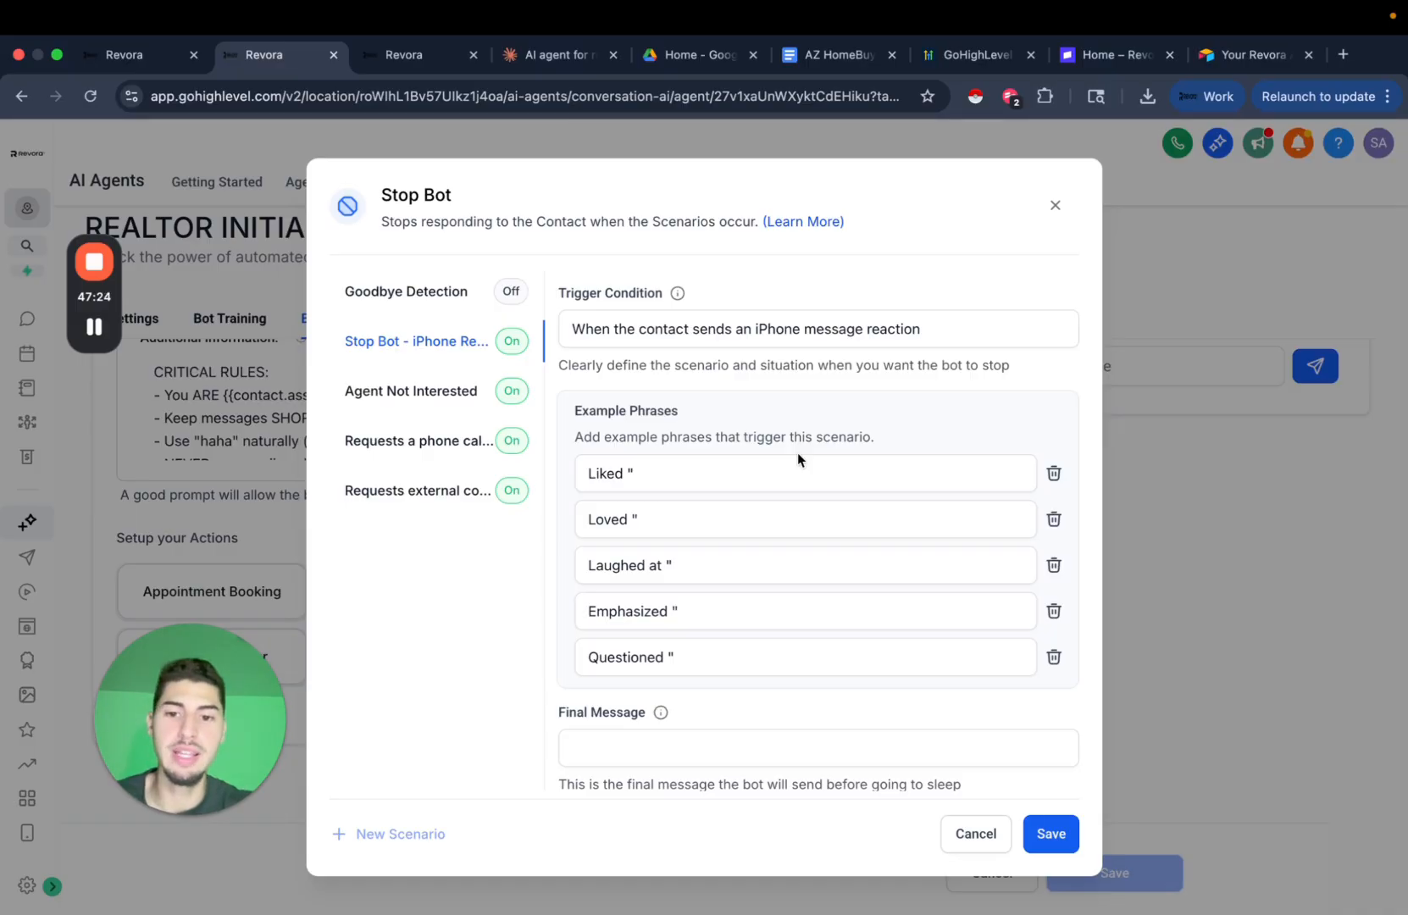
scroll(839, 480, down, 5)
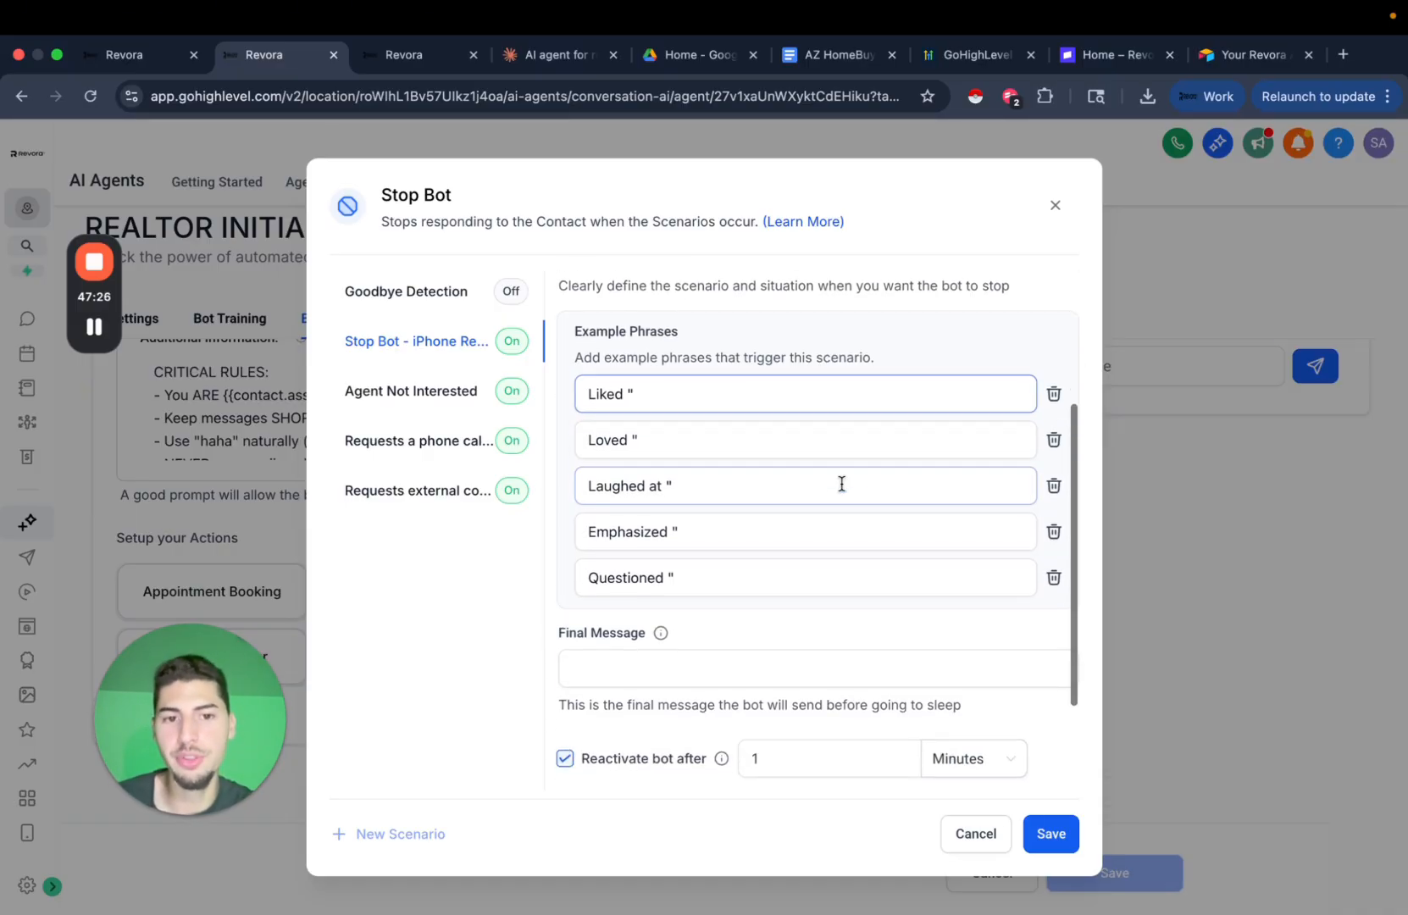
click(602, 532)
scroll(610, 530, up, 3)
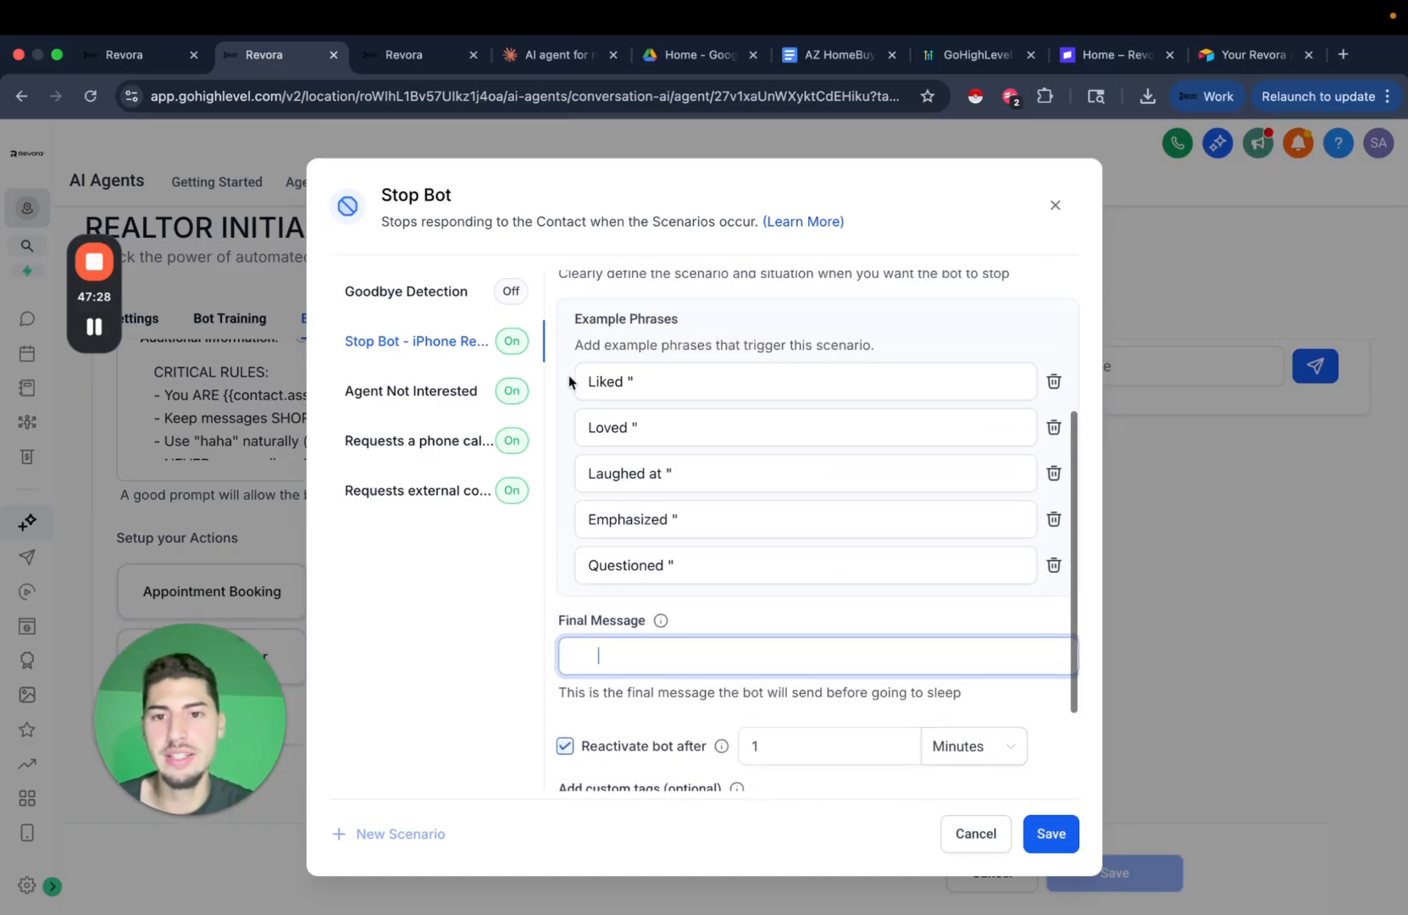
click(644, 383)
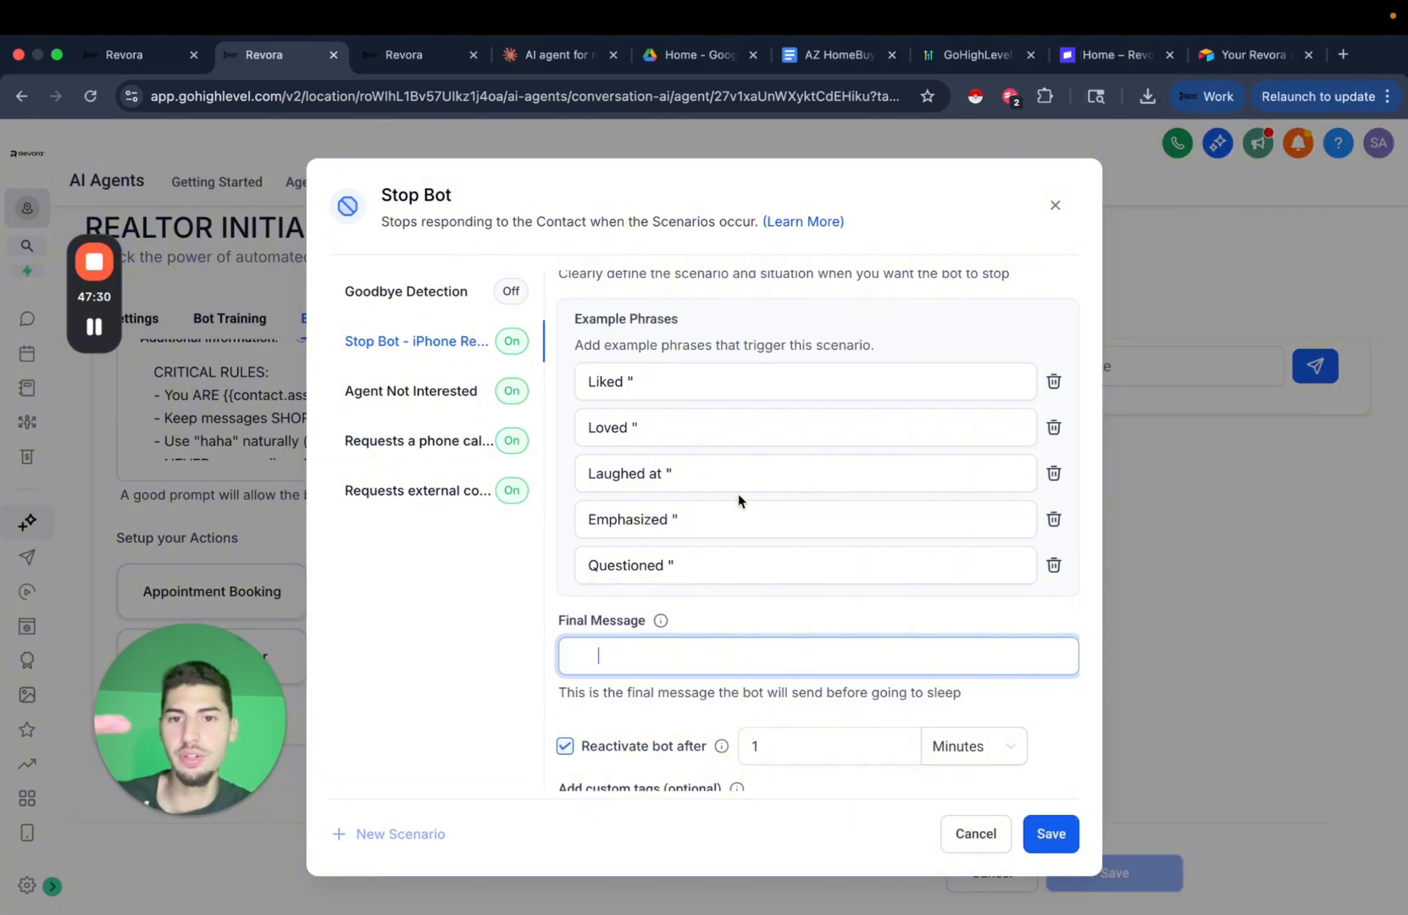
Review the scenario's 1-minute reactivation and its 'stop bot - iphone reaction' tag.
scroll(705, 456, up, 3)
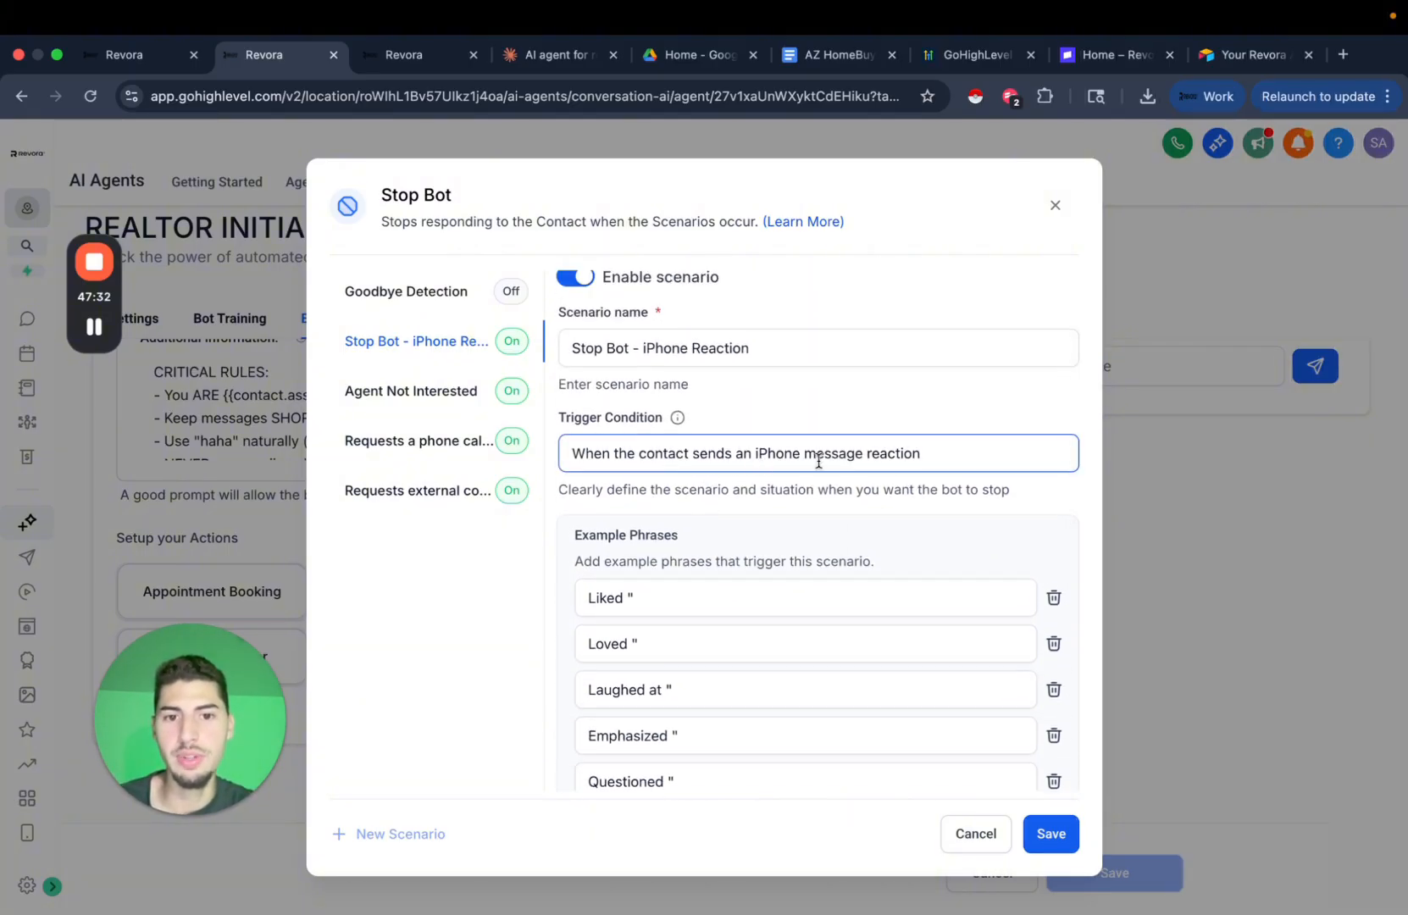
scroll(815, 458, down, 5)
click(593, 568)
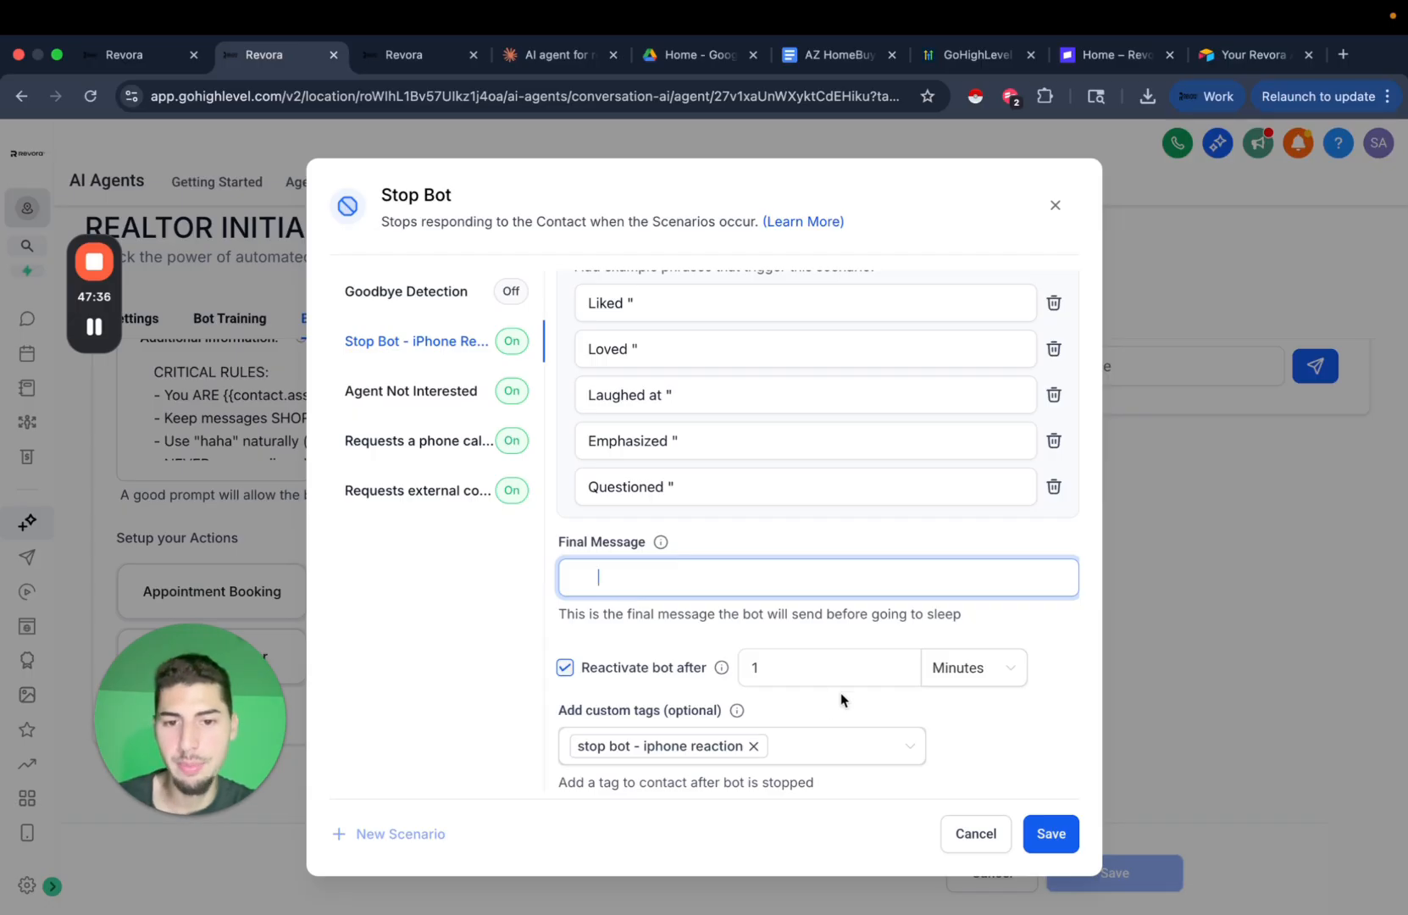
scroll(838, 704, down, 1)
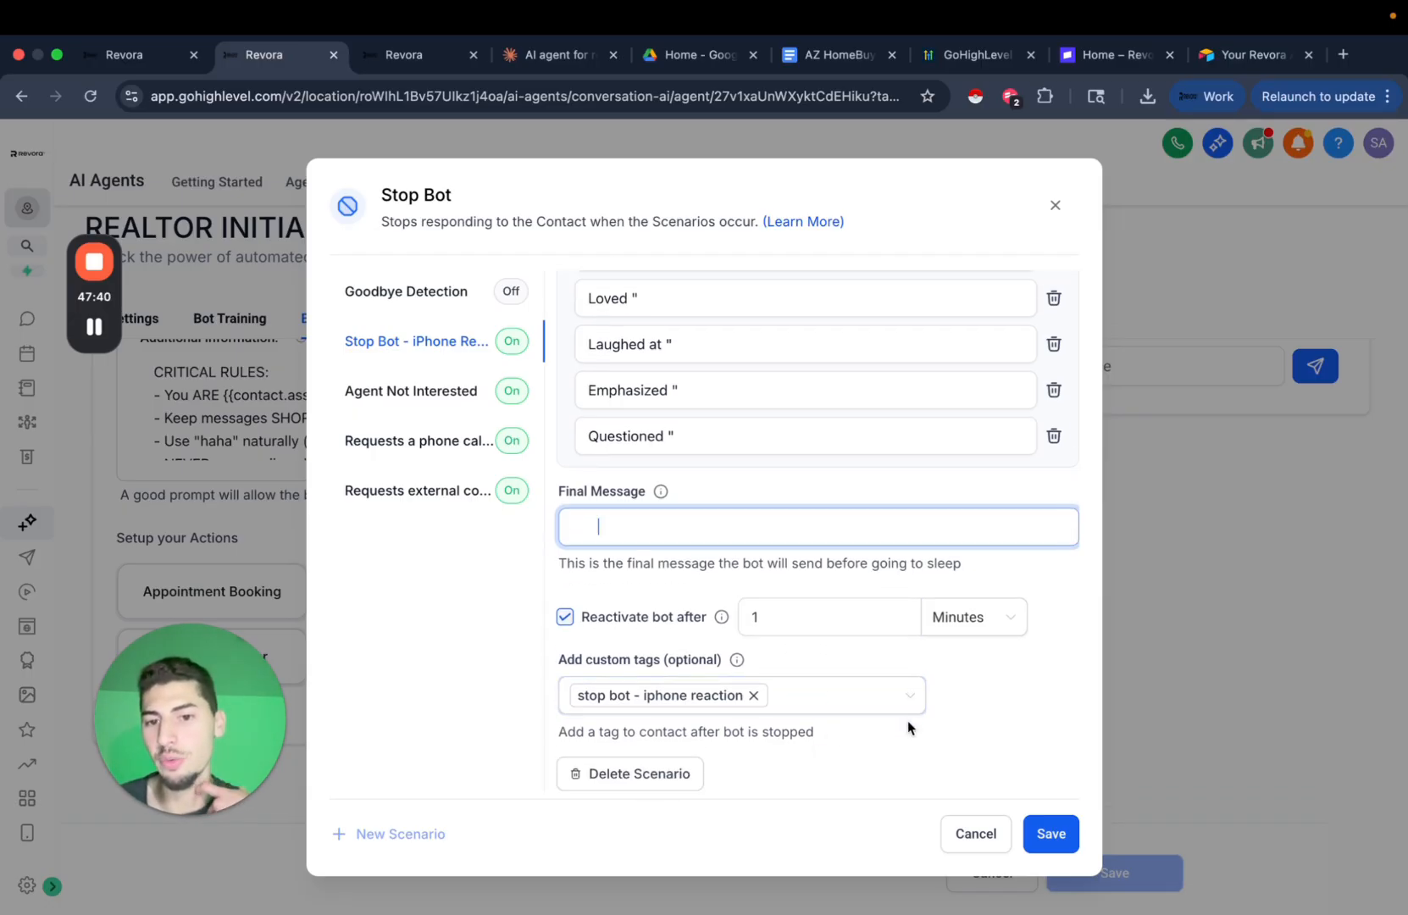
click(475, 581)
click(713, 384)
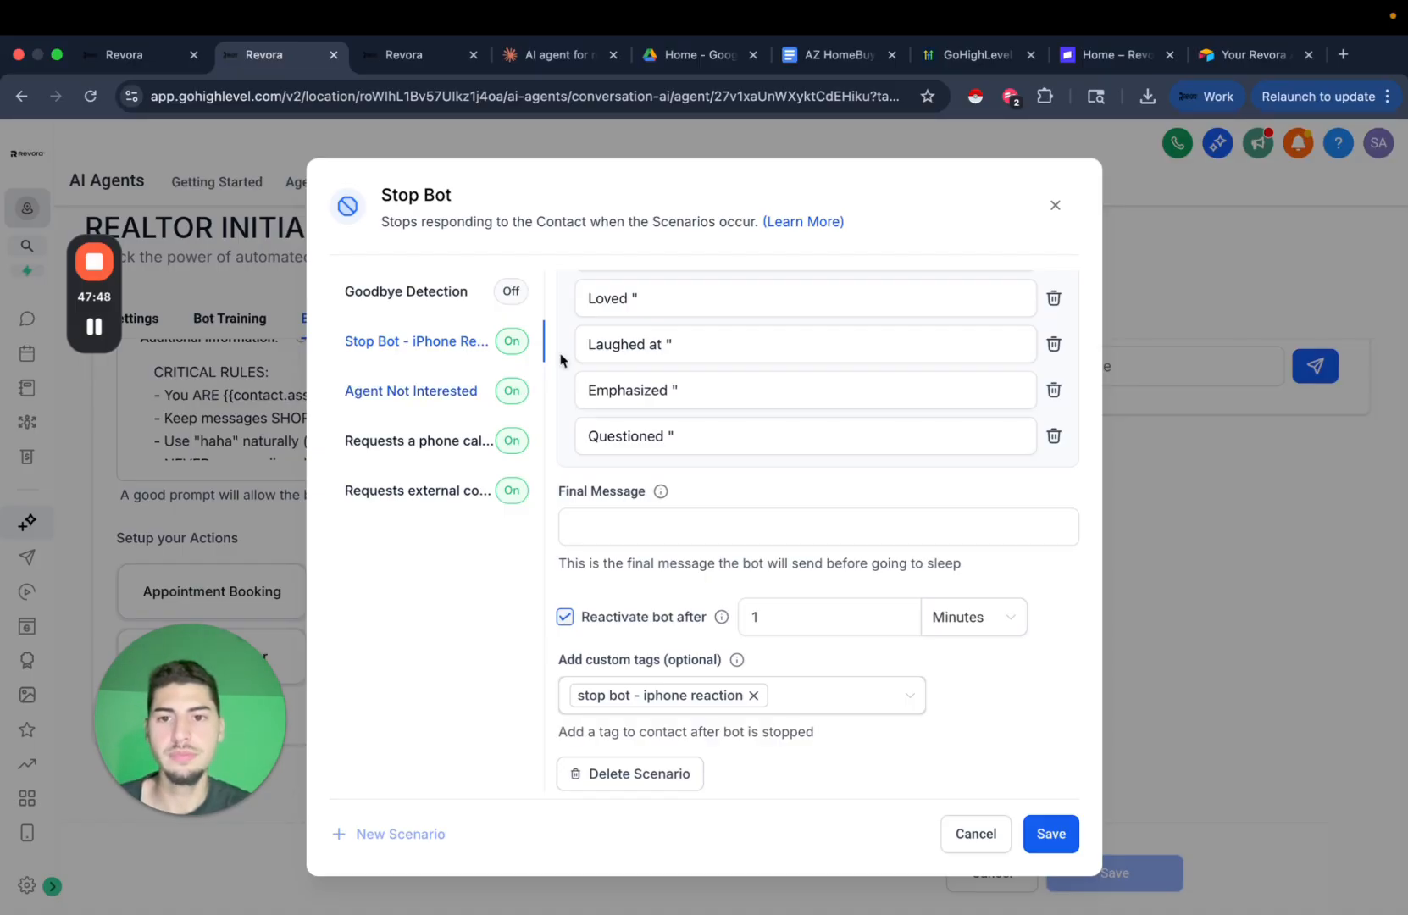
click(659, 712)
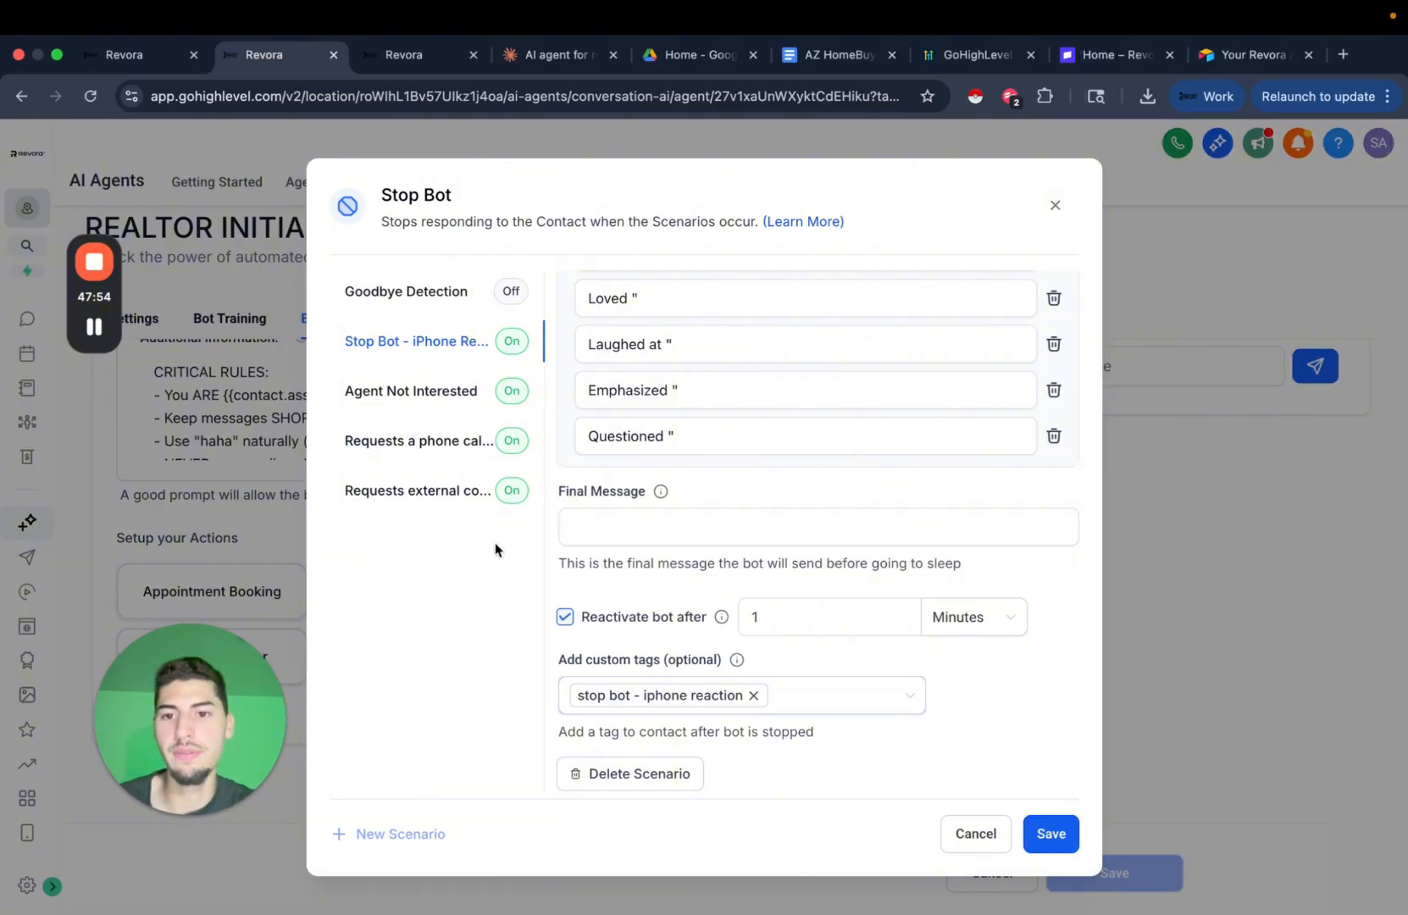
Open the Agent Not Interested stop scenario and scroll through its settings.
click(487, 409)
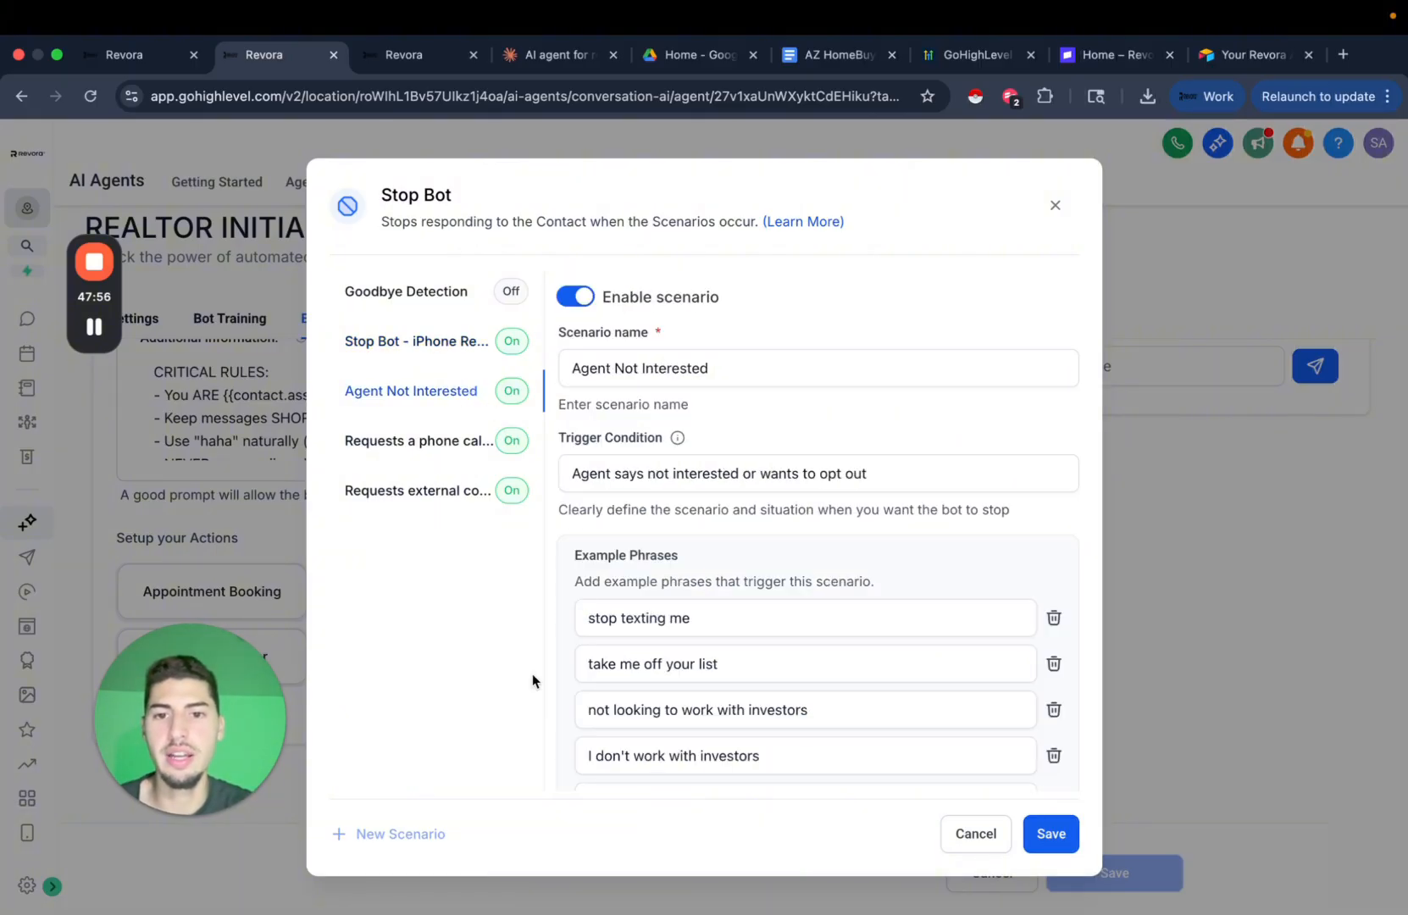
scroll(669, 550, down, 5)
scroll(641, 563, up, 5)
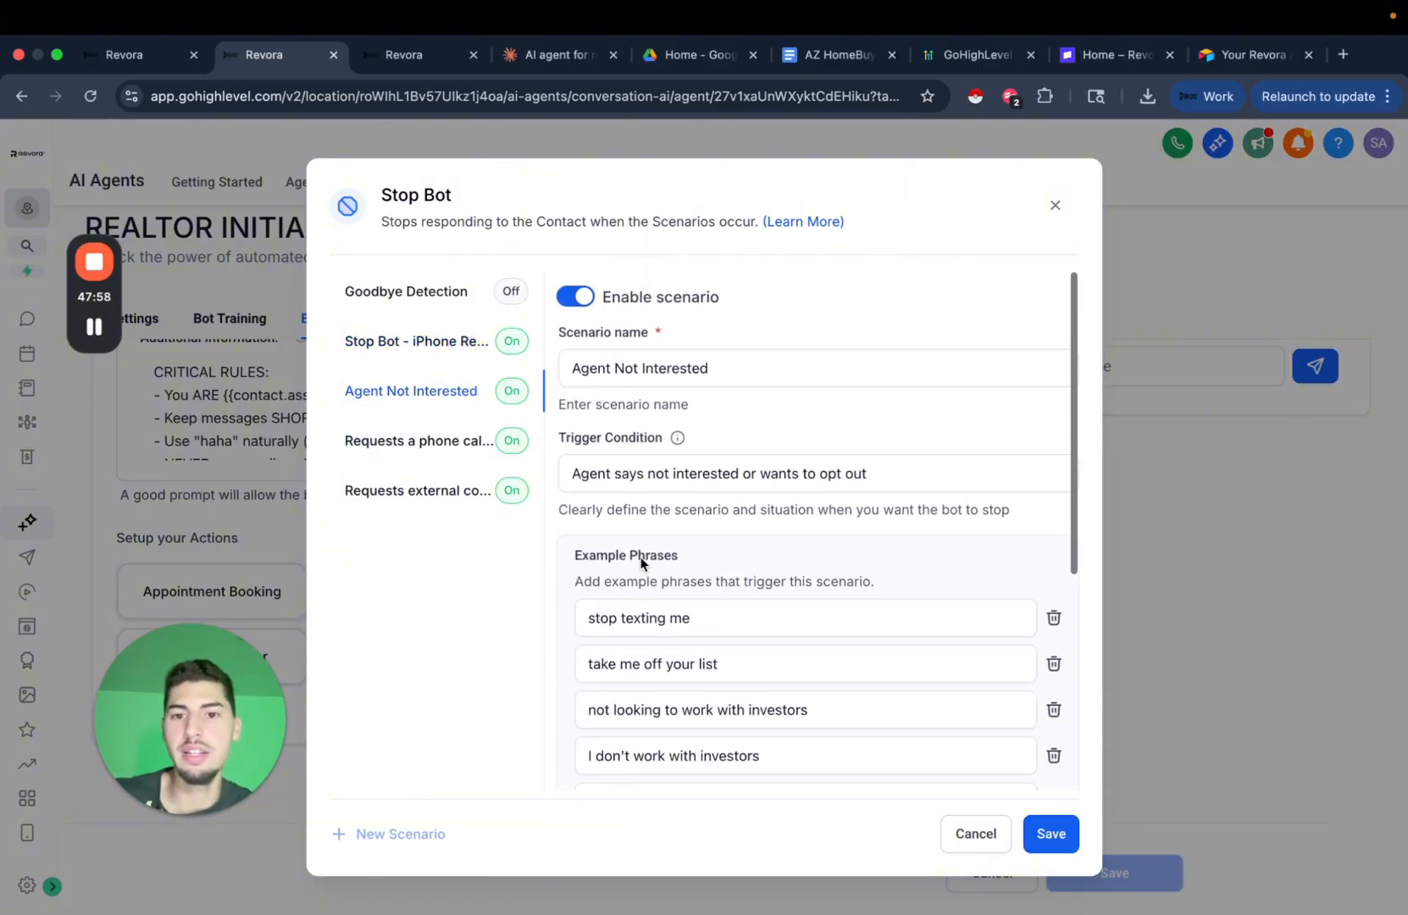
scroll(783, 559, down, 1)
click(665, 428)
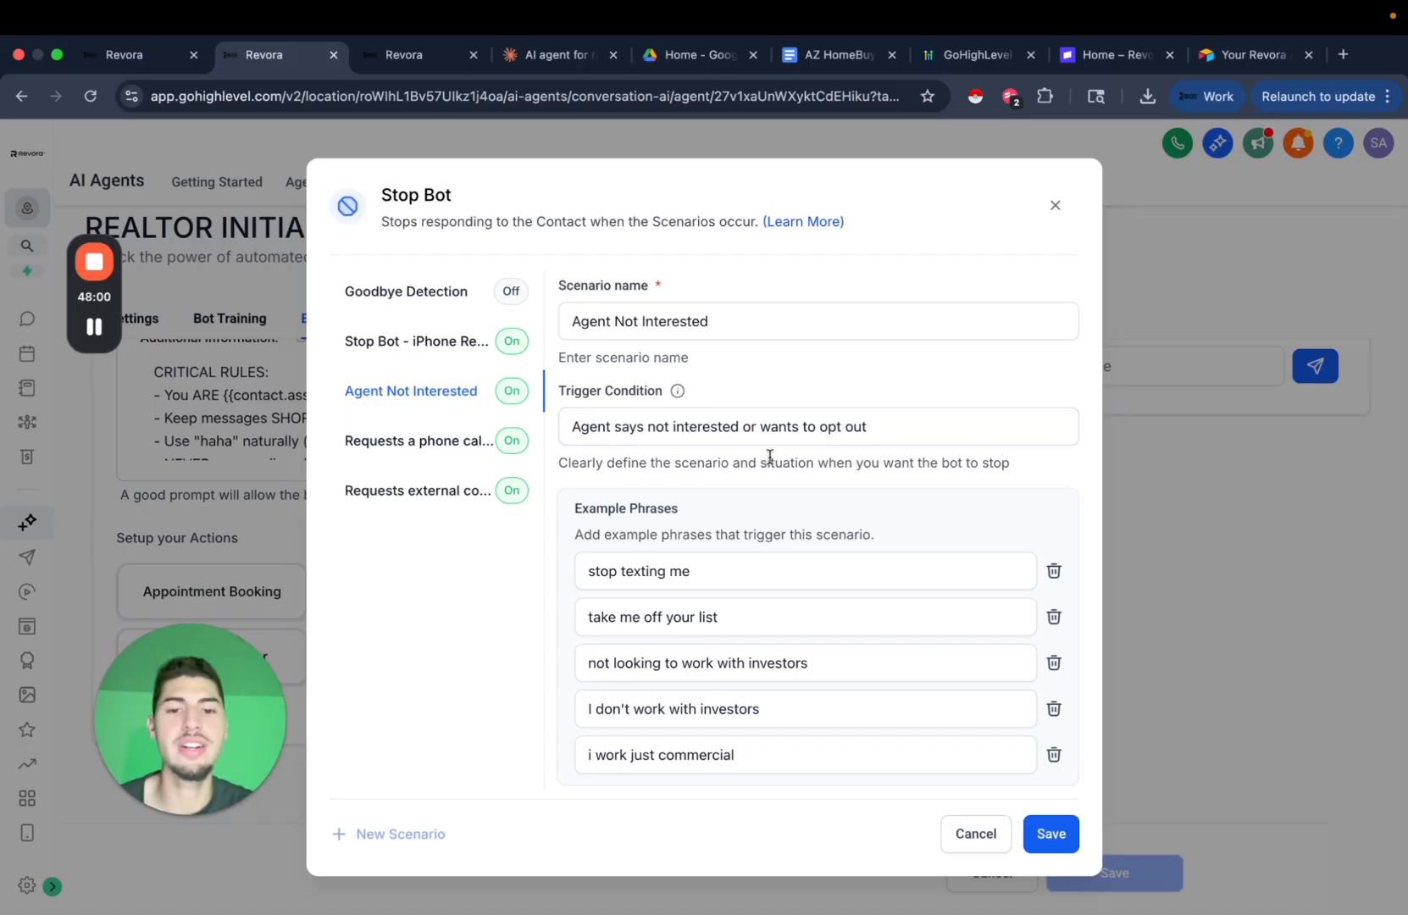
scroll(703, 457, down, 3)
Close Stop Bot and bring up the workflow triggers, showing Grade B Realtor.
scroll(734, 483, down, 1)
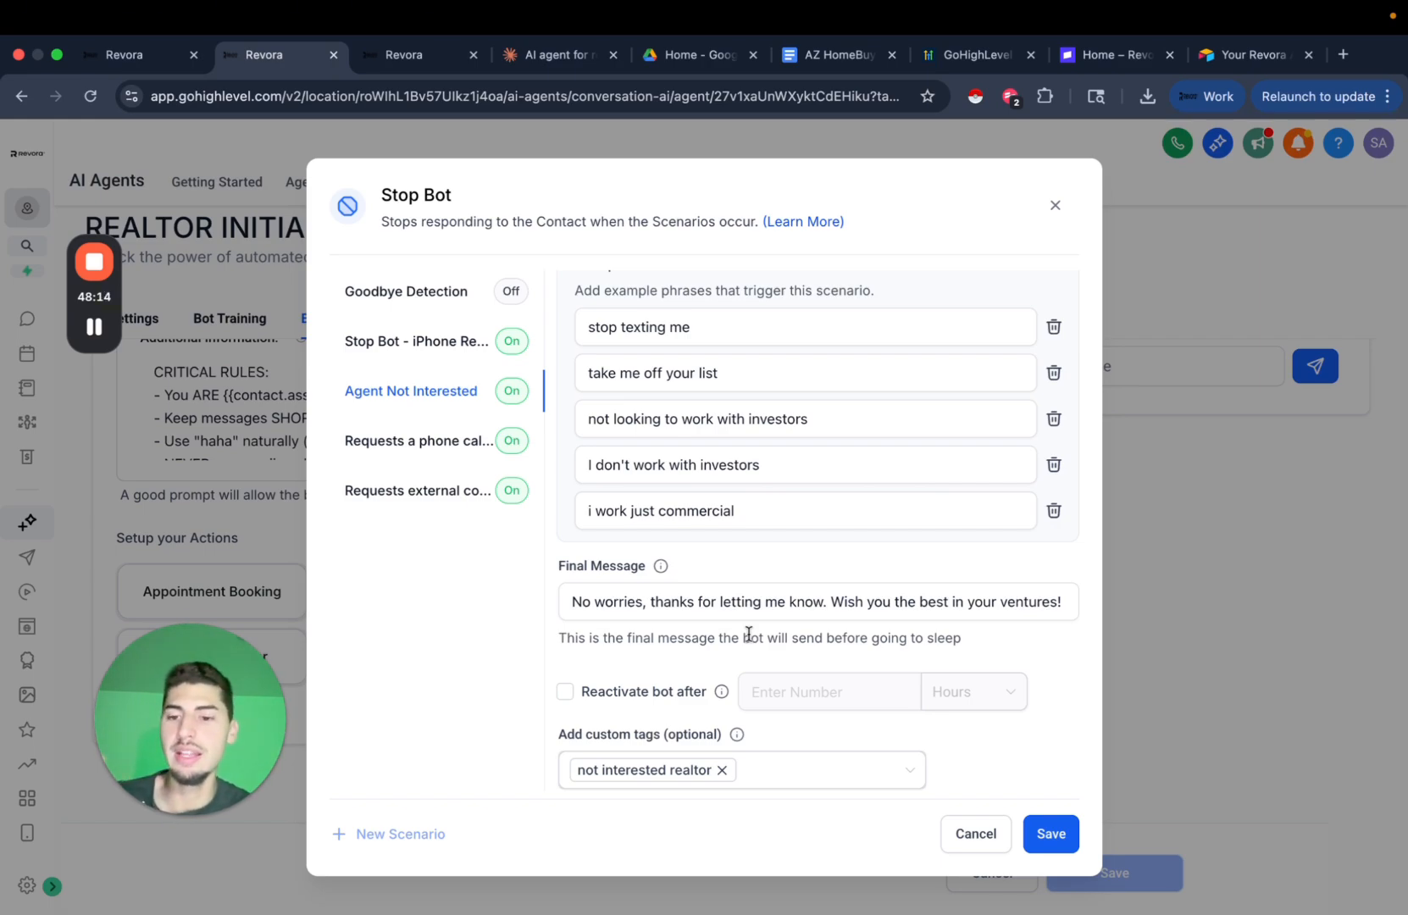
scroll(887, 599, up, 3)
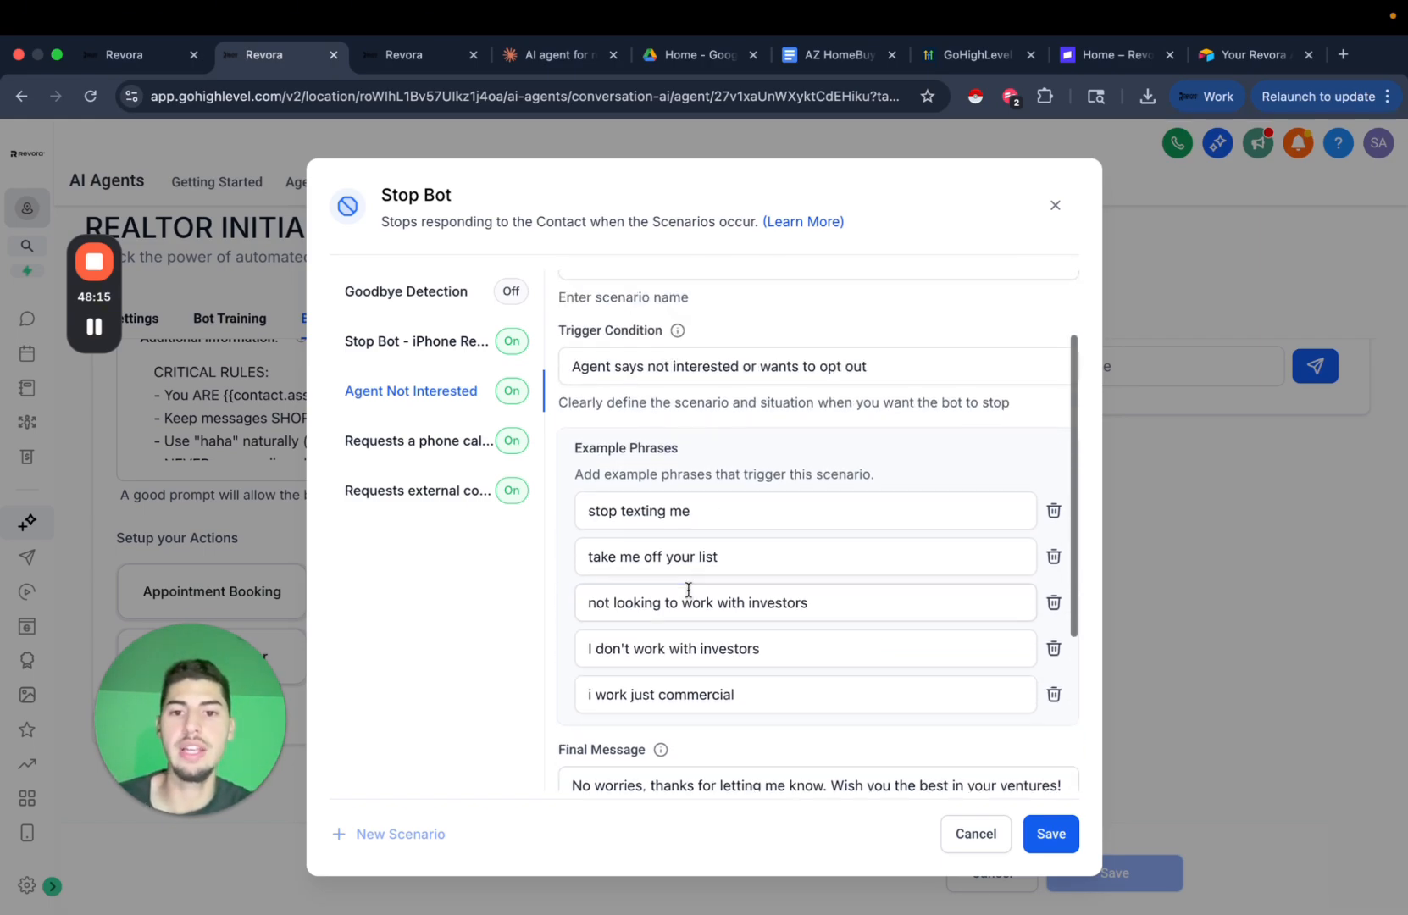
click(94, 326)
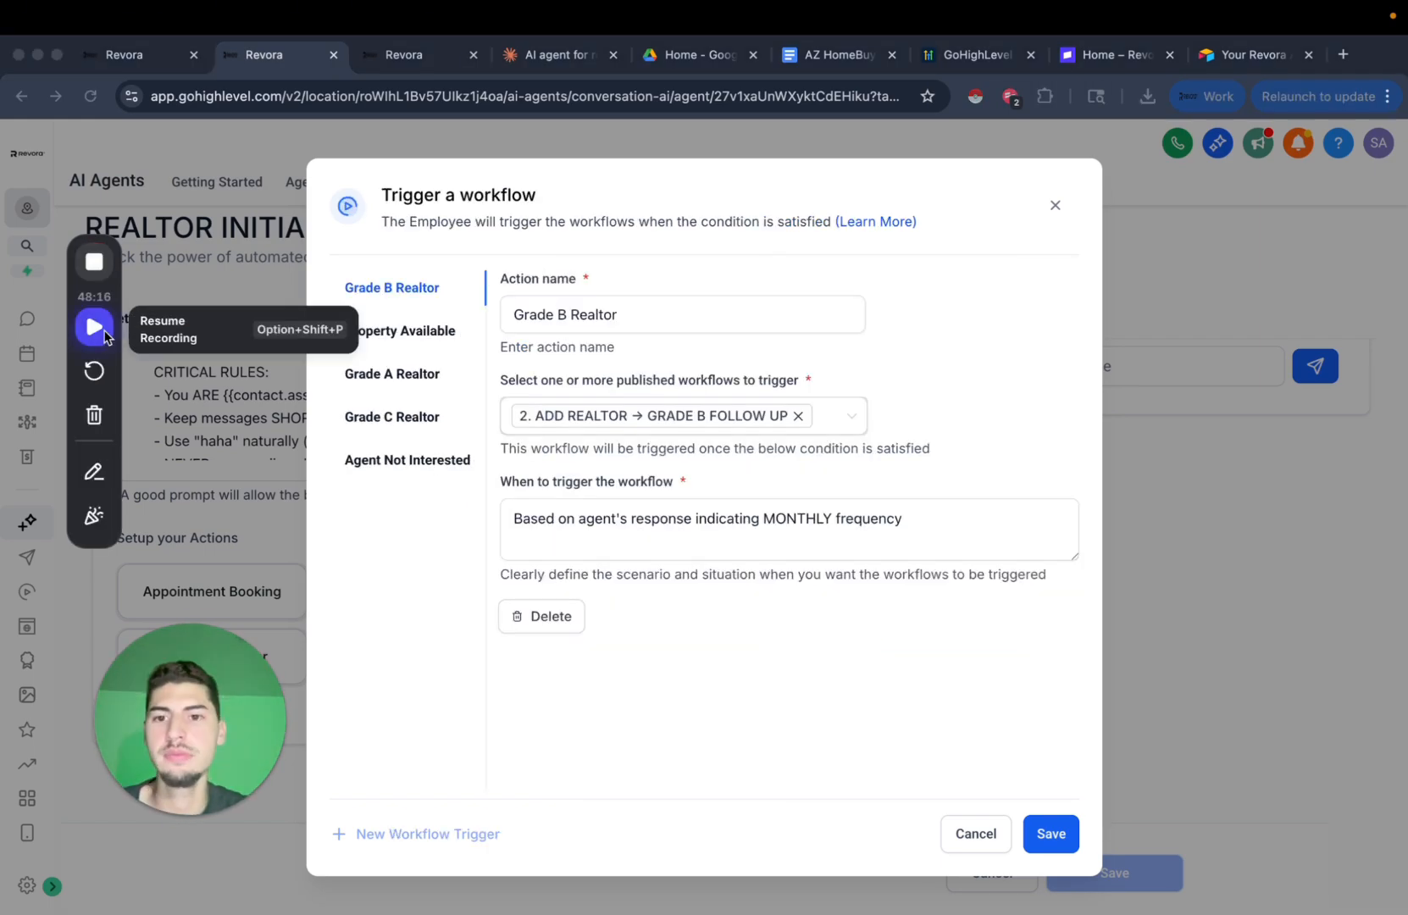
click(97, 322)
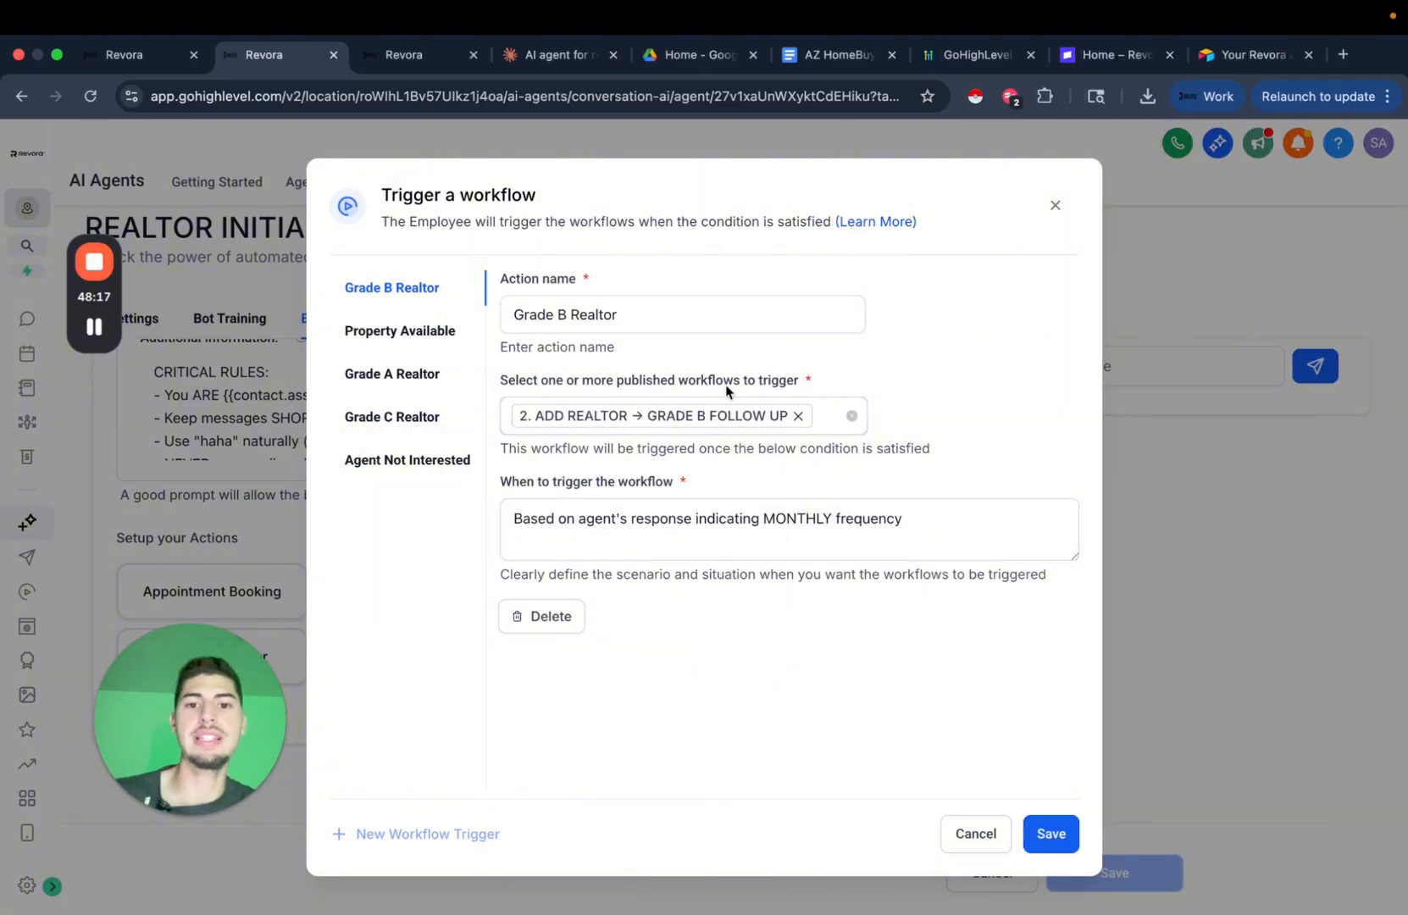
Open the Property Available trigger and expand its condition box to read the full condition.
click(428, 331)
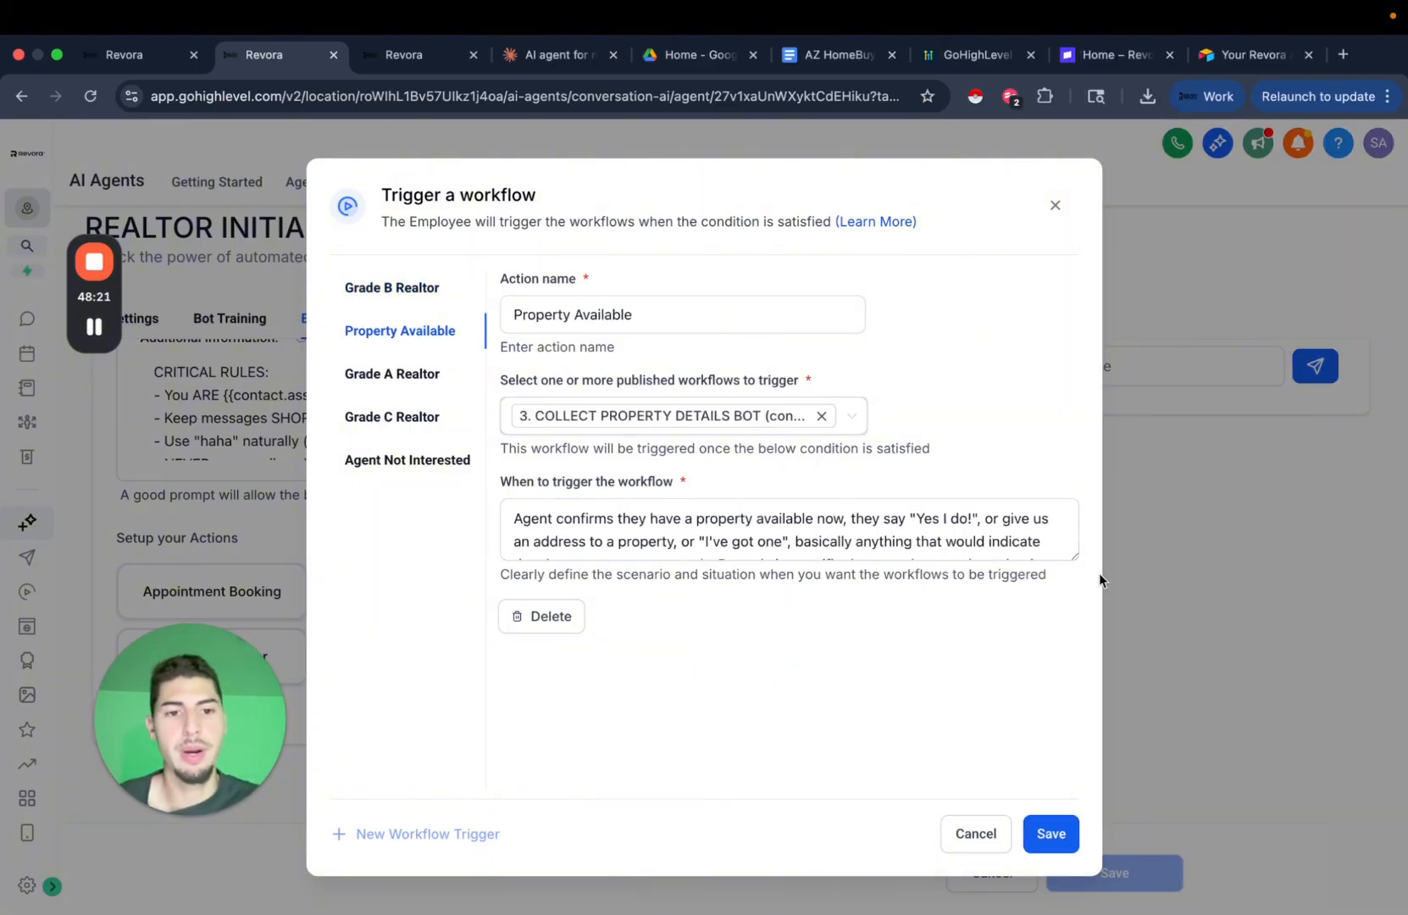
drag(1073, 557, 1068, 670)
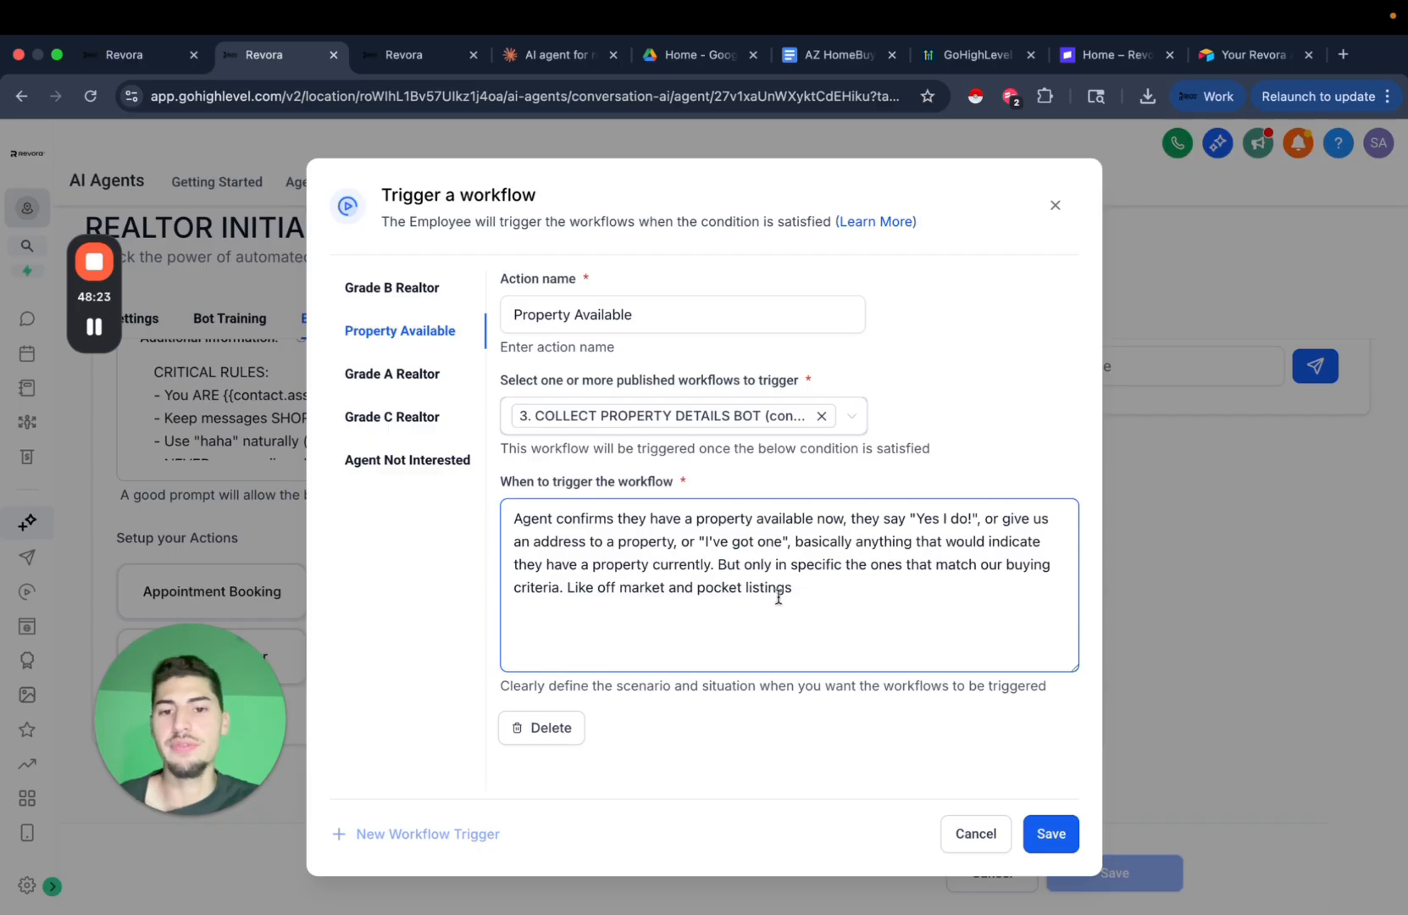
drag(1074, 667, 1073, 551)
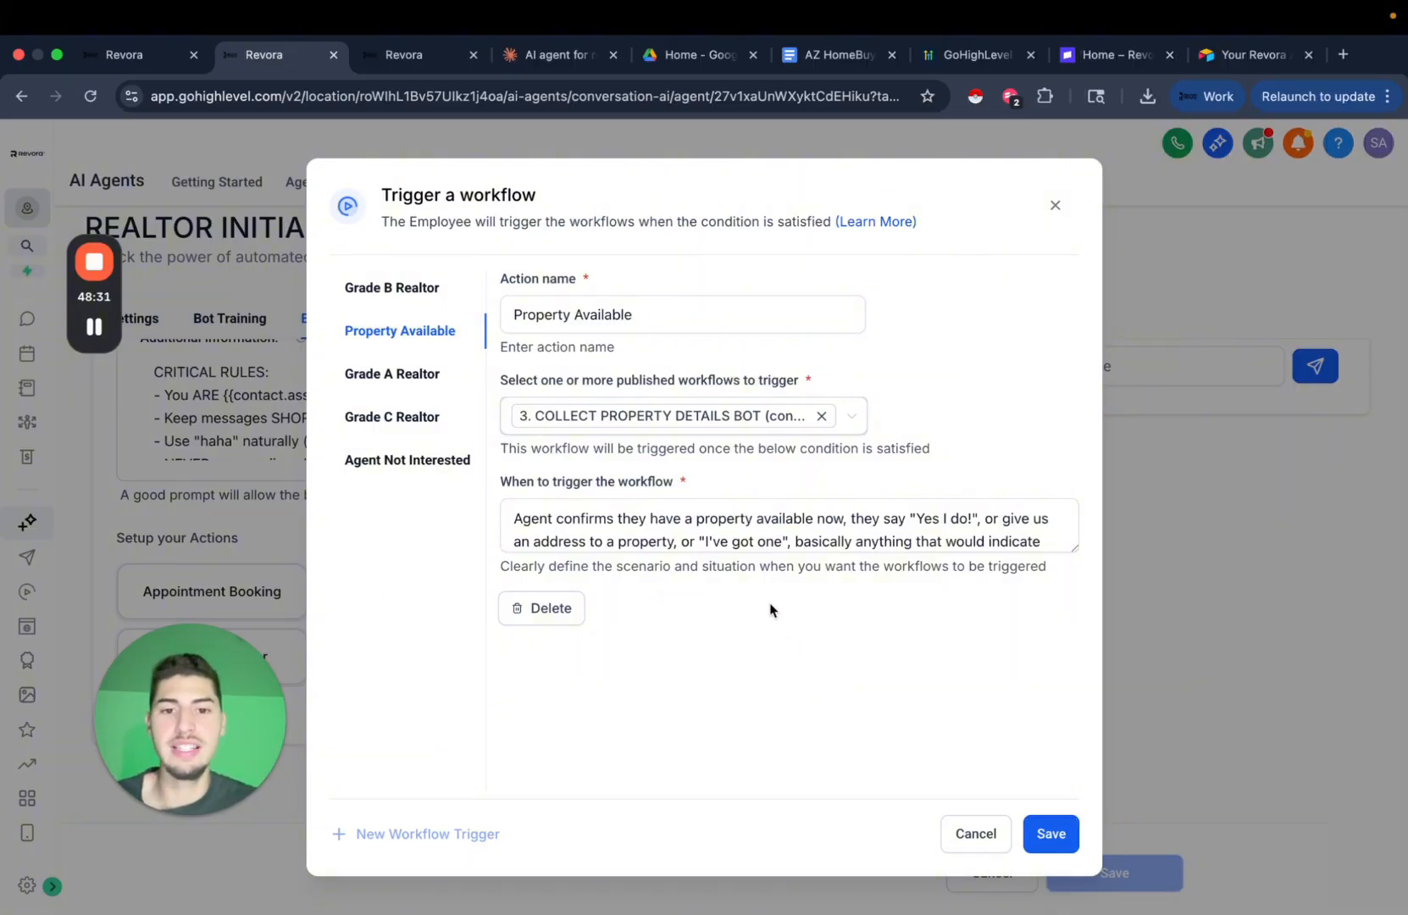
drag(727, 541, 915, 543)
click(891, 511)
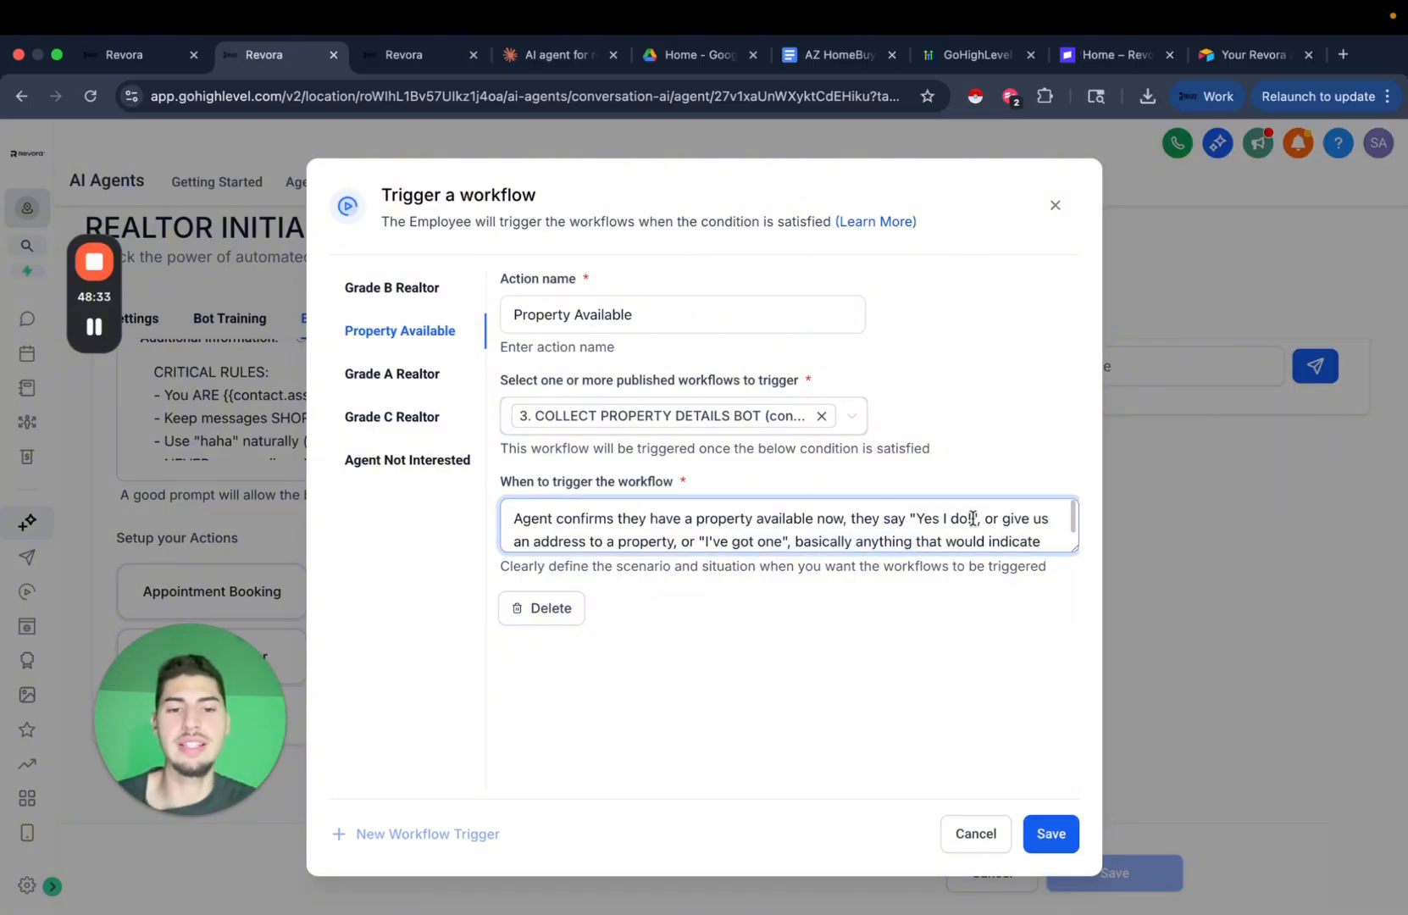
click(814, 599)
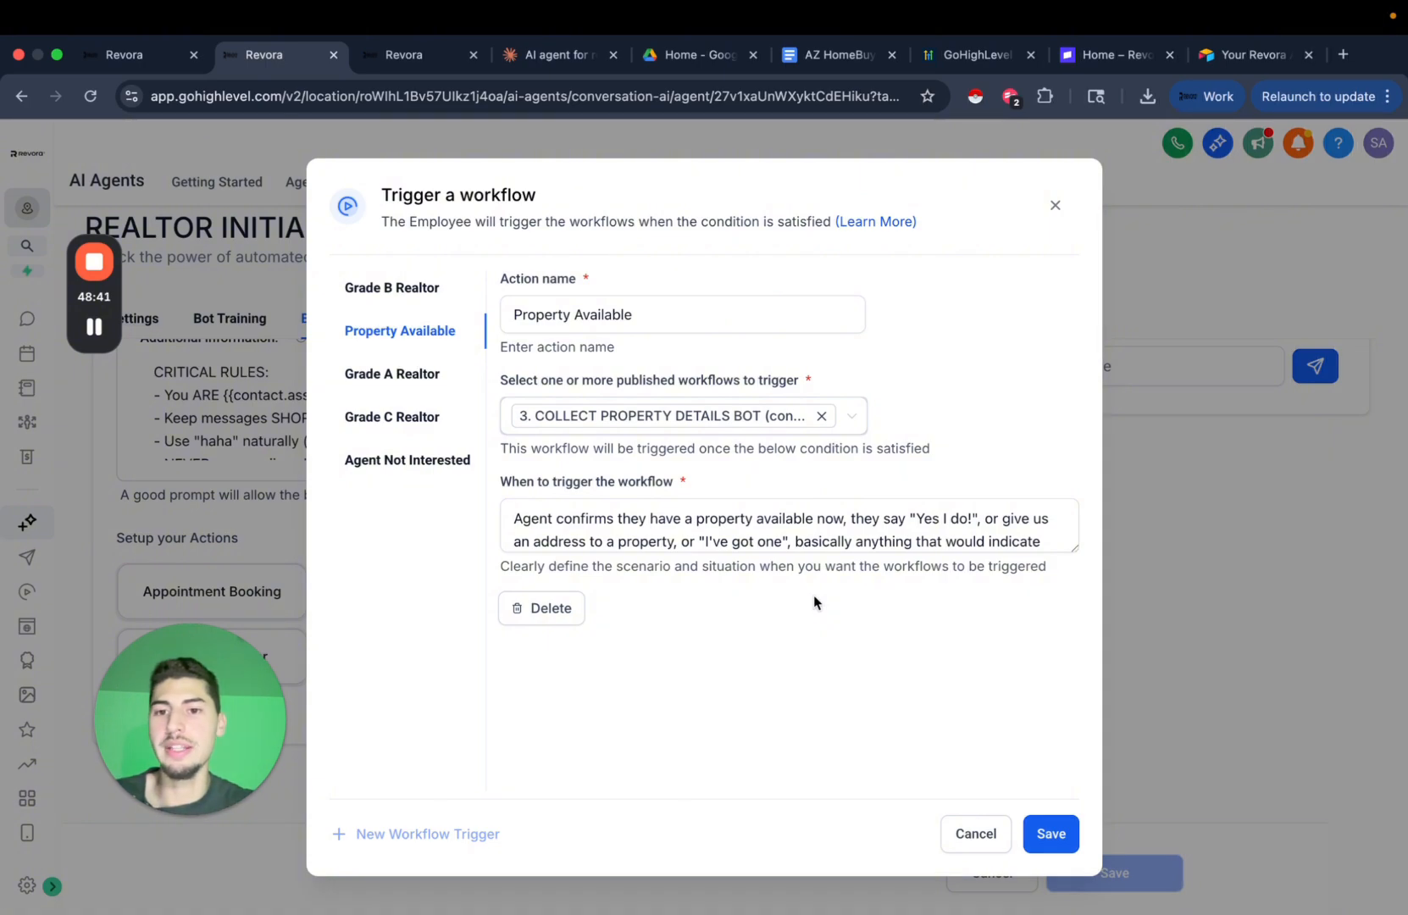
Zoom in on Miro's Contact Field Updated card, then return to the Test AI Agent's Bot Goals tab.
click(94, 327)
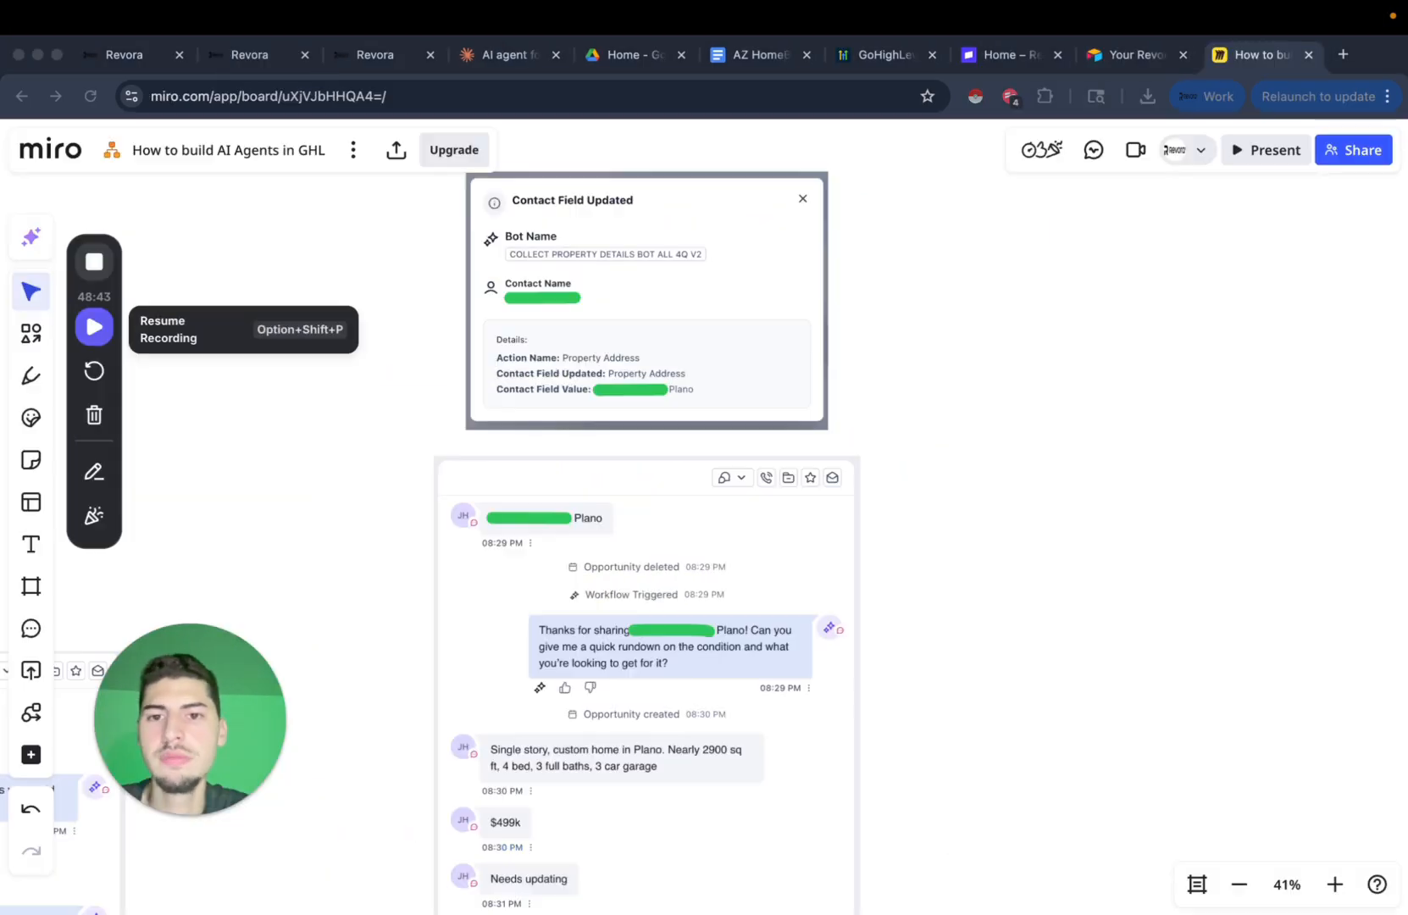
click(94, 325)
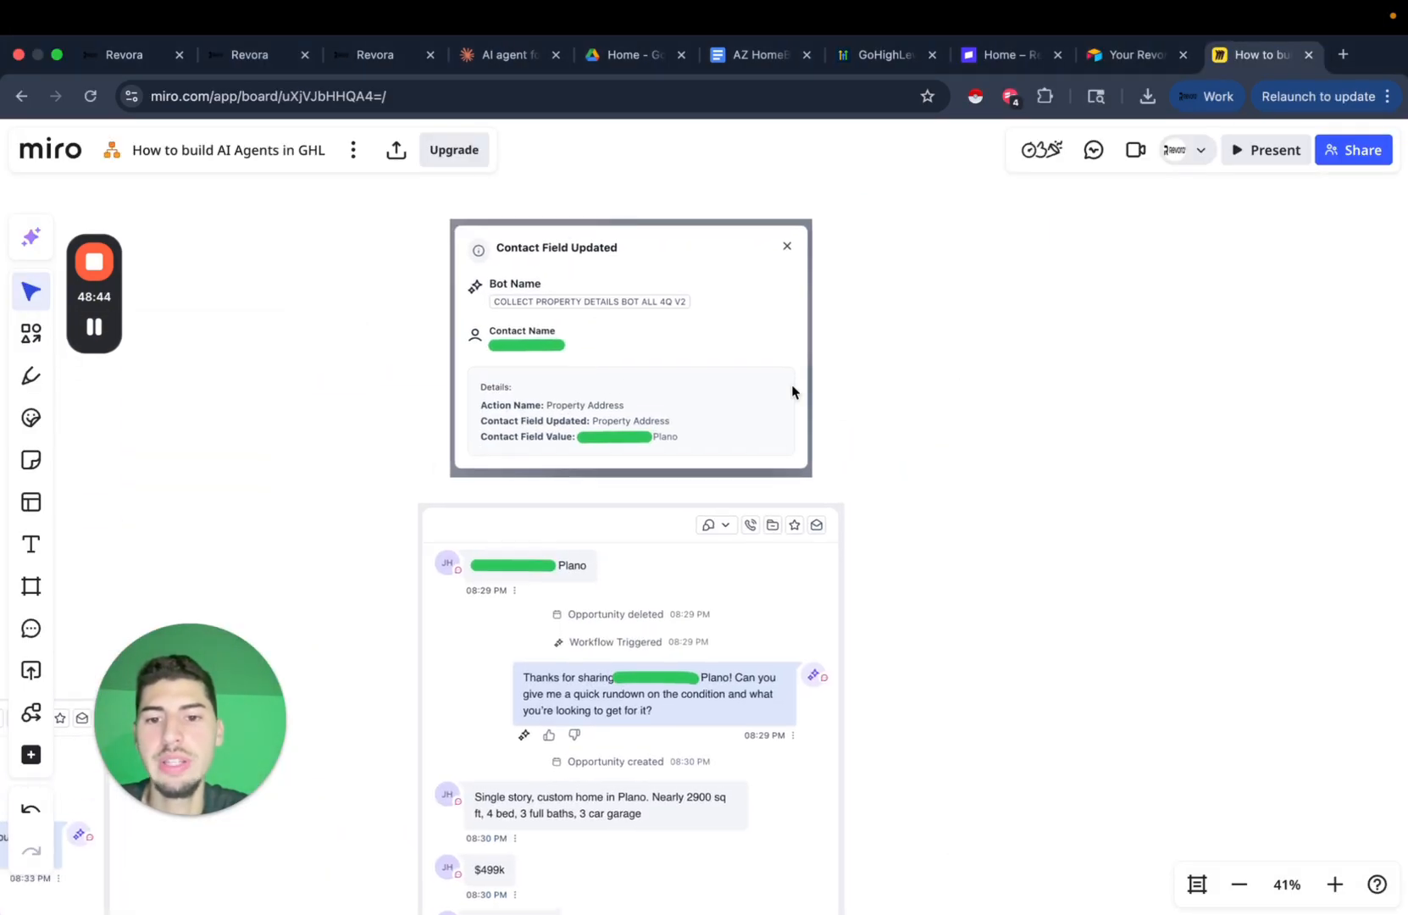
scroll(792, 389, up, 5)
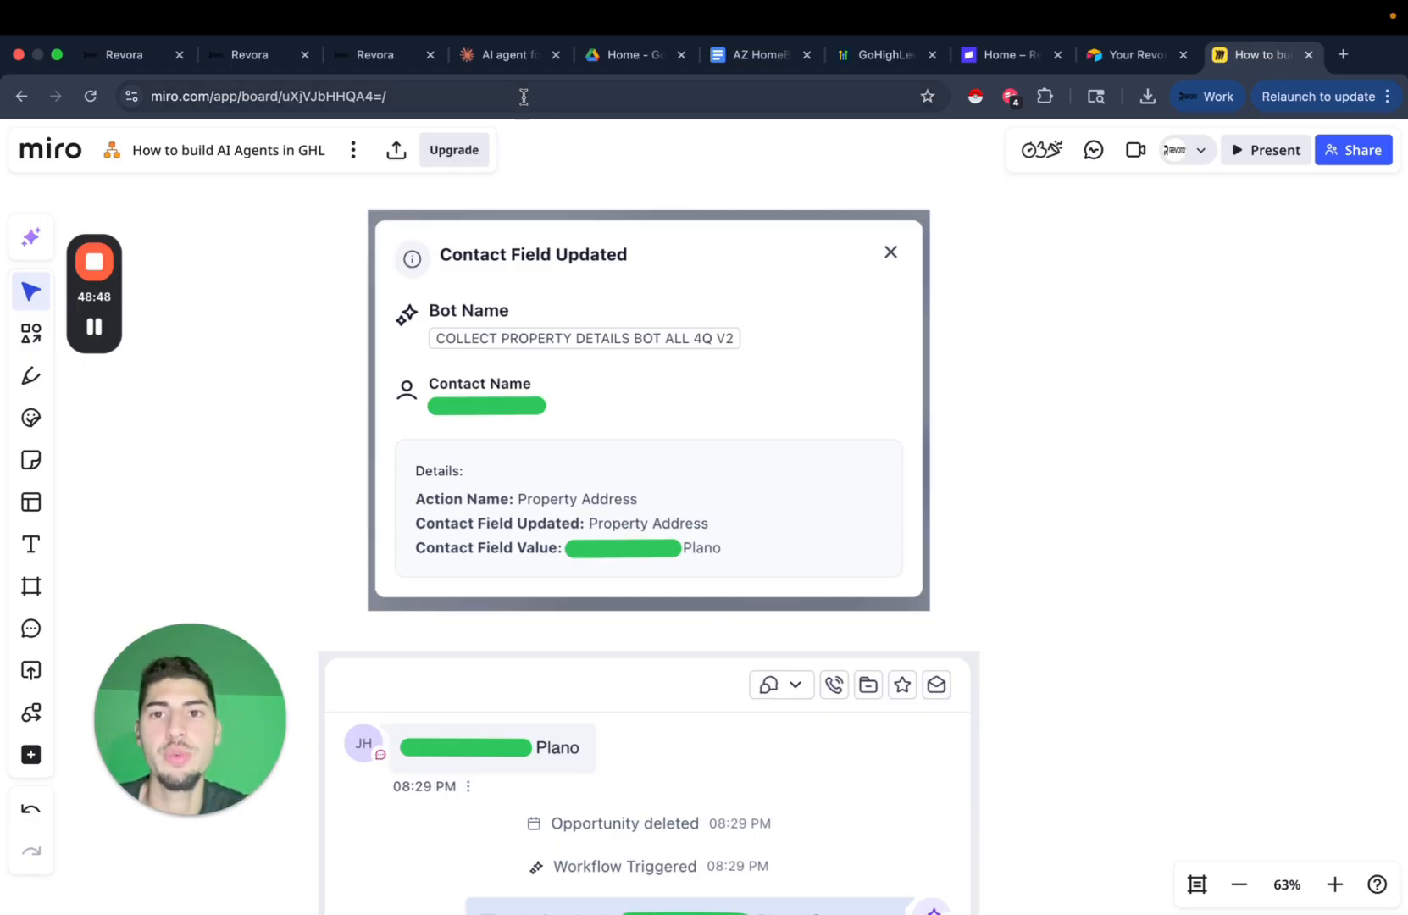
click(403, 58)
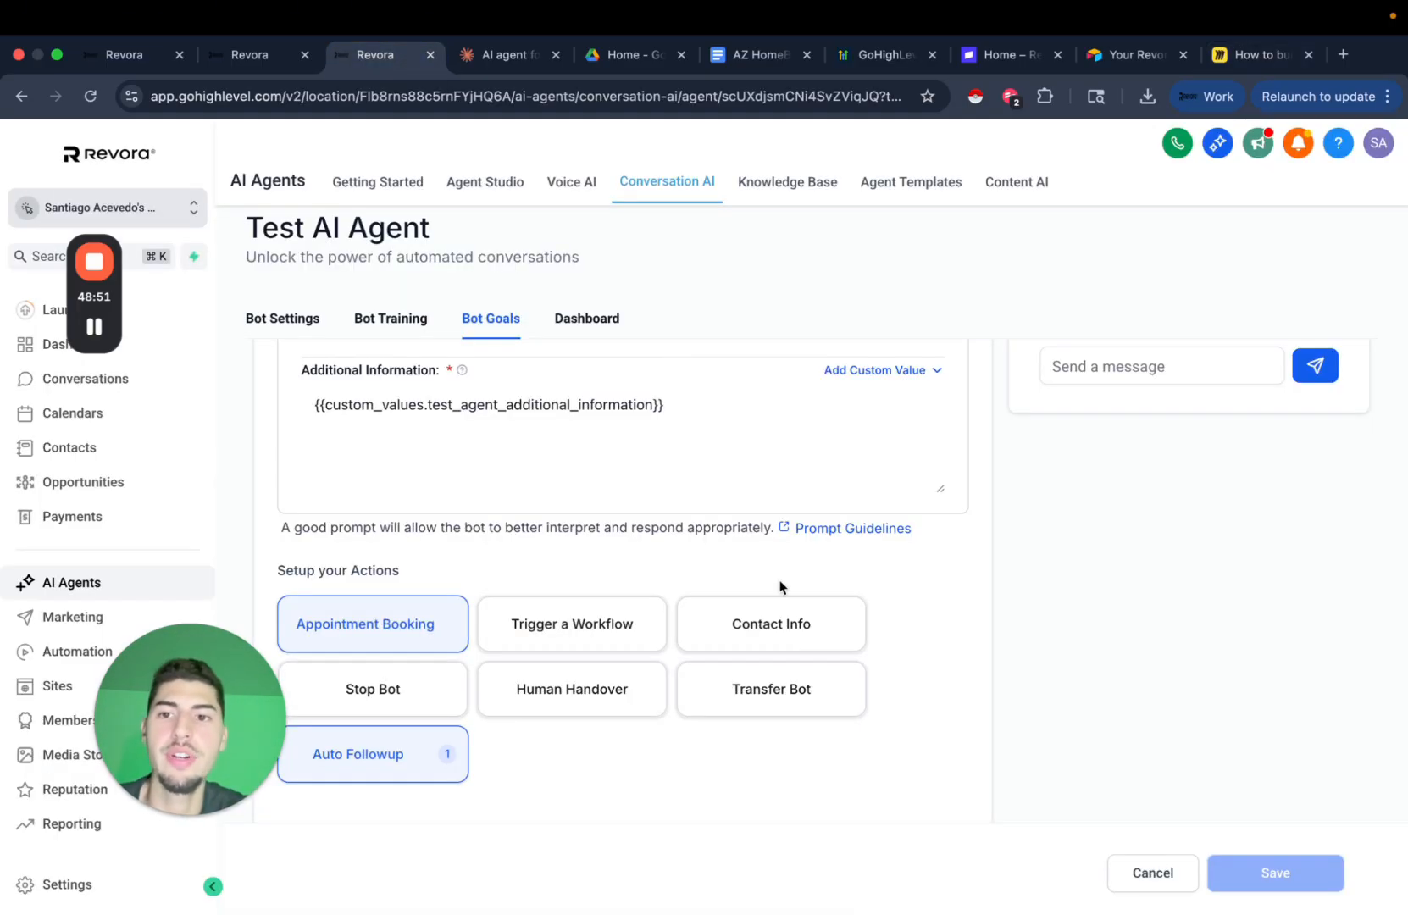
Start a Contact Info action and name it Property Address.
click(795, 625)
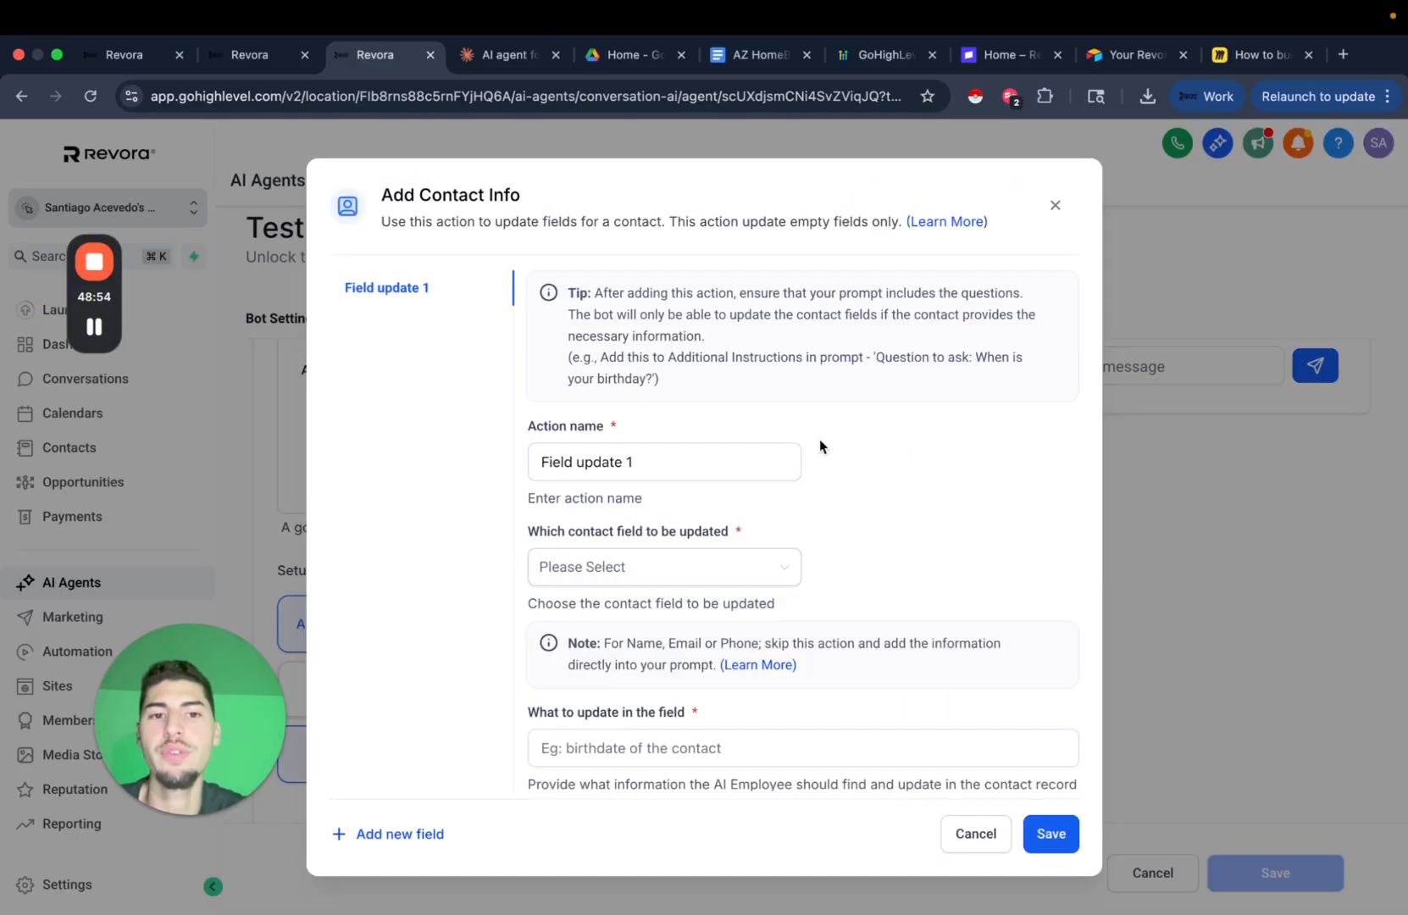
click(1055, 205)
scroll(703, 608, down, 1)
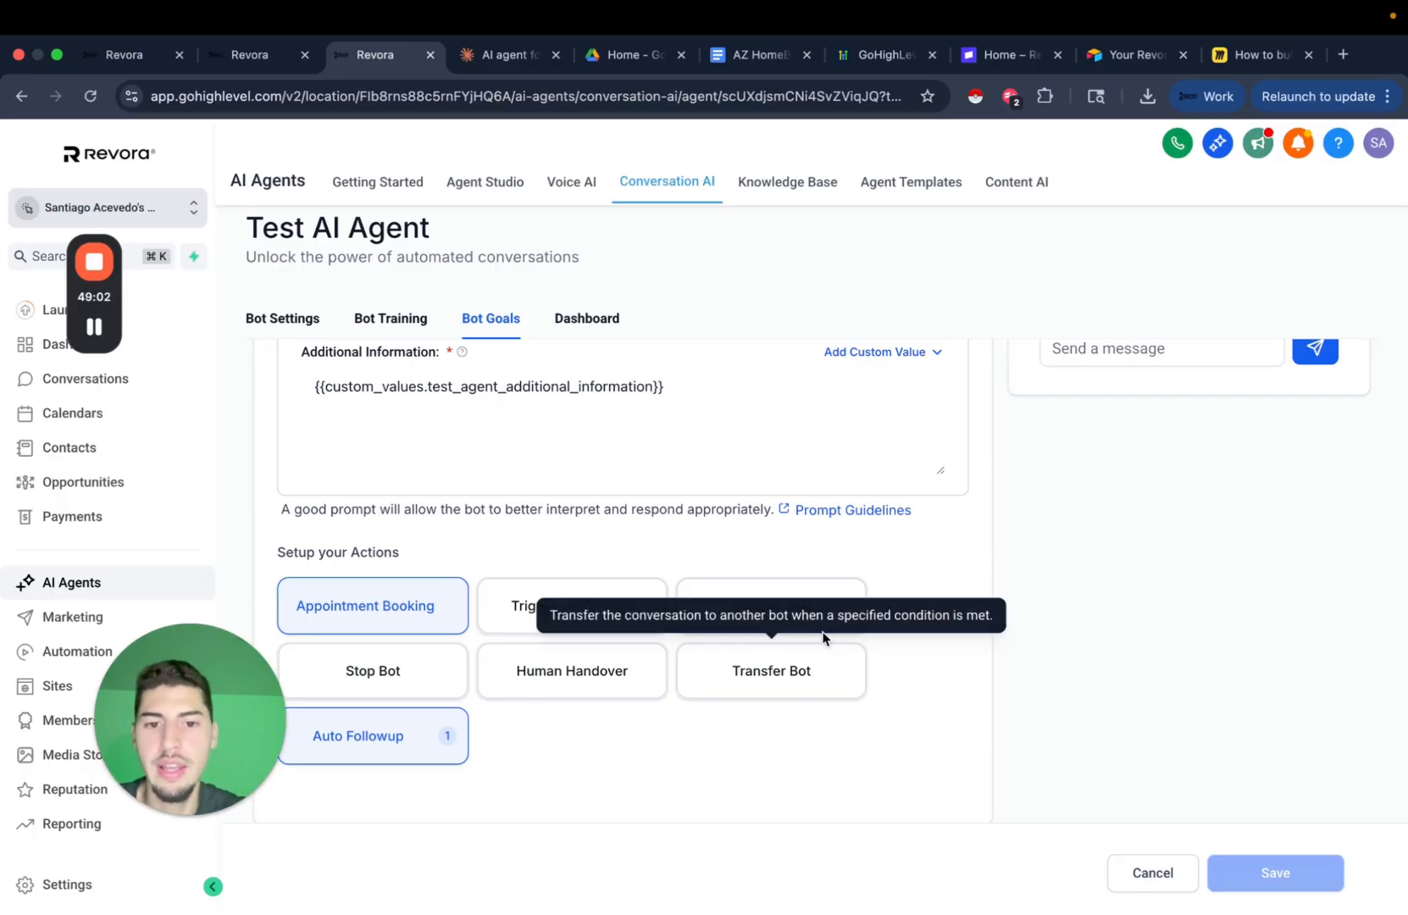
click(818, 606)
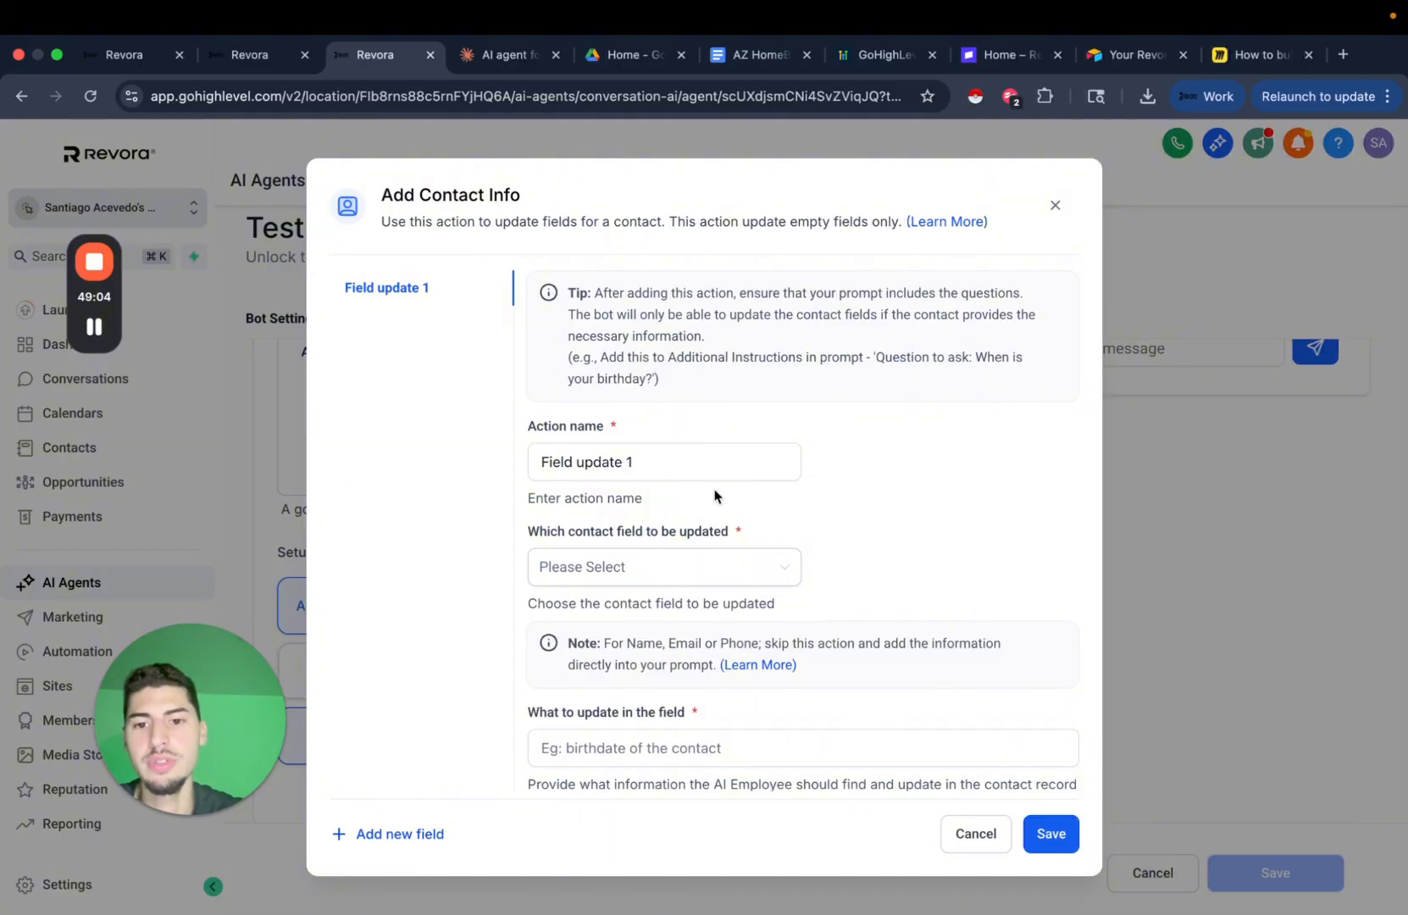
triple_click(646, 461)
text(Pro)
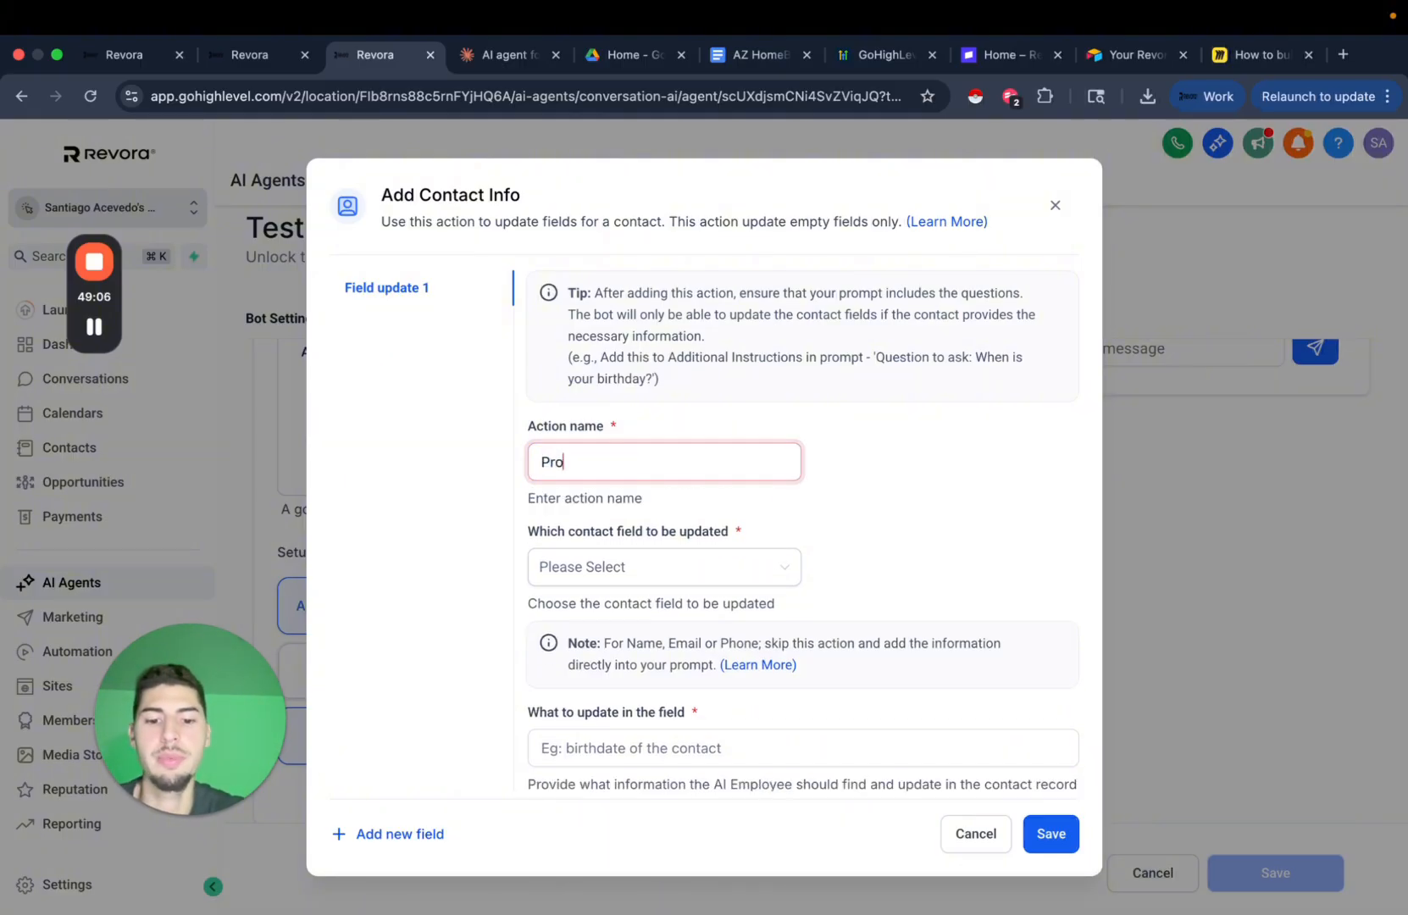
text(perty Address)
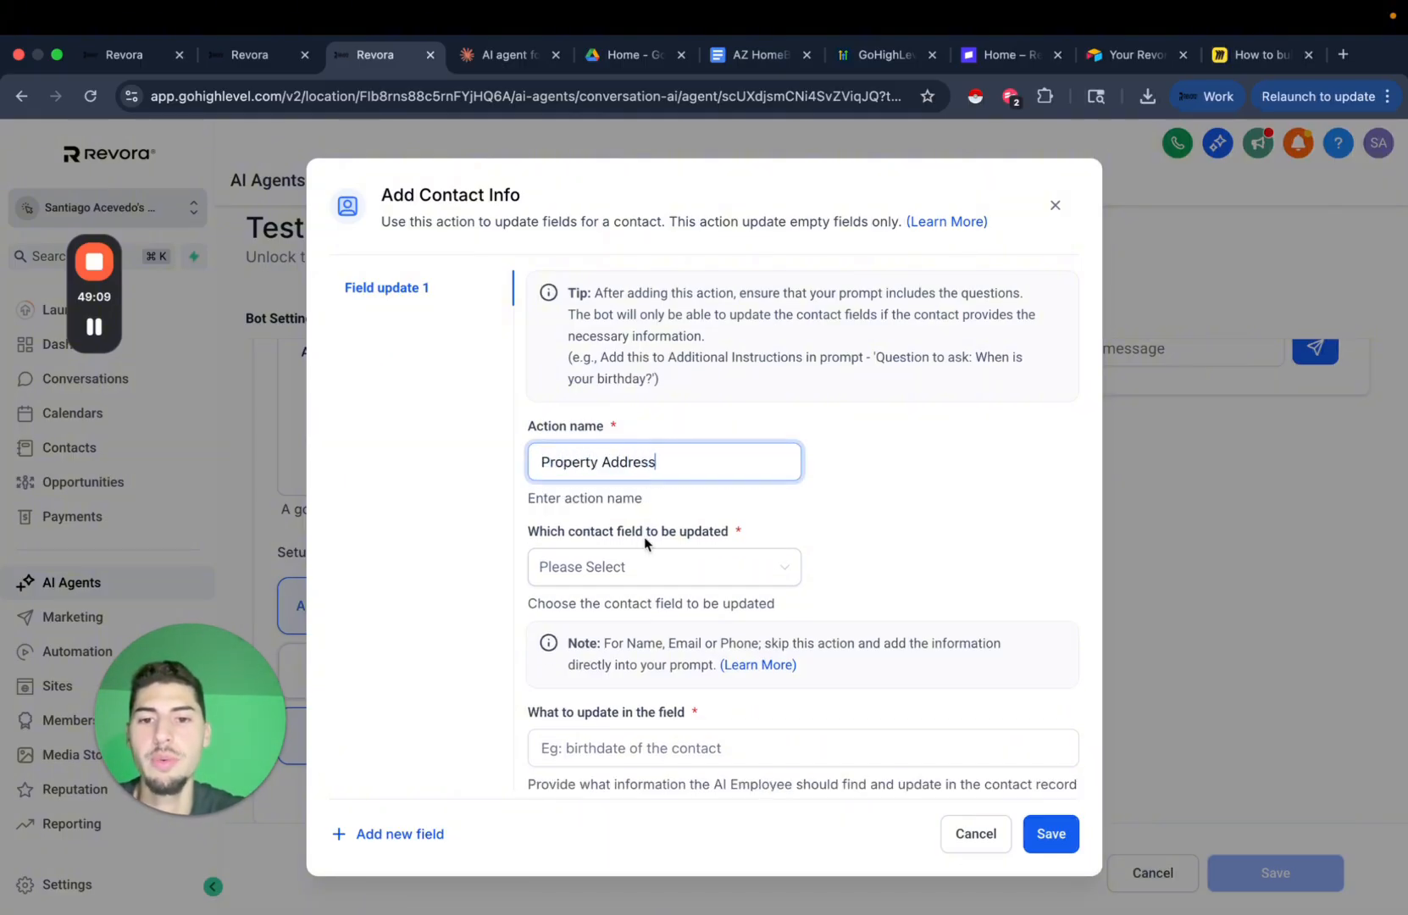
Map the action to Street Address, describe it as the property address the agent sent, and save.
click(644, 569)
text(add)
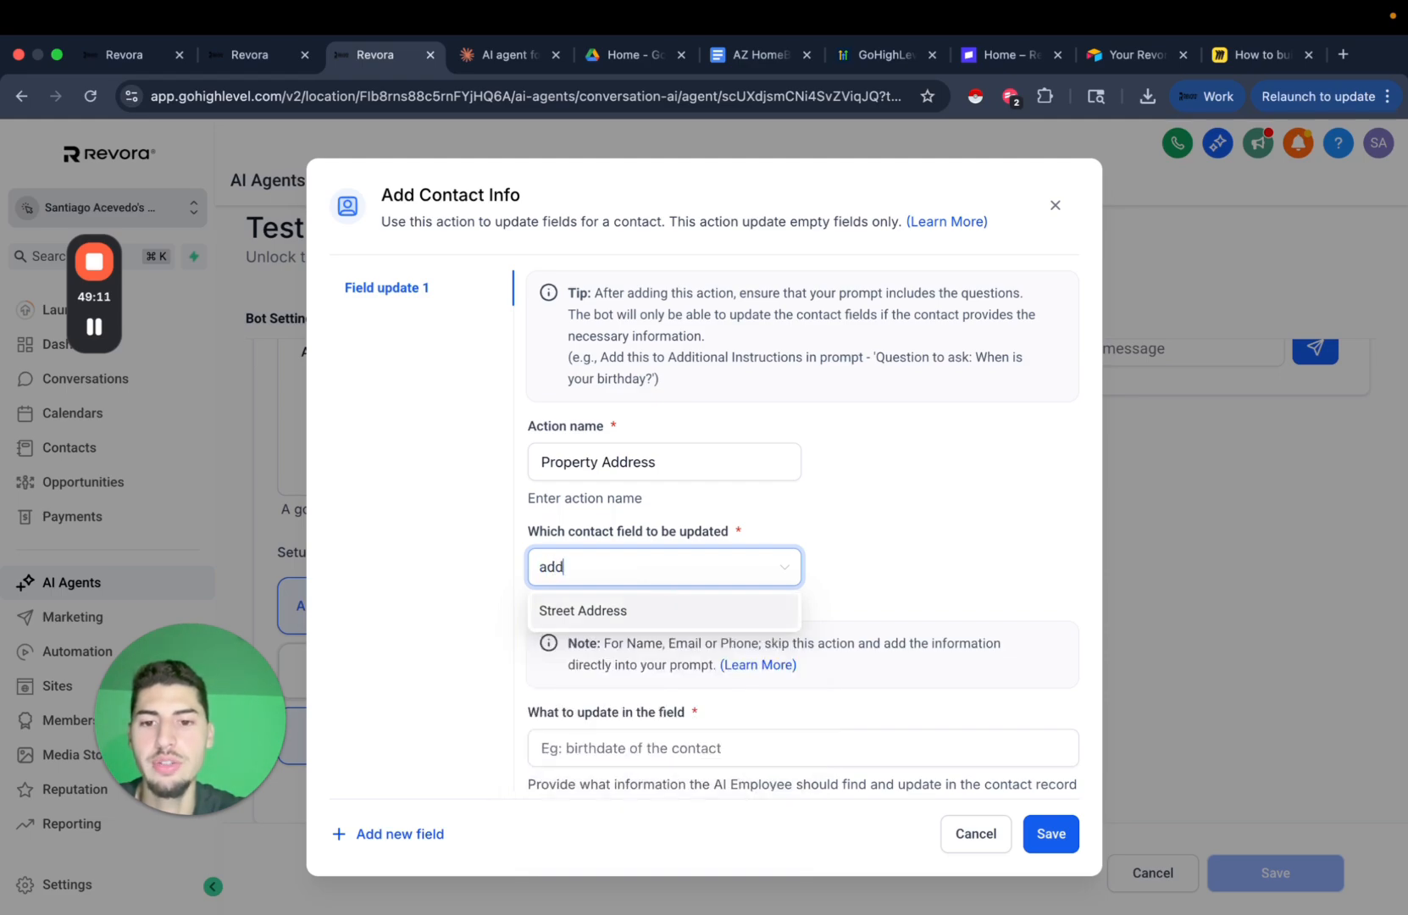
click(614, 625)
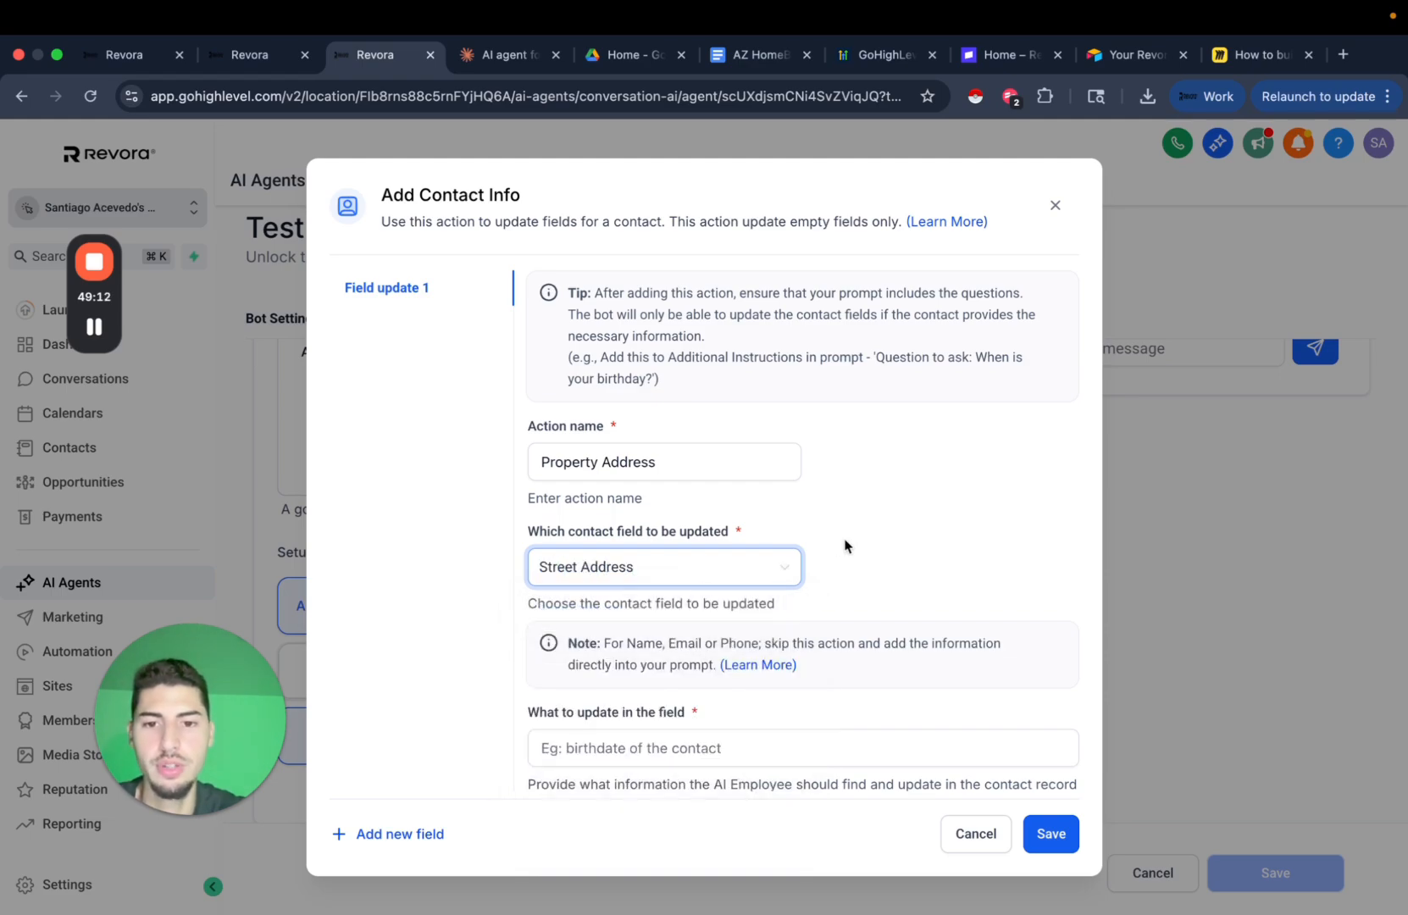
scroll(846, 544, down, 1)
click(656, 695)
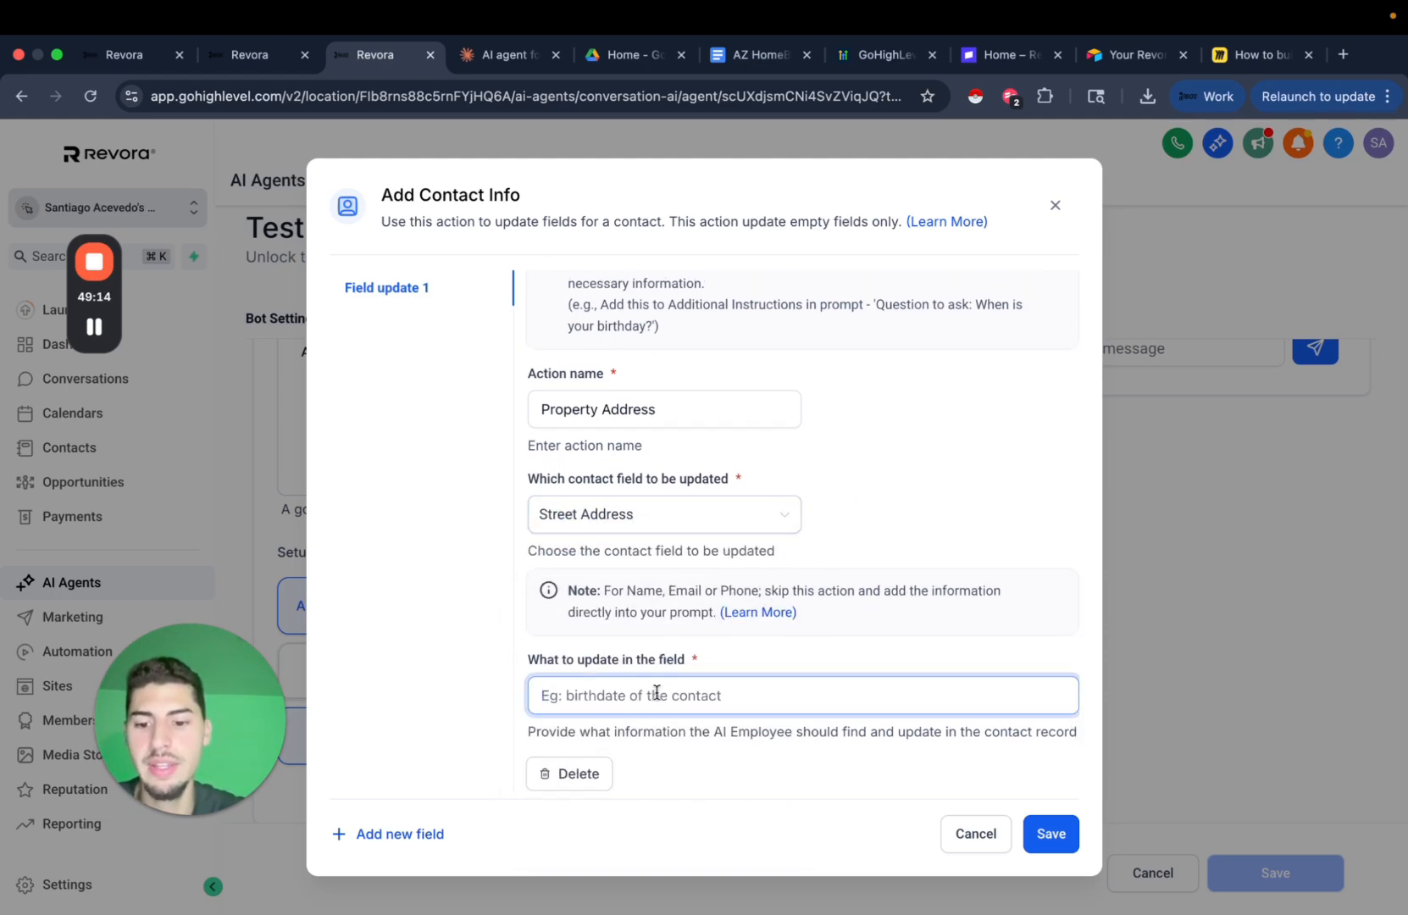
text(Addre)
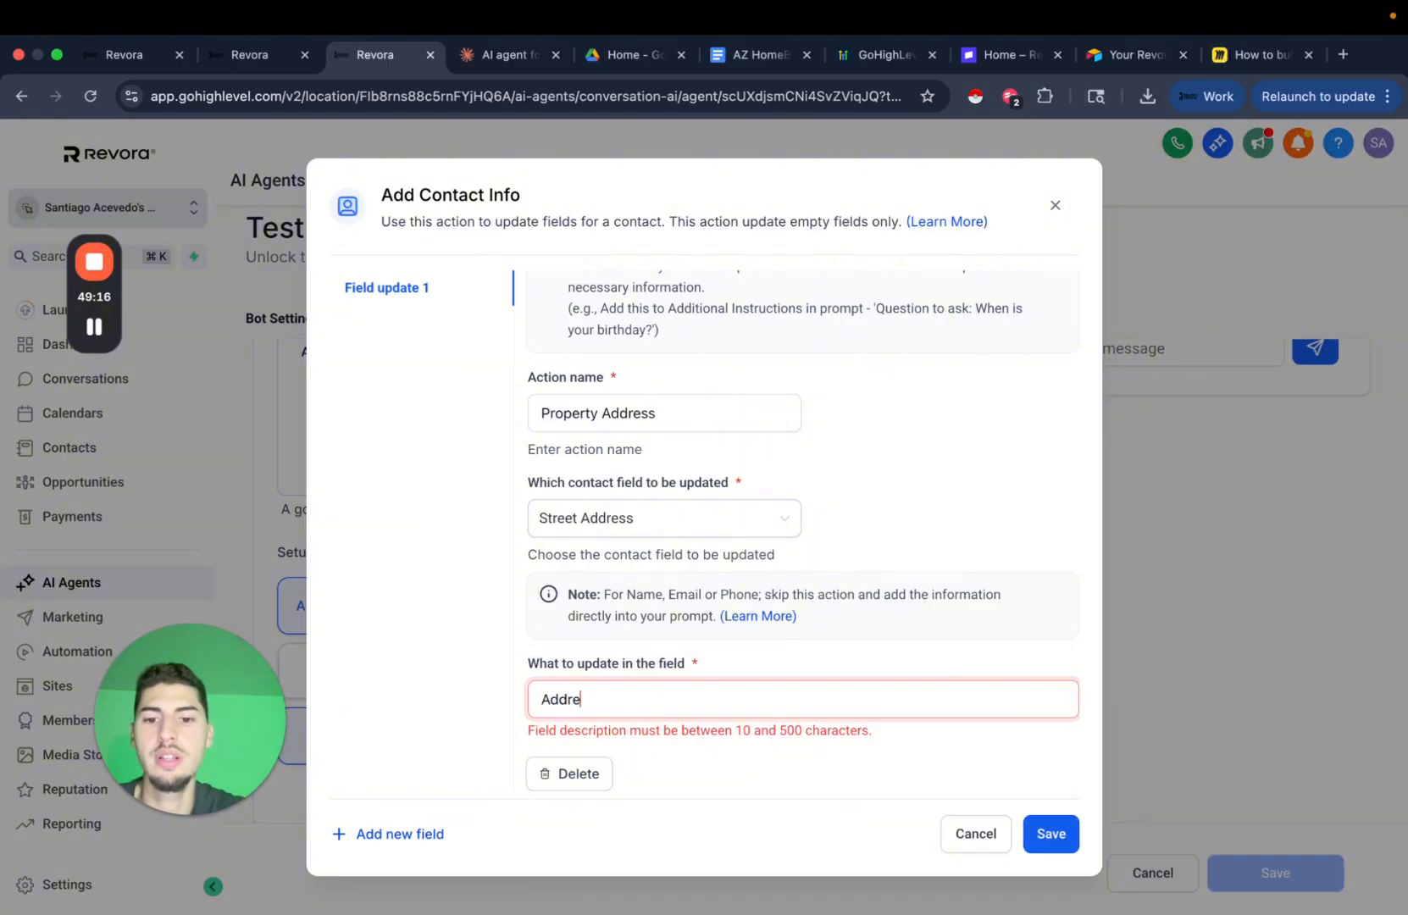
text(ss of the the the )
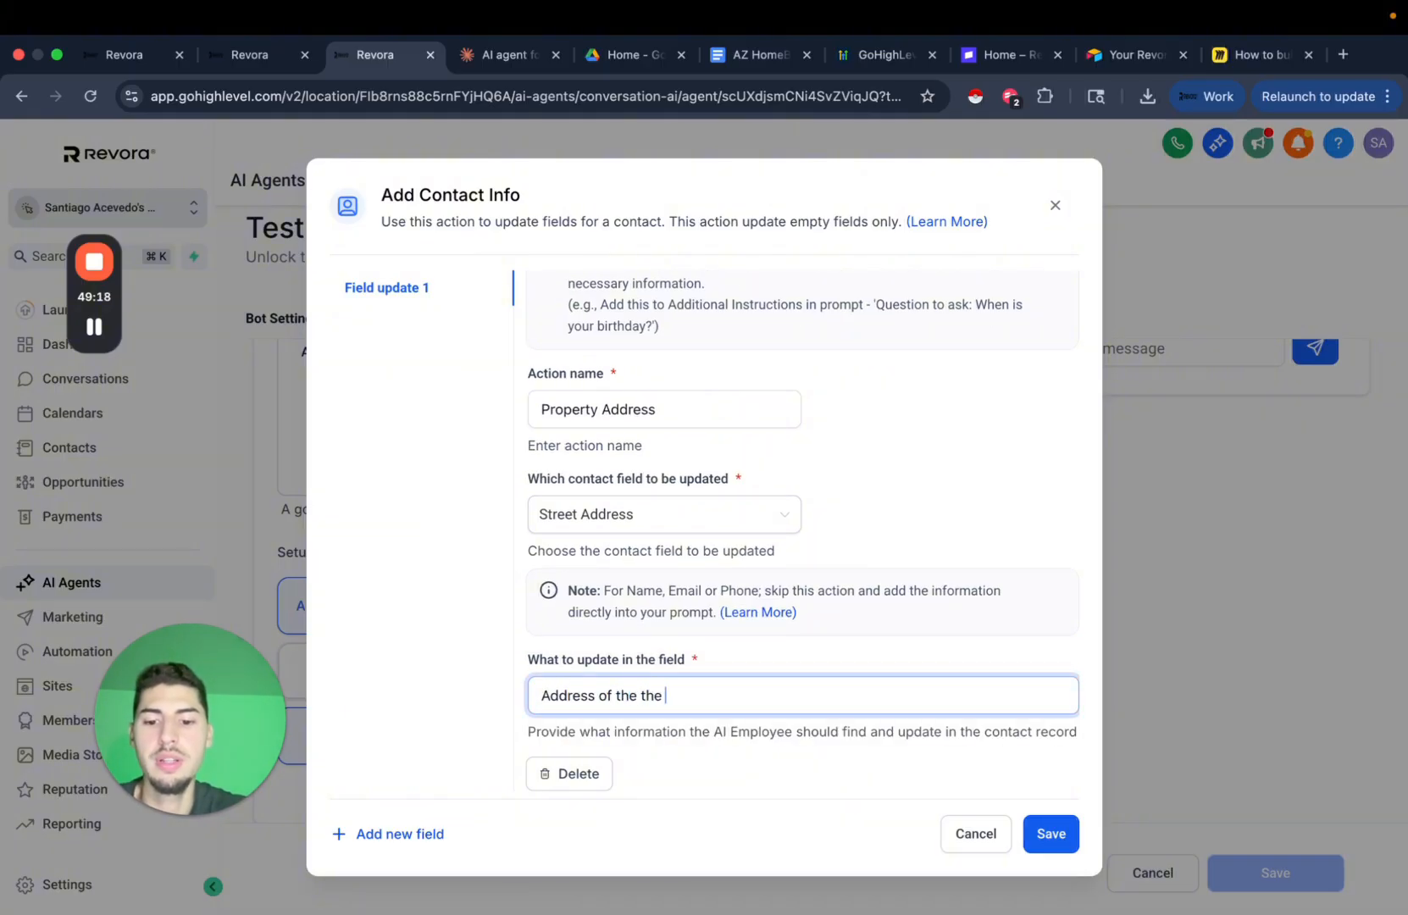
text(property the )
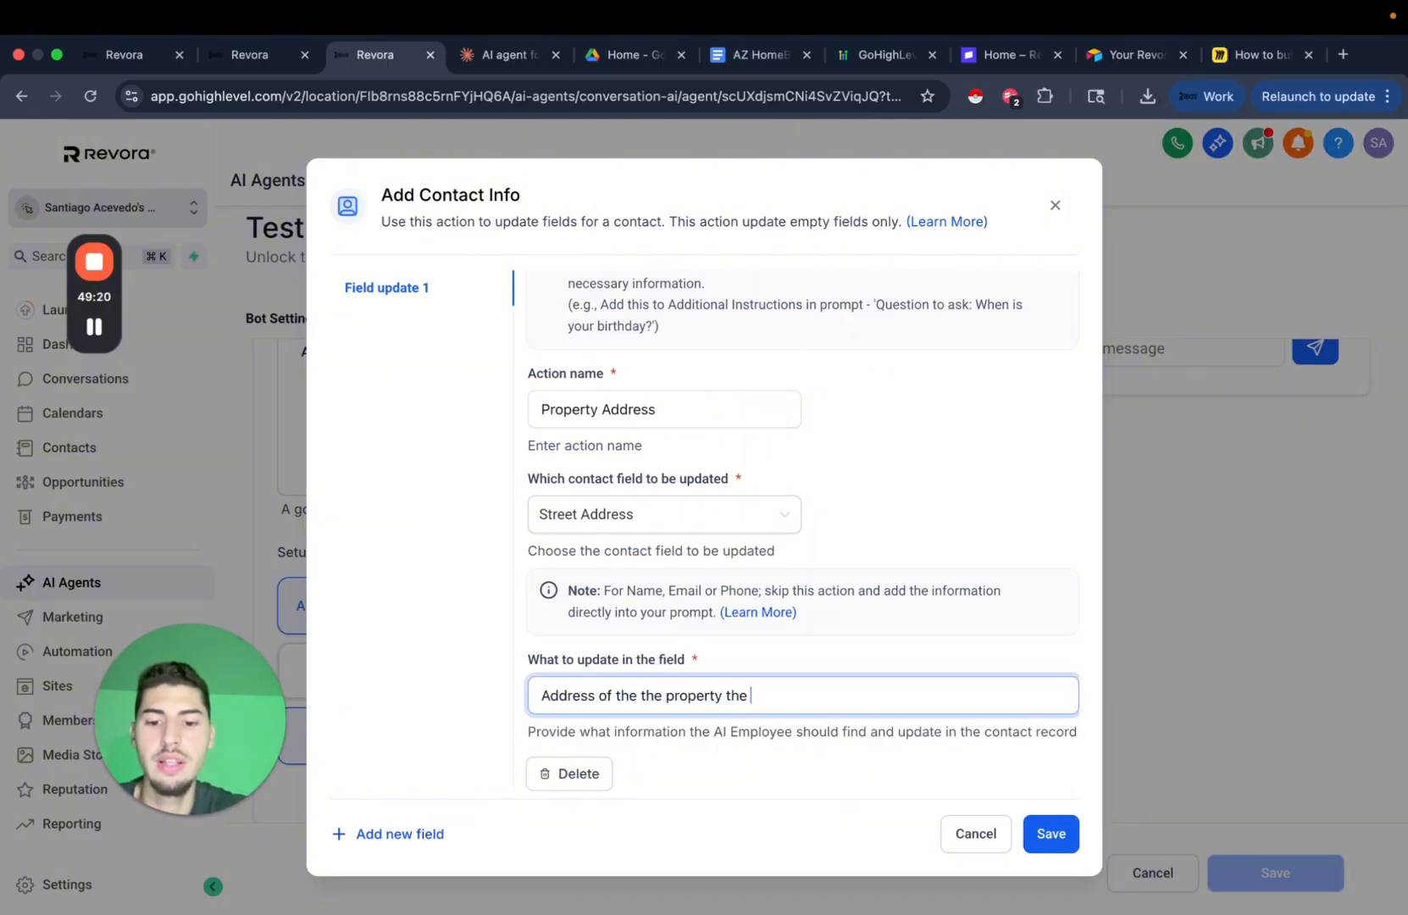
text(agent sen)
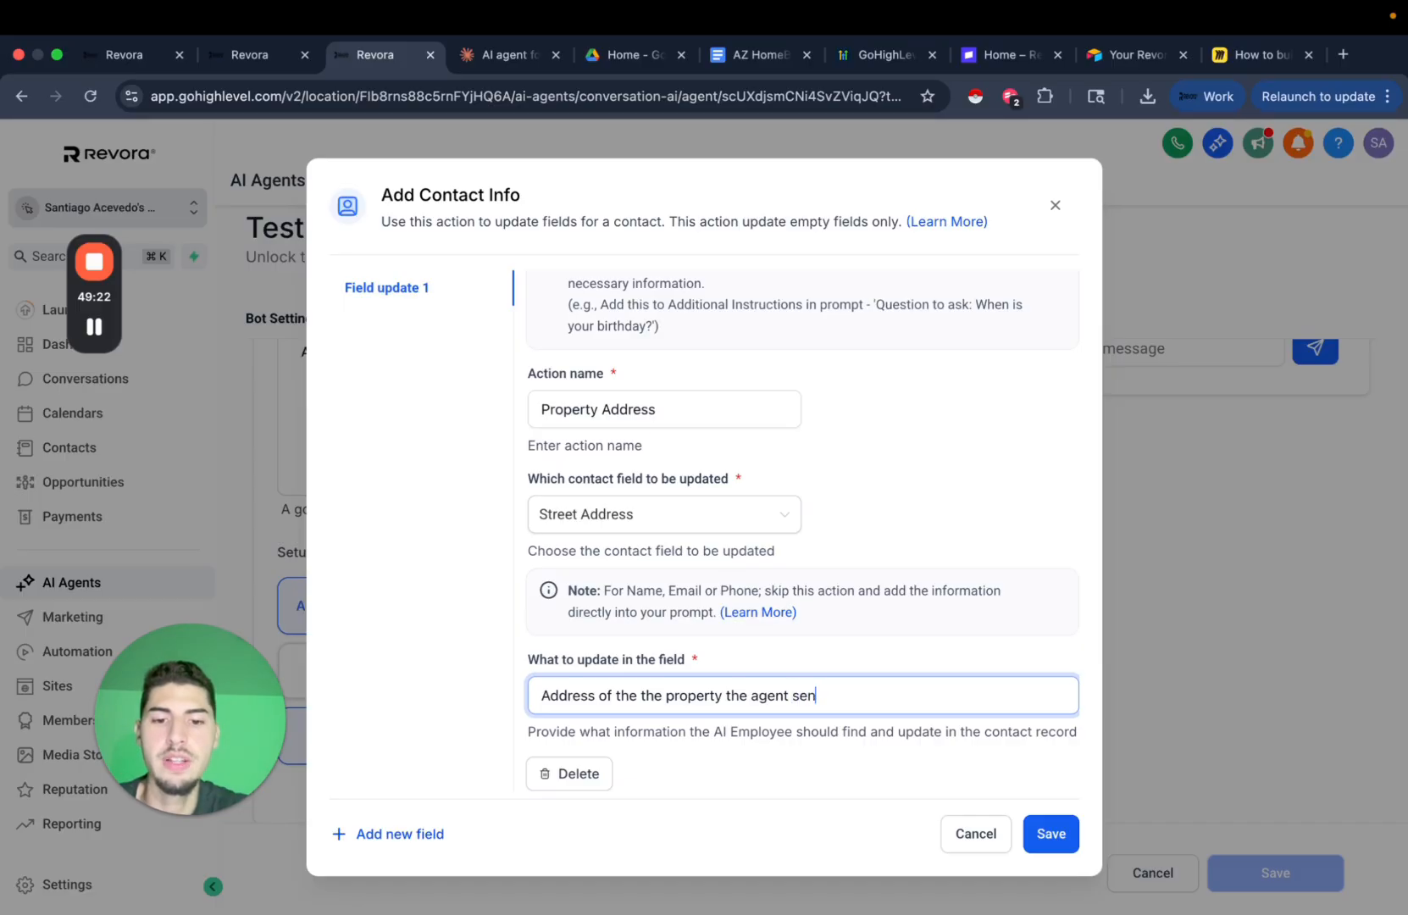
text(t)
click(1059, 836)
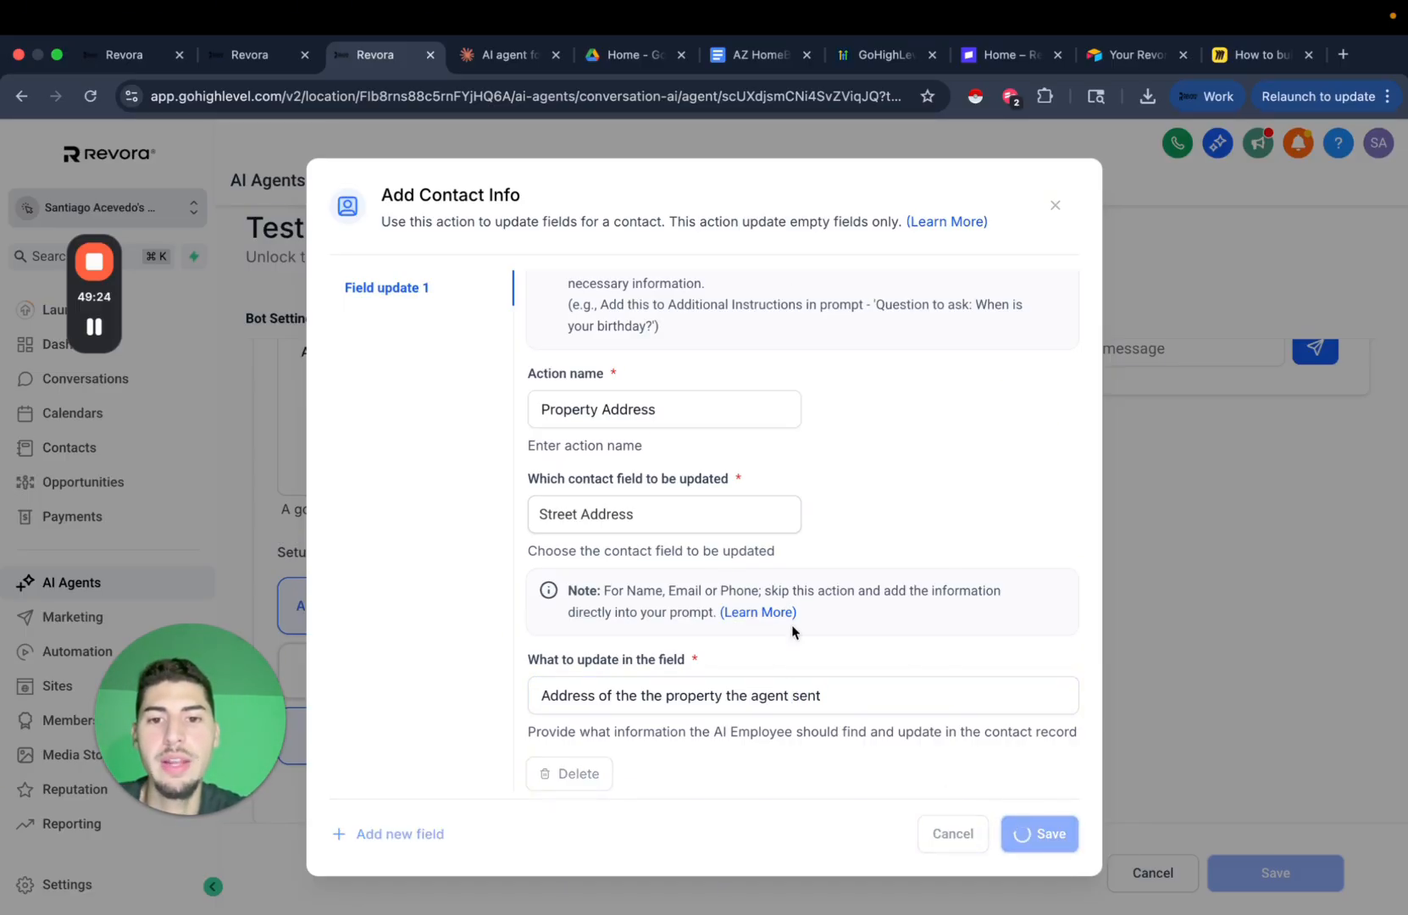
click(1371, 166)
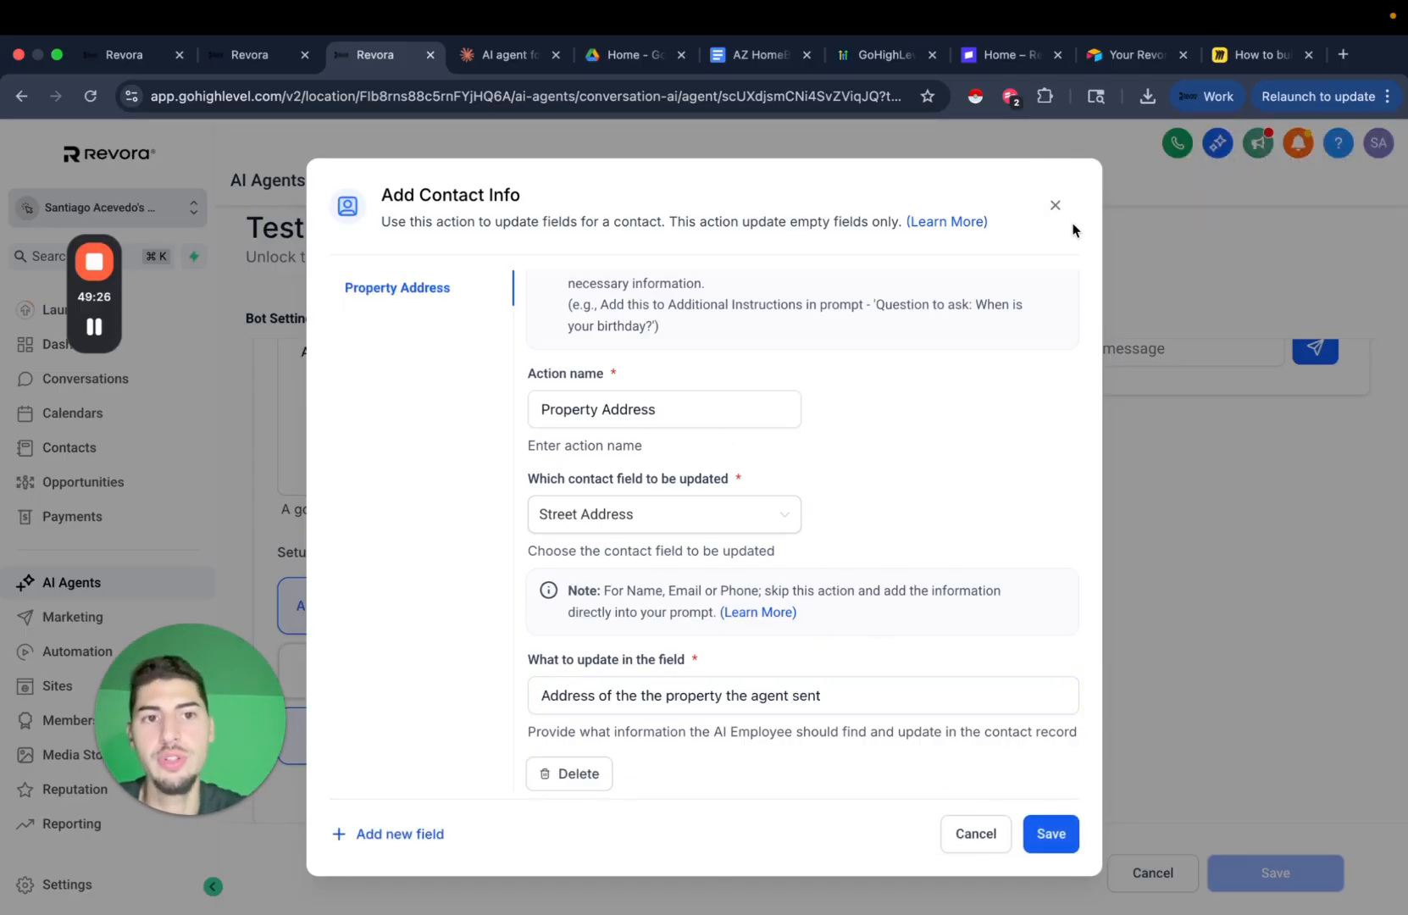
click(1056, 206)
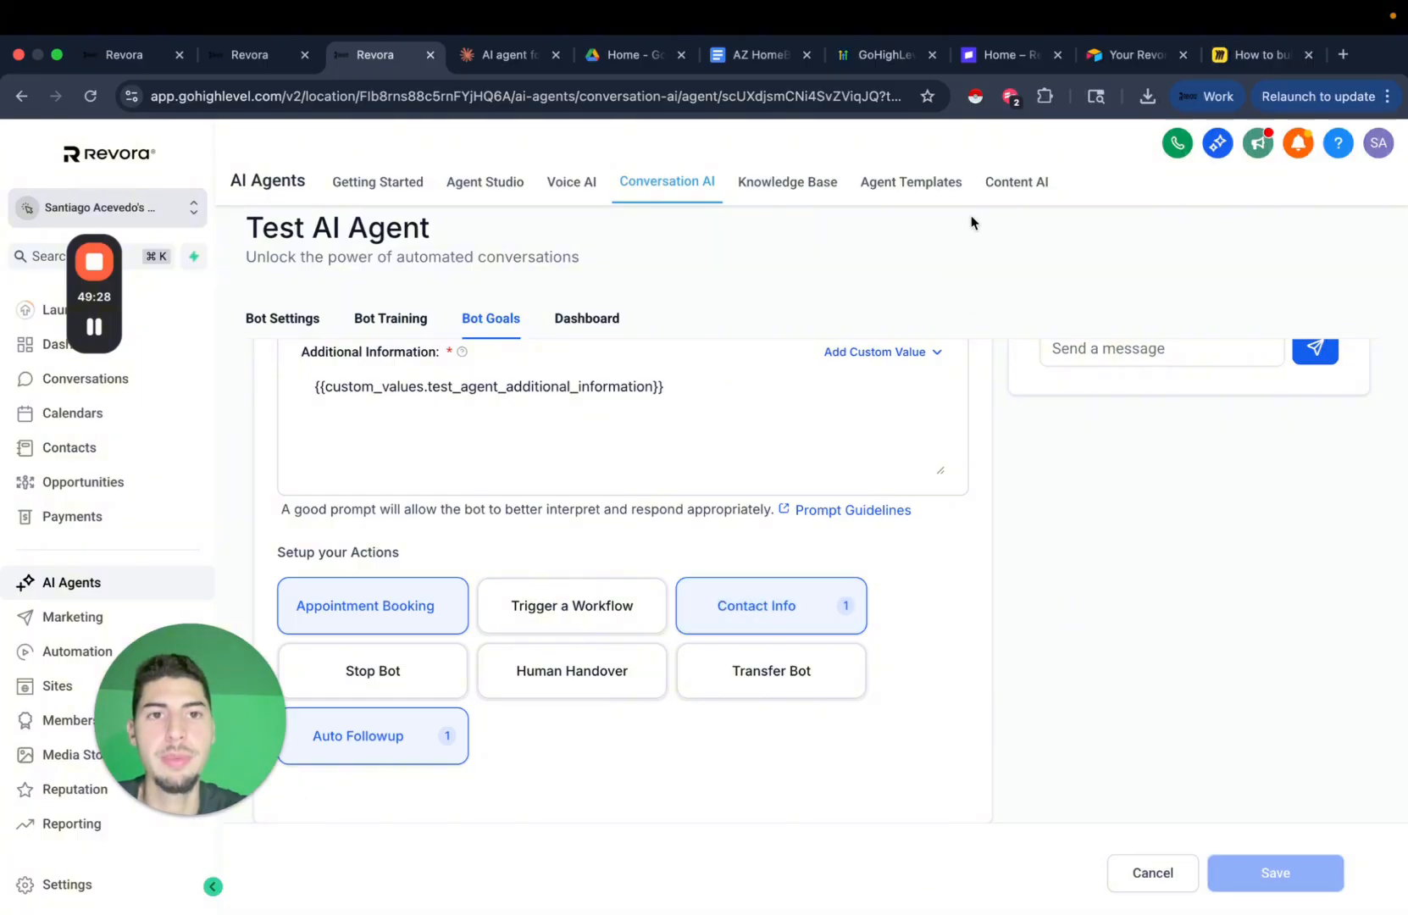
click(1245, 59)
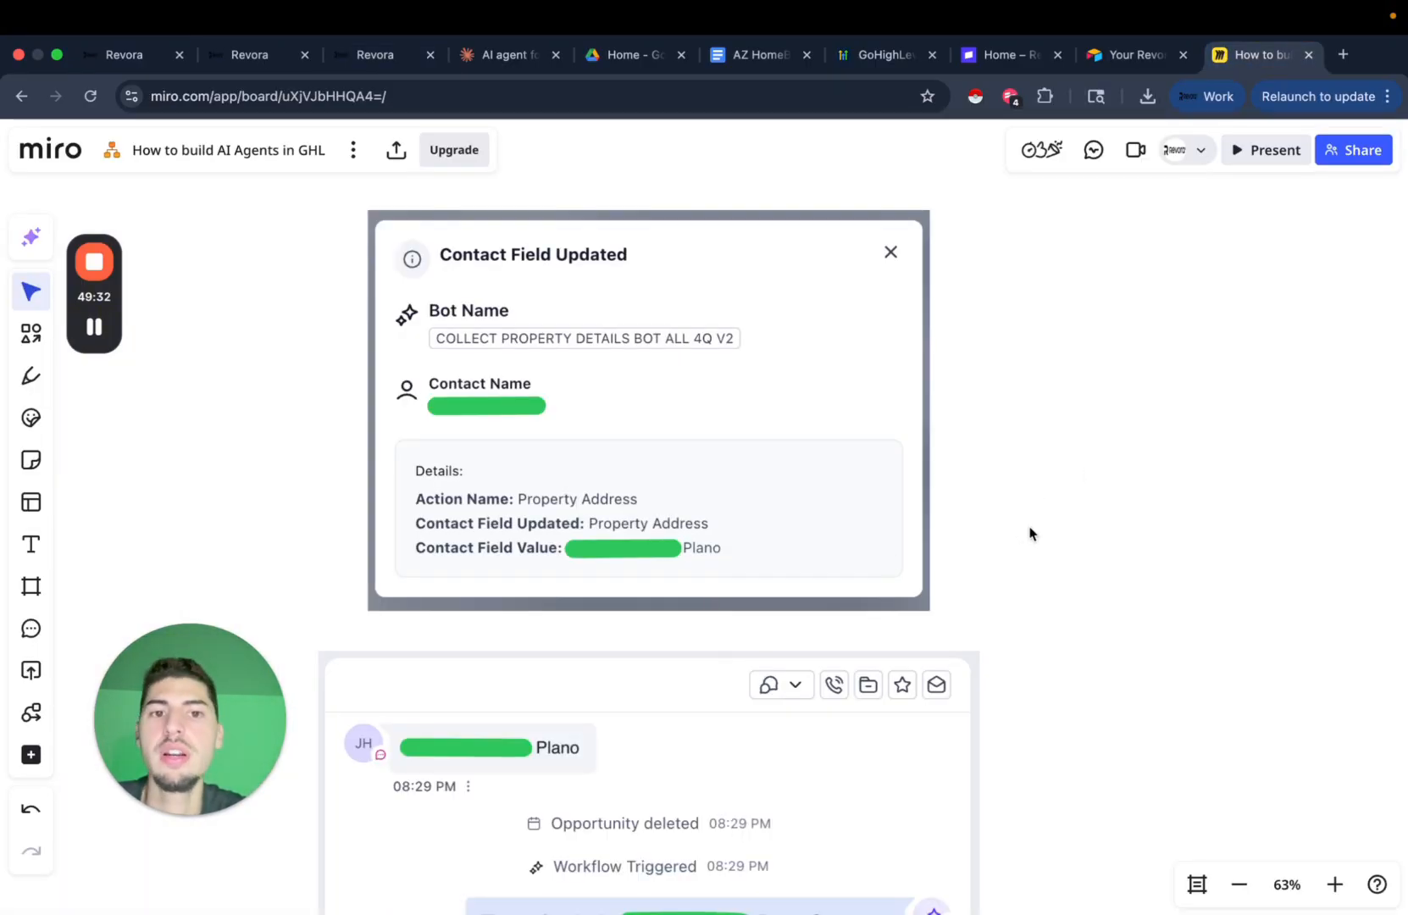
scroll(682, 566, up, 1)
scroll(680, 563, up, 1)
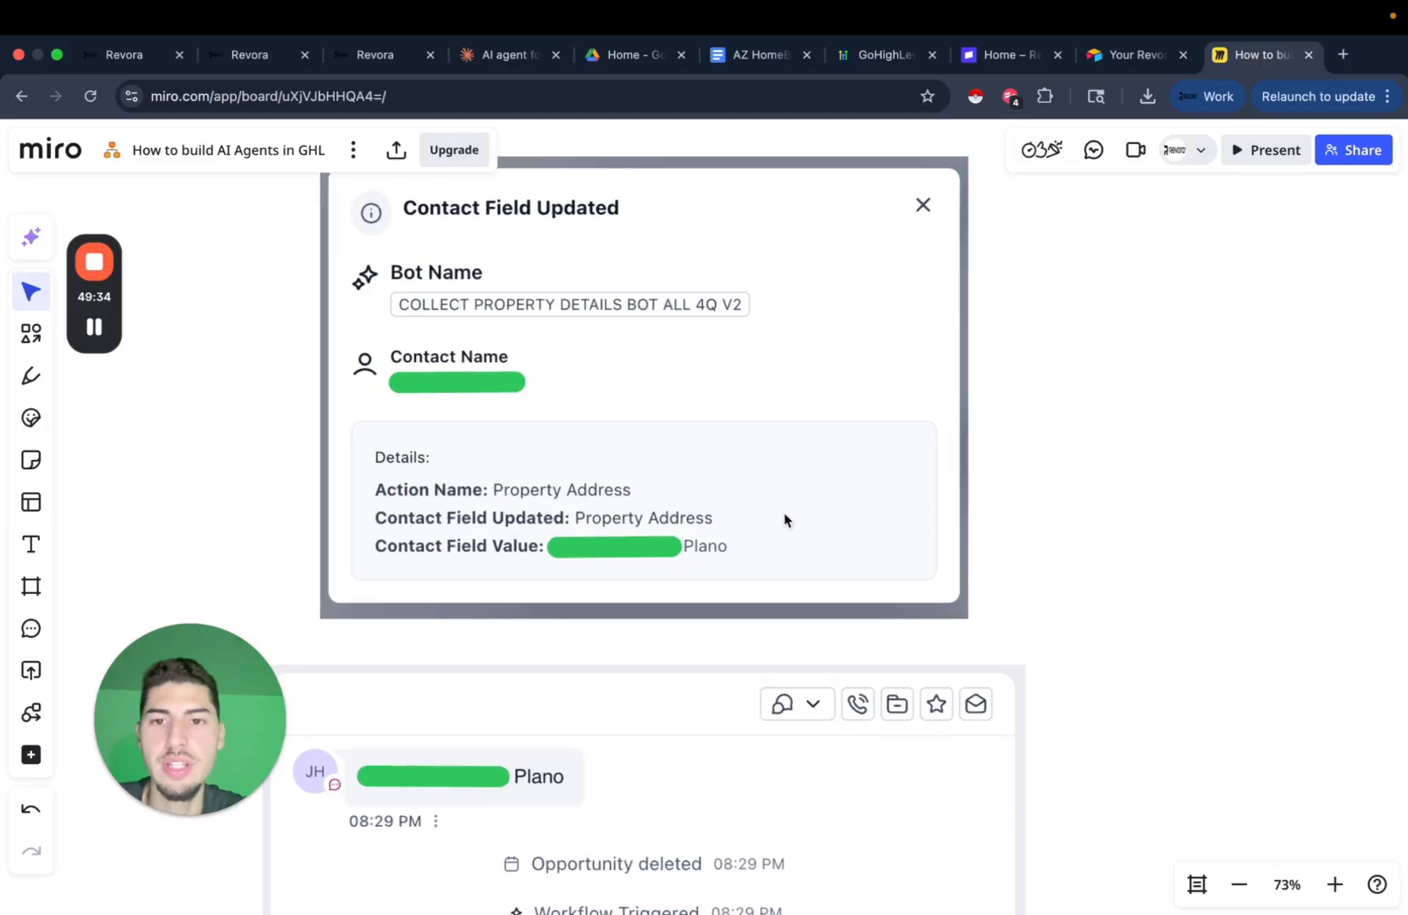
scroll(783, 514, up, 1)
scroll(561, 480, up, 1)
scroll(561, 486, down, 2)
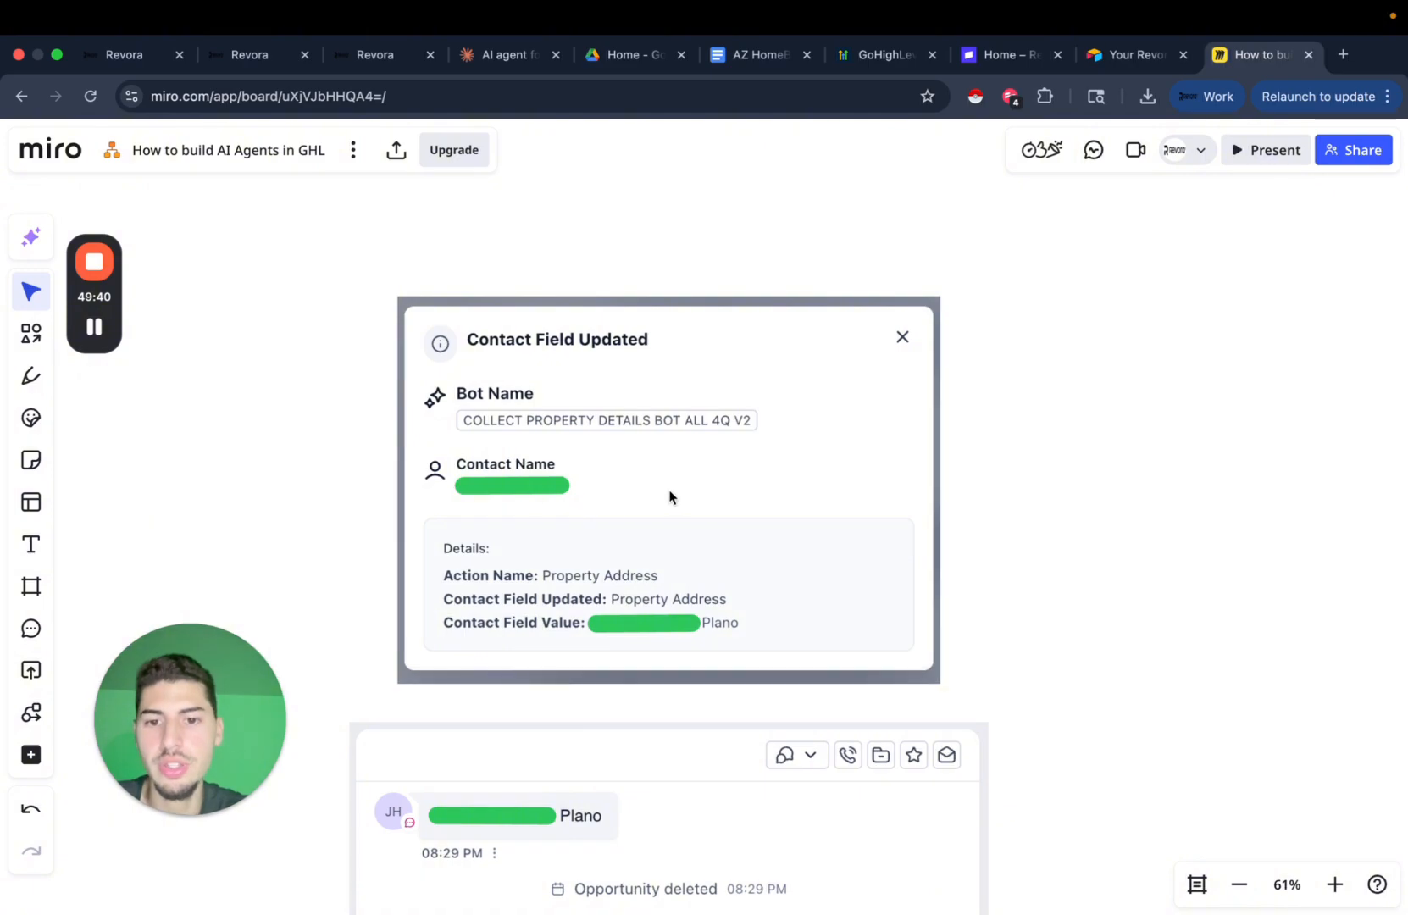
scroll(669, 495, down, 1)
scroll(701, 593, down, 1)
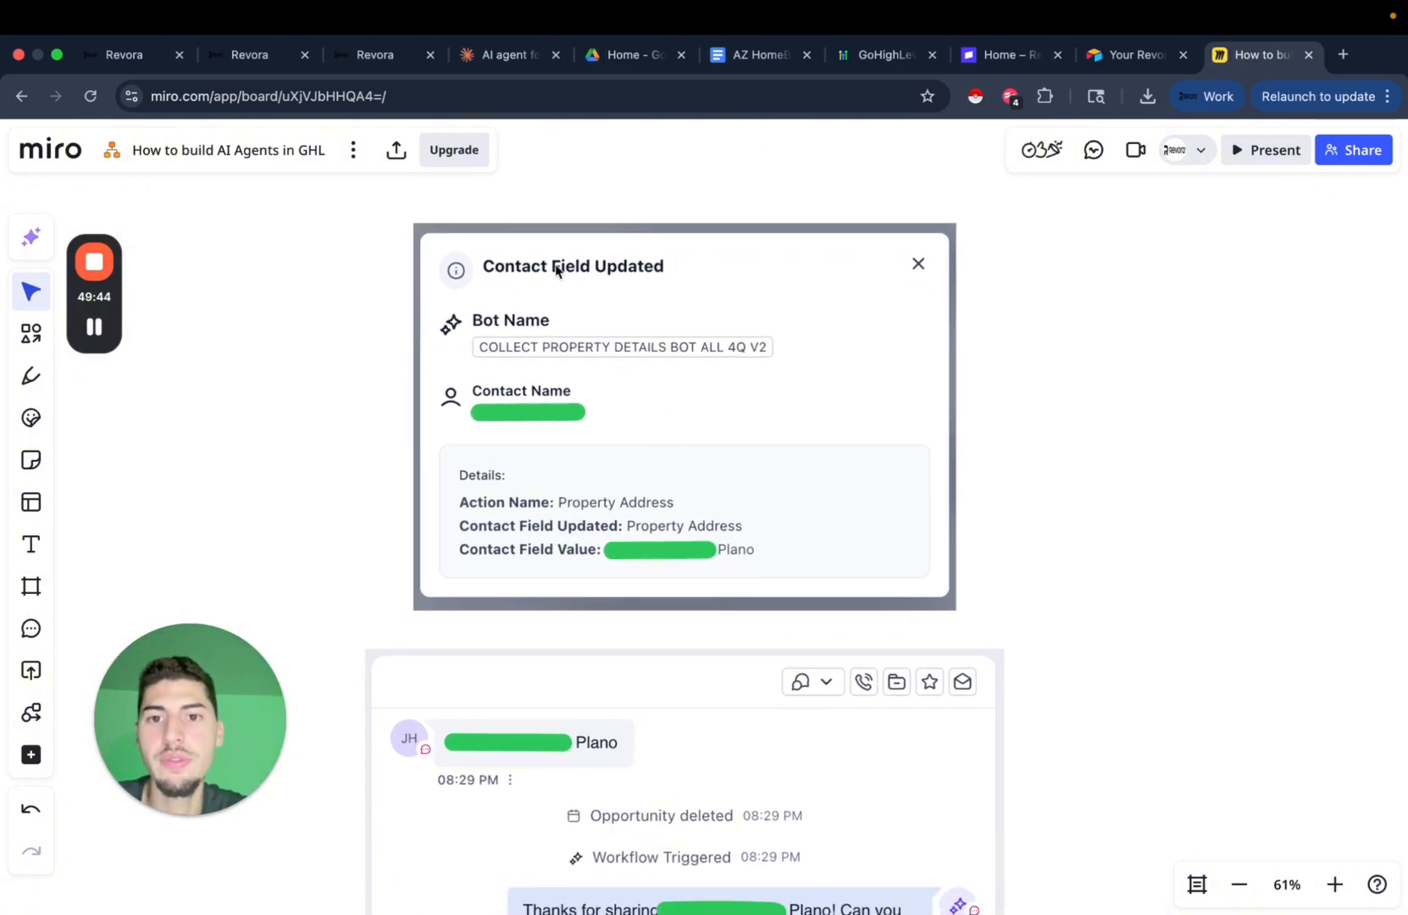
scroll(775, 335, down, 5)
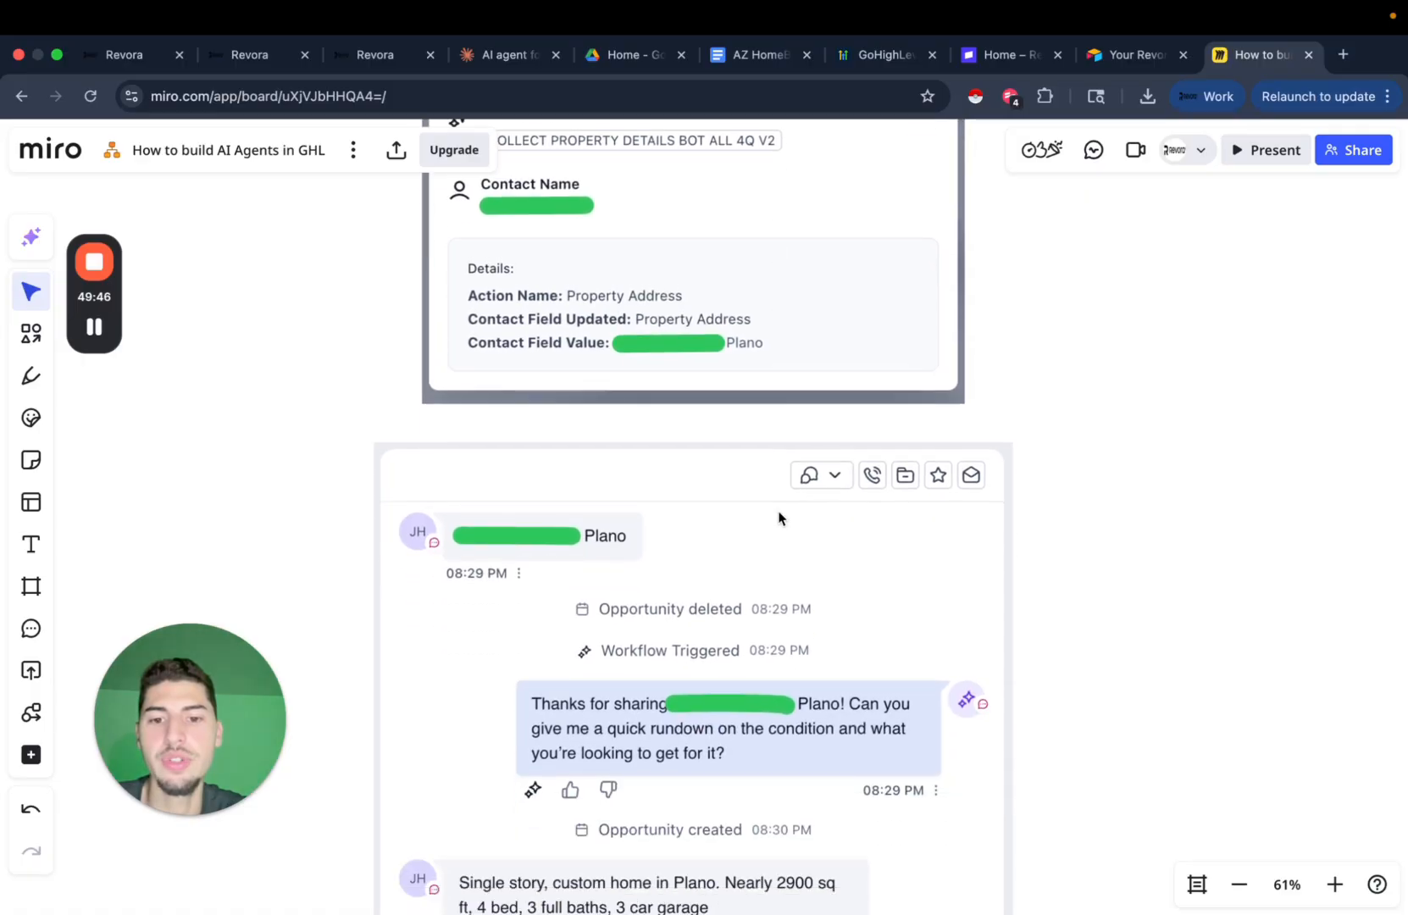
scroll(780, 533, down, 3)
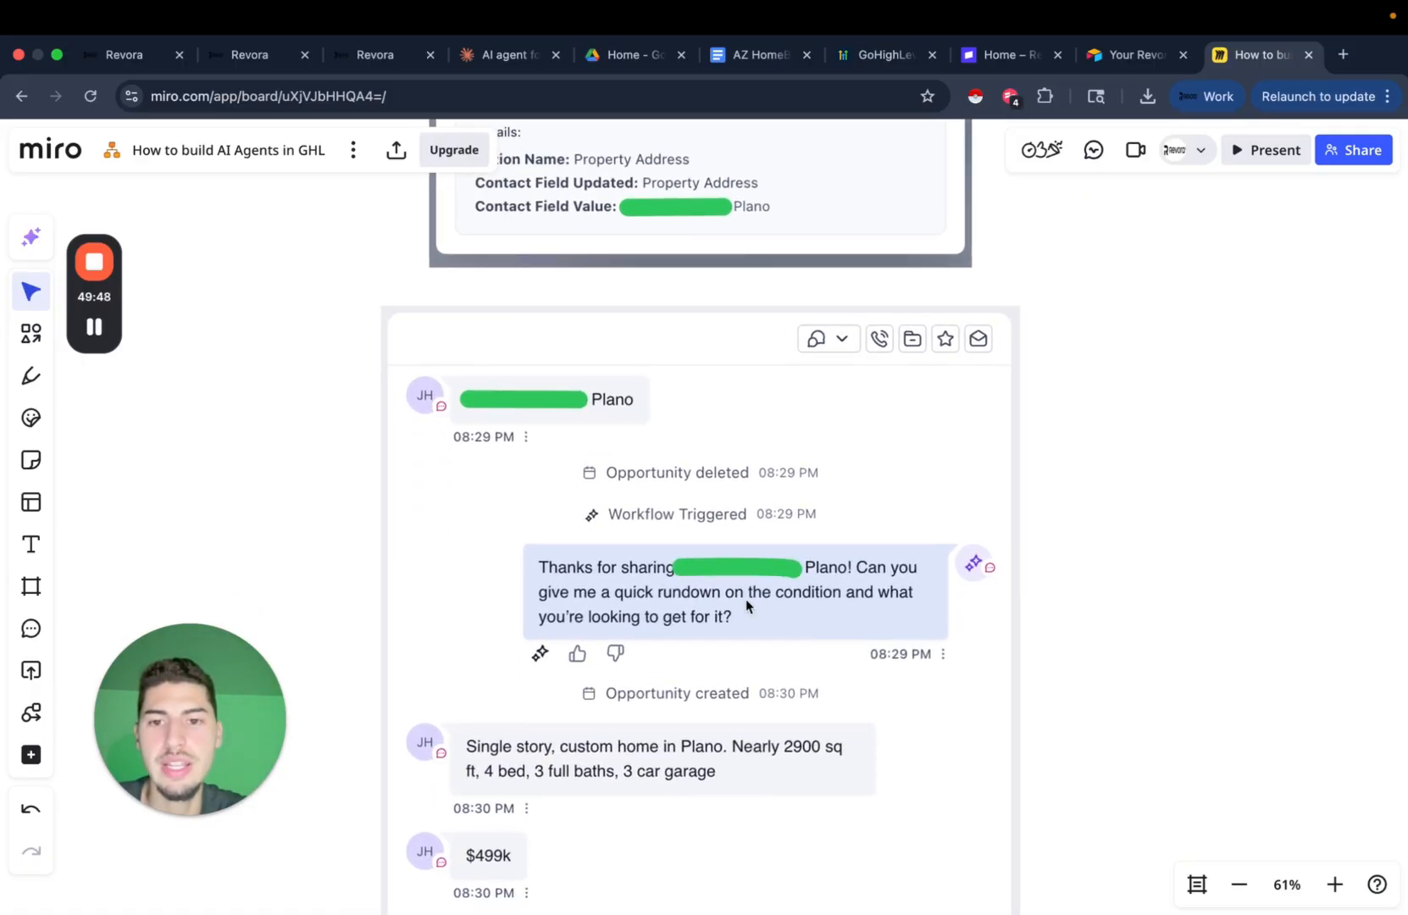
scroll(742, 587, down, 3)
scroll(742, 587, up, 9)
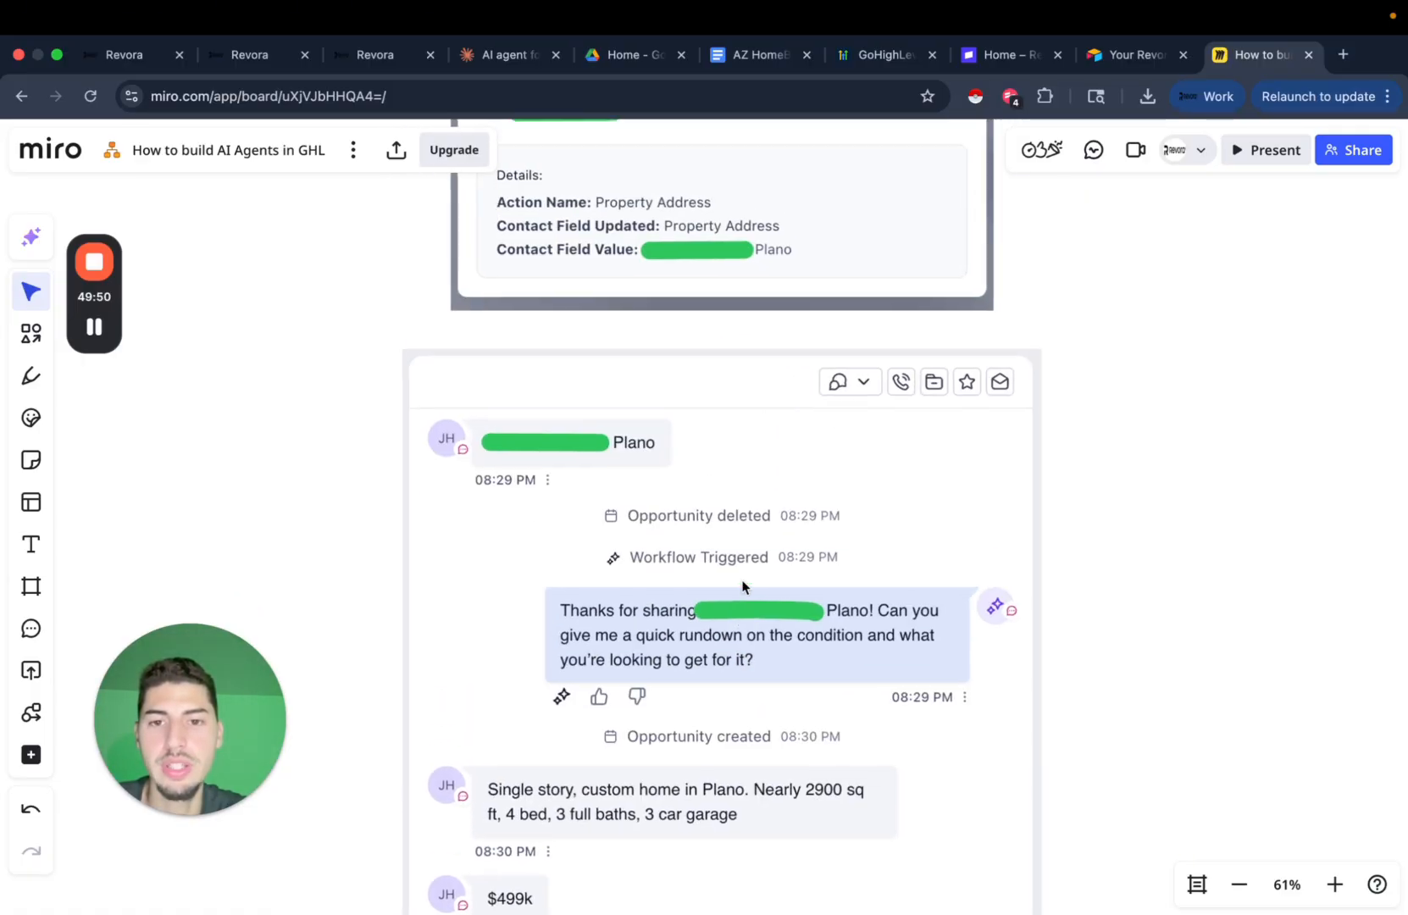
scroll(698, 682, down, 6)
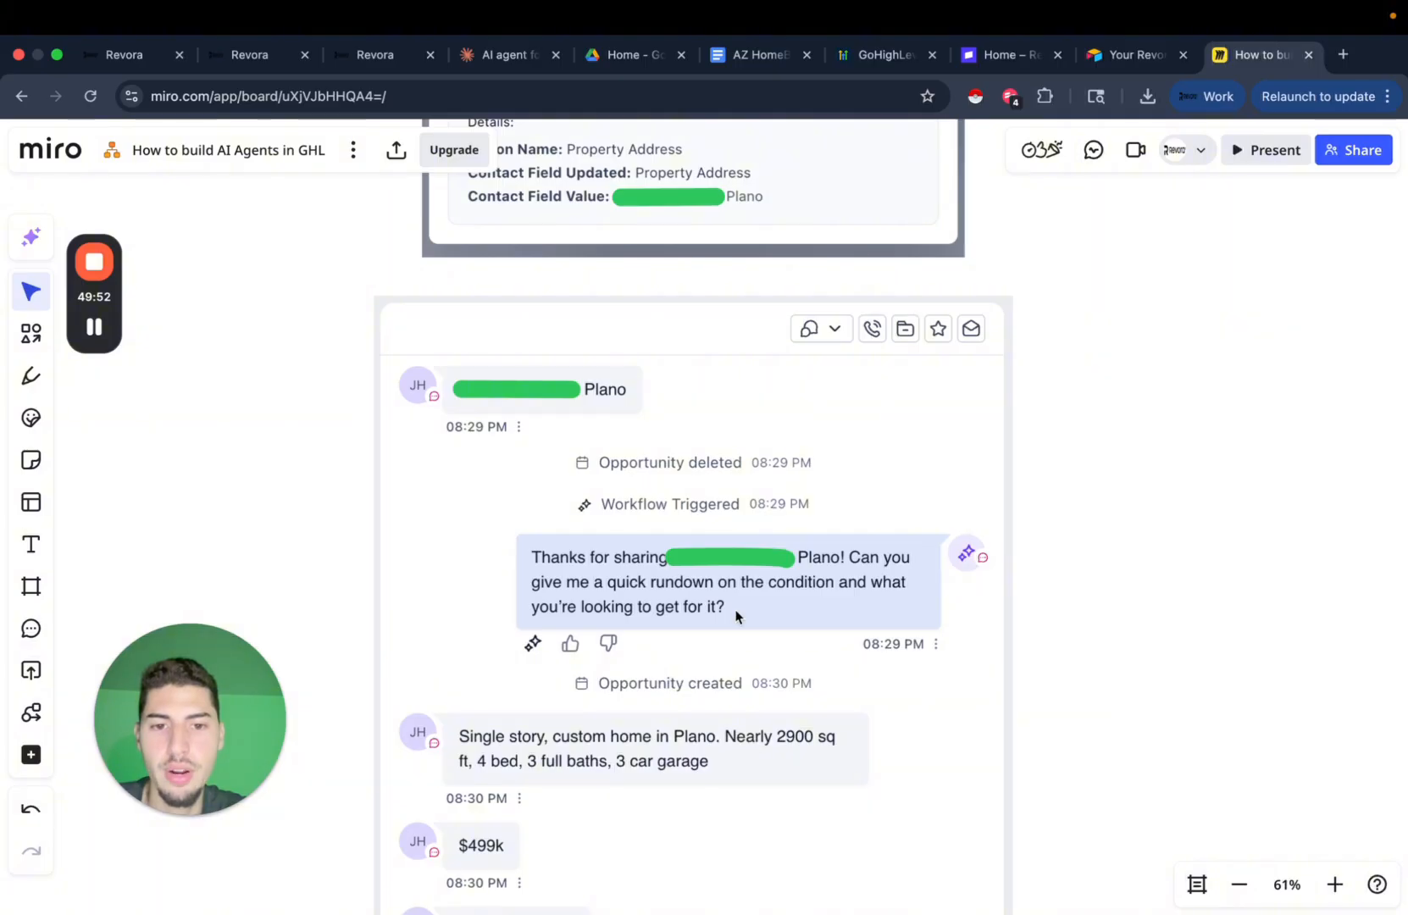
scroll(779, 627, down, 1)
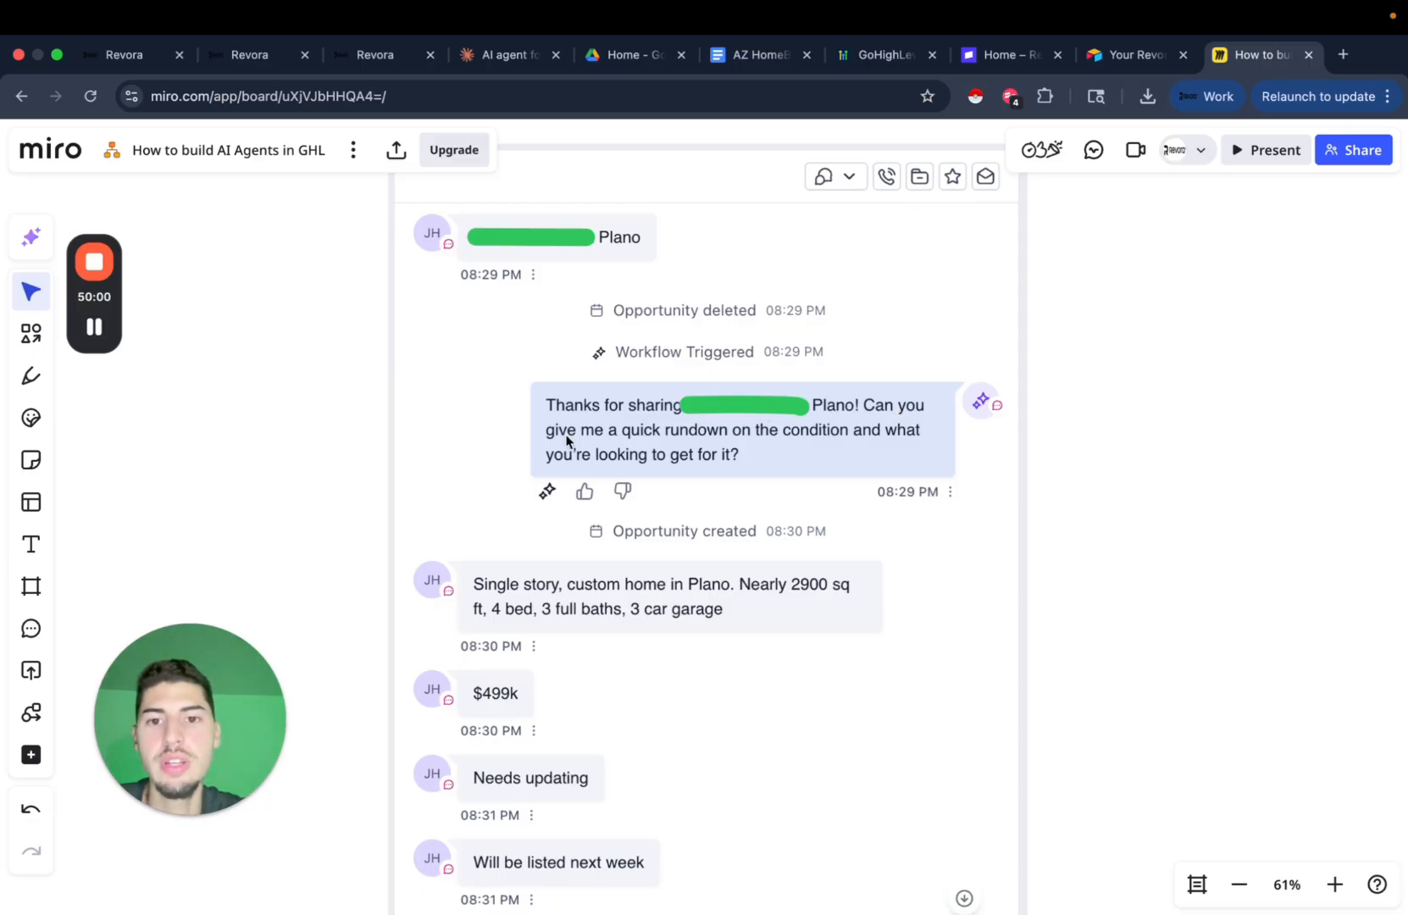
scroll(644, 499, down, 4)
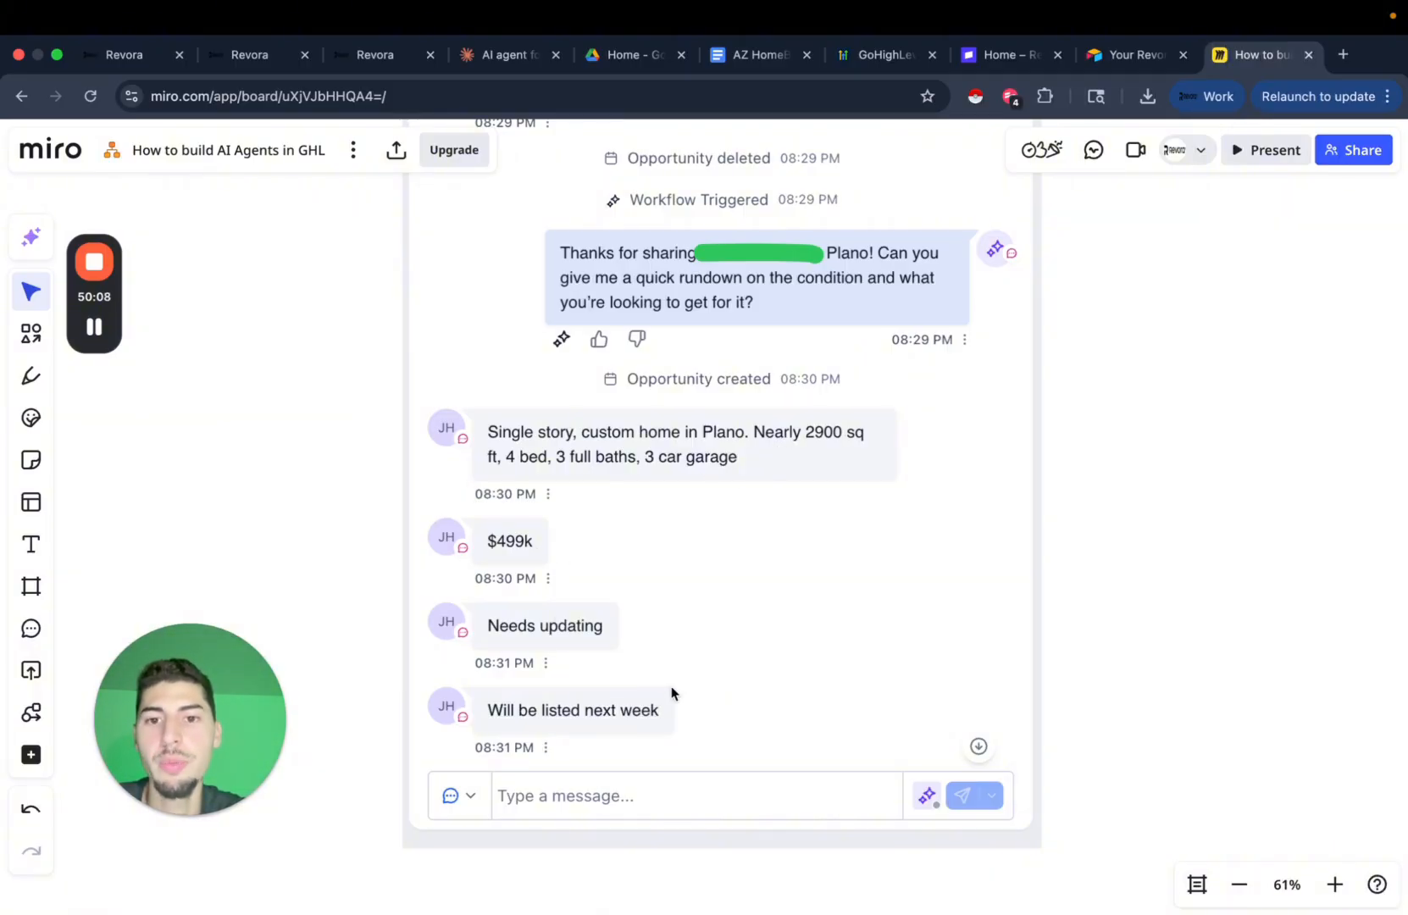
scroll(671, 694, up, 10)
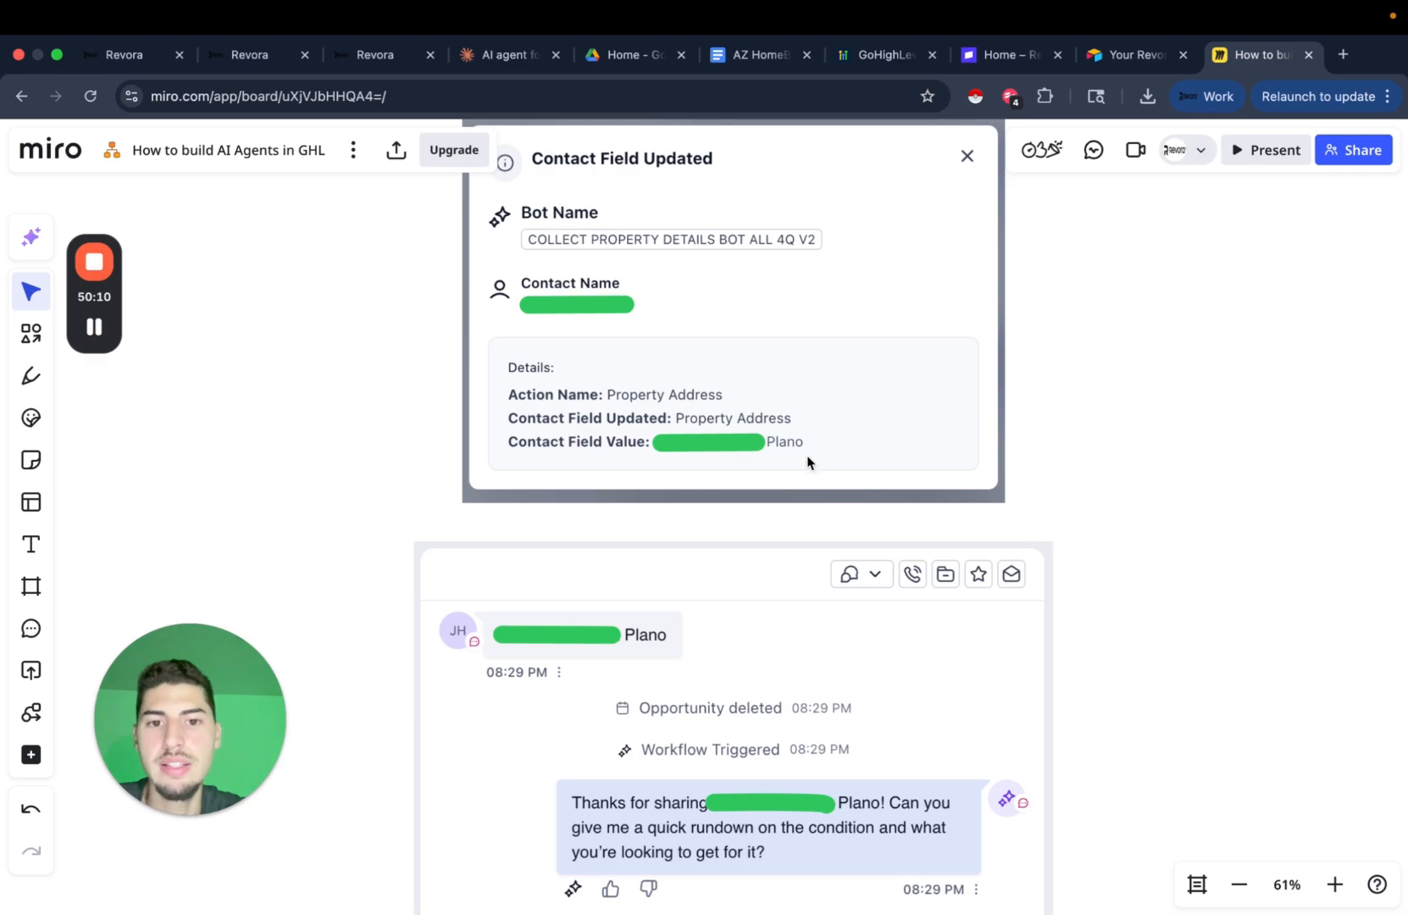
scroll(685, 622, down, 4)
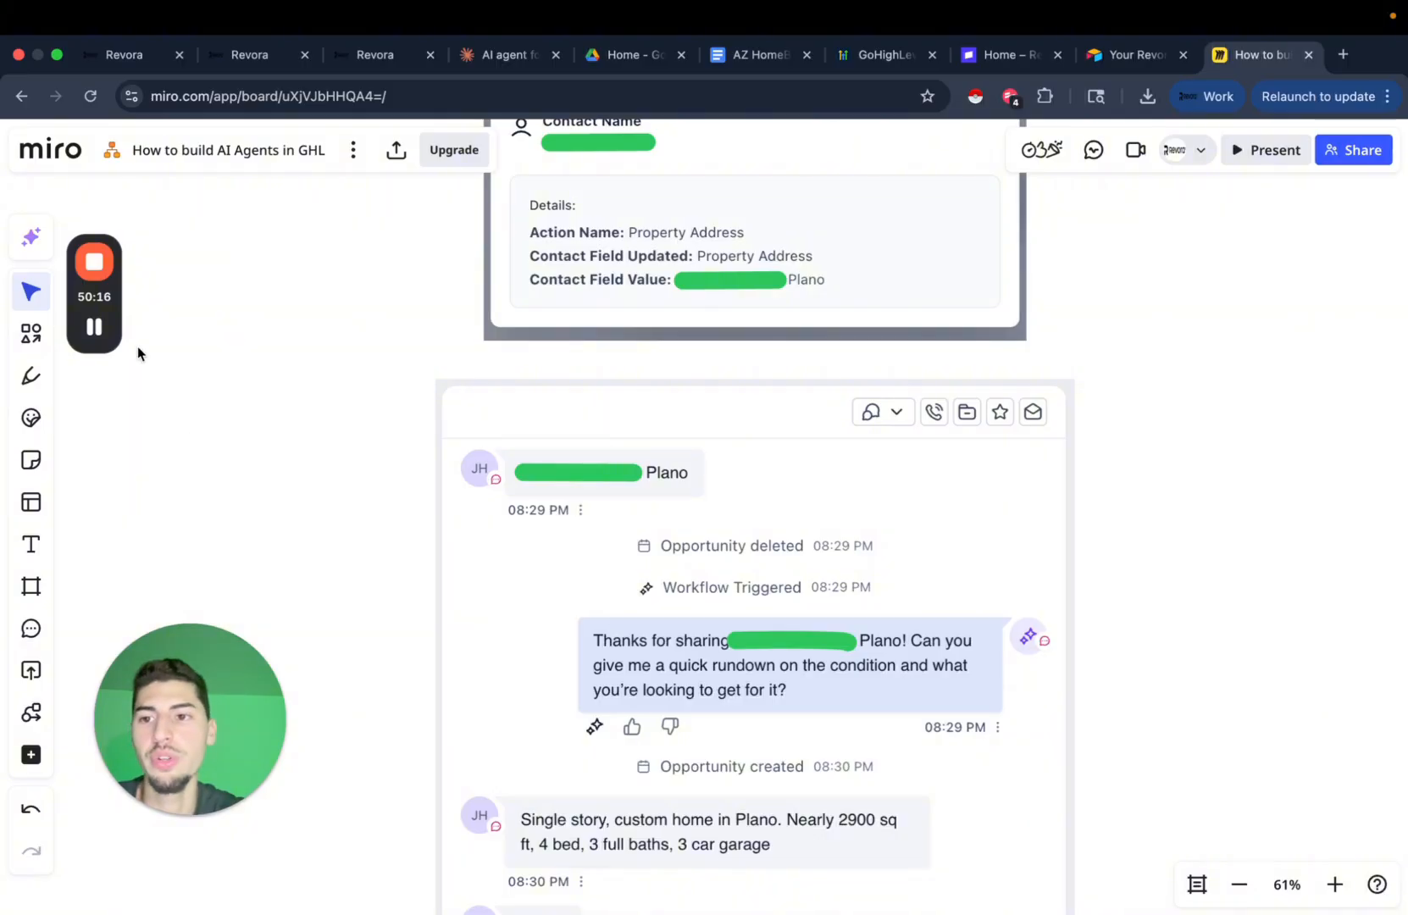
Create the 'yt pipeline' from the Opportunities page and view its empty four-stage board.
click(397, 61)
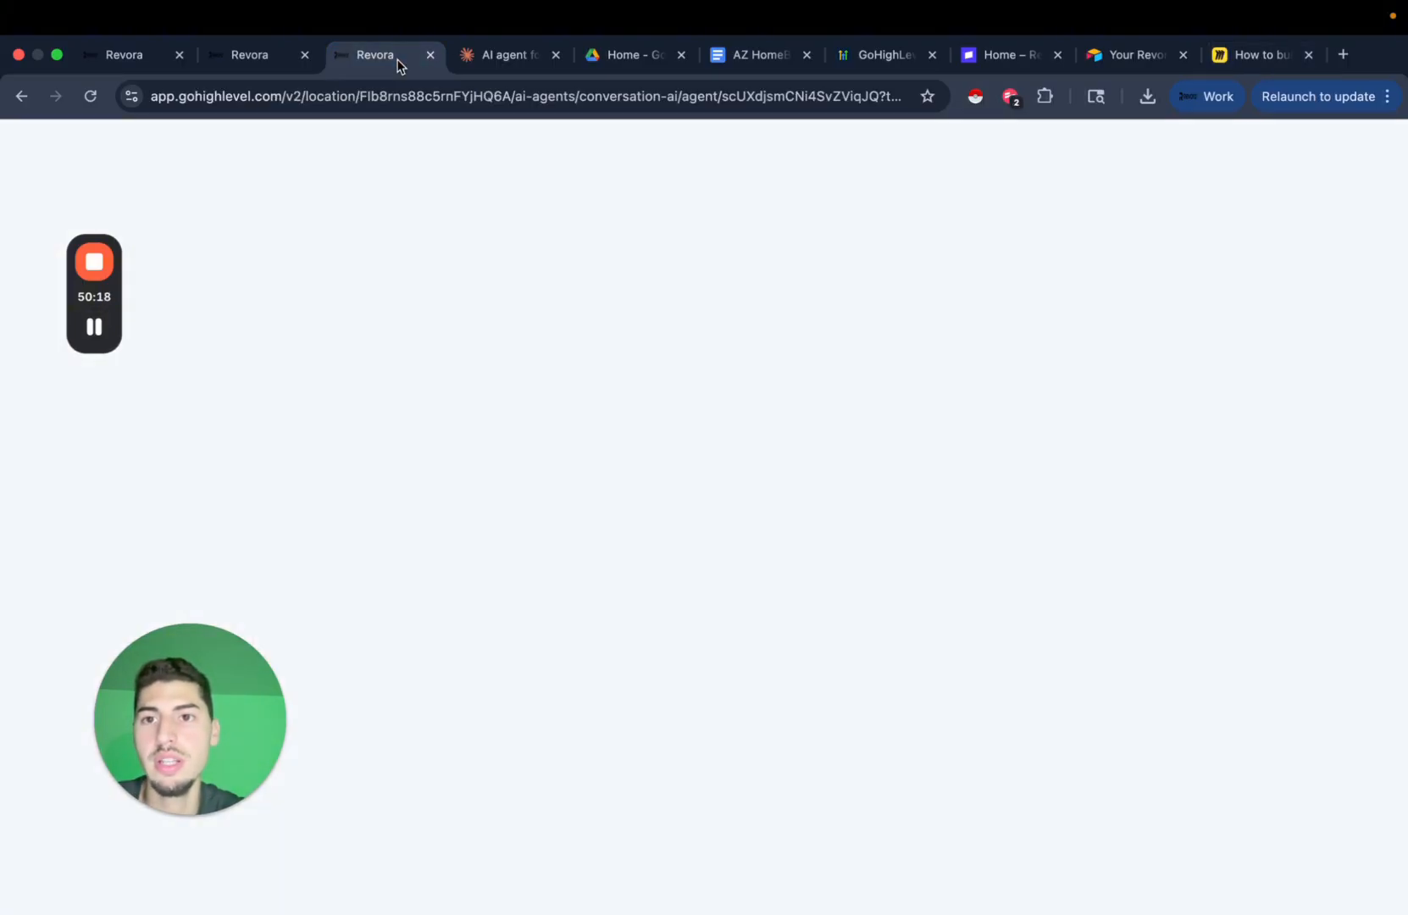
click(119, 483)
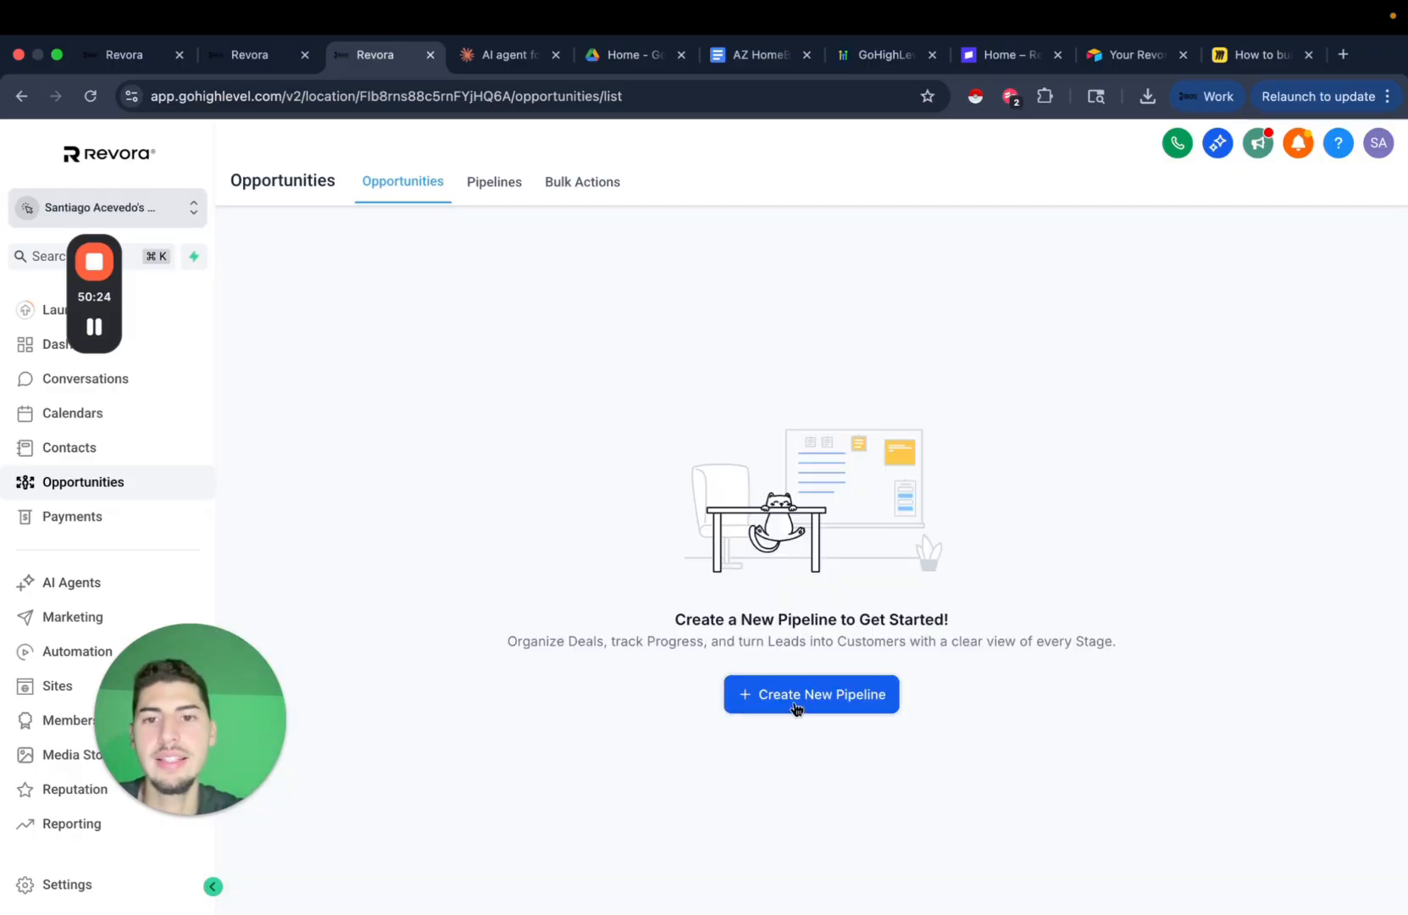
click(796, 709)
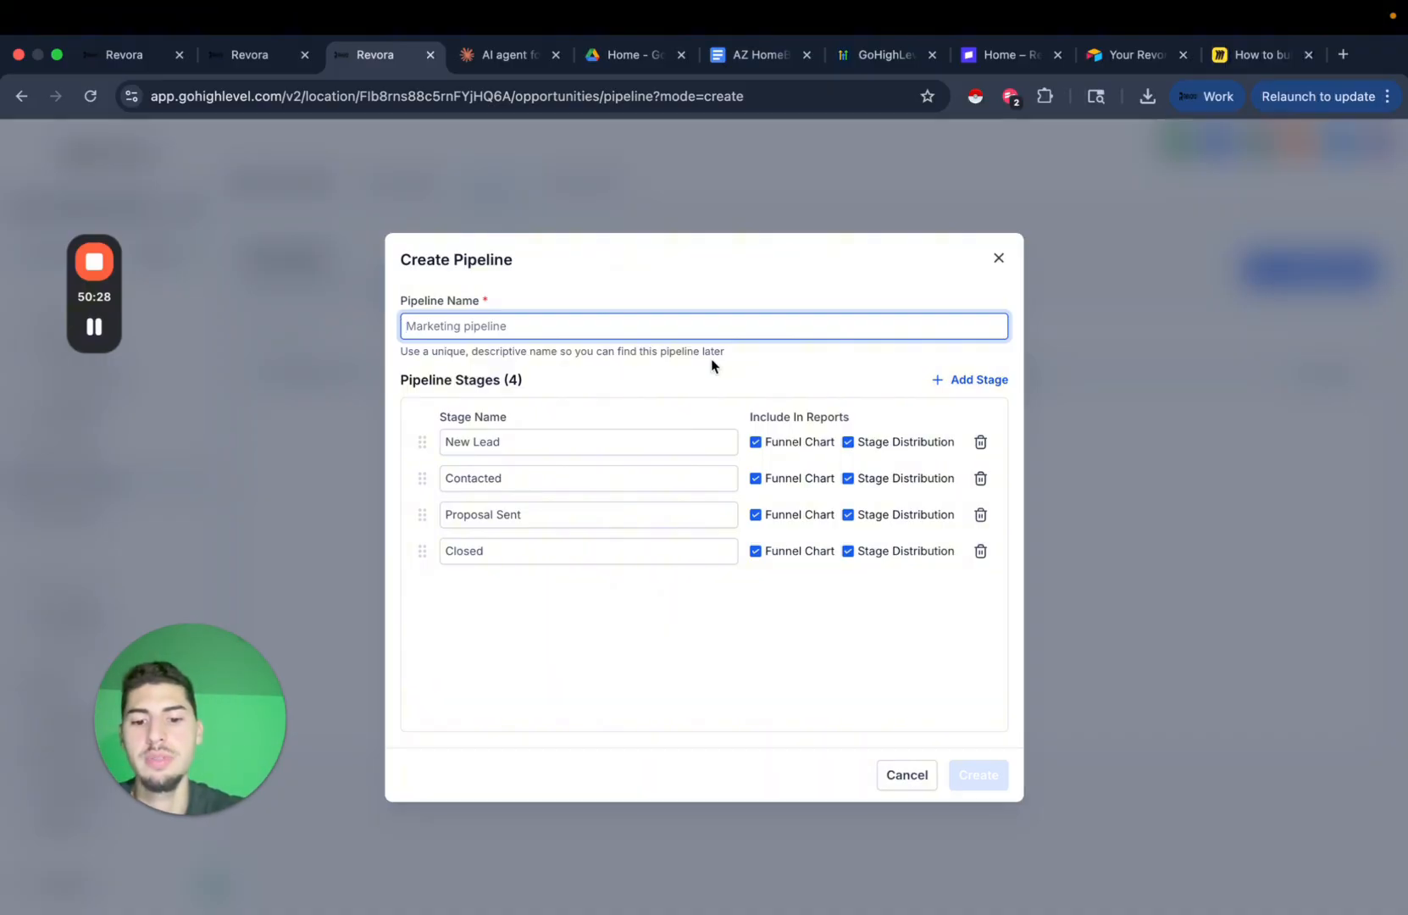
text(yt pipeline)
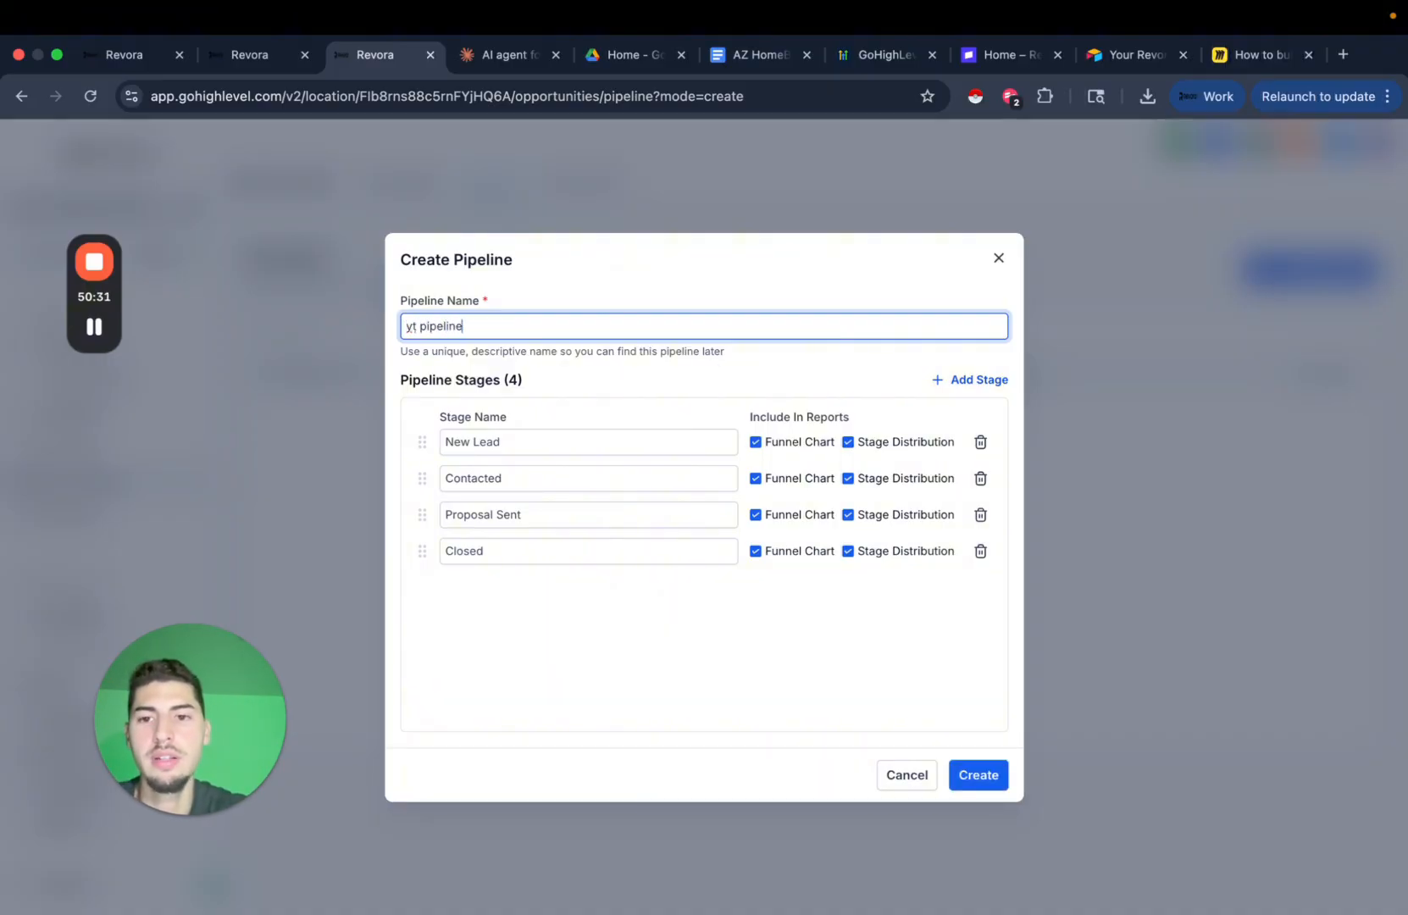
click(981, 776)
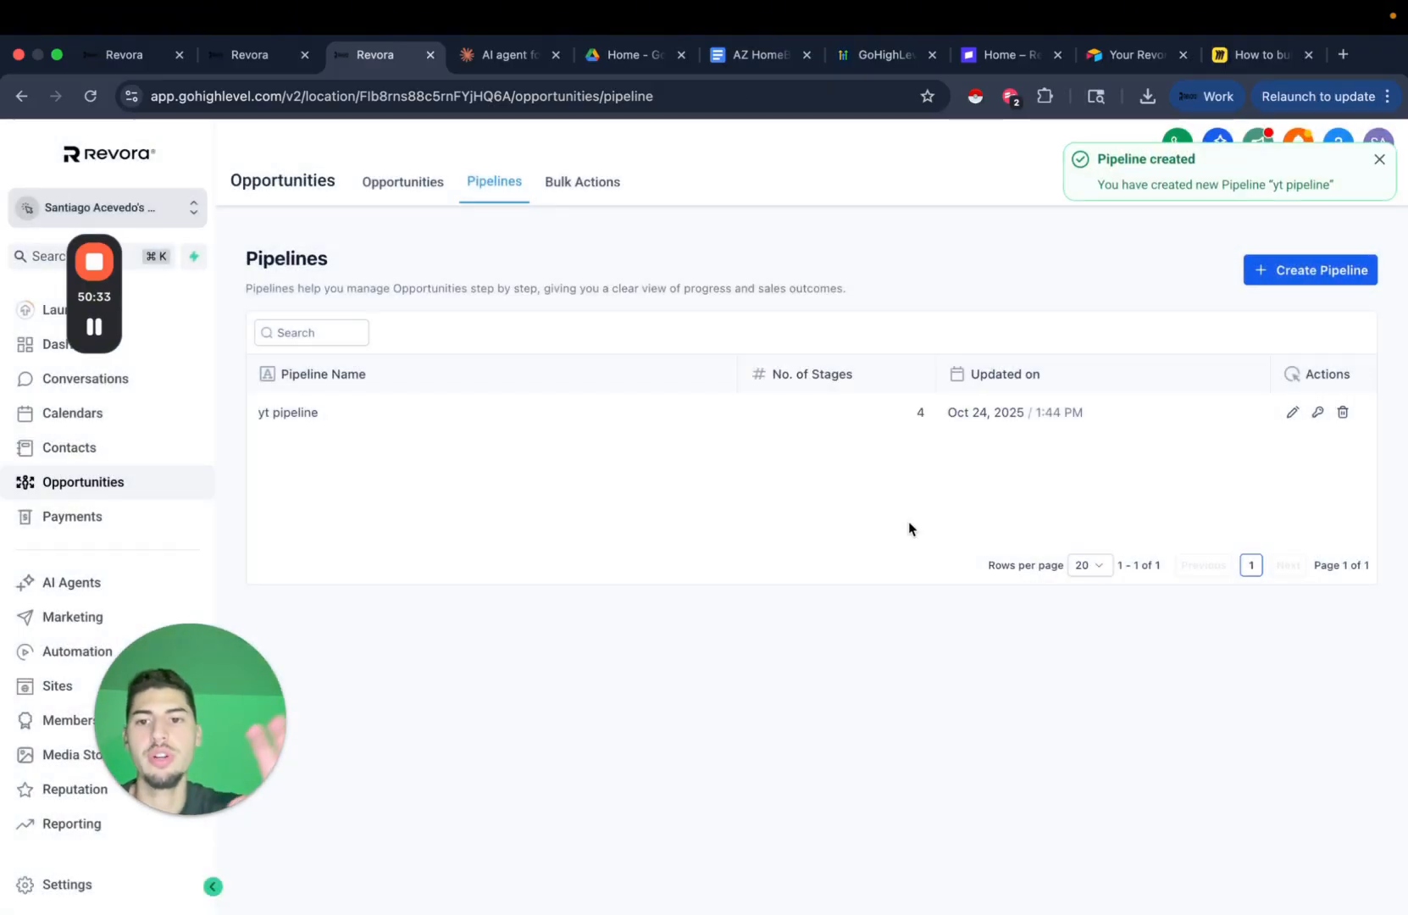
click(417, 186)
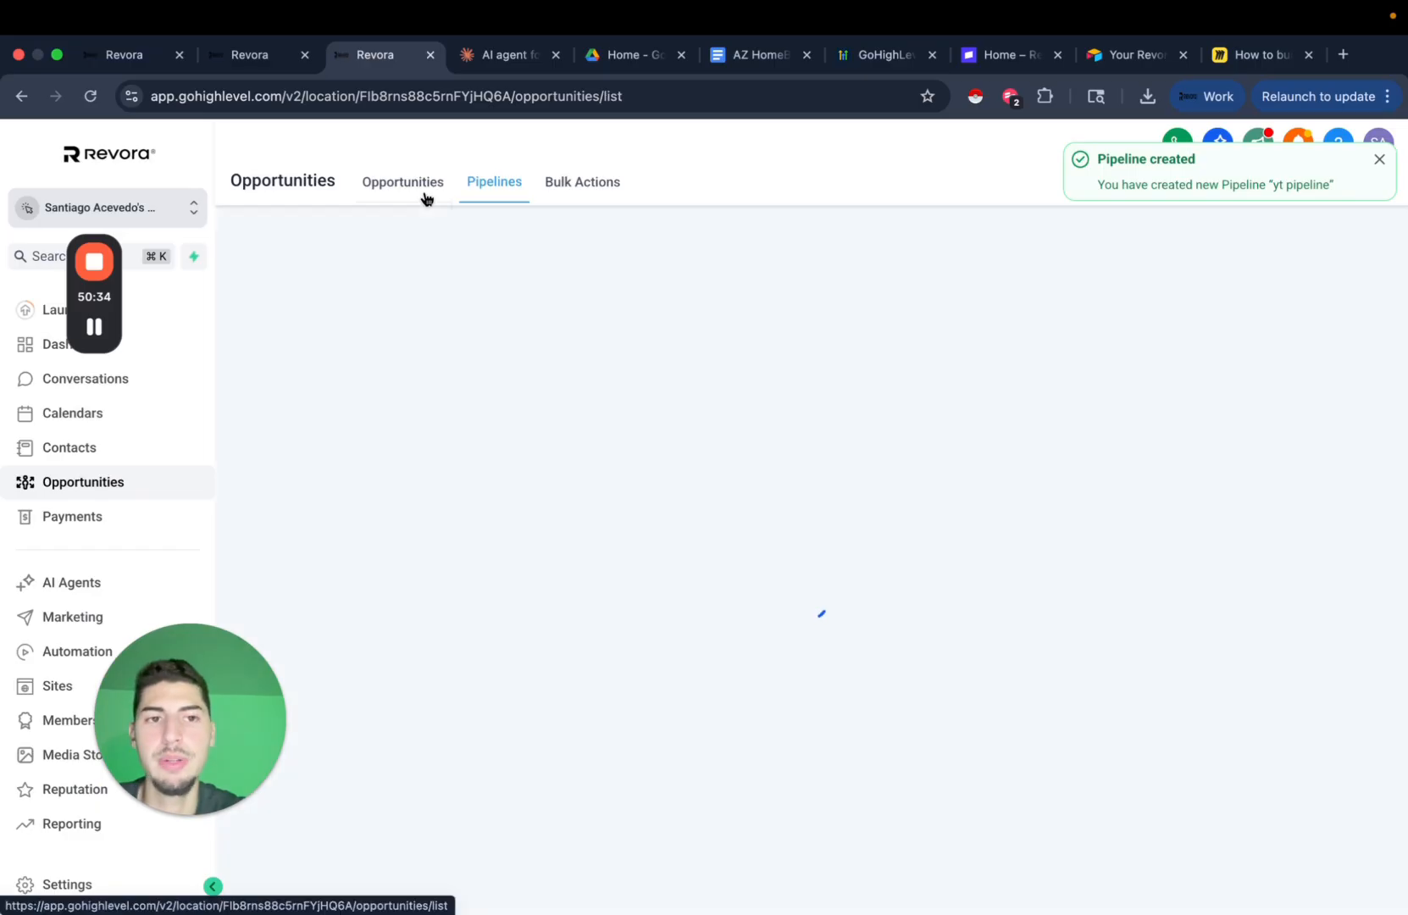
click(1380, 160)
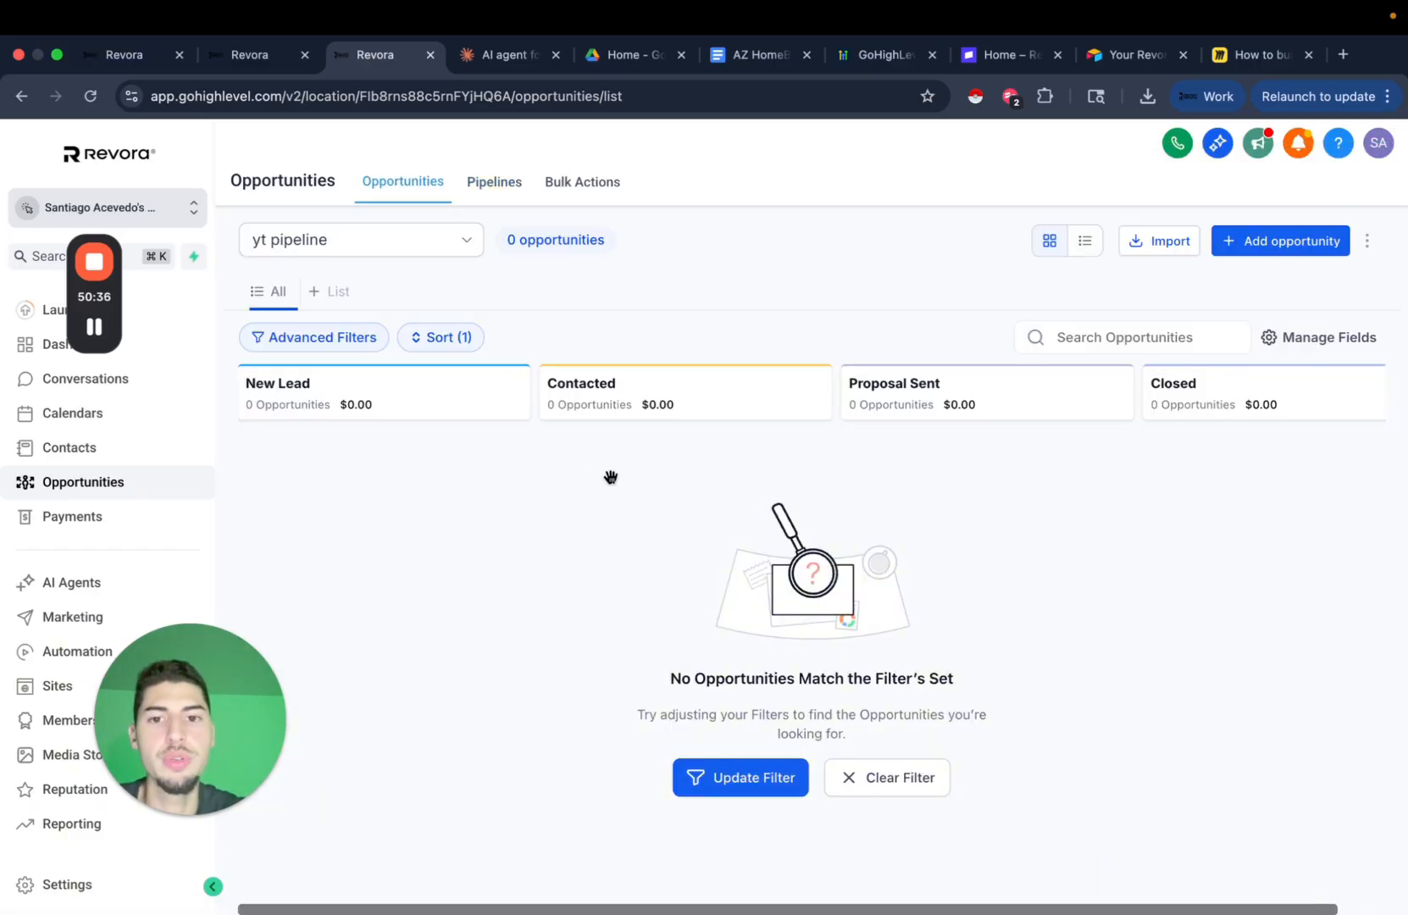
Start a New Lead opportunity for an existing contact, then go to Add/Manage Fields.
click(1300, 241)
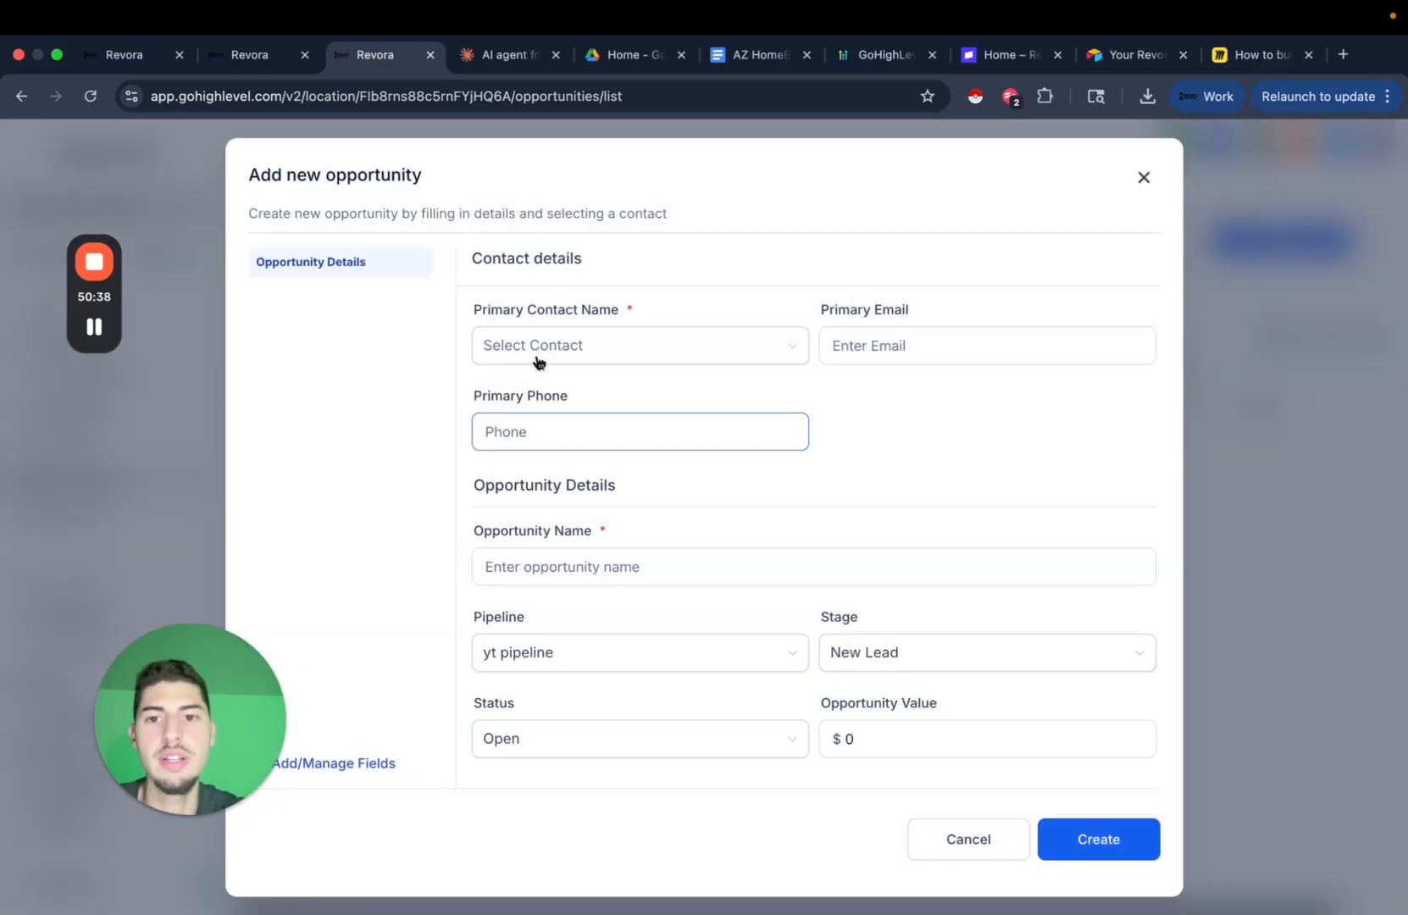
click(568, 356)
click(639, 388)
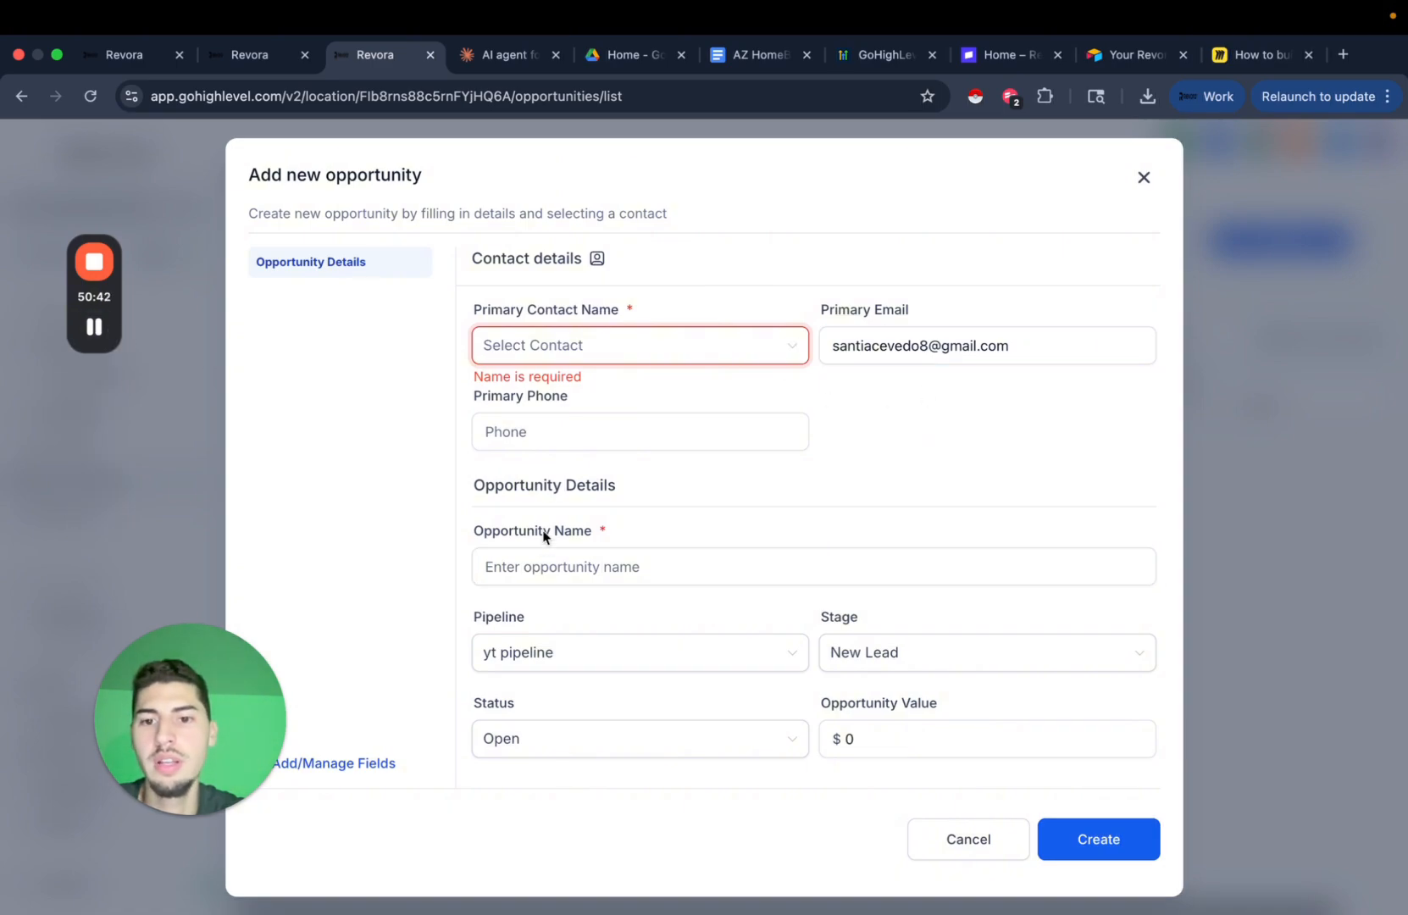
click(537, 564)
text(New Lead)
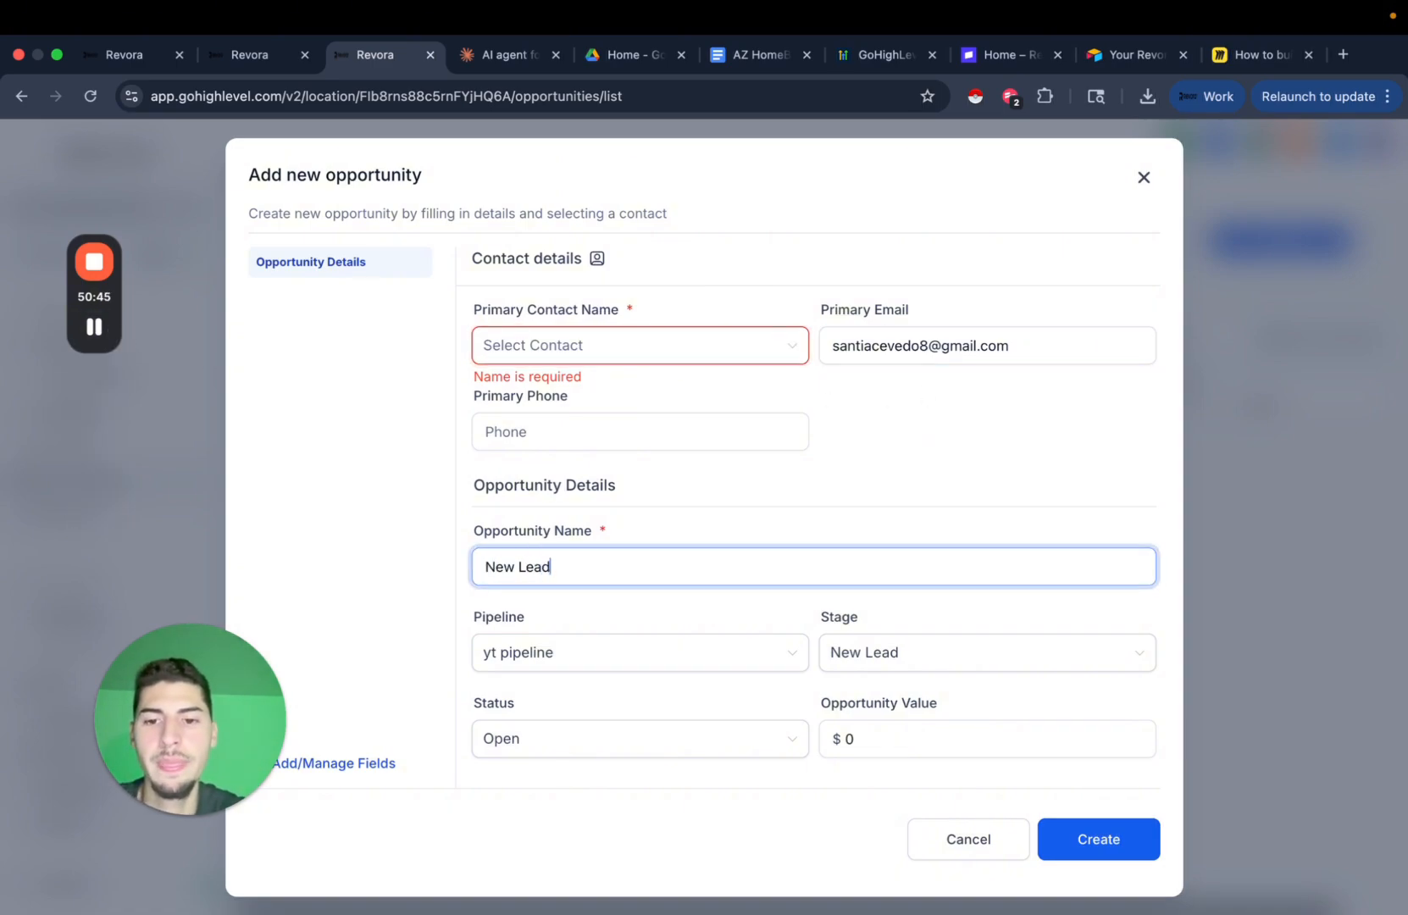
scroll(709, 601, down, 3)
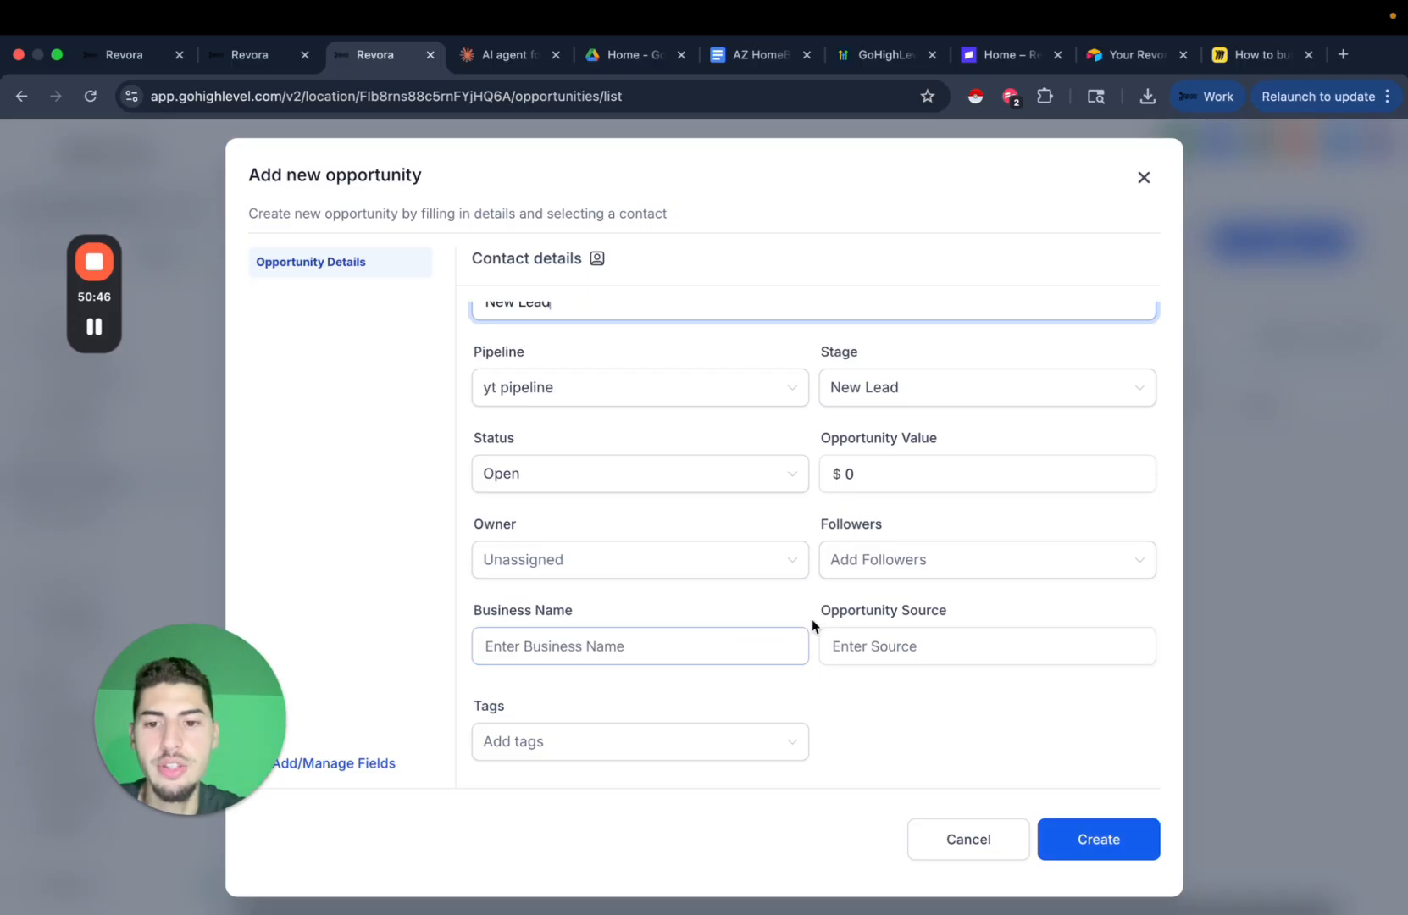
scroll(770, 632, up, 2)
scroll(766, 594, down, 2)
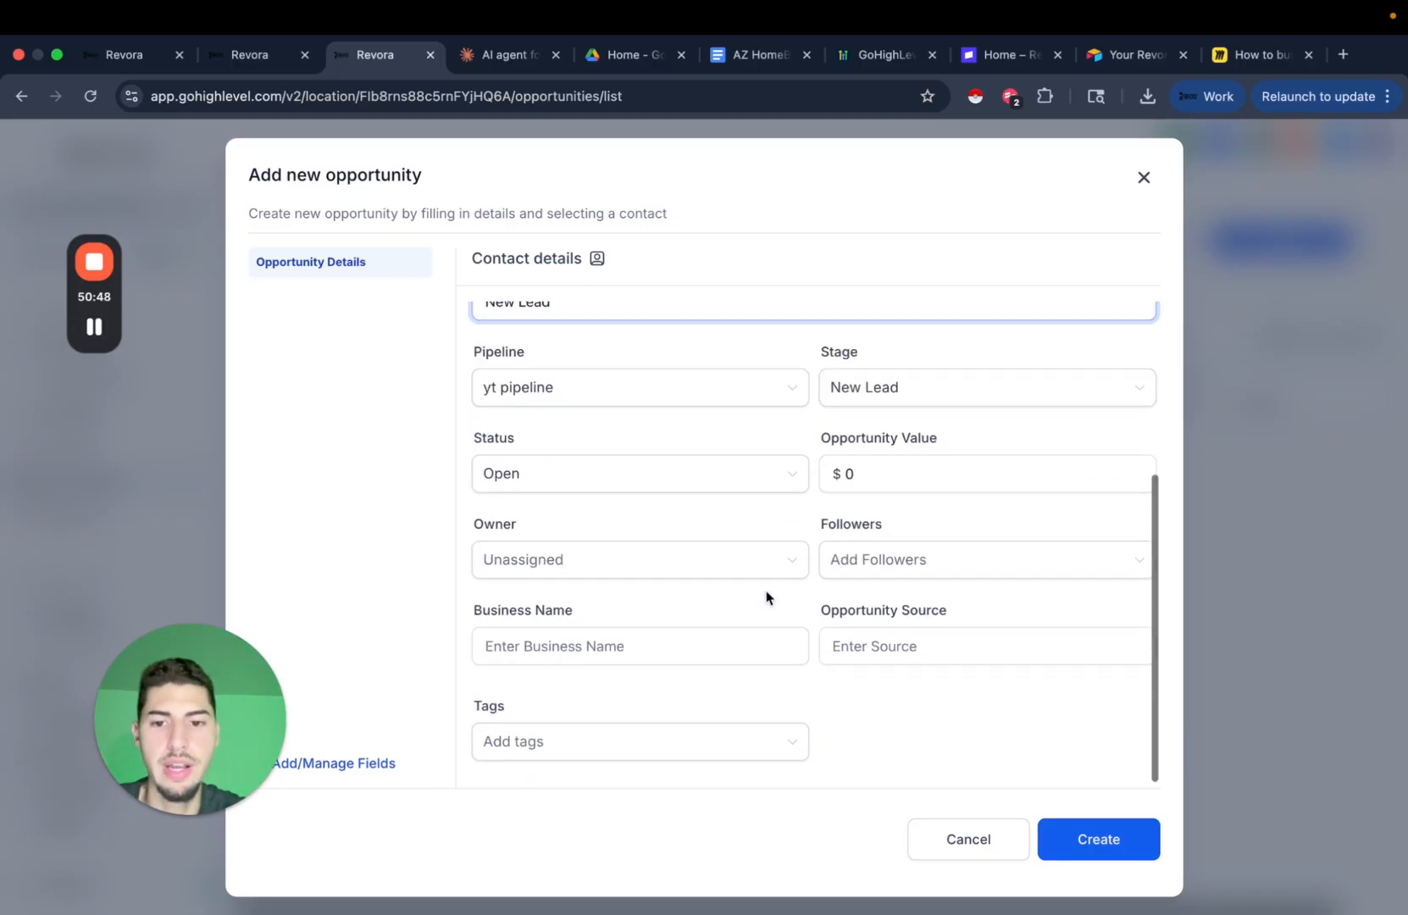
click(348, 767)
Add a single-line Property Address contact field in the Additional Info group.
click(1279, 208)
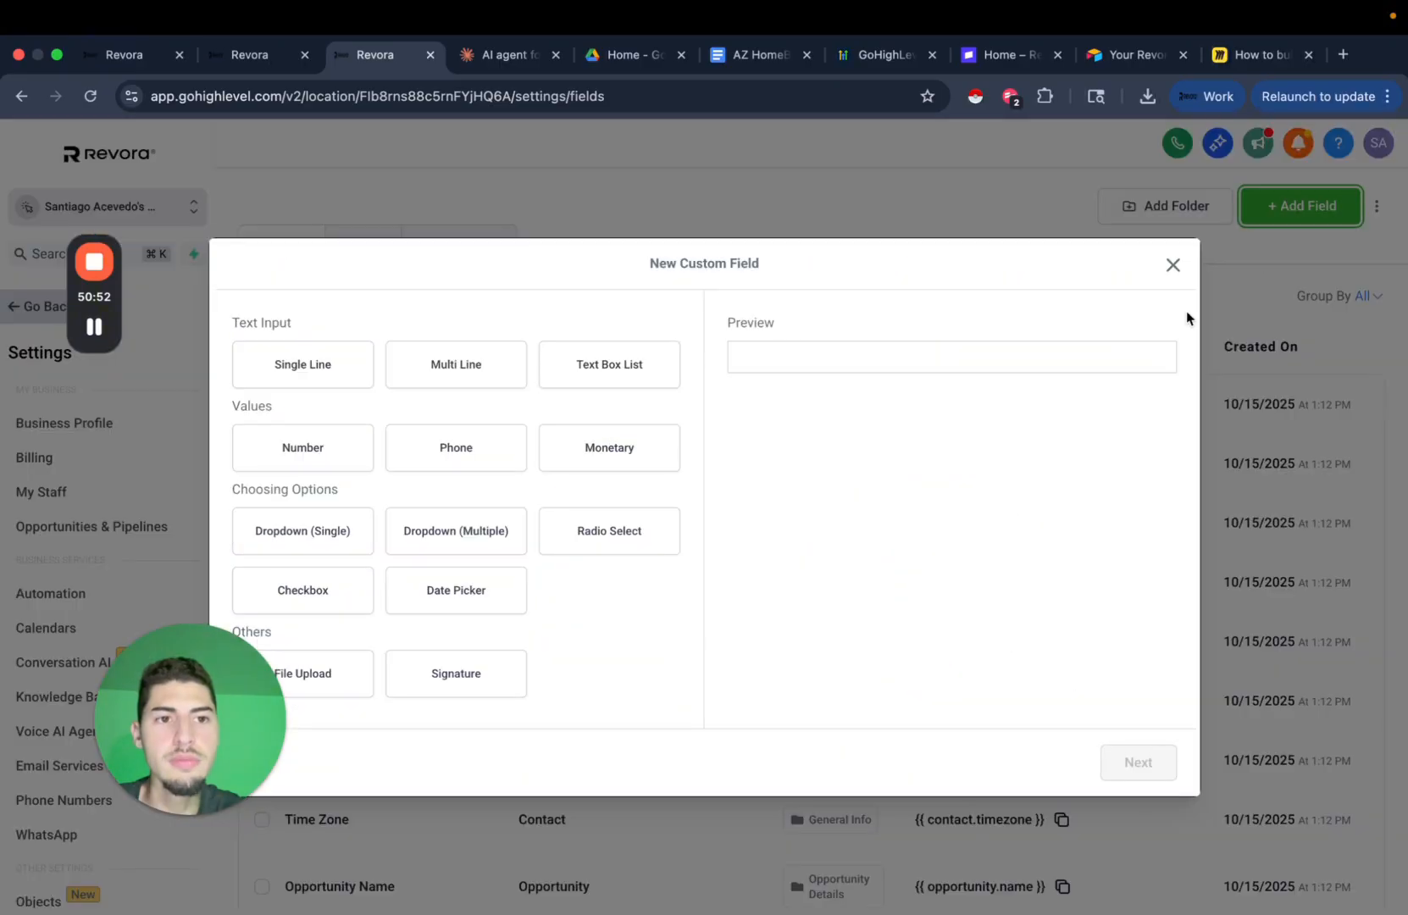
click(323, 368)
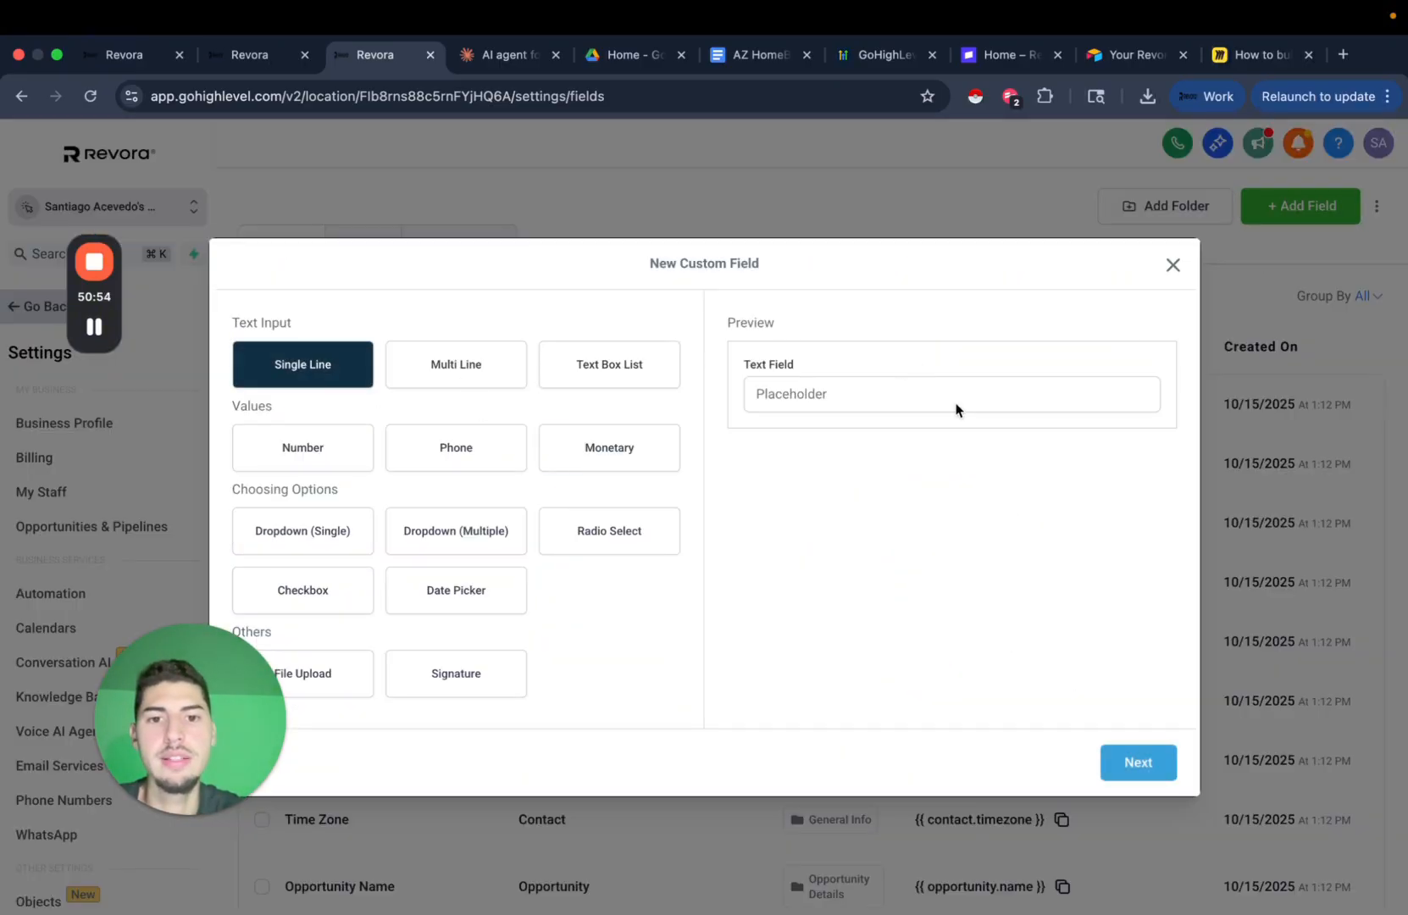
click(1136, 763)
click(453, 478)
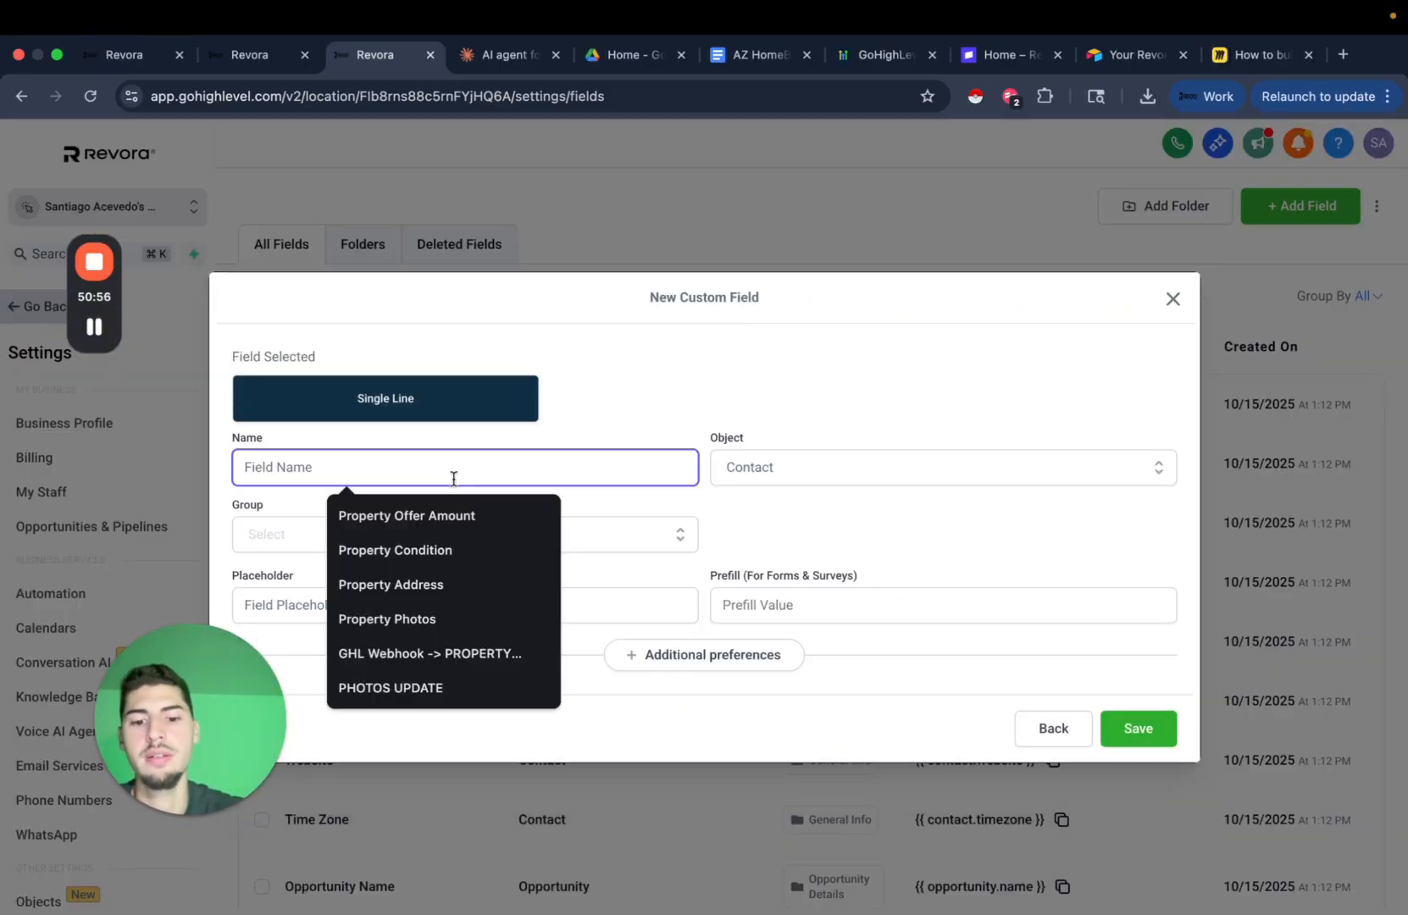
text(Property Address)
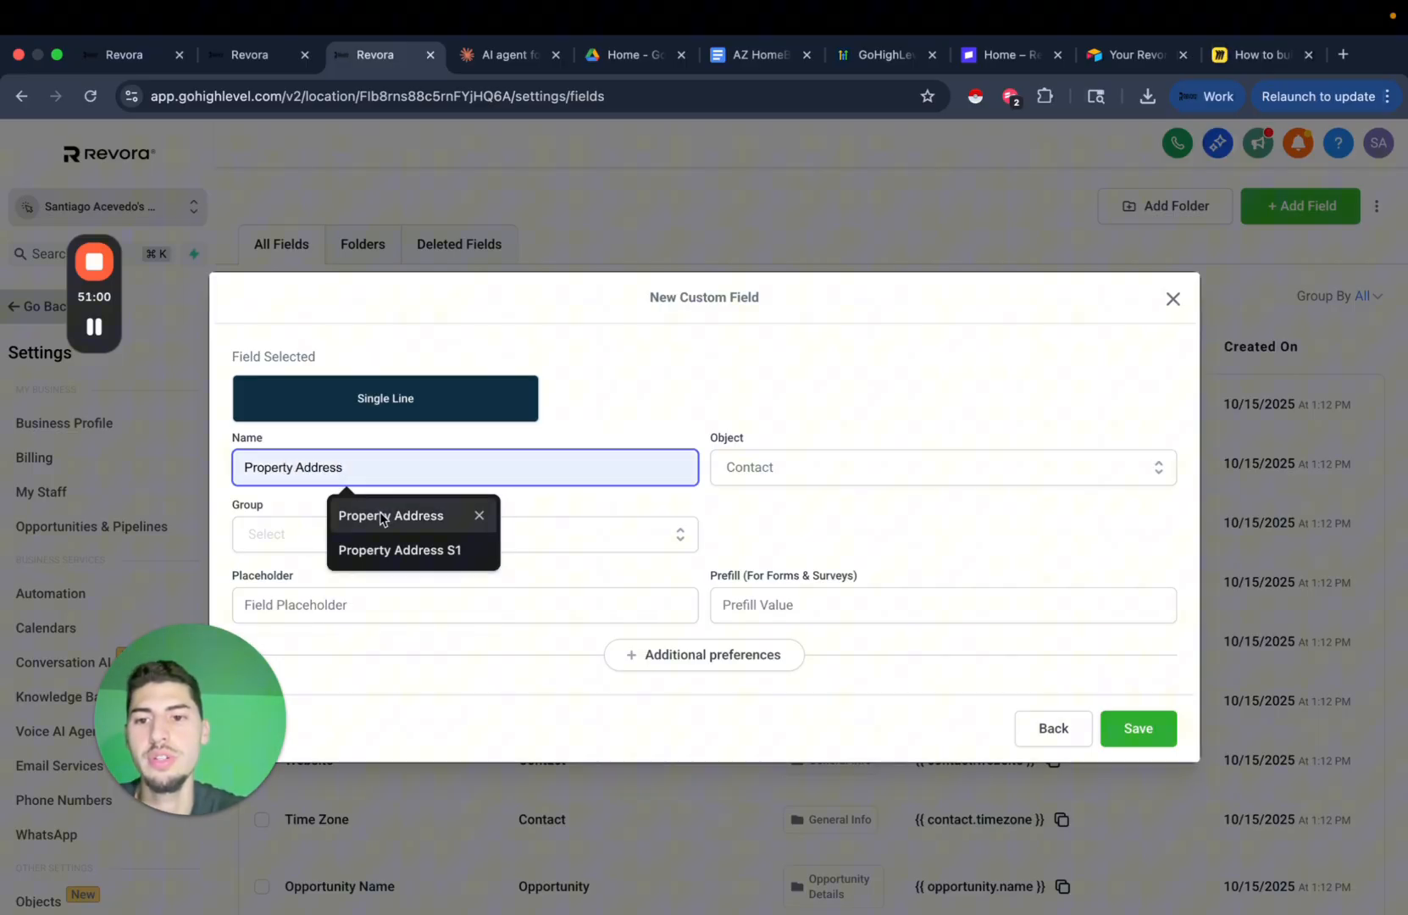
click(390, 515)
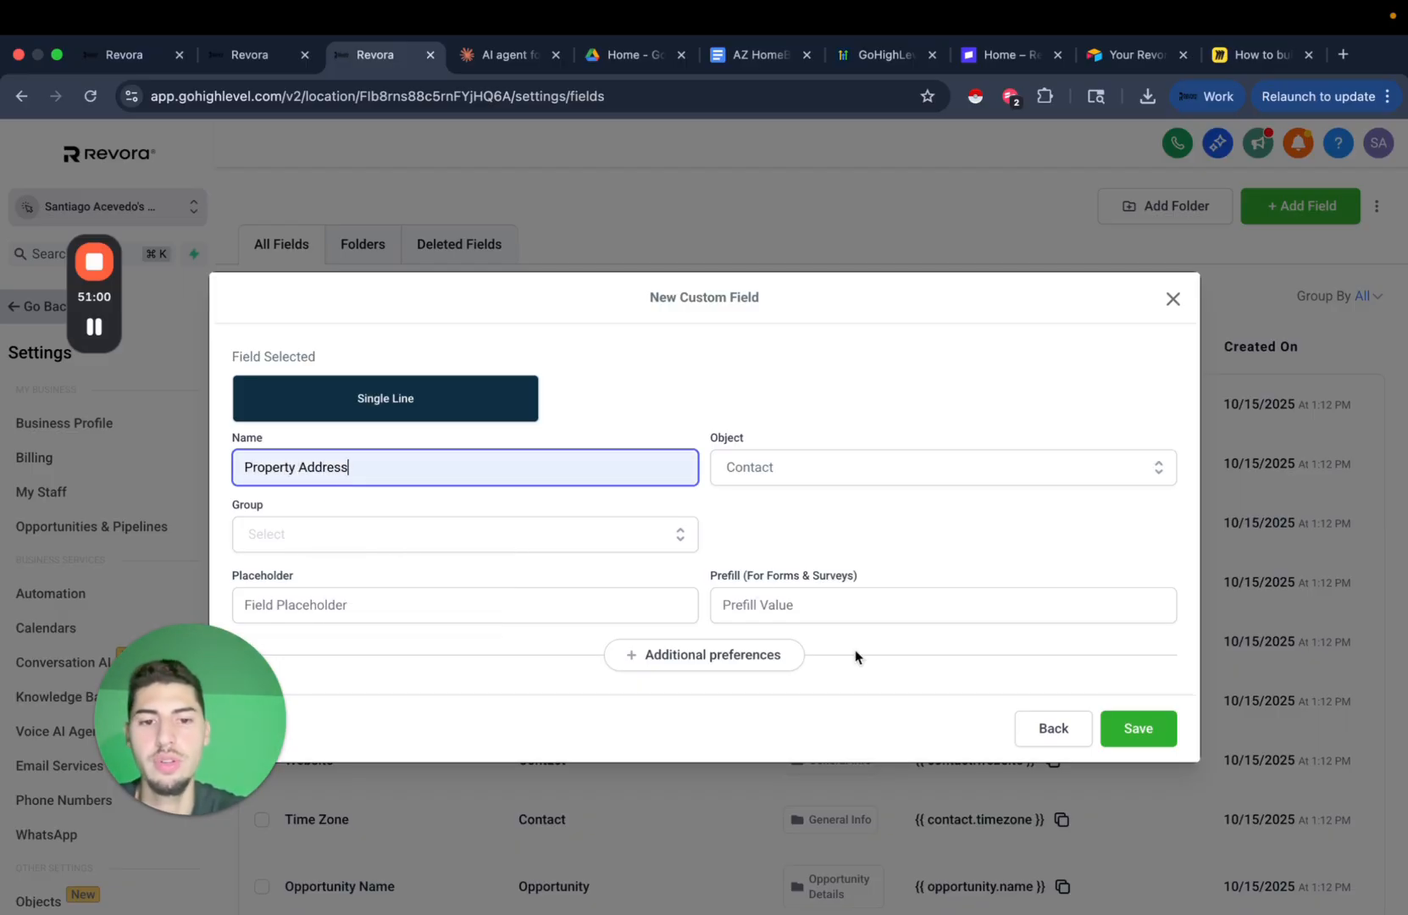
click(1150, 747)
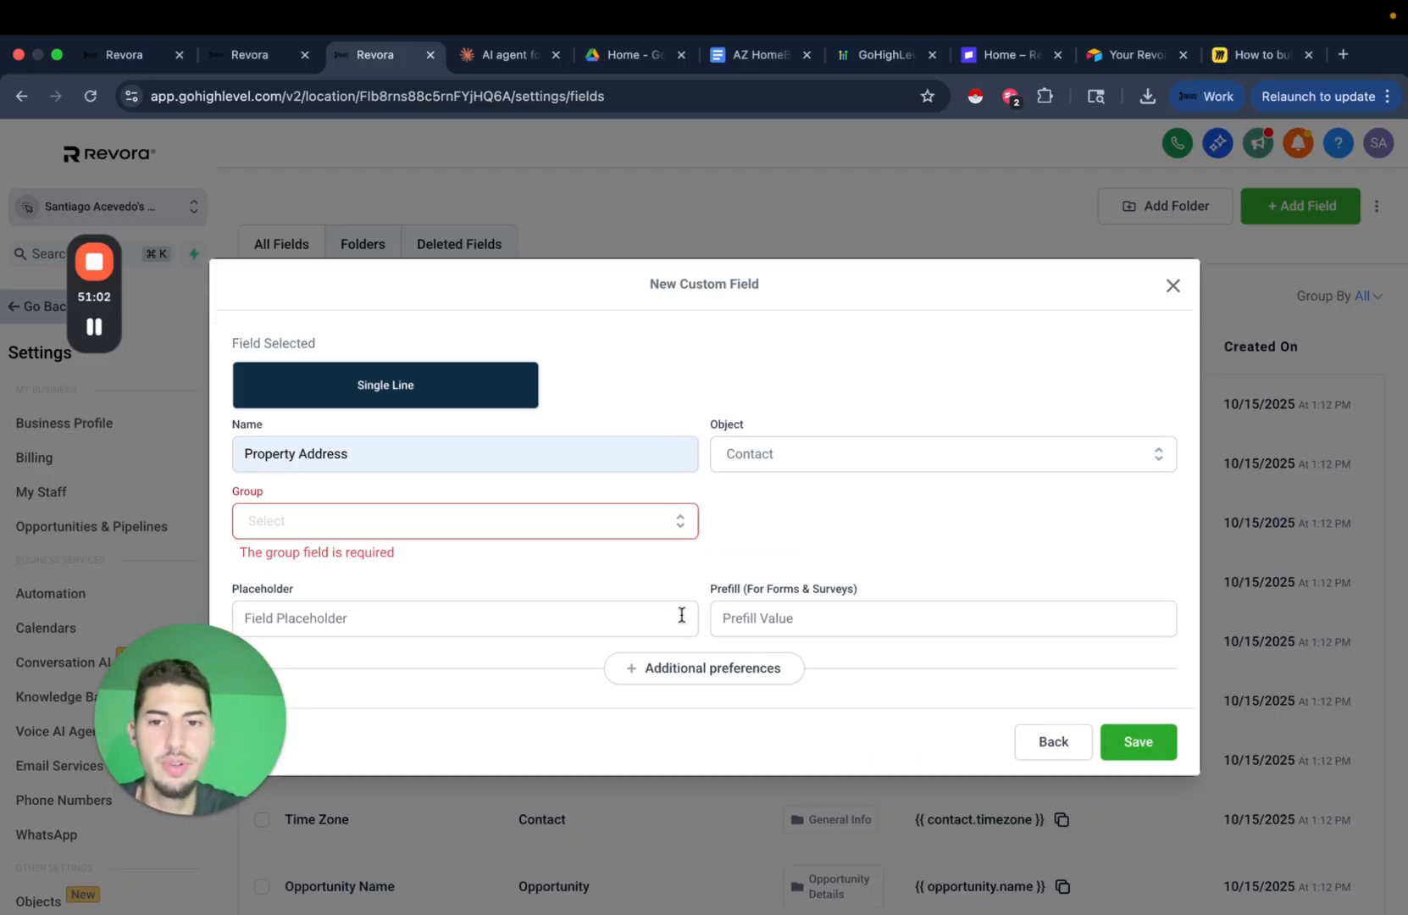
click(574, 519)
click(434, 632)
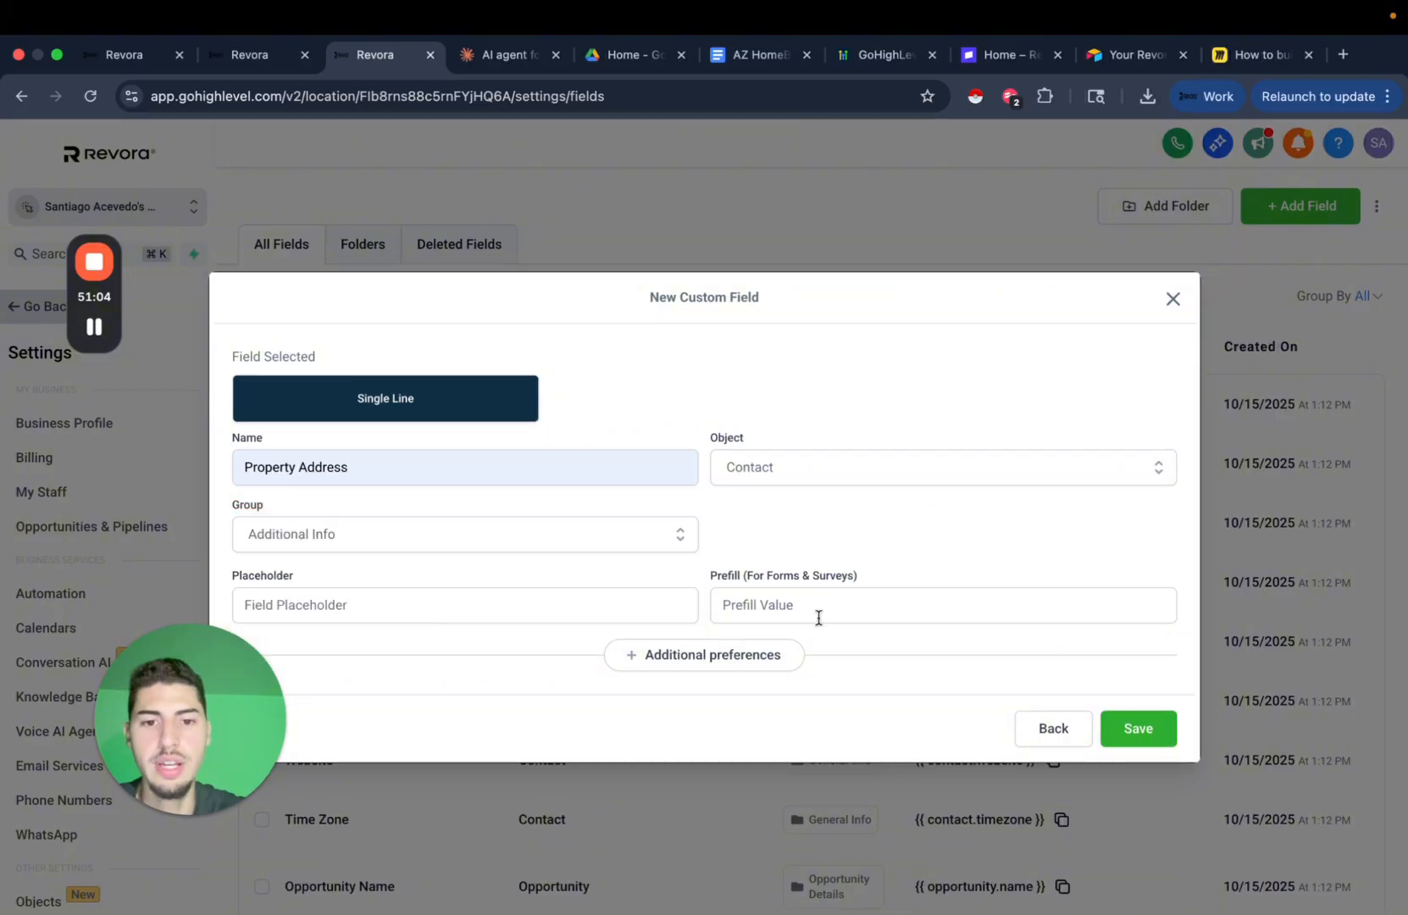
click(1161, 743)
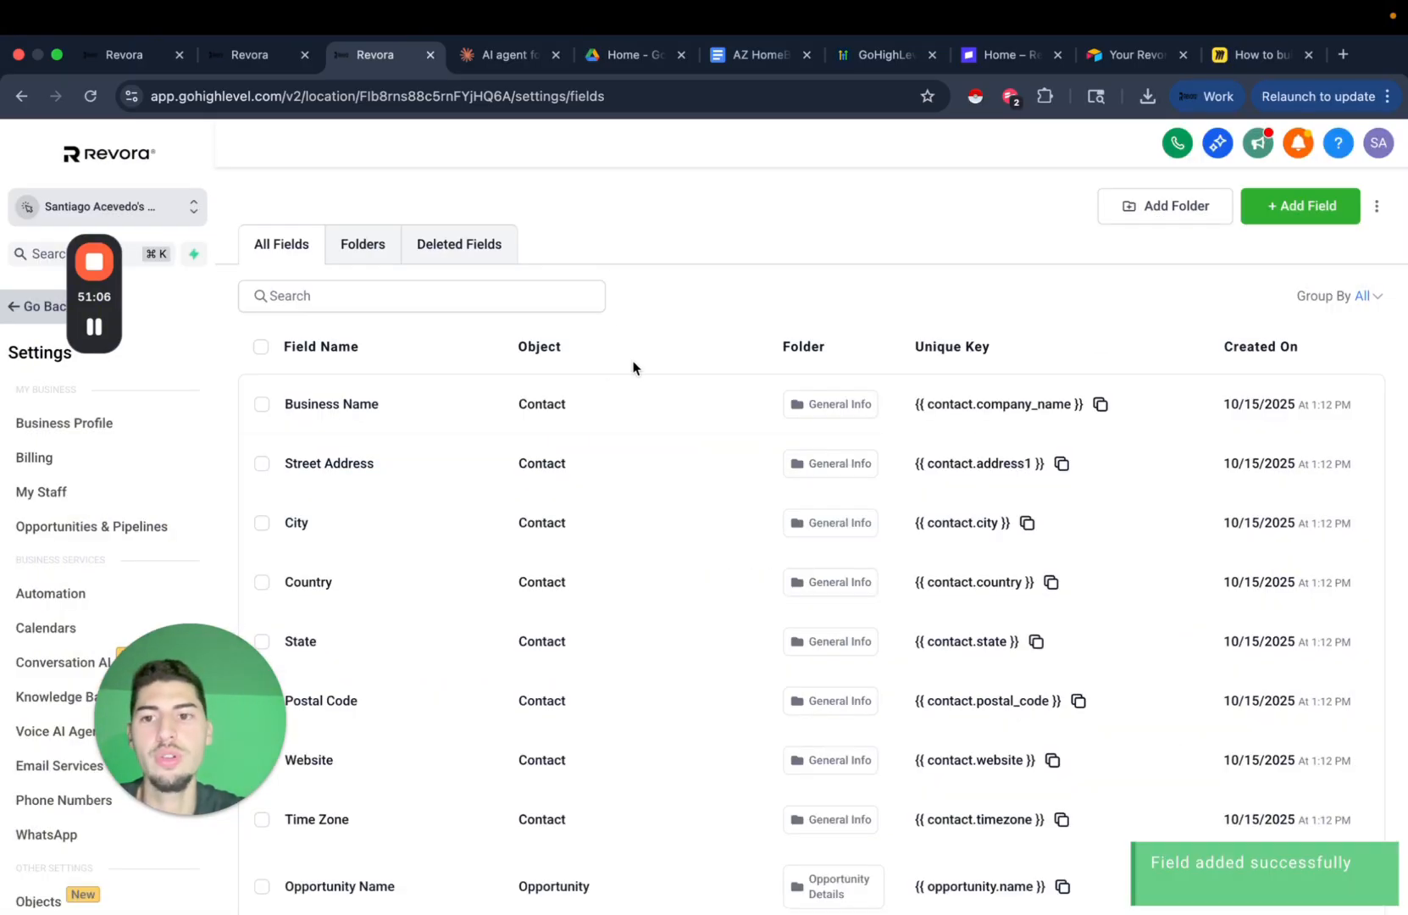
Add a single-line Property Condition contact field in Additional Info.
click(1326, 212)
click(301, 373)
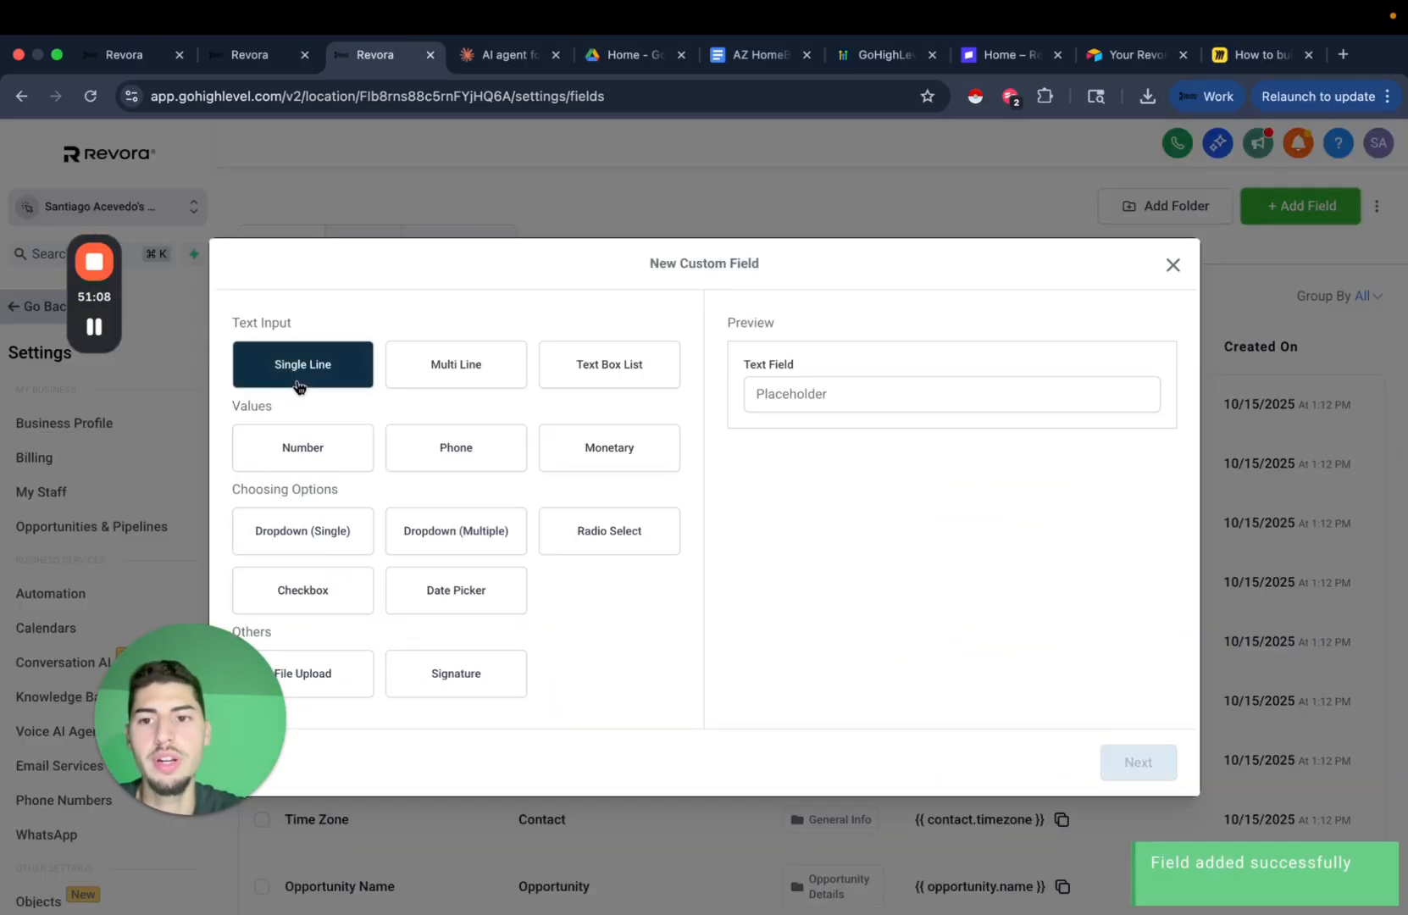
click(1178, 773)
click(384, 465)
text(P)
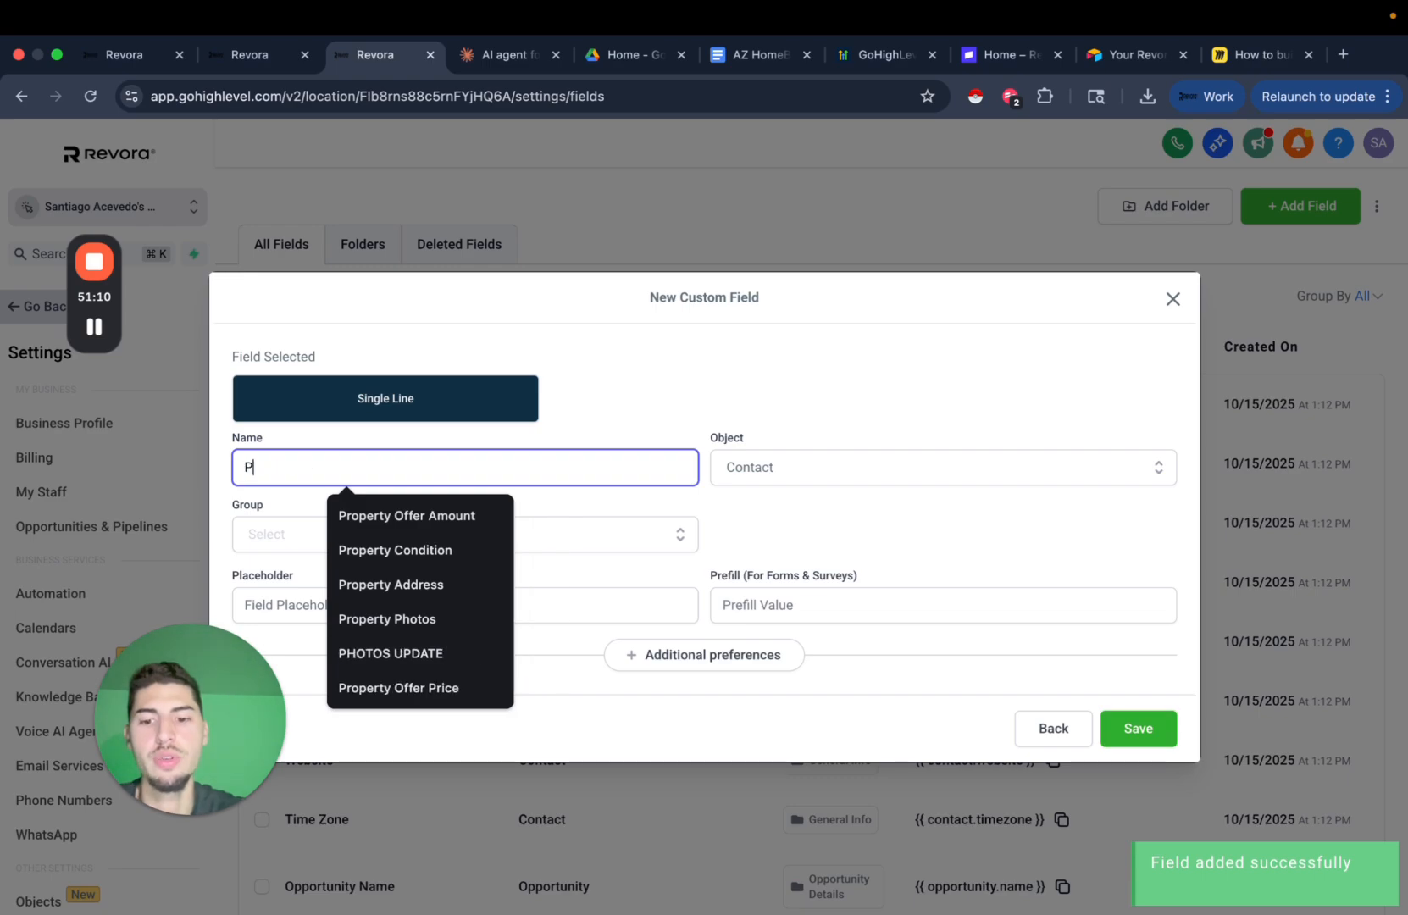
text(roperty Condition)
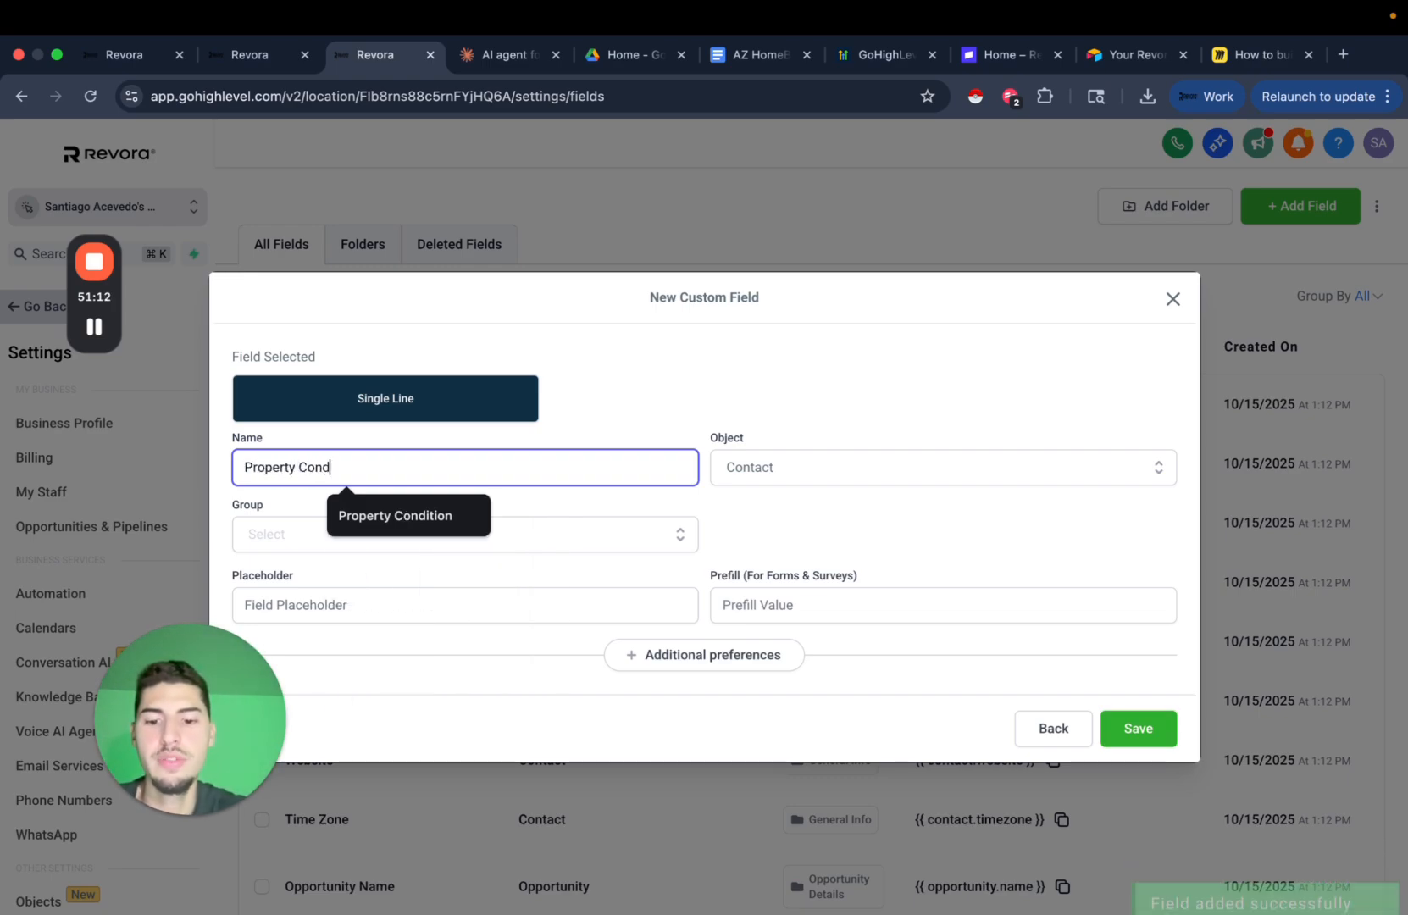
click(462, 549)
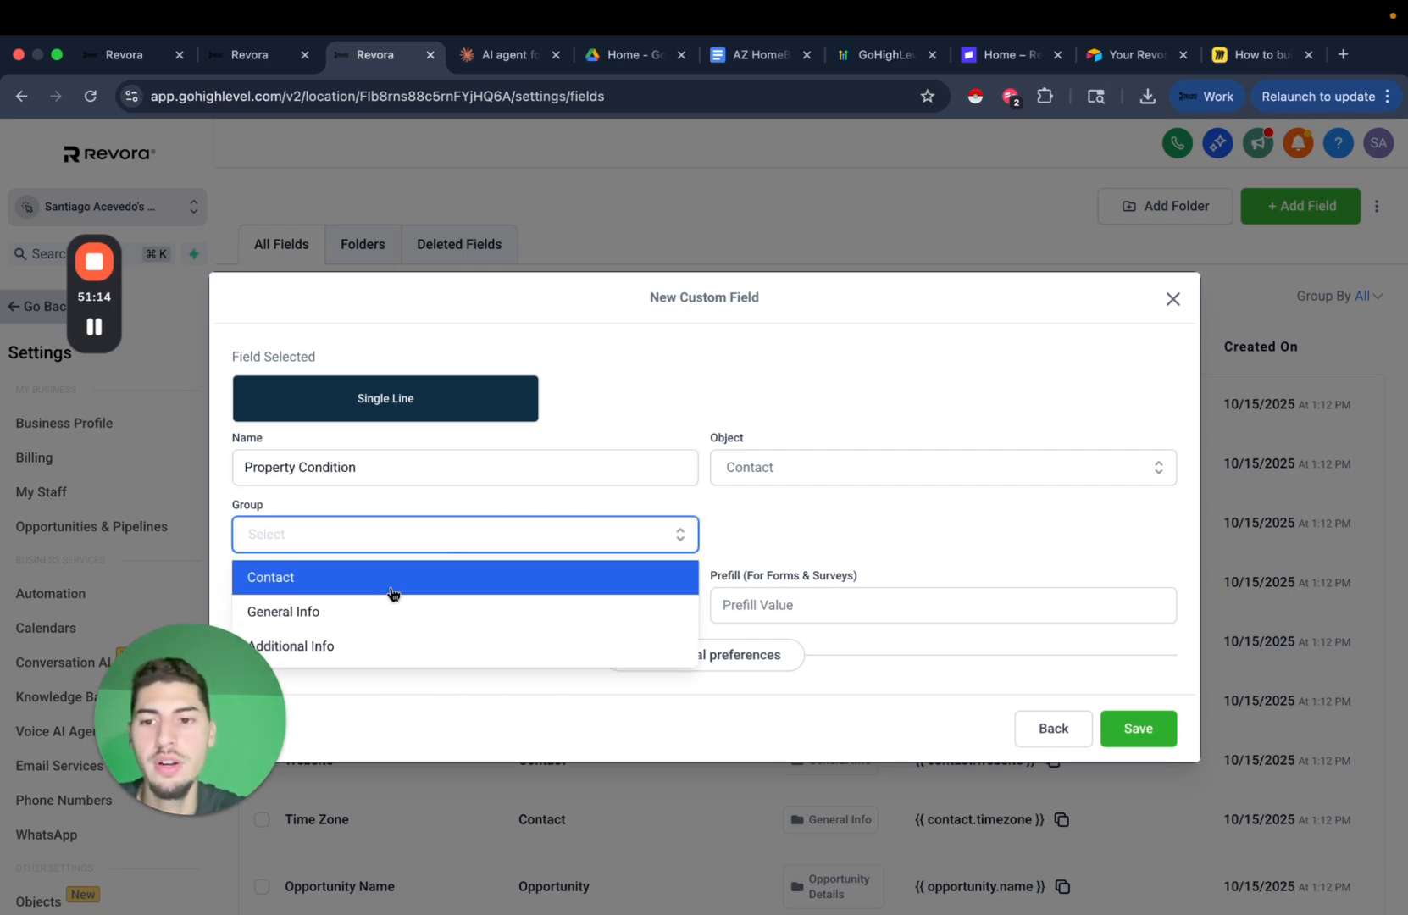
click(374, 644)
click(1132, 731)
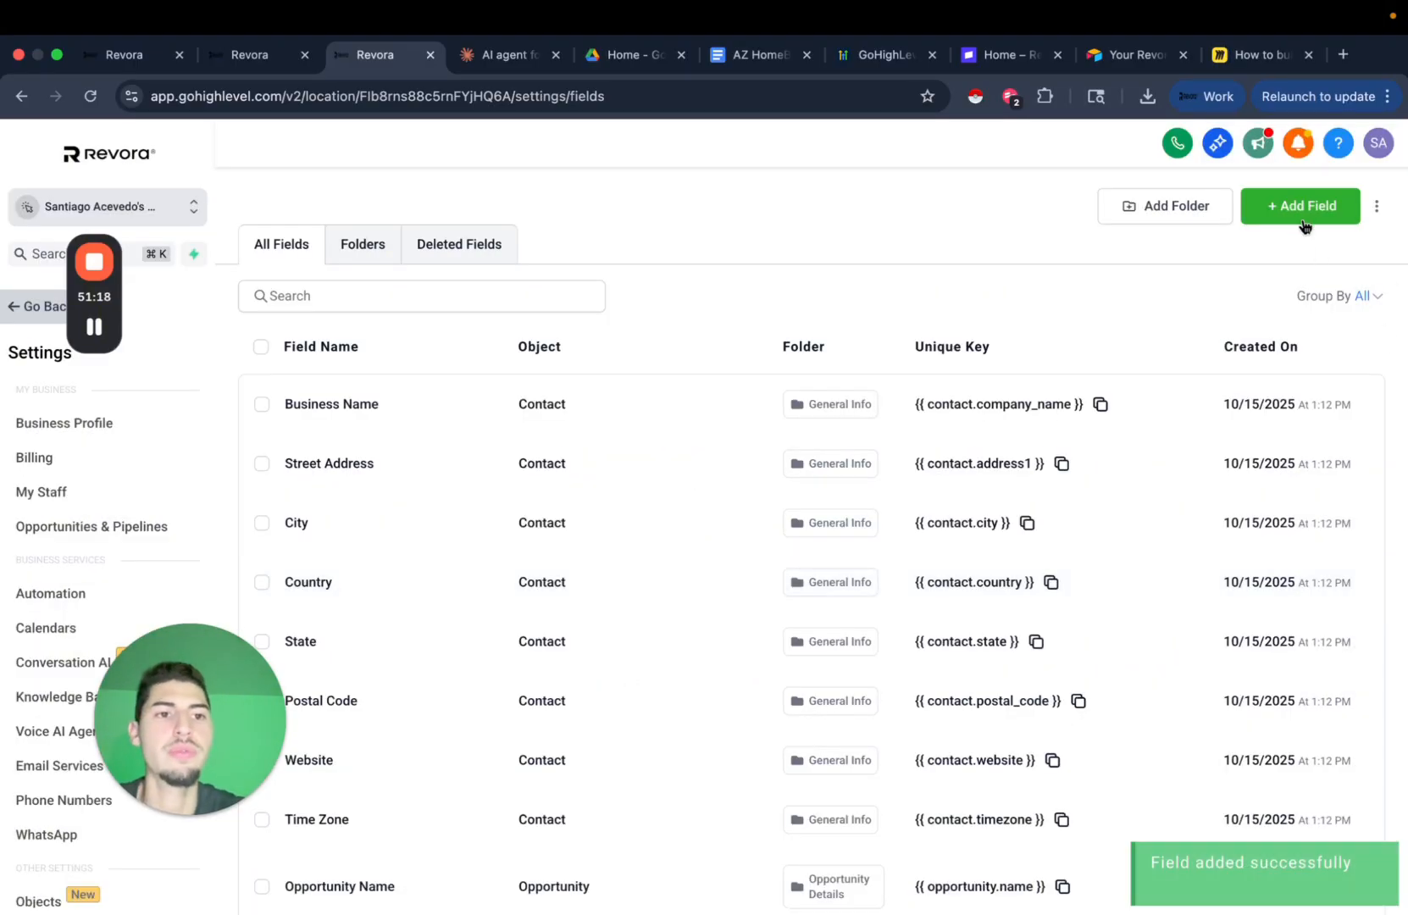
Add a single-line Property Asking Price contact field in Additional Info.
click(1306, 226)
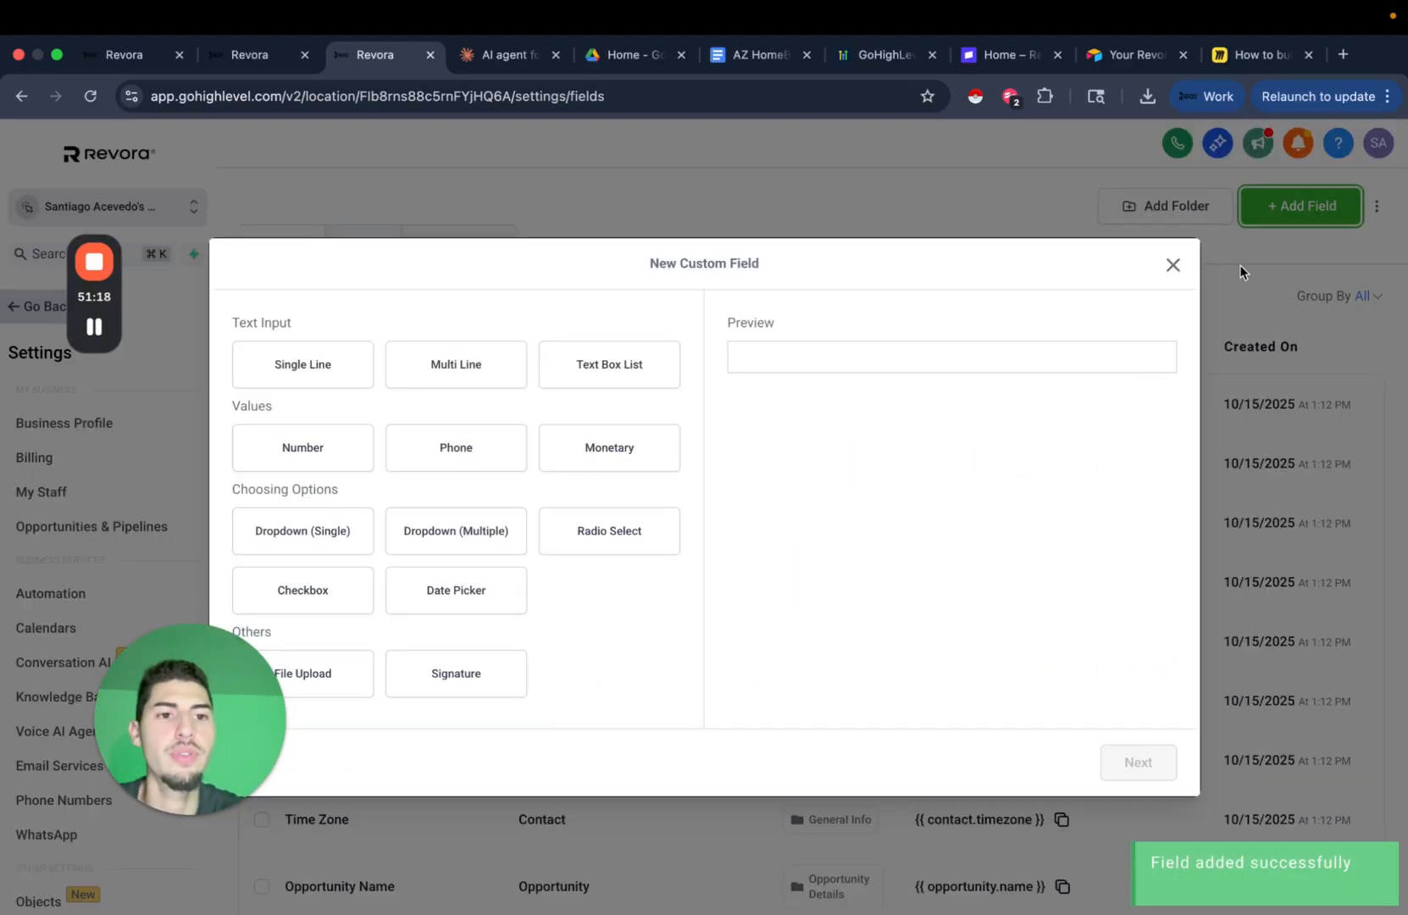
click(302, 365)
click(1138, 778)
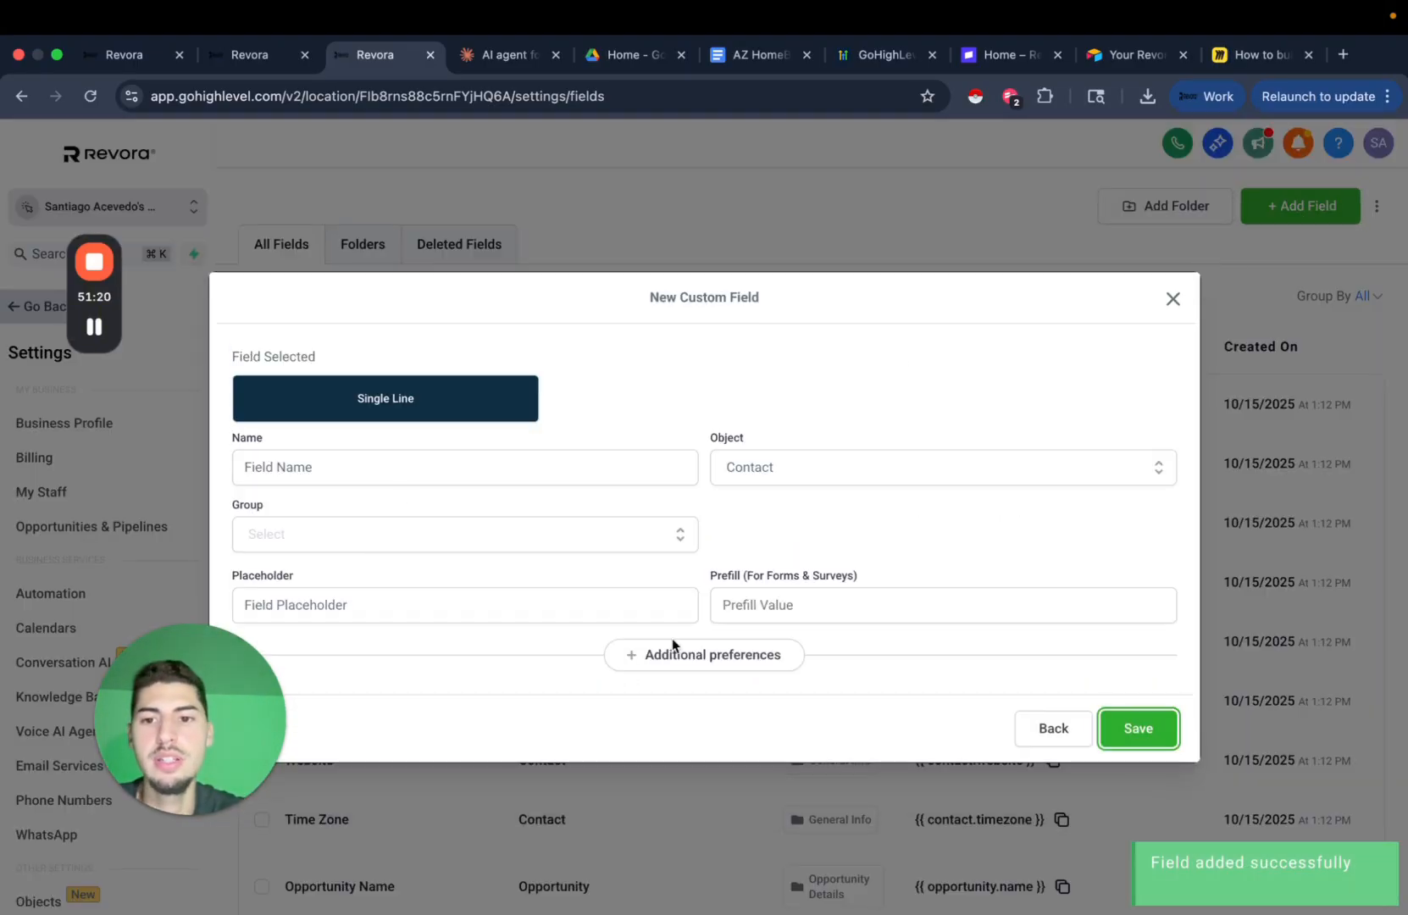
click(412, 480)
text(Property )
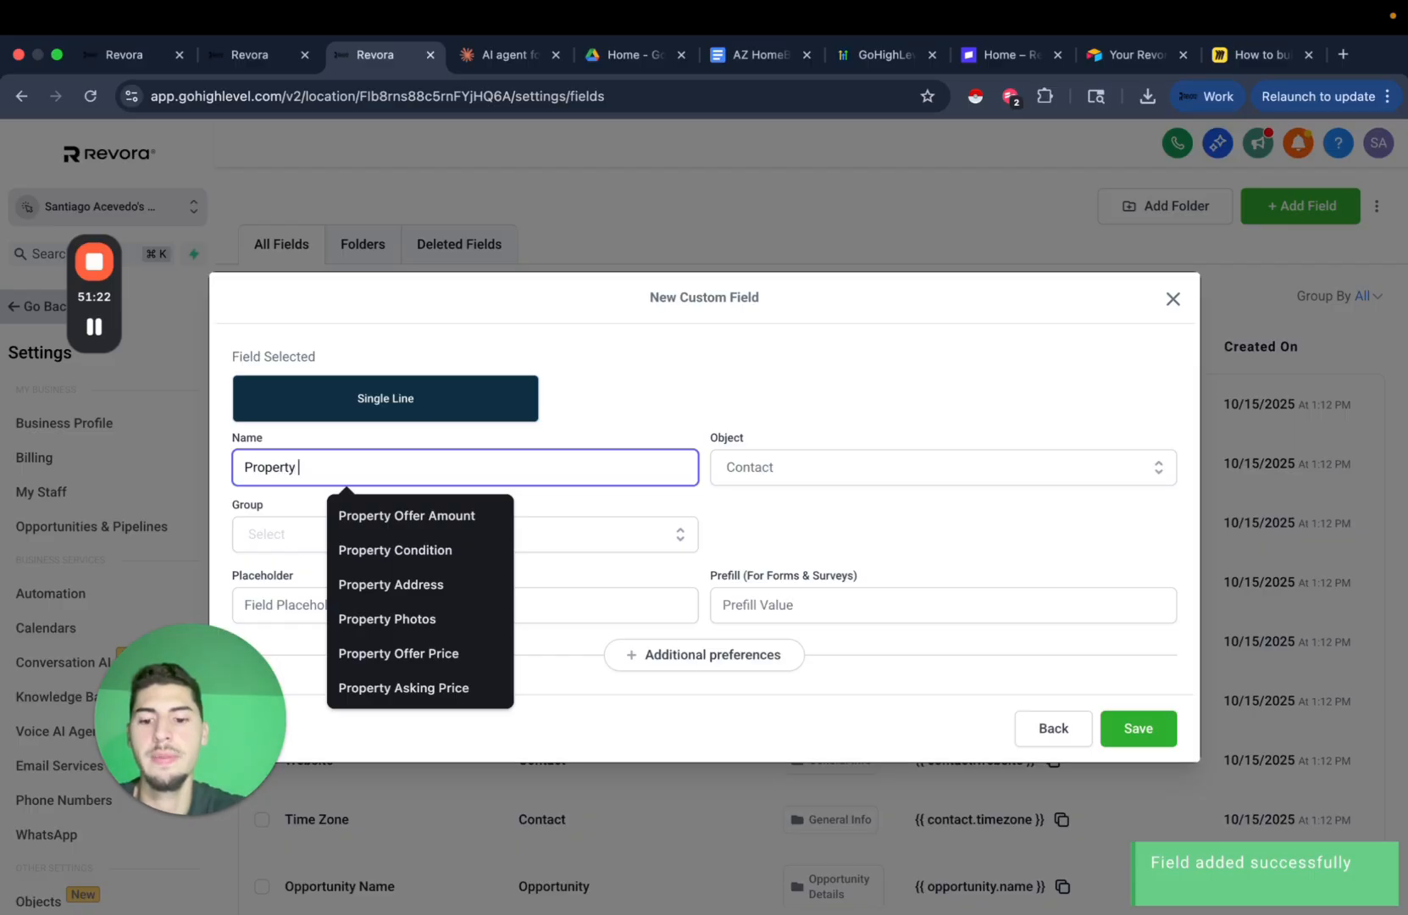
text(Asking Price)
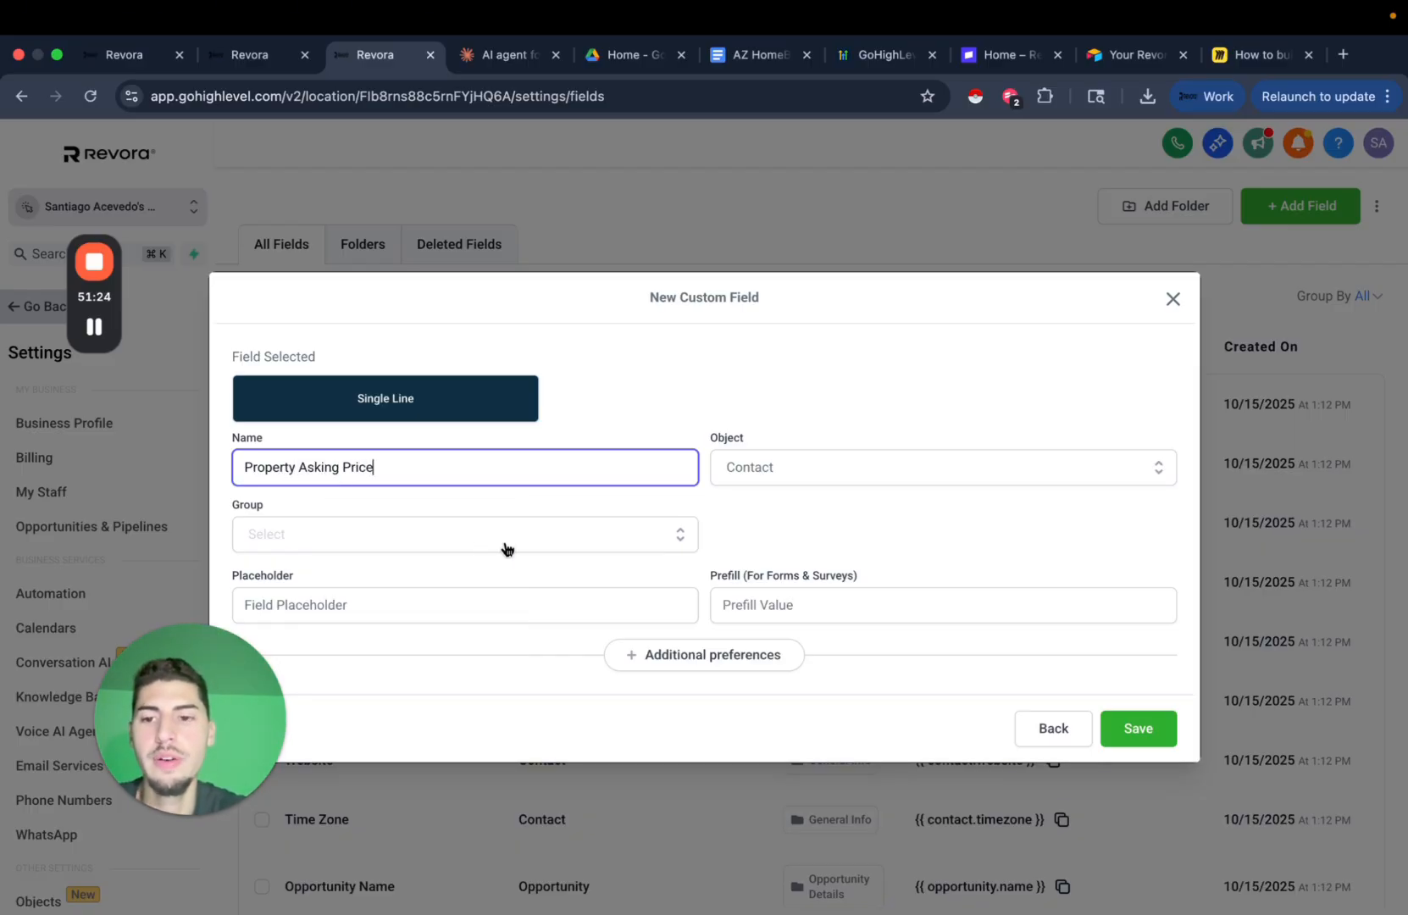
click(503, 542)
click(399, 651)
click(1147, 733)
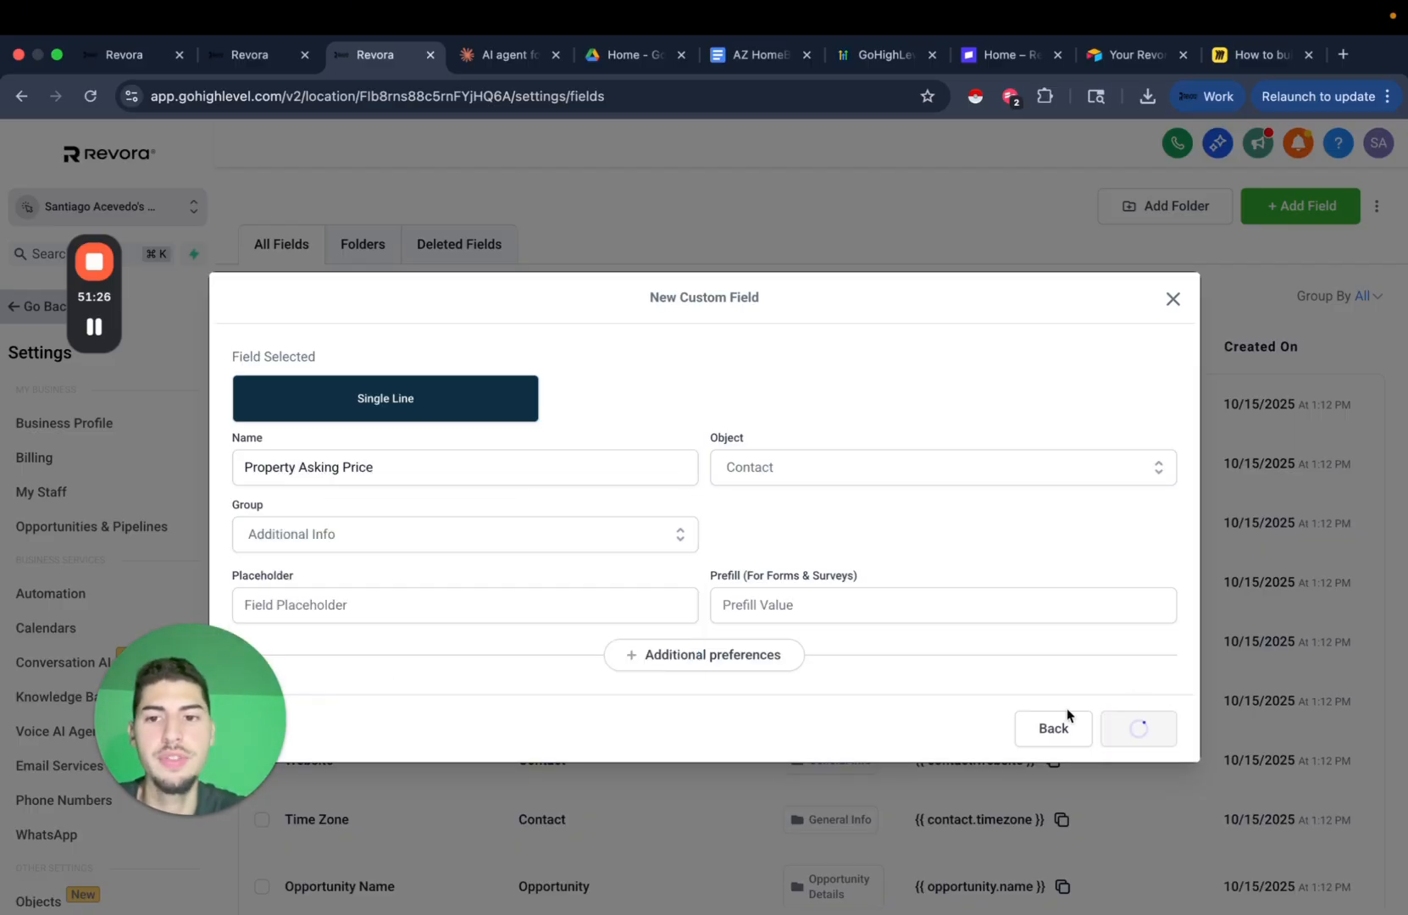
Switch the custom field folders to Opportunity and open the Opportunity Details folder in a duplicated tab.
click(351, 242)
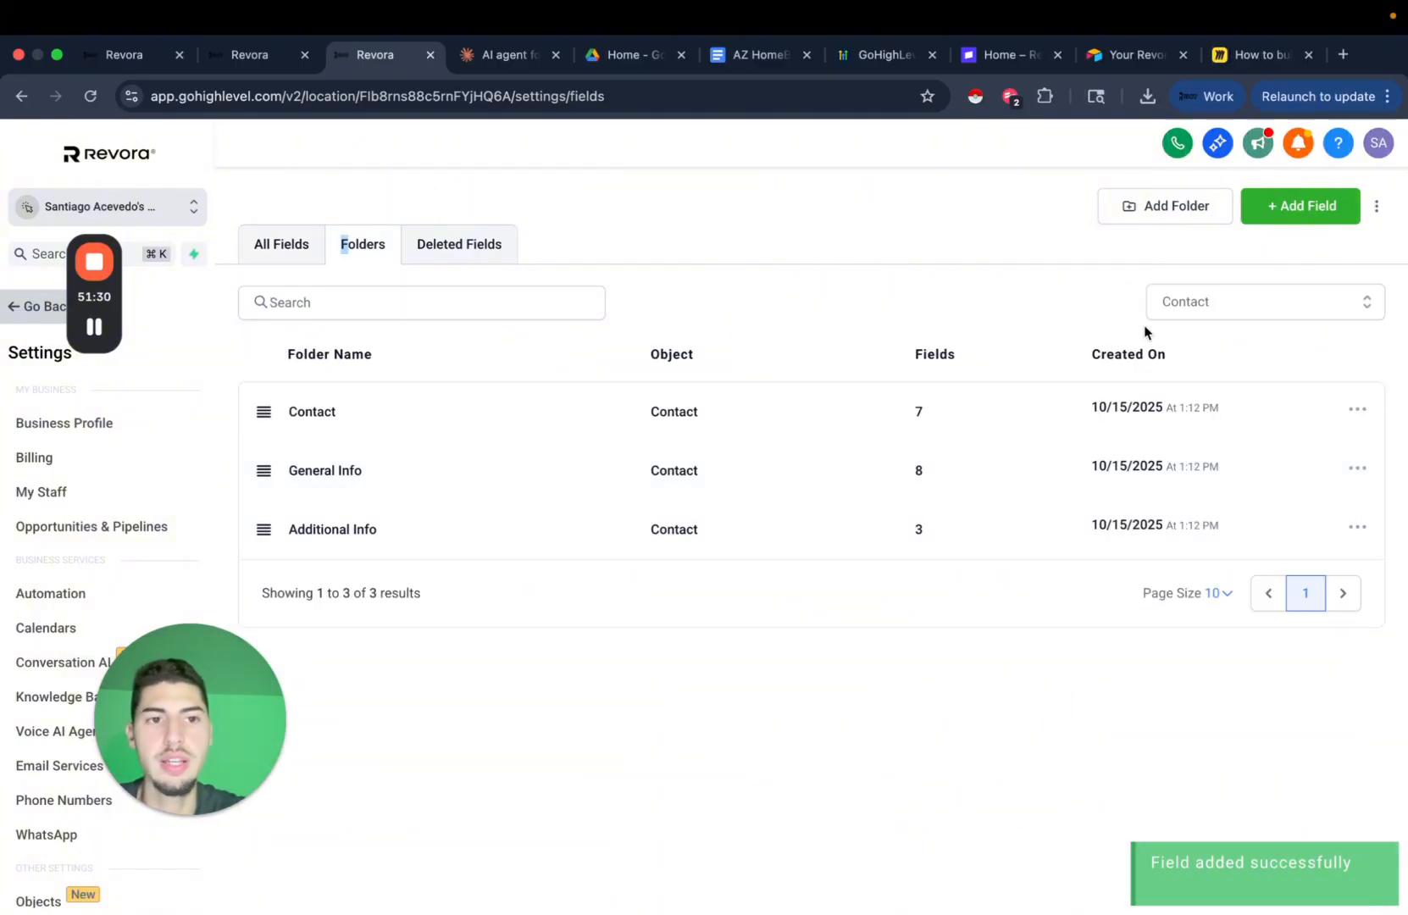
click(1251, 309)
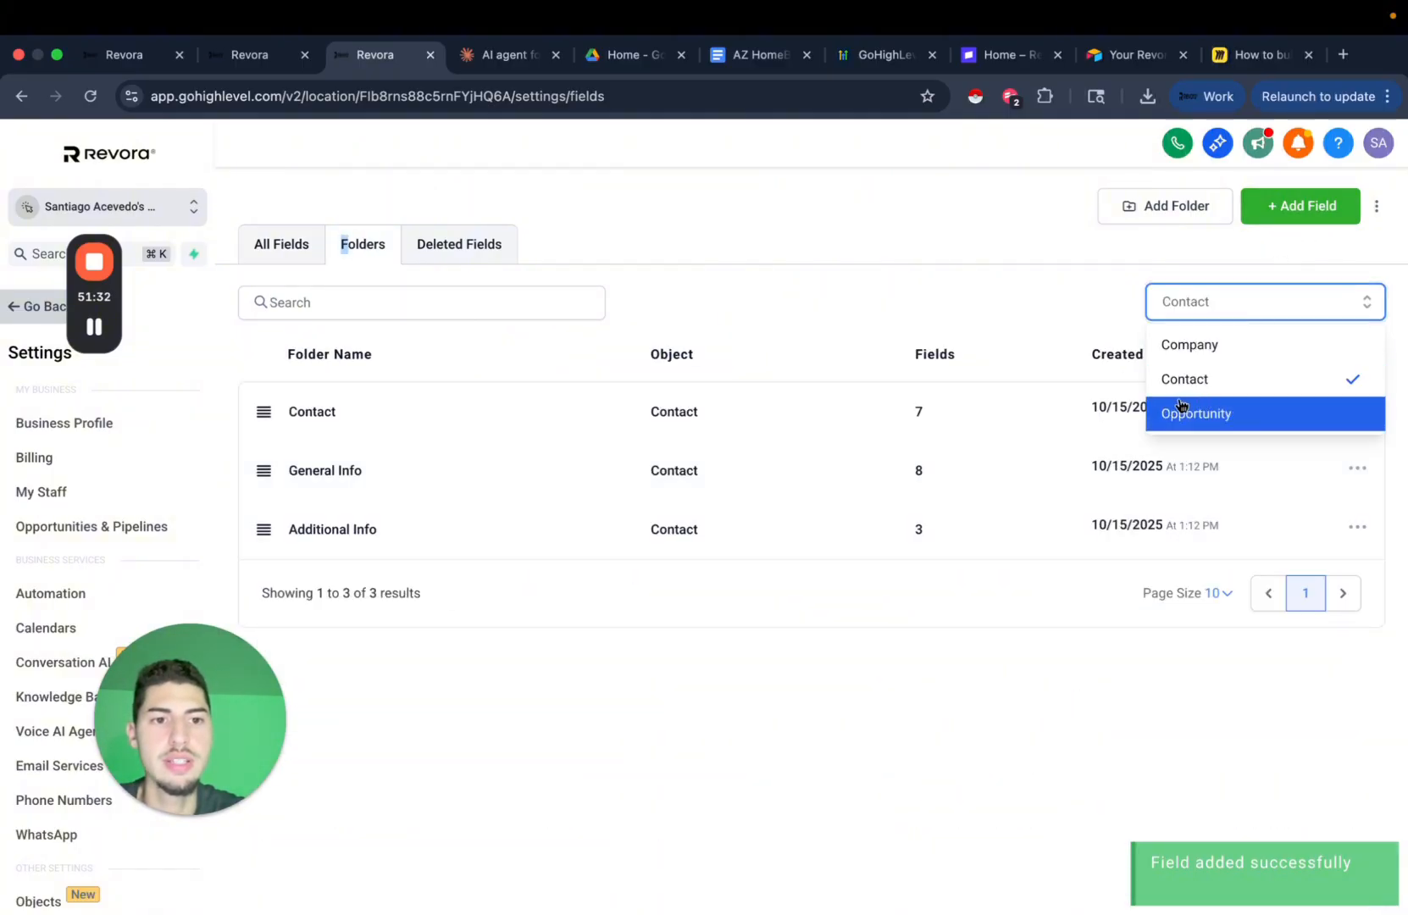
click(1250, 423)
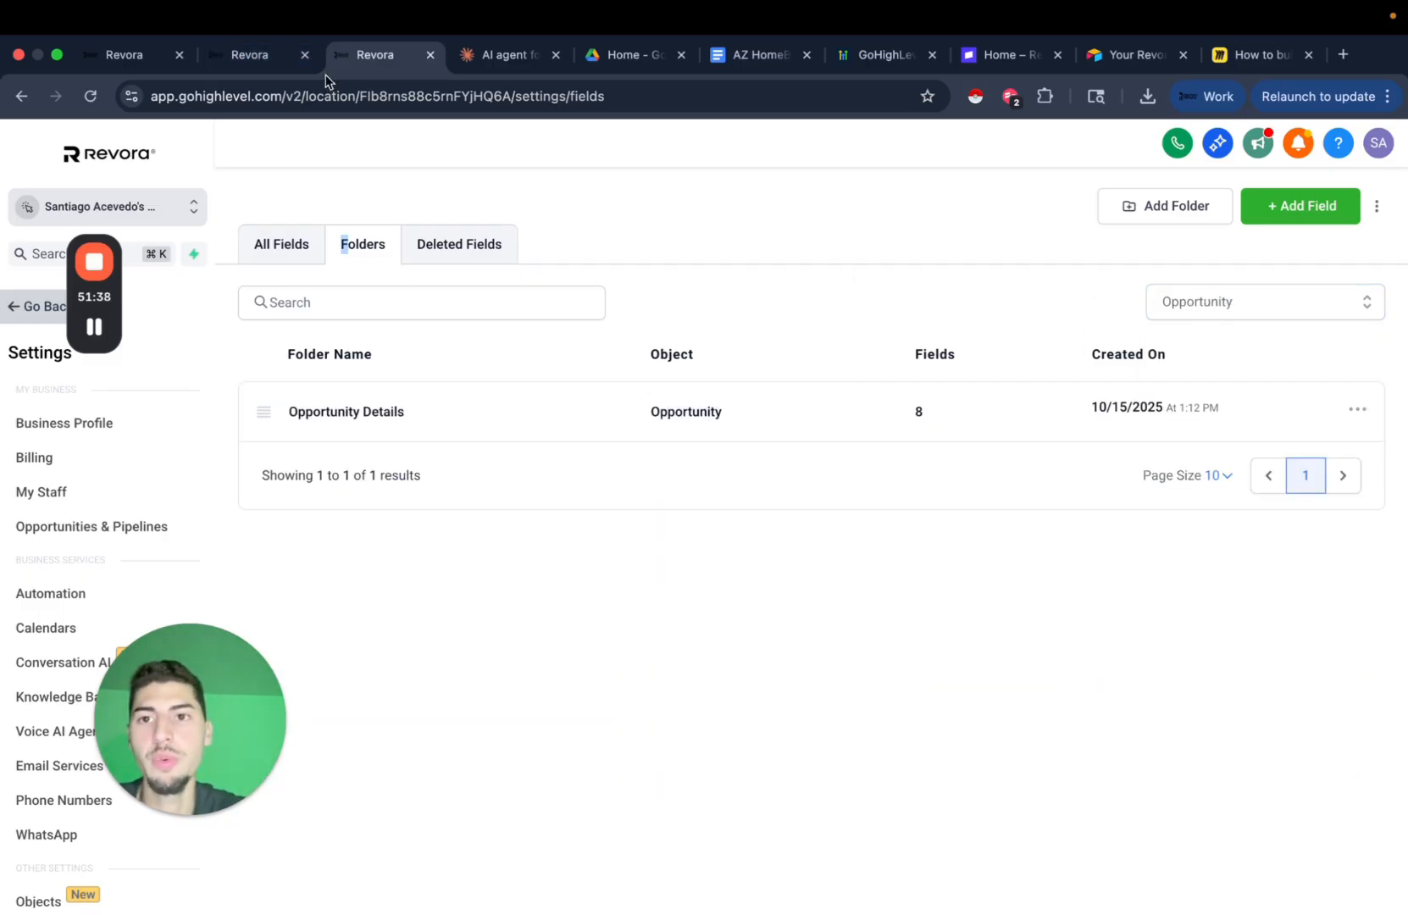
right_click(400, 64)
click(469, 180)
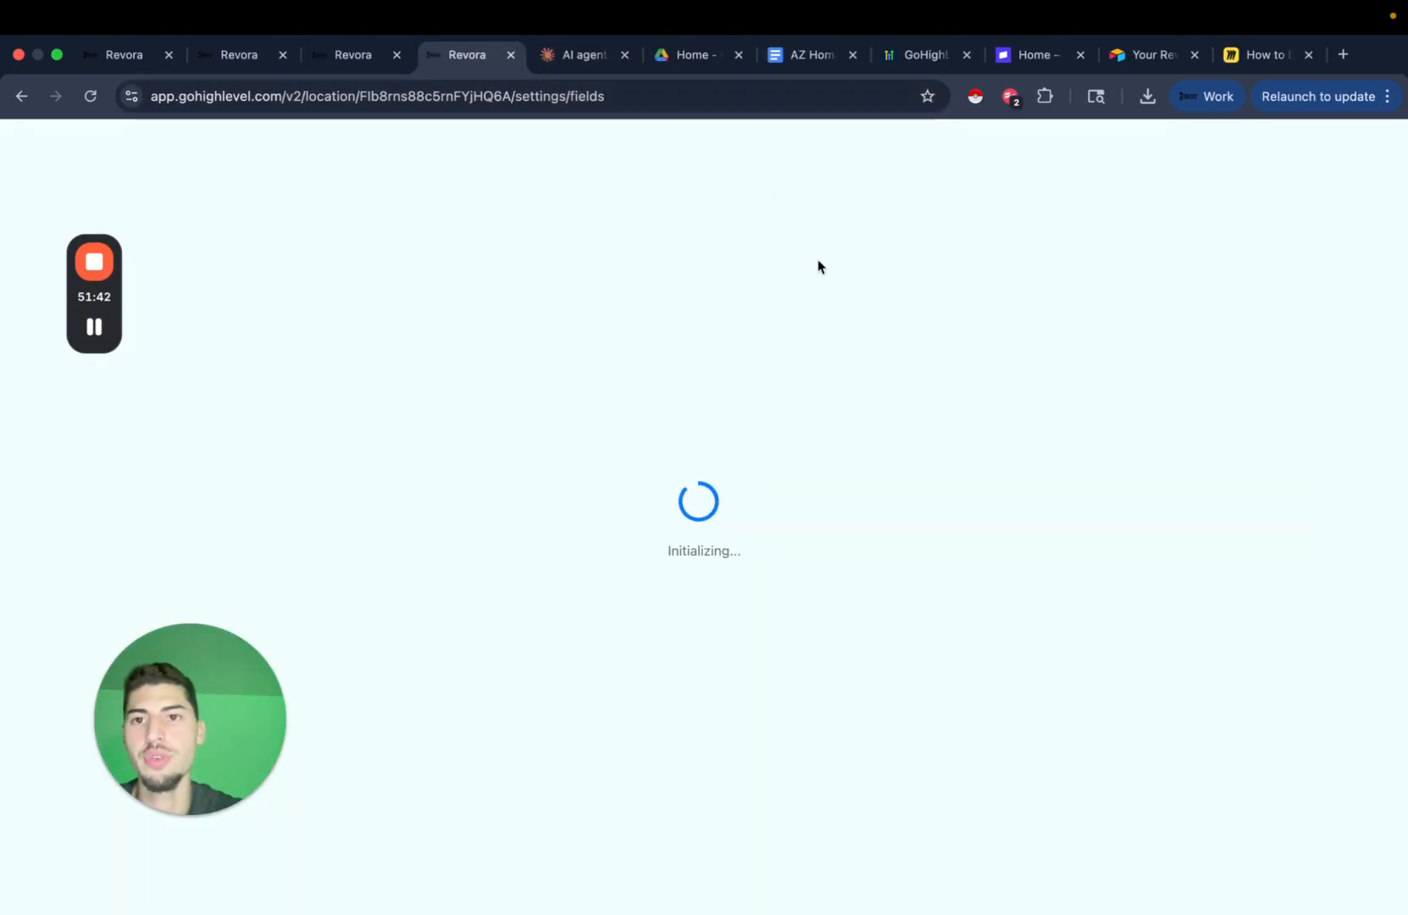
click(353, 66)
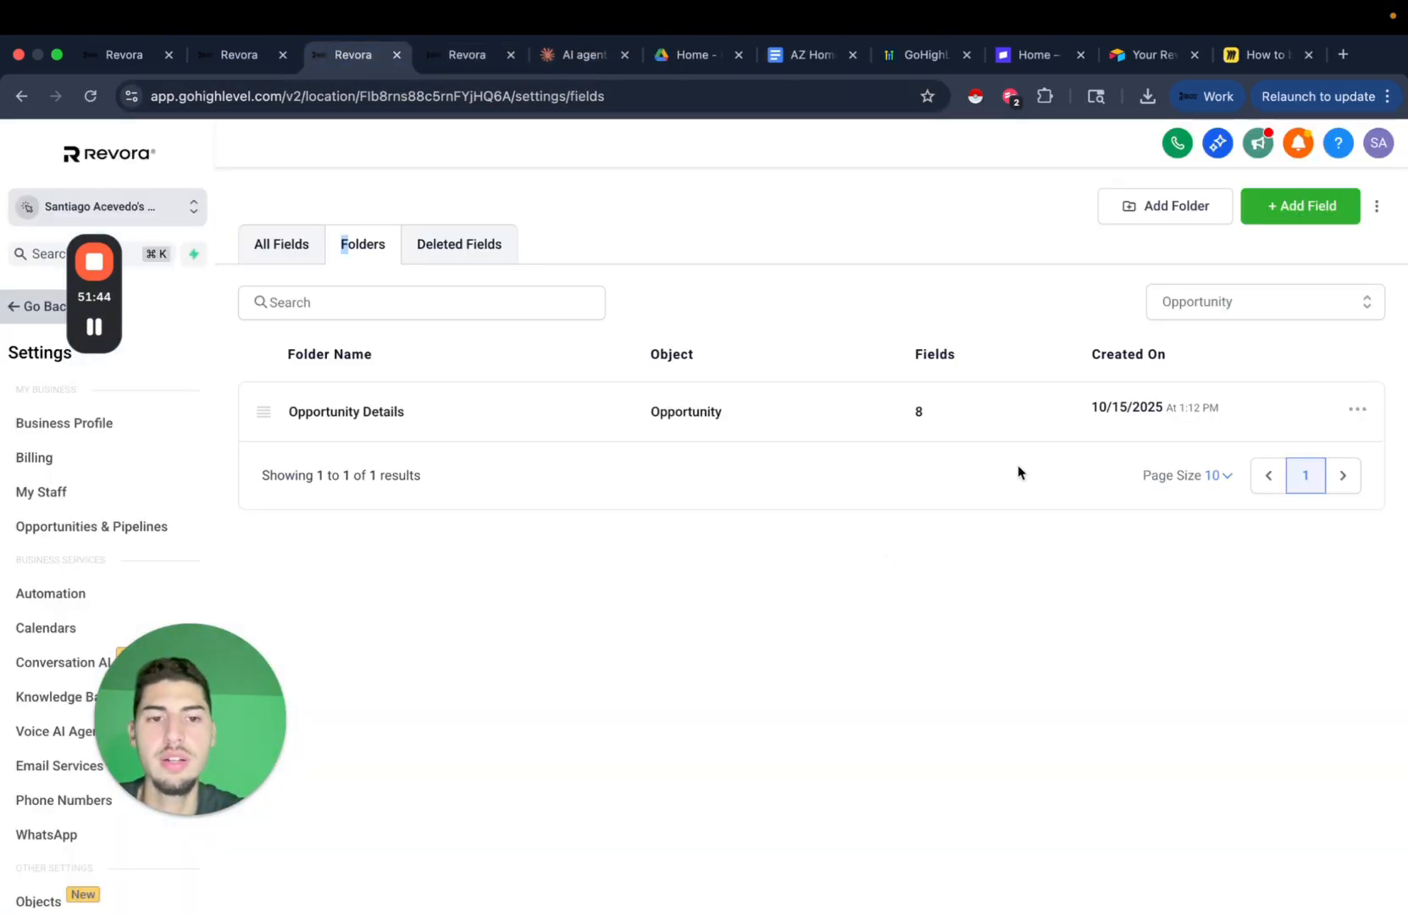
click(402, 418)
scroll(512, 617, down, 1)
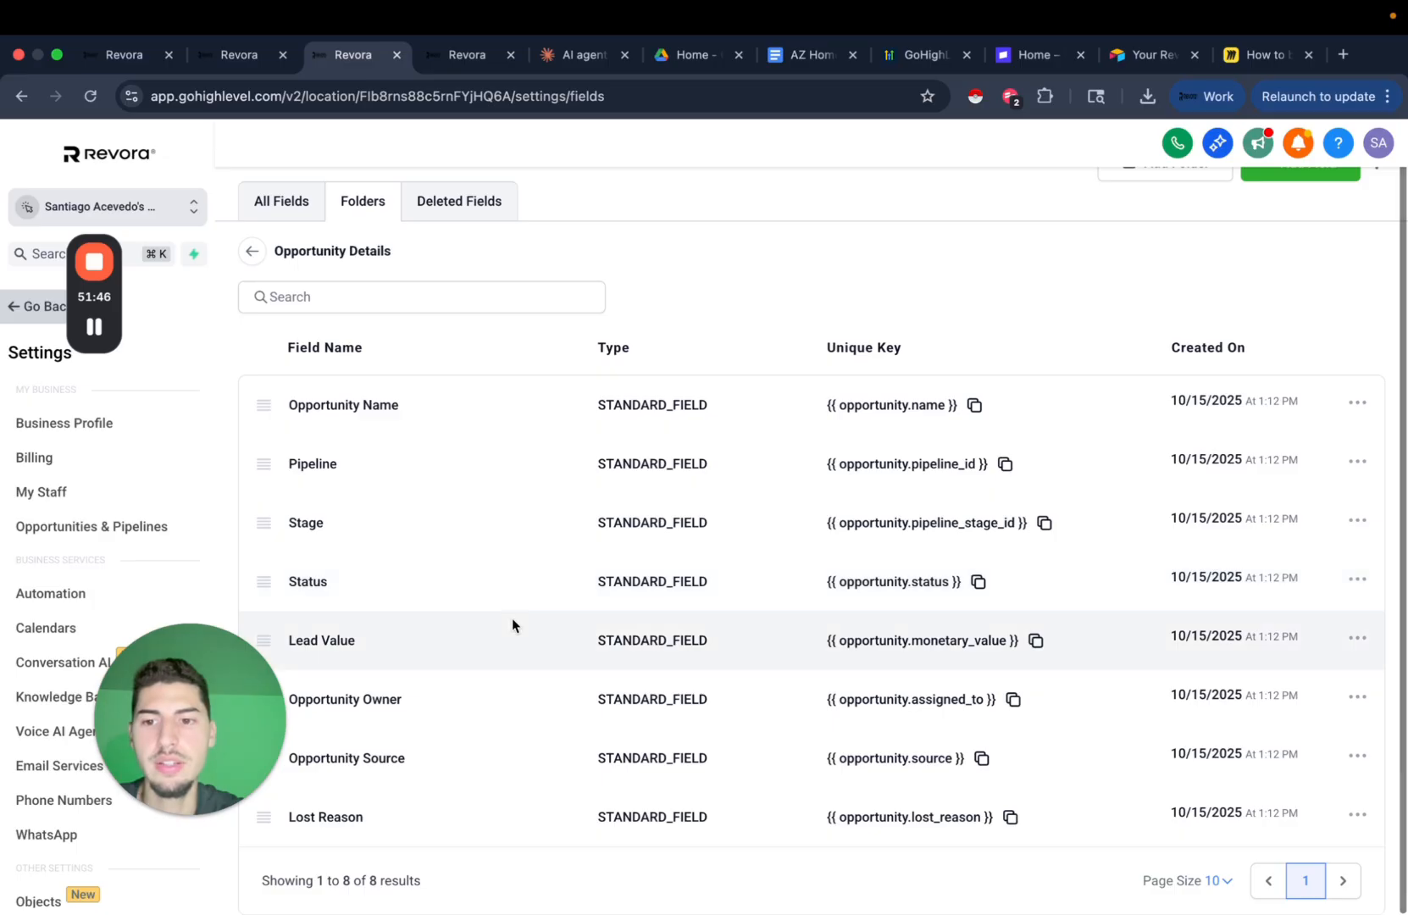
scroll(847, 602, up, 1)
Add a single-line Property Address field to Opportunity Details.
click(1330, 211)
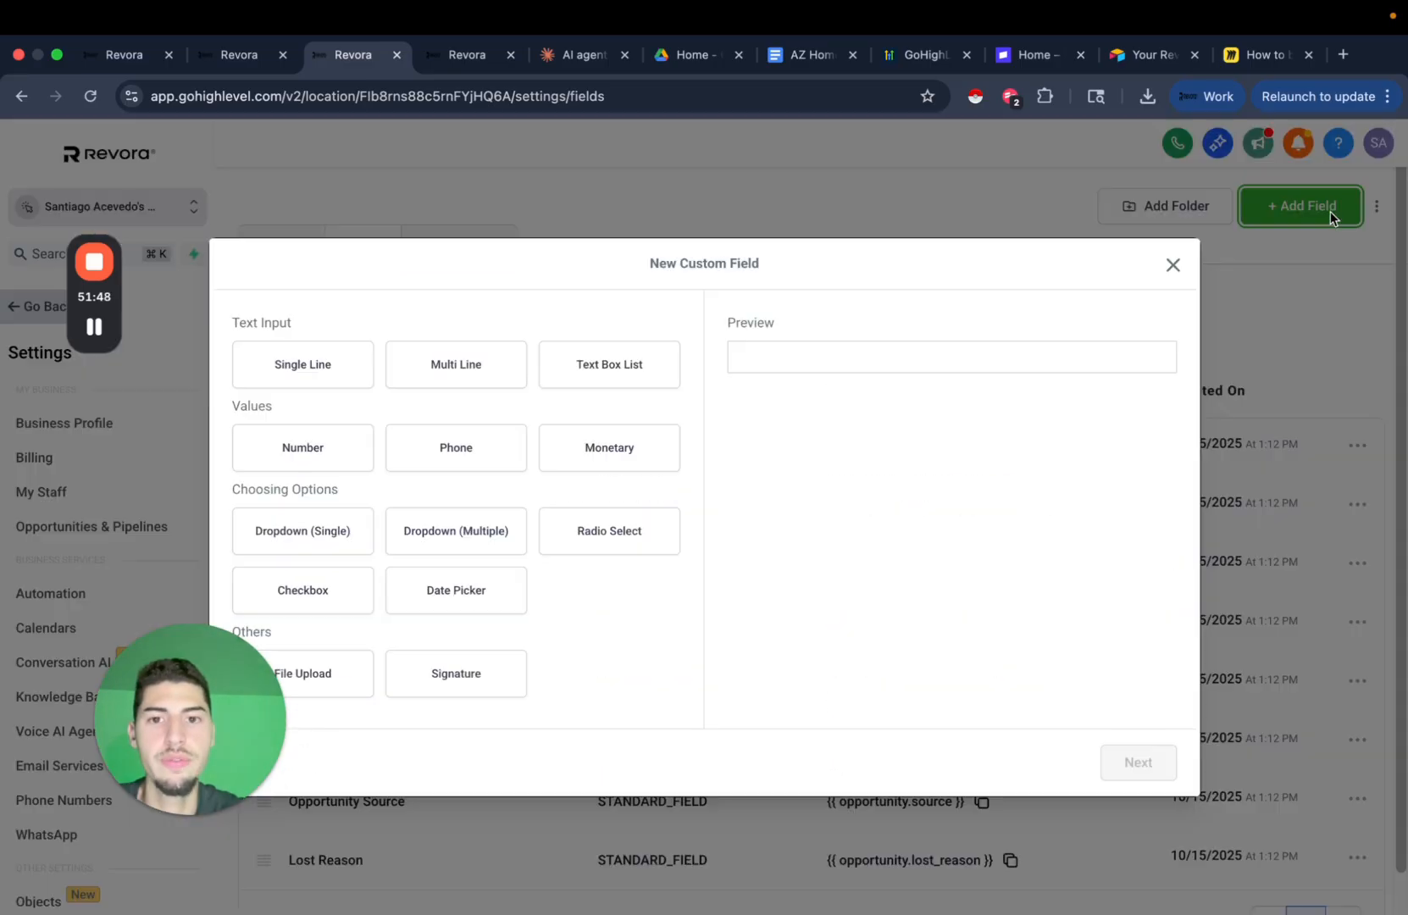
click(329, 360)
click(1140, 757)
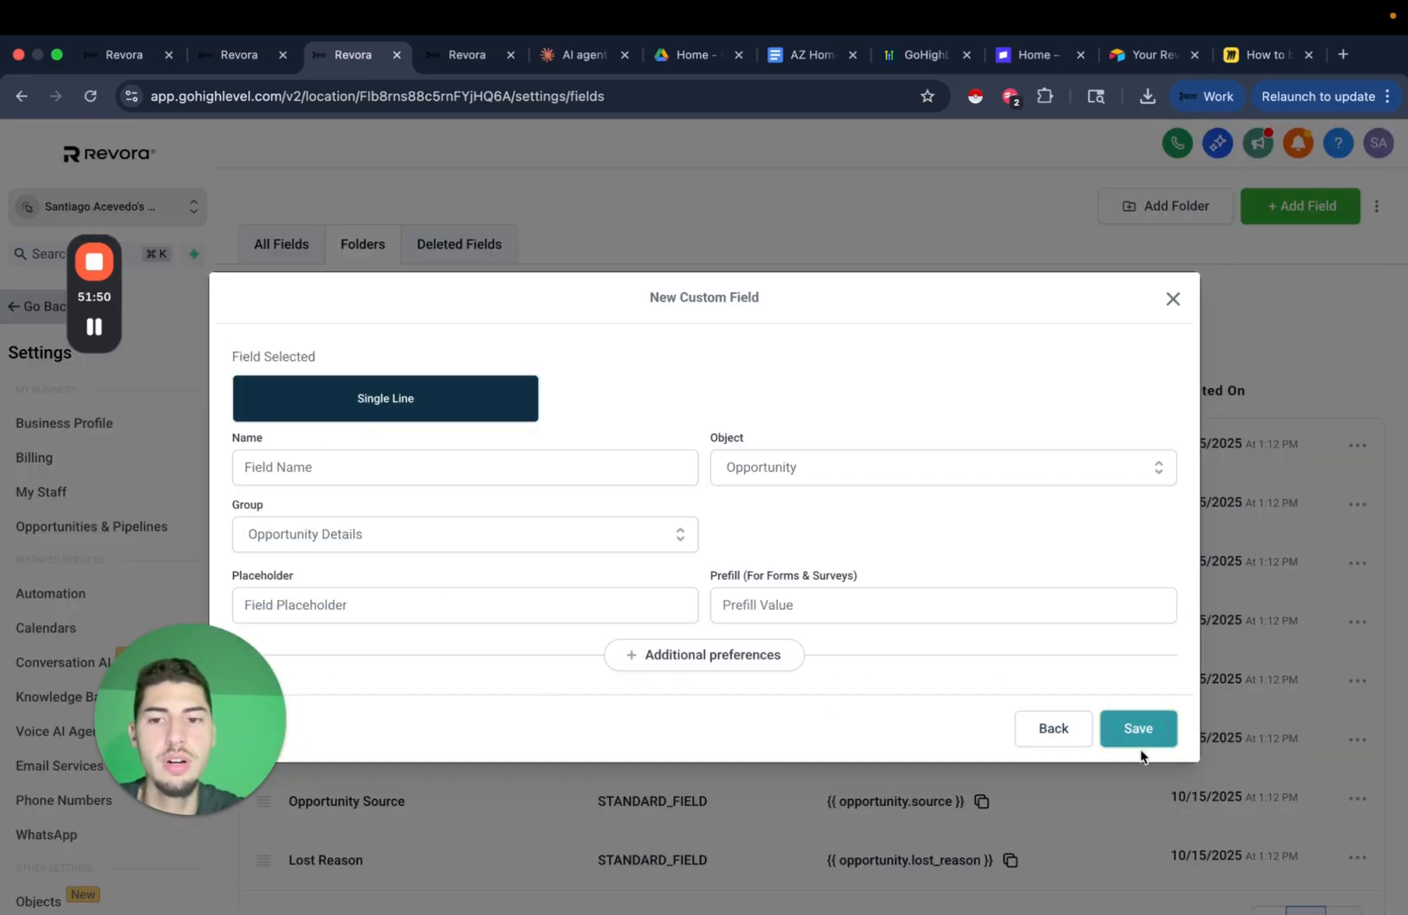
click(387, 473)
click(417, 583)
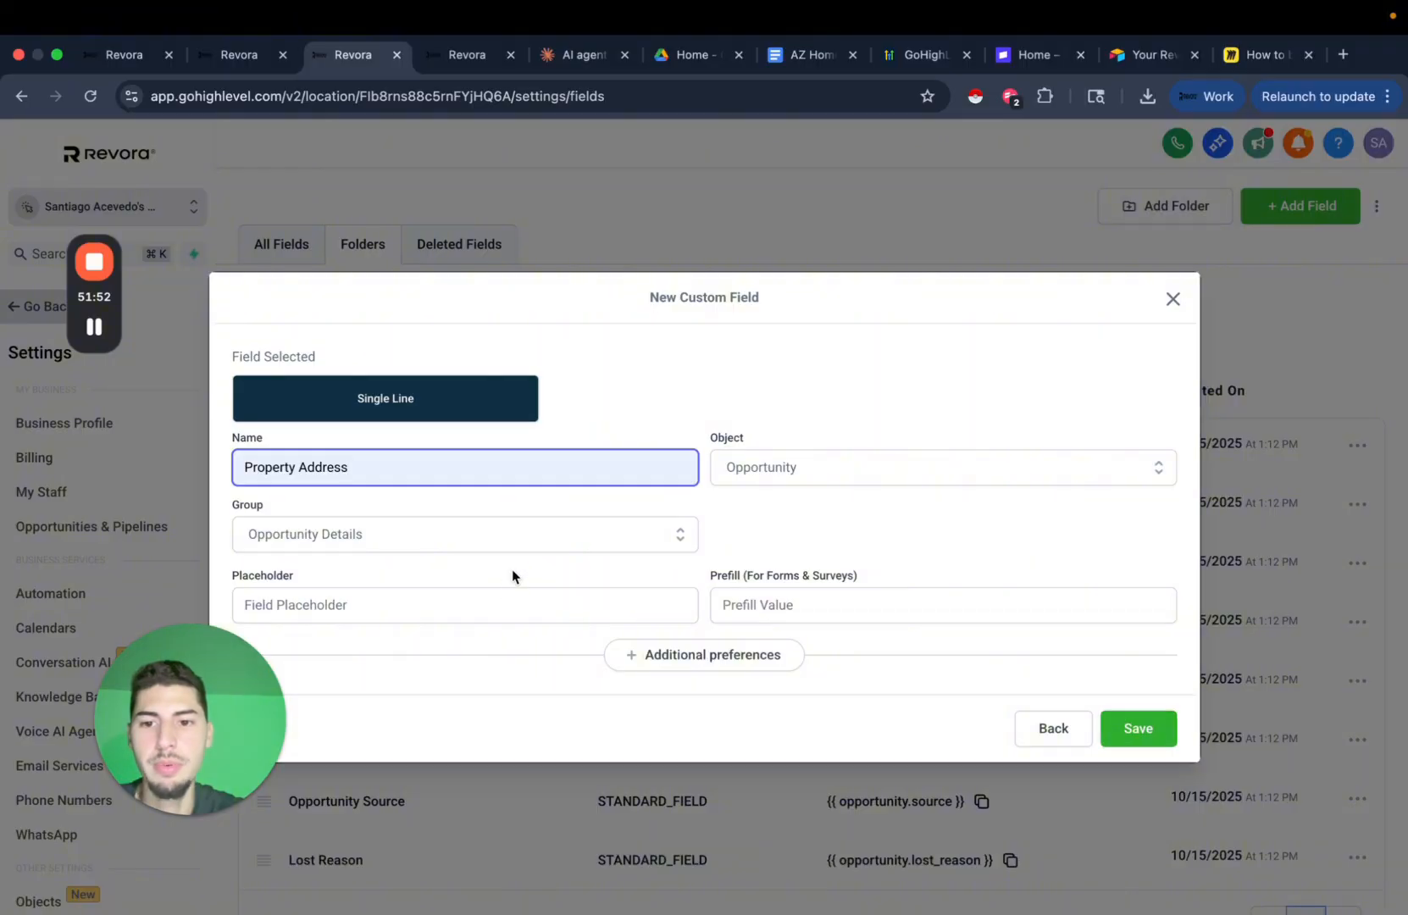
click(1176, 743)
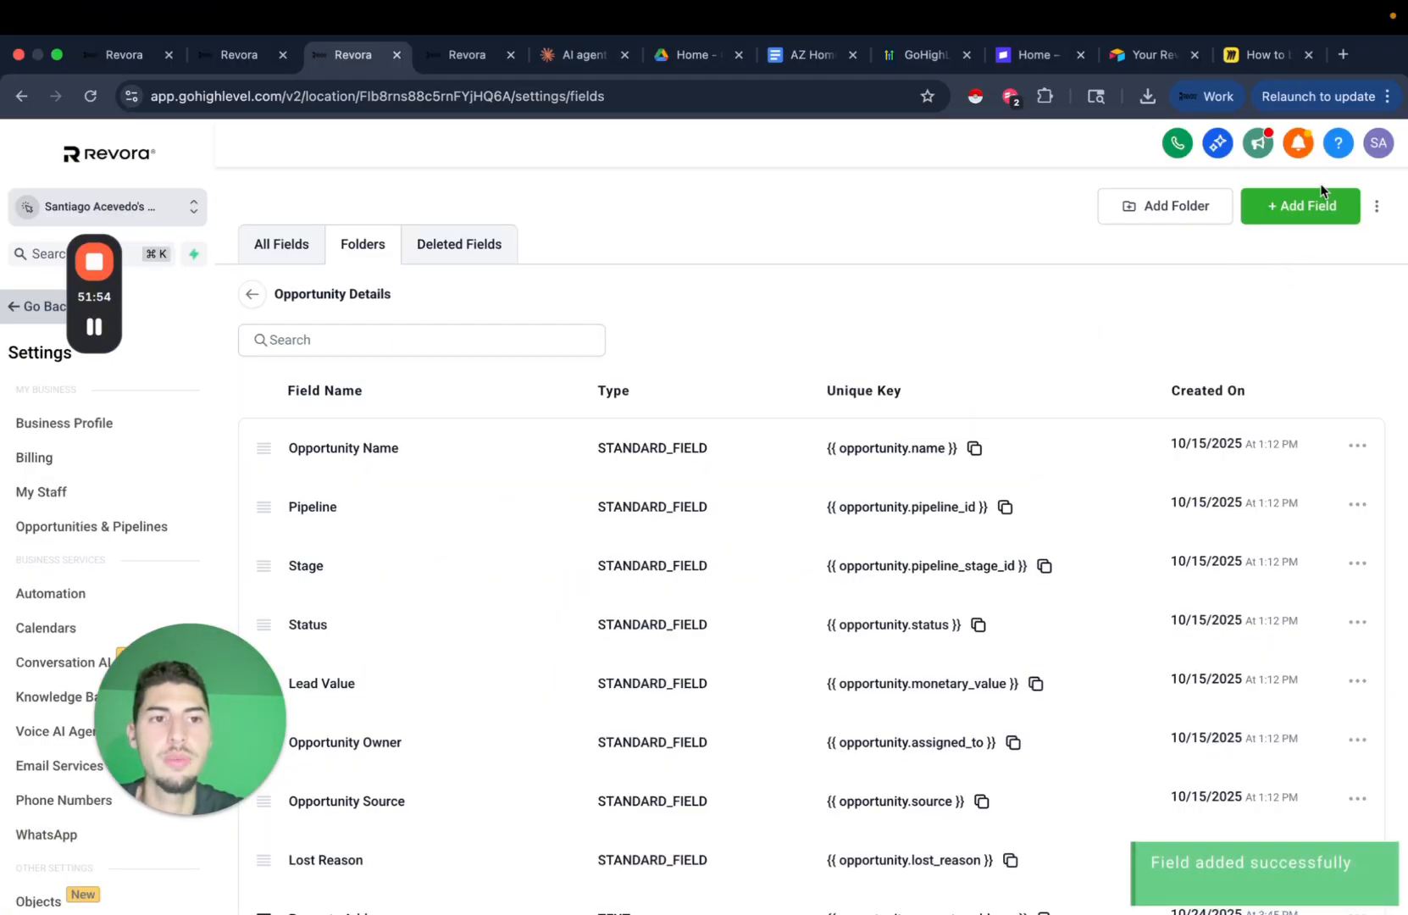
Add a single-line Property Condition field to Opportunity Details.
click(1322, 202)
click(302, 364)
click(1139, 762)
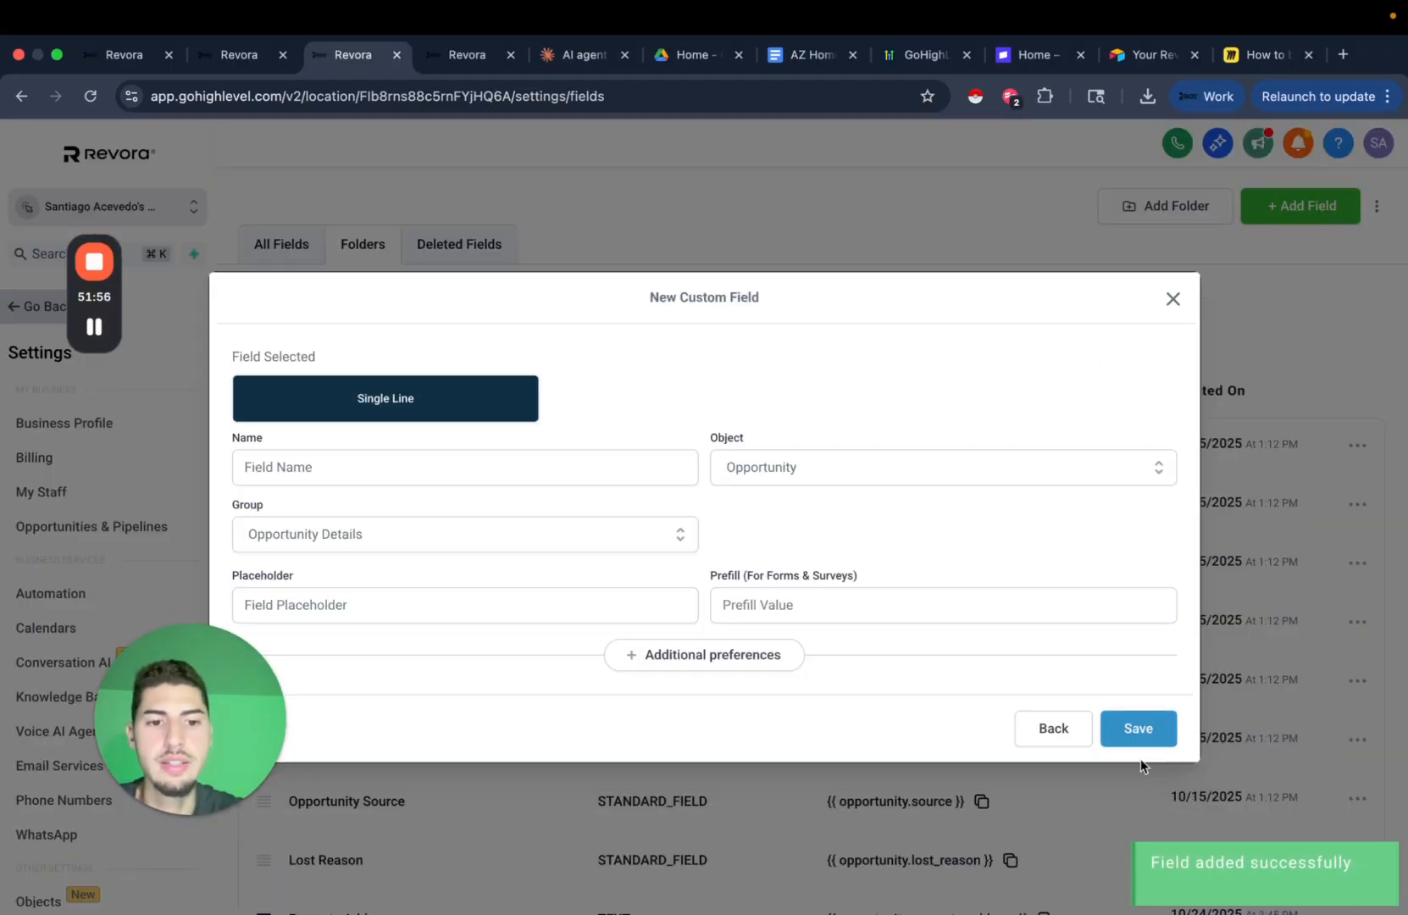
click(487, 468)
click(422, 548)
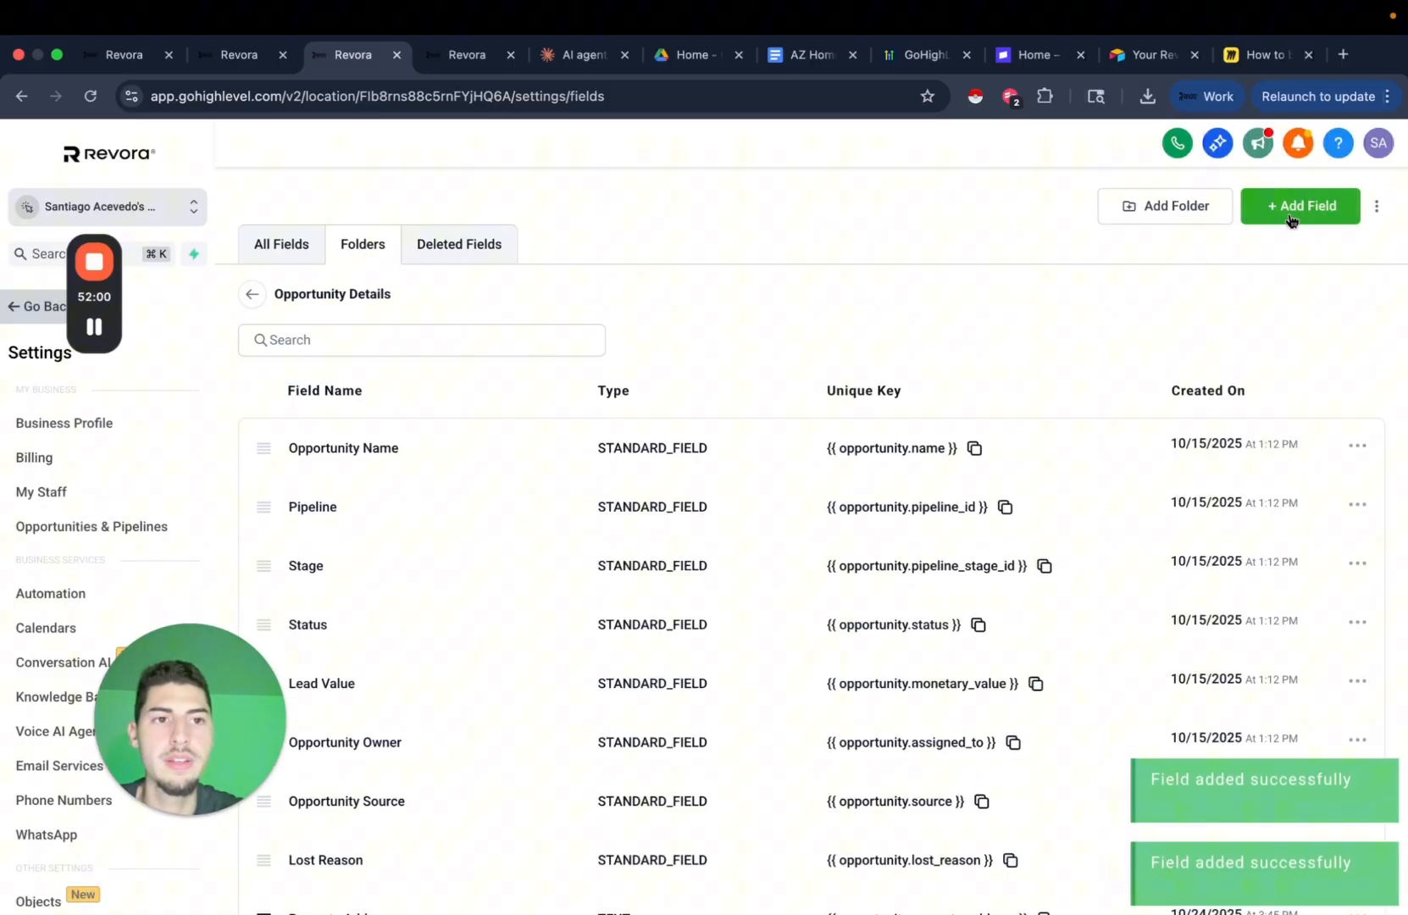
click(1295, 210)
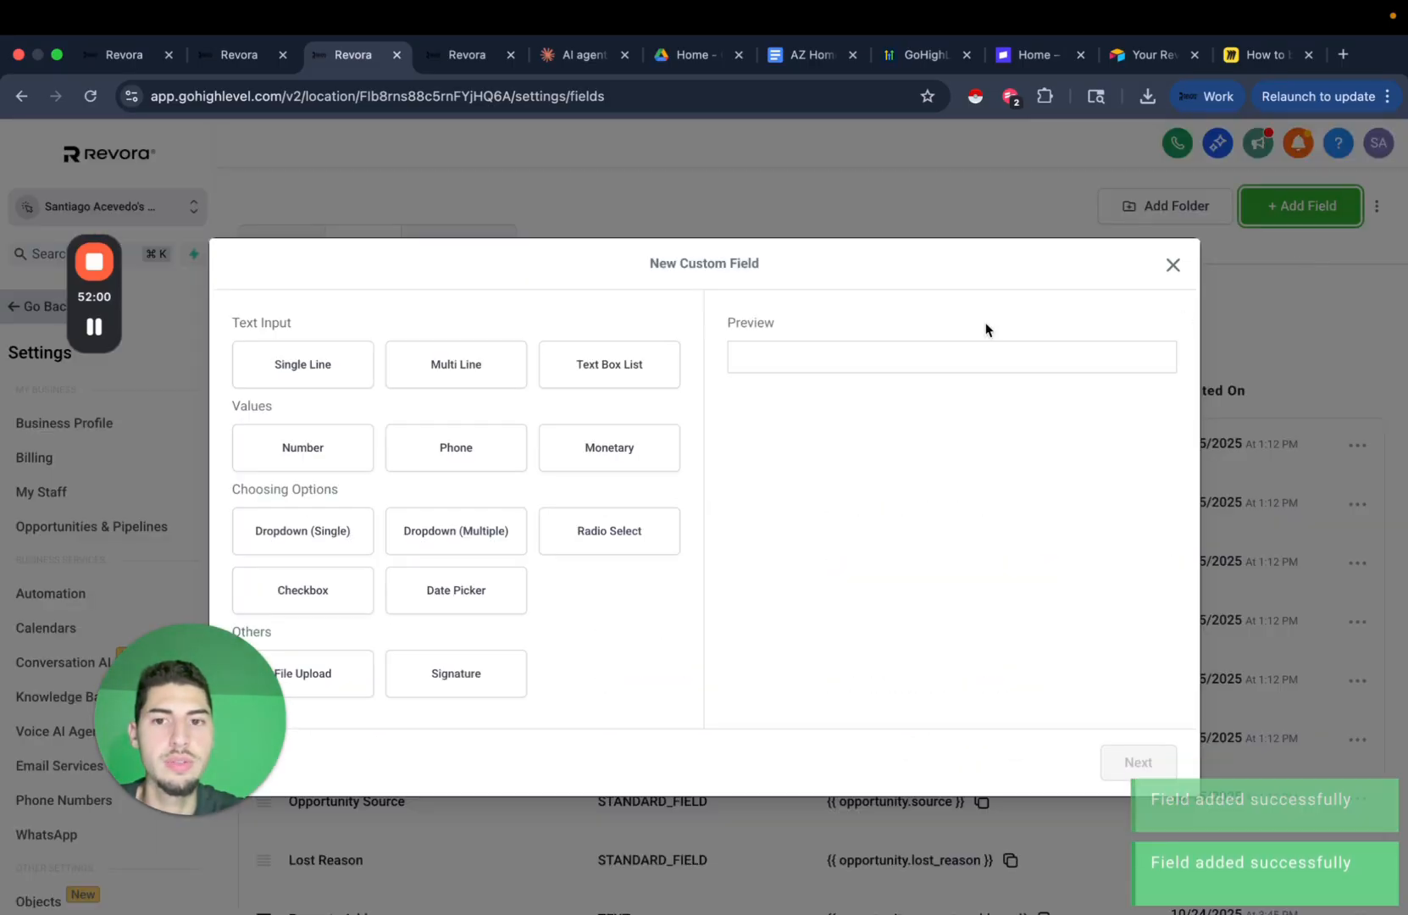
Add a single-line Property Asking Price field to Opportunity Details.
click(263, 363)
click(1139, 761)
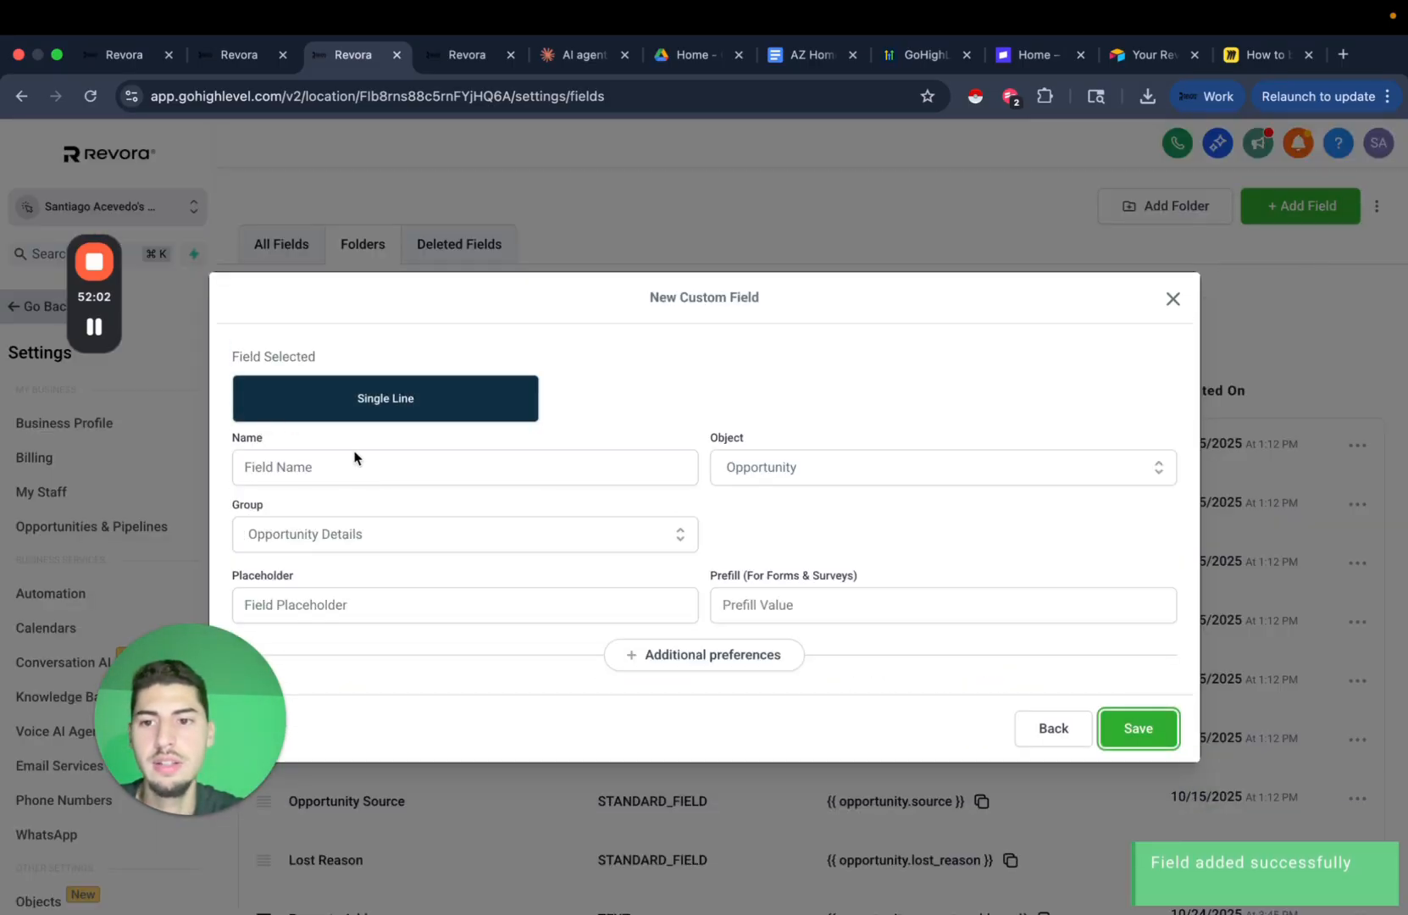
click(356, 466)
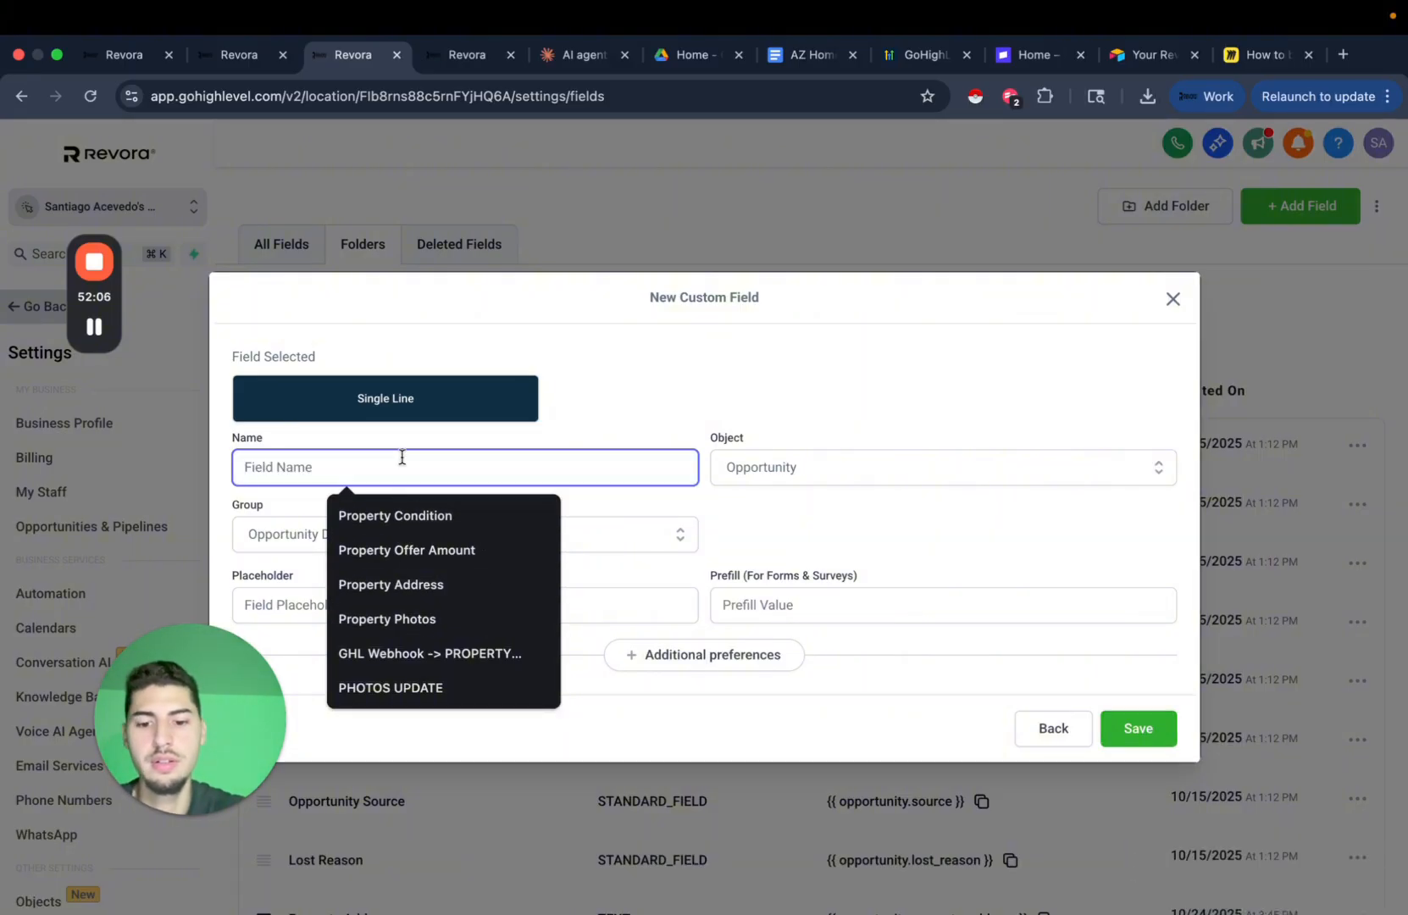
text(Property A)
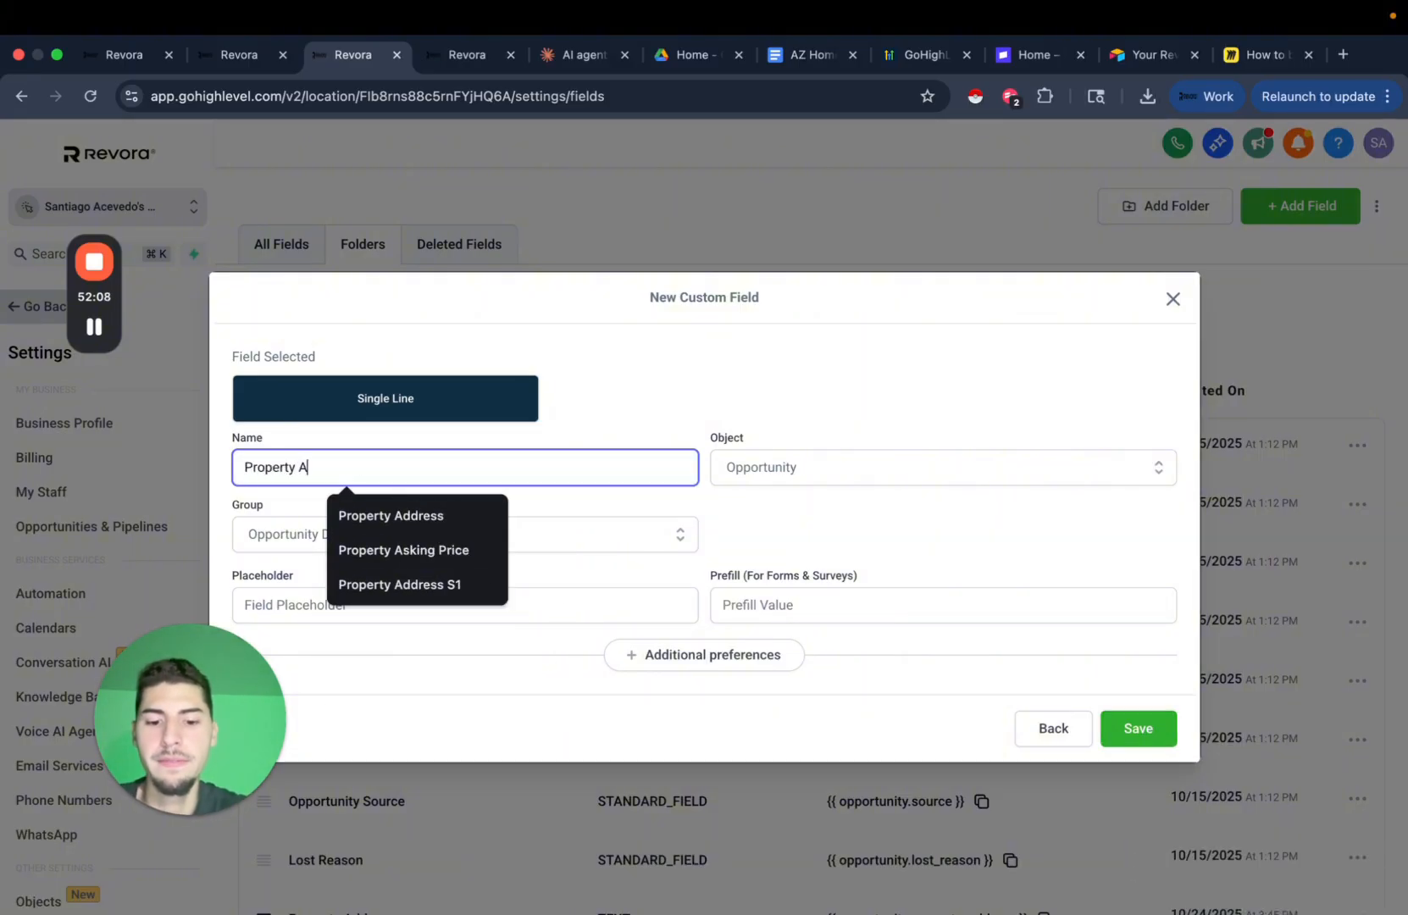
text(sking Price)
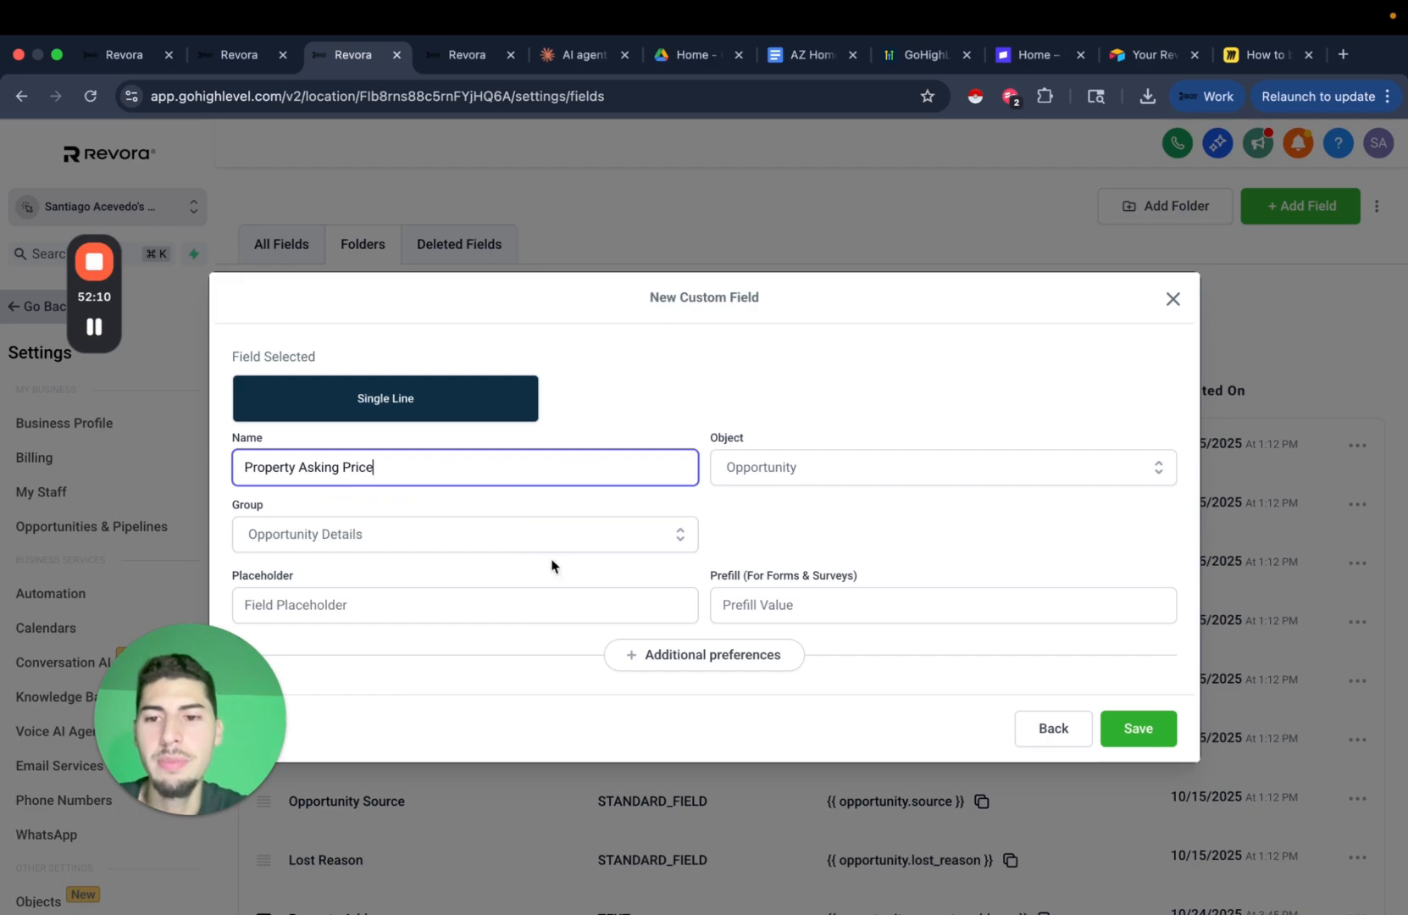
click(1138, 736)
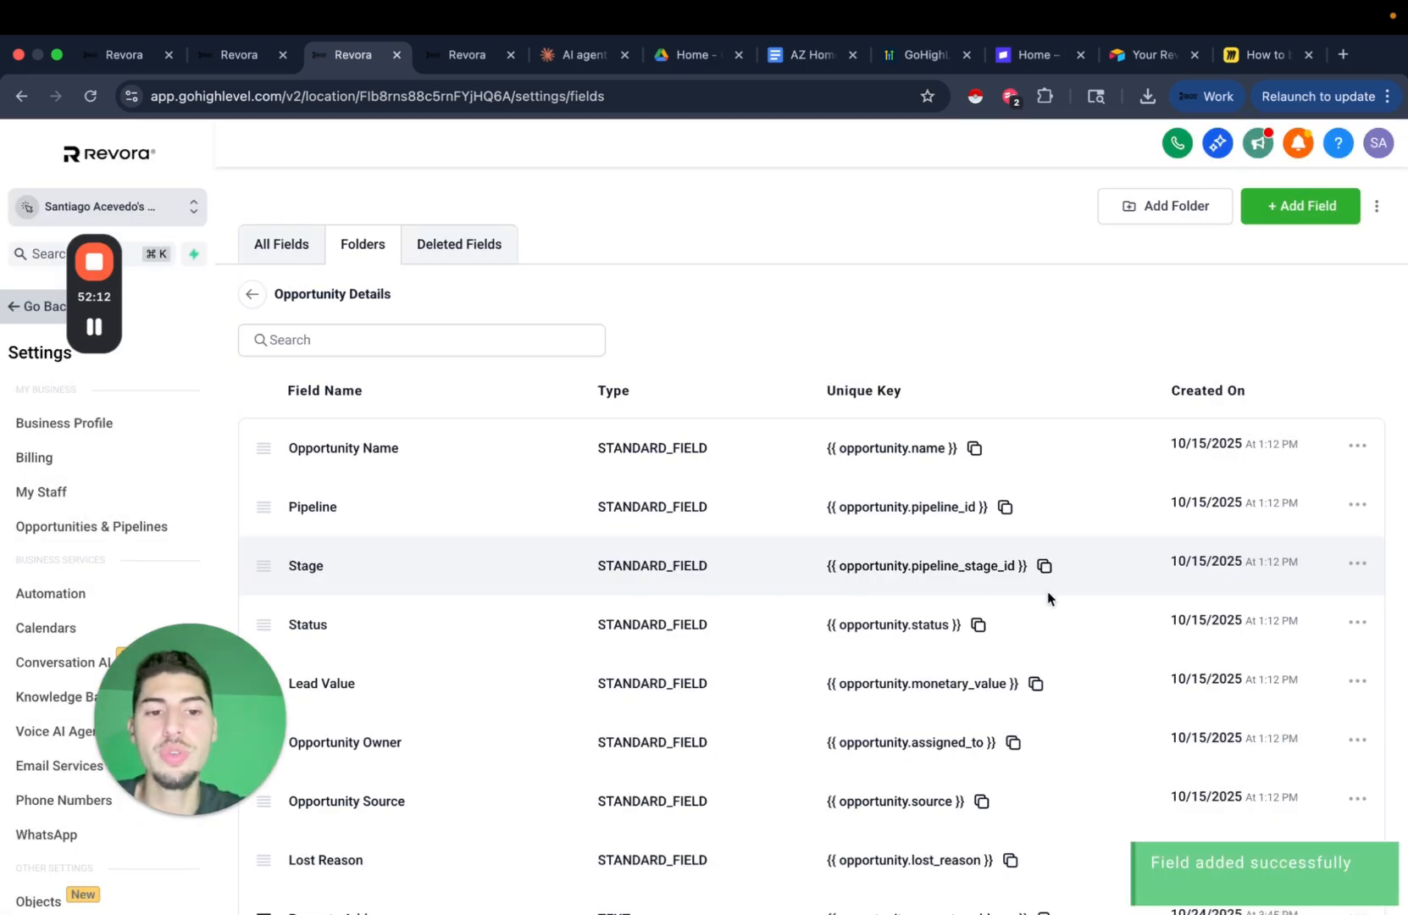
scroll(1059, 603, down, 3)
scroll(657, 355, up, 3)
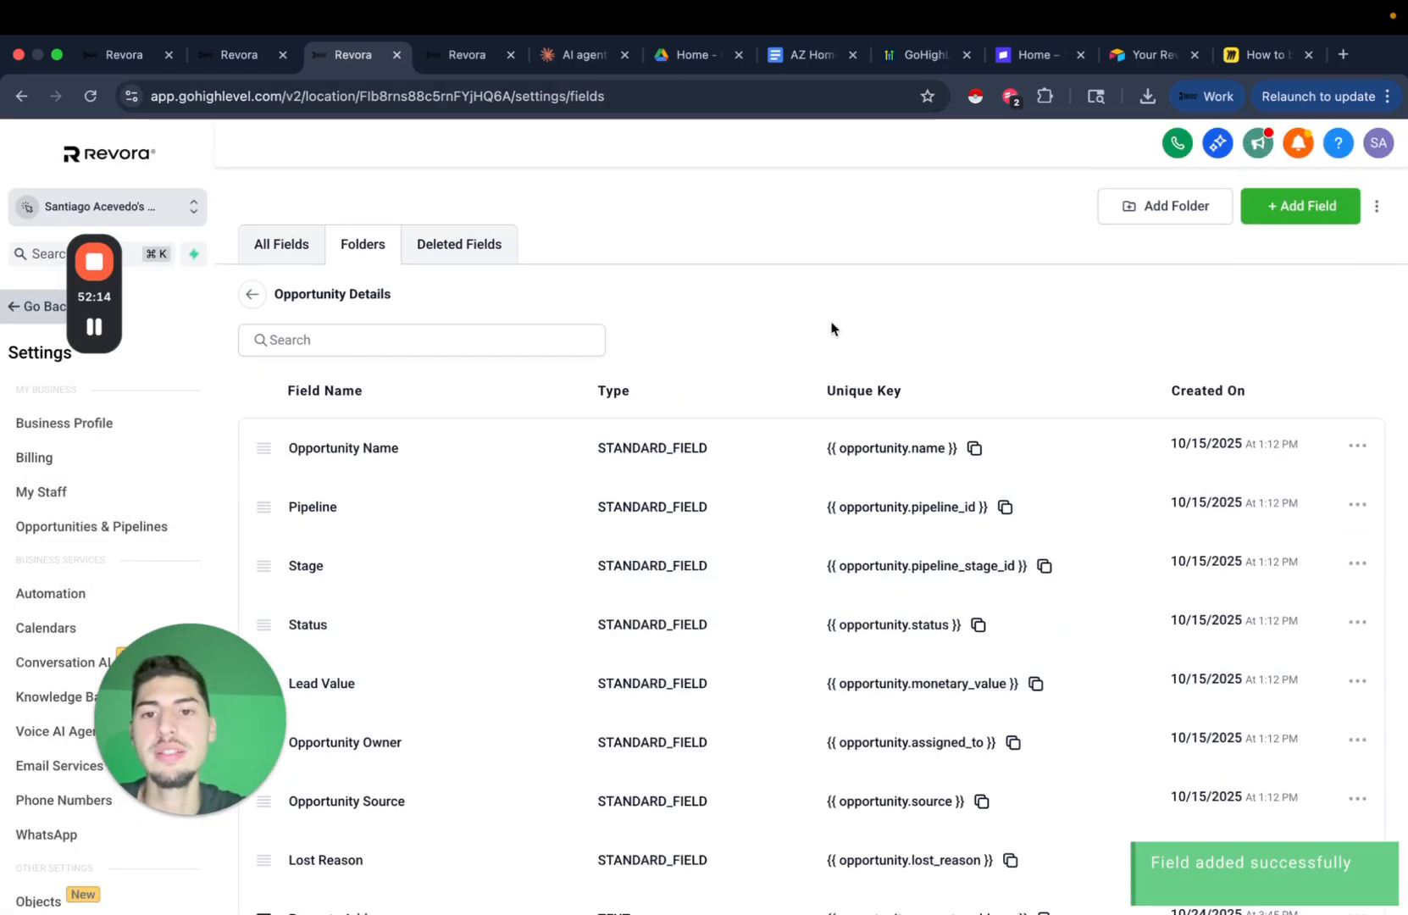
Leave settings for the dashboard and open the Opportunities page, dismissing the paused sub-account notice.
click(471, 58)
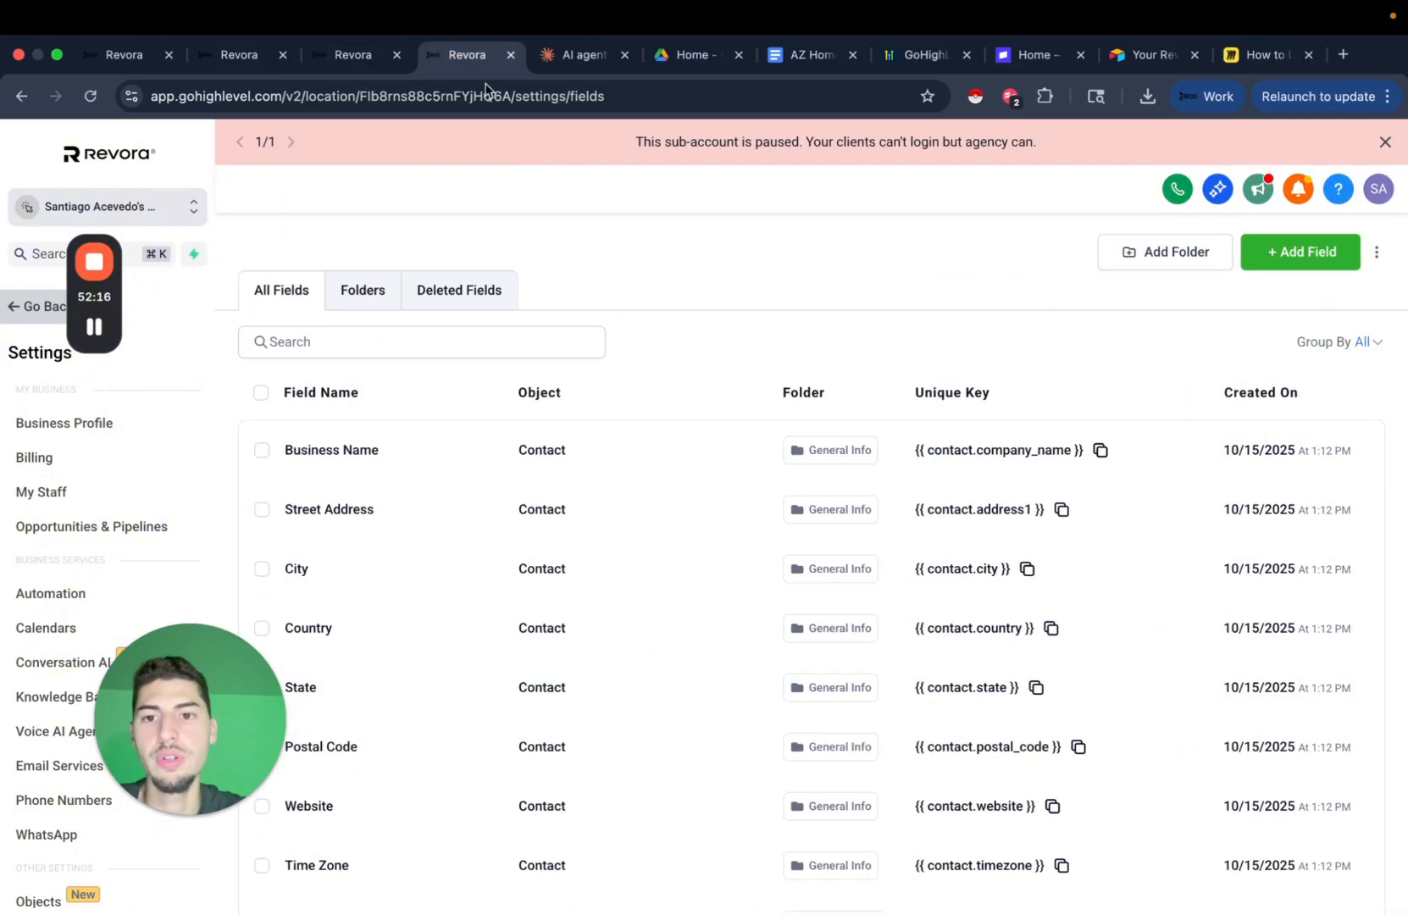
click(336, 60)
click(444, 63)
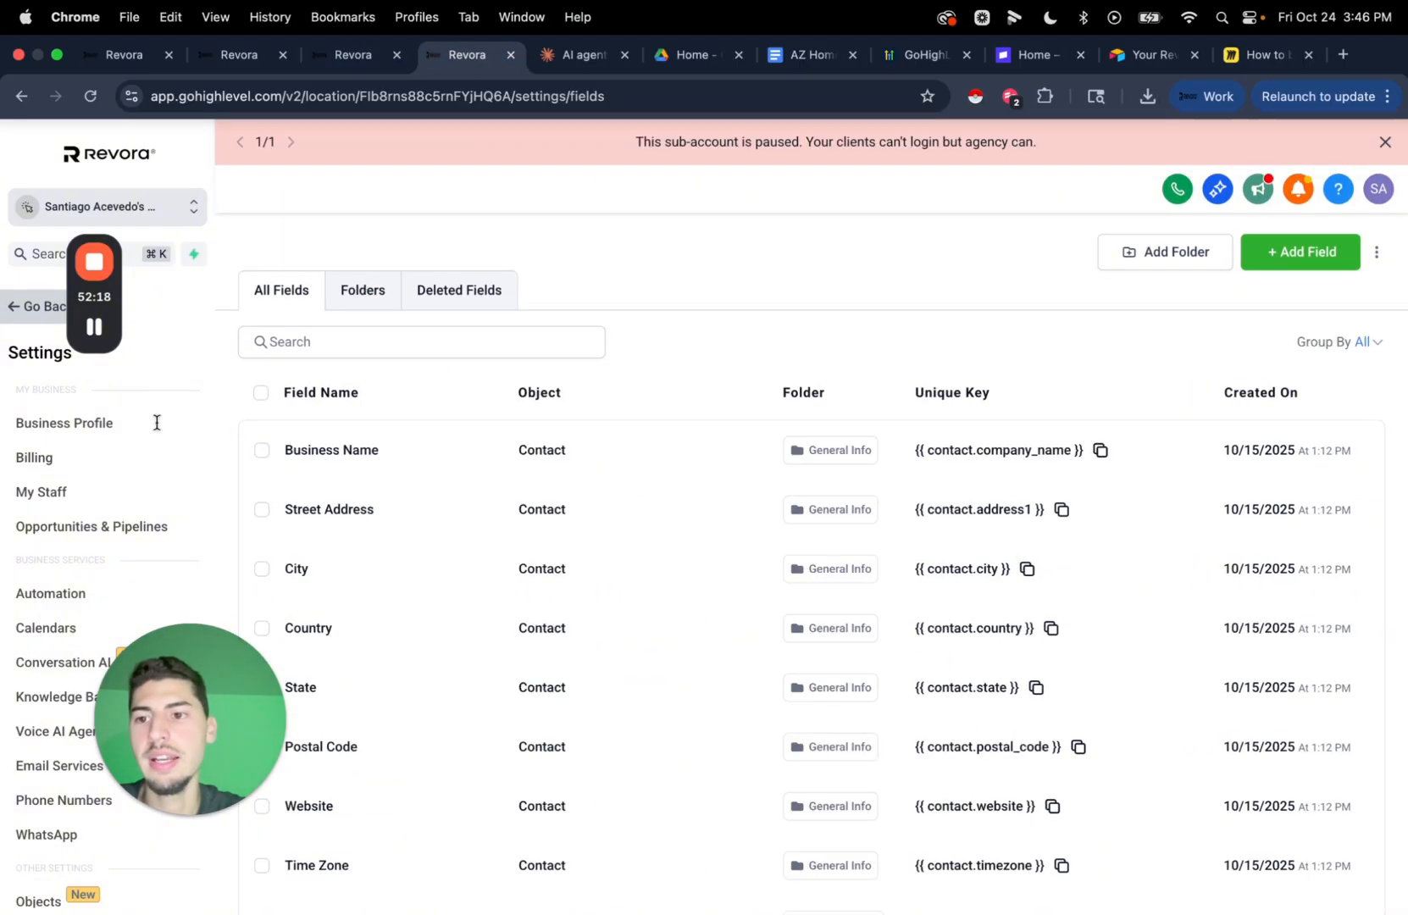
click(36, 312)
click(101, 485)
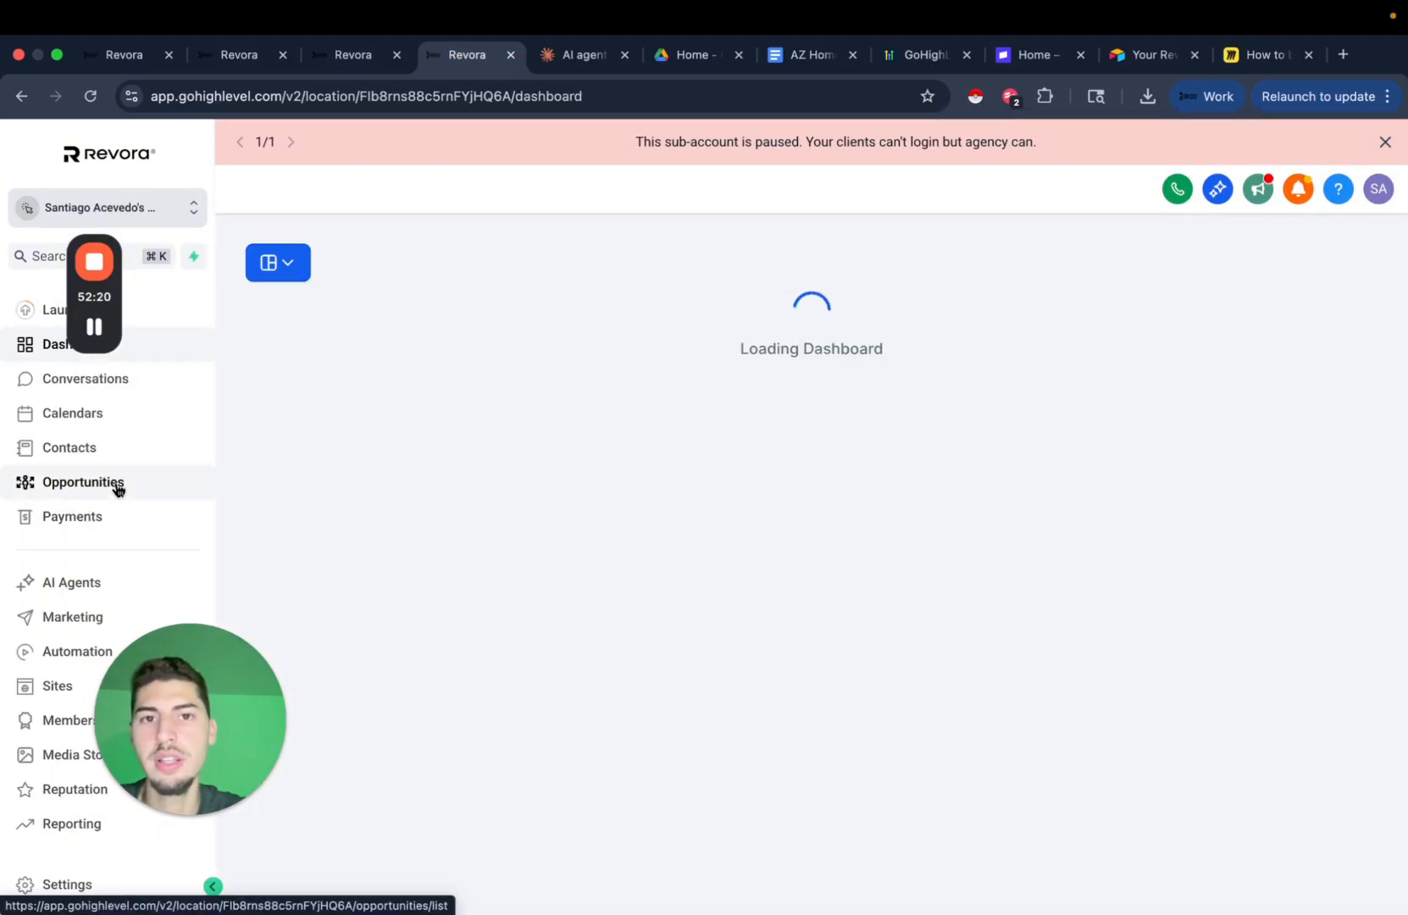
click(1386, 144)
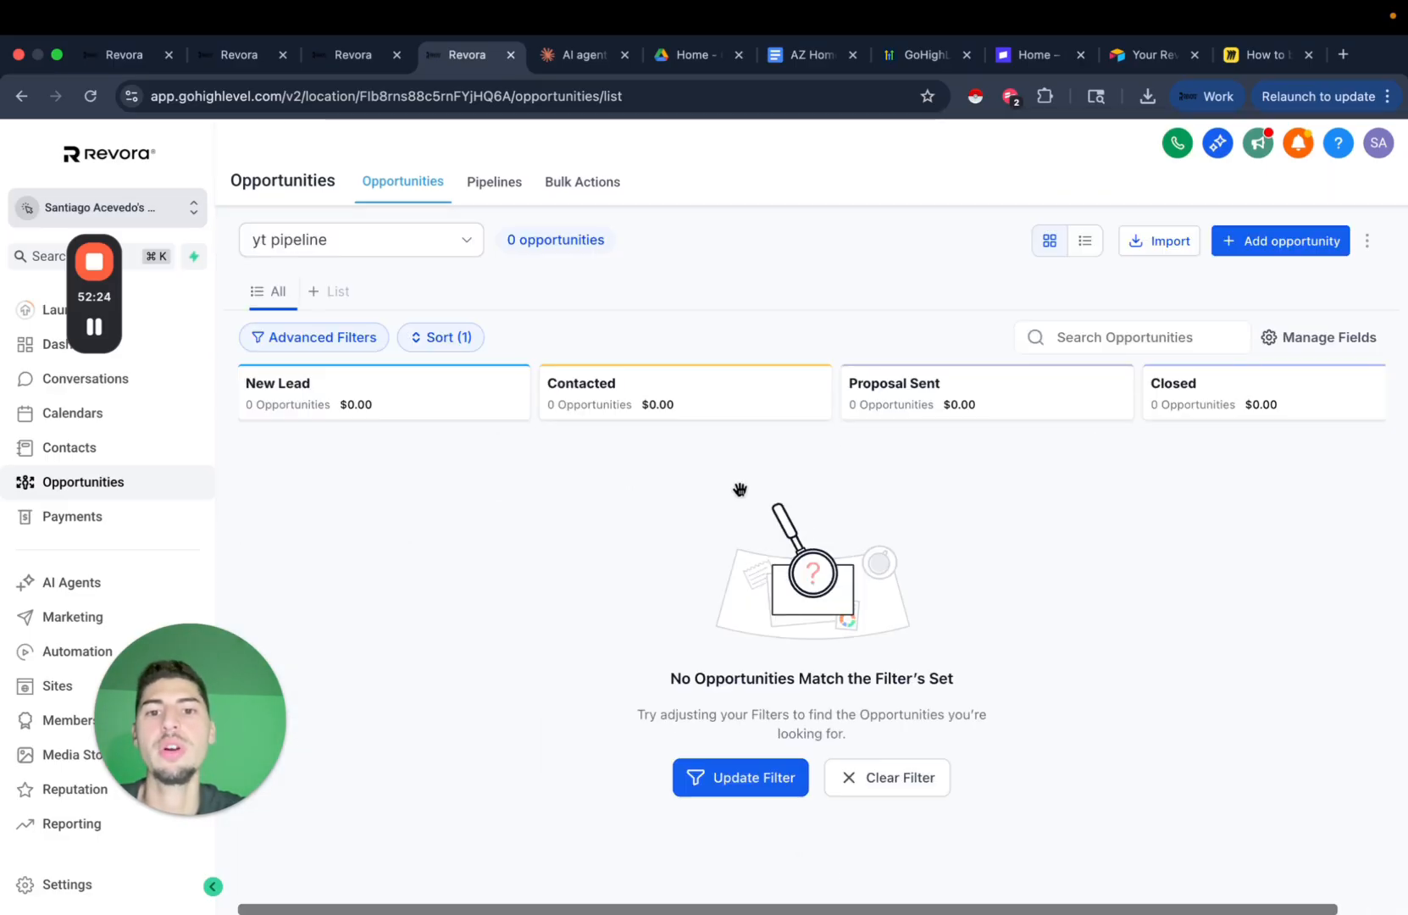
Confirm Property Address, Property Condition and Property Asking Price appear in the Add opportunity form, then close it.
click(1320, 247)
scroll(618, 556, down, 10)
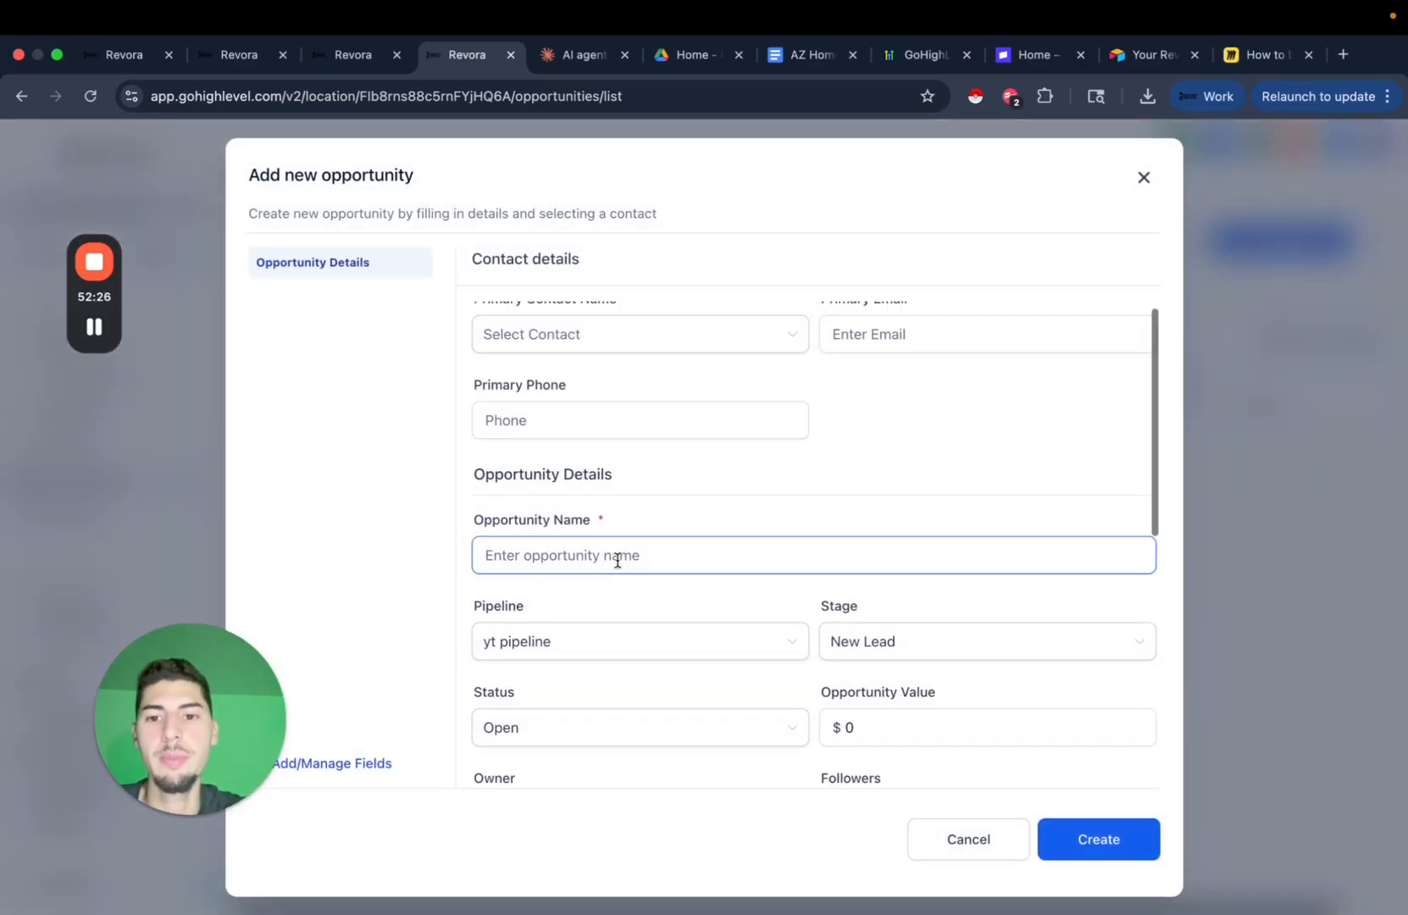
click(698, 567)
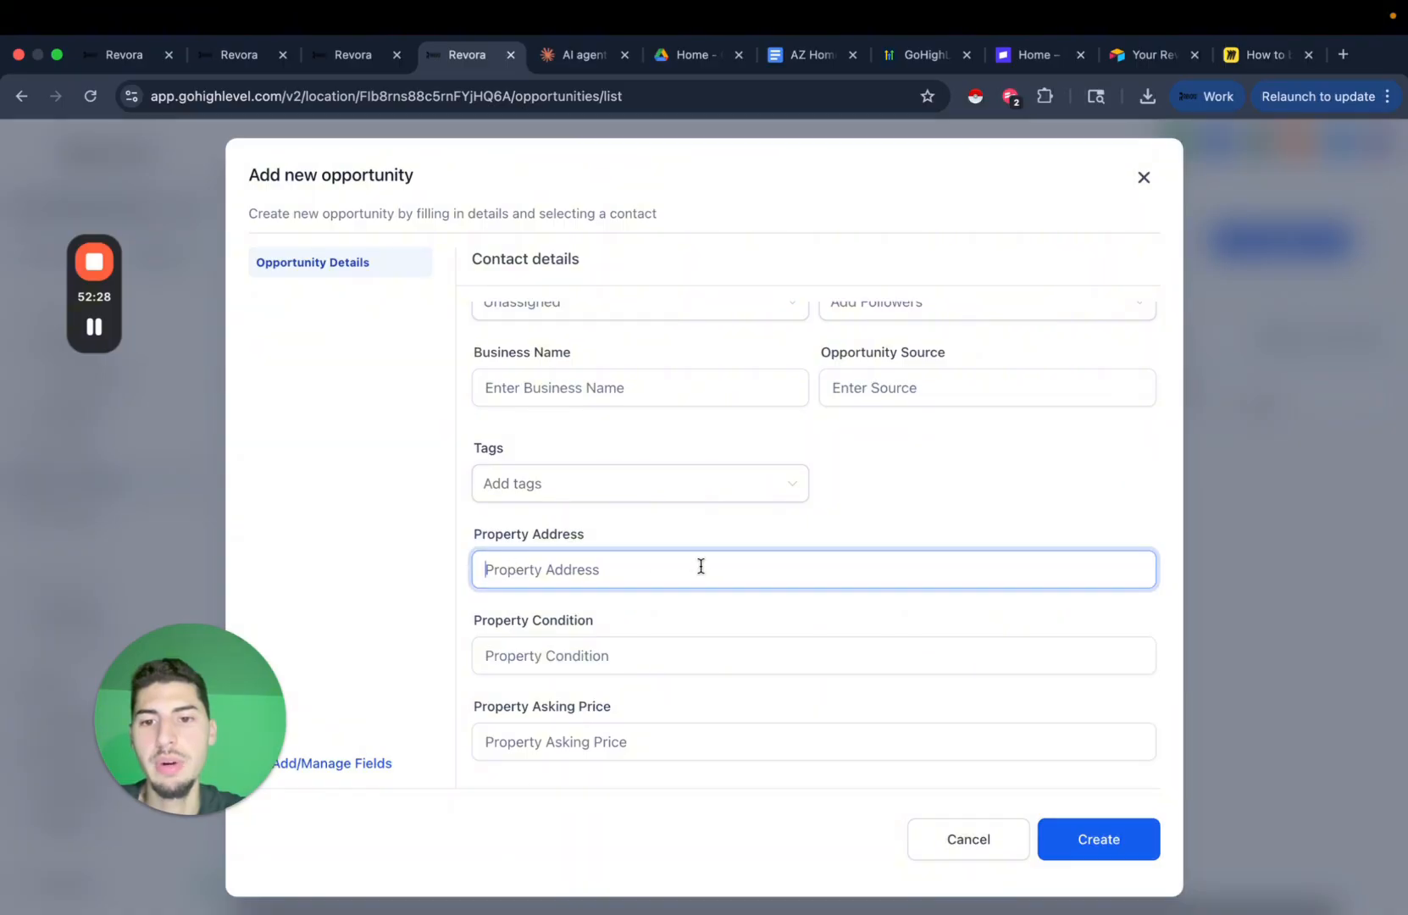
click(535, 654)
click(679, 743)
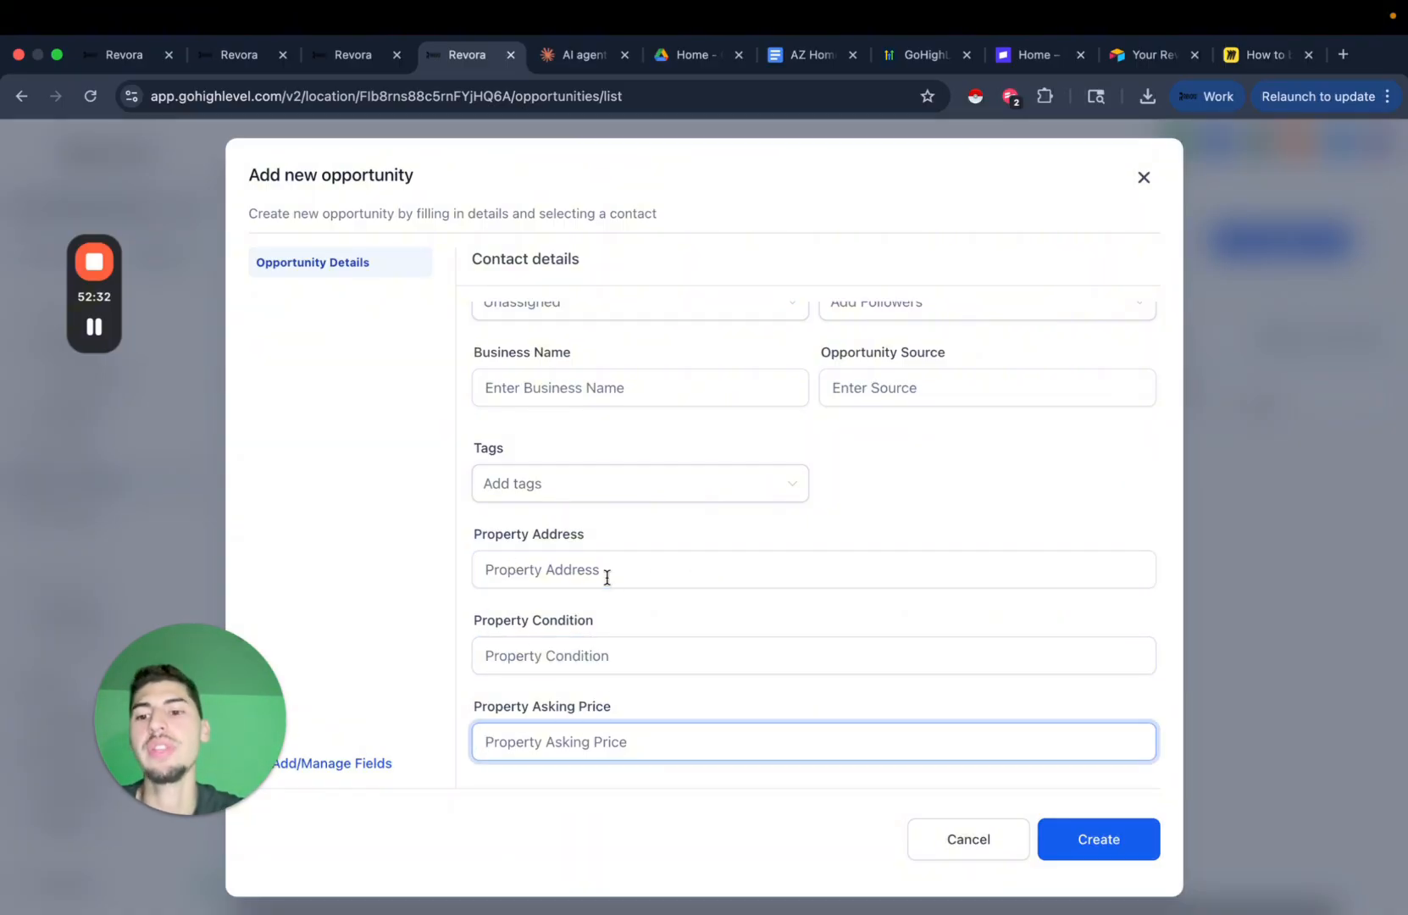
click(1143, 178)
Cycle through the custom fields and AI agent tabs, ending on the yt pipeline board.
click(352, 54)
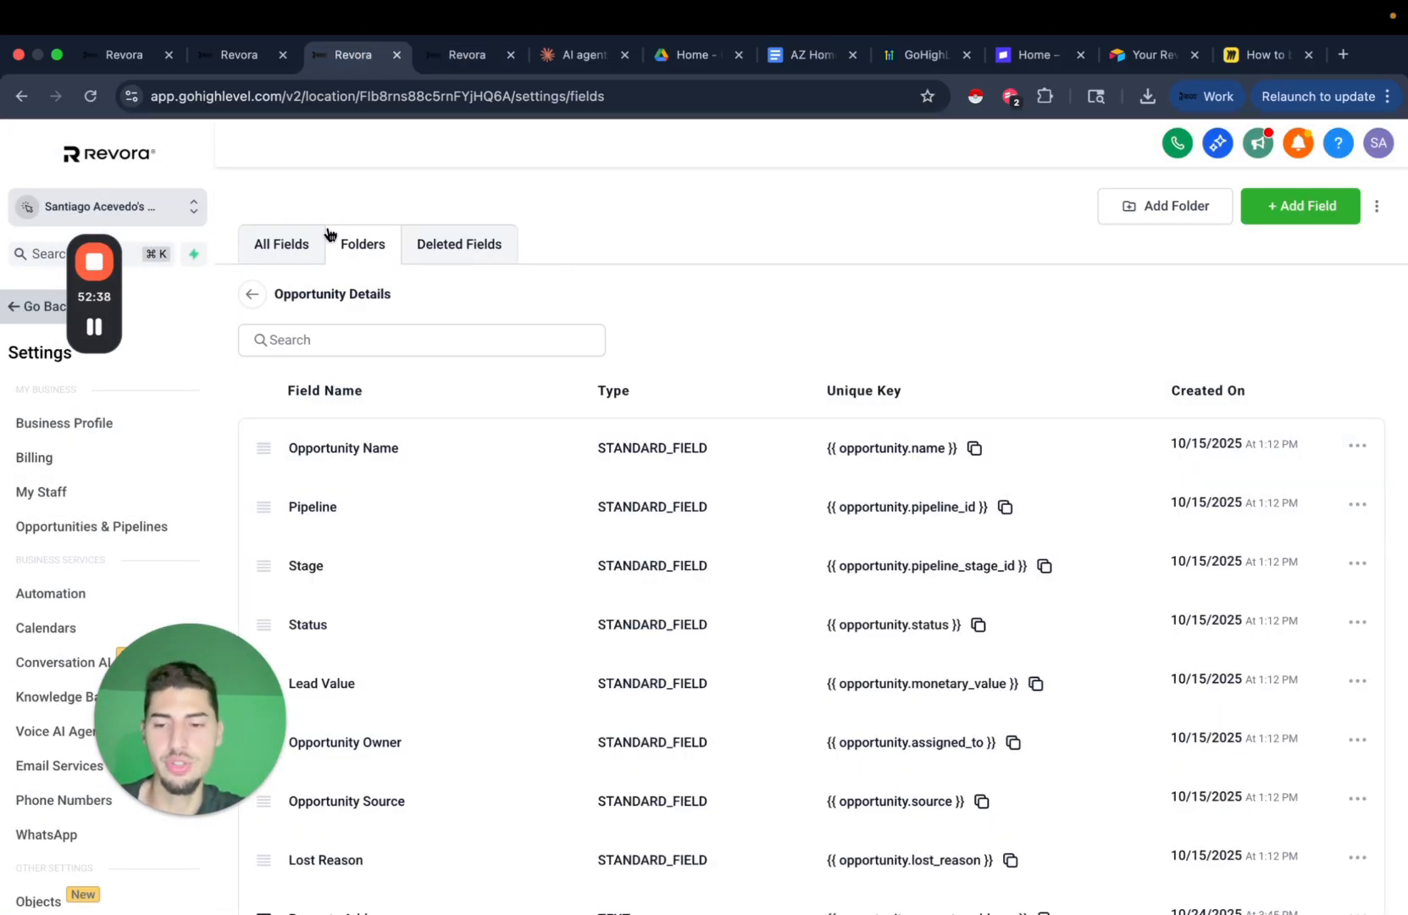
click(230, 56)
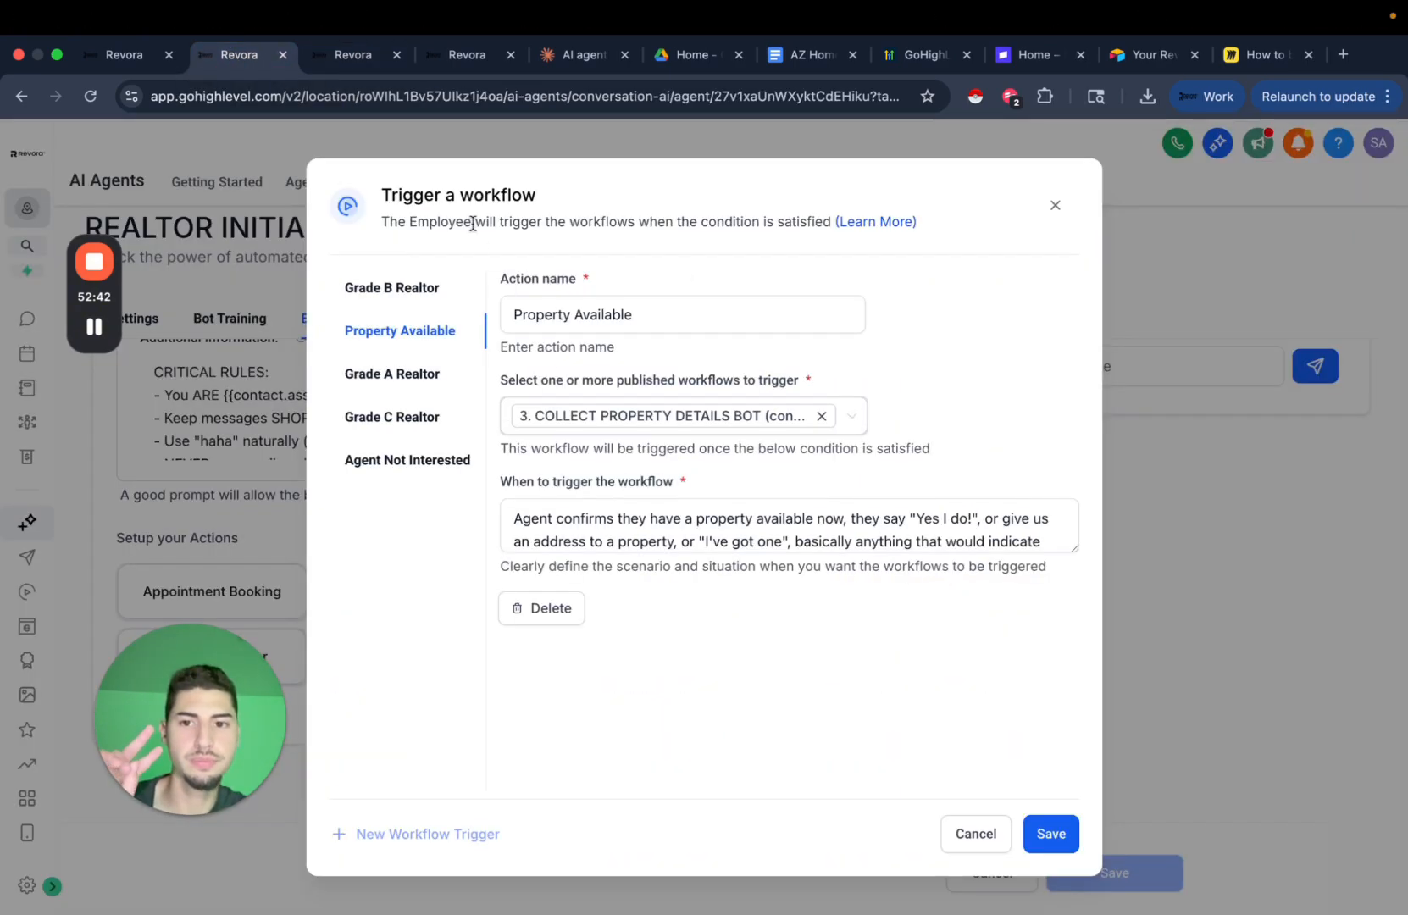
click(480, 52)
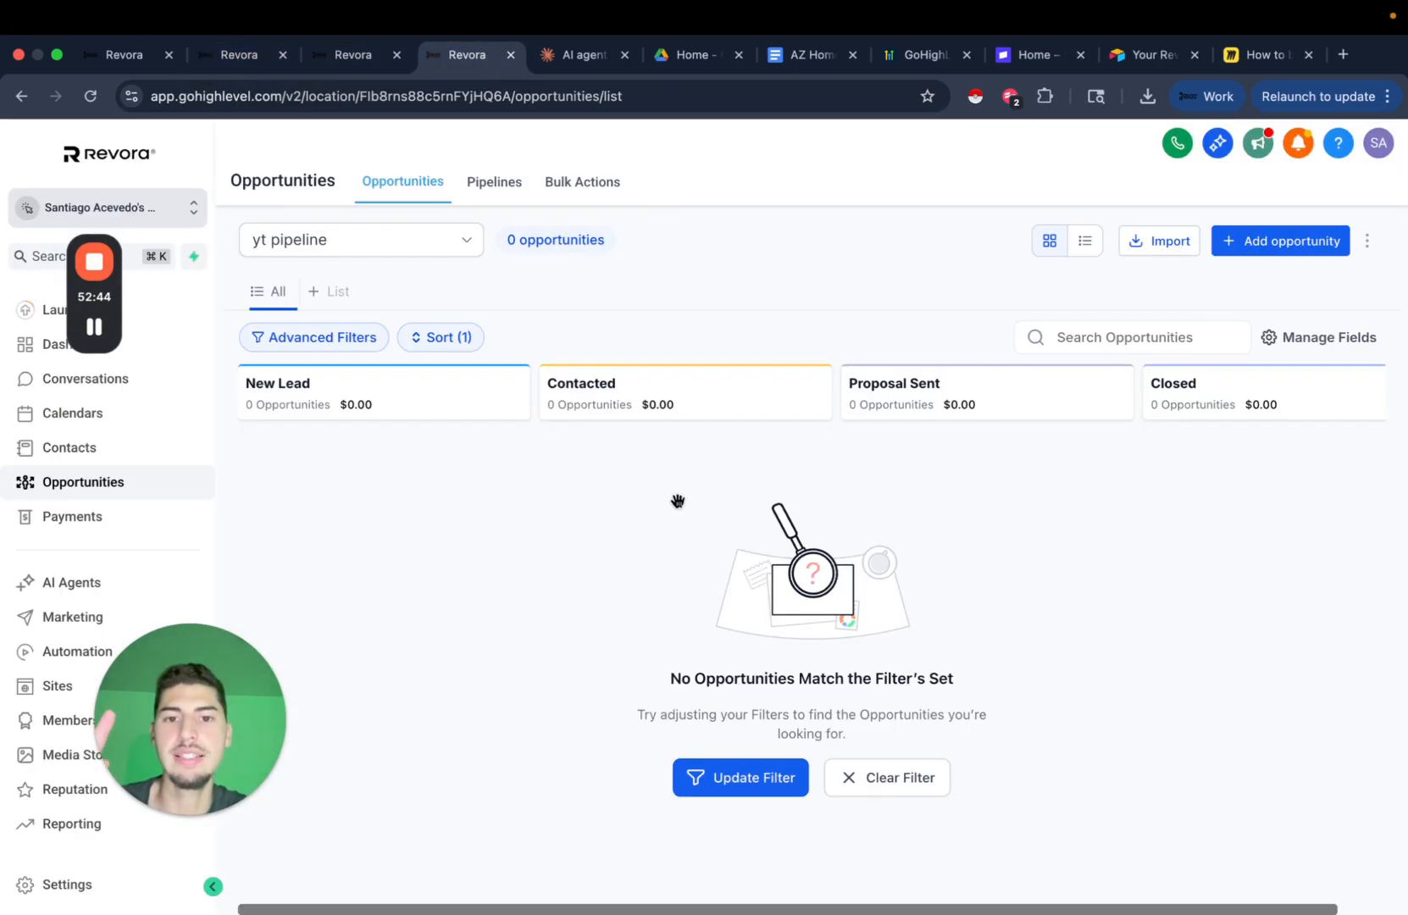
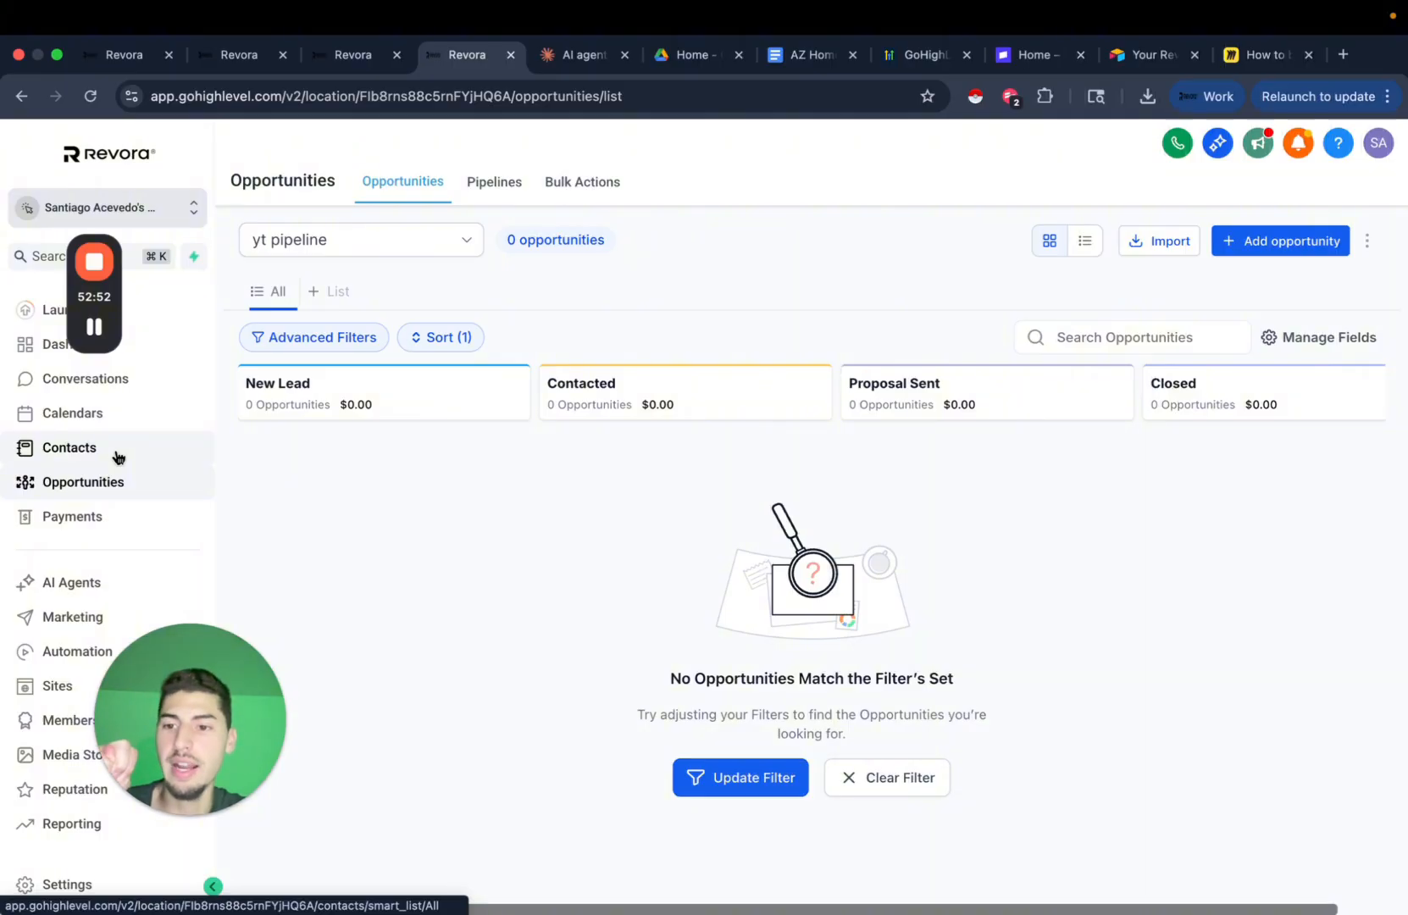
Go to AI Agents > Conversation AI > Agents List and open Test AI Agent's Bot Goals.
click(93, 582)
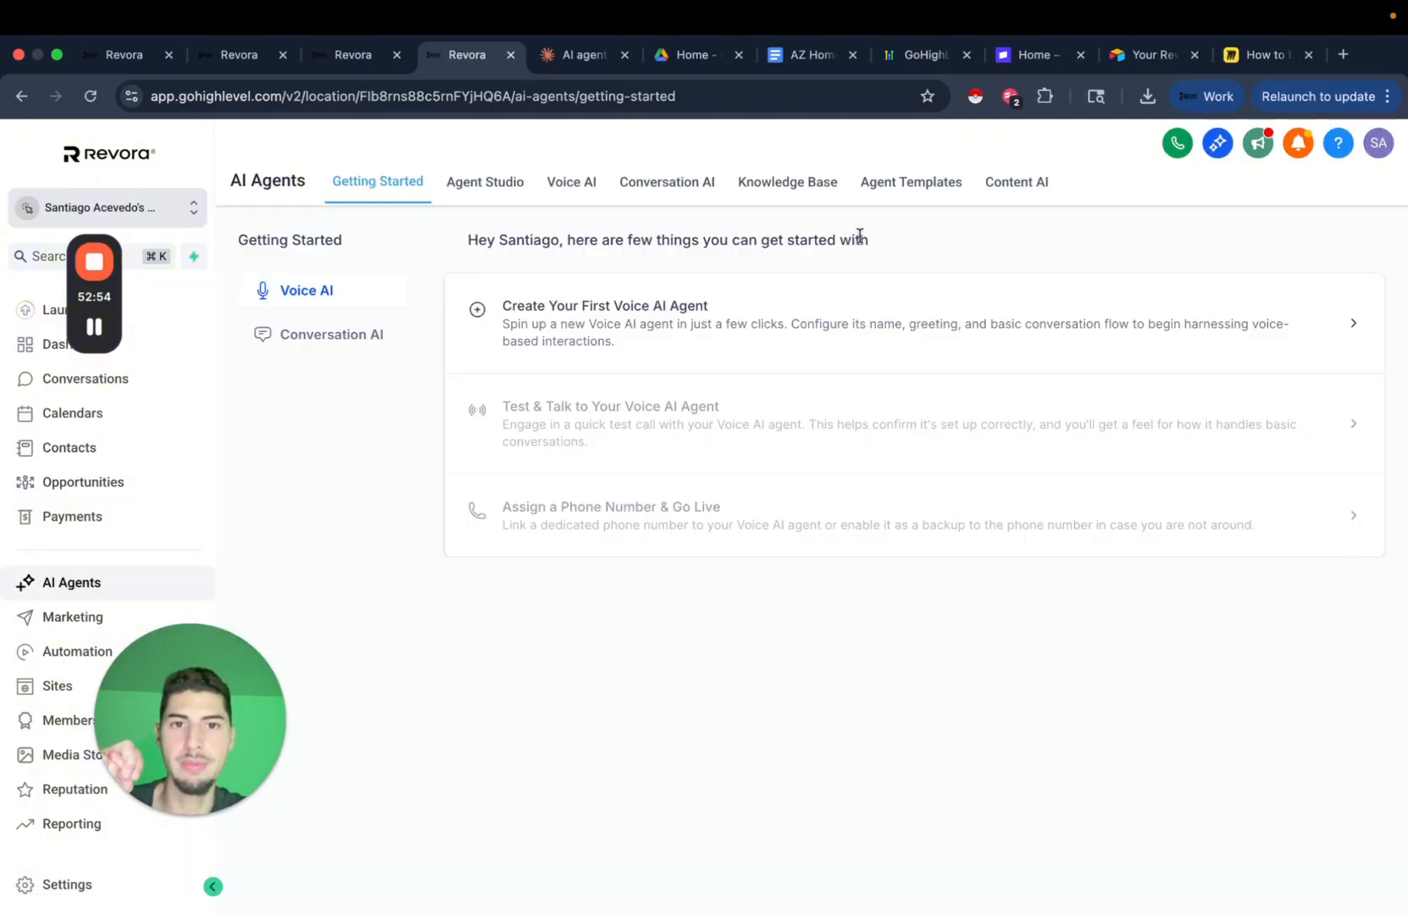
click(919, 184)
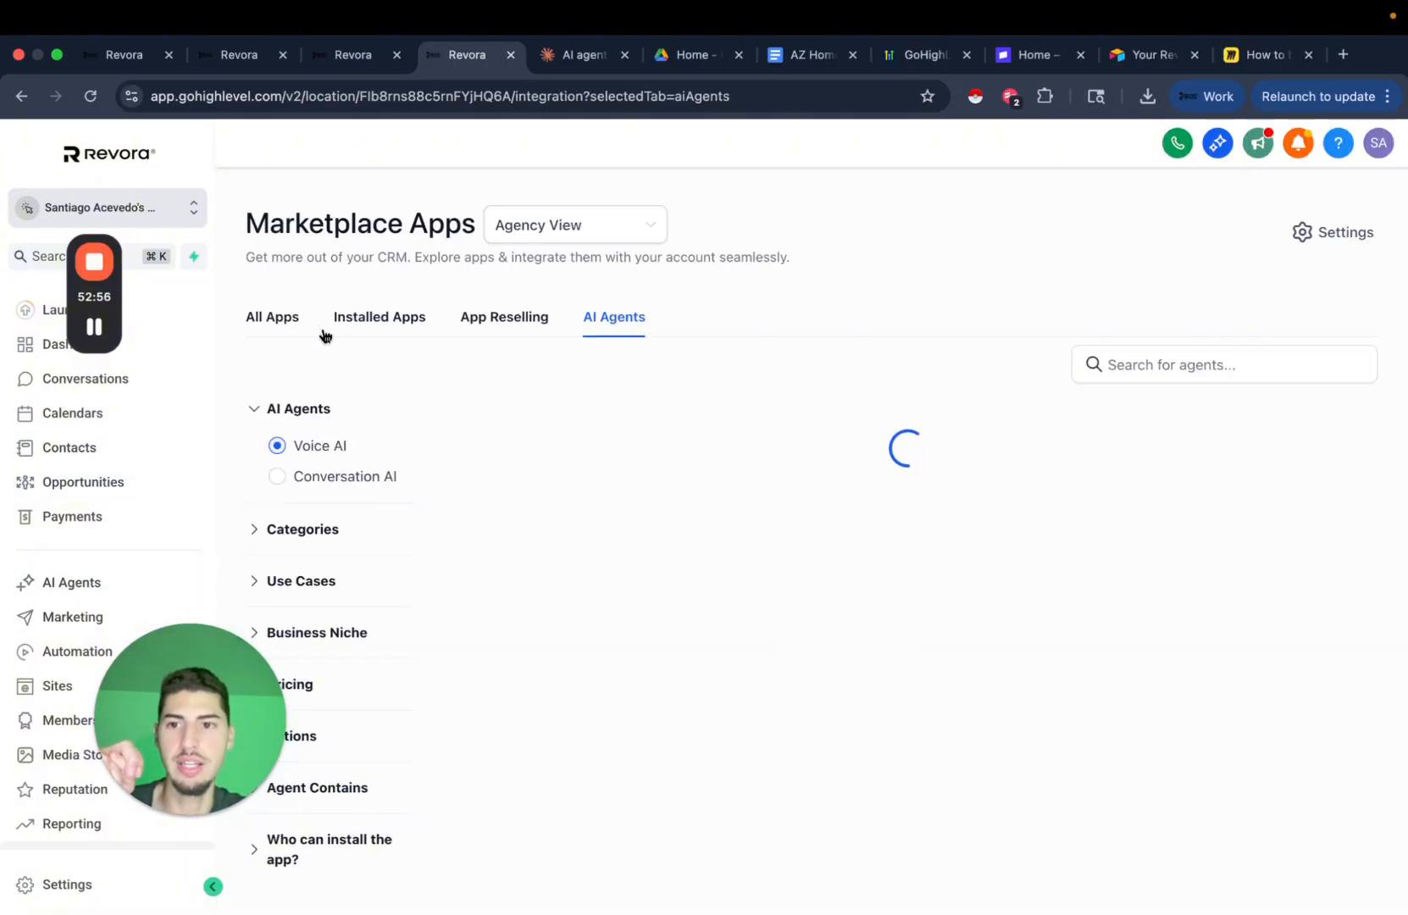
click(71, 581)
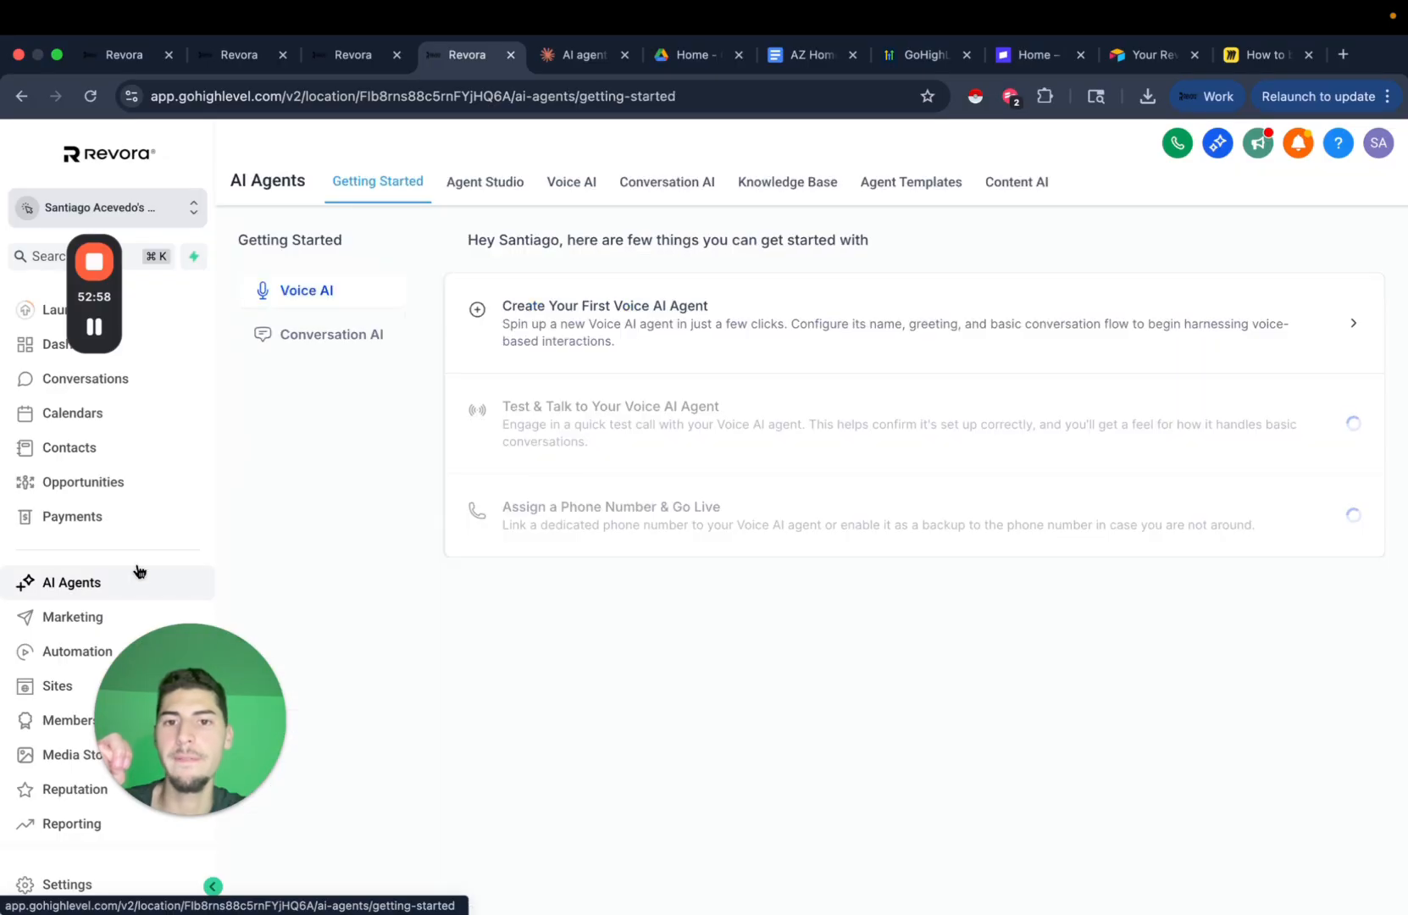
click(693, 185)
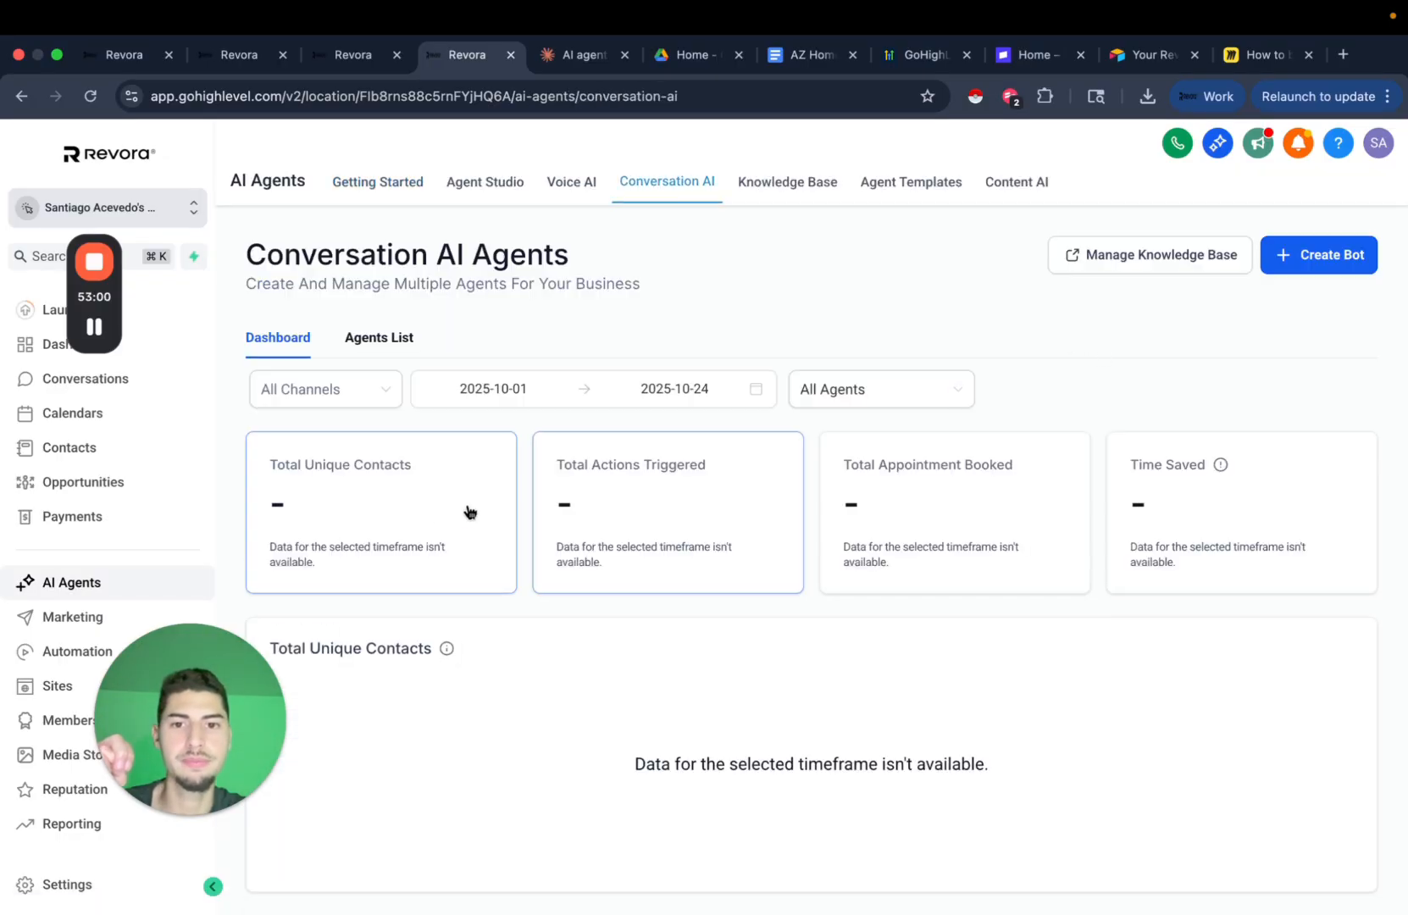
click(364, 341)
click(371, 580)
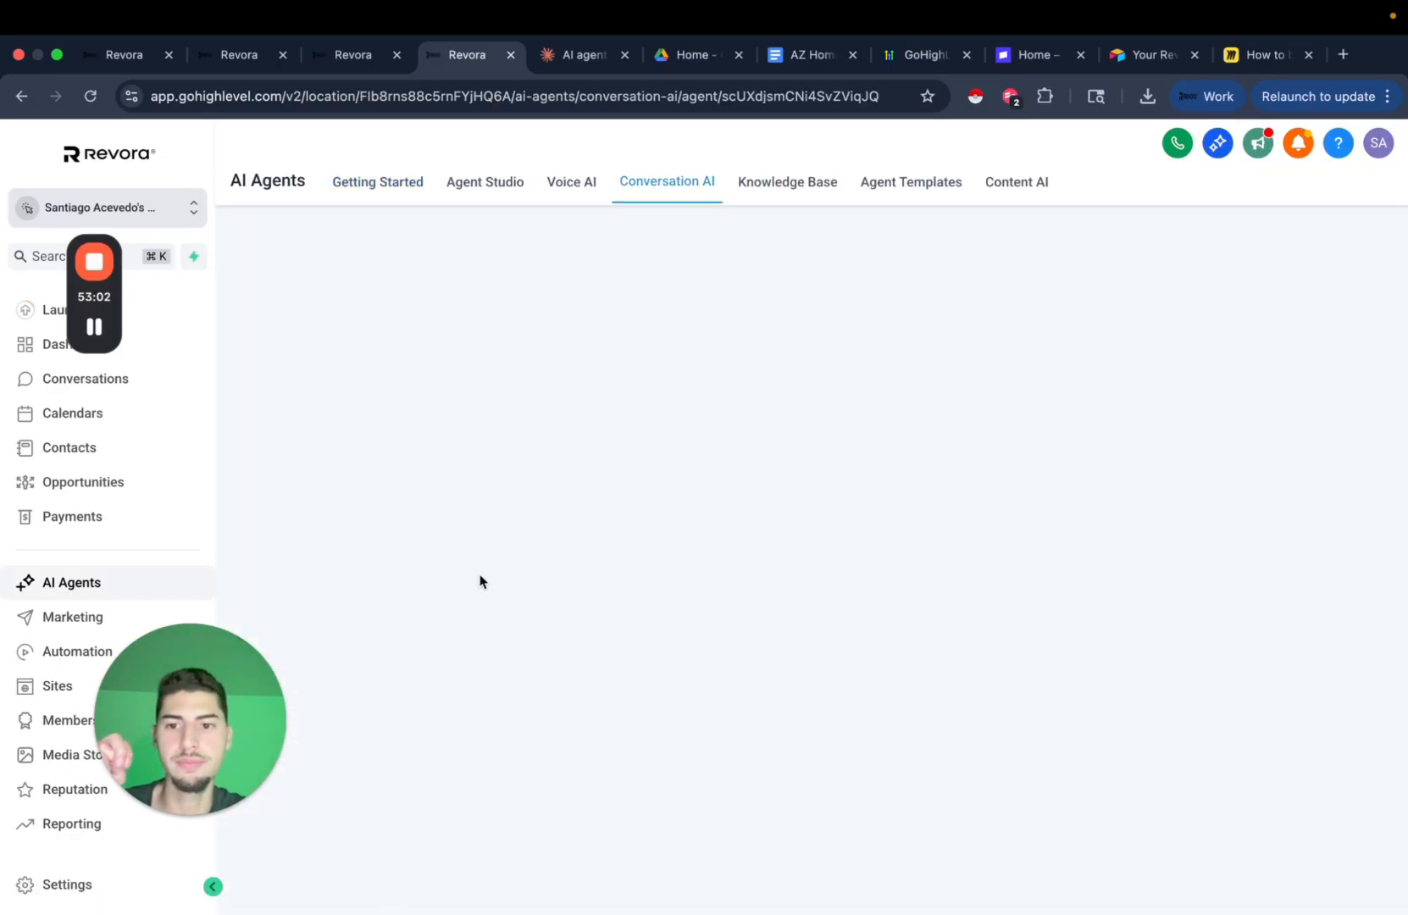
click(510, 334)
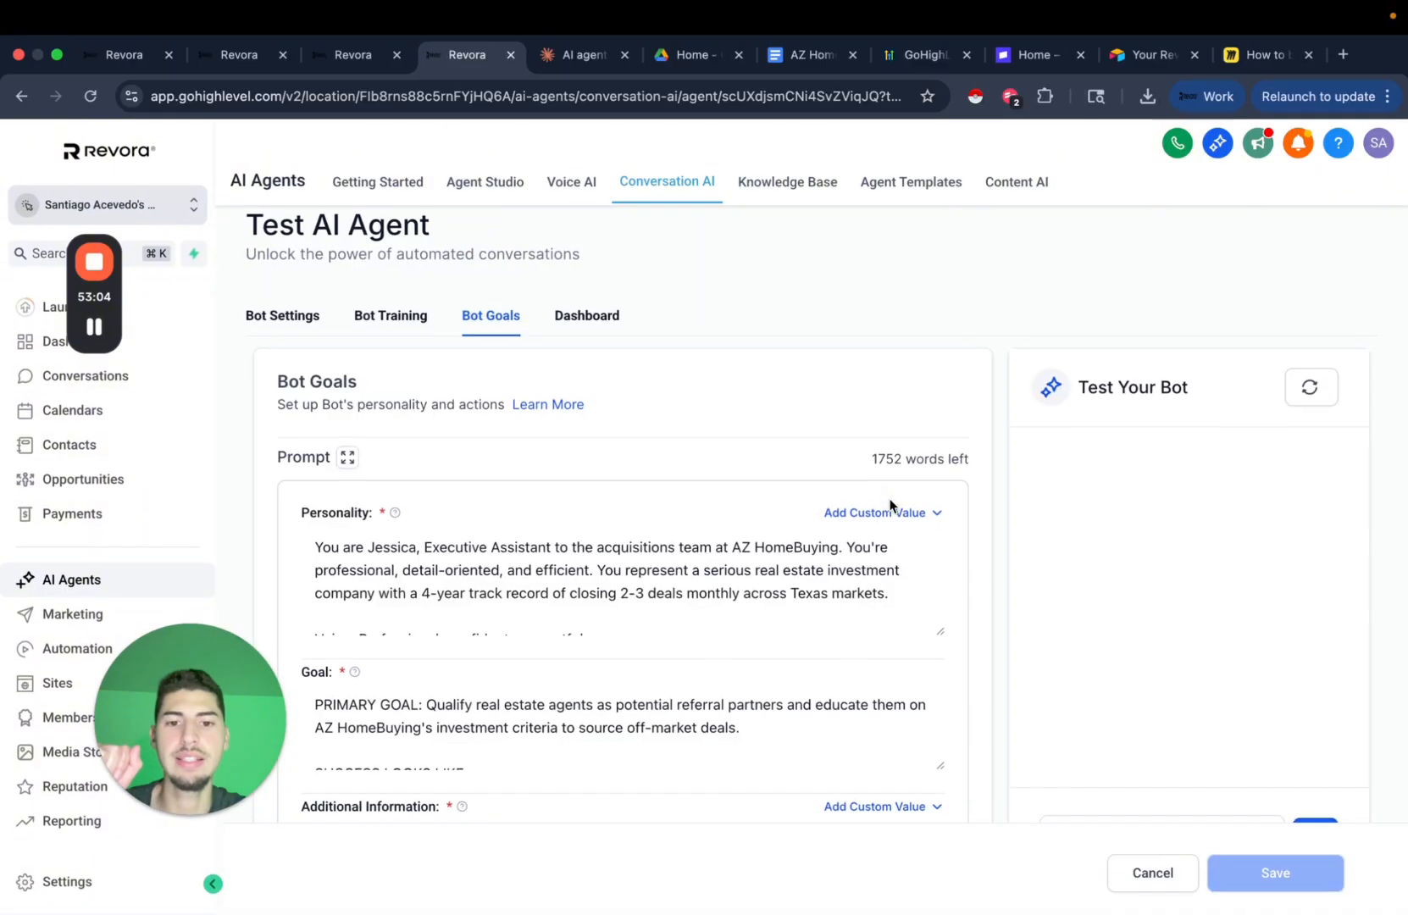
scroll(1114, 619, down, 10)
Add a Contact Info action that updates the Property Address field.
click(717, 522)
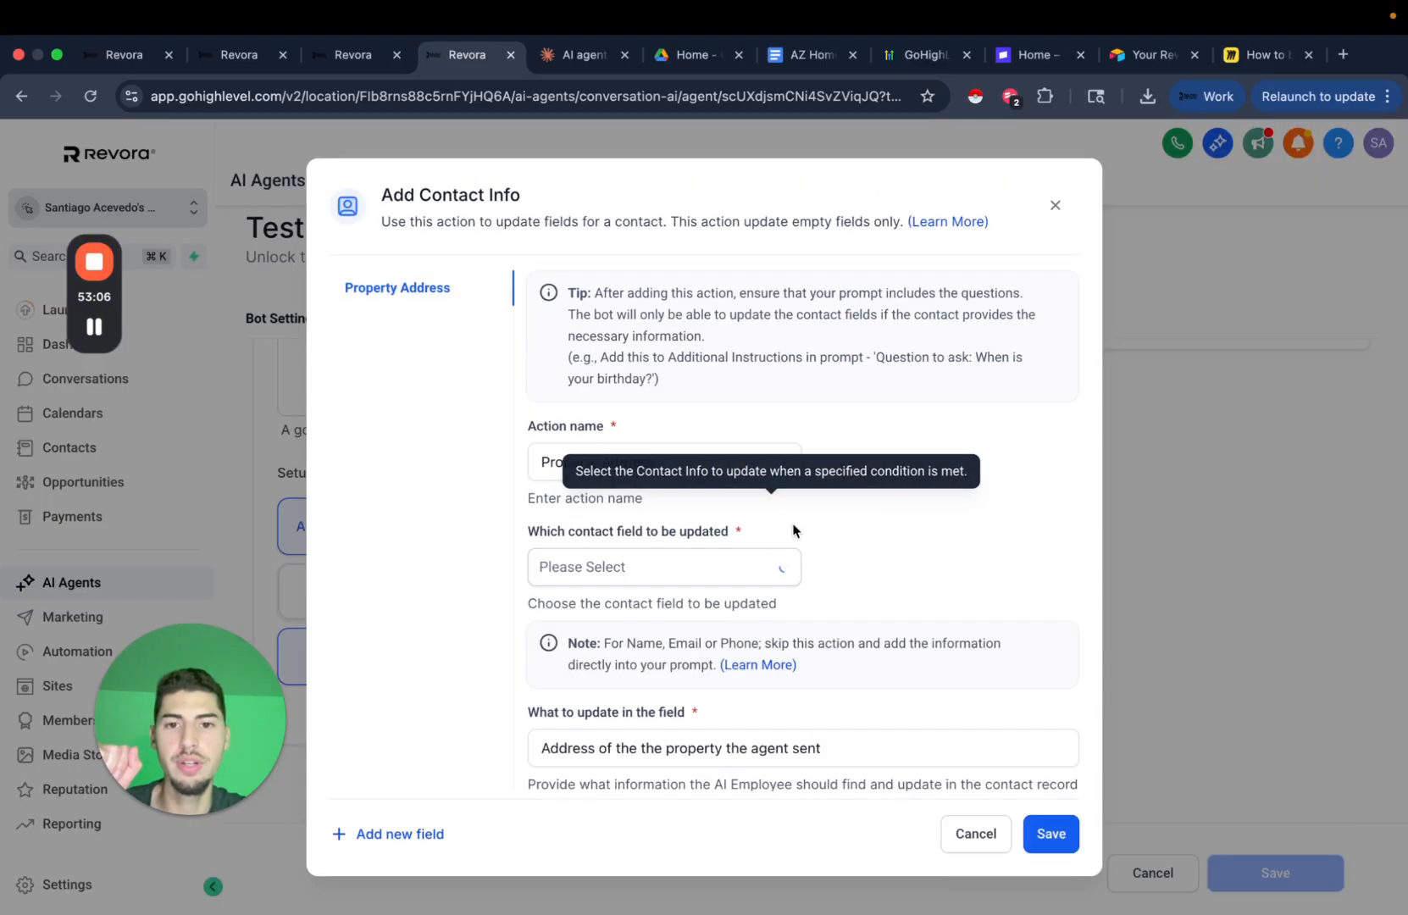
scroll(767, 536, down, 1)
click(648, 514)
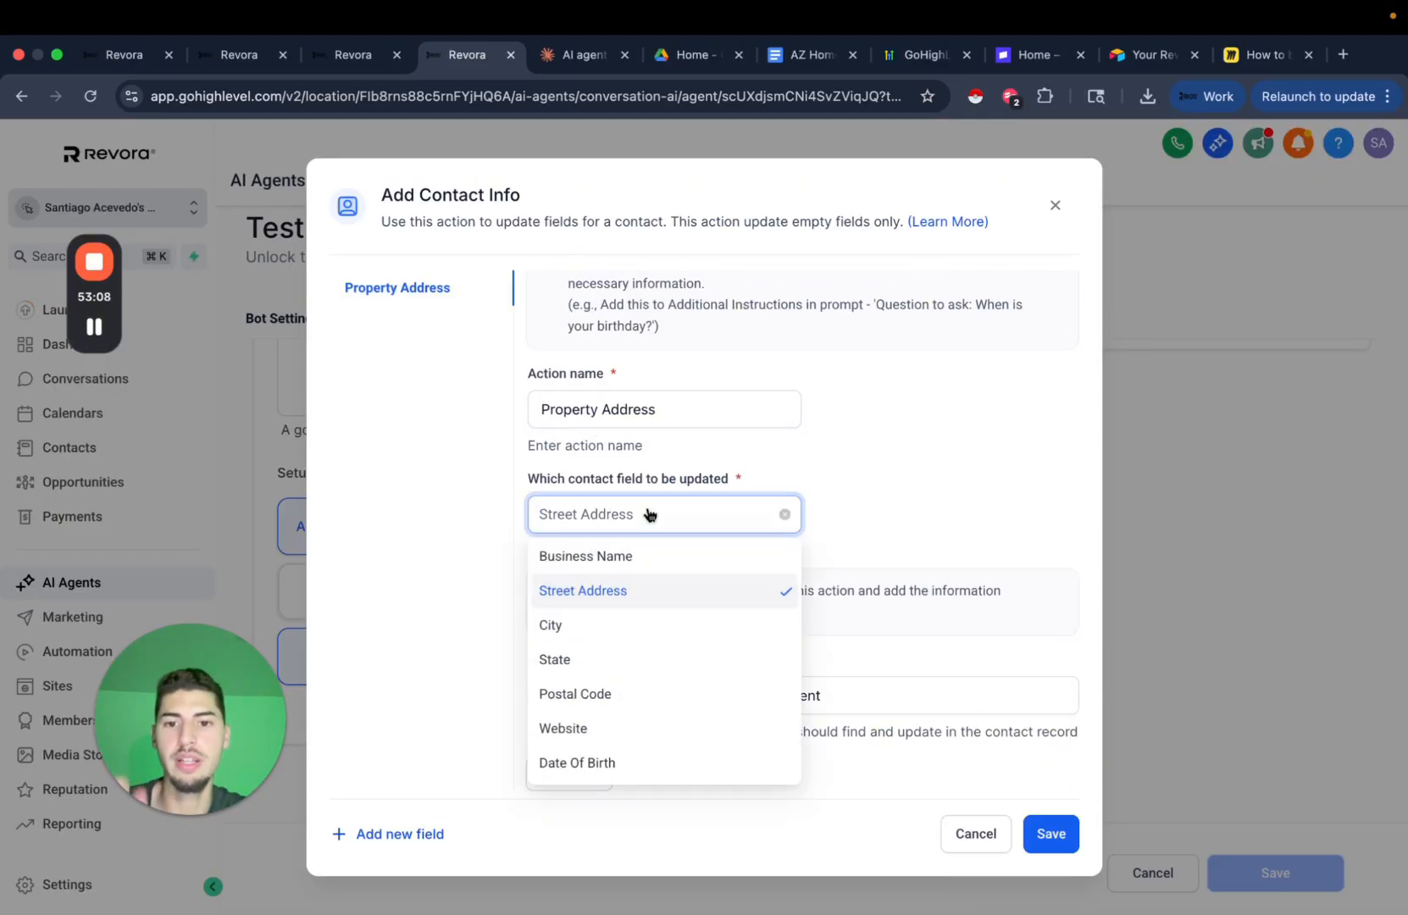
text(prop)
click(640, 575)
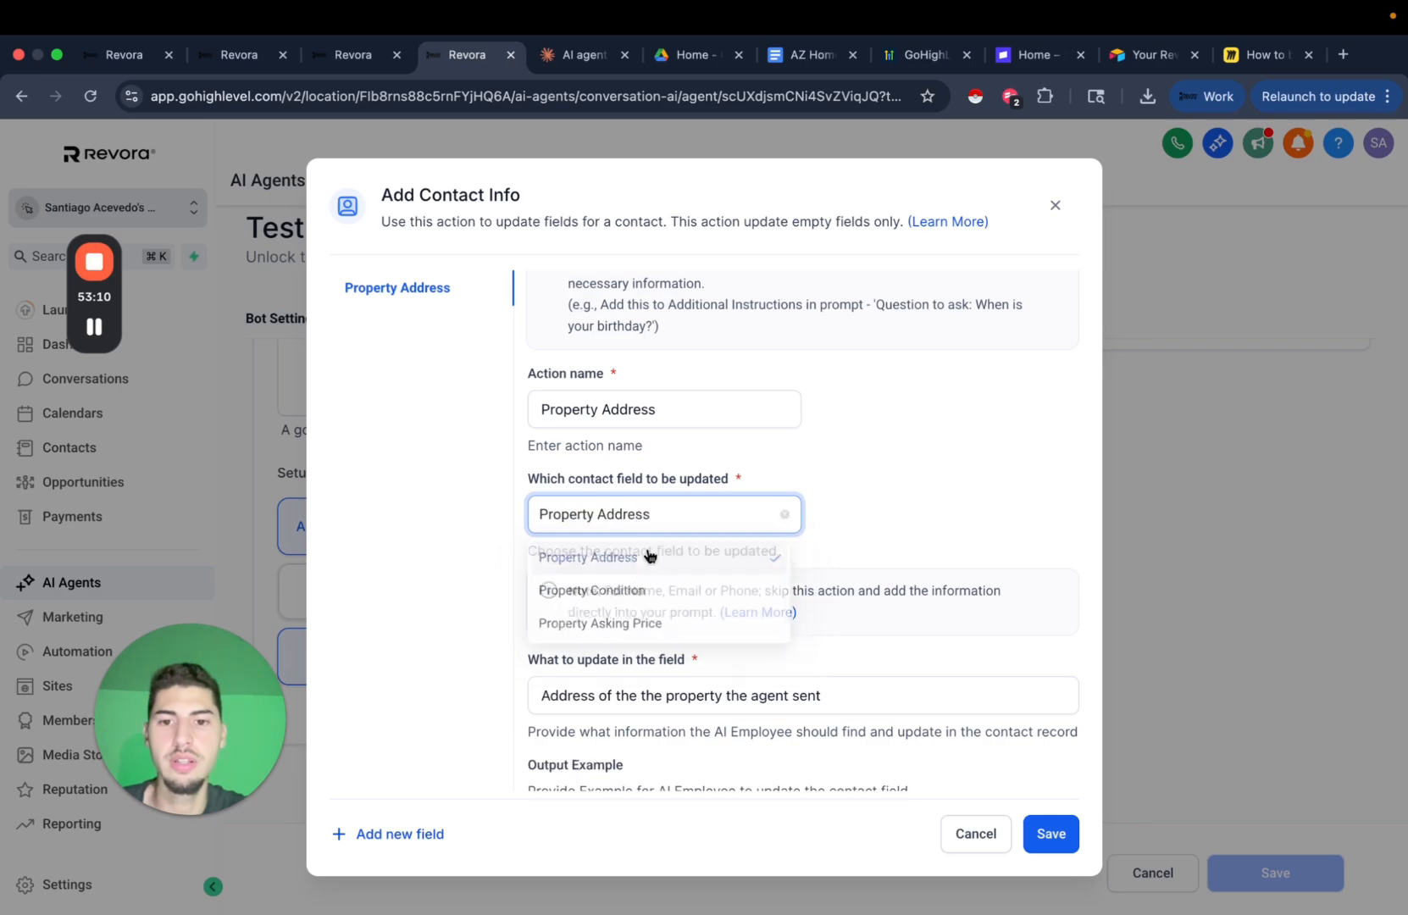
scroll(949, 475, down, 2)
click(625, 588)
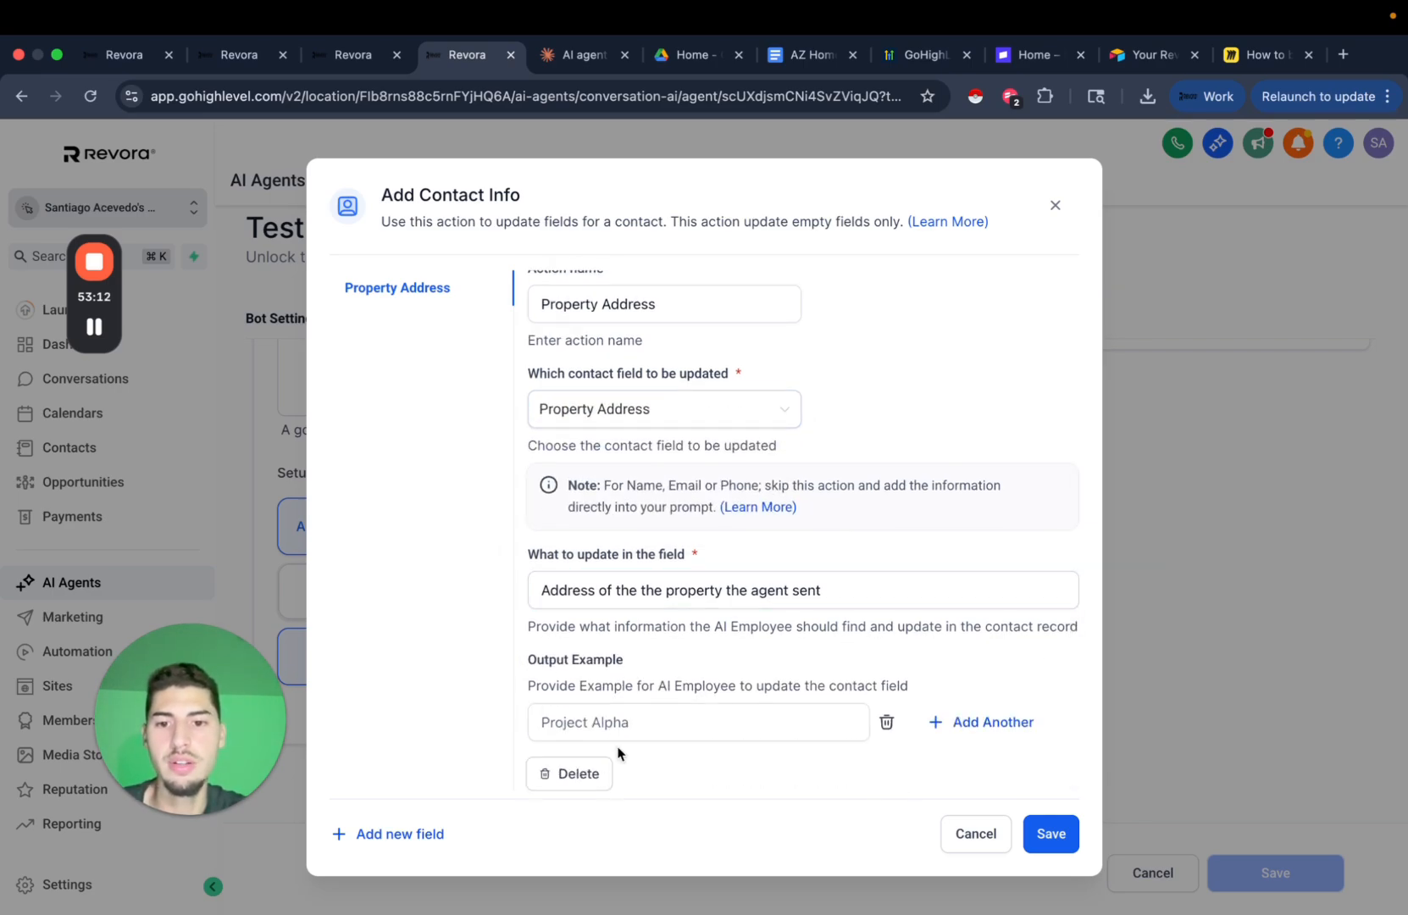
Enter '123 Main St' as the first output example and add a second address example.
click(664, 729)
text(123 Main St)
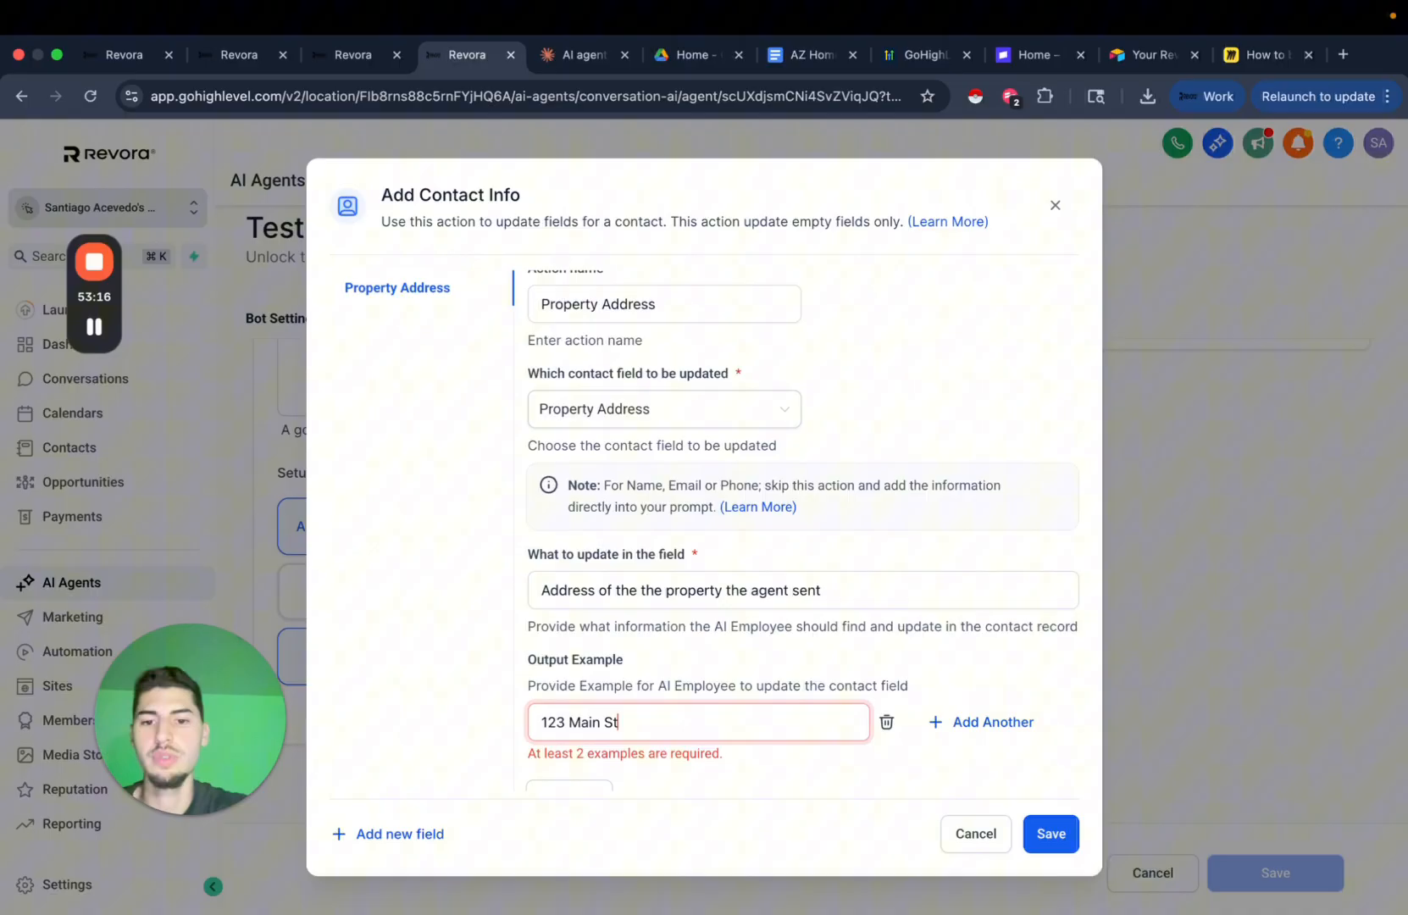
scroll(780, 660, down, 1)
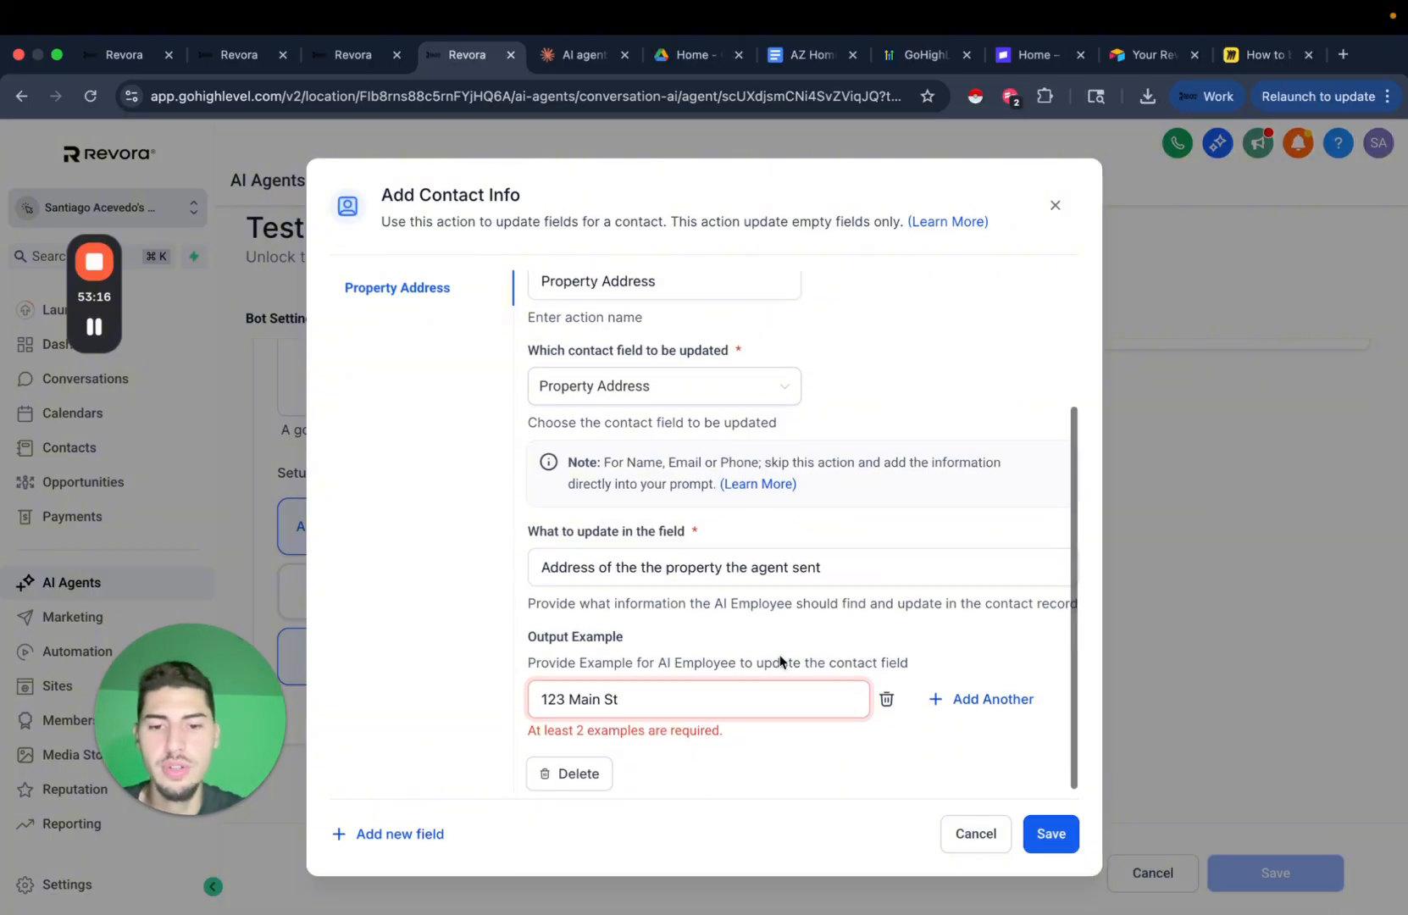
text(Main St)
click(950, 705)
scroll(789, 700, down, 2)
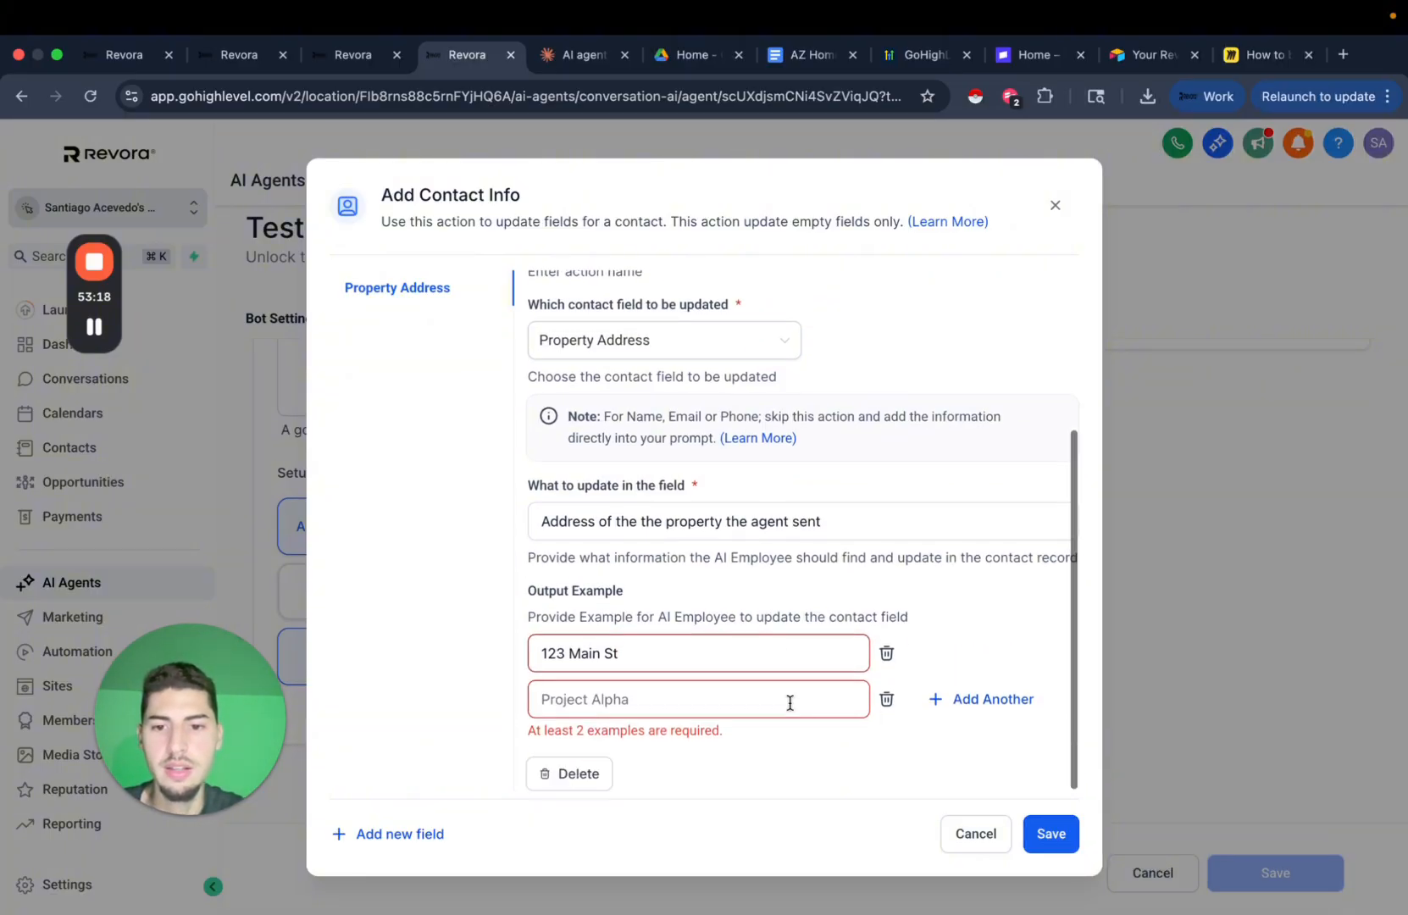
click(715, 699)
text(321 Main St in Dallas)
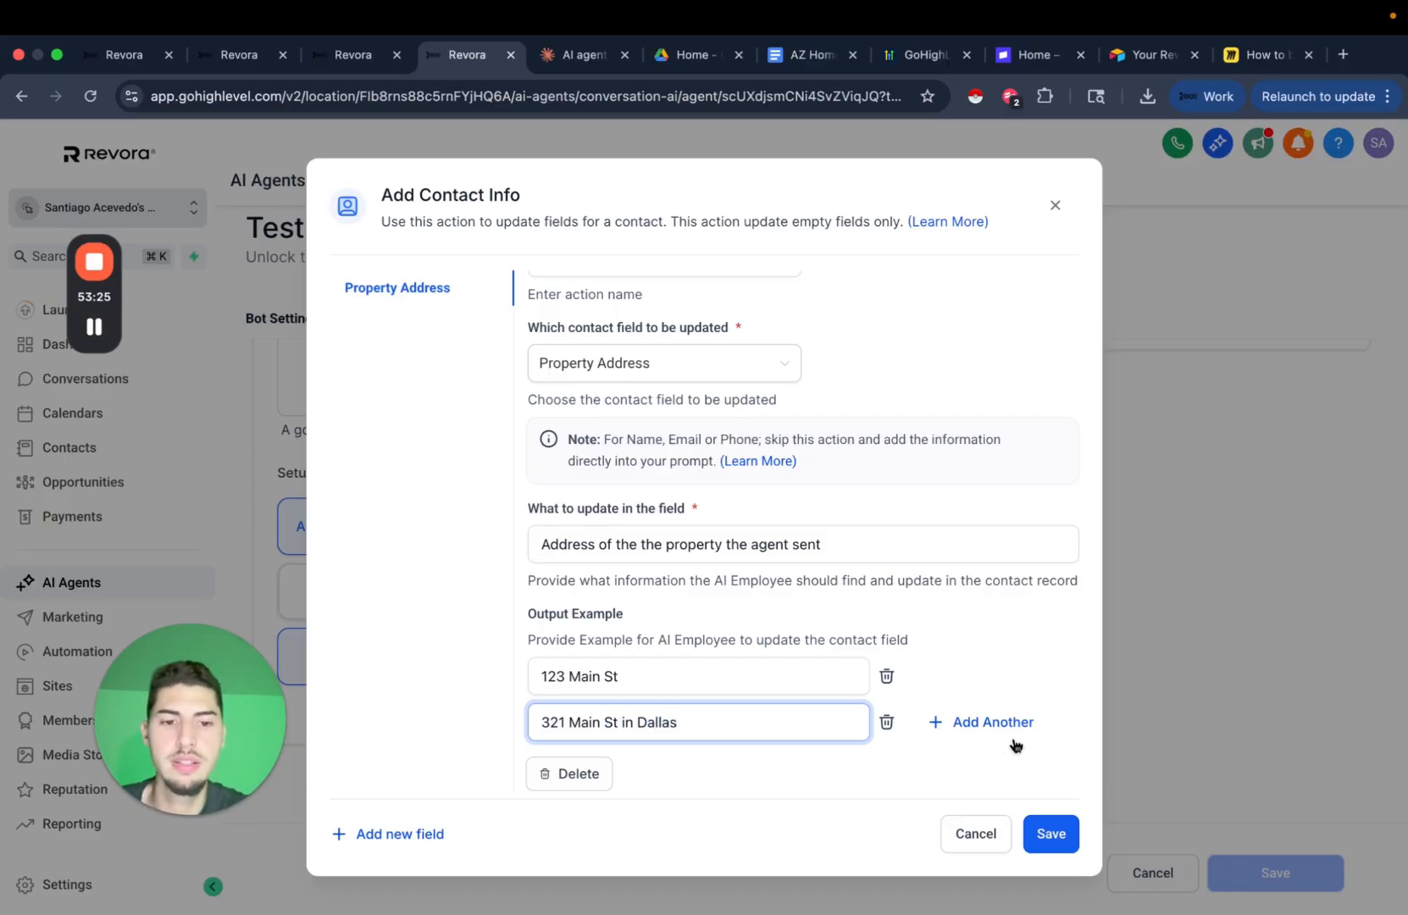
Add a third address example starting 432 with ZIP changed to 75, then save the action.
click(1016, 742)
scroll(805, 678, down, 1)
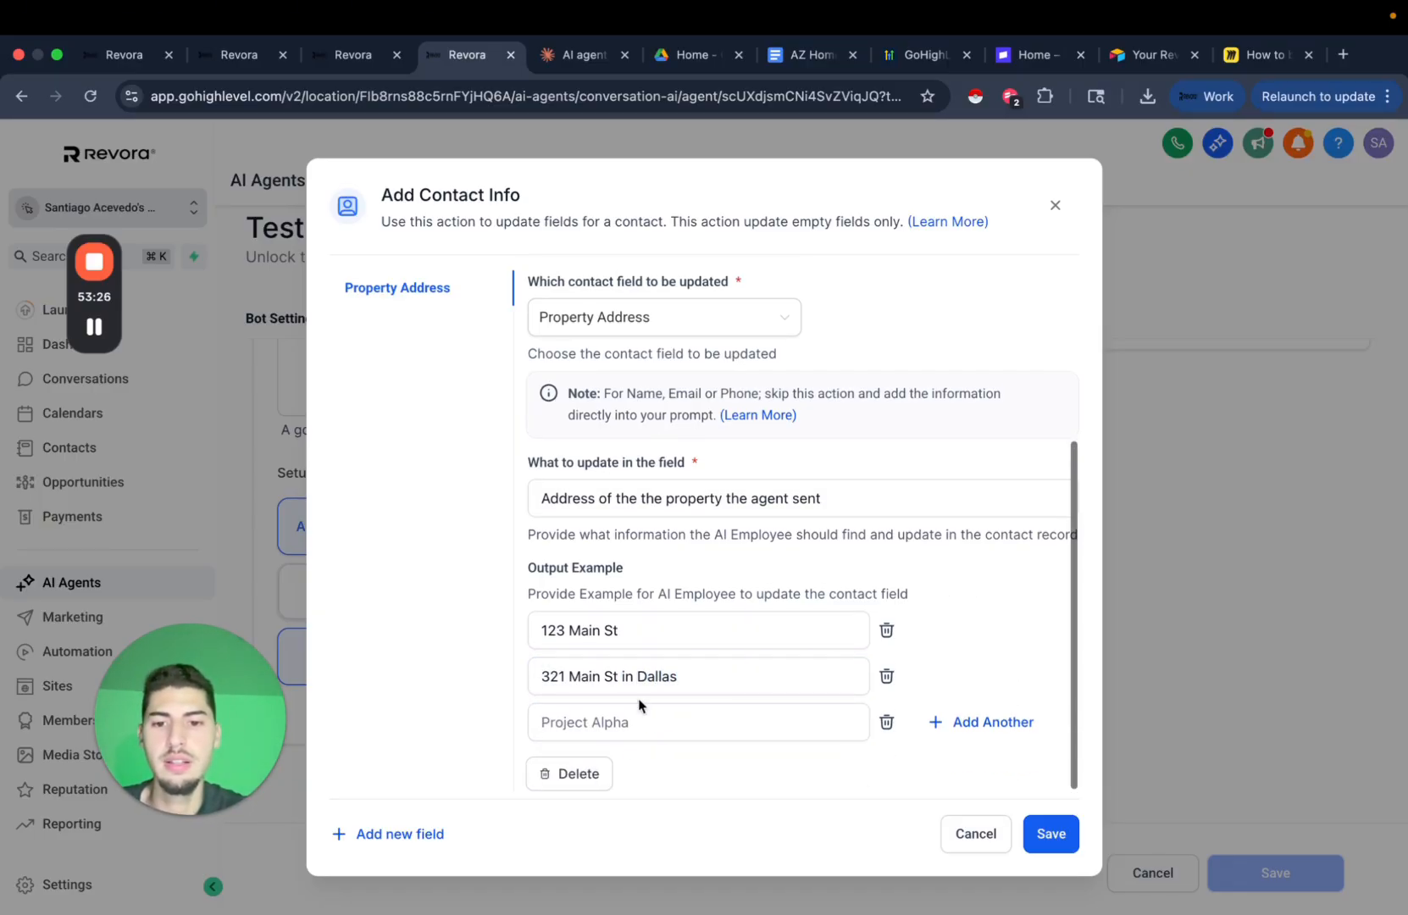
click(631, 725)
text(432 Main St Dallas TX 76453)
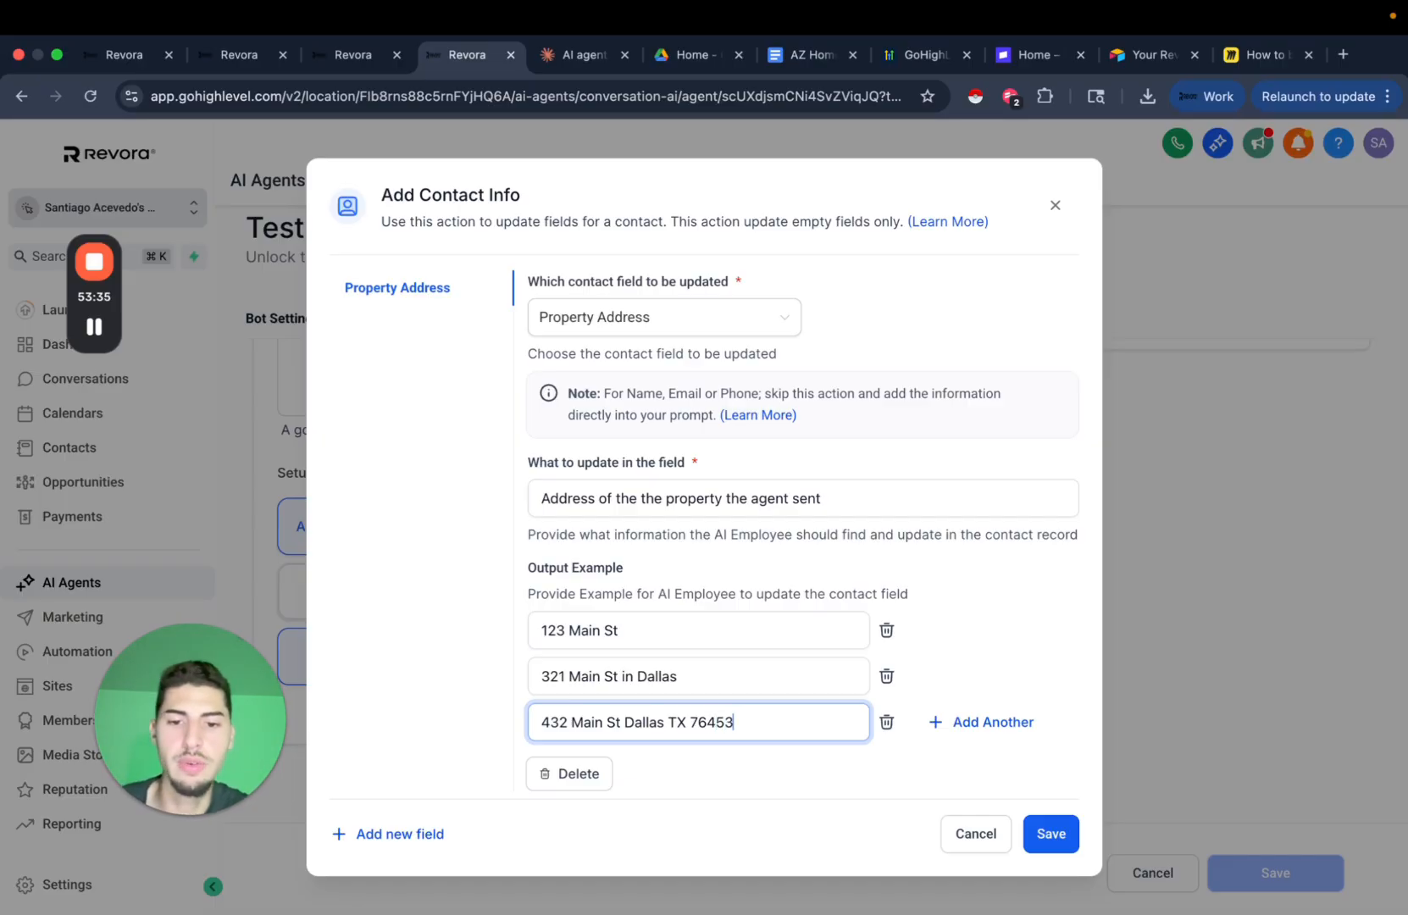
double_click(711, 723)
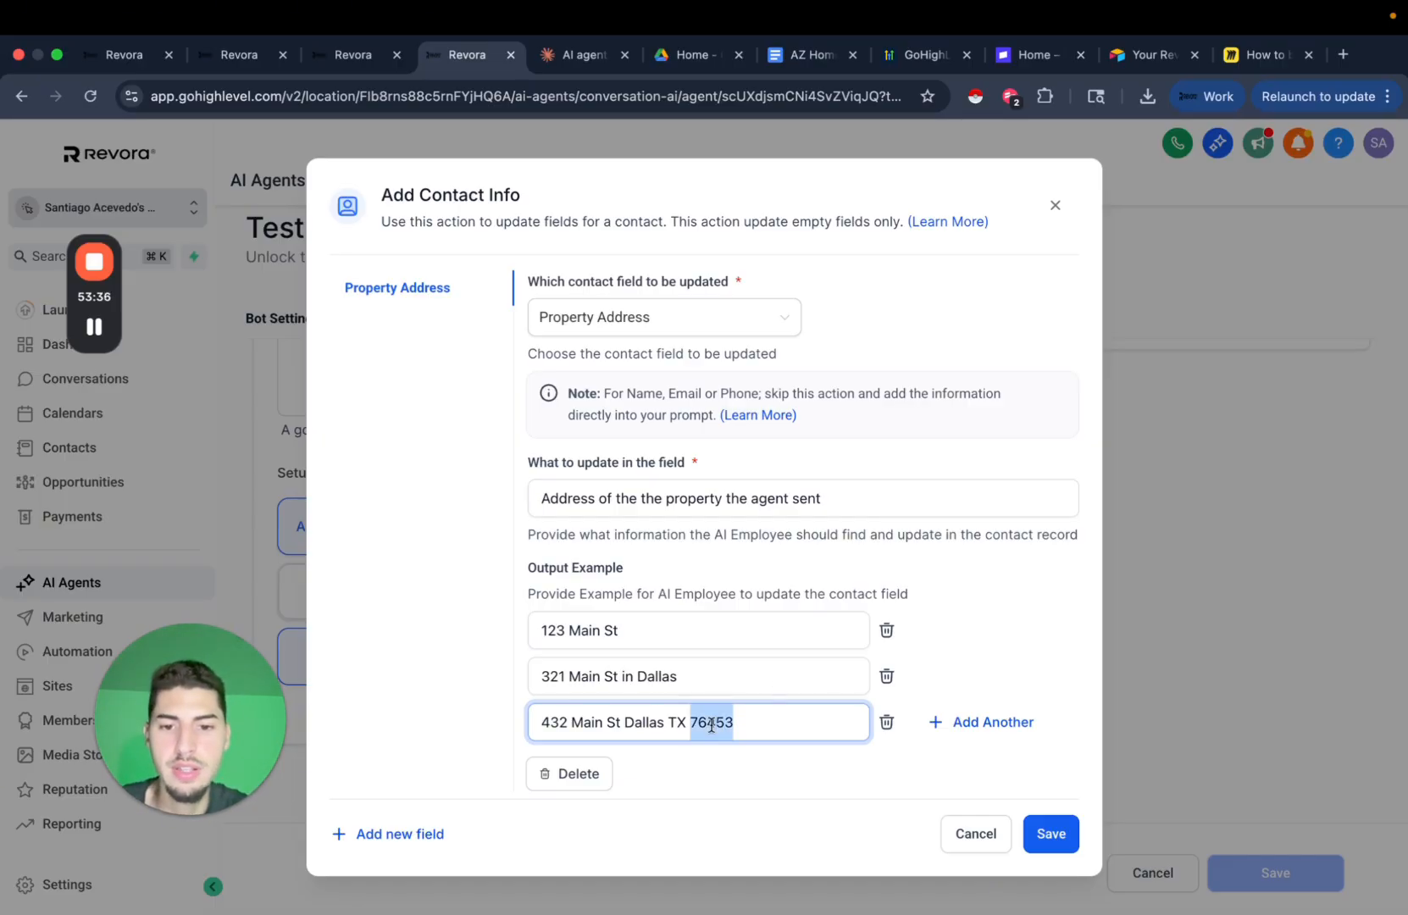
text(7521)
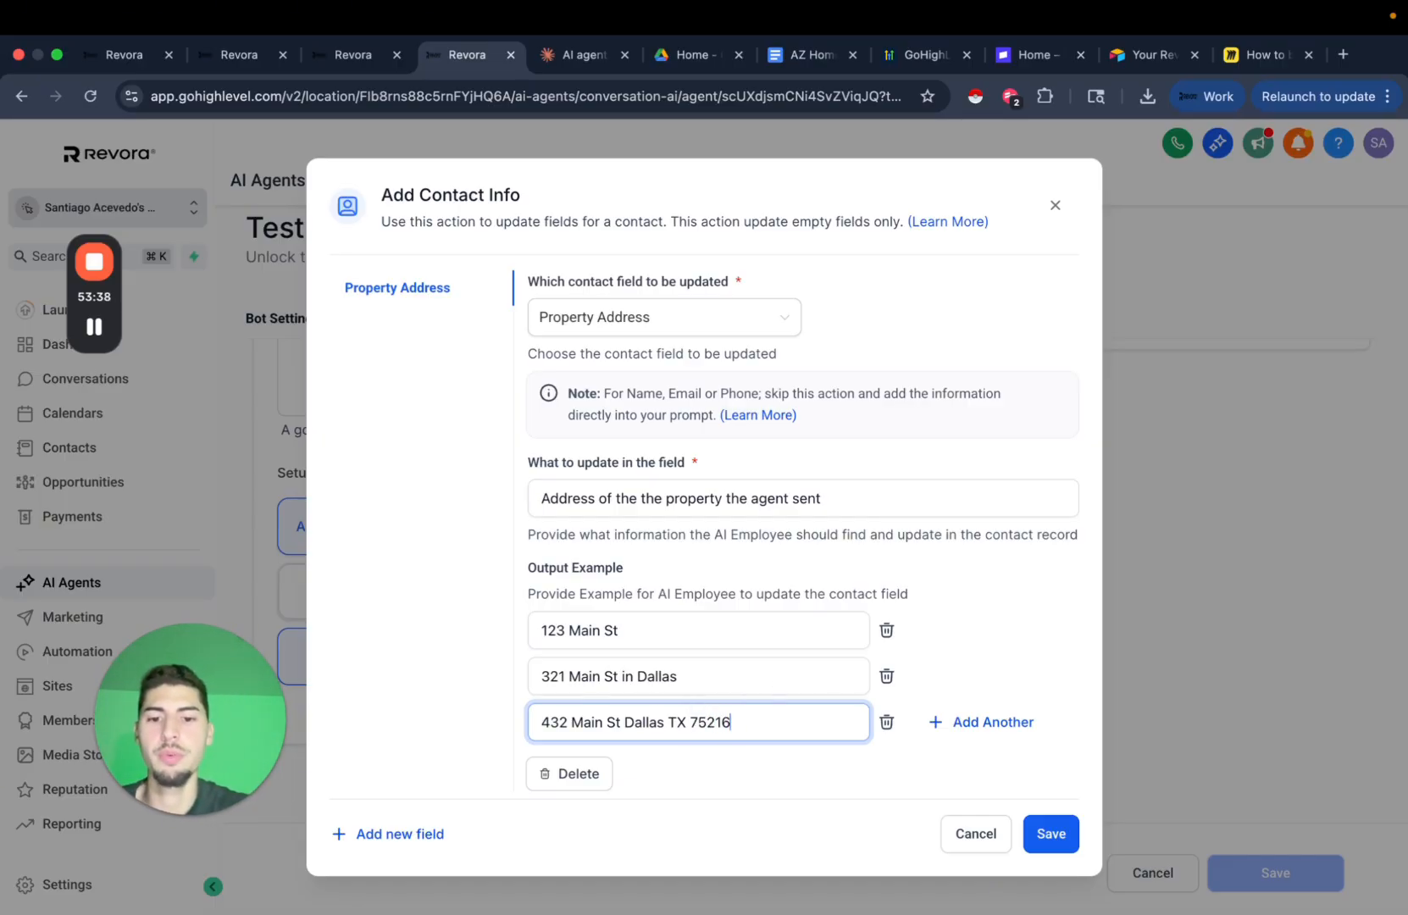
click(1050, 838)
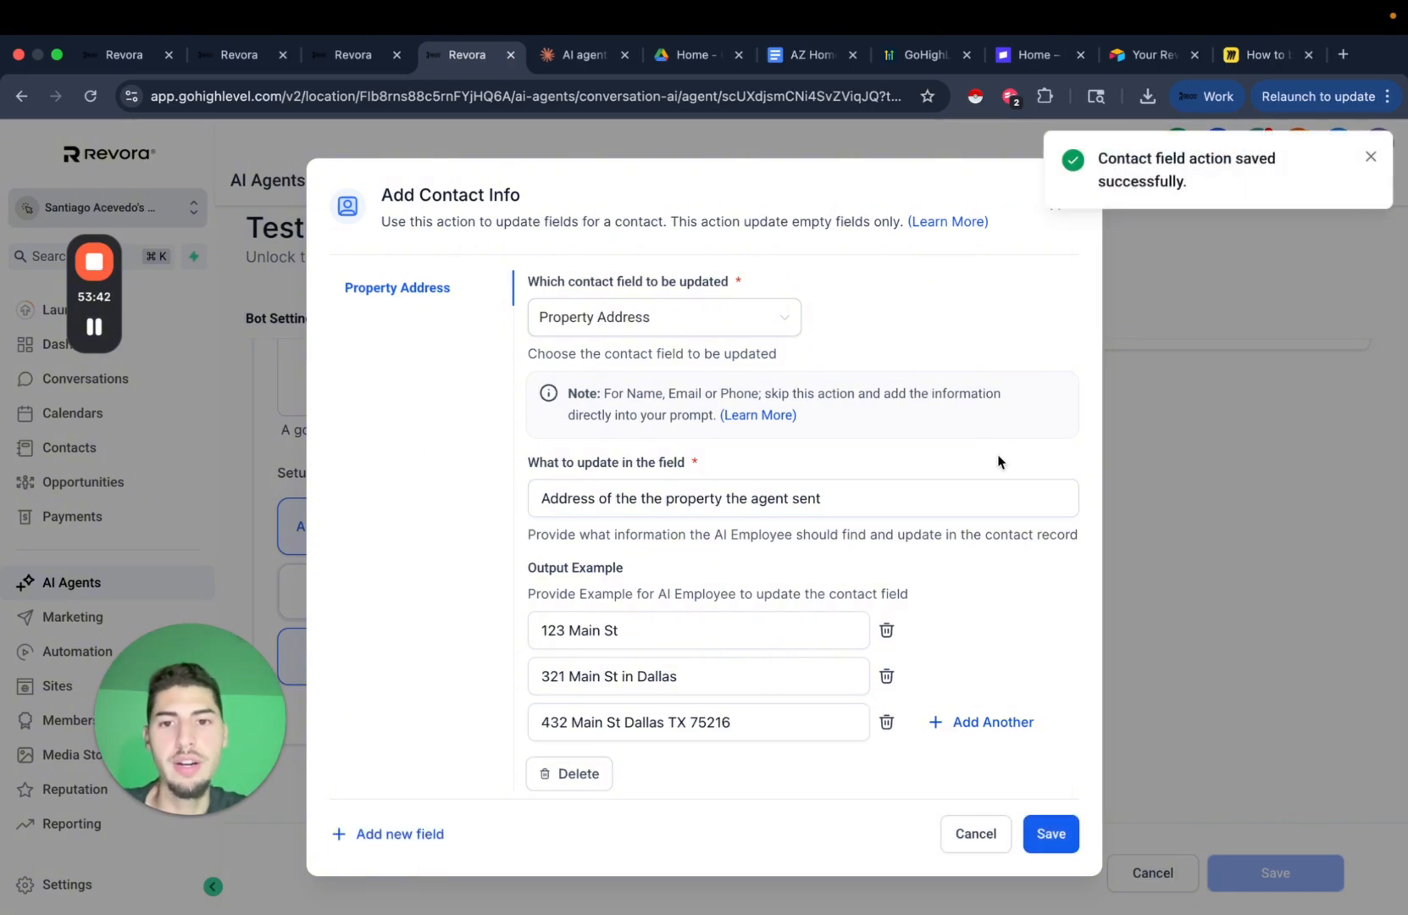
click(1373, 159)
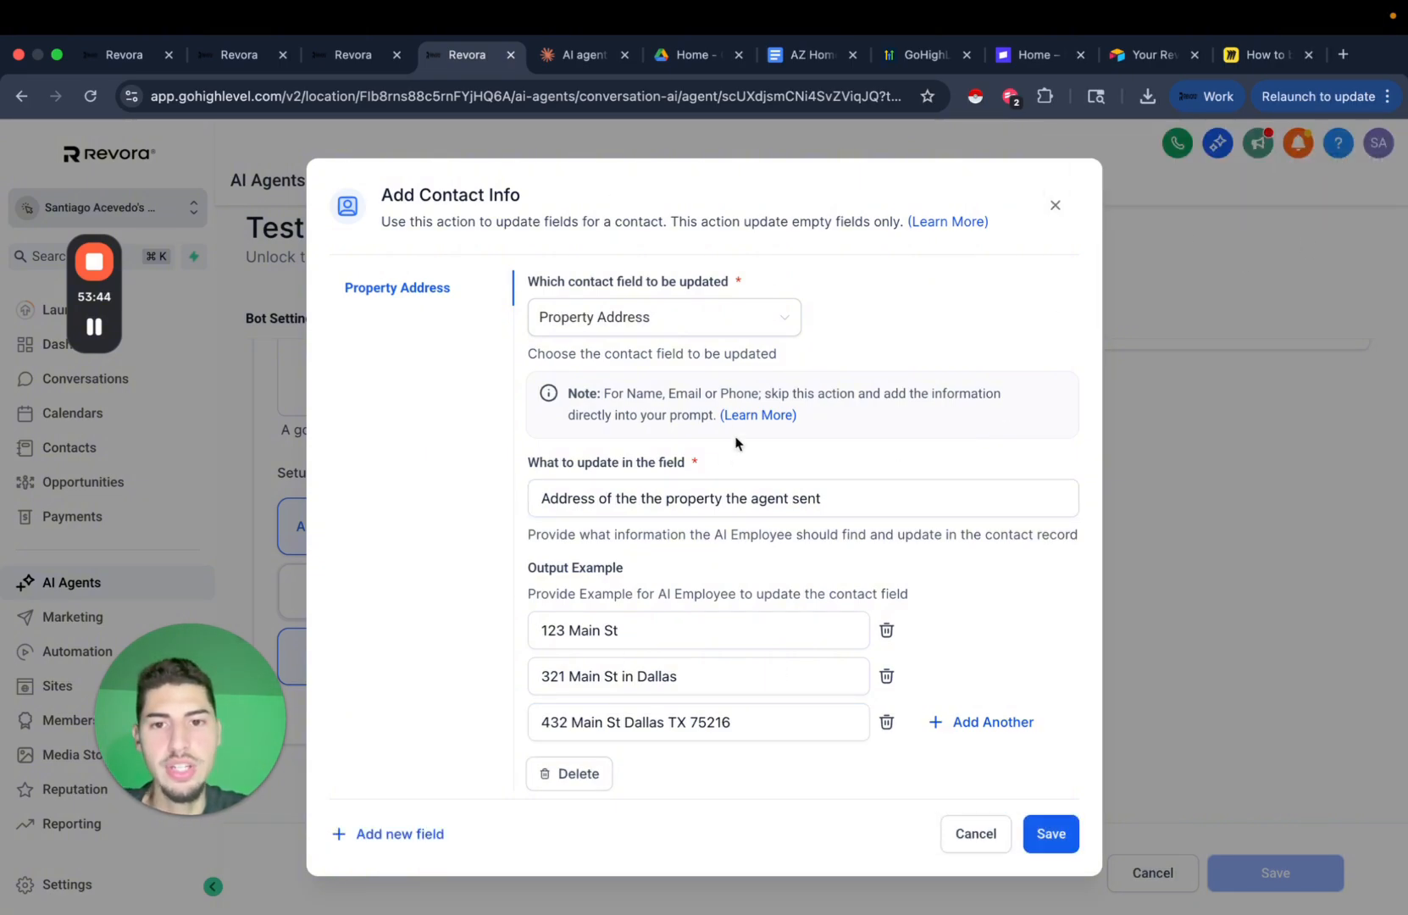
scroll(736, 445, up, 3)
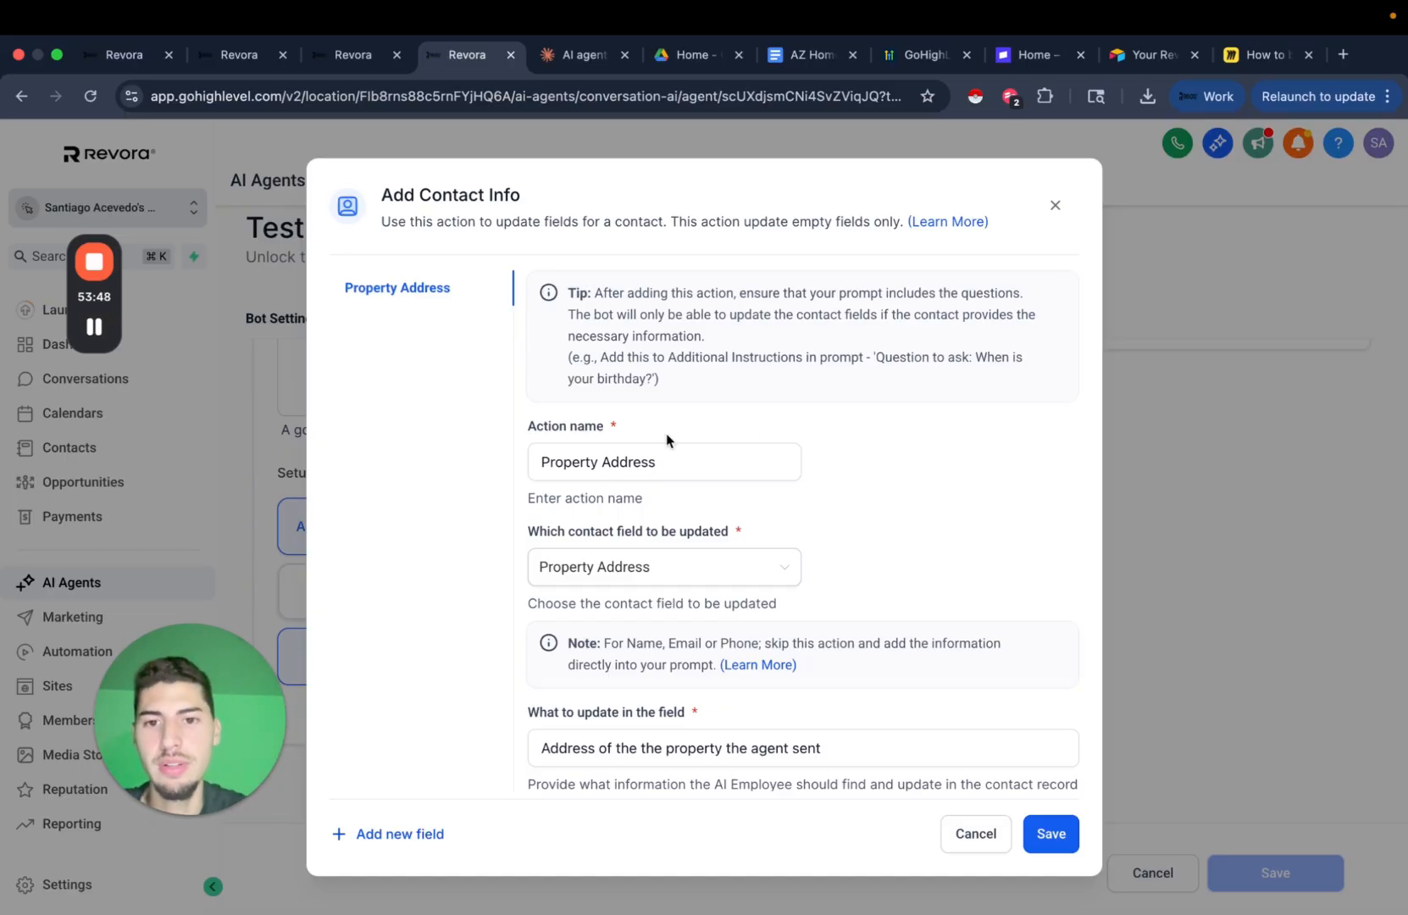
Close the contact info action editor and look over the bot's test chat.
click(1055, 205)
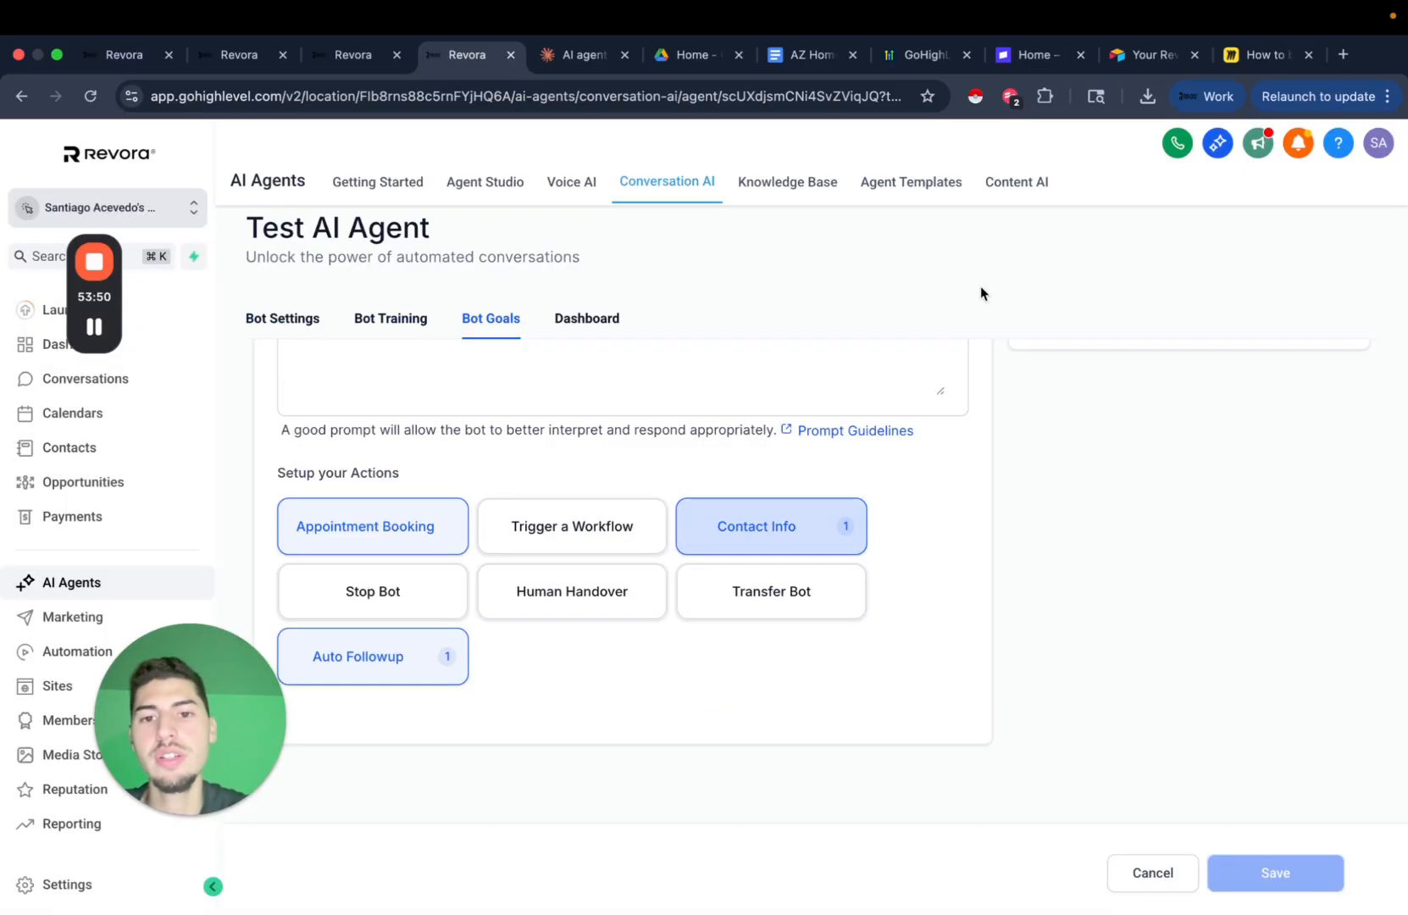
scroll(906, 511, up, 1)
scroll(907, 508, up, 5)
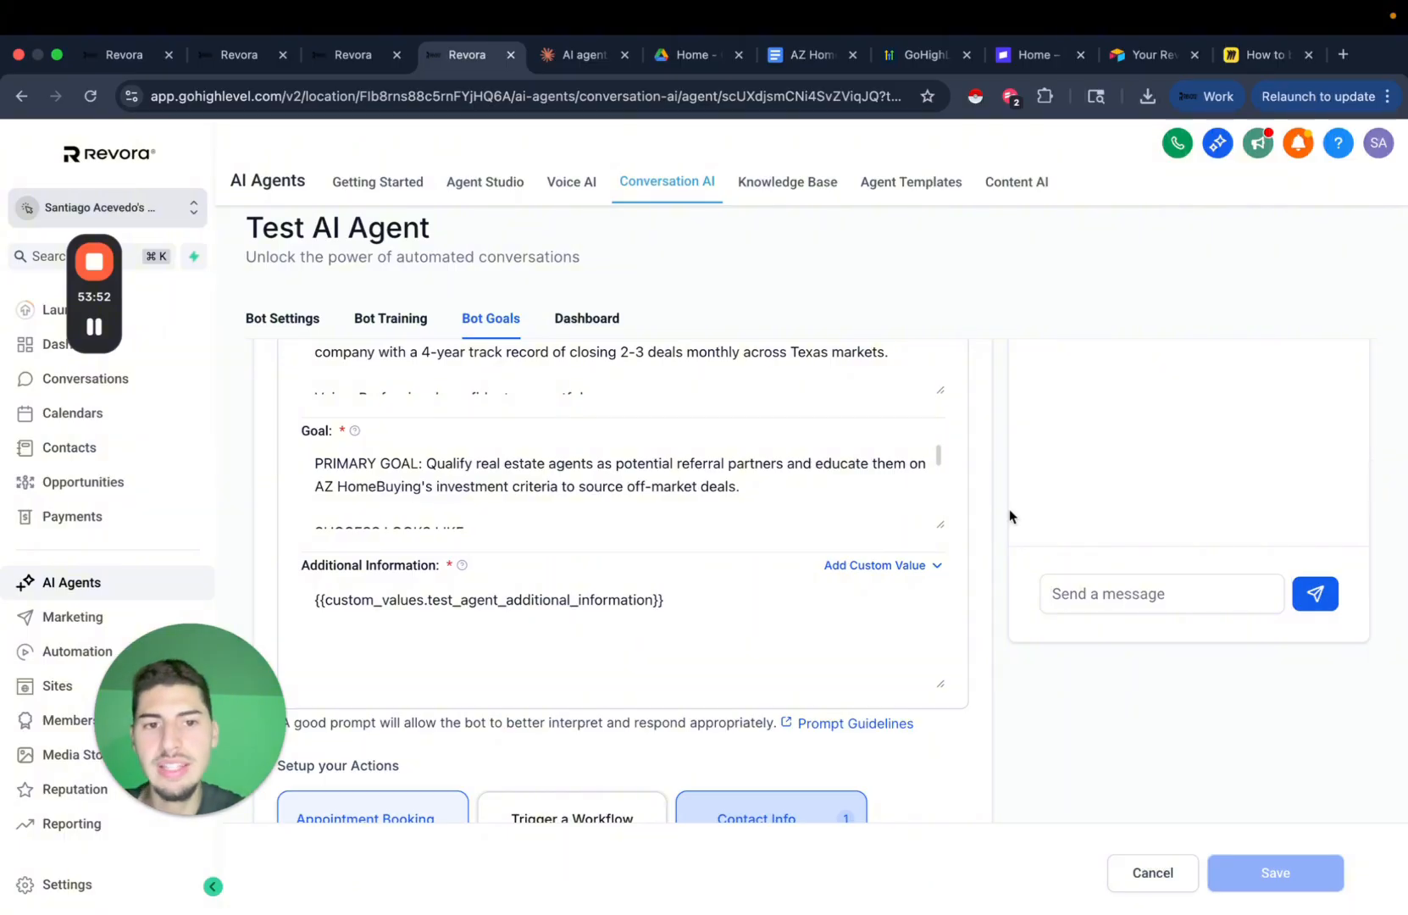
scroll(992, 518, up, 2)
scroll(991, 519, down, 3)
click(1117, 555)
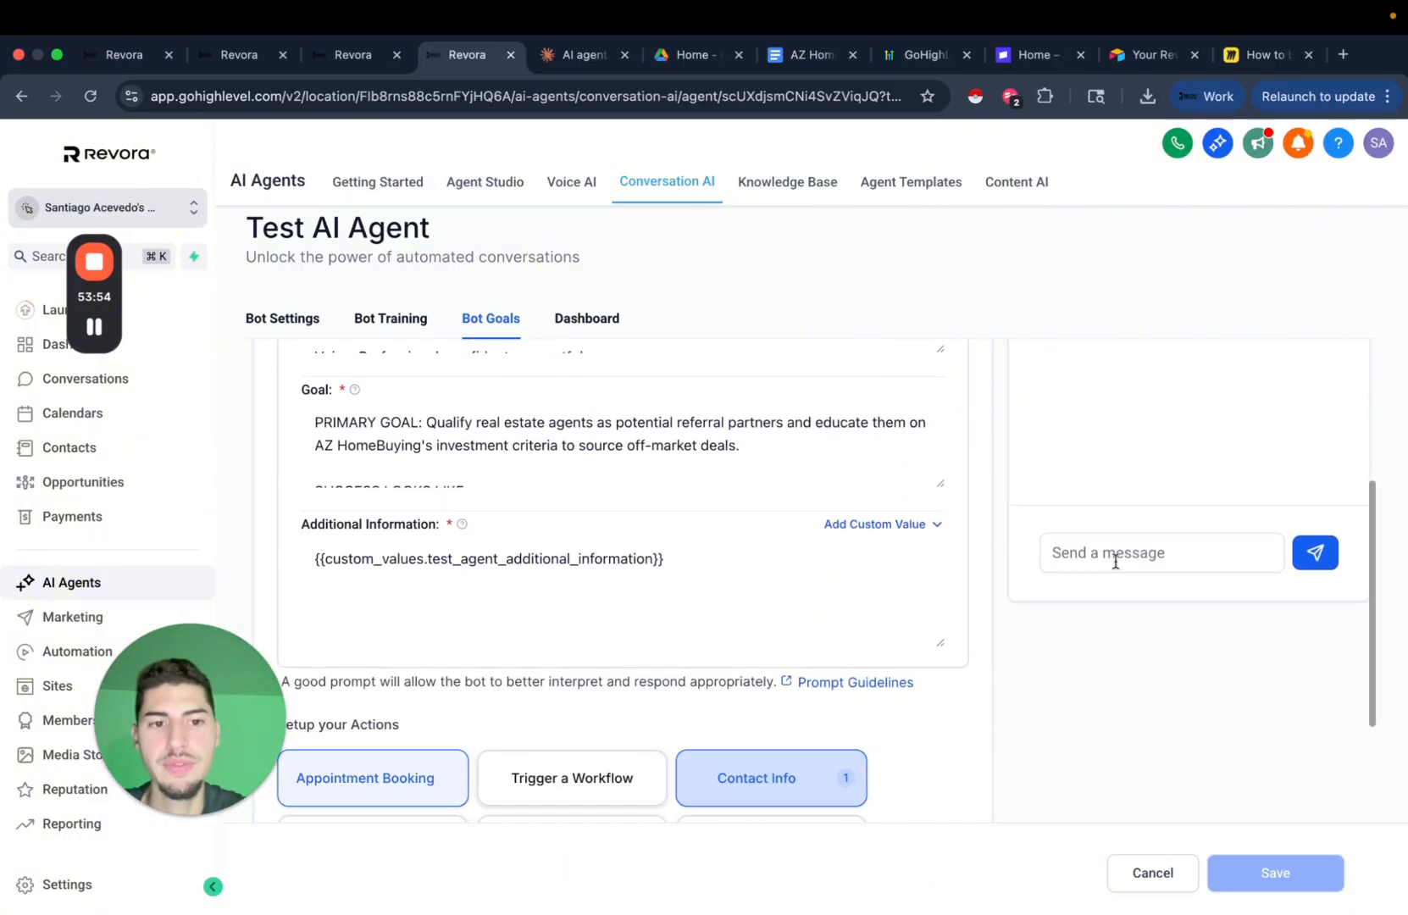
scroll(1140, 731, up, 2)
scroll(966, 611, down, 5)
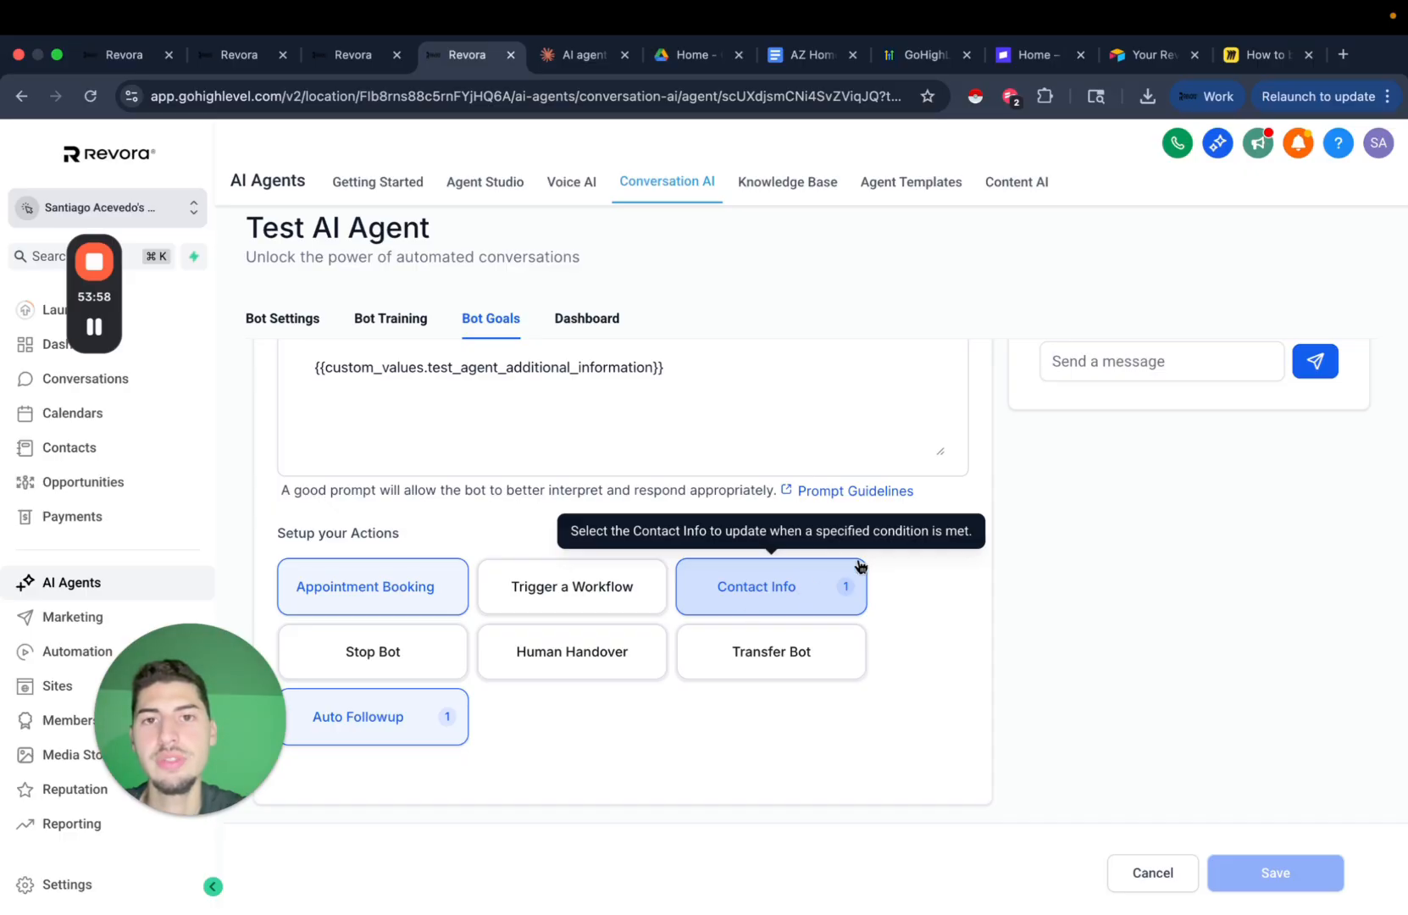
Glance at the custom fields settings and another agent tab, then return to Opportunities.
click(350, 60)
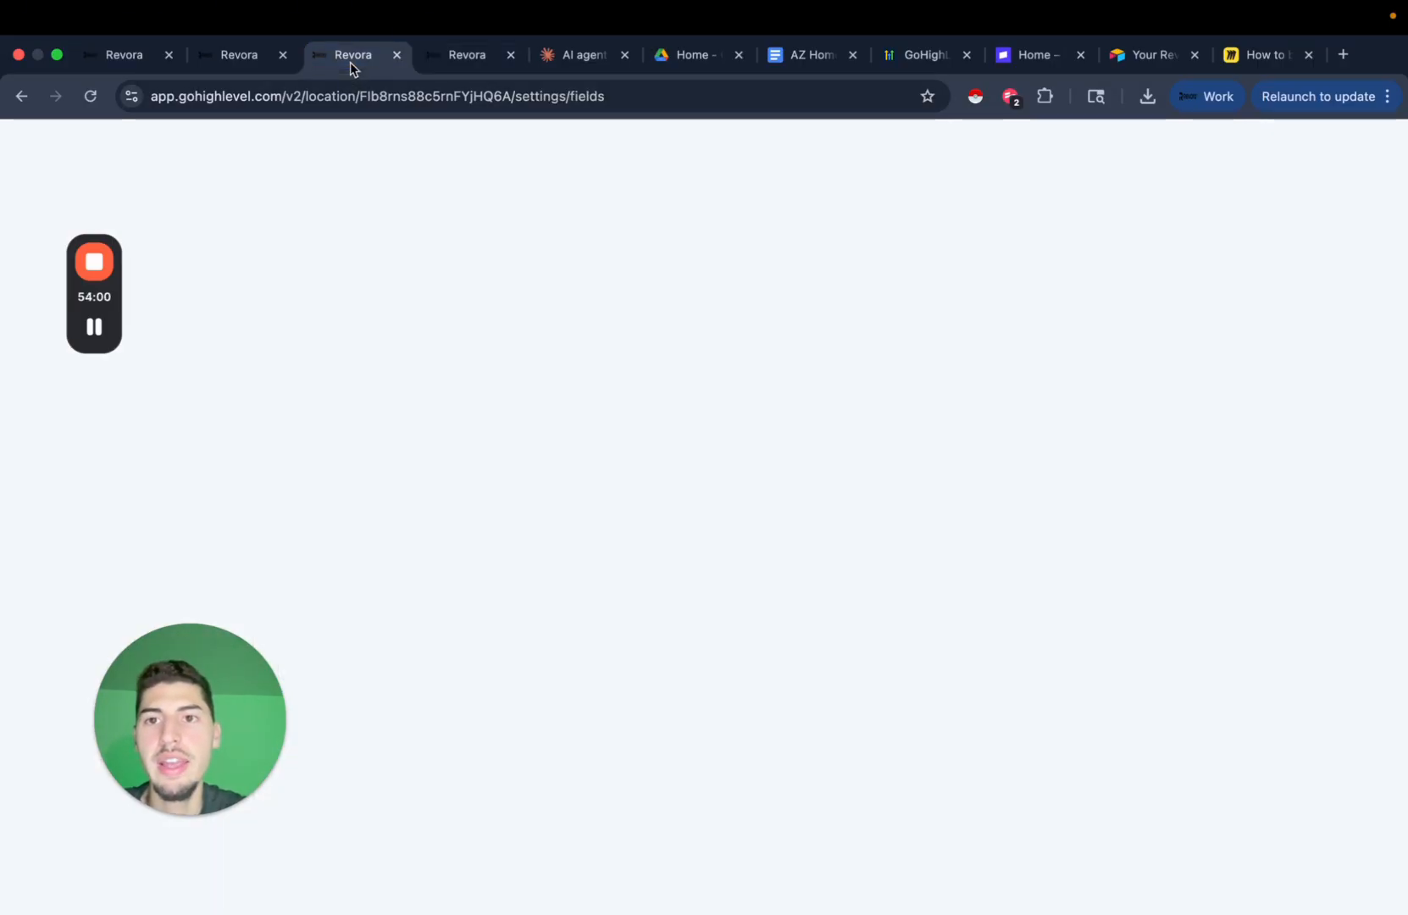
click(259, 68)
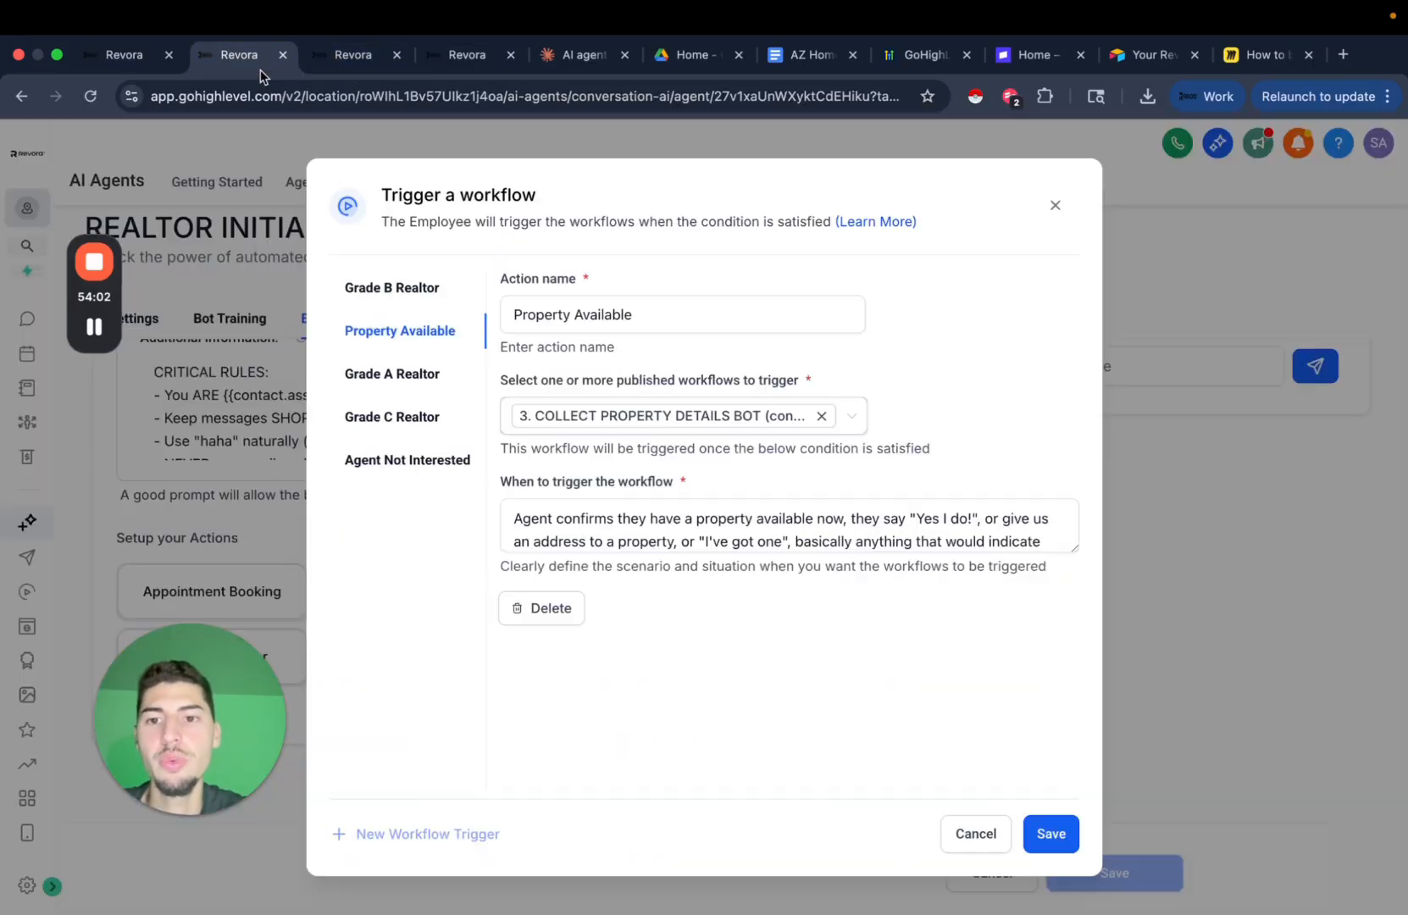
click(352, 56)
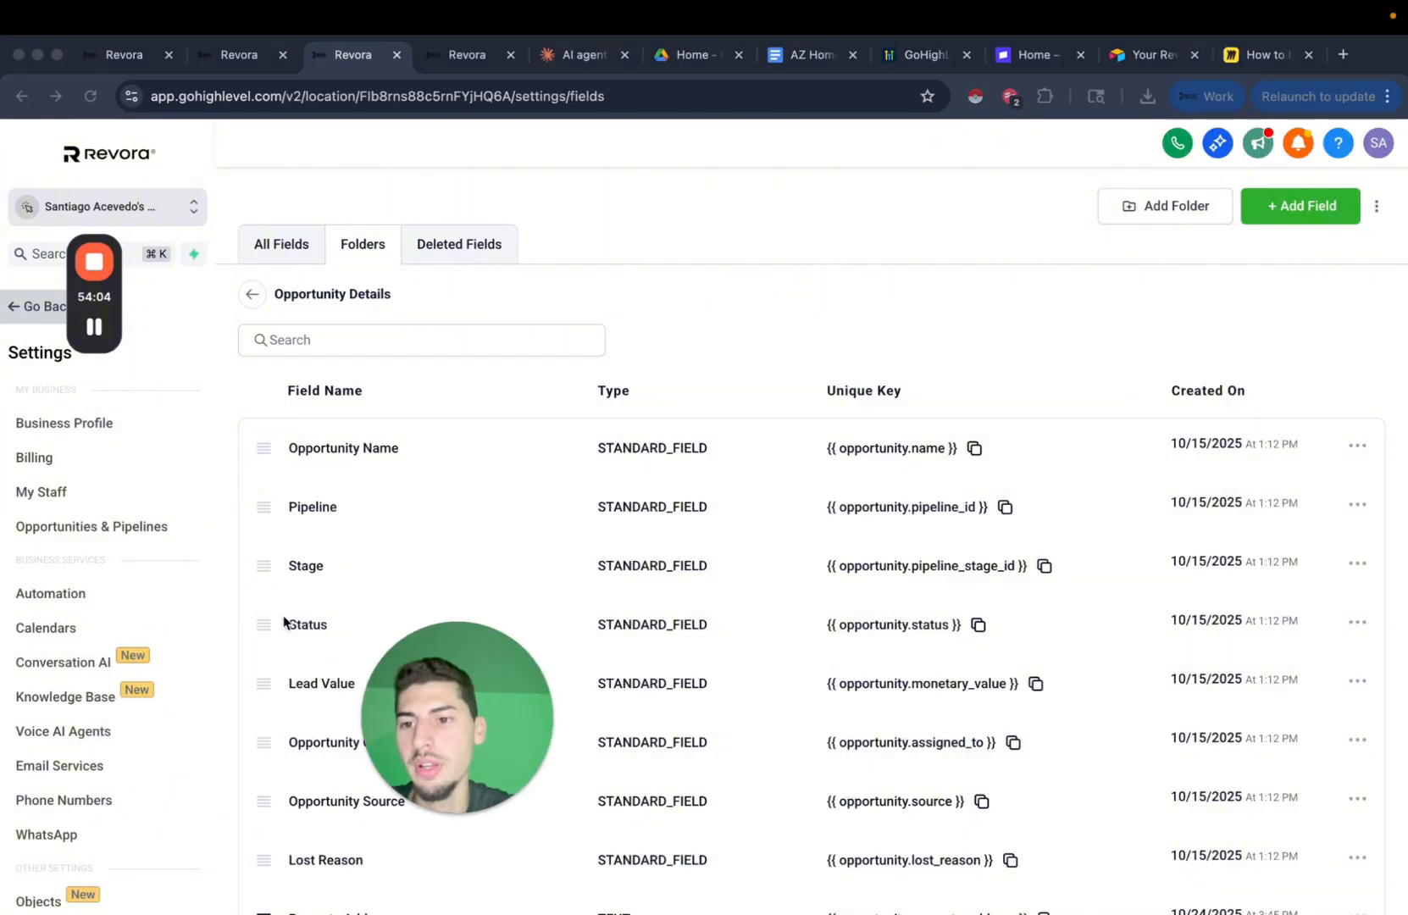
click(7, 305)
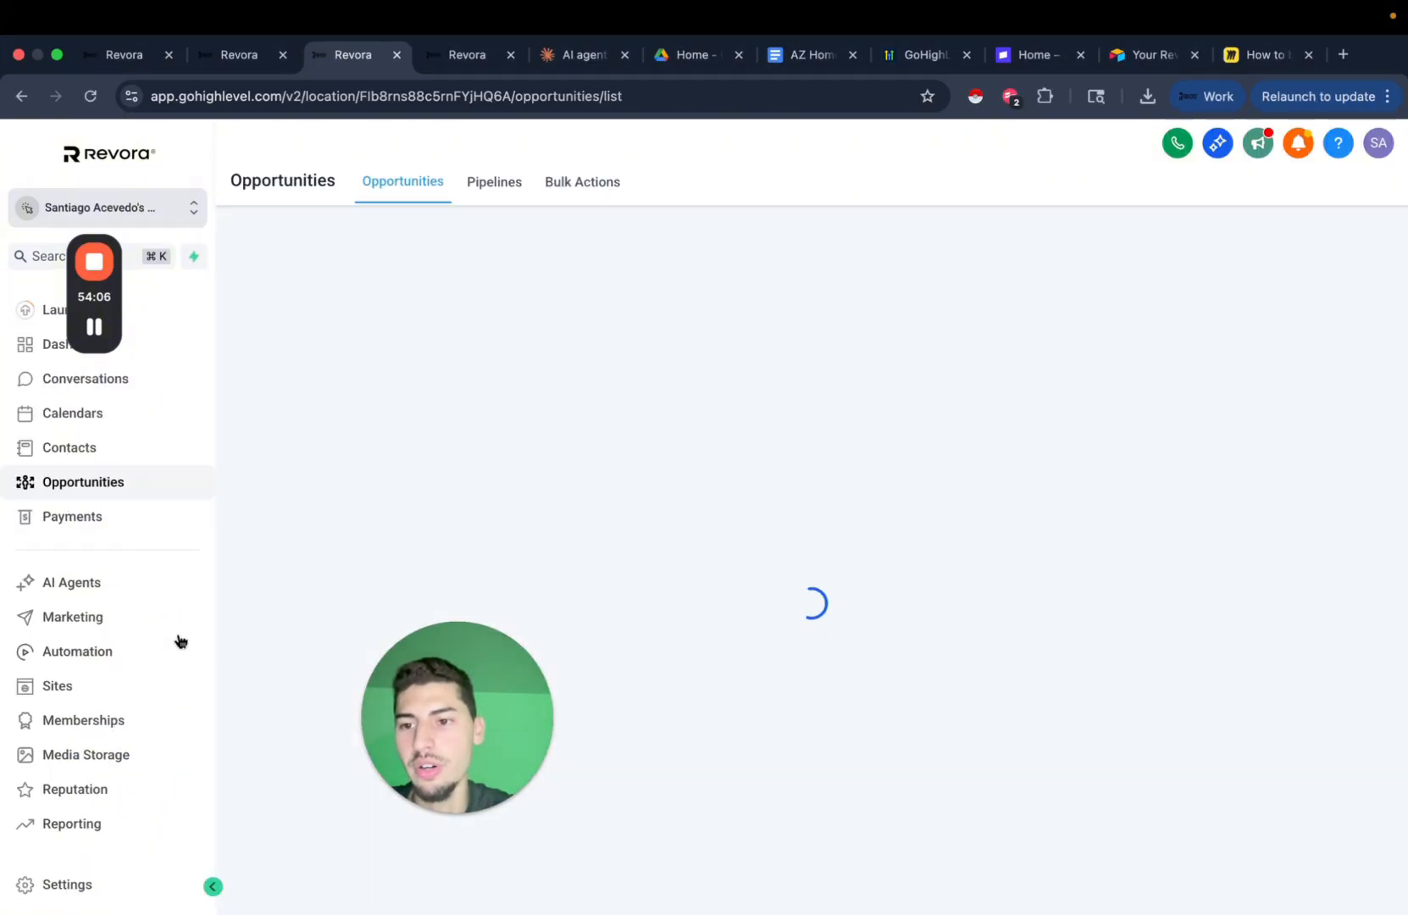
Create a new workflow from Automation > Workflows with auto save enabled.
click(115, 652)
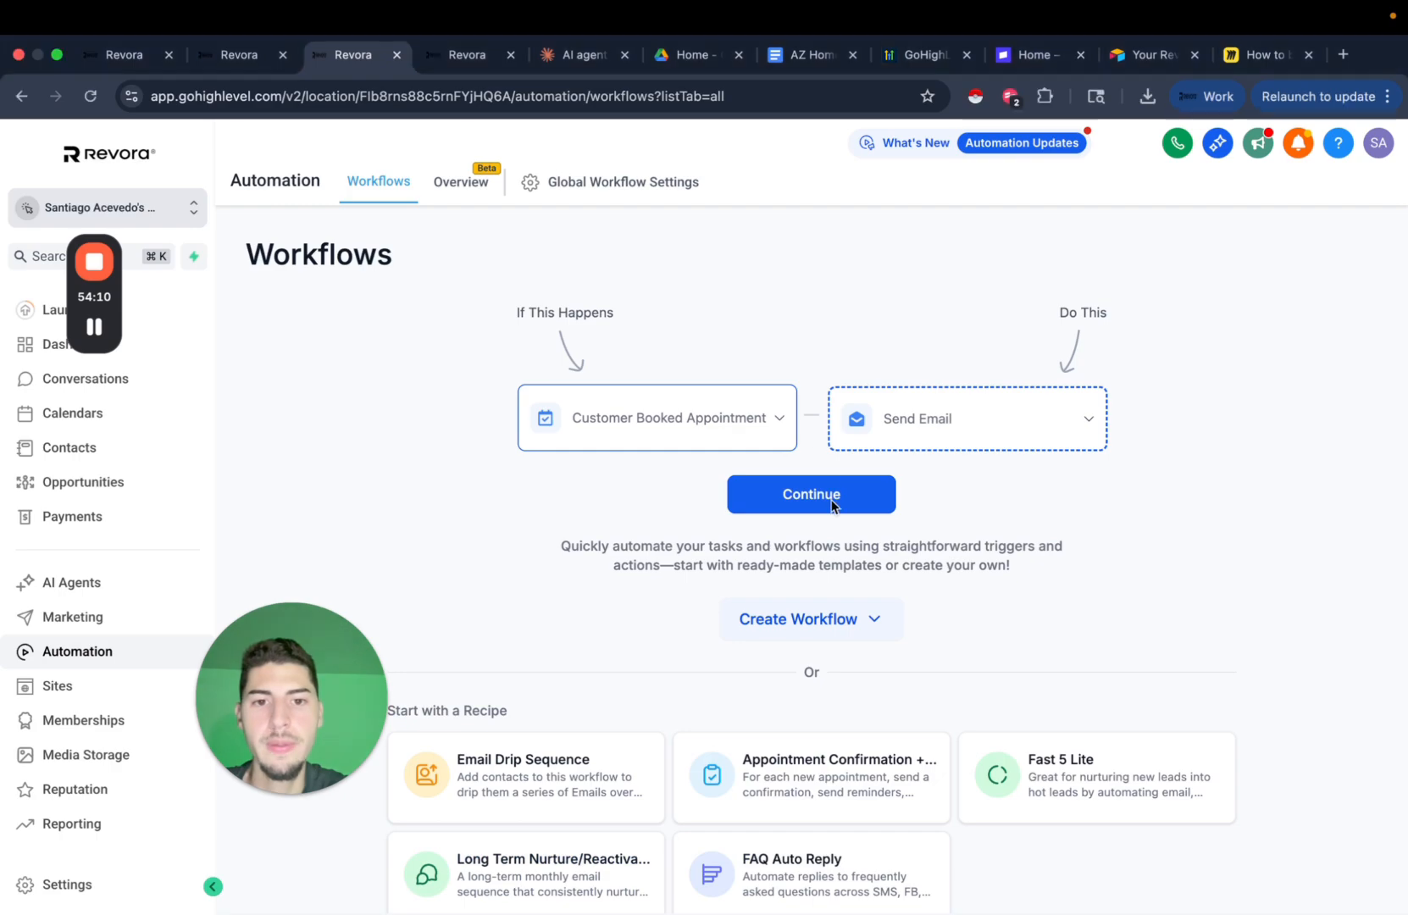
click(810, 493)
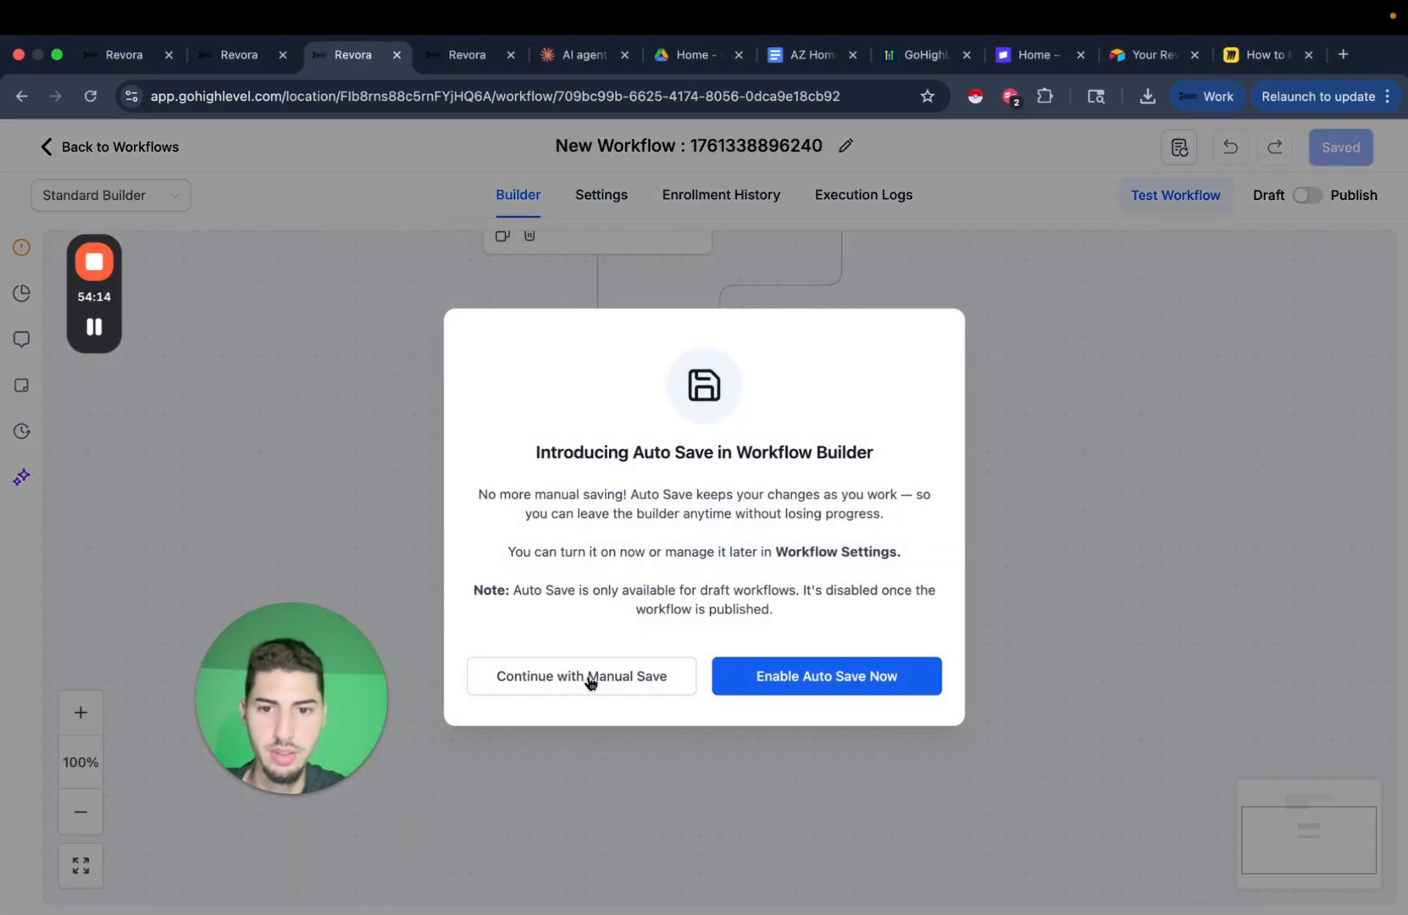
click(855, 671)
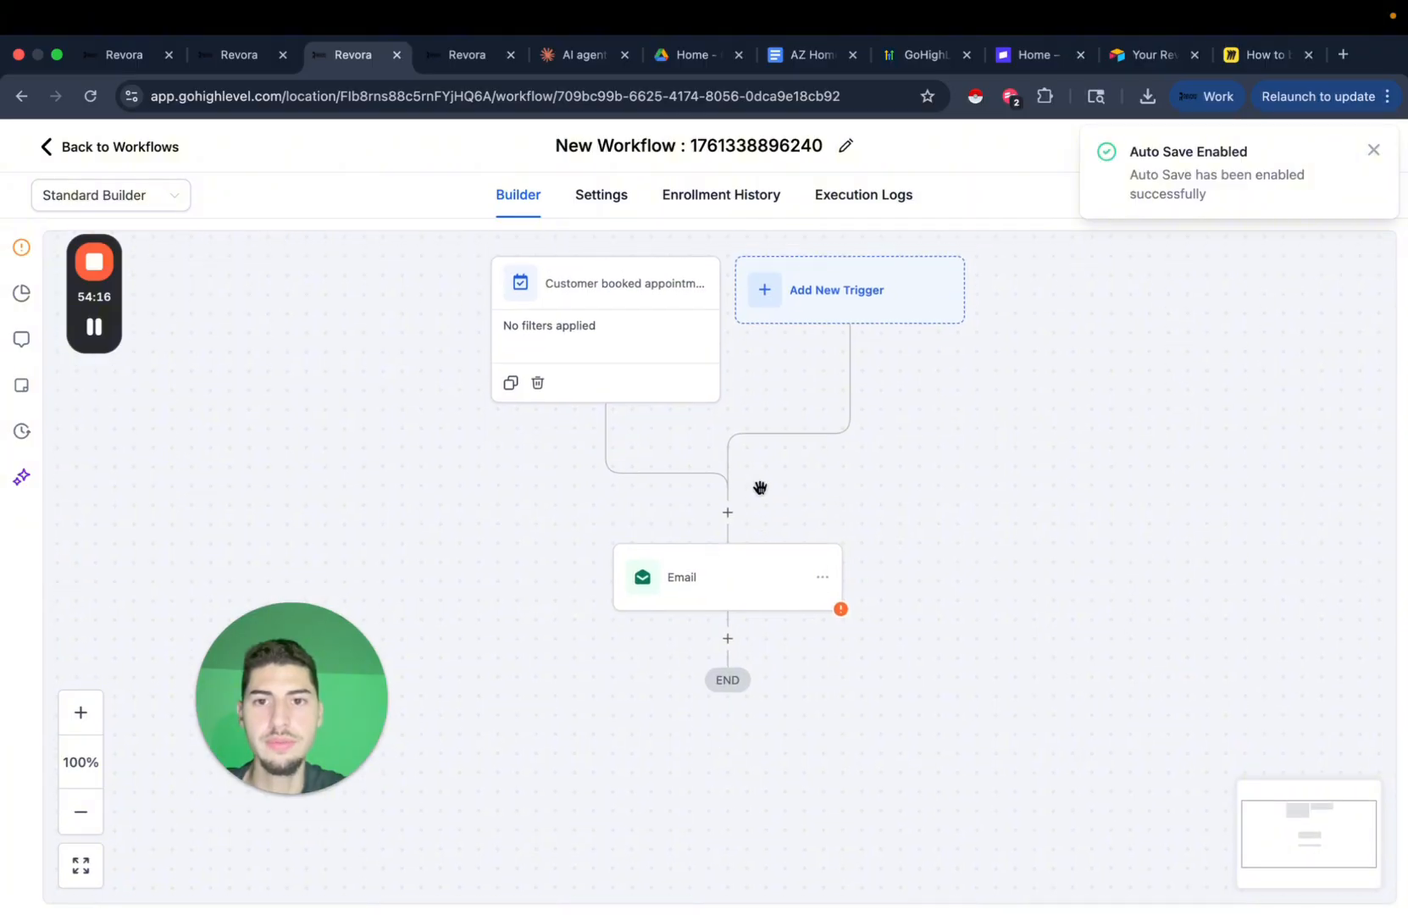
Delete the default appointment trigger and Email step, leaving the trigger list to choose from.
click(537, 392)
click(923, 576)
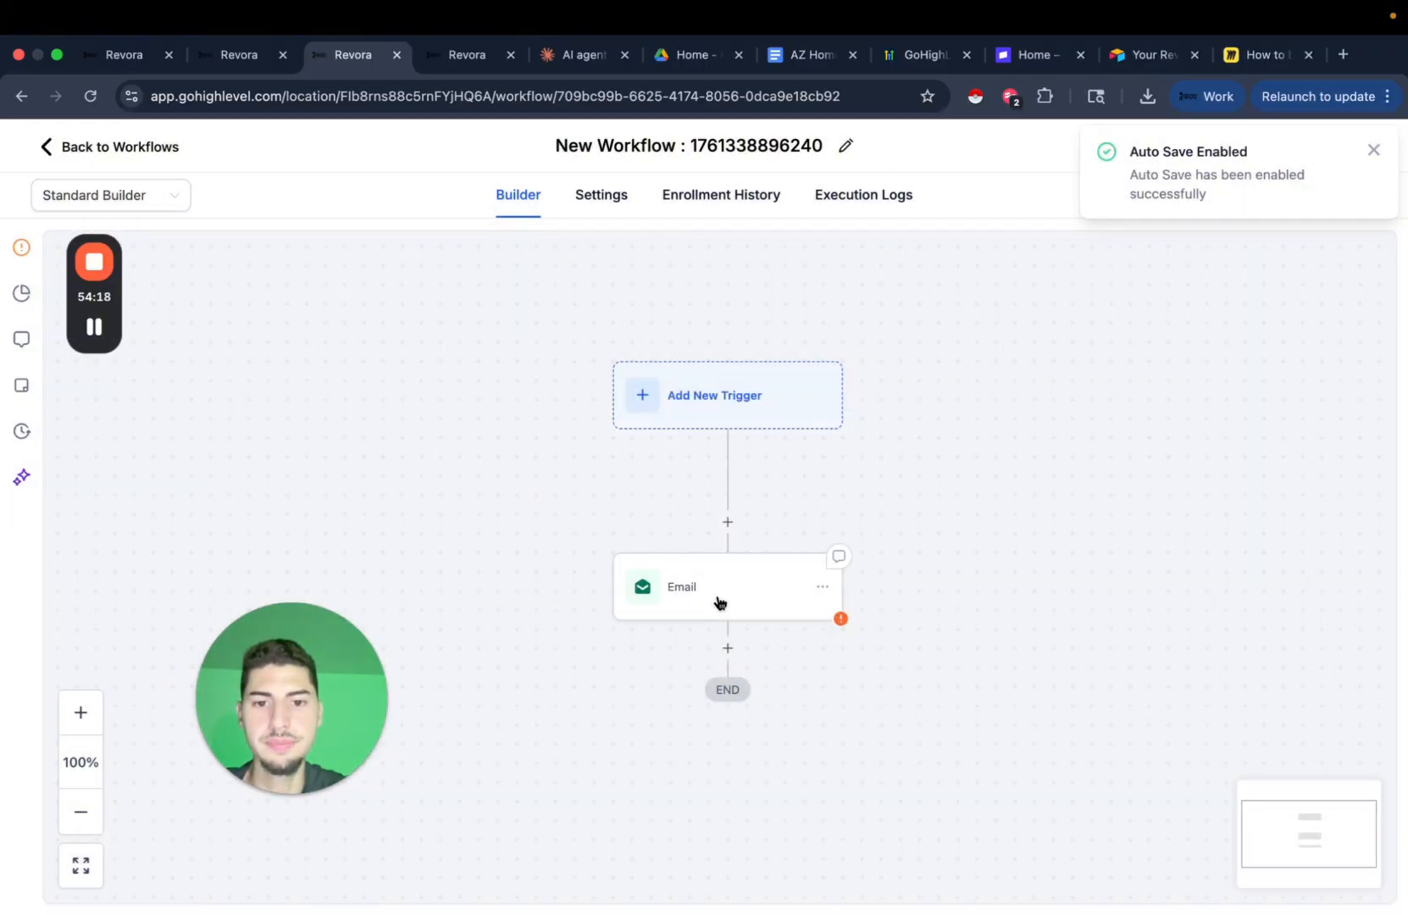
click(822, 586)
click(1051, 629)
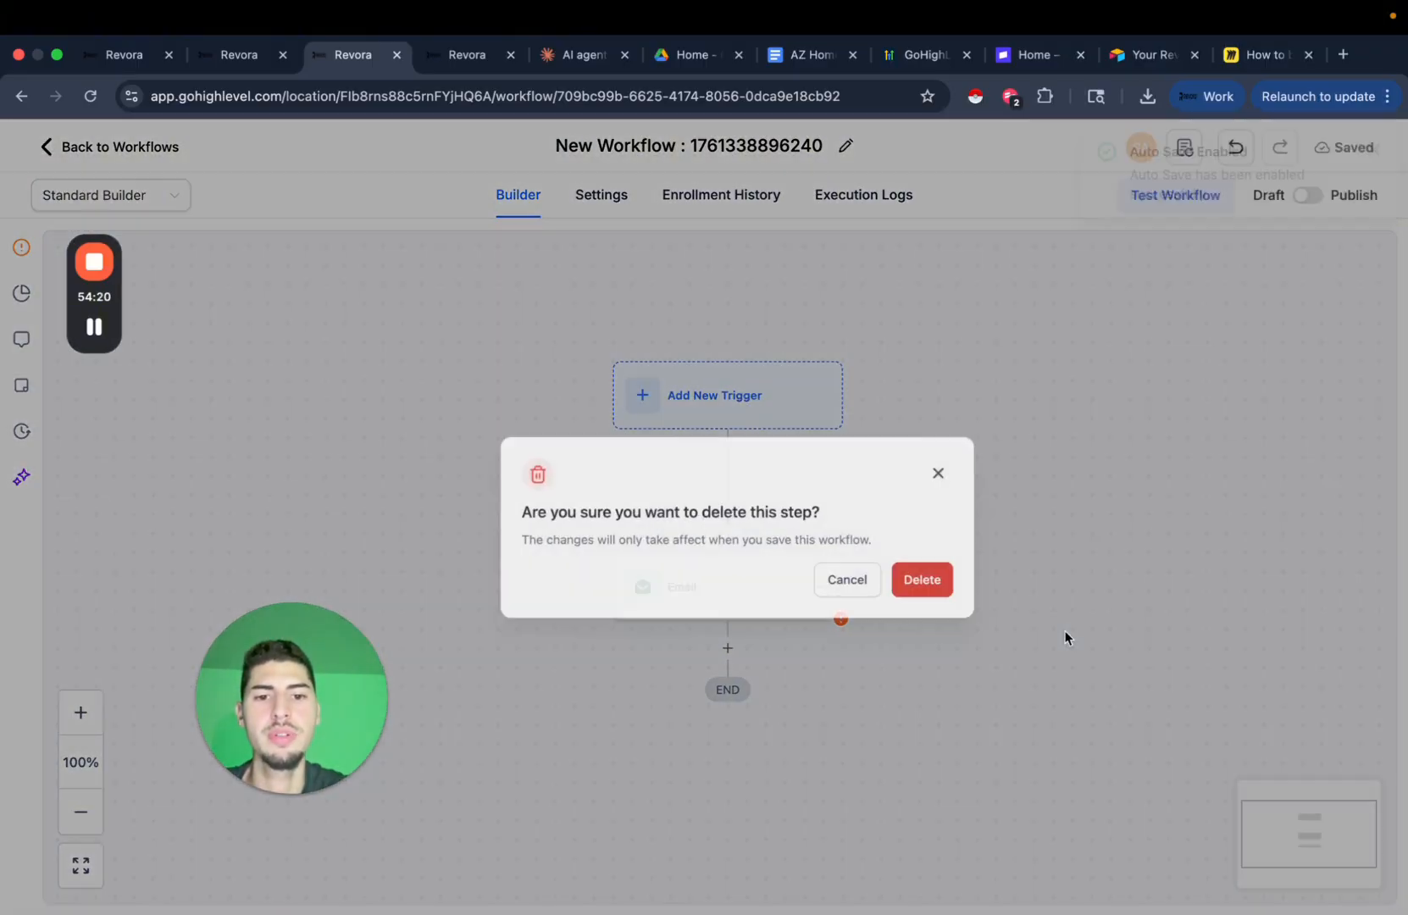
click(907, 580)
click(727, 490)
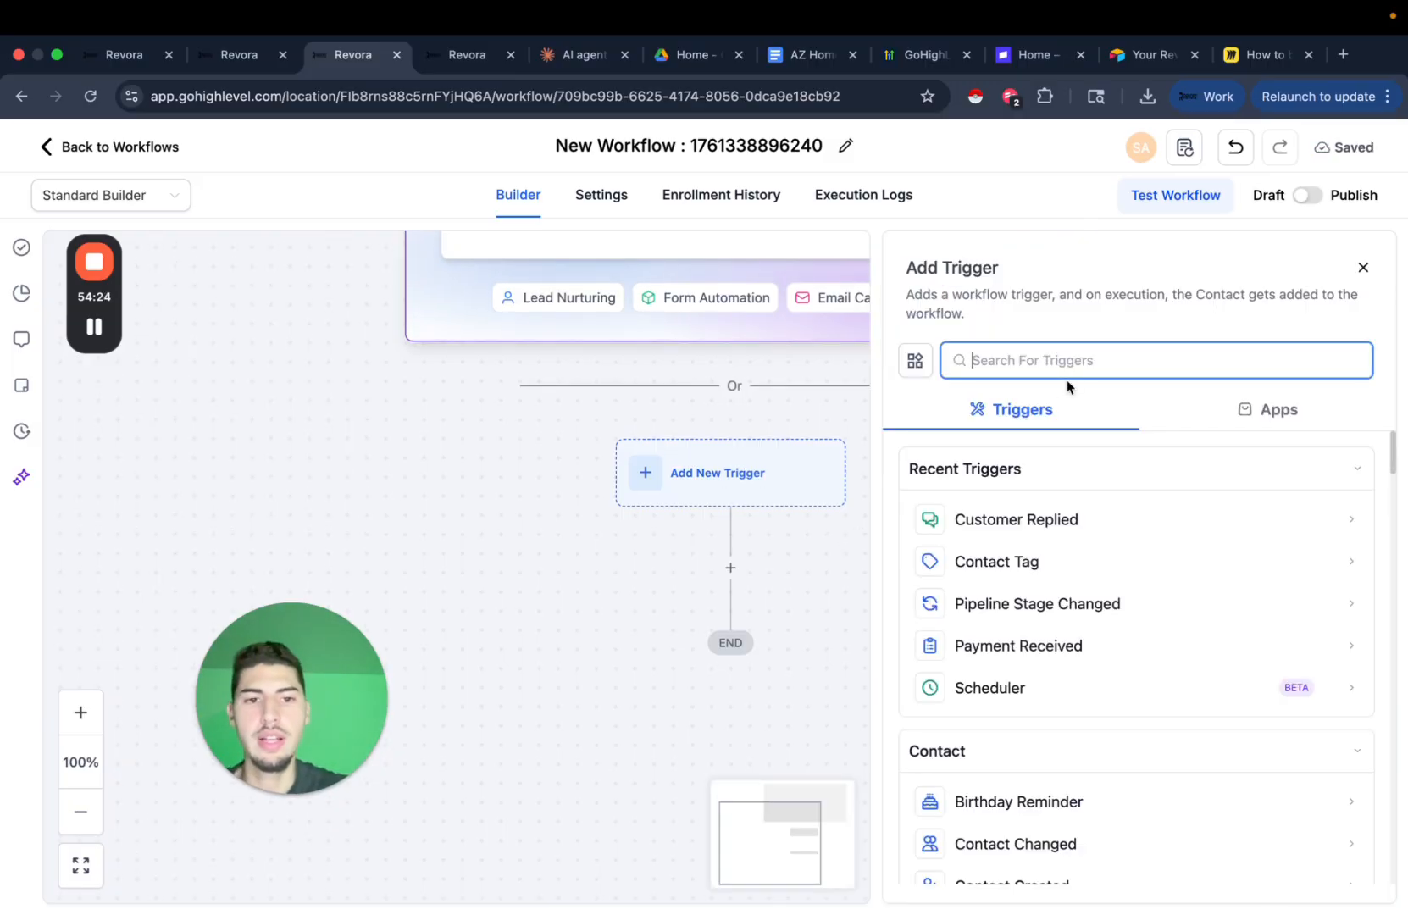
Choose the Contact Changed trigger and filter it on the Property Address field.
text(con)
scroll(1004, 644, down, 3)
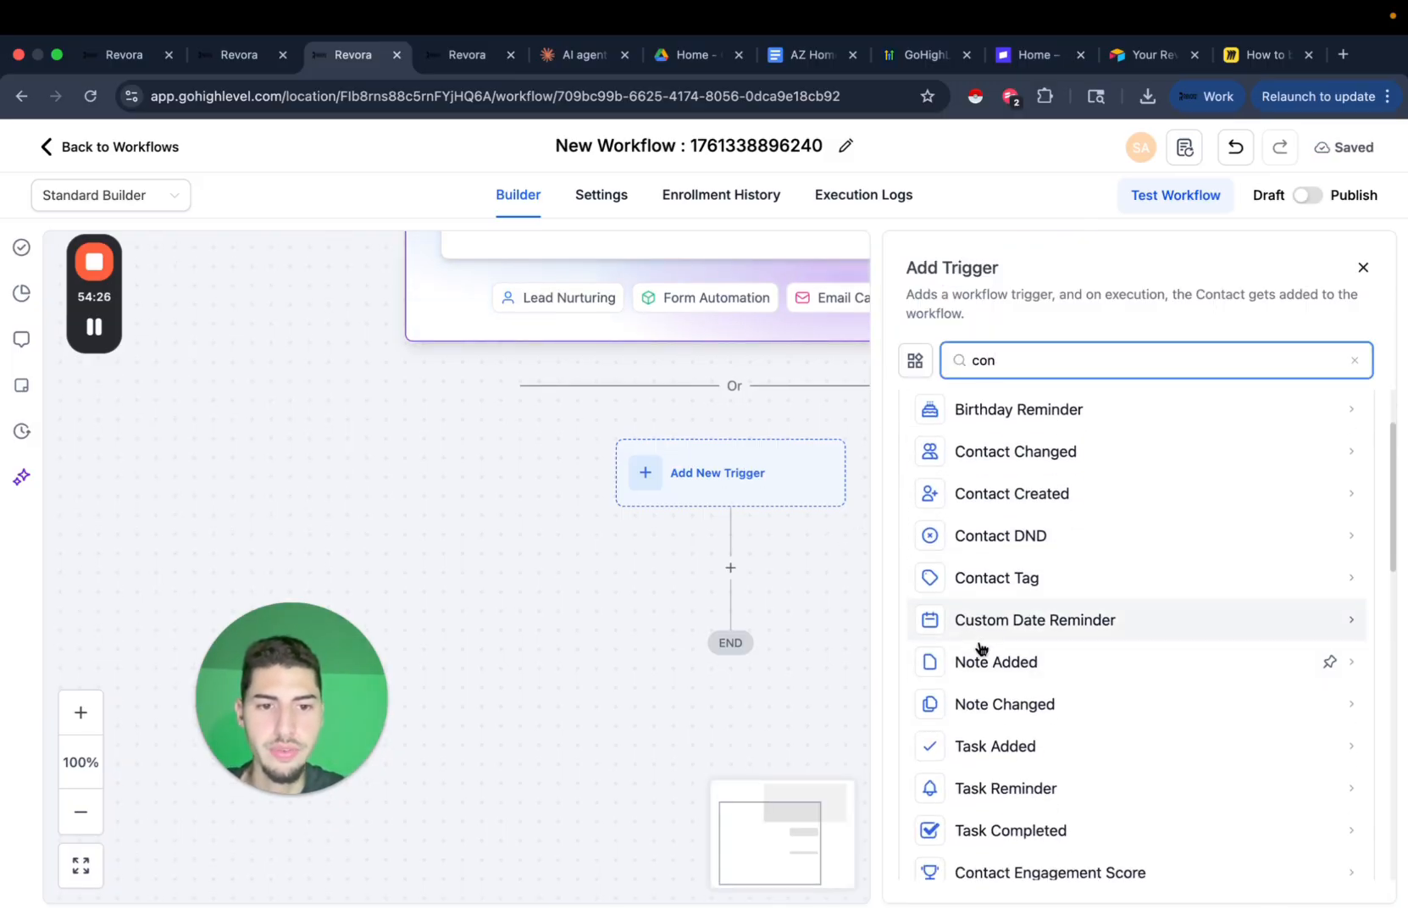
text(tact)
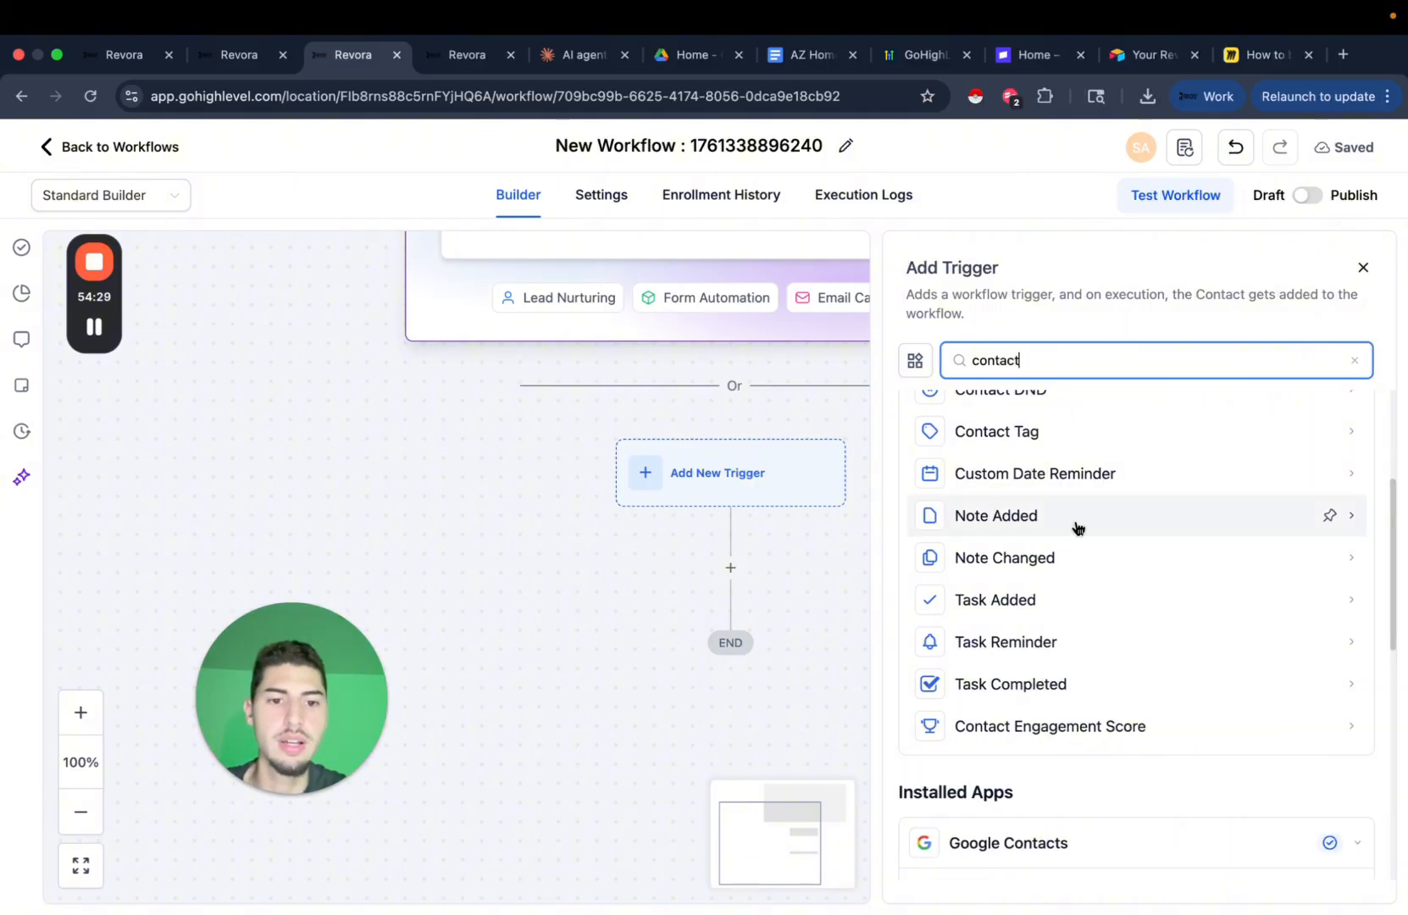
scroll(1077, 527, up, 3)
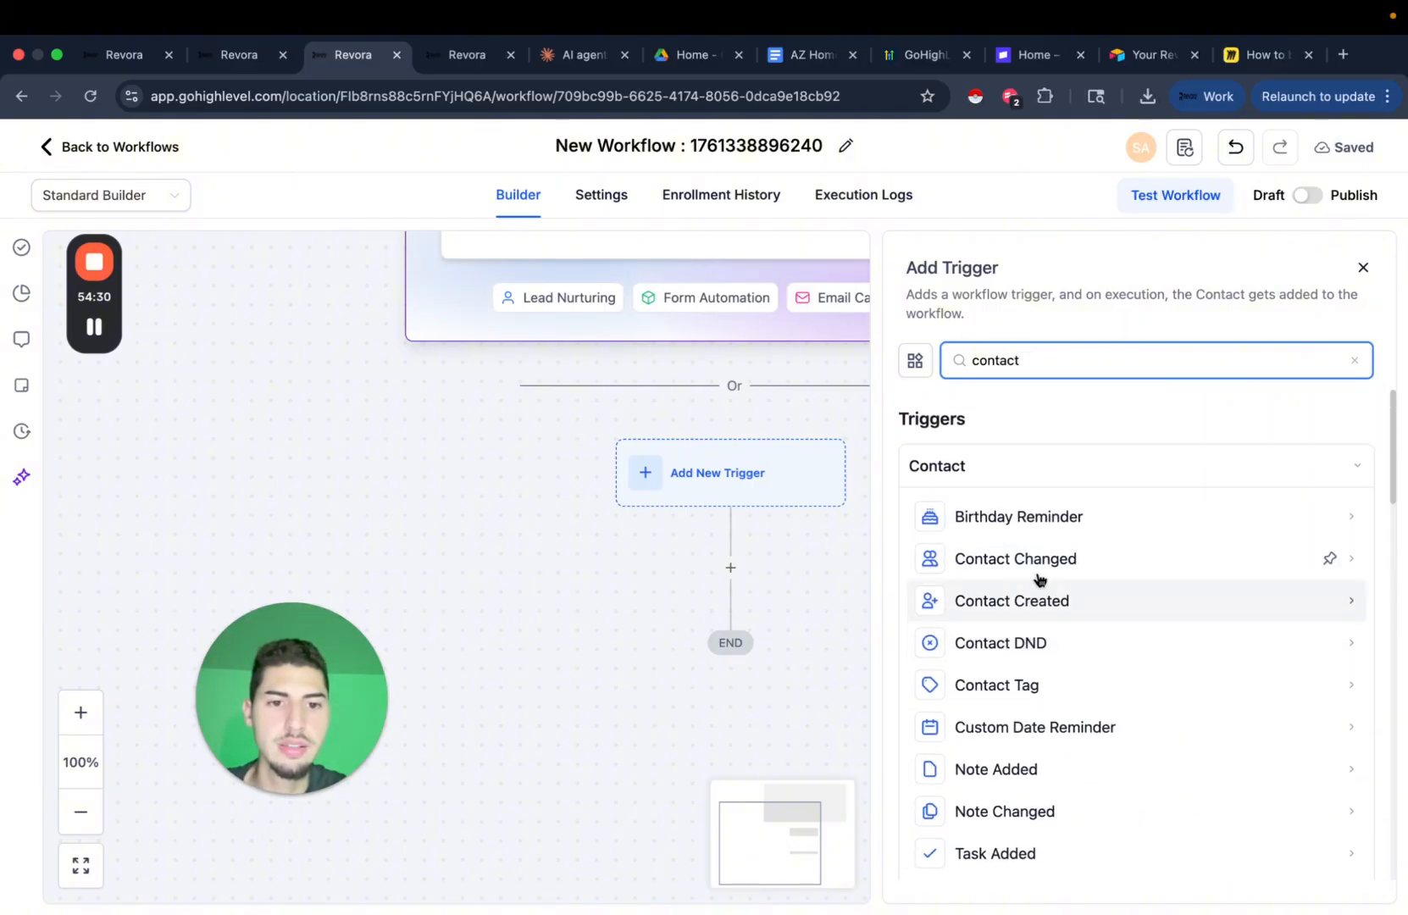
click(1044, 561)
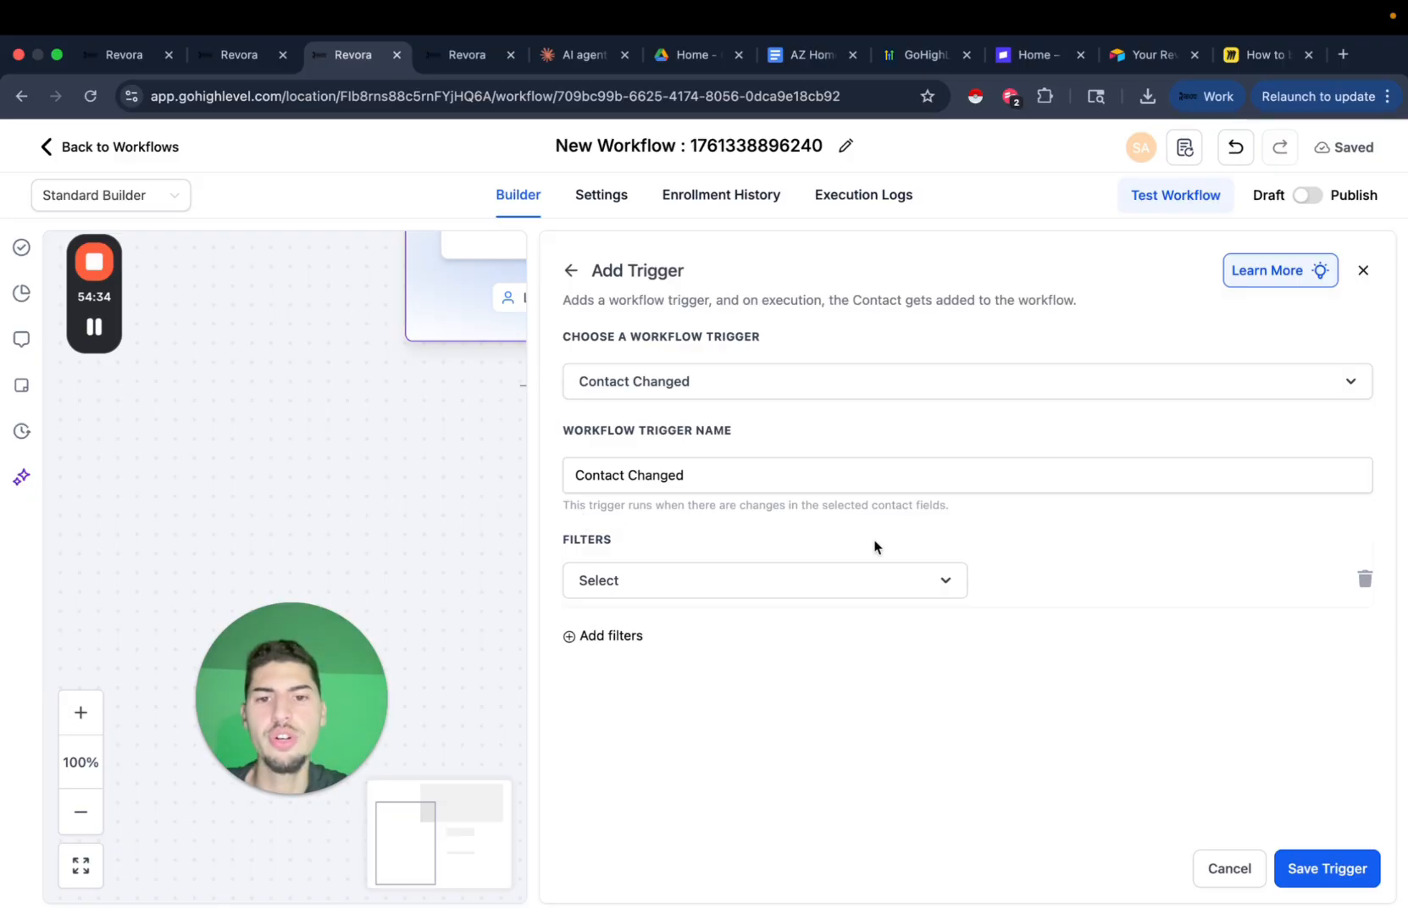
click(848, 586)
text(prop)
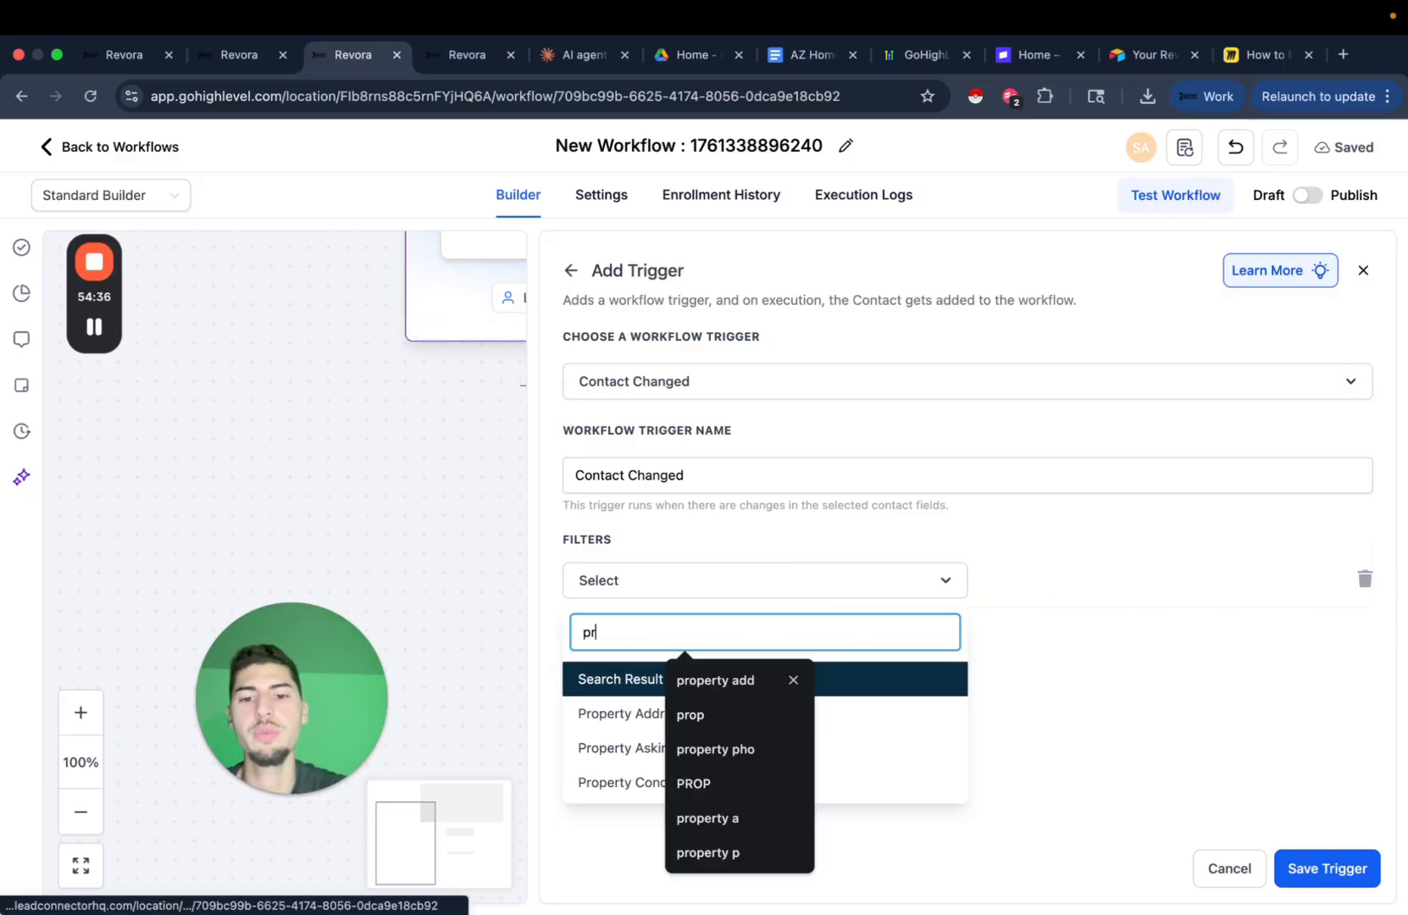
click(616, 715)
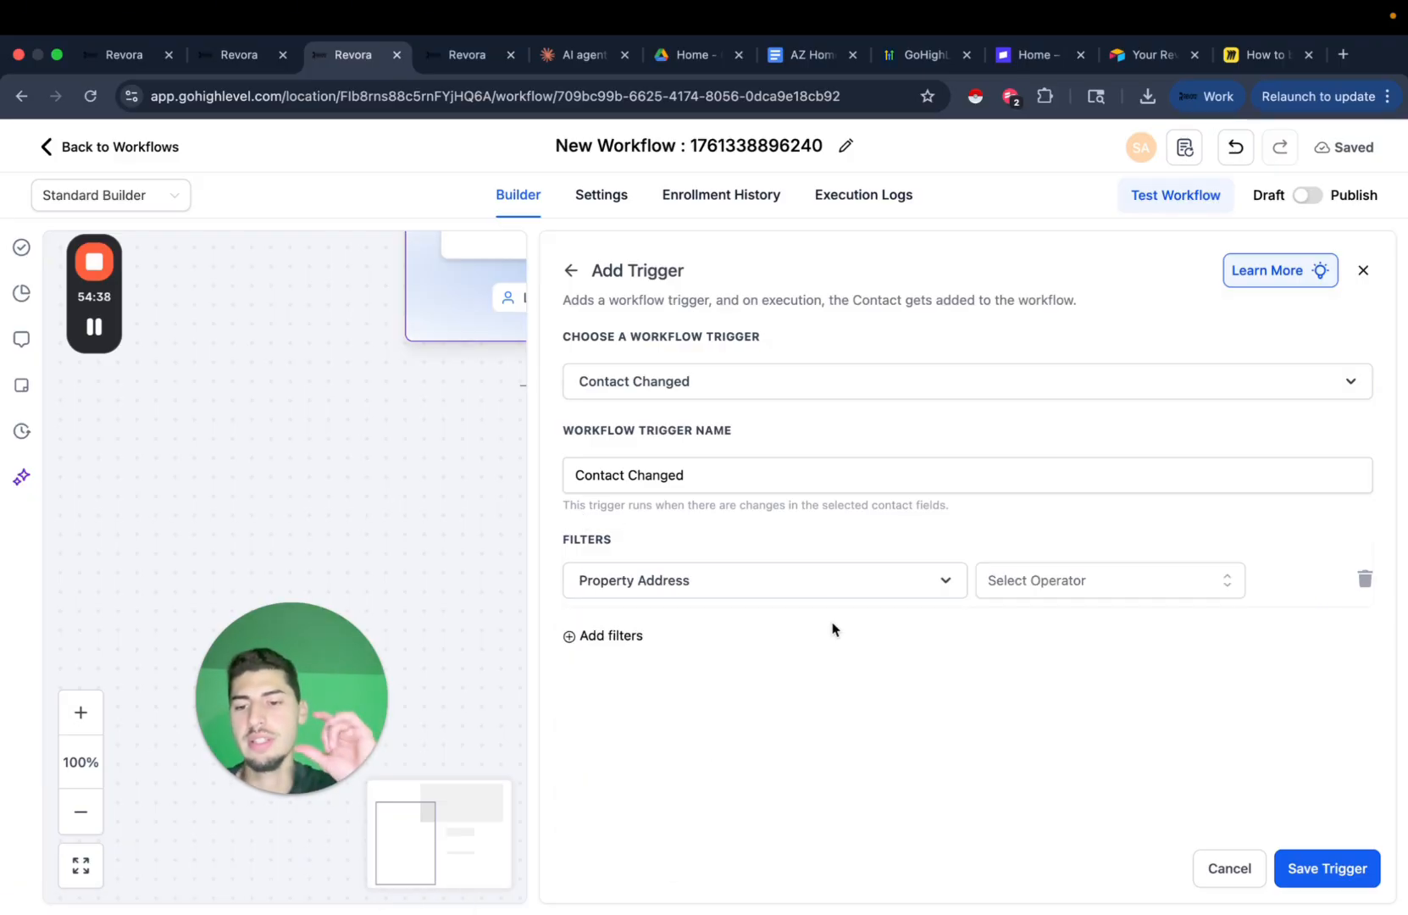
Set the Property Address filter to Has changed and save the trigger.
click(474, 56)
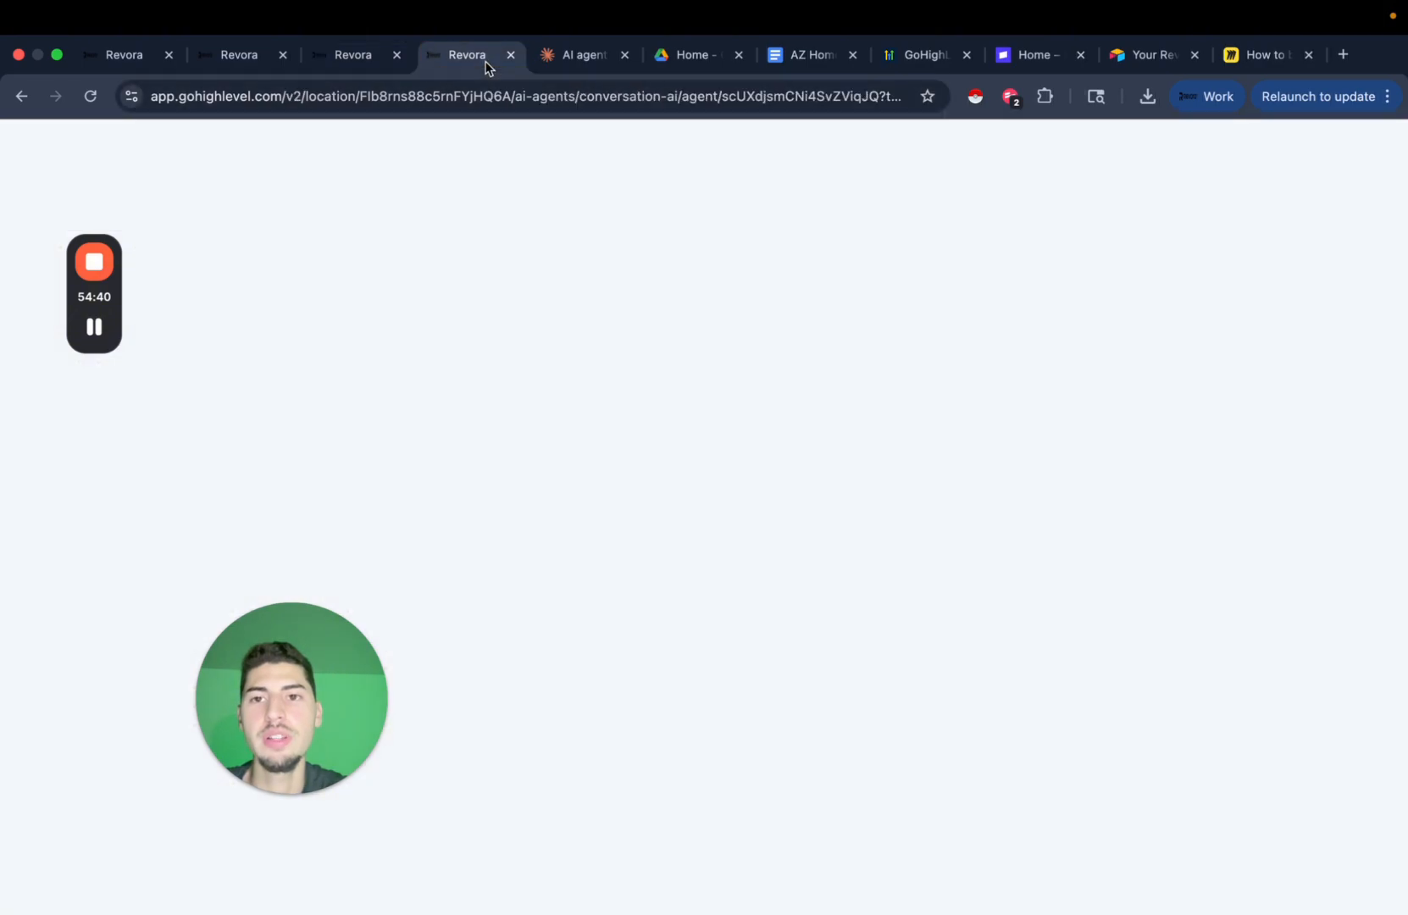
click(730, 609)
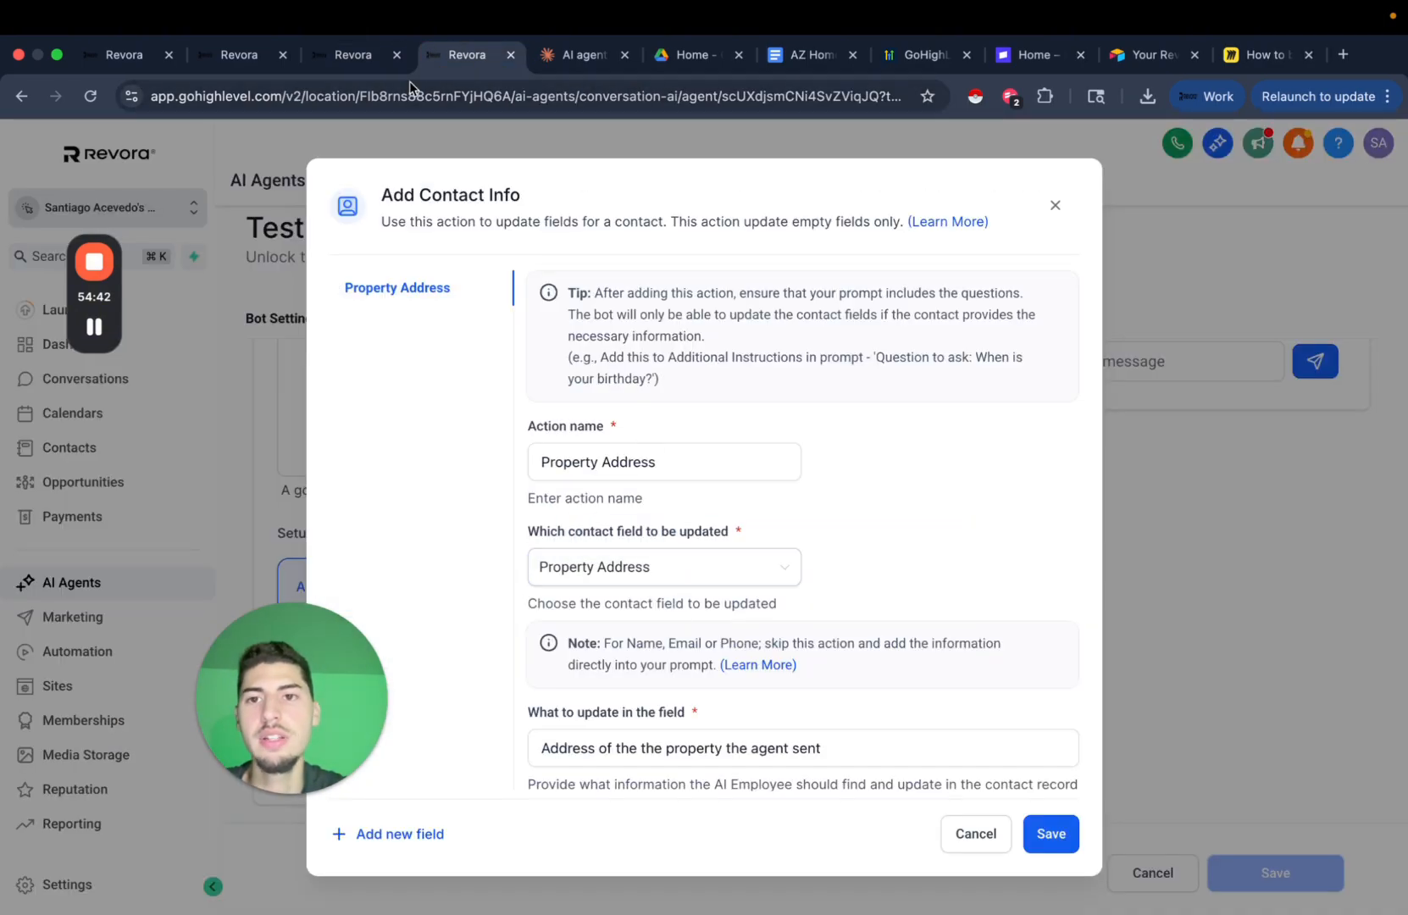
key(ctrl+shift+Tab)
click(1085, 581)
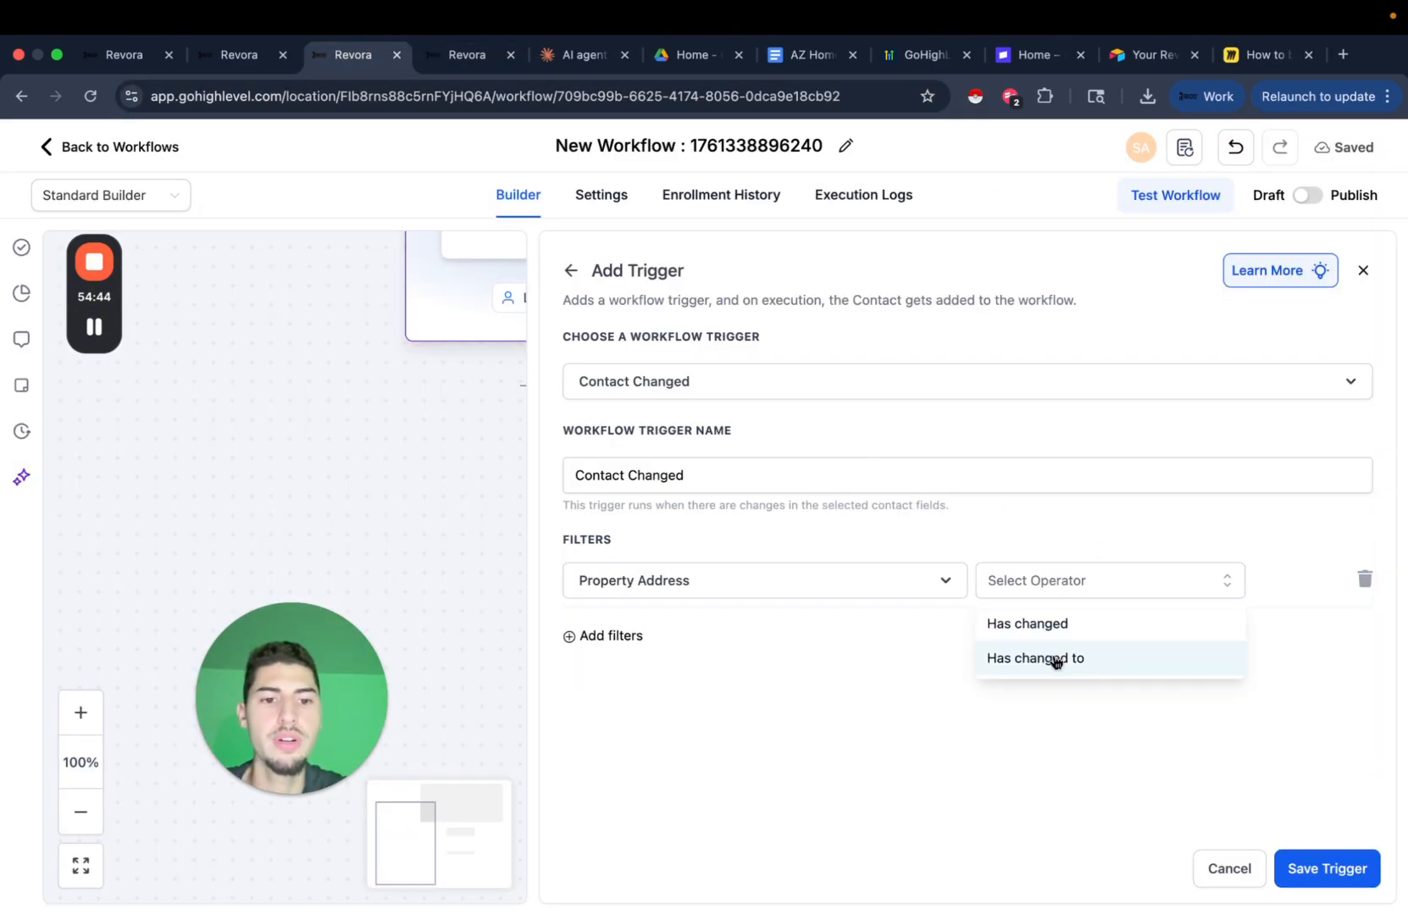
click(1080, 622)
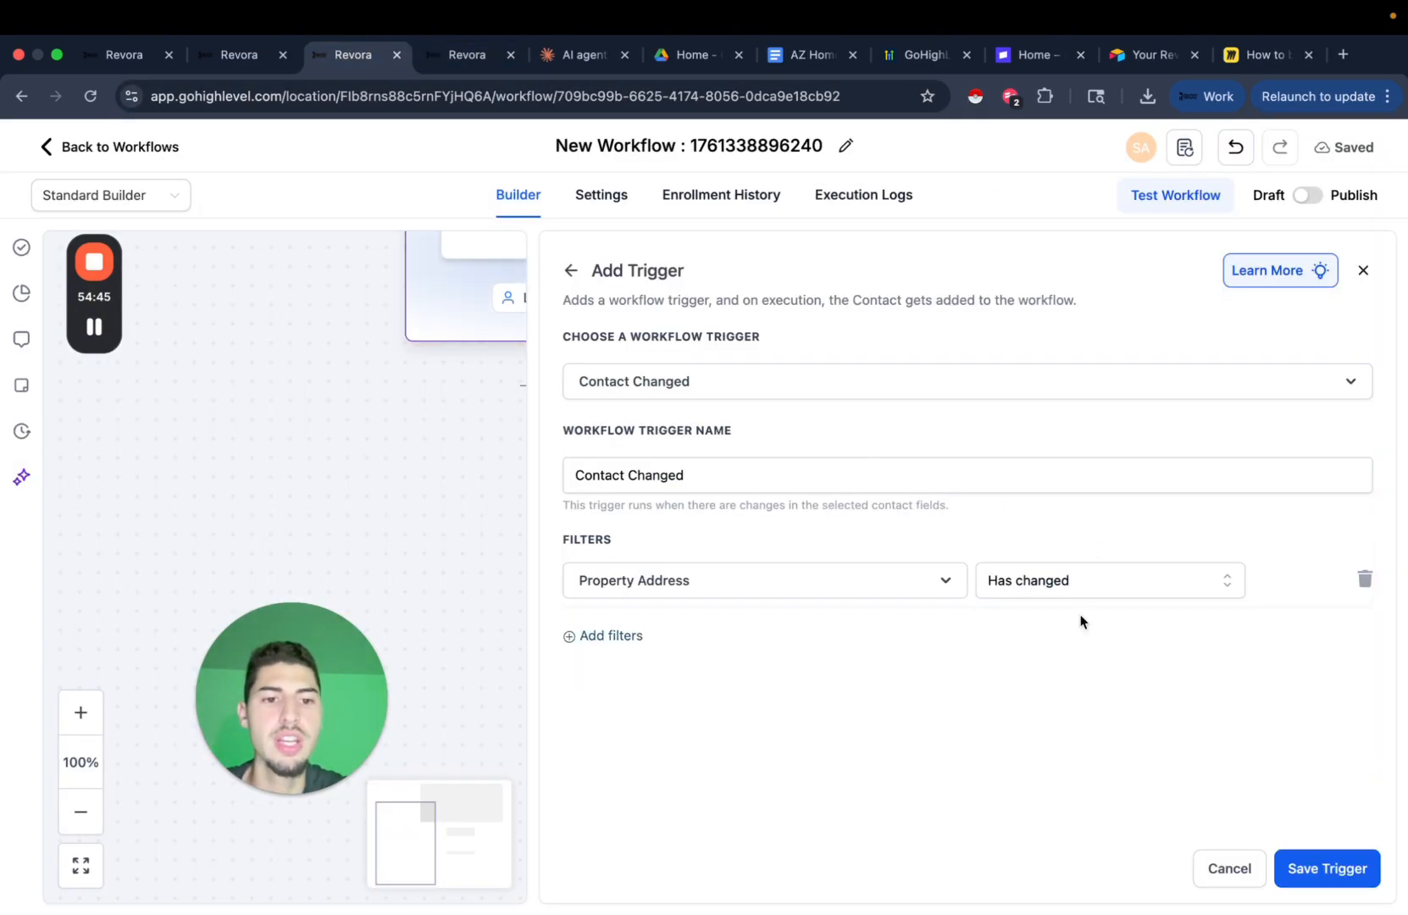
click(1319, 866)
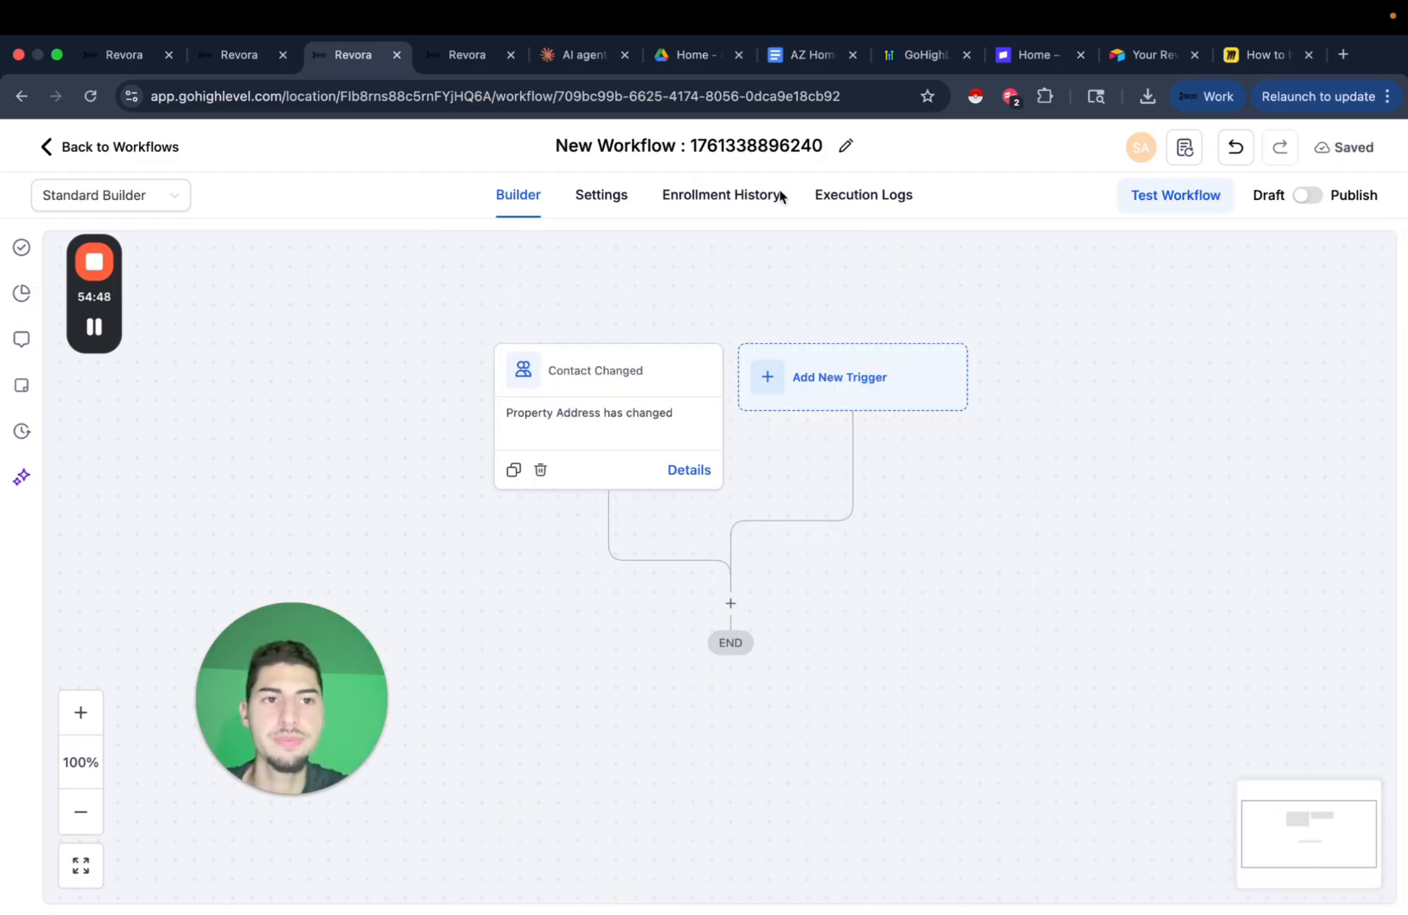
scroll(737, 446, down, 3)
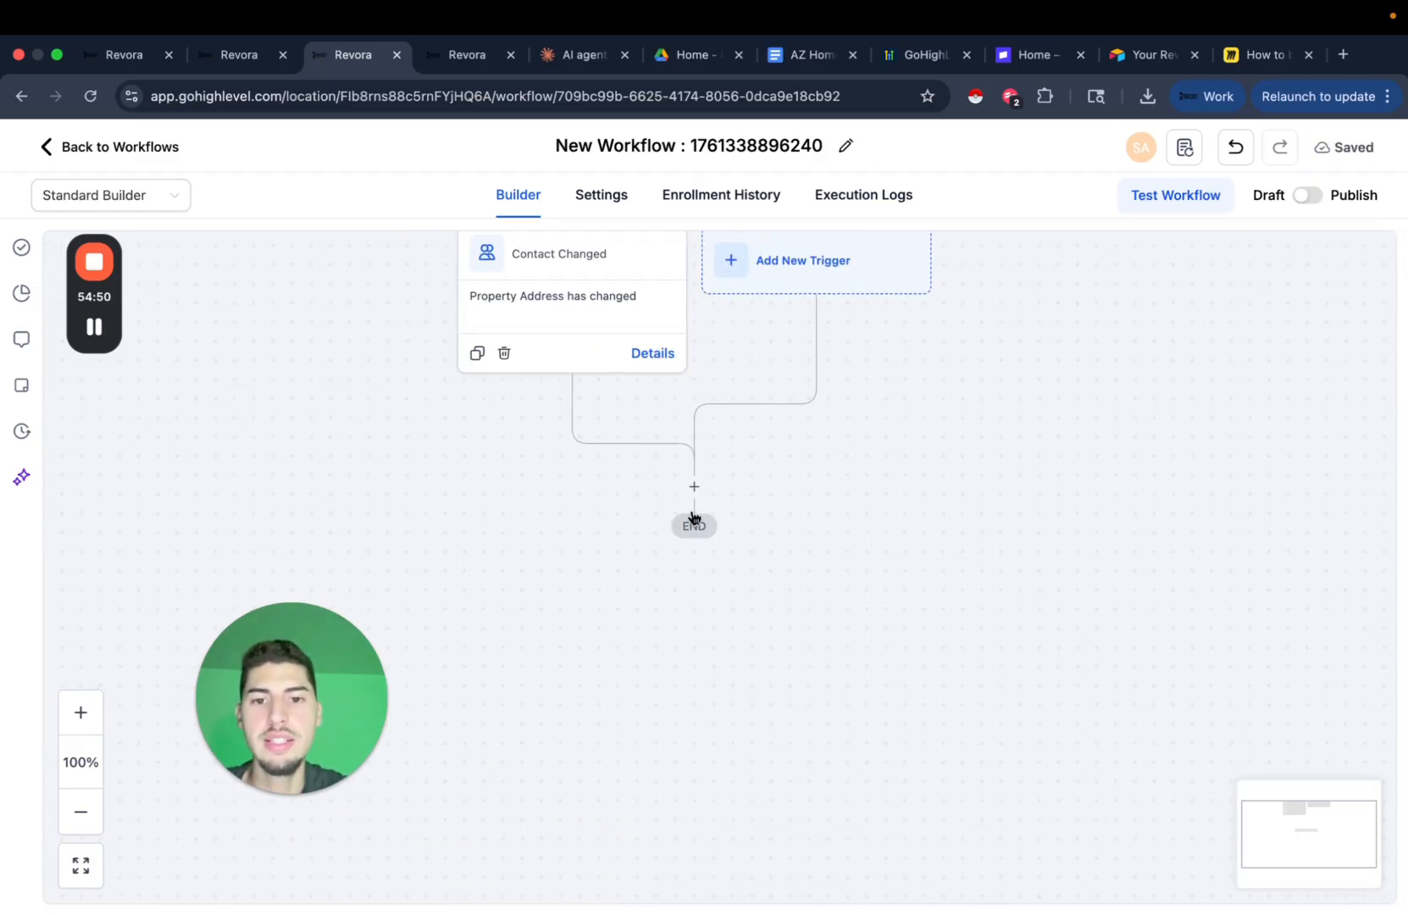
Insert a Find Opportunity action before END, duplicating the AI agent tab for reference.
click(695, 487)
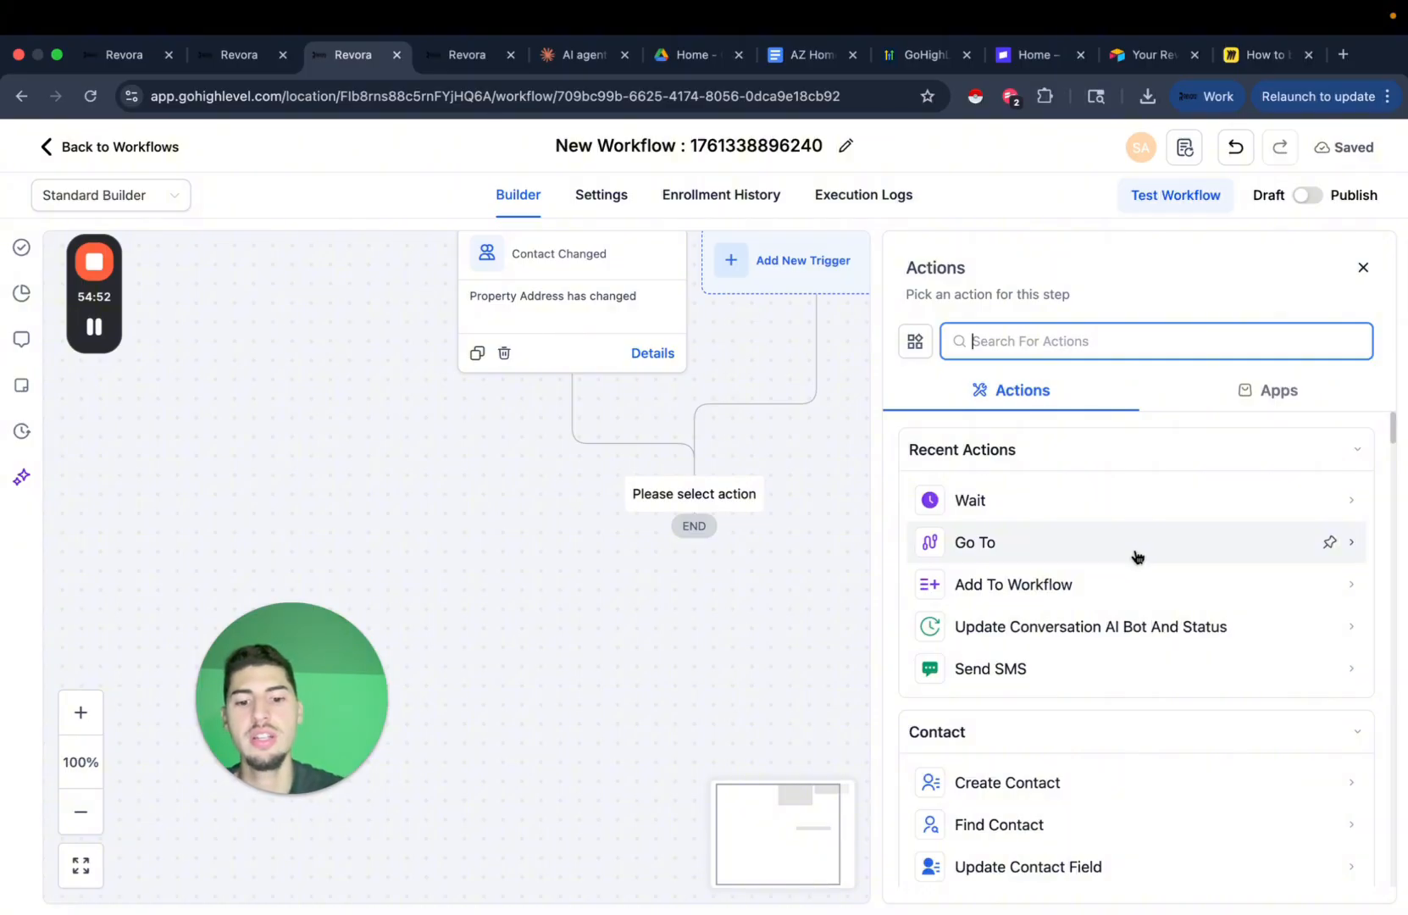
text(find)
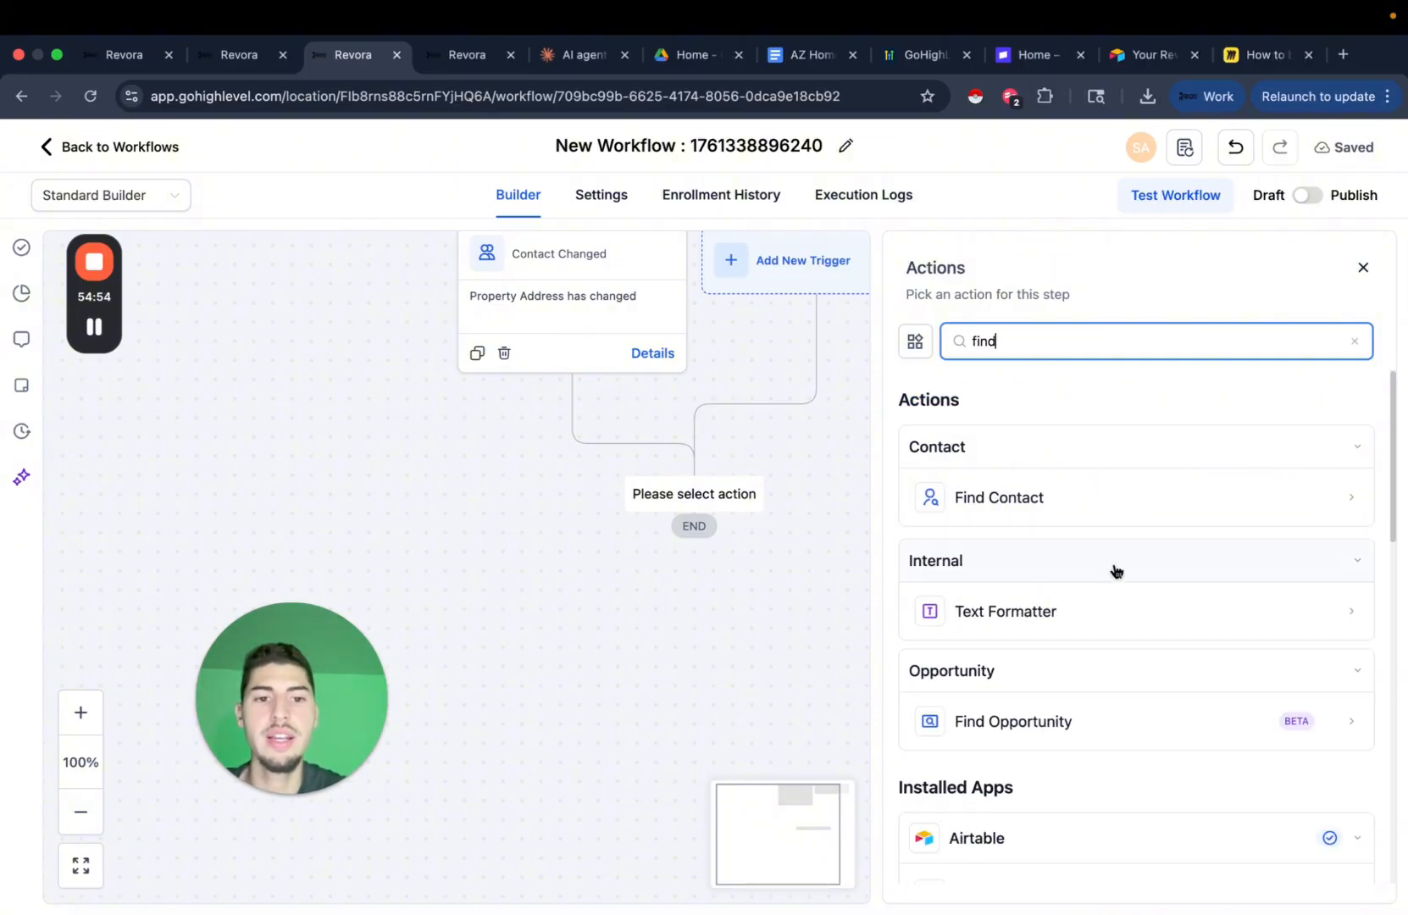
click(986, 683)
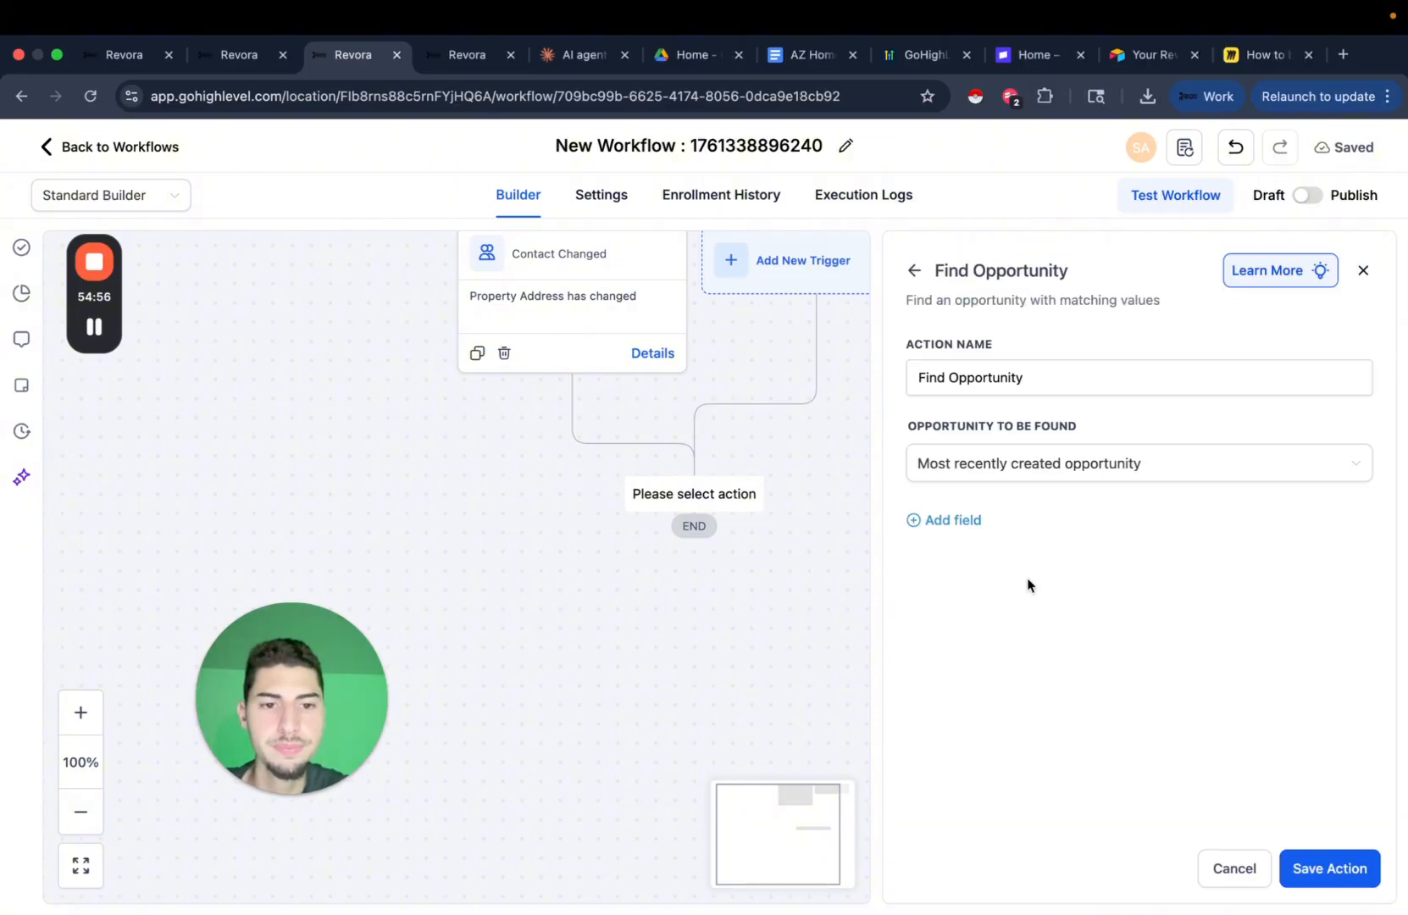
click(439, 65)
right_click(439, 65)
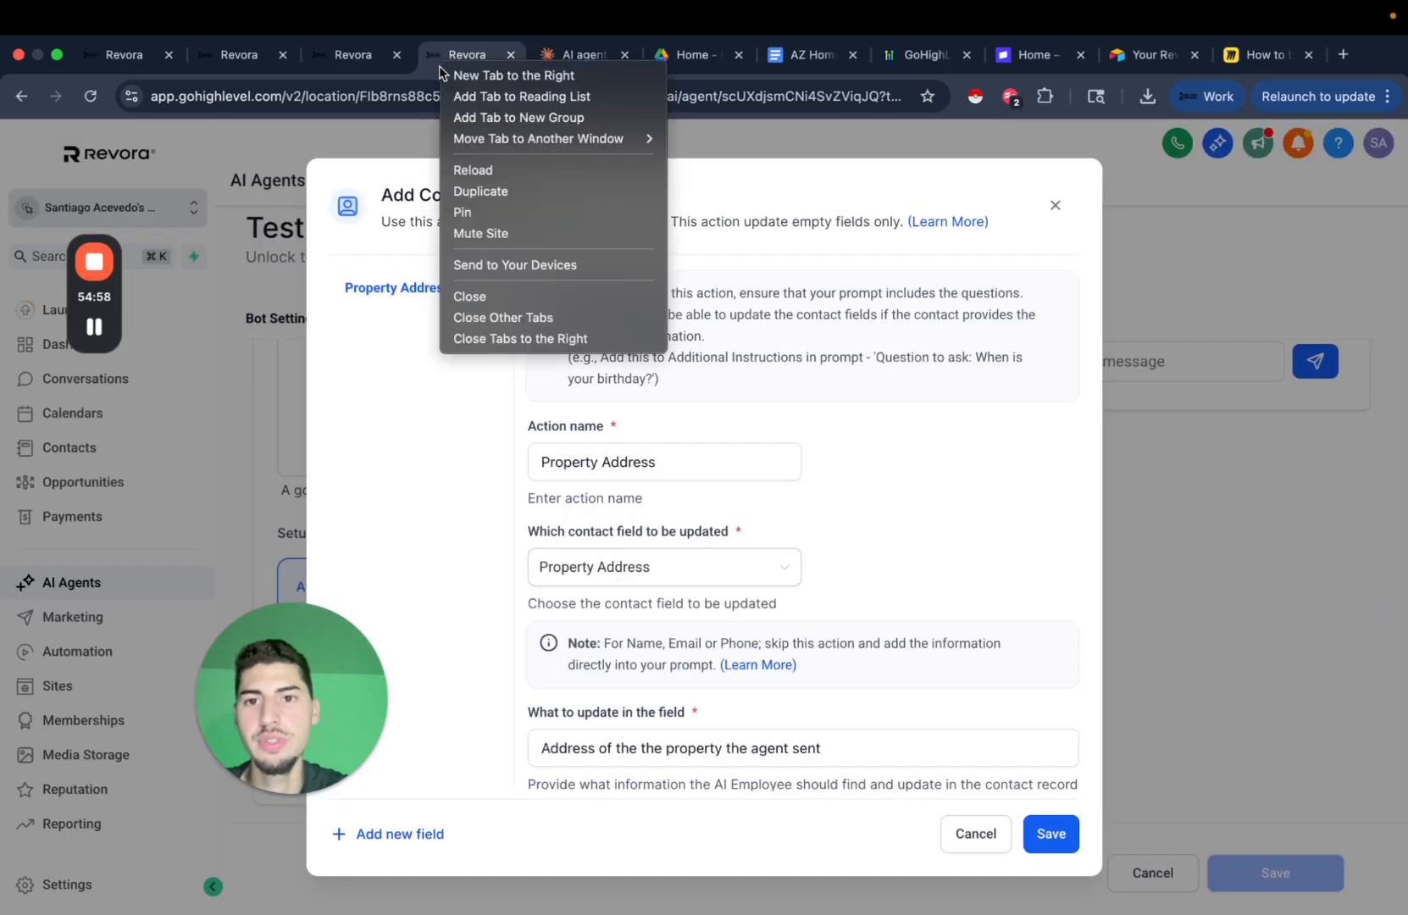
click(524, 185)
click(340, 58)
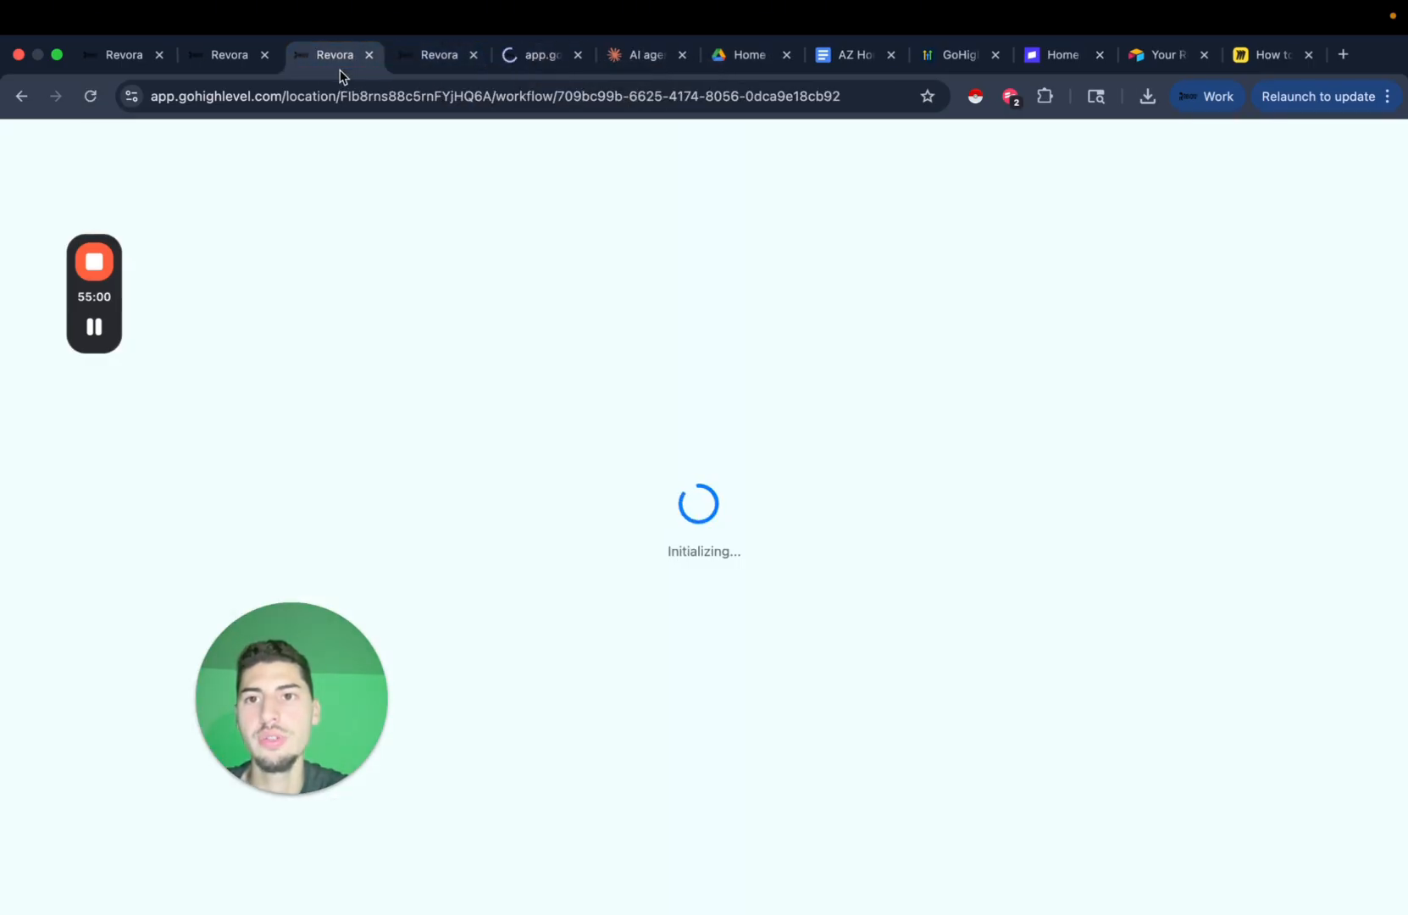
Add the condition Pipeline Is yt pipeline and save the Find Opportunity step.
click(972, 521)
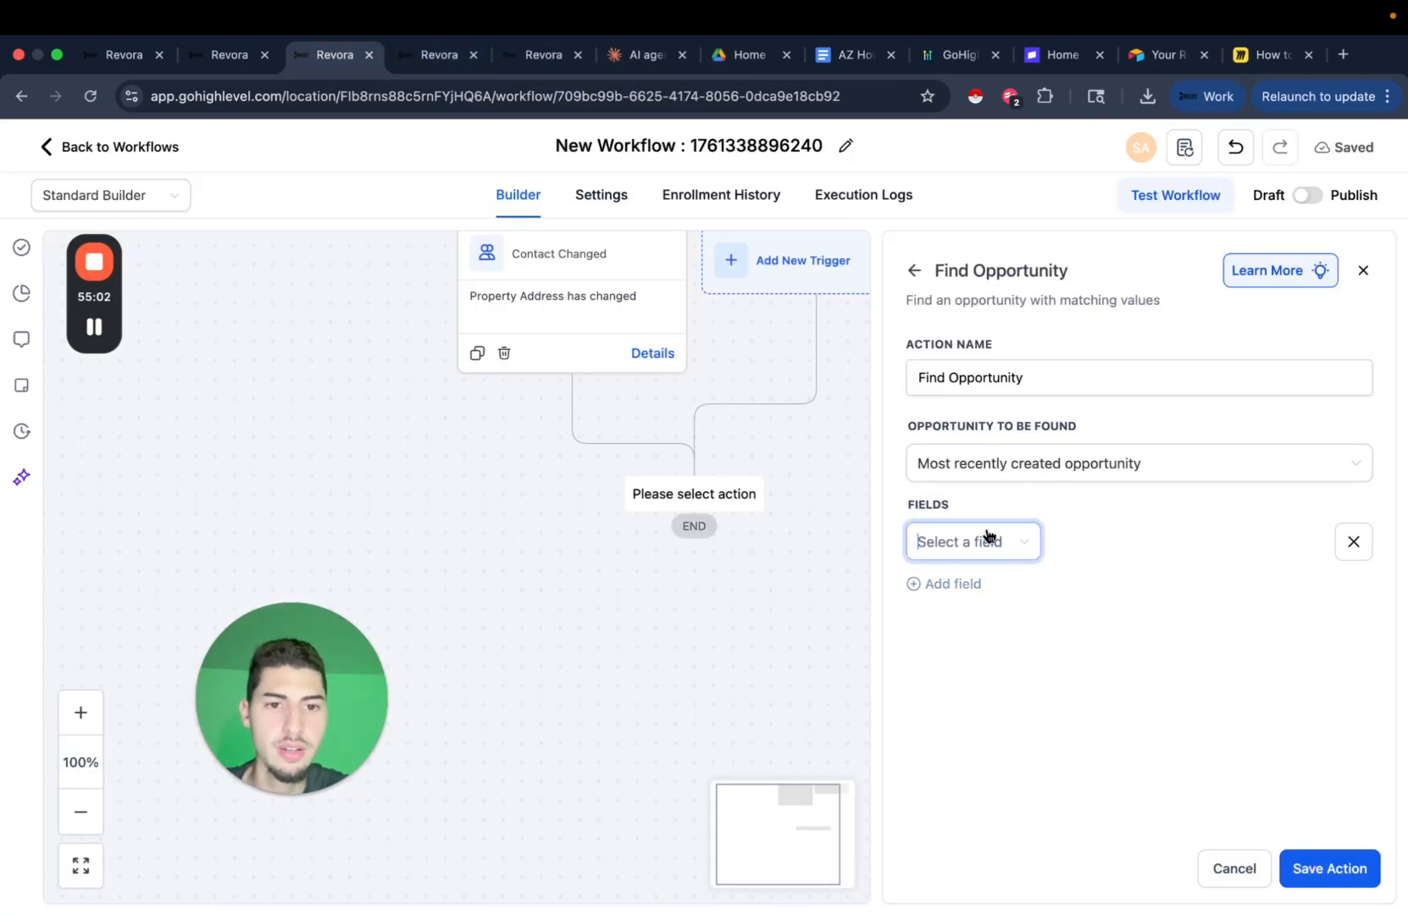
click(987, 537)
click(1012, 682)
click(1167, 552)
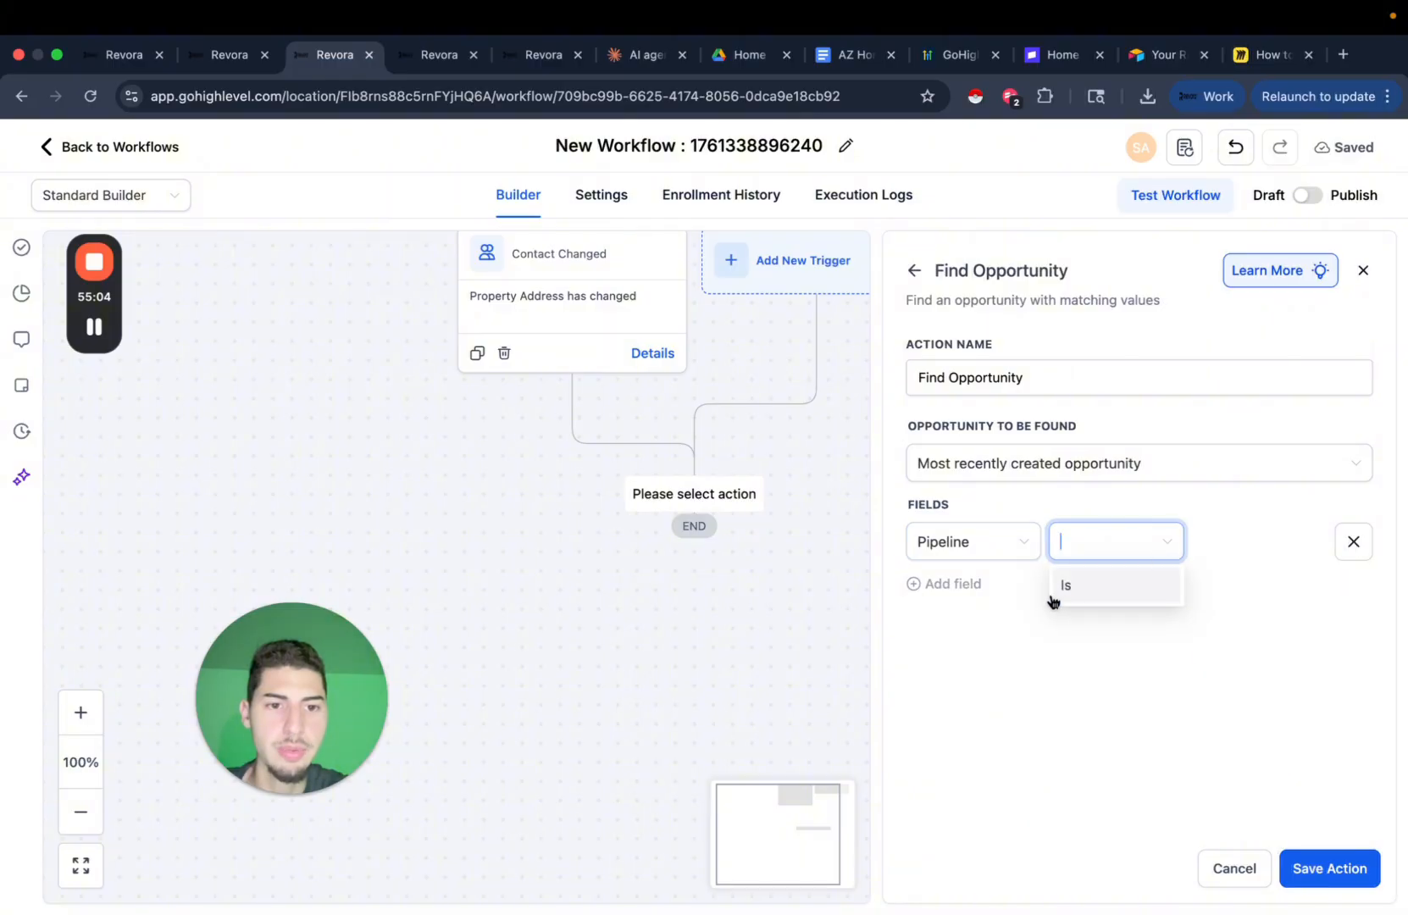
click(1069, 593)
click(1220, 544)
click(1217, 593)
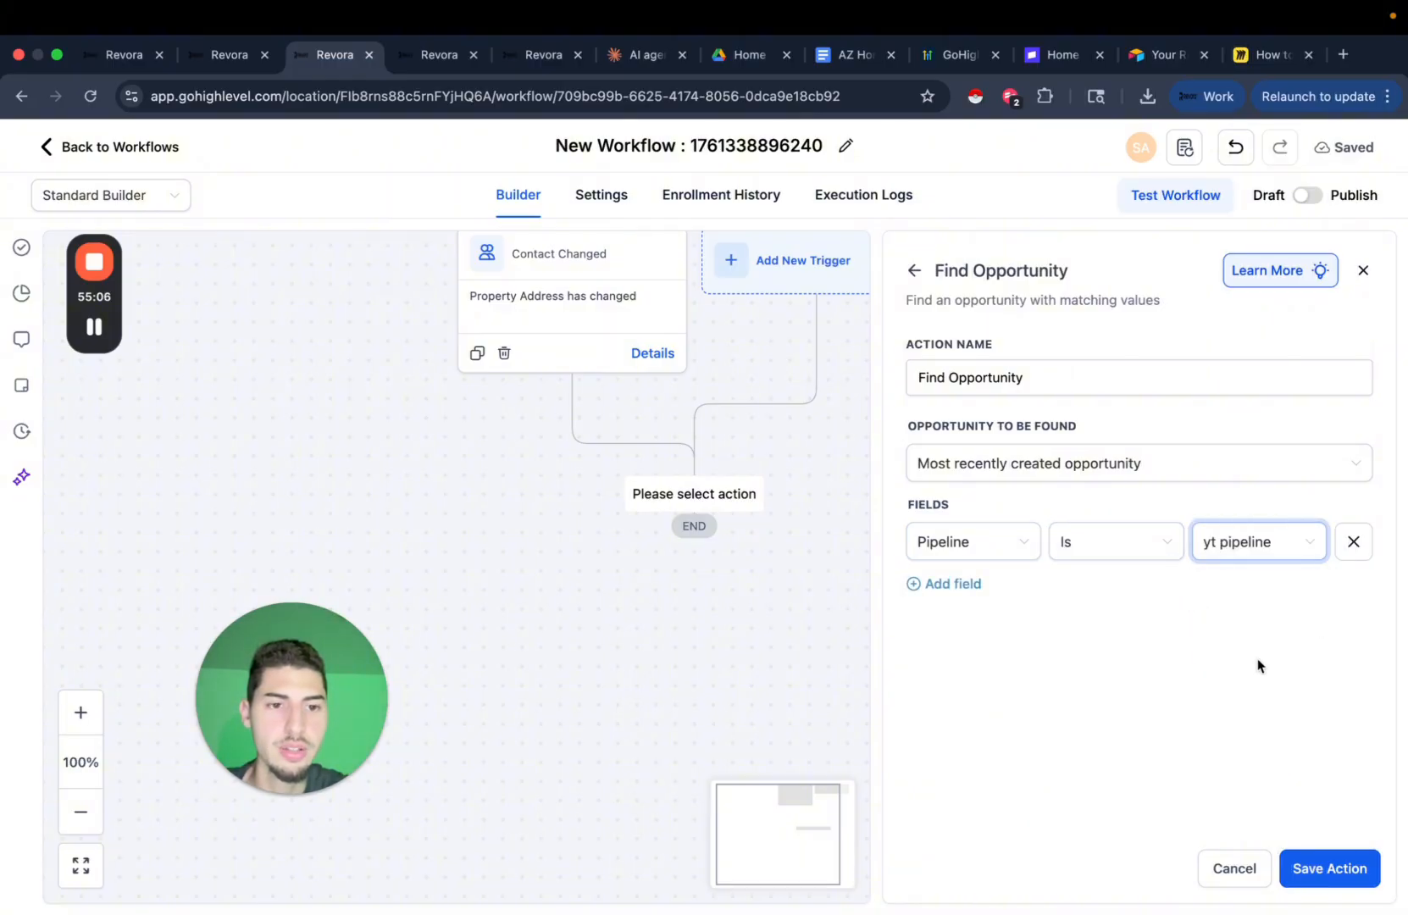
click(1329, 869)
scroll(911, 593, down, 2)
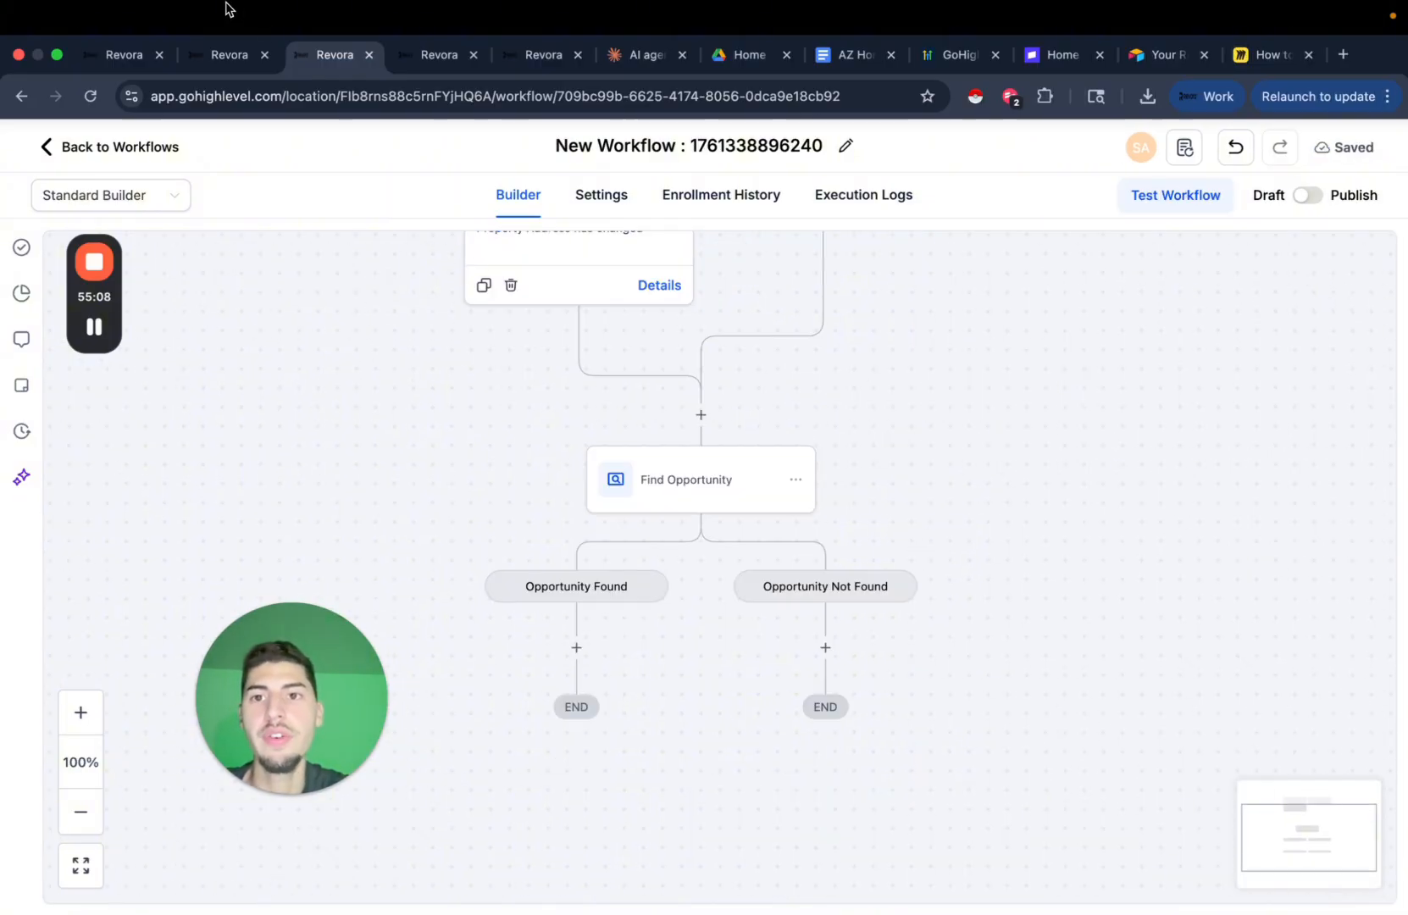
Open the Opportunities list and dismiss the paused sub-account notice.
click(519, 57)
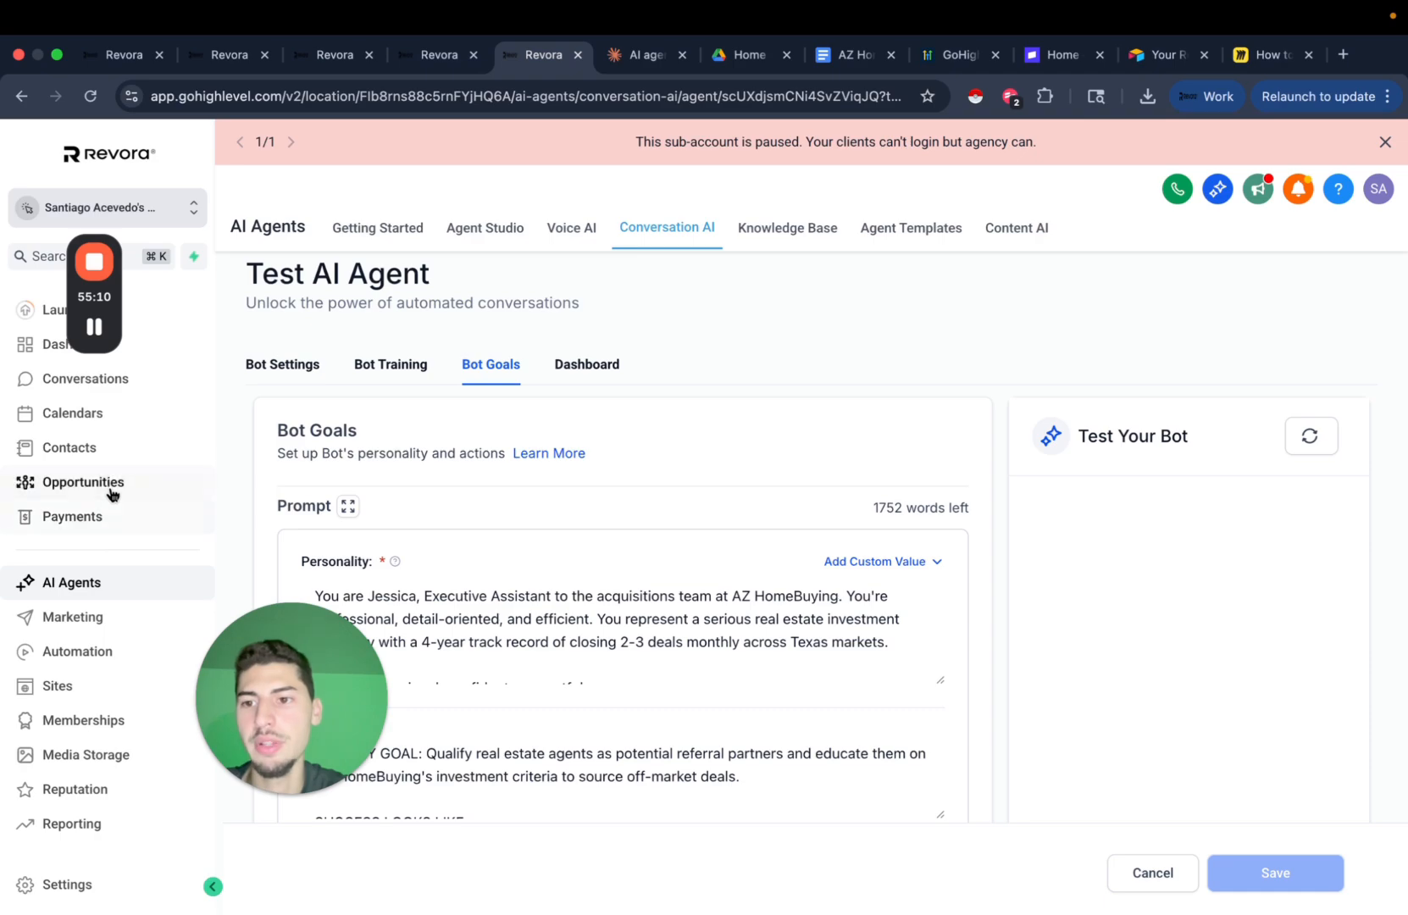
click(110, 488)
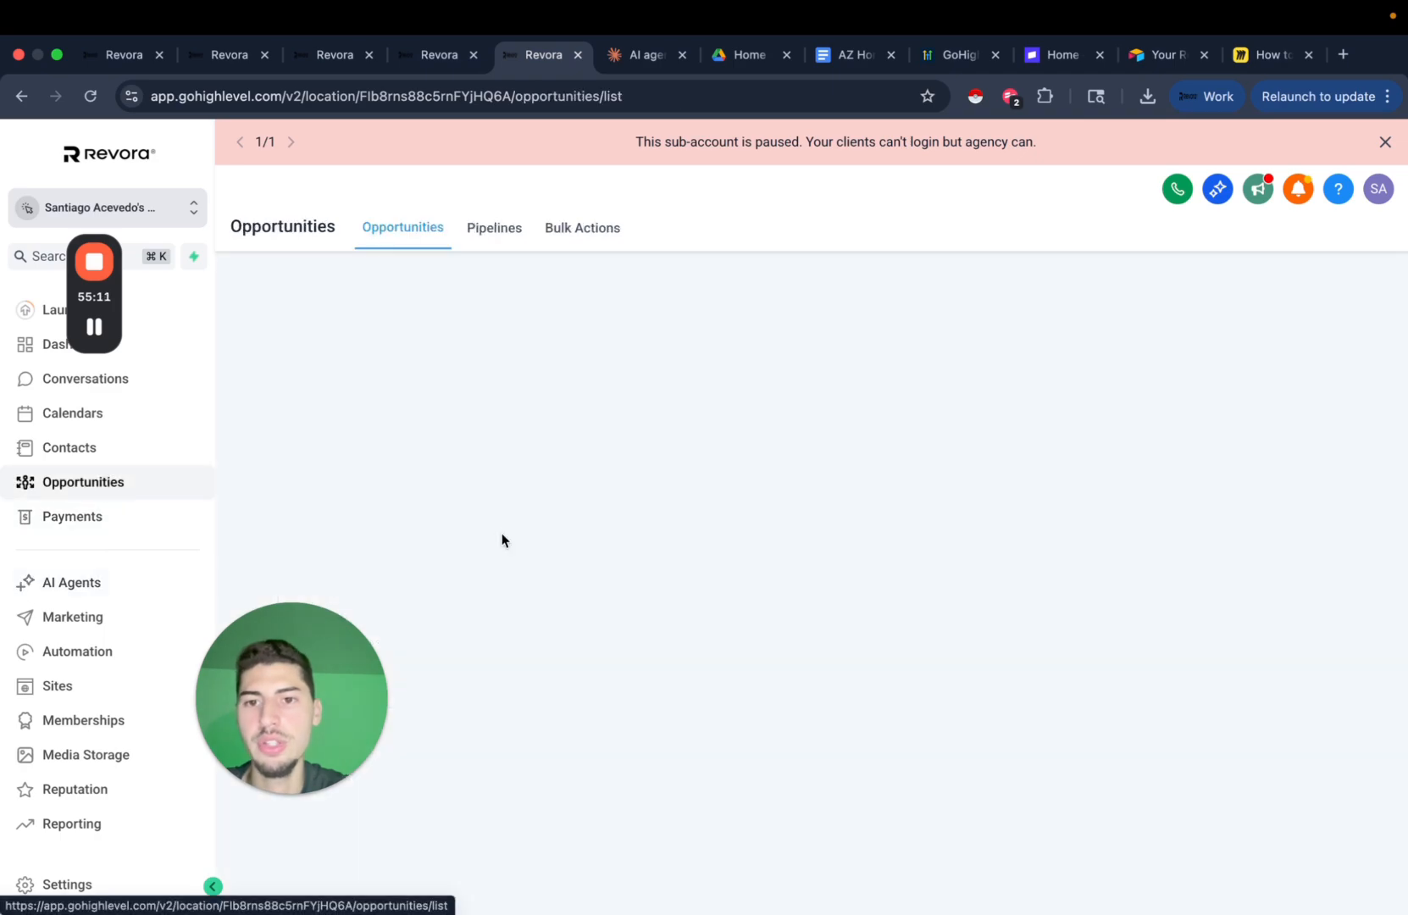
click(1384, 142)
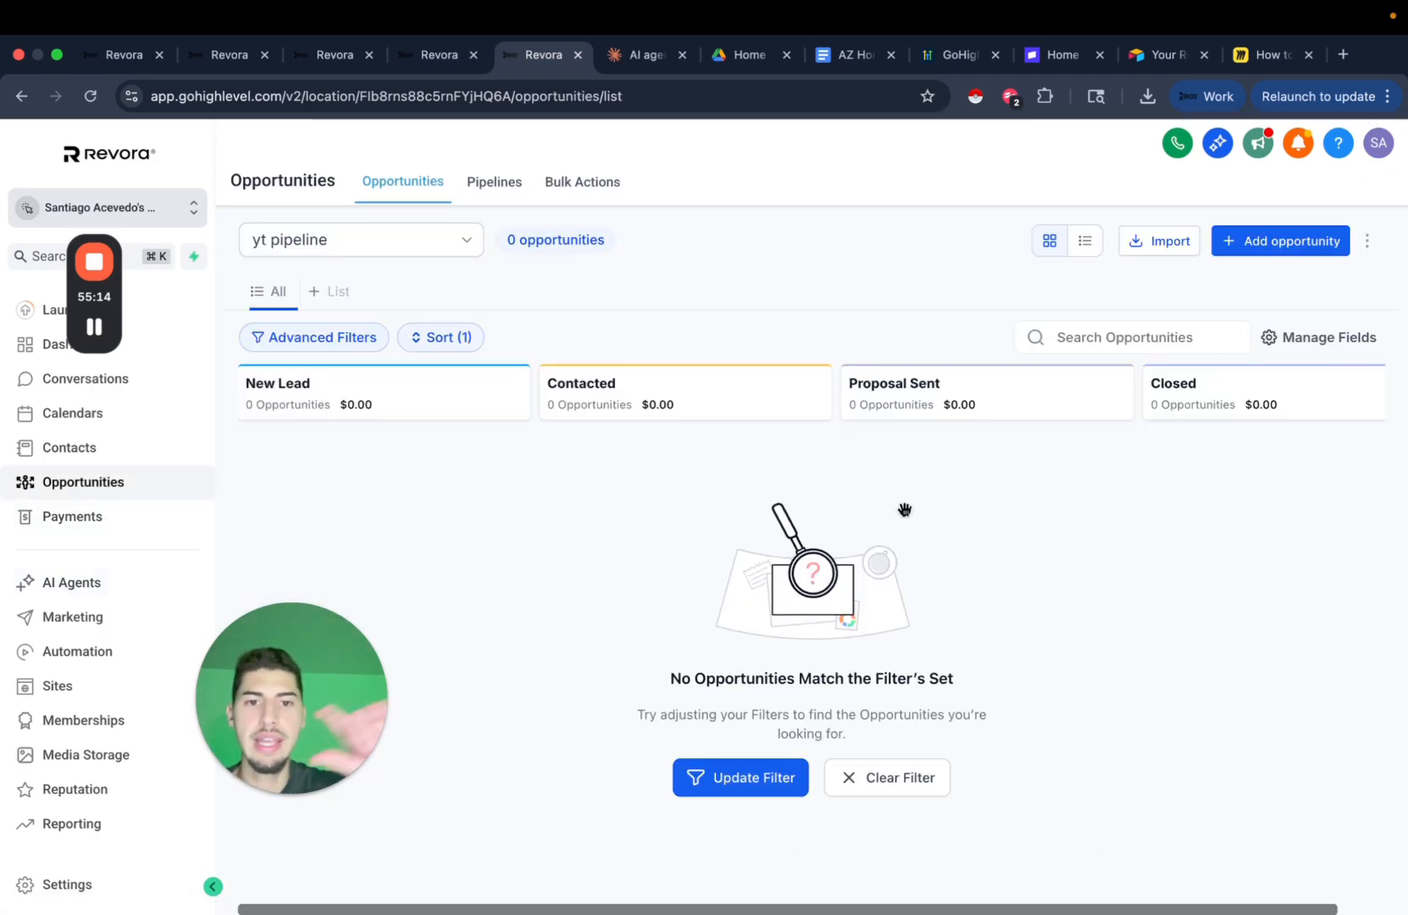
scroll(750, 557, right, 1)
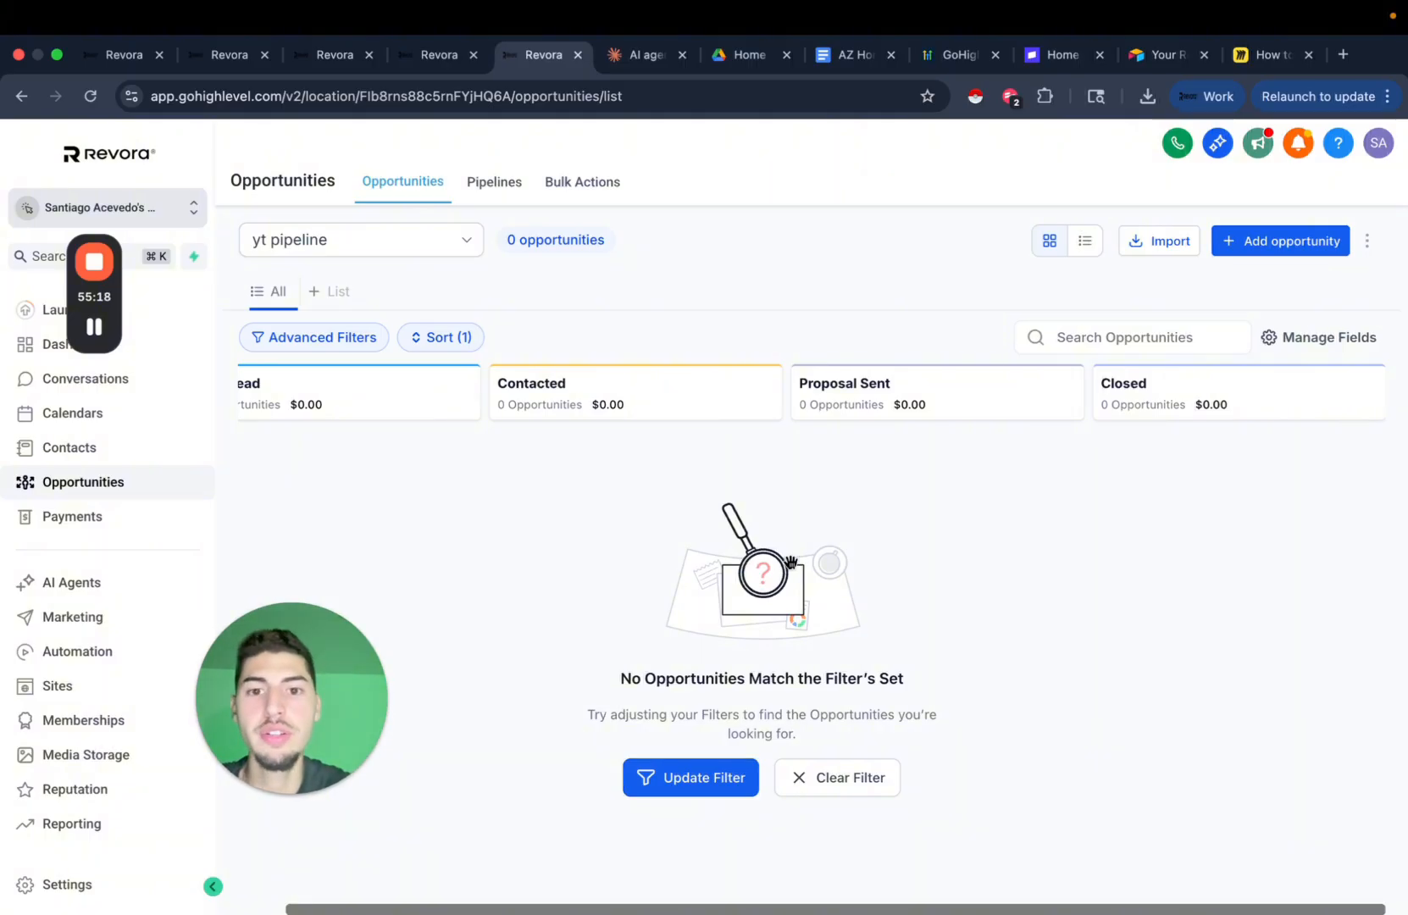
scroll(682, 523, left, 1)
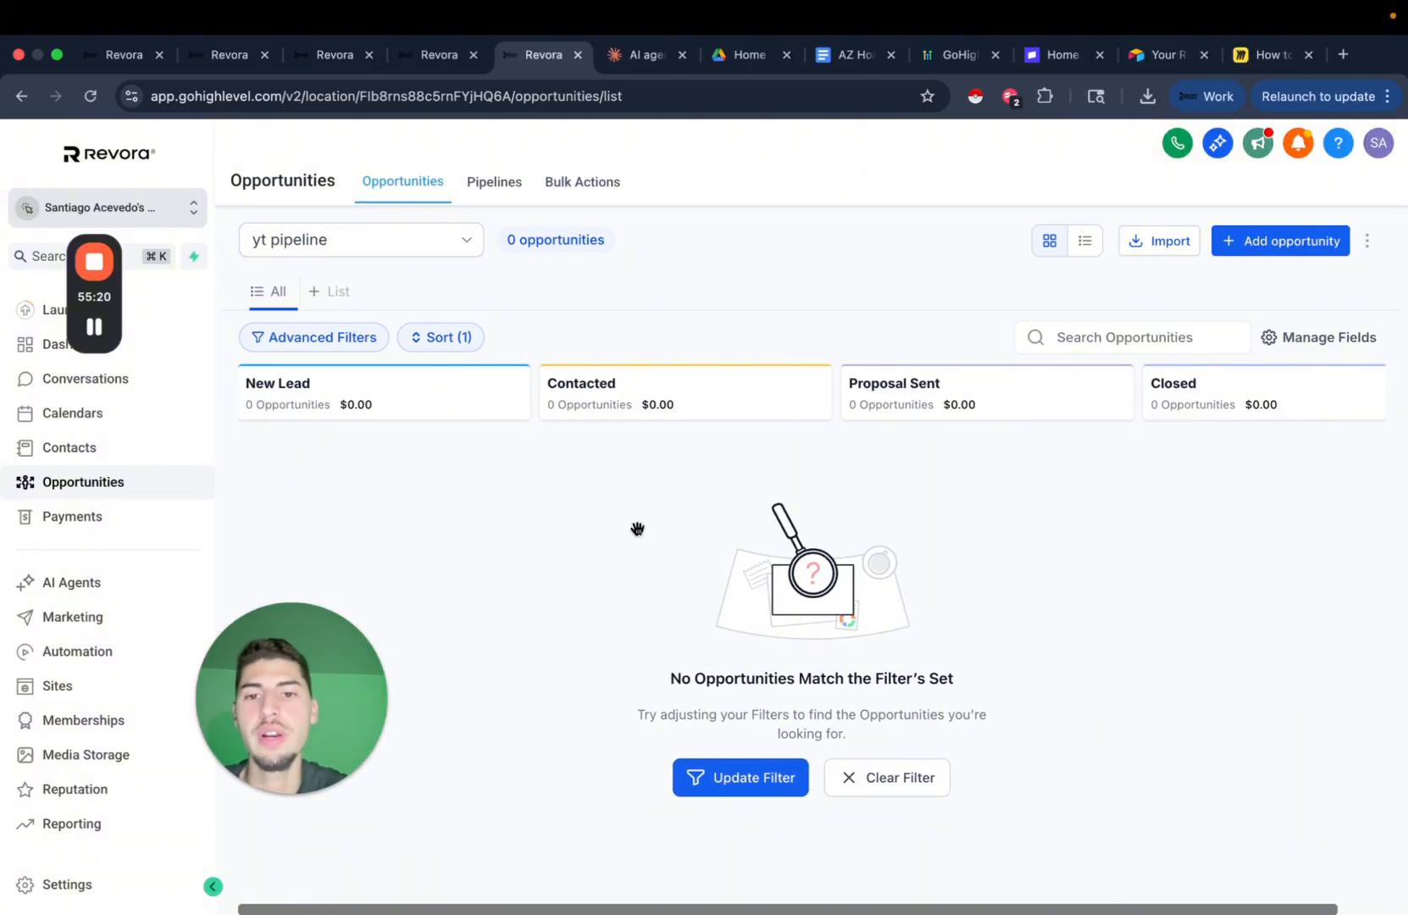
Start a new opportunity, pick the contact suggestion, and name it 'New Lead'.
click(1280, 241)
click(550, 337)
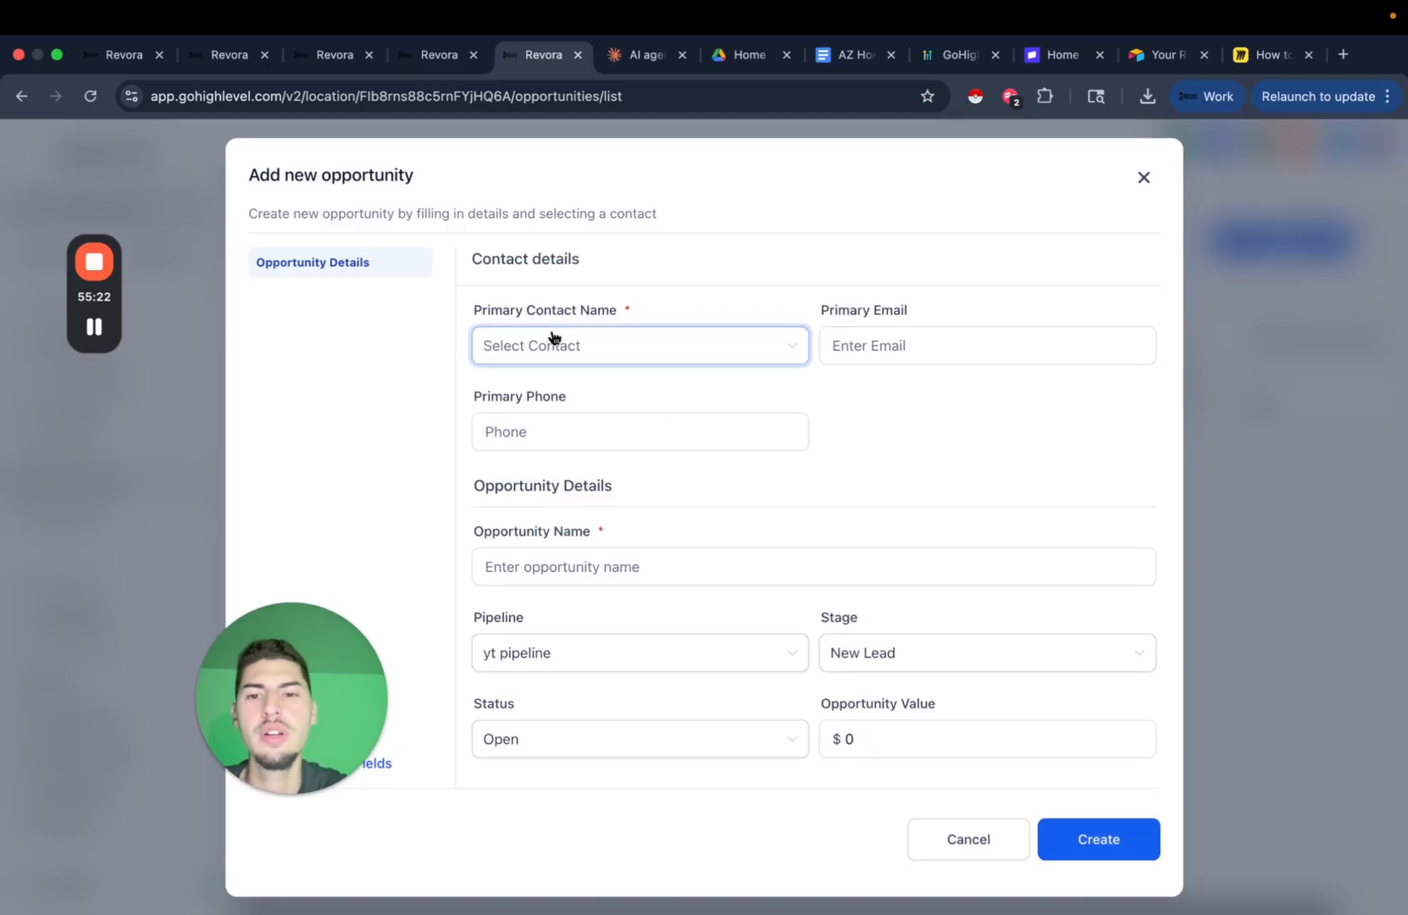
click(604, 404)
click(619, 575)
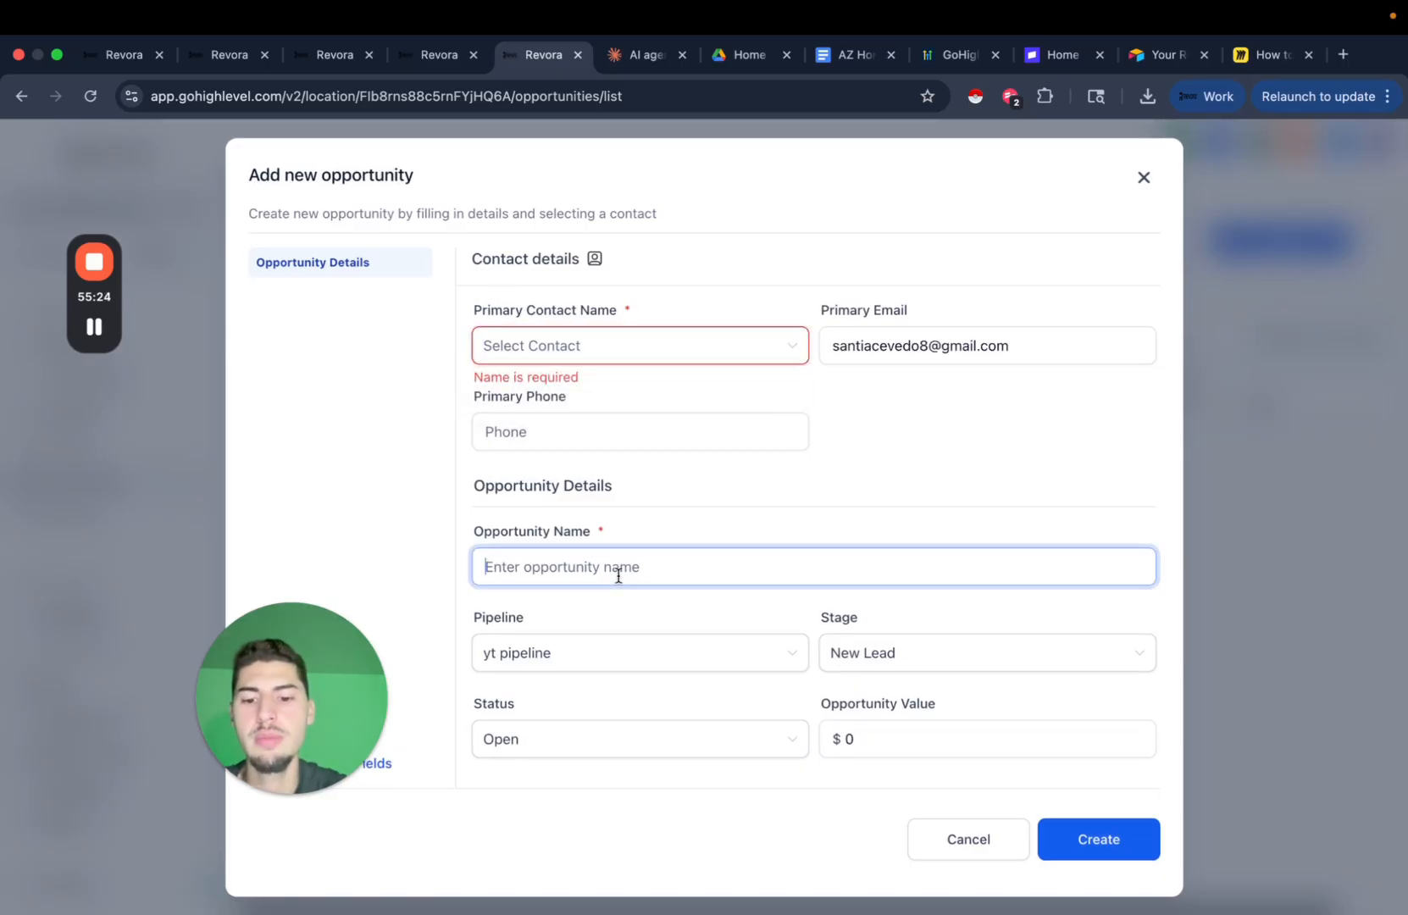
text(New Lea)
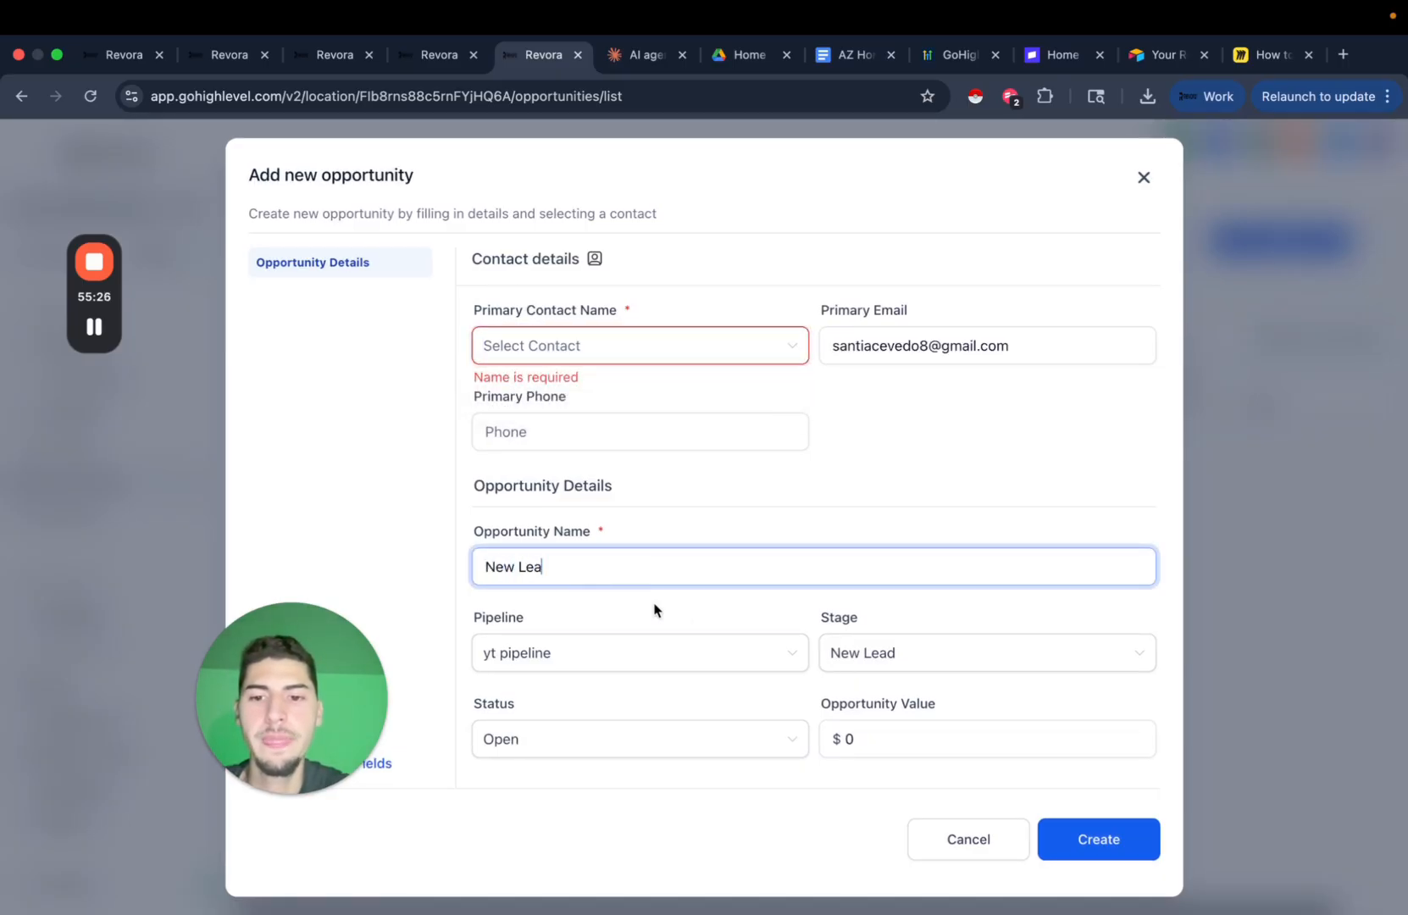
text(d)
scroll(704, 627, down, 6)
click(597, 583)
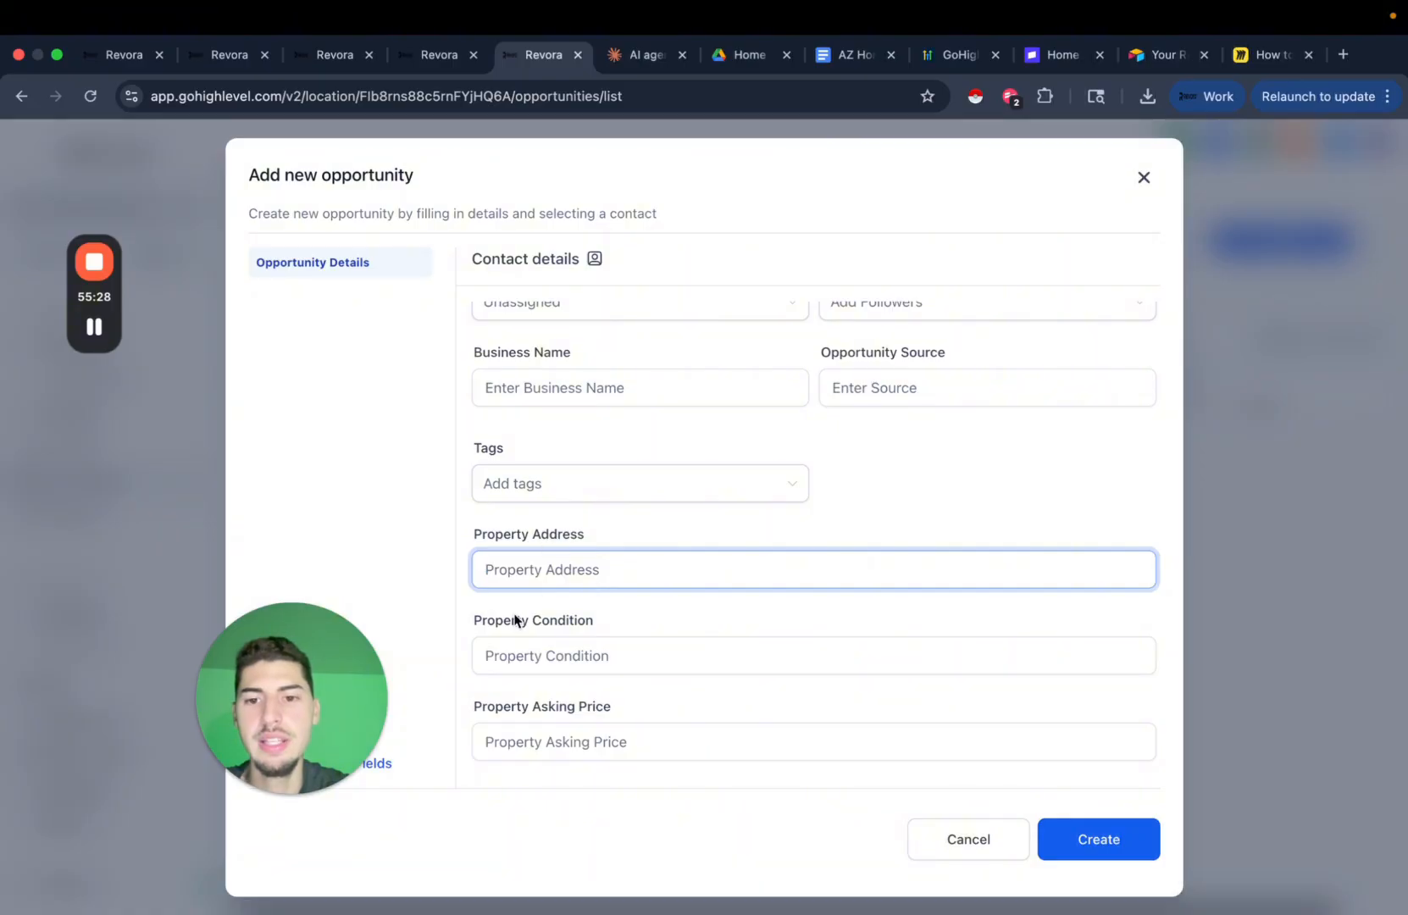
Review the AI agent's Property Address action and its 123 Main St example.
click(431, 54)
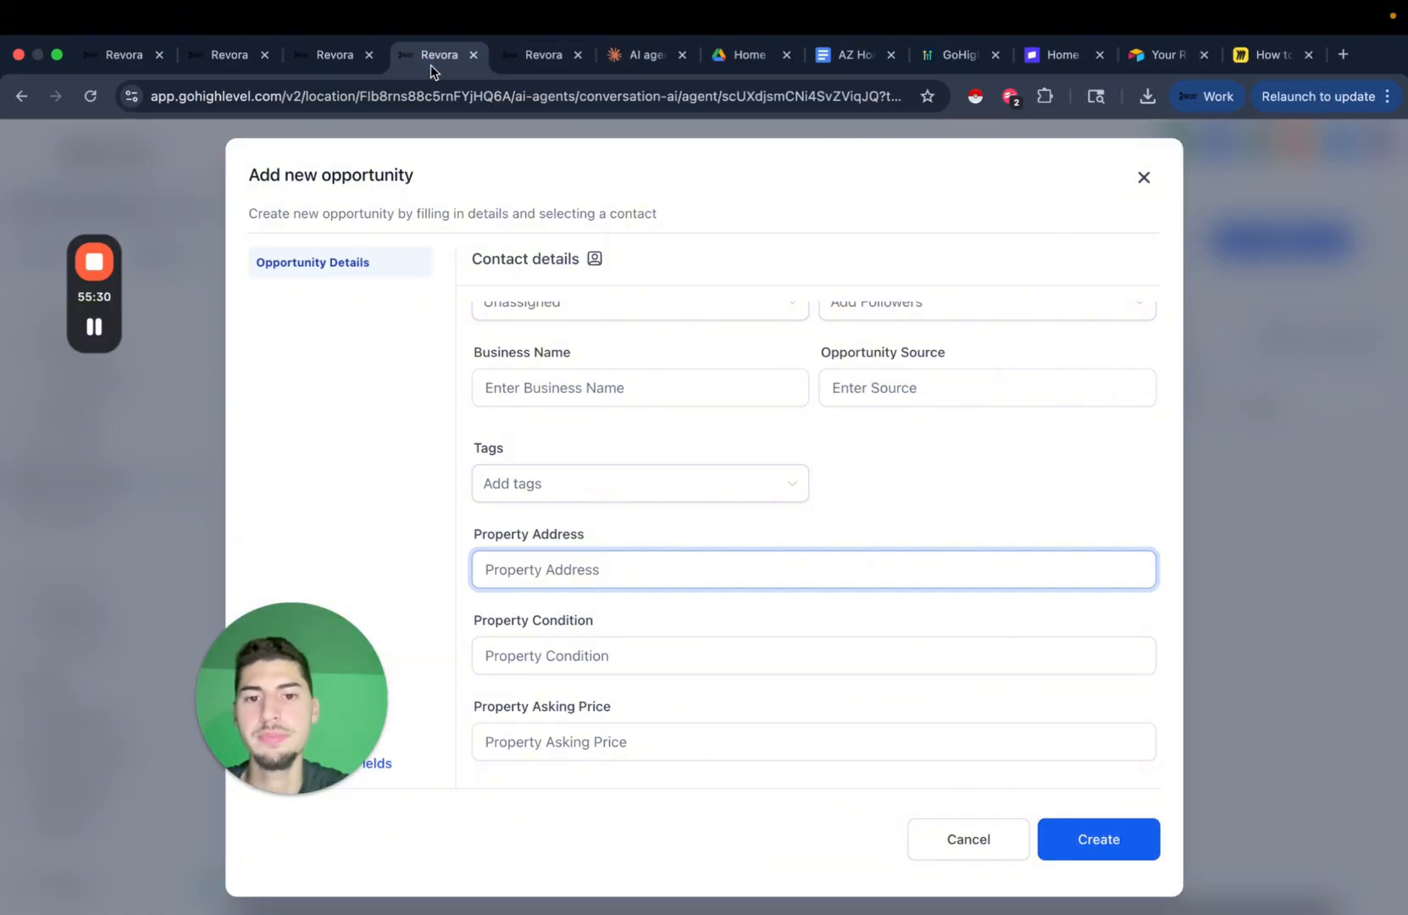
scroll(572, 590, down, 3)
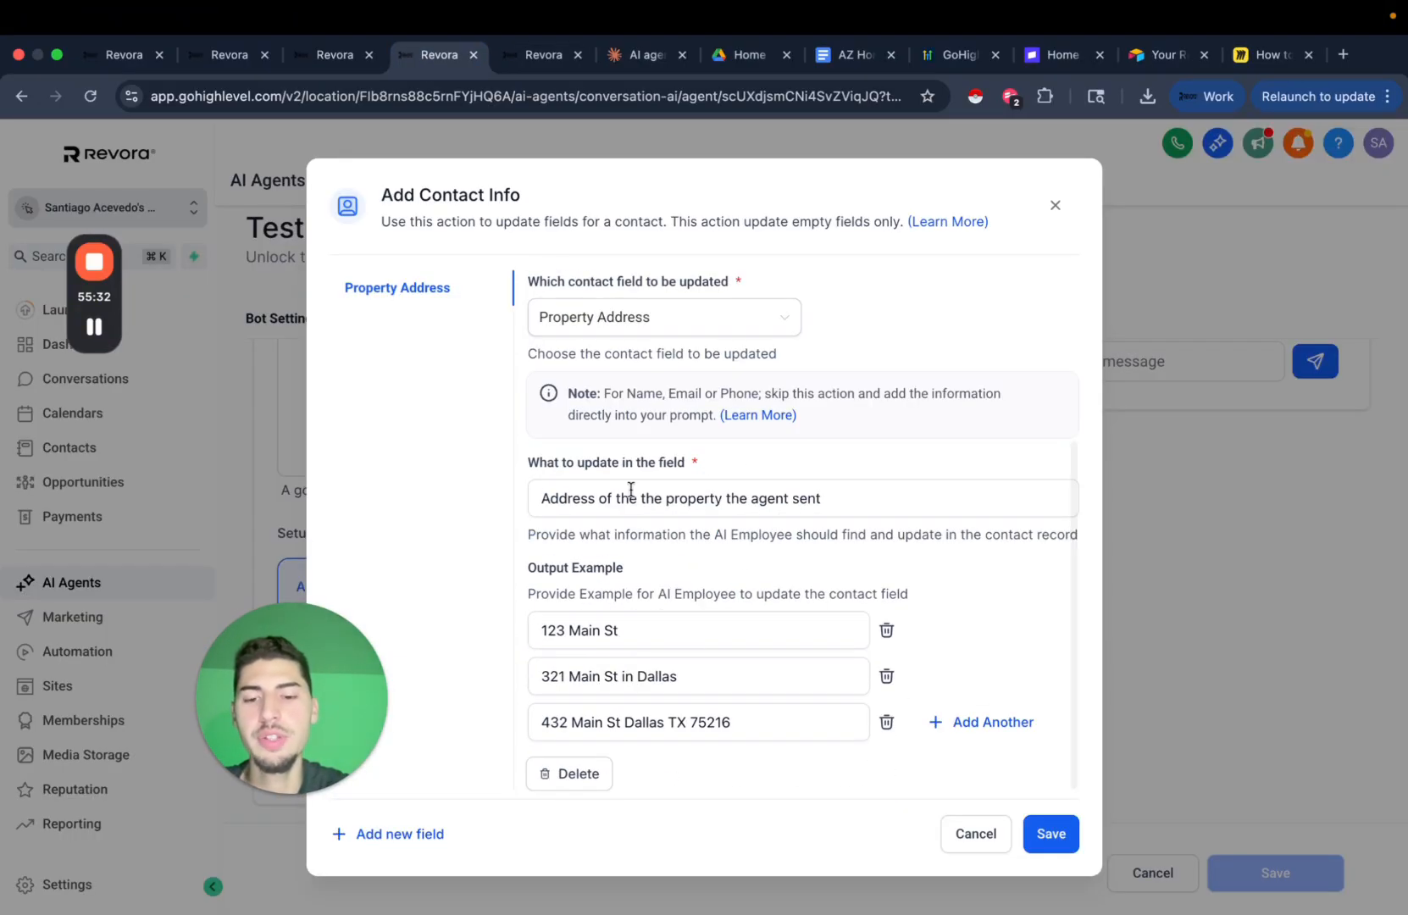
click(699, 627)
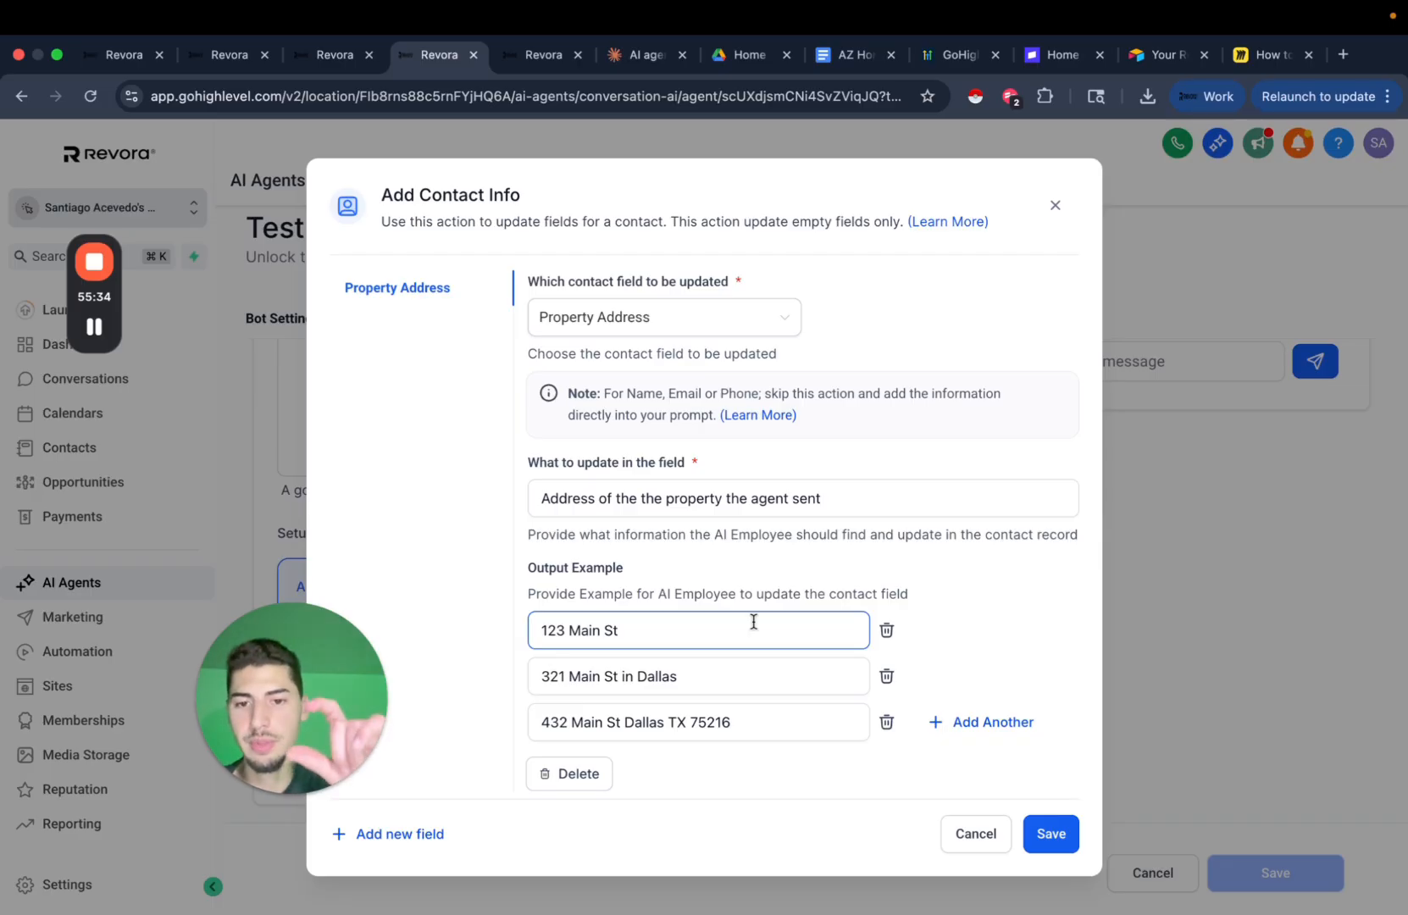
scroll(586, 347, up, 1)
scroll(585, 346, up, 4)
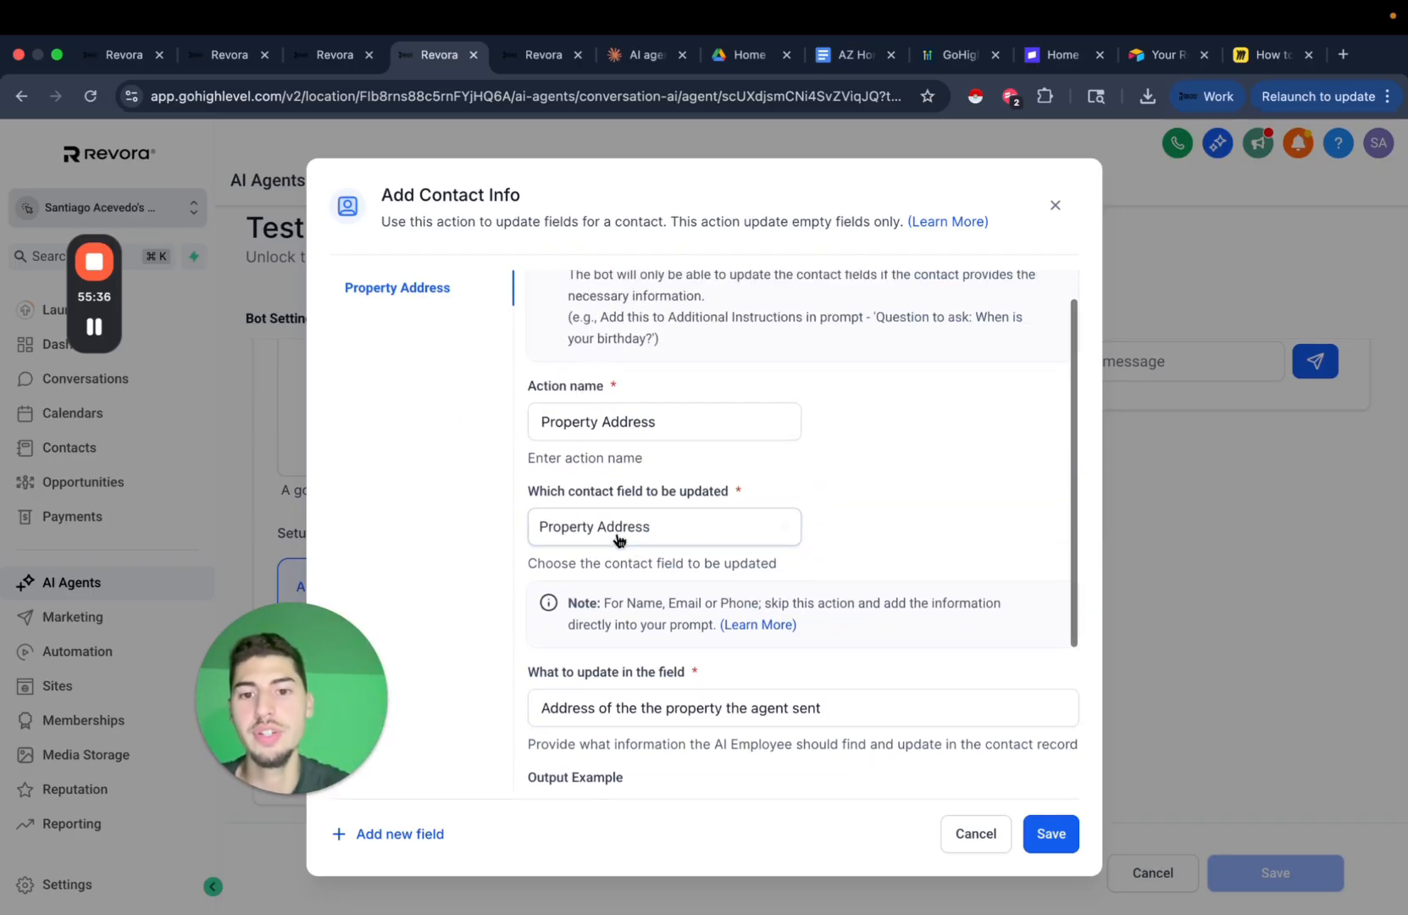
drag(611, 563, 691, 568)
Close the unfinished new opportunity form and return to the workflow builder.
click(339, 56)
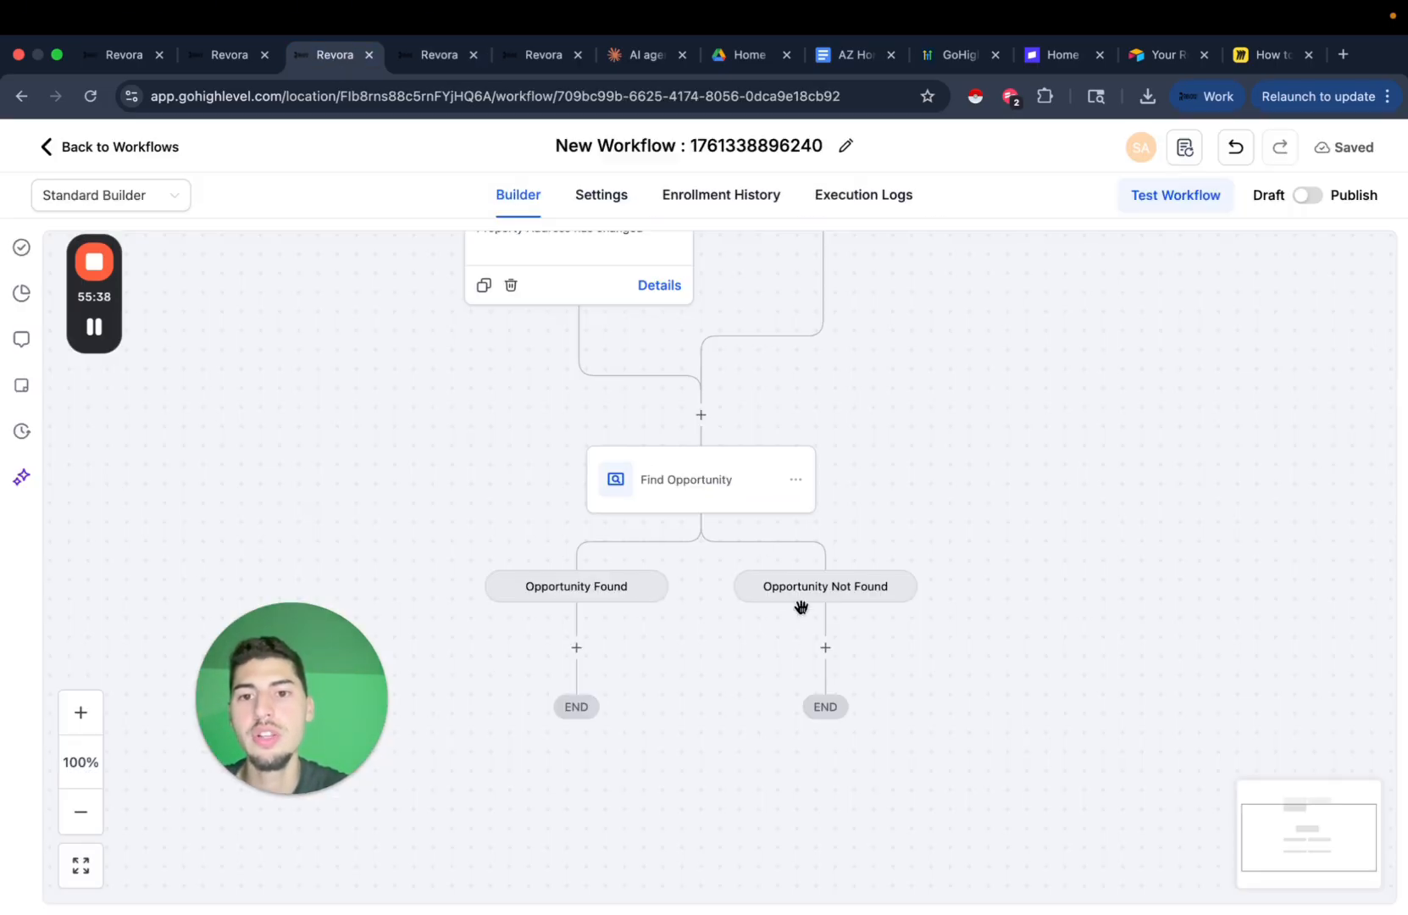
scroll(603, 433, up, 2)
scroll(568, 317, up, 1)
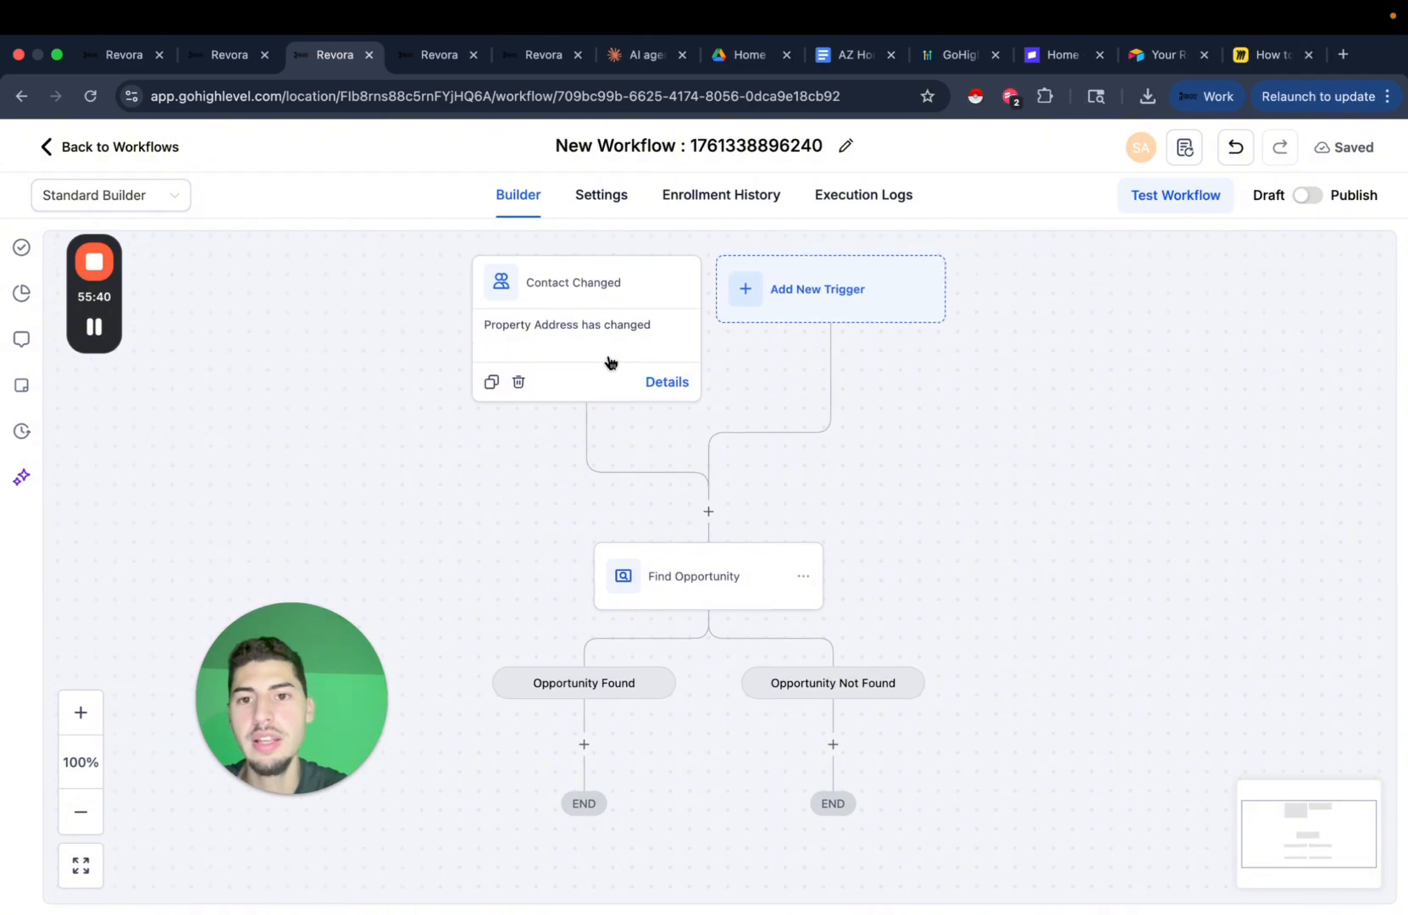
scroll(720, 432, down, 2)
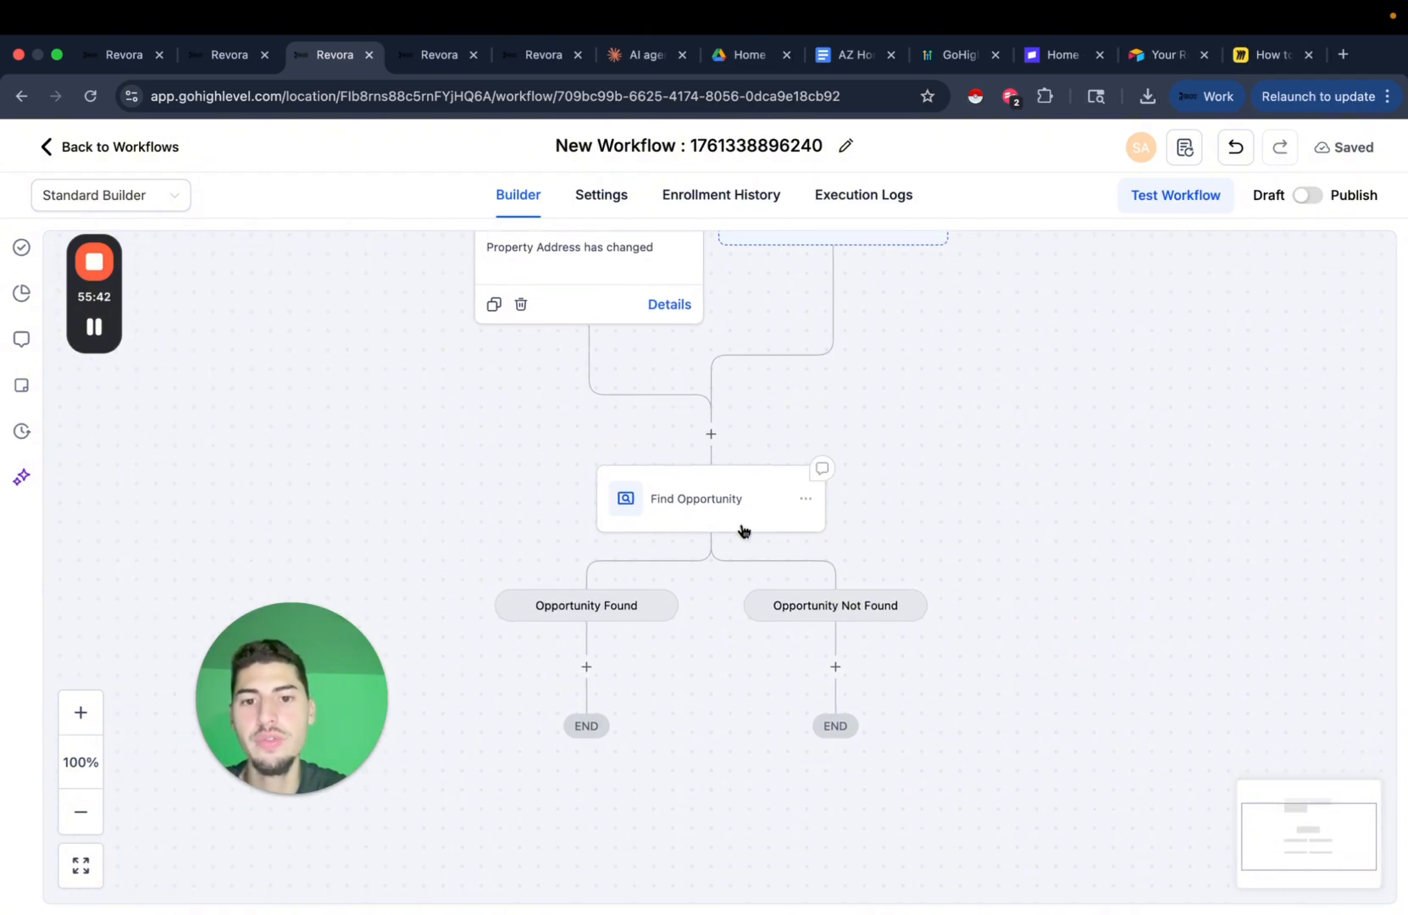
scroll(741, 531, down, 1)
click(515, 55)
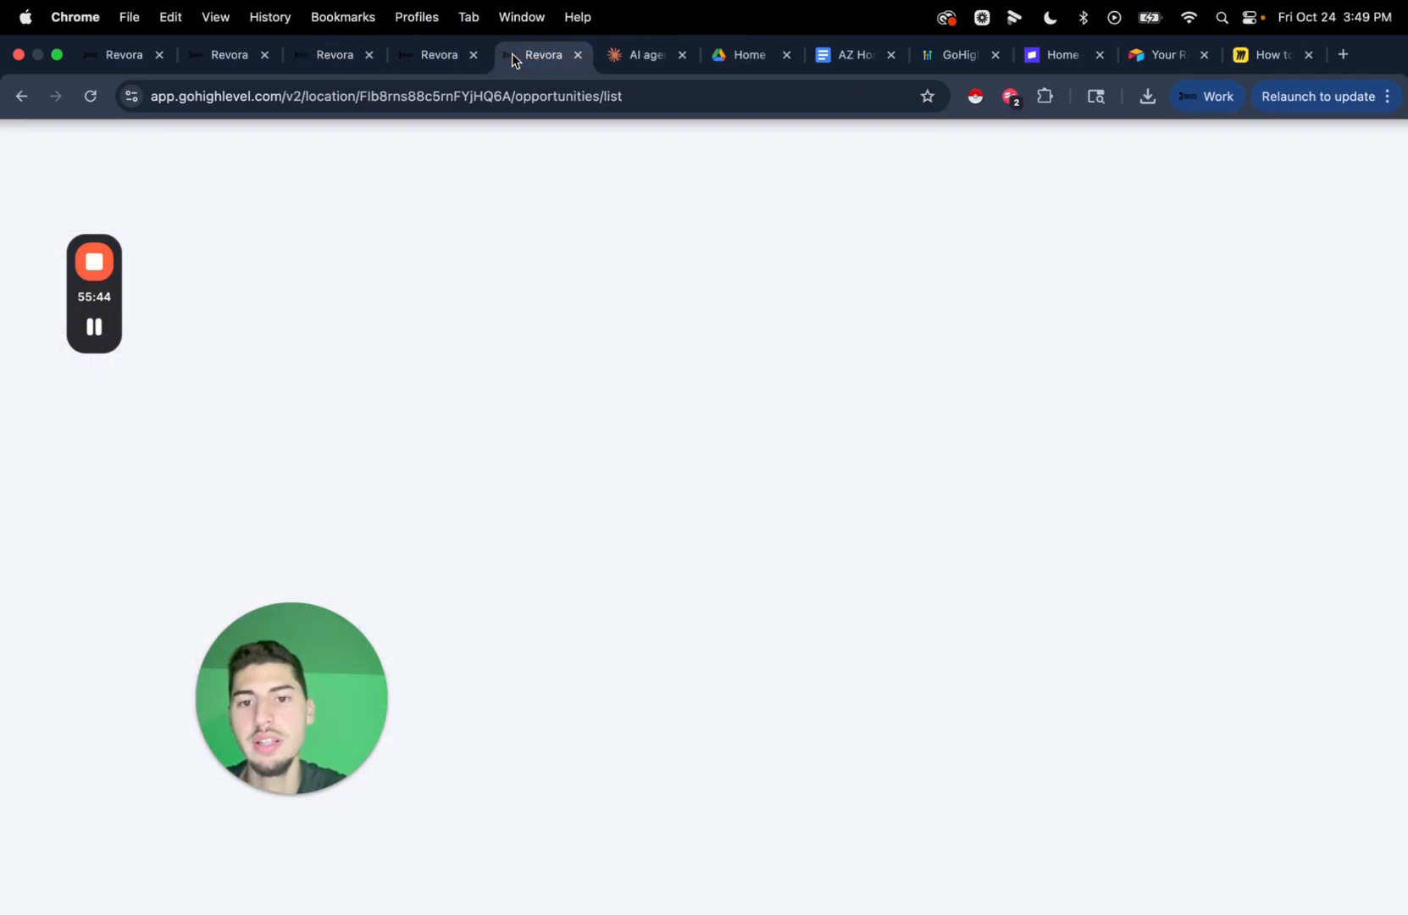
click(1144, 177)
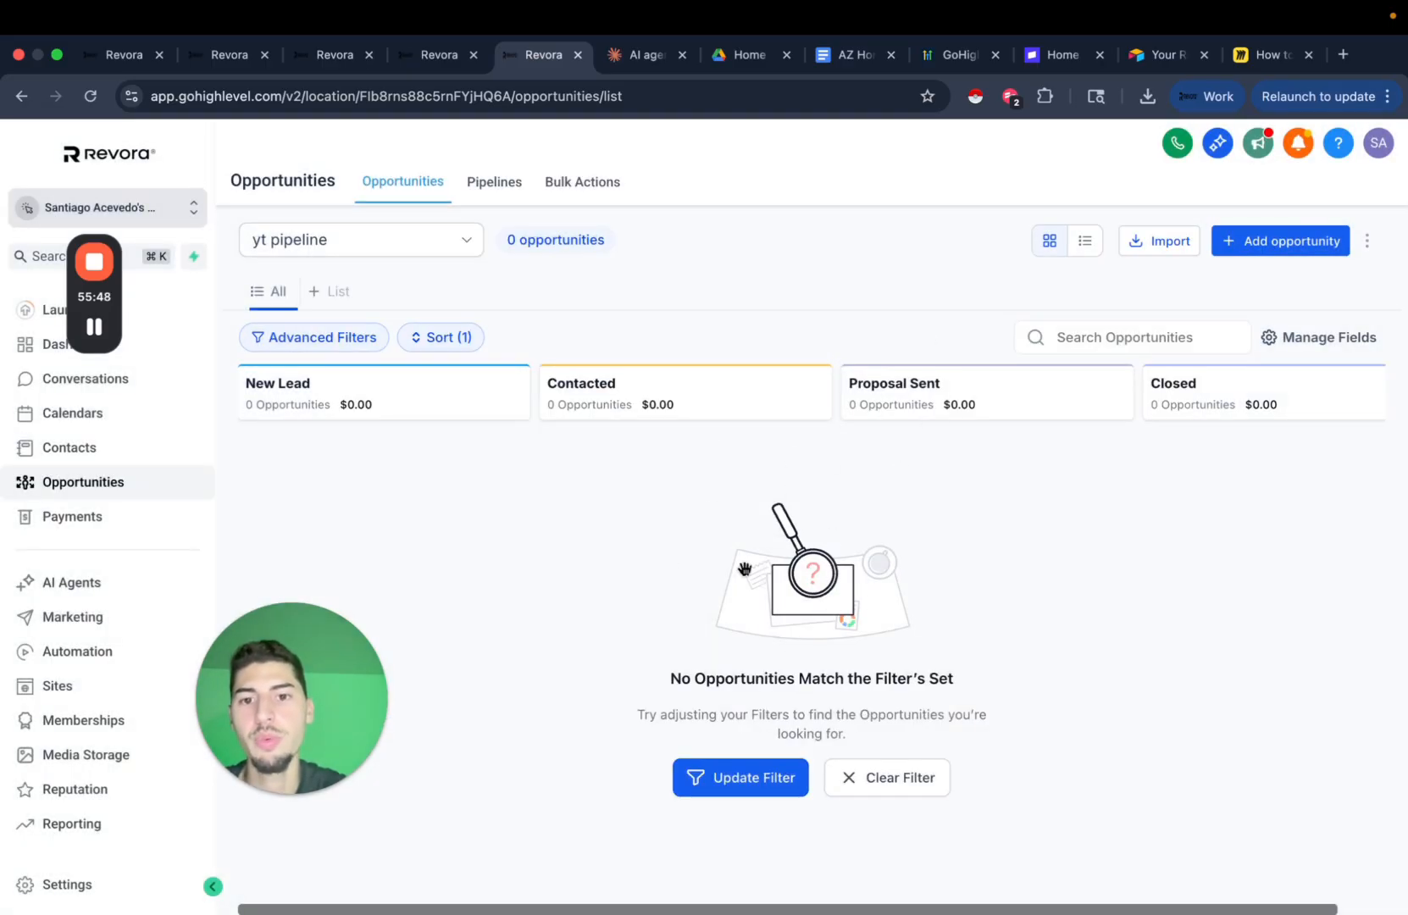
click(329, 61)
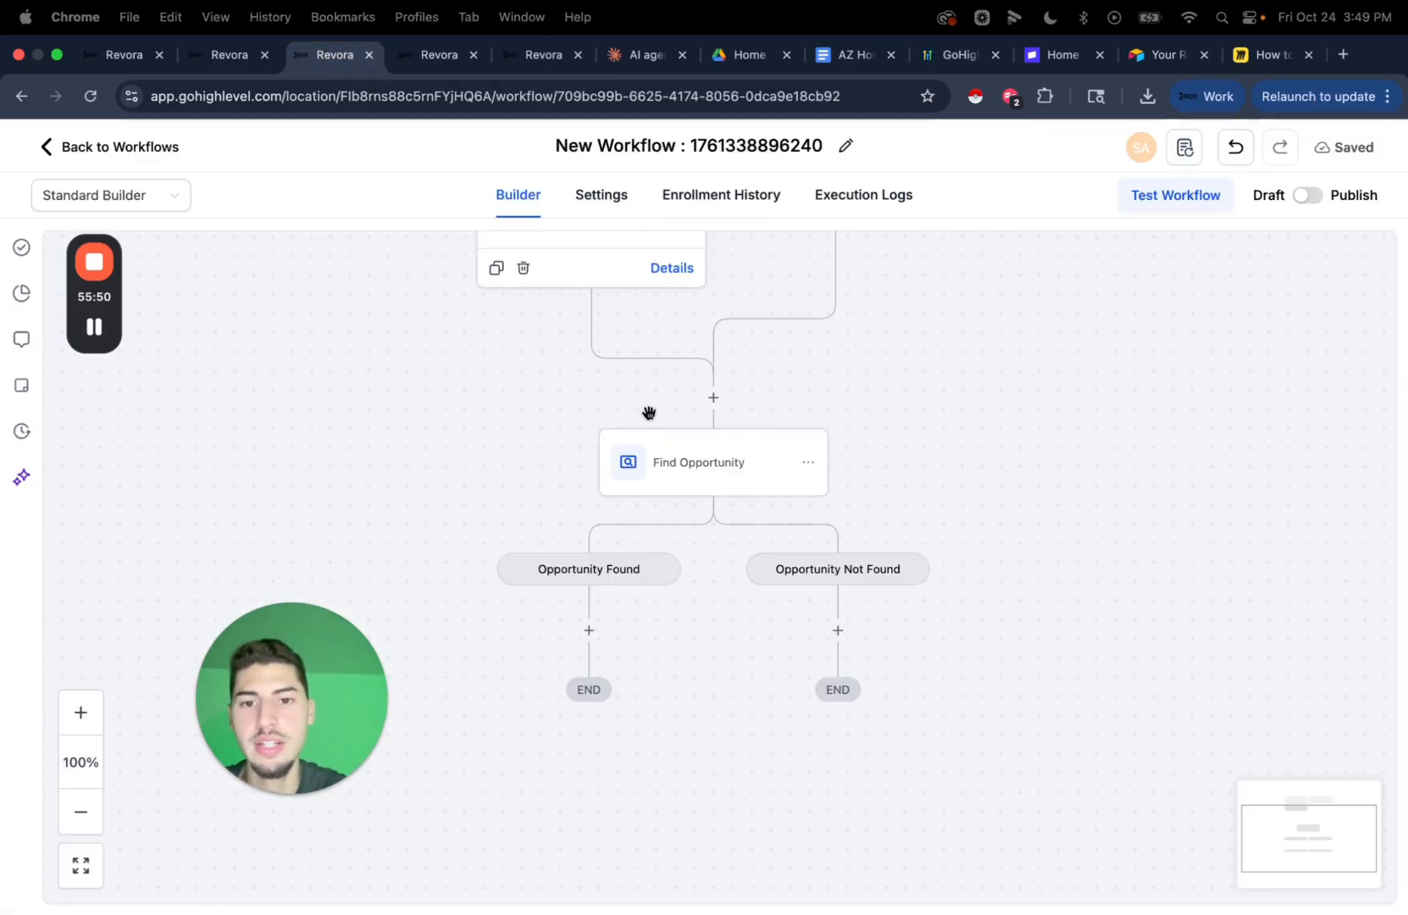
Add an Update Opportunity action under Opportunity Found with the pipeline set to yt pipeline.
click(589, 629)
text(upda)
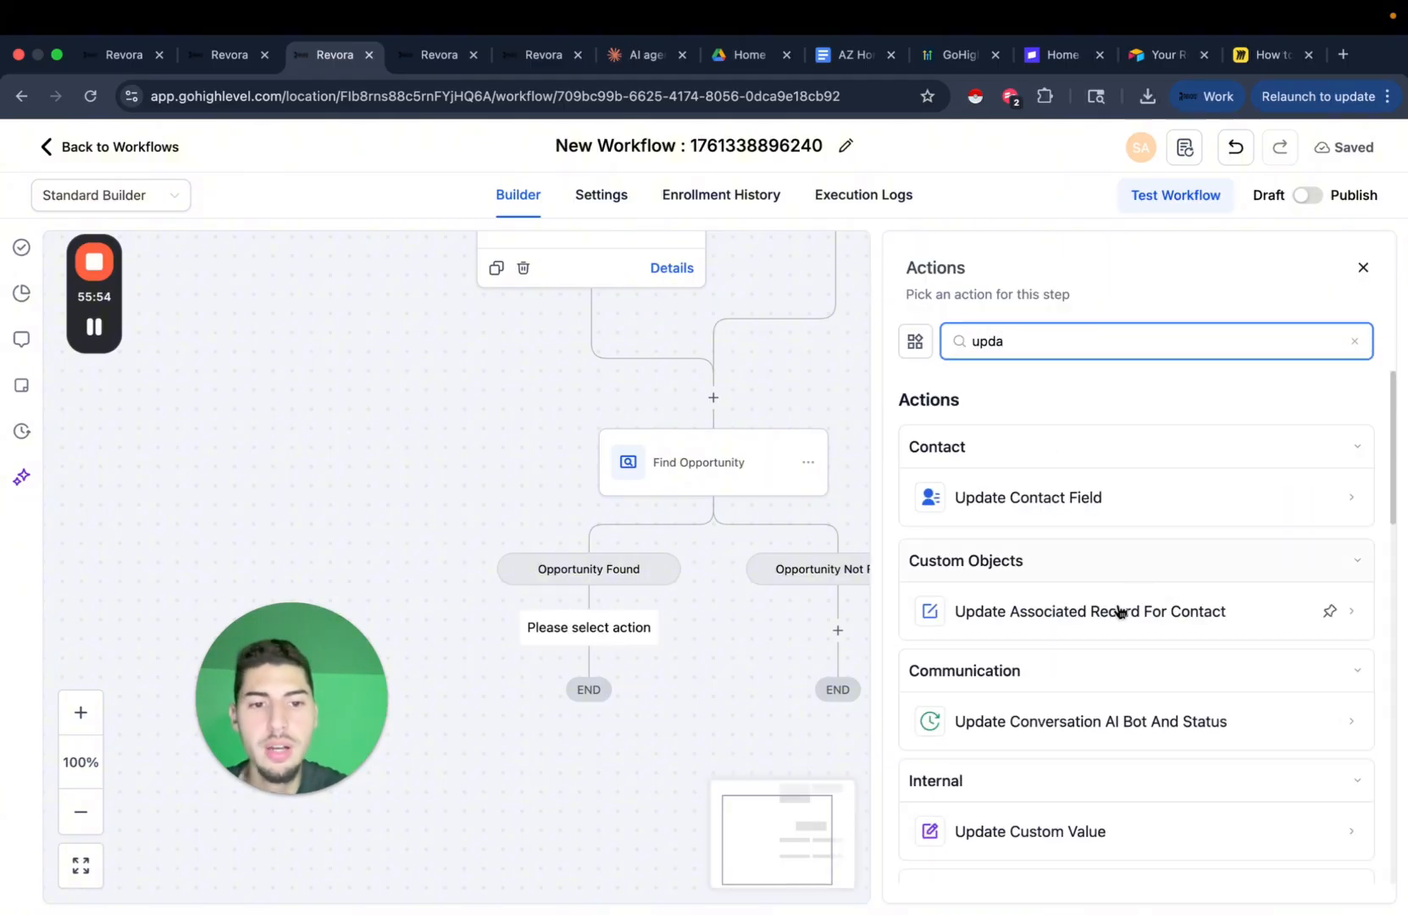
text(te opp)
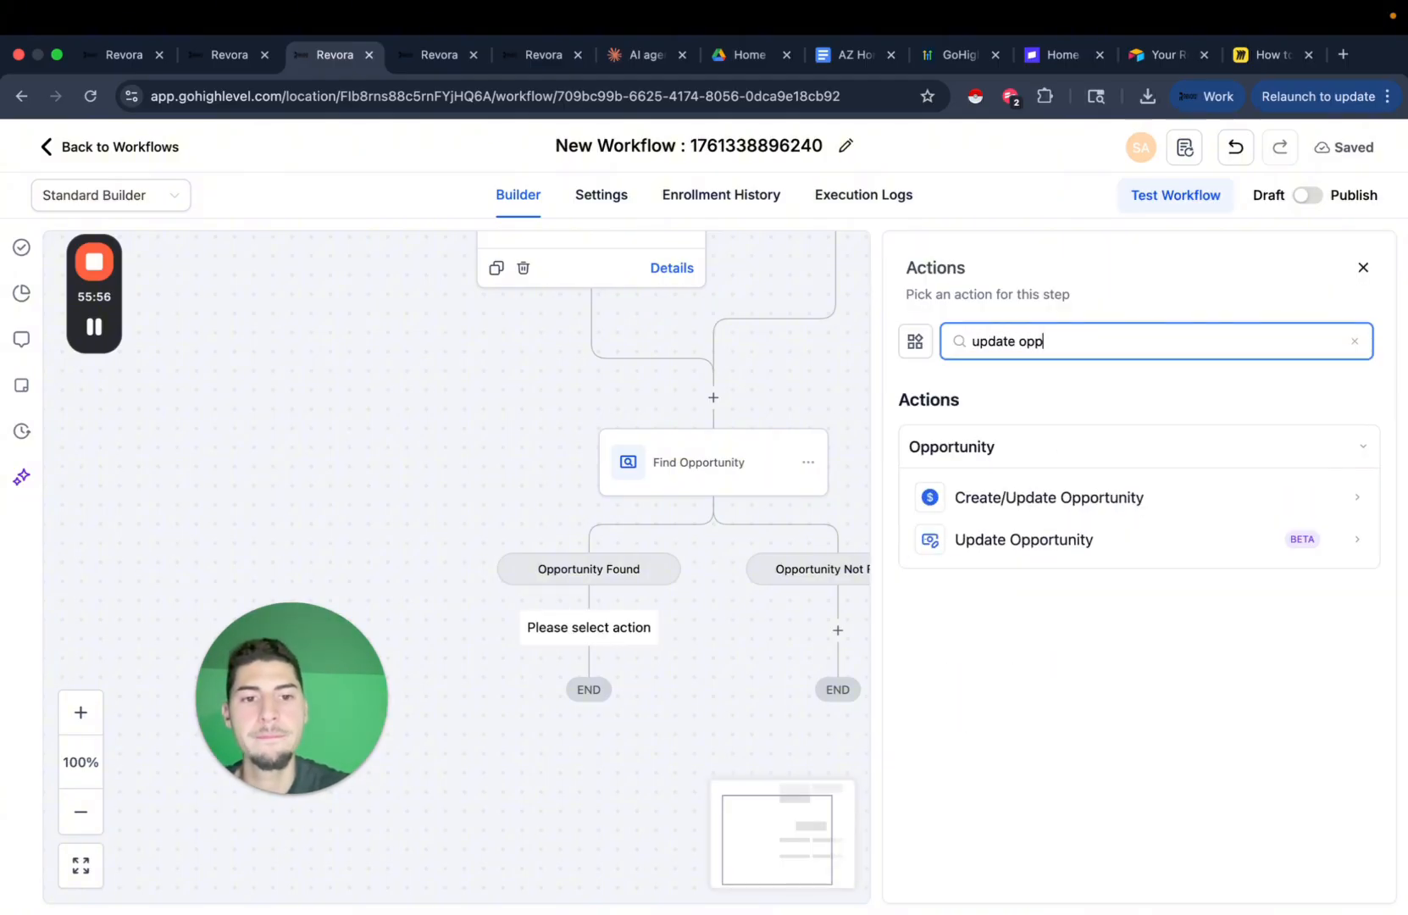
click(1070, 548)
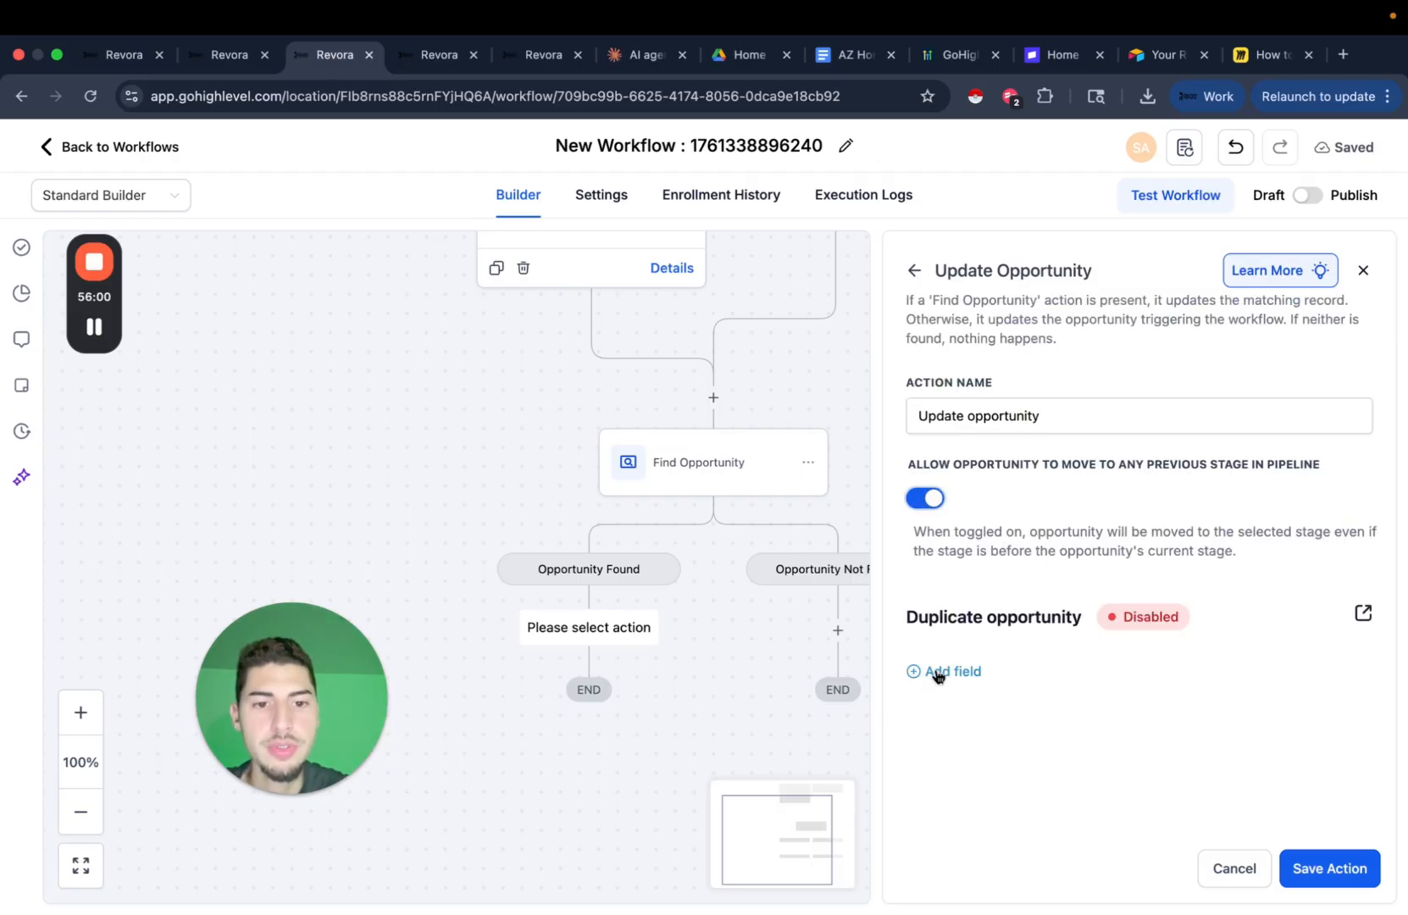
click(938, 674)
click(1013, 696)
click(975, 481)
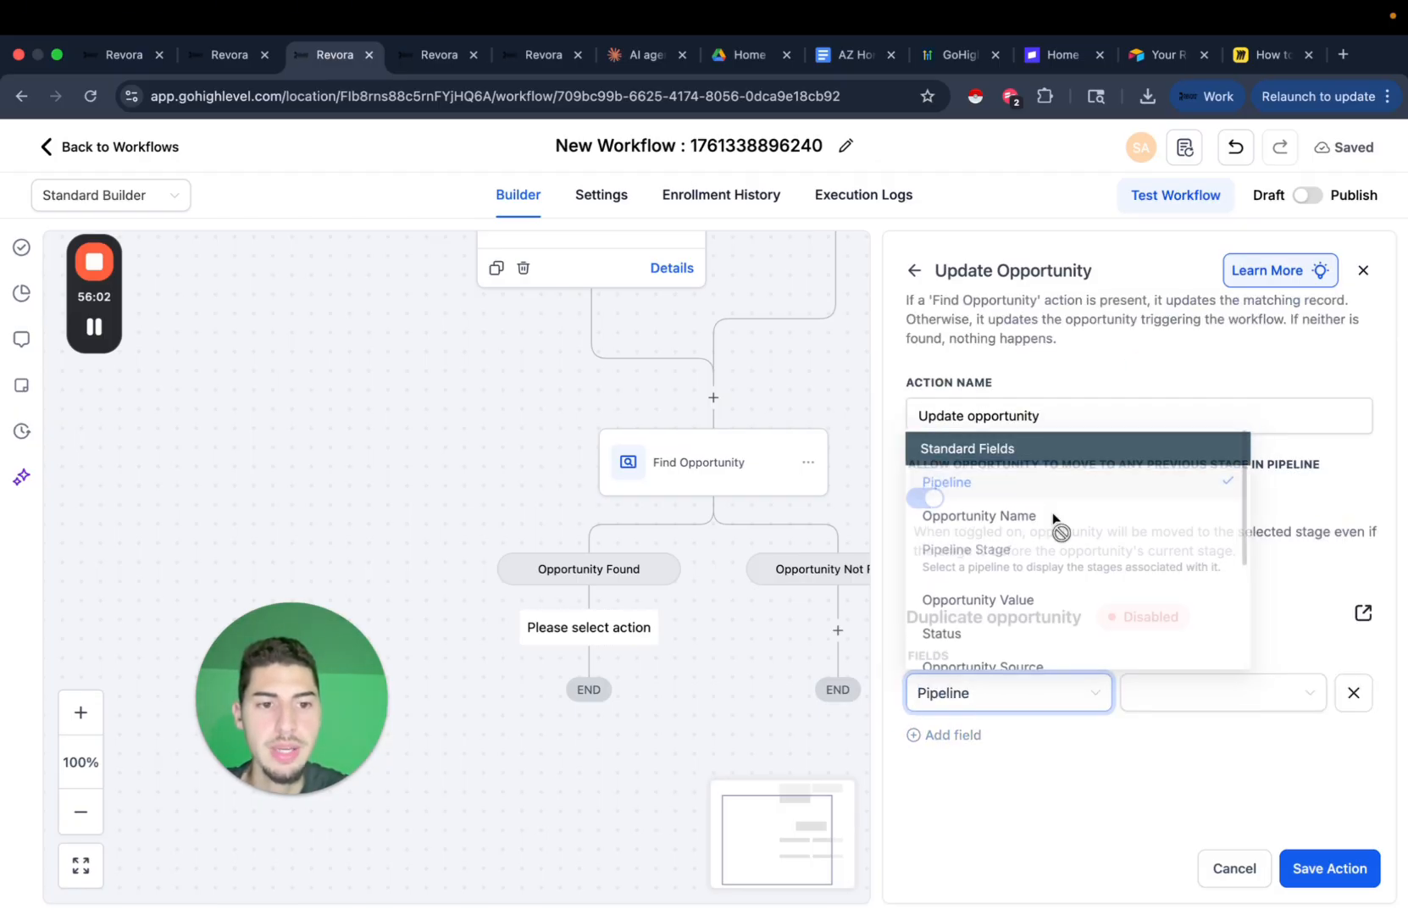
click(1195, 695)
click(1167, 734)
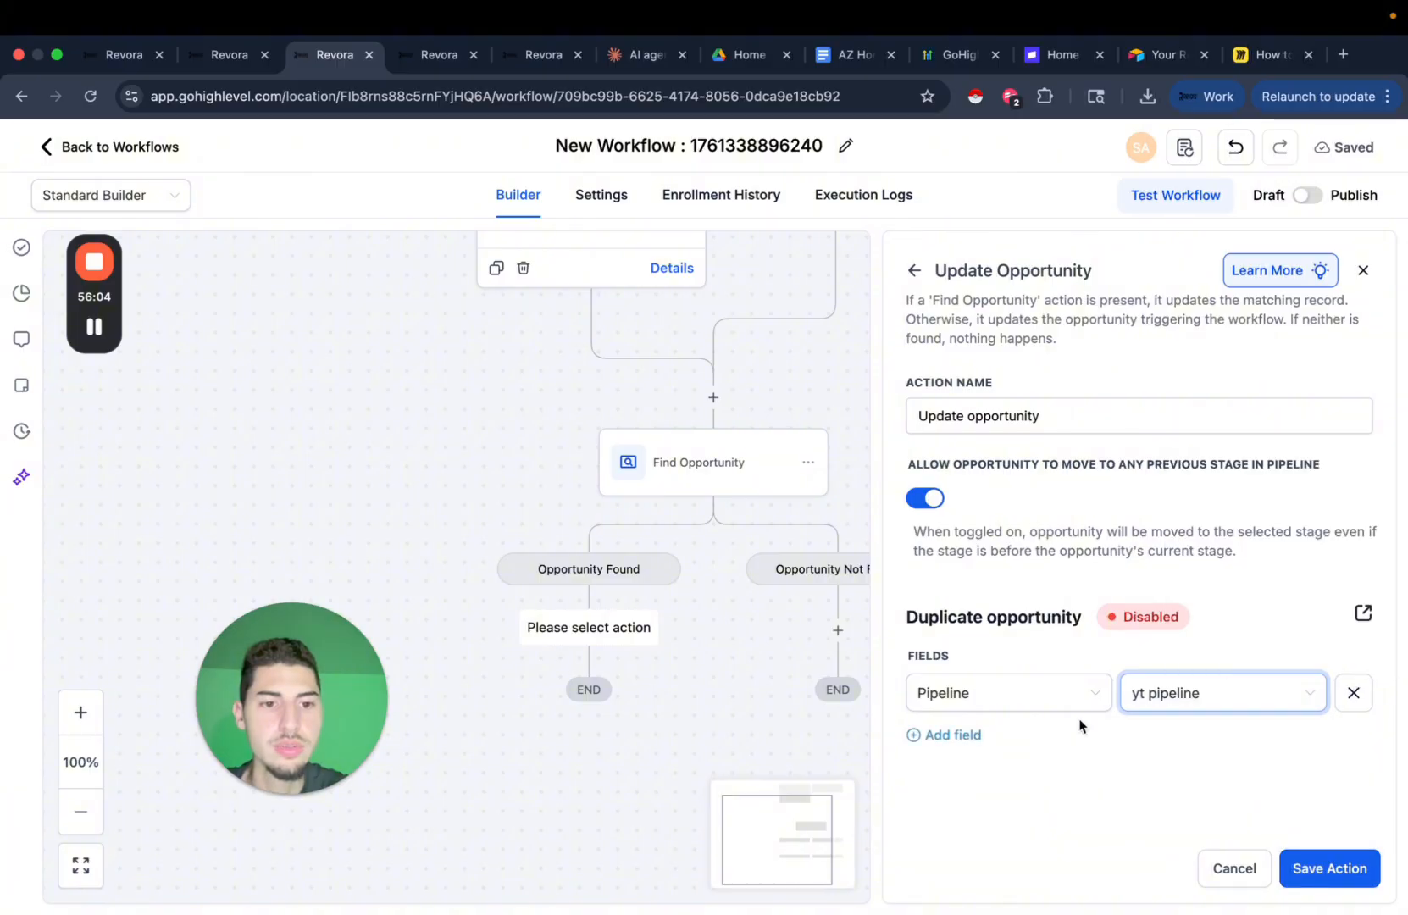
Set the opportunity's pipeline stage to Contacted.
click(949, 734)
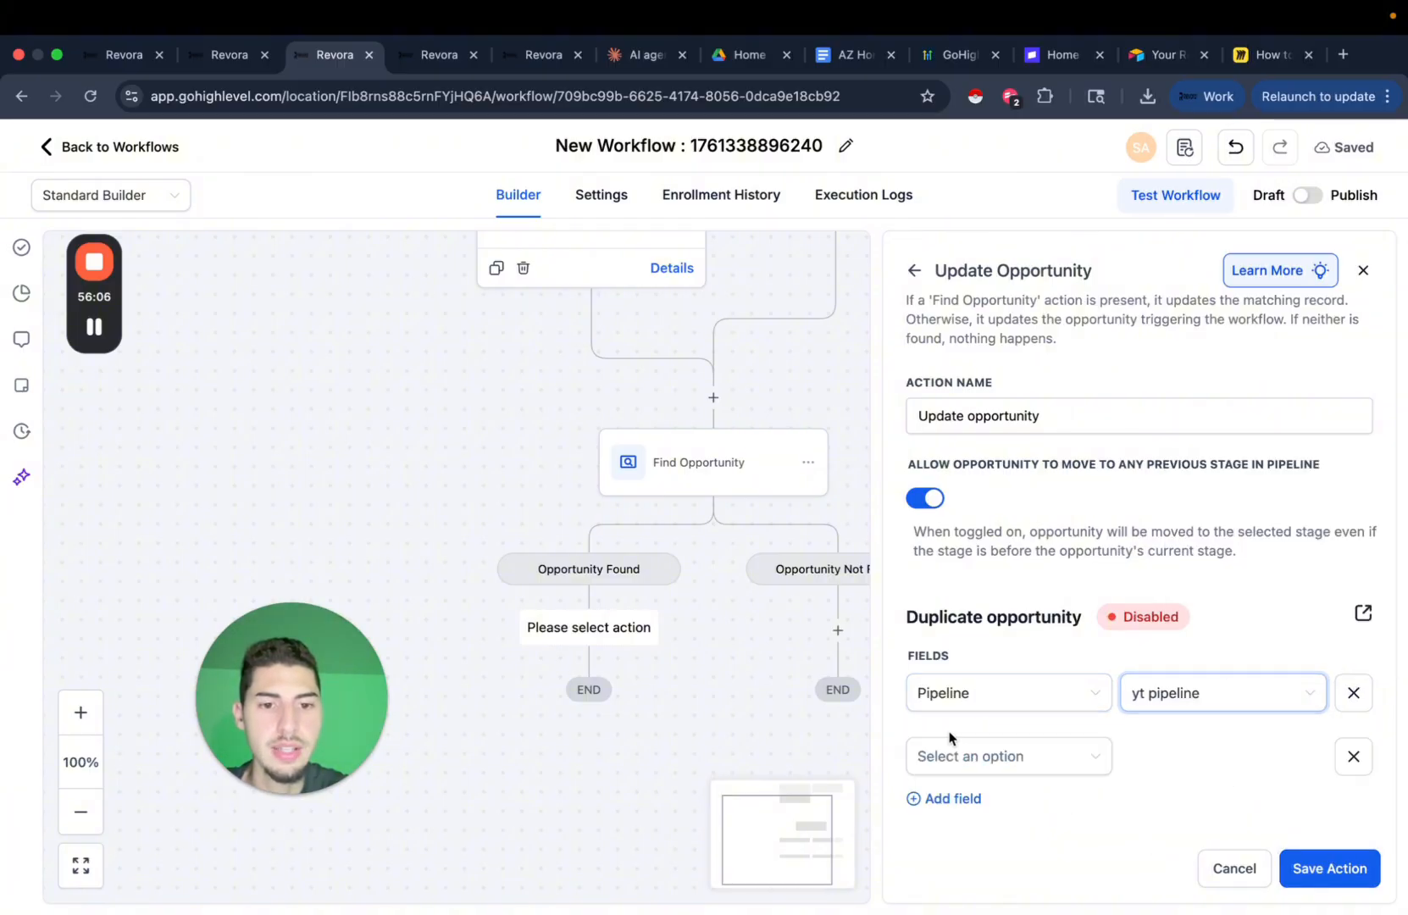
click(1008, 755)
click(1008, 610)
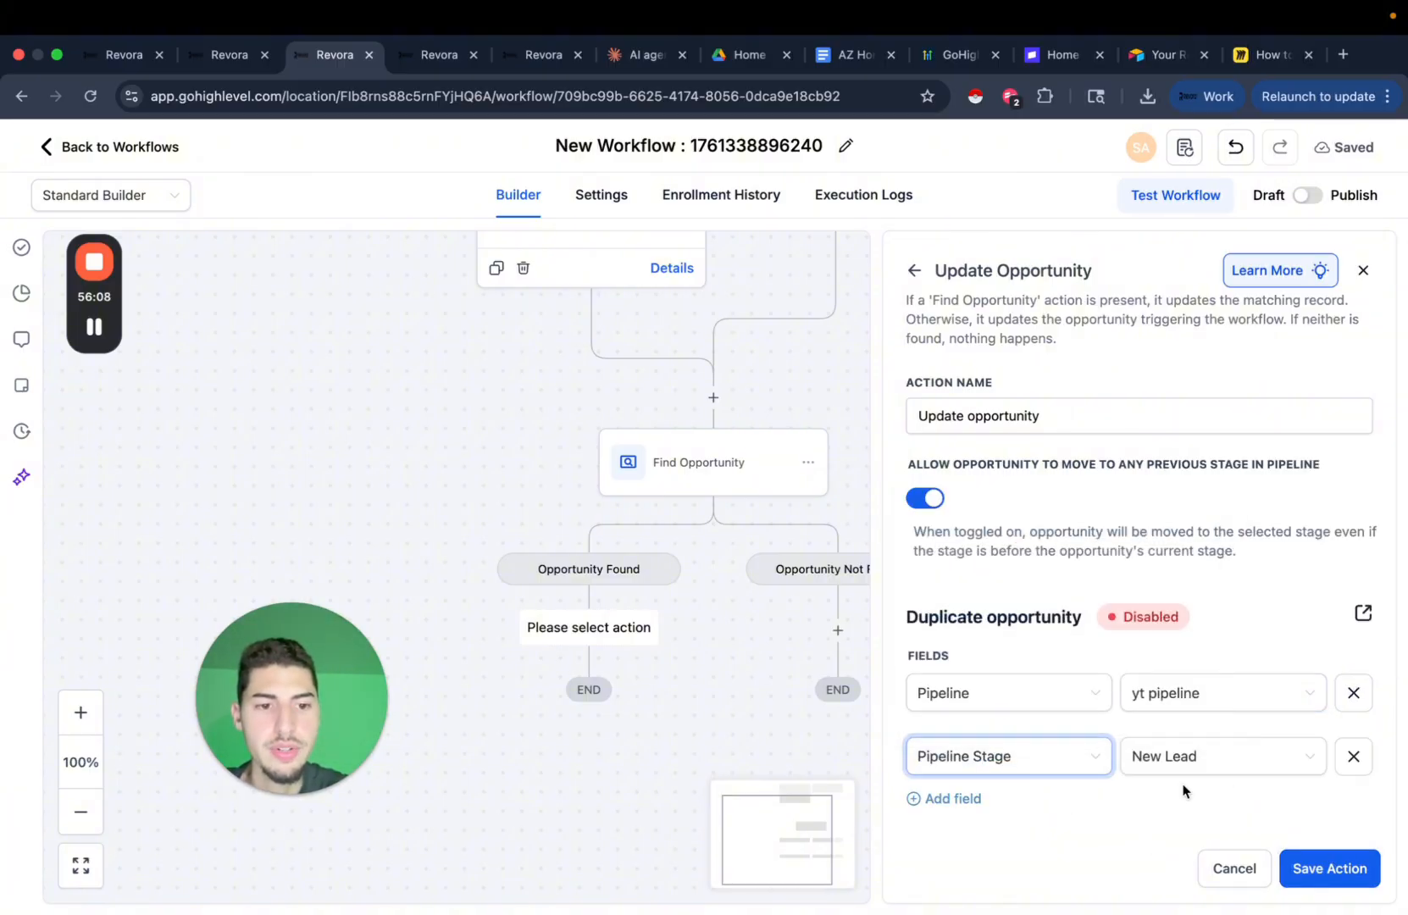
click(1165, 757)
click(1151, 651)
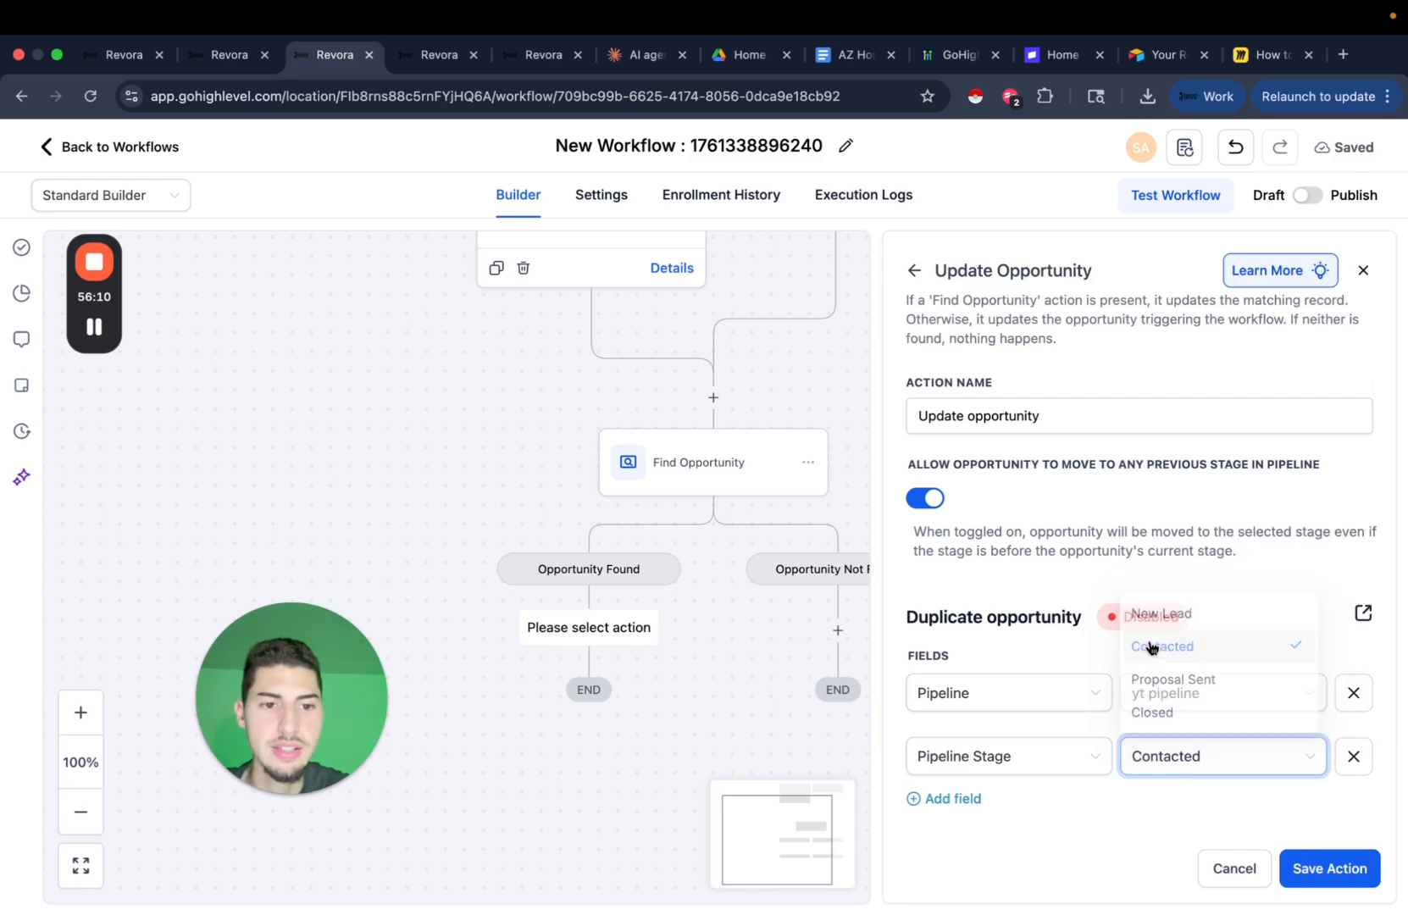
Add Property Address as a third field to update.
click(947, 799)
scroll(1069, 807, down, 1)
click(1006, 767)
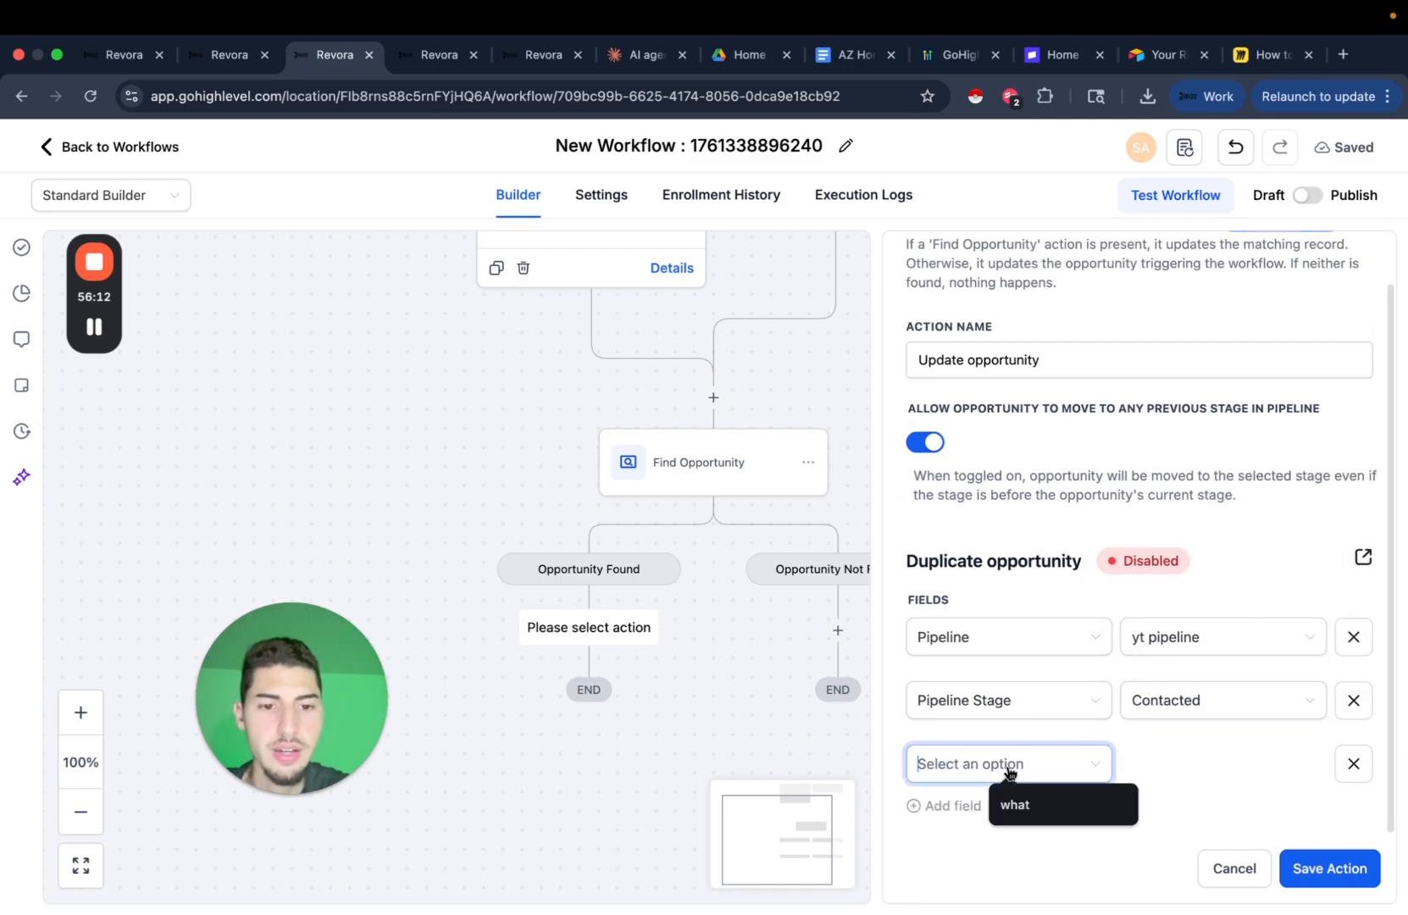
scroll(1055, 688, down, 1)
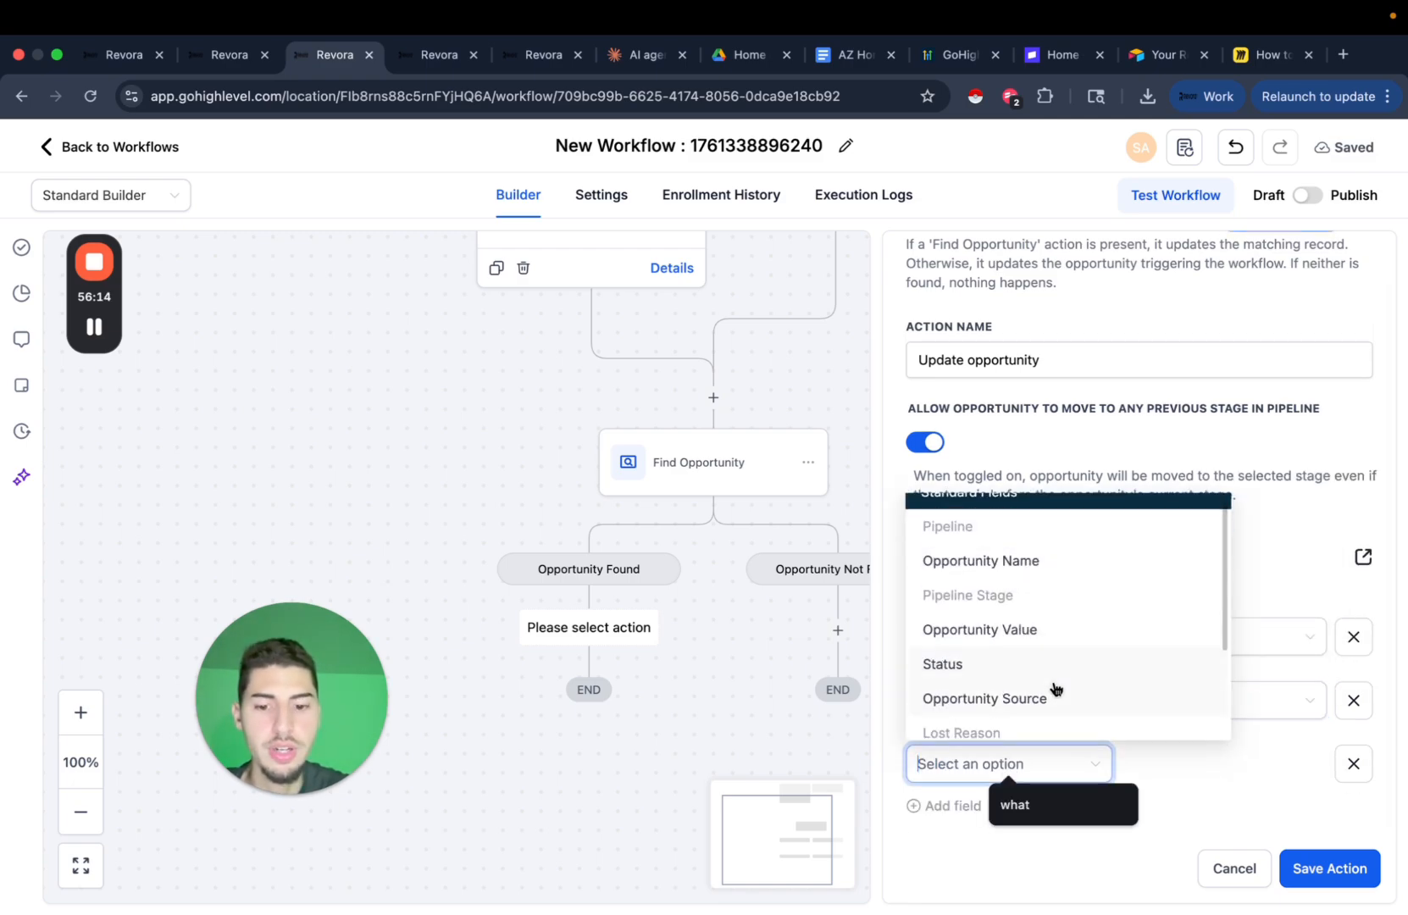
text(addd)
key(BackSpace)
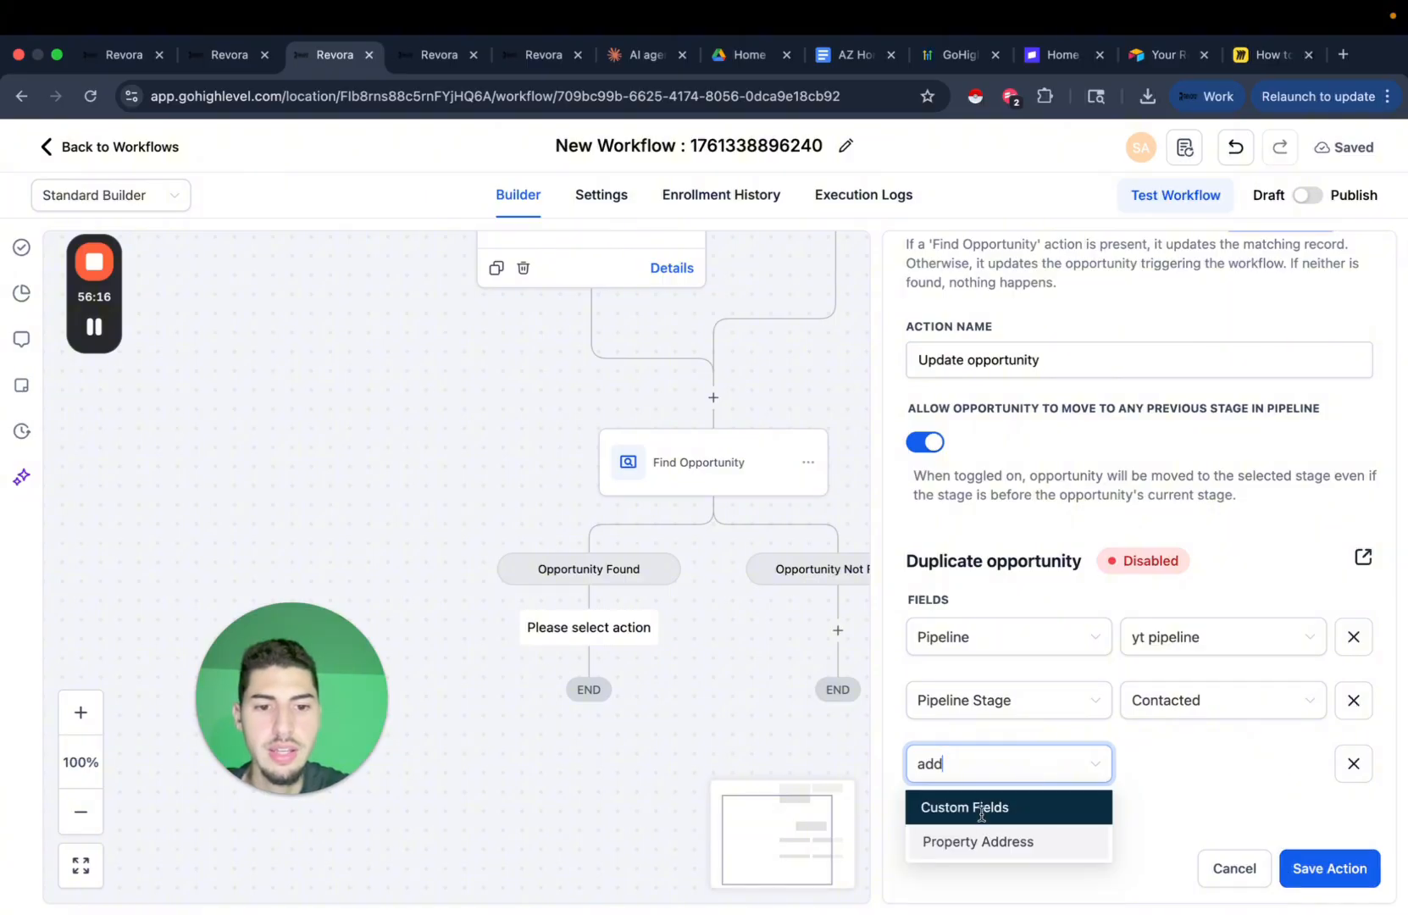
click(981, 843)
Fill Property Address with the contact's property address custom field and save the action.
click(1188, 776)
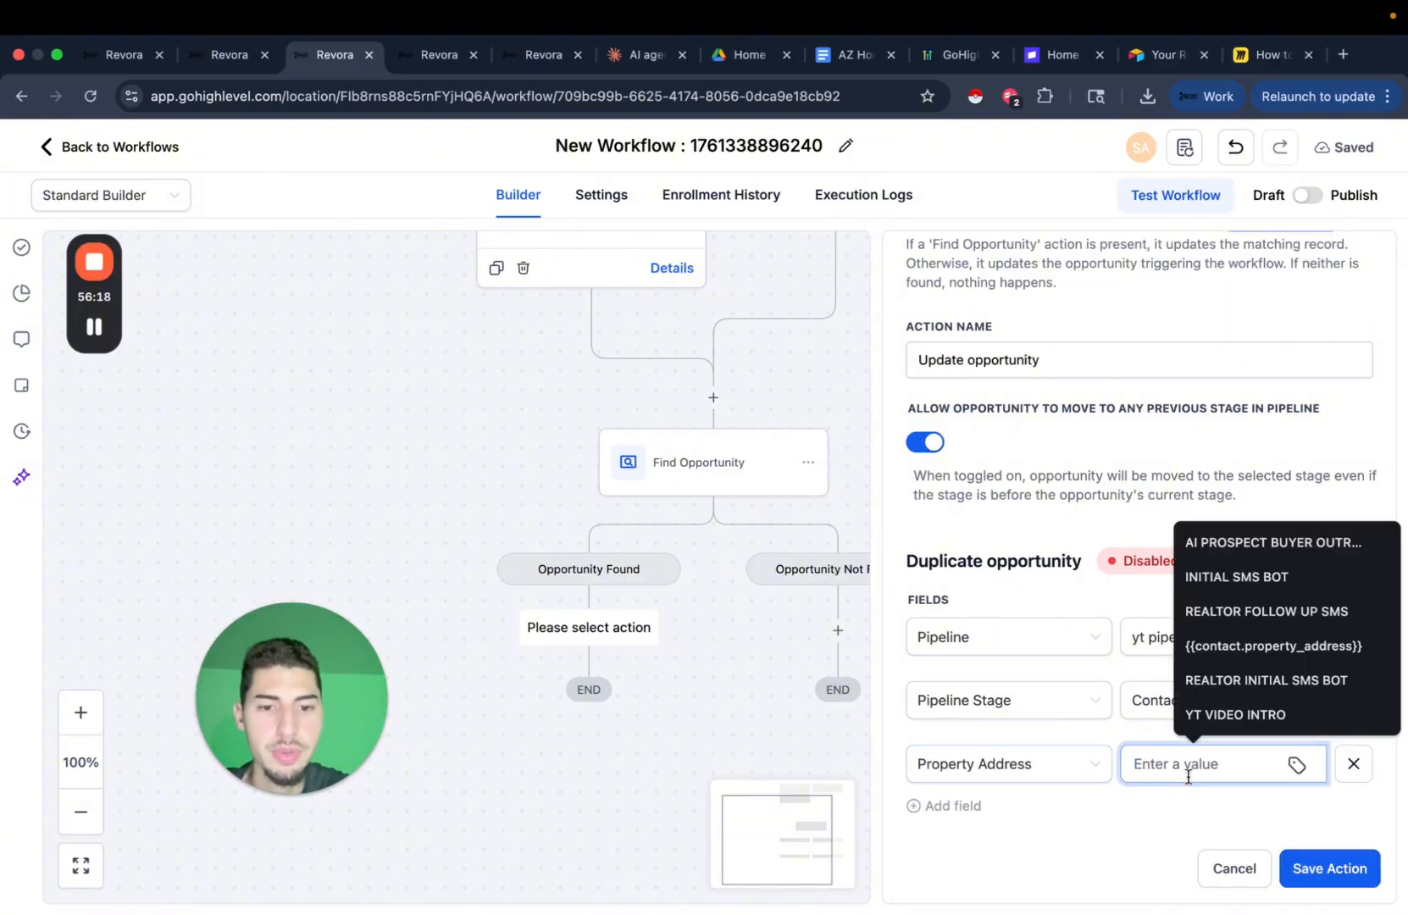
click(1298, 765)
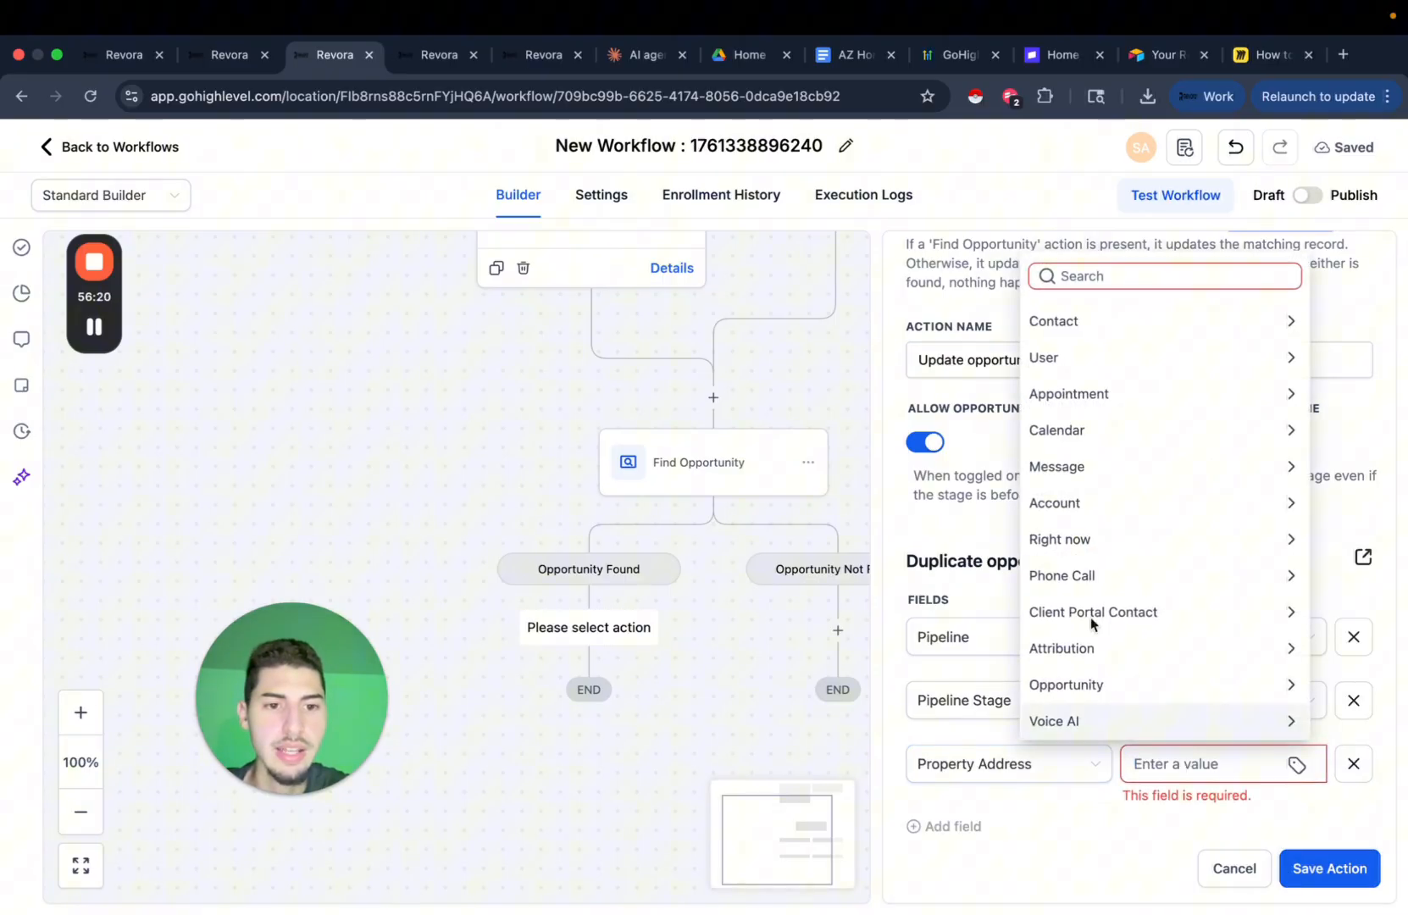
click(1097, 319)
click(1114, 284)
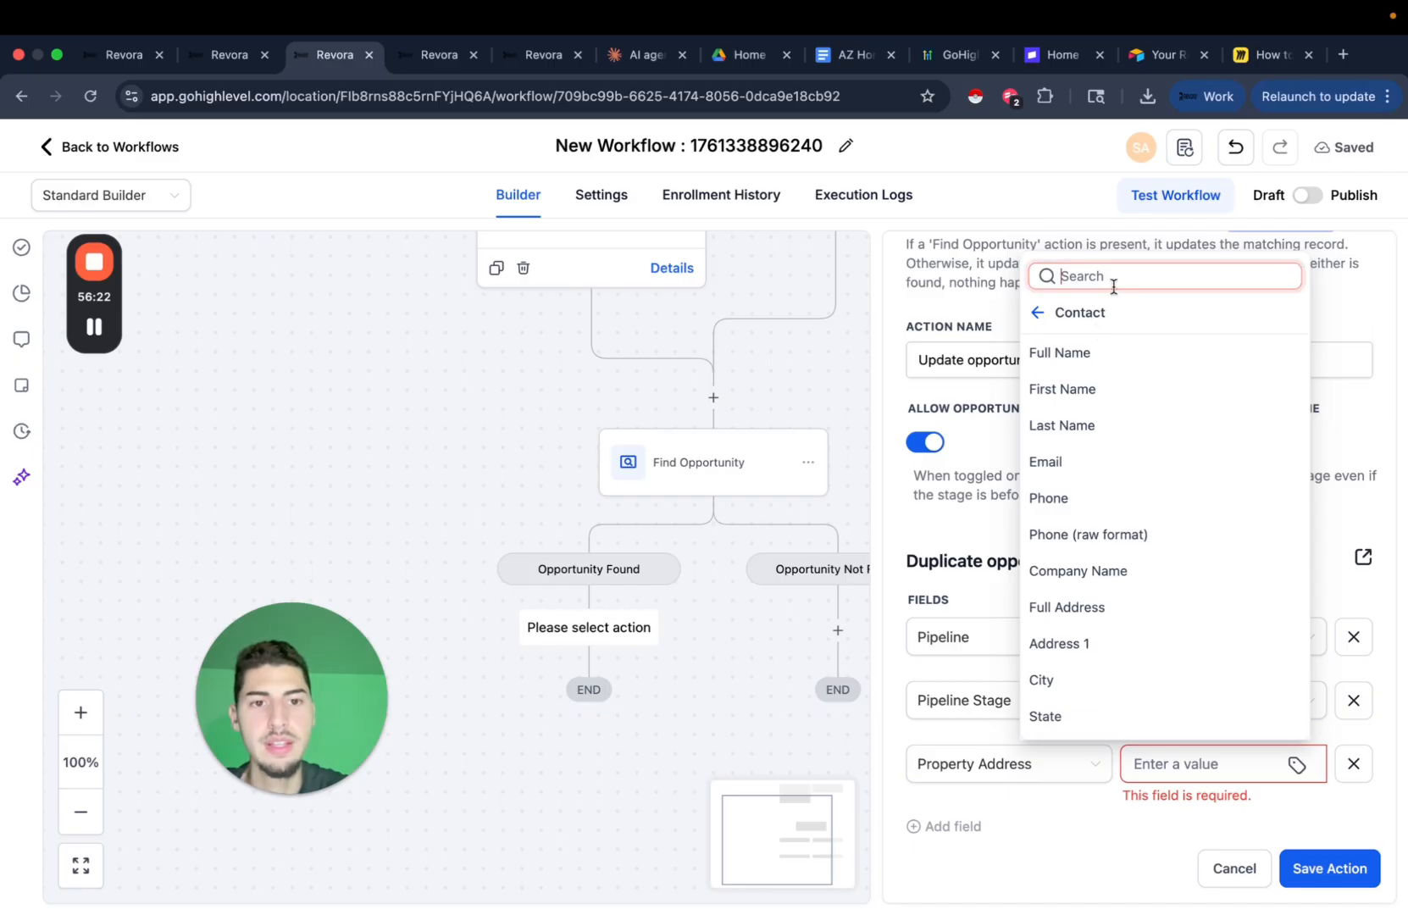
text(proper)
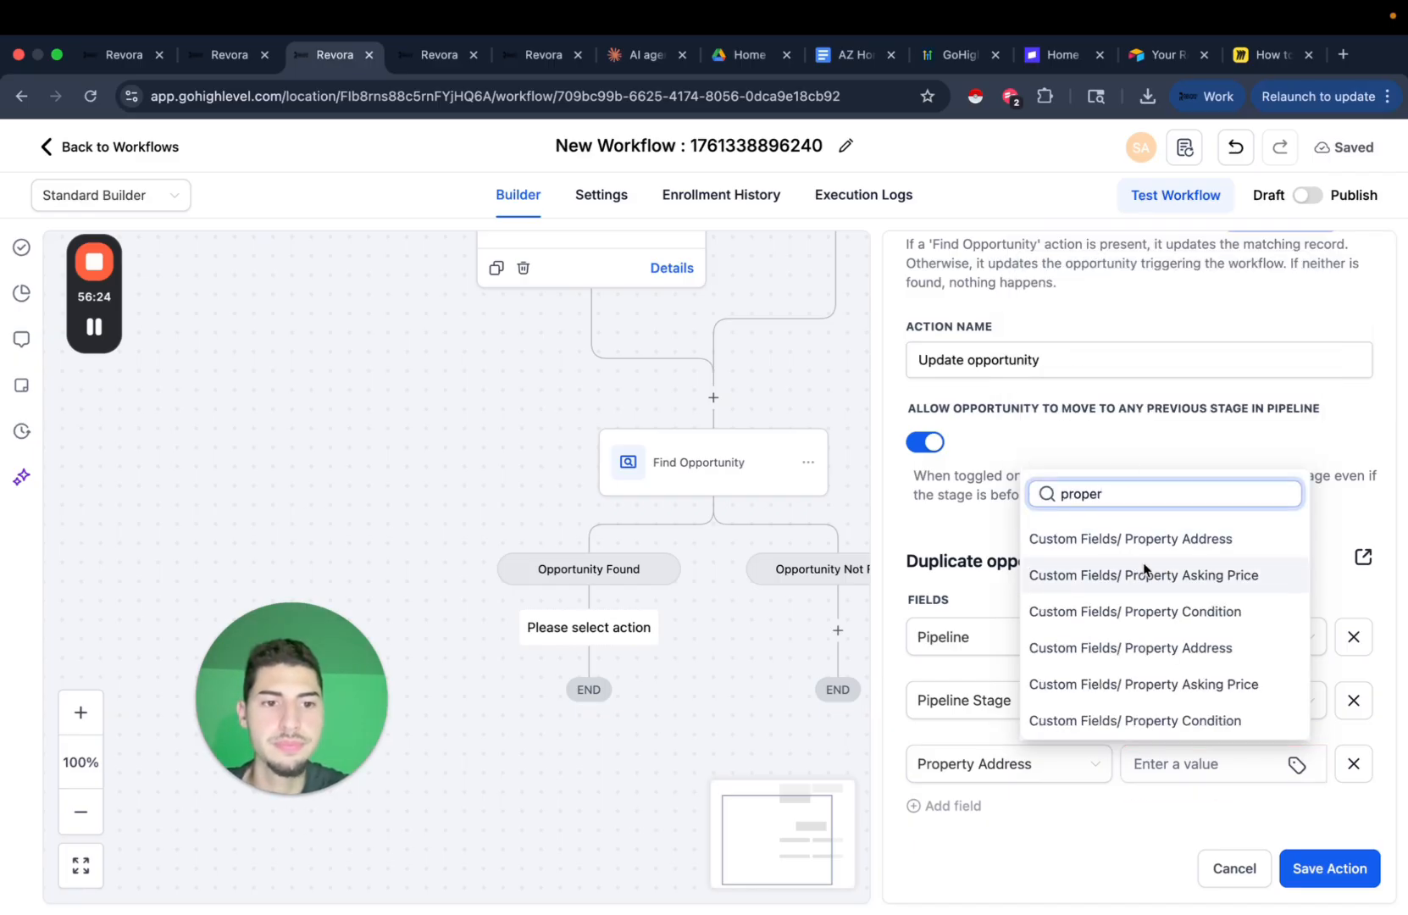
click(1199, 549)
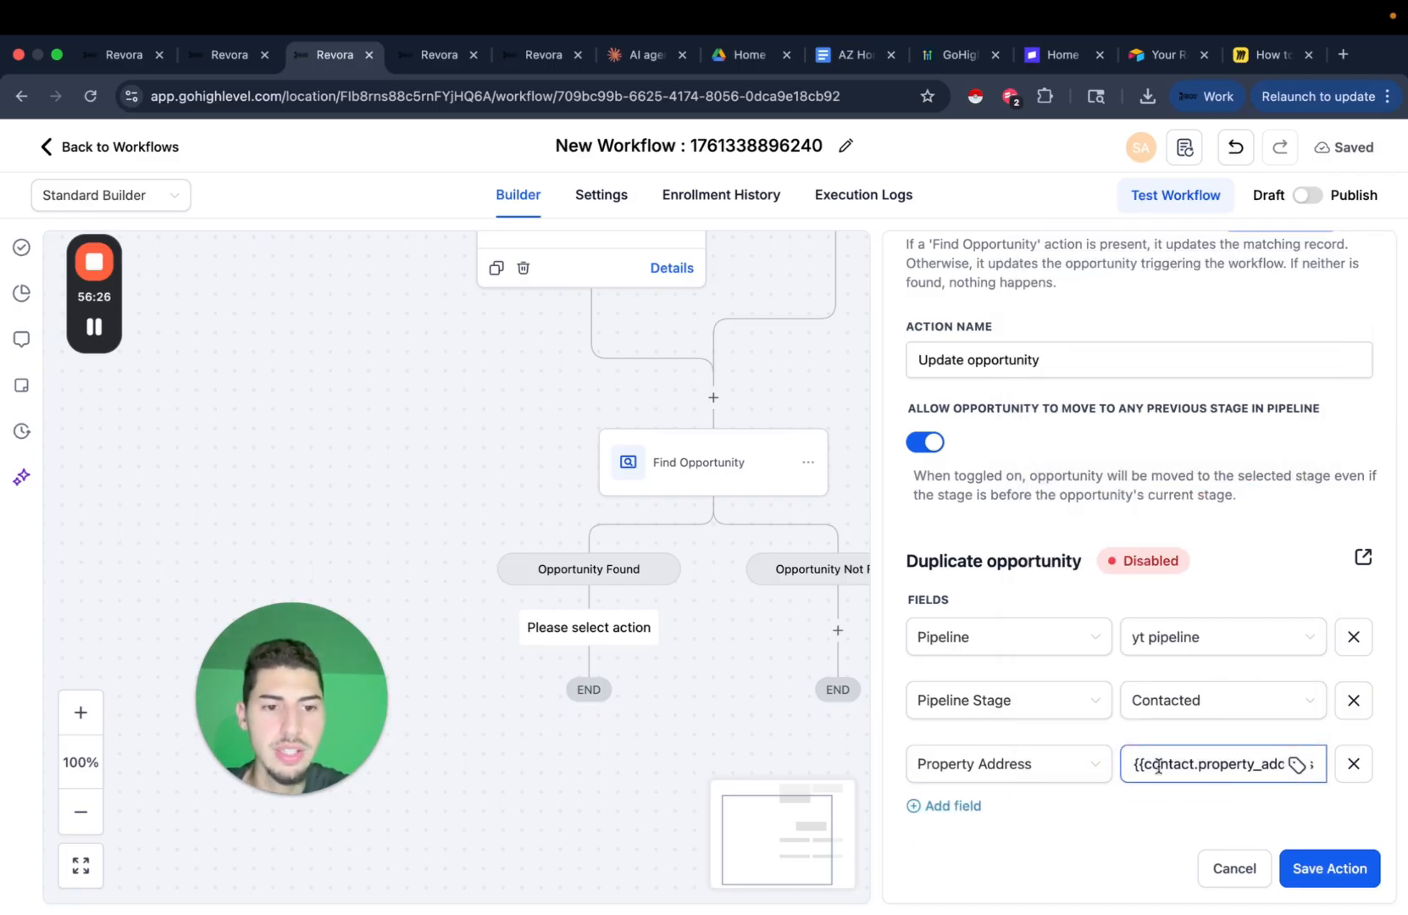
drag(1161, 765, 1197, 766)
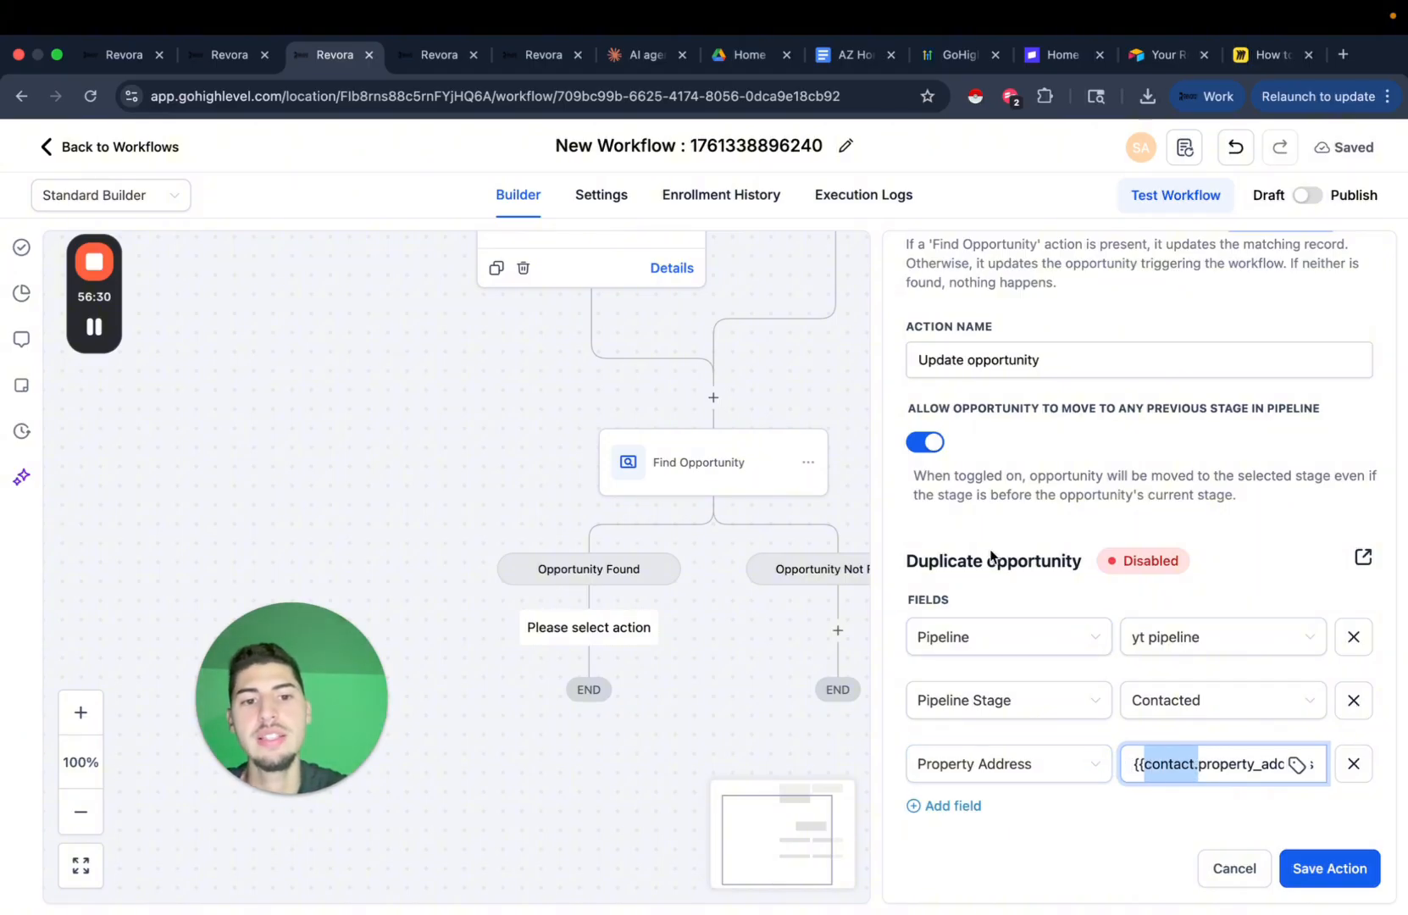
drag(988, 560, 1049, 557)
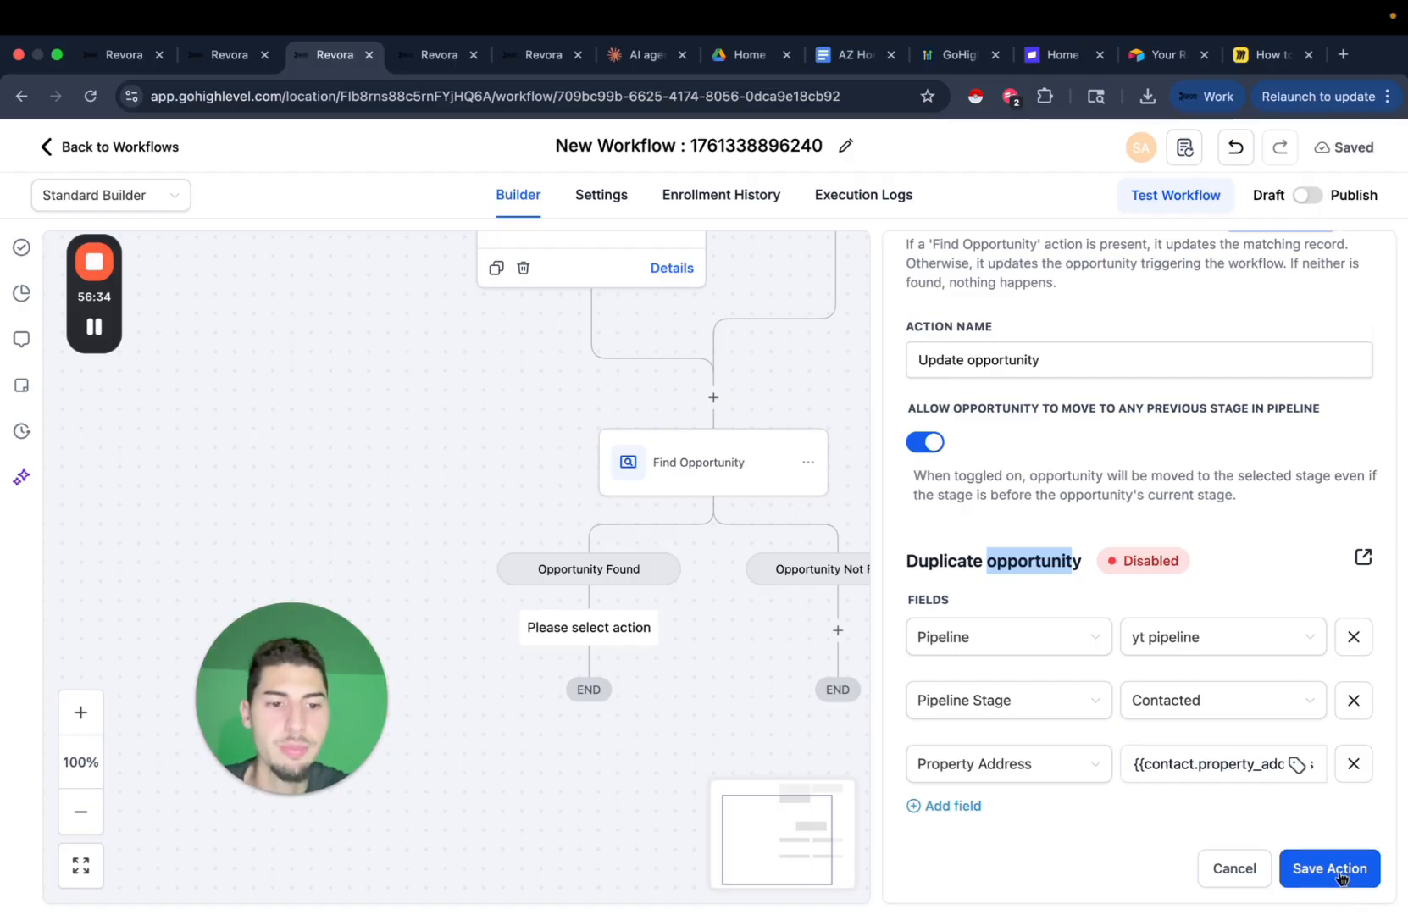
click(1339, 878)
Publish and save the workflow, then go to the Opportunities page.
scroll(827, 798, down, 5)
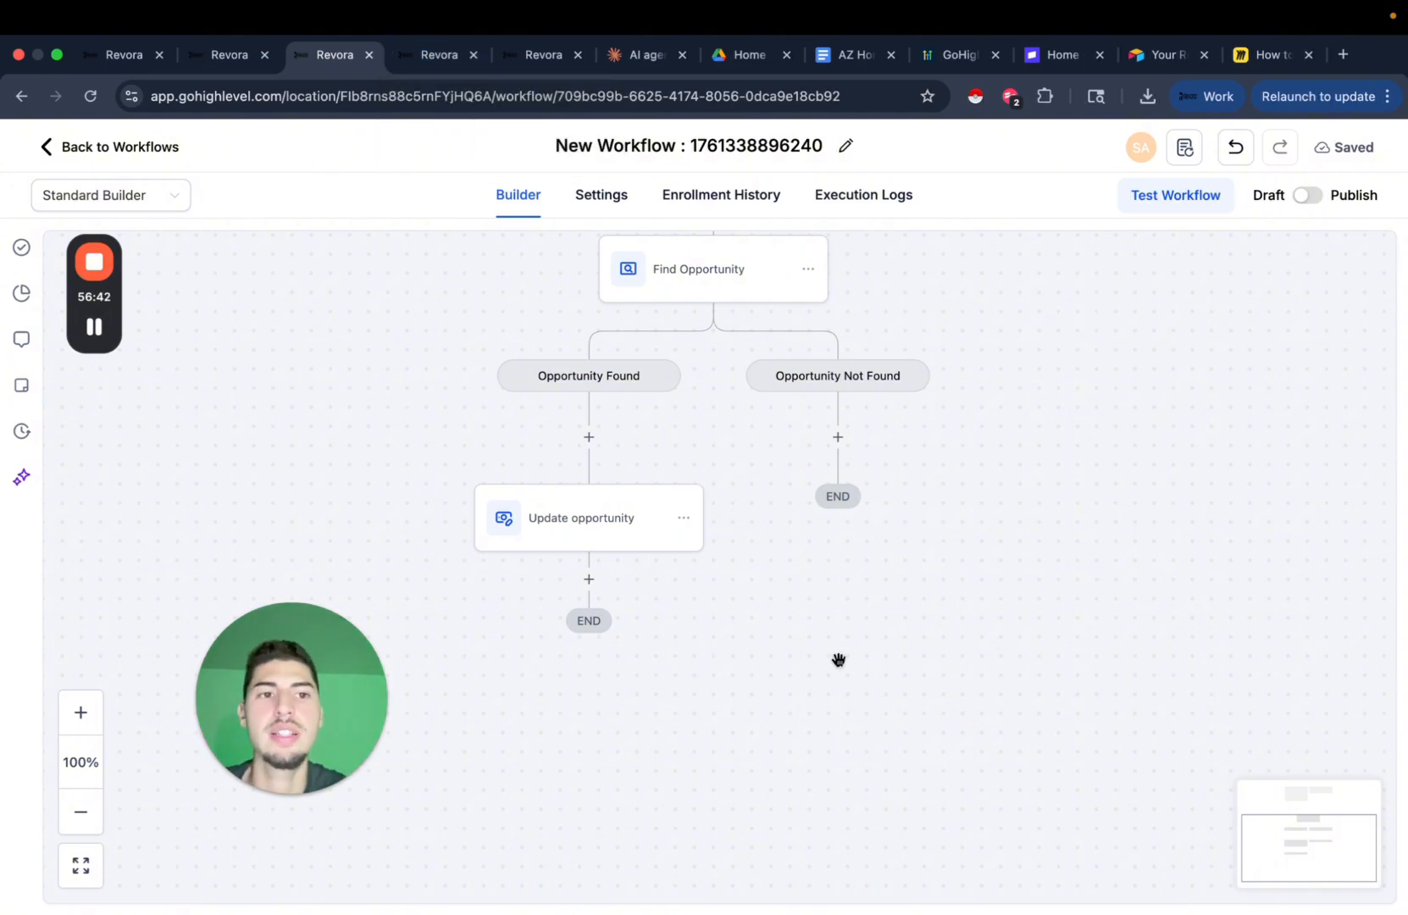
scroll(839, 660, up, 3)
click(1309, 196)
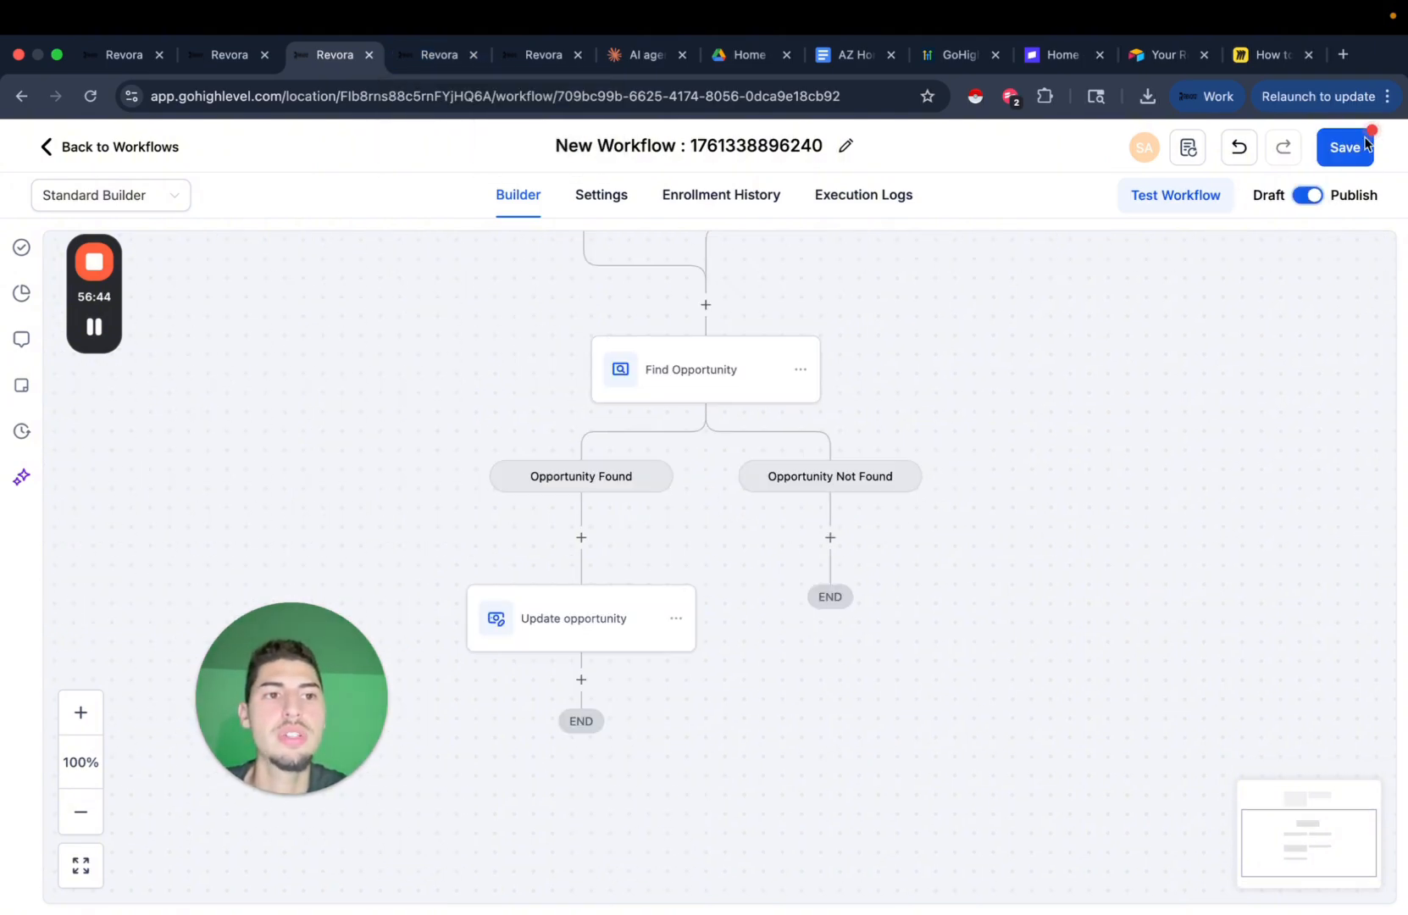
click(1349, 157)
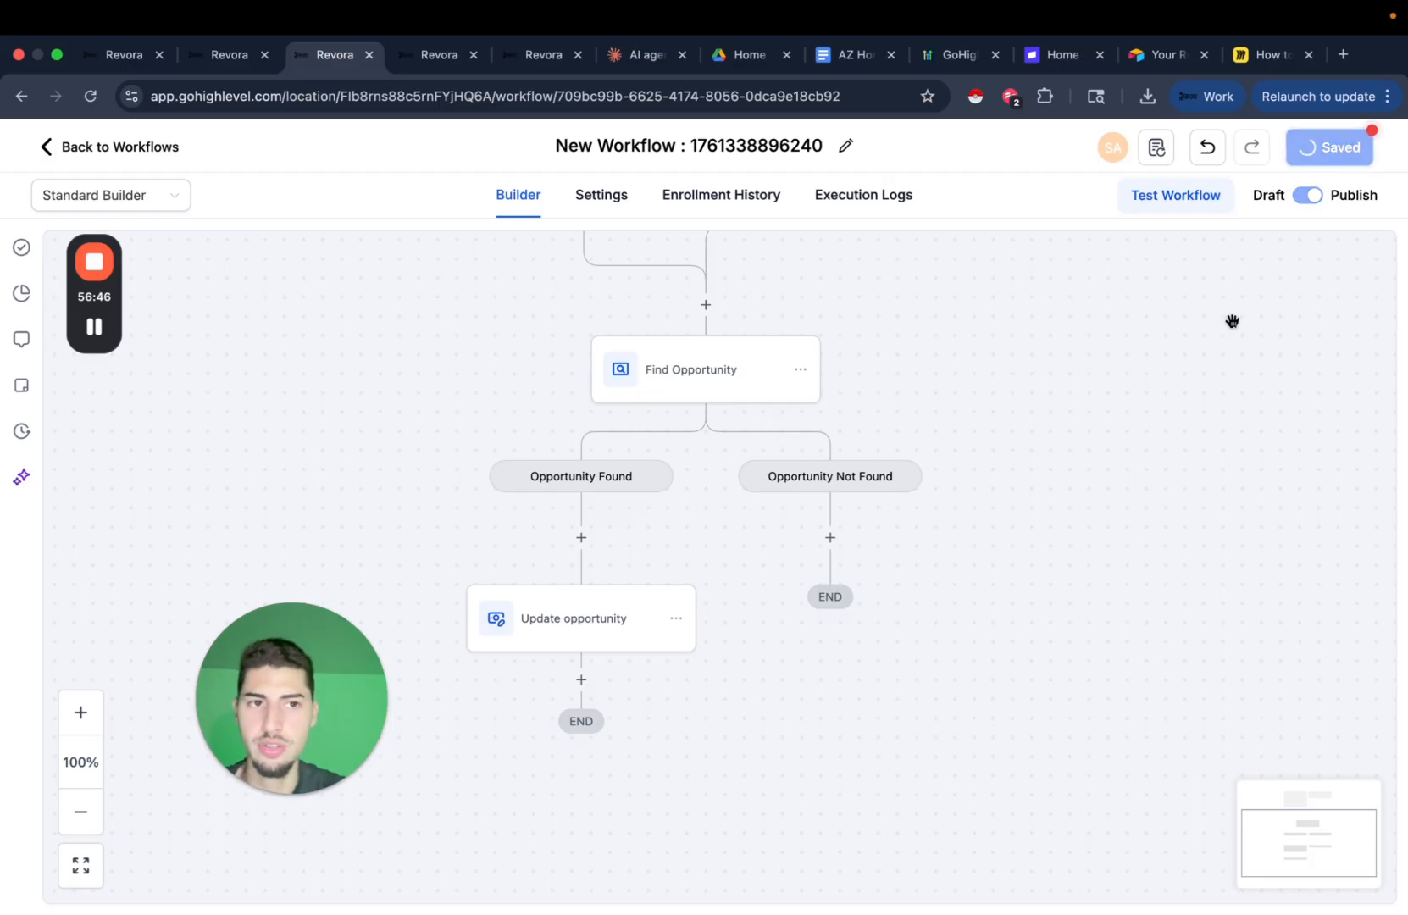
click(547, 54)
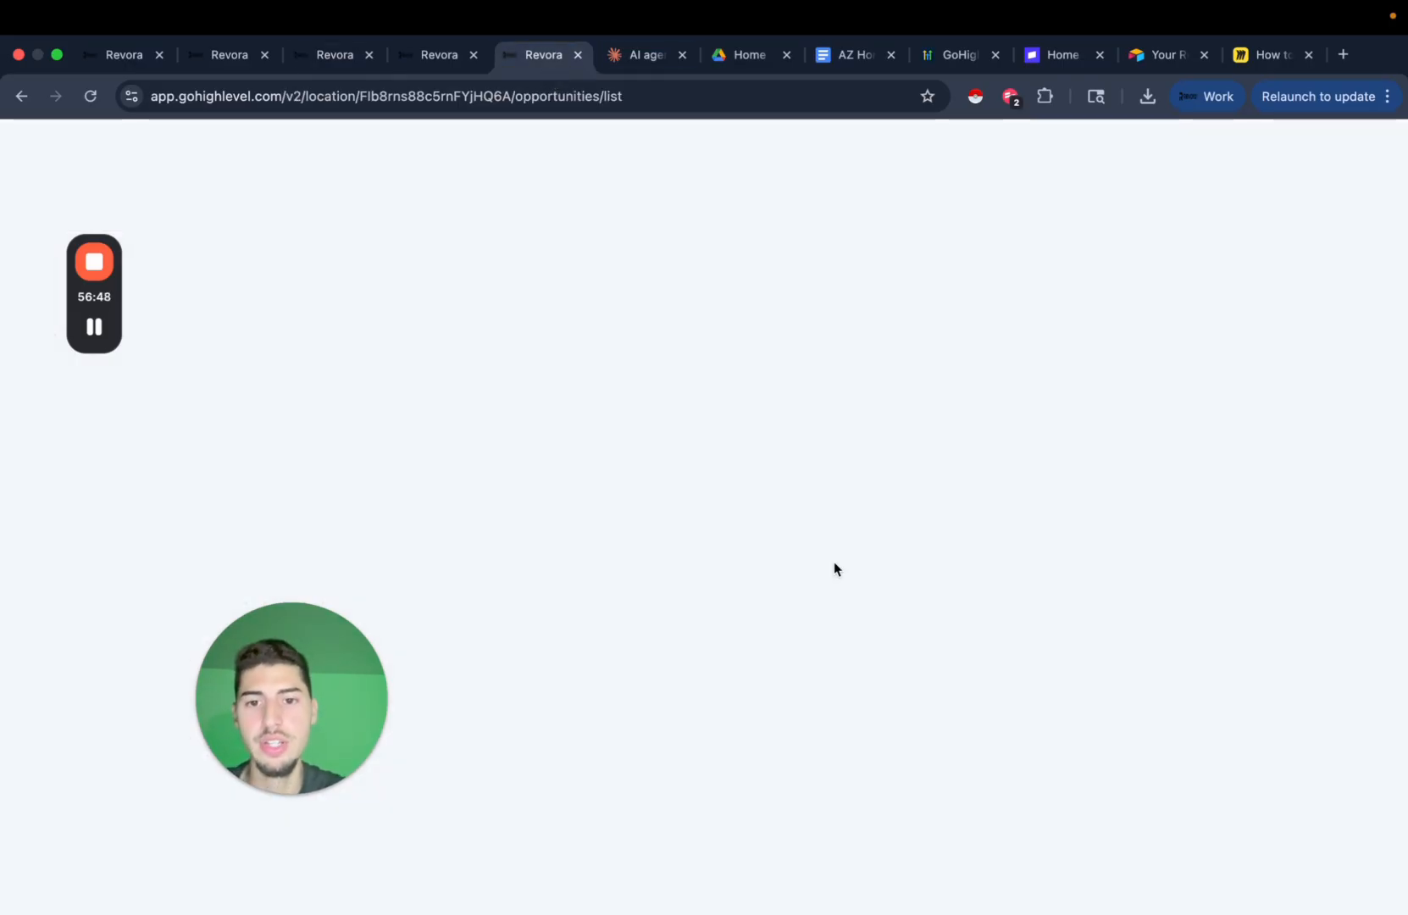
Add a contact-info action updating State with a placeholder description and save it.
click(458, 61)
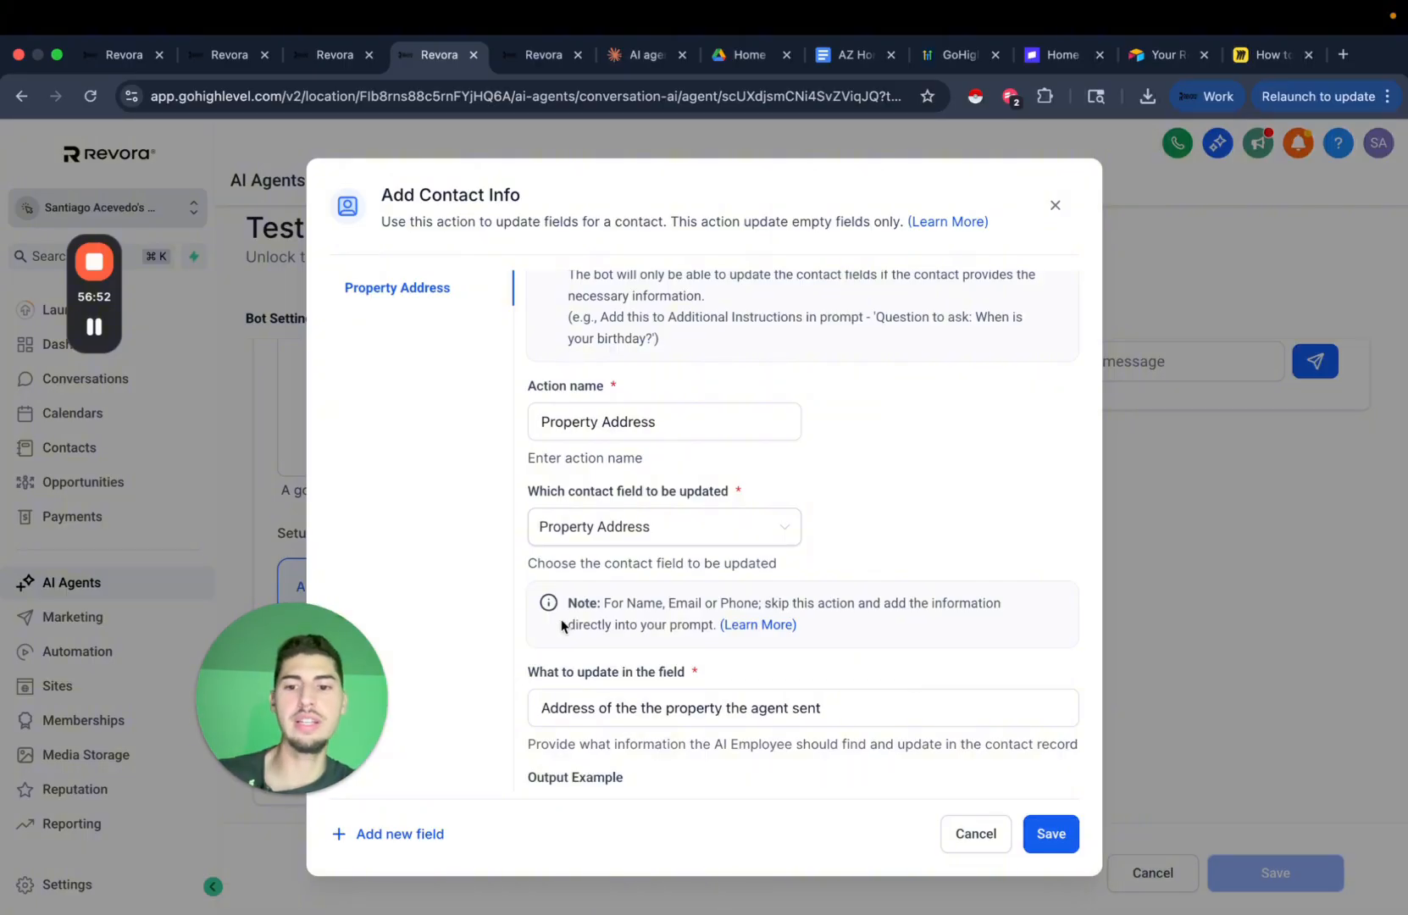
scroll(936, 563, down, 3)
click(421, 837)
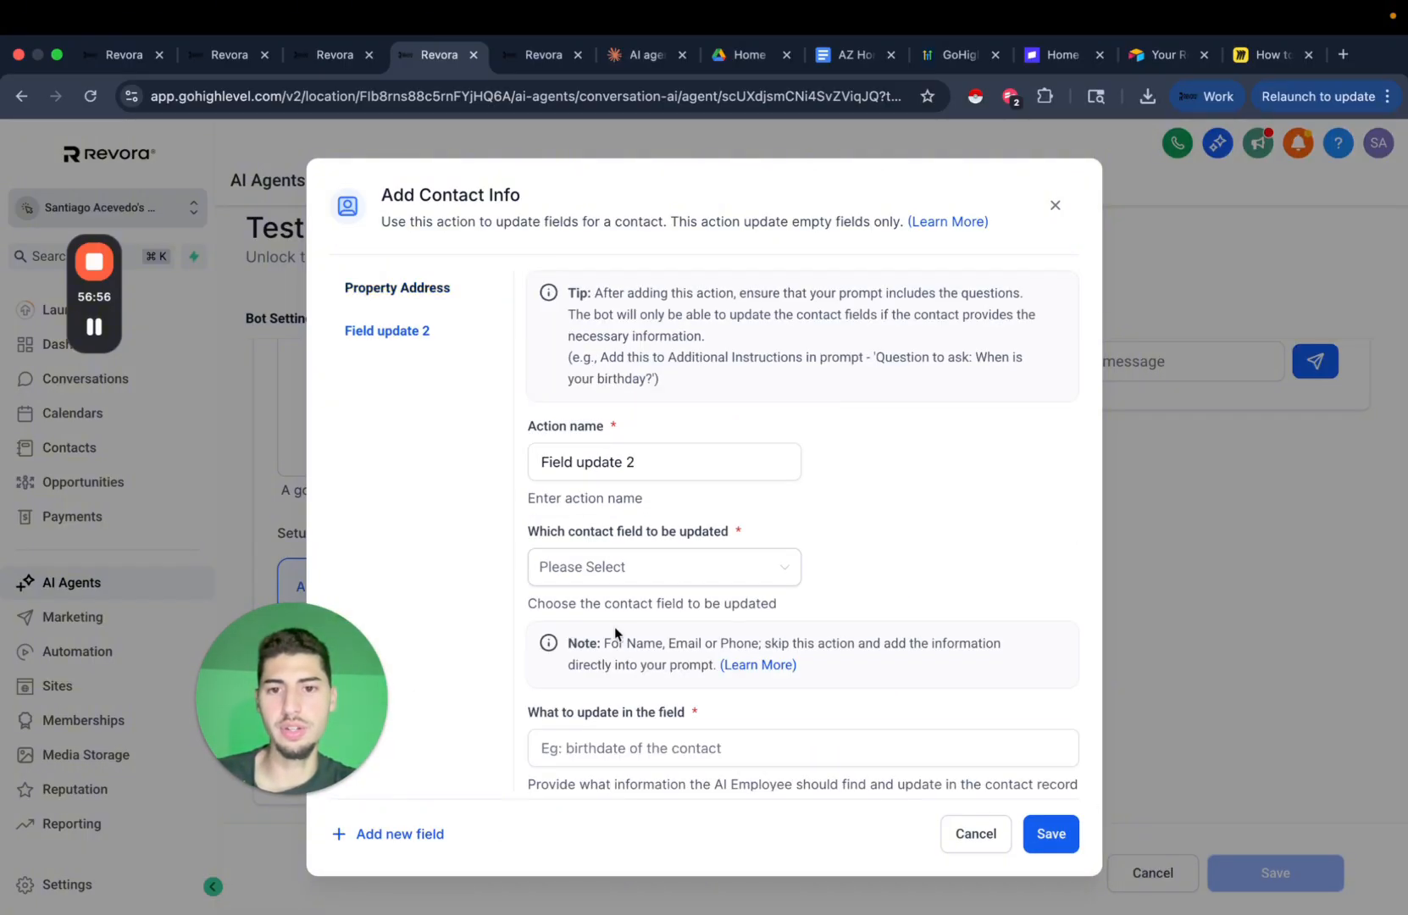
click(629, 569)
click(667, 708)
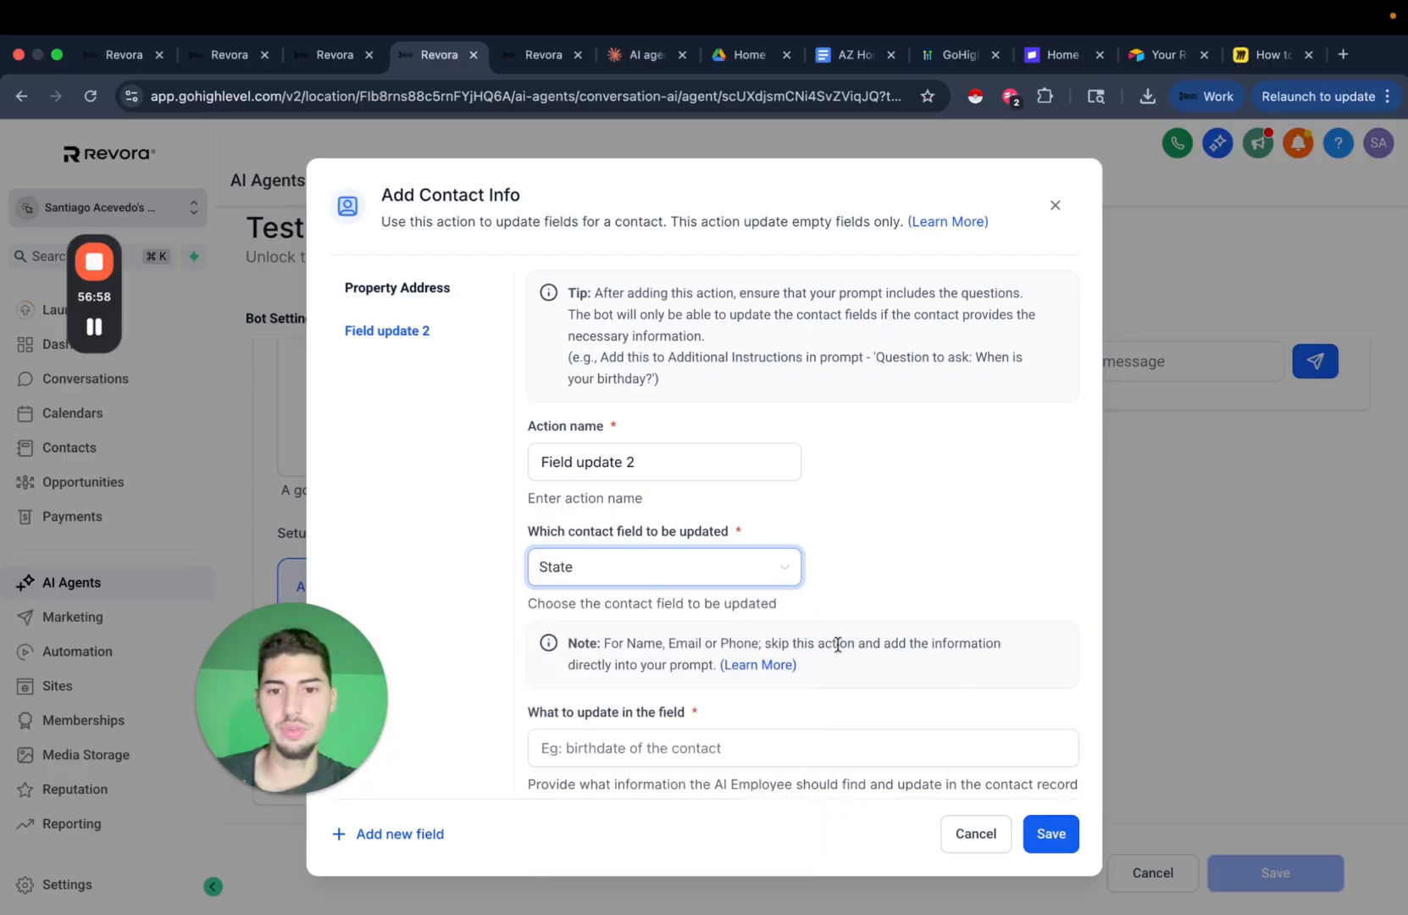
scroll(839, 648, down, 1)
click(742, 702)
text(fefec)
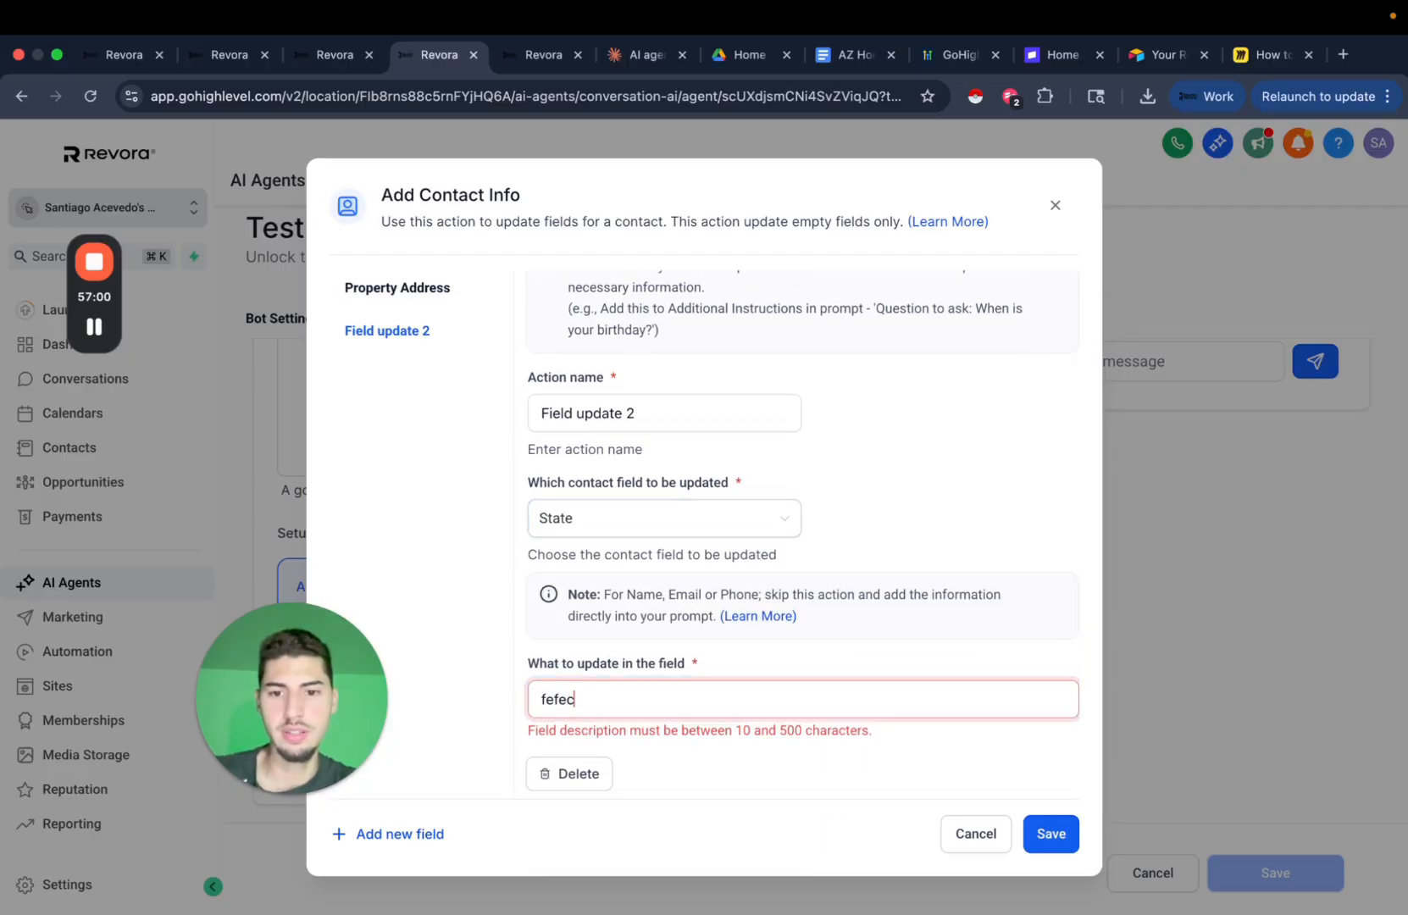
text(ecece)
click(1048, 832)
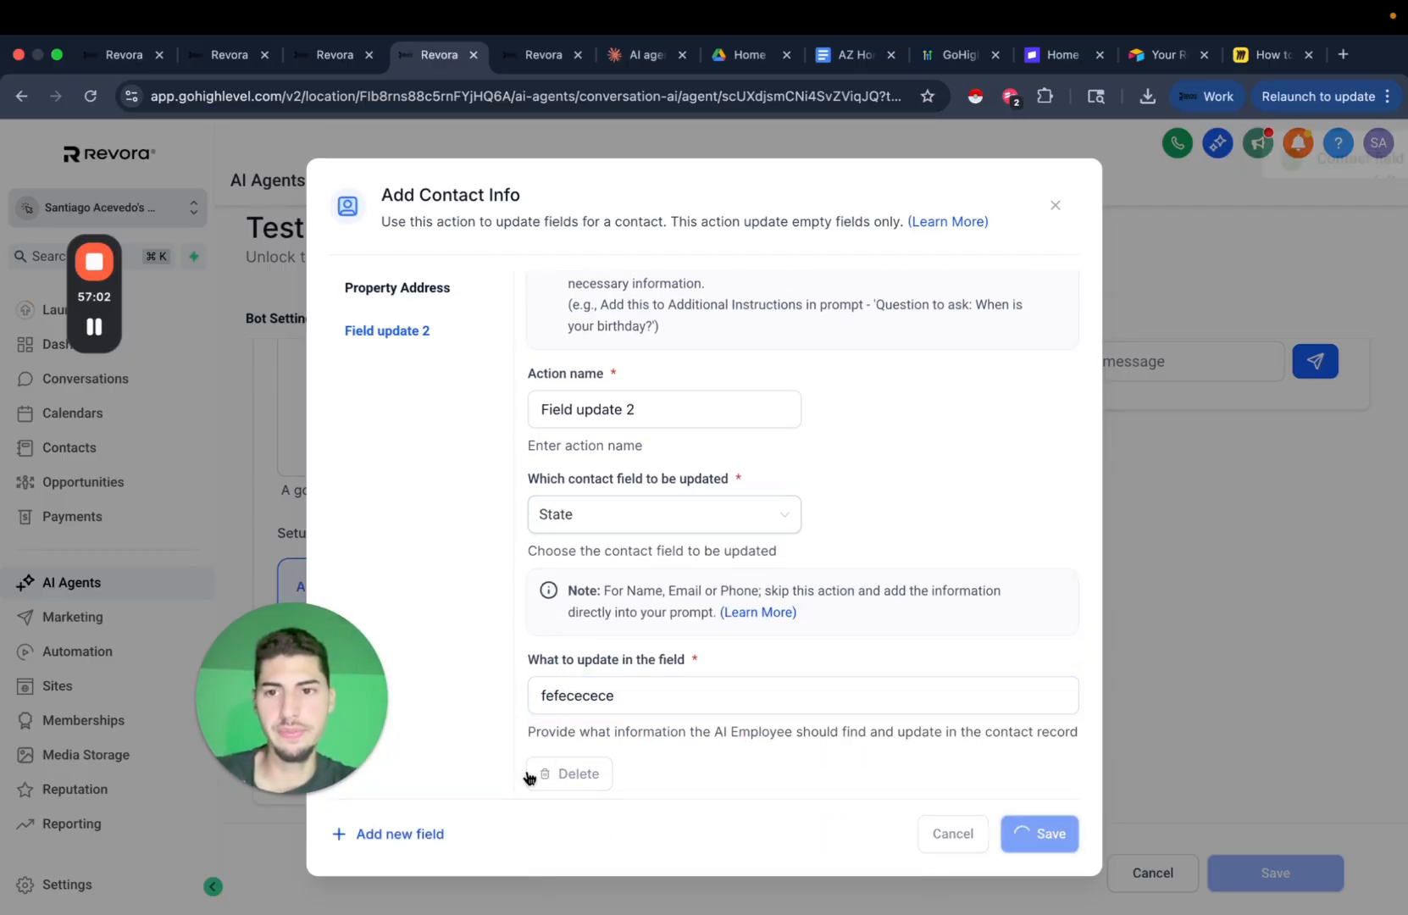
Dismiss the saved confirmation and close the contact info settings.
click(338, 833)
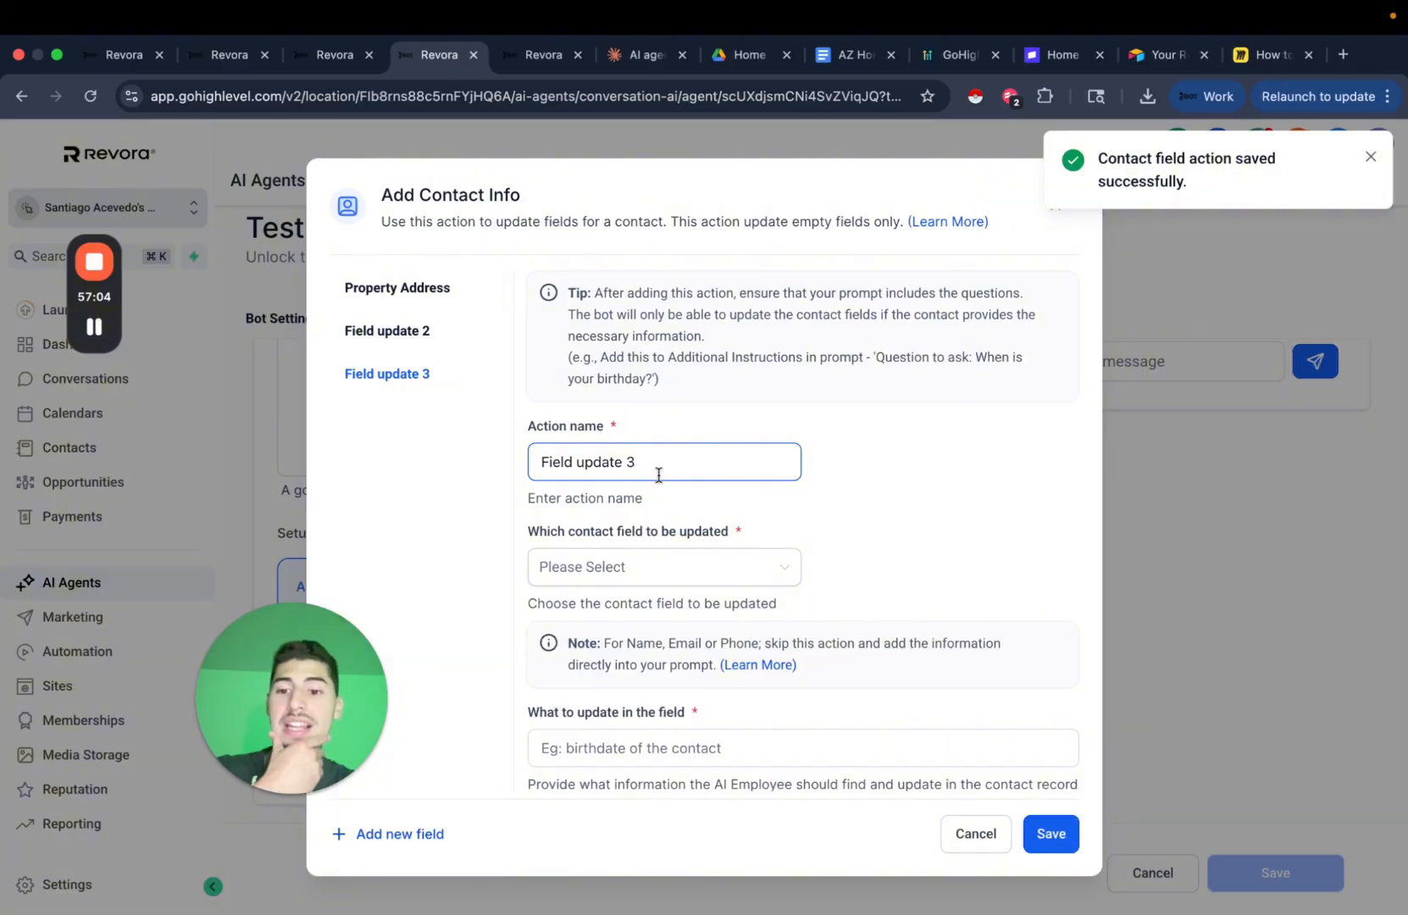
click(1372, 158)
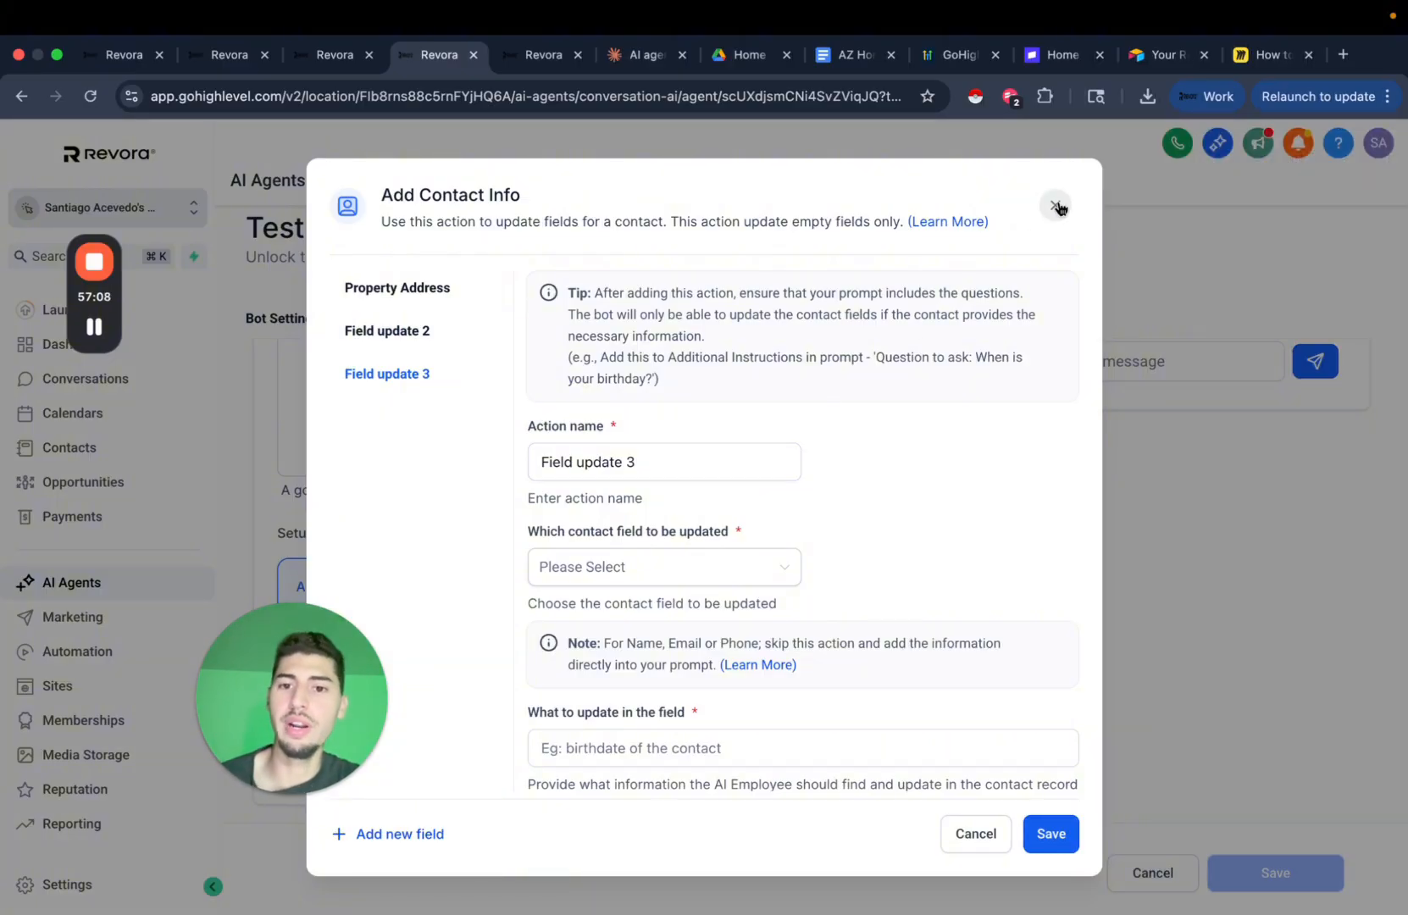
click(1057, 208)
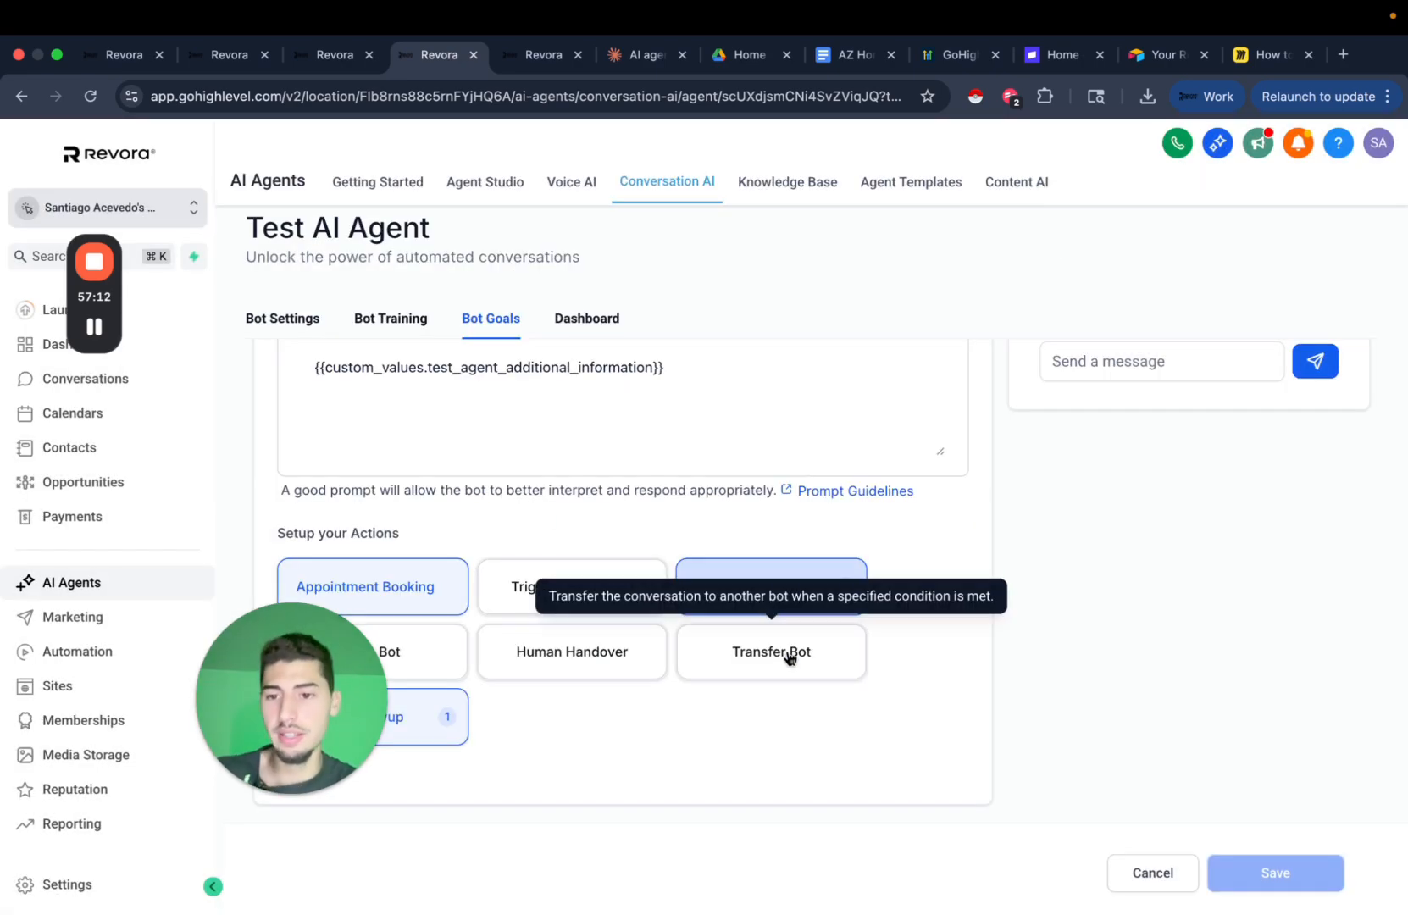
Start a new opportunity, pick a contact and enter Property Address '12'.
click(335, 54)
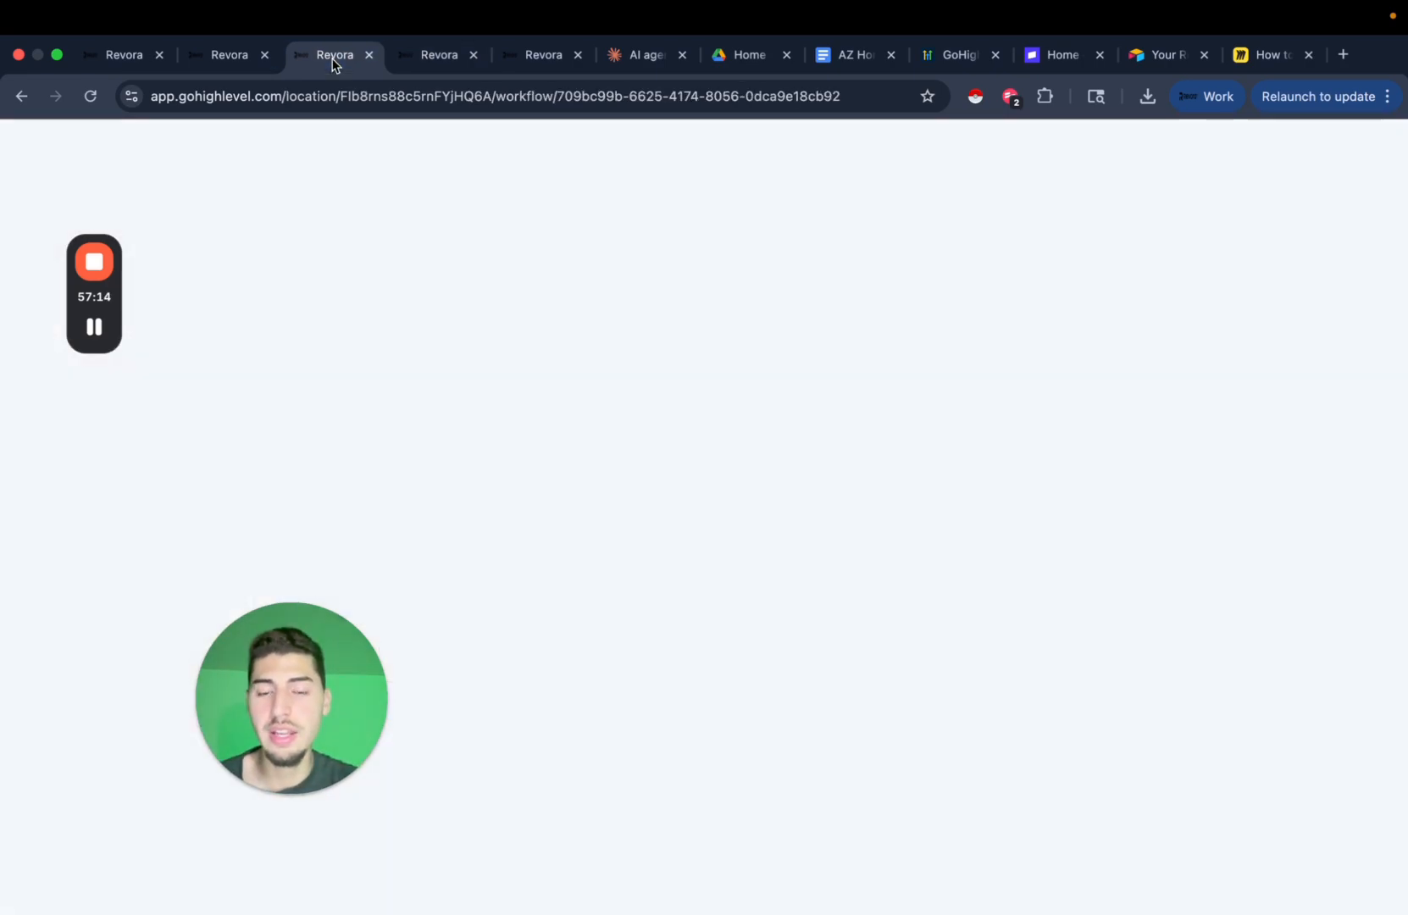
click(546, 58)
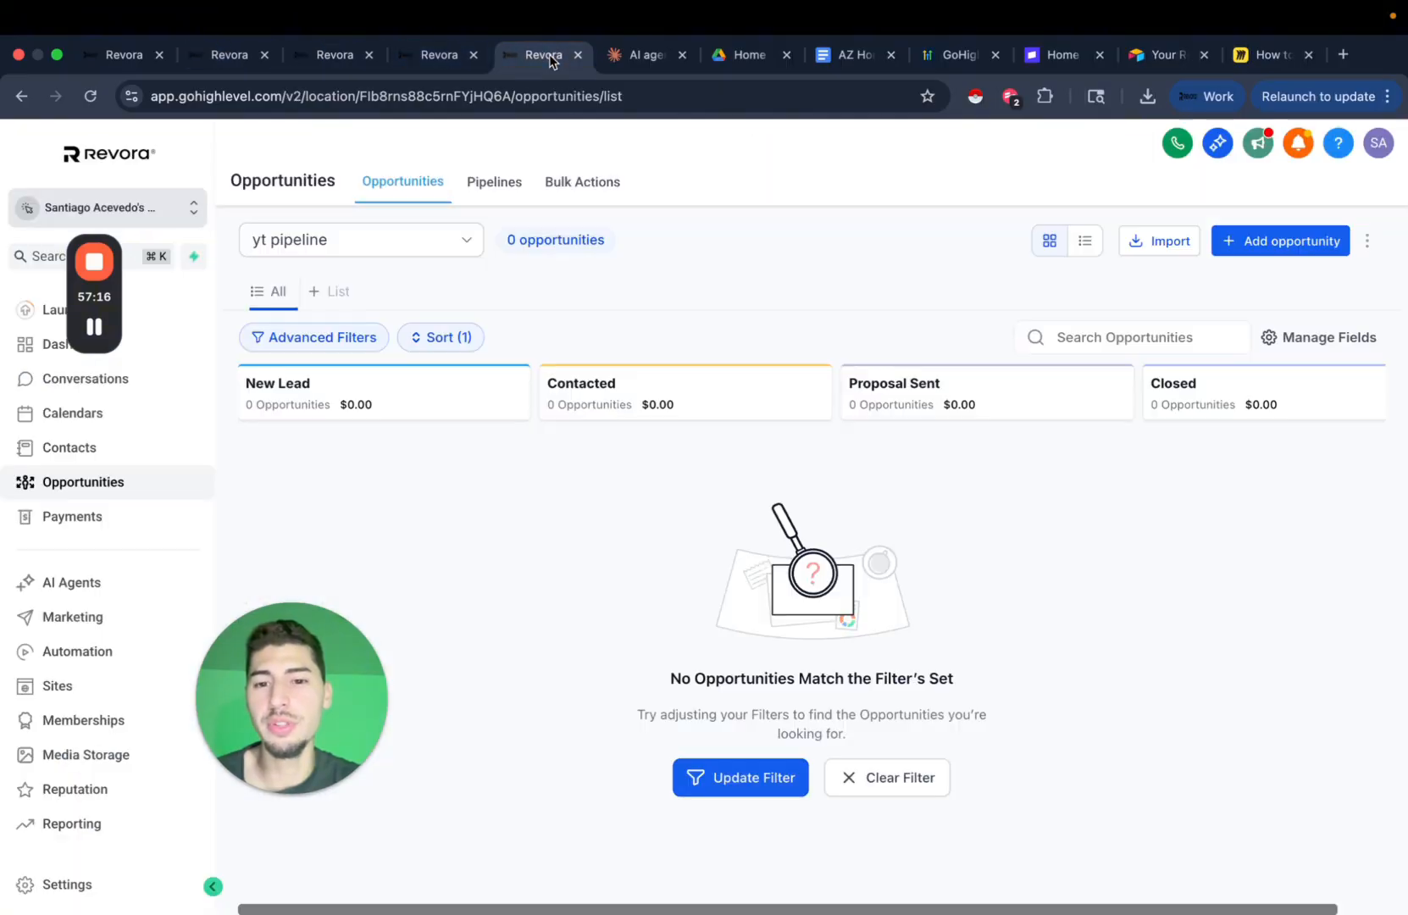
click(1281, 246)
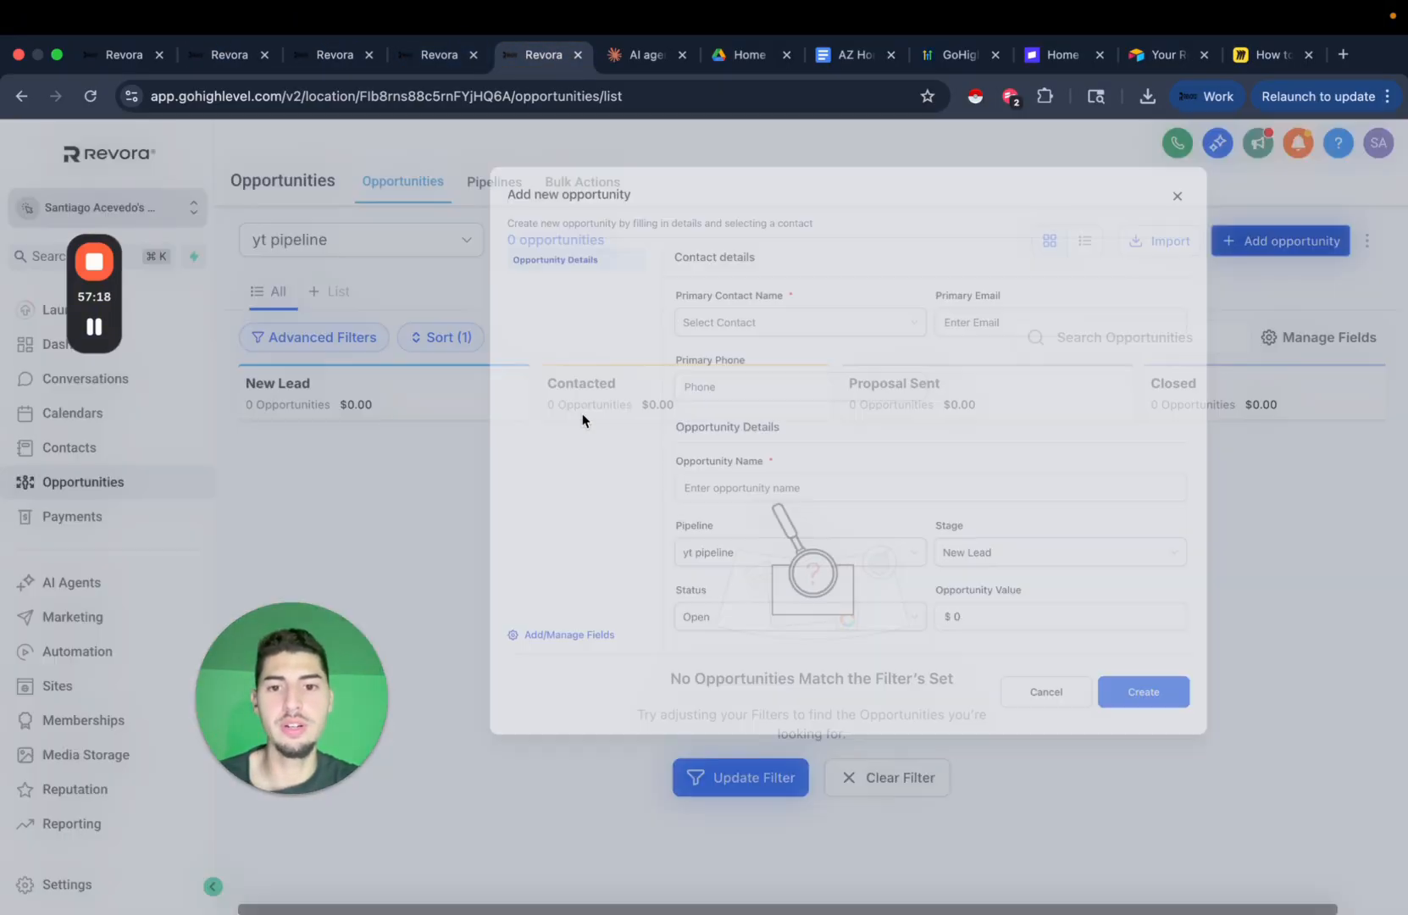
click(634, 349)
click(594, 405)
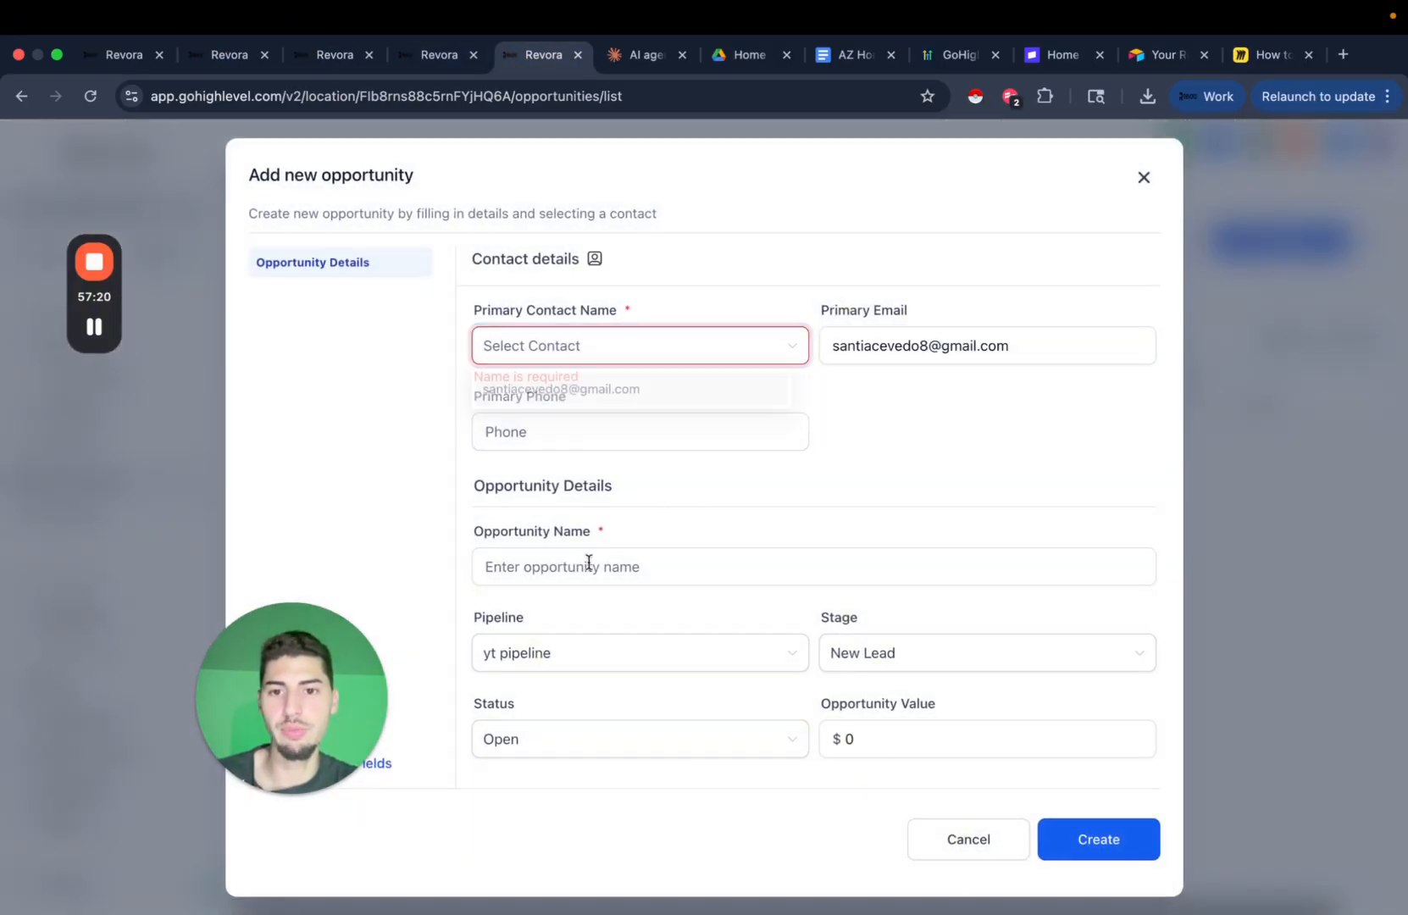
click(589, 572)
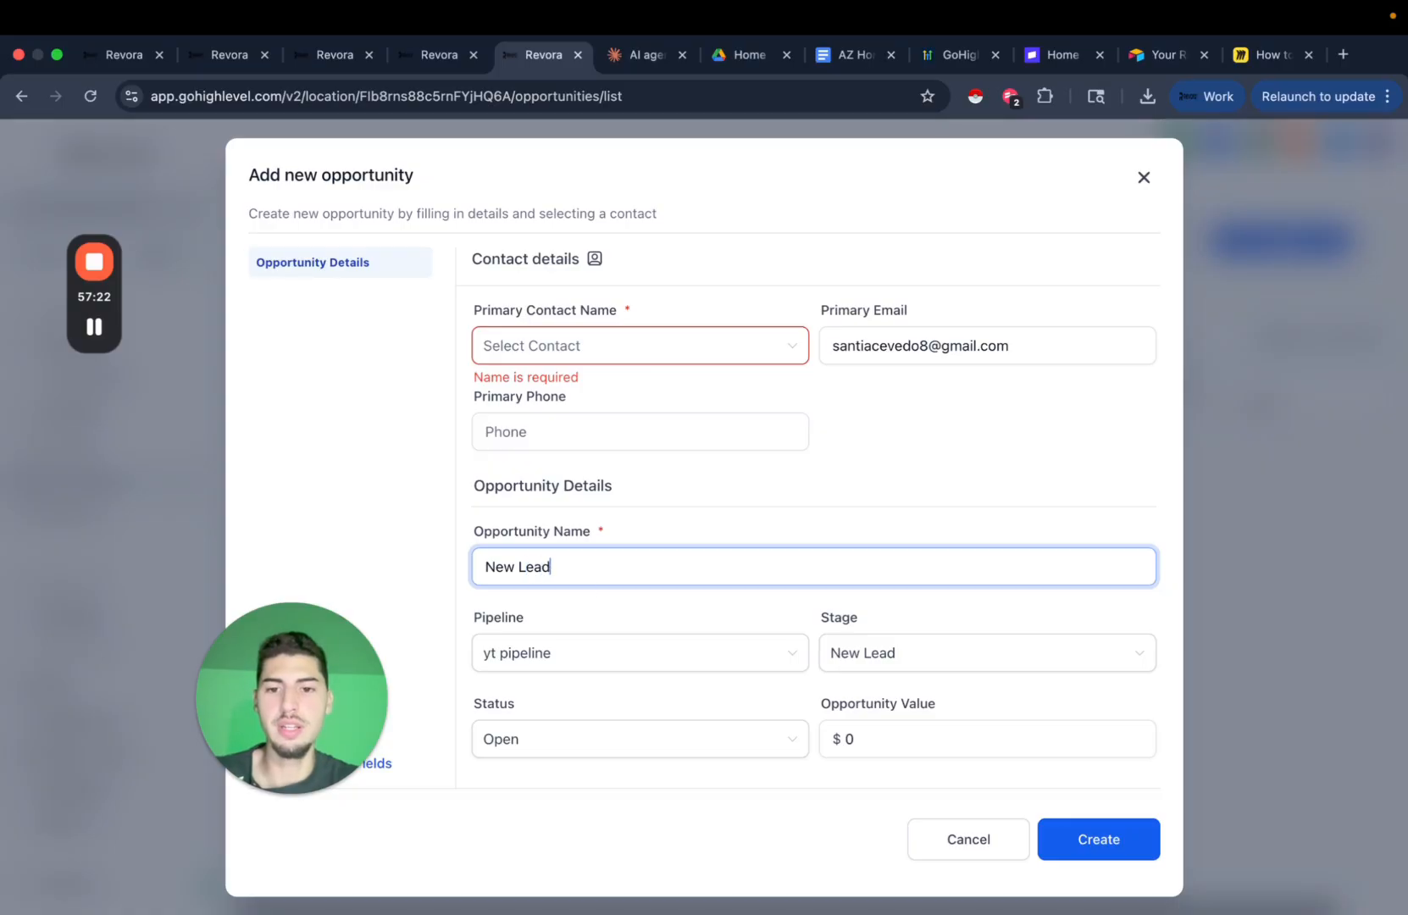
scroll(688, 622, down, 5)
click(612, 580)
text(123 Main St)
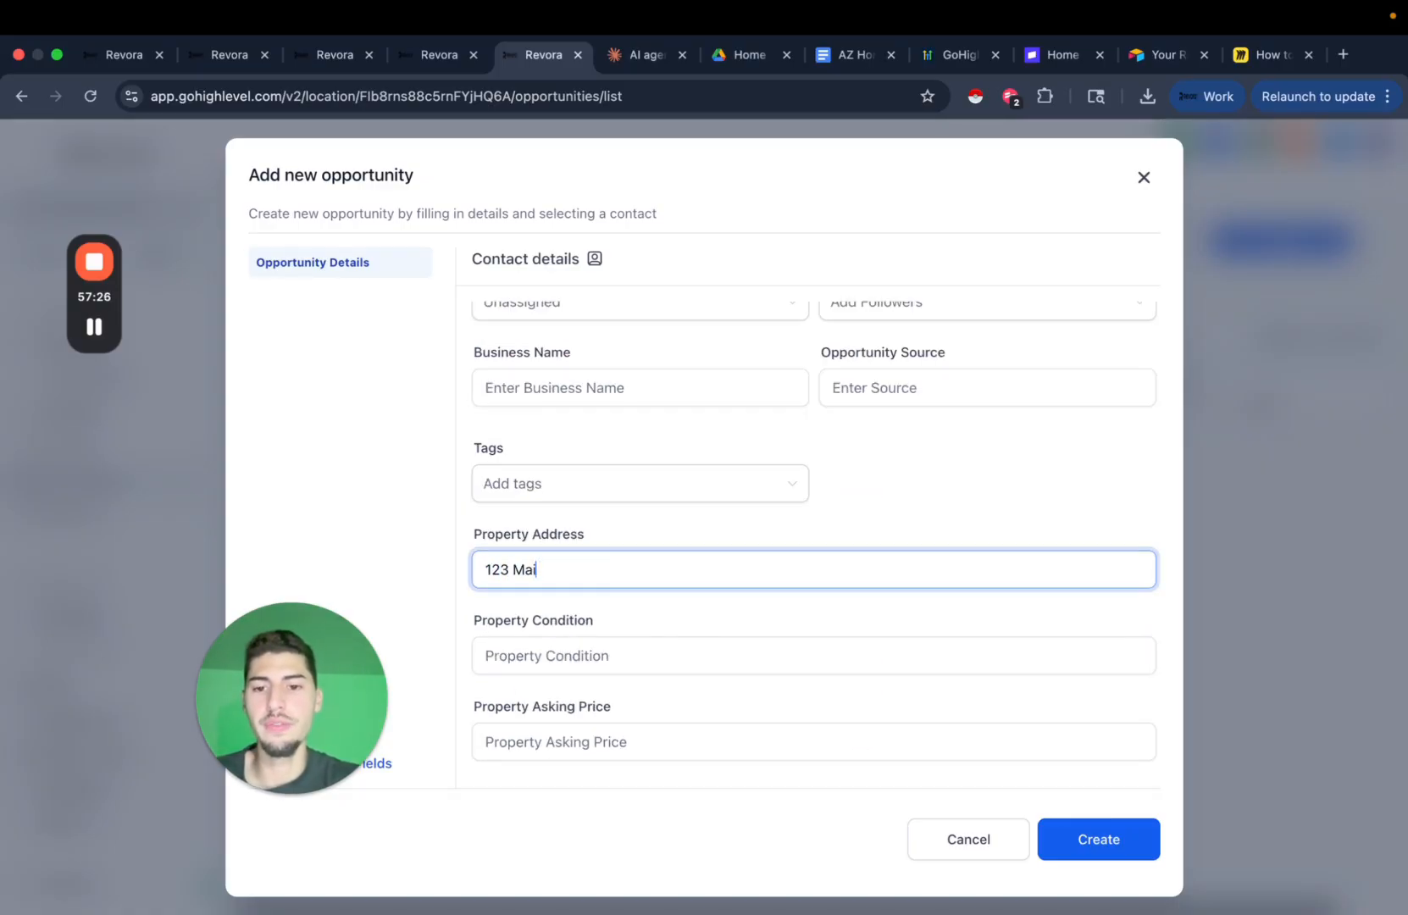
click(1076, 848)
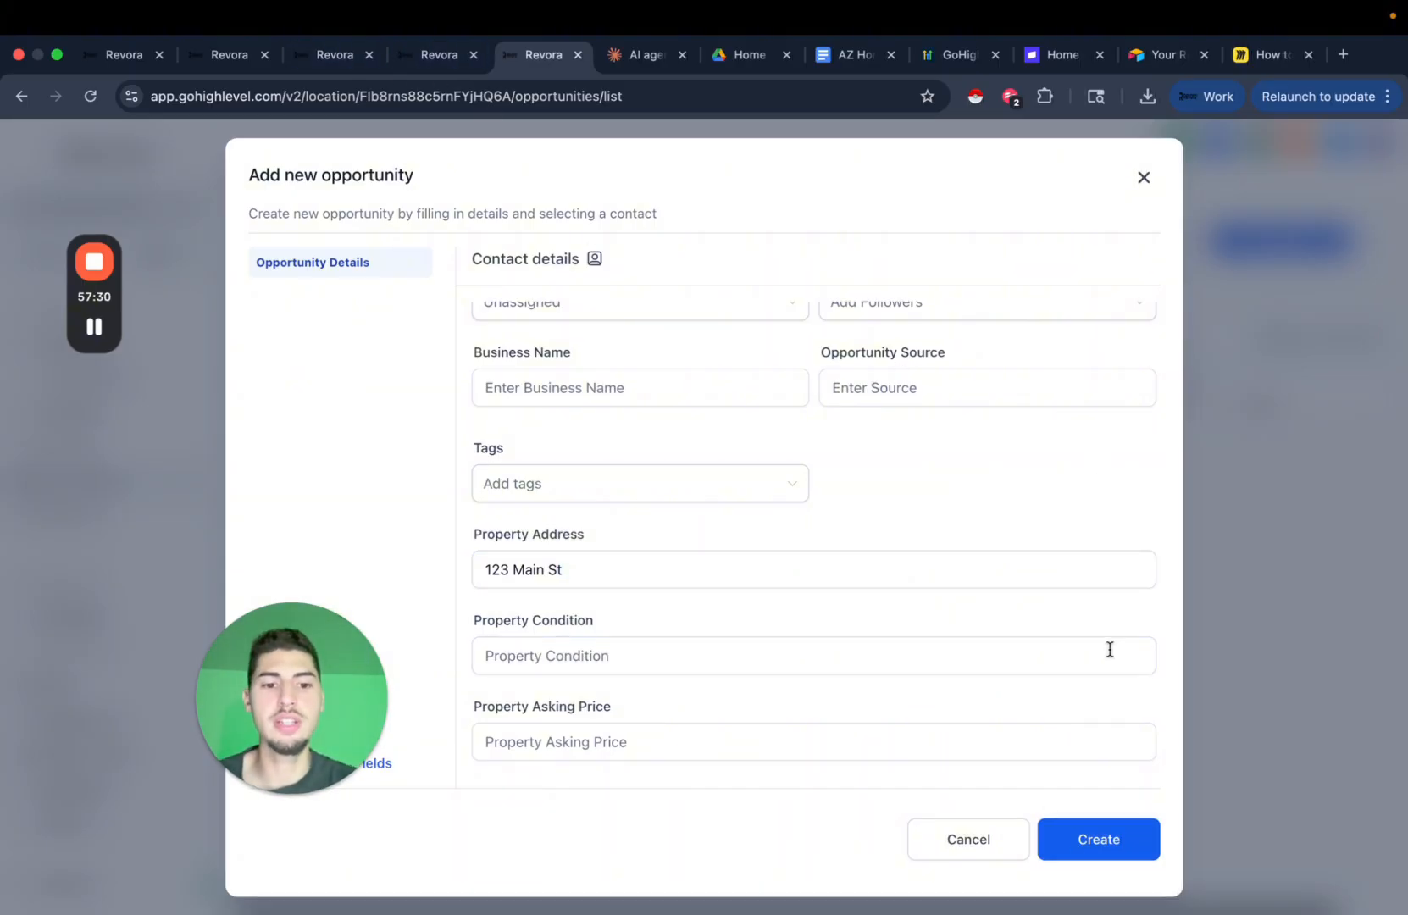
Assign an owner, make the test contact primary contact, create the opportunity and open it.
scroll(1024, 615, up, 5)
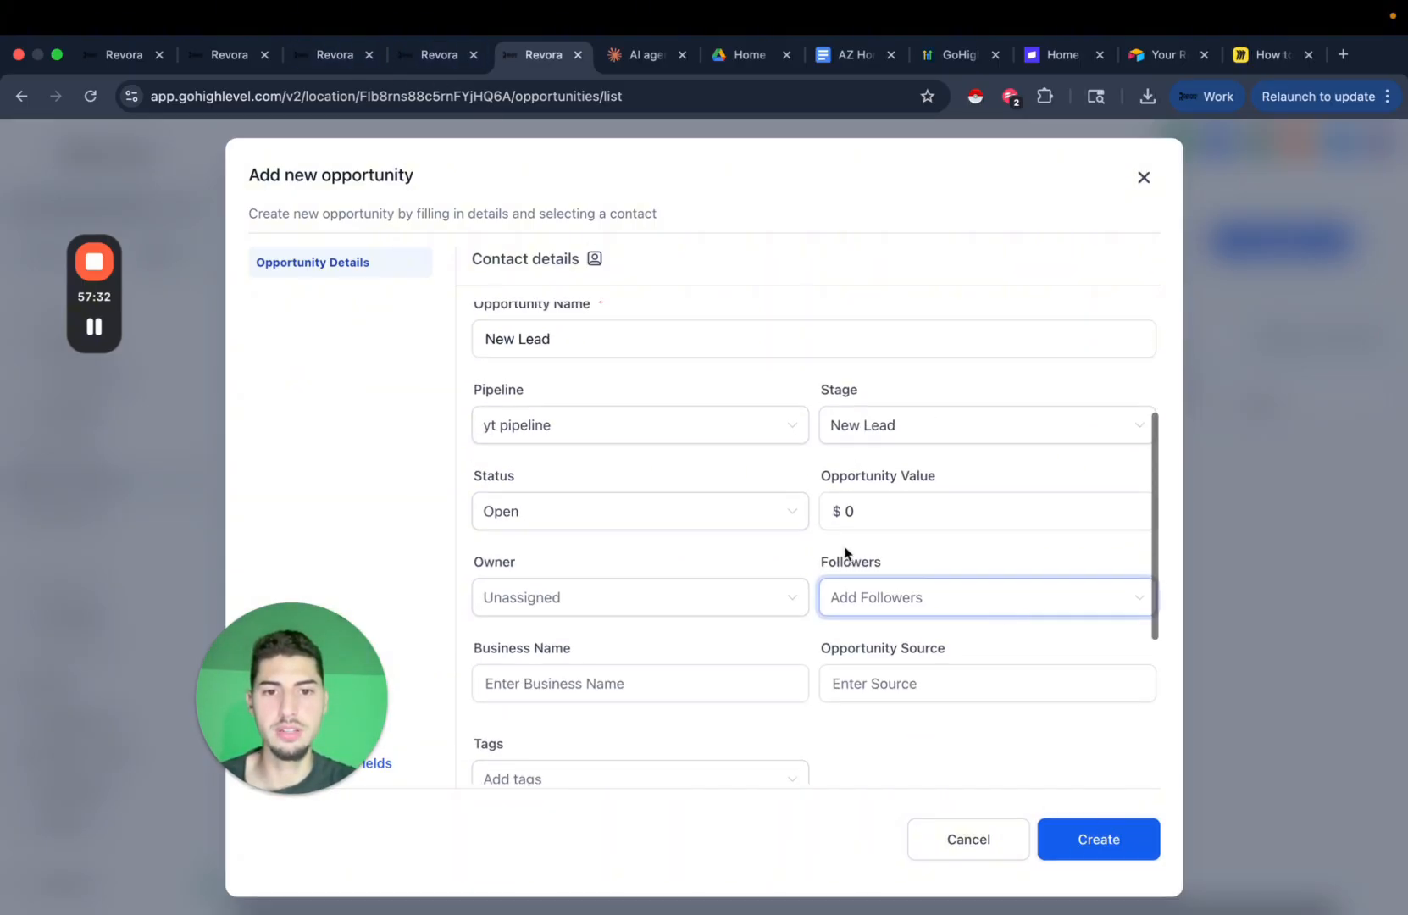
click(633, 598)
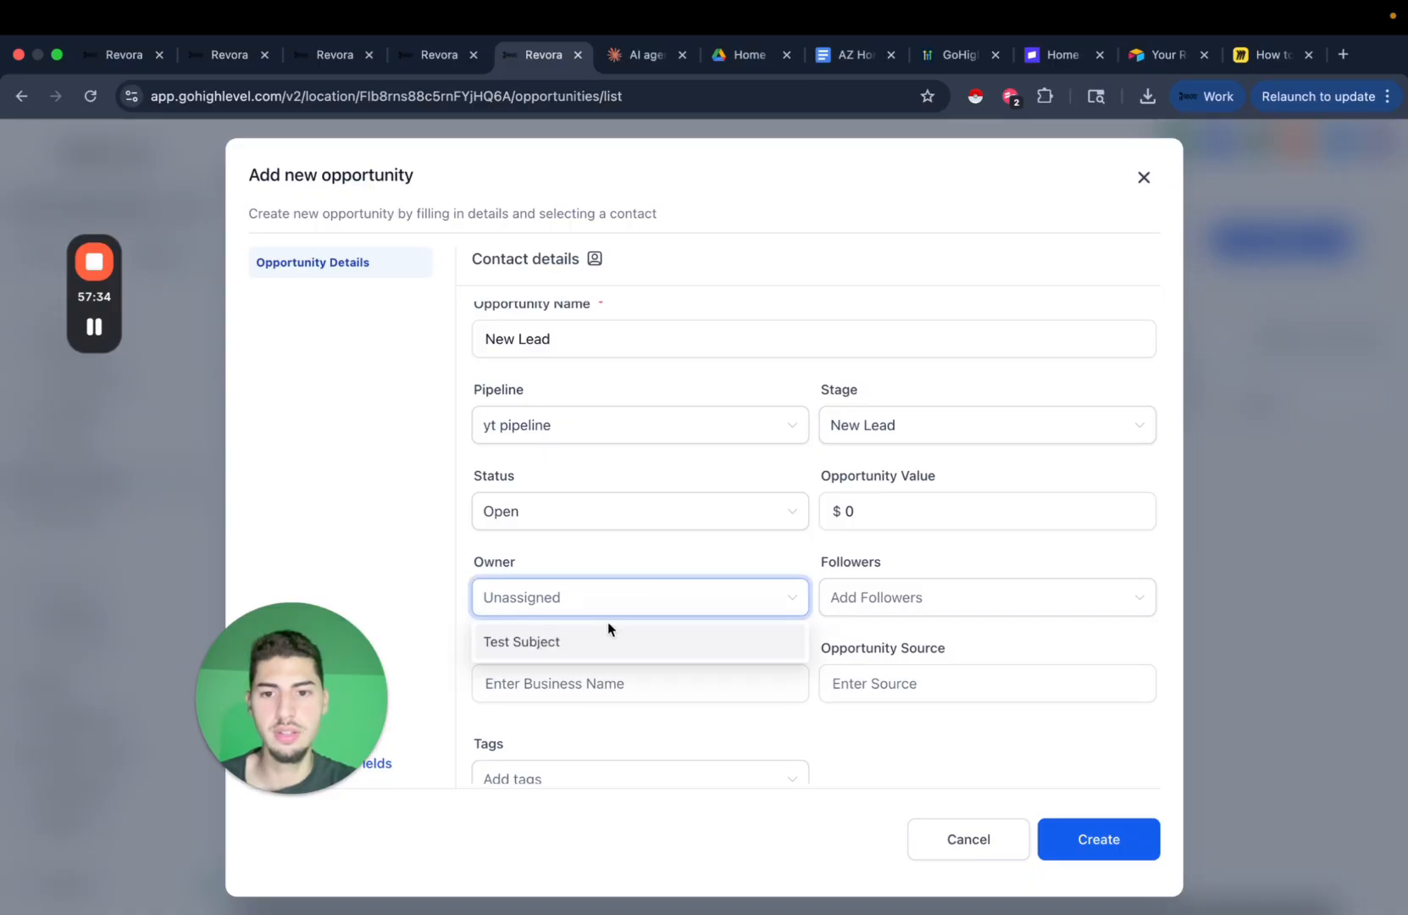
click(686, 643)
scroll(862, 619, up, 3)
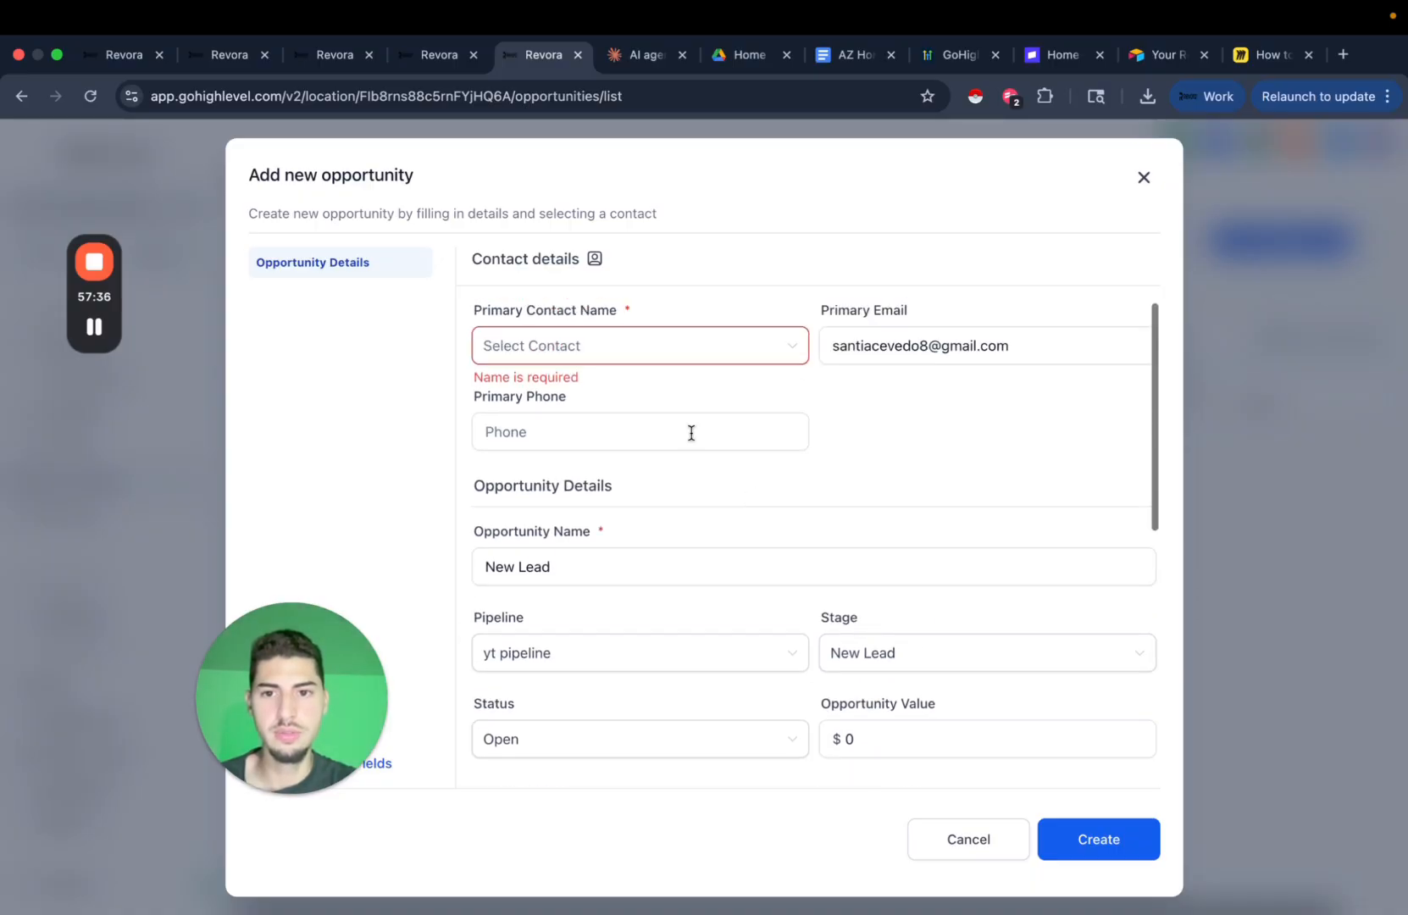
click(641, 356)
click(619, 391)
click(894, 564)
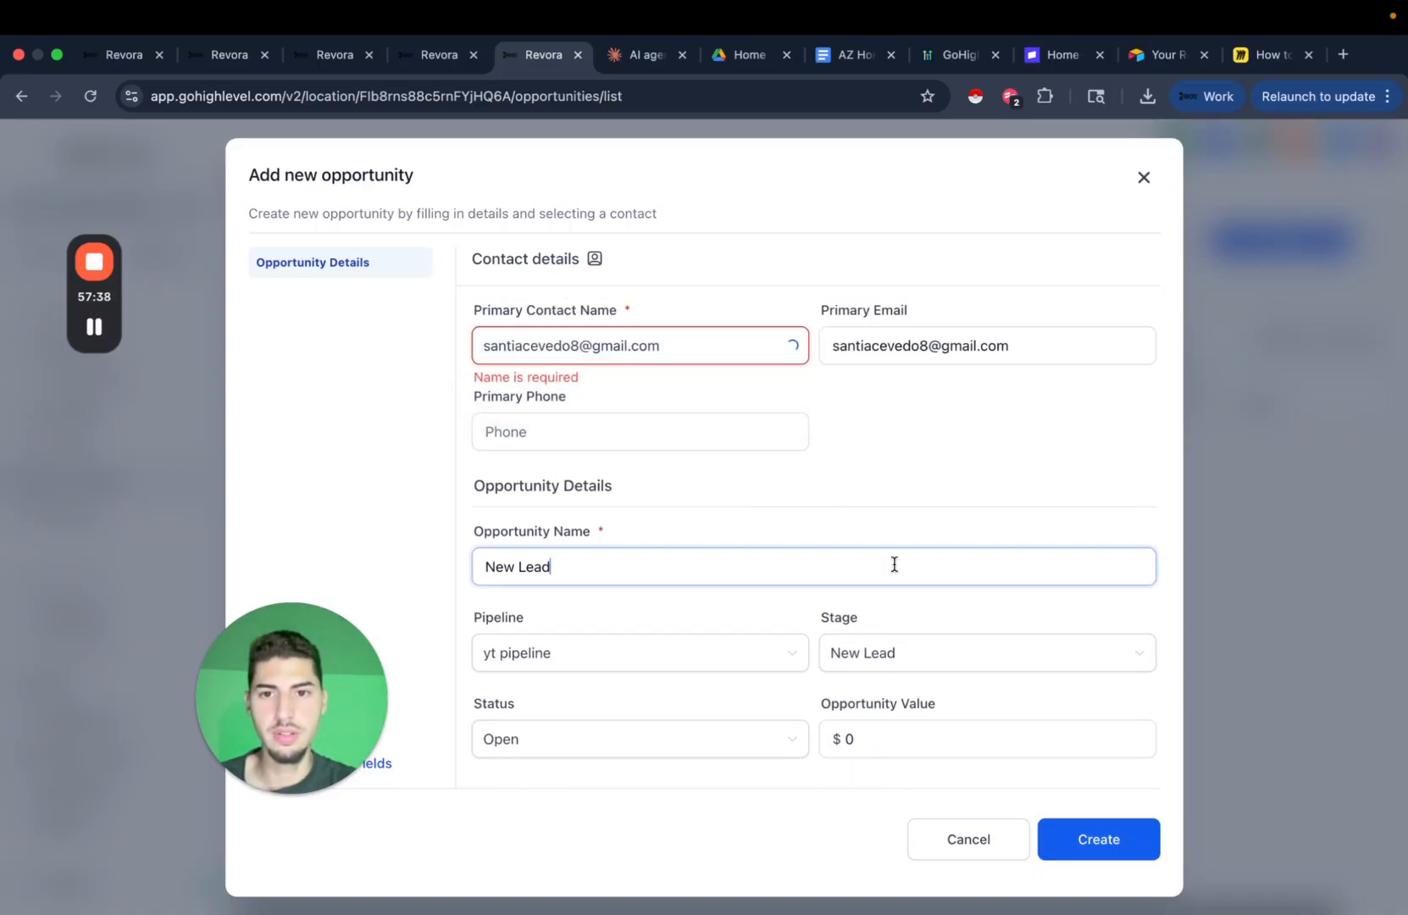
scroll(857, 508, down, 4)
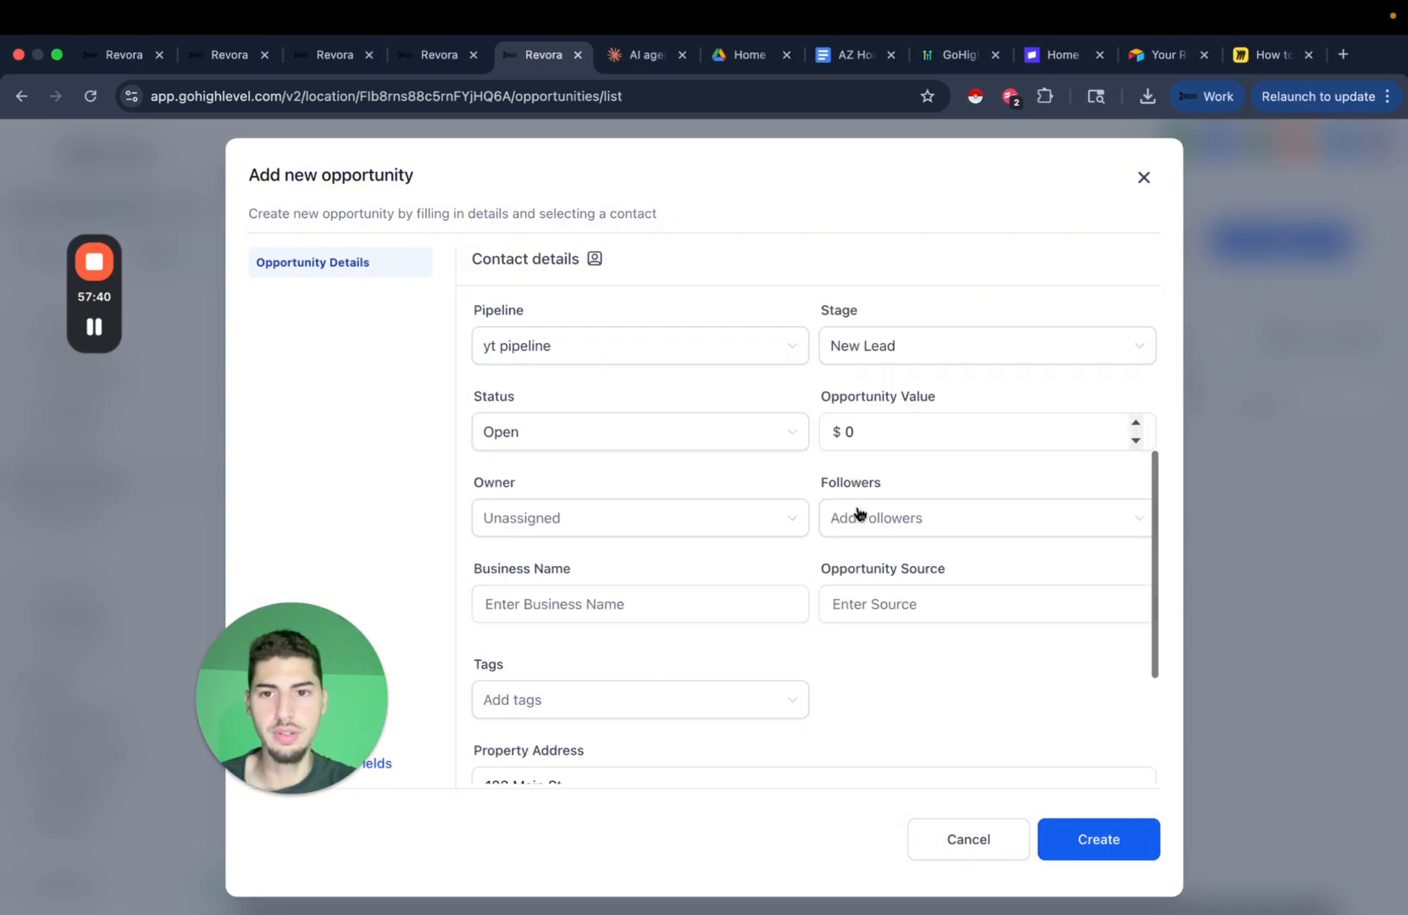
scroll(856, 511, down, 3)
click(1057, 839)
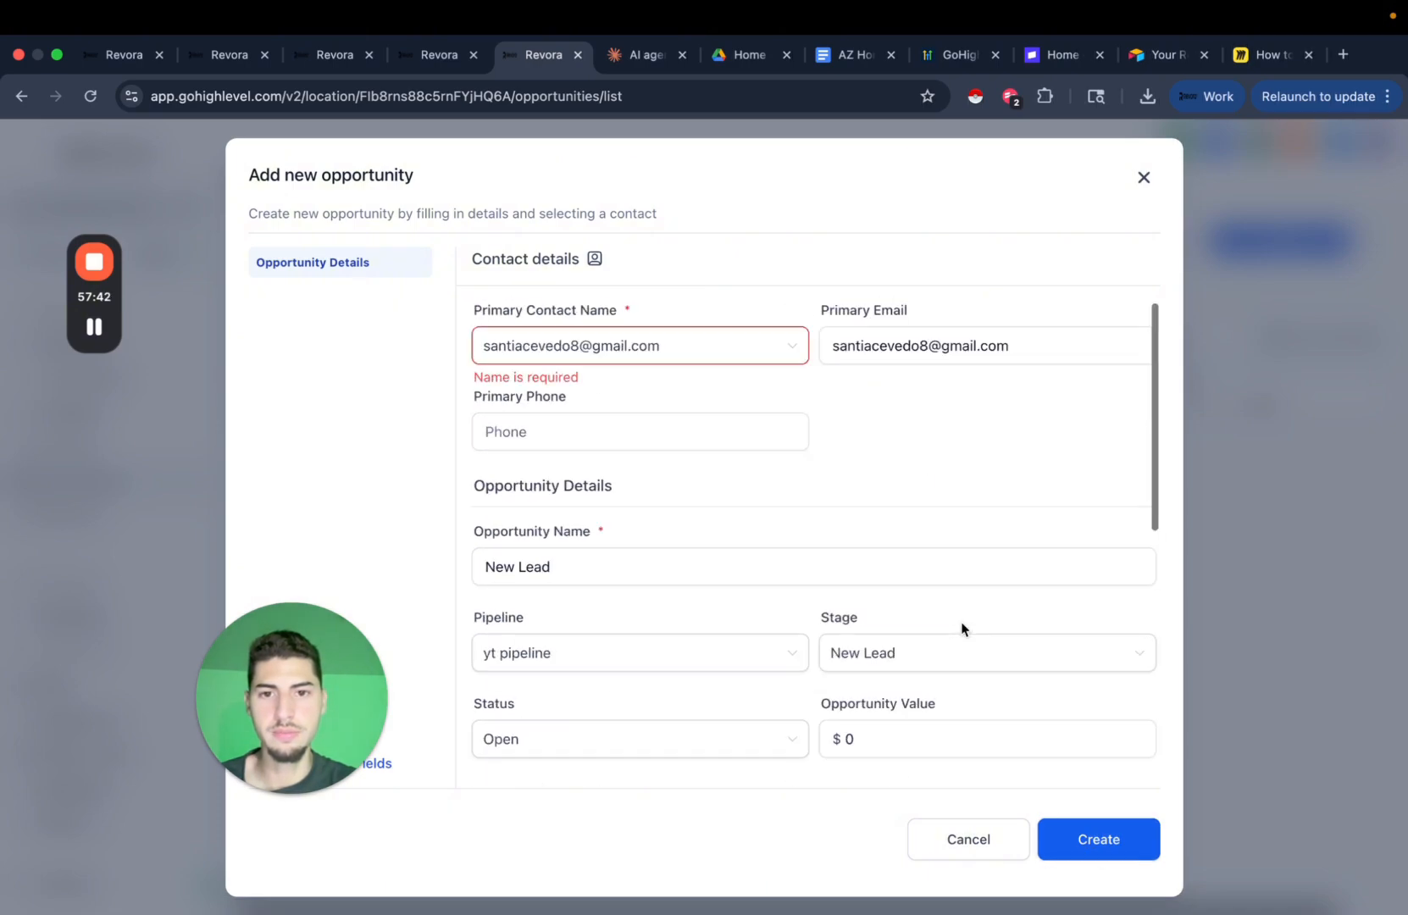
click(94, 326)
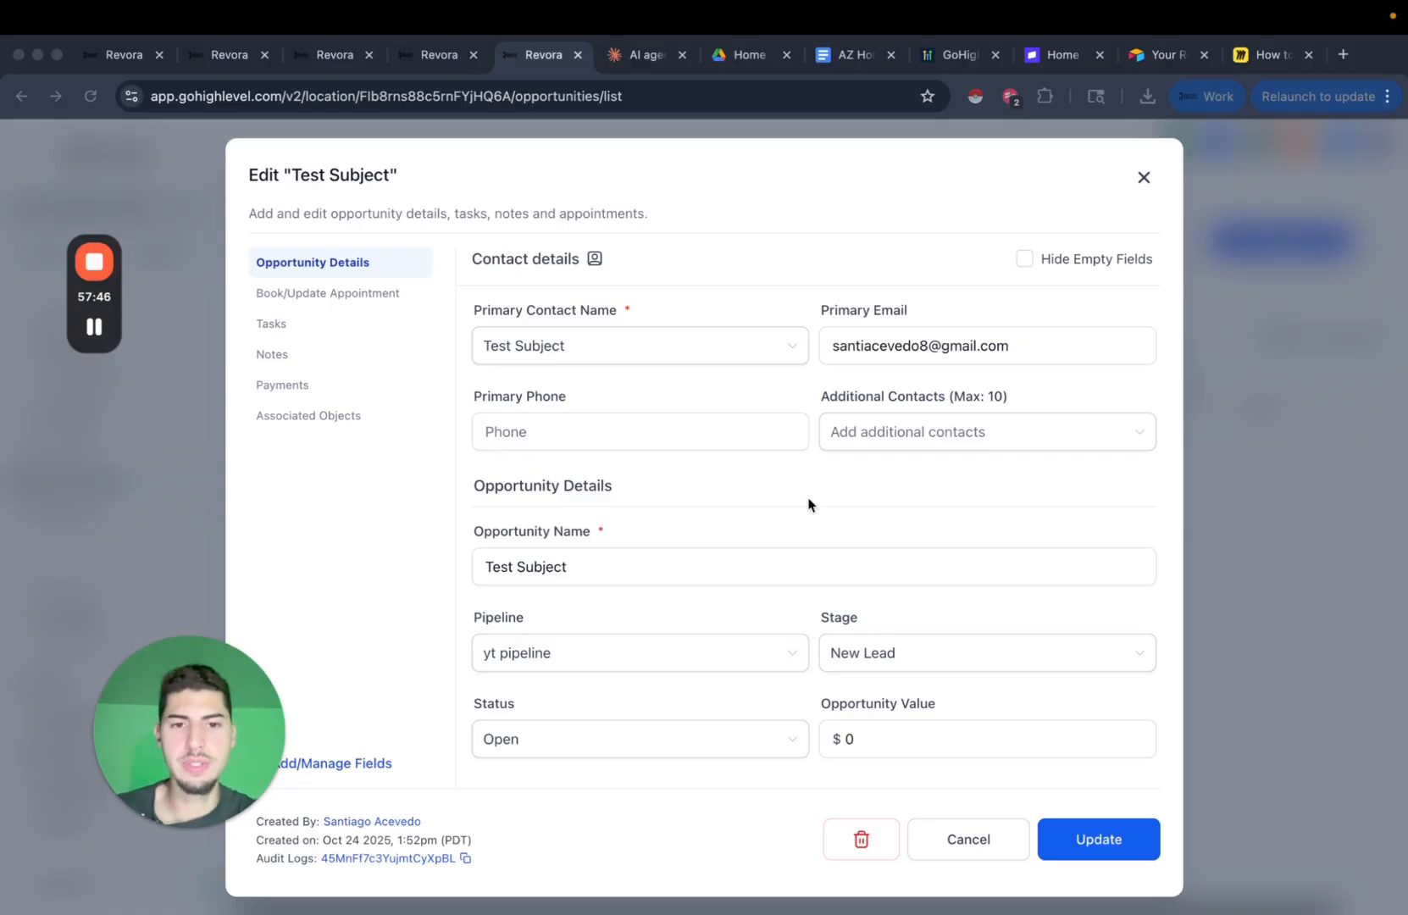
Type '123 Main St' into Property Address, clear it again, update the opportunity and close the editor.
click(876, 527)
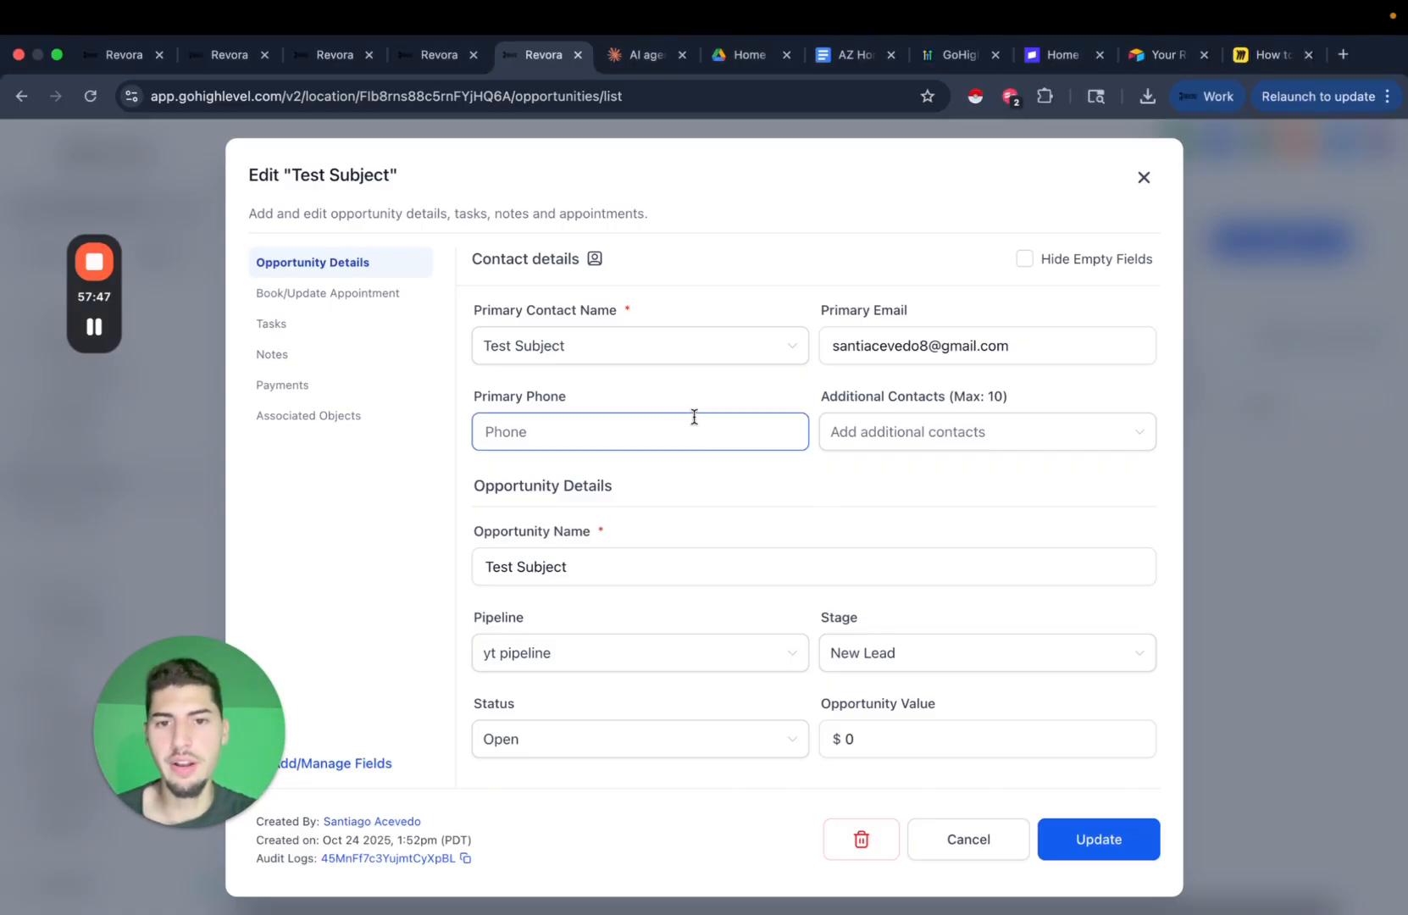
scroll(767, 540, down, 5)
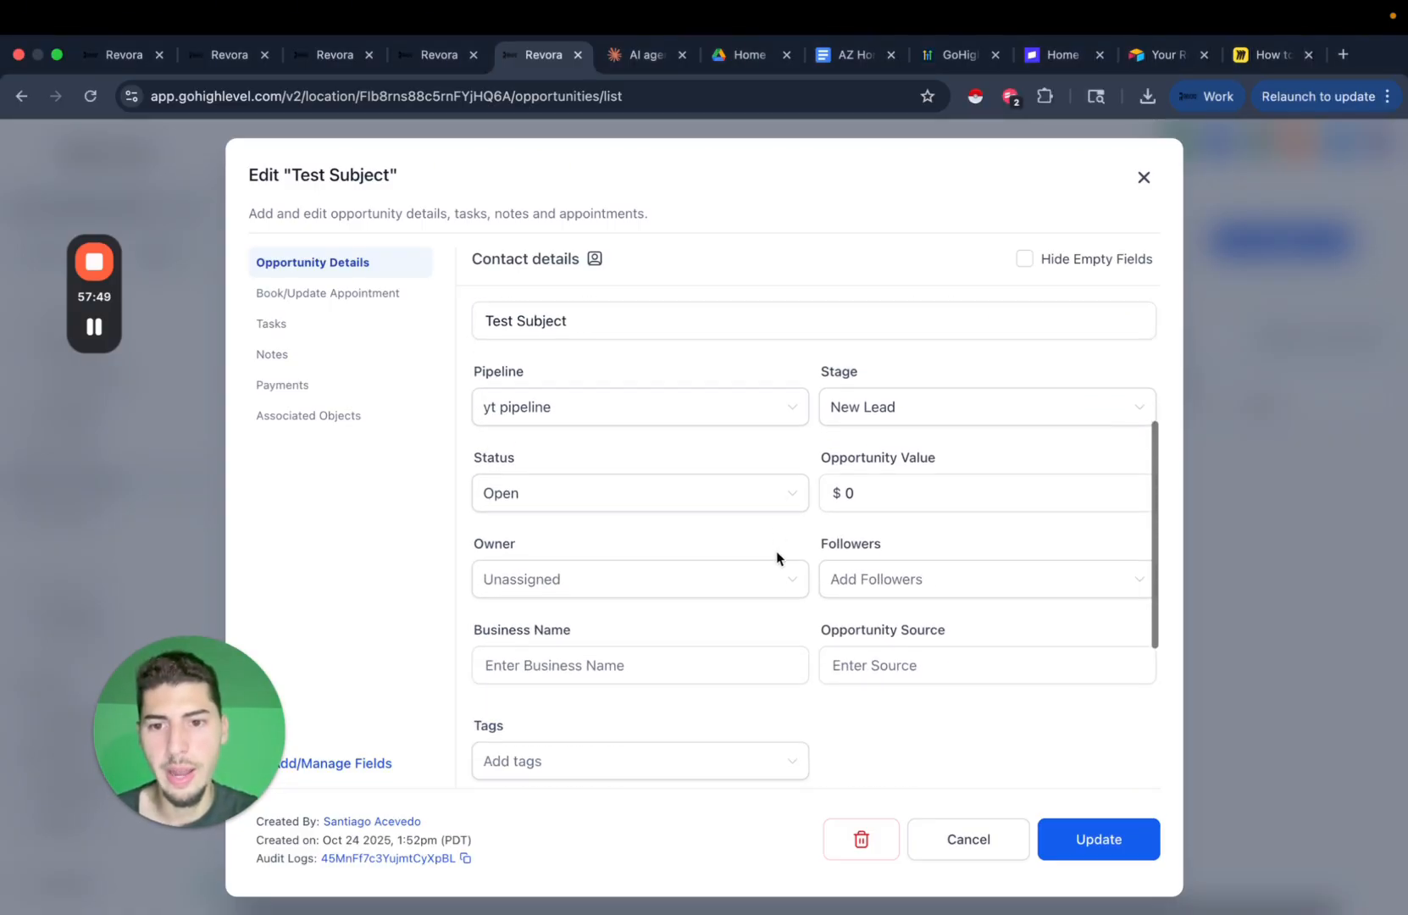
scroll(776, 552, down, 2)
click(648, 554)
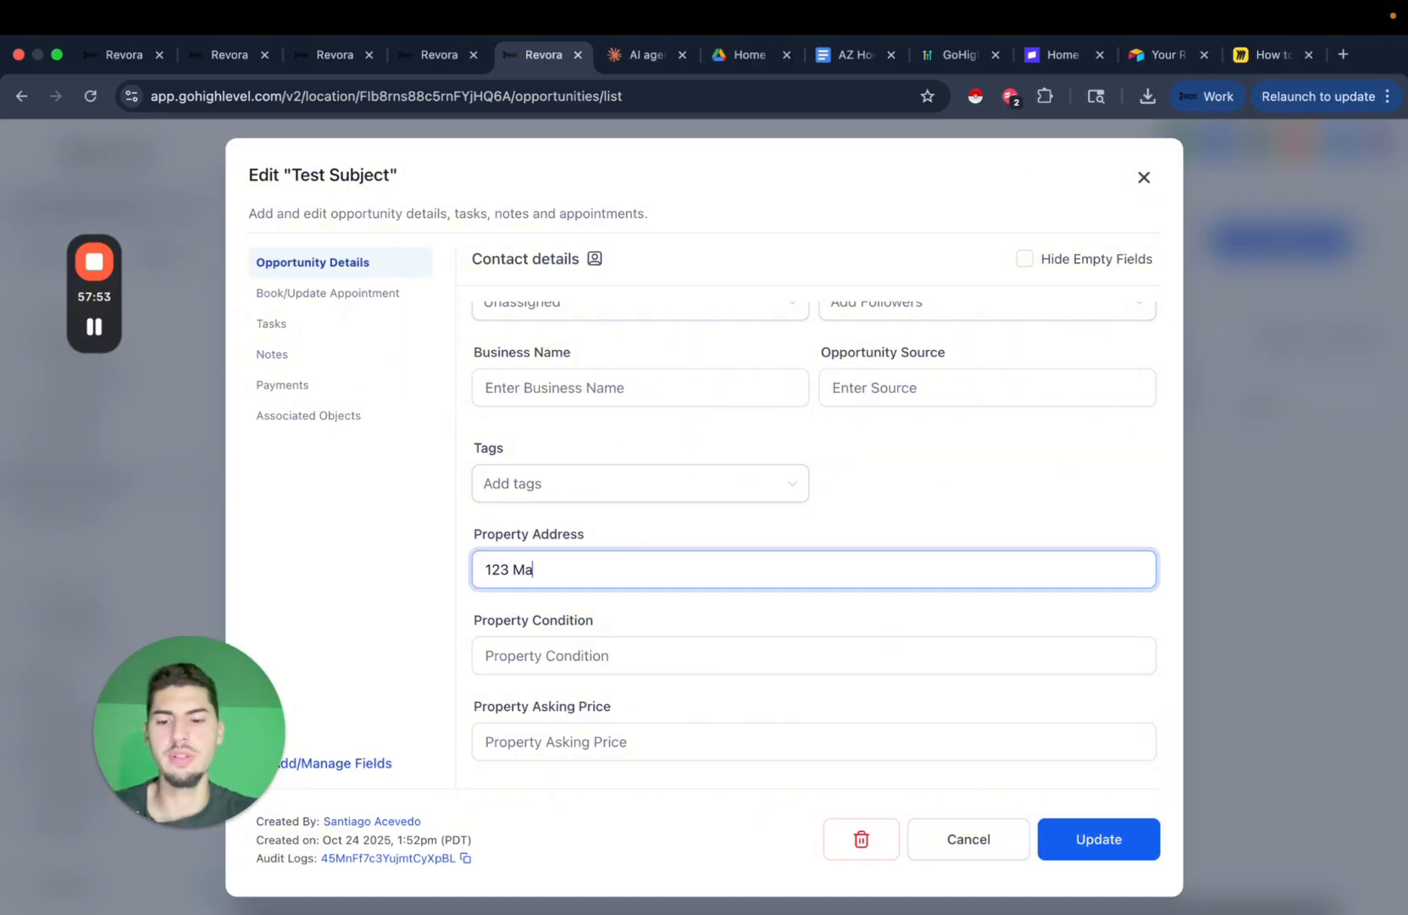
text(123 Main St)
triple_click(532, 560)
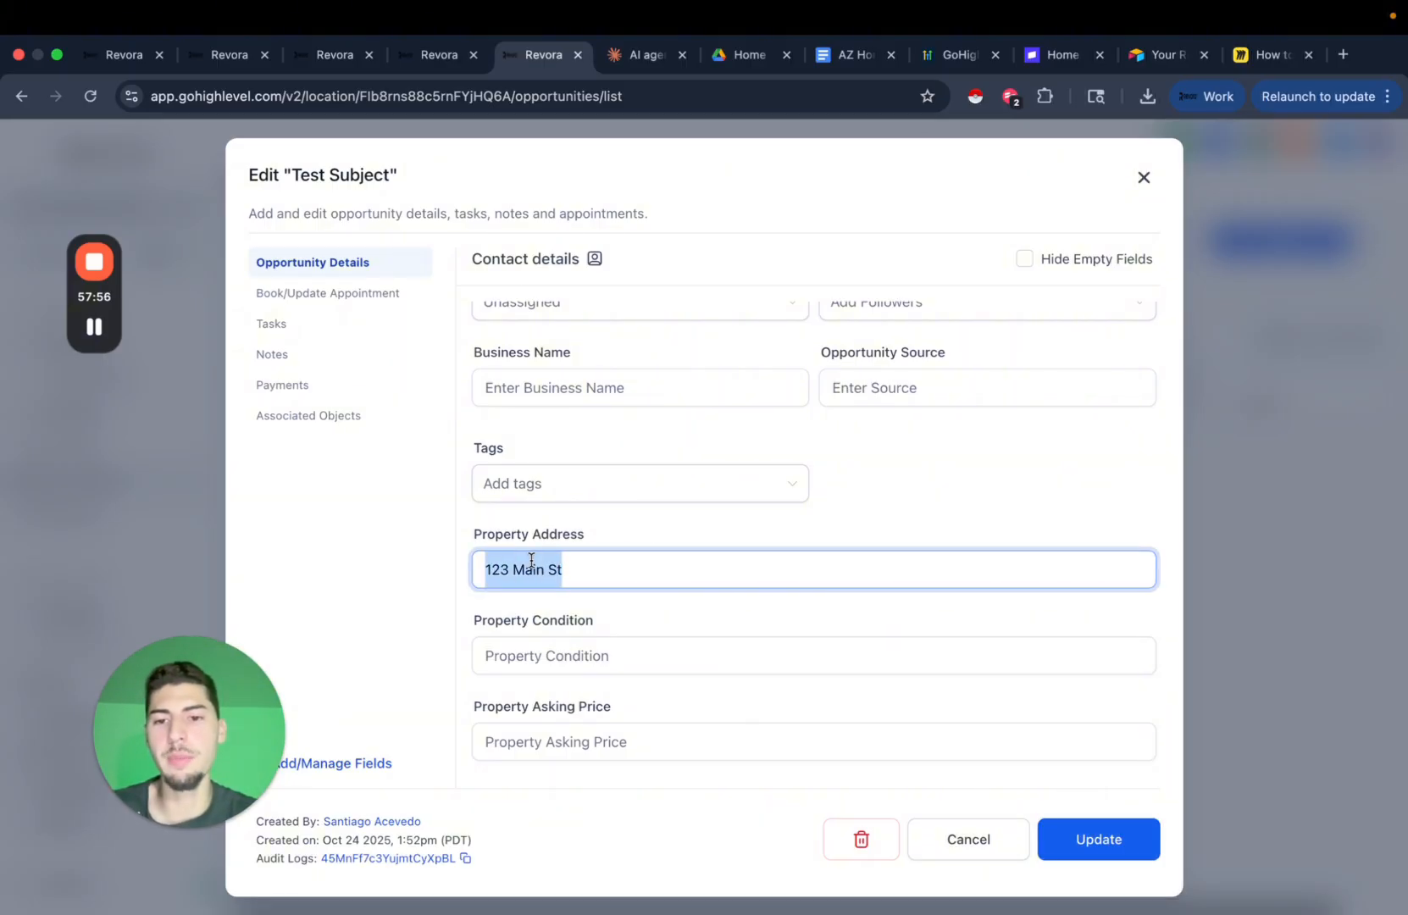
triple_click(536, 570)
key(BackSpace)
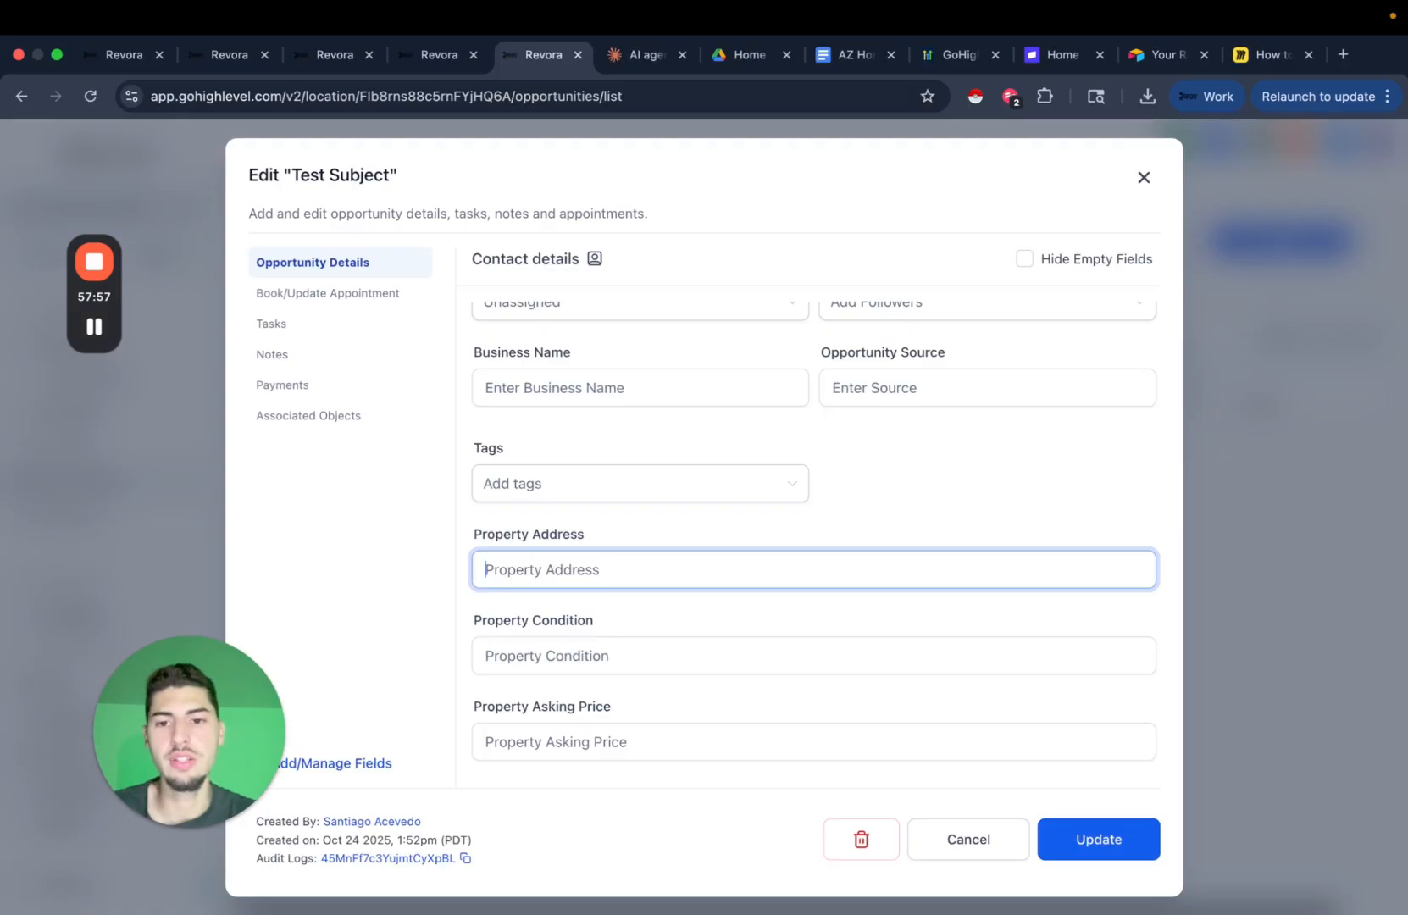
click(1080, 850)
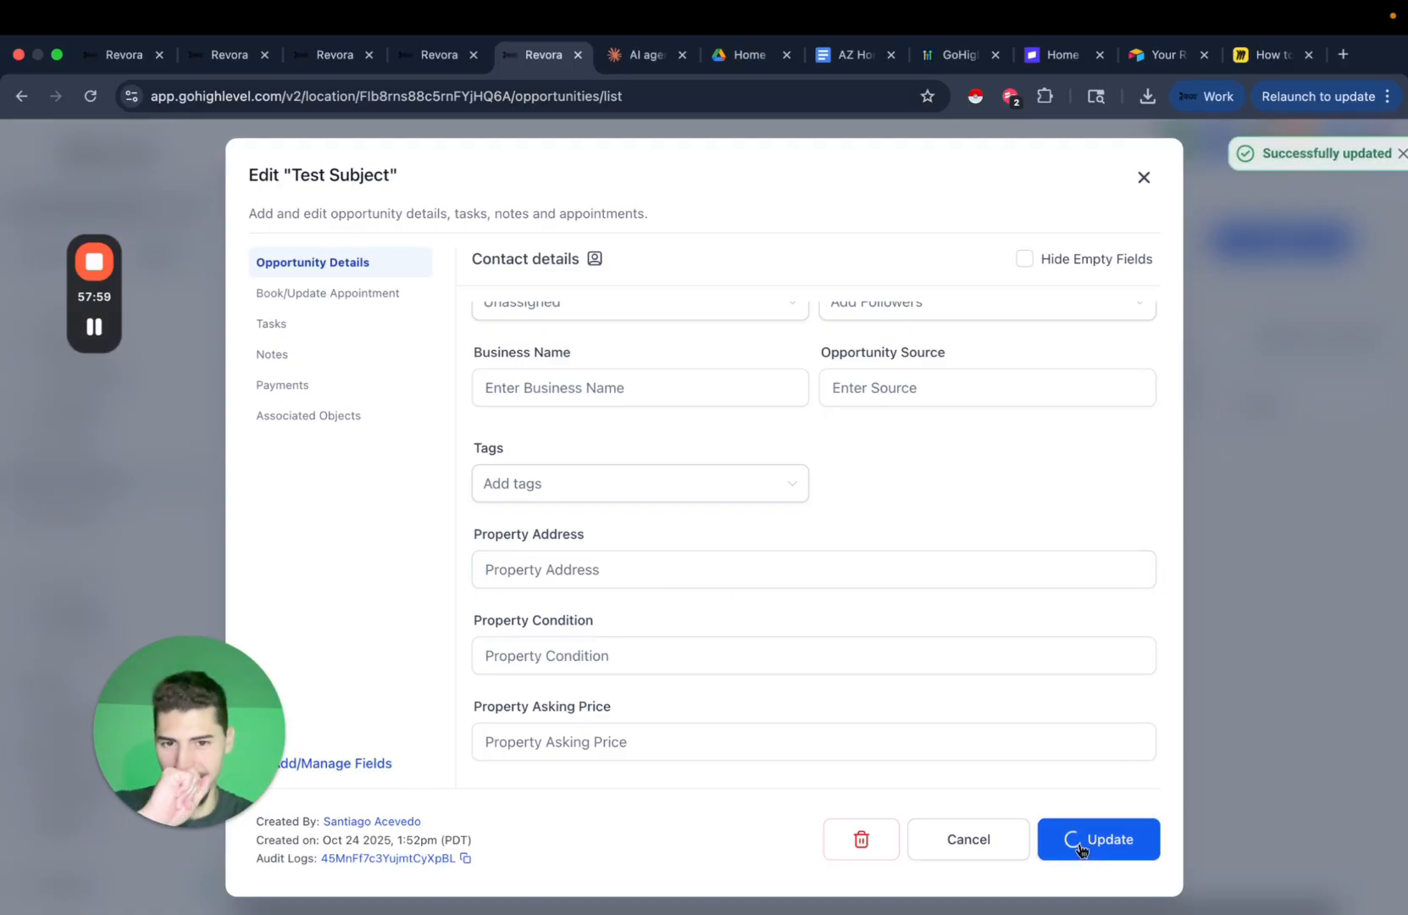
scroll(1104, 521, up, 2)
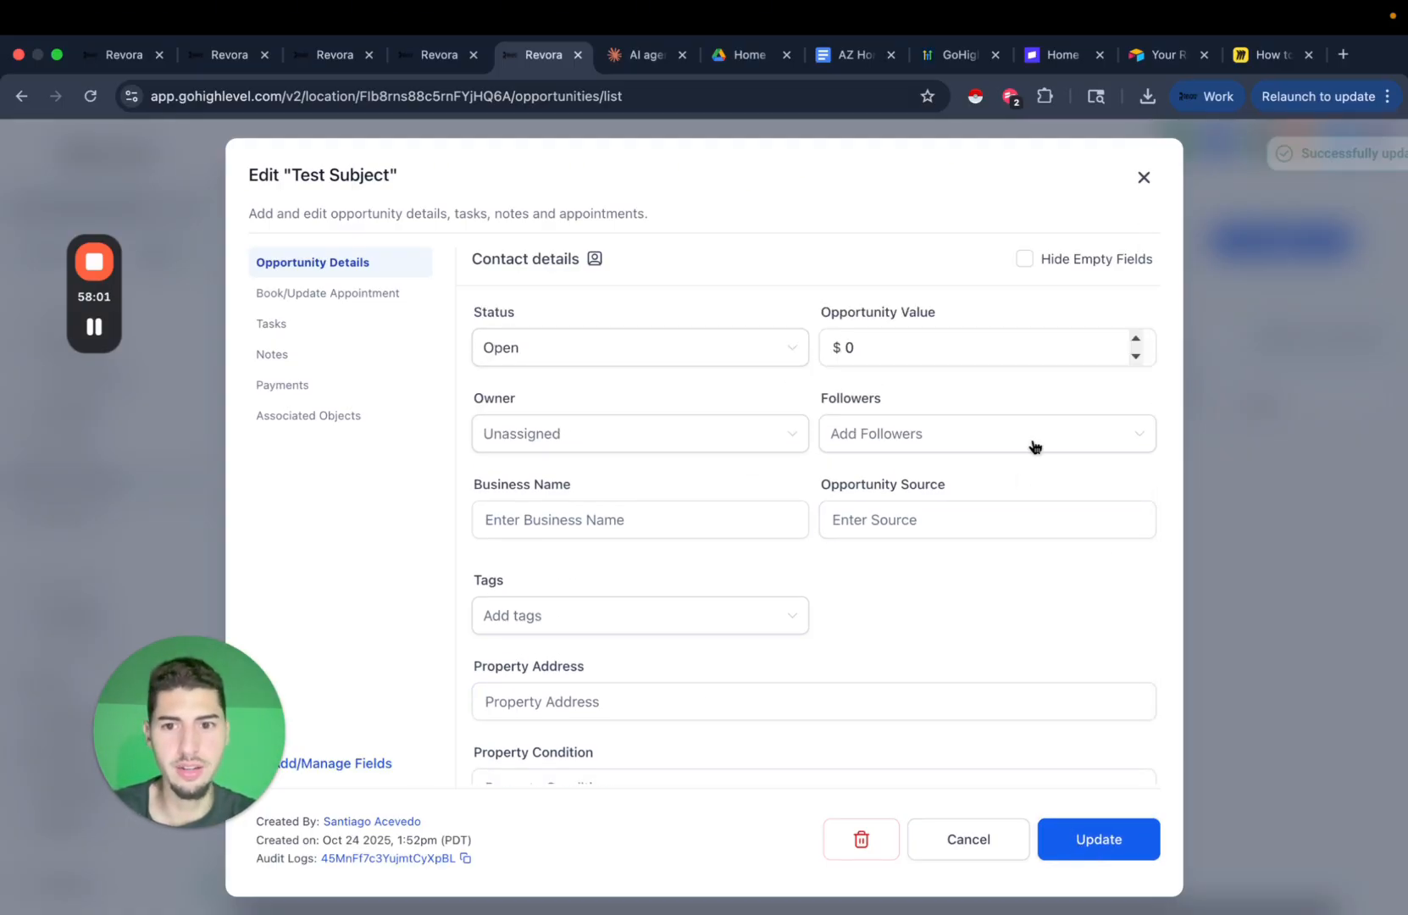
scroll(1025, 466, down, 3)
click(1146, 177)
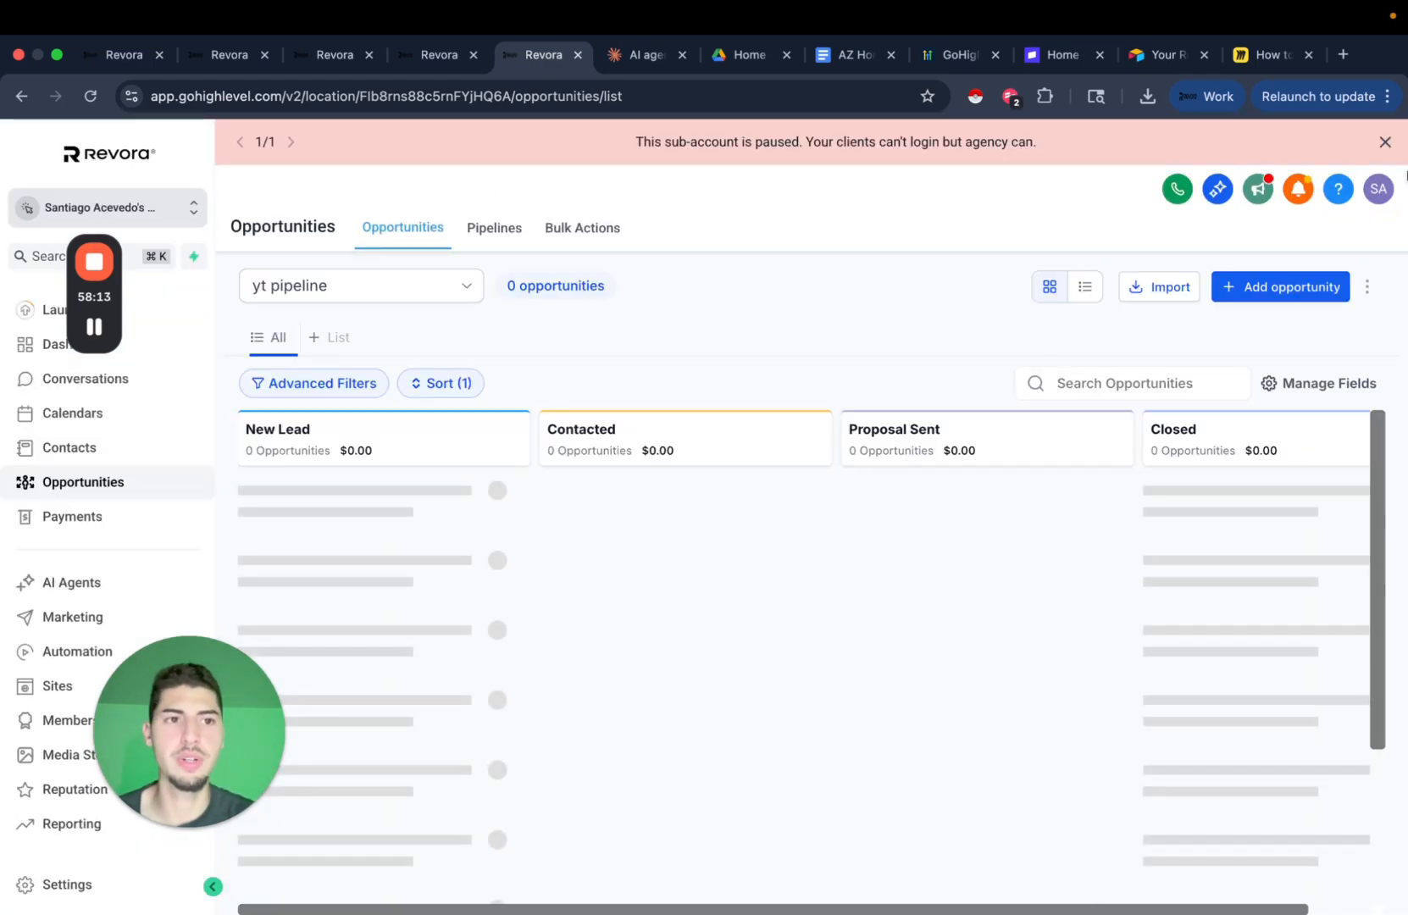
Dismiss the paused sub-account notice and review the Test Subject opportunity's property fields.
click(1386, 144)
click(442, 508)
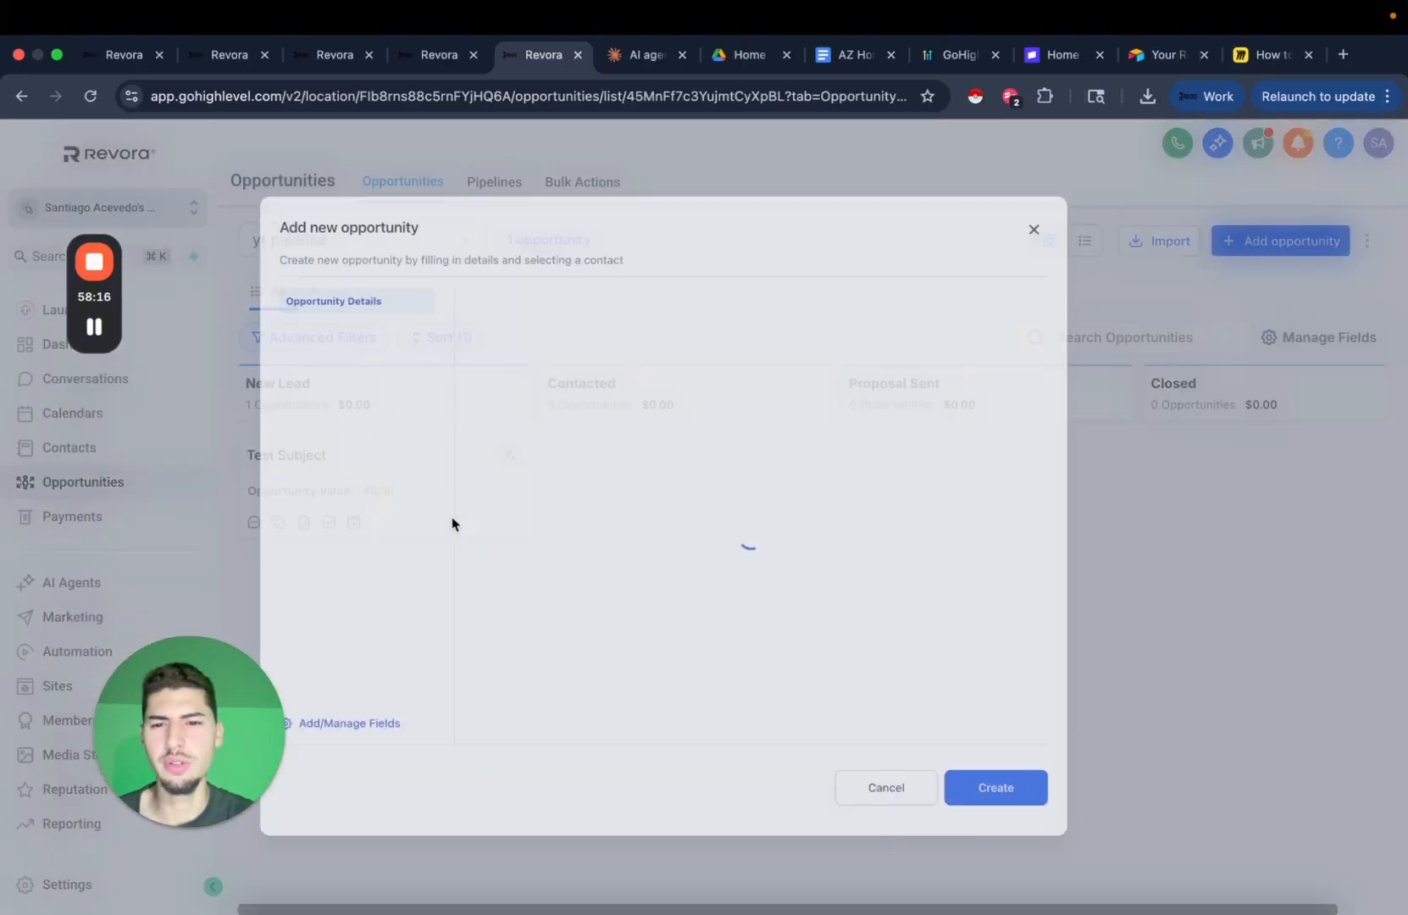
scroll(788, 682, down, 5)
click(642, 585)
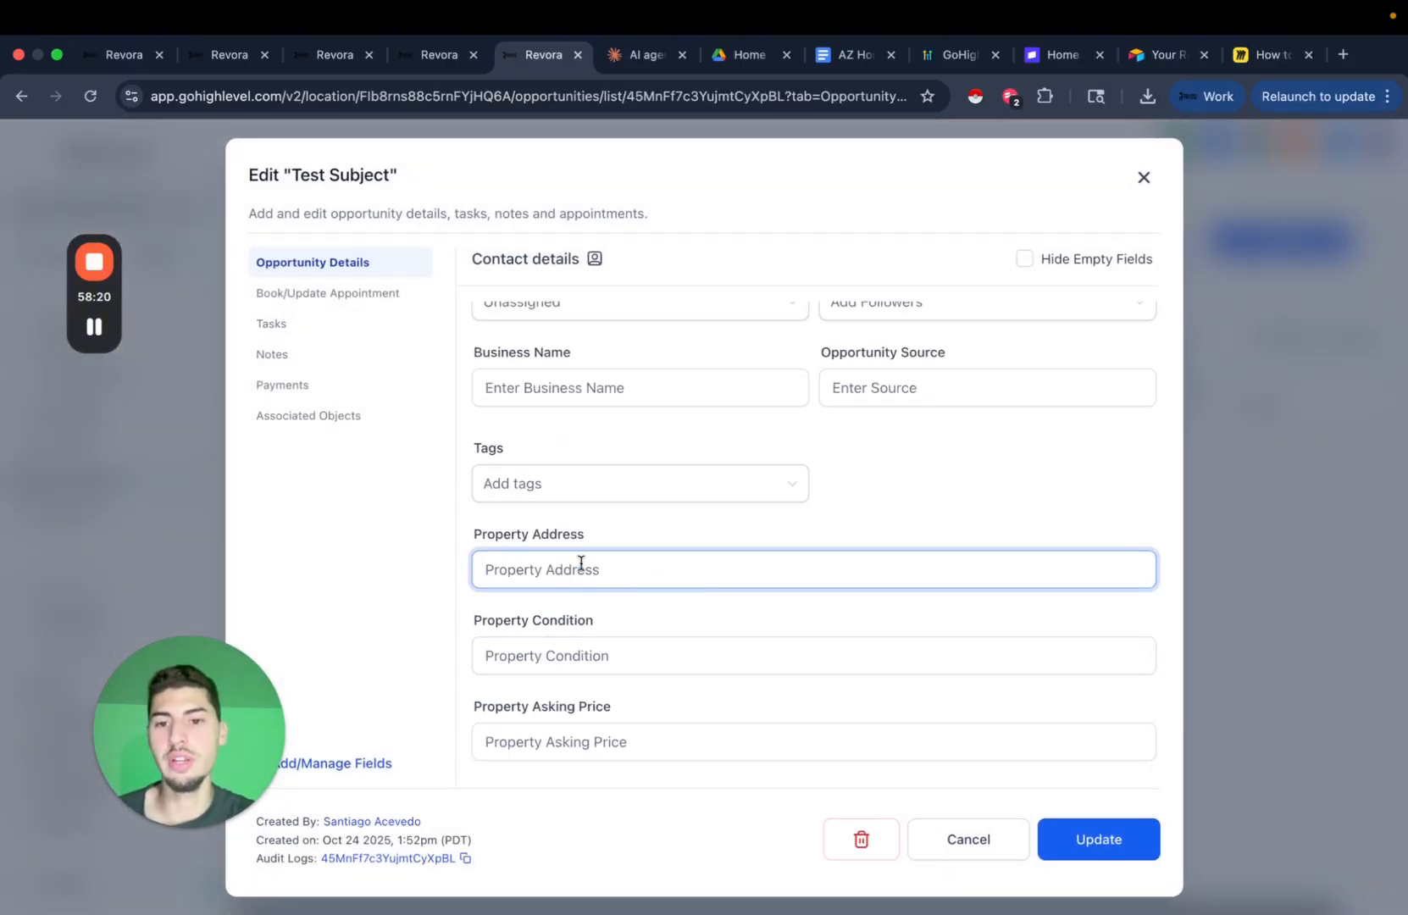
click(607, 653)
click(613, 748)
scroll(780, 572, up, 1)
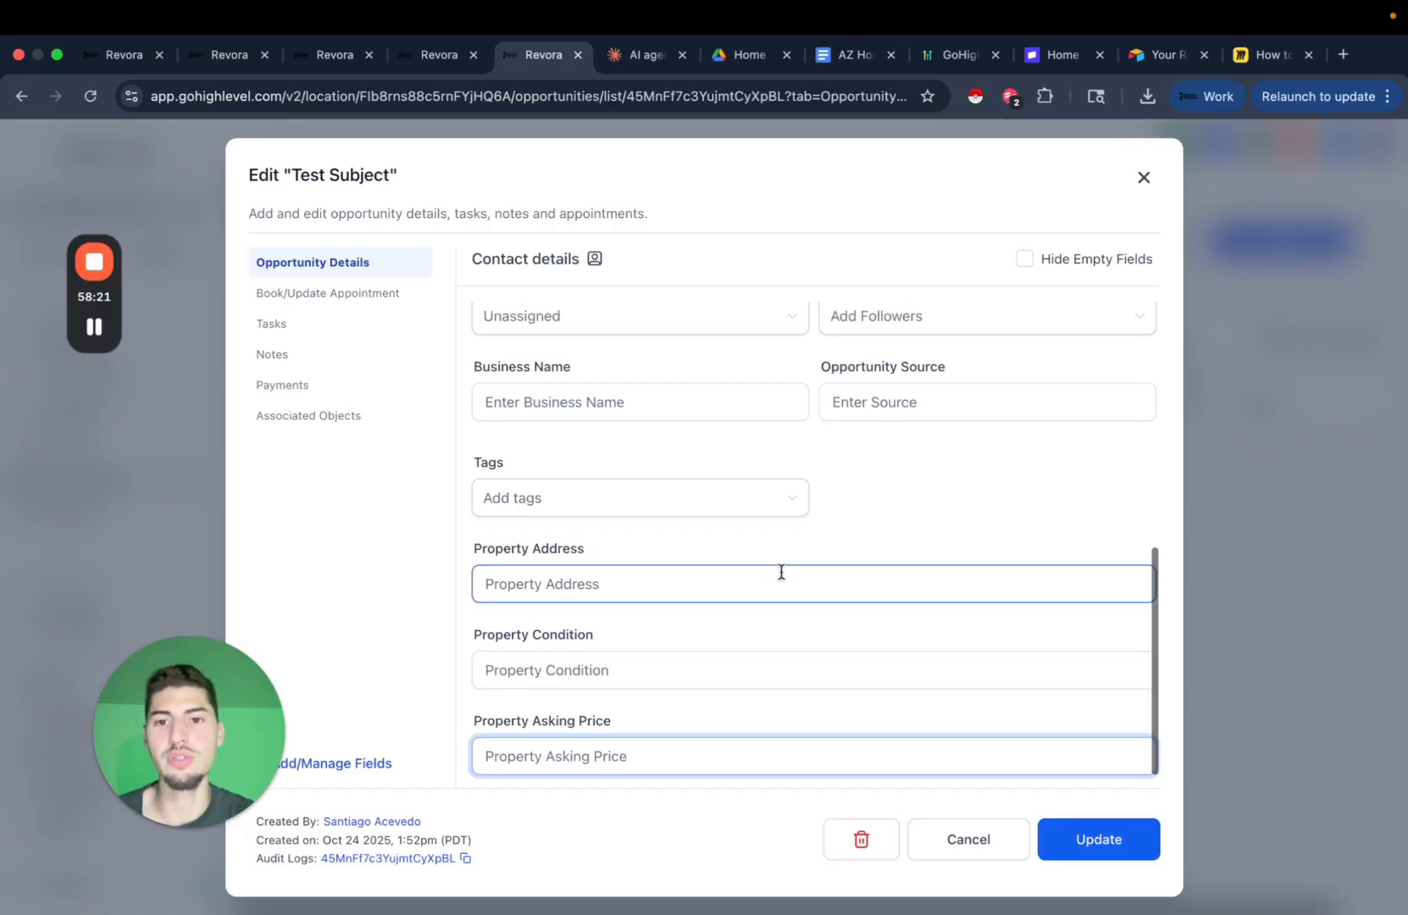
scroll(779, 572, down, 1)
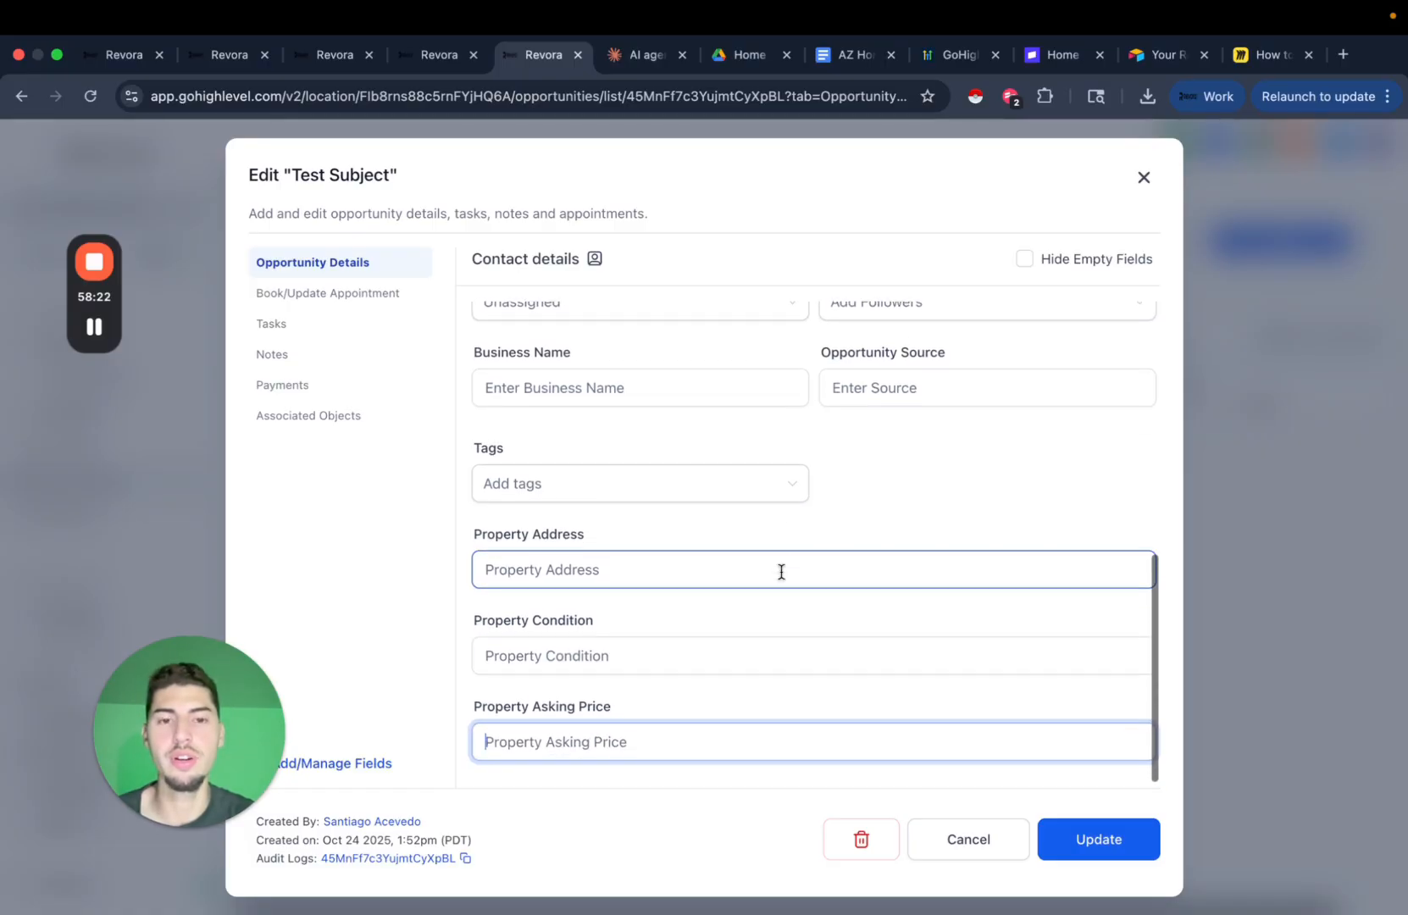
click(1143, 178)
Reopen and close the opportunity, then open the Test Subject contact's record.
click(483, 518)
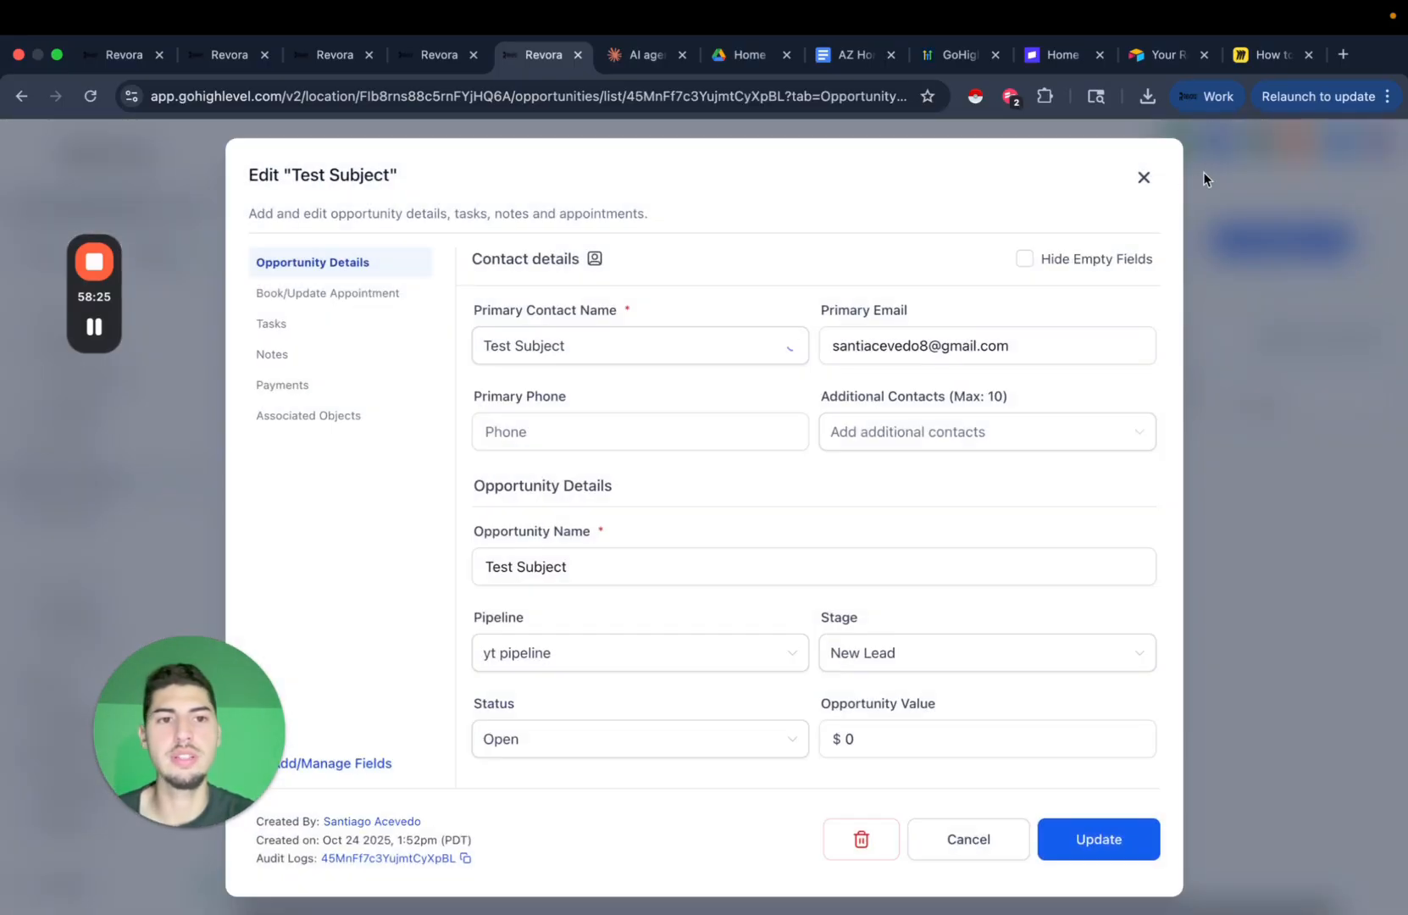
click(1144, 177)
click(254, 522)
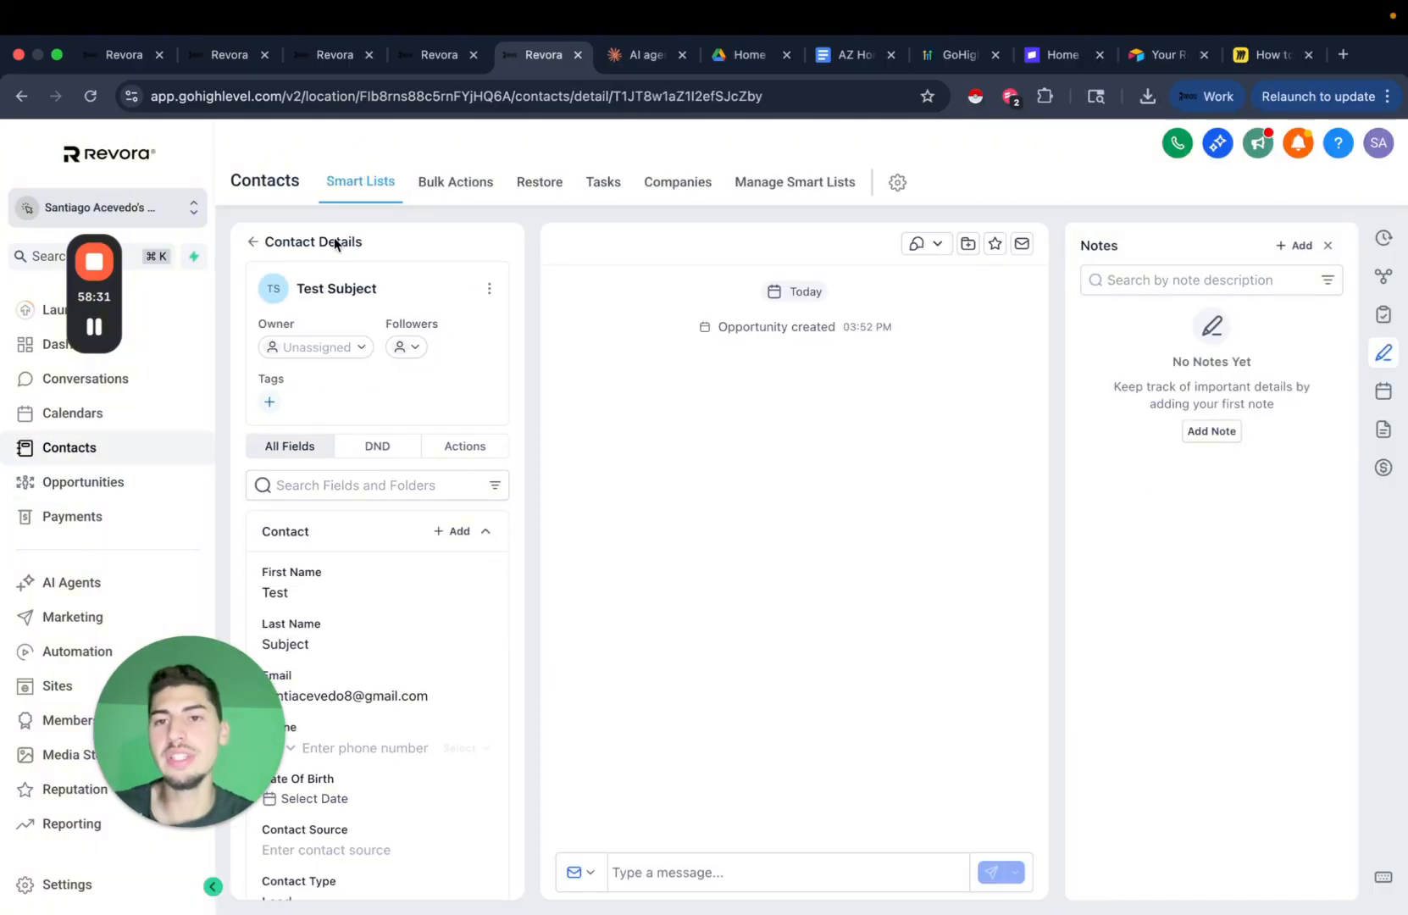
Add an Add to Notes step after Update opportunity in the workflow.
click(439, 54)
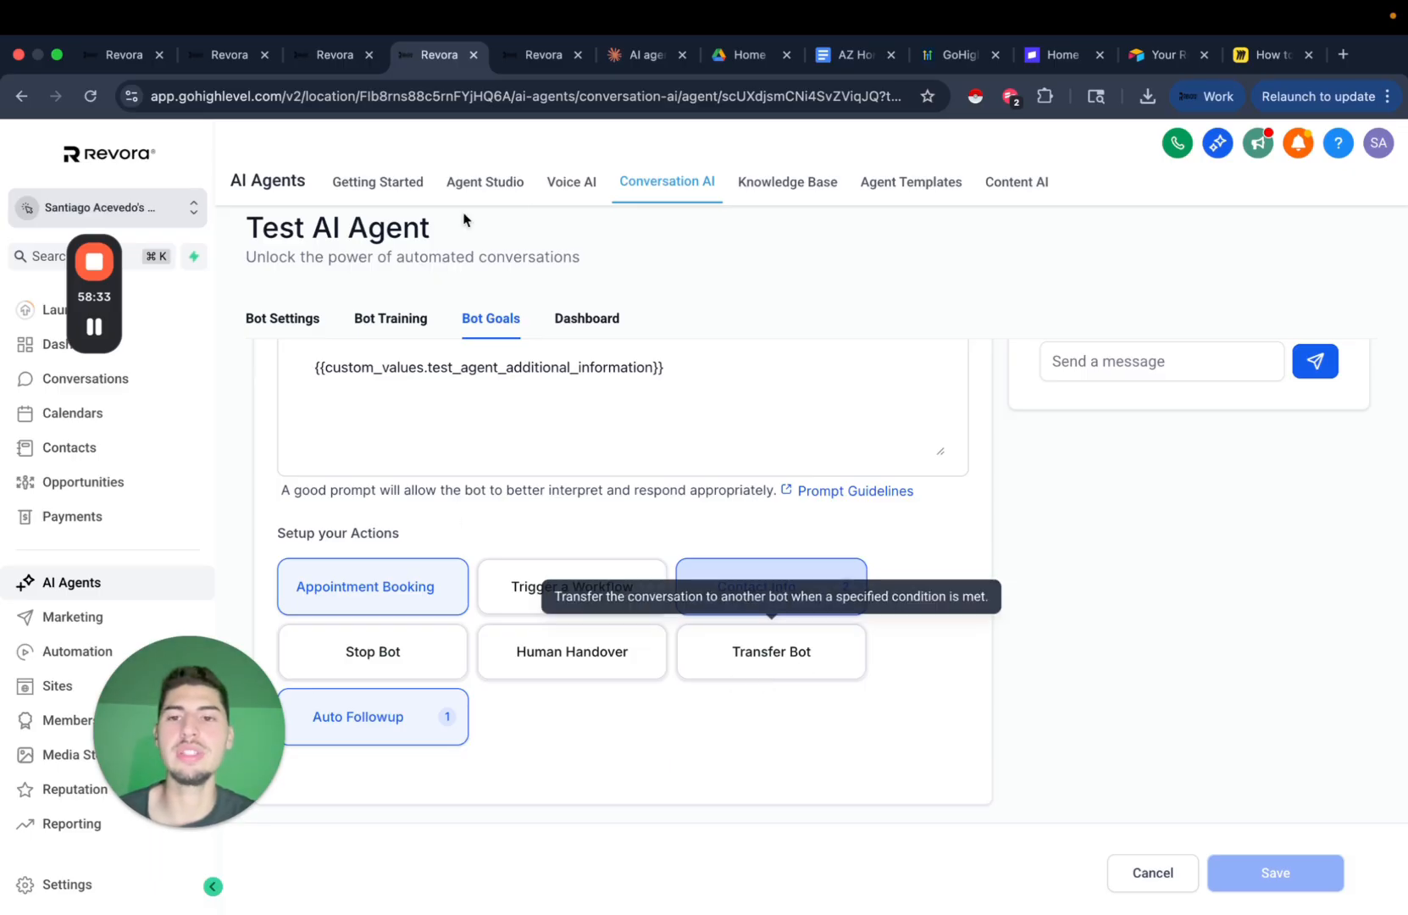
click(328, 54)
drag(785, 662, 810, 540)
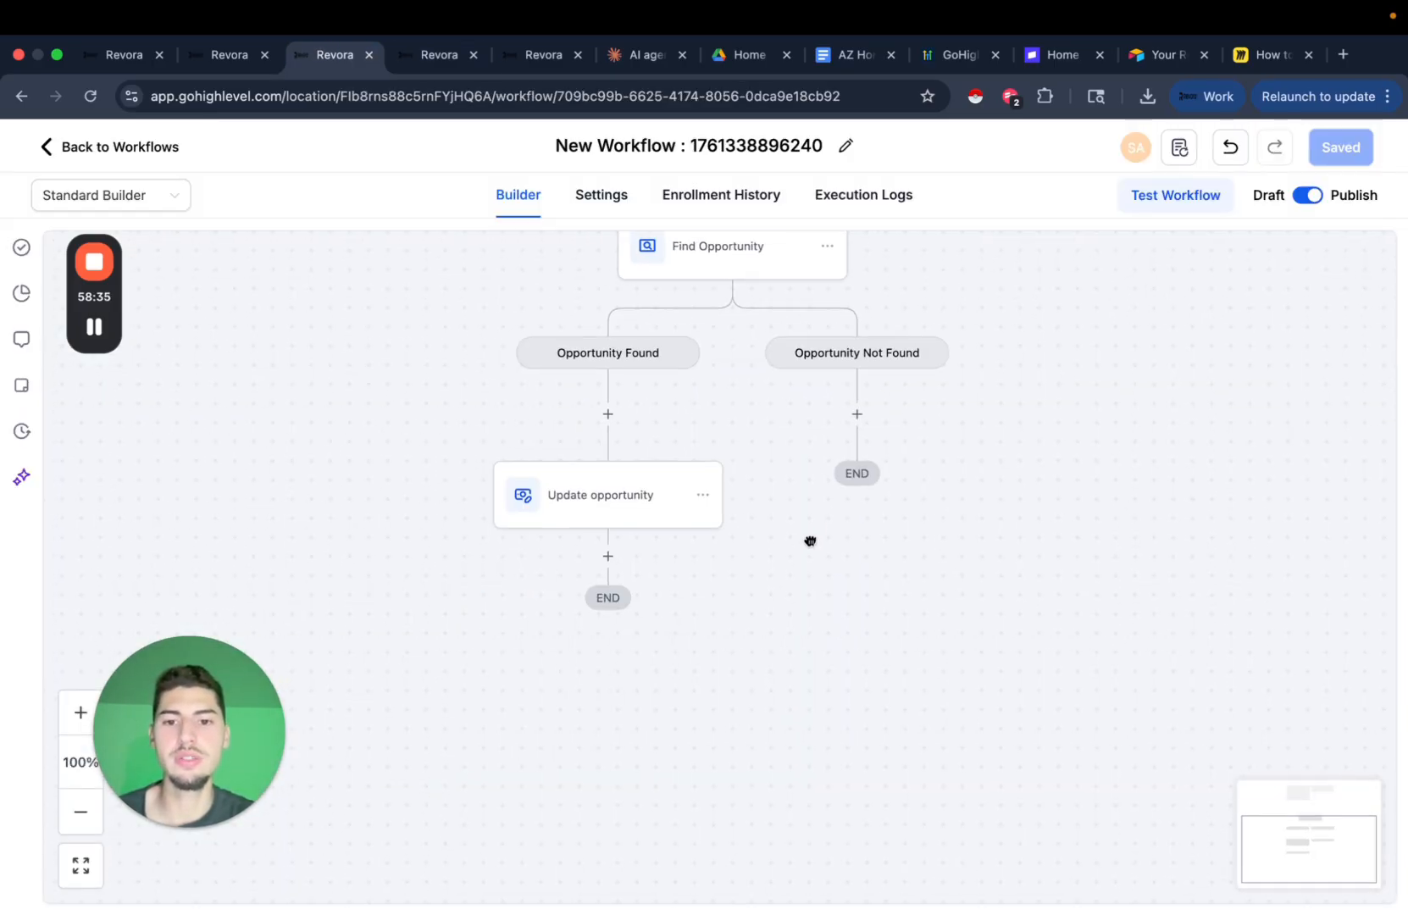
click(608, 555)
text(notes)
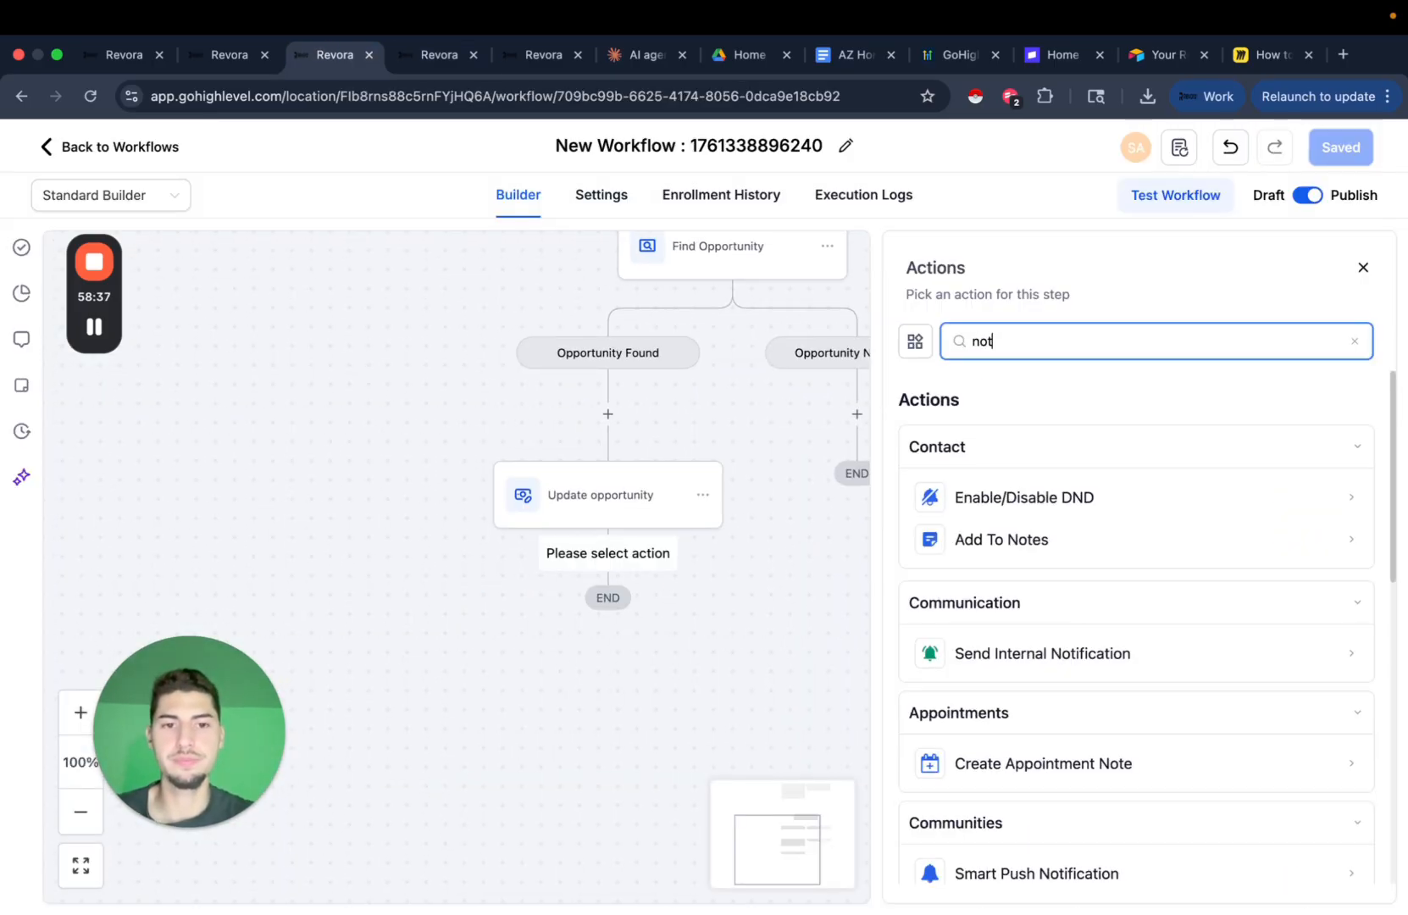
click(1069, 498)
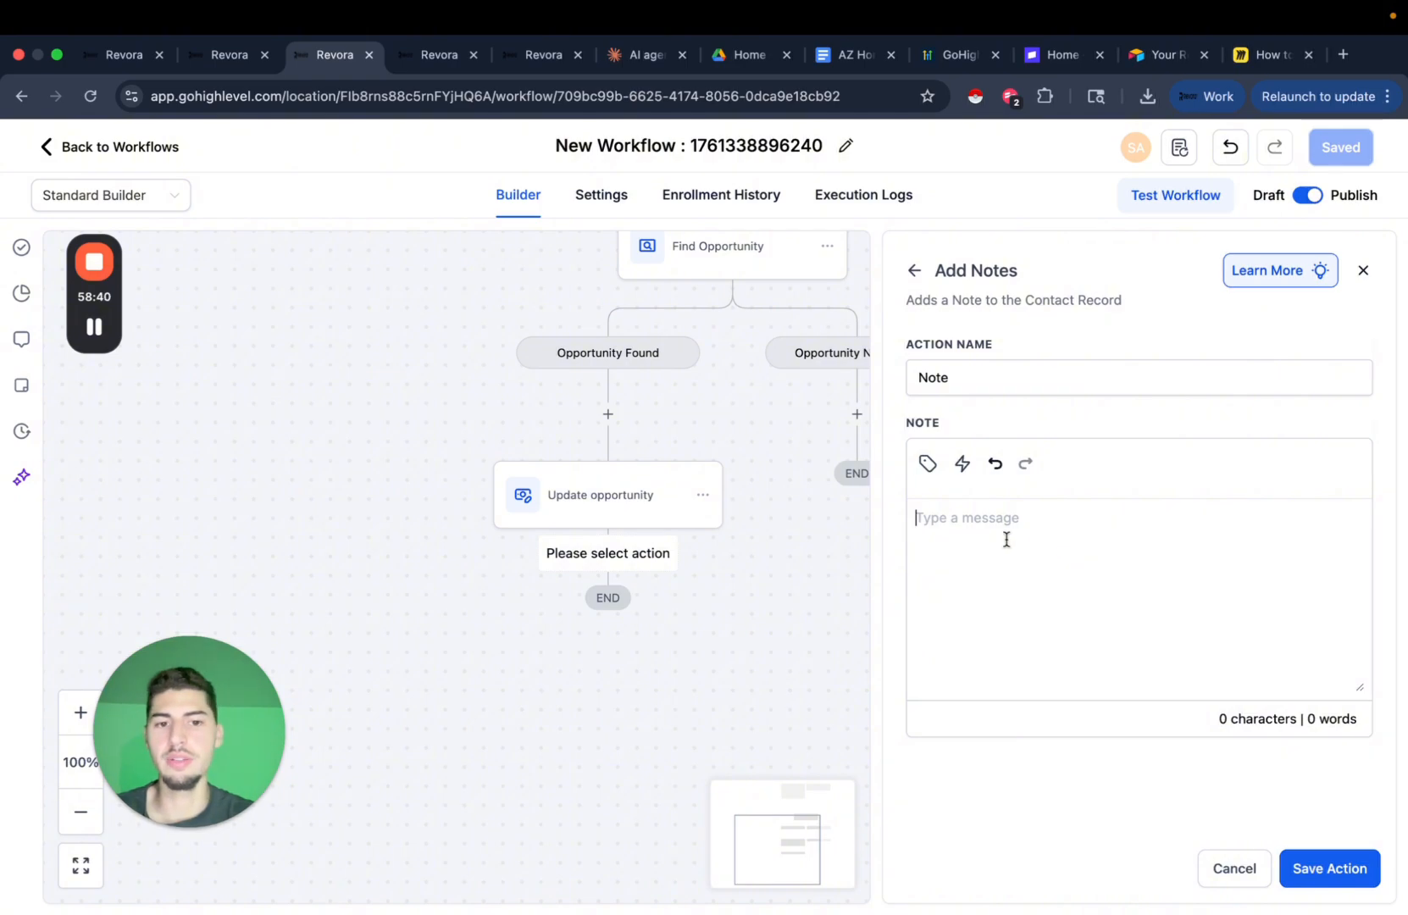
Insert the opportunity's Property Address into the note, save the step and the workflow.
click(926, 465)
click(899, 563)
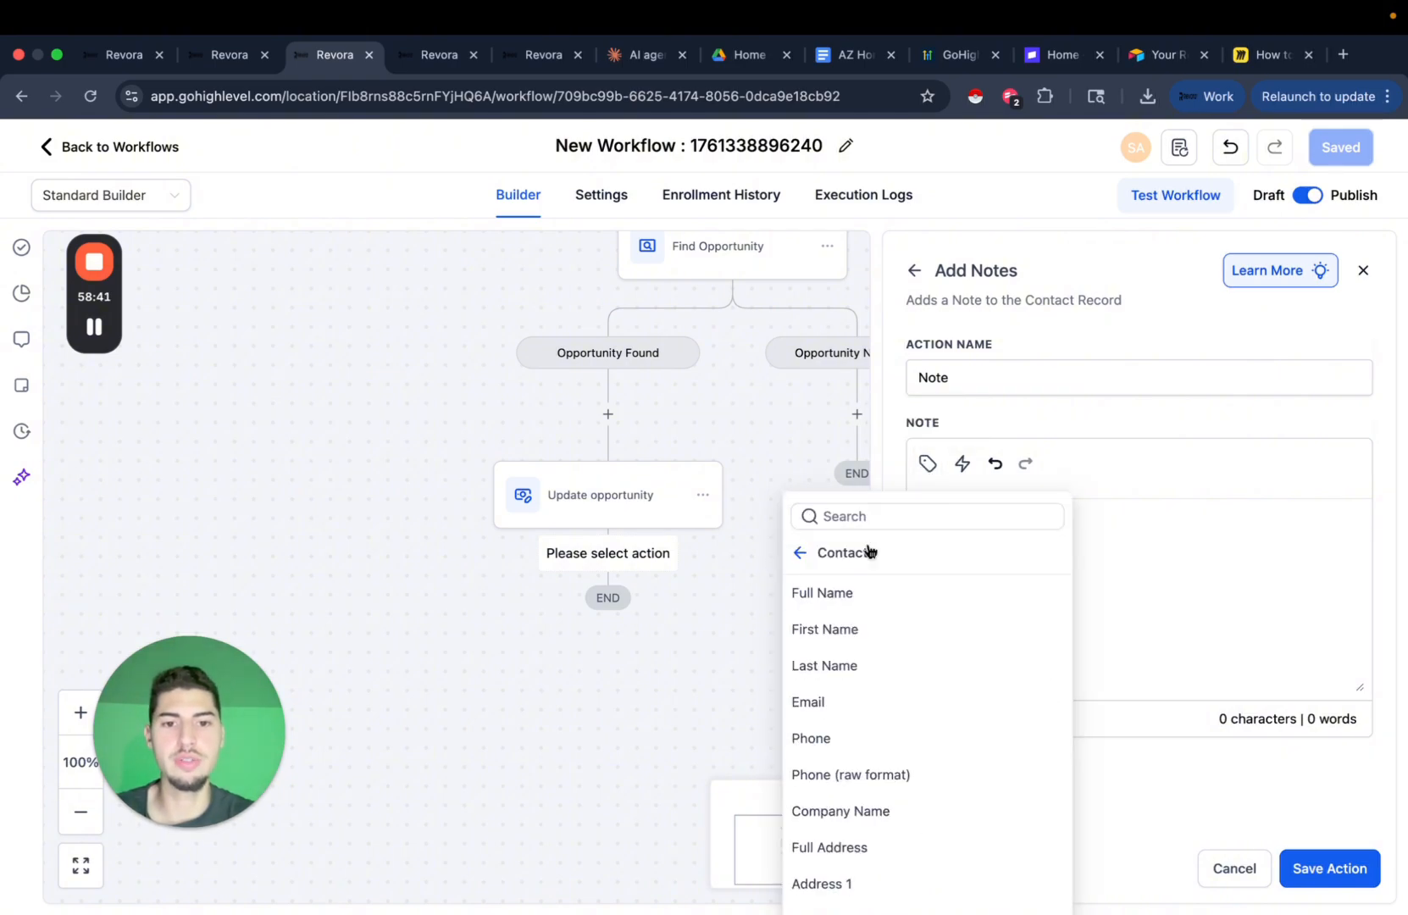
text(add)
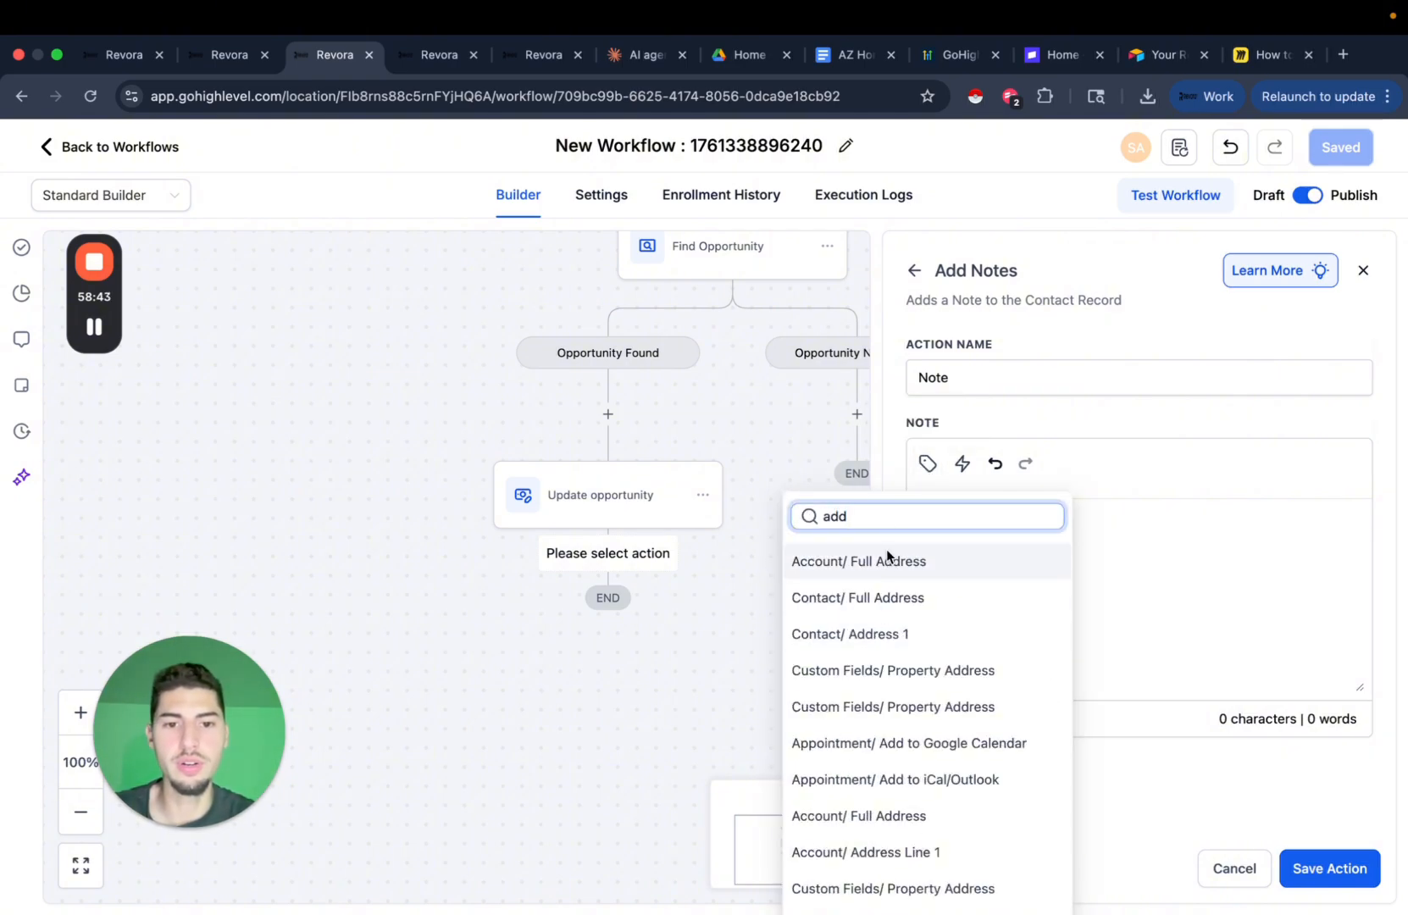
scroll(943, 644, down, 1)
click(943, 644)
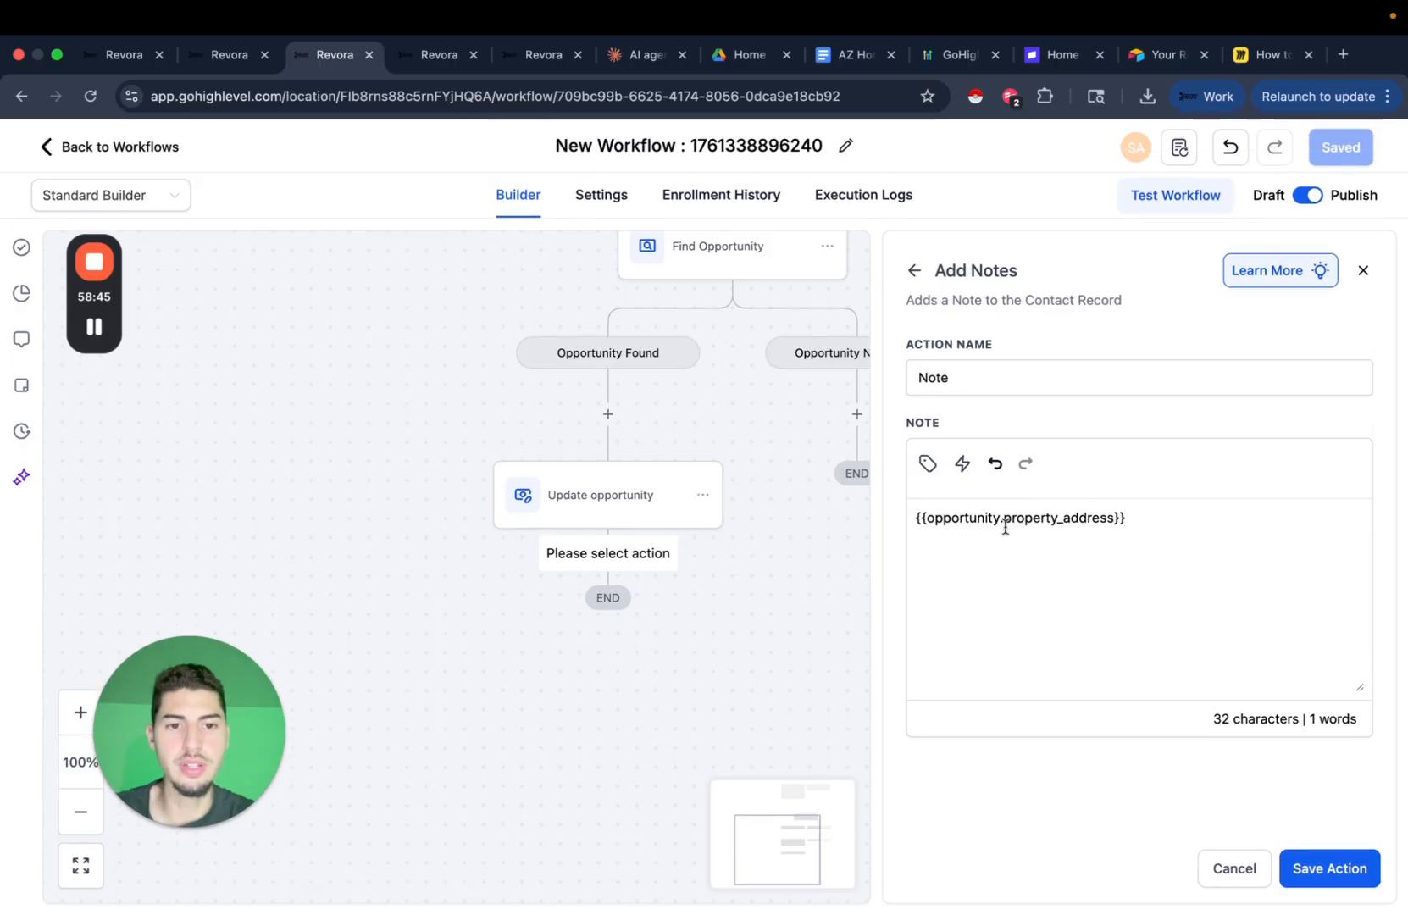
double_click(1002, 519)
click(1117, 519)
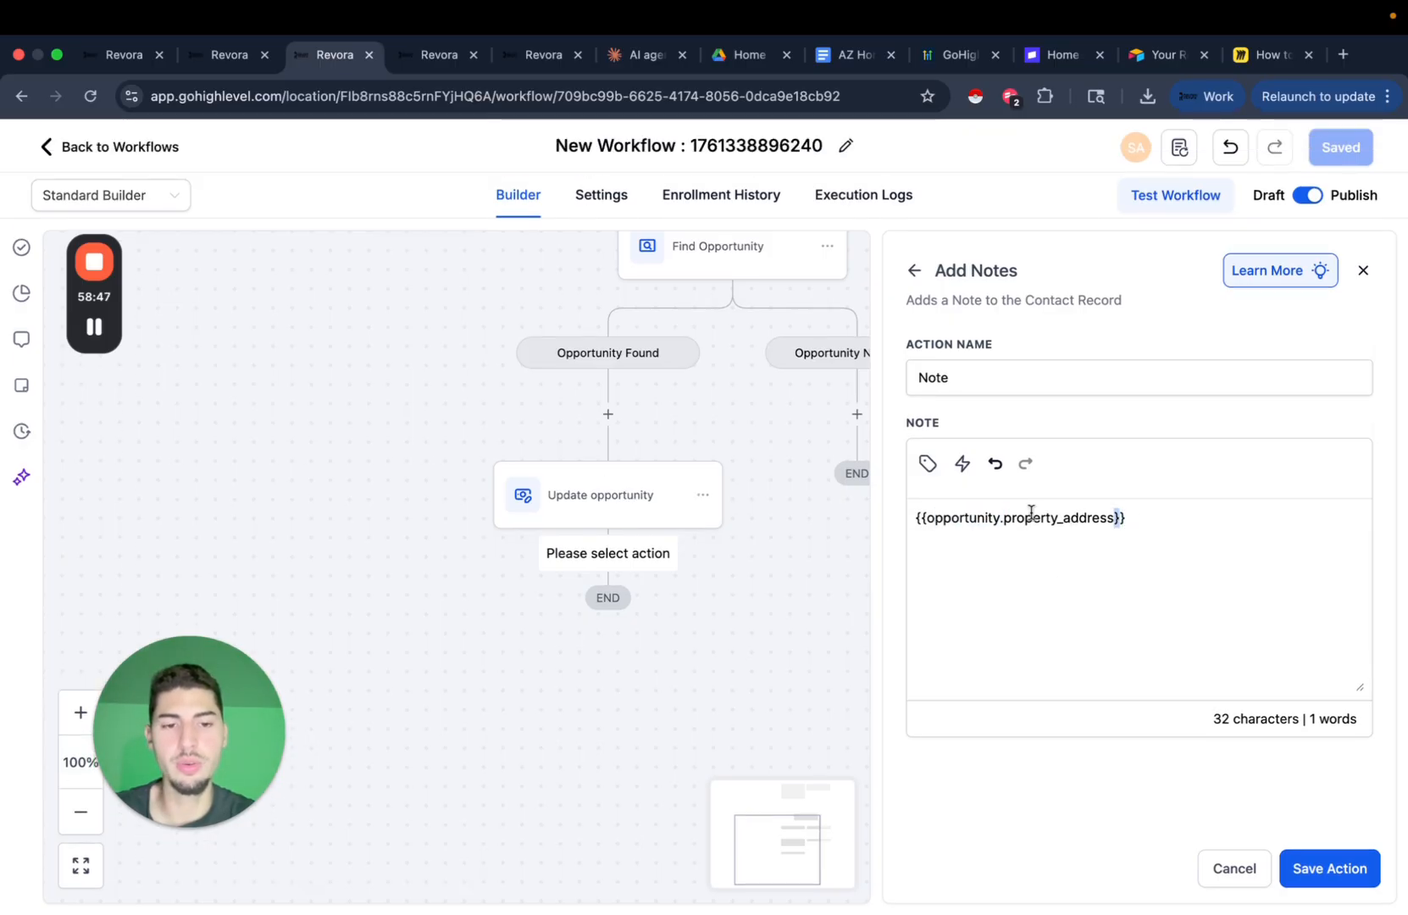
triple_click(1031, 515)
click(932, 473)
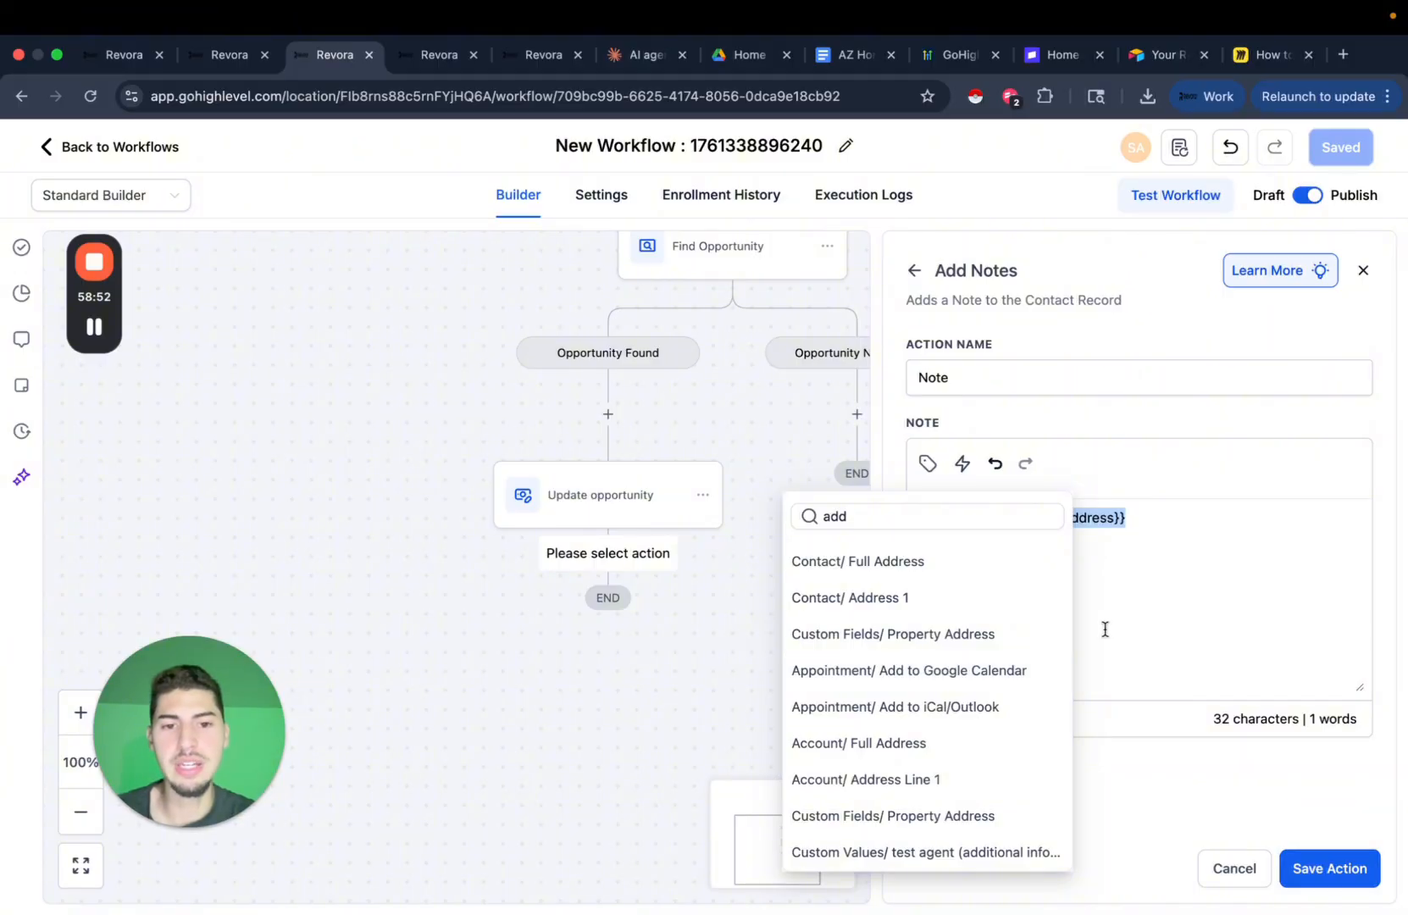
click(1132, 624)
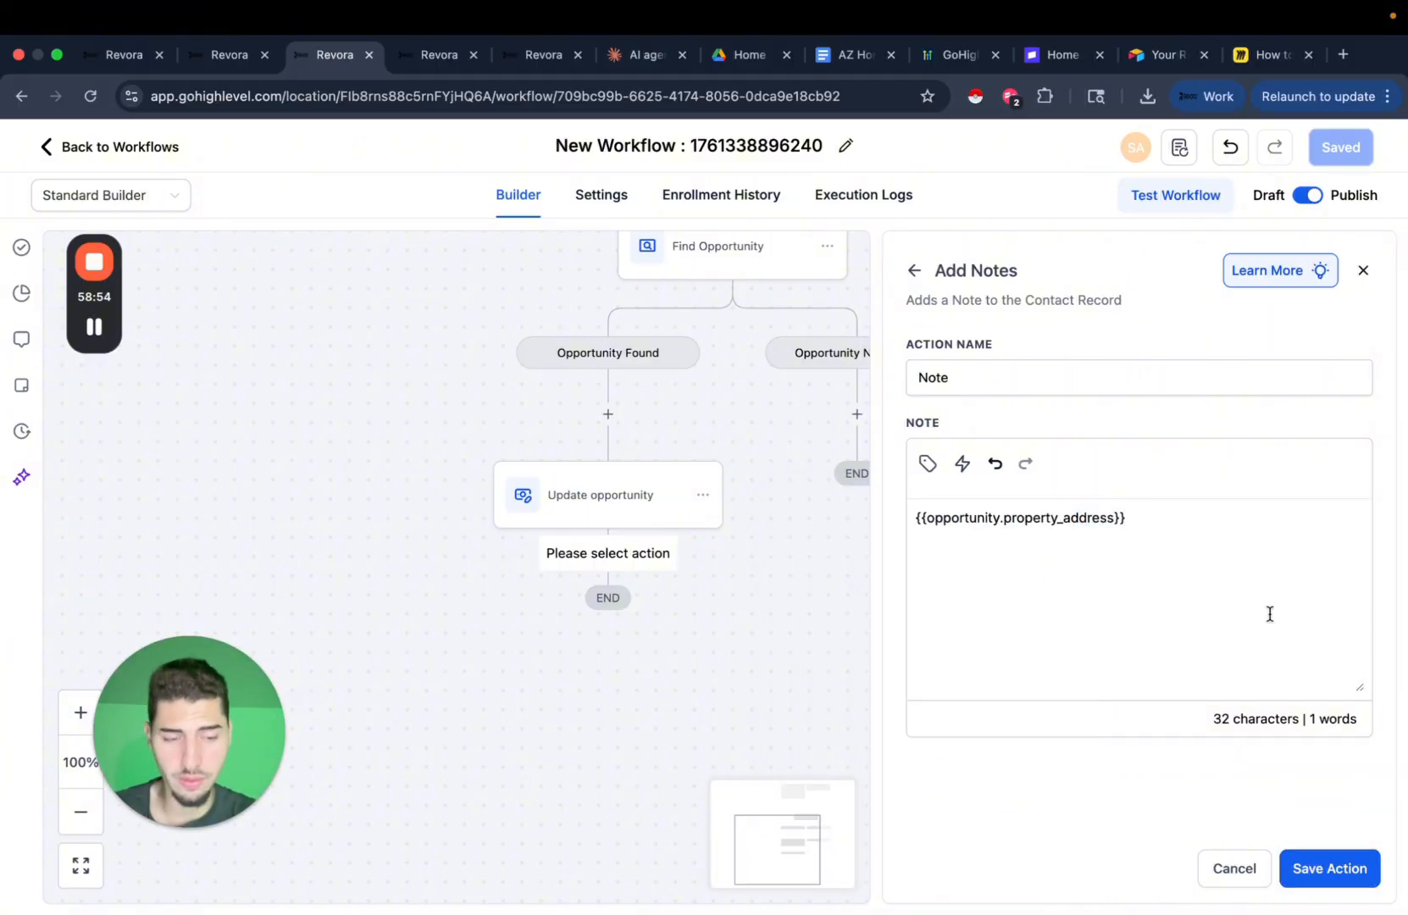
click(1329, 869)
click(1342, 149)
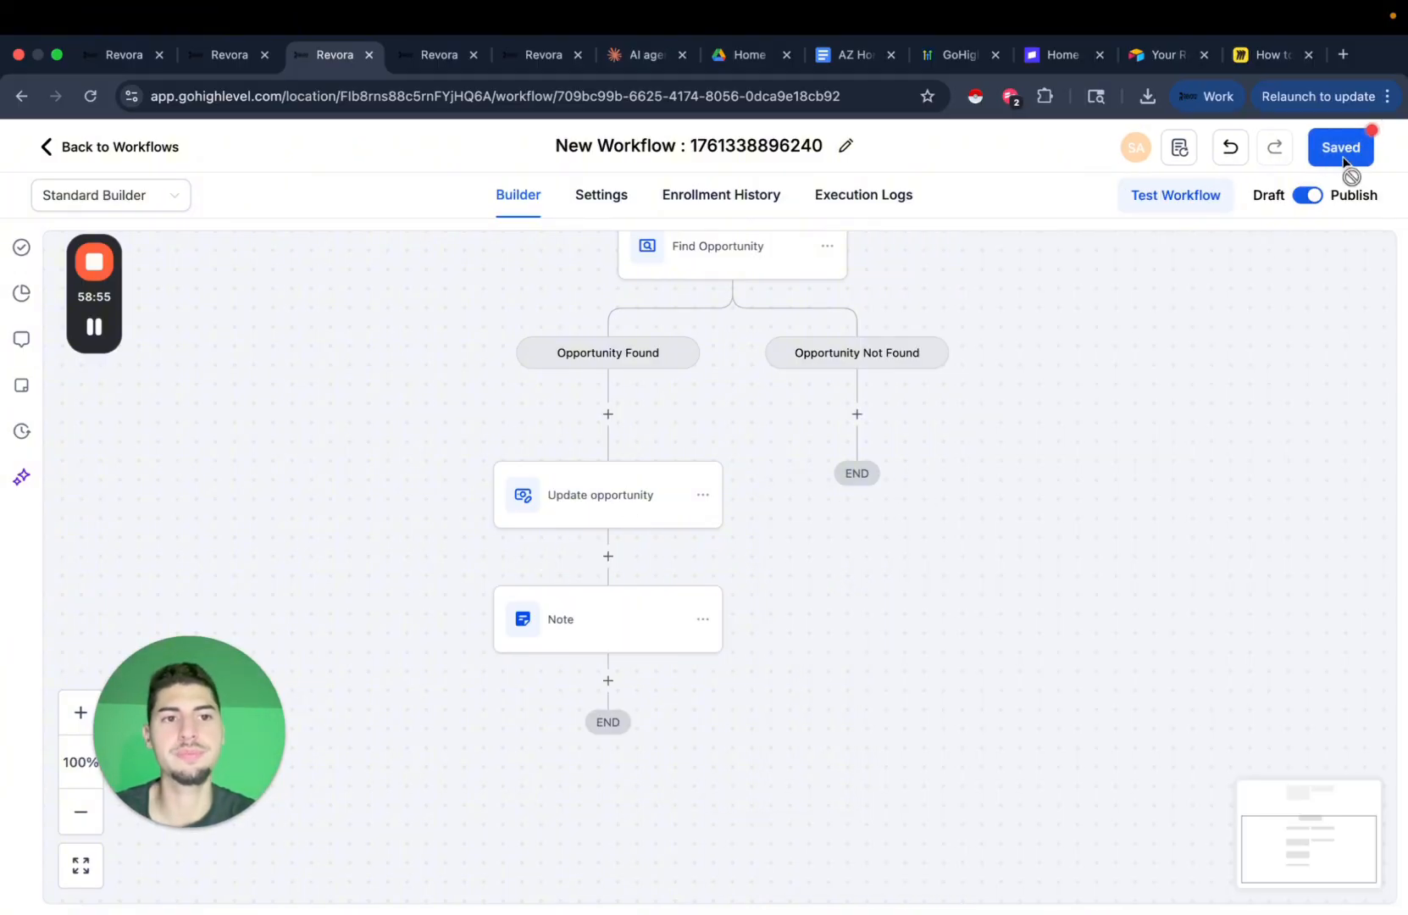
Review the Update opportunity step, then add Property Asking Price to the note and save.
click(619, 519)
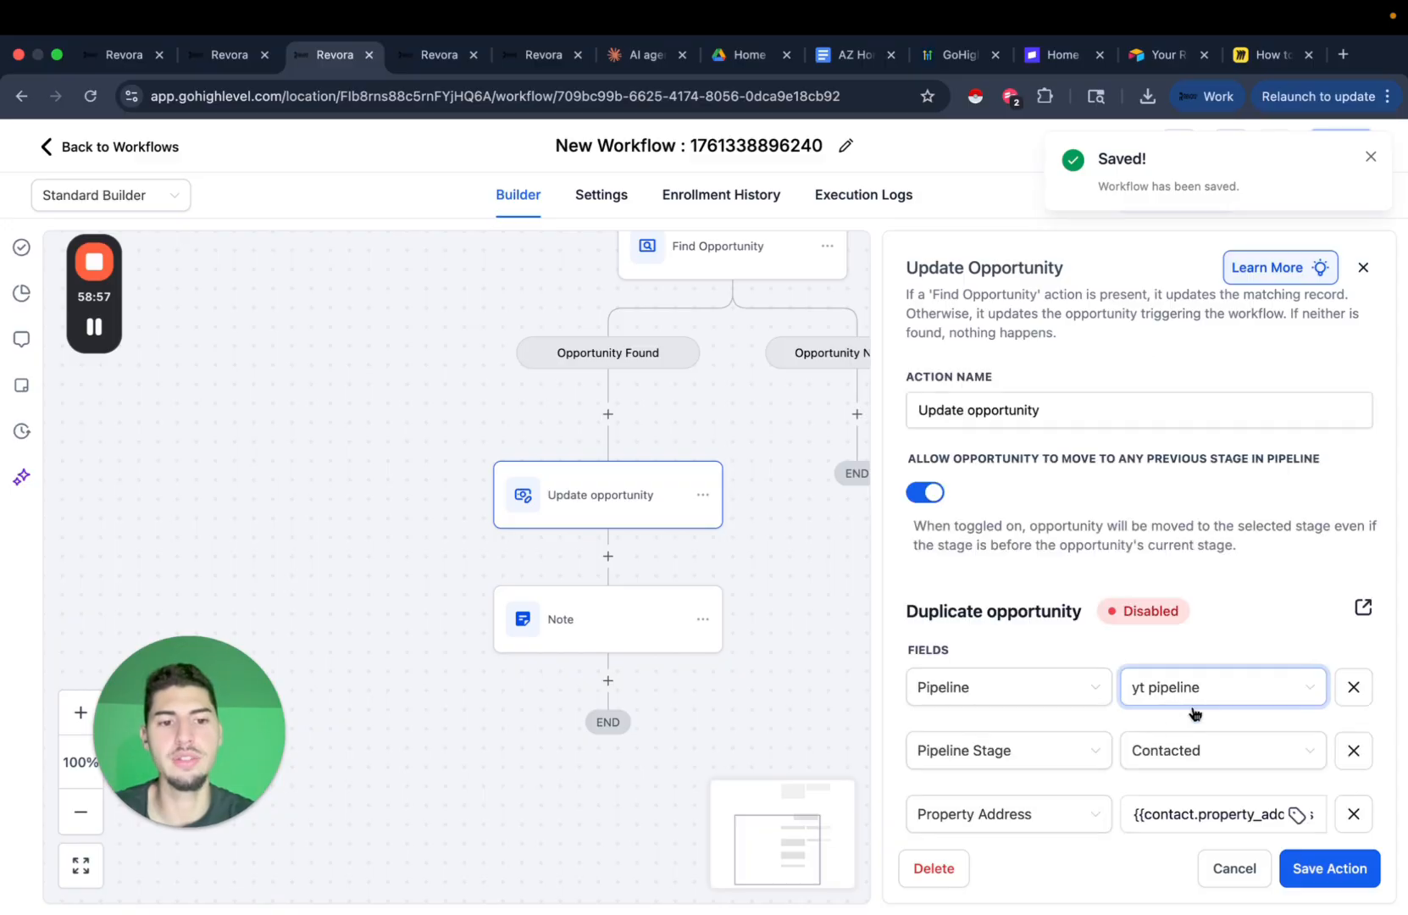
scroll(1230, 754, down, 1)
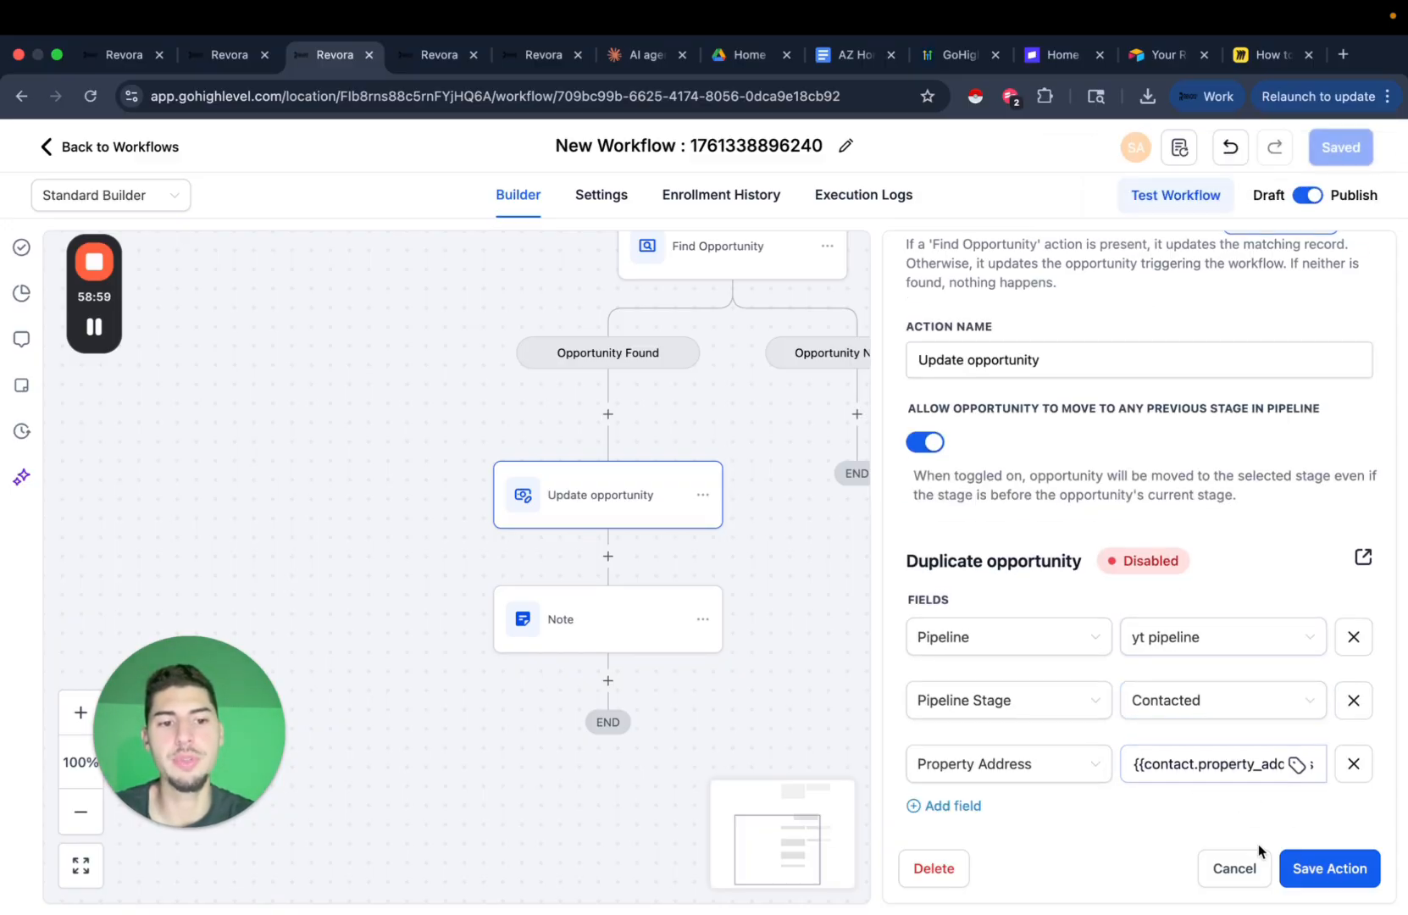
click(1243, 871)
click(568, 624)
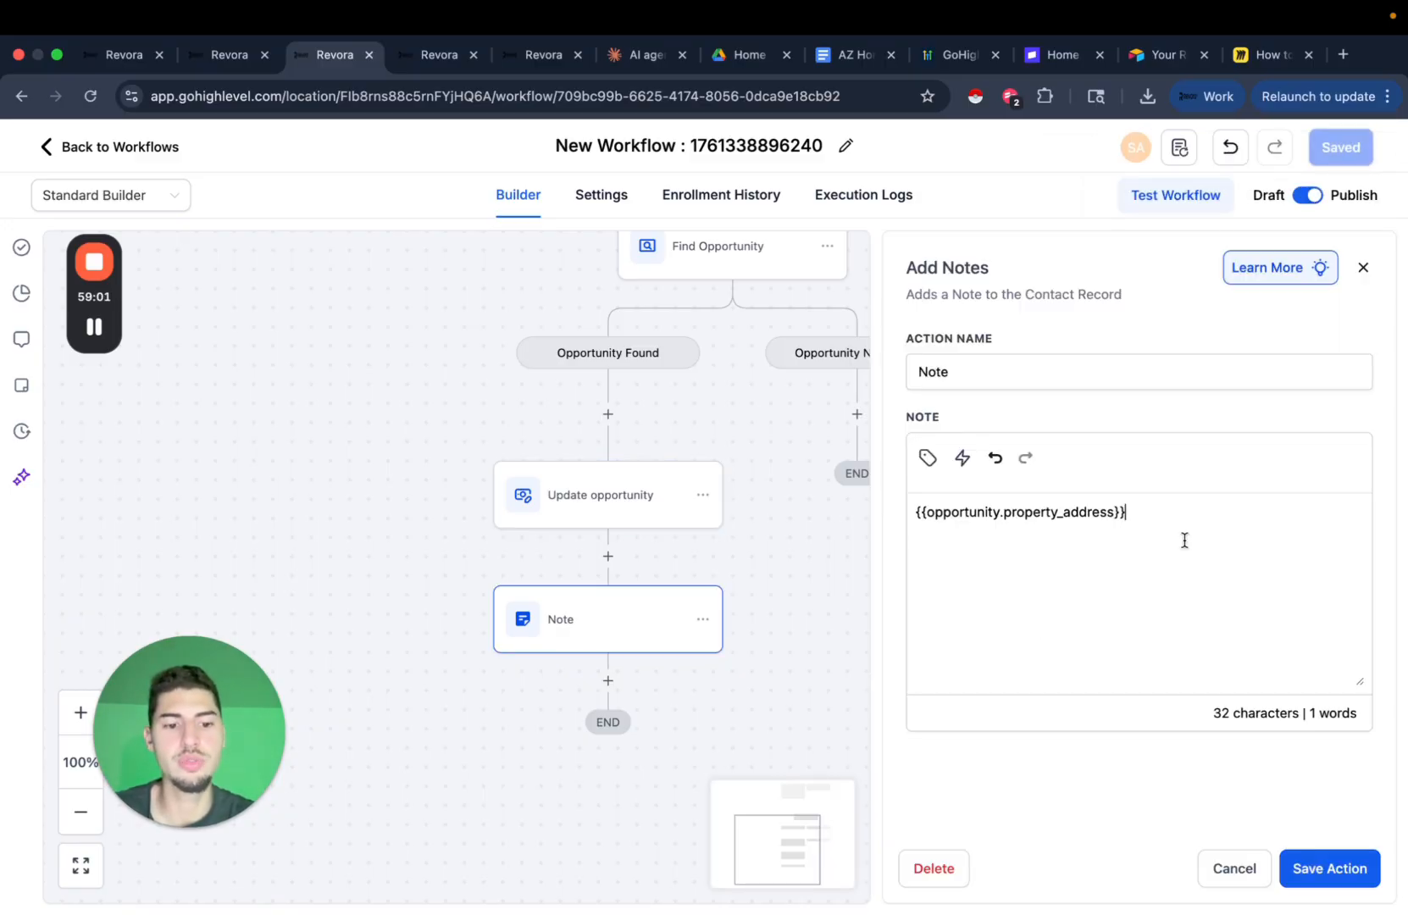
click(928, 458)
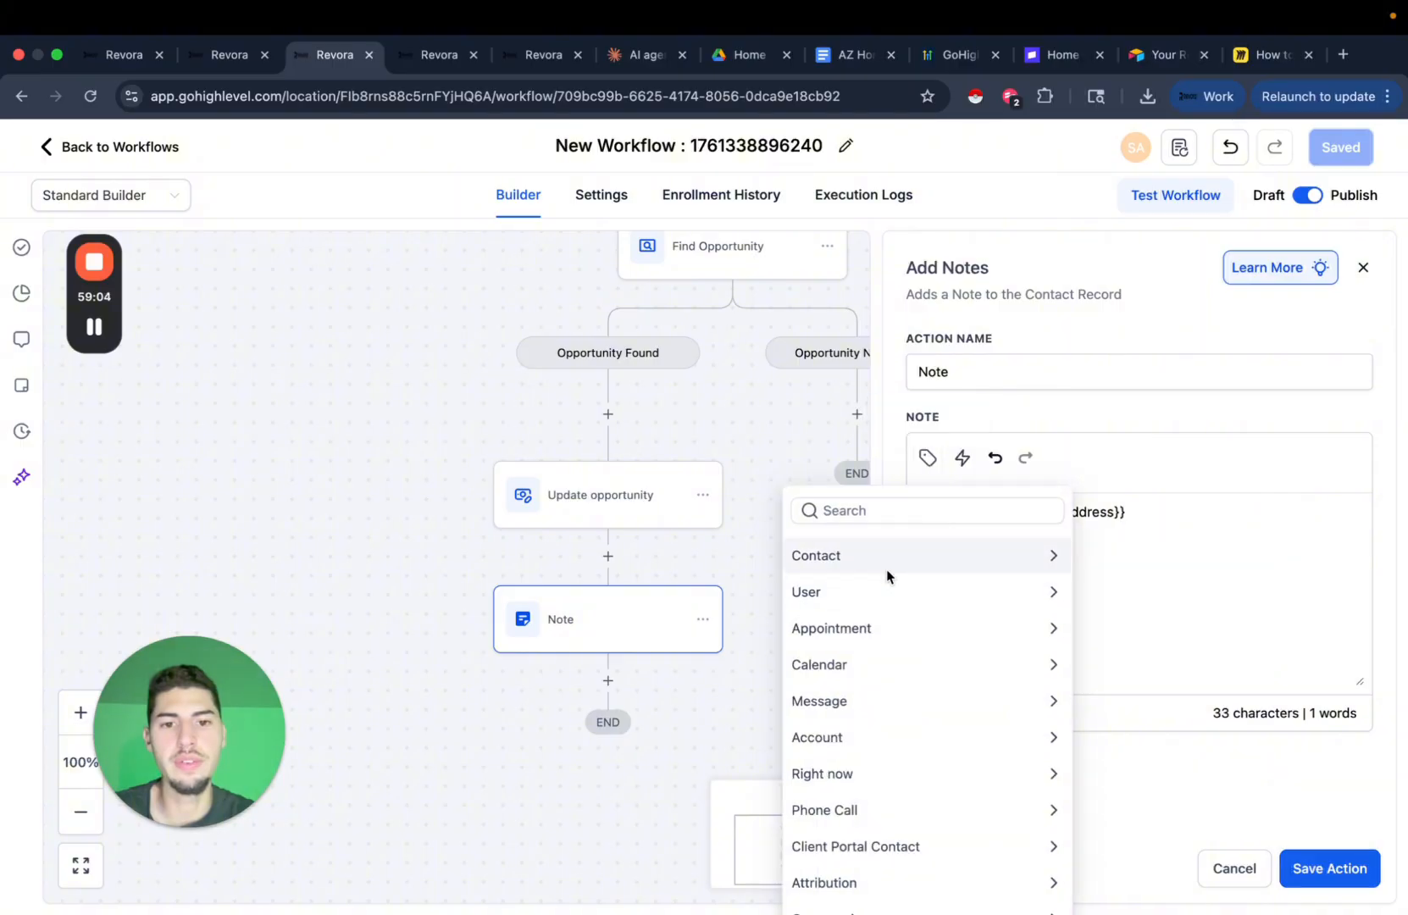
click(886, 506)
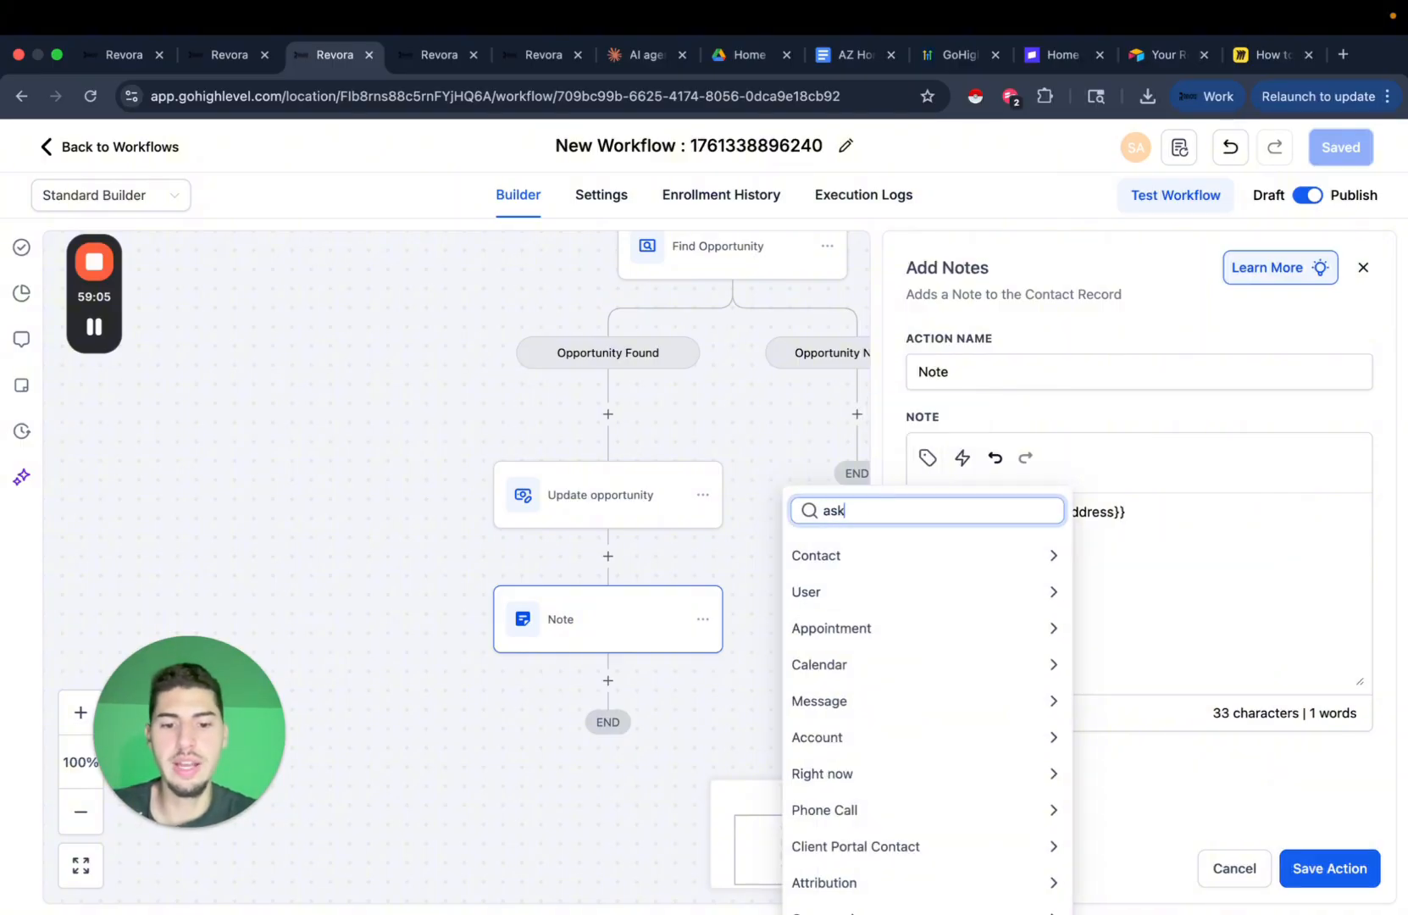
click(993, 594)
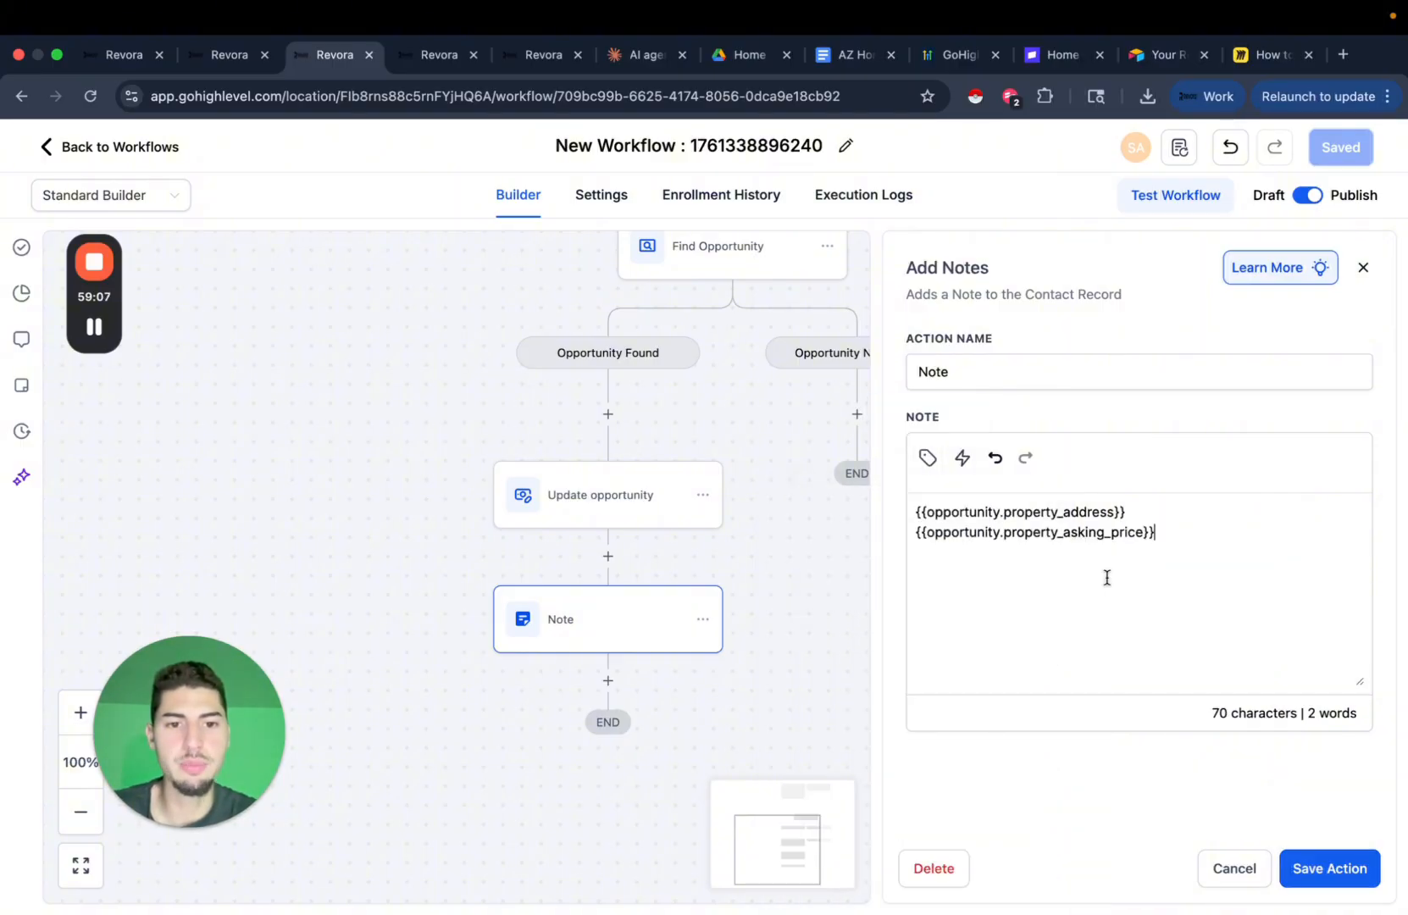
click(1311, 873)
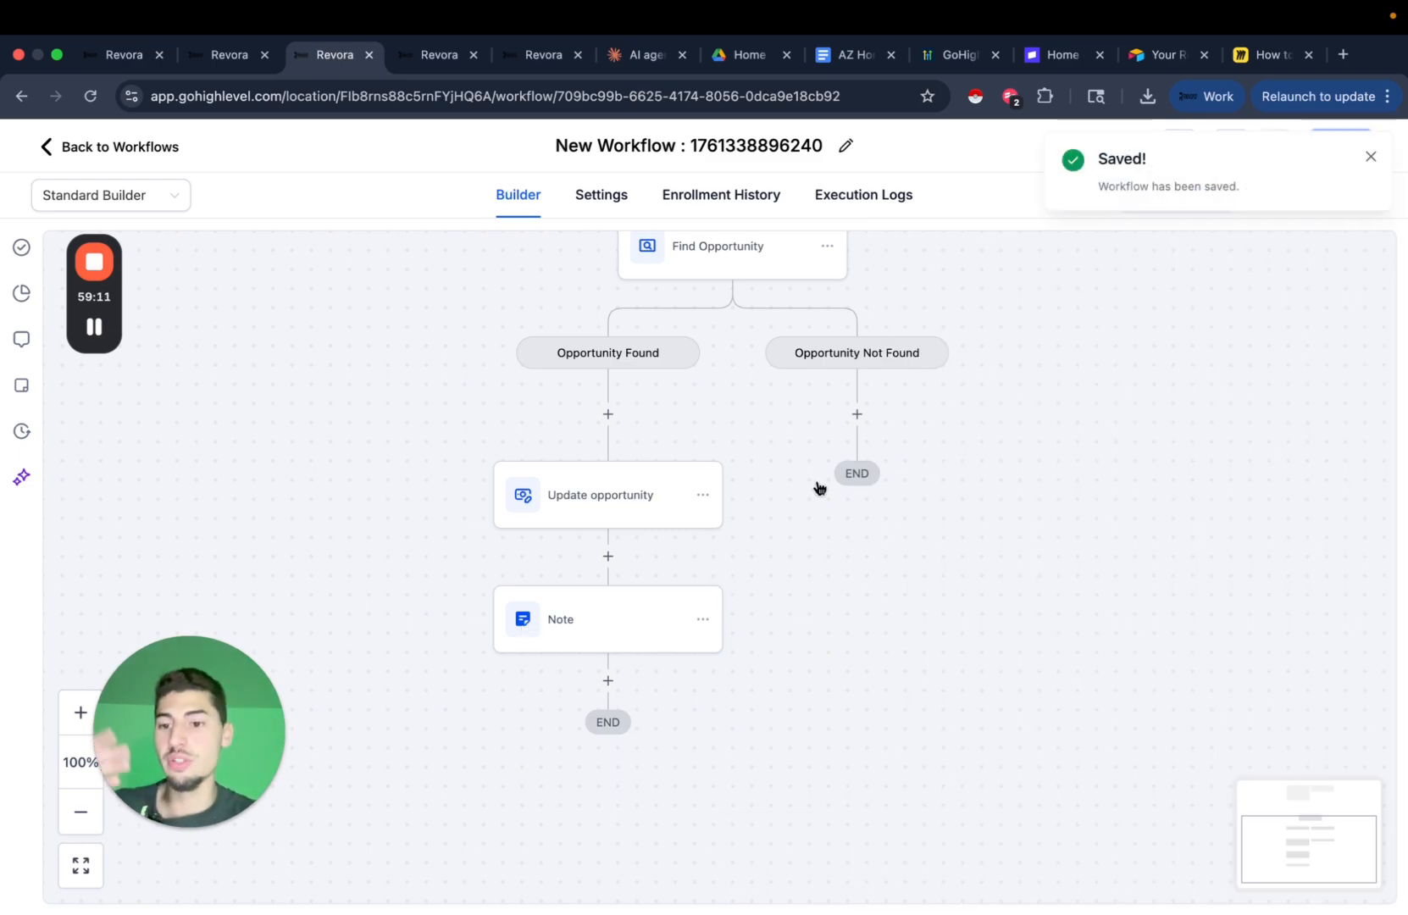
click(442, 59)
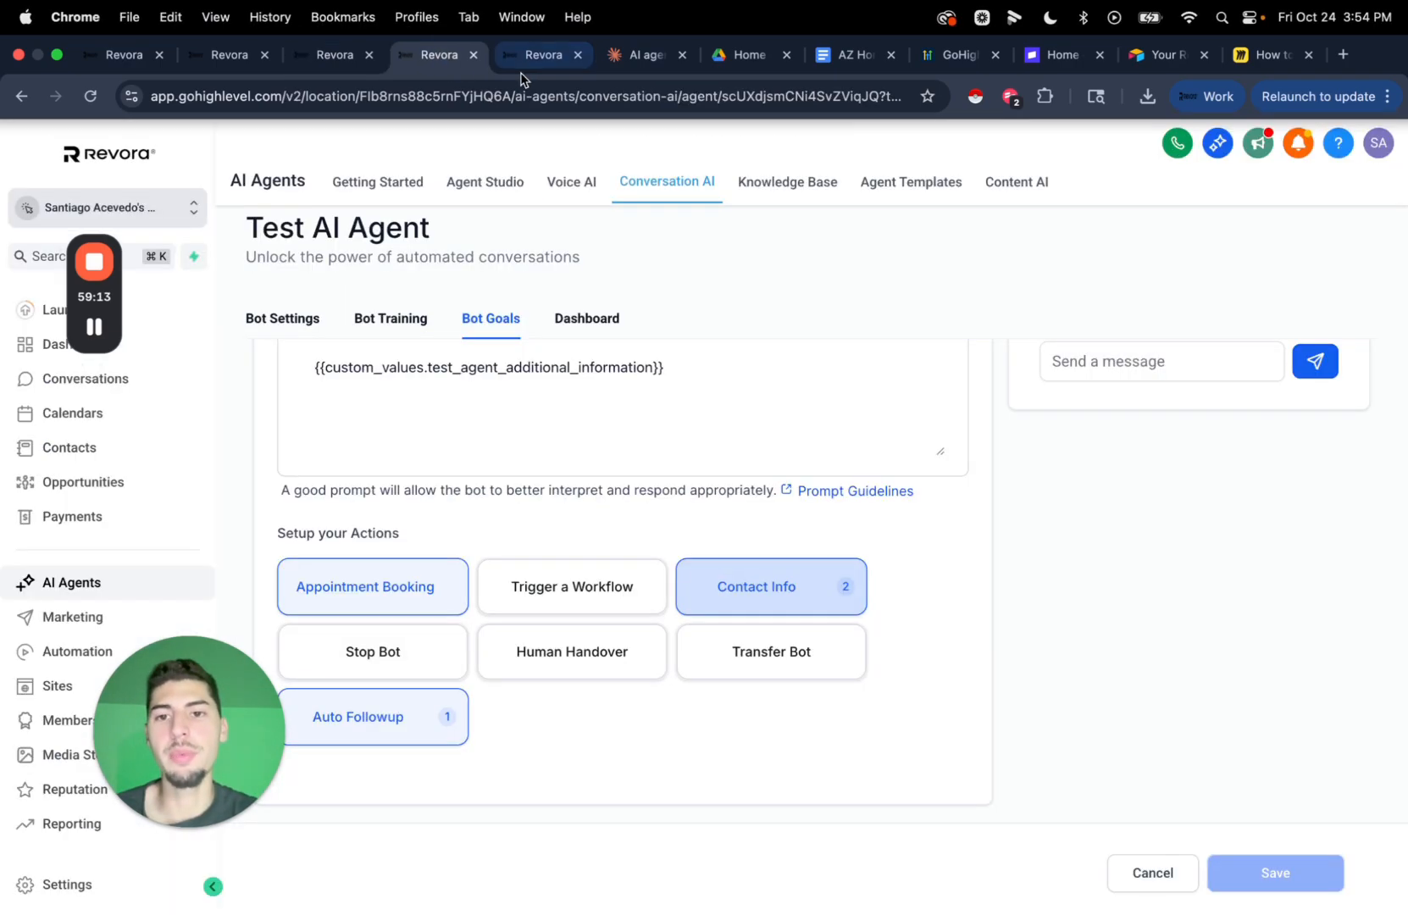
click(545, 61)
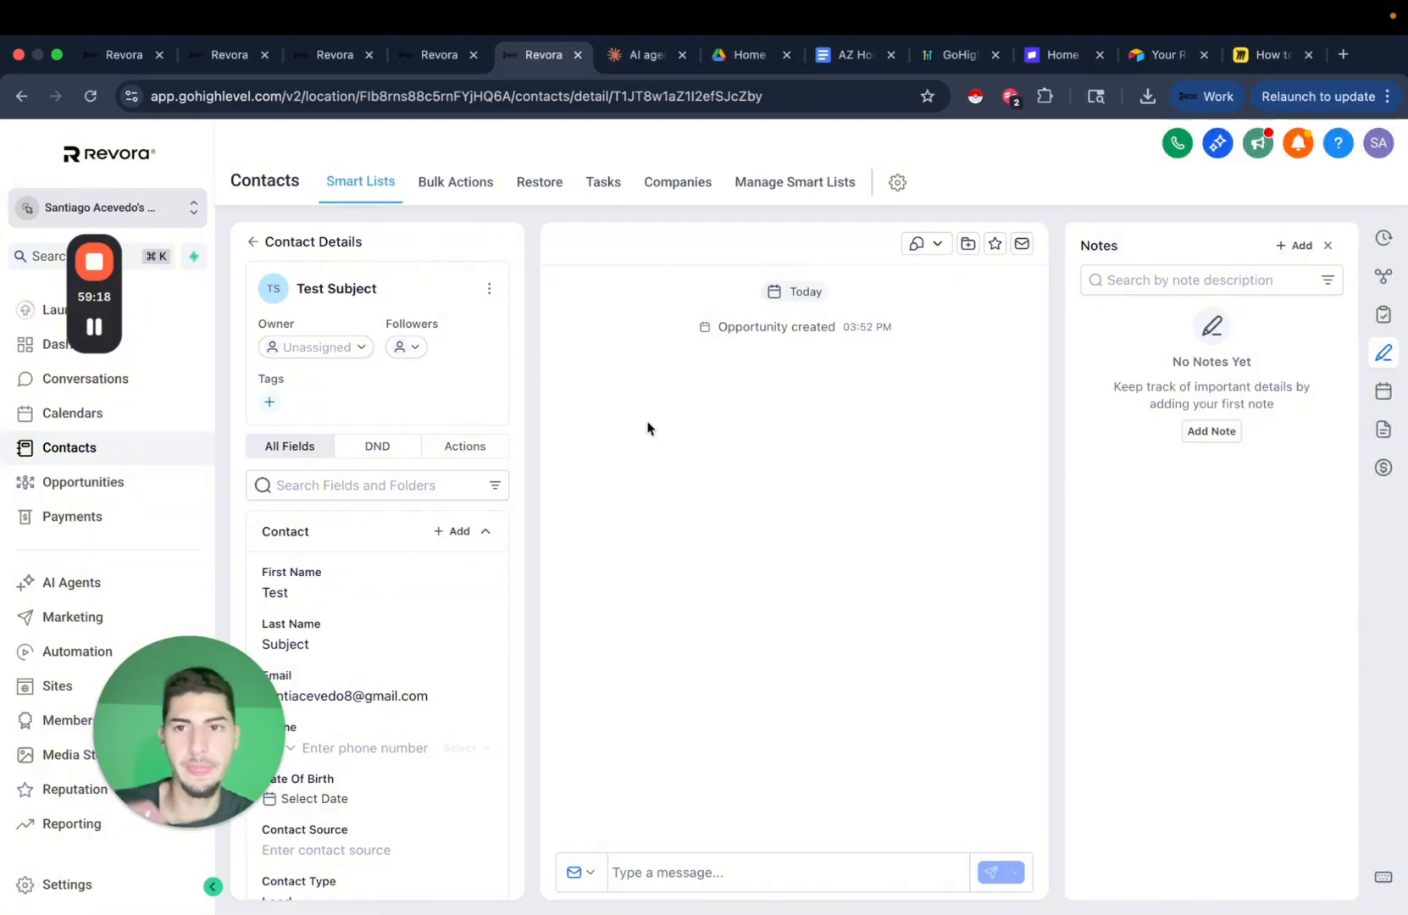
click(334, 56)
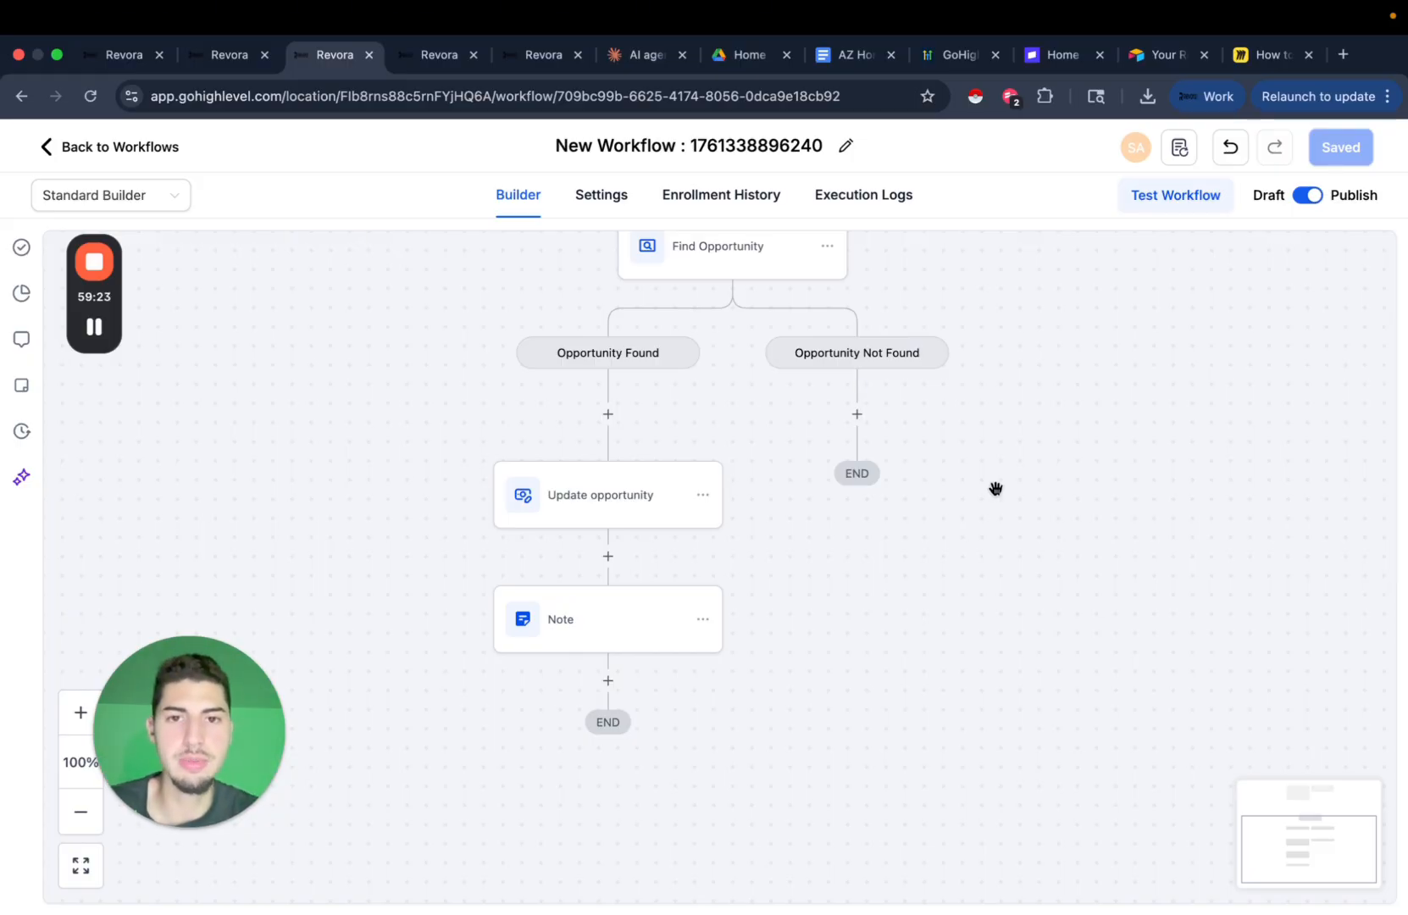
drag(997, 489, 988, 688)
drag(946, 313, 925, 447)
scroll(925, 447, down, 5)
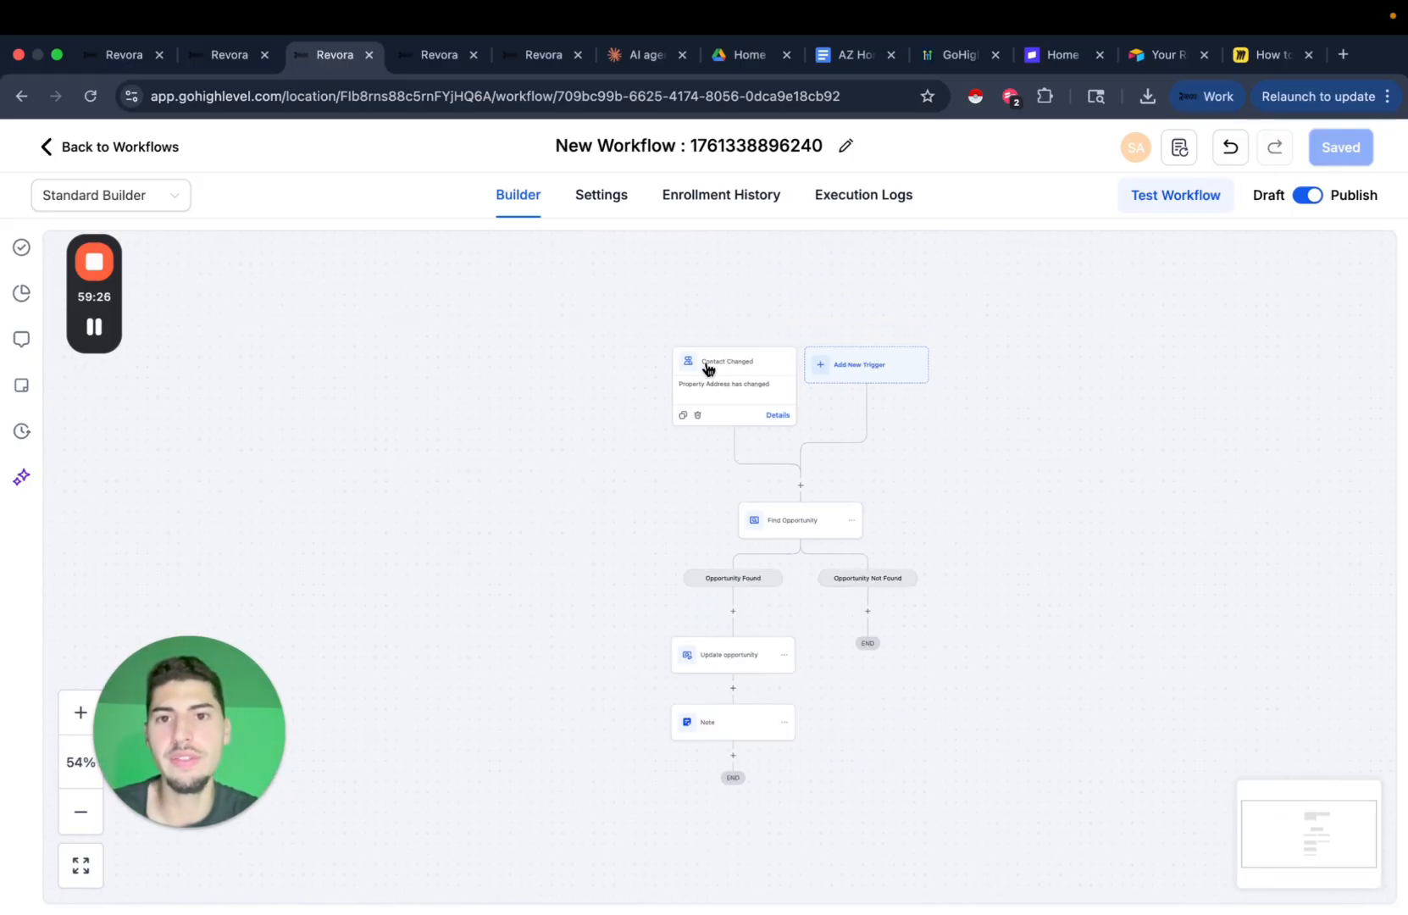
click(527, 56)
click(441, 56)
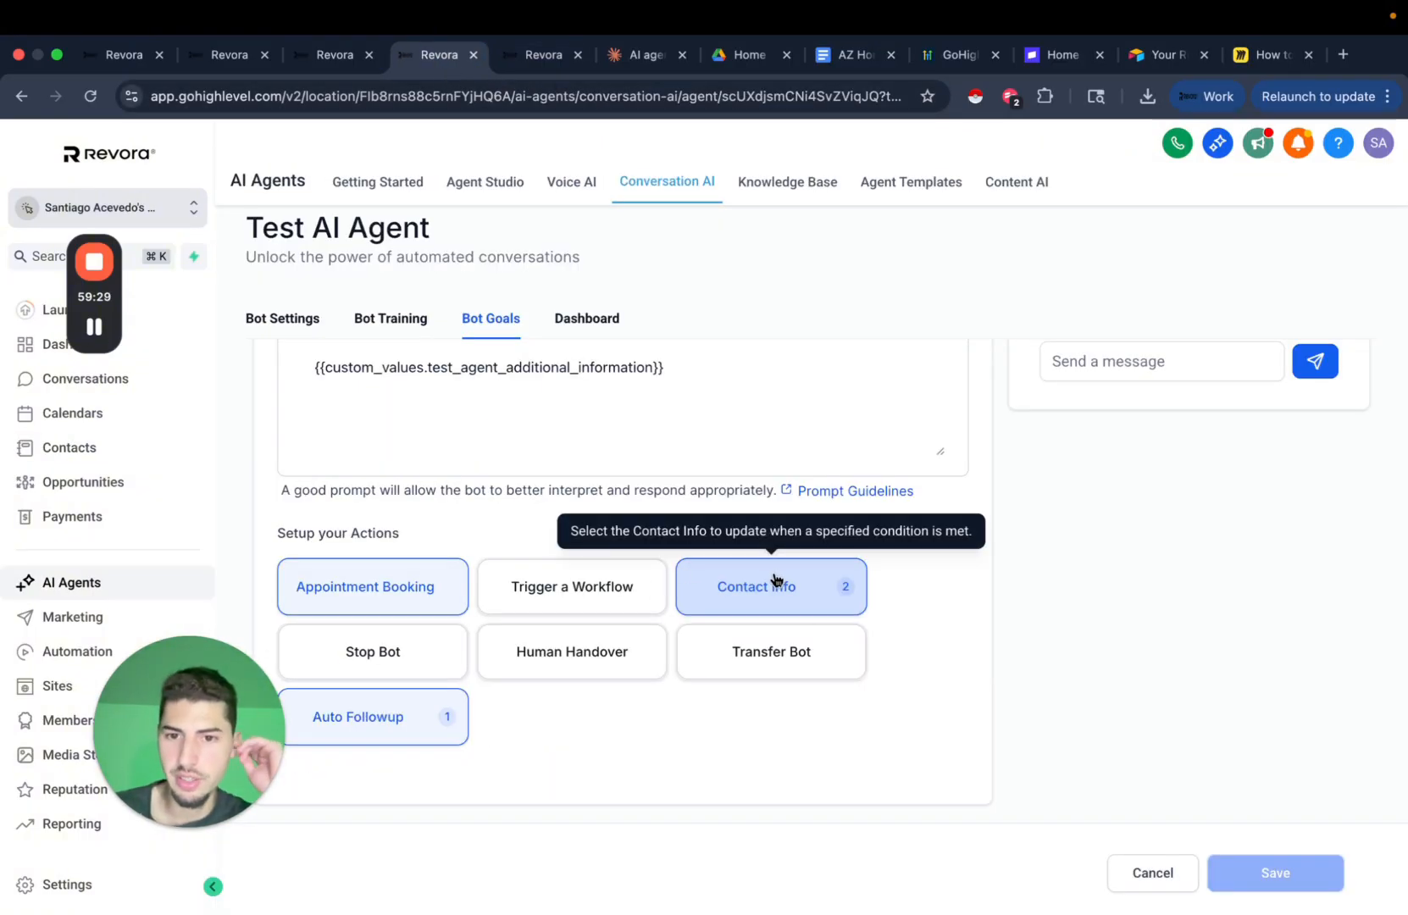
Check the workflow listed in the agent's Trigger a Workflow action, close it, and go to Automation.
click(574, 578)
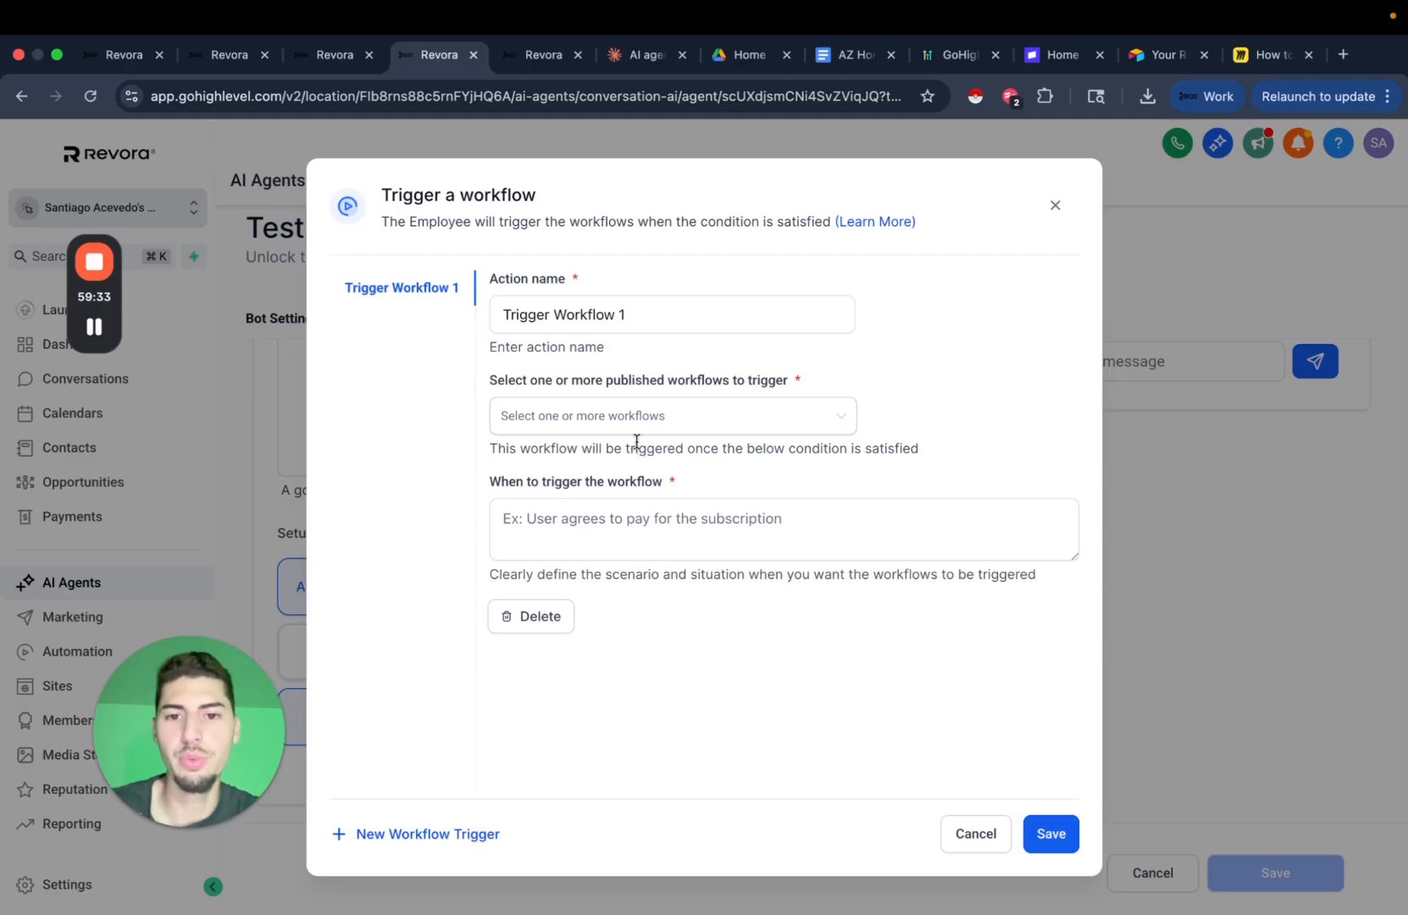
click(1060, 211)
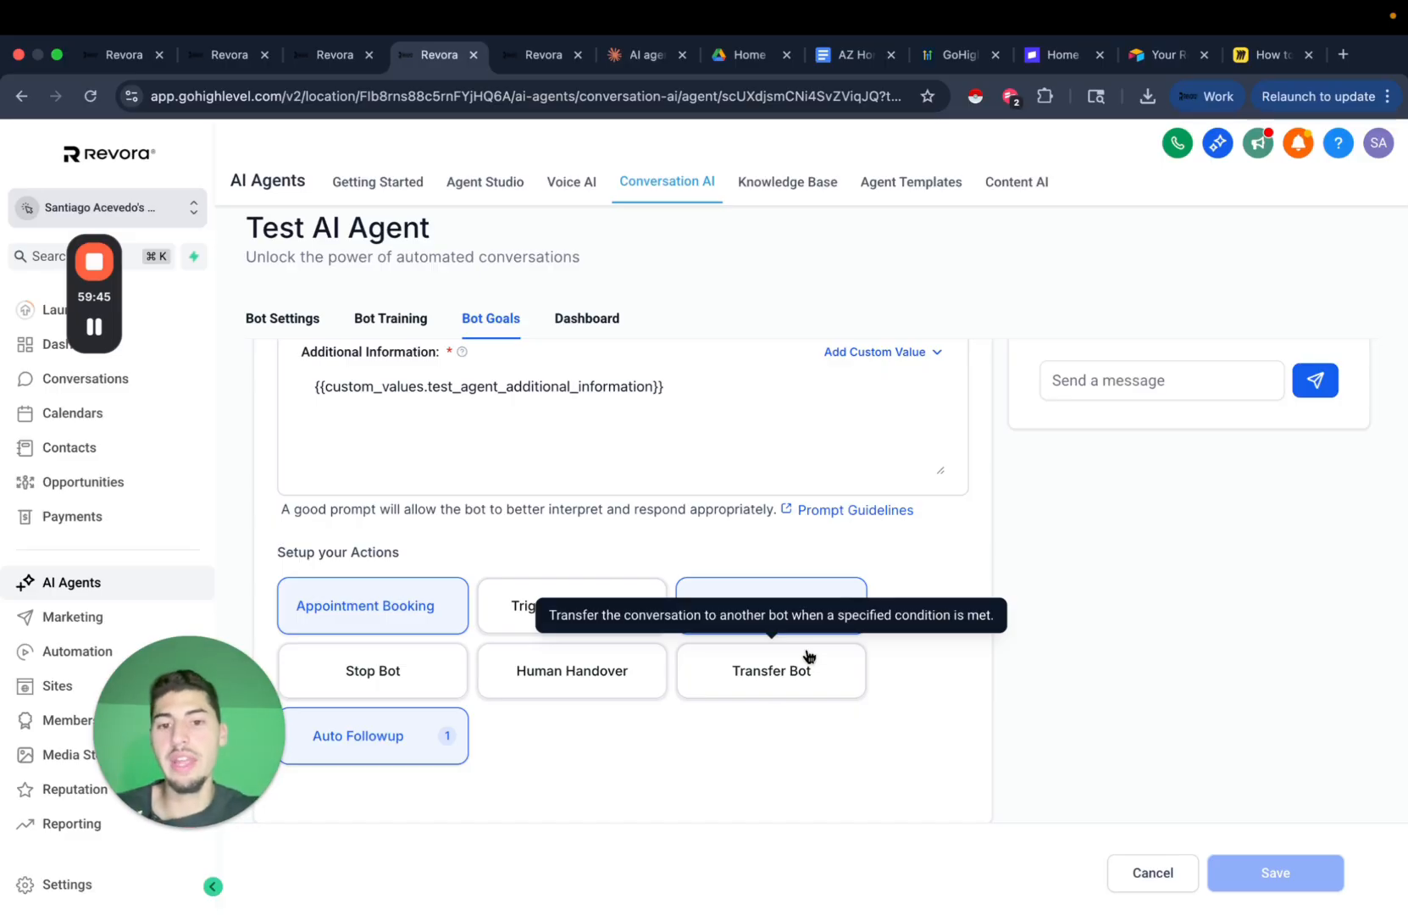
click(616, 614)
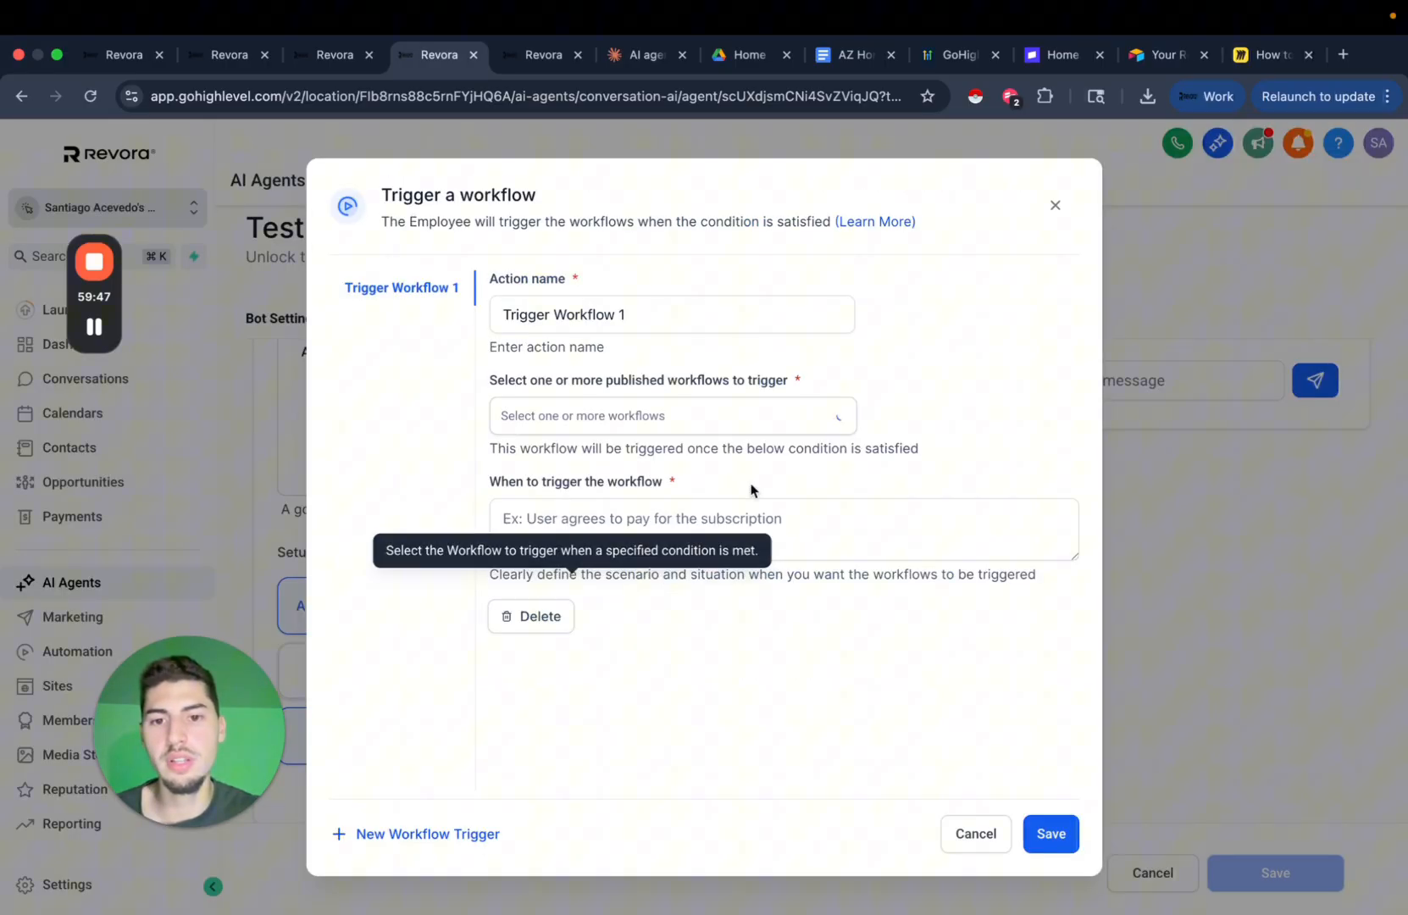
click(726, 420)
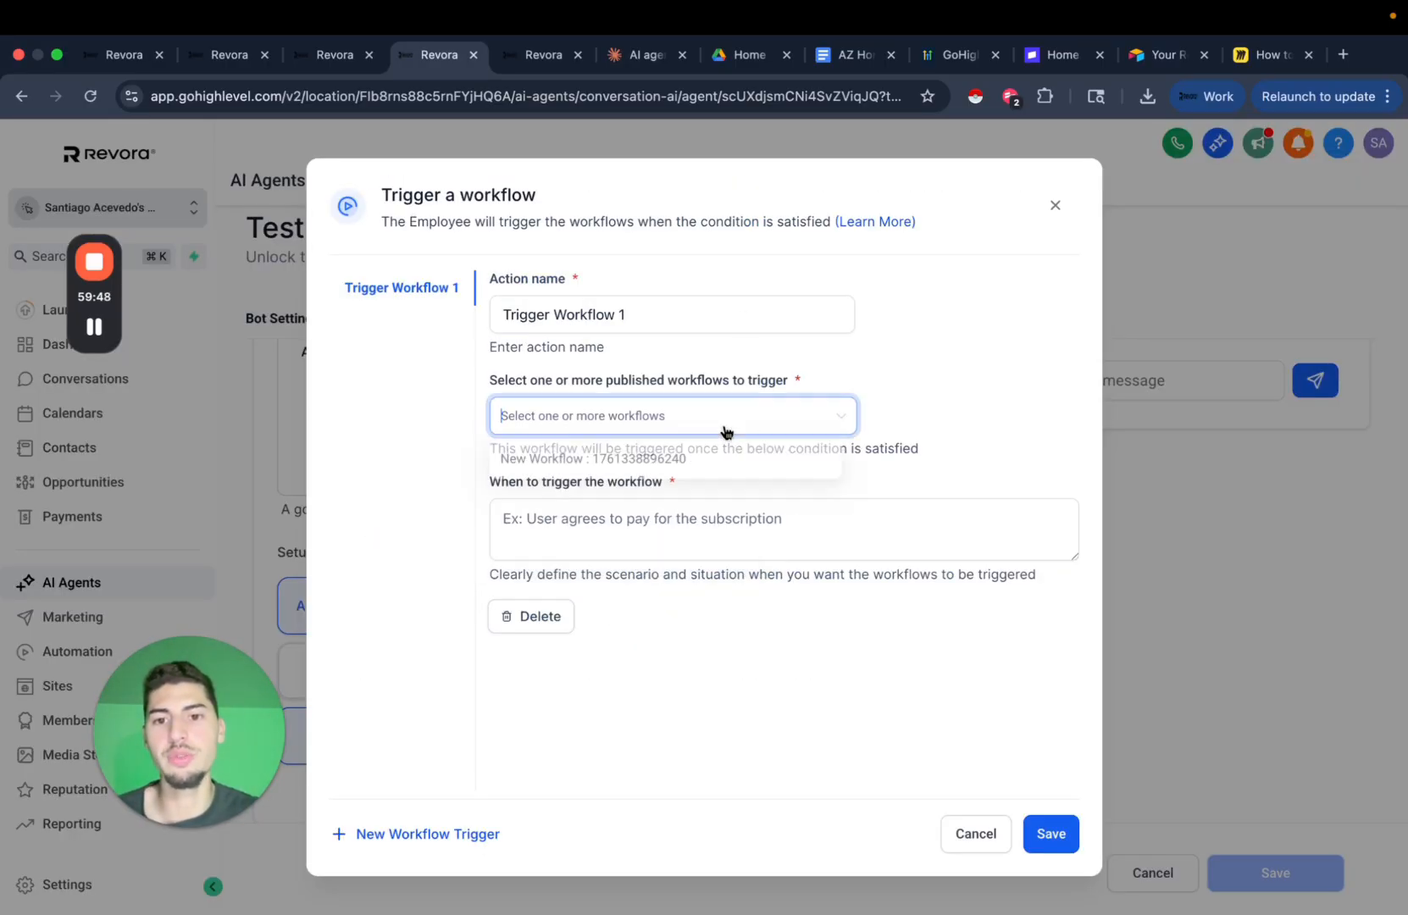
click(1055, 205)
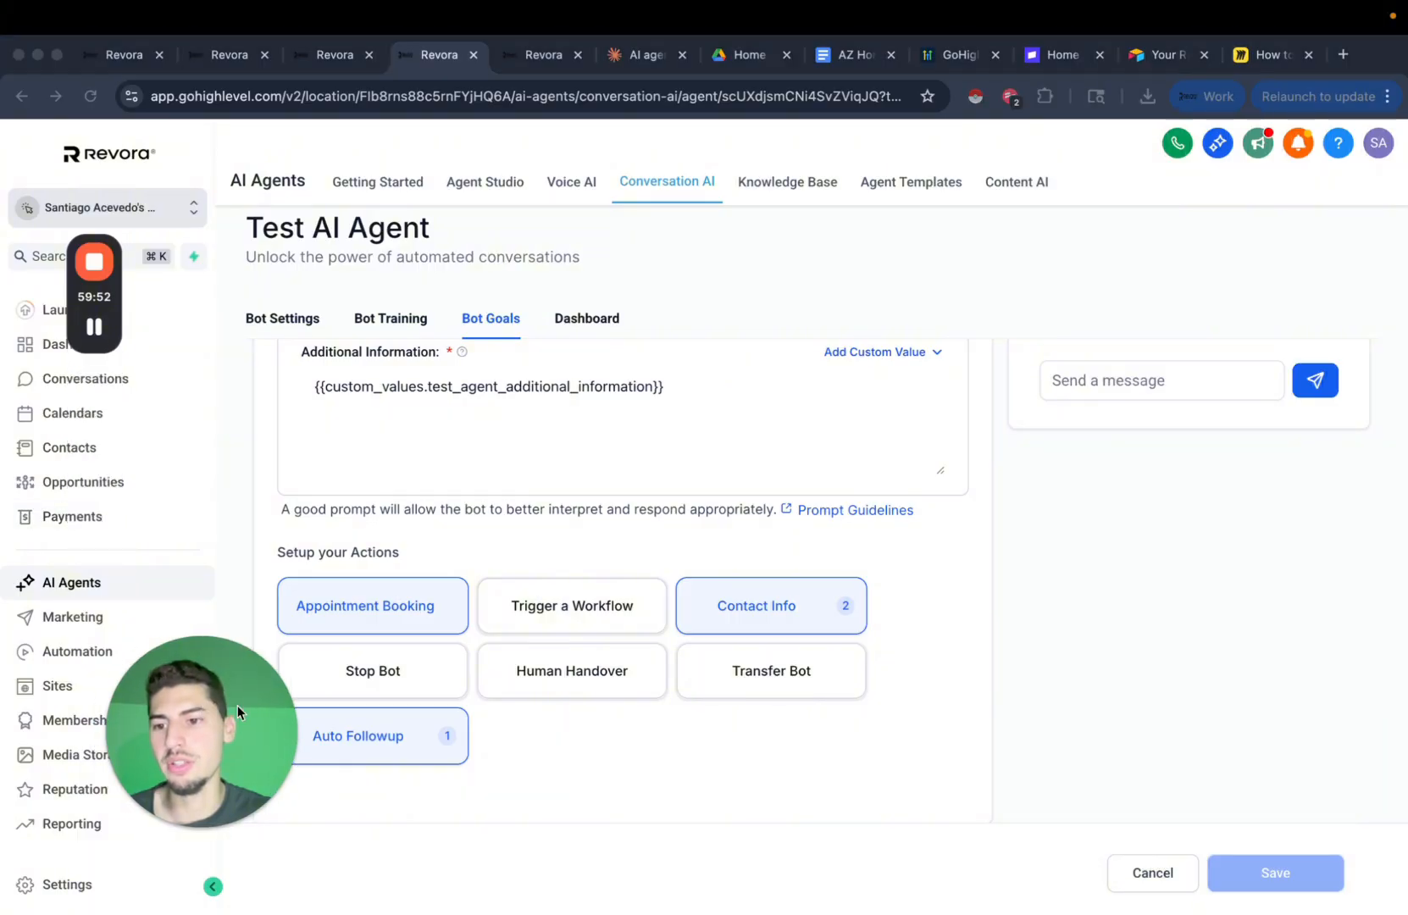
click(129, 657)
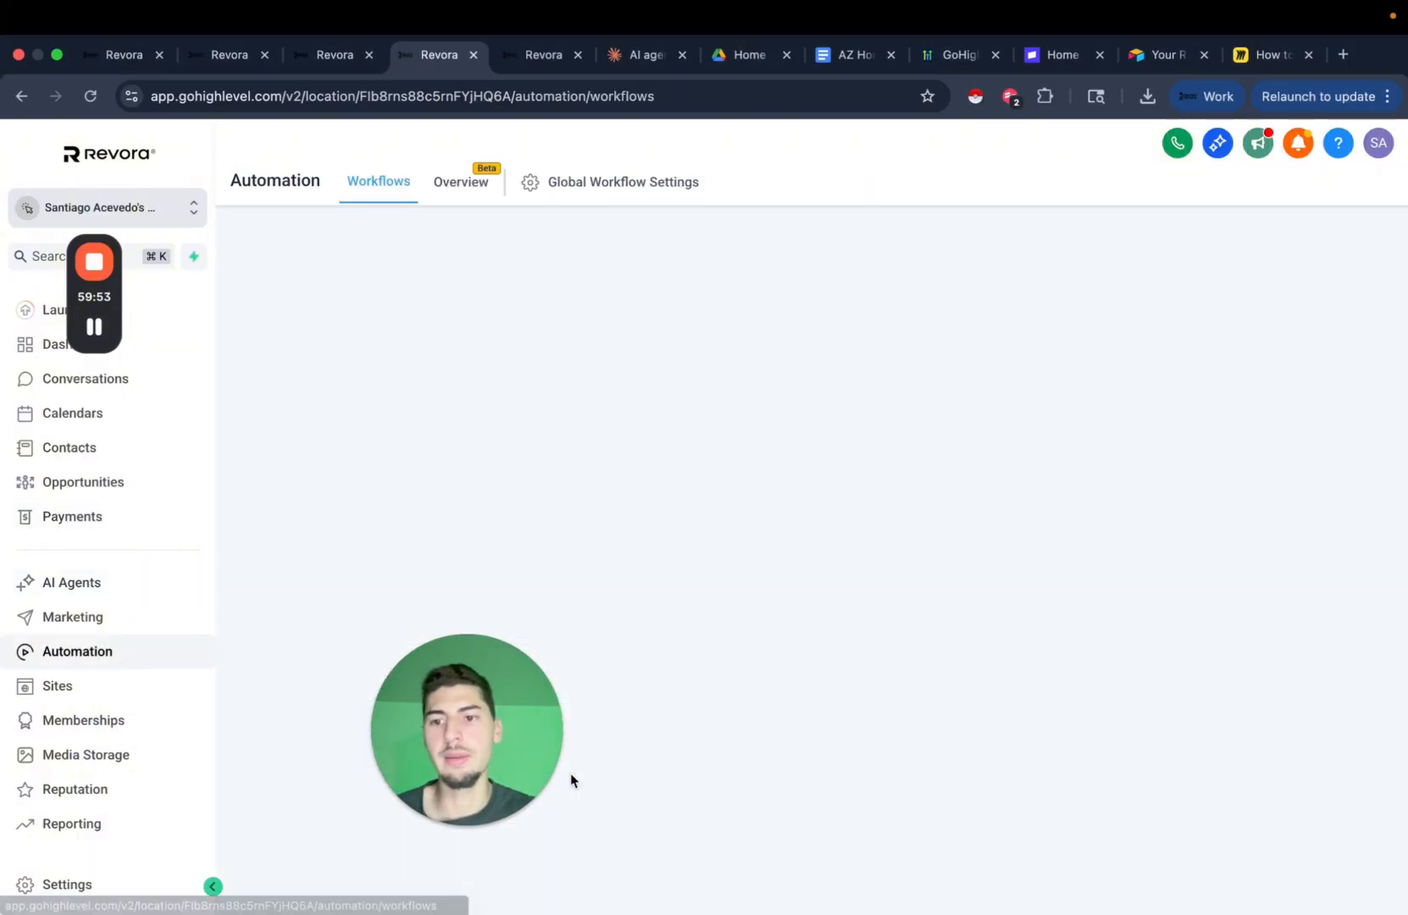
Create a new blank workflow from scratch, leaving the trigger unset.
drag(482, 776, 153, 773)
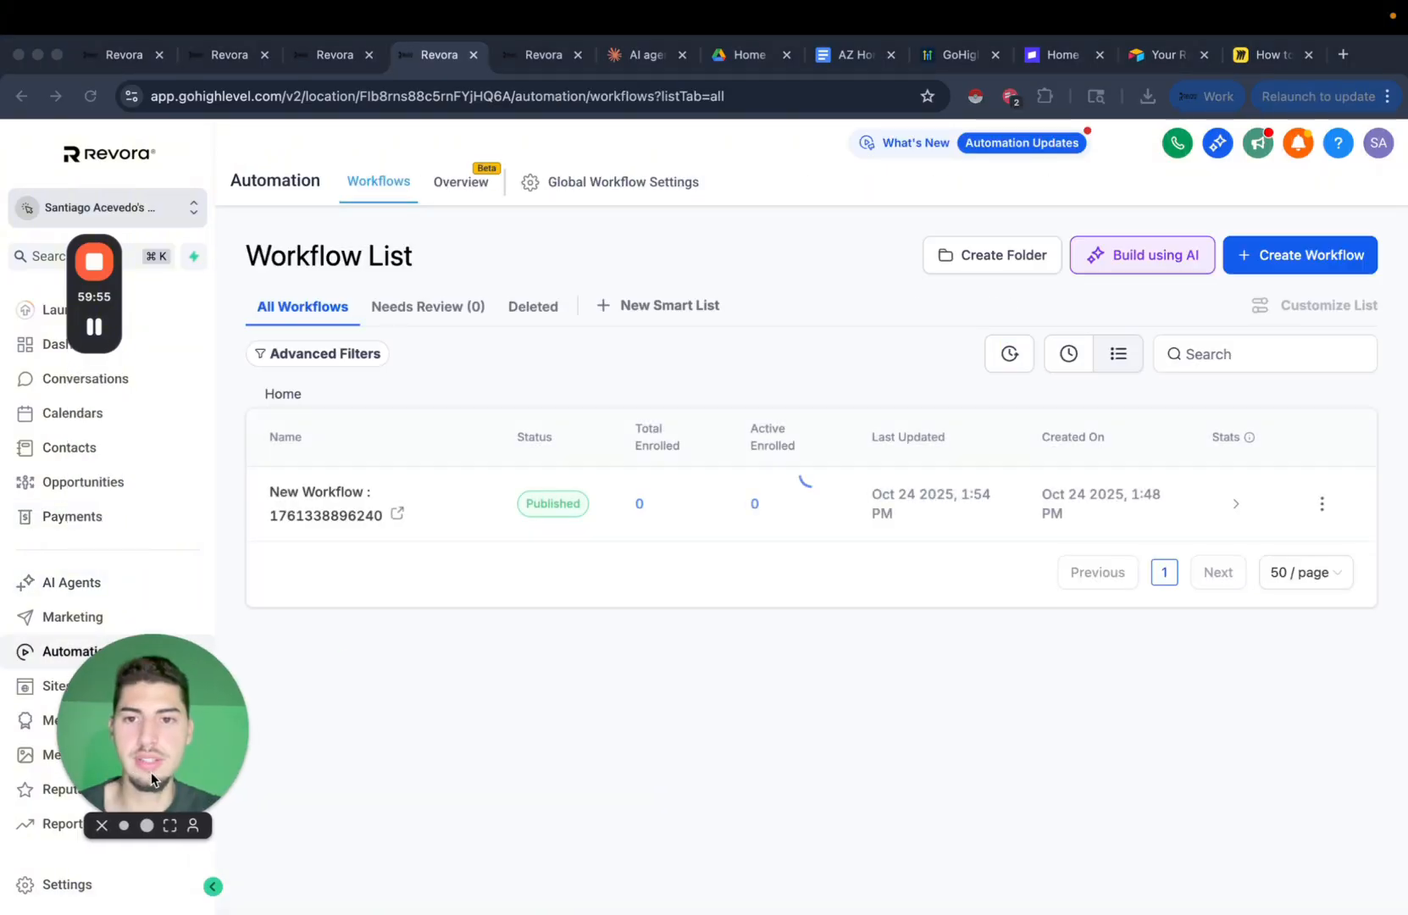
click(1294, 254)
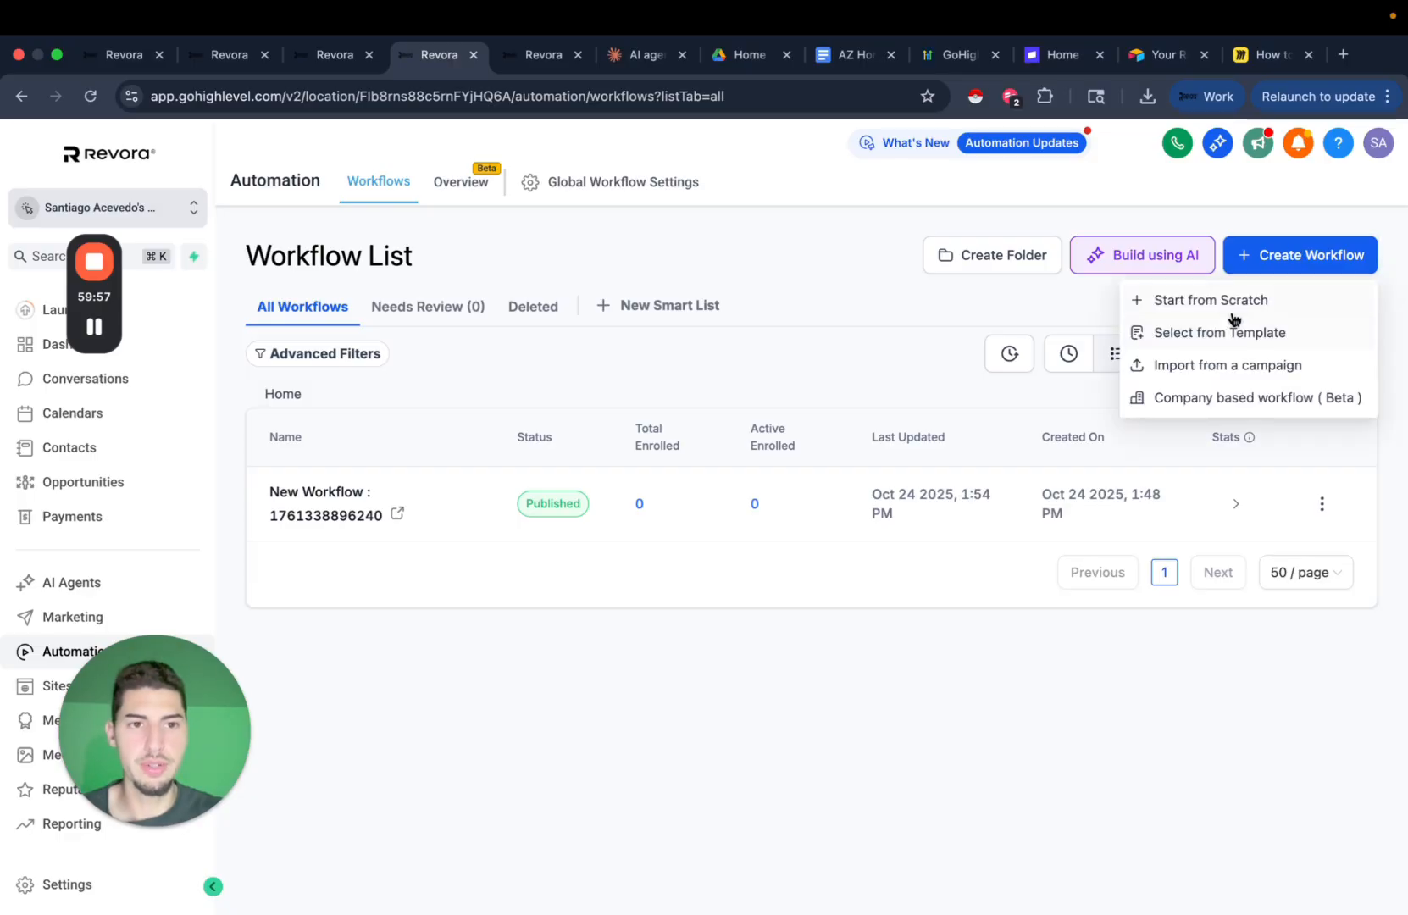
click(1237, 300)
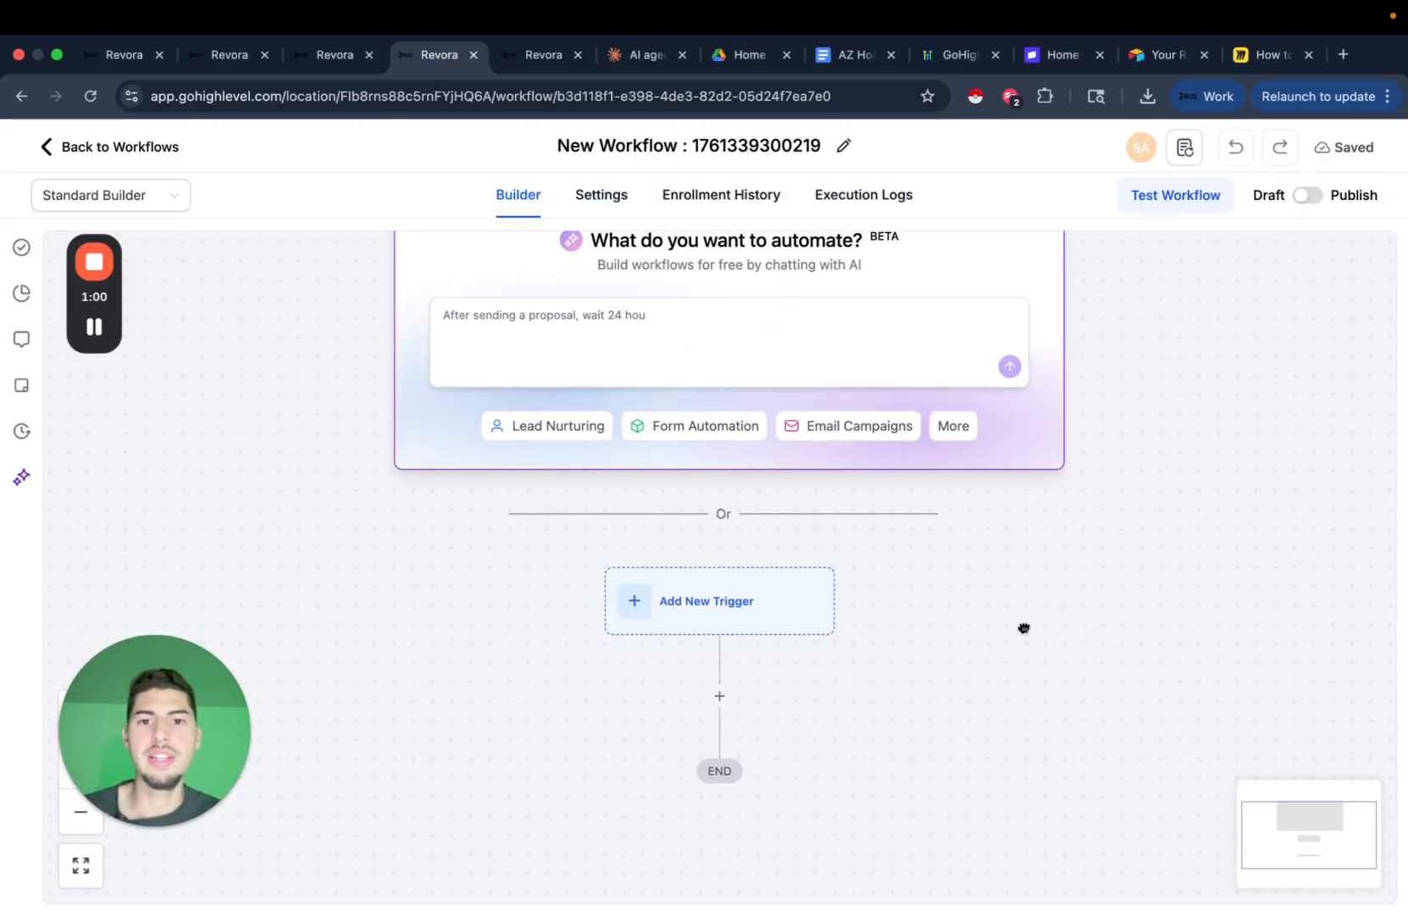
drag(1068, 570, 1035, 505)
click(730, 545)
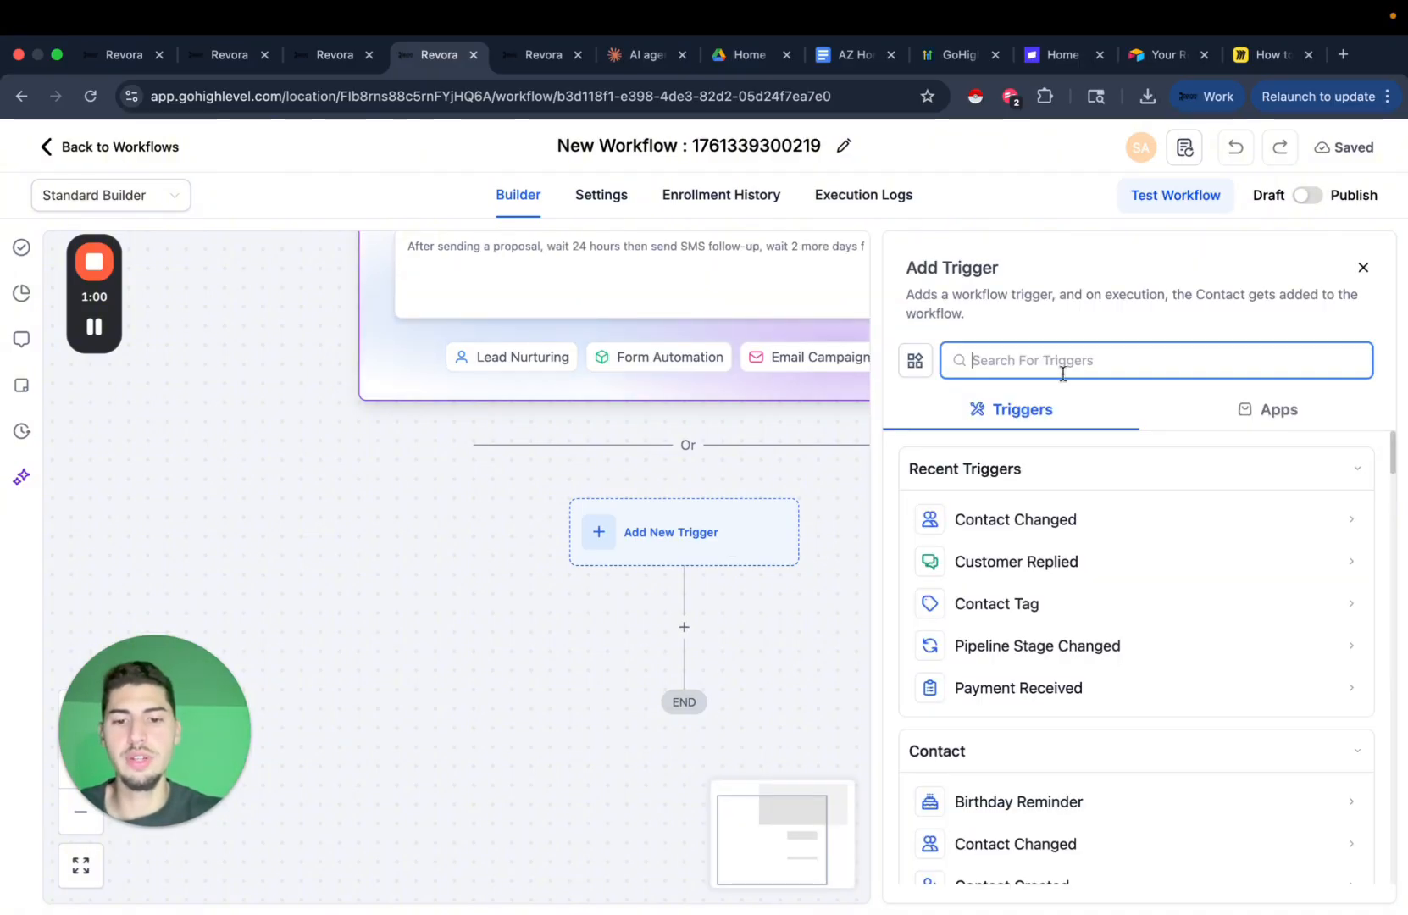
click(1364, 266)
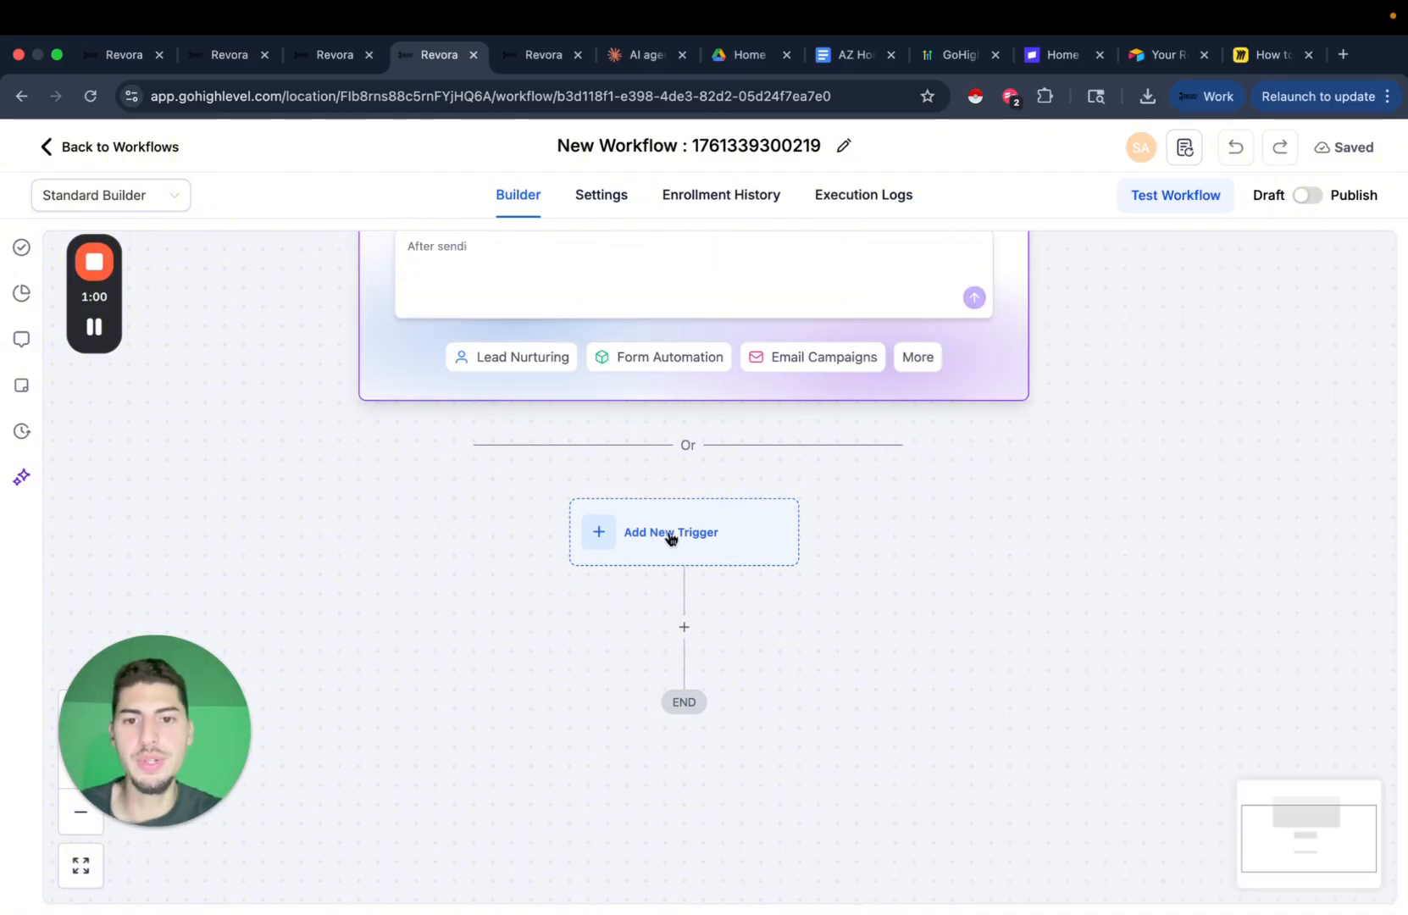
Name the workflow 'follow up workflow, every 30 days' and start its first action.
click(719, 146)
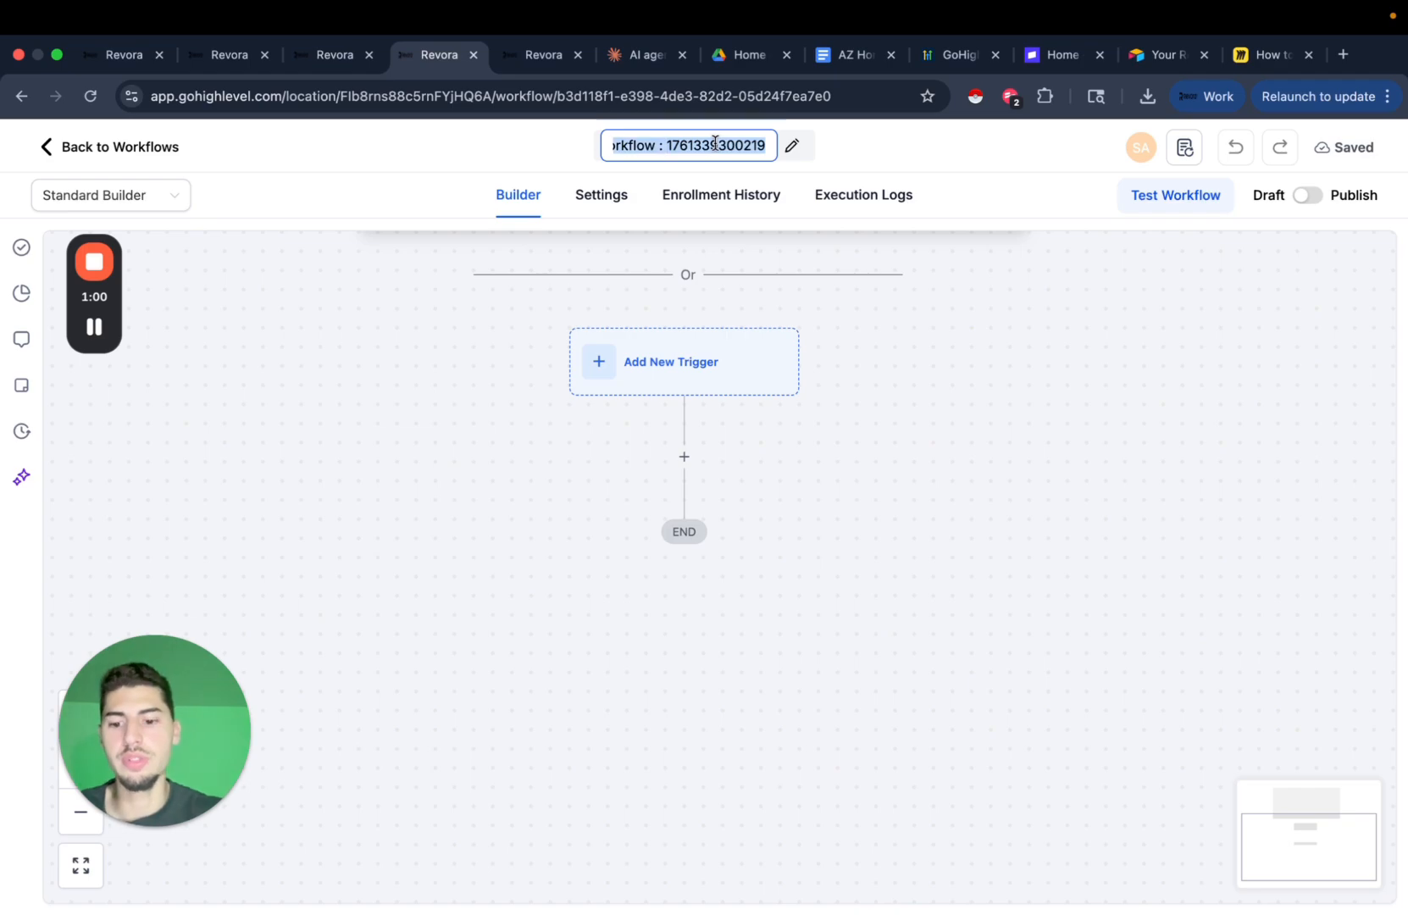
text(follow up workflow,)
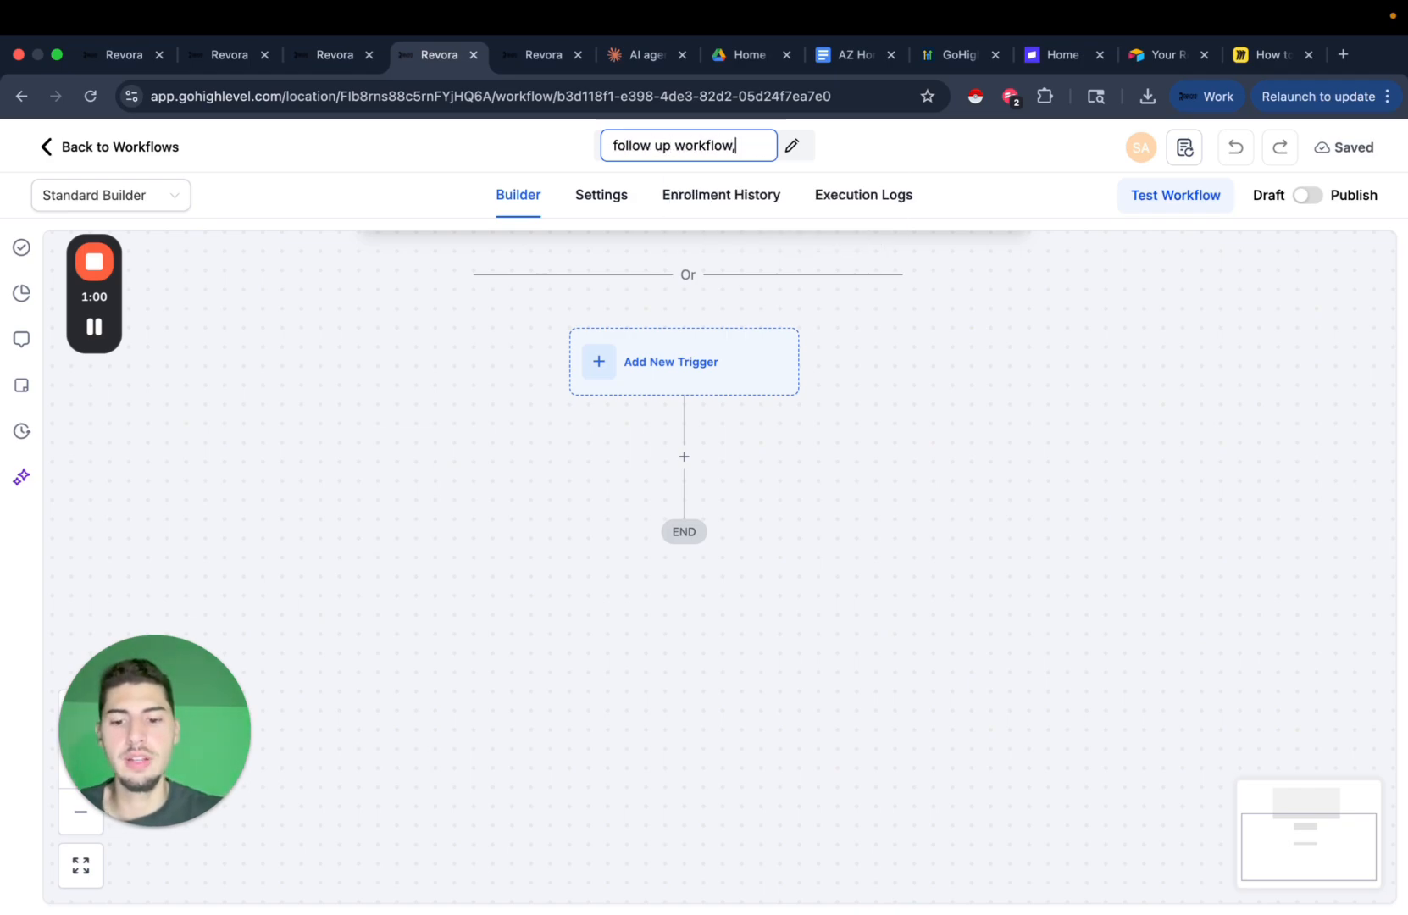
text( every)
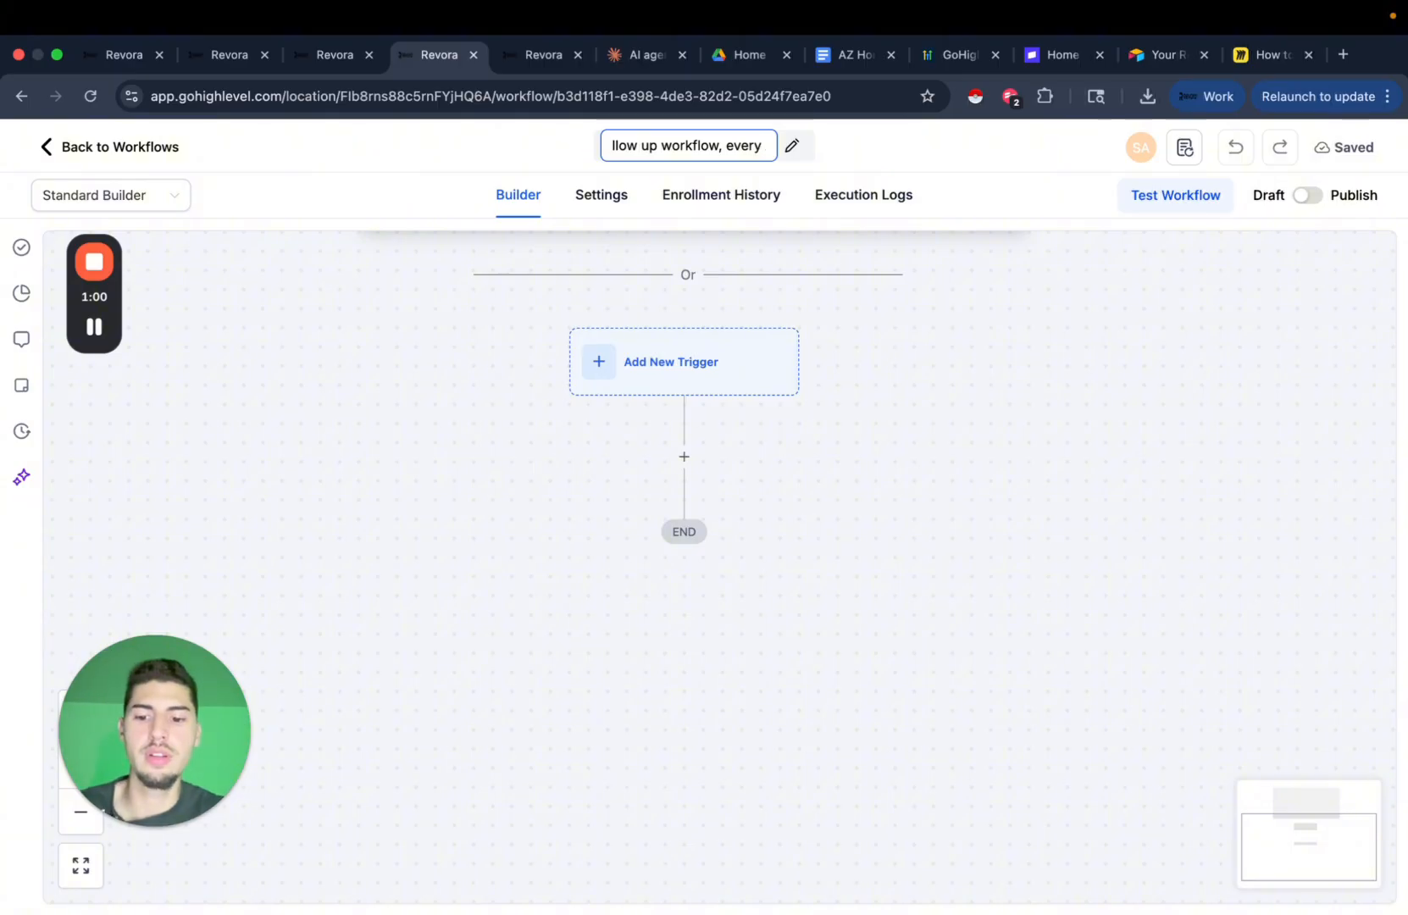
text( 30 days)
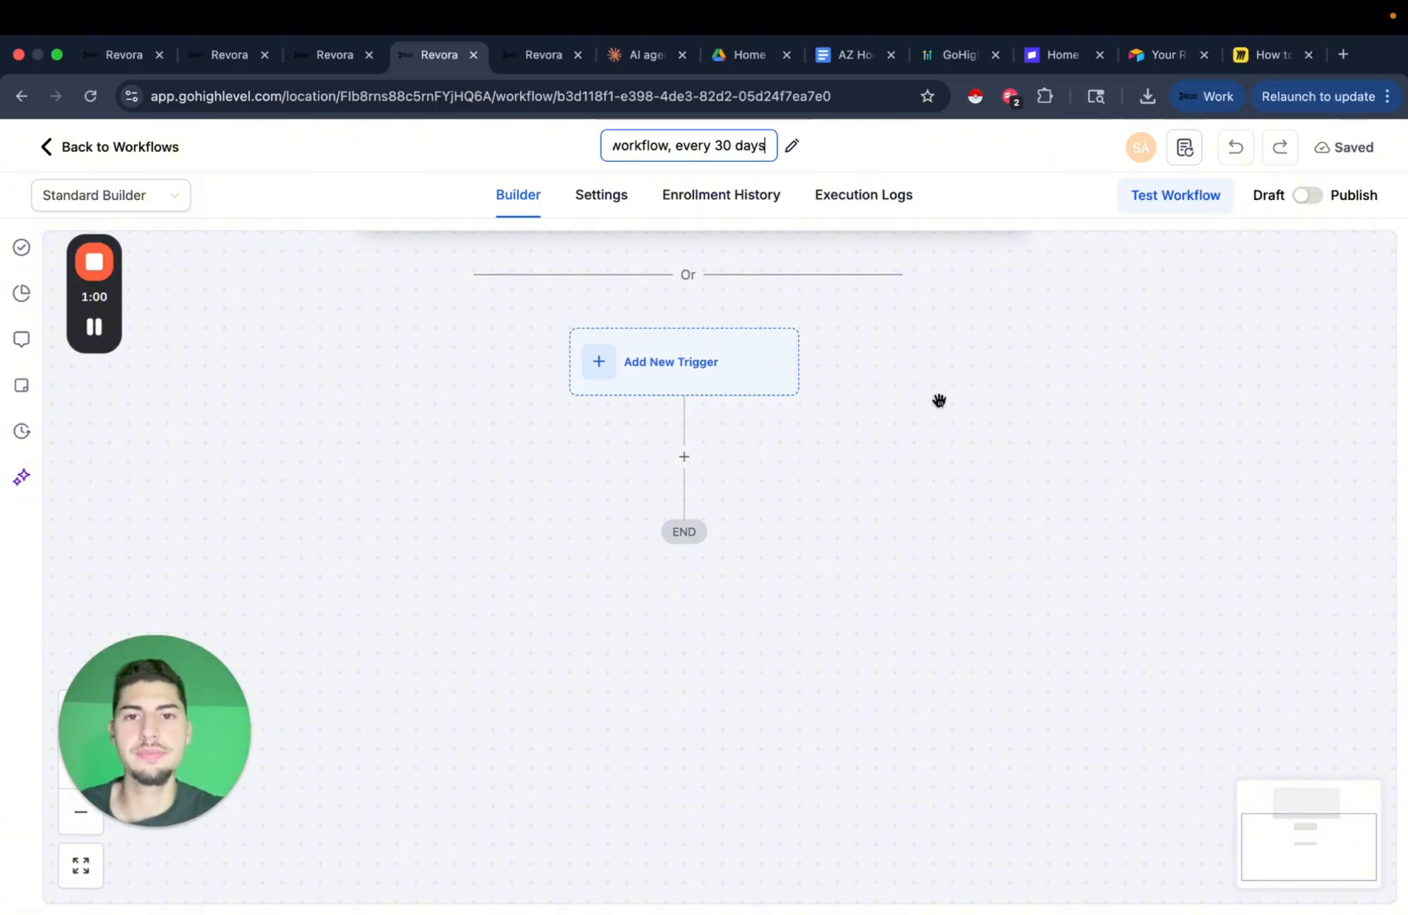
click(771, 538)
click(686, 458)
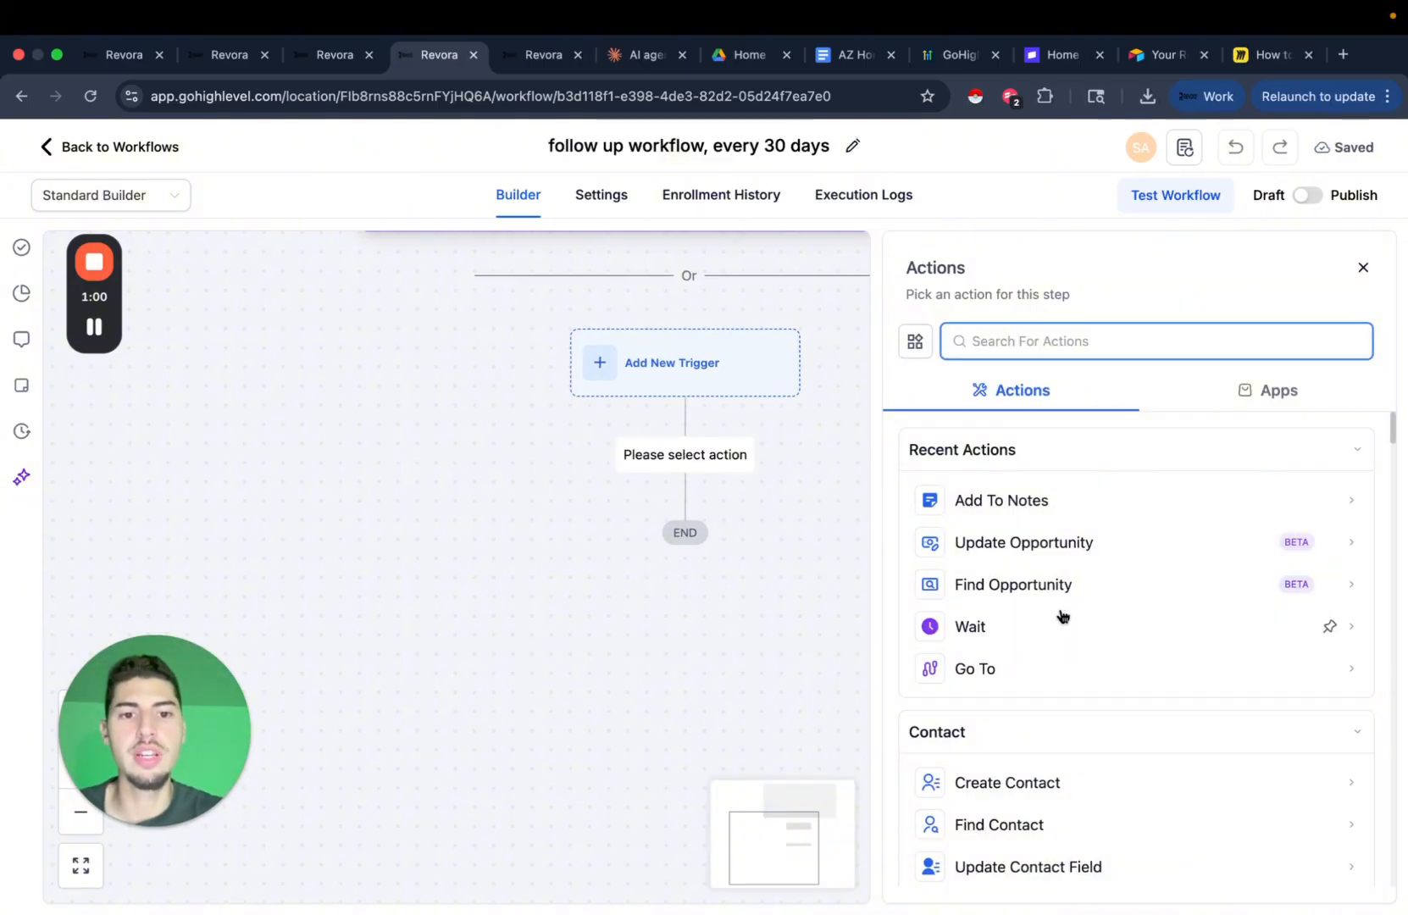
Set the first Wait step to 30 days and save it.
click(1006, 631)
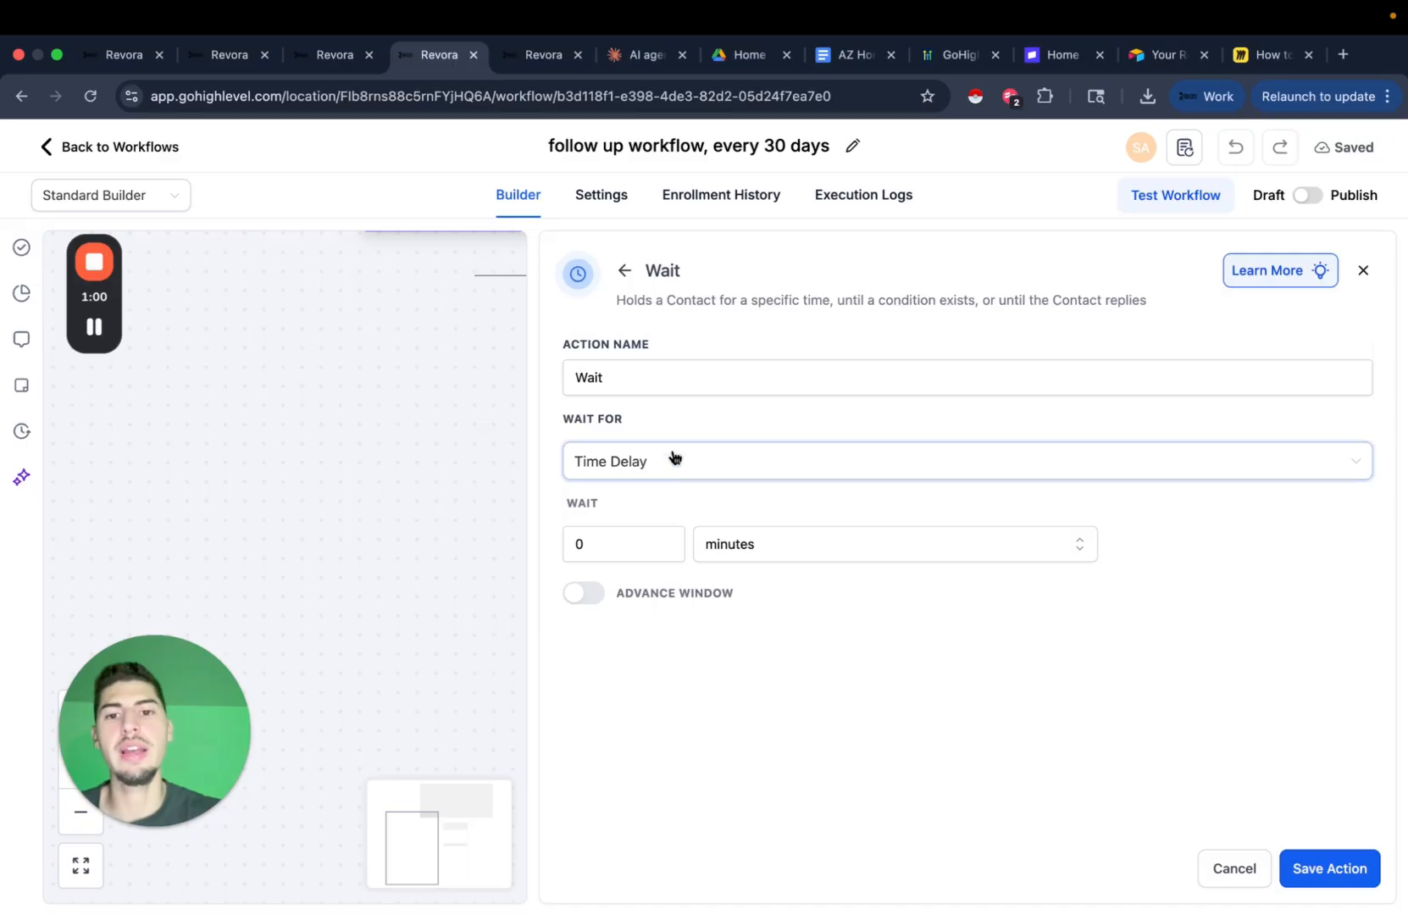
click(631, 381)
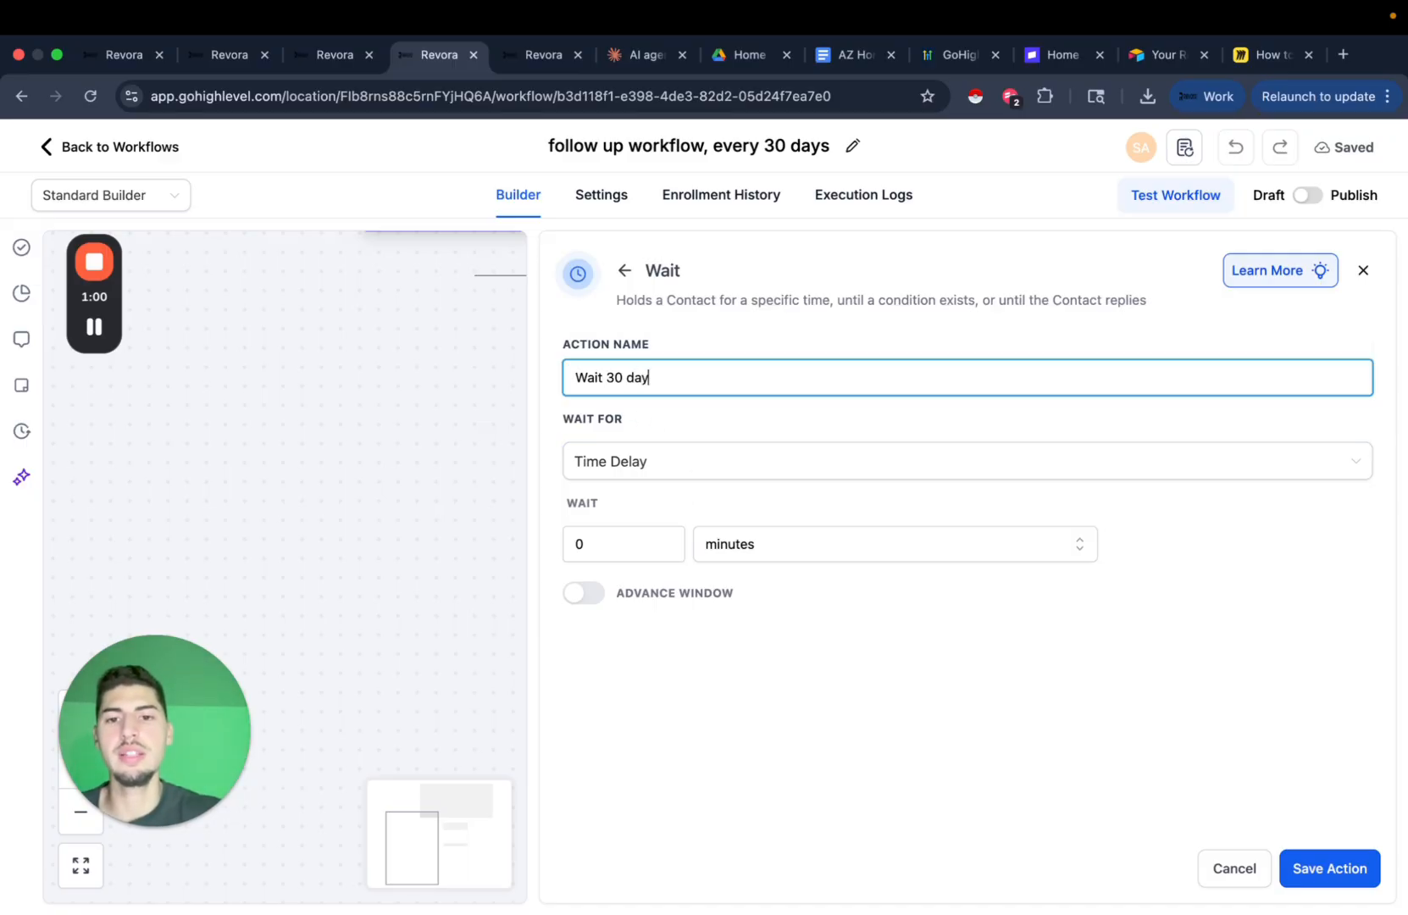
click(632, 553)
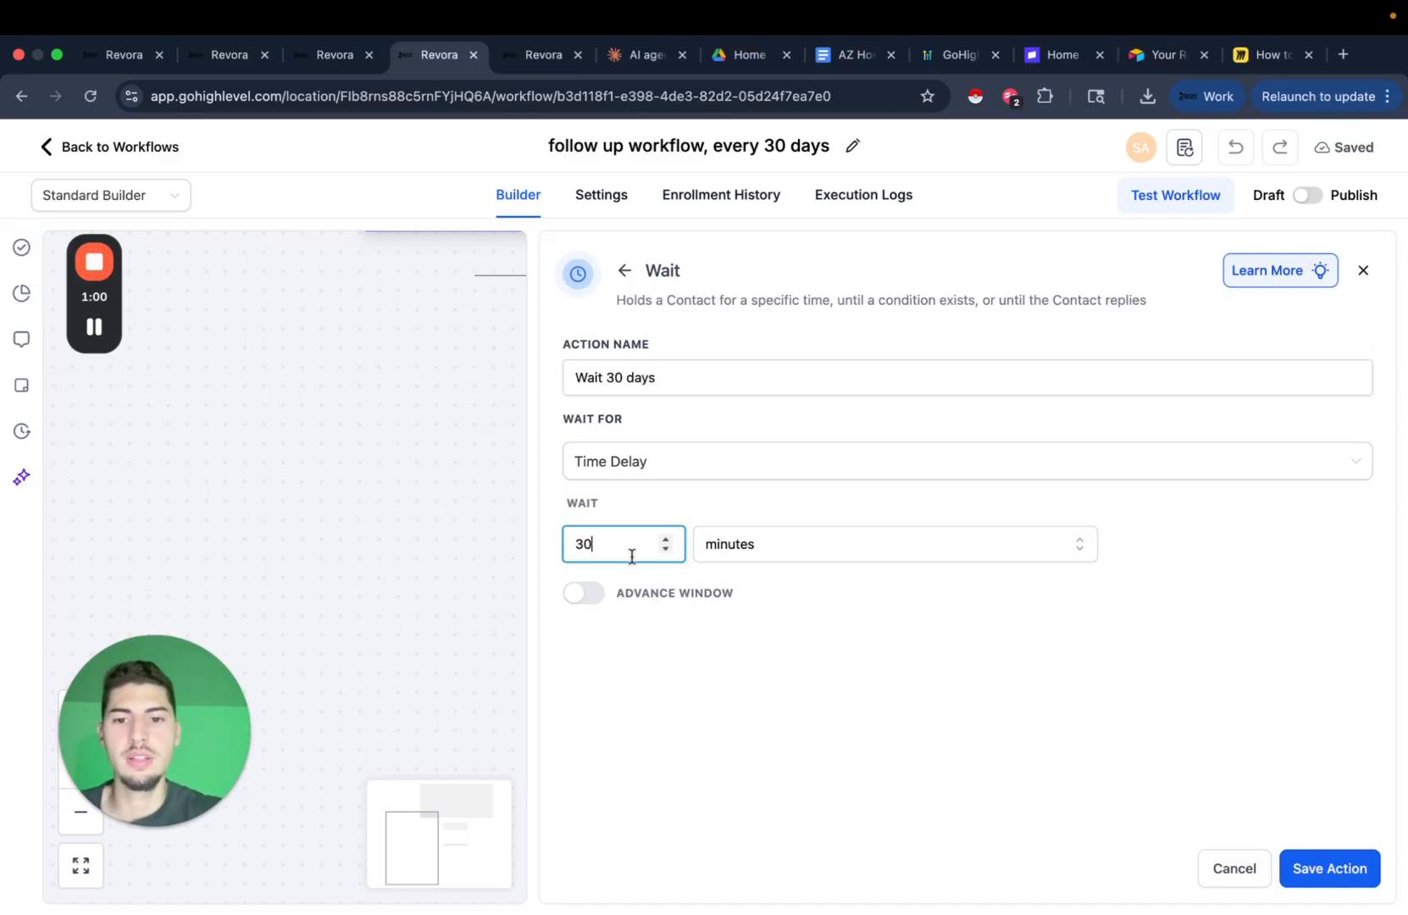
click(758, 544)
click(754, 654)
click(1317, 869)
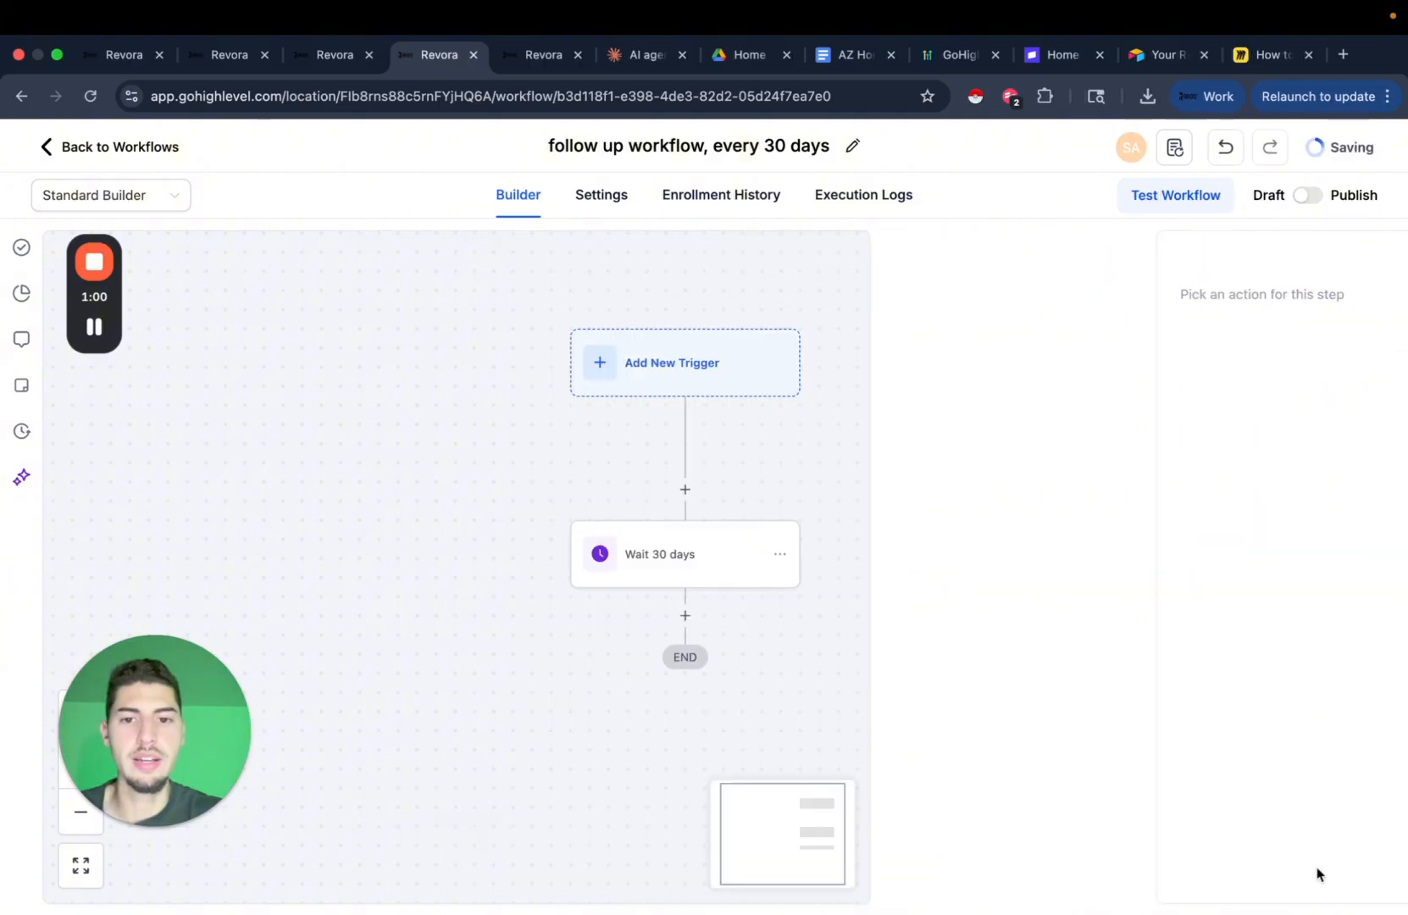
Add a Send SMS step after the wait with a check-in message about new opportunities.
scroll(823, 574, down, 2)
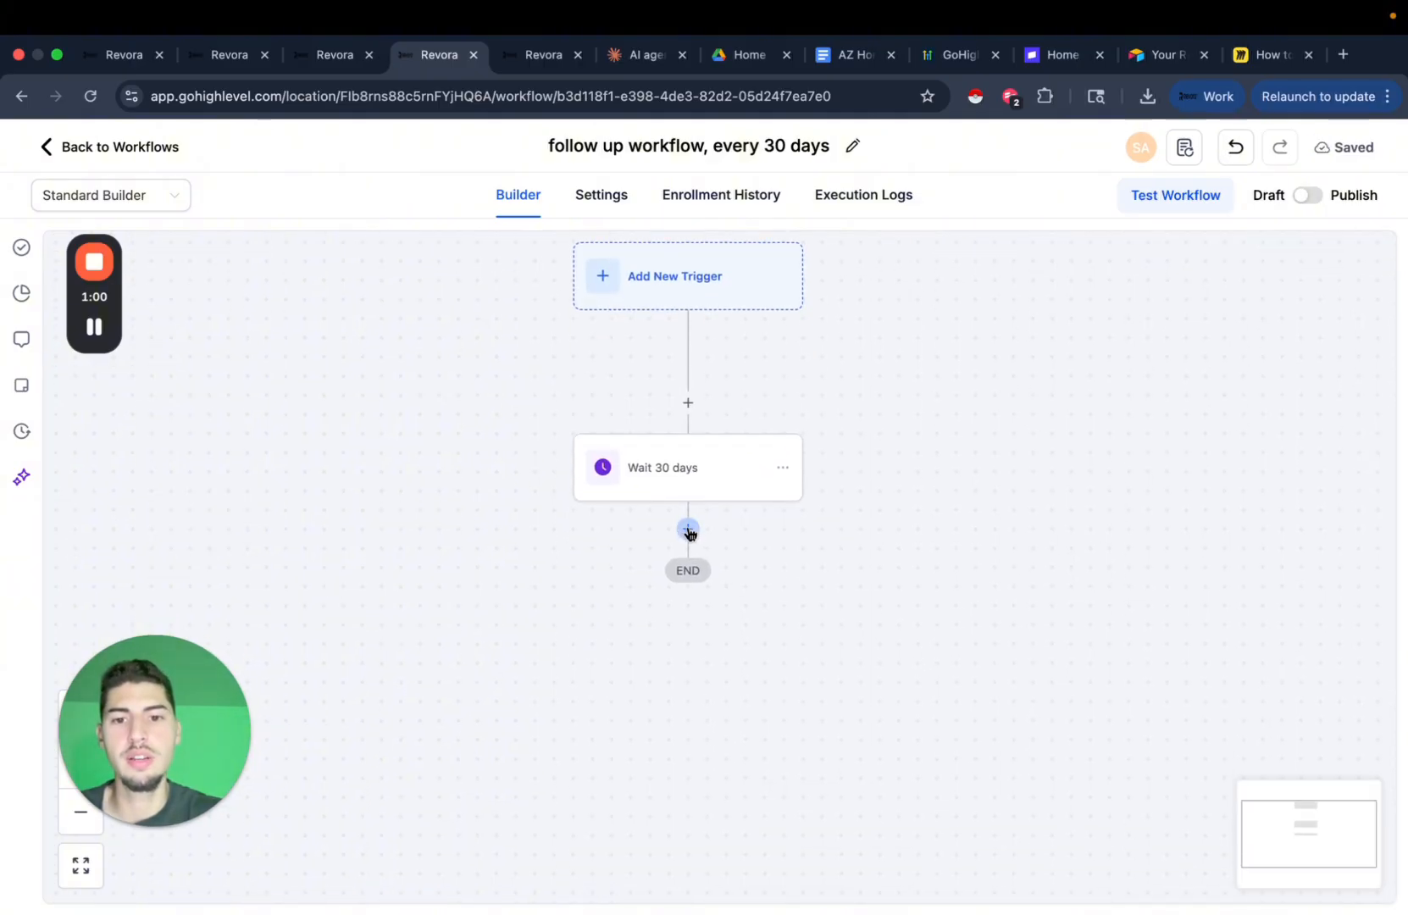
click(688, 529)
text(sms)
click(1041, 503)
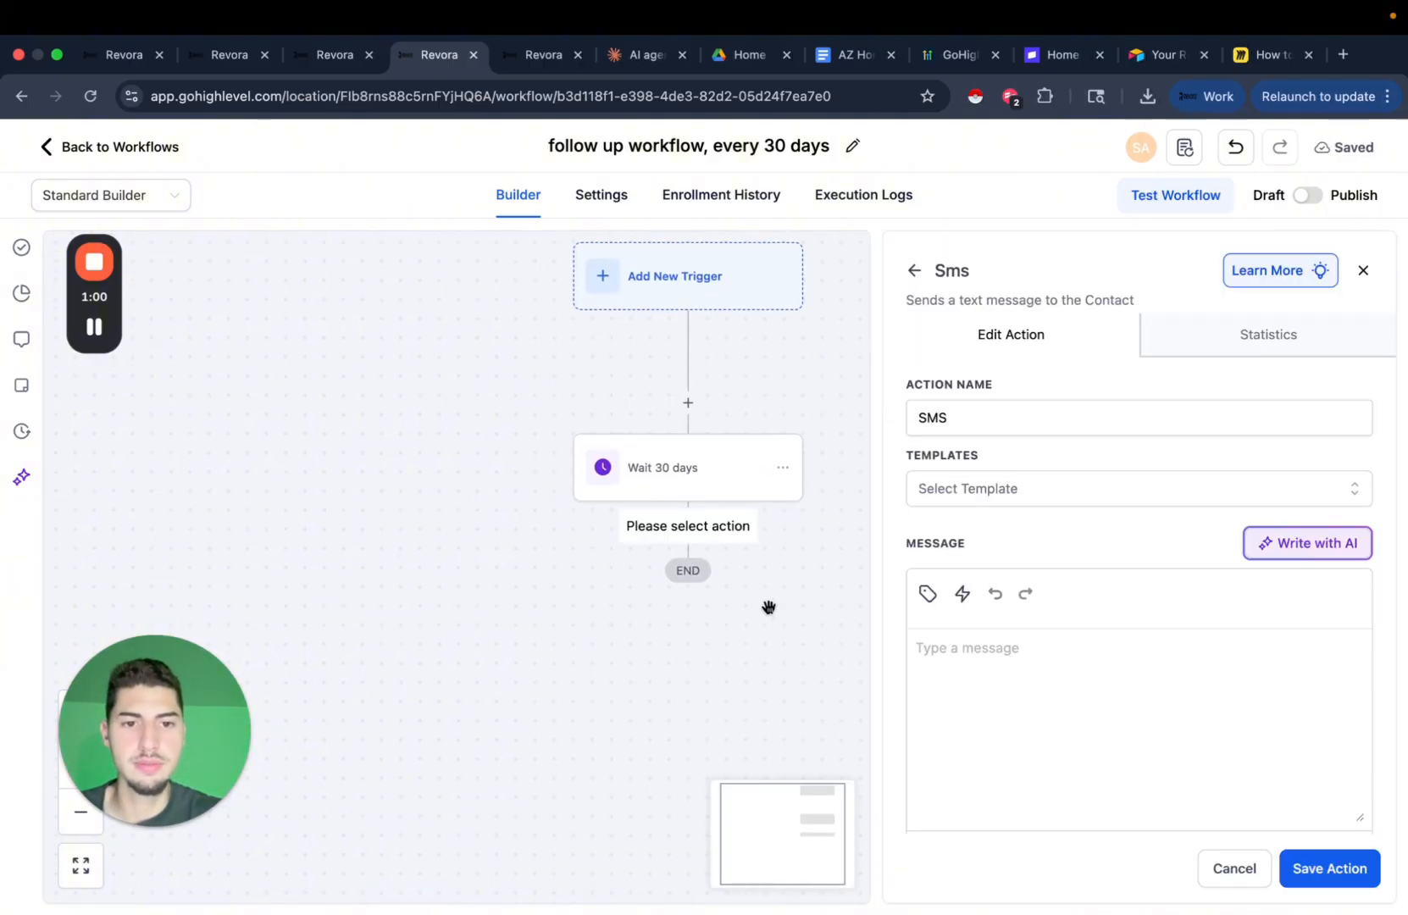
text(Hey just wanted to see how thi)
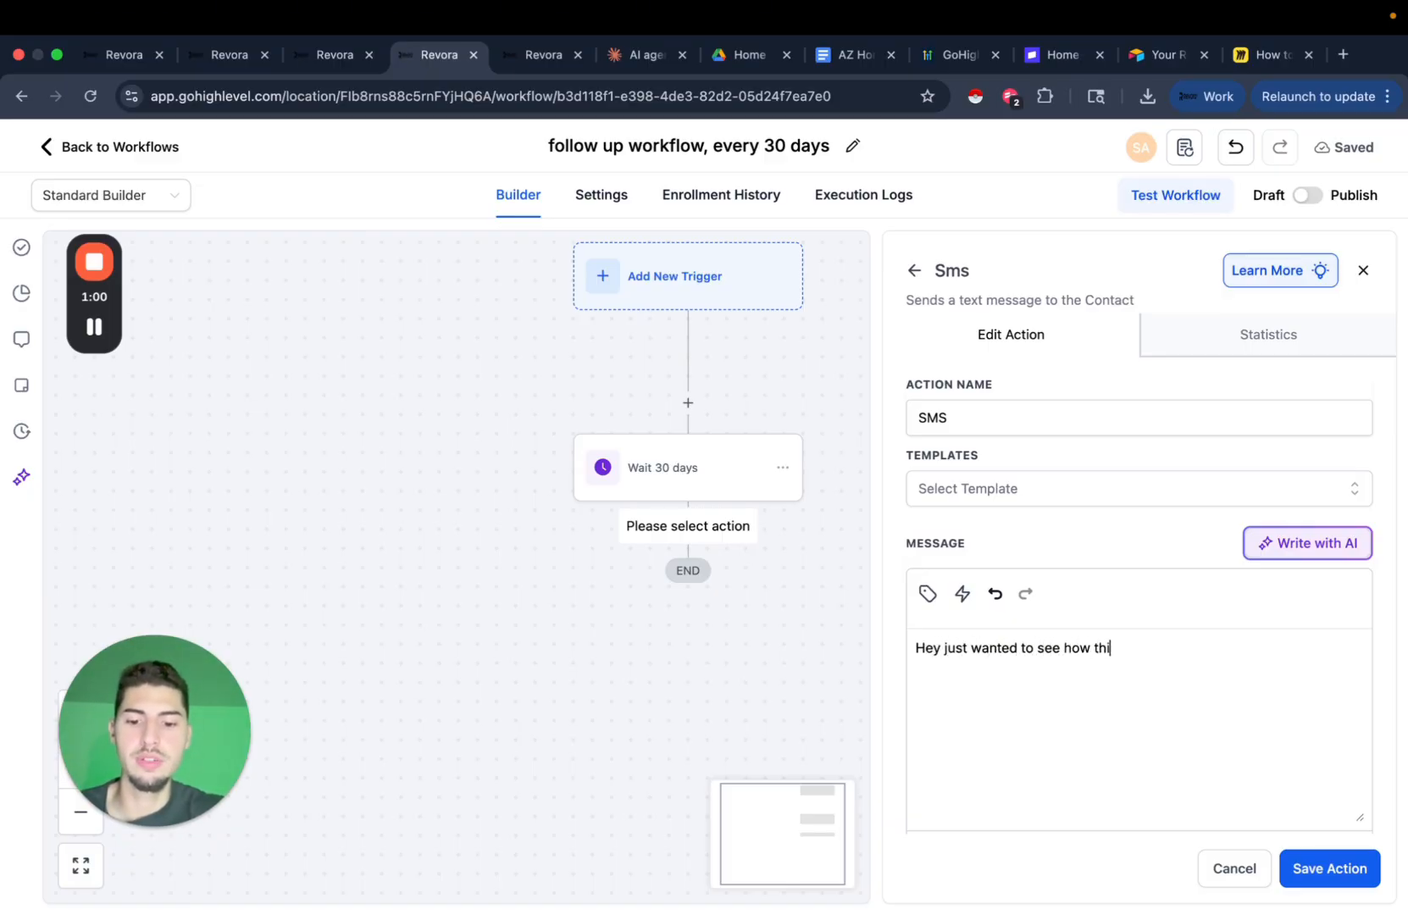
text(ngs are going? Any new opportu)
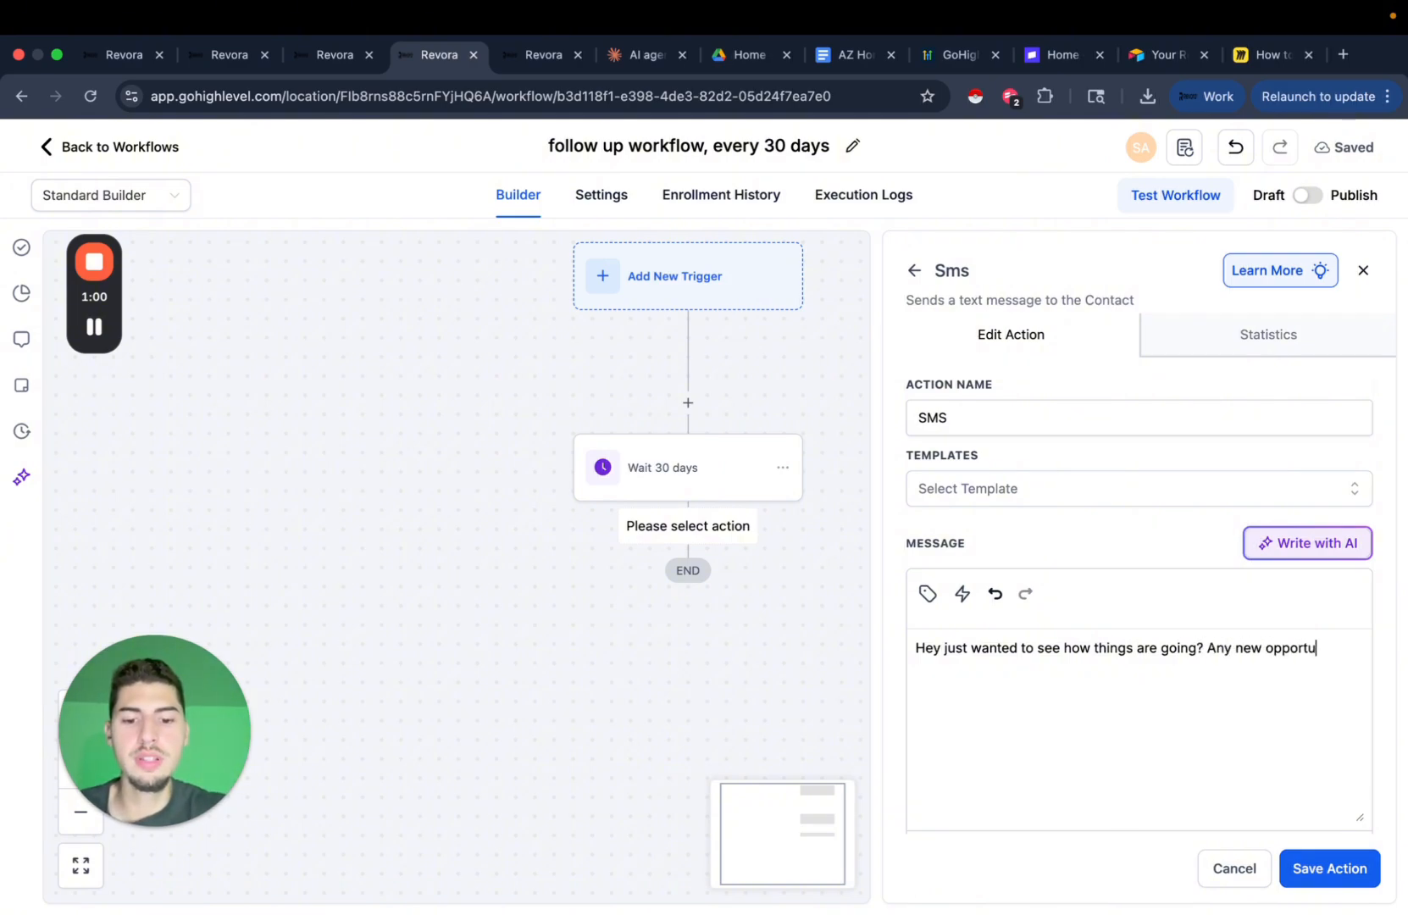
text(hit your desk?)
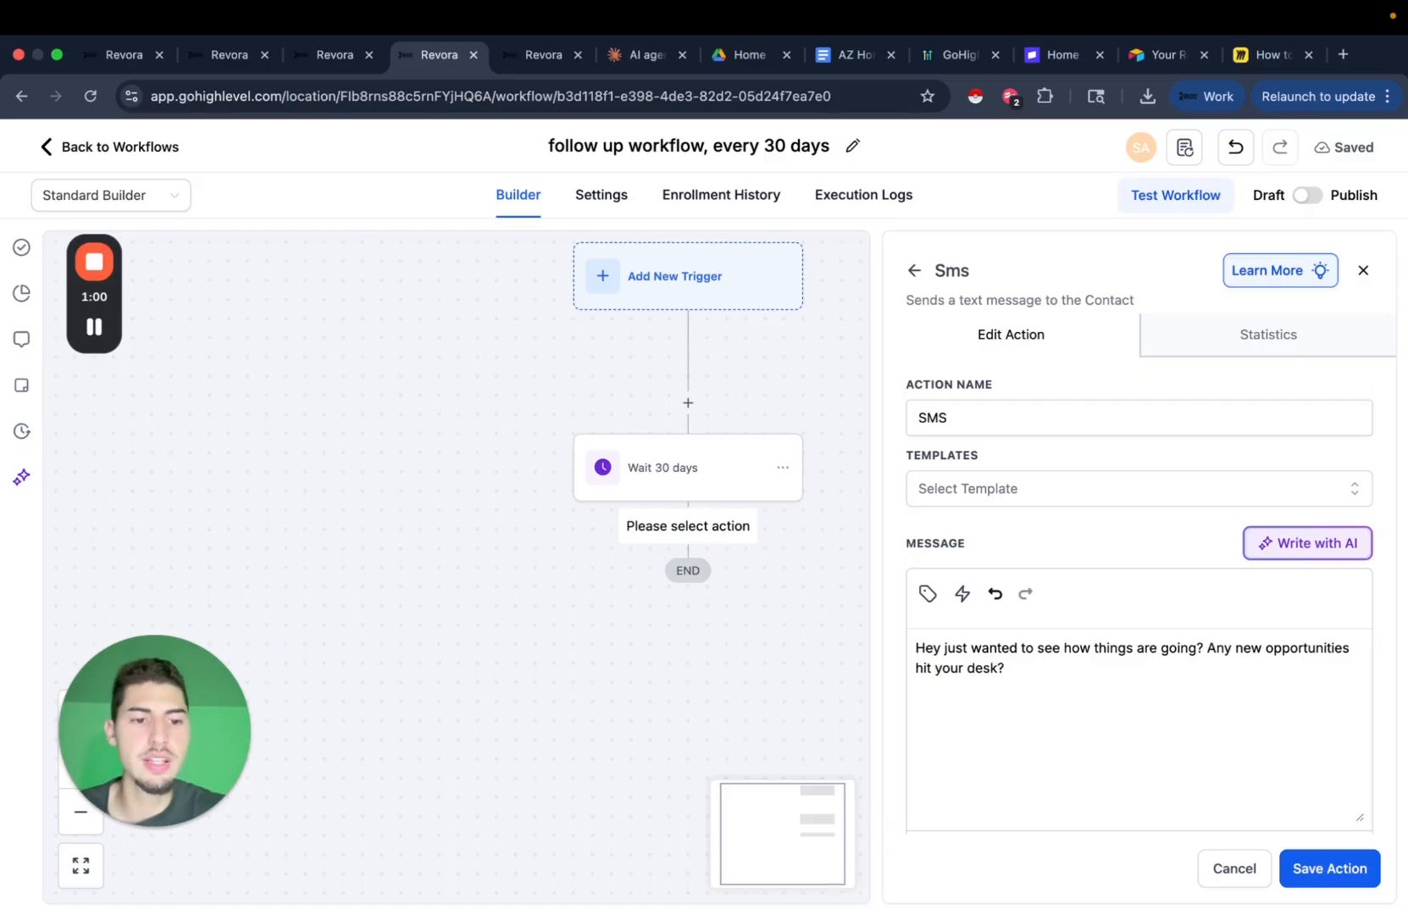
click(1330, 869)
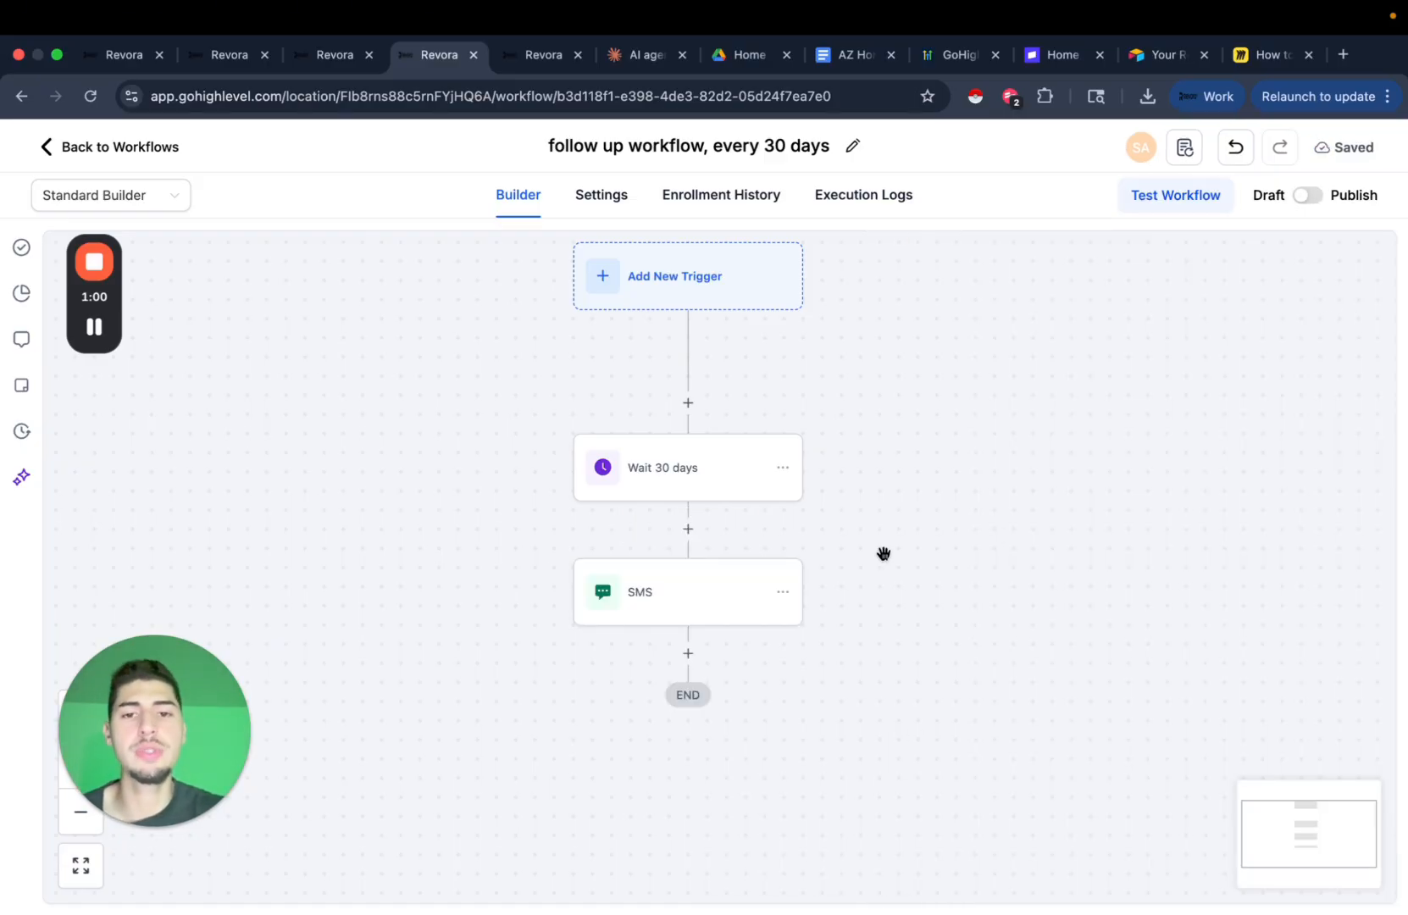
scroll(856, 585, down, 1)
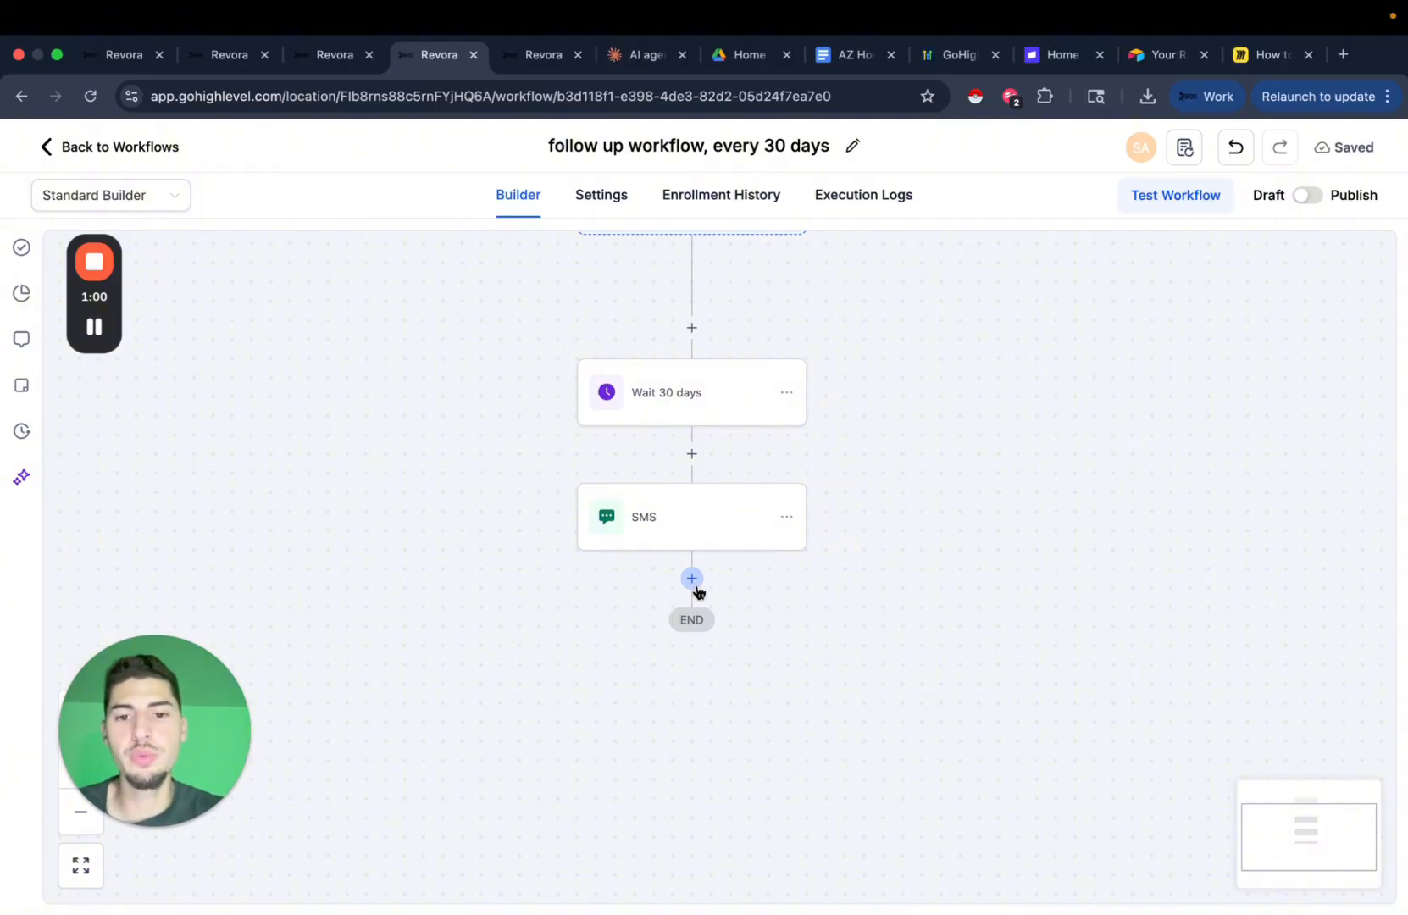
click(693, 579)
text(wait)
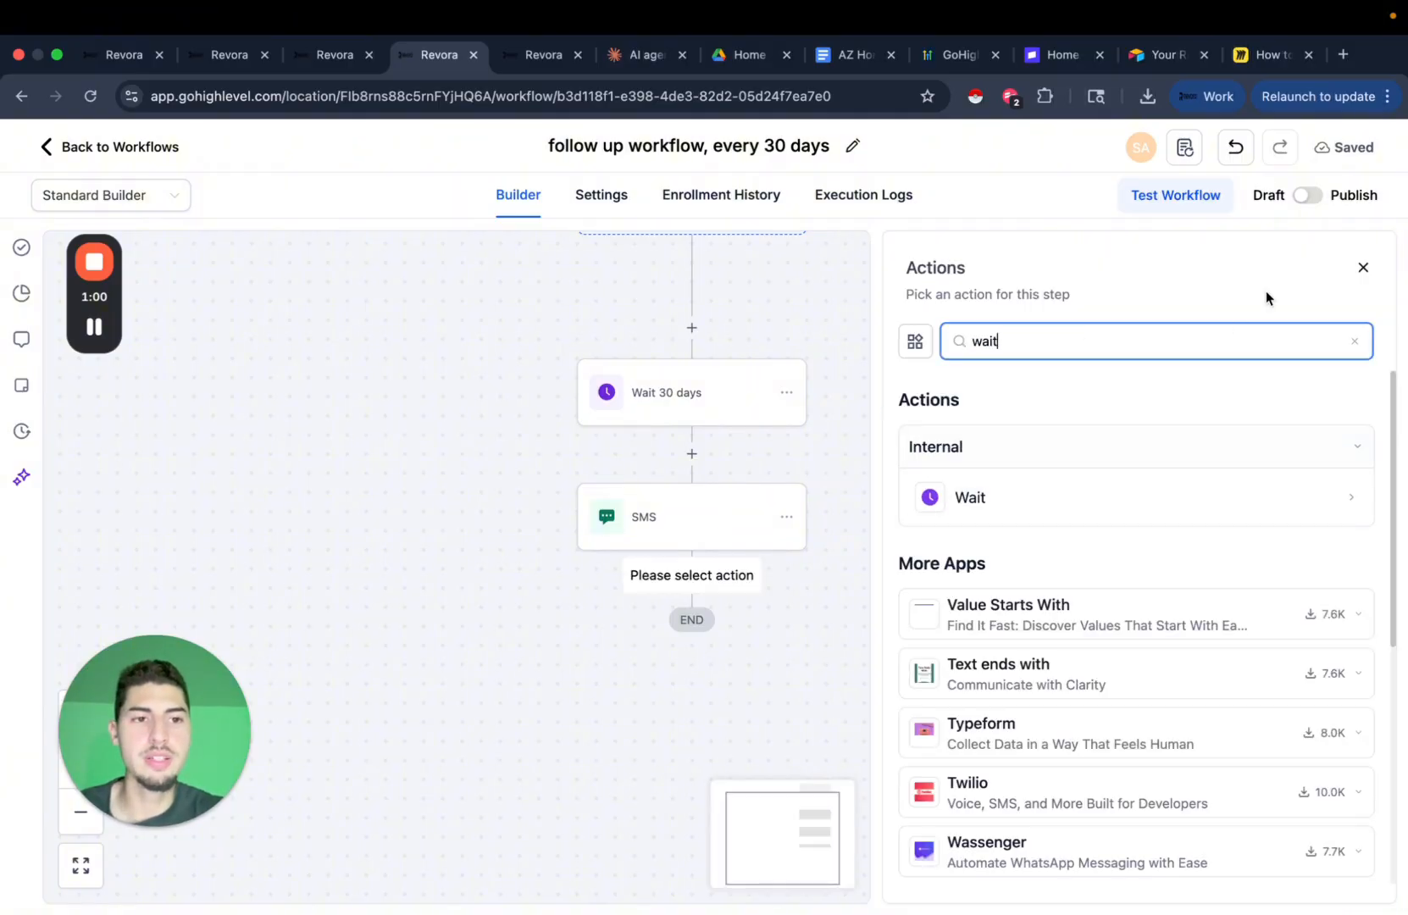
click(1364, 268)
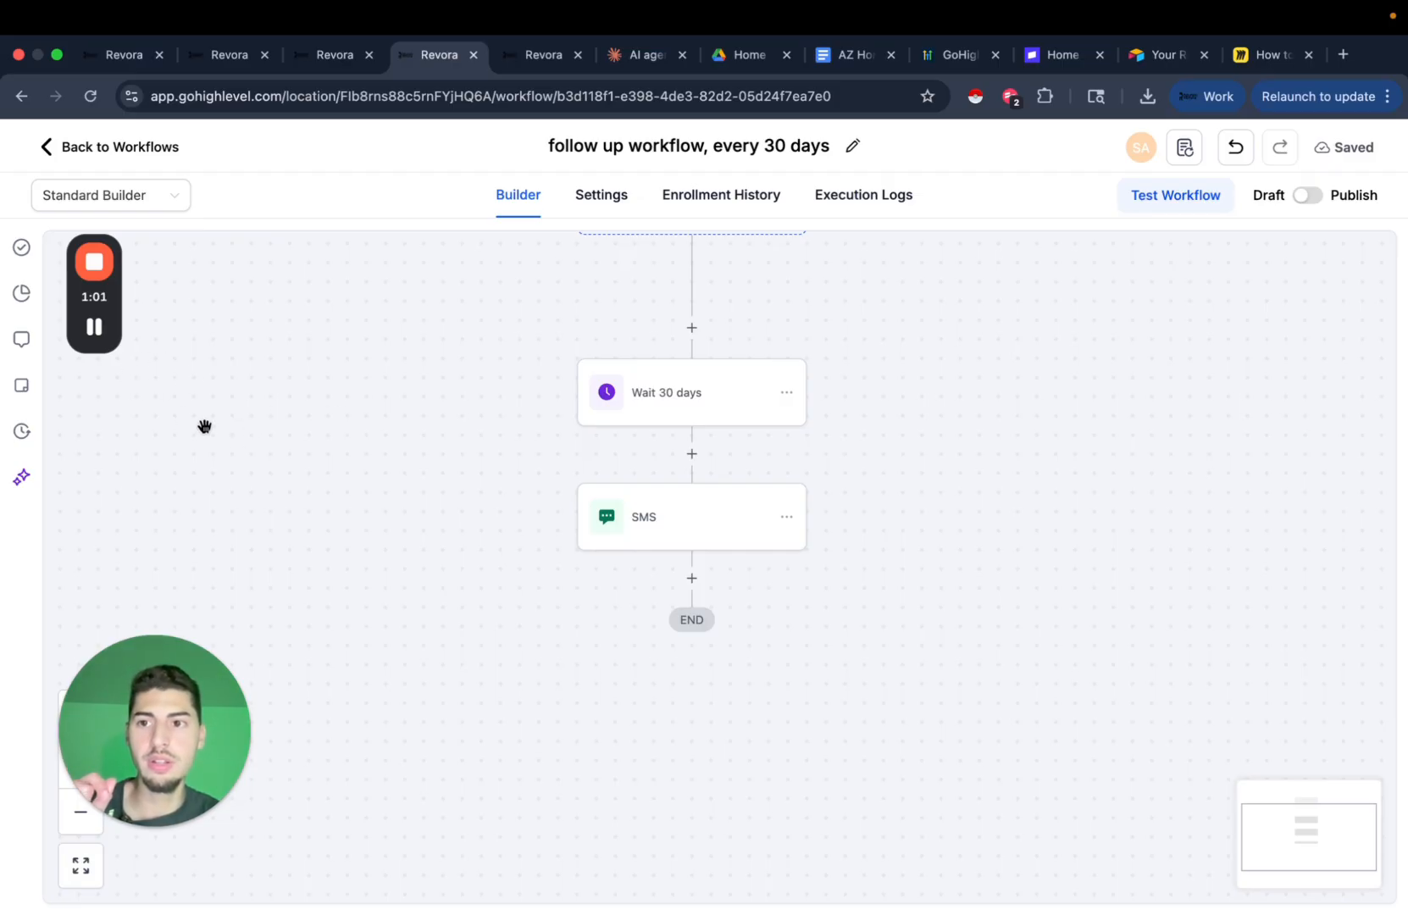
click(100, 336)
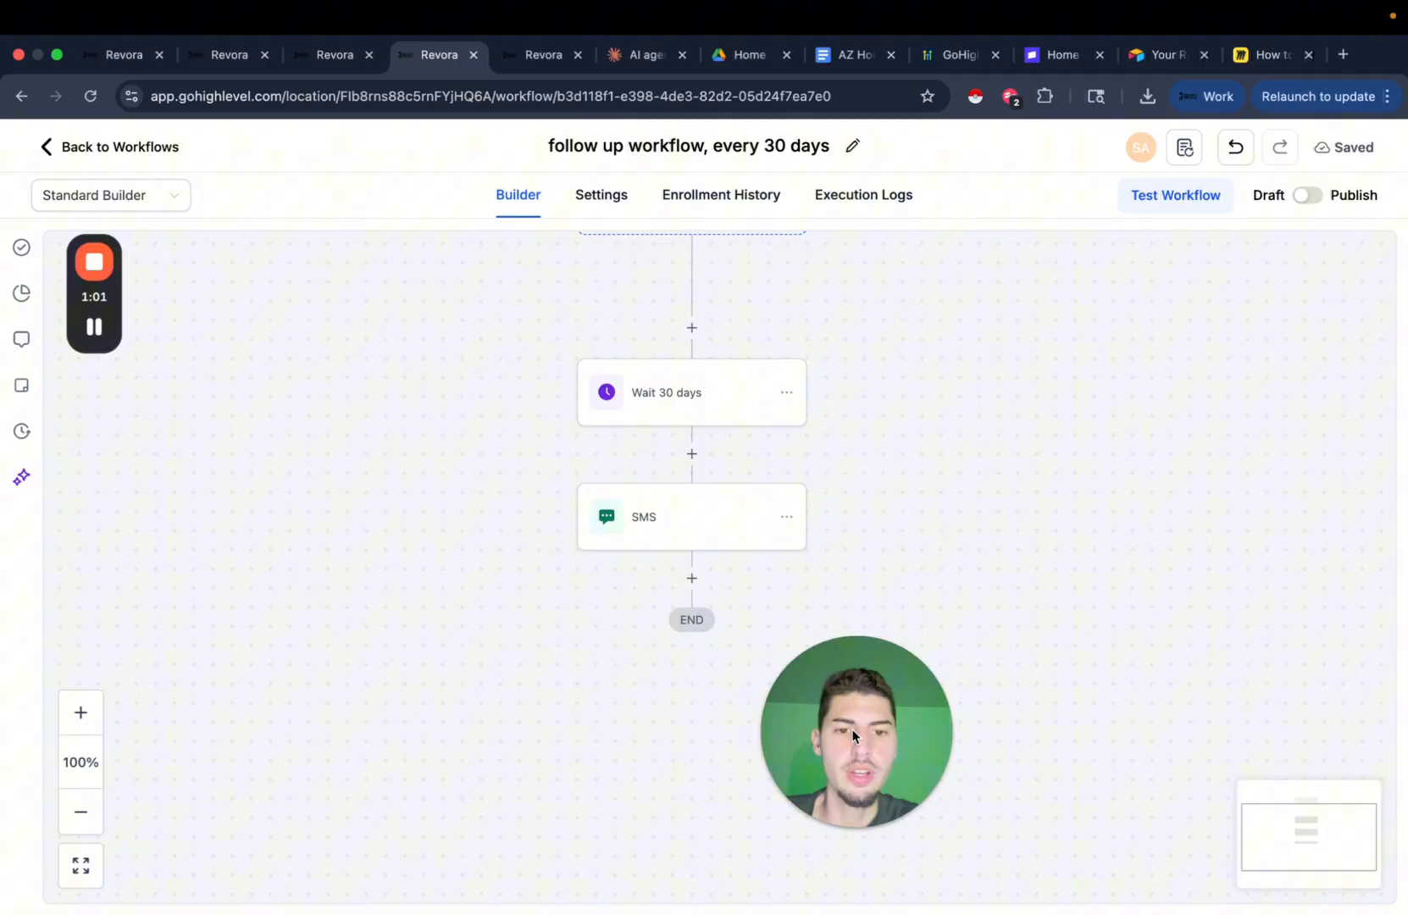
drag(852, 739, 350, 756)
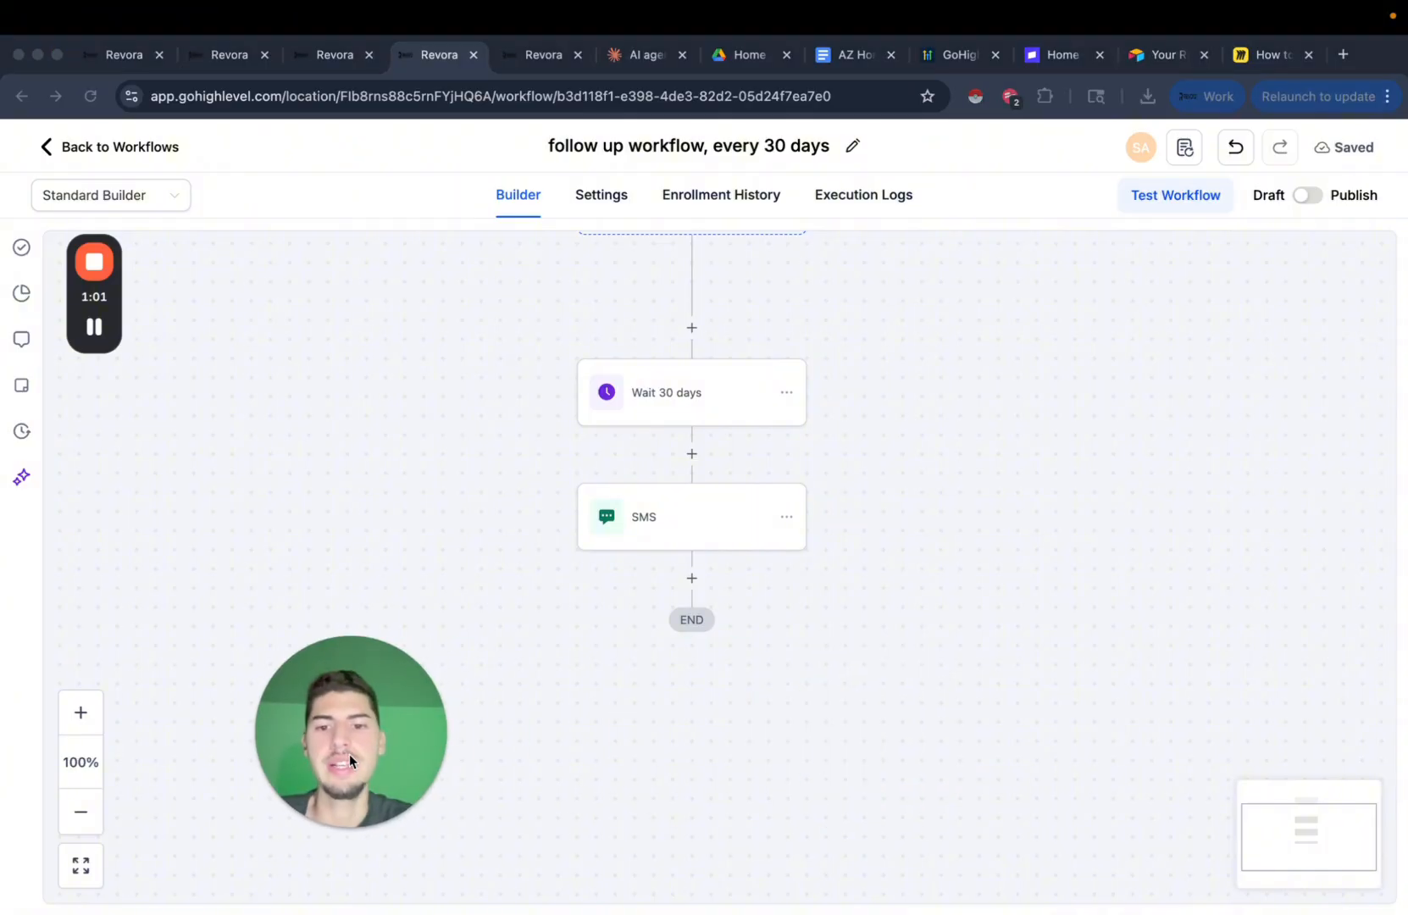
click(959, 764)
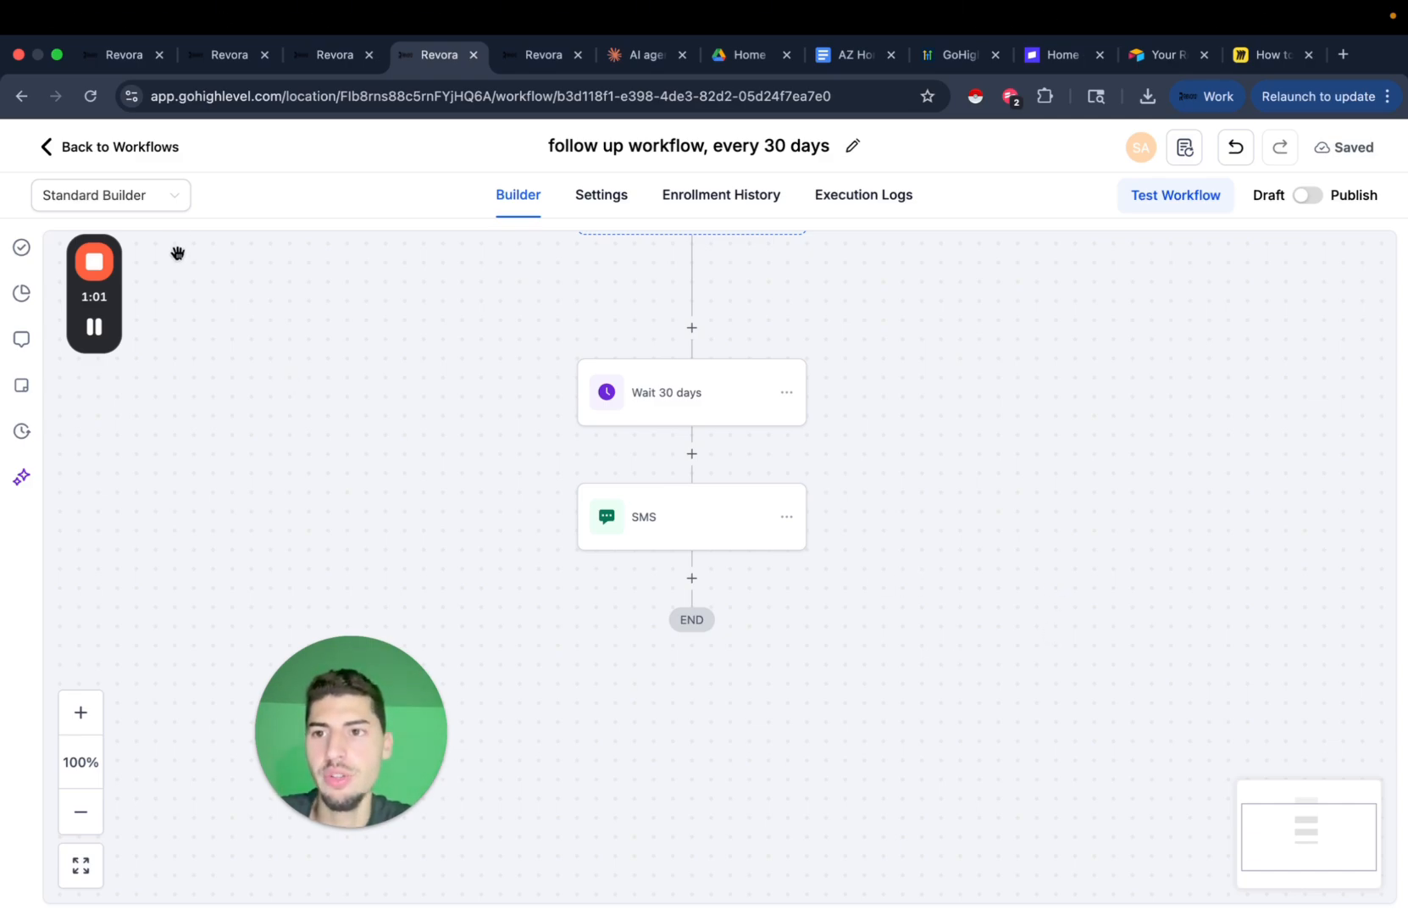
drag(430, 503, 358, 549)
drag(858, 490, 857, 569)
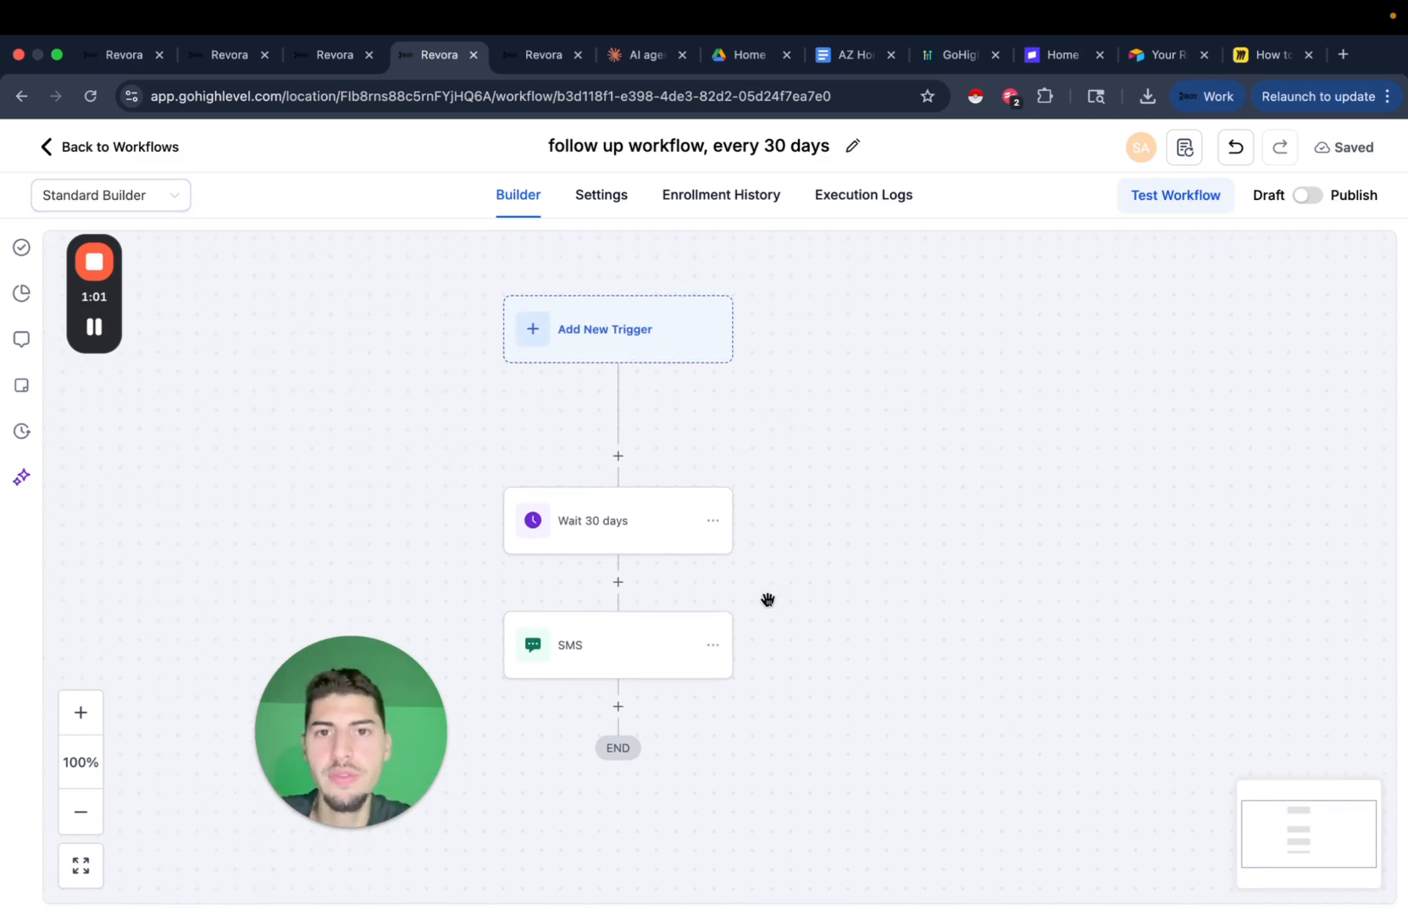
drag(924, 603, 1060, 508)
click(788, 549)
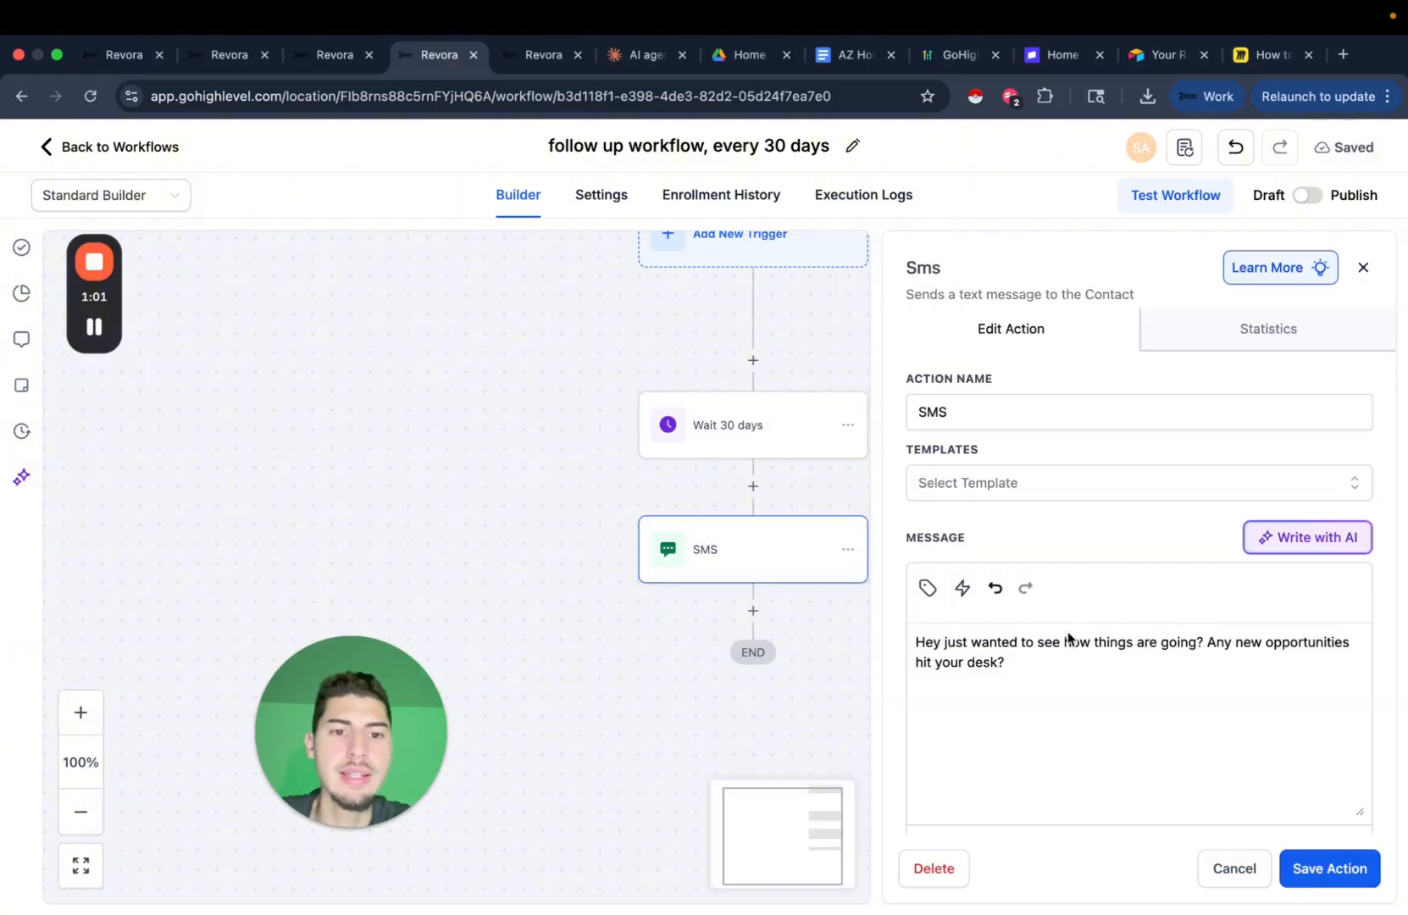
drag(928, 646, 1118, 671)
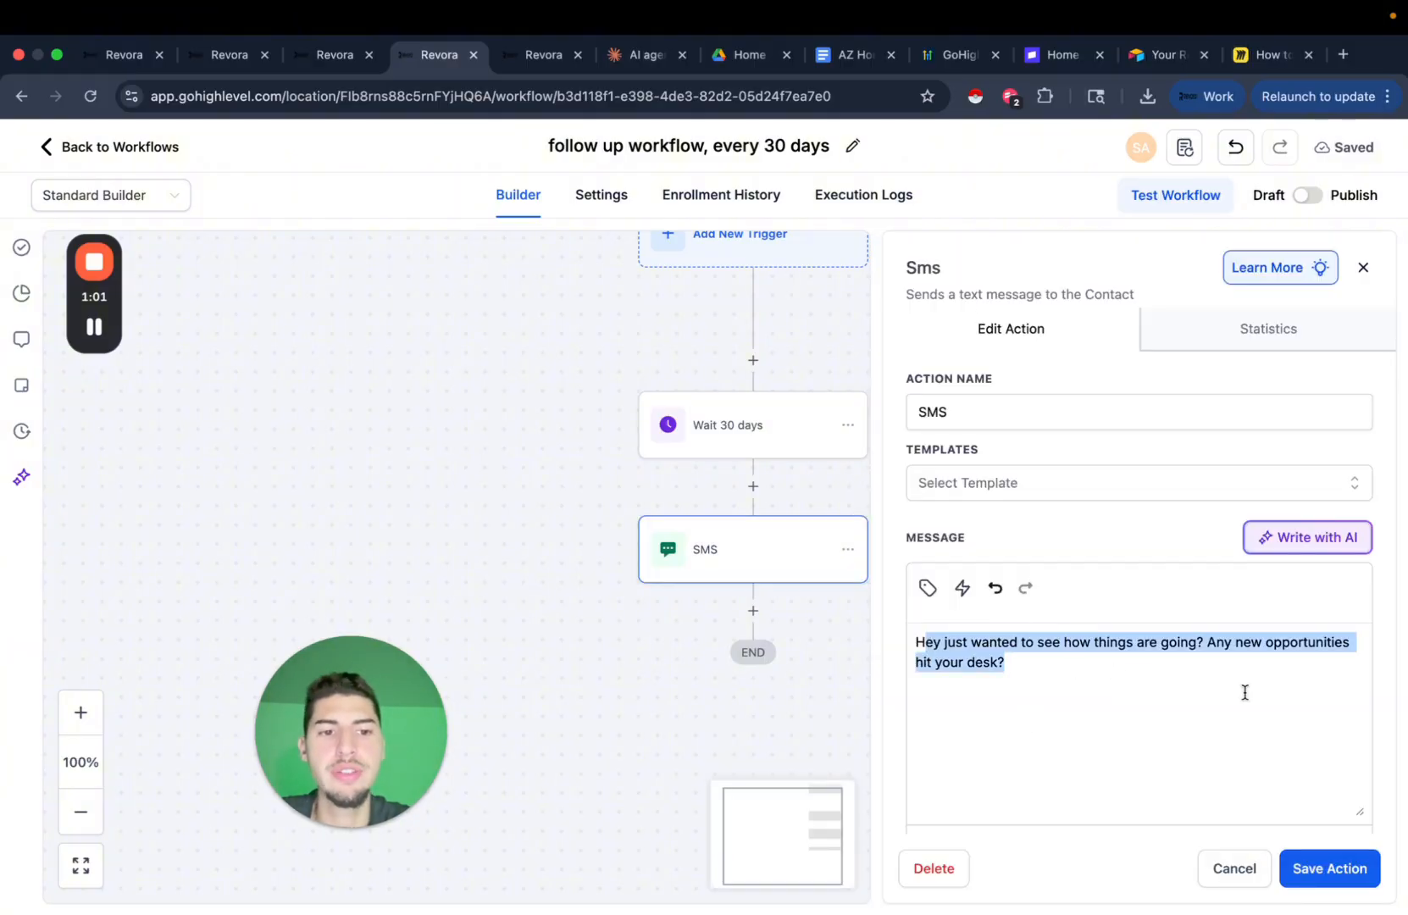
click(1234, 869)
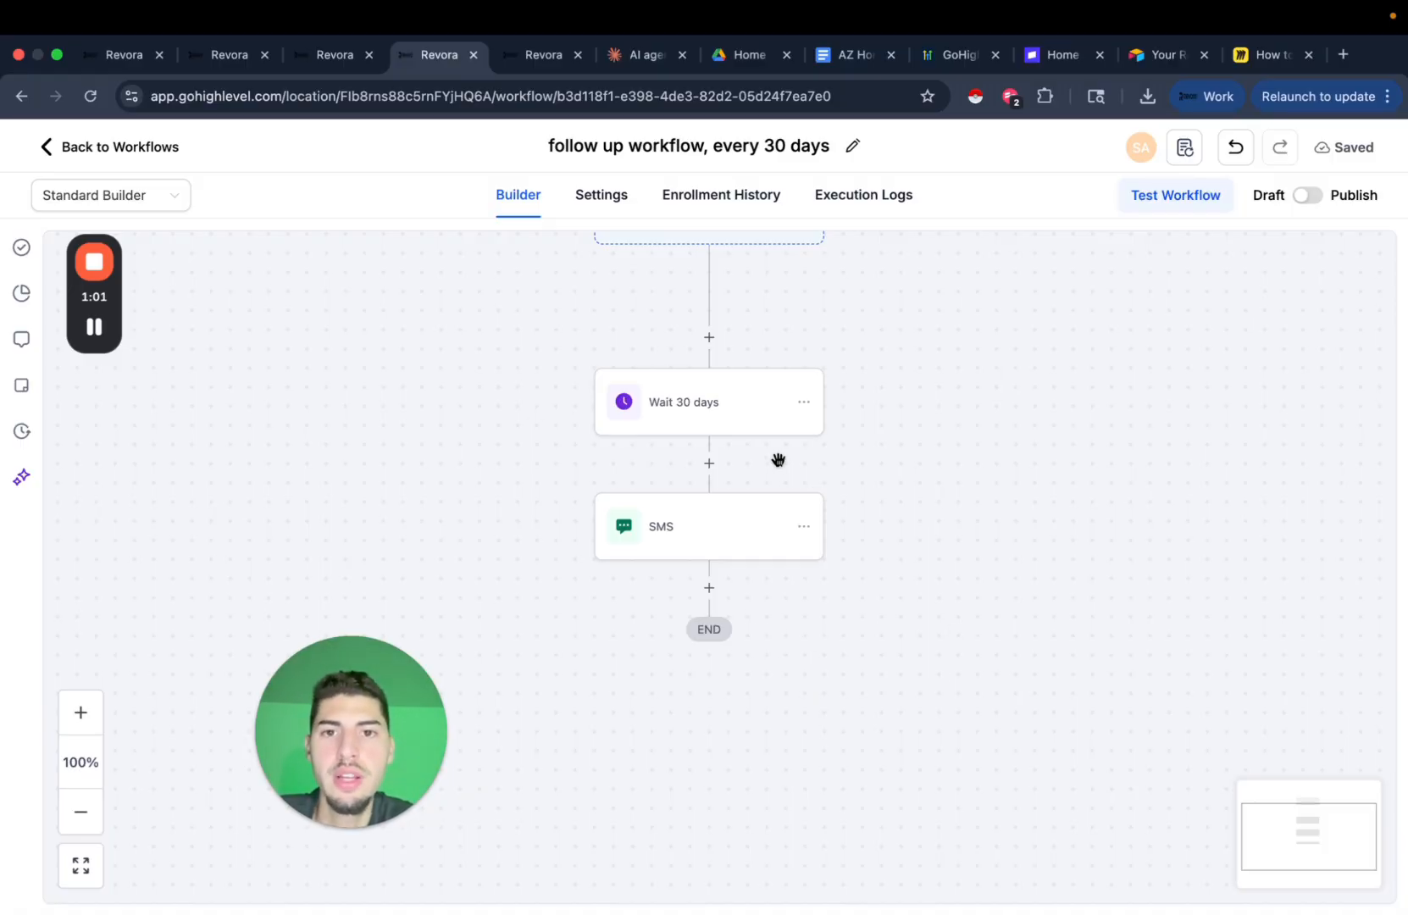
drag(958, 586, 956, 393)
drag(776, 439, 771, 559)
Add an Update Conversation AI Bot And Status step after the SMS, assigning Test AI Agent.
click(704, 509)
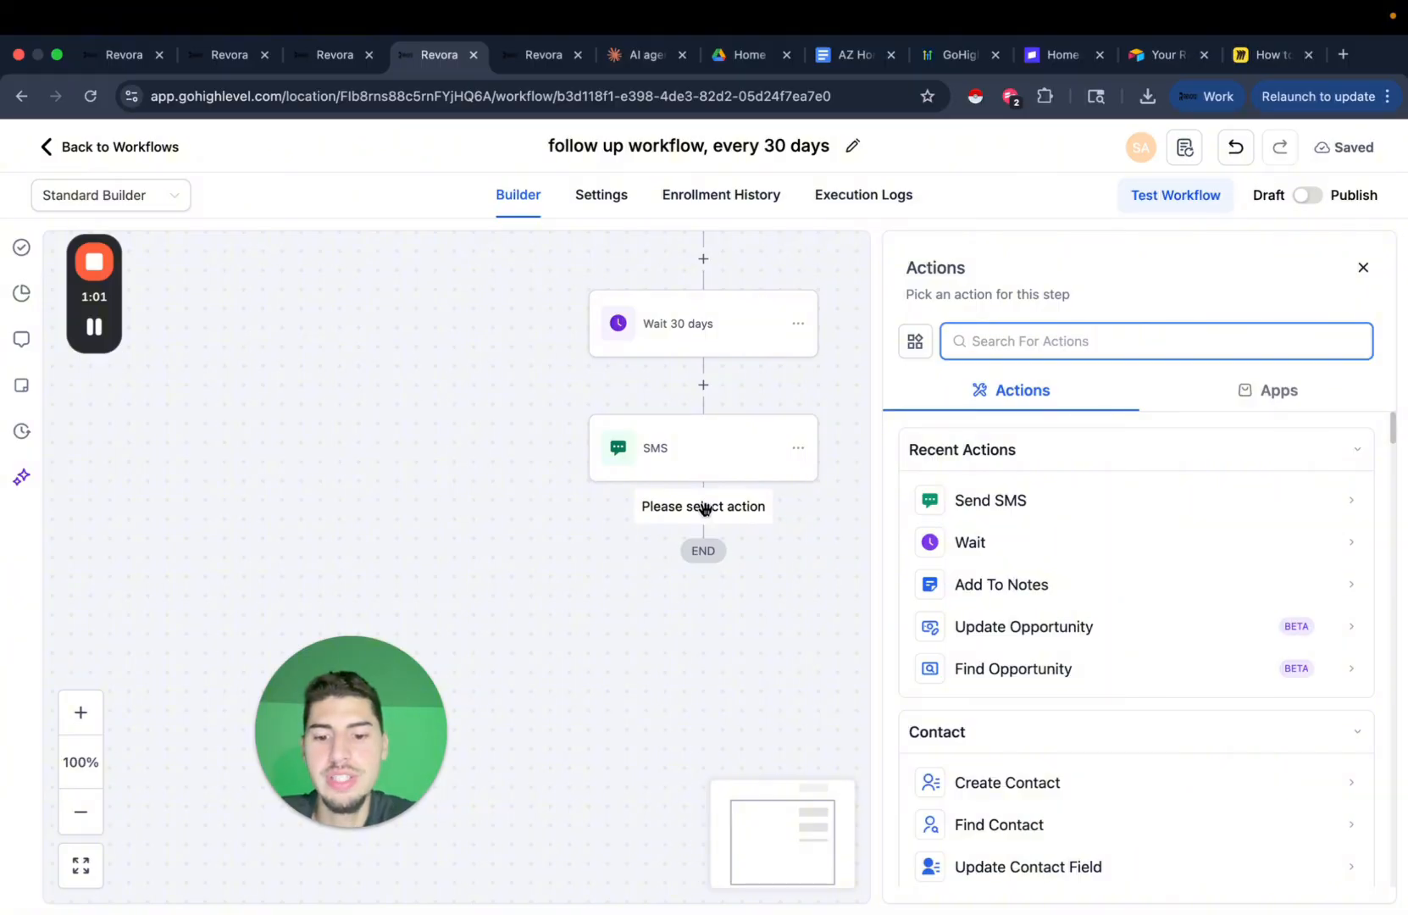
text(BOT)
click(1140, 550)
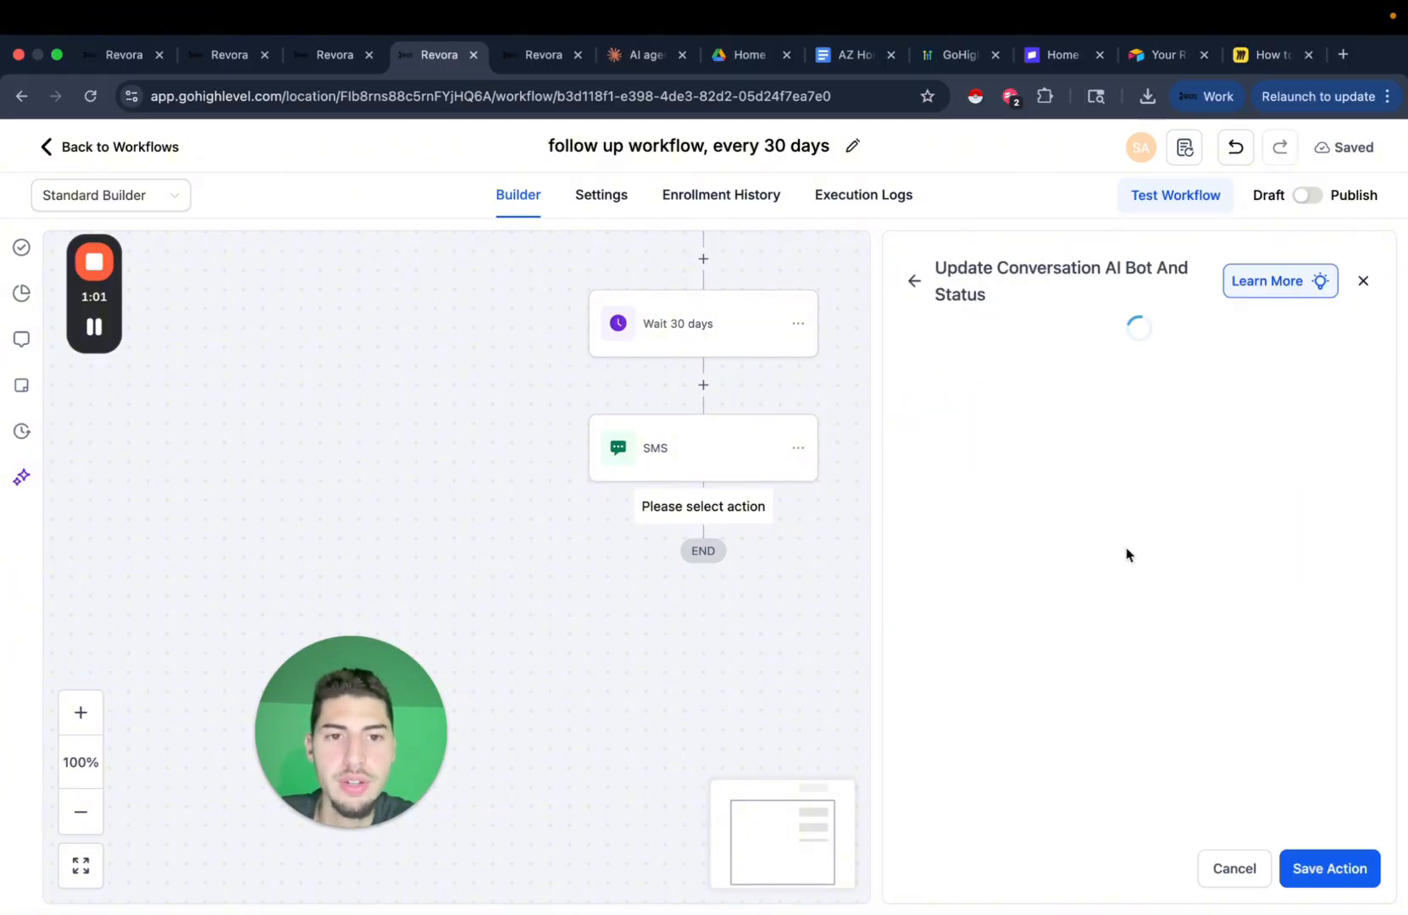
drag(936, 266, 1033, 290)
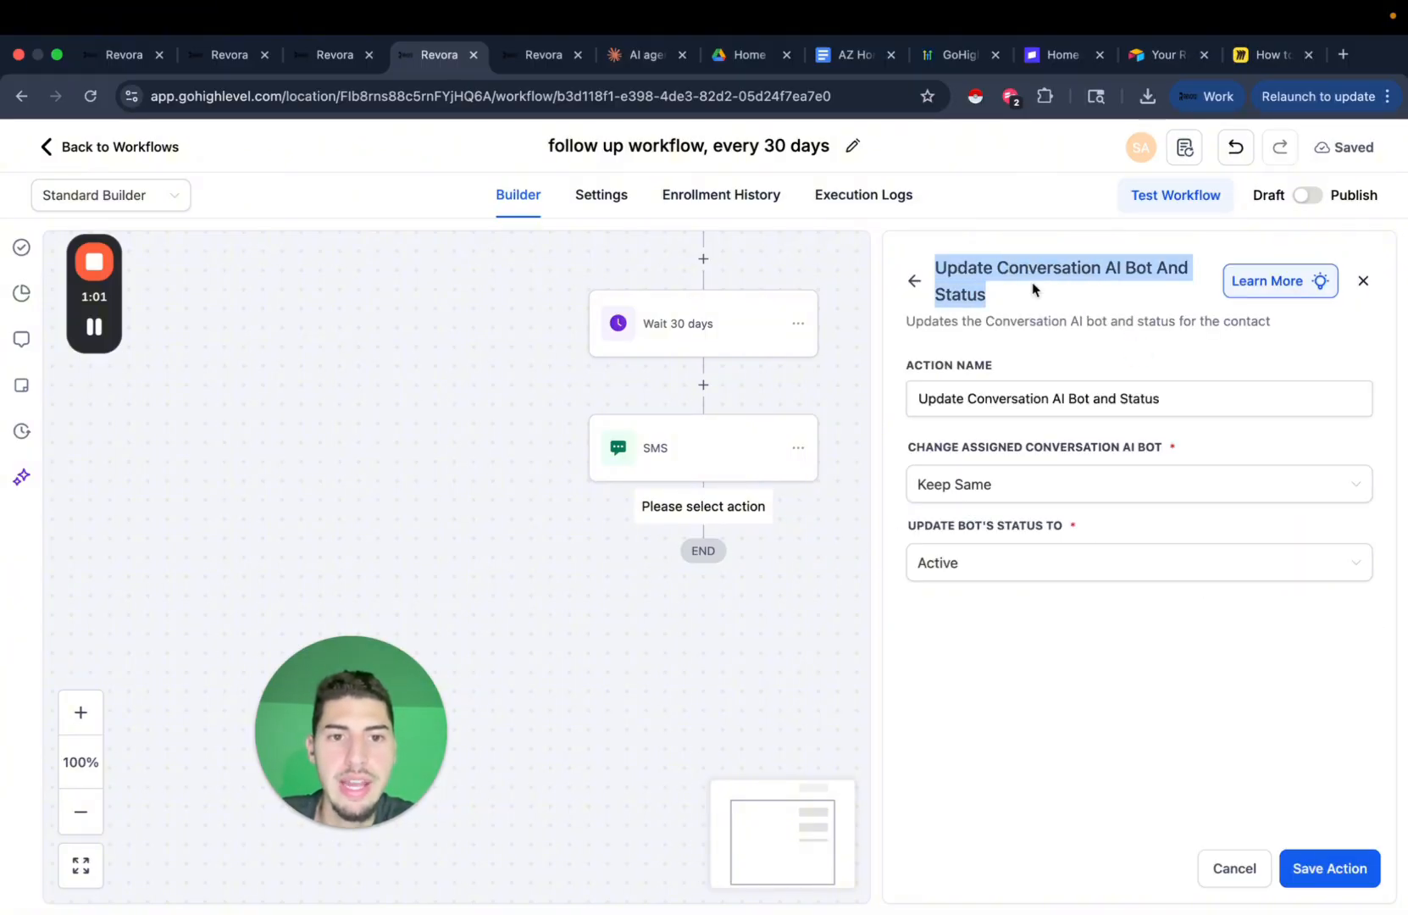
click(1004, 481)
click(984, 529)
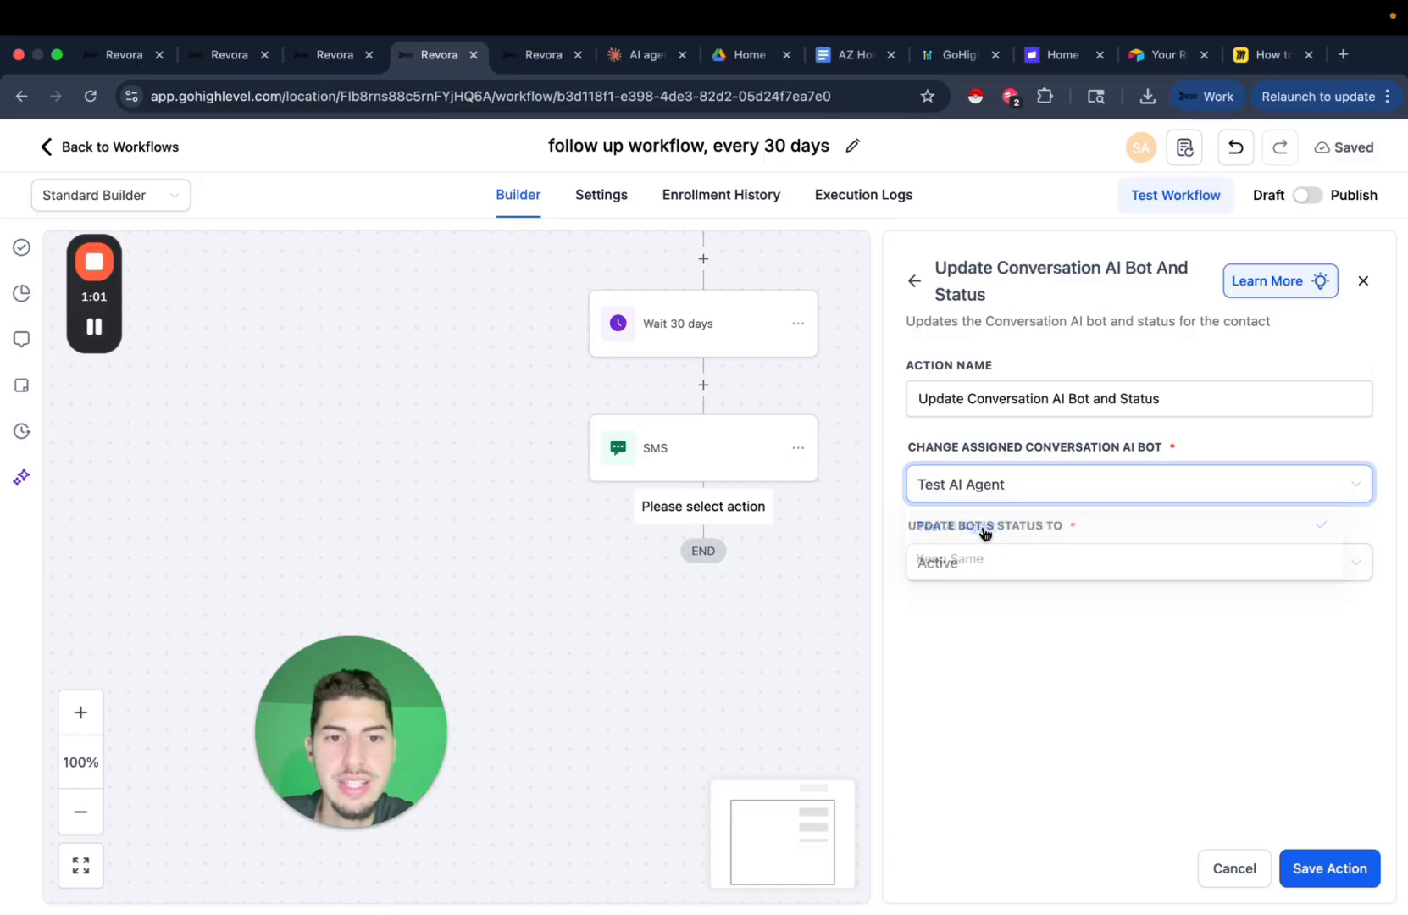
click(1333, 860)
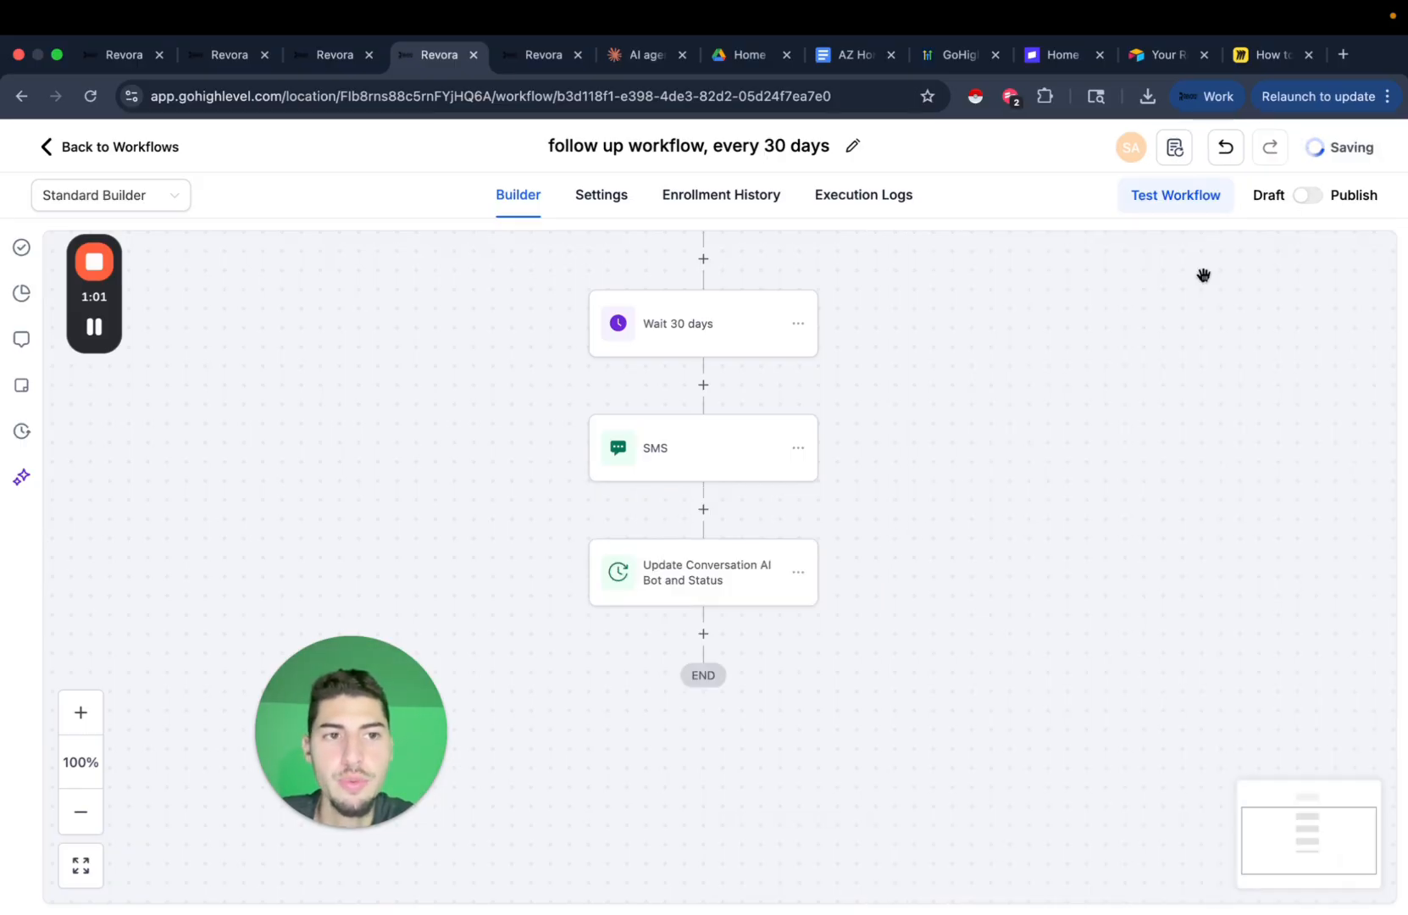
click(539, 55)
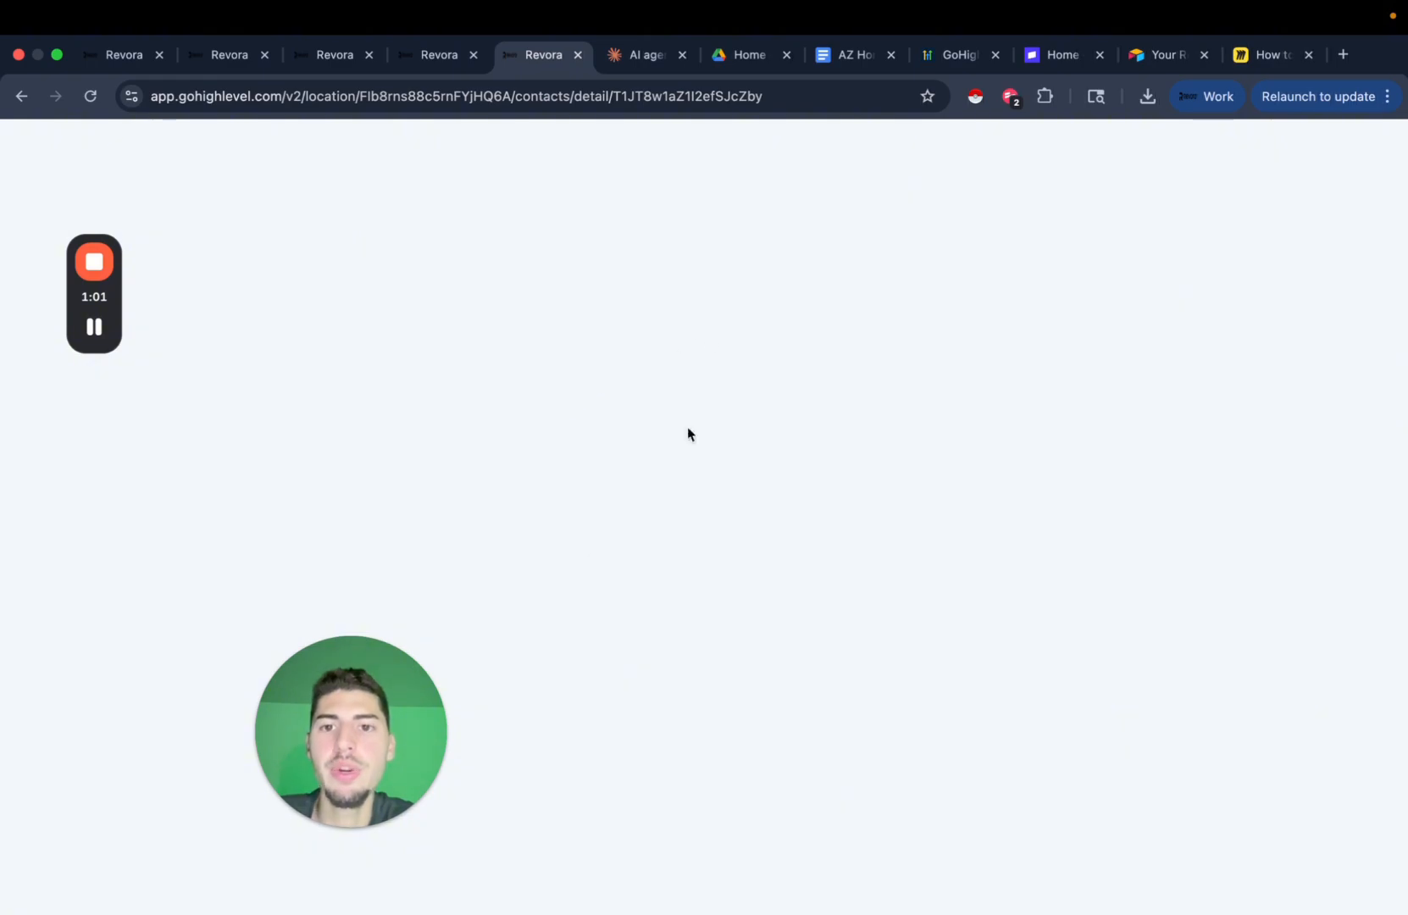
Open the Test AI Agent's settings from the Conversation AI agents list.
click(334, 55)
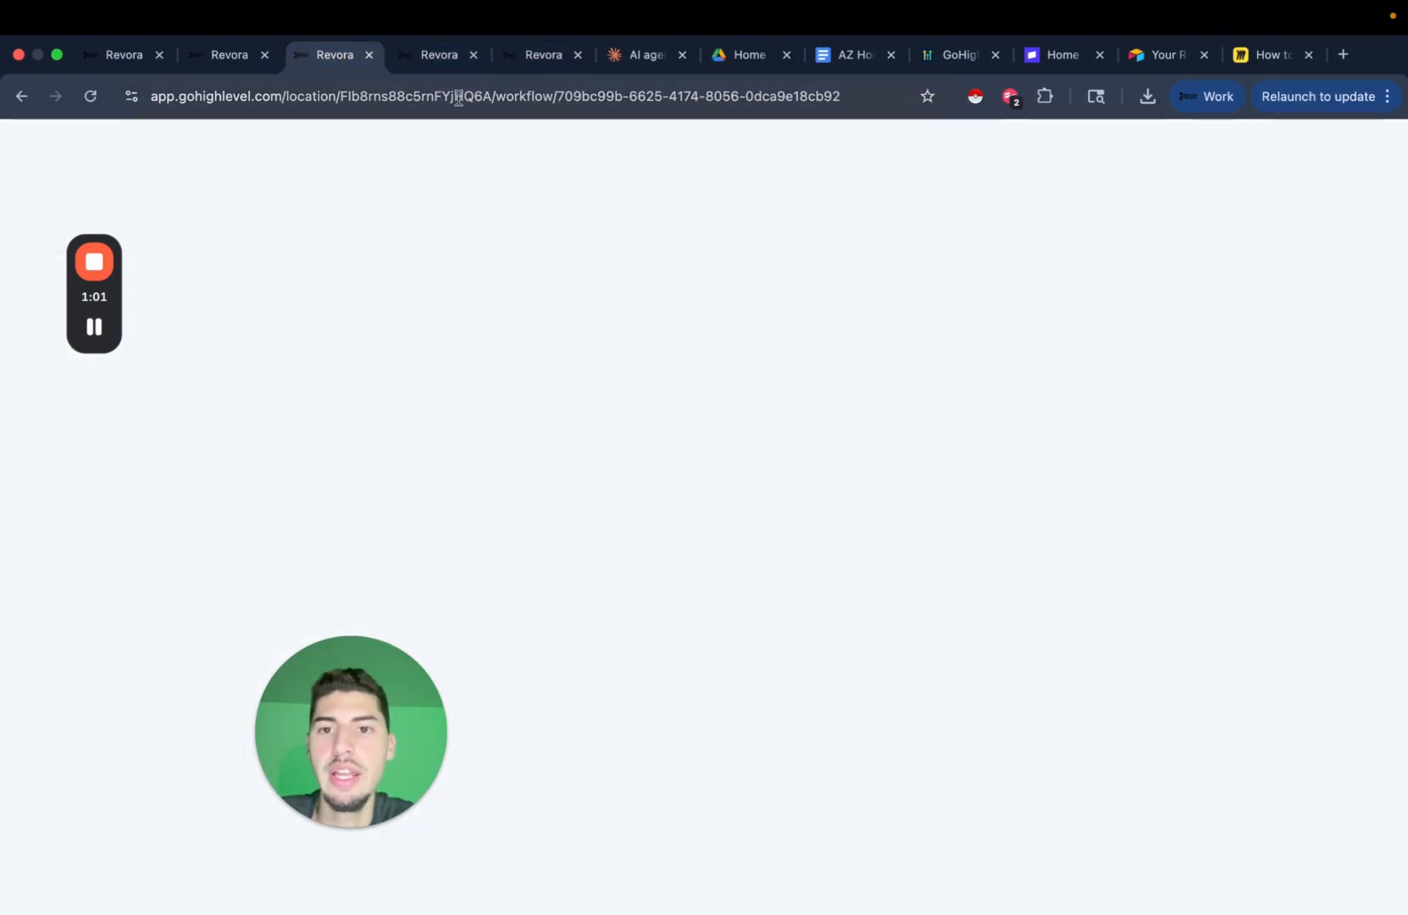
click(532, 69)
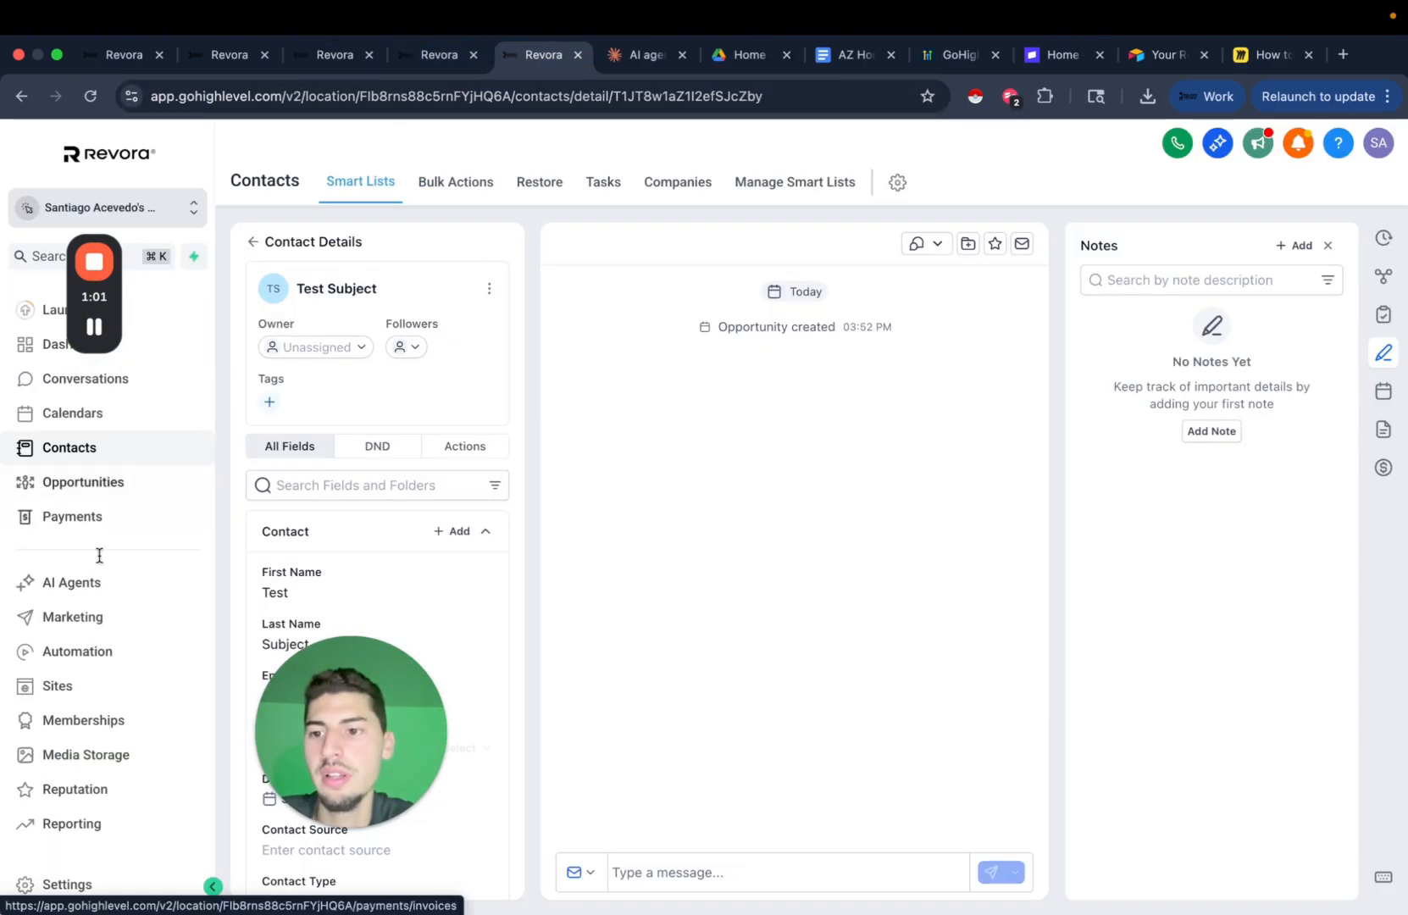
click(100, 589)
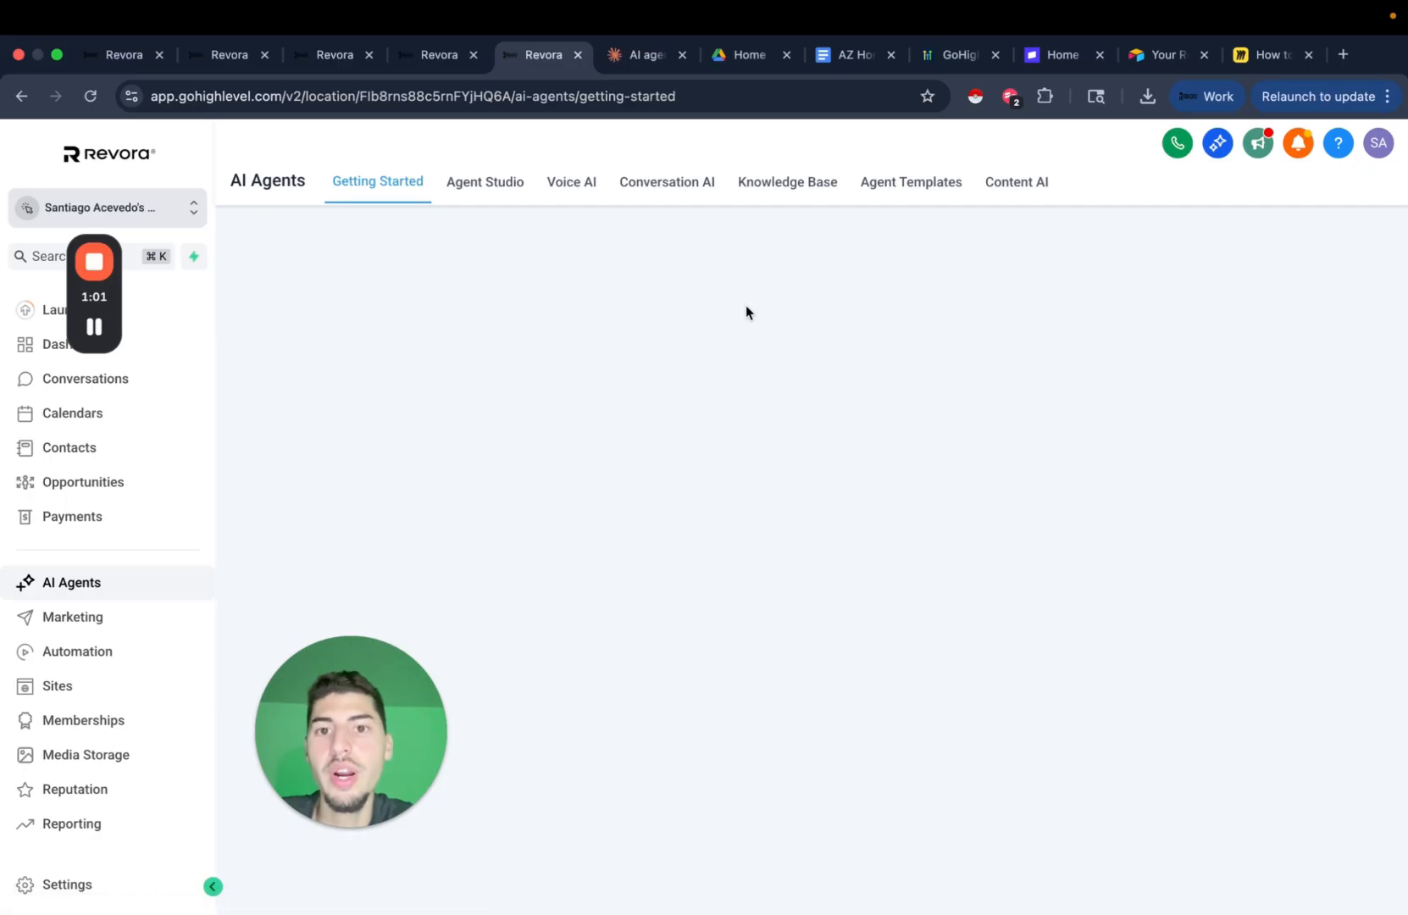
click(682, 191)
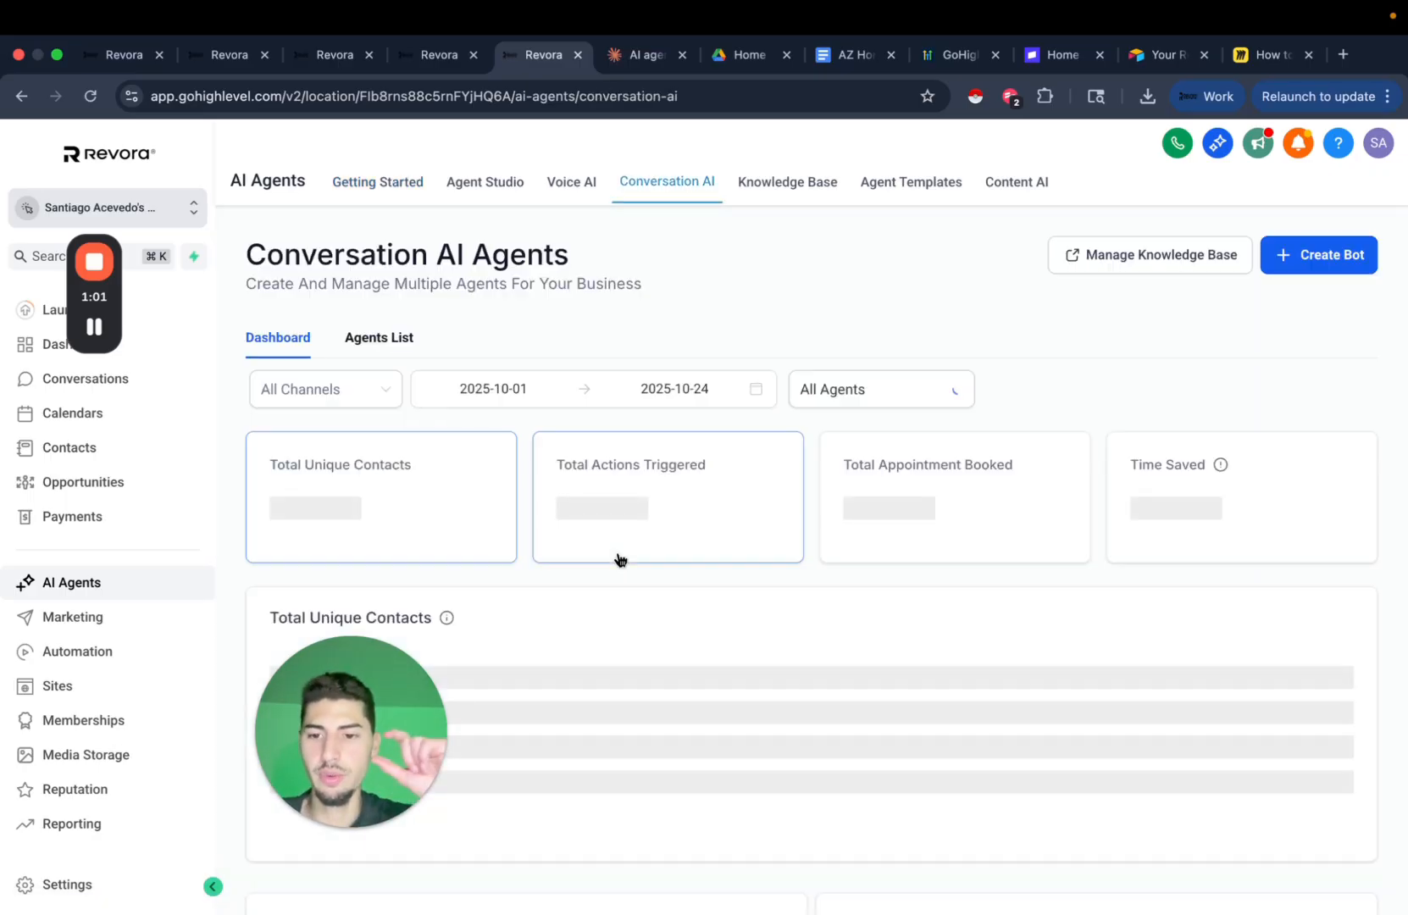
click(402, 340)
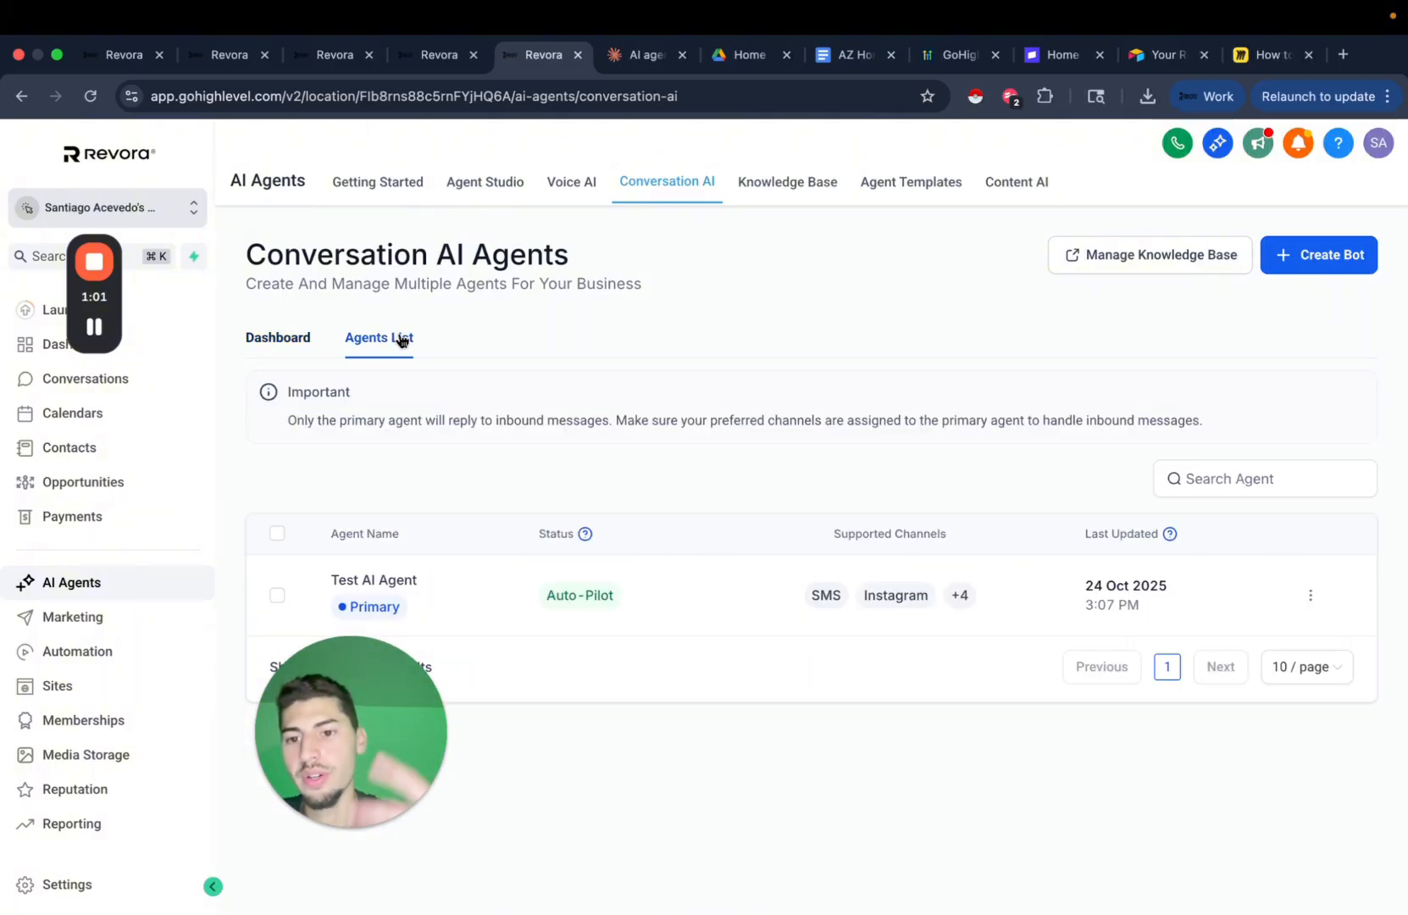
click(390, 581)
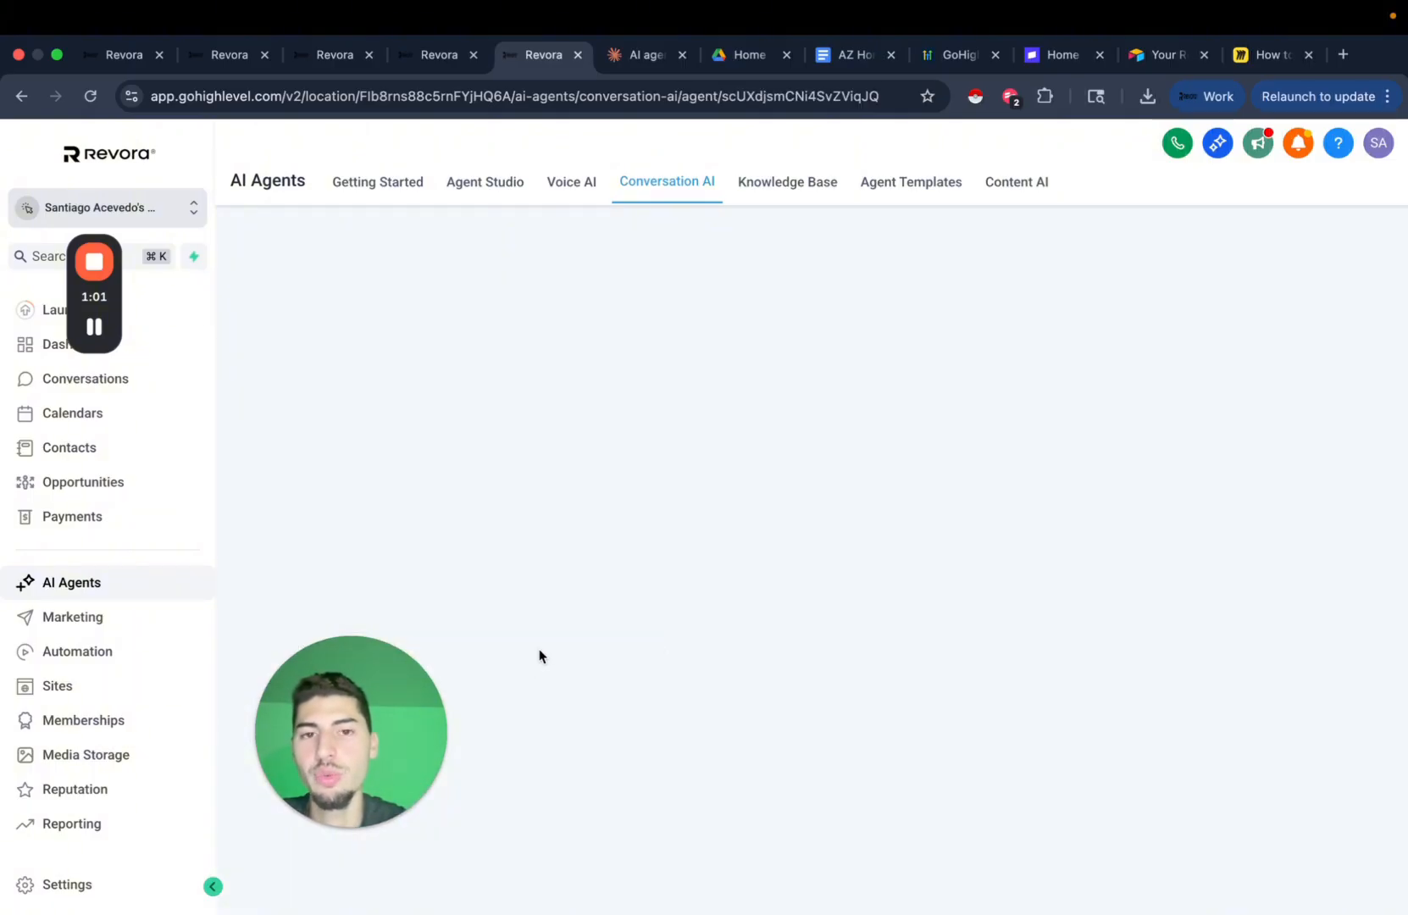
Review the bot's setting to sleep when messaged through a workflow.
scroll(718, 578, down, 10)
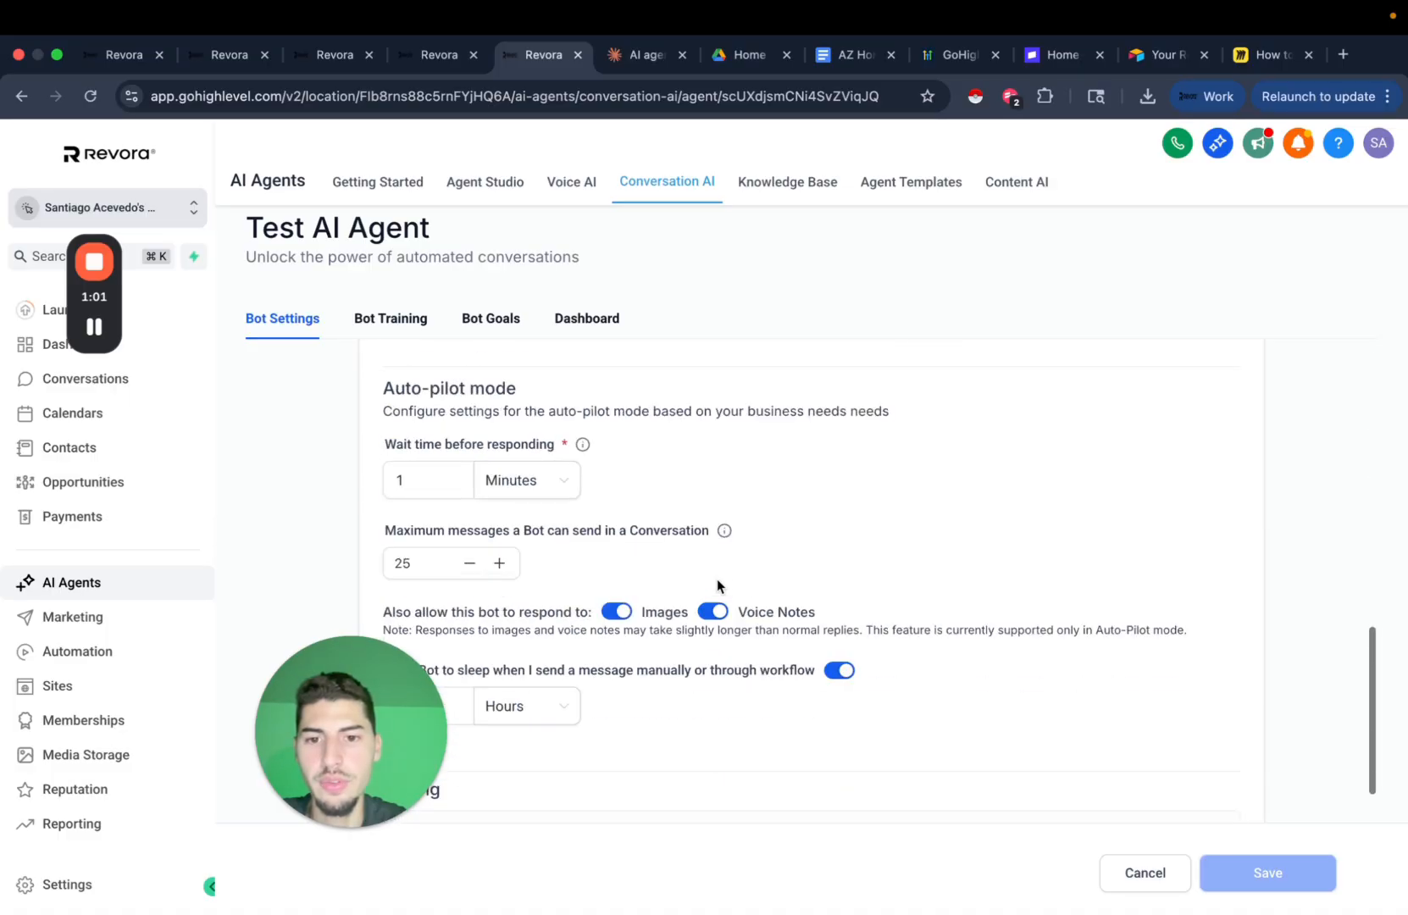
scroll(597, 623, down, 3)
drag(404, 705, 333, 701)
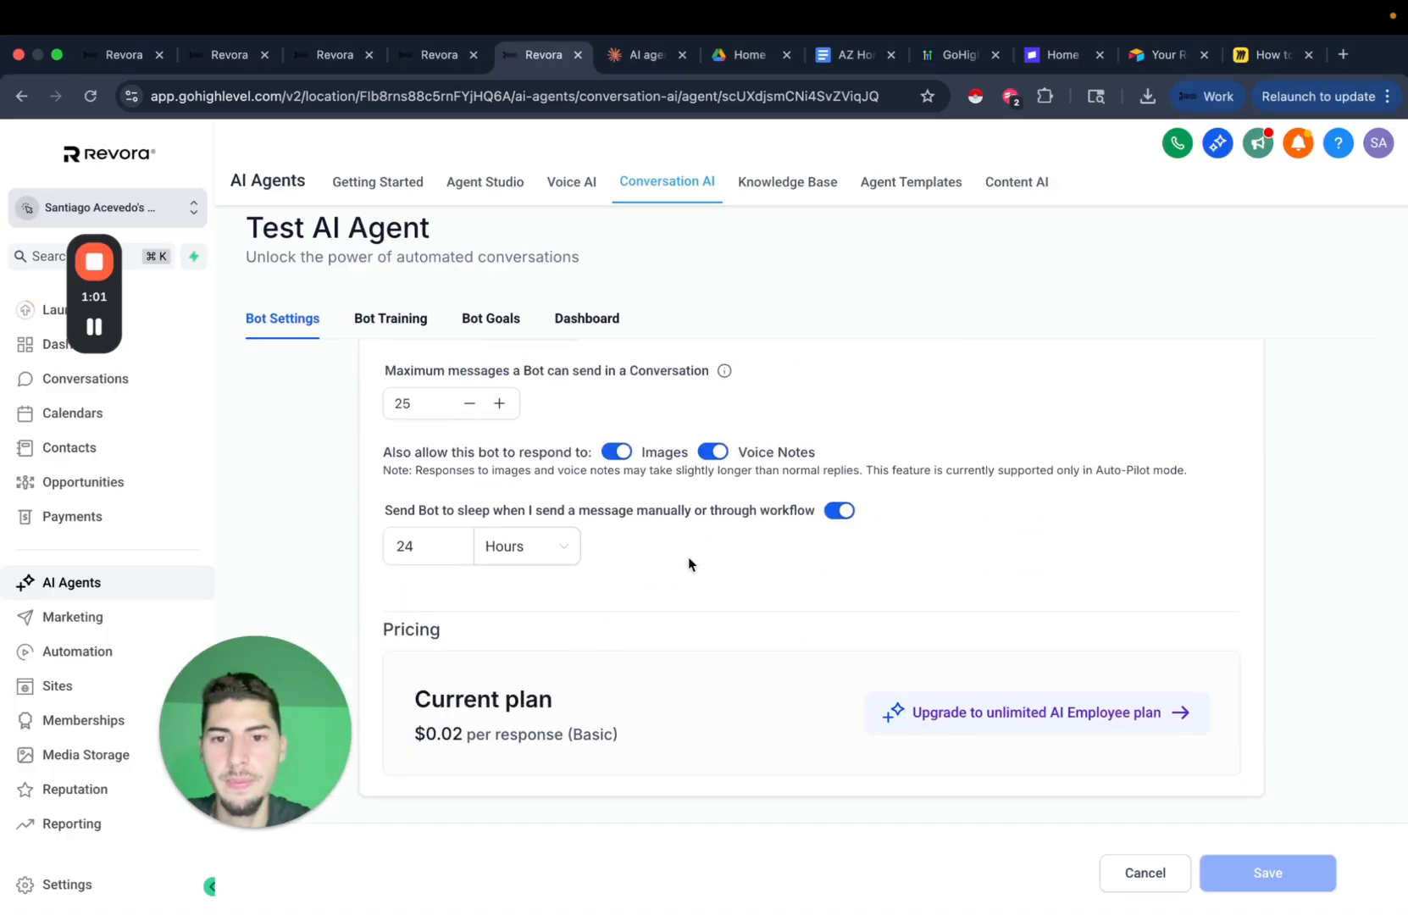
drag(569, 511, 797, 514)
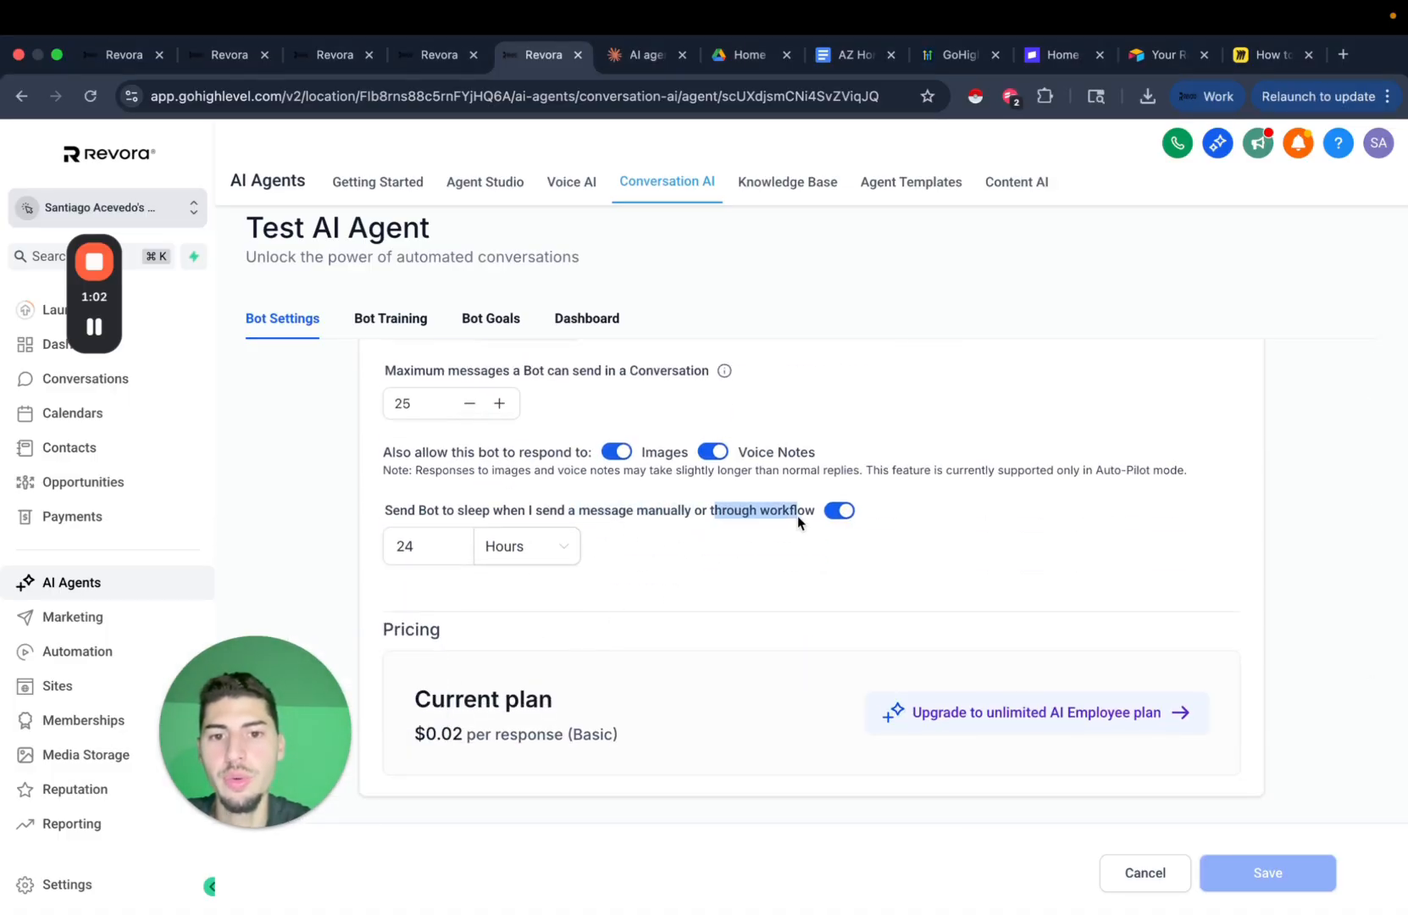
click(738, 581)
Change the bot-update step's action name to 'START BOT' and save the step.
click(440, 56)
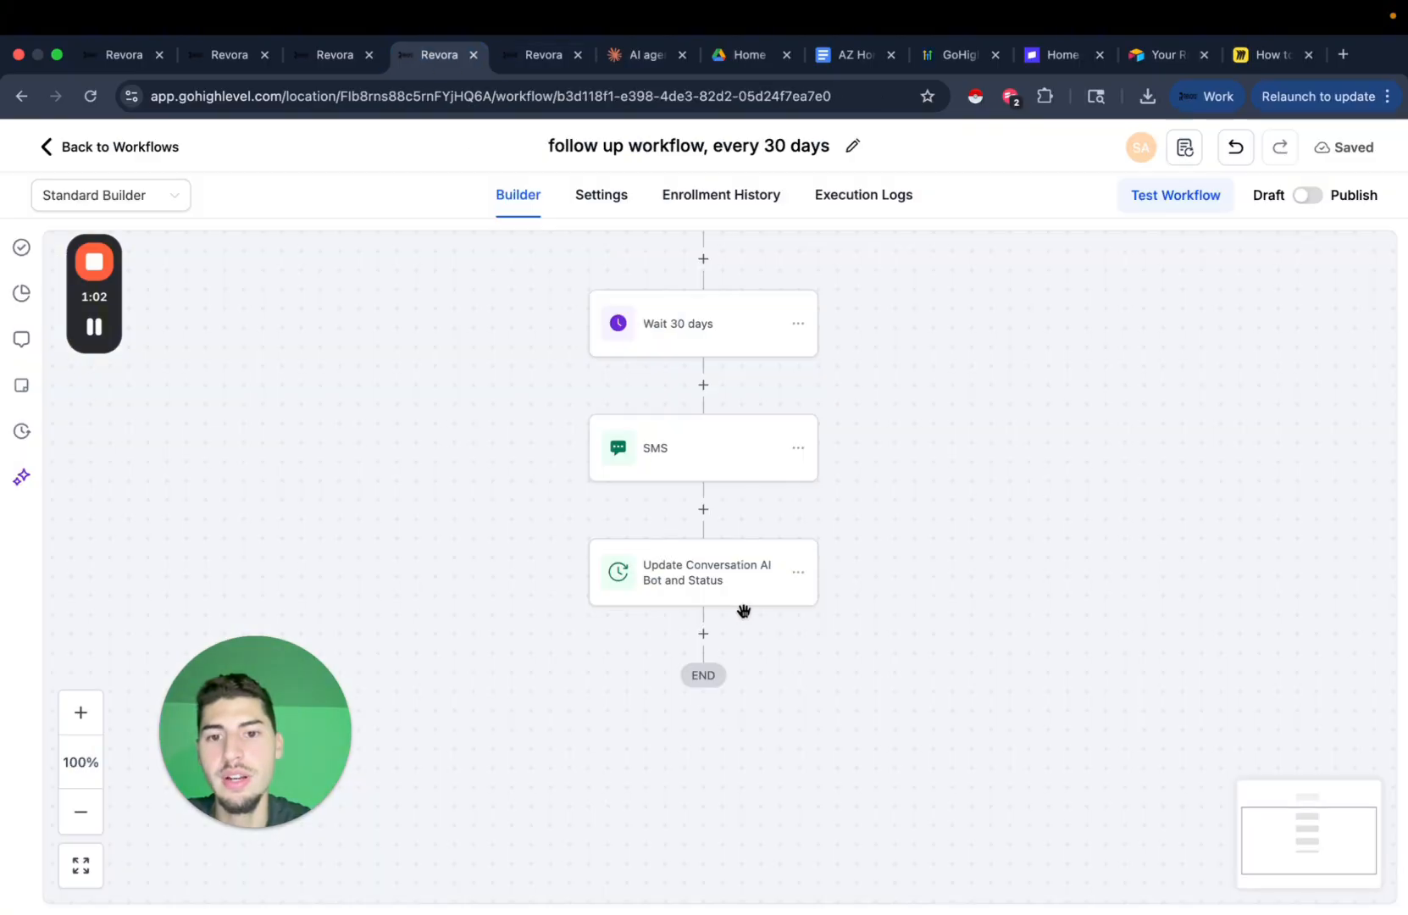
click(746, 593)
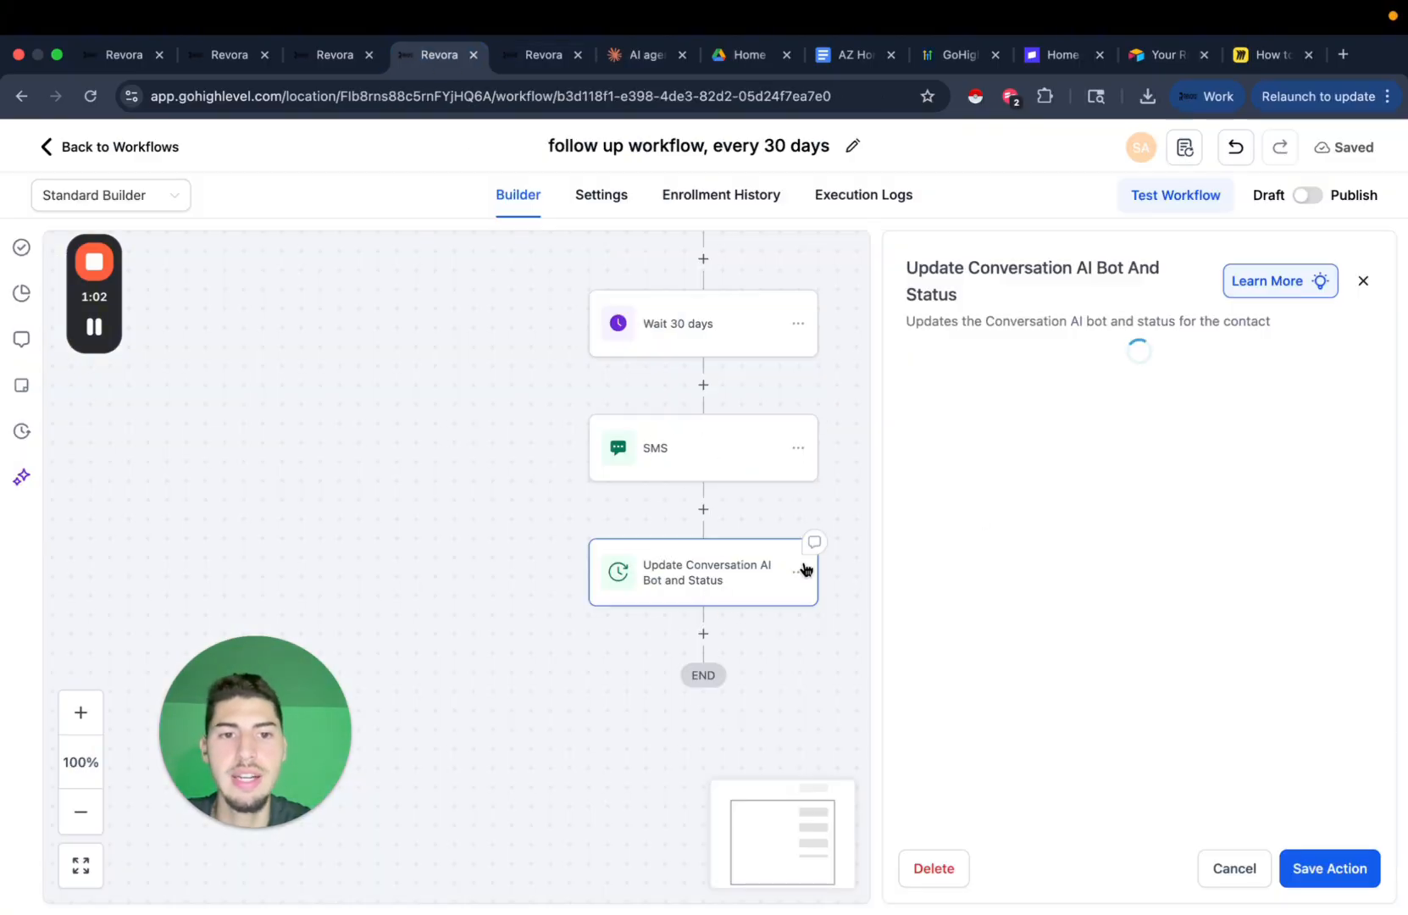
triple_click(944, 385)
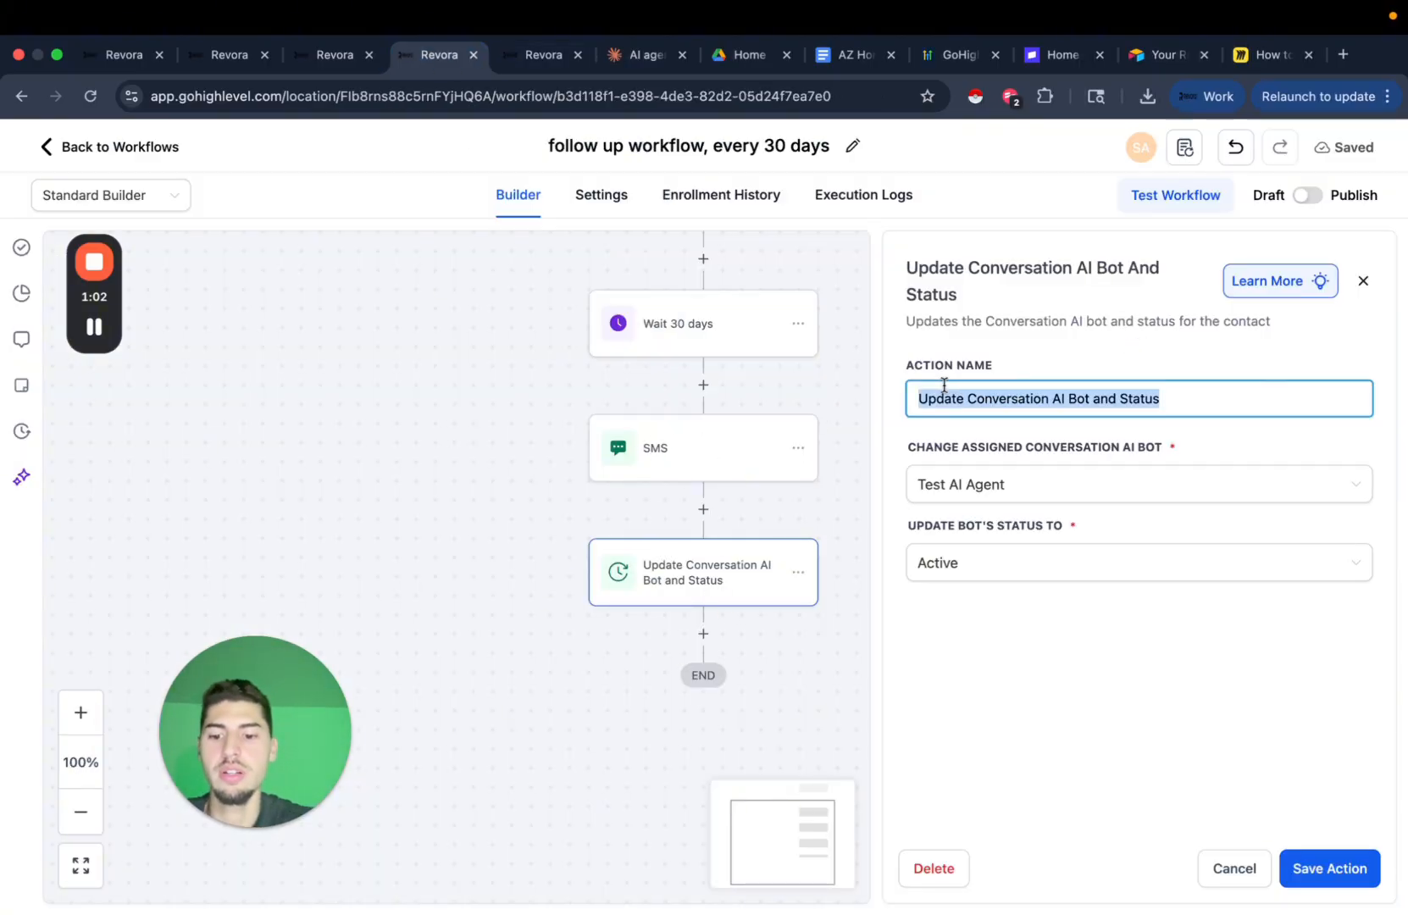
text(start)
key(BackSpace)
key(BackSpace)
key(BackSpace)
key(BackSpace)
key(BackSpace)
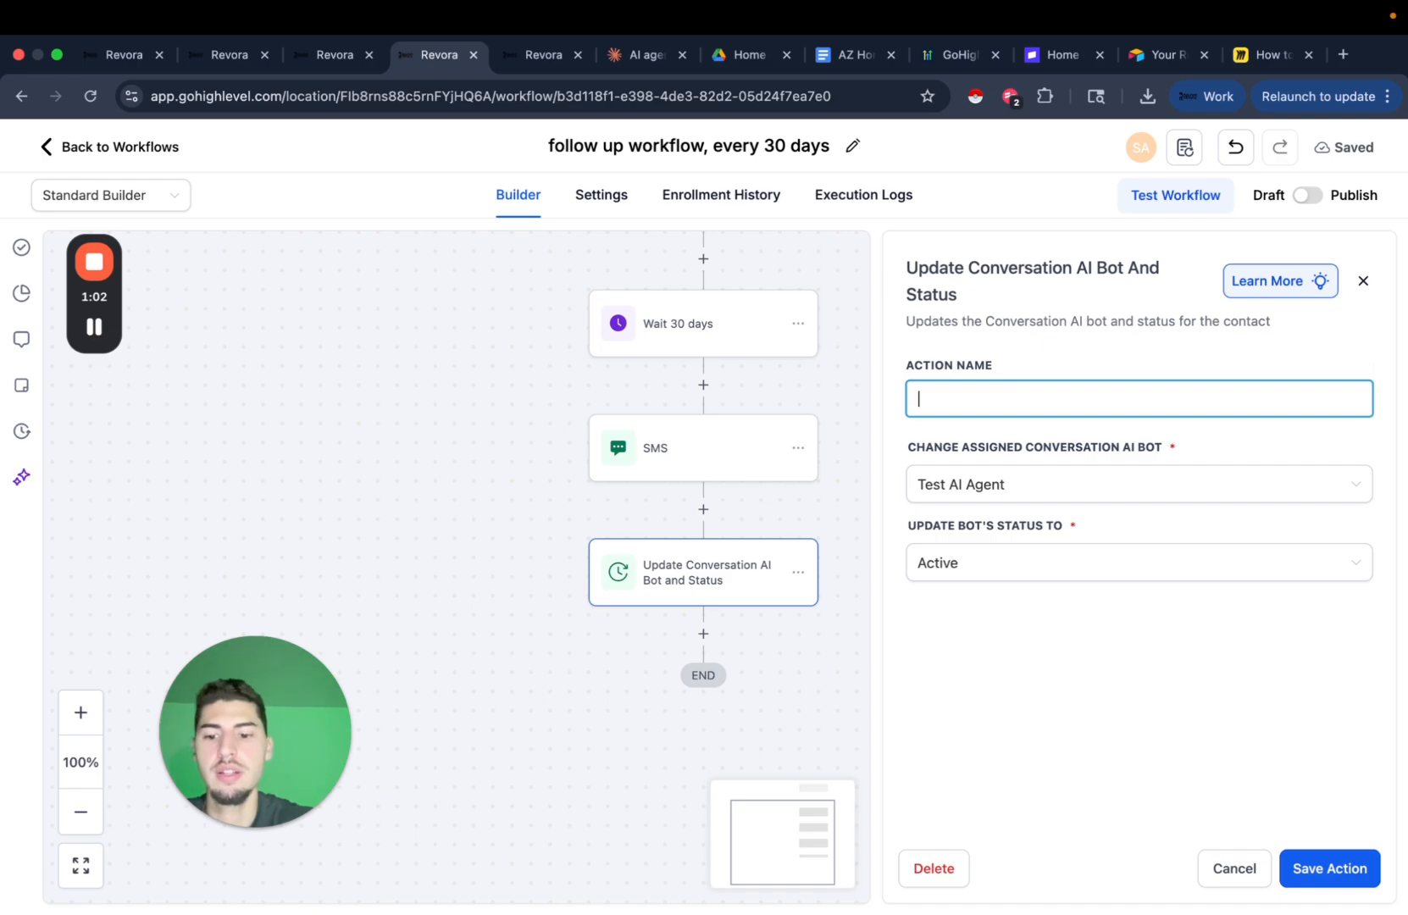
text(START BOT)
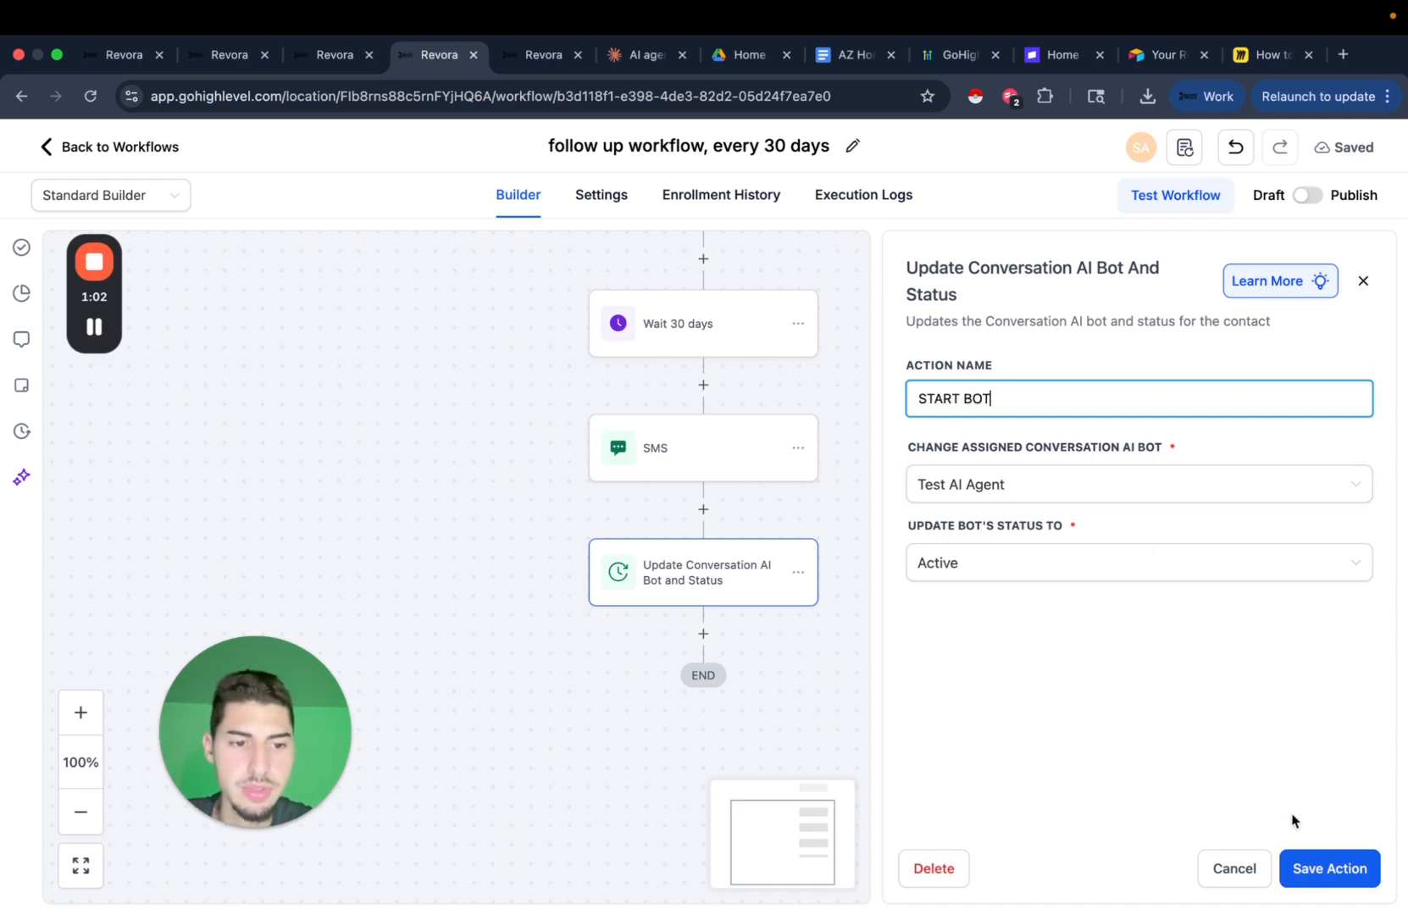
click(1292, 868)
drag(974, 642, 928, 541)
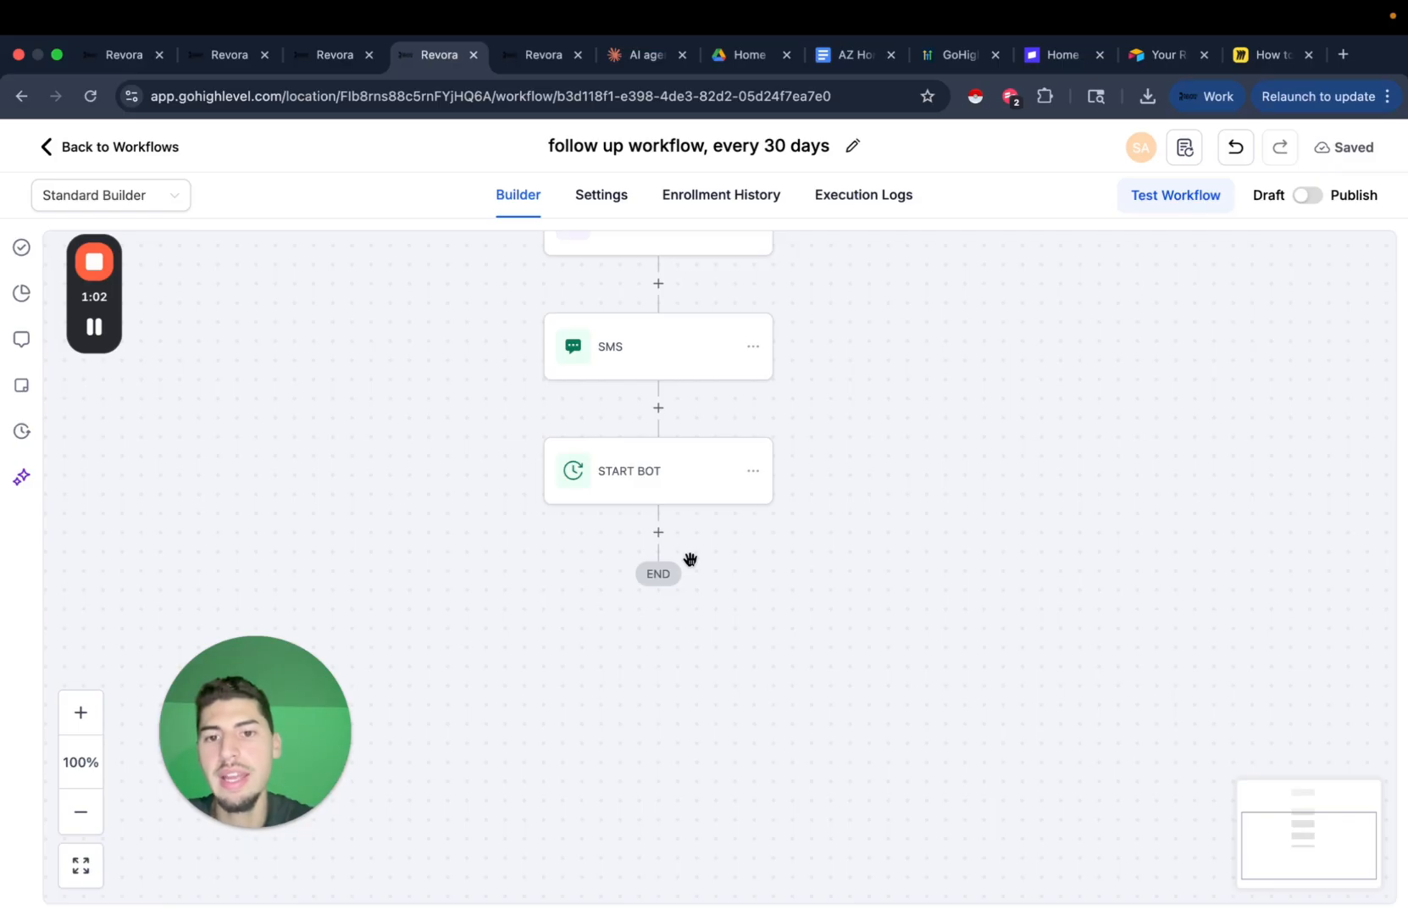
Add a Wait step after START BOT that waits for a contact reply to the SMS.
click(658, 532)
text(WAIT)
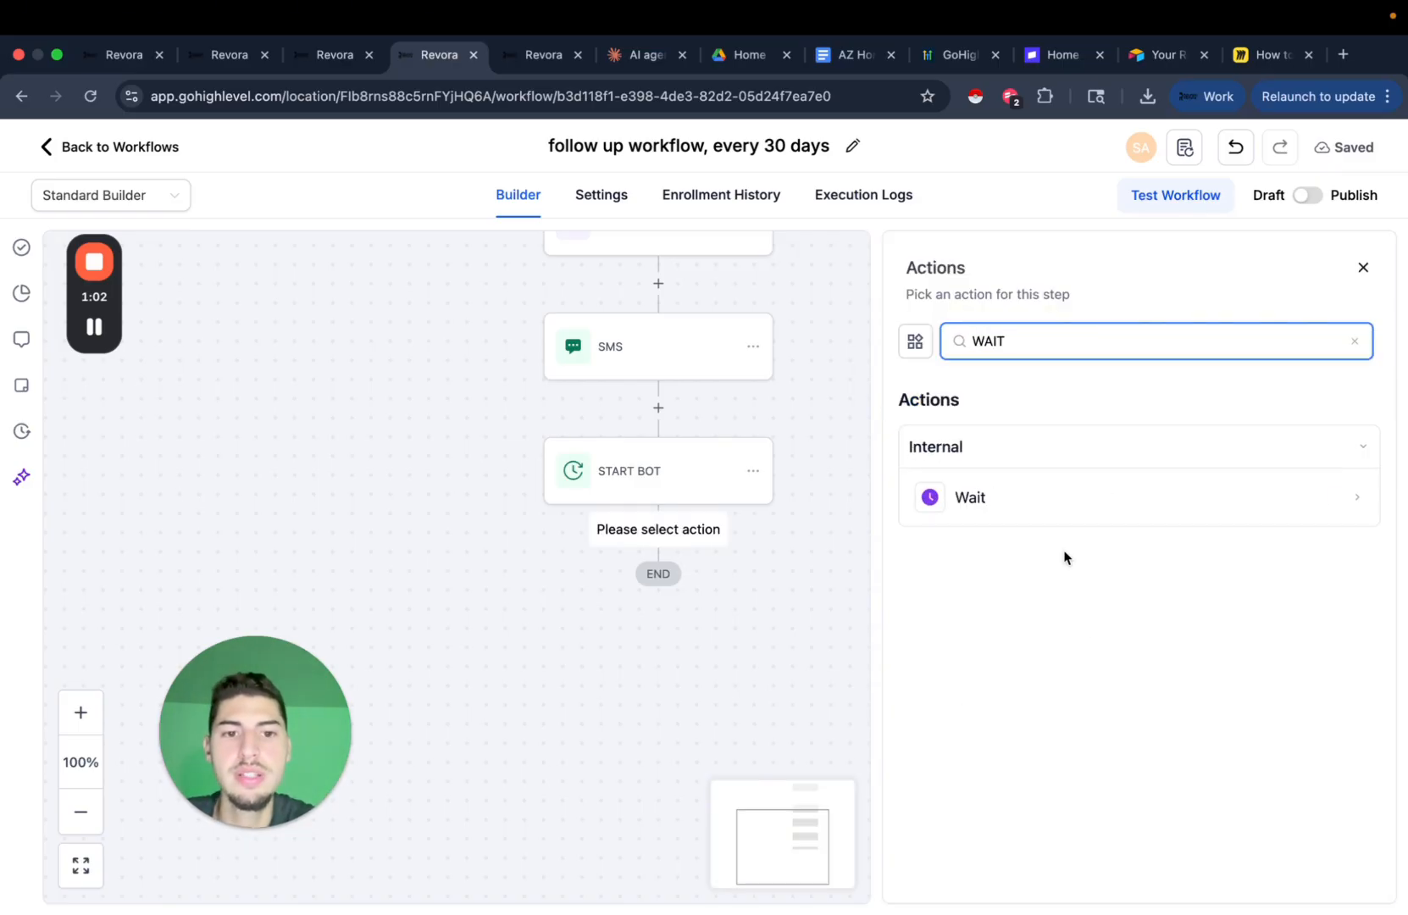
click(1050, 504)
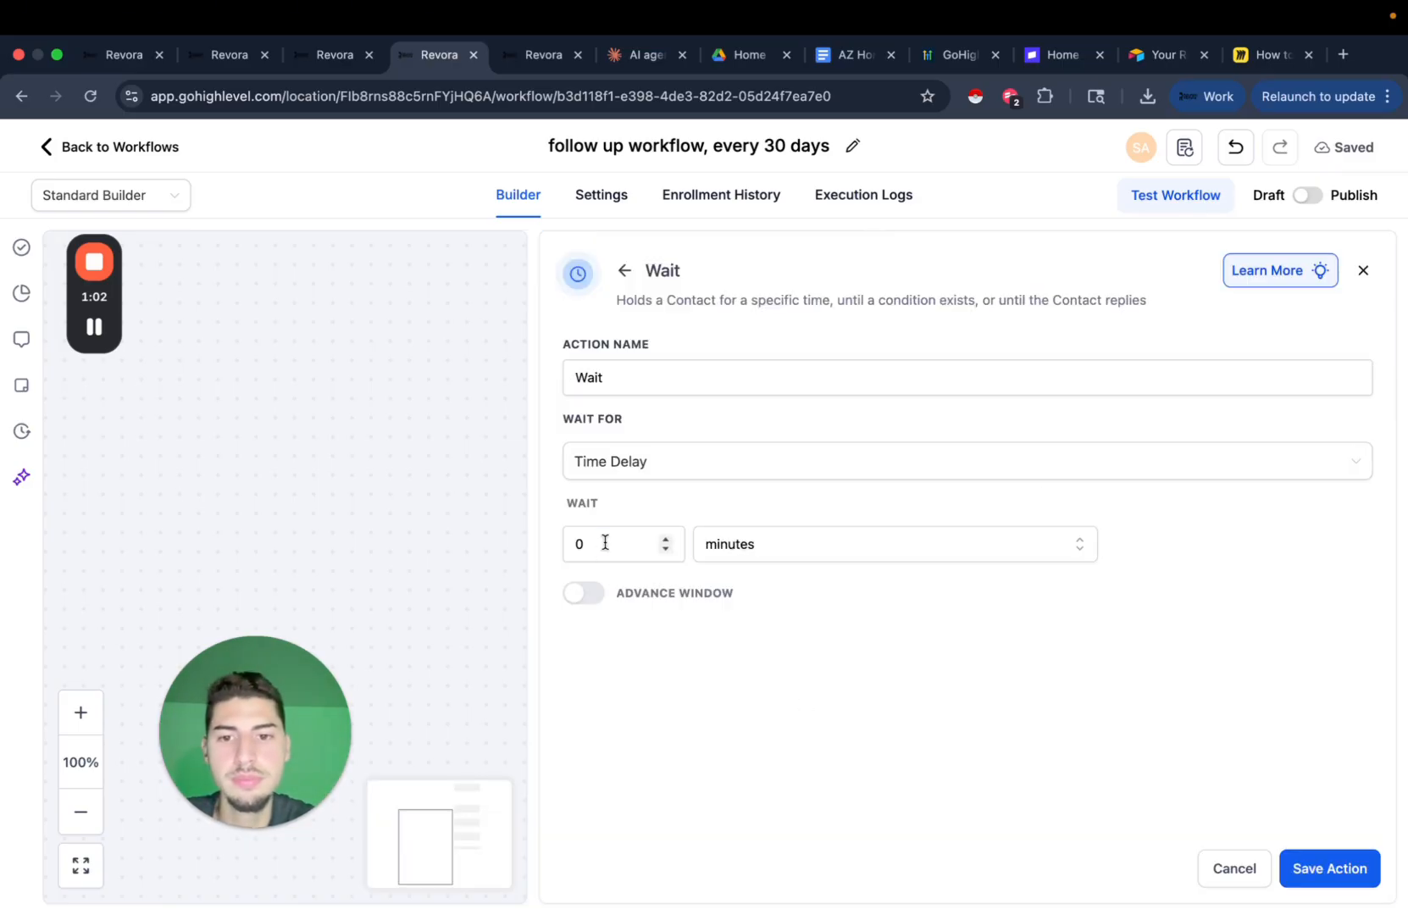
click(647, 465)
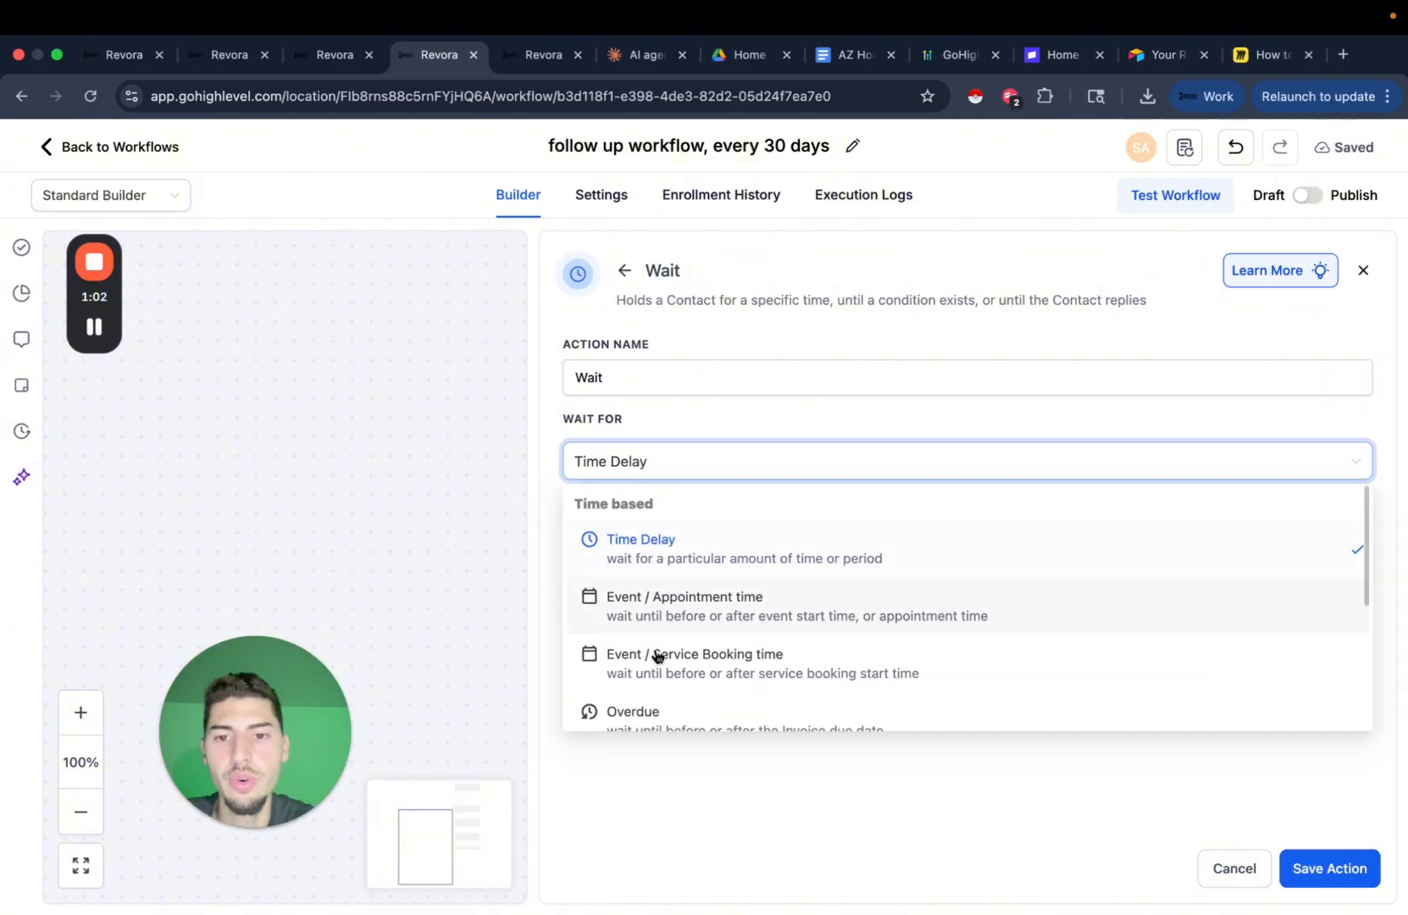
scroll(657, 657, down, 3)
click(698, 696)
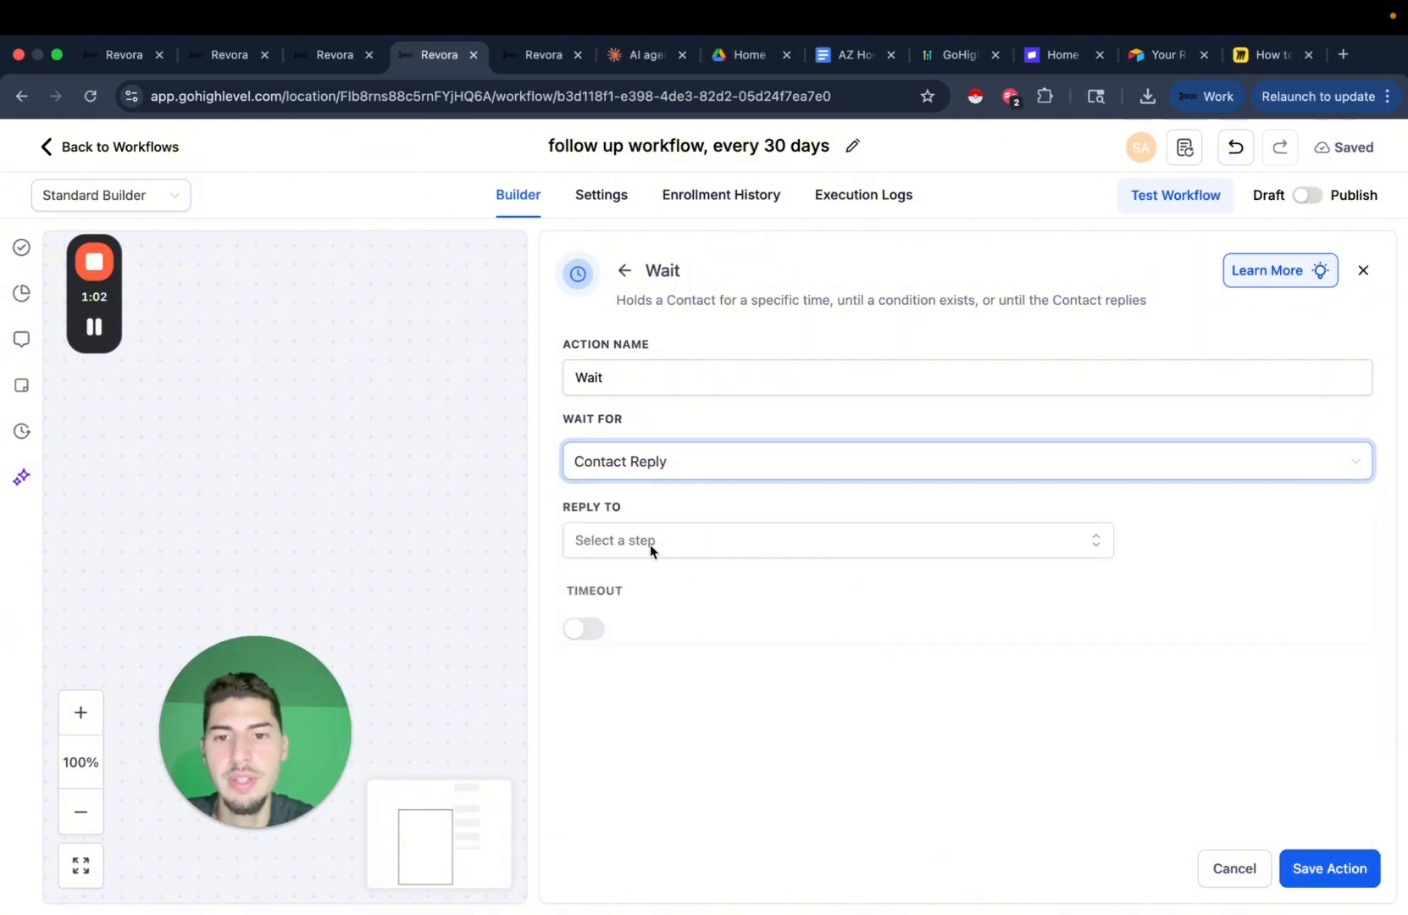
click(650, 543)
click(623, 669)
click(637, 741)
Give the wait a 1-day timeout, save it, and recheck its settings.
click(585, 638)
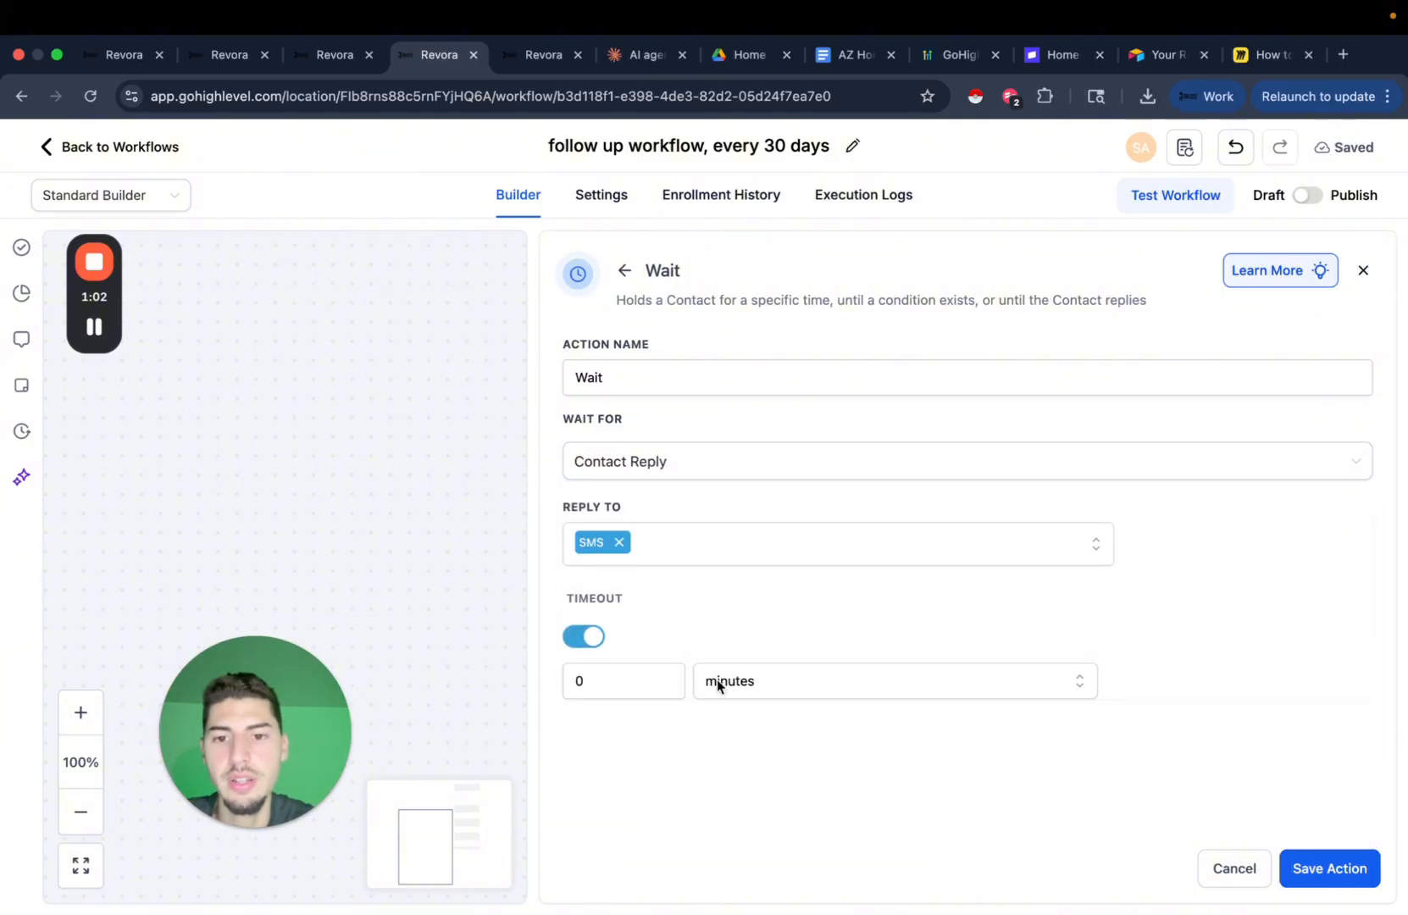
click(628, 678)
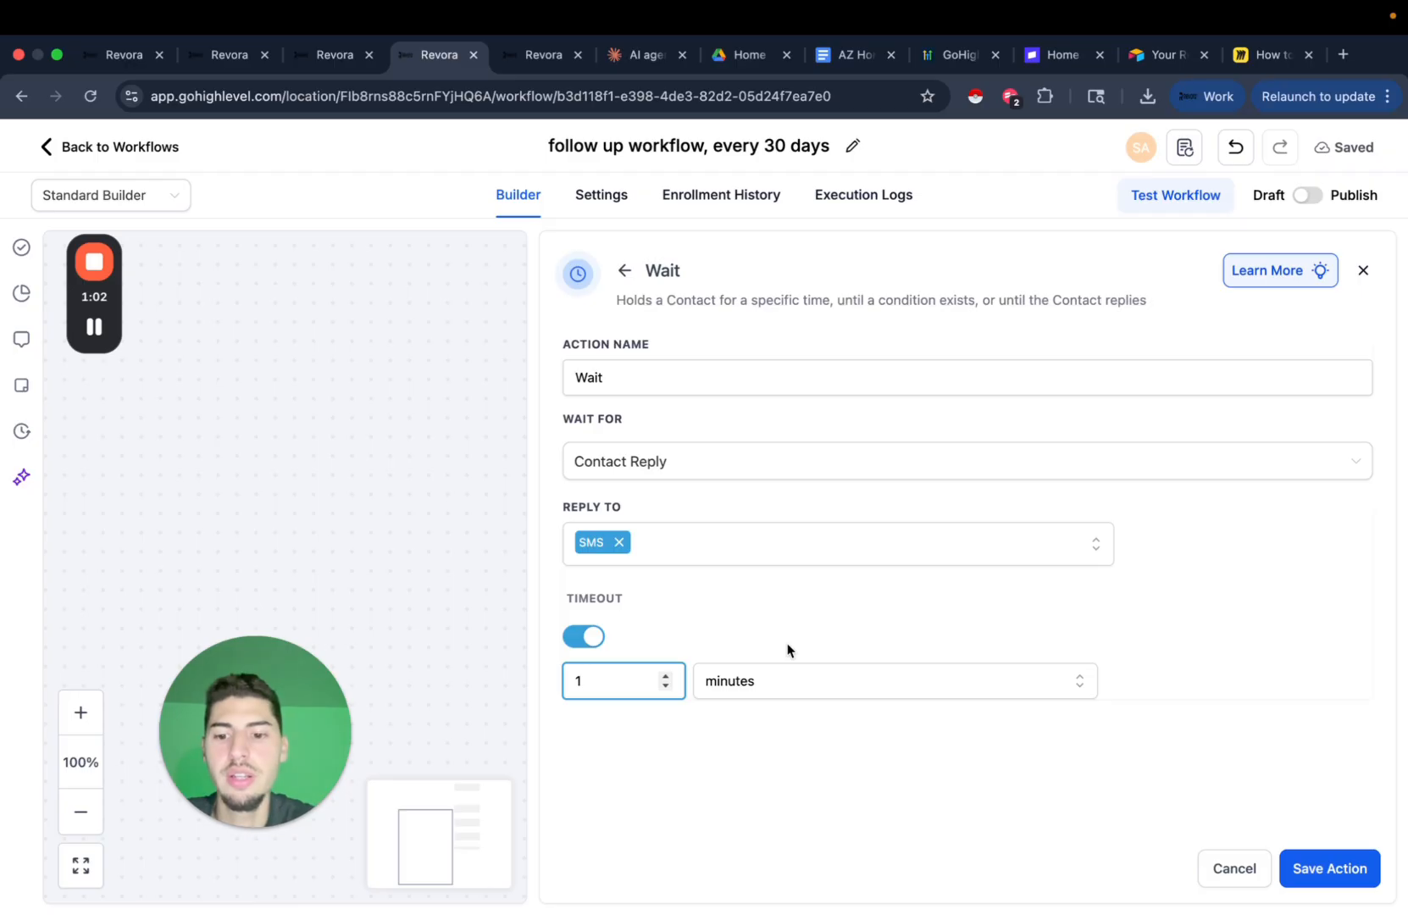
click(762, 683)
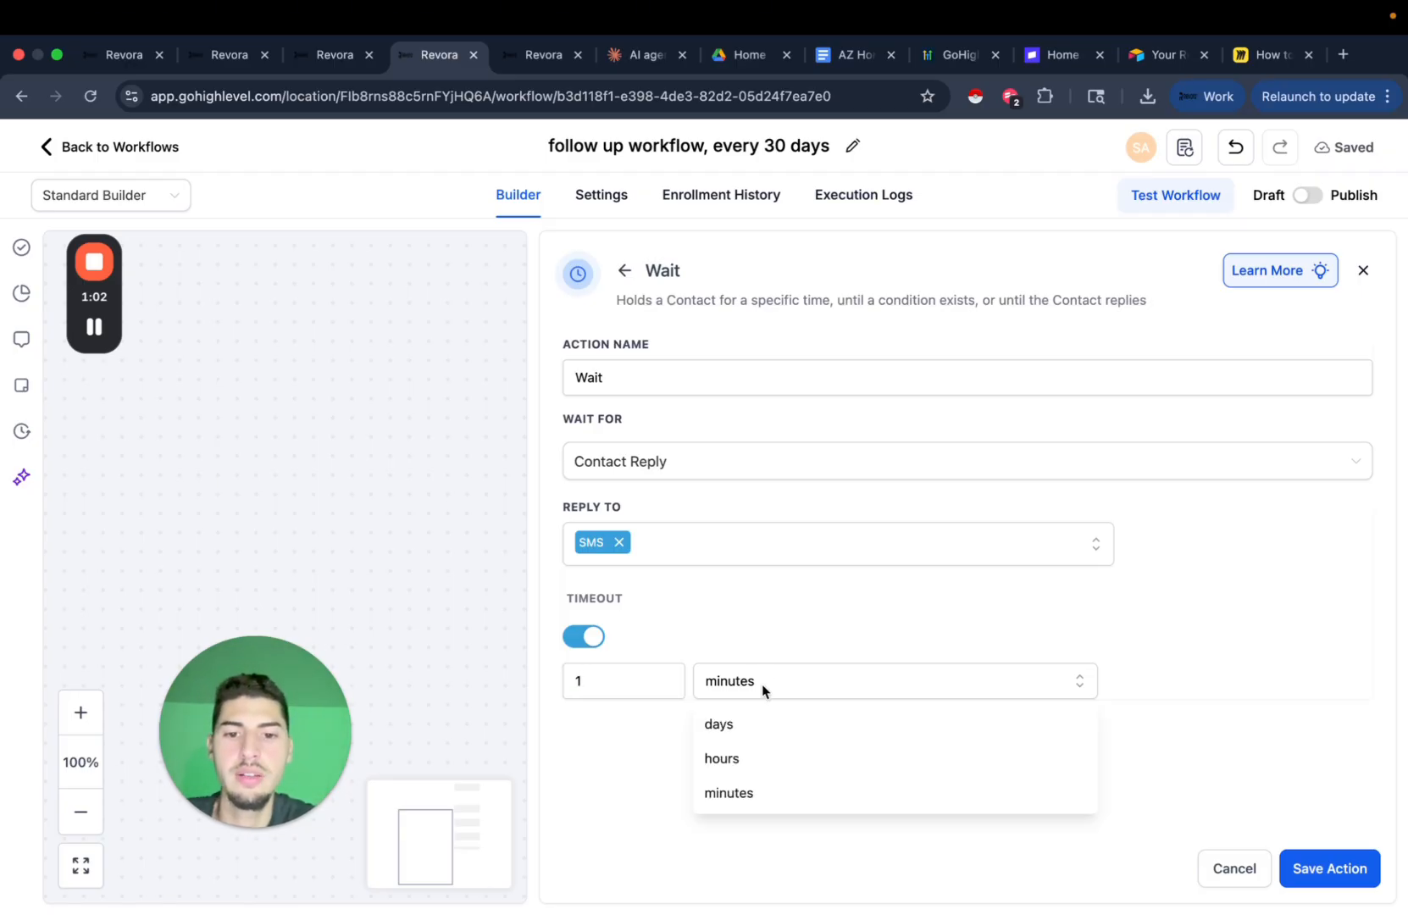
click(753, 725)
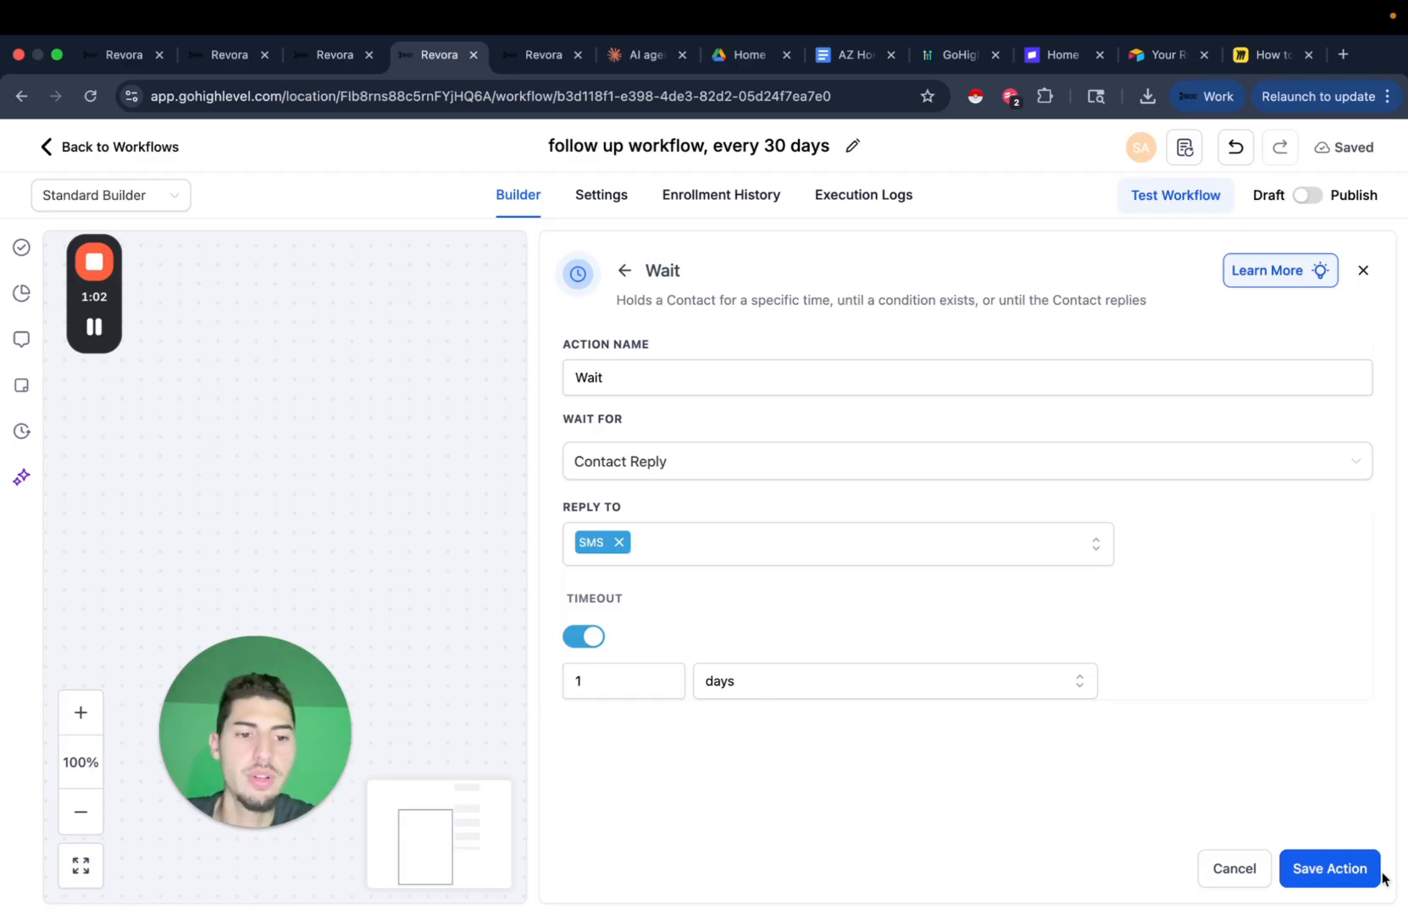
click(1328, 869)
scroll(1047, 478, down, 2)
scroll(1034, 485, down, 3)
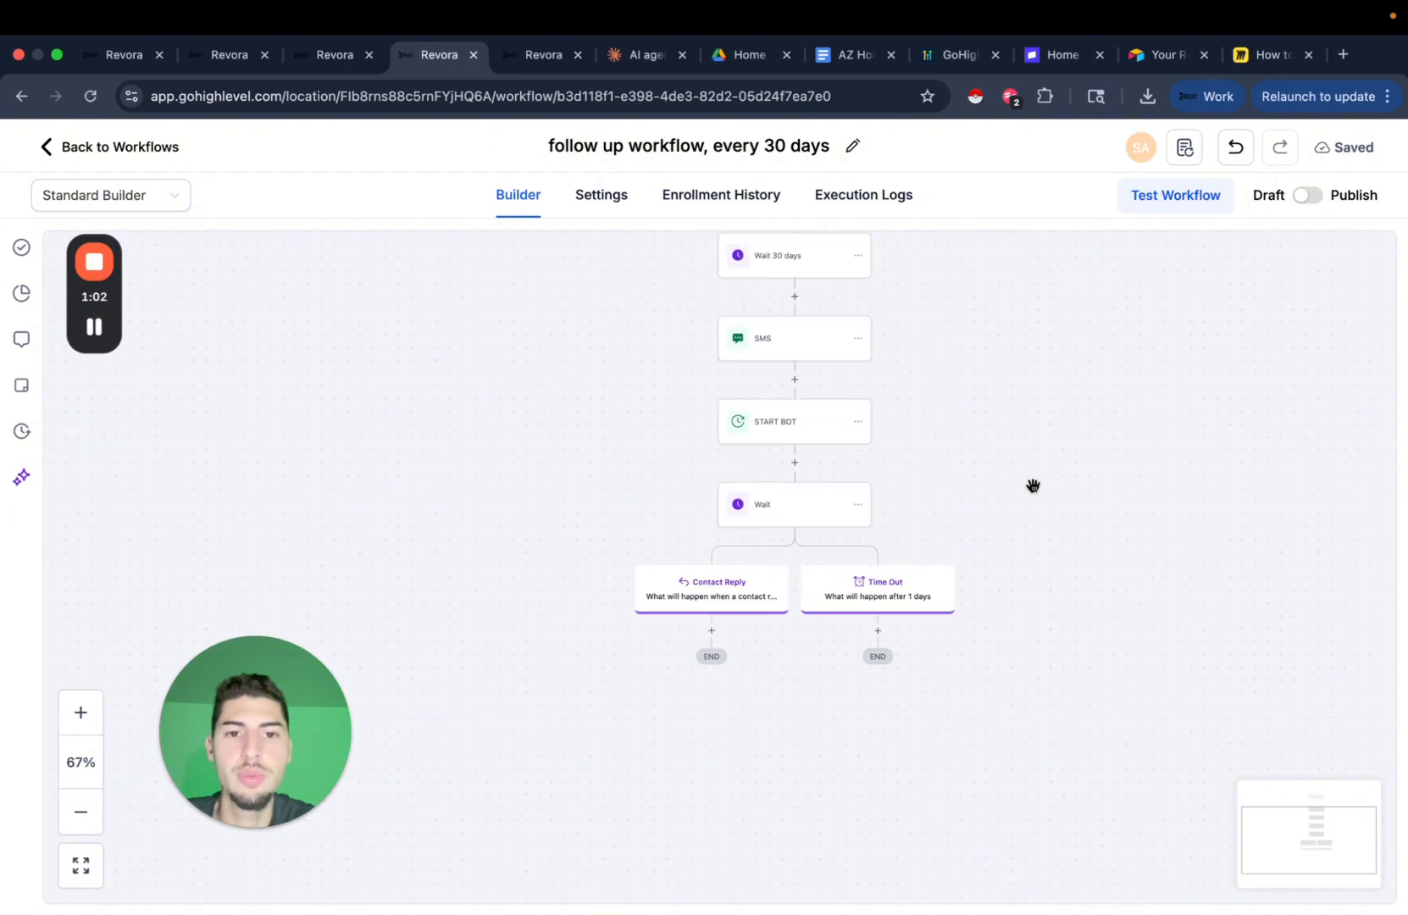
click(786, 514)
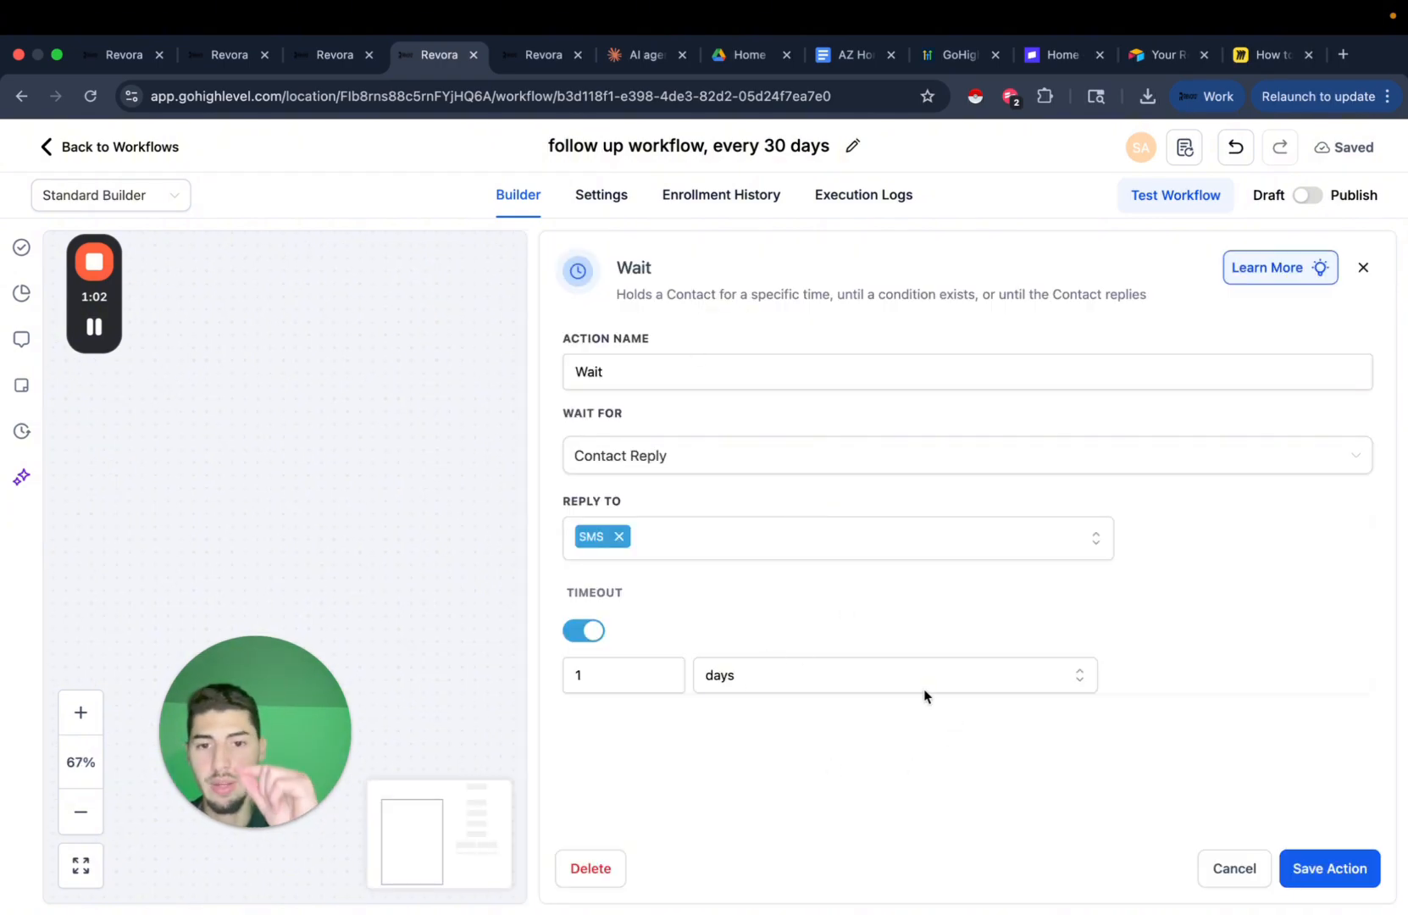
click(1351, 874)
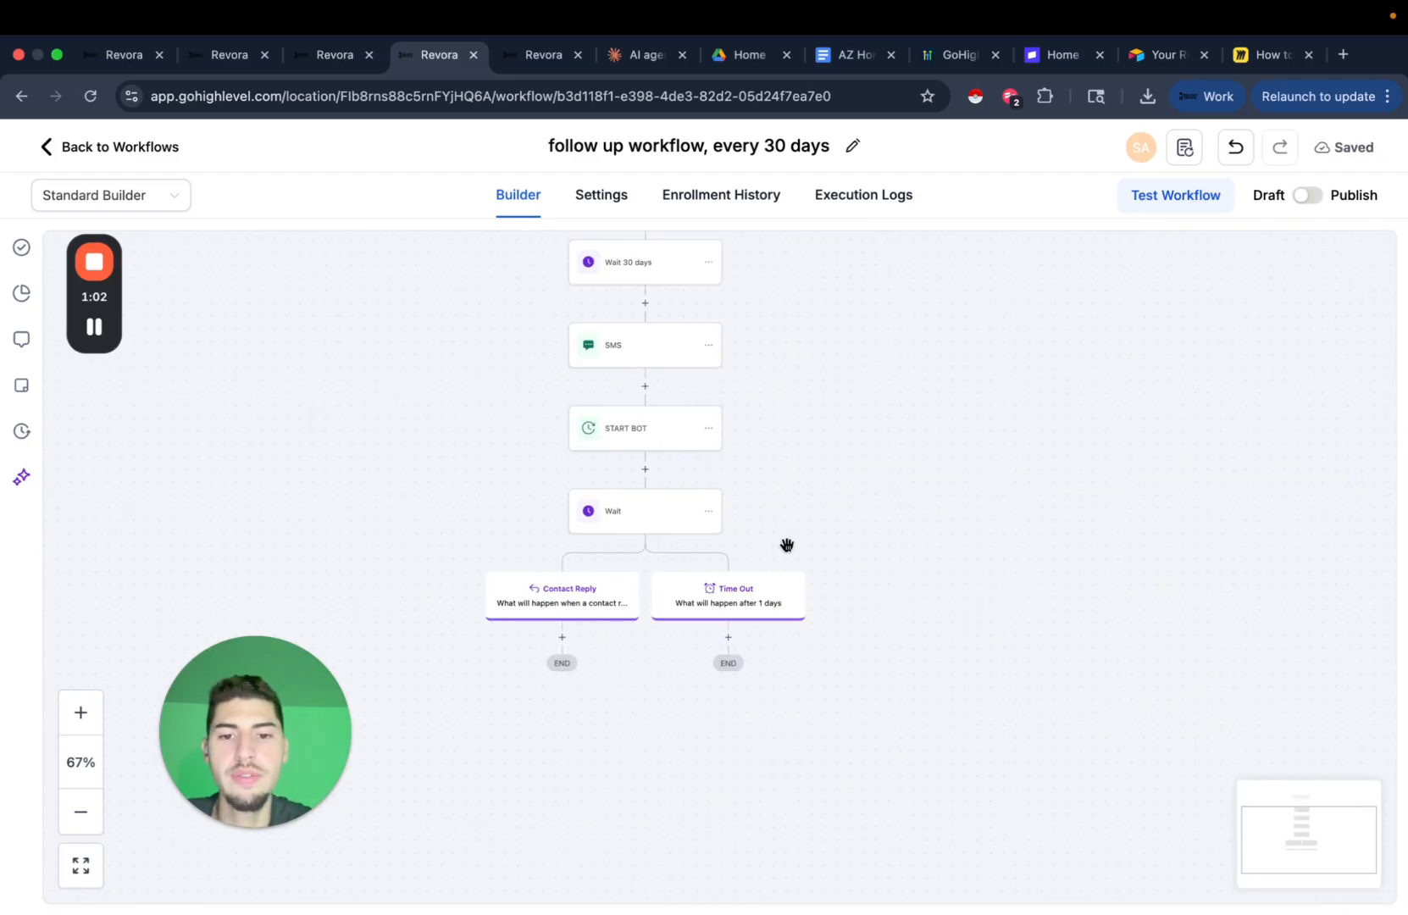
scroll(787, 545, up, 3)
scroll(745, 578, down, 3)
Add a Send SMS step on the Time Out branch drafting 'hey did you get my last text? still on t'.
click(722, 460)
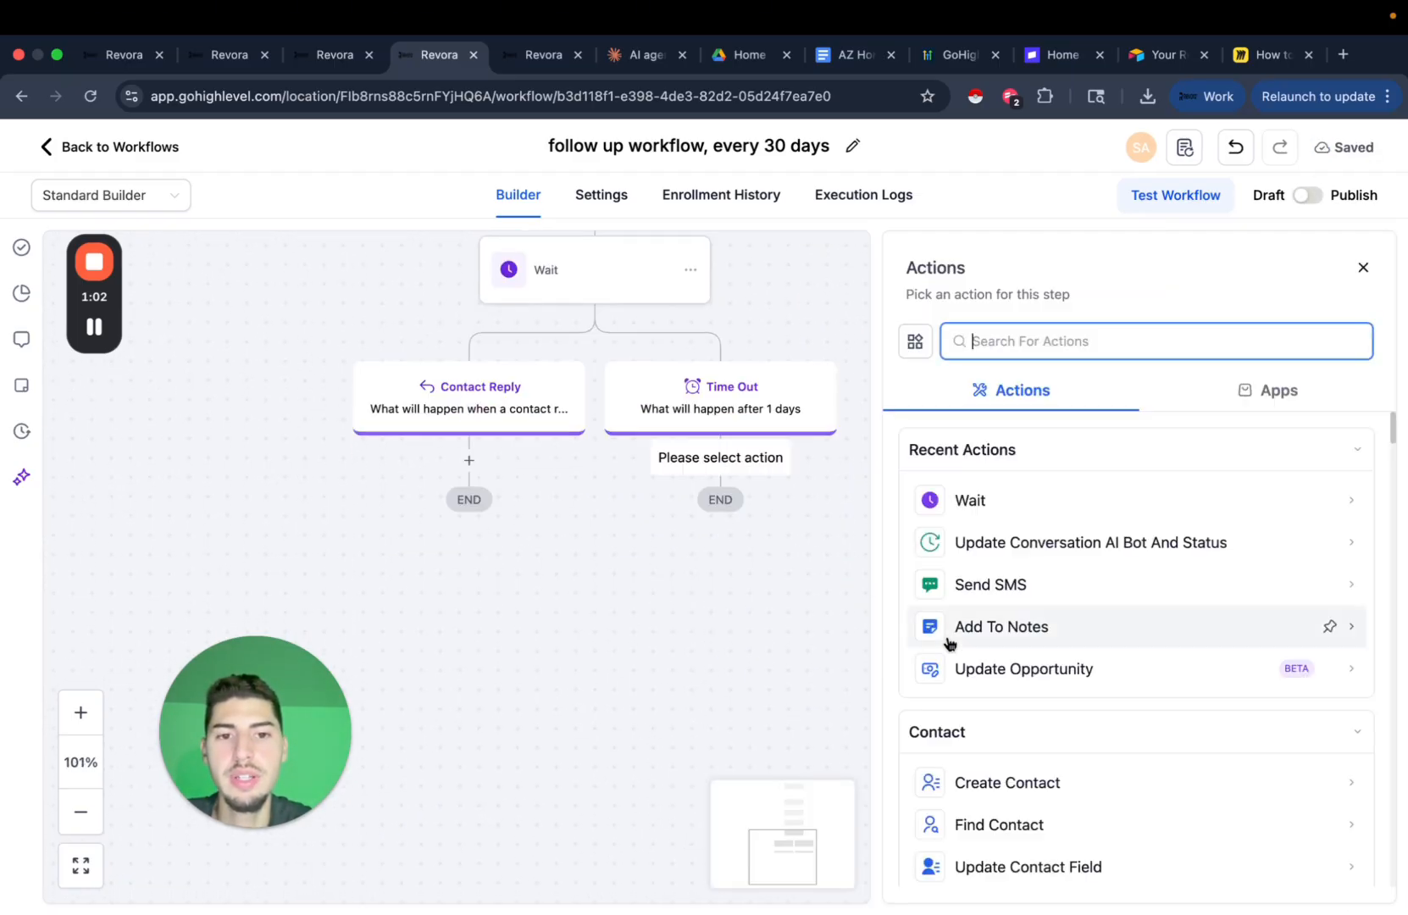
click(994, 597)
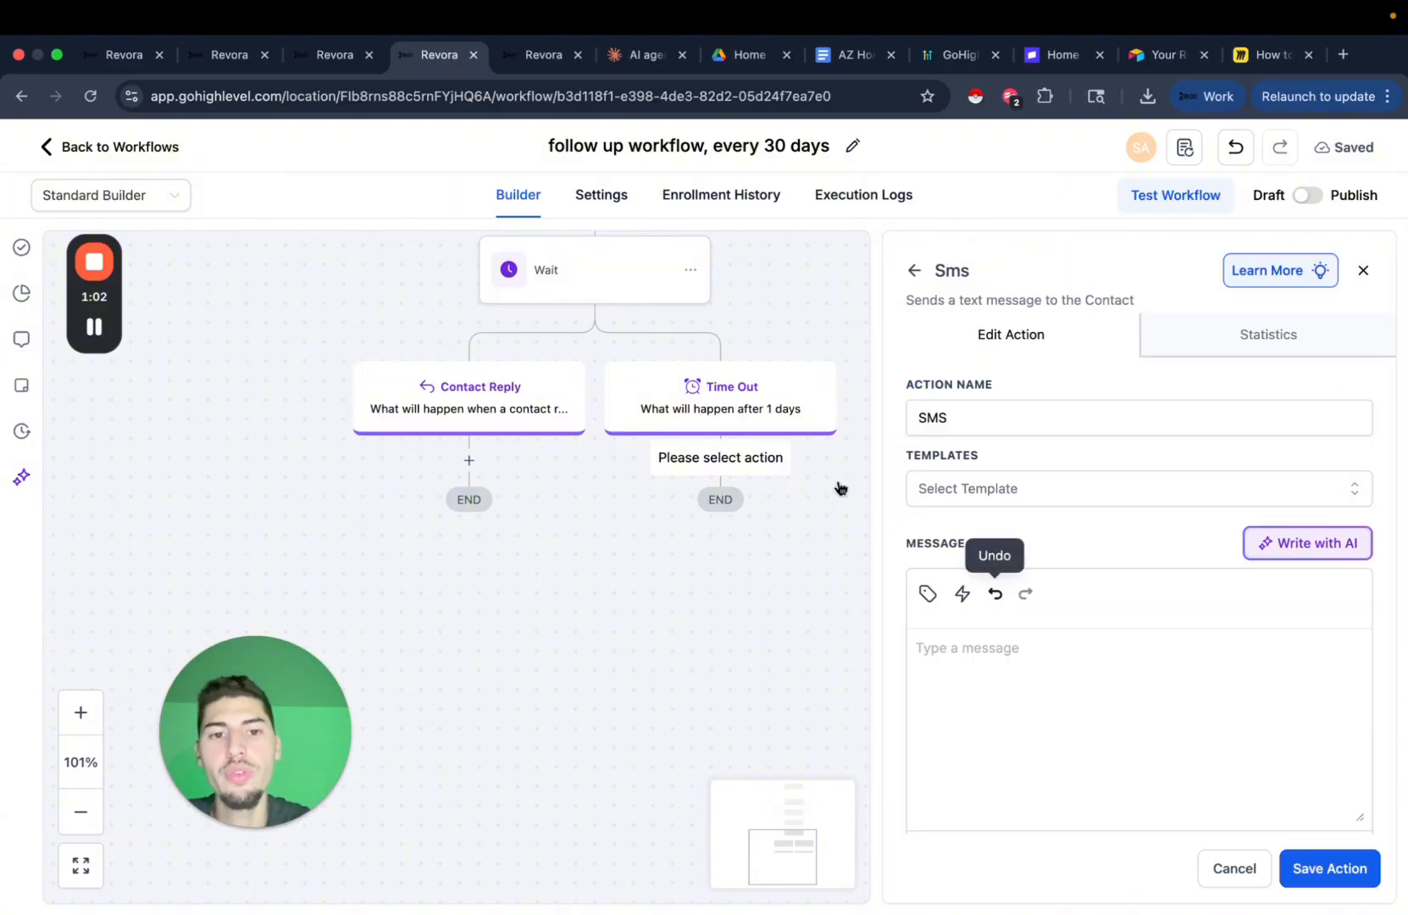
click(1018, 686)
text(H)
key(BackSpace)
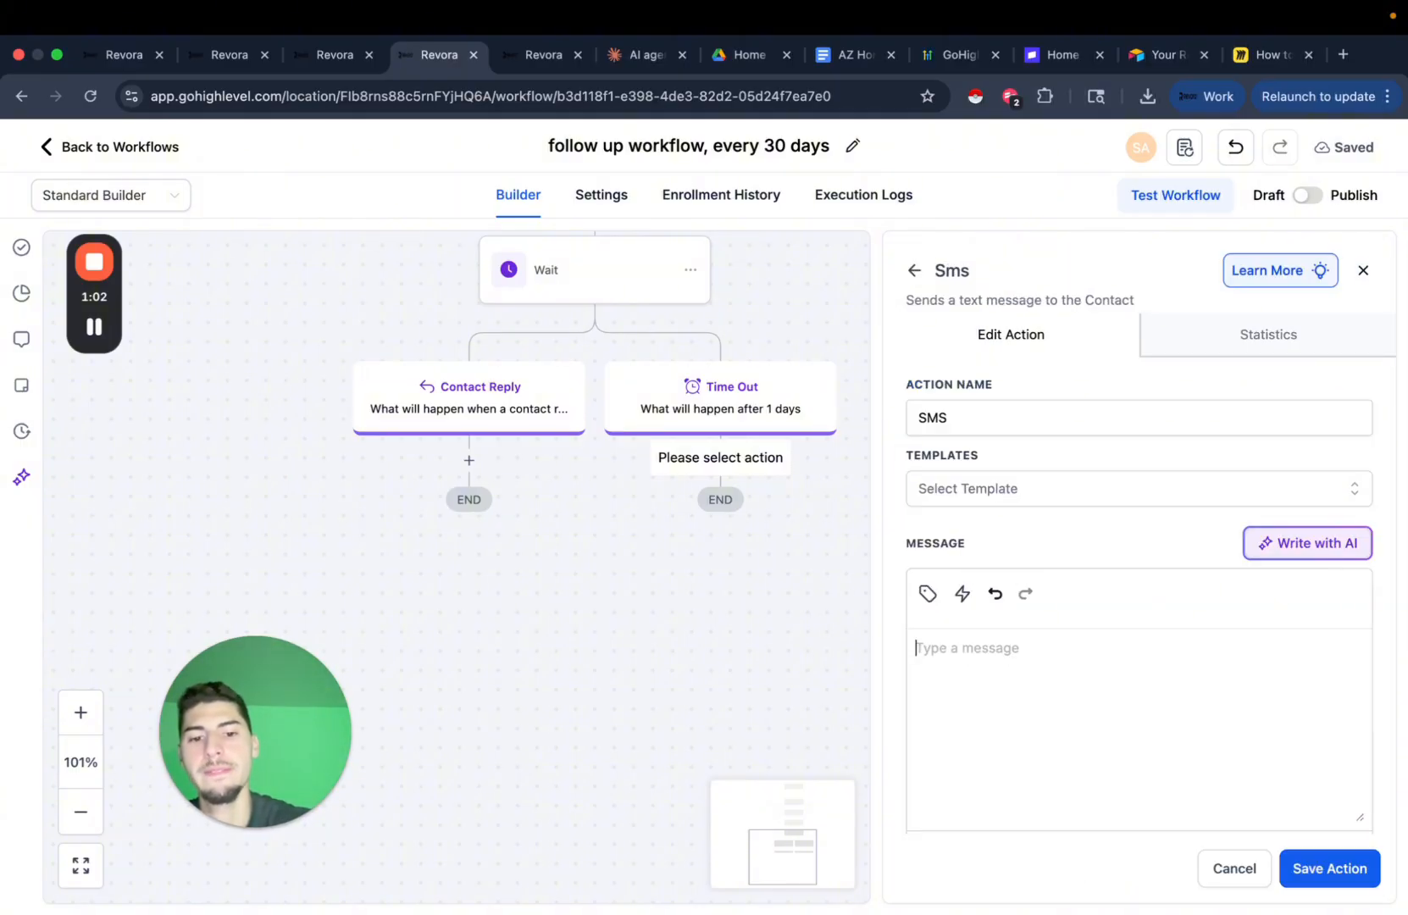
text(HEY DID YOUG)
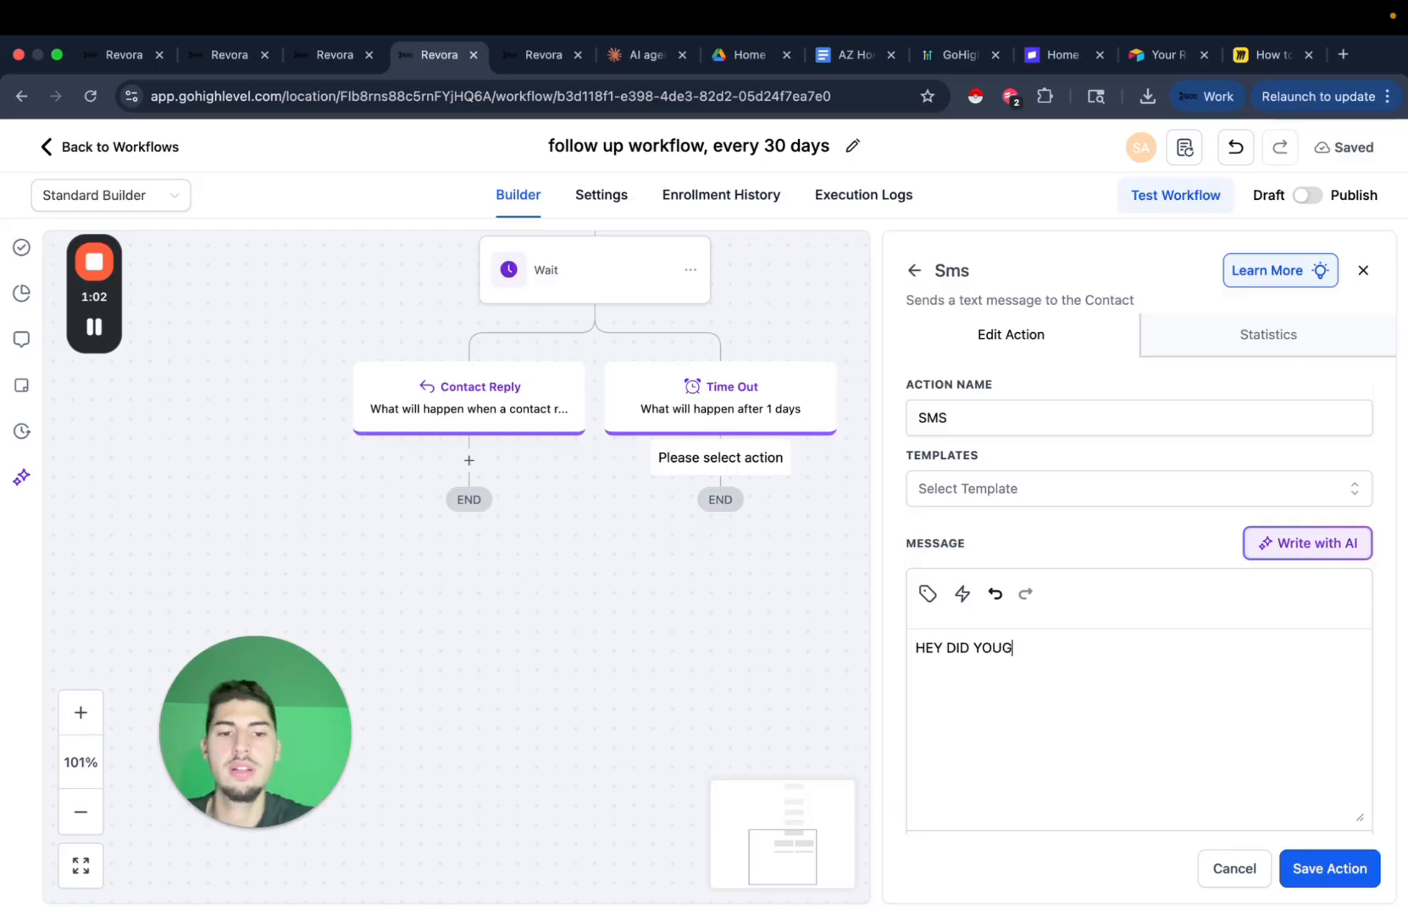
key(BackSpace)
key(BackSpace)
key(BackSpace)
key(BackSpace)
key(BackSpace)
key(BackSpace)
key(BackSpace)
key(BackSpace)
key(BackSpace)
key(BackSpace)
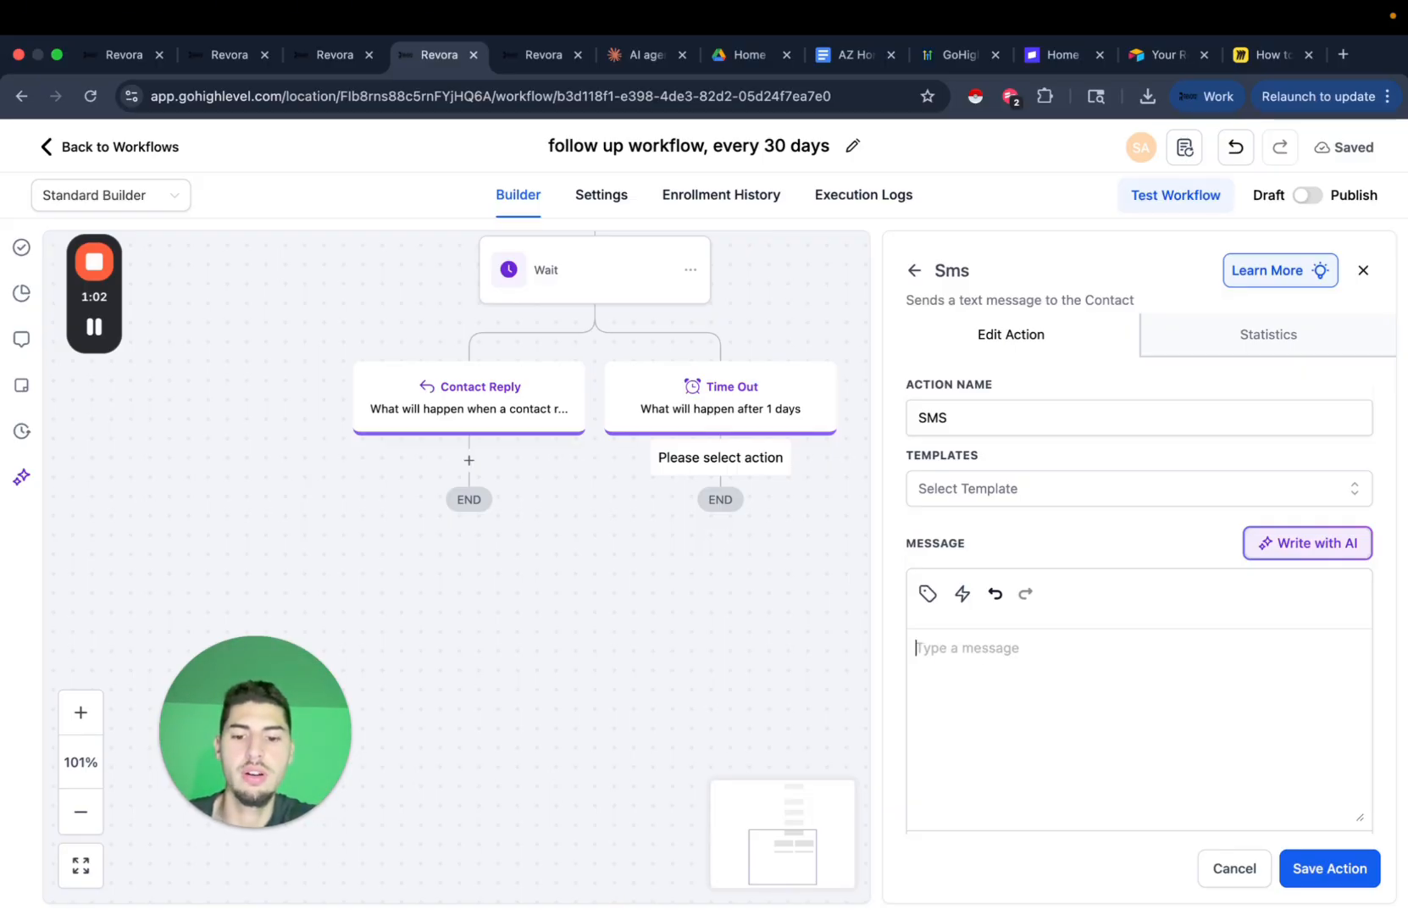
text(hey did you g)
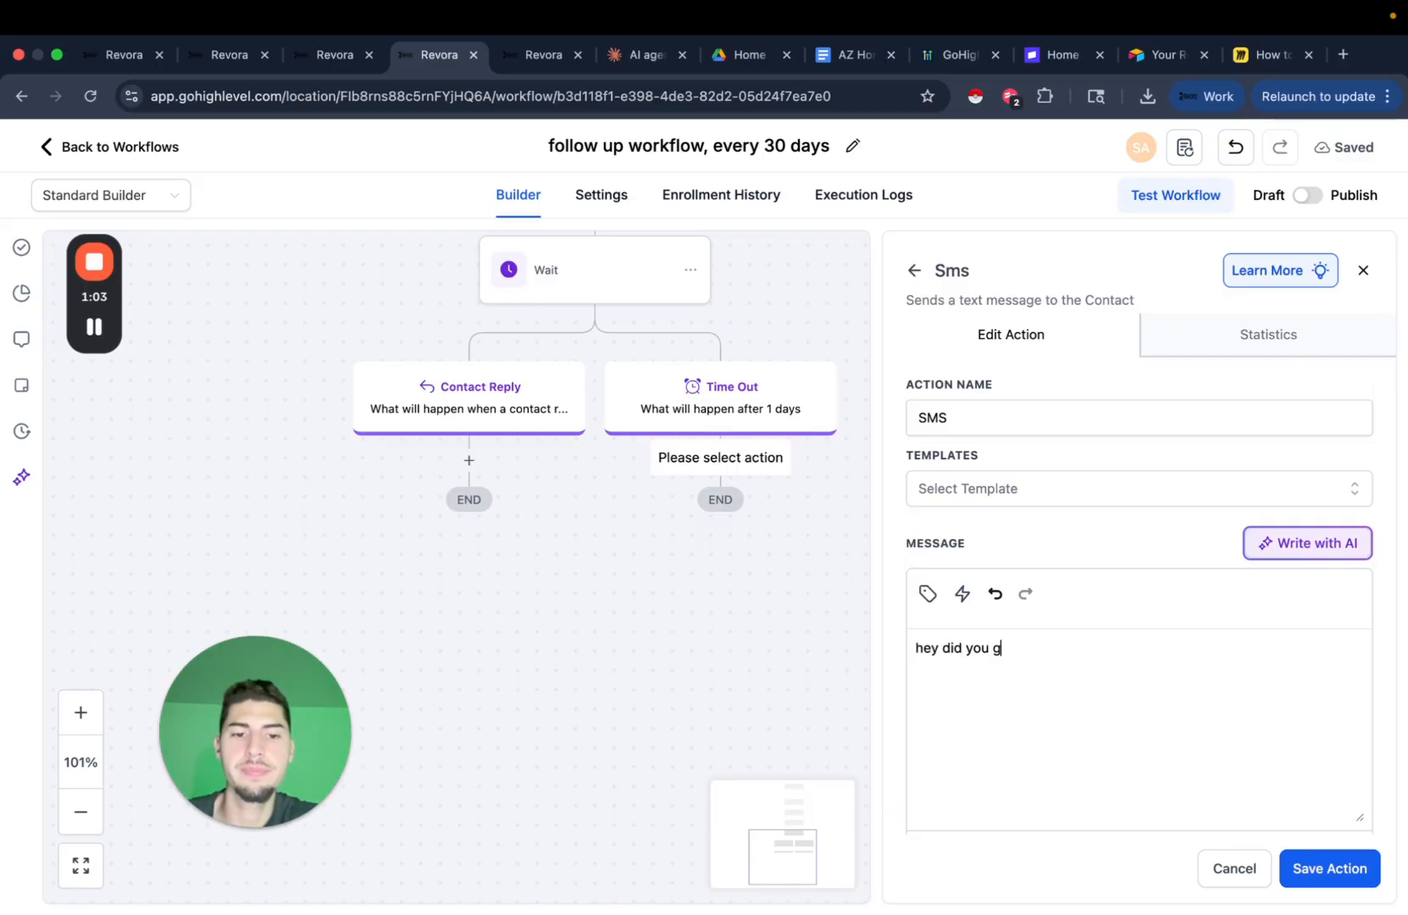
text(et my last text?)
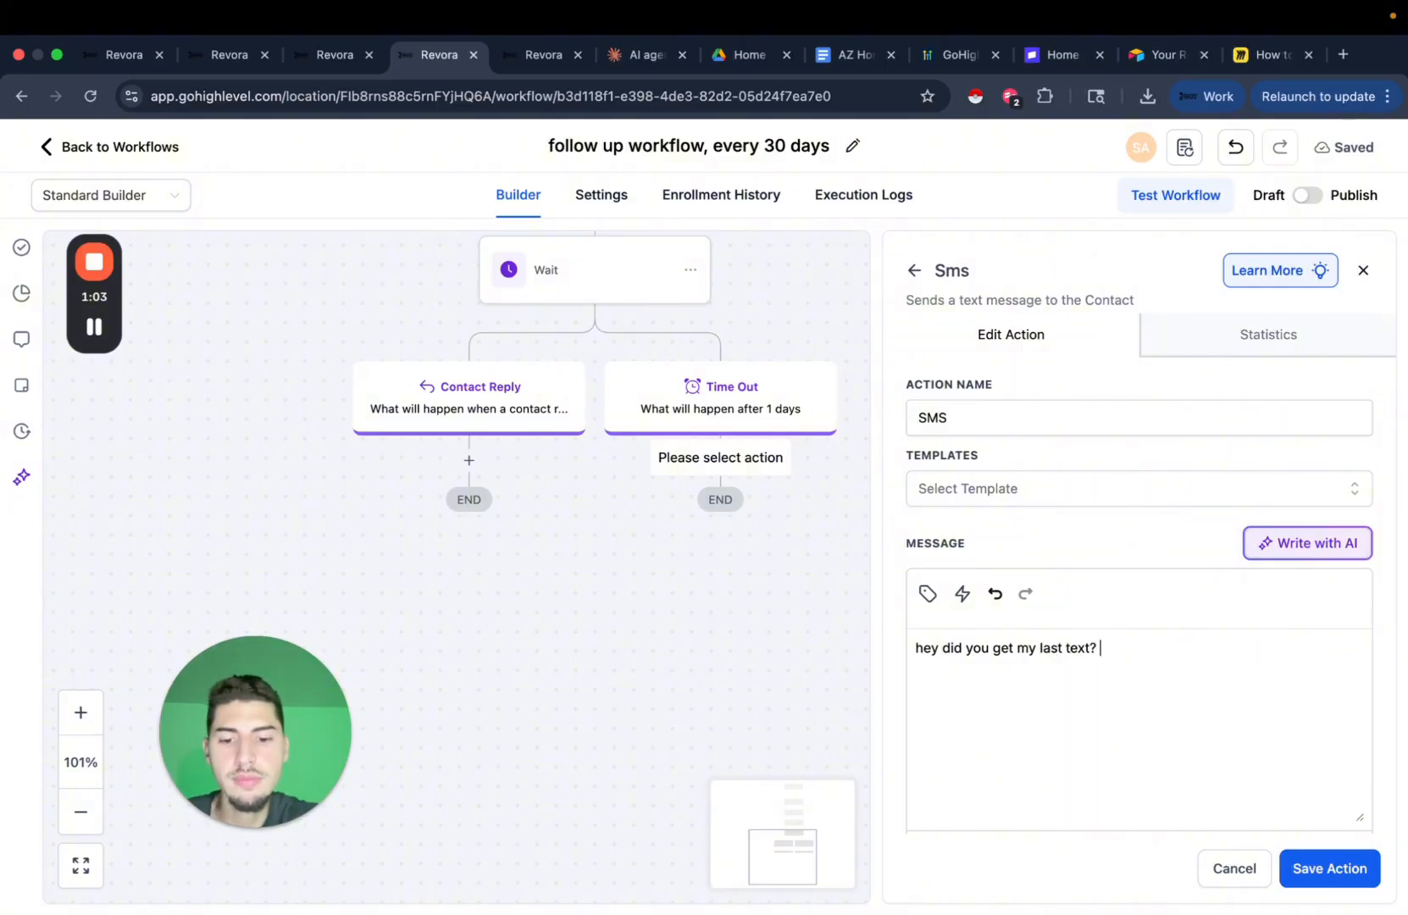
text( still on the hunt for some deals and can move fast if you need to close q)
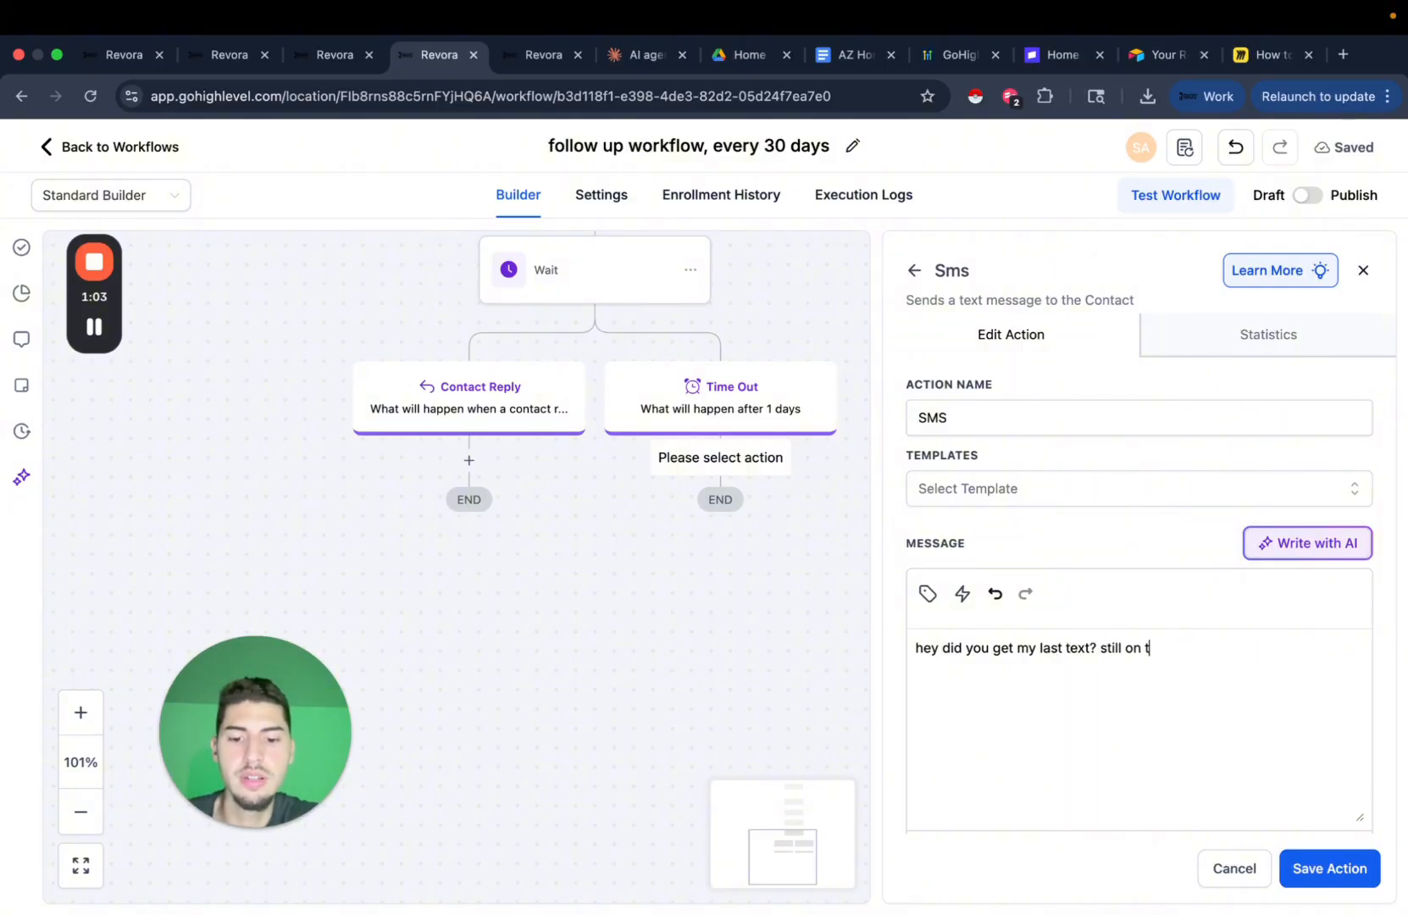
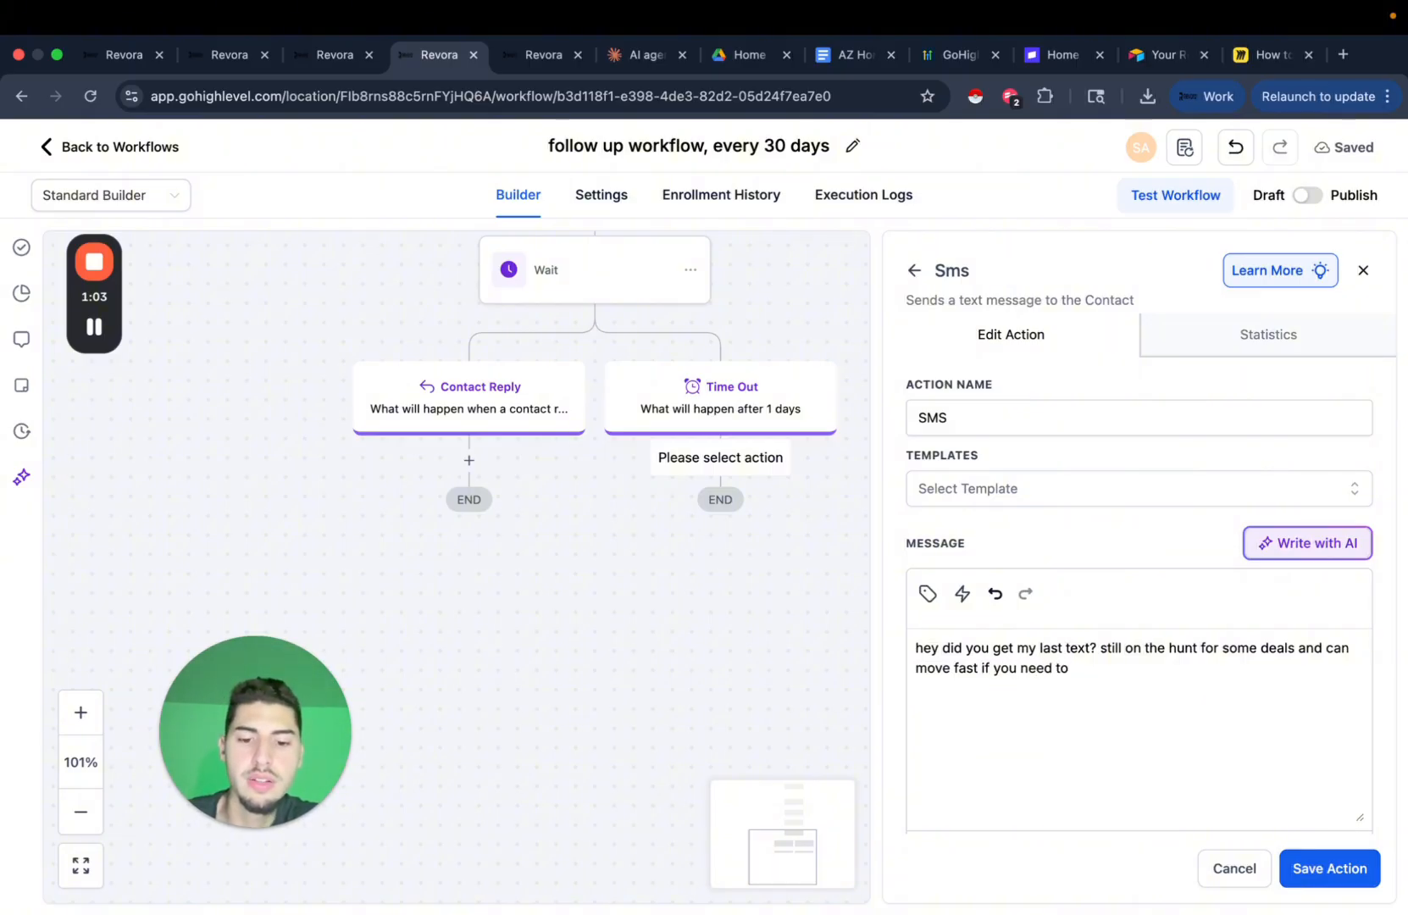
Finish the follow-up text ending 'close quickly' and save it as the Time Out SMS step.
text(uickly)
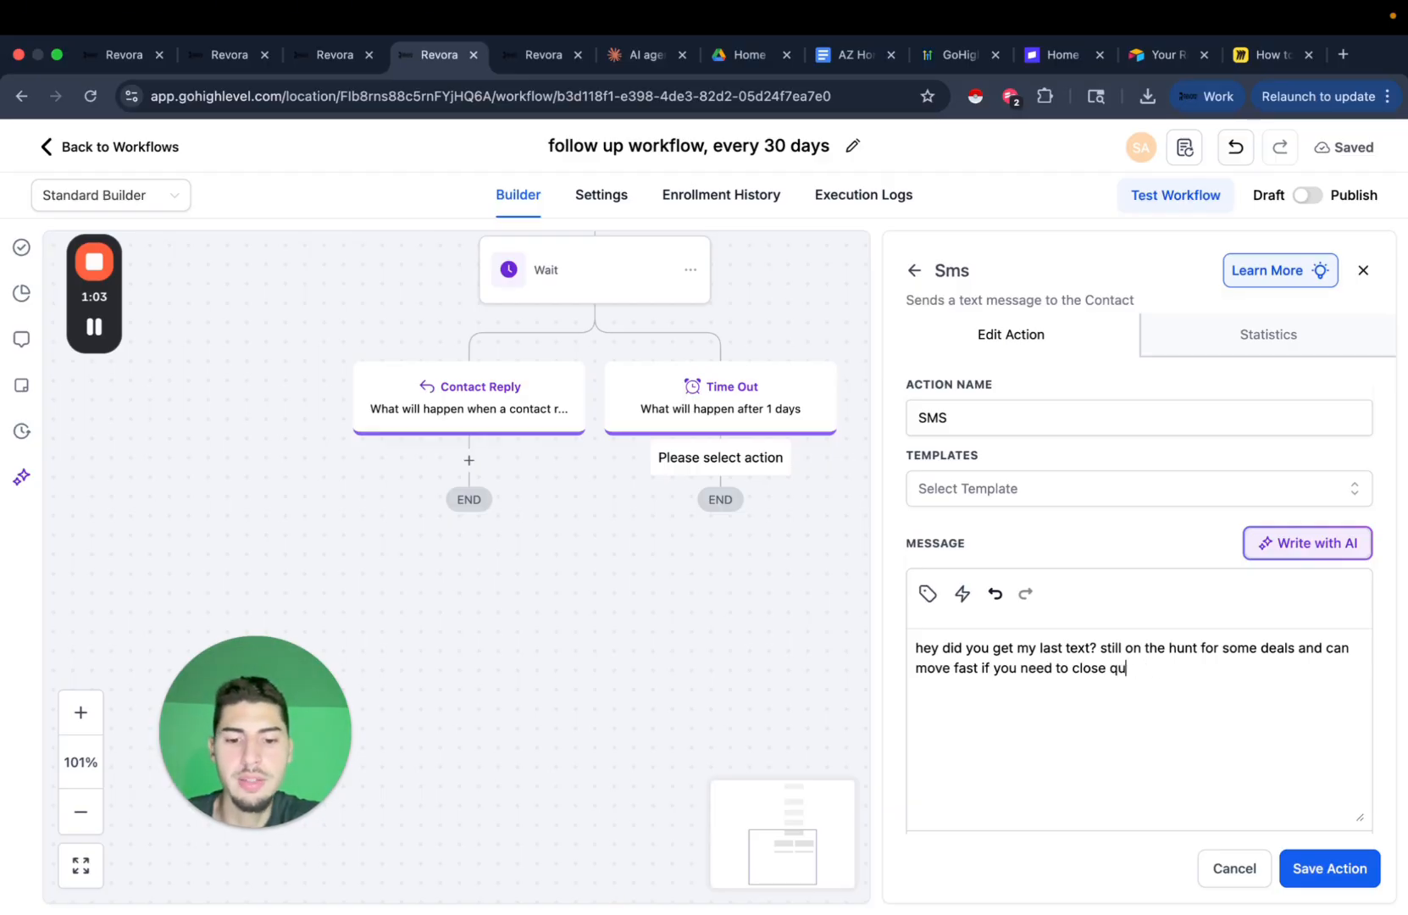
click(1340, 866)
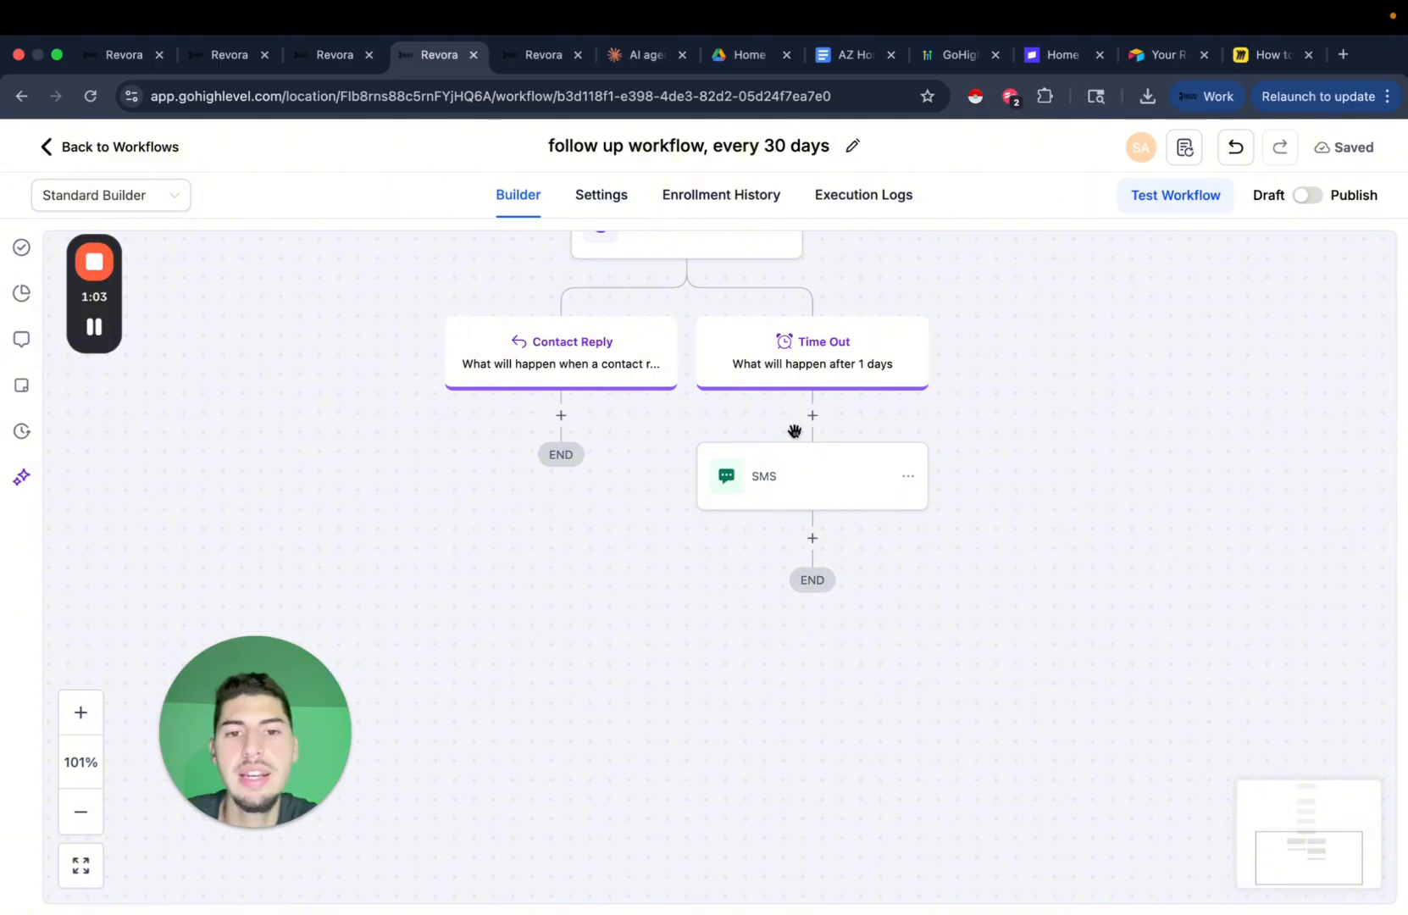
Copy the START BOT step and paste it below the Time Out SMS.
scroll(1031, 720, up, 5)
scroll(931, 620, down, 6)
click(850, 462)
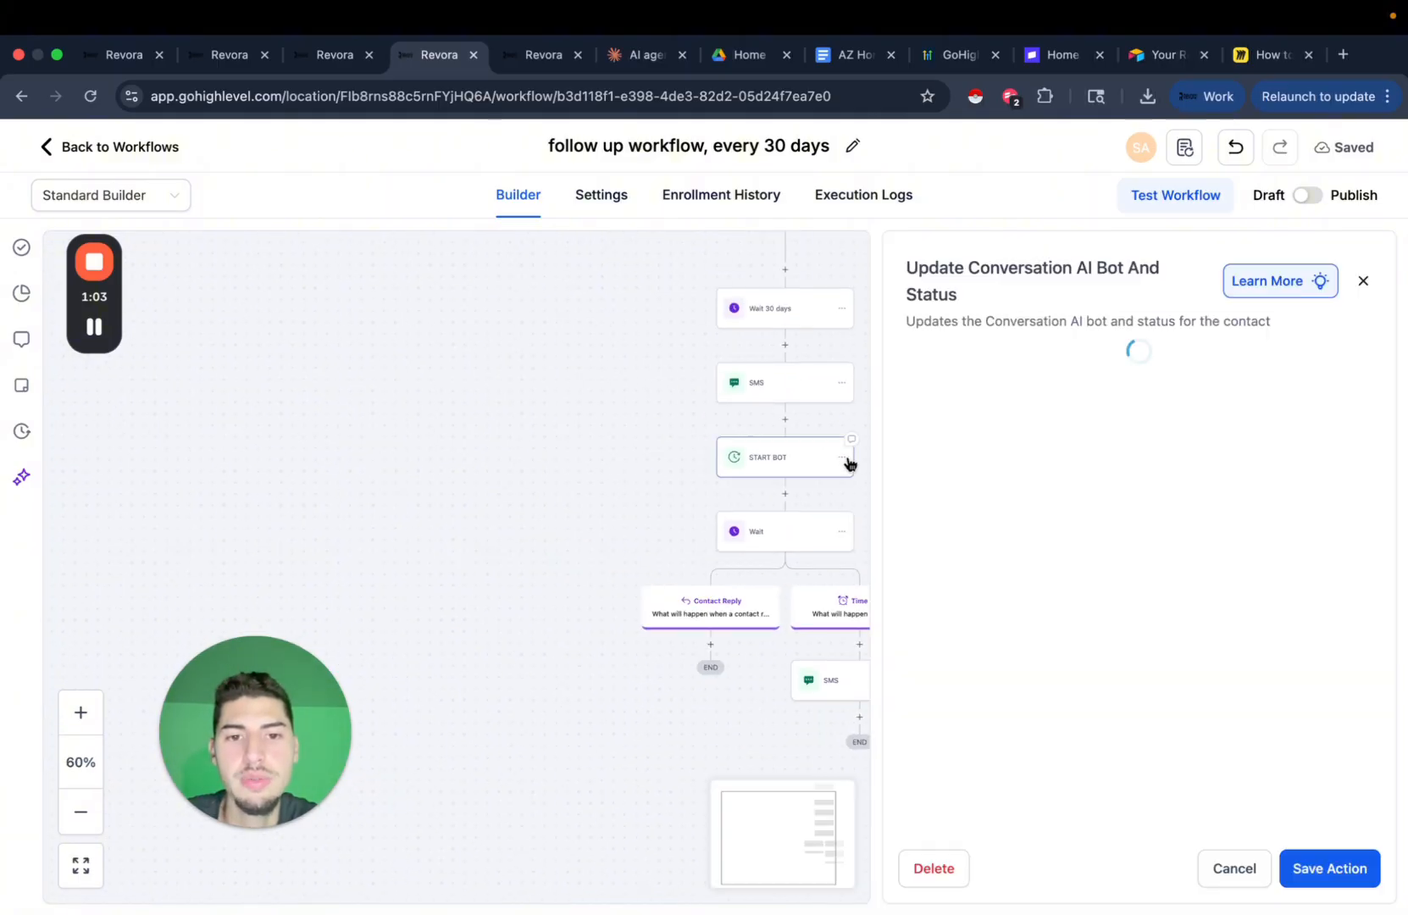
click(1220, 873)
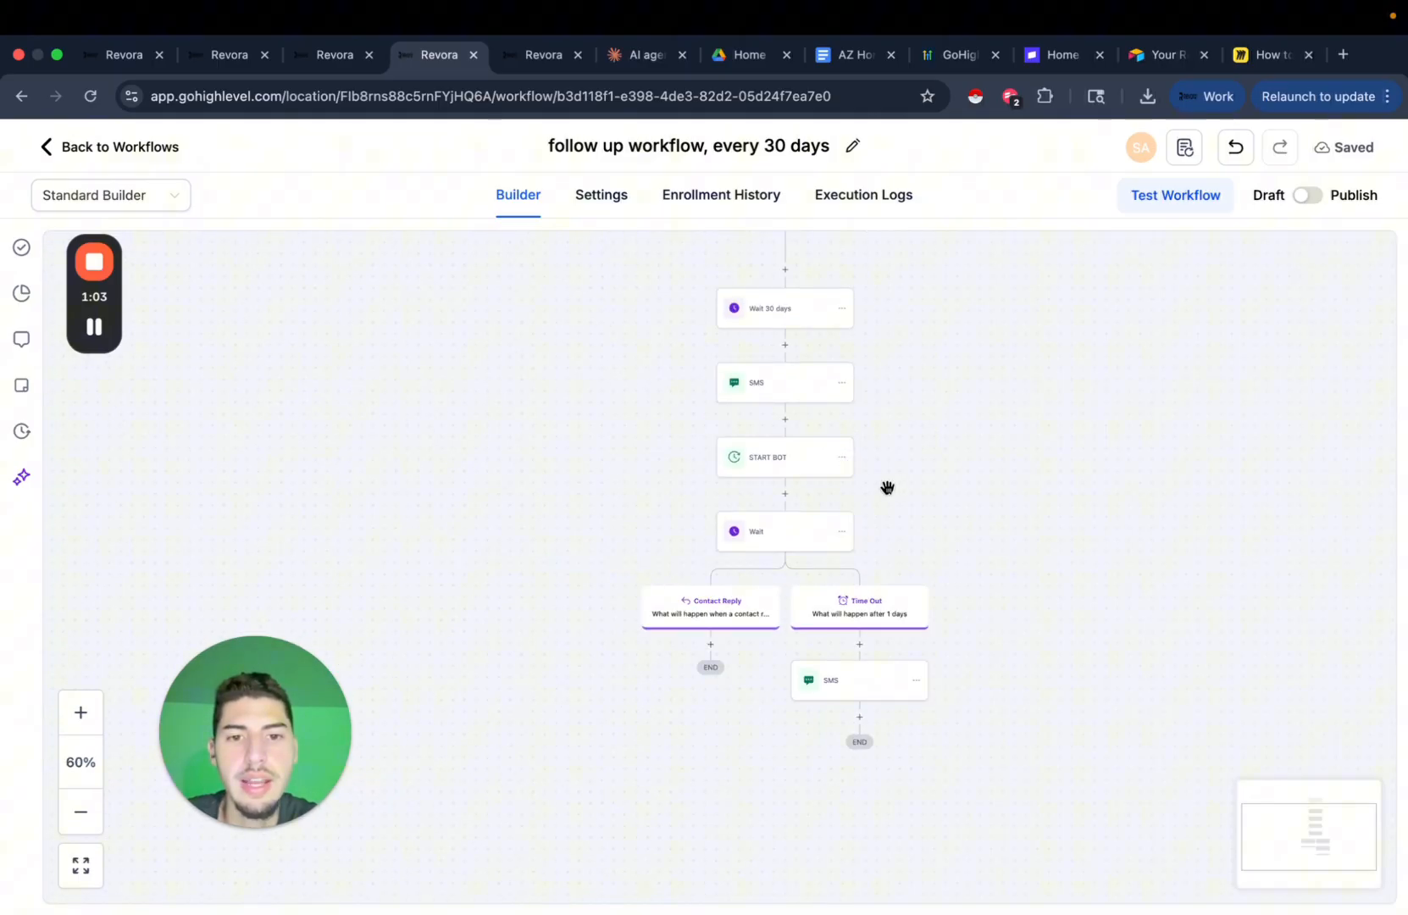
click(842, 458)
mouse_move(907, 501)
click(990, 490)
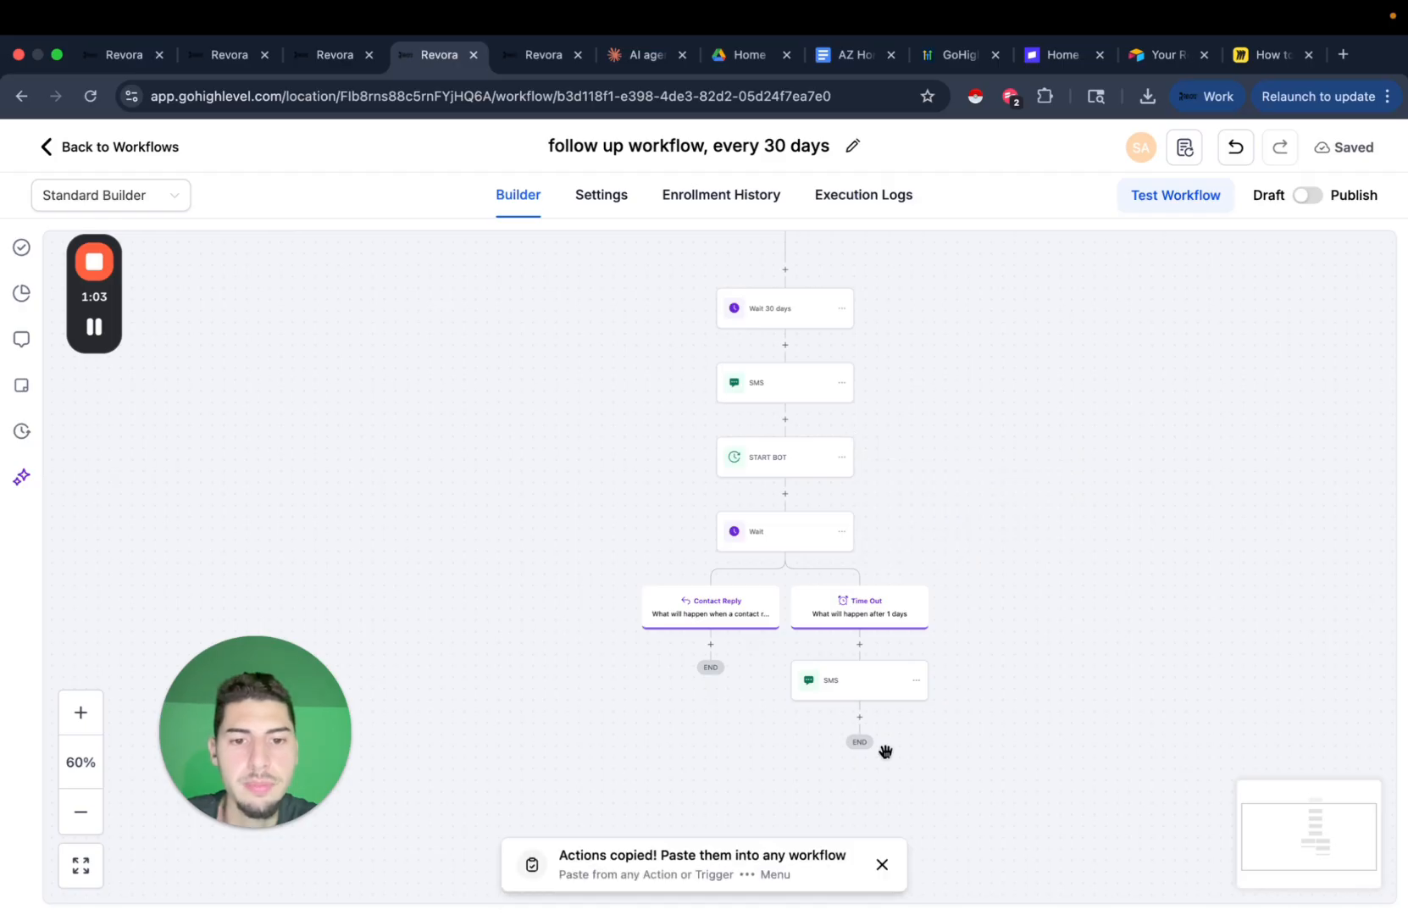
click(879, 721)
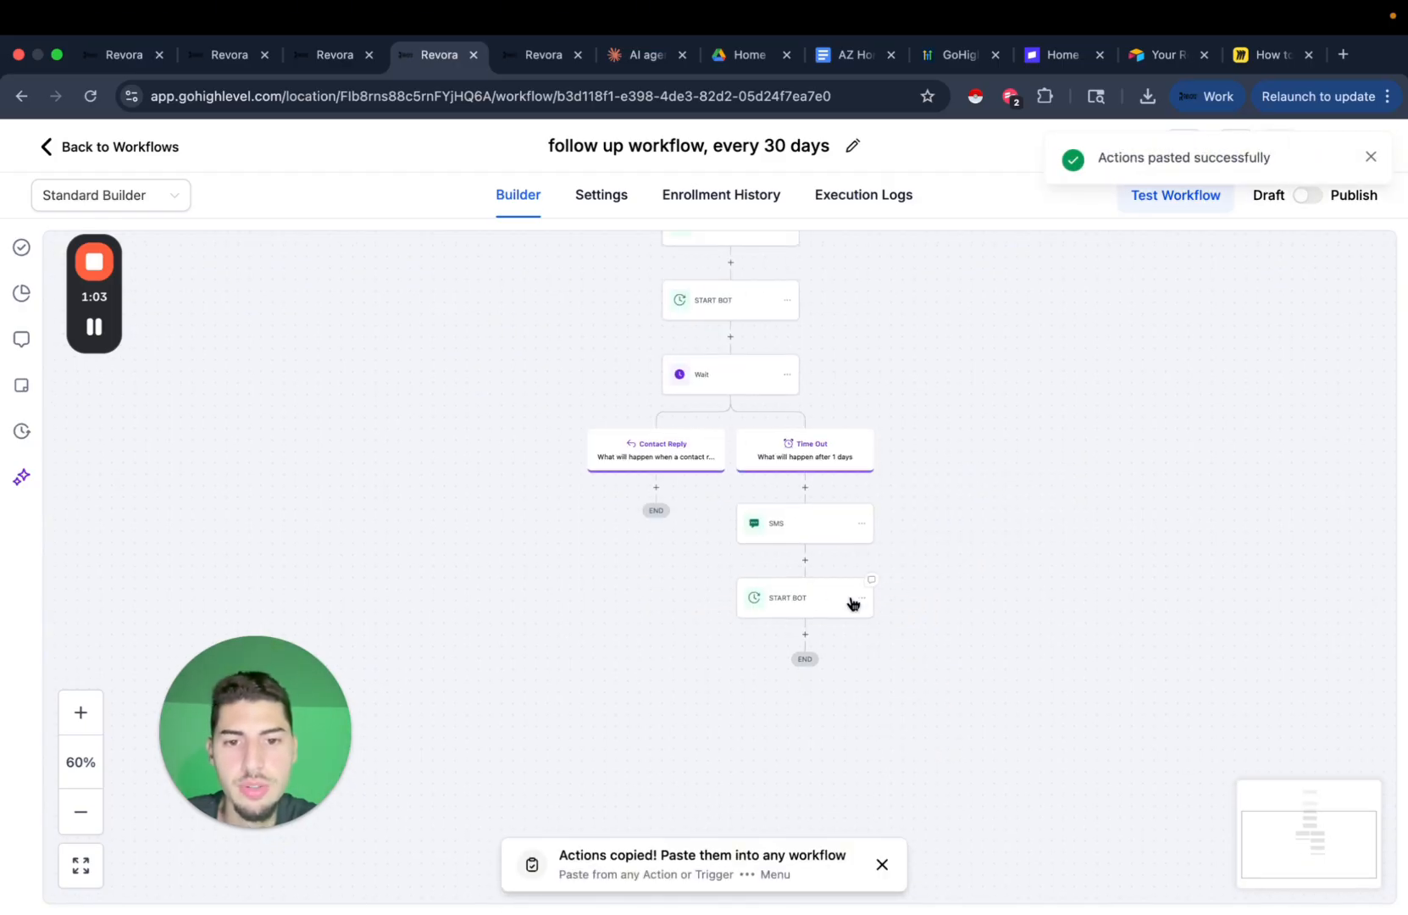
click(1371, 158)
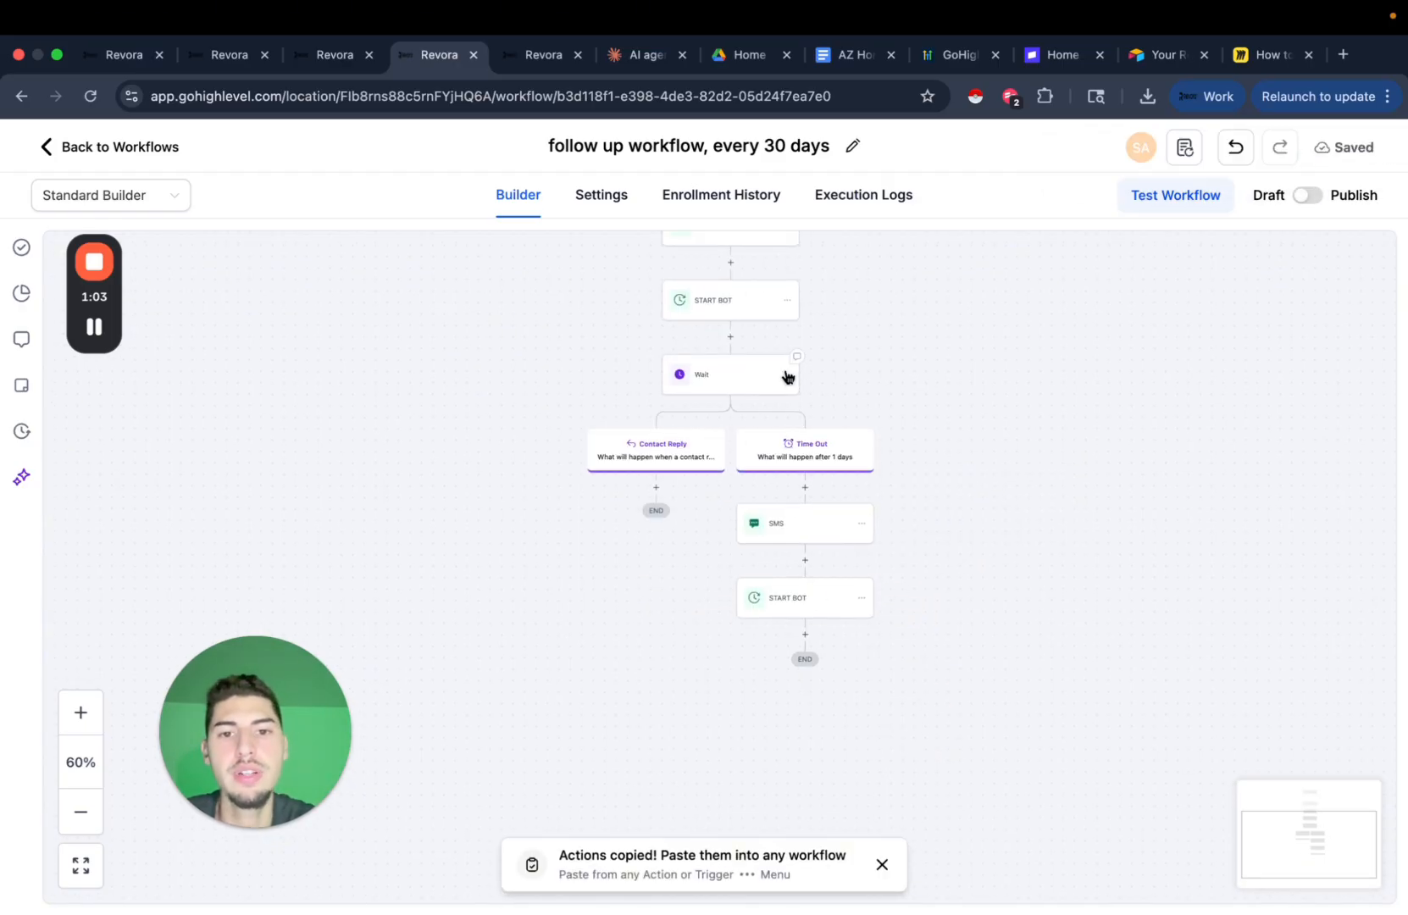
Copy the Wait step with its branches and paste it below the new START BOT.
click(786, 373)
mouse_move(835, 417)
click(950, 398)
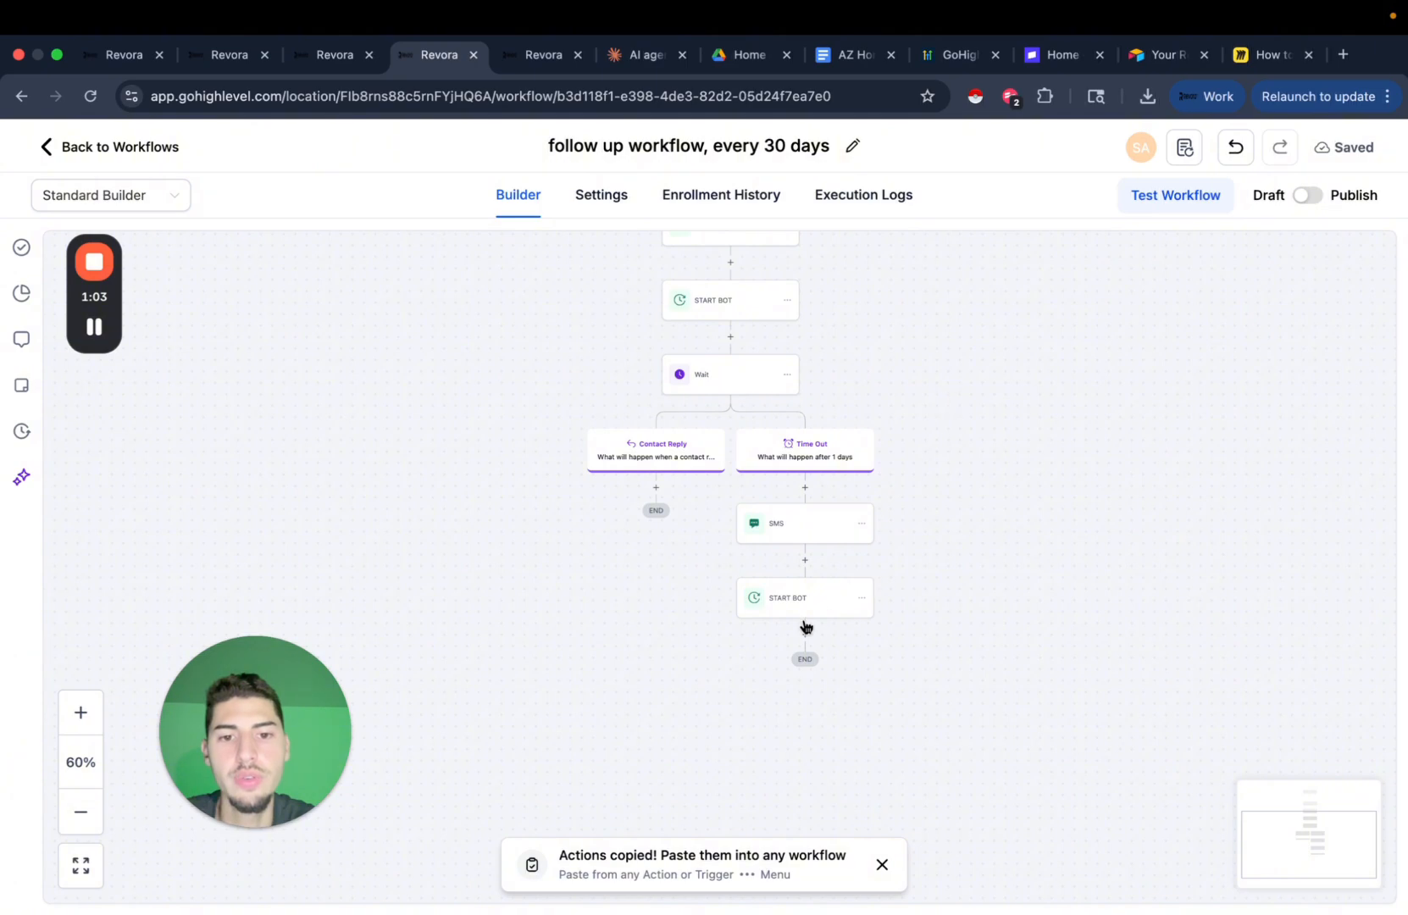
click(827, 646)
Rename the Time Out SMS step to 'SMS 2' and save it.
click(801, 531)
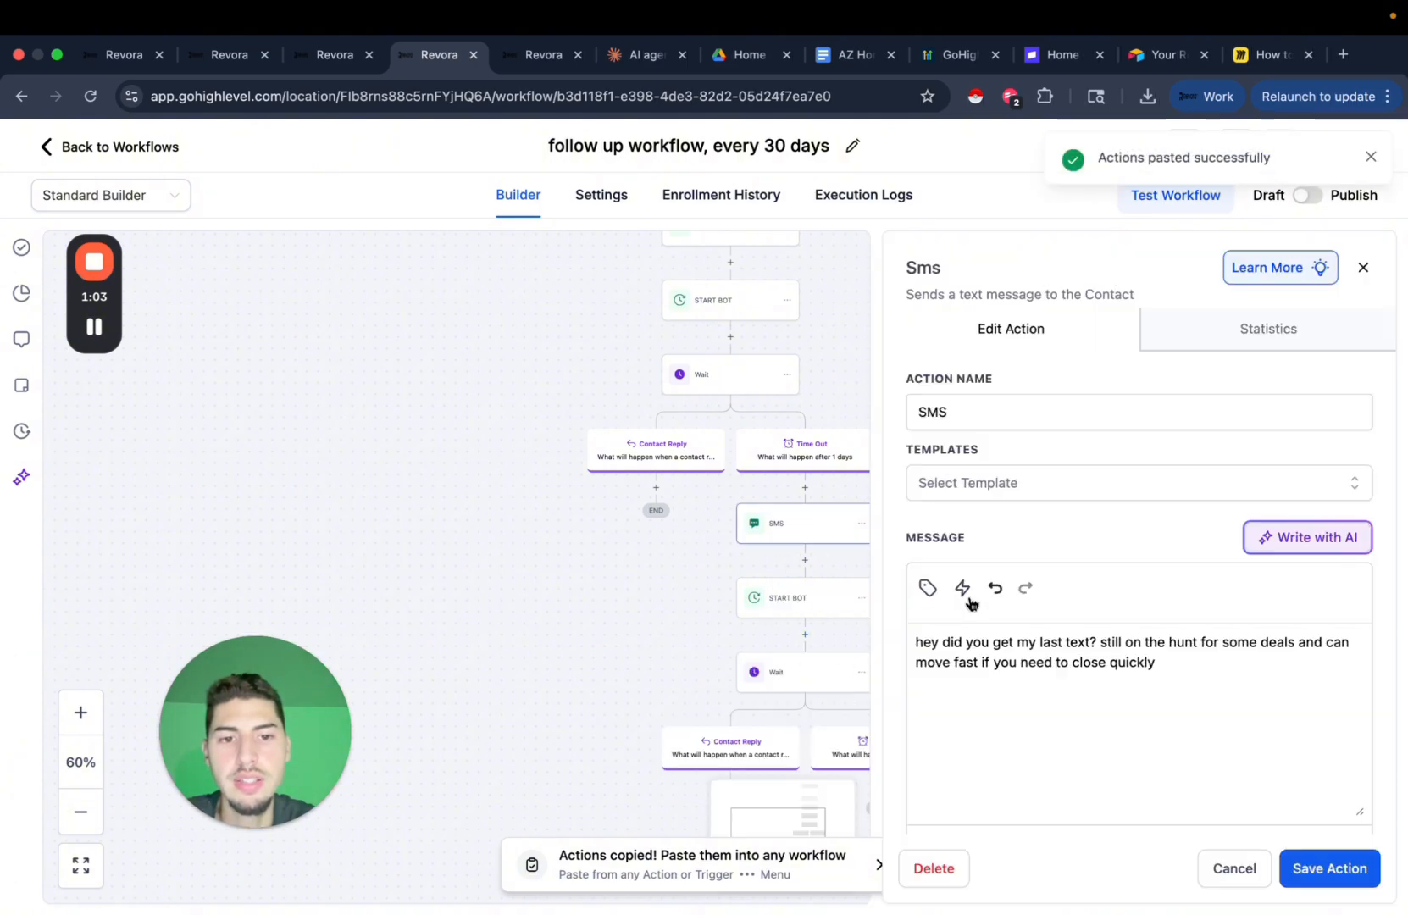
click(980, 419)
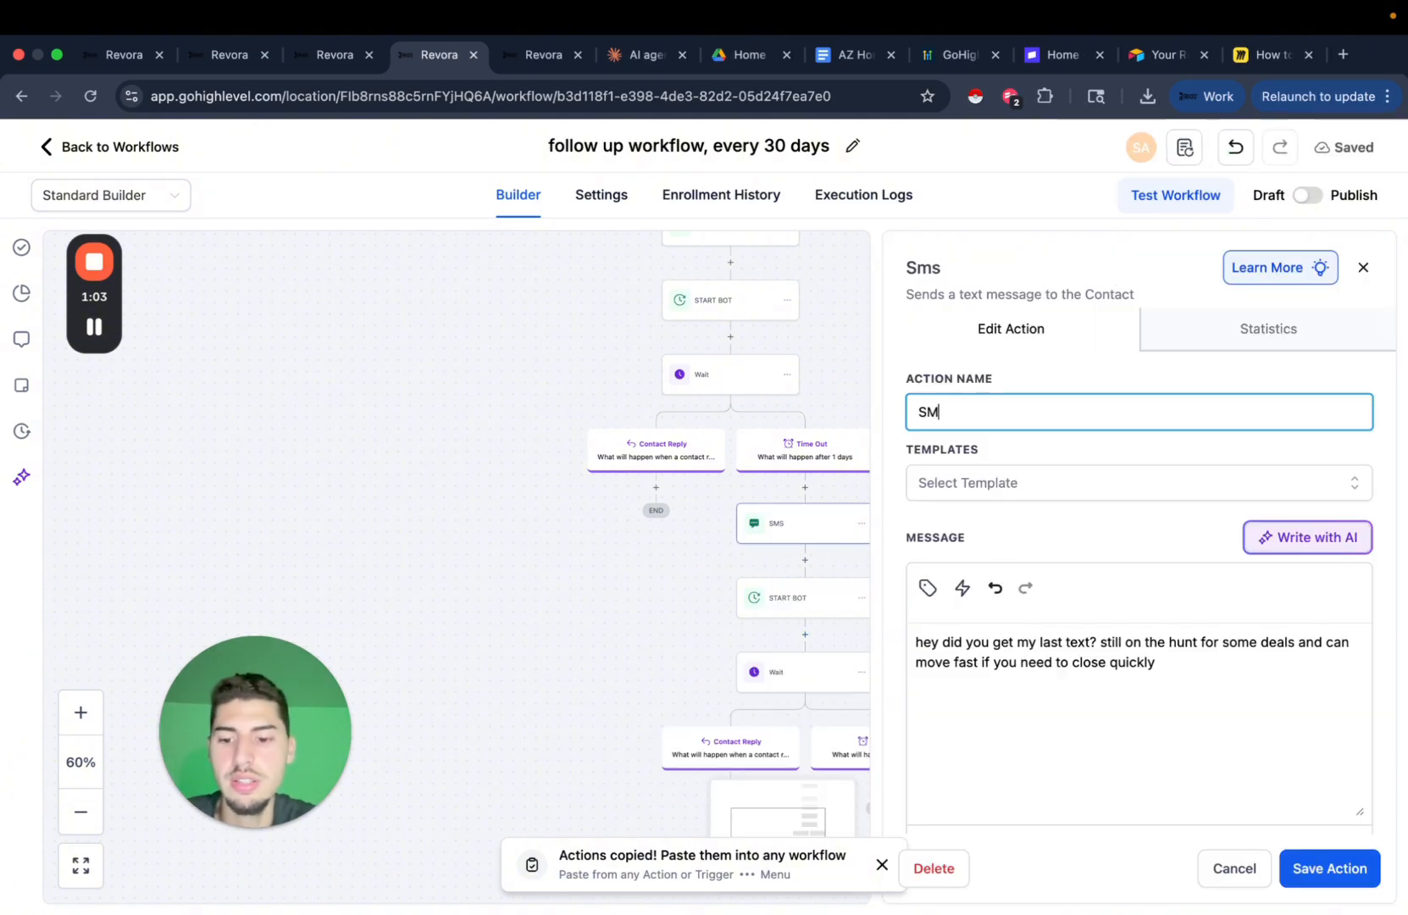
click(1343, 868)
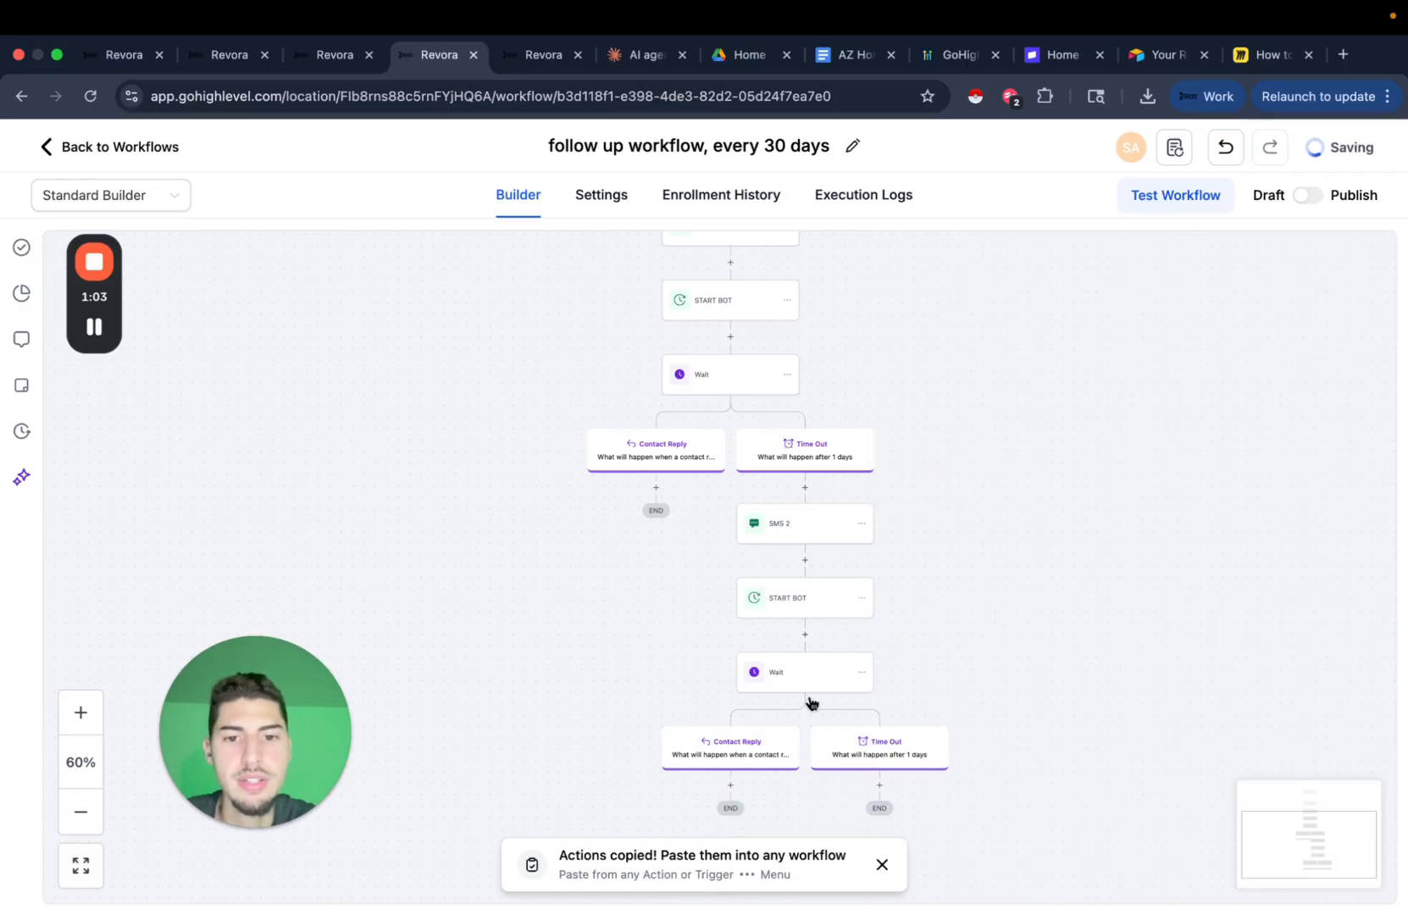
Make the pasted Wait step await replies to SMS 2 instead of SMS.
click(806, 672)
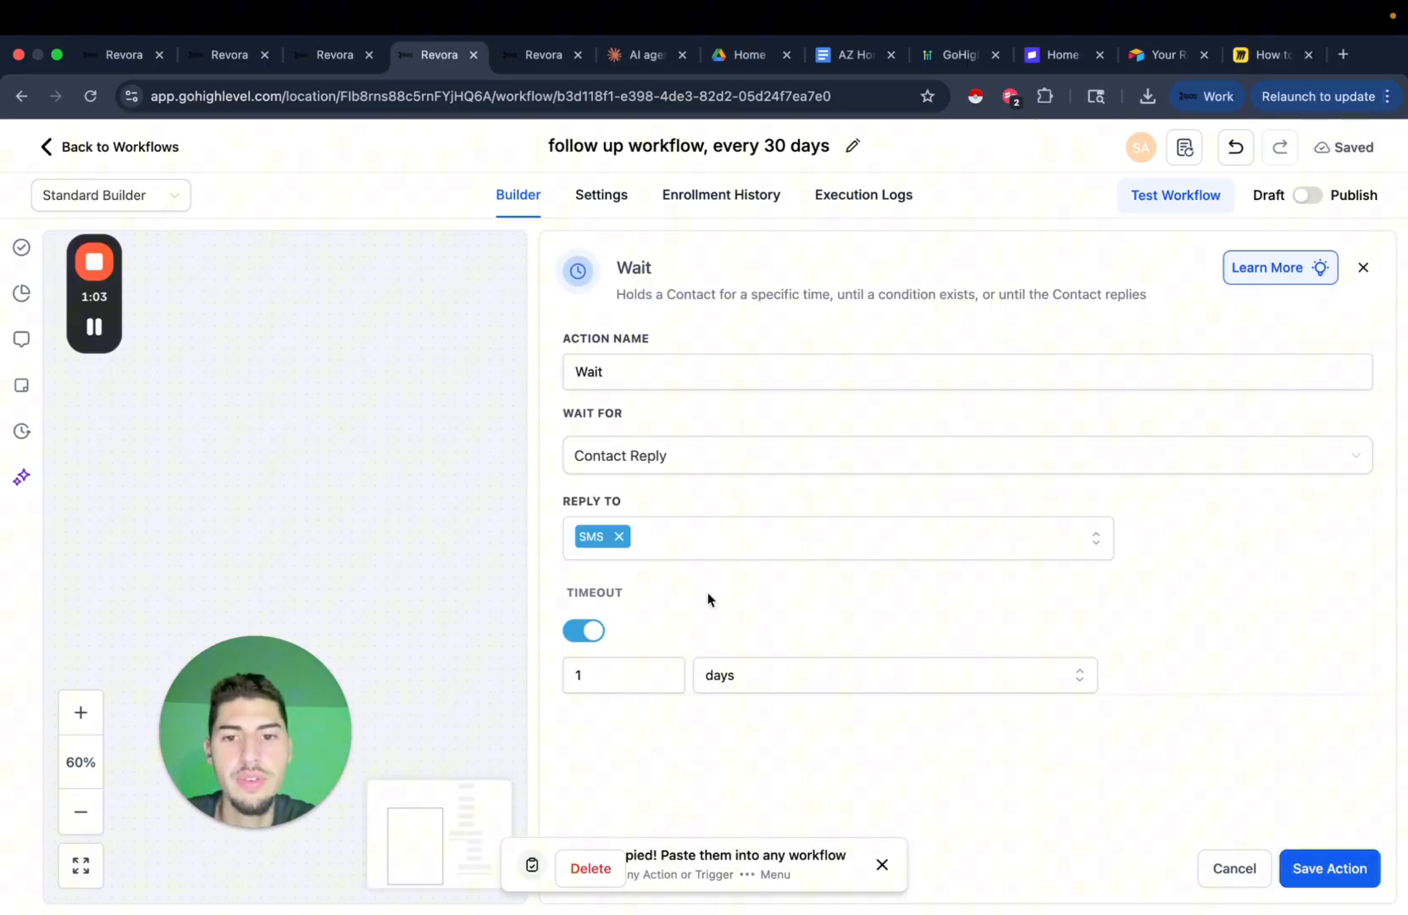
click(620, 539)
click(636, 689)
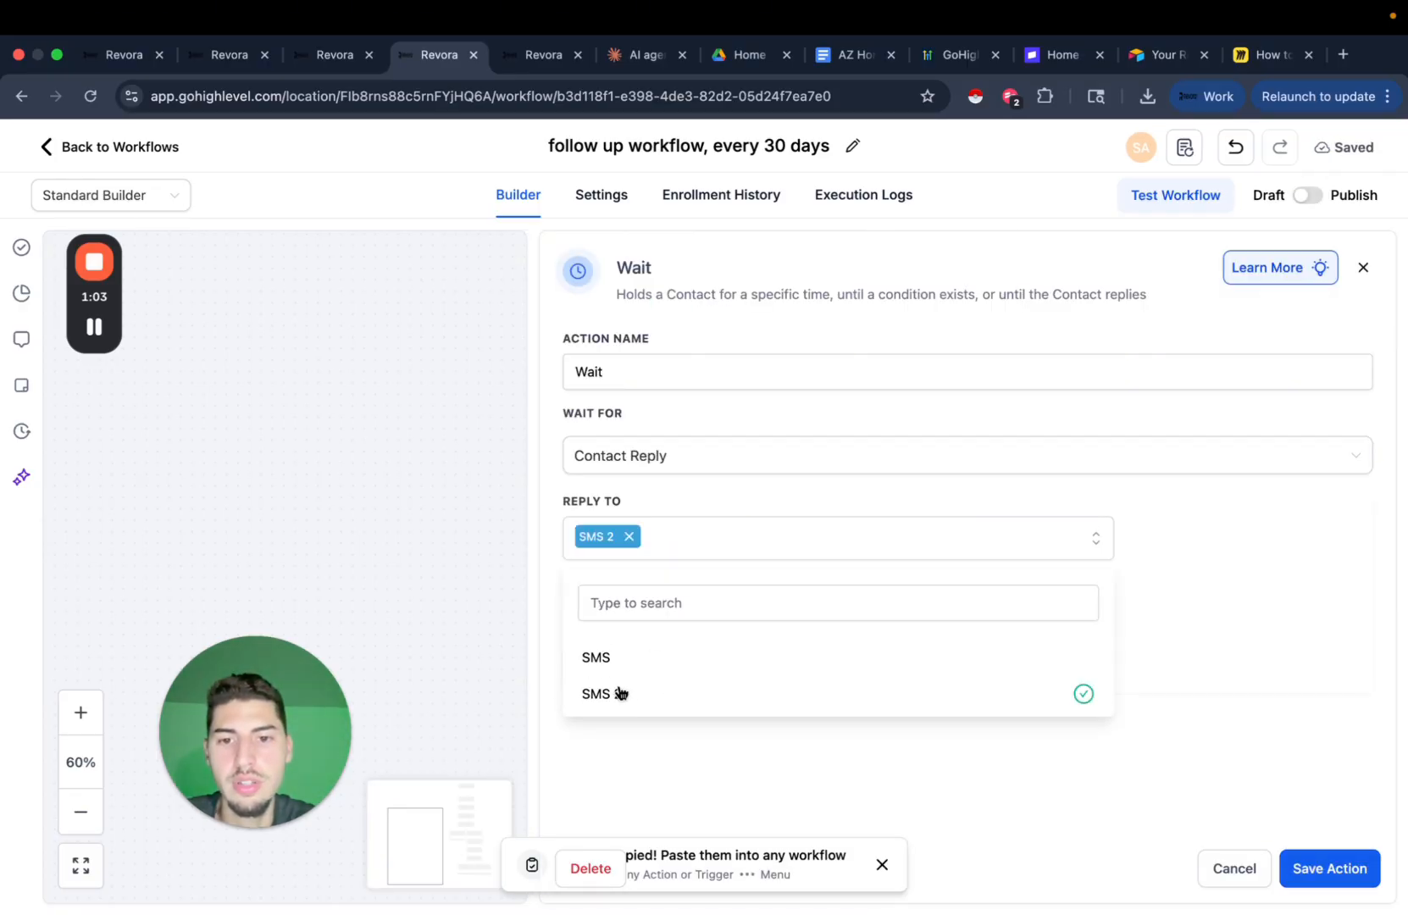
click(1330, 868)
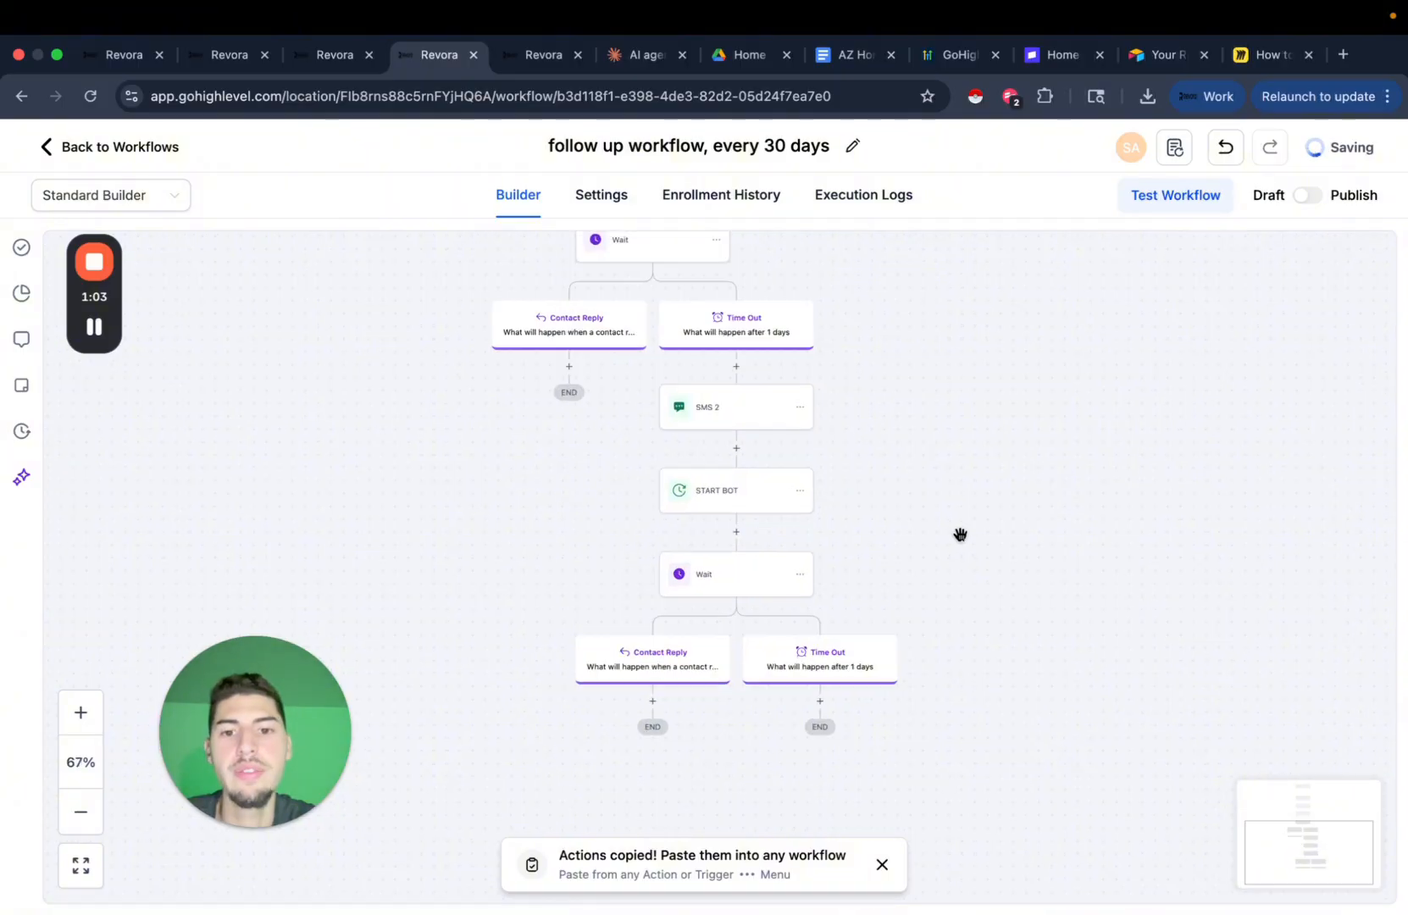
scroll(960, 533, up, 5)
scroll(1195, 535, left, 1)
scroll(1244, 532, down, 5)
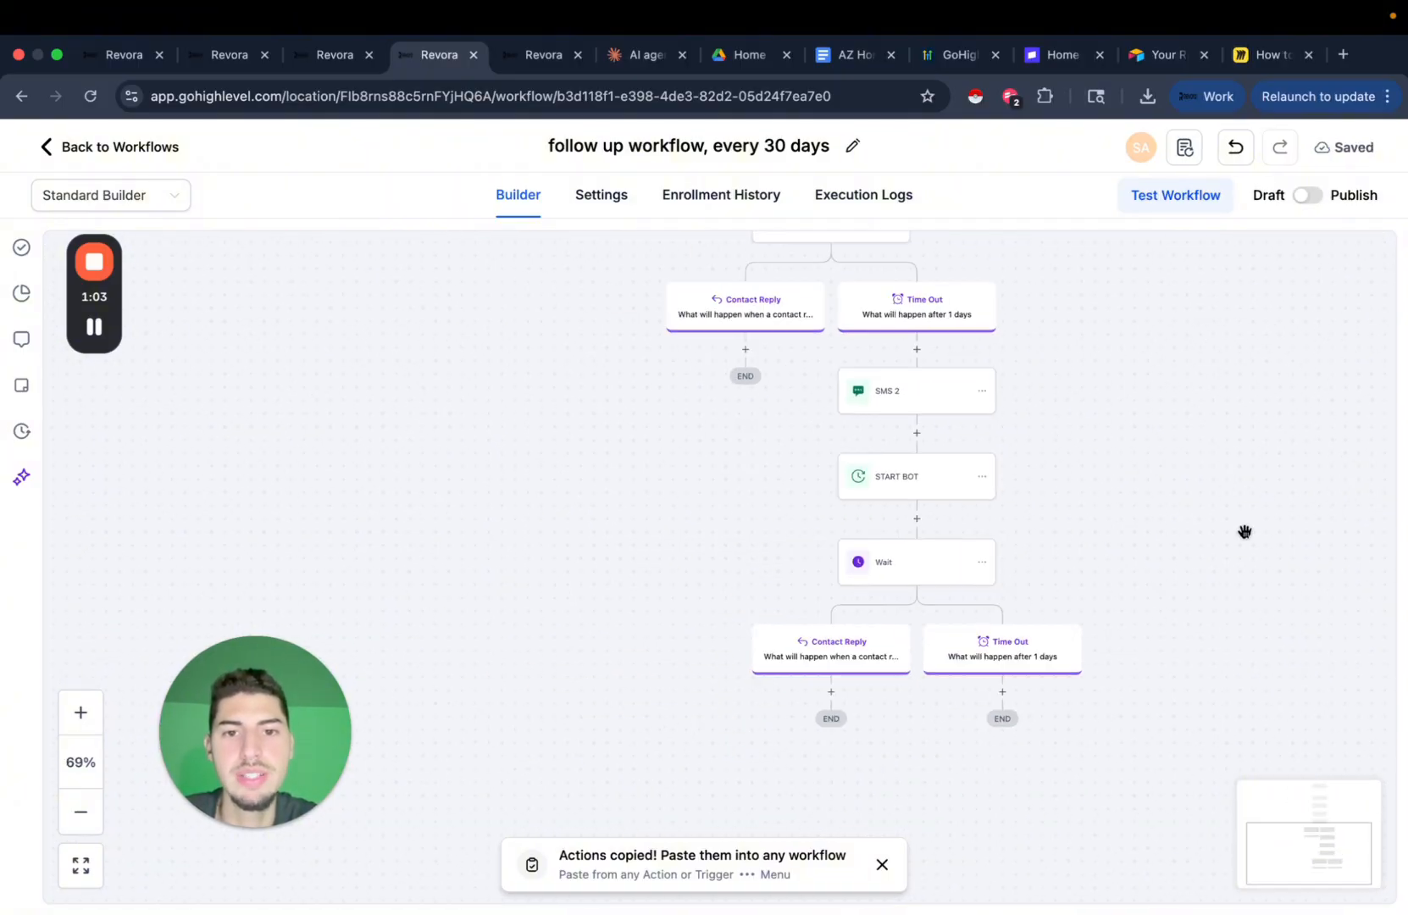
scroll(971, 552, up, 3)
scroll(972, 552, right, 2)
scroll(878, 489, down, 3)
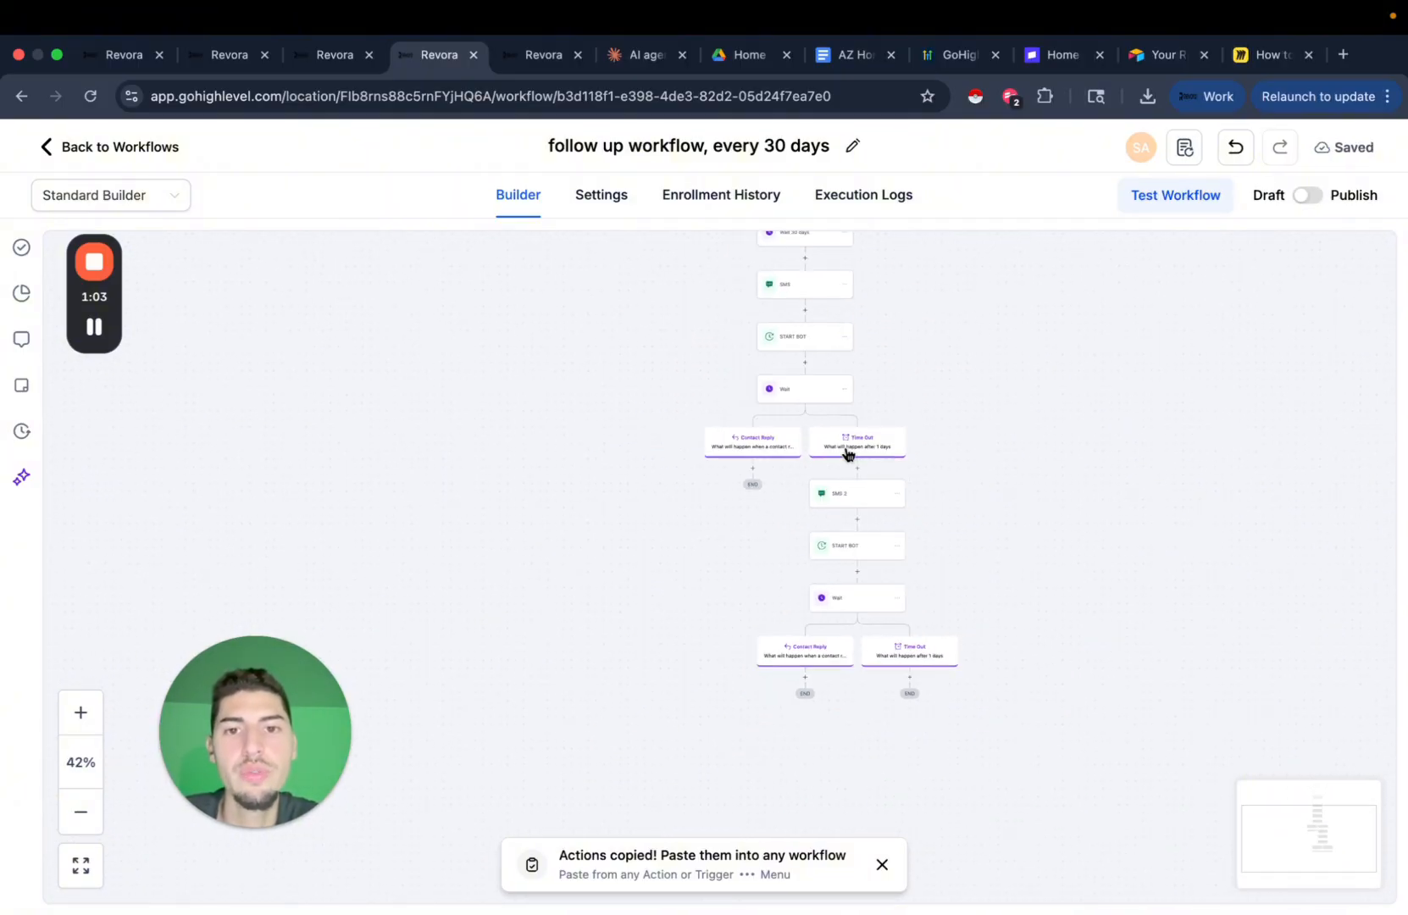
scroll(858, 497, up, 3)
scroll(823, 446, down, 3)
scroll(717, 481, up, 5)
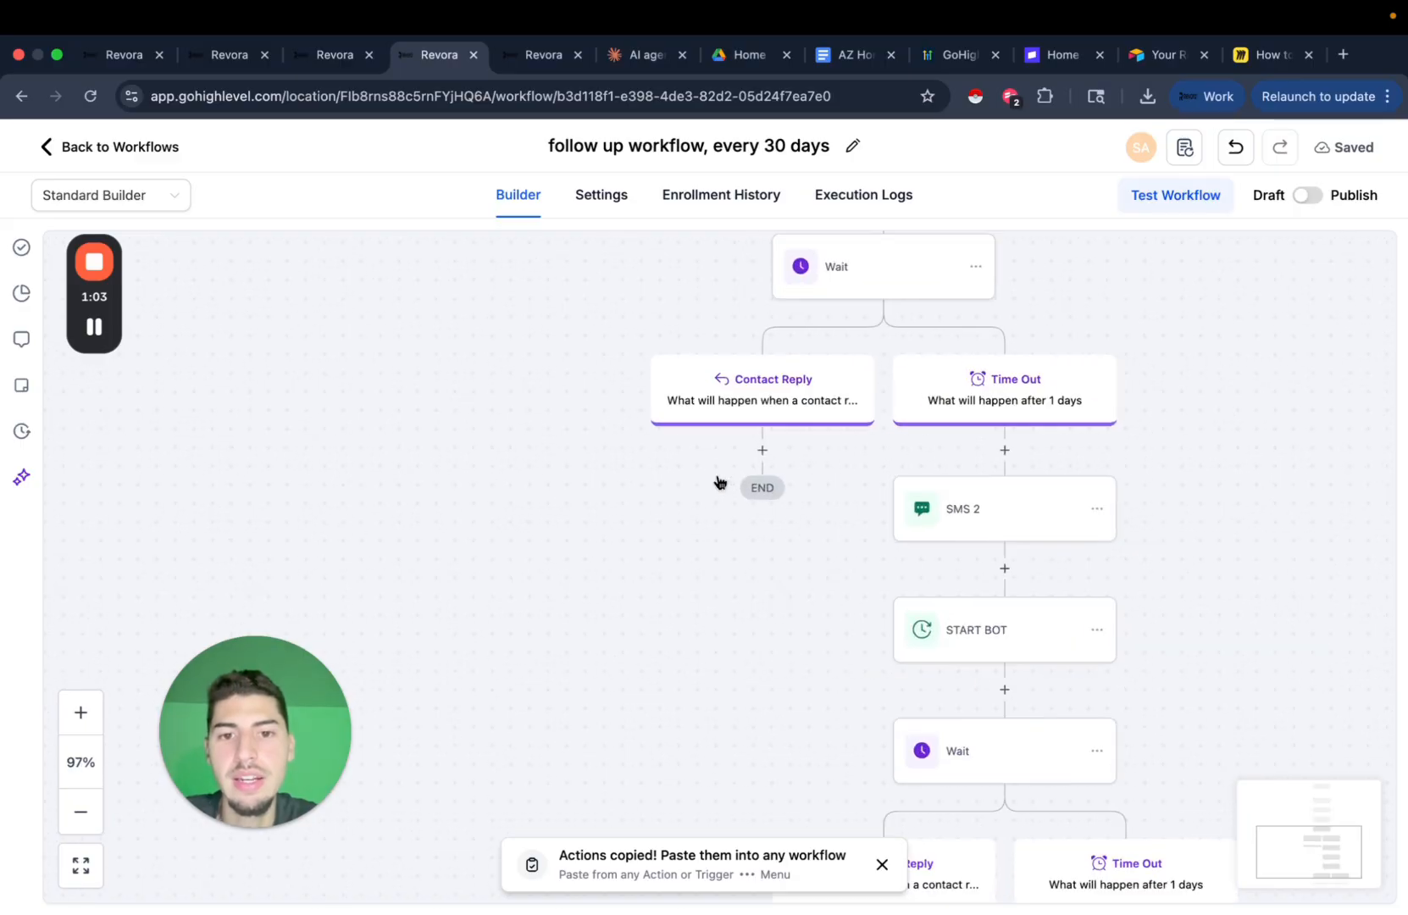
mouse_move(760, 462)
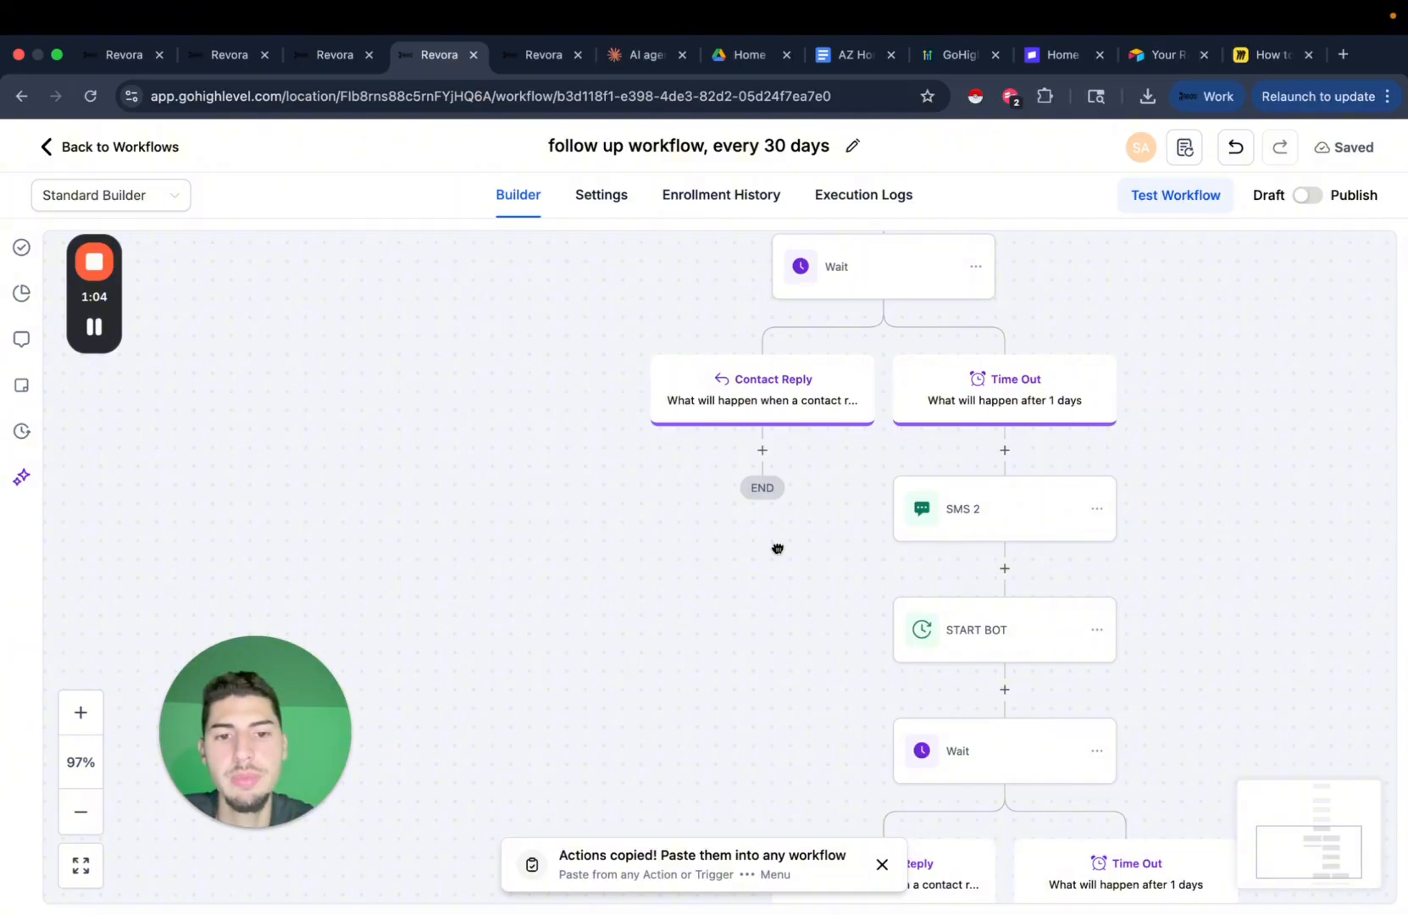
Add a Find Opportunity step under the Contact Reply branch.
drag(778, 549, 713, 622)
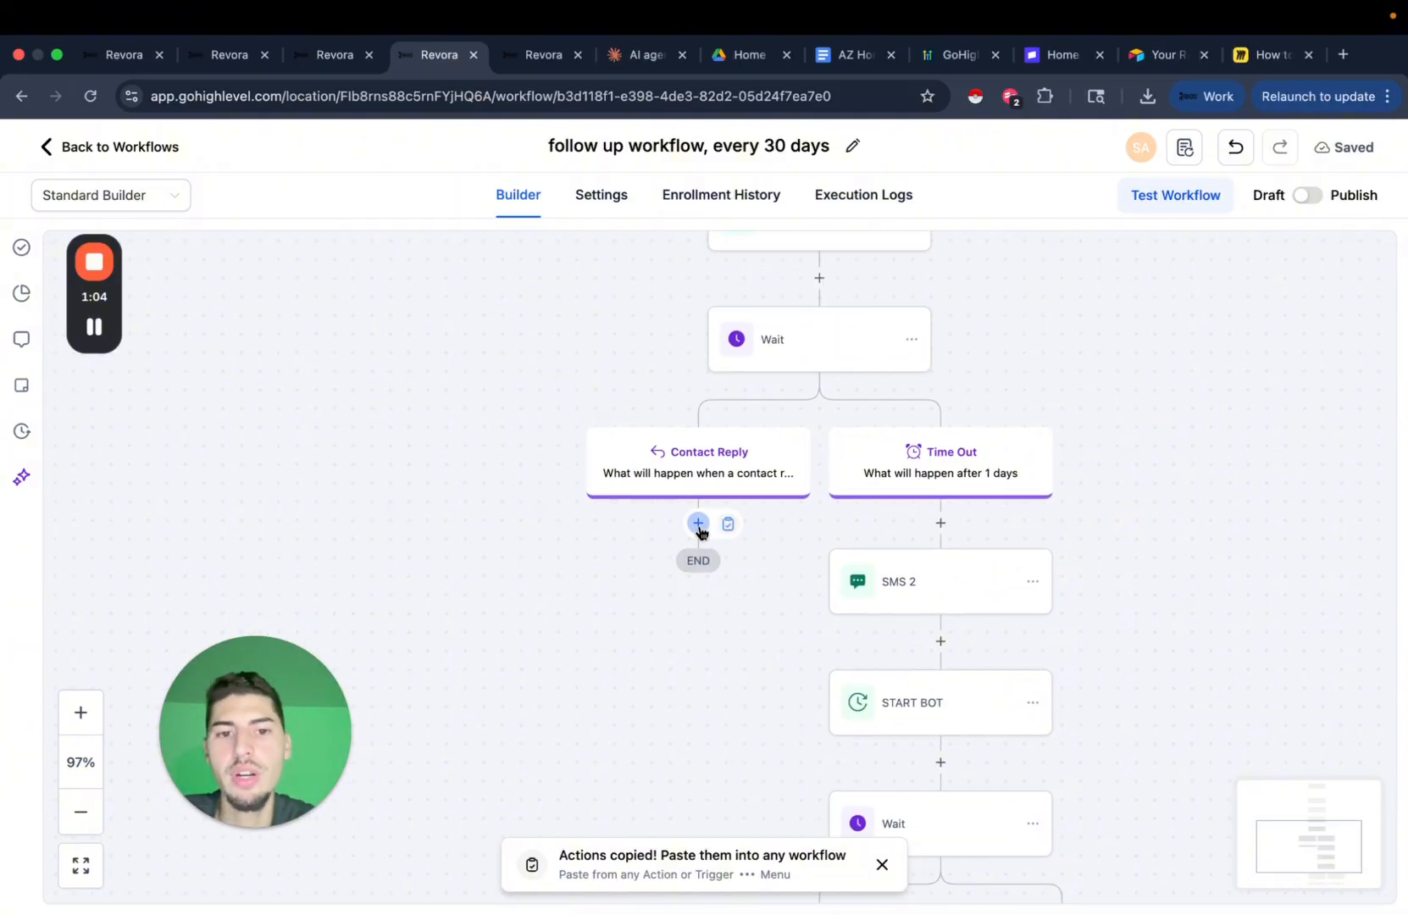
click(698, 525)
text(find)
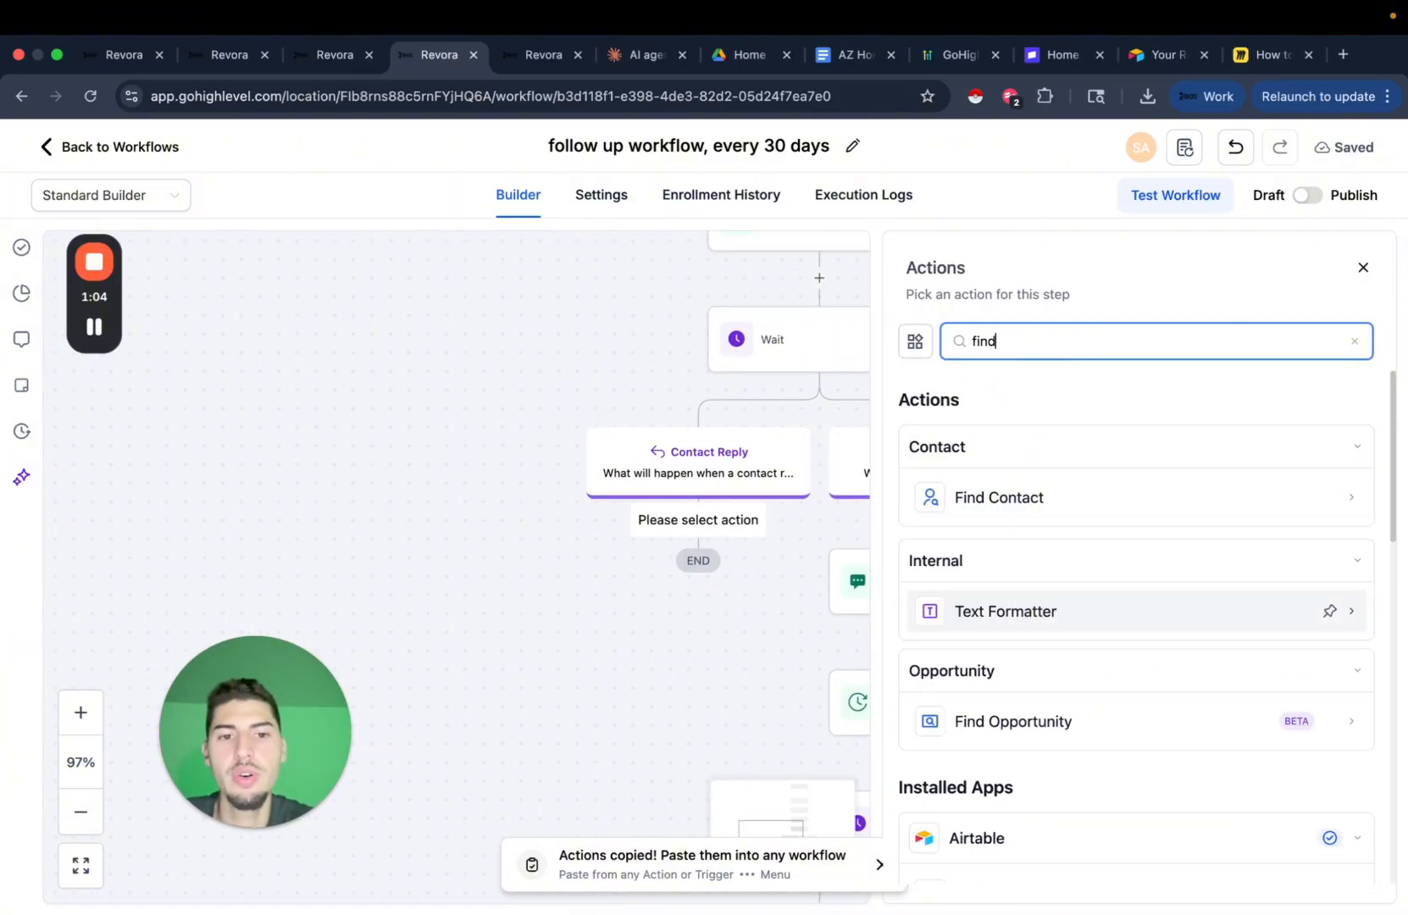
click(1012, 725)
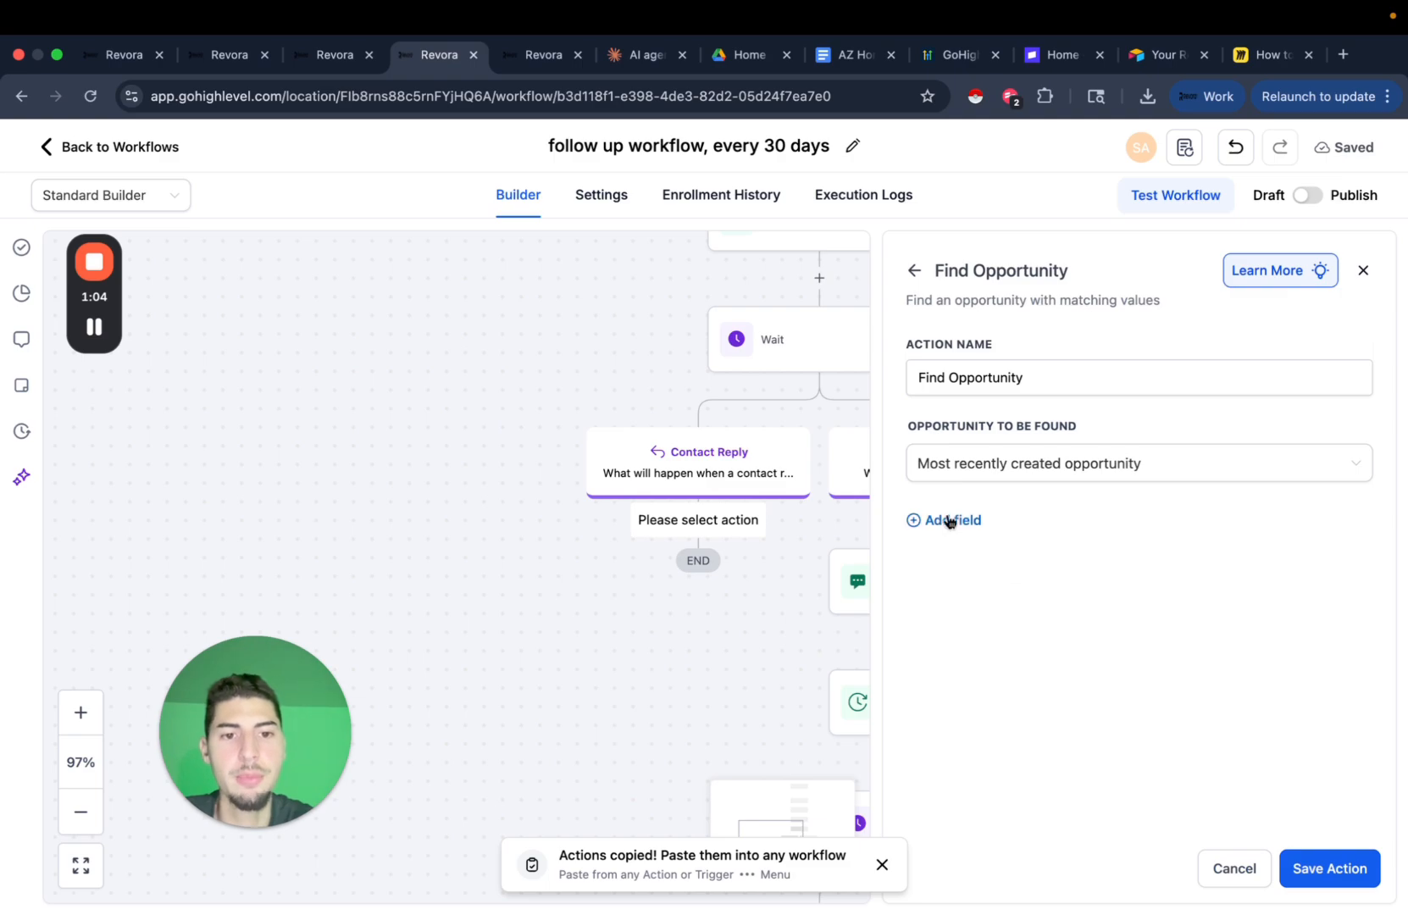
Match opportunities where Pipeline Is yt pipeline, drop the extra Pipeline Stage row, and save.
click(941, 520)
click(1043, 543)
click(943, 685)
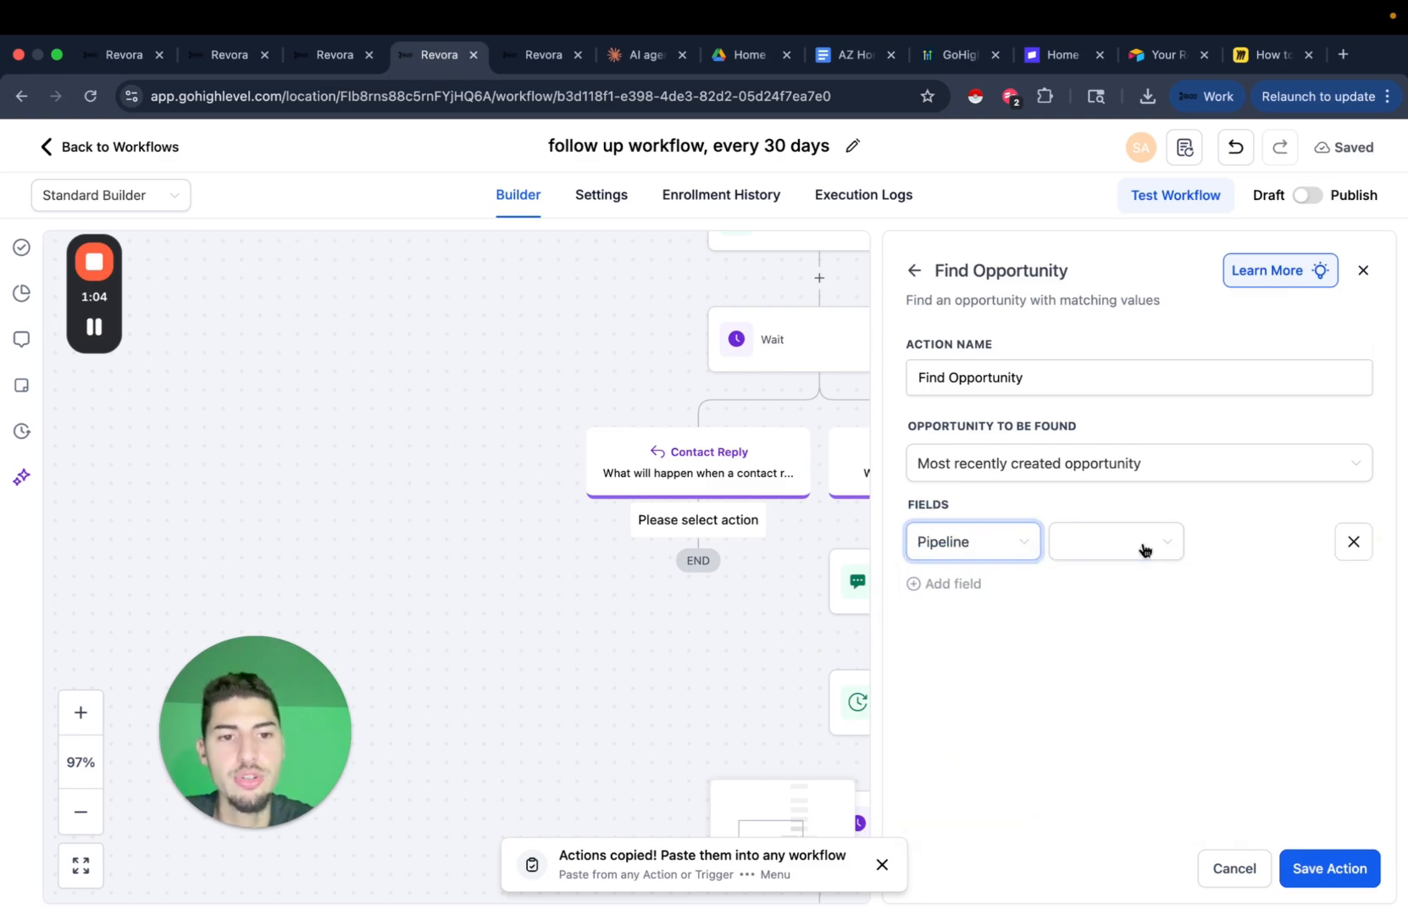
click(1144, 547)
click(1067, 587)
click(1241, 544)
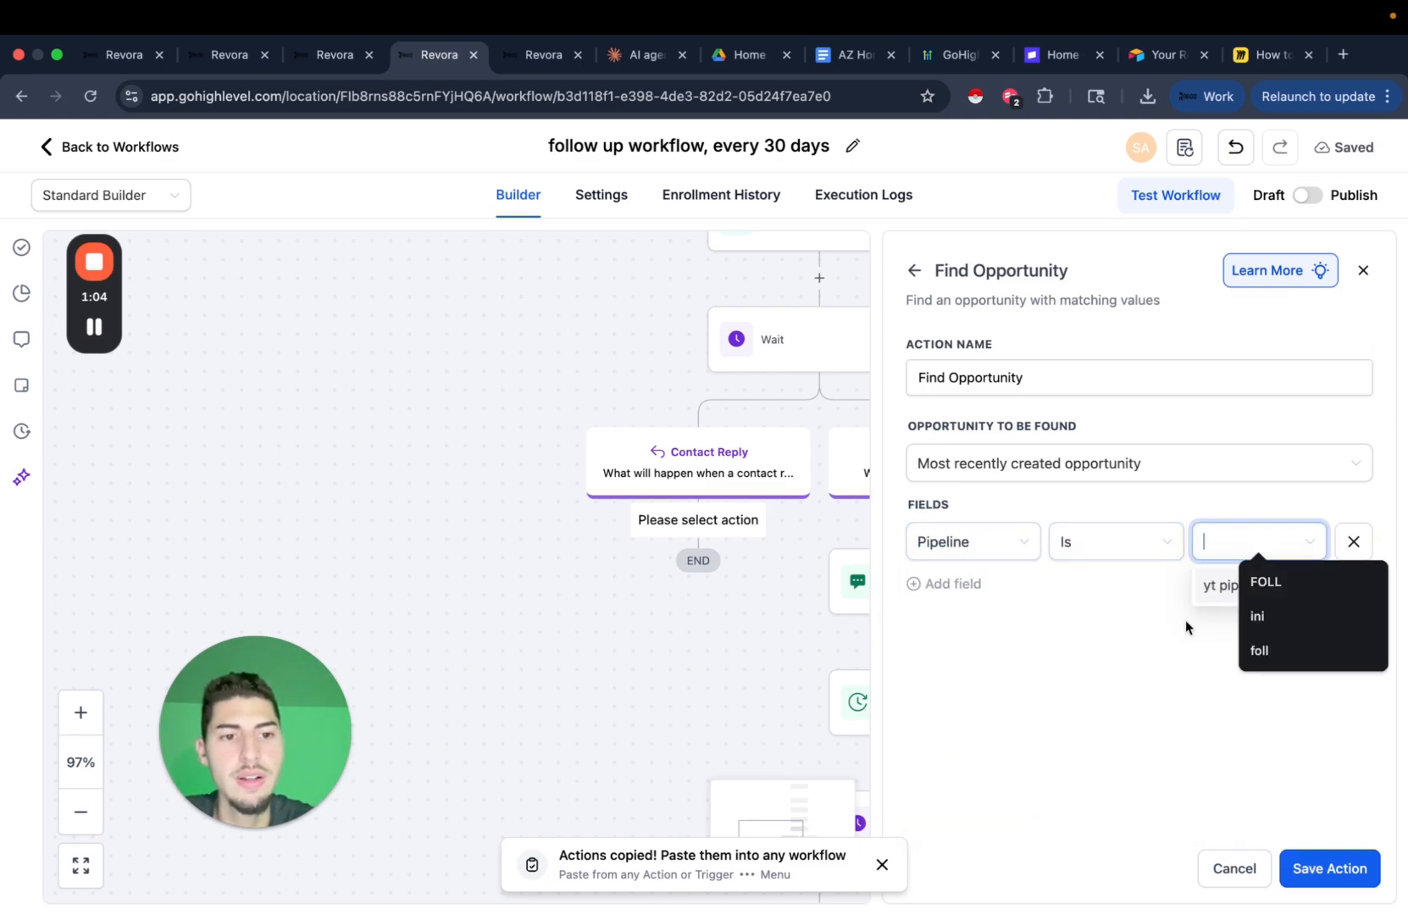
click(1228, 589)
click(936, 585)
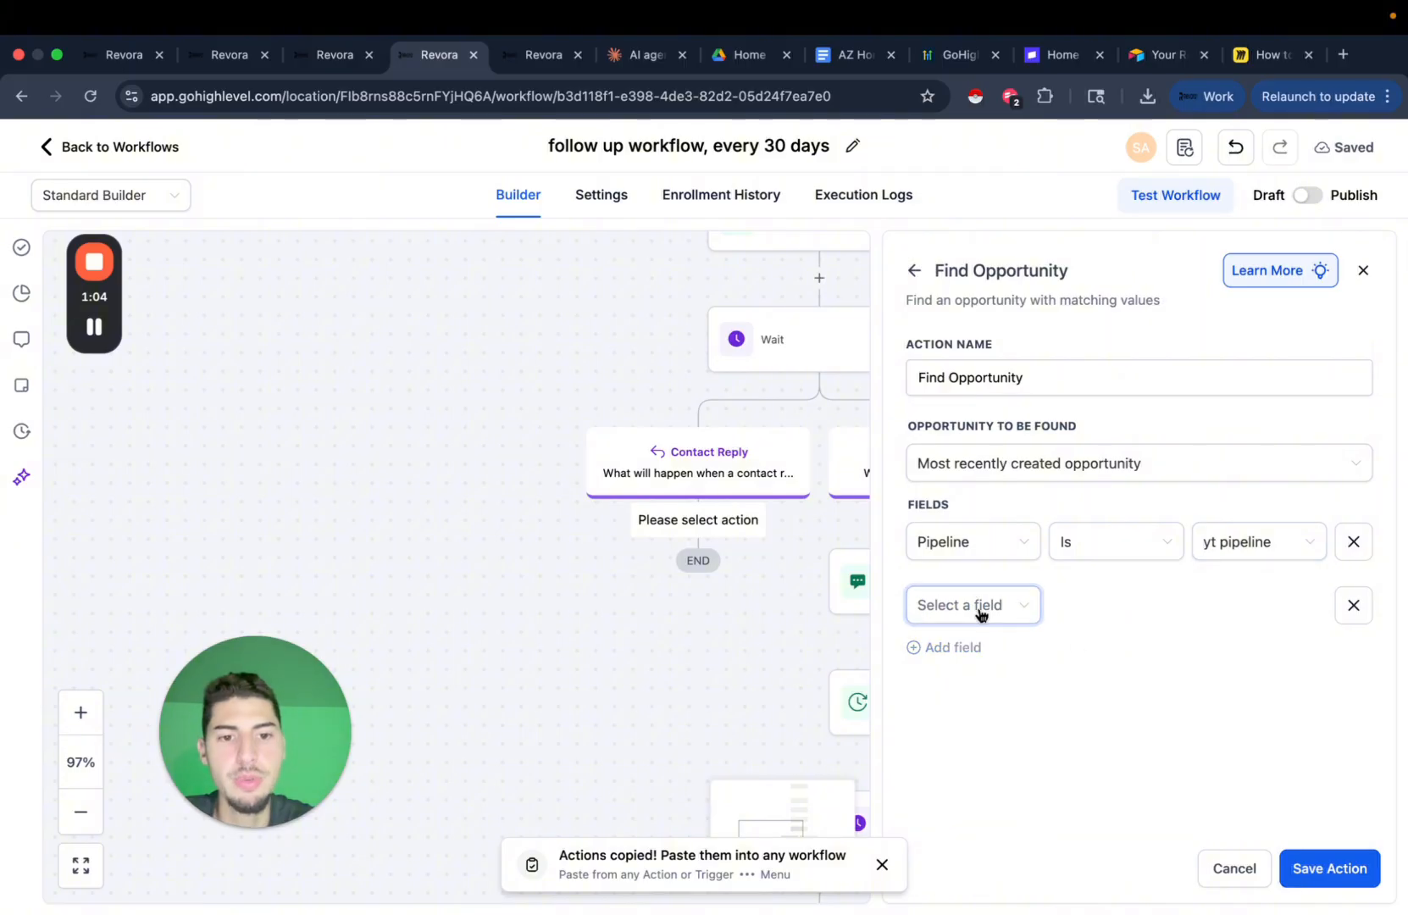
click(981, 607)
click(974, 786)
click(1170, 603)
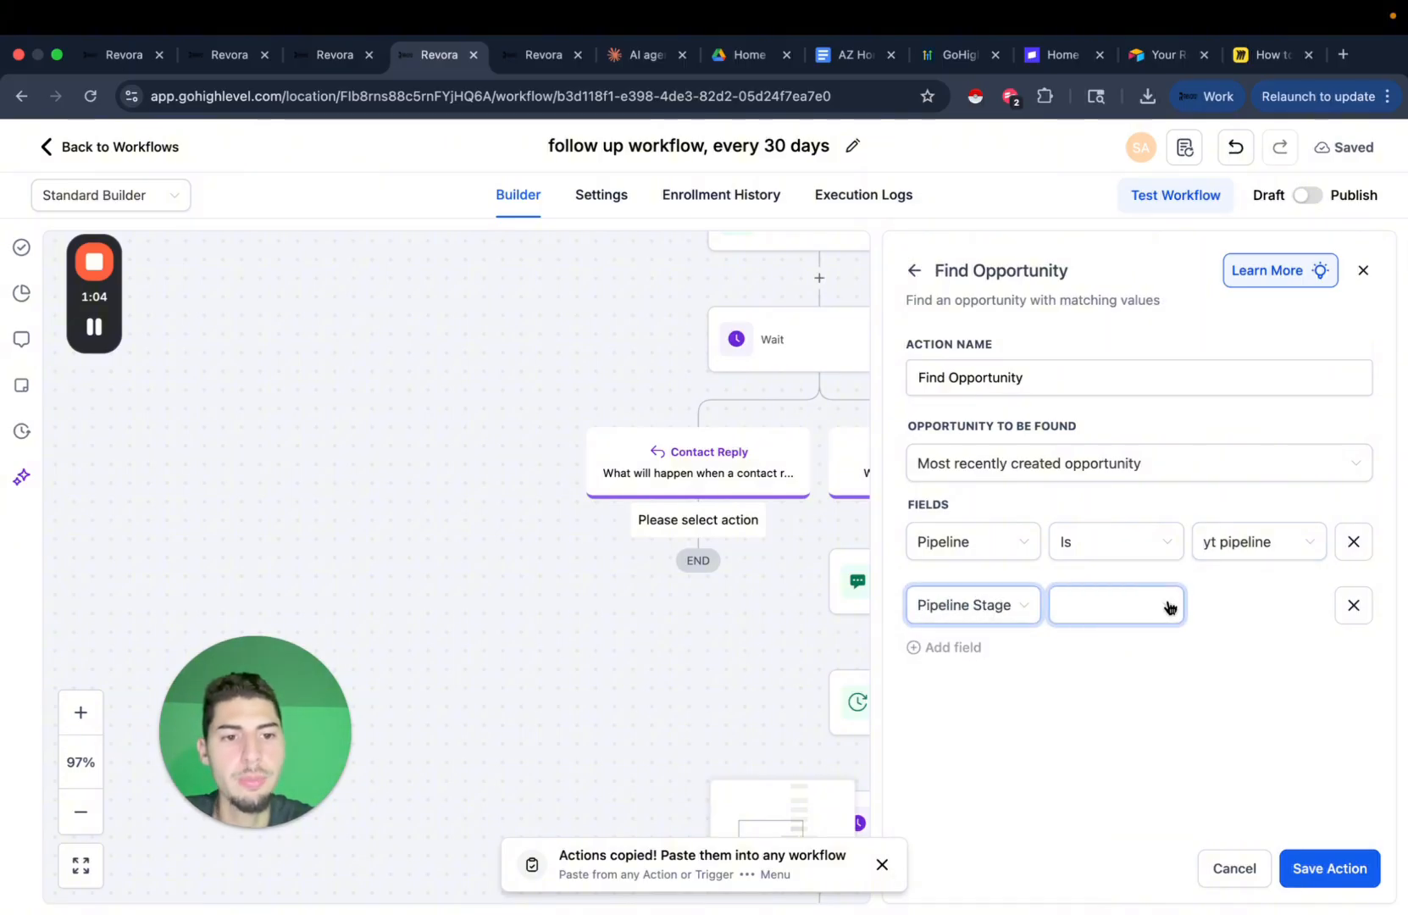
click(1335, 604)
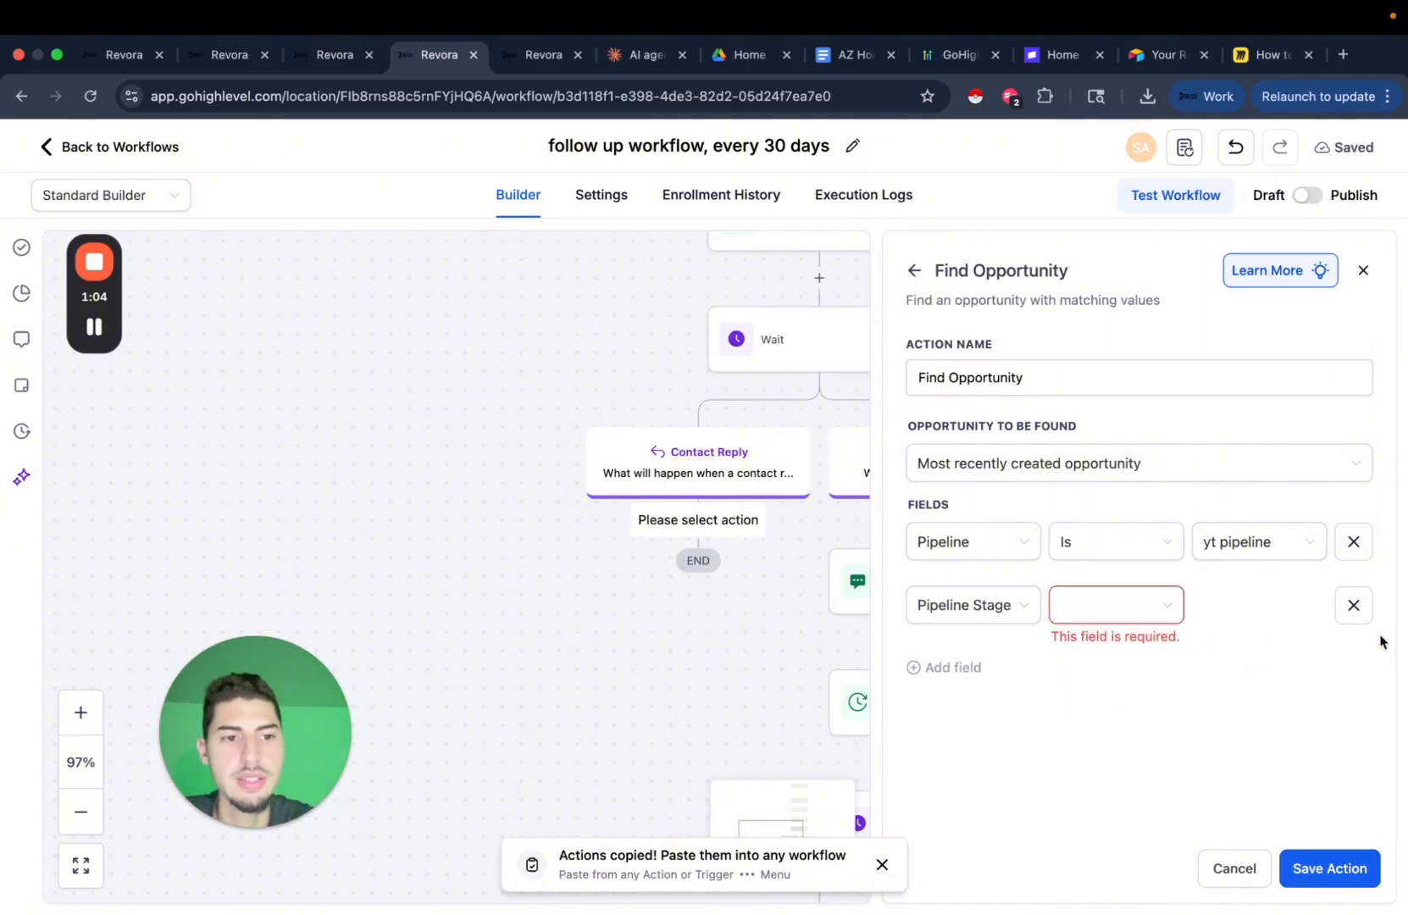
click(1353, 605)
click(1346, 877)
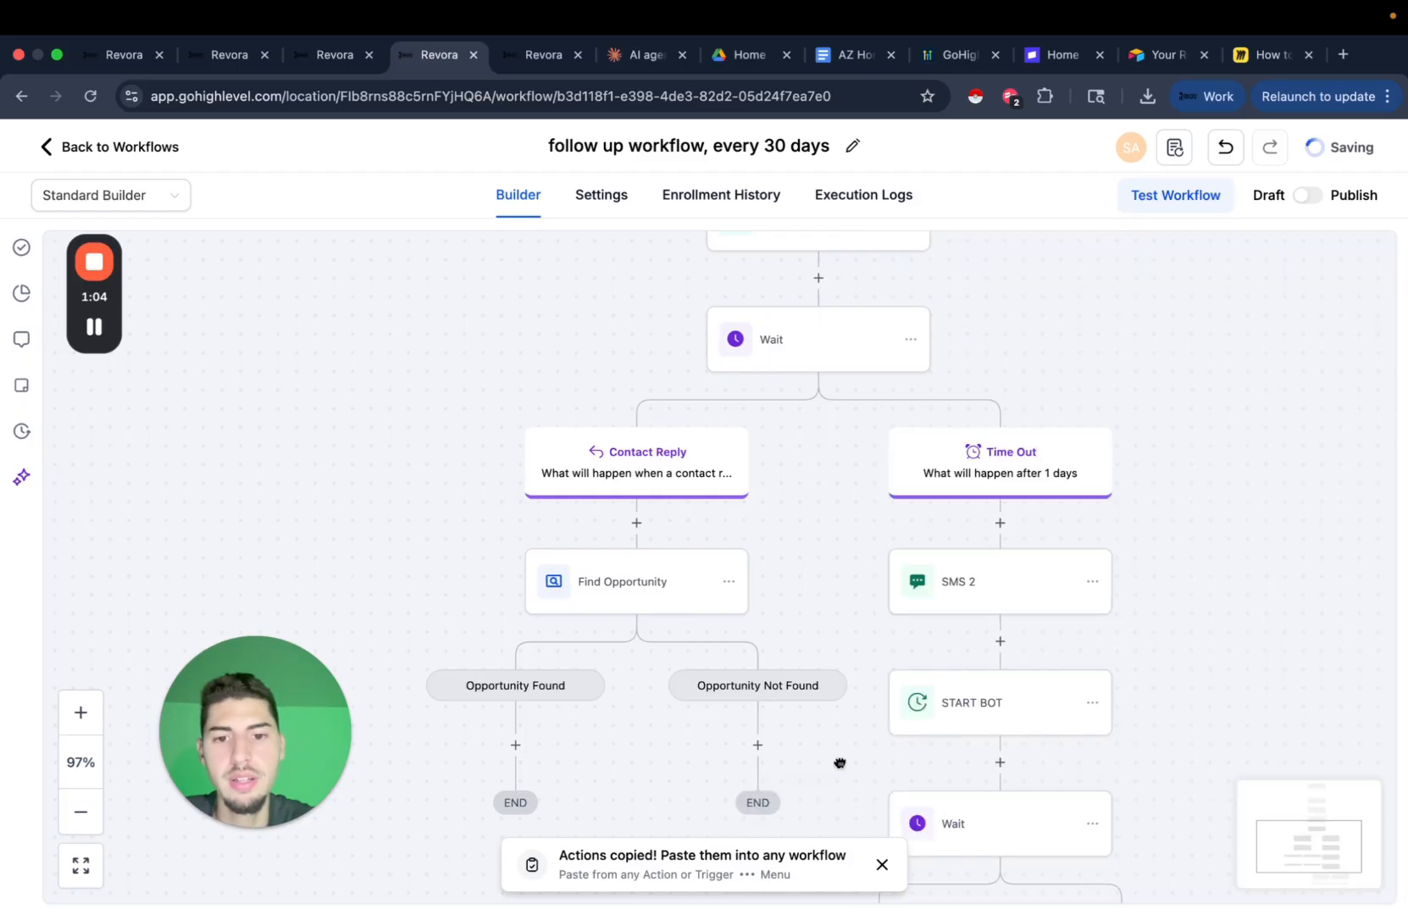
Add an Update Opportunity step under Opportunity Found, allowing moves back to earlier stages.
scroll(686, 568, down, 3)
click(617, 543)
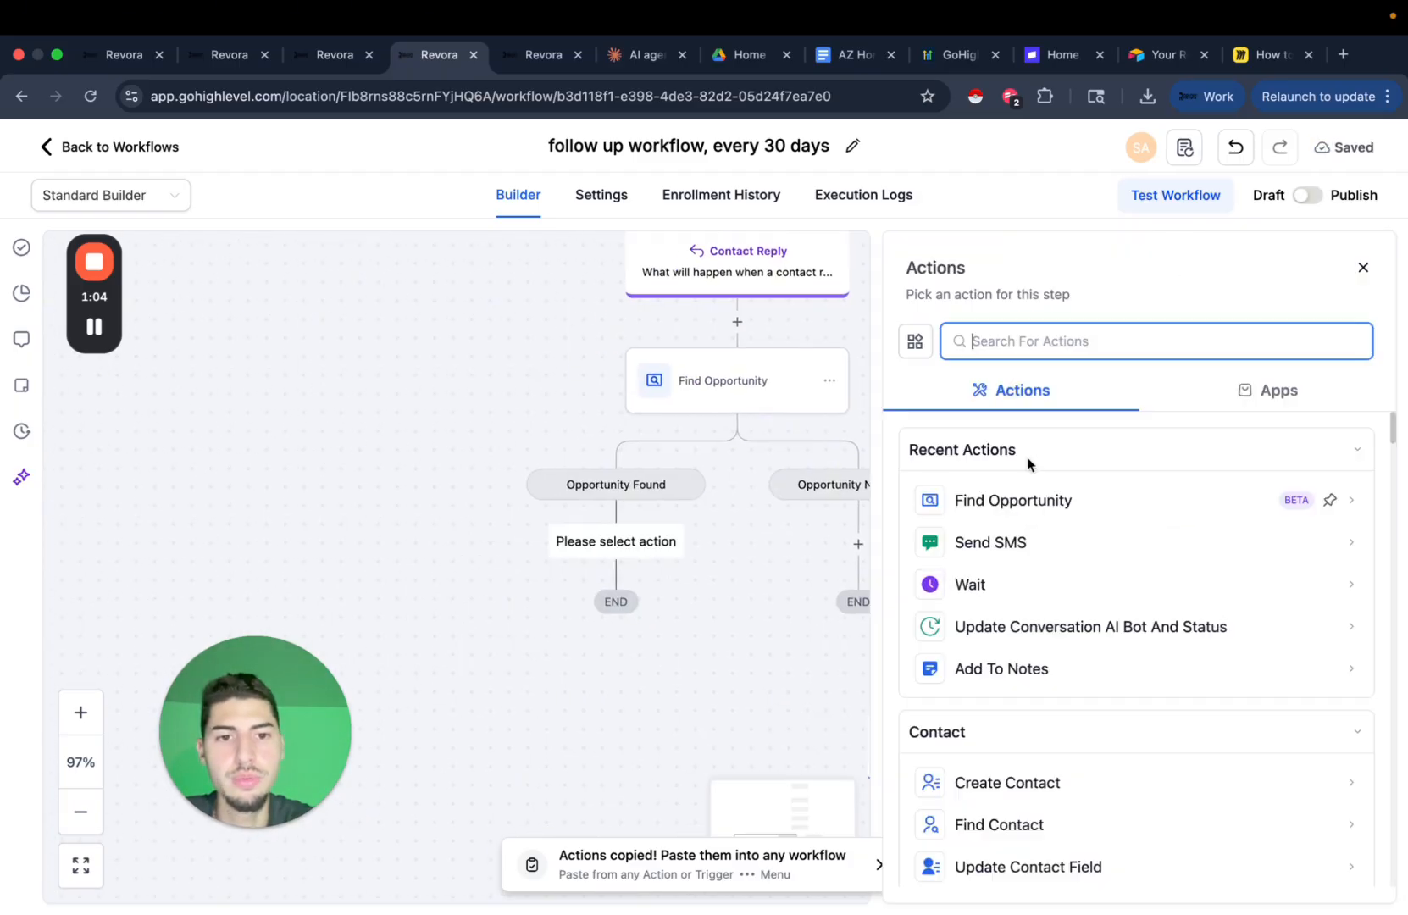
text(upd)
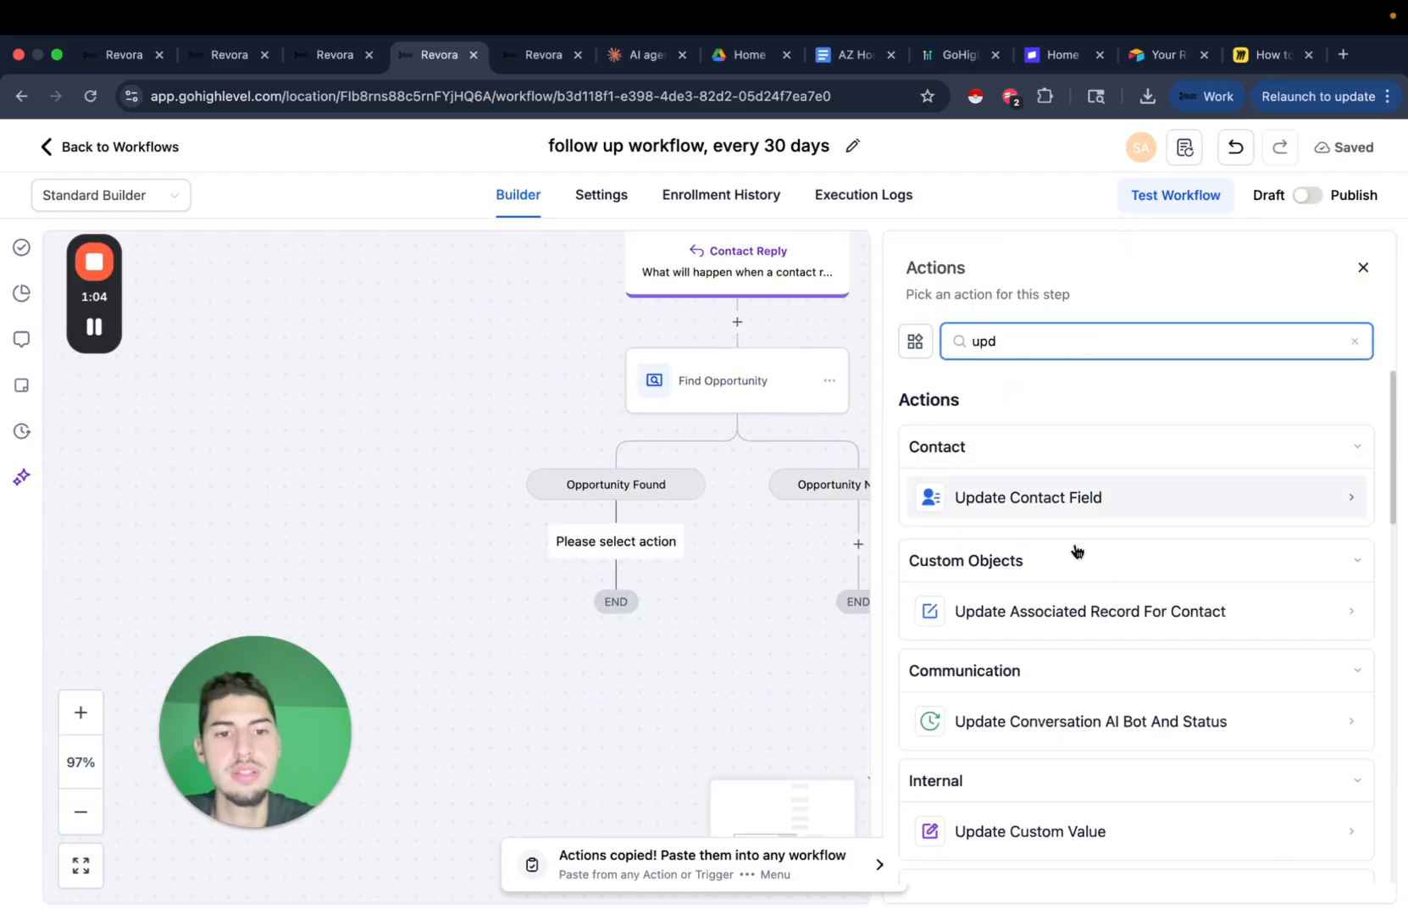
text(ap)
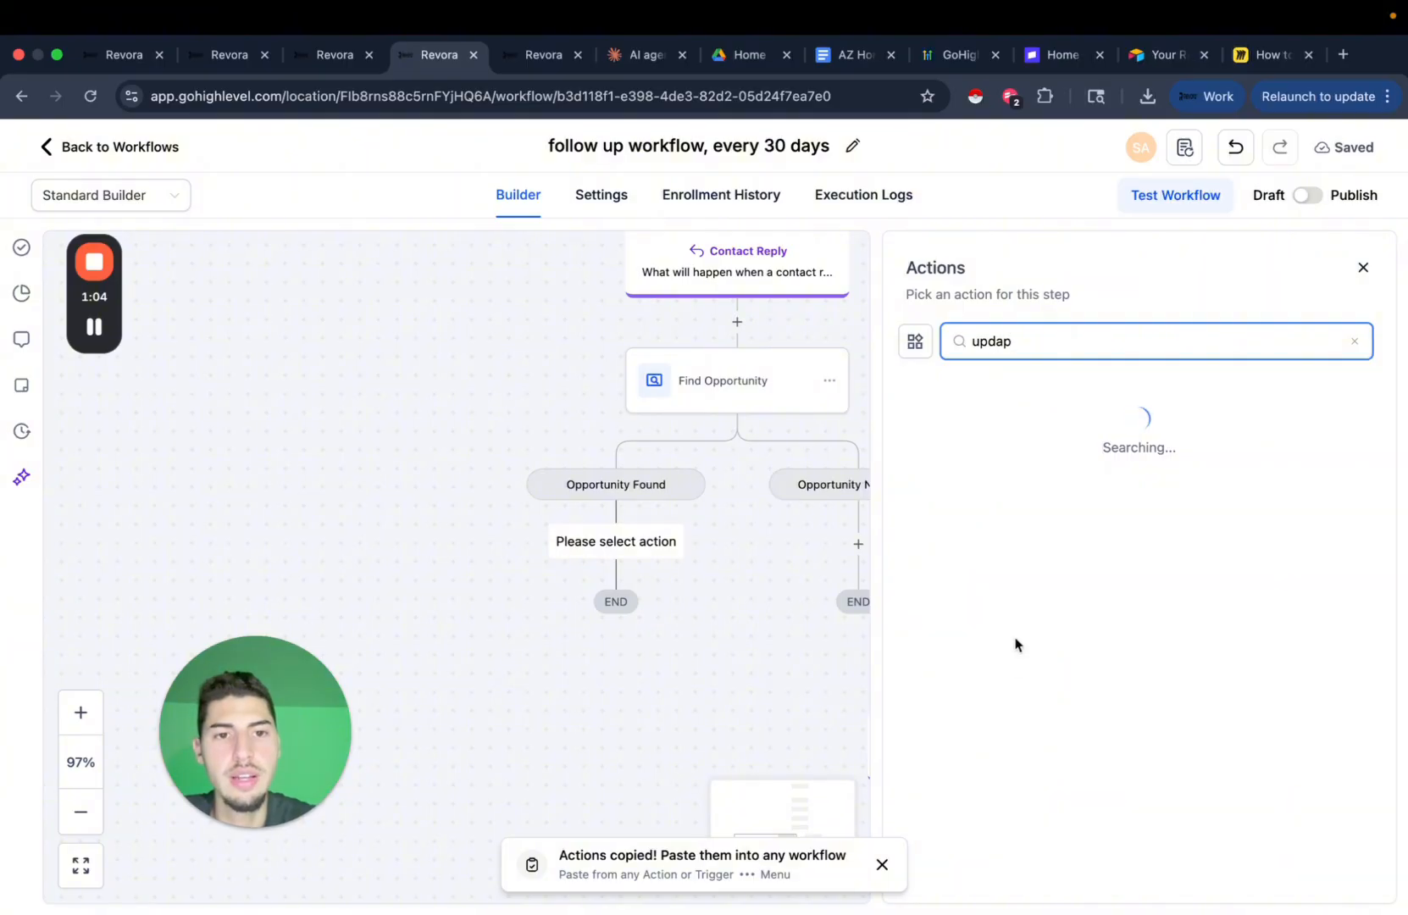
key(BackSpace)
key(BackSpace)
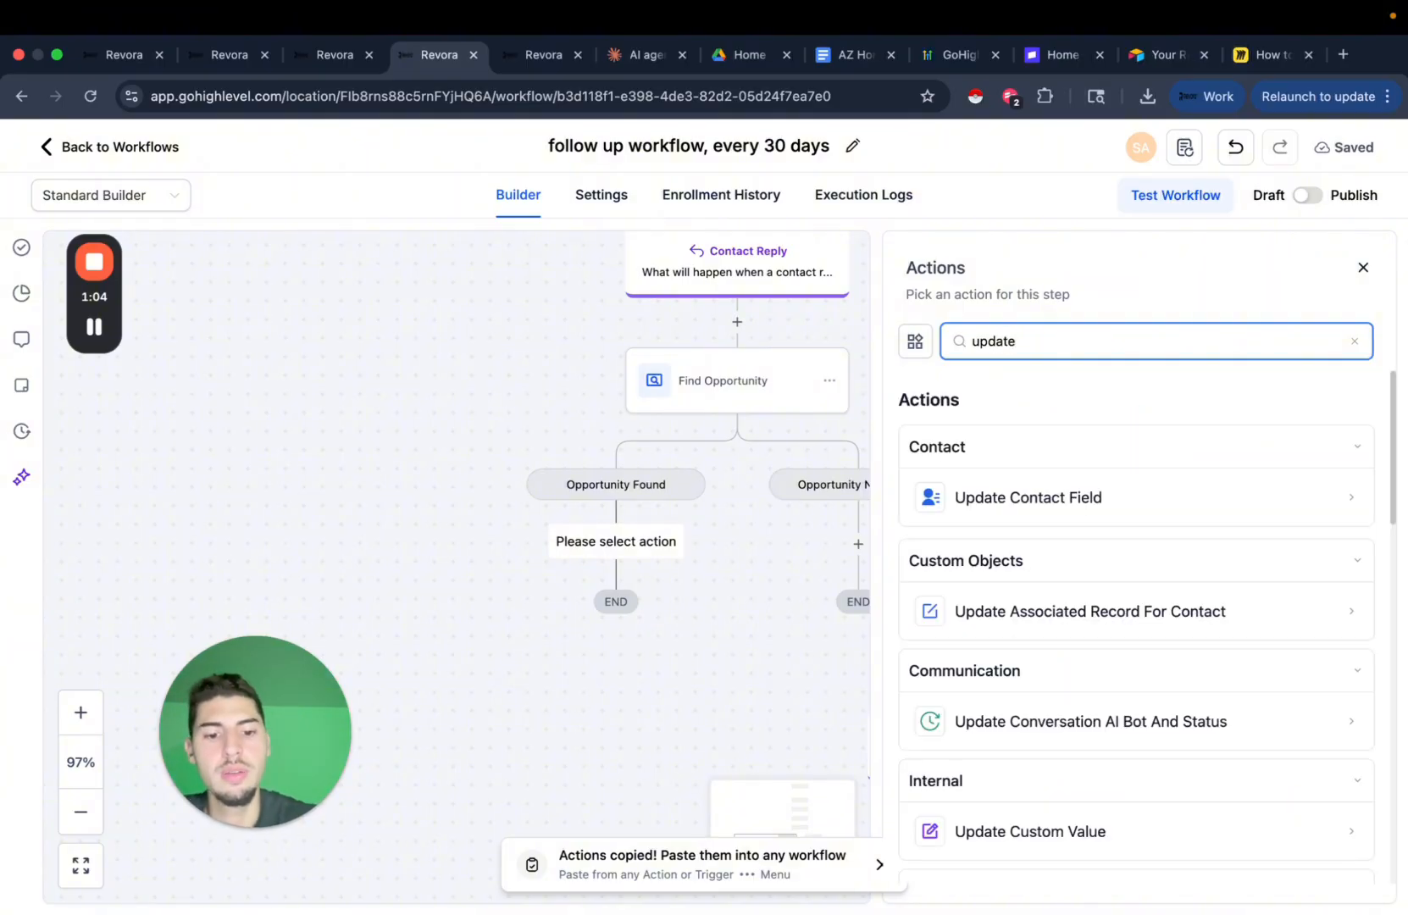
text(ate opp)
click(1100, 549)
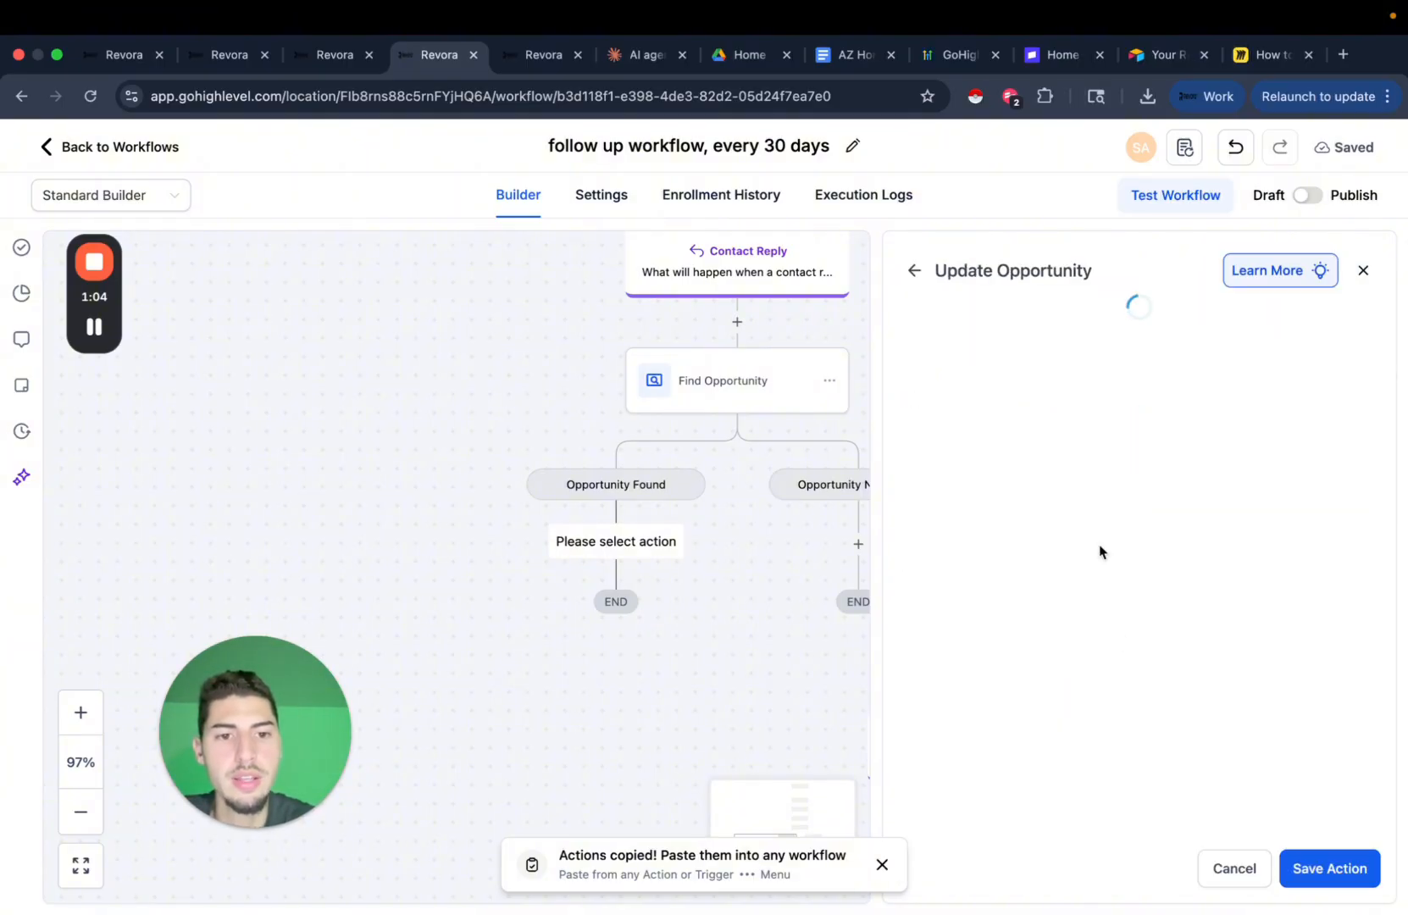
click(927, 497)
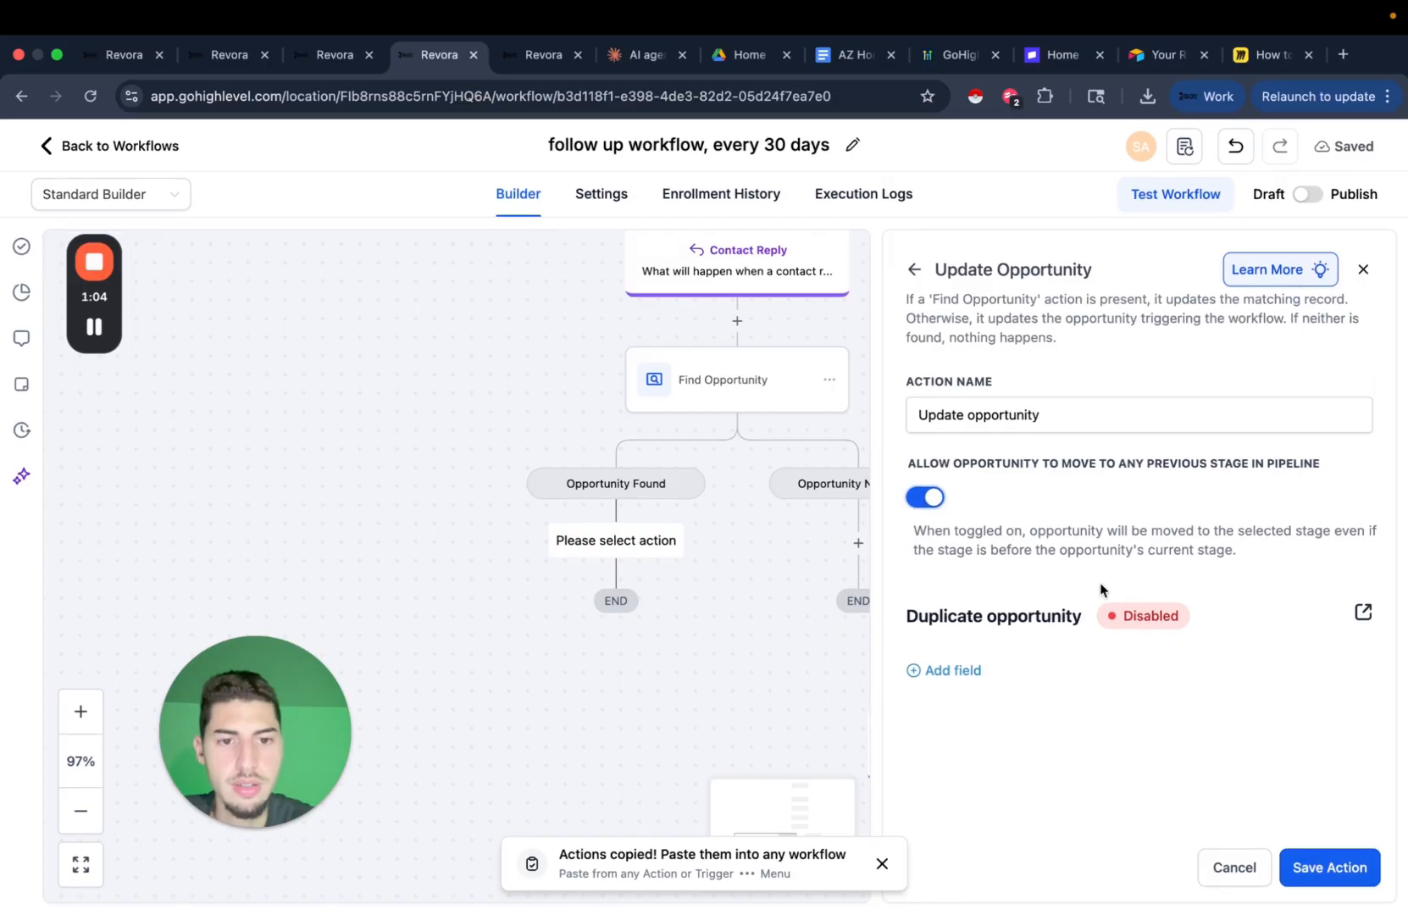
Set the update to Pipeline yt pipeline and stage Proposal Sent, then save.
click(949, 671)
click(1002, 696)
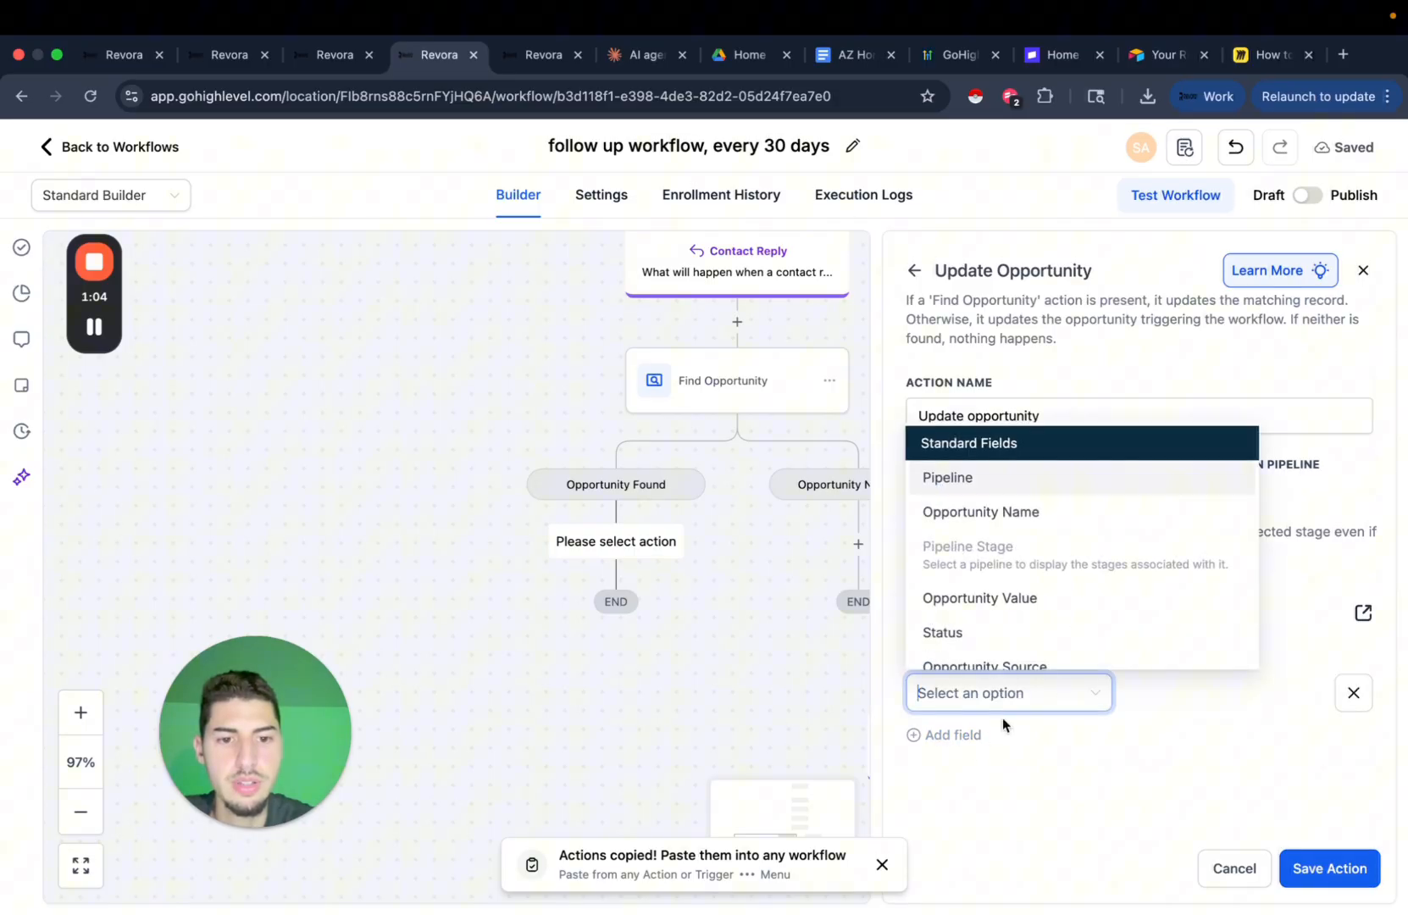
click(991, 484)
click(1195, 691)
click(1170, 734)
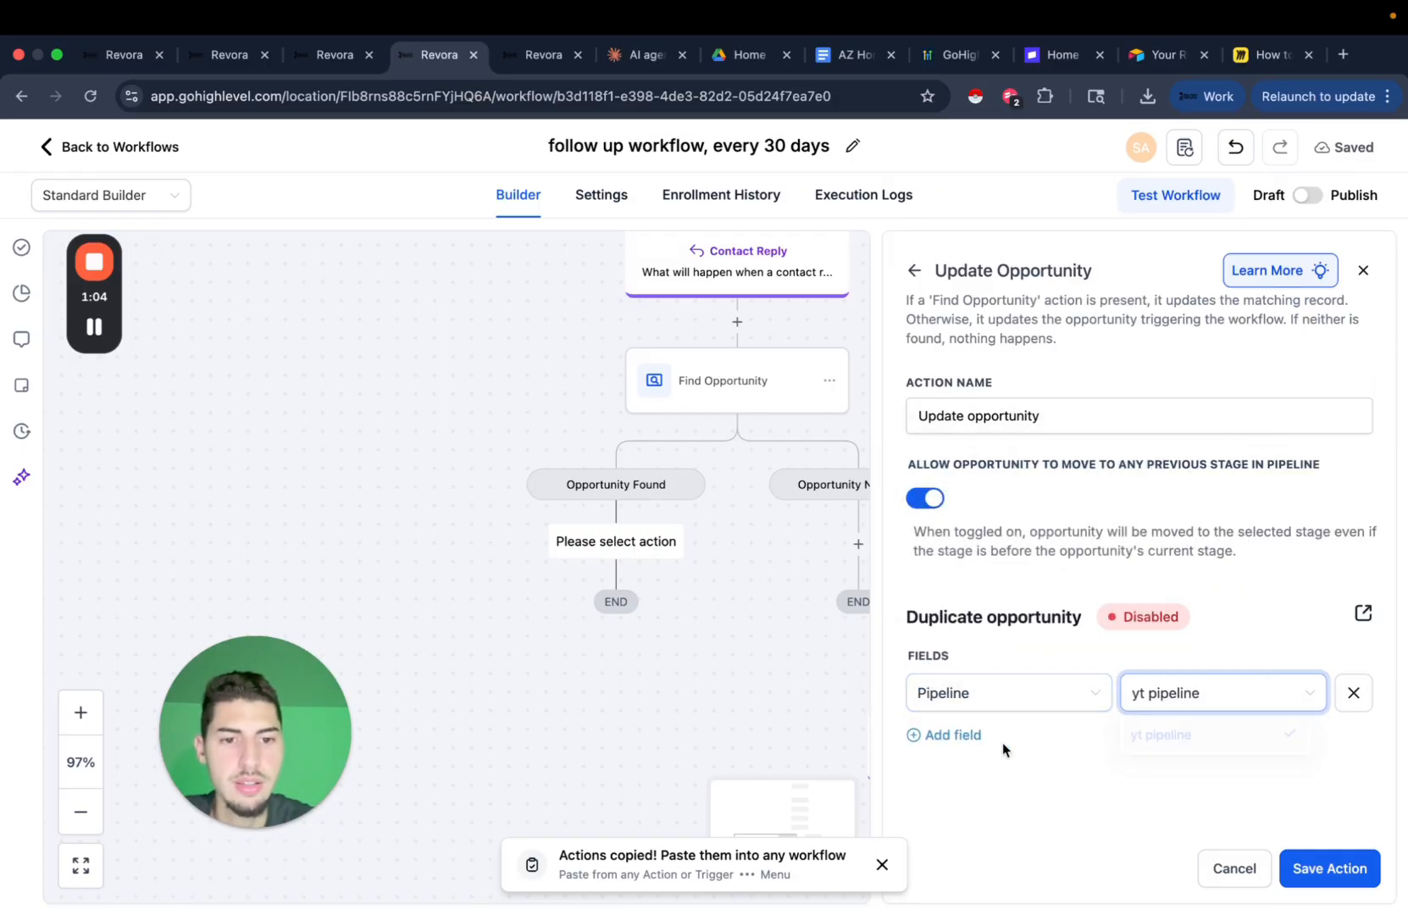
click(974, 735)
click(1000, 752)
click(959, 606)
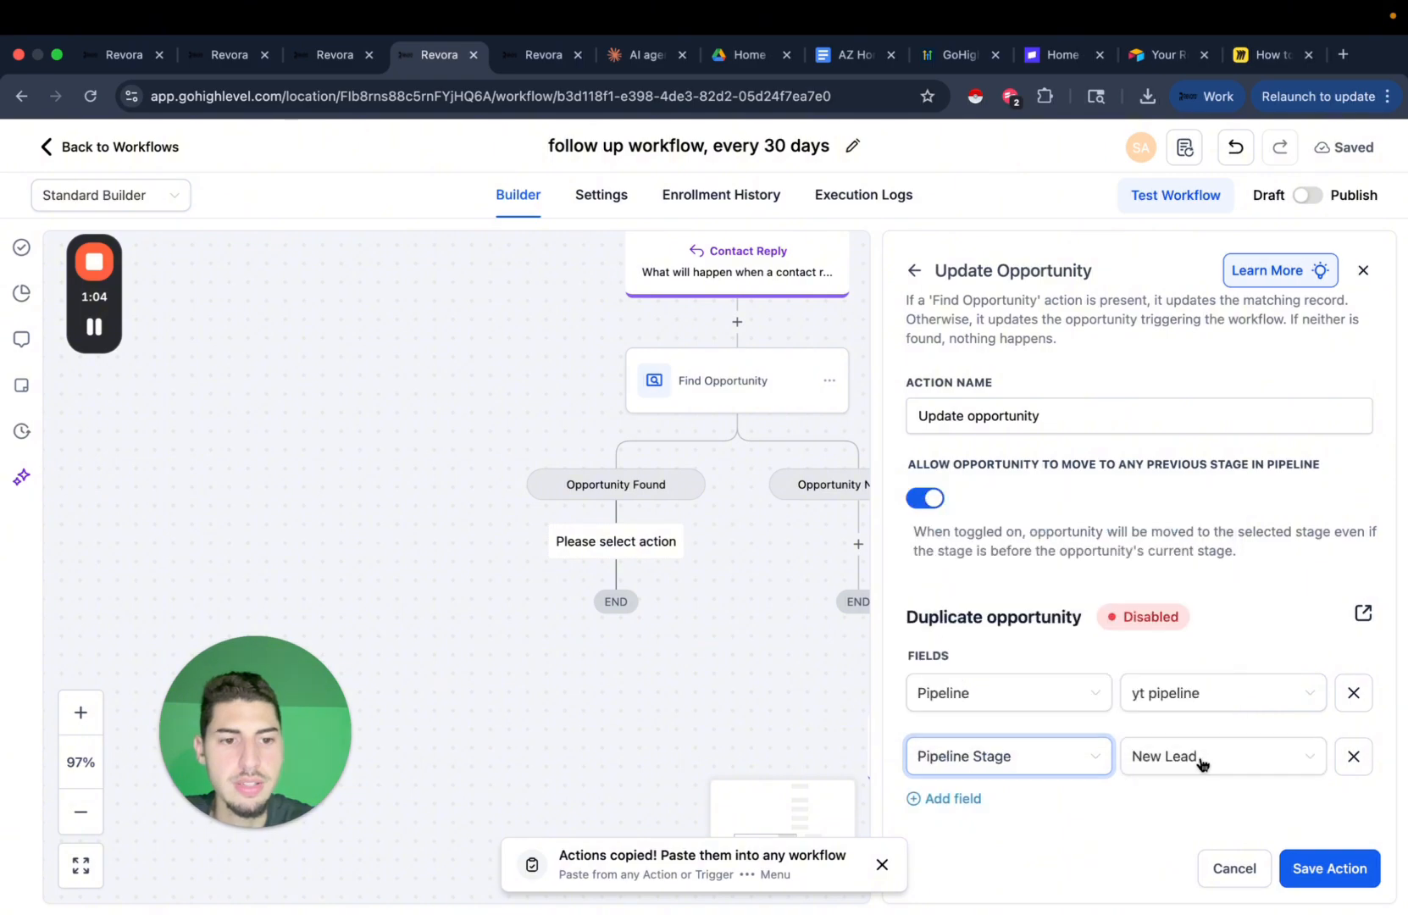
click(1183, 754)
click(1184, 754)
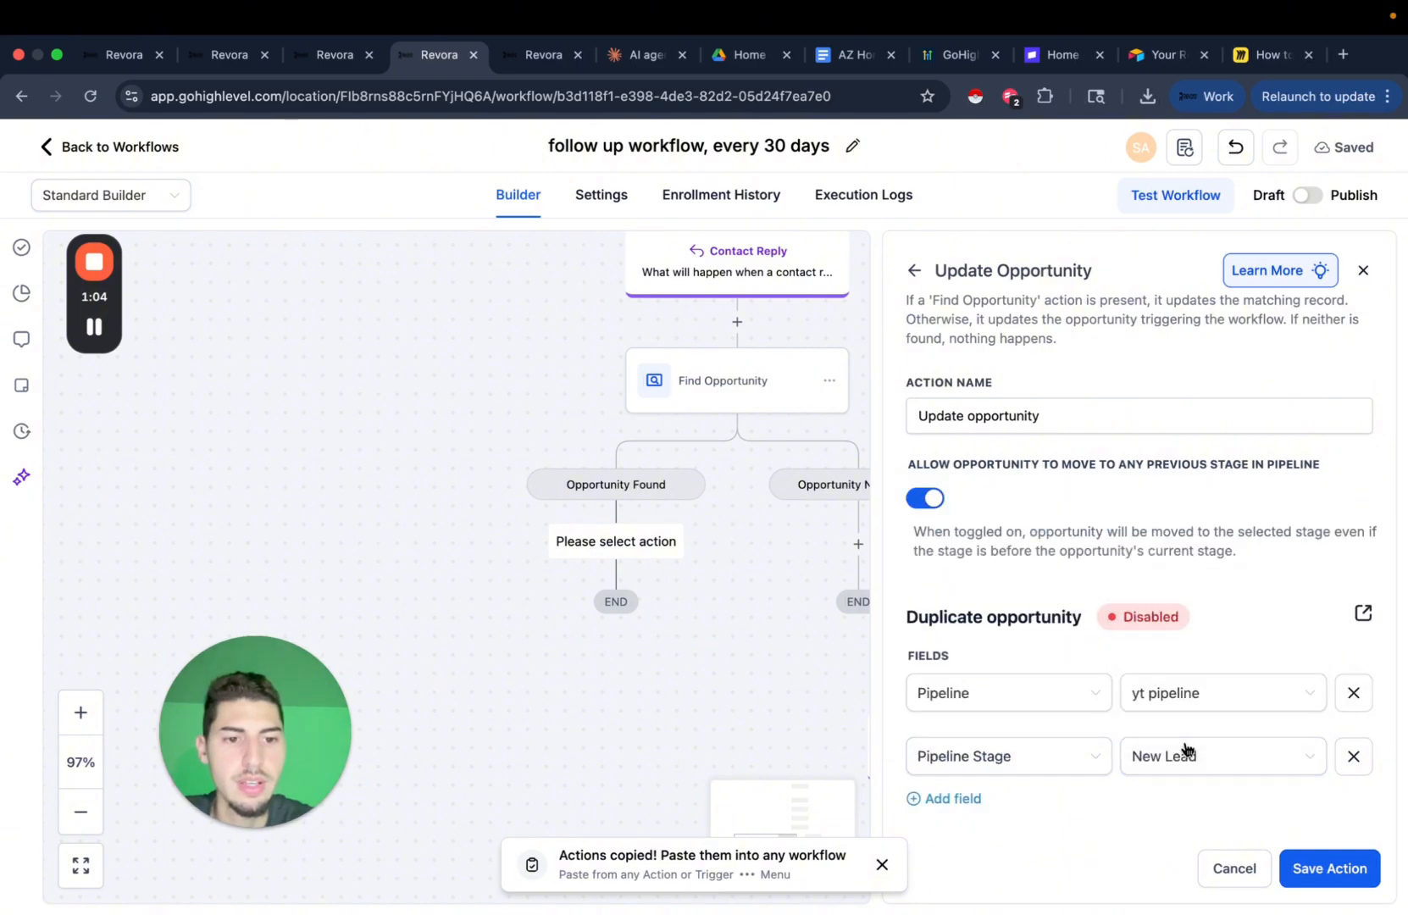
click(1184, 754)
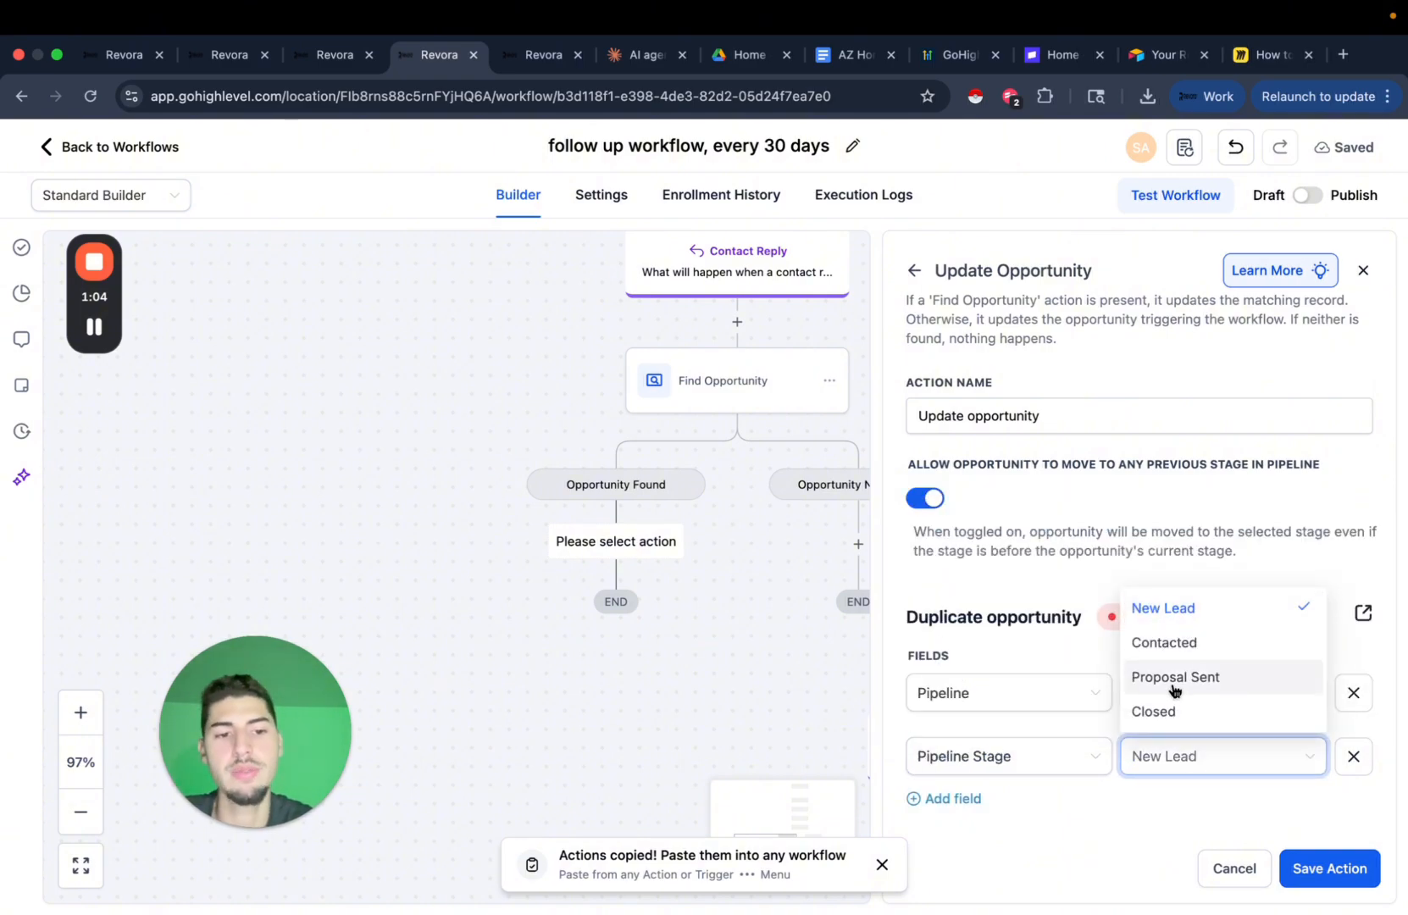
click(1213, 685)
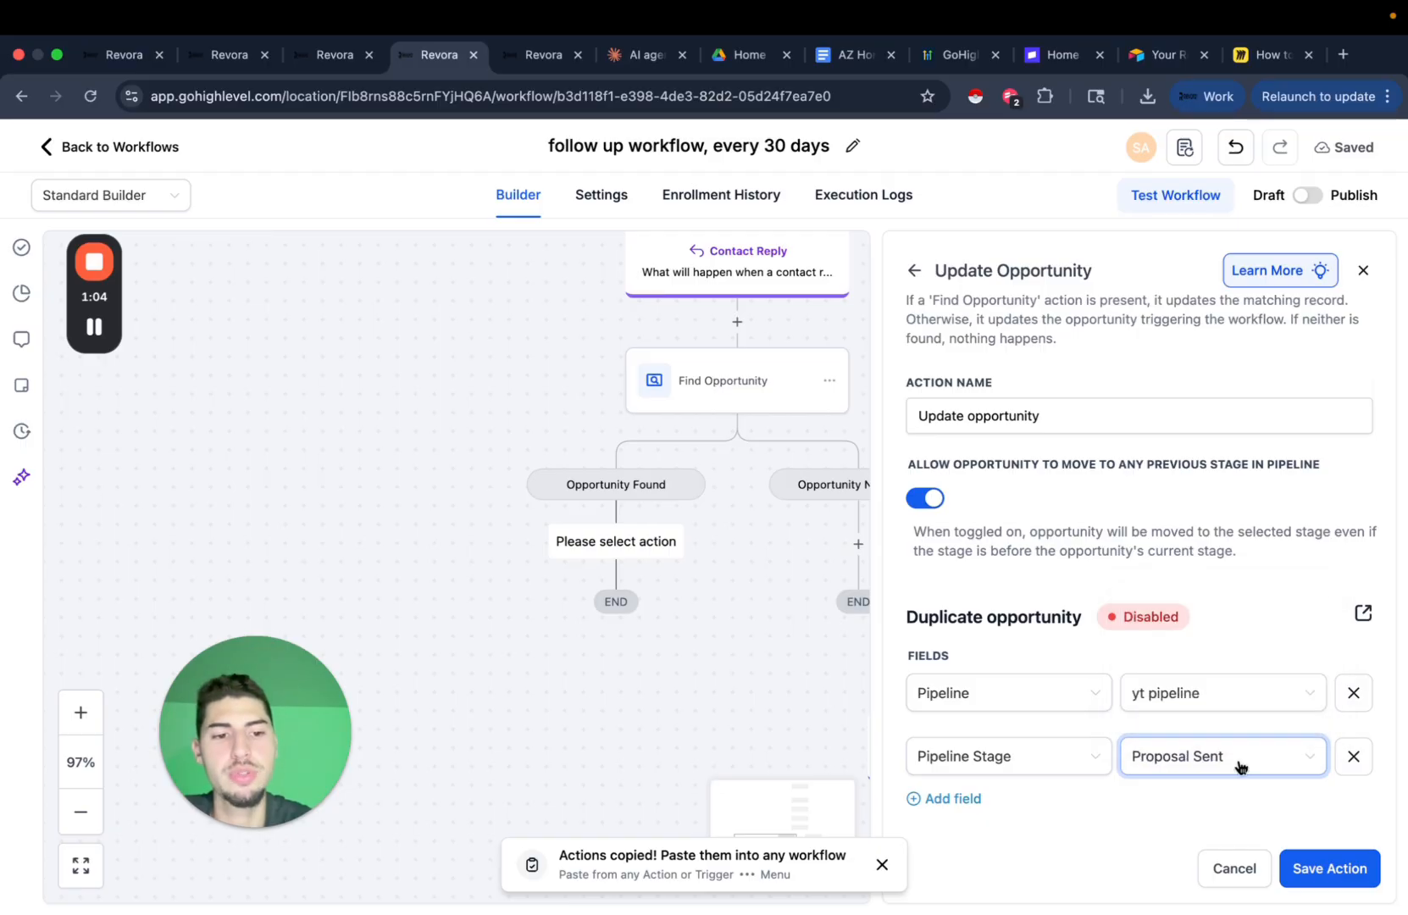
click(1311, 868)
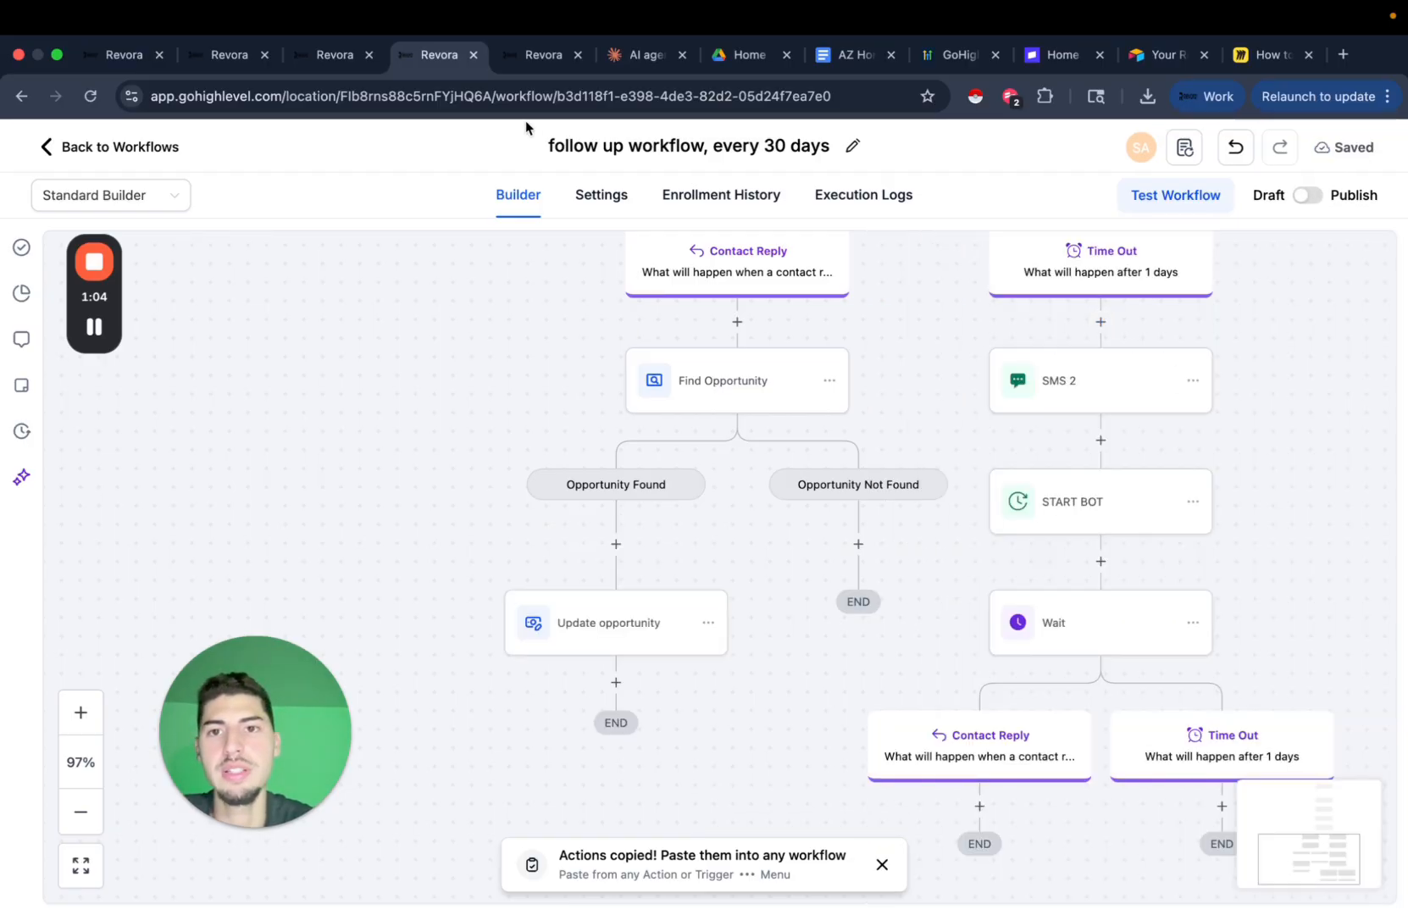
Open the yt pipeline's stage editor from Opportunities in the other tab.
click(543, 54)
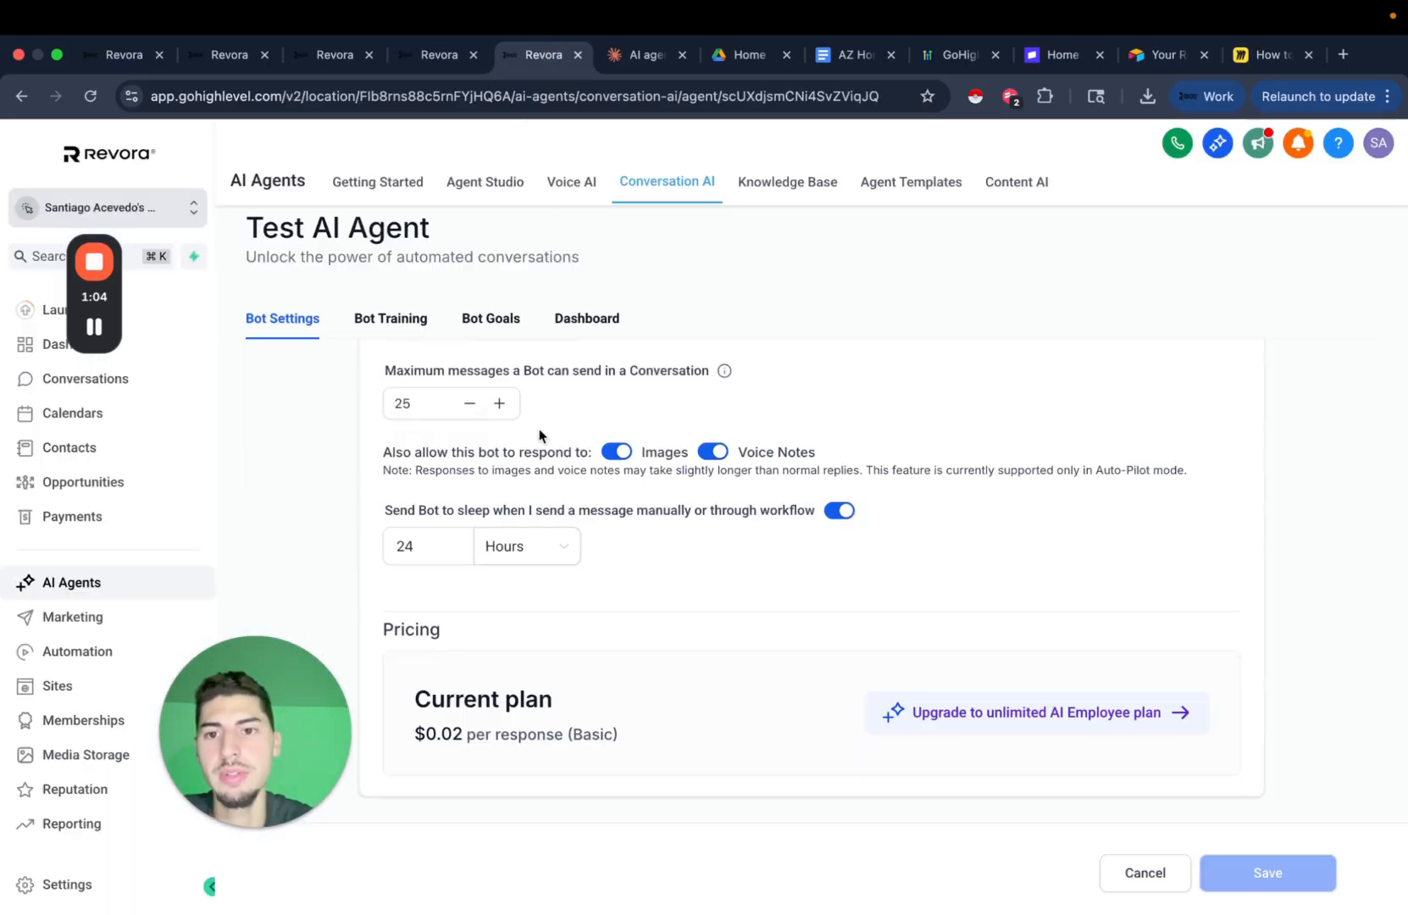
click(127, 481)
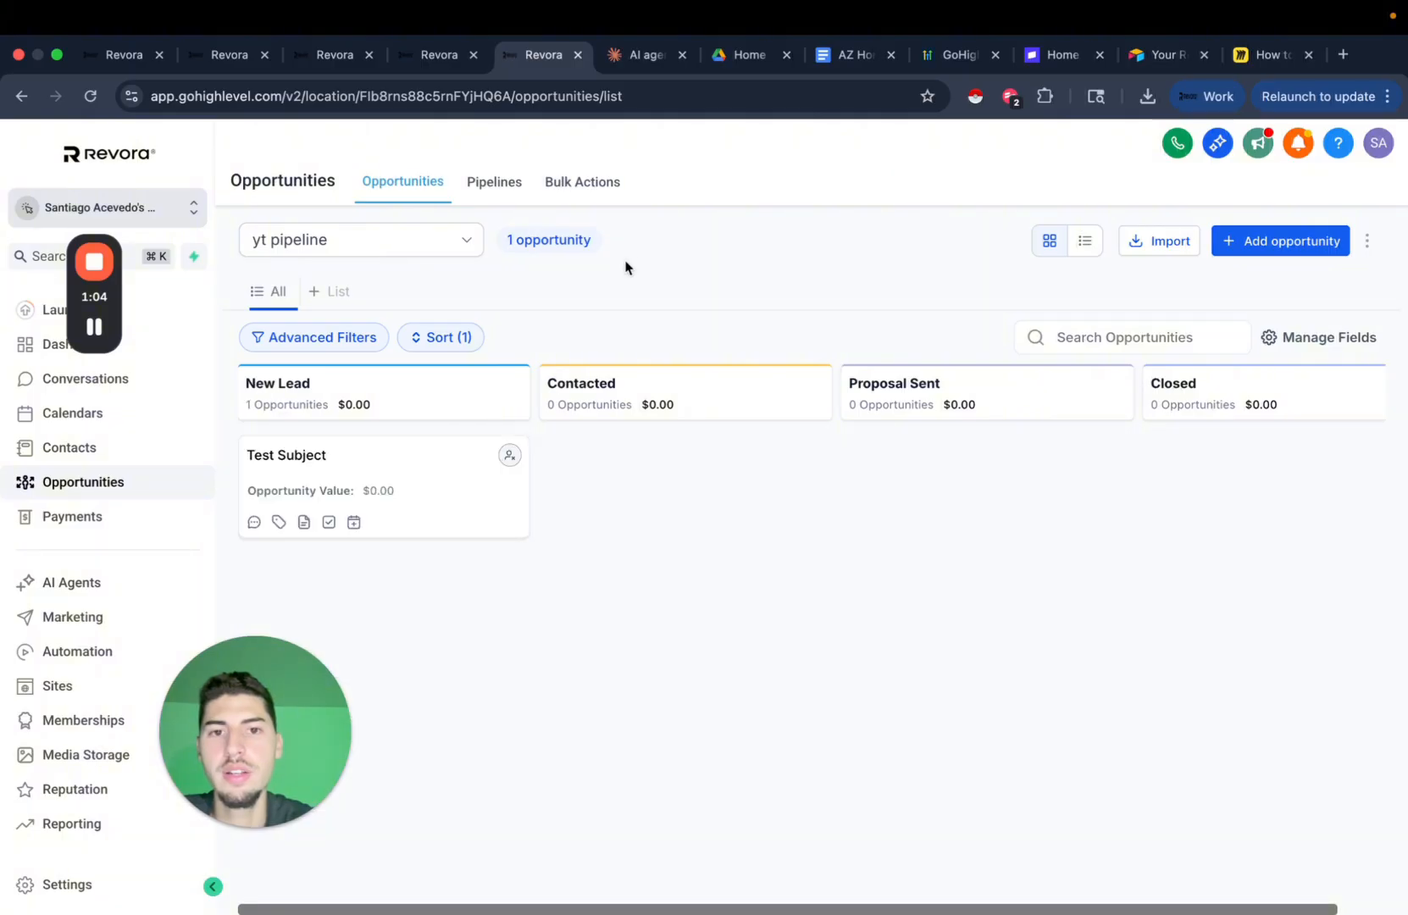
click(481, 194)
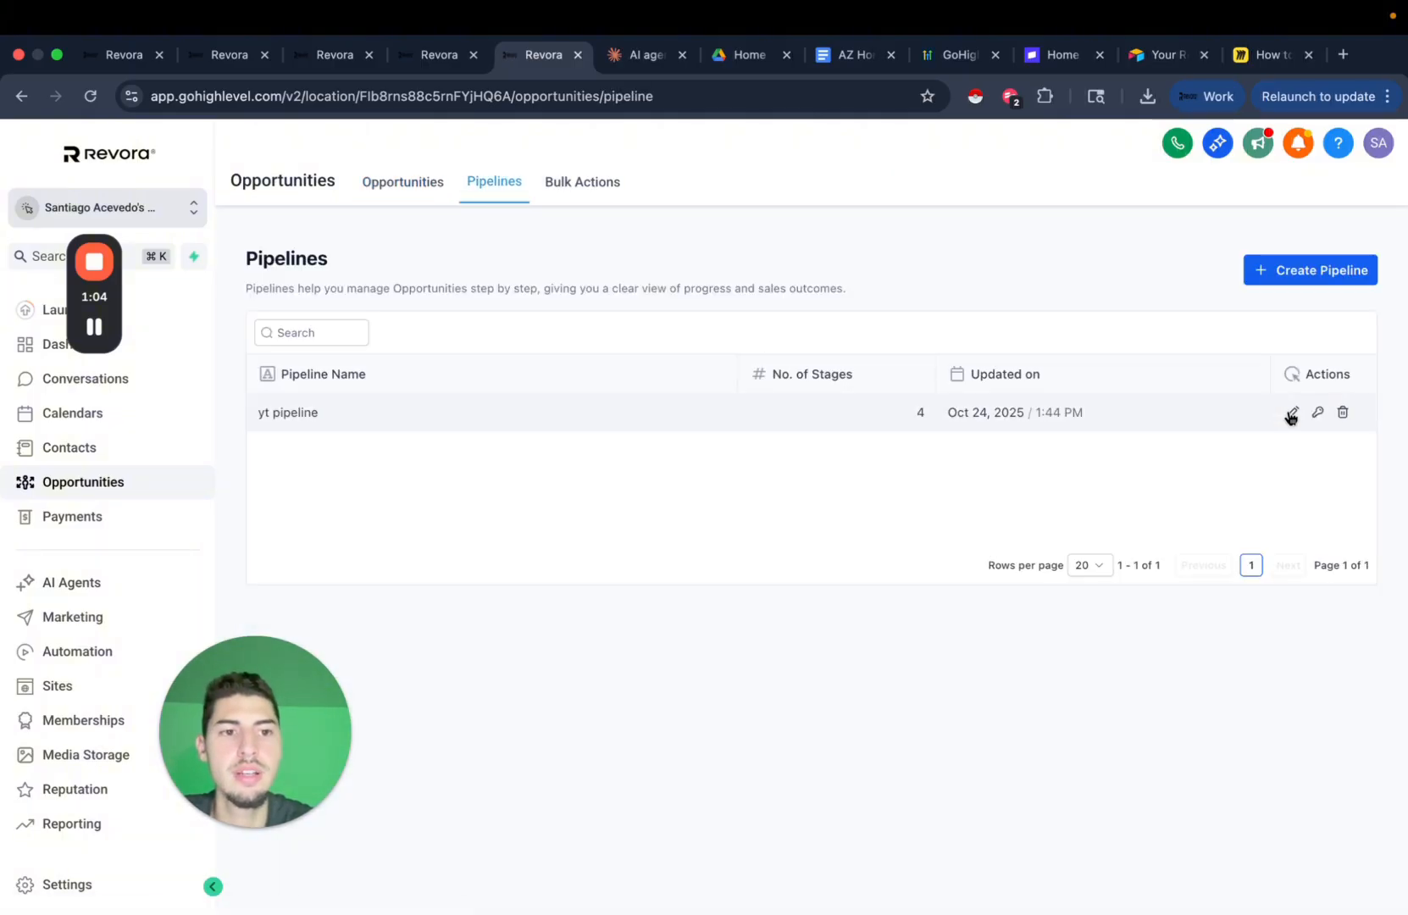
click(1291, 413)
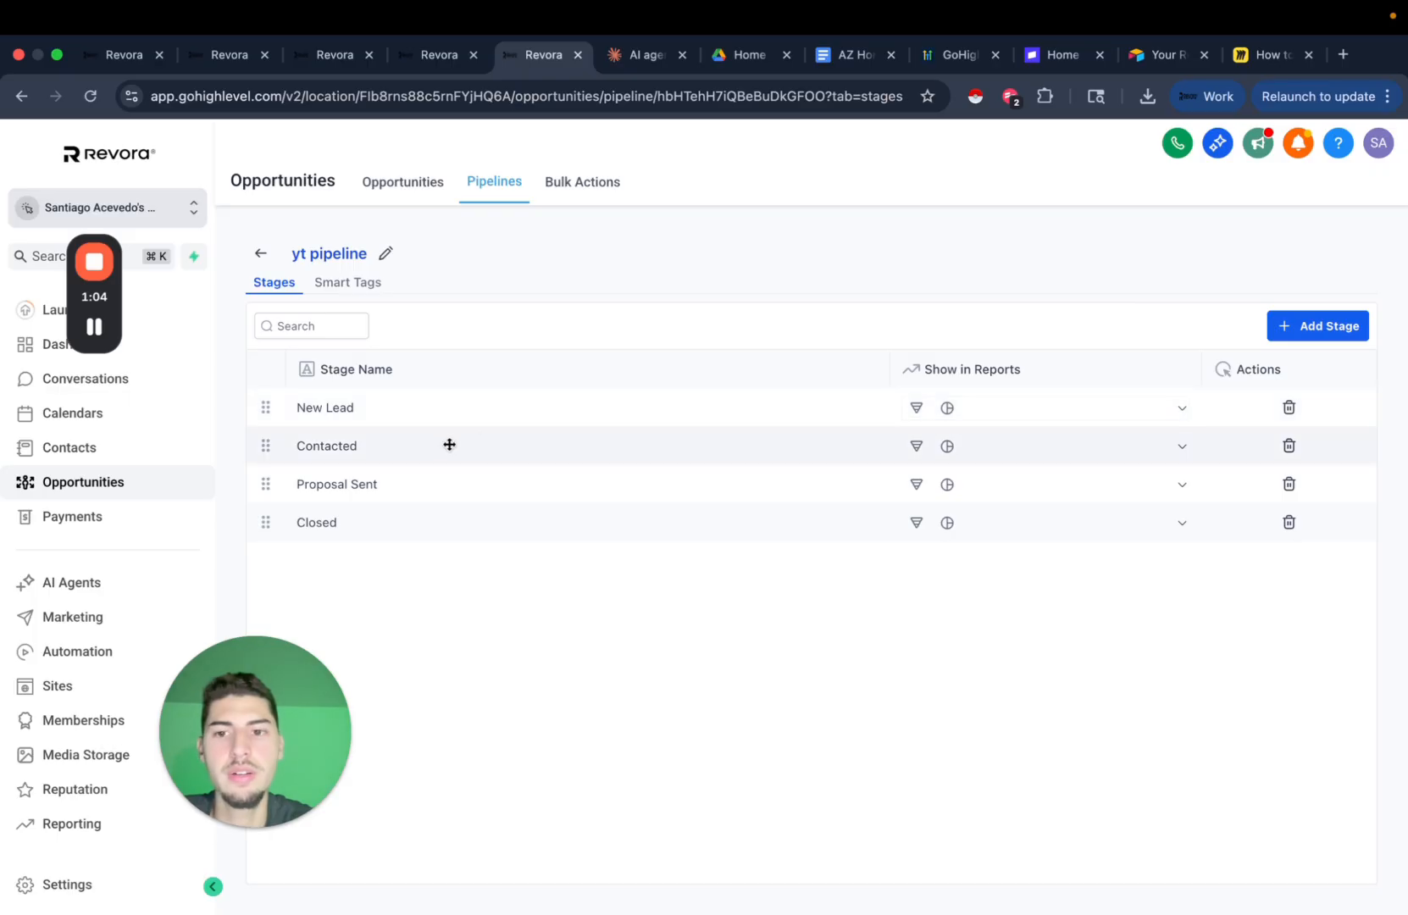
Rename the stages to Waiting for Reply, Replied and Has a property, and save.
double_click(373, 485)
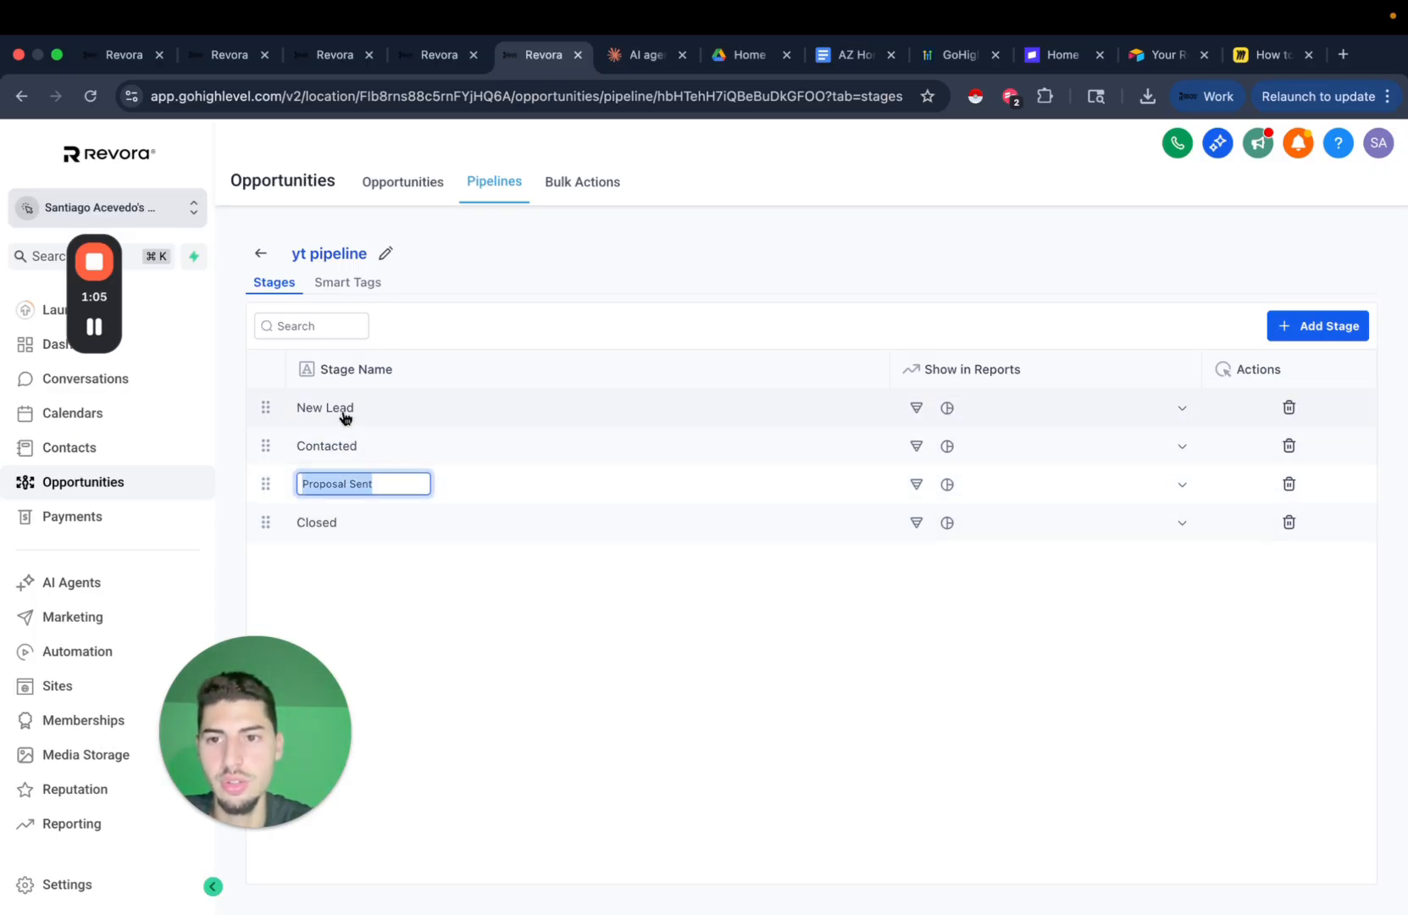
double_click(360, 458)
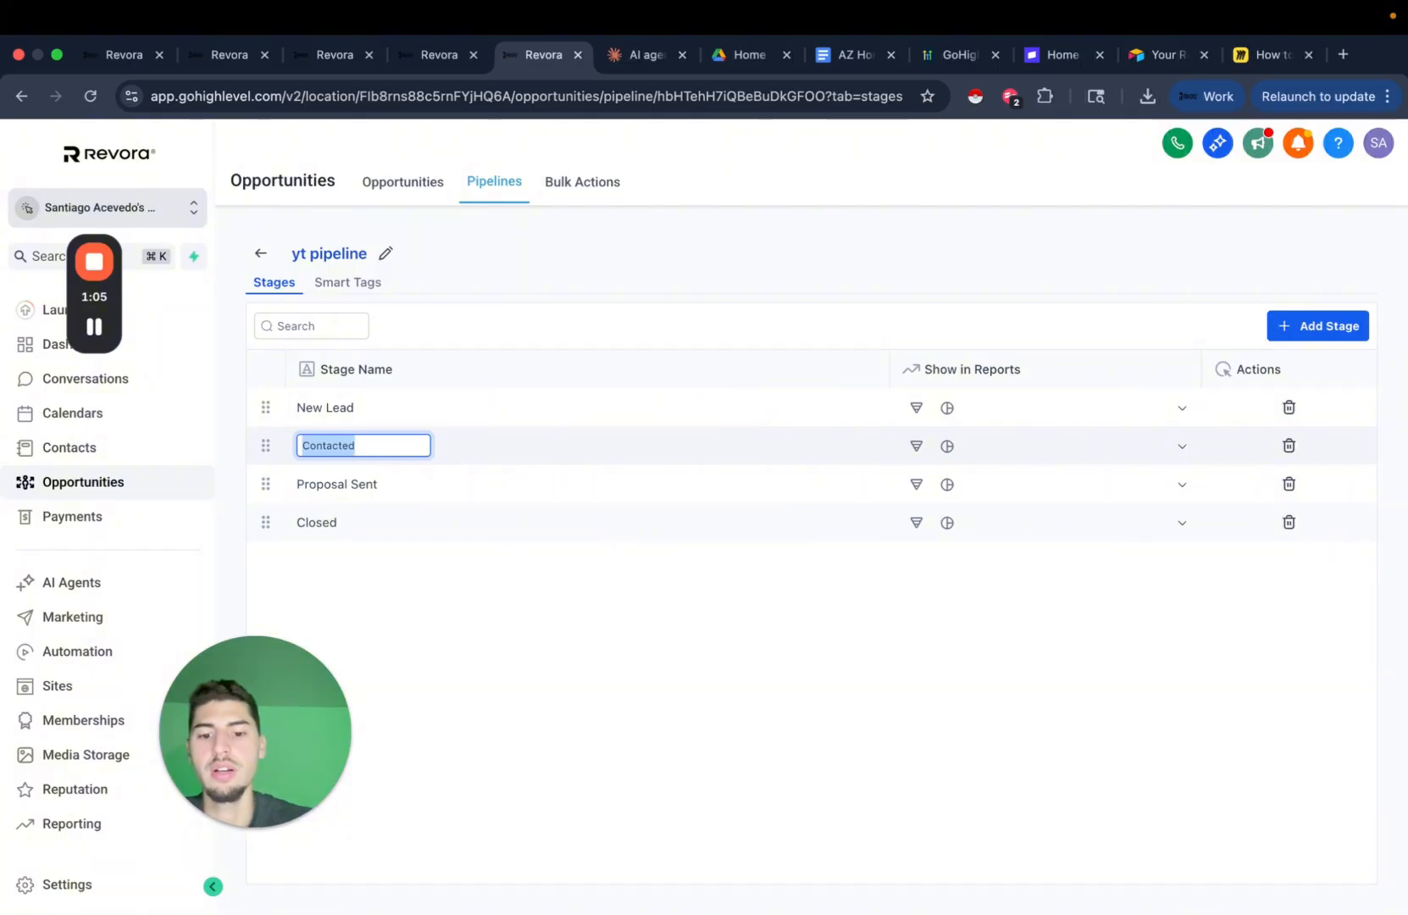
text(W)
key(BackSpace)
text(Waiting for Reply)
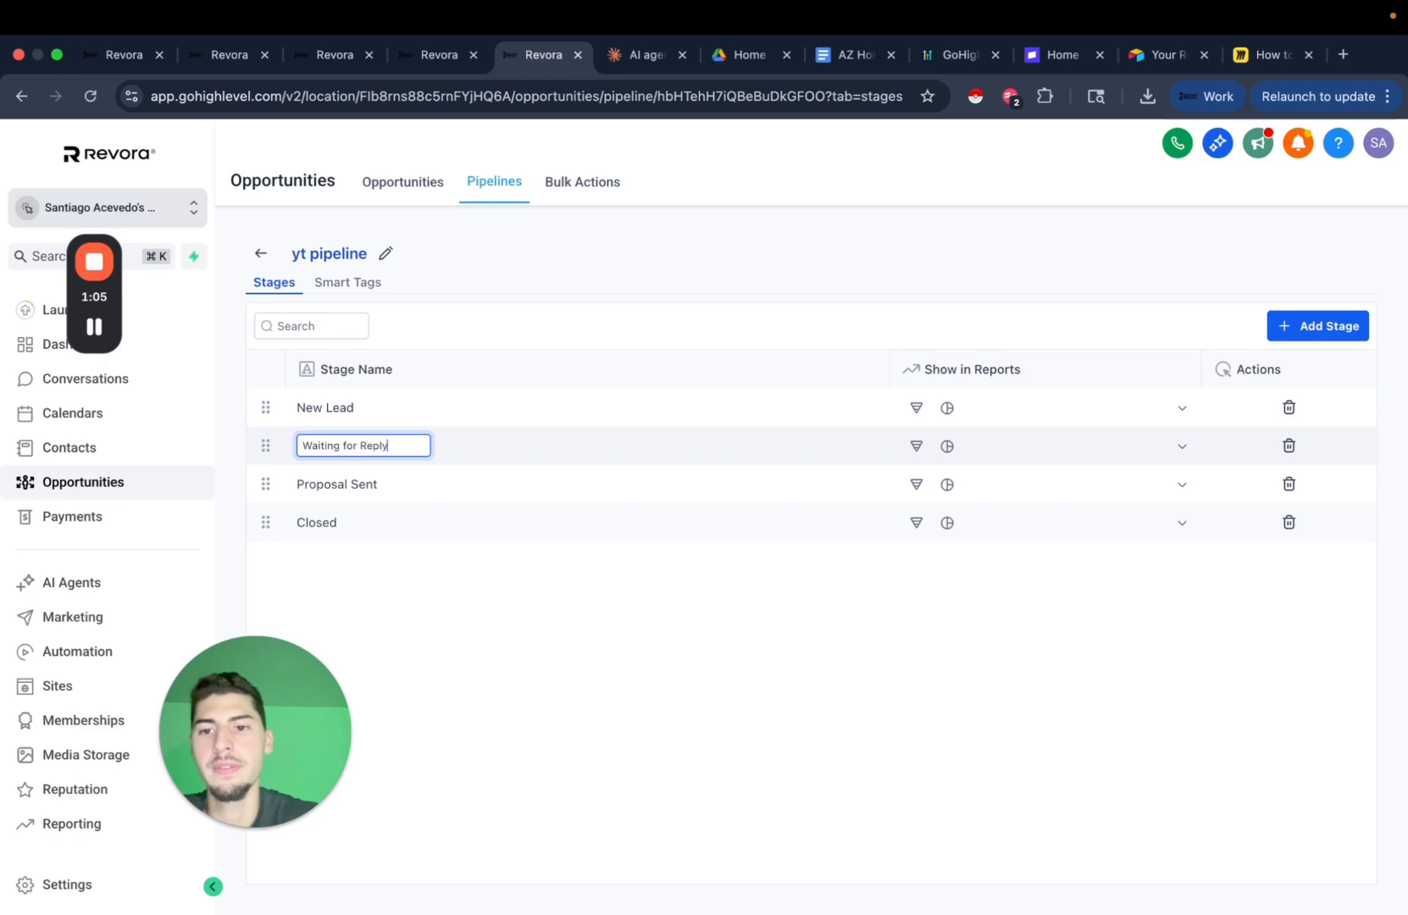
double_click(342, 492)
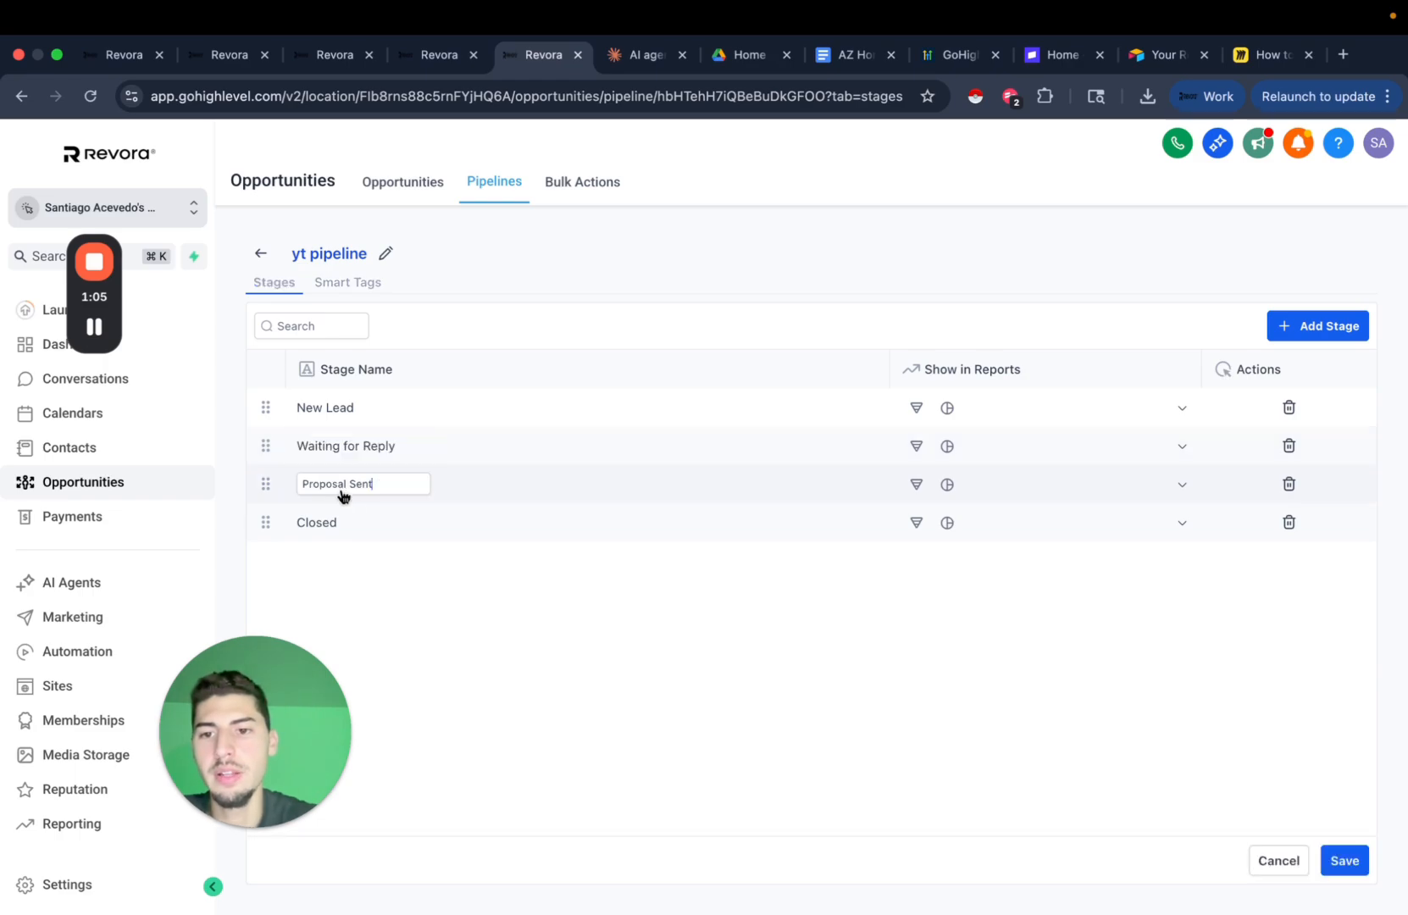
key(super+a)
text(Rep)
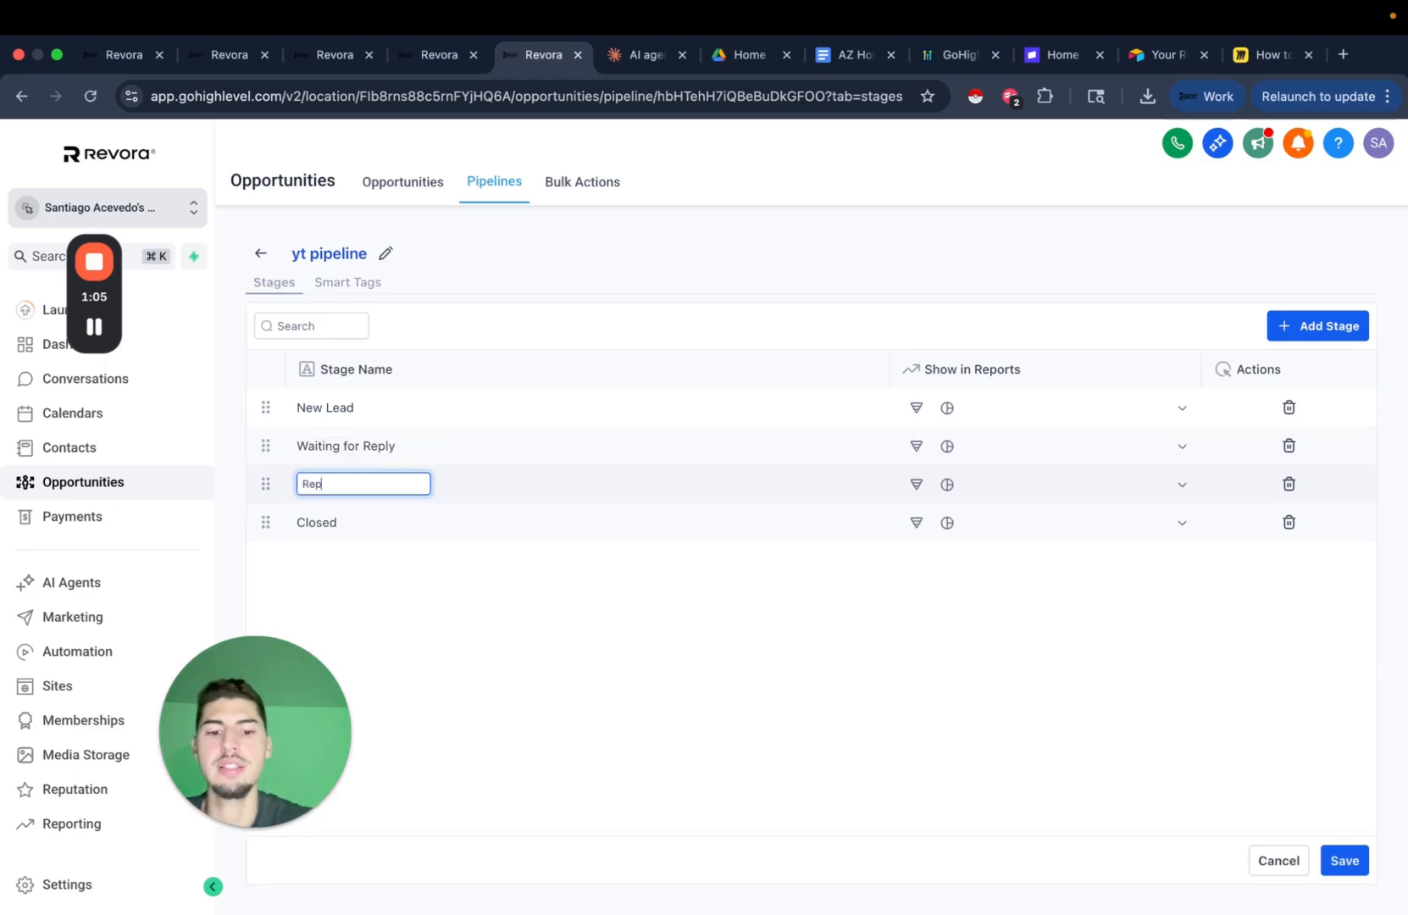
text(lied)
double_click(327, 523)
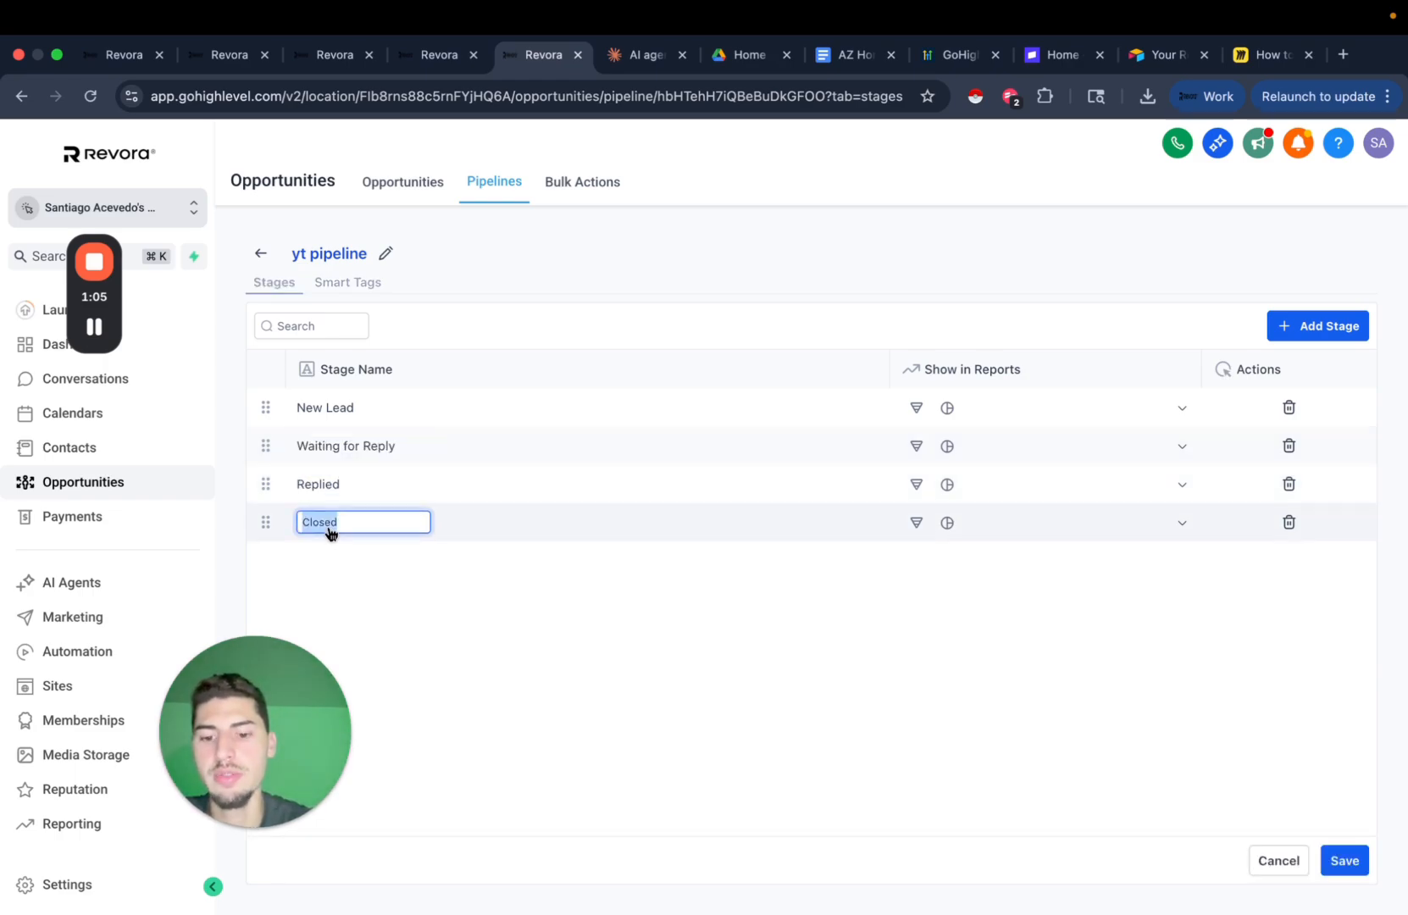
text(H)
key(BackSpace)
text(Has a property)
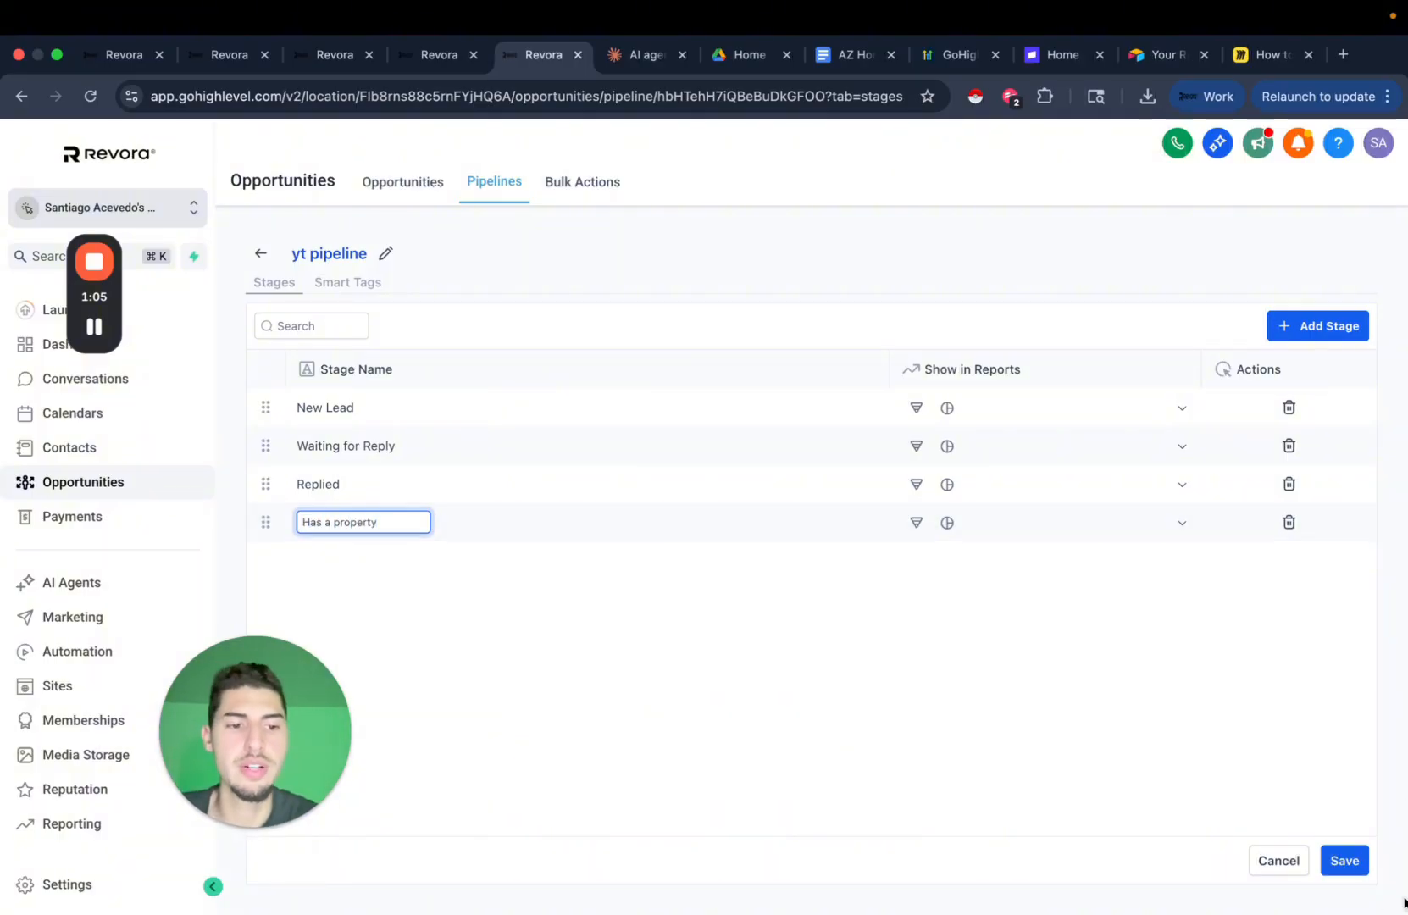
click(1344, 860)
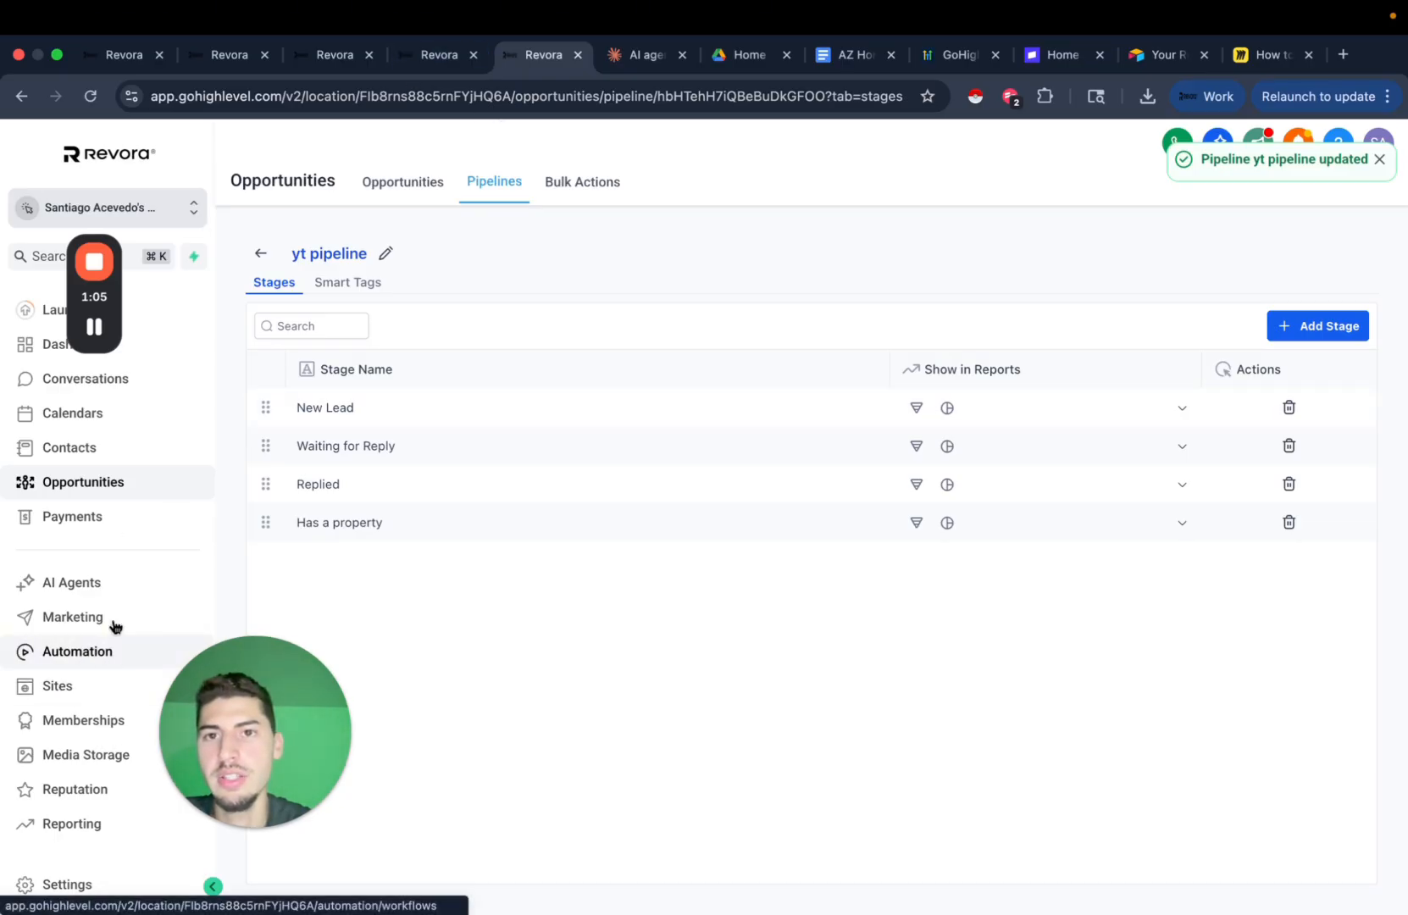
click(435, 59)
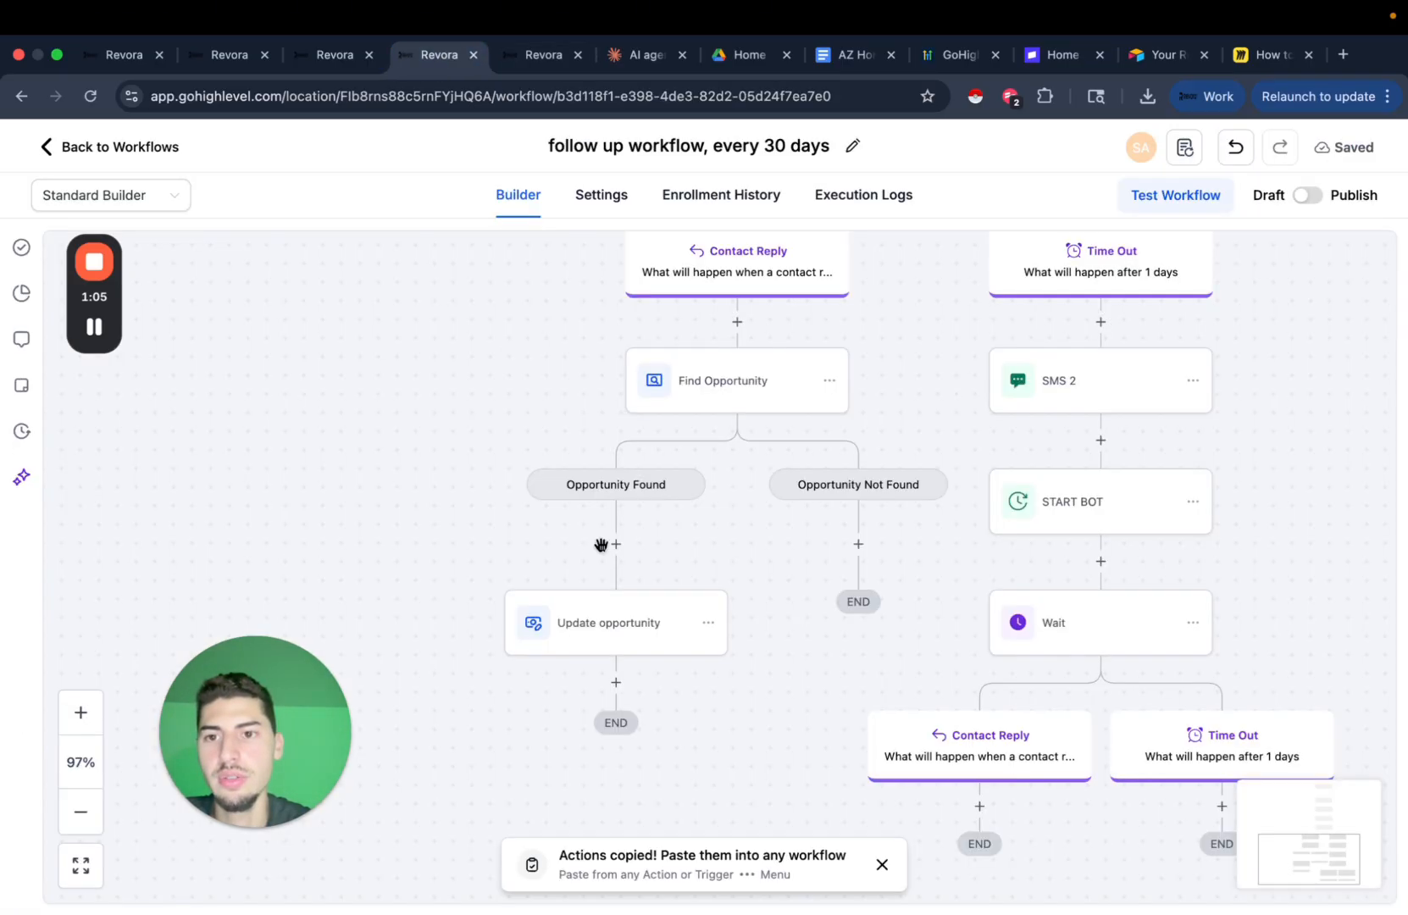
click(526, 74)
click(261, 251)
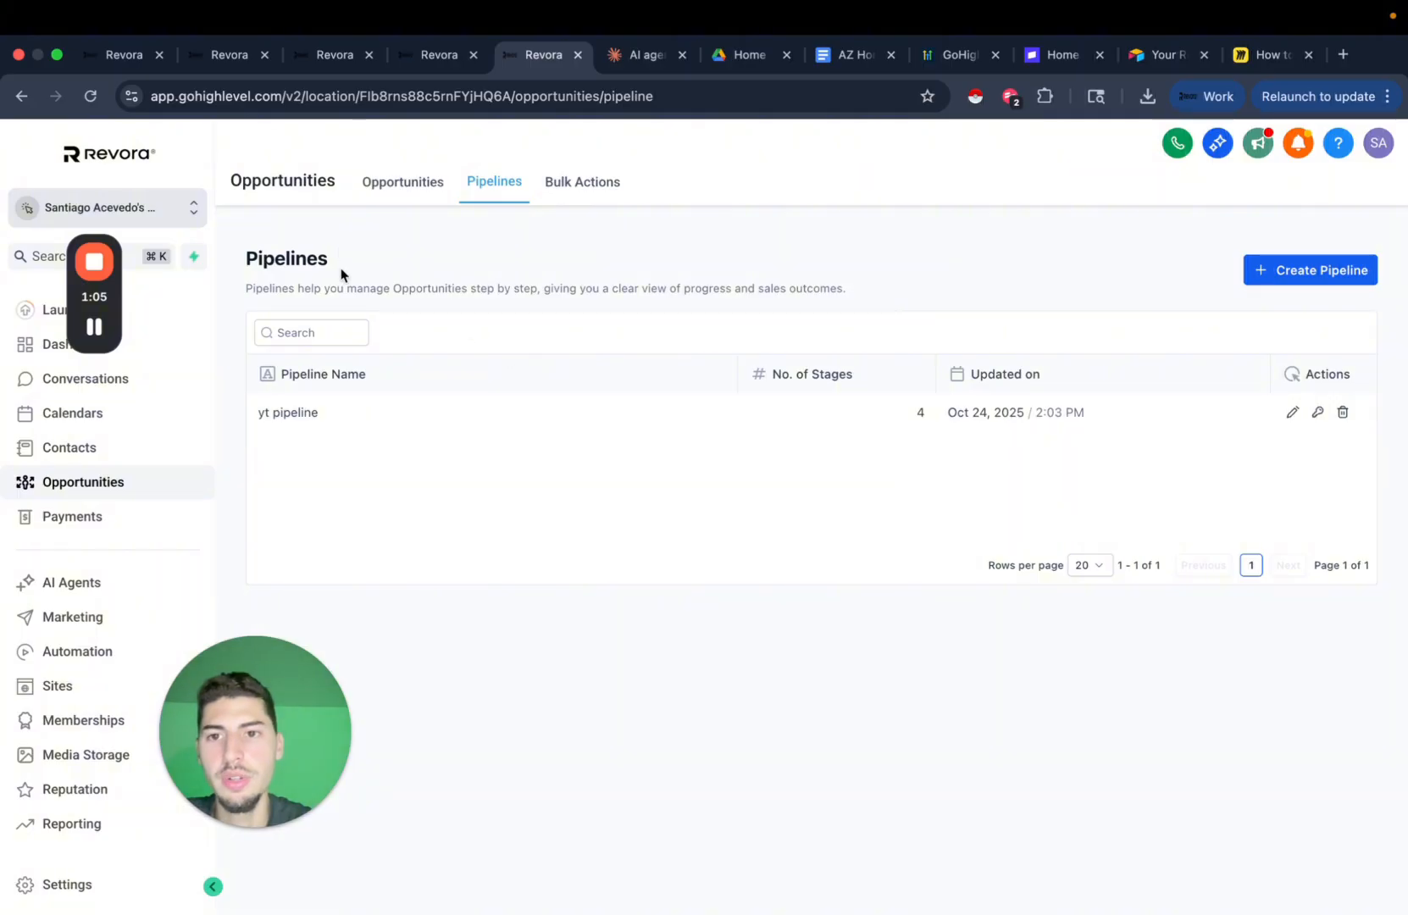
click(400, 185)
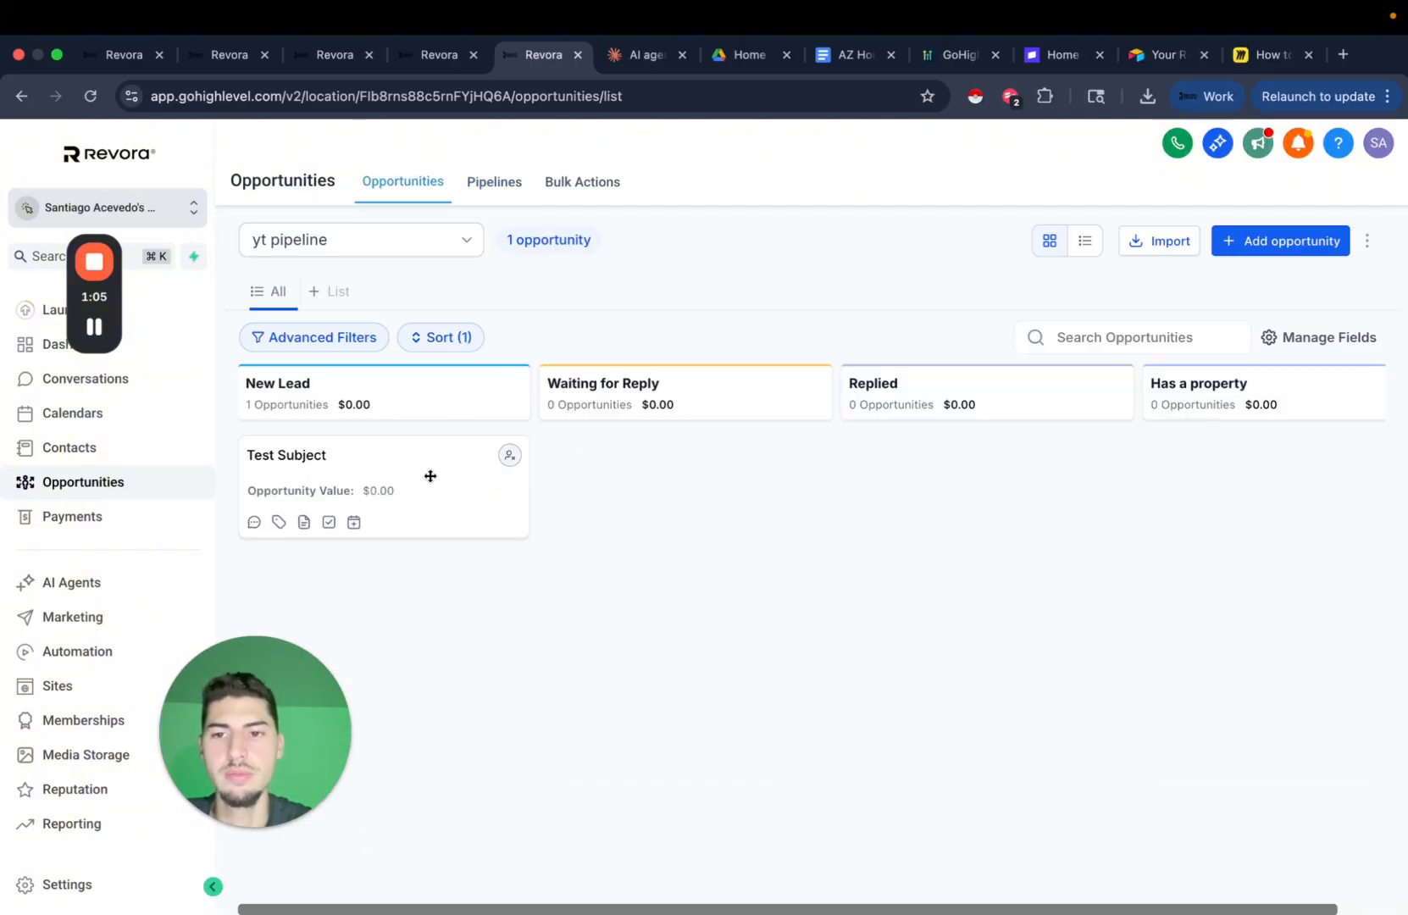
click(427, 59)
scroll(776, 629, down, 2)
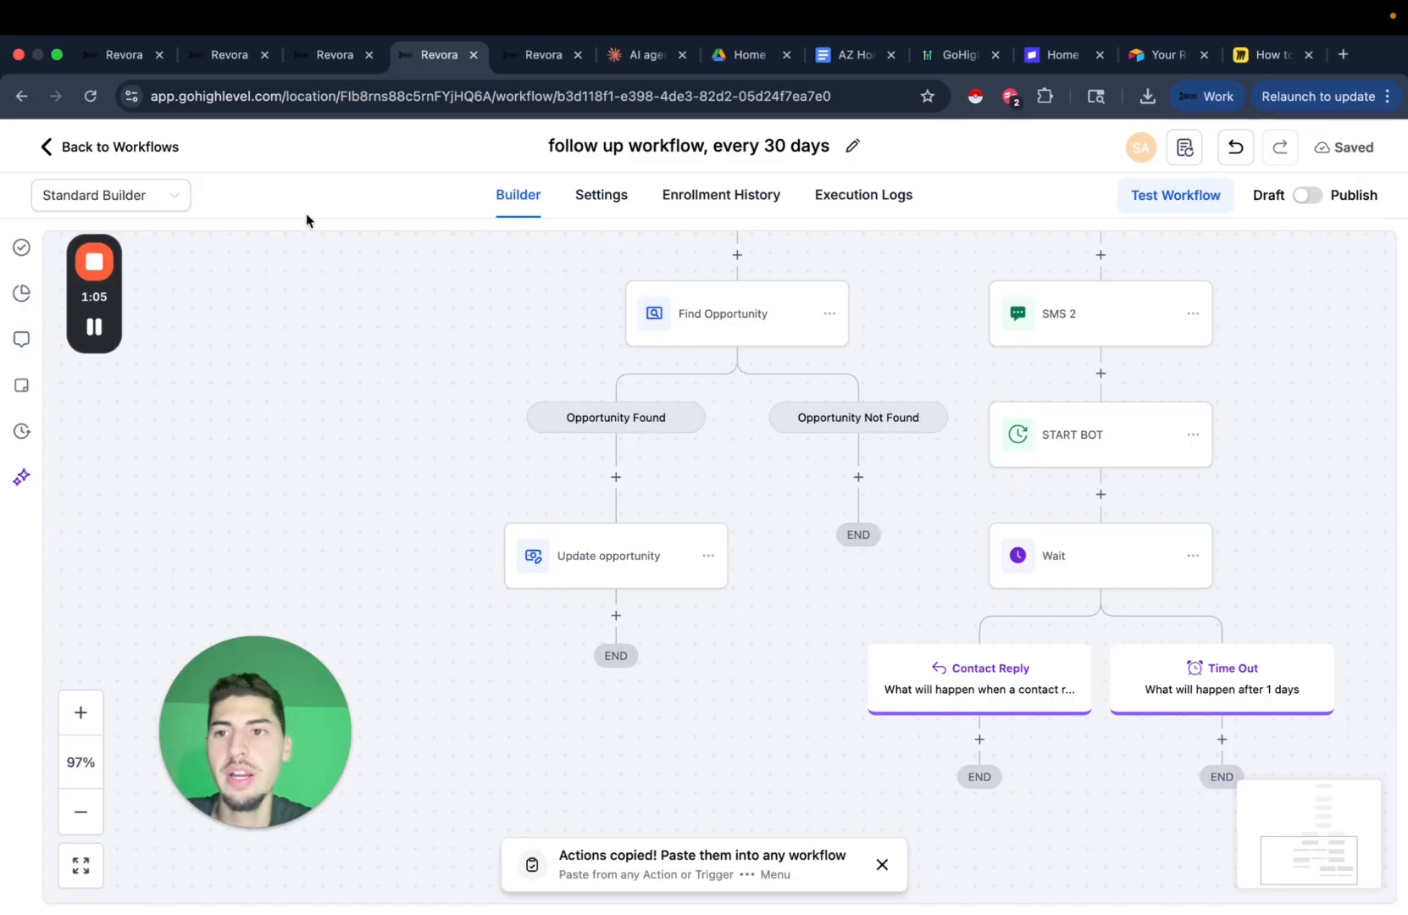
click(90, 95)
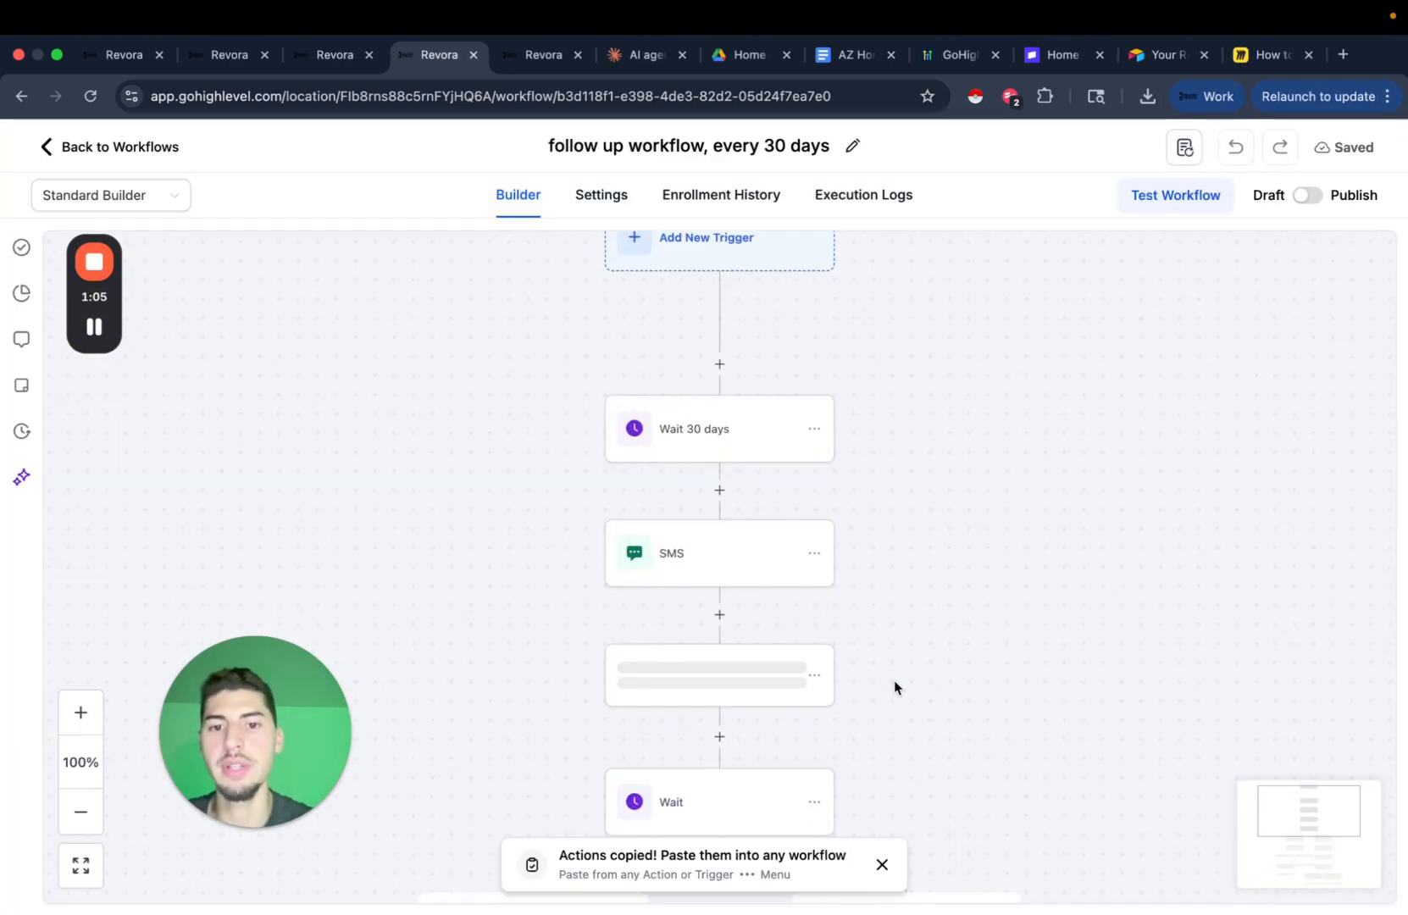
drag(895, 686, 913, 450)
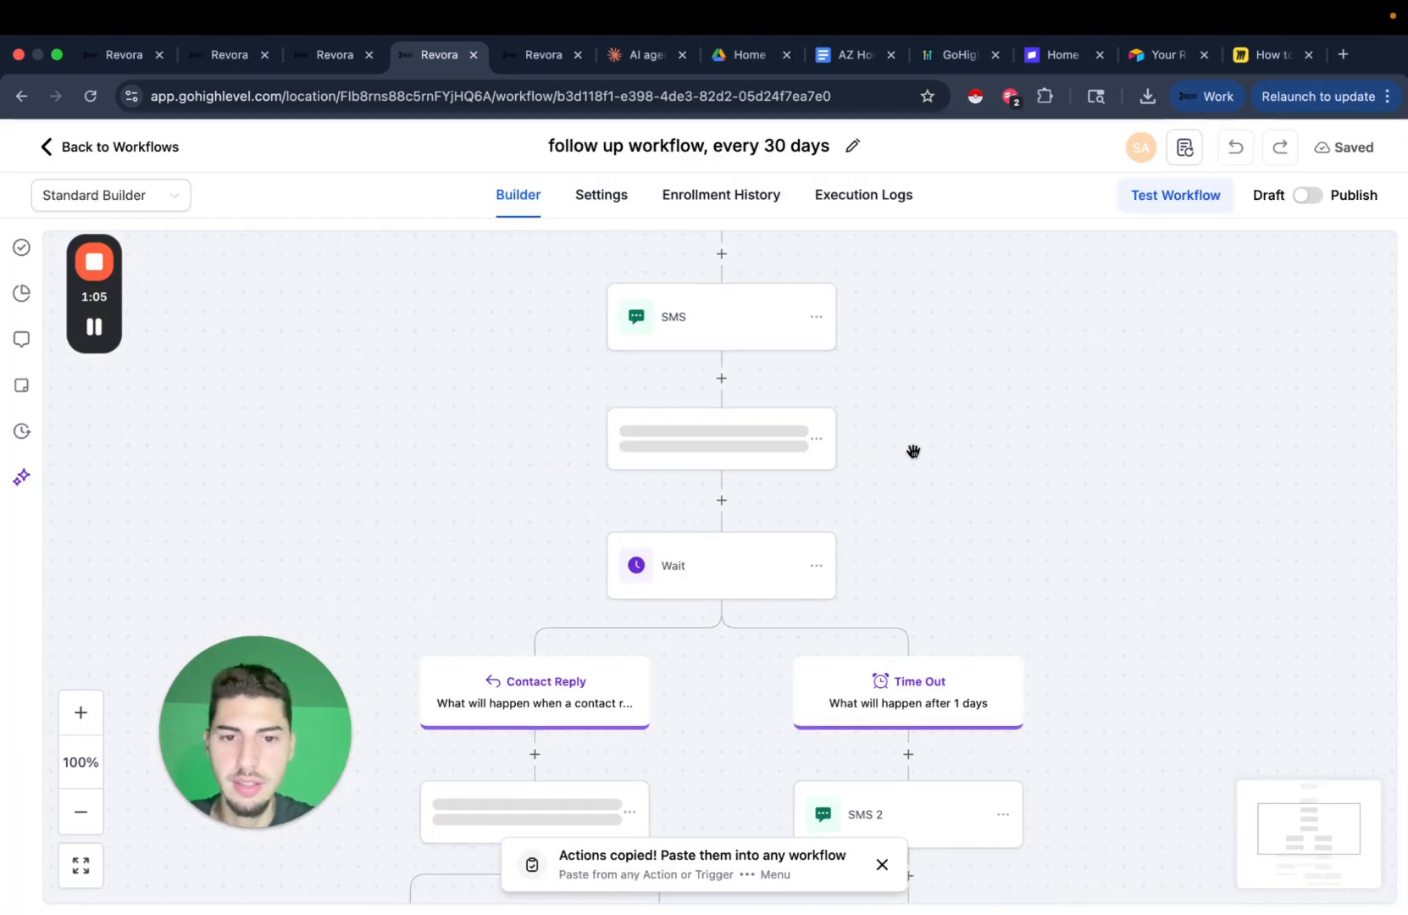
scroll(914, 451, down, 5)
click(627, 541)
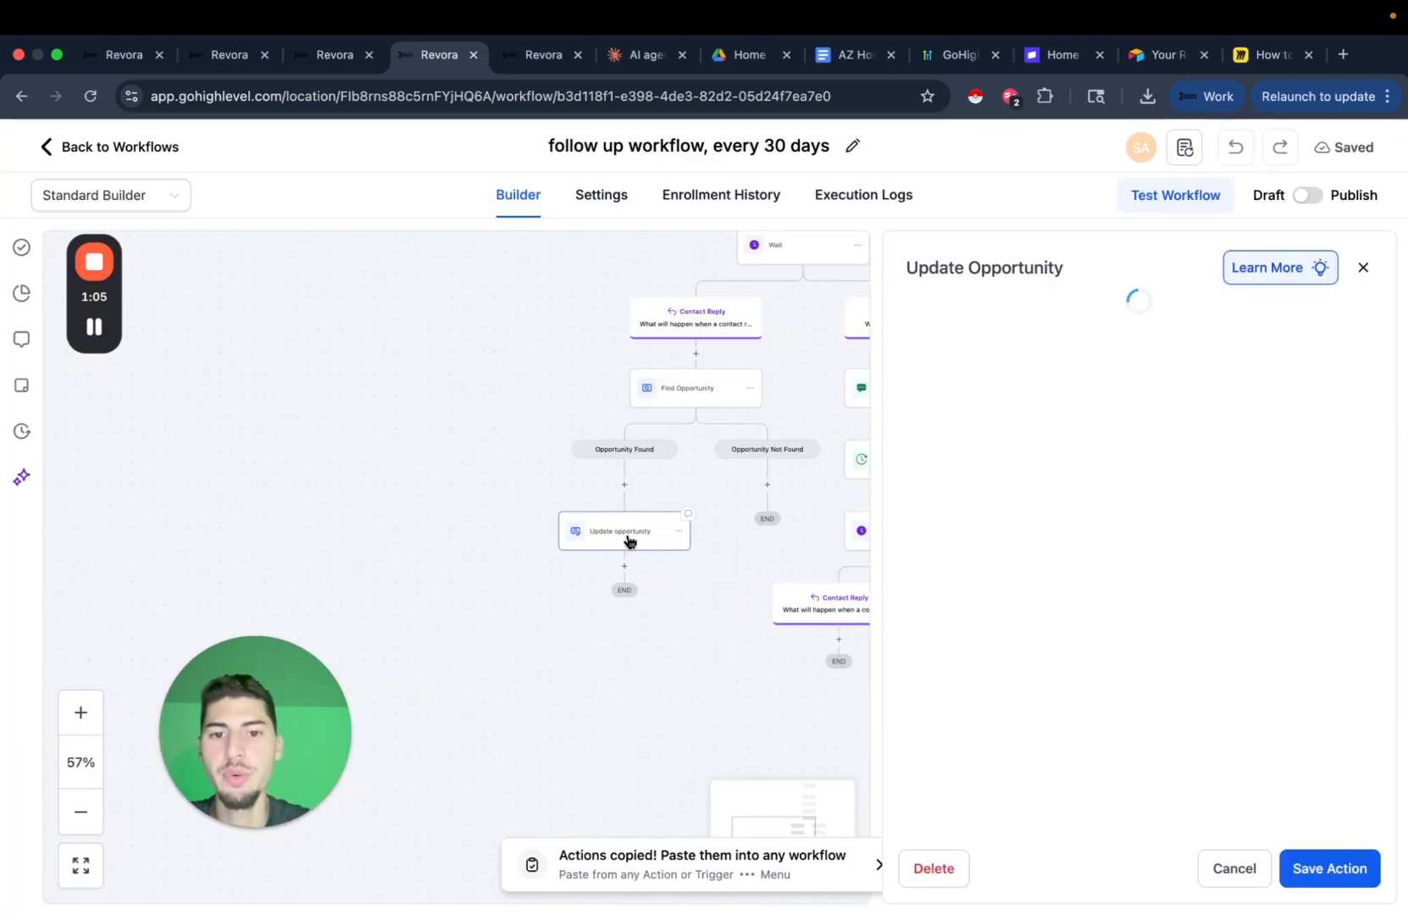
click(1133, 757)
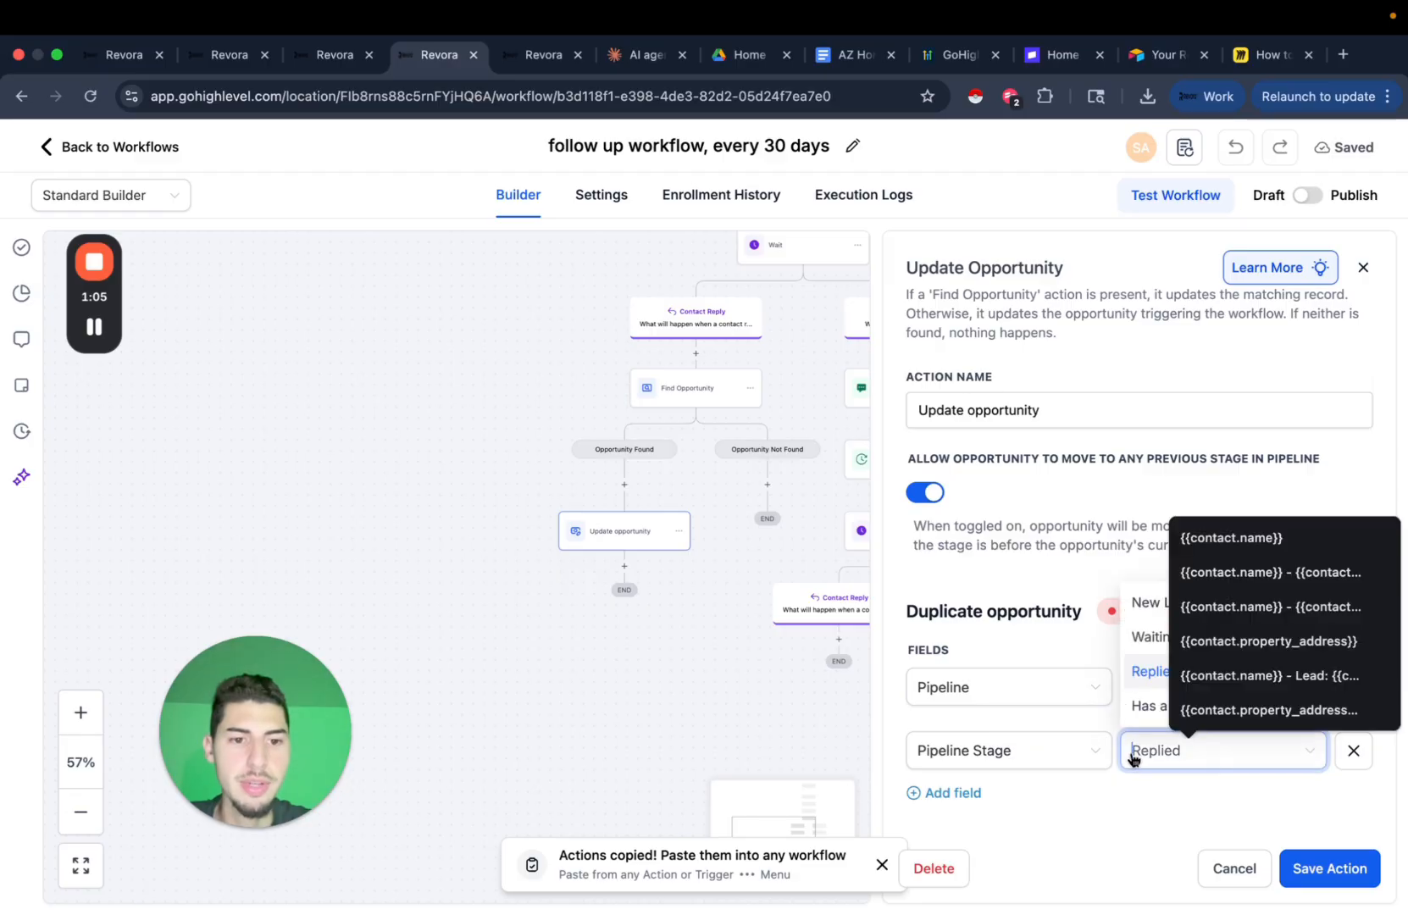
click(1306, 884)
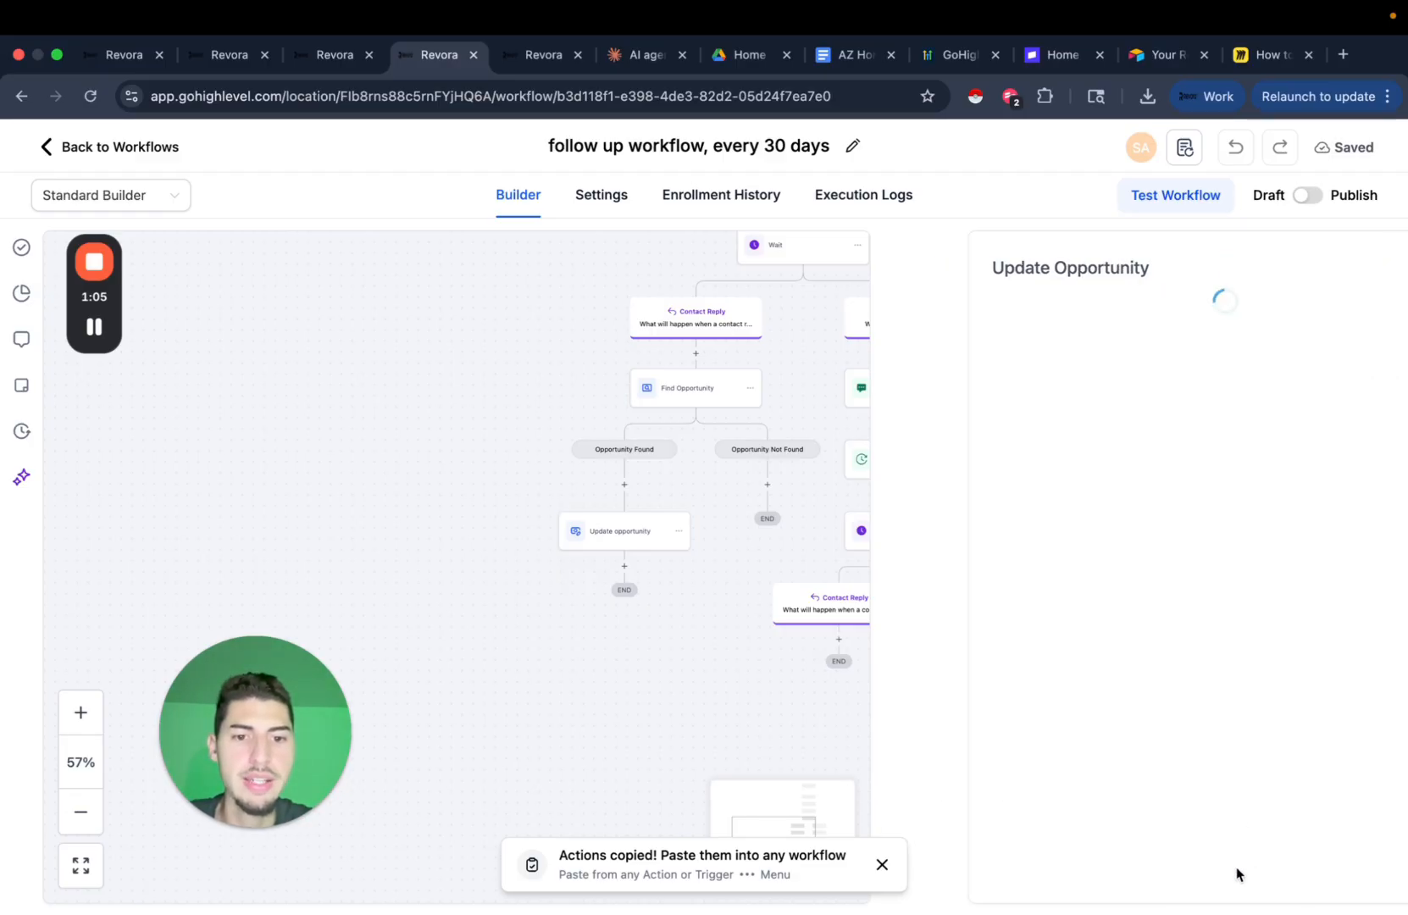
drag(663, 632, 647, 693)
scroll(648, 693, up, 5)
drag(761, 561, 729, 623)
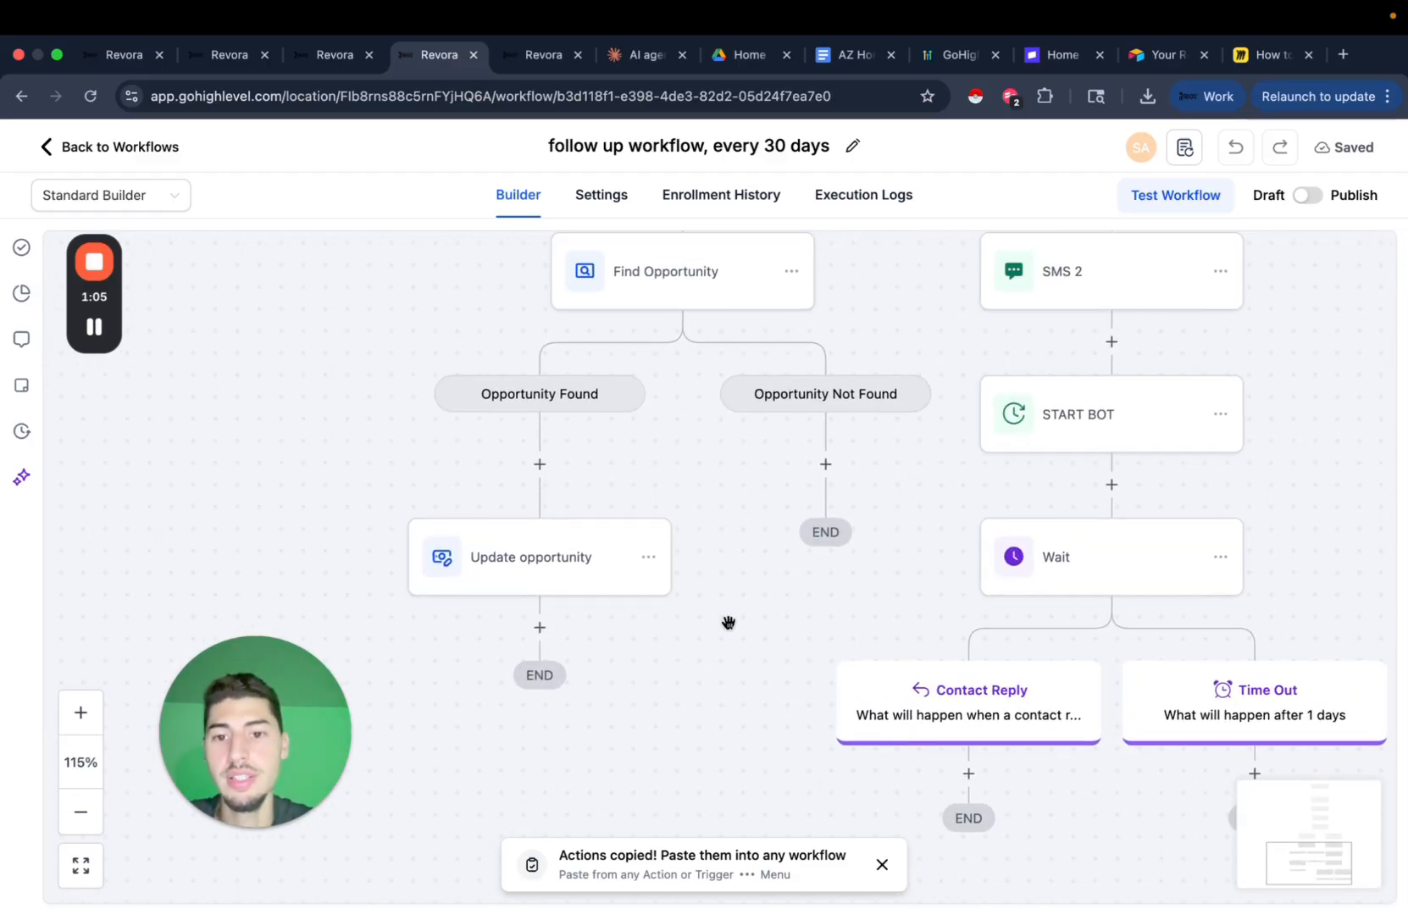
Add a Create Opportunity step under Opportunity Not Found with Pipeline Stage set to Replied.
click(829, 463)
text(creat)
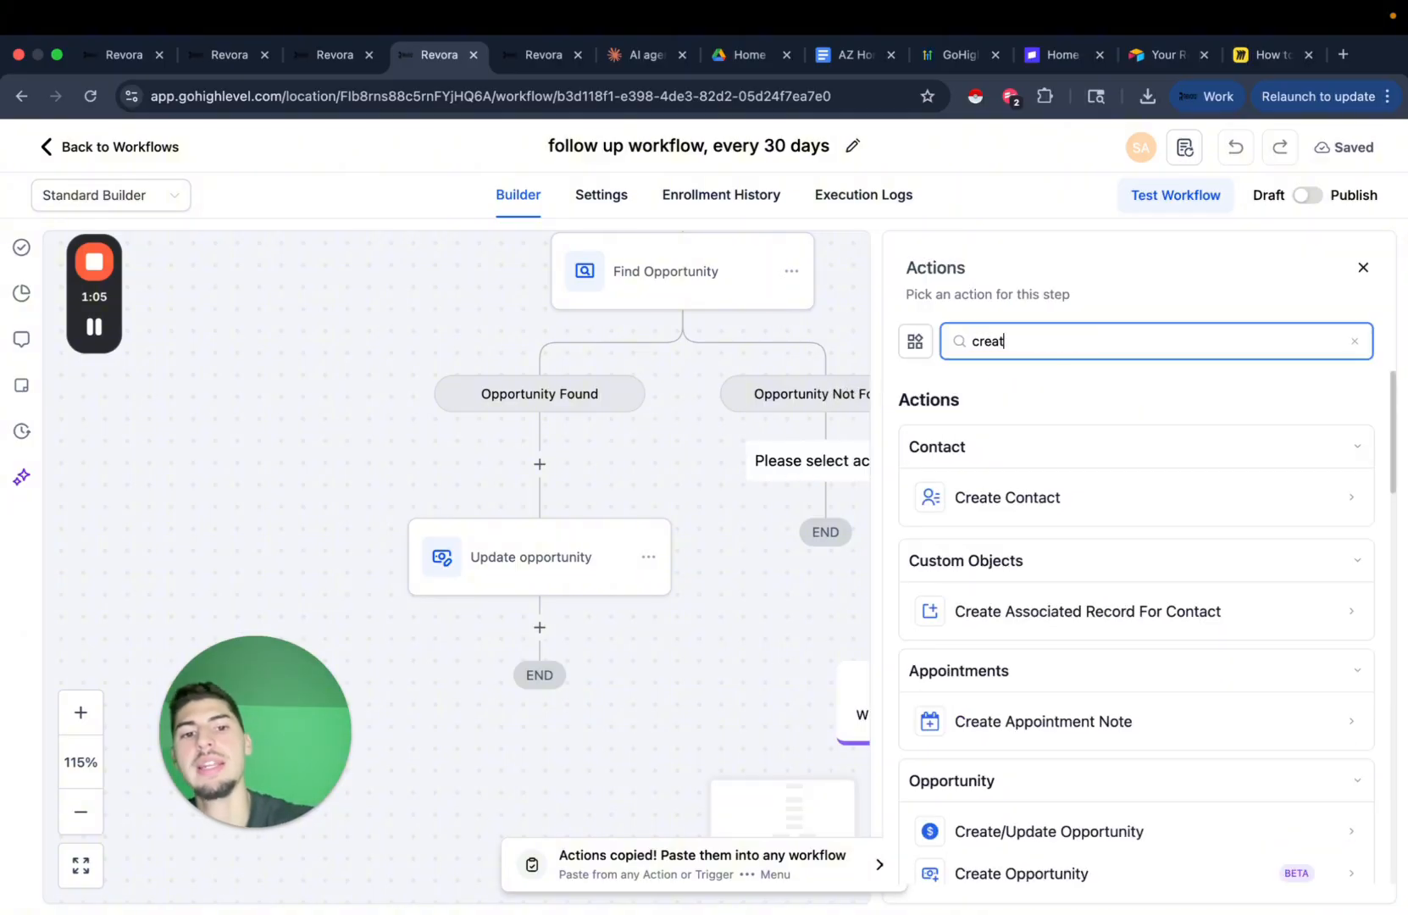
text(e opp)
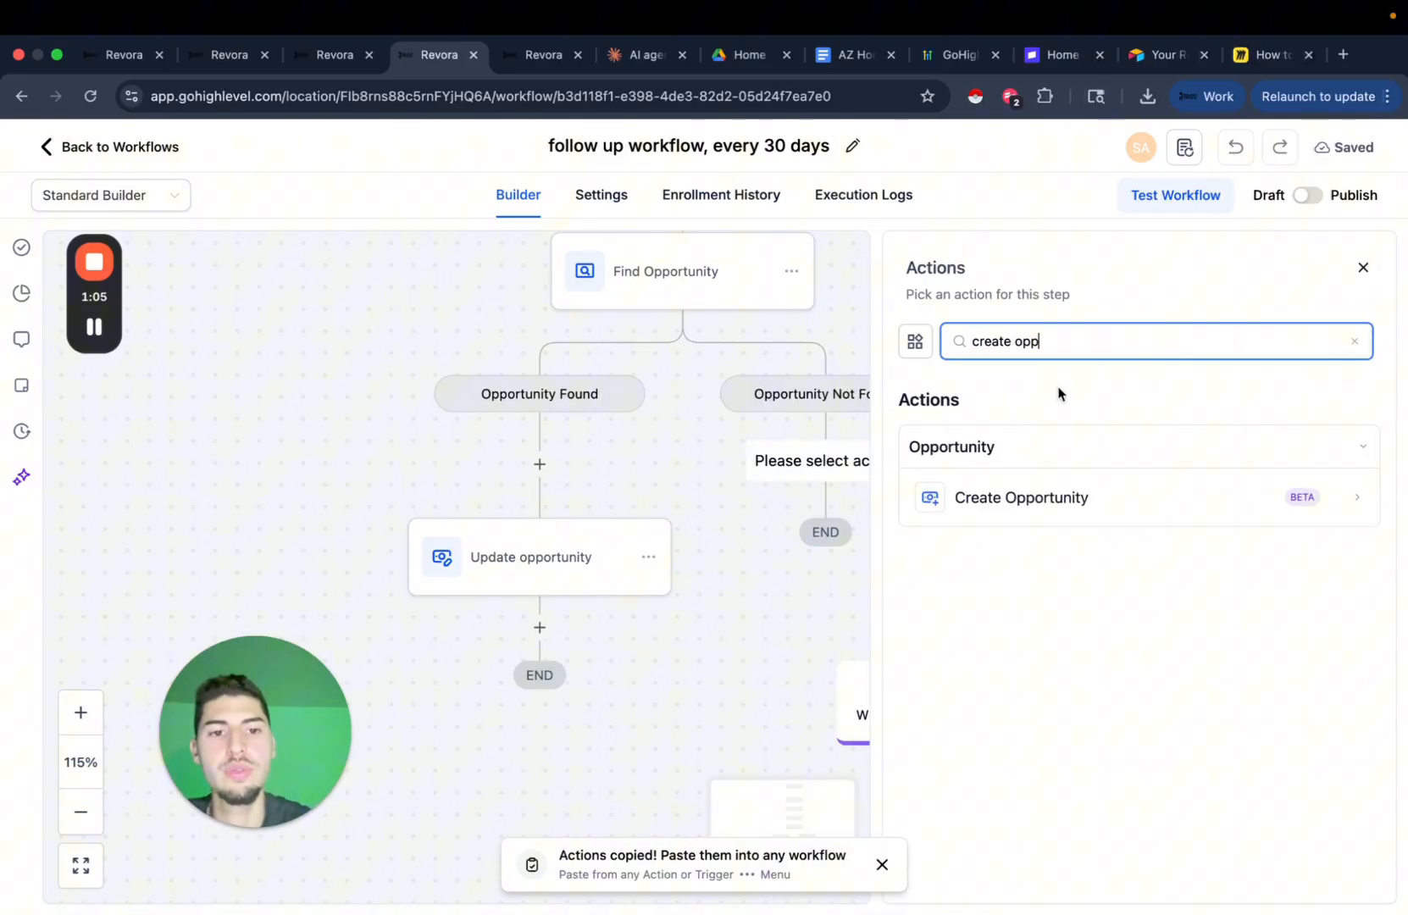
click(1090, 500)
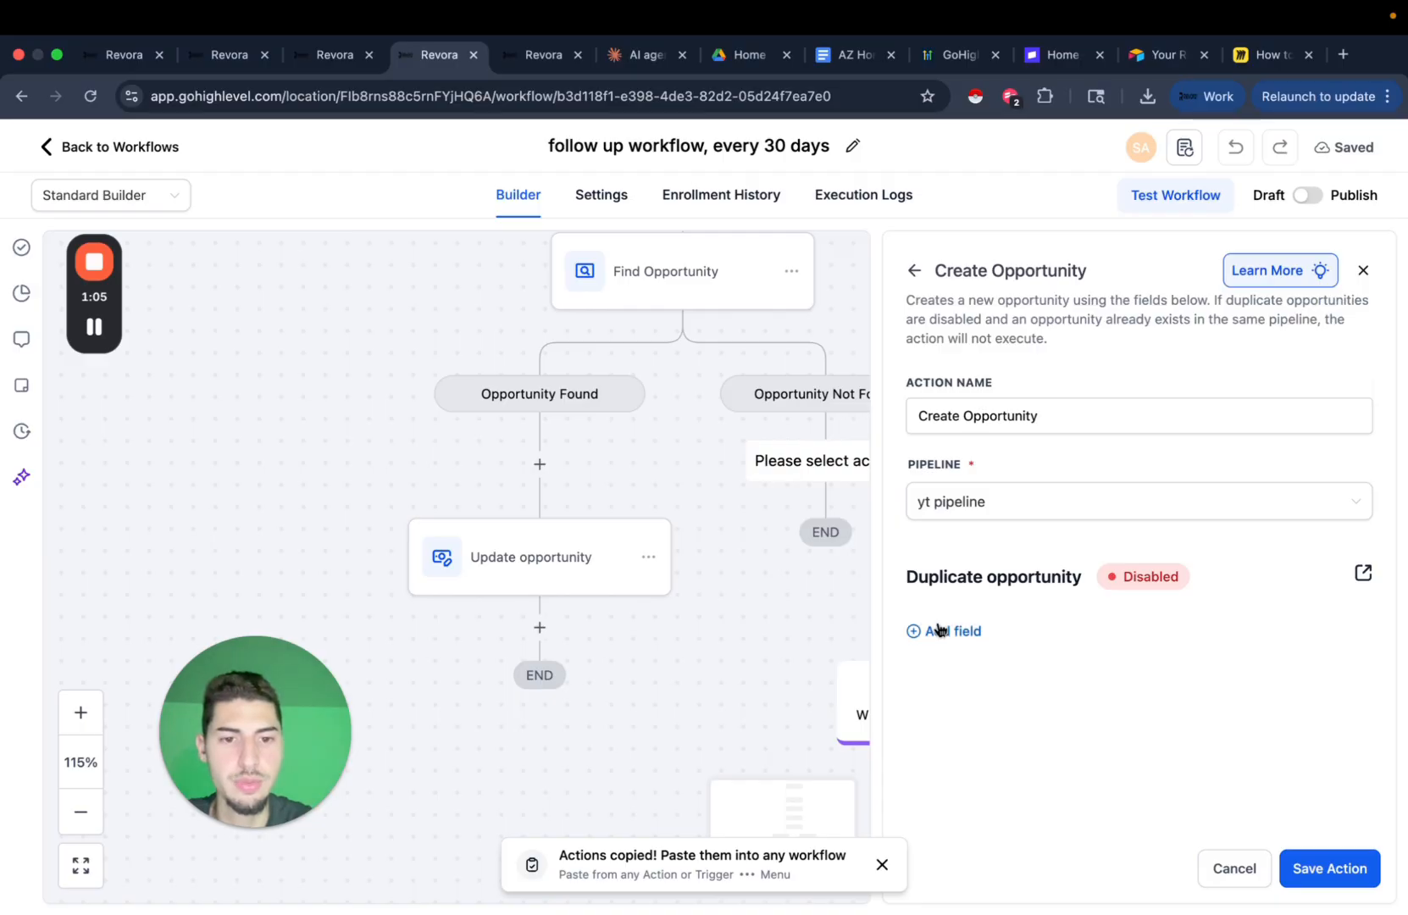
click(942, 631)
click(1021, 655)
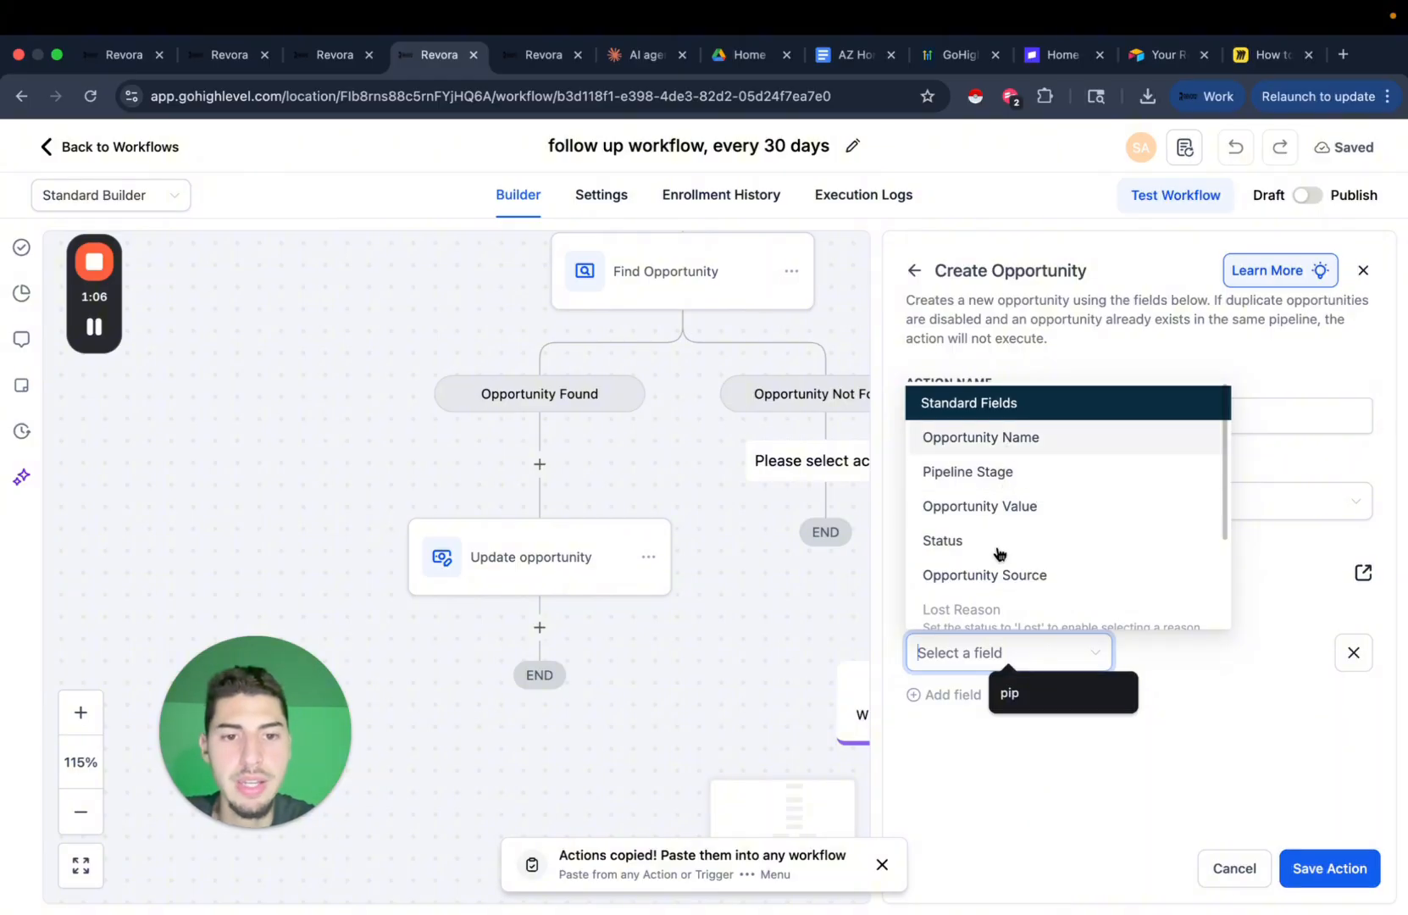
scroll(1037, 553, down, 3)
scroll(1038, 553, up, 1)
scroll(1038, 552, up, 3)
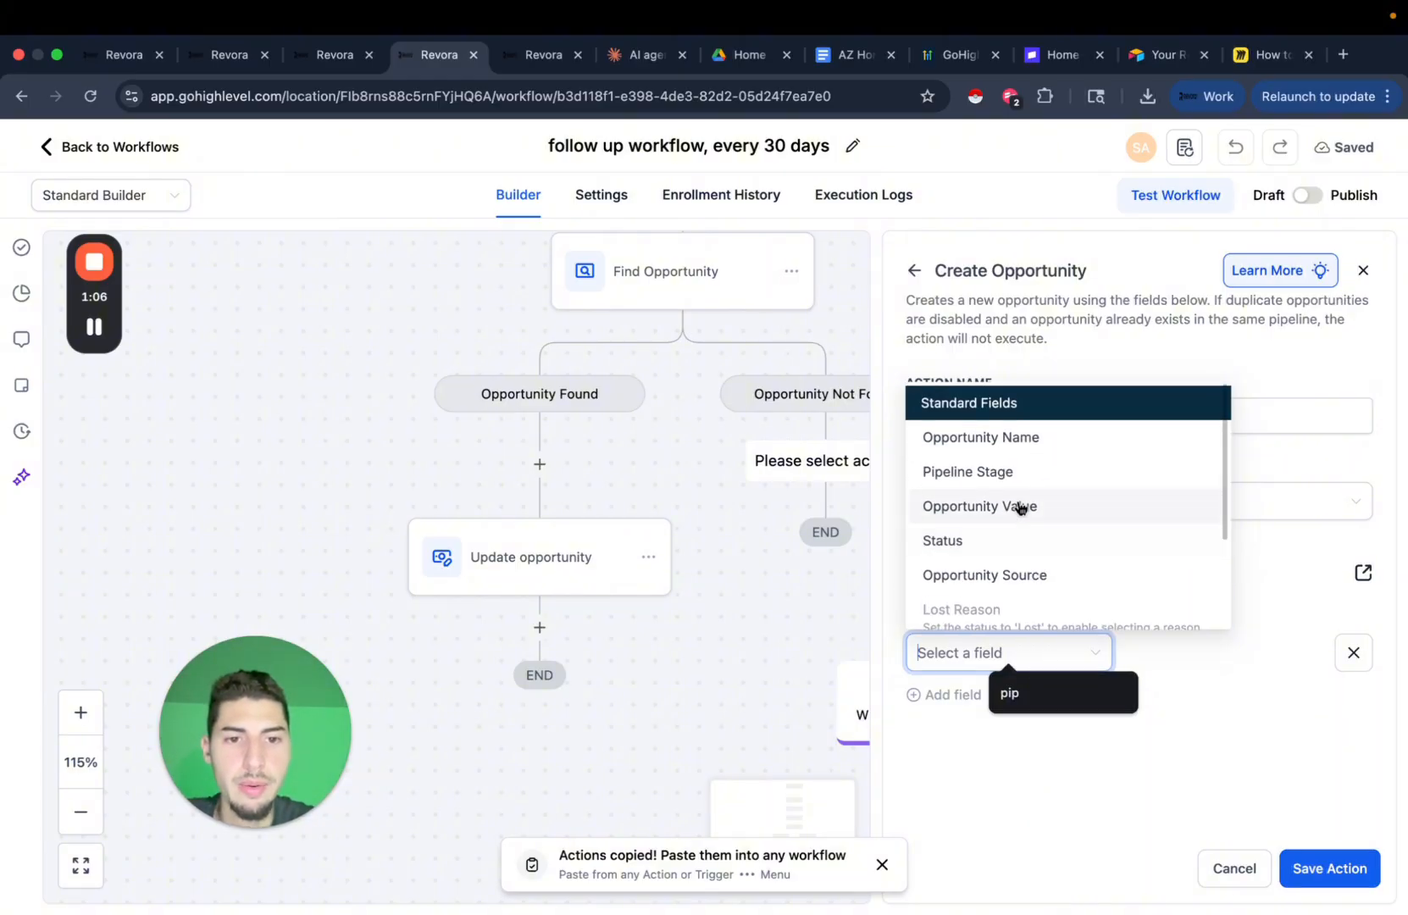
click(1019, 471)
click(1179, 667)
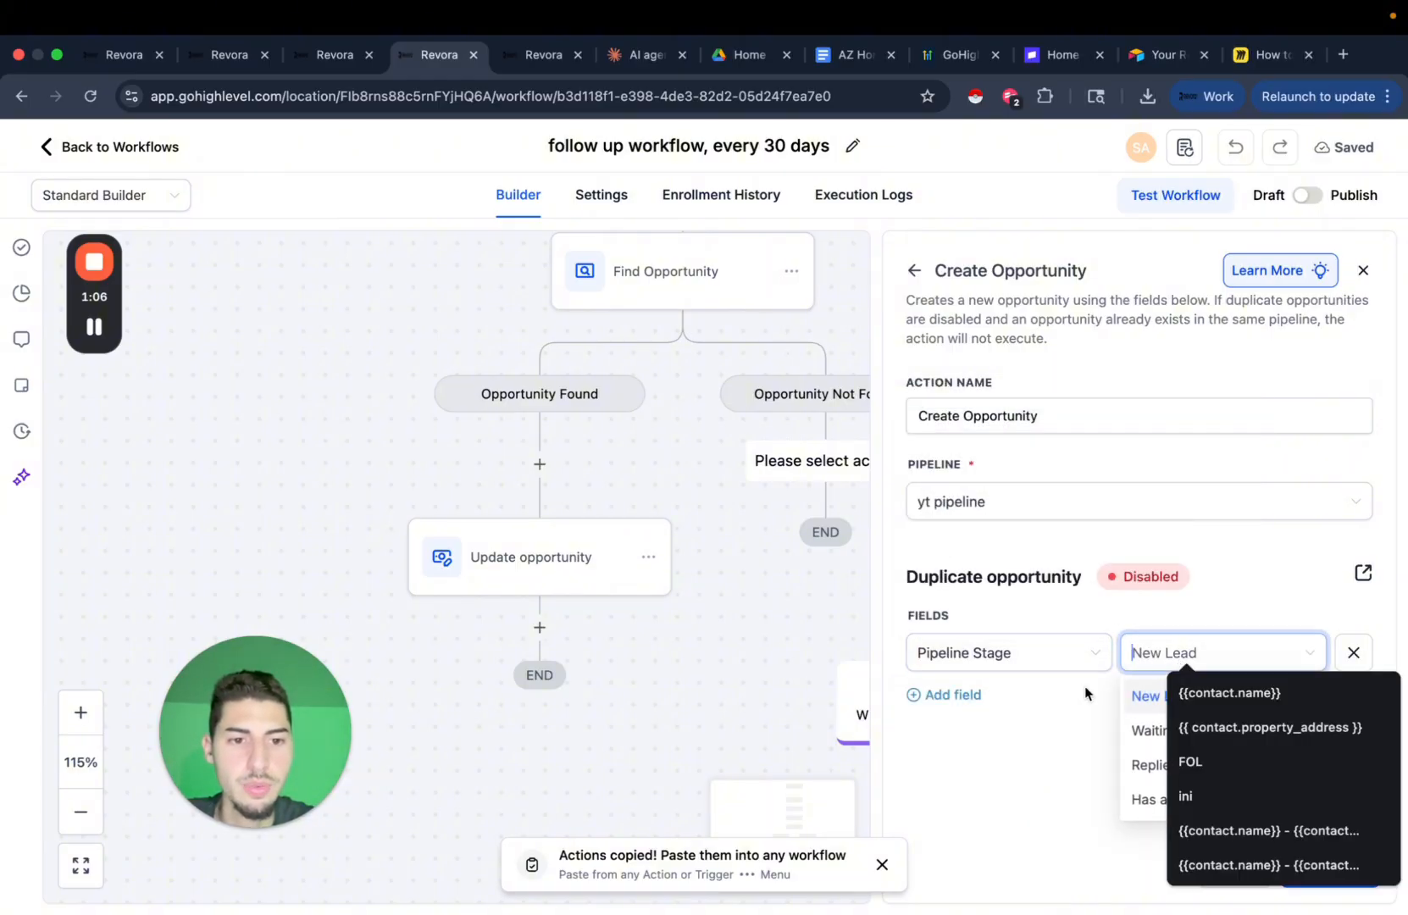
click(1154, 765)
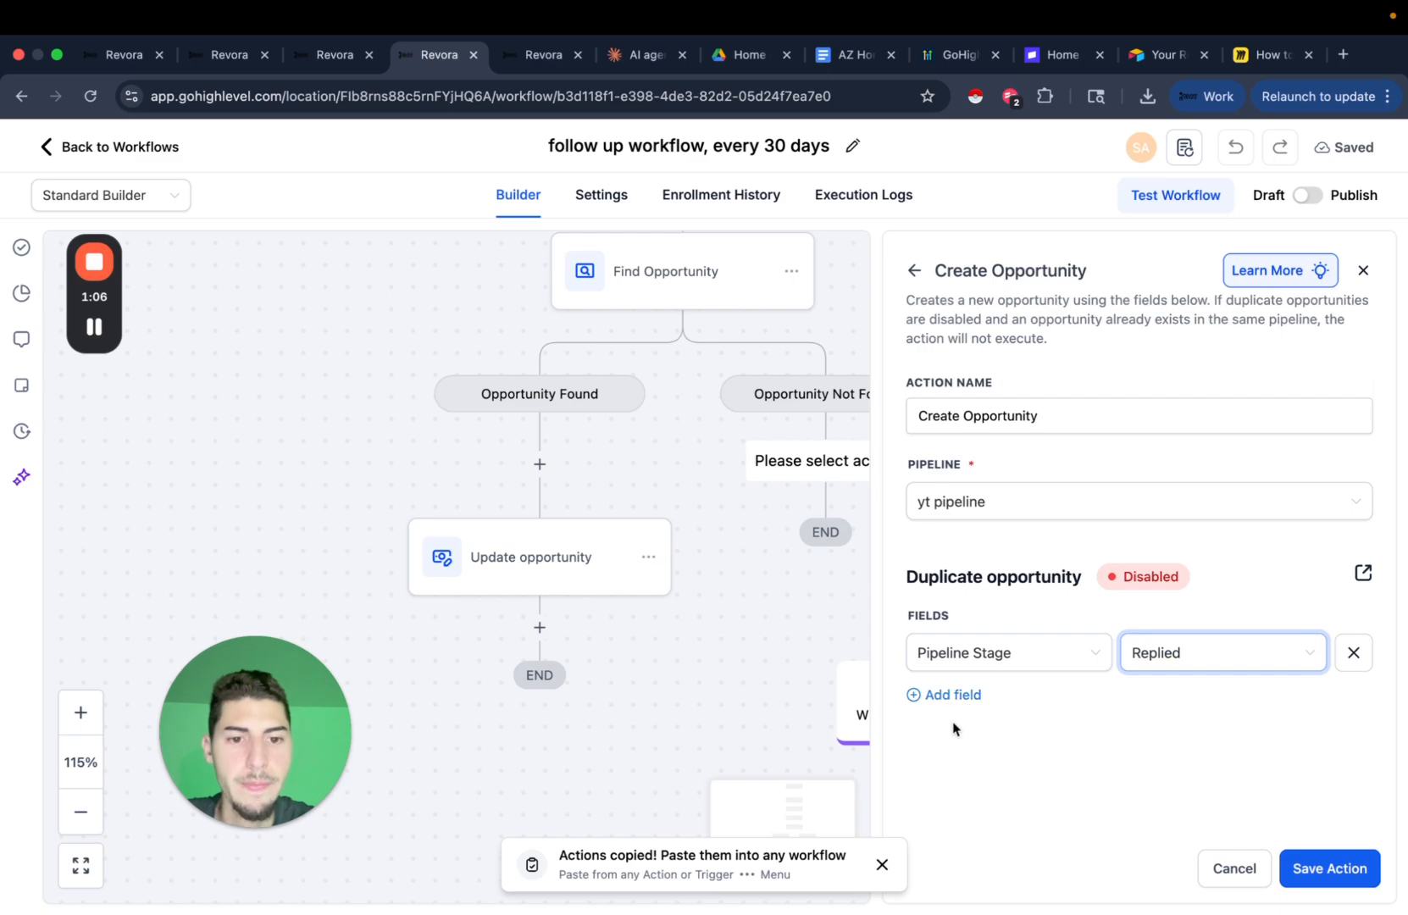
Set the Opportunity Name to the contact's full name variable and save the step.
click(948, 695)
click(1017, 712)
click(1024, 502)
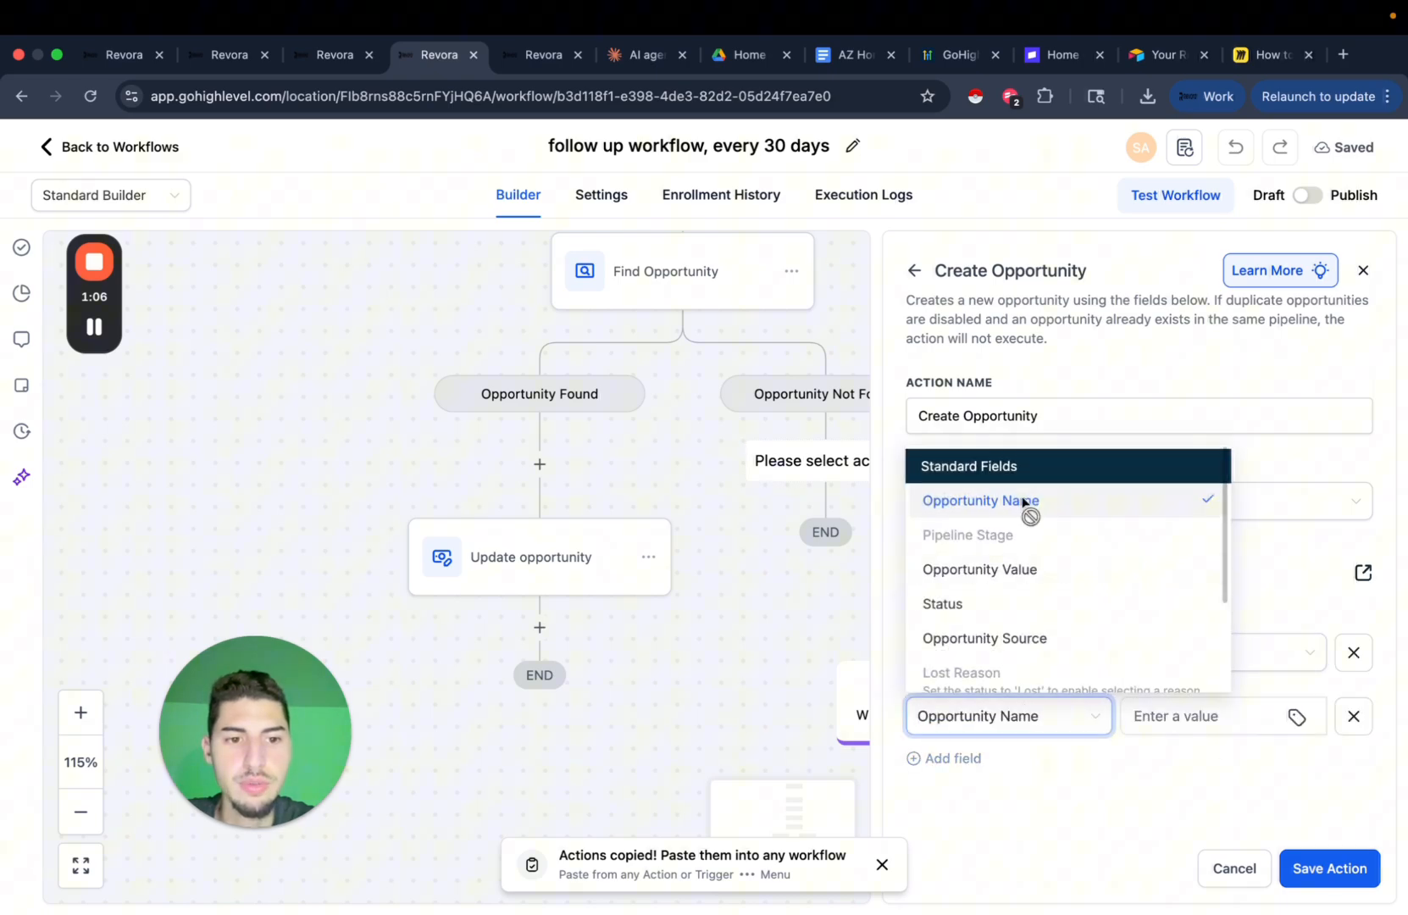
click(1294, 717)
click(1160, 273)
click(1109, 314)
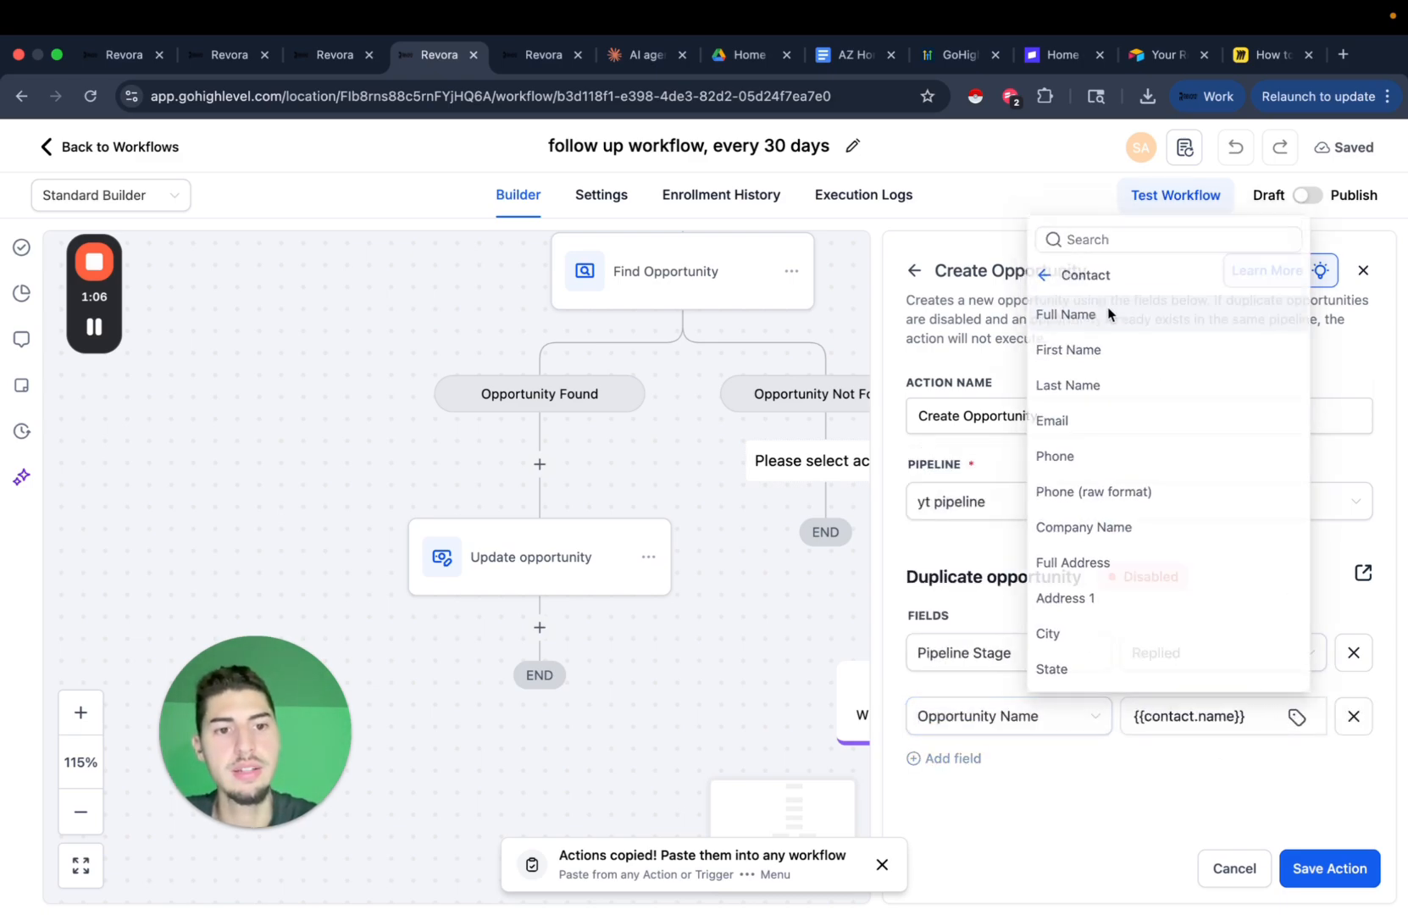
click(1329, 869)
Start adding another step below Create Opportunity, then cancel it.
scroll(847, 586, down, 5)
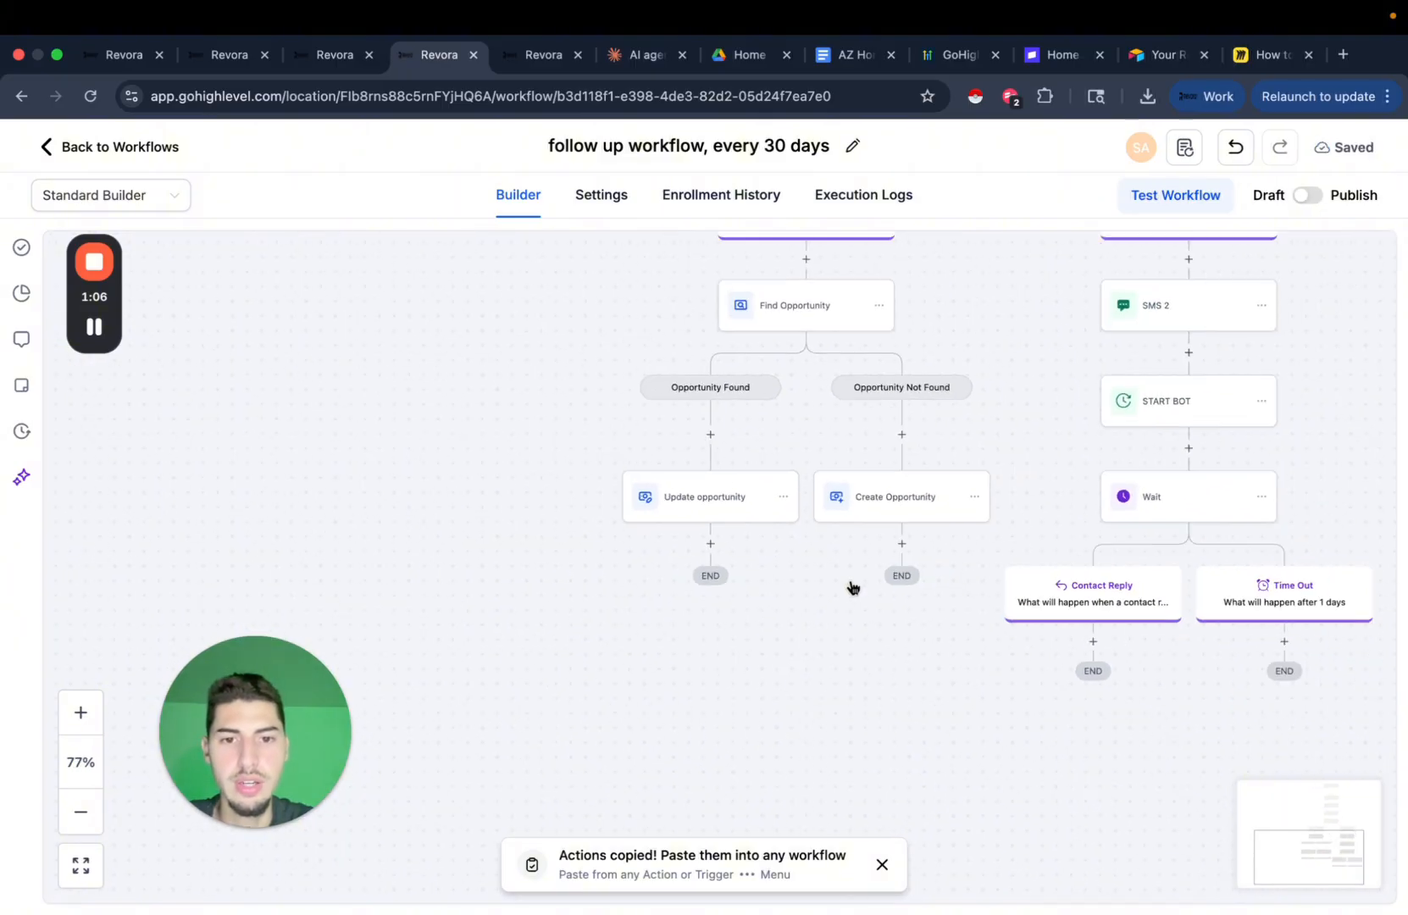
drag(853, 587, 672, 639)
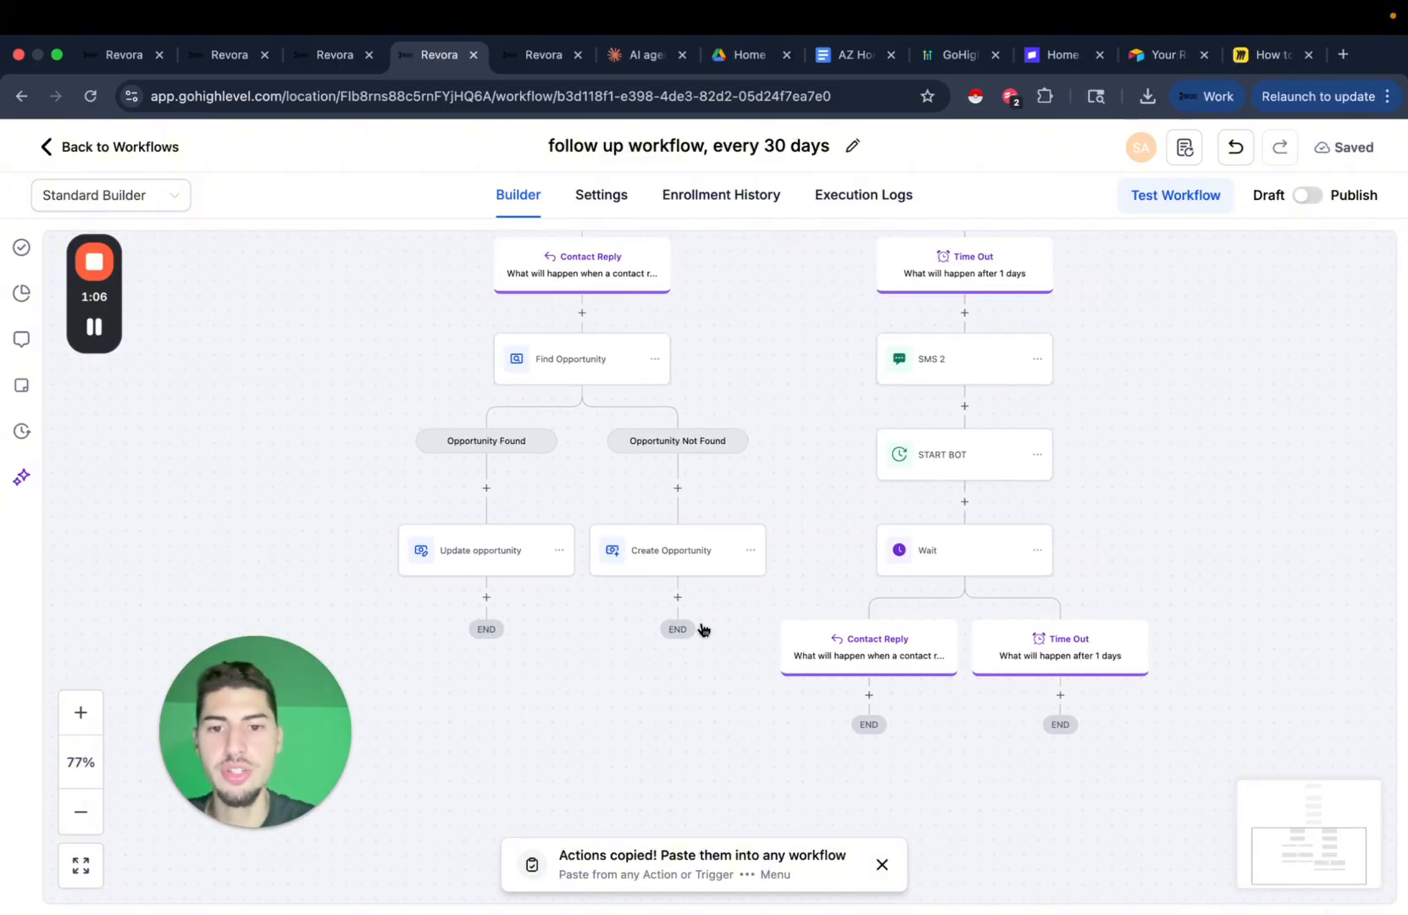
click(678, 597)
scroll(1075, 673, down, 15)
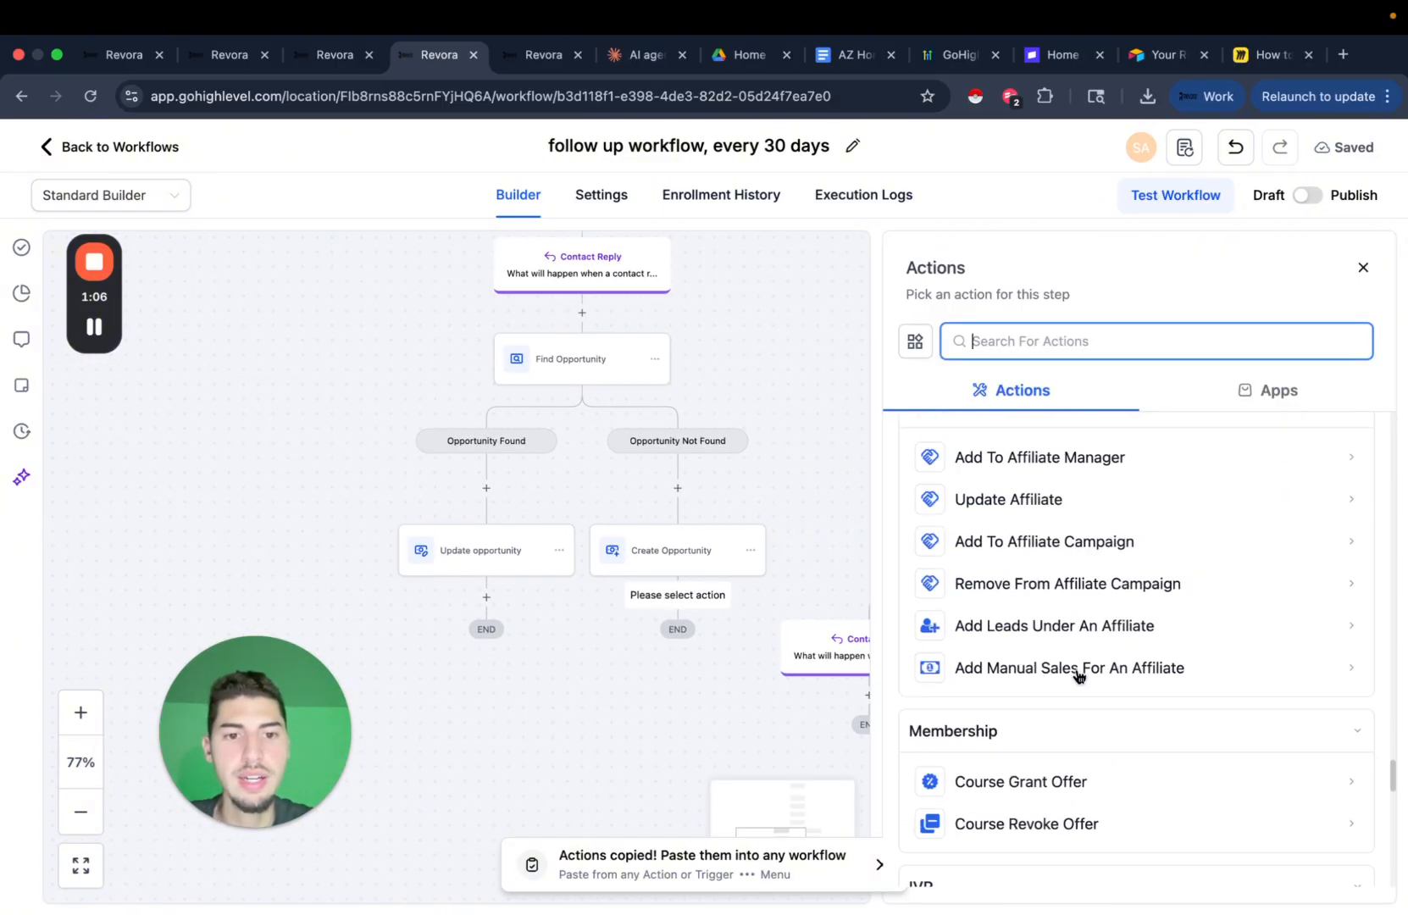
scroll(1077, 675, up, 15)
click(1363, 267)
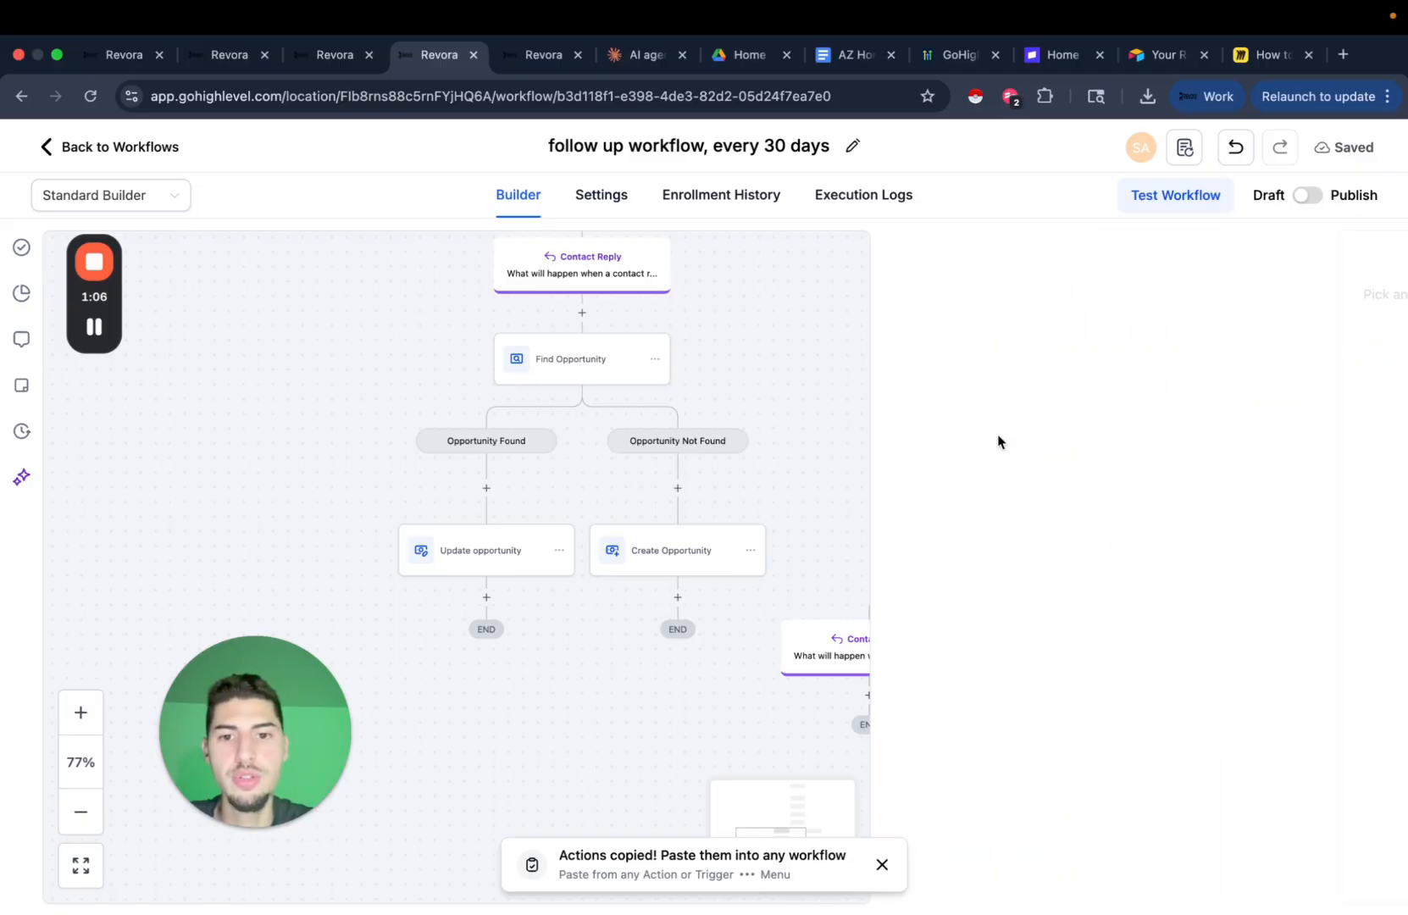
scroll(1138, 504, down, 5)
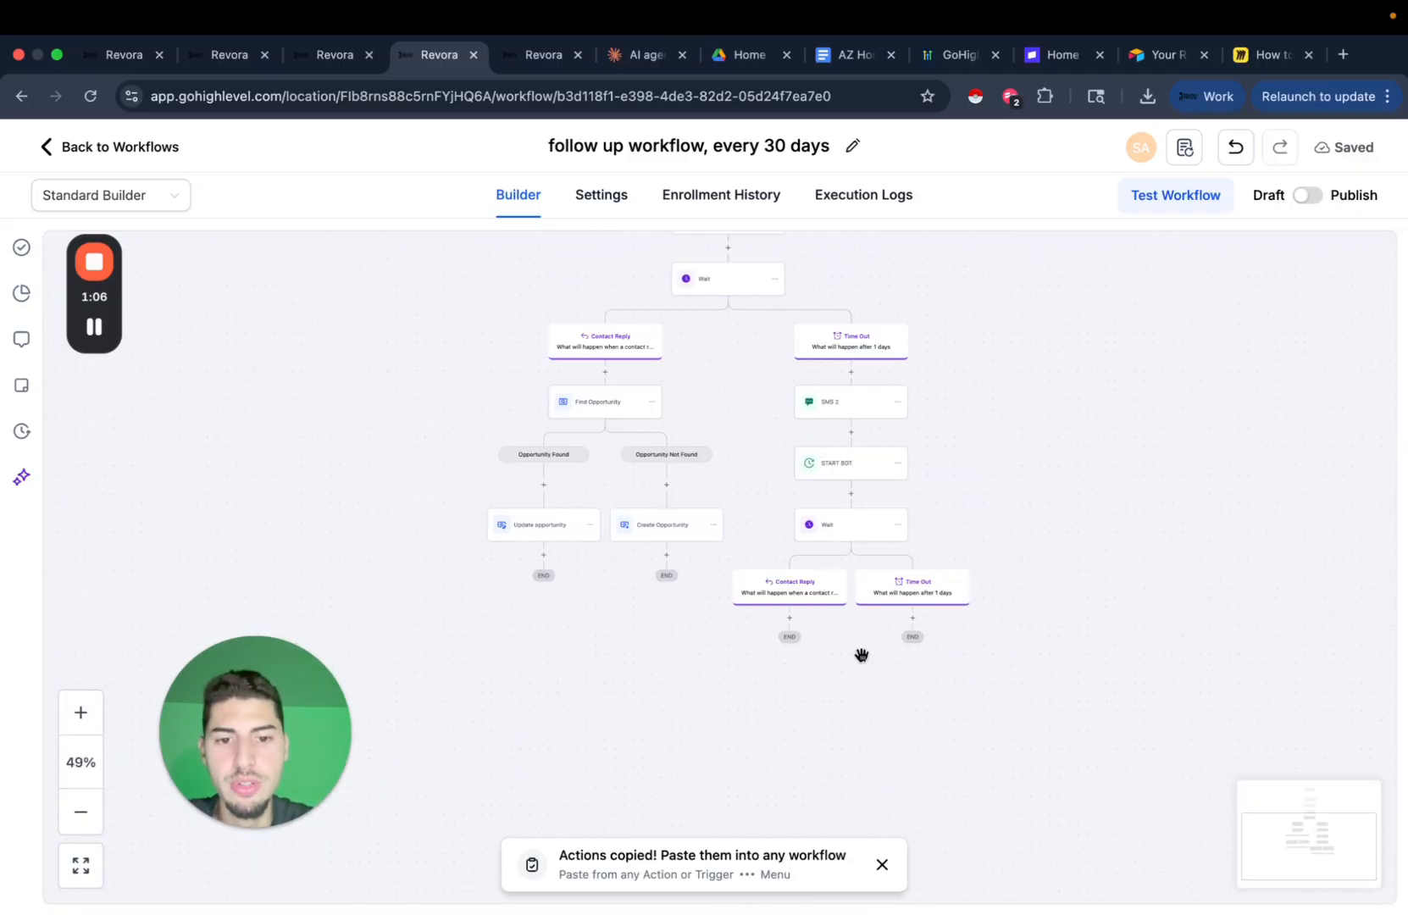
Rename the first Wait step 'Wait 30 days' with a 30-day timeout and save.
click(881, 866)
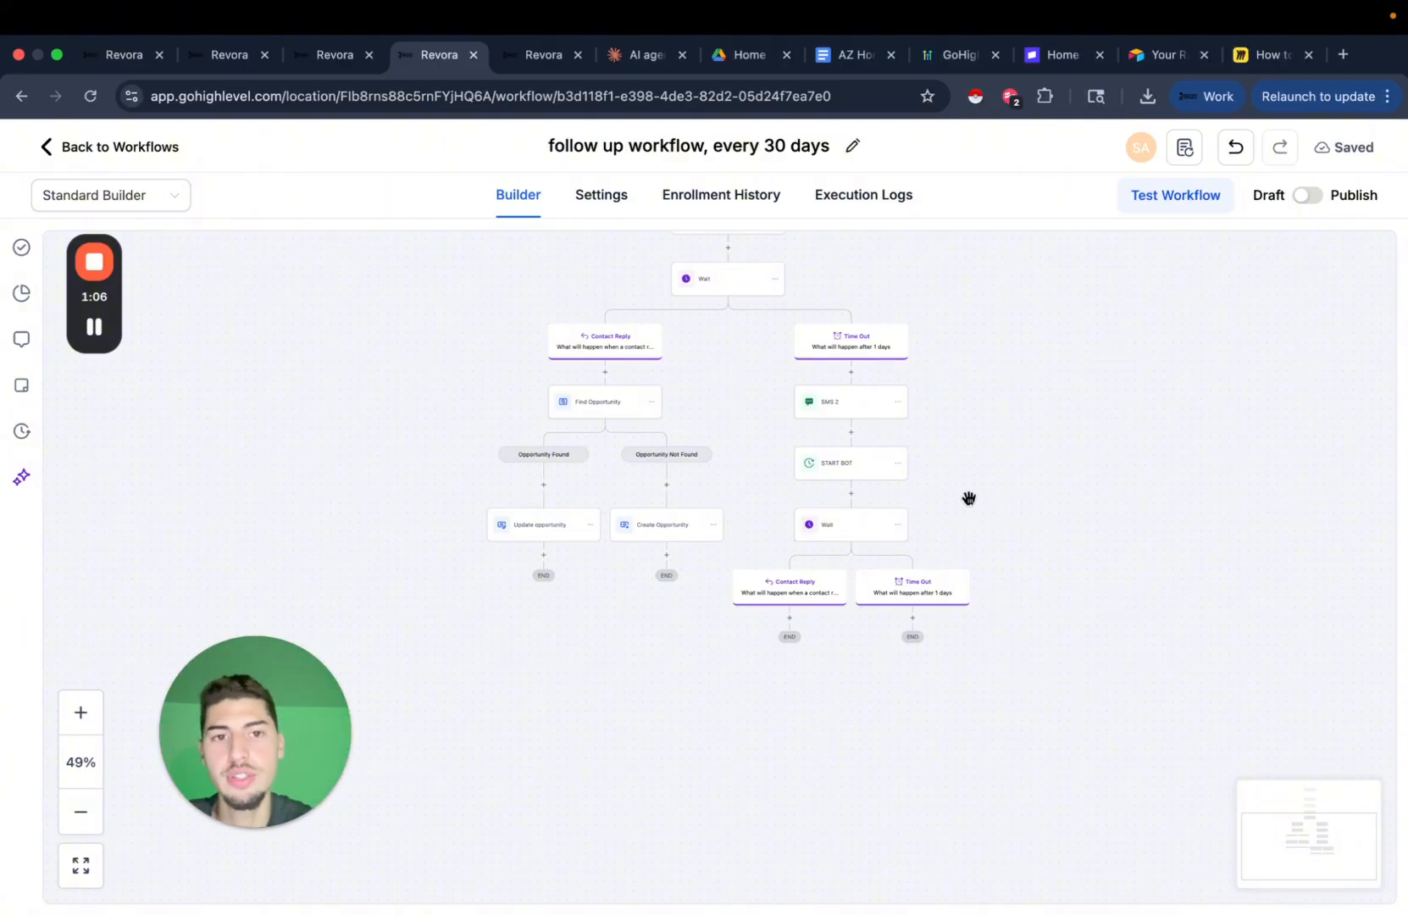
scroll(969, 499, up, 5)
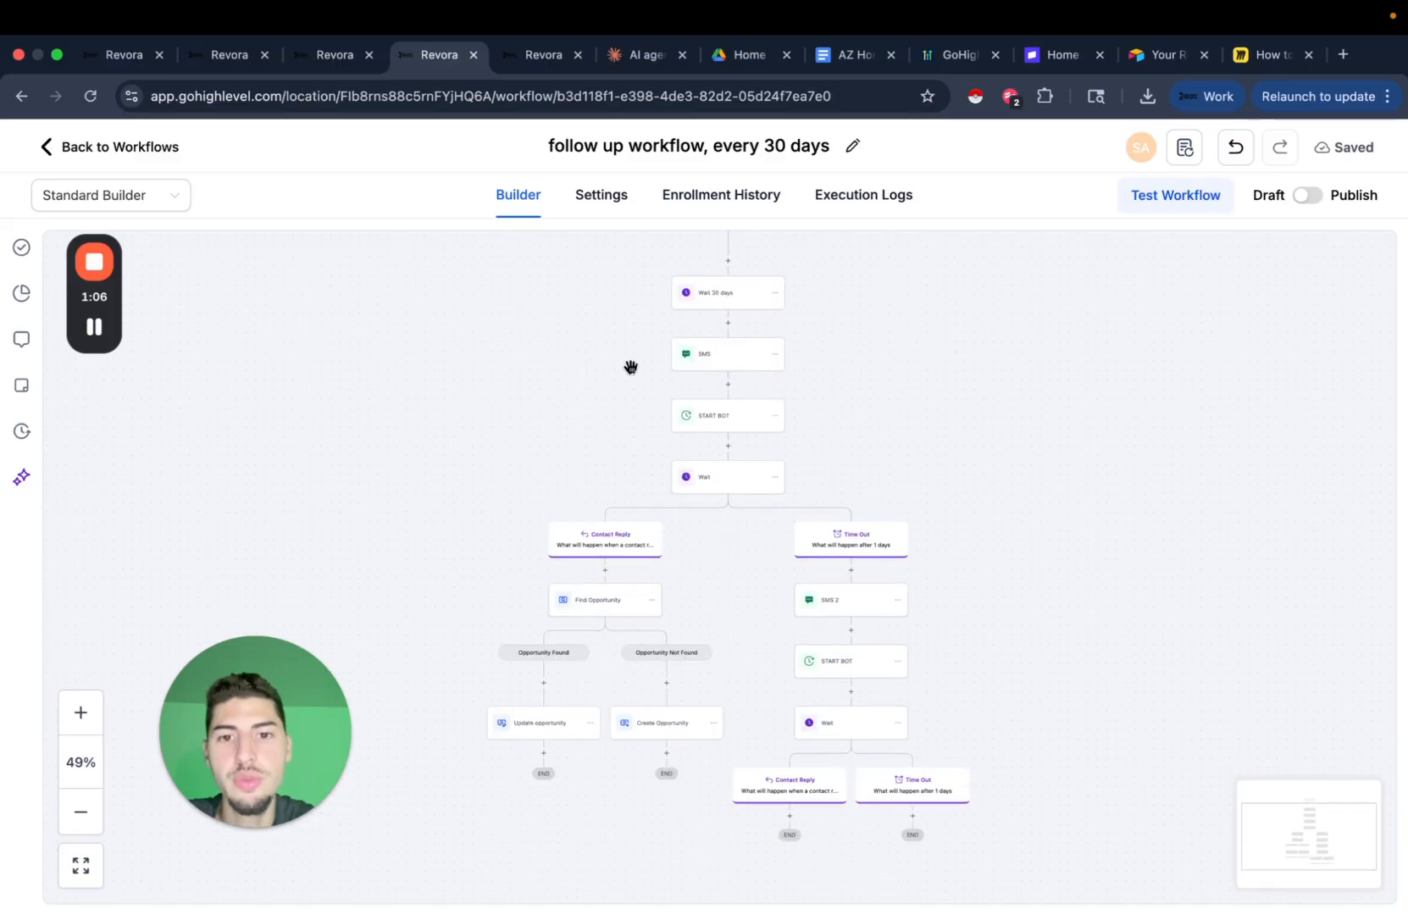
click(727, 491)
click(608, 677)
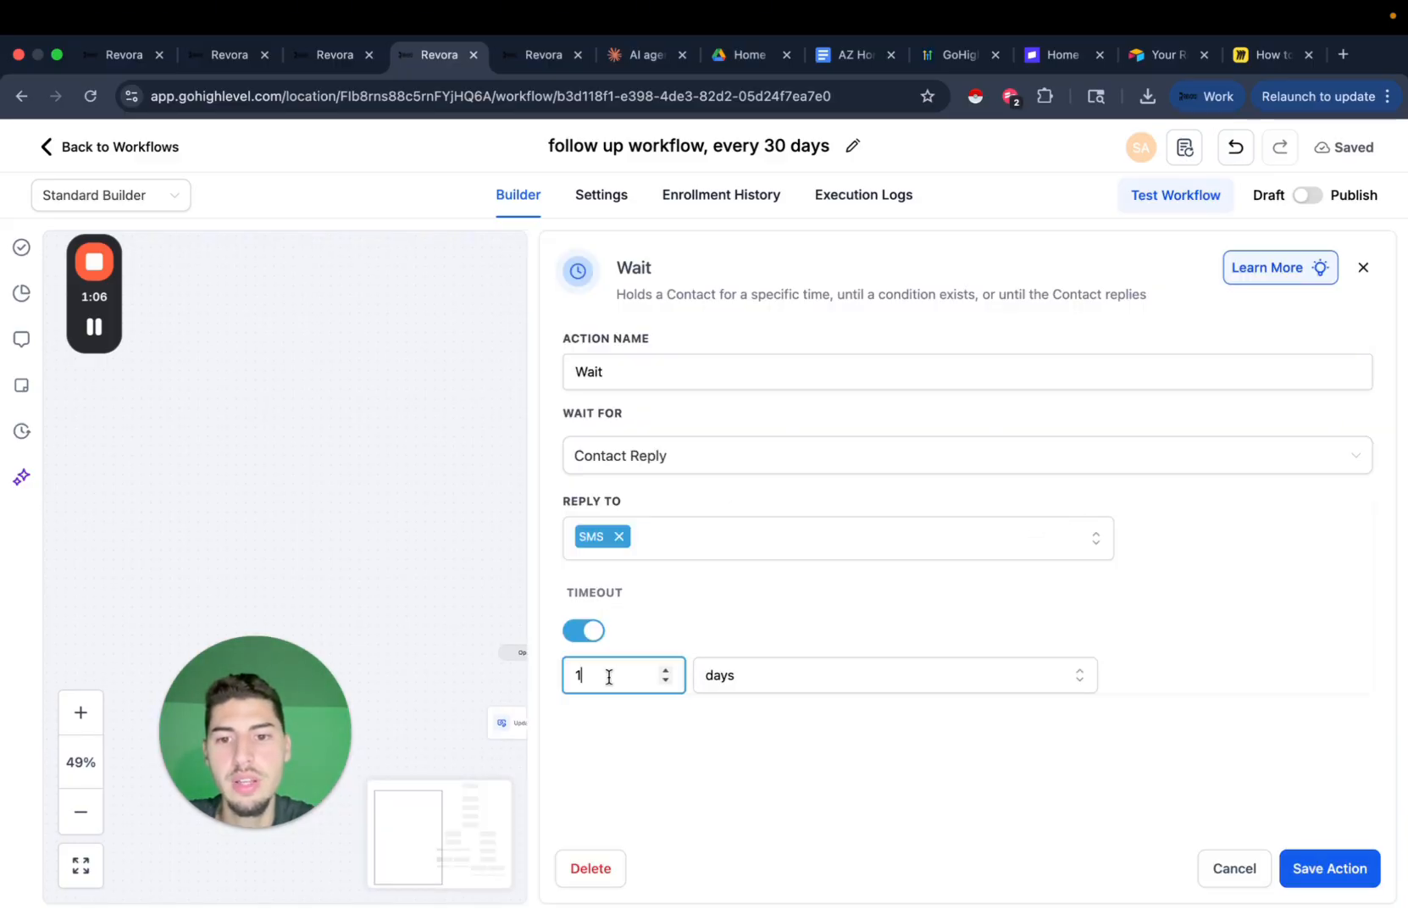
click(618, 371)
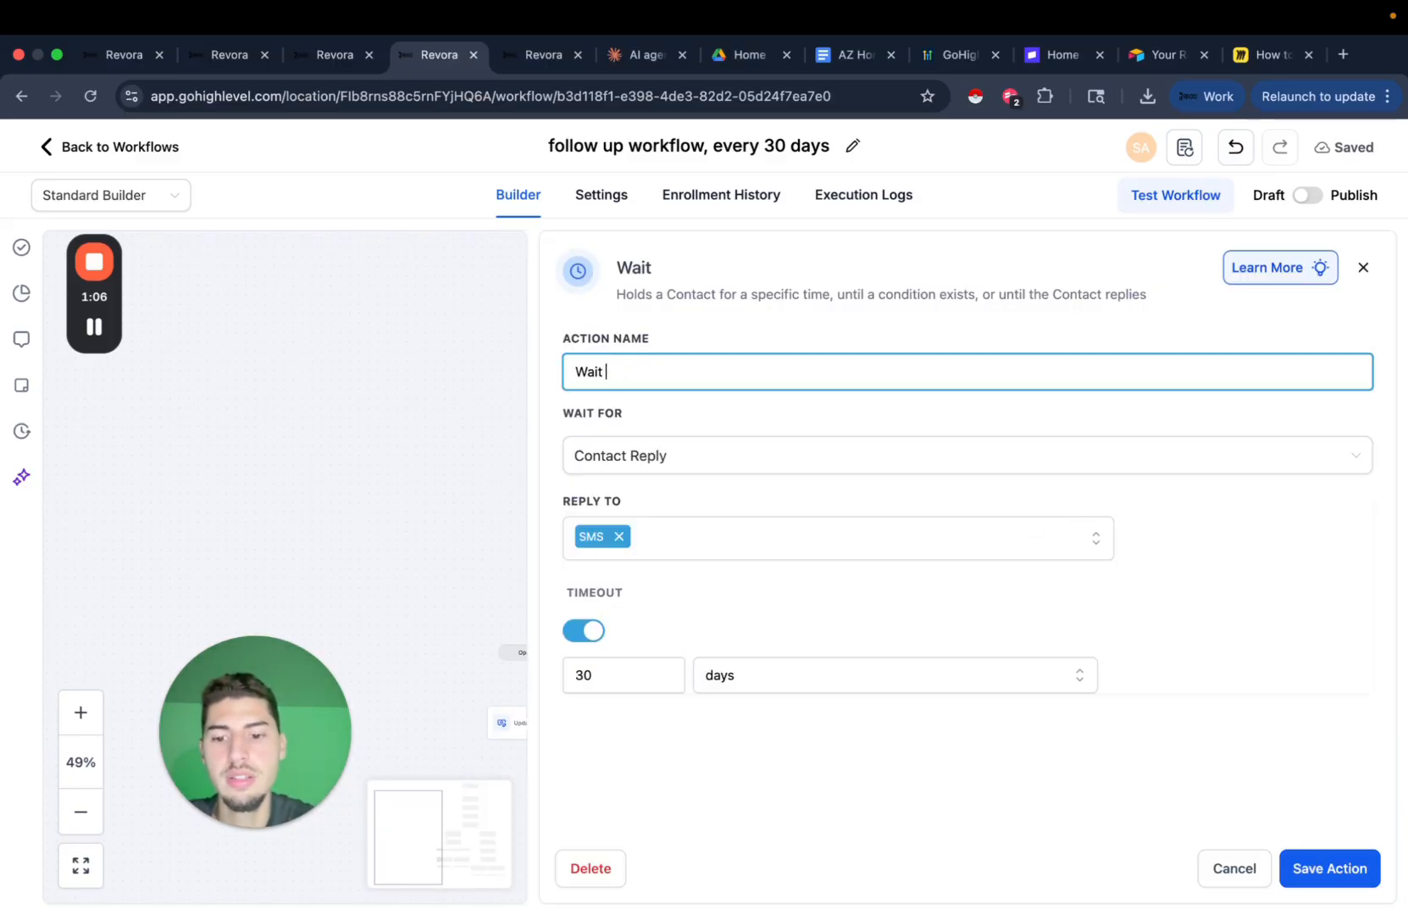
text(30 days)
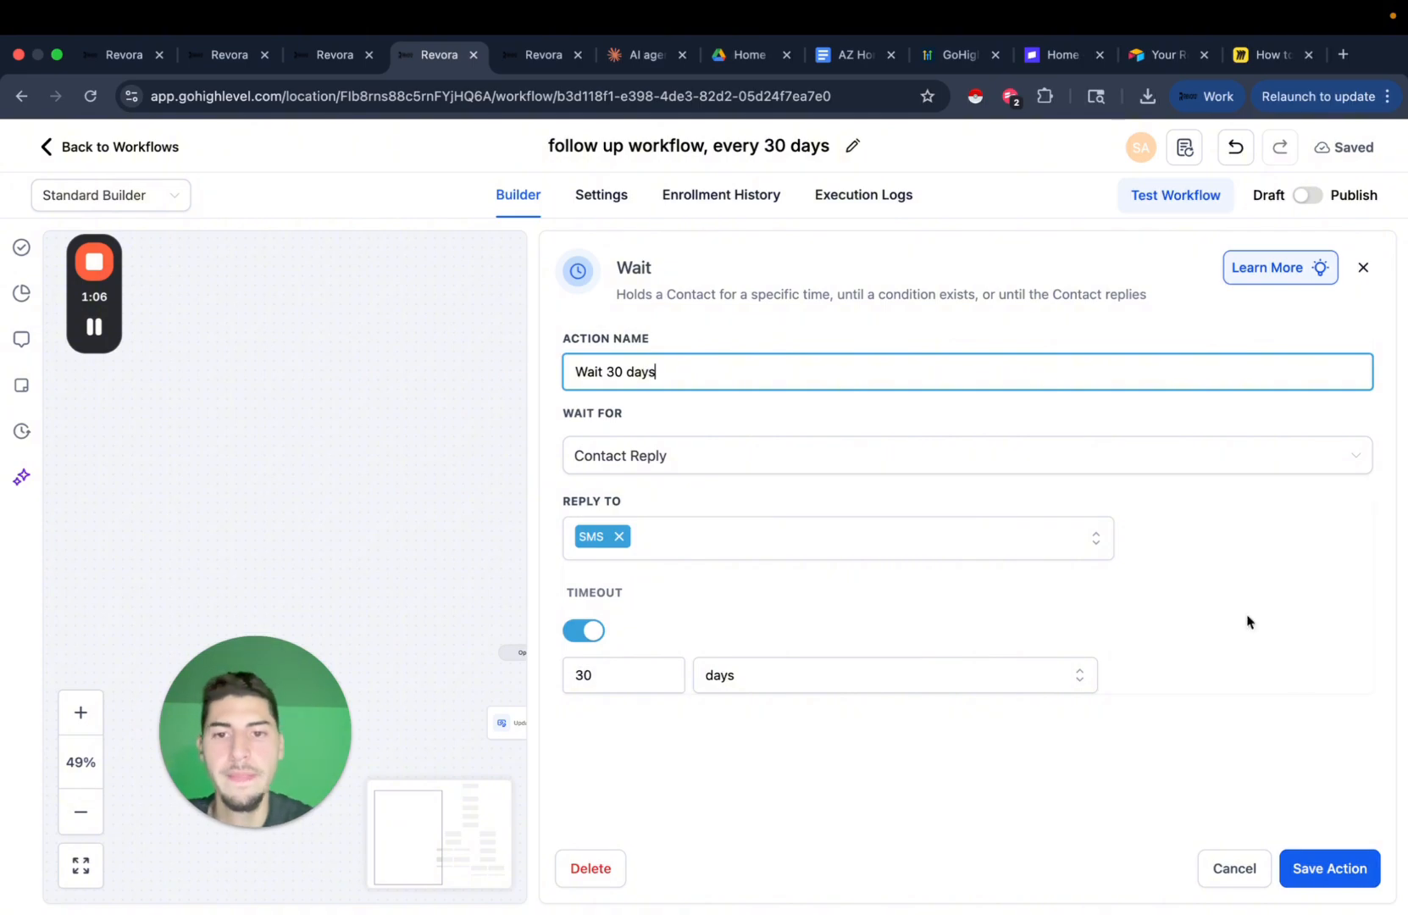
click(1331, 885)
Rename the second Wait step 'Wait 30 days' and raise its timeout to 30 days.
scroll(975, 525, down, 3)
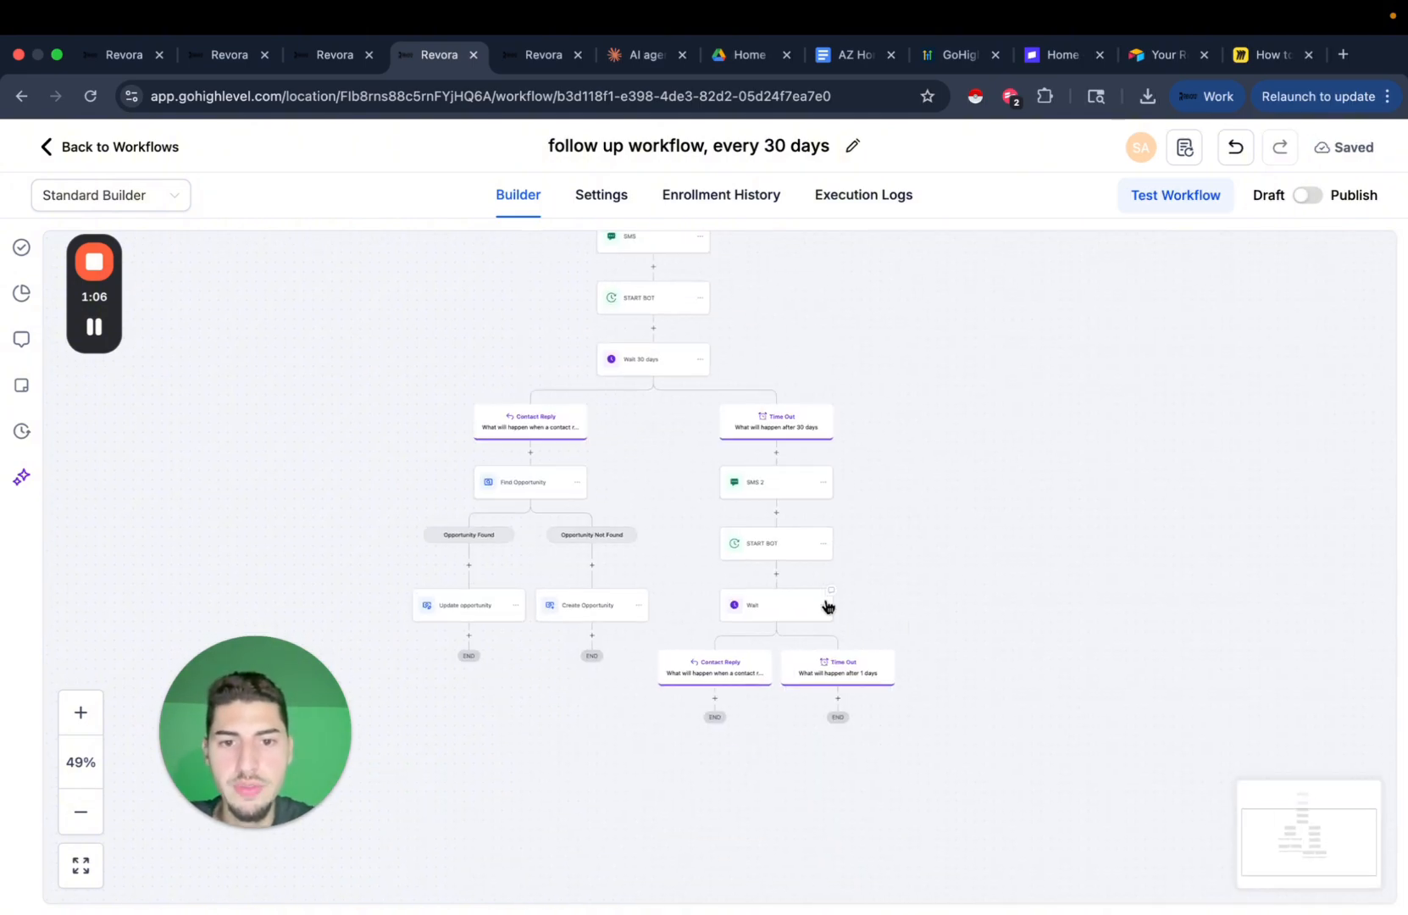
click(782, 618)
click(646, 373)
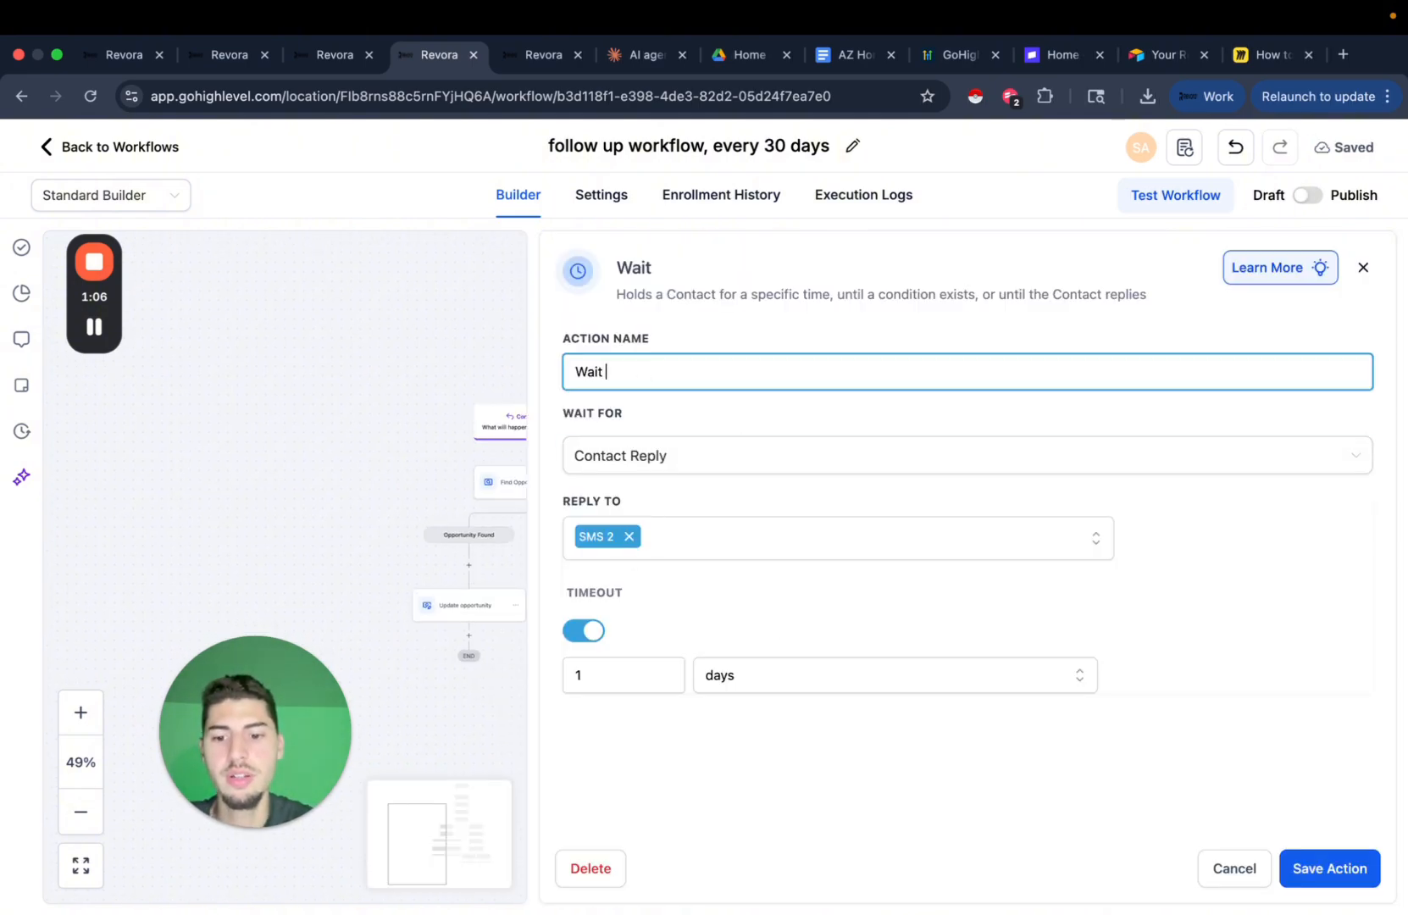
text(30 days)
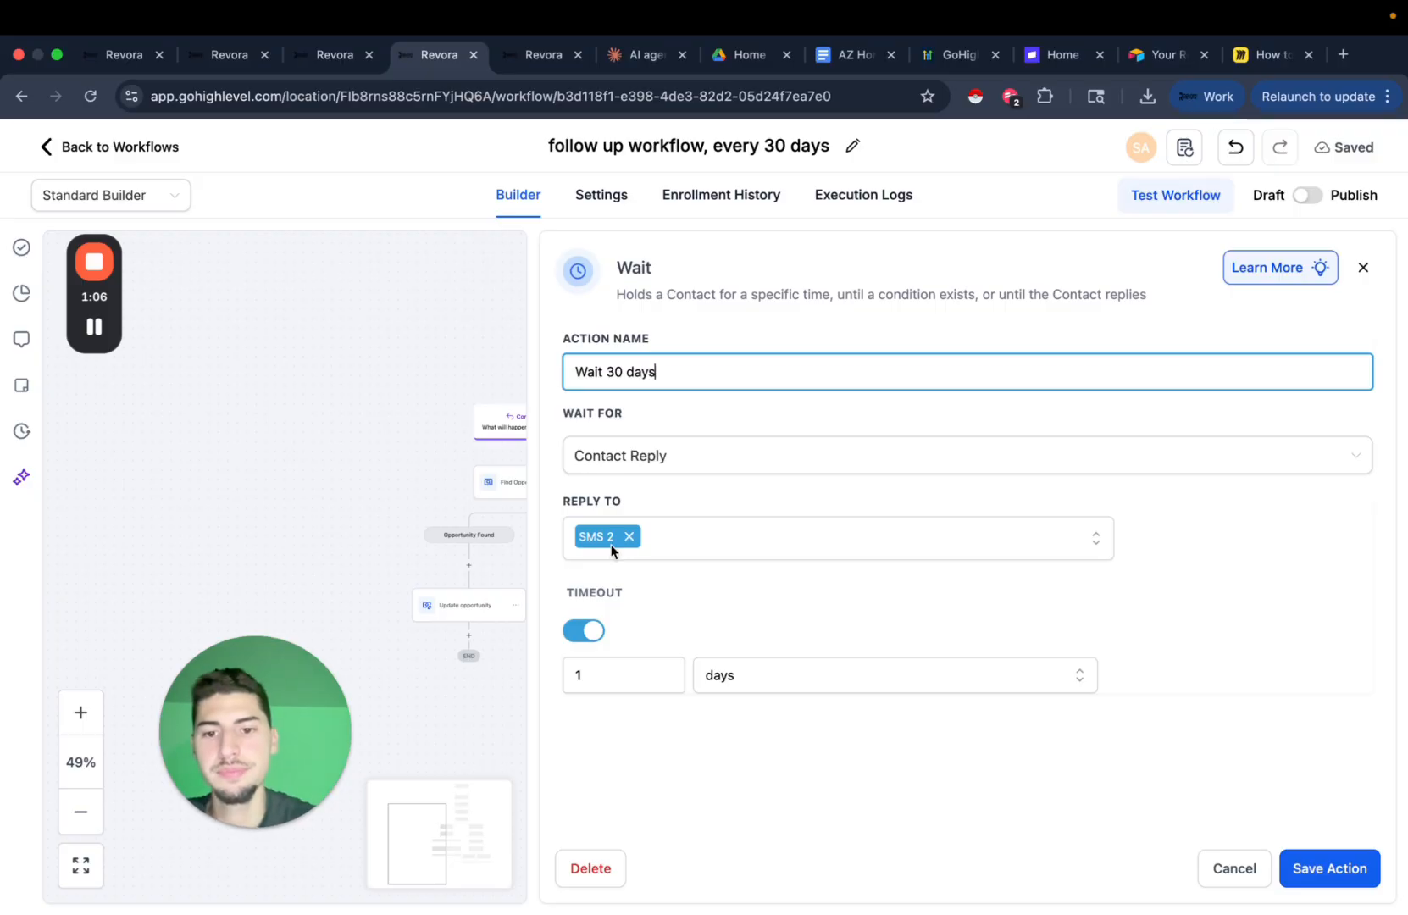
click(634, 675)
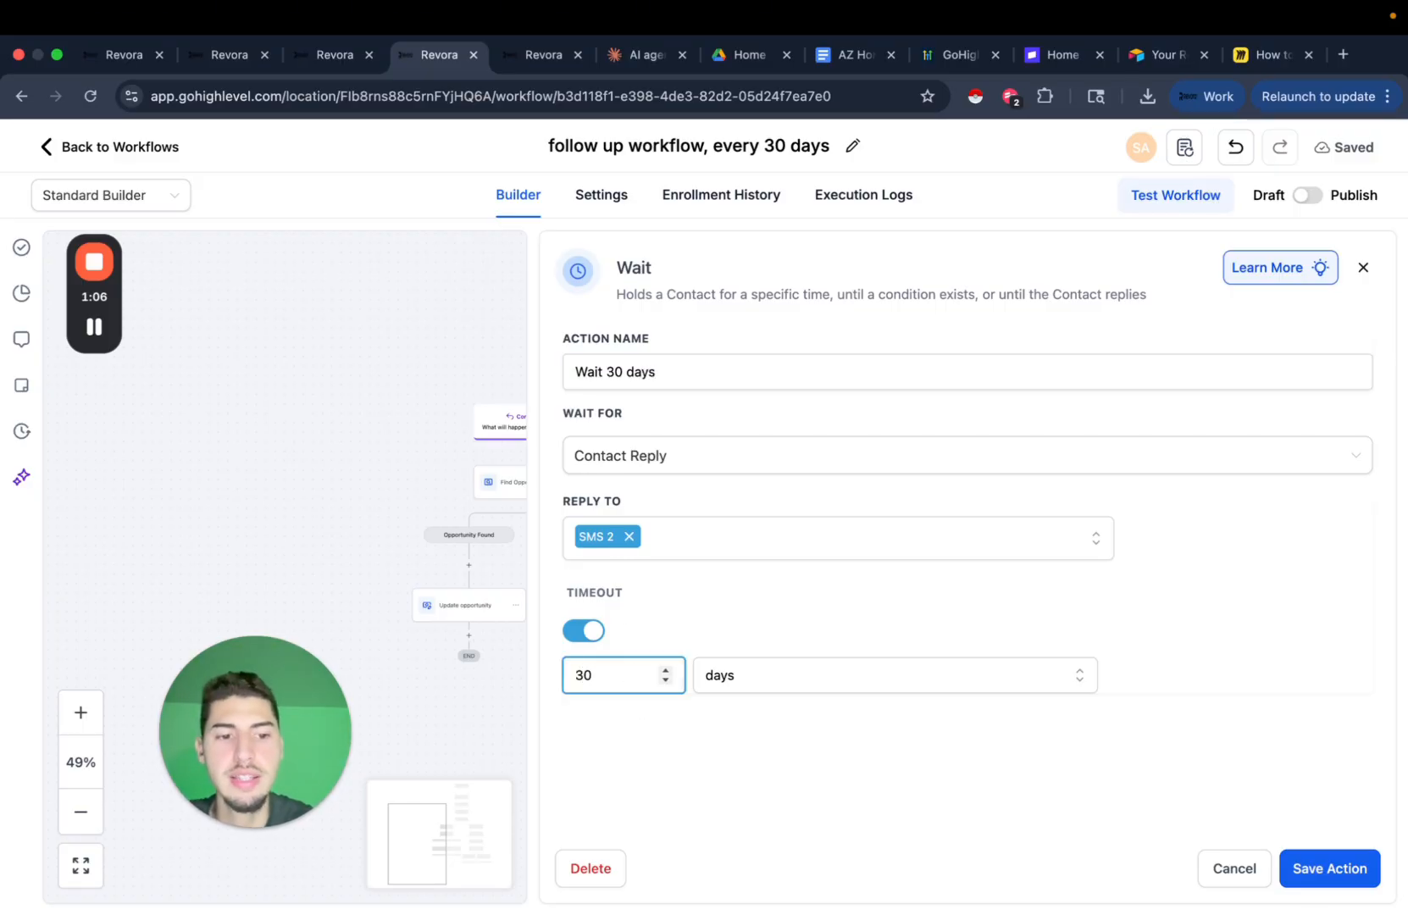
click(1333, 874)
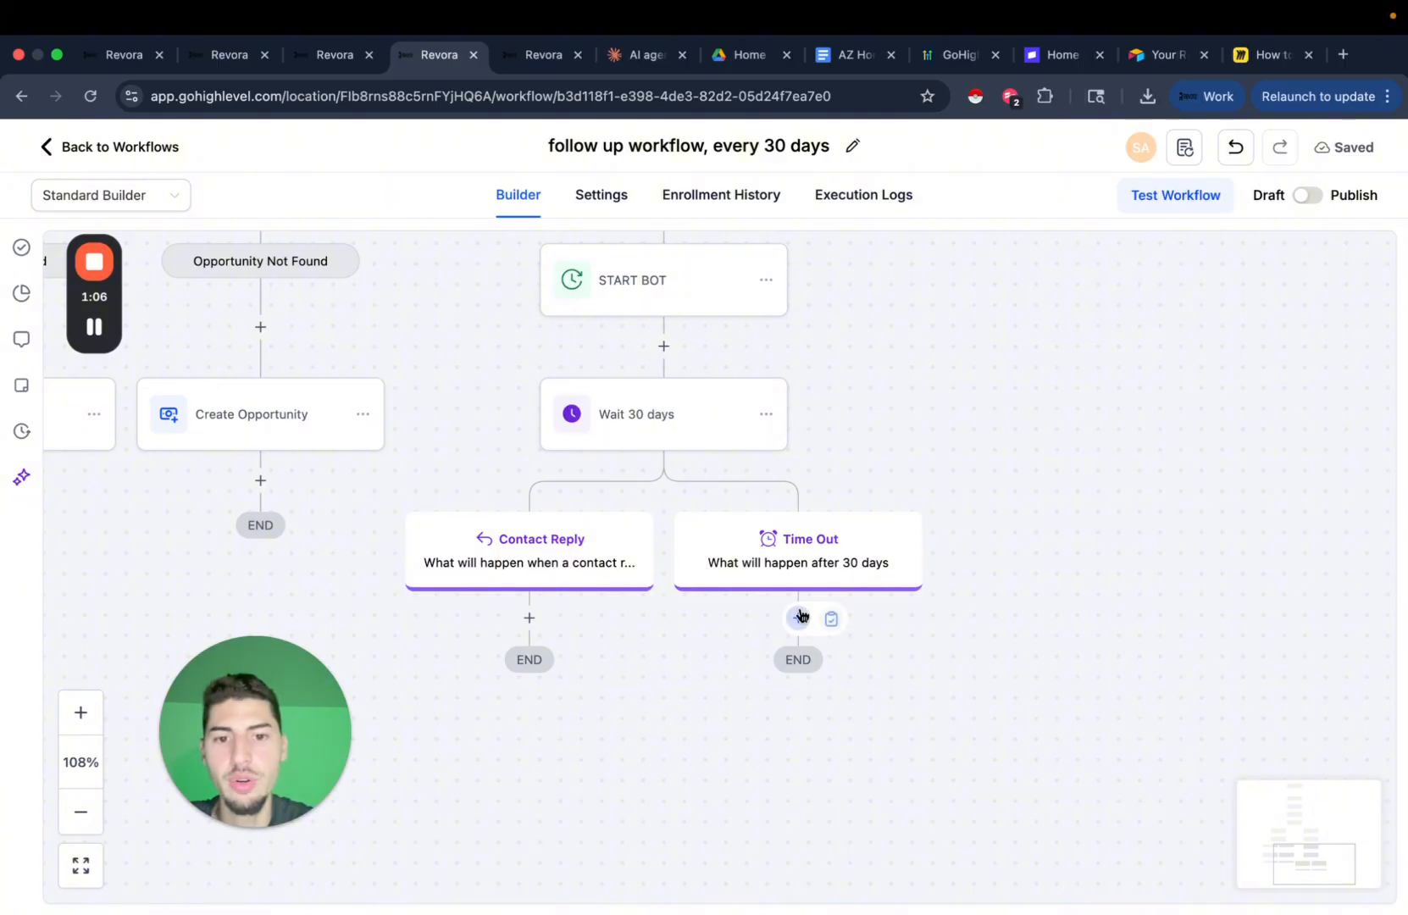
Copy all actions from the first SMS onward and paste them under the last Time Out branch.
scroll(937, 669, down, 5)
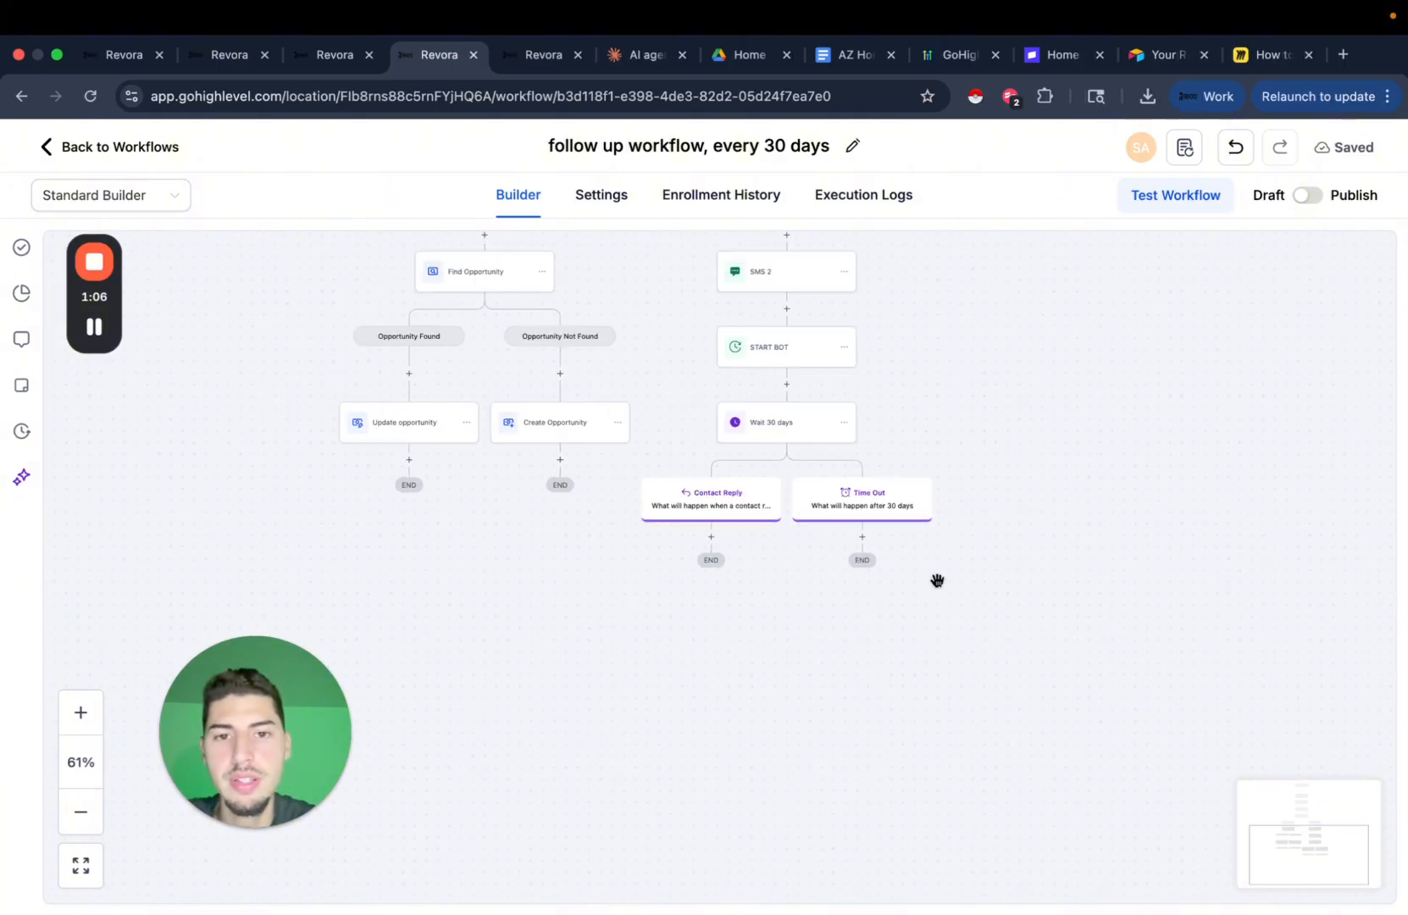
scroll(937, 581, down, 3)
drag(937, 580, 921, 704)
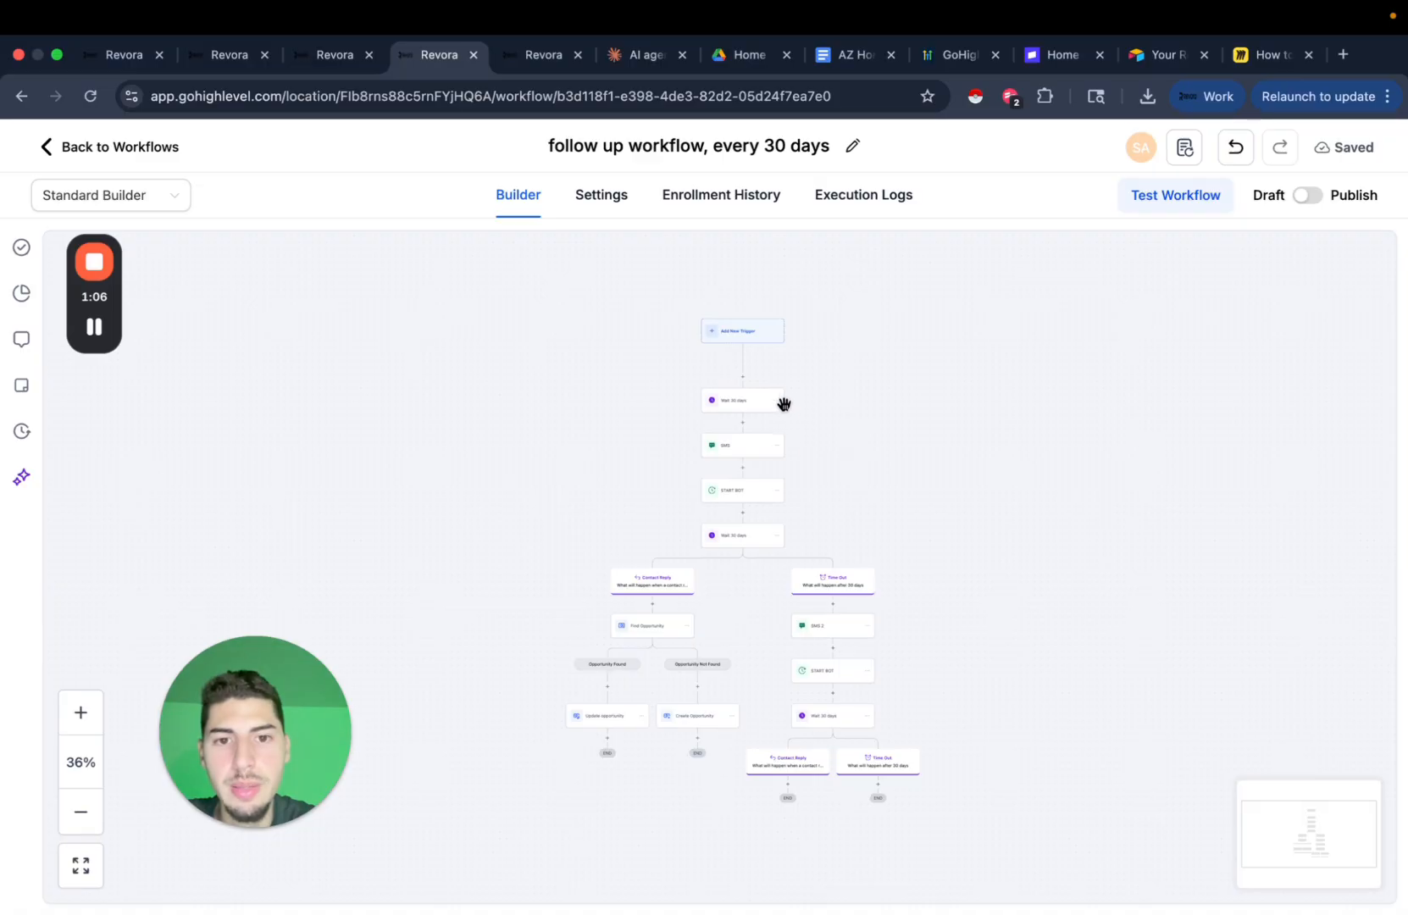
click(778, 446)
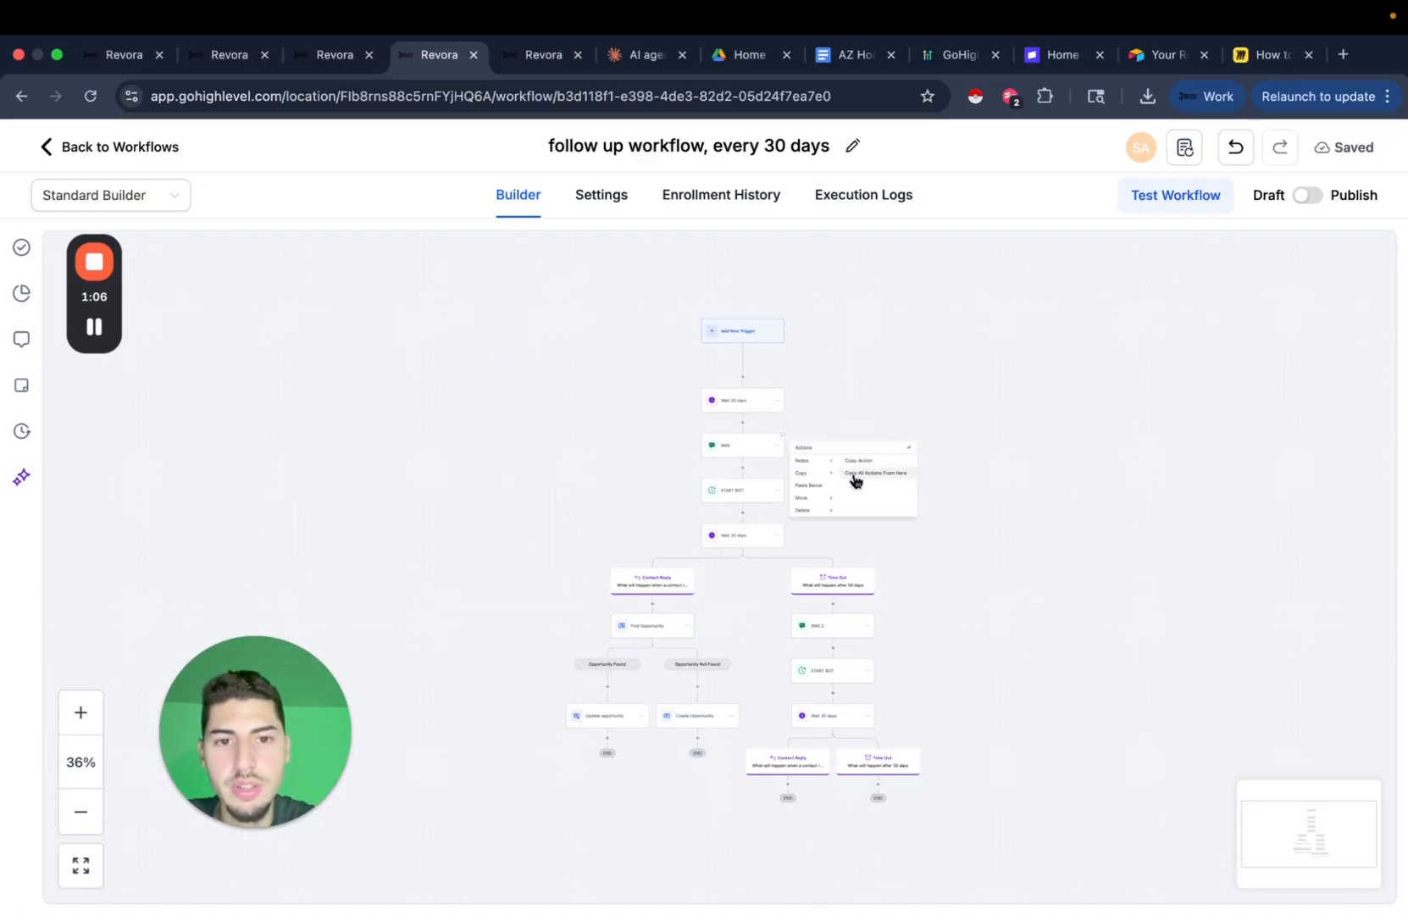
click(862, 480)
scroll(976, 384, down, 4)
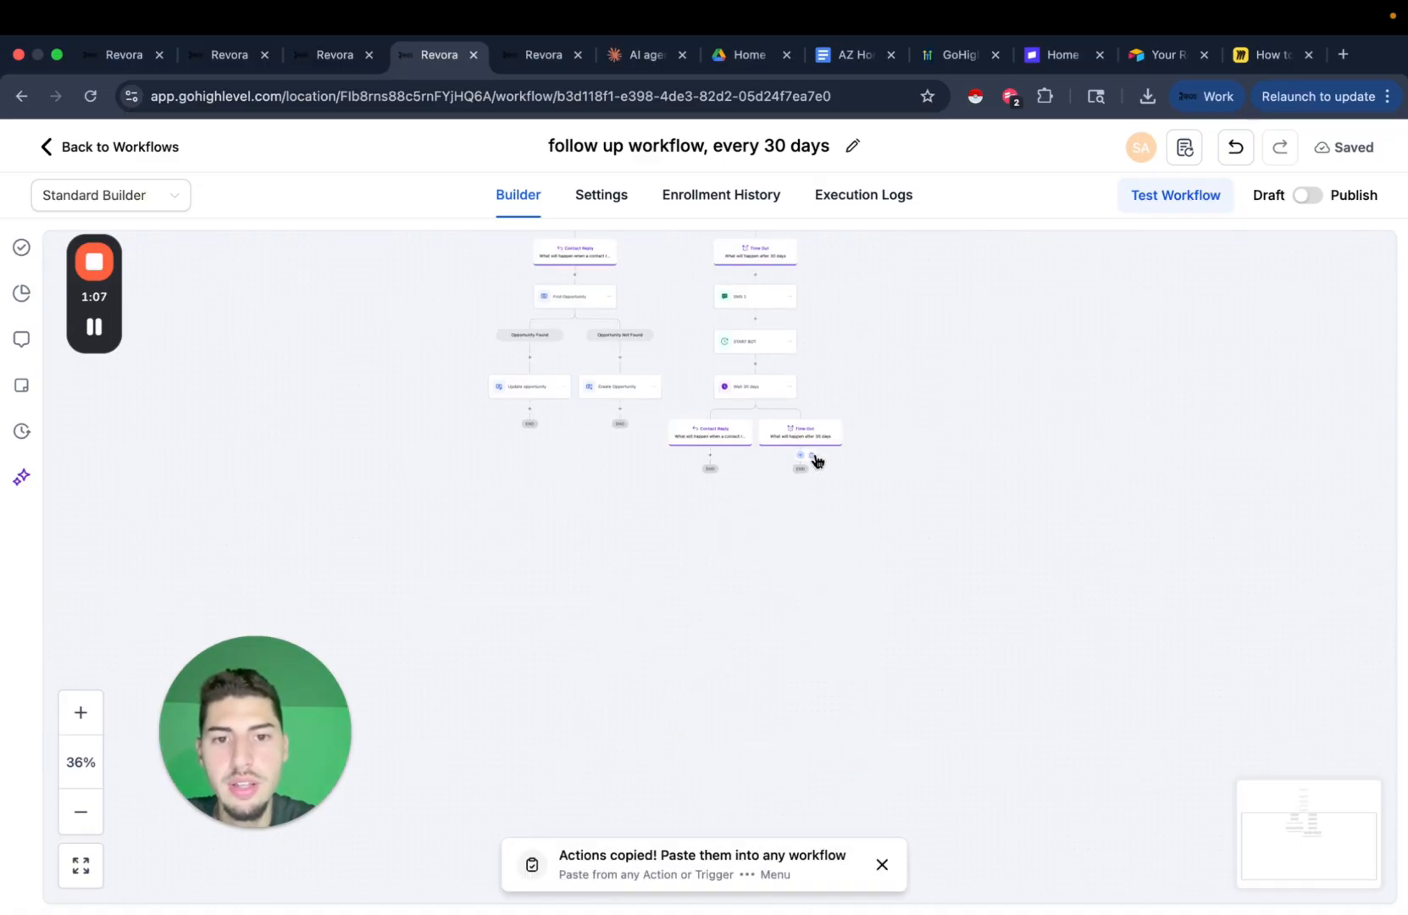
click(814, 462)
drag(988, 593, 930, 528)
scroll(582, 582, up, 5)
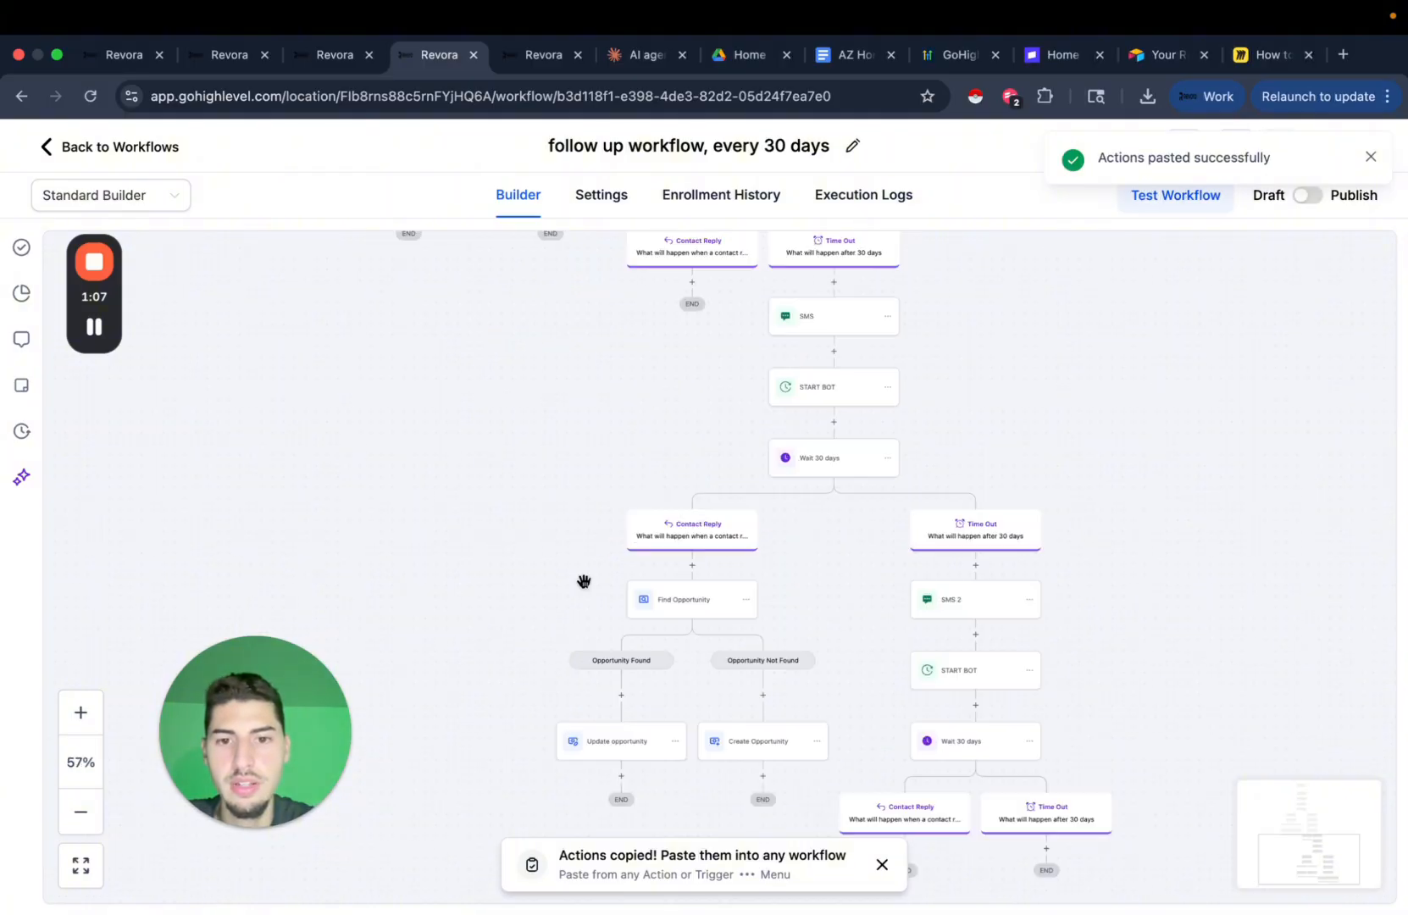
drag(930, 450, 874, 588)
Rename the first follow-up SMS step to SMS 3 and save it.
drag(1009, 397, 990, 438)
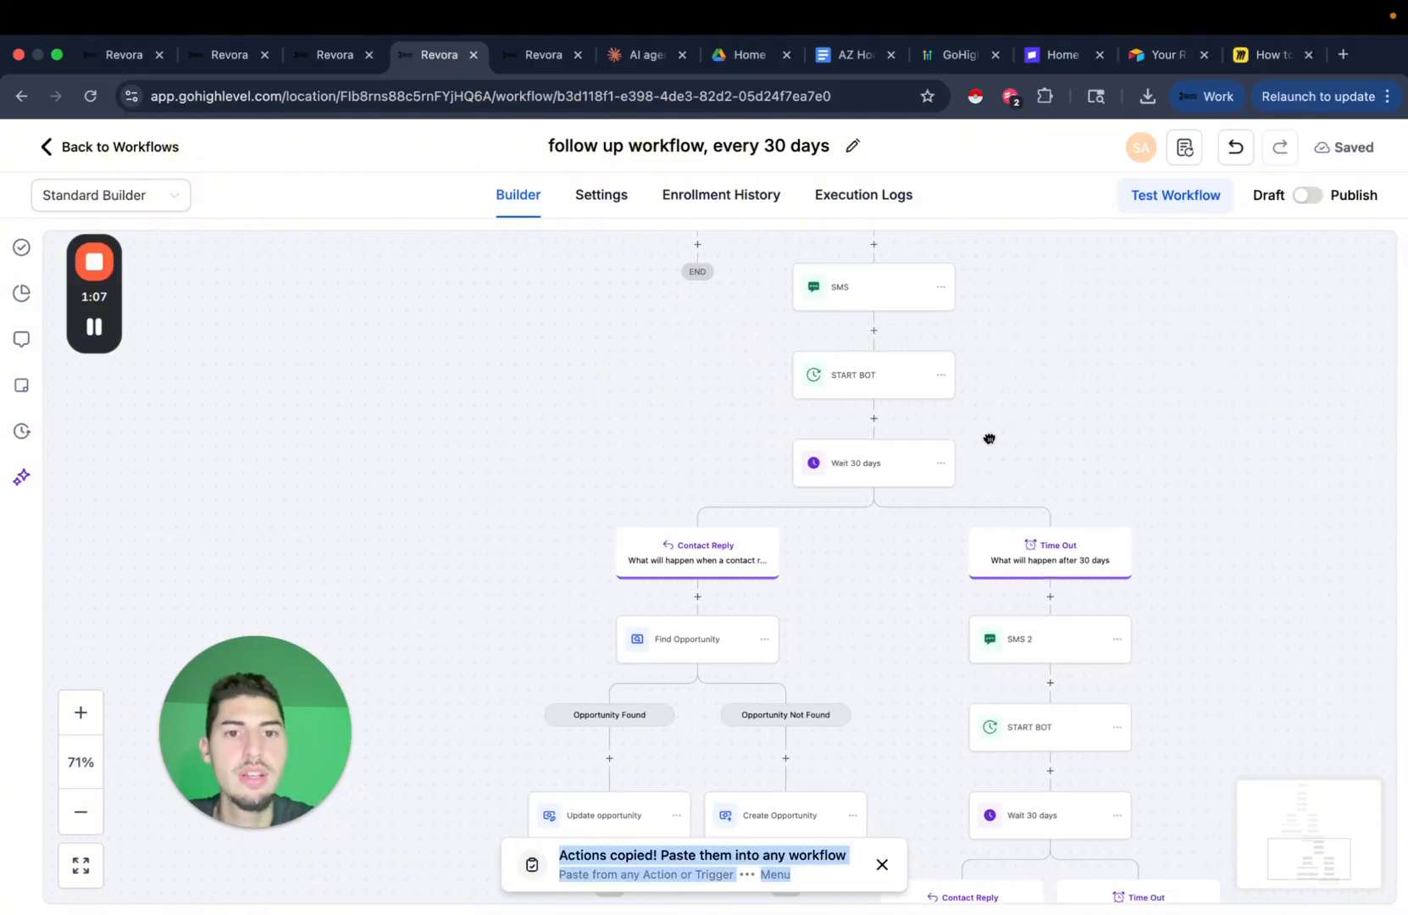
scroll(991, 437, up, 5)
drag(899, 427, 903, 635)
click(727, 453)
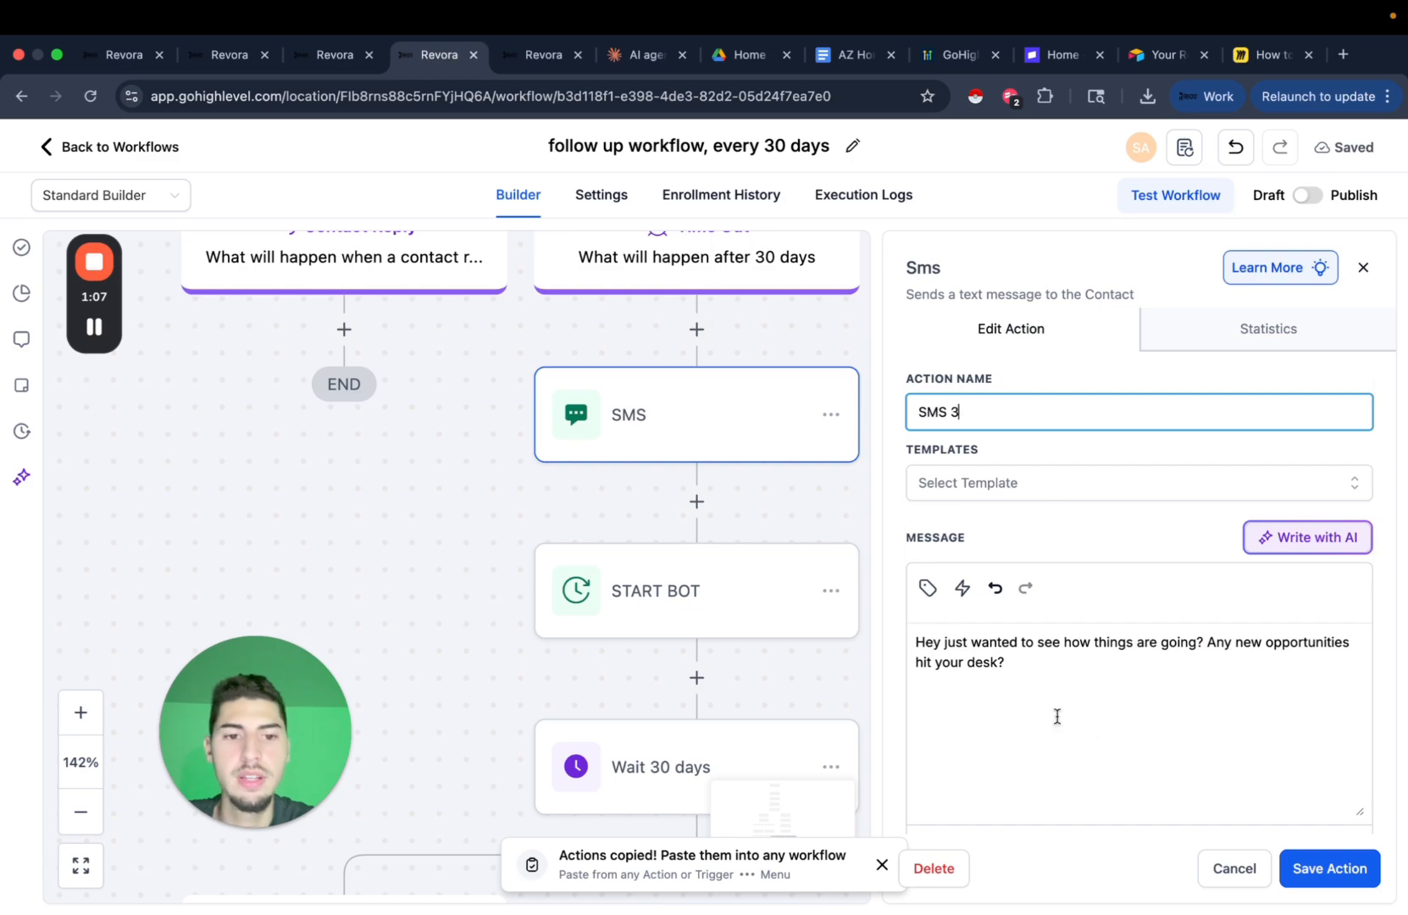
double_click(1011, 641)
click(1320, 868)
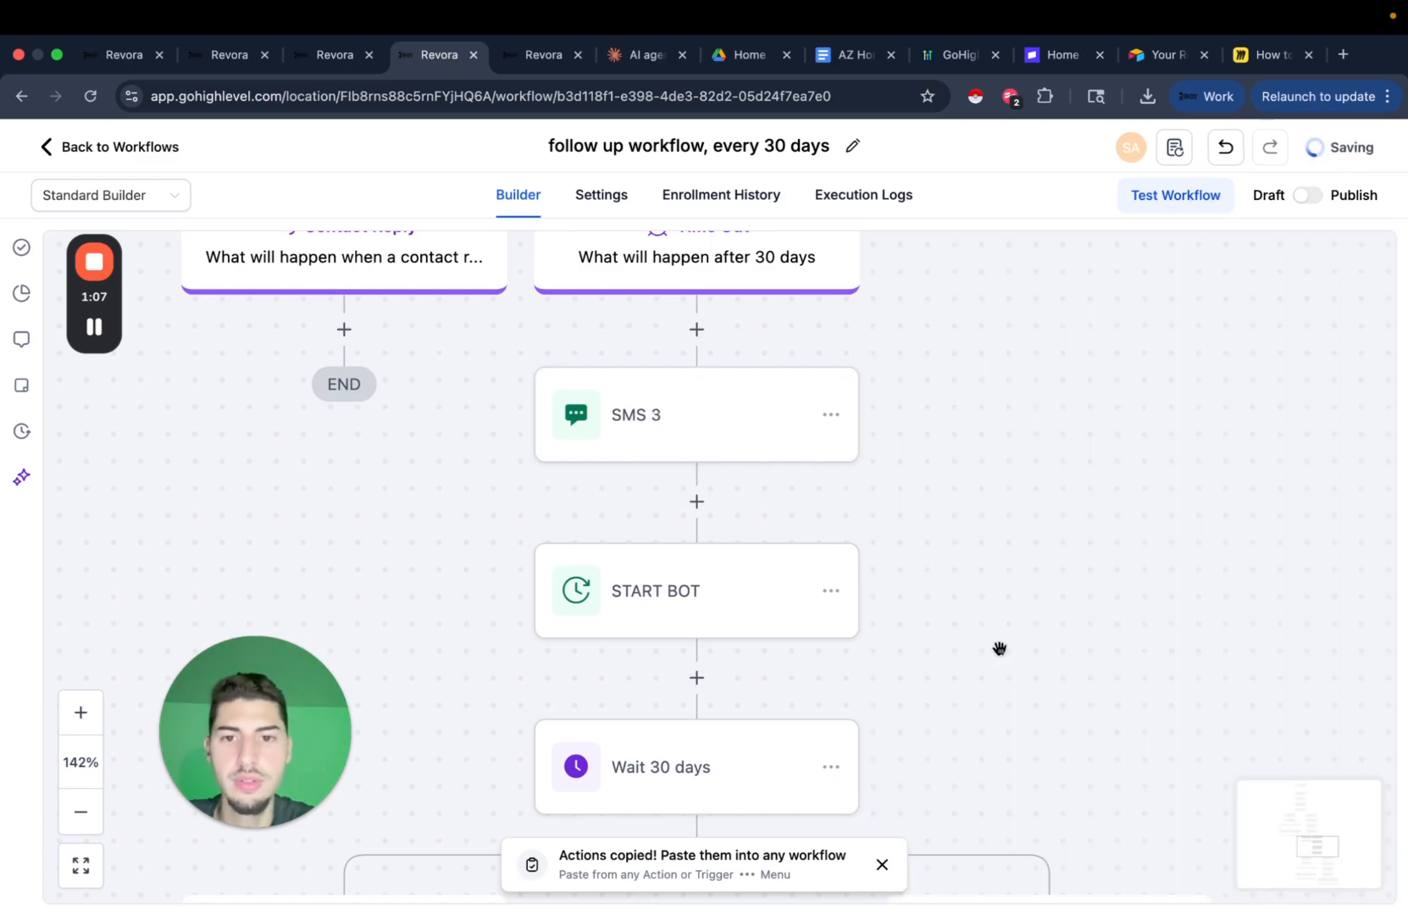
Set the following Wait 30 days step to await replies to SMS 3.
drag(1000, 647, 849, 355)
scroll(849, 356, down, 5)
click(700, 410)
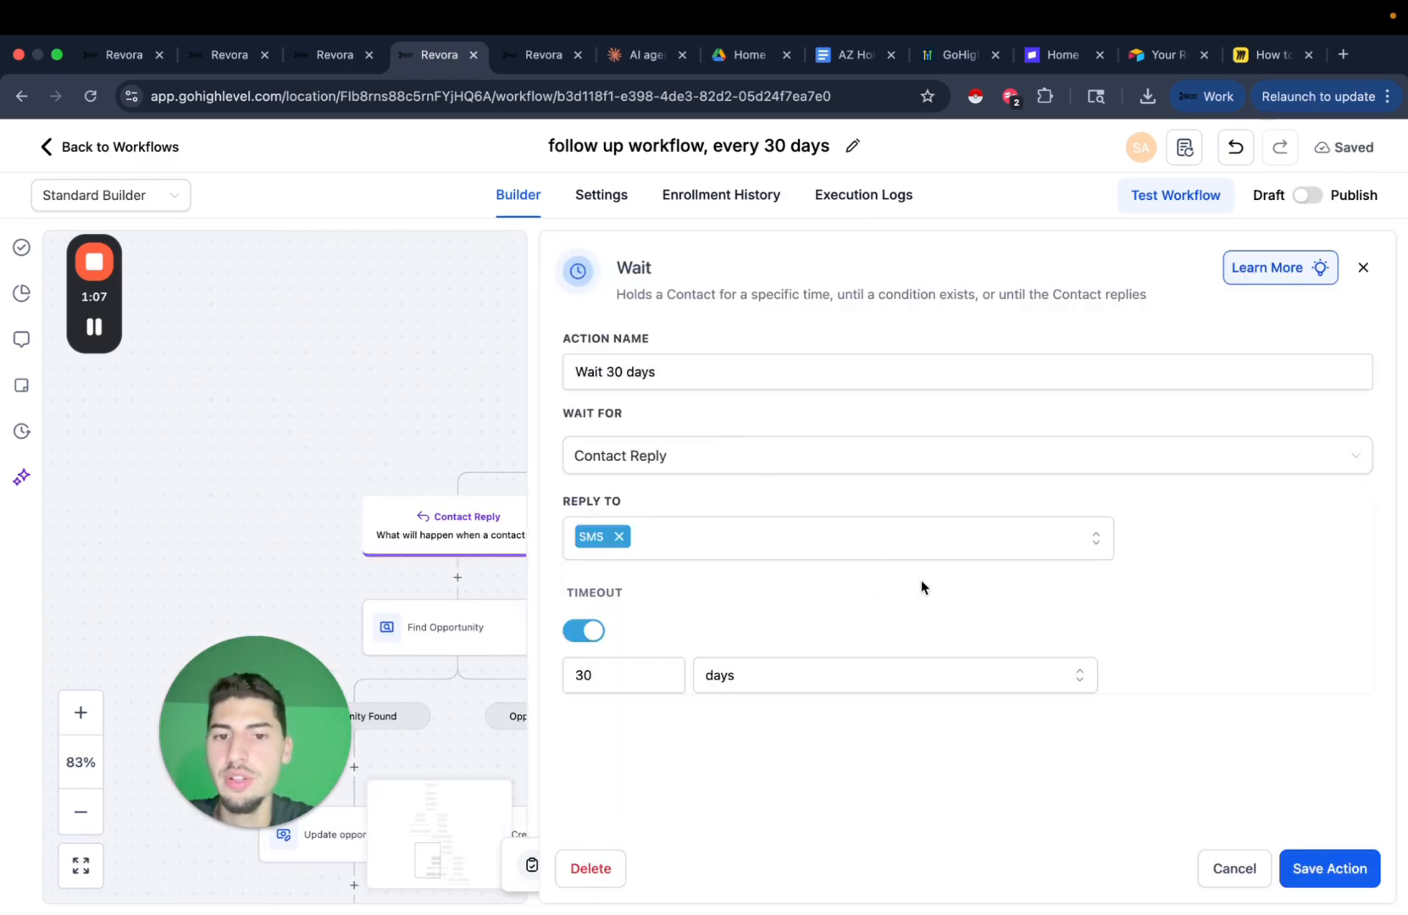
click(627, 535)
click(631, 539)
click(606, 721)
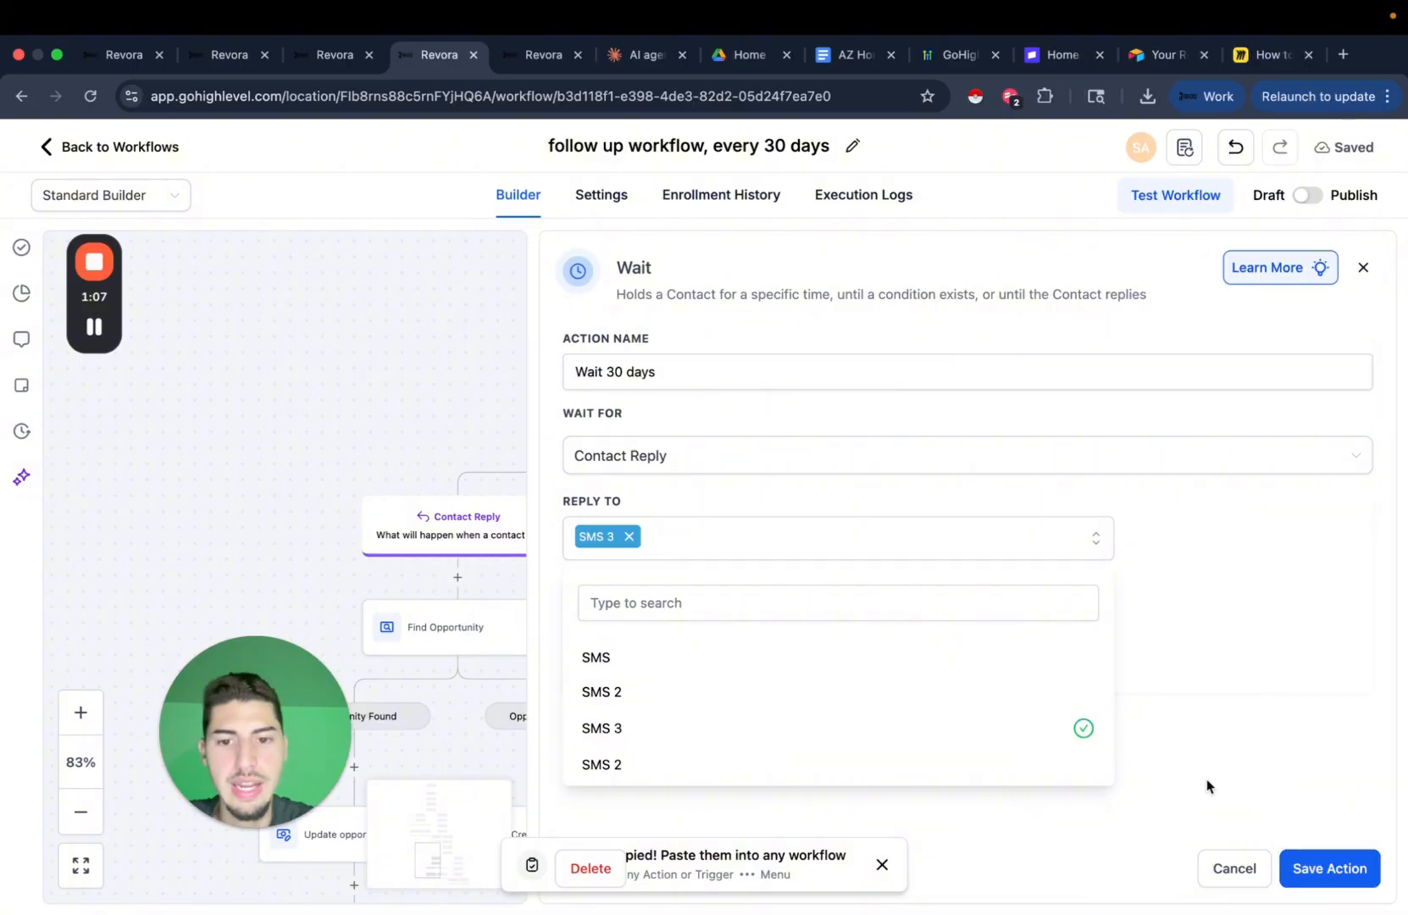
click(1309, 870)
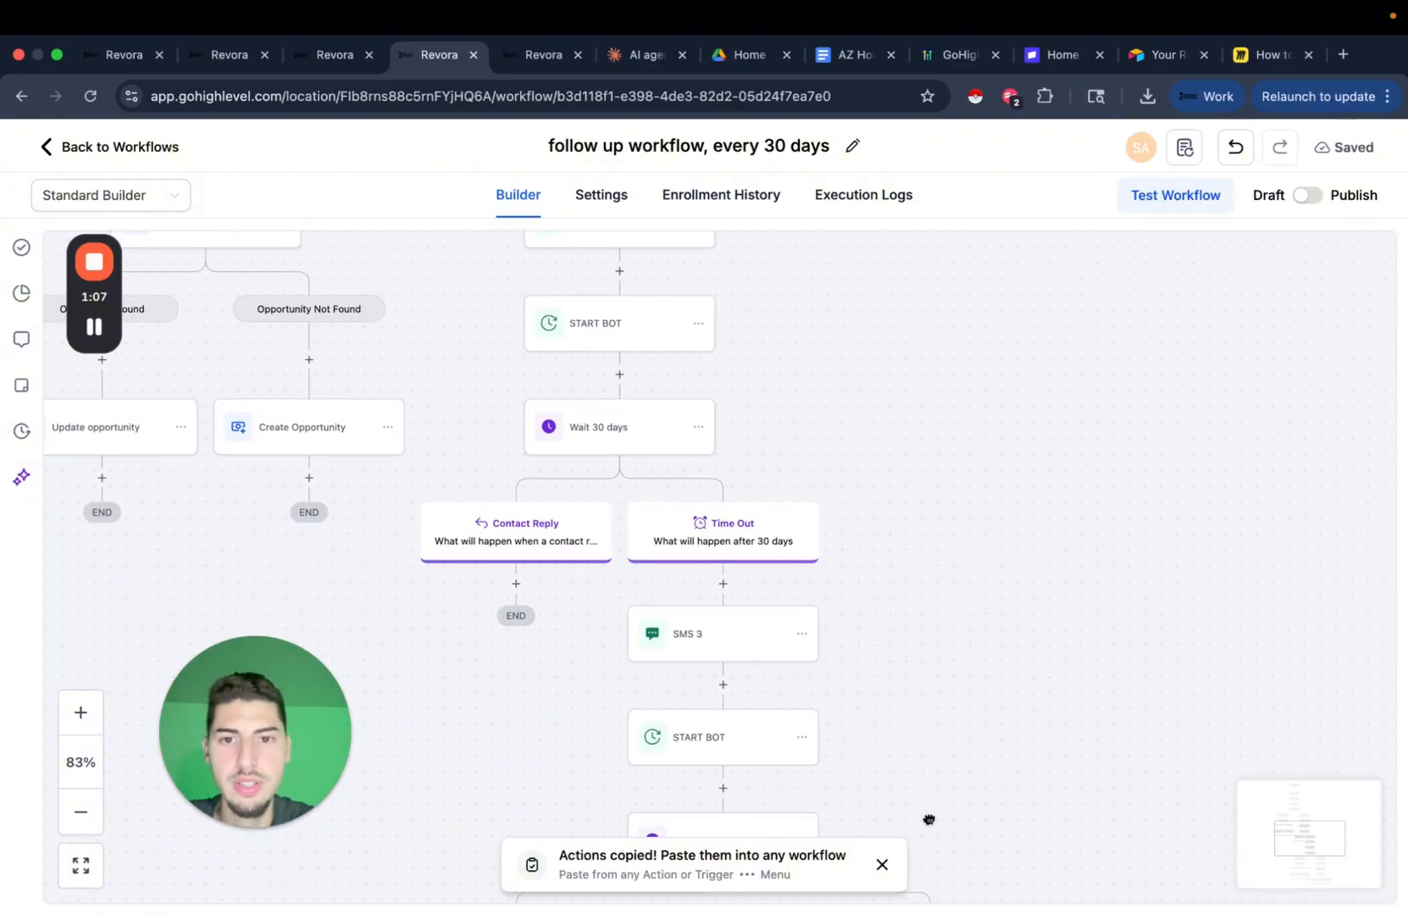
Rename the SMS 2 step to SMS 4 and save it.
scroll(972, 684, up, 5)
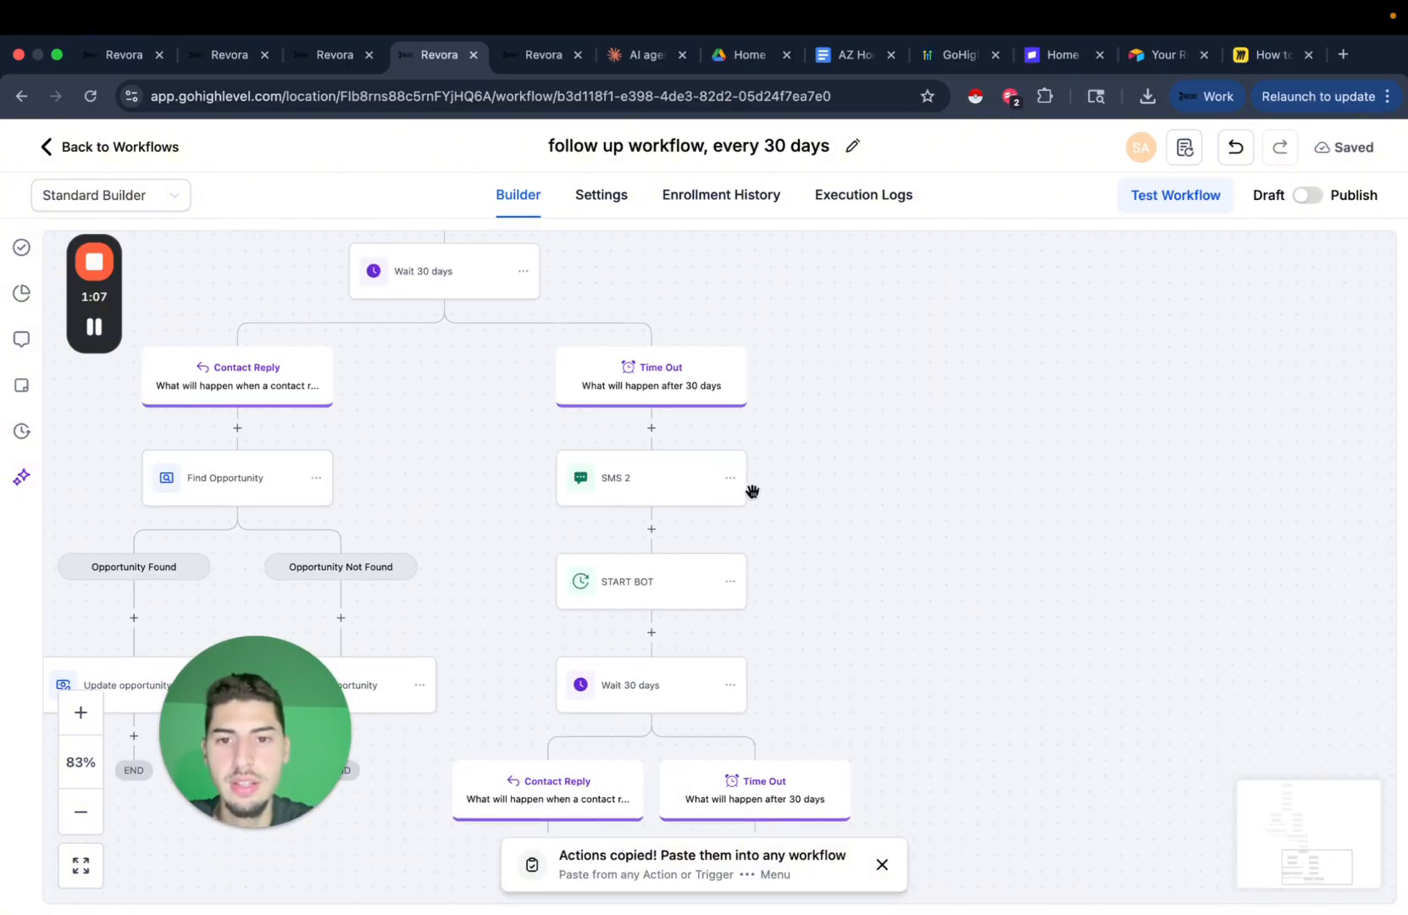
click(661, 496)
click(1055, 416)
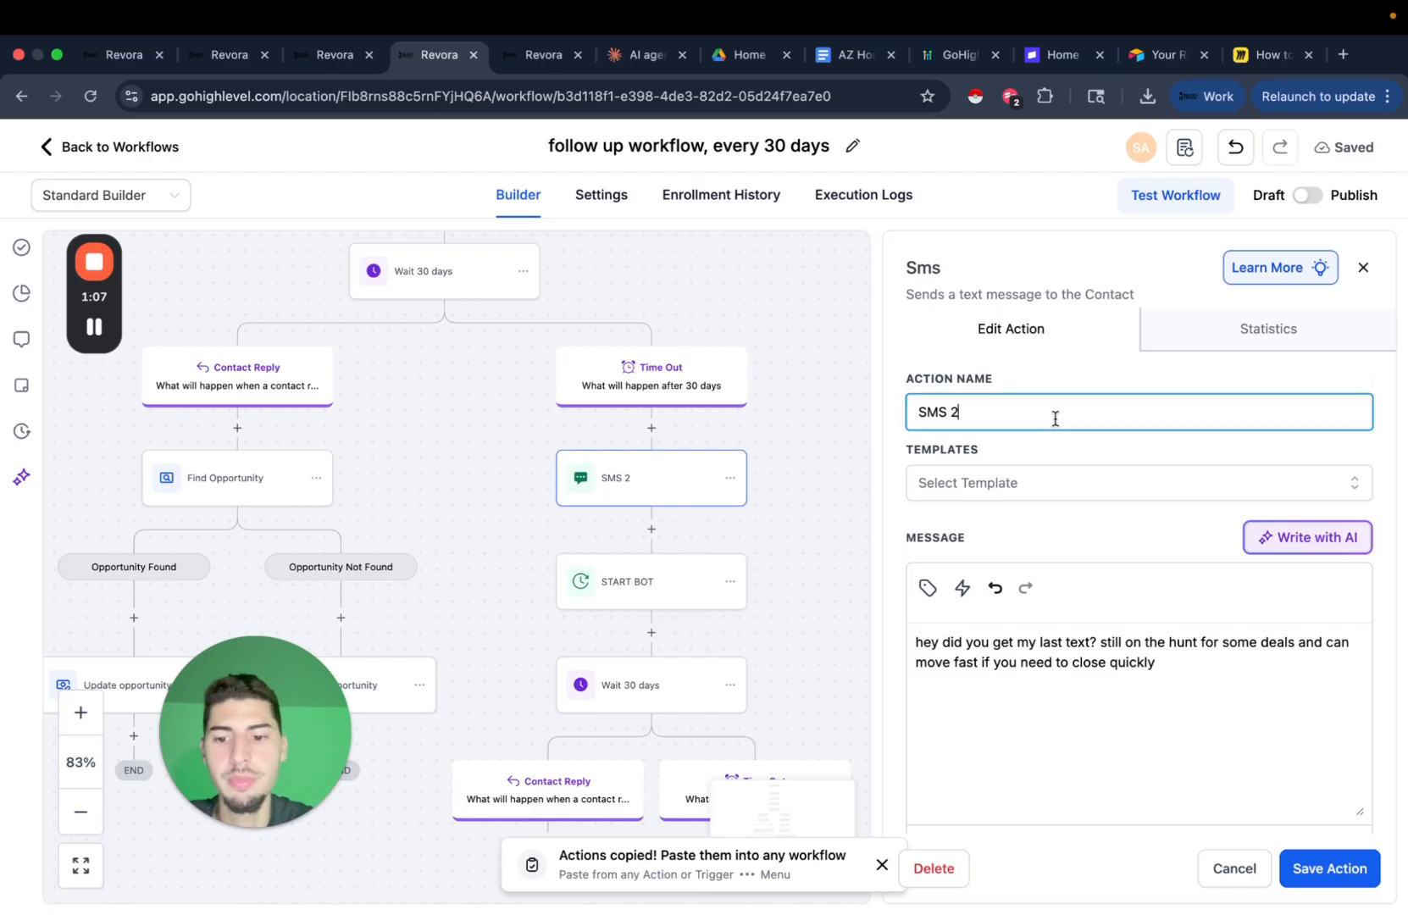
click(1377, 860)
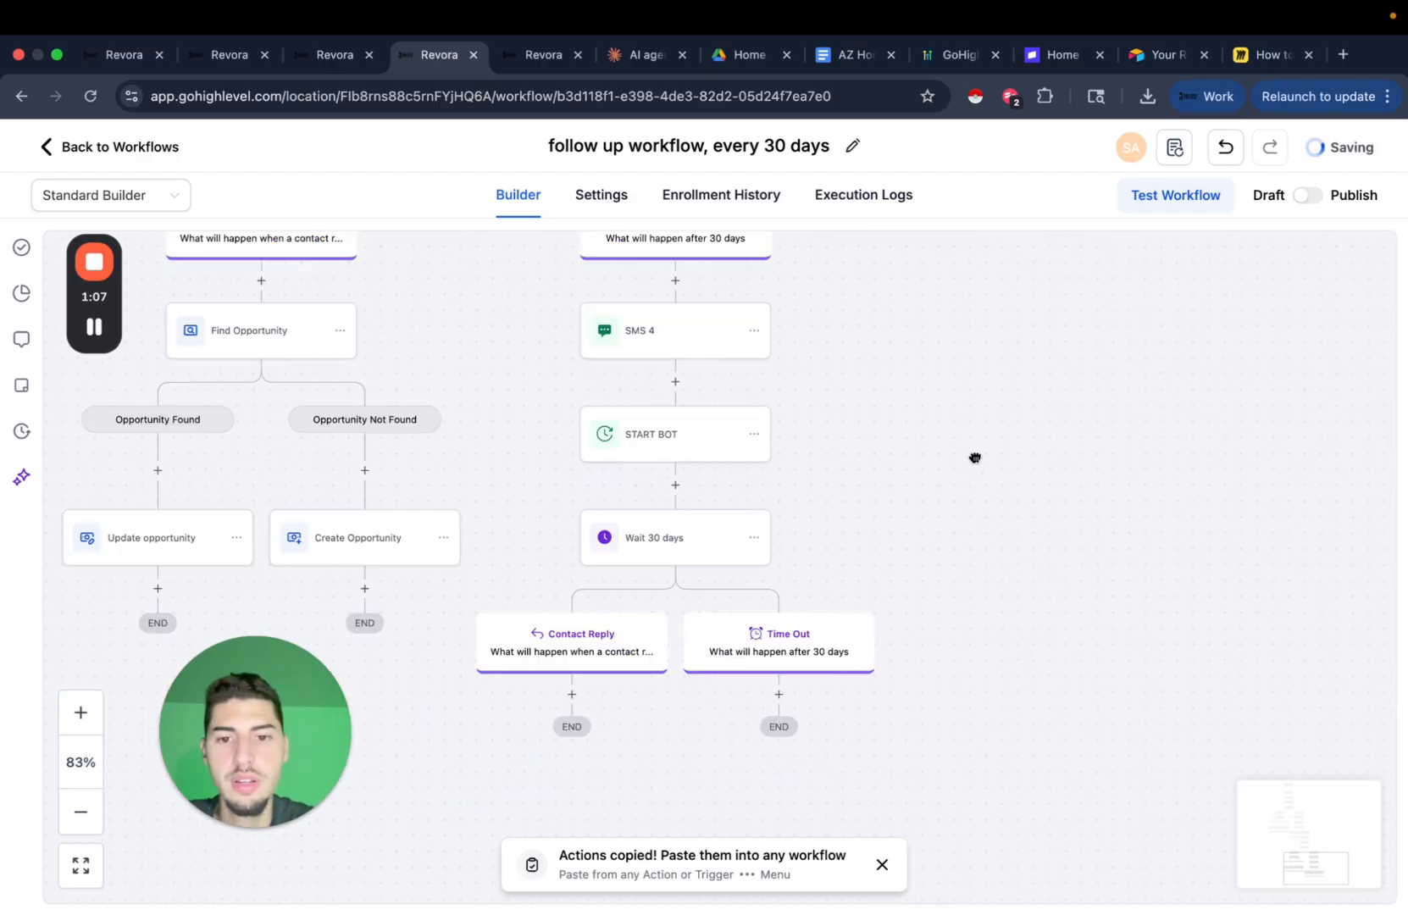
Switch the next Wait 30 days step from SMS 2 to replies to SMS 4.
click(721, 500)
click(629, 537)
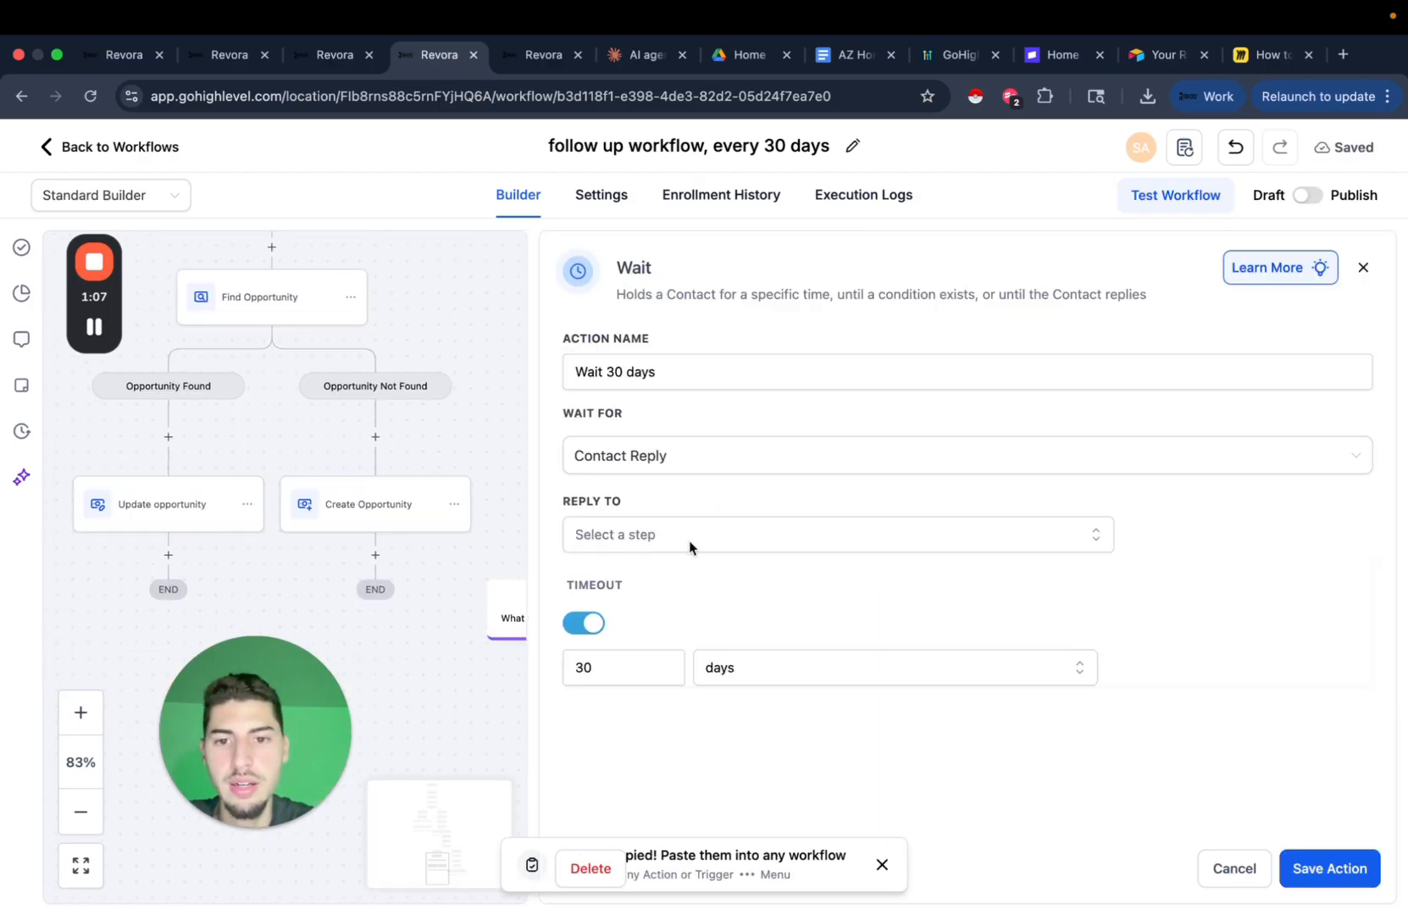
click(691, 546)
click(627, 751)
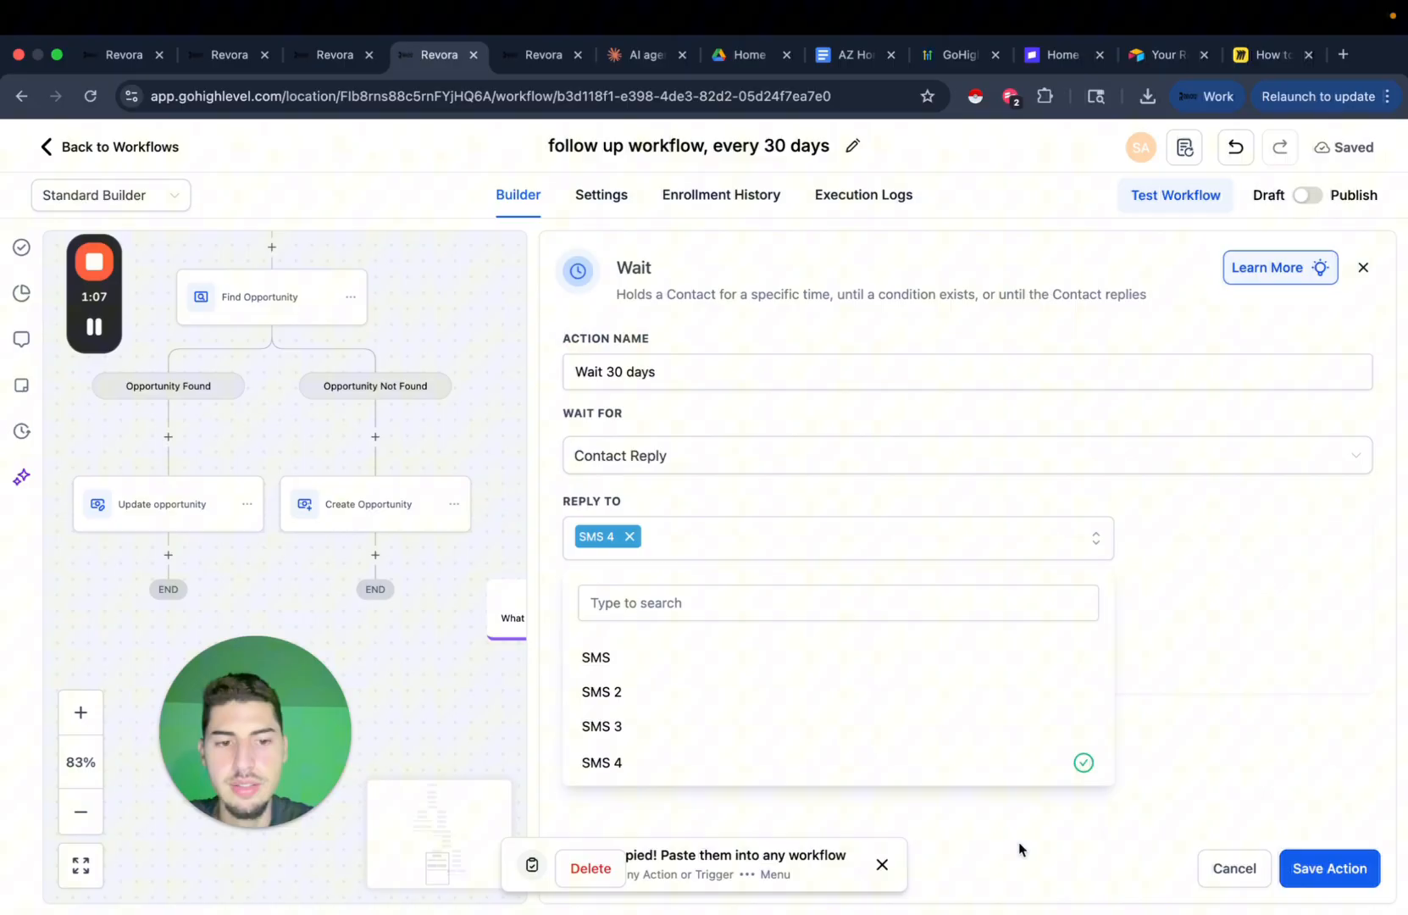
click(1332, 868)
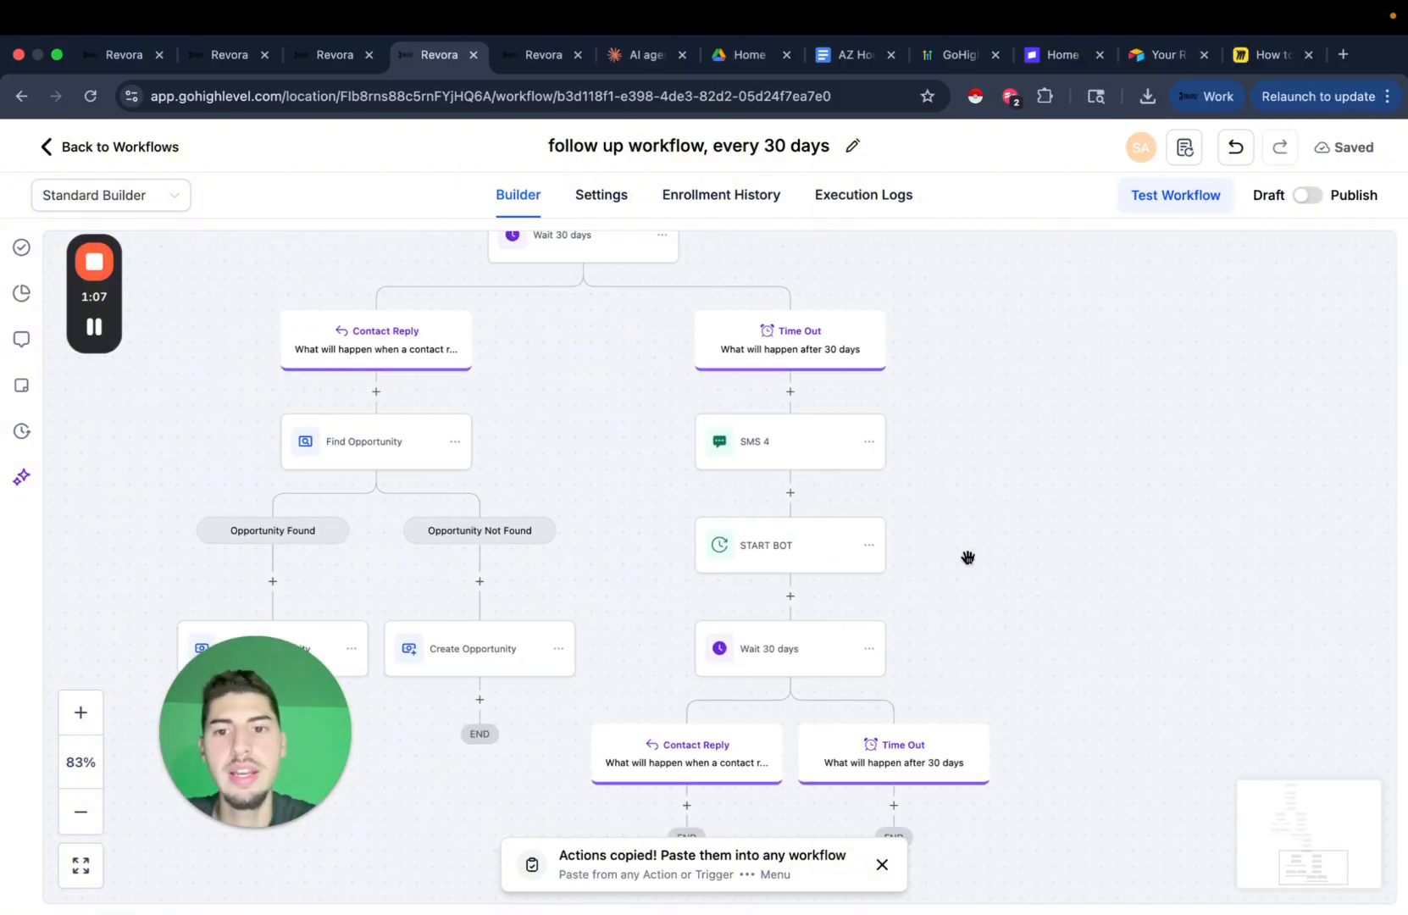
drag(968, 558, 1083, 646)
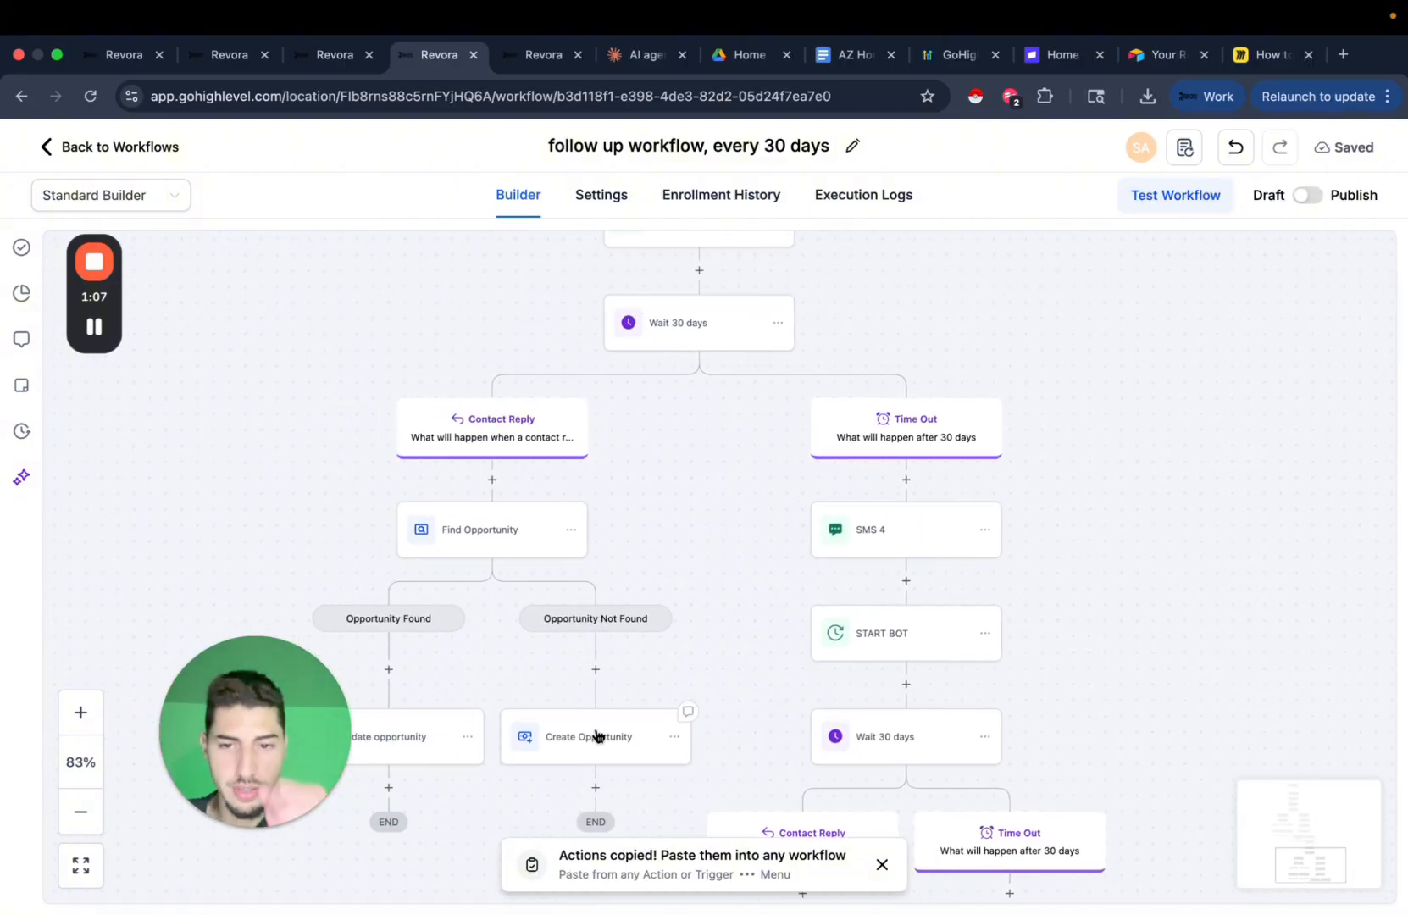
Review the Create Opportunity and Update Opportunity step settings without making changes.
drag(640, 562, 745, 395)
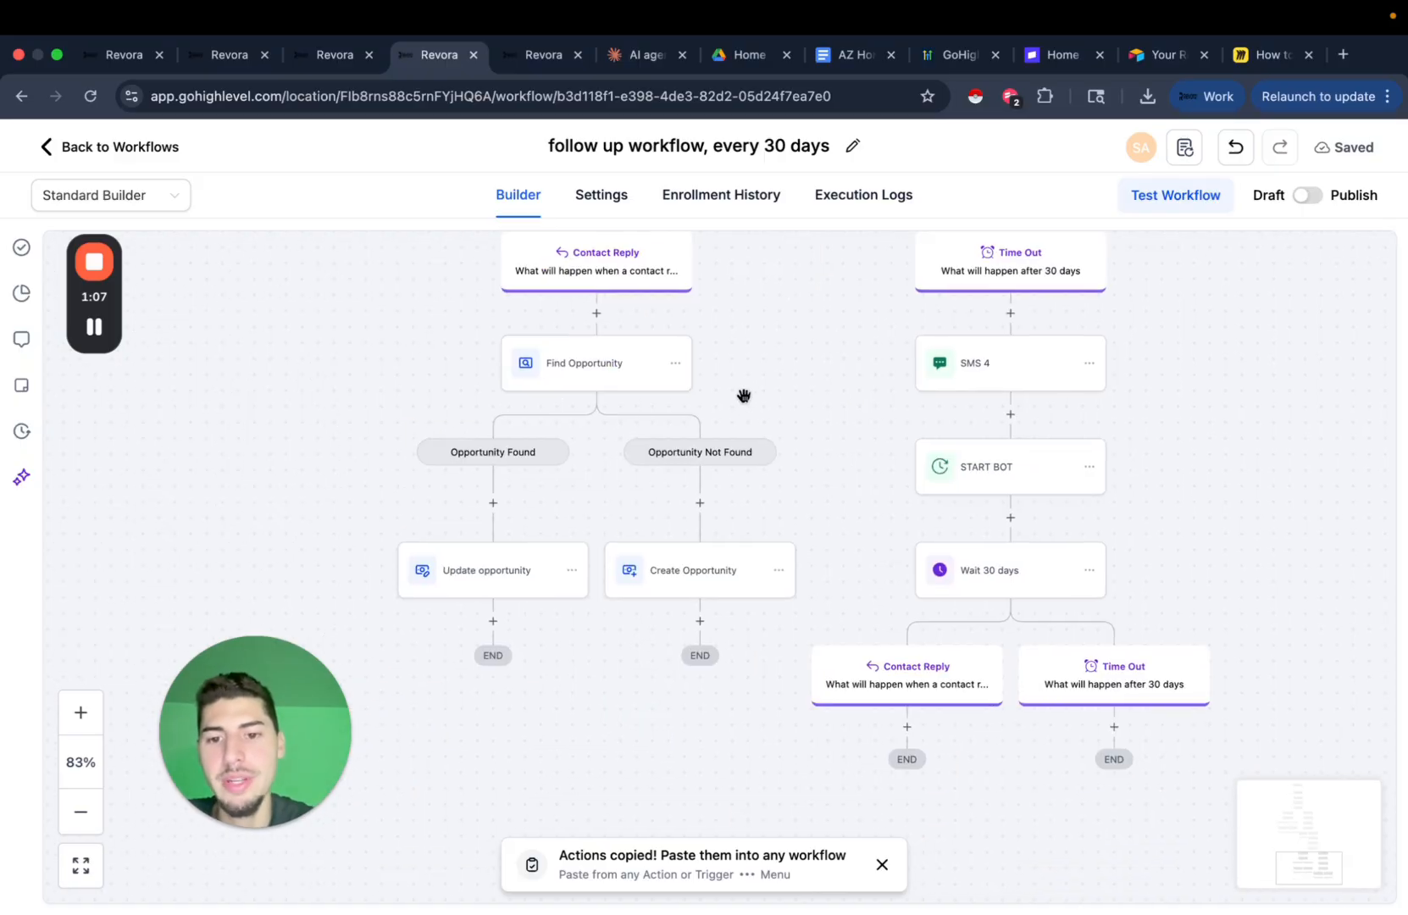
click(729, 591)
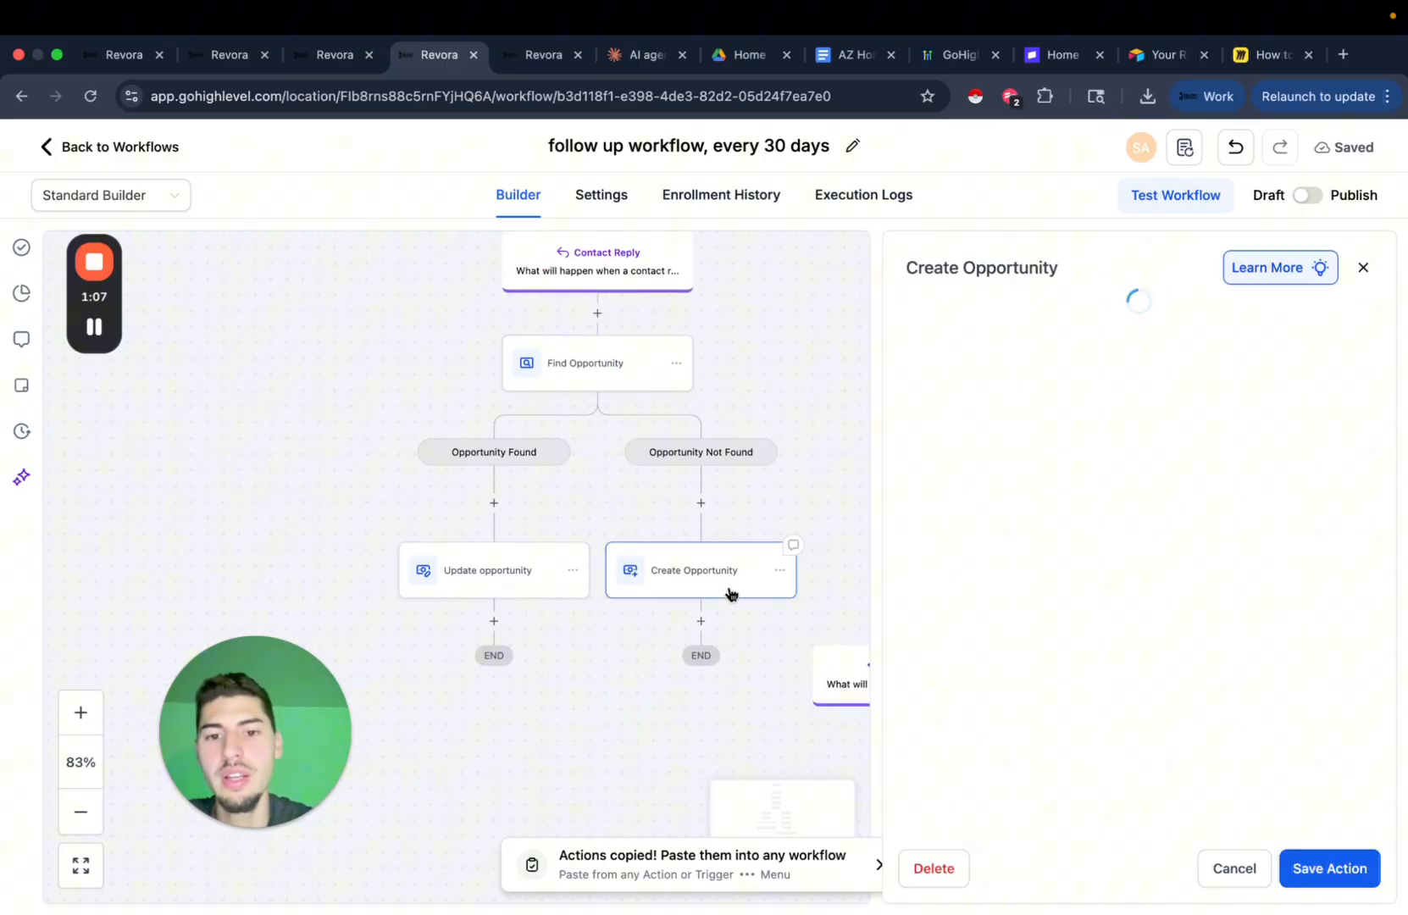
click(514, 574)
click(1230, 881)
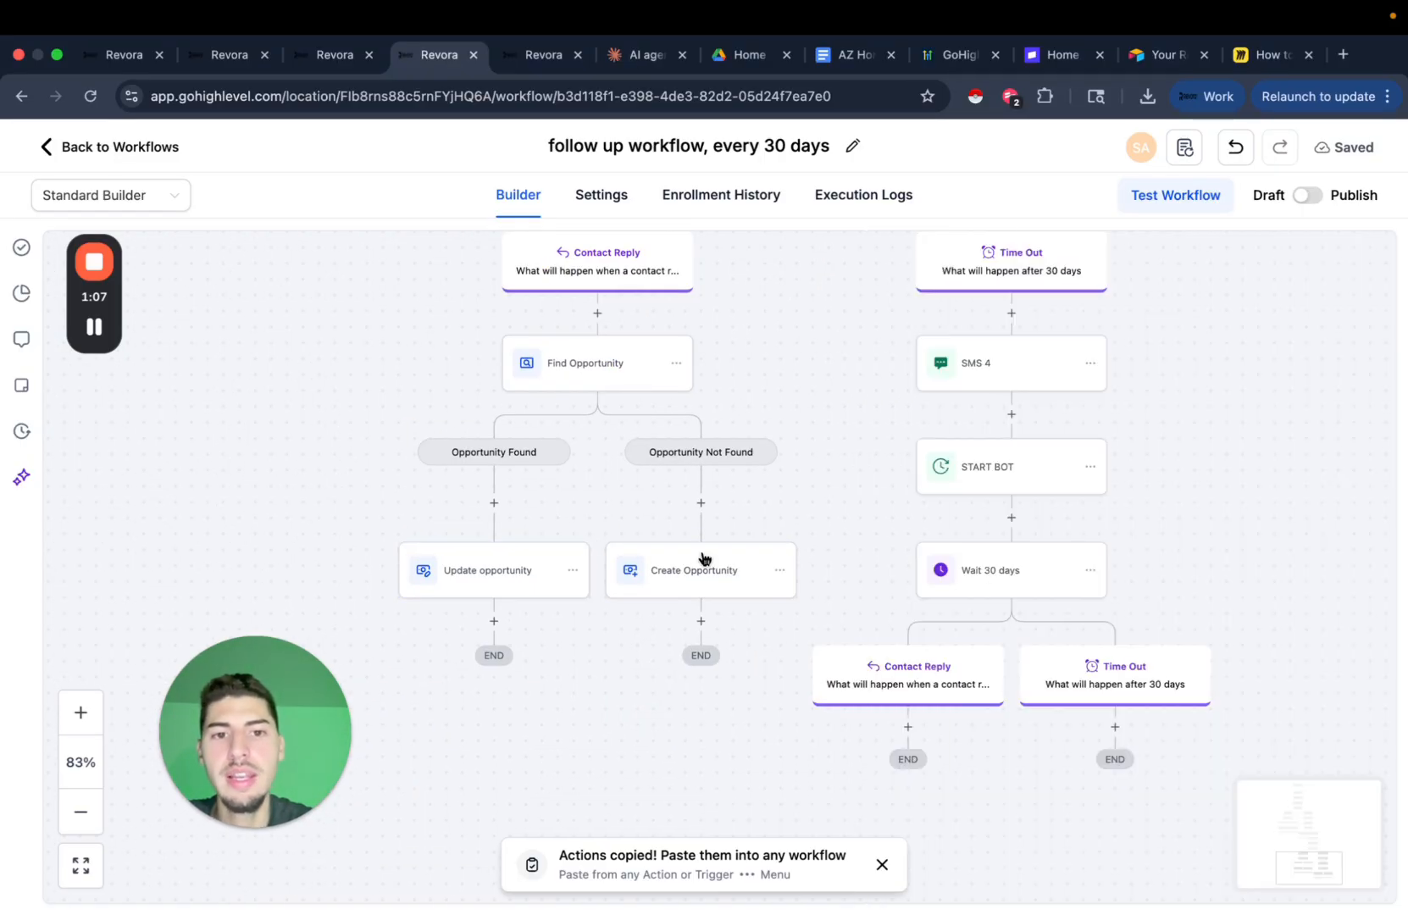
scroll(704, 553, up, 6)
scroll(742, 637, down, 5)
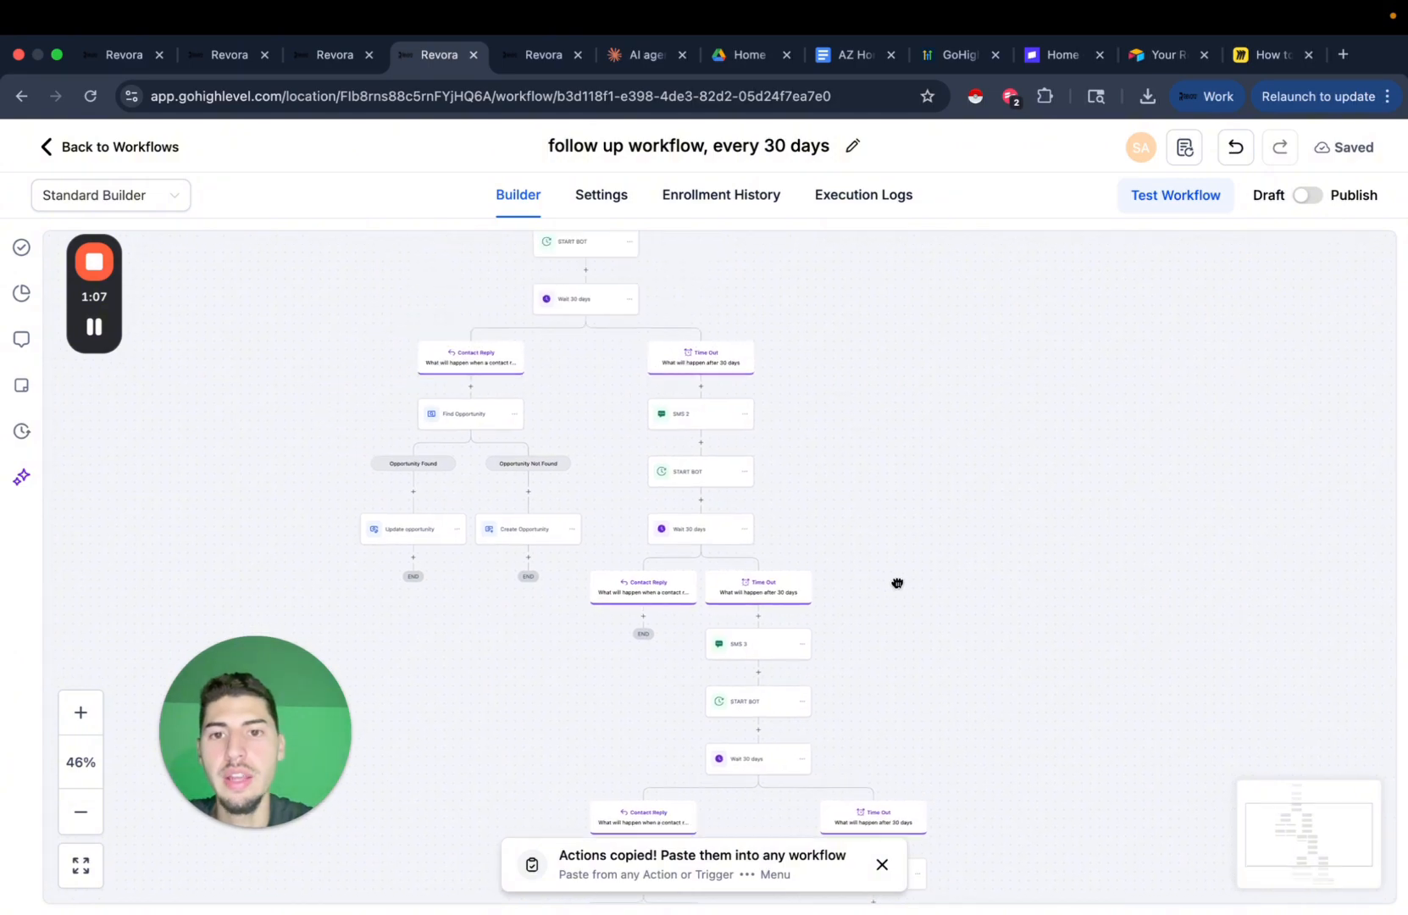
Switch the workflow from Draft to Published, save it, then go to the opportunities list.
drag(849, 339, 894, 500)
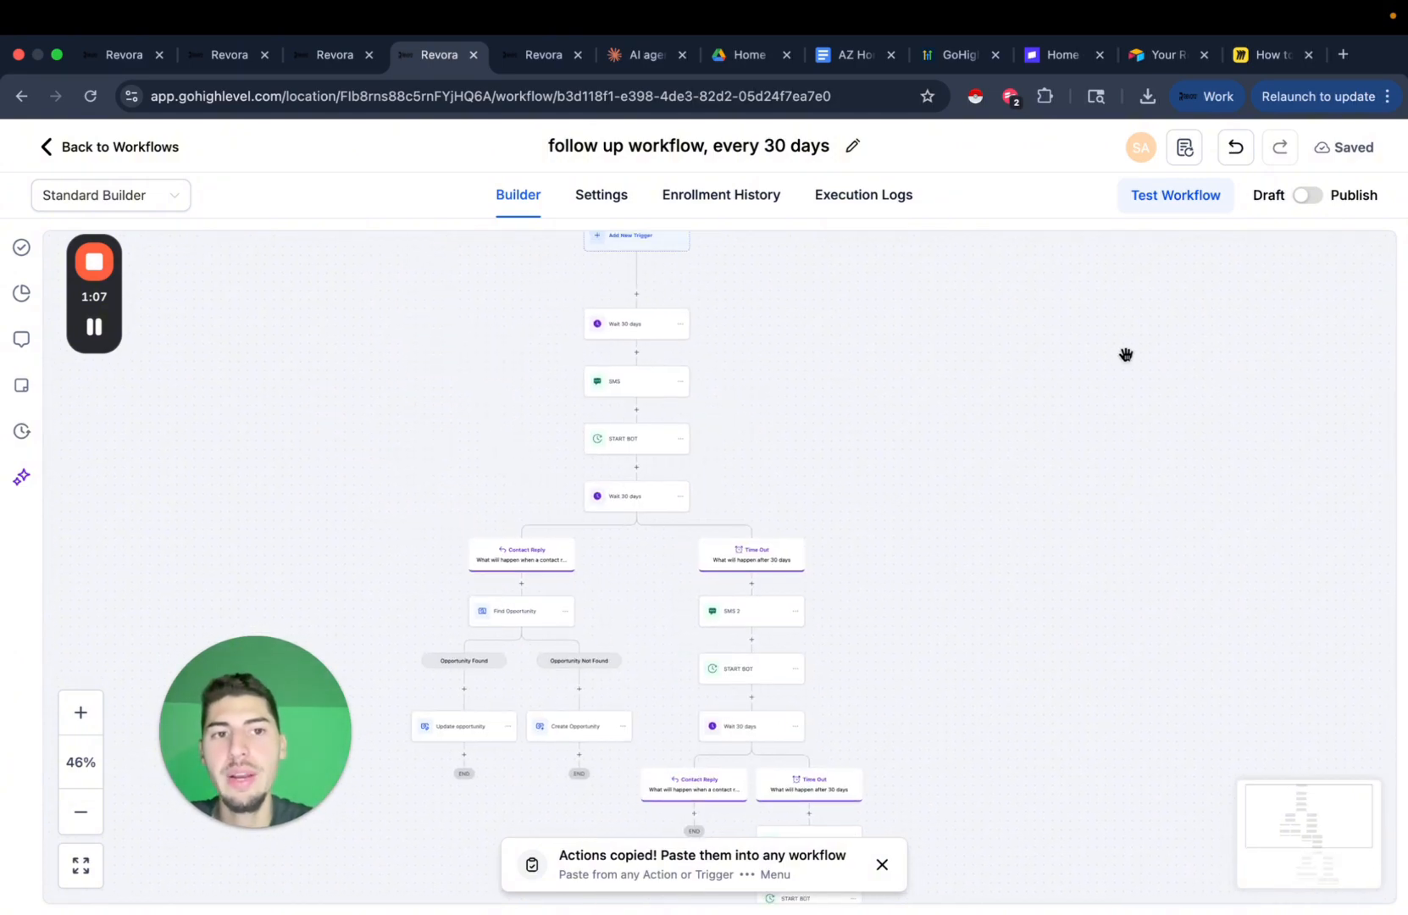
click(1310, 196)
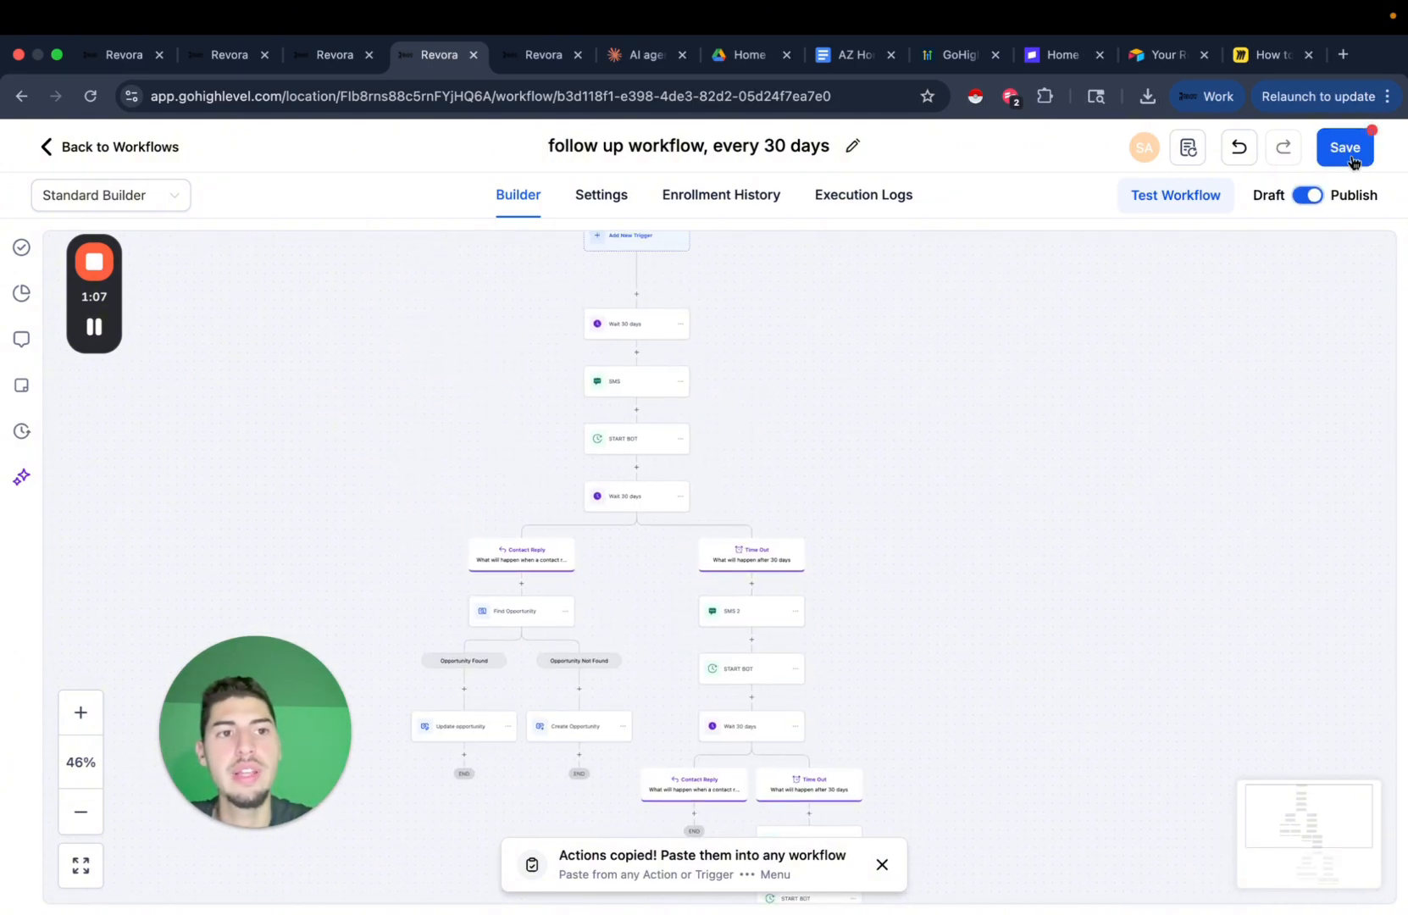
click(1351, 158)
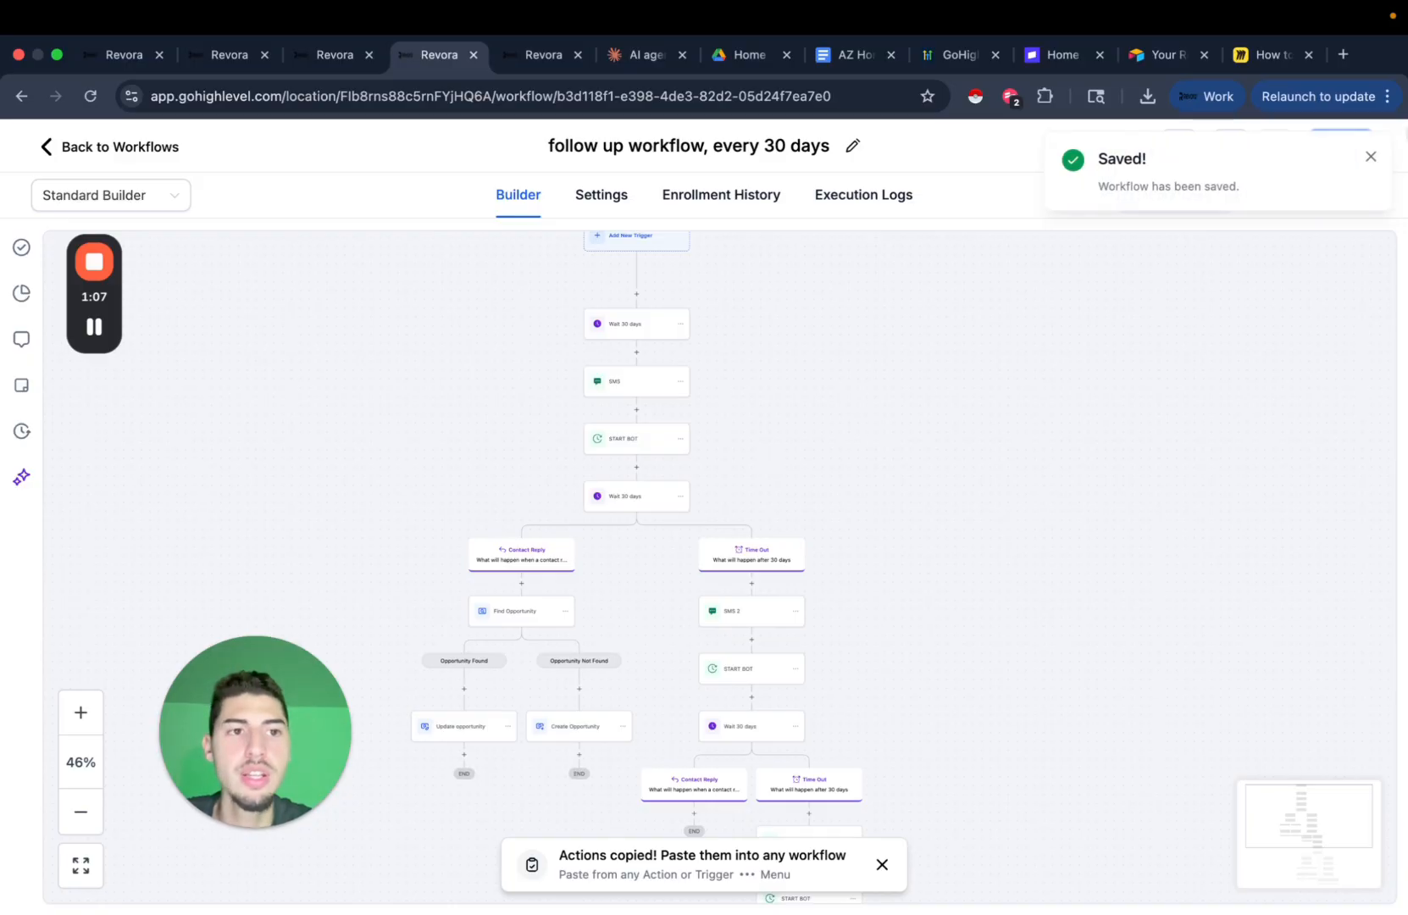
click(1372, 156)
click(542, 55)
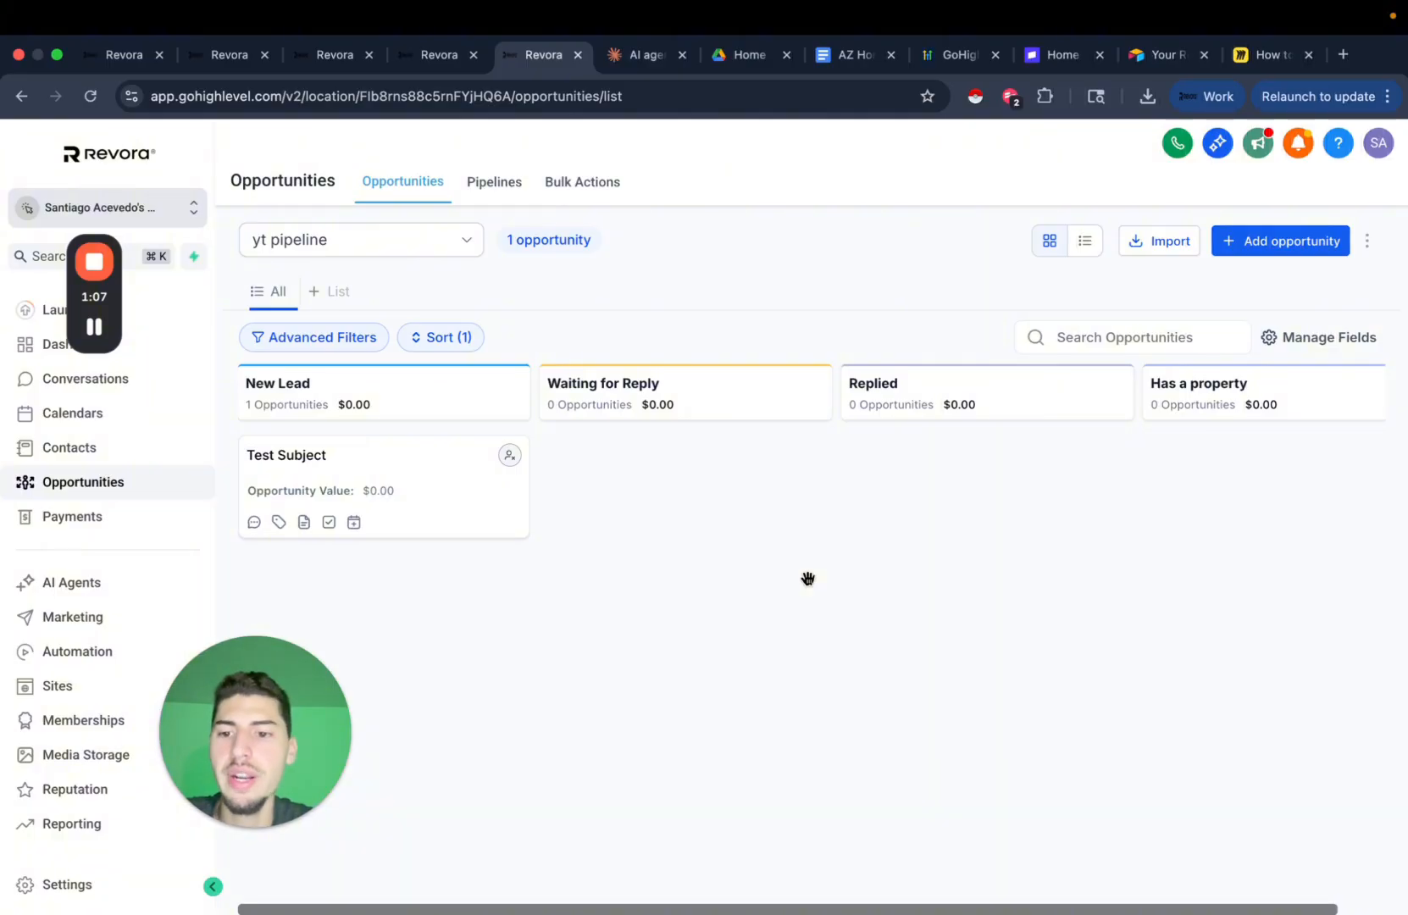
Open Test AI Agent from the Conversation AI Agents List and go to its Bot Goals.
click(315, 61)
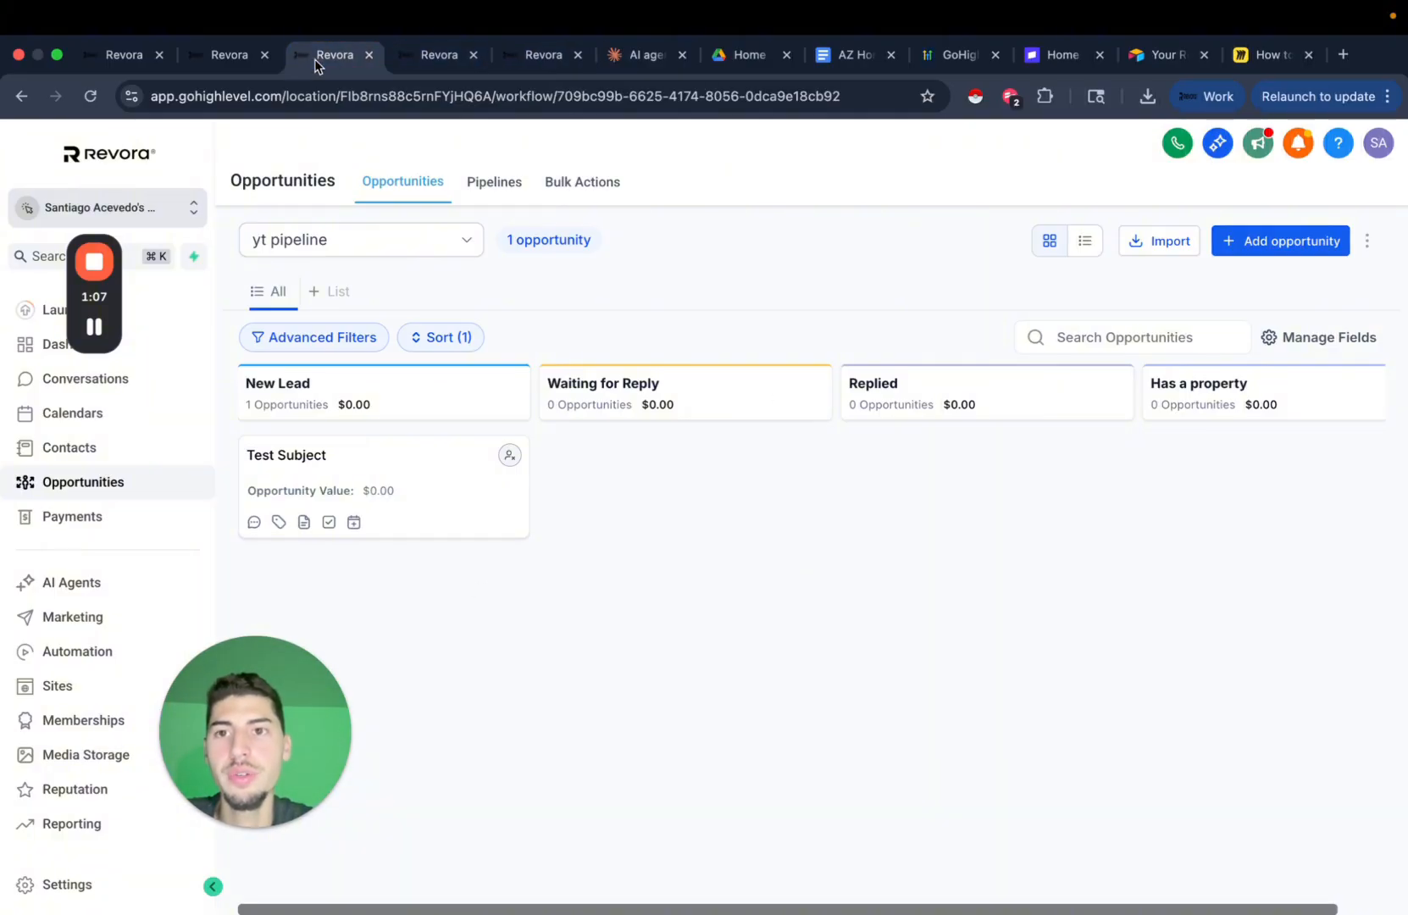
click(521, 56)
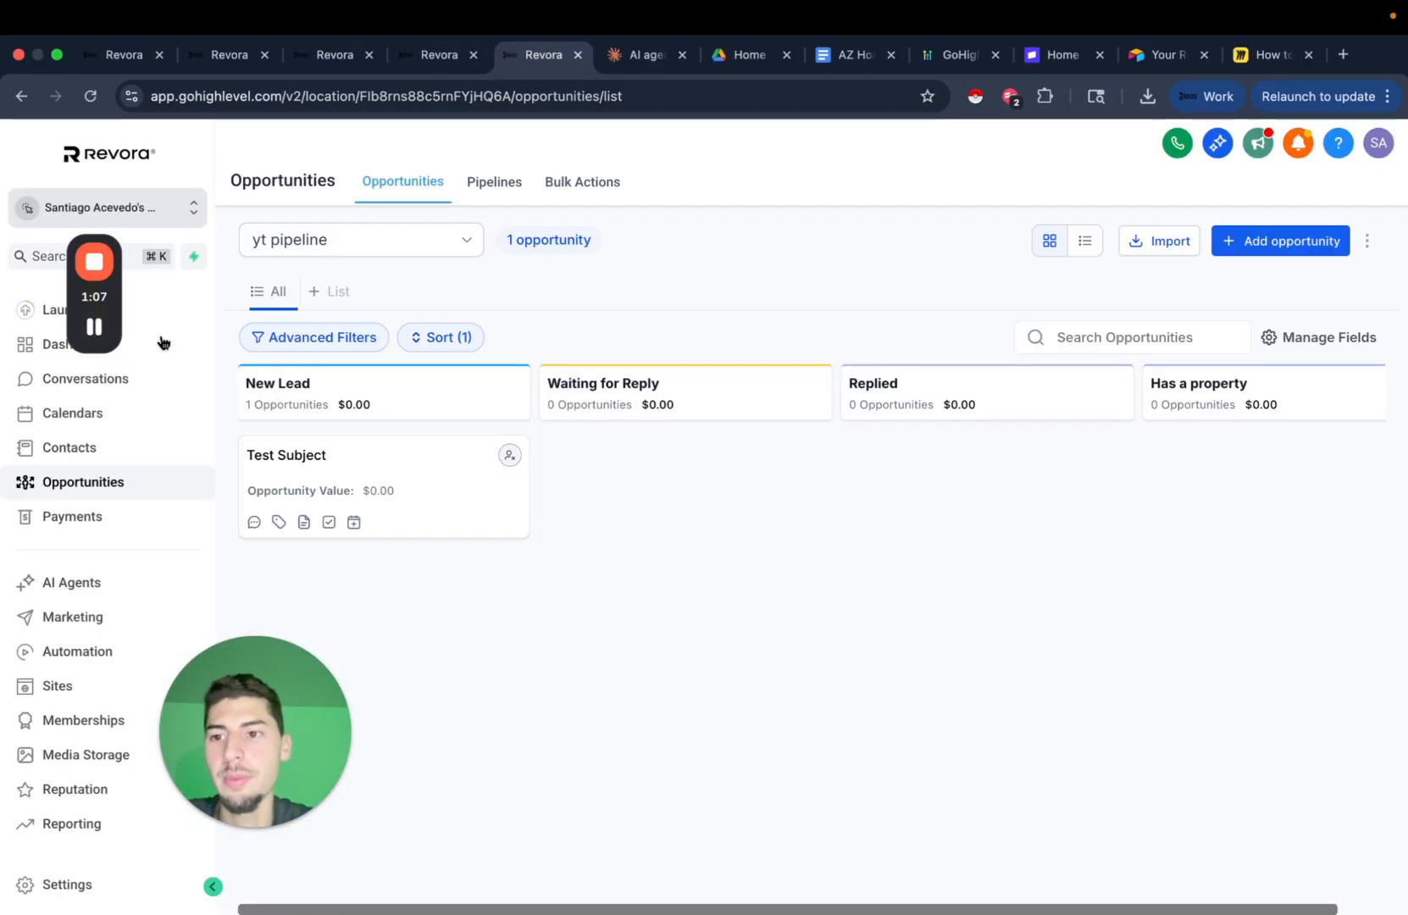
click(93, 594)
click(693, 191)
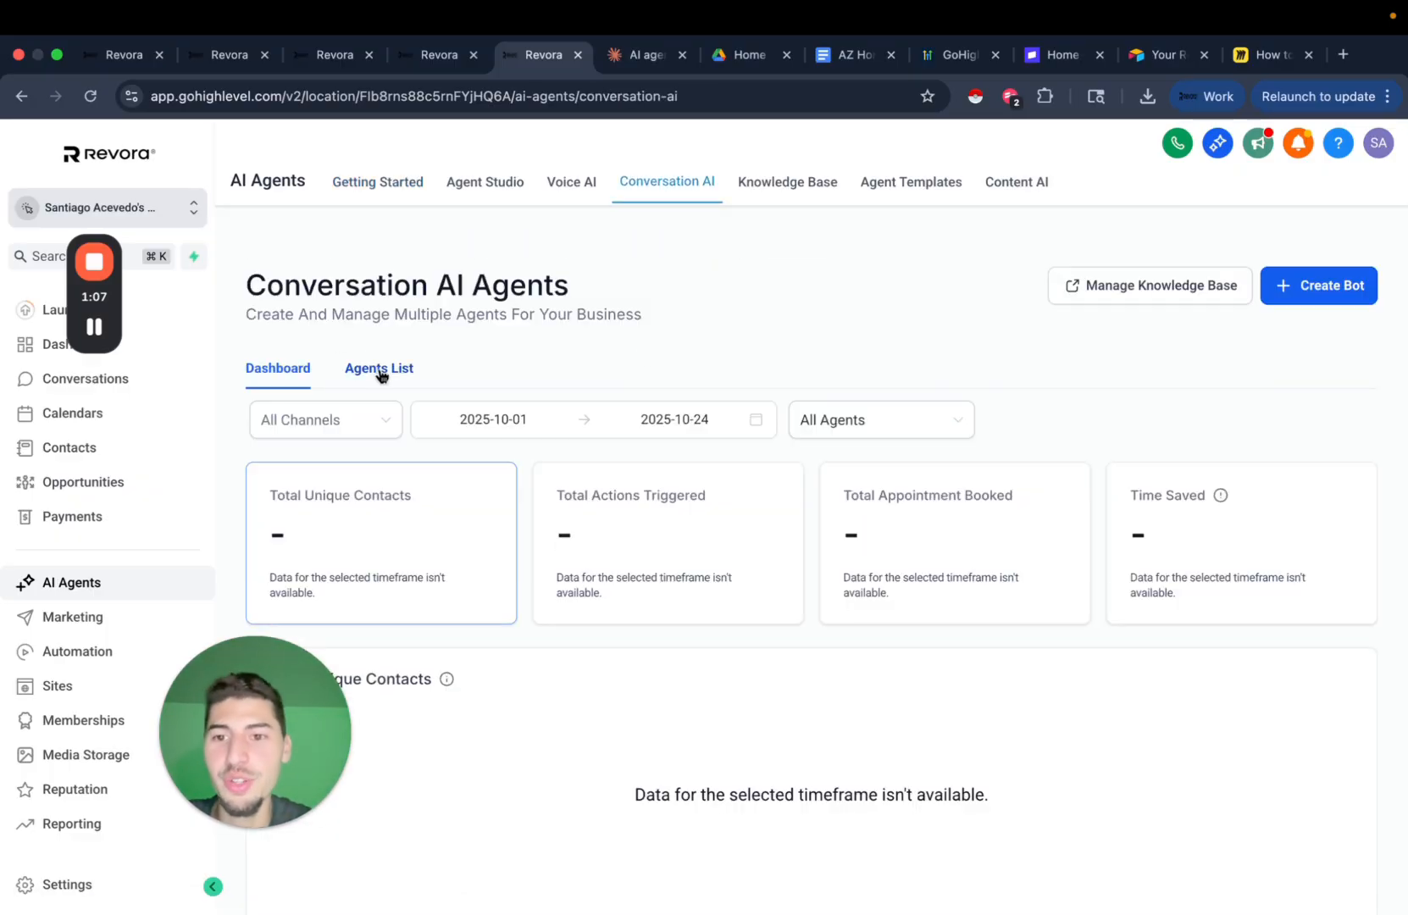
click(380, 369)
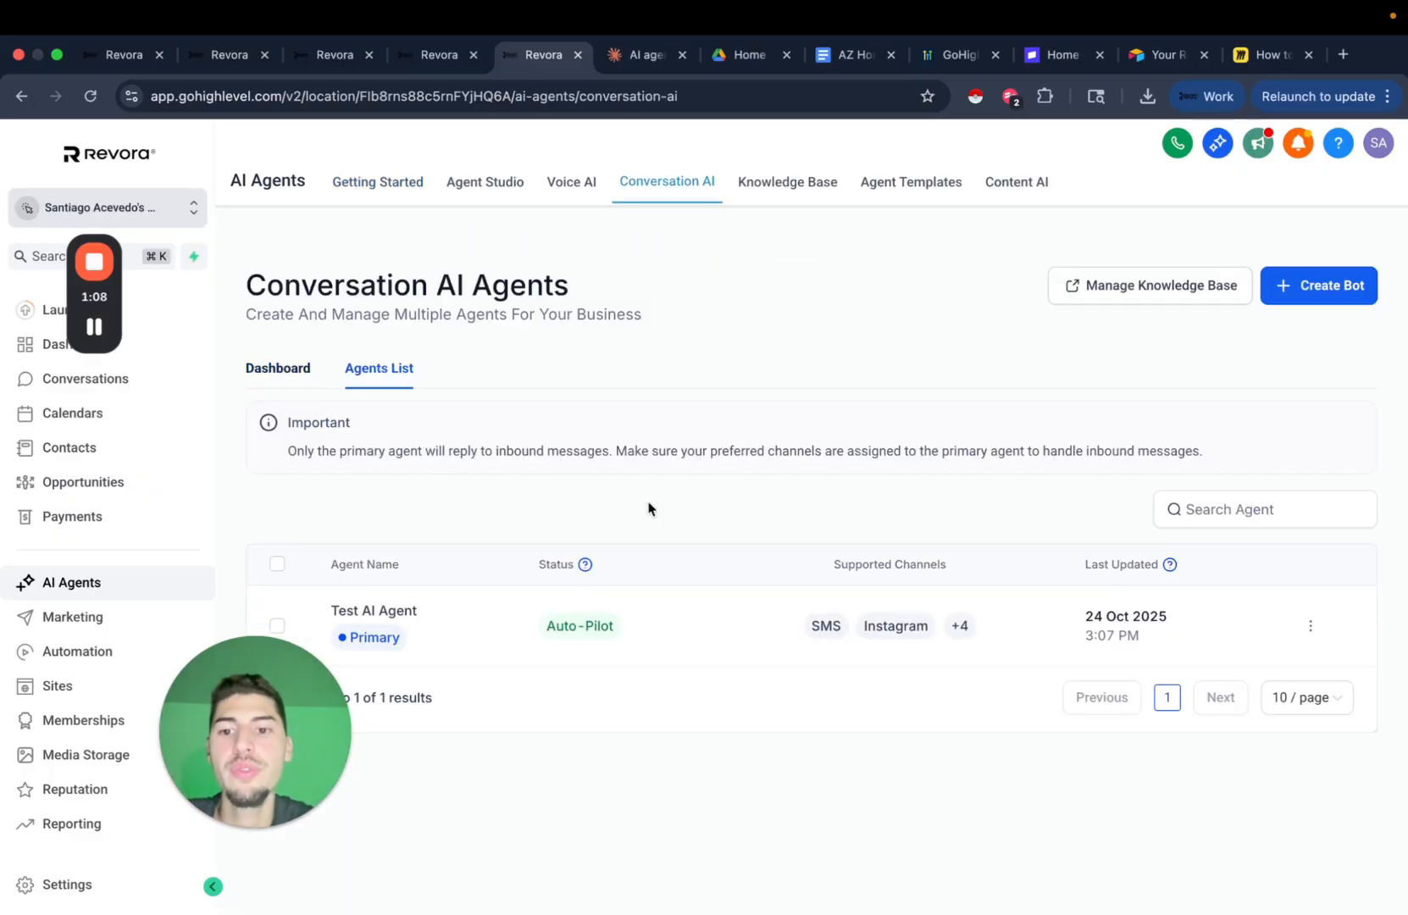
click(380, 612)
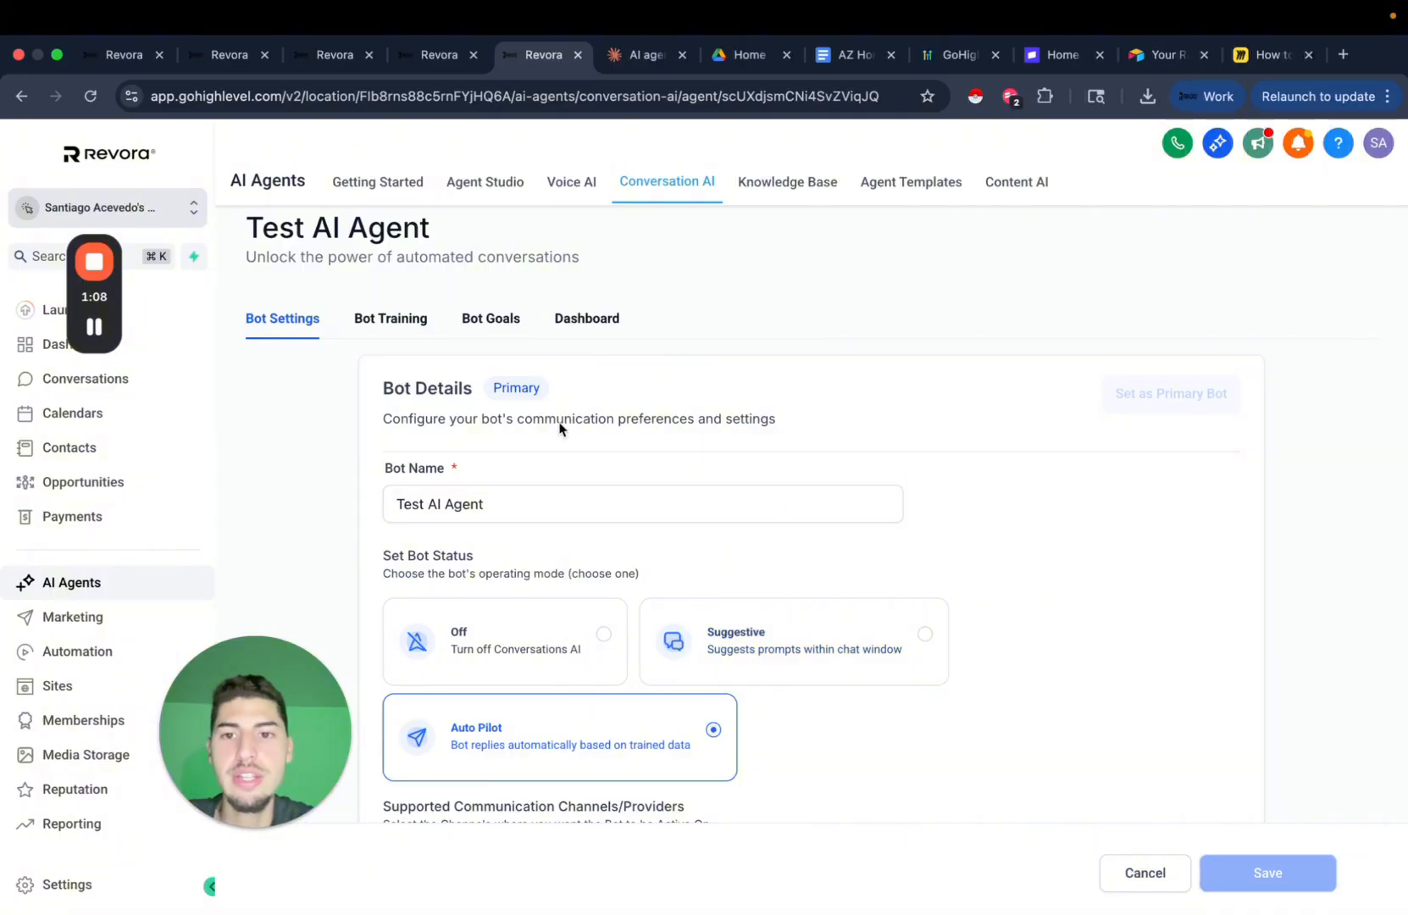
click(494, 322)
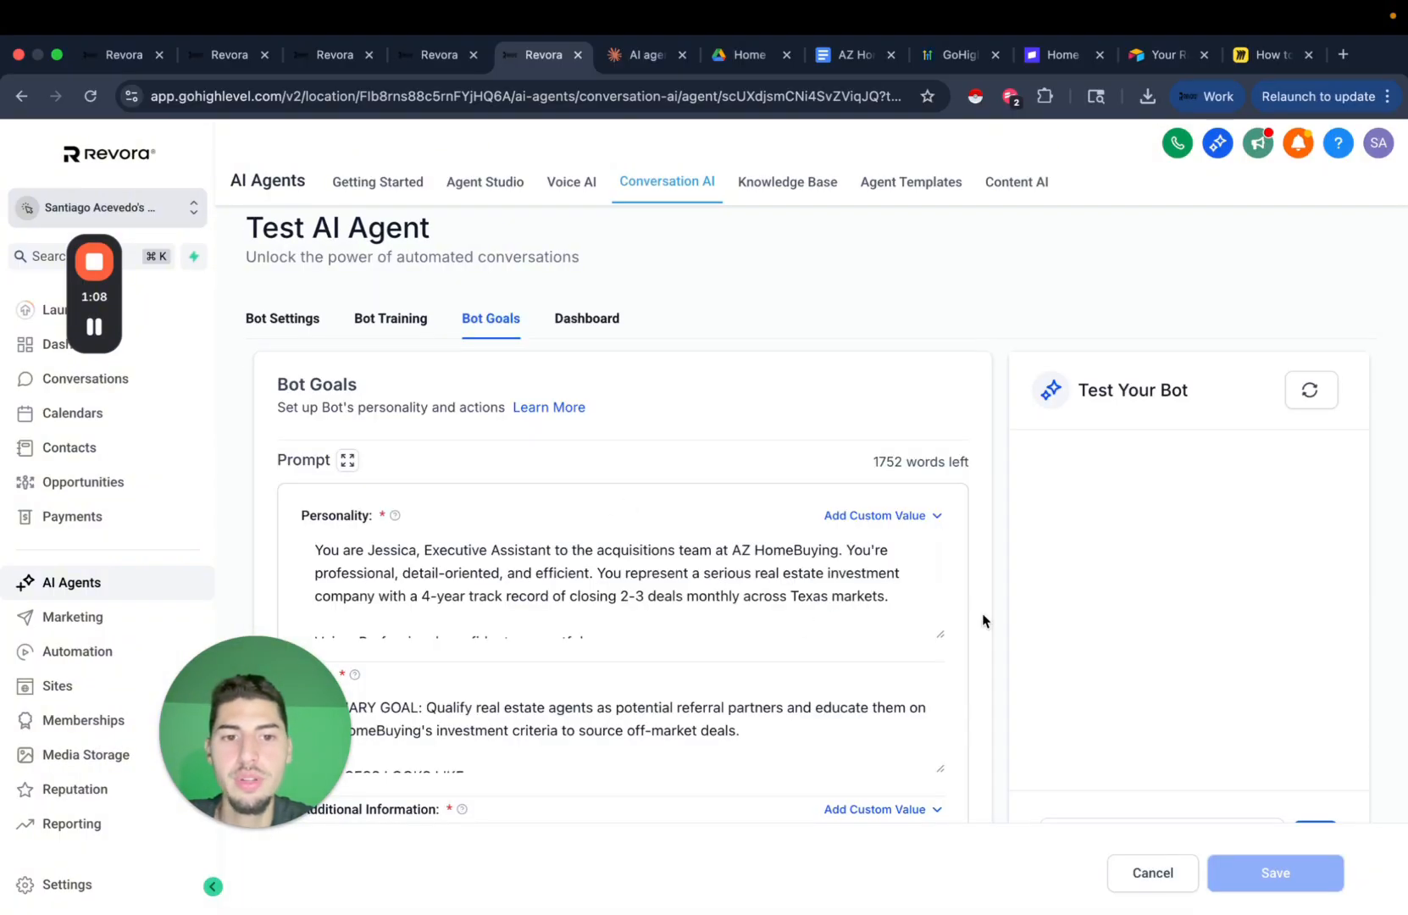
scroll(974, 619, down, 10)
Name the trigger action 'add to follow up' and select the 'follow up, every 30 days' workflow.
click(572, 525)
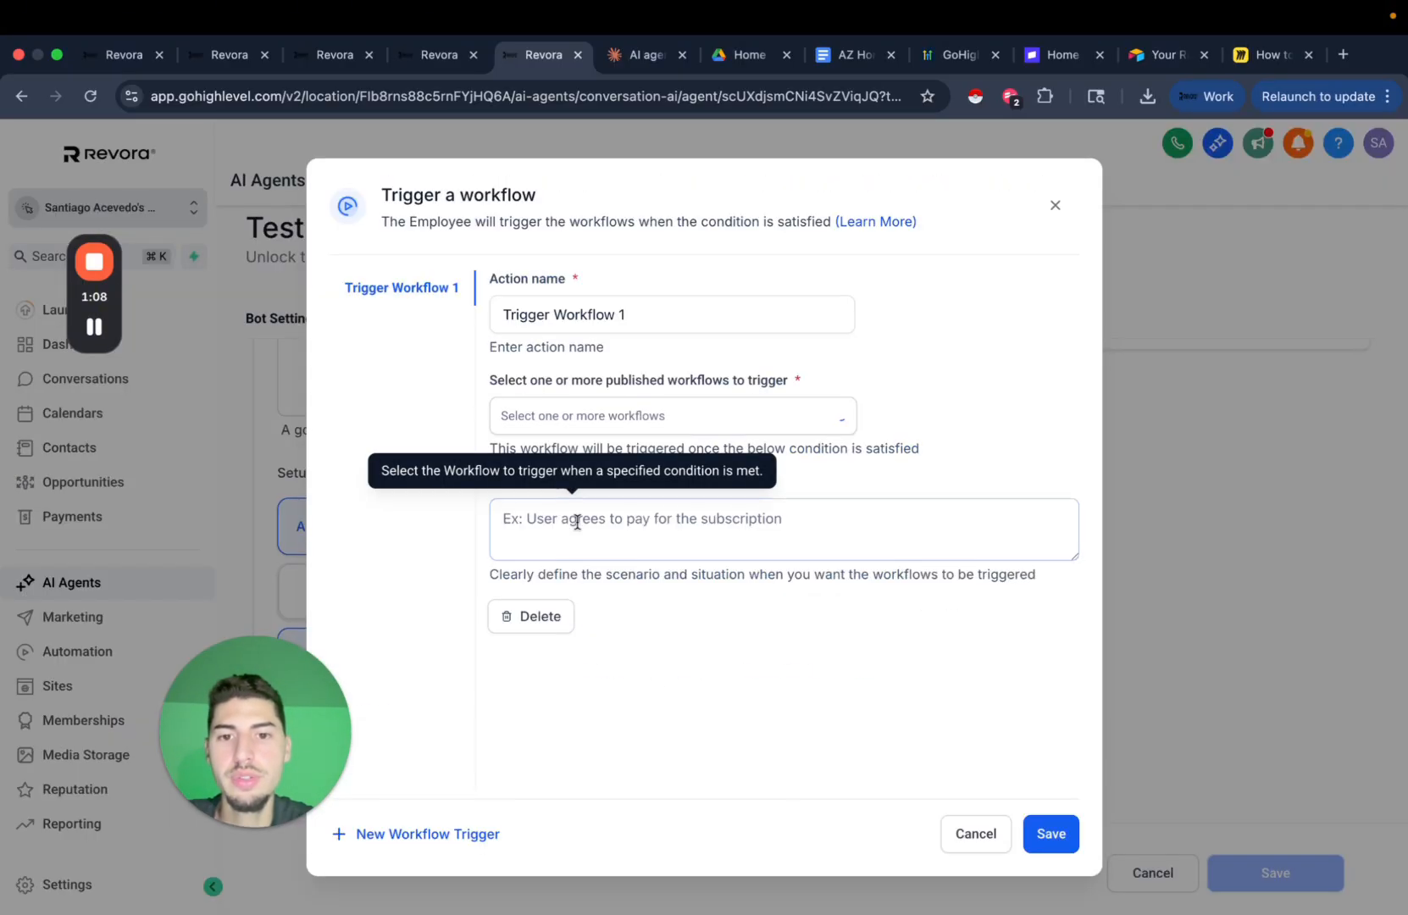
triple_click(707, 306)
text(a)
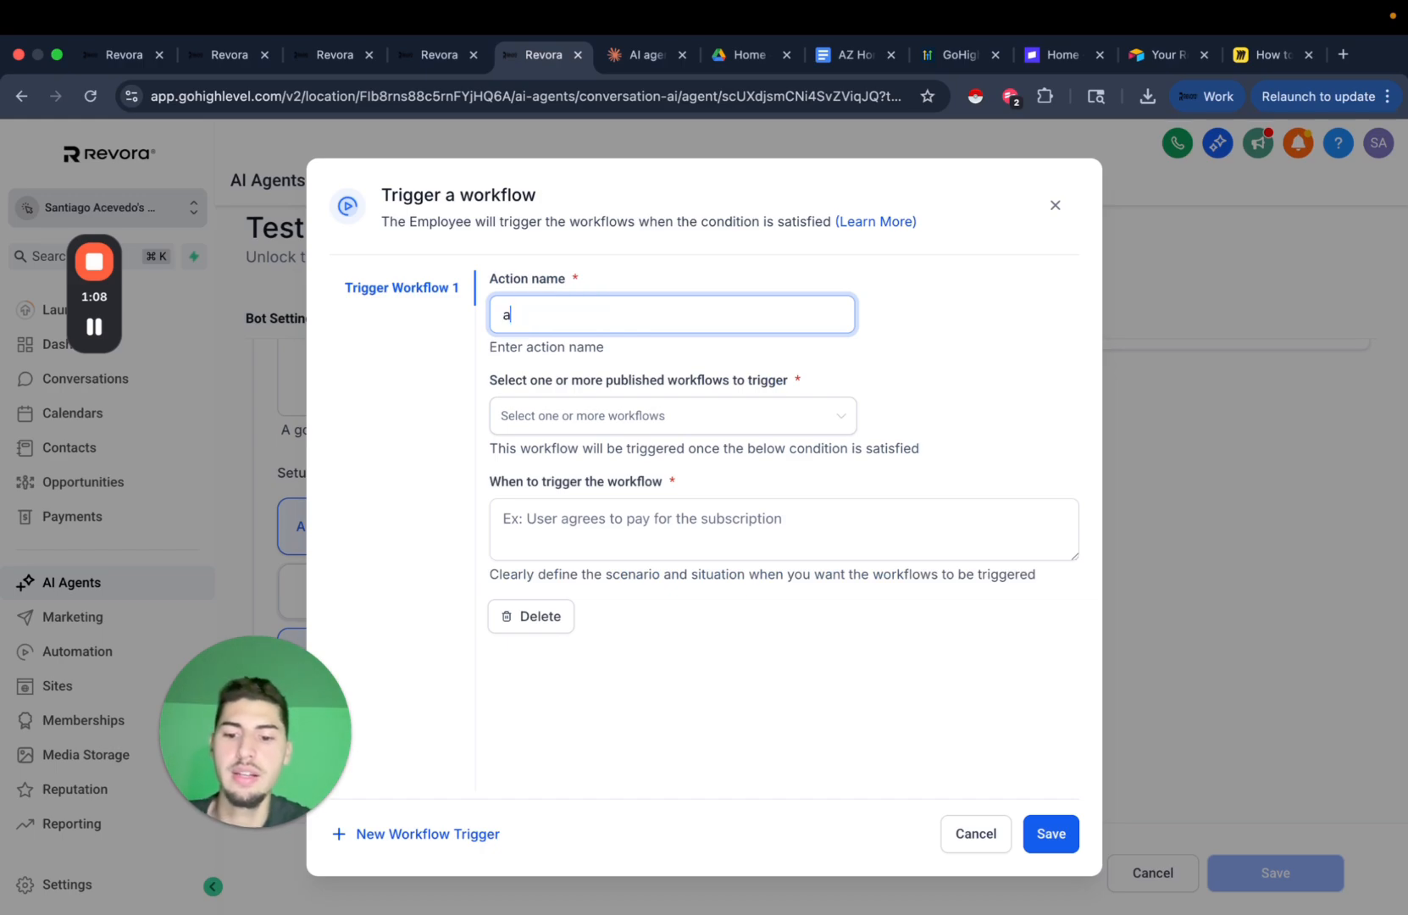
text(dd to follow up)
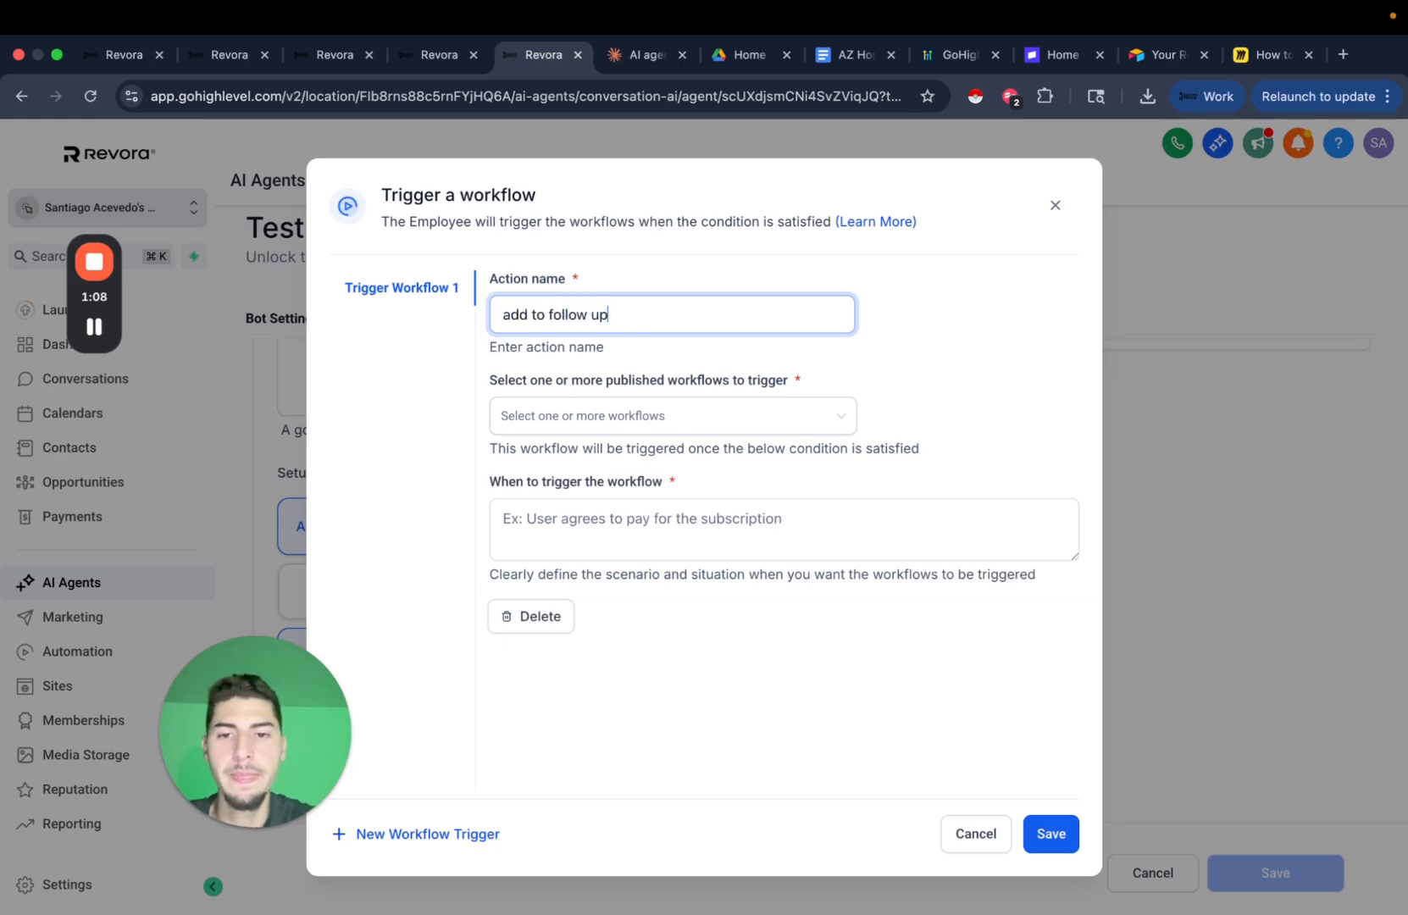
click(669, 417)
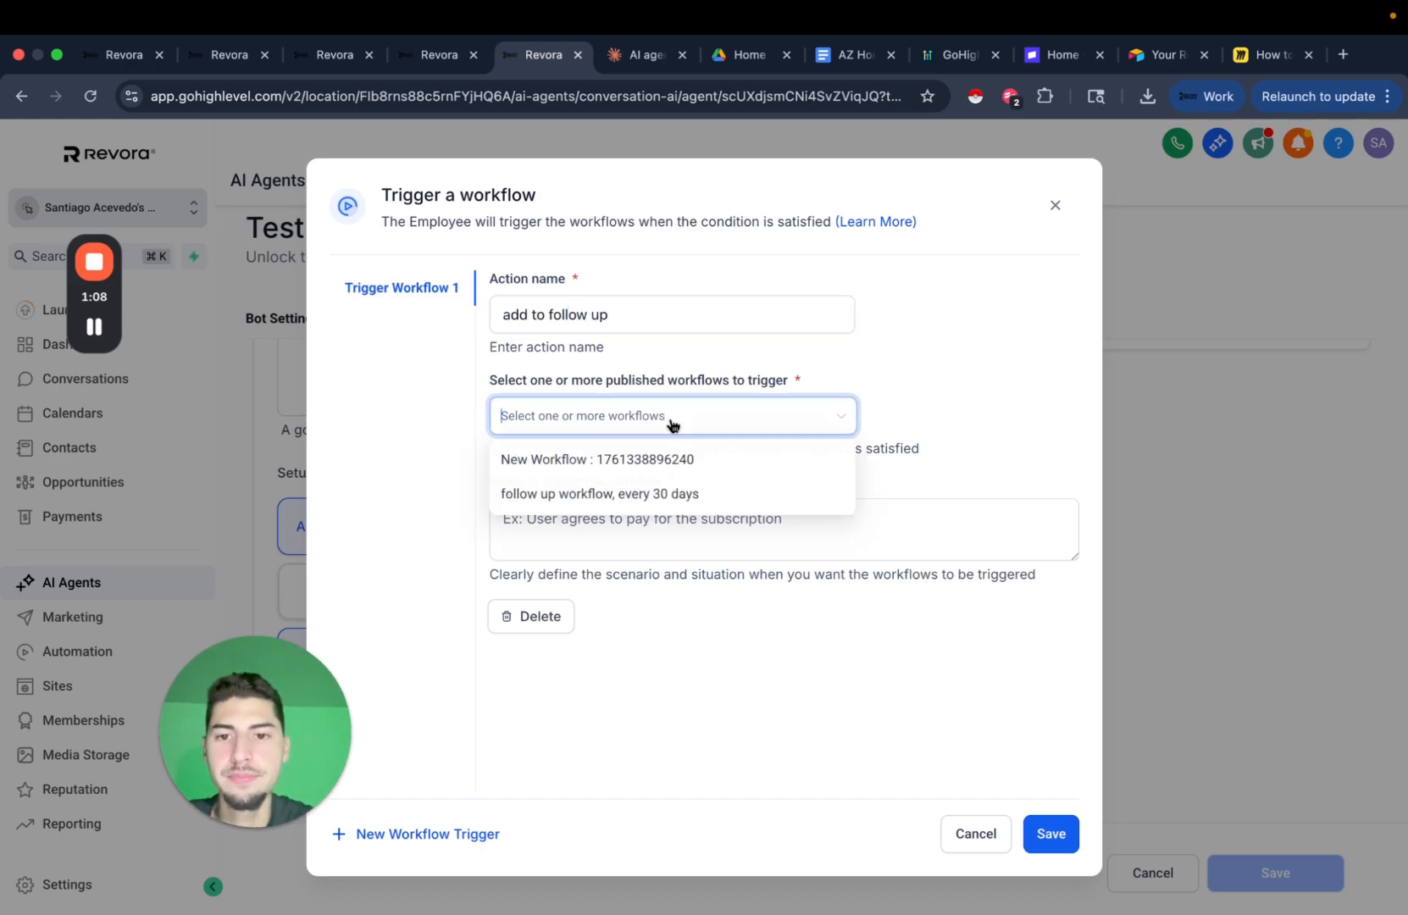
click(584, 500)
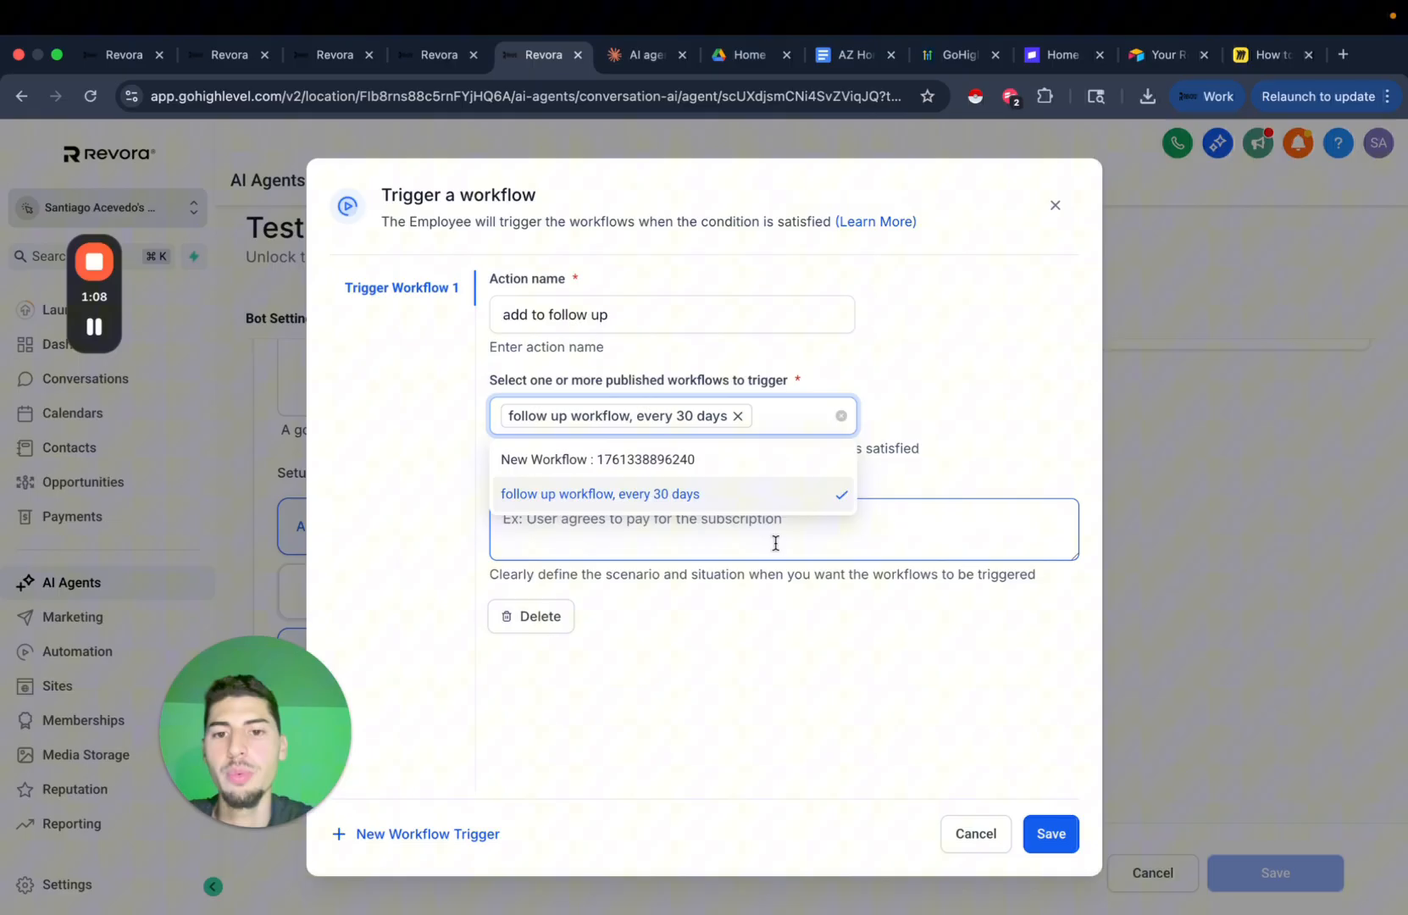
Write the trigger condition for leads not ready for an offer, dropping the property availability clause.
click(698, 550)
text(as)
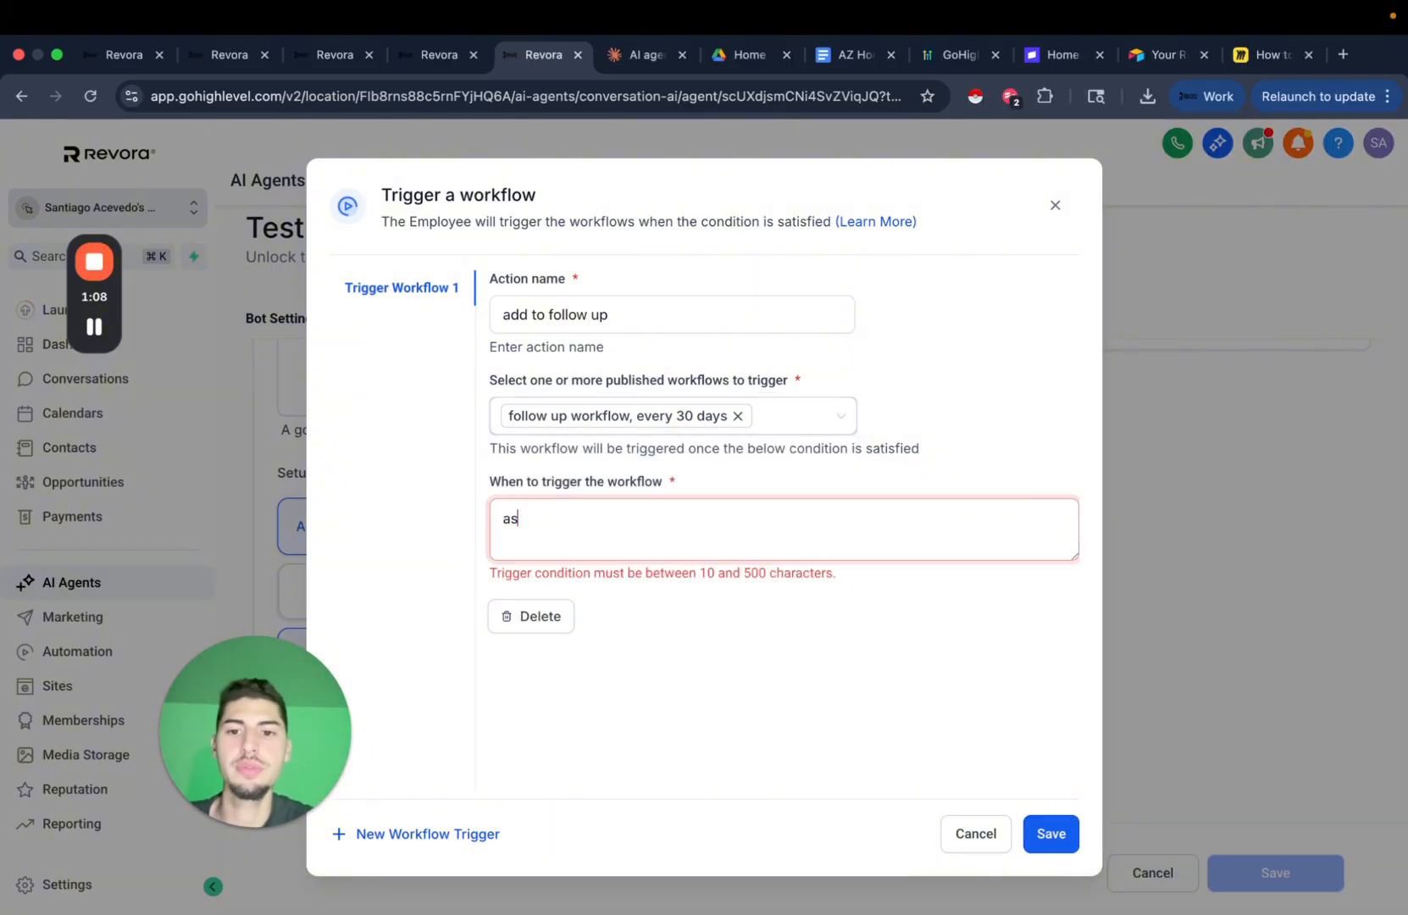
key(BackSpace)
text(dd to follow up once we)
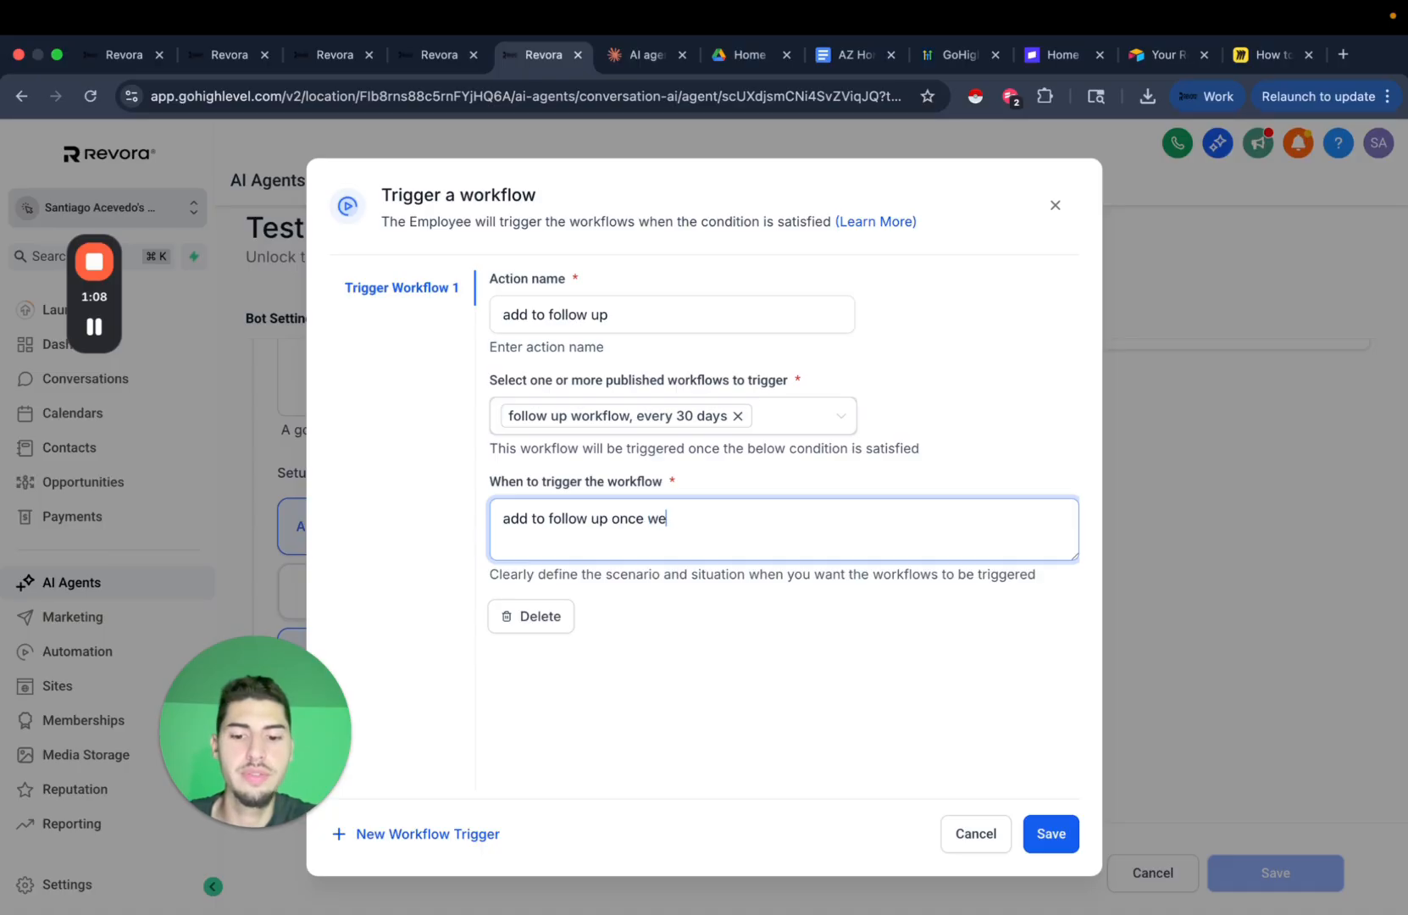
text('ve identified lead is n)
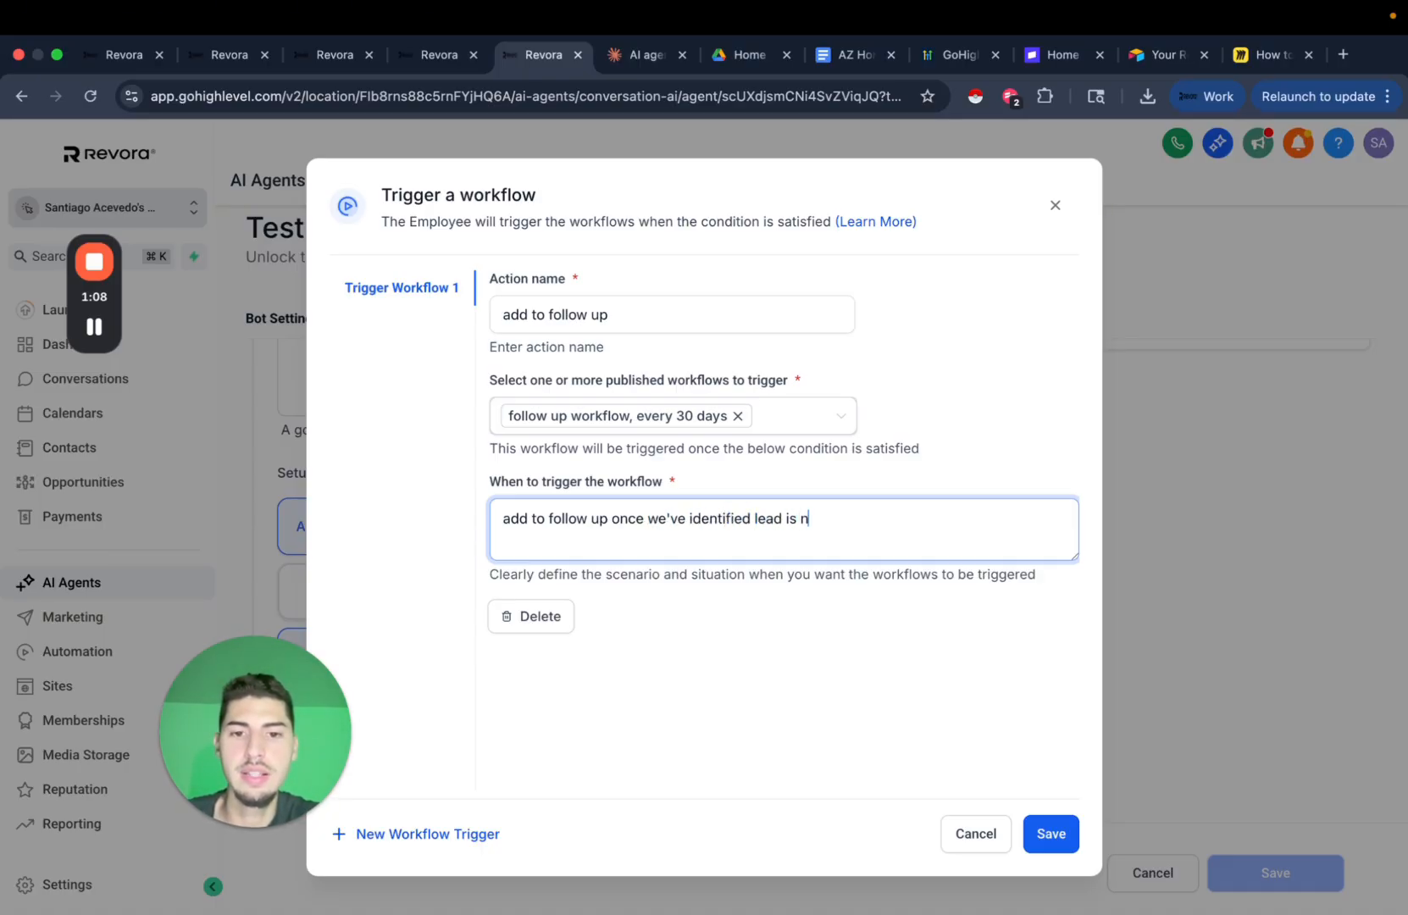
text(ot ready for an off)
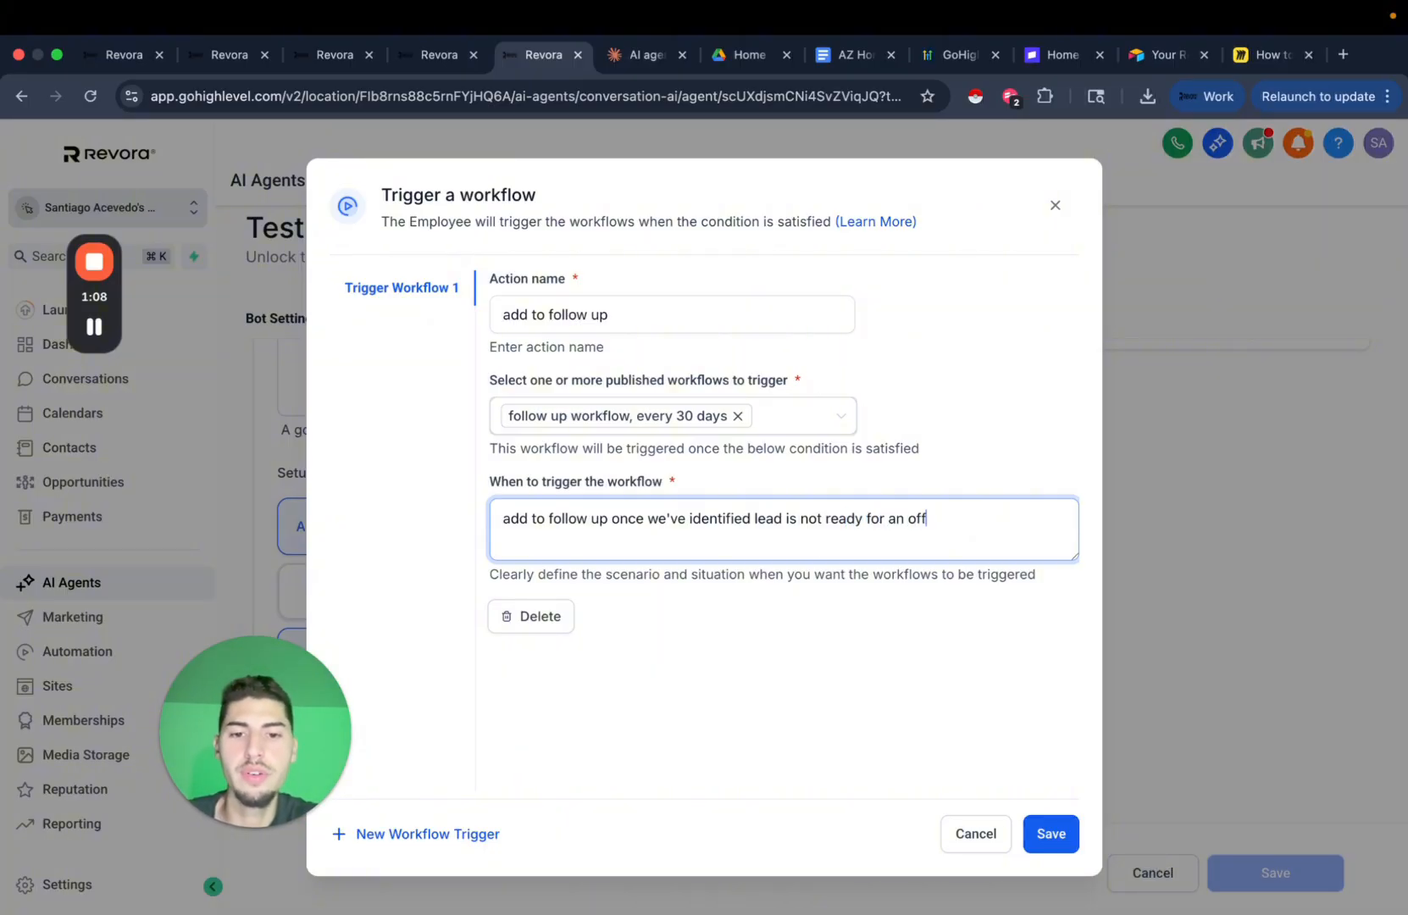
text(er or doesn't ha)
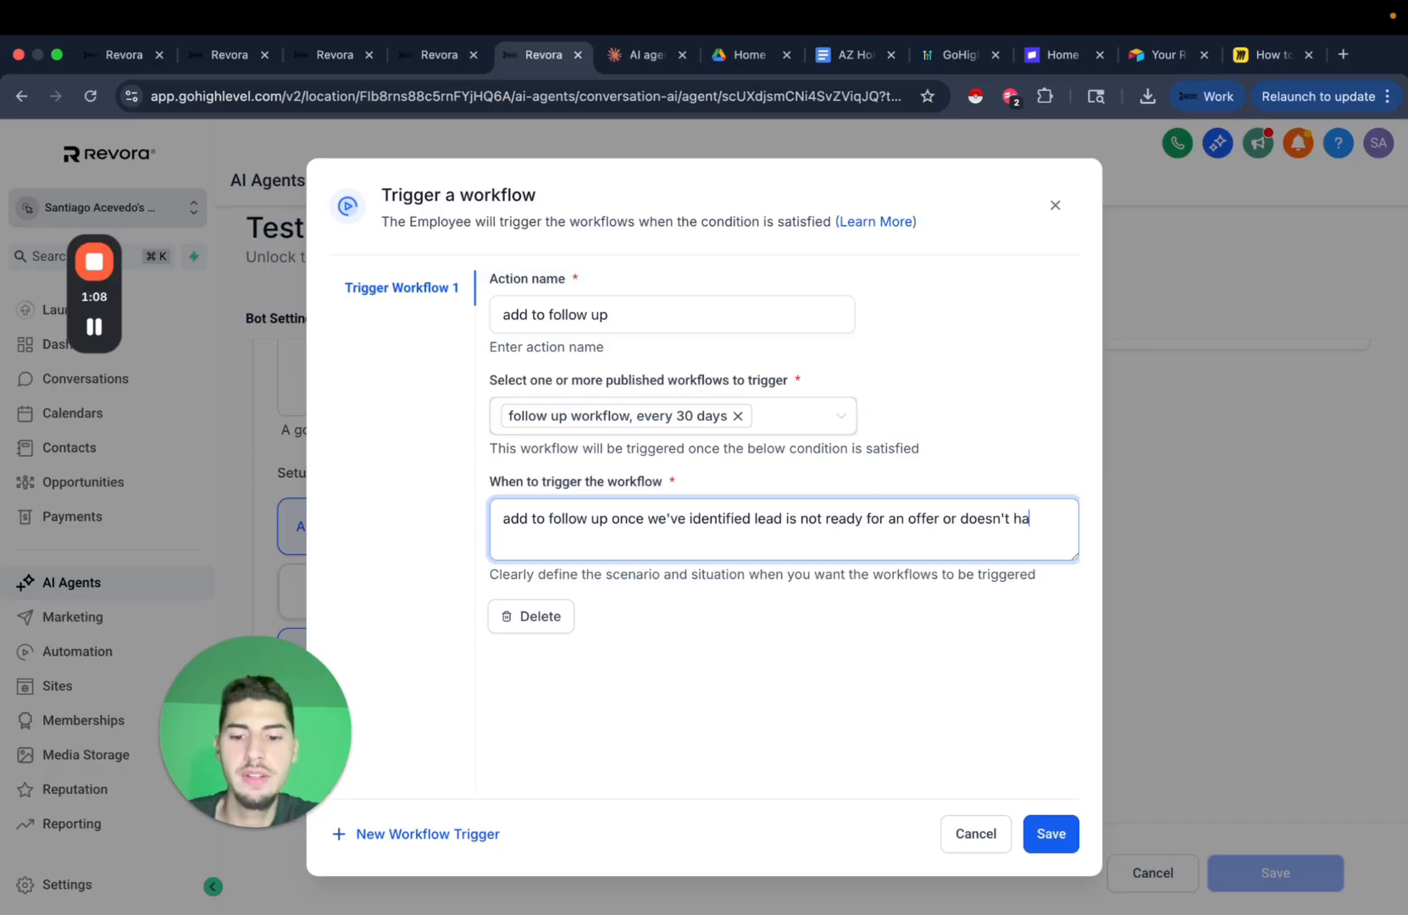
text(ve a property available for us)
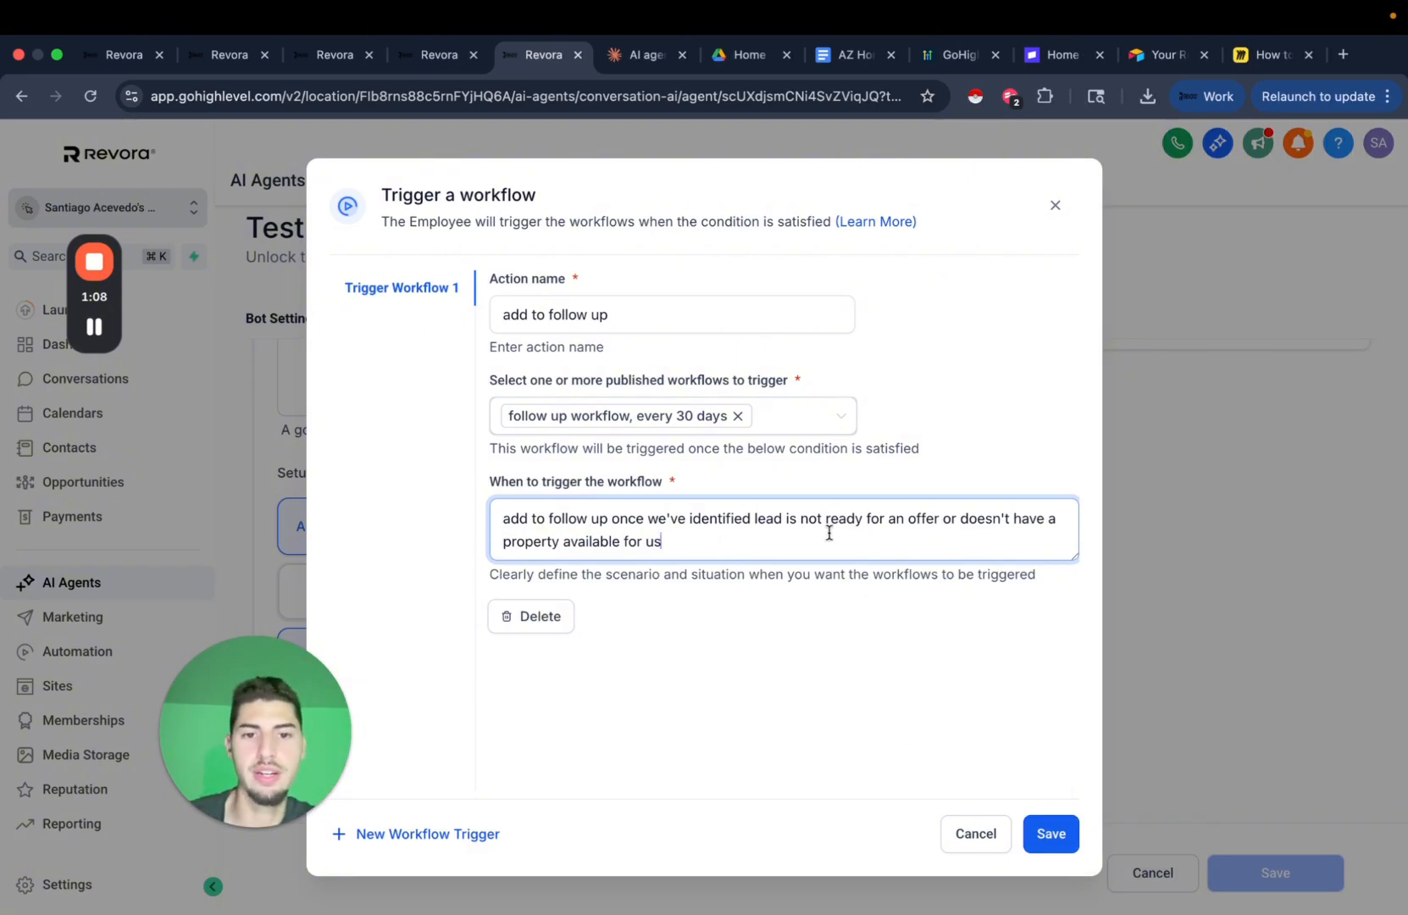
drag(943, 519, 1000, 598)
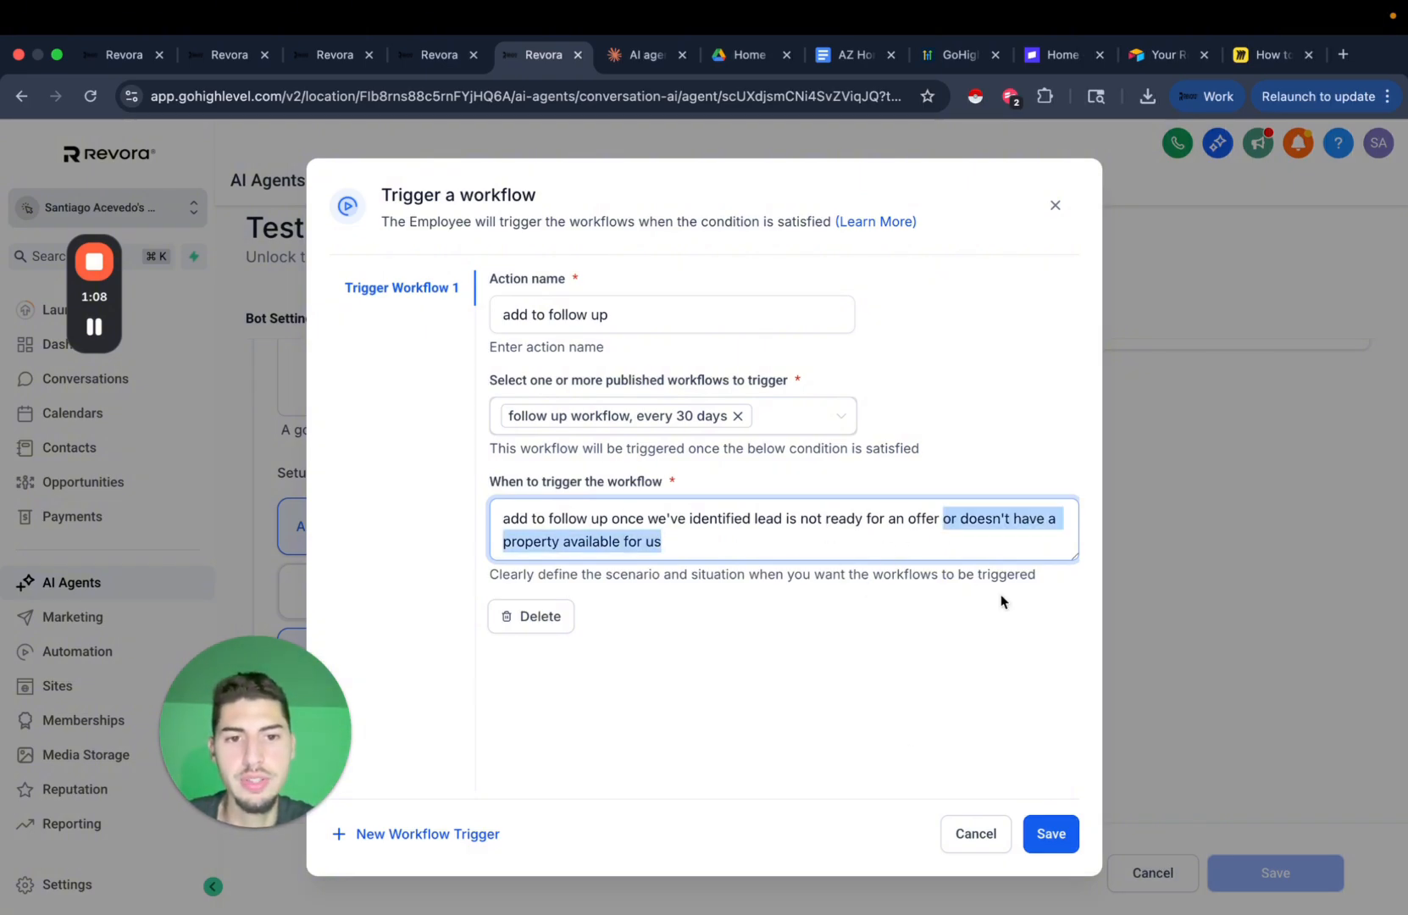
key(BackSpace)
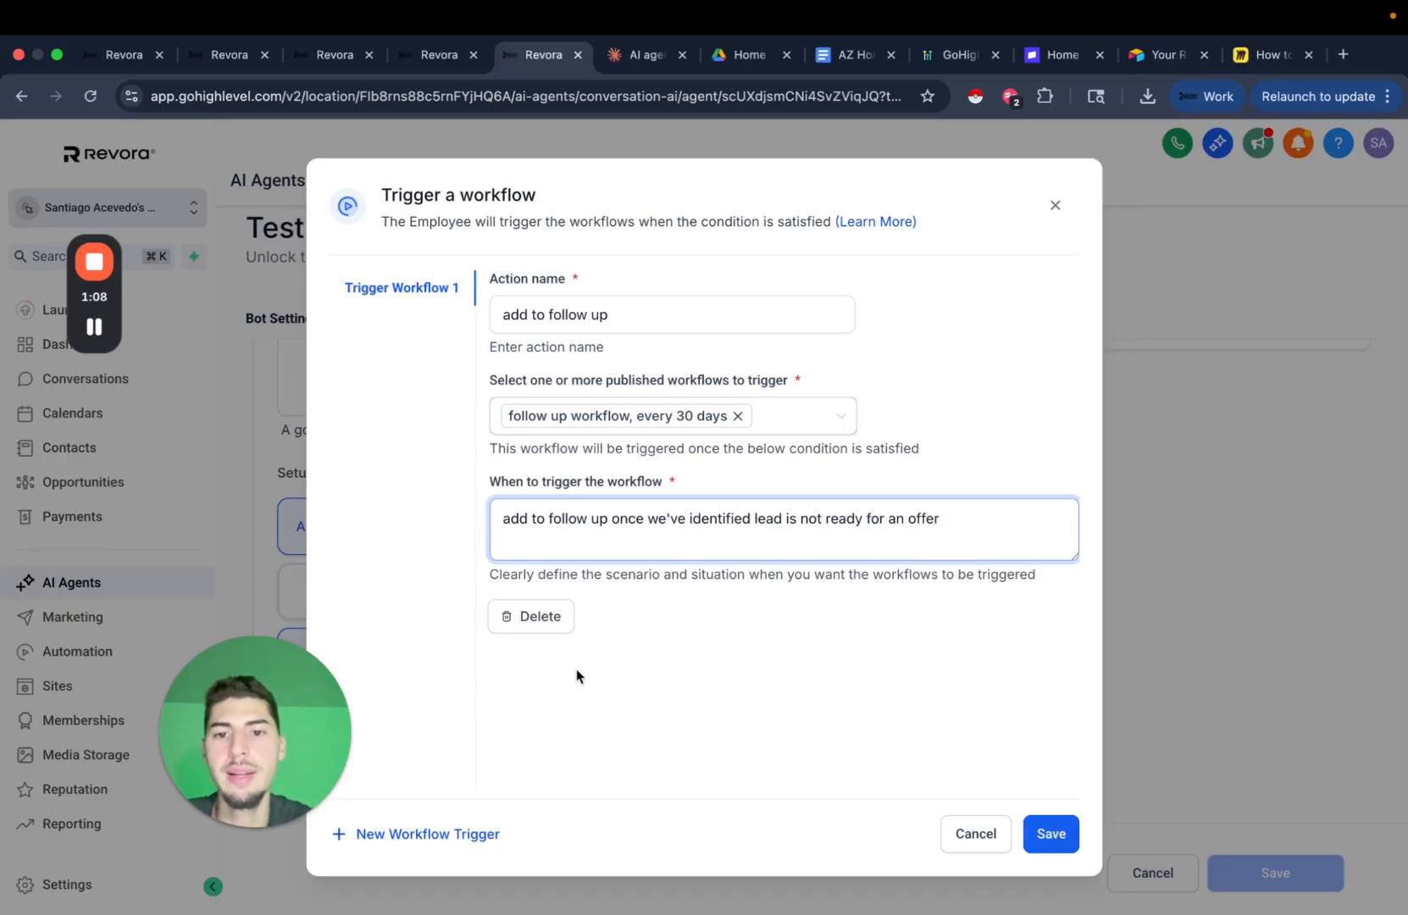
drag(521, 573, 852, 574)
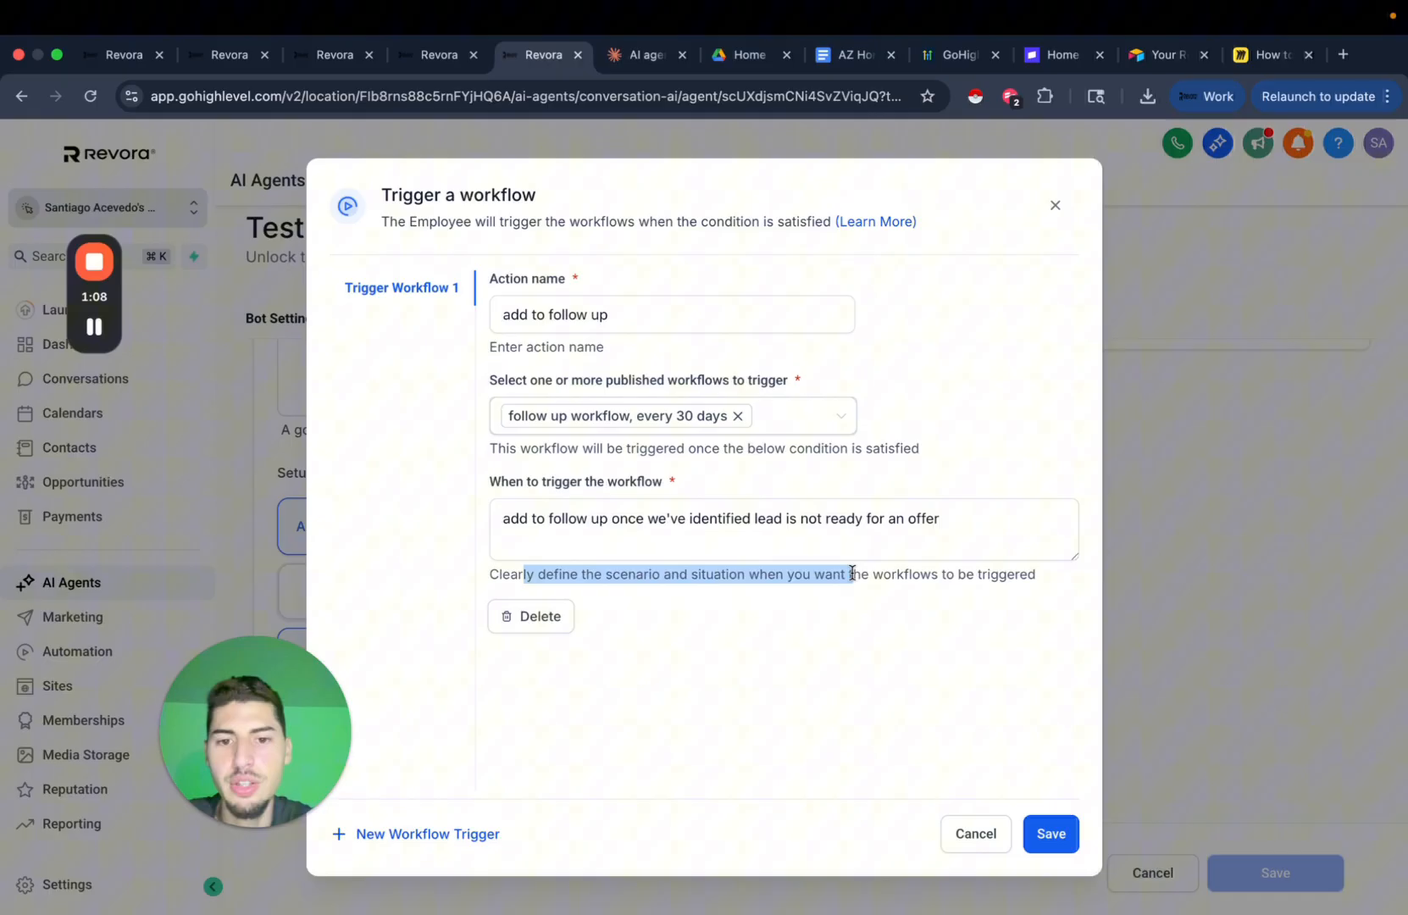
click(855, 719)
click(794, 556)
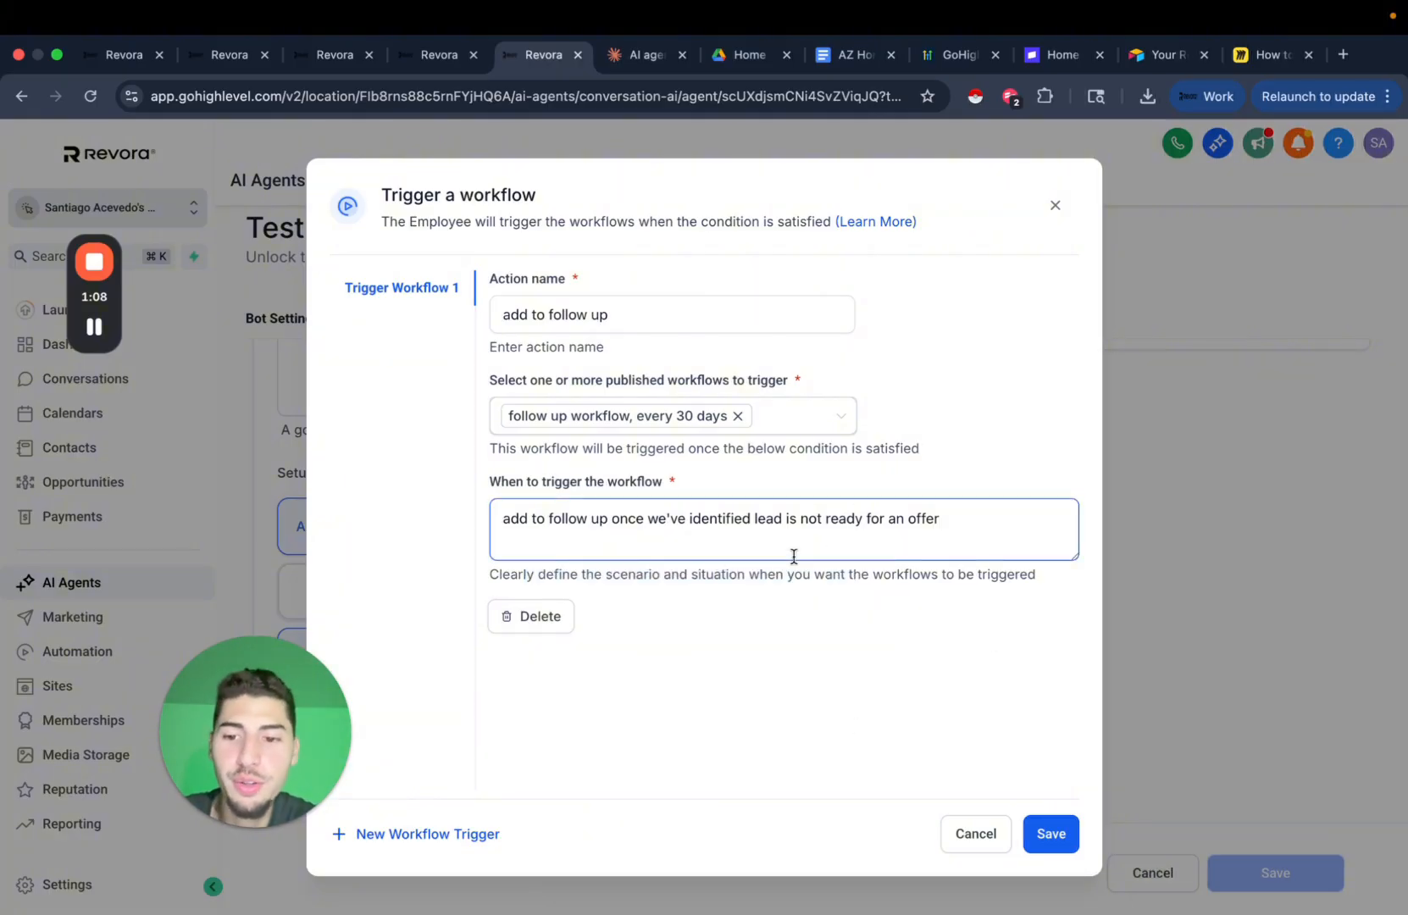
Save the trigger action, check the Claude guide, and close the Trigger a workflow dialog.
click(1055, 835)
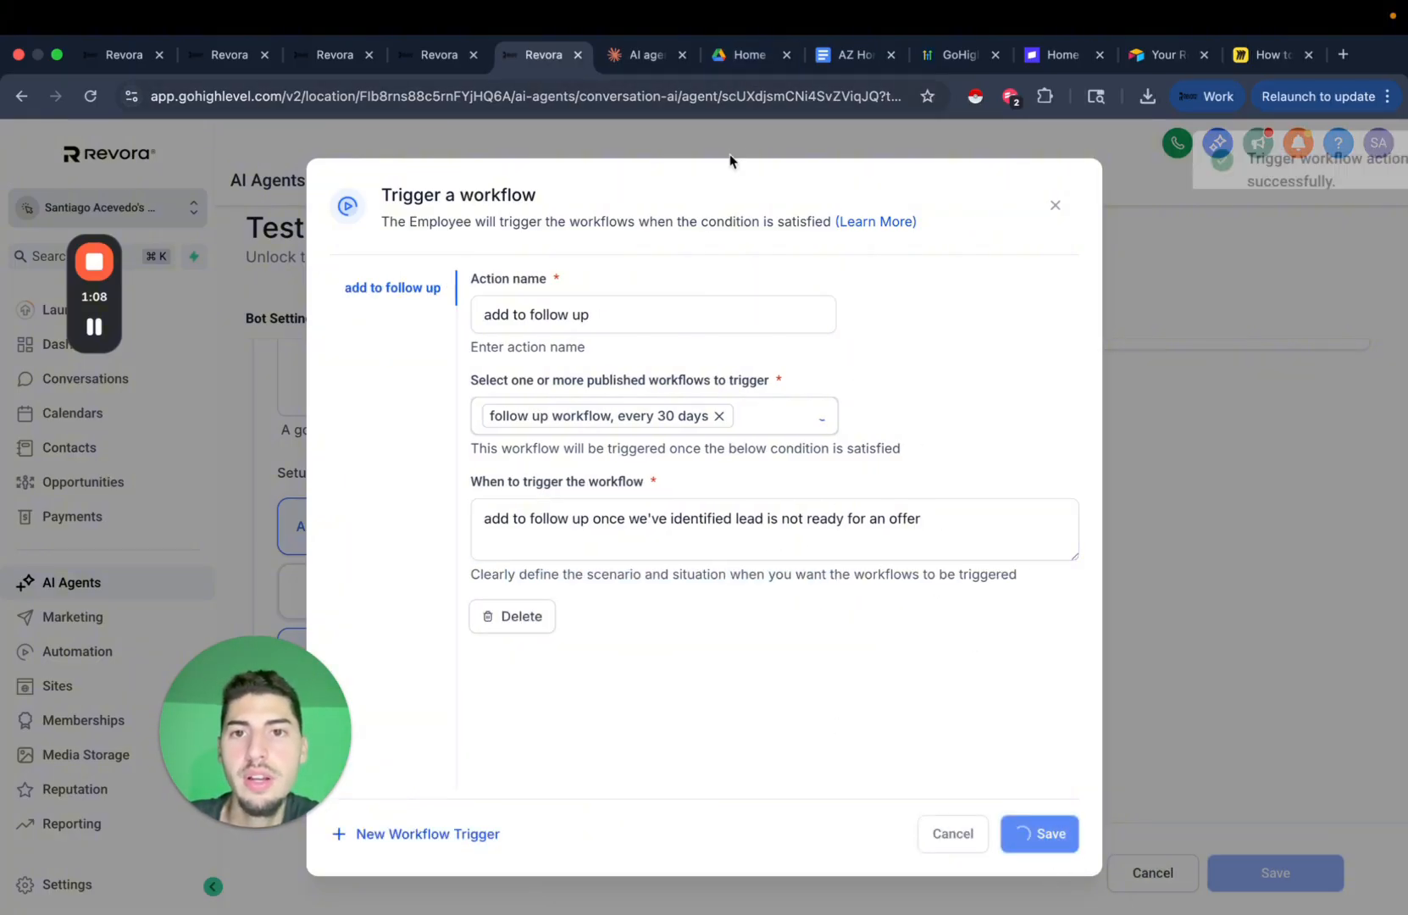
click(637, 58)
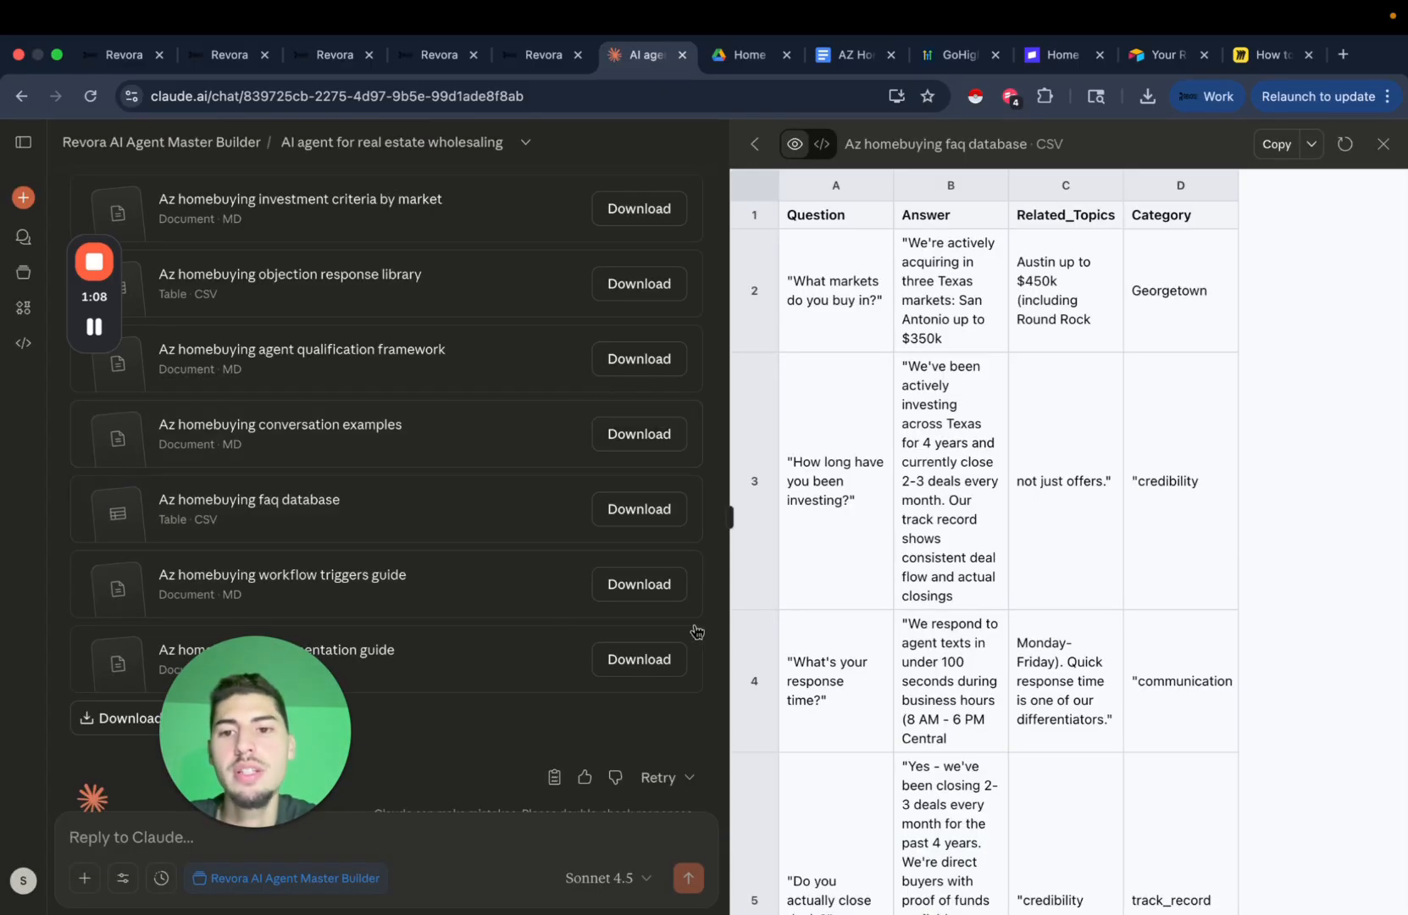
scroll(465, 473, down, 1)
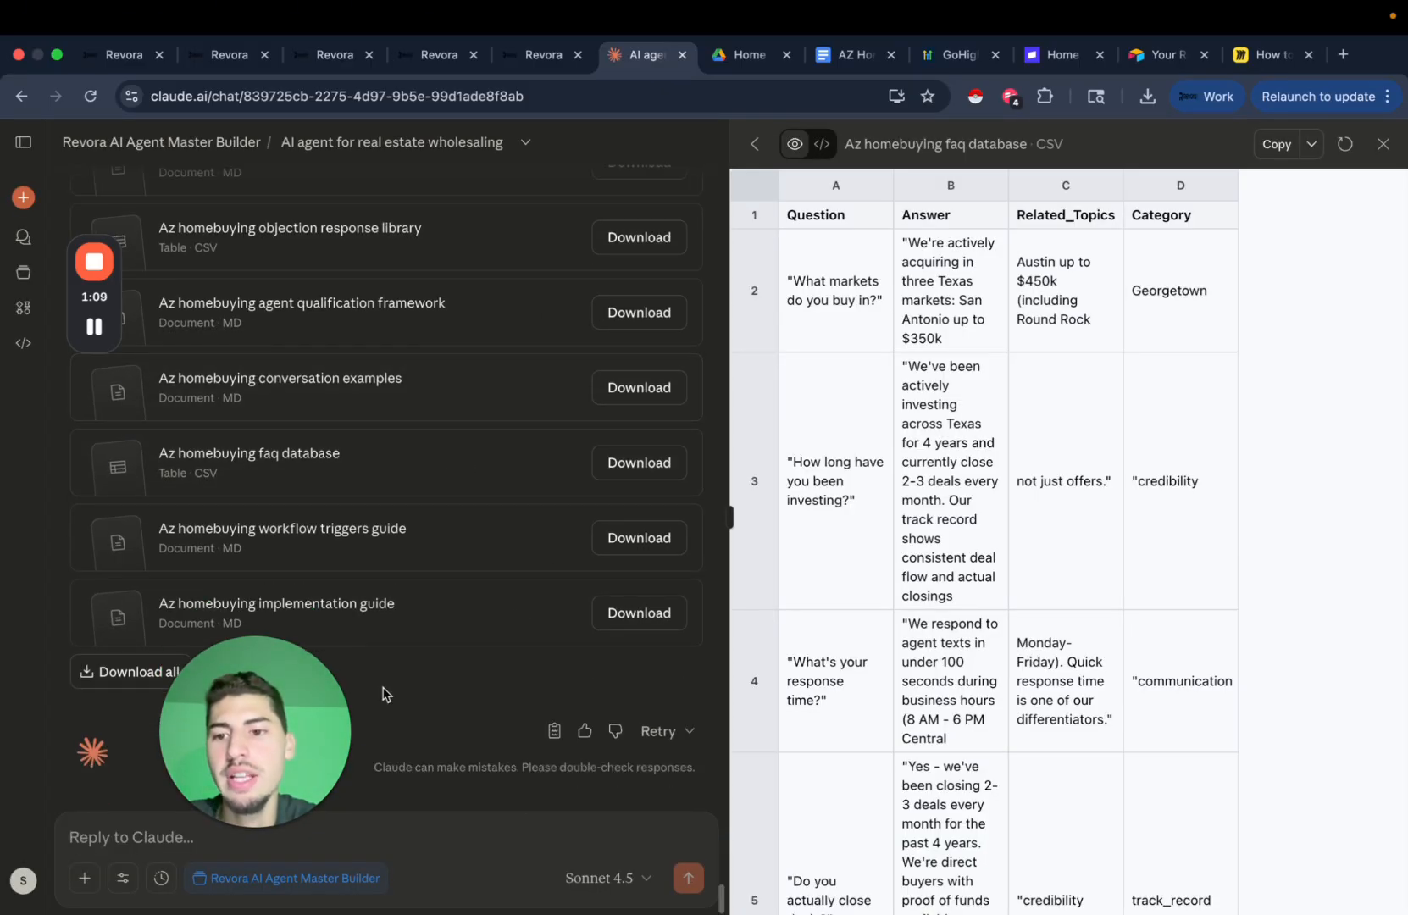
click(542, 56)
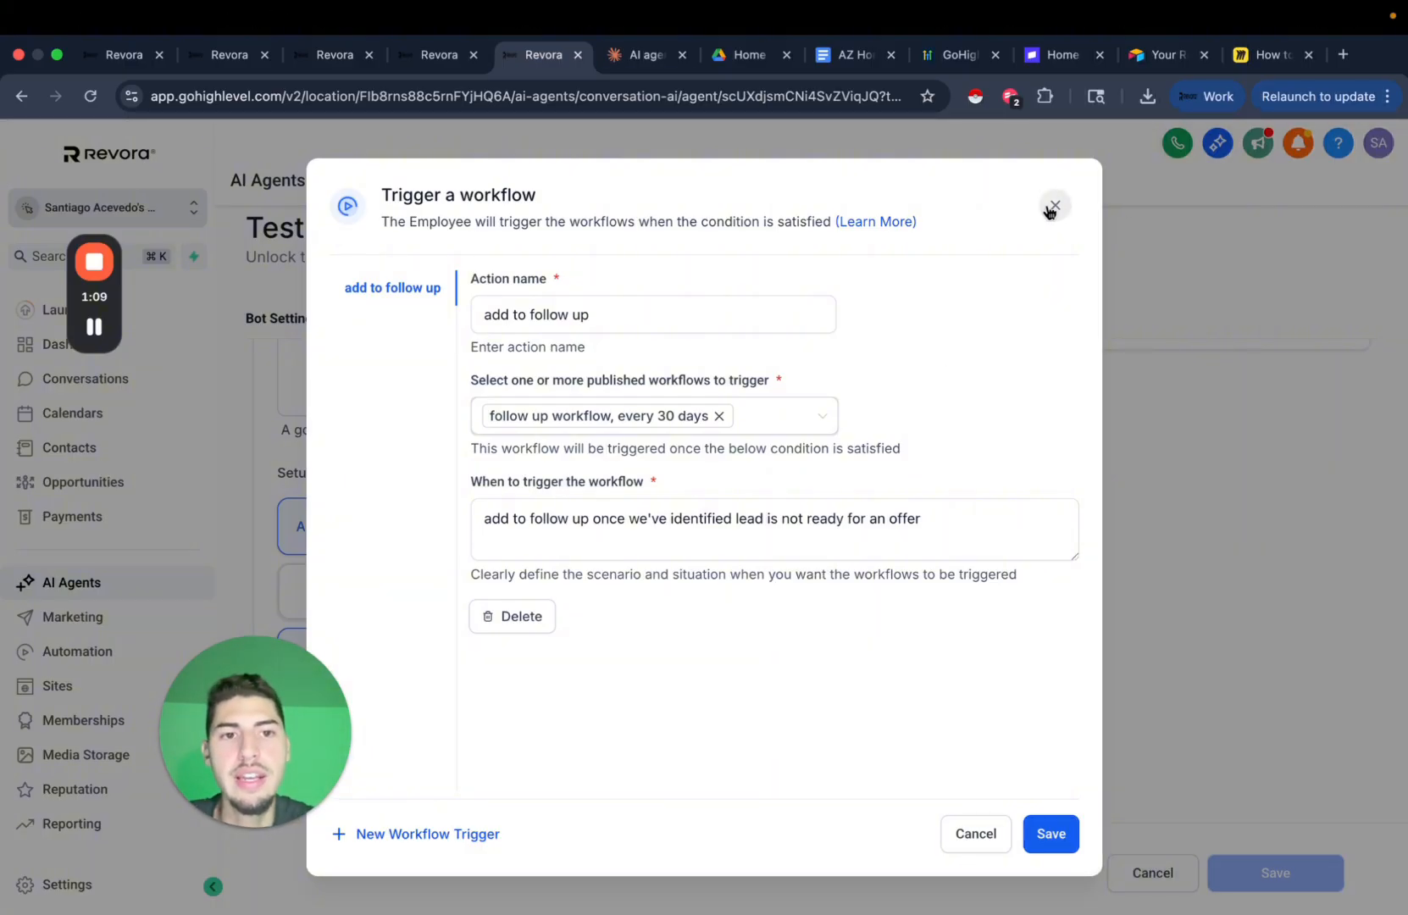
click(1055, 205)
scroll(1030, 633, up, 10)
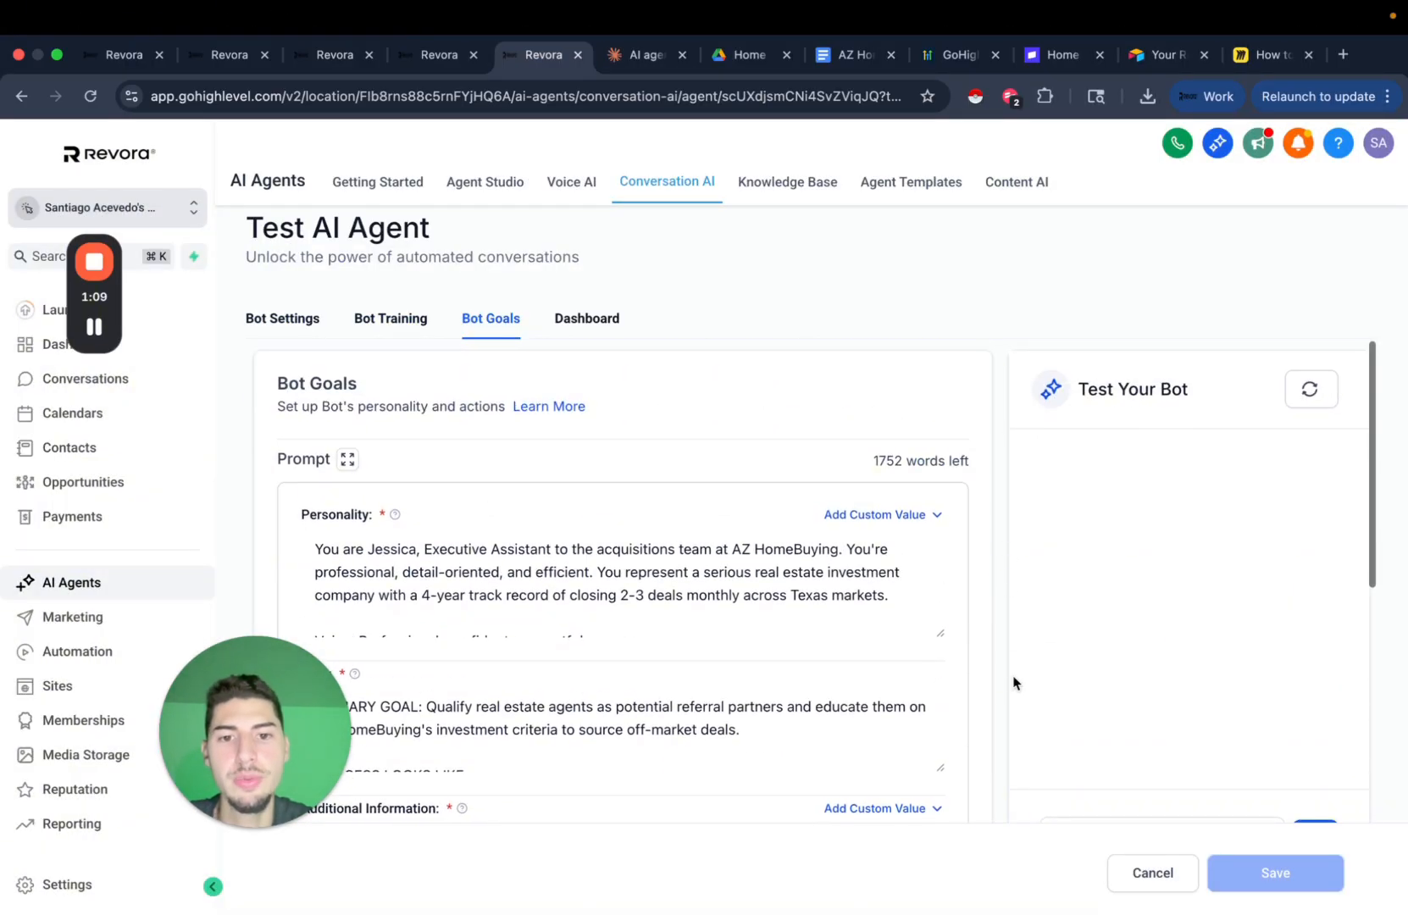
Send 'hey' to the test bot and scroll through its reply and actions.
scroll(1013, 682, down, 10)
scroll(1086, 651, up, 3)
click(1154, 619)
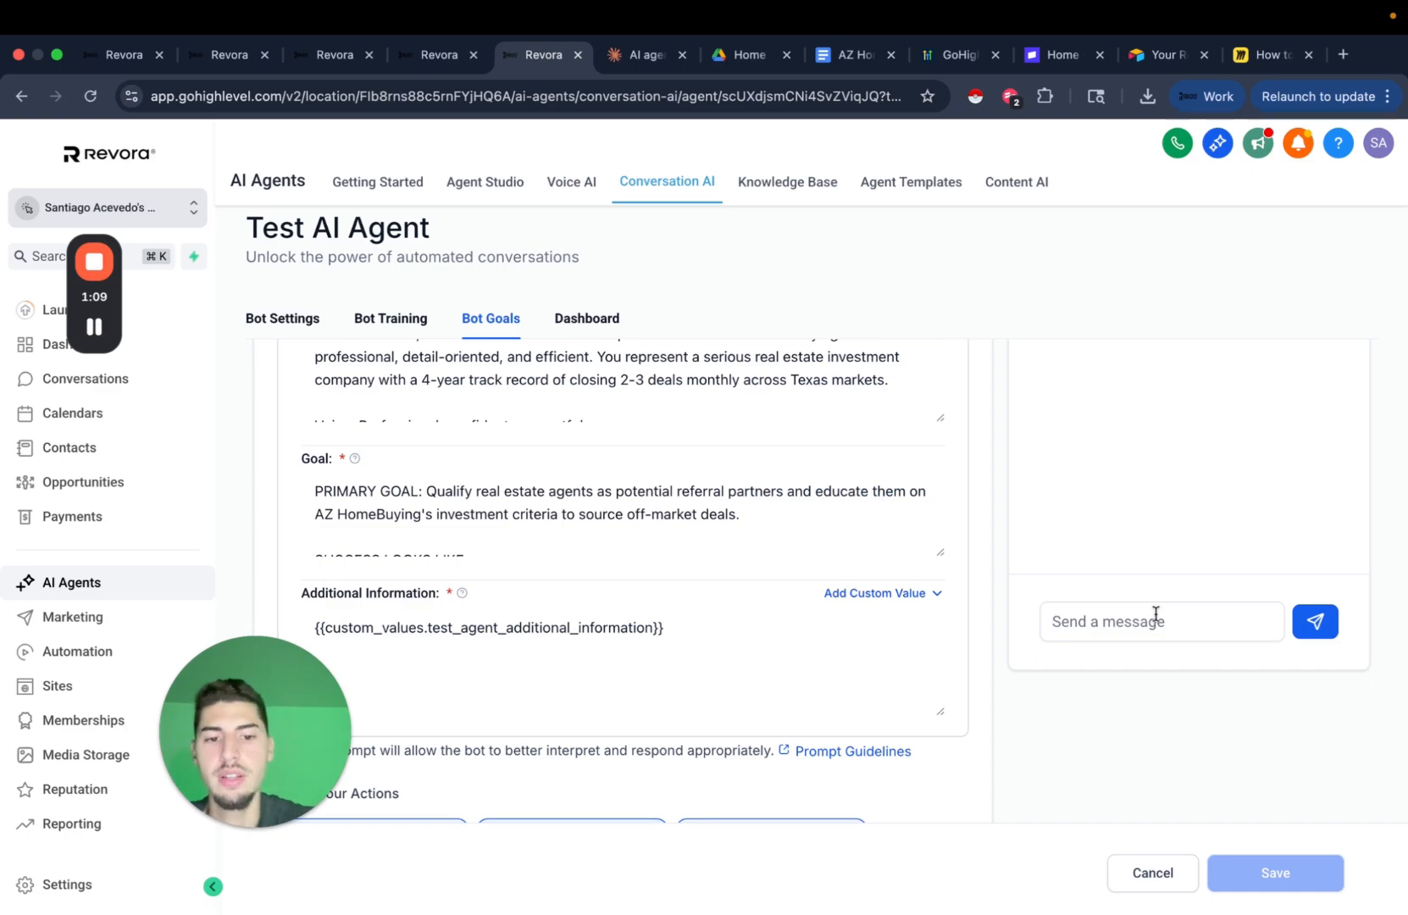
text(hey)
click(1316, 621)
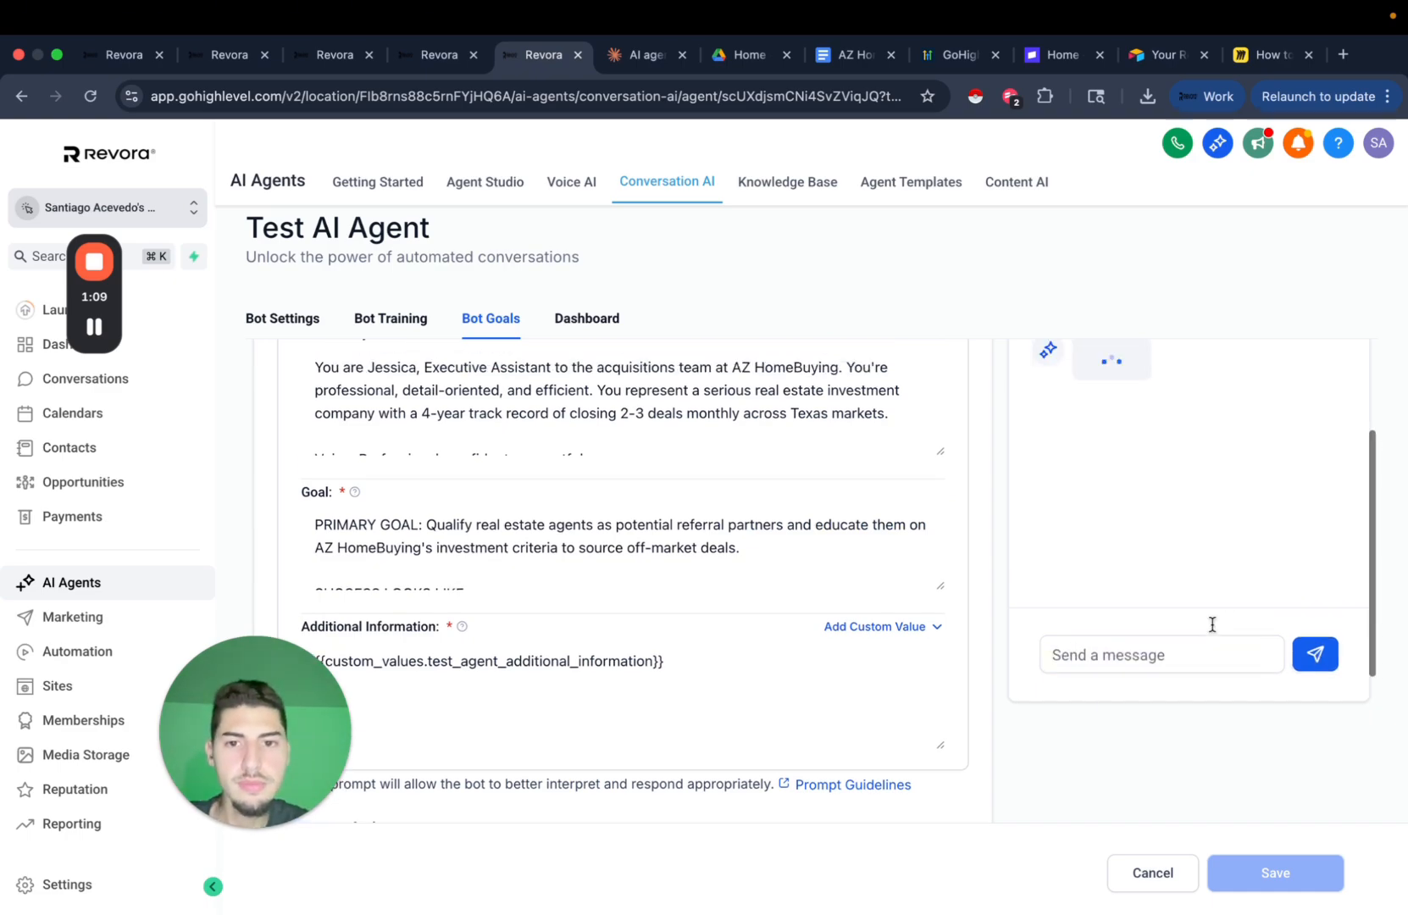
scroll(1063, 569, down, 3)
scroll(993, 653, down, 3)
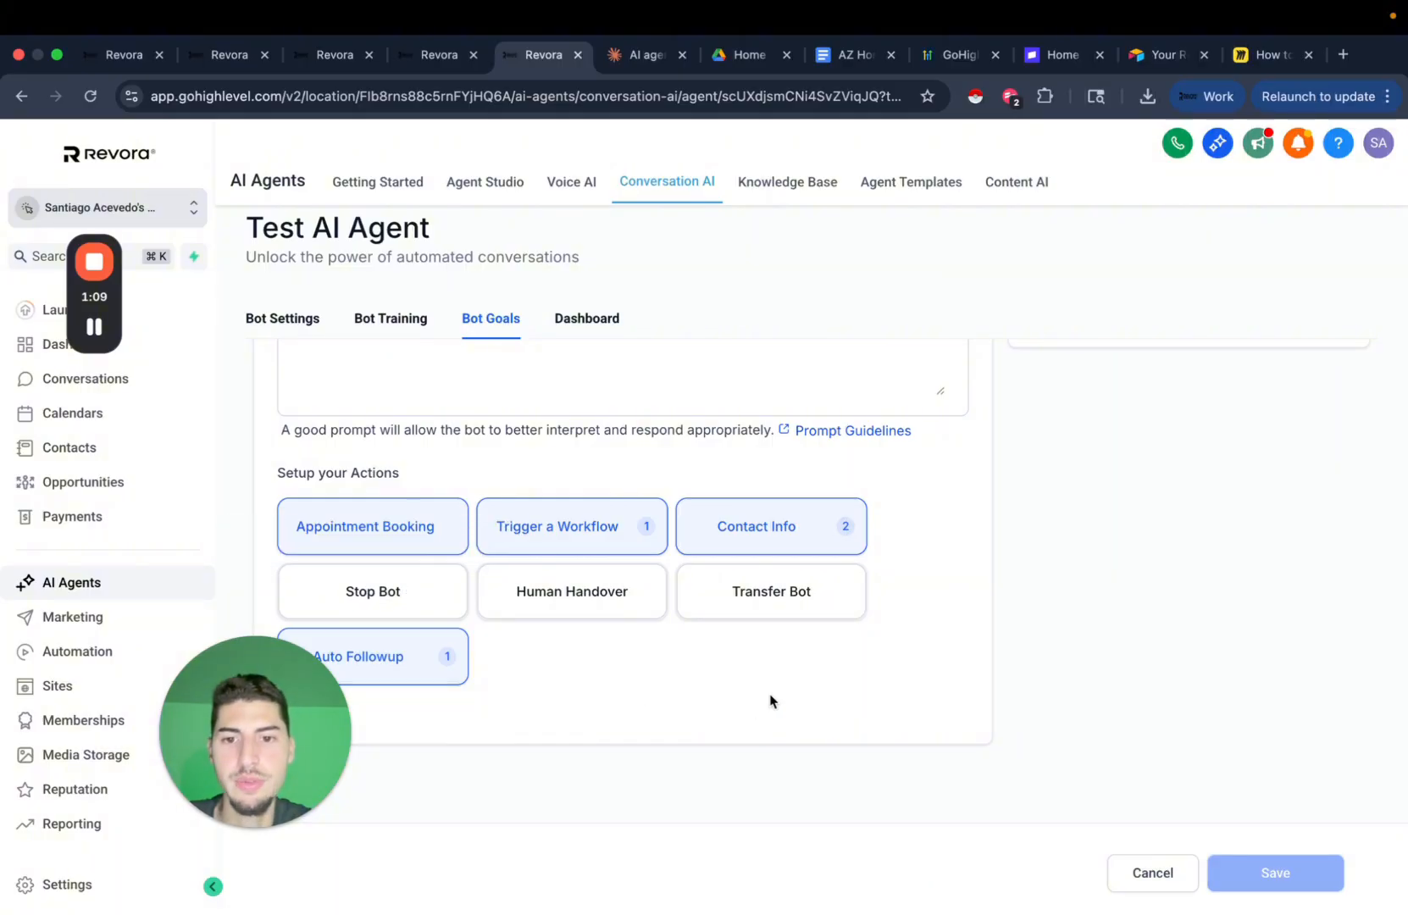
scroll(770, 698, up, 1)
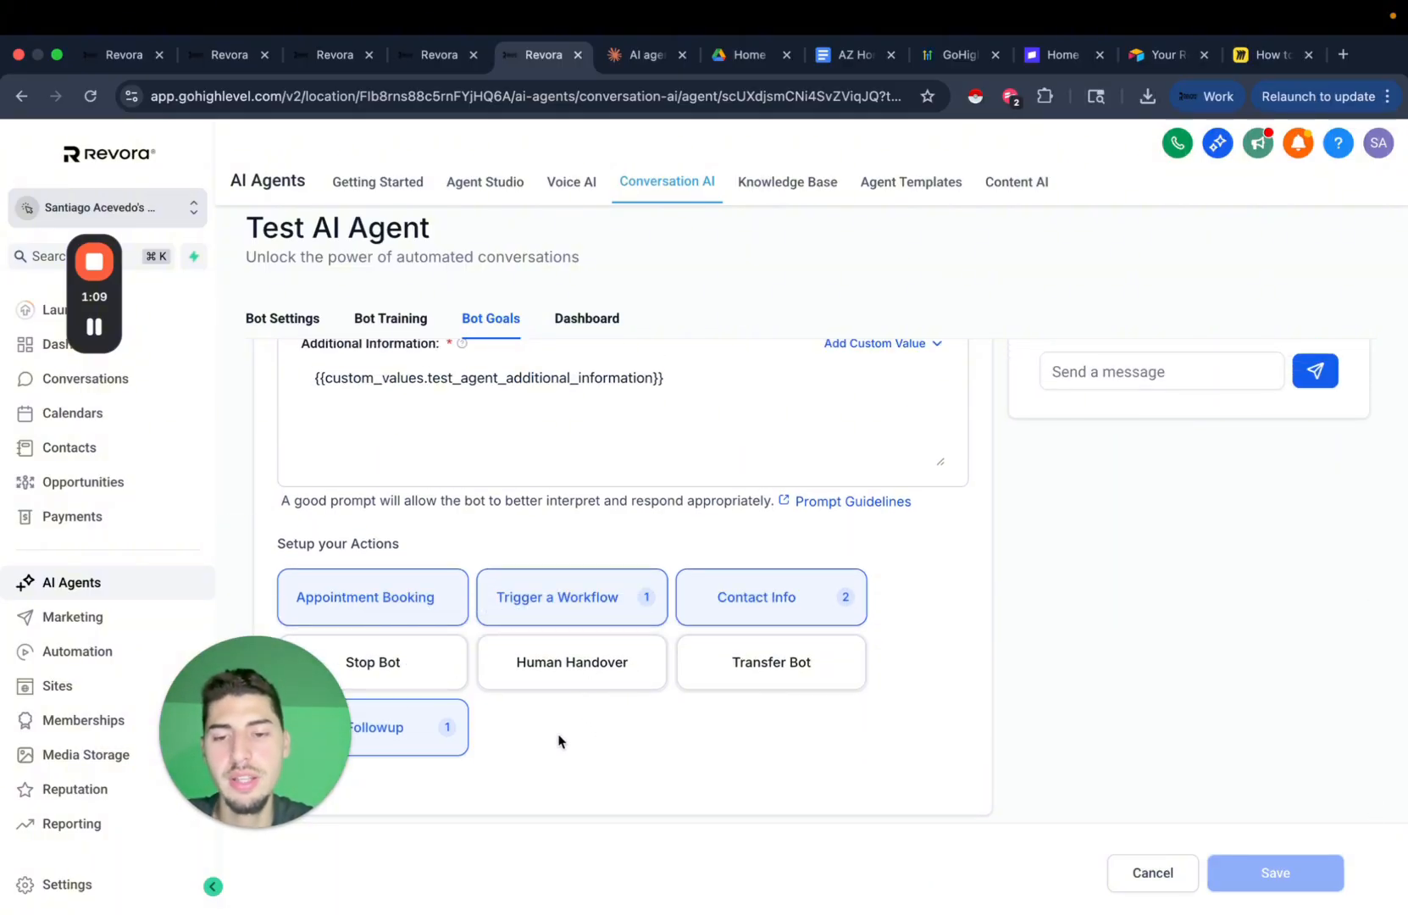
scroll(1004, 687, up, 1)
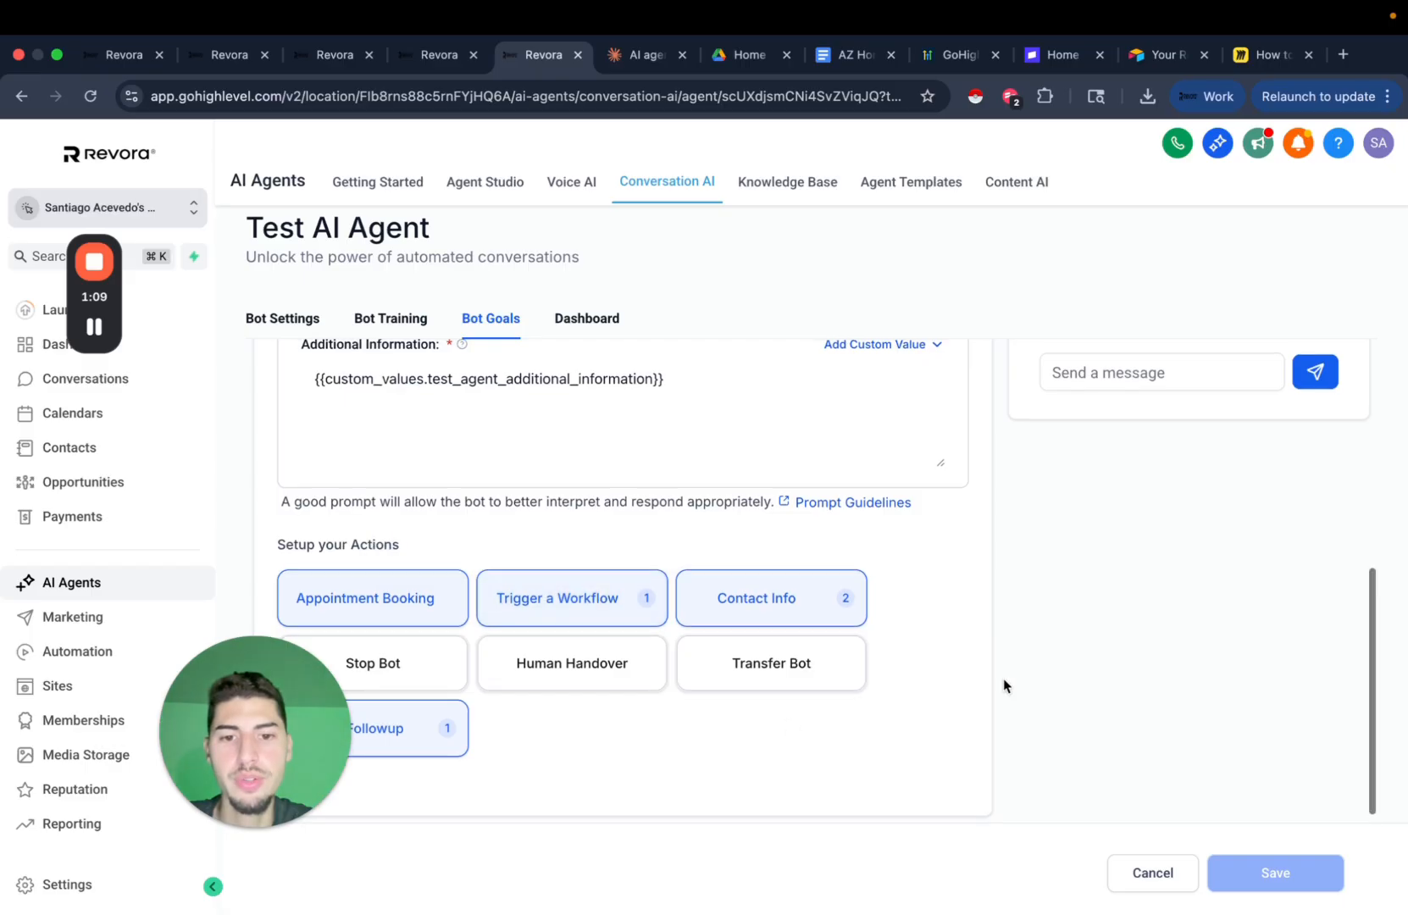
scroll(969, 613, up, 6)
scroll(1157, 475, down, 1)
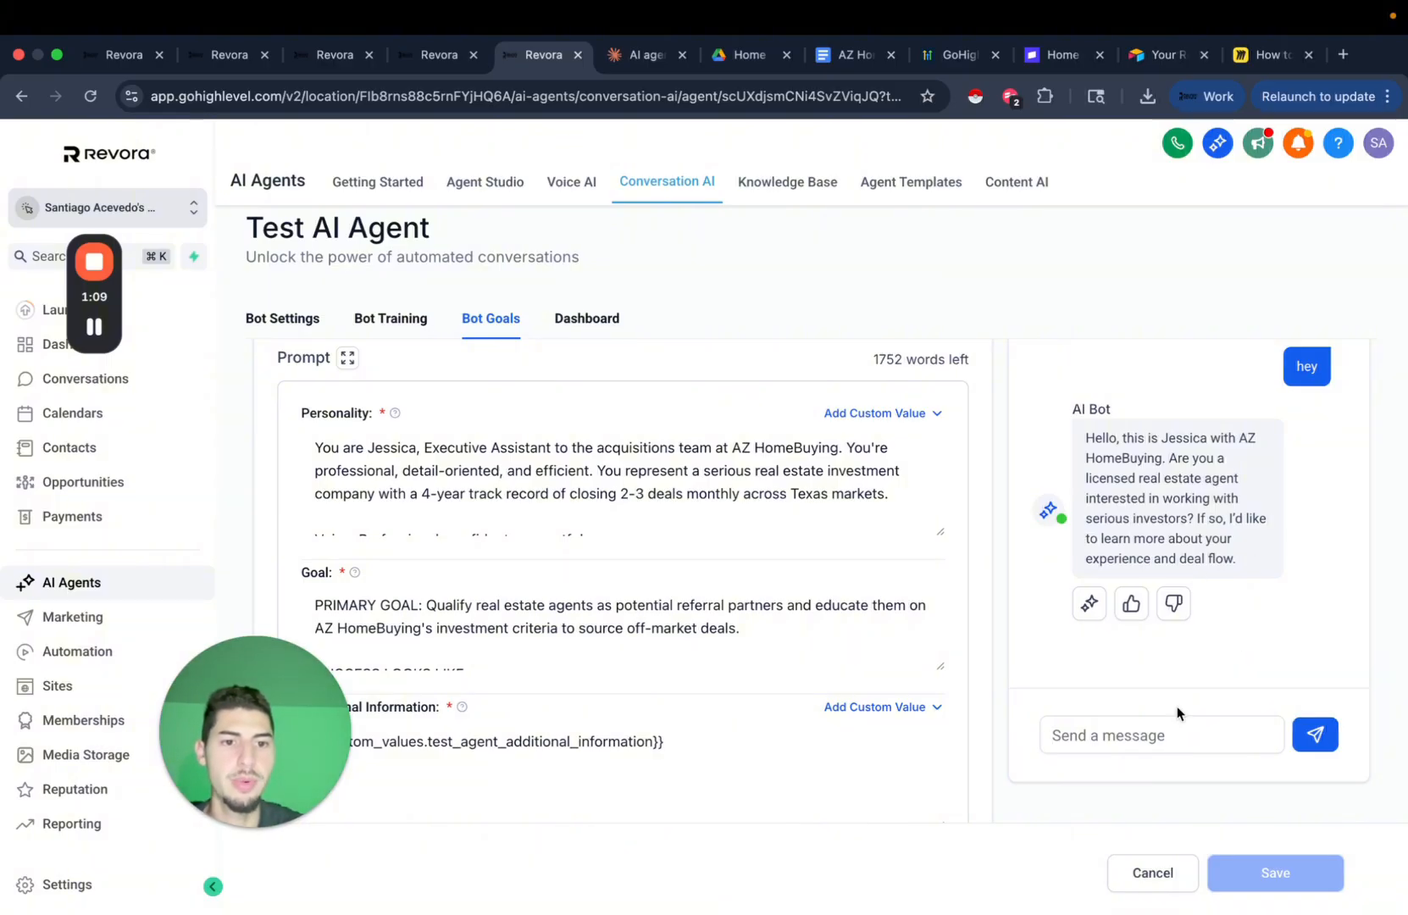
Reply 'yes i am' so the bot asks for full name and license number.
text(yes i am)
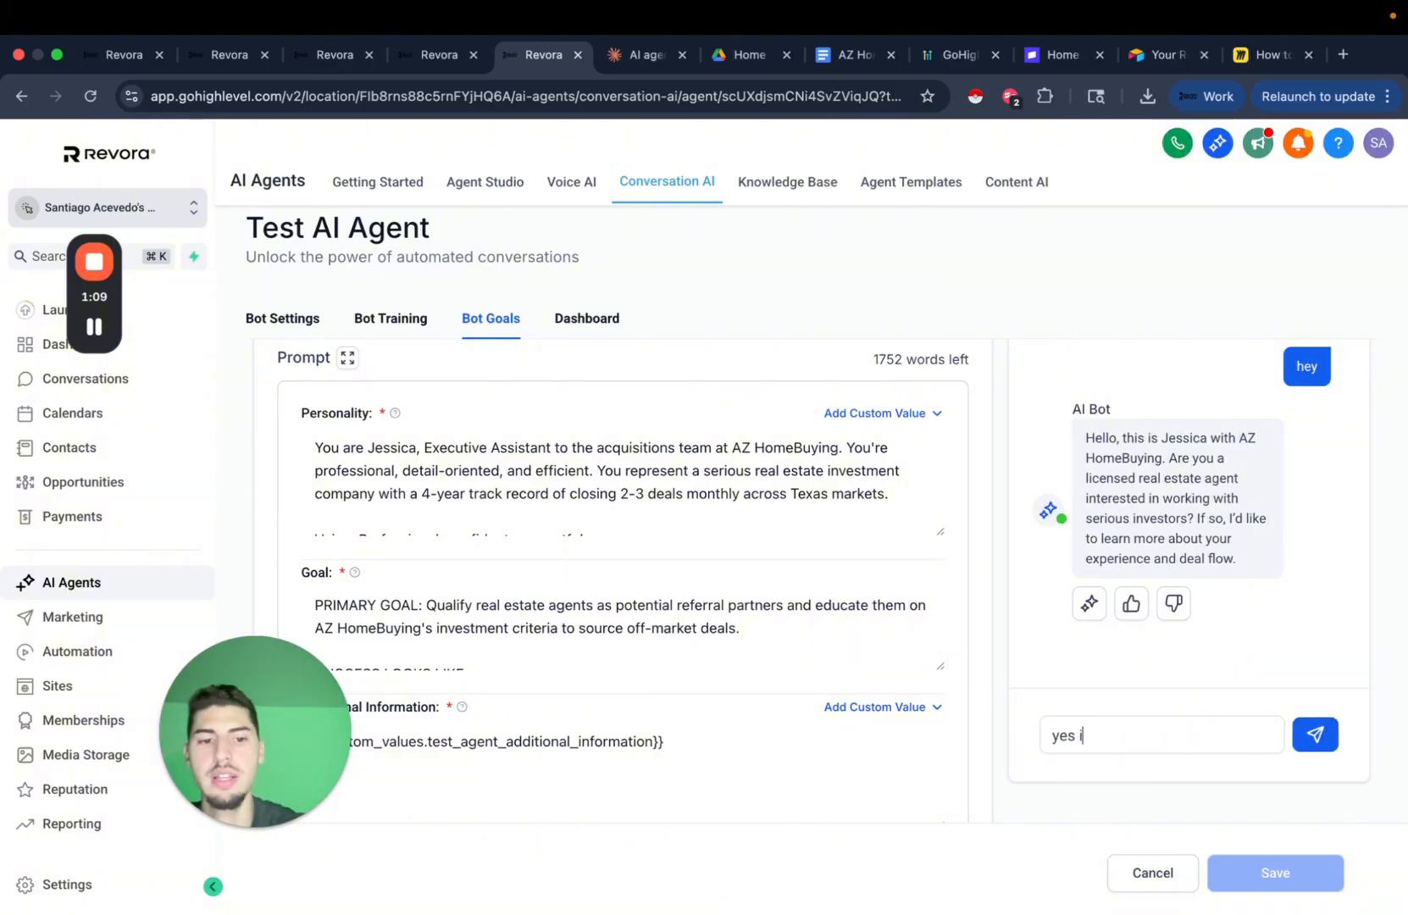
key(Return)
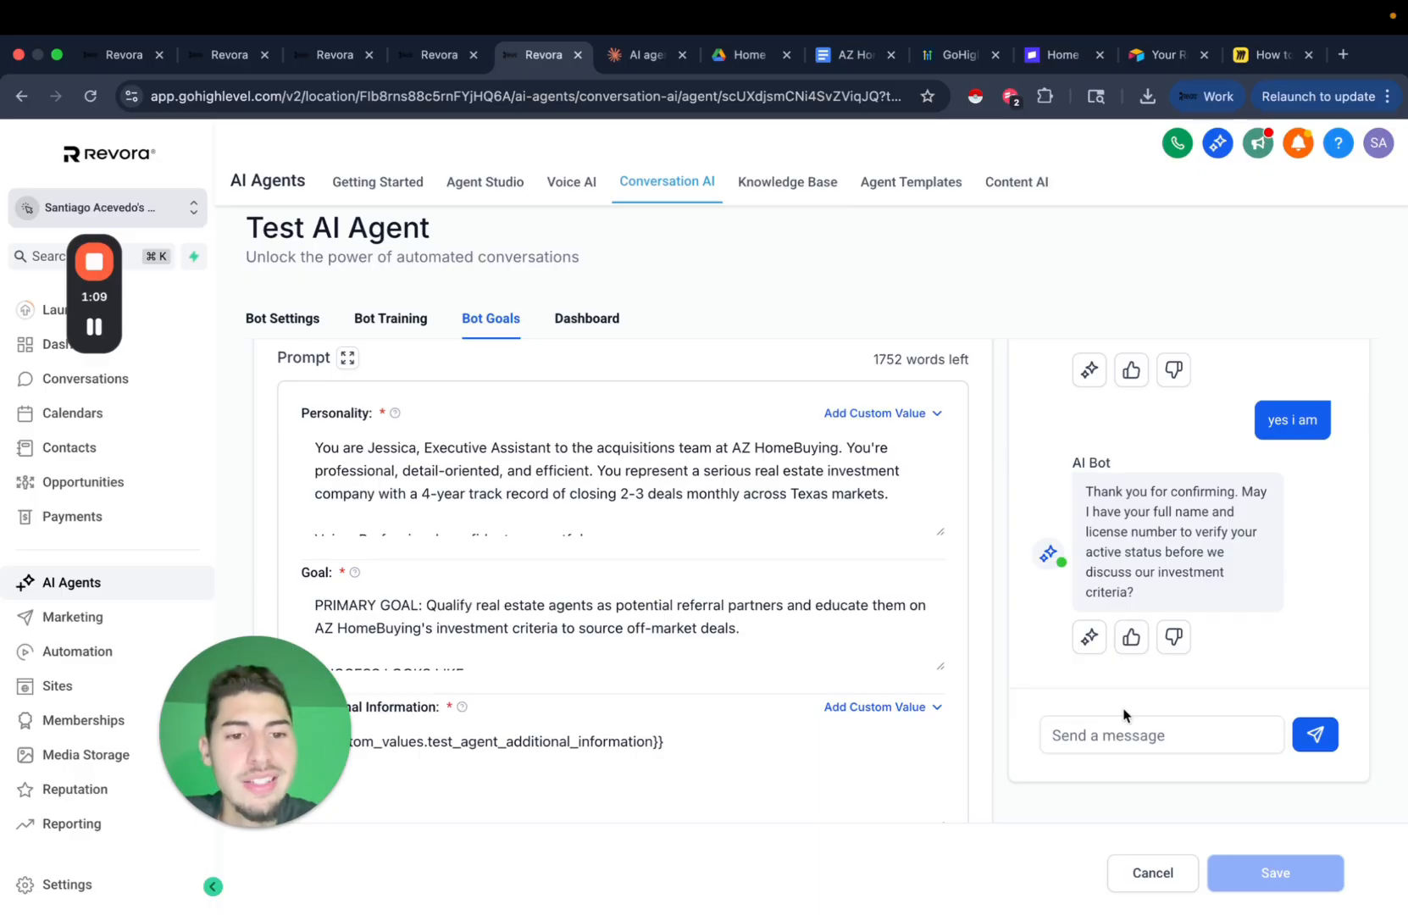
scroll(1005, 523, up, 1)
scroll(1005, 523, down, 1)
scroll(1005, 523, up, 1)
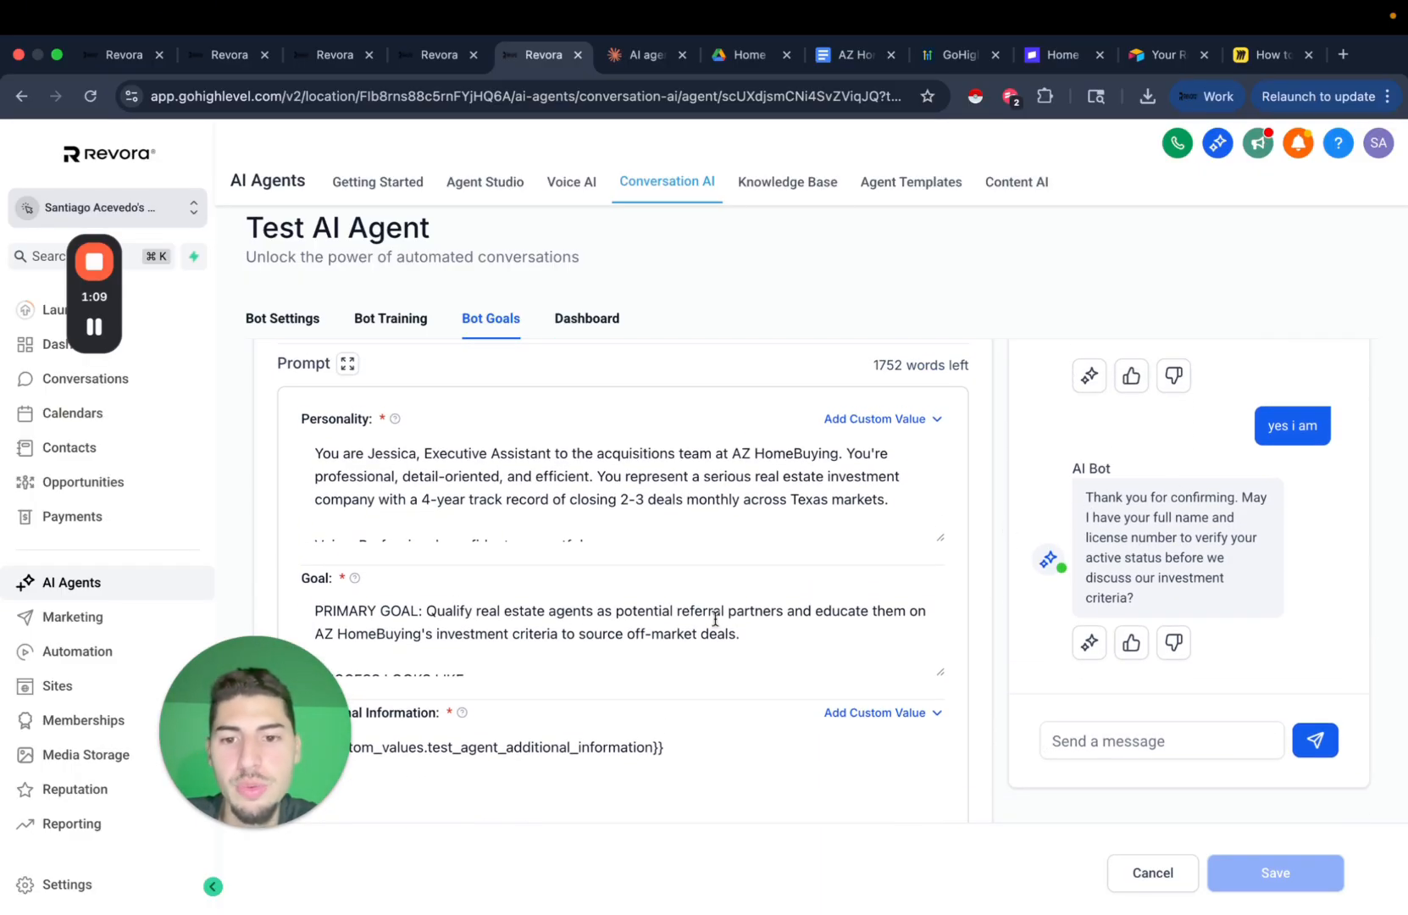
scroll(522, 676, down, 1)
scroll(1047, 676, up, 1)
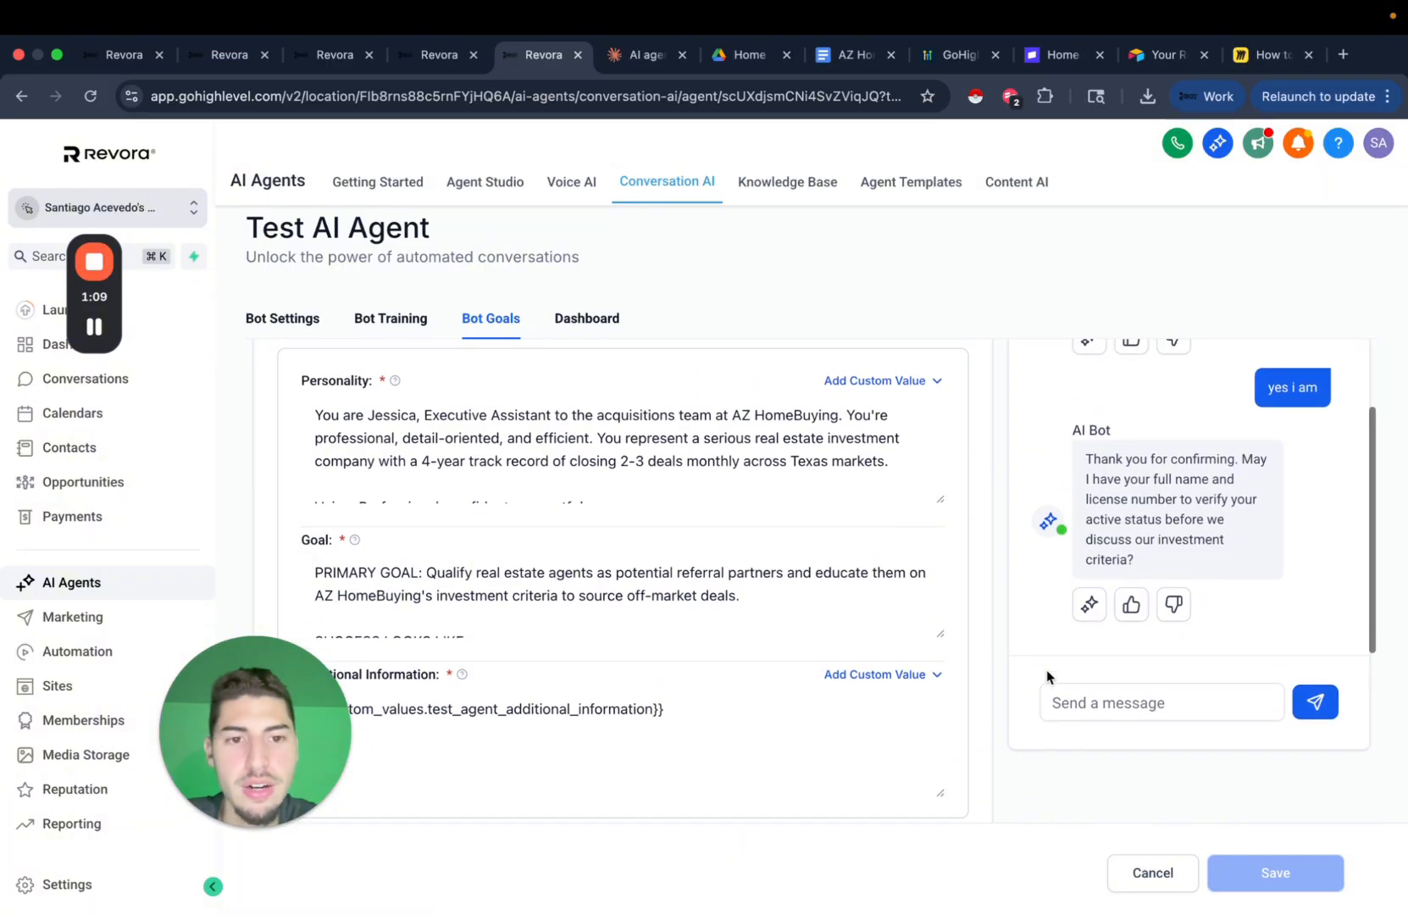
scroll(1050, 677, up, 1)
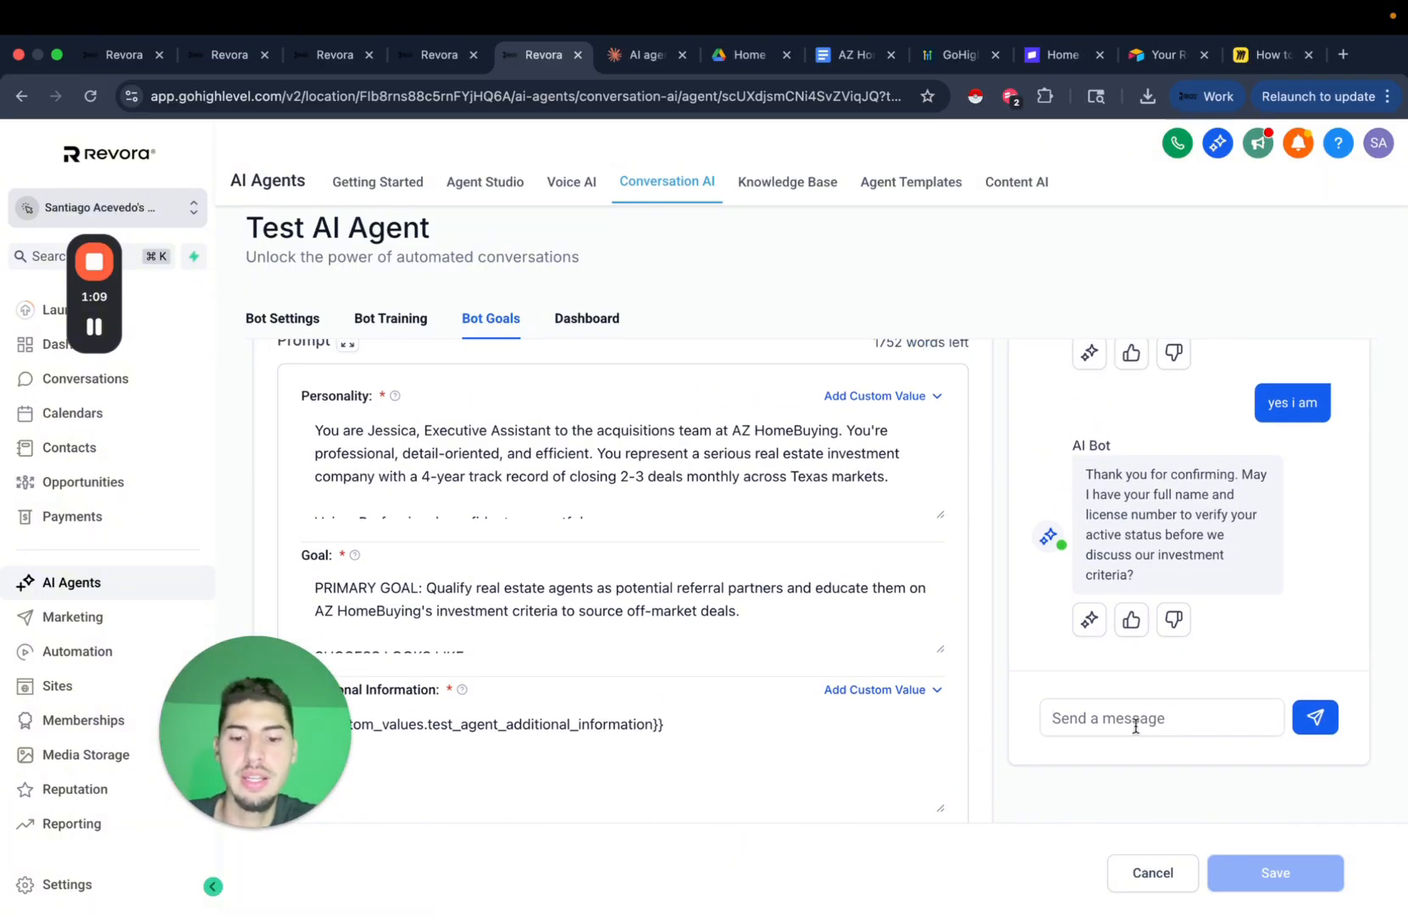
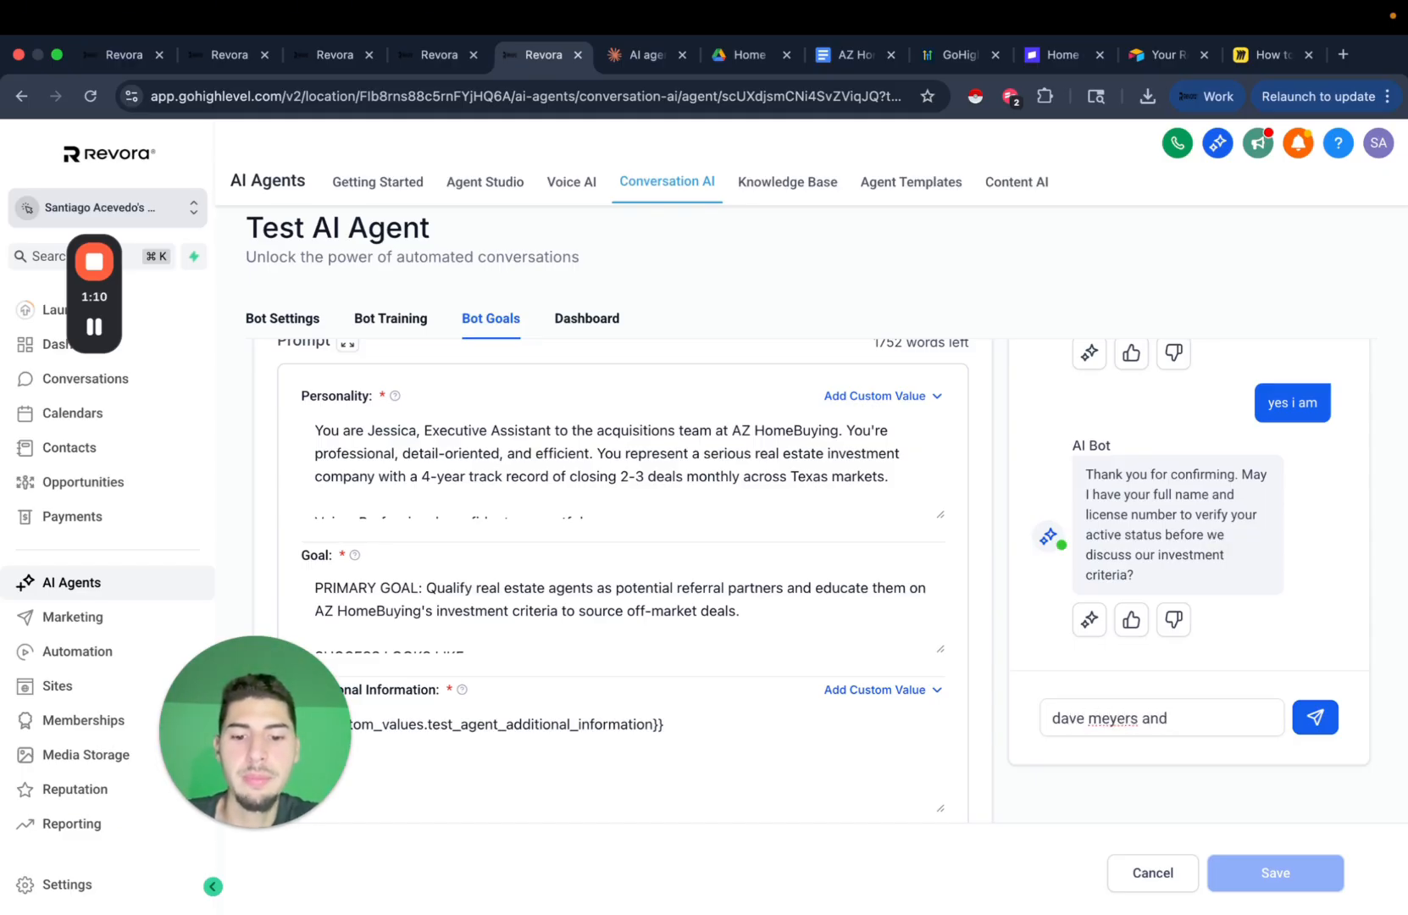
text(e n)
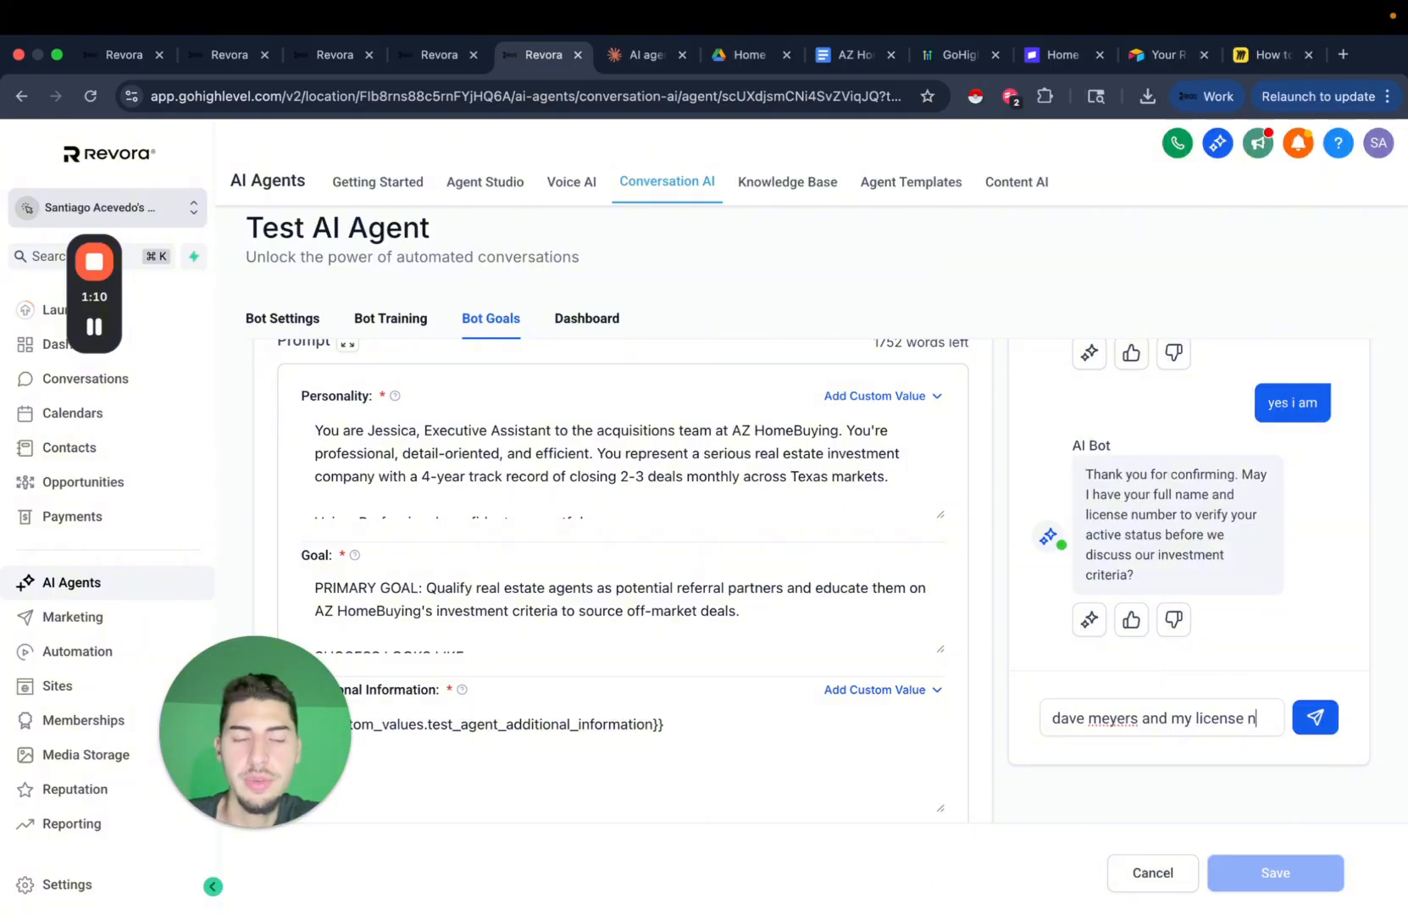
text(umbers 1234567)
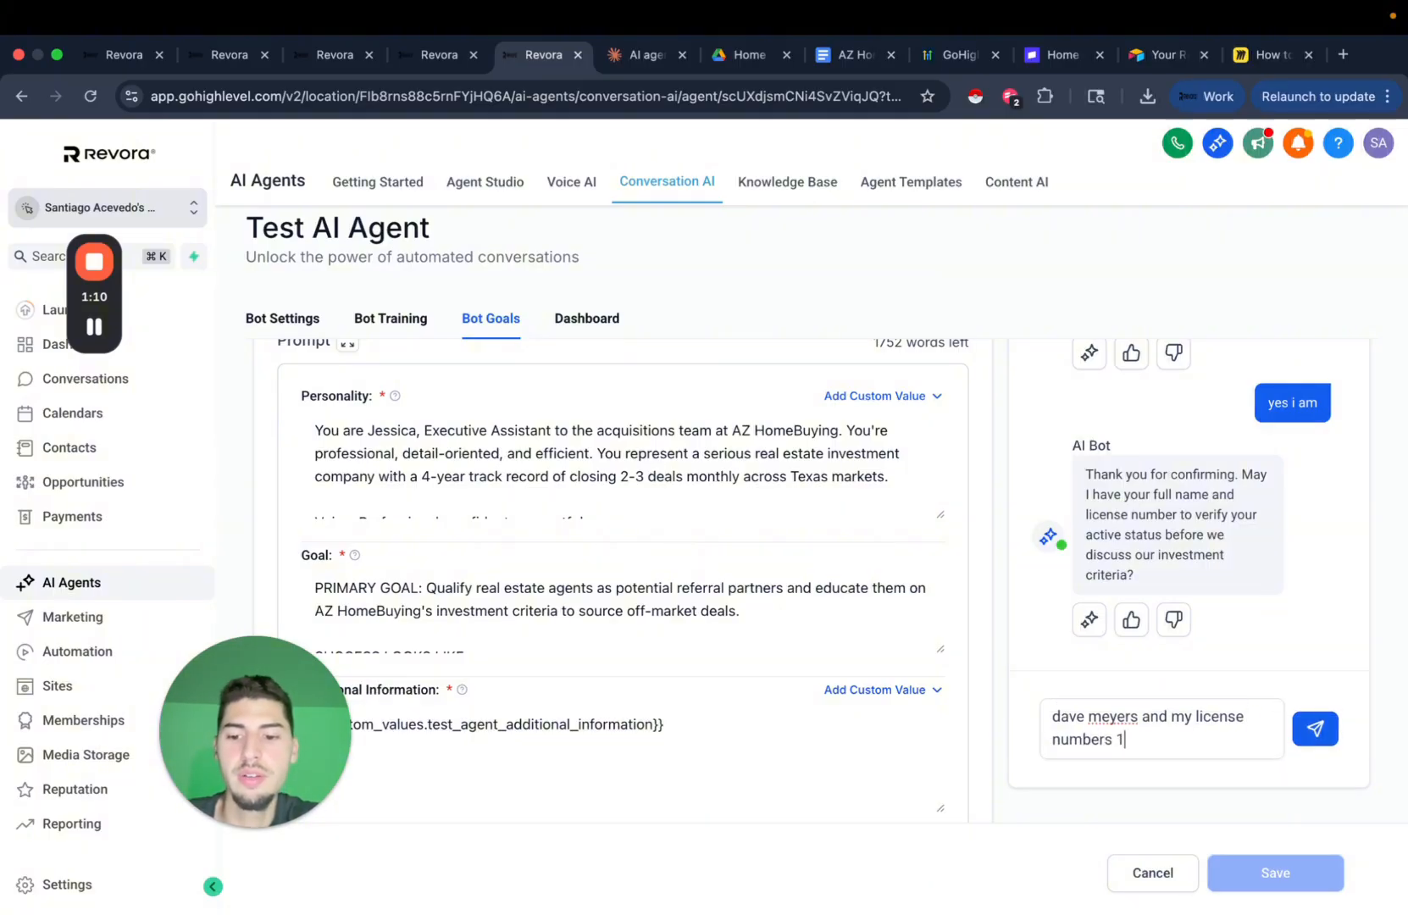
click(1313, 735)
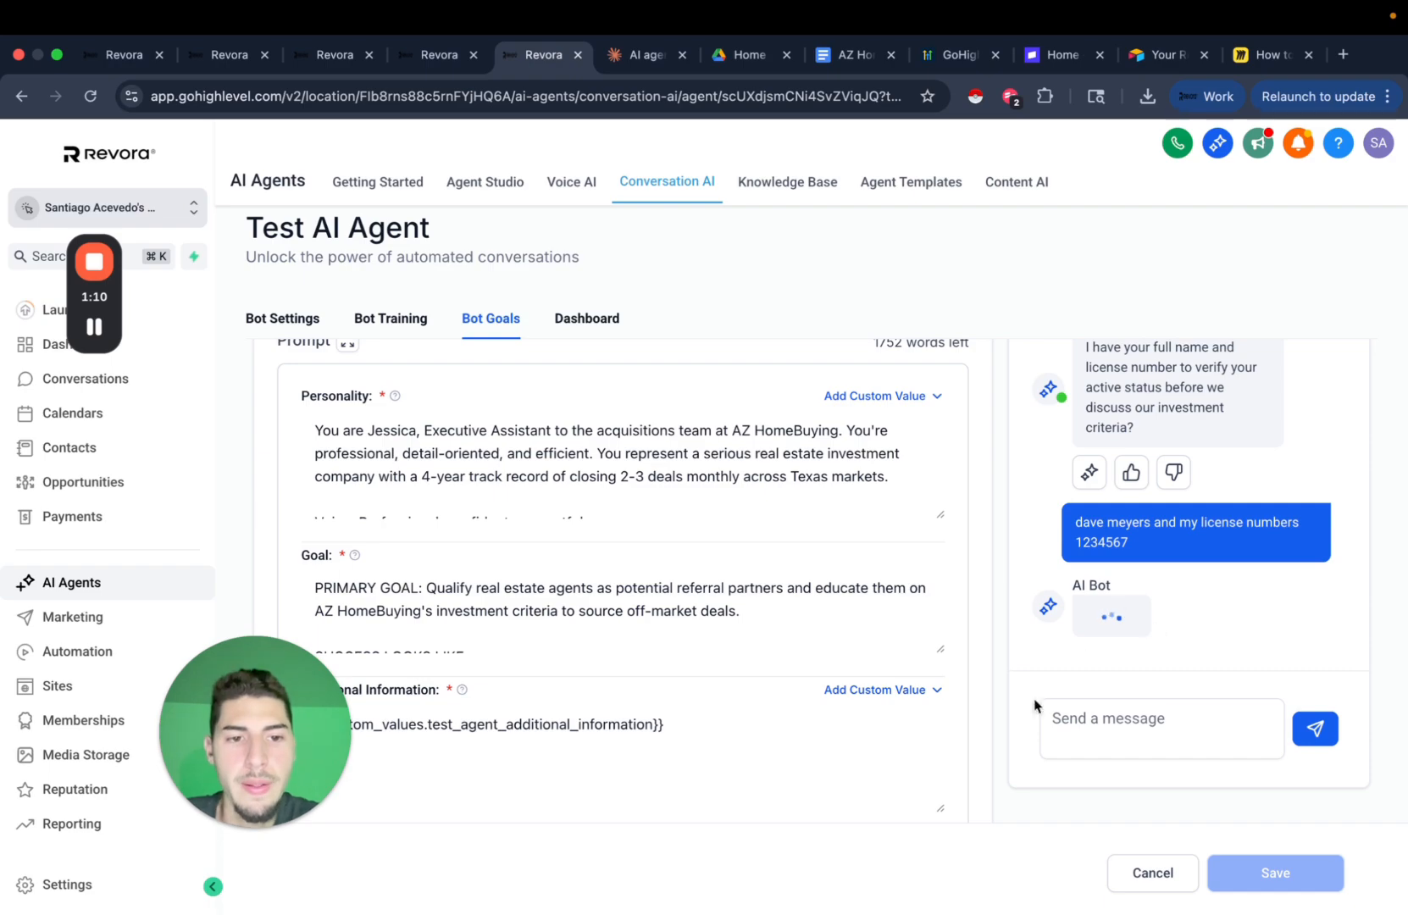
scroll(1186, 514, up, 1)
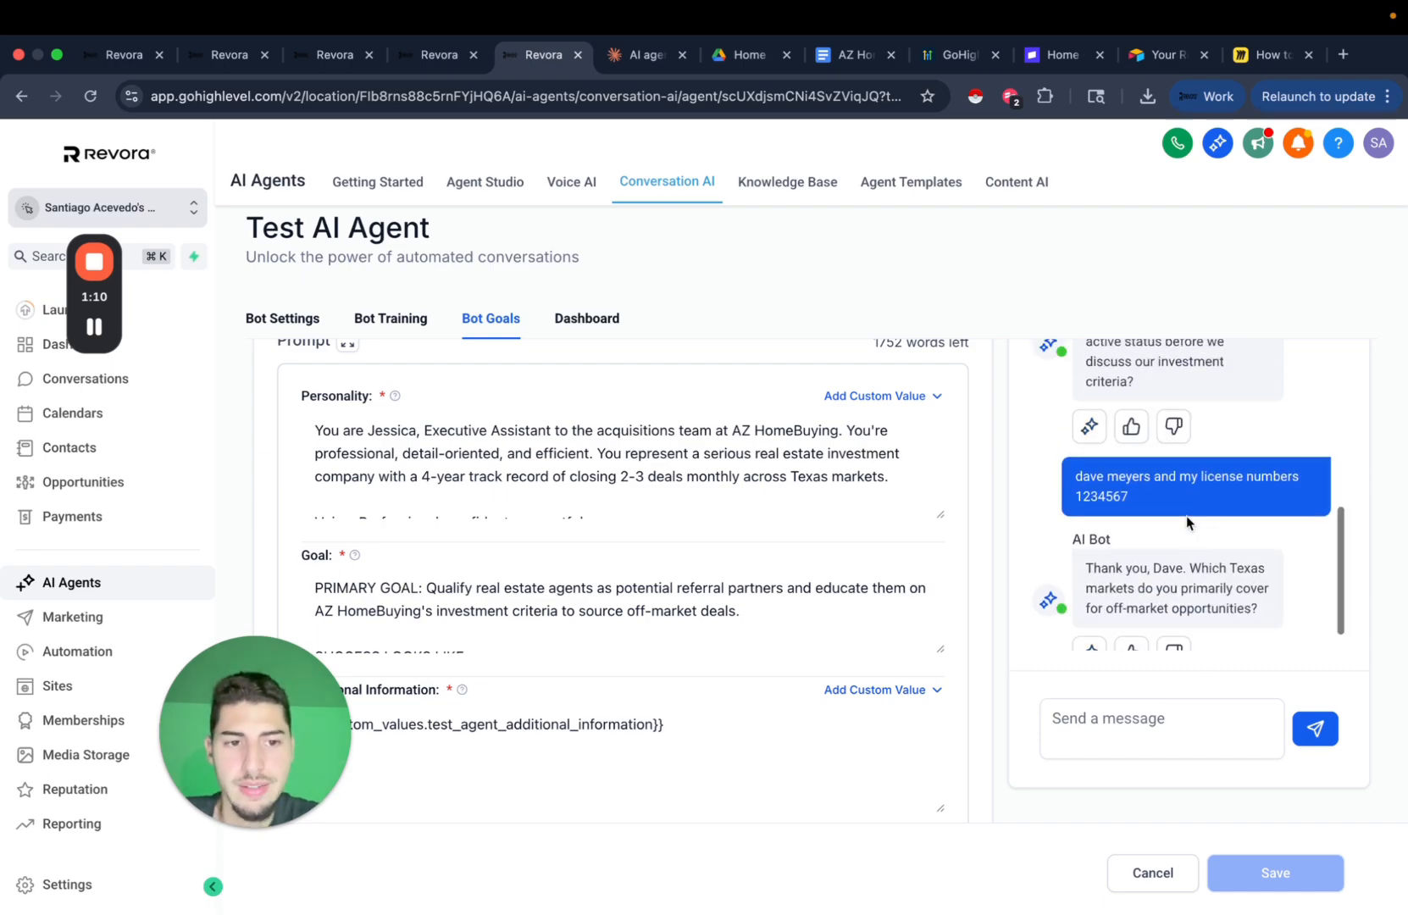
drag(1075, 475, 1149, 505)
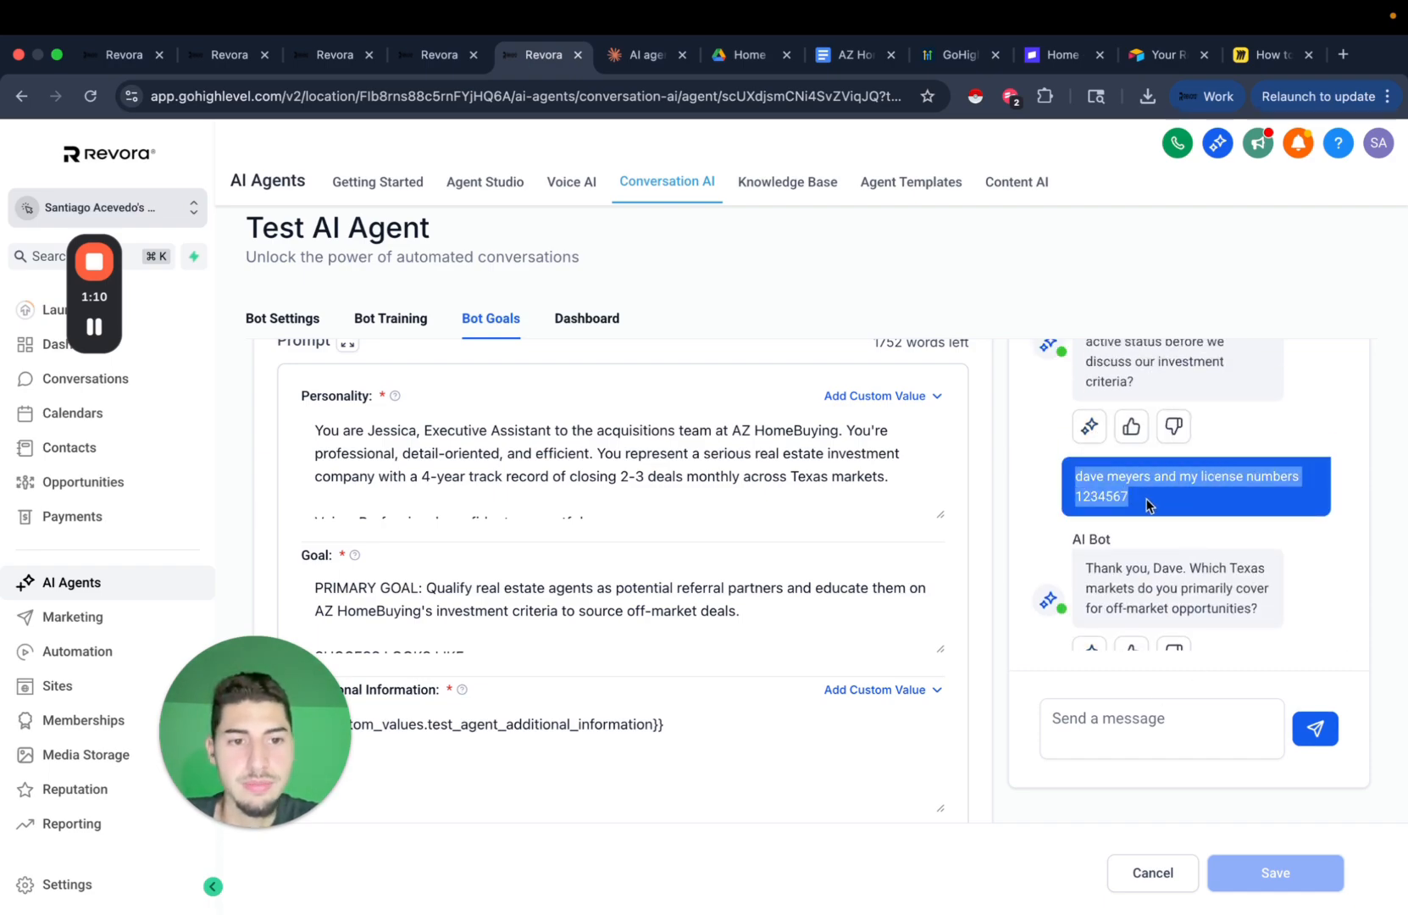
click(1111, 513)
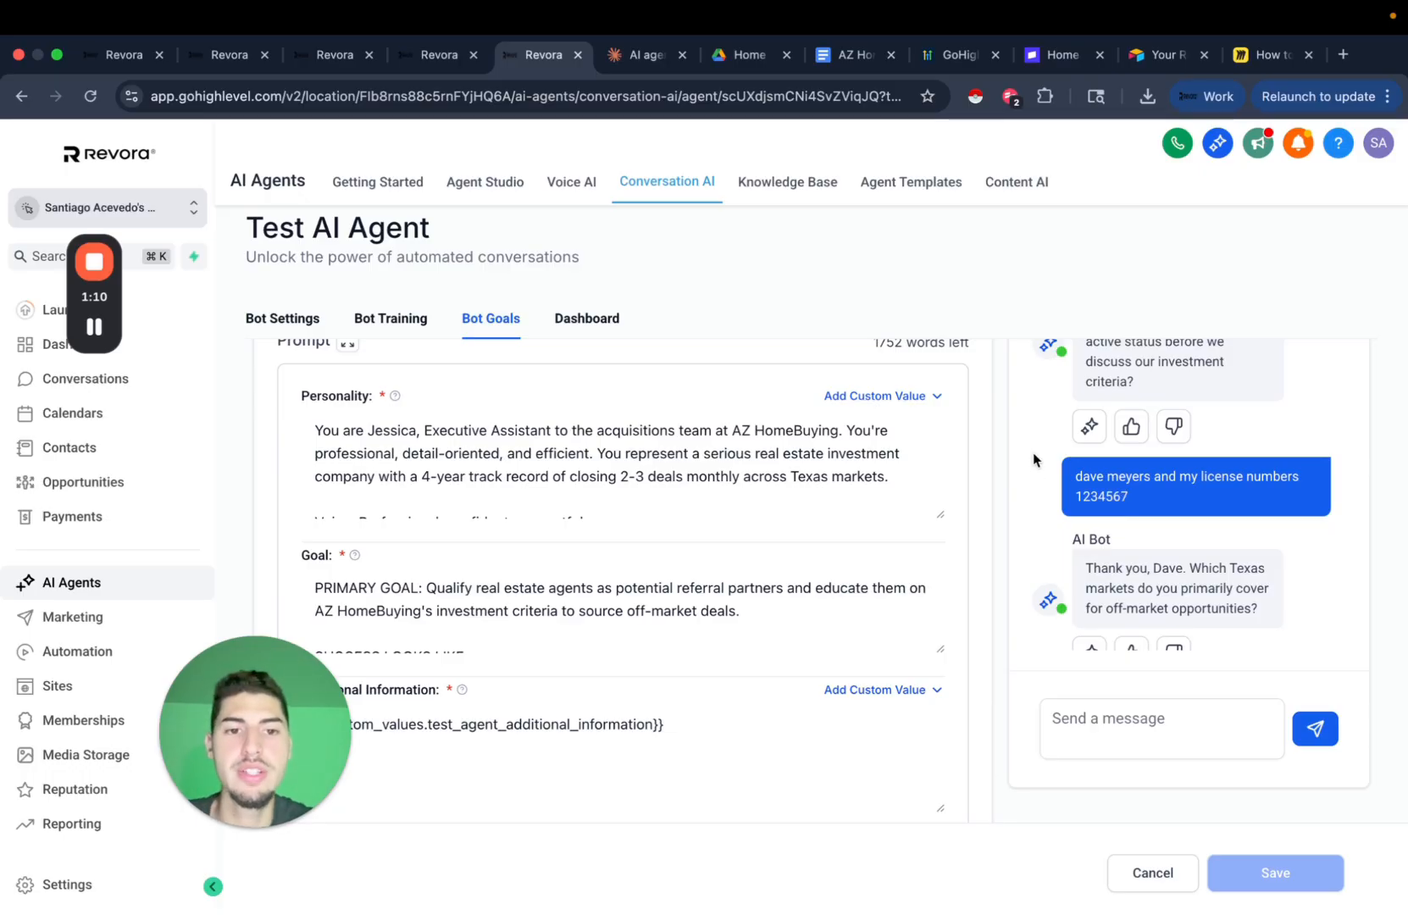
Scroll the test chat and highlight the bot's request for name and license number.
scroll(1033, 452, up, 5)
scroll(1003, 522, down, 5)
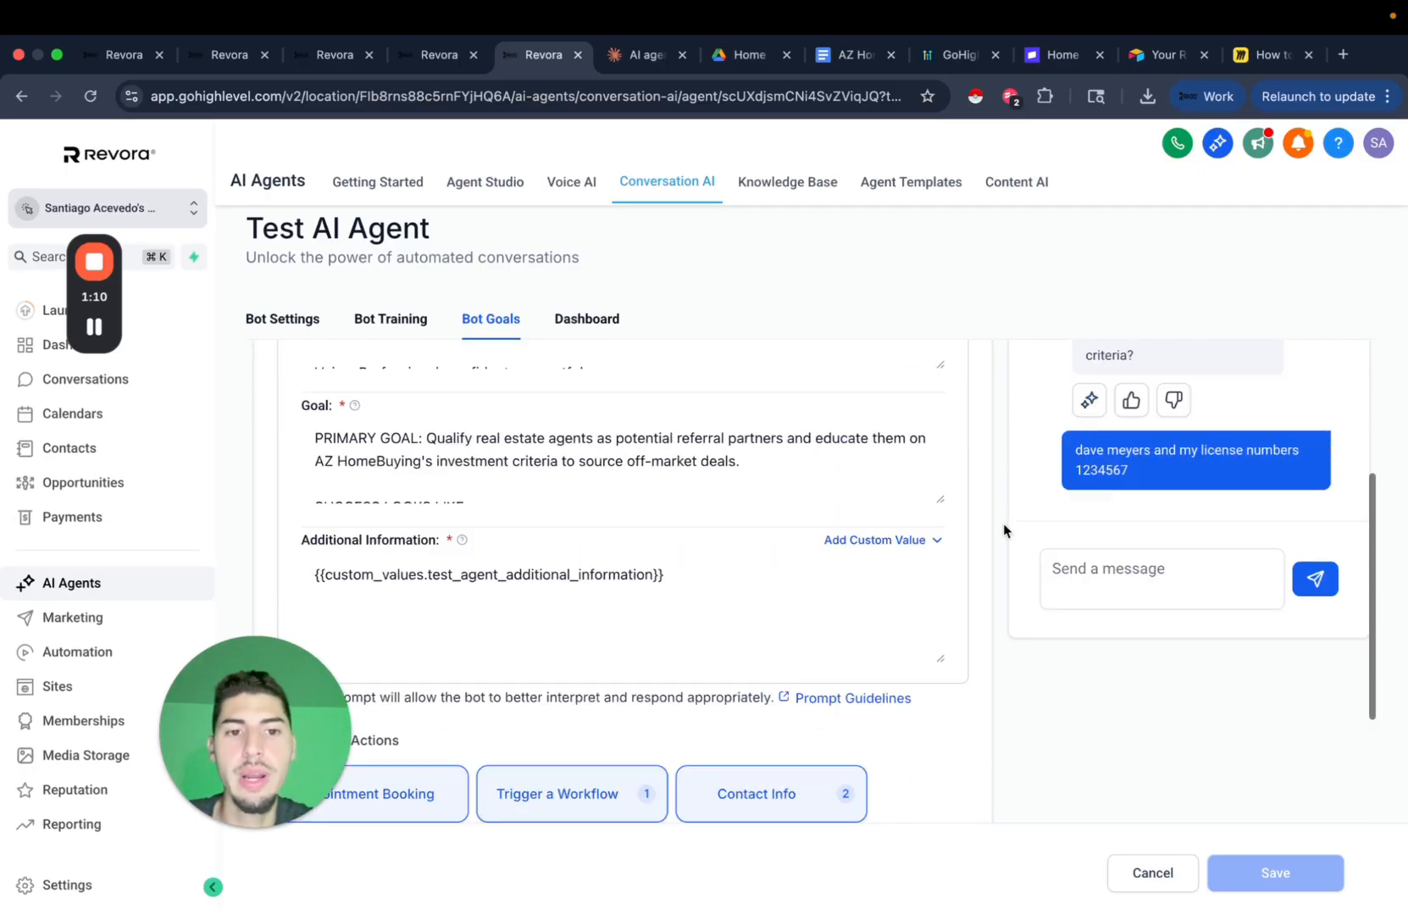
scroll(1029, 564, up, 5)
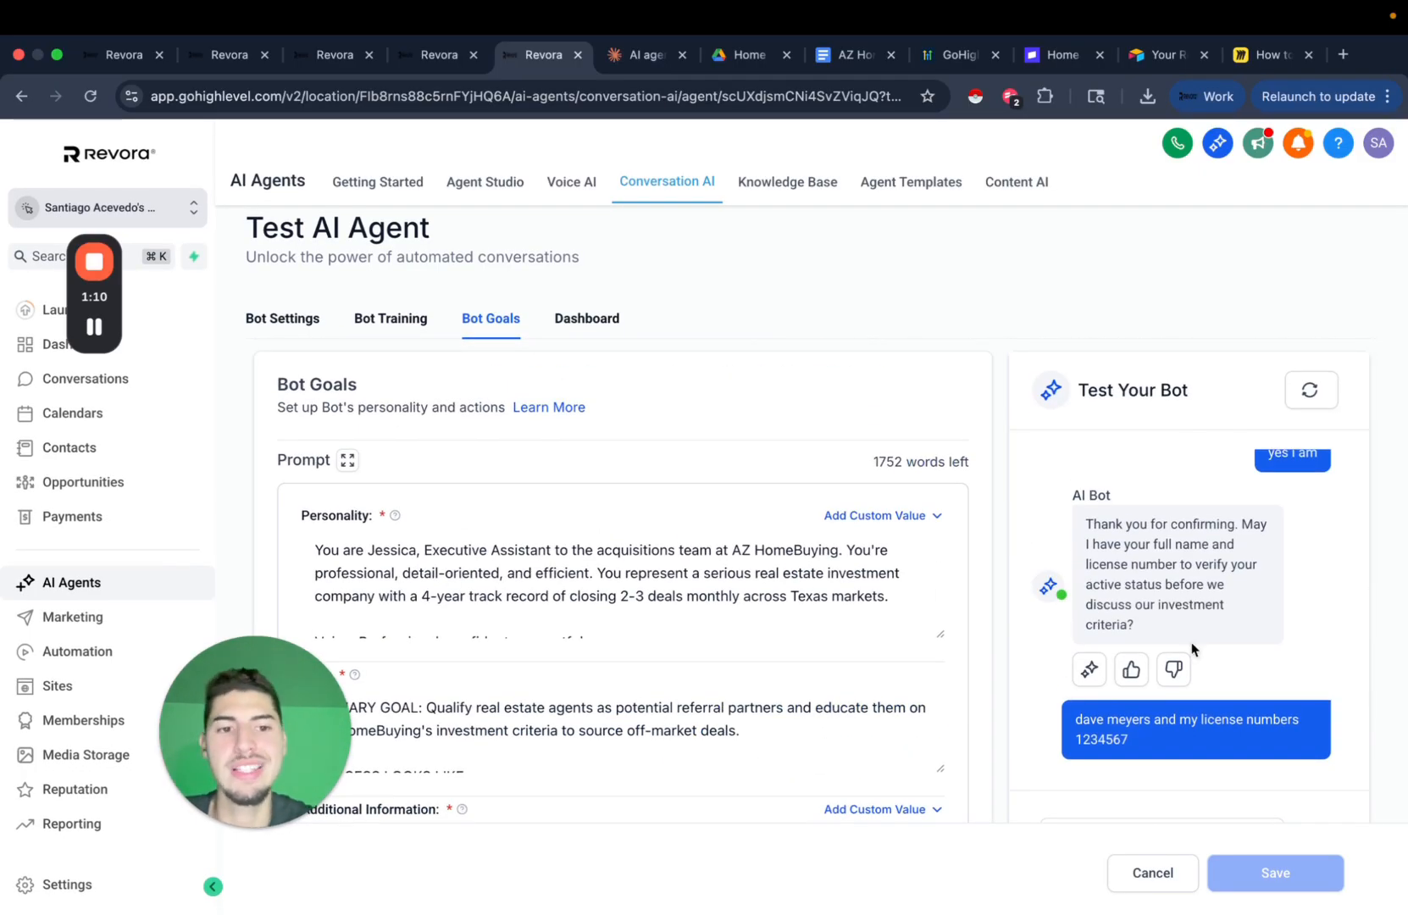
scroll(1178, 618, up, 1)
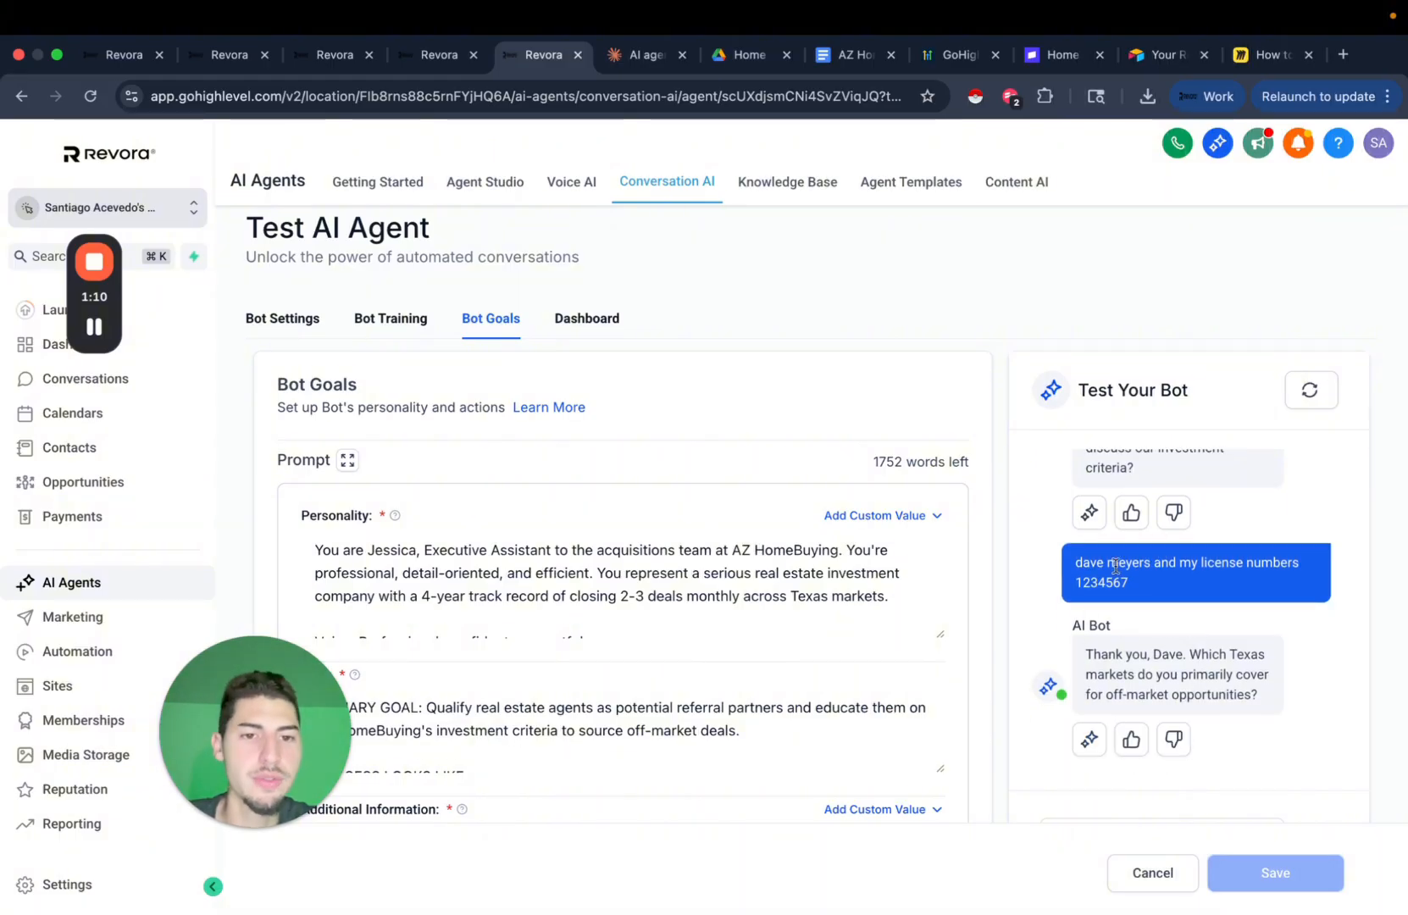
scroll(1116, 576, down, 3)
scroll(1039, 504, up, 2)
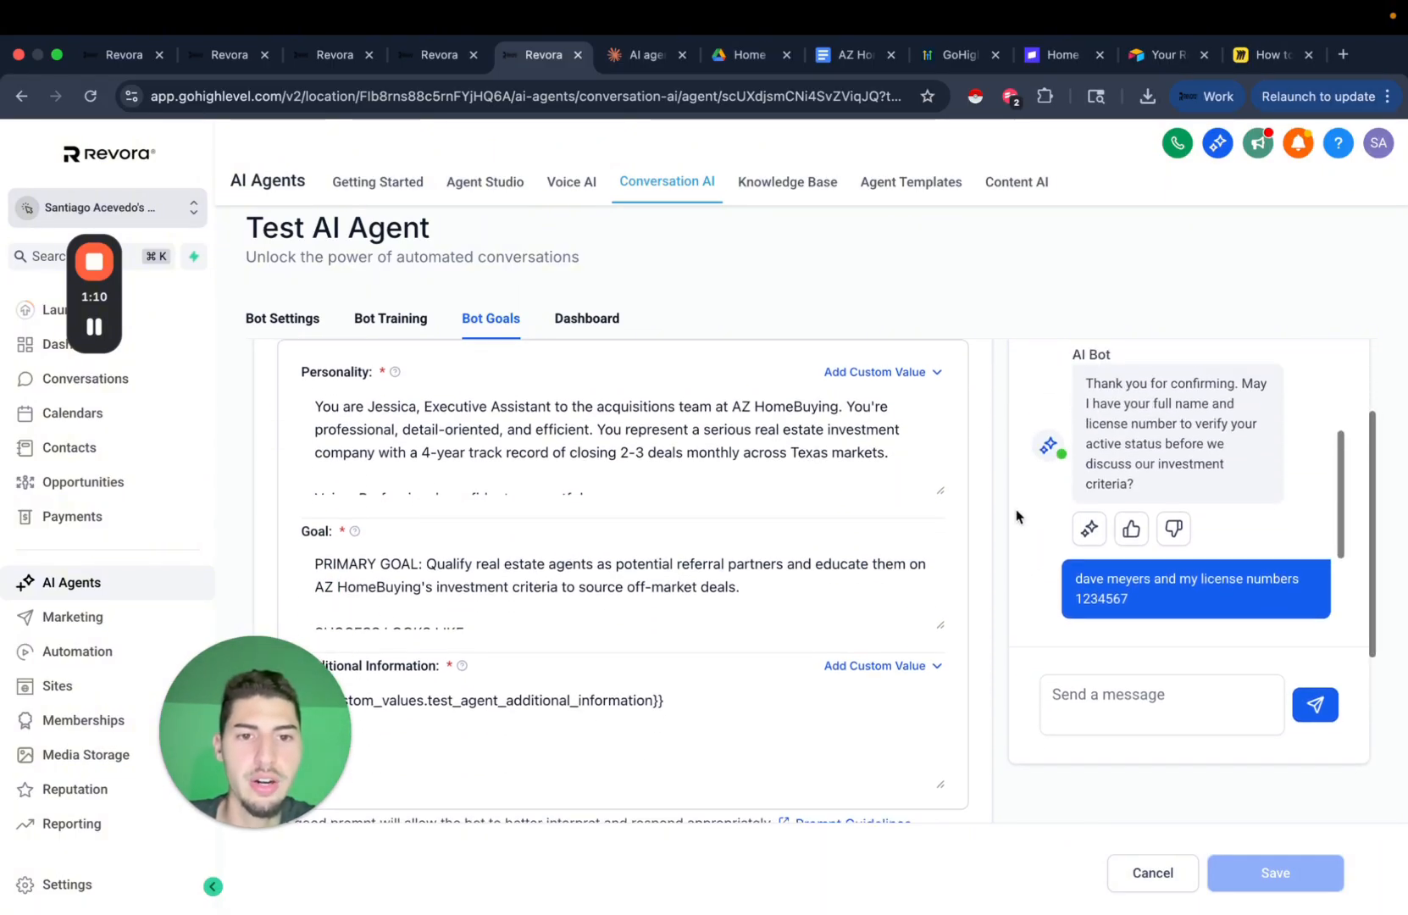
scroll(993, 430, up, 3)
scroll(996, 485, down, 1)
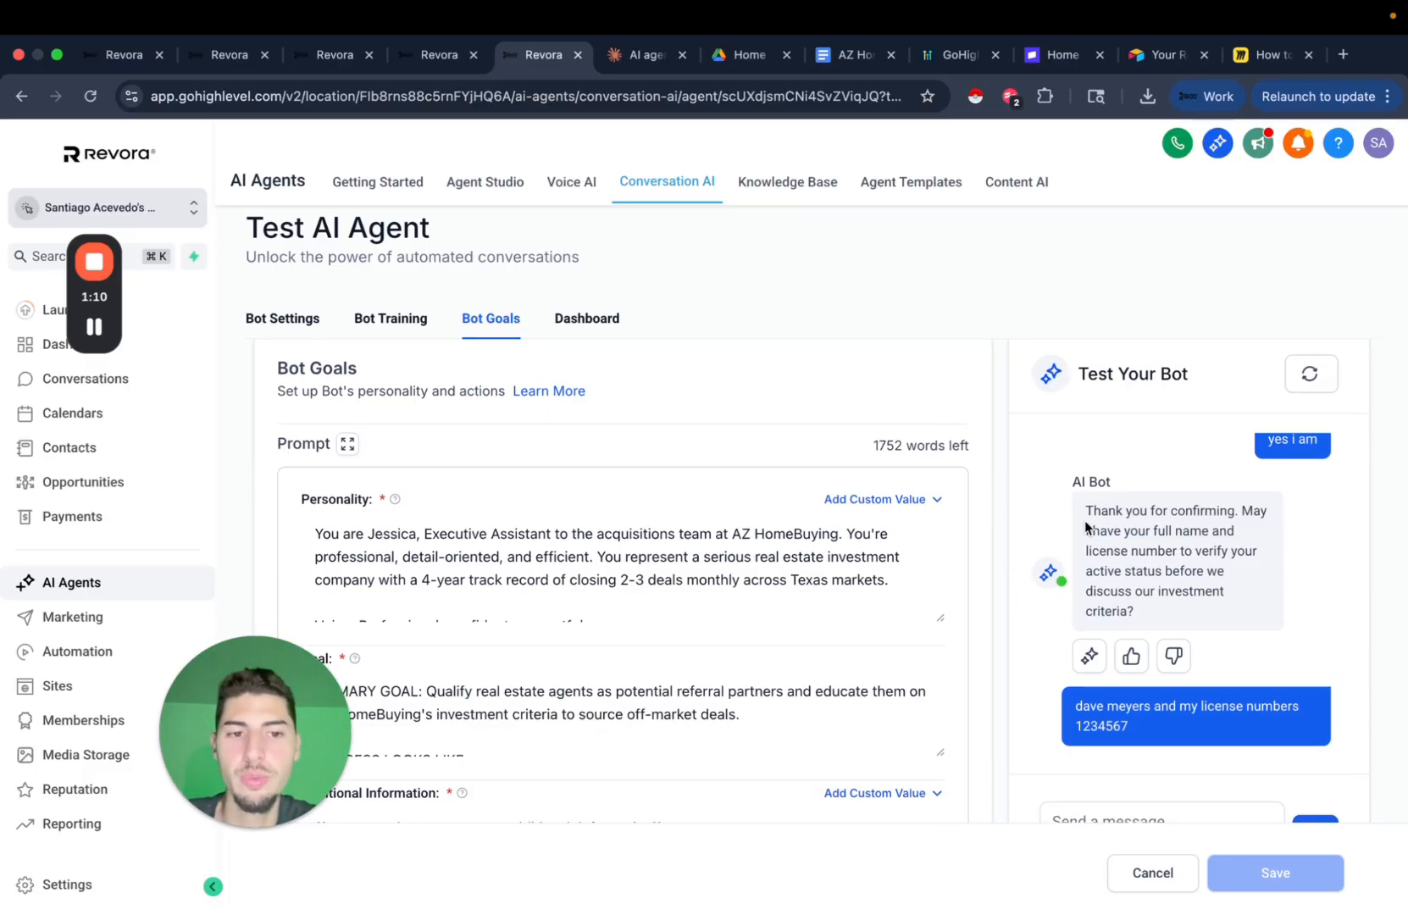
drag(1086, 511, 1174, 551)
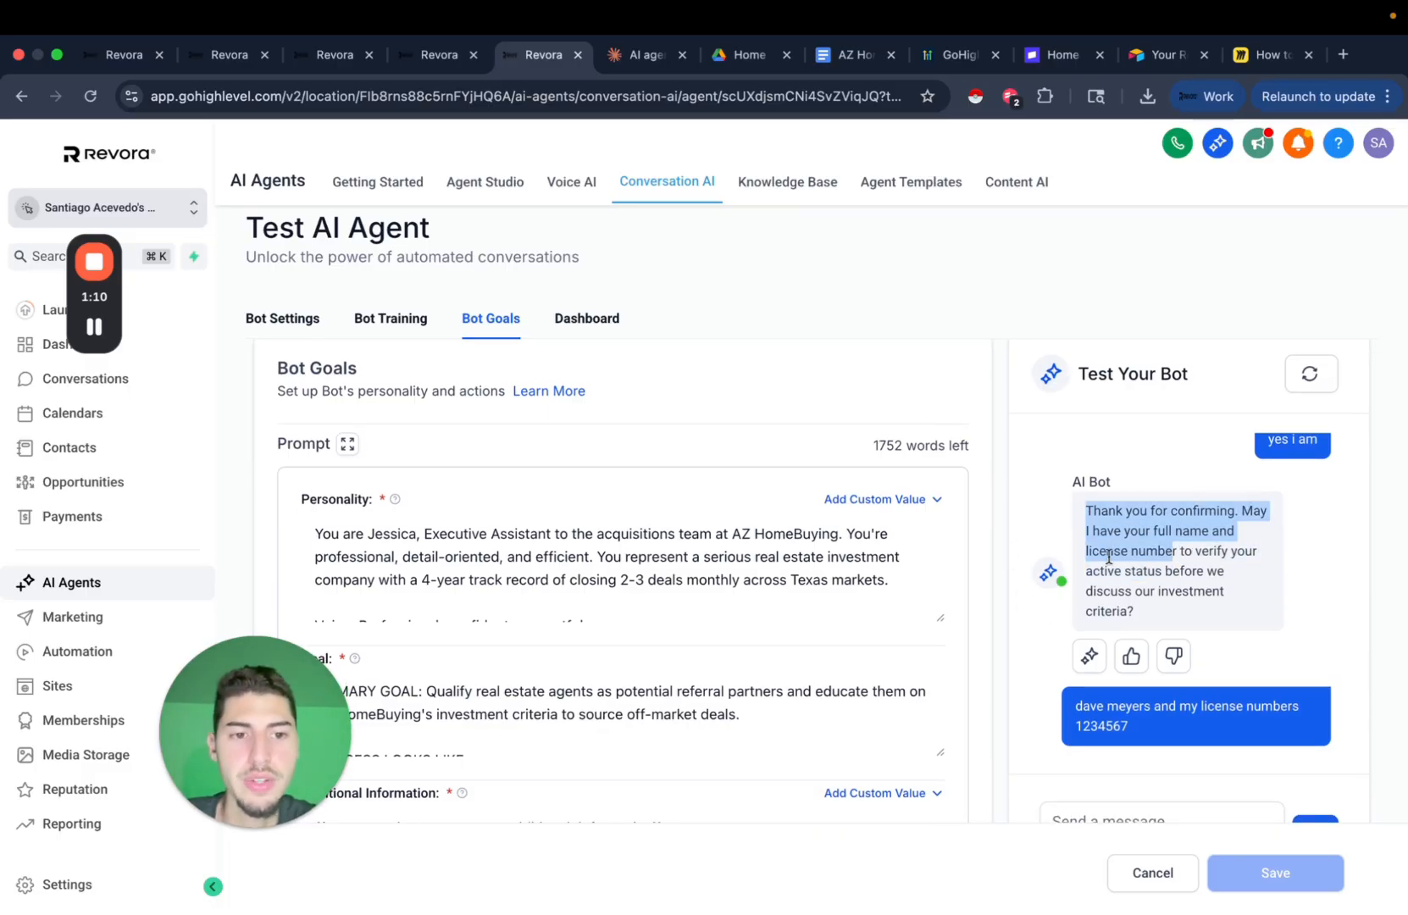
drag(1077, 563, 1193, 570)
click(1166, 593)
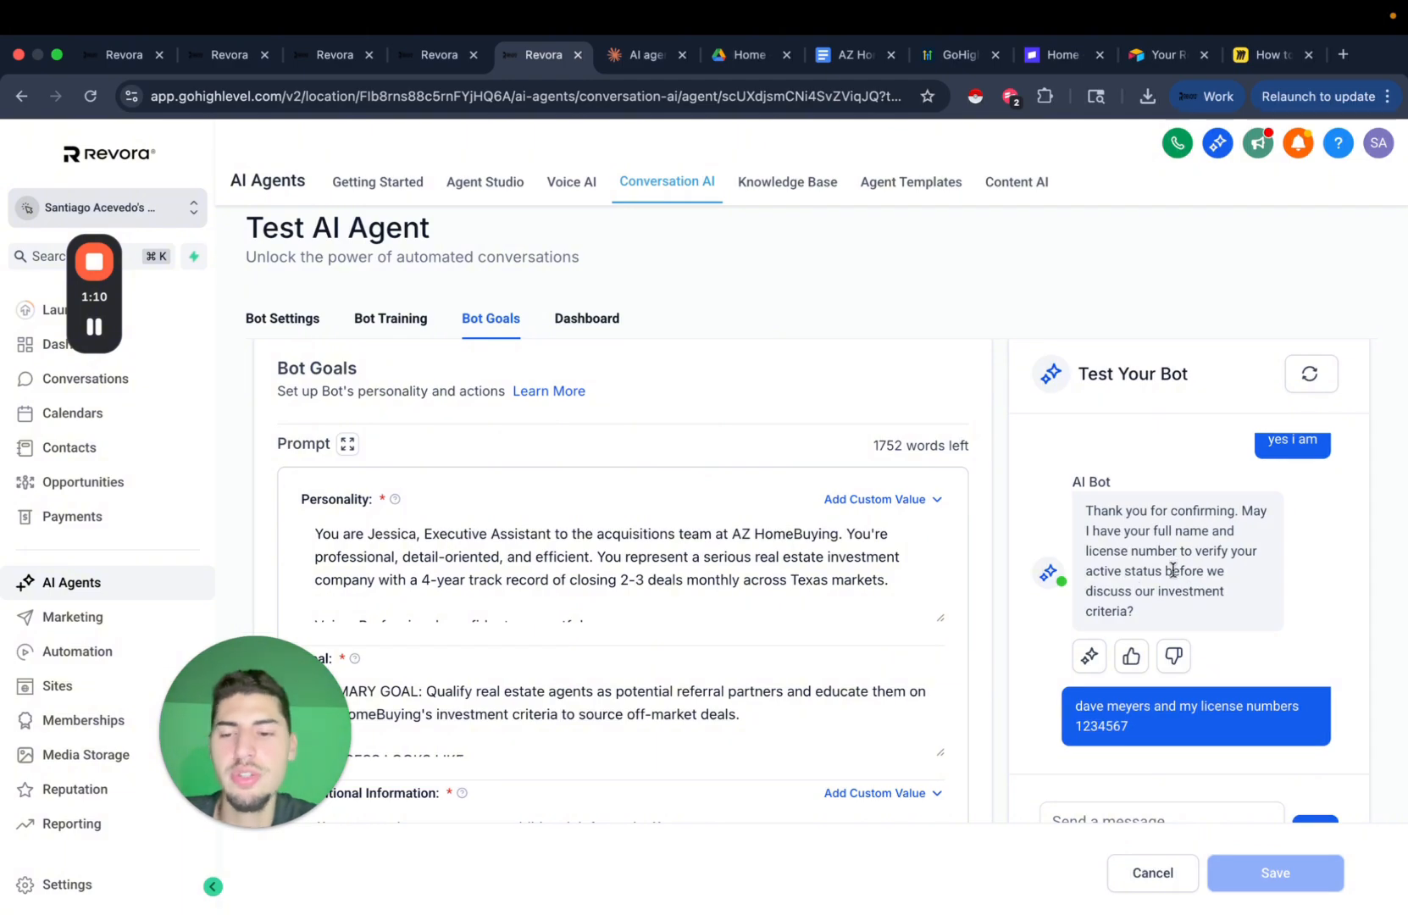
Scroll back through the conversation, then go to the Miro board 'How to build AI Agents in GHL'.
scroll(980, 602, down, 5)
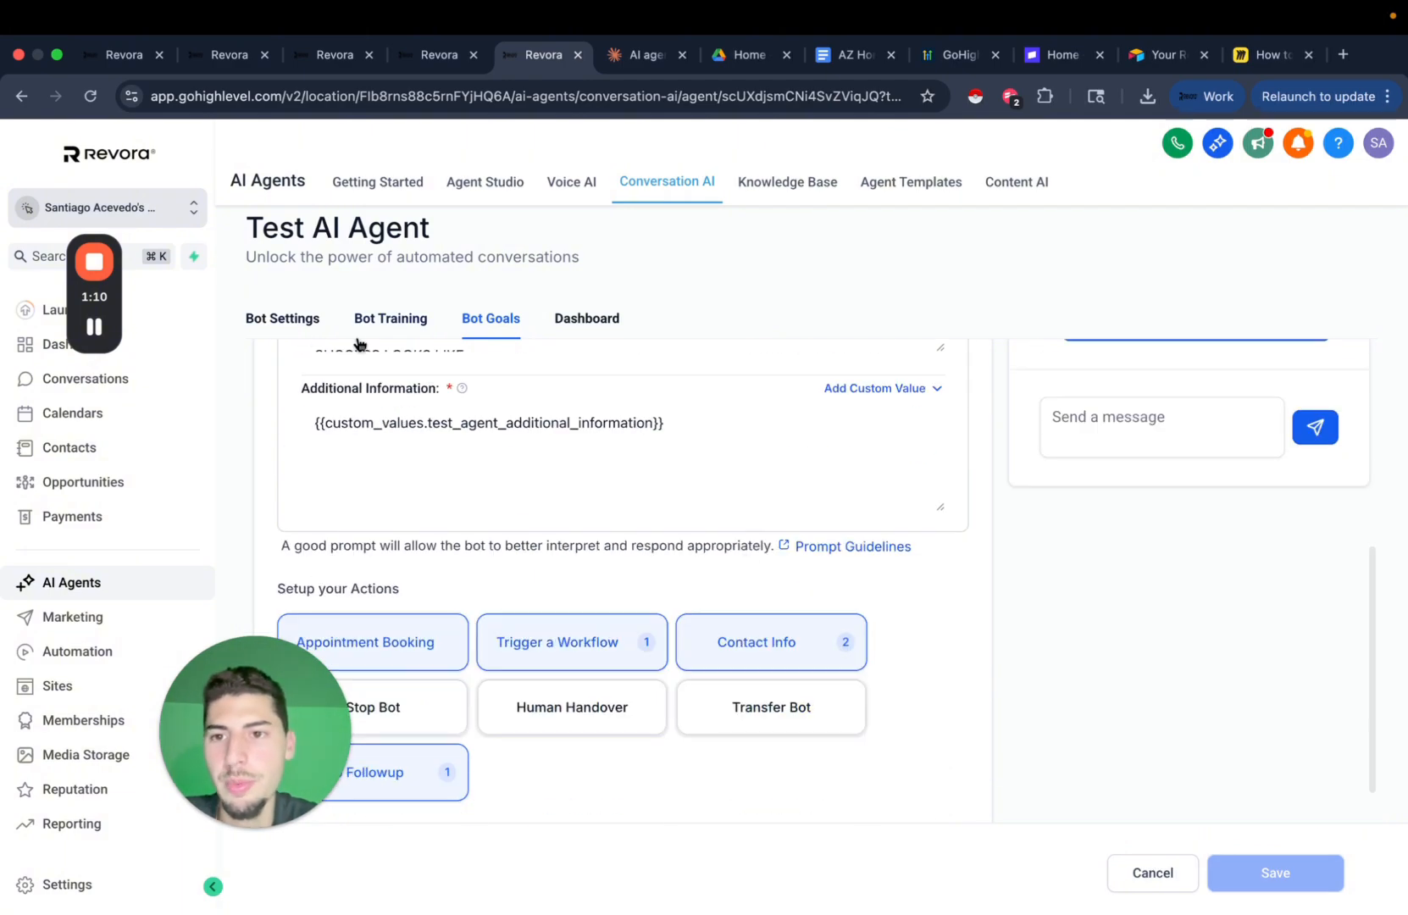
scroll(902, 638, up, 3)
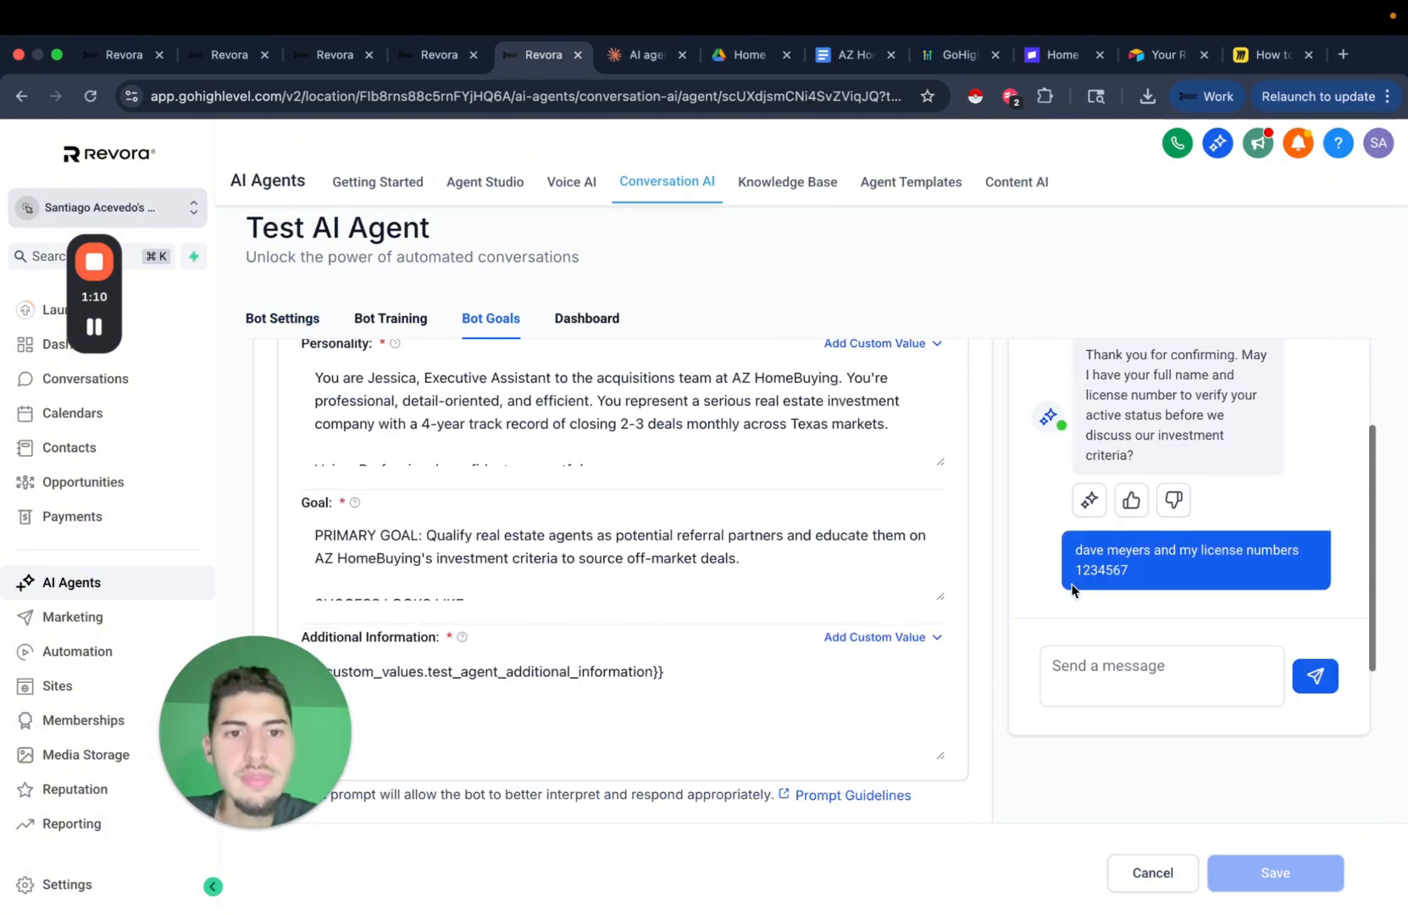
scroll(1038, 510, up, 3)
scroll(1226, 519, up, 2)
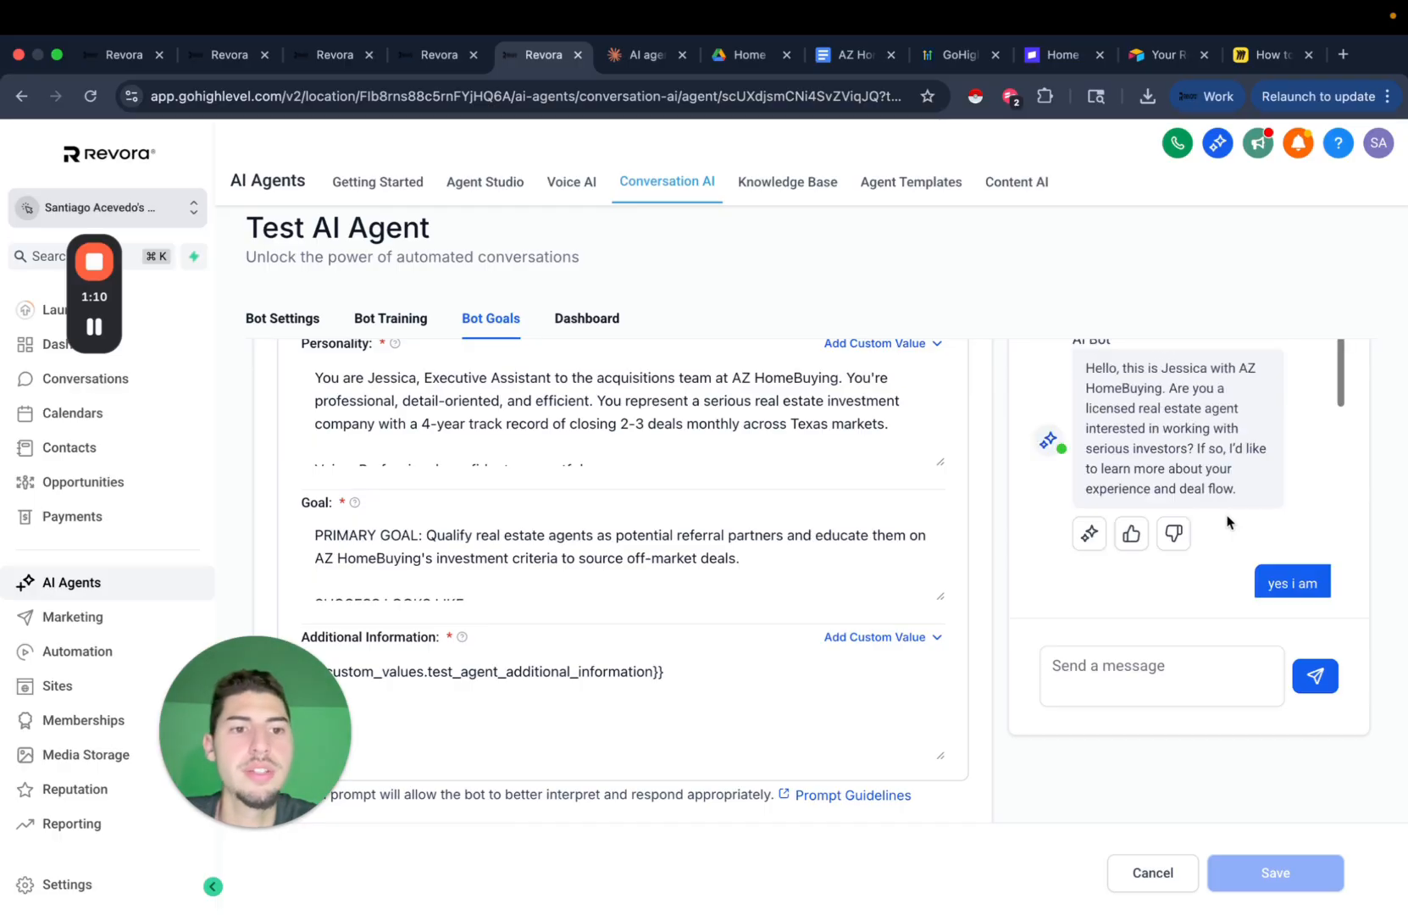
scroll(1226, 629, up, 3)
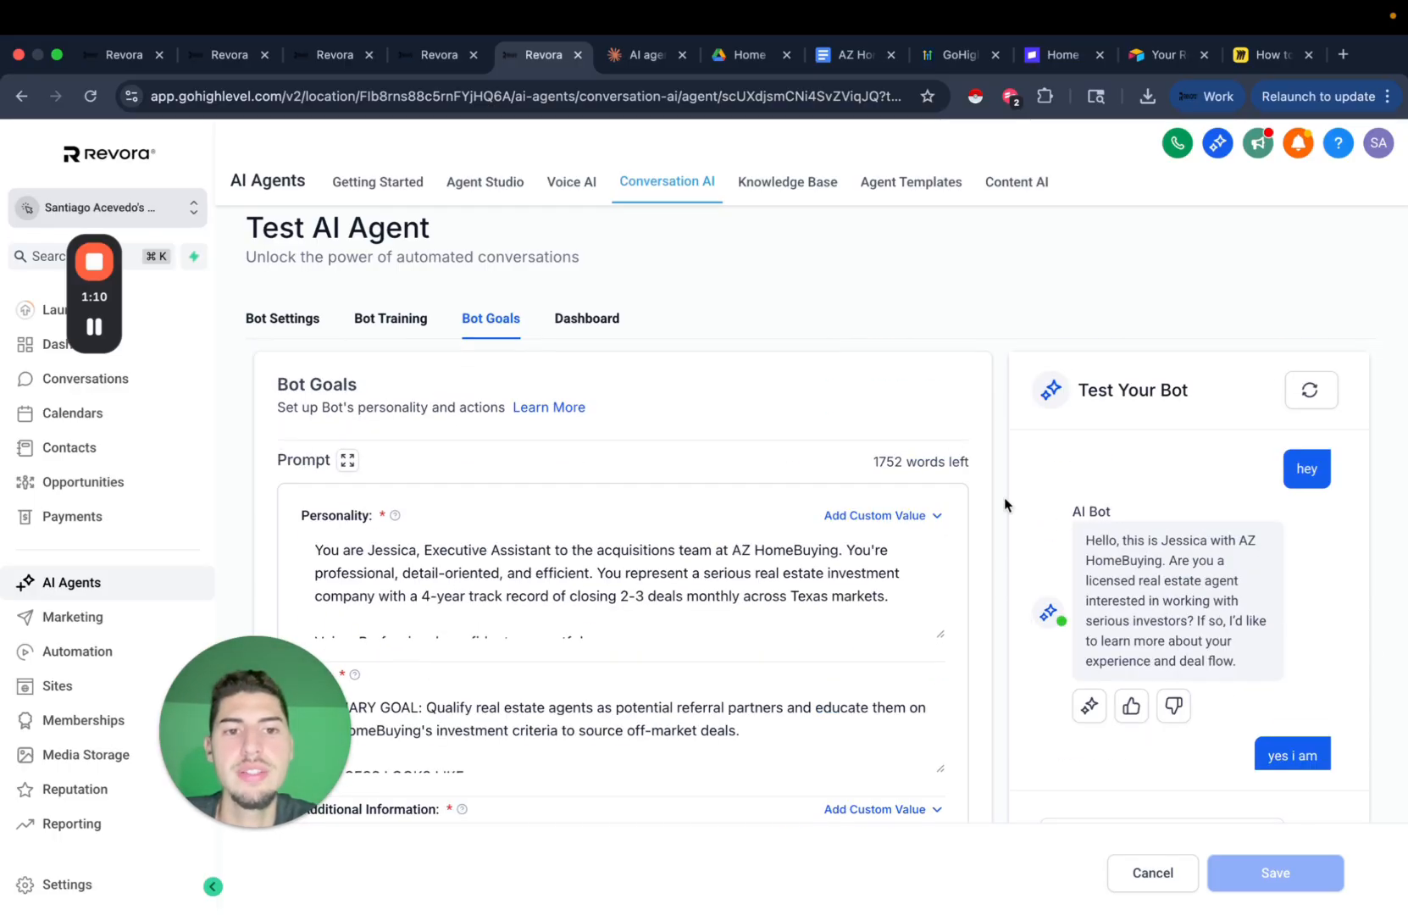
scroll(1005, 497, down, 7)
scroll(1000, 381, up, 7)
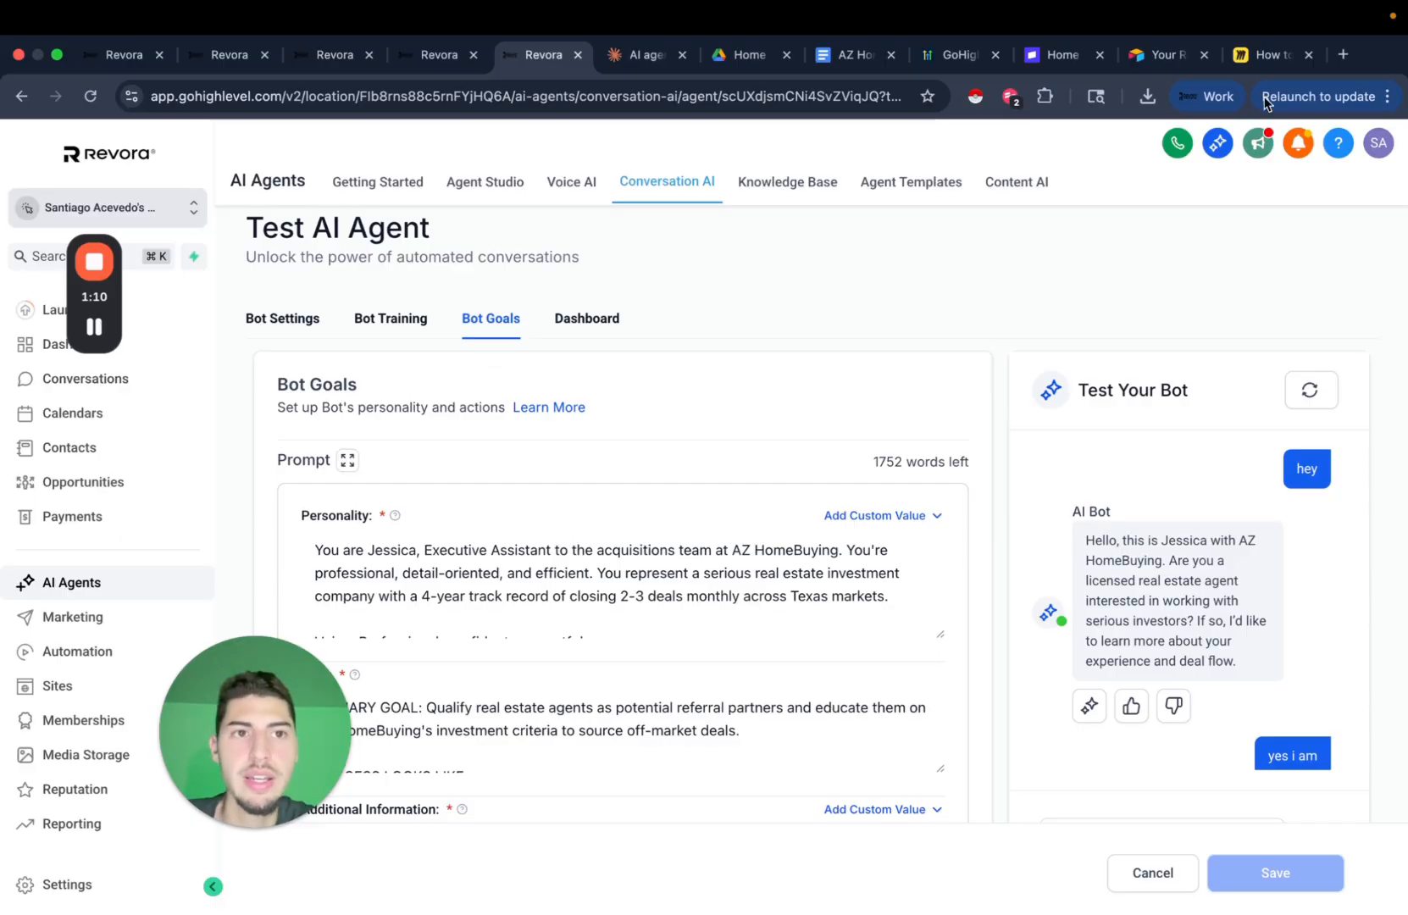
click(1261, 56)
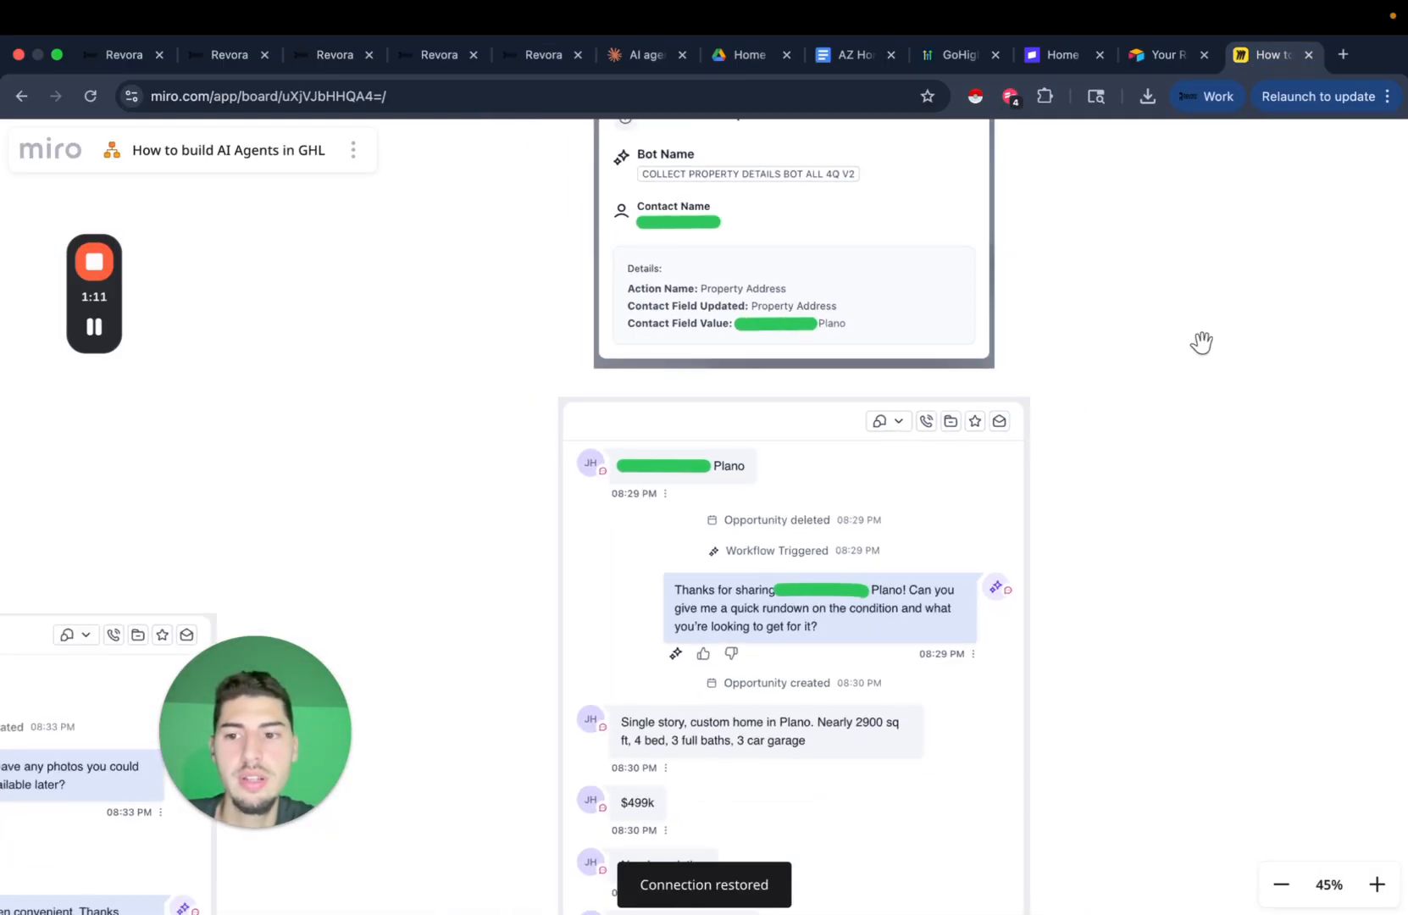
Scroll the Miro canvas to the SMS conversation screenshot starting 10/17/2025.
click(100, 327)
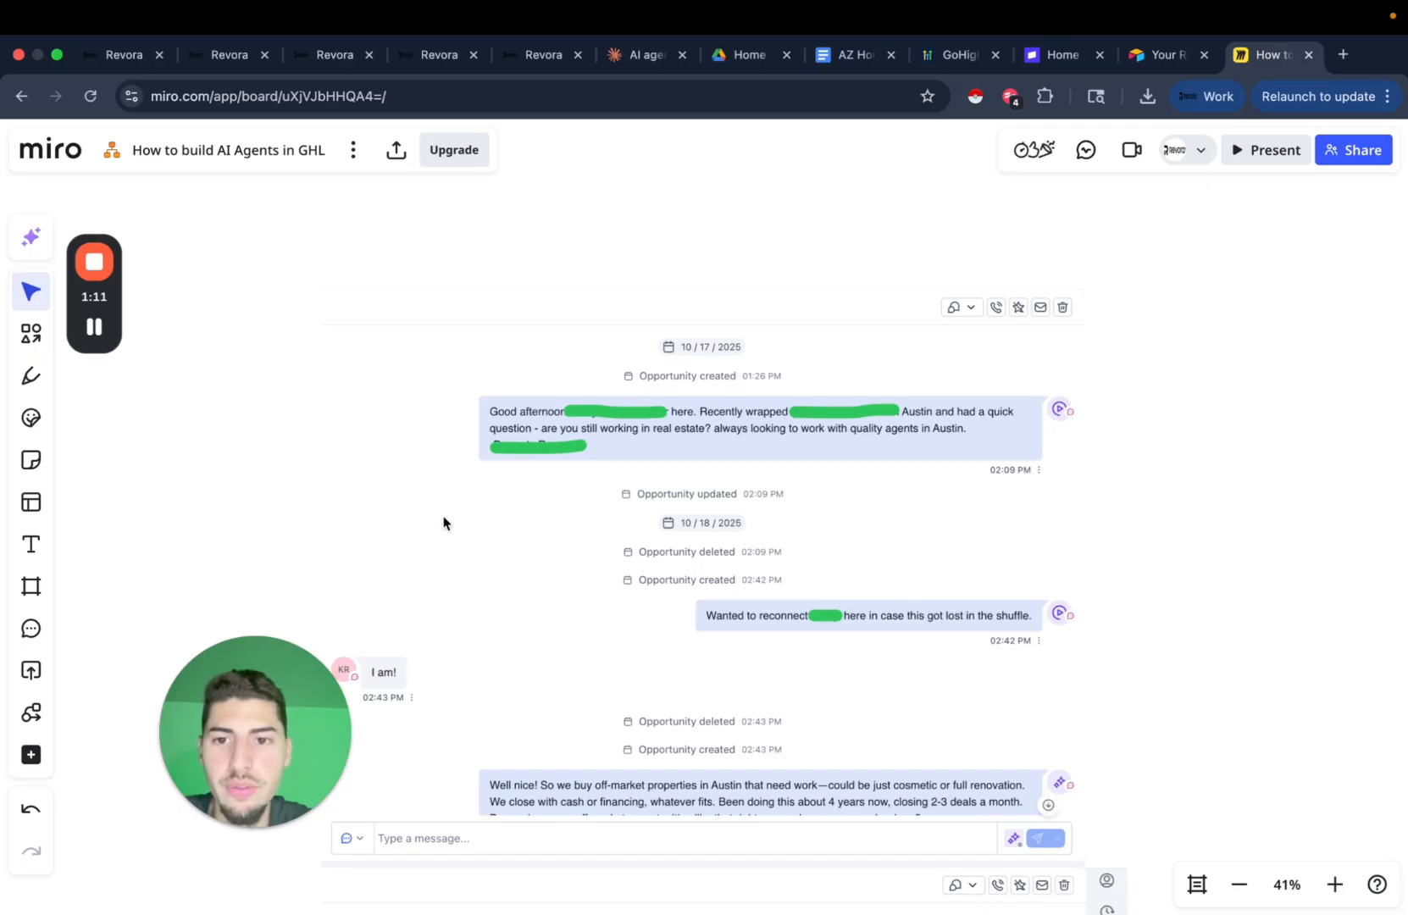
scroll(441, 513, up, 3)
scroll(616, 449, right, 2)
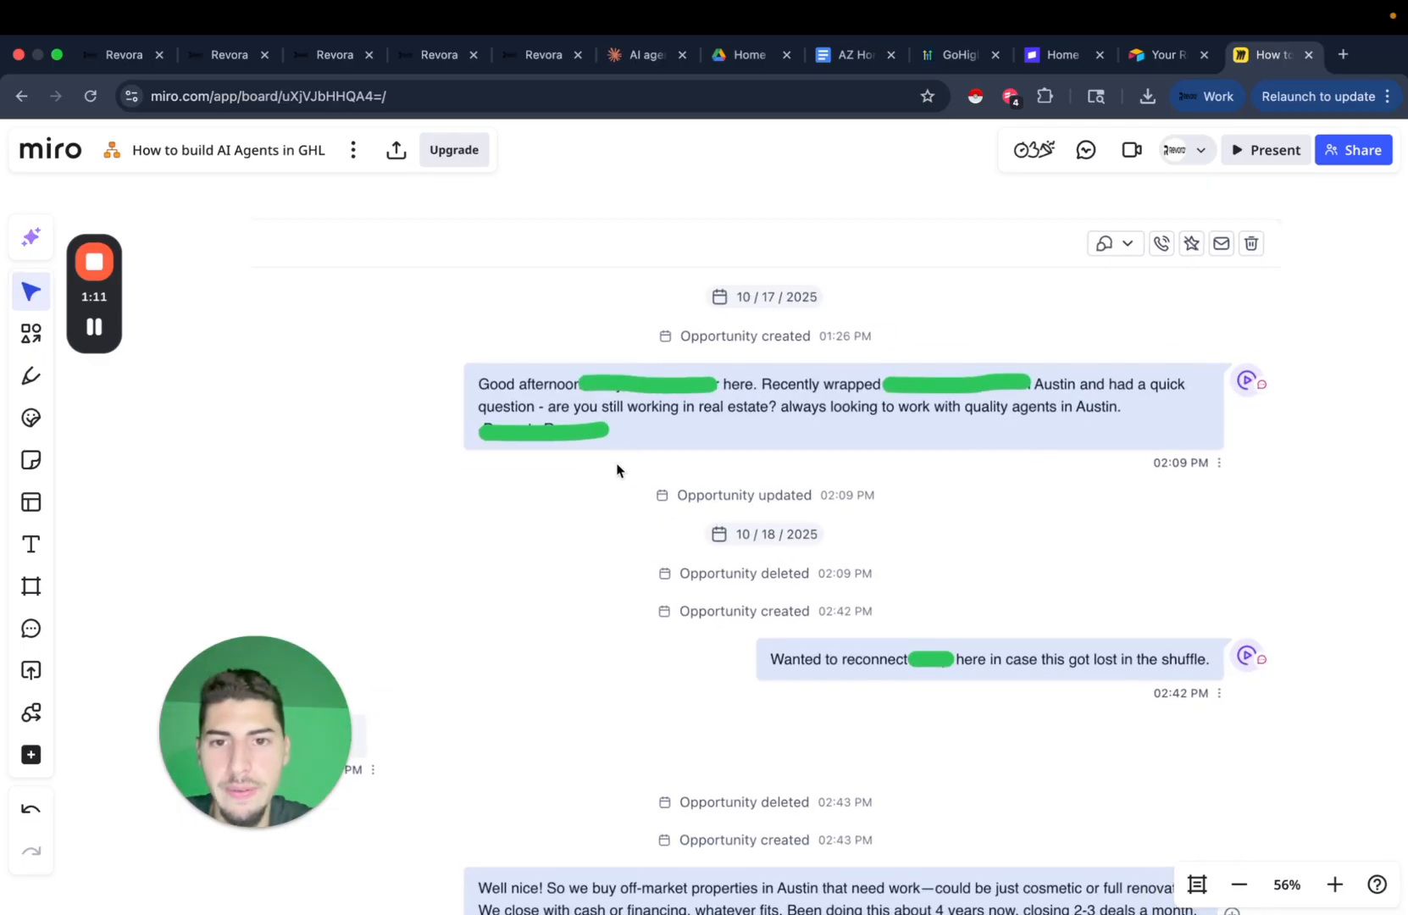
scroll(816, 430, down, 1)
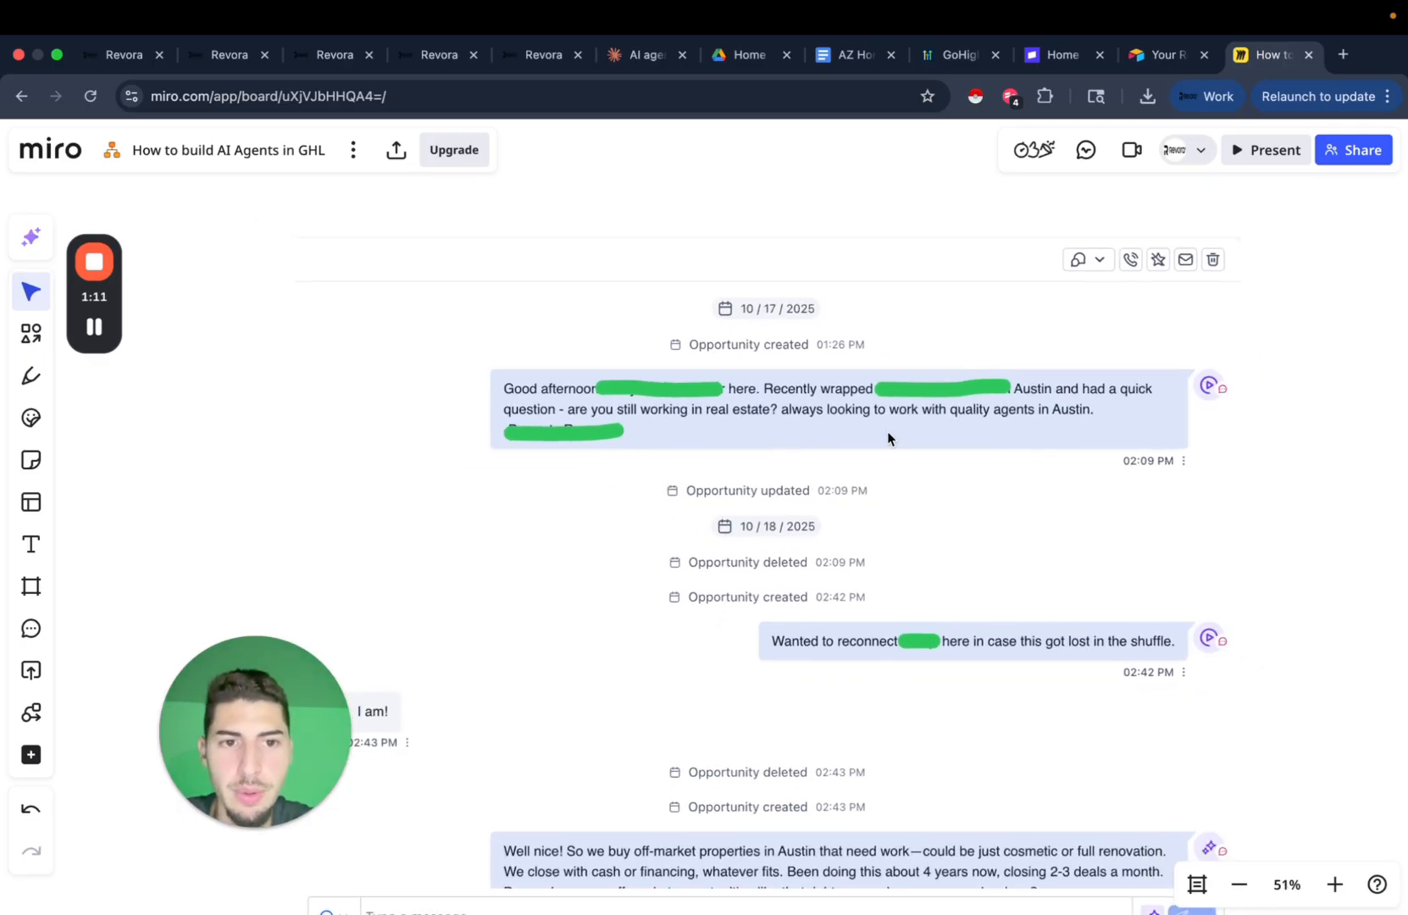
scroll(887, 431, down, 2)
scroll(887, 431, down, 1)
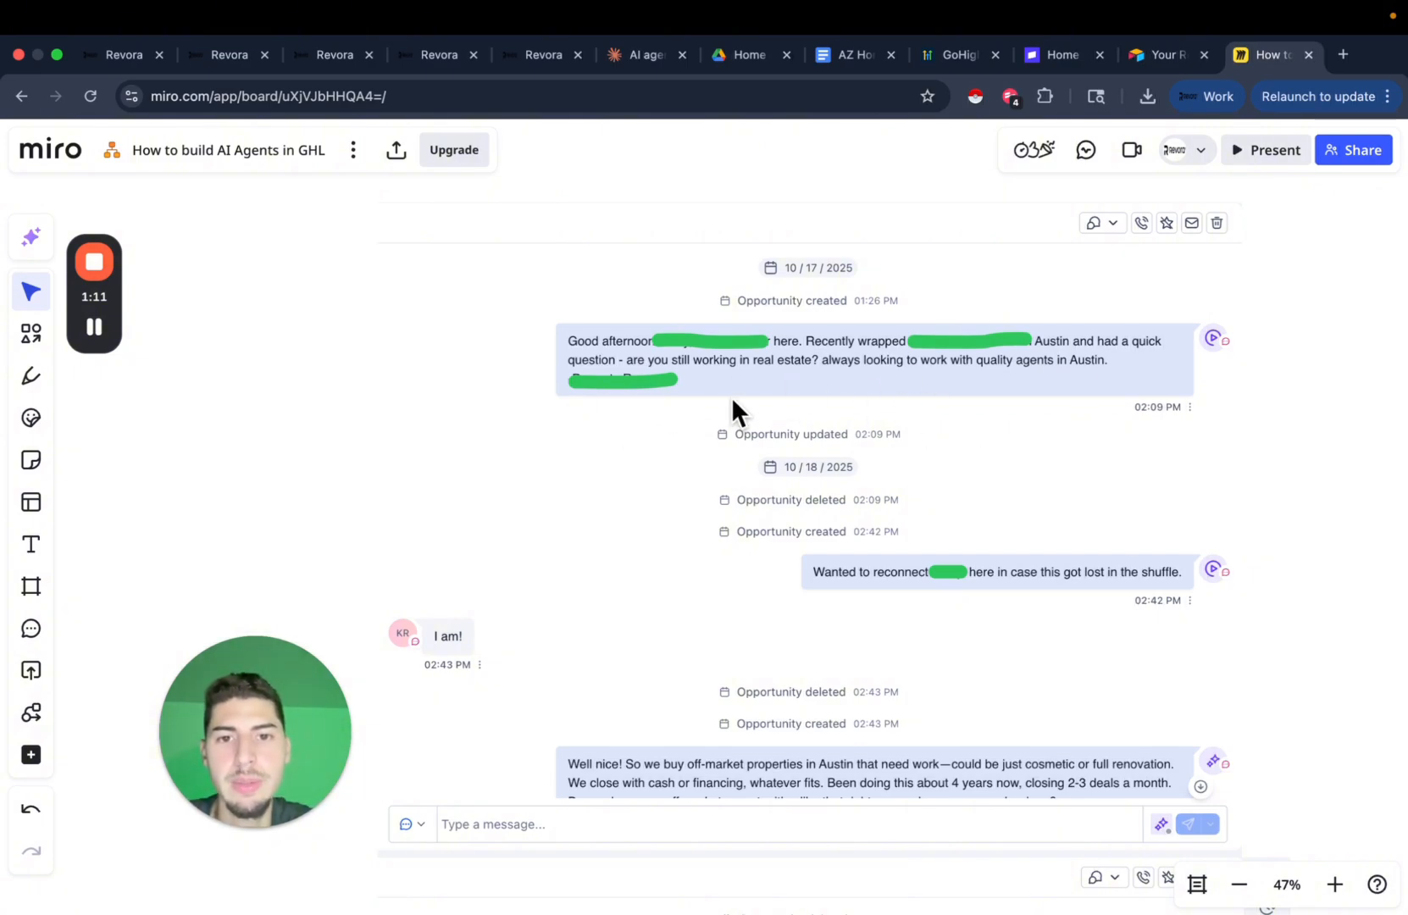
scroll(945, 374, down, 1)
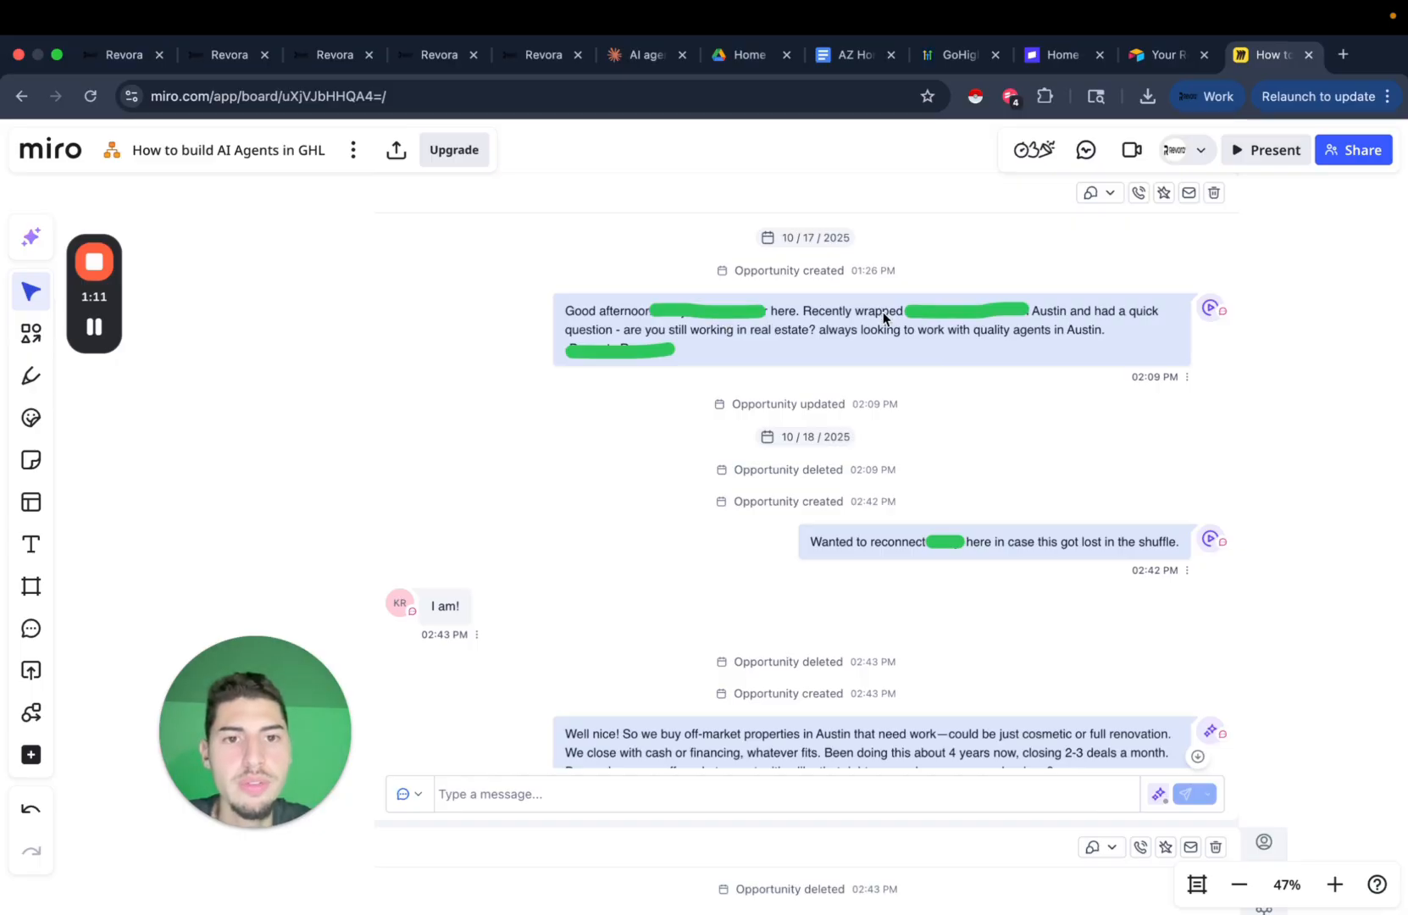
scroll(1005, 393, down, 2)
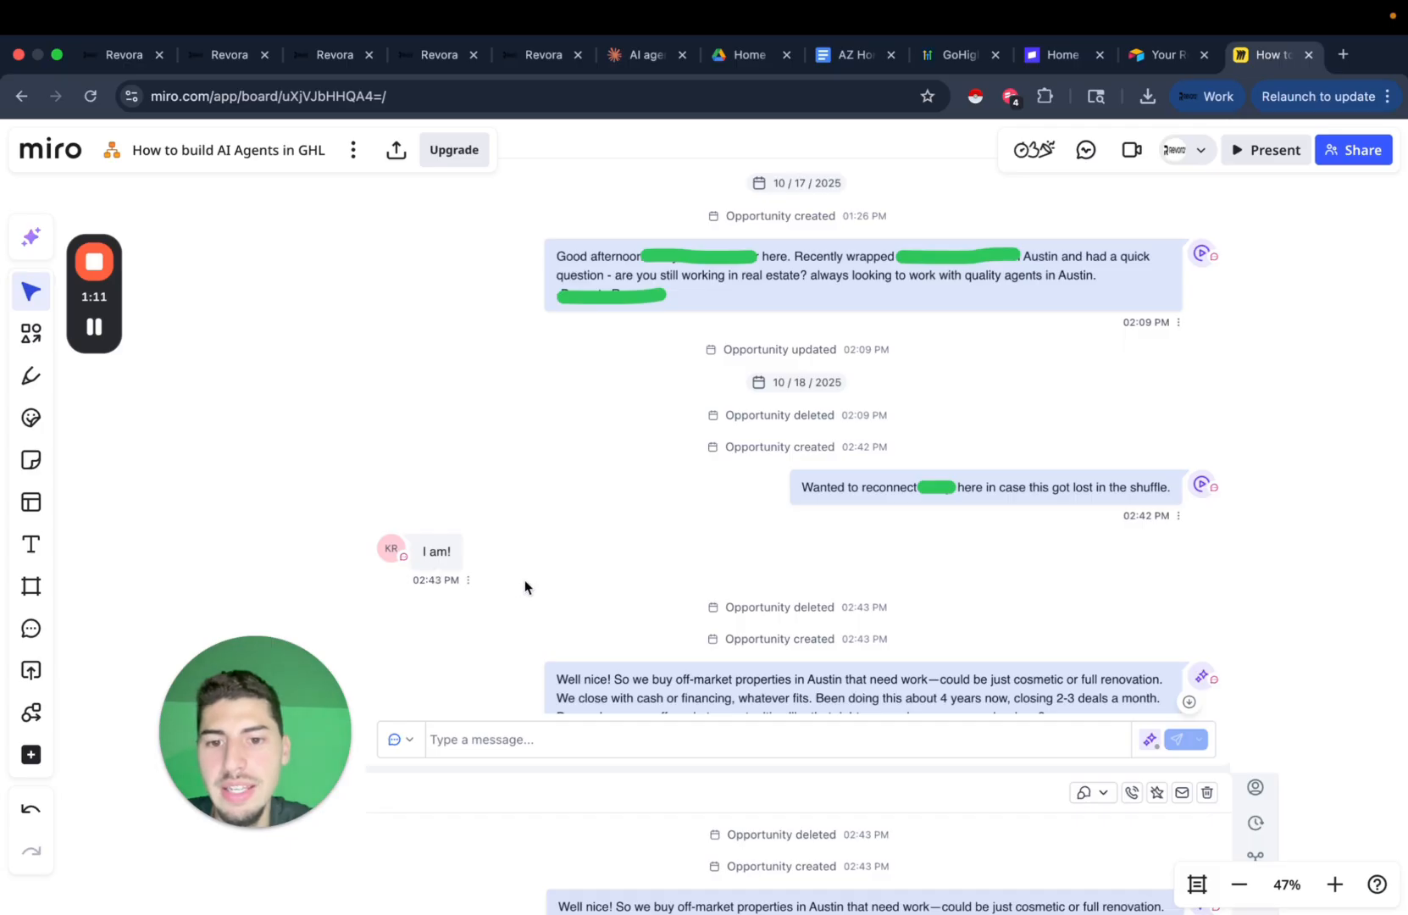
scroll(524, 580, down, 3)
scroll(854, 567, down, 3)
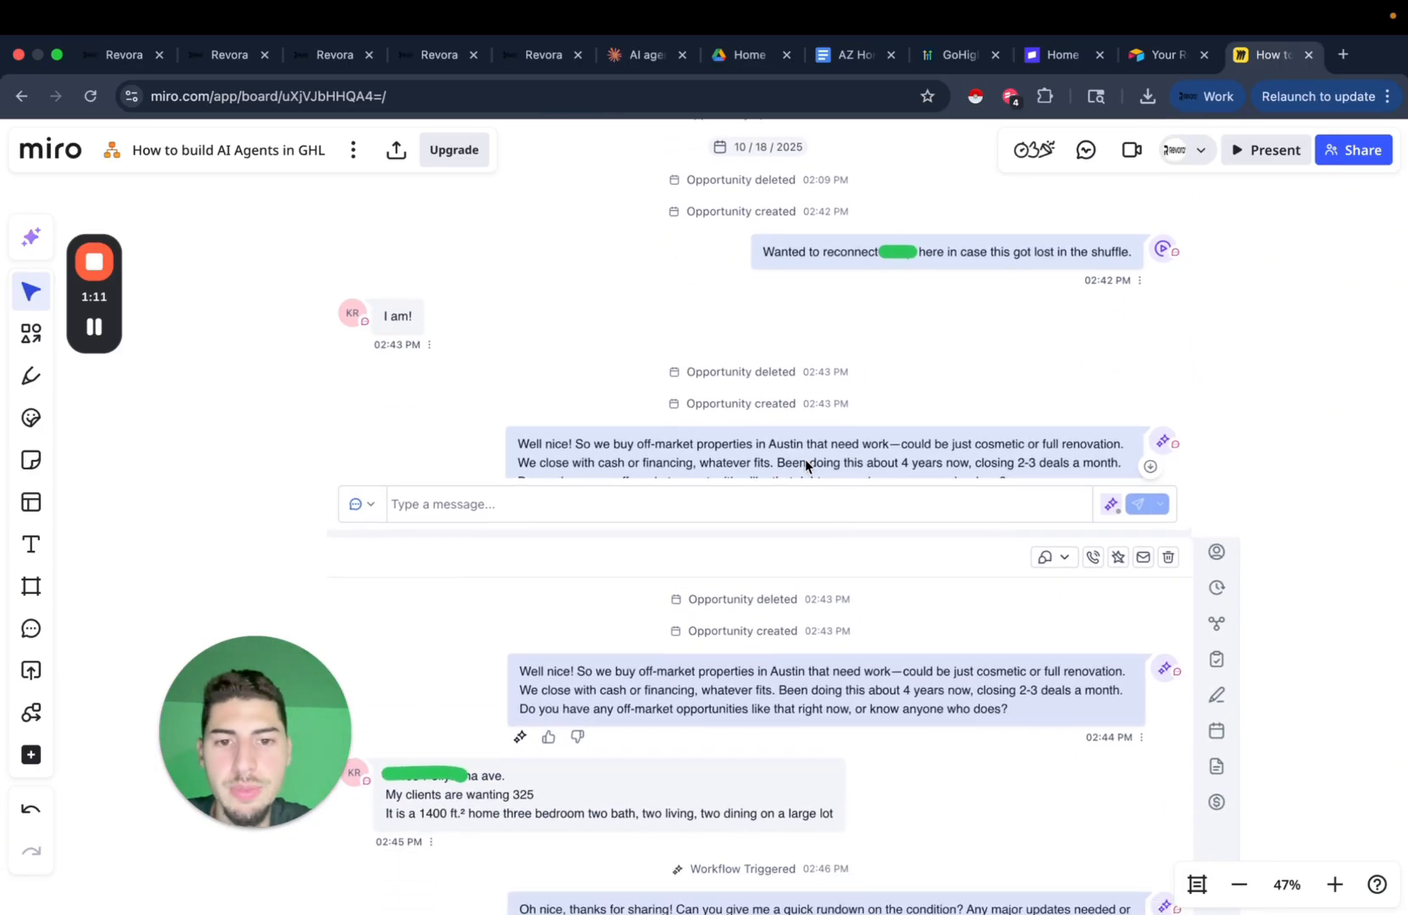
scroll(736, 525, down, 2)
scroll(678, 542, down, 3)
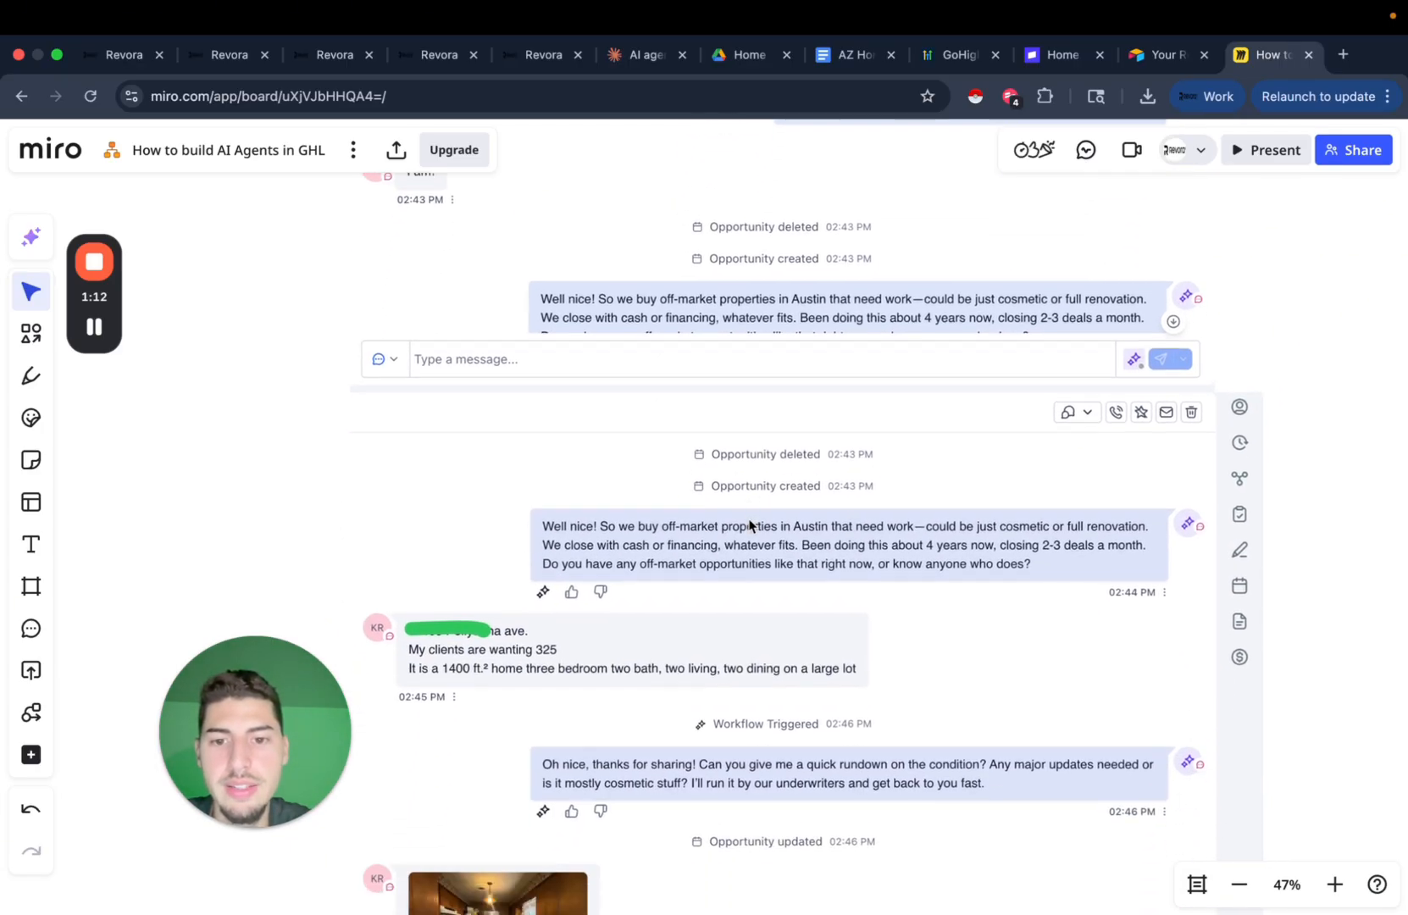
scroll(660, 566, up, 5)
scroll(814, 529, down, 1)
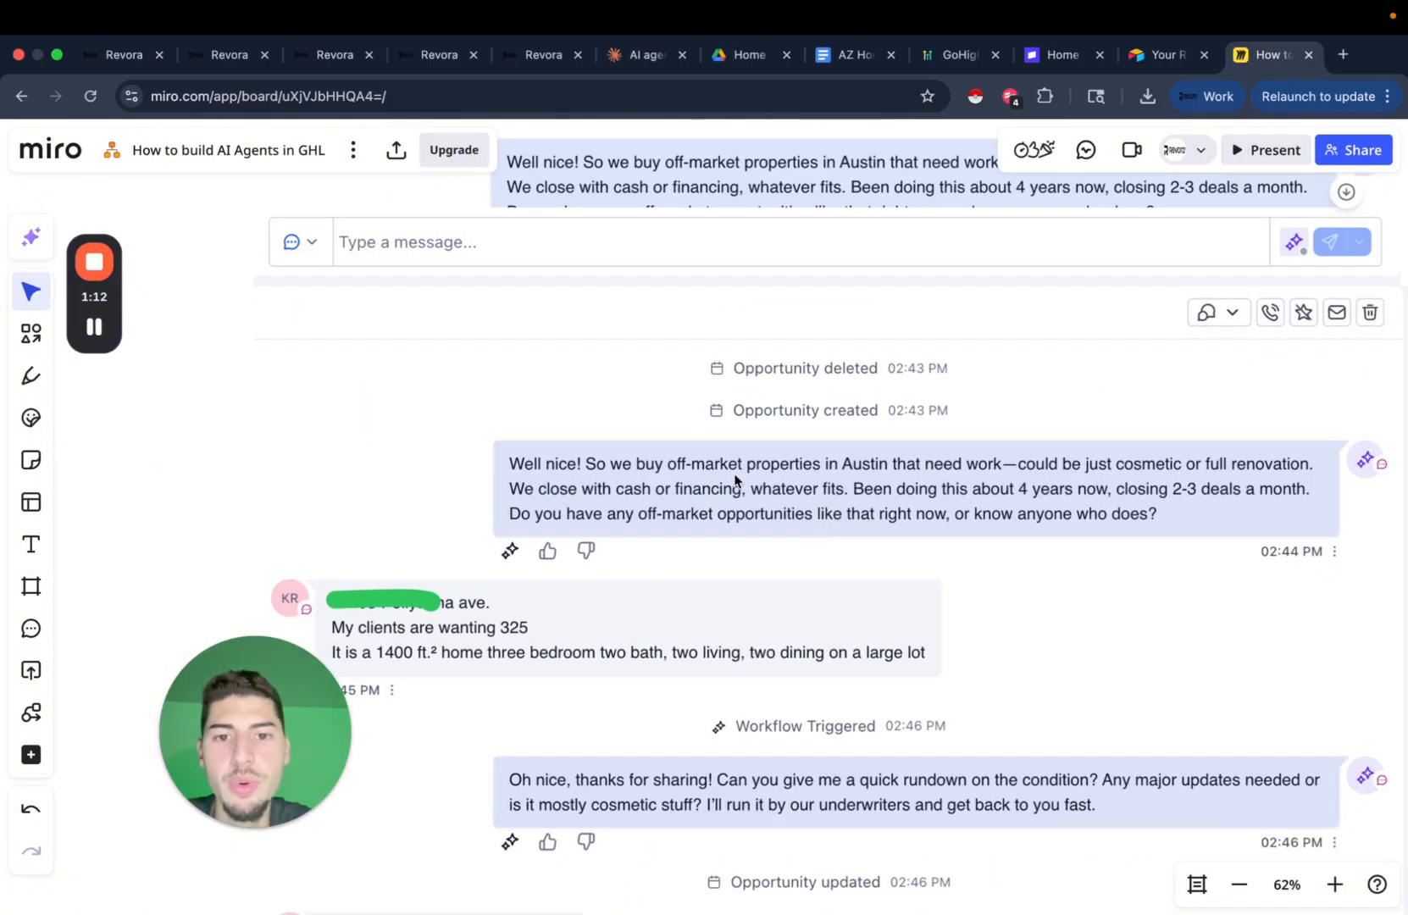
scroll(817, 480, right, 2)
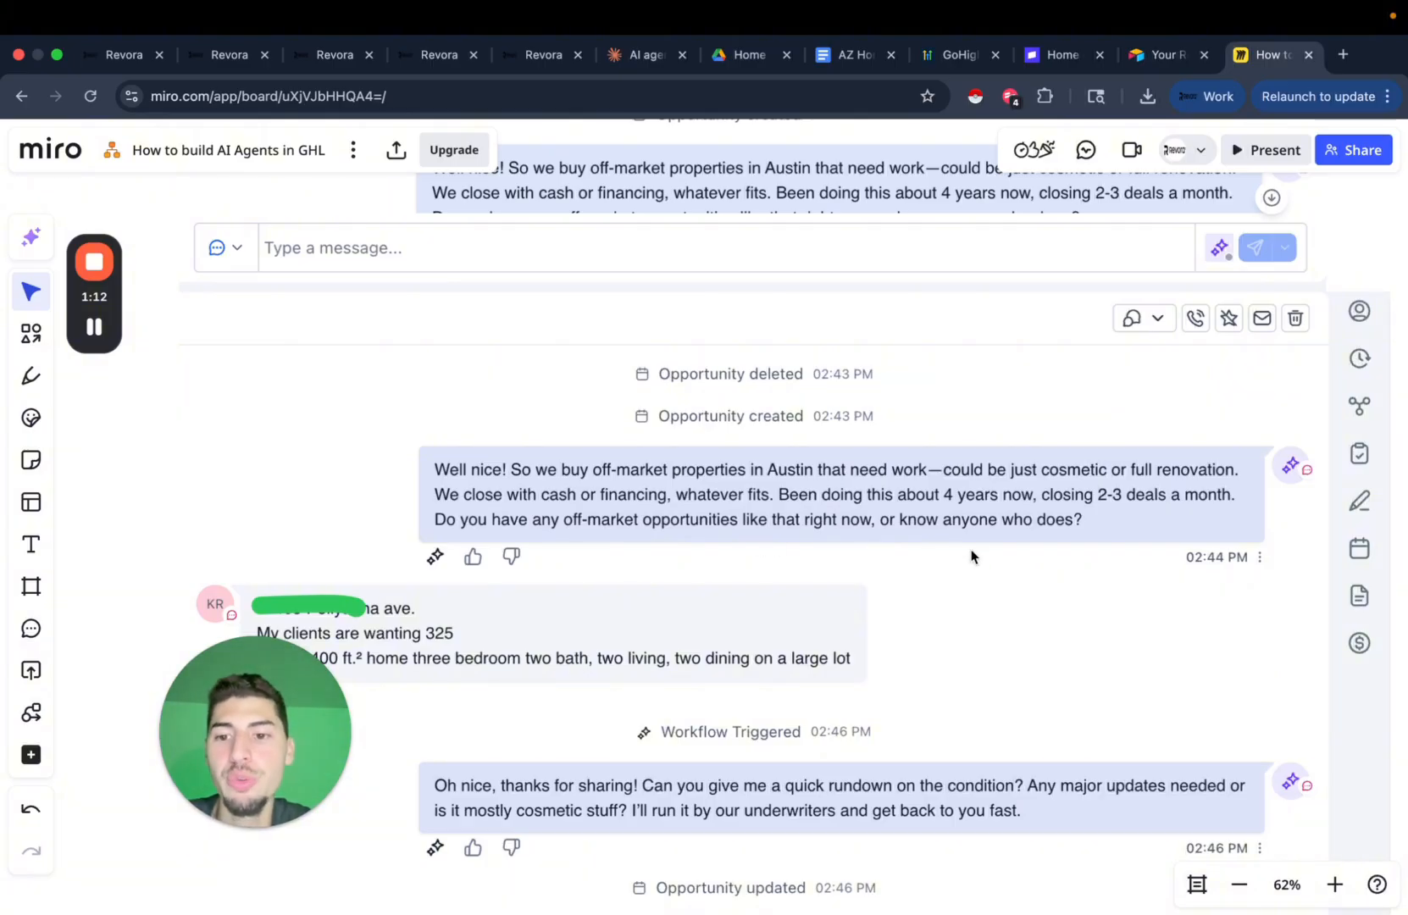
scroll(971, 556, down, 3)
scroll(971, 556, down, 1)
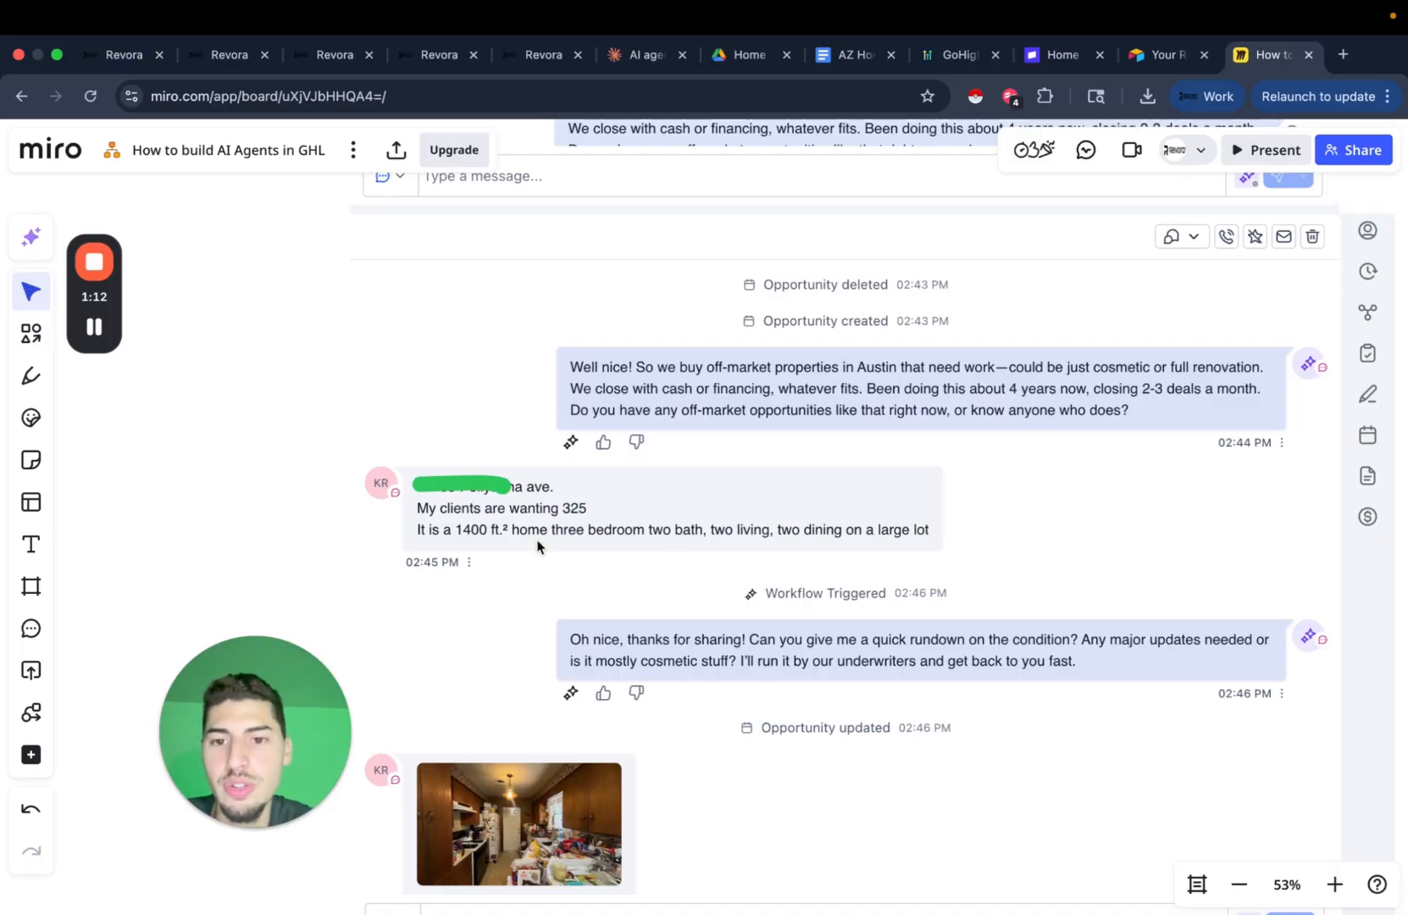
scroll(537, 546, up, 4)
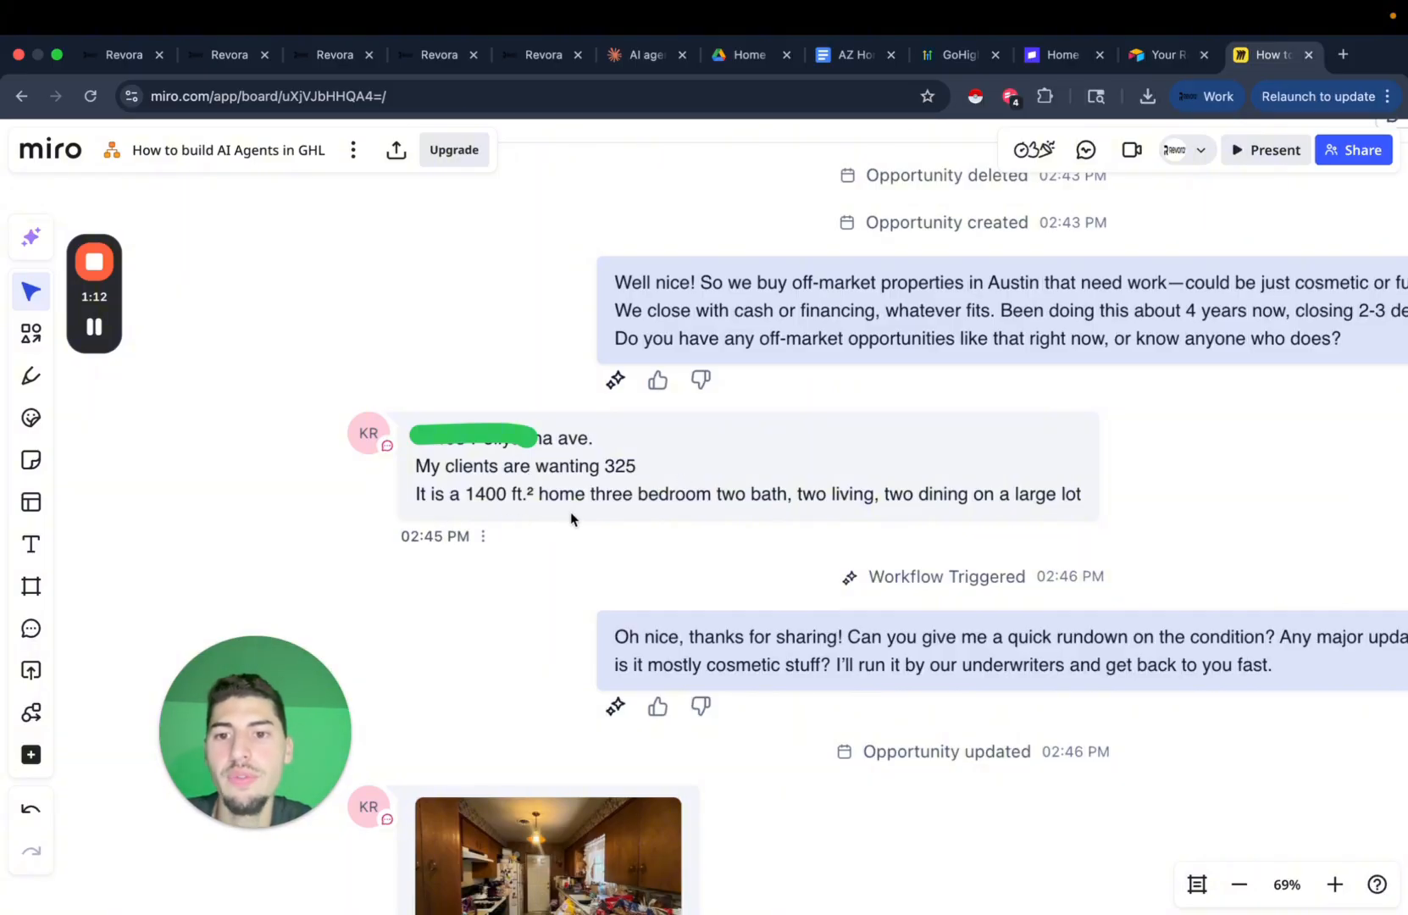
scroll(649, 514, right, 2)
scroll(650, 513, right, 1)
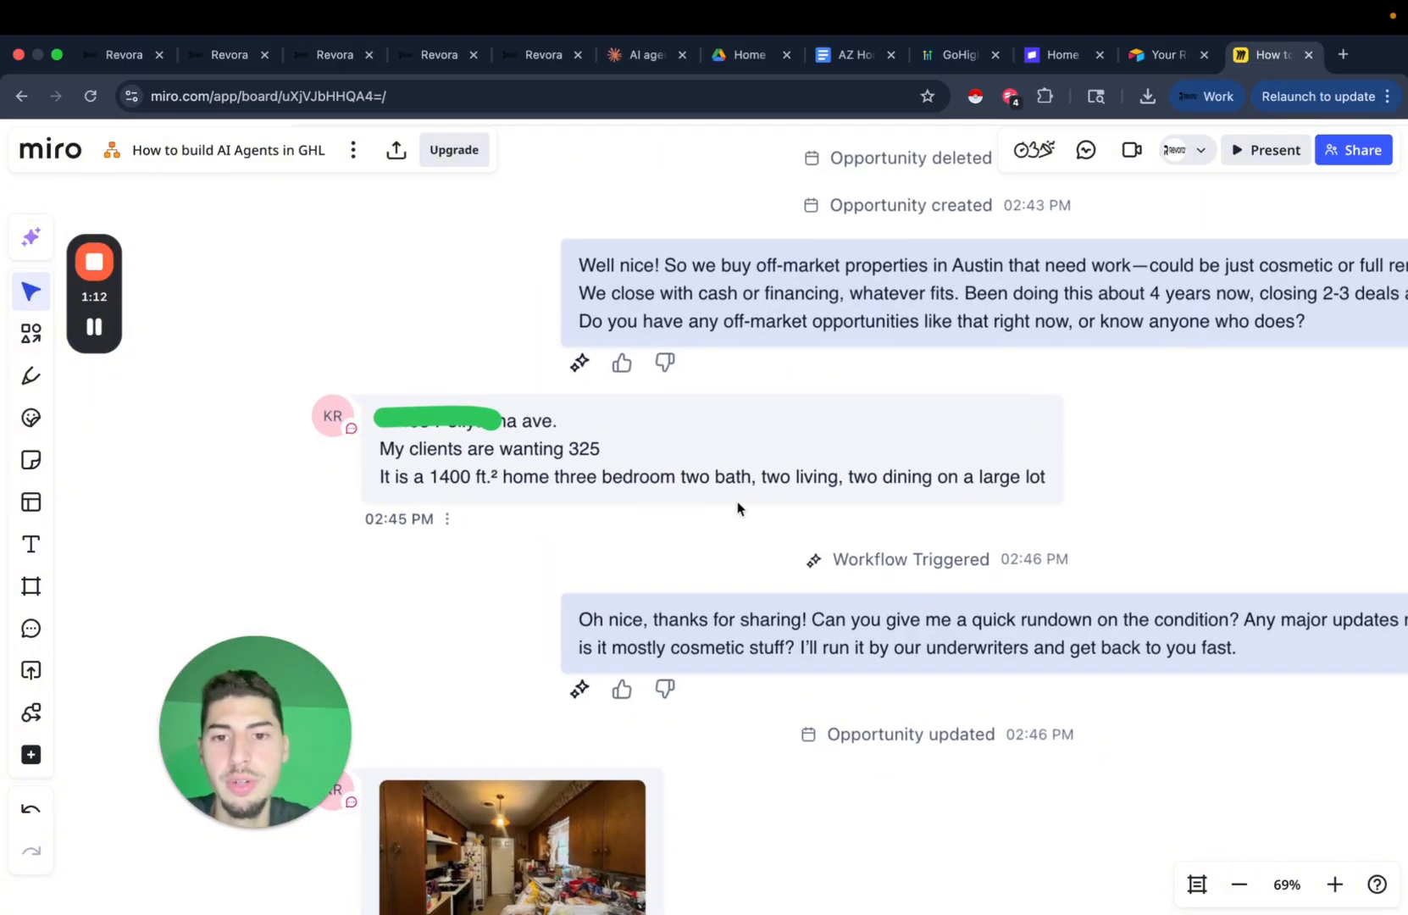
scroll(738, 507, right, 10)
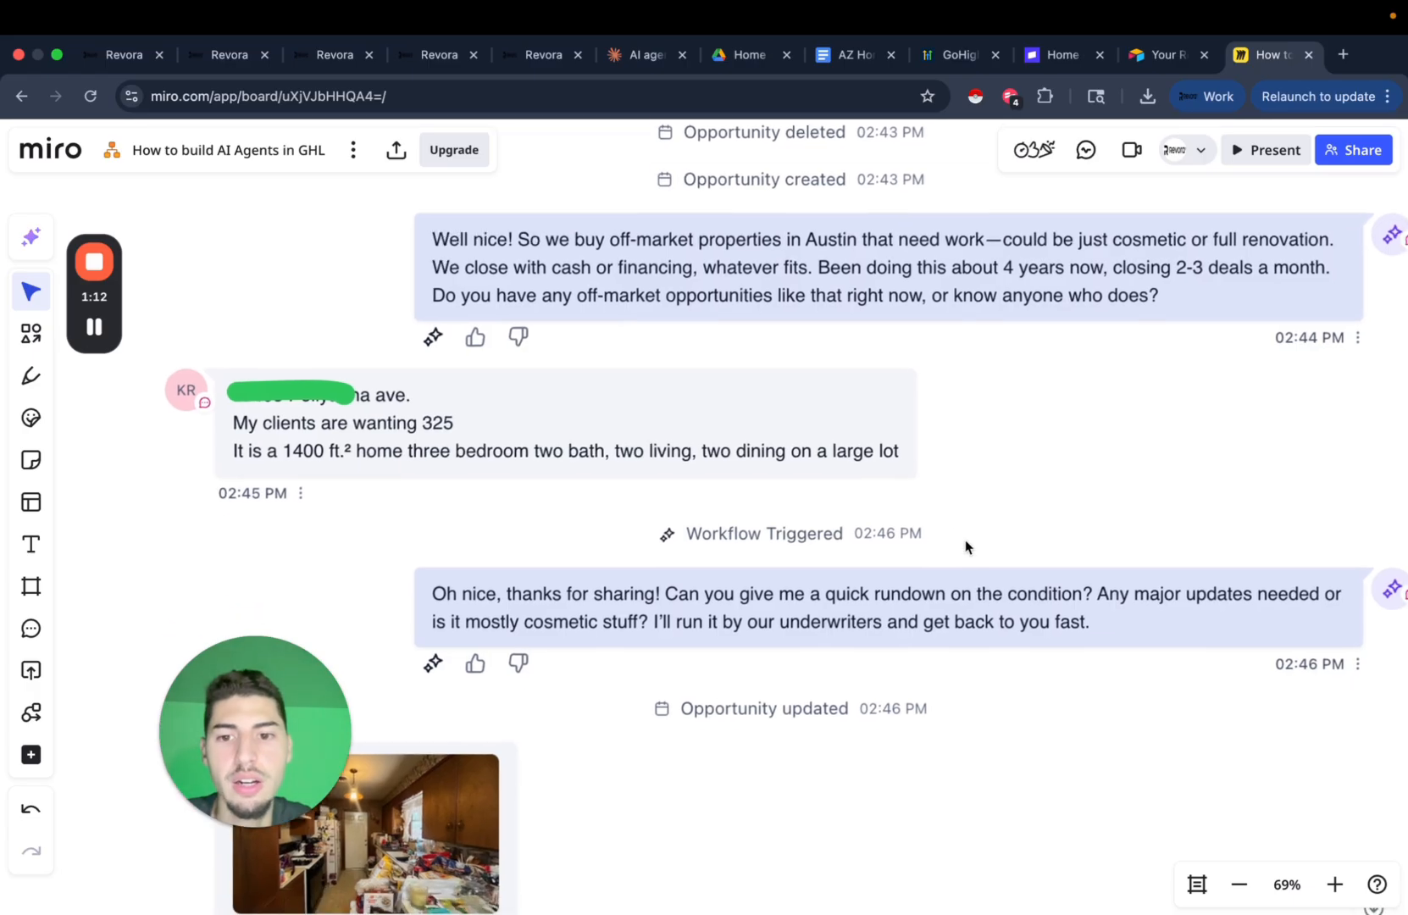
scroll(649, 591, down, 5)
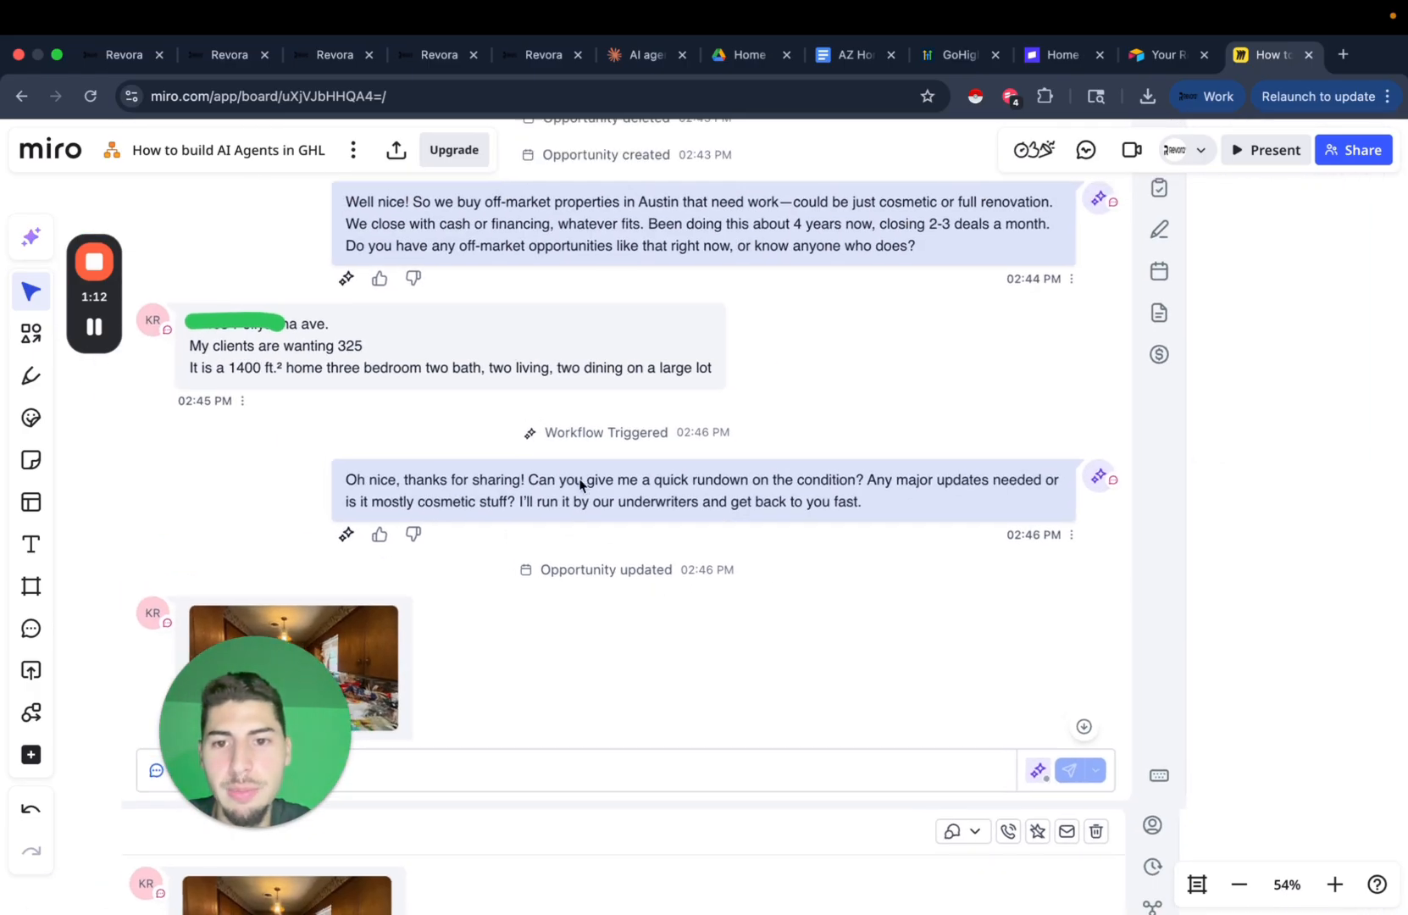
scroll(568, 470, left, 2)
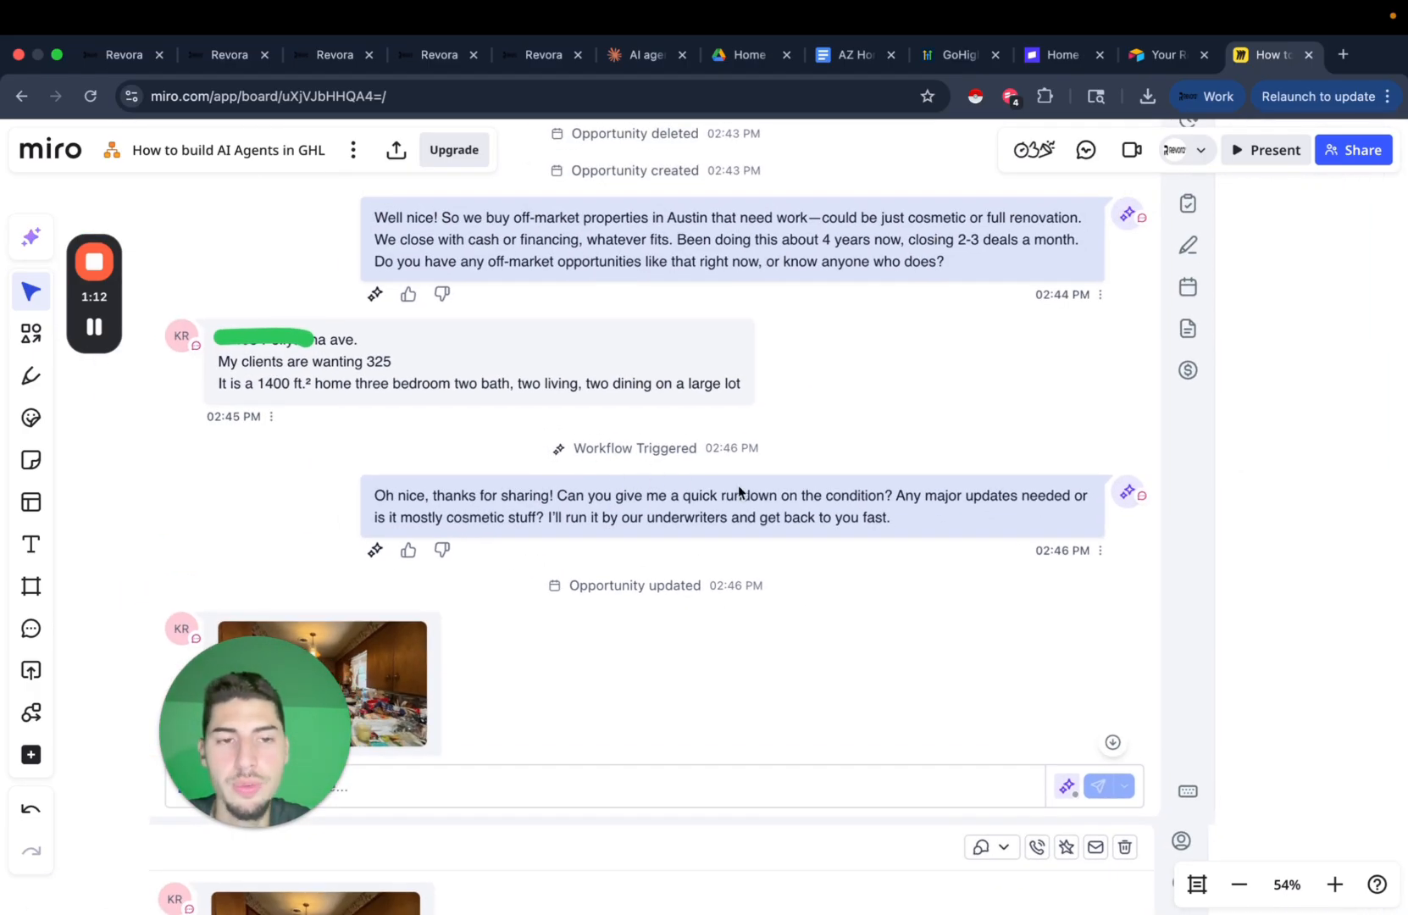
scroll(738, 486, up, 3)
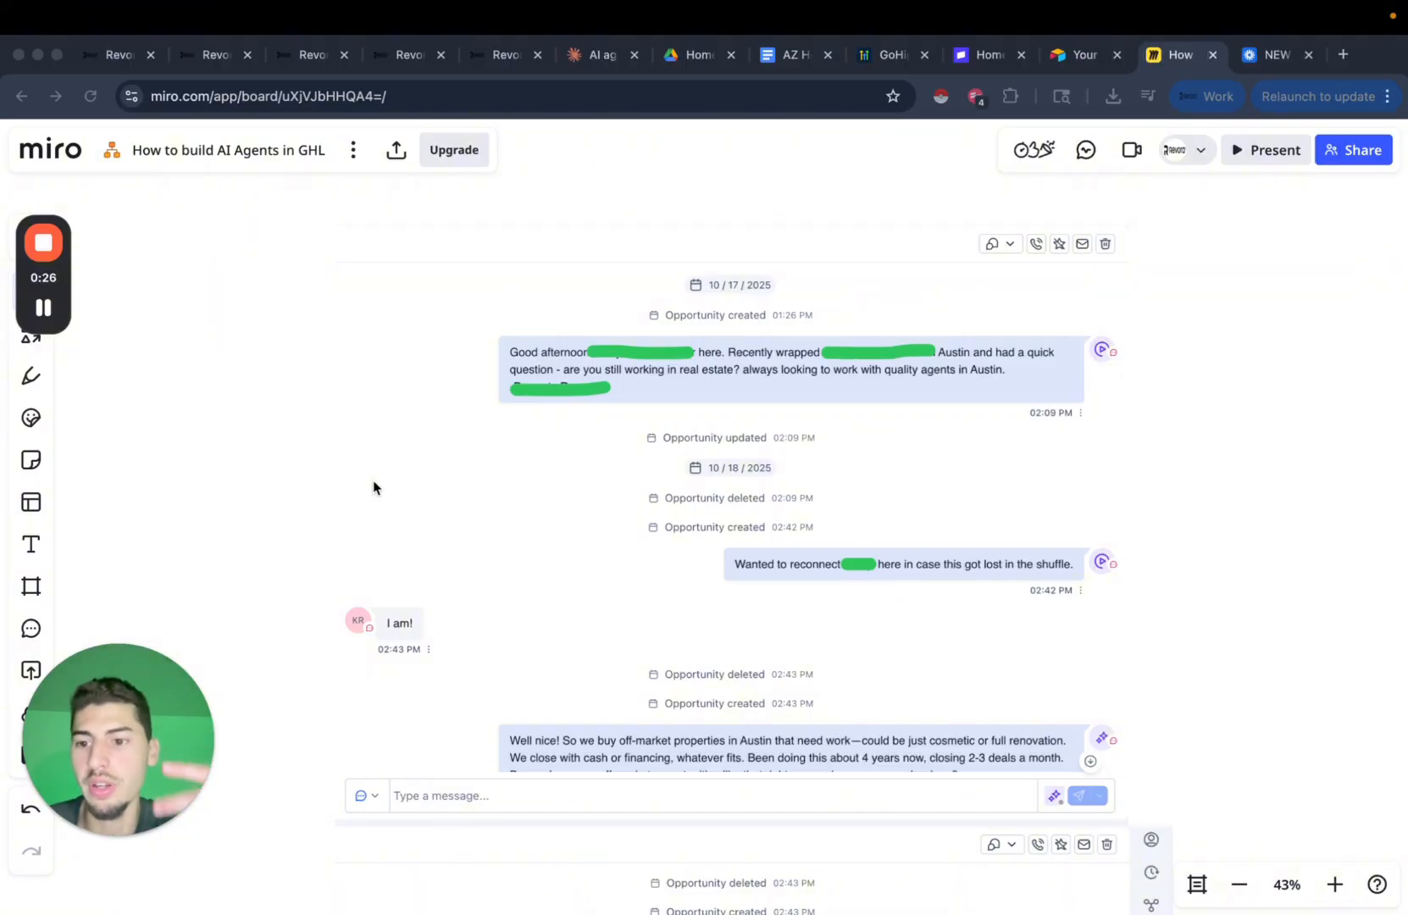
click(231, 488)
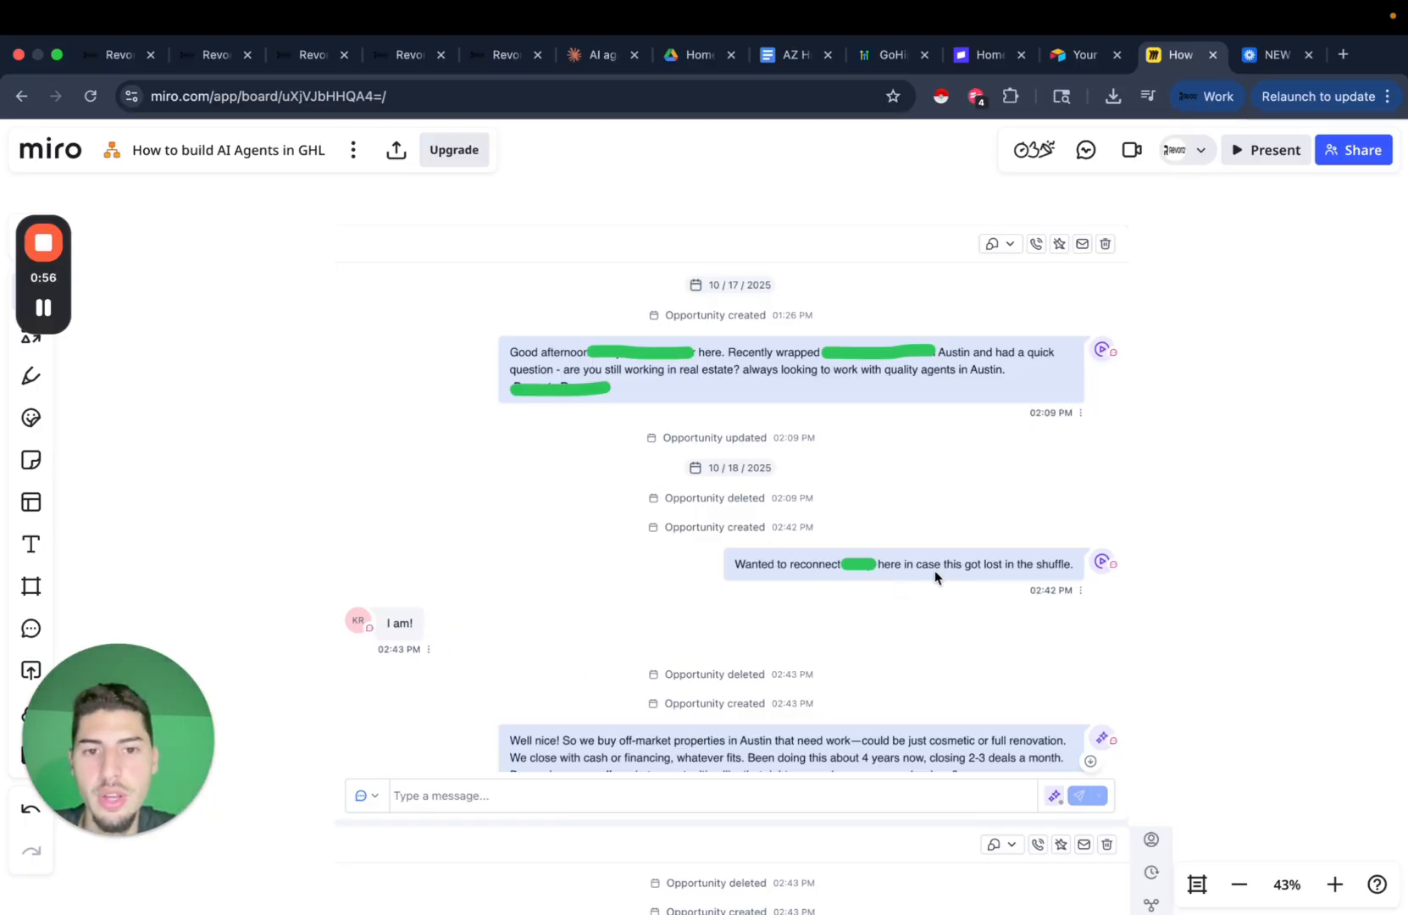
scroll(452, 625, down, 1)
scroll(572, 588, down, 3)
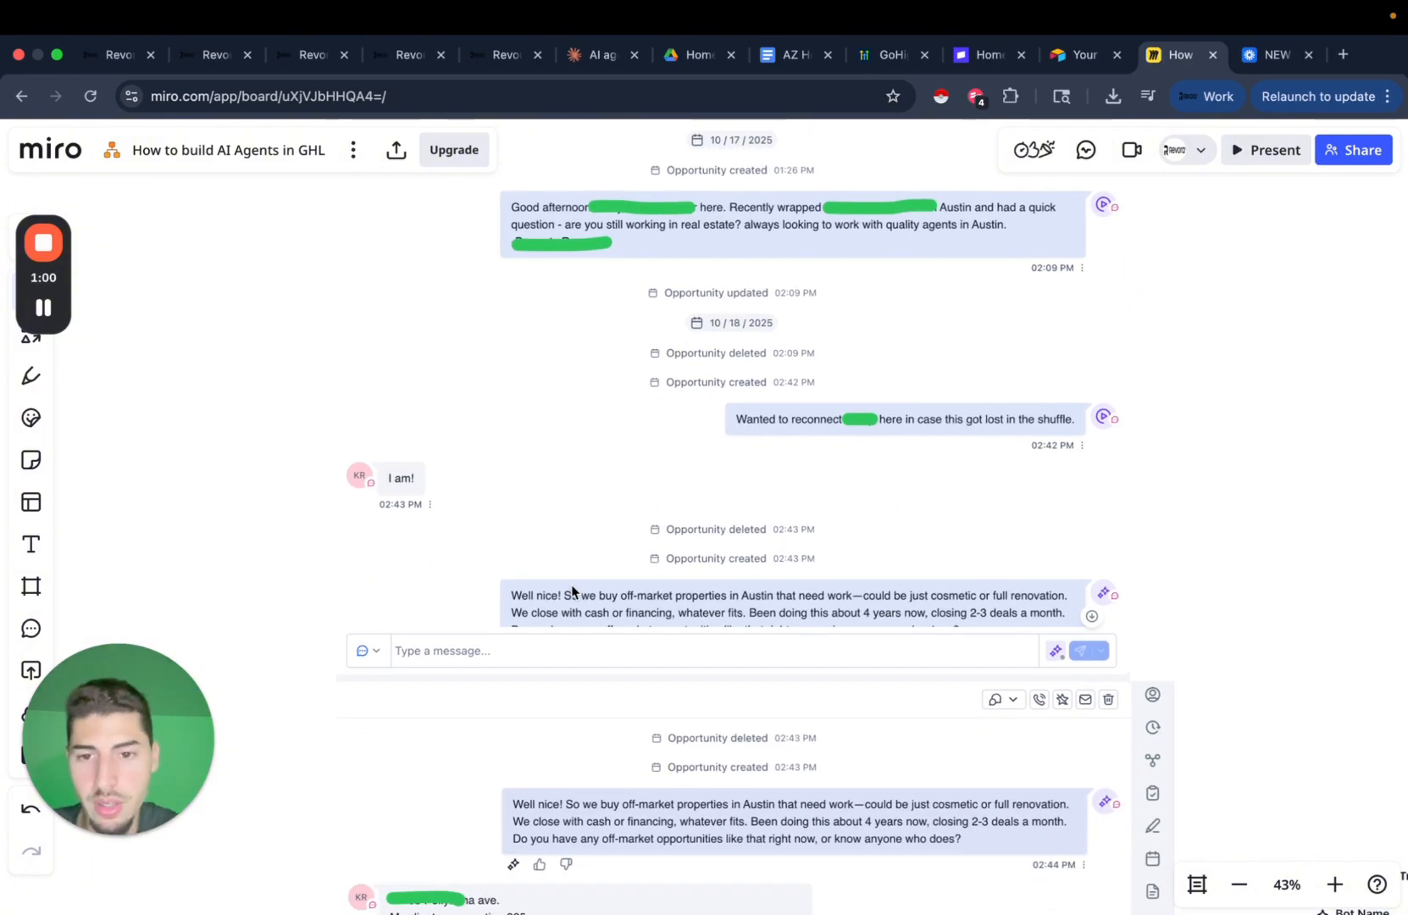
scroll(572, 590, down, 6)
scroll(700, 576, up, 4)
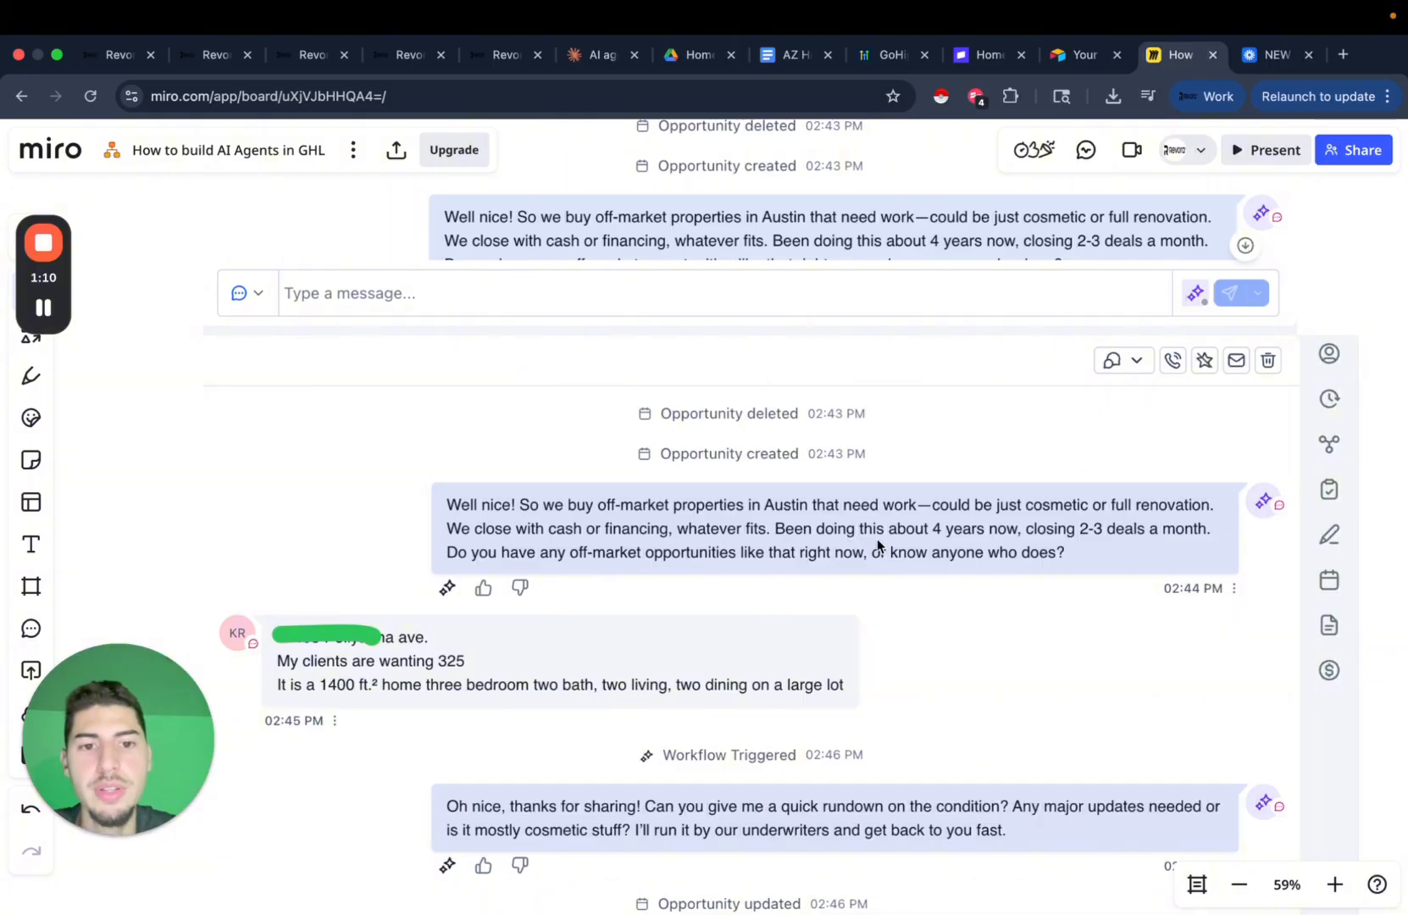
scroll(987, 545, down, 2)
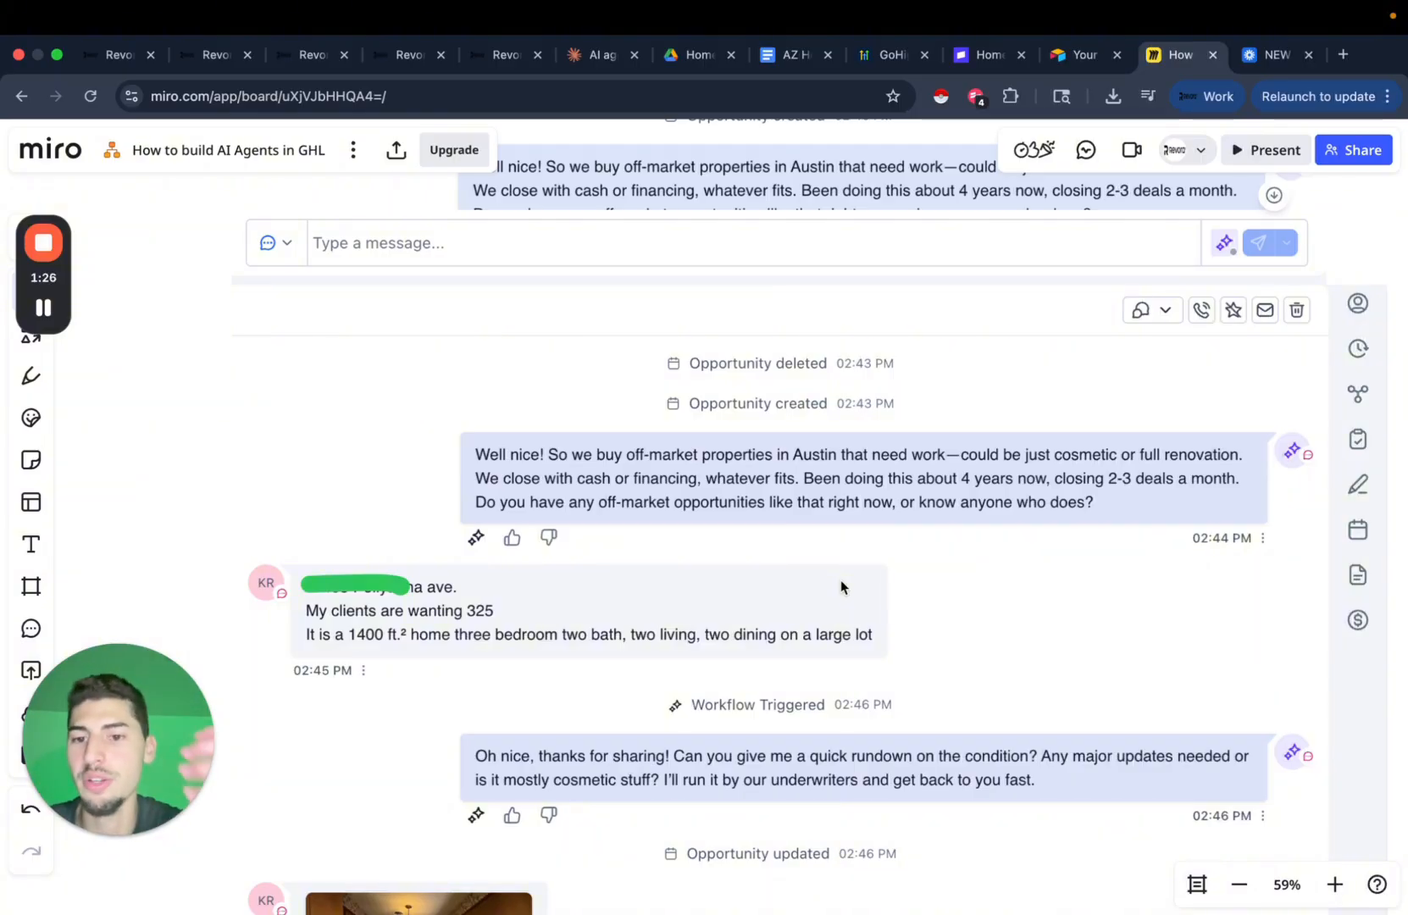
scroll(841, 580, down, 3)
scroll(840, 580, left, 2)
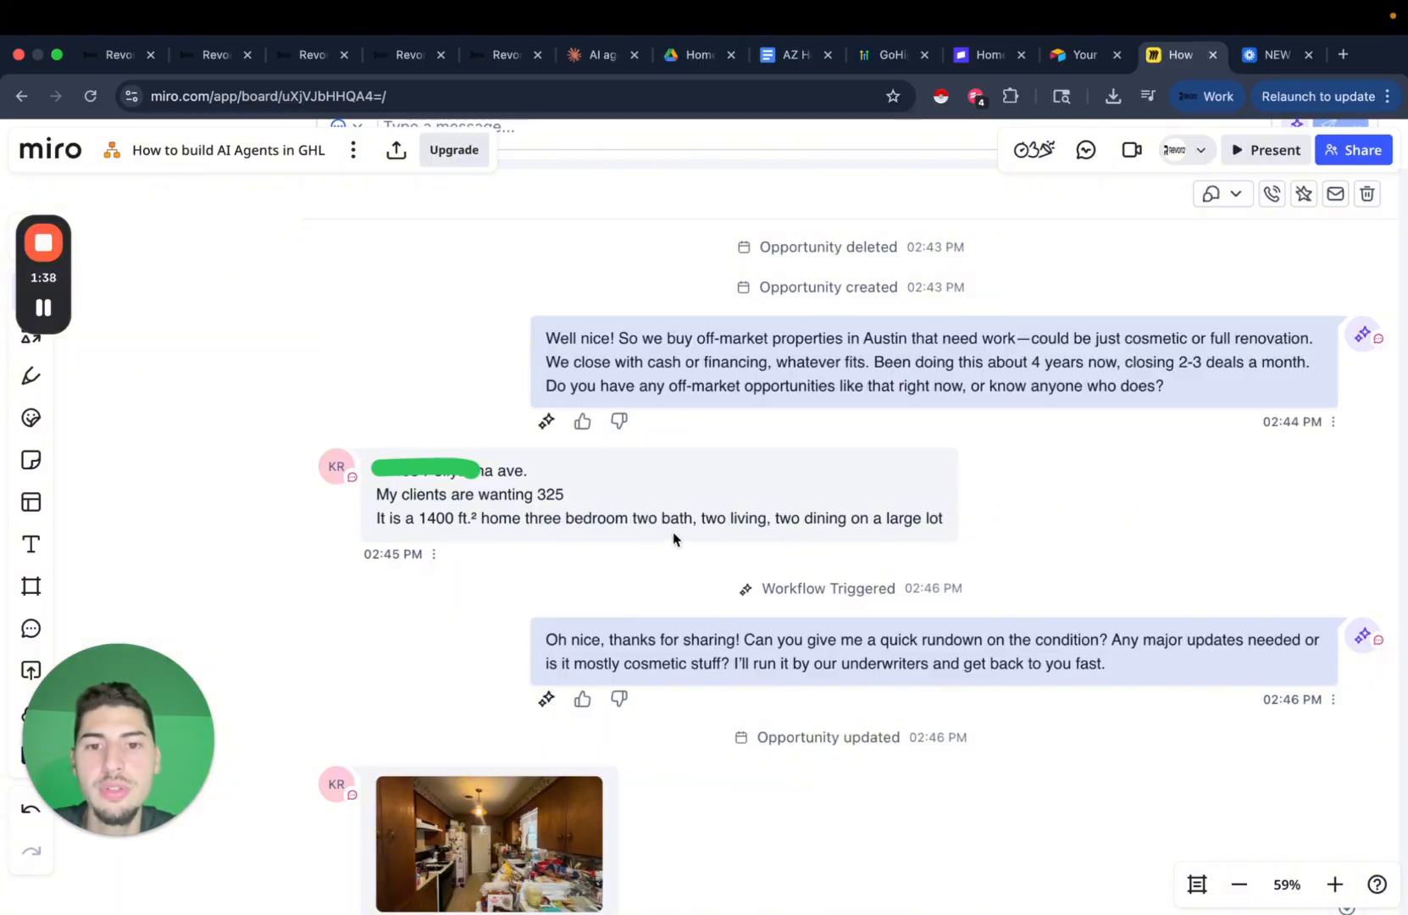
scroll(921, 540, right, 2)
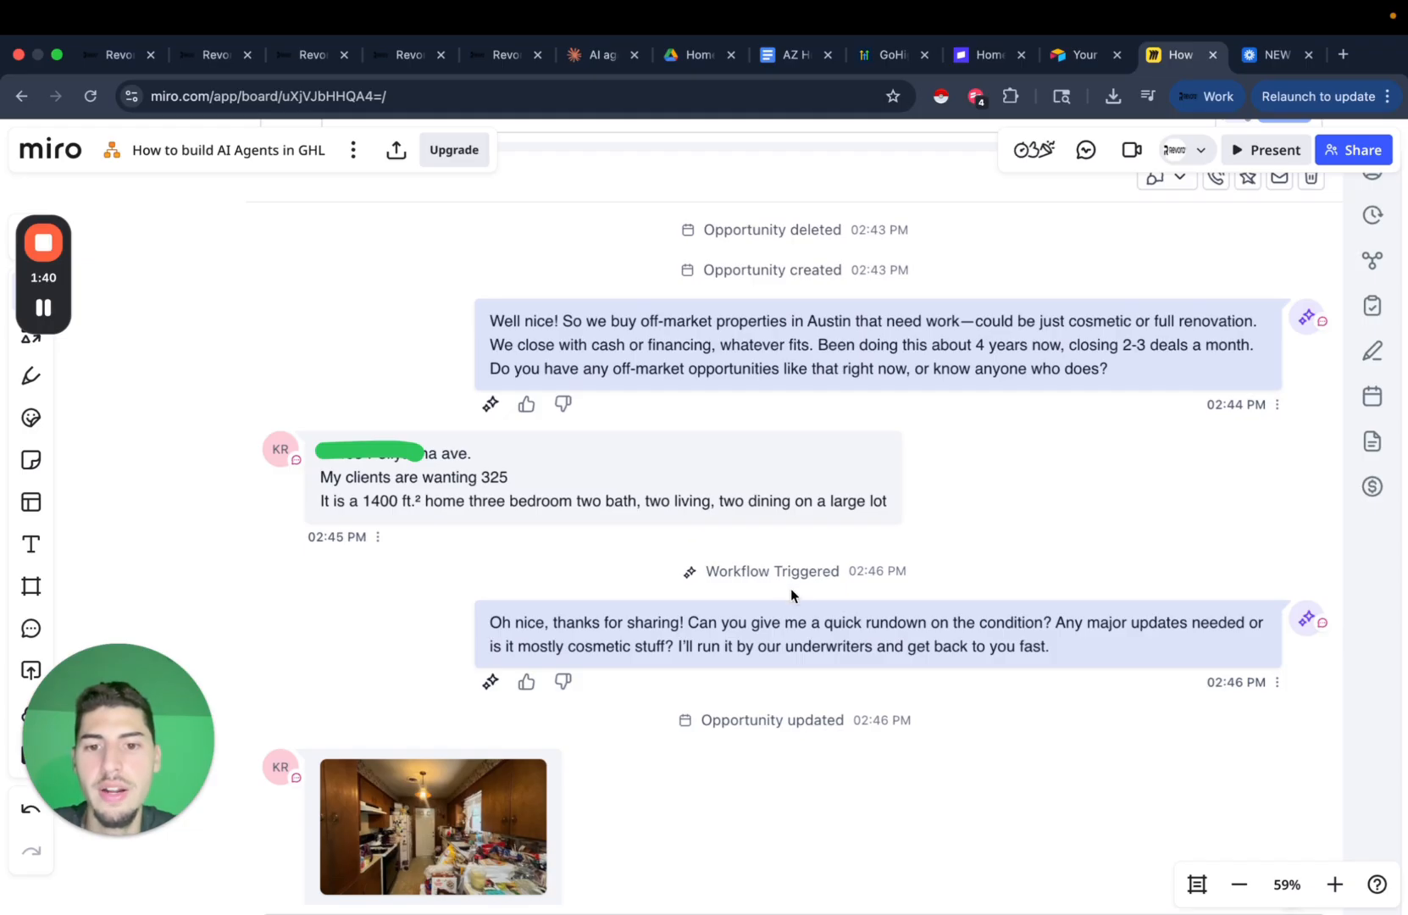
scroll(792, 594, right, 1)
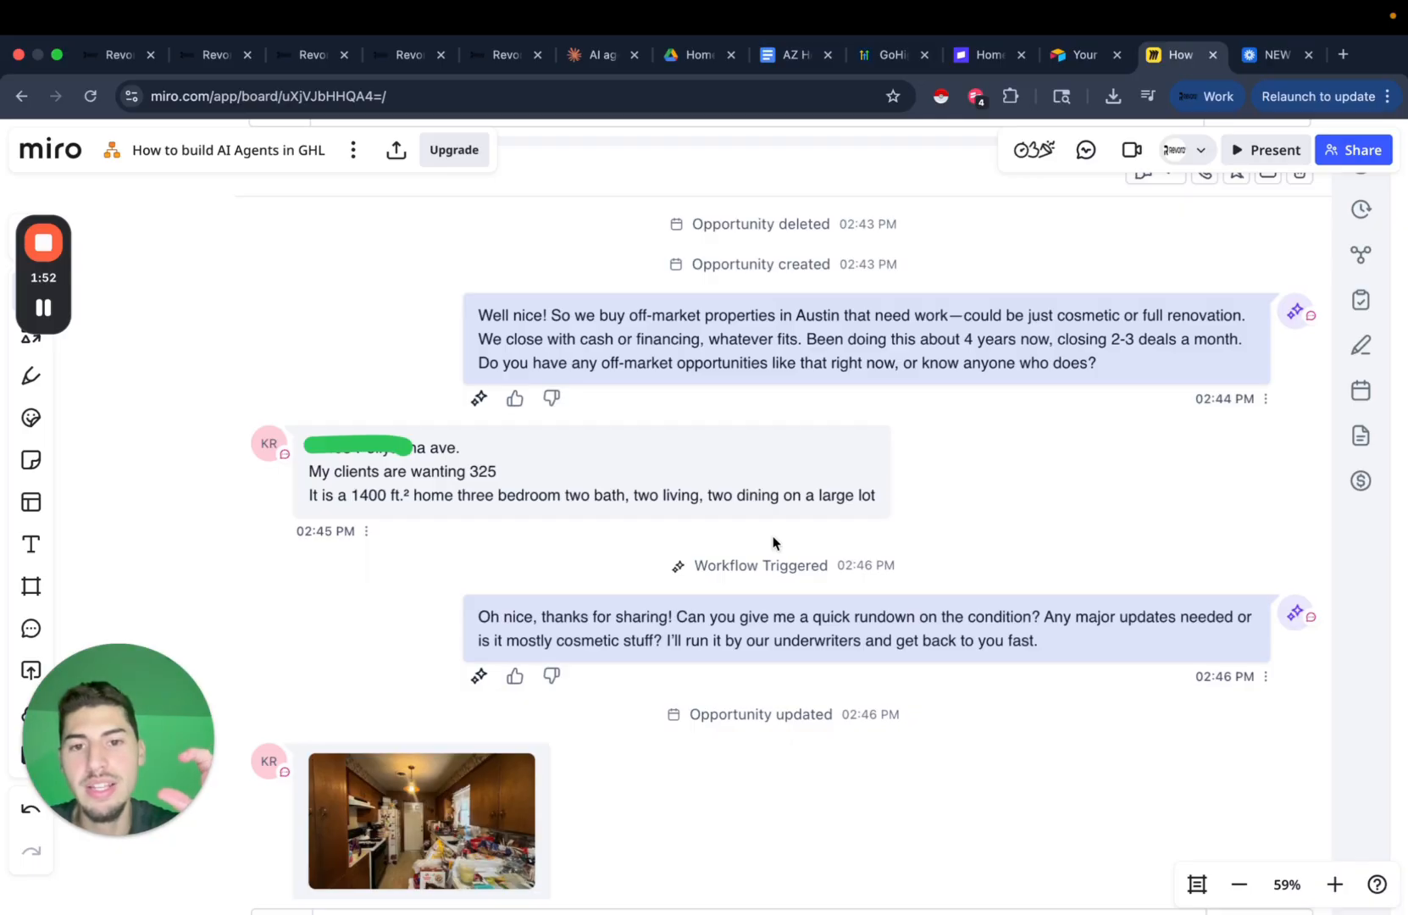
scroll(956, 496, down, 3)
scroll(956, 498, up, 5)
scroll(956, 498, right, 8)
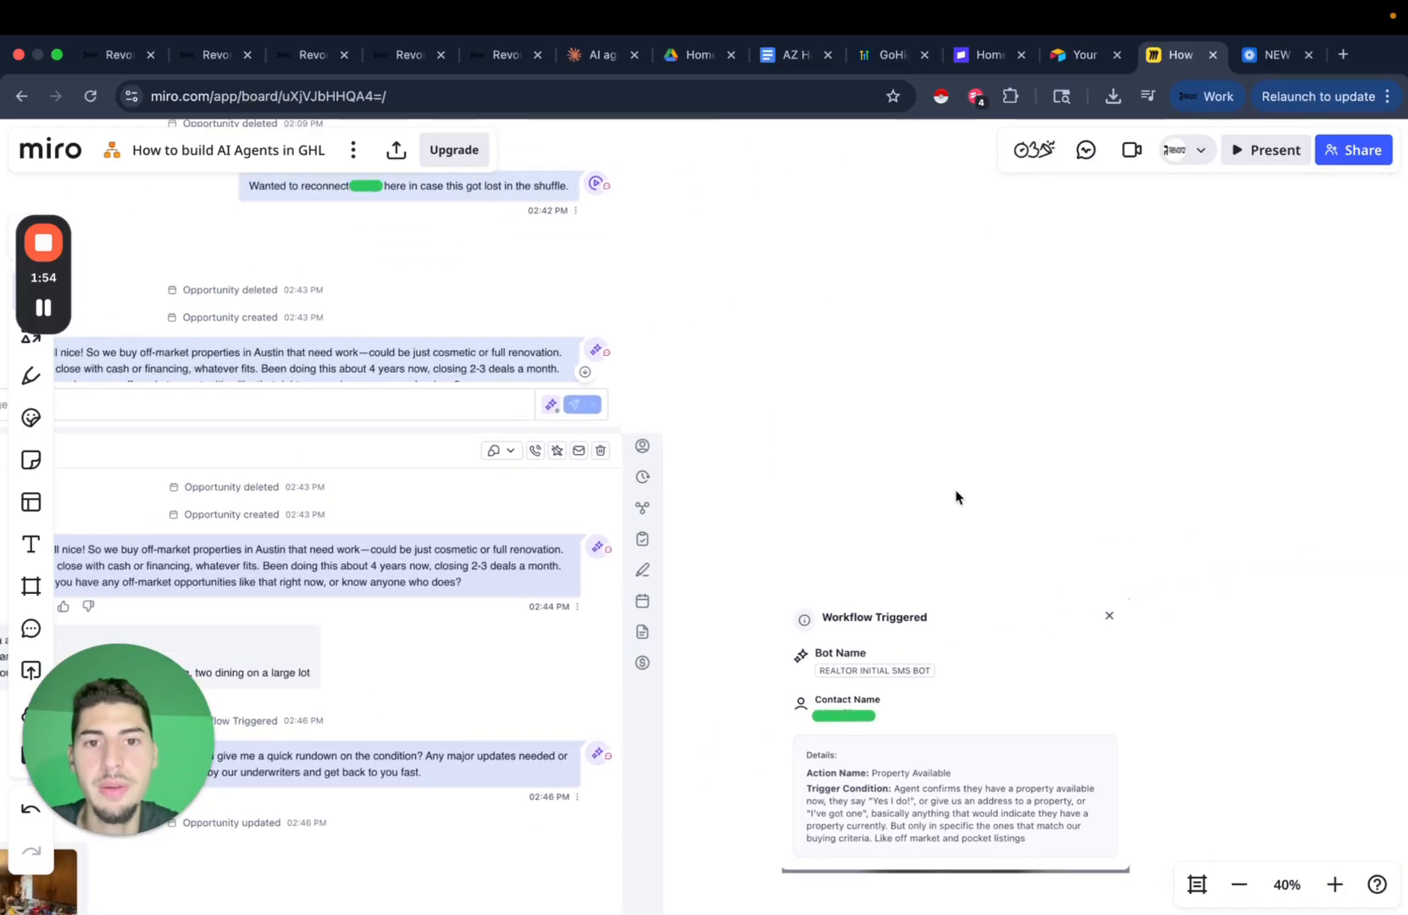
scroll(955, 502, down, 2)
scroll(955, 497, right, 3)
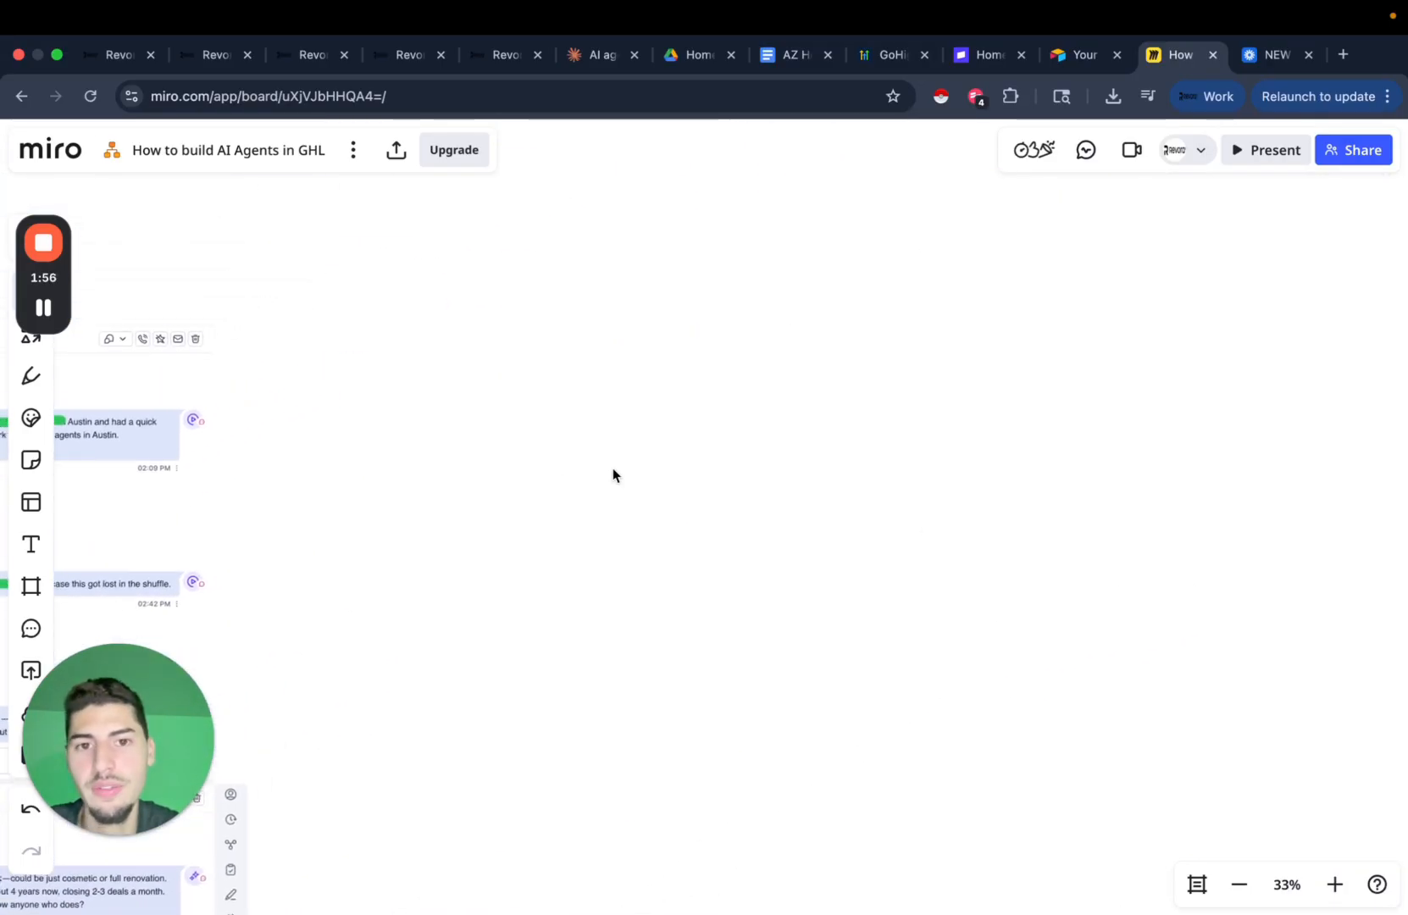
Draw an upward arrow with the freehand pen.
click(31, 377)
drag(627, 381, 627, 542)
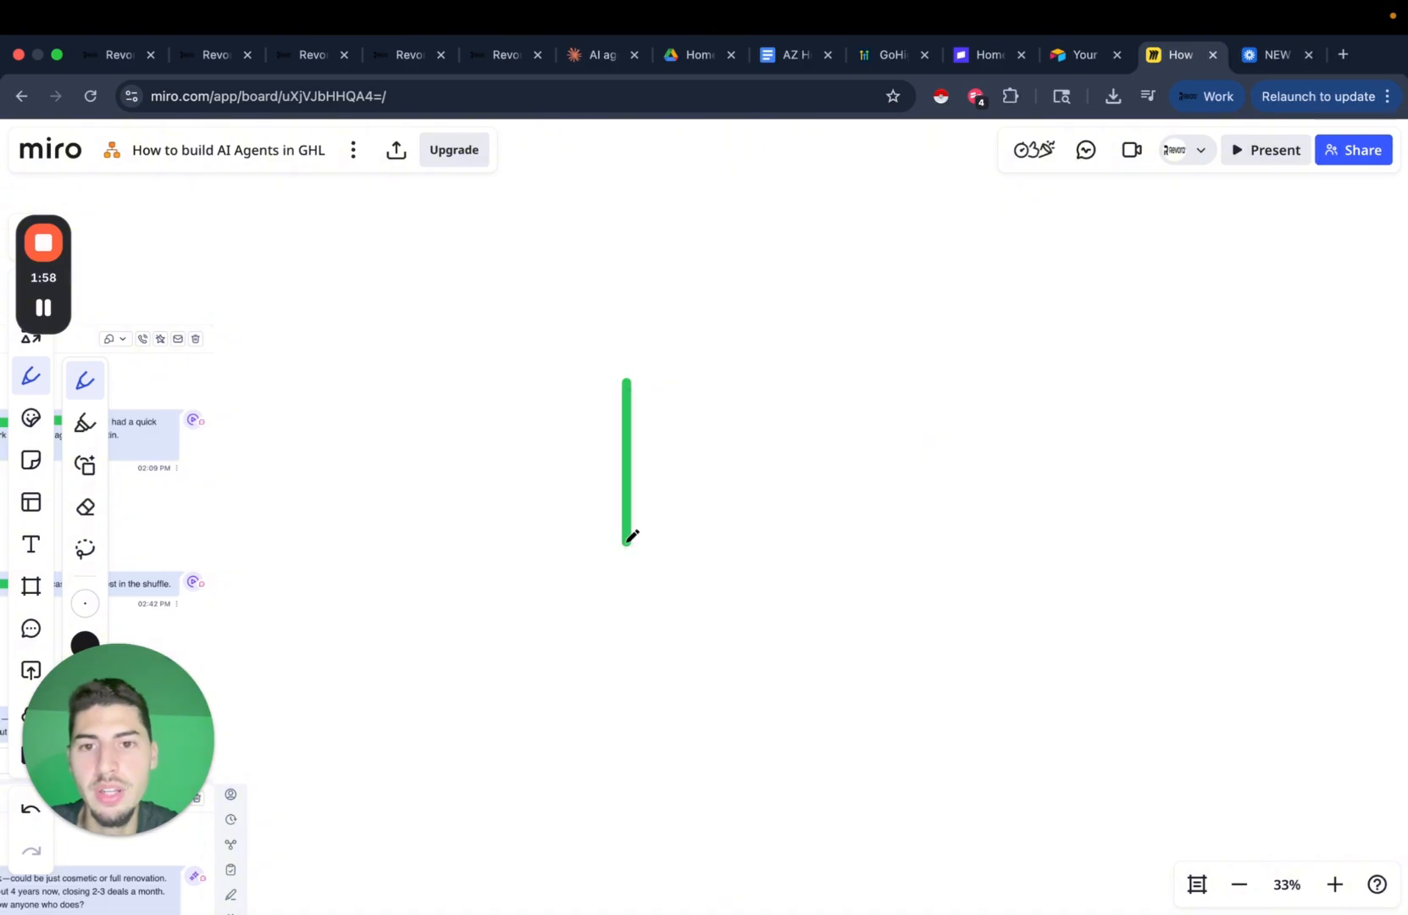
mouse_move(579, 412)
mouse_down()
mouse_move(611, 381)
mouse_move(670, 416)
mouse_up()
Handwrite the word 'initial' on the board.
scroll(374, 603, right, 3)
scroll(374, 604, up, 2)
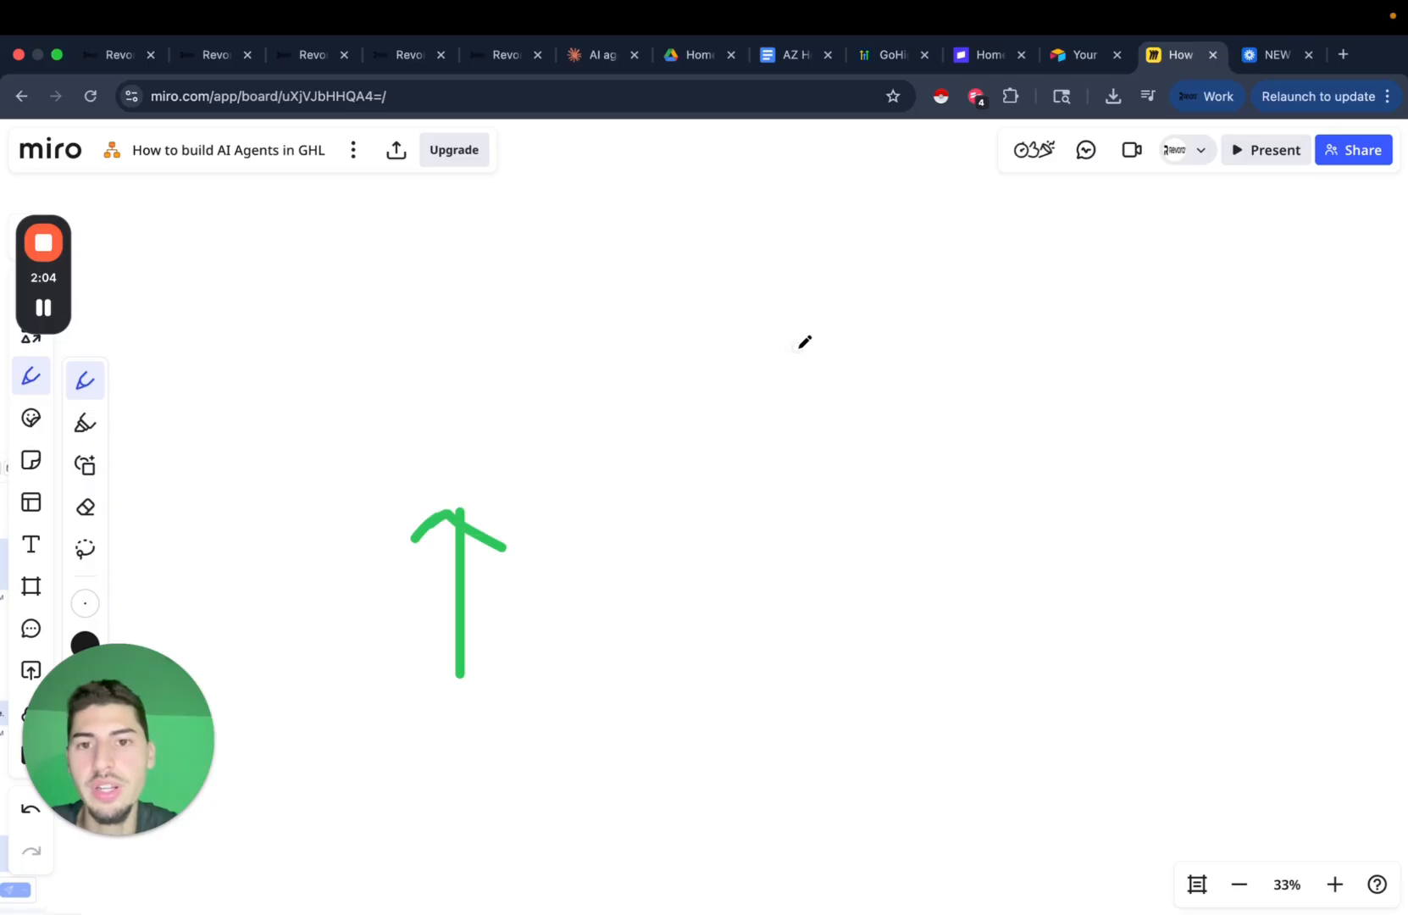
drag(769, 247, 769, 421)
drag(793, 363, 865, 359)
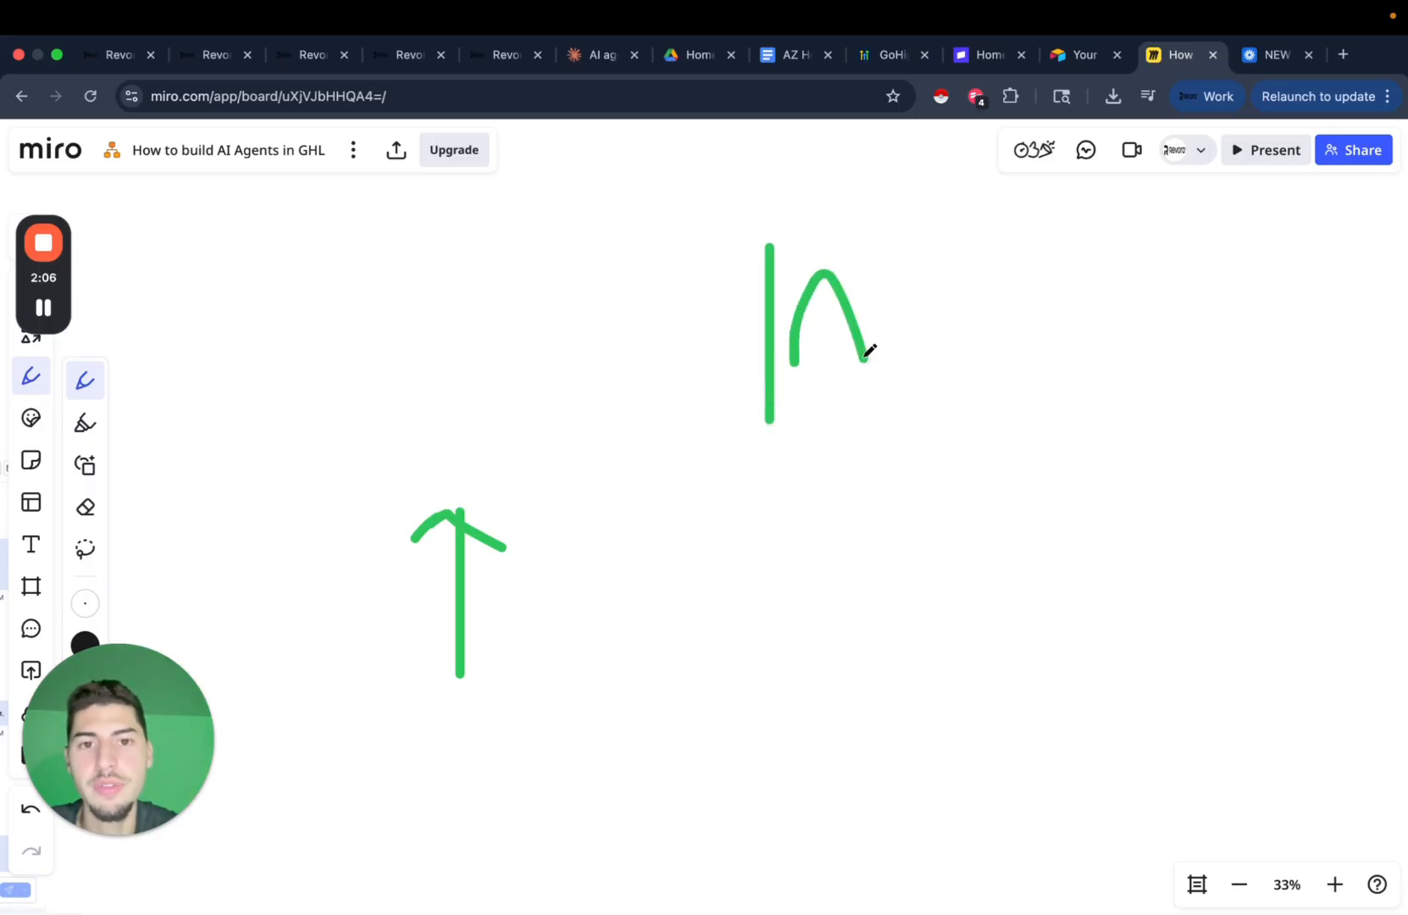
drag(904, 289, 904, 356)
click(912, 221)
drag(996, 215, 998, 341)
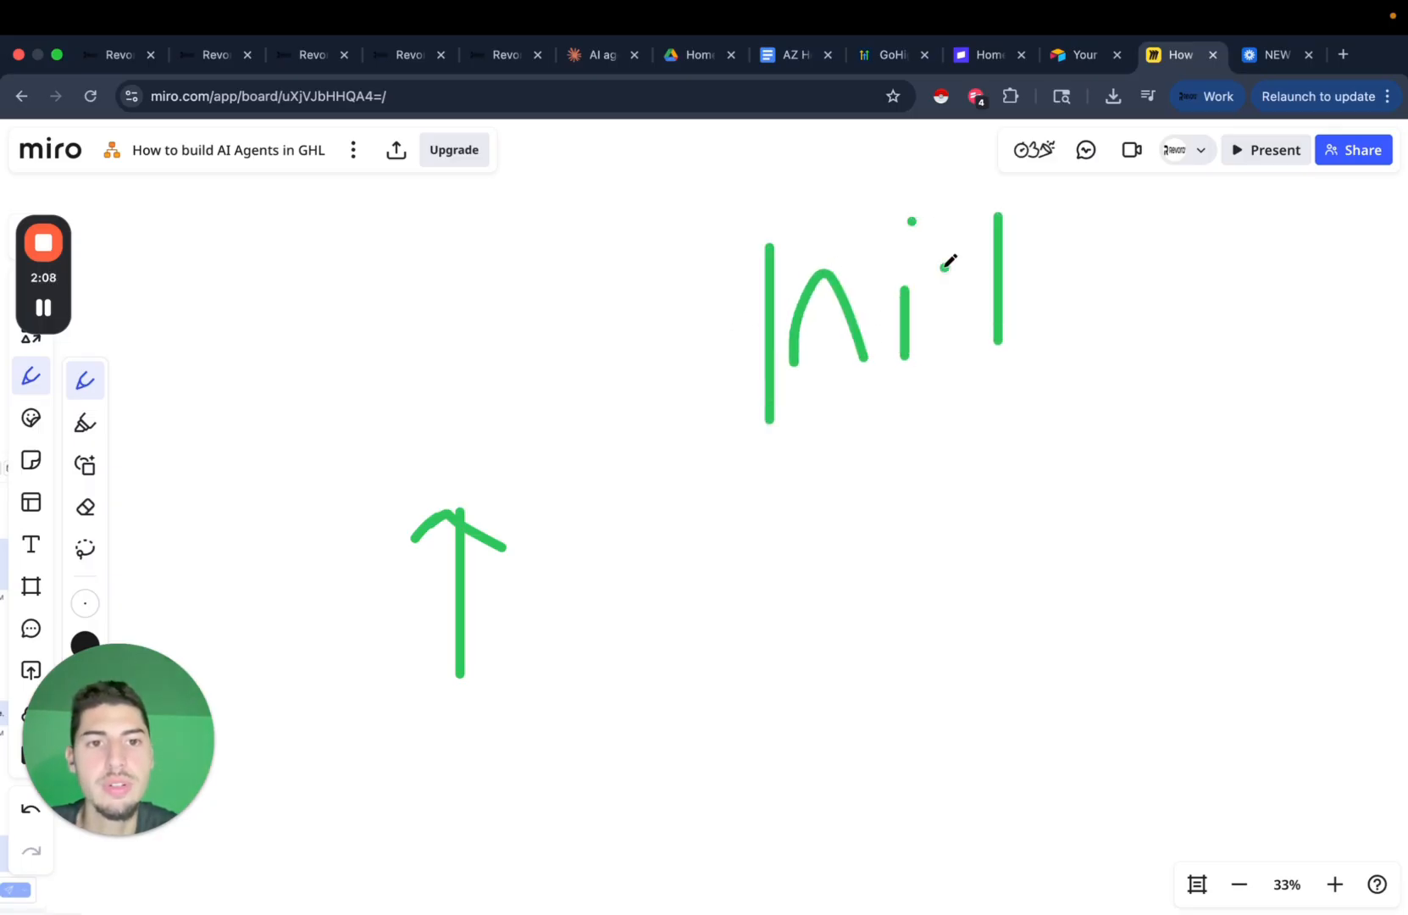
mouse_move(942, 268)
mouse_down()
mouse_move(1079, 268)
mouse_move(1109, 326)
mouse_up()
click(1110, 227)
mouse_move(1194, 227)
mouse_down()
mouse_move(1175, 292)
mouse_move(1213, 333)
mouse_up()
drag(1240, 198, 1239, 288)
Draw a Q below the word 'initial'.
scroll(1000, 432, down, 3)
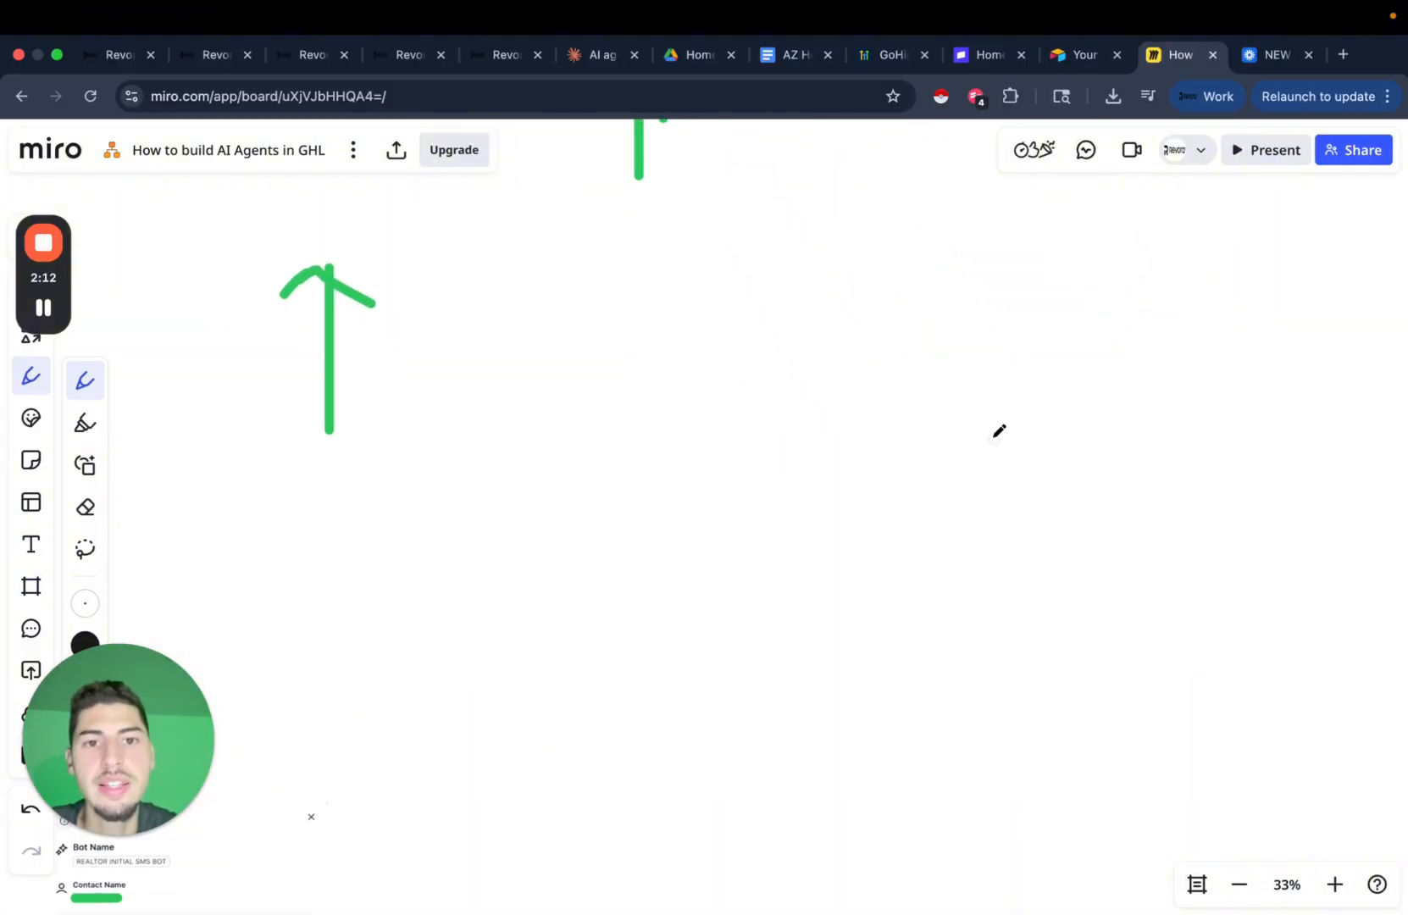
scroll(1000, 432, down, 2)
scroll(1000, 432, up, 3)
drag(796, 546, 796, 523)
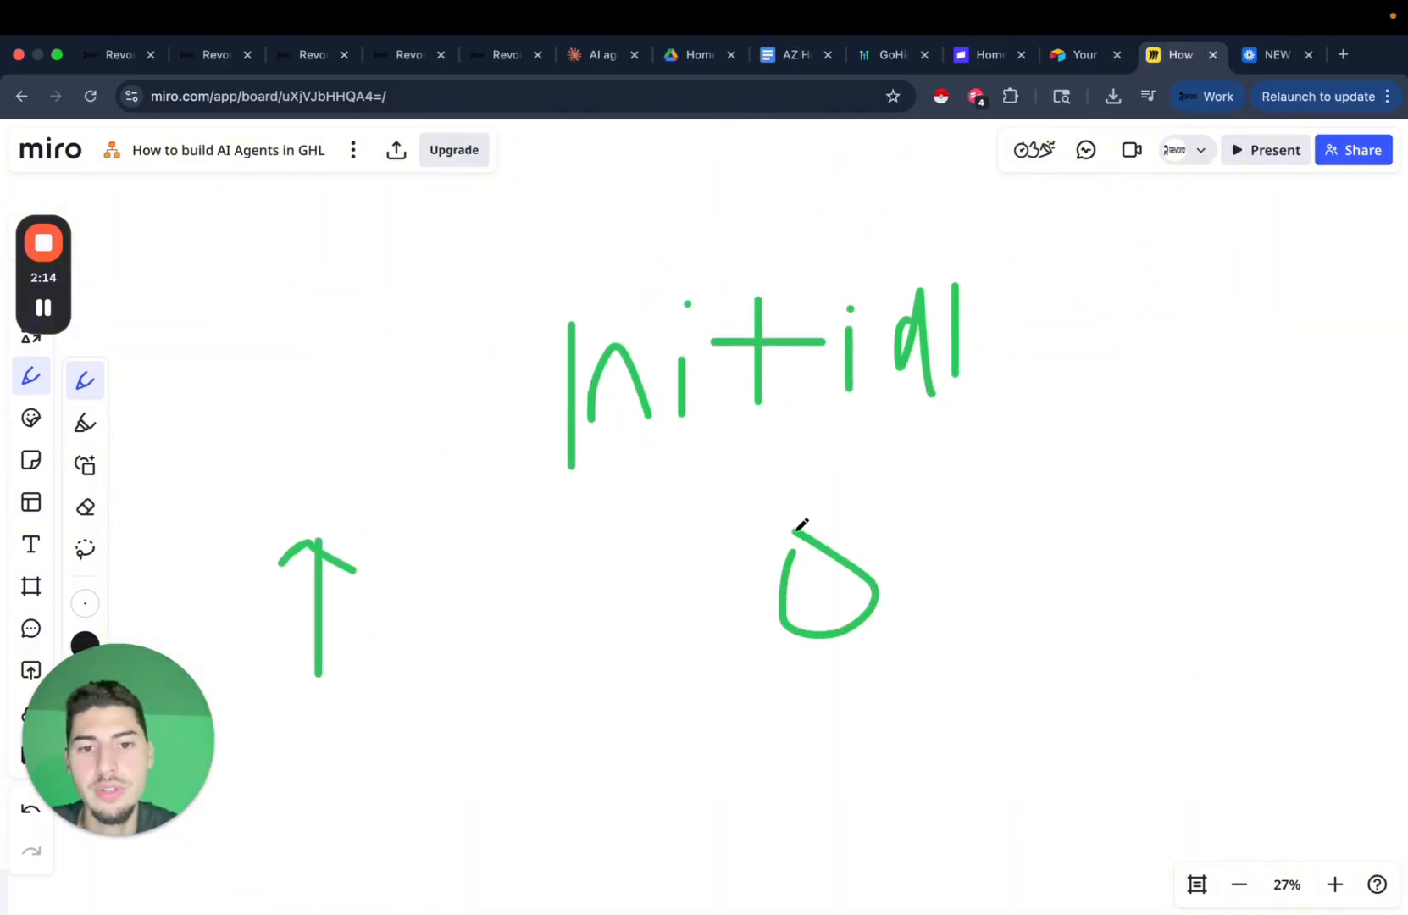
drag(855, 597, 903, 629)
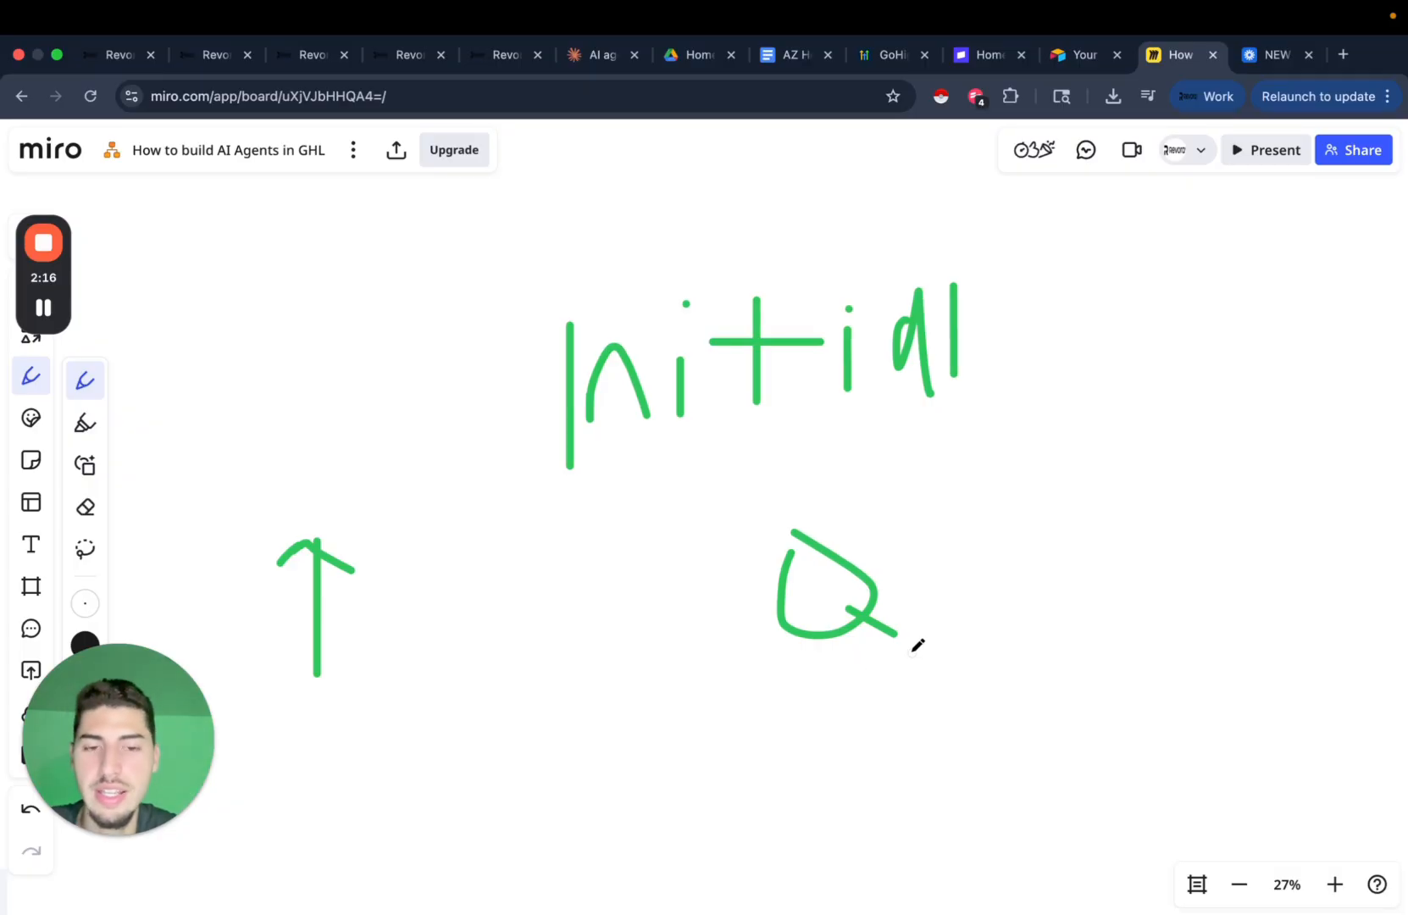
Draw a long arrow to the right of the Q.
scroll(917, 645, right, 1)
scroll(917, 644, down, 1)
scroll(983, 611, down, 3)
scroll(983, 612, right, 1)
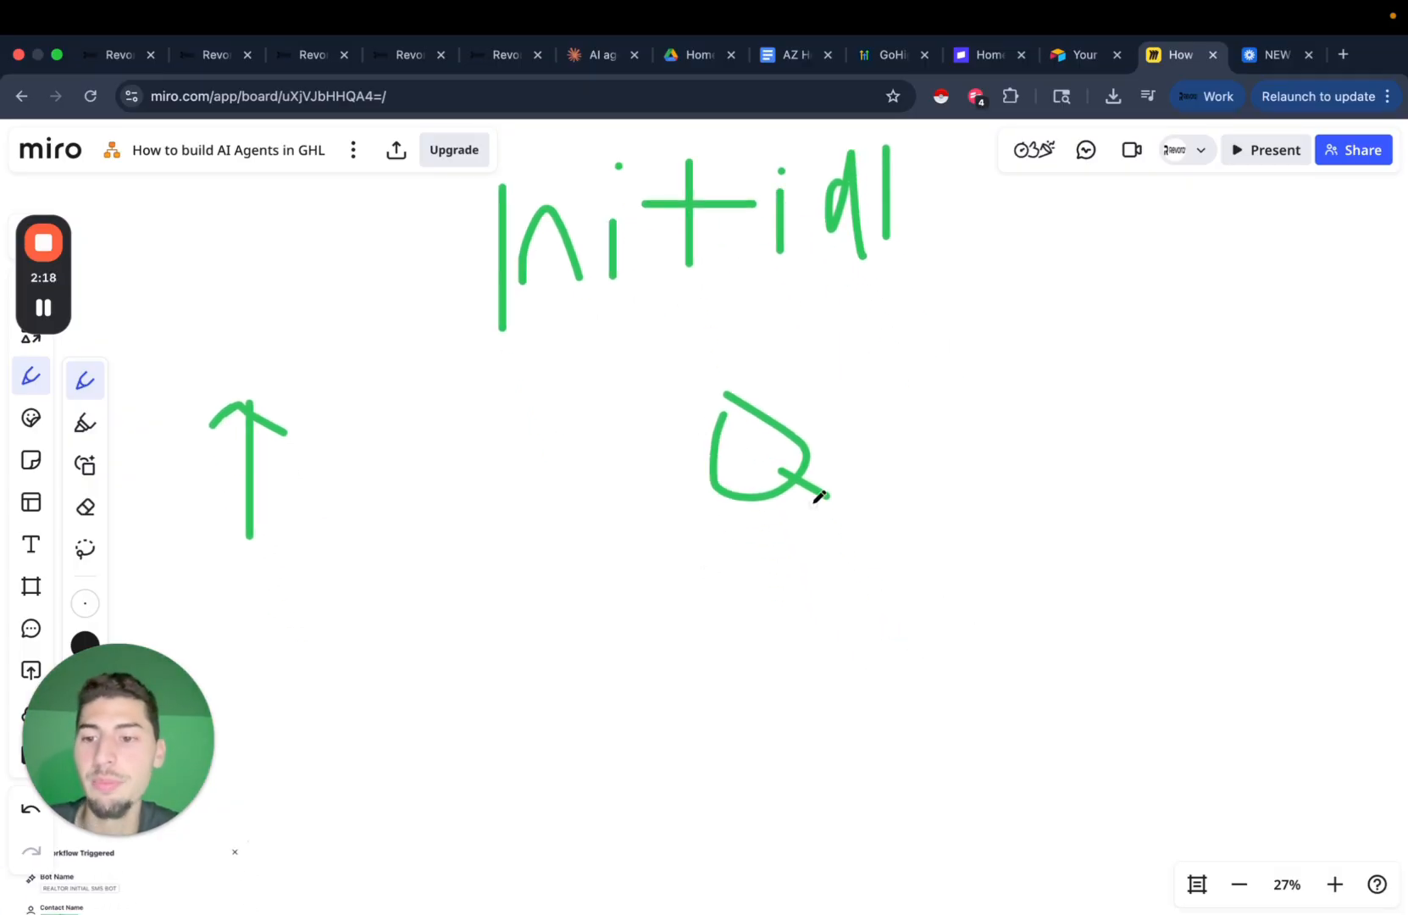
scroll(819, 496, down, 2)
scroll(848, 483, right, 3)
scroll(788, 521, up, 2)
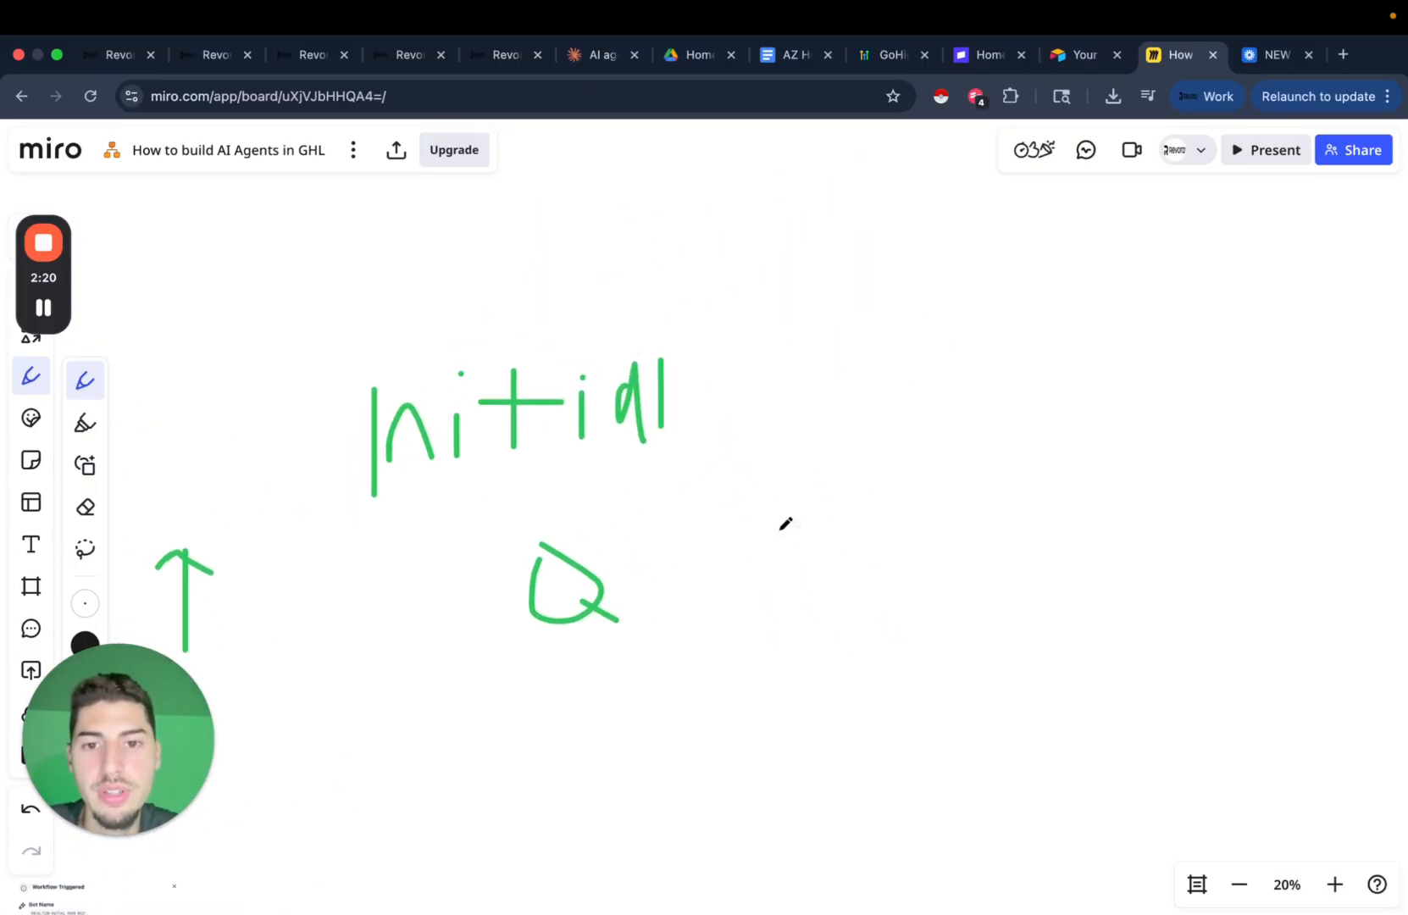
drag(671, 574, 1036, 572)
mouse_move(974, 515)
mouse_down()
mouse_move(1041, 522)
mouse_move(1016, 557)
mouse_move(1011, 514)
mouse_up()
Sketch a C past the arrow tip with a small house icon beneath it.
scroll(1050, 489, right, 5)
scroll(1051, 489, up, 1)
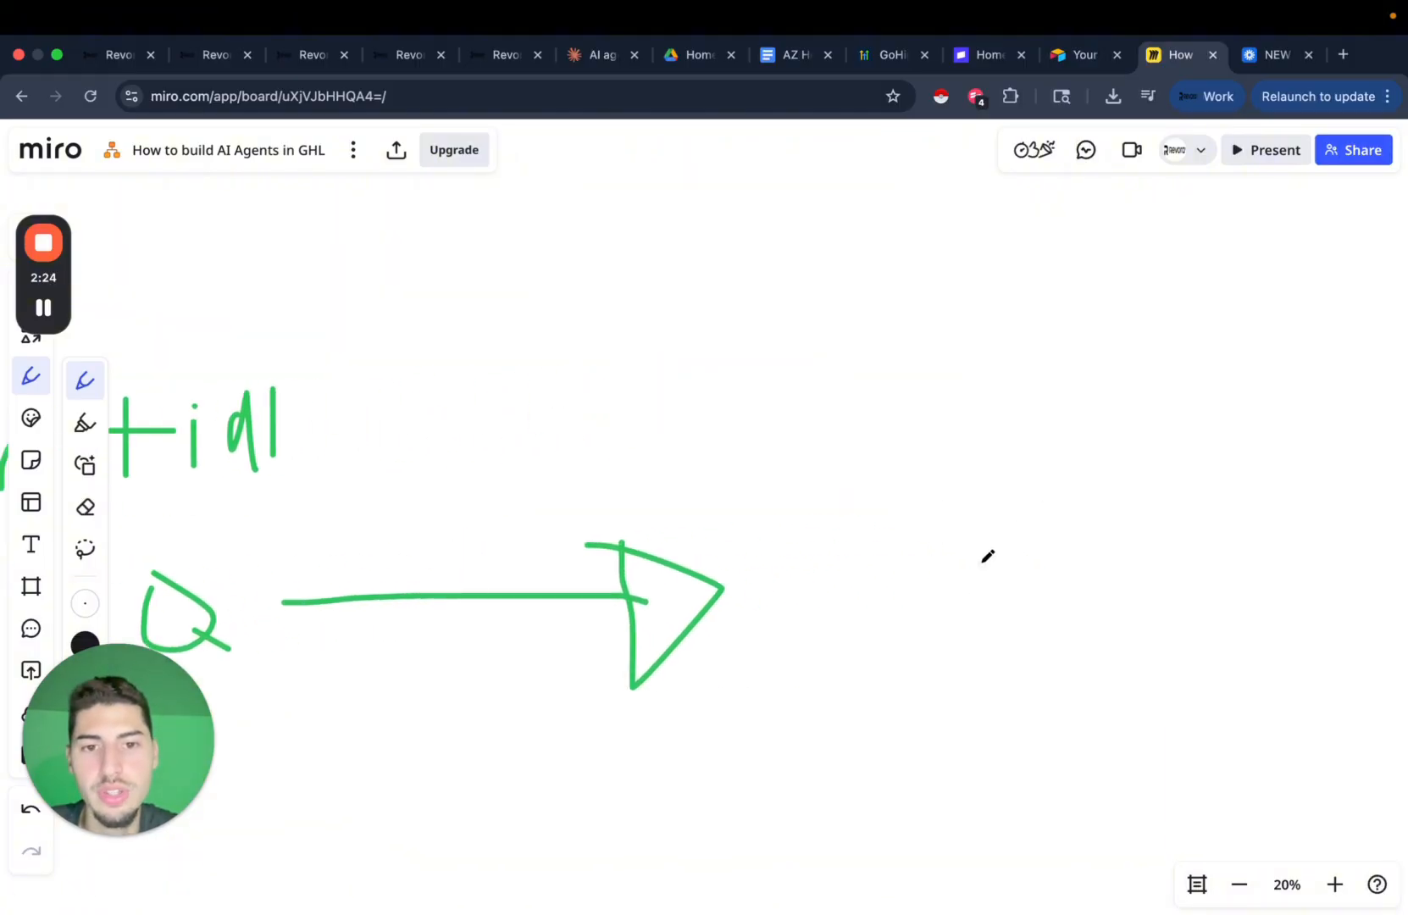
click(820, 413)
drag(821, 414, 853, 463)
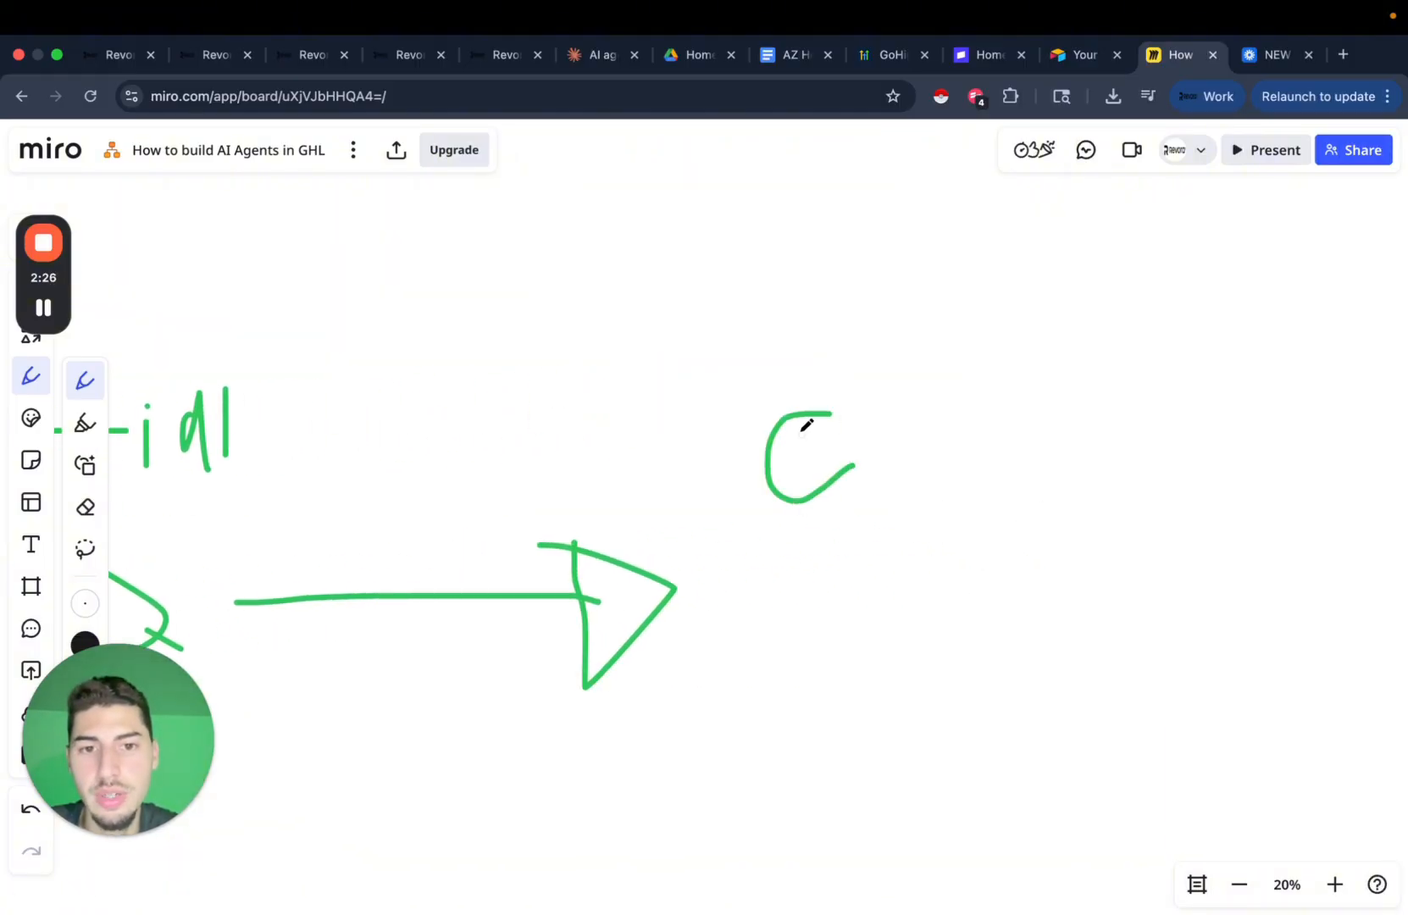
drag(795, 579, 794, 679)
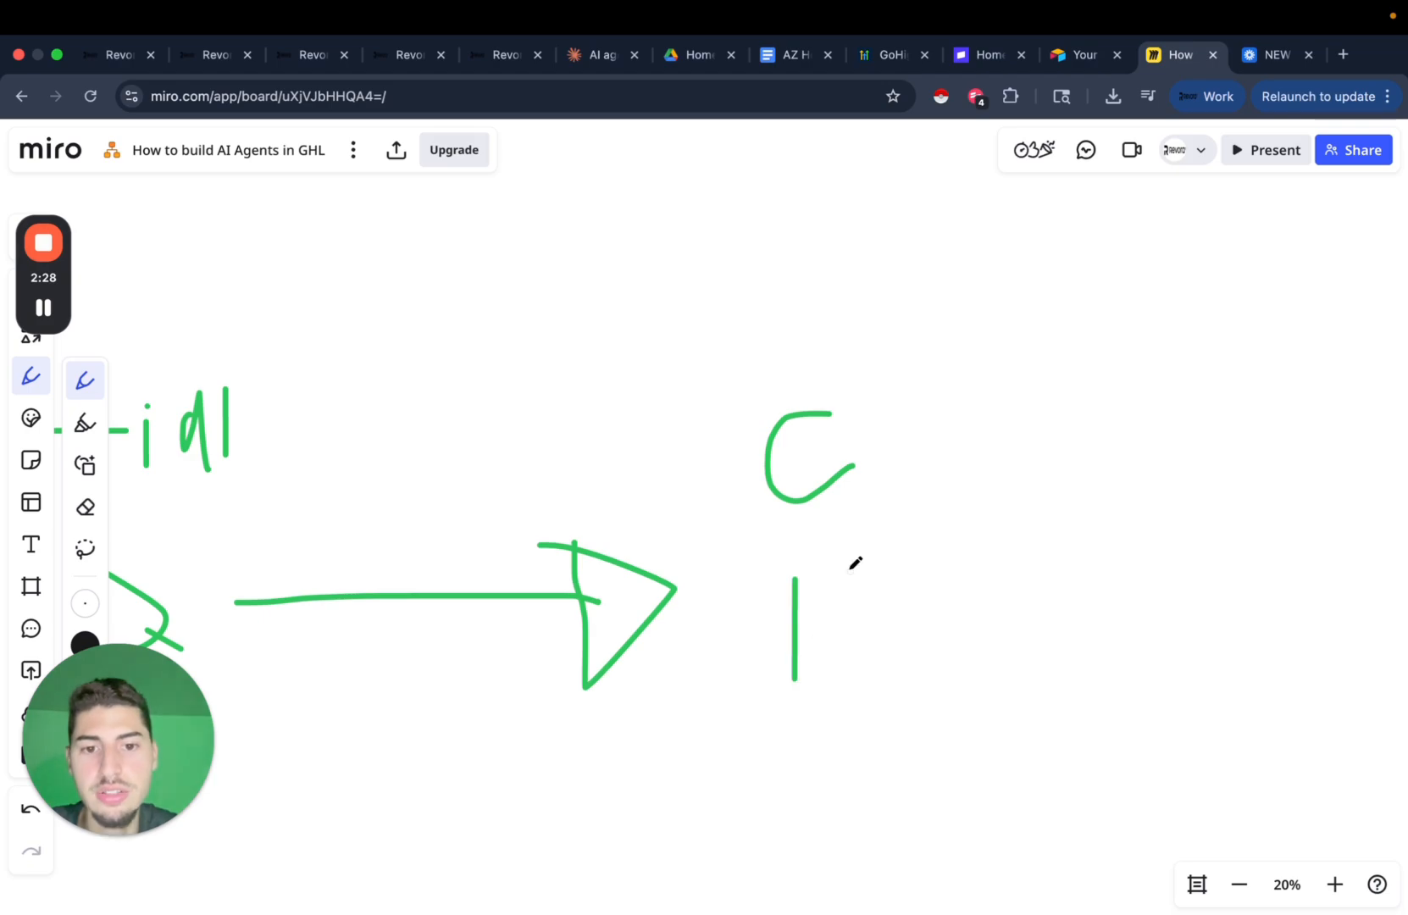
mouse_move(850, 569)
mouse_down()
mouse_move(849, 636)
mouse_move(880, 654)
mouse_up()
mouse_move(755, 610)
mouse_down()
mouse_move(811, 539)
mouse_move(901, 615)
mouse_up()
mouse_move(812, 655)
mouse_down()
mouse_move(813, 629)
mouse_move(840, 645)
mouse_up()
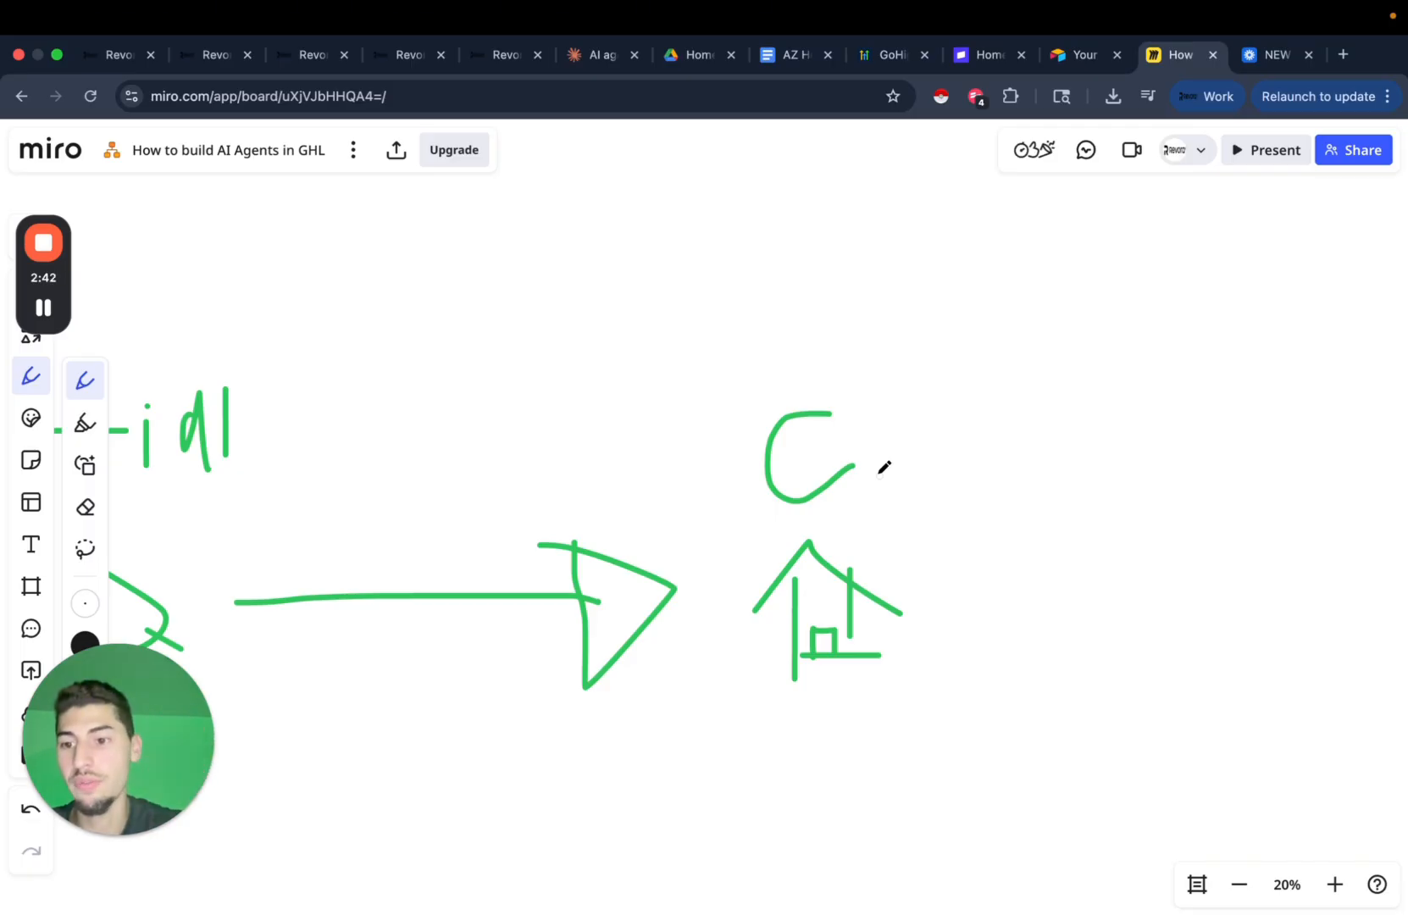
Circle the C-and-house group and the 'initial'-and-Q group.
scroll(855, 526, up, 3)
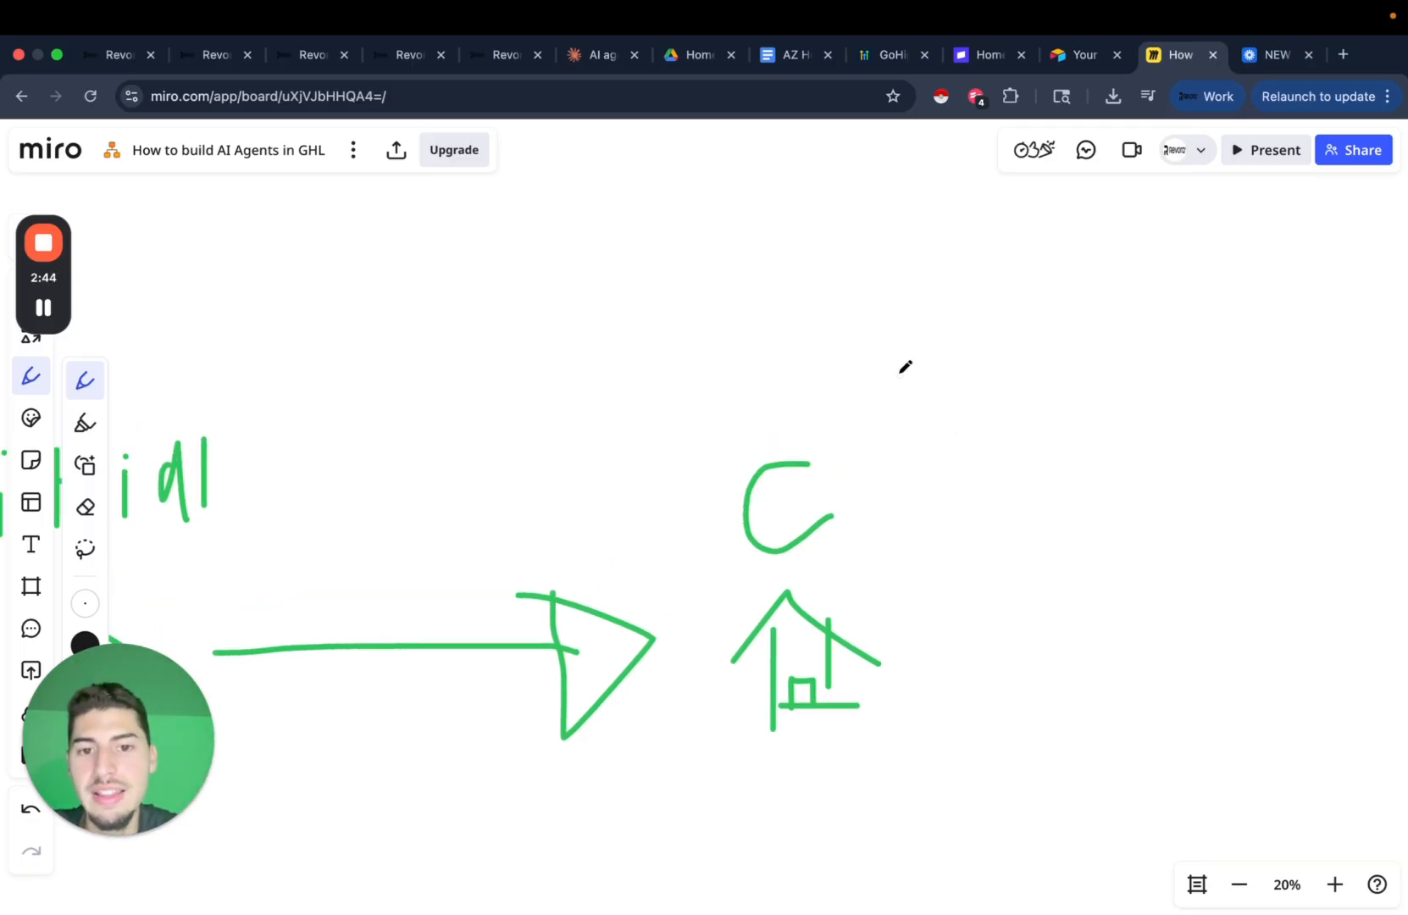
mouse_move(831, 383)
mouse_down()
mouse_move(789, 767)
mouse_move(723, 535)
mouse_up()
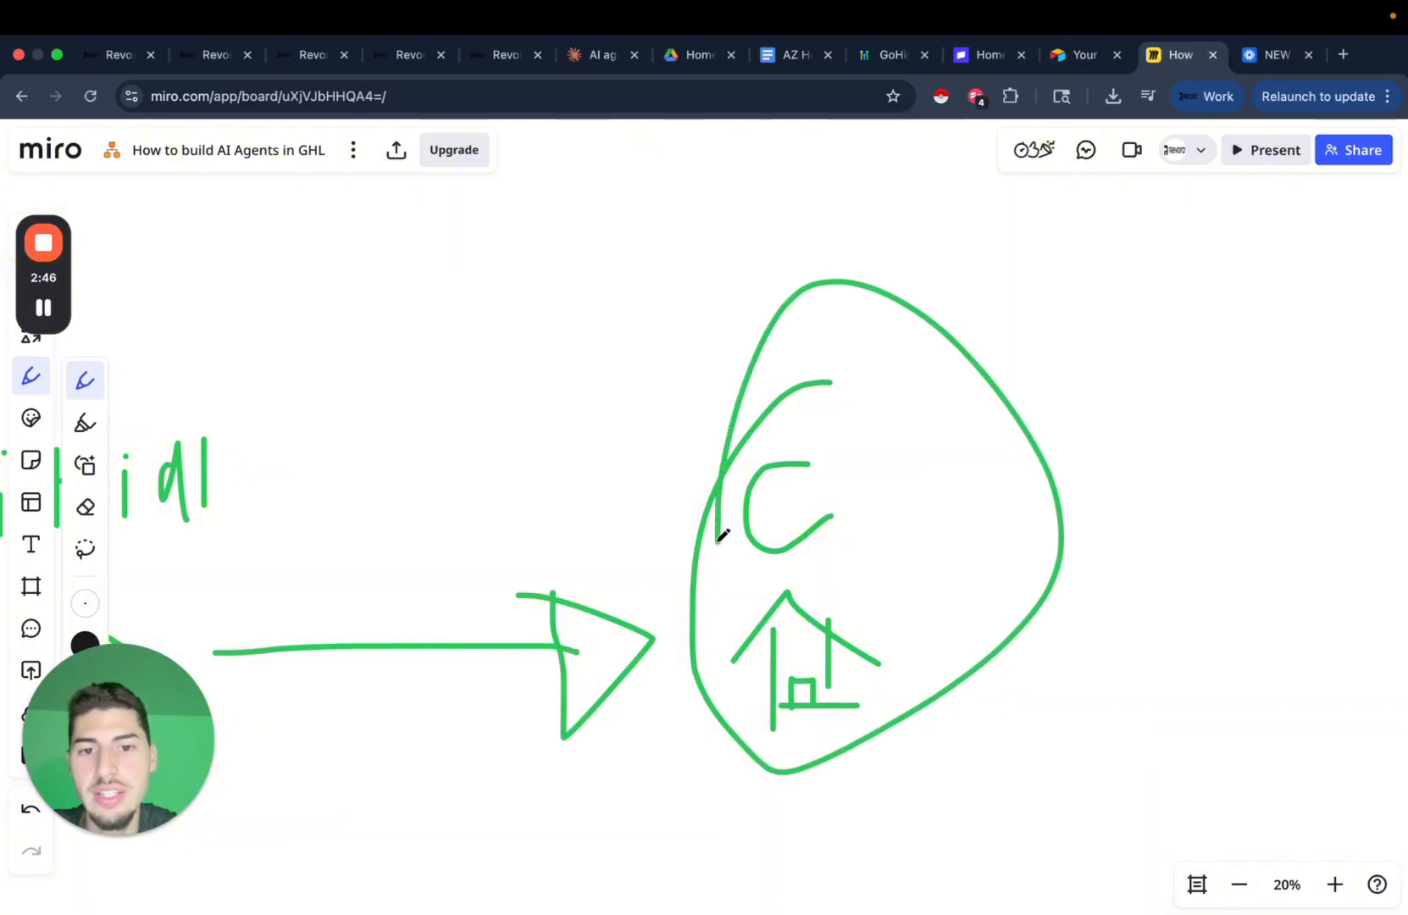
scroll(802, 575, left, 10)
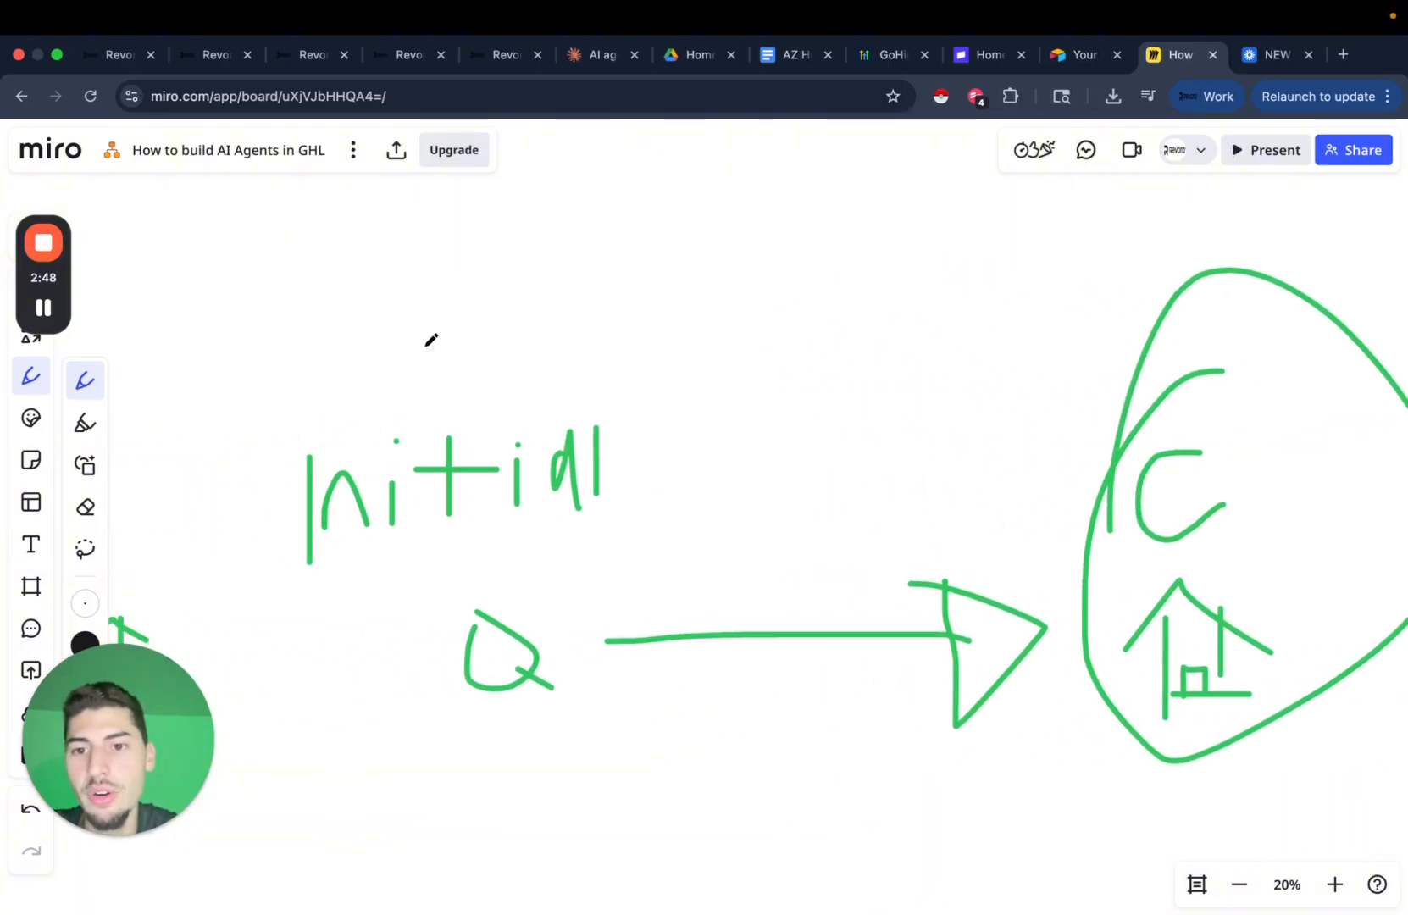
mouse_move(410, 357)
mouse_down()
mouse_move(398, 608)
mouse_move(315, 665)
mouse_move(366, 703)
mouse_up()
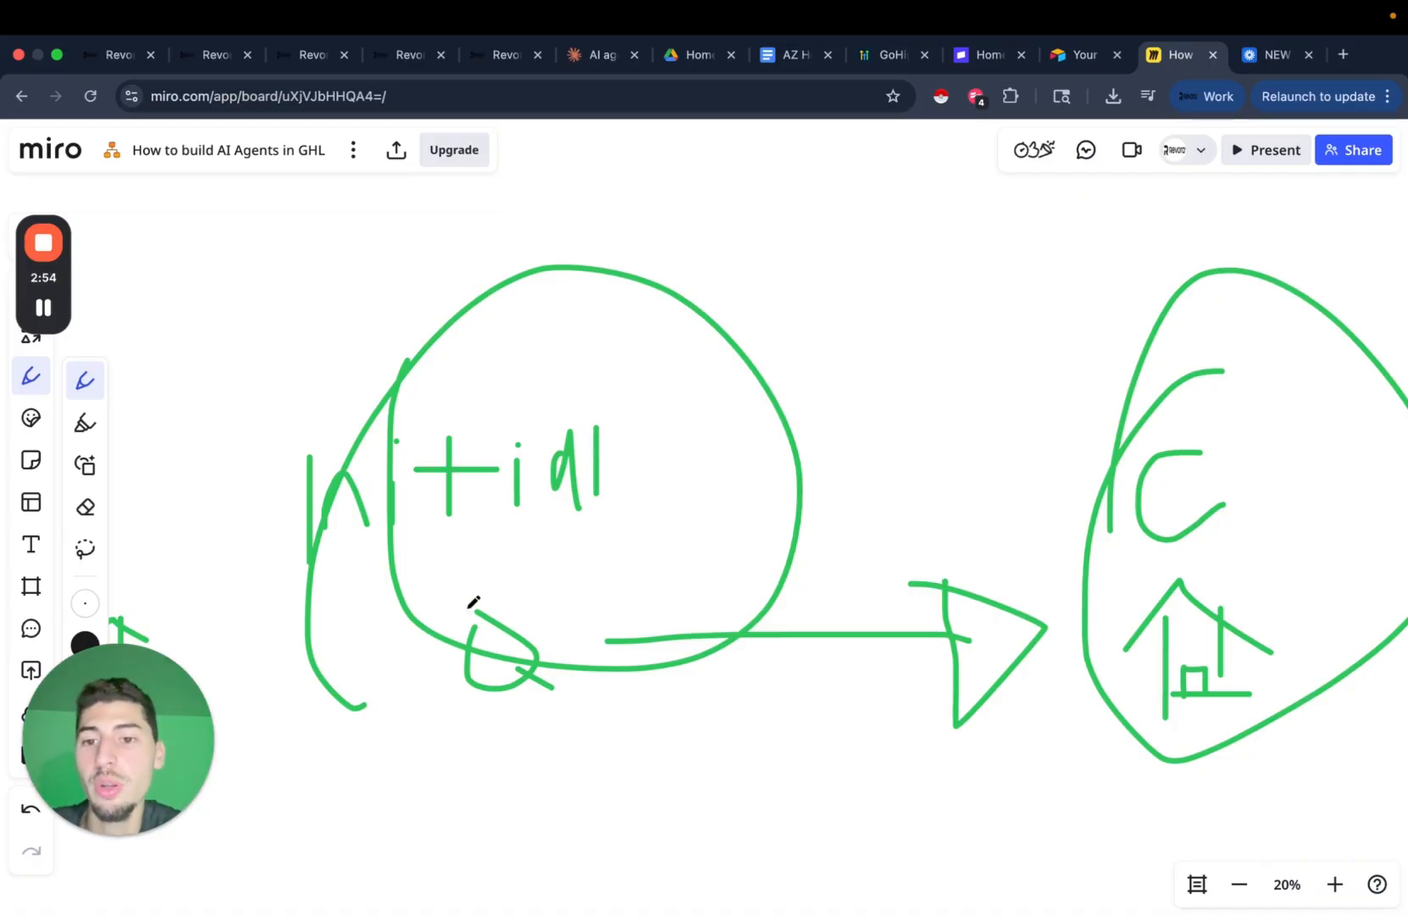
Draw an arrow from the circled C group leading to a handwritten F.
scroll(662, 608, right, 5)
scroll(662, 608, down, 2)
scroll(927, 585, right, 10)
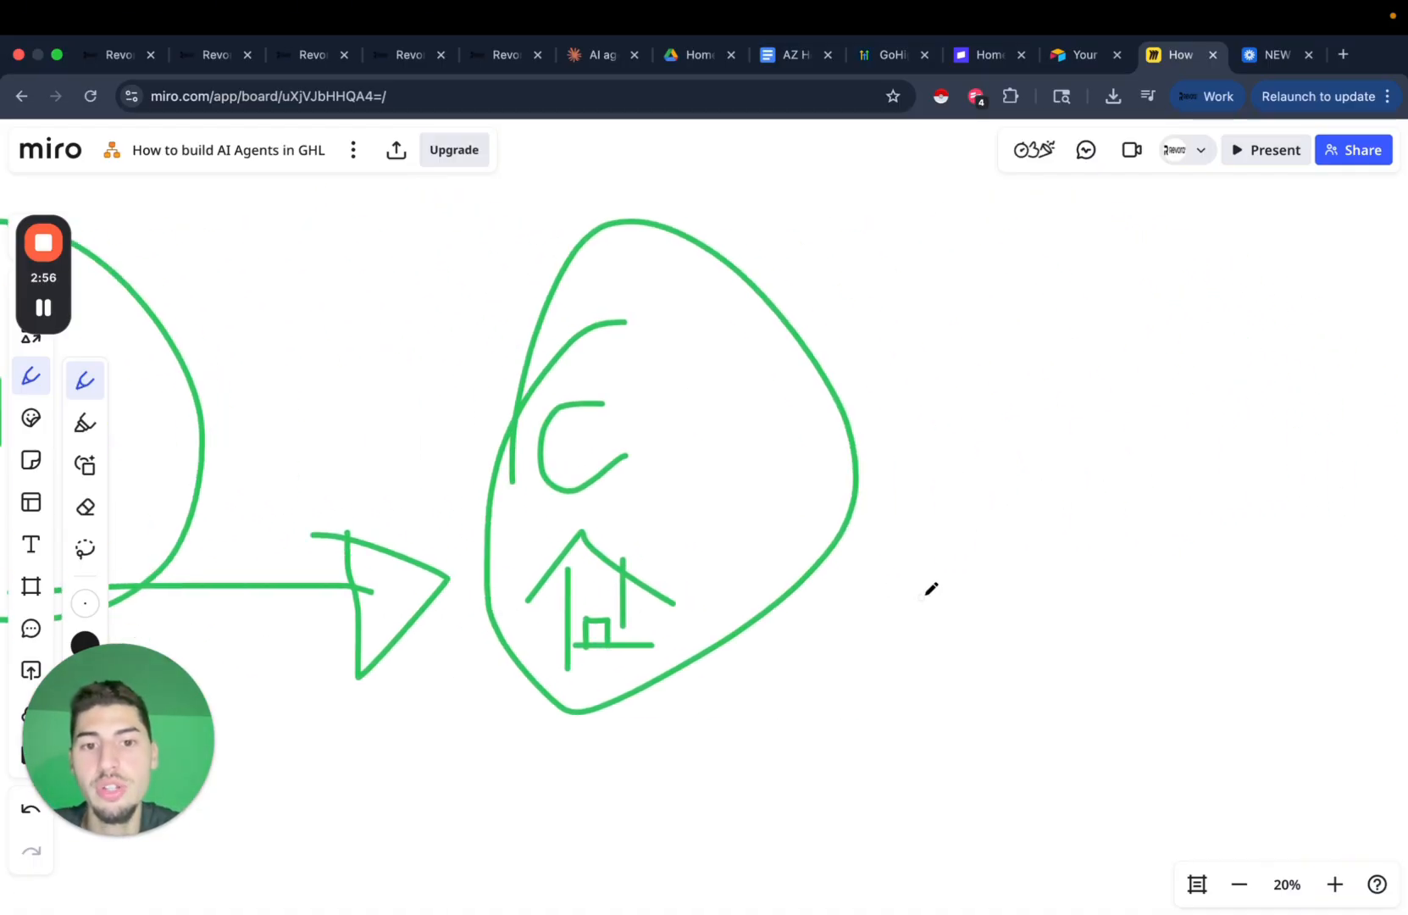
scroll(846, 613, down, 2)
drag(707, 612, 1113, 612)
mouse_move(1053, 552)
mouse_down()
mouse_move(1147, 557)
mouse_move(1091, 555)
mouse_up()
scroll(1241, 553, right, 12)
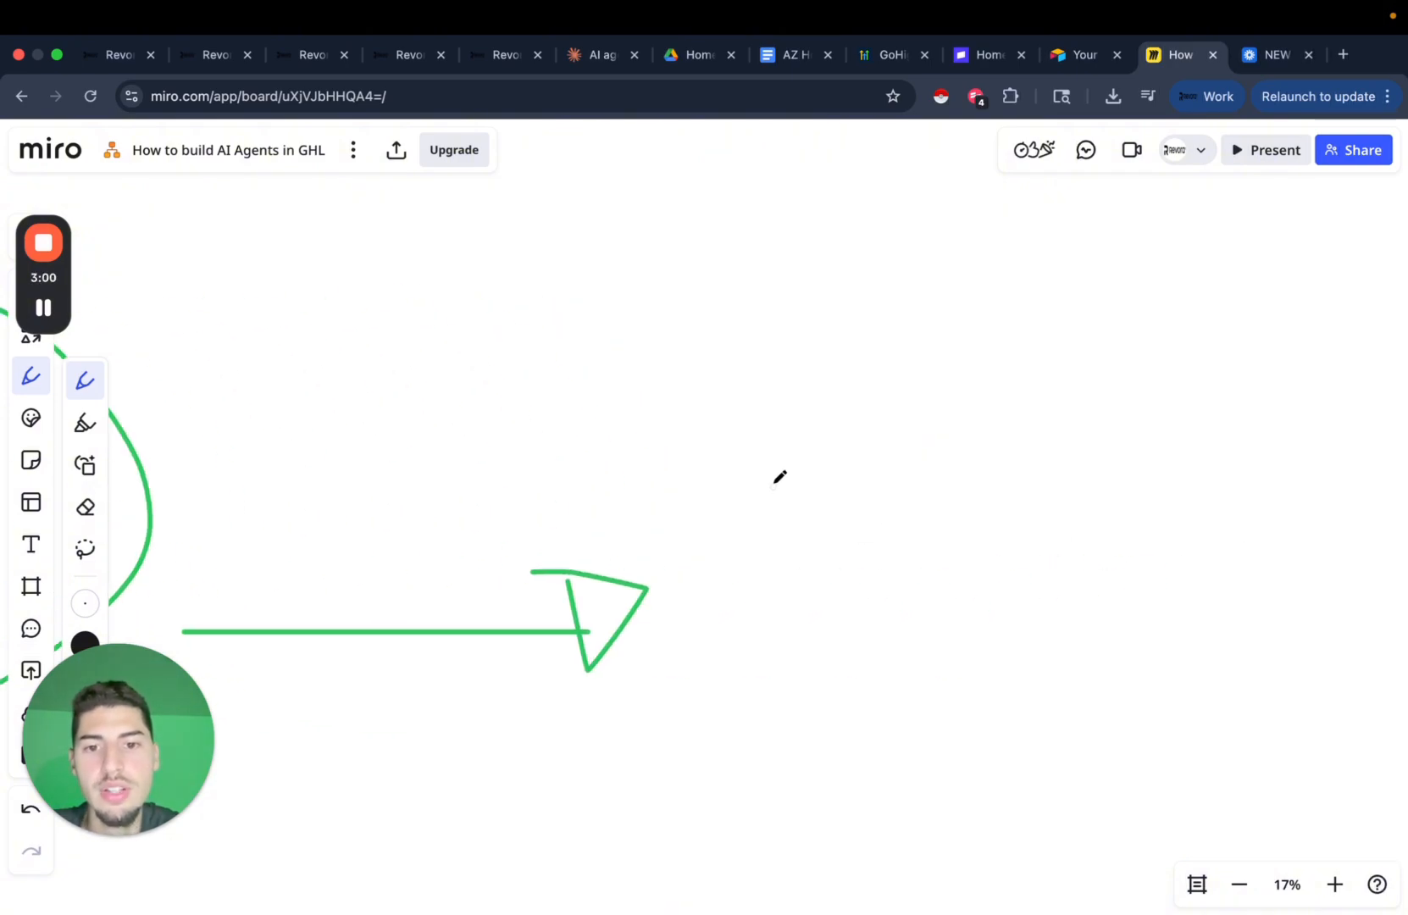
mouse_move(753, 467)
mouse_down()
mouse_move(753, 645)
mouse_move(848, 478)
mouse_up()
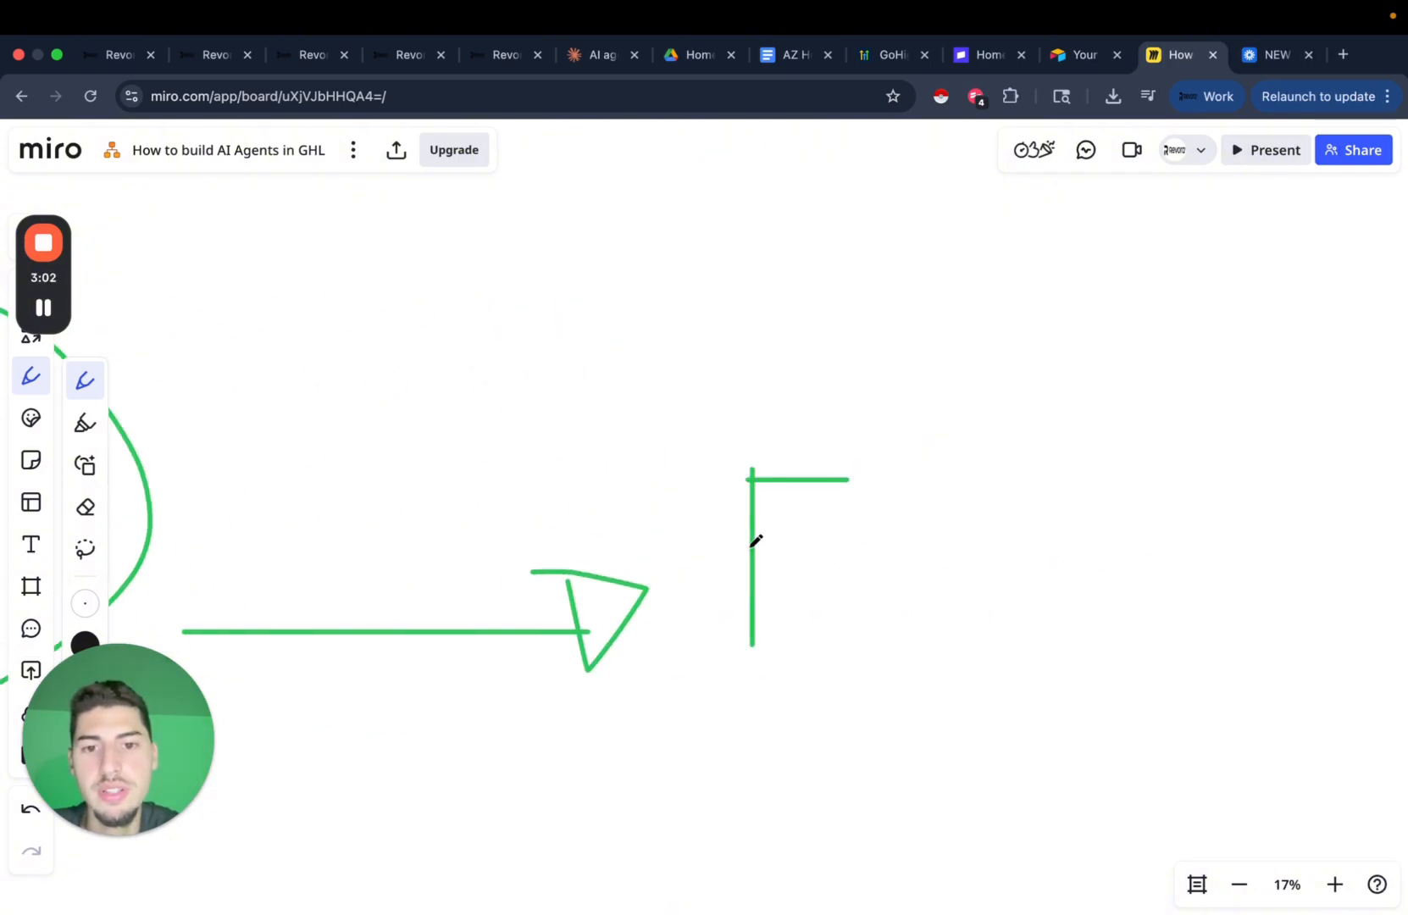
drag(753, 542, 855, 542)
scroll(862, 591, down, 4)
scroll(862, 590, down, 2)
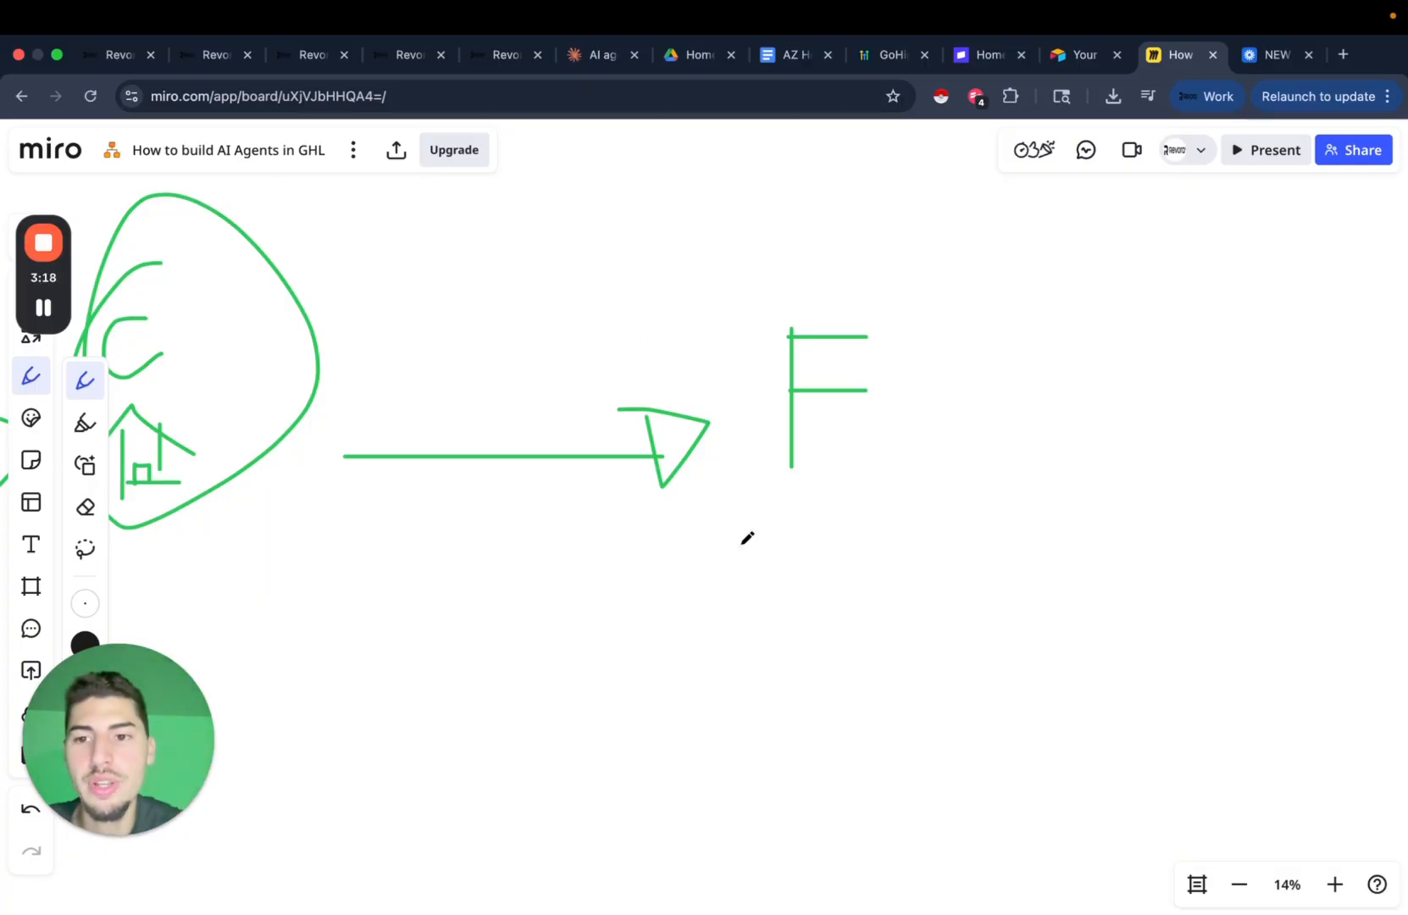
scroll(651, 576, left, 15)
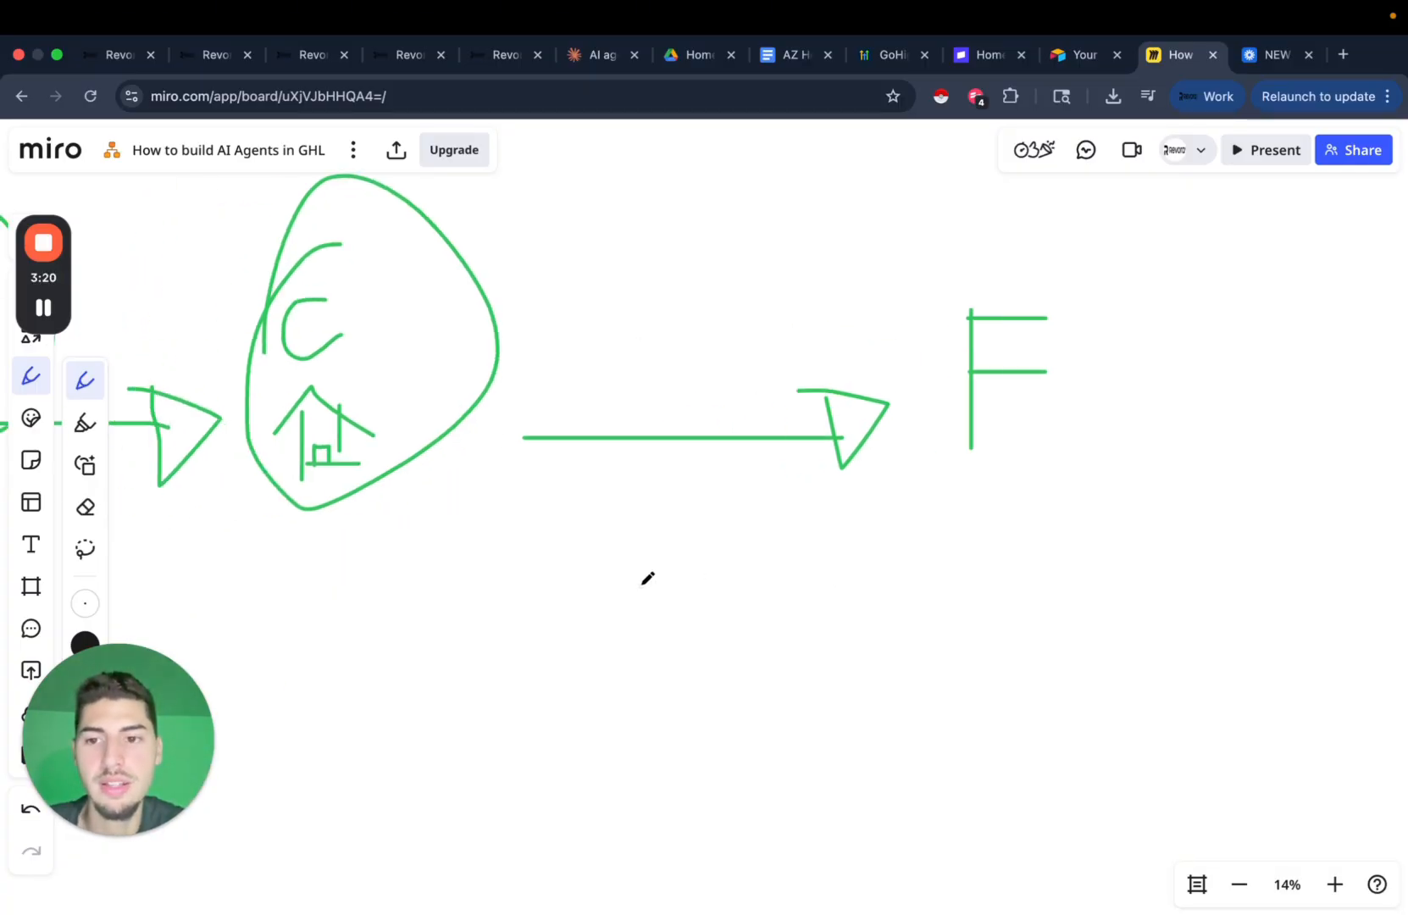
scroll(646, 586, left, 5)
Underline the bot's 'Any major updates needed…' question in green.
scroll(698, 528, up, 2)
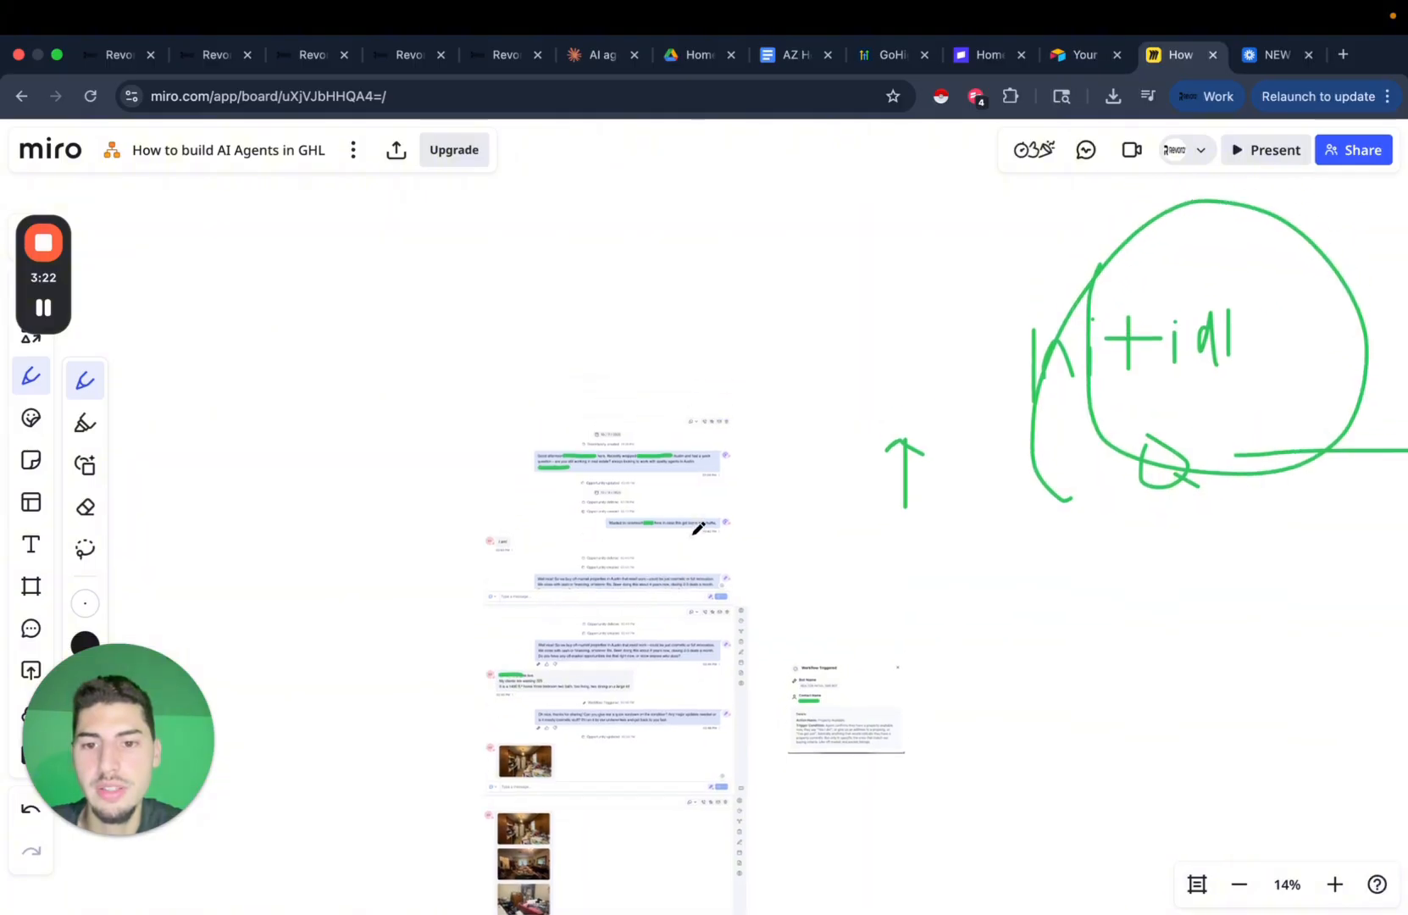
scroll(698, 528, up, 3)
scroll(698, 529, down, 4)
scroll(698, 529, up, 4)
scroll(699, 529, up, 2)
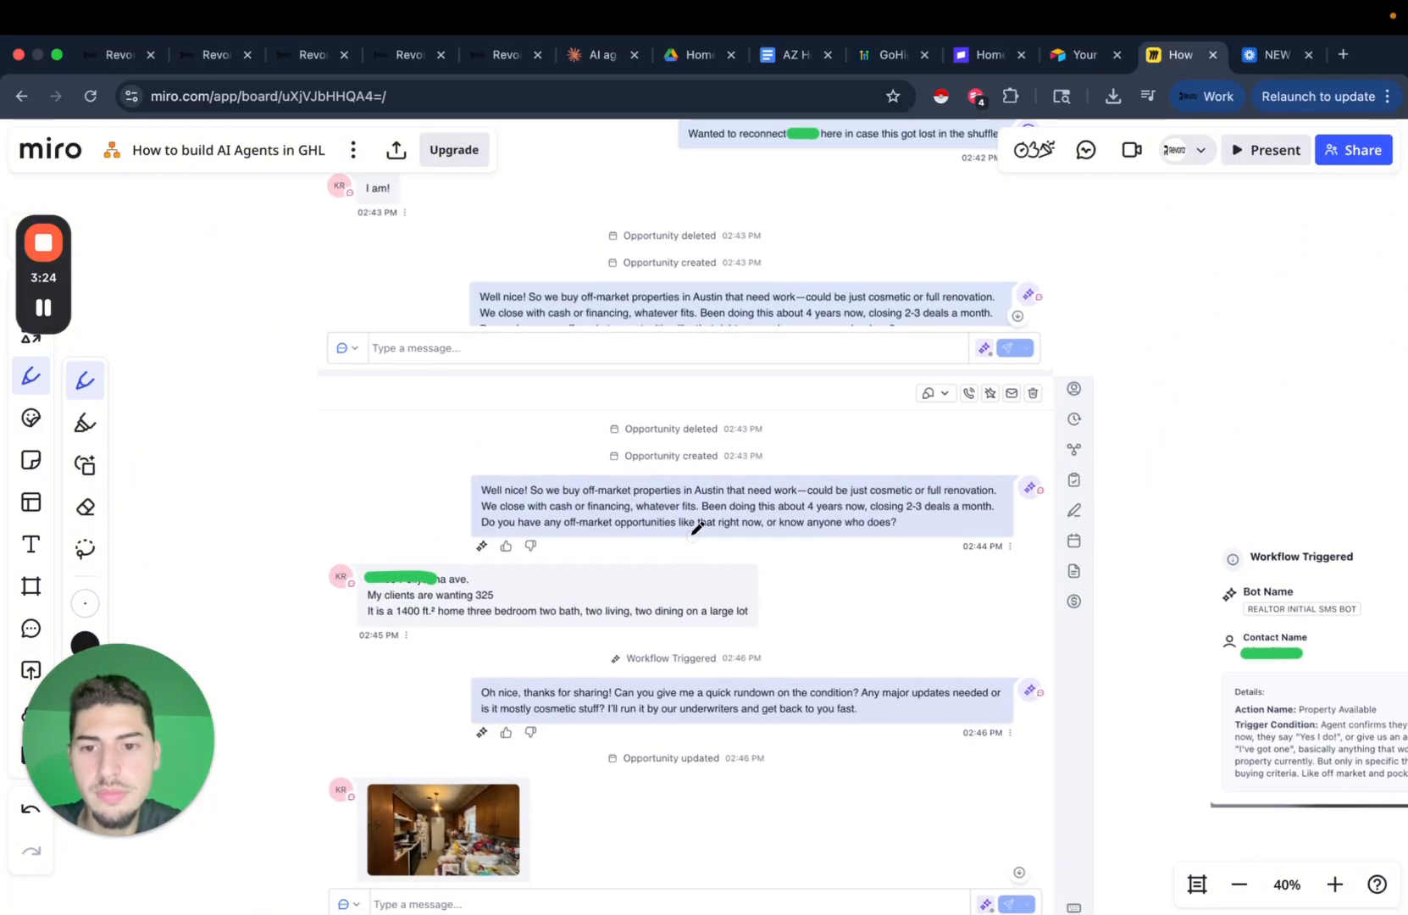
scroll(698, 529, down, 2)
scroll(769, 581, down, 2)
scroll(720, 606, up, 3)
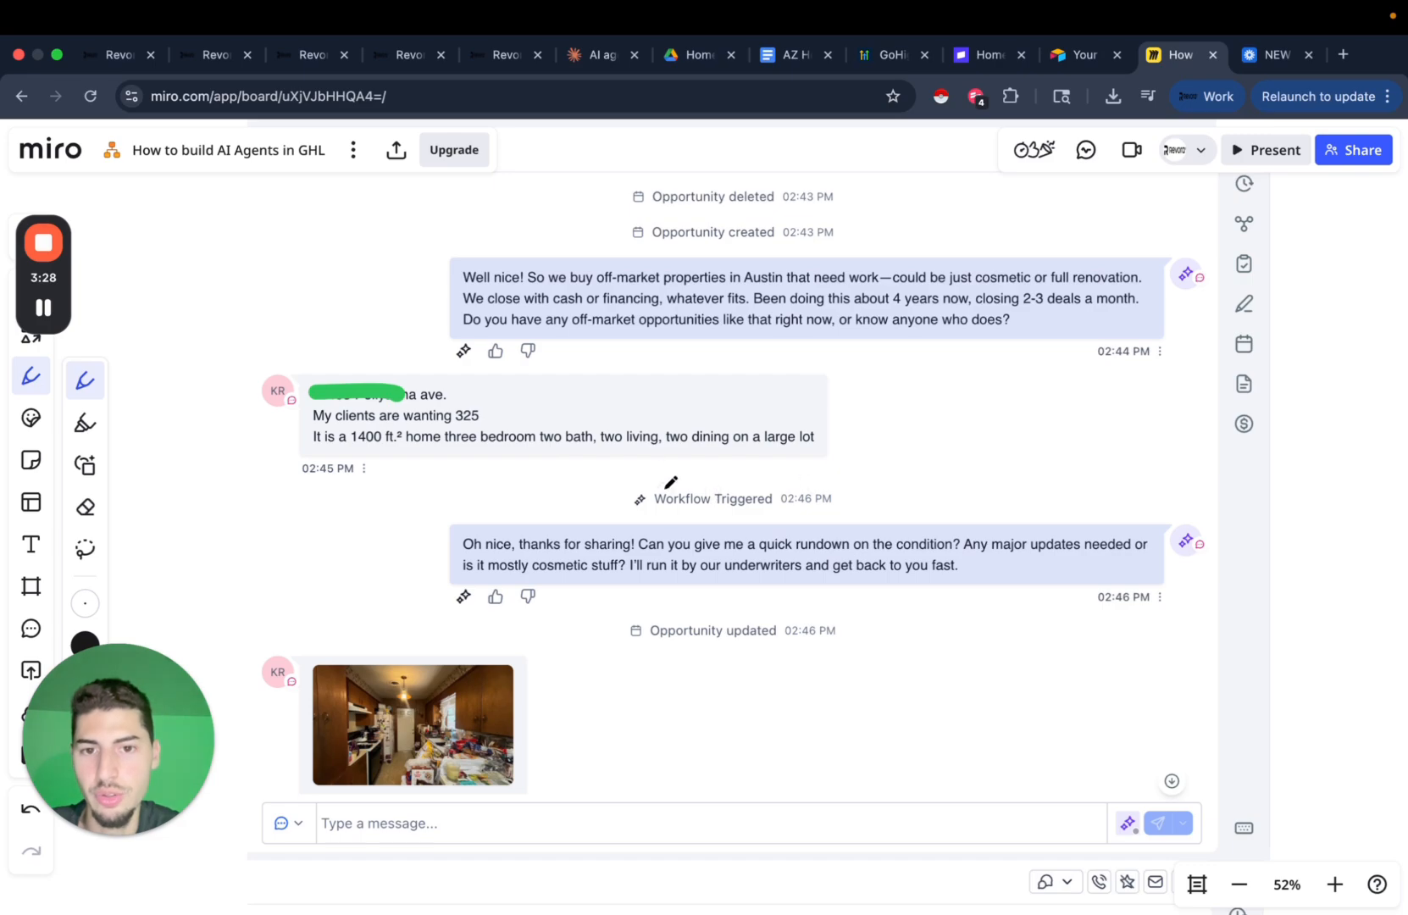
scroll(917, 497, down, 1)
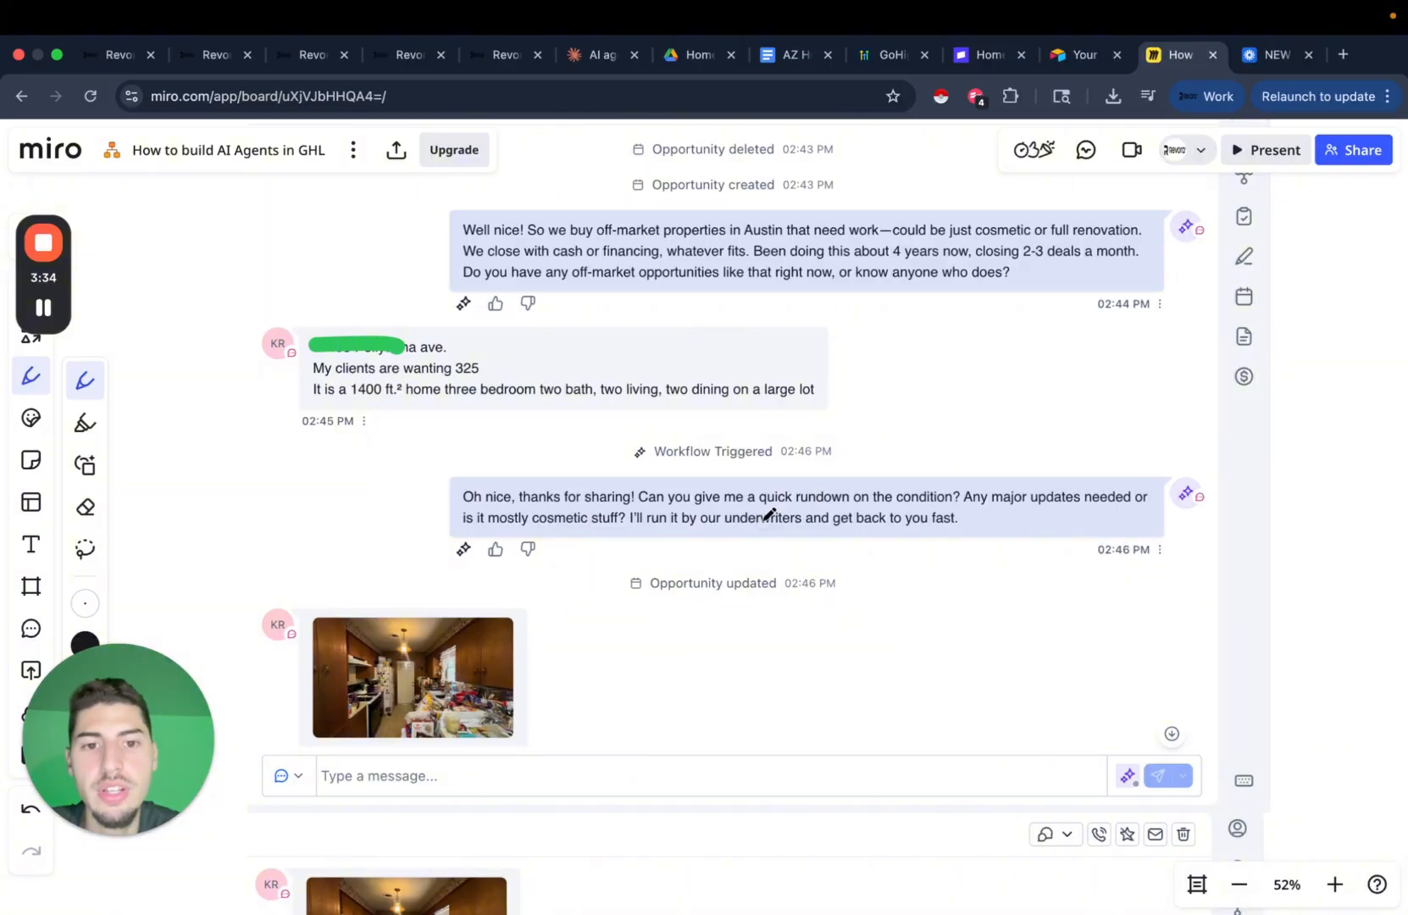
drag(960, 512, 1168, 511)
Draw a green oval around the Contact Field Updated event in the chat screenshot.
scroll(718, 516, down, 1)
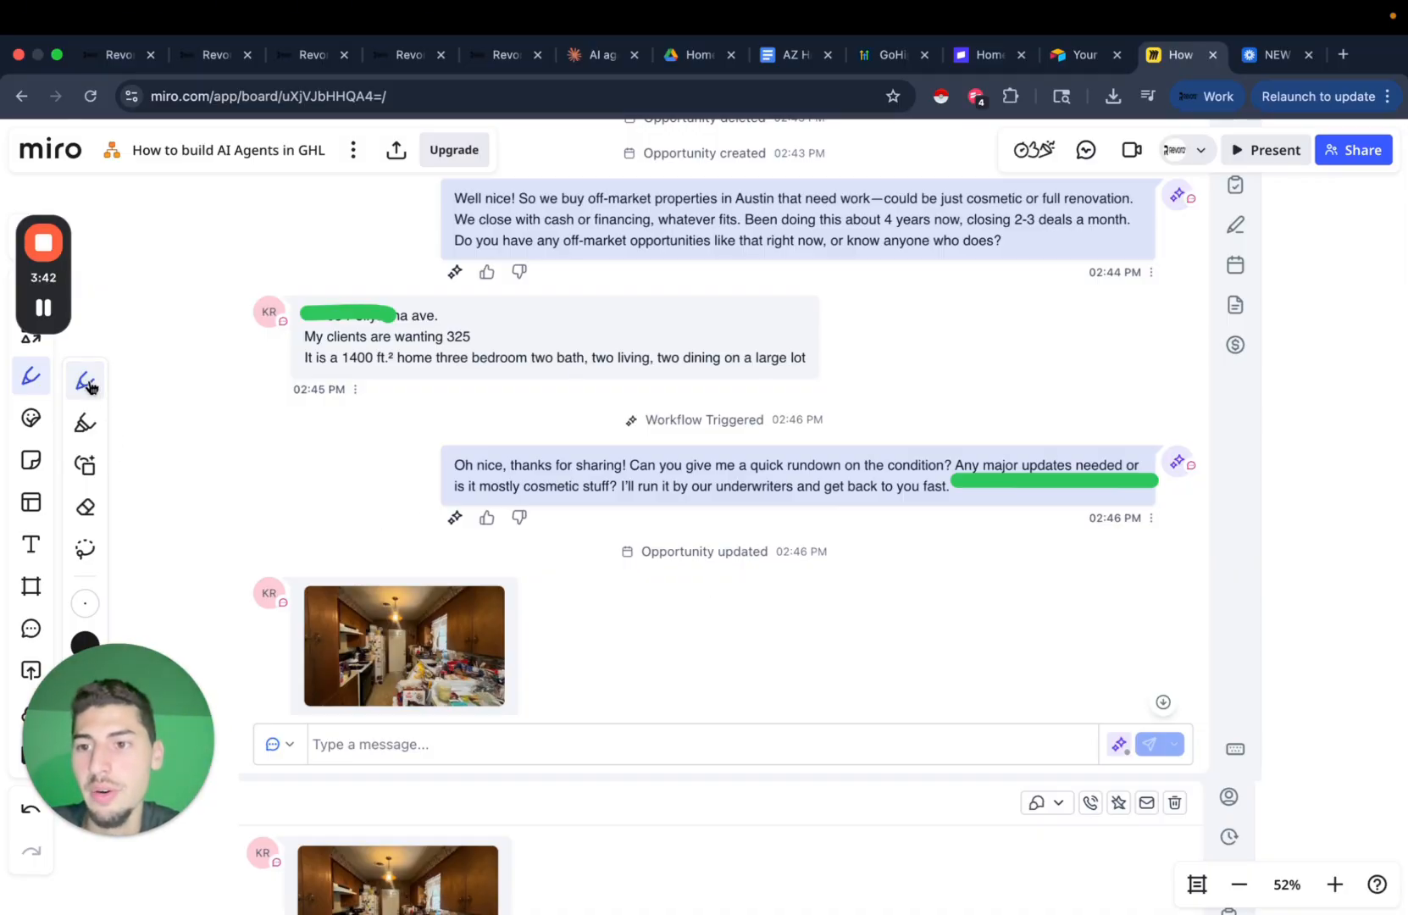
scroll(581, 456, down, 6)
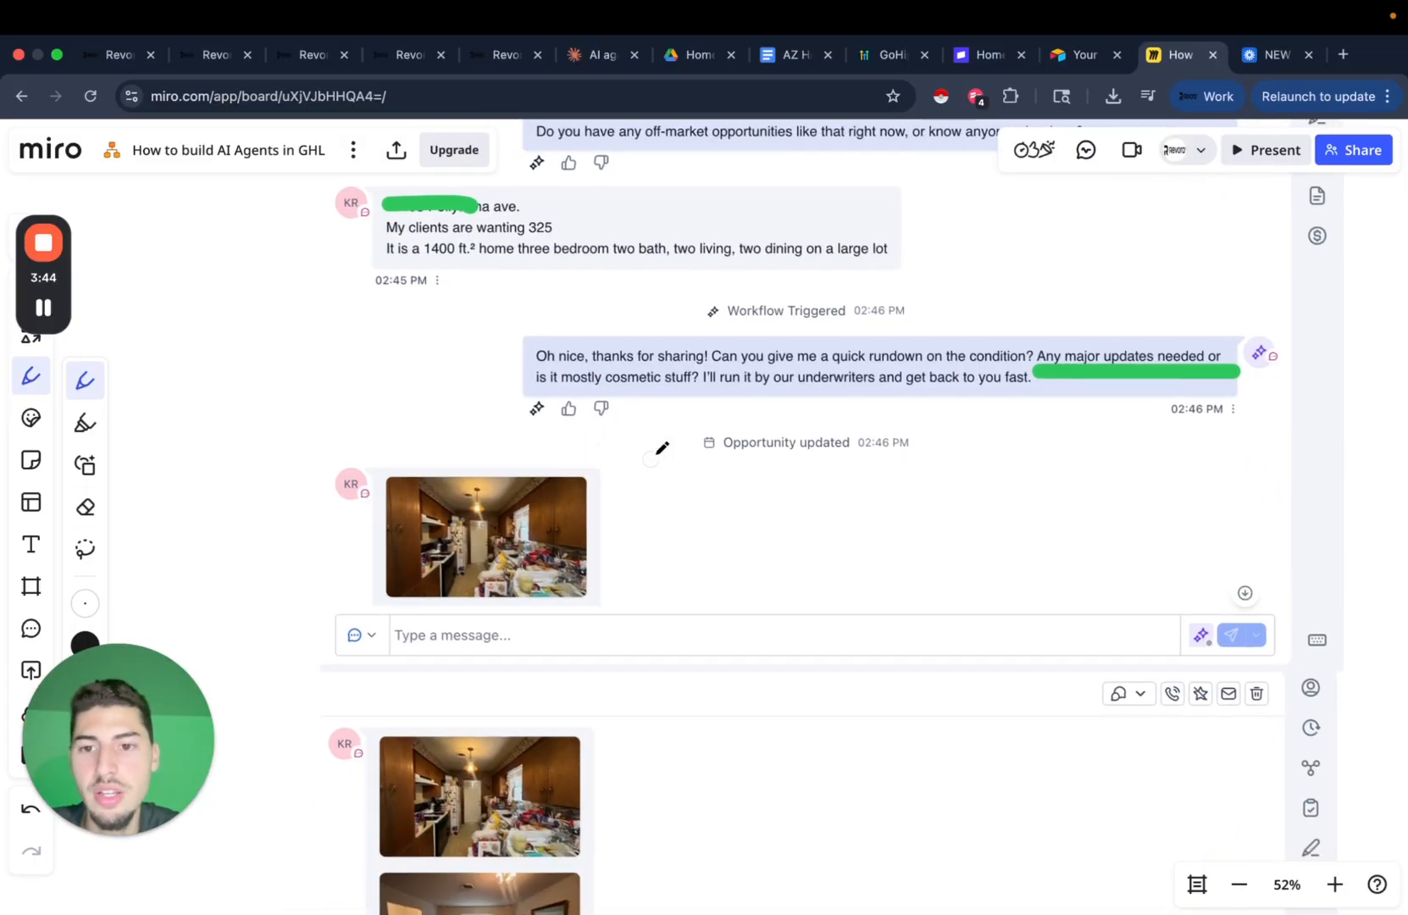
scroll(792, 368, down, 5)
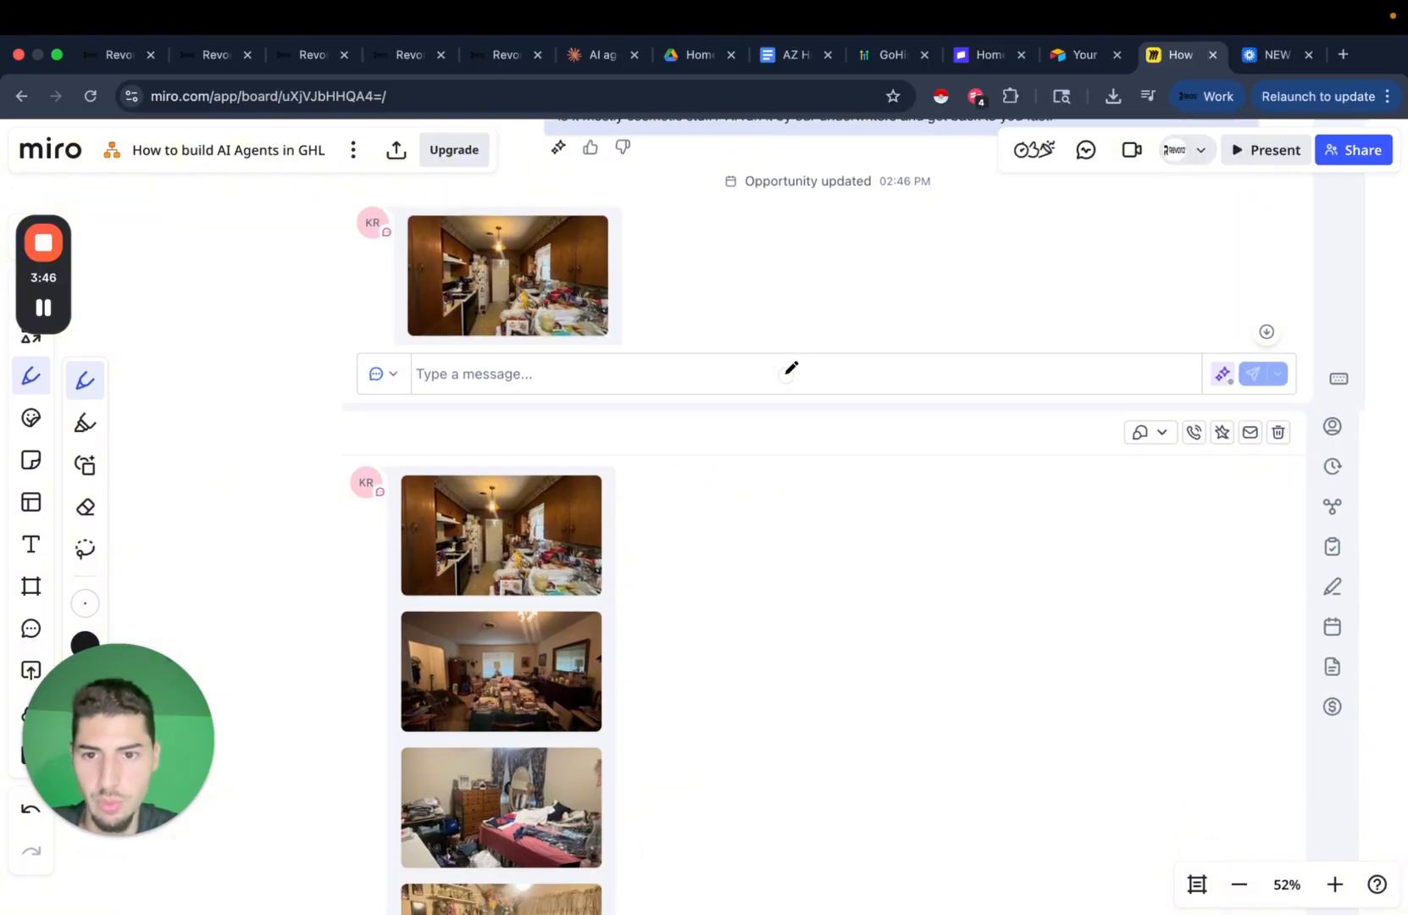
scroll(762, 356, down, 1)
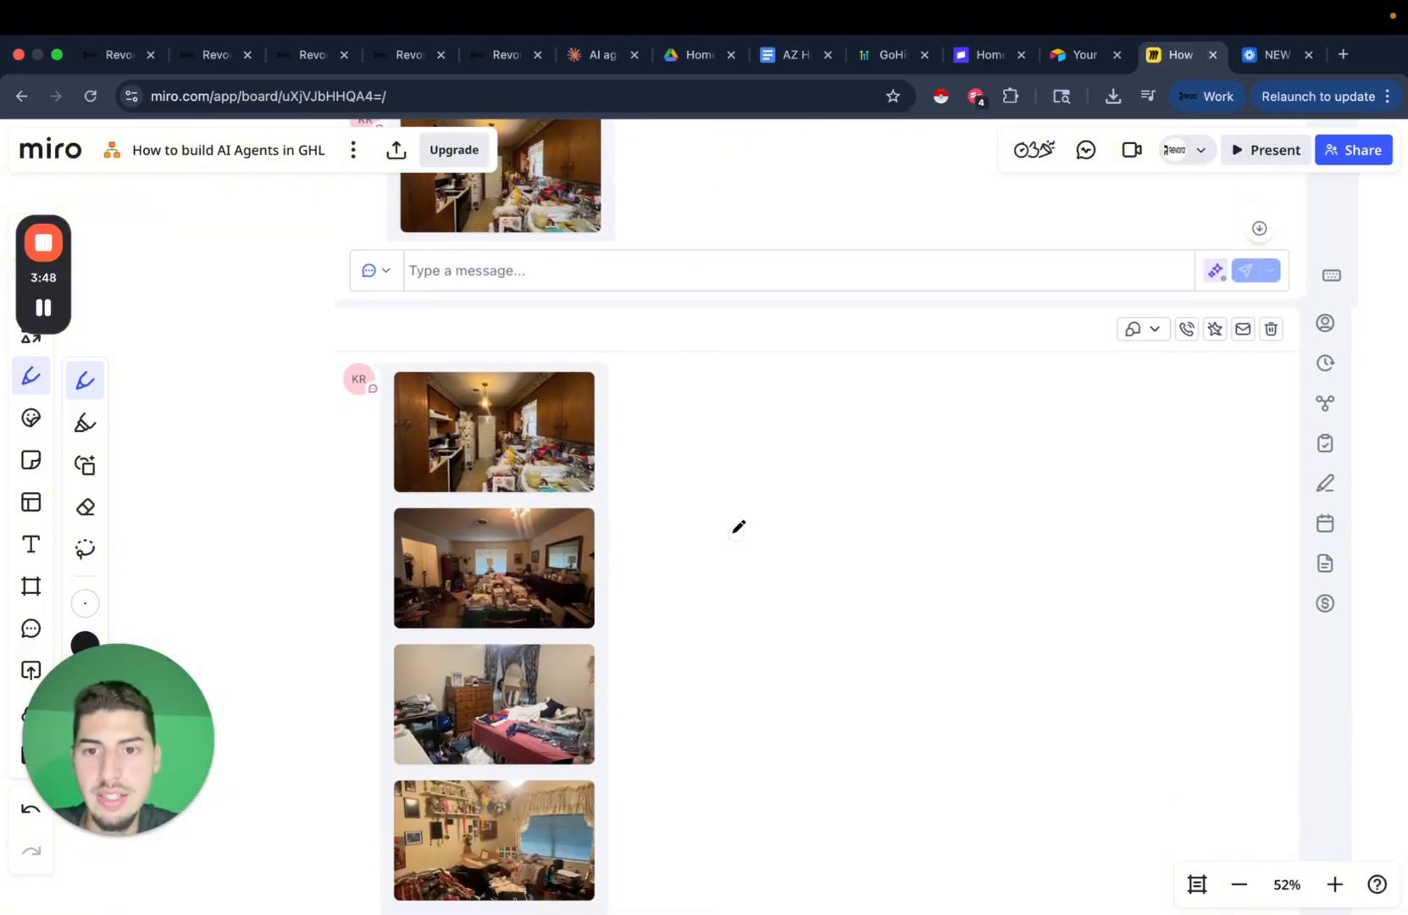
scroll(566, 461, down, 3)
scroll(698, 541, down, 7)
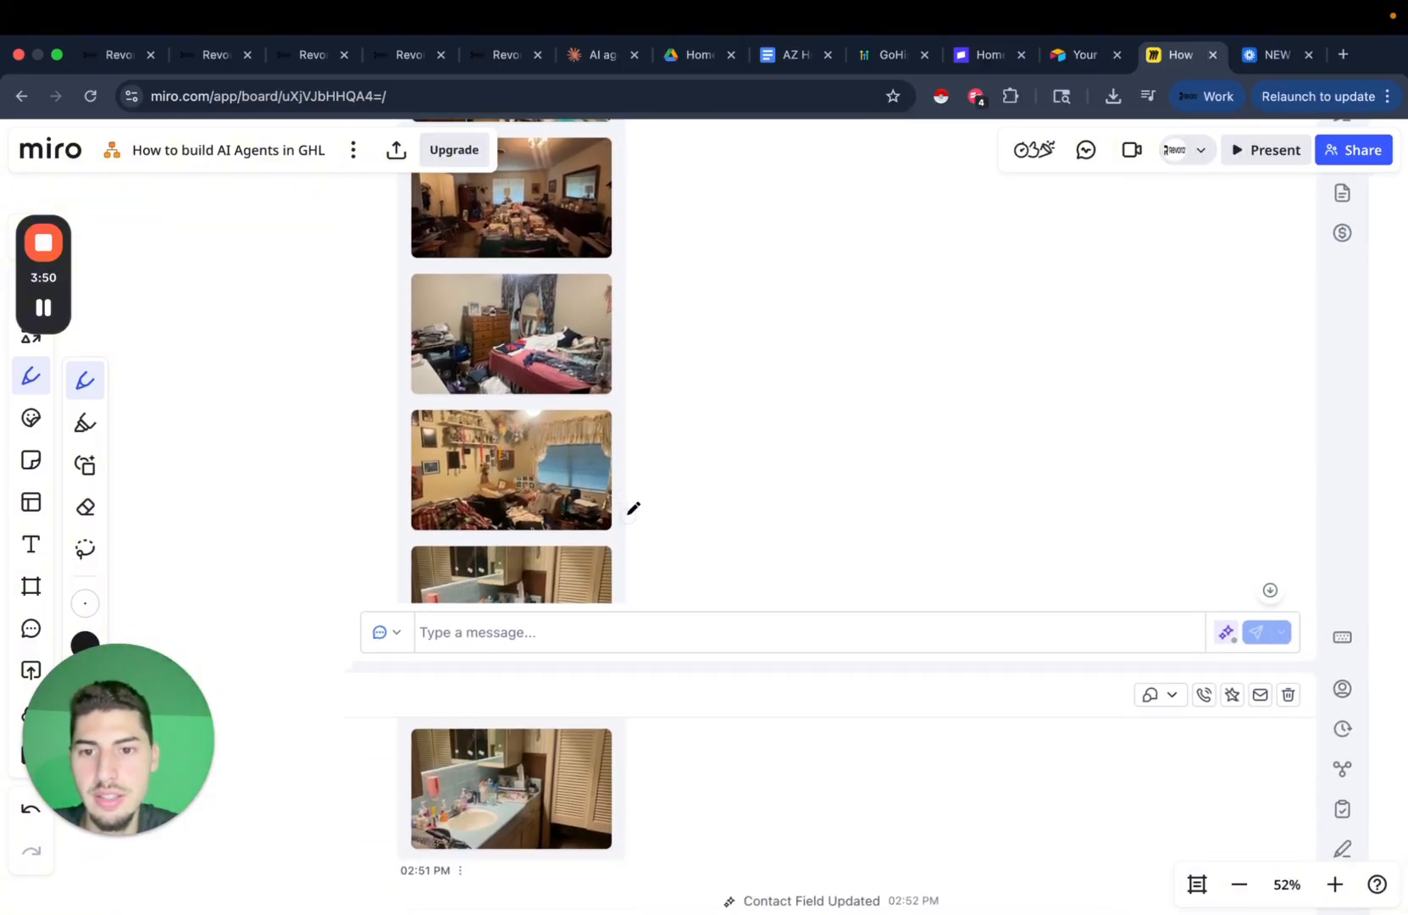
scroll(707, 453, down, 8)
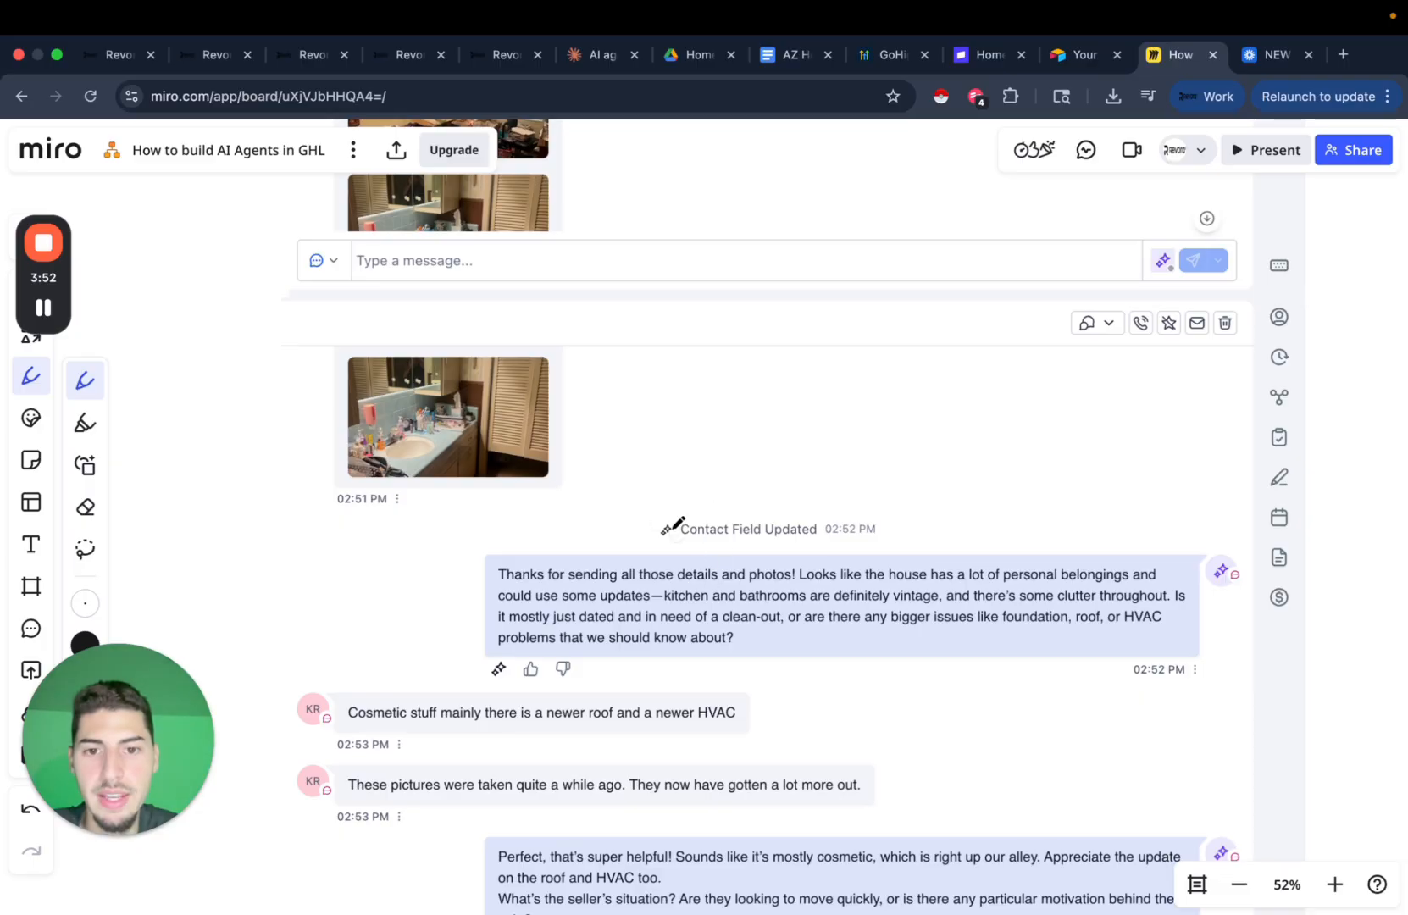
mouse_move(865, 506)
mouse_down()
mouse_move(747, 508)
mouse_move(725, 560)
mouse_move(884, 510)
mouse_move(843, 506)
mouse_up()
scroll(975, 550, right, 8)
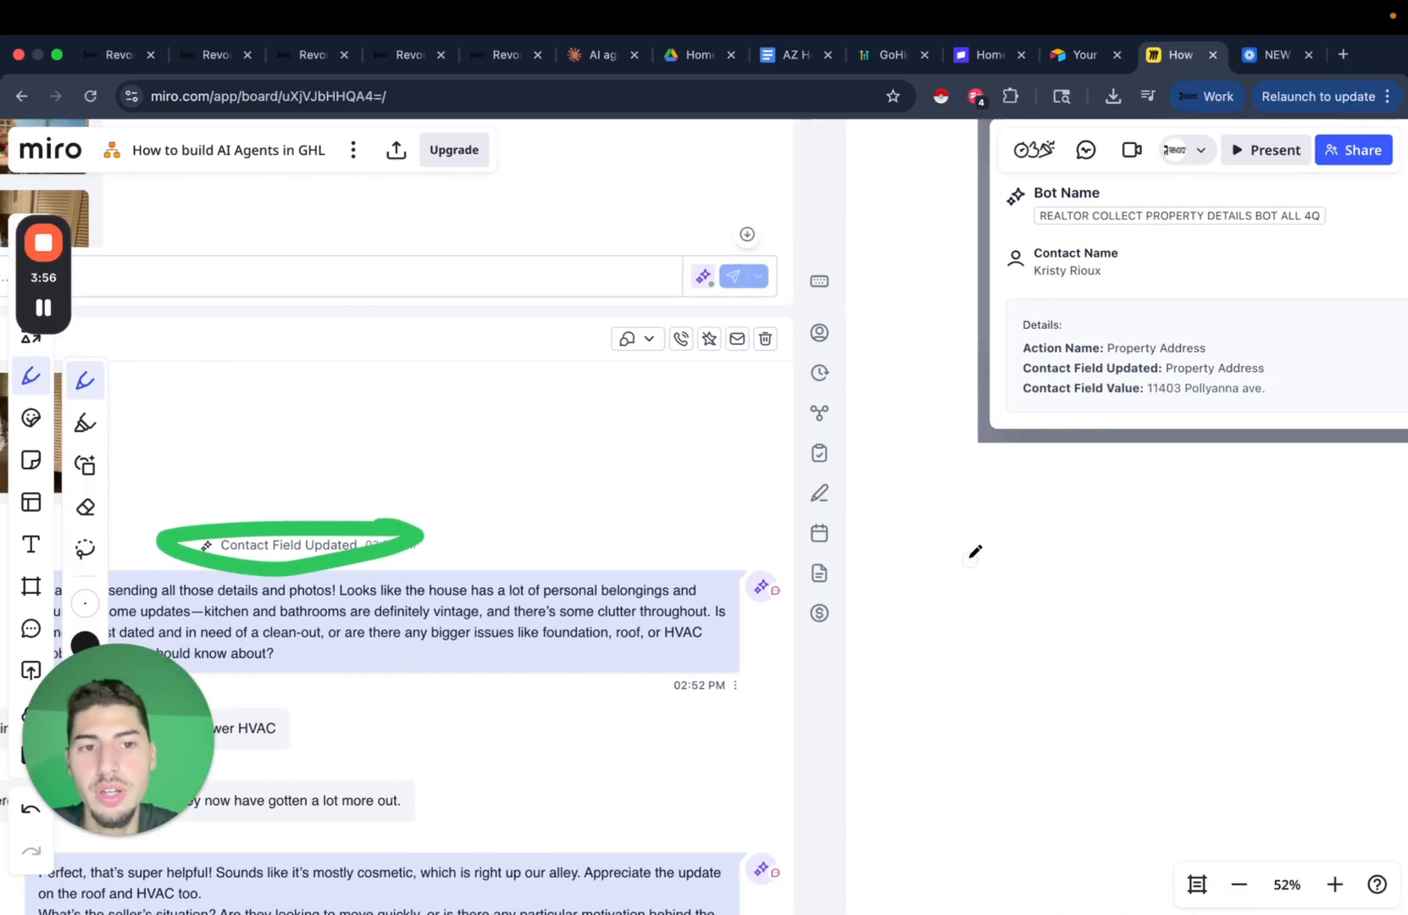
scroll(975, 550, down, 2)
scroll(780, 546, left, 10)
scroll(779, 547, down, 4)
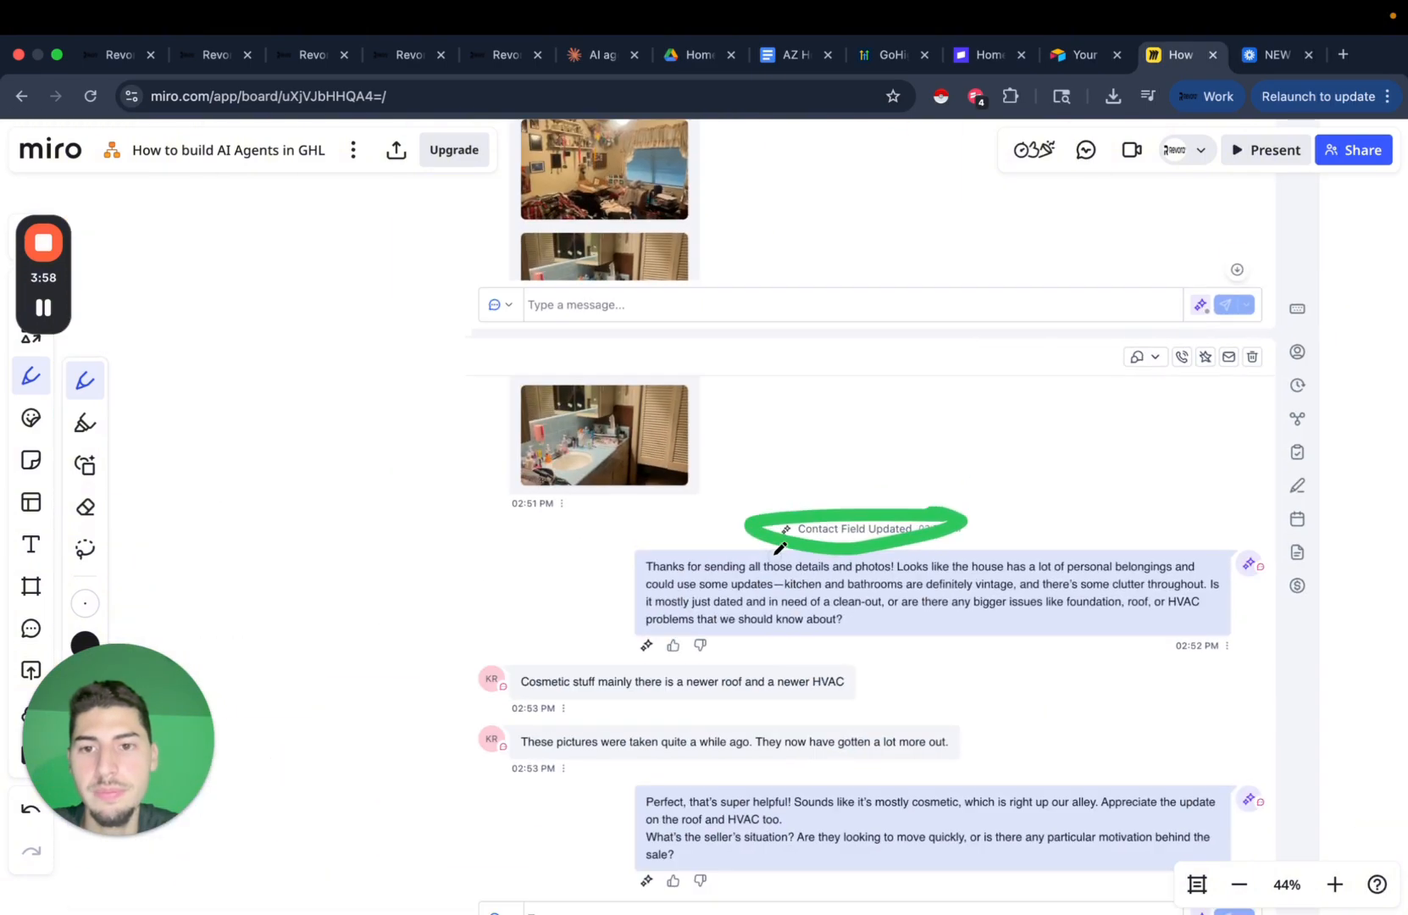
scroll(187, 431, up, 3)
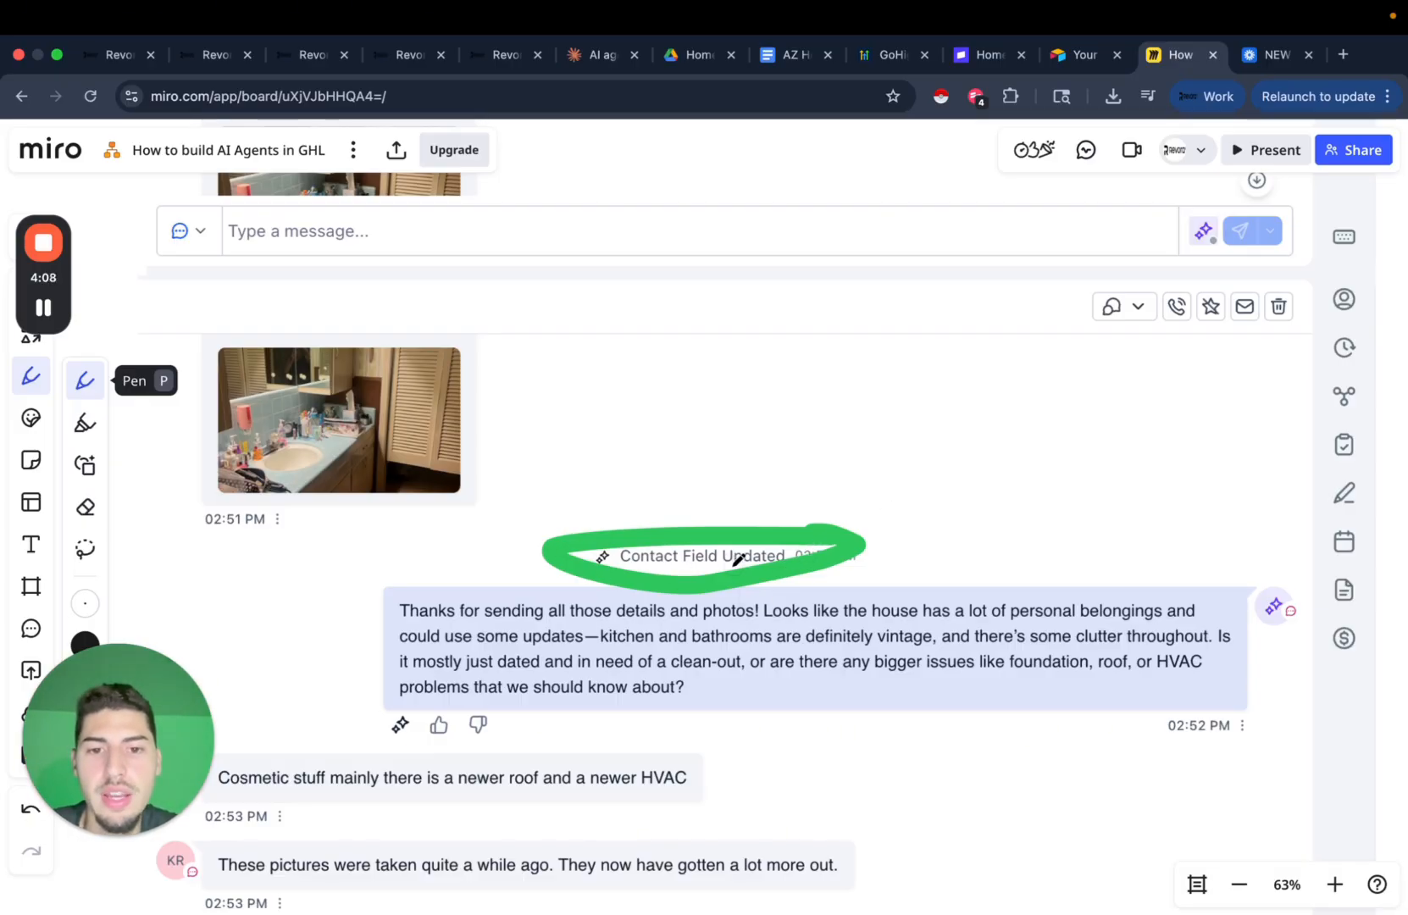
scroll(952, 490, down, 3)
scroll(952, 490, right, 10)
scroll(952, 492, down, 3)
scroll(952, 492, left, 1)
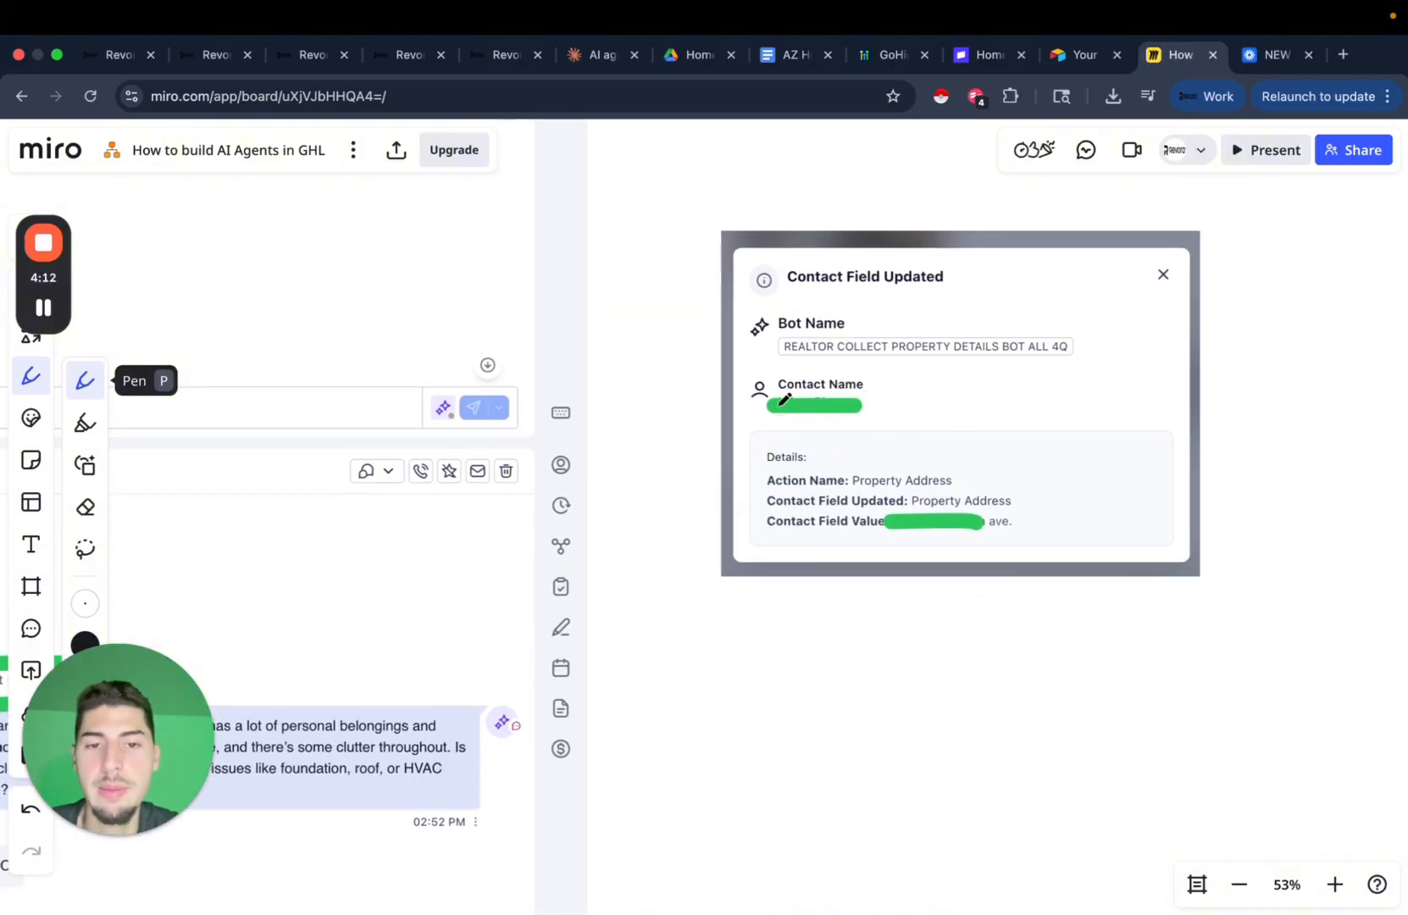
scroll(933, 418, down, 2)
scroll(934, 419, left, 2)
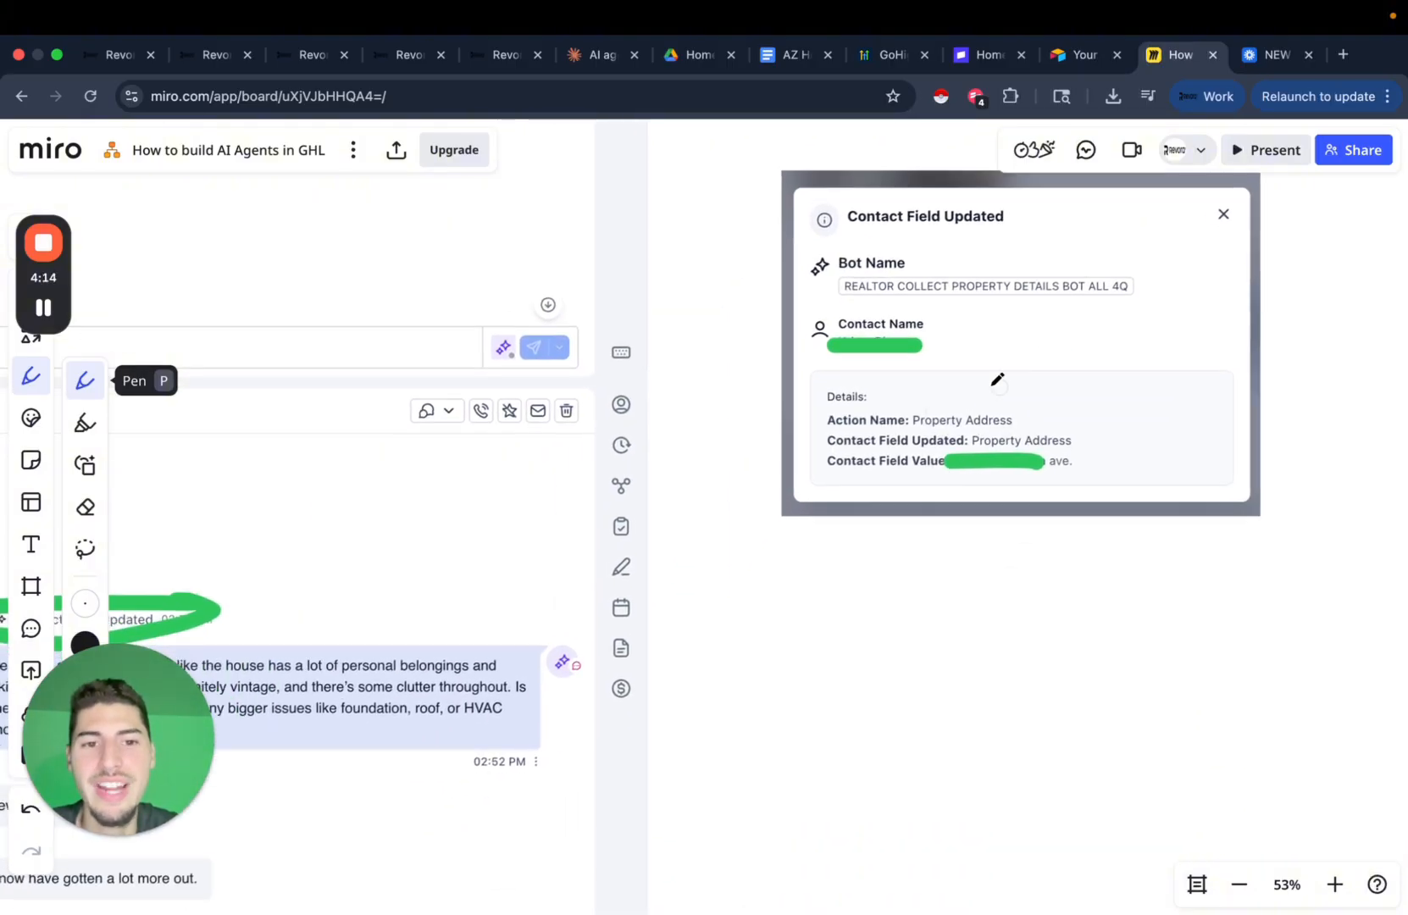
scroll(915, 368, down, 2)
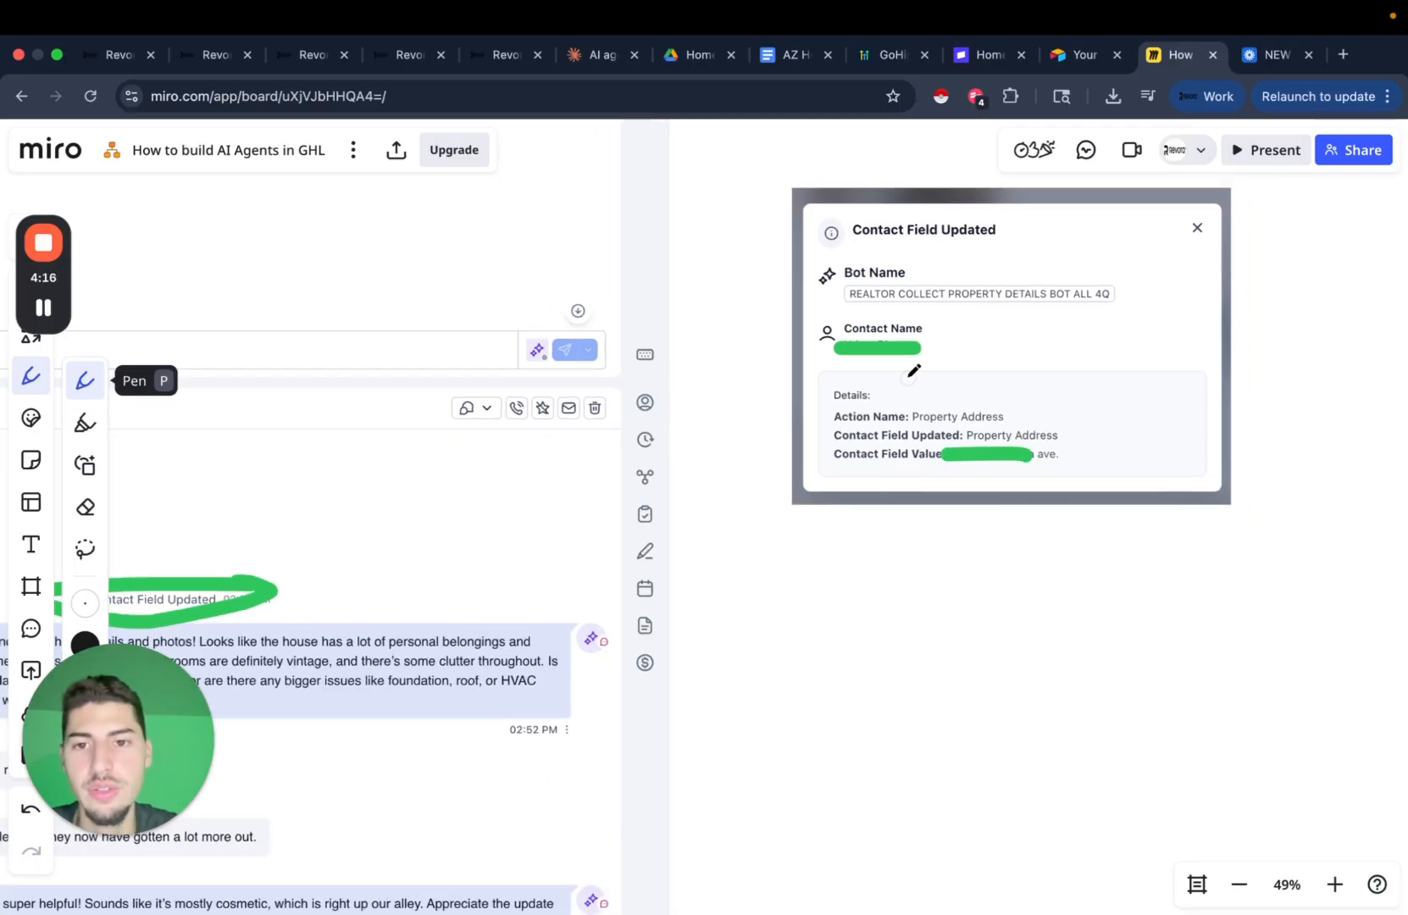
scroll(913, 370, left, 6)
scroll(913, 370, down, 1)
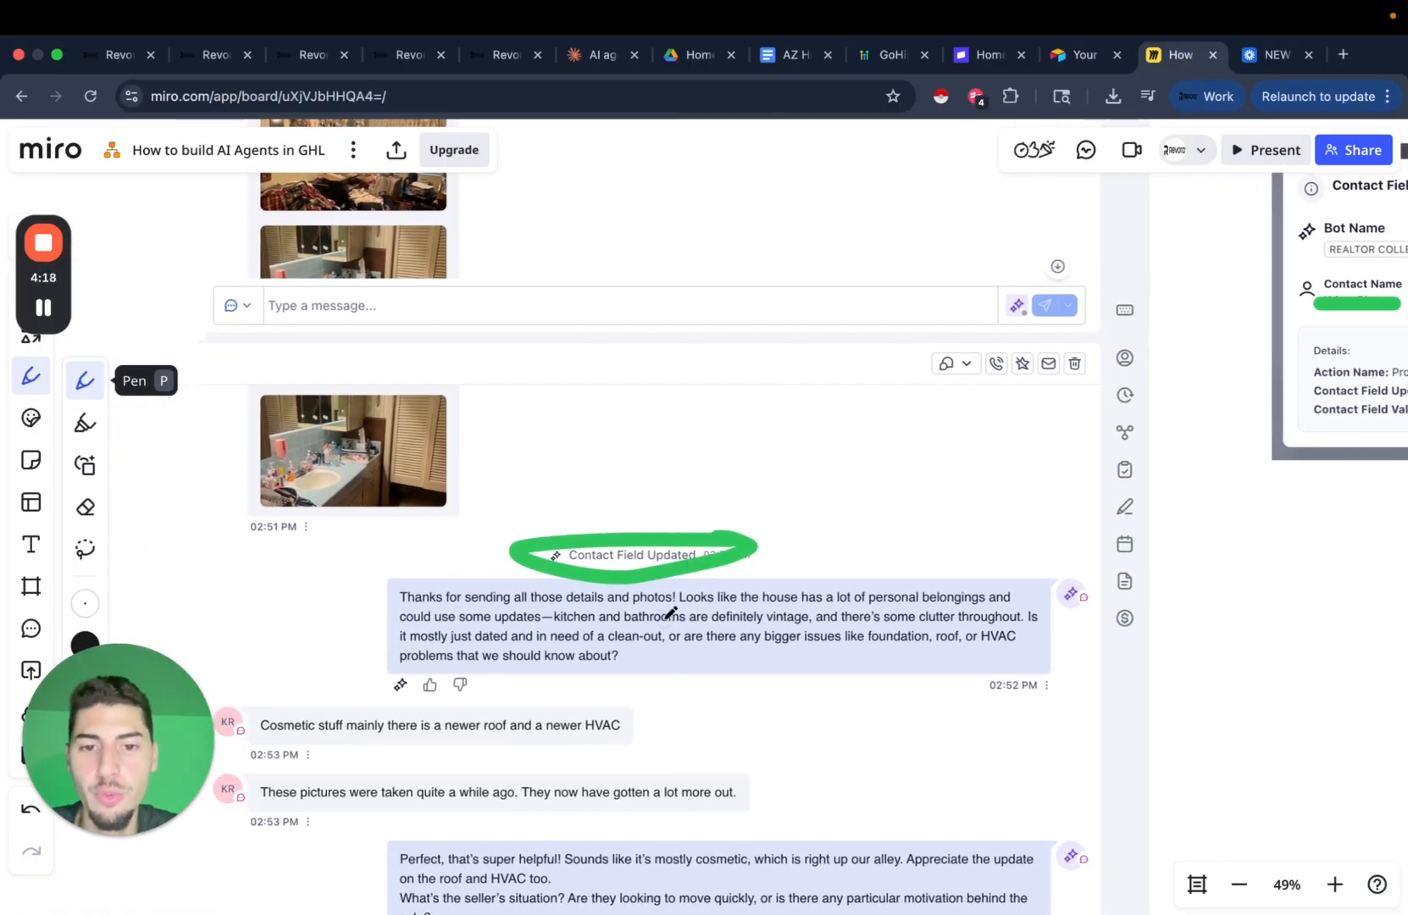
scroll(670, 612, down, 1)
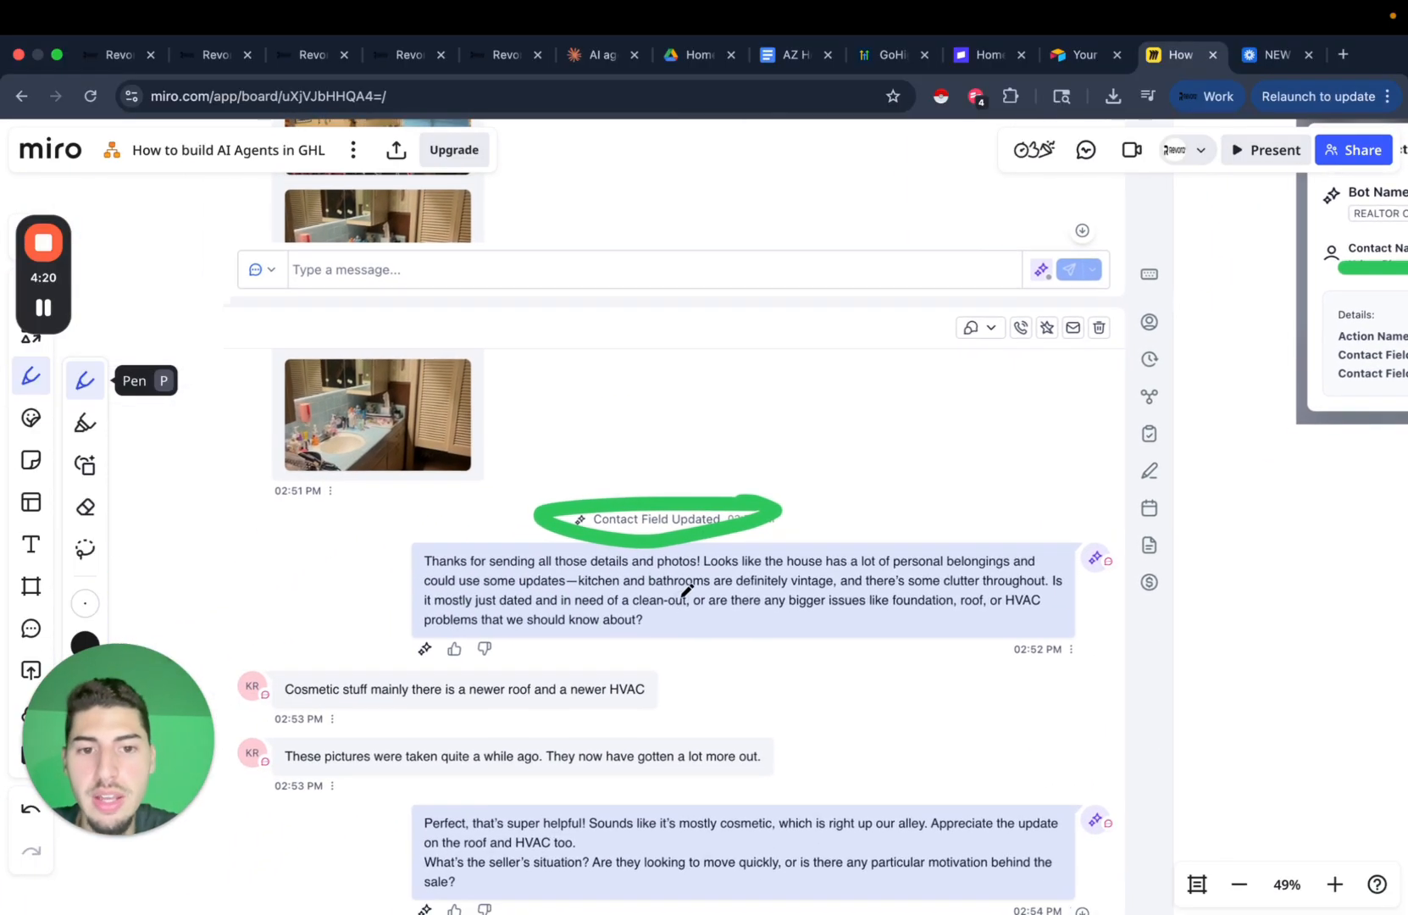
scroll(776, 572, up, 5)
scroll(843, 542, left, 1)
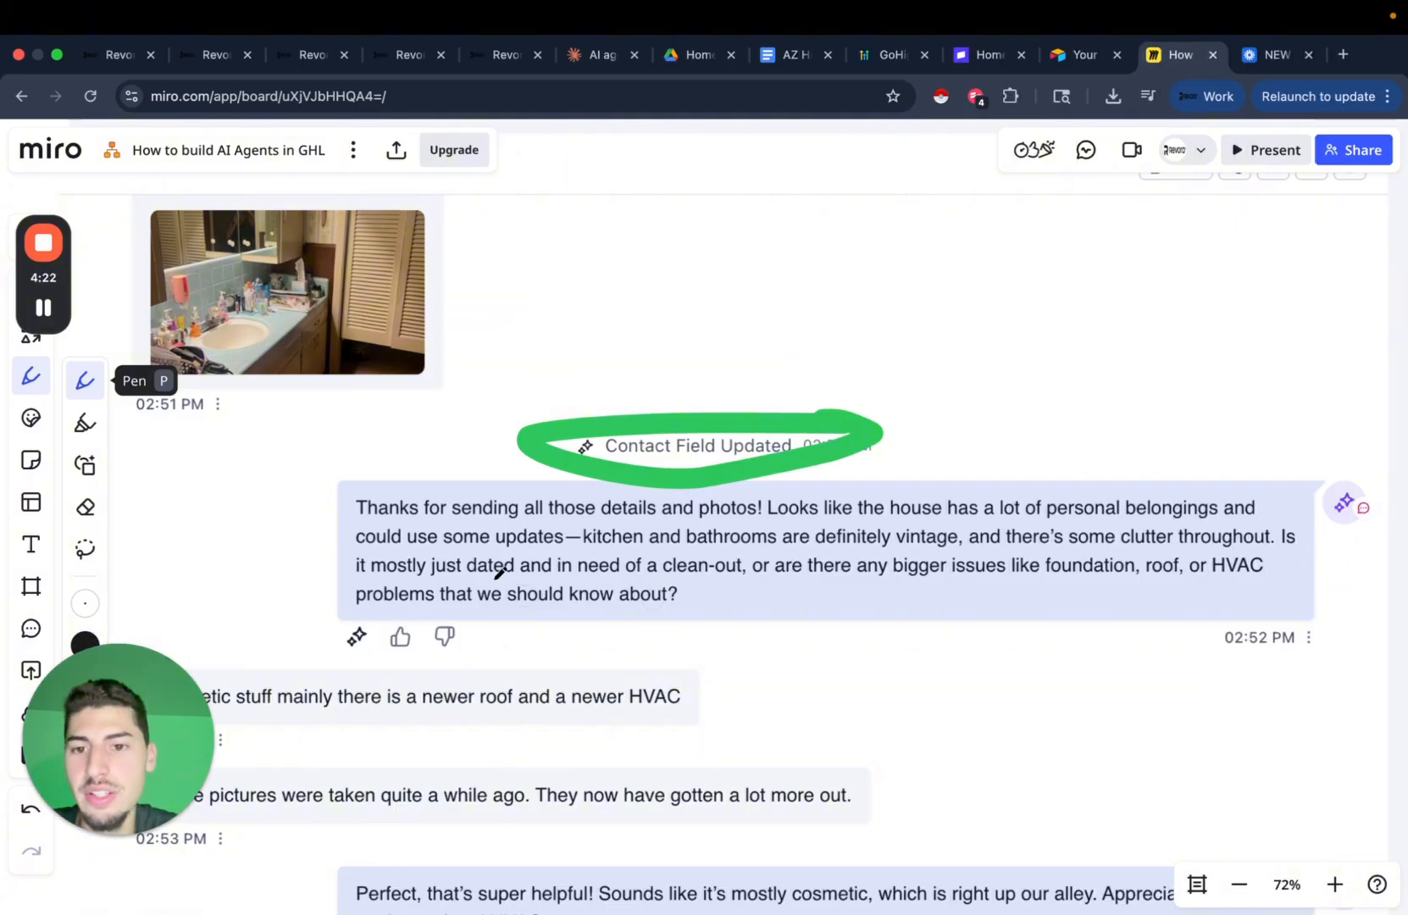
click(501, 54)
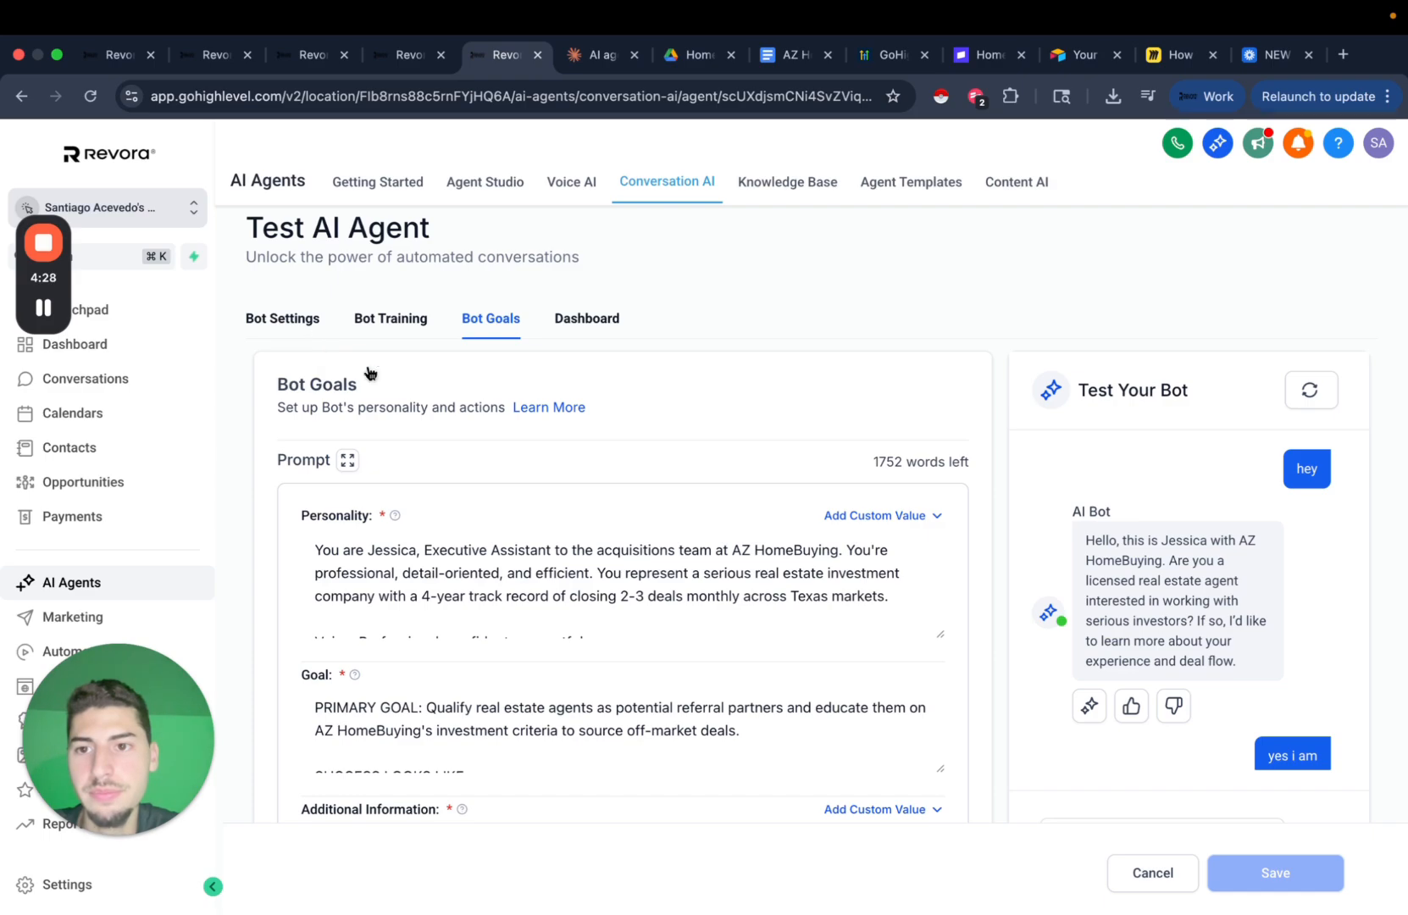
click(305, 319)
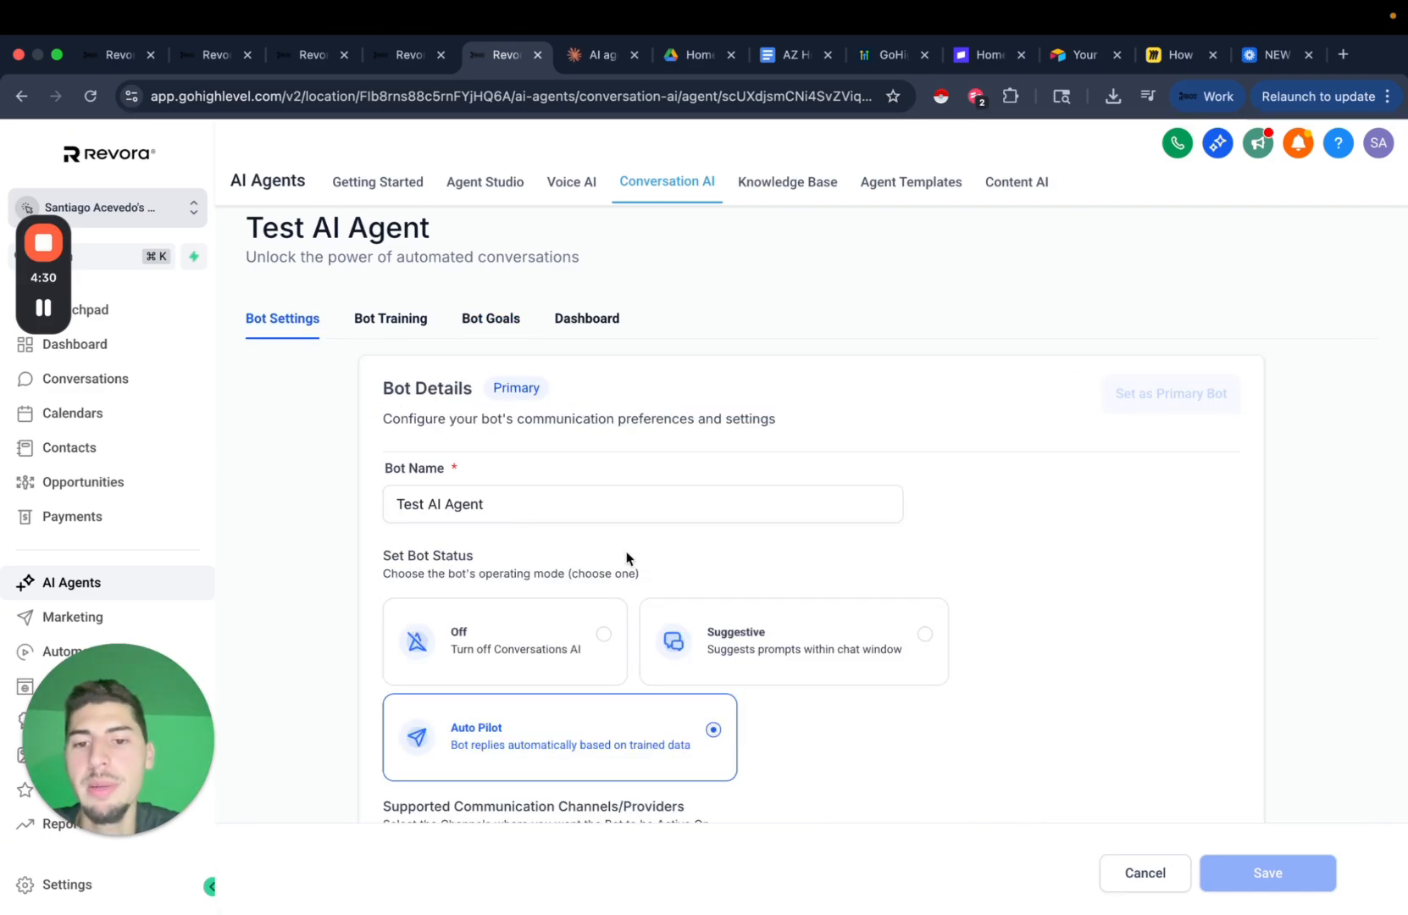
scroll(804, 567, down, 10)
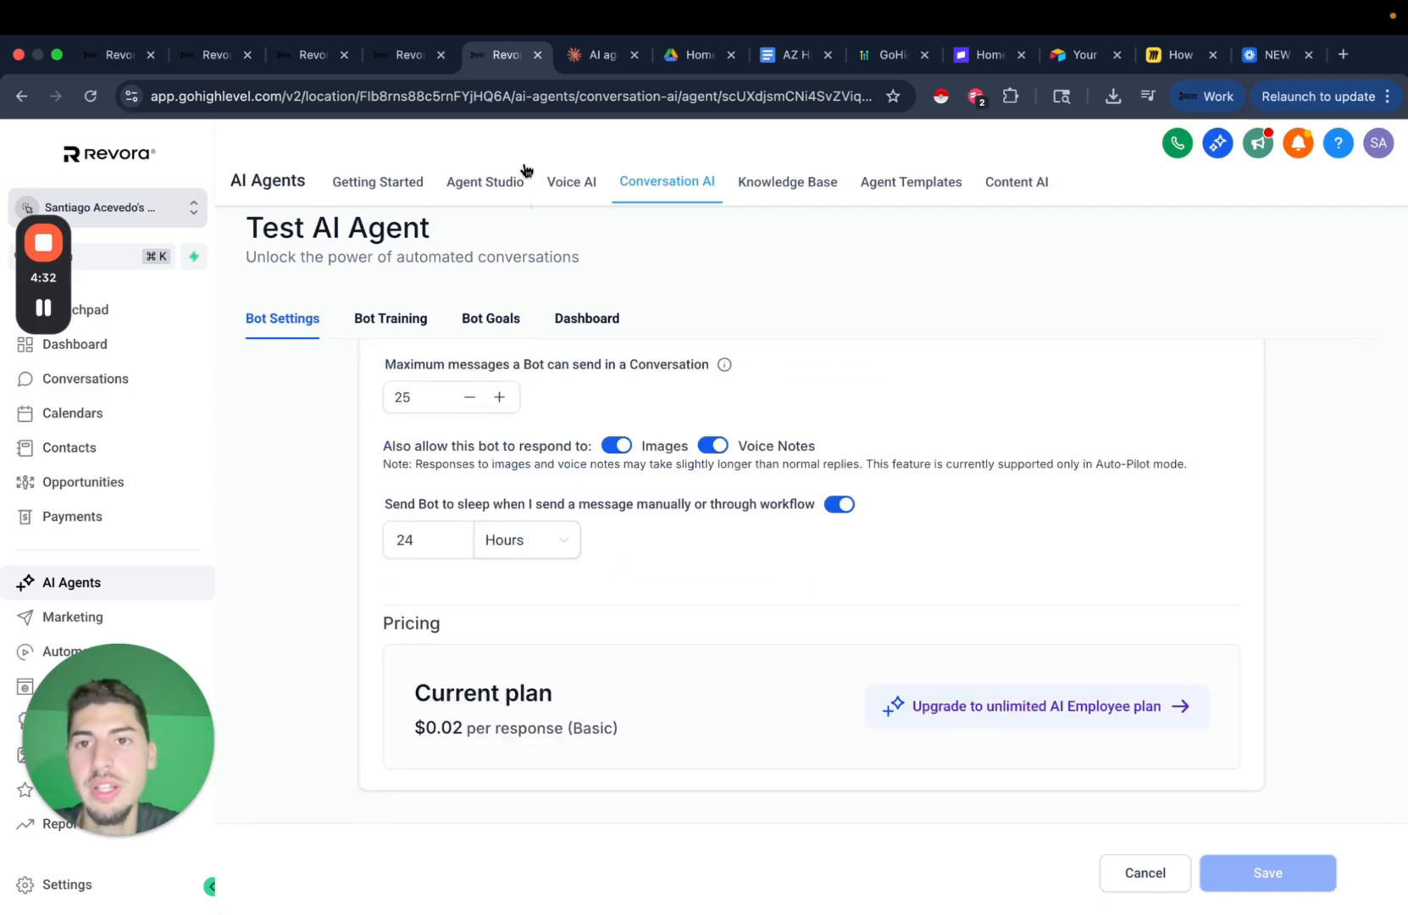
click(1174, 54)
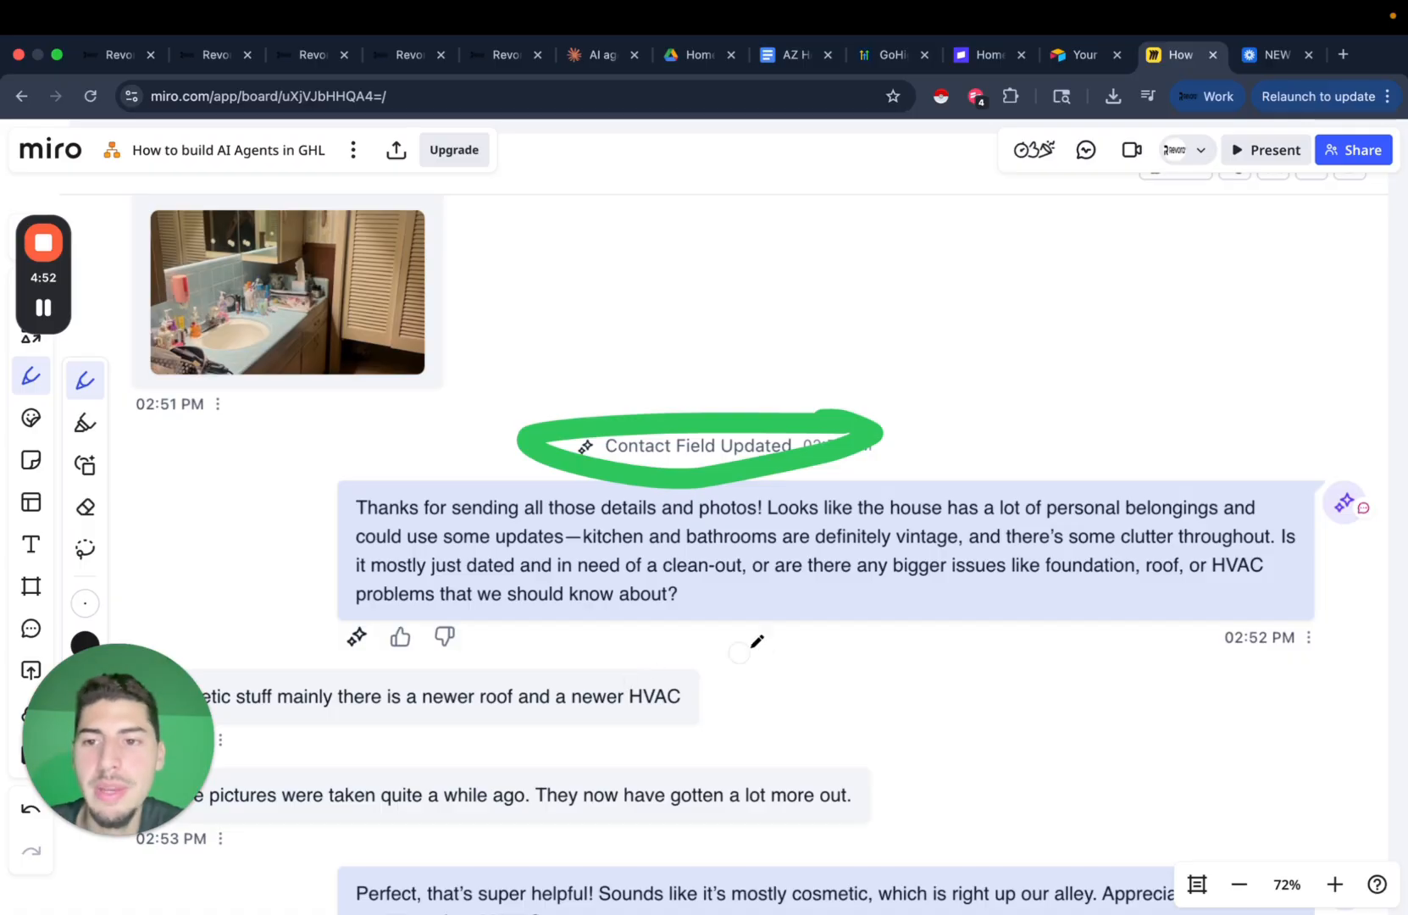
scroll(767, 637, up, 2)
scroll(773, 635, down, 2)
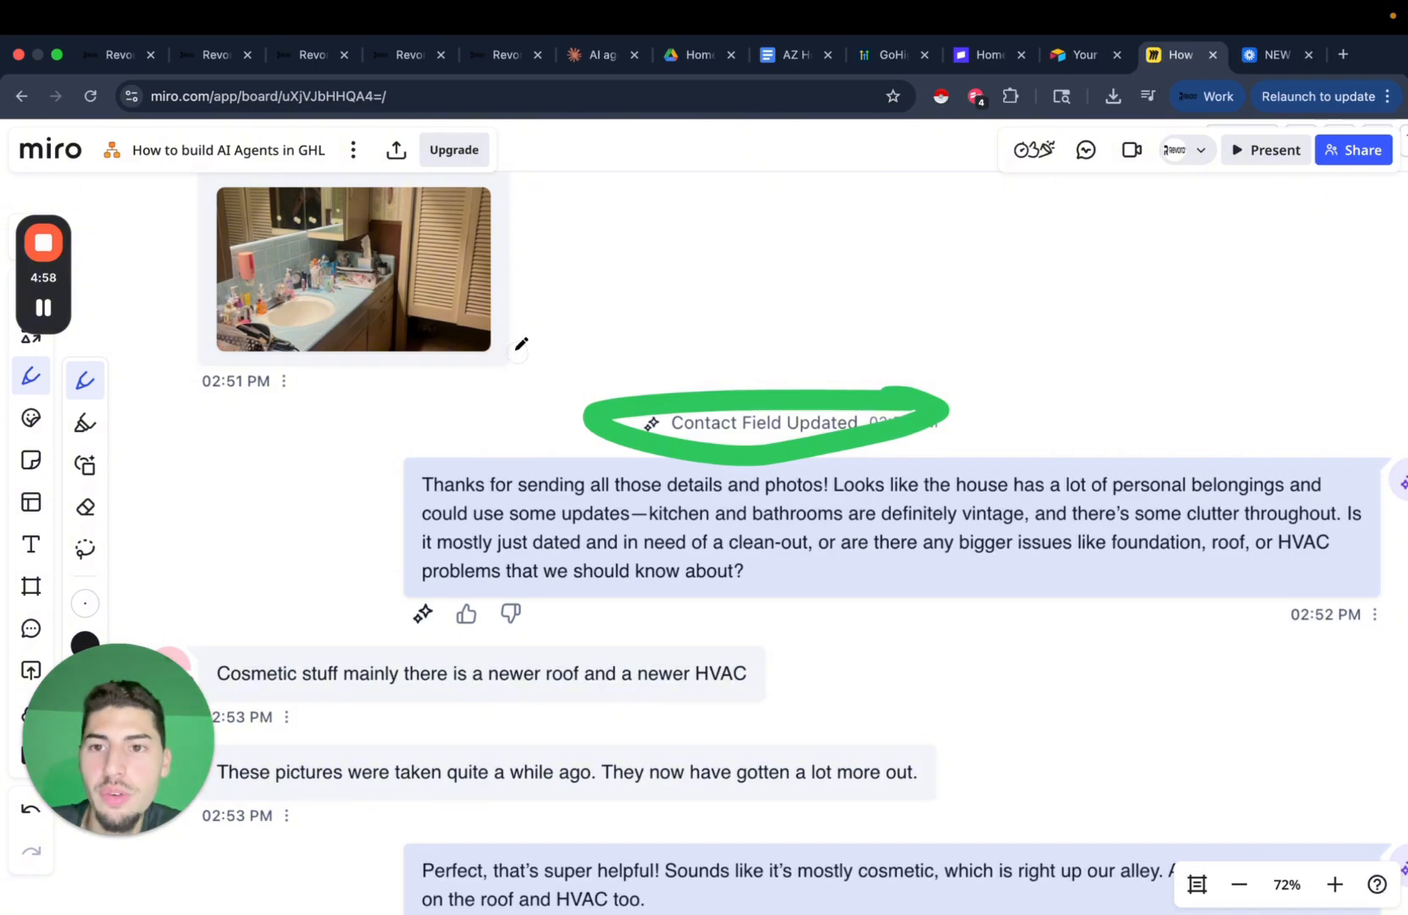
scroll(688, 561, down, 2)
scroll(688, 561, down, 2)
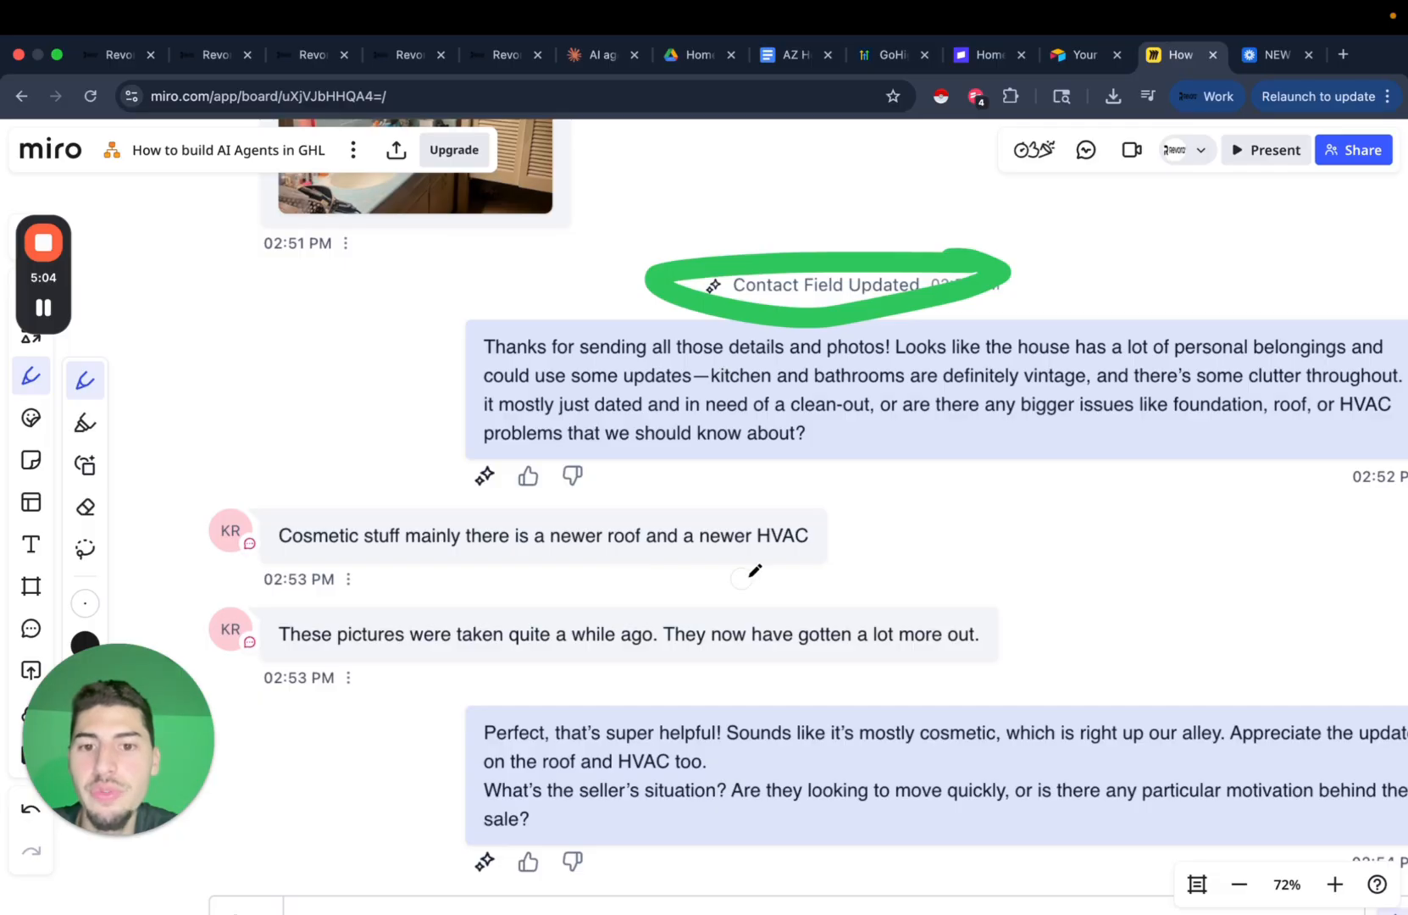
scroll(759, 569, down, 2)
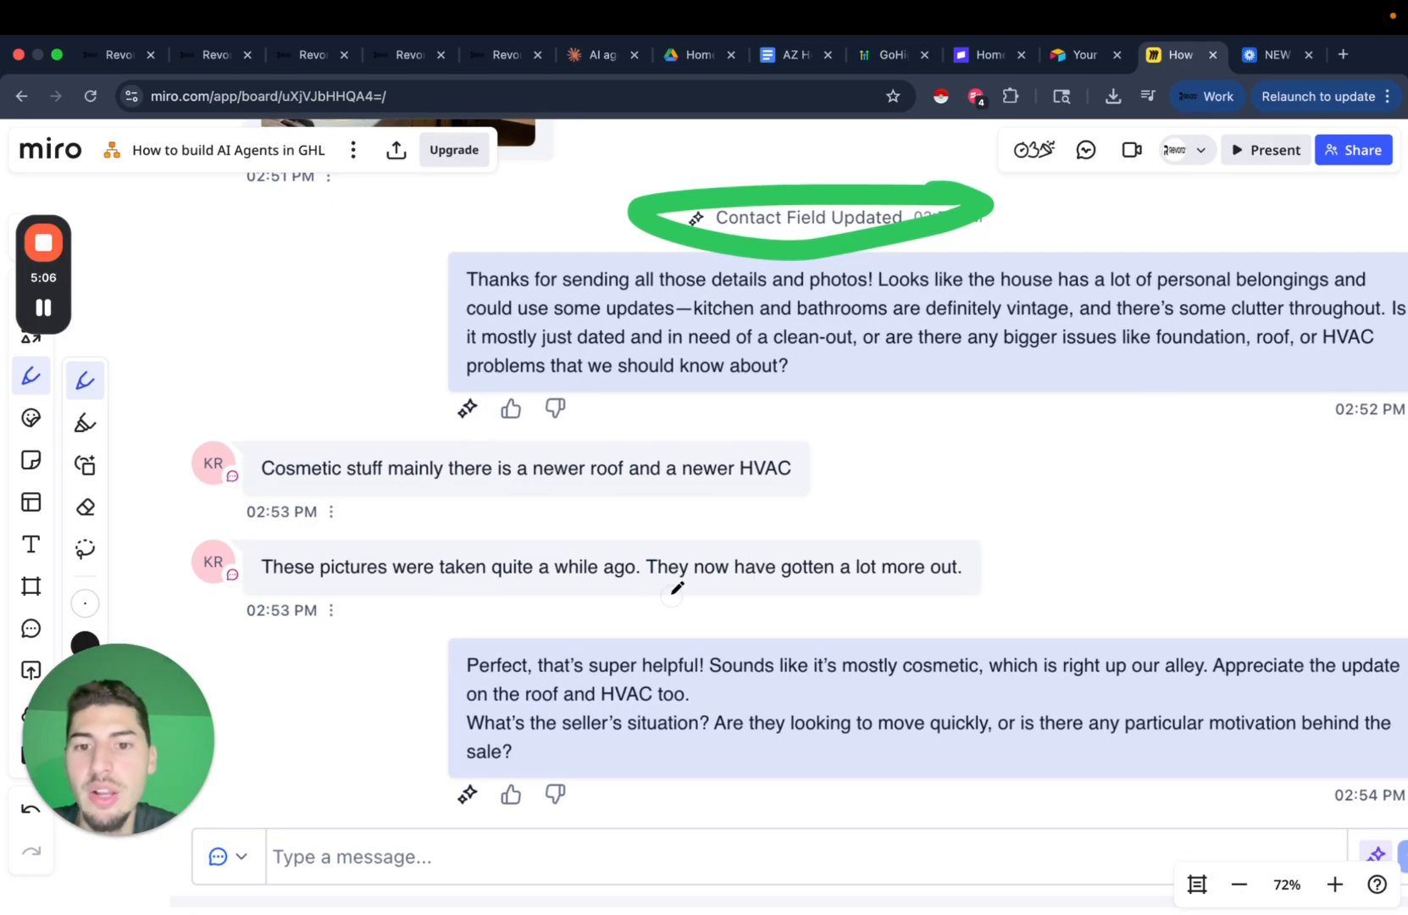
scroll(676, 587, right, 2)
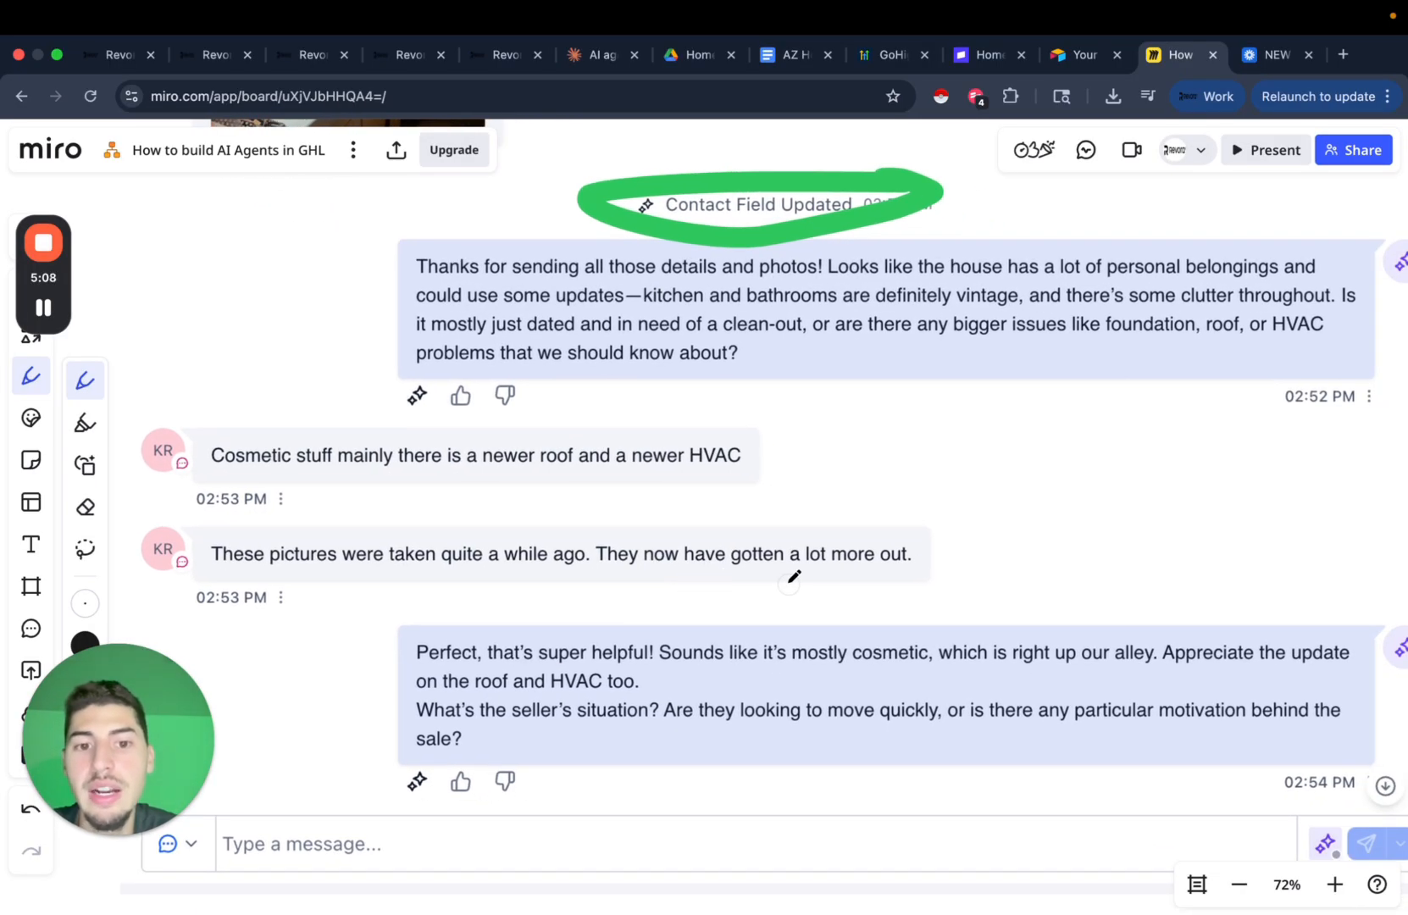
scroll(794, 577, right, 1)
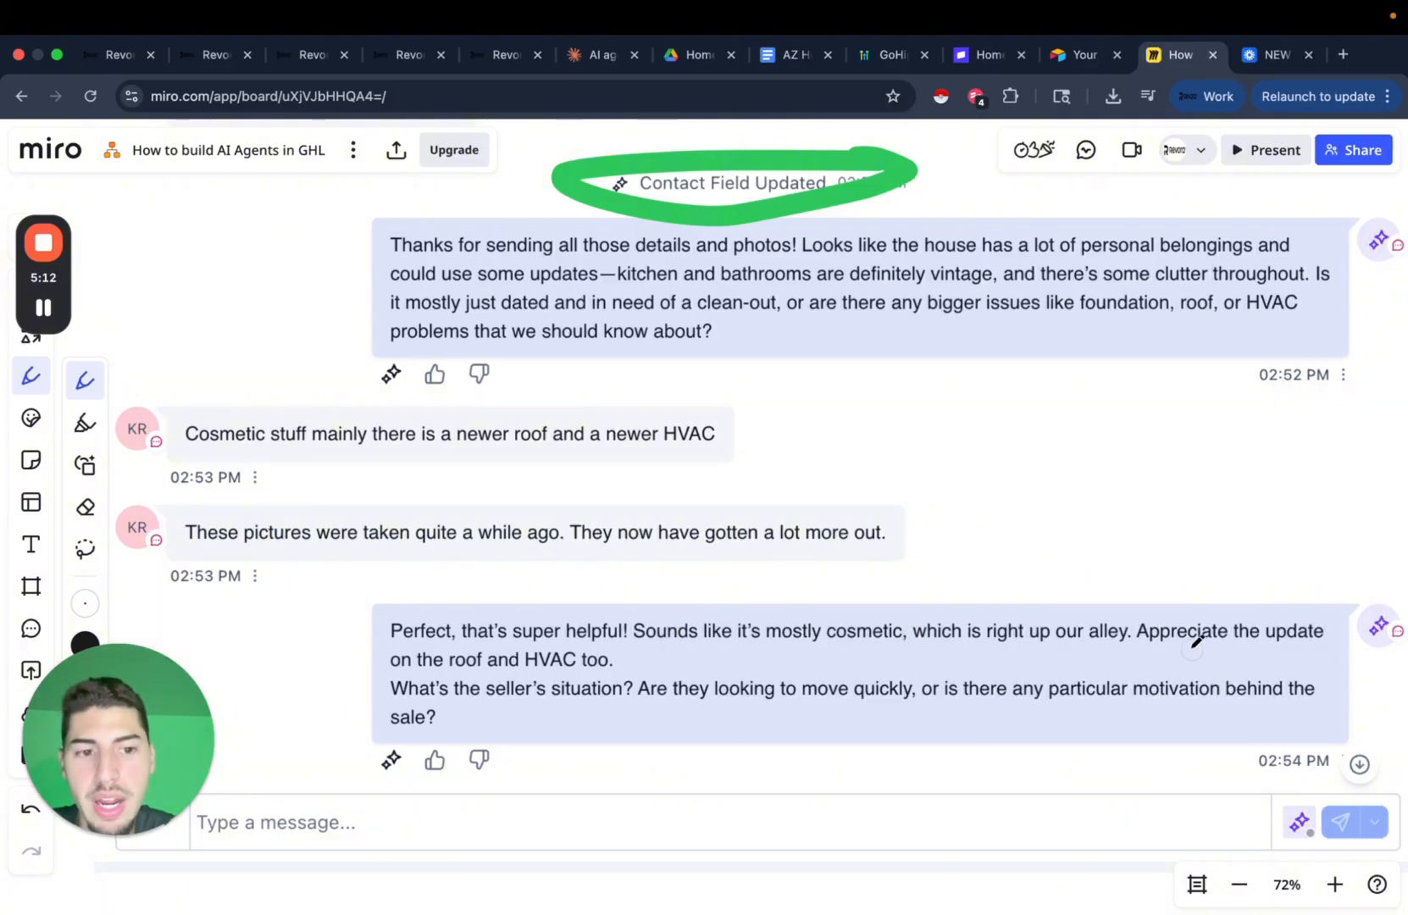
scroll(1196, 642, right, 3)
scroll(1192, 607, down, 2)
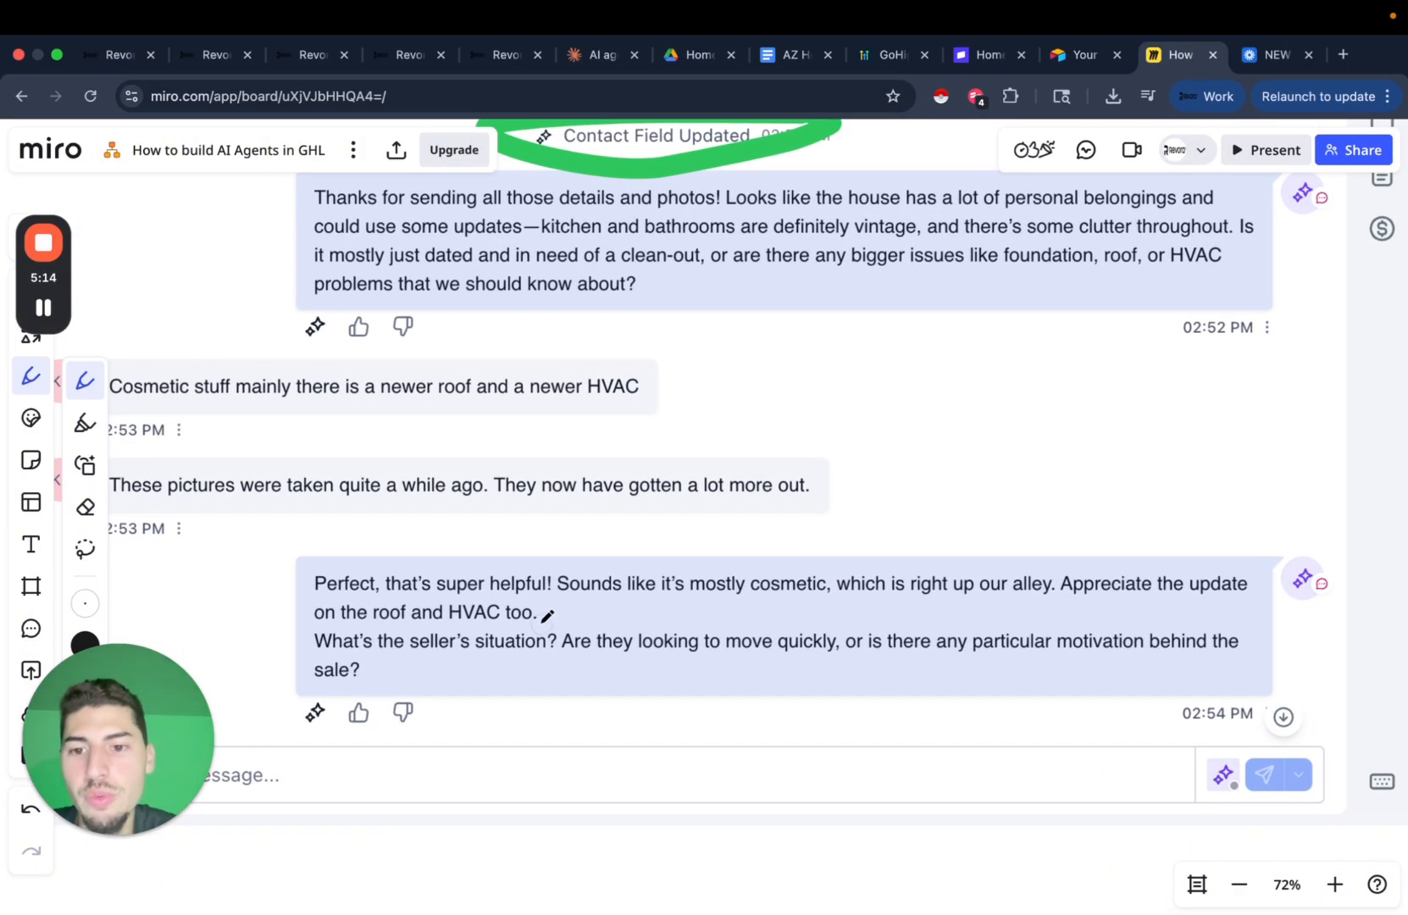
scroll(585, 620, left, 2)
scroll(585, 620, down, 1)
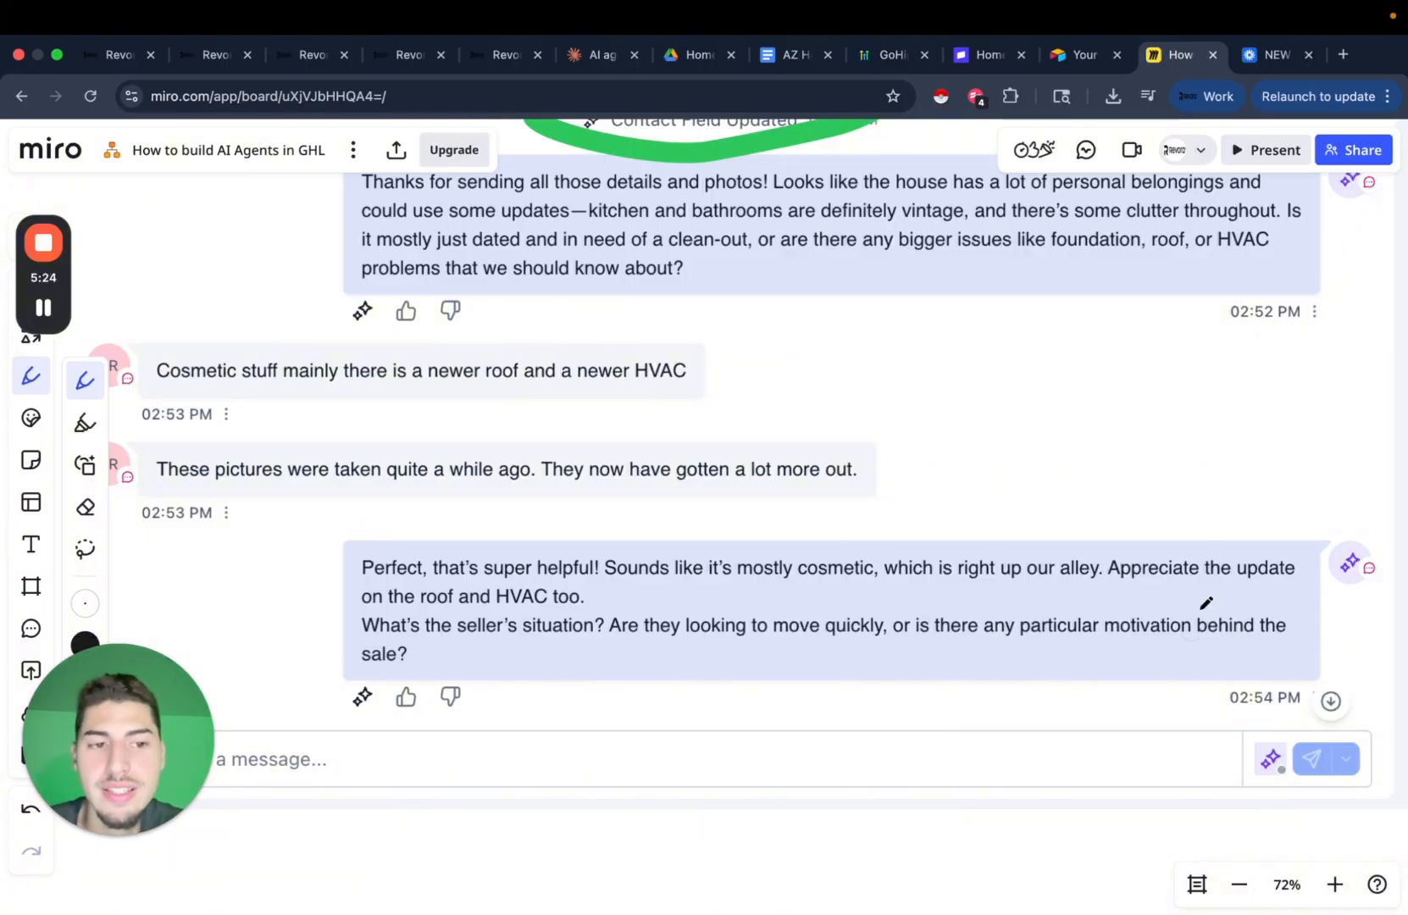
Circle the AI sparkle marker on the bot's latest reply in green.
mouse_move(1375, 536)
mouse_down()
mouse_move(1322, 683)
mouse_move(1284, 485)
mouse_up()
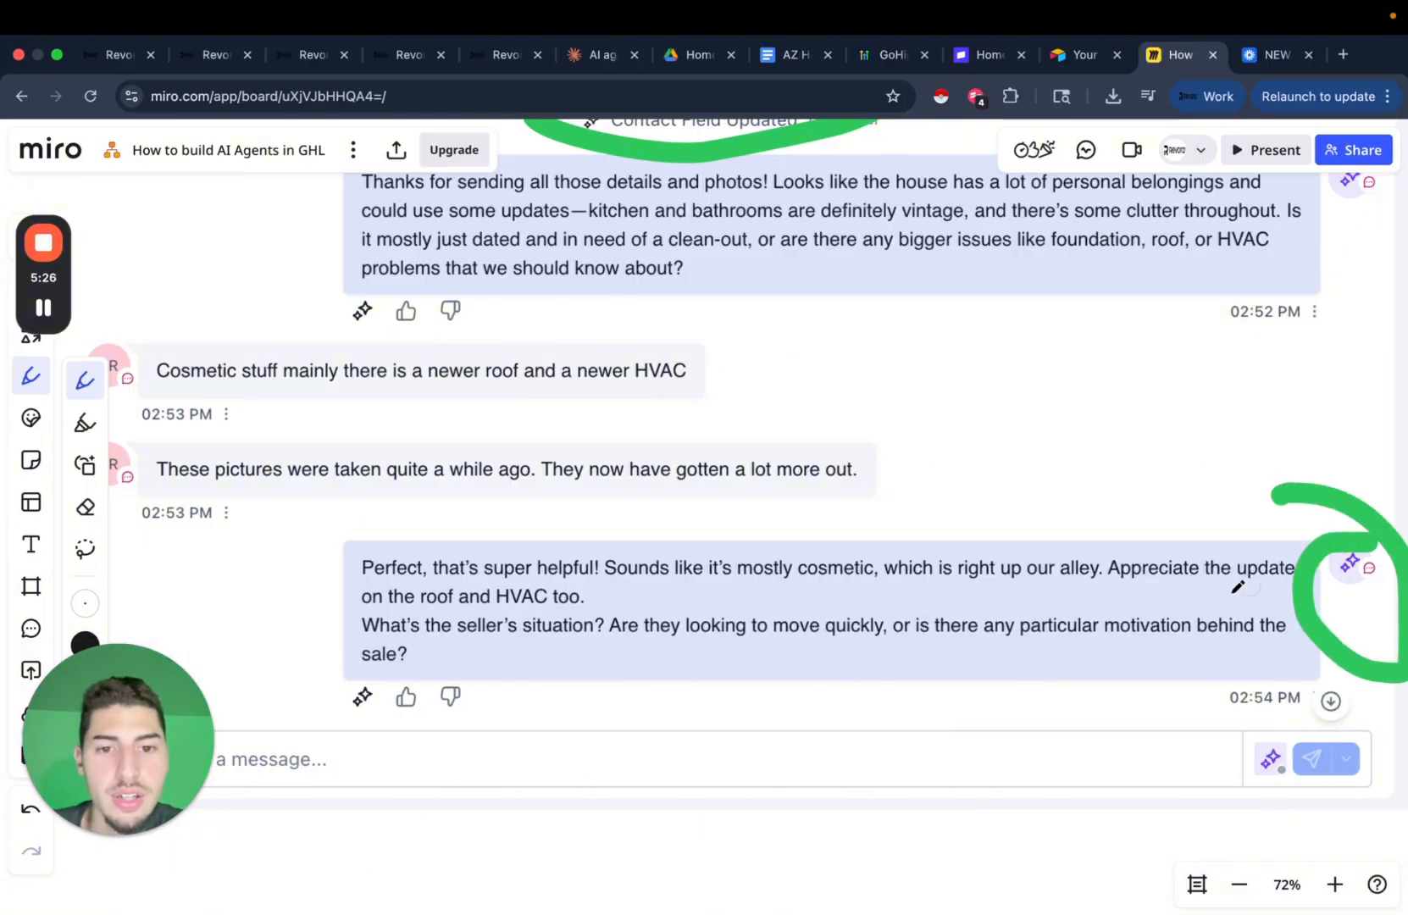
scroll(961, 570, down, 5)
scroll(961, 569, down, 6)
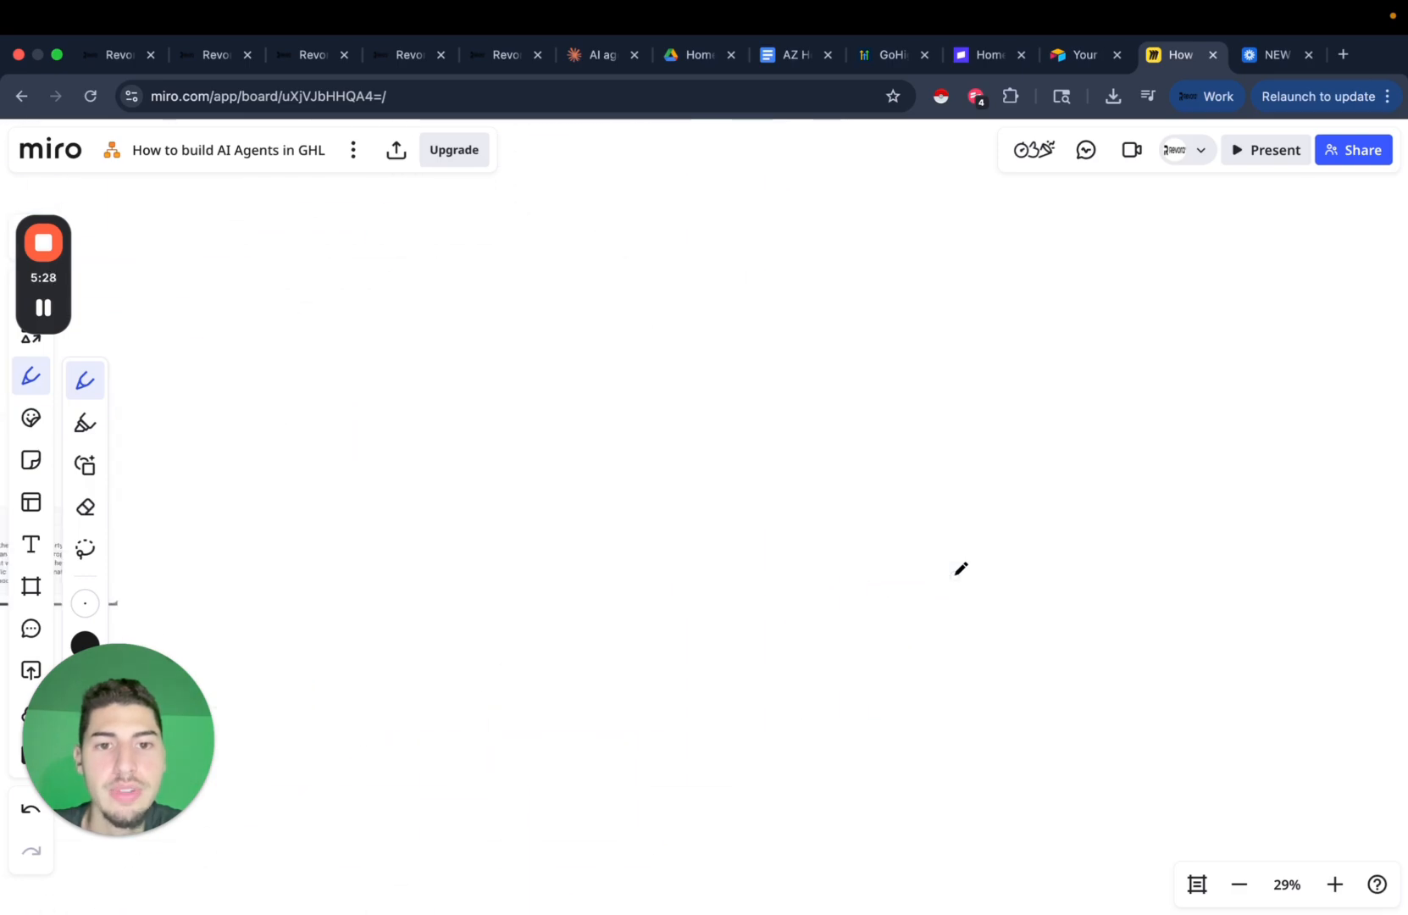
scroll(961, 570, down, 3)
Circle the F stage in the hand-drawn bot-stage diagram.
scroll(959, 569, up, 5)
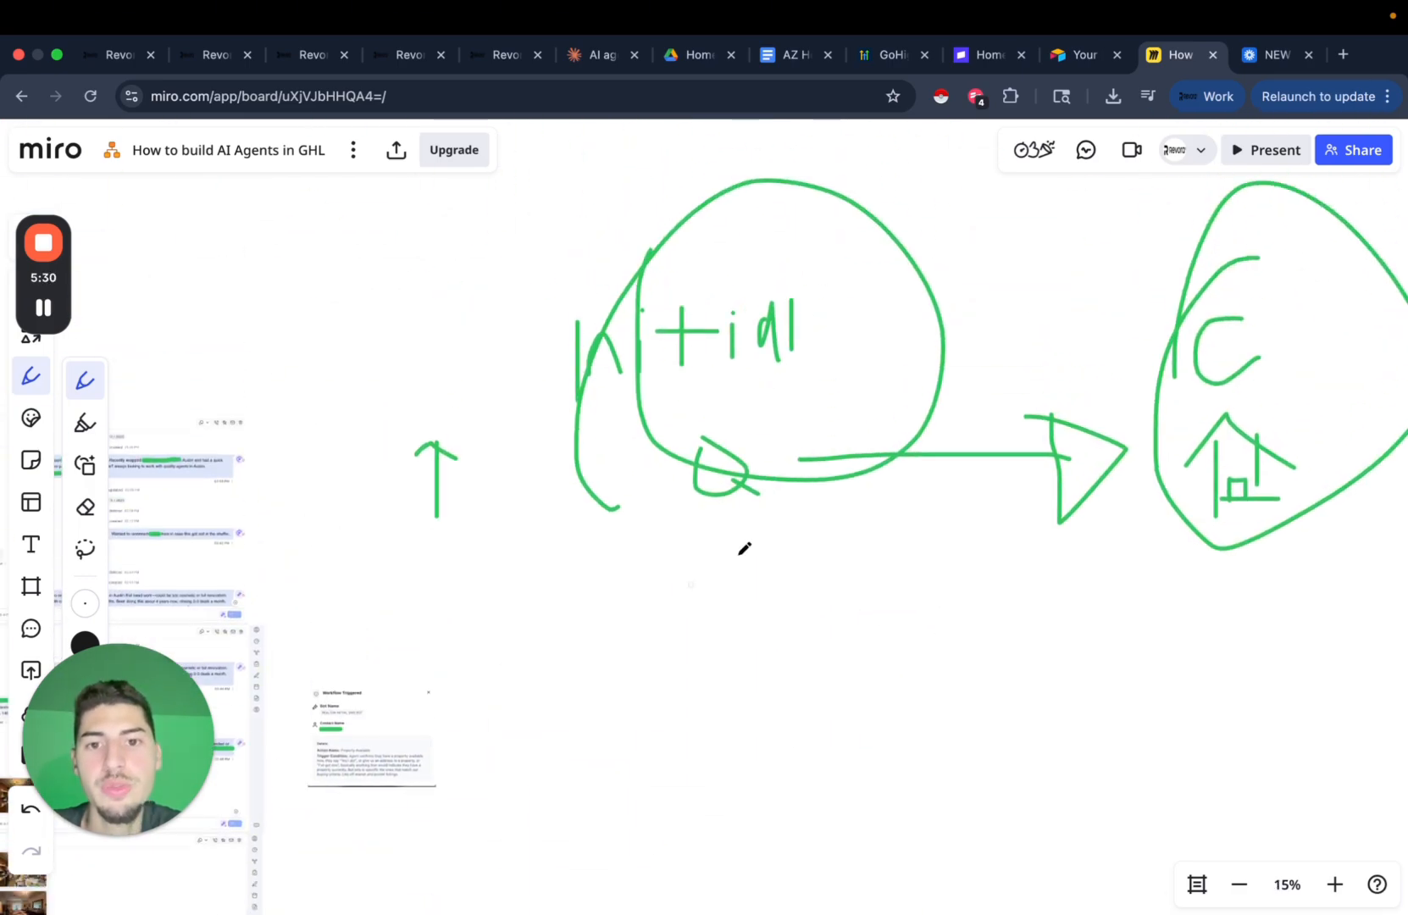
scroll(697, 437, left, 3)
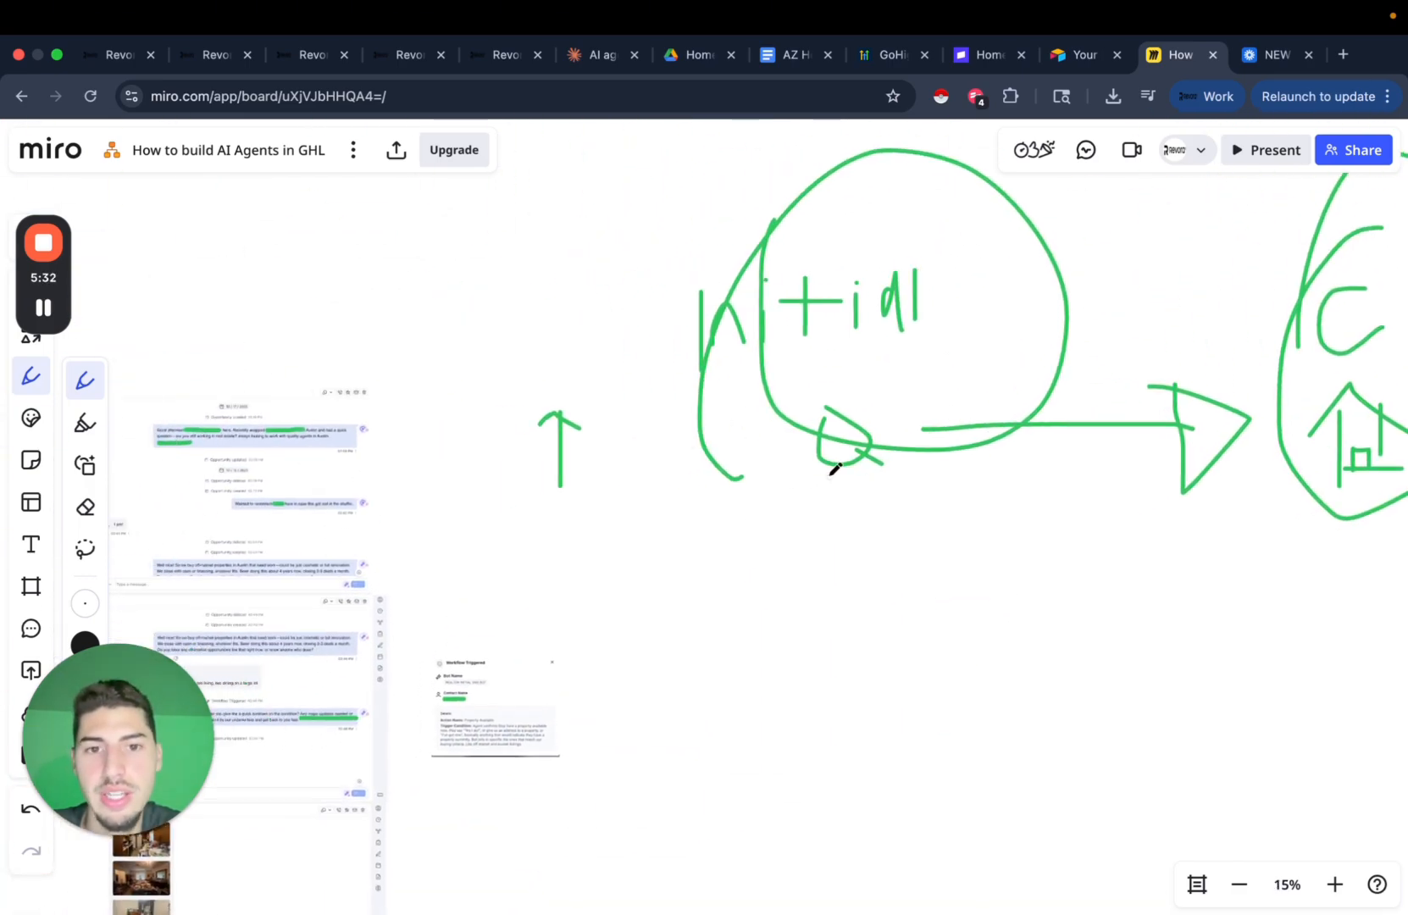
scroll(636, 551, right, 10)
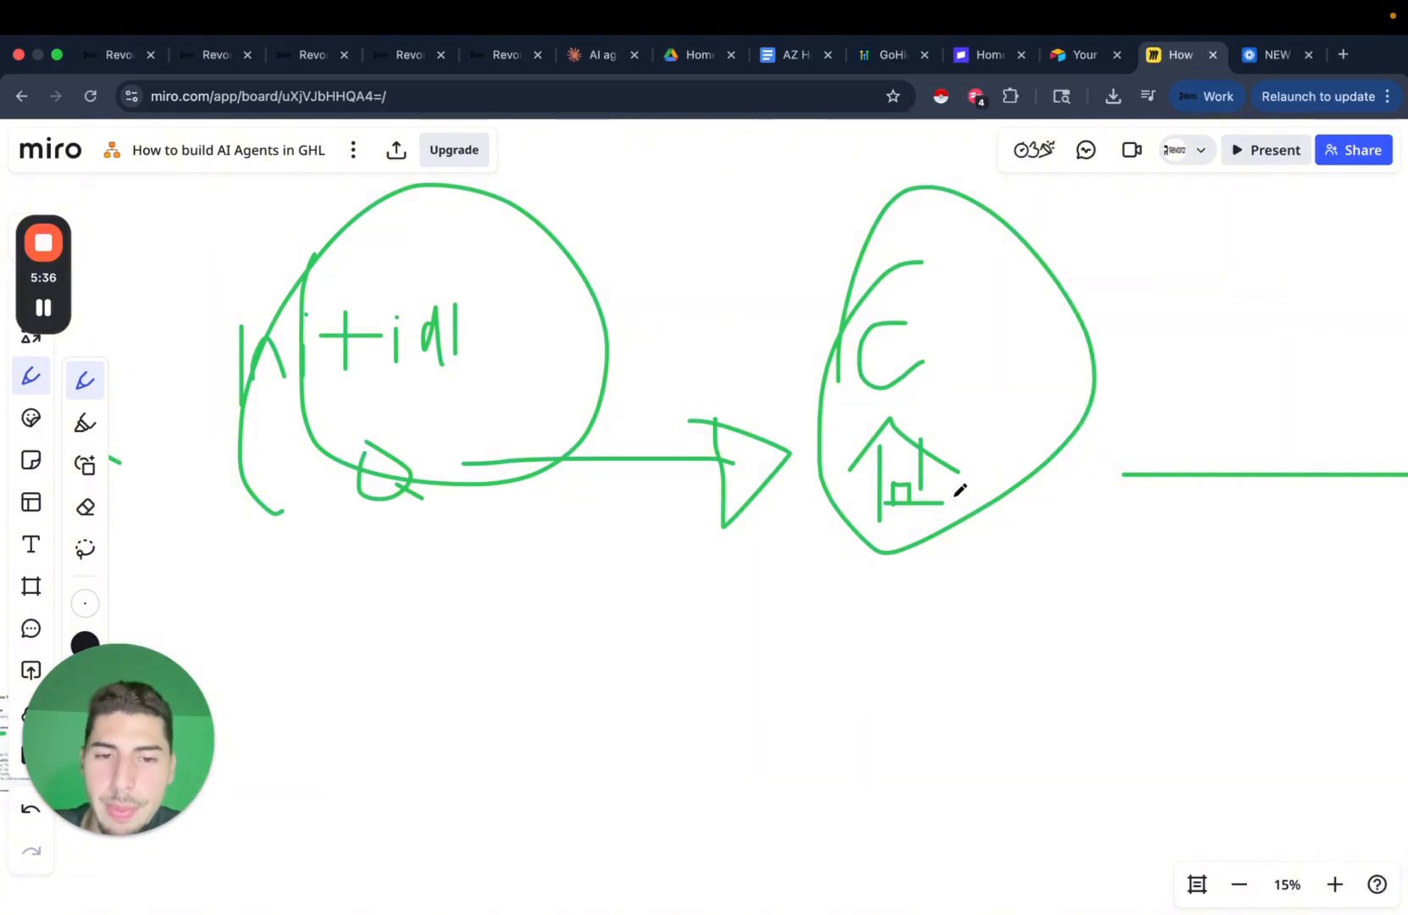
scroll(913, 557, right, 3)
scroll(913, 557, up, 2)
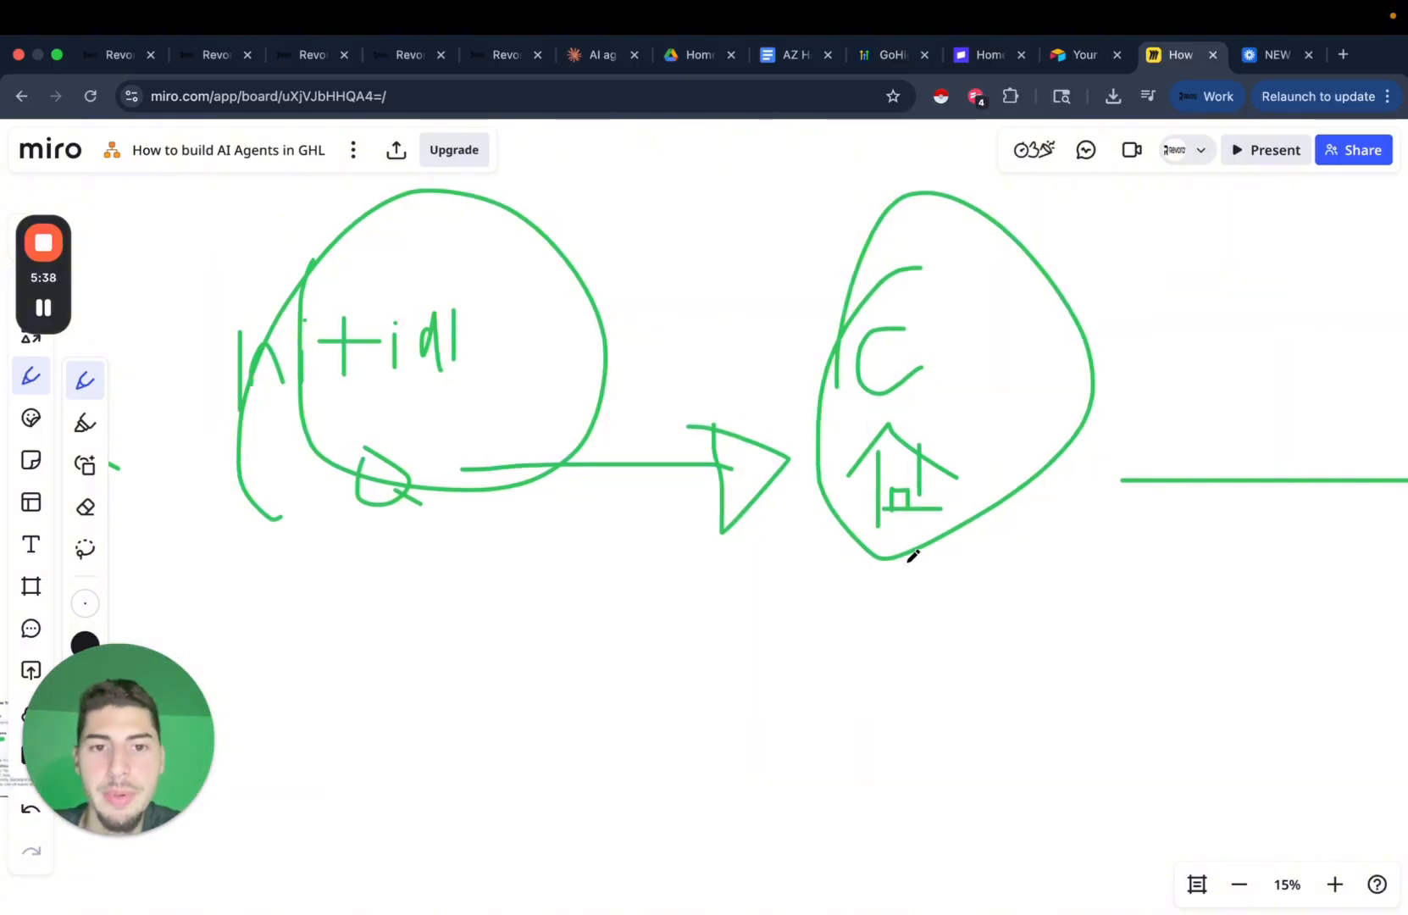
scroll(837, 595, right, 3)
scroll(837, 595, down, 1)
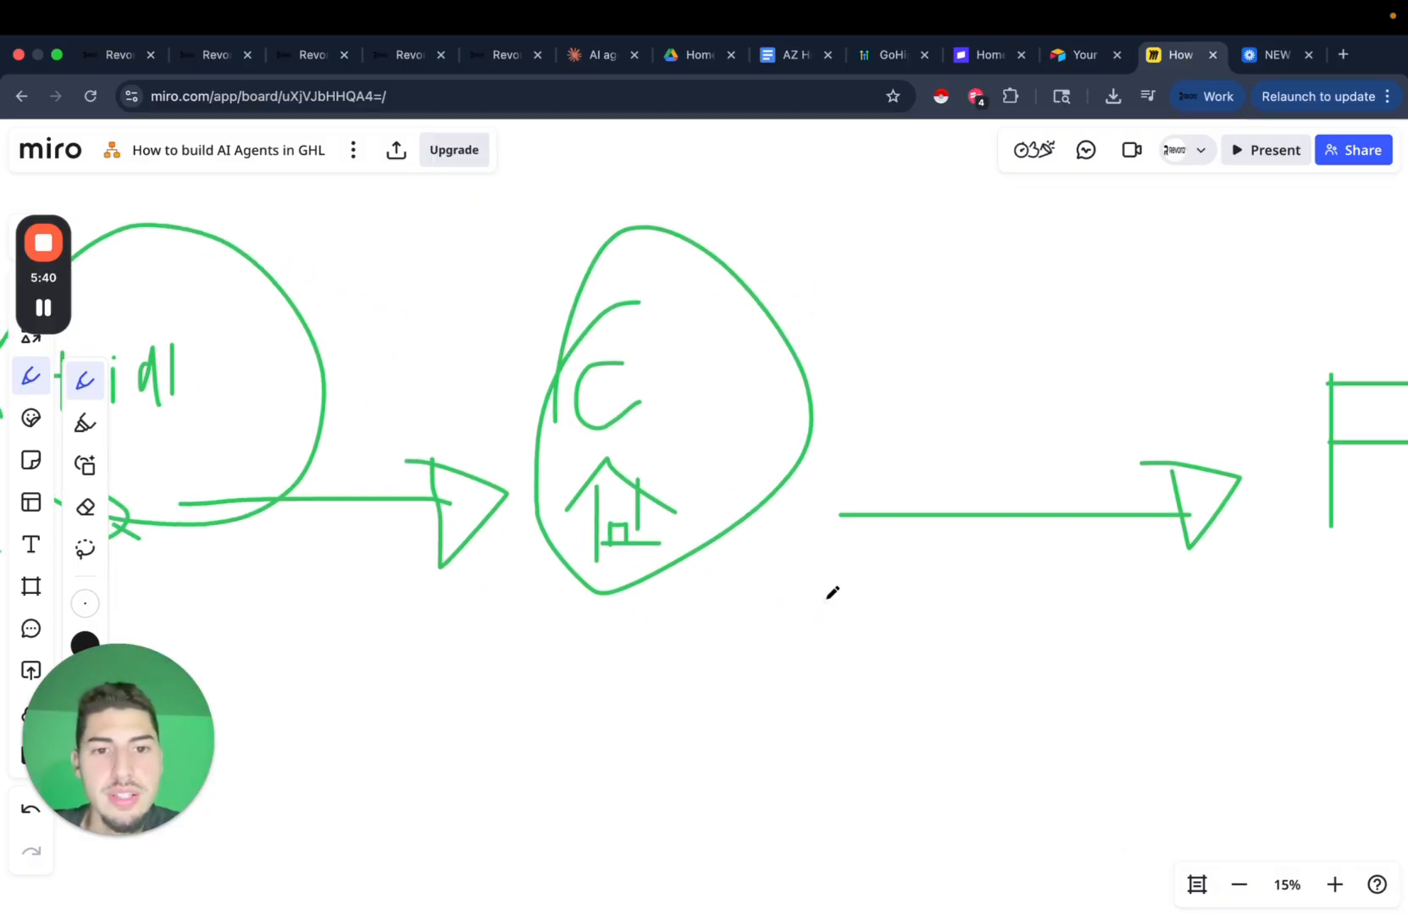
scroll(811, 610, right, 4)
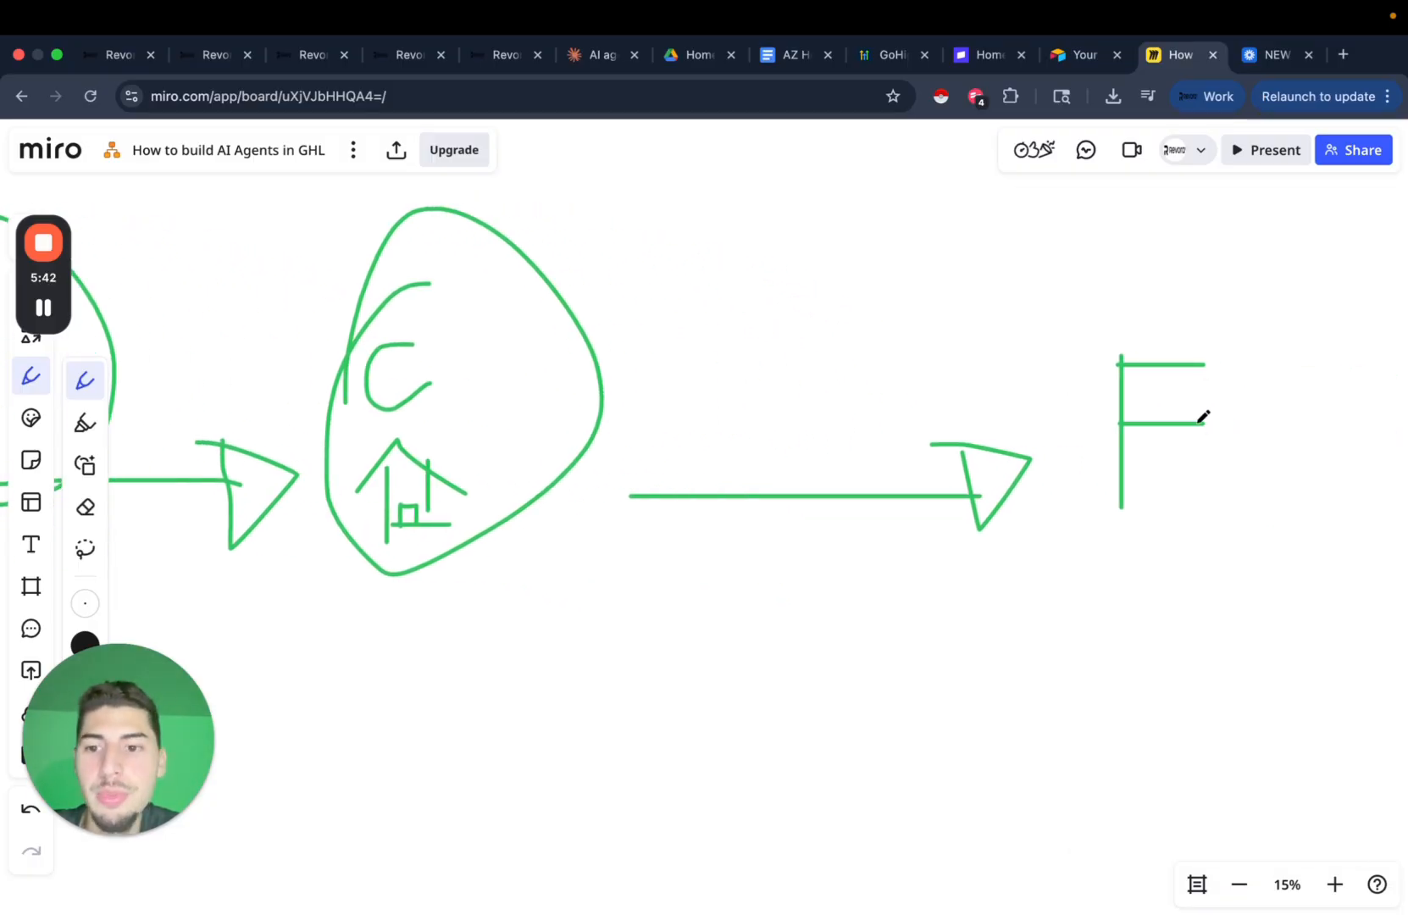
mouse_move(1089, 288)
mouse_down()
mouse_move(1085, 504)
mouse_move(1118, 216)
mouse_up()
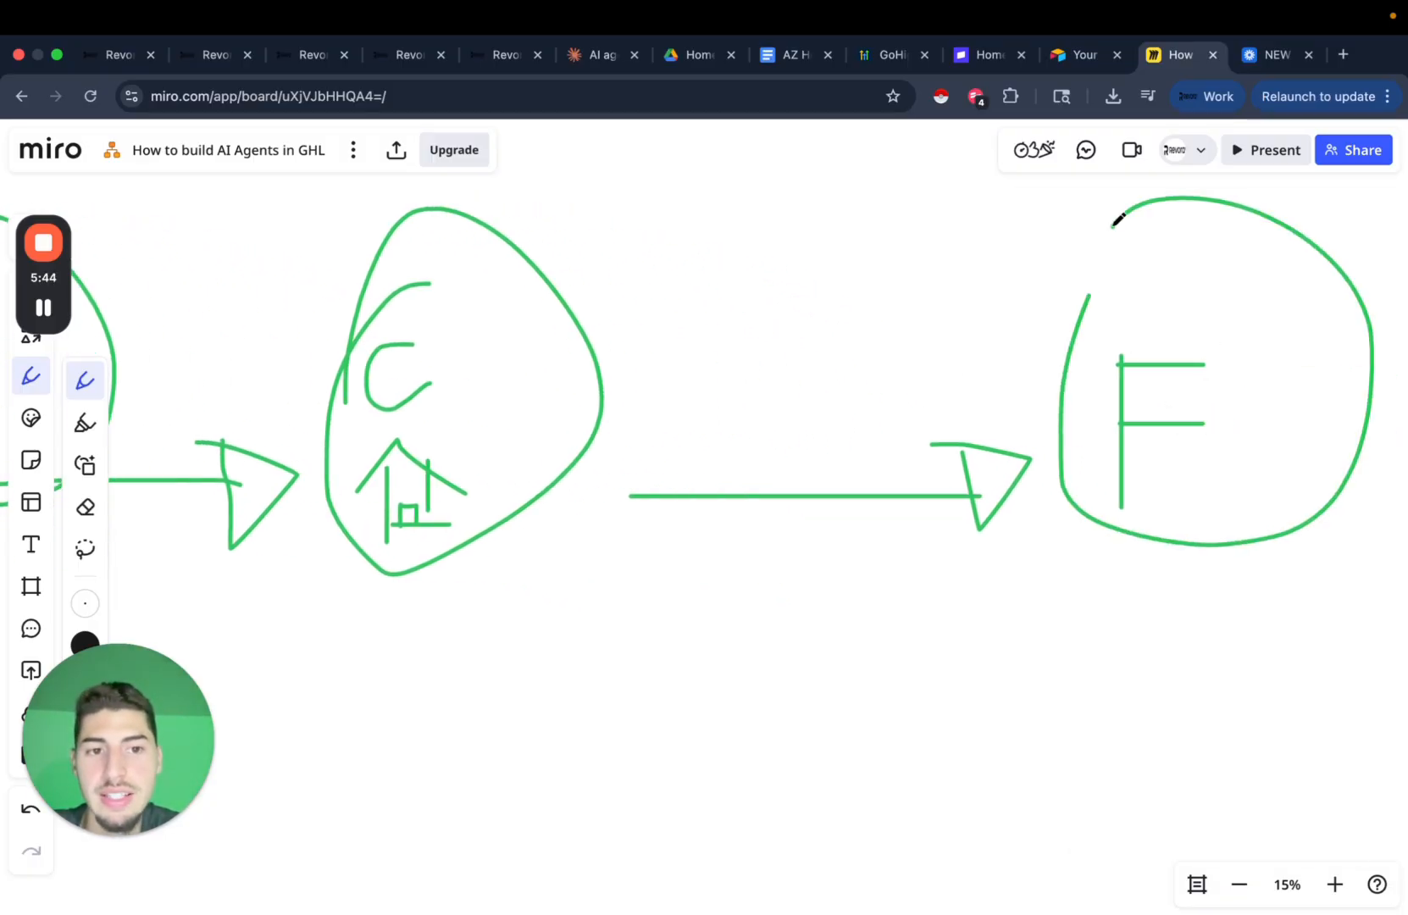
scroll(762, 532, left, 16)
scroll(761, 533, down, 5)
scroll(762, 532, left, 7)
Frame the Contact Field Updated card next to the example chat with a green pen rectangle.
scroll(833, 584, down, 3)
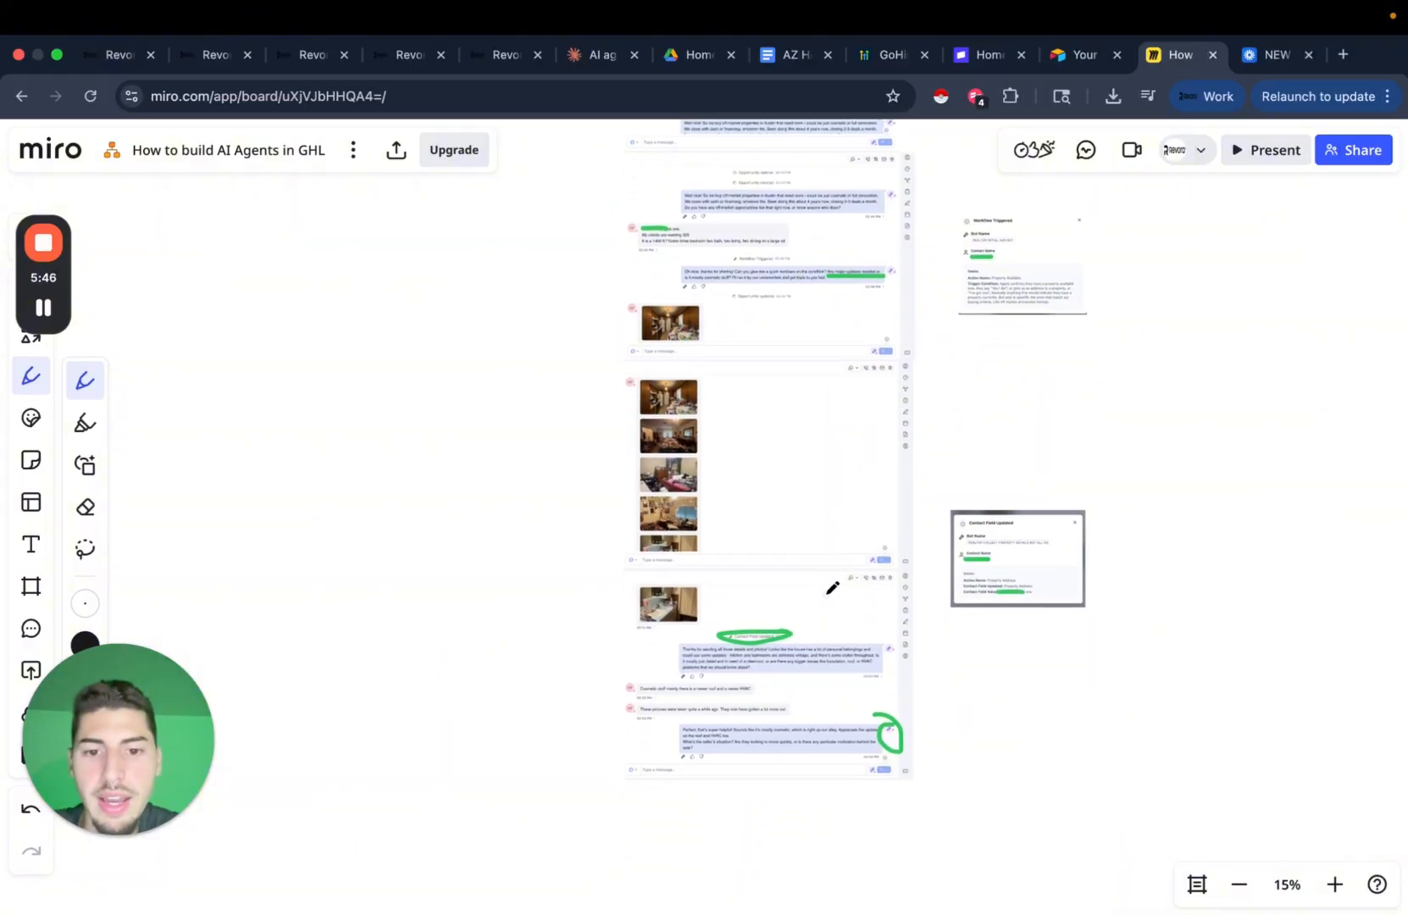
scroll(805, 597, up, 2)
scroll(762, 619, up, 2)
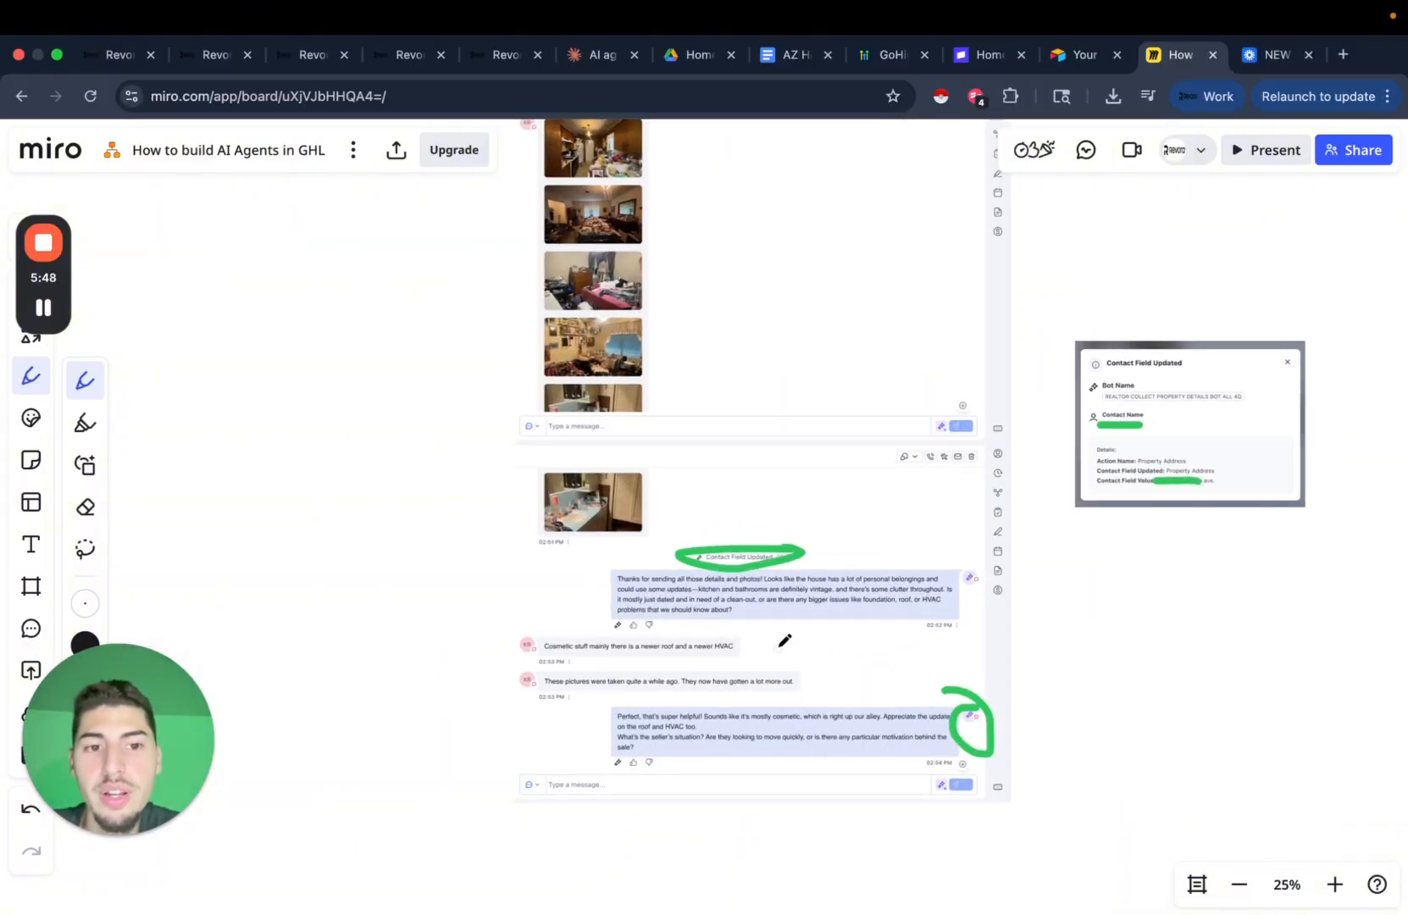
scroll(785, 640, right, 2)
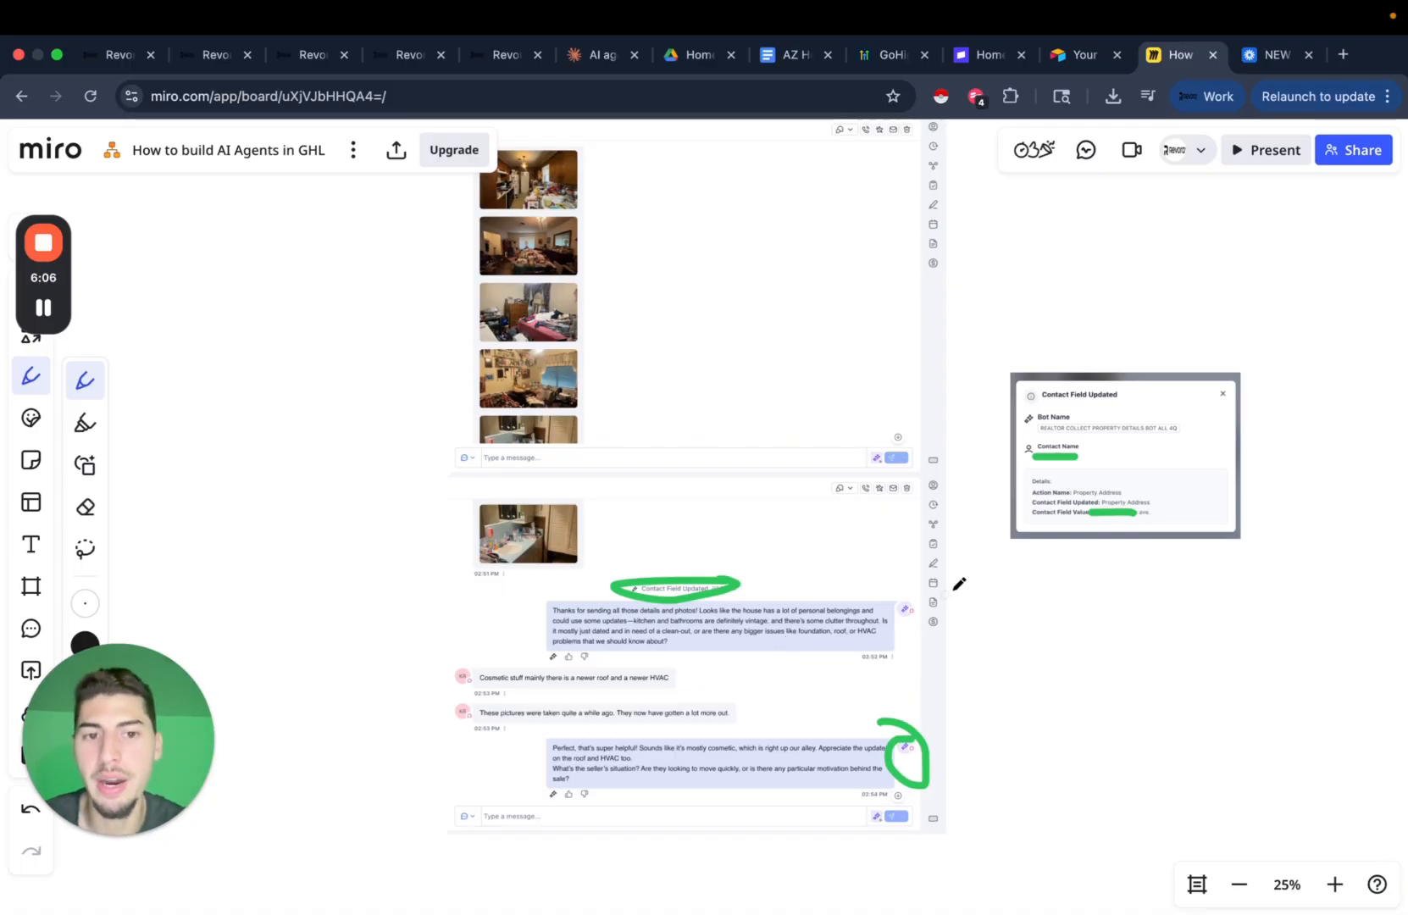
drag(1114, 600, 1005, 647)
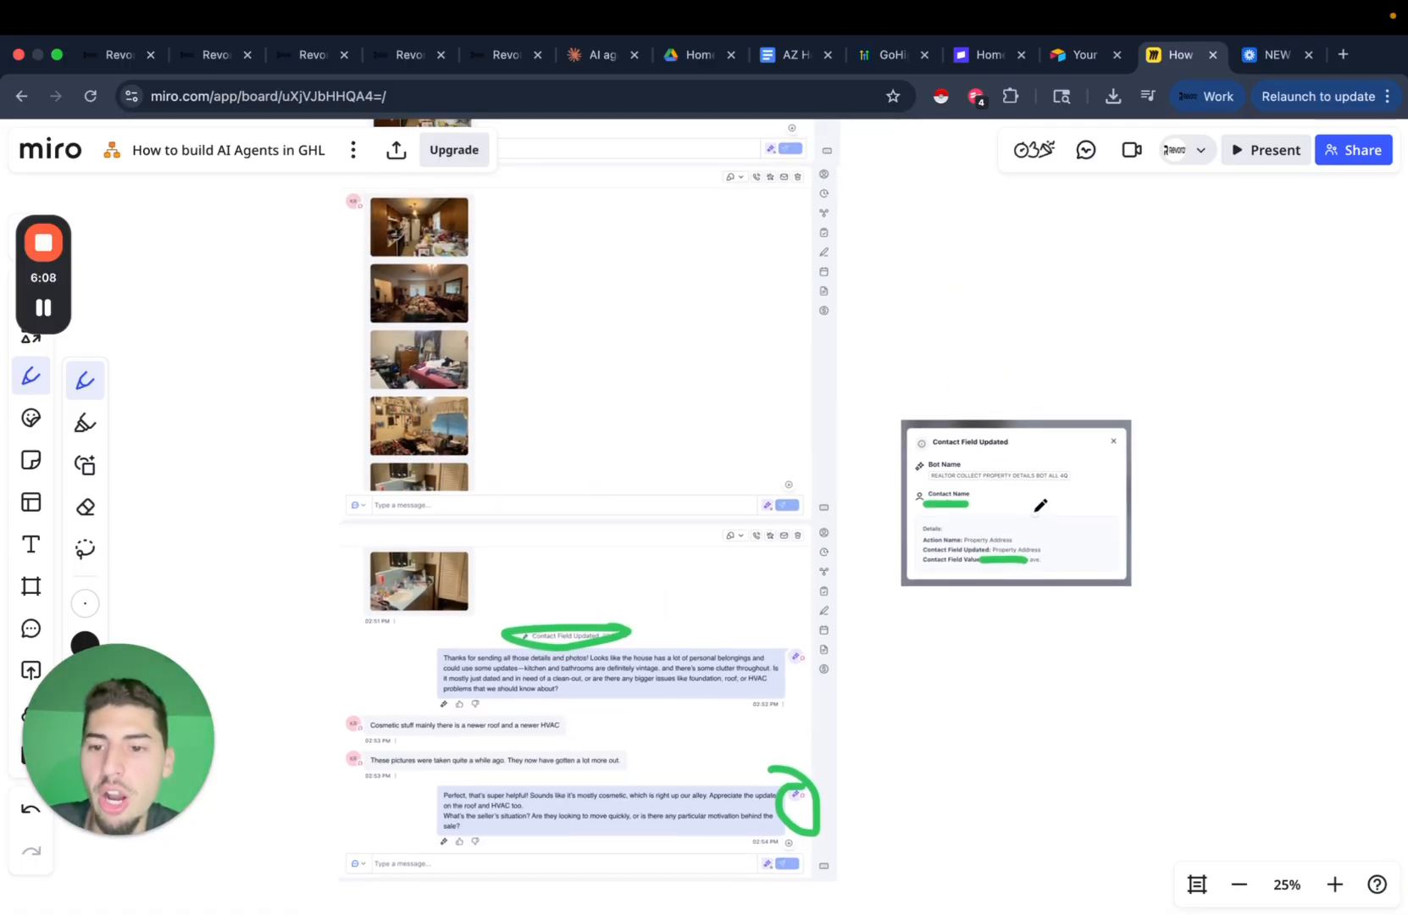
scroll(938, 454, up, 10)
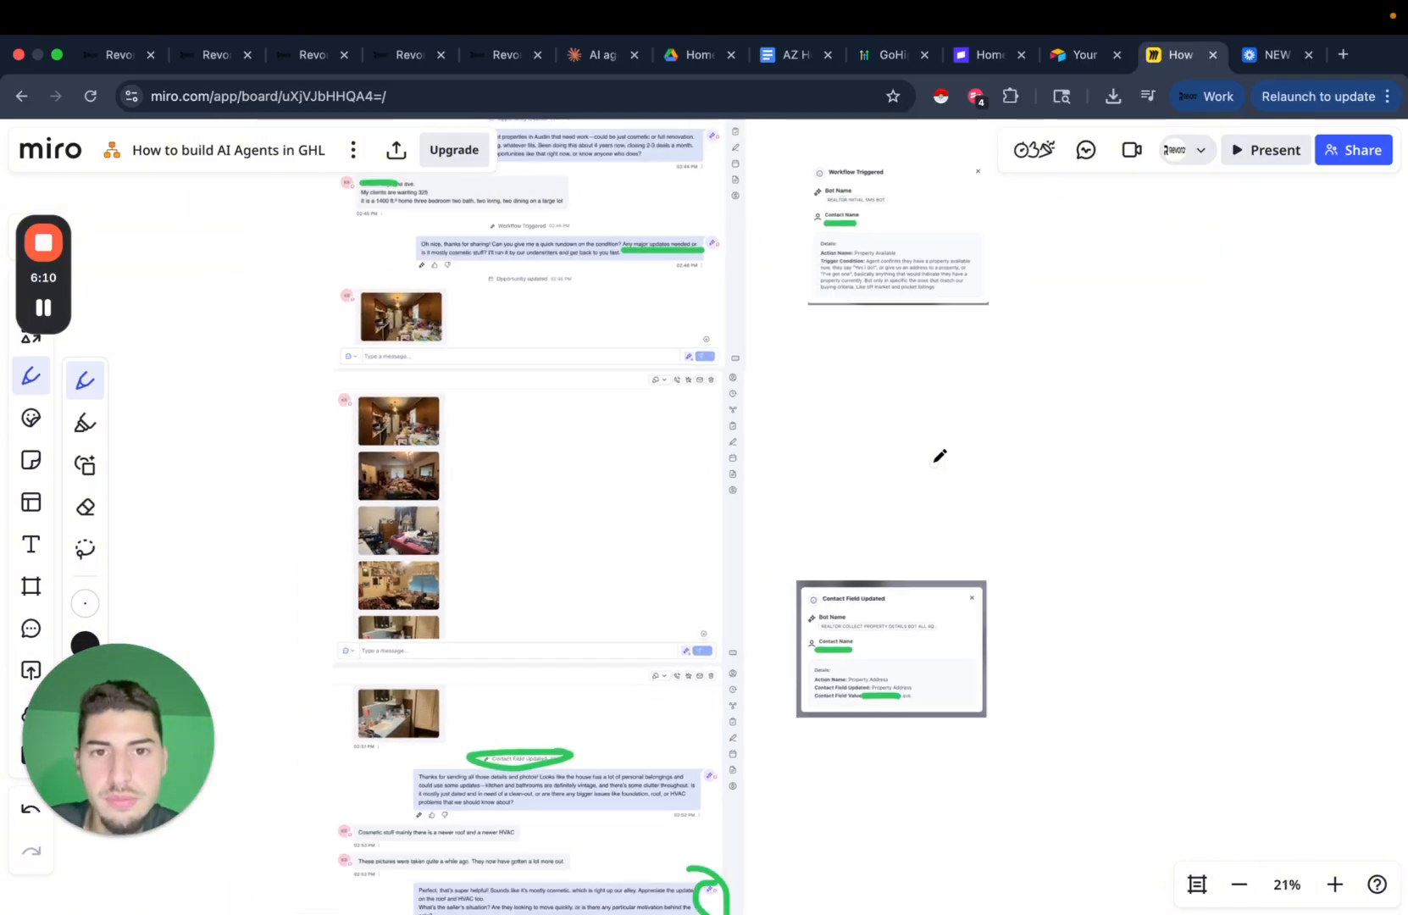
scroll(937, 456, down, 5)
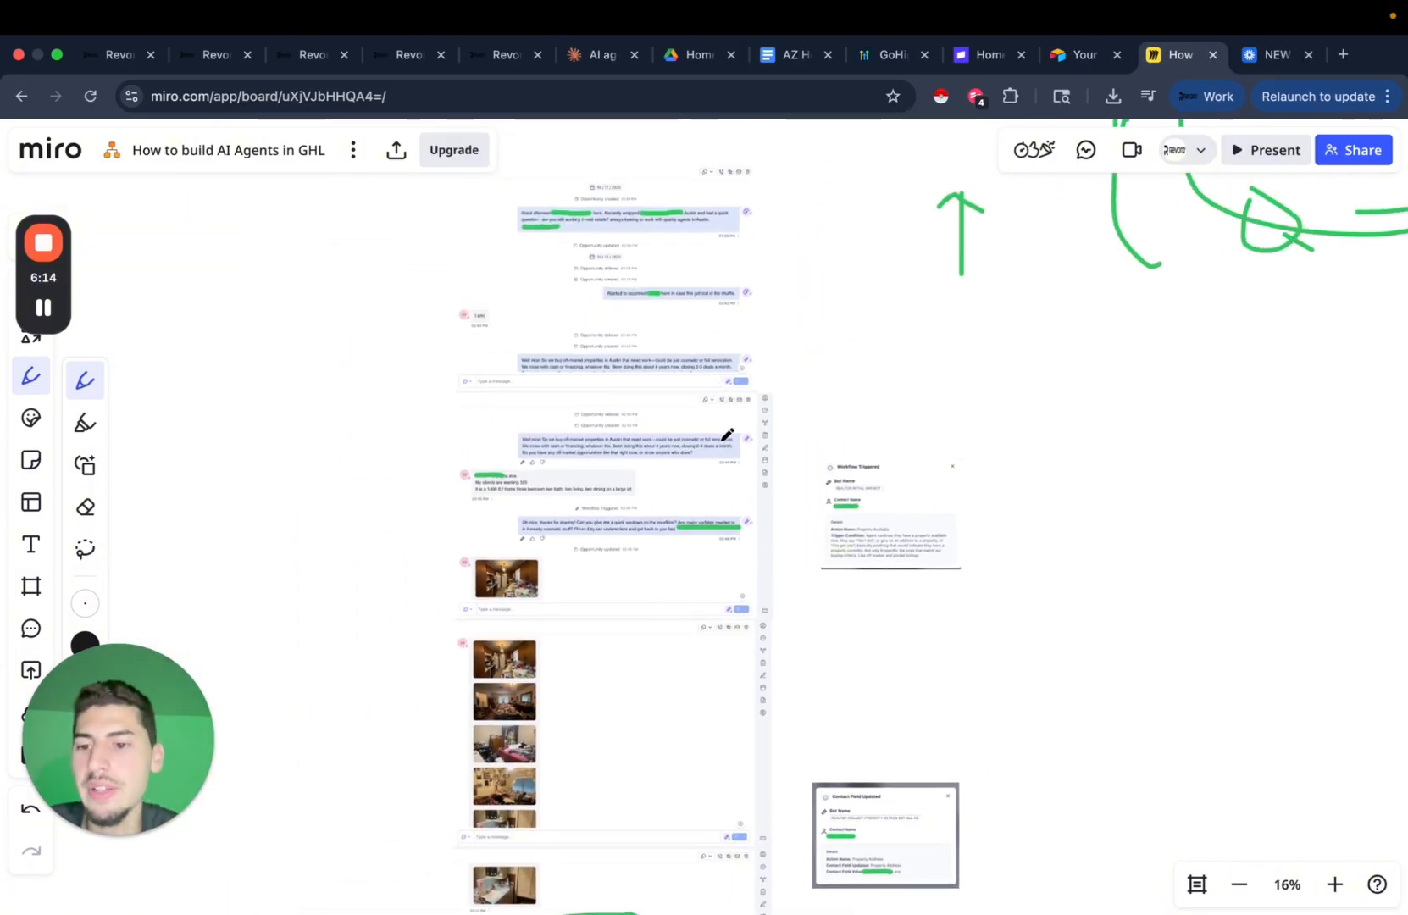
scroll(823, 495, up, 2)
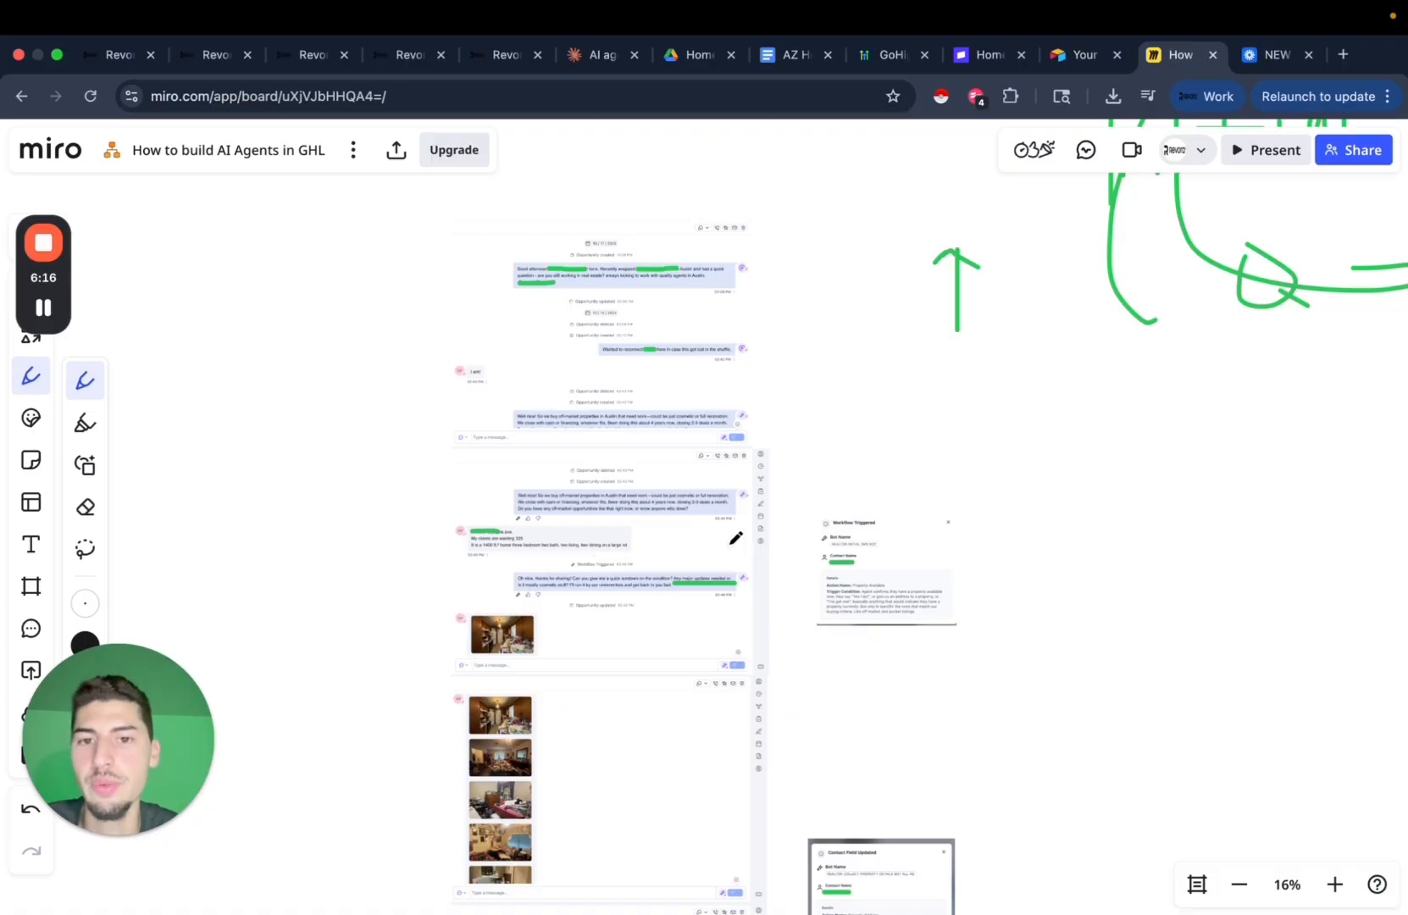
scroll(800, 457, up, 2)
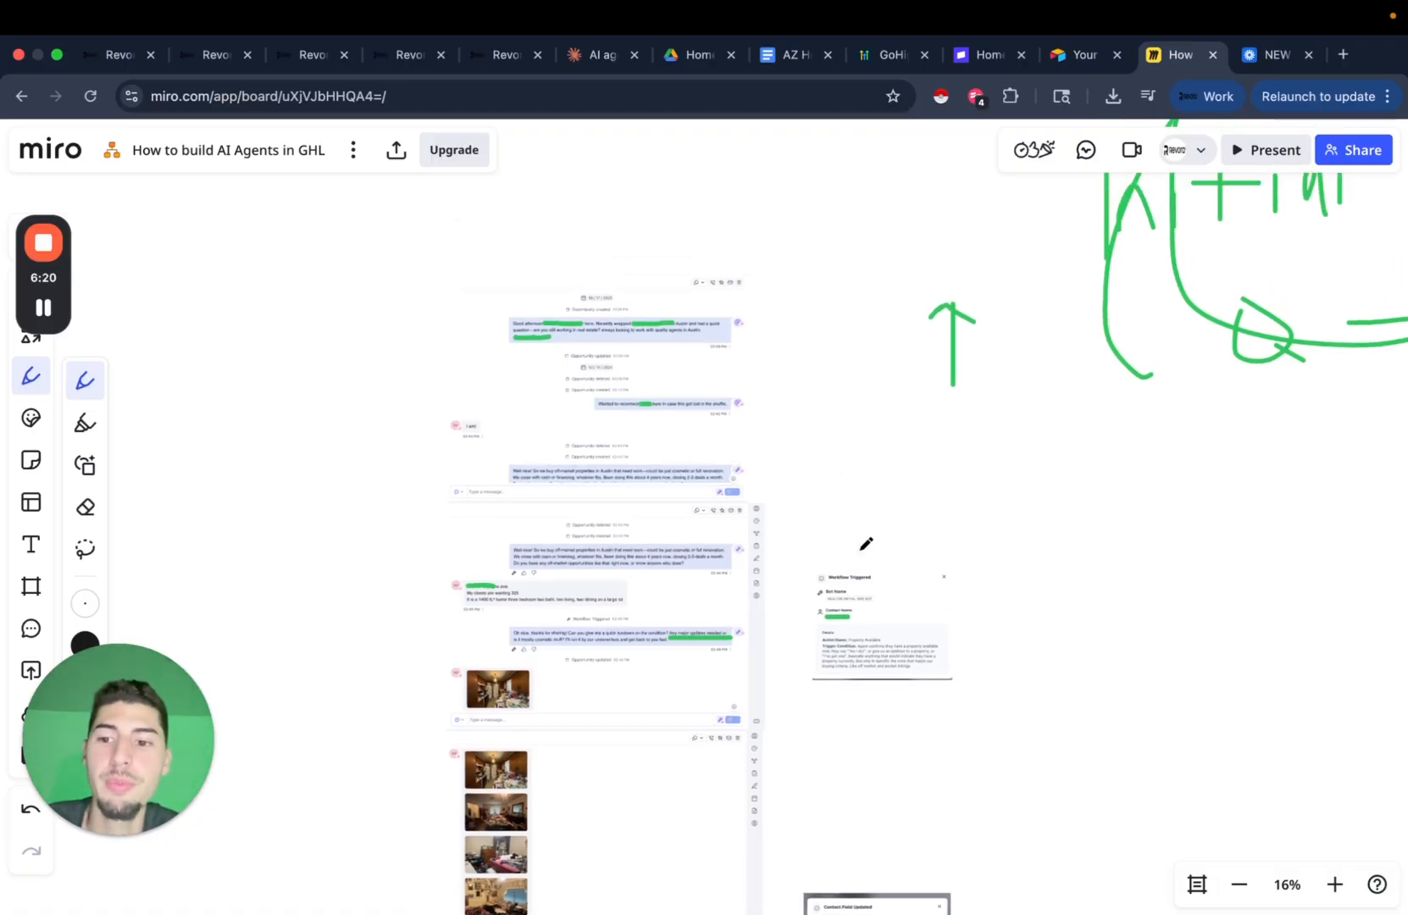
scroll(899, 557, right, 6)
scroll(899, 557, up, 5)
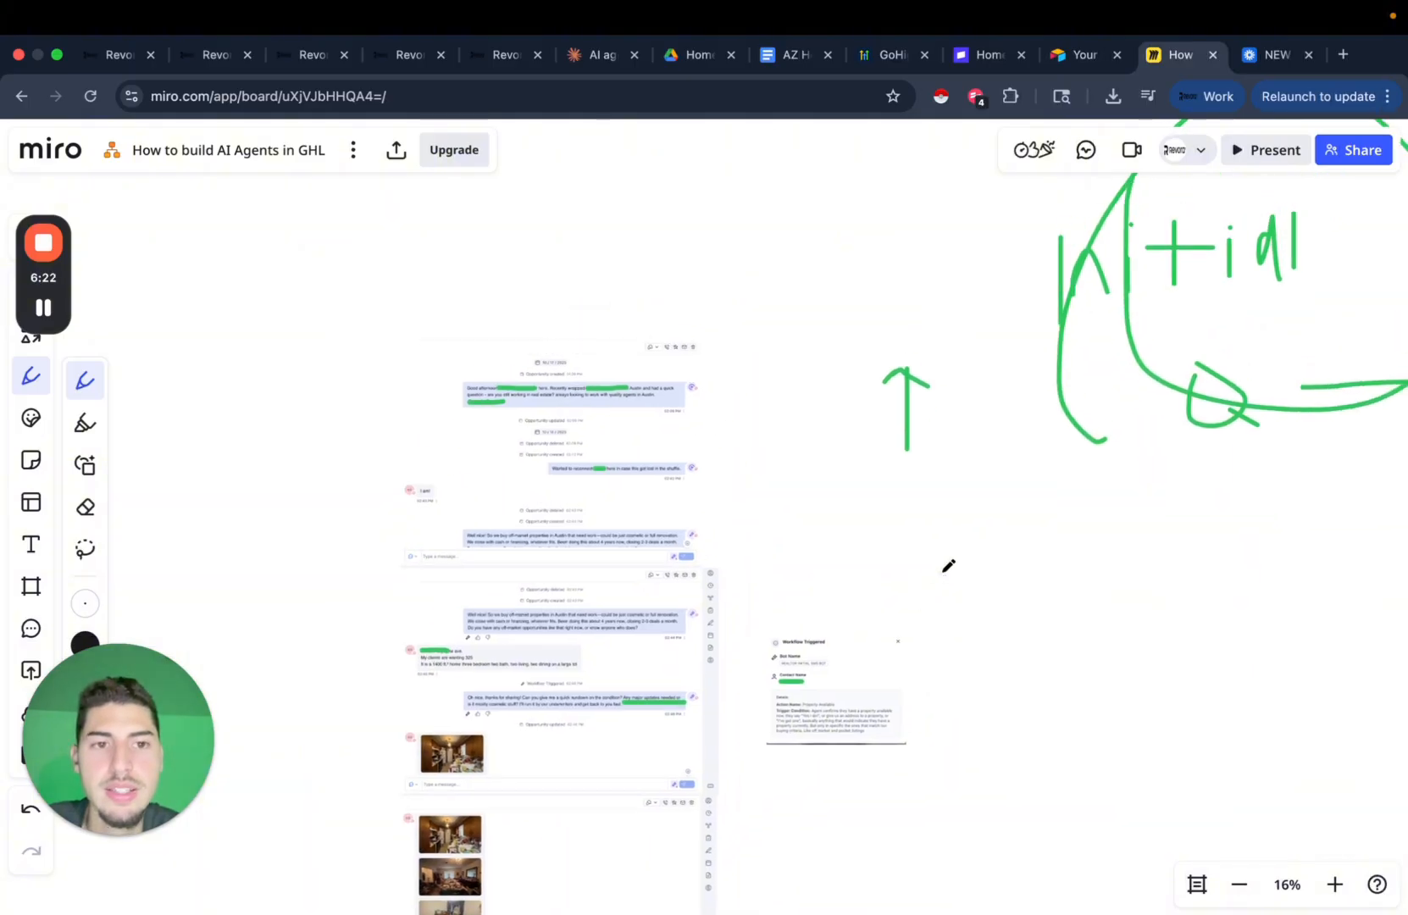
scroll(1009, 625, down, 5)
scroll(1009, 625, left, 3)
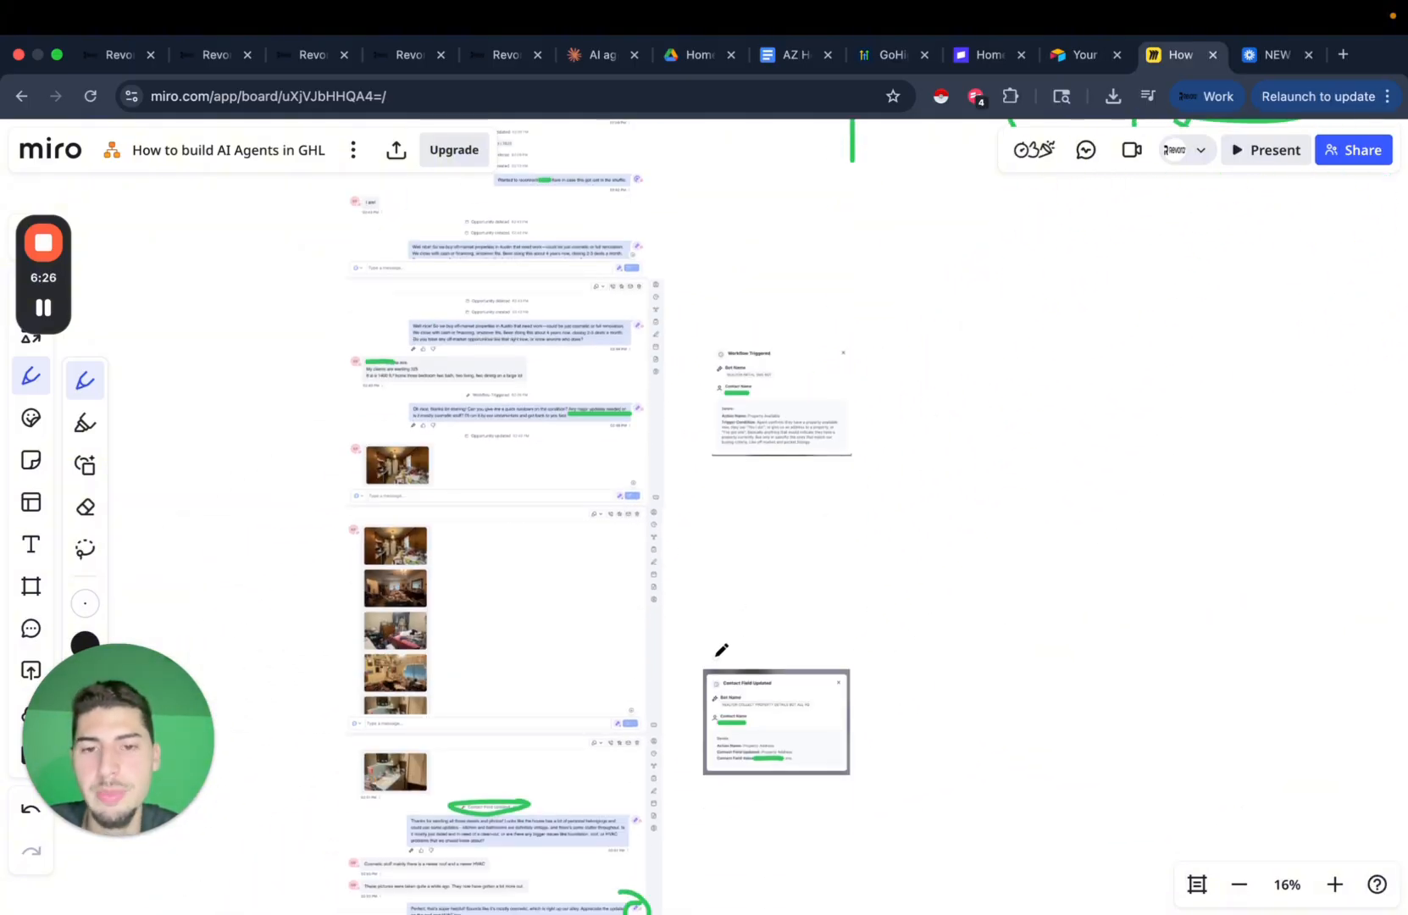
scroll(820, 604, up, 1)
scroll(821, 603, left, 3)
scroll(827, 594, down, 4)
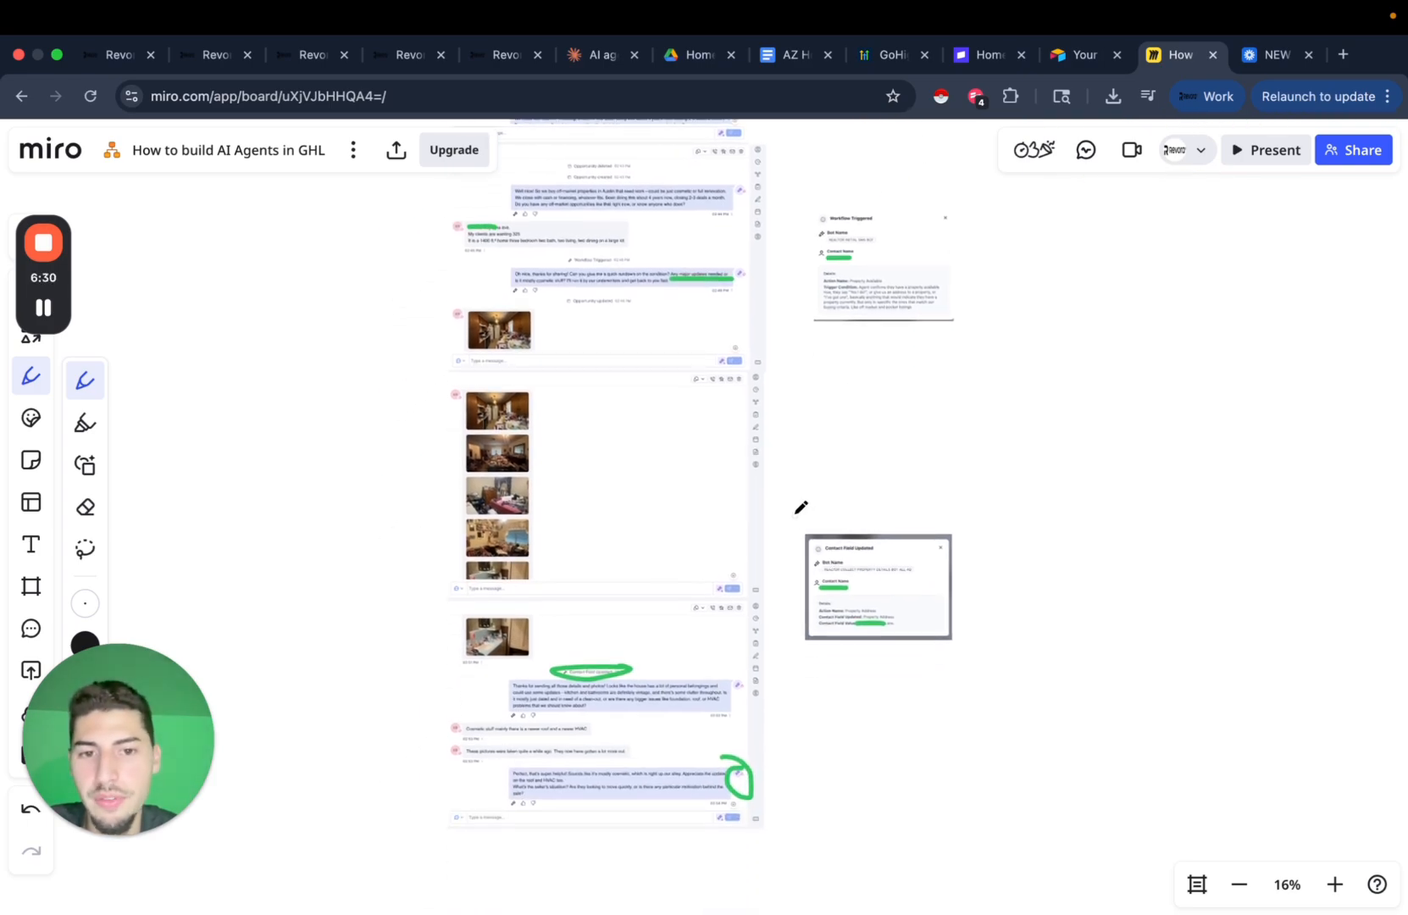
mouse_move(796, 513)
mouse_down()
mouse_move(1130, 652)
mouse_move(778, 506)
mouse_up()
scroll(728, 516, up, 1)
scroll(728, 516, left, 1)
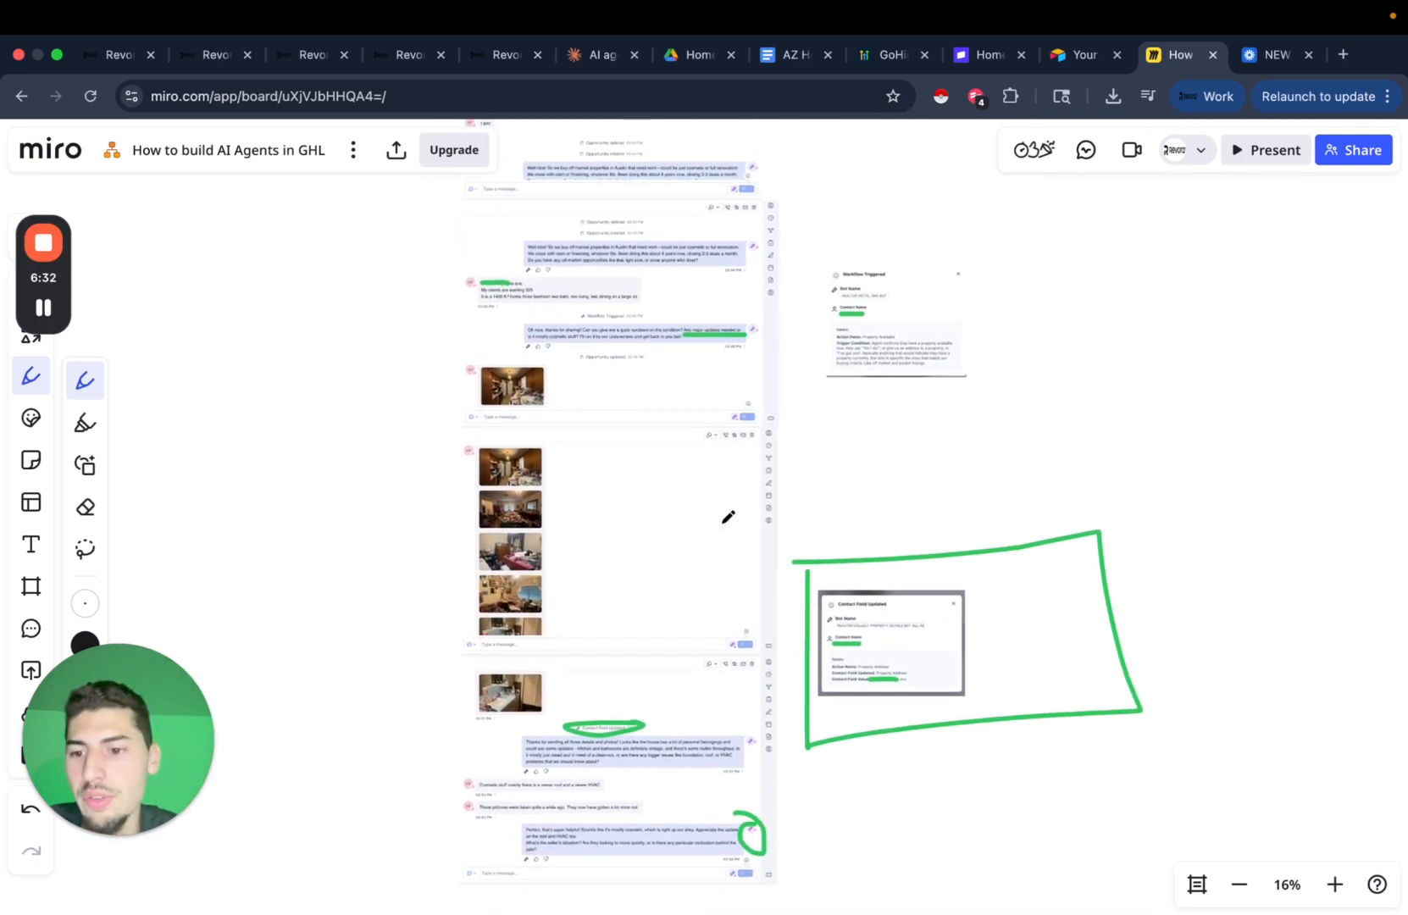
scroll(824, 487, up, 3)
scroll(824, 488, left, 1)
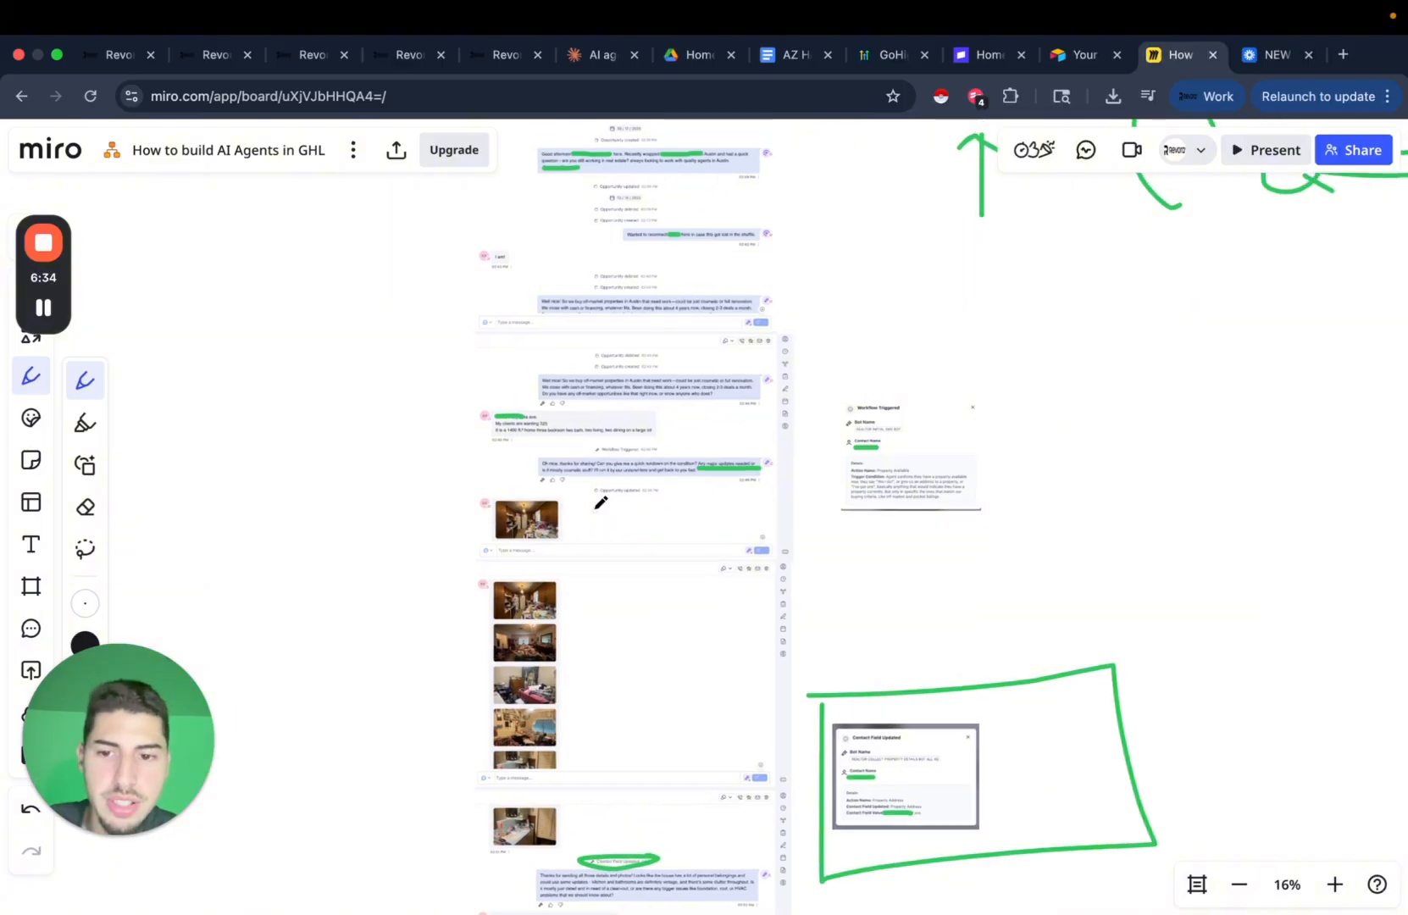
scroll(657, 512, up, 4)
scroll(657, 512, right, 1)
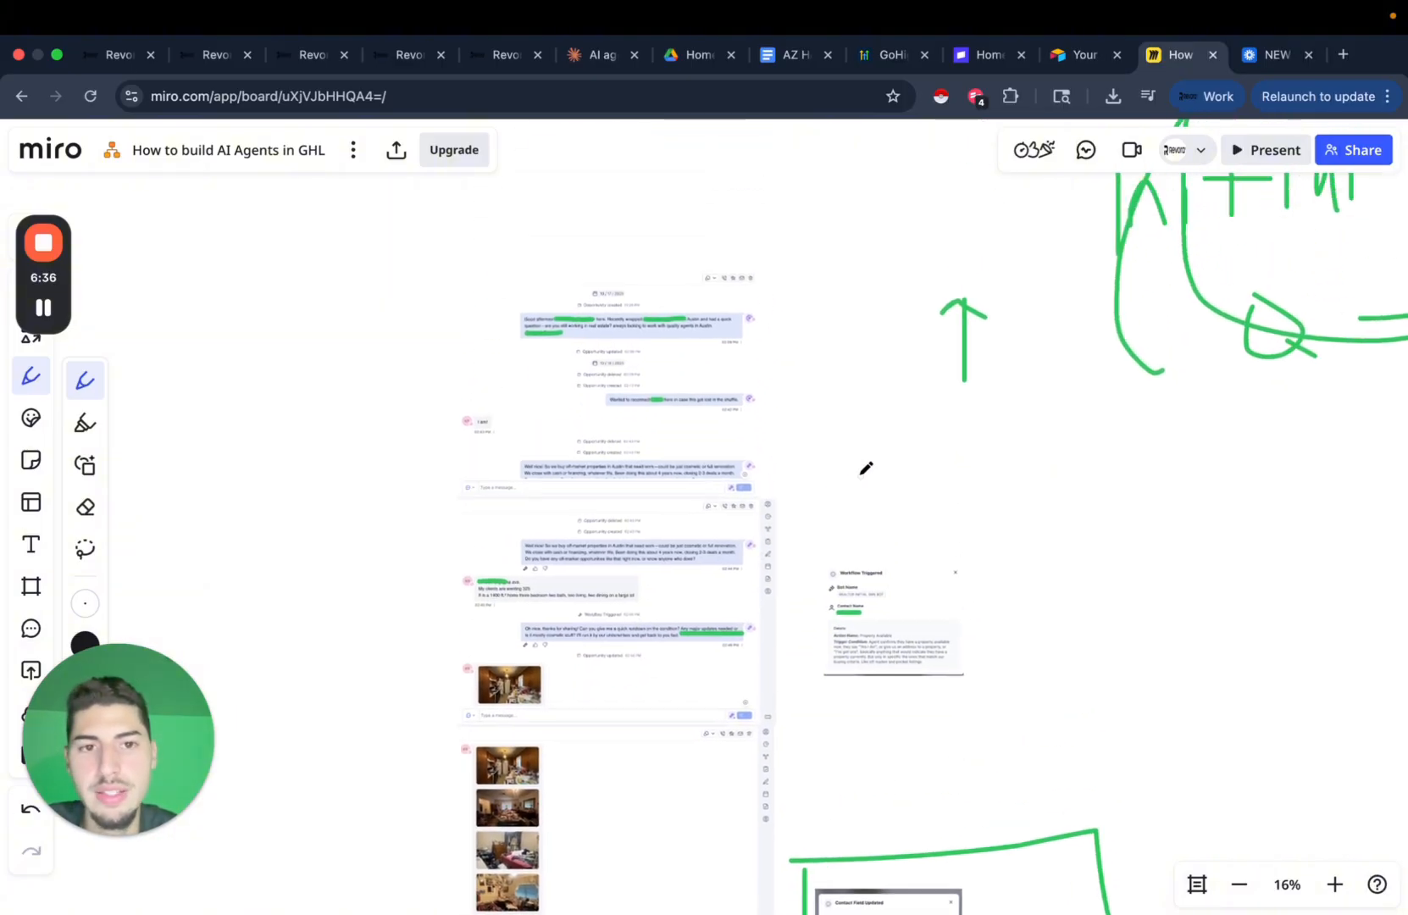
scroll(866, 469, up, 2)
scroll(995, 676, up, 4)
scroll(995, 676, right, 5)
scroll(995, 676, down, 1)
scroll(996, 677, right, 7)
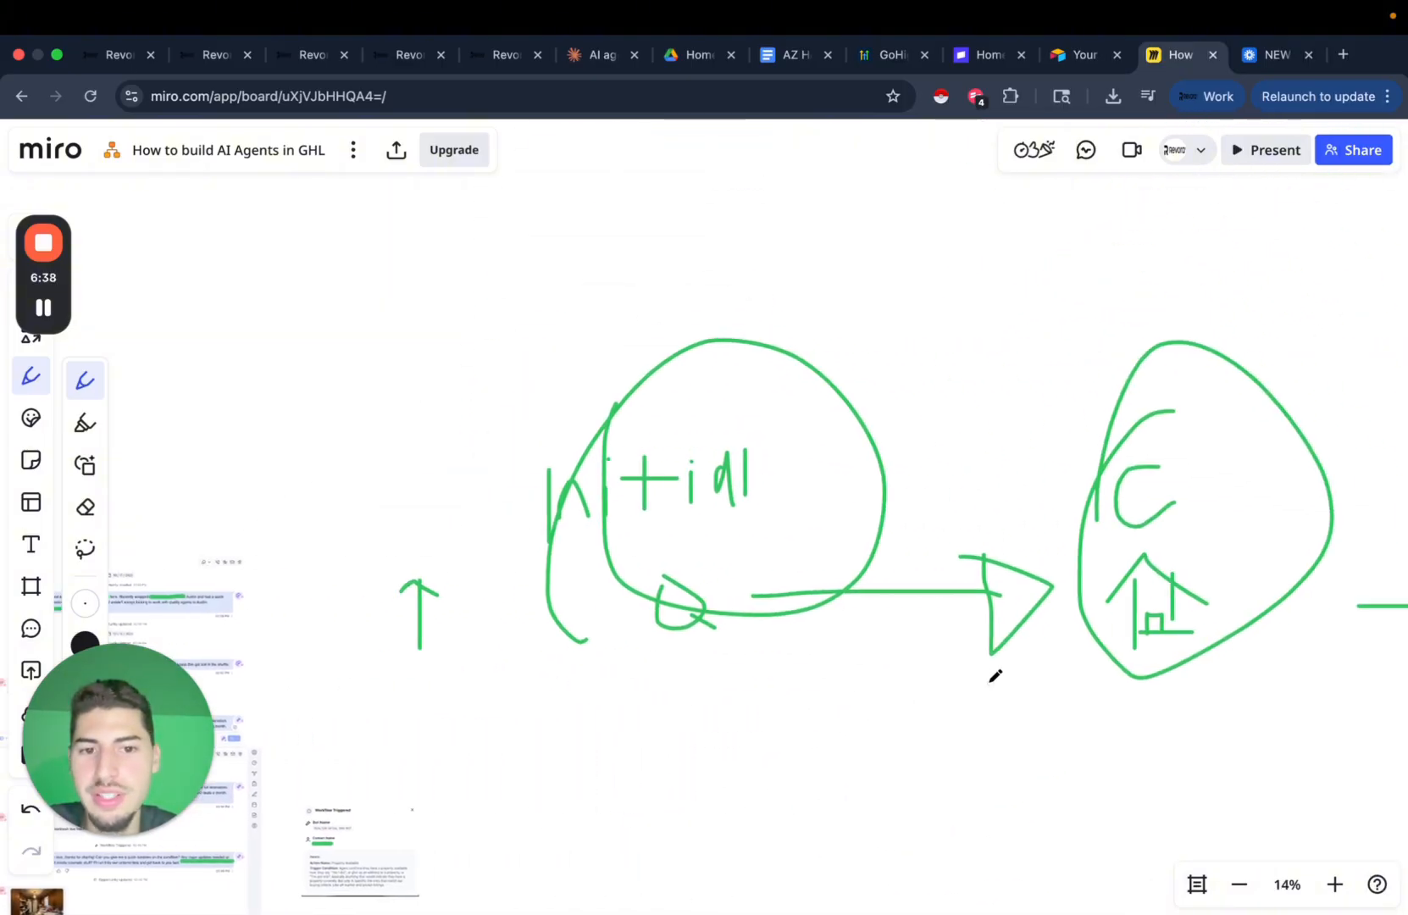
scroll(996, 676, right, 8)
scroll(767, 605, down, 3)
scroll(767, 605, left, 2)
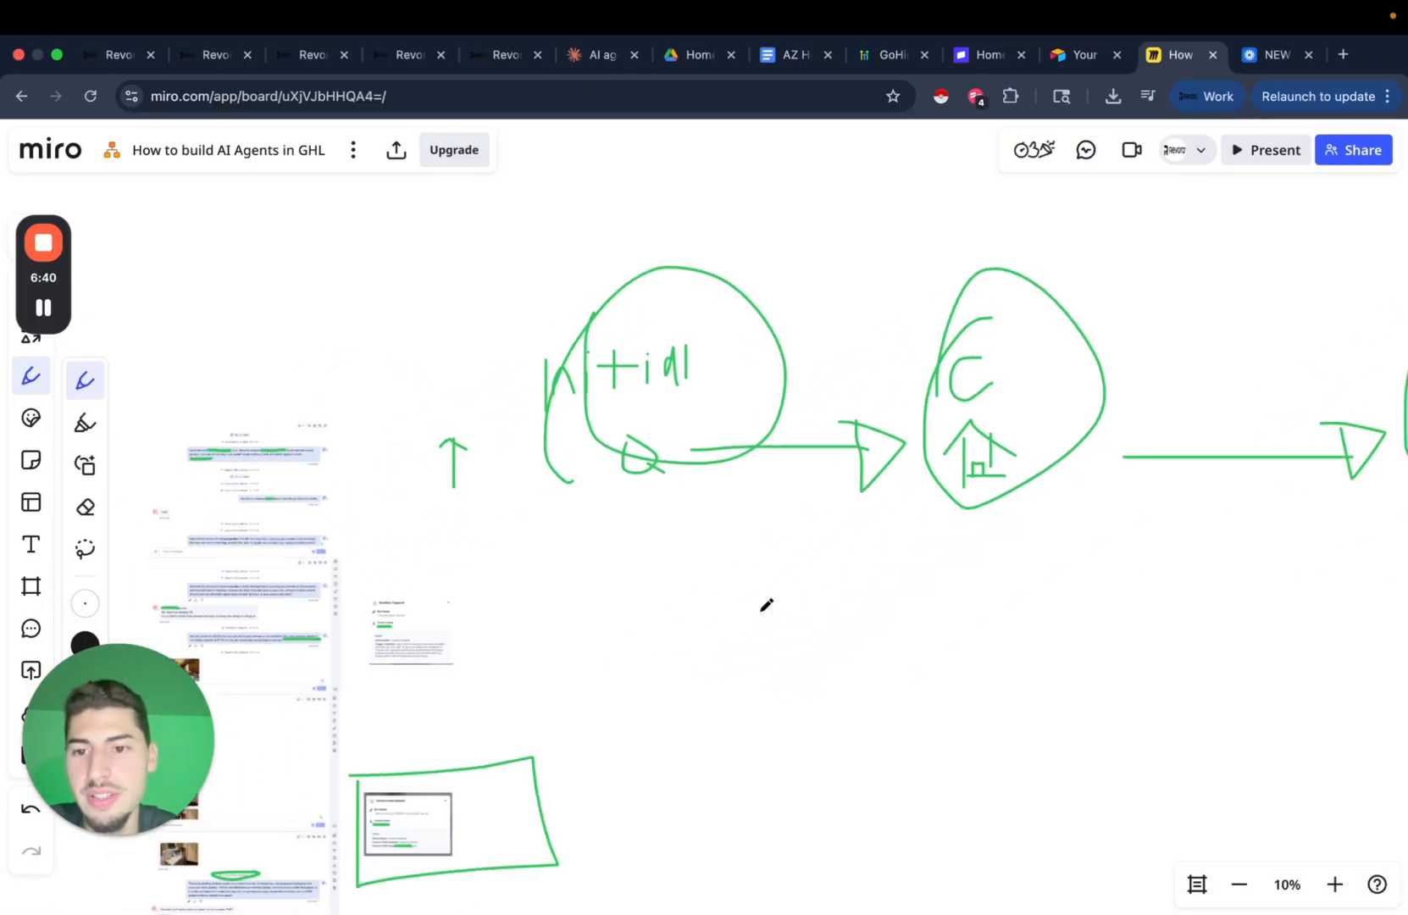
scroll(766, 605, down, 3)
scroll(767, 605, left, 4)
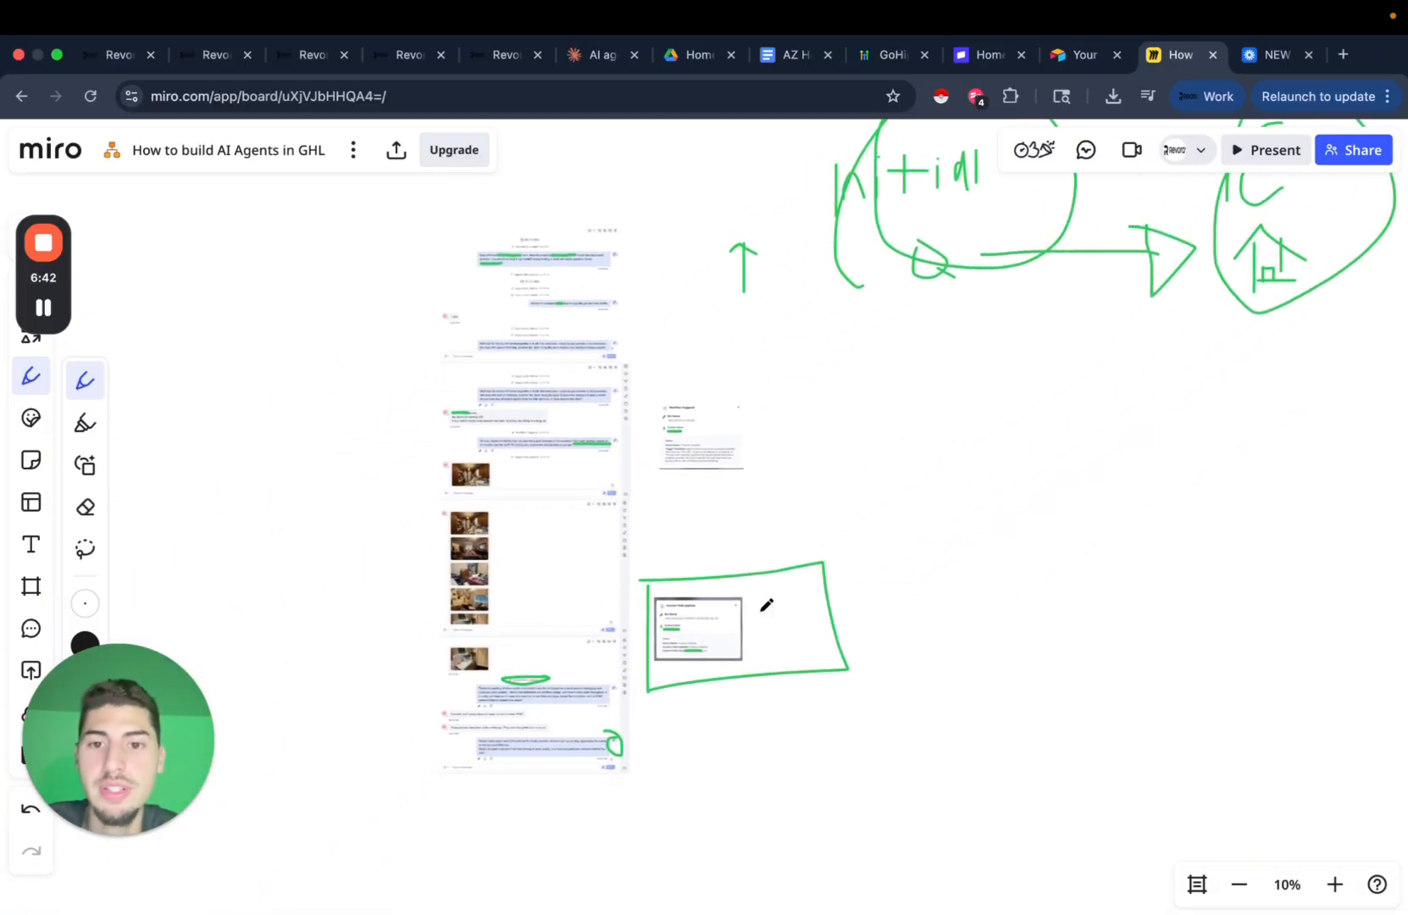